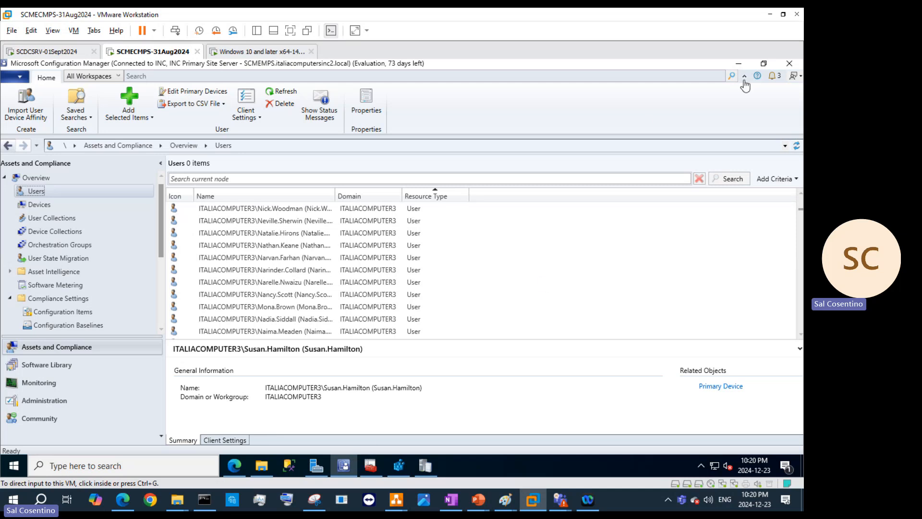
Step: Hide Configuration Manager, switch to the SCDCSRV-01Sept2024 VM and open the AADC Connect folder
{"action": "left_click", "coordinate": [740, 63]}
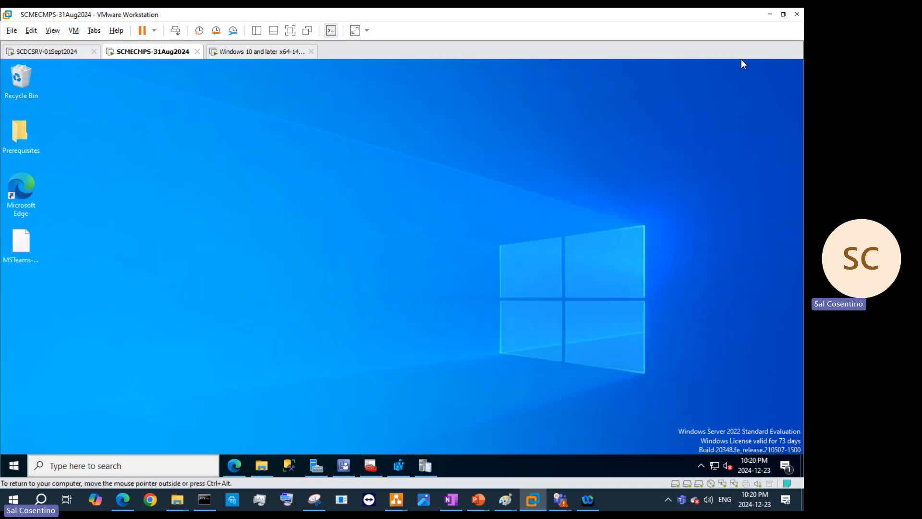
{"action": "left_click", "coordinate": [67, 52]}
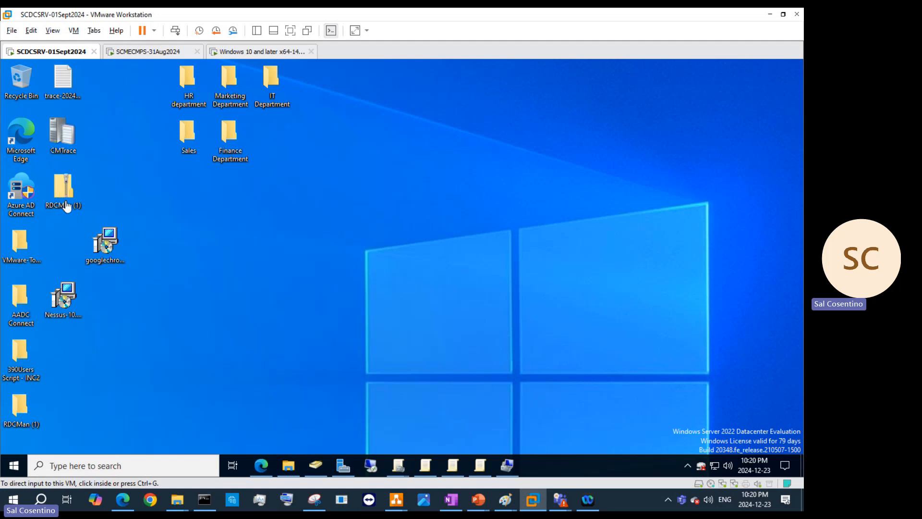
{"action": "left_click", "coordinate": [22, 312]}
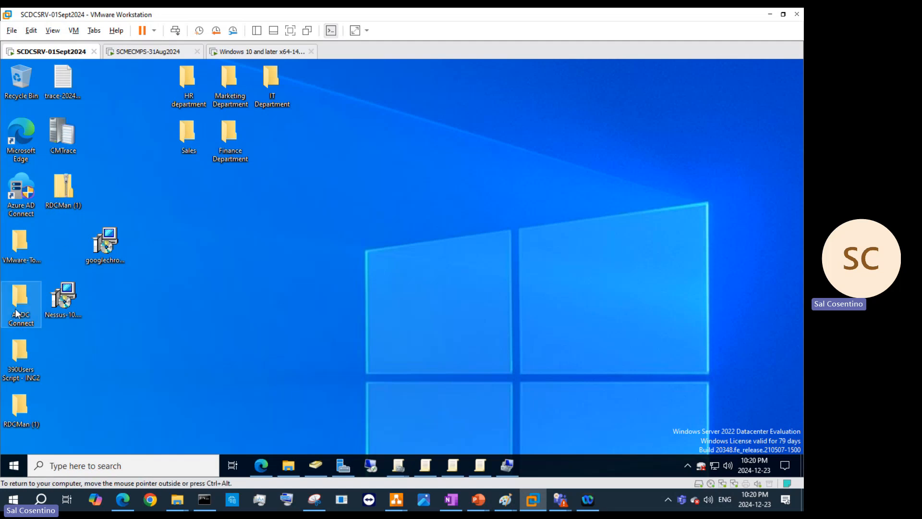
{"action": "double_click", "coordinate": [15, 313]}
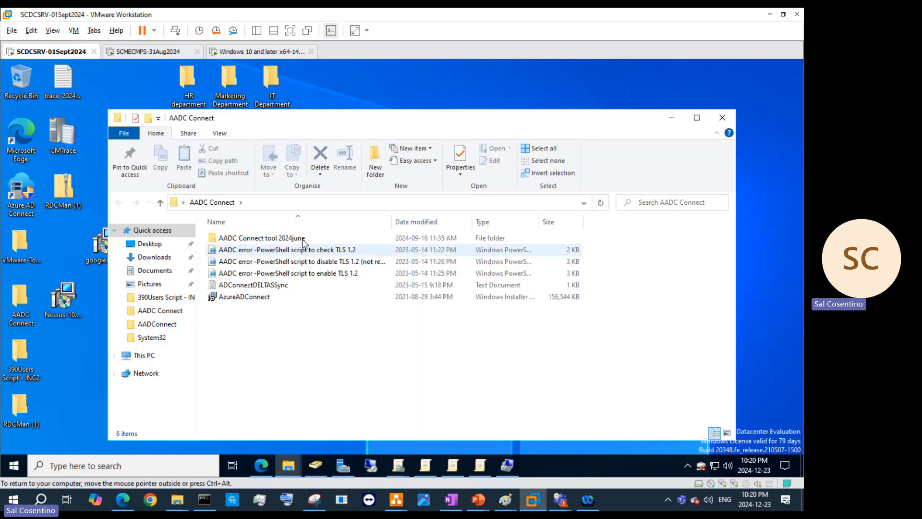
Step: Minimize the AADC Connect folder and select the Azure AD Connect desktop shortcut
{"action": "left_click", "coordinate": [20, 194]}
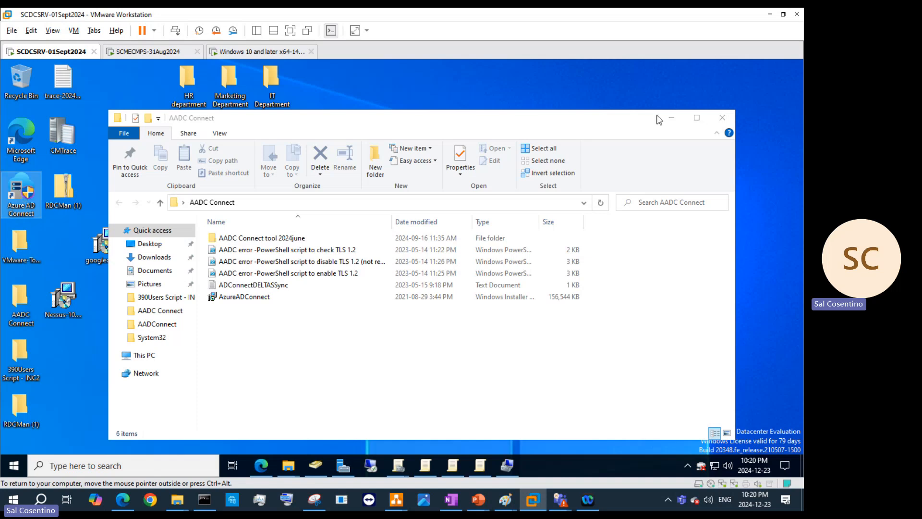
{"action": "left_click", "coordinate": [672, 118]}
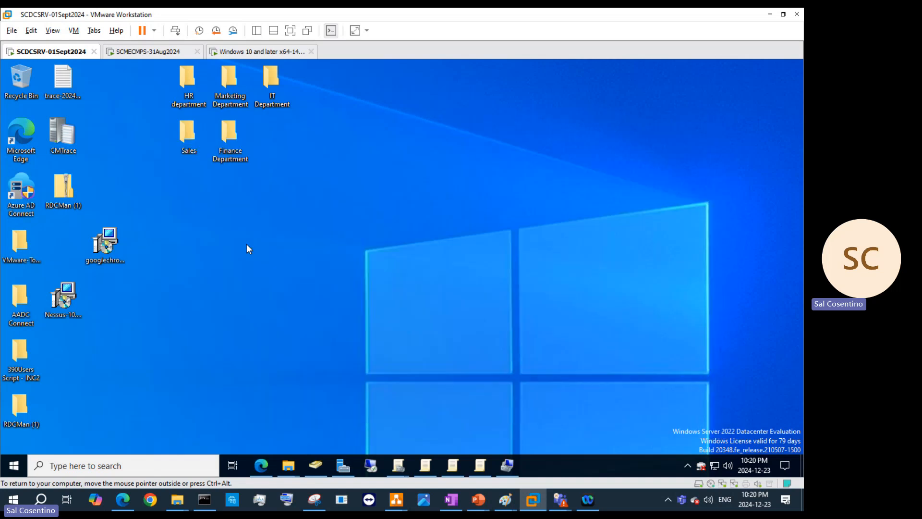
{"action": "left_click", "coordinate": [23, 208]}
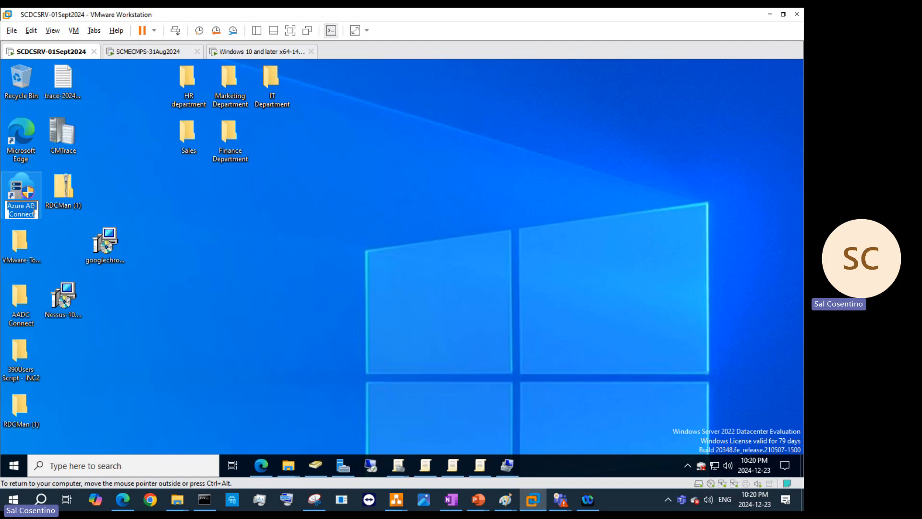
{"action": "left_click", "coordinate": [189, 192]}
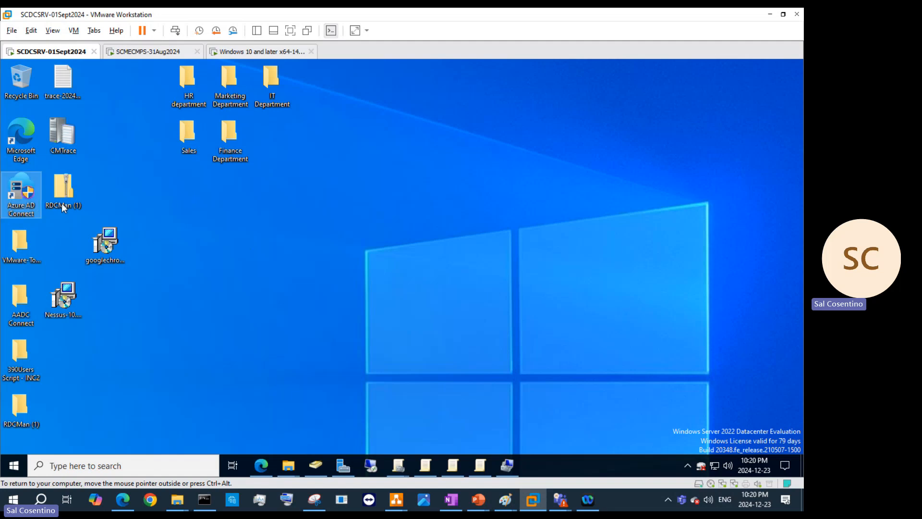
{"action": "left_click", "coordinate": [31, 206]}
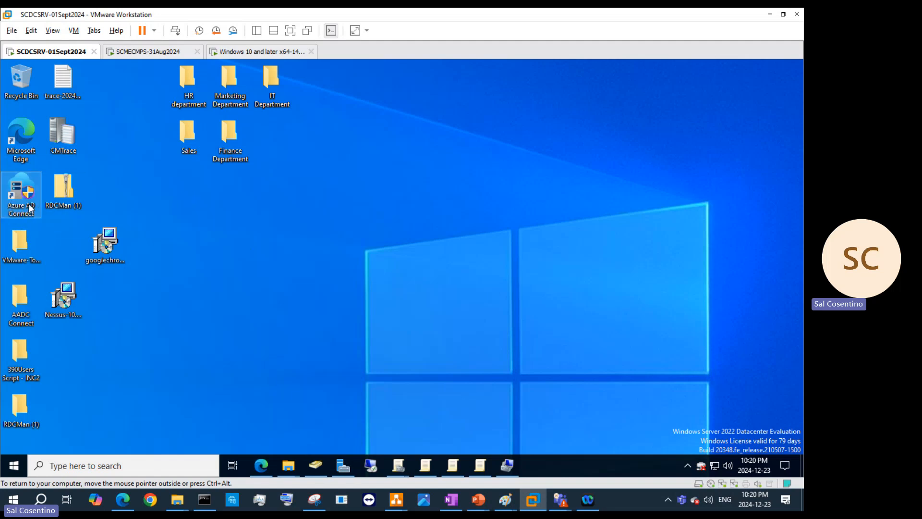
Step: Launch Azure AD Connect from the Start menu with administrator rights
{"action": "left_click", "coordinate": [11, 463]}
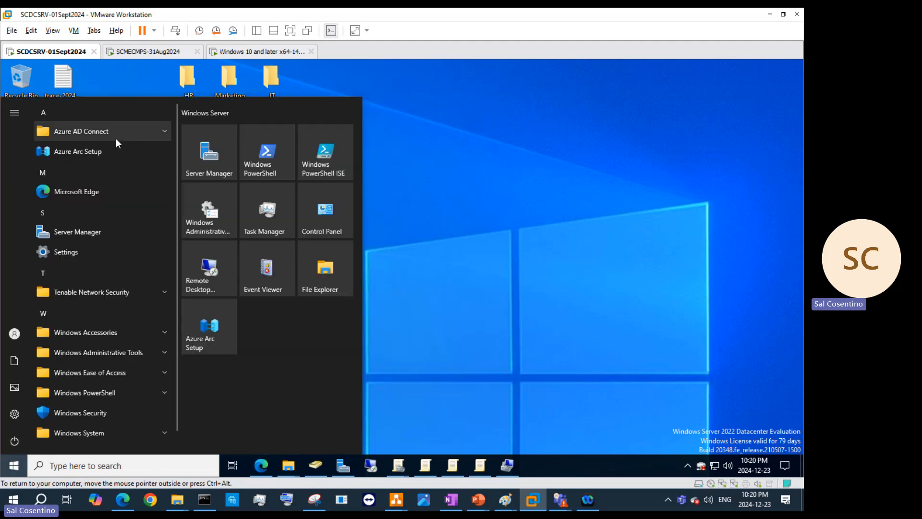
{"action": "left_click", "coordinate": [116, 139]}
{"action": "left_click", "coordinate": [108, 149]}
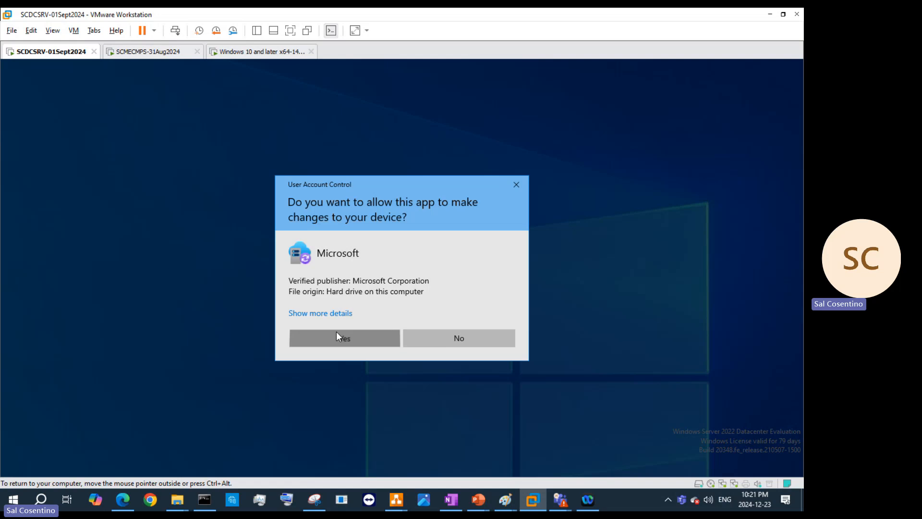
{"action": "left_click", "coordinate": [336, 332]}
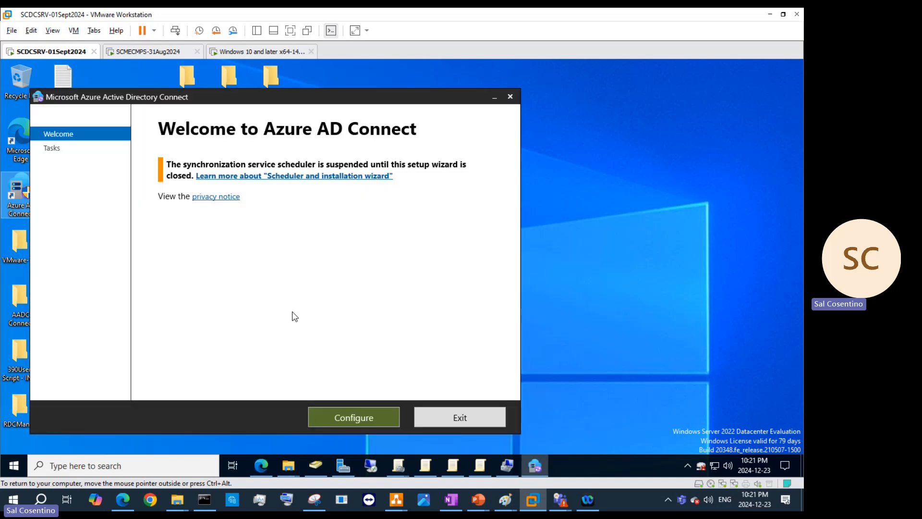
Step: Choose Customize synchronization options and trim the domain in the pre-filled administrator username
{"action": "left_click", "coordinate": [354, 417]}
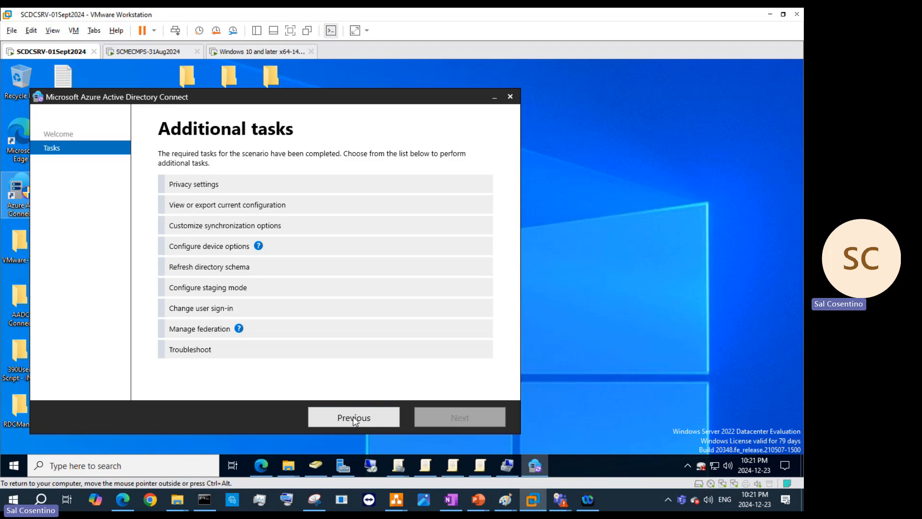
{"action": "left_click", "coordinate": [243, 206]}
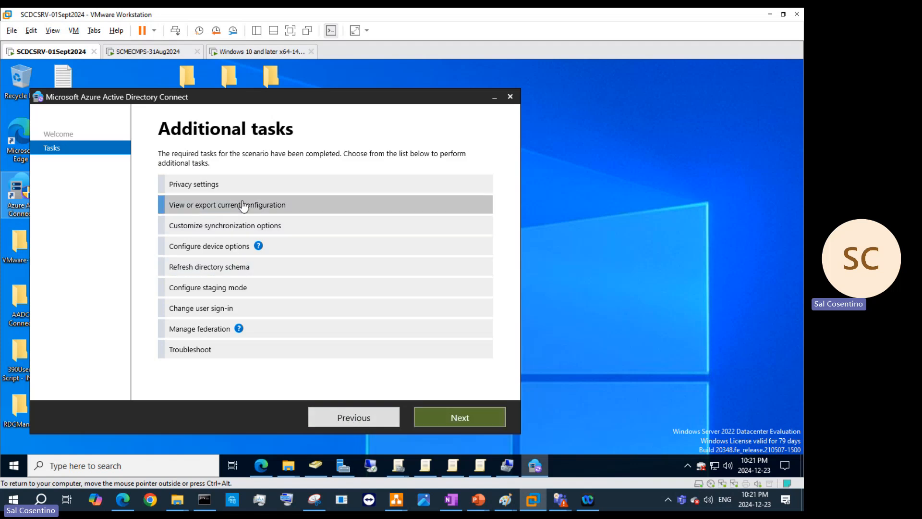
{"action": "left_click", "coordinate": [223, 225]}
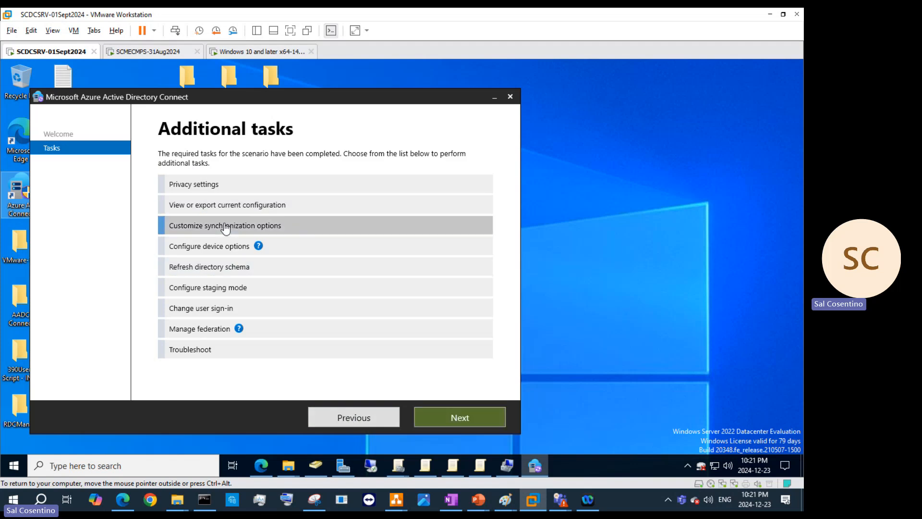
{"action": "left_click", "coordinate": [441, 416]}
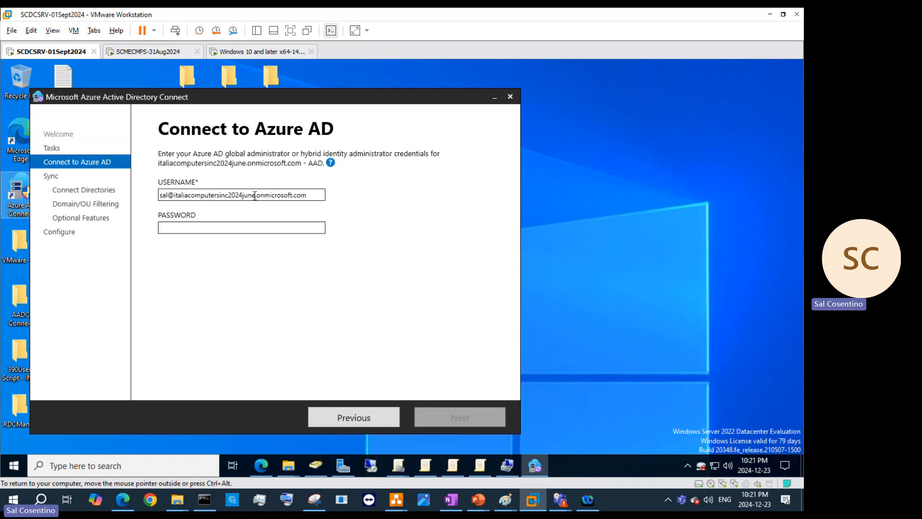
{"action": "left_click_drag", "start_coordinate": [254, 195], "coordinate": [248, 195]}
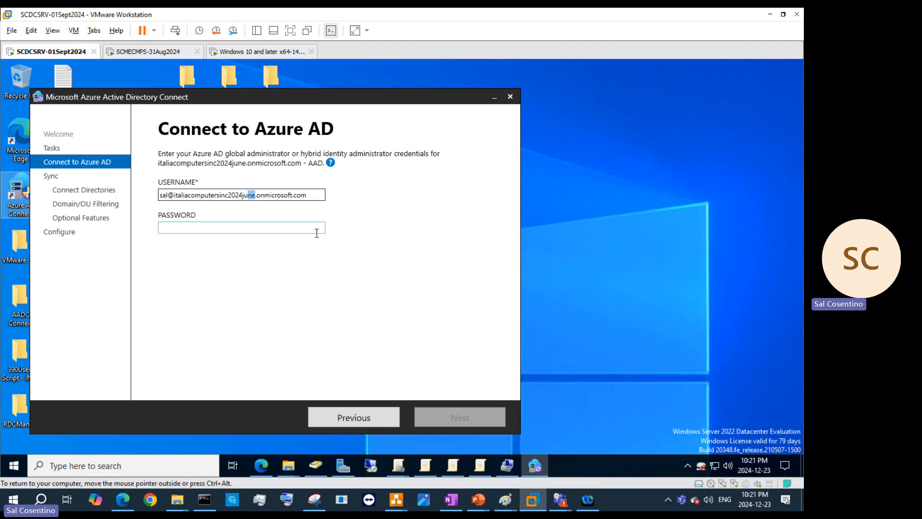
{"action": "key", "text": "BackSpace"}
{"action": "key", "text": "BackSpace"}
{"action": "key", "text": "BackSpace"}
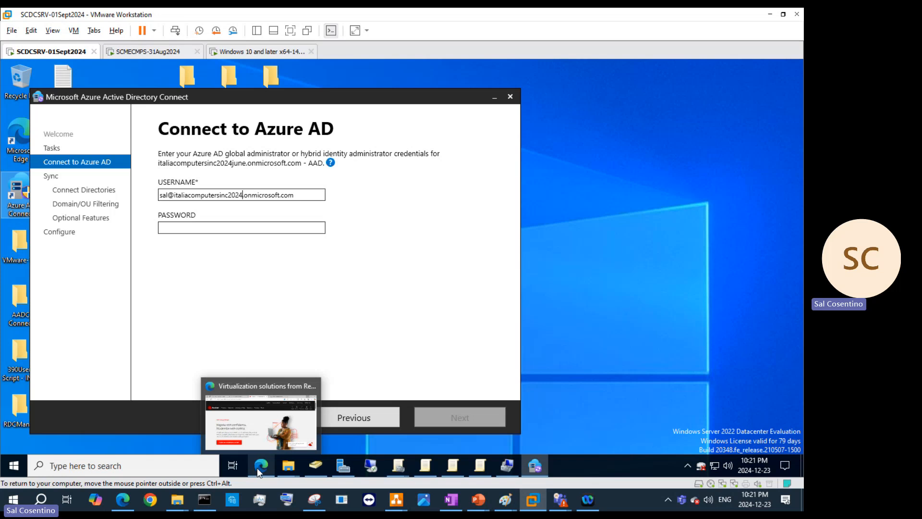
{"action": "left_click", "coordinate": [122, 502]}
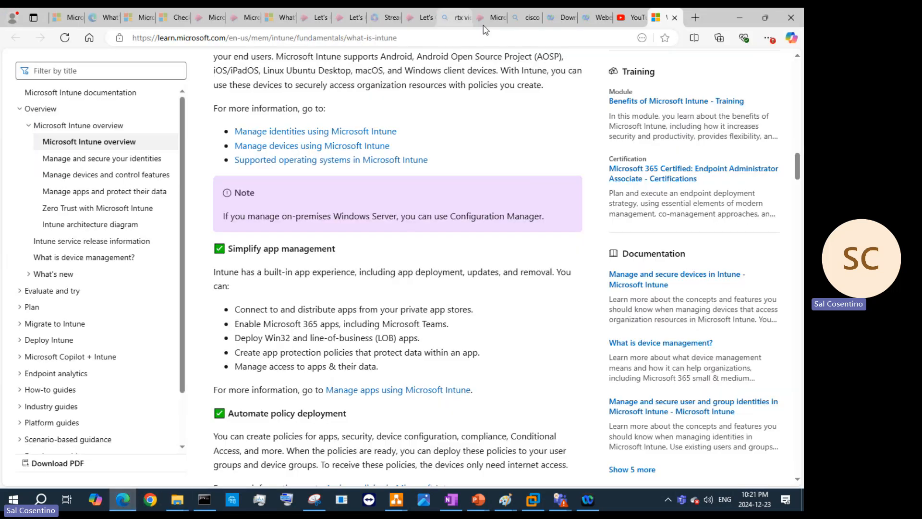
Step: In the update 2409 tab, enter the Intune address, mistyped as intune.microostf.com
{"action": "left_click", "coordinate": [170, 28]}
{"action": "left_click", "coordinate": [174, 38]}
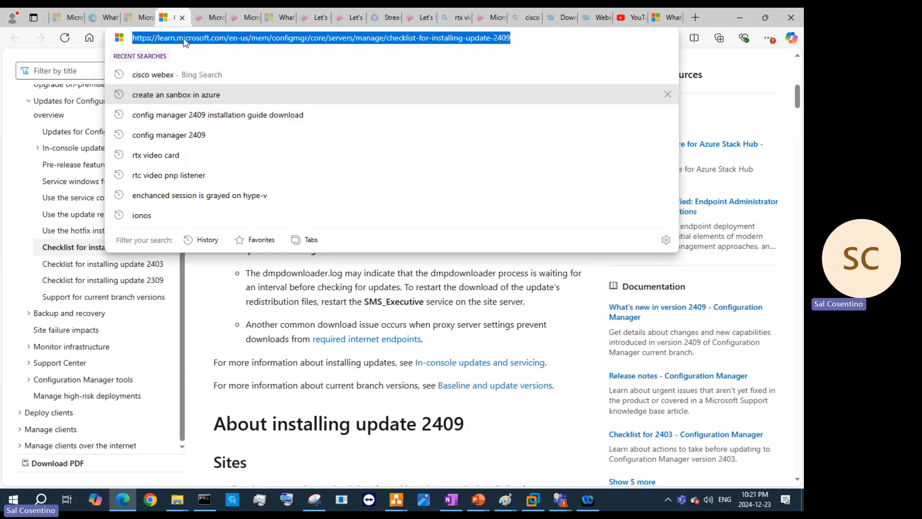
{"action": "type", "text": "imnt"}
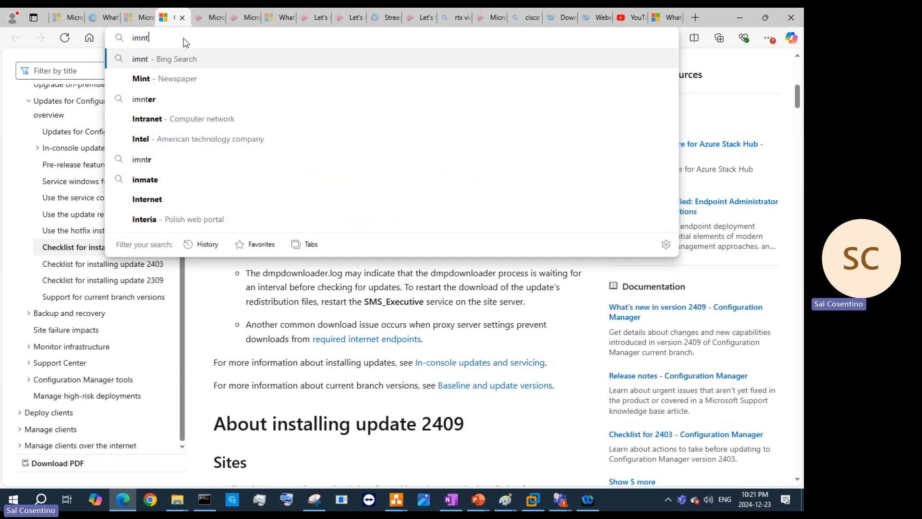
{"action": "key", "text": "BackSpace"}
{"action": "key", "text": "BackSpace"}
{"action": "key", "text": "BackSpace"}
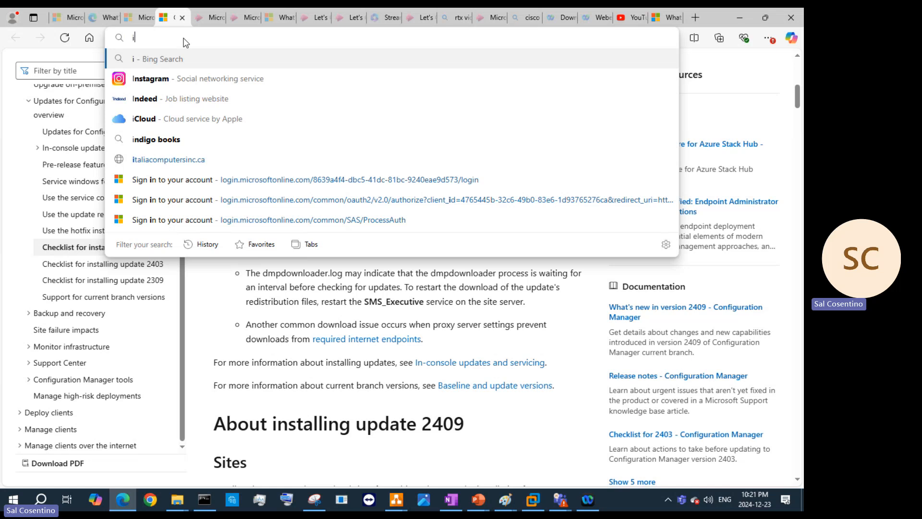
{"action": "type", "text": "ntune."}
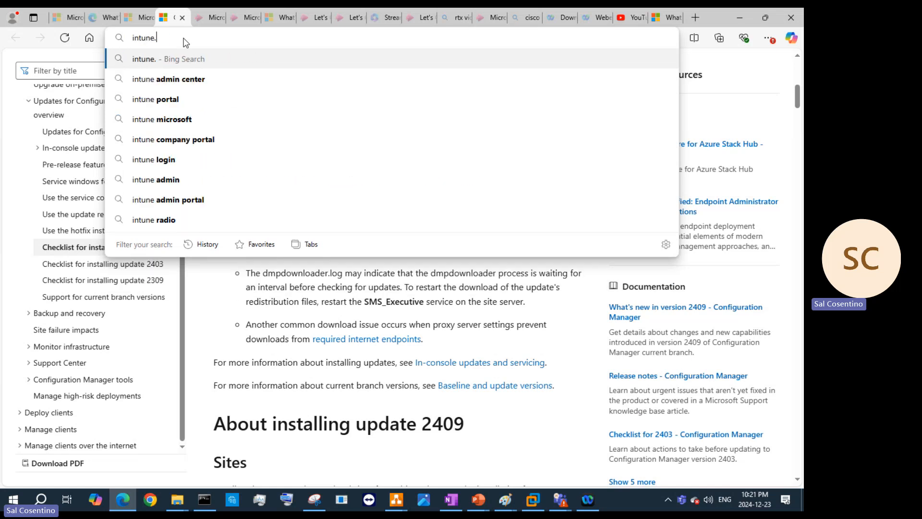
{"action": "type", "text": "microostf.com"}
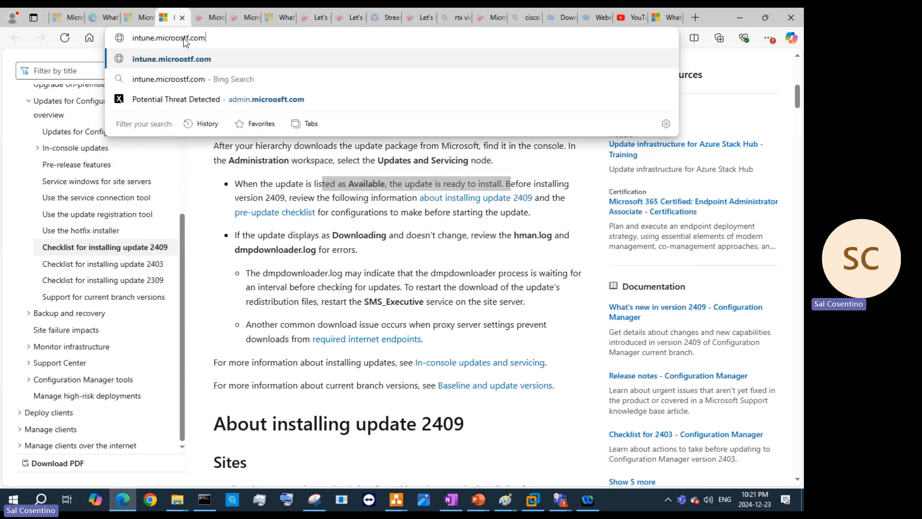
{"action": "key", "text": "Return"}
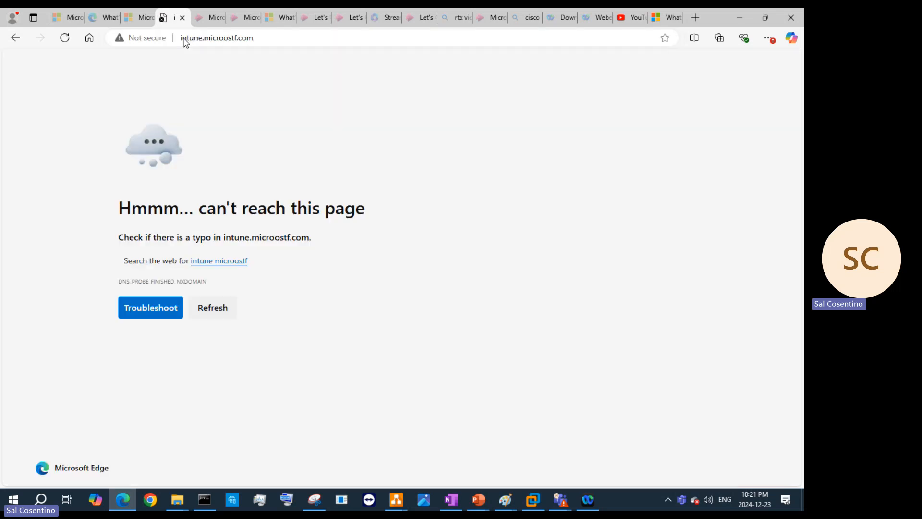
Step: Correct the address to intune.microsoft.com and load it
{"action": "left_click", "coordinate": [237, 38]}
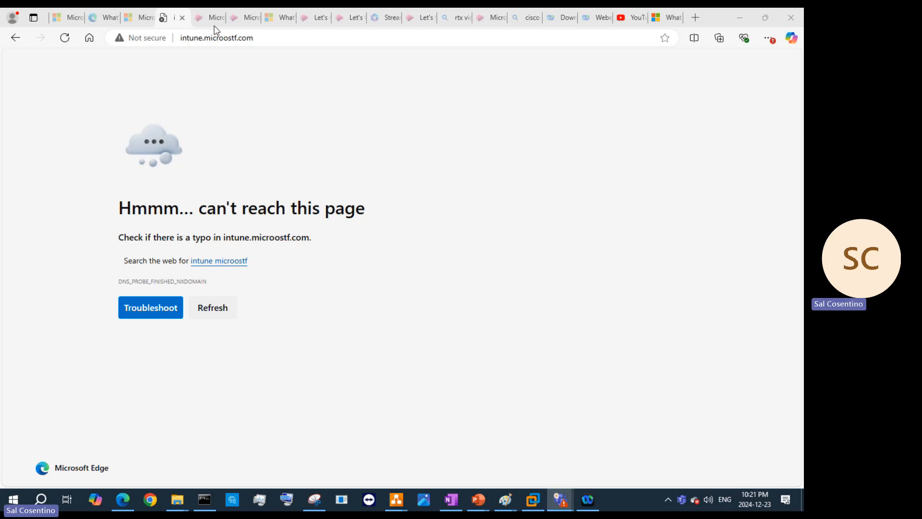
{"action": "left_click_drag", "start_coordinate": [229, 38], "coordinate": [240, 45]}
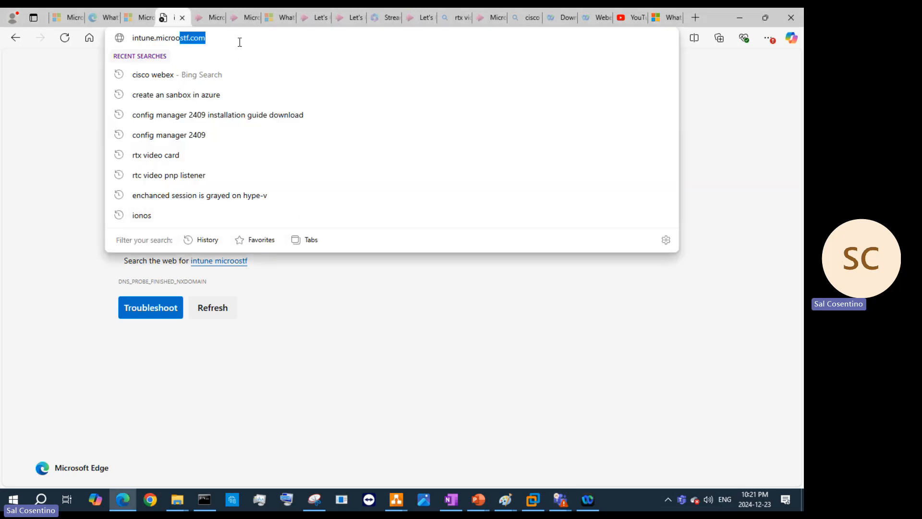
{"action": "key", "text": "BackSpace"}
{"action": "key", "text": "BackSpace"}
{"action": "key", "text": "BackSpace"}
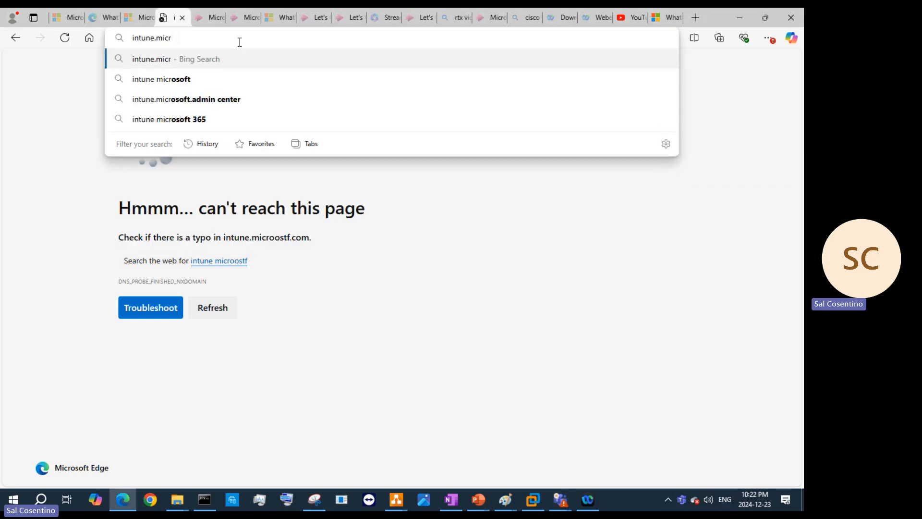
{"action": "type", "text": "osoft.c"}
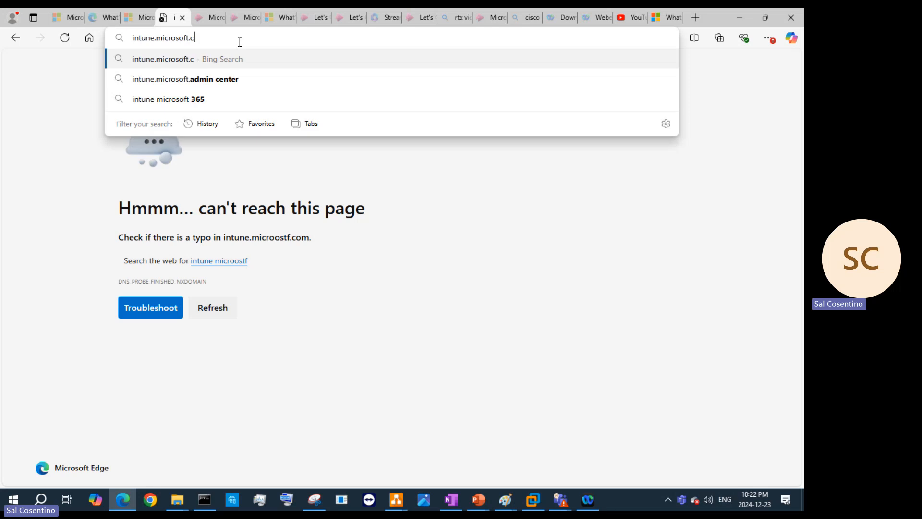
{"action": "type", "text": "om"}
{"action": "key", "text": "Return"}
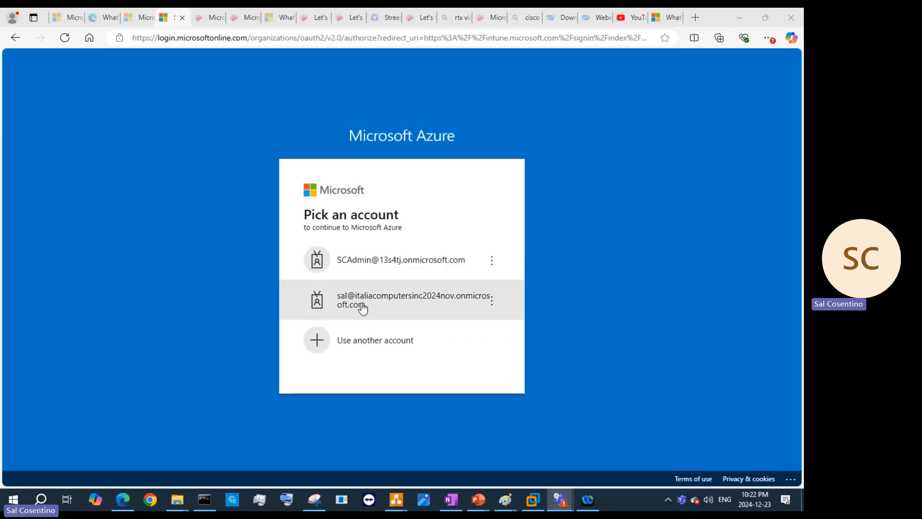
Step: Sign in with the second account and its password, then approve the request in Authenticator
{"action": "left_click", "coordinate": [363, 308]}
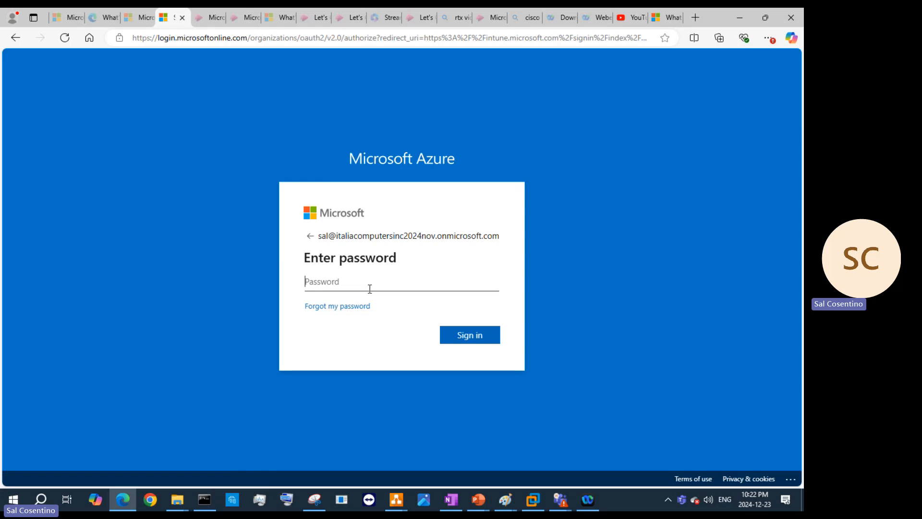
{"action": "type", "text": "••••••••••••••"}
{"action": "key", "text": "Return"}
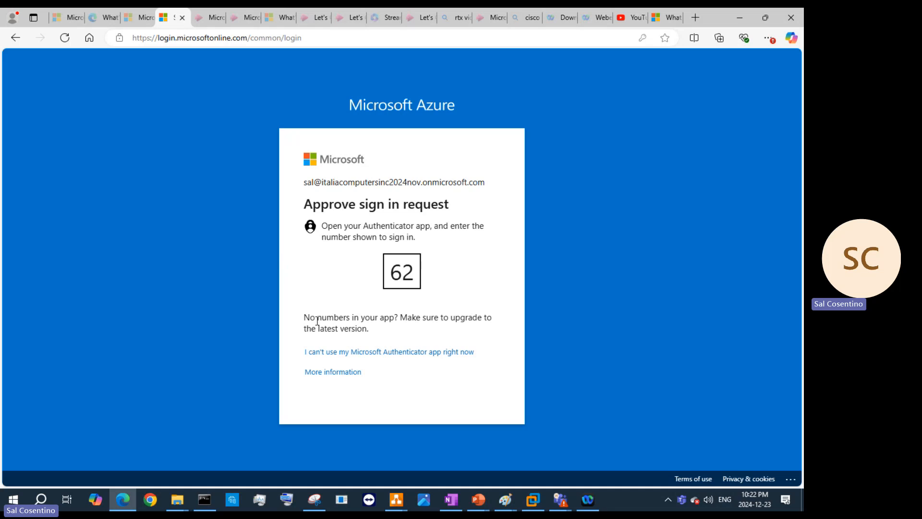
{"action": "left_click", "coordinate": [399, 353]}
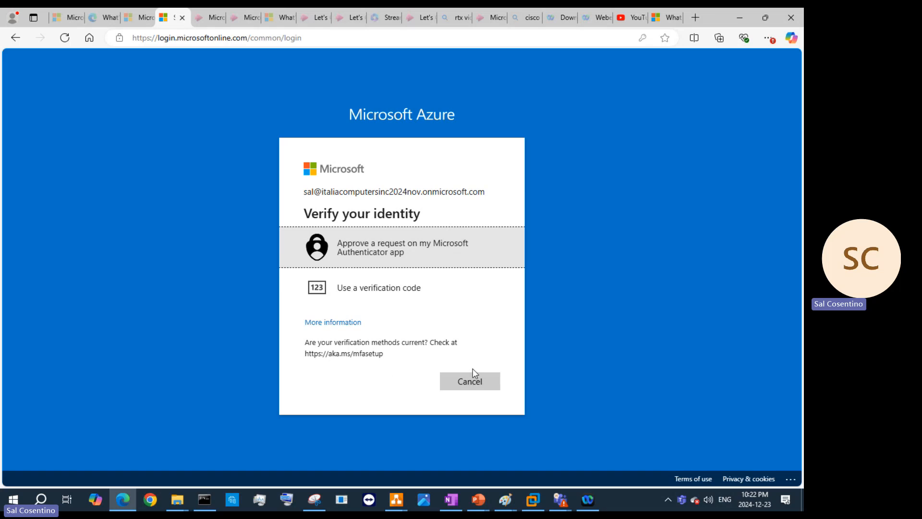
{"action": "left_click", "coordinate": [471, 382]}
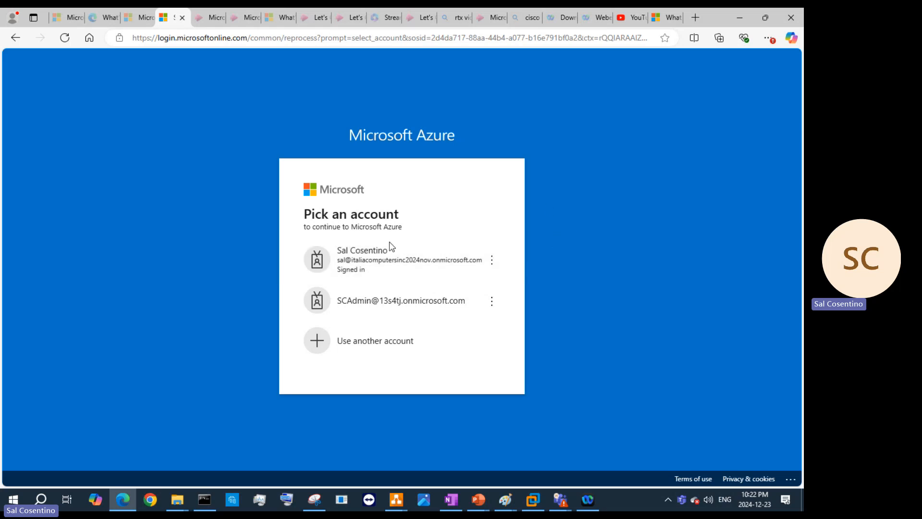
{"action": "left_click", "coordinate": [367, 271]}
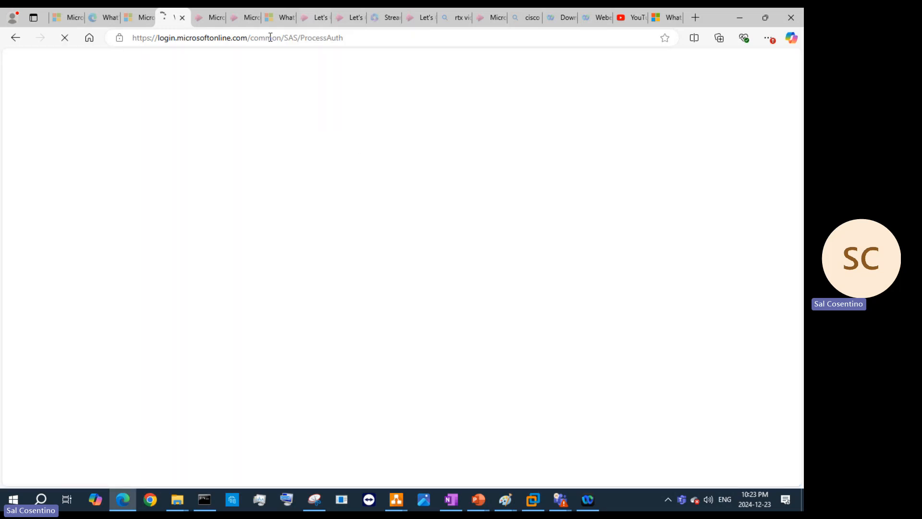
Step: Put Intune in its own maximized window, list Devices > All devices, then minimize it
{"action": "left_click_drag", "start_coordinate": [172, 24], "coordinate": [329, 47]}
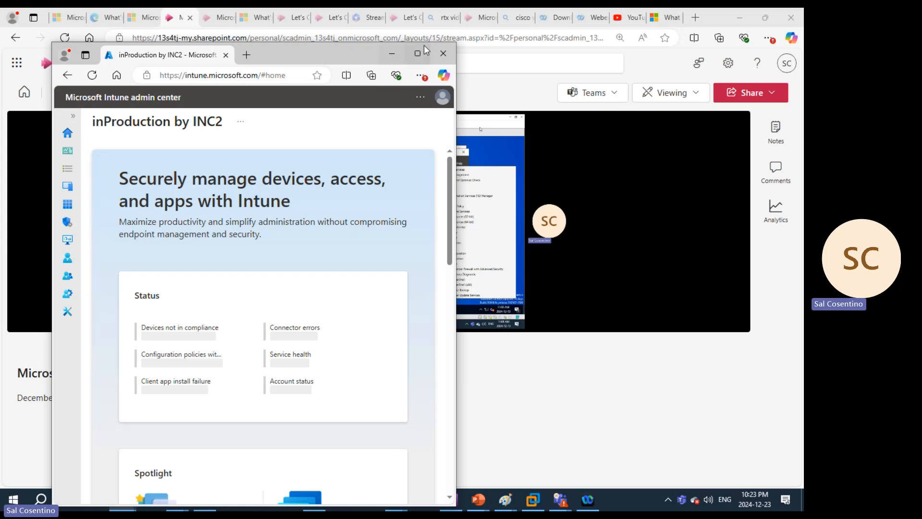
{"action": "left_click", "coordinate": [742, 15]}
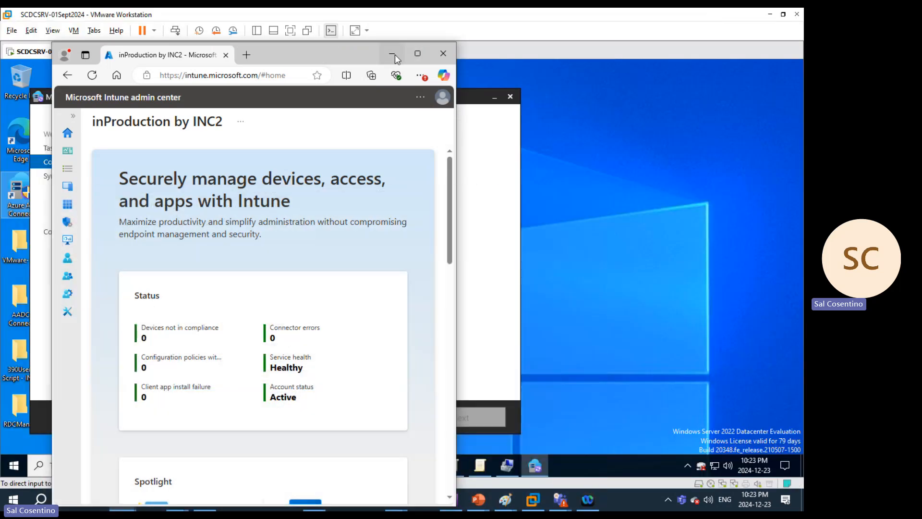
{"action": "left_click", "coordinate": [418, 54]}
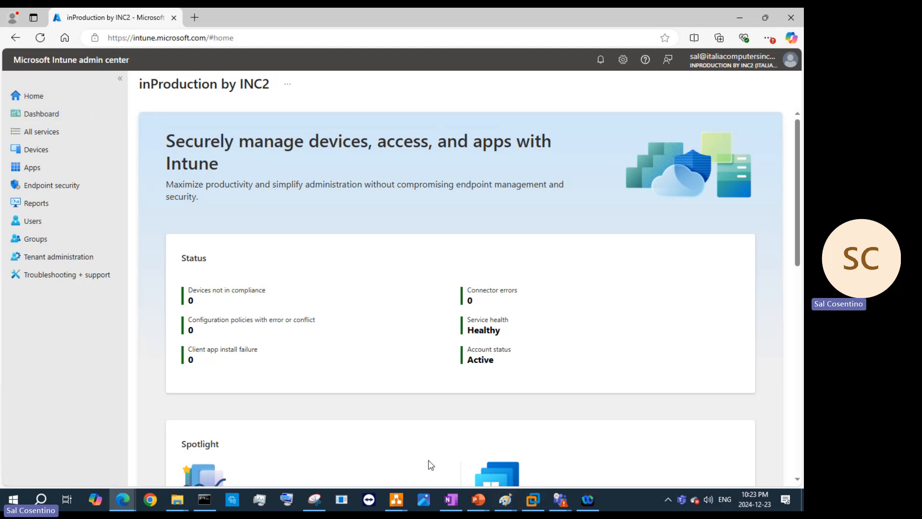
{"action": "left_click", "coordinate": [71, 149]}
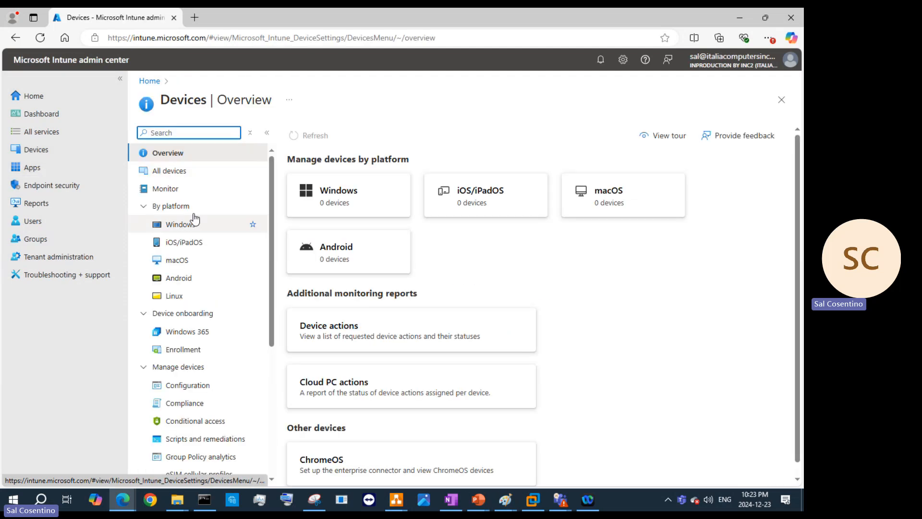
{"action": "left_click", "coordinate": [184, 174]}
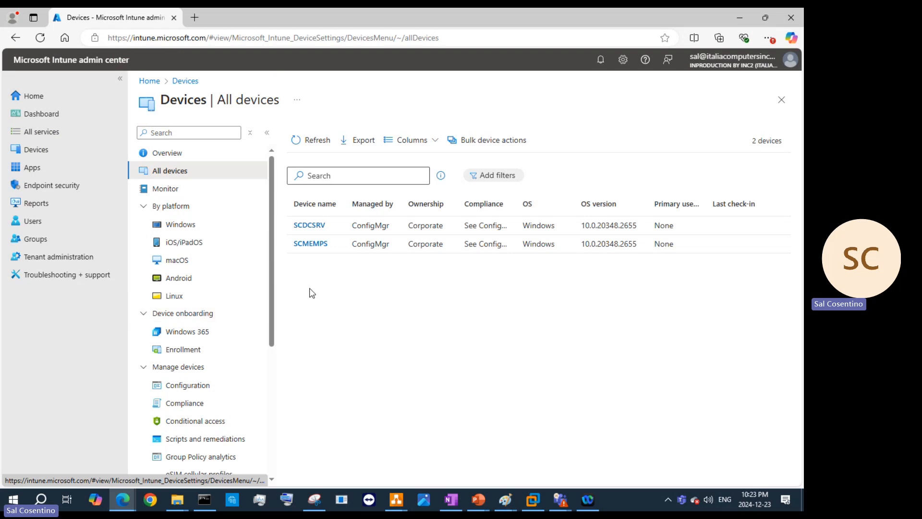
{"action": "left_click", "coordinate": [740, 18]}
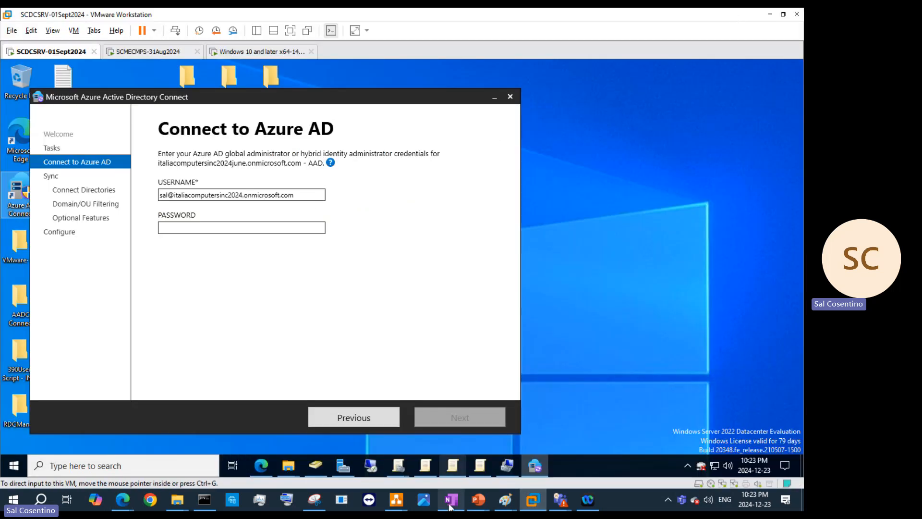
Step: Check the wizard's username field, minimize the VM's Edge, and restore the Intune window
{"action": "left_click", "coordinate": [242, 197]}
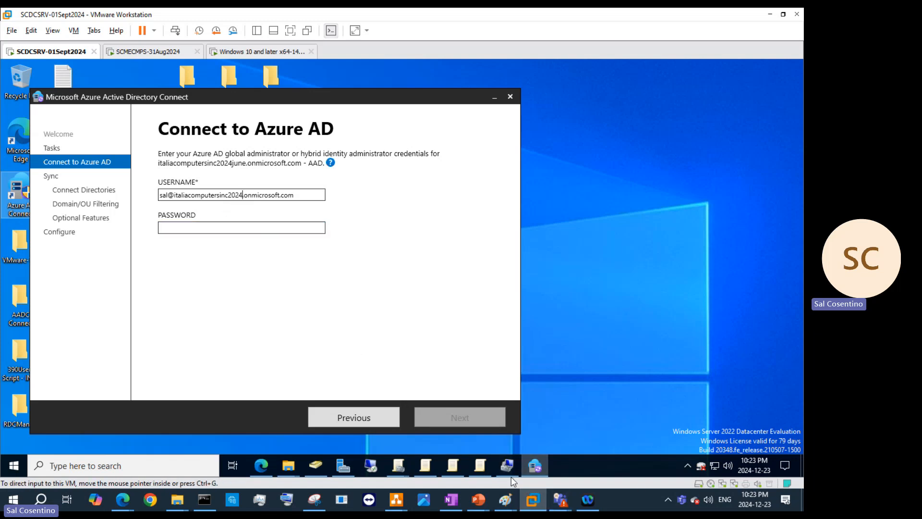
{"action": "left_click", "coordinate": [260, 469]}
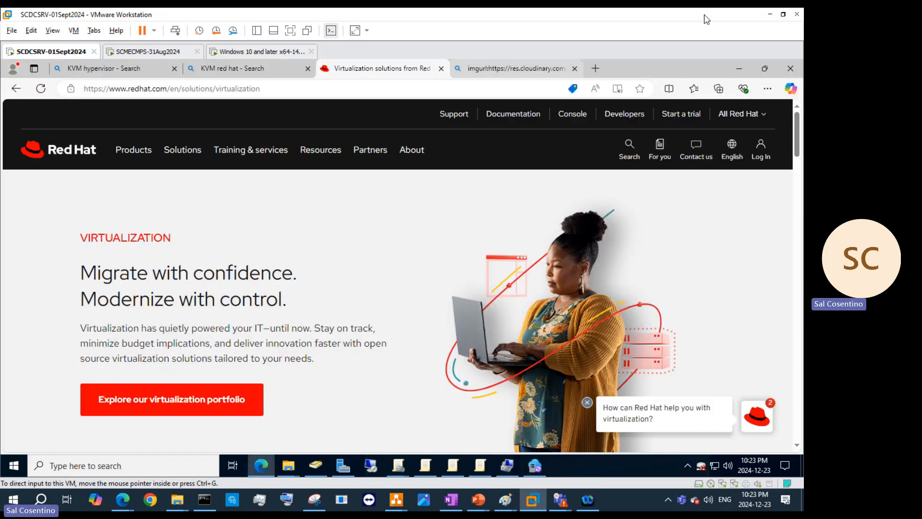
{"action": "left_click", "coordinate": [739, 69]}
{"action": "mouse_move", "coordinate": [128, 505]}
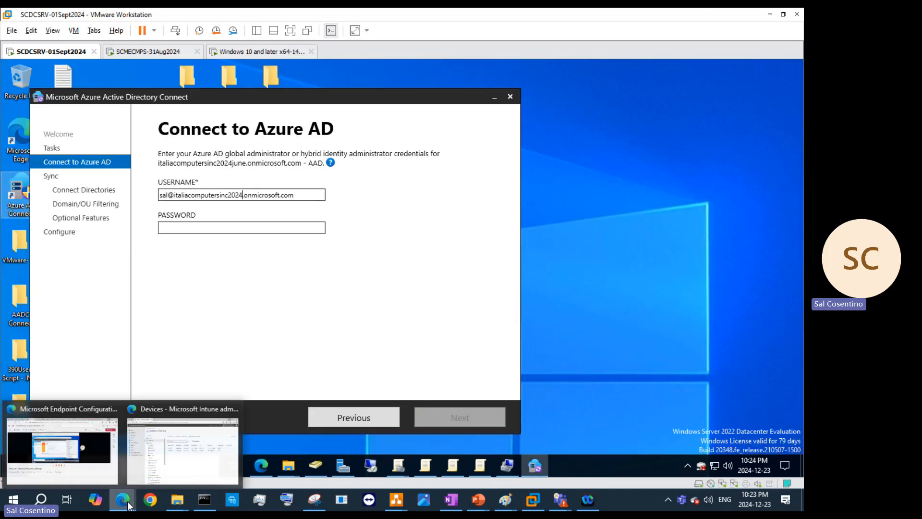
{"action": "left_click", "coordinate": [176, 469]}
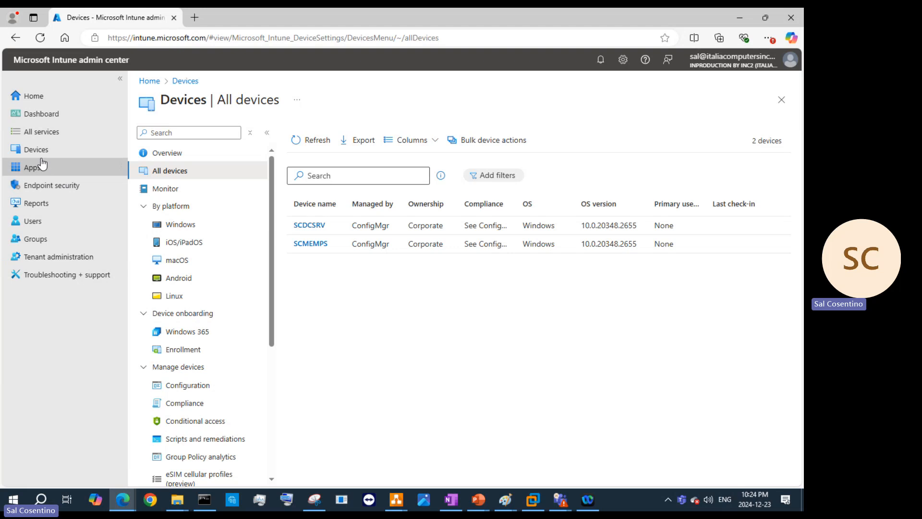
Step: Load entra.microsoft.com in a new Edge tab, then bring up OneNote
{"action": "left_click", "coordinate": [195, 17]}
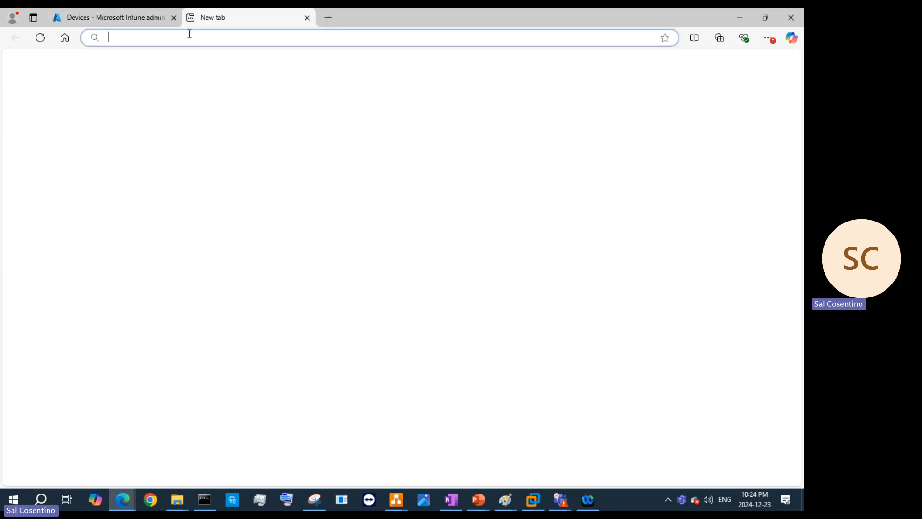
{"action": "type", "text": "en"}
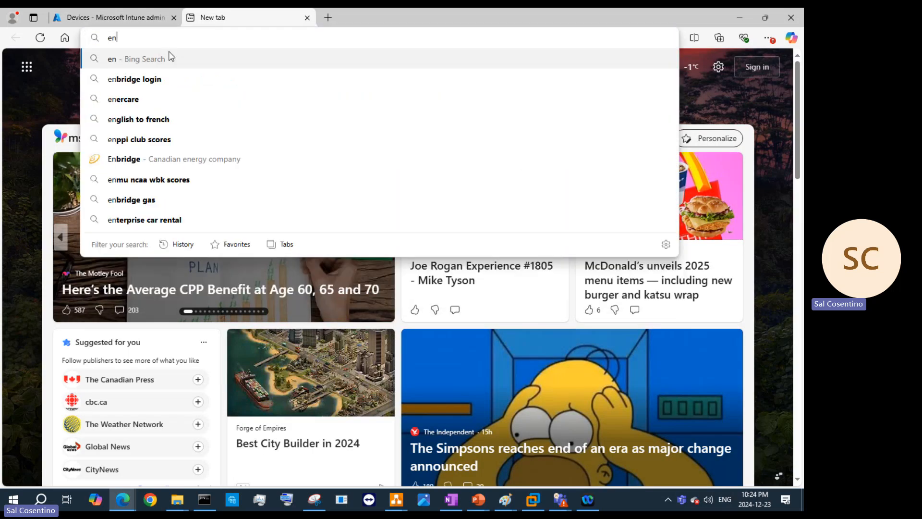
{"action": "type", "text": "tra.microso"}
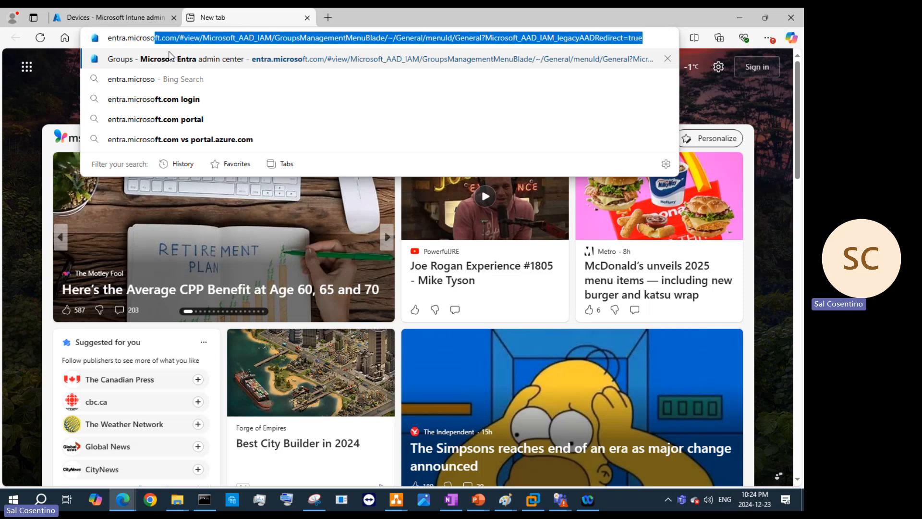
{"action": "type", "text": "ft.co"}
{"action": "key", "text": "Return"}
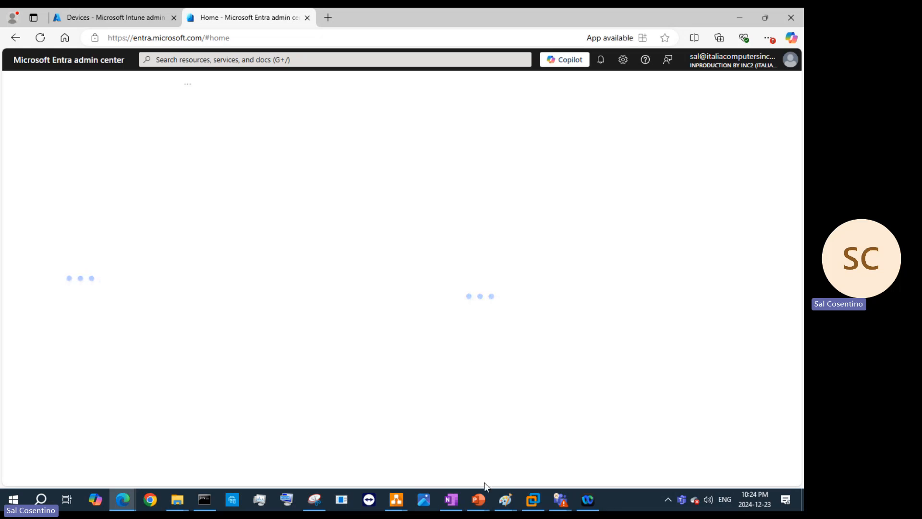
{"action": "left_click", "coordinate": [443, 502]}
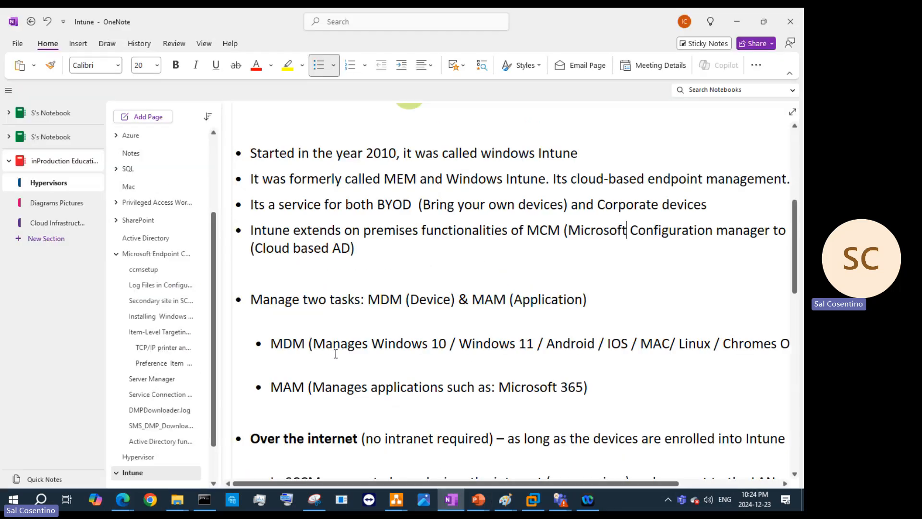
Step: Scroll through the Configuration Profile notes page
{"action": "left_click", "coordinate": [150, 435]}
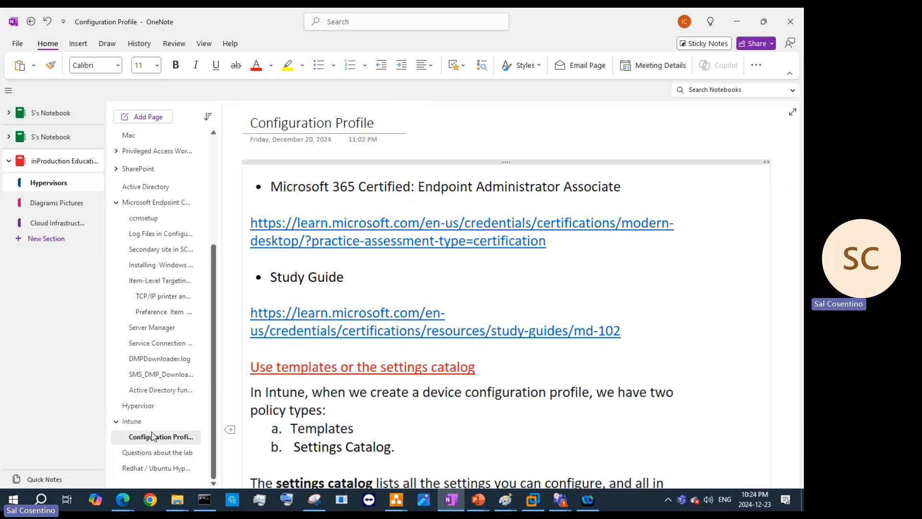
{"action": "scroll", "coordinate": [381, 313], "scroll_direction": "down", "scroll_amount": 3}
{"action": "scroll", "coordinate": [381, 313], "scroll_direction": "down", "scroll_amount": 20}
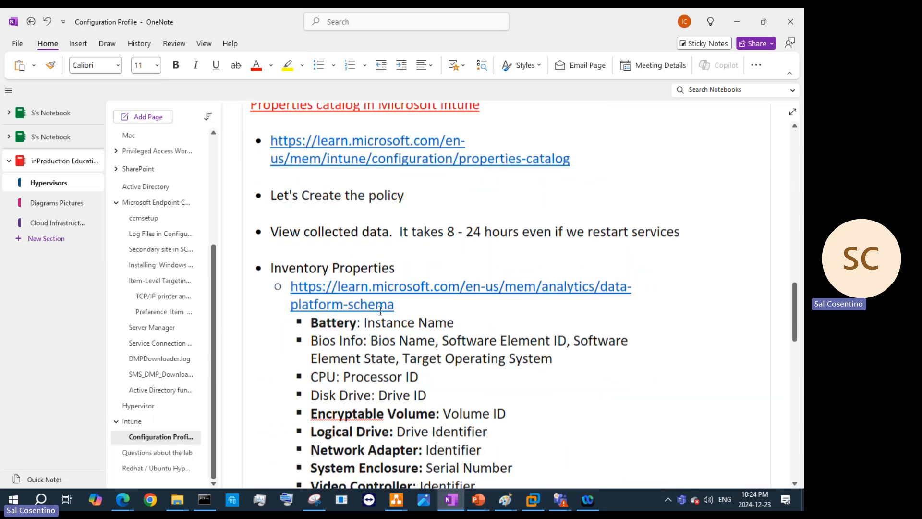
{"action": "scroll", "coordinate": [378, 311], "scroll_direction": "up", "scroll_amount": 12}
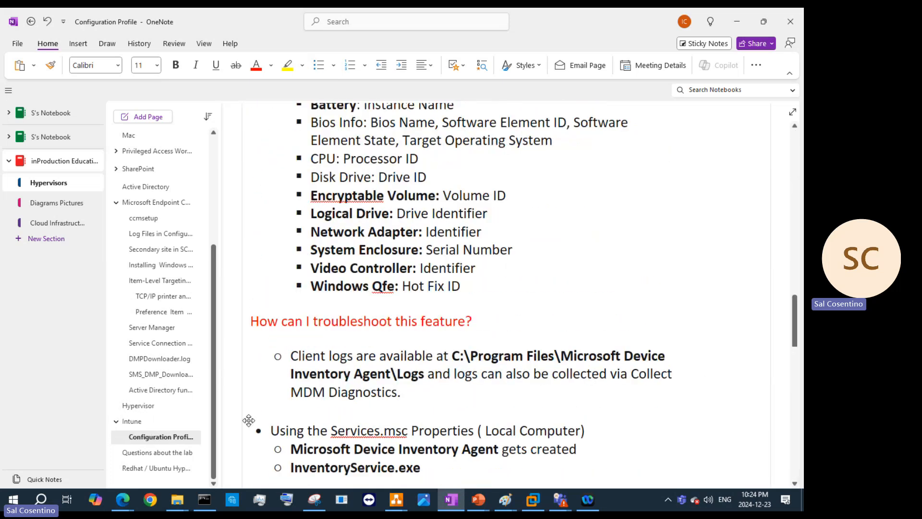
Step: Scroll through the Intune notes page, then minimize OneNote
{"action": "left_click", "coordinate": [171, 421]}
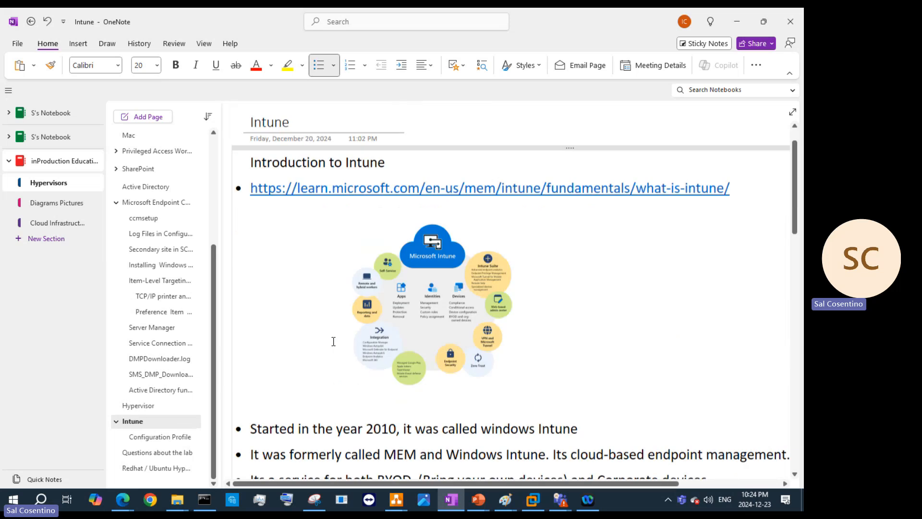
{"action": "scroll", "coordinate": [333, 343], "scroll_direction": "down", "scroll_amount": 6}
{"action": "scroll", "coordinate": [330, 366], "scroll_direction": "down", "scroll_amount": 10}
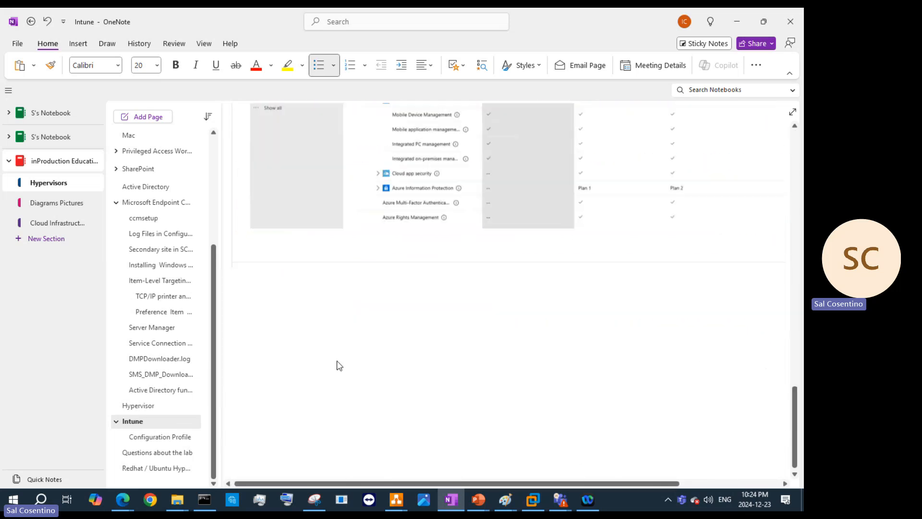
{"action": "scroll", "coordinate": [354, 373], "scroll_direction": "up", "scroll_amount": 5}
{"action": "scroll", "coordinate": [363, 364], "scroll_direction": "up", "scroll_amount": 10}
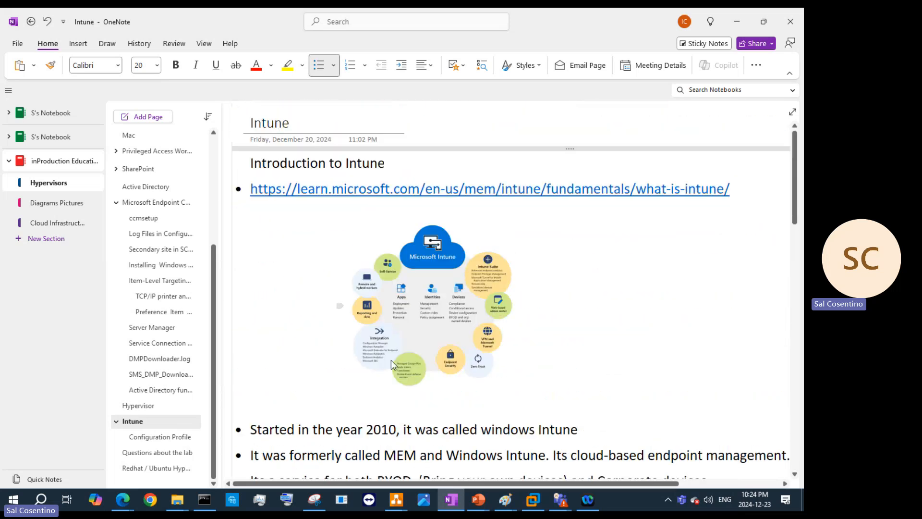
{"action": "scroll", "coordinate": [392, 359], "scroll_direction": "down", "scroll_amount": 4}
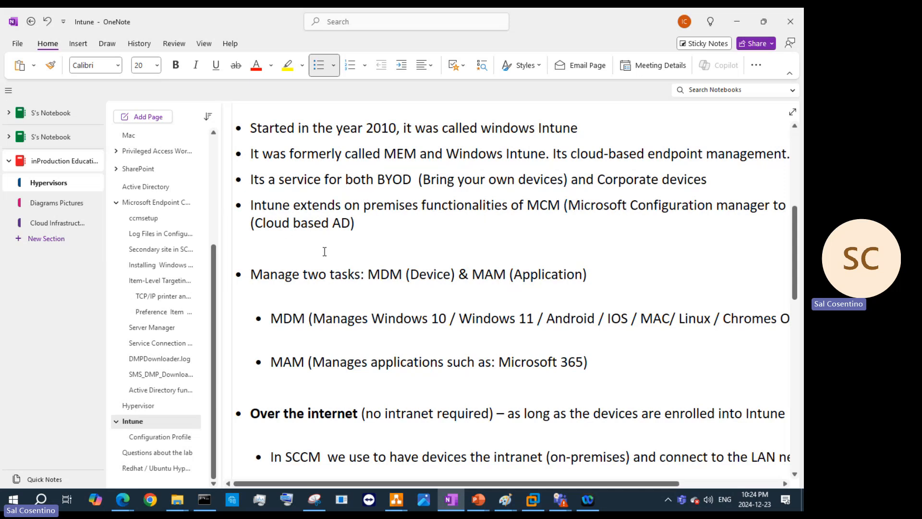
{"action": "left_click", "coordinate": [739, 22]}
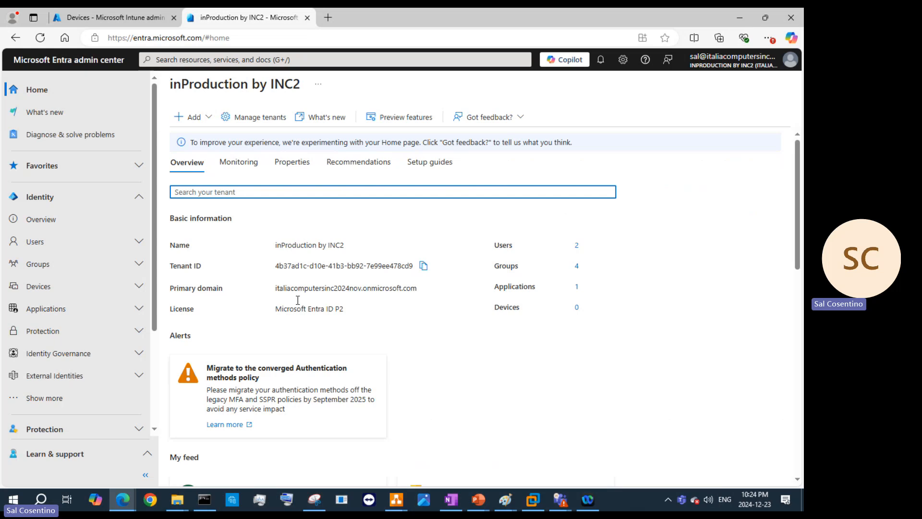
Step: Open Identity > Users > All users and widen the User principal name column
{"action": "left_click", "coordinate": [84, 242]}
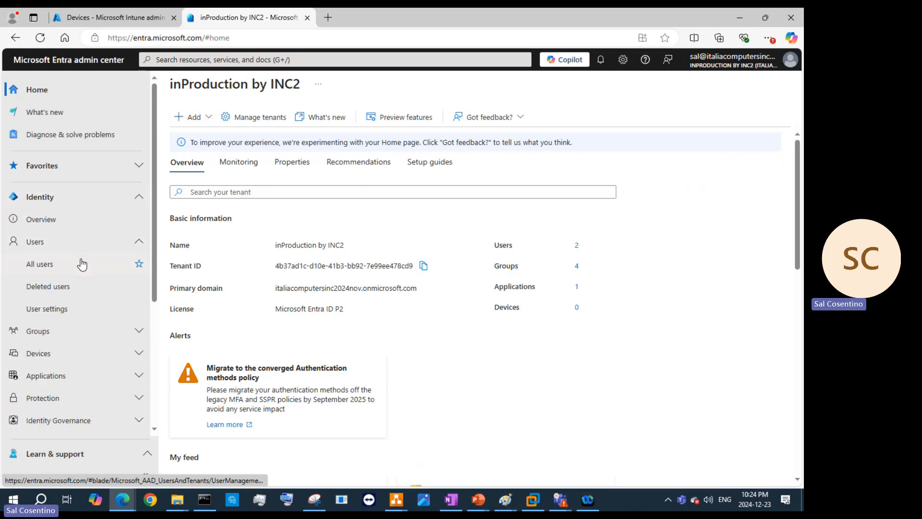
{"action": "left_click", "coordinate": [85, 263]}
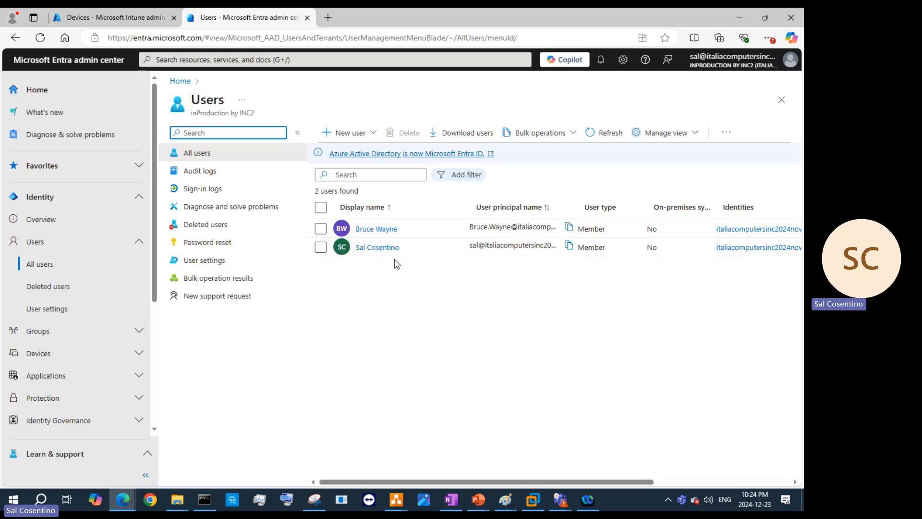
{"action": "left_click_drag", "start_coordinate": [577, 207], "coordinate": [662, 213]}
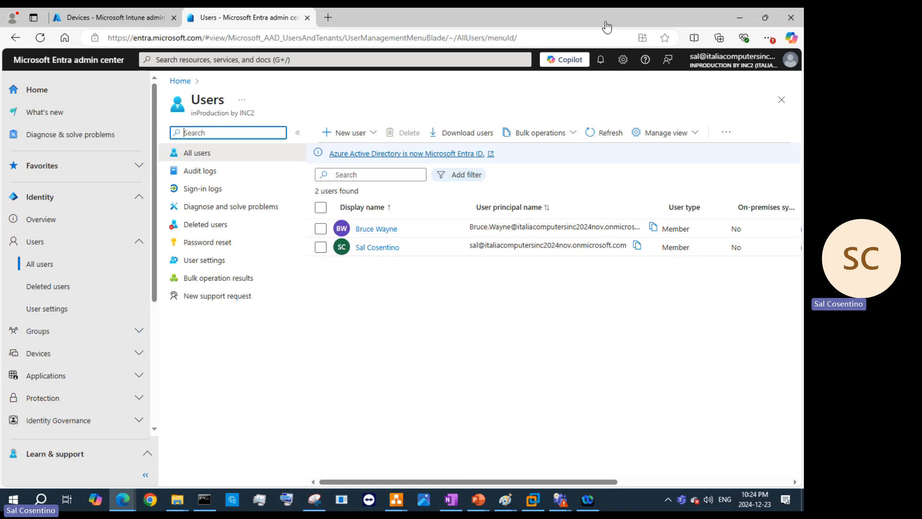
{"action": "left_click", "coordinate": [532, 500]}
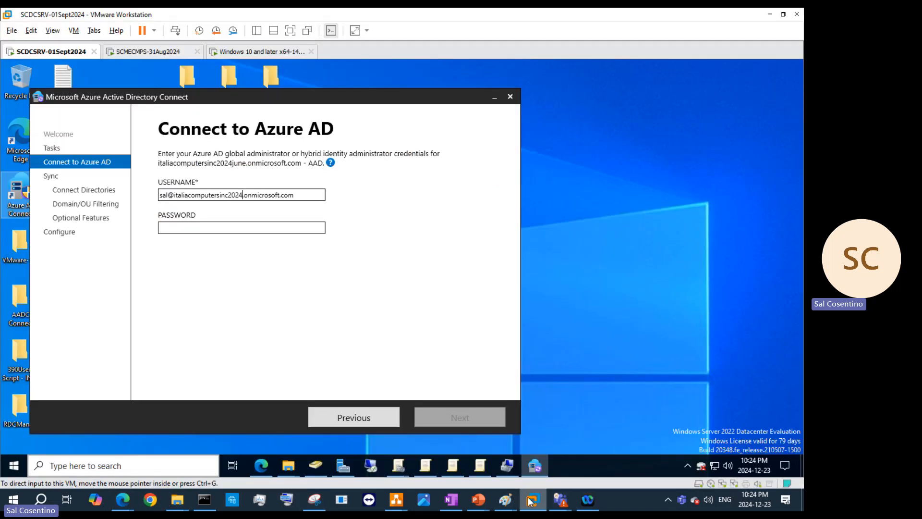
{"action": "left_click", "coordinate": [318, 465]}
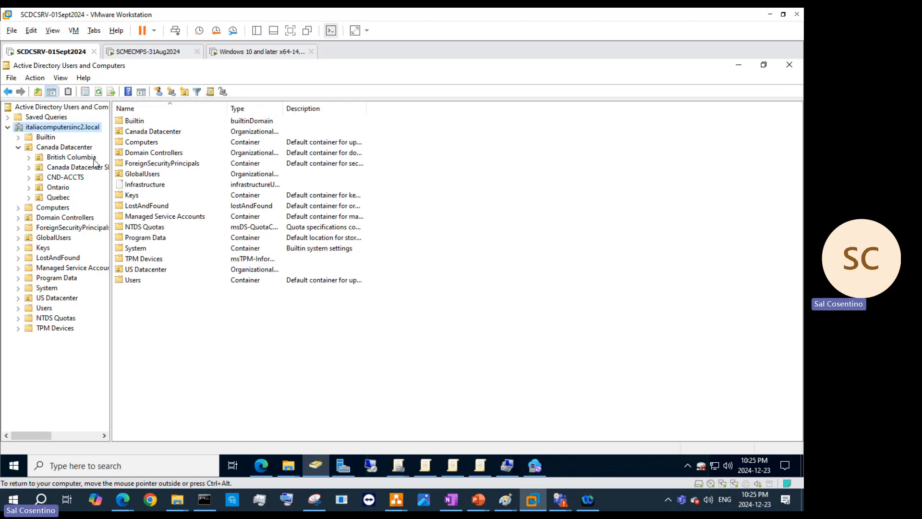
{"action": "left_click", "coordinate": [56, 208]}
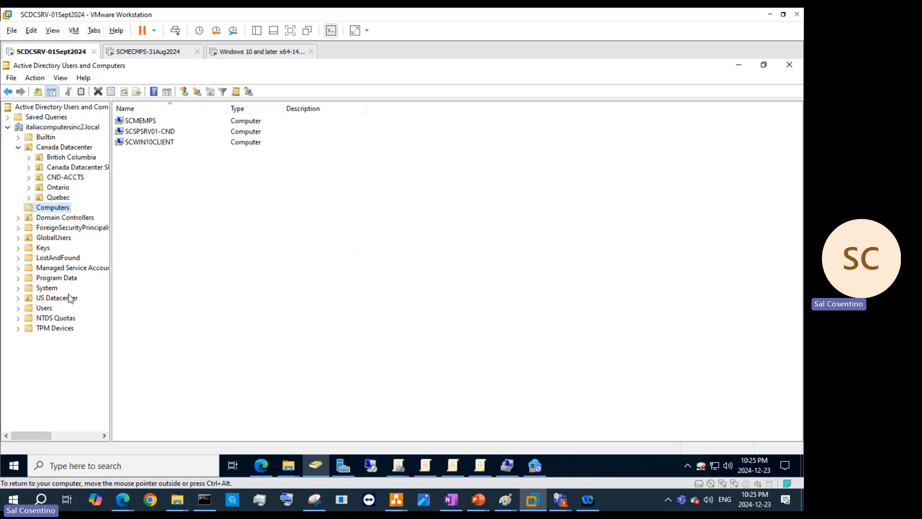
{"action": "left_click", "coordinate": [46, 308]}
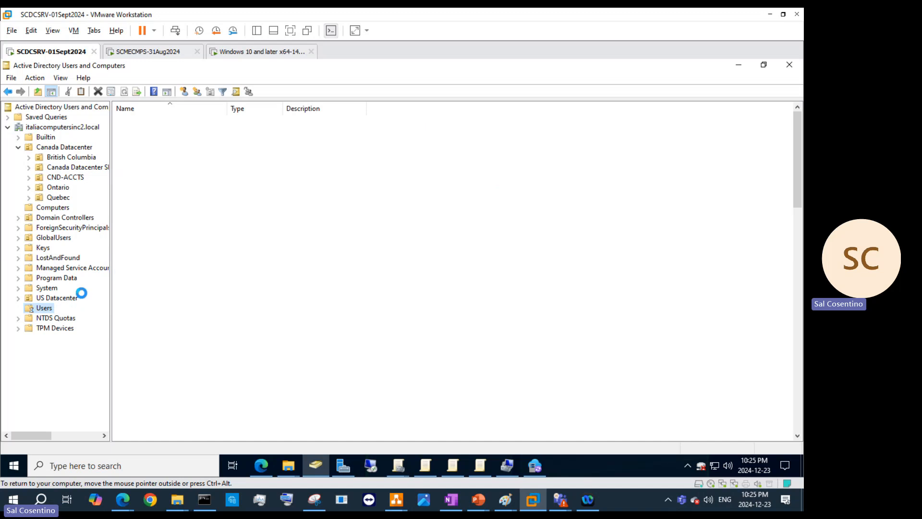
{"action": "scroll", "coordinate": [165, 238], "scroll_direction": "down", "scroll_amount": 3}
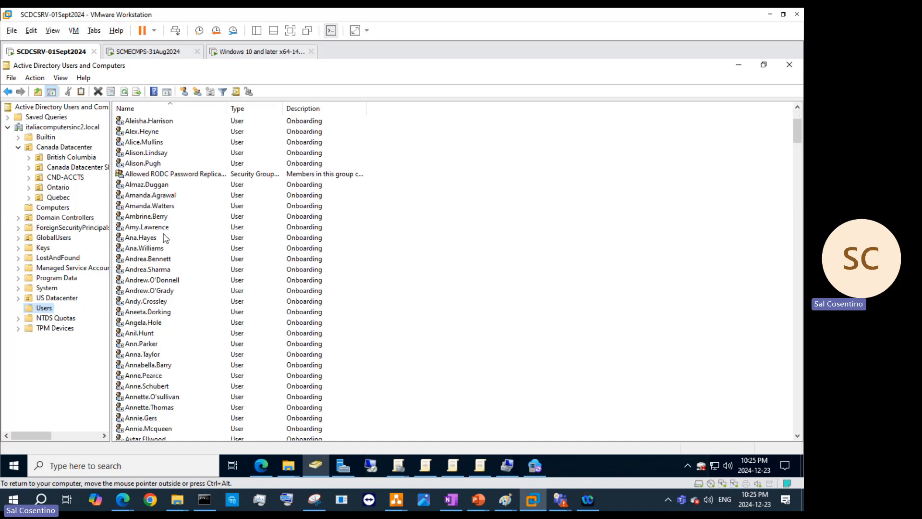
{"action": "scroll", "coordinate": [178, 253], "scroll_direction": "down", "scroll_amount": 4}
{"action": "scroll", "coordinate": [180, 254], "scroll_direction": "up", "scroll_amount": 7}
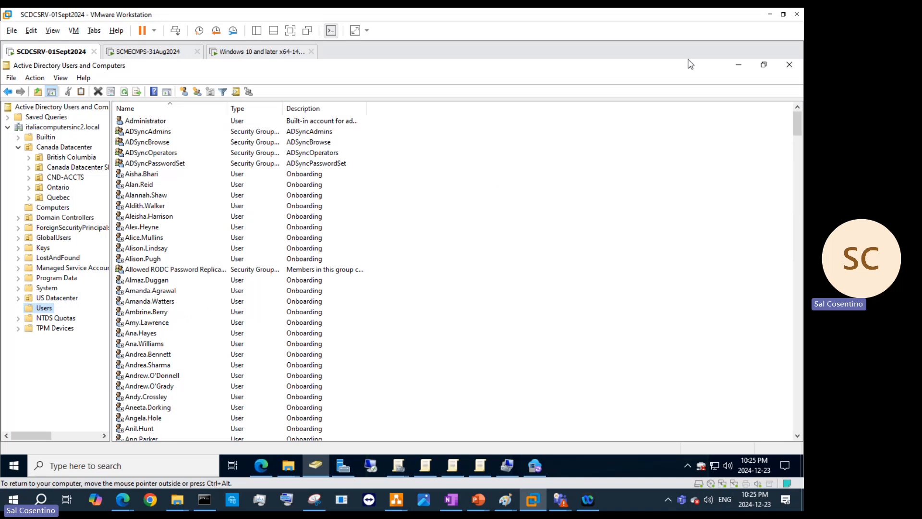
Step: Enter the administrator password on the wizard's Connect to Azure AD page
{"action": "left_click", "coordinate": [739, 68]}
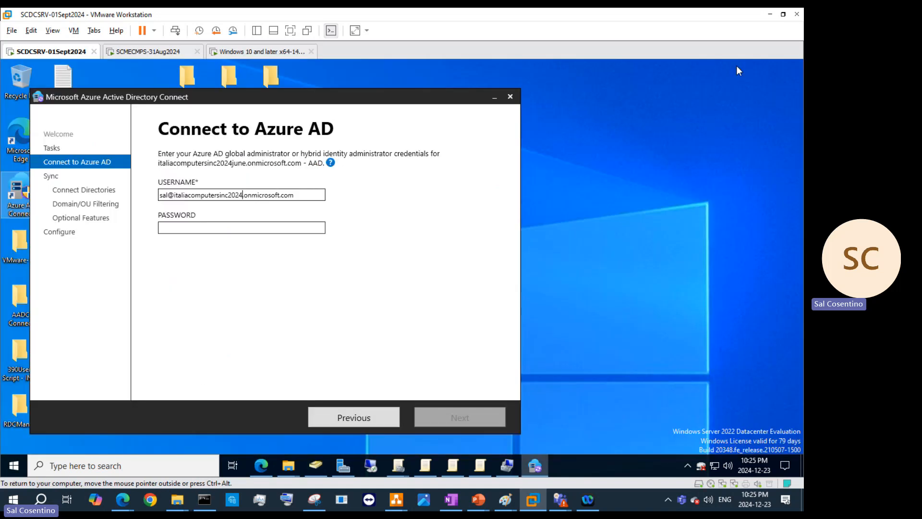
{"action": "left_click", "coordinate": [271, 233]}
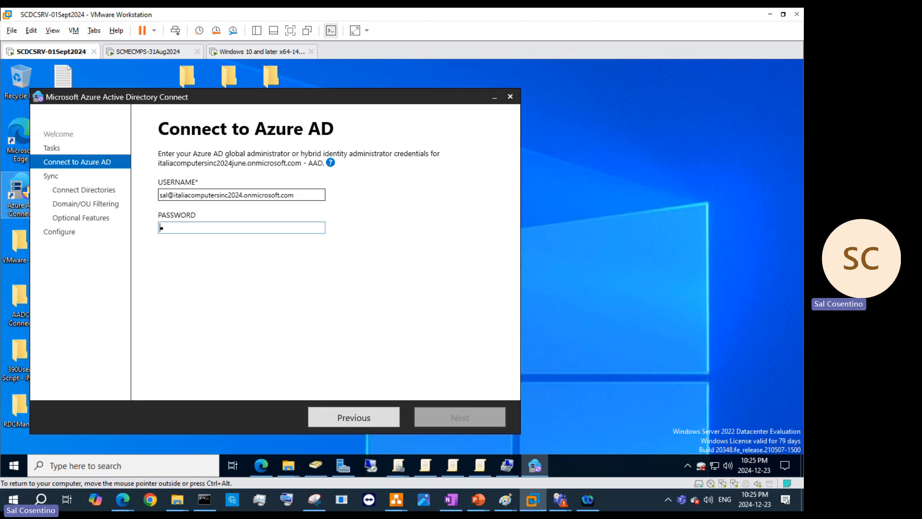
{"action": "type", "text": "***"}
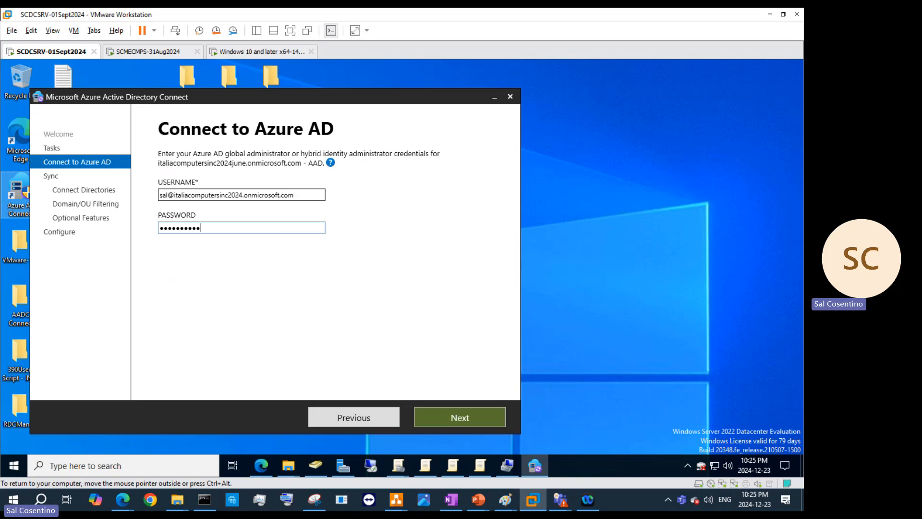
{"action": "key", "text": "Return"}
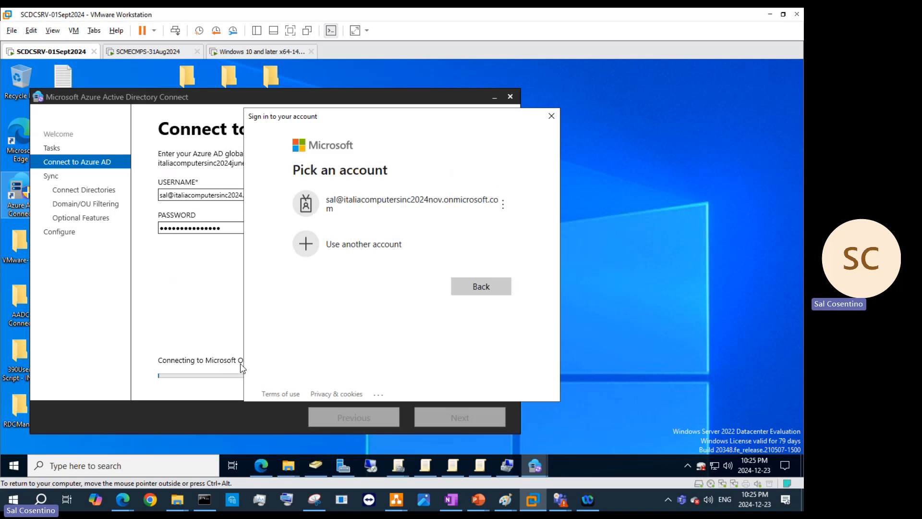
Step: Sign in with the listed administrator account and close the window after error AADSTS50020
{"action": "left_click", "coordinate": [420, 206]}
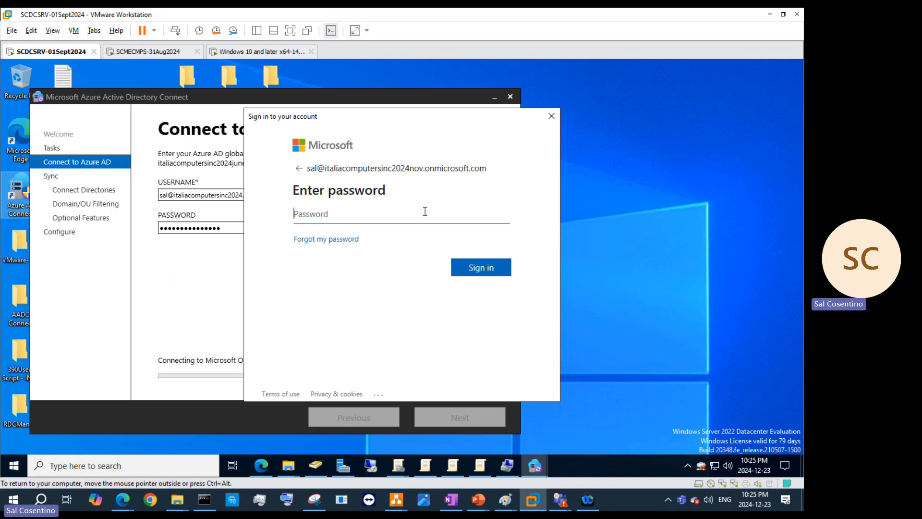
{"action": "type", "text": "***********"}
{"action": "key", "text": "Return"}
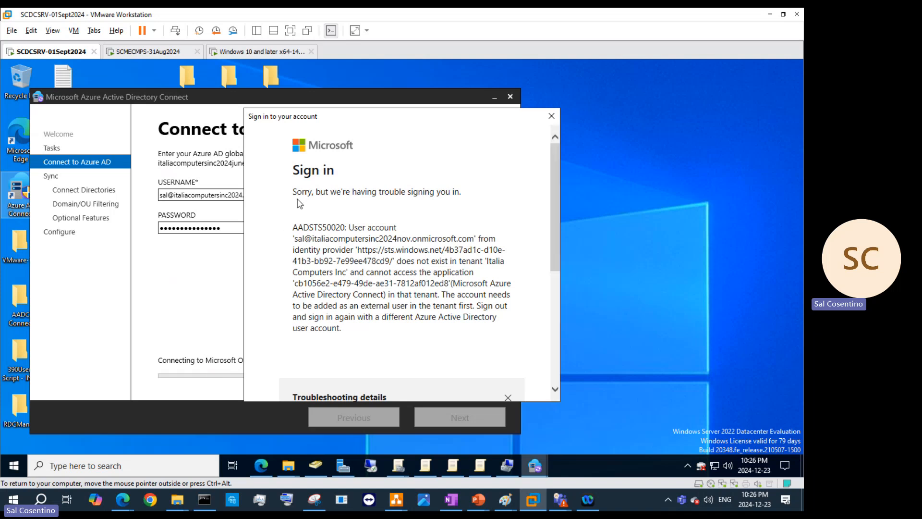
{"action": "left_click", "coordinate": [551, 117]}
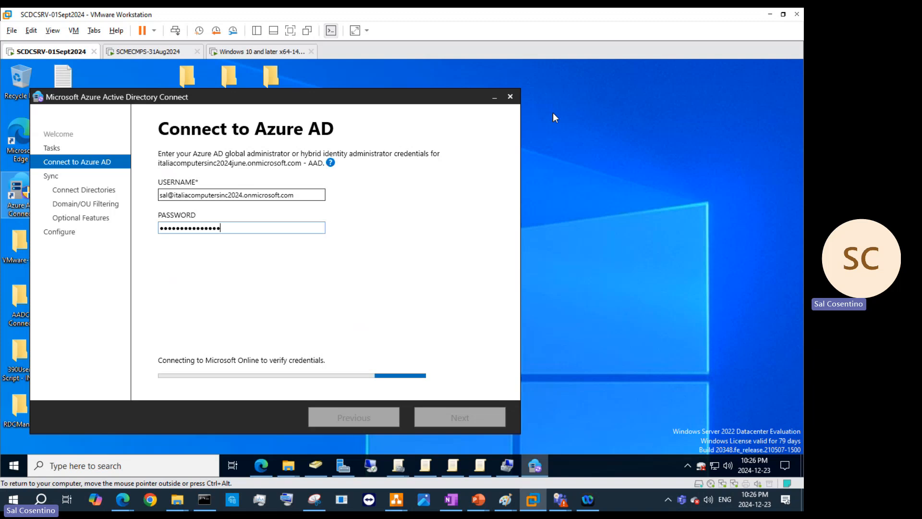
Step: Compare with the Entra signed-in account, then change the username's tenant part to 2024nov
{"action": "left_click", "coordinate": [233, 197]}
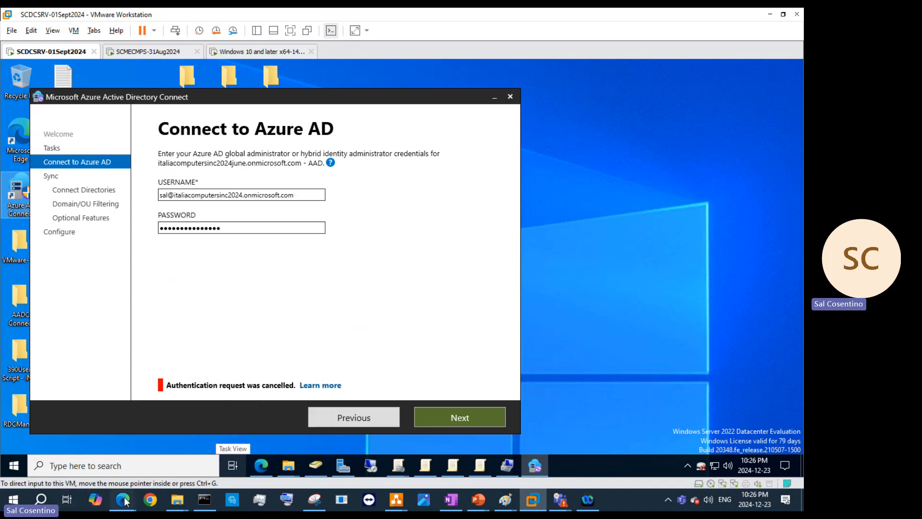
{"action": "left_click", "coordinate": [186, 440]}
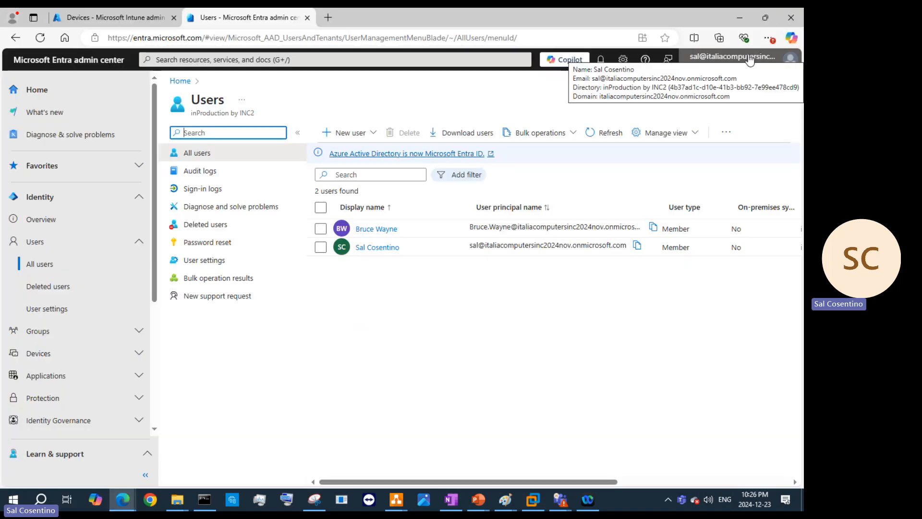
{"action": "left_click", "coordinate": [740, 17]}
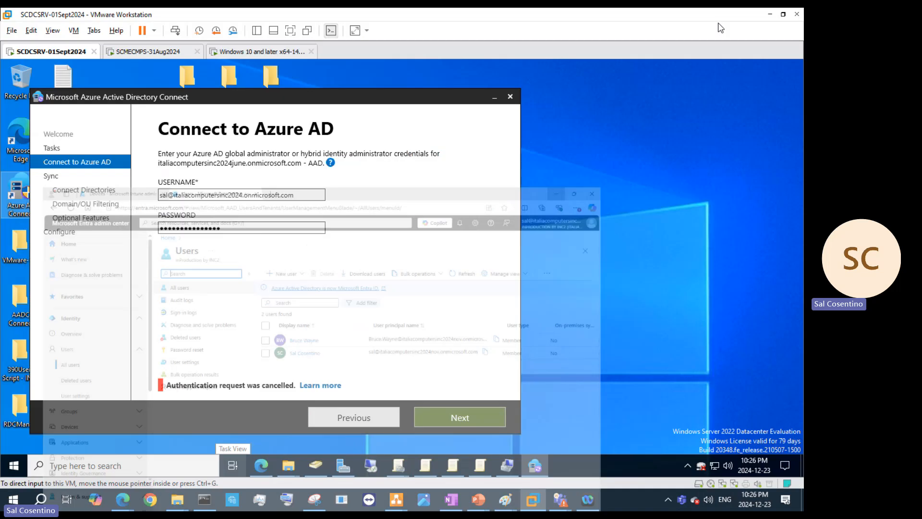
{"action": "left_click_drag", "start_coordinate": [240, 195], "coordinate": [243, 195]}
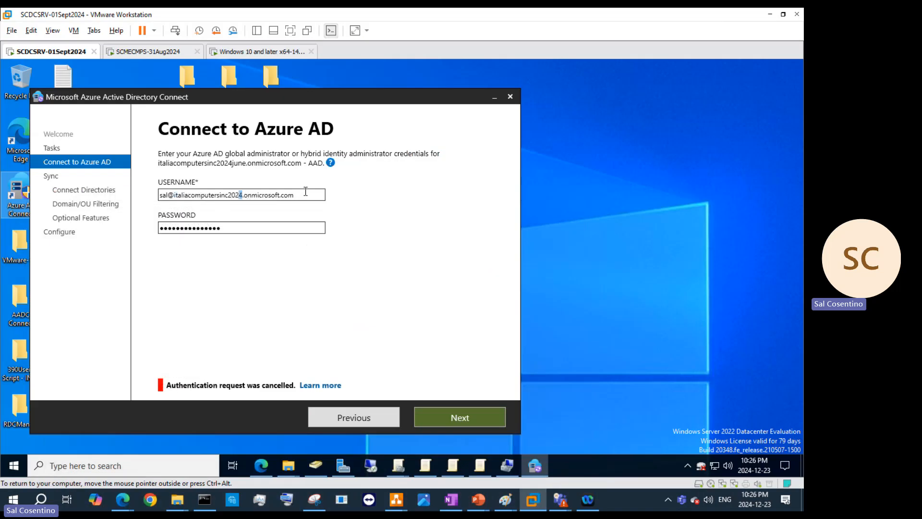
{"action": "type", "text": "nov"}
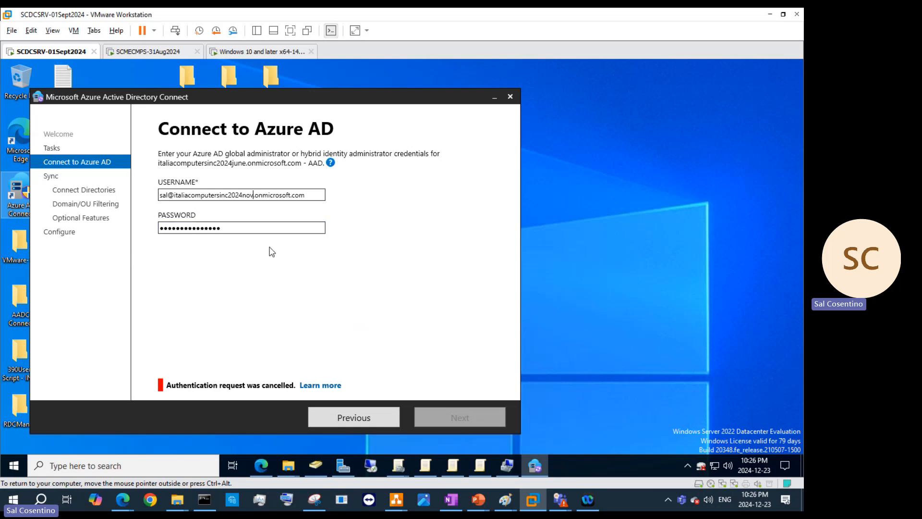
Step: Return to the Connect to Azure AD page and resubmit the administrator password
{"action": "left_click", "coordinate": [350, 414]}
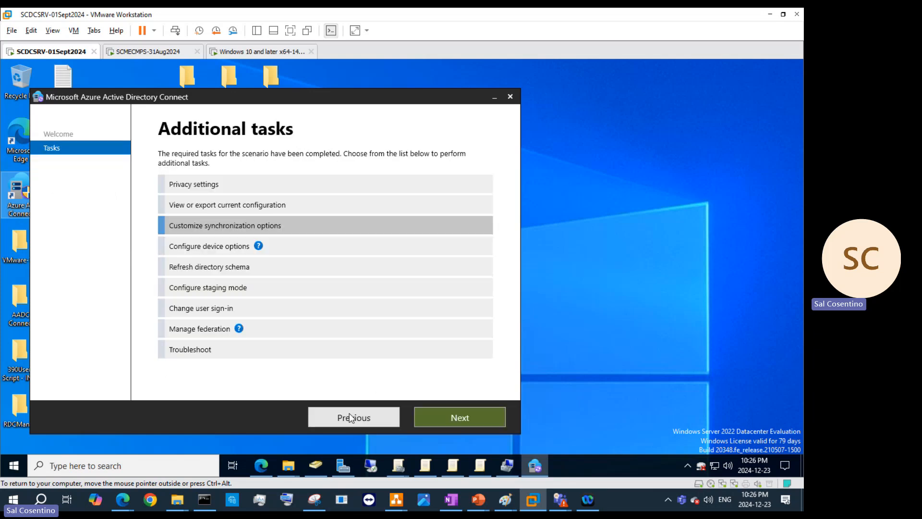
{"action": "left_click", "coordinate": [460, 419]}
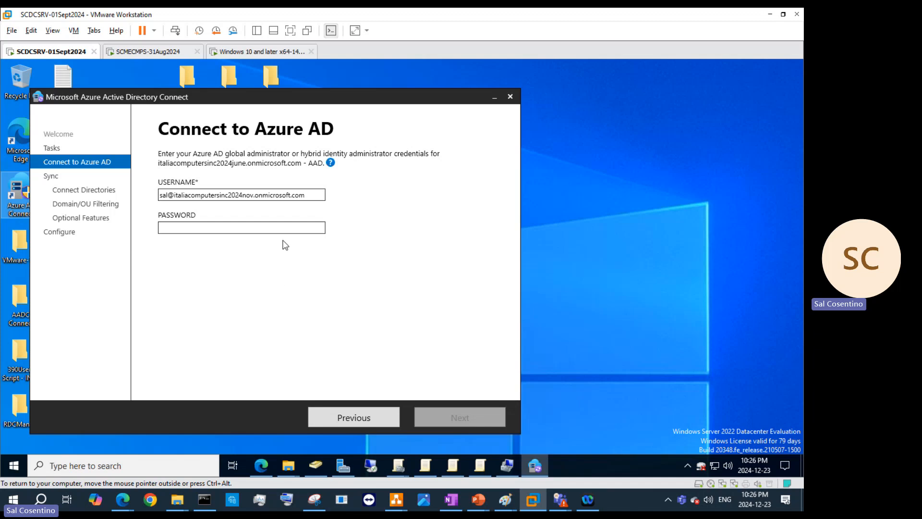
{"action": "left_click", "coordinate": [294, 229]}
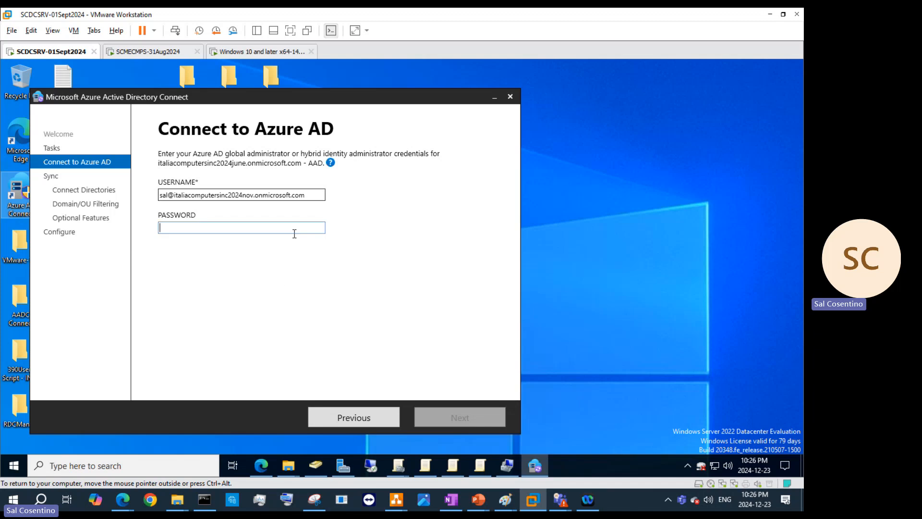
{"action": "type", "text": "•••"}
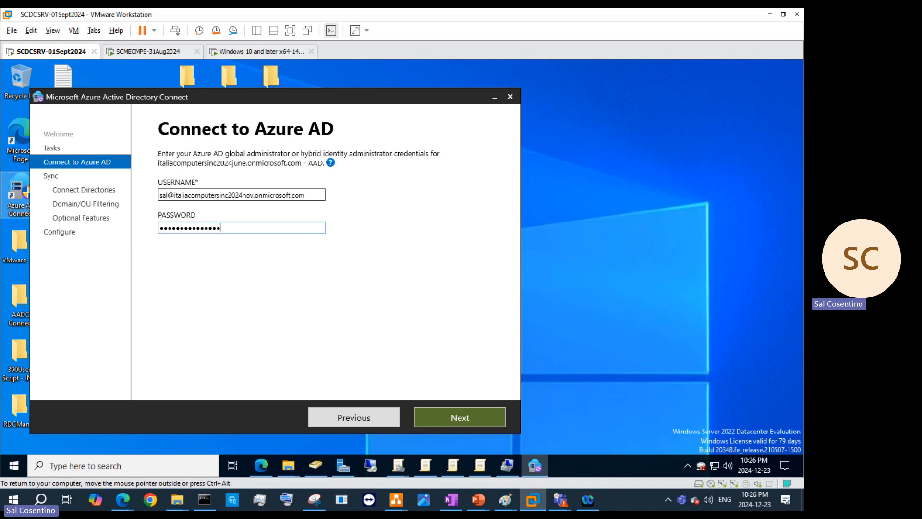
{"action": "key", "text": "Return"}
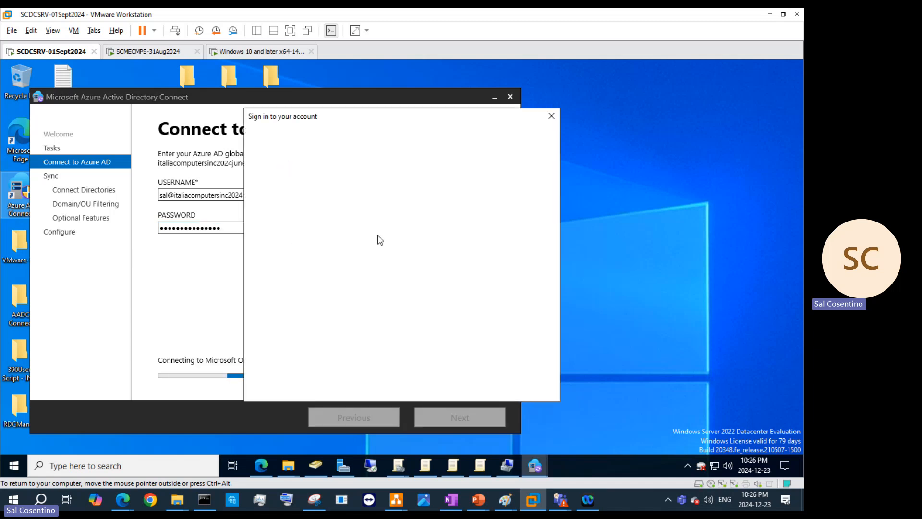
Step: Sign in as the administrator account, which gets rejected for the 2024june tenant
{"action": "left_click", "coordinate": [417, 199]}
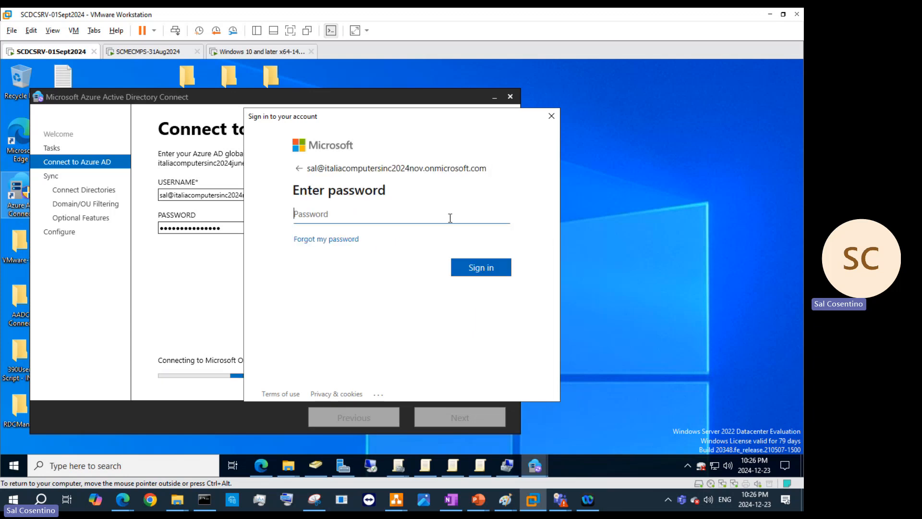
{"action": "type", "text": "•••••••••••••••"}
{"action": "key", "text": "Return"}
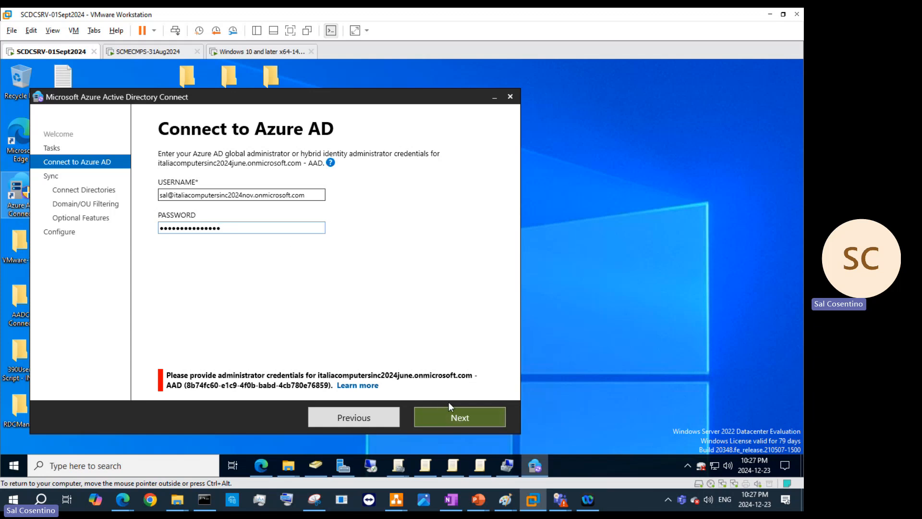
Step: Cancel the Azure AD sign-in window and close the Azure AD Connect wizard
{"action": "left_click", "coordinate": [459, 414]}
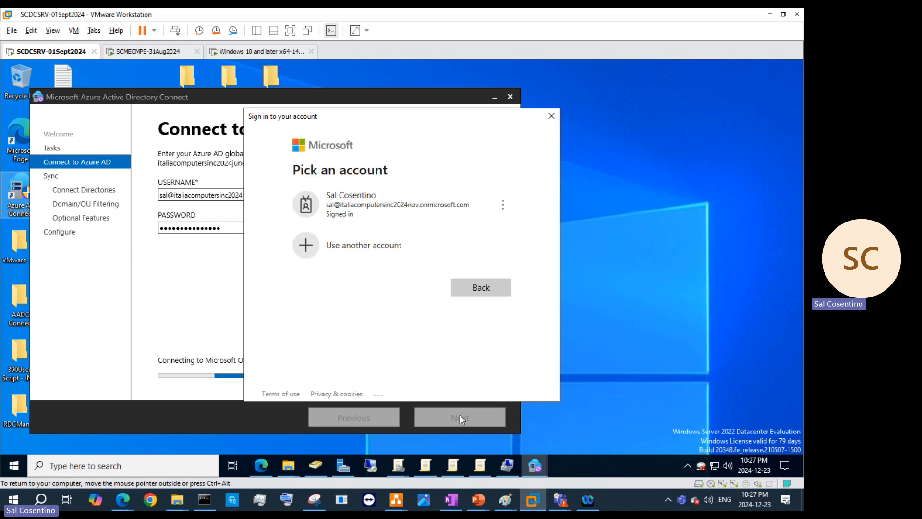
{"action": "left_click", "coordinate": [552, 116]}
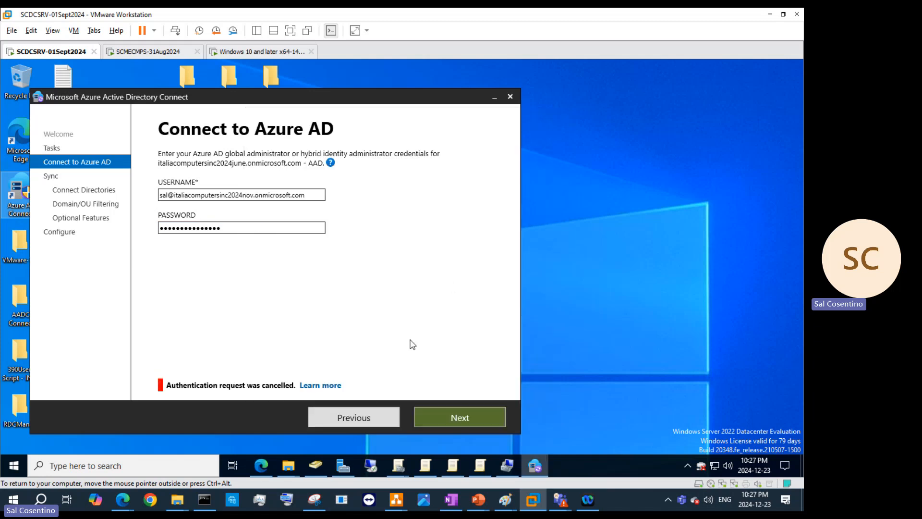
{"action": "left_click", "coordinate": [365, 418]}
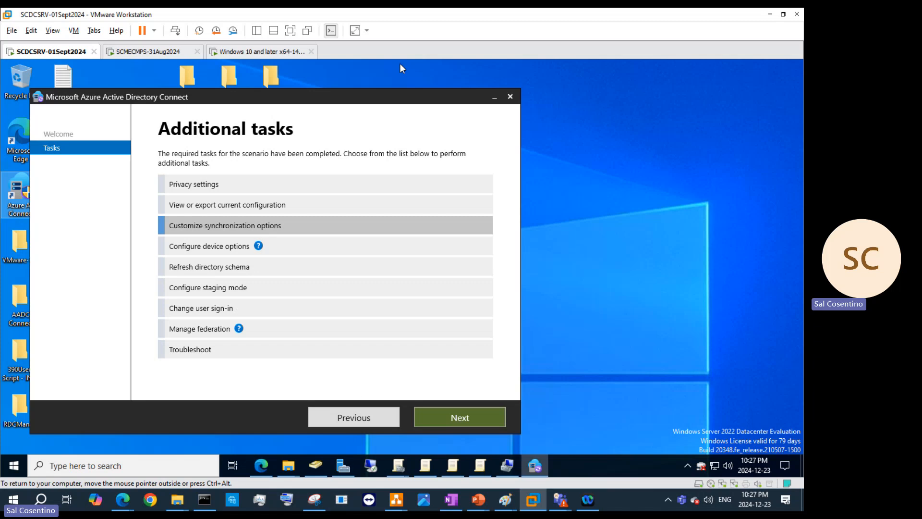
{"action": "left_click", "coordinate": [508, 97]}
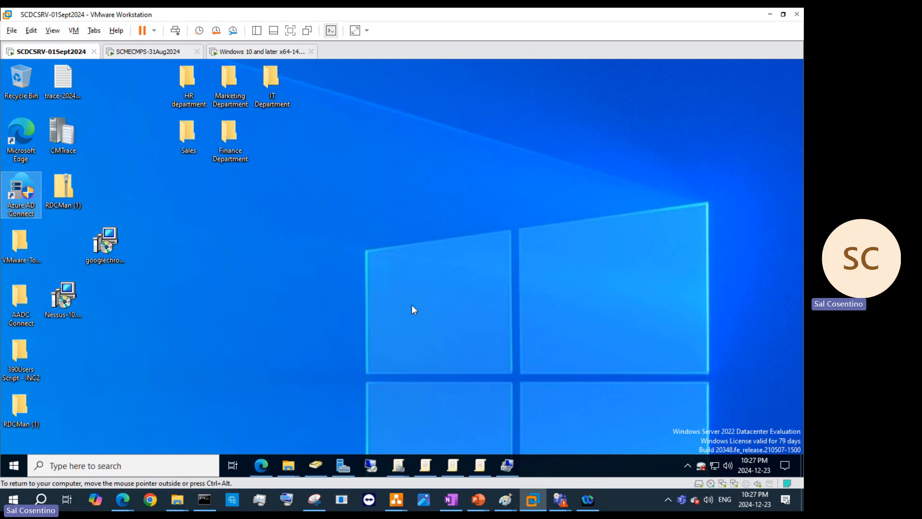
Step: Launch Azure AD Connect as administrator and review its current configuration
{"action": "double_click", "coordinate": [35, 195]}
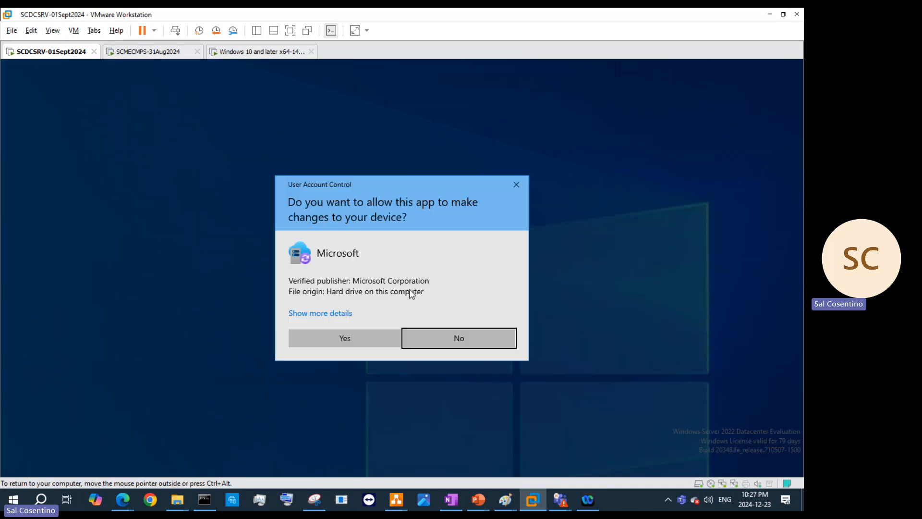
{"action": "left_click", "coordinate": [338, 331]}
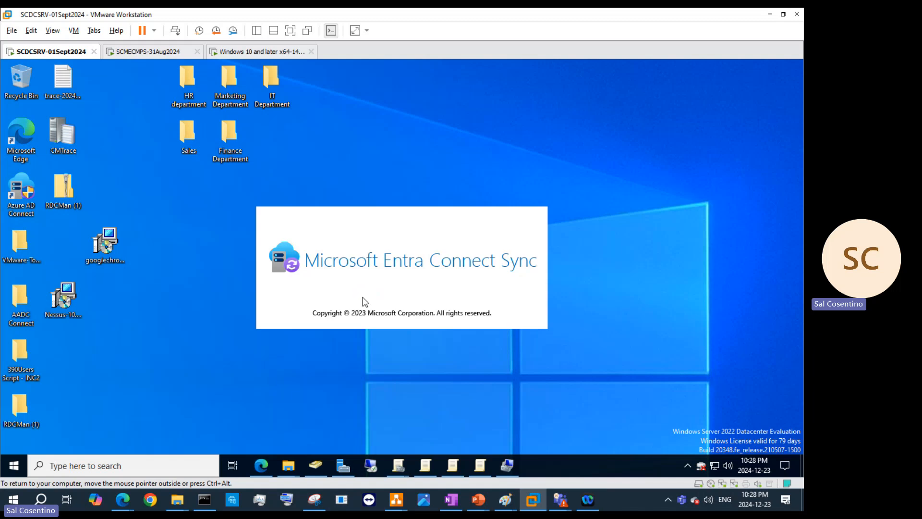
{"action": "left_click", "coordinate": [401, 431]}
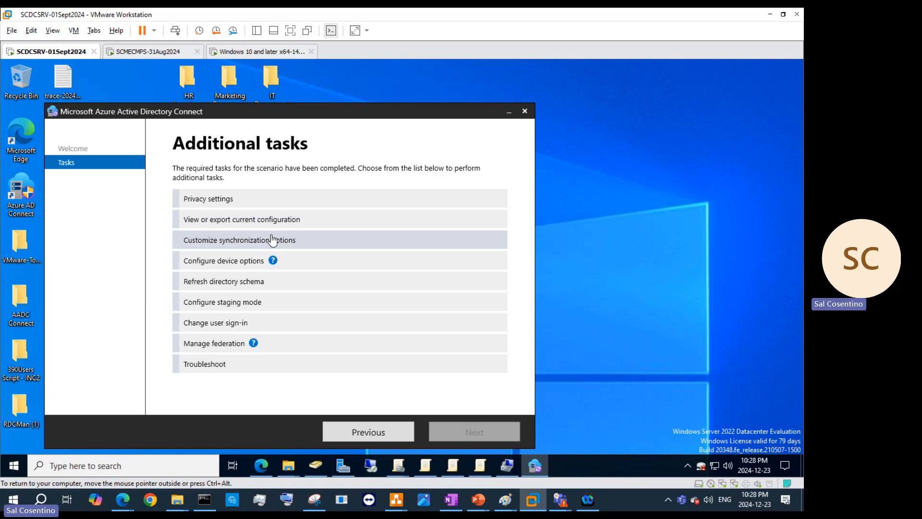
{"action": "left_click", "coordinate": [274, 220]}
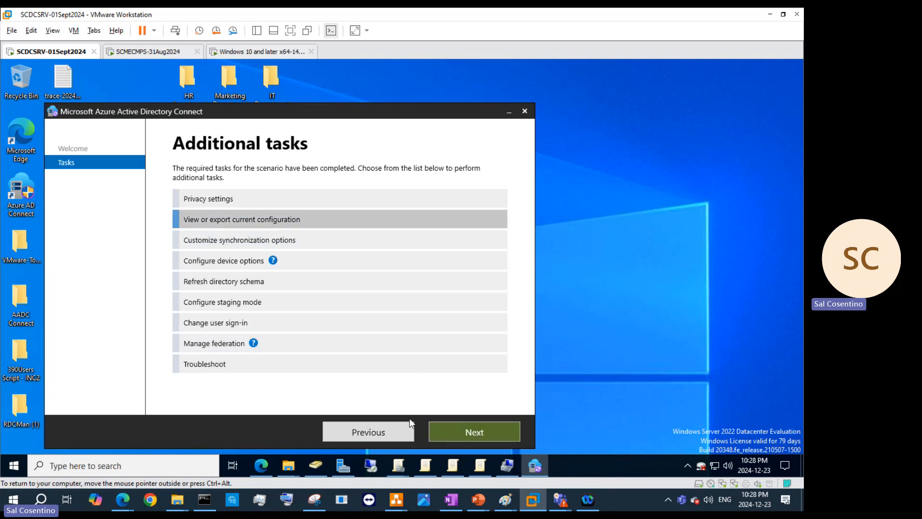
{"action": "left_click", "coordinate": [457, 424]}
{"action": "scroll", "coordinate": [288, 304], "scroll_direction": "down", "scroll_amount": 5}
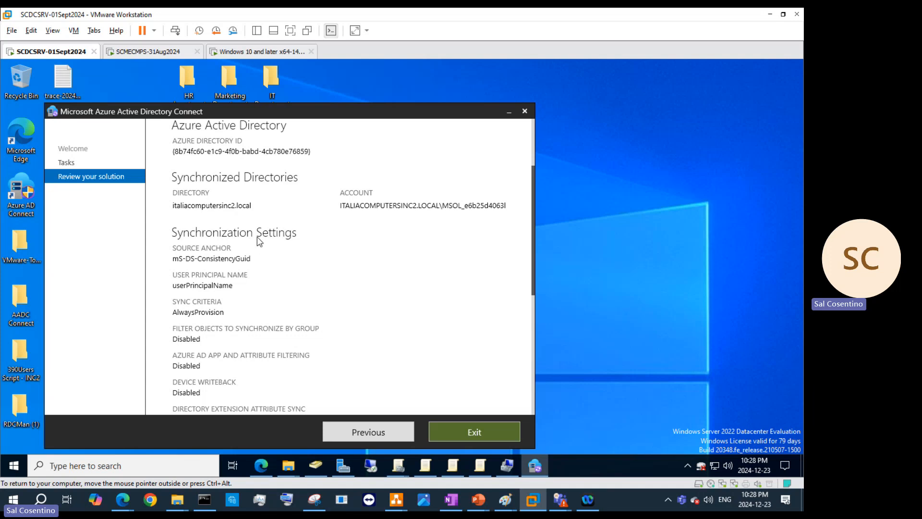
{"action": "scroll", "coordinate": [264, 246], "scroll_direction": "down", "scroll_amount": 6}
{"action": "scroll", "coordinate": [274, 259], "scroll_direction": "down", "scroll_amount": 6}
{"action": "scroll", "coordinate": [307, 336], "scroll_direction": "up", "scroll_amount": 14}
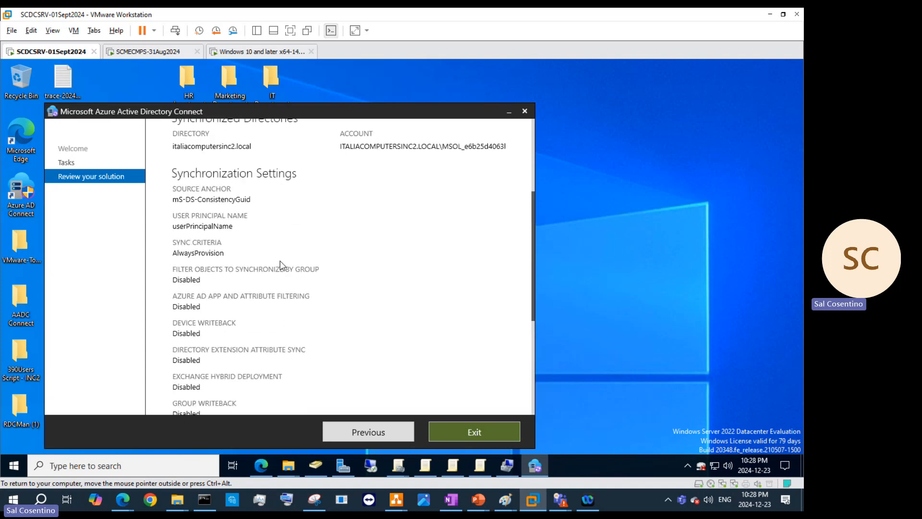
Step: Choose Customize synchronization options and continue to the Azure AD credentials page
{"action": "left_click", "coordinate": [378, 433]}
{"action": "left_click", "coordinate": [233, 246]}
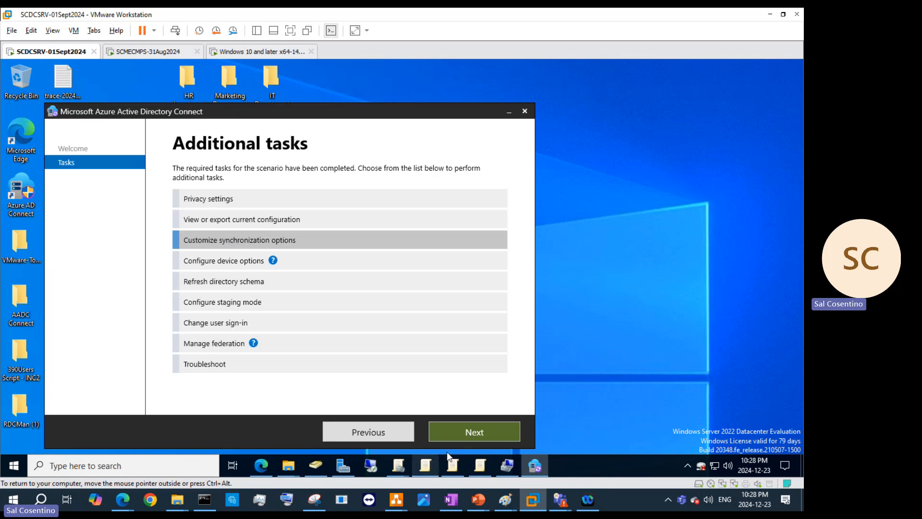
{"action": "left_click", "coordinate": [467, 434]}
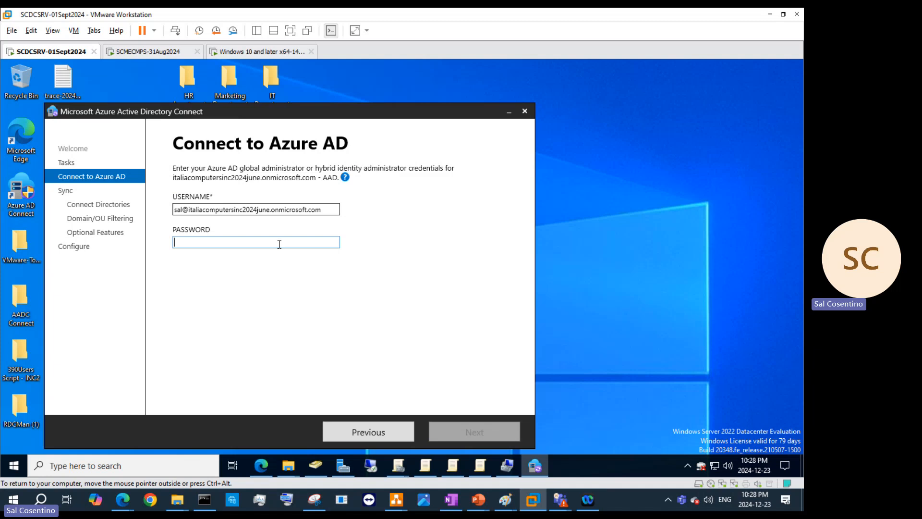
Step: Submit the password, then switch to another account and paste the administrator's e-mail
{"action": "type", "text": "••"}
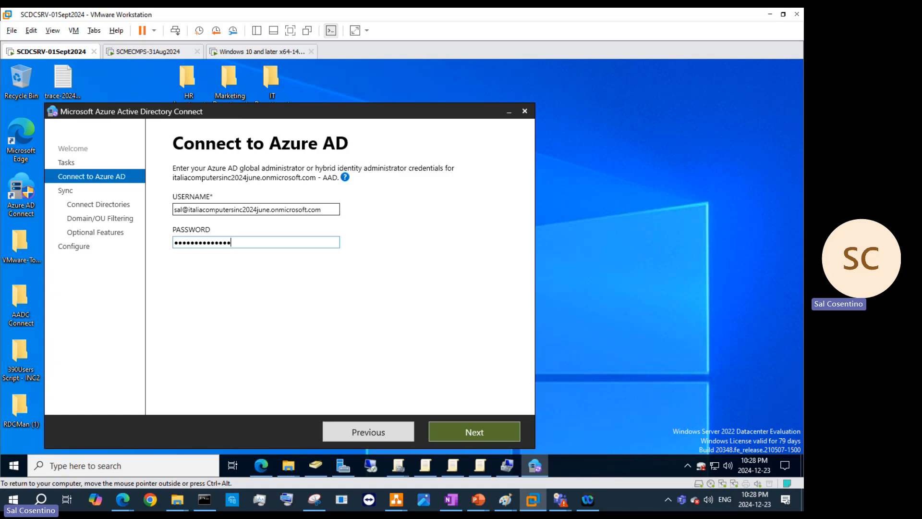
{"action": "key", "text": "Return"}
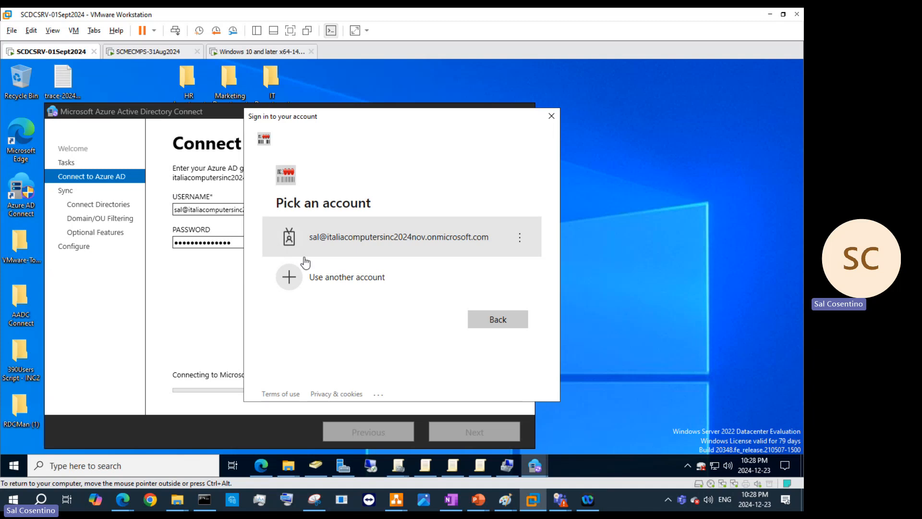
{"action": "left_click", "coordinate": [308, 277]}
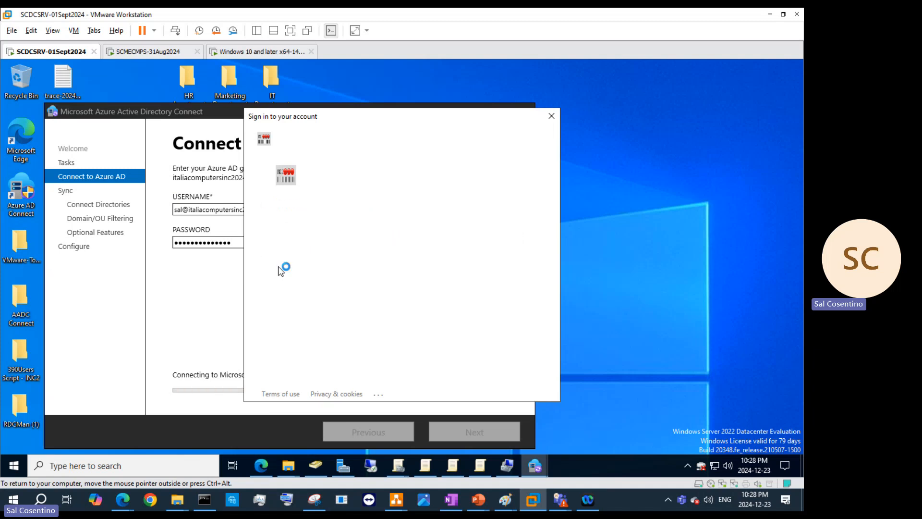
{"action": "left_click", "coordinate": [225, 210]}
{"action": "left_click_drag", "start_coordinate": [323, 210], "coordinate": [103, 214]}
{"action": "key", "text": "ctrl+c"}
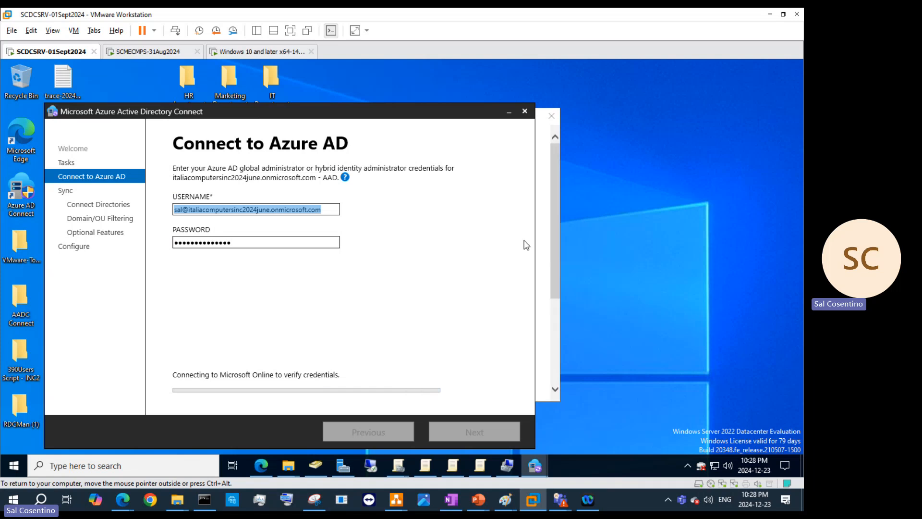
{"action": "left_click", "coordinate": [543, 239]}
{"action": "left_click", "coordinate": [370, 229]}
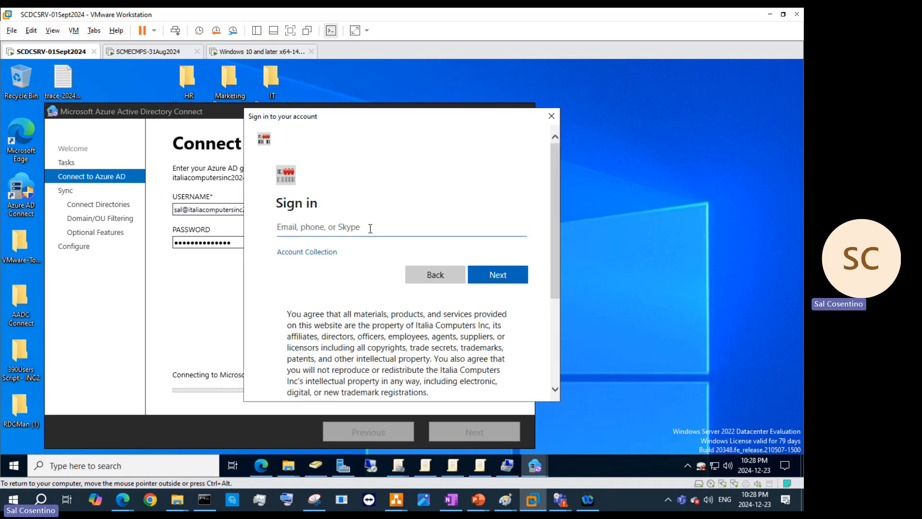
{"action": "key", "text": "ctrl+v"}
{"action": "left_click", "coordinate": [481, 278]}
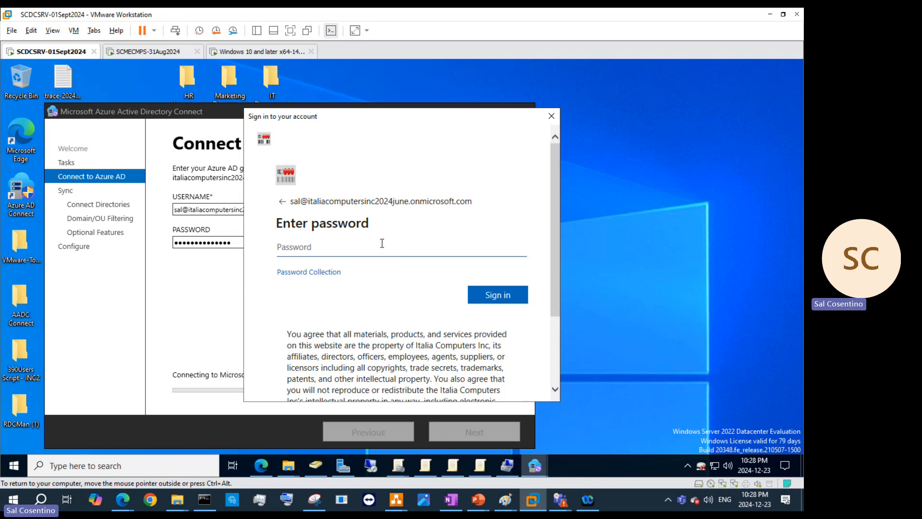
Step: Enter the account password and verify identity with a texted verification code
{"action": "type", "text": "••••••••"}
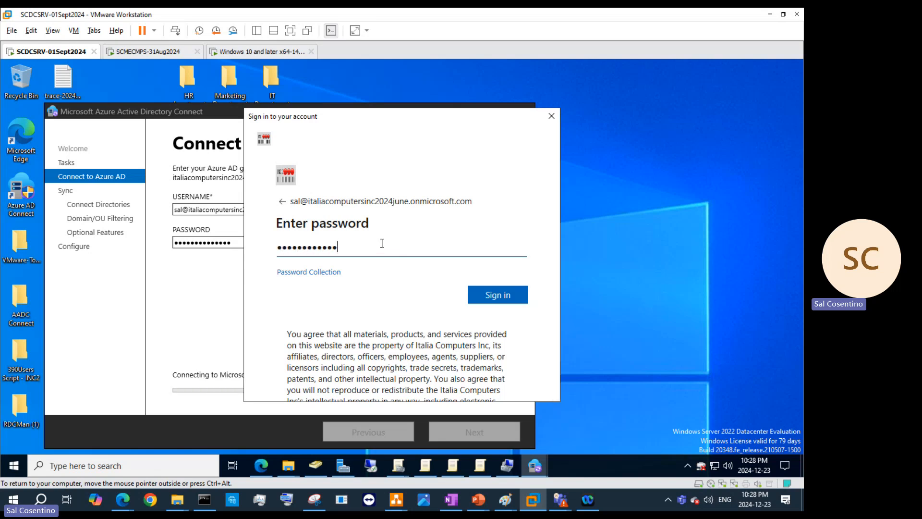
{"action": "type", "text": "•"}
{"action": "key", "text": "Return"}
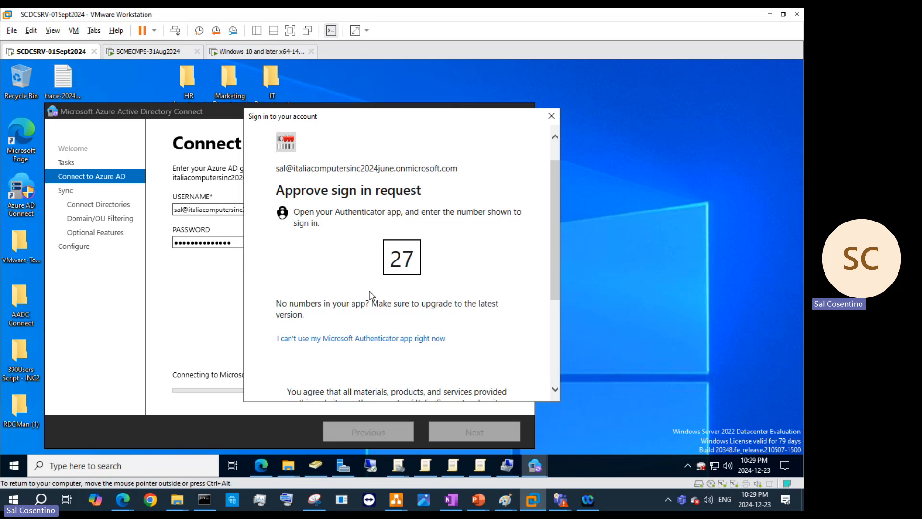
{"action": "left_click", "coordinate": [374, 338]}
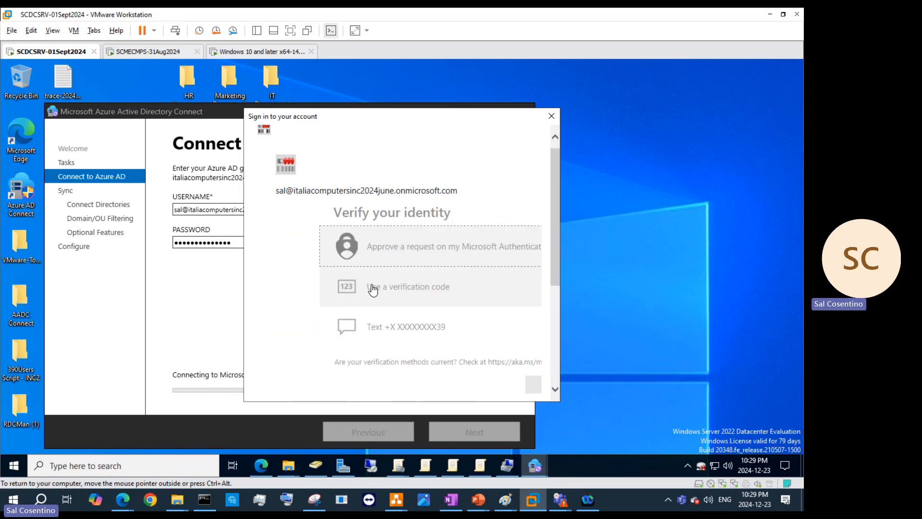
{"action": "left_click", "coordinate": [376, 328]}
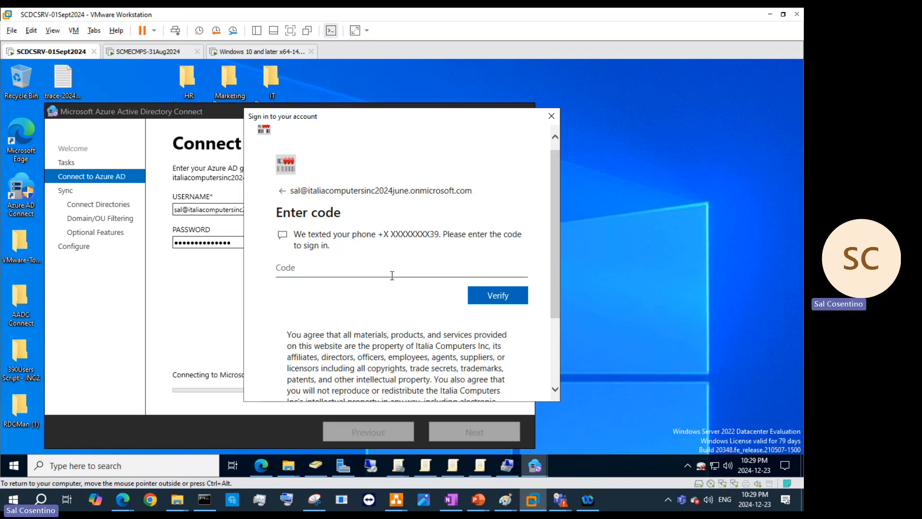
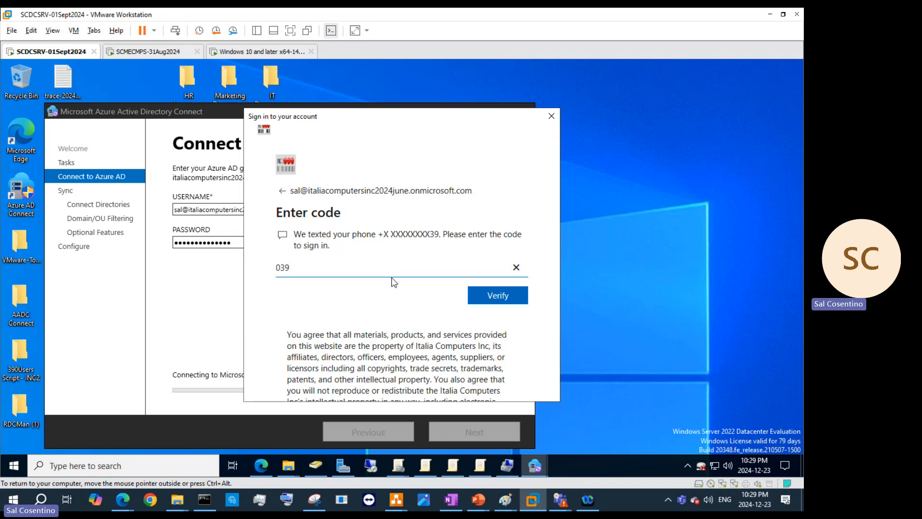
{"action": "key", "text": "Return"}
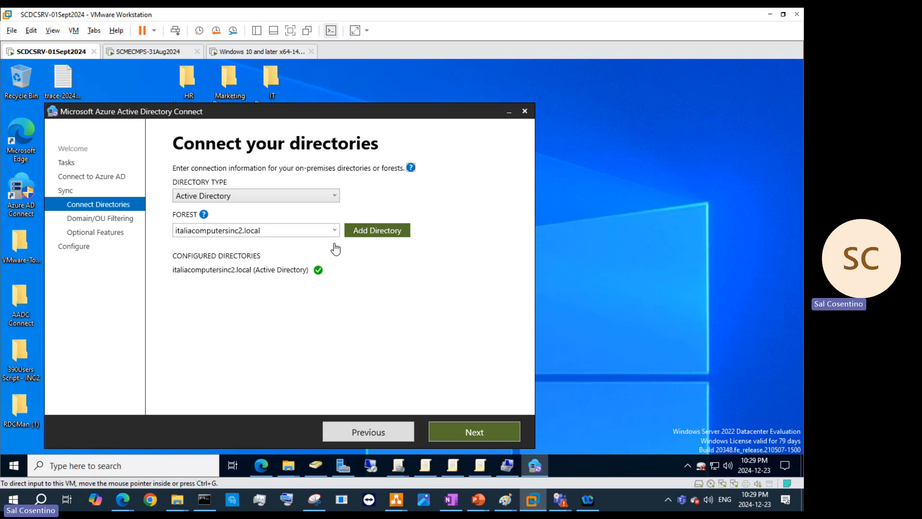
Step: Glance at Active Directory Users and Computers, then continue past Connect your directories
{"action": "left_click", "coordinate": [316, 466]}
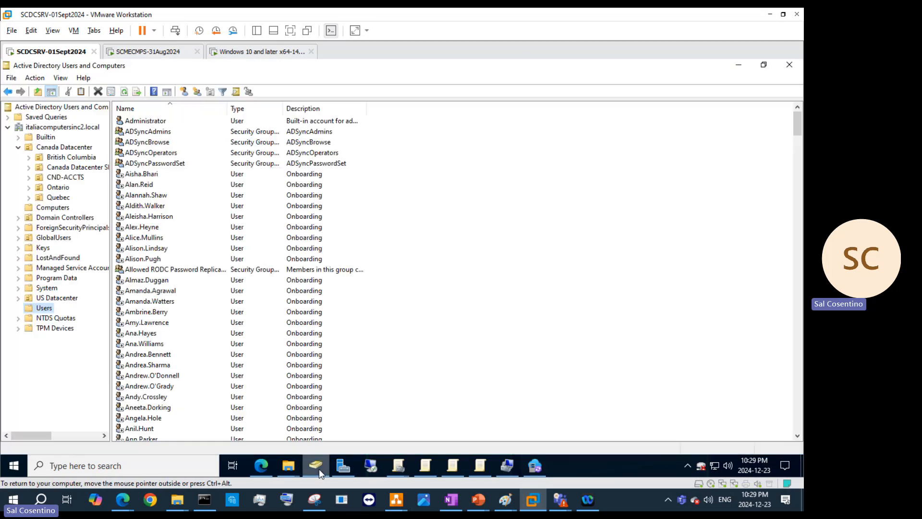
{"action": "left_click", "coordinate": [739, 64]}
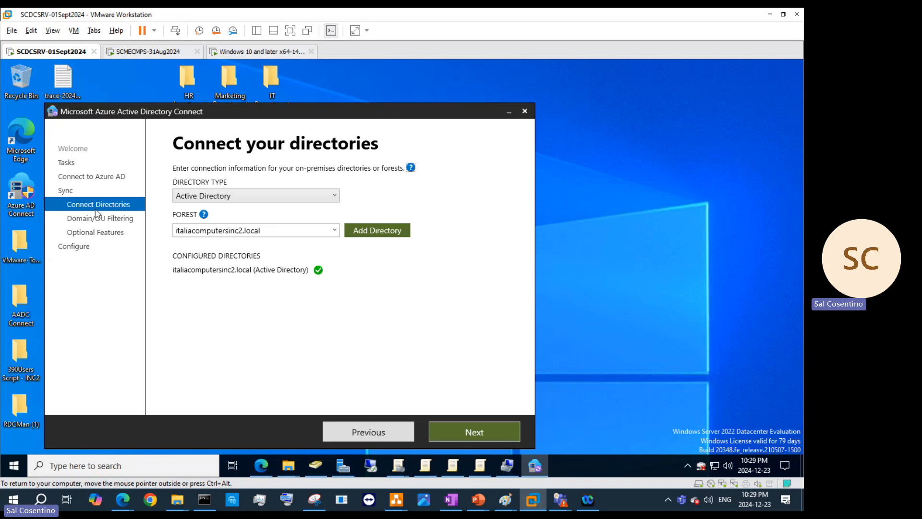
{"action": "left_click", "coordinate": [483, 428]}
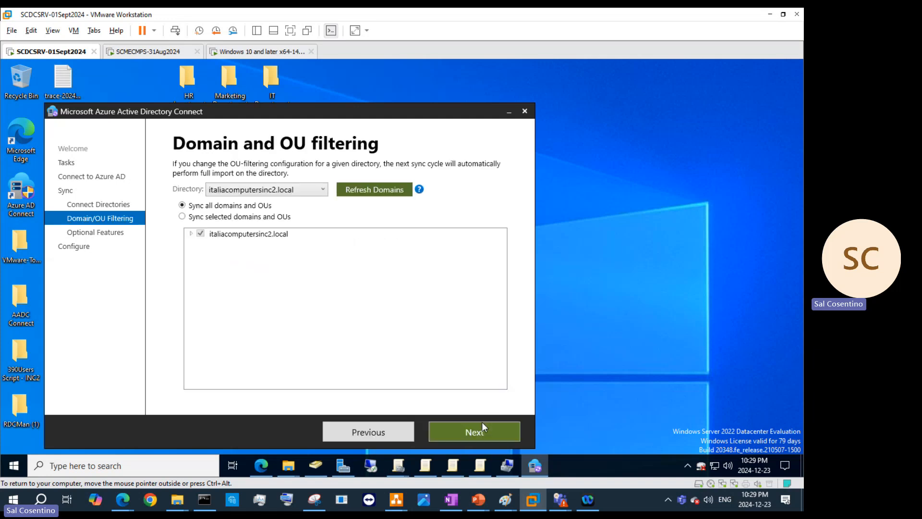
Step: Select Sync selected domains and OUs for italiacomputersinc2.local and refresh the domains
{"action": "left_click", "coordinate": [183, 219]}
{"action": "left_click", "coordinate": [191, 234]}
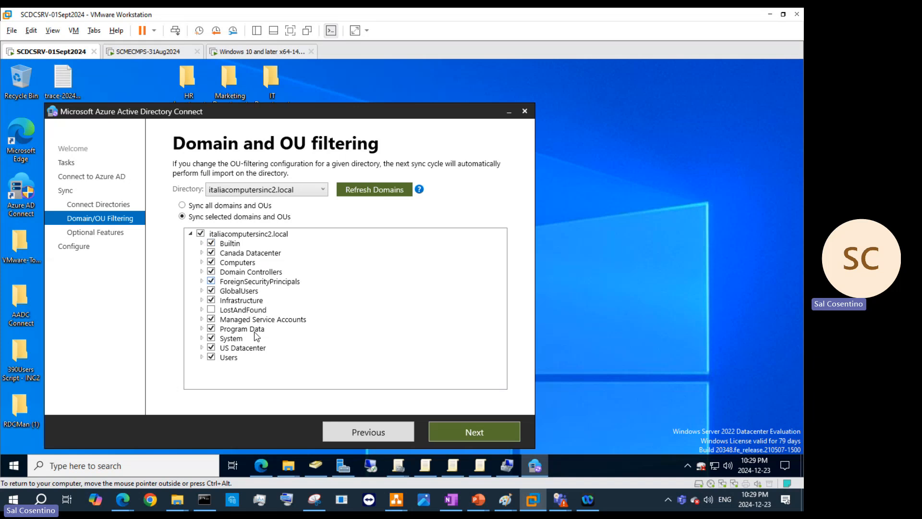
{"action": "left_click", "coordinate": [325, 188]}
{"action": "left_click", "coordinate": [326, 187]}
{"action": "left_click", "coordinate": [353, 189]}
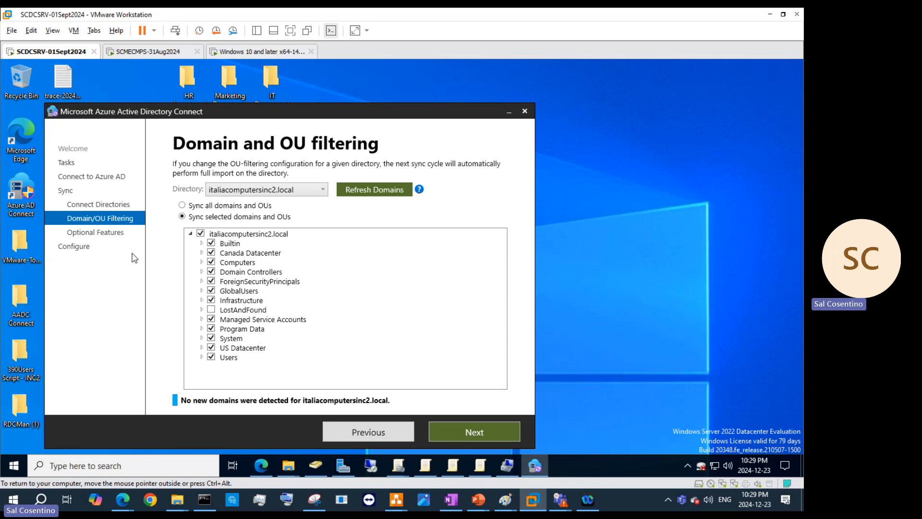
{"action": "left_click", "coordinate": [486, 426]}
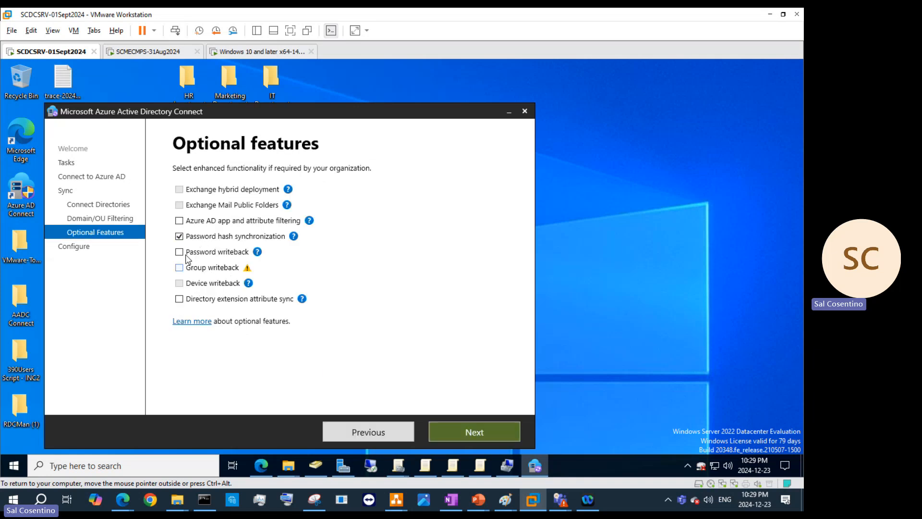
{"action": "mouse_move", "coordinate": [259, 251]}
{"action": "mouse_move", "coordinate": [295, 237]}
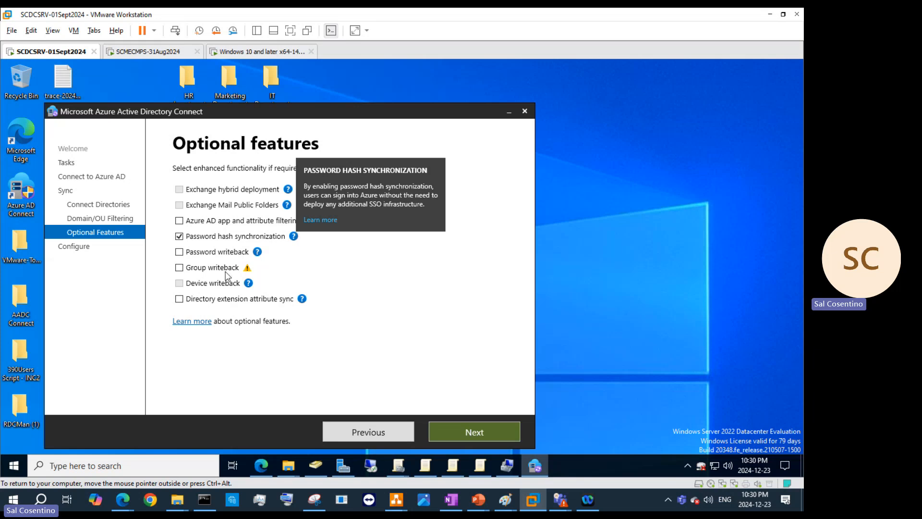
{"action": "mouse_move", "coordinate": [249, 283]}
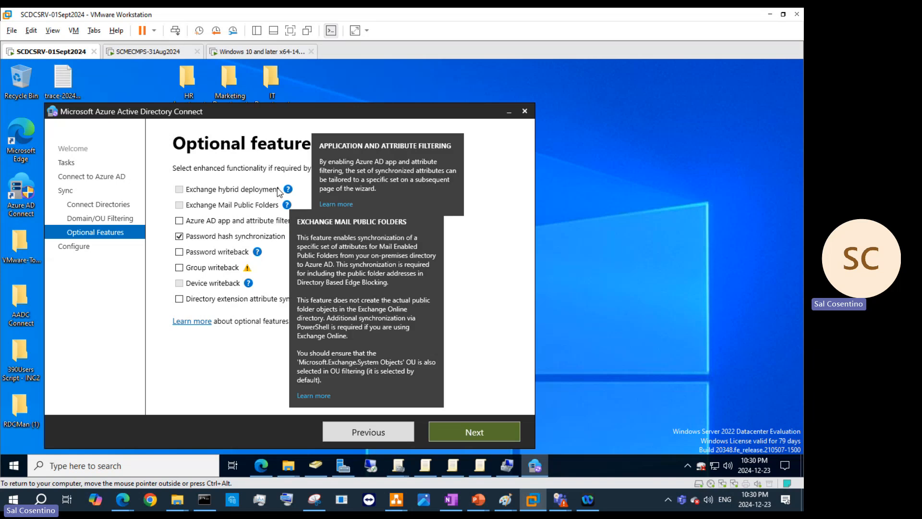
{"action": "mouse_move", "coordinate": [293, 191]}
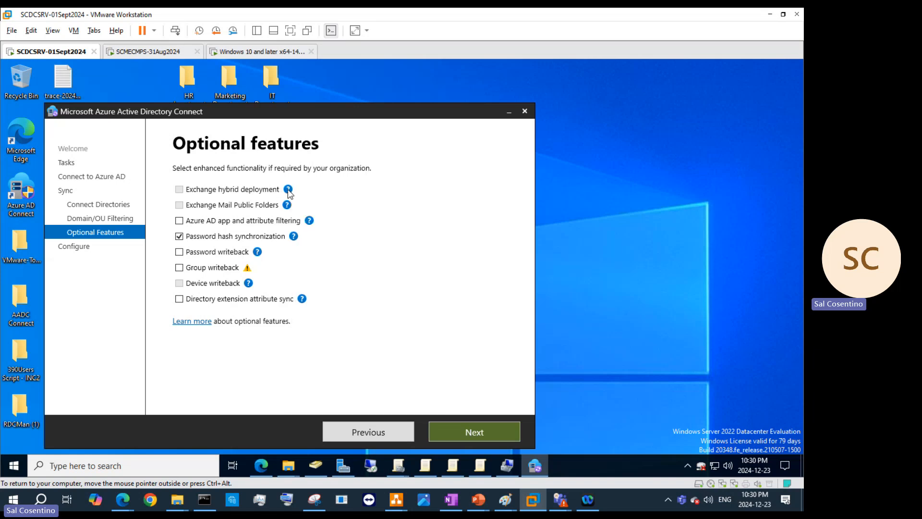
{"action": "mouse_move", "coordinate": [286, 208]}
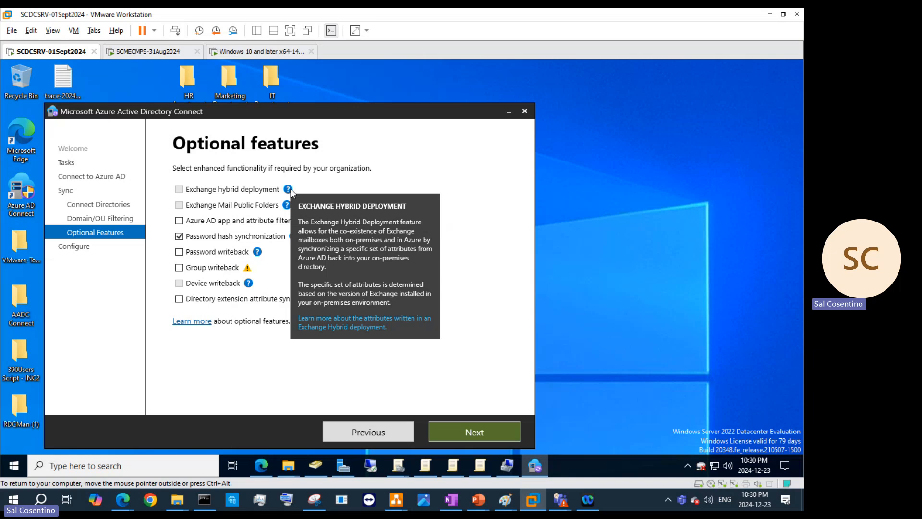
{"action": "mouse_move", "coordinate": [287, 201]}
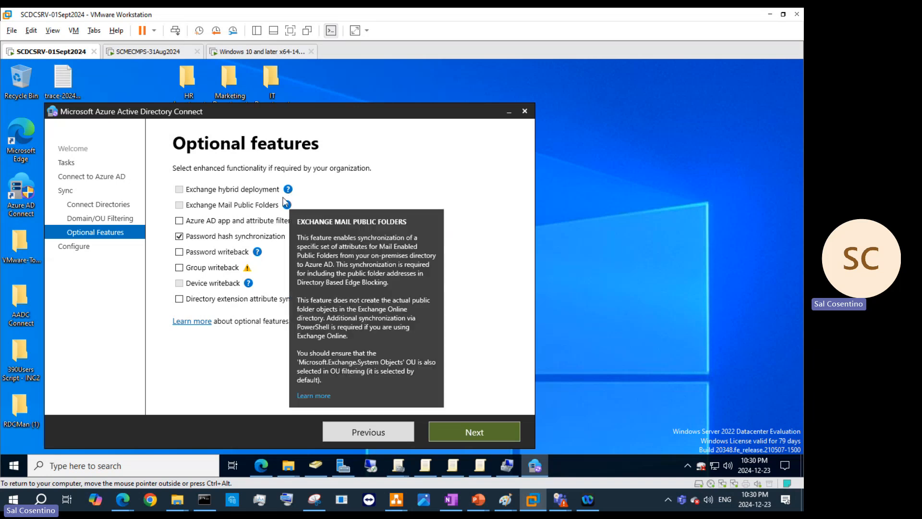
{"action": "left_click", "coordinate": [321, 396]}
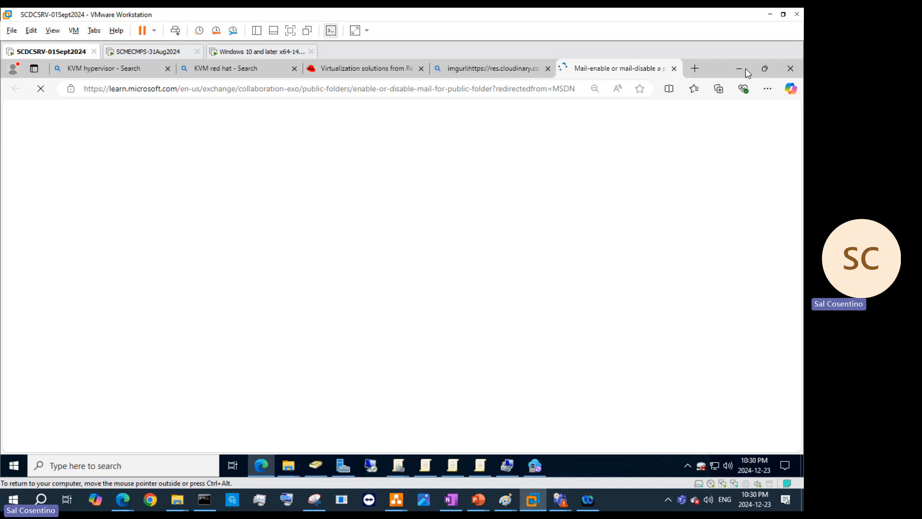
{"action": "scroll", "coordinate": [472, 321], "scroll_direction": "down", "scroll_amount": 3}
{"action": "scroll", "coordinate": [472, 320], "scroll_direction": "down", "scroll_amount": 13}
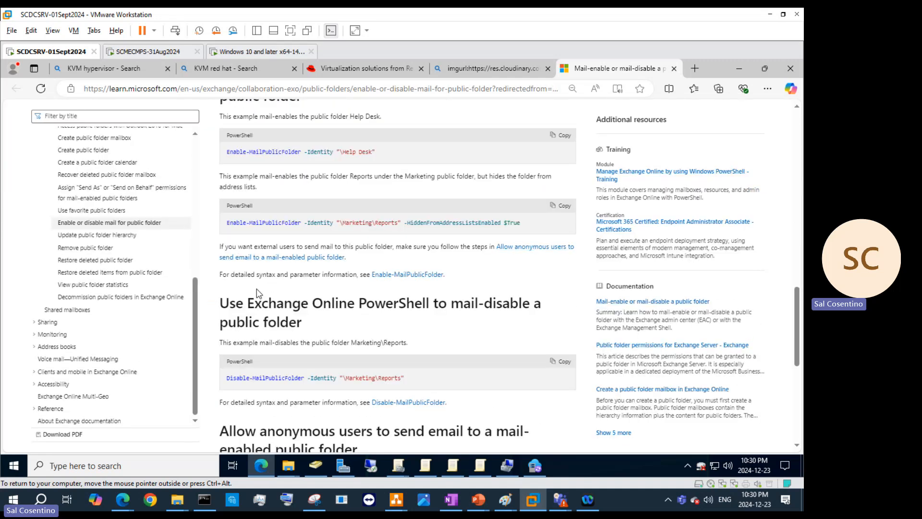
{"action": "scroll", "coordinate": [266, 293], "scroll_direction": "up", "scroll_amount": 15}
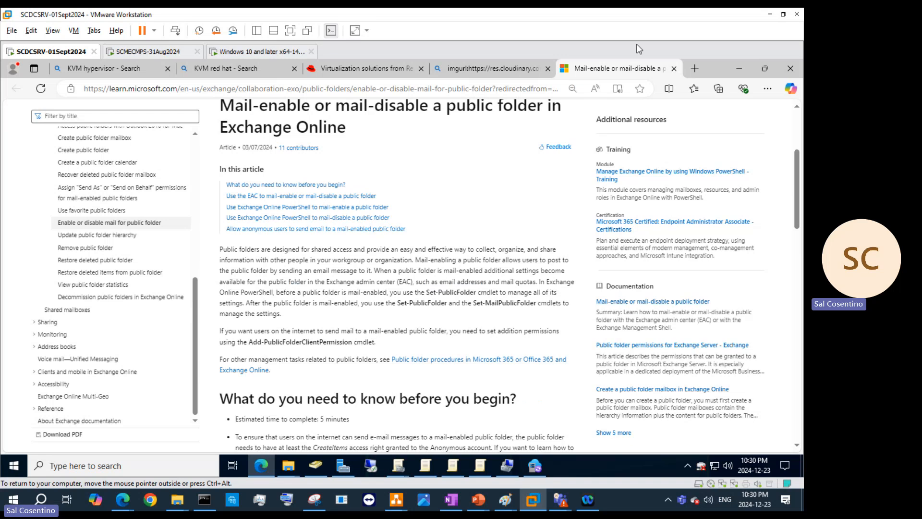
{"action": "left_click", "coordinate": [739, 68]}
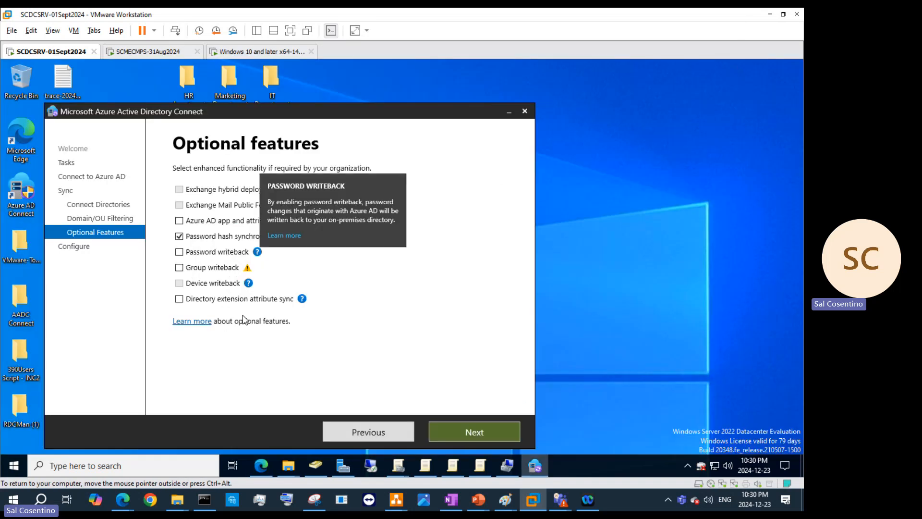
Step: Enable Password writeback and Group writeback
{"action": "left_click", "coordinate": [180, 252]}
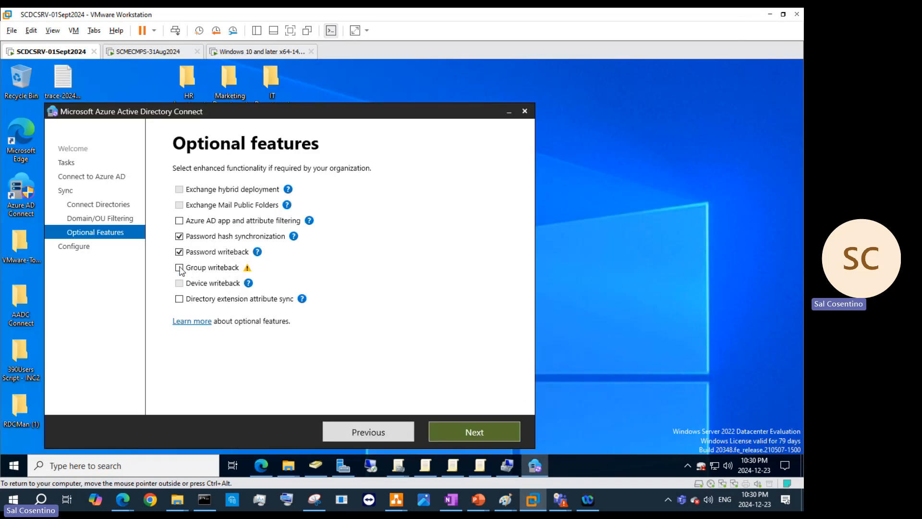
{"action": "left_click", "coordinate": [179, 268]}
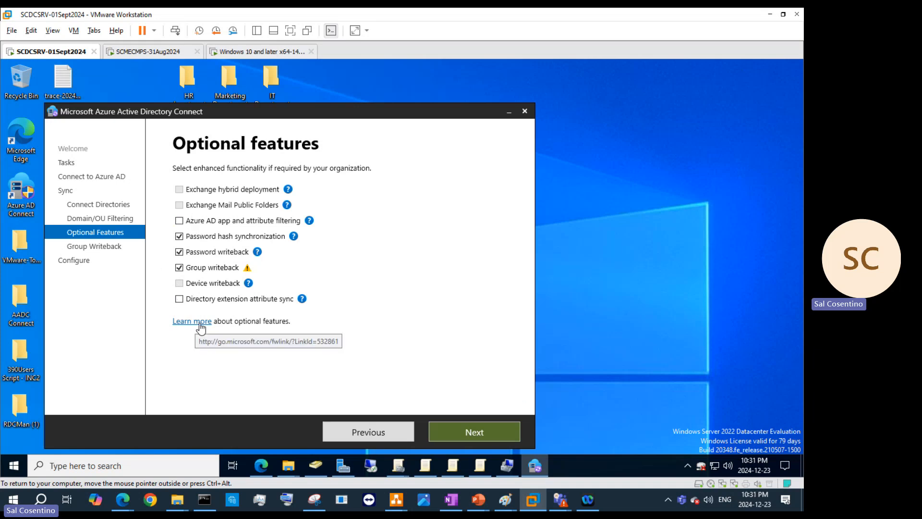
{"action": "left_click", "coordinate": [492, 429]}
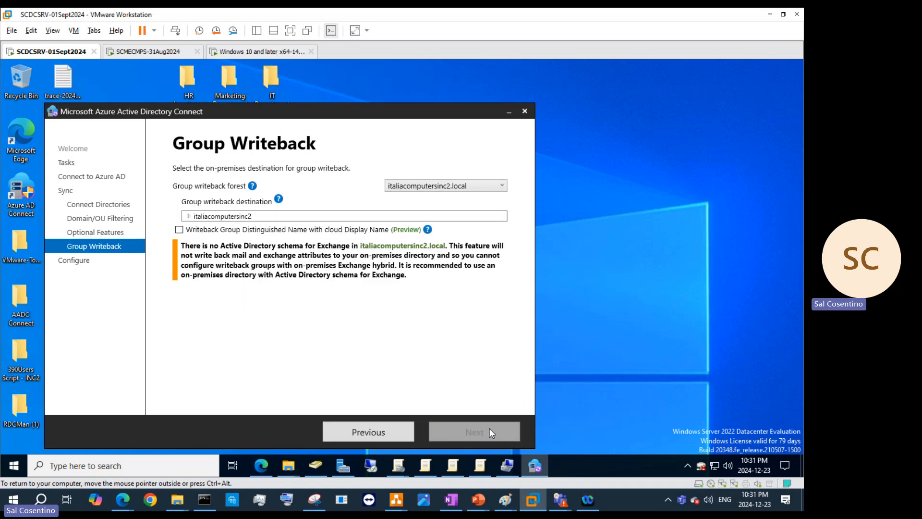
Step: Write back group DNs with cloud Display Name to the italiacomputersinc2 domain root
{"action": "left_click", "coordinate": [180, 229]}
{"action": "left_click", "coordinate": [189, 216]}
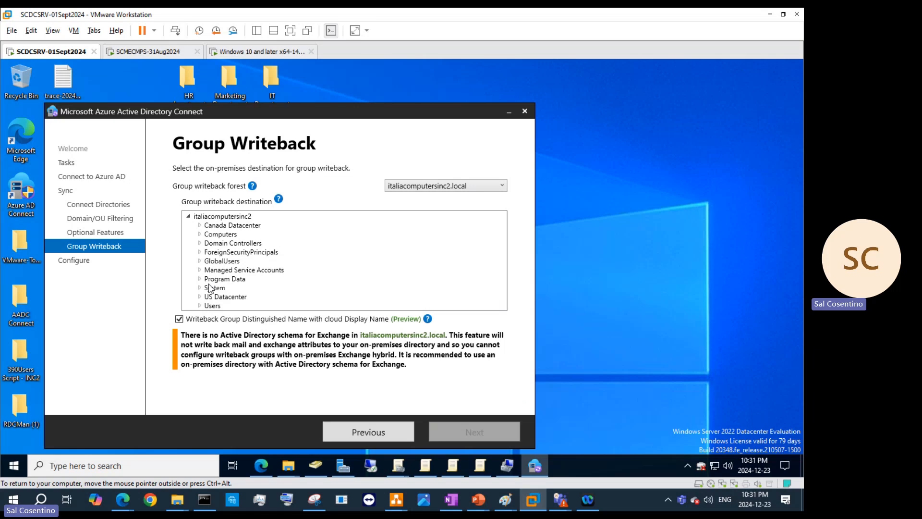
{"action": "left_click", "coordinate": [199, 225]}
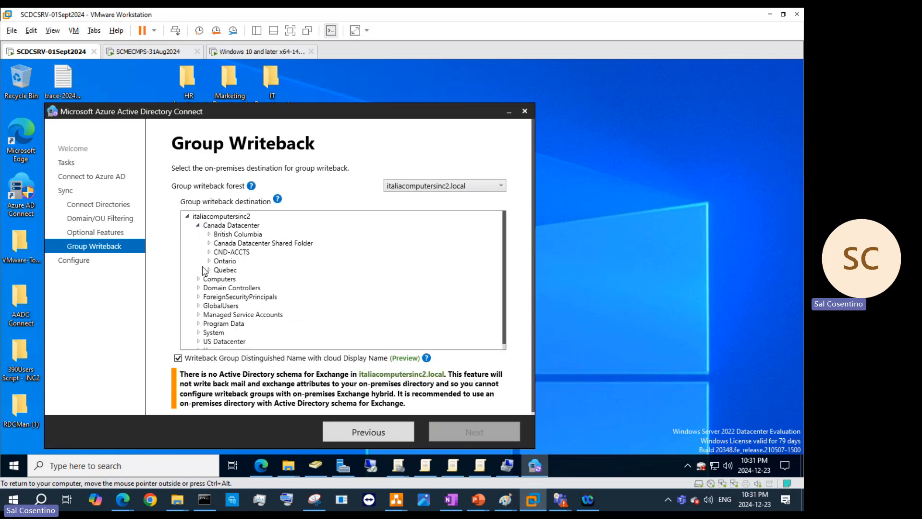
{"action": "left_click", "coordinate": [209, 270]}
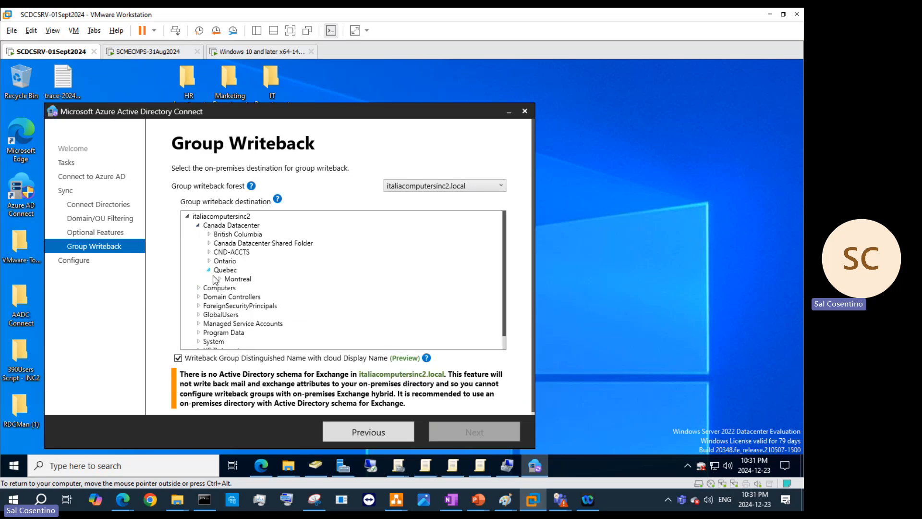
{"action": "left_click", "coordinate": [234, 280]}
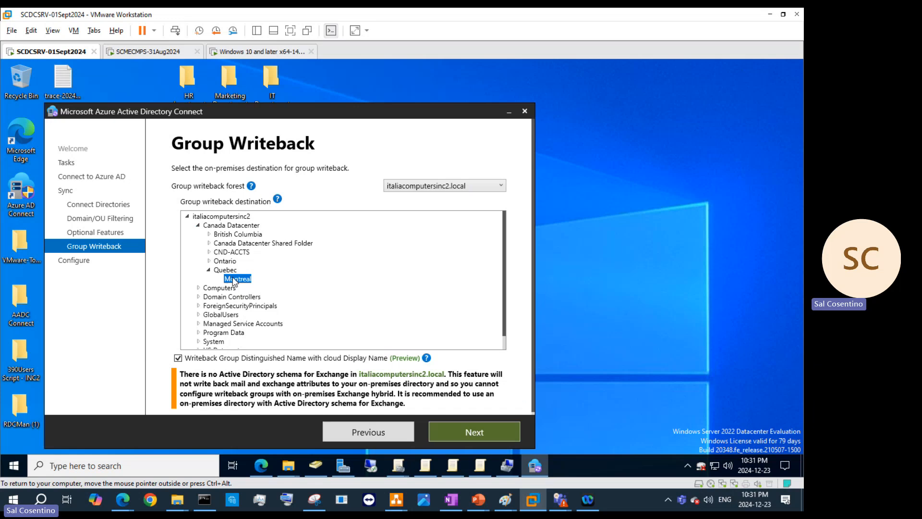
{"action": "left_click", "coordinate": [236, 217]}
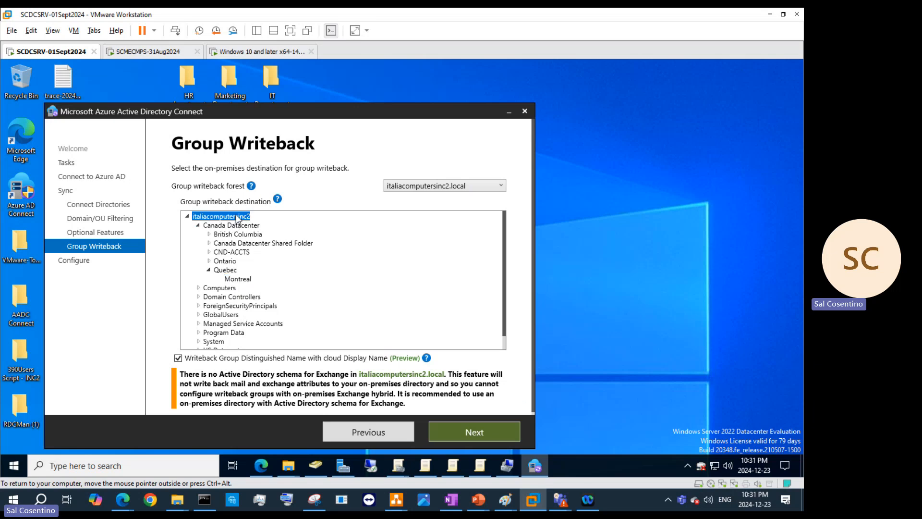
{"action": "left_click", "coordinate": [474, 432]}
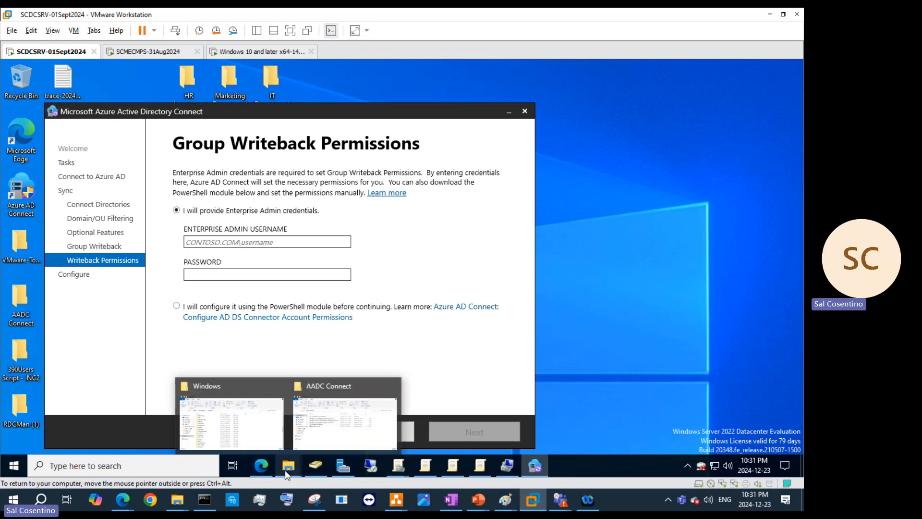
Step: In Active Directory Users and Computers, open the Enterprise Admins group's members list
{"action": "left_click", "coordinate": [313, 469]}
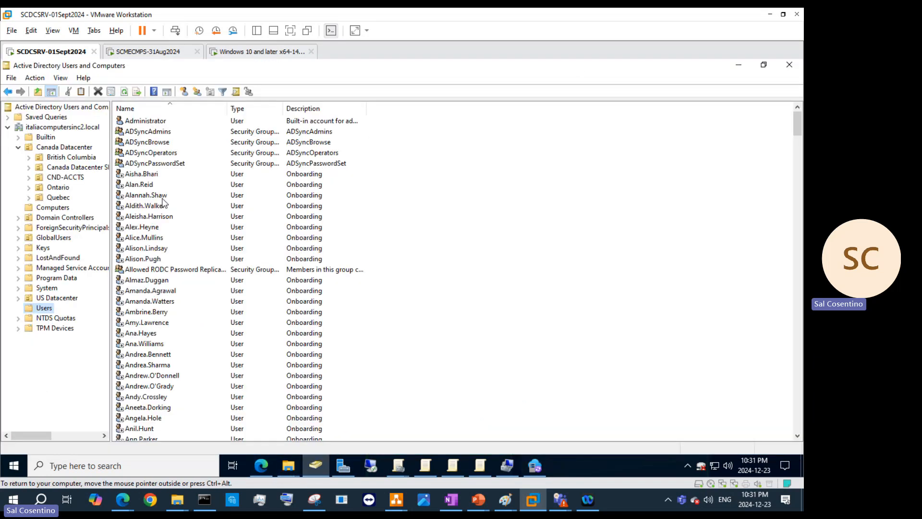
{"action": "left_click", "coordinate": [50, 138]}
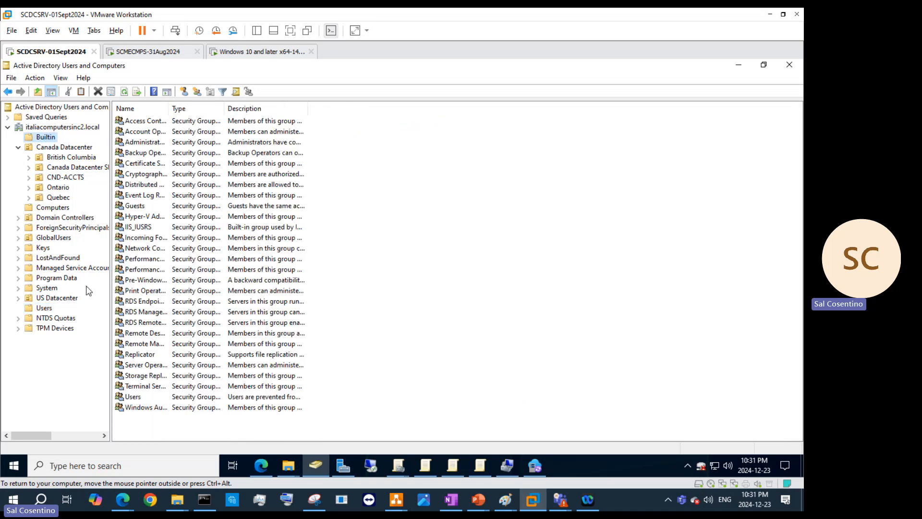
{"action": "left_click", "coordinate": [44, 307]}
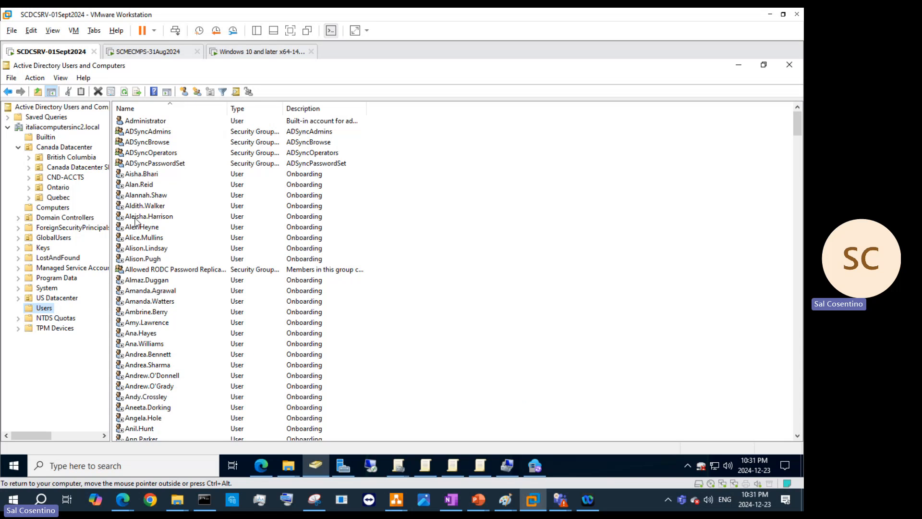
{"action": "scroll", "coordinate": [177, 289], "scroll_direction": "down", "scroll_amount": 1}
{"action": "scroll", "coordinate": [178, 216], "scroll_direction": "up", "scroll_amount": 2}
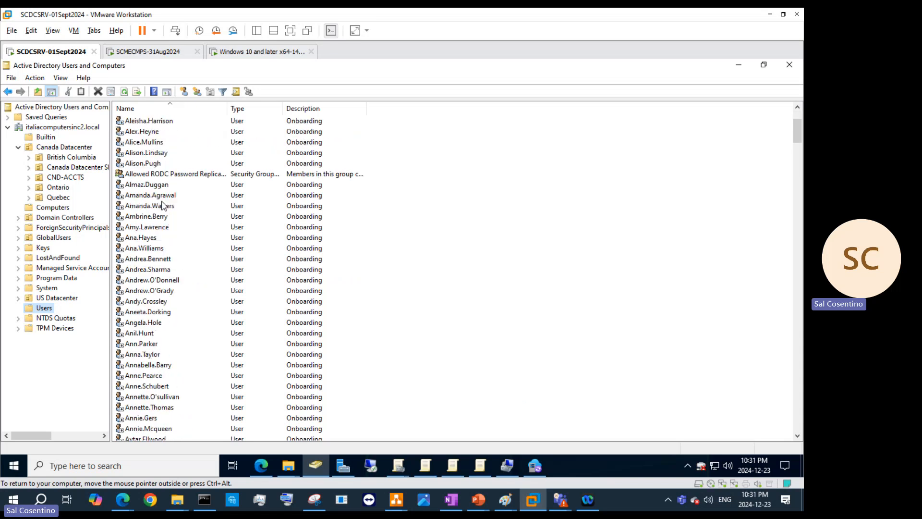
{"action": "left_click", "coordinate": [166, 110]}
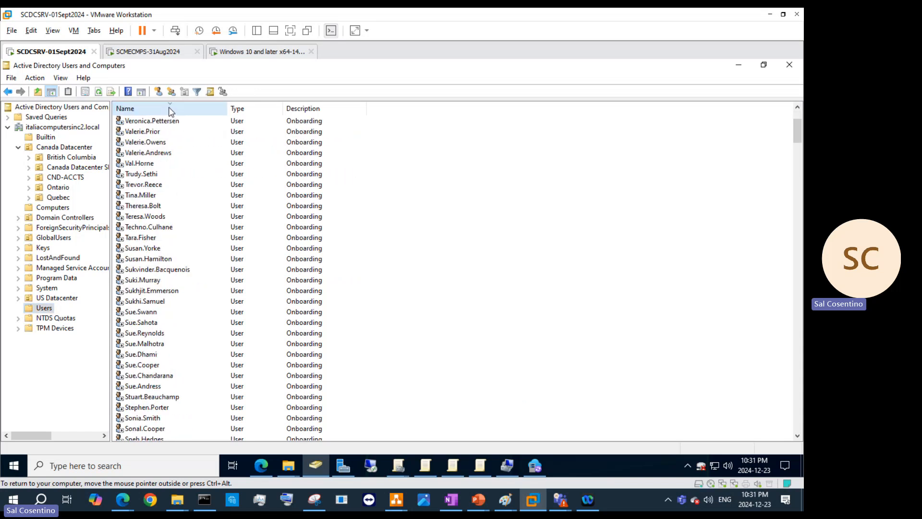
{"action": "key", "text": "e"}
{"action": "double_click", "coordinate": [166, 154]}
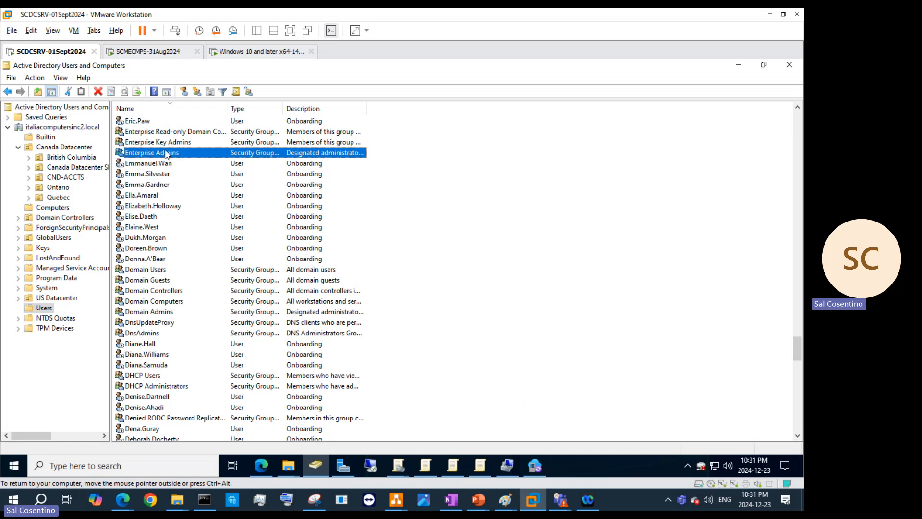
{"action": "left_click", "coordinate": [380, 166]}
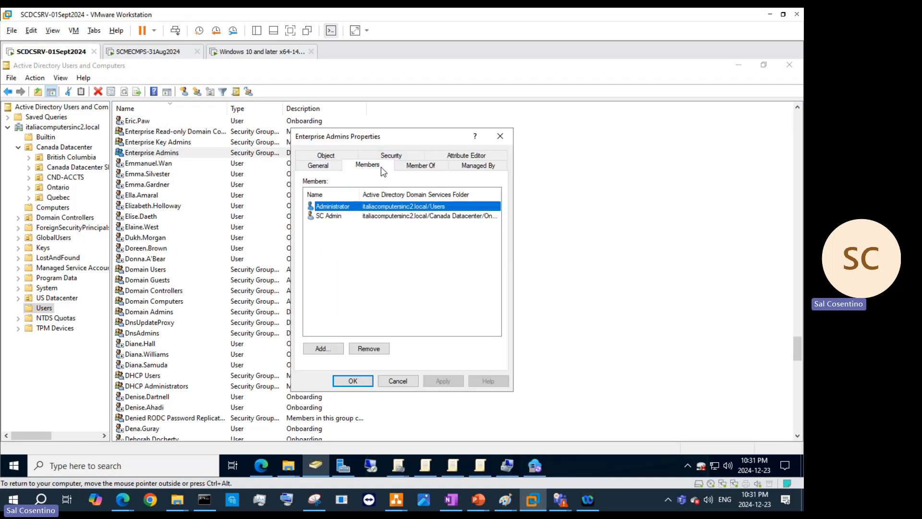
Step: Open an Enterprise Admins member's Account tab and copy its ITALIACOMPUTER3\ domain prefix
{"action": "left_click", "coordinate": [334, 223]}
{"action": "left_click", "coordinate": [337, 219]}
{"action": "double_click", "coordinate": [338, 218]}
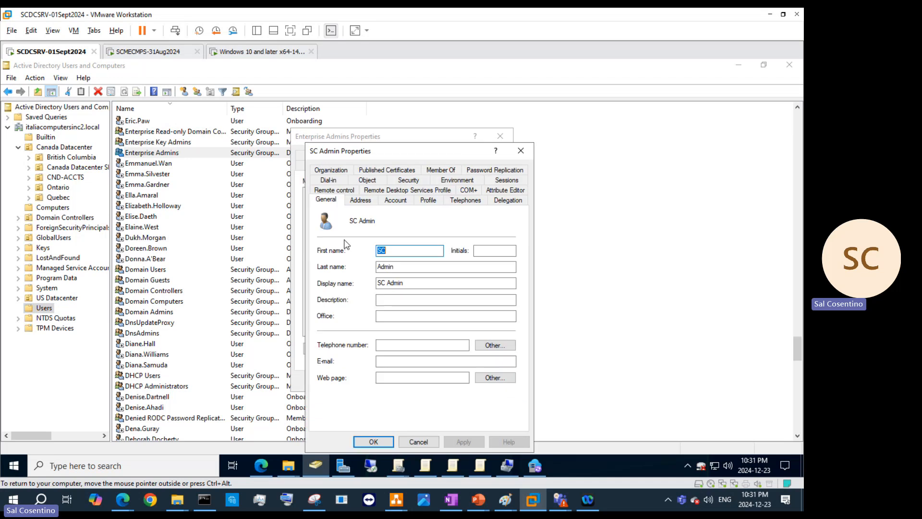
{"action": "left_click", "coordinate": [360, 201]}
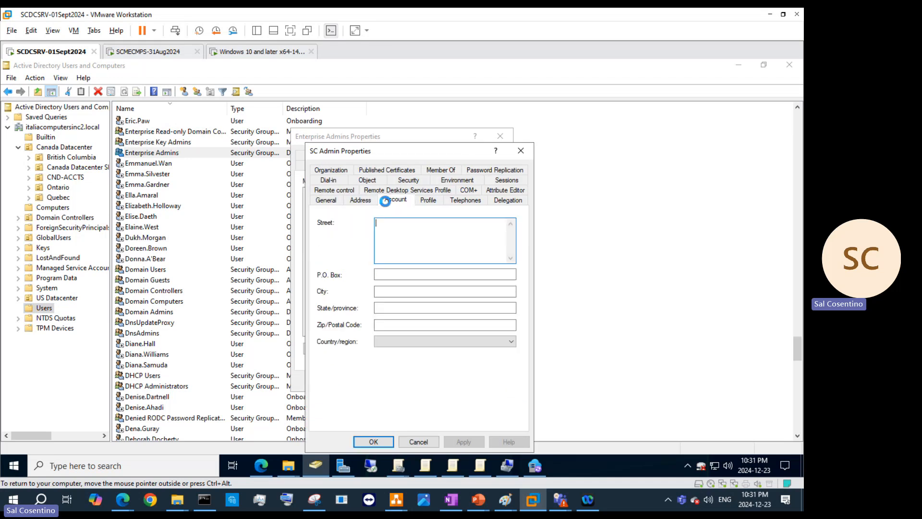
{"action": "left_click", "coordinate": [393, 199]}
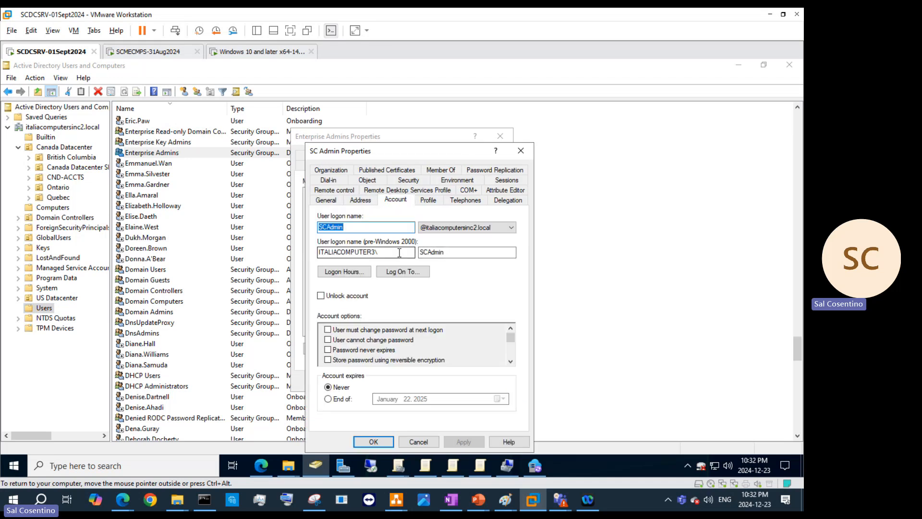
{"action": "left_click_drag", "start_coordinate": [399, 253], "coordinate": [292, 258]}
{"action": "key", "text": "ctrl+c"}
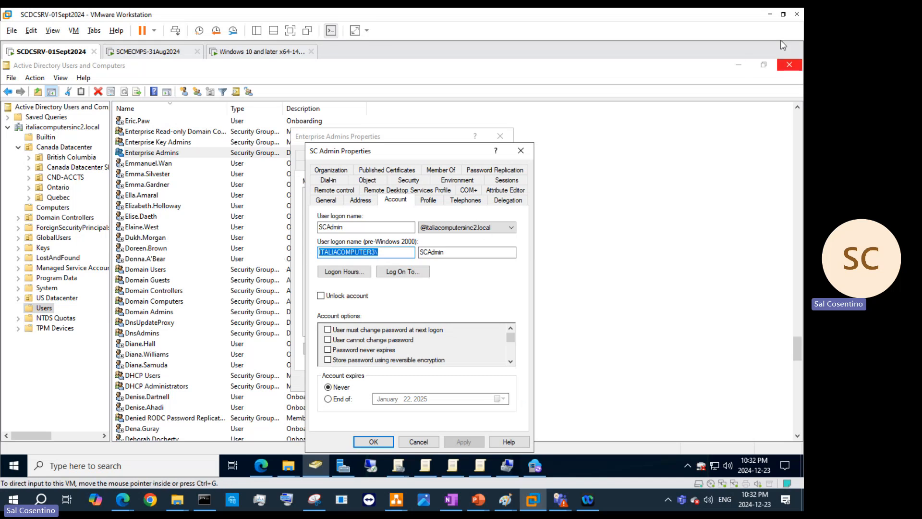
{"action": "left_click", "coordinate": [742, 68]}
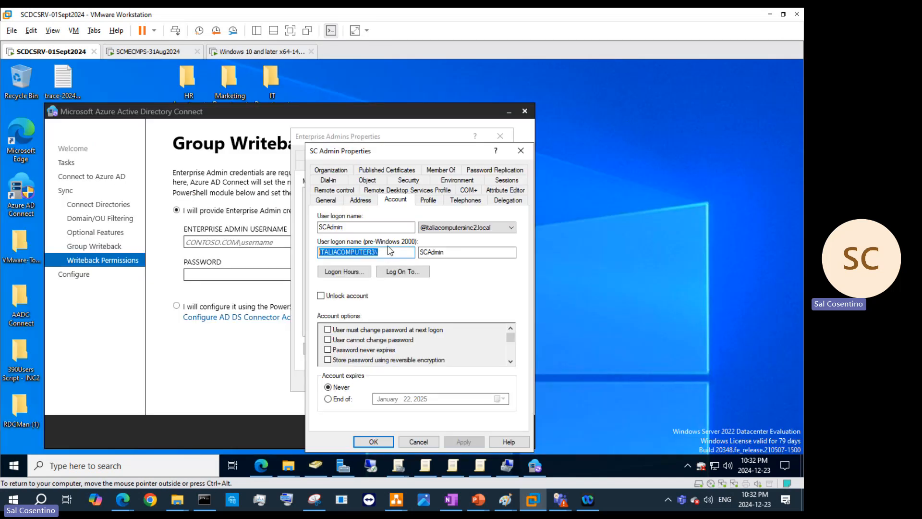
Step: Replace the Enterprise Admin username with the ITALIACOMPUTER3\ admin account, add its password, and continue
{"action": "left_click", "coordinate": [243, 242]}
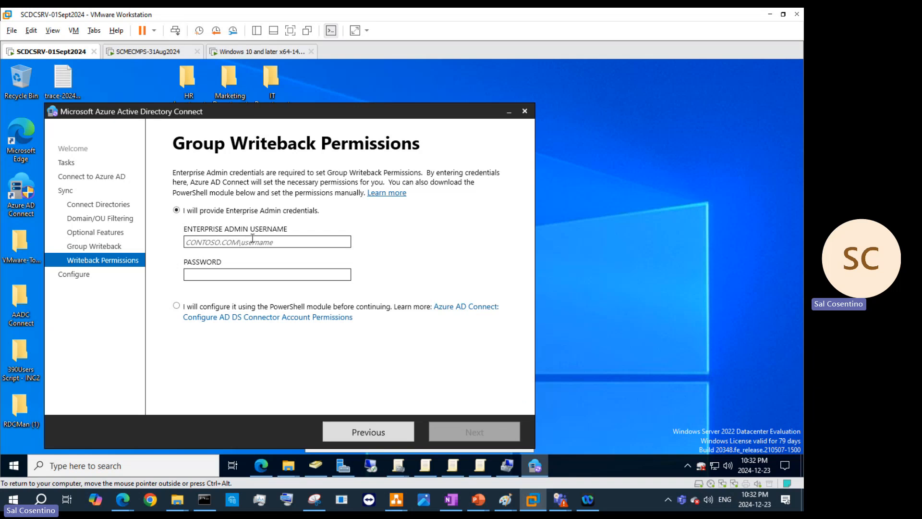
{"action": "key", "text": "ctrl+v"}
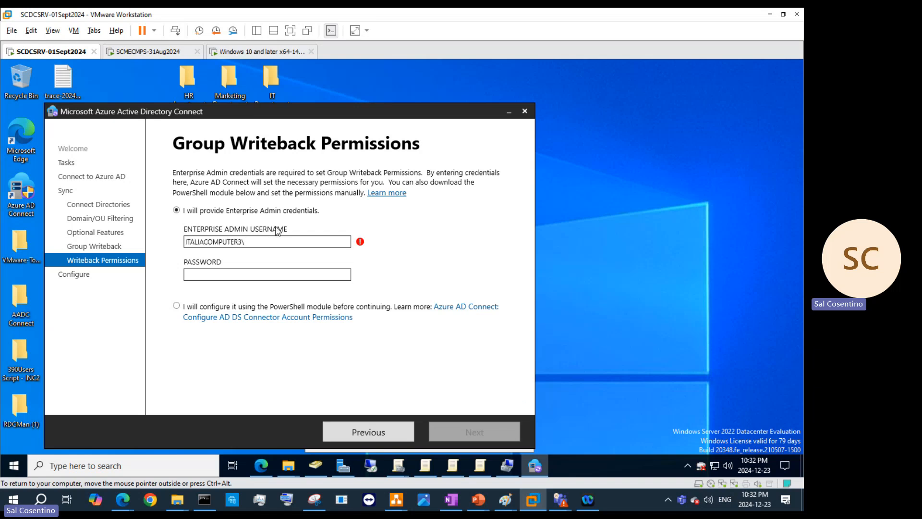
{"action": "double_click", "coordinate": [213, 241]}
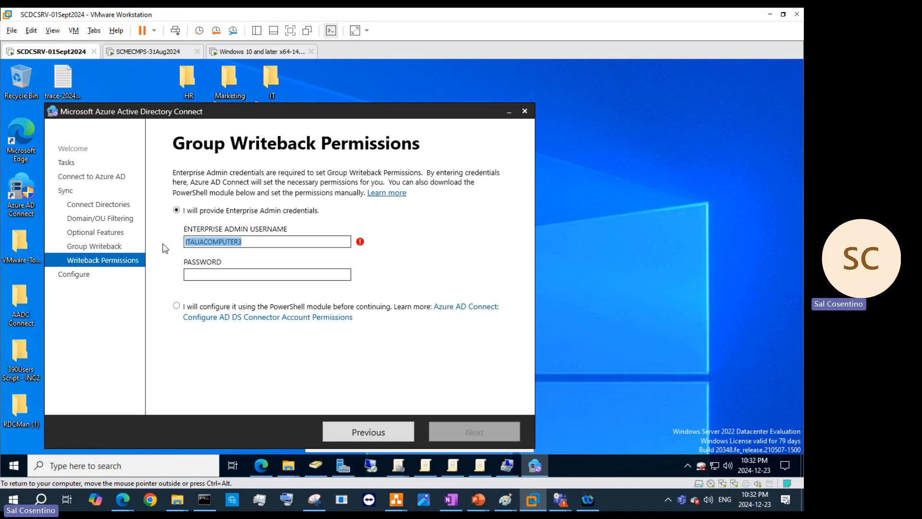
{"action": "key", "text": "BackSpace"}
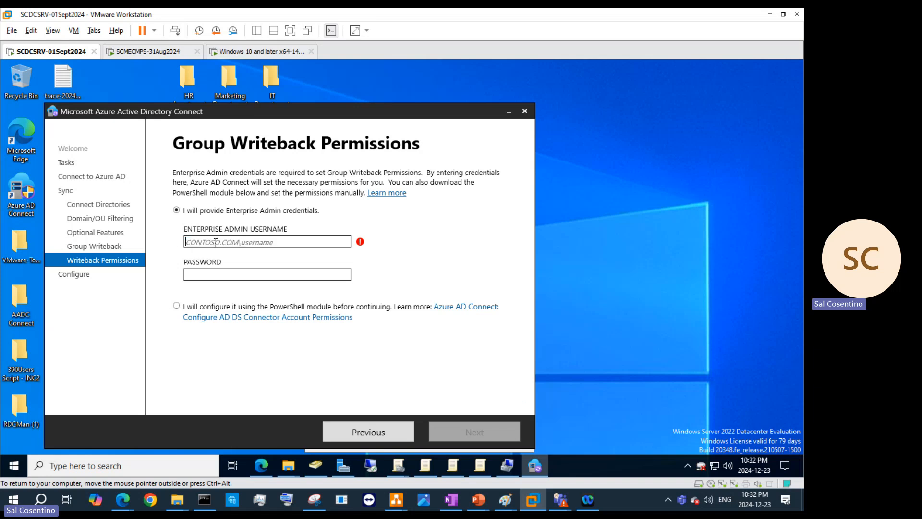
{"action": "key", "text": "ctrl+v"}
{"action": "type", "text": "S"}
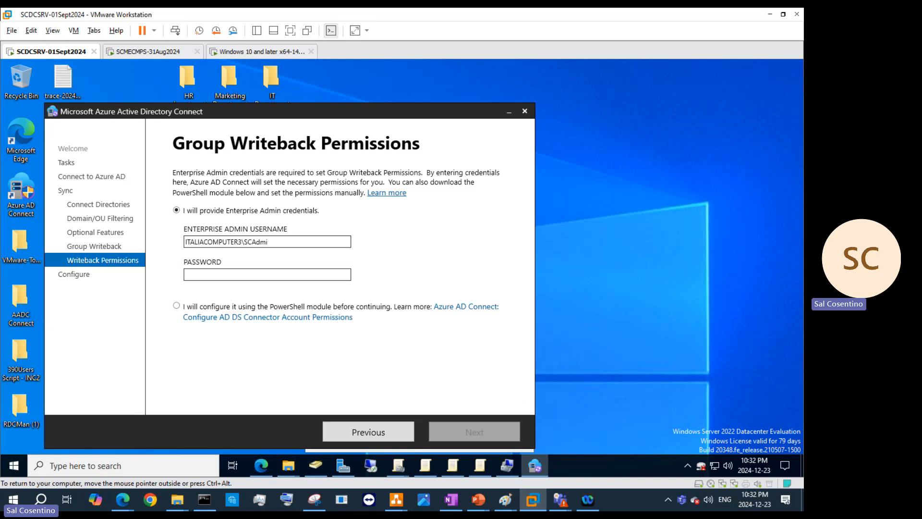
{"action": "type", "text": "CAdmin"}
{"action": "left_click", "coordinate": [265, 275]}
{"action": "type", "text": "••"}
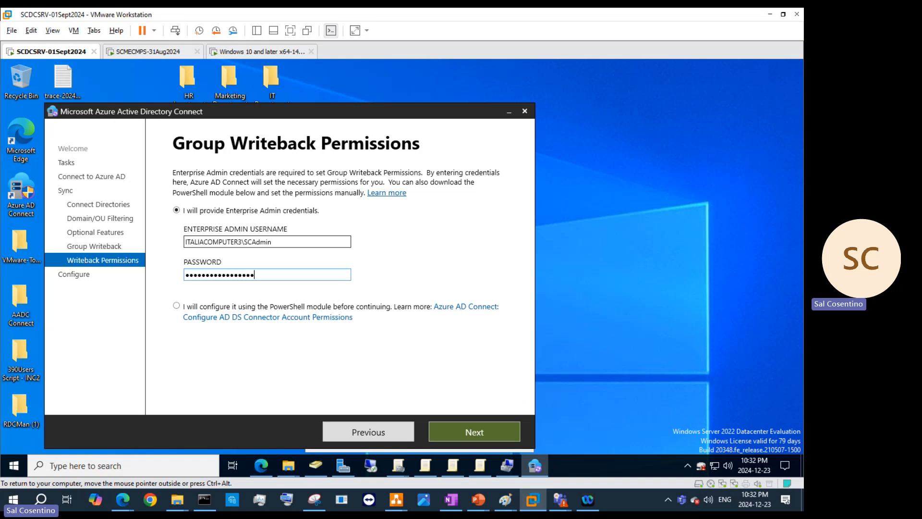
{"action": "left_click", "coordinate": [470, 433]}
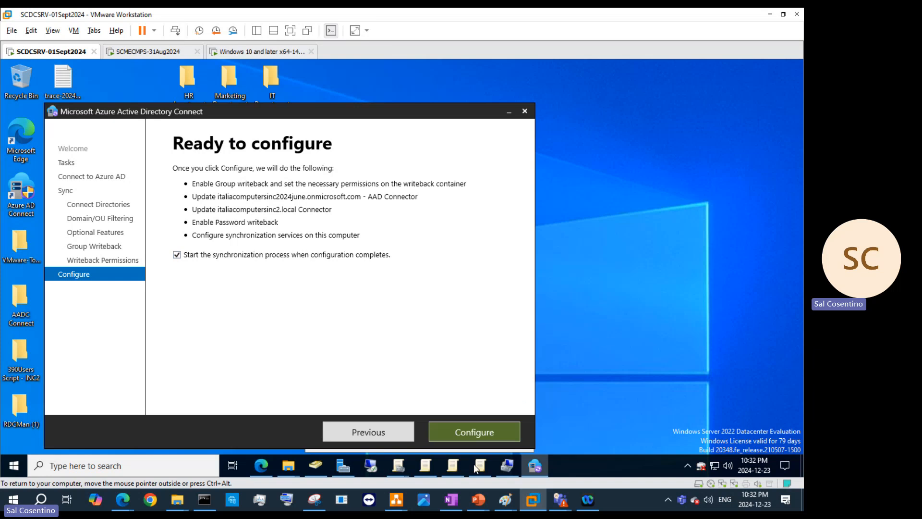
Step: Run Configure, minimize the wizard, and close the admin and Enterprise Admins properties dialogs
{"action": "left_click", "coordinate": [477, 432]}
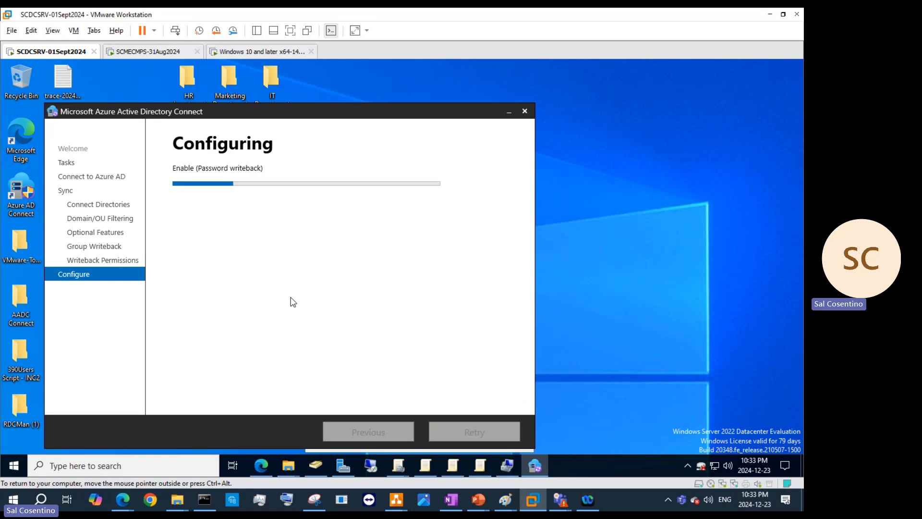
{"action": "left_click", "coordinate": [511, 111]}
{"action": "left_click", "coordinate": [521, 151]}
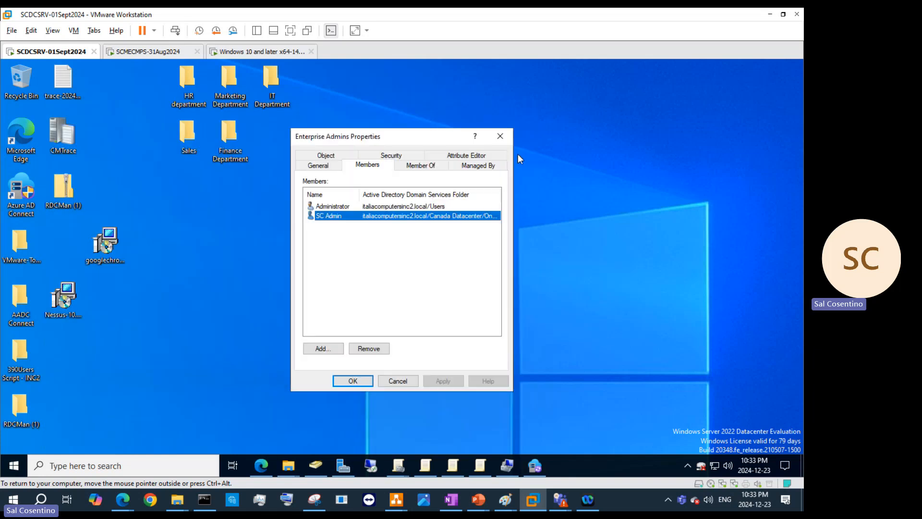
{"action": "left_click", "coordinate": [510, 136]}
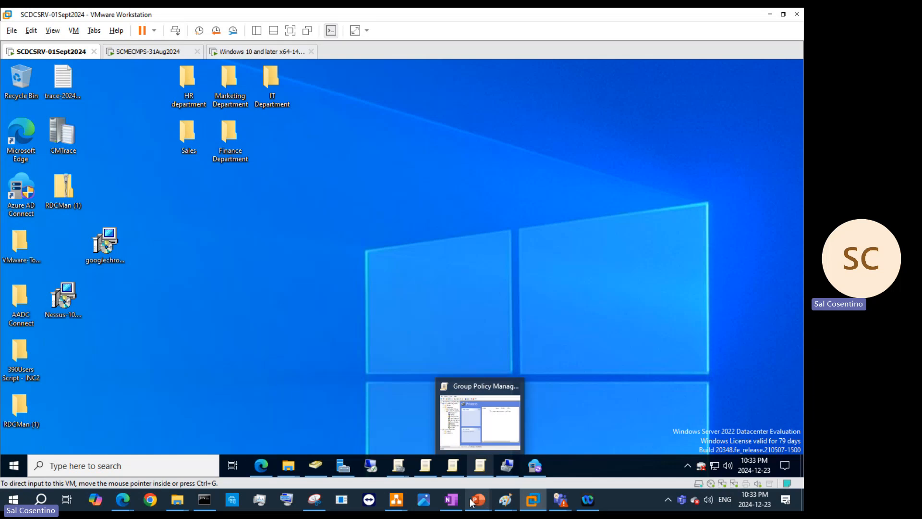
Step: Return to OneNote's Intune notes, then show the untitled Paint diagram of AD DS, AADC and Intune
{"action": "mouse_move", "coordinate": [452, 501]}
{"action": "left_click", "coordinate": [449, 458]}
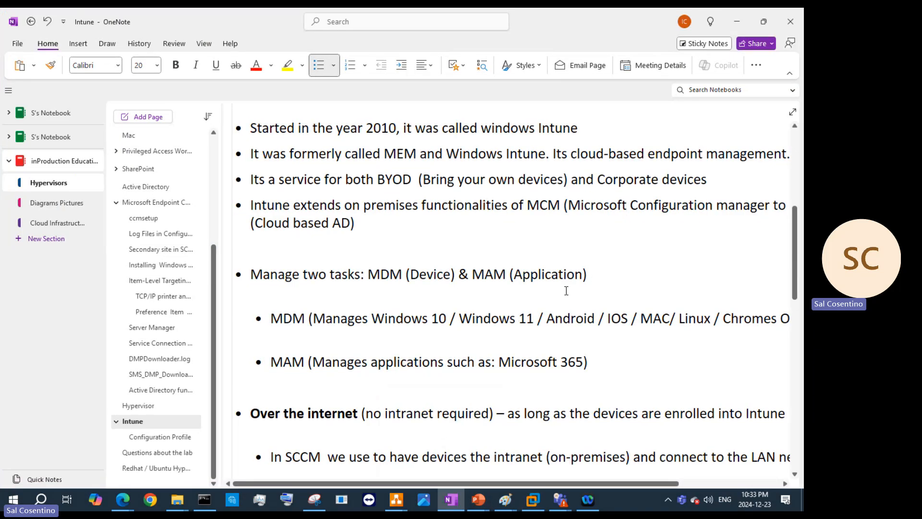
{"action": "scroll", "coordinate": [567, 289], "scroll_direction": "down", "scroll_amount": 1}
{"action": "scroll", "coordinate": [567, 285], "scroll_direction": "down", "scroll_amount": 3}
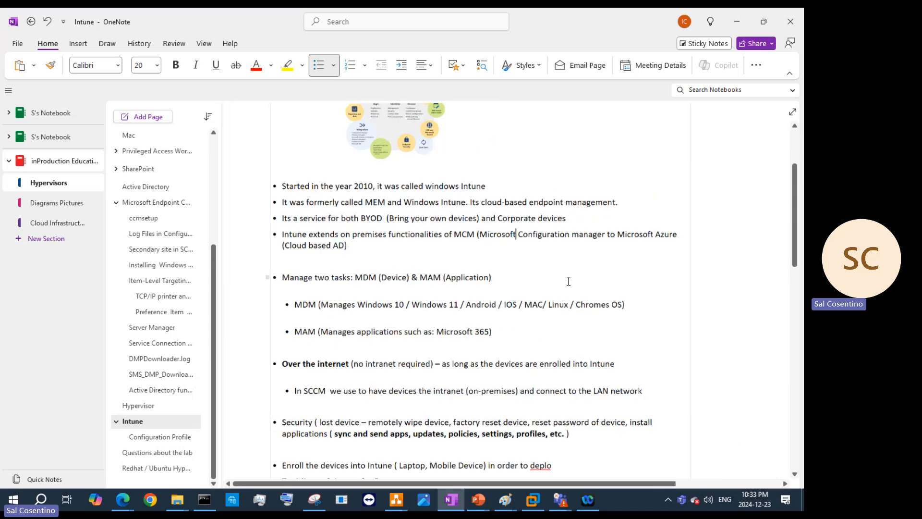
{"action": "mouse_move", "coordinate": [505, 500]}
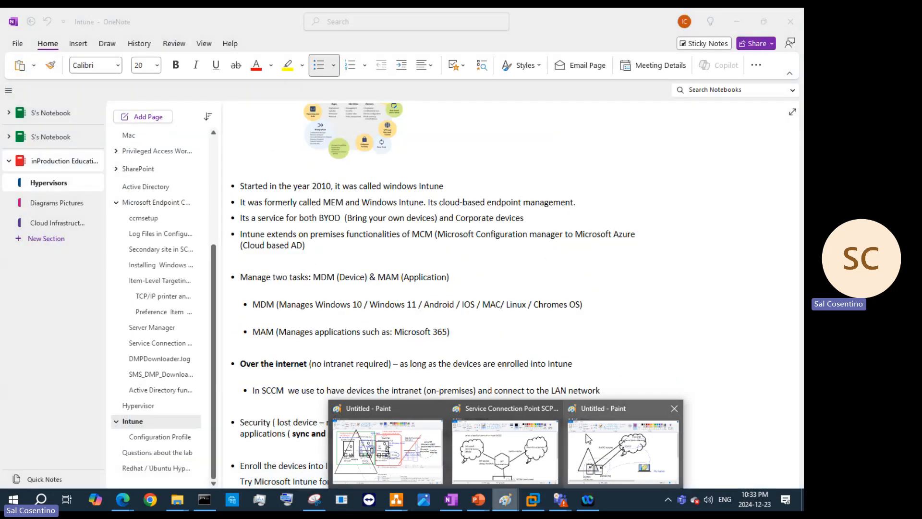
{"action": "left_click", "coordinate": [588, 438]}
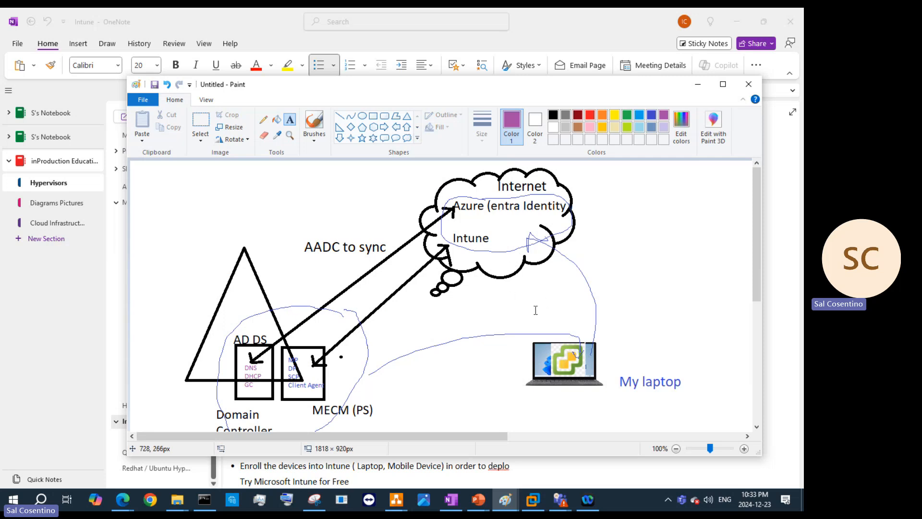
Step: Type a 'Co-management' label below the Intune cloud, then review and close the Service Connection Point diagram
{"action": "left_click", "coordinate": [390, 326]}
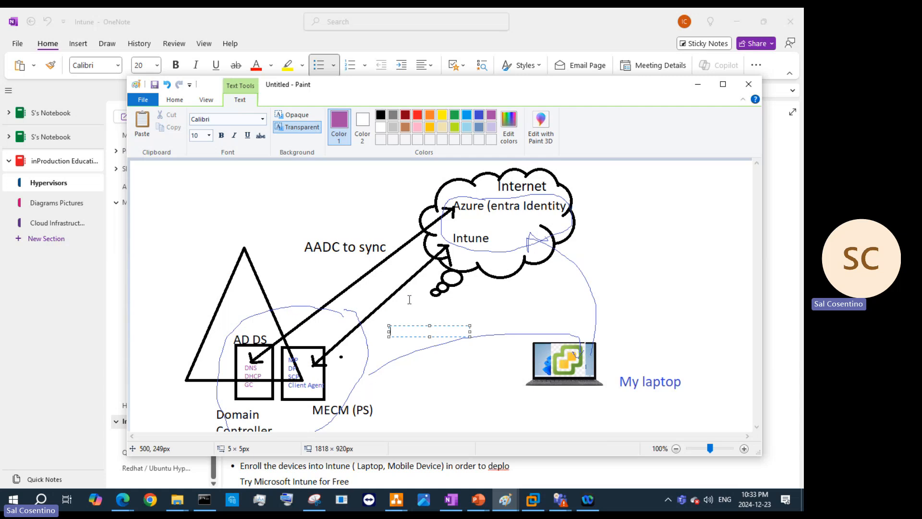
{"action": "type", "text": "Co-management"}
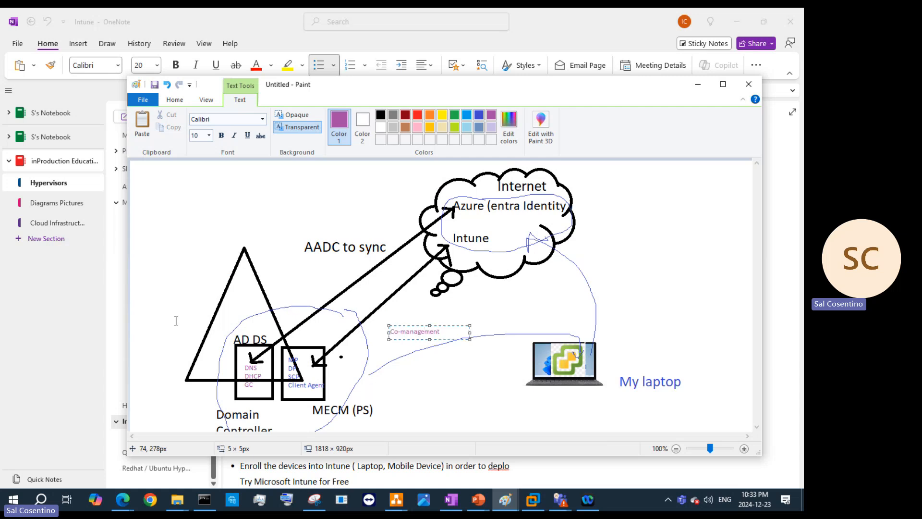
{"action": "left_click", "coordinate": [505, 502]}
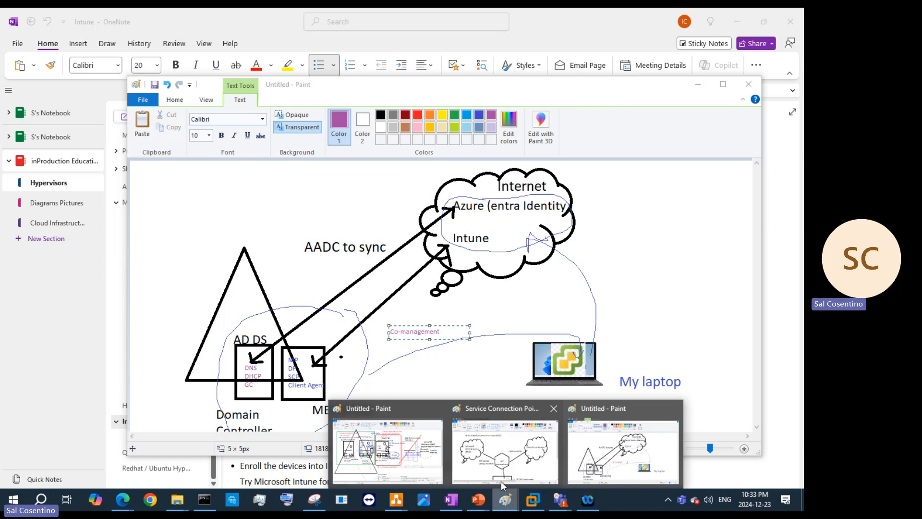
{"action": "left_click", "coordinate": [502, 478]}
{"action": "scroll", "coordinate": [462, 315], "scroll_direction": "down", "scroll_amount": 3}
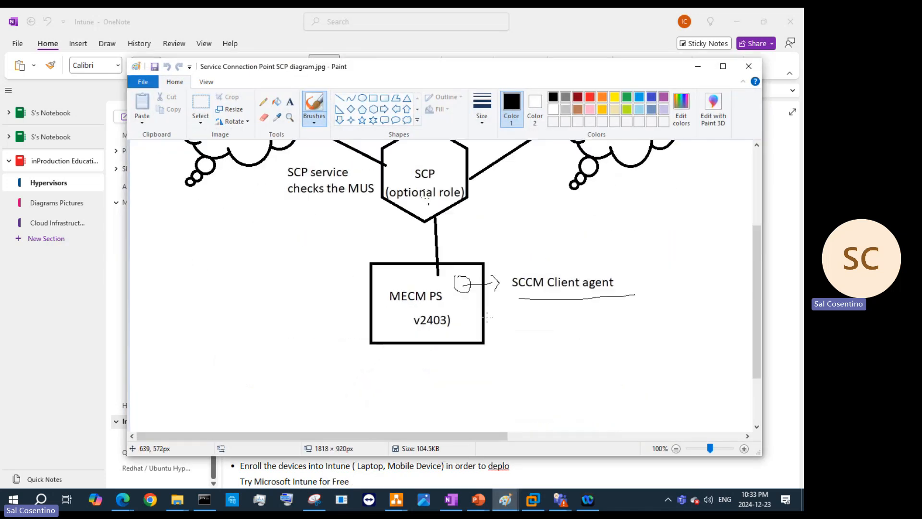
{"action": "scroll", "coordinate": [485, 324], "scroll_direction": "up", "scroll_amount": 3}
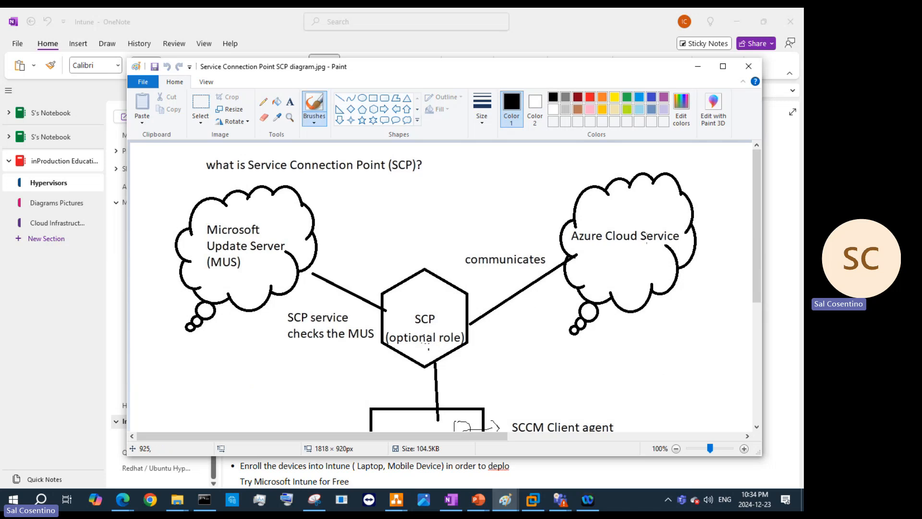
{"action": "scroll", "coordinate": [478, 270], "scroll_direction": "down", "scroll_amount": 3}
{"action": "scroll", "coordinate": [528, 321], "scroll_direction": "up", "scroll_amount": 3}
{"action": "scroll", "coordinate": [346, 339], "scroll_direction": "down", "scroll_amount": 4}
{"action": "scroll", "coordinate": [538, 347], "scroll_direction": "up", "scroll_amount": 3}
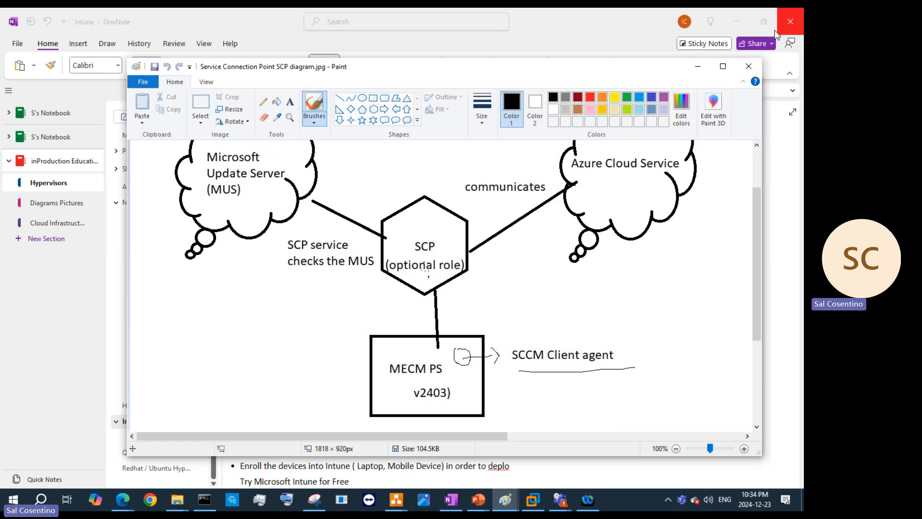
{"action": "left_click", "coordinate": [698, 66]}
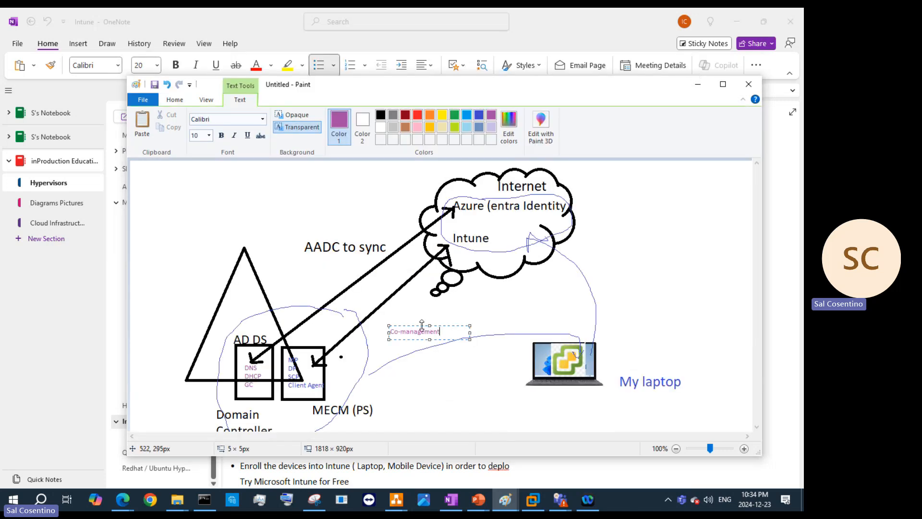
Step: Move the Co-management label, set its size to 20, enlarge its text box, then minimize Paint
{"action": "mouse_move", "coordinate": [419, 323]}
{"action": "left_mouse_down"}
{"action": "mouse_move", "coordinate": [415, 289]}
{"action": "mouse_move", "coordinate": [400, 317]}
{"action": "mouse_move", "coordinate": [373, 325]}
{"action": "left_mouse_up"}
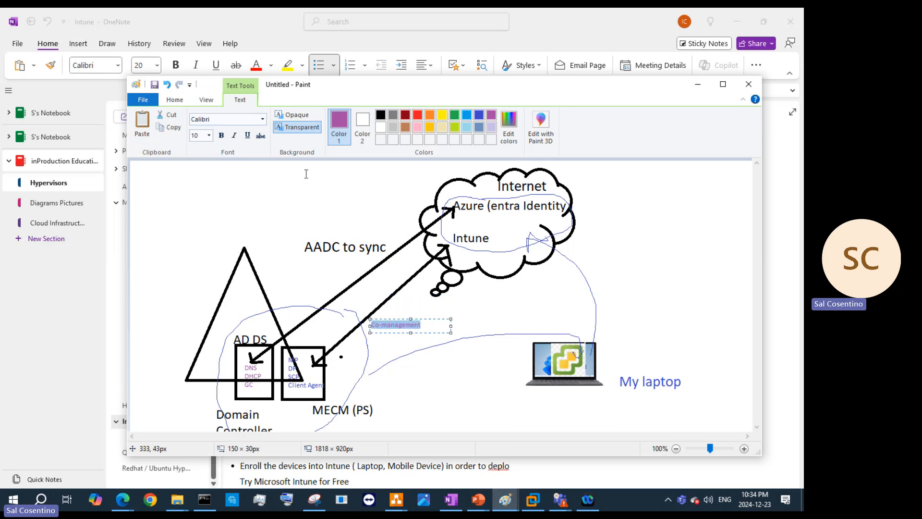
{"action": "left_click", "coordinate": [209, 136]}
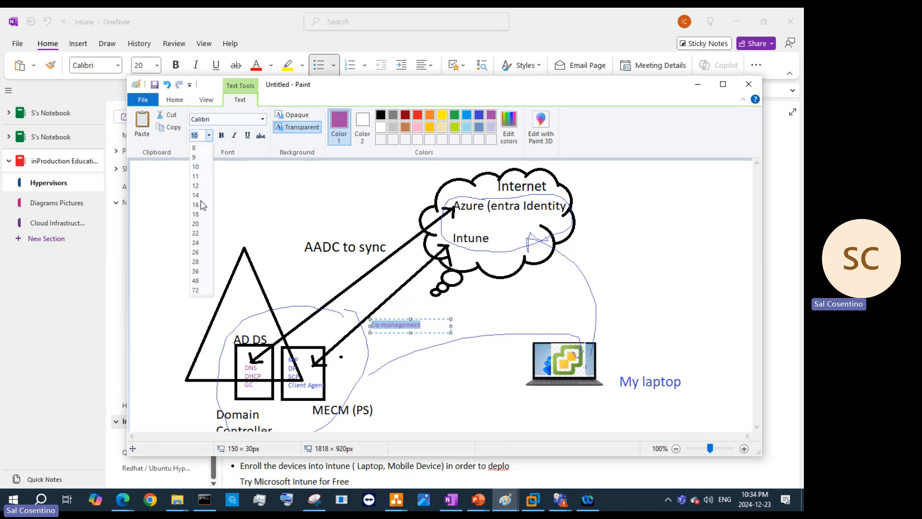
{"action": "left_click", "coordinate": [197, 224]}
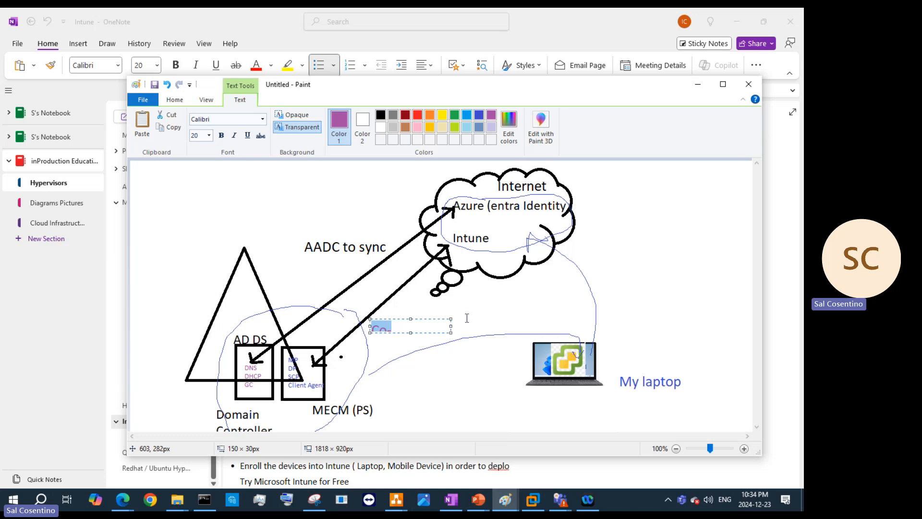
{"action": "left_click_drag", "start_coordinate": [452, 325], "coordinate": [520, 328]}
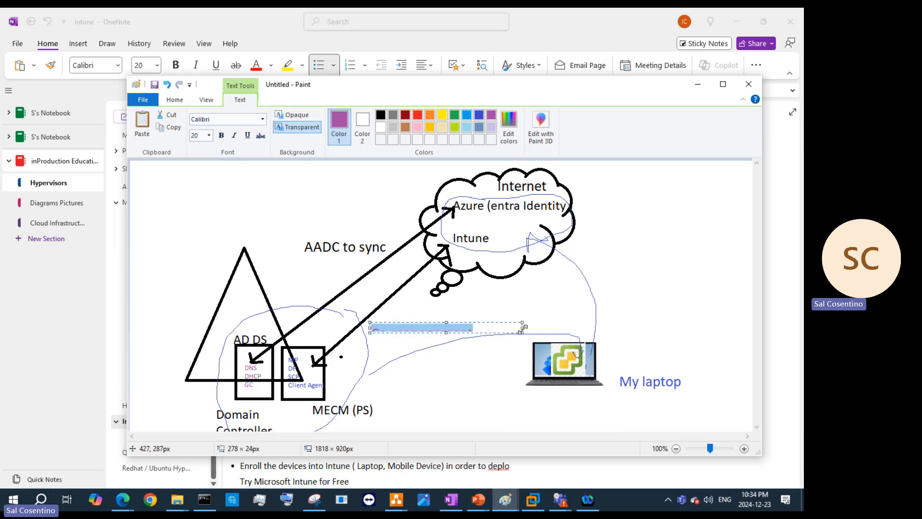
{"action": "left_click_drag", "start_coordinate": [445, 332], "coordinate": [445, 351]}
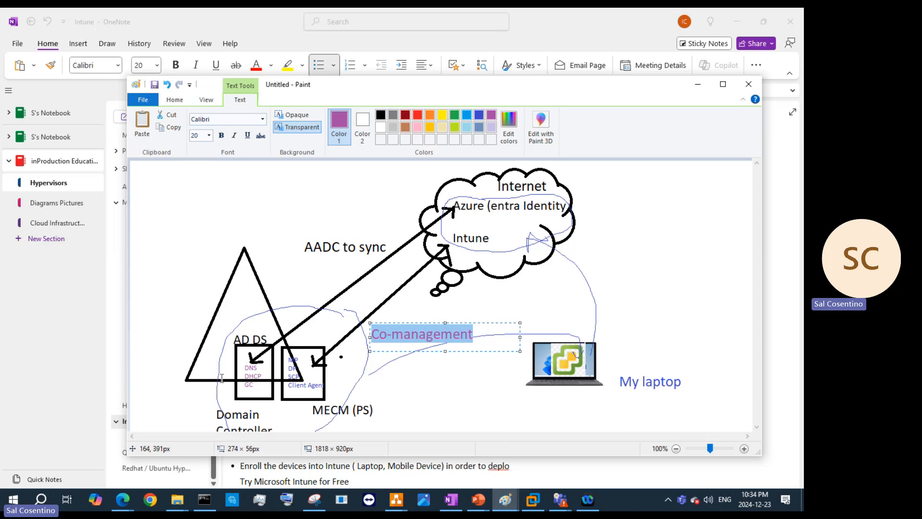
{"action": "left_click", "coordinate": [698, 85]}
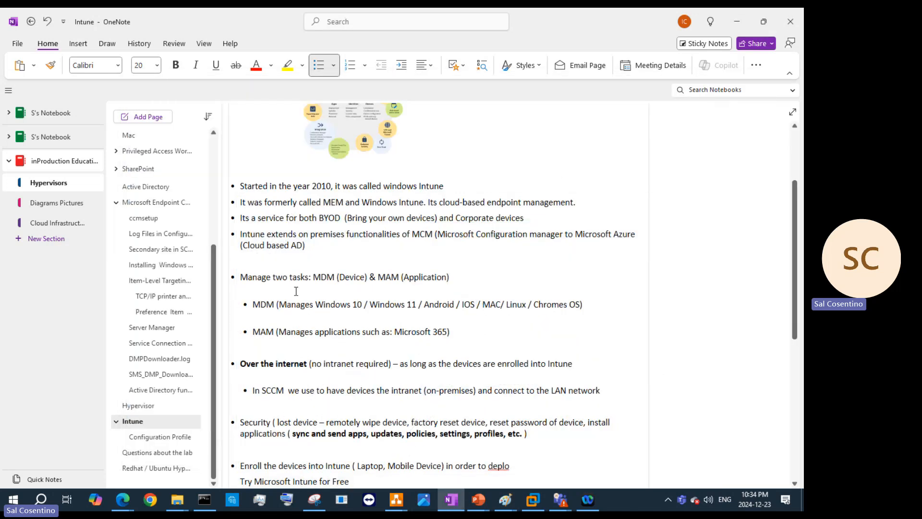
Step: Point out Android on the MDM line and add '(MECM)' after SCCM
{"action": "scroll", "coordinate": [396, 253], "scroll_direction": "up", "scroll_amount": 2}
{"action": "scroll", "coordinate": [396, 254], "scroll_direction": "down", "scroll_amount": 4}
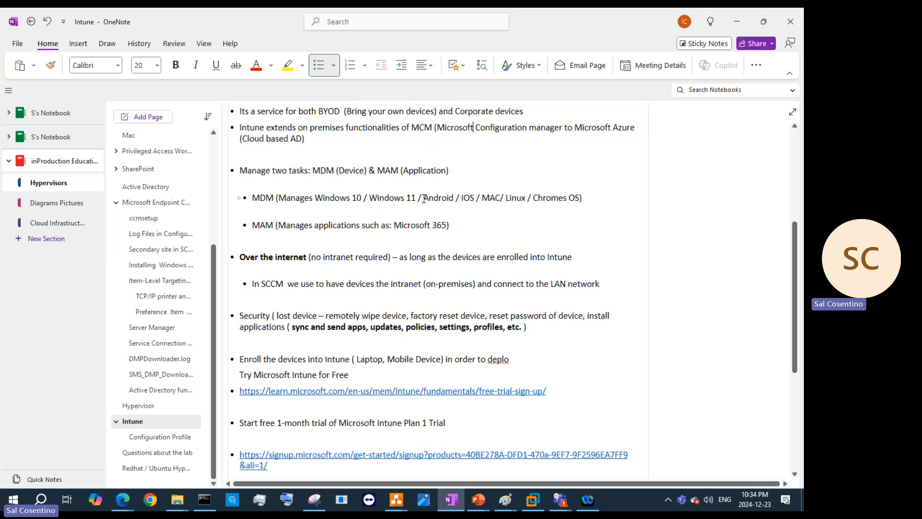
{"action": "left_click_drag", "start_coordinate": [423, 199], "coordinate": [526, 199]}
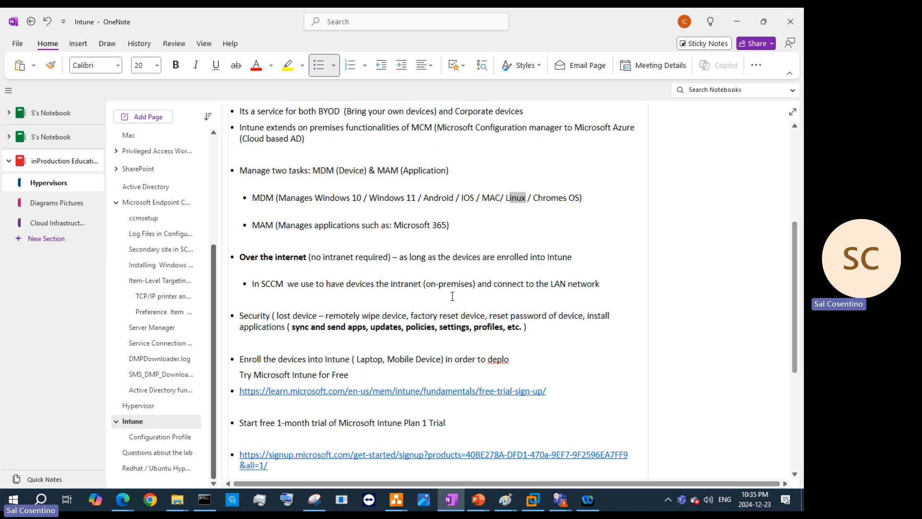
{"action": "left_click", "coordinate": [285, 285]}
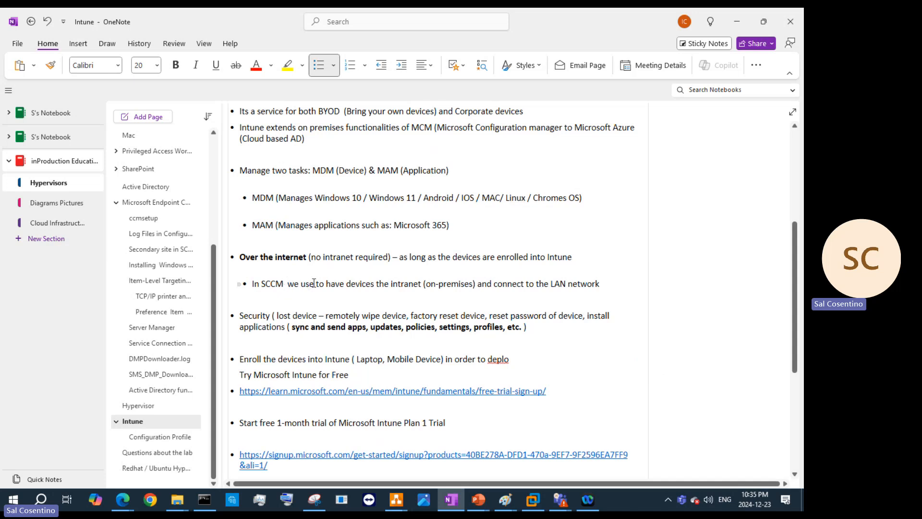
{"action": "type", "text": "(MECM)"}
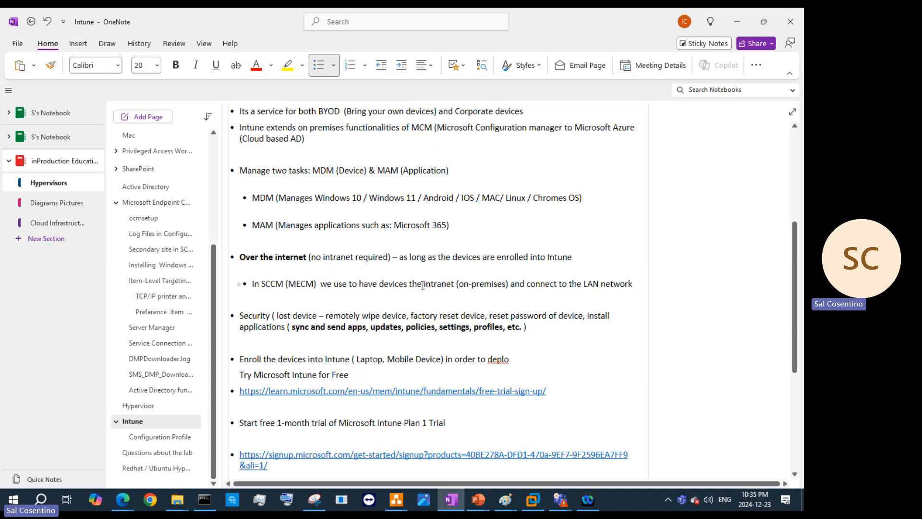
Step: Replace 'the' before intranet with 'on the' in the SCCM bullet
{"action": "left_click_drag", "start_coordinate": [423, 285], "coordinate": [412, 285]}
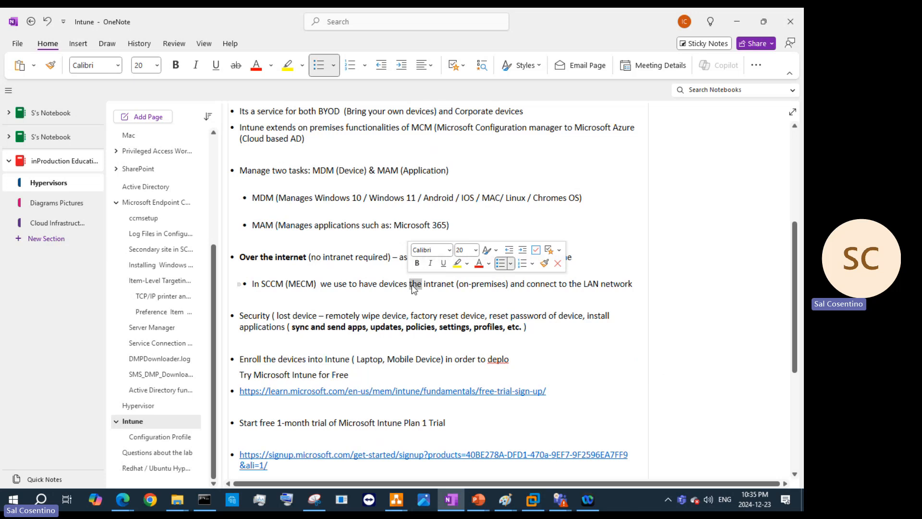
{"action": "type", "text": "on the"}
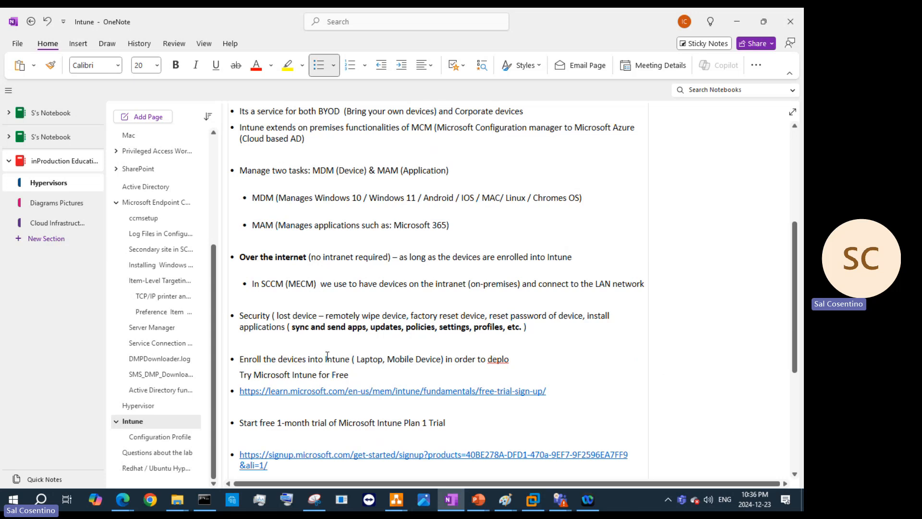
{"action": "scroll", "coordinate": [331, 360], "scroll_direction": "down", "scroll_amount": 3}
{"action": "scroll", "coordinate": [342, 370], "scroll_direction": "up", "scroll_amount": 1}
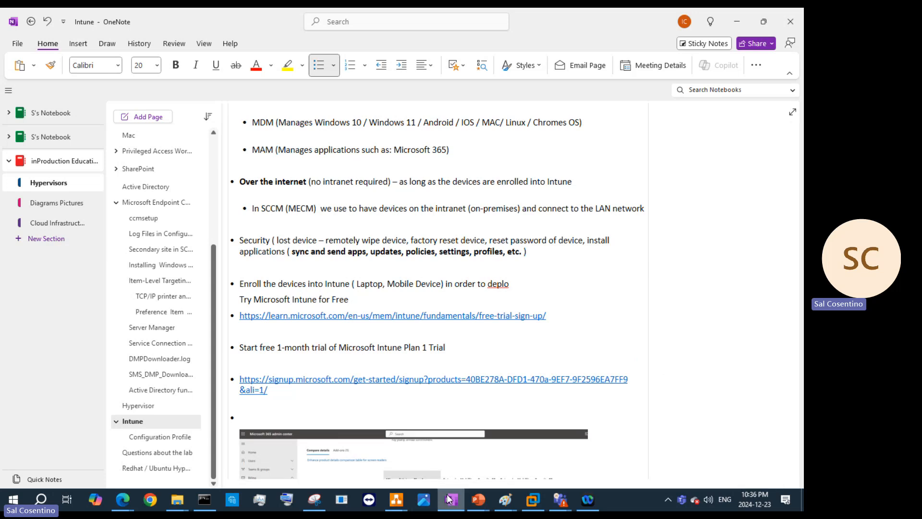
{"action": "mouse_move", "coordinate": [474, 501]}
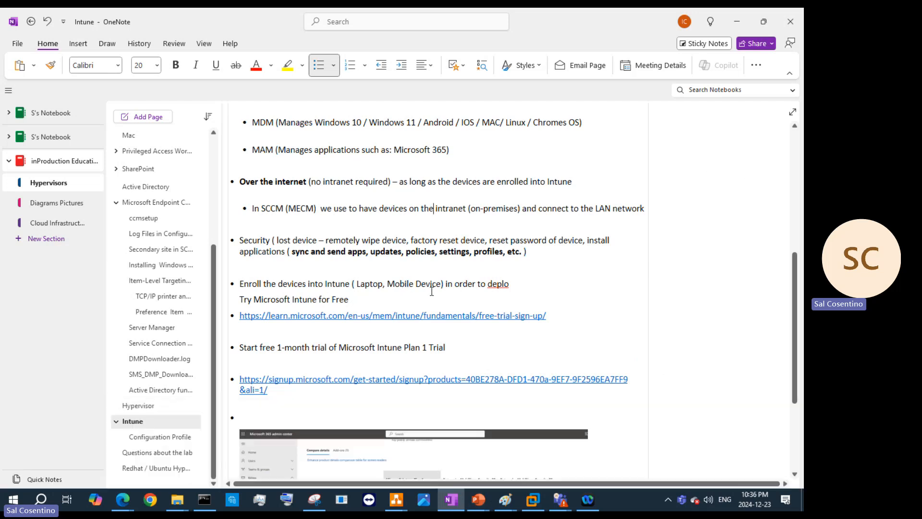
Step: Complete 'deploy' and add a bullet after Trial saying it is also offered in Microsoft 365 E3/E5
{"action": "left_click", "coordinate": [515, 284]}
{"action": "type", "text": "y"}
{"action": "left_click_drag", "start_coordinate": [384, 348], "coordinate": [449, 349]}
{"action": "left_click", "coordinate": [465, 347]}
{"action": "key", "text": "Return"}
{"action": "type", "text": "It"}
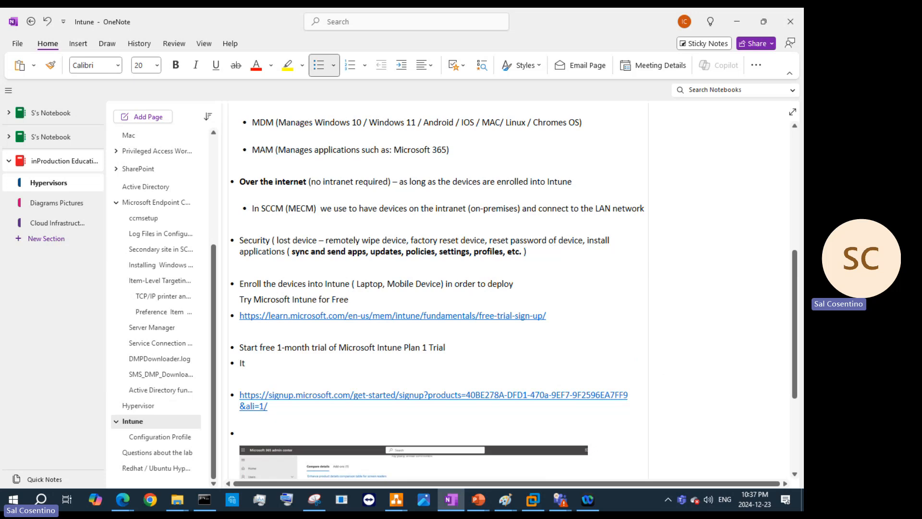
{"action": "type", "text": "s is also offer"}
{"action": "type", "text": "ed in our"}
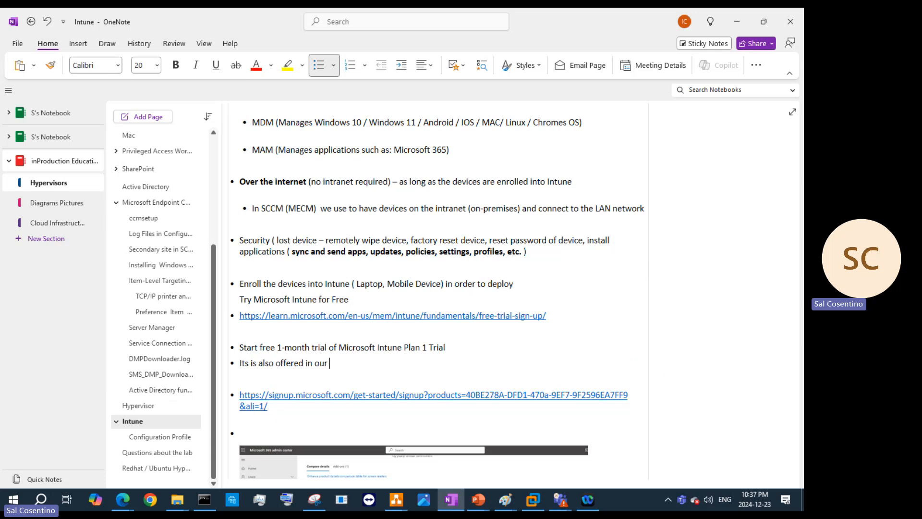
{"action": "type", "text": " Microsoft 365 E3 and E5 subscription"}
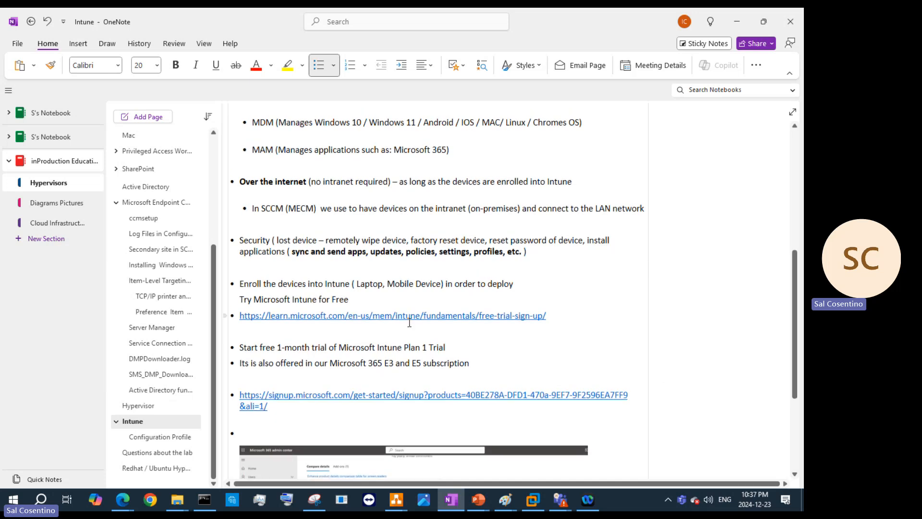
Step: Select the screenshot comparing Intune Plan 1 with EMS E3/E5 and scroll through it
{"action": "scroll", "coordinate": [400, 363], "scroll_direction": "down", "scroll_amount": 5}
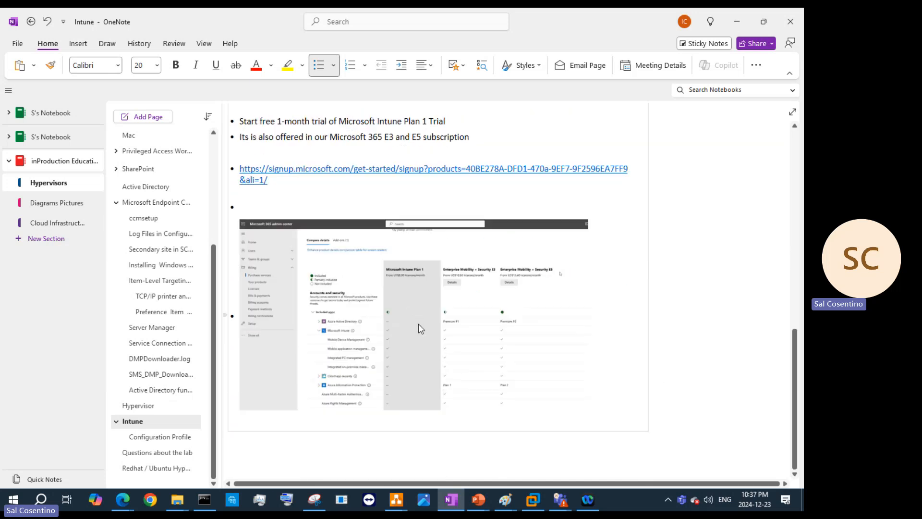
{"action": "left_click", "coordinate": [419, 324]}
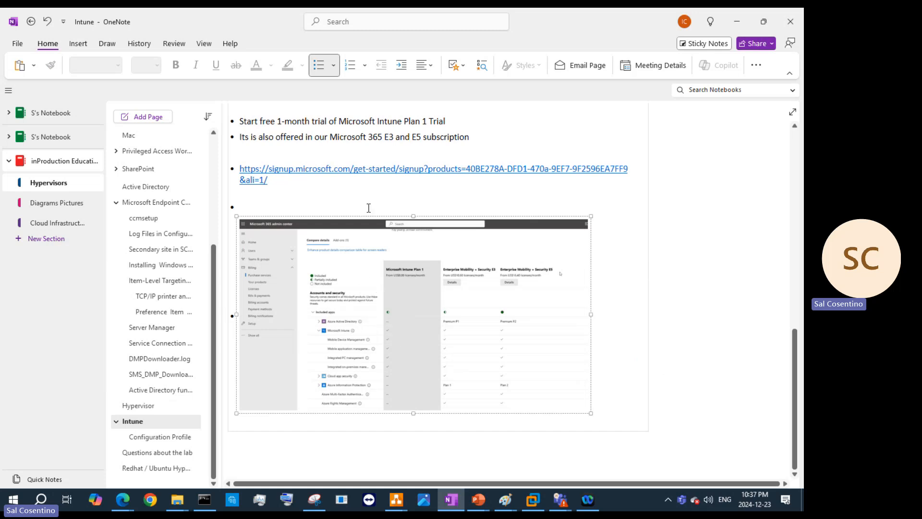
{"action": "scroll", "coordinate": [462, 342], "scroll_direction": "down", "scroll_amount": 4}
{"action": "scroll", "coordinate": [477, 342], "scroll_direction": "up", "scroll_amount": 7}
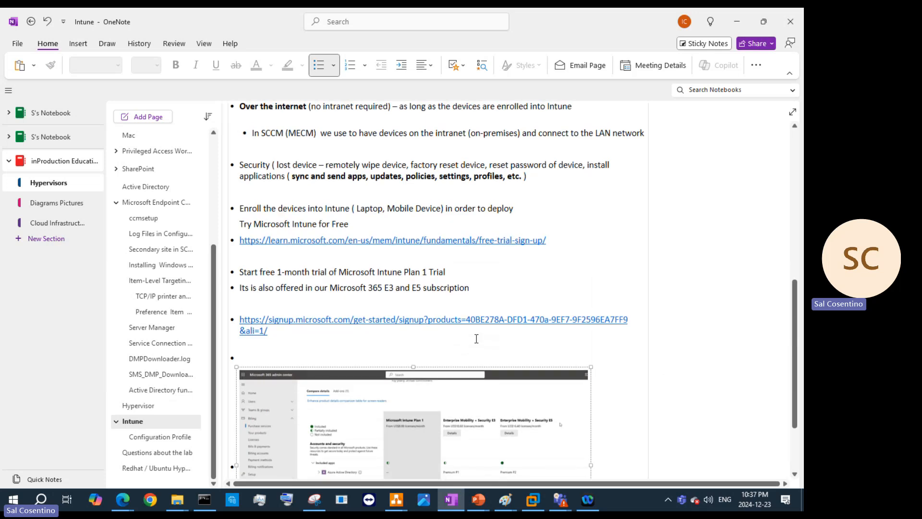
{"action": "scroll", "coordinate": [505, 380], "scroll_direction": "down", "scroll_amount": 3}
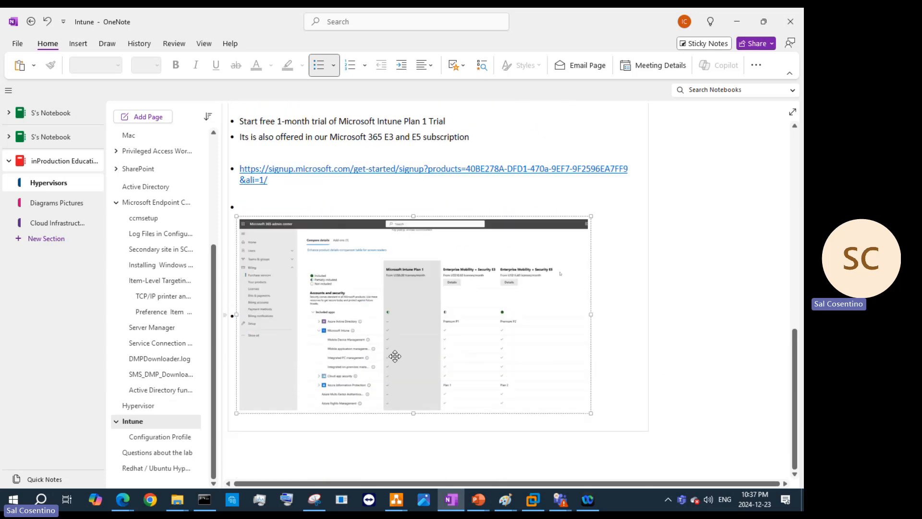
{"action": "scroll", "coordinate": [371, 226], "scroll_direction": "up", "scroll_amount": 4}
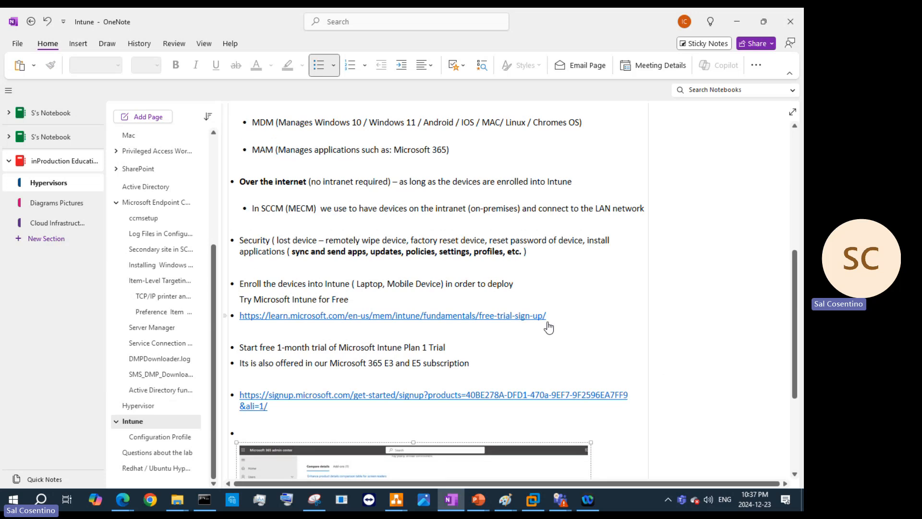
{"action": "scroll", "coordinate": [553, 337], "scroll_direction": "down", "scroll_amount": 5}
{"action": "scroll", "coordinate": [529, 299], "scroll_direction": "down", "scroll_amount": 1}
{"action": "scroll", "coordinate": [529, 299], "scroll_direction": "up", "scroll_amount": 5}
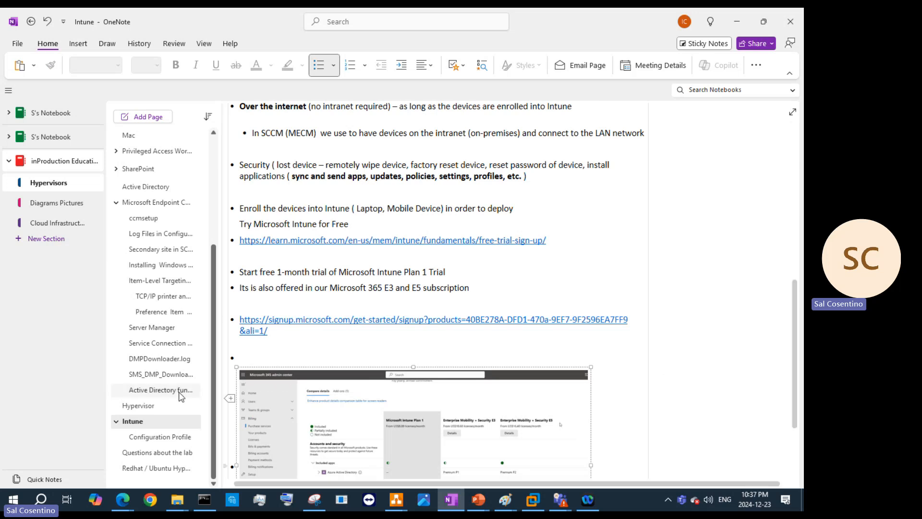
Step: Open the Configuration Profile page and scroll up to its certification and MD-102 study guide links
{"action": "left_click", "coordinate": [168, 436]}
{"action": "scroll", "coordinate": [590, 278], "scroll_direction": "up", "scroll_amount": 20}
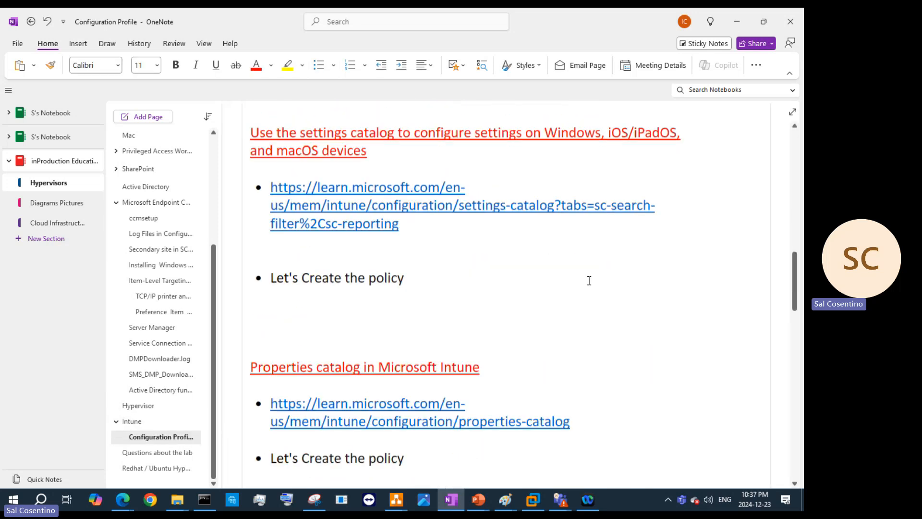
{"action": "scroll", "coordinate": [592, 277], "scroll_direction": "up", "scroll_amount": 3}
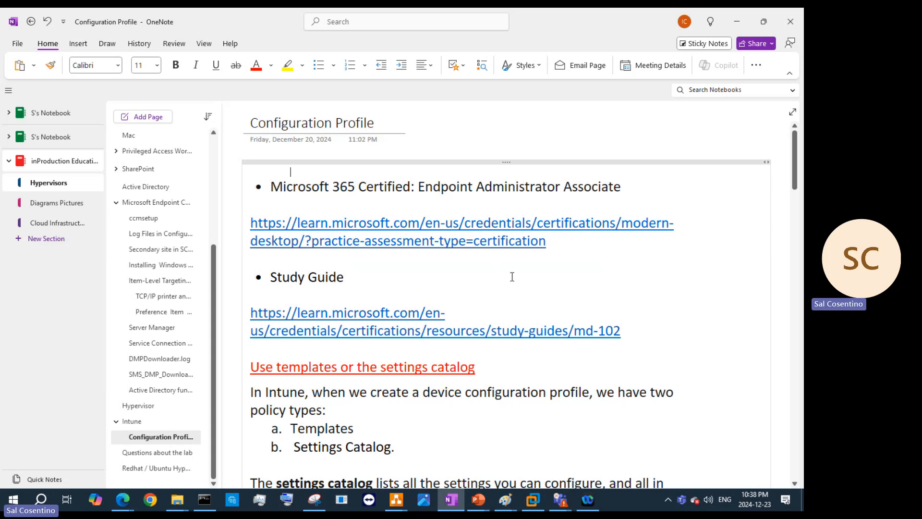
Step: Open the Endpoint Administrator Associate certification page and scroll through its MD-102 training details
{"action": "left_click", "coordinate": [513, 242]}
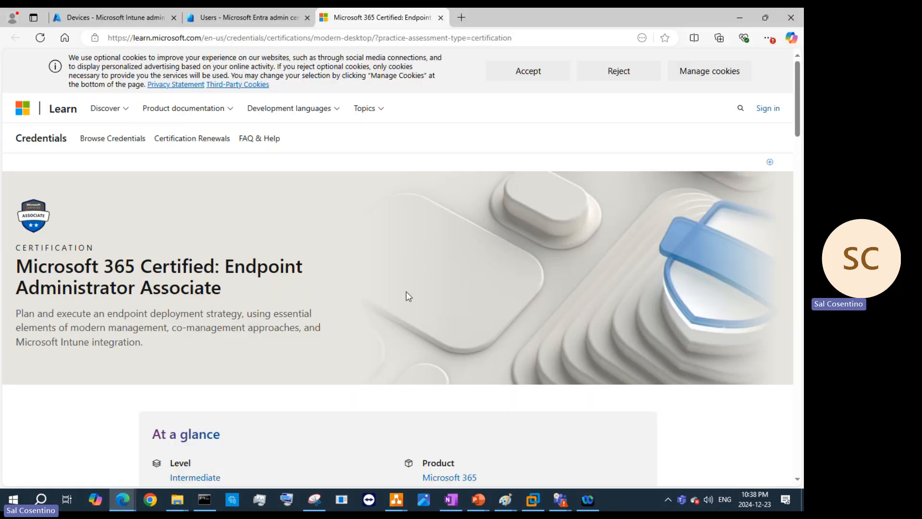
{"action": "scroll", "coordinate": [408, 294], "scroll_direction": "down", "scroll_amount": 5}
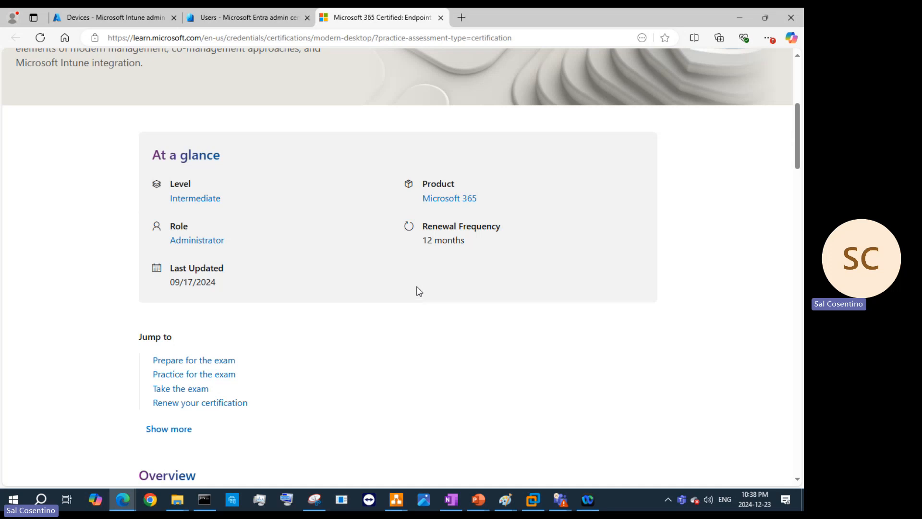
{"action": "scroll", "coordinate": [455, 254], "scroll_direction": "down", "scroll_amount": 5}
{"action": "scroll", "coordinate": [459, 248], "scroll_direction": "down", "scroll_amount": 3}
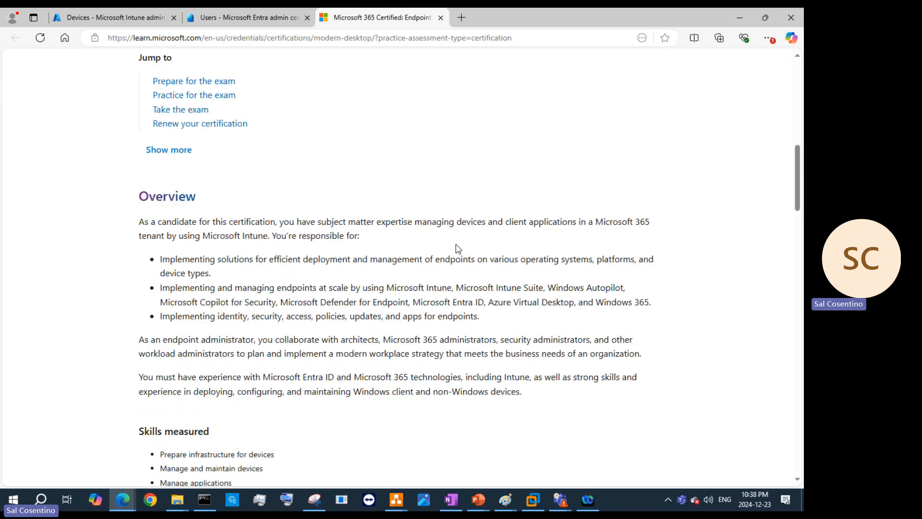
{"action": "scroll", "coordinate": [457, 247], "scroll_direction": "down", "scroll_amount": 8}
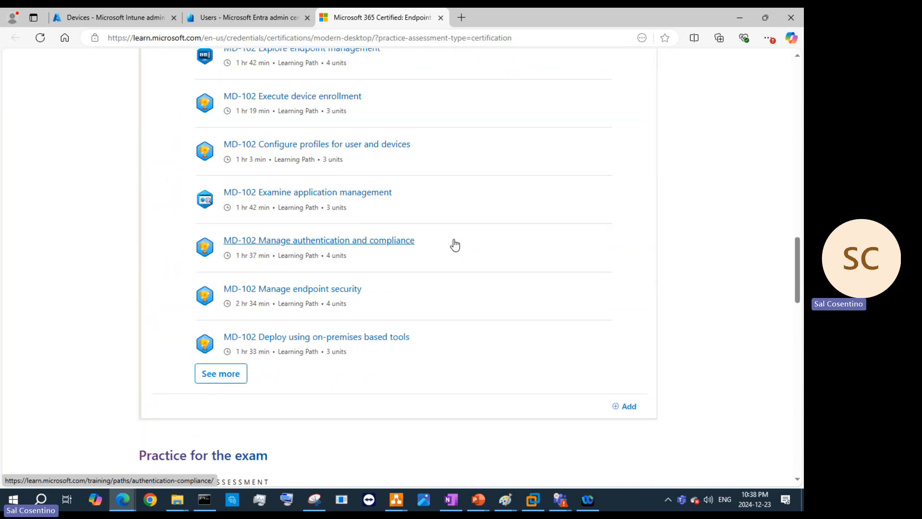
{"action": "scroll", "coordinate": [417, 242], "scroll_direction": "up", "scroll_amount": 3}
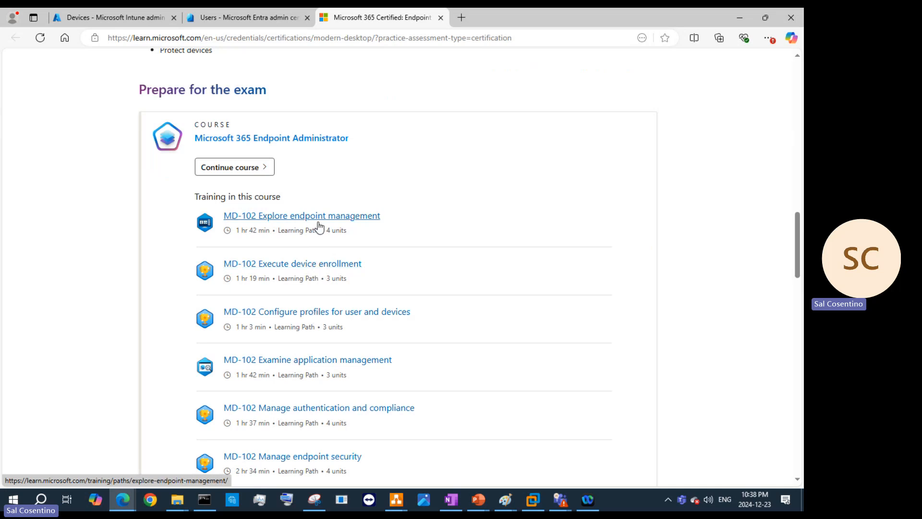
{"action": "scroll", "coordinate": [317, 233], "scroll_direction": "down", "scroll_amount": 1}
{"action": "scroll", "coordinate": [317, 234], "scroll_direction": "down", "scroll_amount": 8}
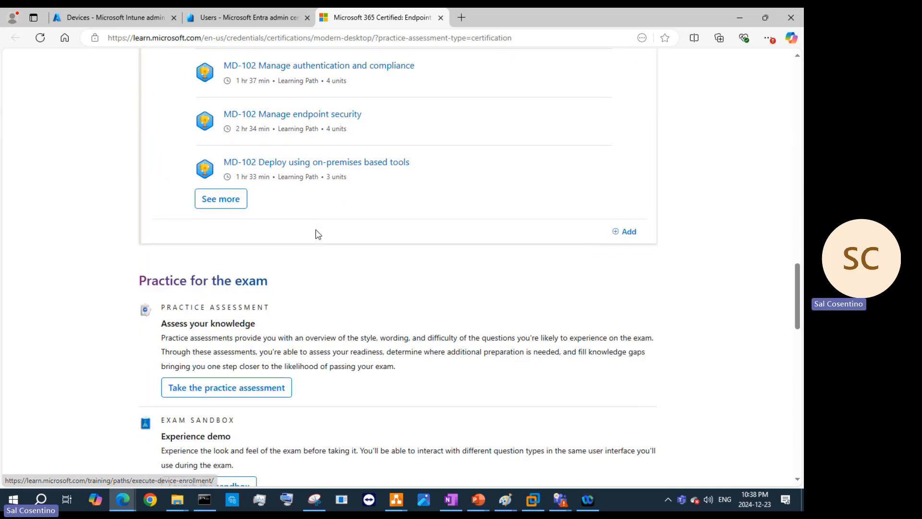
Step: Show the Product documentation list and start a new browser tab
{"action": "scroll", "coordinate": [323, 249], "scroll_direction": "up", "scroll_amount": 20}
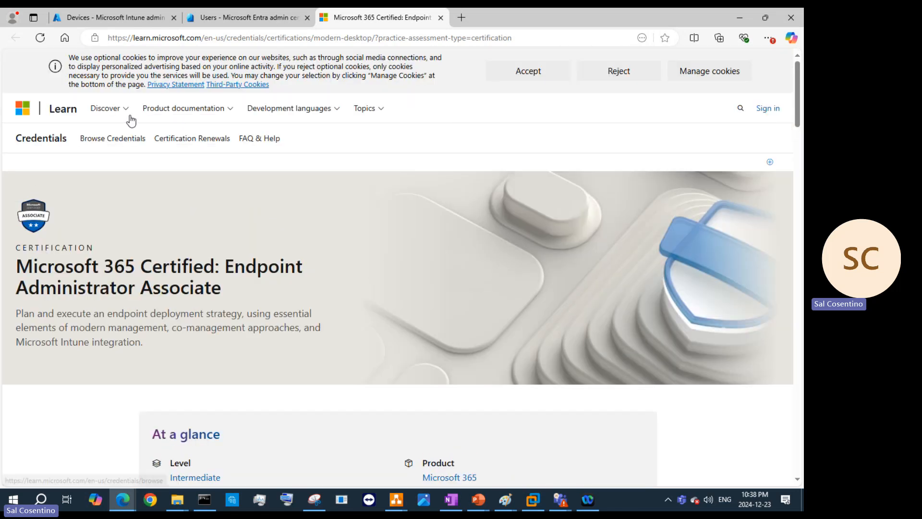
{"action": "left_click", "coordinate": [169, 117]}
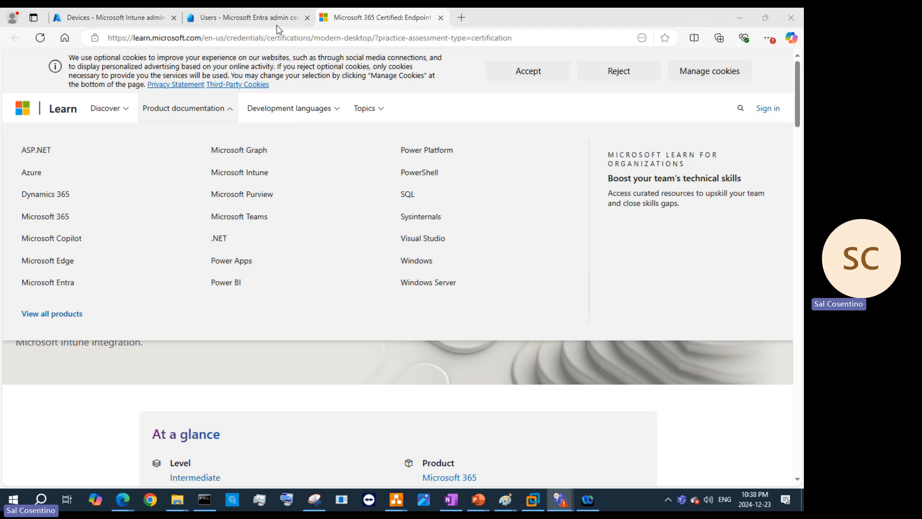
{"action": "left_click", "coordinate": [461, 17]}
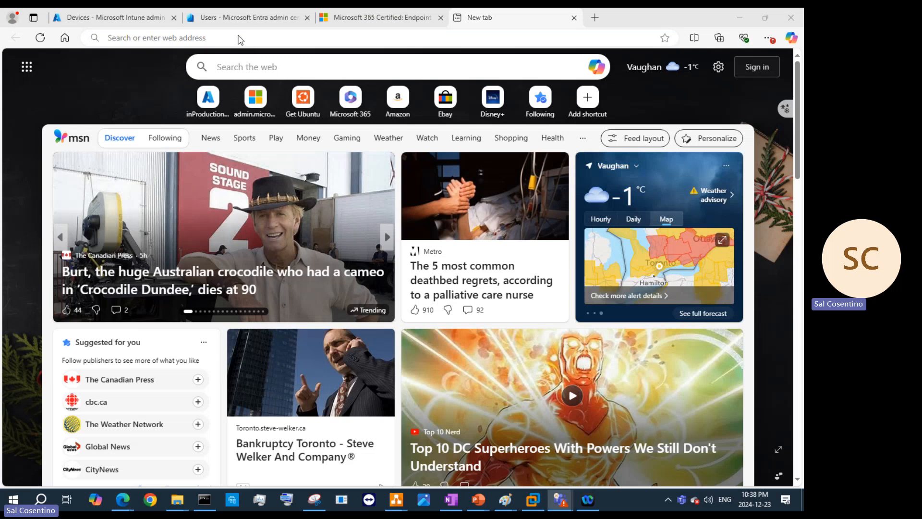
Step: Go to Microsoft Learn from the address bar and view all documented products
{"action": "left_click", "coordinate": [238, 39]}
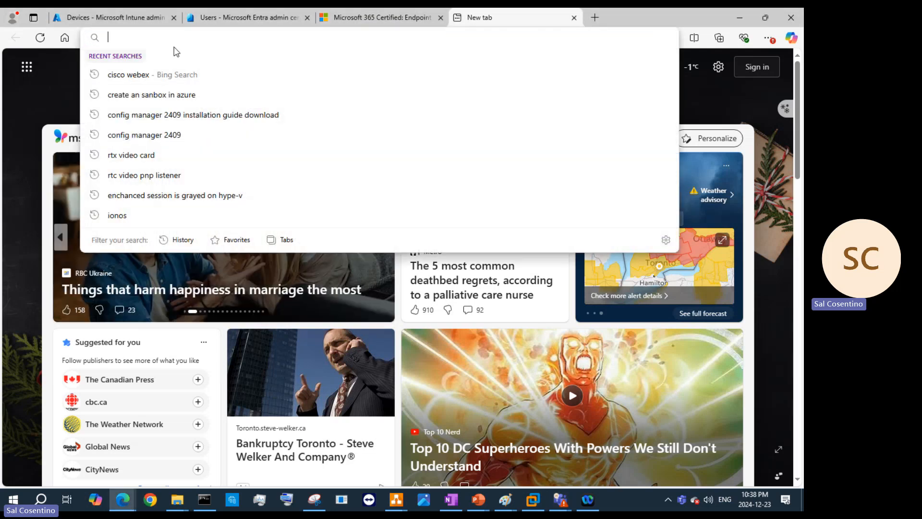
{"action": "type", "text": "learn"}
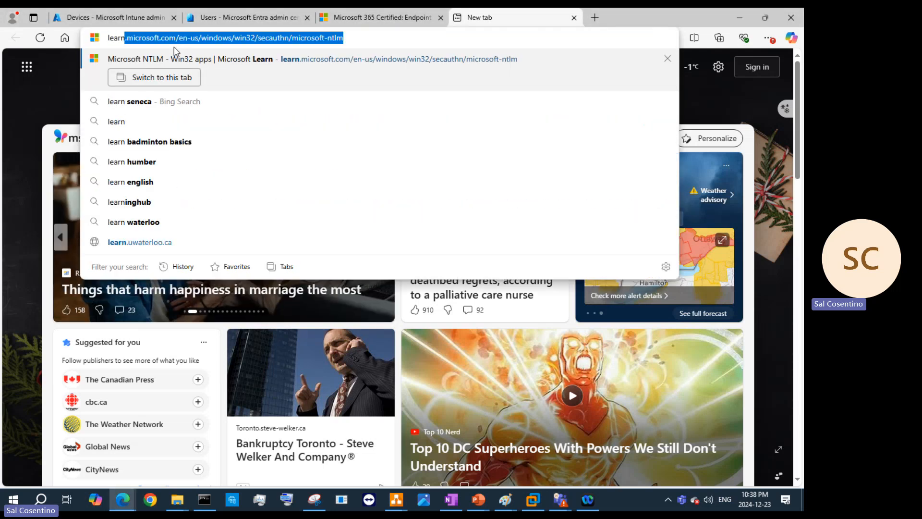
{"action": "key", "text": "Return"}
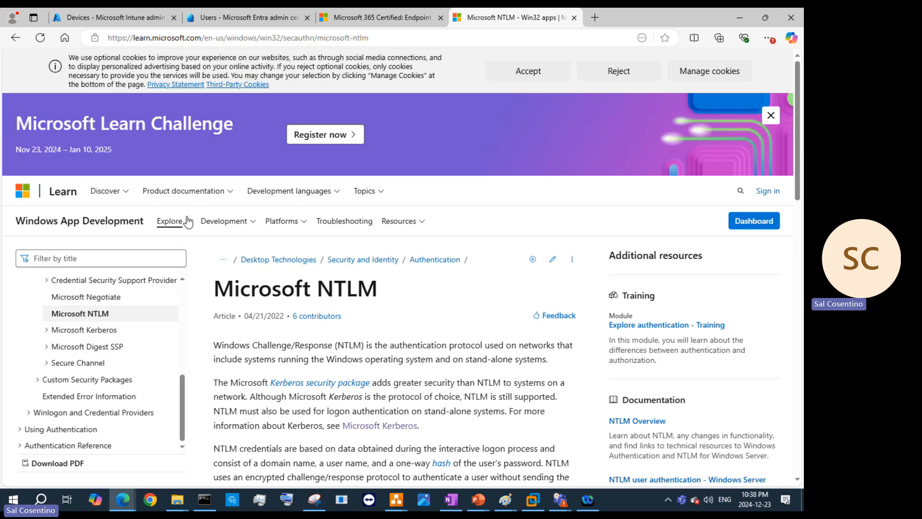
{"action": "left_click", "coordinate": [215, 196]}
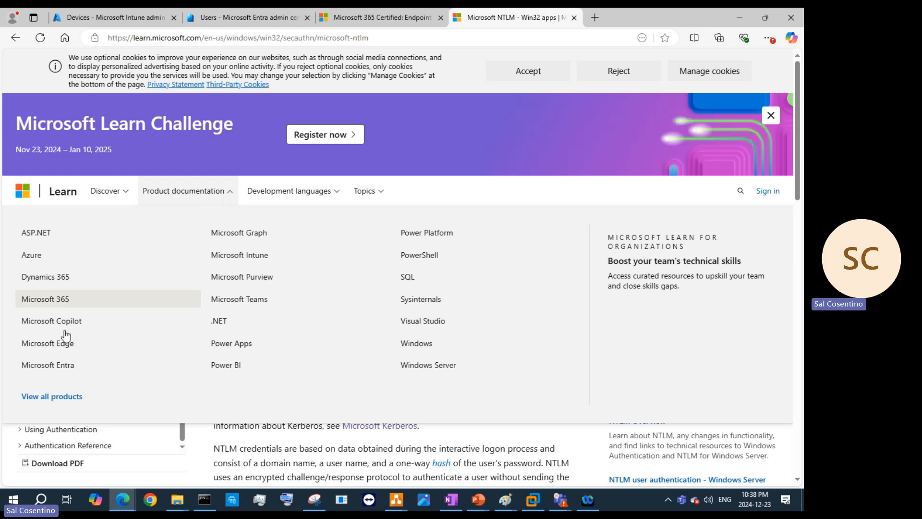
{"action": "left_click", "coordinate": [73, 396]}
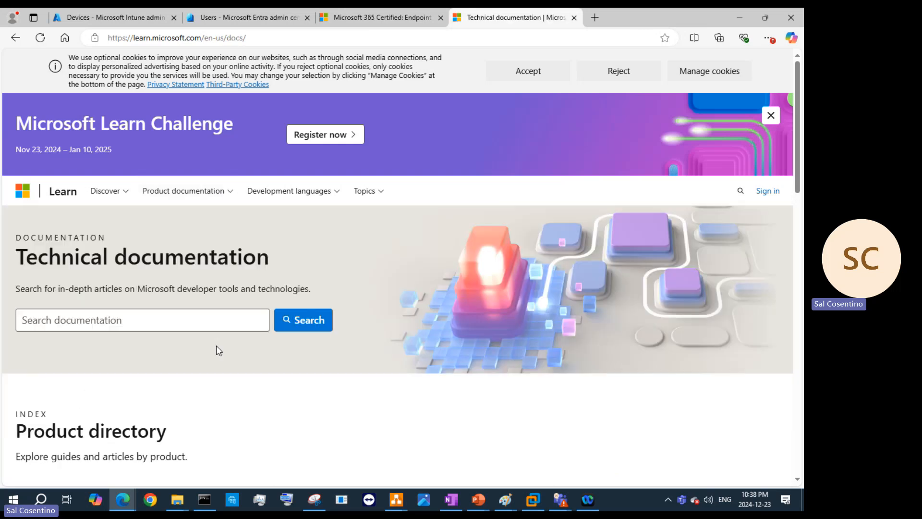
{"action": "scroll", "coordinate": [216, 350], "scroll_direction": "down", "scroll_amount": 5}
{"action": "scroll", "coordinate": [220, 352], "scroll_direction": "up", "scroll_amount": 5}
Step: Go to Discover > Training and open Browse all courses, learning paths, and modules
{"action": "left_click", "coordinate": [117, 201]}
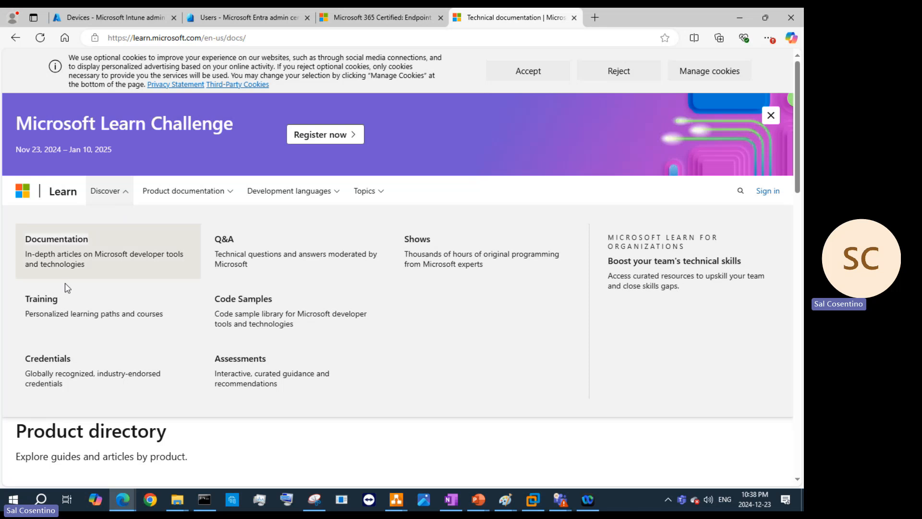
{"action": "left_click", "coordinate": [57, 310]}
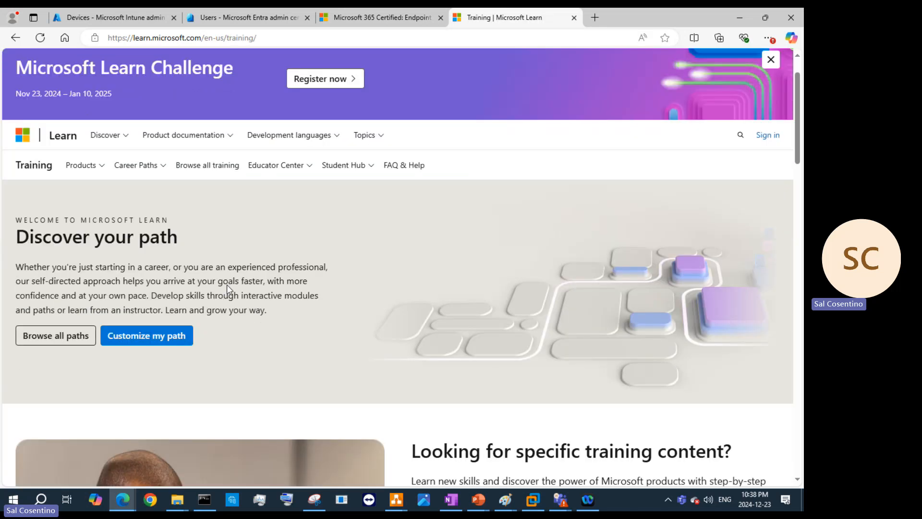
{"action": "left_click", "coordinate": [149, 169]}
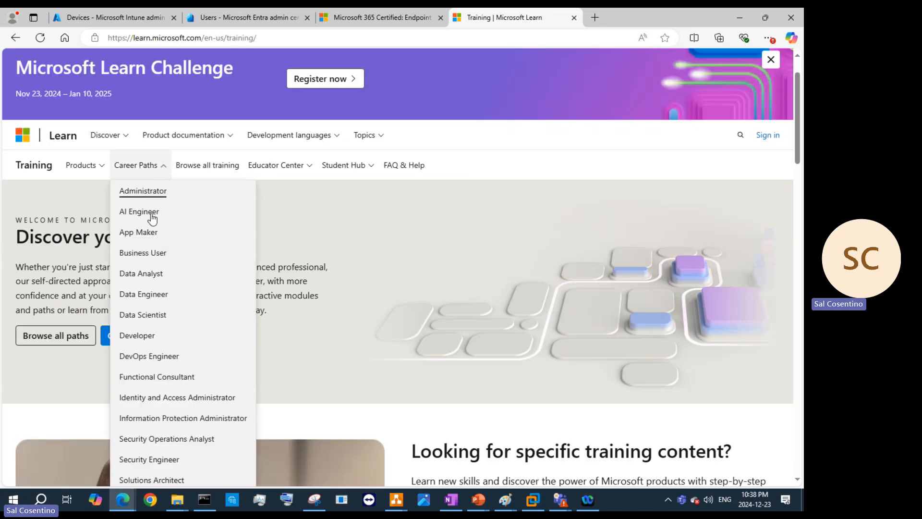
{"action": "left_click", "coordinate": [210, 169]}
Step: Filter the catalogue to the Course type and search 'endpoint', leaving 2 results
{"action": "scroll", "coordinate": [411, 342], "scroll_direction": "down", "scroll_amount": 9}
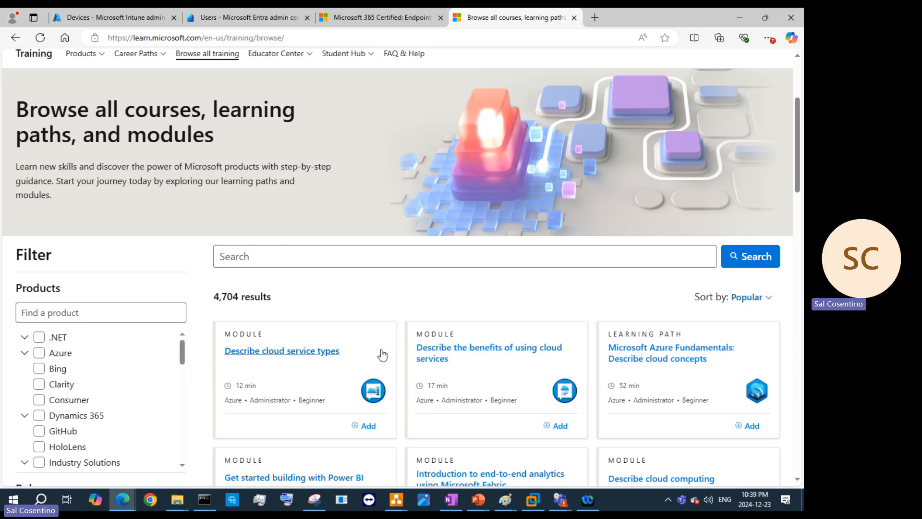
{"action": "scroll", "coordinate": [144, 377], "scroll_direction": "down", "scroll_amount": 8}
{"action": "scroll", "coordinate": [160, 376], "scroll_direction": "down", "scroll_amount": 12}
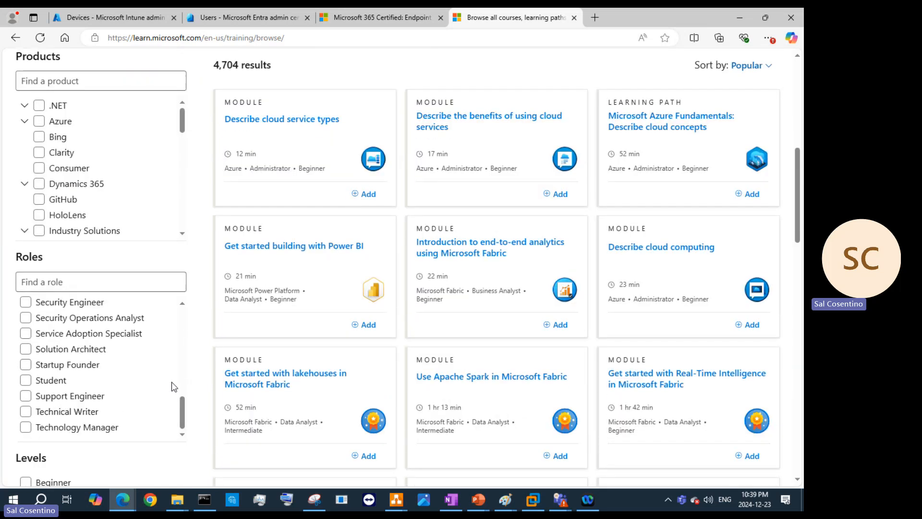
{"action": "left_click", "coordinate": [42, 265]}
{"action": "left_click", "coordinate": [26, 233]}
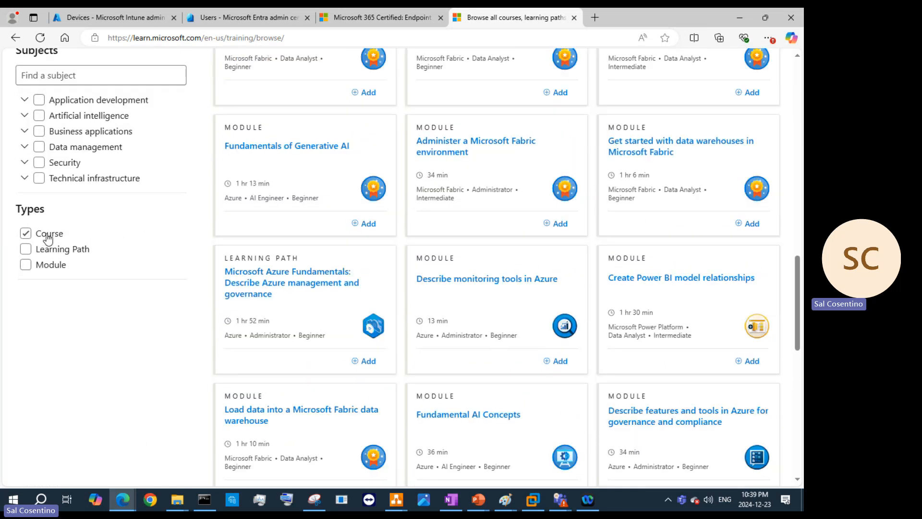
{"action": "scroll", "coordinate": [290, 269], "scroll_direction": "up", "scroll_amount": 7}
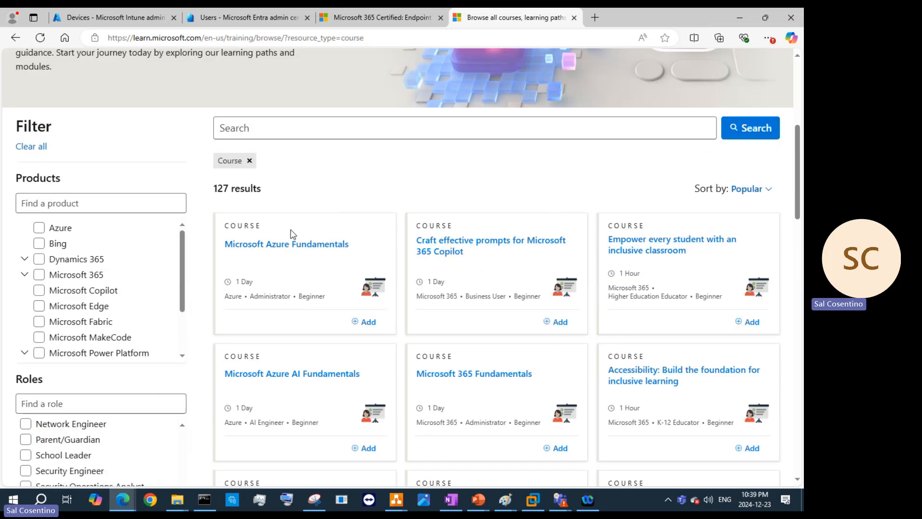
{"action": "left_click", "coordinate": [295, 152]}
{"action": "type", "text": "endpoint"}
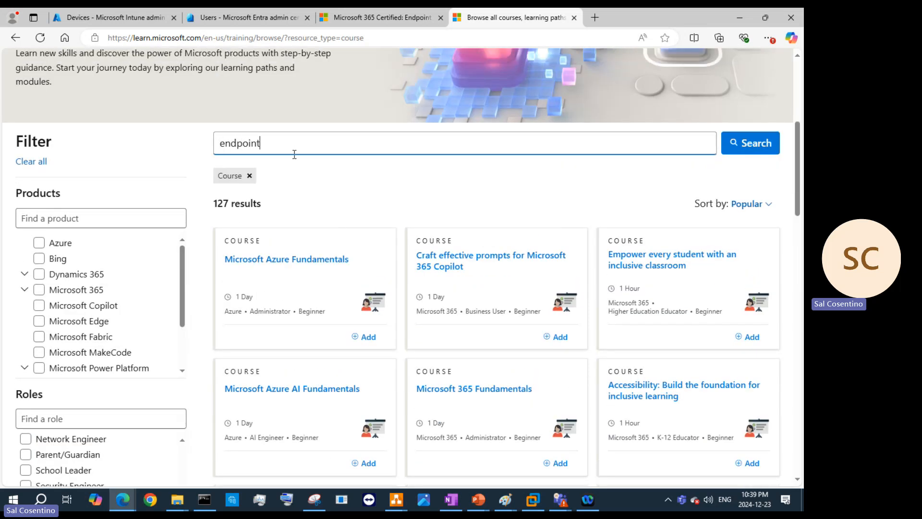
{"action": "key", "text": "Return"}
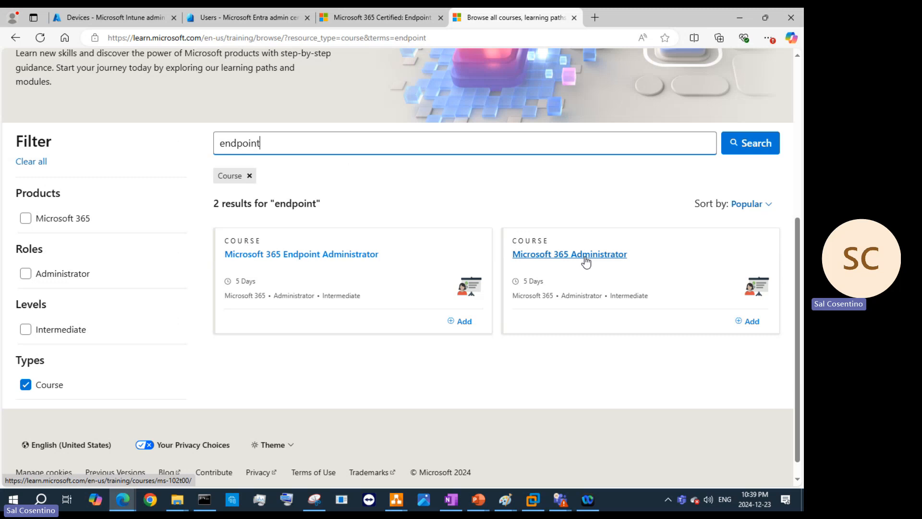
Step: Open the MD-102T00 Microsoft 365 Endpoint Administrator course and read its At a glance, Overview and Syllabus
{"action": "left_click", "coordinate": [288, 255]}
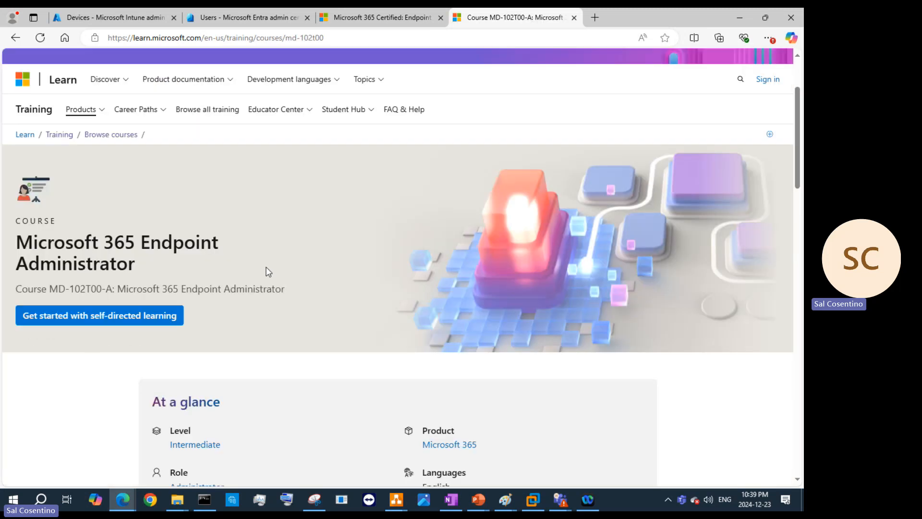
{"action": "left_click_drag", "start_coordinate": [53, 292], "coordinate": [91, 290]}
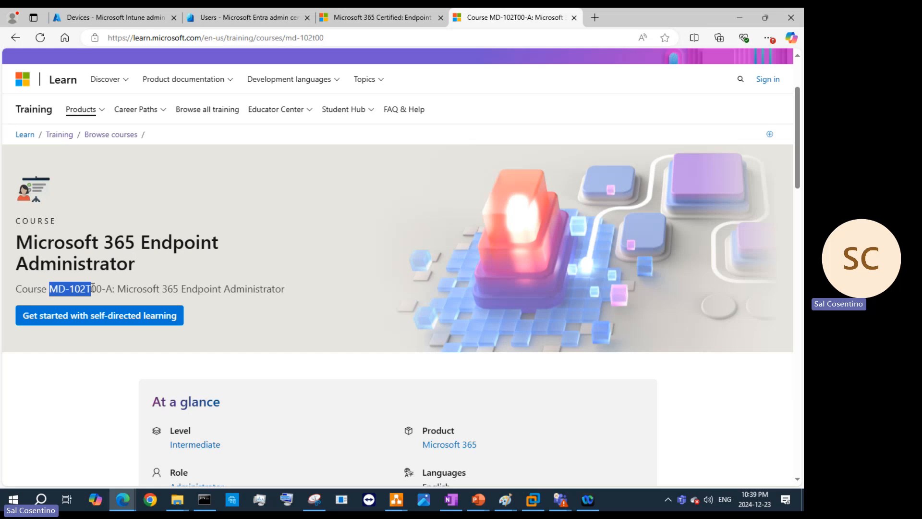
{"action": "scroll", "coordinate": [418, 269], "scroll_direction": "down", "scroll_amount": 5}
{"action": "scroll", "coordinate": [432, 259], "scroll_direction": "down", "scroll_amount": 12}
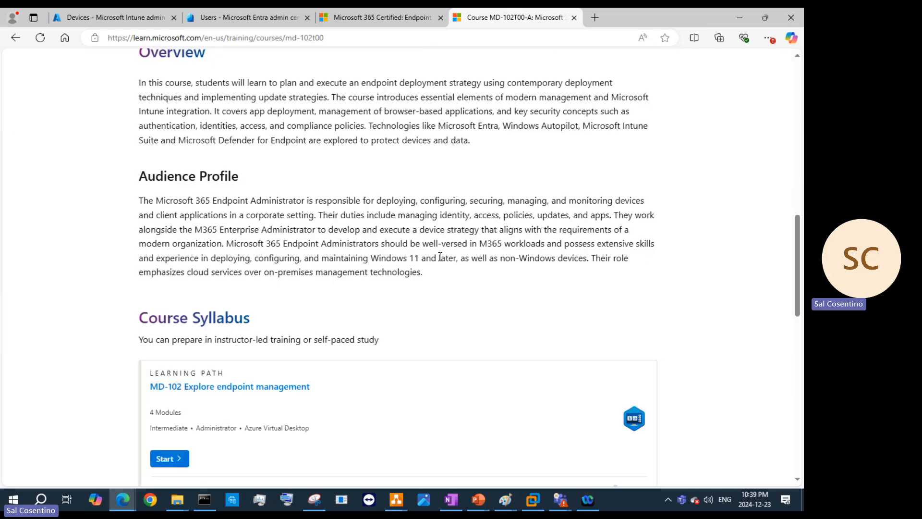
{"action": "scroll", "coordinate": [445, 244], "scroll_direction": "down", "scroll_amount": 9}
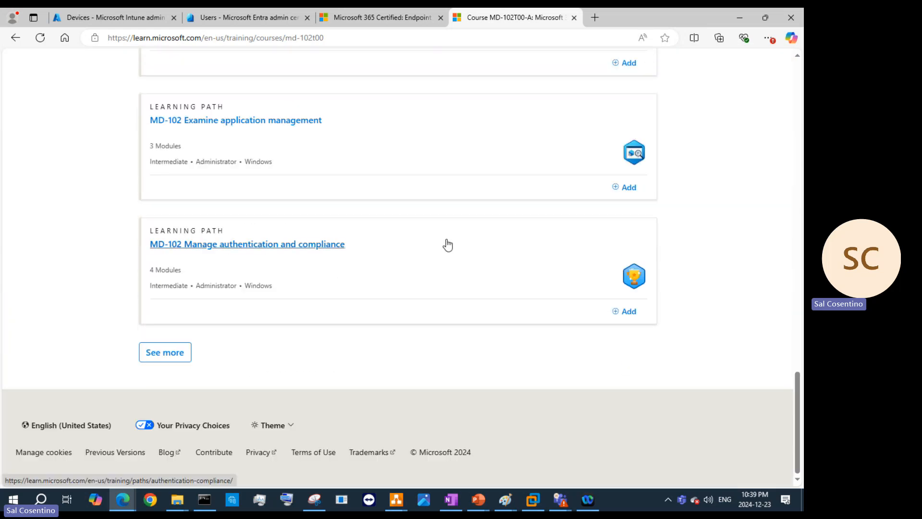
{"action": "scroll", "coordinate": [447, 245], "scroll_direction": "up", "scroll_amount": 10}
{"action": "scroll", "coordinate": [453, 258], "scroll_direction": "up", "scroll_amount": 15}
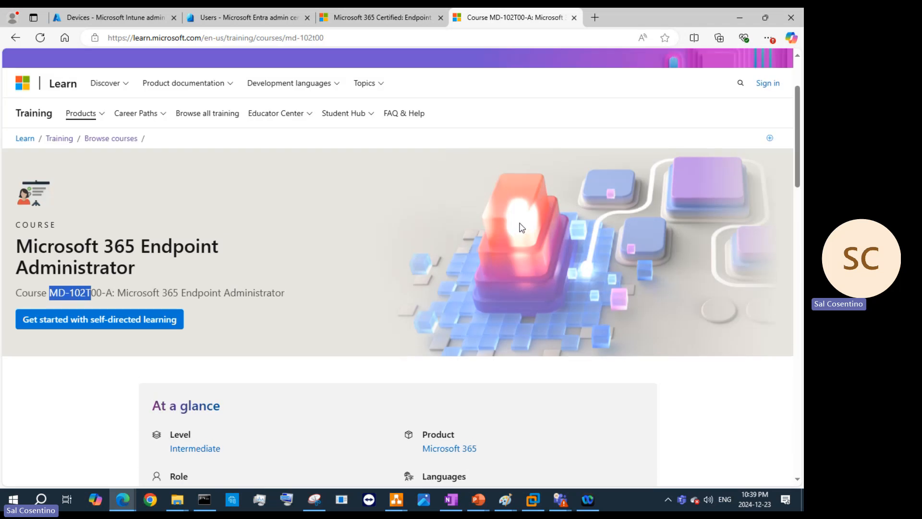
{"action": "scroll", "coordinate": [526, 233], "scroll_direction": "down", "scroll_amount": 5}
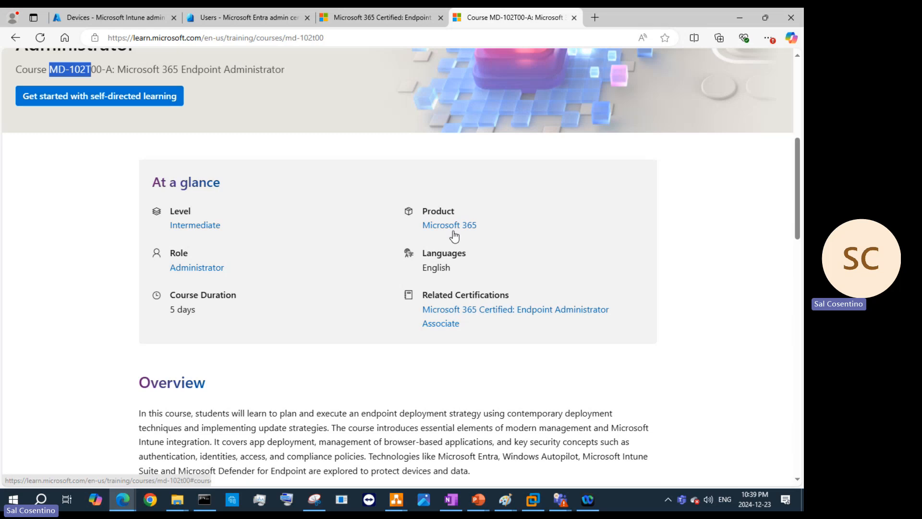
{"action": "scroll", "coordinate": [454, 232], "scroll_direction": "down", "scroll_amount": 10}
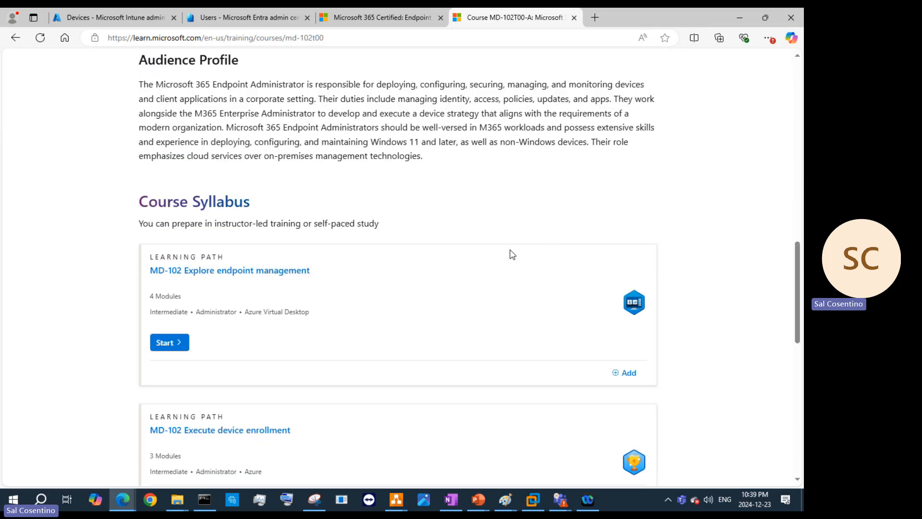
{"action": "scroll", "coordinate": [655, 215], "scroll_direction": "up", "scroll_amount": 12}
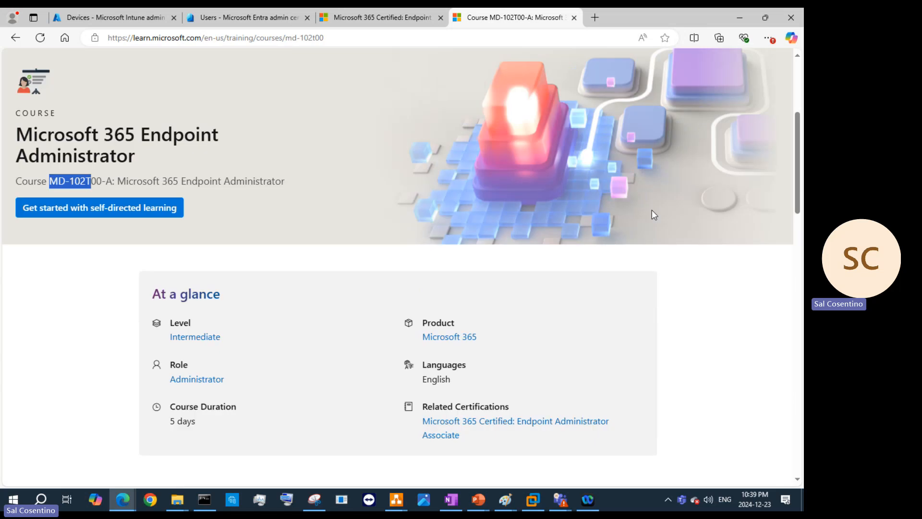
{"action": "scroll", "coordinate": [647, 211], "scroll_direction": "up", "scroll_amount": 3}
{"action": "scroll", "coordinate": [640, 214], "scroll_direction": "down", "scroll_amount": 6}
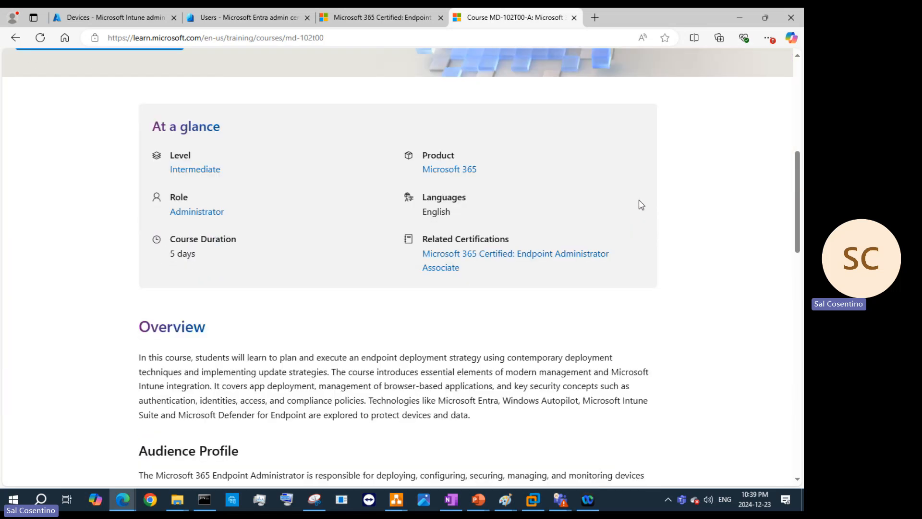
{"action": "scroll", "coordinate": [561, 248], "scroll_direction": "down", "scroll_amount": 6}
{"action": "scroll", "coordinate": [552, 245], "scroll_direction": "down", "scroll_amount": 12}
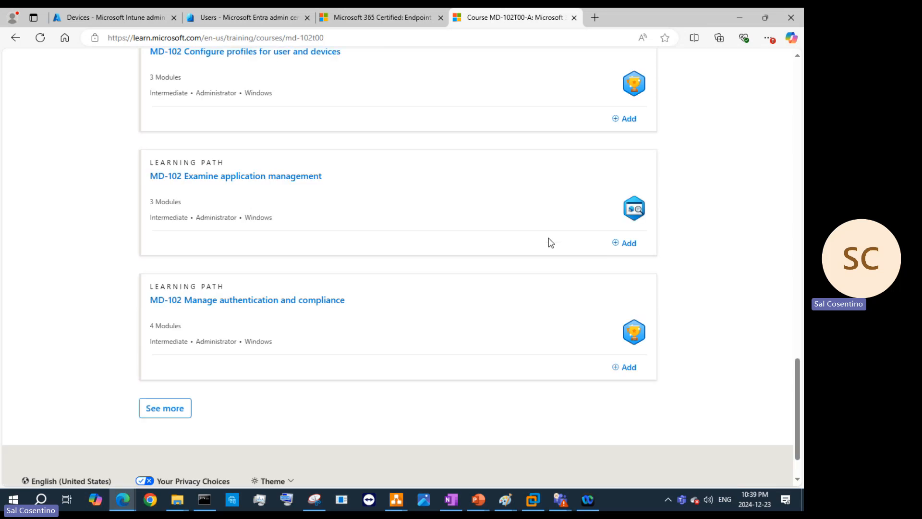
{"action": "scroll", "coordinate": [671, 269], "scroll_direction": "up", "scroll_amount": 12}
{"action": "scroll", "coordinate": [661, 251], "scroll_direction": "up", "scroll_amount": 9}
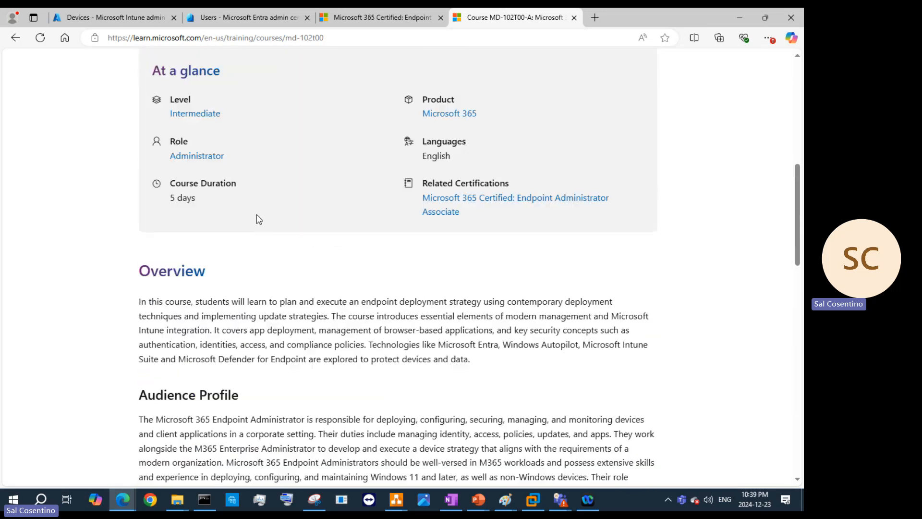
{"action": "scroll", "coordinate": [317, 272], "scroll_direction": "up", "scroll_amount": 4}
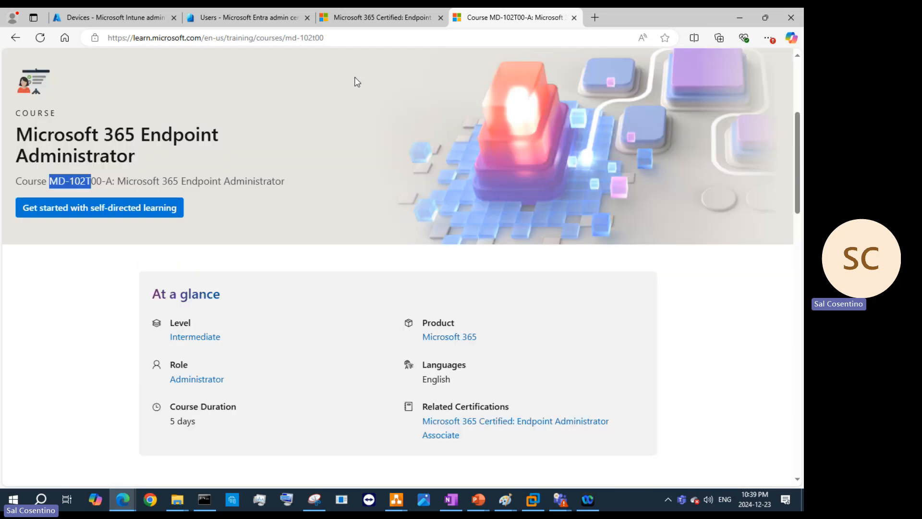
{"action": "scroll", "coordinate": [357, 82], "scroll_direction": "up", "scroll_amount": 4}
{"action": "left_click_drag", "start_coordinate": [226, 18], "coordinate": [231, 86]}
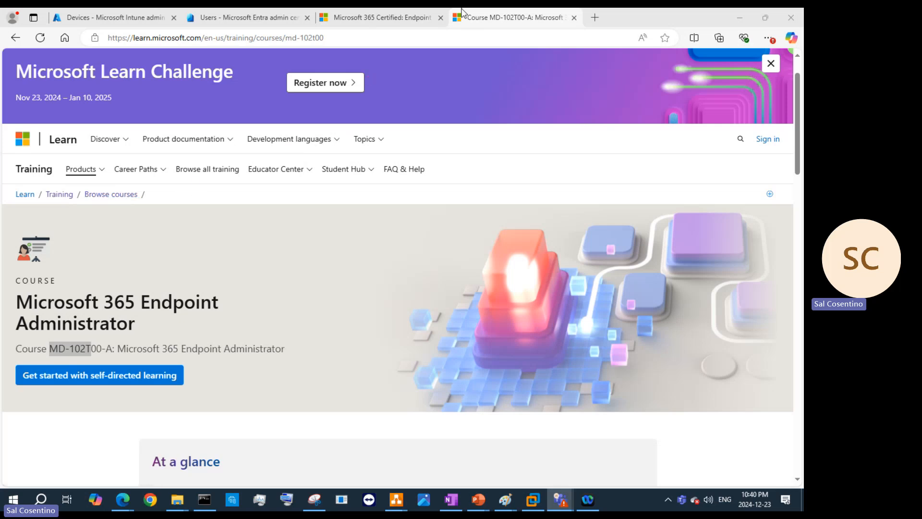
Step: Back on the certification tab, open the Exam MD-102 study guide from Certification resources
{"action": "left_click", "coordinate": [382, 17]}
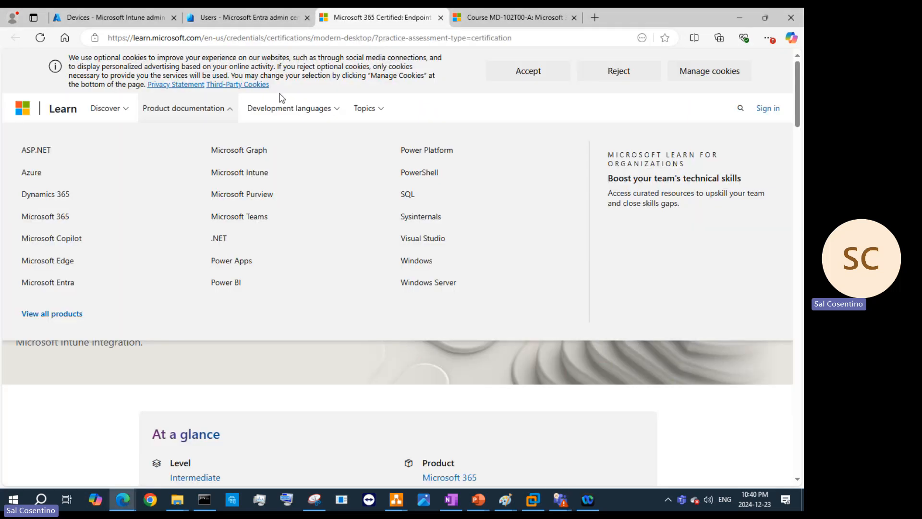
{"action": "scroll", "coordinate": [92, 418], "scroll_direction": "down", "scroll_amount": 15}
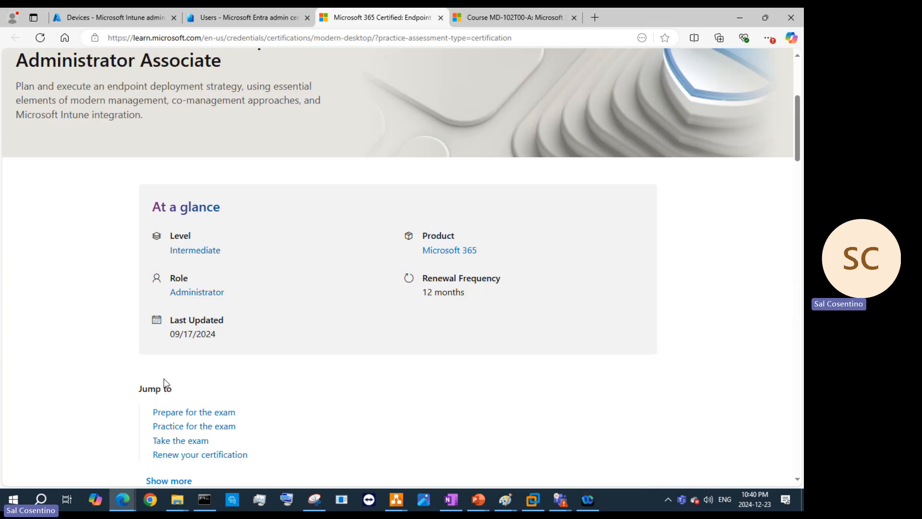
{"action": "scroll", "coordinate": [177, 231], "scroll_direction": "down", "scroll_amount": 20}
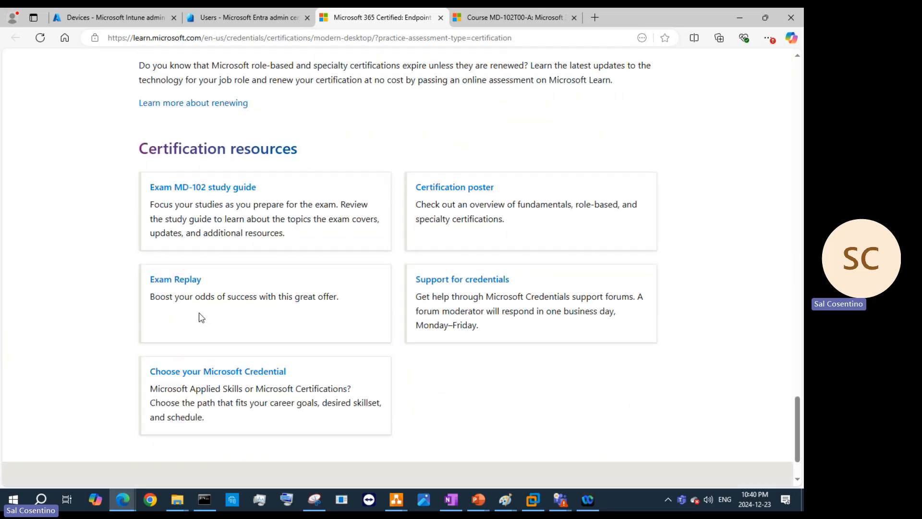
{"action": "left_click", "coordinate": [208, 188]}
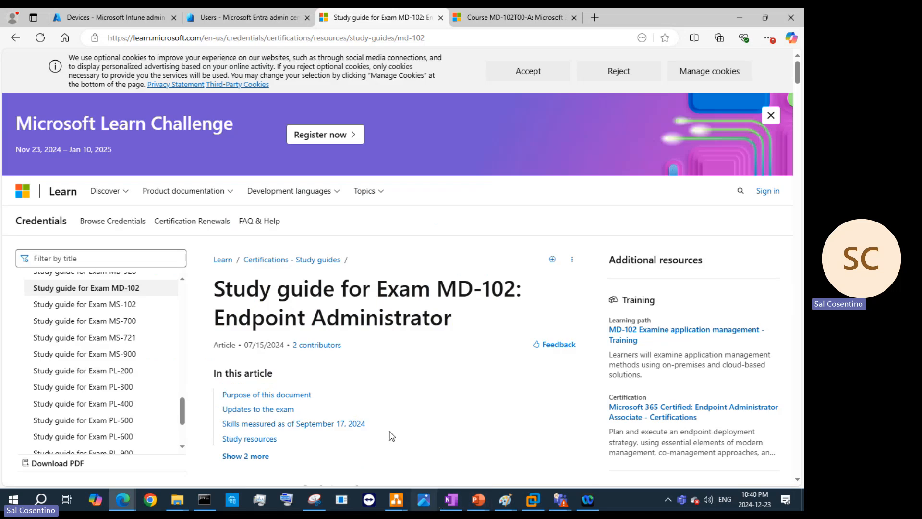
Step: Highlight the MD-102 study guide's device configuration profile skills, singling out the Windows devices bullet
{"action": "scroll", "coordinate": [398, 382], "scroll_direction": "down", "scroll_amount": 10}
{"action": "scroll", "coordinate": [336, 313], "scroll_direction": "down", "scroll_amount": 20}
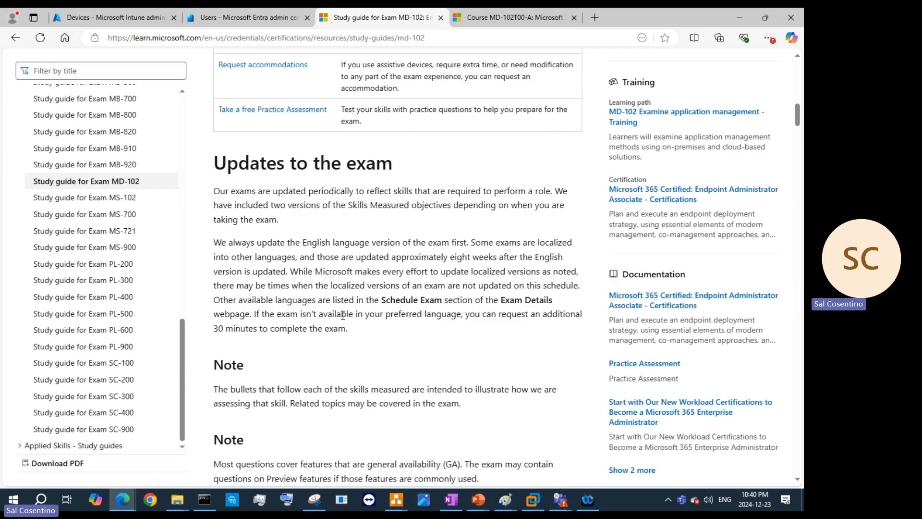
{"action": "scroll", "coordinate": [346, 313], "scroll_direction": "down", "scroll_amount": 1}
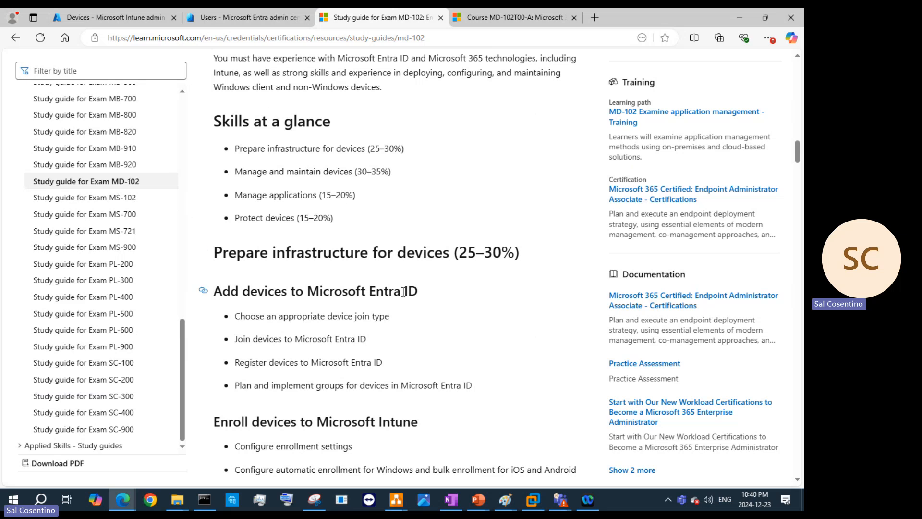
{"action": "scroll", "coordinate": [420, 291], "scroll_direction": "down", "scroll_amount": 7}
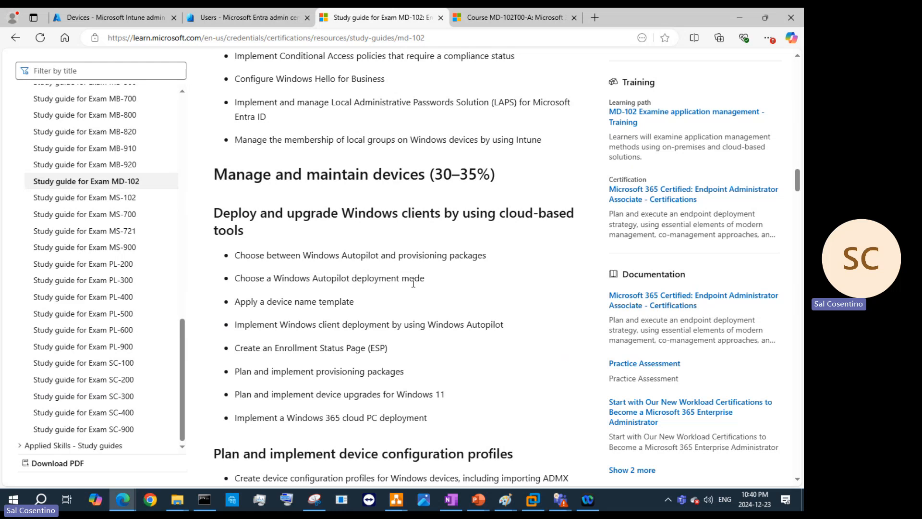
{"action": "scroll", "coordinate": [412, 284], "scroll_direction": "down", "scroll_amount": 3}
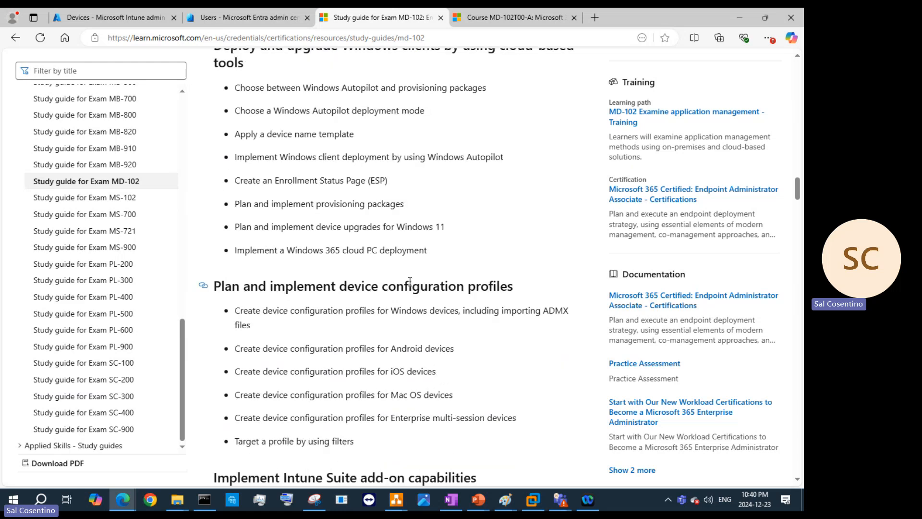
{"action": "scroll", "coordinate": [410, 282], "scroll_direction": "down", "scroll_amount": 2}
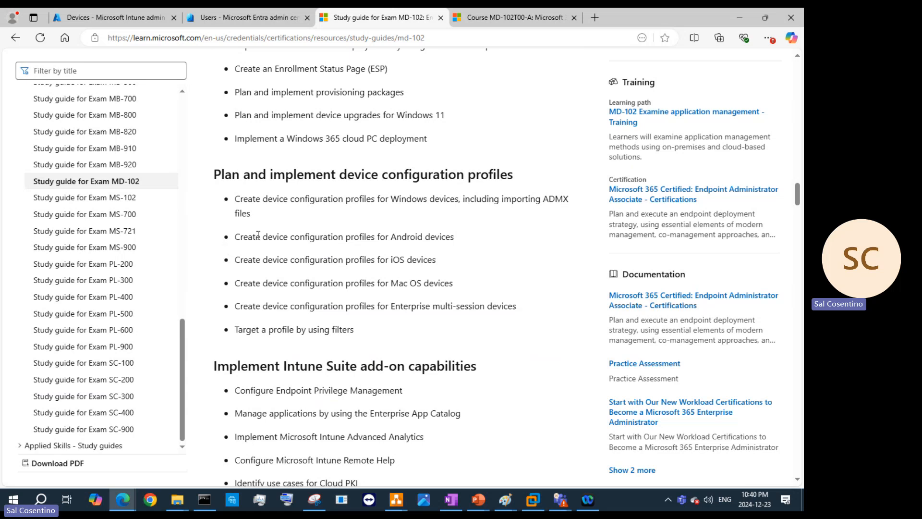
{"action": "left_click_drag", "start_coordinate": [238, 238], "coordinate": [460, 330]}
{"action": "left_click_drag", "start_coordinate": [236, 199], "coordinate": [460, 201]}
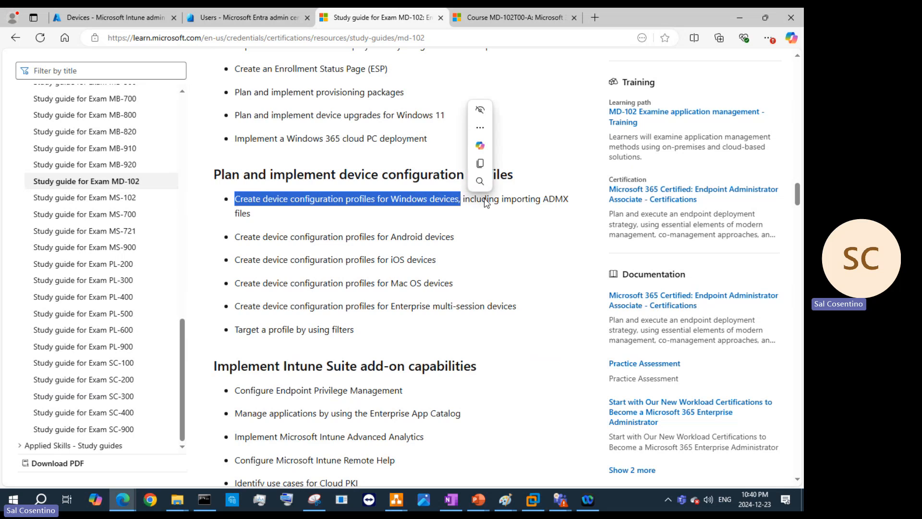
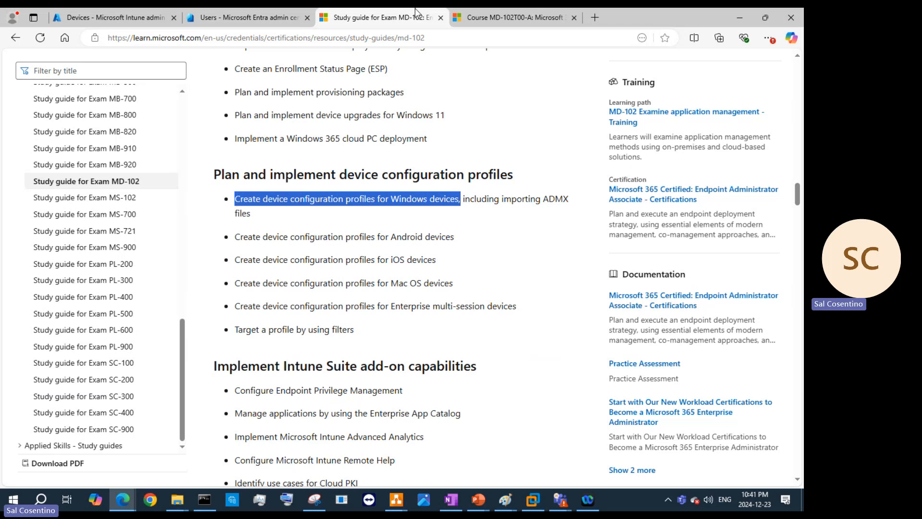
Step: Leave the study guide and go through the Entra users tab to Intune's All devices list
{"action": "left_click", "coordinate": [207, 18]}
{"action": "left_click", "coordinate": [110, 23]}
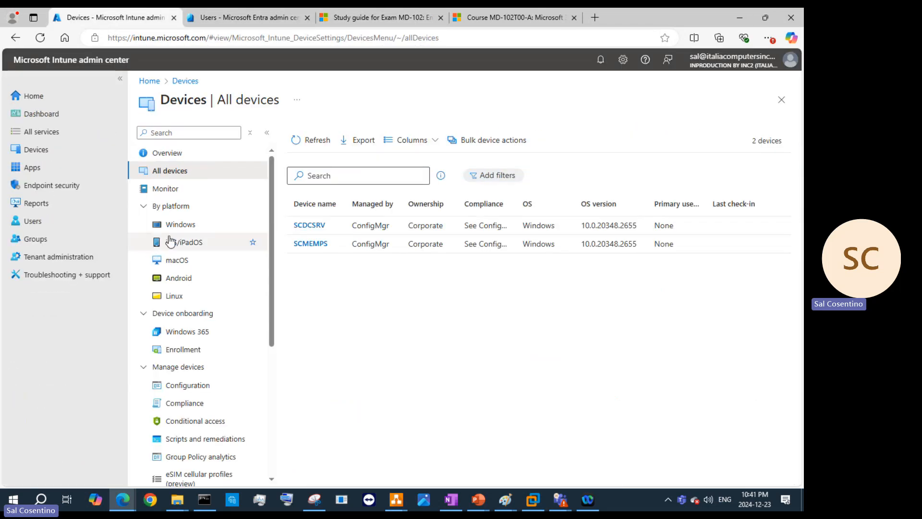
Step: Begin a Windows 10 and later configuration policy and list its profile types, then check the OneNote notes
{"action": "left_click", "coordinate": [201, 390]}
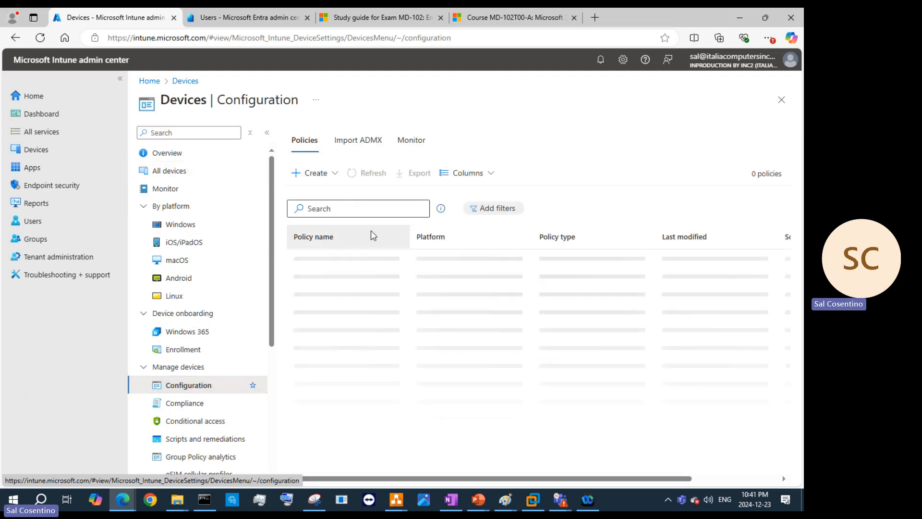
{"action": "left_click", "coordinate": [328, 176]}
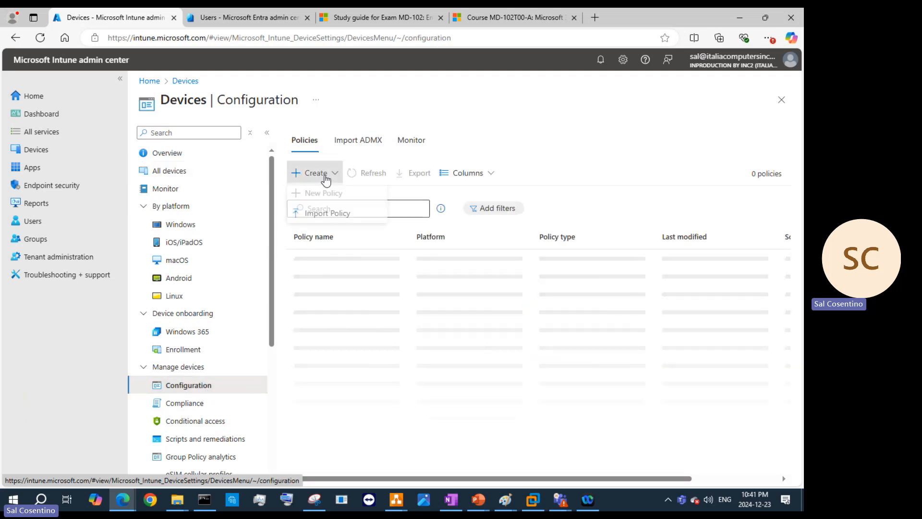
{"action": "left_click", "coordinate": [339, 201]}
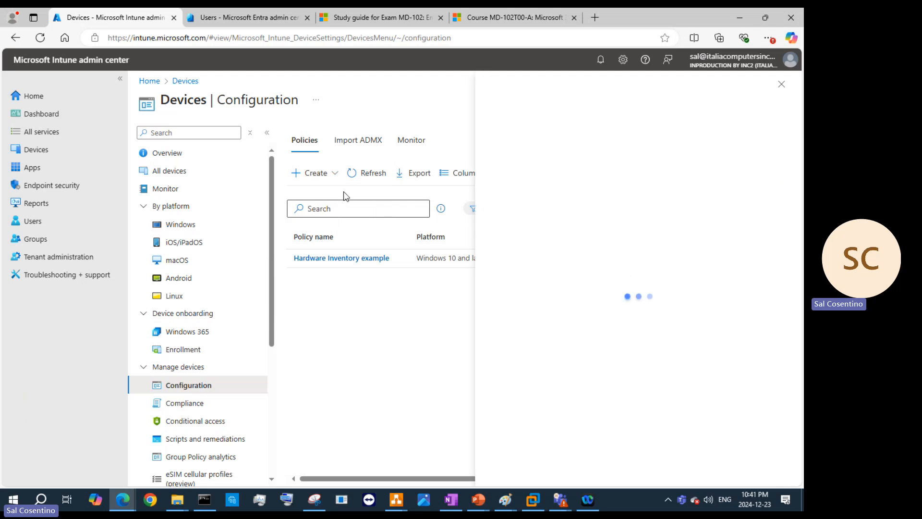
{"action": "left_click", "coordinate": [651, 137]}
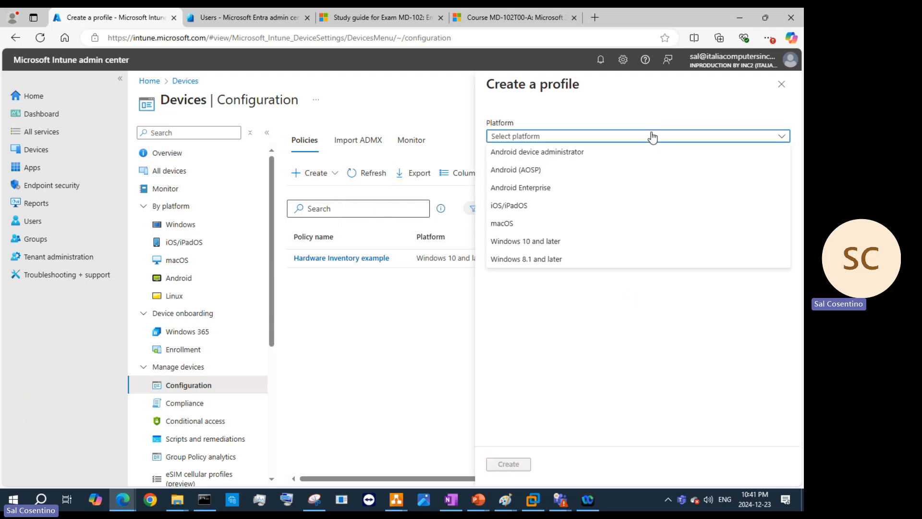
{"action": "left_click", "coordinate": [619, 245]}
{"action": "left_click", "coordinate": [595, 172]}
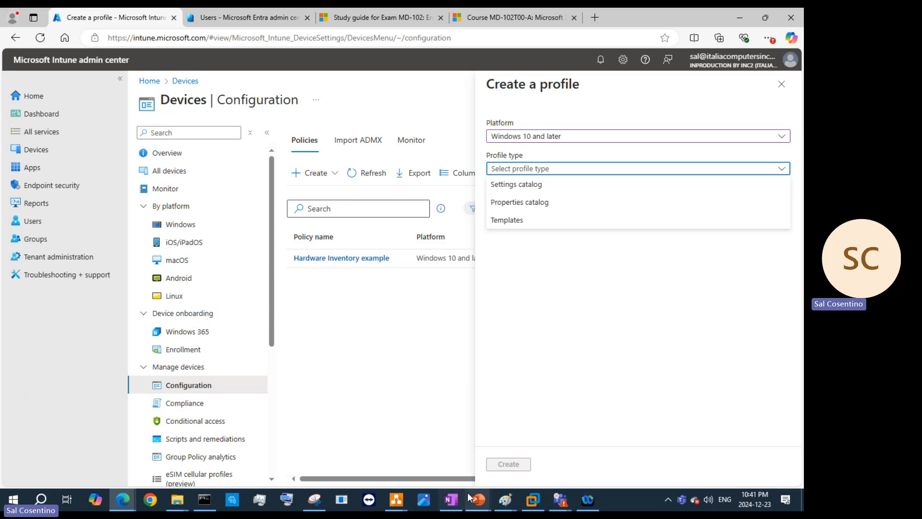
{"action": "left_click", "coordinate": [450, 500]}
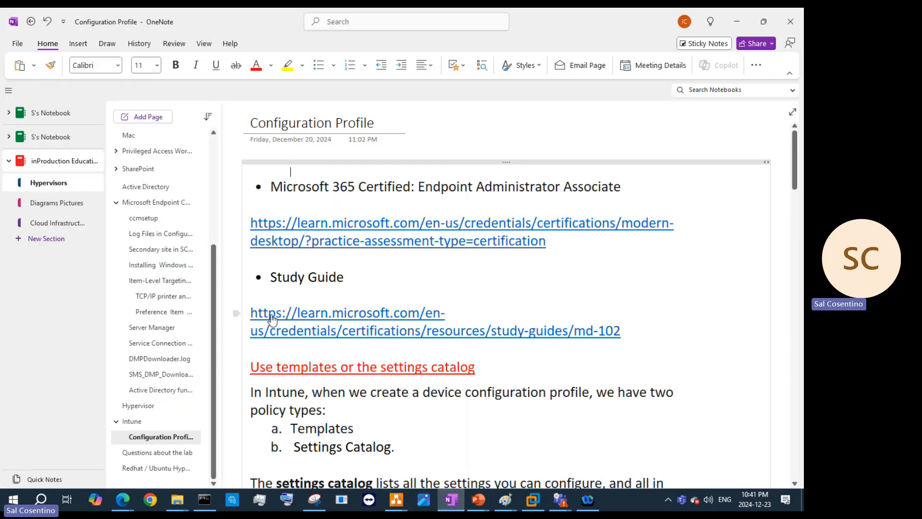
Step: Review the OneNote notes on templates versus Settings Catalog, then return to the Intune profile in Edge
{"action": "scroll", "coordinate": [353, 332], "scroll_direction": "down", "scroll_amount": 4}
{"action": "scroll", "coordinate": [384, 320], "scroll_direction": "up", "scroll_amount": 3}
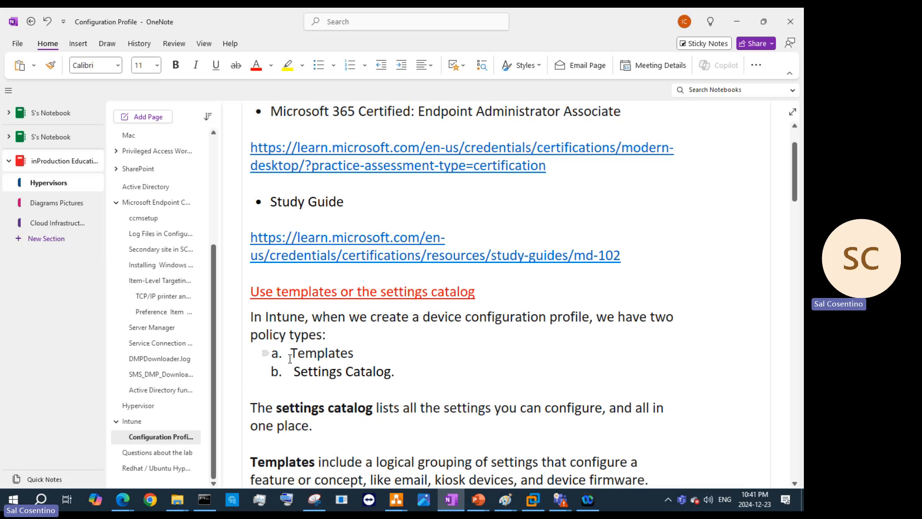
{"action": "left_click", "coordinate": [392, 371]}
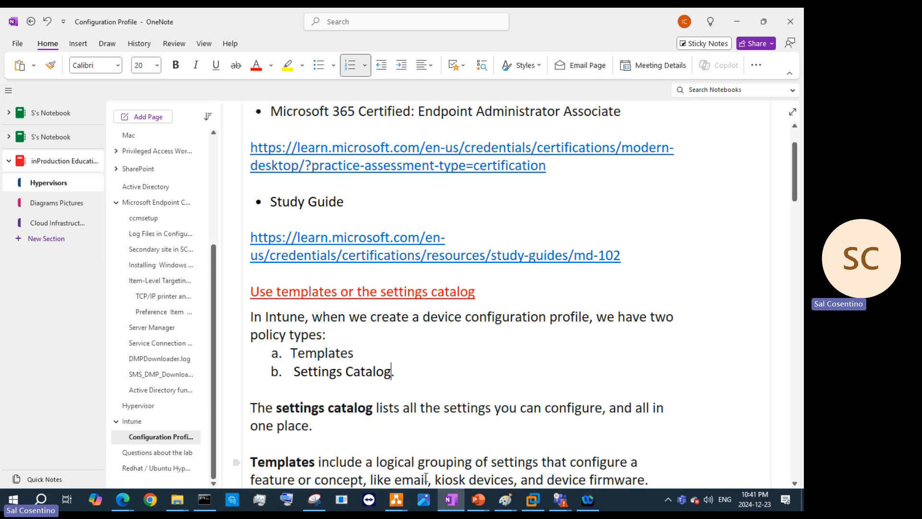
{"action": "mouse_move", "coordinate": [123, 500]}
{"action": "left_click", "coordinate": [181, 462]}
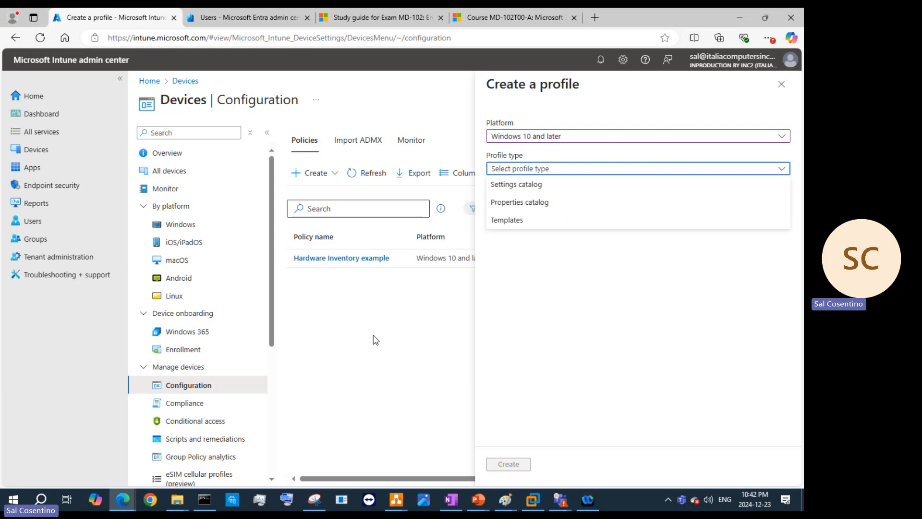
Step: Discard the unfinished profile and search the tenant Message center for 'Config', then clear the search
{"action": "left_click", "coordinate": [41, 261]}
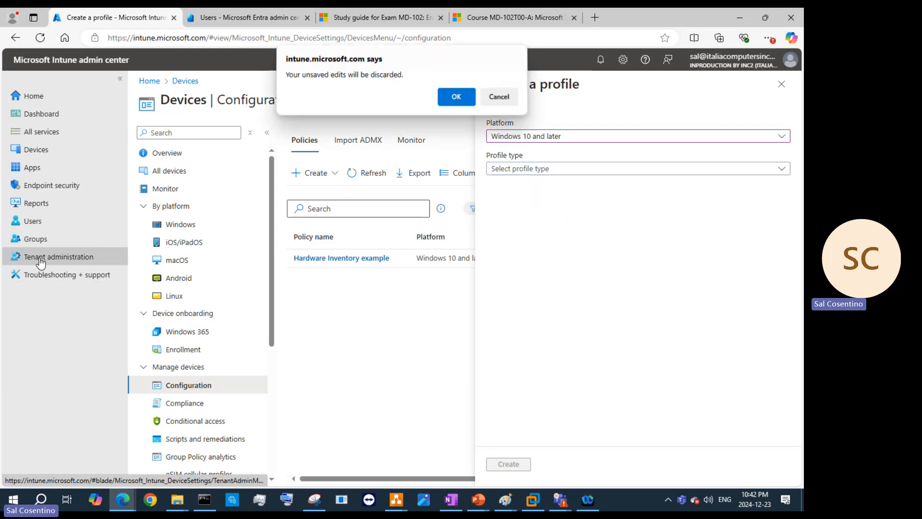
{"action": "left_click", "coordinate": [456, 100]}
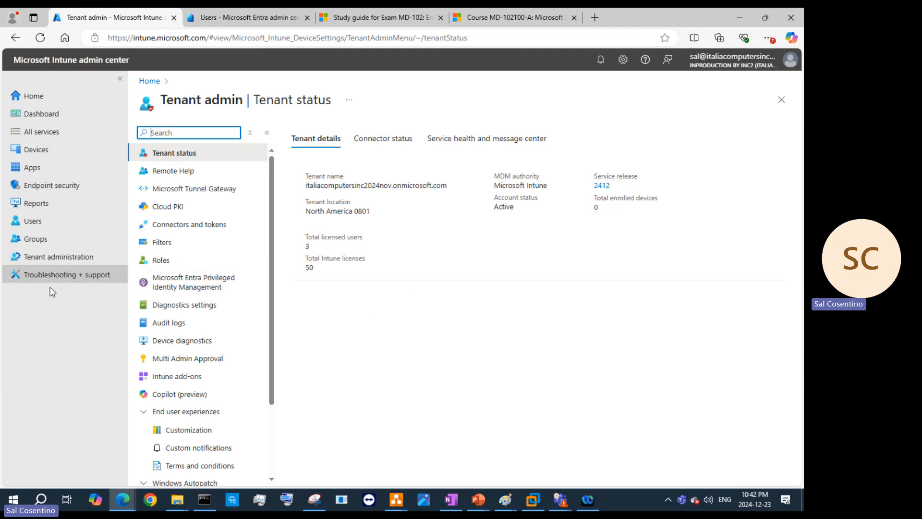
{"action": "left_click", "coordinate": [454, 139]}
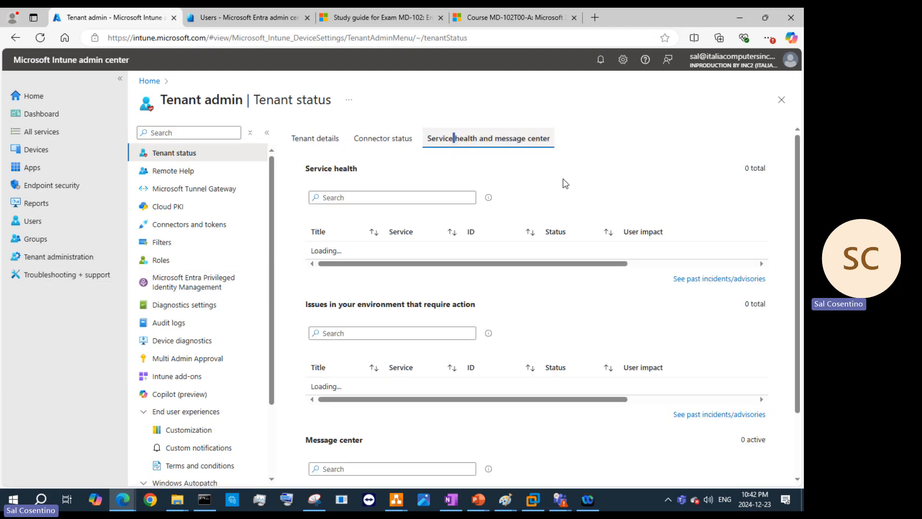
{"action": "scroll", "coordinate": [618, 224], "scroll_direction": "down", "scroll_amount": 4}
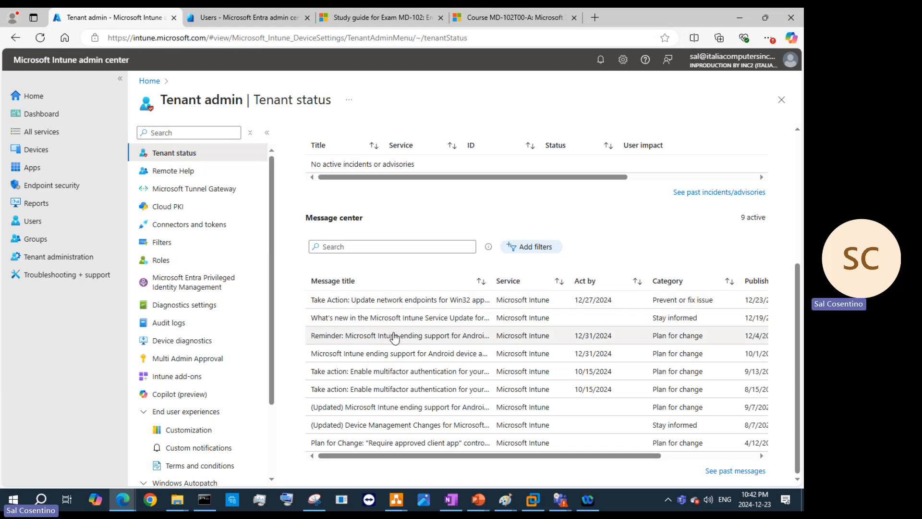
{"action": "left_click", "coordinate": [371, 246]}
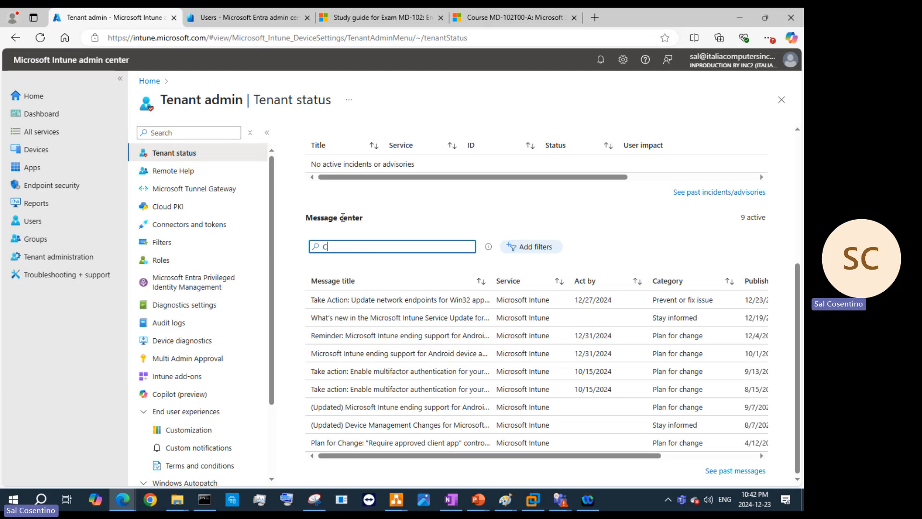
{"action": "type", "text": "Config"}
{"action": "key", "text": "BackSpace"}
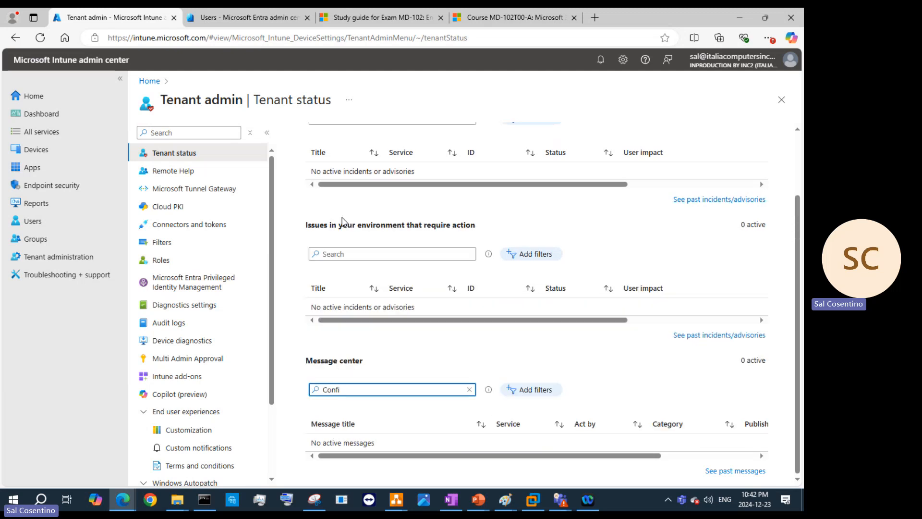
{"action": "key", "text": "BackSpace"}
{"action": "key", "text": "BackSpace"}
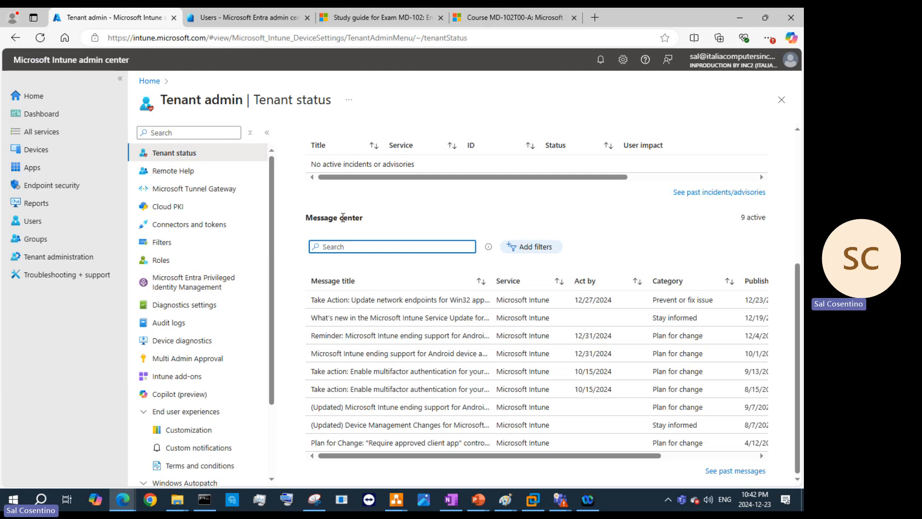
Step: Start another Windows 10 and later configuration policy and show its profile type choices
{"action": "left_click", "coordinate": [56, 150]}
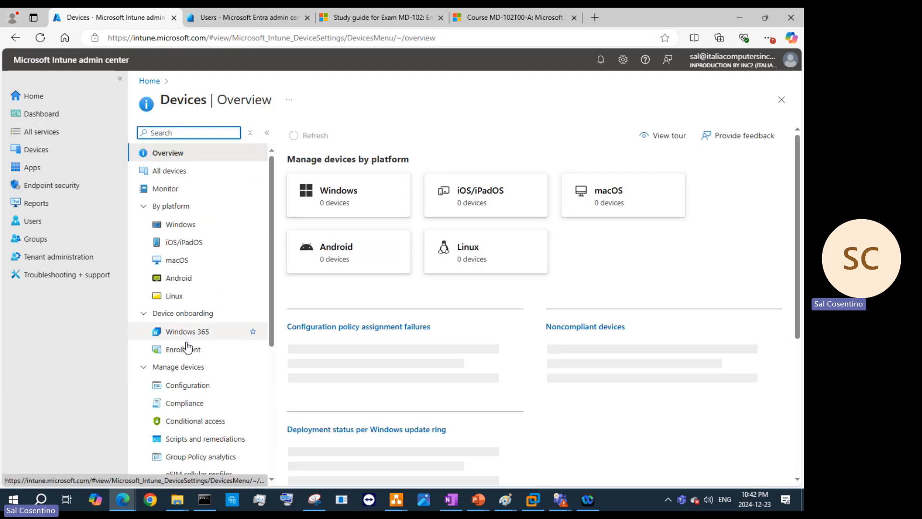
{"action": "left_click", "coordinate": [188, 384]}
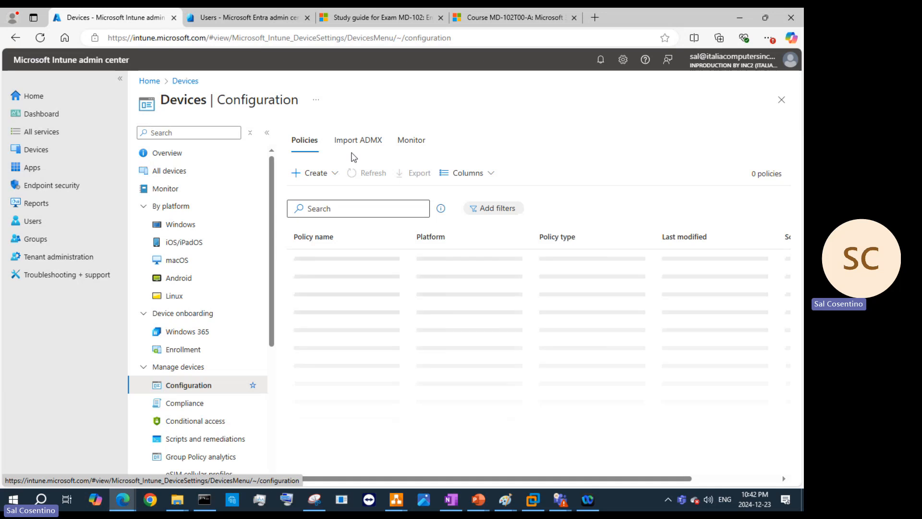
{"action": "left_click", "coordinate": [334, 174]}
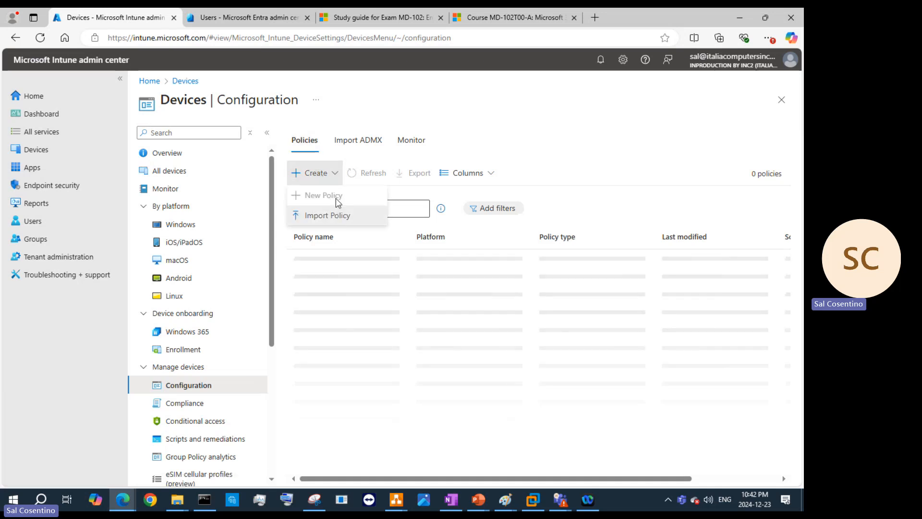
{"action": "left_click", "coordinate": [336, 196]}
{"action": "left_click", "coordinate": [635, 137]}
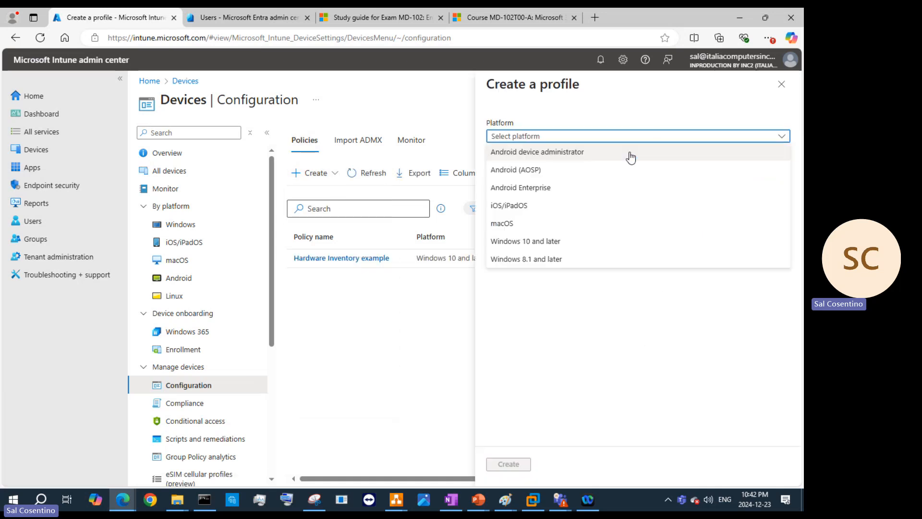
{"action": "left_click", "coordinate": [559, 241]}
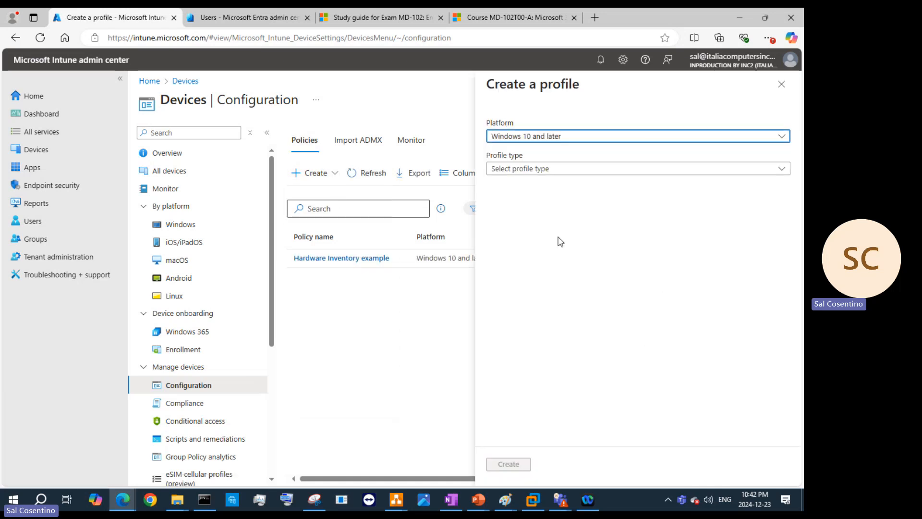
{"action": "left_click", "coordinate": [565, 172]}
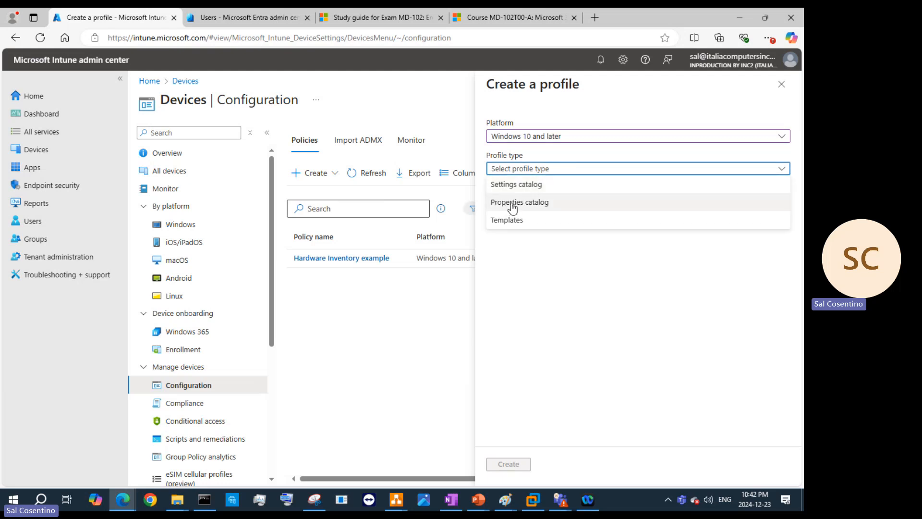
{"action": "left_click", "coordinate": [595, 18]}
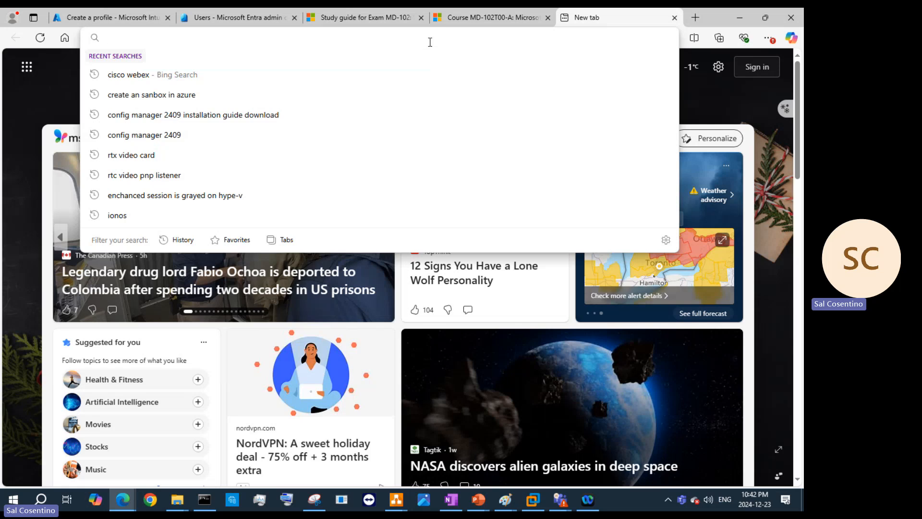
Step: Search Bing for when the properties catalog was introduced in Intune and open Microsoft Learn's What's new article
{"action": "type", "text": "Porperoi"}
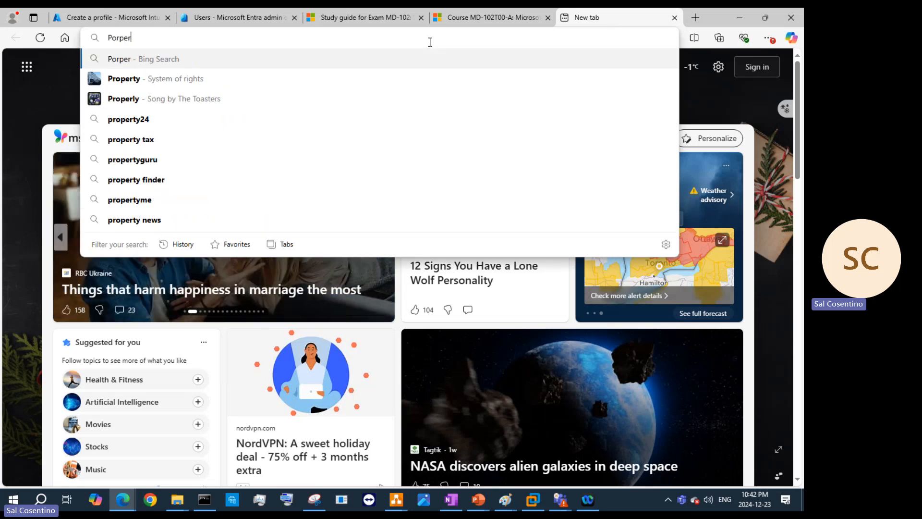
{"action": "key", "text": "BackSpace"}
{"action": "key", "text": "BackSpace"}
{"action": "type", "text": "t"}
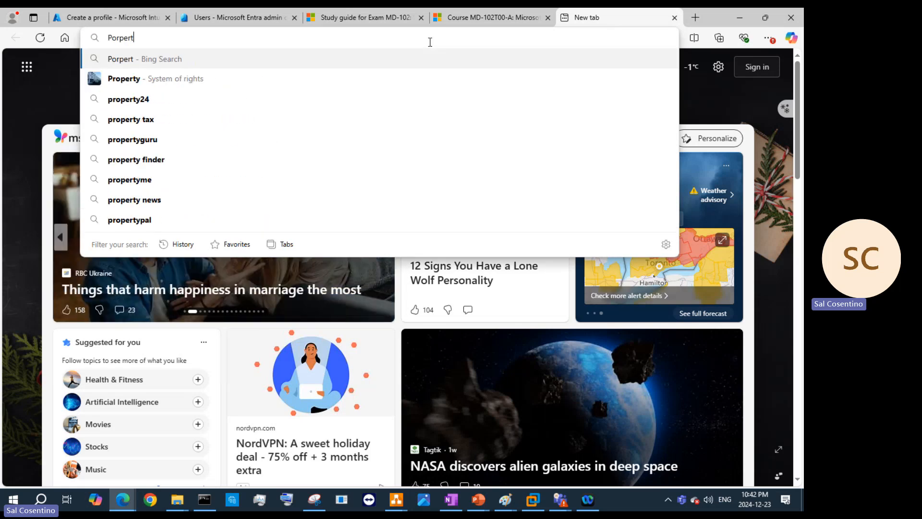
{"action": "type", "text": "ies cacta"}
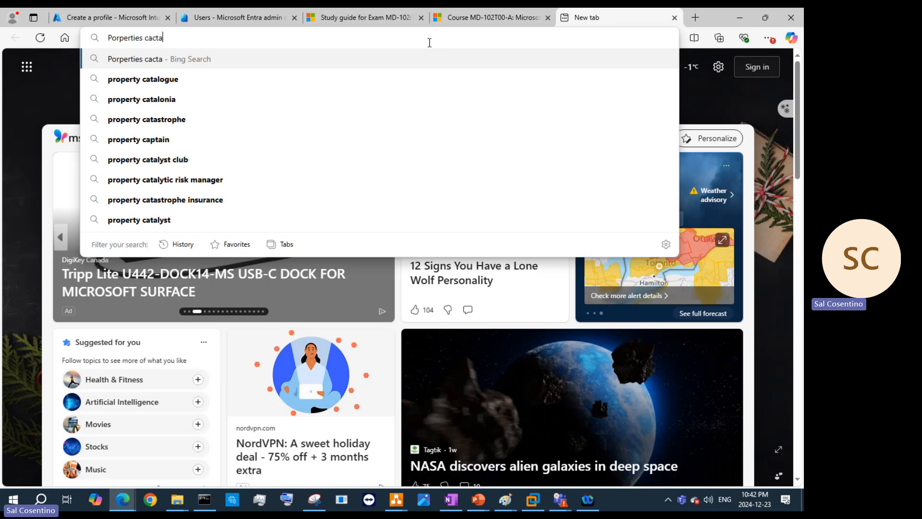
{"action": "type", "text": "log was"}
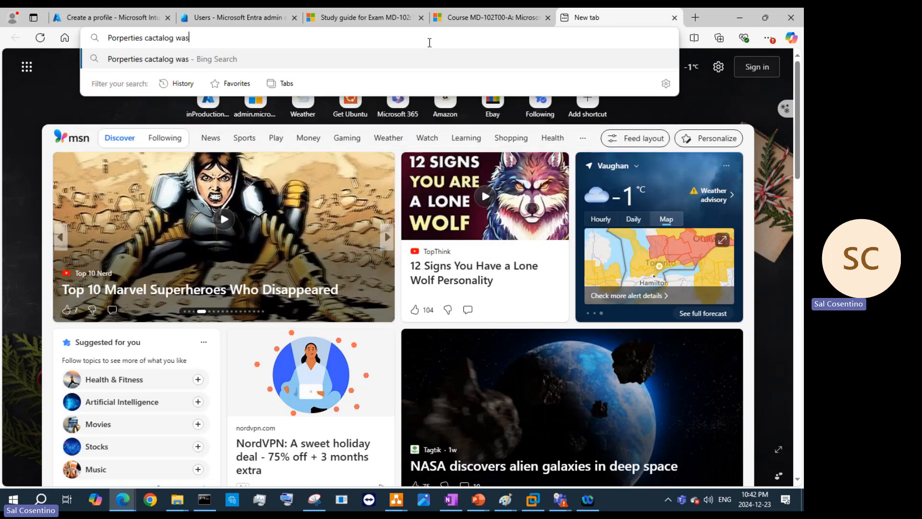
{"action": "type", "text": " introduced"}
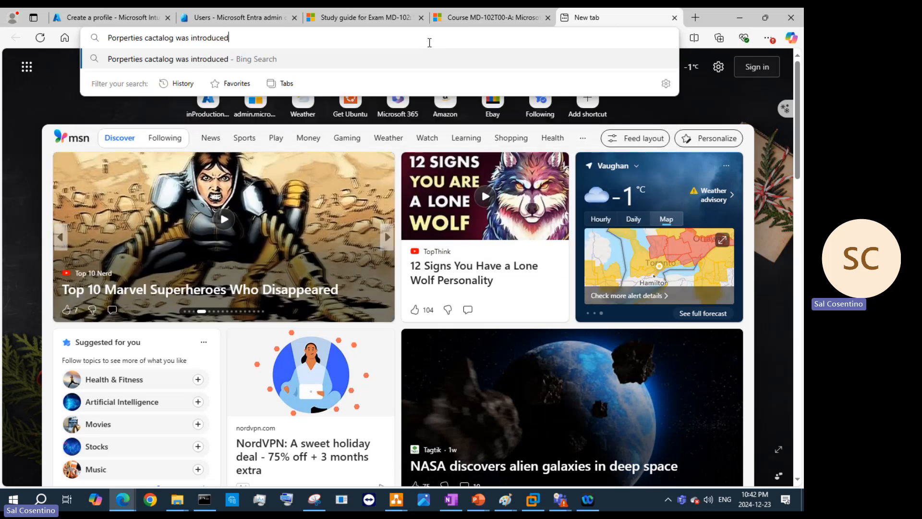
{"action": "type", "text": " in Intune"}
{"action": "key", "text": "Return"}
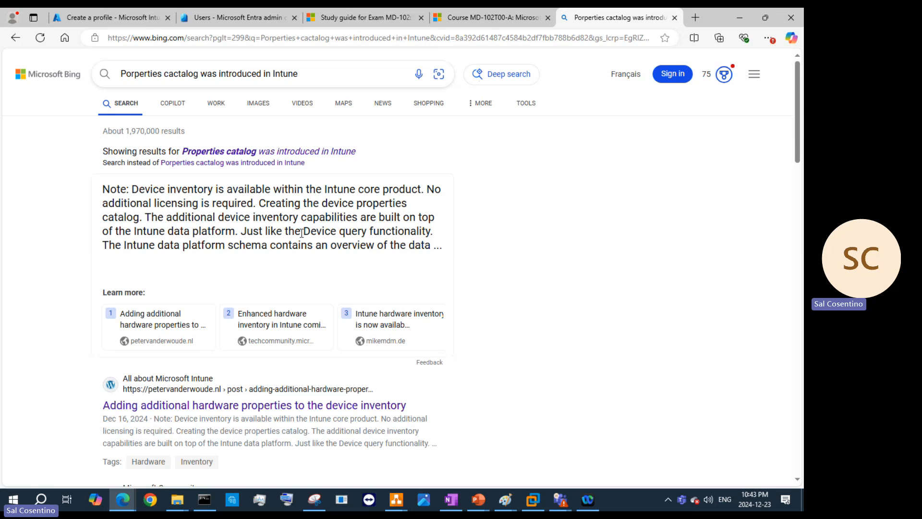
{"action": "scroll", "coordinate": [290, 274], "scroll_direction": "down", "scroll_amount": 5}
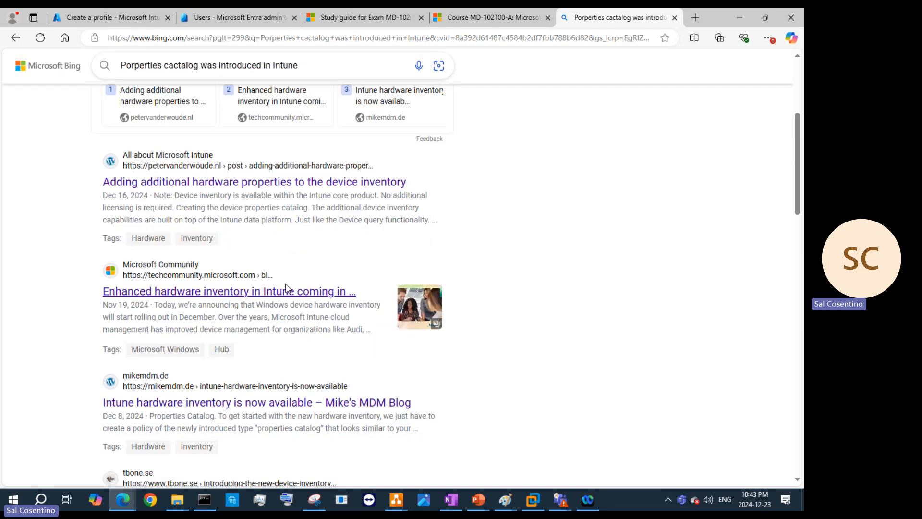
{"action": "scroll", "coordinate": [289, 287], "scroll_direction": "down", "scroll_amount": 1}
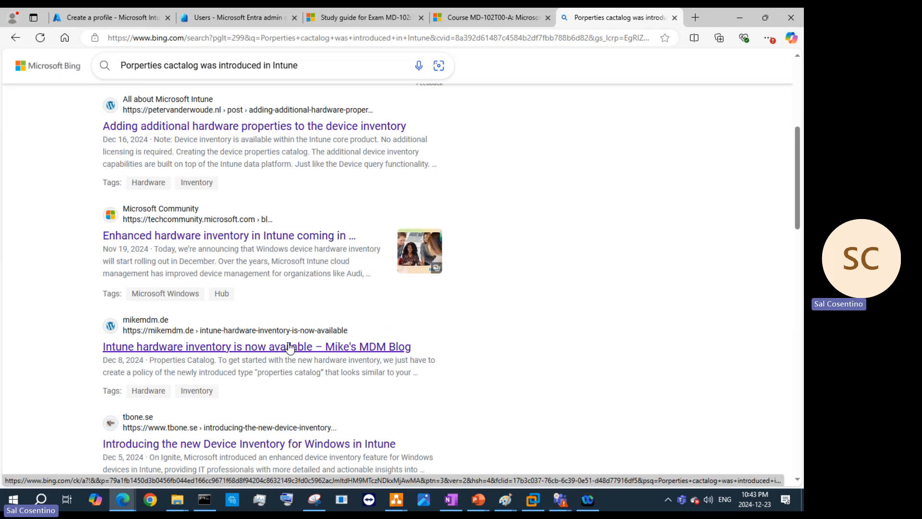
{"action": "scroll", "coordinate": [290, 347], "scroll_direction": "down", "scroll_amount": 5}
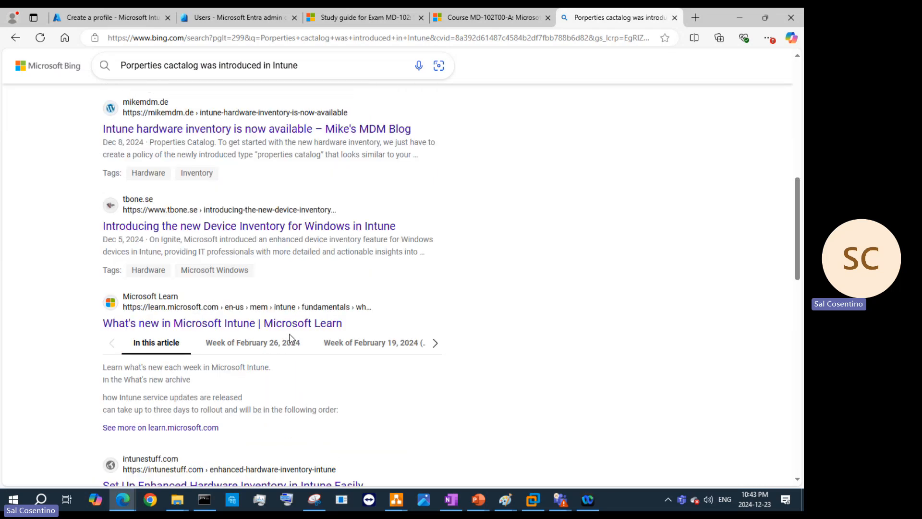
{"action": "left_click", "coordinate": [264, 264]}
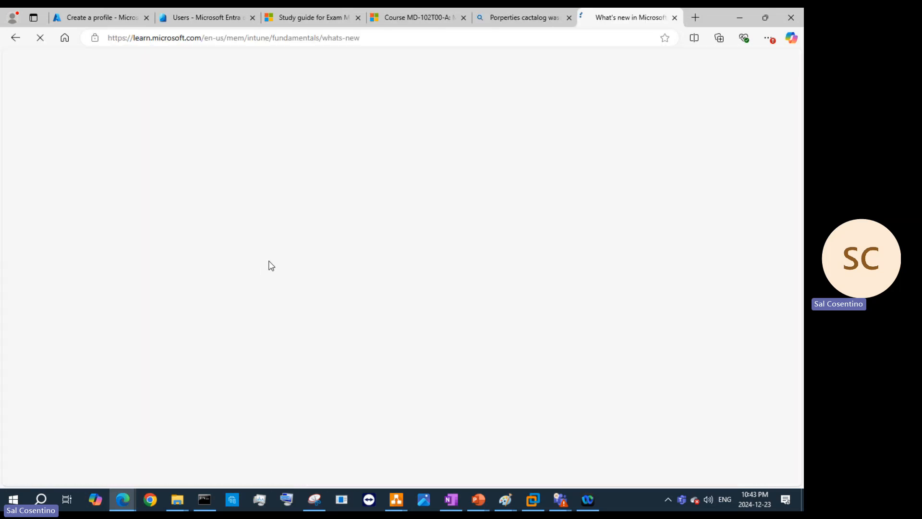
Step: Jump to the Week of December 2, 2024 section and copy its web address
{"action": "scroll", "coordinate": [399, 307], "scroll_direction": "down", "scroll_amount": 10}
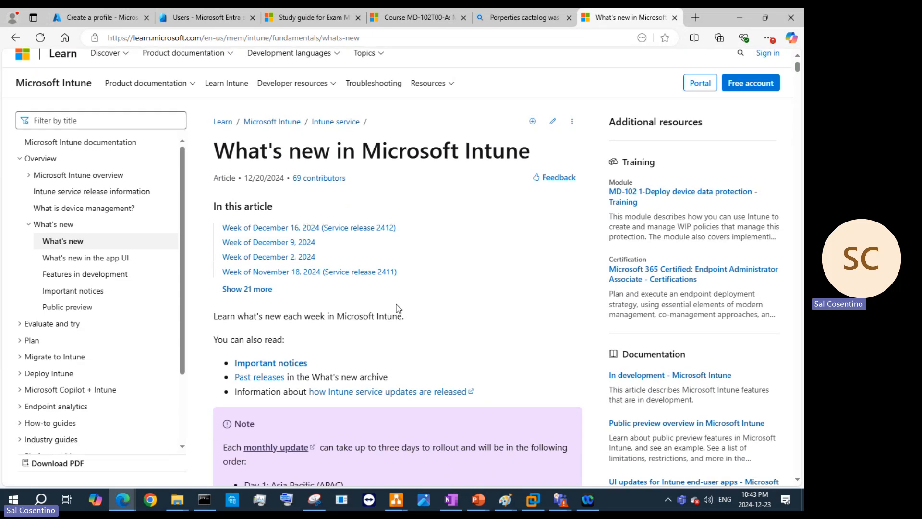
{"action": "scroll", "coordinate": [398, 309], "scroll_direction": "down", "scroll_amount": 7}
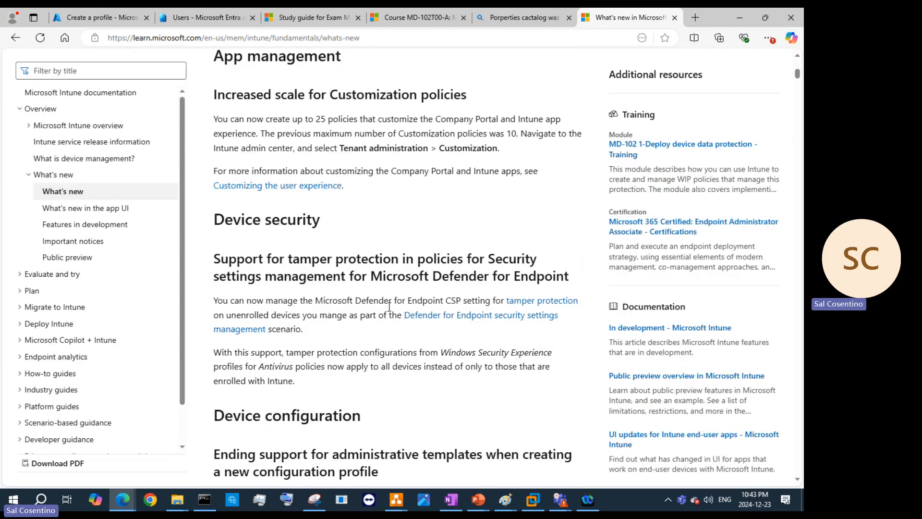
{"action": "scroll", "coordinate": [383, 306], "scroll_direction": "down", "scroll_amount": 3}
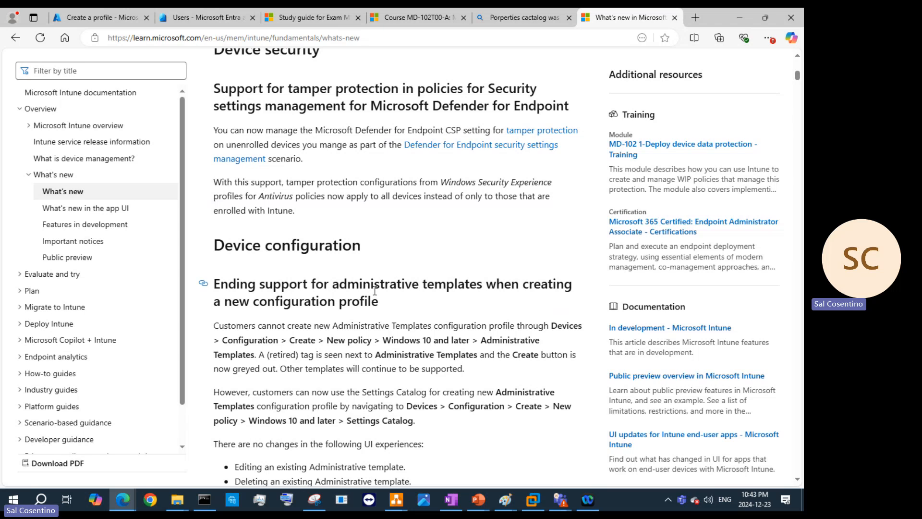
{"action": "scroll", "coordinate": [375, 290], "scroll_direction": "down", "scroll_amount": 3}
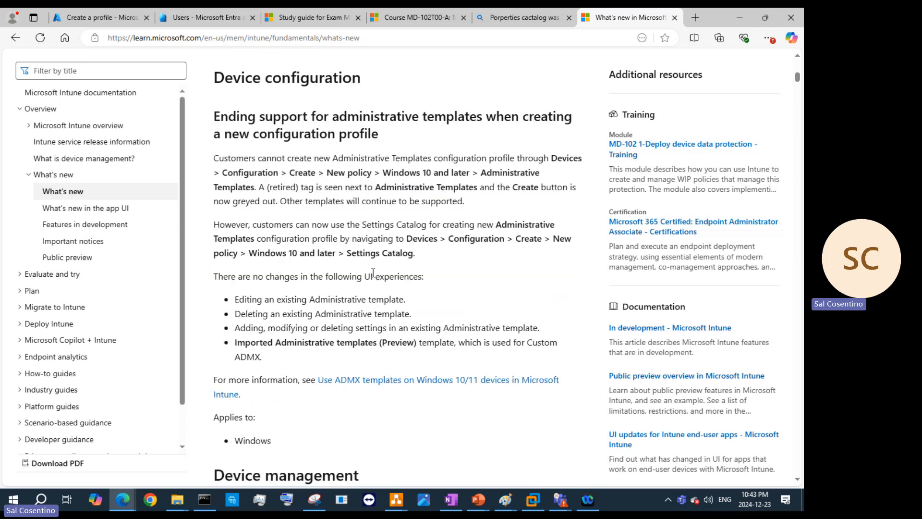
{"action": "scroll", "coordinate": [374, 272], "scroll_direction": "down", "scroll_amount": 3}
{"action": "scroll", "coordinate": [374, 274], "scroll_direction": "down", "scroll_amount": 10}
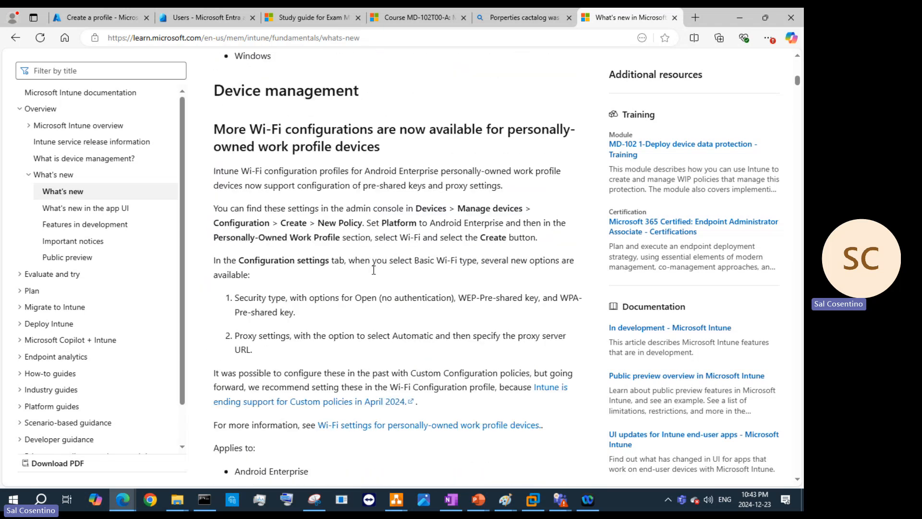
{"action": "scroll", "coordinate": [374, 272], "scroll_direction": "down", "scroll_amount": 3}
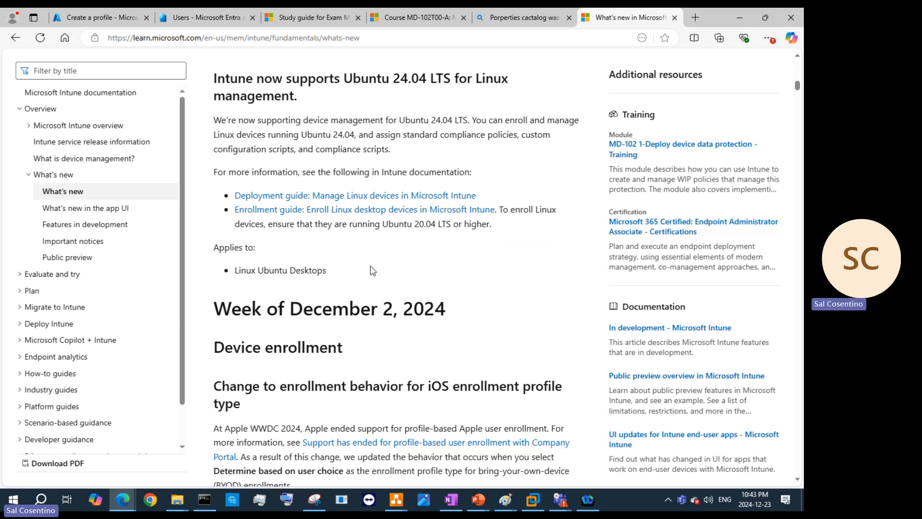
{"action": "scroll", "coordinate": [373, 270], "scroll_direction": "down", "scroll_amount": 2}
{"action": "scroll", "coordinate": [341, 258], "scroll_direction": "down", "scroll_amount": 3}
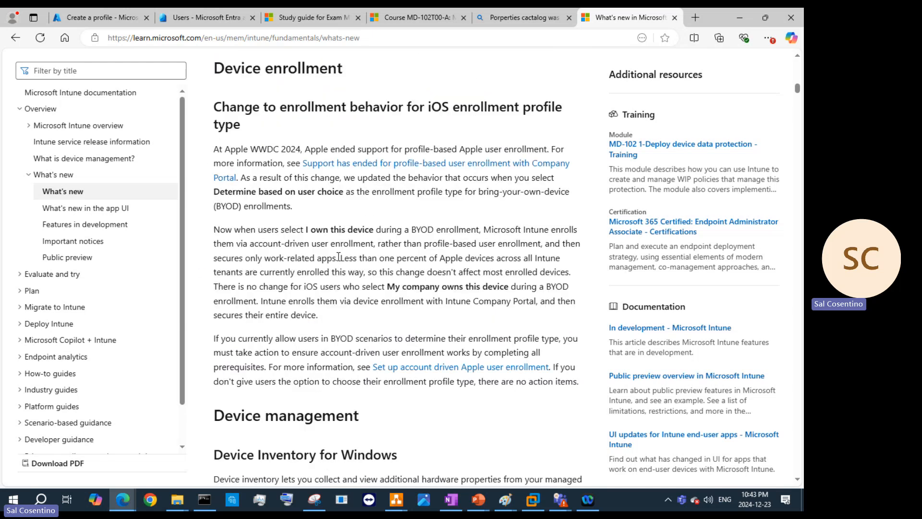
{"action": "scroll", "coordinate": [336, 256], "scroll_direction": "down", "scroll_amount": 4}
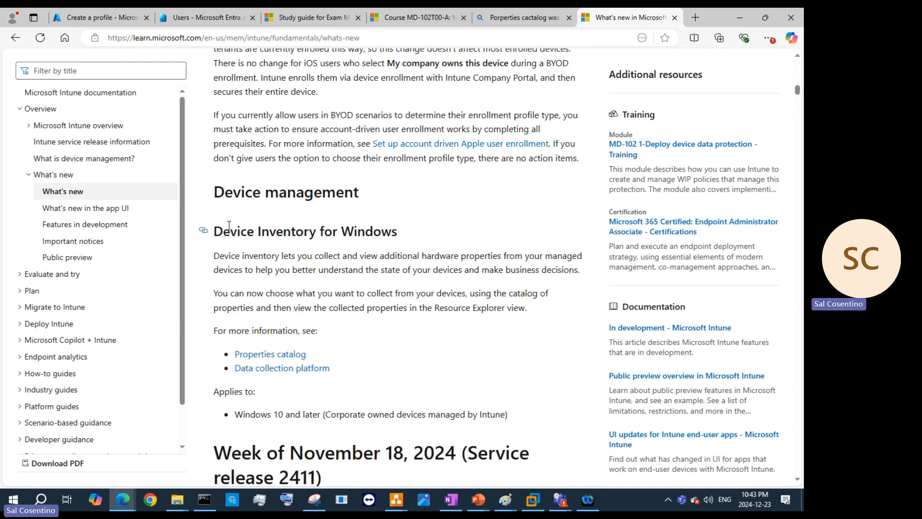
{"action": "scroll", "coordinate": [494, 250], "scroll_direction": "up", "scroll_amount": 4}
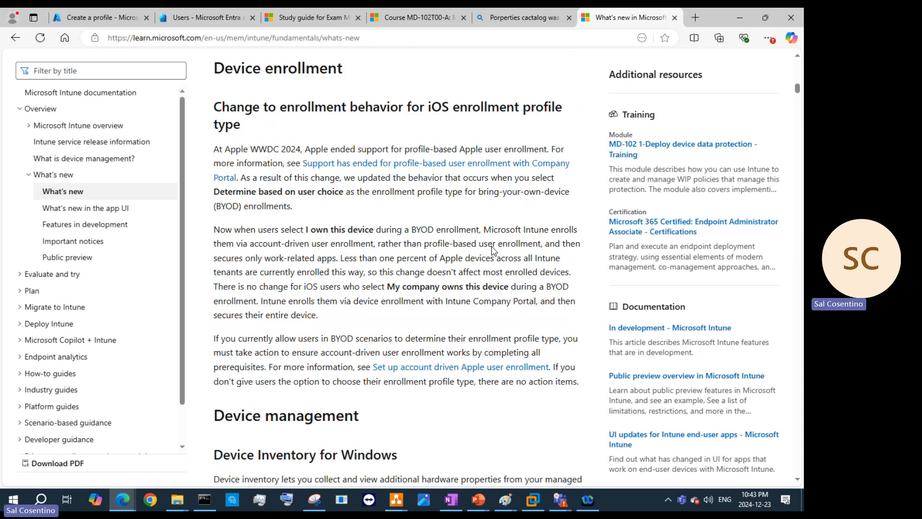
{"action": "scroll", "coordinate": [493, 250], "scroll_direction": "up", "scroll_amount": 4}
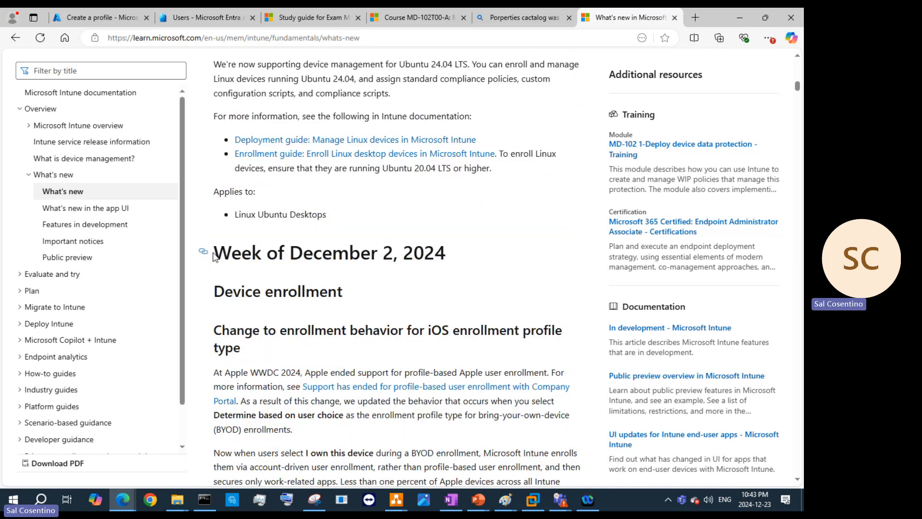
{"action": "left_click", "coordinate": [204, 253]}
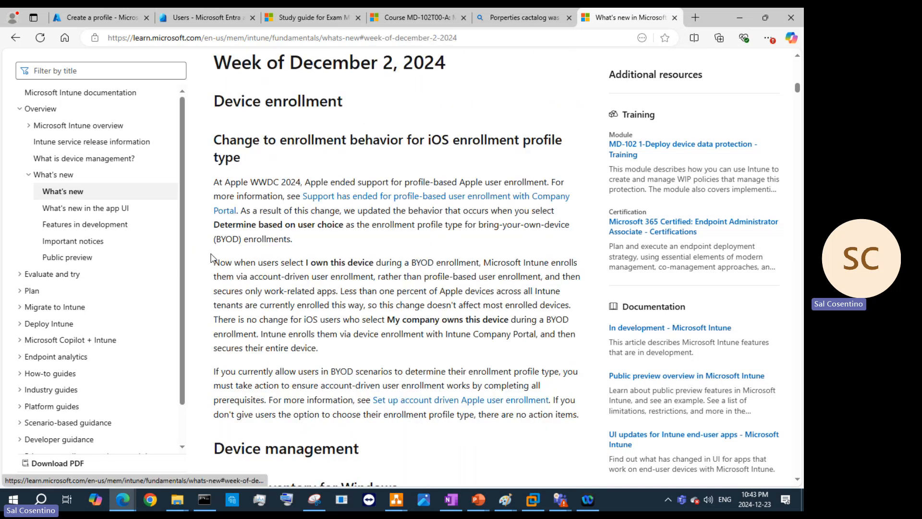
{"action": "left_click", "coordinate": [391, 34]}
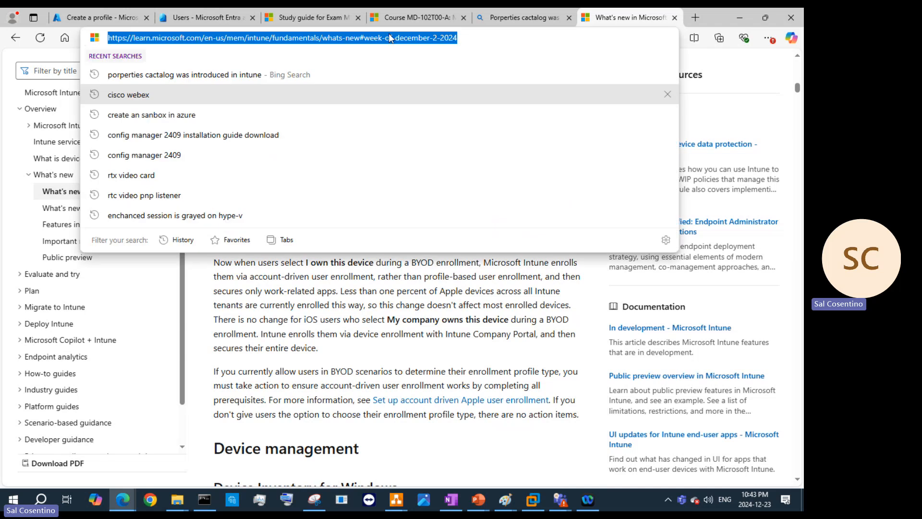
{"action": "right_click", "coordinate": [388, 33]}
{"action": "left_click", "coordinate": [434, 145]}
{"action": "left_click", "coordinate": [205, 318]}
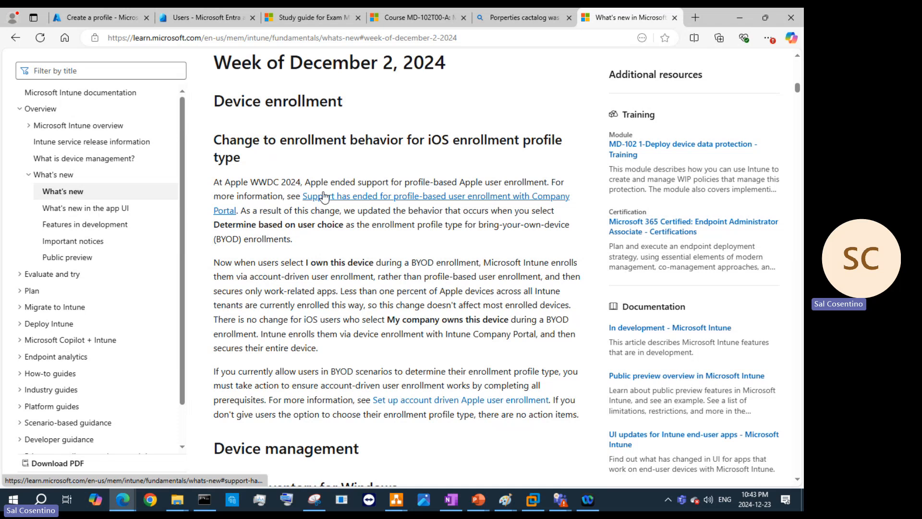
Step: Highlight the iOS enrollment sentences about My company owns this device and Company Portal enrollment
{"action": "scroll", "coordinate": [392, 216], "scroll_direction": "down", "scroll_amount": 1}
{"action": "scroll", "coordinate": [393, 219], "scroll_direction": "down", "scroll_amount": 3}
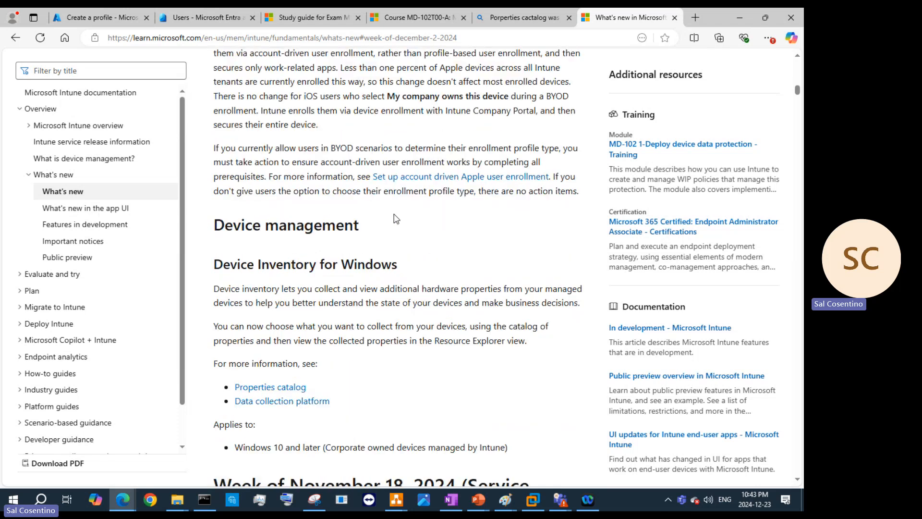
{"action": "scroll", "coordinate": [440, 220], "scroll_direction": "up", "scroll_amount": 2}
{"action": "scroll", "coordinate": [431, 219], "scroll_direction": "up", "scroll_amount": 2}
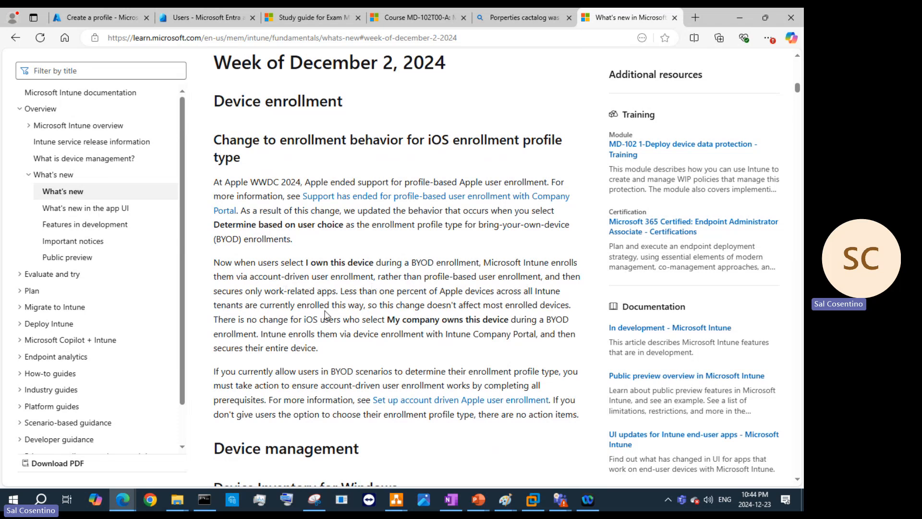
{"action": "left_click_drag", "start_coordinate": [236, 305], "coordinate": [560, 310]}
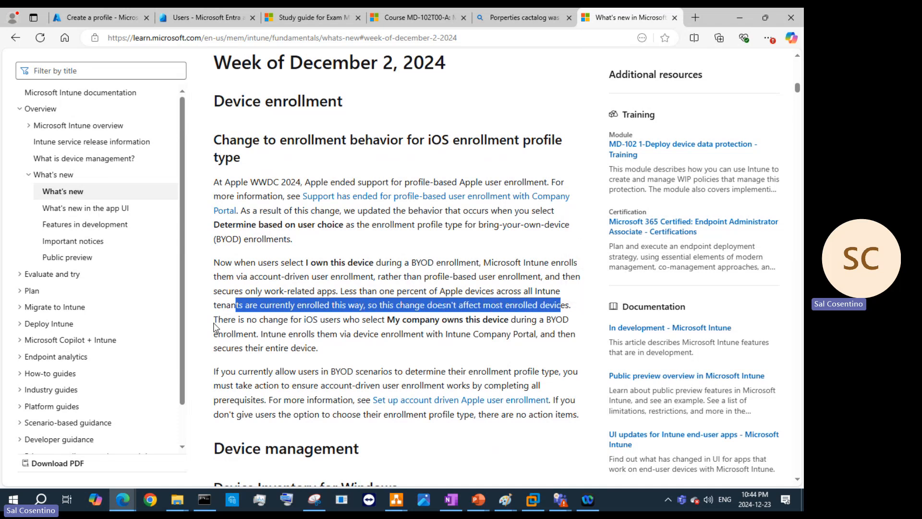
{"action": "left_click_drag", "start_coordinate": [223, 320], "coordinate": [514, 321]}
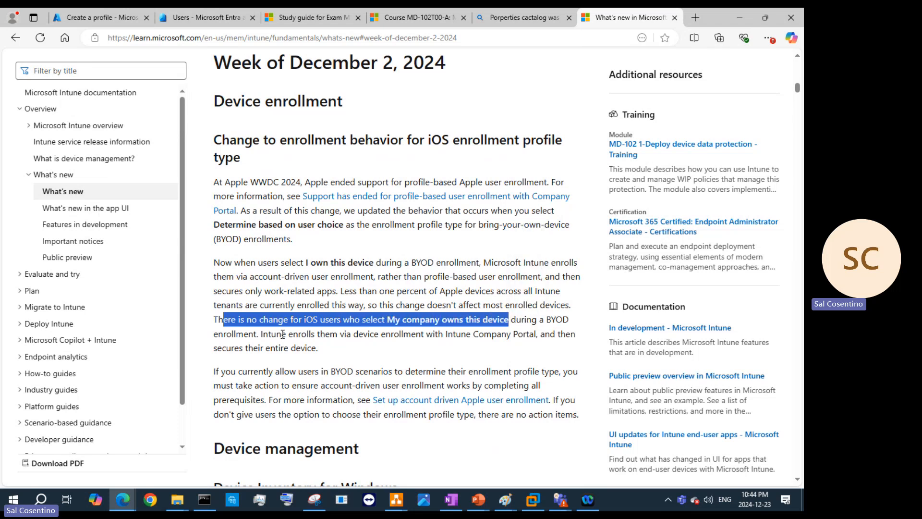
{"action": "left_click", "coordinate": [263, 332]}
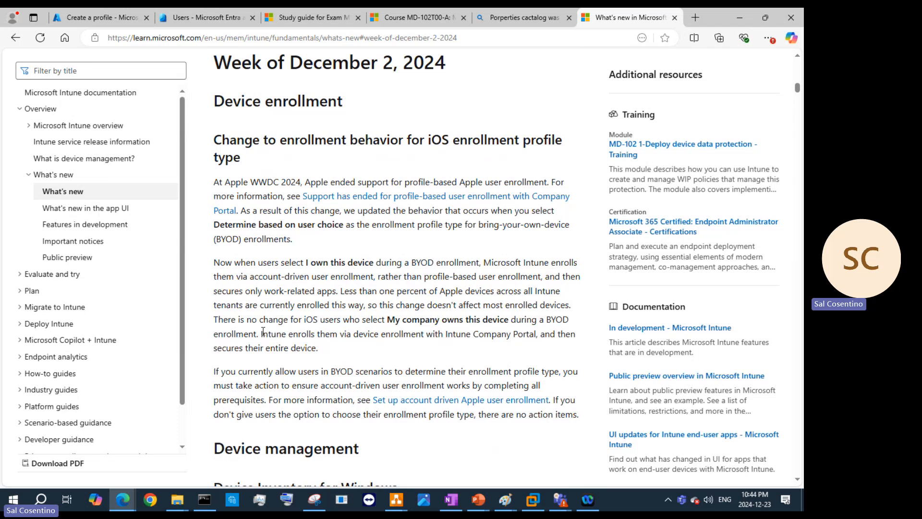
{"action": "left_click_drag", "start_coordinate": [264, 332], "coordinate": [521, 345]}
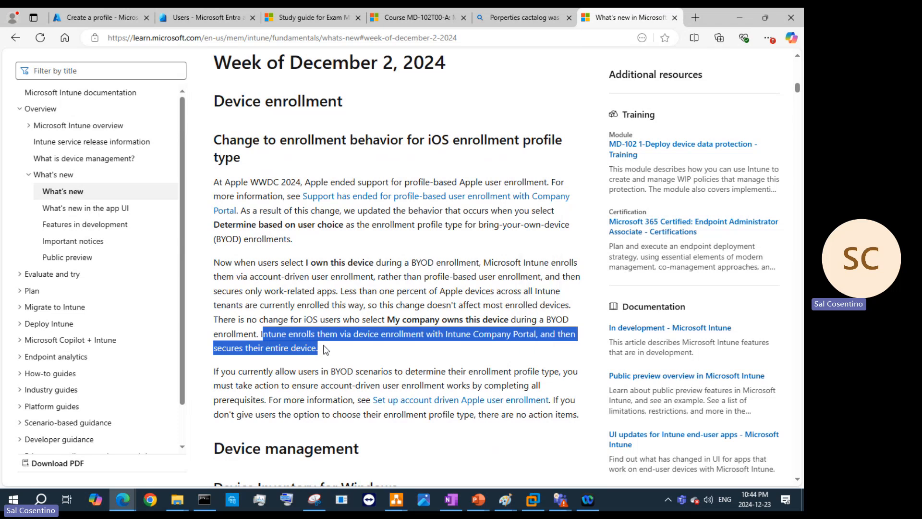
Step: Select and copy the whole Device Inventory for Windows section
{"action": "scroll", "coordinate": [359, 331], "scroll_direction": "down", "scroll_amount": 1}
{"action": "scroll", "coordinate": [359, 332], "scroll_direction": "down", "scroll_amount": 5}
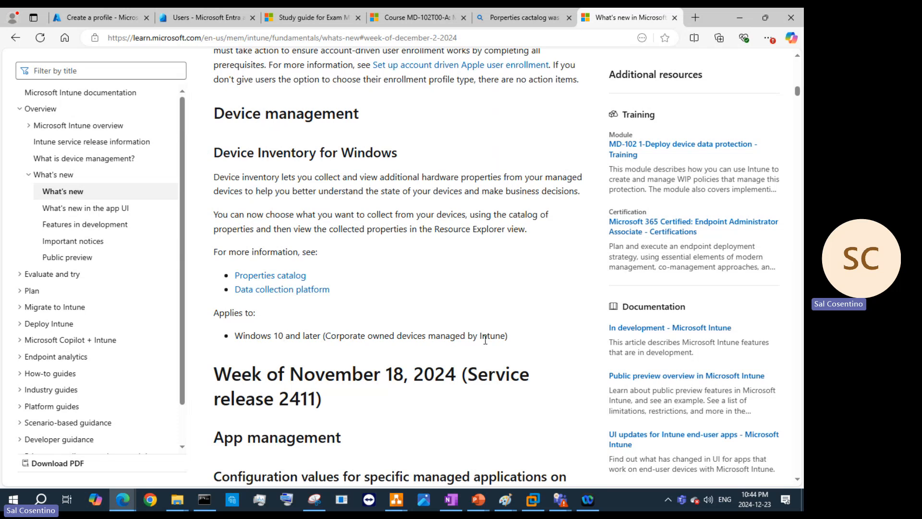
{"action": "left_click_drag", "start_coordinate": [508, 337], "coordinate": [217, 108]}
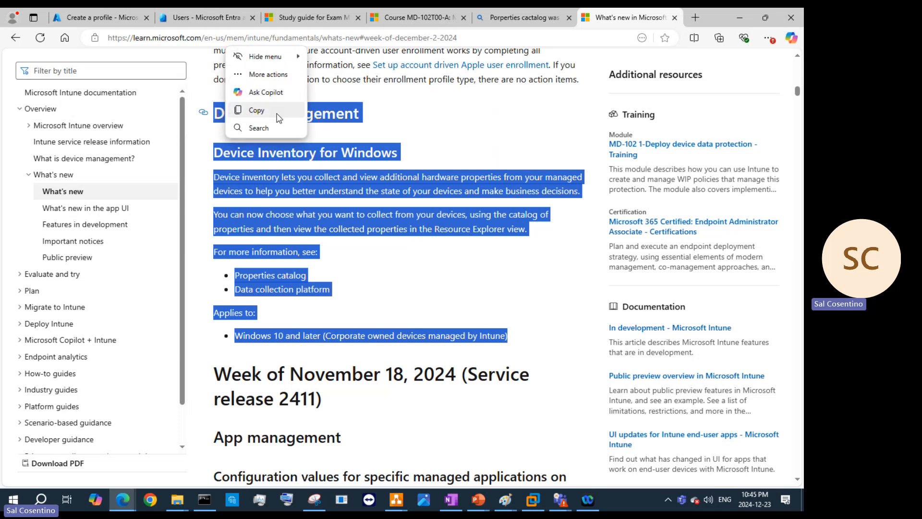
{"action": "left_click", "coordinate": [256, 110]}
Step: Paste the copied Device Inventory notes on a new line below the Settings Catalog list
{"action": "left_click", "coordinate": [452, 499]}
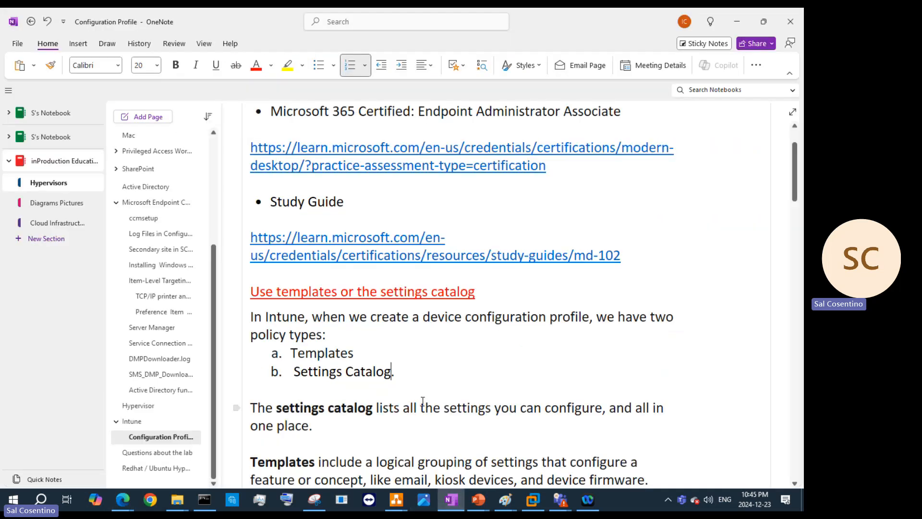
{"action": "scroll", "coordinate": [290, 298], "scroll_direction": "up", "scroll_amount": 2}
{"action": "scroll", "coordinate": [384, 221], "scroll_direction": "down", "scroll_amount": 9}
{"action": "scroll", "coordinate": [389, 217], "scroll_direction": "up", "scroll_amount": 2}
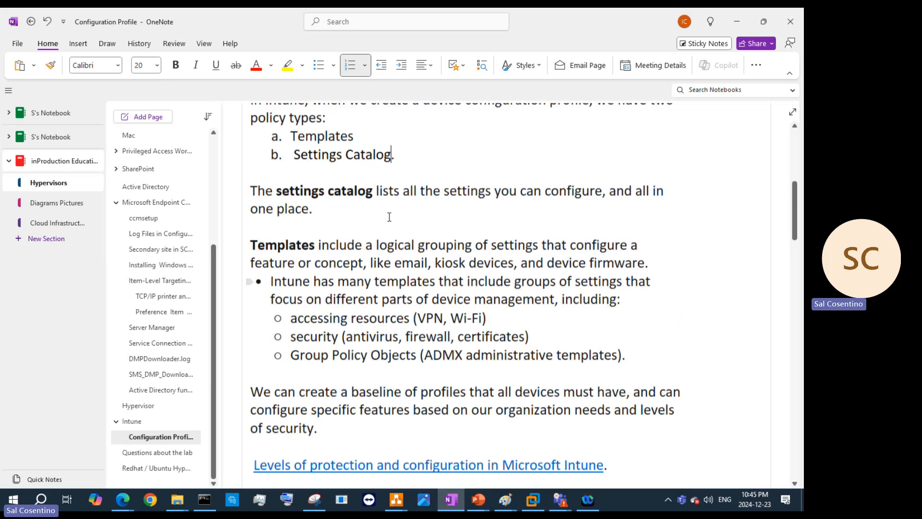
{"action": "scroll", "coordinate": [390, 217], "scroll_direction": "up", "scroll_amount": 2}
{"action": "left_click", "coordinate": [408, 218]}
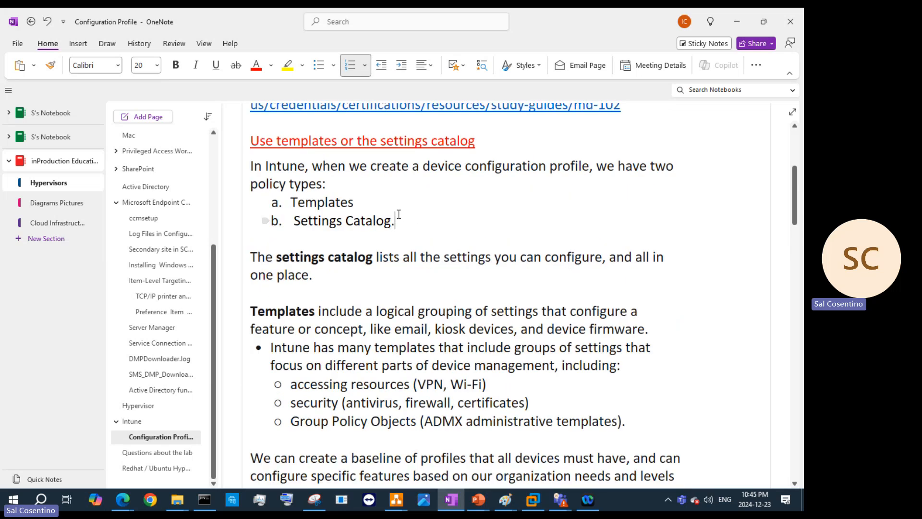
{"action": "key", "text": "BackSpace"}
{"action": "key", "text": "Return"}
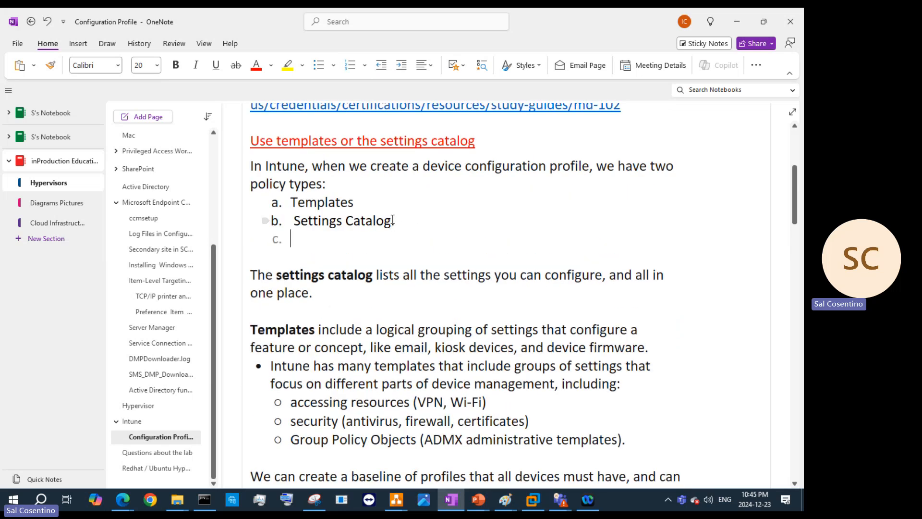
{"action": "key", "text": "BackSpace"}
{"action": "key", "text": "Return"}
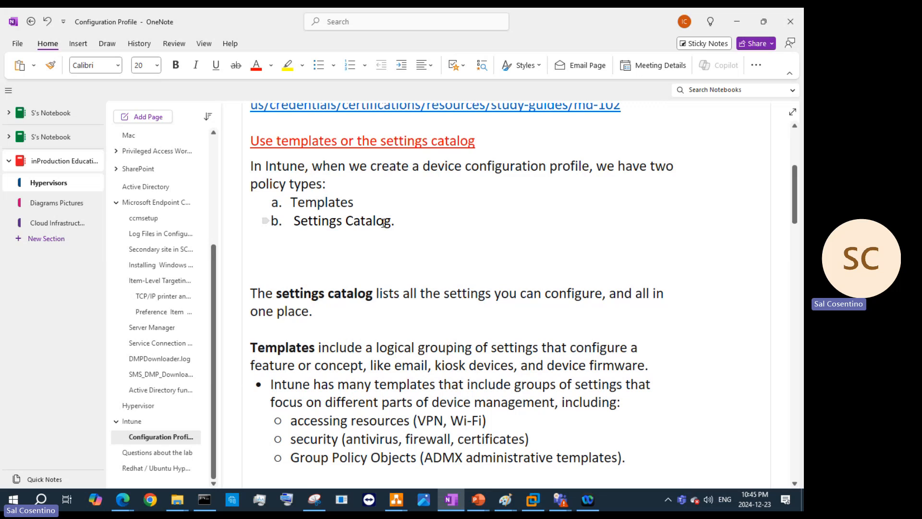
{"action": "key", "text": "ctrl+v"}
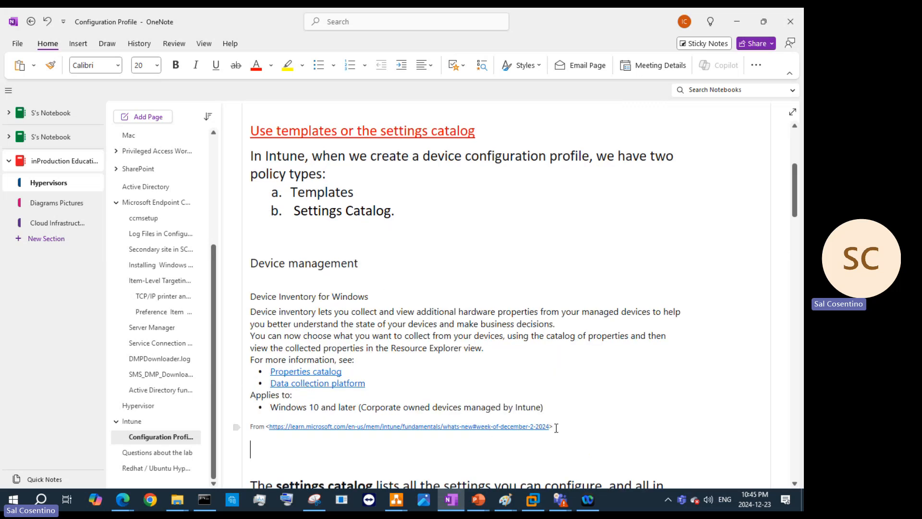
Step: Format the pasted block as Calibri, size 20
{"action": "left_click_drag", "start_coordinate": [562, 429], "coordinate": [250, 262]}
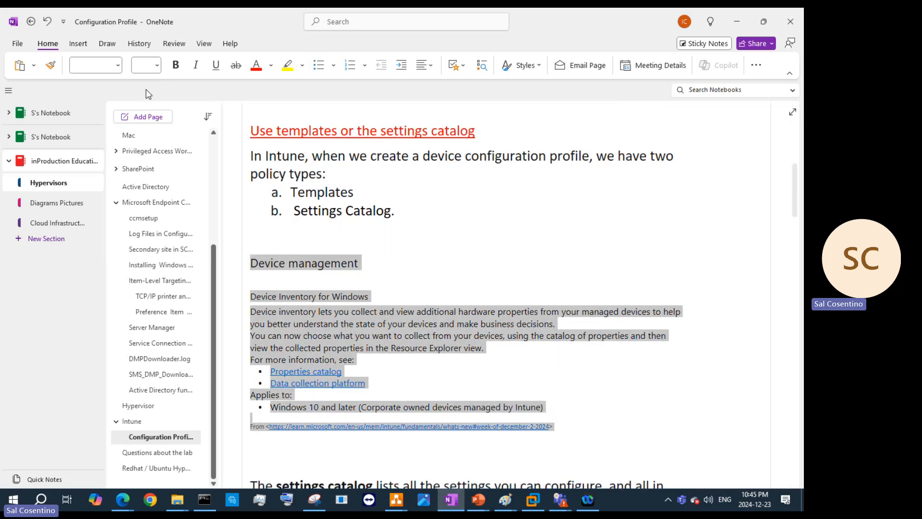
{"action": "left_click", "coordinate": [120, 68]}
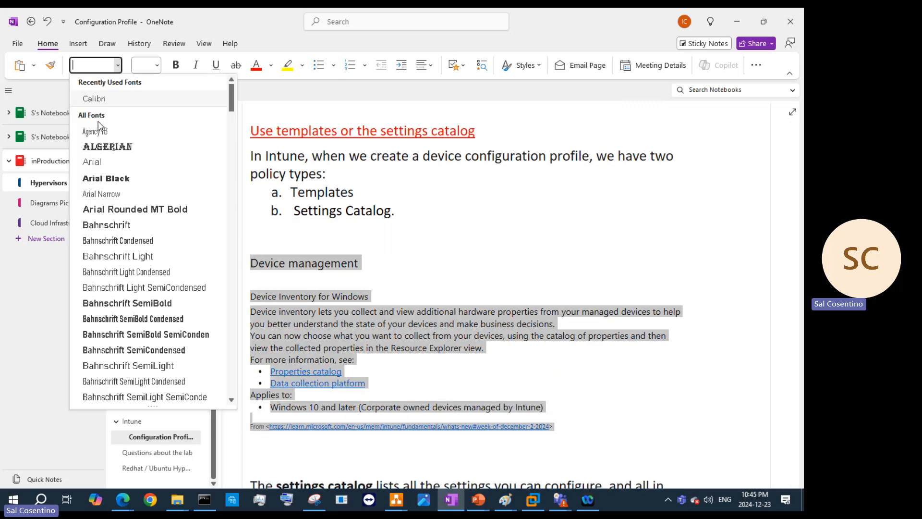
{"action": "left_click", "coordinate": [117, 94]}
{"action": "left_click", "coordinate": [158, 67]}
{"action": "left_click", "coordinate": [144, 220]}
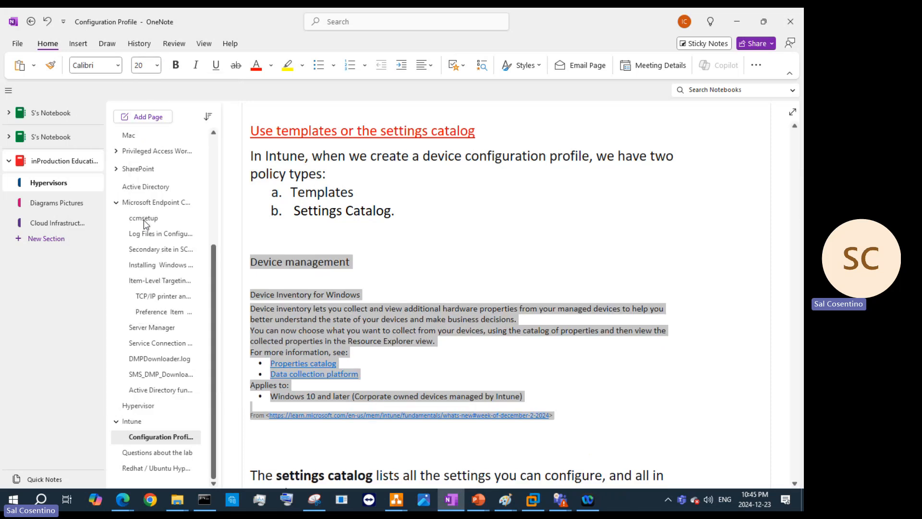
{"action": "left_click", "coordinate": [450, 308]}
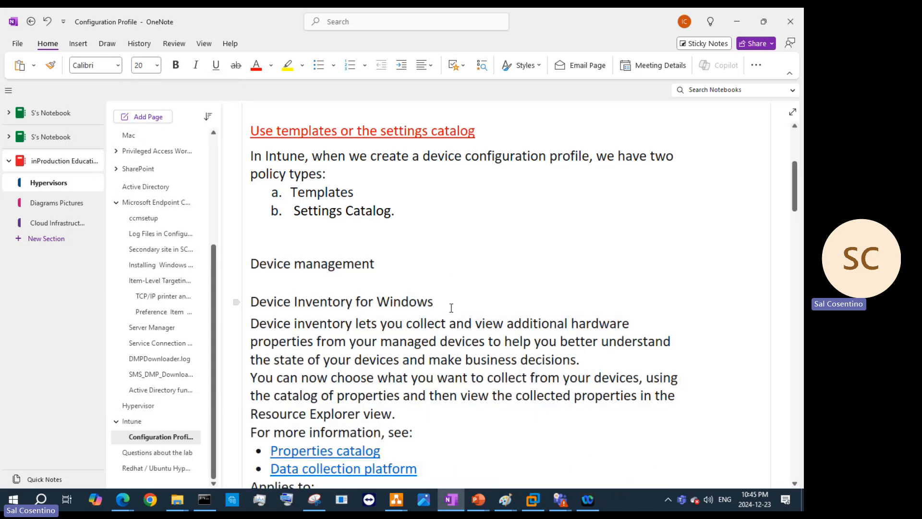
{"action": "left_click_drag", "start_coordinate": [450, 308], "coordinate": [247, 302]}
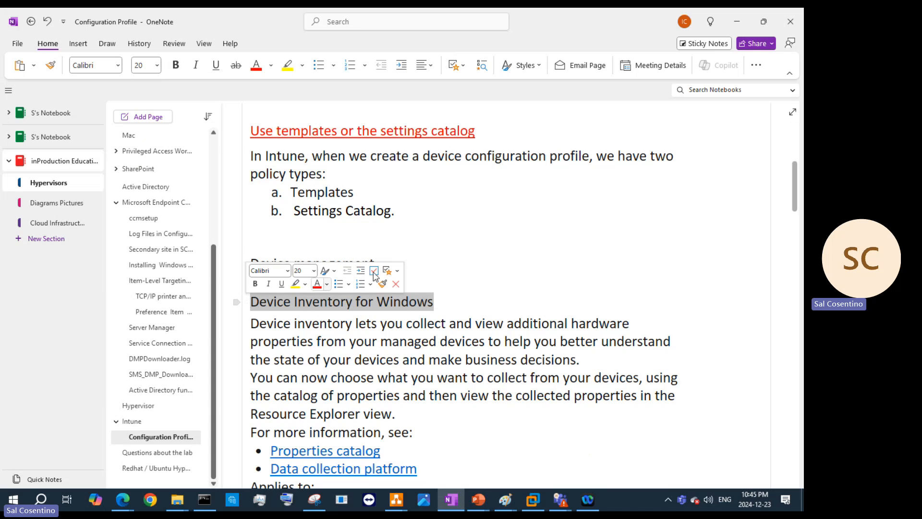
Step: Append '(2 December 2024)' to the Device management heading, fixing the spelling and brackets
{"action": "left_click", "coordinate": [478, 260]}
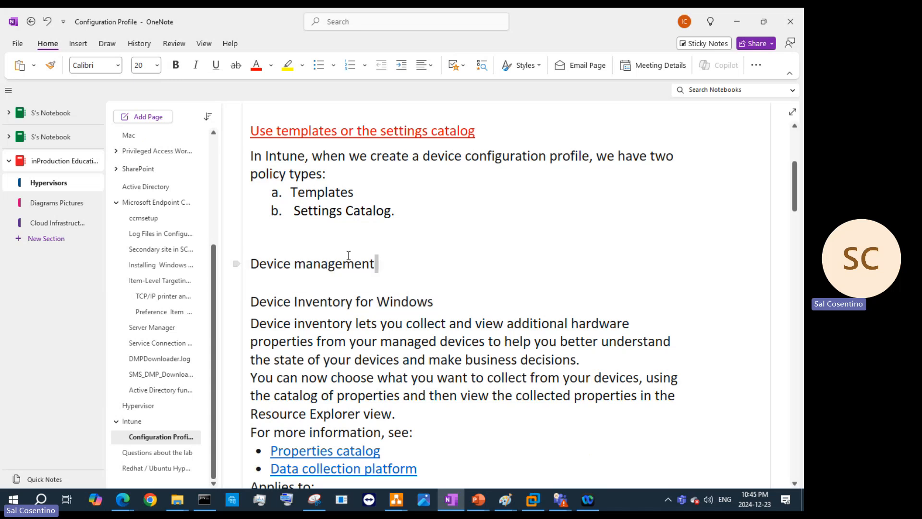
{"action": "type", "text": "*2 decemb"}
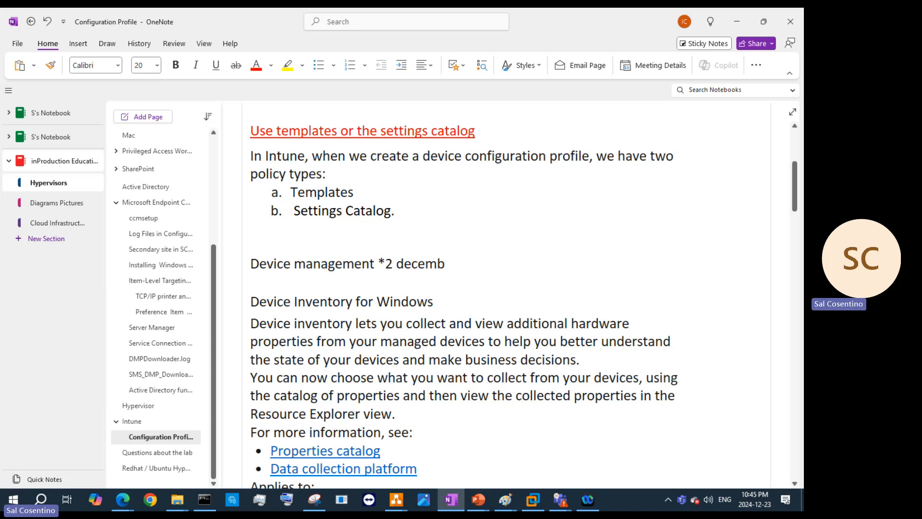
{"action": "type", "text": "er 292"}
{"action": "key", "text": "BackSpace"}
{"action": "key", "text": "BackSpace"}
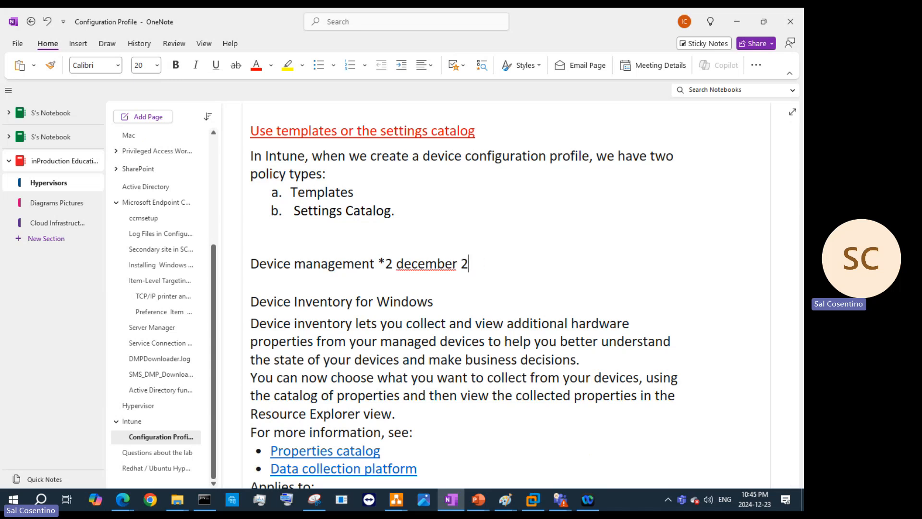
{"action": "type", "text": "024))"}
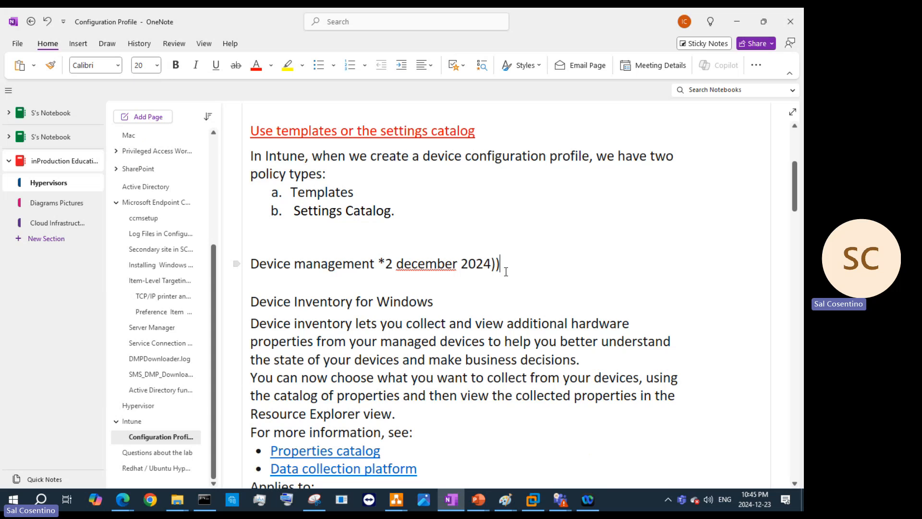
{"action": "right_click", "coordinate": [438, 264]}
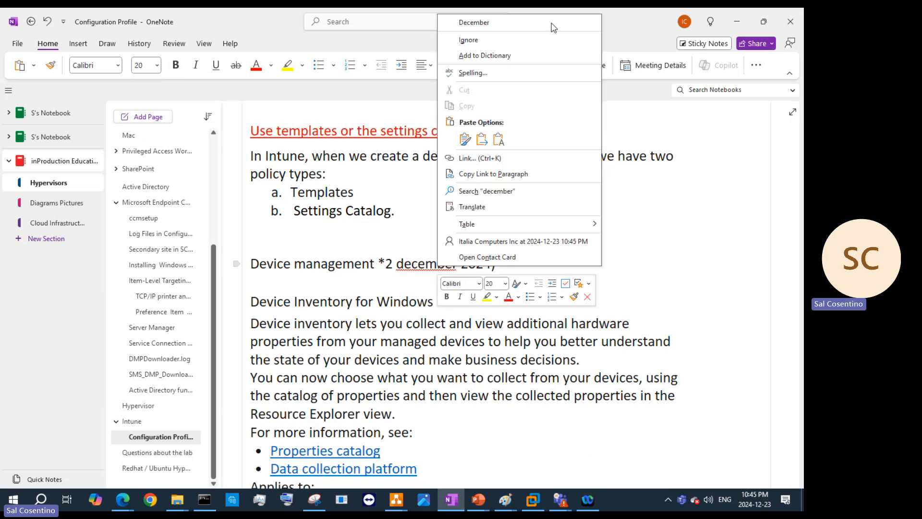
{"action": "left_click", "coordinate": [518, 25]}
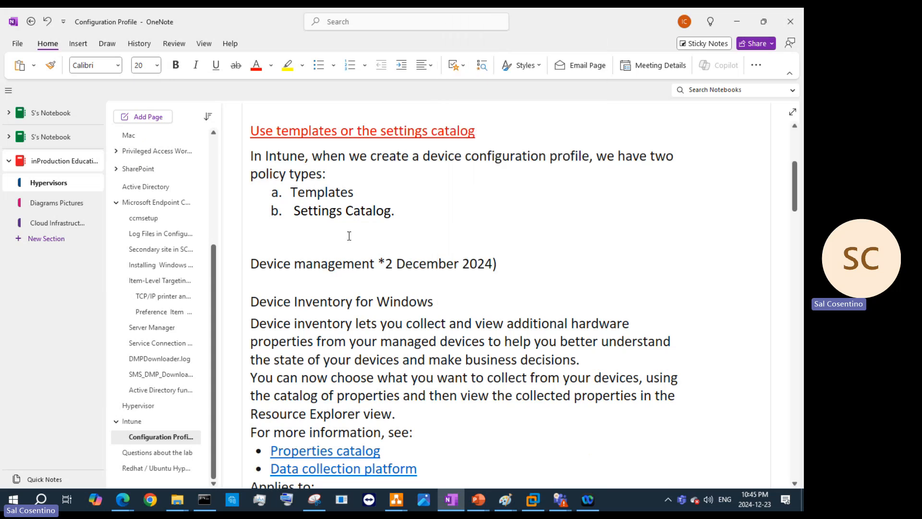
{"action": "double_click", "coordinate": [384, 263]}
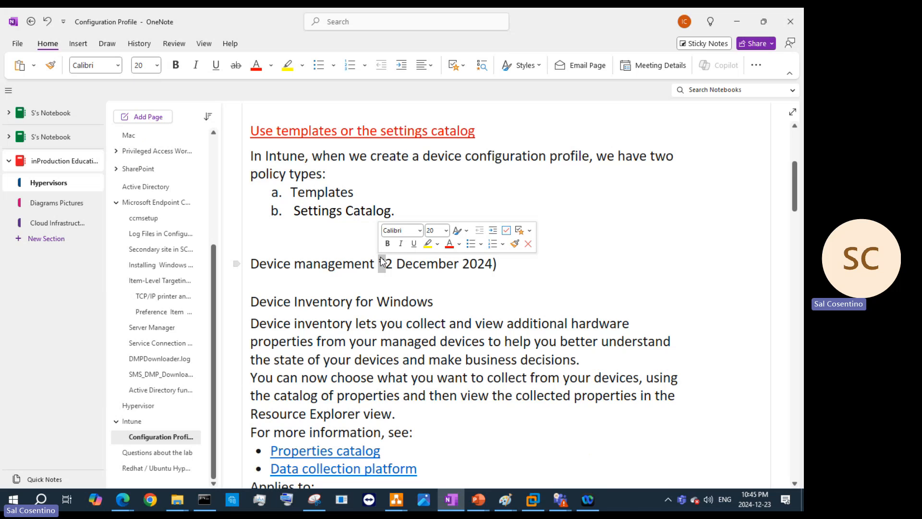
{"action": "type", "text": "("}
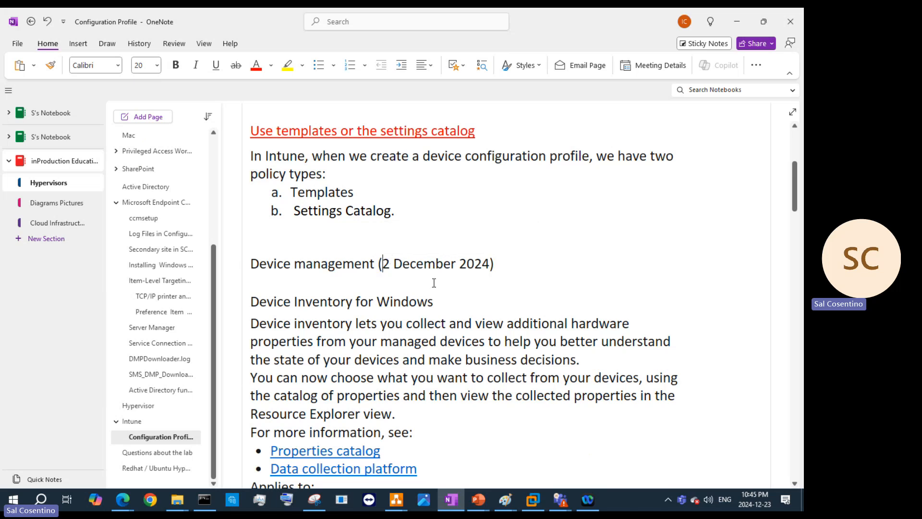
Step: Make the Device management heading red, bold and underlined
{"action": "left_click_drag", "start_coordinate": [500, 264], "coordinate": [246, 264]}
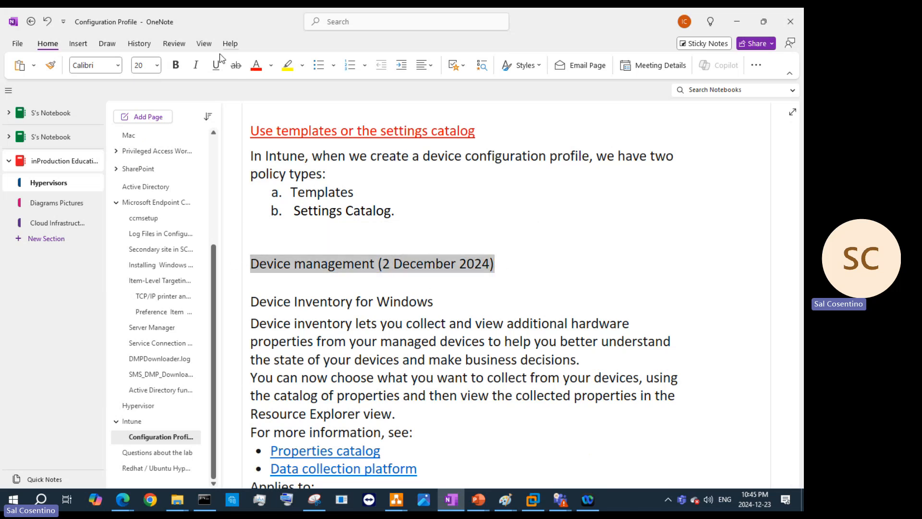
{"action": "left_click", "coordinate": [257, 66]}
{"action": "left_click", "coordinate": [175, 65]}
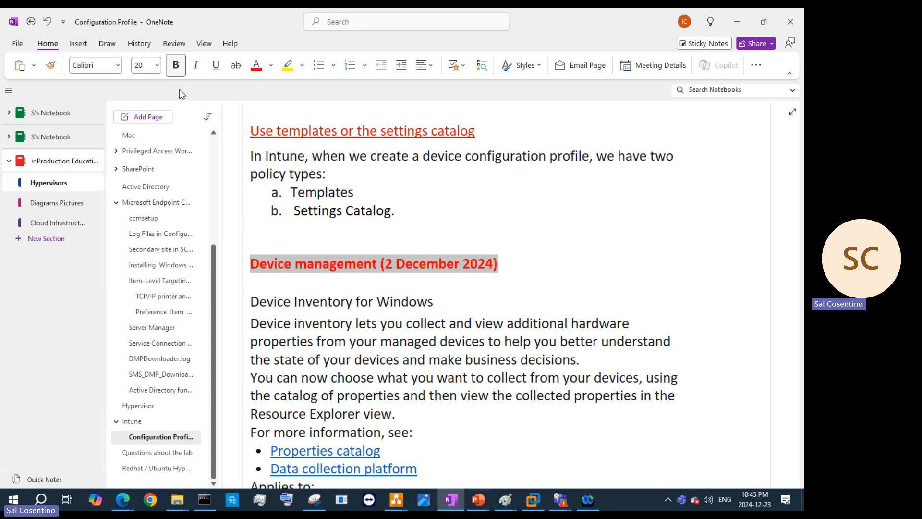
{"action": "scroll", "coordinate": [605, 276], "scroll_direction": "down", "scroll_amount": 7}
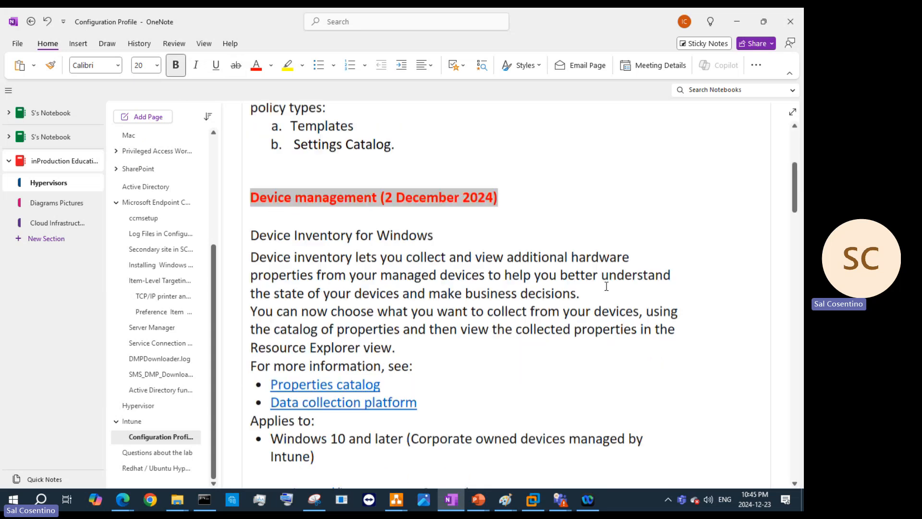
{"action": "scroll", "coordinate": [595, 288], "scroll_direction": "up", "scroll_amount": 7}
{"action": "left_click", "coordinate": [215, 66]}
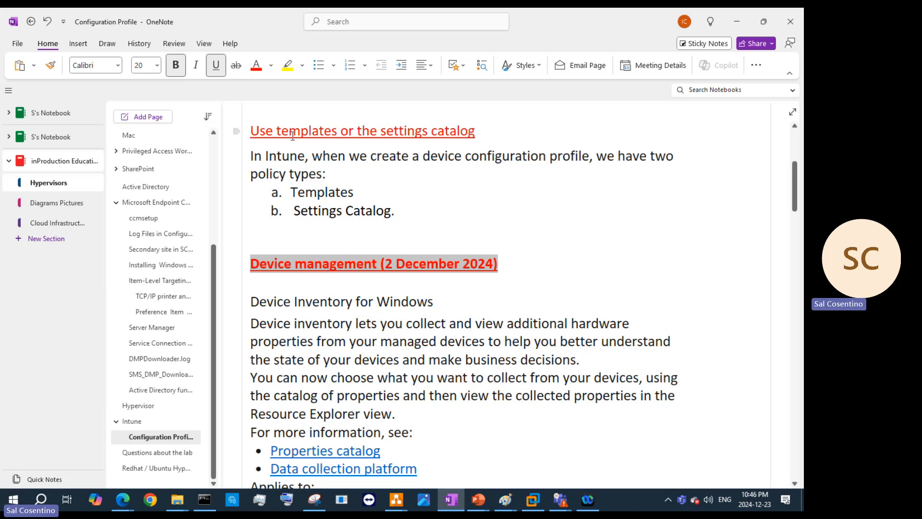
Step: Reword the inventory paragraph to start with 'We' and refer to corporate or personal devices
{"action": "scroll", "coordinate": [439, 273], "scroll_direction": "down", "scroll_amount": 5}
{"action": "scroll", "coordinate": [422, 324], "scroll_direction": "up", "scroll_amount": 5}
{"action": "left_click_drag", "start_coordinate": [345, 358], "coordinate": [559, 359]}
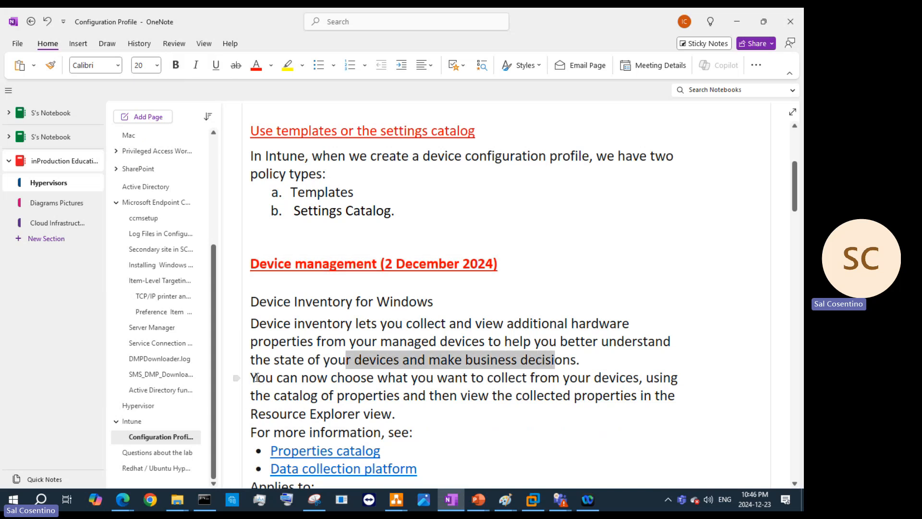
{"action": "left_click_drag", "start_coordinate": [257, 377], "coordinate": [272, 377]}
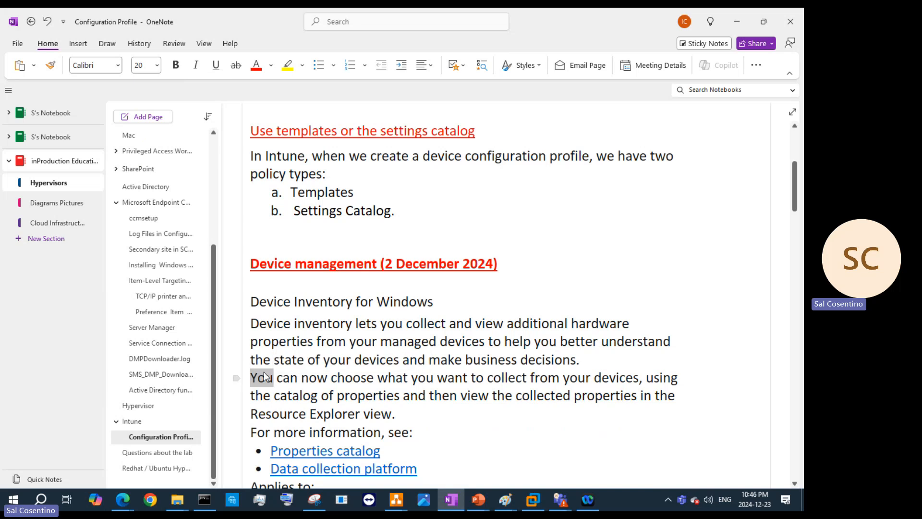
{"action": "type", "text": "We"}
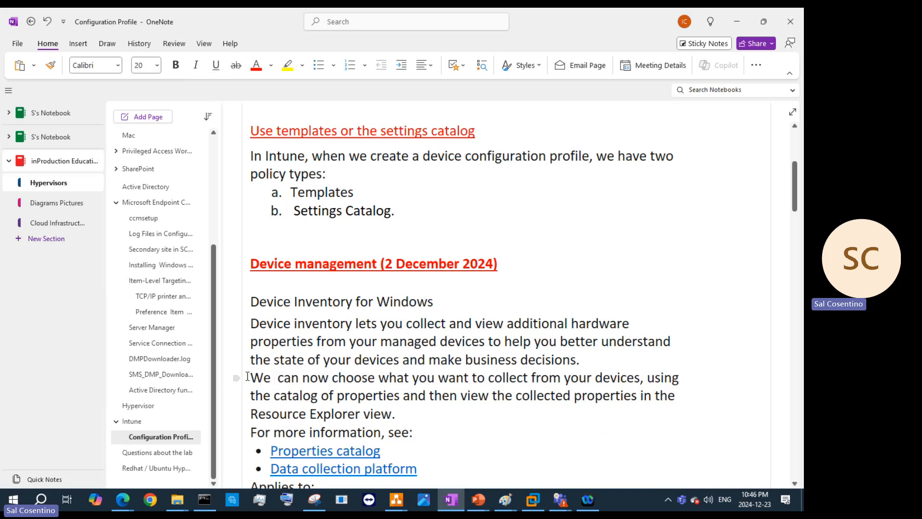
{"action": "key", "text": "Return"}
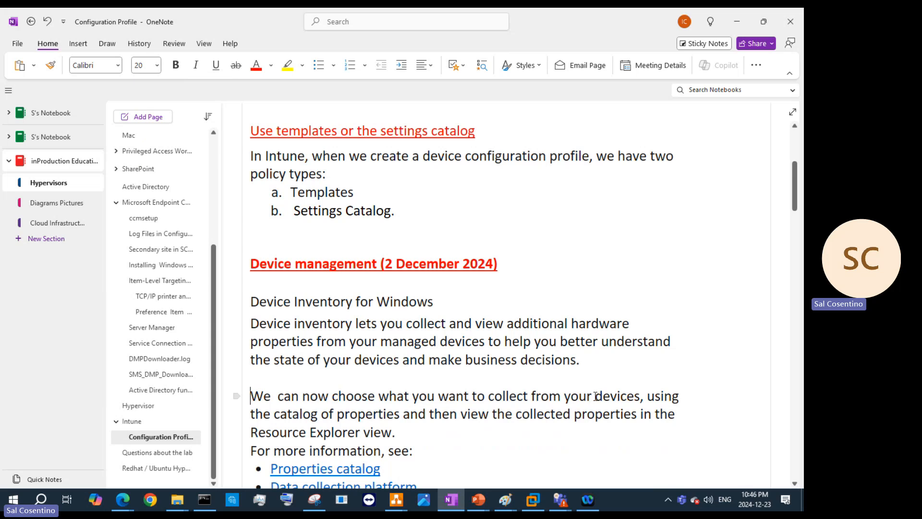
{"action": "left_click_drag", "start_coordinate": [595, 396], "coordinate": [559, 393]}
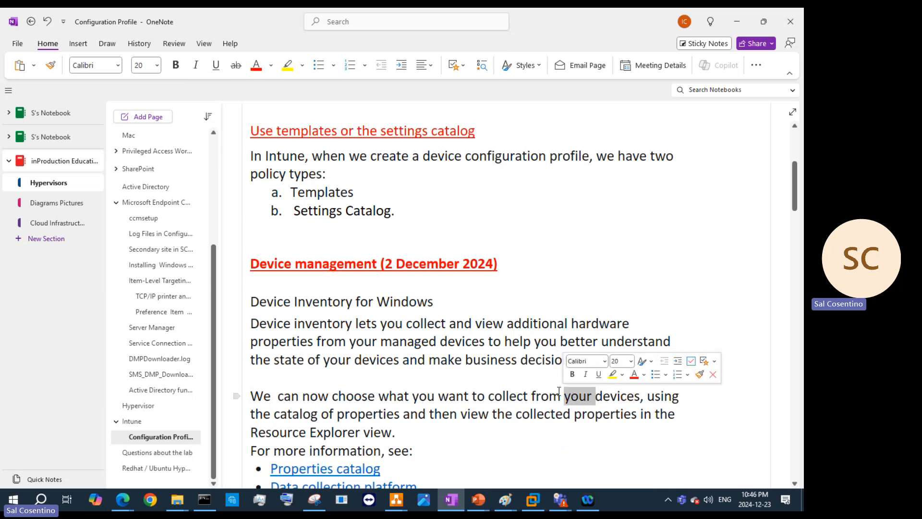
{"action": "type", "text": "our devices"}
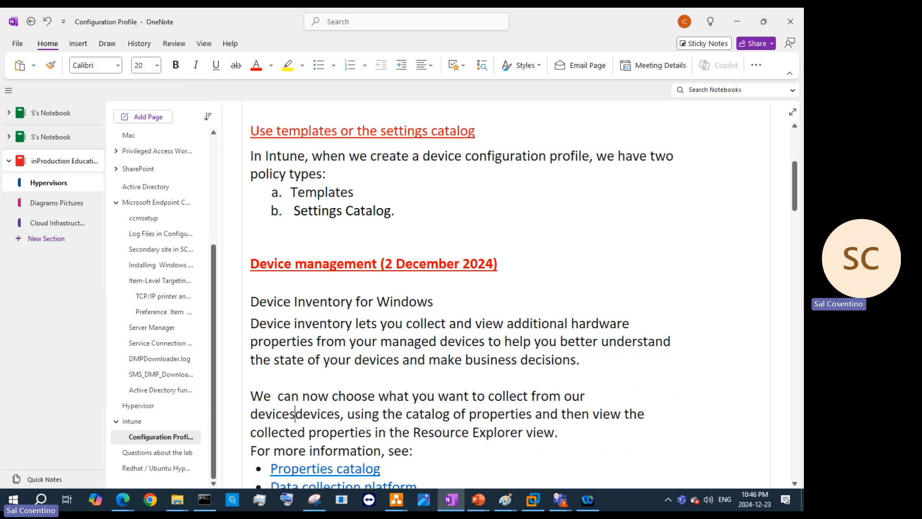
{"action": "key", "text": "BackSpace"}
{"action": "key", "text": "BackSpace"}
{"action": "key", "text": "BackSpace"}
{"action": "key", "text": "BackSpace"}
{"action": "key", "text": "BackSpace"}
{"action": "key", "text": "BackSpace"}
{"action": "key", "text": "BackSpace"}
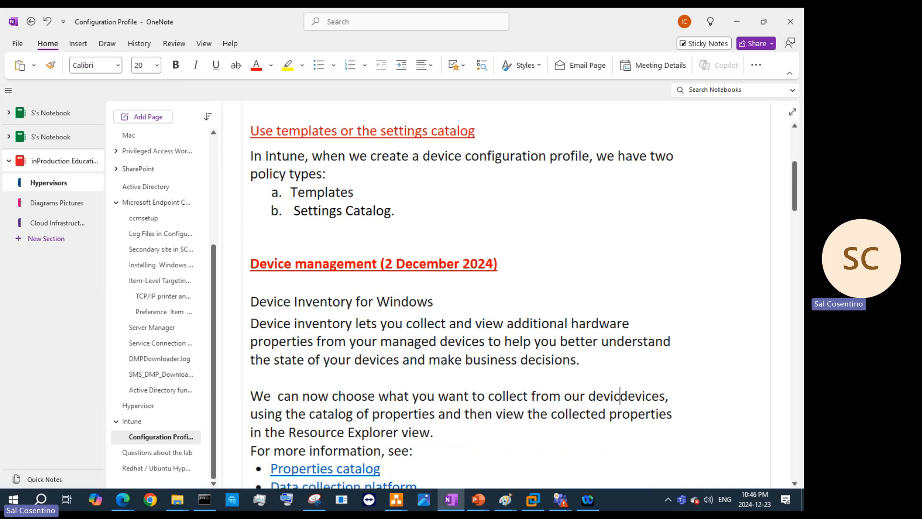
{"action": "type", "text": "corporadevices, using the catalog of properties and then view the"}
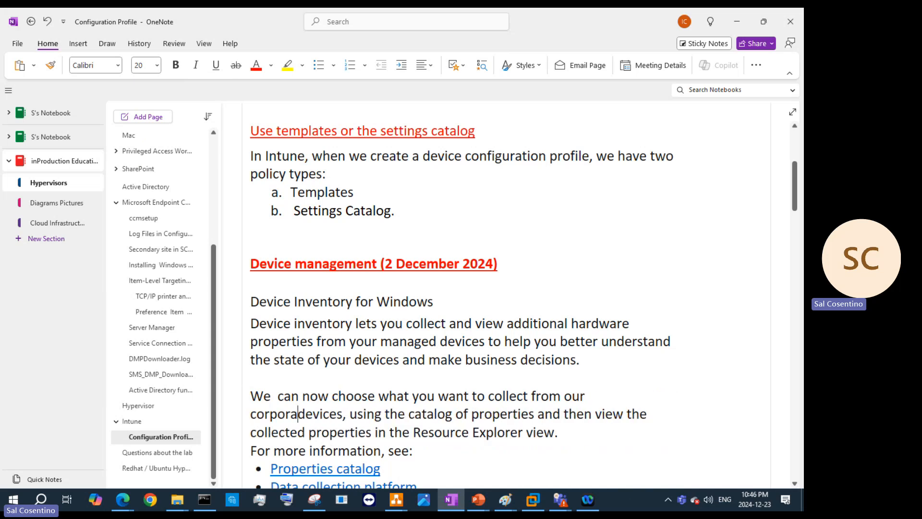
{"action": "type", "text": "re"}
{"action": "key", "text": "BackSpace"}
{"action": "key", "text": "BackSpace"}
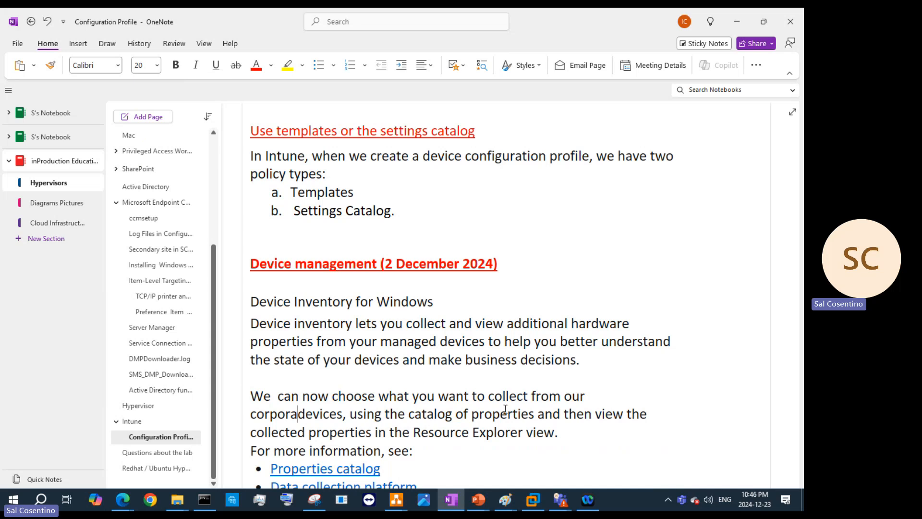
{"action": "type", "text": "te or "}
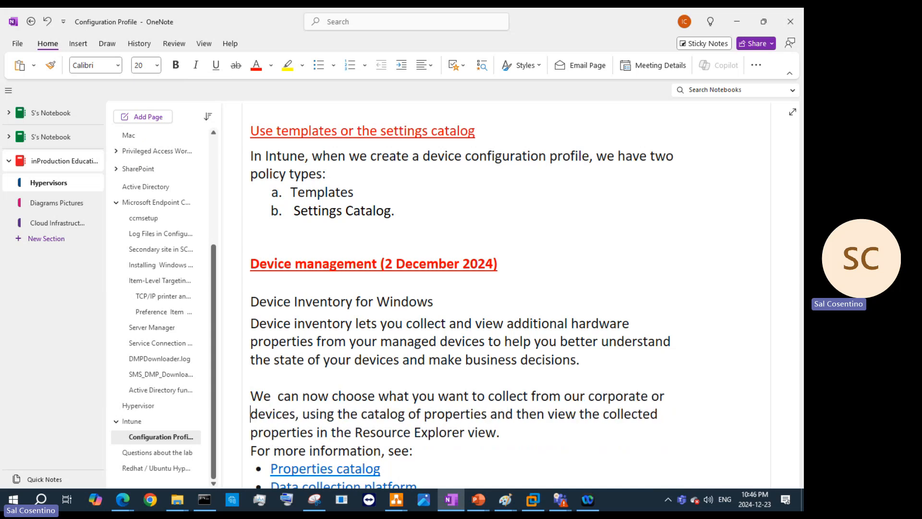
{"action": "type", "text": "personal"}
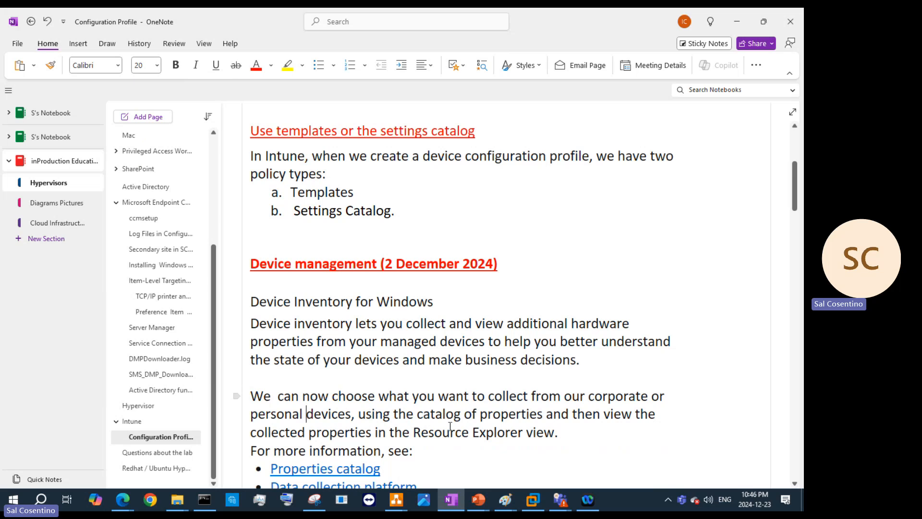
Step: Delete the 'For more information, see:' line above the links
{"action": "scroll", "coordinate": [411, 437], "scroll_direction": "down", "scroll_amount": 5}
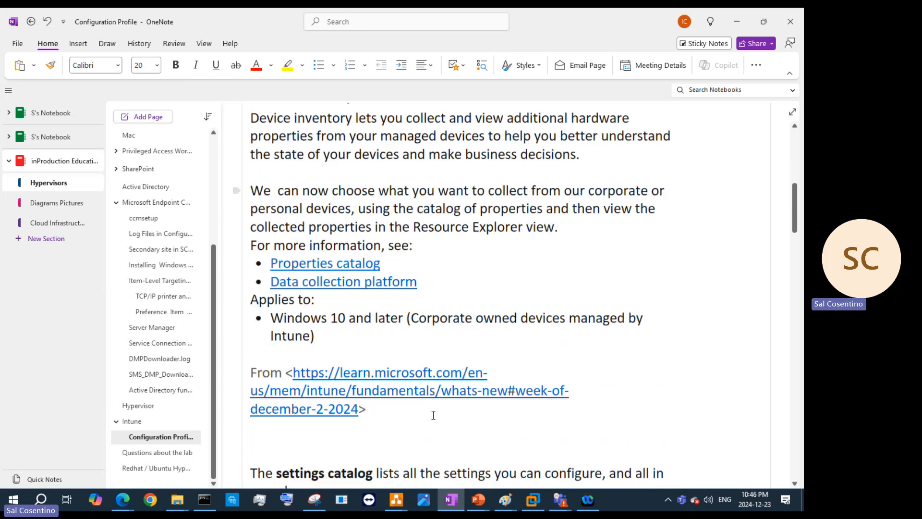
{"action": "left_click_drag", "start_coordinate": [419, 230], "coordinate": [204, 228]}
{"action": "key", "text": "BackSpace"}
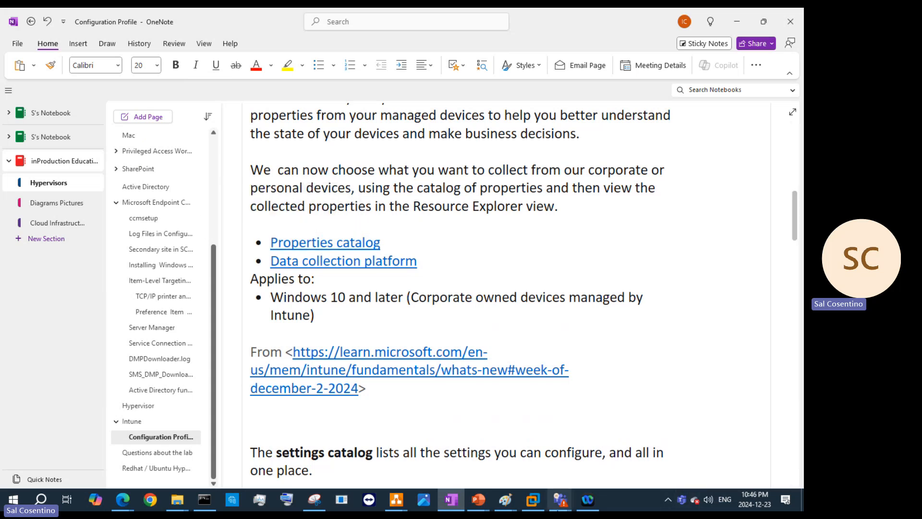
Step: Open the Configuration Manager console on SCMECMPS-31Aug2024 and bring up actions for device SCDCSRV
{"action": "left_click", "coordinate": [533, 500]}
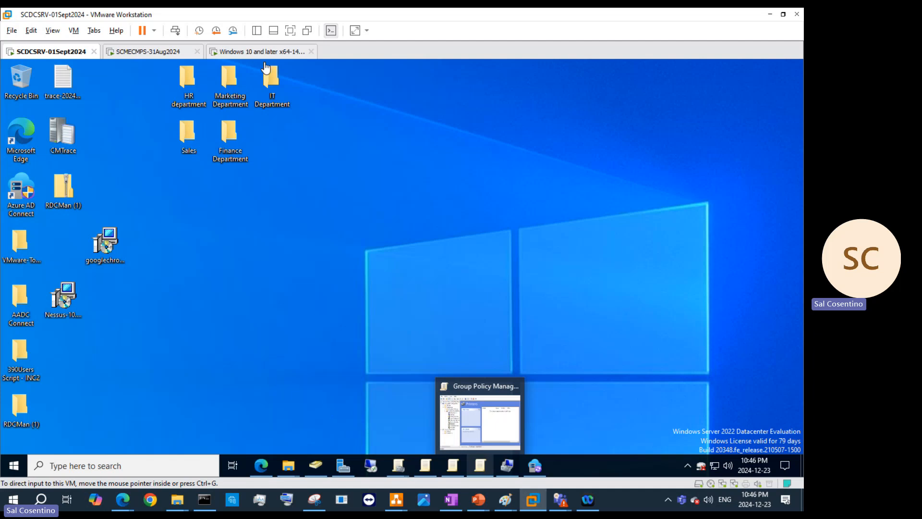
{"action": "left_click", "coordinate": [127, 56]}
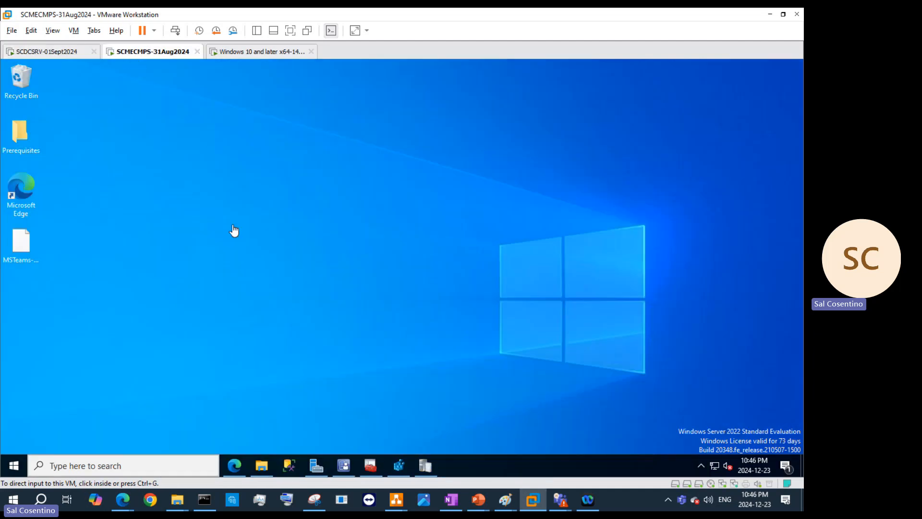
{"action": "left_click", "coordinate": [337, 466]}
{"action": "scroll", "coordinate": [68, 275], "scroll_direction": "down", "scroll_amount": 4}
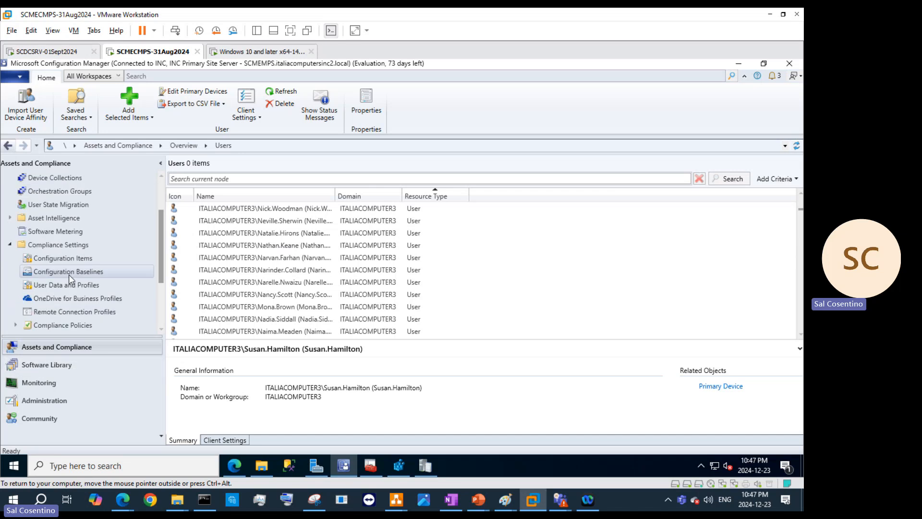
{"action": "scroll", "coordinate": [65, 259], "scroll_direction": "up", "scroll_amount": 4}
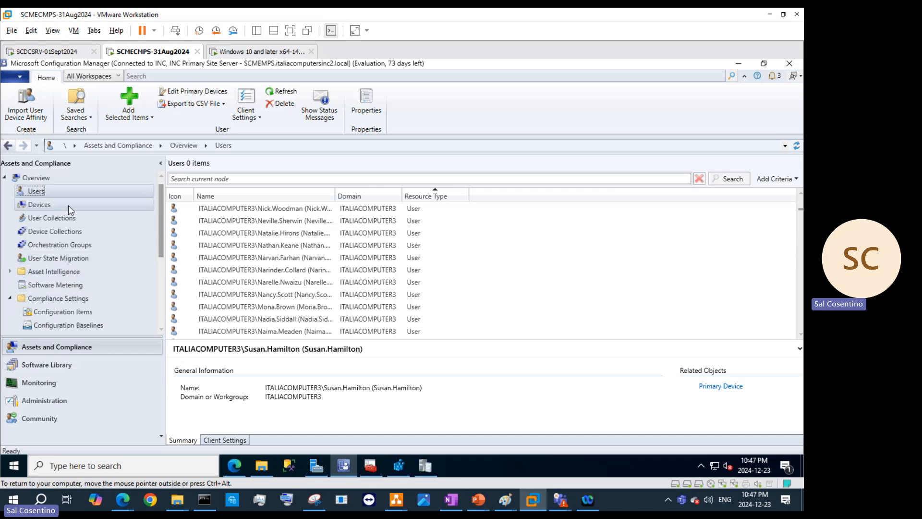
{"action": "left_click", "coordinate": [68, 205]}
{"action": "left_click", "coordinate": [215, 236]}
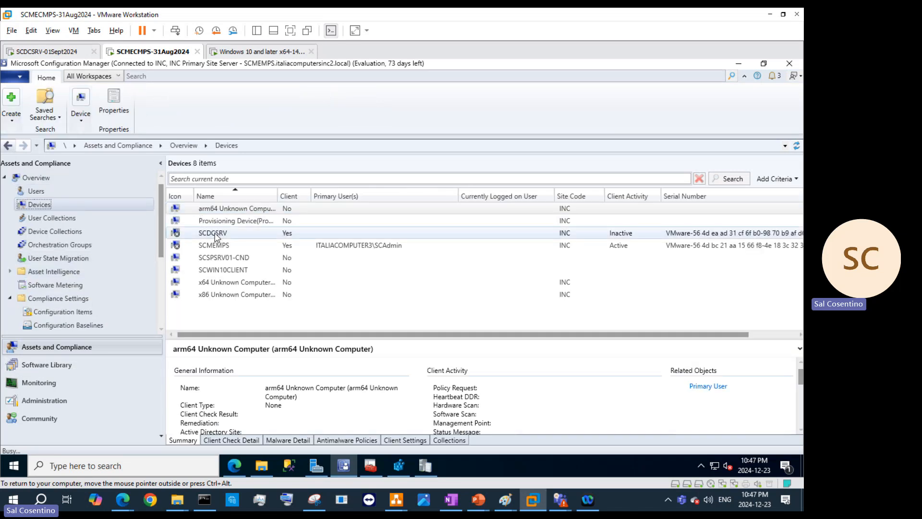
{"action": "right_click", "coordinate": [224, 233]}
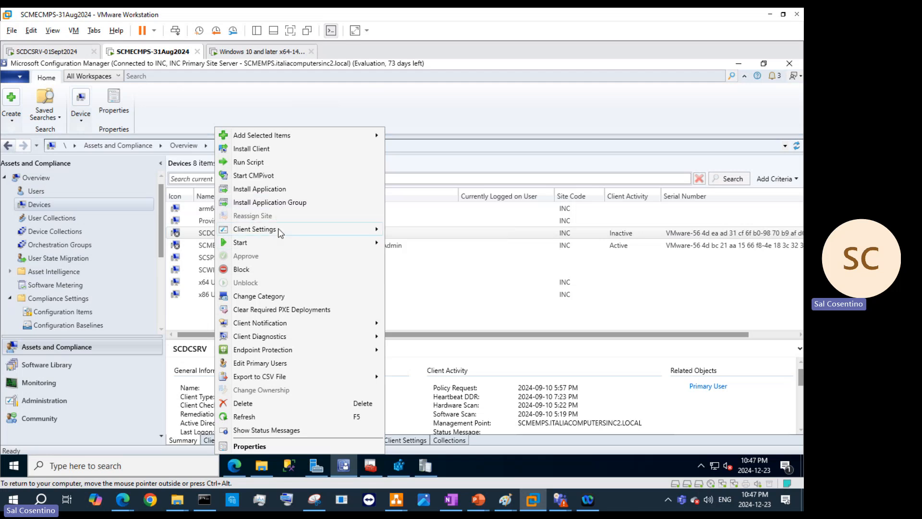
Step: Open SCDCSRV in Resource Explorer and inspect Hardware inventory categories, including the Device Information hardware hash
{"action": "mouse_move", "coordinate": [282, 229]}
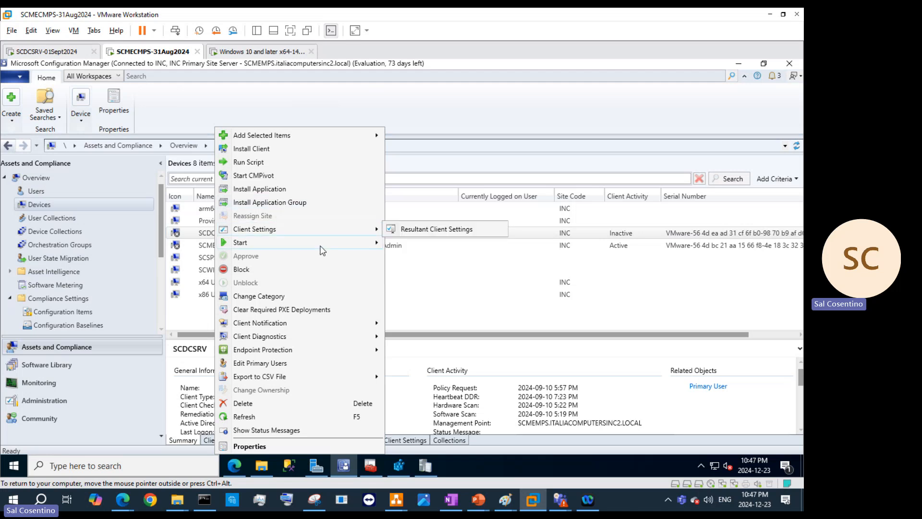
{"action": "mouse_move", "coordinate": [320, 242]}
{"action": "left_click", "coordinate": [411, 242]}
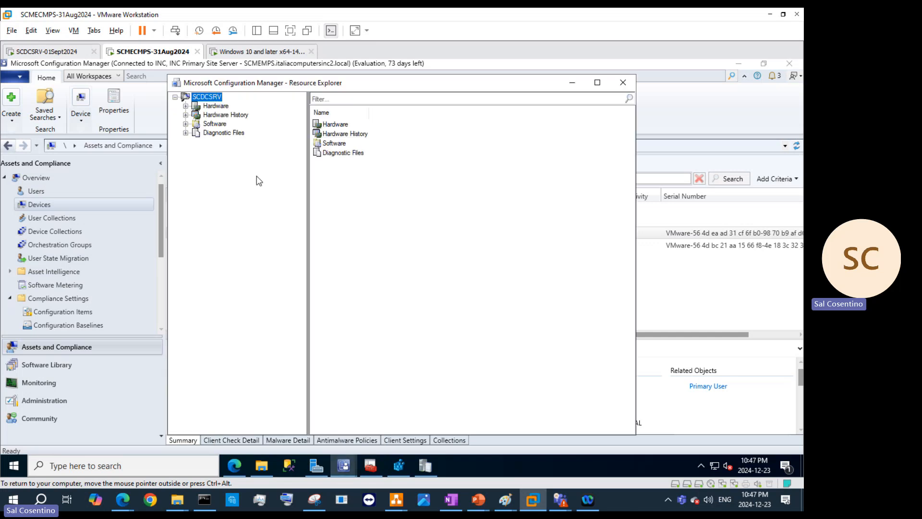
{"action": "left_click", "coordinate": [186, 106]}
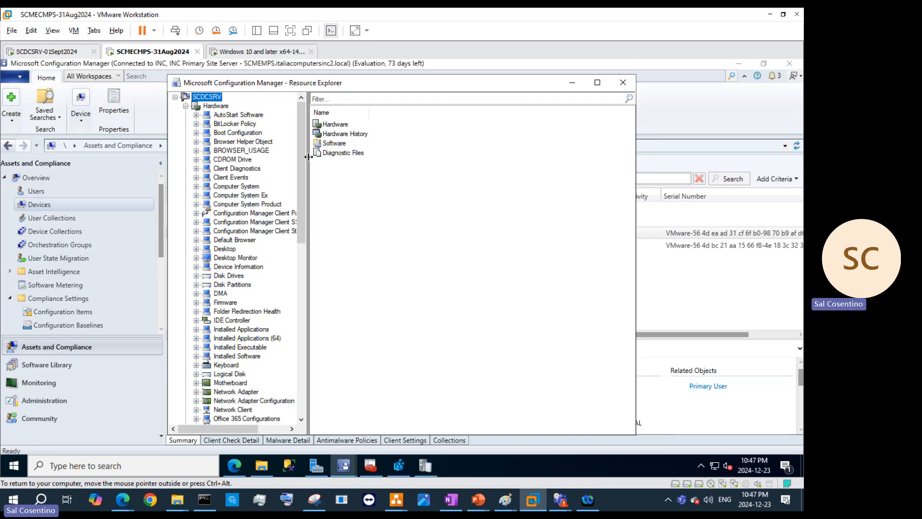
{"action": "left_click_drag", "start_coordinate": [304, 161], "coordinate": [356, 161]}
{"action": "left_click", "coordinate": [226, 167]}
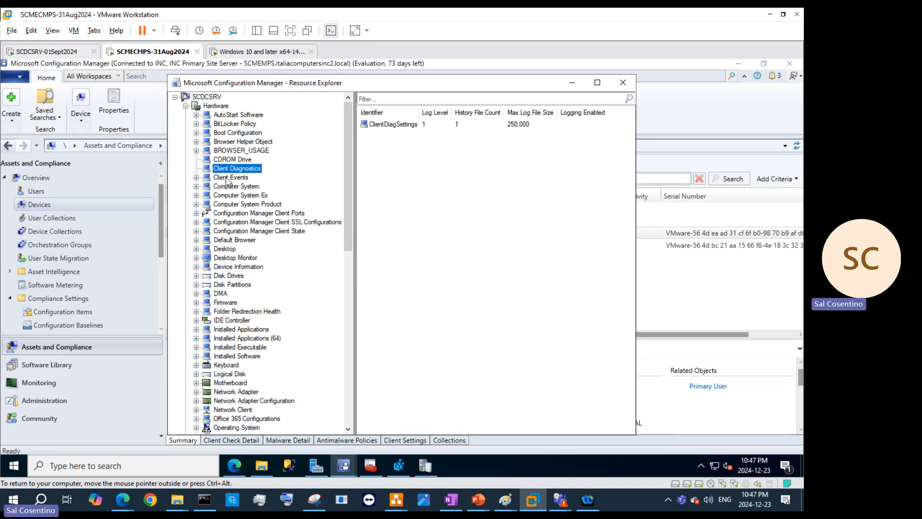
{"action": "left_click", "coordinate": [243, 197]}
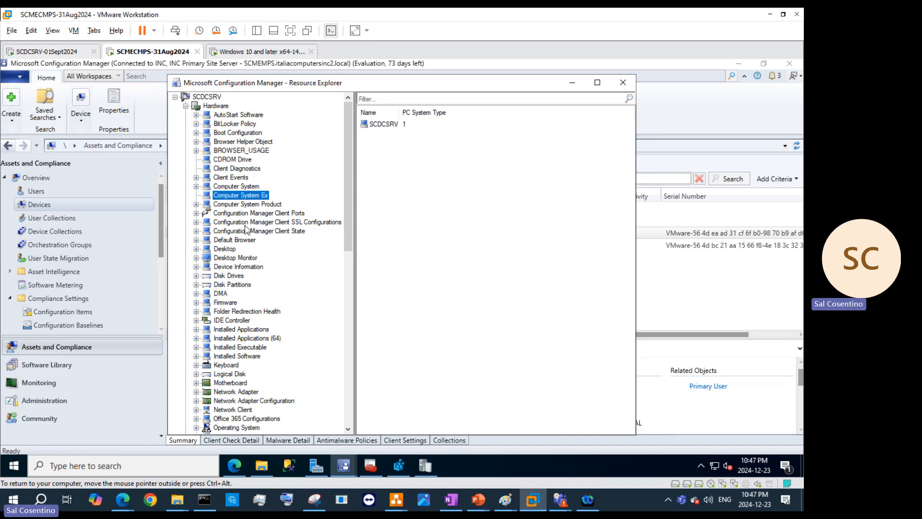
{"action": "left_click", "coordinate": [239, 286]}
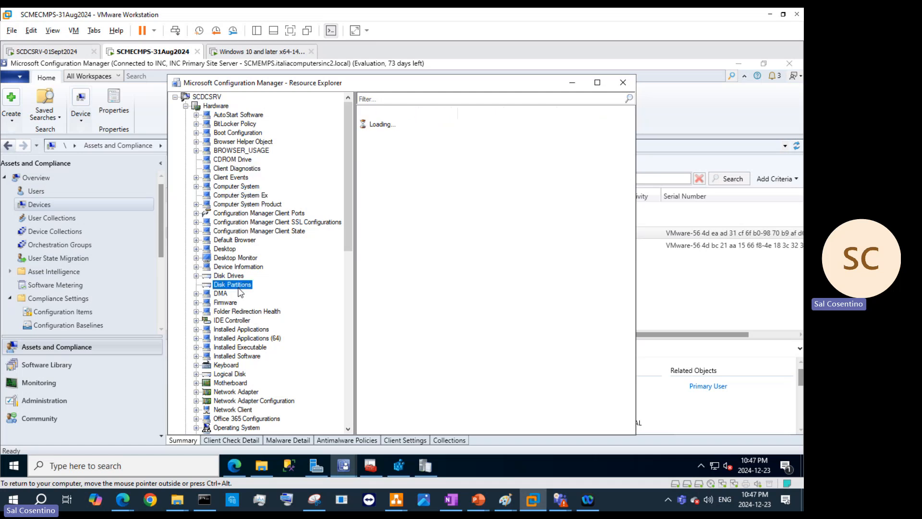
{"action": "left_click", "coordinate": [234, 268]}
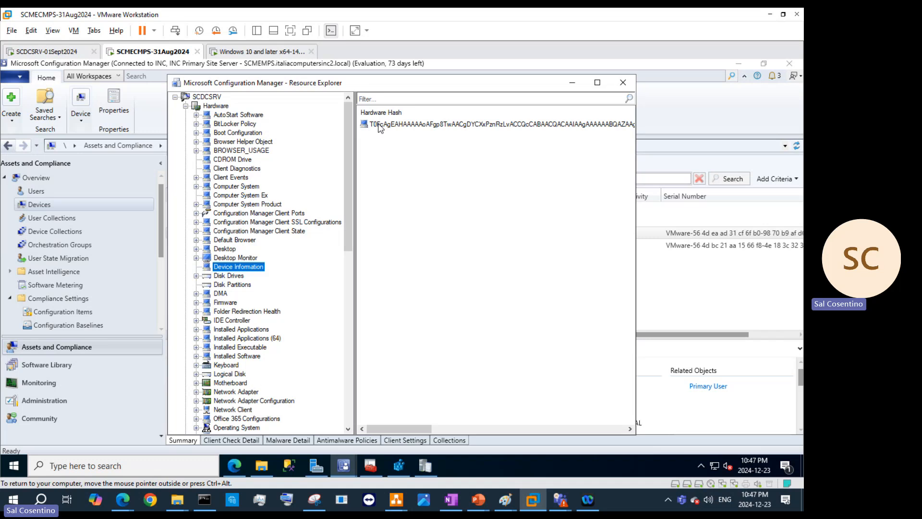
{"action": "left_click", "coordinate": [398, 125]}
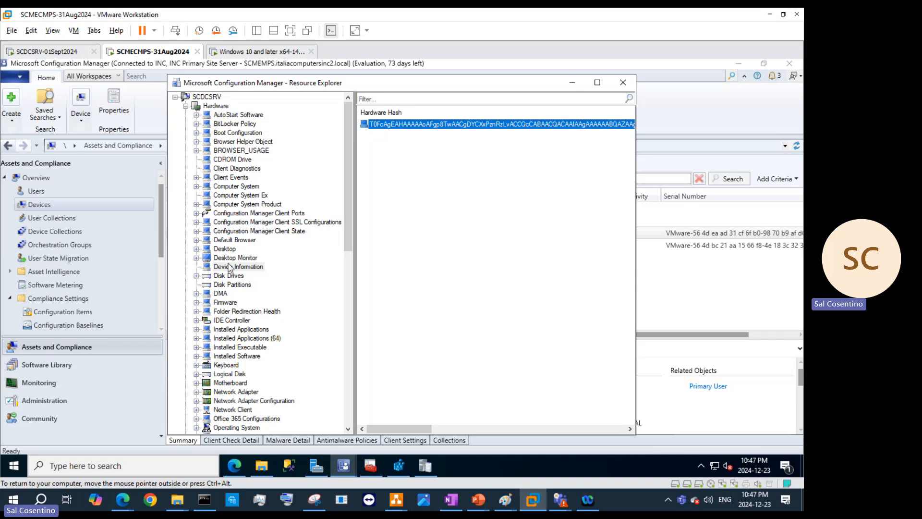
Step: Review the DMA, Firmware, Installed Applications, Motherboard, Logical Disk and Network Adapter inventory data
{"action": "left_click", "coordinate": [220, 294]}
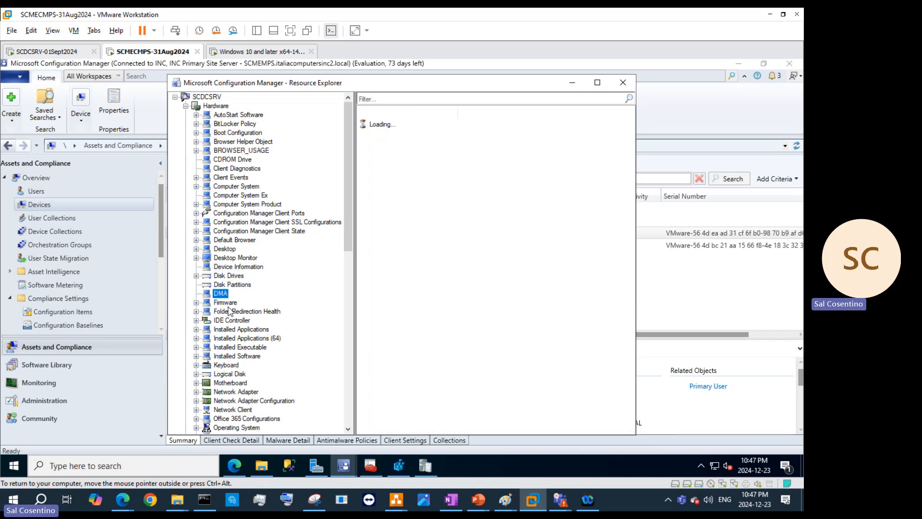
{"action": "left_click", "coordinate": [229, 304]}
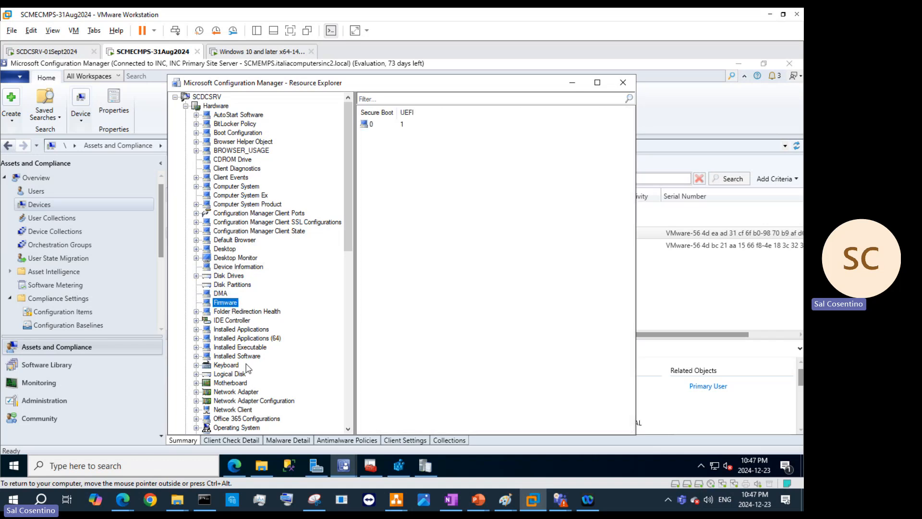
{"action": "left_click", "coordinate": [249, 331]}
{"action": "left_click", "coordinate": [258, 339]}
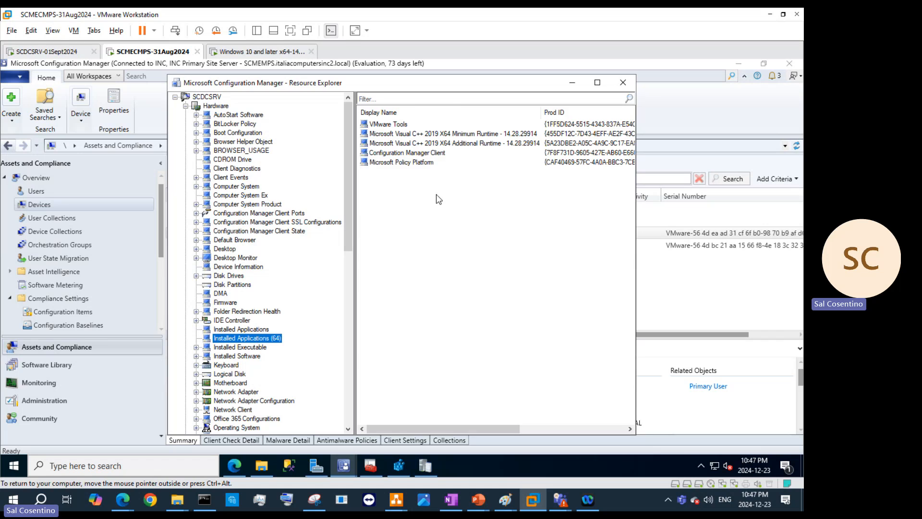
{"action": "scroll", "coordinate": [255, 309], "scroll_direction": "down", "scroll_amount": 2}
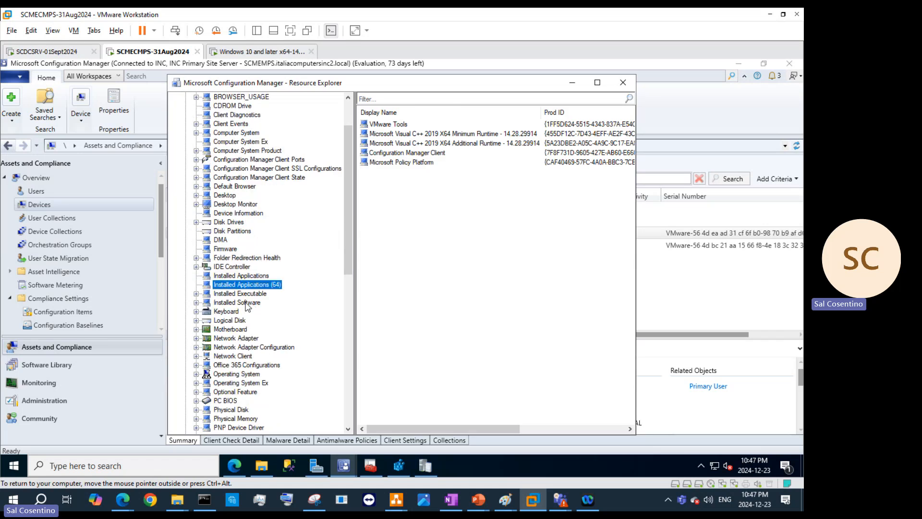
{"action": "left_click", "coordinate": [232, 330]}
{"action": "left_click", "coordinate": [228, 321]}
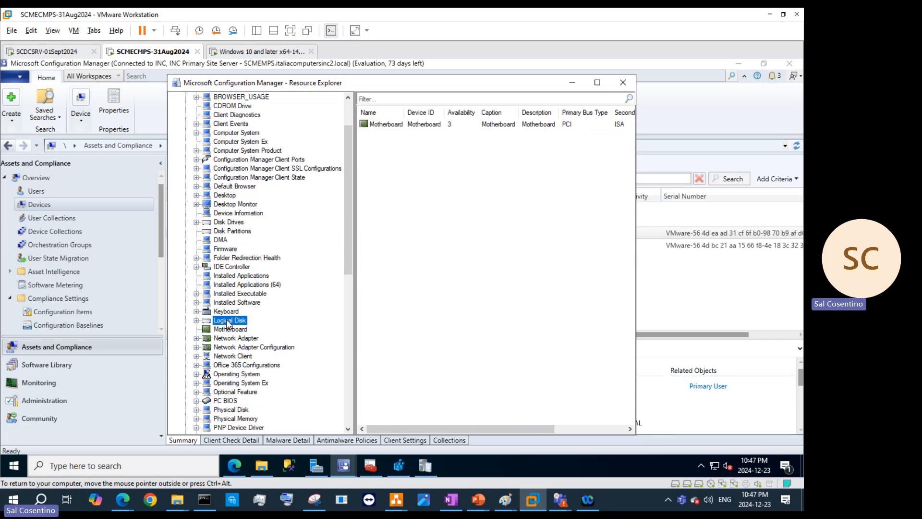
{"action": "left_click", "coordinate": [228, 339]}
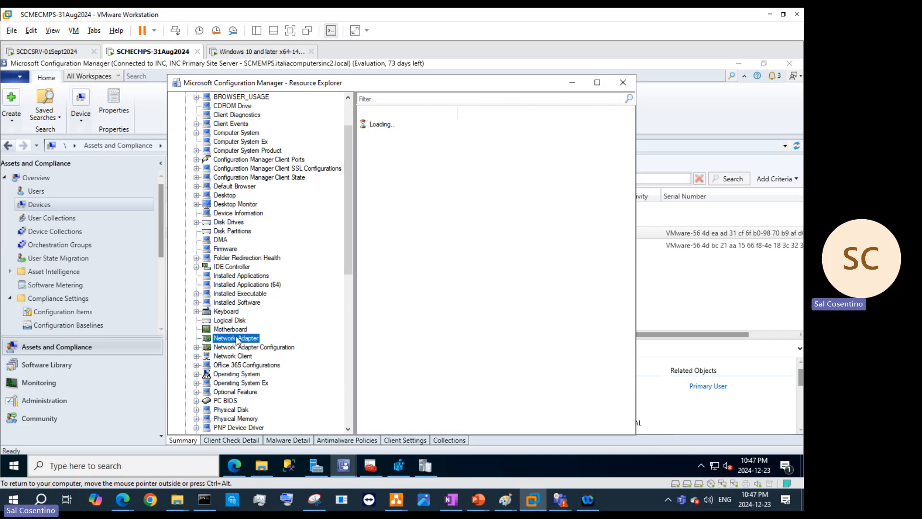
Step: Scroll through the Network Adapter list, then close Resource Explorer and minimize the Configuration Manager console
{"action": "scroll", "coordinate": [228, 341], "scroll_direction": "down", "scroll_amount": 2}
{"action": "scroll", "coordinate": [248, 342], "scroll_direction": "down", "scroll_amount": 7}
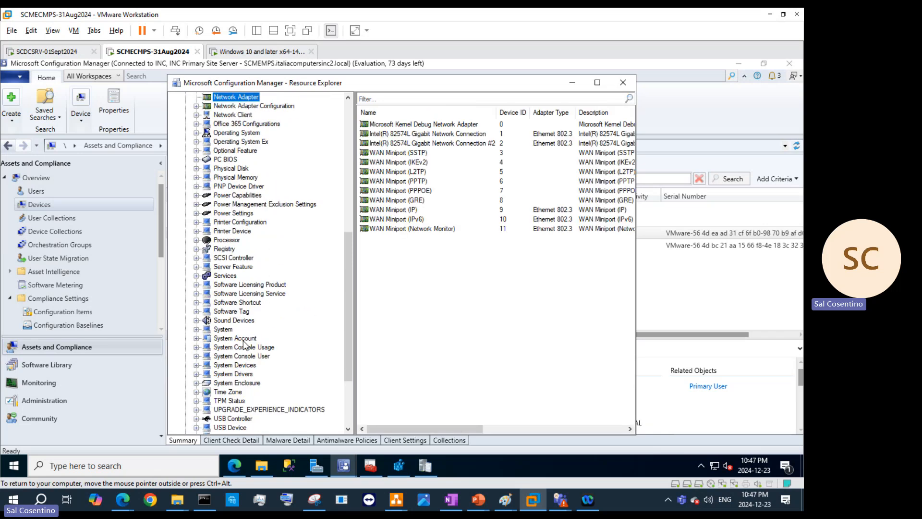
{"action": "scroll", "coordinate": [236, 402], "scroll_direction": "down", "scroll_amount": 4}
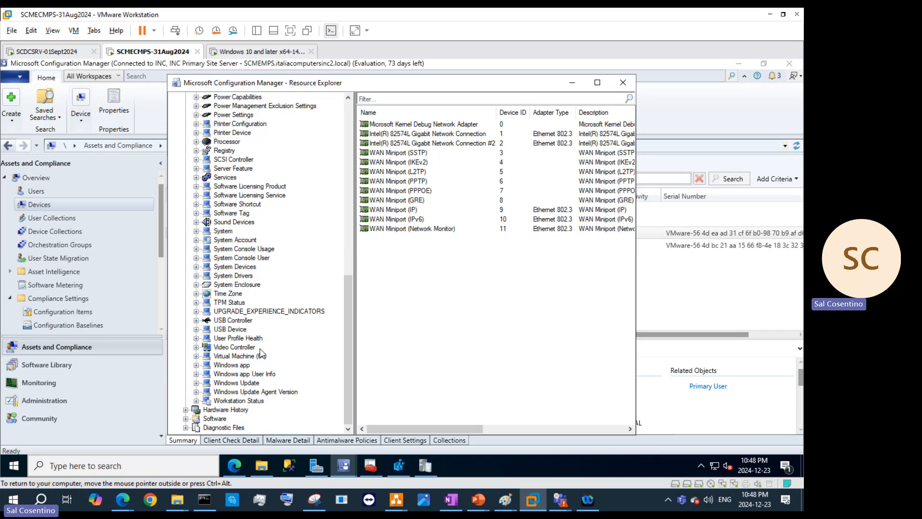
{"action": "scroll", "coordinate": [311, 271], "scroll_direction": "up", "scroll_amount": 9}
{"action": "scroll", "coordinate": [207, 278], "scroll_direction": "up", "scroll_amount": 2}
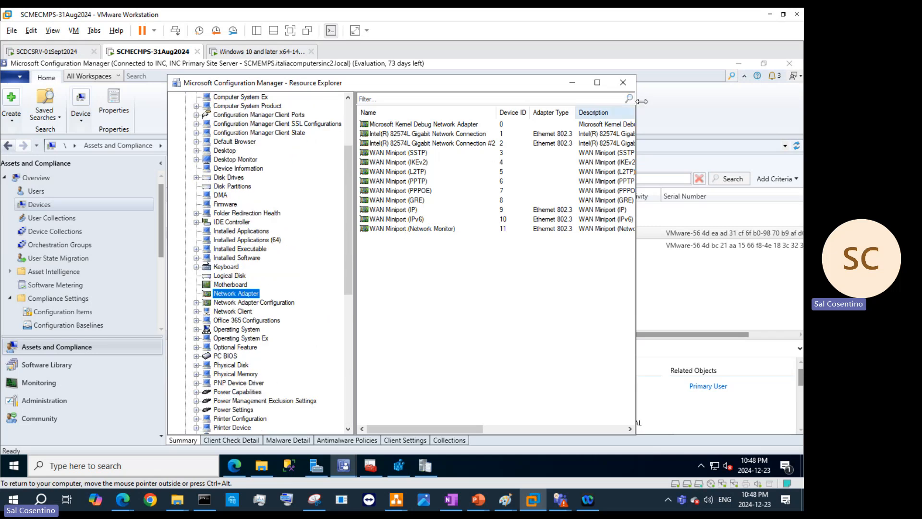
{"action": "left_click", "coordinate": [623, 83]}
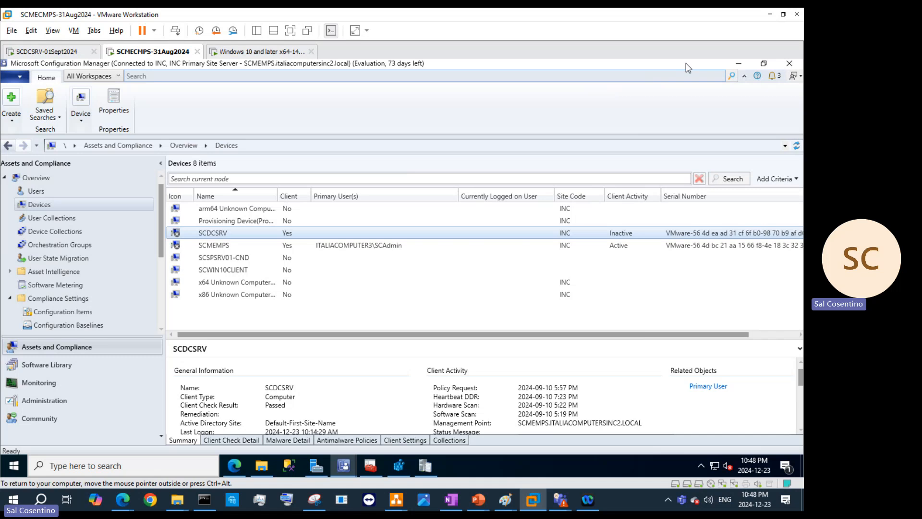
{"action": "left_click", "coordinate": [738, 64]}
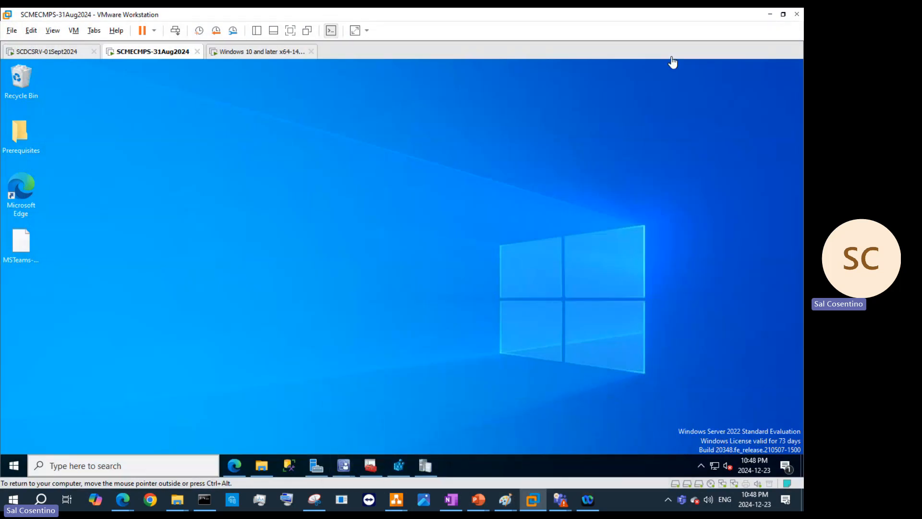
Step: Highlight the Microsoft Learn source link in yellow and delete the 'From <' and trailing '>' text
{"action": "left_click", "coordinate": [770, 14]}
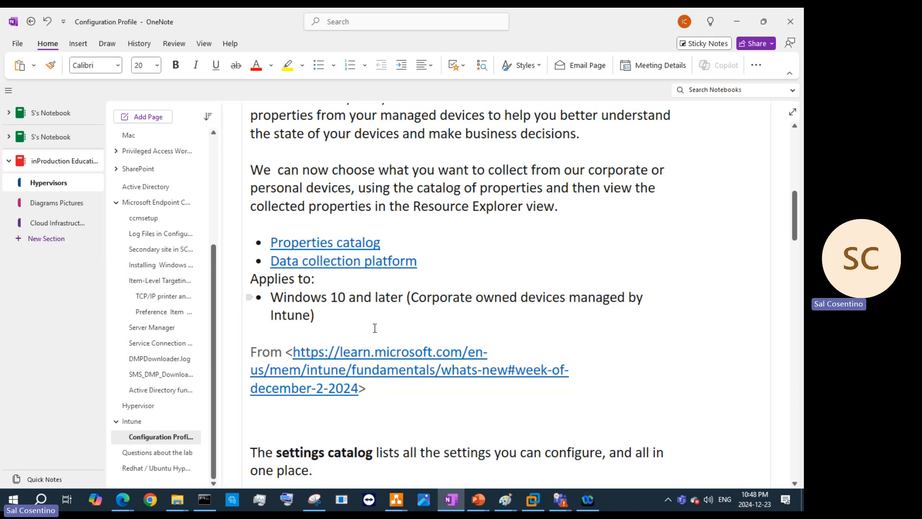
{"action": "left_click_drag", "start_coordinate": [379, 395], "coordinate": [247, 352]}
{"action": "left_click", "coordinate": [288, 65]}
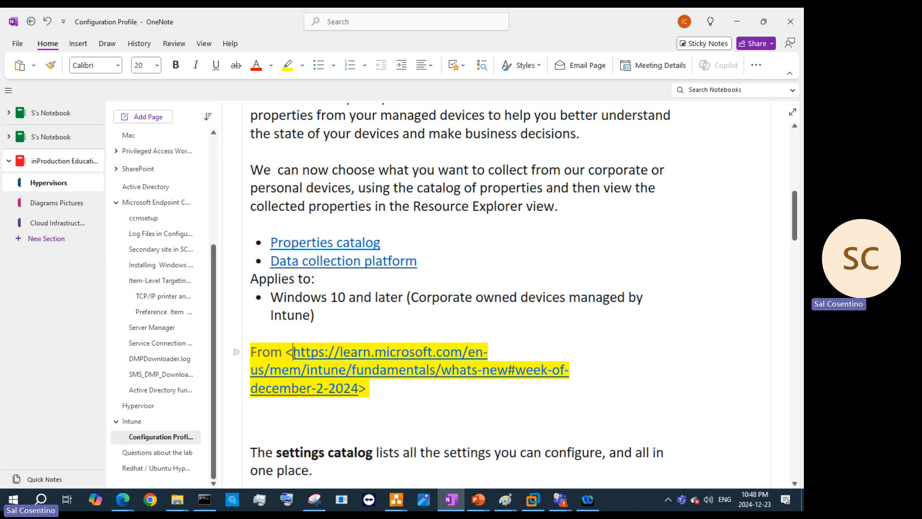
{"action": "left_click_drag", "start_coordinate": [293, 352], "coordinate": [251, 352]}
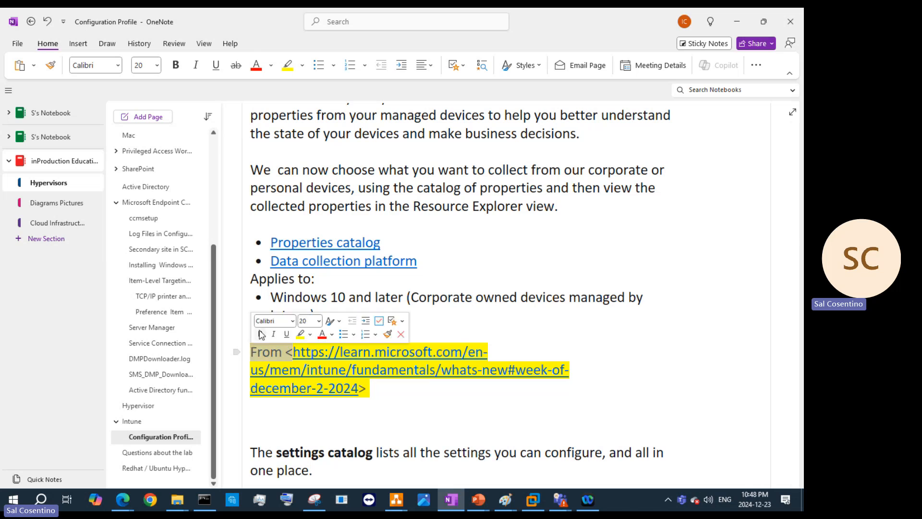
{"action": "key", "text": "BackSpace"}
{"action": "key", "text": "End"}
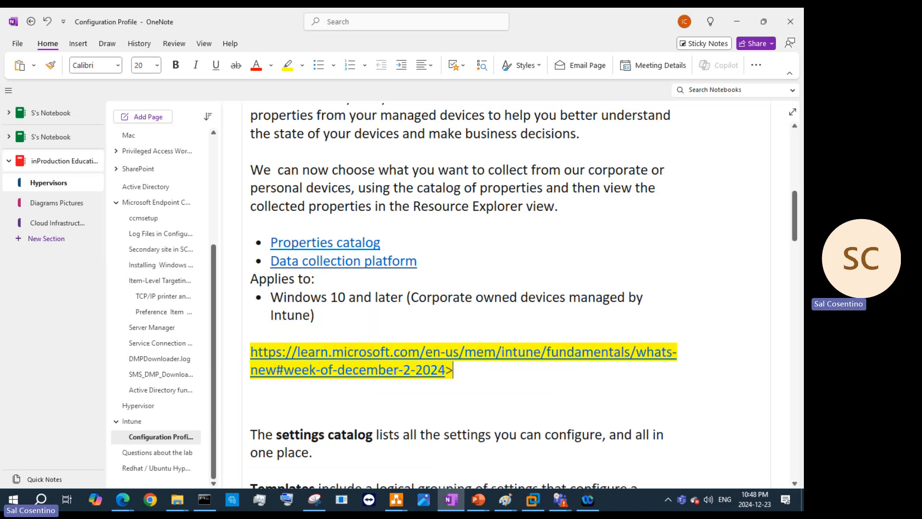
{"action": "key", "text": "BackSpace"}
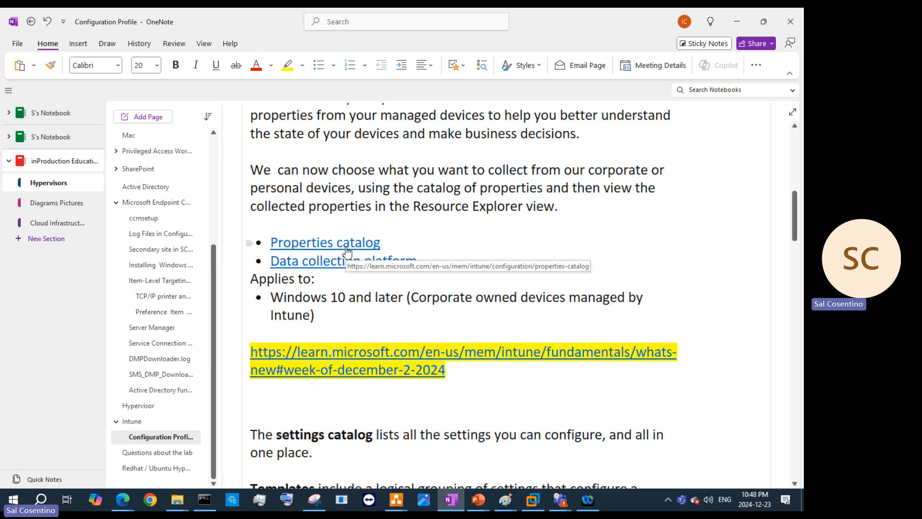
Step: Select the settings catalog and Templates definition sentences in the notes
{"action": "scroll", "coordinate": [391, 233], "scroll_direction": "down", "scroll_amount": 5}
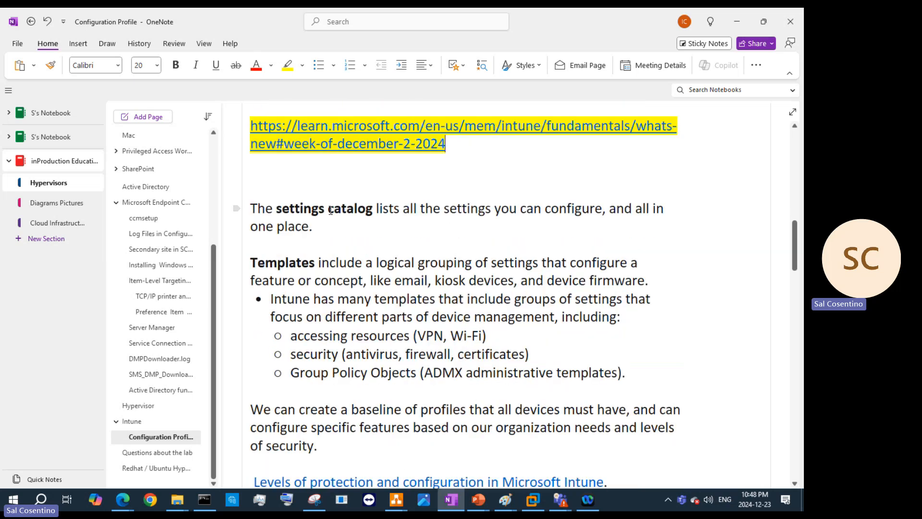
{"action": "left_click_drag", "start_coordinate": [259, 212], "coordinate": [600, 214]}
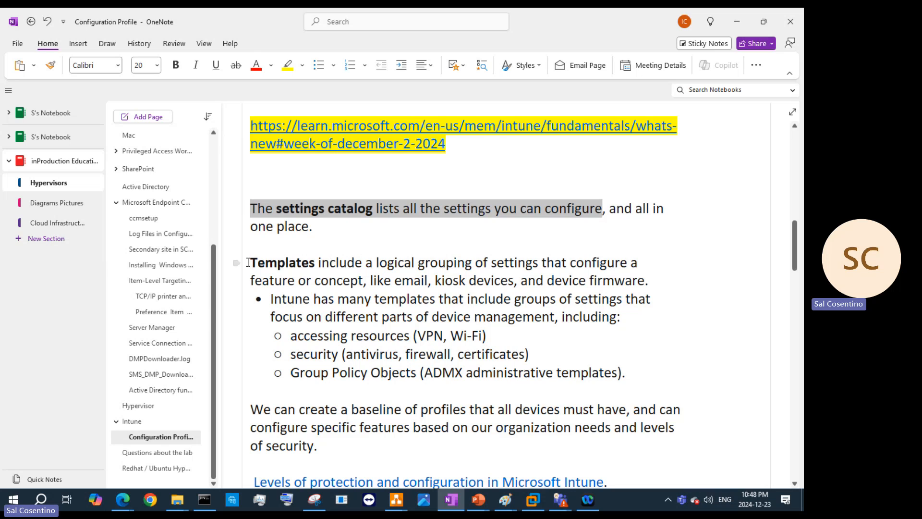
{"action": "left_click_drag", "start_coordinate": [254, 263], "coordinate": [427, 281]}
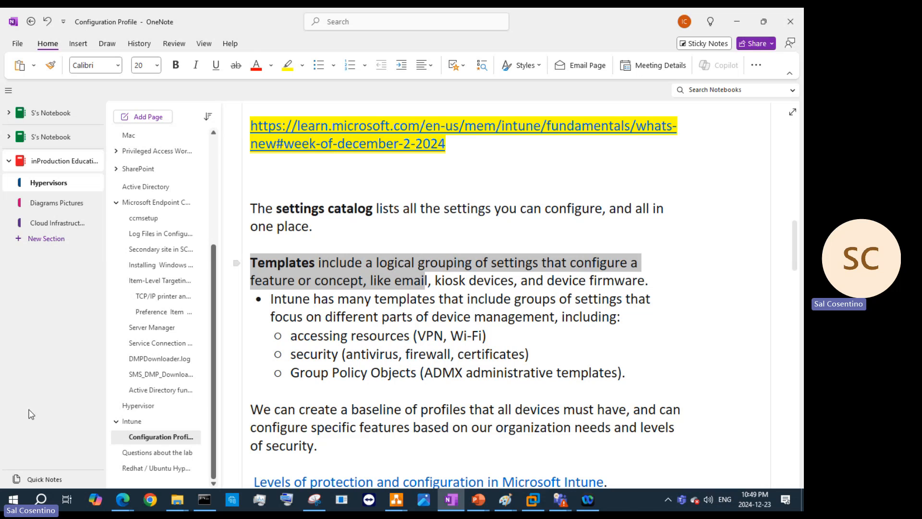
Step: Open the settings catalog article link from the OneNote notes in the browser
{"action": "scroll", "coordinate": [385, 346], "scroll_direction": "down", "scroll_amount": 5}
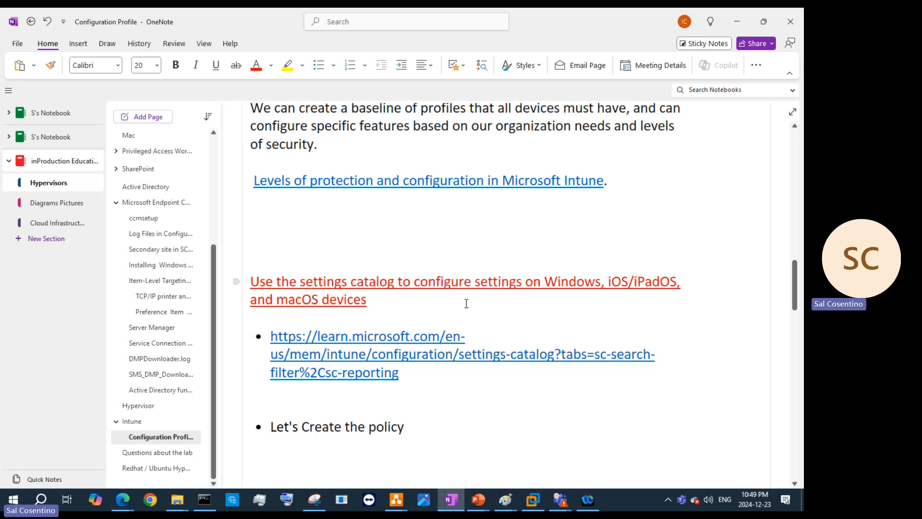
{"action": "scroll", "coordinate": [529, 367], "scroll_direction": "down", "scroll_amount": 5}
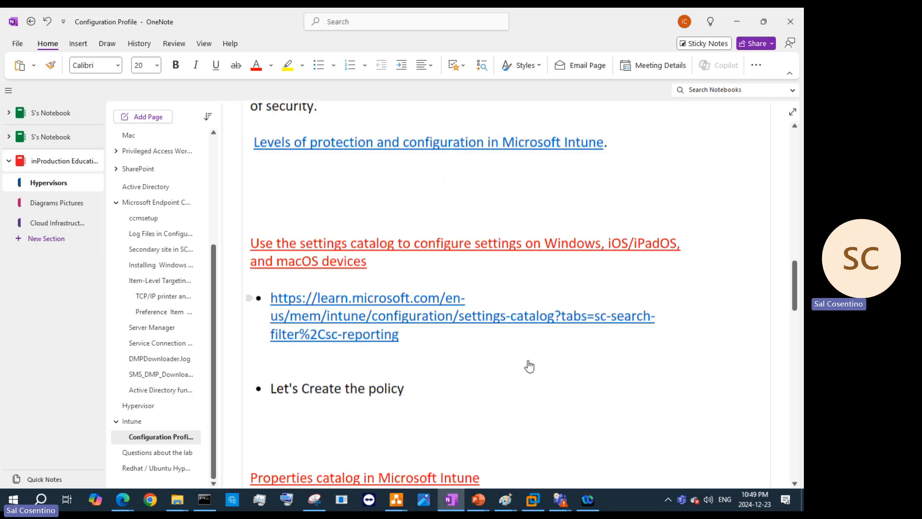
{"action": "scroll", "coordinate": [416, 272], "scroll_direction": "up", "scroll_amount": 3}
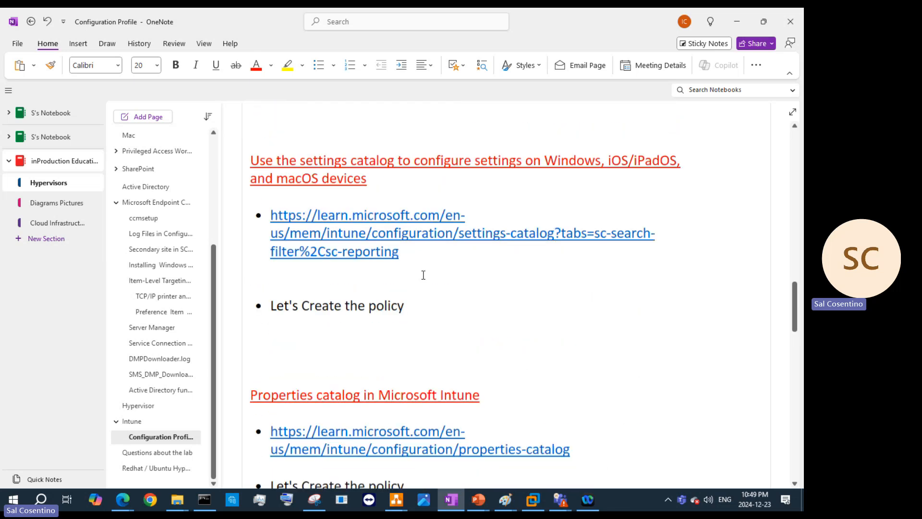
{"action": "left_click", "coordinate": [334, 269]}
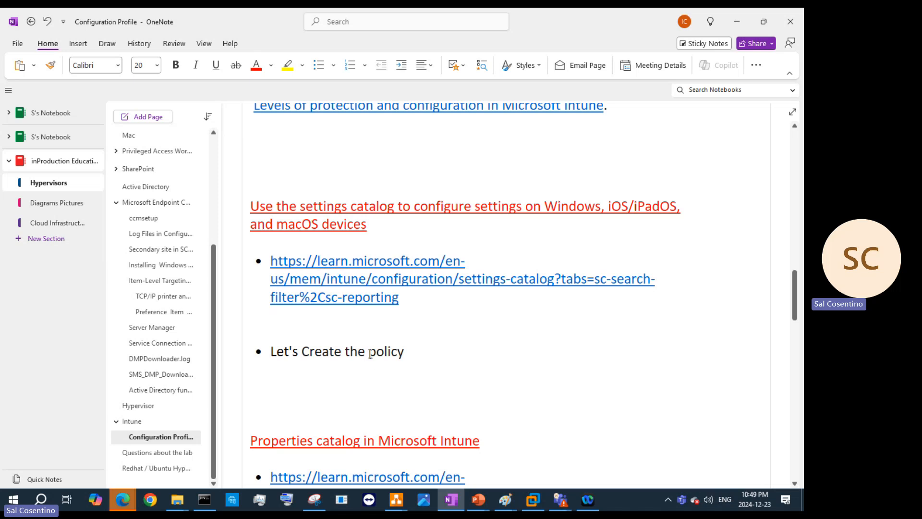
Step: Append 'using Settings catalog' to the 'Let's Create the policy' bullet
{"action": "scroll", "coordinate": [452, 393], "scroll_direction": "up", "scroll_amount": 1}
{"action": "scroll", "coordinate": [453, 389], "scroll_direction": "up", "scroll_amount": 3}
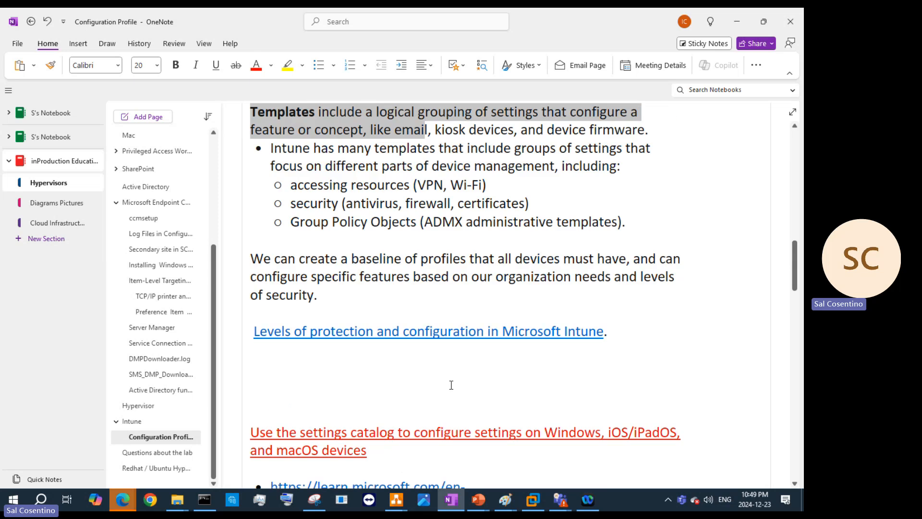
{"action": "scroll", "coordinate": [451, 383], "scroll_direction": "down", "scroll_amount": 5}
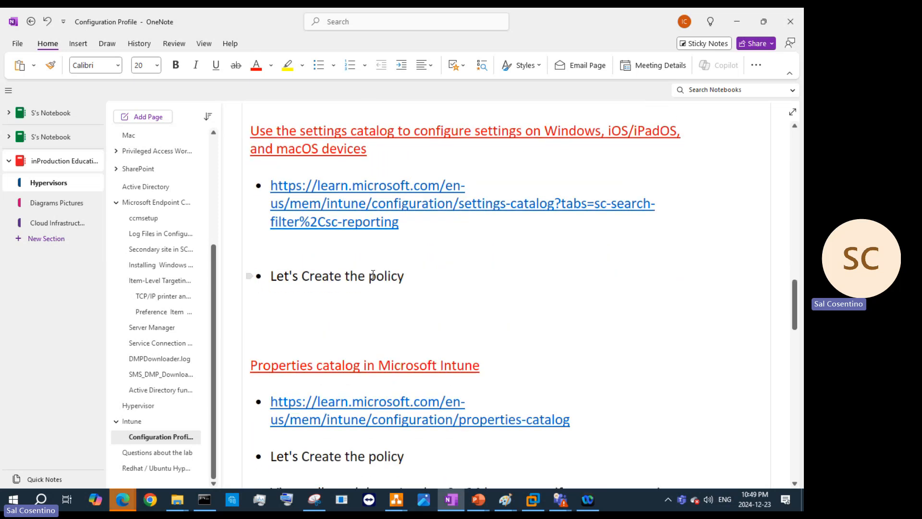
{"action": "left_click", "coordinate": [404, 277]}
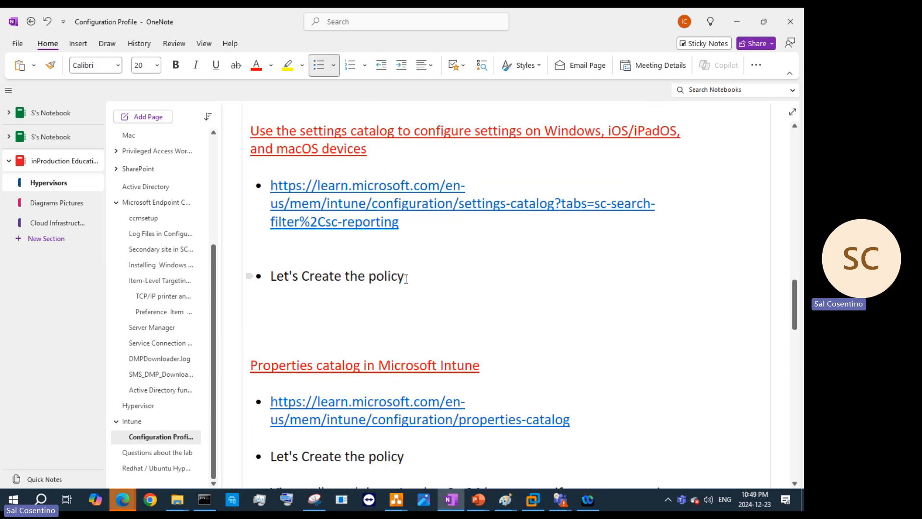
{"action": "type", "text": "using Settings c"}
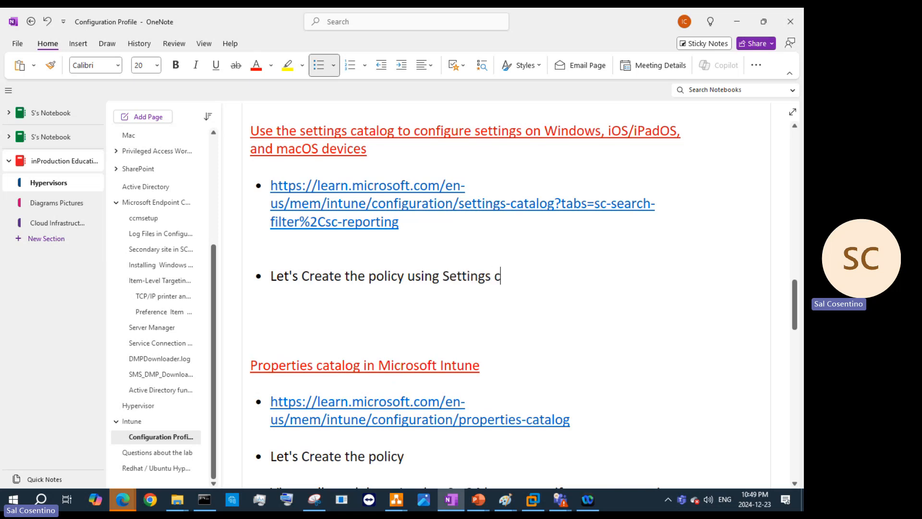
{"action": "type", "text": "atalog"}
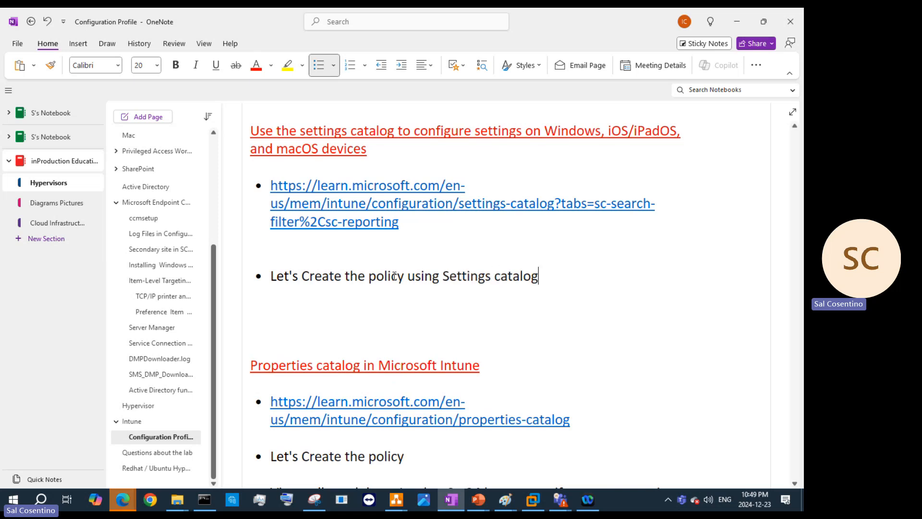
{"action": "left_click", "coordinate": [306, 330]}
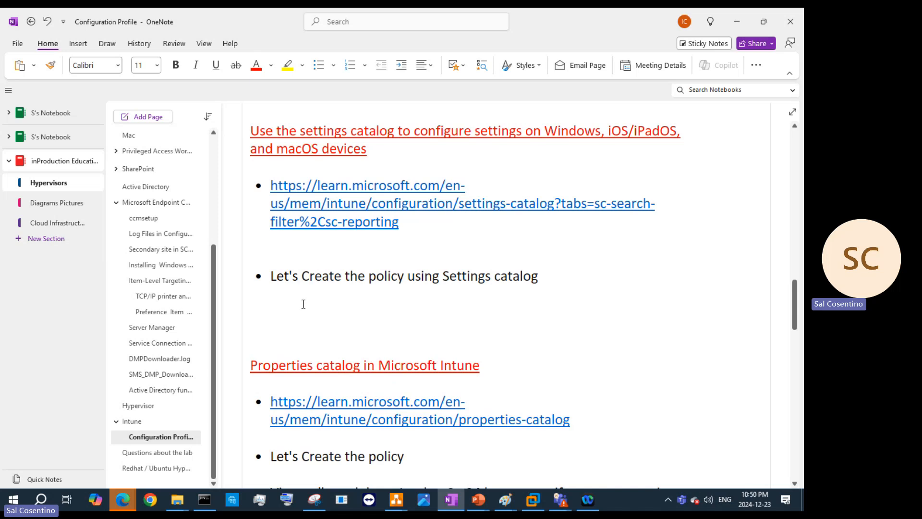
Step: In the Edge Intune tab, discard the unsaved profile and open the Devices > Configuration policies list
{"action": "left_click", "coordinate": [134, 497]}
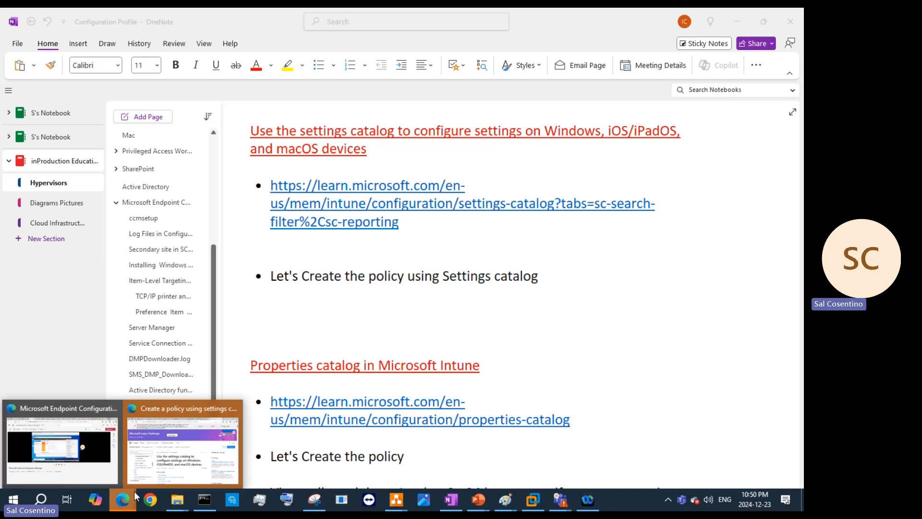
{"action": "left_click", "coordinate": [182, 444]}
{"action": "left_click", "coordinate": [181, 12]}
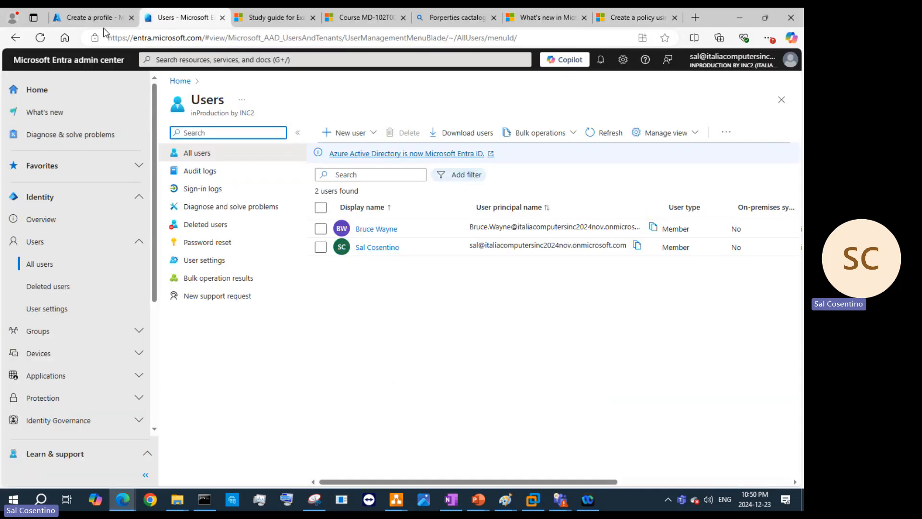
{"action": "left_click", "coordinate": [110, 20]}
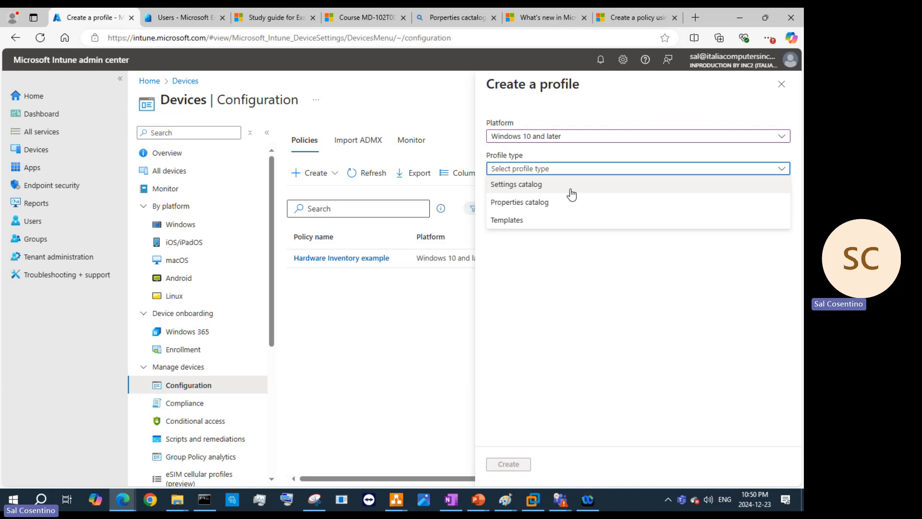
{"action": "left_click", "coordinate": [62, 149]}
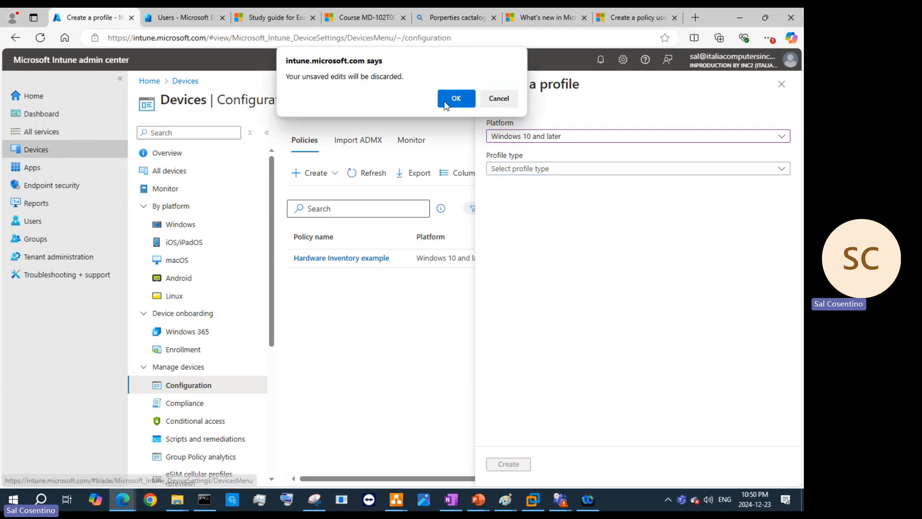
{"action": "left_click", "coordinate": [449, 105]}
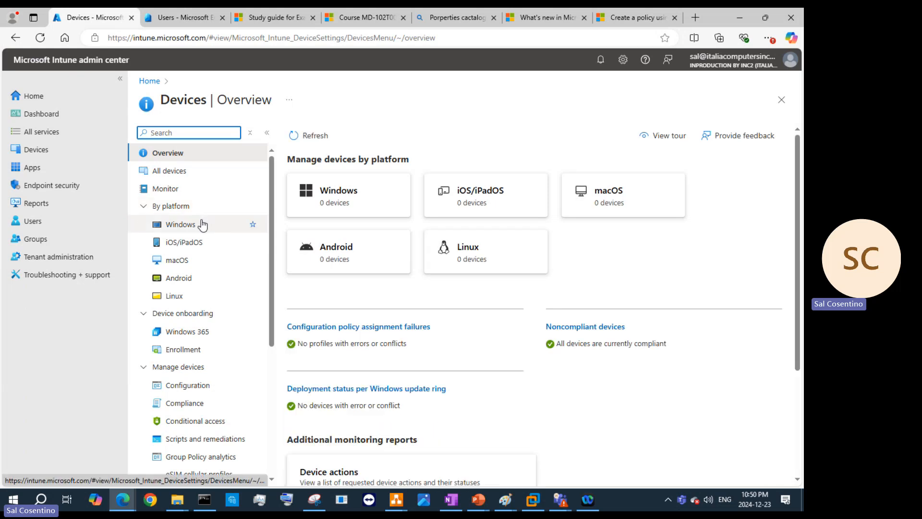
{"action": "left_click", "coordinate": [193, 176]}
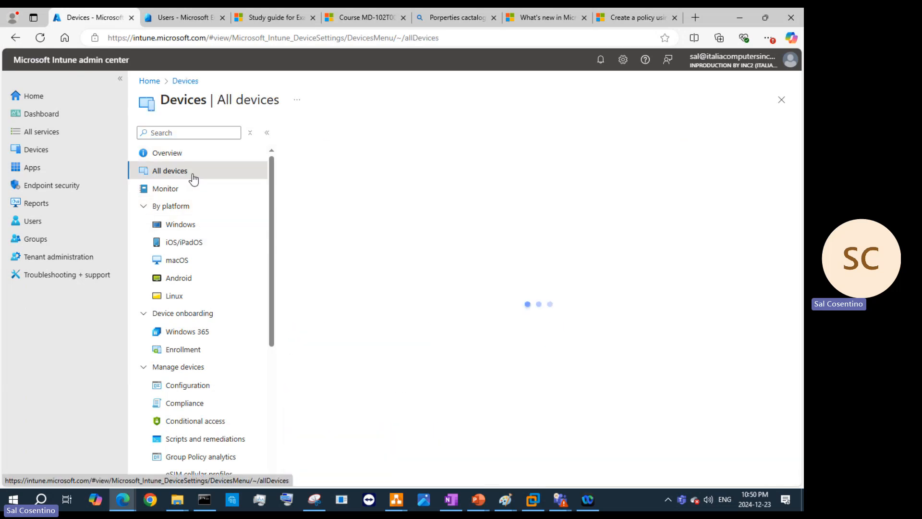
{"action": "left_click", "coordinate": [203, 387]}
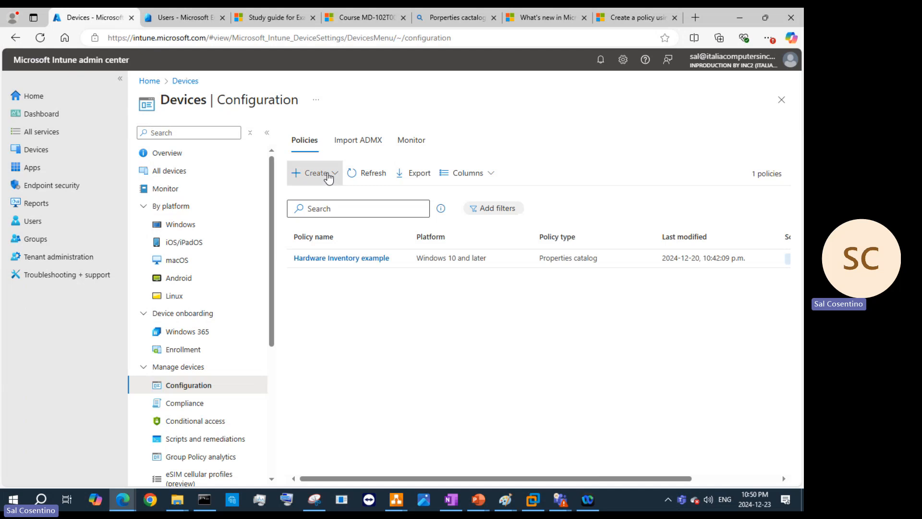
Step: Create a new configuration policy for Windows 10 and later with the Settings catalog profile type
{"action": "left_click", "coordinate": [326, 173]}
{"action": "left_click", "coordinate": [329, 197]}
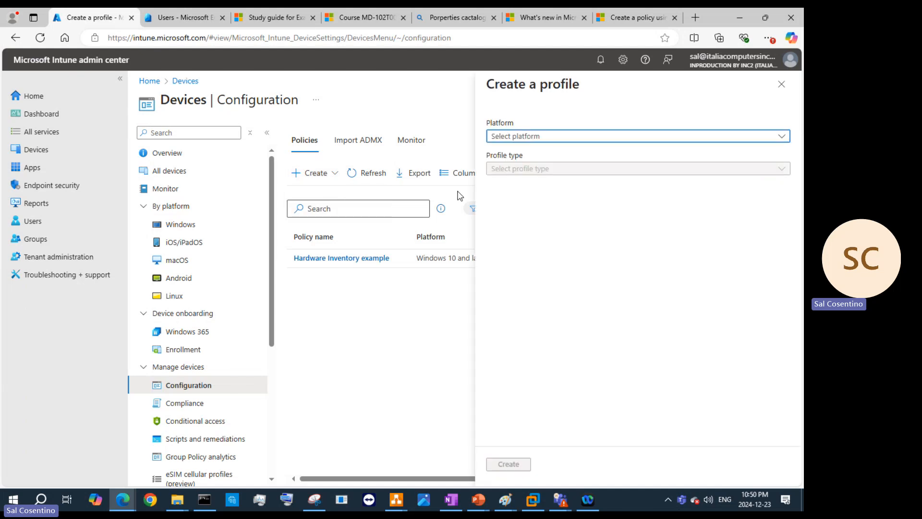
{"action": "left_click", "coordinate": [555, 143]}
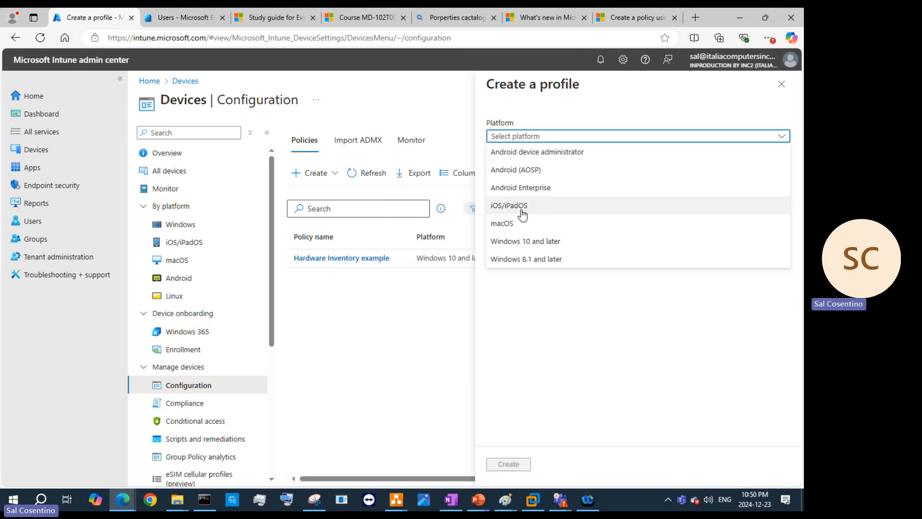
{"action": "left_click", "coordinate": [528, 241]}
{"action": "left_click", "coordinate": [534, 169]}
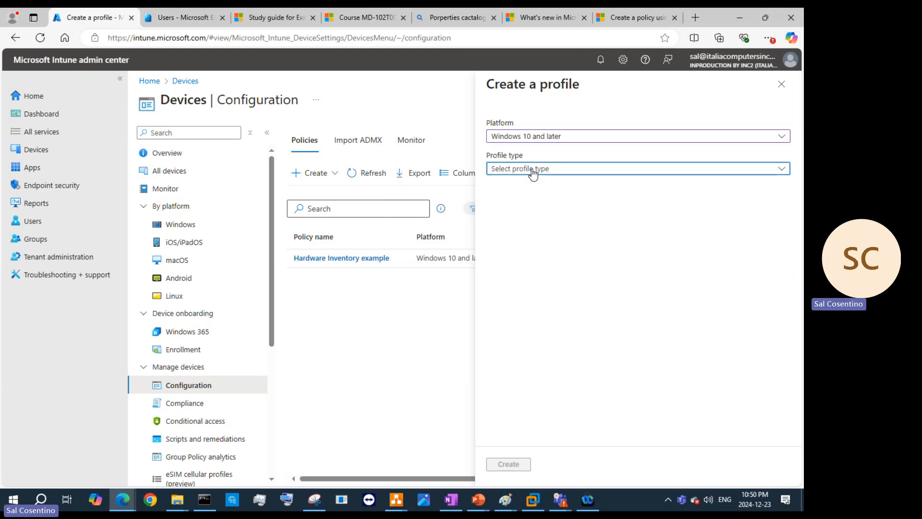
{"action": "left_click", "coordinate": [532, 186]}
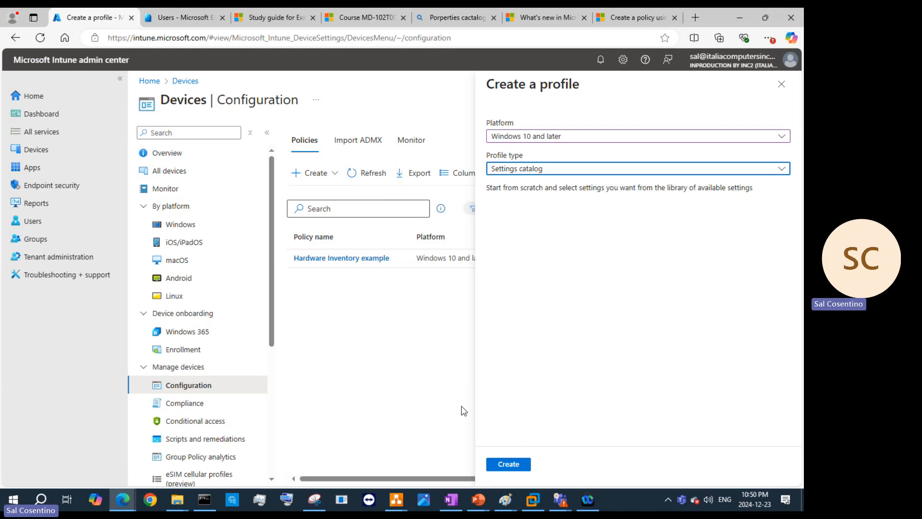
{"action": "left_click", "coordinate": [509, 464]}
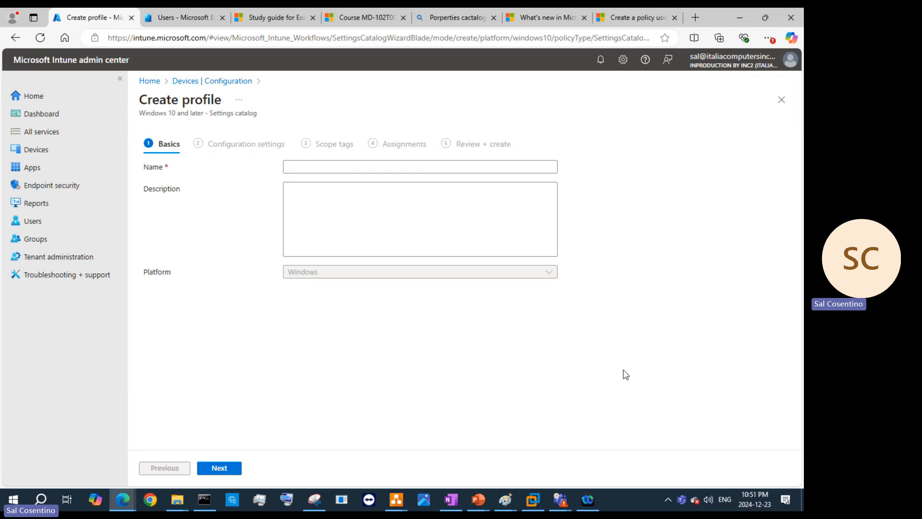
{"action": "left_click", "coordinate": [393, 169]}
{"action": "left_click", "coordinate": [393, 168]}
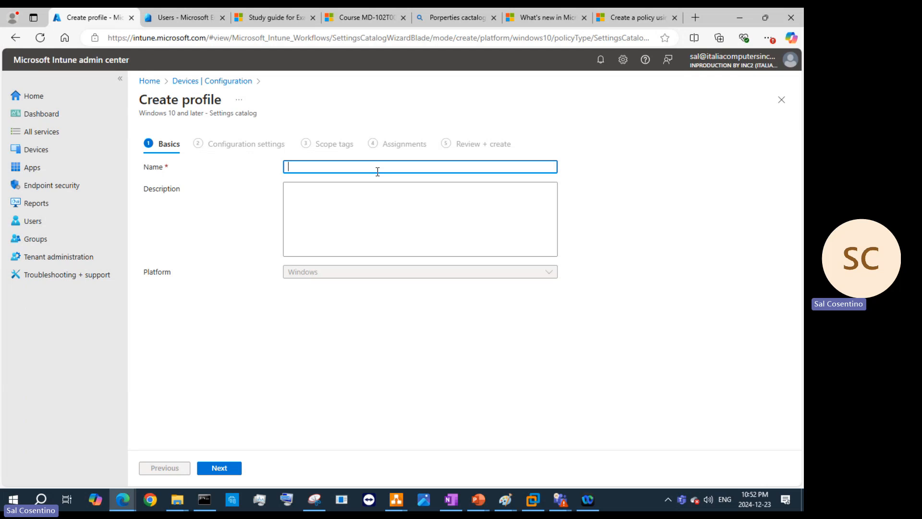
Step: Name the profile 'Interactive Logon Warning Message', capitalizing the M in Message
{"action": "type", "text": "nteractive Logon Warning message"}
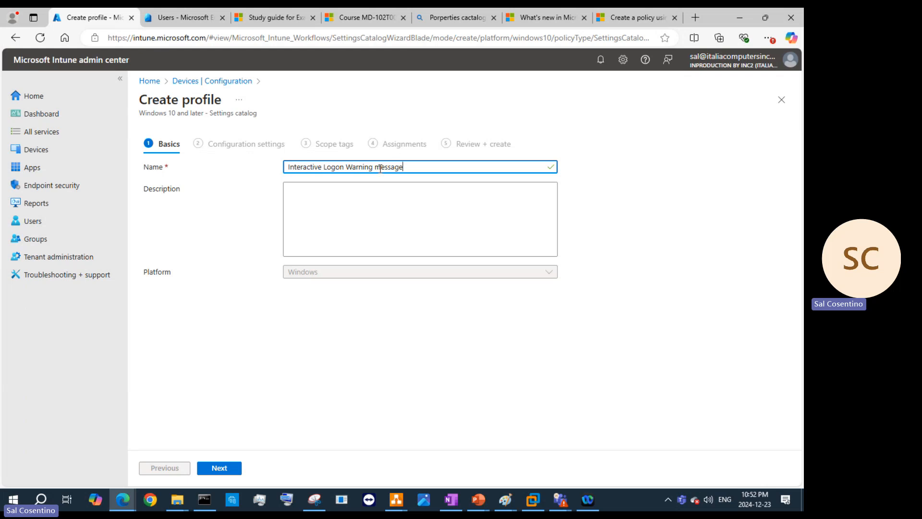
{"action": "left_click_drag", "start_coordinate": [374, 167], "coordinate": [378, 167]}
{"action": "type", "text": "M"}
Step: Enter the description 'from ctrl + Alt+Del screen' and continue to Configuration settings
{"action": "left_click", "coordinate": [395, 203]}
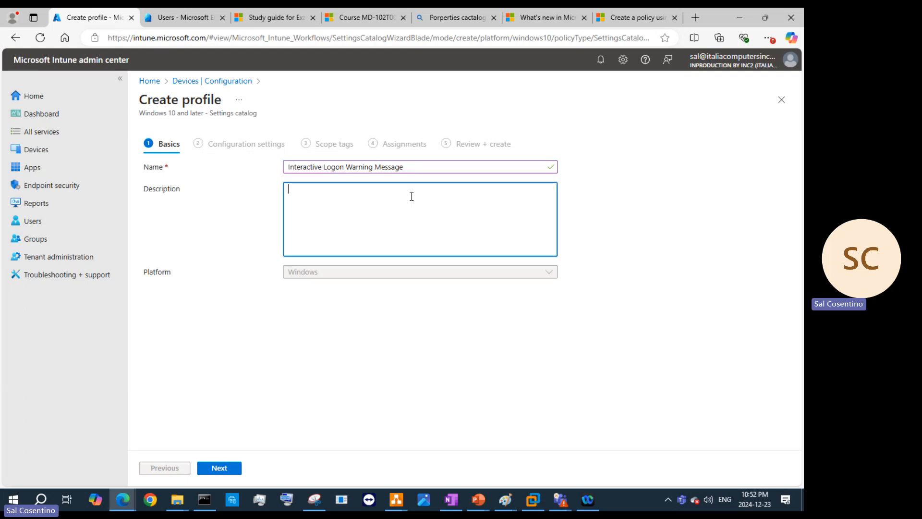
{"action": "type", "text": "from ctrl + Alt+Del screen"}
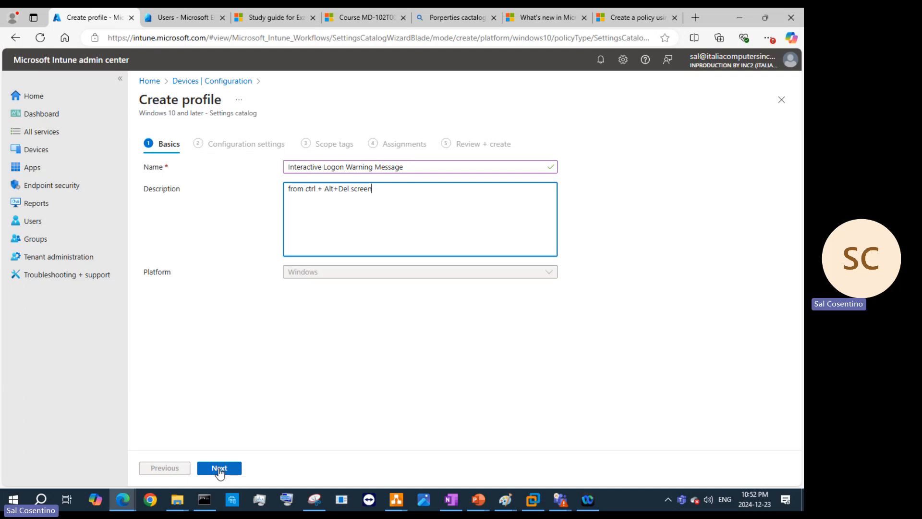
{"action": "left_click", "coordinate": [219, 468]}
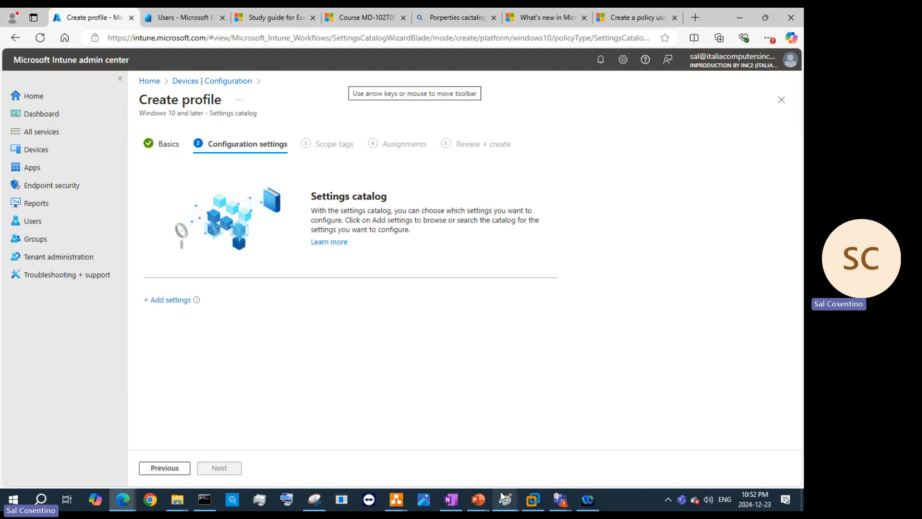
{"action": "left_click", "coordinate": [531, 502]}
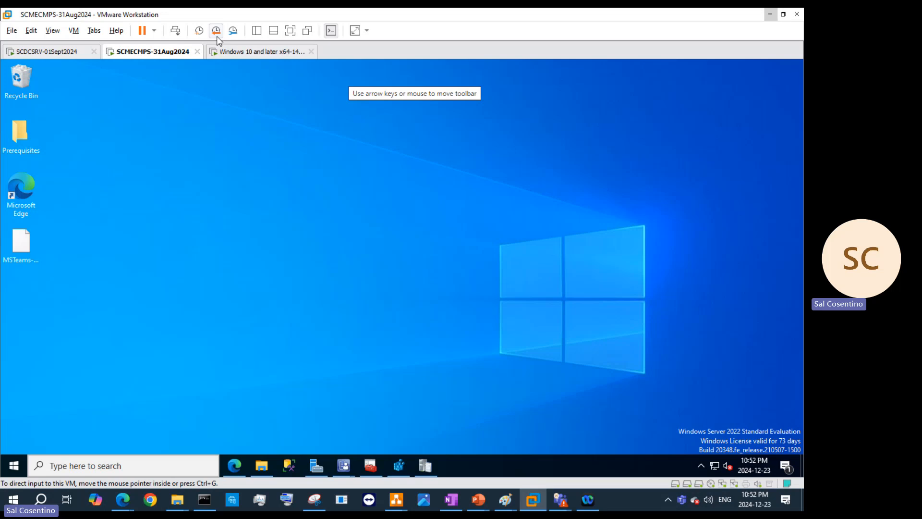
Step: In the Windows 10 VM's setup, choose English (Canada) as the time and currency format
{"action": "left_click", "coordinate": [241, 52]}
{"action": "left_click", "coordinate": [451, 285]}
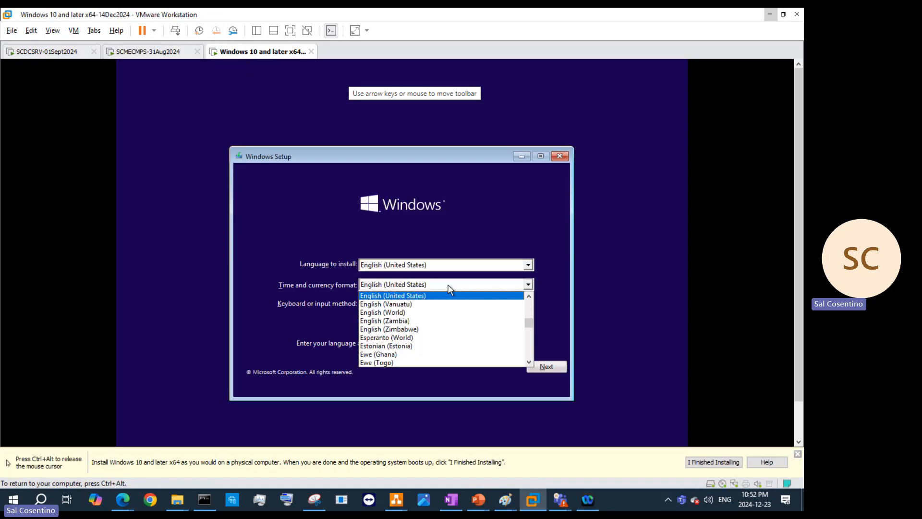
{"action": "scroll", "coordinate": [429, 312], "scroll_direction": "up", "scroll_amount": 15}
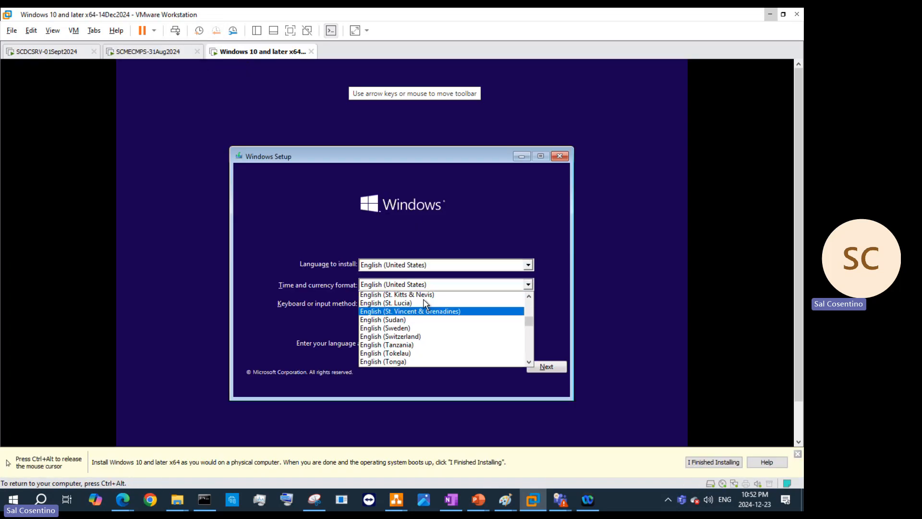
{"action": "scroll", "coordinate": [430, 316], "scroll_direction": "up", "scroll_amount": 15}
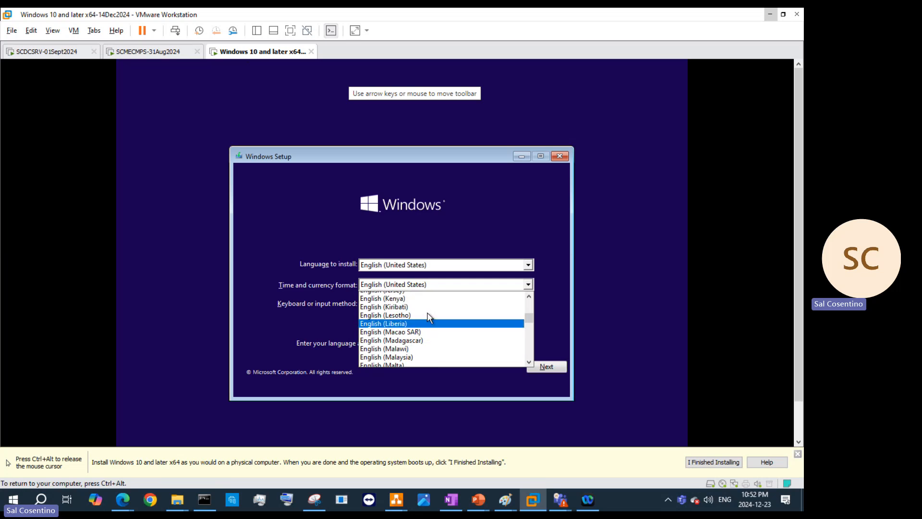
{"action": "scroll", "coordinate": [427, 317], "scroll_direction": "down", "scroll_amount": 2}
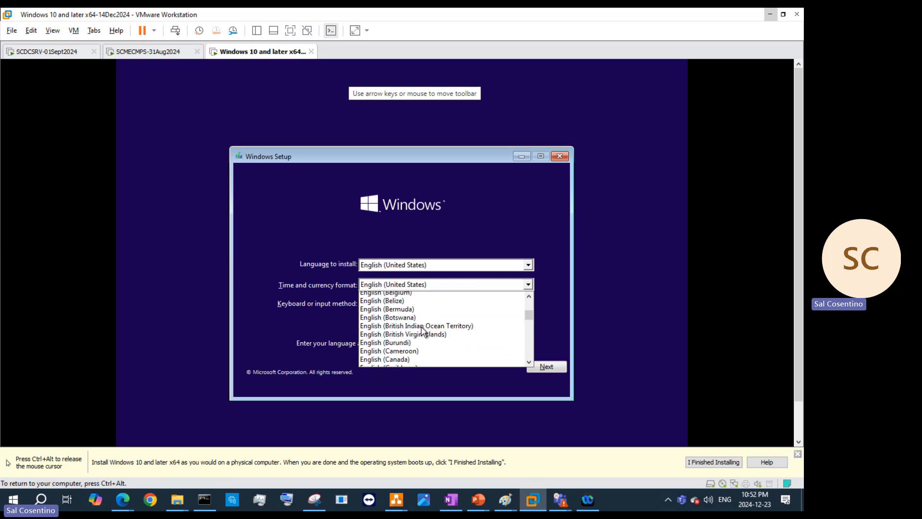
{"action": "left_click", "coordinate": [413, 331]}
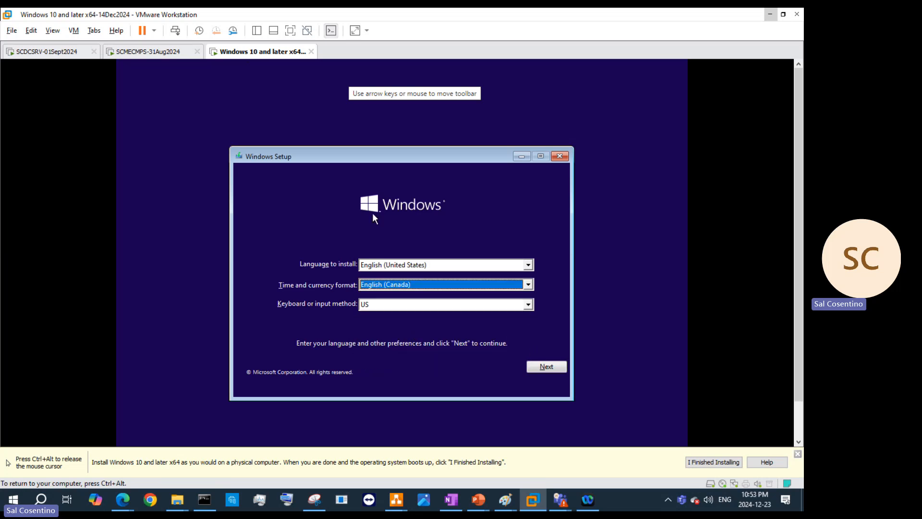
Step: Release the VM's input with Ctrl+Alt and open the Windows 10 VM's settings
{"action": "key", "text": "ctrl+alt"}
{"action": "right_click", "coordinate": [235, 56]}
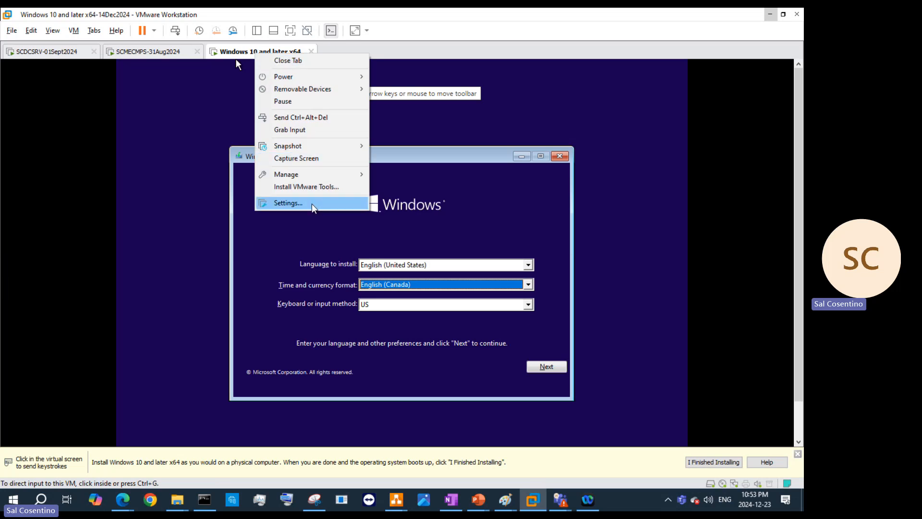
{"action": "left_click", "coordinate": [288, 203]}
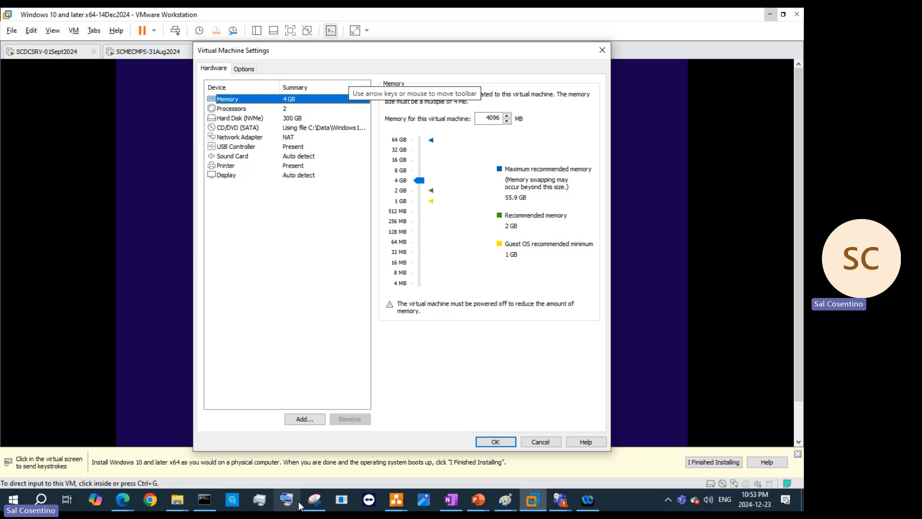
Step: Snip the Virtual Machine Settings dialog with Snipping Tool and copy the image
{"action": "left_click", "coordinate": [315, 500]}
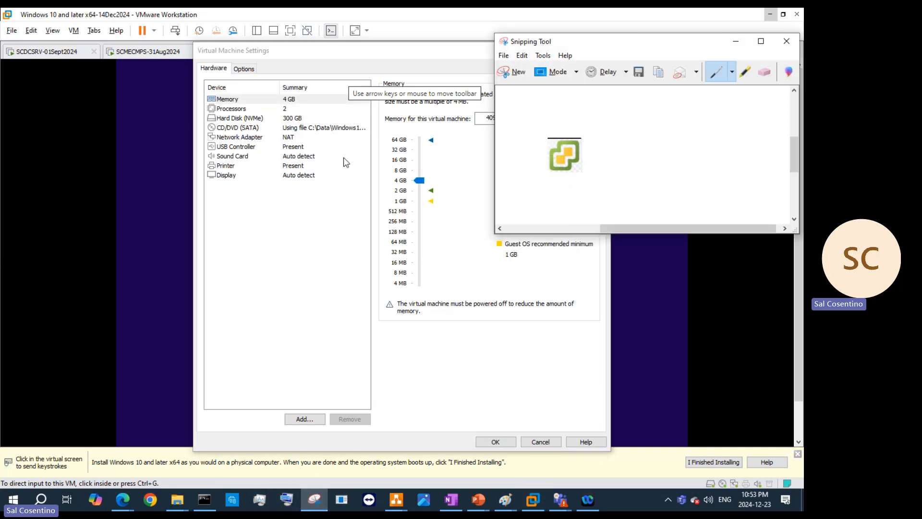
{"action": "left_click", "coordinate": [515, 71]}
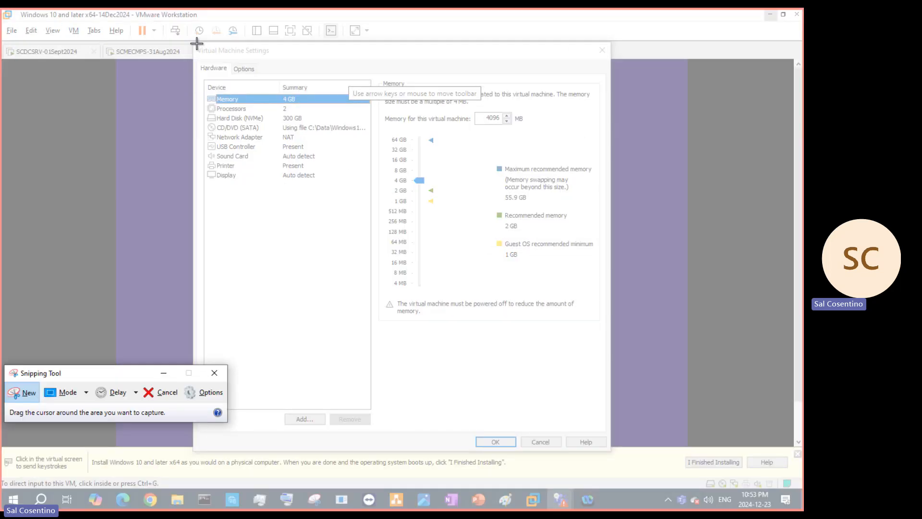
{"action": "left_click_drag", "start_coordinate": [193, 44], "coordinate": [631, 385]}
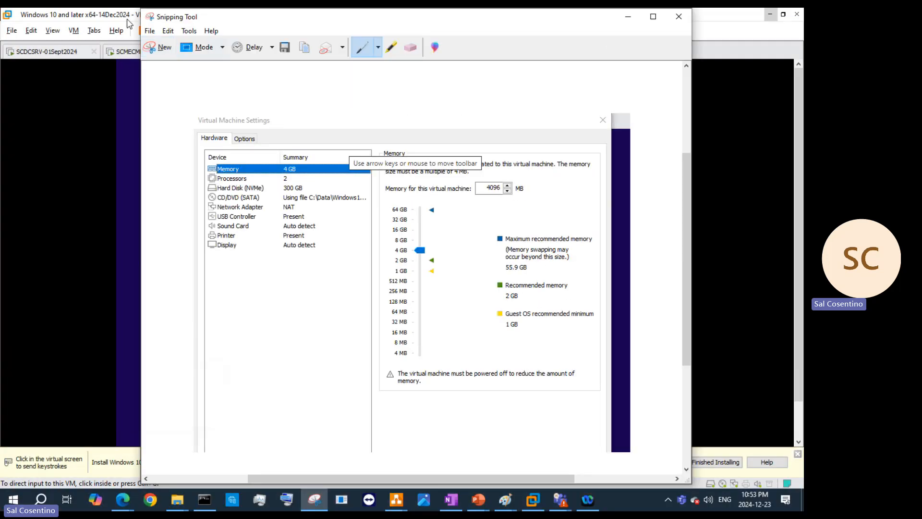
{"action": "left_click", "coordinate": [168, 30]}
{"action": "left_click", "coordinate": [169, 42]}
{"action": "left_click", "coordinate": [627, 19]}
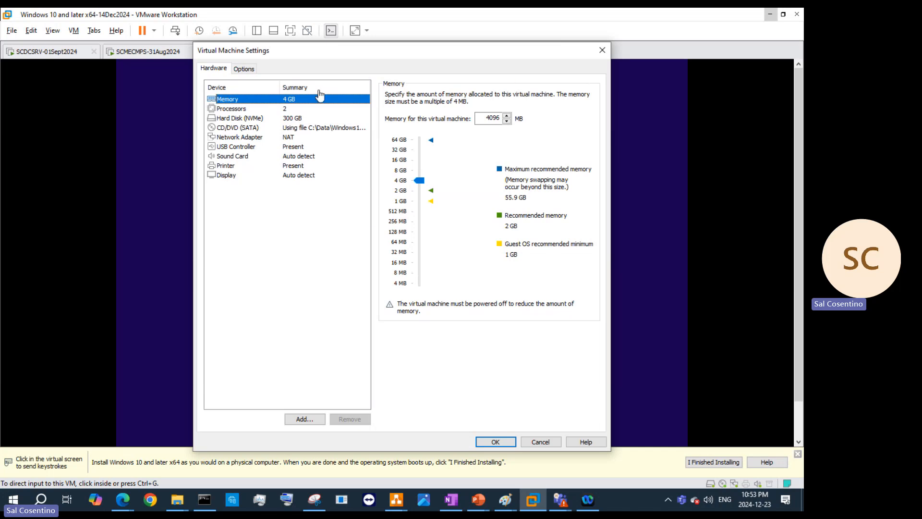
Step: Close the Virtual Machine Settings dialog with OK and return to OneNote
{"action": "left_click_drag", "start_coordinate": [225, 95], "coordinate": [227, 72]}
{"action": "left_click", "coordinate": [496, 441]}
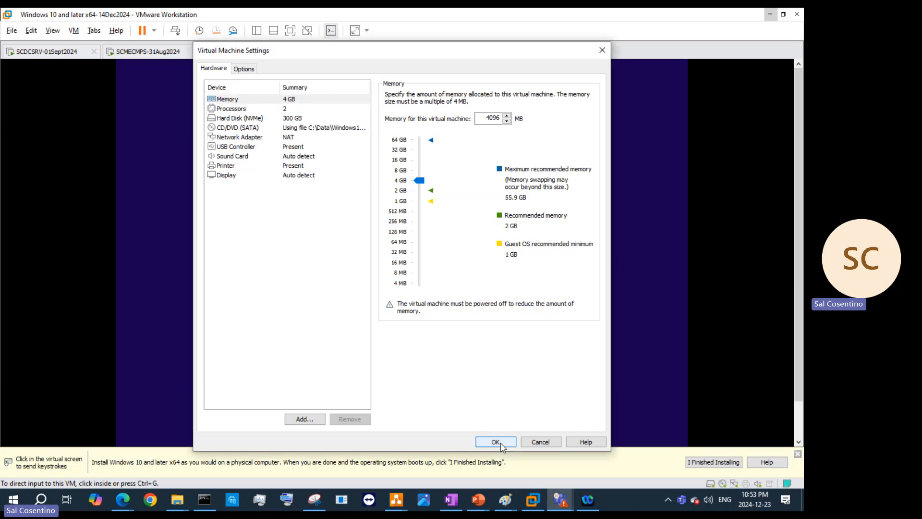
{"action": "left_click", "coordinate": [450, 500]}
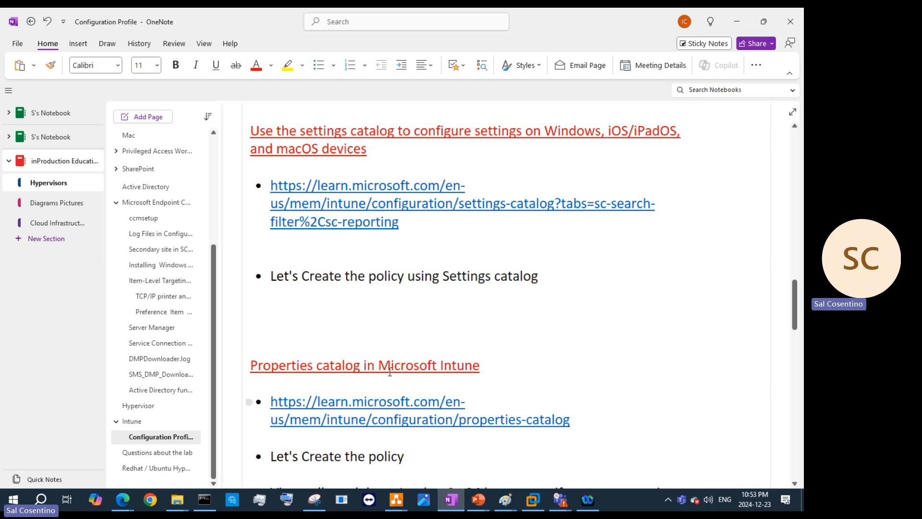
Step: Write 'Lets create a Windows 10 VM together' and paste the VM settings screenshot below it
{"action": "left_click", "coordinate": [355, 322]}
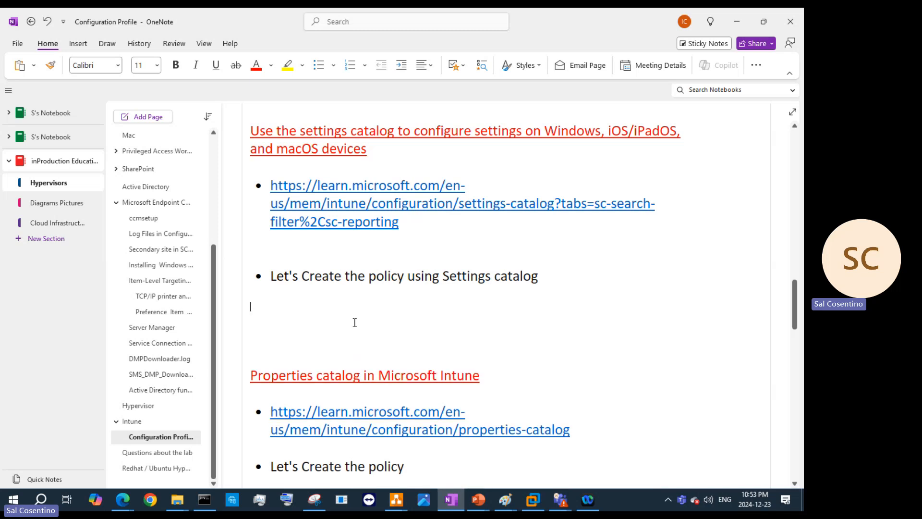
{"action": "type", "text": "Lets cretae"}
{"action": "key", "text": "BackSpace"}
{"action": "key", "text": "BackSpace"}
{"action": "type", "text": "e a Windows 10"}
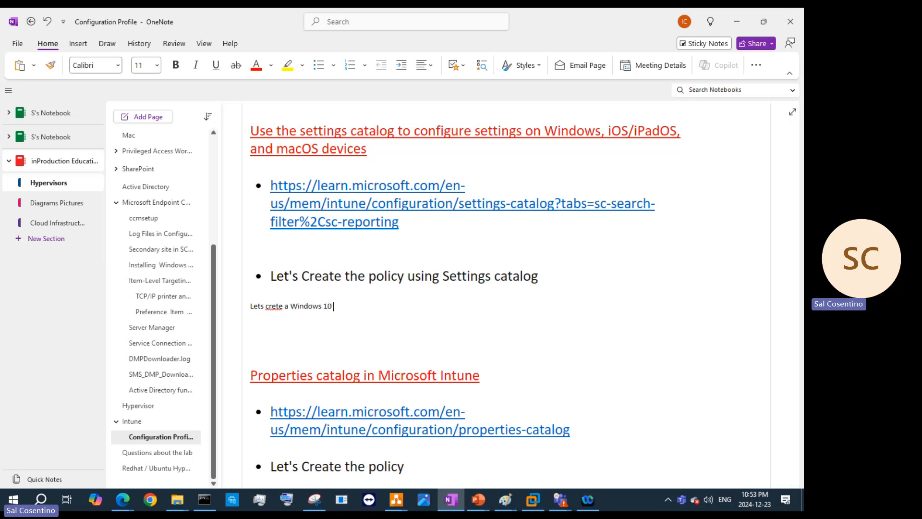
{"action": "type", "text": " VM together"}
{"action": "key", "text": "Return"}
{"action": "key", "text": "Return"}
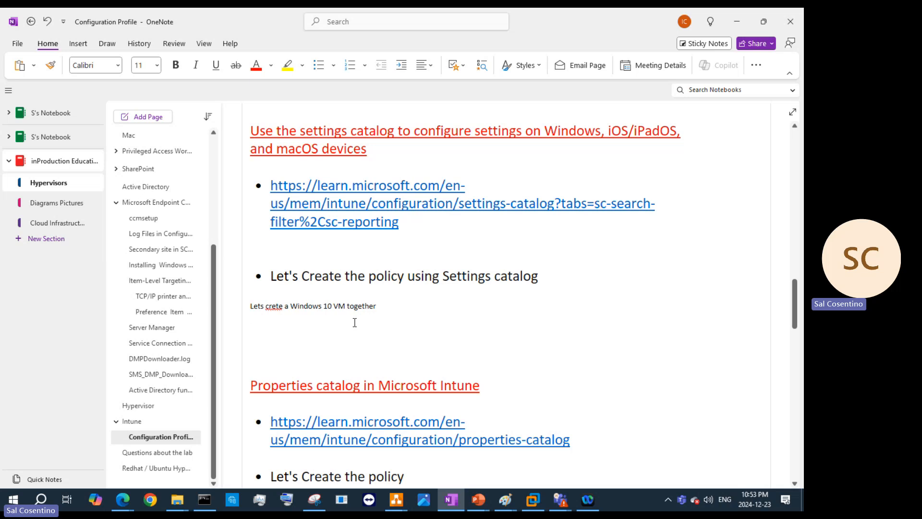
{"action": "key", "text": "ctrl+v"}
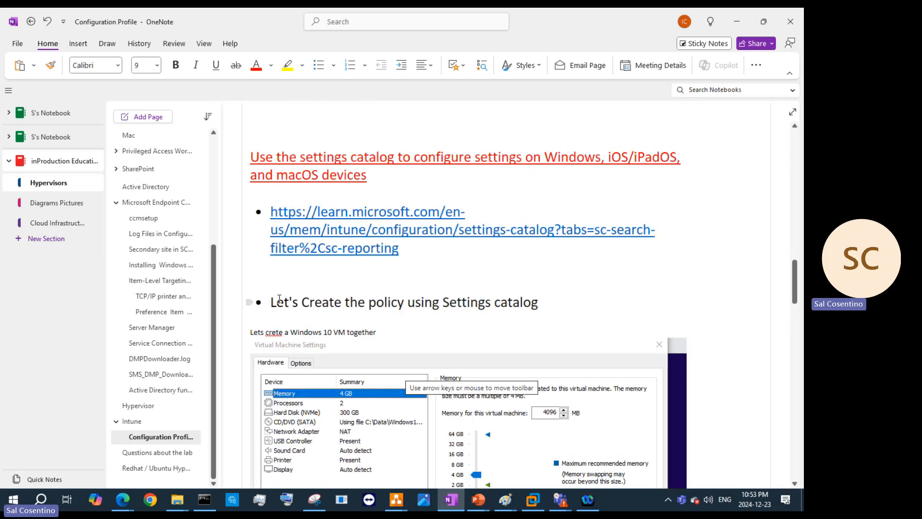
Step: Correct the spelling of 'create' and format the line as a size-20 bullet
{"action": "right_click", "coordinate": [275, 331]}
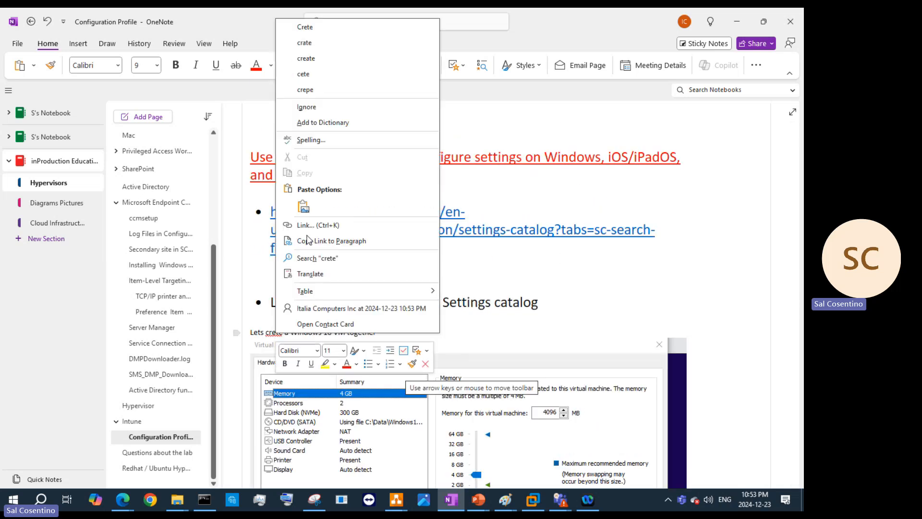
{"action": "left_click", "coordinate": [340, 58]}
{"action": "left_click_drag", "start_coordinate": [393, 330], "coordinate": [250, 332]}
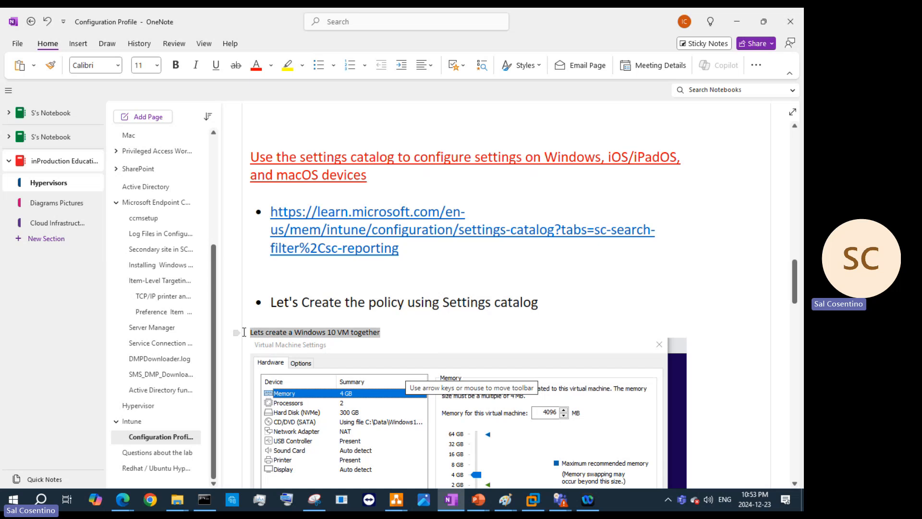
{"action": "left_click", "coordinate": [318, 67]}
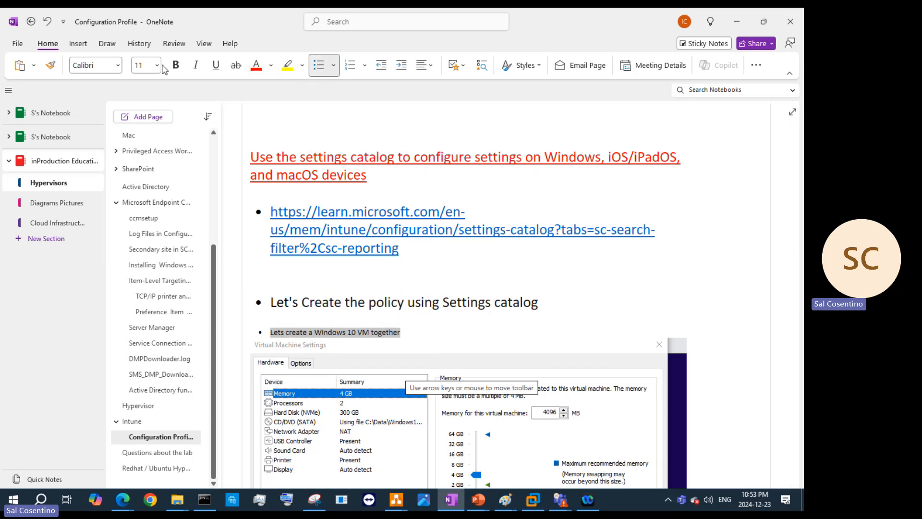
{"action": "left_click", "coordinate": [156, 66]}
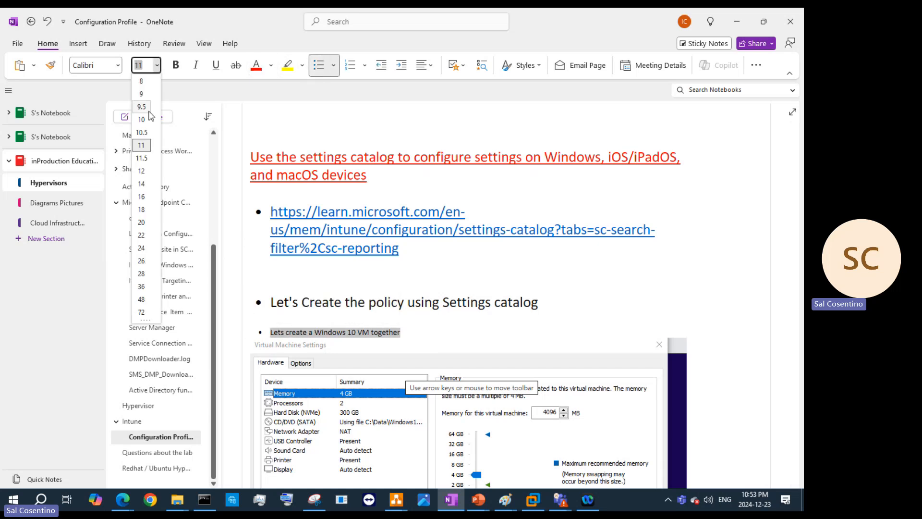
{"action": "left_click", "coordinate": [141, 222]}
Step: Append 'for Intune' to the VM bullet, fixing the 'fro' typo
{"action": "left_click", "coordinate": [563, 338]}
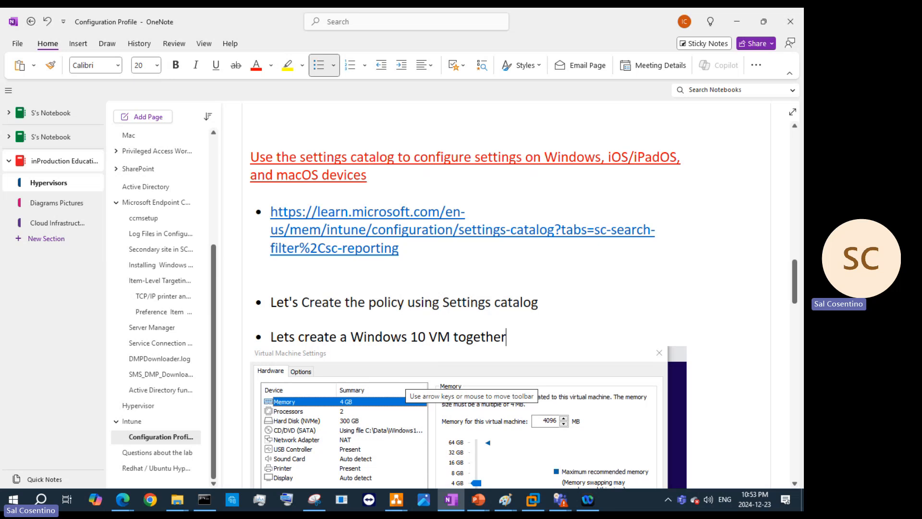
{"action": "type", "text": "fro Intune"}
{"action": "double_click", "coordinate": [524, 337]}
{"action": "type", "text": "fo"}
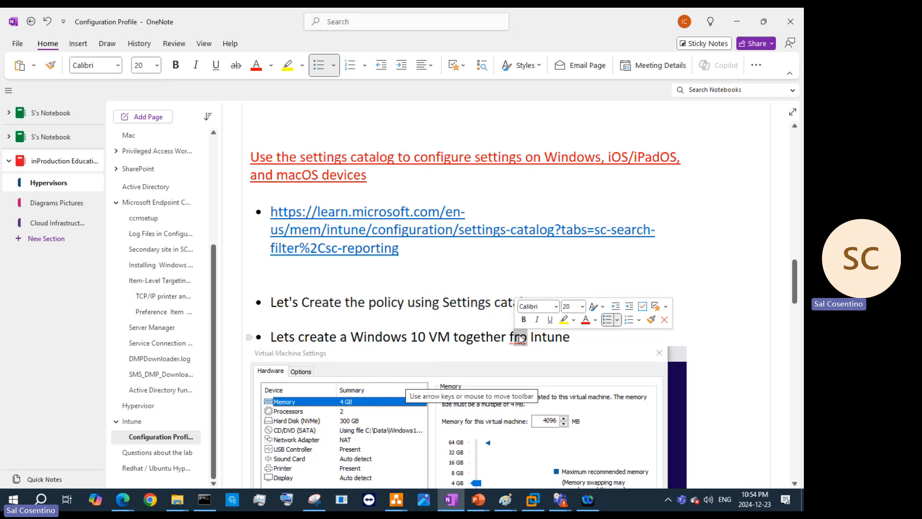
{"action": "type", "text": "r"}
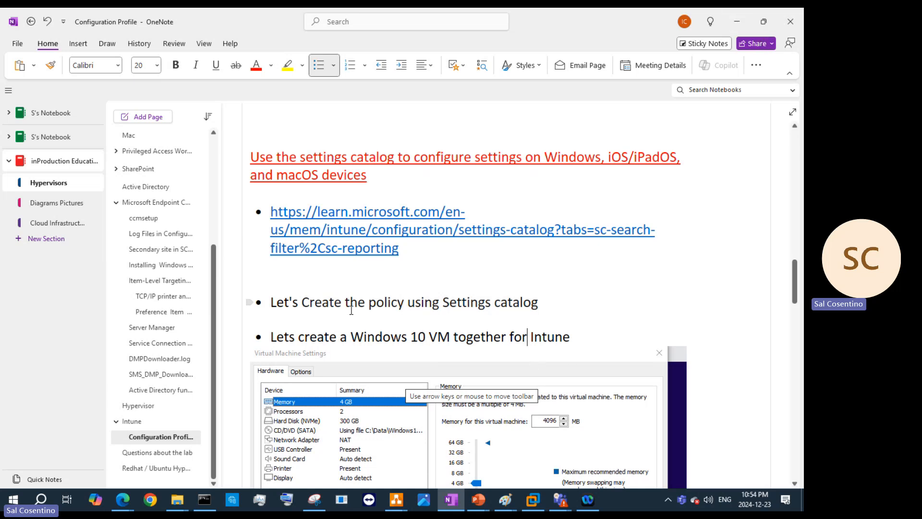
Step: Add an indented 'Interactive logon Warning message' sub-bullet under the Settings catalog line
{"action": "left_click", "coordinate": [537, 304]}
{"action": "key", "text": "Return"}
{"action": "key", "text": "Tab"}
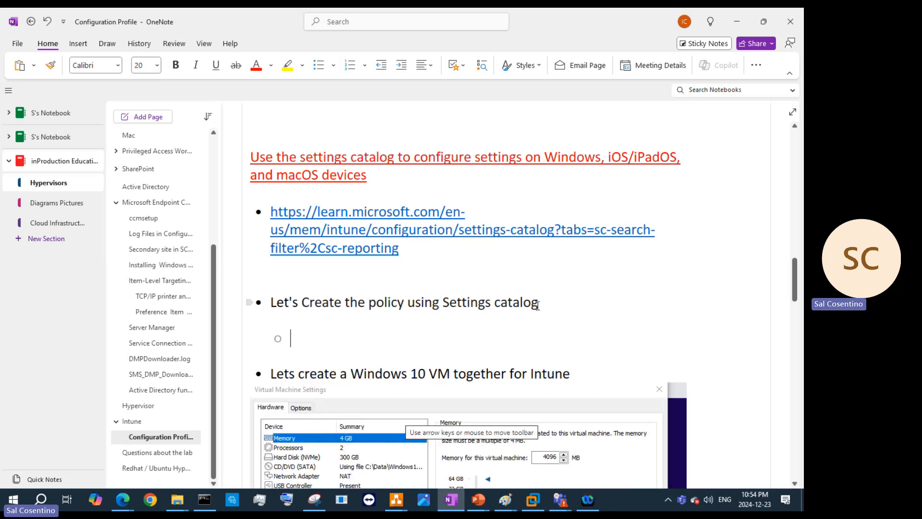
{"action": "type", "text": "Inter"}
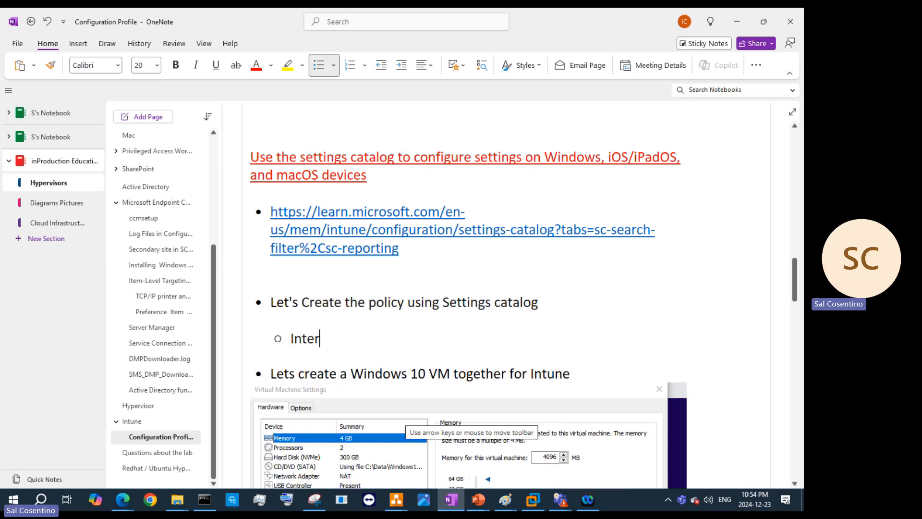
{"action": "type", "text": "active logon Warning message"}
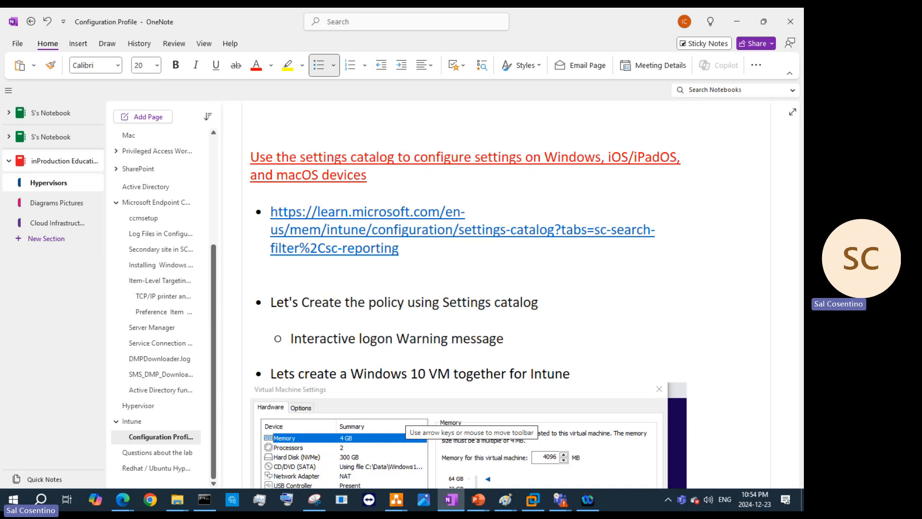
Step: Finish the VM bullet with 'as we create Configuration profiles'
{"action": "scroll", "coordinate": [548, 308], "scroll_direction": "down", "scroll_amount": 3}
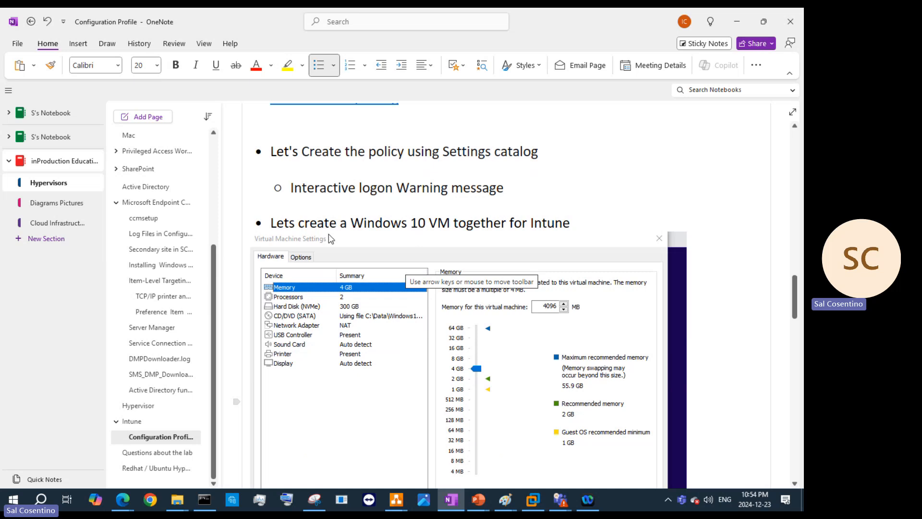
{"action": "left_click", "coordinate": [593, 220]}
{"action": "type", "text": "b"}
{"action": "key", "text": "BackSpace"}
{"action": "key", "text": "BackSpace"}
{"action": "type", "text": "as we create"}
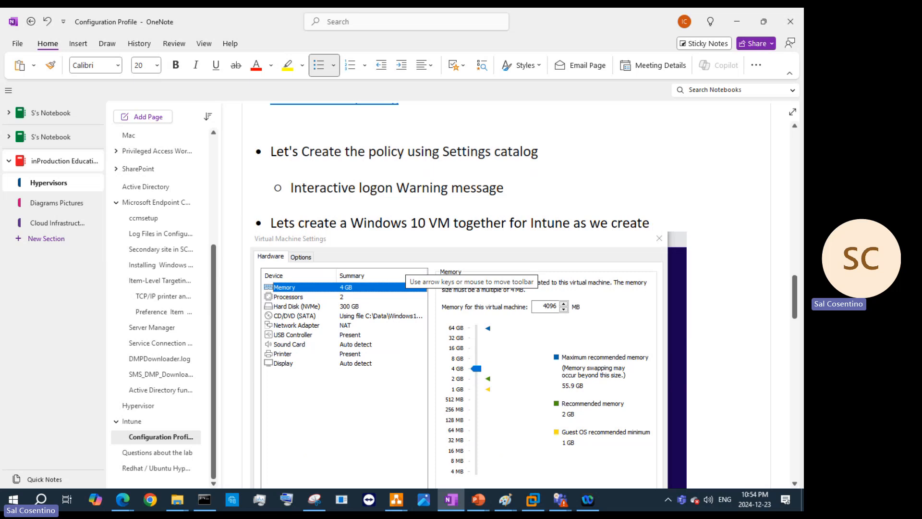
{"action": "type", "text": " Configuration"}
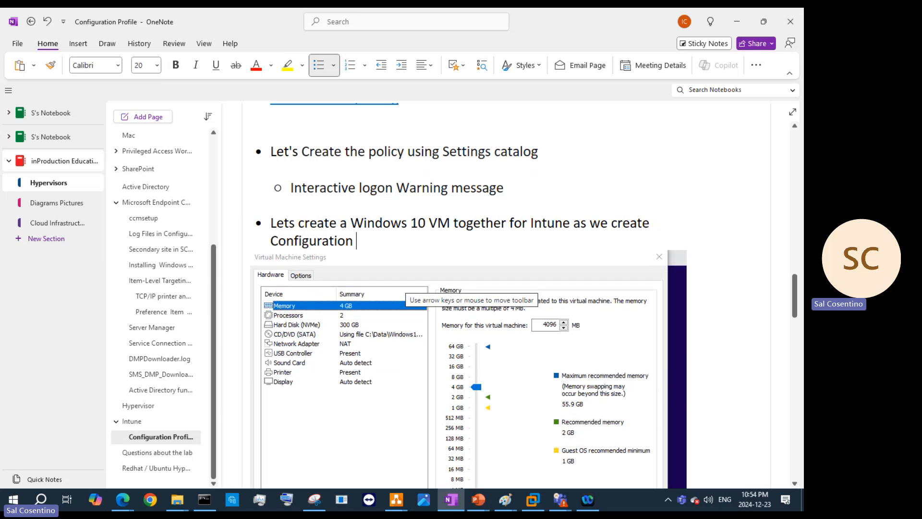
{"action": "type", "text": " profiles"}
Step: Accept the language settings in the Windows 10 VM's Windows Setup and start the installation
{"action": "left_click", "coordinate": [533, 500]}
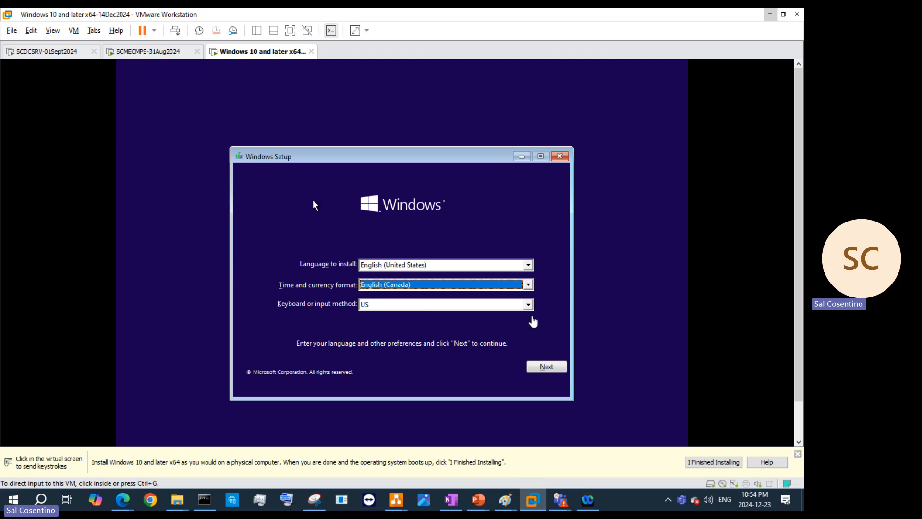
{"action": "left_click", "coordinate": [546, 367]}
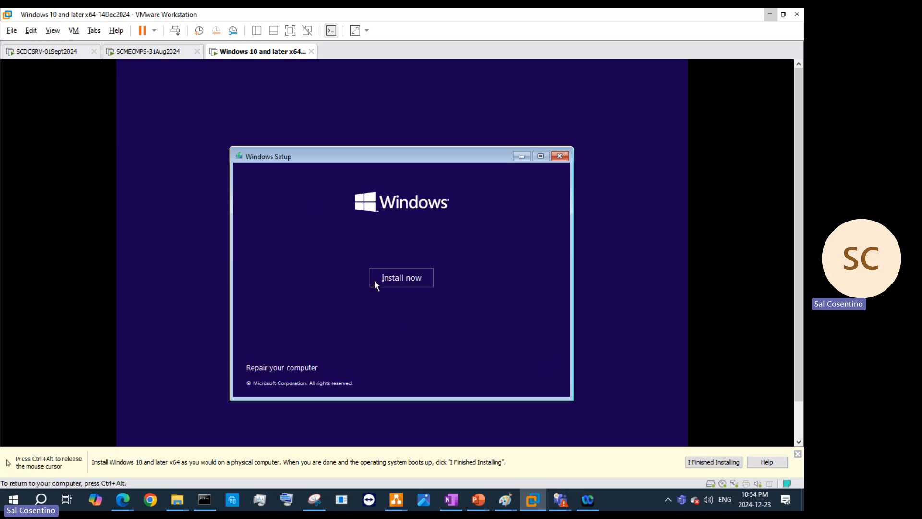
{"action": "left_click", "coordinate": [379, 279]}
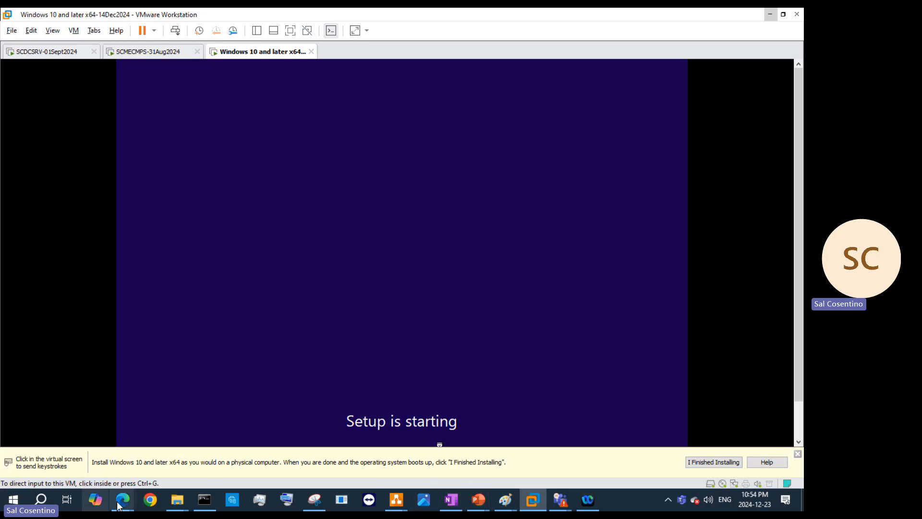
{"action": "mouse_move", "coordinate": [126, 503]}
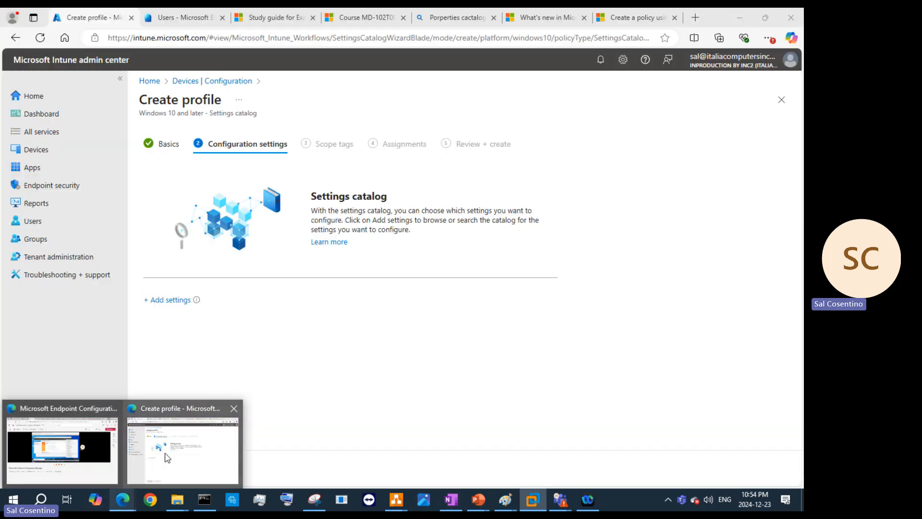
Step: Search the settings catalog for 'interactive' and list the Local Policies Security Options settings
{"action": "left_click", "coordinate": [165, 456]}
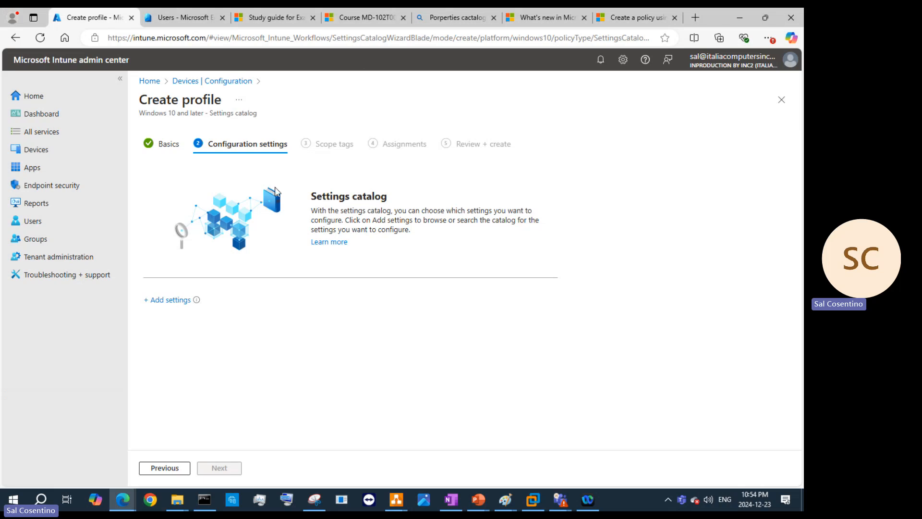
{"action": "left_click", "coordinate": [183, 300]}
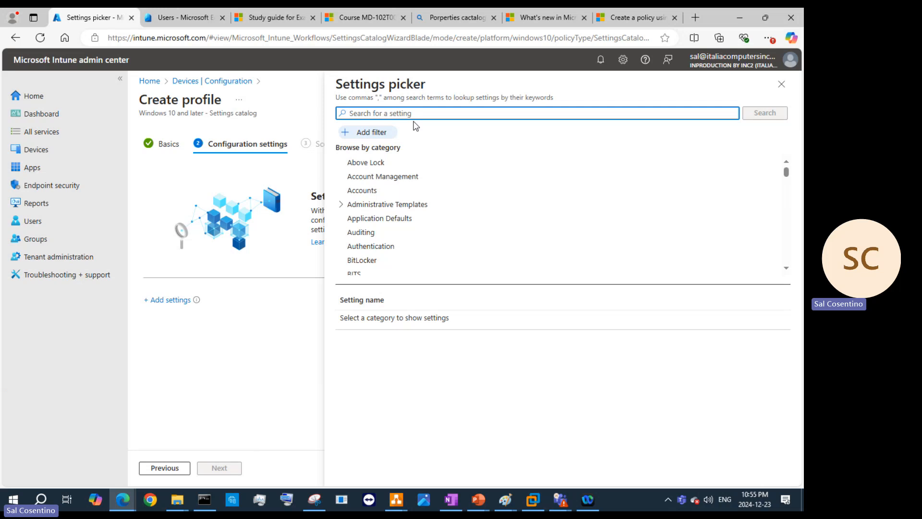
{"action": "type", "text": "in"}
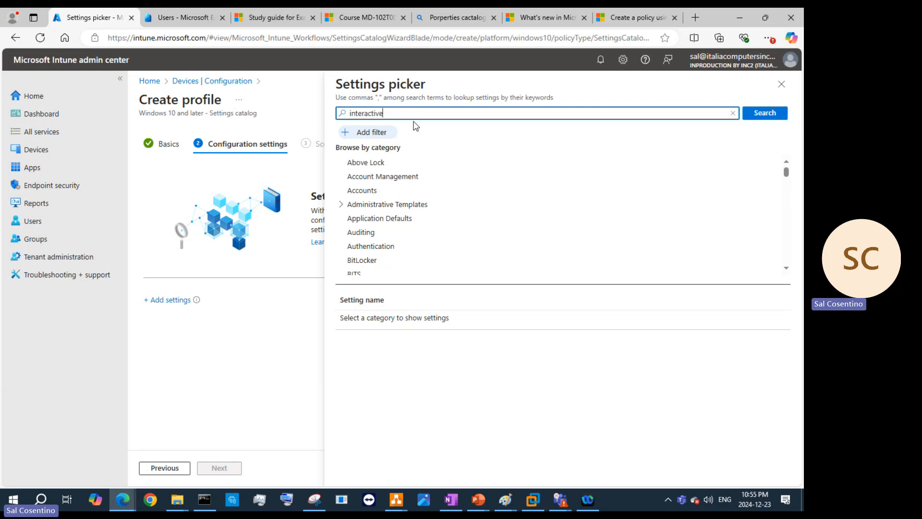
{"action": "type", "text": "teractive"}
{"action": "key", "text": "Return"}
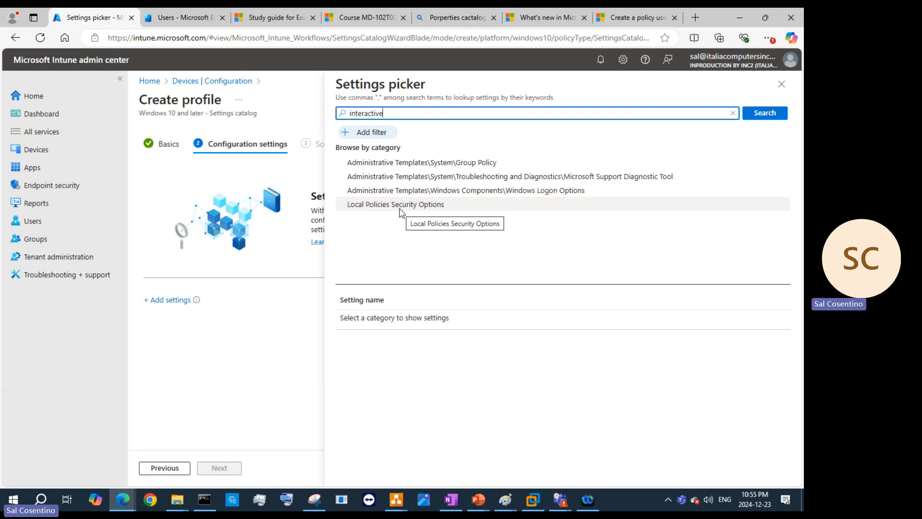
{"action": "left_click", "coordinate": [401, 210]}
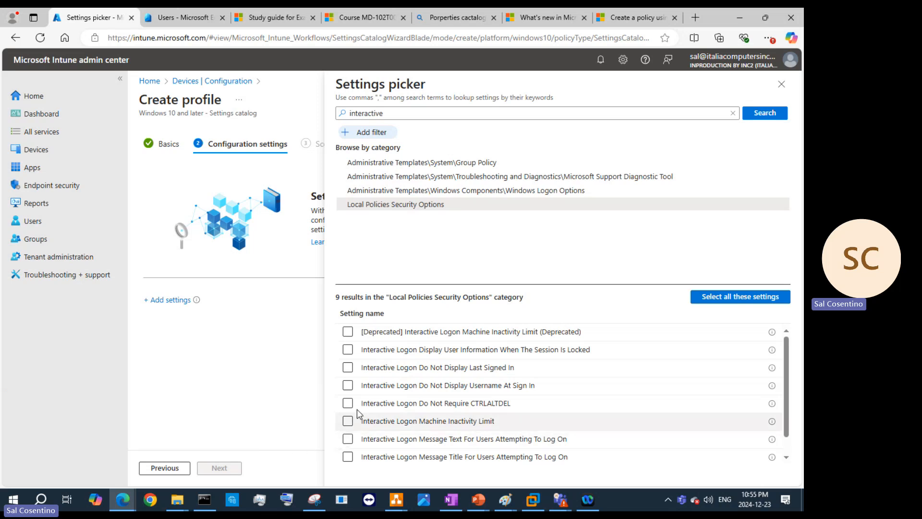
Step: Add the Do Not Display Last Signed In, Logon Message Text and Logon Message Title settings
{"action": "left_click", "coordinate": [349, 373]}
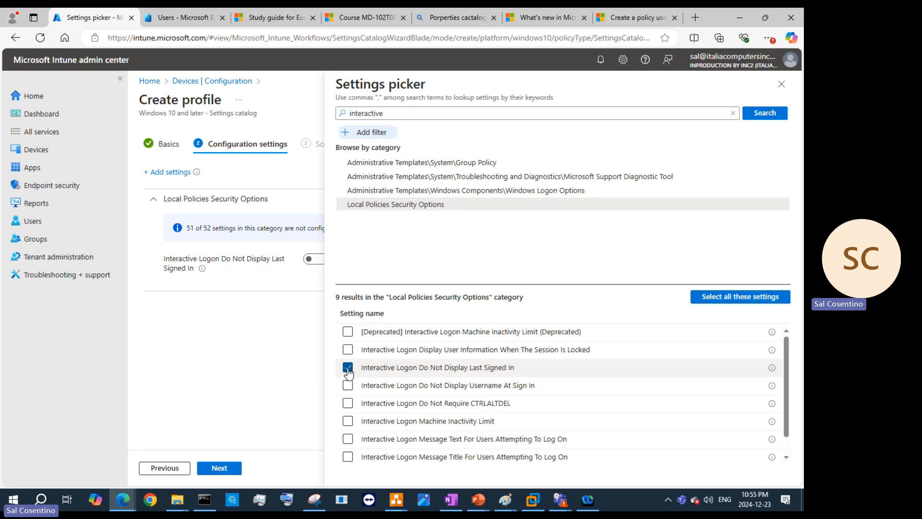
{"action": "left_click", "coordinate": [354, 443]}
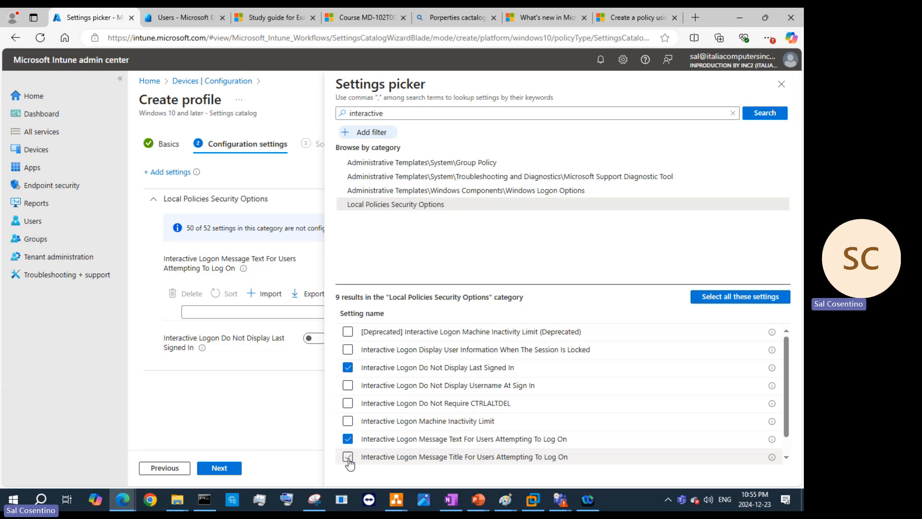
{"action": "left_click", "coordinate": [348, 457]}
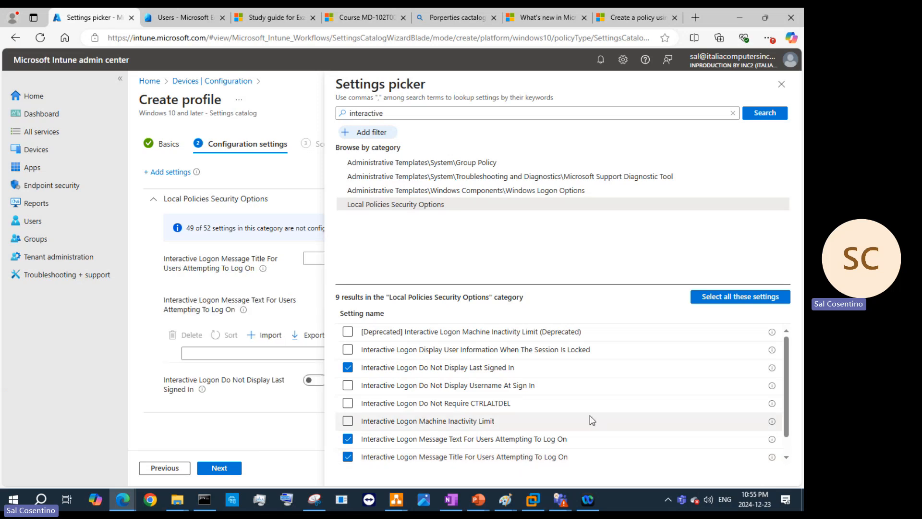
{"action": "scroll", "coordinate": [590, 411], "scroll_direction": "down", "scroll_amount": 1}
{"action": "scroll", "coordinate": [591, 414], "scroll_direction": "up", "scroll_amount": 1}
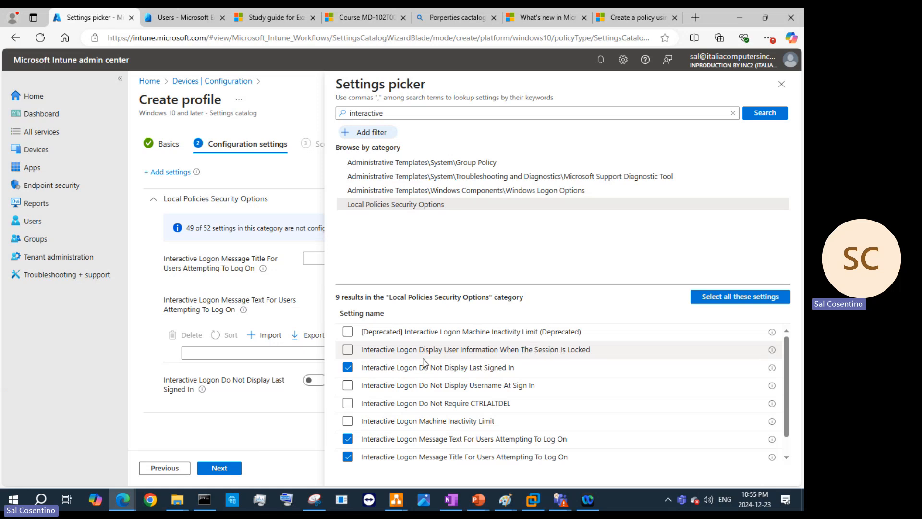
{"action": "scroll", "coordinate": [756, 427], "scroll_direction": "down", "scroll_amount": 1}
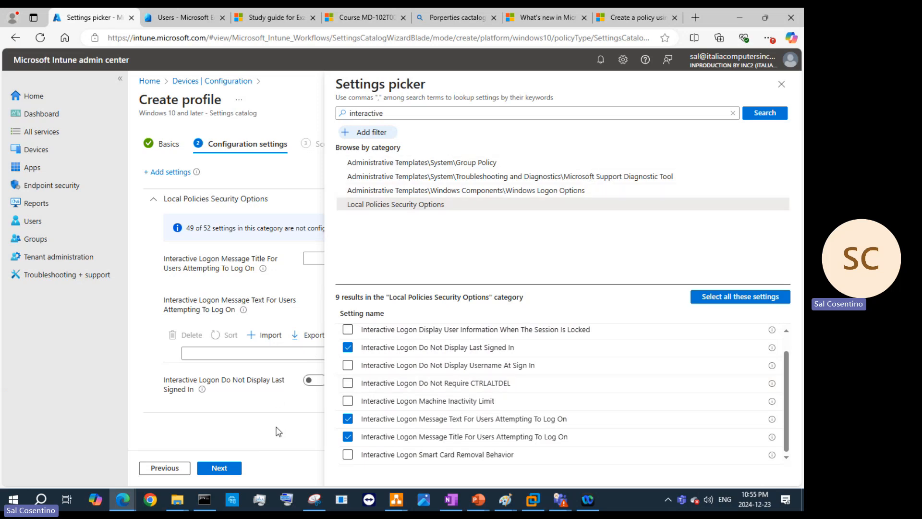
{"action": "left_click", "coordinate": [787, 330]}
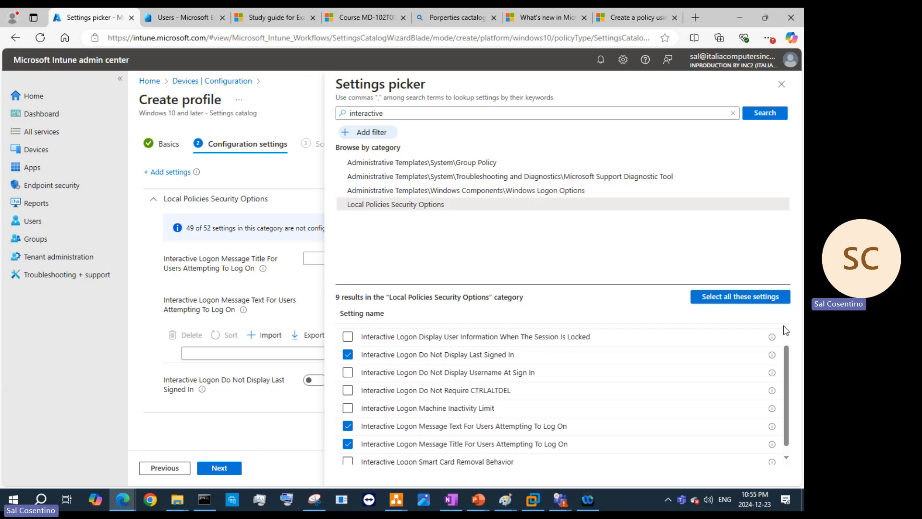
{"action": "scroll", "coordinate": [781, 329], "scroll_direction": "down", "scroll_amount": 1}
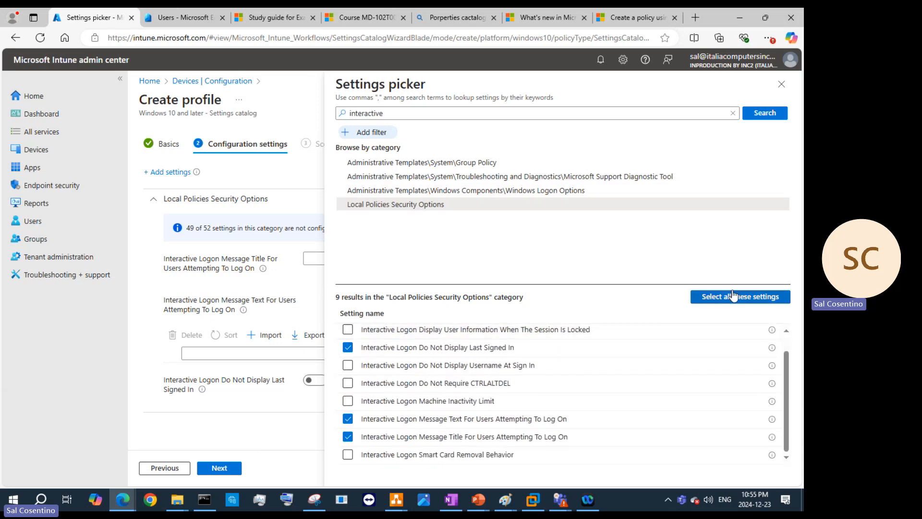
{"action": "left_click", "coordinate": [347, 331]}
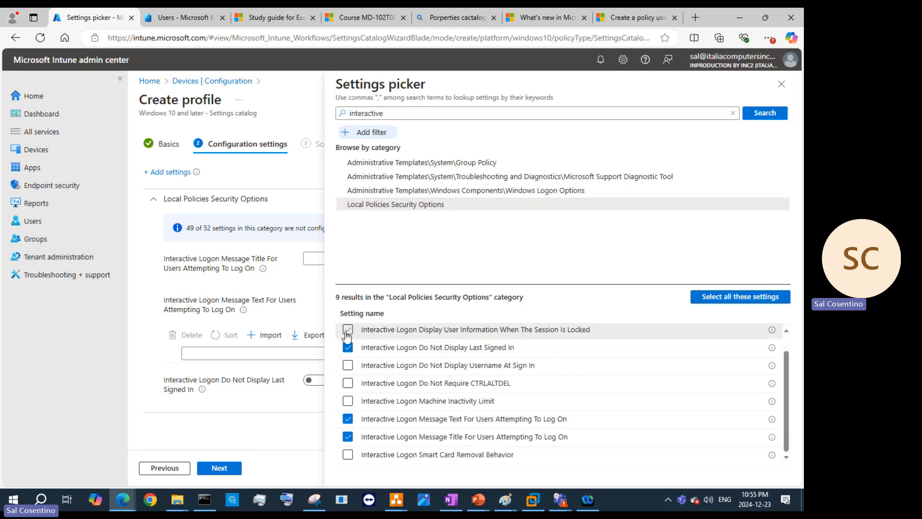
{"action": "left_click", "coordinate": [348, 333]}
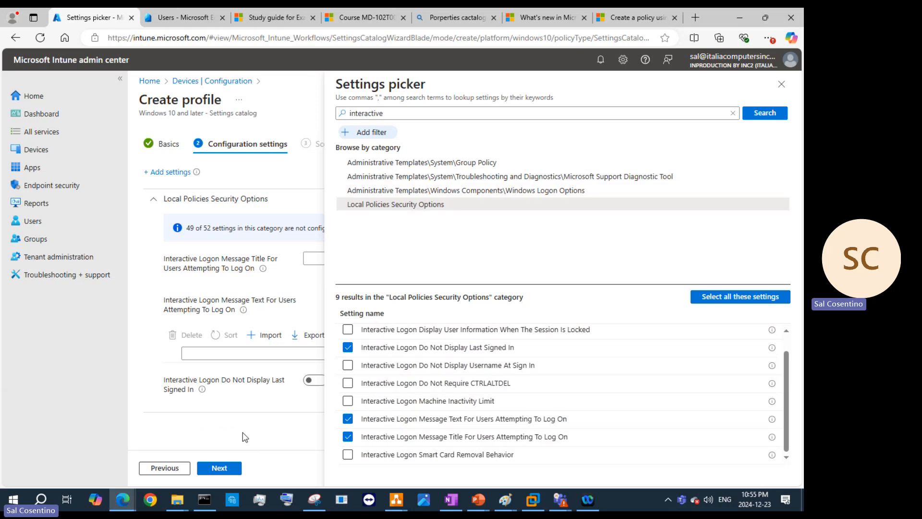
{"action": "left_click", "coordinate": [782, 84]}
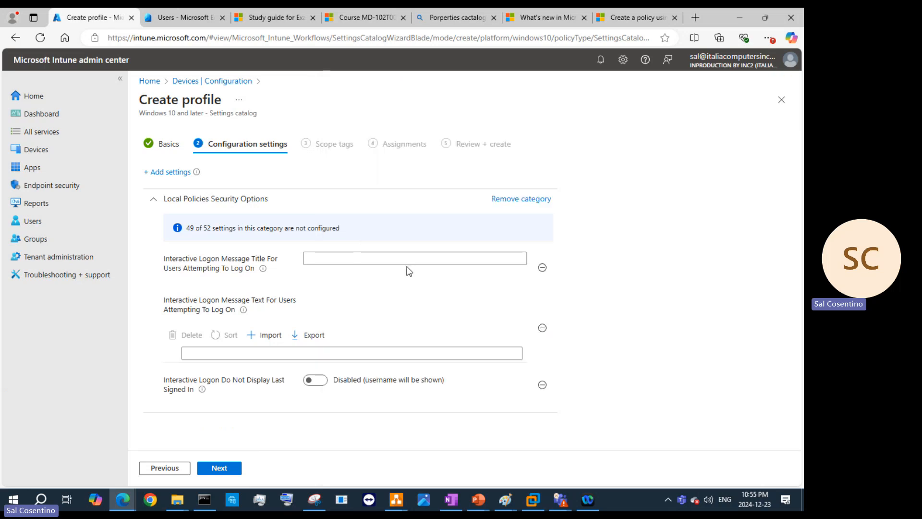
{"action": "left_click", "coordinate": [325, 261]}
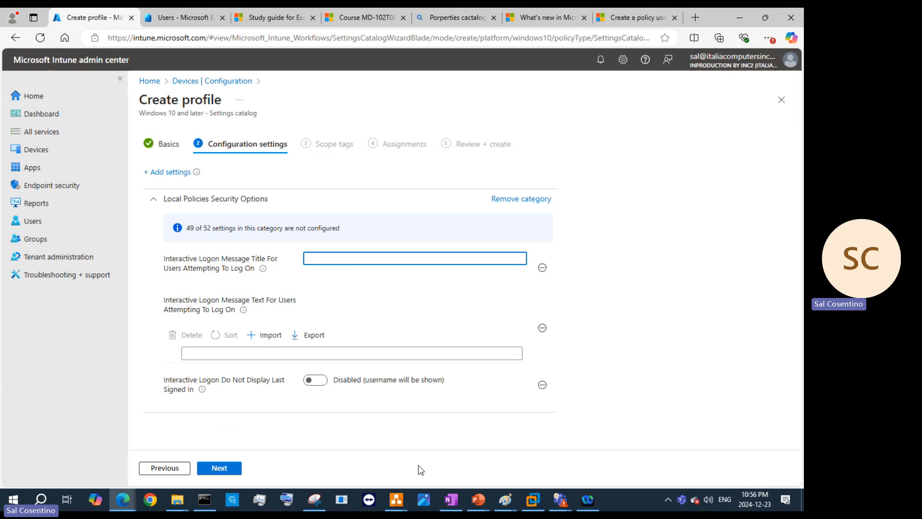
Step: Bring up OneNote and sync the inProduction notebook
{"action": "mouse_move", "coordinate": [449, 503]}
{"action": "left_click", "coordinate": [451, 499]}
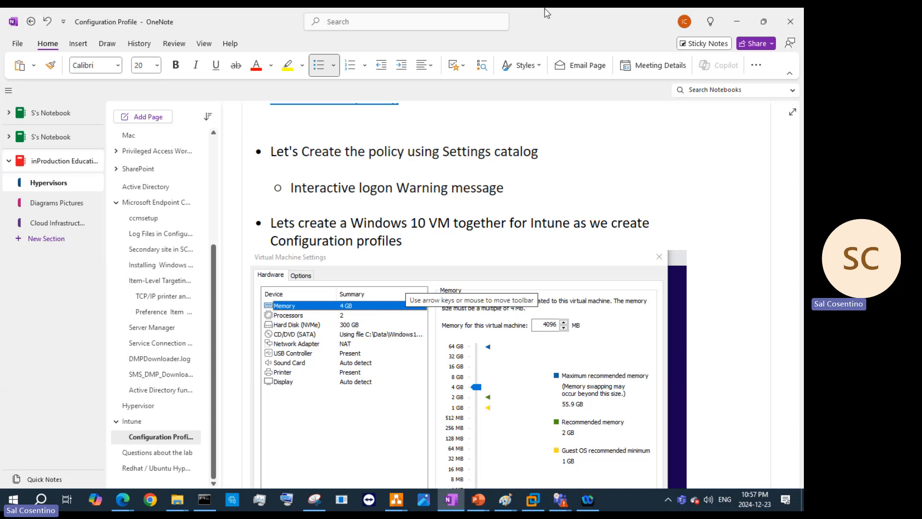
{"action": "right_click", "coordinate": [739, 160]}
{"action": "left_click", "coordinate": [594, 32]}
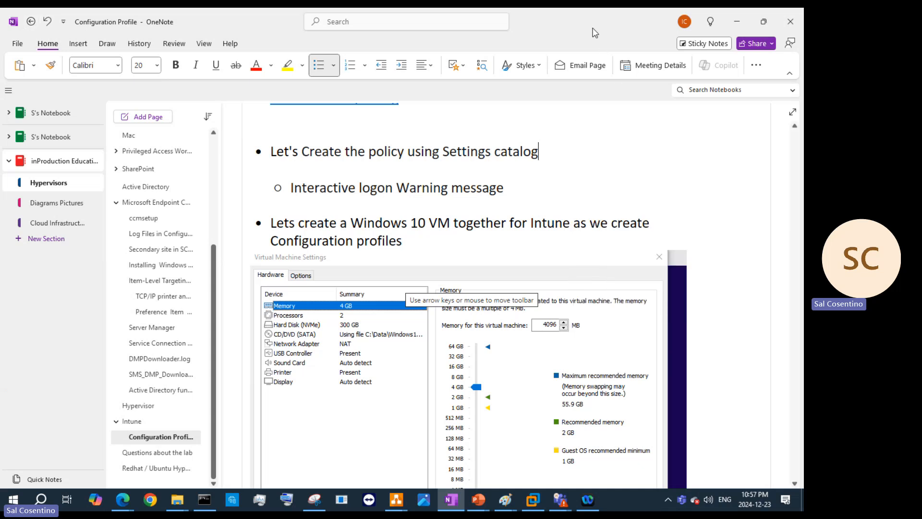
{"action": "right_click", "coordinate": [595, 32]}
{"action": "key", "text": "Escape"}
{"action": "right_click", "coordinate": [53, 163]}
{"action": "left_click", "coordinate": [88, 173]}
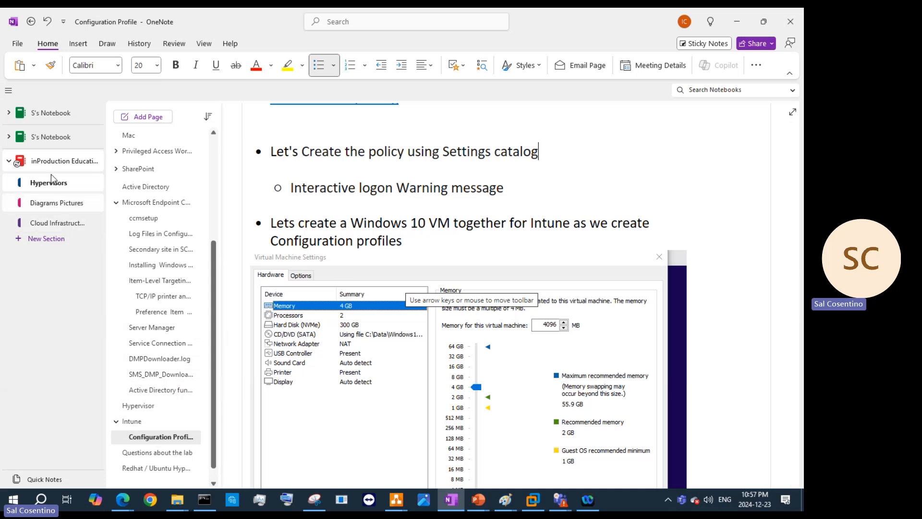
Step: Copy the title line from the ITALIA COMPUTERS INC LOGON page and return to Intune's Create profile
{"action": "scroll", "coordinate": [226, 335], "scroll_direction": "down", "scroll_amount": 5}
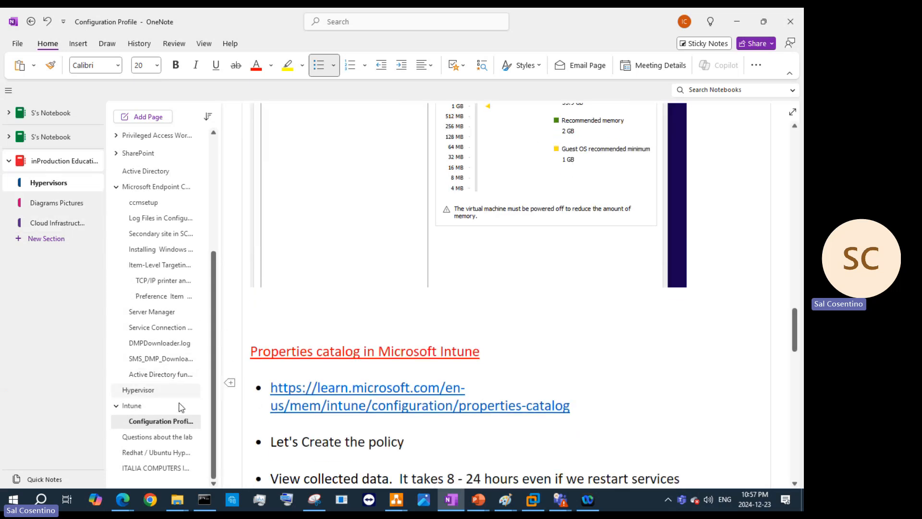
{"action": "left_click", "coordinate": [155, 468]}
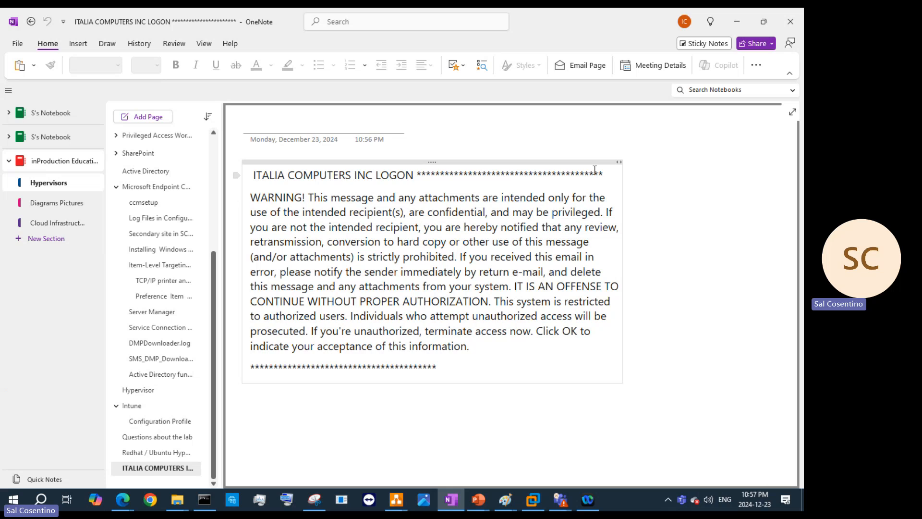
{"action": "left_click_drag", "start_coordinate": [615, 174], "coordinate": [212, 179]}
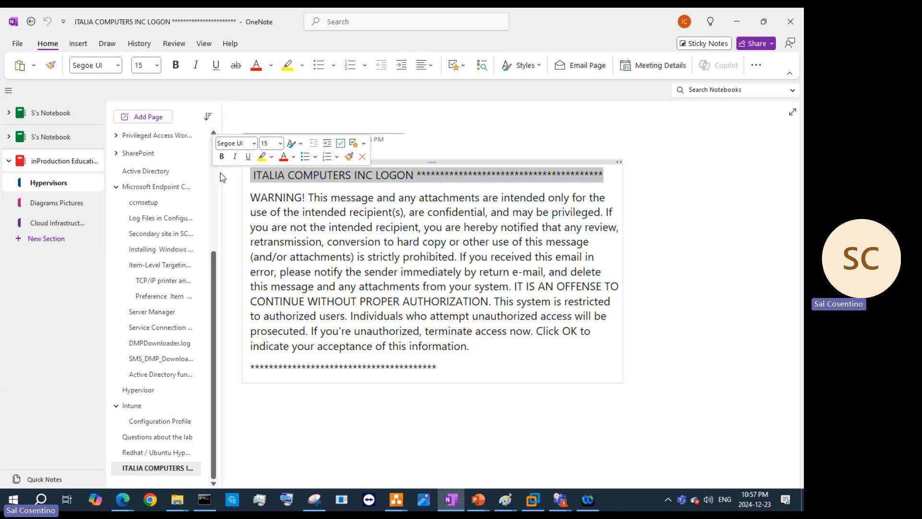
{"action": "type", "text": "C"}
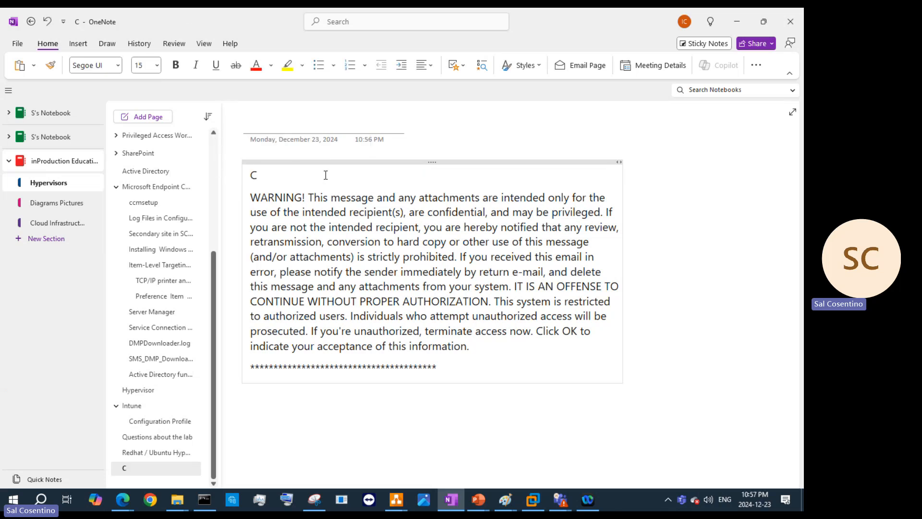
{"action": "left_click", "coordinate": [49, 21]}
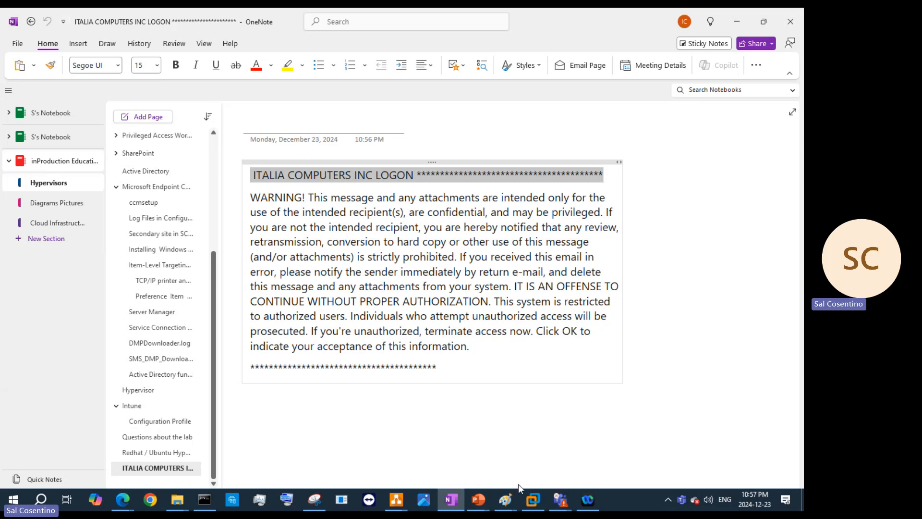
{"action": "left_click", "coordinate": [122, 499]}
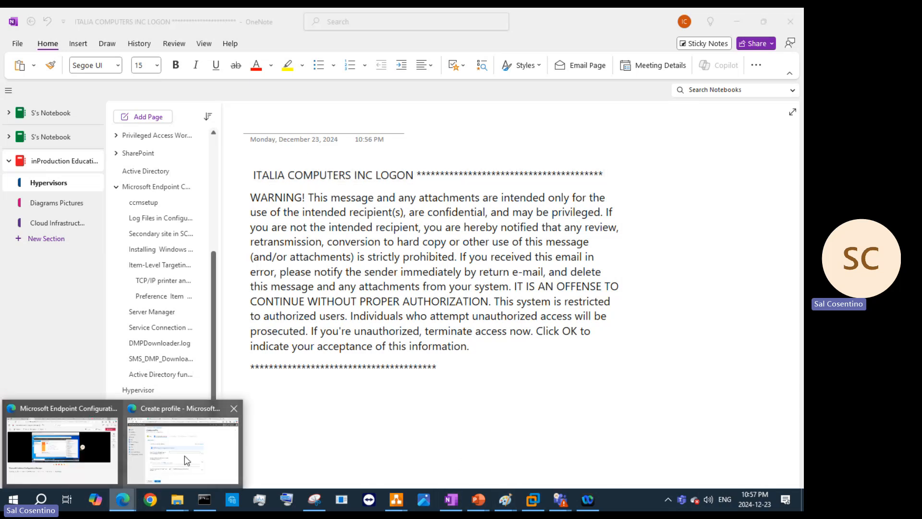
{"action": "left_click", "coordinate": [187, 461]}
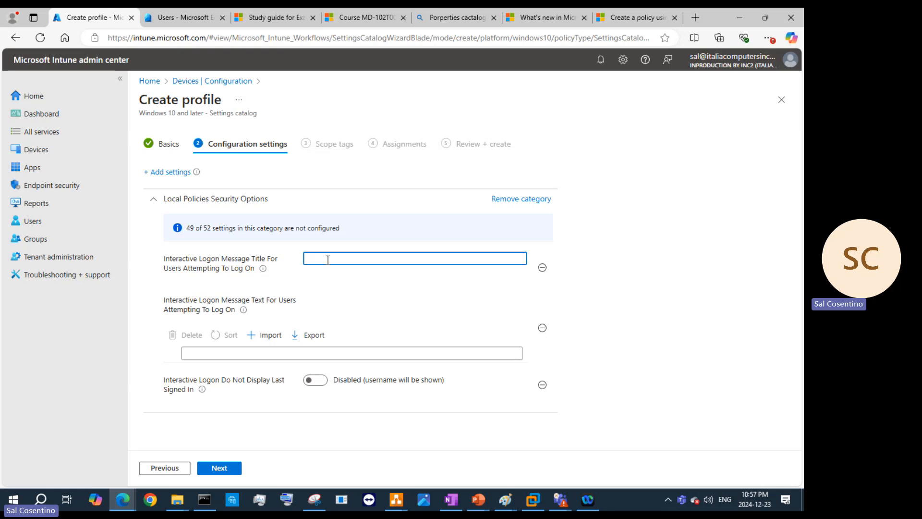
Step: Paste the ITALIA COMPUTERS INC LOGON line into the Interactive Logon Message Title field
{"action": "key", "text": "ctrl+v"}
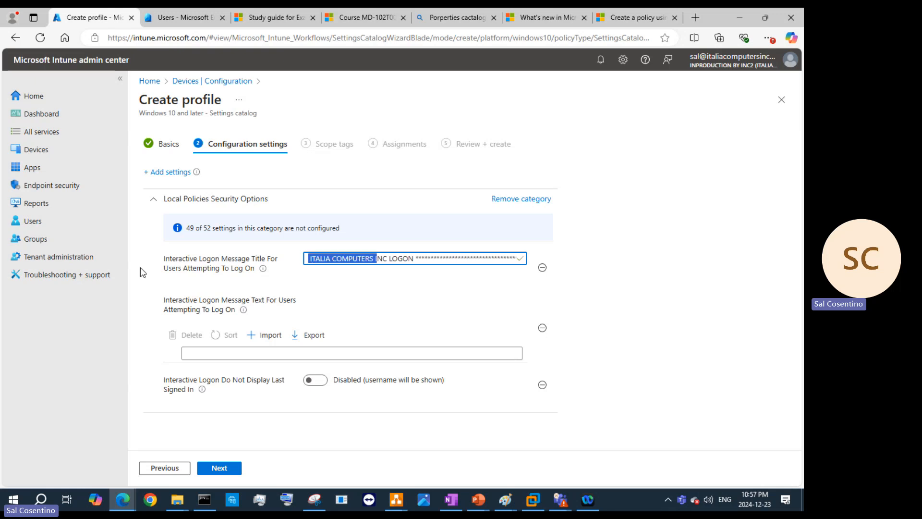
{"action": "left_click_drag", "start_coordinate": [377, 259], "coordinate": [169, 272]}
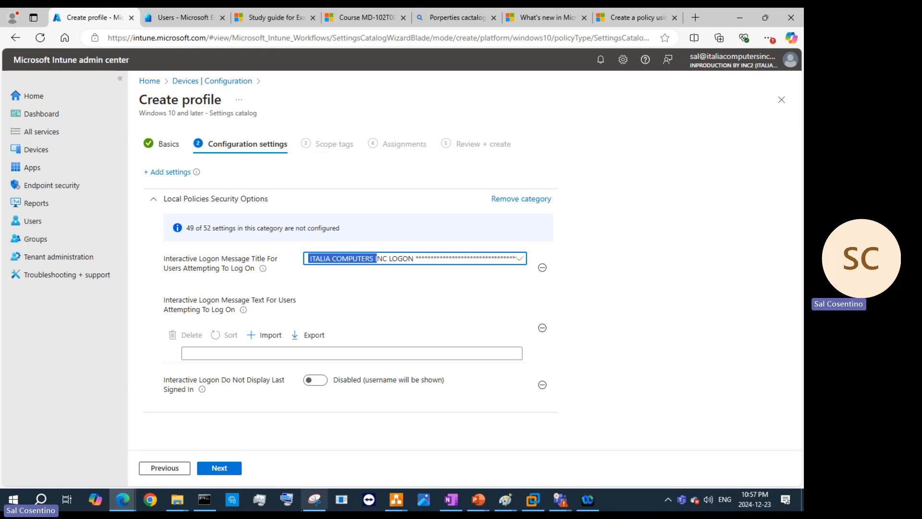
{"action": "mouse_move", "coordinate": [313, 502]}
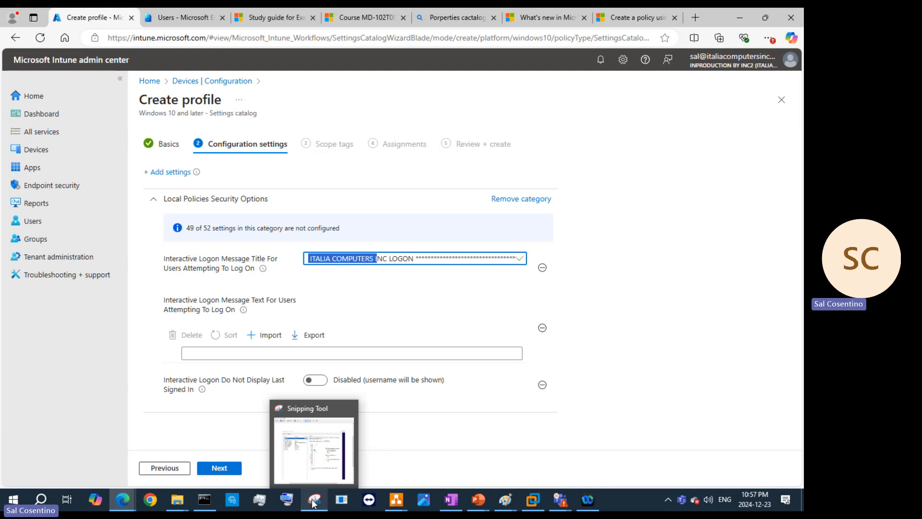
Step: Select and copy the WARNING! message body in OneNote, then minimize OneNote
{"action": "left_click", "coordinate": [452, 499]}
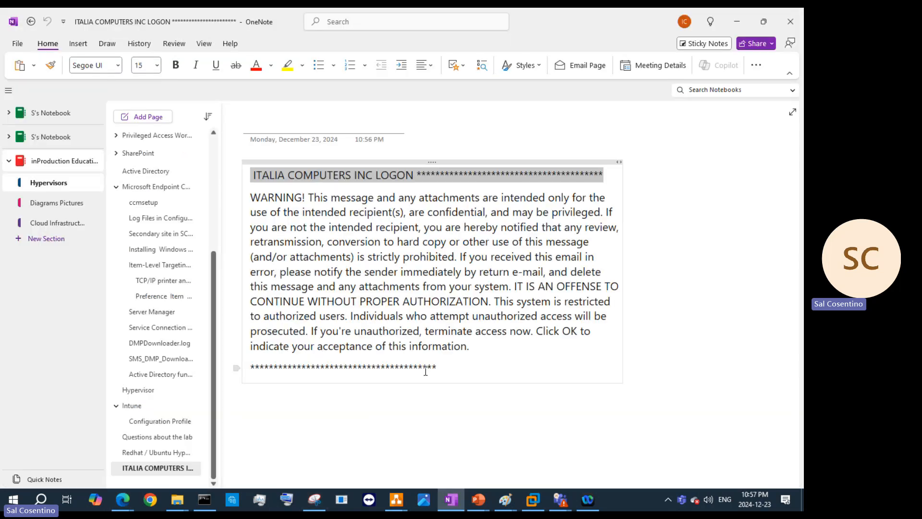
{"action": "left_click_drag", "start_coordinate": [436, 368], "coordinate": [249, 200]}
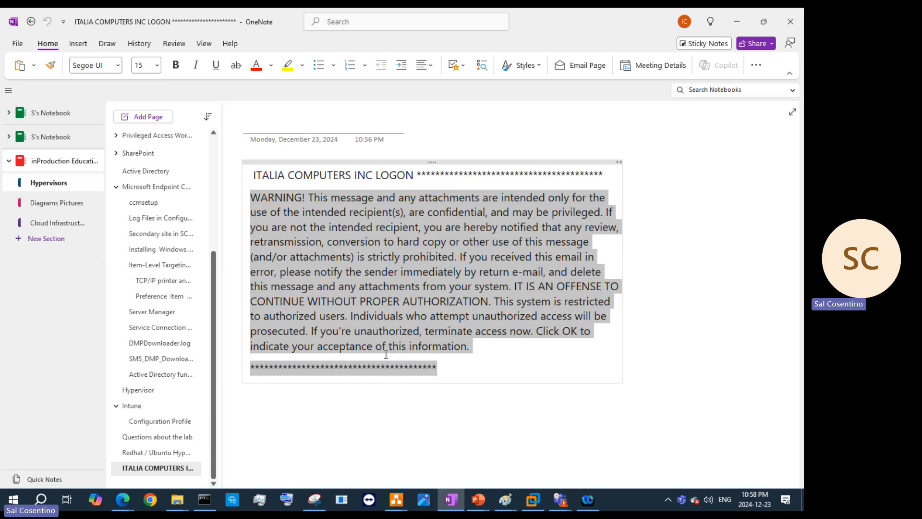
{"action": "left_click", "coordinate": [736, 19]}
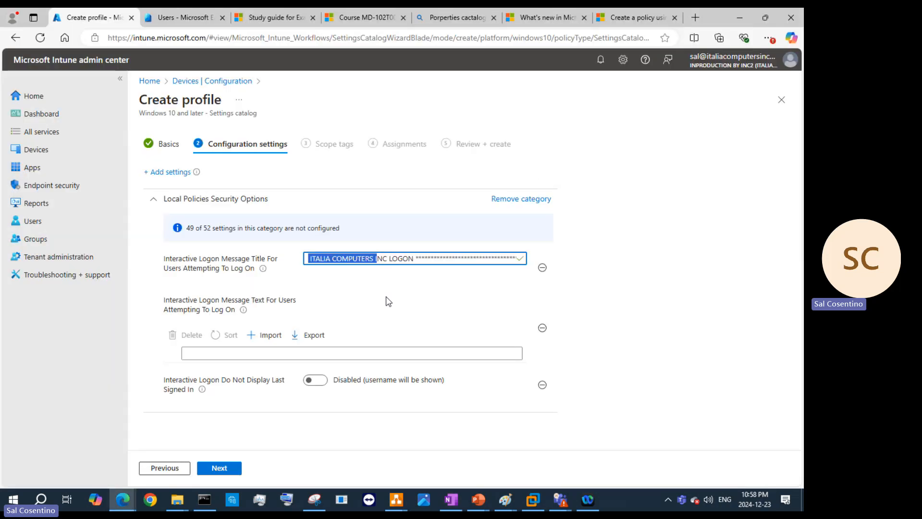
Step: Paste the WARNING! notice into the Interactive Logon Message Text field and continue to Scope tags
{"action": "left_click", "coordinate": [330, 352]}
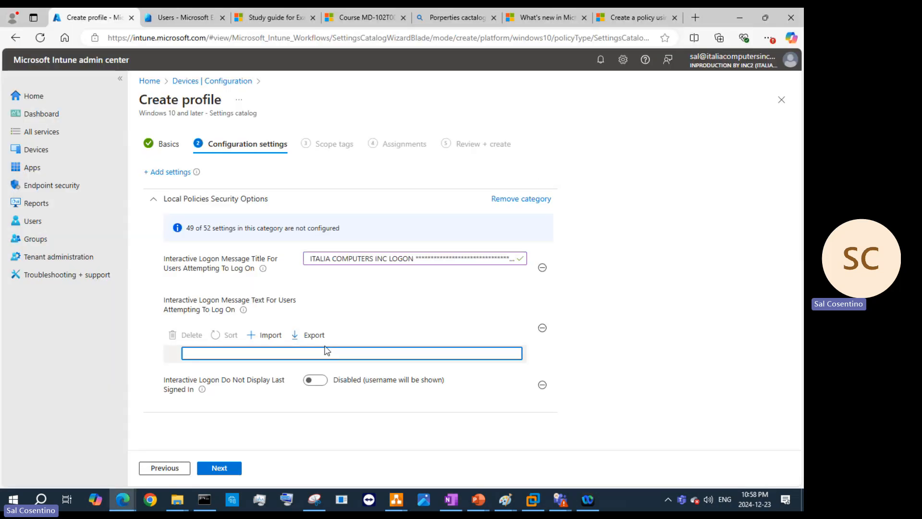
{"action": "key", "text": "ctrl+v"}
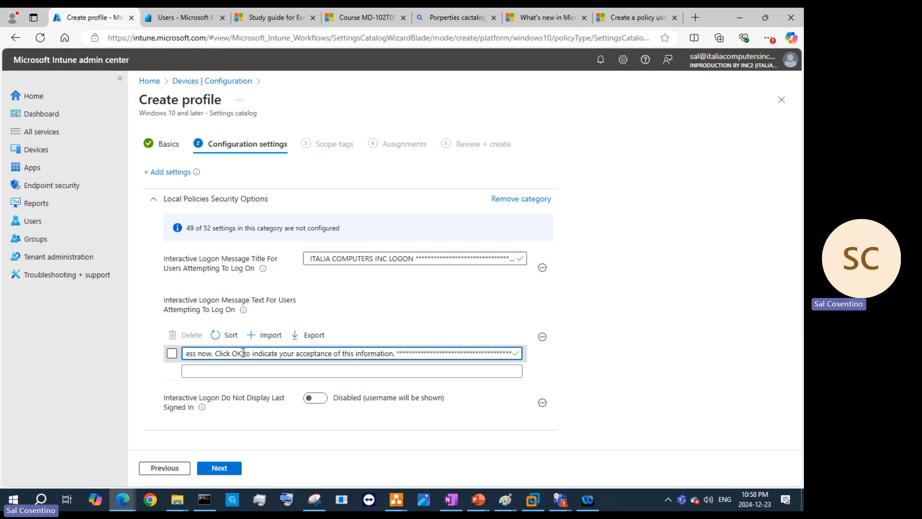
{"action": "left_click_drag", "start_coordinate": [397, 352], "coordinate": [104, 354]}
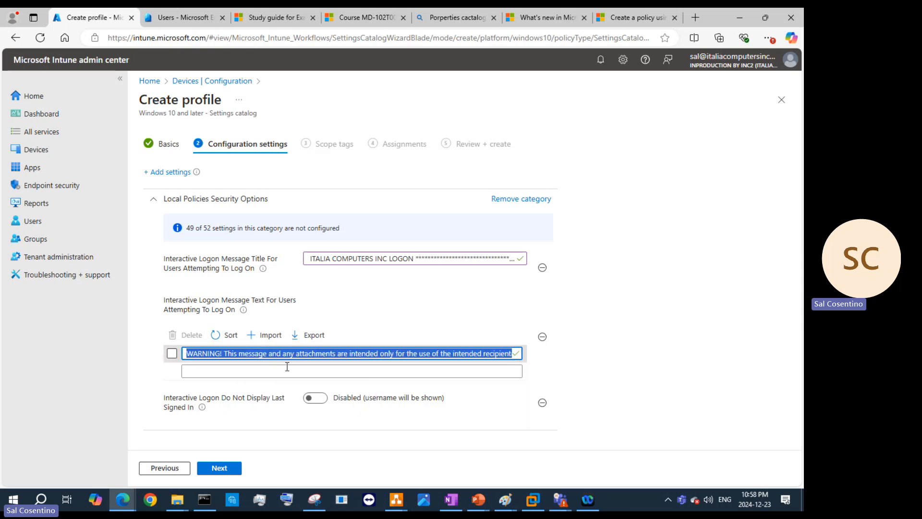
{"action": "left_click", "coordinate": [220, 468]}
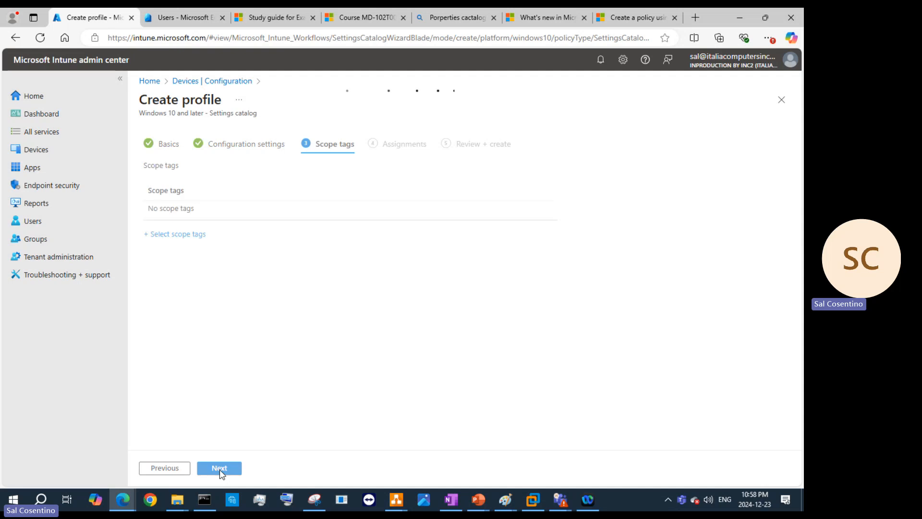
Step: Skip scope tags and include All devices in the assignment, keeping 'Do not apply a filter'
{"action": "left_click", "coordinate": [219, 471]}
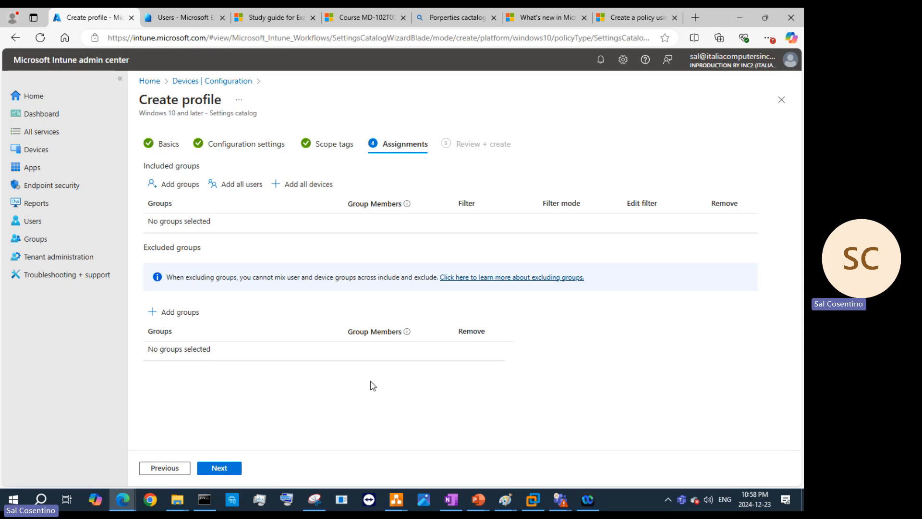
{"action": "left_click", "coordinate": [298, 187]}
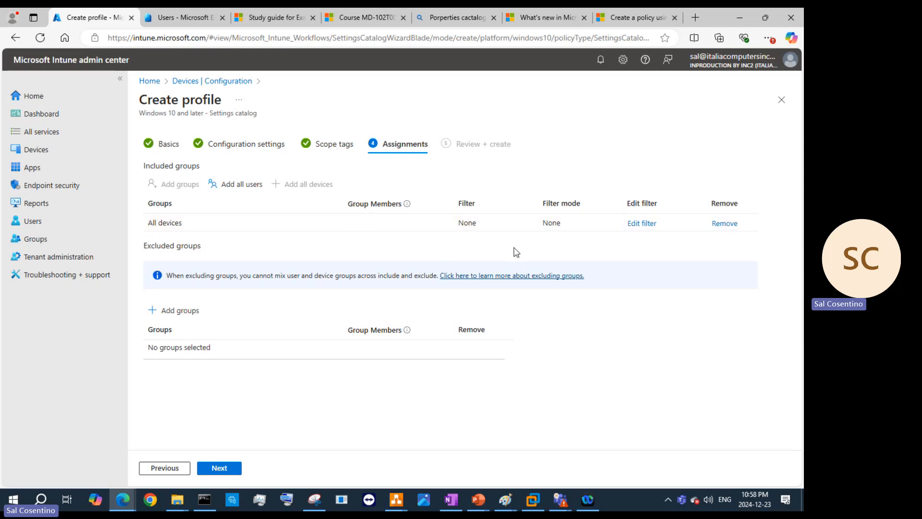
{"action": "left_click", "coordinate": [640, 224]}
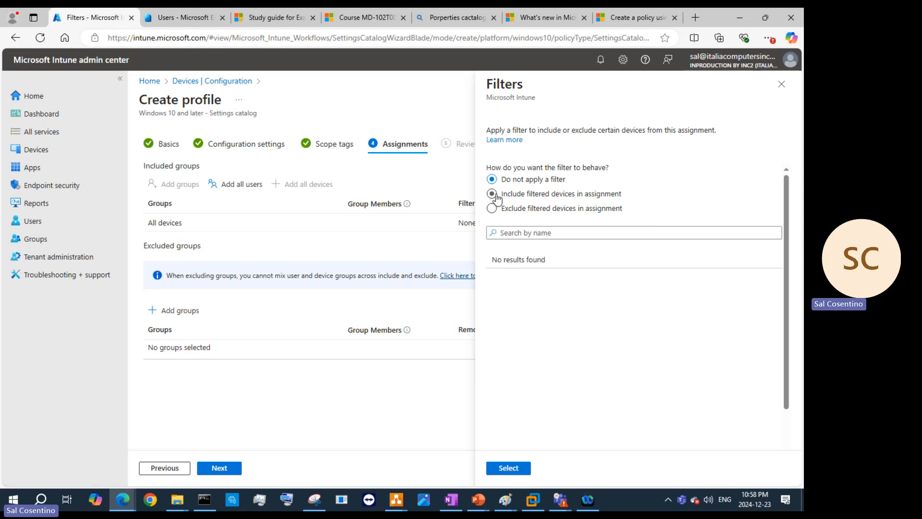
{"action": "left_click", "coordinate": [495, 195]}
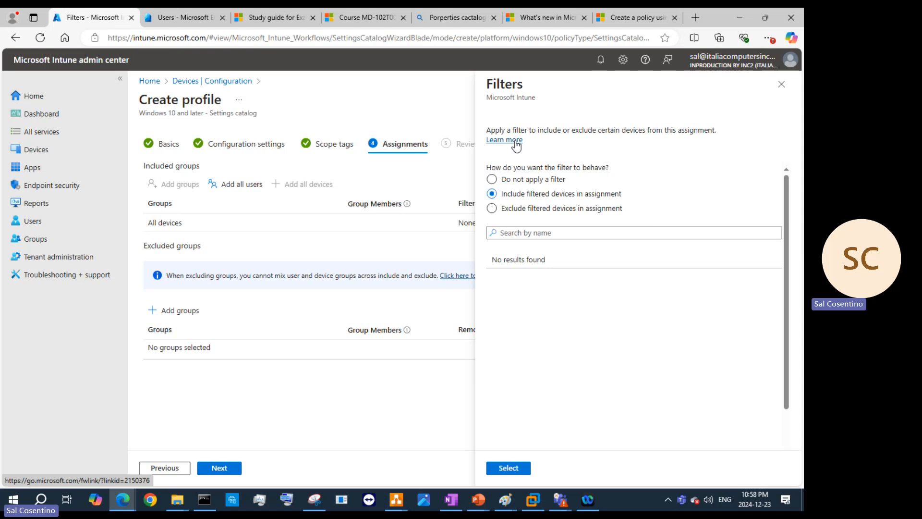
{"action": "left_click", "coordinate": [494, 180]}
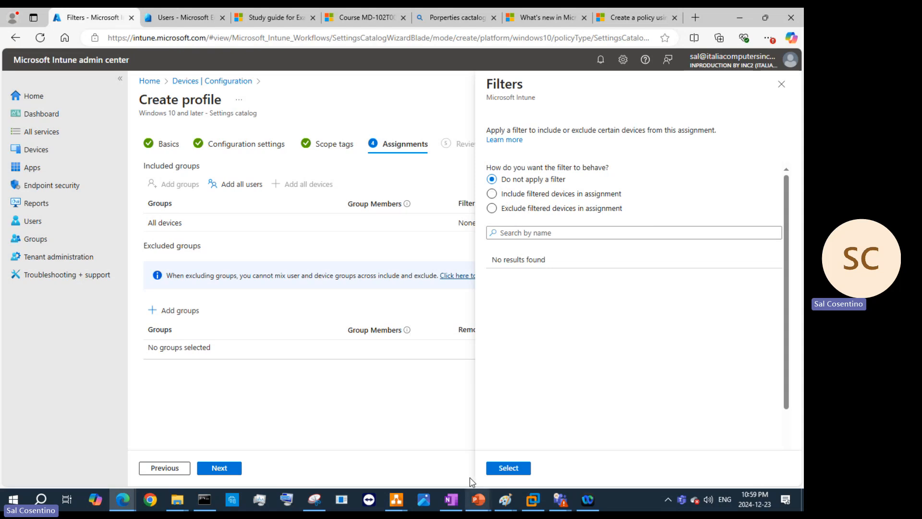
{"action": "left_click", "coordinate": [502, 468]}
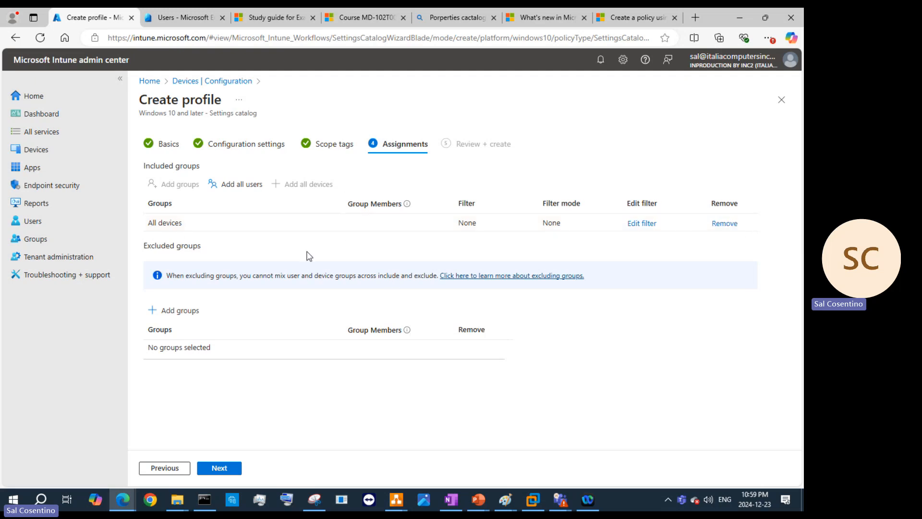
Step: Check the Review + create summary and create the 'Interactive Logon Warning Message' policy
{"action": "left_click", "coordinate": [219, 468]}
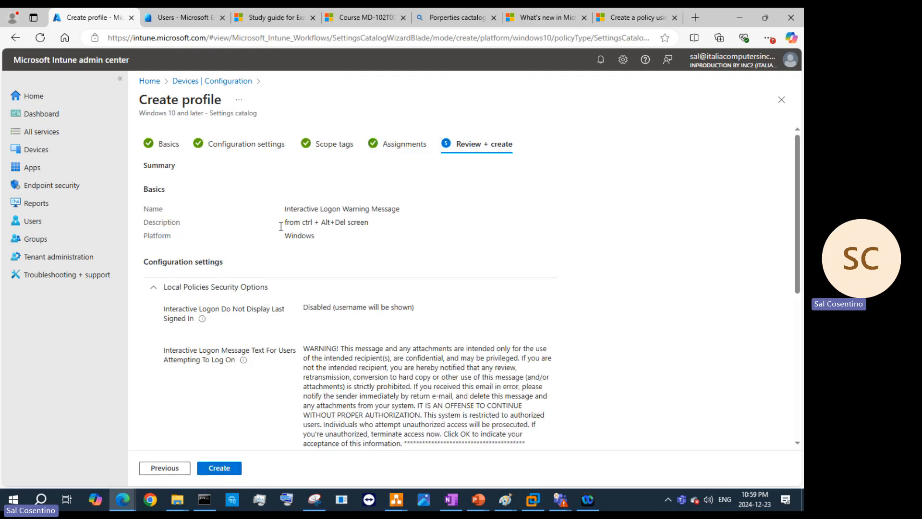
{"action": "scroll", "coordinate": [487, 355], "scroll_direction": "down", "scroll_amount": 4}
{"action": "scroll", "coordinate": [487, 358], "scroll_direction": "up", "scroll_amount": 4}
{"action": "left_click", "coordinate": [221, 469]}
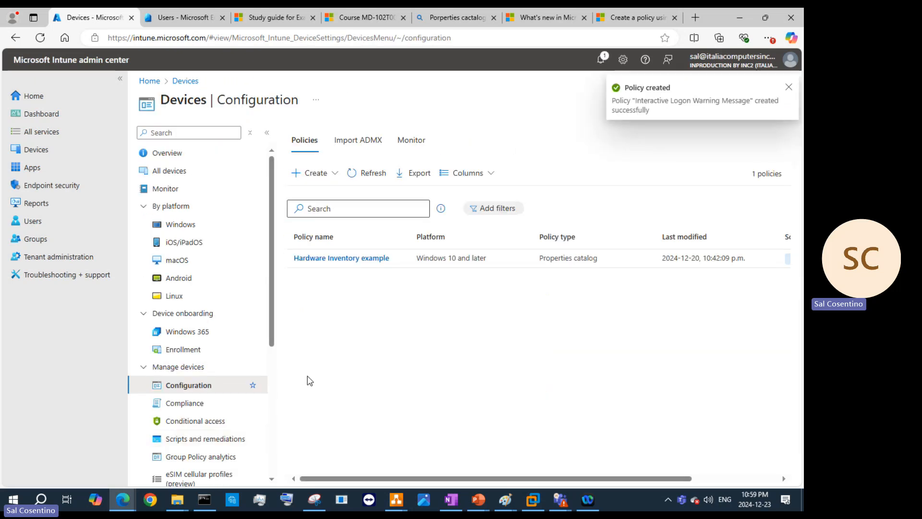
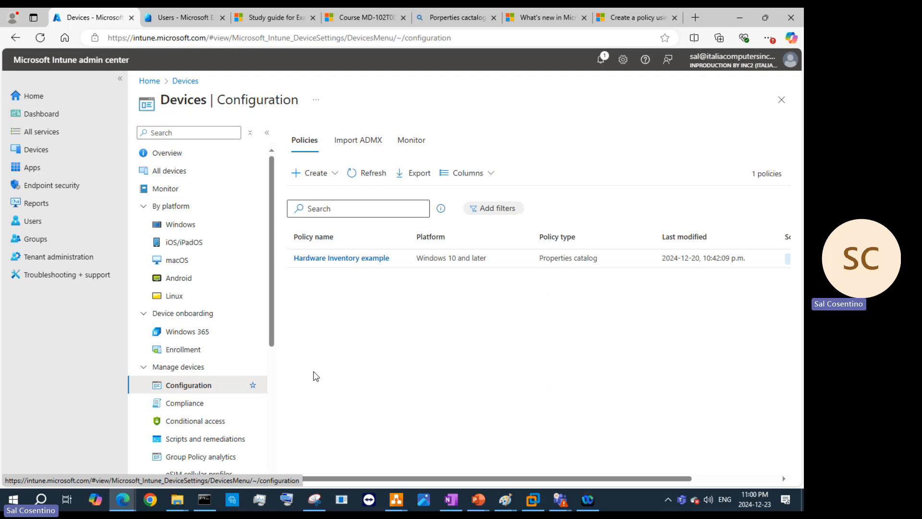
Step: Reload the configuration policies list to show the new 'Interactive Logon Warning Message' policy
{"action": "left_click", "coordinate": [371, 172]}
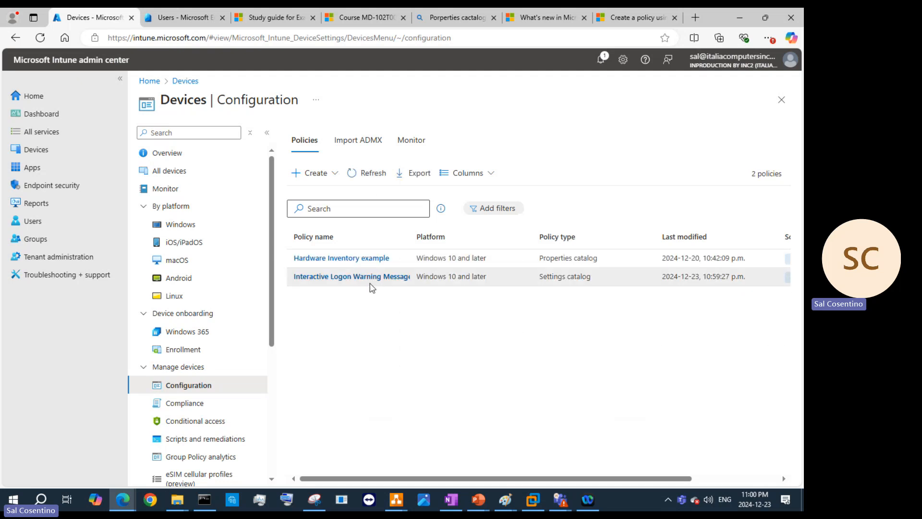
Step: In the VM, start a keyless custom Windows 10 Pro install on Drive 0's 300 GB unallocated space
{"action": "left_click", "coordinate": [532, 500]}
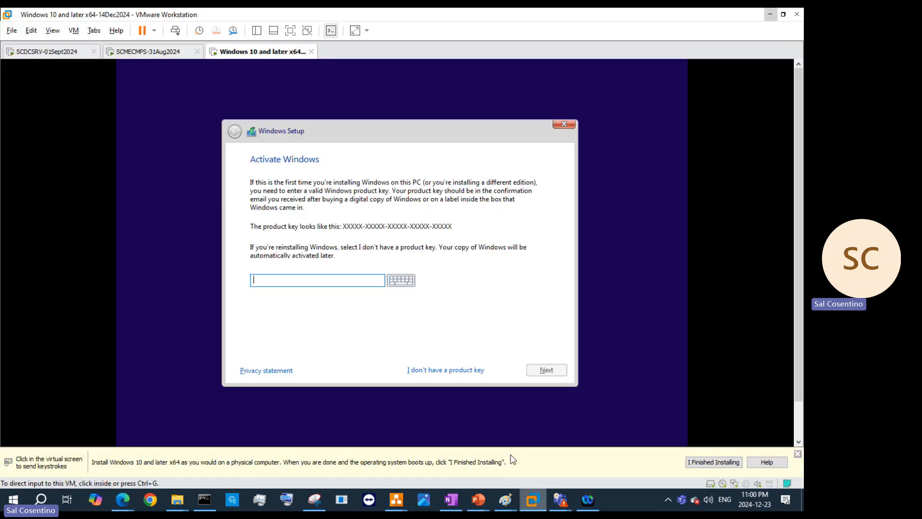
{"action": "left_click", "coordinate": [452, 373]}
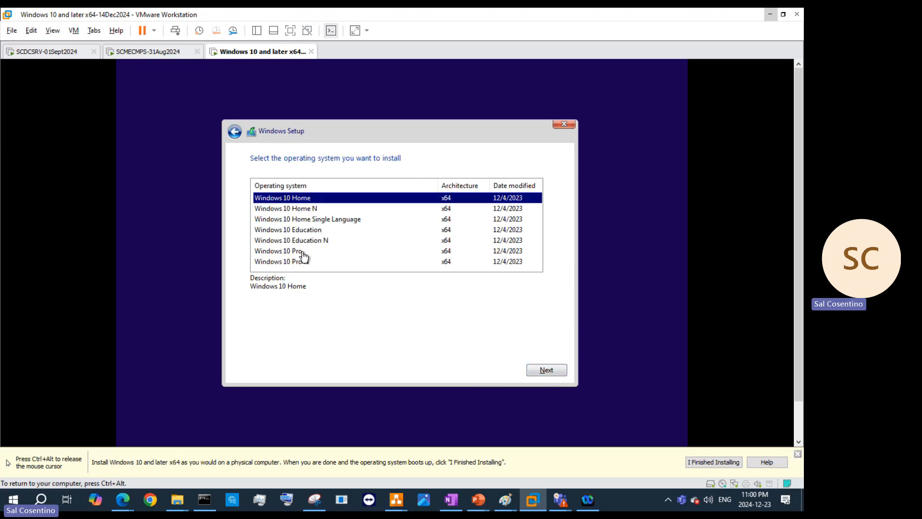
{"action": "left_click", "coordinate": [317, 251]}
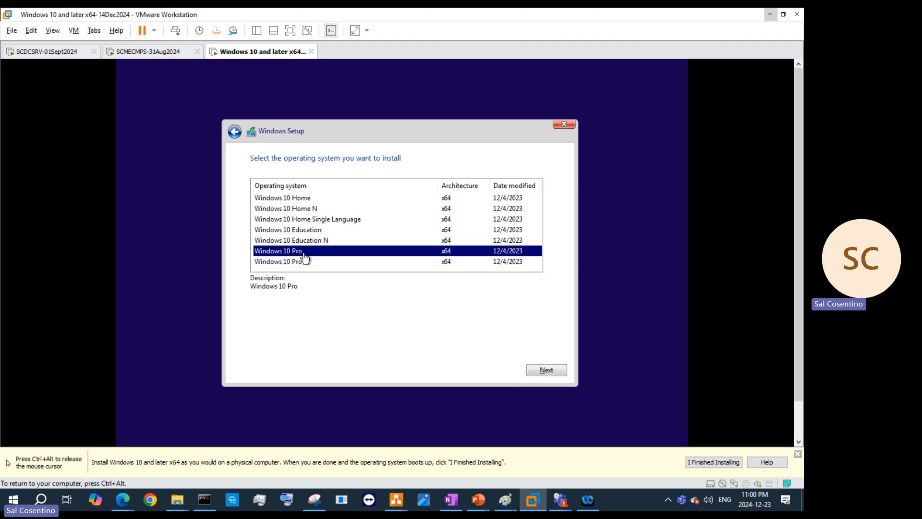
{"action": "left_click", "coordinate": [544, 373]}
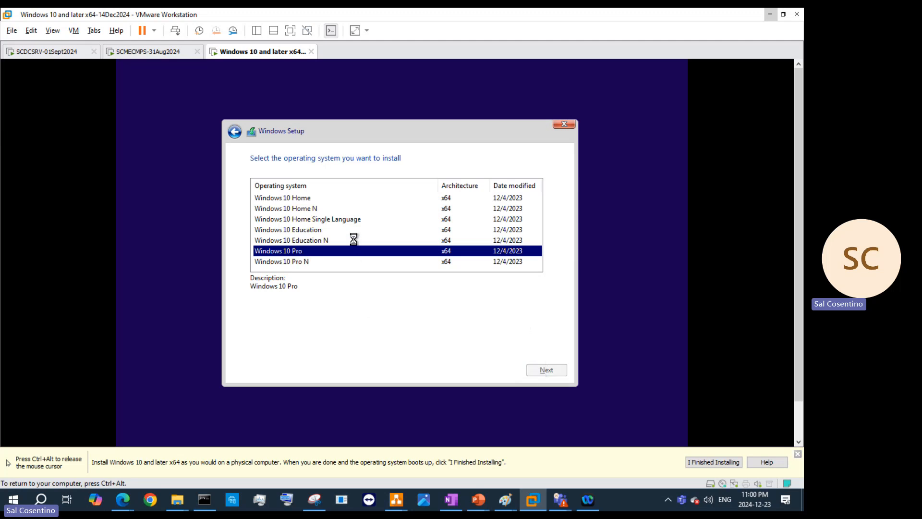
{"action": "scroll", "coordinate": [362, 234], "scroll_direction": "down", "scroll_amount": 6}
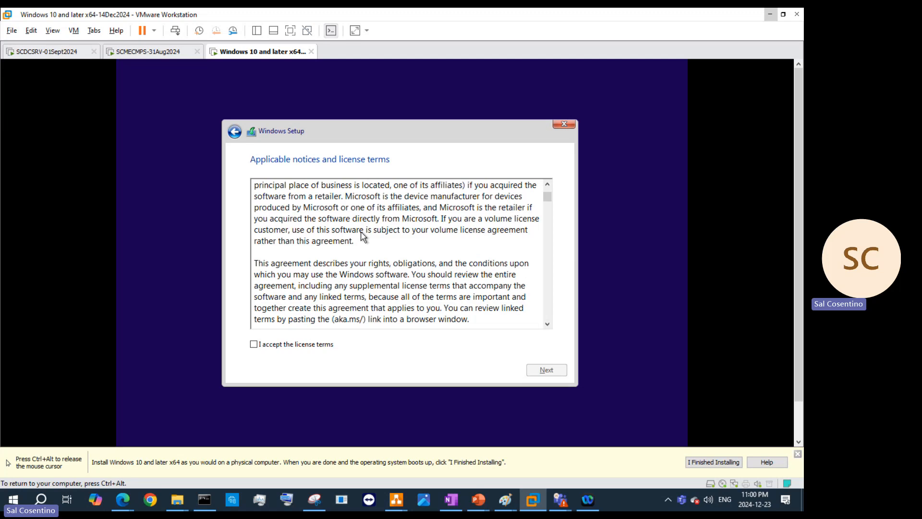
{"action": "left_click", "coordinate": [284, 347]}
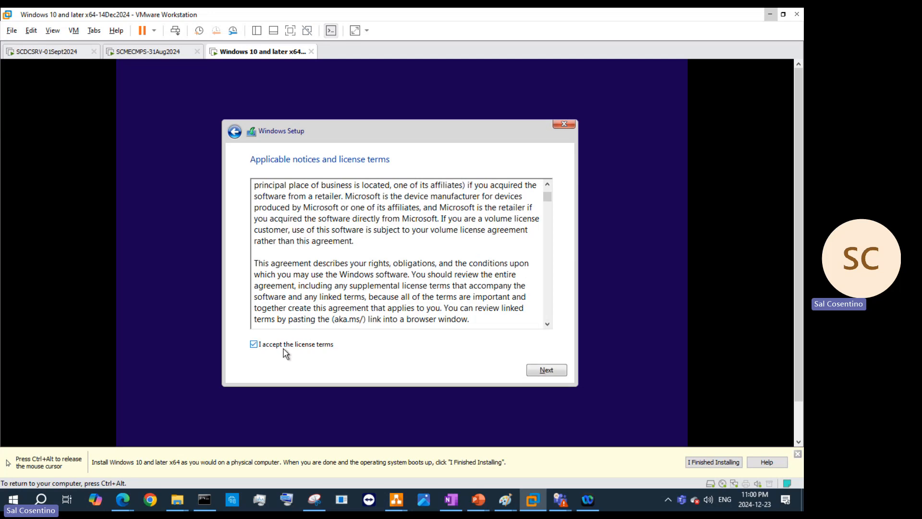
{"action": "left_click", "coordinate": [564, 370]}
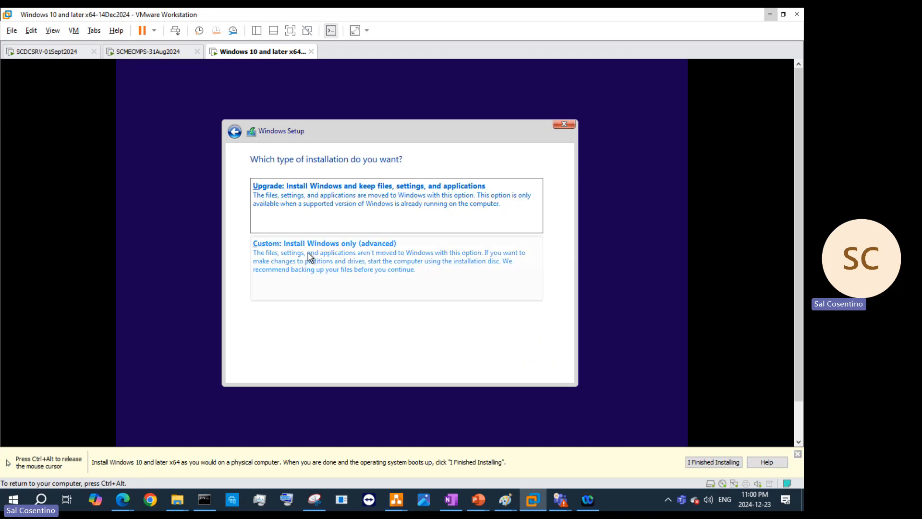
{"action": "left_click", "coordinate": [340, 263]}
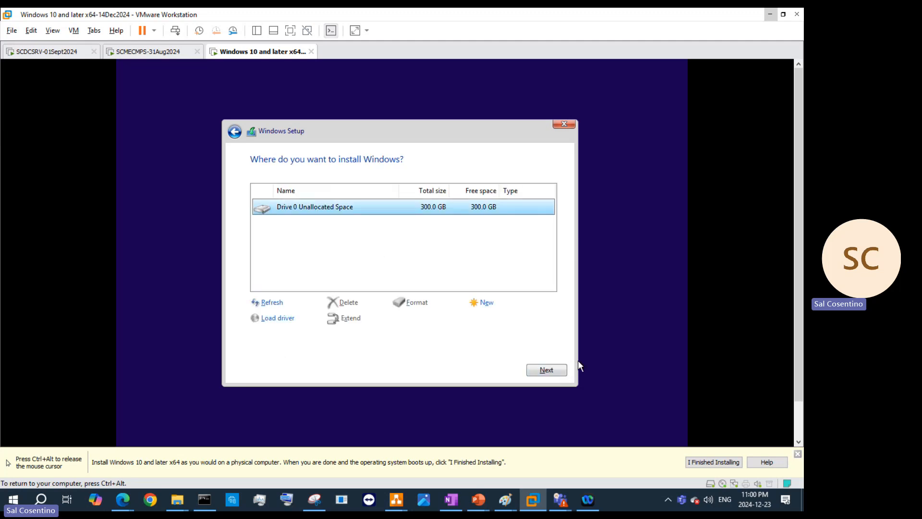
{"action": "left_click", "coordinate": [552, 370]}
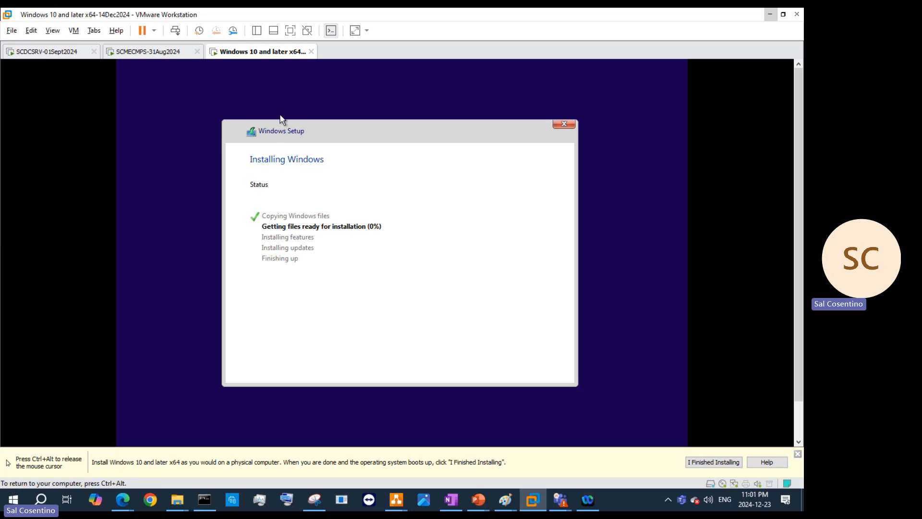
Step: Open the VM's Settings and confirm the Network Adapter uses NAT
{"action": "right_click", "coordinate": [267, 52]}
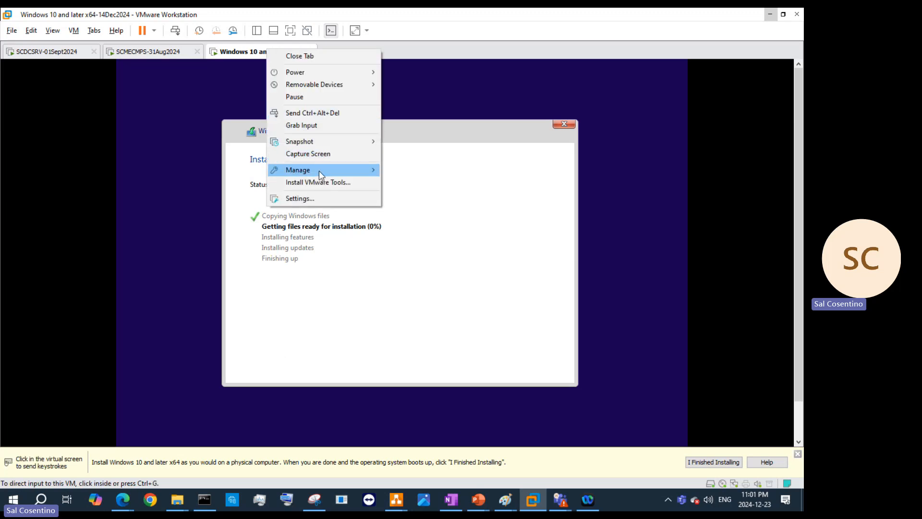
{"action": "mouse_move", "coordinate": [319, 170]}
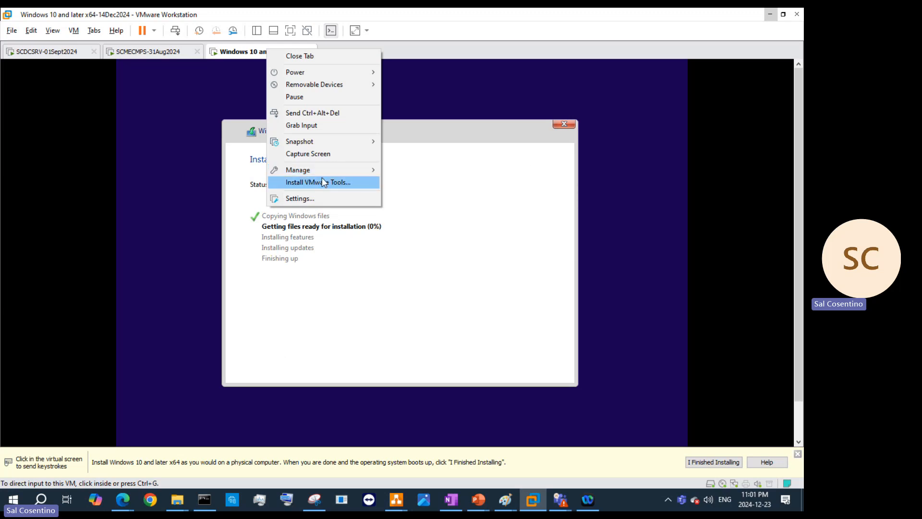
{"action": "left_click", "coordinate": [290, 199]}
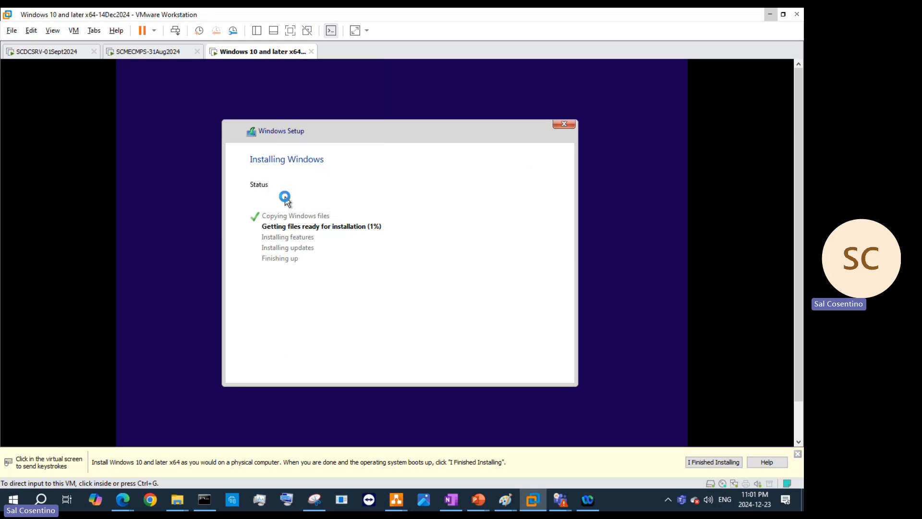
{"action": "left_click", "coordinate": [252, 139]}
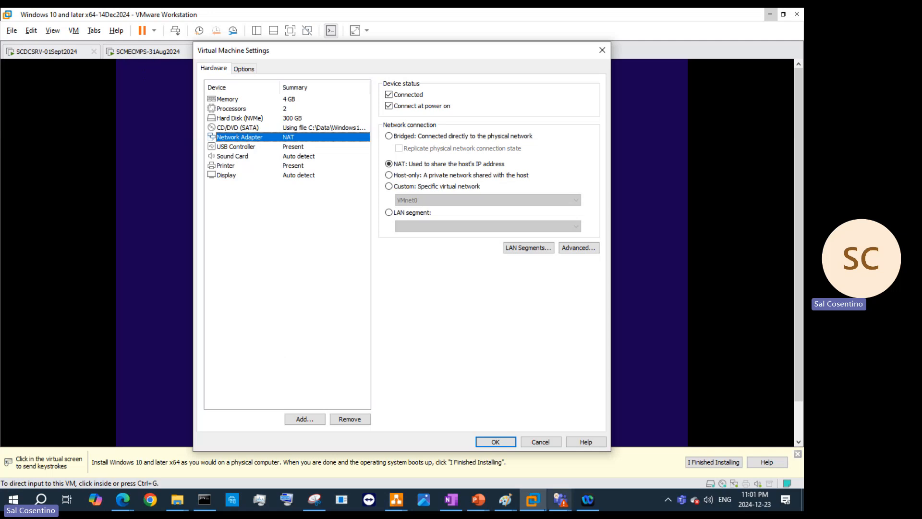
{"action": "left_click", "coordinate": [506, 500]}
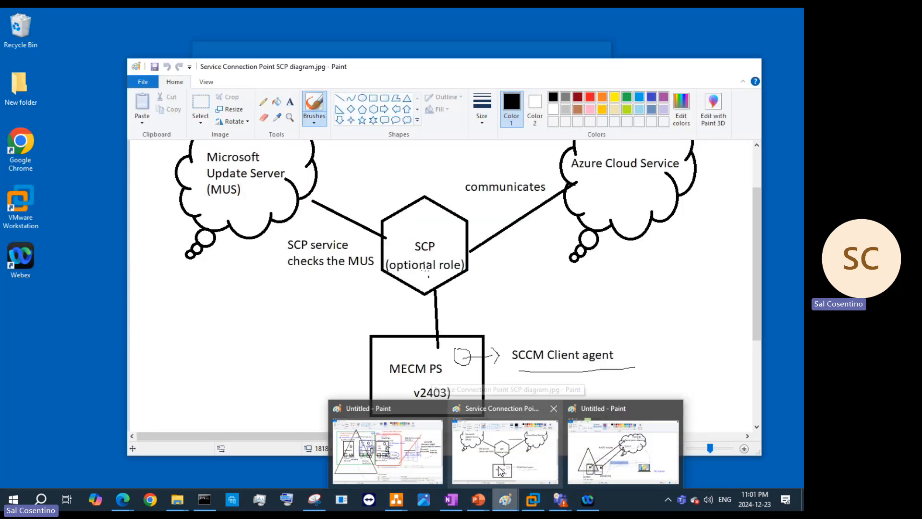
Step: Minimize the SCP diagram and bring the untitled co-management diagram to the front in Paint
{"action": "left_click", "coordinate": [502, 461]}
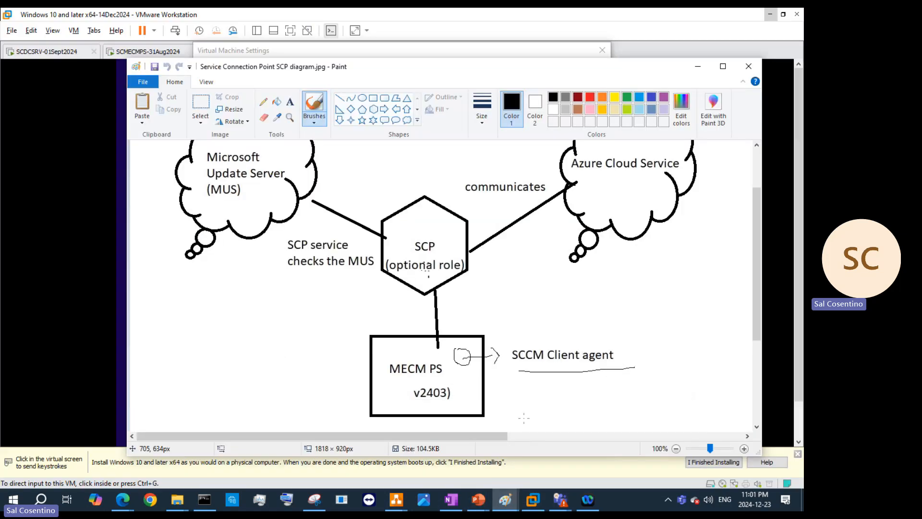
{"action": "left_click", "coordinate": [698, 67]}
{"action": "mouse_move", "coordinate": [505, 500]}
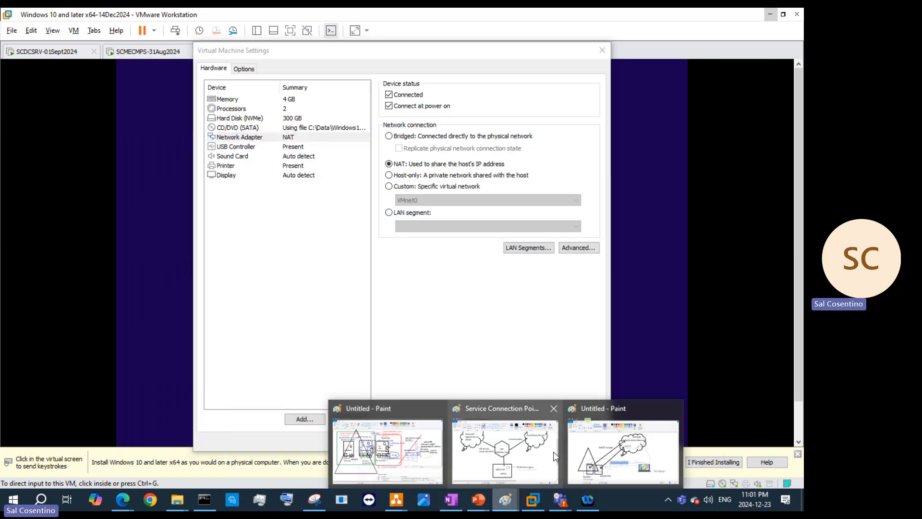
{"action": "left_click", "coordinate": [419, 409]}
{"action": "scroll", "coordinate": [401, 377], "scroll_direction": "down", "scroll_amount": 3}
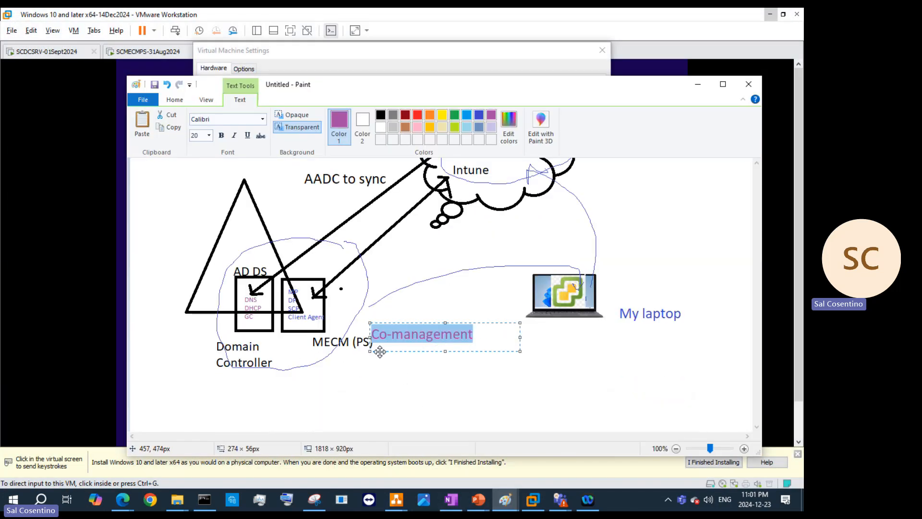
Step: Draw dark-red right triangles below the DNS/Domain Controller box and in the MECM box
{"action": "left_click", "coordinate": [175, 100]}
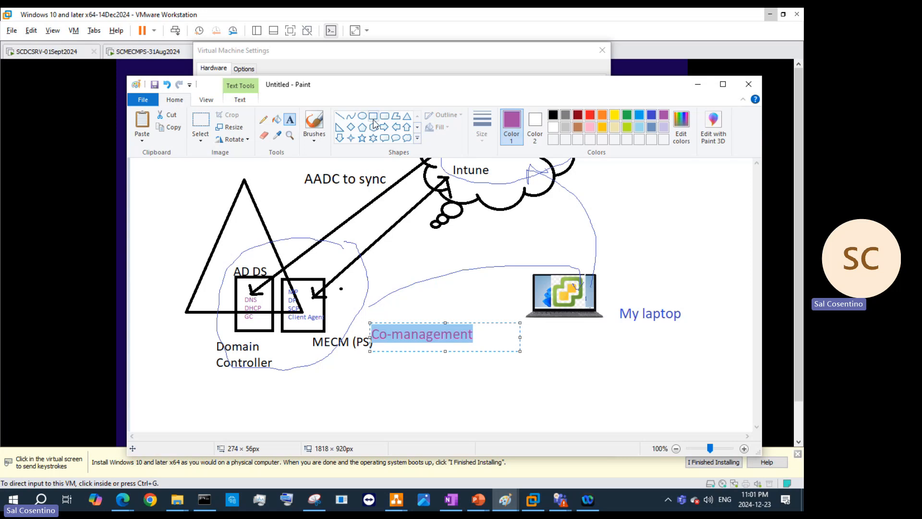
{"action": "left_click", "coordinate": [339, 127]}
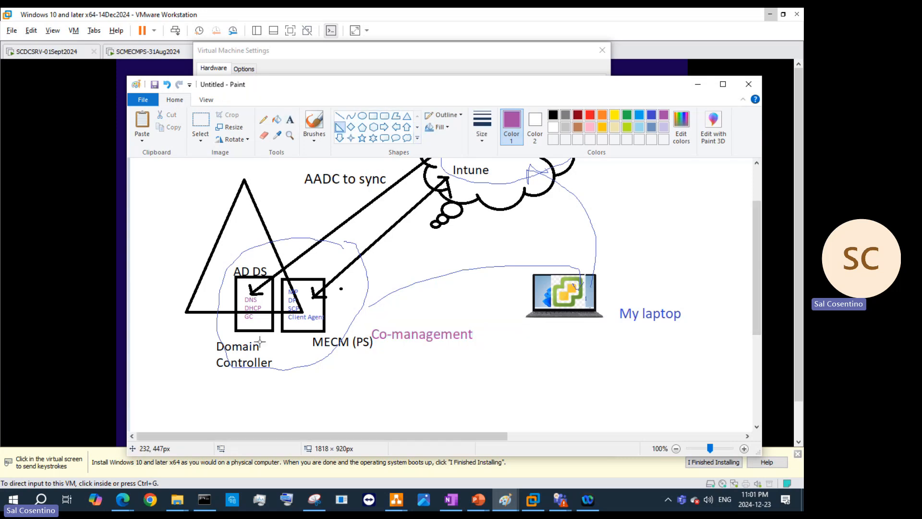
{"action": "left_click_drag", "start_coordinate": [261, 320], "coordinate": [274, 340]}
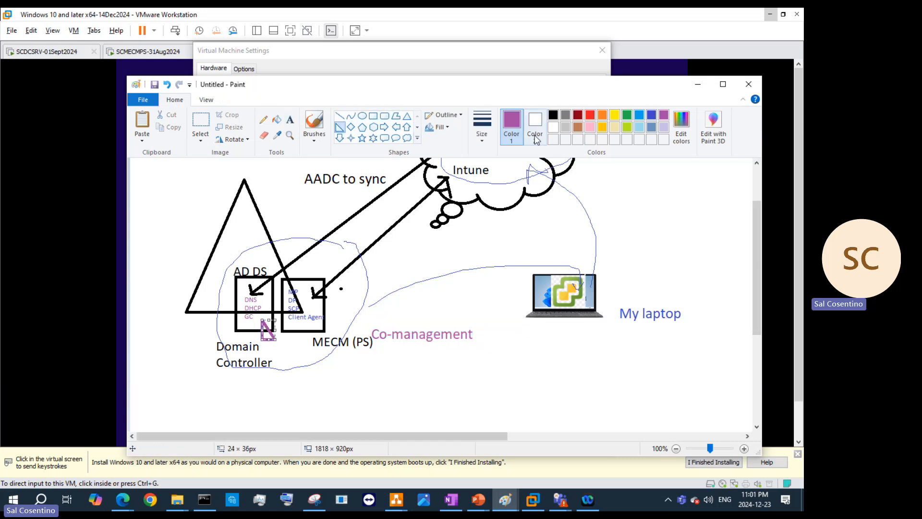
{"action": "left_click", "coordinate": [578, 115]}
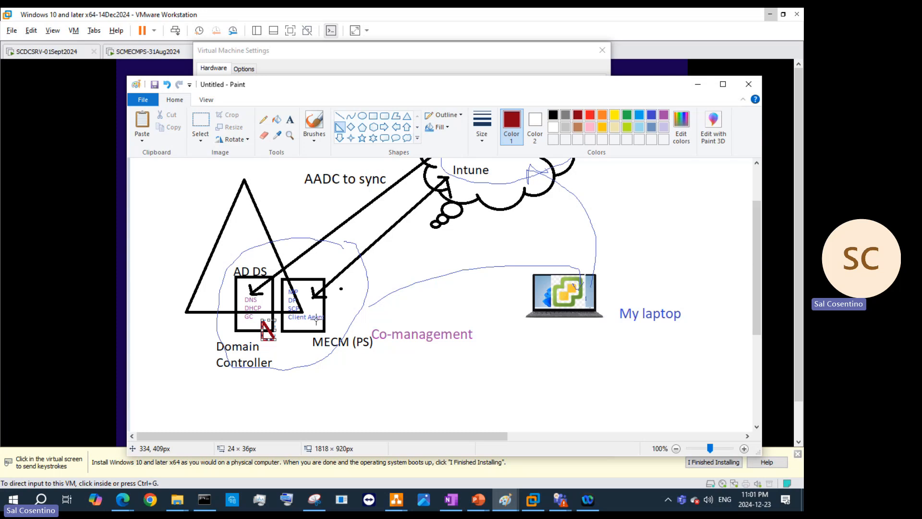
{"action": "left_click_drag", "start_coordinate": [308, 322], "coordinate": [323, 339]}
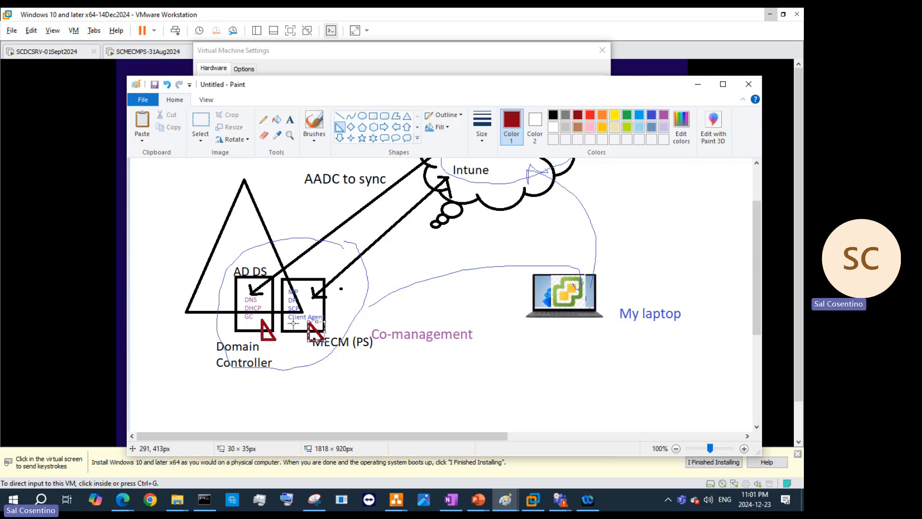
{"action": "left_click_drag", "start_coordinate": [322, 321], "coordinate": [339, 335]}
{"action": "left_click", "coordinate": [341, 315]}
{"action": "left_click", "coordinate": [323, 320]}
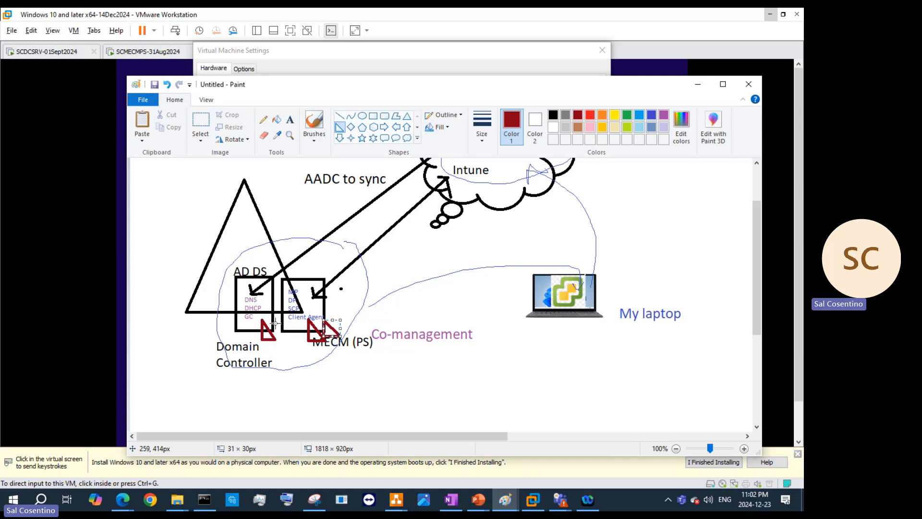
{"action": "left_click_drag", "start_coordinate": [274, 323], "coordinate": [291, 337]}
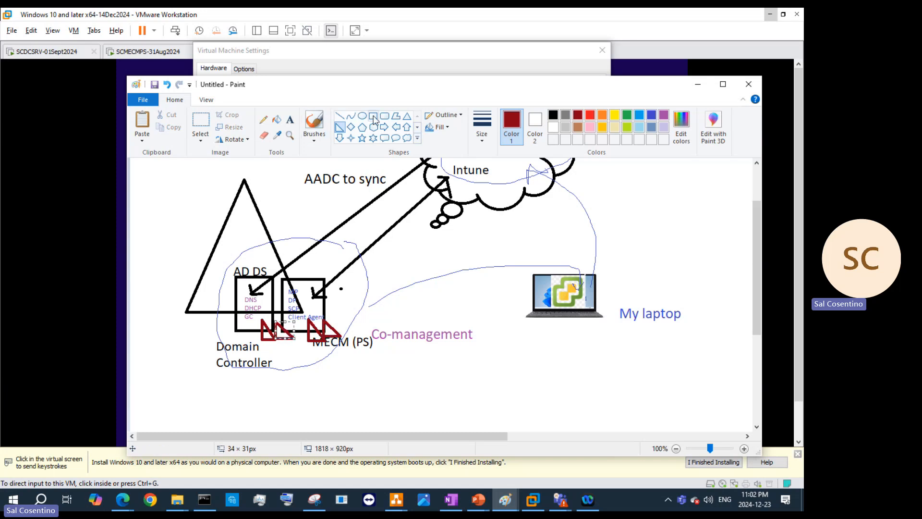
Step: Add a small dark-red rectangle at the DNS box's lower-left corner
{"action": "left_click", "coordinate": [373, 116]}
{"action": "mouse_move", "coordinate": [236, 321]}
{"action": "left_mouse_down"}
{"action": "mouse_move", "coordinate": [249, 337]}
{"action": "mouse_move", "coordinate": [304, 337]}
{"action": "mouse_move", "coordinate": [309, 346]}
{"action": "mouse_move", "coordinate": [302, 340]}
{"action": "left_mouse_up"}
{"action": "left_click", "coordinate": [290, 322]}
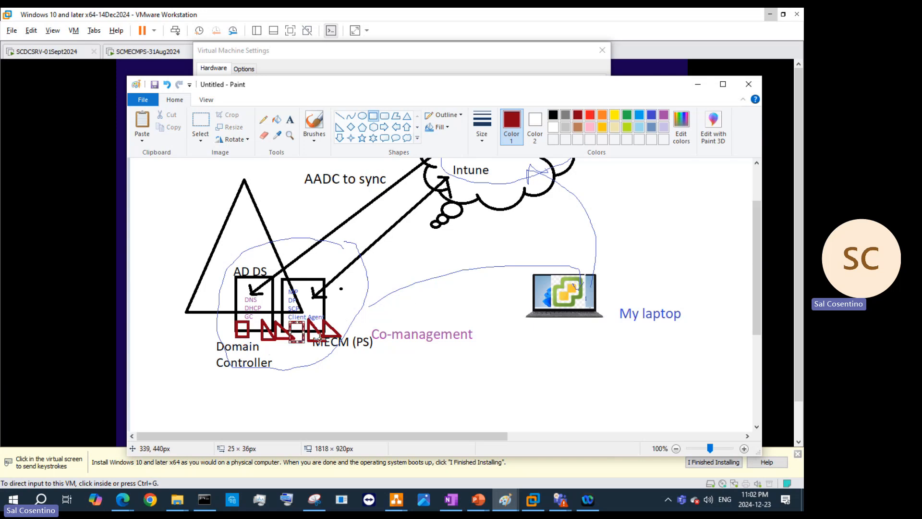
{"action": "left_click", "coordinate": [288, 121]}
Step: Type a two-line label 'Physical NIC (Eth 0 - local)' / 'Physical Nic 2 - vLAN / Internet' under the Domain Controller
{"action": "left_click", "coordinate": [261, 394]}
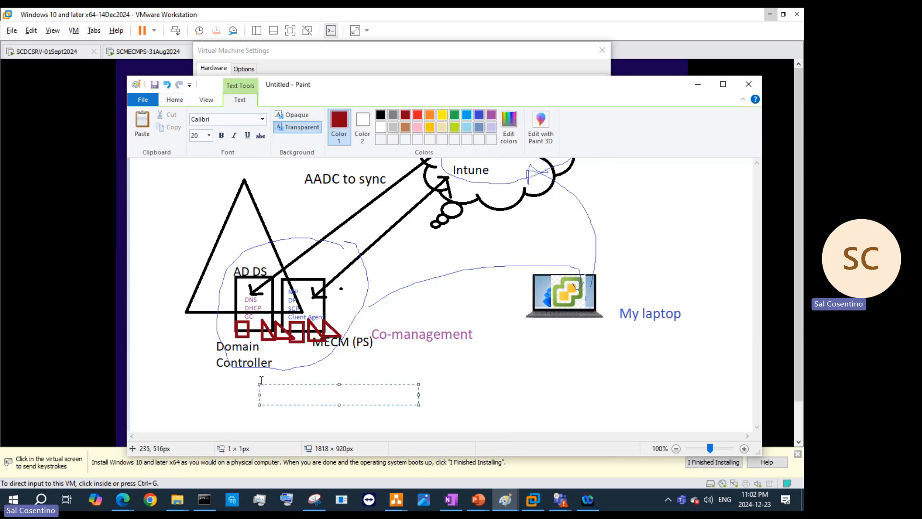
{"action": "type", "text": "Ethern"}
{"action": "key", "text": "BackSpace"}
{"action": "key", "text": "BackSpace"}
{"action": "key", "text": "BackSpace"}
{"action": "key", "text": "BackSpace"}
{"action": "key", "text": "BackSpace"}
{"action": "key", "text": "BackSpace"}
{"action": "type", "text": "Physical NIC"}
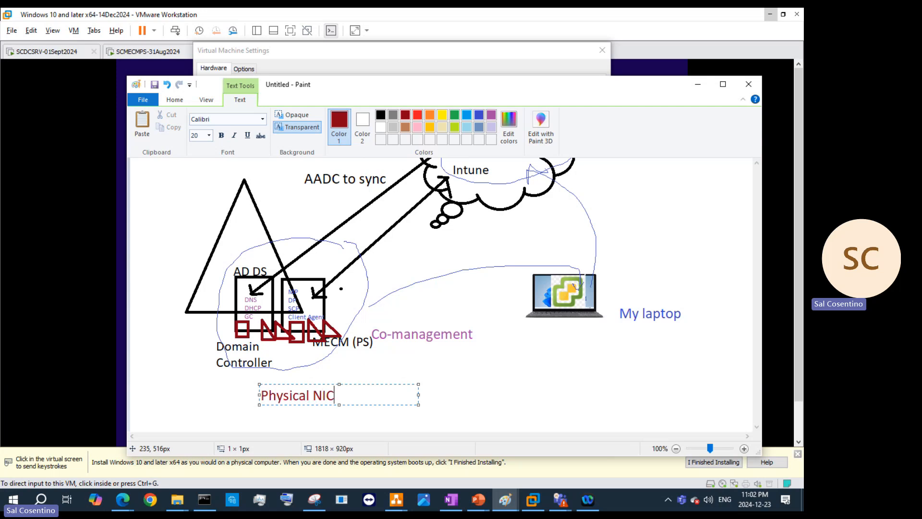
{"action": "type", "text": " (Eth 0 - local"}
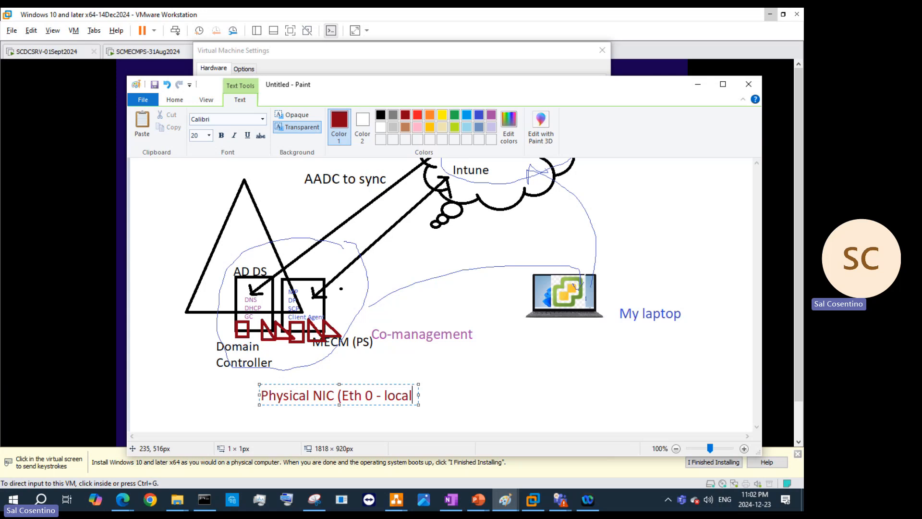
{"action": "type", "text": ")"}
{"action": "key", "text": "Return"}
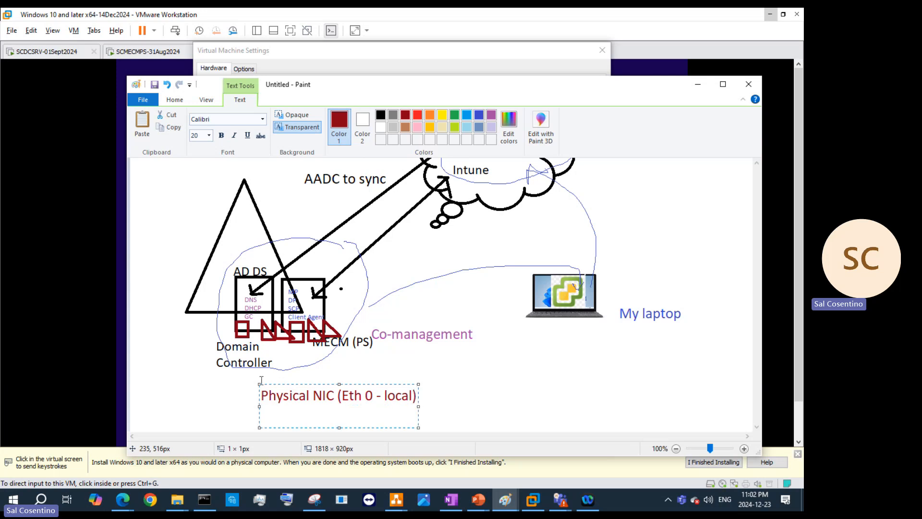
{"action": "type", "text": "Physical Ni"}
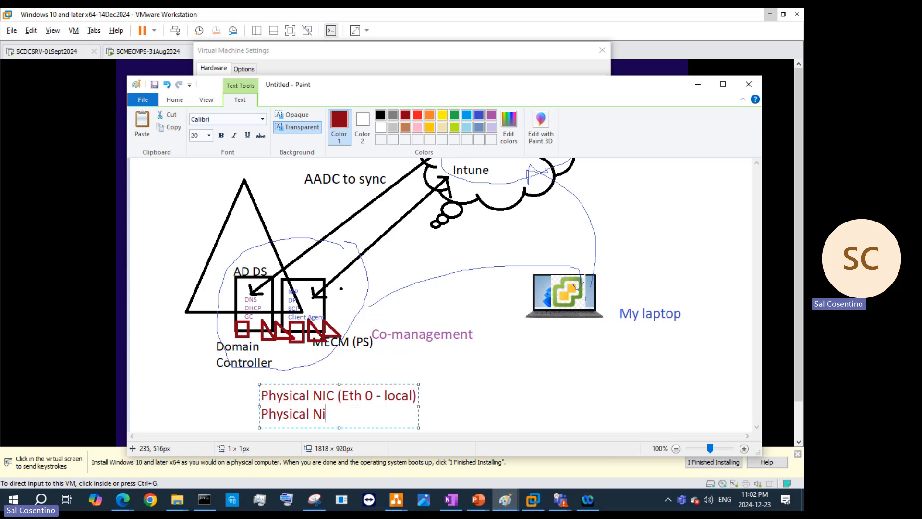
{"action": "type", "text": "c 2 - vLAN / I"}
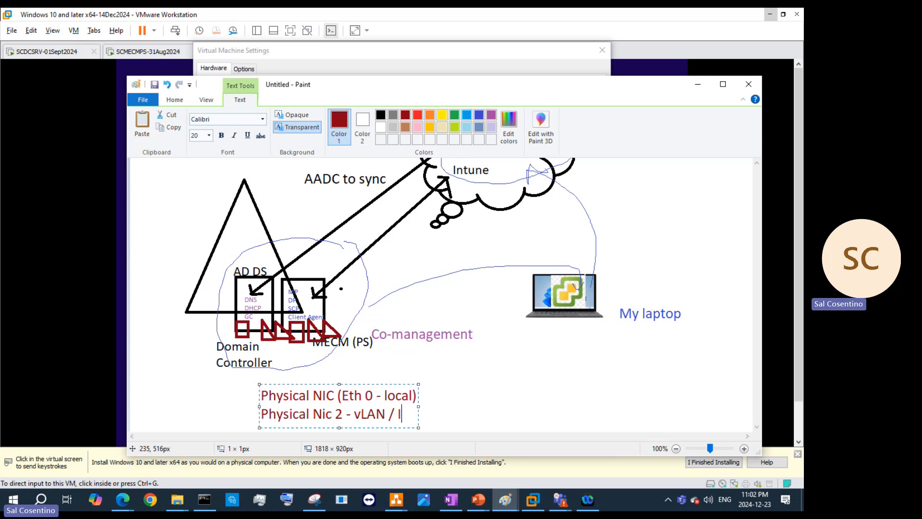
{"action": "type", "text": "nternet"}
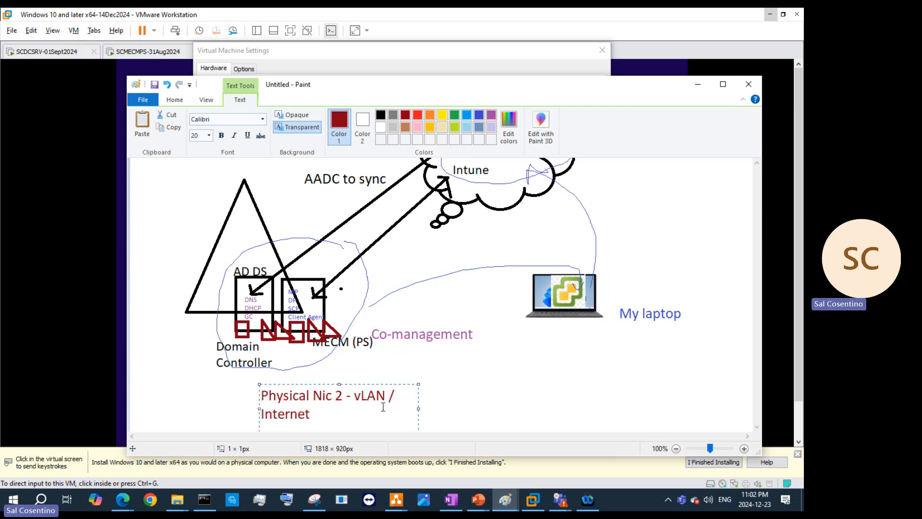
{"action": "scroll", "coordinate": [451, 394], "scroll_direction": "down", "scroll_amount": 3}
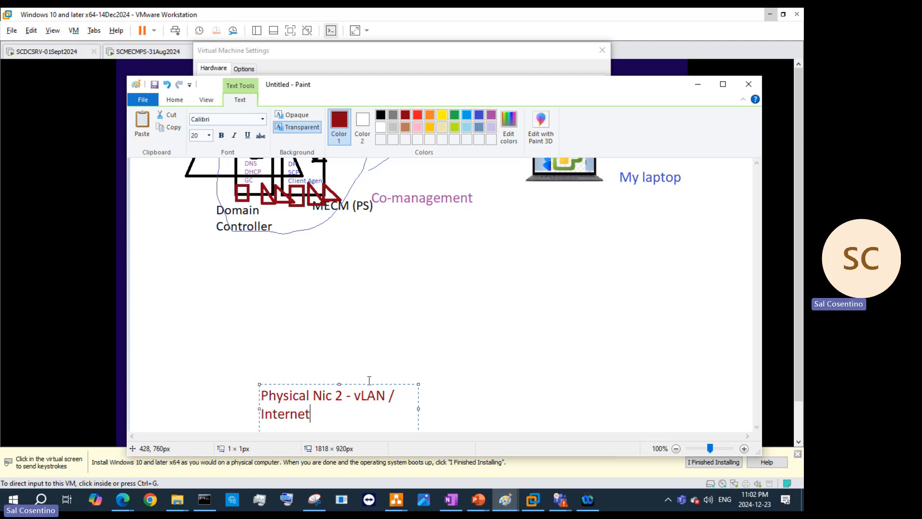
{"action": "left_click_drag", "start_coordinate": [364, 386], "coordinate": [364, 279]}
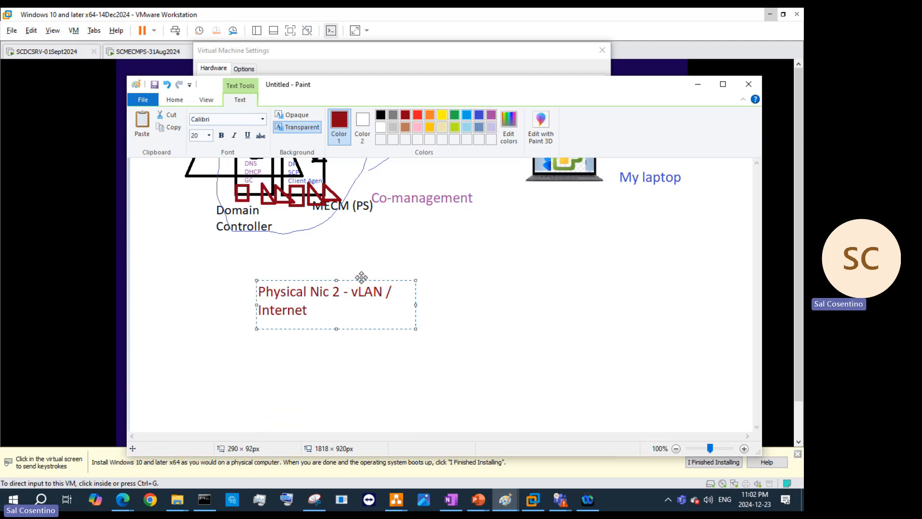
{"action": "left_click_drag", "start_coordinate": [336, 325], "coordinate": [335, 380]}
Step: Edit the NIC label to read NIC1 Ethernet1, add vmnet08 after Internet and vmnetxx after local
{"action": "left_click_drag", "start_coordinate": [332, 307], "coordinate": [322, 302]}
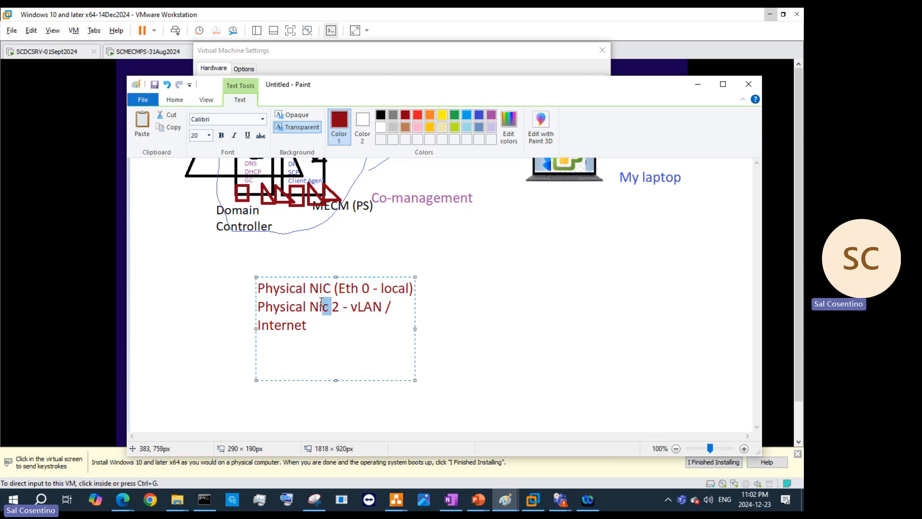
{"action": "type", "text": "IC"}
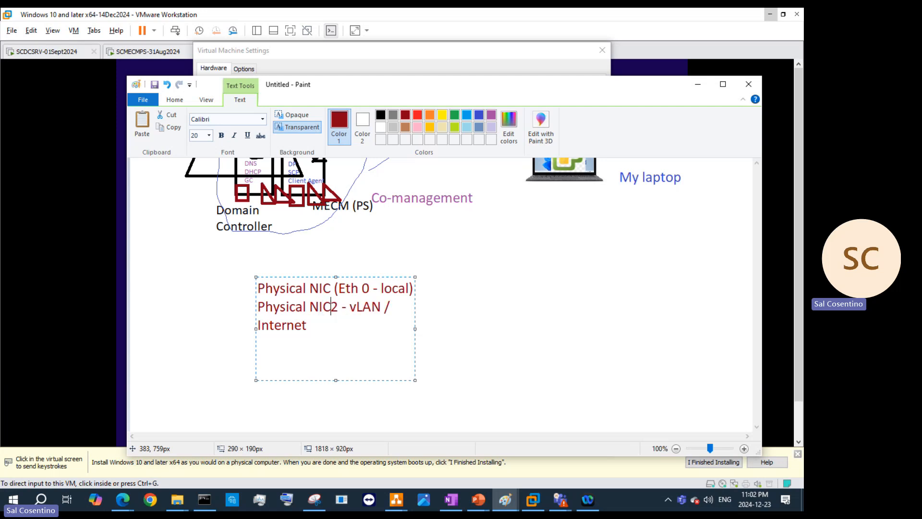
{"action": "left_click", "coordinate": [333, 287]}
{"action": "type", "text": "1"}
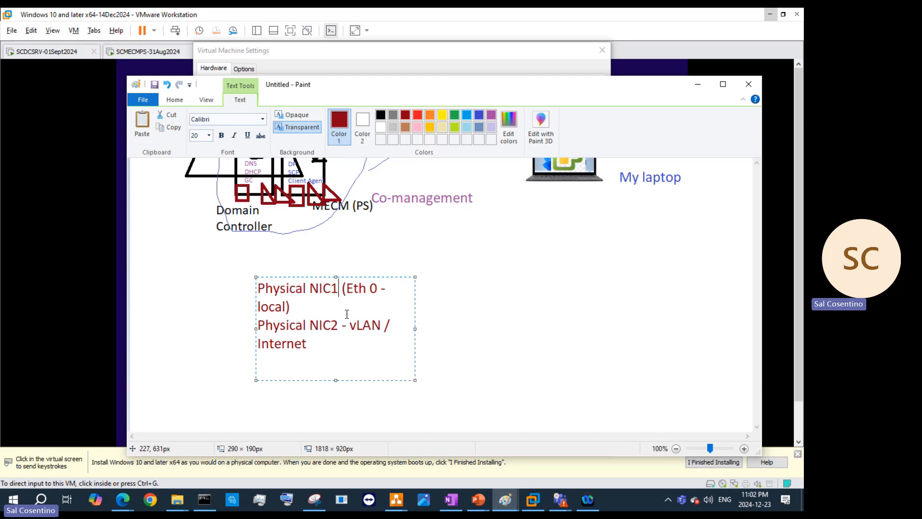
{"action": "type", "text": " Ethe"}
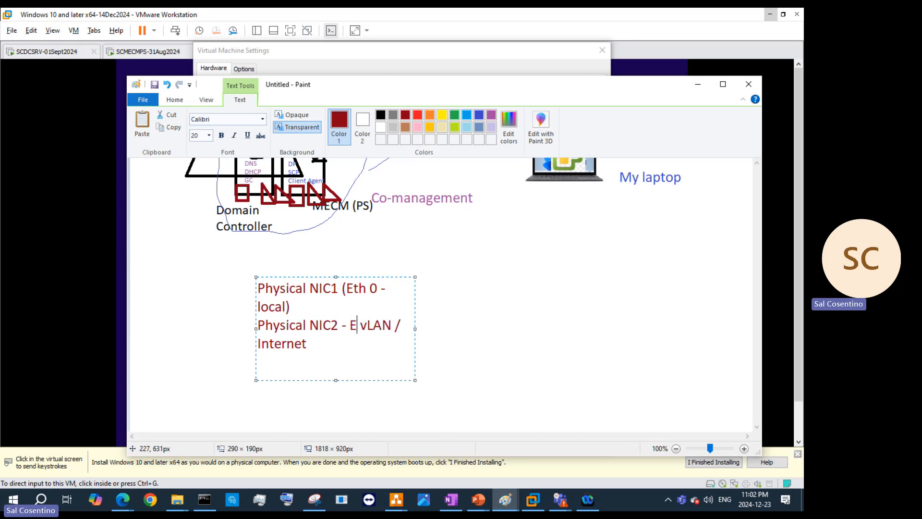
{"action": "type", "text": "rnet1"}
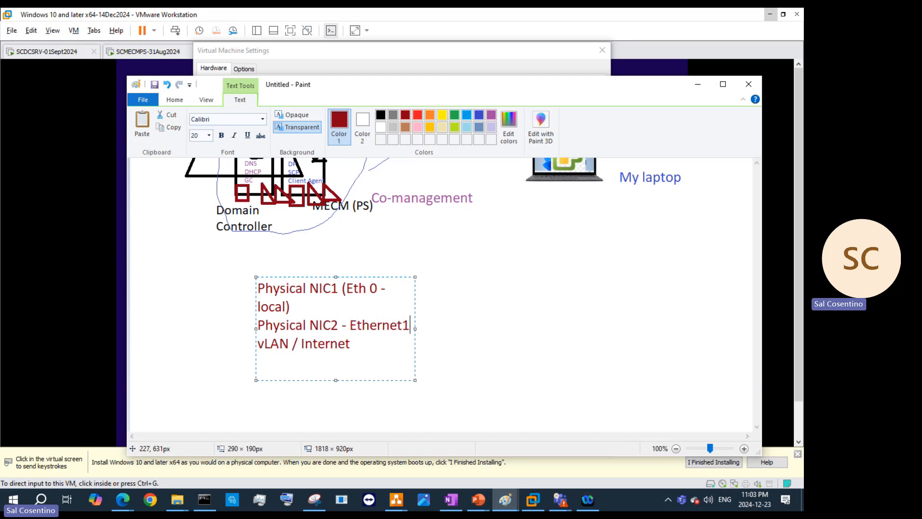
{"action": "type", "text": " -"}
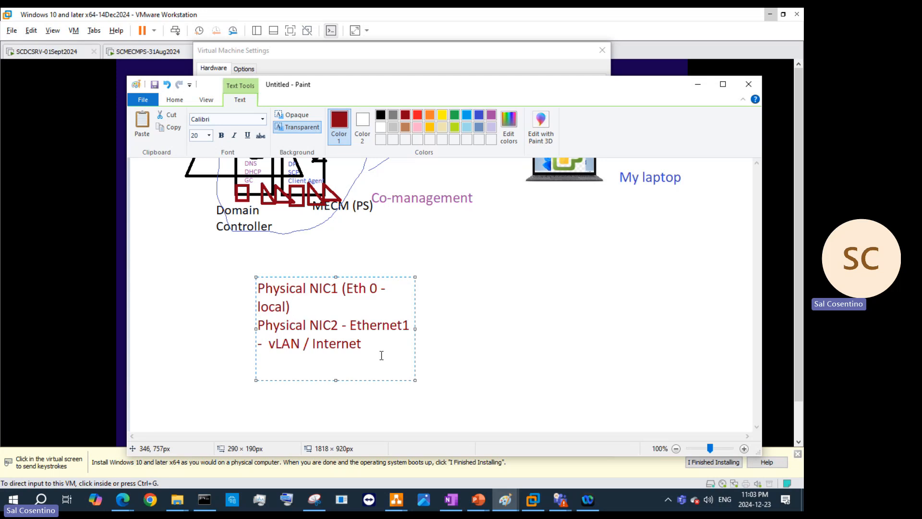
{"action": "left_click", "coordinate": [366, 344]}
{"action": "type", "text": "vmnet08"}
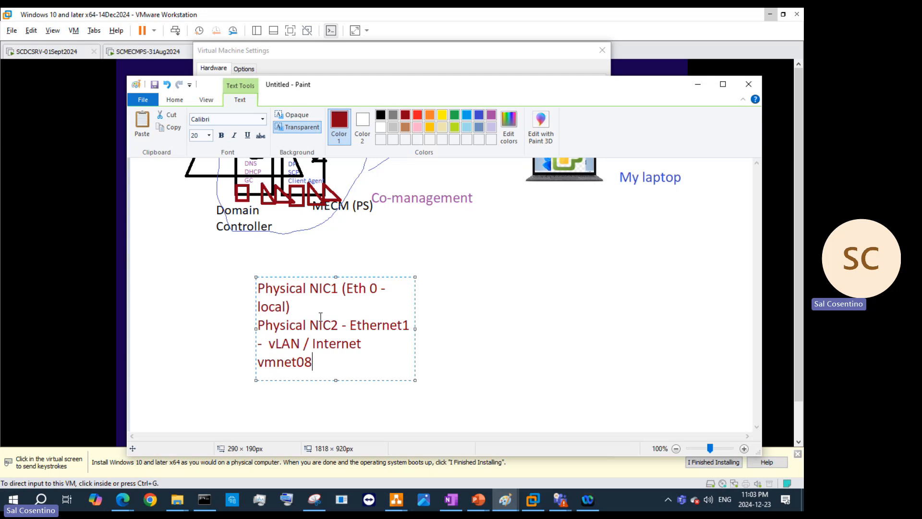
{"action": "left_click", "coordinate": [302, 342]}
{"action": "left_click", "coordinate": [315, 301]}
{"action": "type", "text": "vmnetxx"}
Step: Move the NIC label beside the domain controller and draw a pencil line connecting them
{"action": "scroll", "coordinate": [486, 308], "scroll_direction": "up", "scroll_amount": 4}
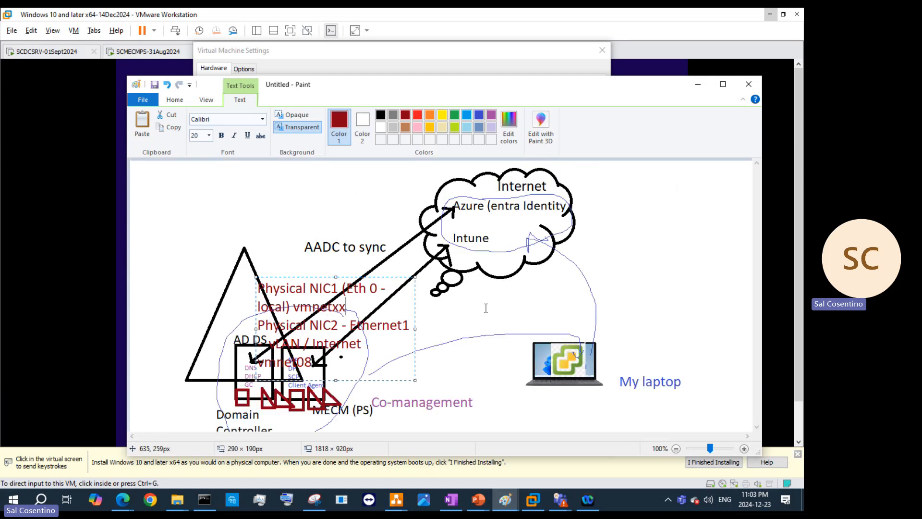
{"action": "scroll", "coordinate": [529, 355], "scroll_direction": "down", "scroll_amount": 4}
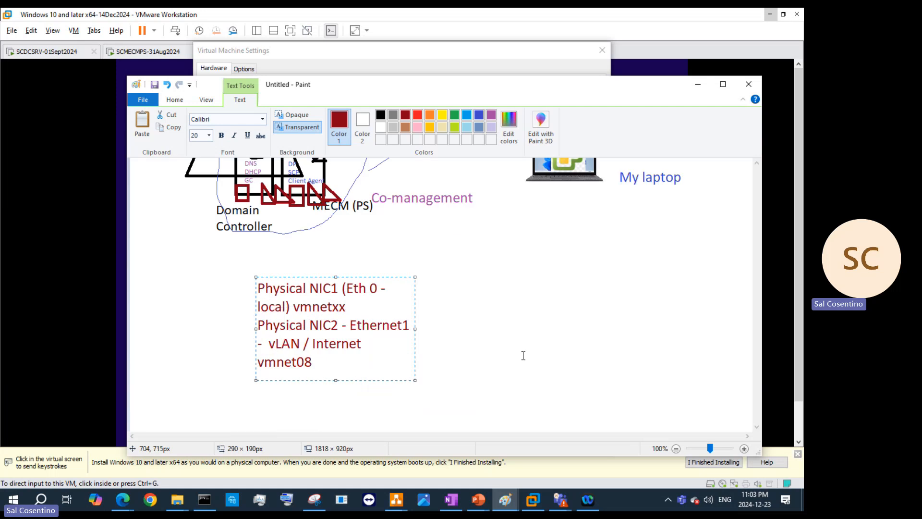
{"action": "left_click_drag", "start_coordinate": [370, 277], "coordinate": [386, 233]}
{"action": "left_click", "coordinate": [572, 301]}
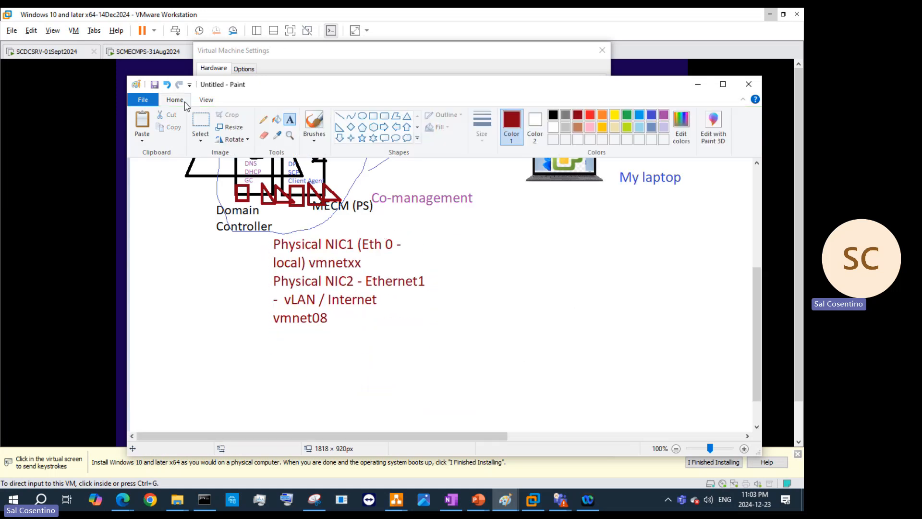
{"action": "left_click", "coordinate": [263, 119]}
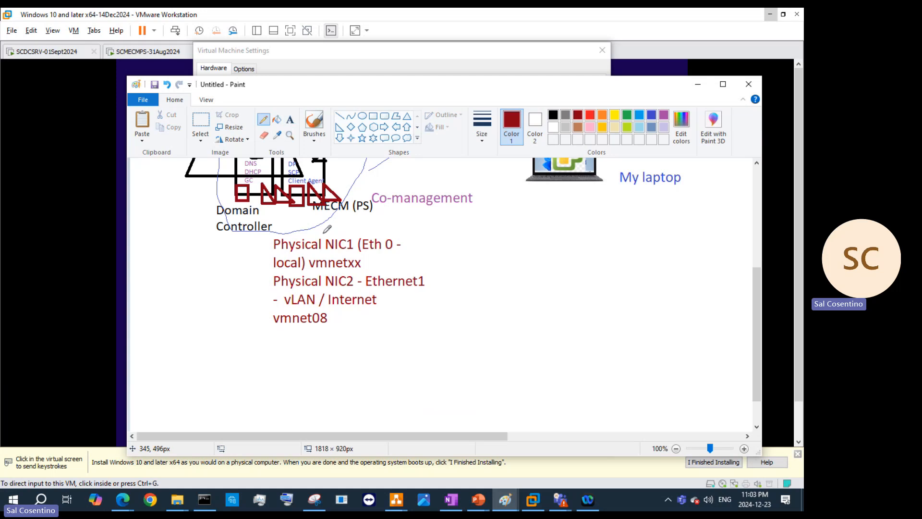
{"action": "left_click_drag", "start_coordinate": [267, 246], "coordinate": [265, 216]}
Step: Draw red lines from the domain controller and add a 'Physical disk / C:\ / NTFS' label left of the NIC text
{"action": "left_click_drag", "start_coordinate": [270, 282], "coordinate": [285, 196]}
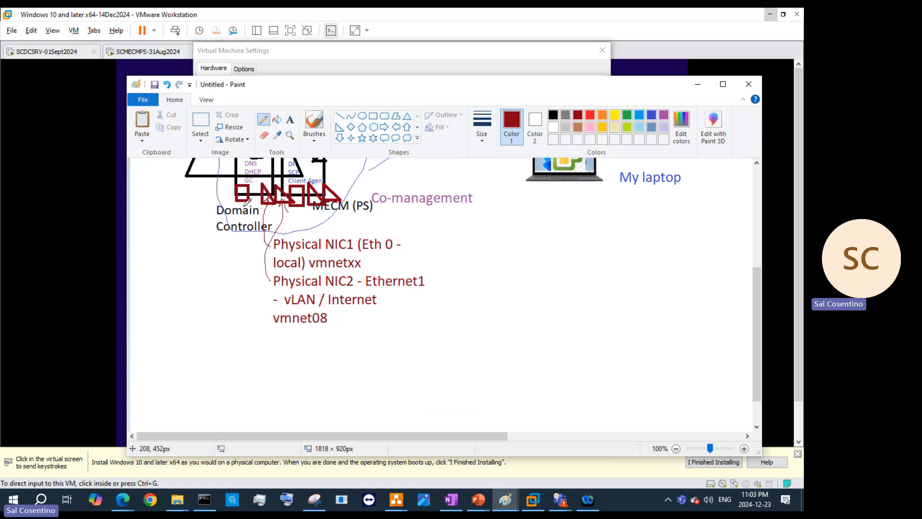
{"action": "mouse_move", "coordinate": [243, 189]}
{"action": "left_mouse_down"}
{"action": "mouse_move", "coordinate": [160, 232]}
{"action": "mouse_move", "coordinate": [179, 237]}
{"action": "left_mouse_up"}
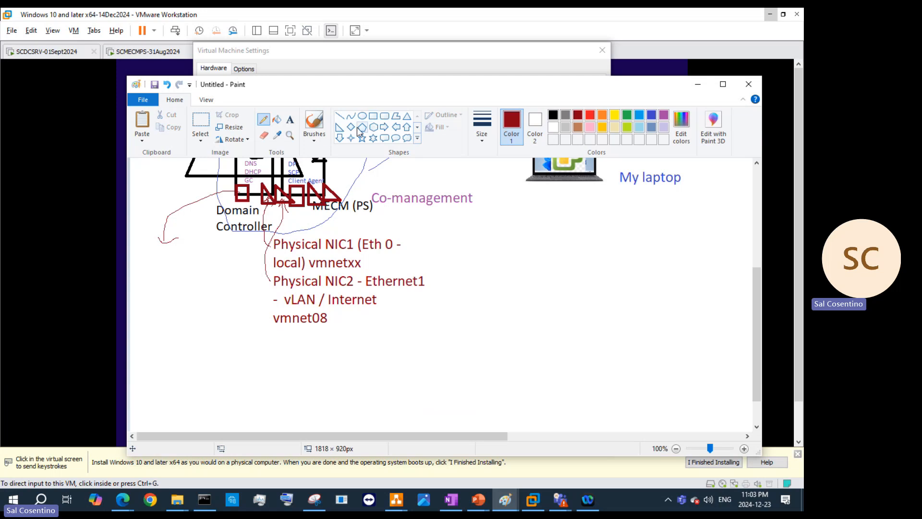
{"action": "left_click", "coordinate": [174, 268]}
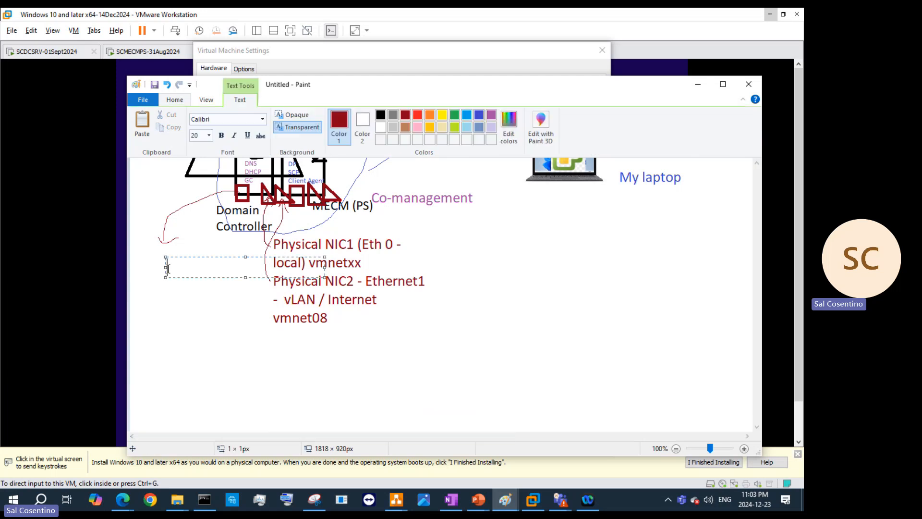
{"action": "type", "text": "Physical disk"}
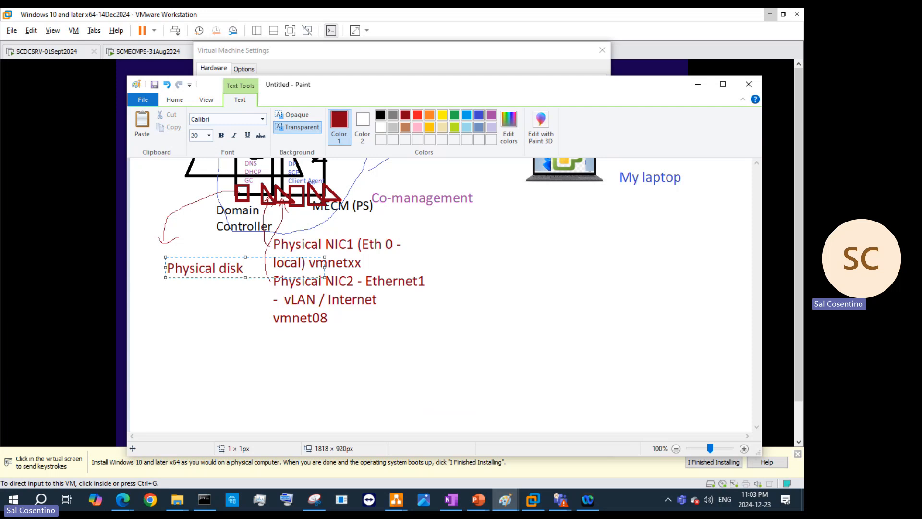
{"action": "key", "text": "Return"}
{"action": "type", "text": "C"}
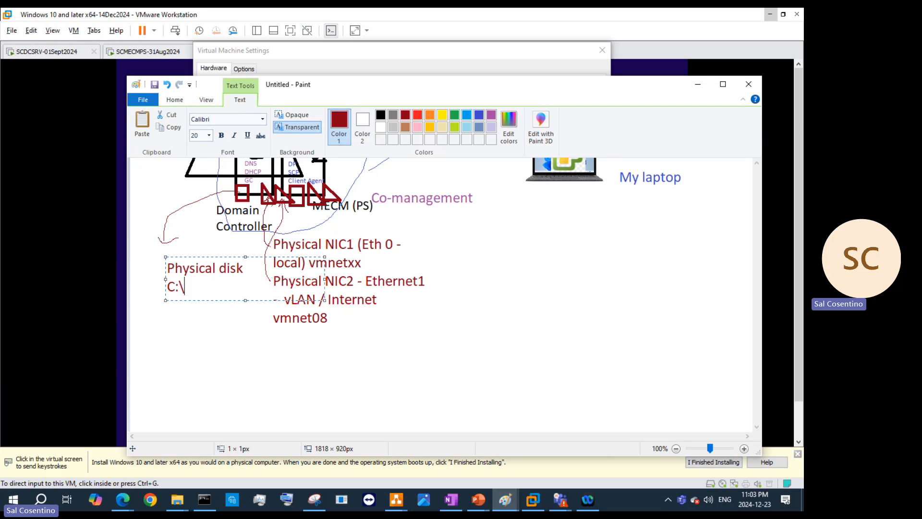
{"action": "type", "text": ":\\"}
{"action": "key", "text": "Return"}
{"action": "type", "text": "NTFS"}
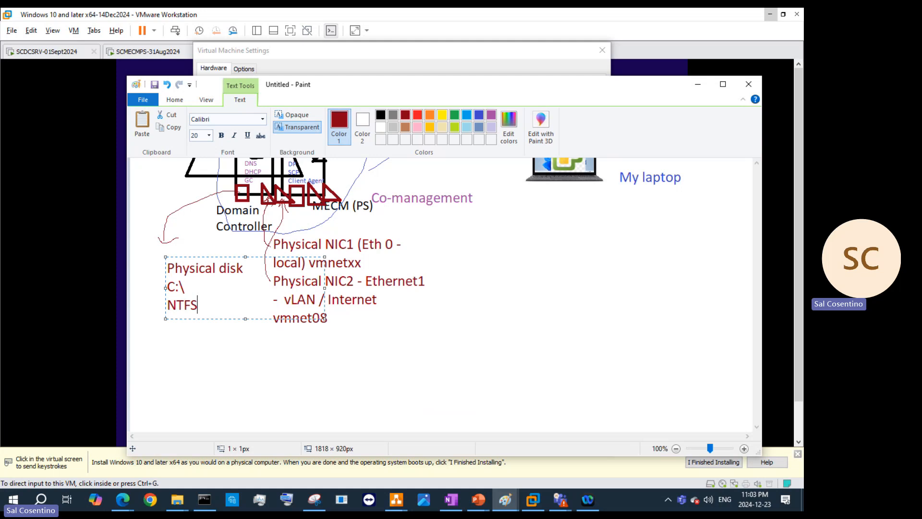
{"action": "left_click", "coordinate": [455, 305]}
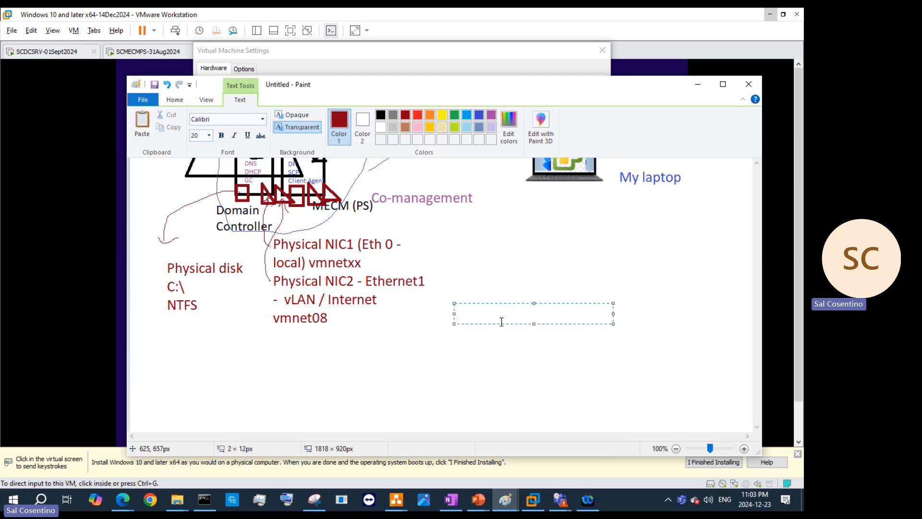
{"action": "scroll", "coordinate": [451, 336], "scroll_direction": "up", "scroll_amount": 3}
{"action": "scroll", "coordinate": [493, 355], "scroll_direction": "down", "scroll_amount": 3}
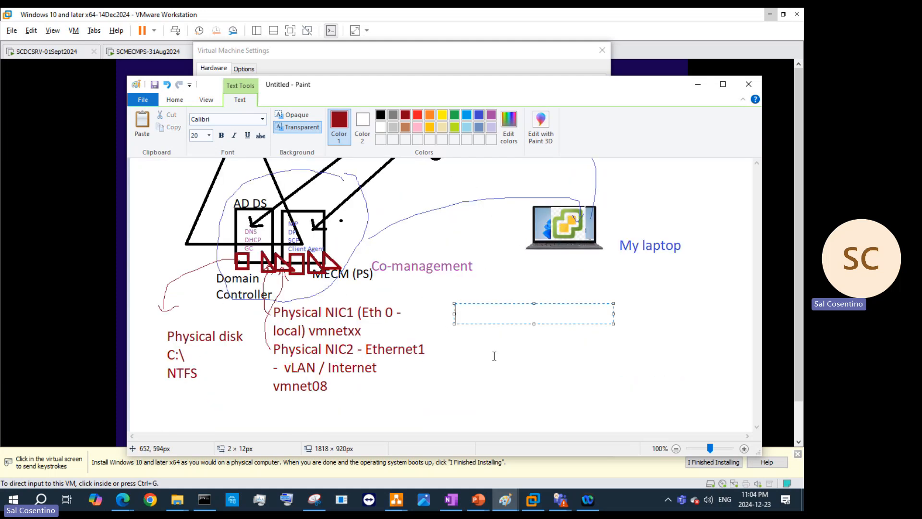
{"action": "scroll", "coordinate": [471, 355], "scroll_direction": "up", "scroll_amount": 2}
{"action": "scroll", "coordinate": [459, 362], "scroll_direction": "down", "scroll_amount": 3}
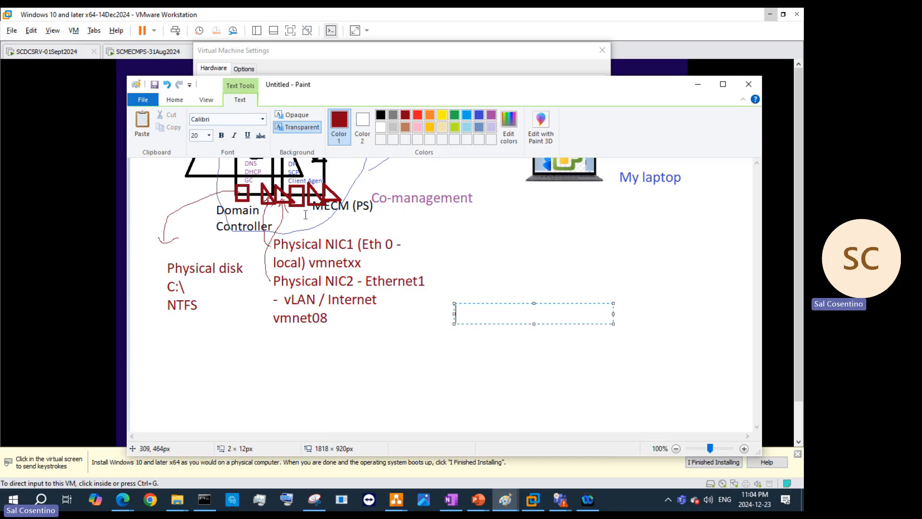
{"action": "scroll", "coordinate": [534, 241], "scroll_direction": "up", "scroll_amount": 2}
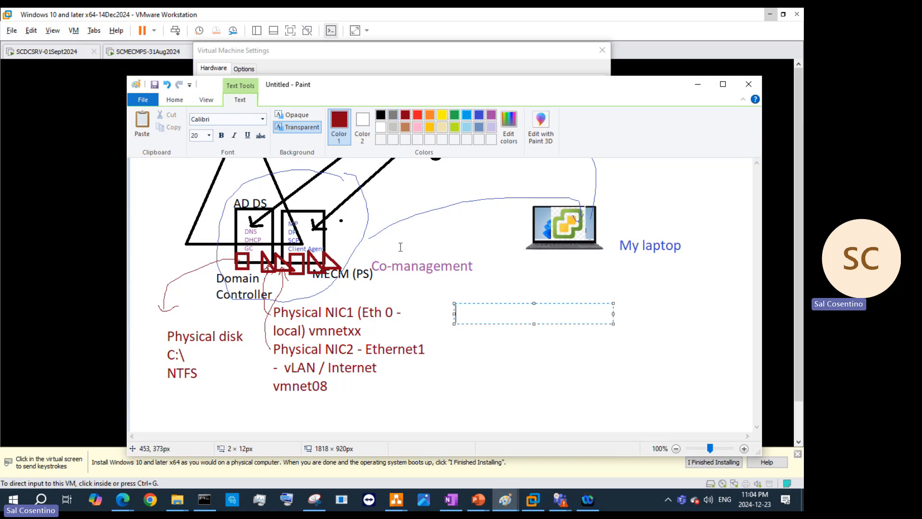
Step: Draw a large black box right of the NIC labels, with a small triangle and small squares
{"action": "left_click", "coordinate": [416, 318]}
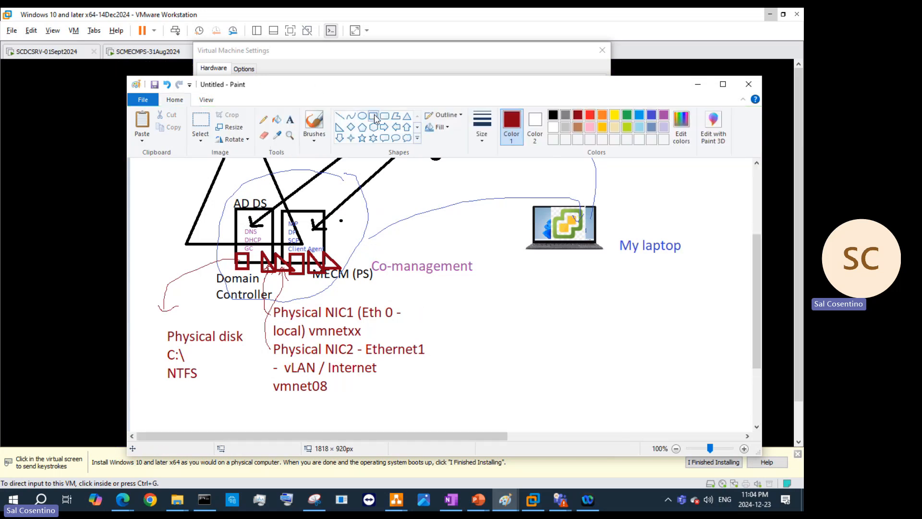
{"action": "mouse_move", "coordinate": [436, 284]}
{"action": "left_mouse_down"}
{"action": "mouse_move", "coordinate": [437, 304]}
{"action": "mouse_move", "coordinate": [524, 399]}
{"action": "mouse_move", "coordinate": [542, 405]}
{"action": "left_mouse_up"}
{"action": "left_click", "coordinate": [553, 114]}
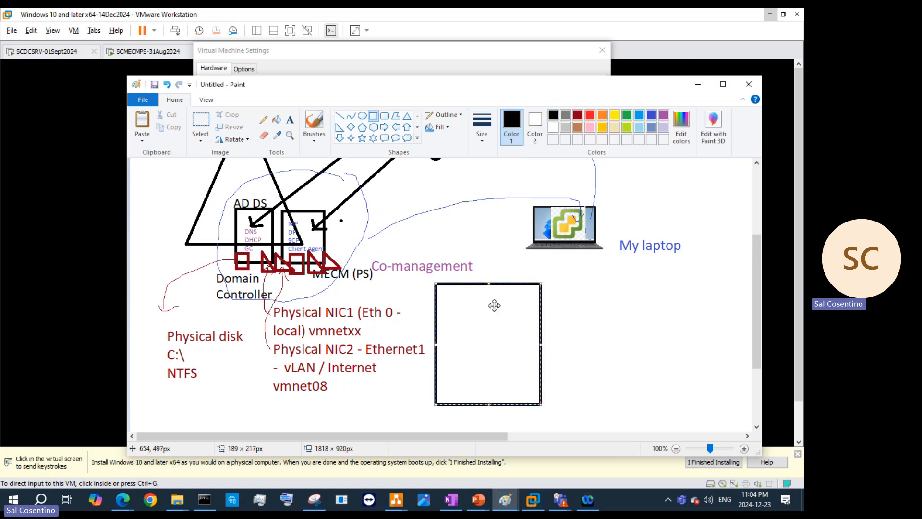
{"action": "left_click", "coordinate": [339, 126]}
{"action": "left_click_drag", "start_coordinate": [506, 387], "coordinate": [549, 414]}
{"action": "left_click", "coordinate": [534, 389]}
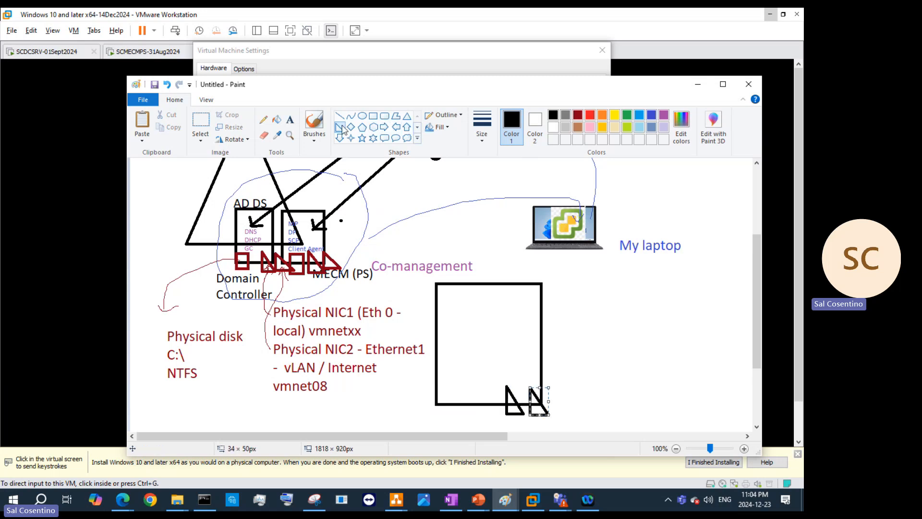
{"action": "left_click", "coordinate": [373, 116]}
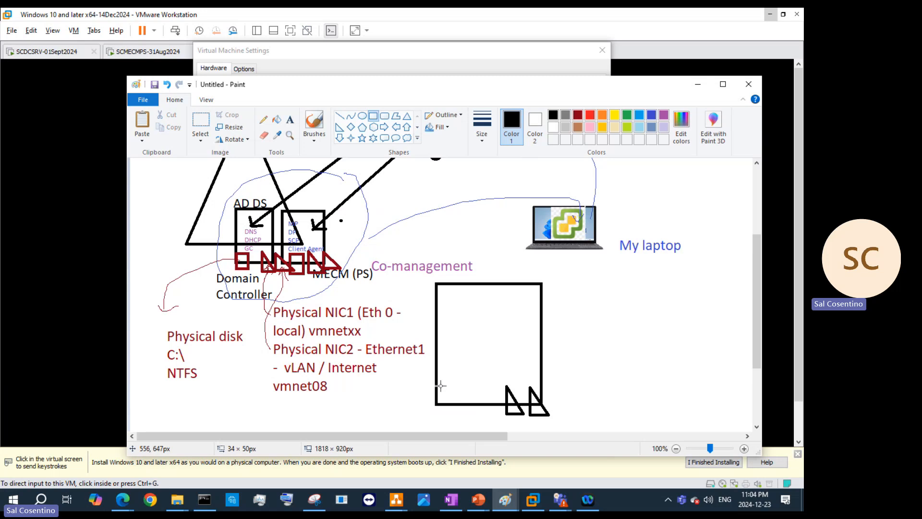
{"action": "left_click_drag", "start_coordinate": [441, 385], "coordinate": [463, 424]}
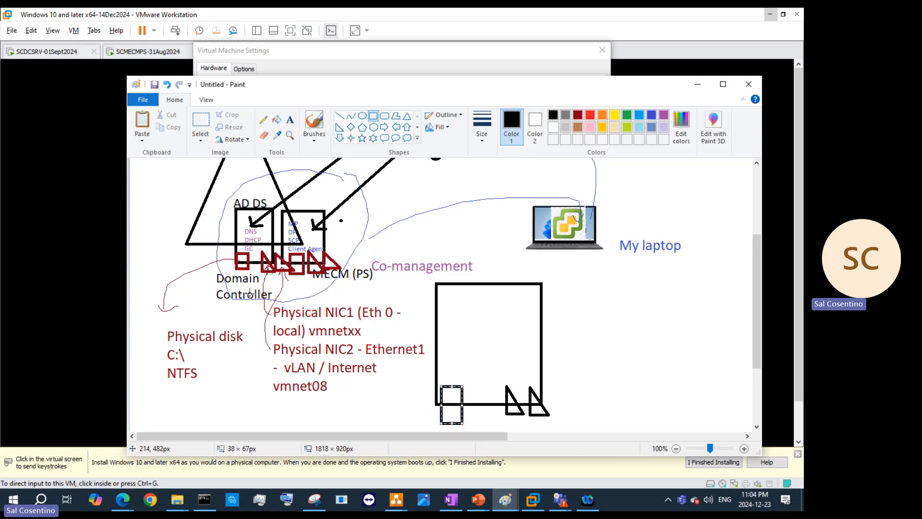
{"action": "left_click_drag", "start_coordinate": [237, 254], "coordinate": [250, 262]}
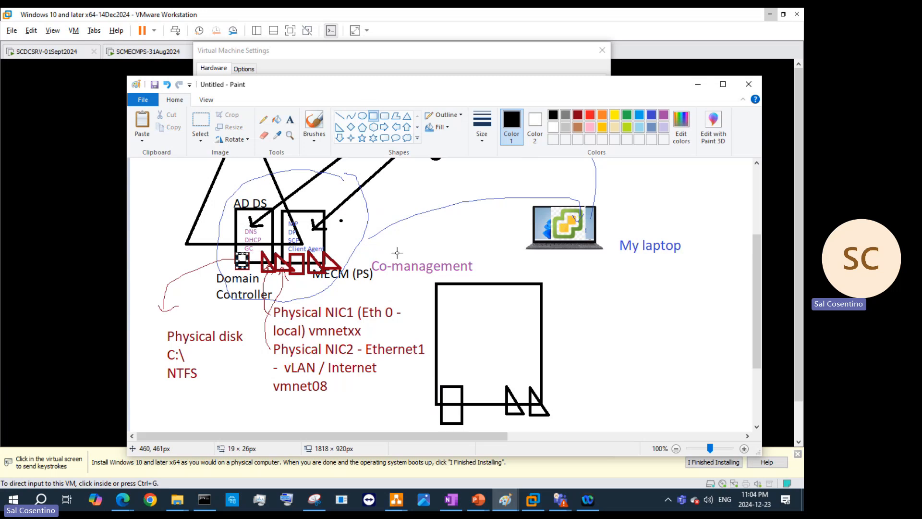
Step: Circle the Physical disk label and draw curves linking it and both NIC labels to the box
{"action": "left_click", "coordinate": [263, 119]}
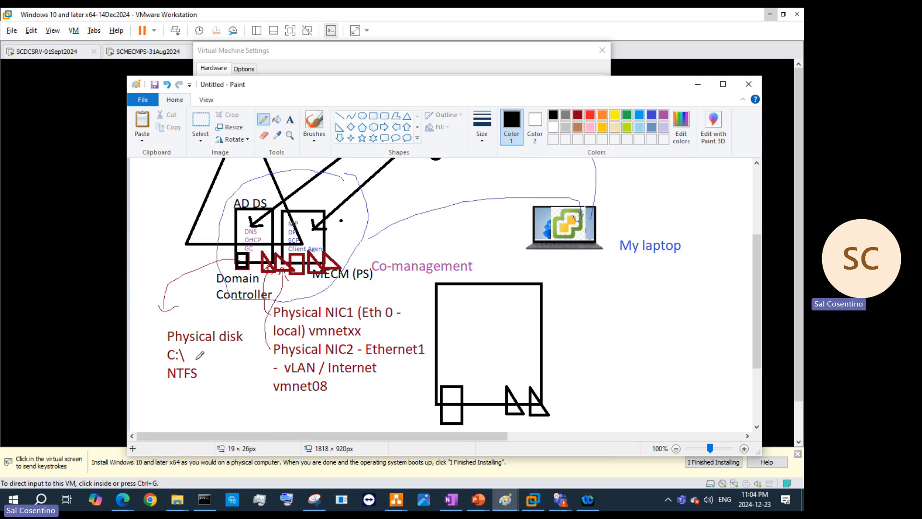
{"action": "mouse_move", "coordinate": [207, 324]}
{"action": "left_mouse_down"}
{"action": "mouse_move", "coordinate": [165, 323]}
{"action": "mouse_move", "coordinate": [155, 358]}
{"action": "mouse_move", "coordinate": [234, 384]}
{"action": "mouse_move", "coordinate": [214, 312]}
{"action": "mouse_move", "coordinate": [197, 317]}
{"action": "left_mouse_up"}
{"action": "mouse_move", "coordinate": [232, 378]}
{"action": "left_mouse_down"}
{"action": "mouse_move", "coordinate": [281, 423]}
{"action": "mouse_move", "coordinate": [449, 411]}
{"action": "left_mouse_up"}
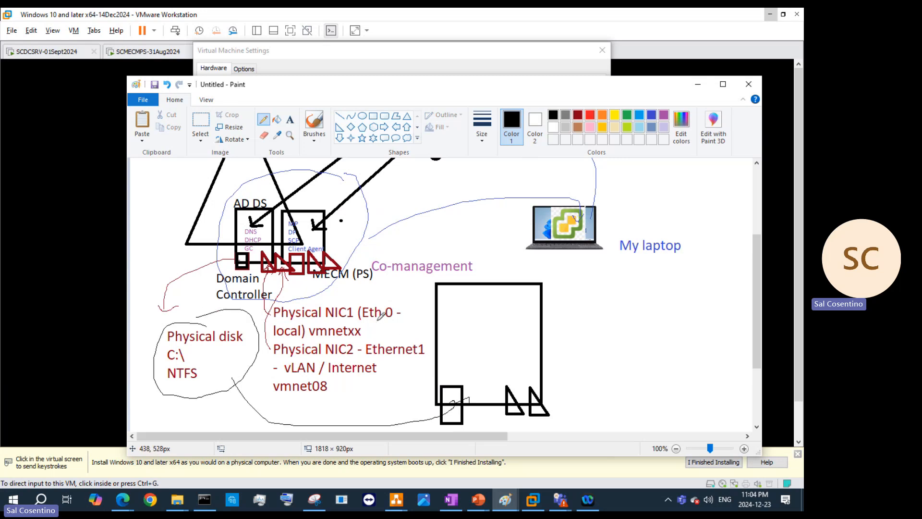
{"action": "mouse_move", "coordinate": [387, 325]}
{"action": "left_mouse_down"}
{"action": "mouse_move", "coordinate": [428, 326]}
{"action": "mouse_move", "coordinate": [475, 345]}
{"action": "mouse_move", "coordinate": [500, 388]}
{"action": "mouse_move", "coordinate": [503, 378]}
{"action": "left_mouse_up"}
{"action": "mouse_move", "coordinate": [396, 362]}
{"action": "left_mouse_down"}
{"action": "mouse_move", "coordinate": [469, 356]}
{"action": "mouse_move", "coordinate": [525, 382]}
{"action": "left_mouse_up"}
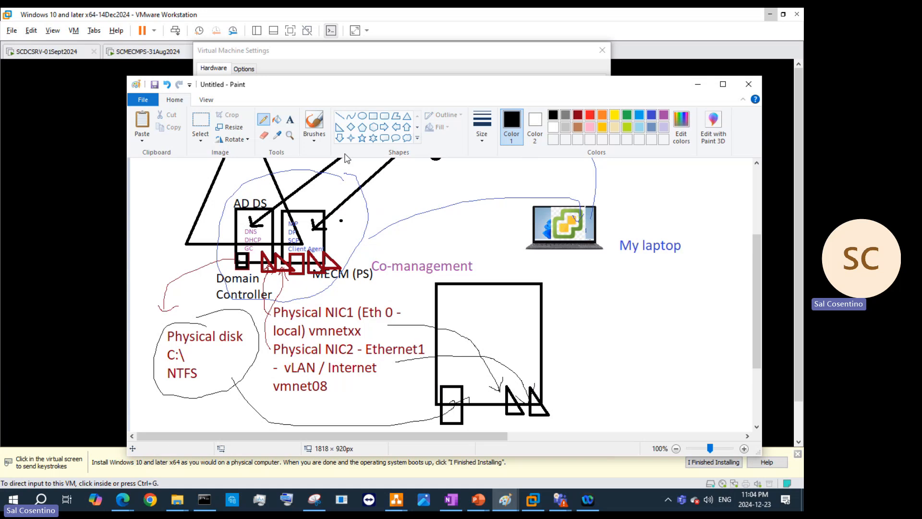
Step: Label the square 'Windows 10 client machine'
{"action": "left_click", "coordinate": [290, 119]}
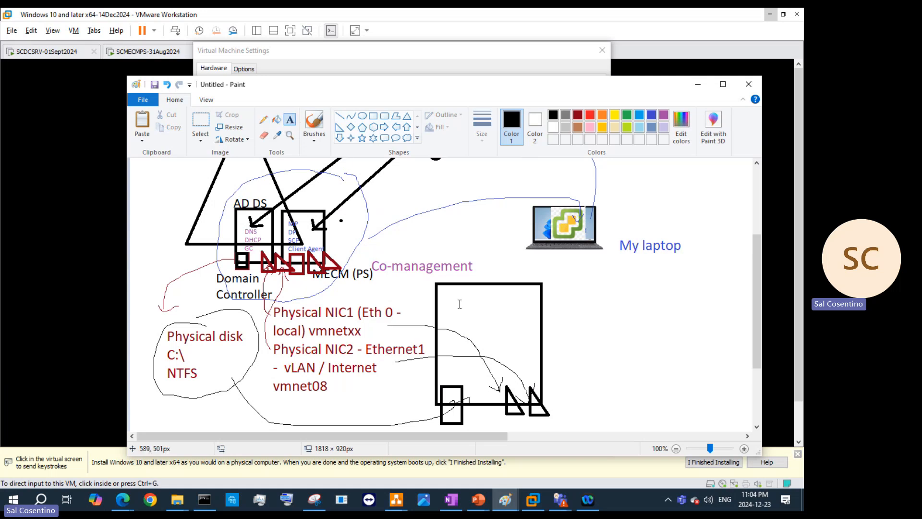
{"action": "left_click", "coordinate": [468, 290]}
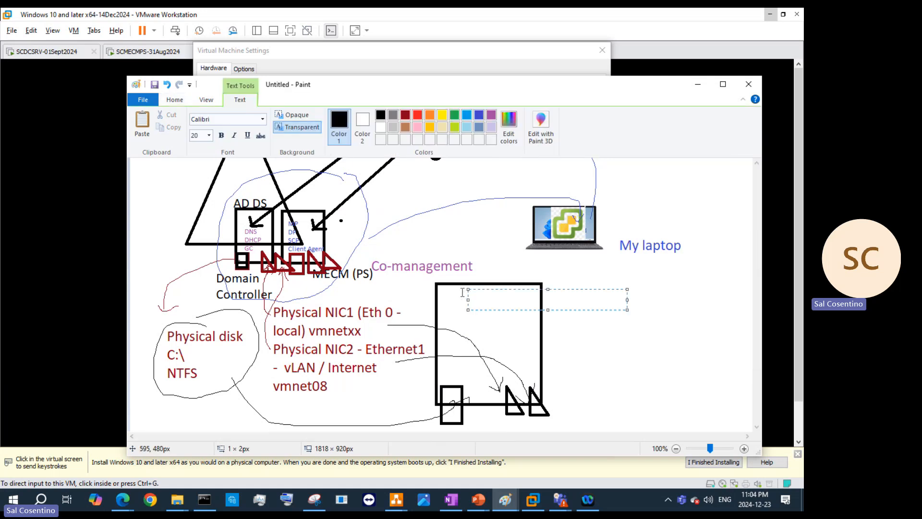
{"action": "type", "text": "Windows 10"}
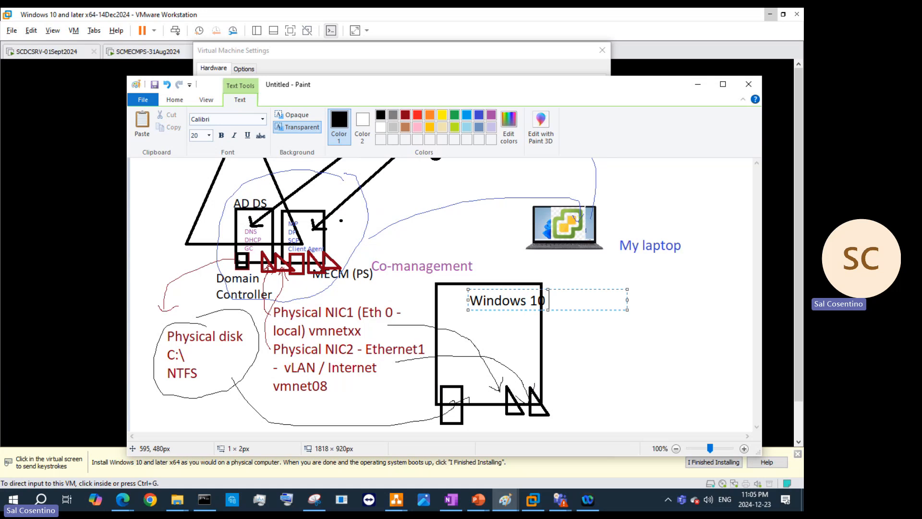
{"action": "type", "text": " client machine"}
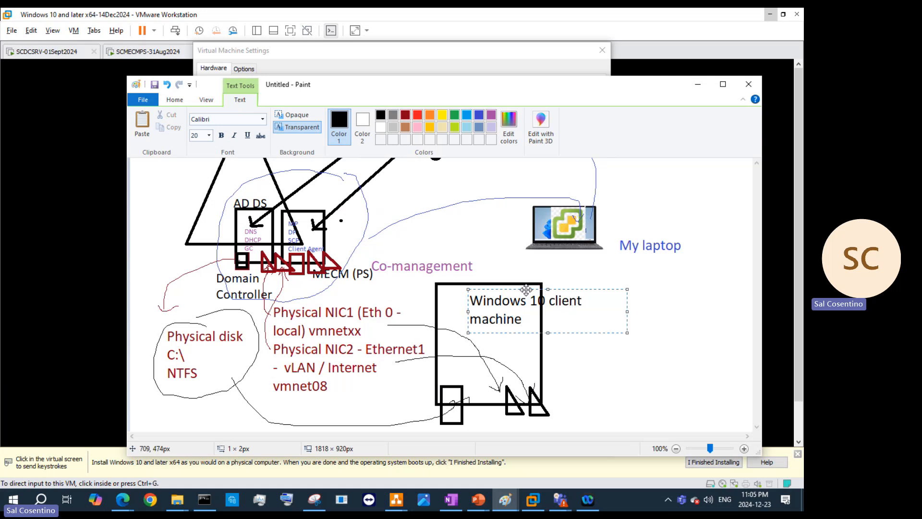
{"action": "left_click_drag", "start_coordinate": [526, 290], "coordinate": [498, 296]}
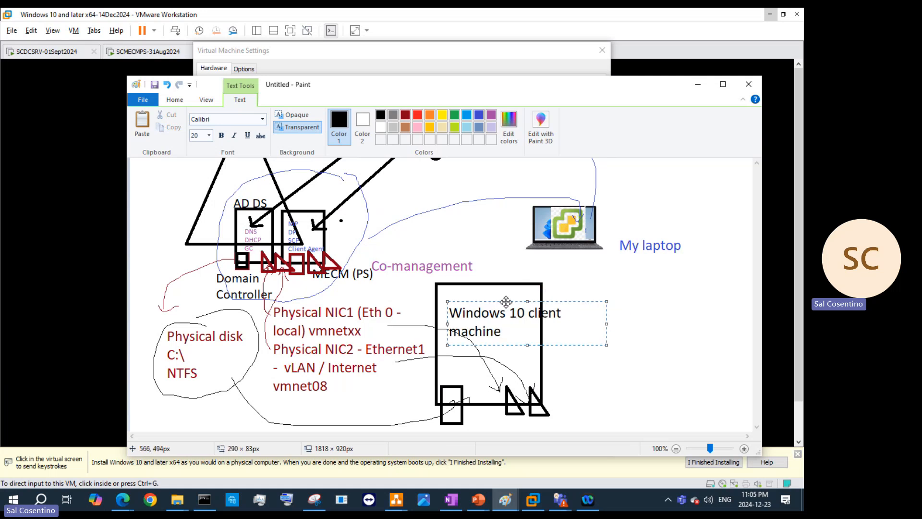
Step: Add an indigo 'Workgroup machine' caption just above the Windows 10 client label
{"action": "left_click", "coordinate": [557, 363]}
{"action": "left_click", "coordinate": [565, 356]}
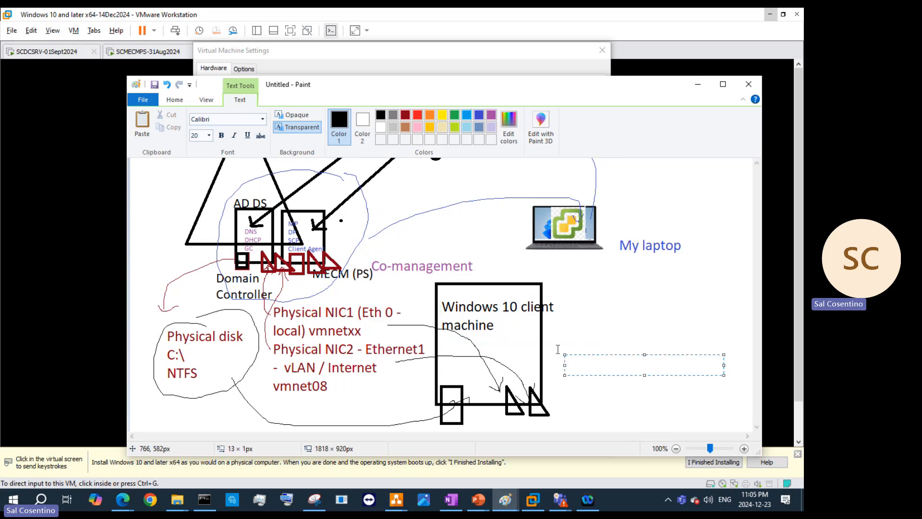
{"action": "type", "text": "Workgroup machine"}
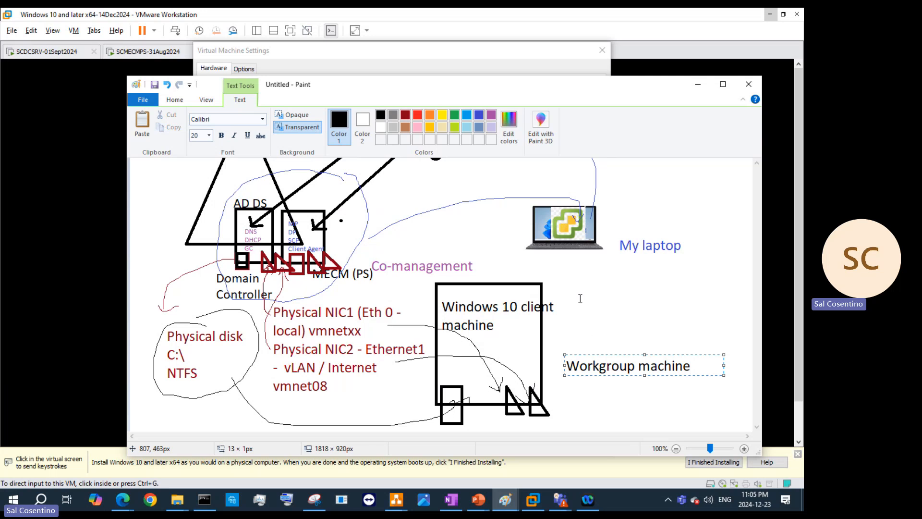
{"action": "left_click_drag", "start_coordinate": [615, 353], "coordinate": [561, 339]}
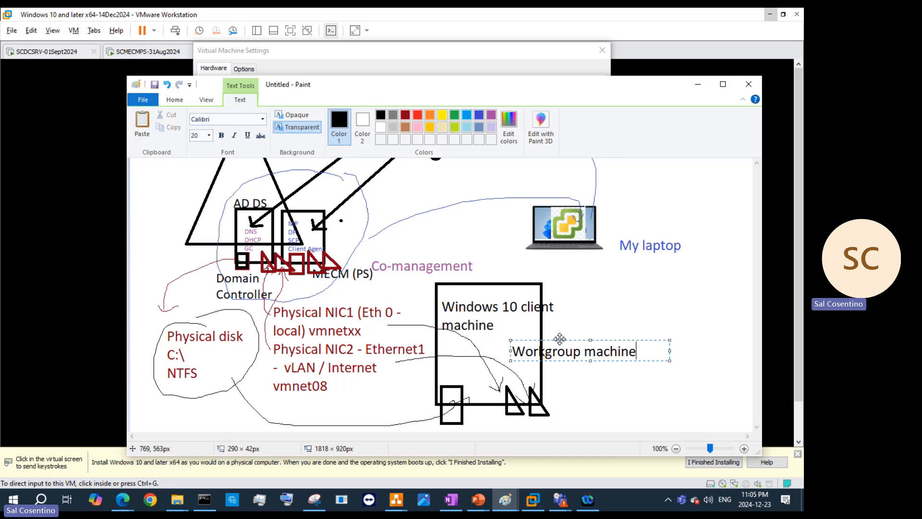
{"action": "scroll", "coordinate": [432, 327], "scroll_direction": "up", "scroll_amount": 3}
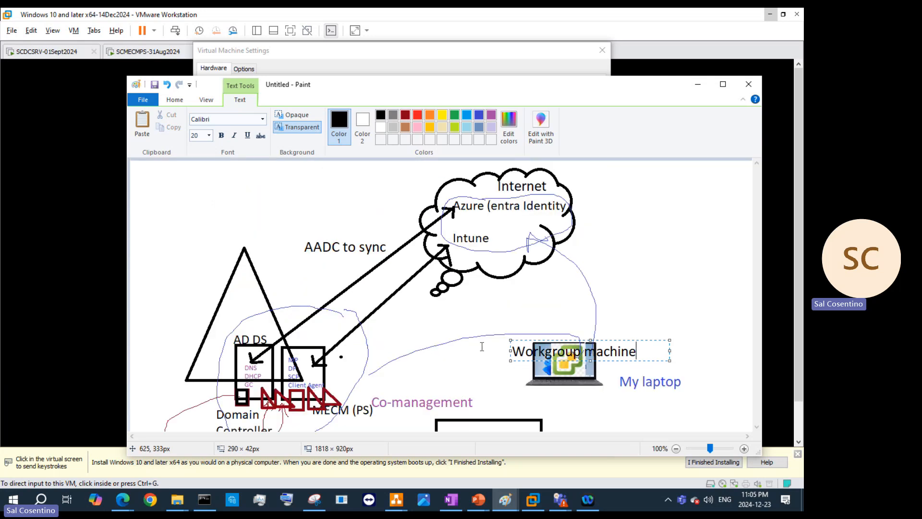
{"action": "scroll", "coordinate": [576, 330], "scroll_direction": "down", "scroll_amount": 8}
{"action": "scroll", "coordinate": [663, 303], "scroll_direction": "up", "scroll_amount": 6}
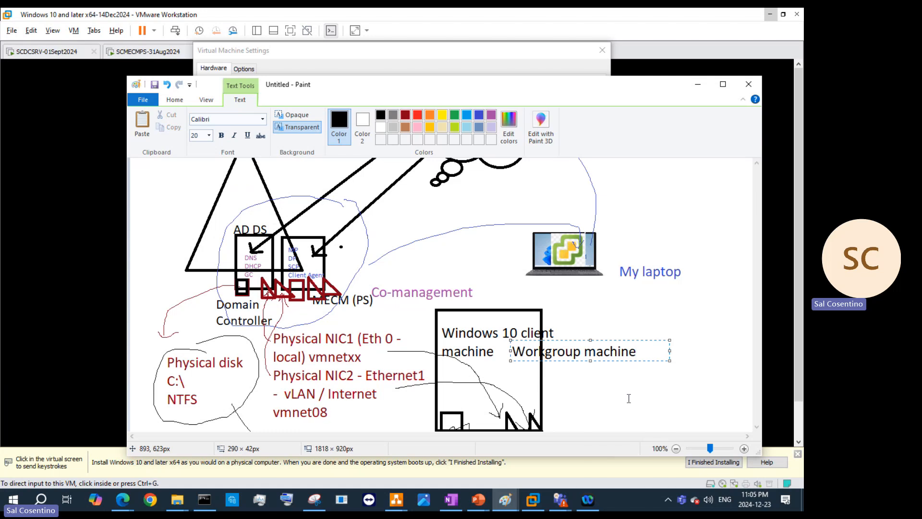
{"action": "left_click_drag", "start_coordinate": [605, 339], "coordinate": [456, 318]}
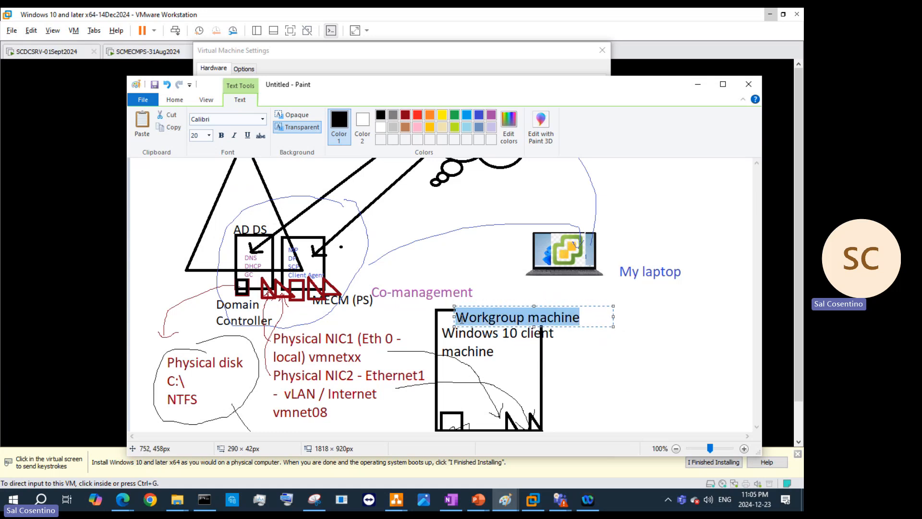
{"action": "left_click", "coordinate": [479, 115]}
{"action": "left_click", "coordinate": [663, 371]}
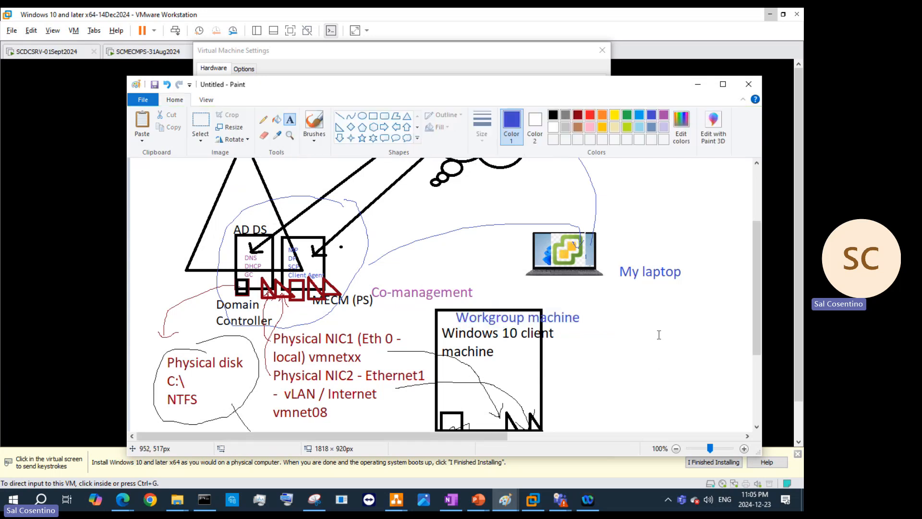
{"action": "scroll", "coordinate": [620, 307], "scroll_direction": "up", "scroll_amount": 3}
{"action": "scroll", "coordinate": [622, 322], "scroll_direction": "down", "scroll_amount": 6}
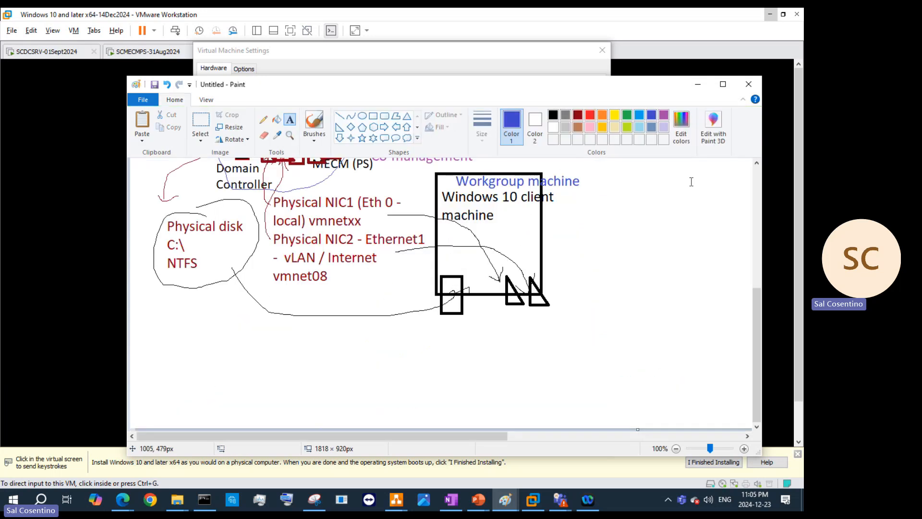
Step: Snip the VM's network adapter settings and copy the snip to the clipboard
{"action": "left_click", "coordinate": [697, 84]}
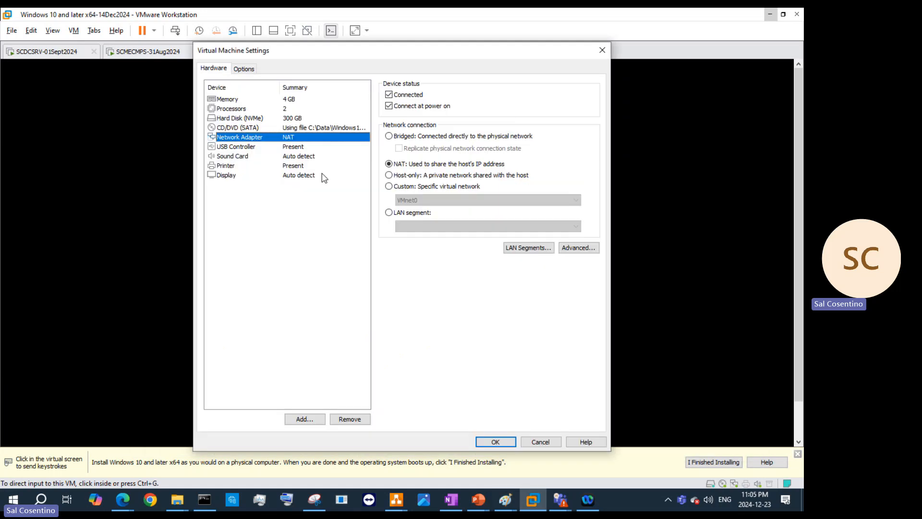
{"action": "left_click", "coordinate": [313, 500]}
{"action": "left_click", "coordinate": [159, 47]}
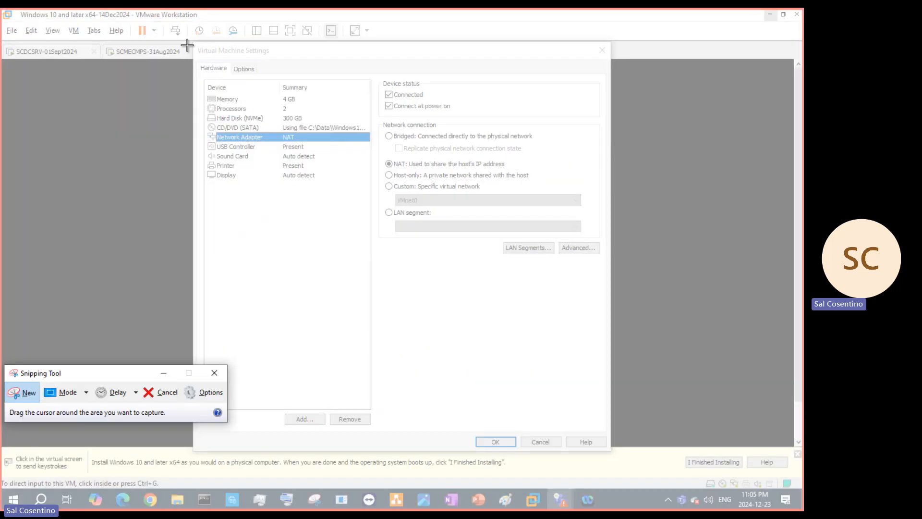
{"action": "left_click_drag", "start_coordinate": [204, 45], "coordinate": [580, 267]}
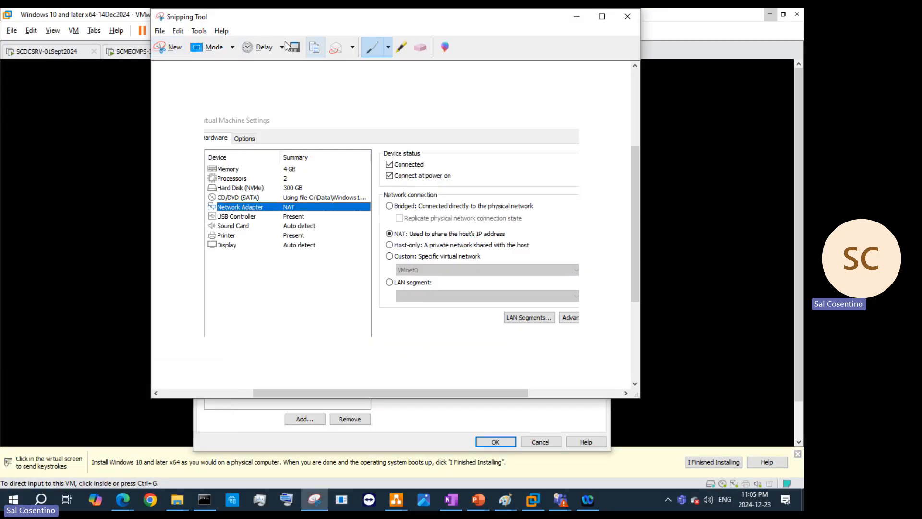
{"action": "left_click", "coordinate": [195, 31]}
{"action": "left_click", "coordinate": [192, 43]}
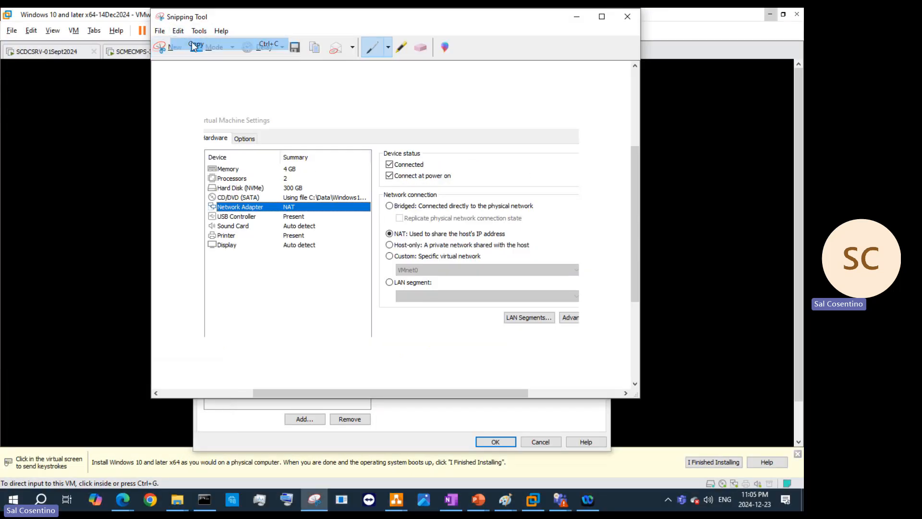
{"action": "left_click", "coordinate": [577, 16]}
Step: Close the Virtual Machine Settings dialog, leaving the Windows 10 VM tab showing
{"action": "left_click", "coordinate": [601, 51]}
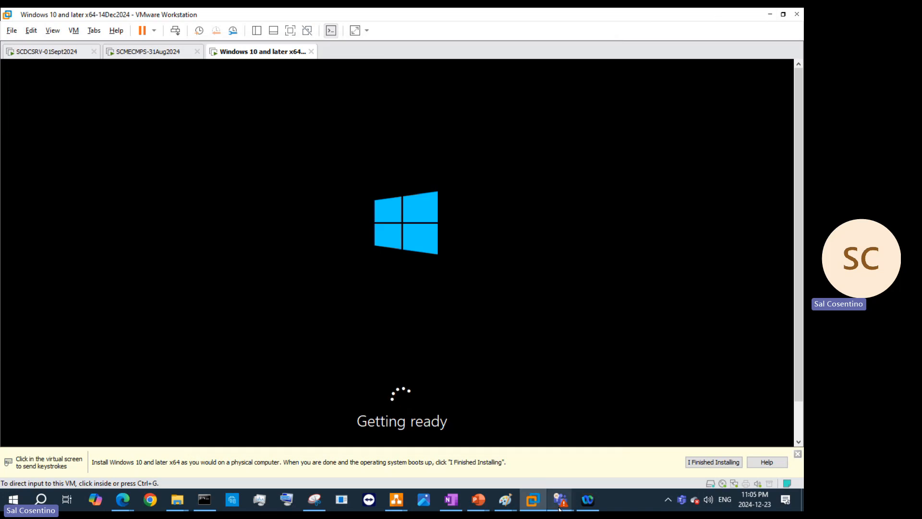
{"action": "mouse_move", "coordinate": [563, 502]}
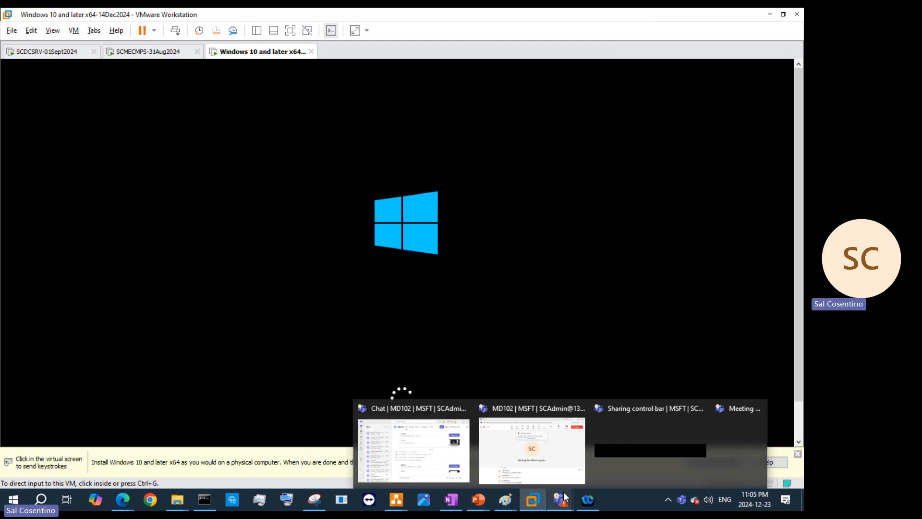
{"action": "mouse_move", "coordinate": [494, 476]}
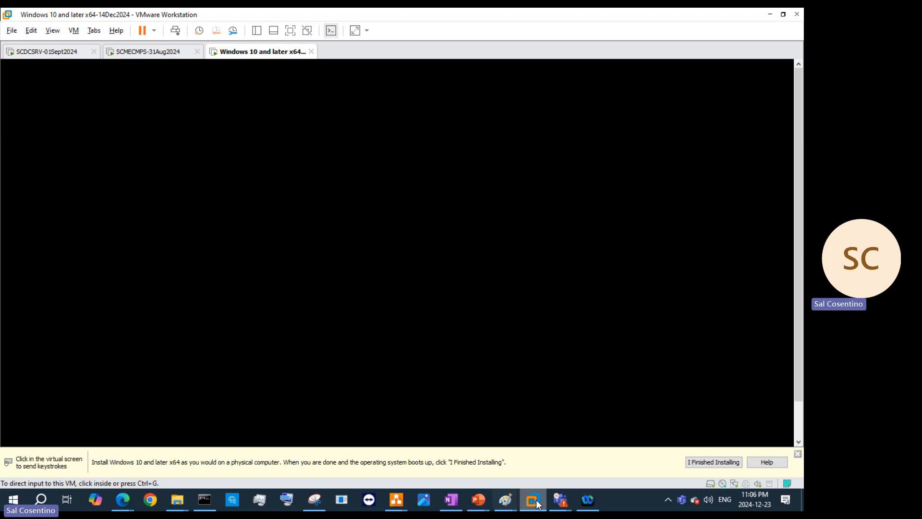
Step: Minimize the Teams meeting and bring the Paint drawing up maximized
{"action": "mouse_move", "coordinate": [534, 502]}
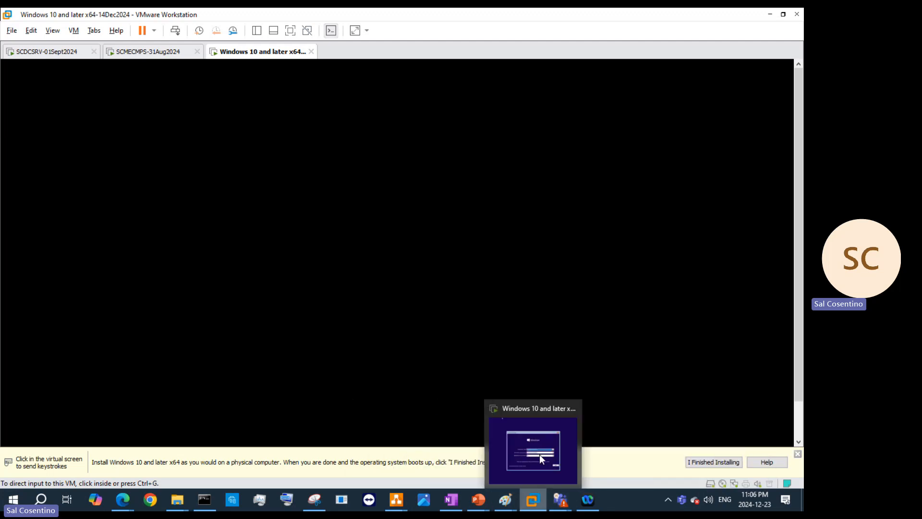
{"action": "left_click", "coordinate": [545, 453]}
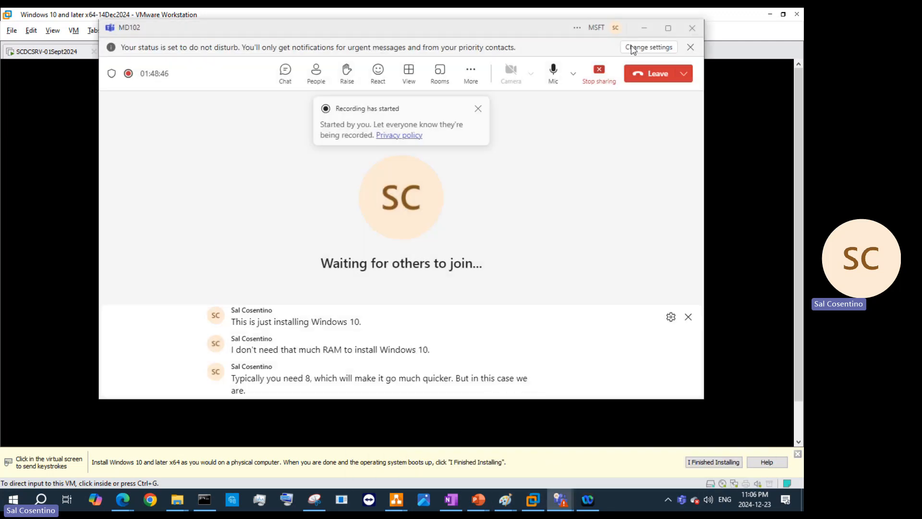
{"action": "left_click", "coordinate": [644, 29]}
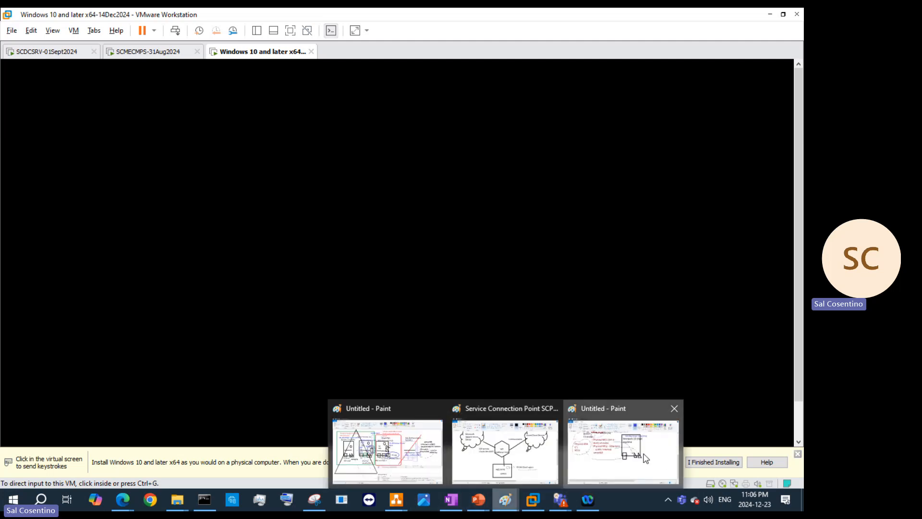
{"action": "left_click", "coordinate": [646, 458]}
{"action": "scroll", "coordinate": [584, 279], "scroll_direction": "up", "scroll_amount": 3}
{"action": "left_click", "coordinate": [723, 84]}
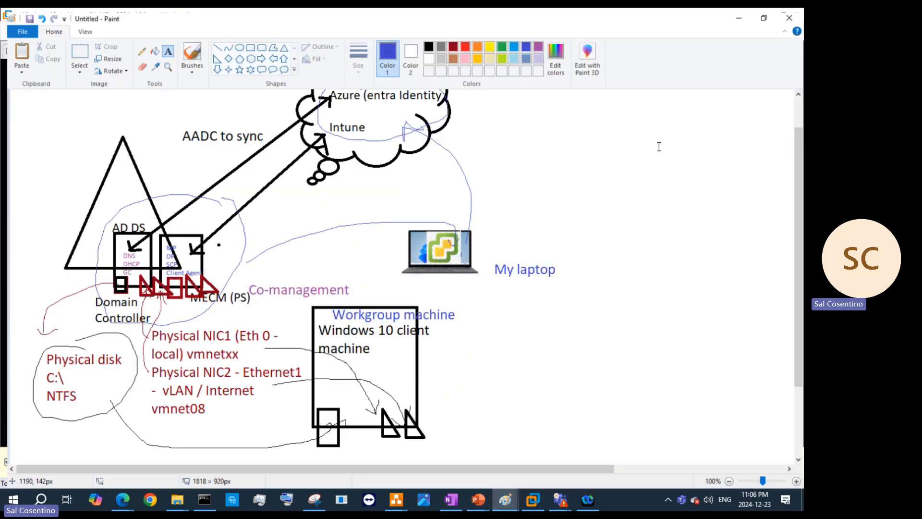
{"action": "left_click", "coordinate": [557, 355]}
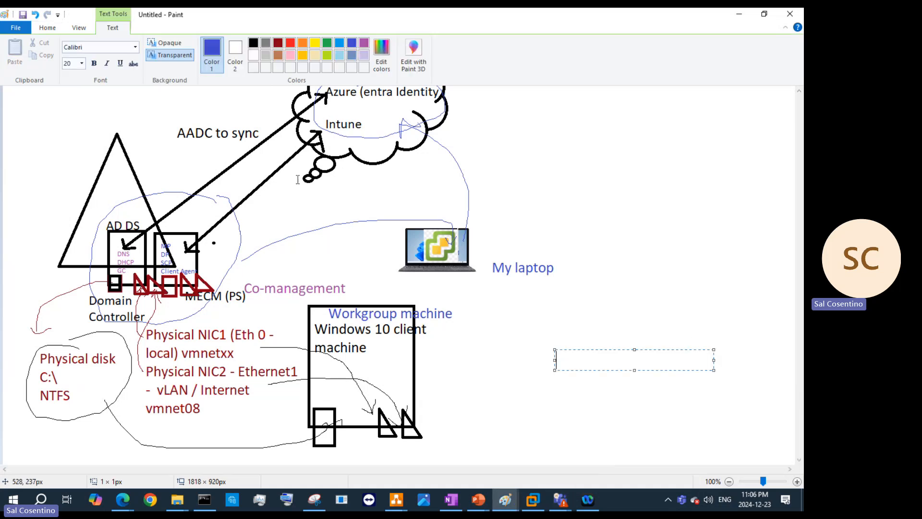
{"action": "scroll", "coordinate": [413, 293], "scroll_direction": "up", "scroll_amount": 2}
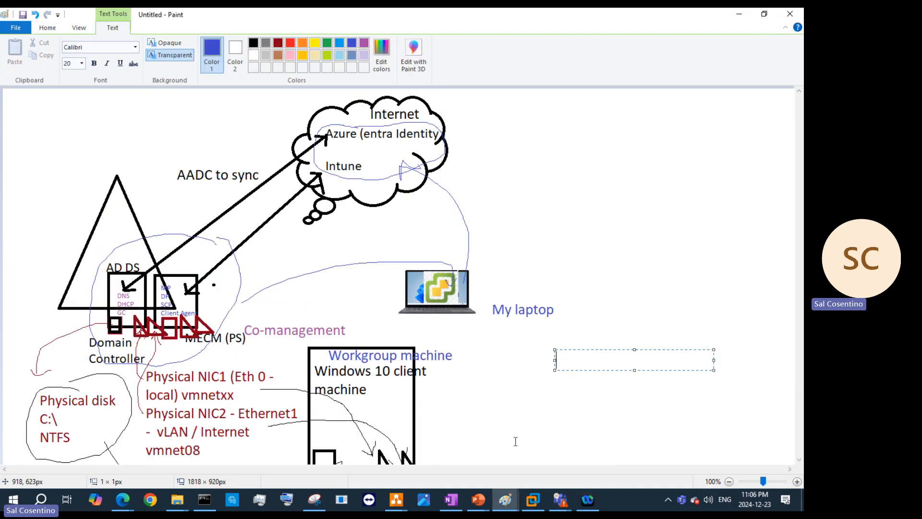
Step: Copy the VM settings snip again and paste it into the Paint drawing
{"action": "left_click", "coordinate": [314, 500]}
{"action": "left_click", "coordinate": [178, 31]}
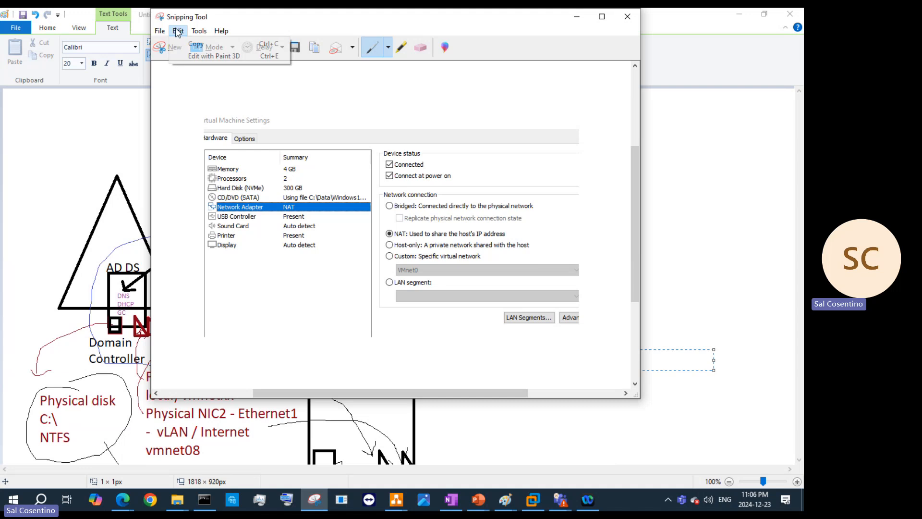
{"action": "left_click", "coordinate": [178, 41]}
{"action": "left_click", "coordinate": [88, 124]}
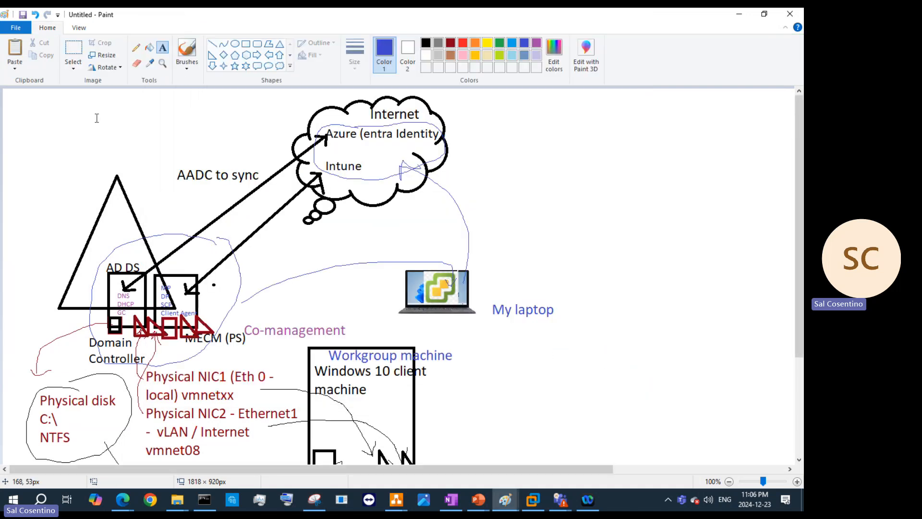
{"action": "key", "text": "ctrl+v"}
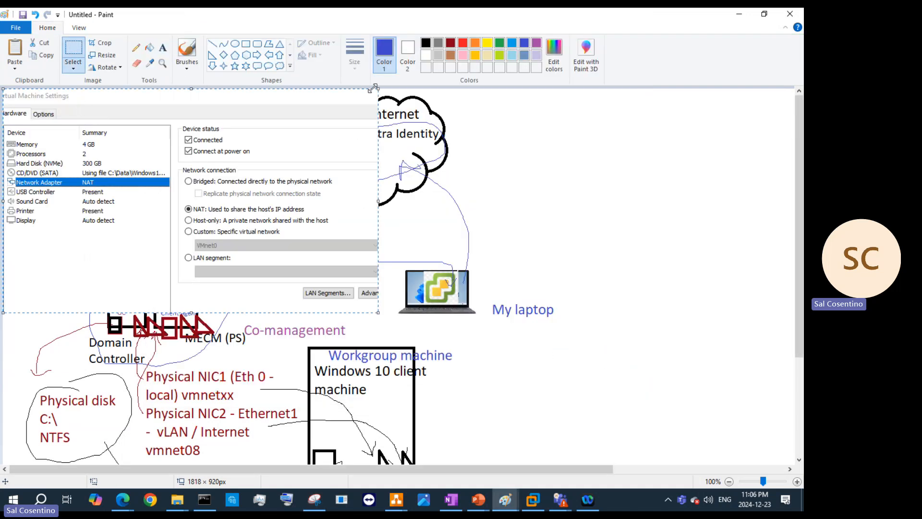
{"action": "mouse_move", "coordinate": [378, 312]}
{"action": "left_mouse_down"}
{"action": "mouse_move", "coordinate": [347, 288]}
{"action": "mouse_move", "coordinate": [216, 290]}
{"action": "mouse_move", "coordinate": [325, 314]}
{"action": "left_mouse_up"}
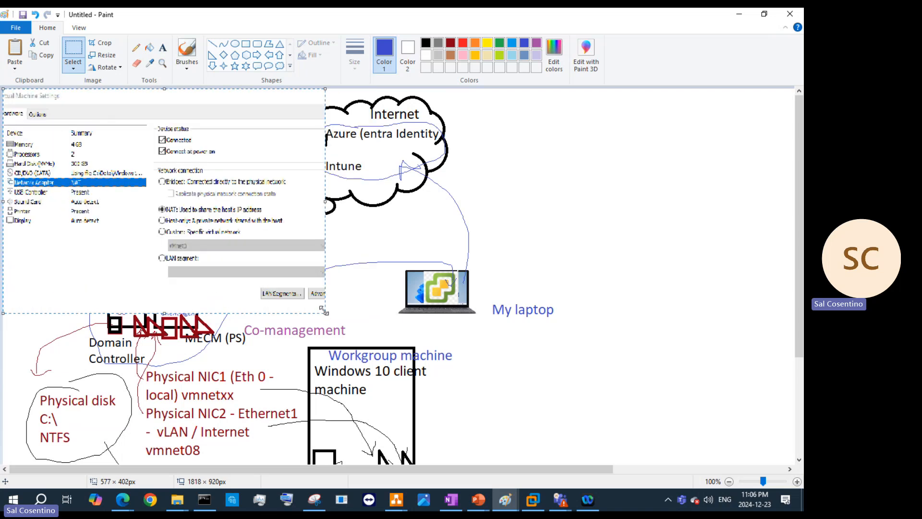
Step: Undo the pasted screenshot and paste it again, shrinking it to 608×366 px
{"action": "left_click", "coordinate": [35, 14]}
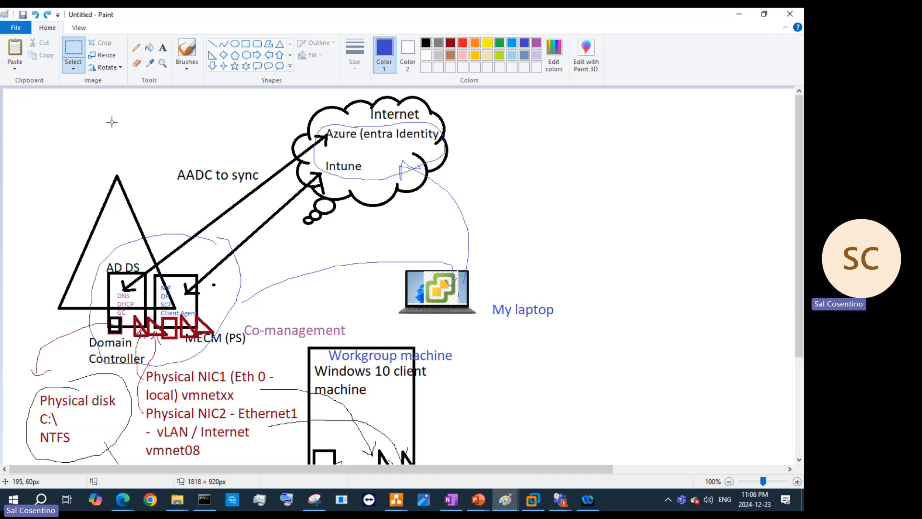
{"action": "scroll", "coordinate": [661, 320], "scroll_direction": "down", "scroll_amount": 2}
{"action": "key", "text": "ctrl+v"}
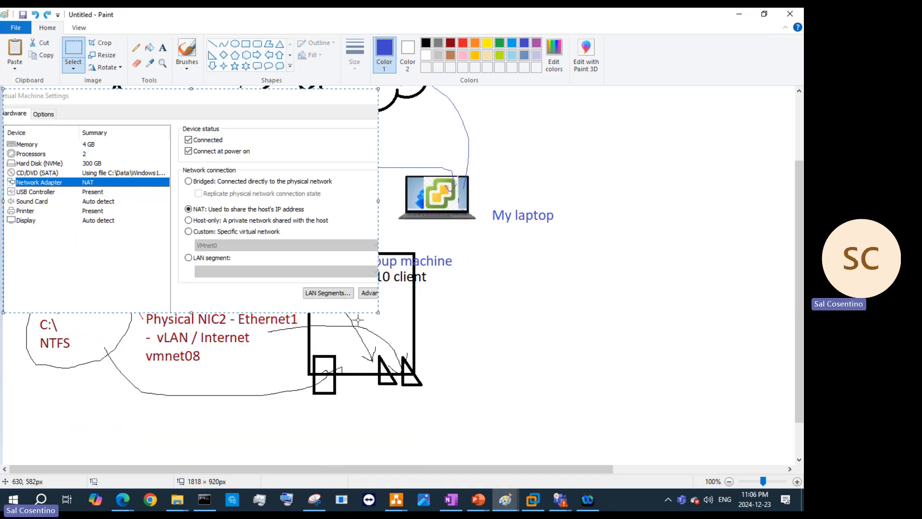
{"action": "mouse_move", "coordinate": [379, 313]}
{"action": "left_mouse_down"}
{"action": "mouse_move", "coordinate": [341, 293]}
{"action": "mouse_move", "coordinate": [367, 318]}
{"action": "left_mouse_up"}
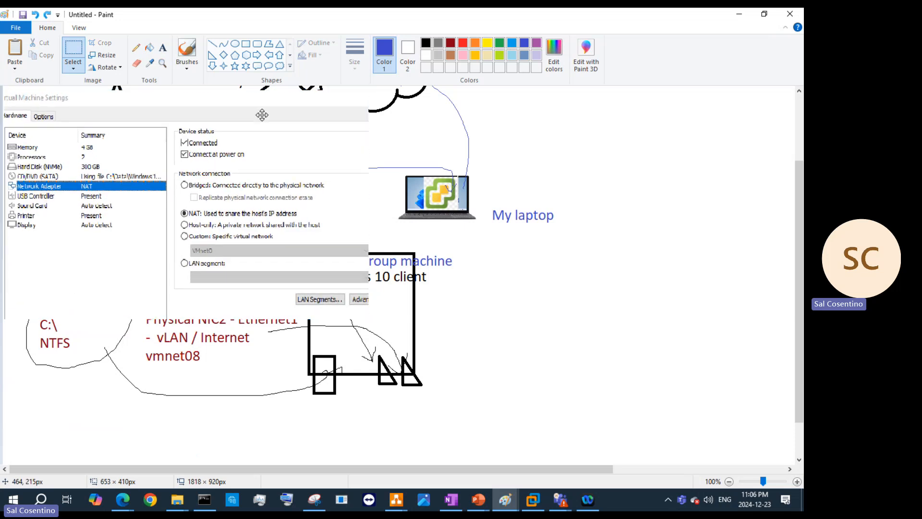
{"action": "mouse_move", "coordinate": [262, 114]}
{"action": "left_mouse_down"}
{"action": "mouse_move", "coordinate": [742, 247]}
{"action": "mouse_move", "coordinate": [720, 268]}
{"action": "left_mouse_up"}
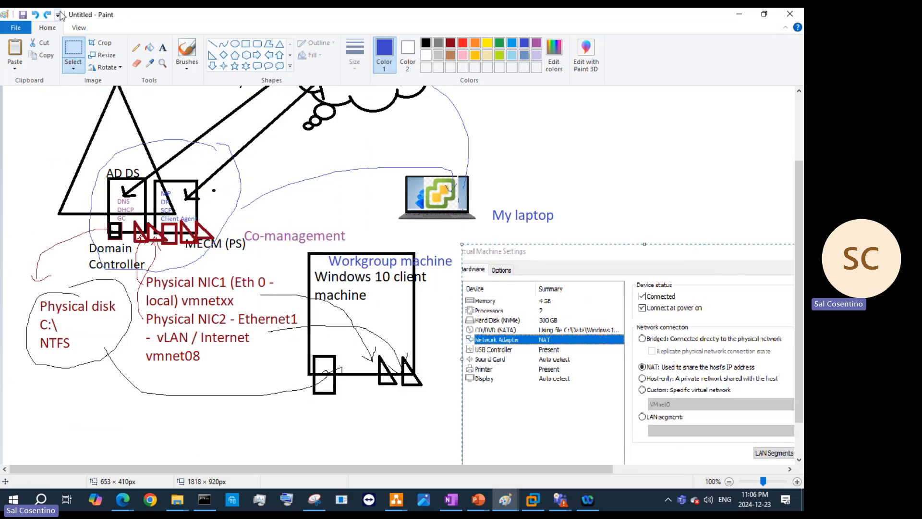
{"action": "left_click", "coordinate": [35, 15]}
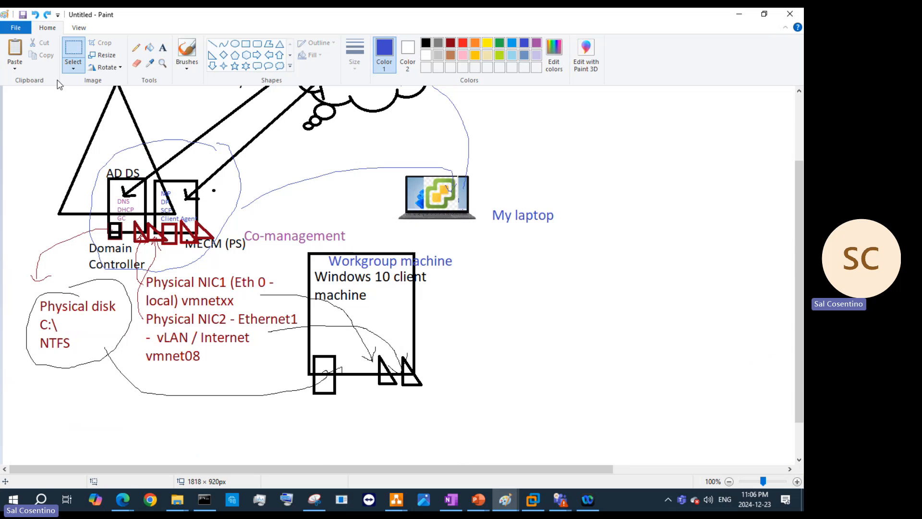
Step: Paste the screenshot beside the Windows 10 client box and zoom out to 50%
{"action": "key", "text": "ctrl+v"}
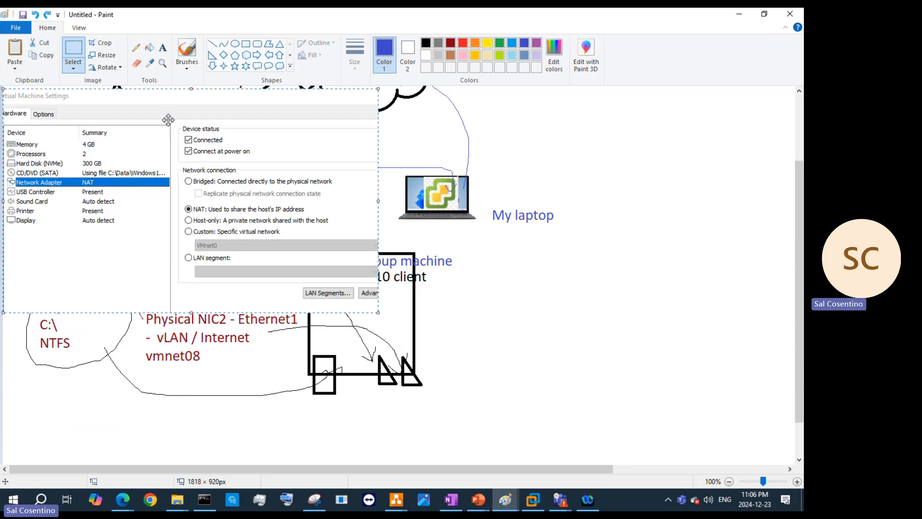
{"action": "left_click_drag", "start_coordinate": [169, 120], "coordinate": [602, 339]}
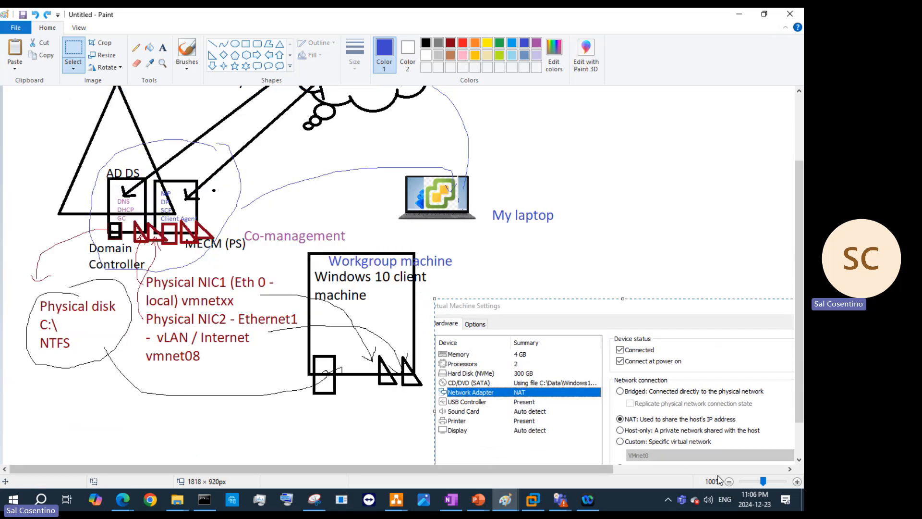
{"action": "left_click", "coordinate": [729, 482]}
{"action": "left_click_drag", "start_coordinate": [308, 287], "coordinate": [322, 272]}
{"action": "left_click", "coordinate": [408, 158]}
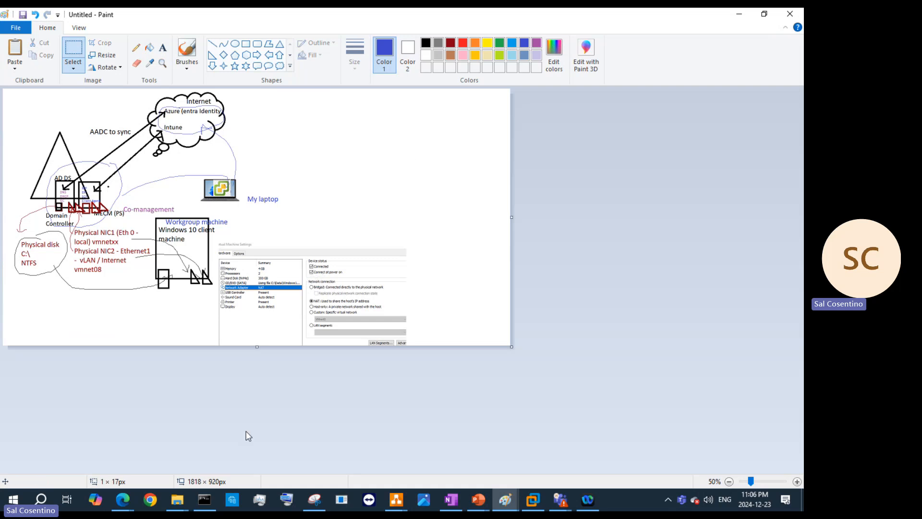
Step: Snip the whole annotated network diagram in Snipping Tool and copy it to the clipboard
{"action": "left_click", "coordinate": [315, 500]}
{"action": "left_click", "coordinate": [169, 46]}
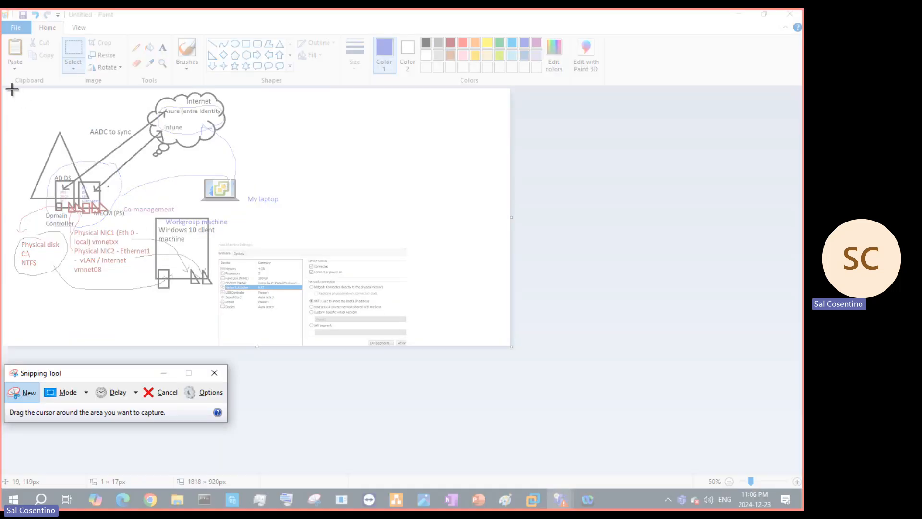
{"action": "left_click_drag", "start_coordinate": [12, 90], "coordinate": [418, 350]}
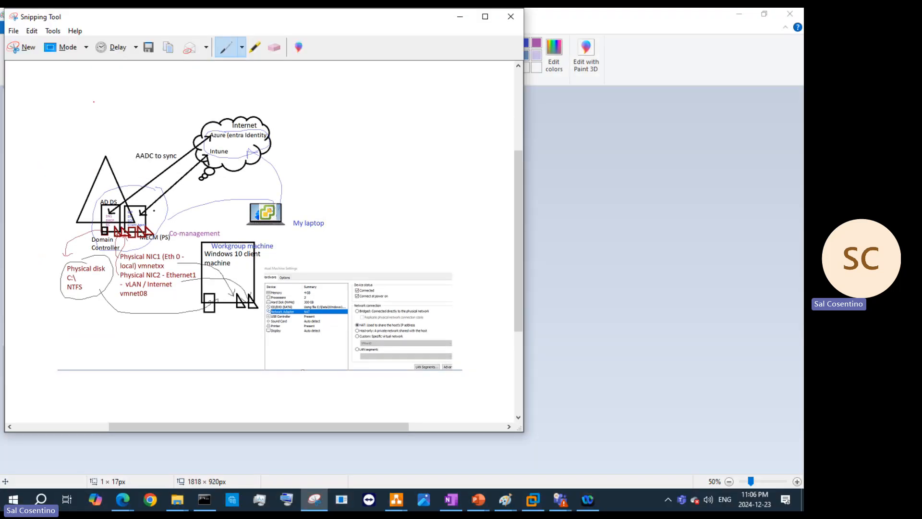
{"action": "left_click", "coordinate": [35, 31]}
{"action": "left_click", "coordinate": [33, 47]}
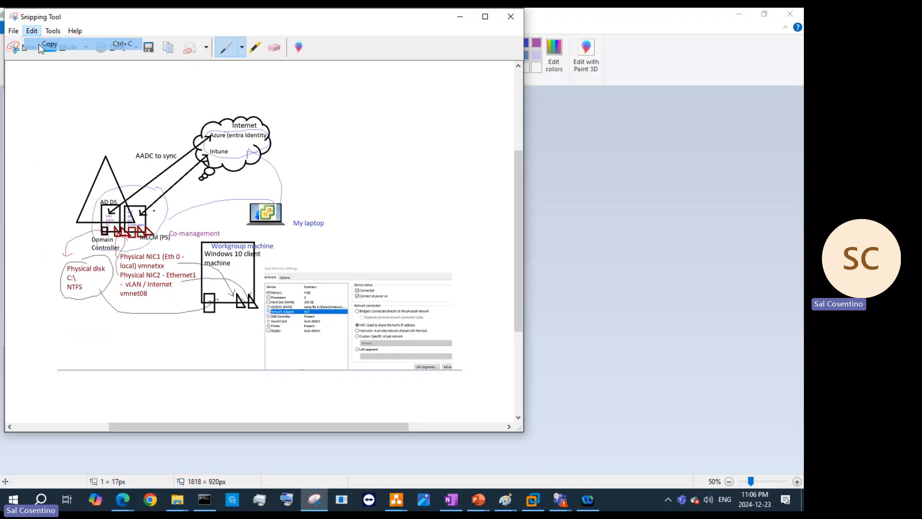
Step: Accept Canada as the virtual machine's setup region, then bring up OneNote
{"action": "left_click", "coordinate": [462, 18]}
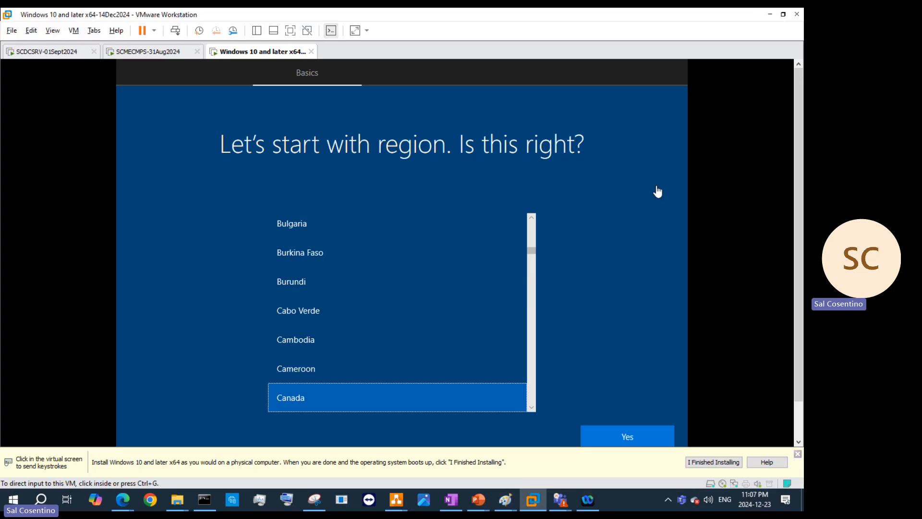
{"action": "left_click", "coordinate": [740, 14]}
{"action": "left_click", "coordinate": [640, 435]}
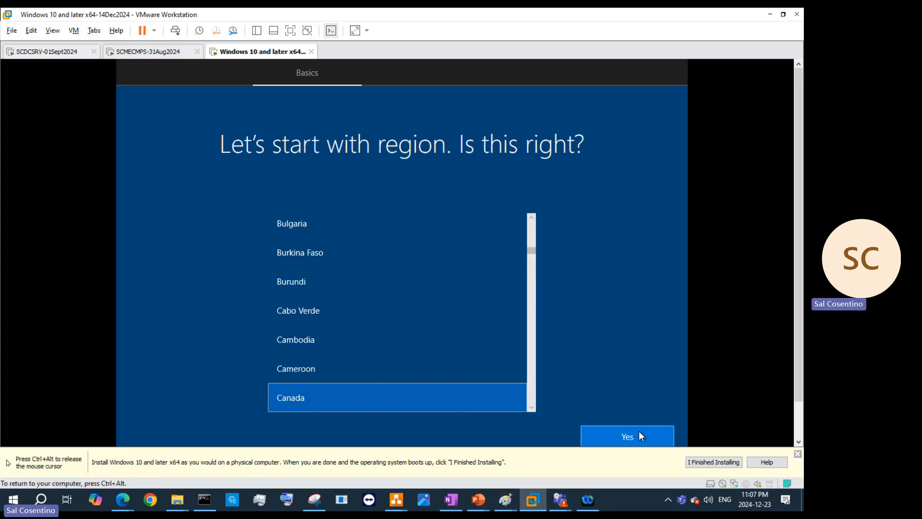
{"action": "left_click", "coordinate": [638, 436]}
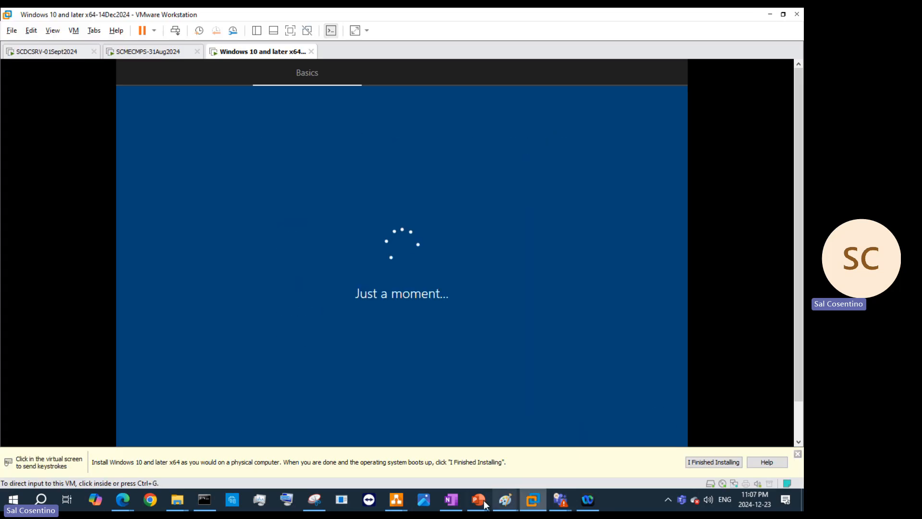
{"action": "left_click", "coordinate": [450, 500]}
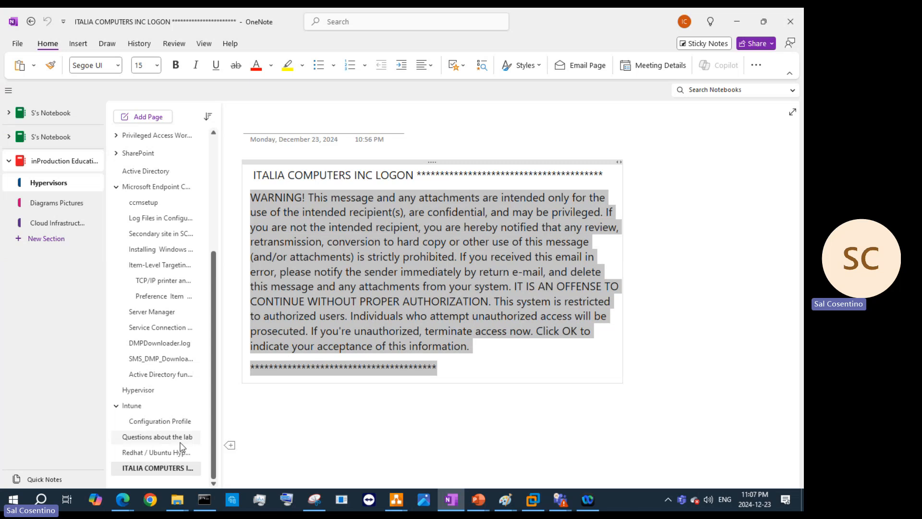
Step: Paste the network diagram as a new bullet below the Configuration profiles line in OneNote
{"action": "left_click", "coordinate": [172, 423]}
{"action": "scroll", "coordinate": [391, 368], "scroll_direction": "up", "scroll_amount": 1}
{"action": "scroll", "coordinate": [391, 367], "scroll_direction": "up", "scroll_amount": 3}
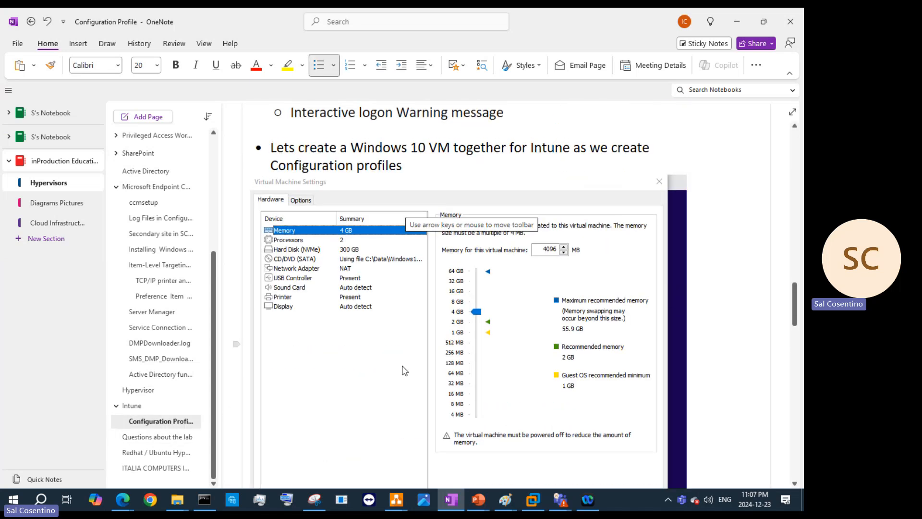
{"action": "scroll", "coordinate": [408, 370], "scroll_direction": "down", "scroll_amount": 1}
{"action": "scroll", "coordinate": [294, 445], "scroll_direction": "down", "scroll_amount": 2}
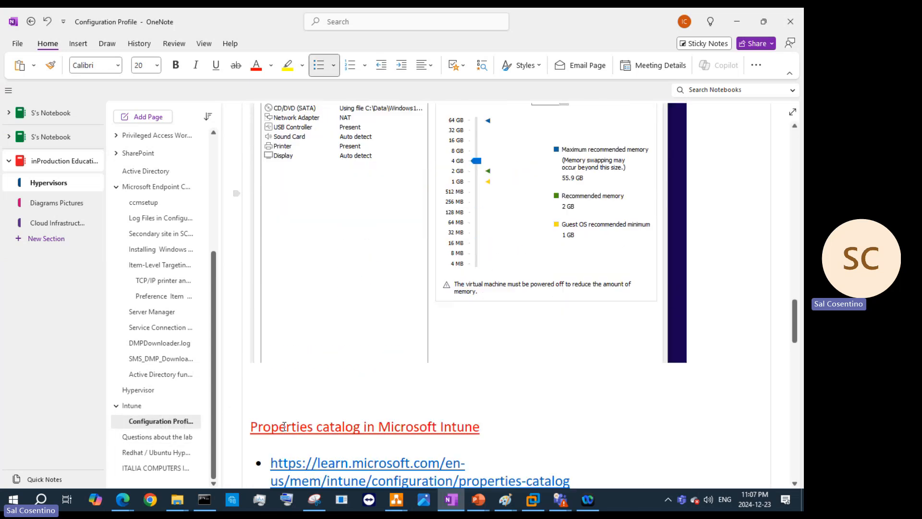
{"action": "scroll", "coordinate": [301, 384], "scroll_direction": "up", "scroll_amount": 5}
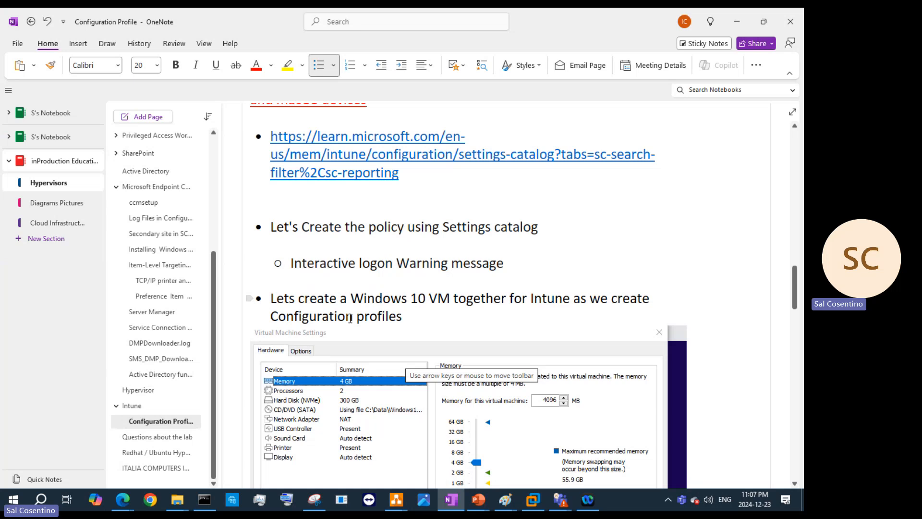
{"action": "left_click", "coordinate": [425, 313]}
{"action": "key", "text": "Return"}
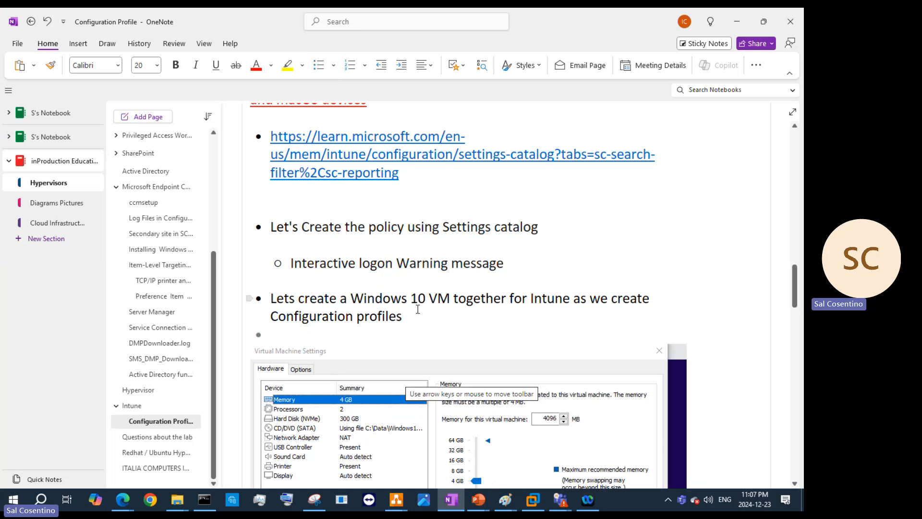
{"action": "key", "text": "ctrl+v"}
Step: Check the pasted diagram, then hide OneNote to return to the Intune Devices | Configuration page
{"action": "scroll", "coordinate": [485, 326], "scroll_direction": "up", "scroll_amount": 6}
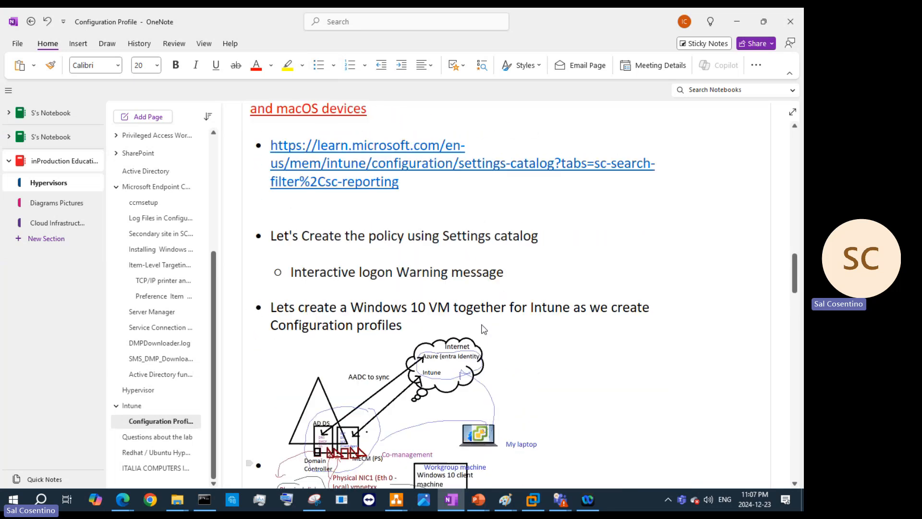
{"action": "scroll", "coordinate": [486, 361], "scroll_direction": "down", "scroll_amount": 6}
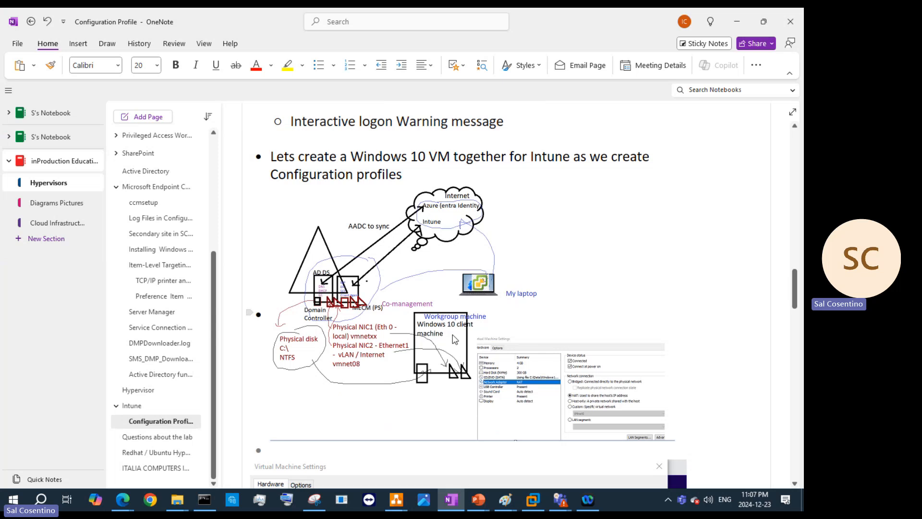
{"action": "scroll", "coordinate": [454, 339], "scroll_direction": "up", "scroll_amount": 8}
{"action": "scroll", "coordinate": [467, 327], "scroll_direction": "down", "scroll_amount": 6}
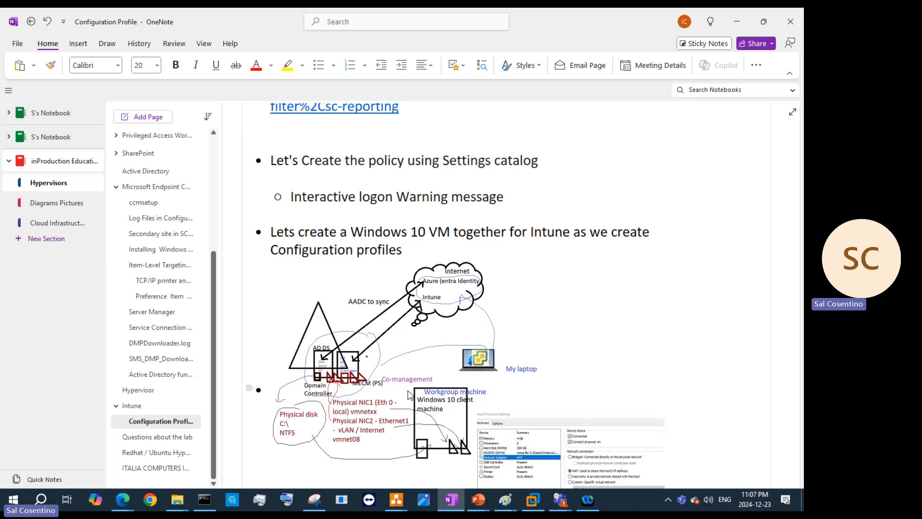
{"action": "left_click", "coordinate": [737, 22]}
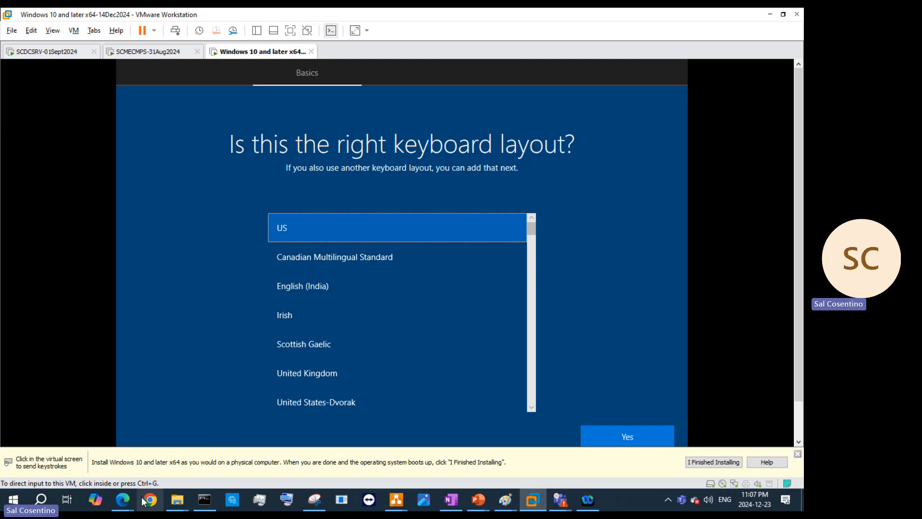
Step: Create a new policy for the Windows 10 and later platform with the Settings catalog profile type
{"action": "mouse_move", "coordinate": [126, 503]}
{"action": "left_click", "coordinate": [182, 442]}
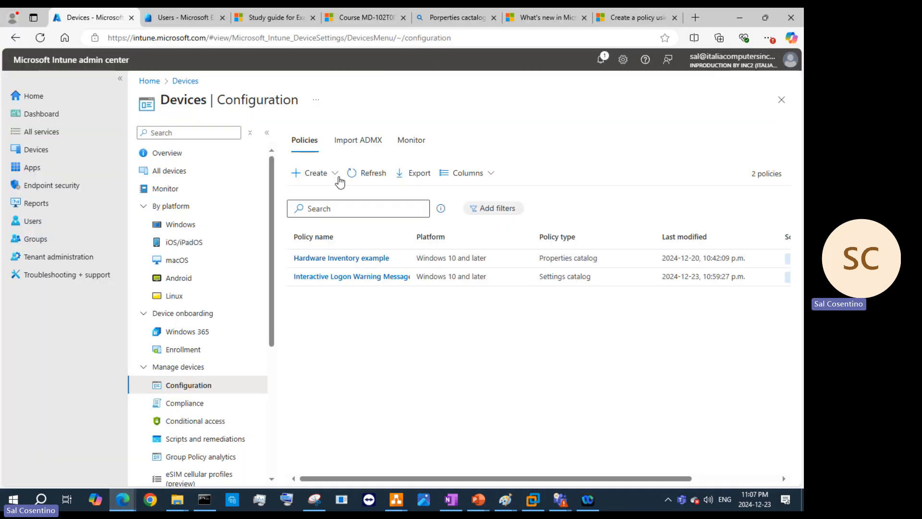
{"action": "left_click", "coordinate": [334, 177]}
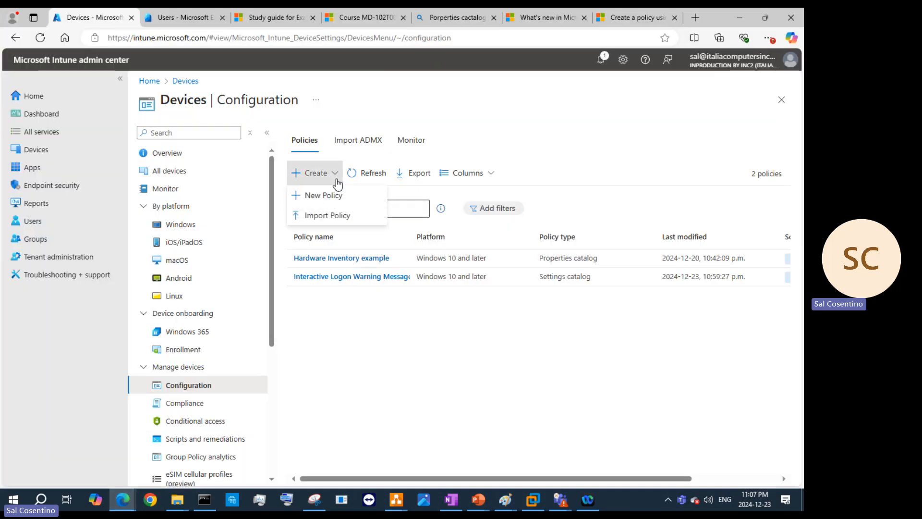
{"action": "left_click", "coordinate": [335, 196]}
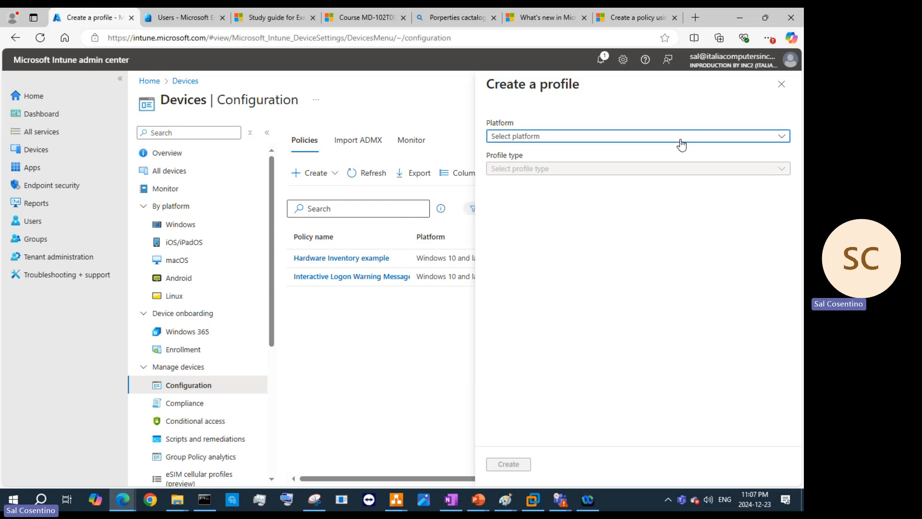
{"action": "left_click", "coordinate": [678, 140]}
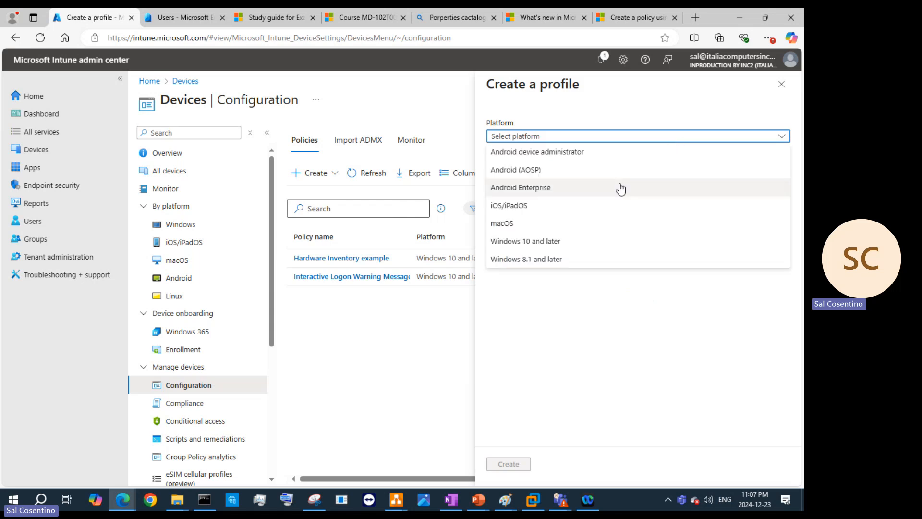
{"action": "left_click", "coordinate": [578, 244]}
{"action": "left_click", "coordinate": [550, 175]}
{"action": "left_click", "coordinate": [548, 184]}
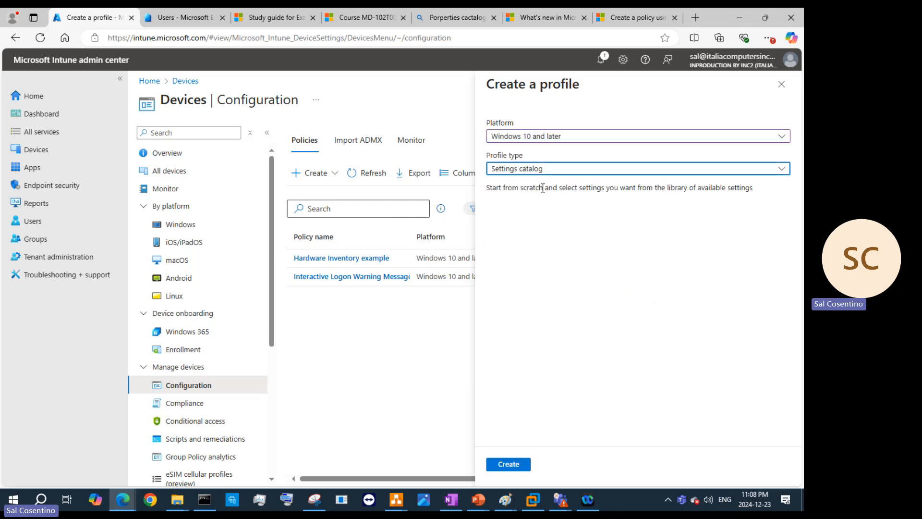
{"action": "left_click", "coordinate": [497, 462]}
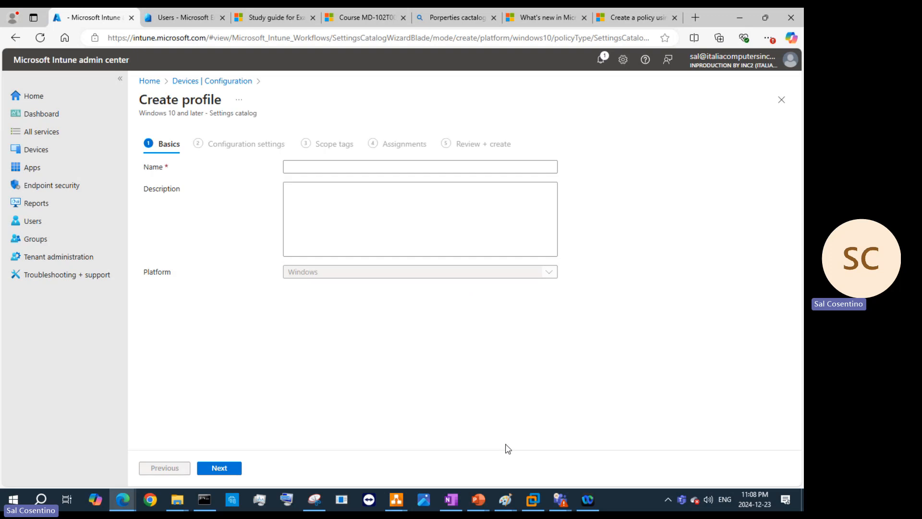
Step: Name the profile 'test' and continue to the configuration settings step
{"action": "left_click", "coordinate": [336, 166]}
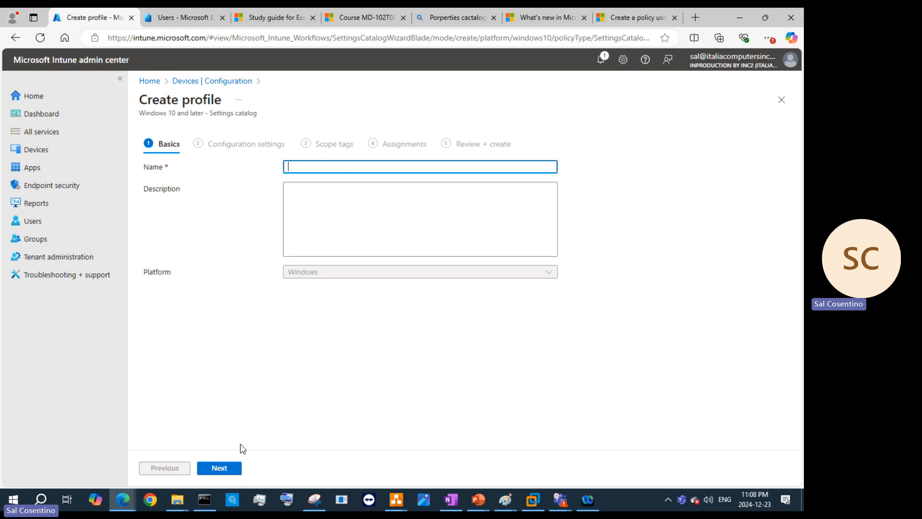
{"action": "type", "text": "test"}
{"action": "left_click", "coordinate": [234, 470]}
Step: From the Settings picker's eSIM category, add Download Servers and Display Local UI to the profile
{"action": "left_click", "coordinate": [172, 300]}
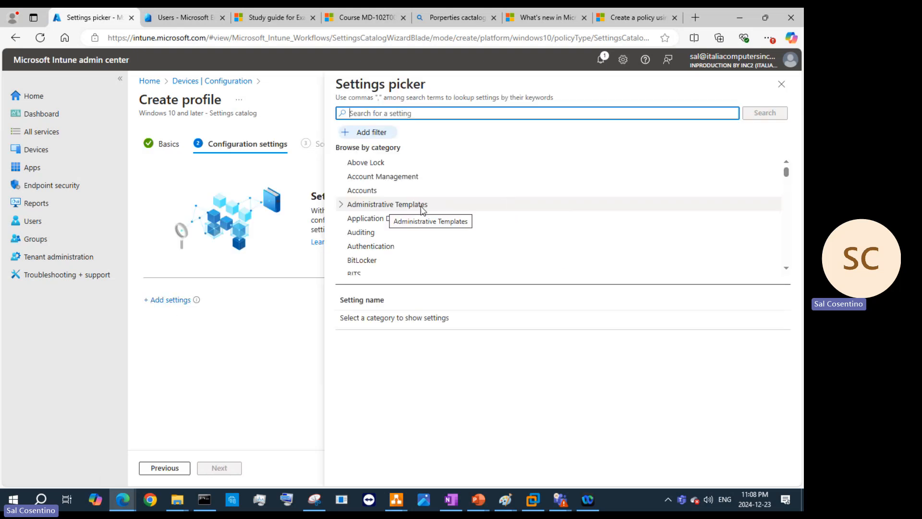
{"action": "scroll", "coordinate": [448, 215], "scroll_direction": "down", "scroll_amount": 5}
{"action": "scroll", "coordinate": [456, 217], "scroll_direction": "down", "scroll_amount": 4}
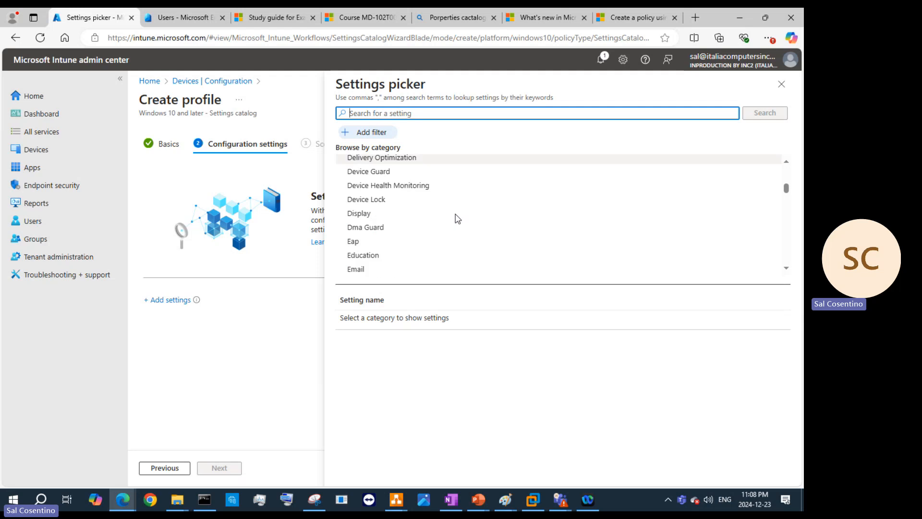
{"action": "scroll", "coordinate": [456, 219], "scroll_direction": "down", "scroll_amount": 10}
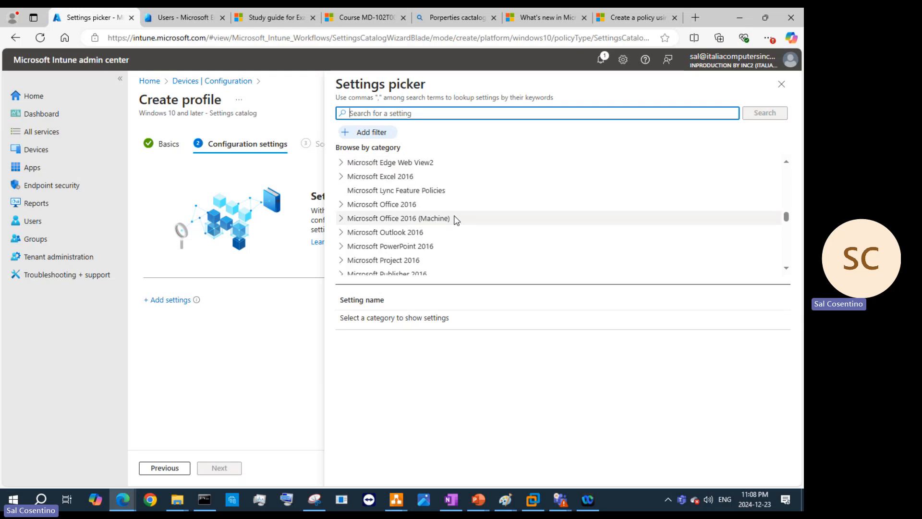
{"action": "scroll", "coordinate": [456, 220], "scroll_direction": "up", "scroll_amount": 5}
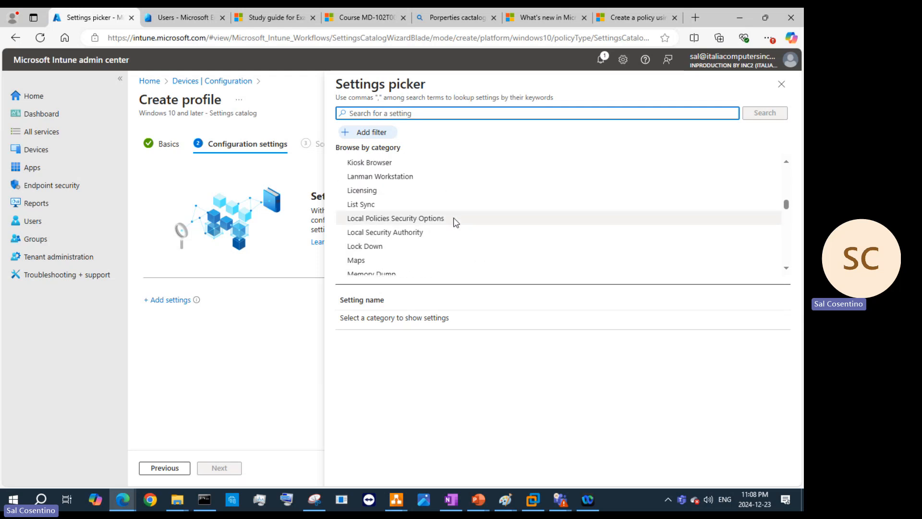
{"action": "scroll", "coordinate": [450, 222], "scroll_direction": "up", "scroll_amount": 5}
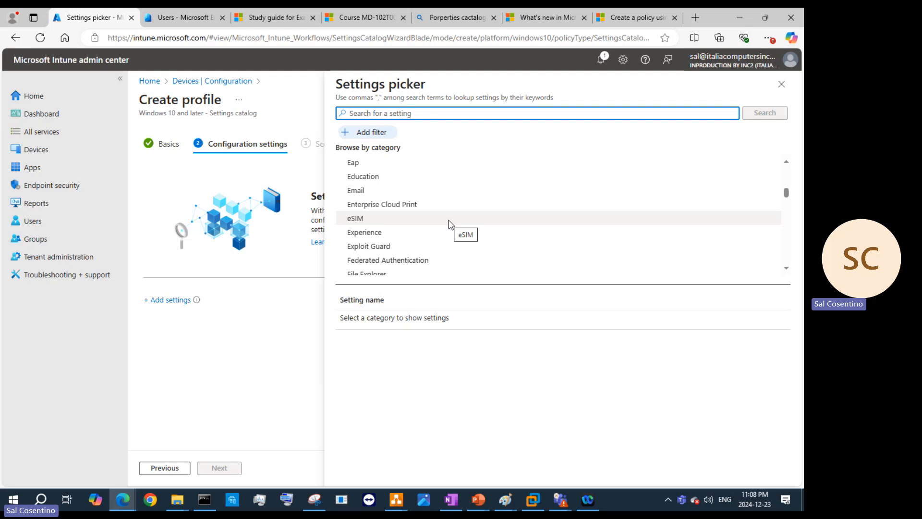
{"action": "middle_click", "coordinate": [441, 214]}
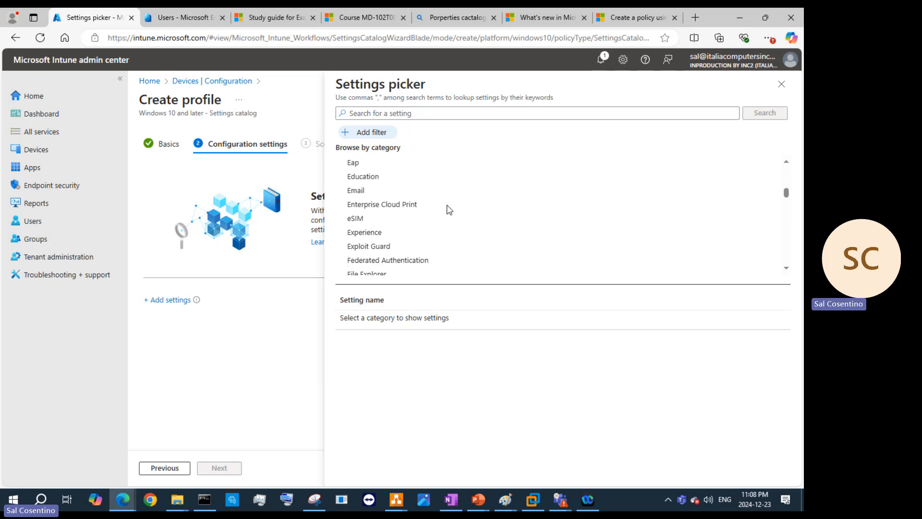
{"action": "left_click", "coordinate": [371, 221]}
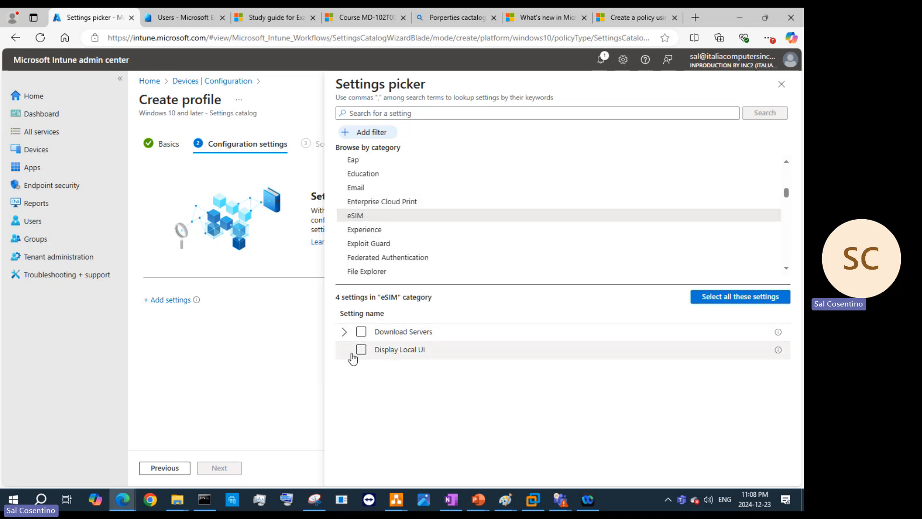
{"action": "left_click", "coordinate": [344, 332]}
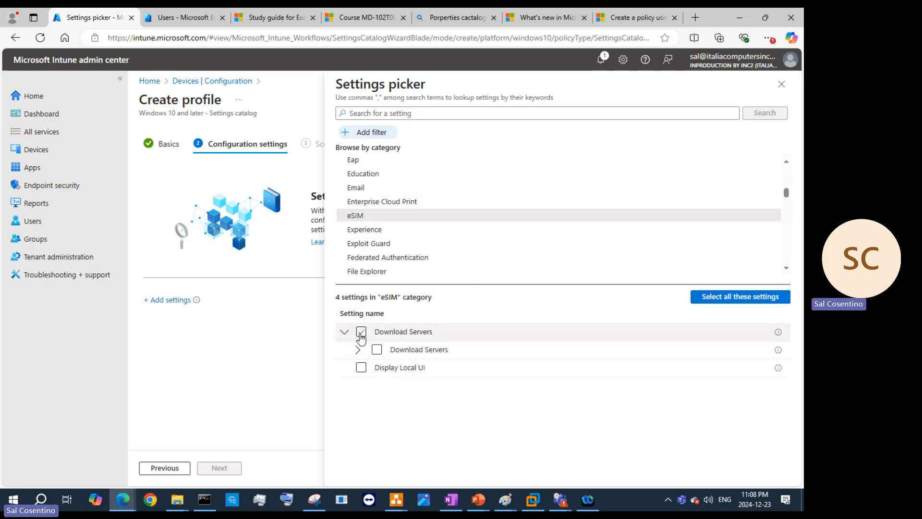
{"action": "left_click", "coordinate": [361, 331]}
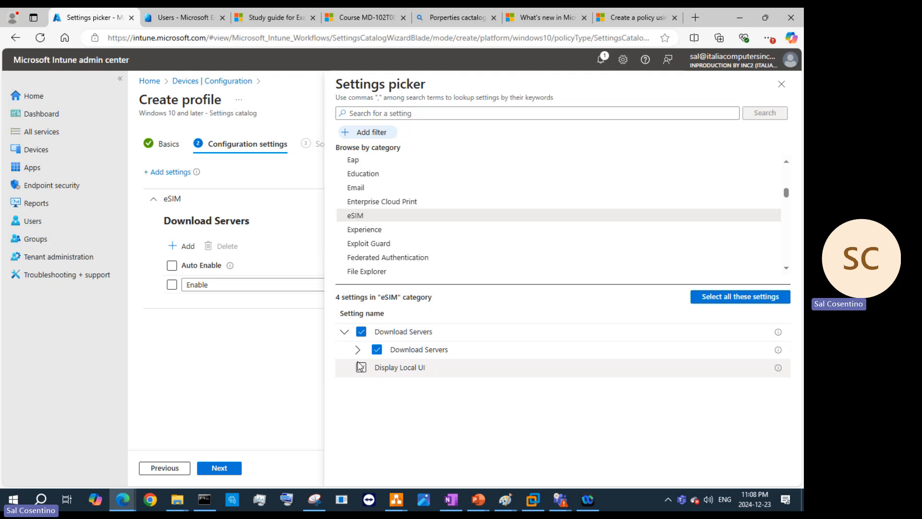
{"action": "left_click", "coordinate": [358, 350]}
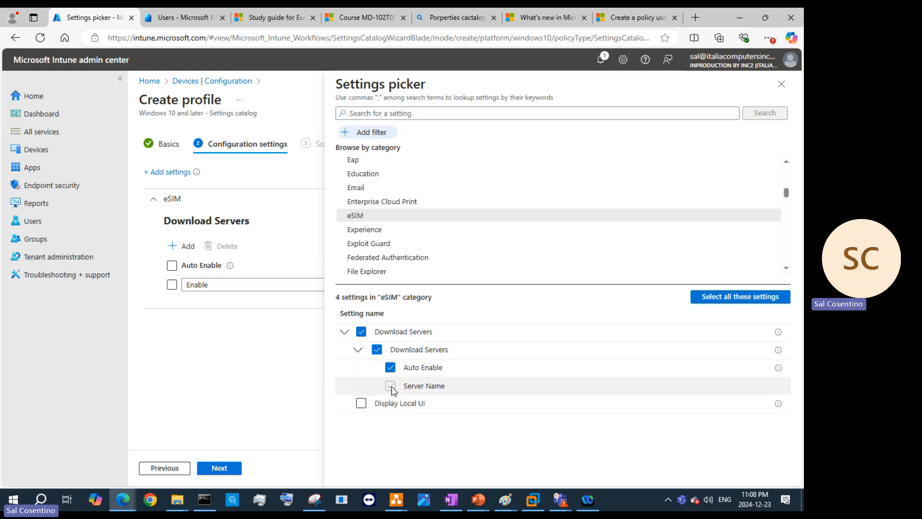
{"action": "left_click", "coordinate": [361, 404]}
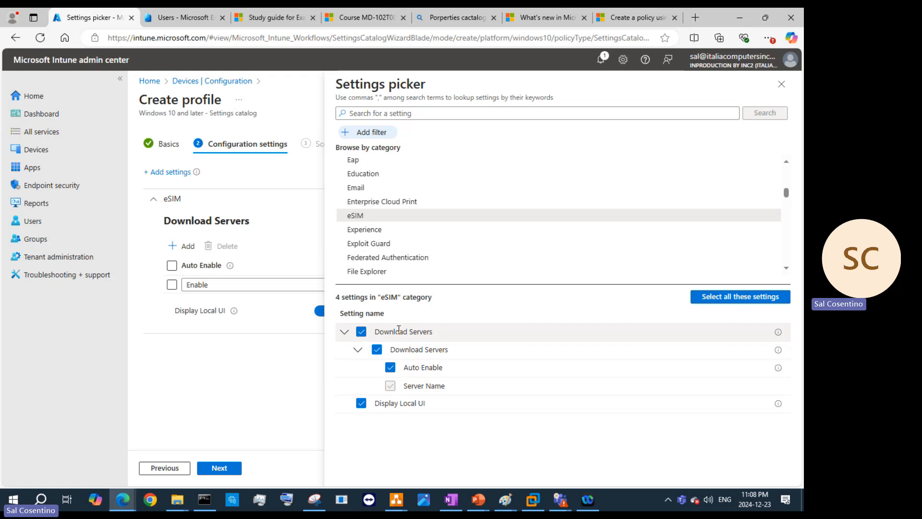
{"action": "left_click", "coordinate": [781, 84]}
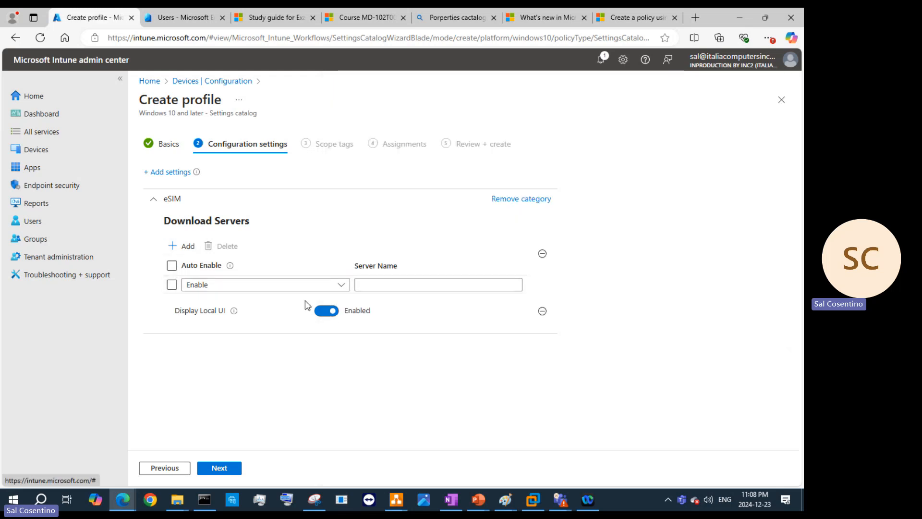
Step: Tick the Download Servers entry to Auto Enable it and enter server name scdcsrv
{"action": "left_click", "coordinate": [393, 283]}
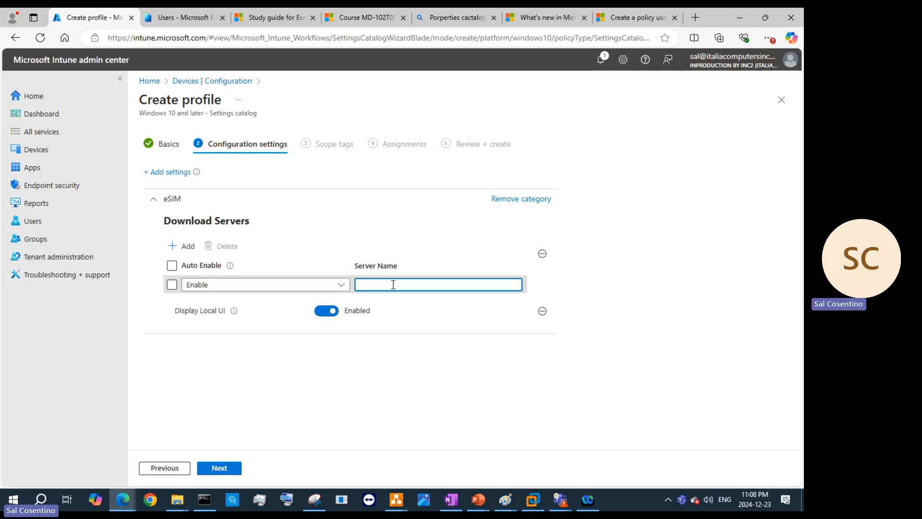
{"action": "left_click", "coordinate": [169, 286]}
{"action": "left_click", "coordinate": [172, 313]}
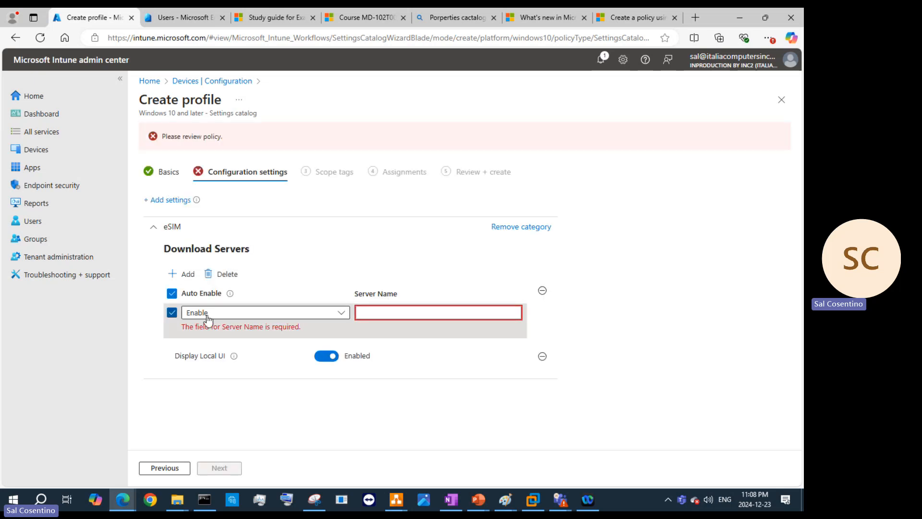
{"action": "left_click", "coordinate": [388, 316]}
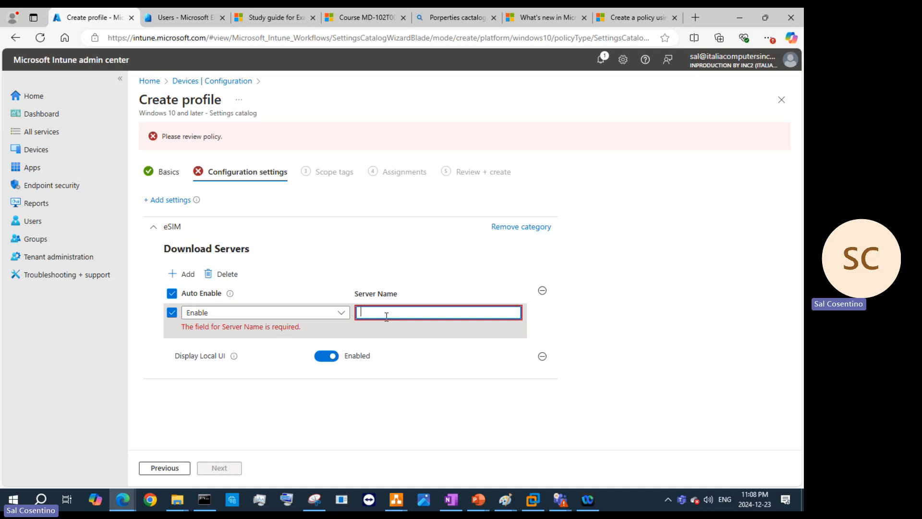
{"action": "type", "text": "scdc"}
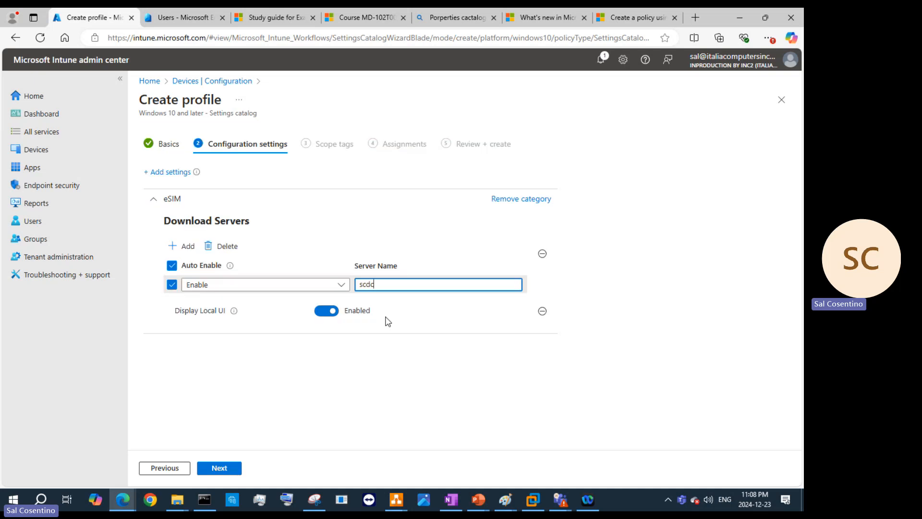
{"action": "type", "text": "srv"}
Step: Step past Scope tags and Assignments, then create the 'test' policy from Review + create
{"action": "left_click", "coordinate": [212, 457]}
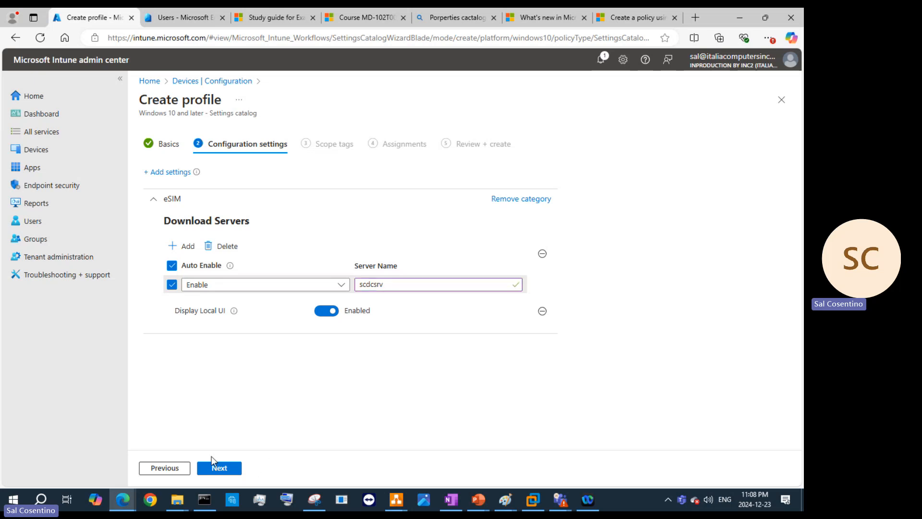
{"action": "left_click", "coordinate": [223, 472]}
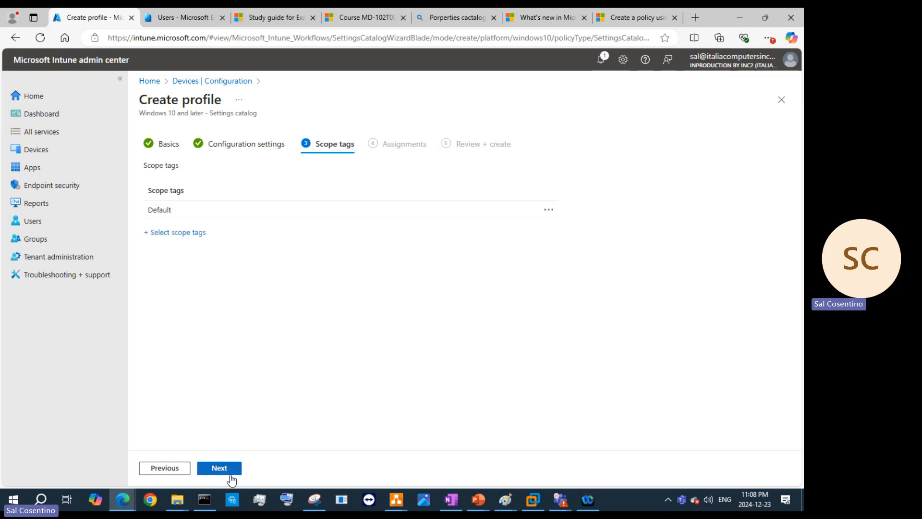
{"action": "left_click", "coordinate": [234, 469]}
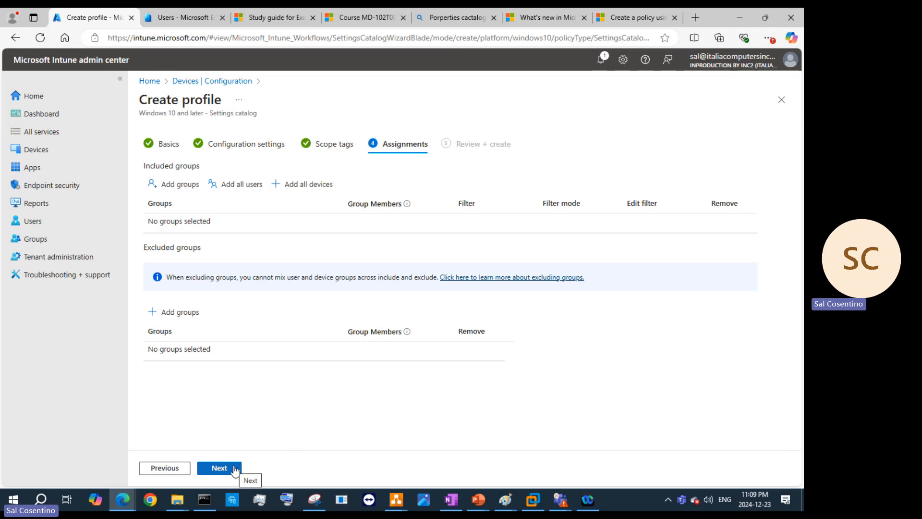
{"action": "left_click", "coordinate": [235, 469]}
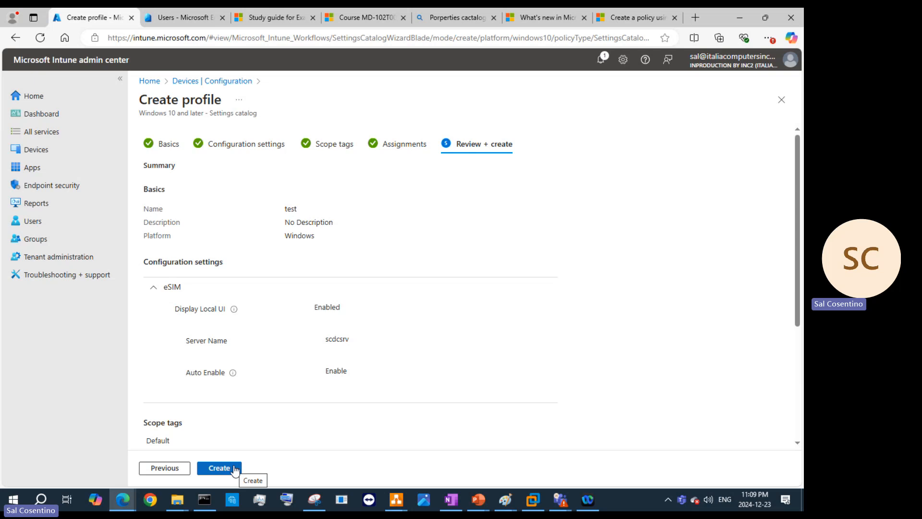
{"action": "left_click", "coordinate": [234, 470]}
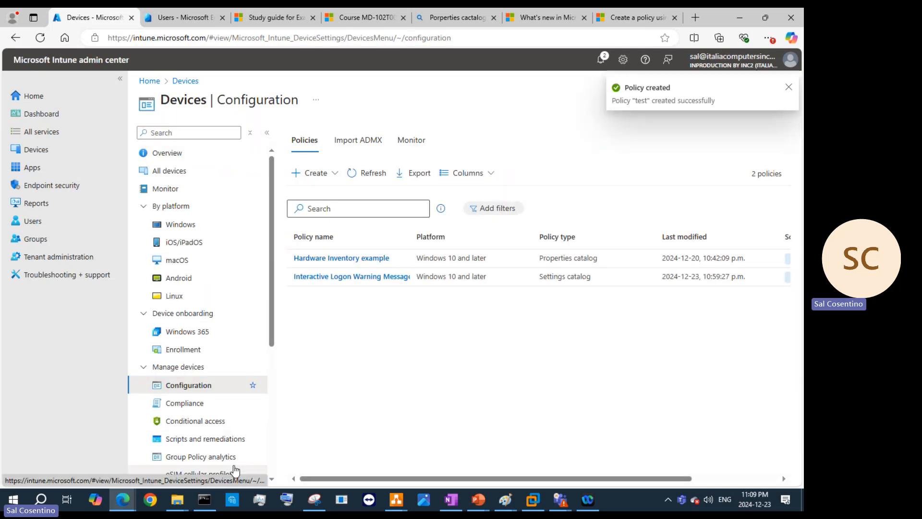
Step: Refresh the Devices | Configuration list so it shows three policies, including 'test'
{"action": "left_click", "coordinate": [364, 174]}
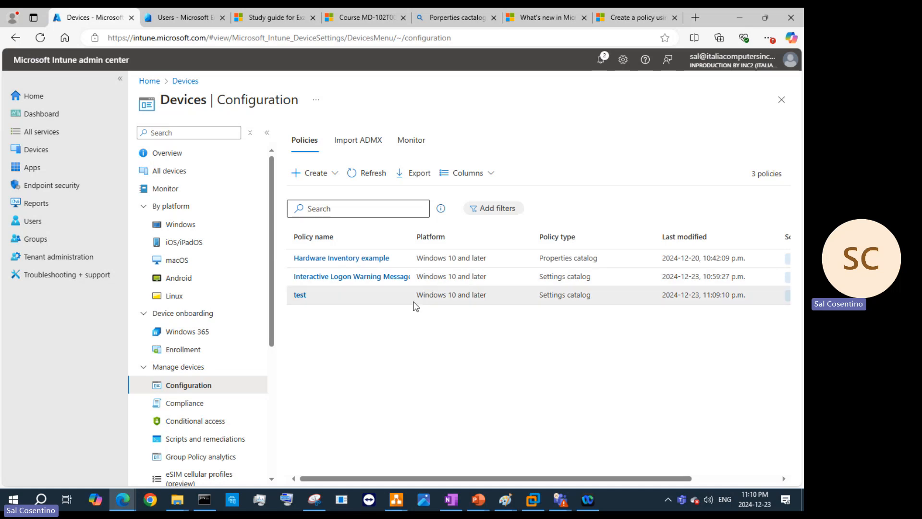
Step: Open the 'test' policy's summary page to reach its Basics properties
{"action": "left_click", "coordinate": [301, 295]}
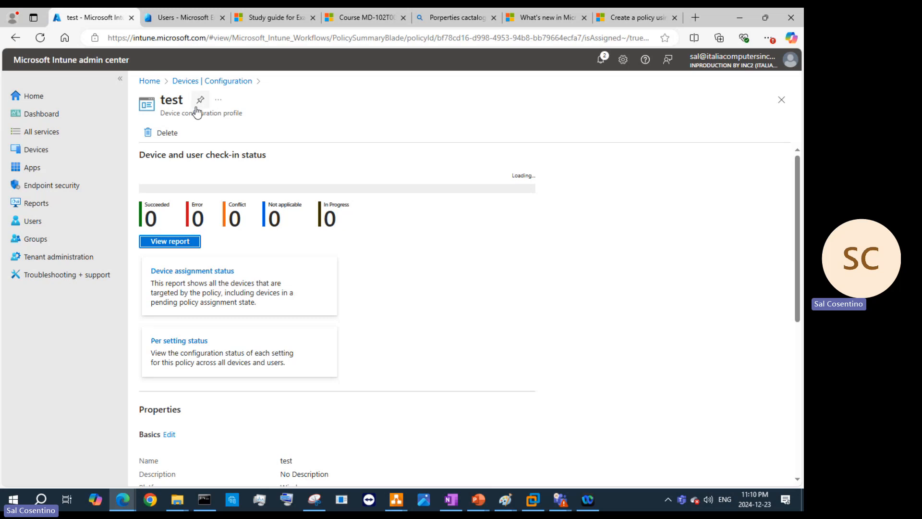
{"action": "left_click", "coordinate": [218, 99]}
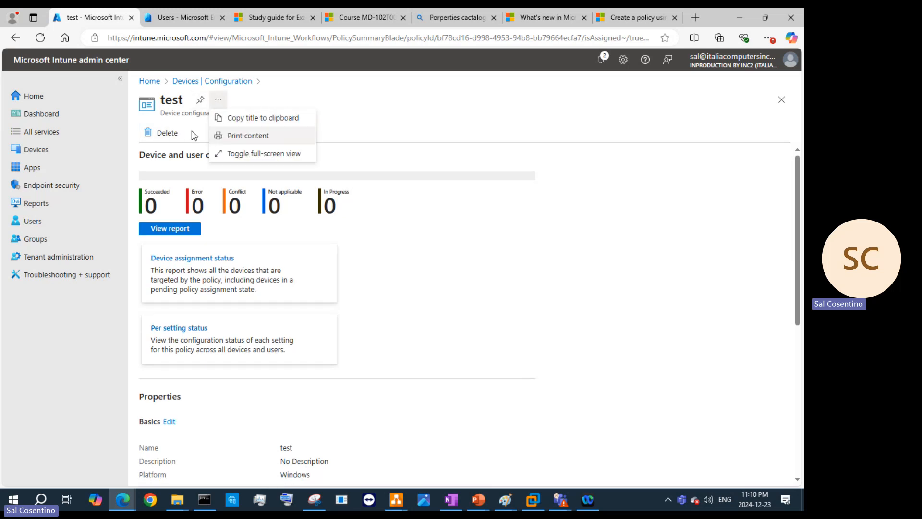
{"action": "left_click", "coordinate": [195, 83]}
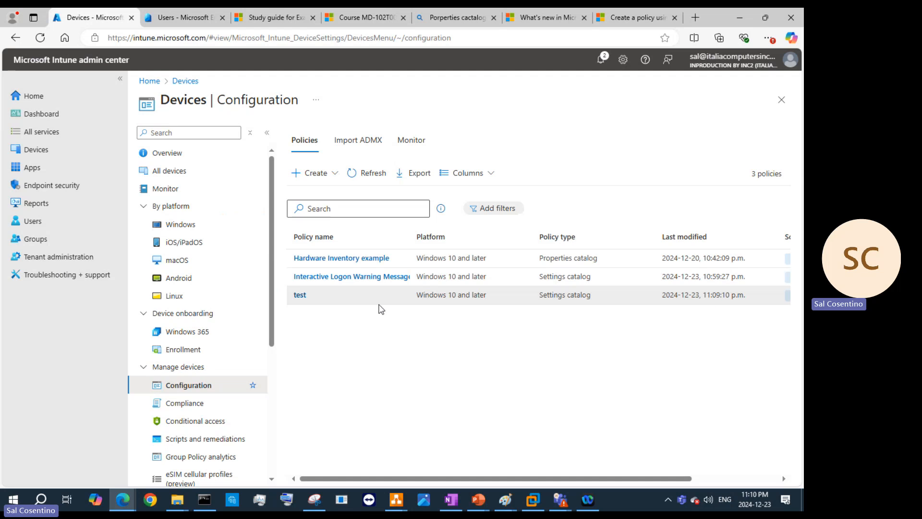
{"action": "left_click_drag", "start_coordinate": [620, 479], "coordinate": [711, 476]}
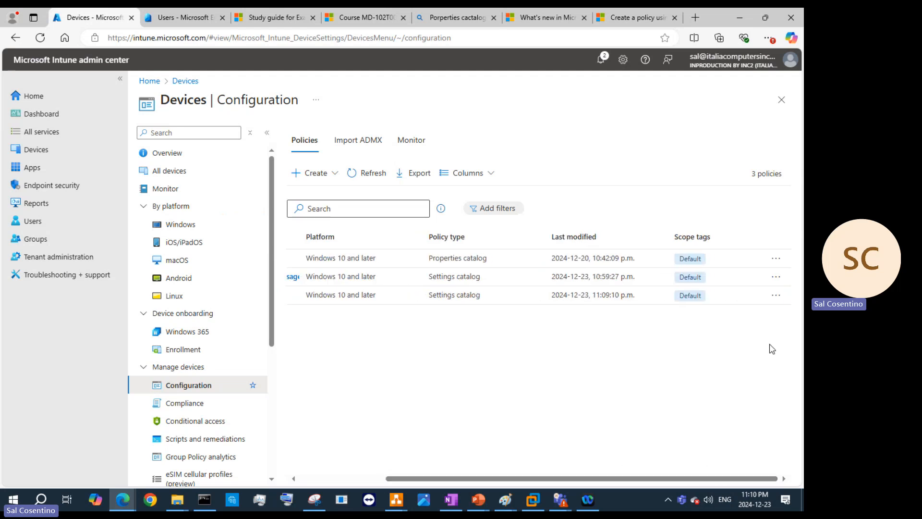
{"action": "left_click", "coordinate": [776, 295]}
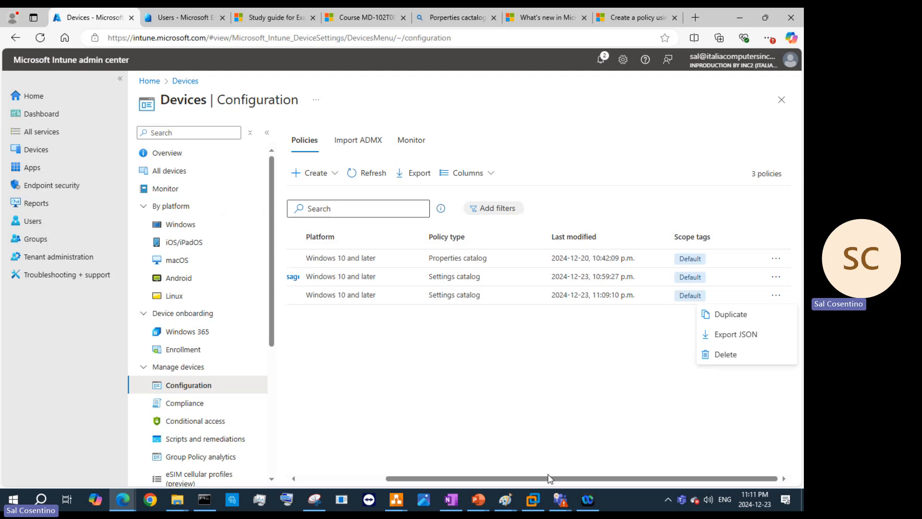
{"action": "left_click_drag", "start_coordinate": [552, 478], "coordinate": [465, 478]}
{"action": "right_click", "coordinate": [302, 300]}
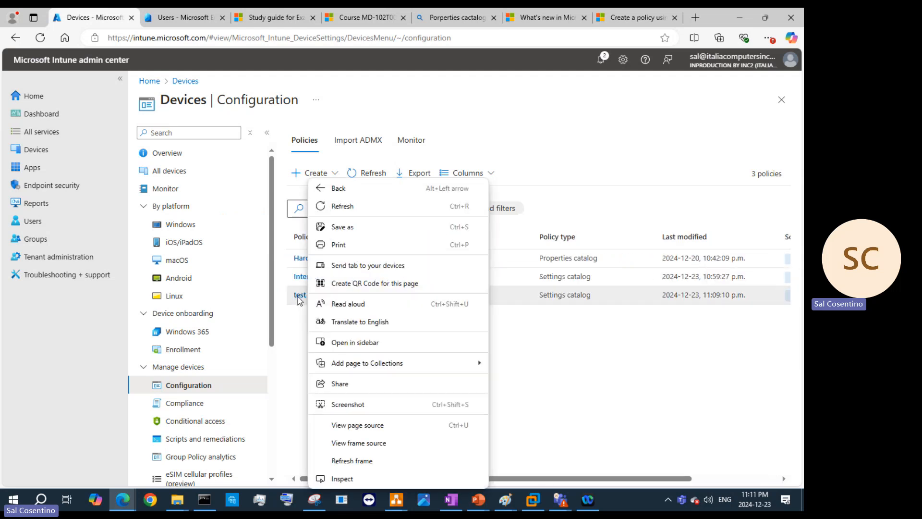
{"action": "left_click", "coordinate": [299, 296]}
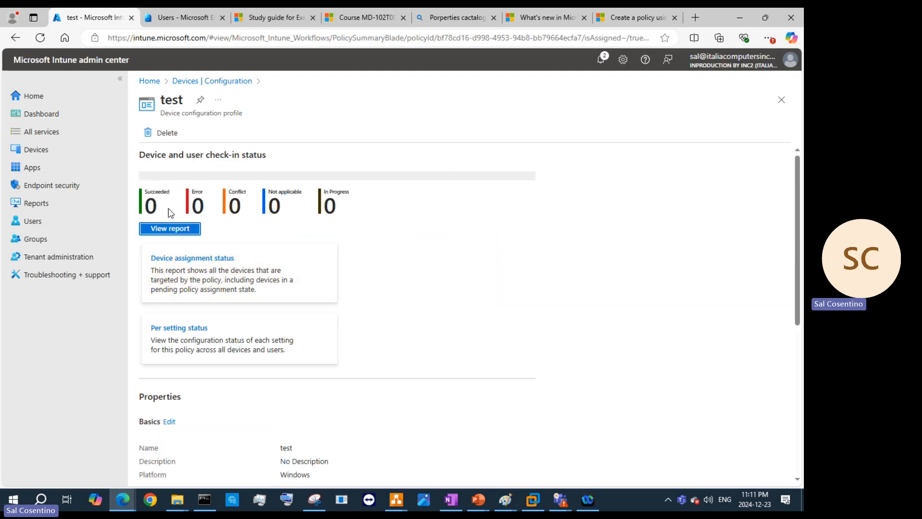
{"action": "scroll", "coordinate": [420, 340], "scroll_direction": "down", "scroll_amount": 6}
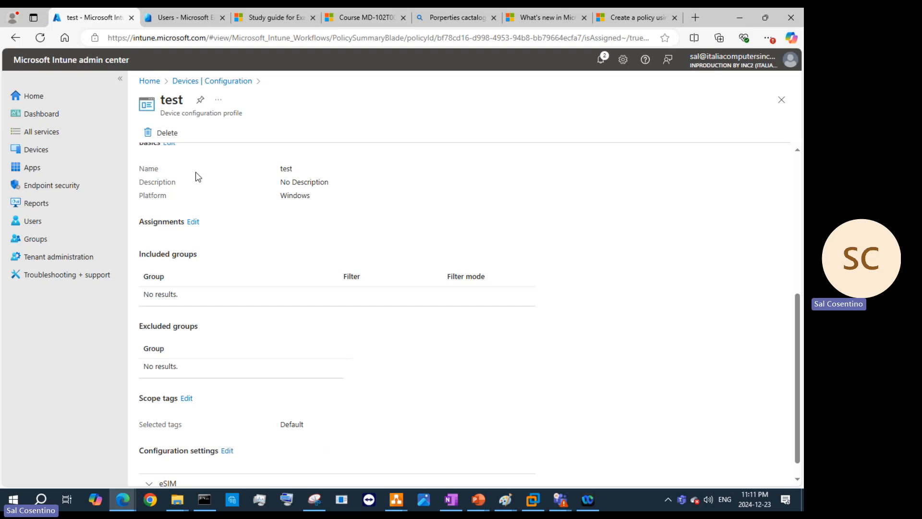
{"action": "scroll", "coordinate": [184, 188], "scroll_direction": "up", "scroll_amount": 1}
Step: Rename 'test' to 'e-Sim Configuration Profile using Settings catalog' and save the policy
{"action": "left_click", "coordinate": [169, 188]}
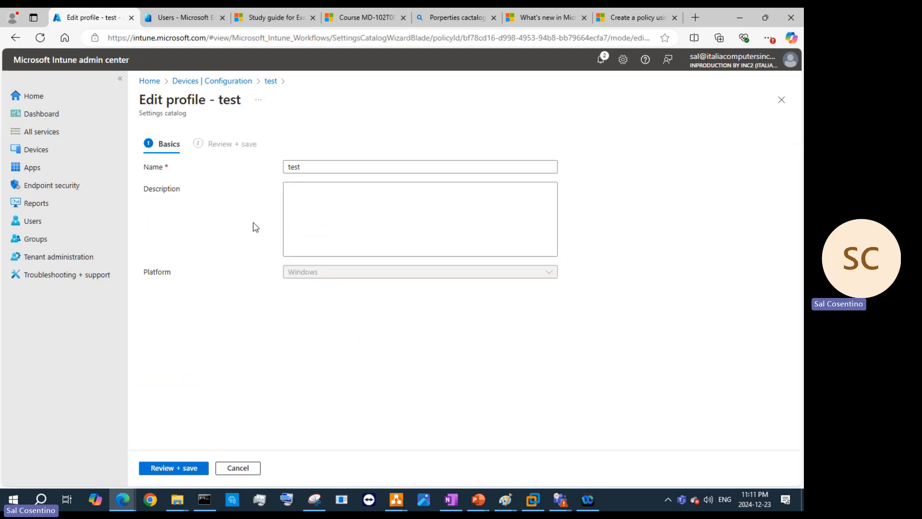
{"action": "type", "text": "e"}
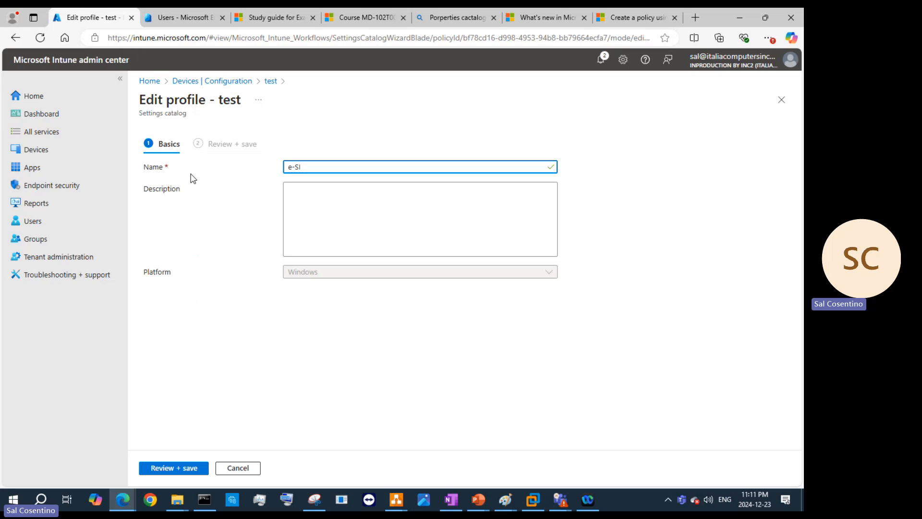
{"action": "type", "text": "-Sim Configuration Profile using Settings cata"}
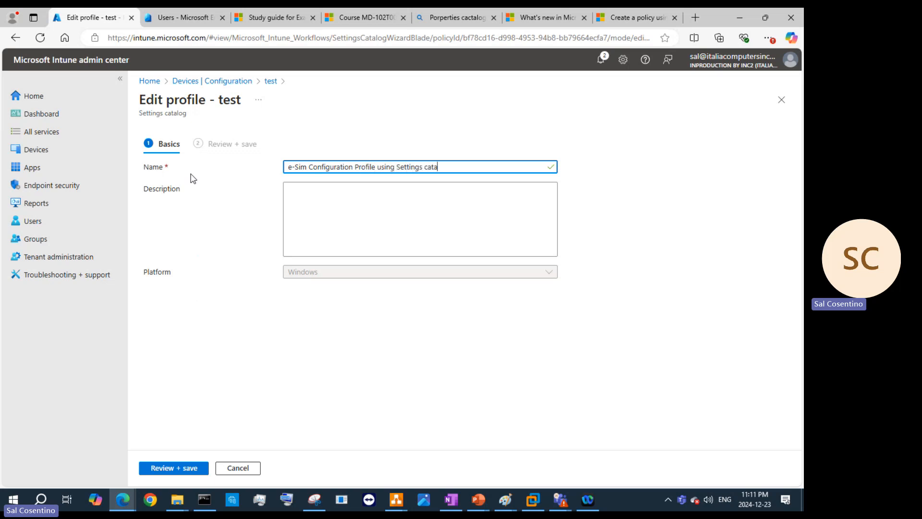
{"action": "type", "text": "log"}
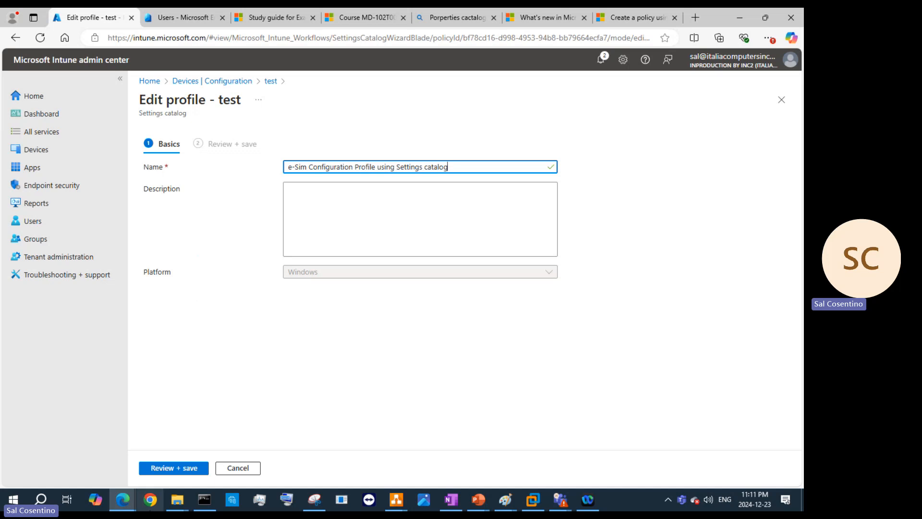
{"action": "left_click", "coordinate": [166, 468]}
{"action": "left_click", "coordinate": [166, 471]}
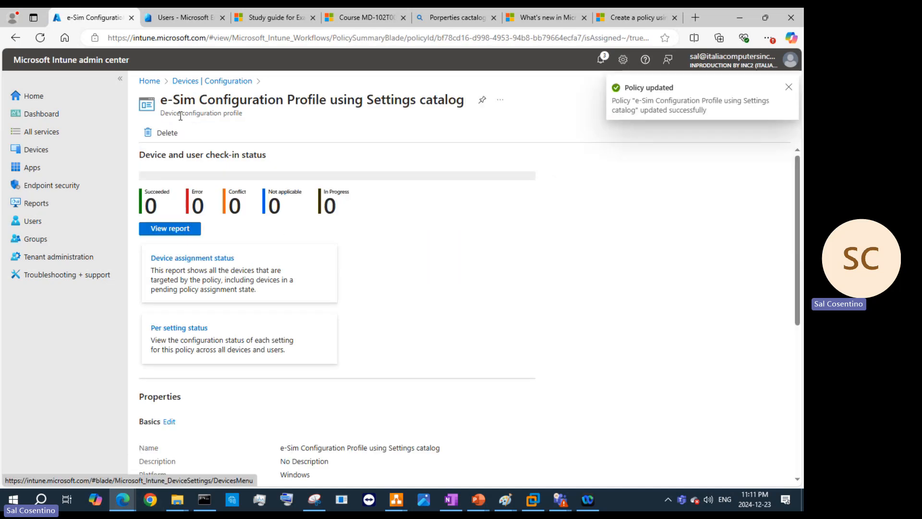
Step: From the policy list, create a new Windows 10 and later Settings catalog policy
{"action": "left_click", "coordinate": [209, 82]}
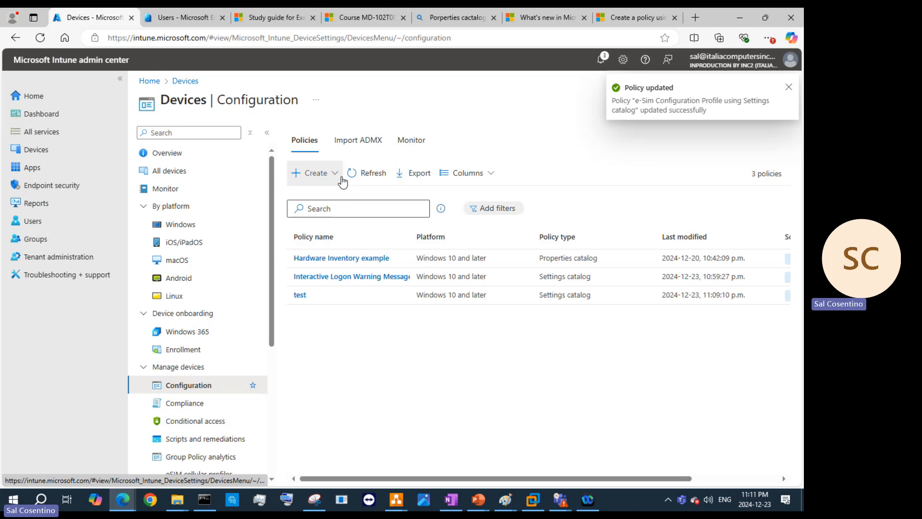
{"action": "left_click", "coordinate": [314, 172]}
{"action": "left_click", "coordinate": [330, 192]}
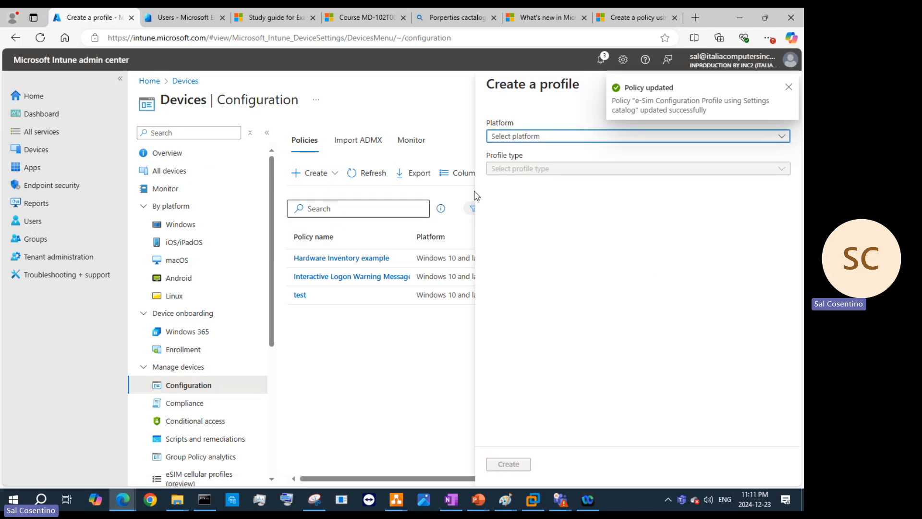
{"action": "left_click", "coordinate": [545, 137]}
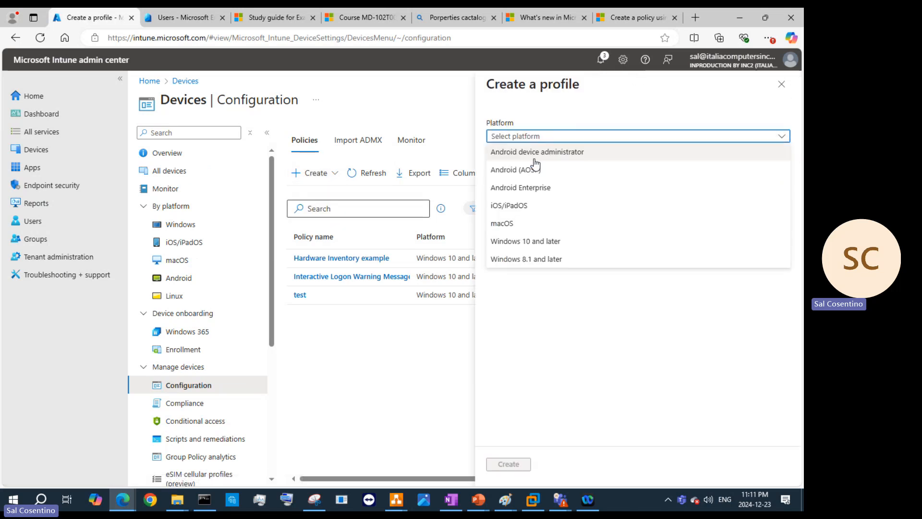
{"action": "left_click", "coordinate": [525, 241]}
{"action": "left_click", "coordinate": [546, 170]}
{"action": "left_click", "coordinate": [534, 183]}
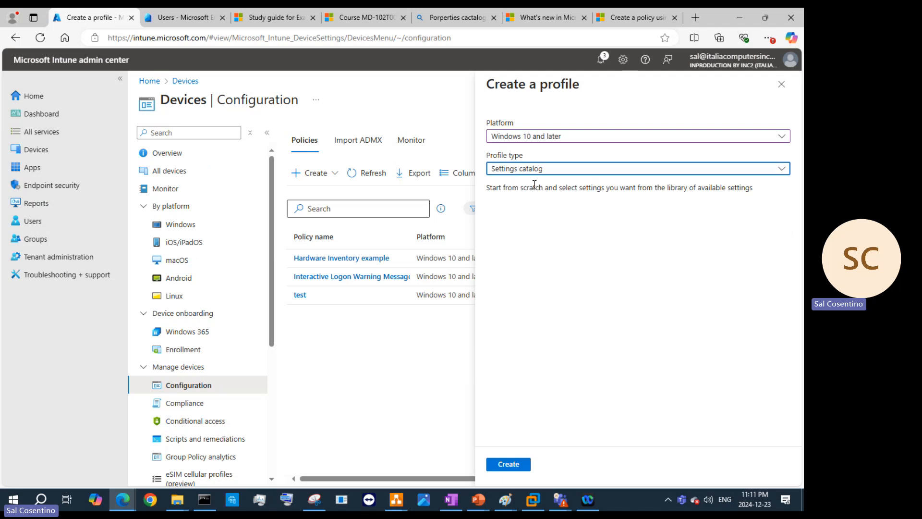
{"action": "left_click", "coordinate": [510, 465]}
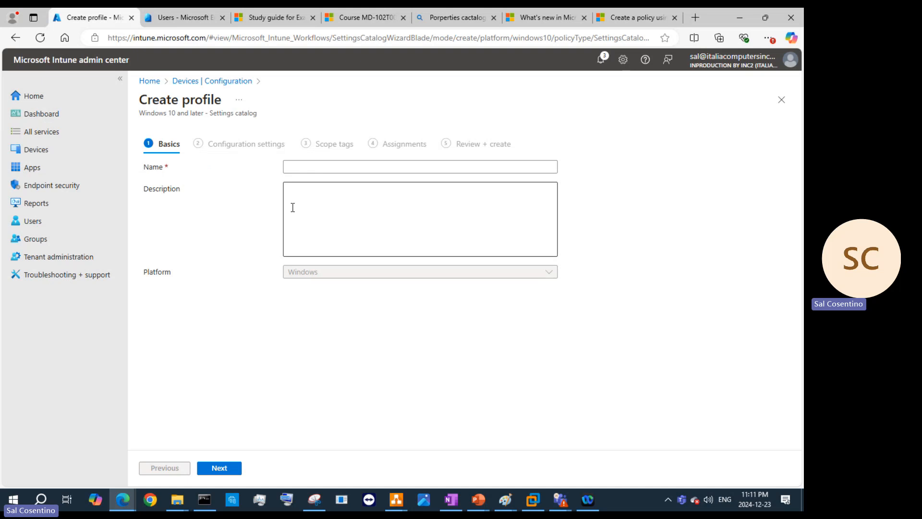
Step: Name the profile 'Enable remote desktop Connection', correcting typos, and continue to configuration settings
{"action": "left_click", "coordinate": [321, 167]}
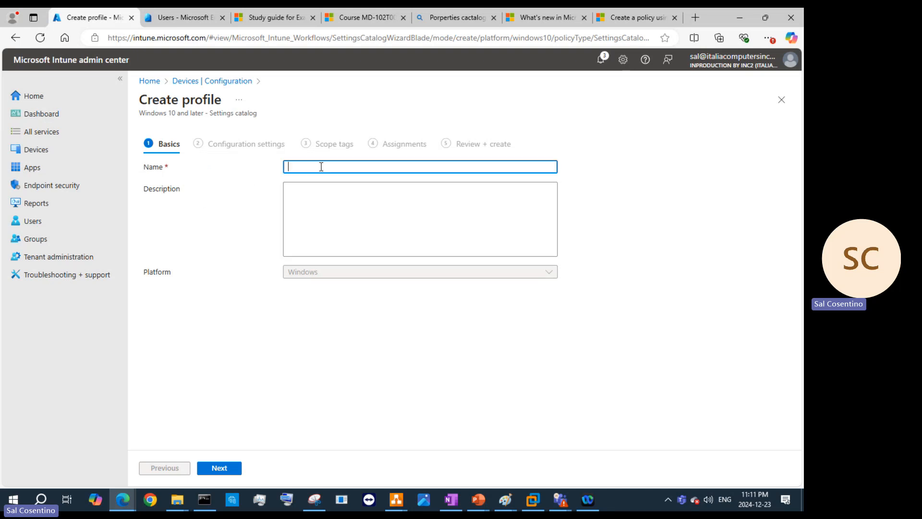
{"action": "type", "text": "enable remote desktop Cpnnection"}
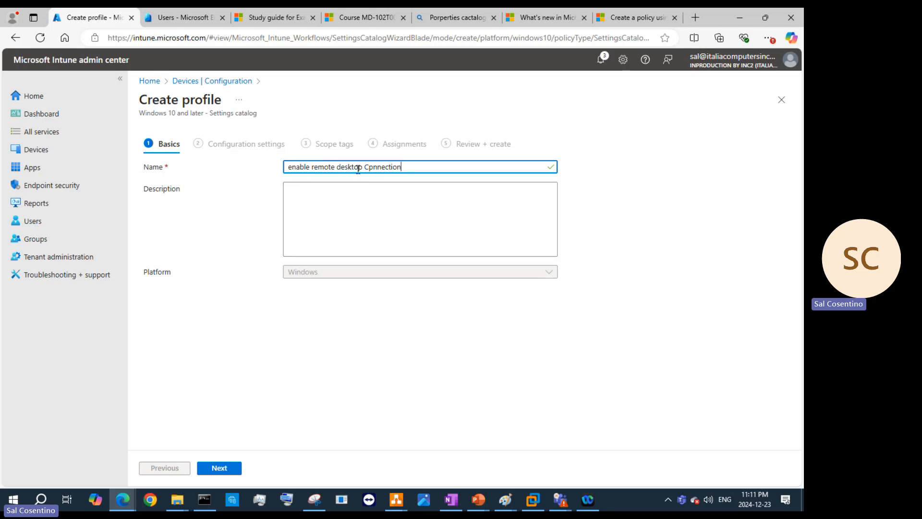
{"action": "left_click_drag", "start_coordinate": [374, 167], "coordinate": [368, 167]}
{"action": "type", "text": "o"}
{"action": "left_click_drag", "start_coordinate": [293, 167], "coordinate": [287, 167]}
{"action": "type", "text": "#E"}
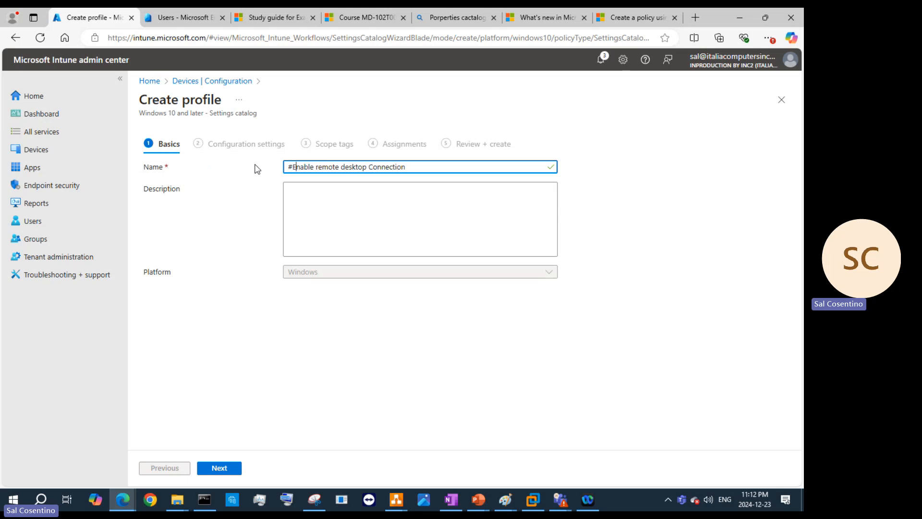
{"action": "left_click", "coordinate": [290, 165]}
{"action": "key", "text": "Delete"}
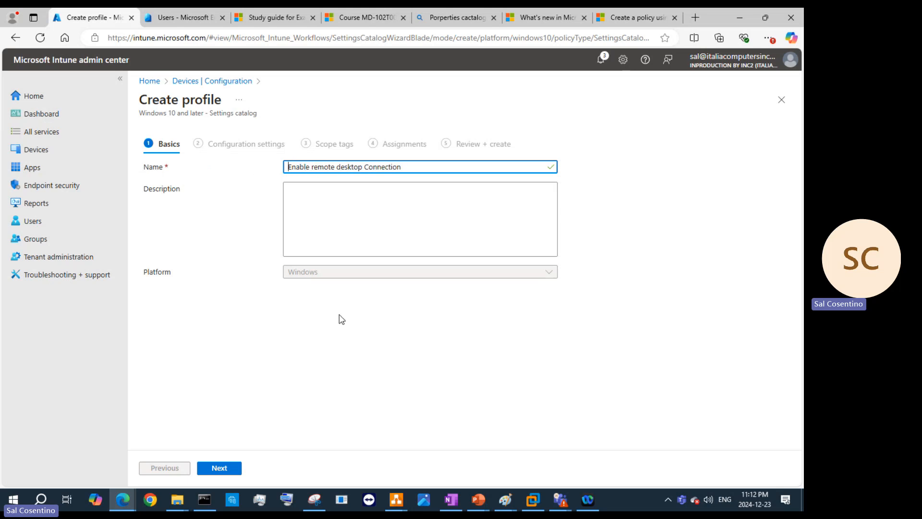
{"action": "left_click", "coordinate": [229, 466]}
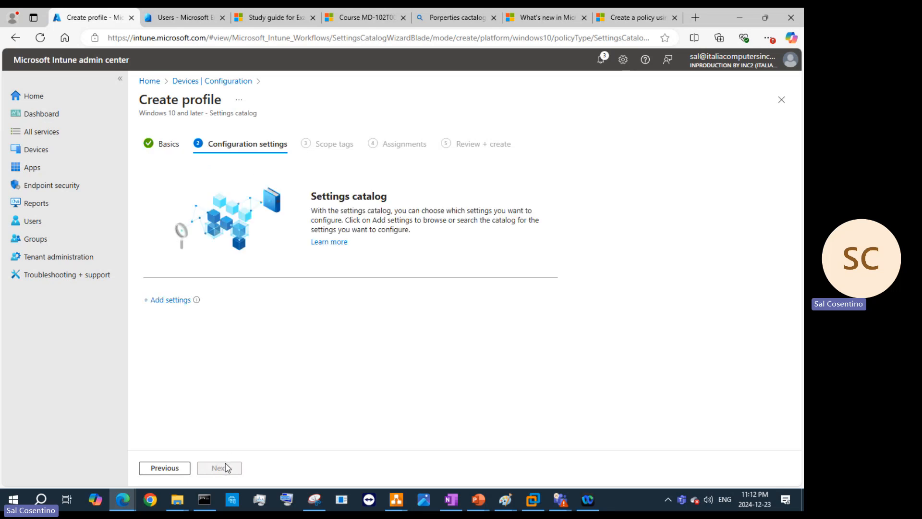
Step: Search the settings picker for 'Remote Desktop Connection' and list the Remote Desktop Connection Client settings
{"action": "left_click", "coordinate": [178, 301]}
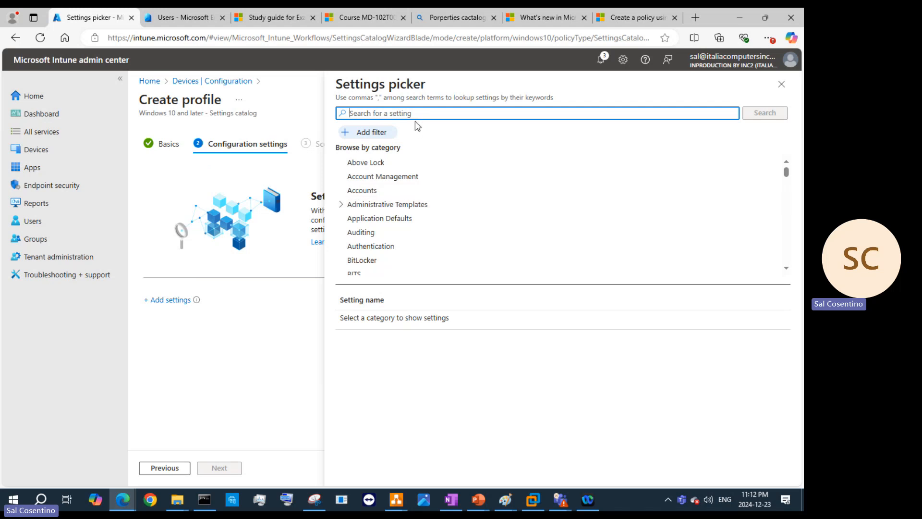
{"action": "type", "text": "Remote"}
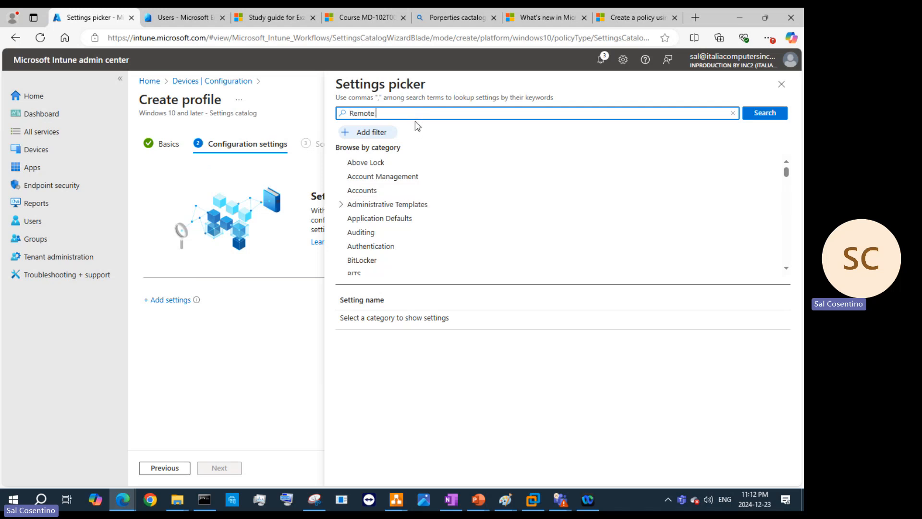
{"action": "type", "text": " Desktop"}
{"action": "key", "text": "Return"}
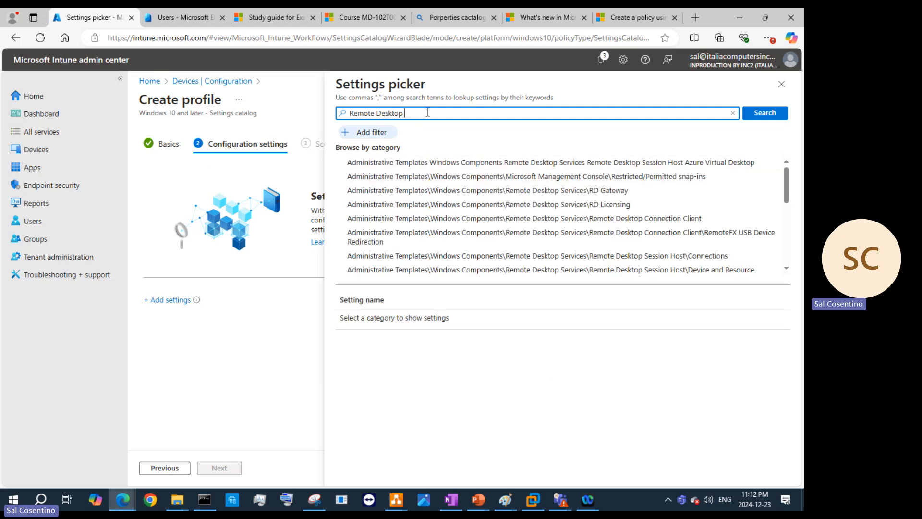
{"action": "type", "text": "Connection"}
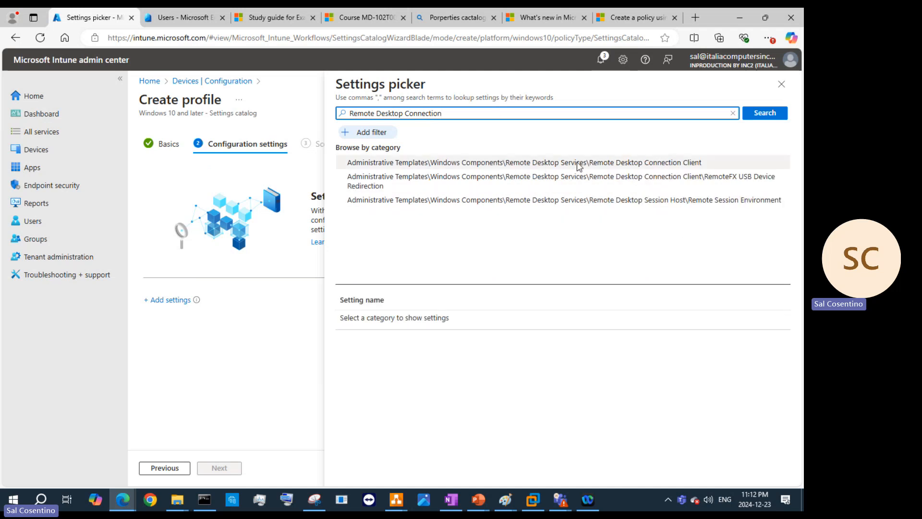
{"action": "left_click", "coordinate": [394, 164]}
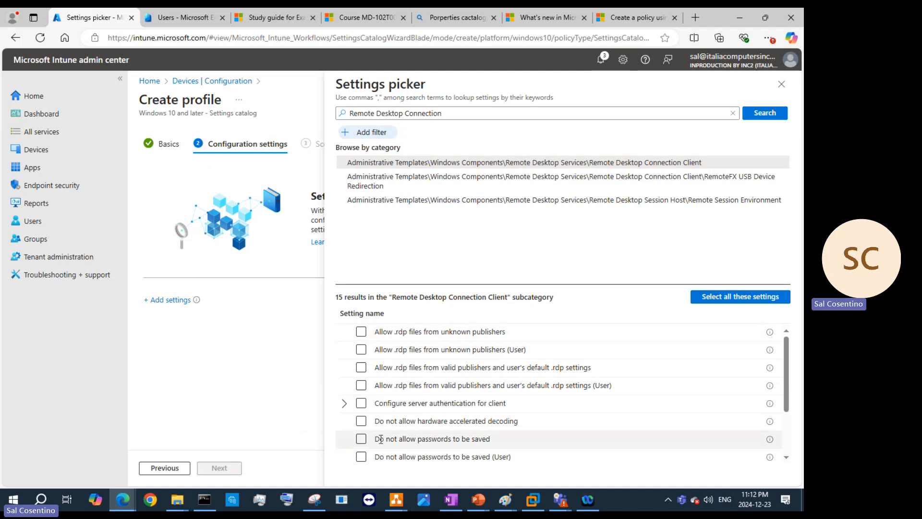
{"action": "scroll", "coordinate": [412, 401], "scroll_direction": "down", "scroll_amount": 3}
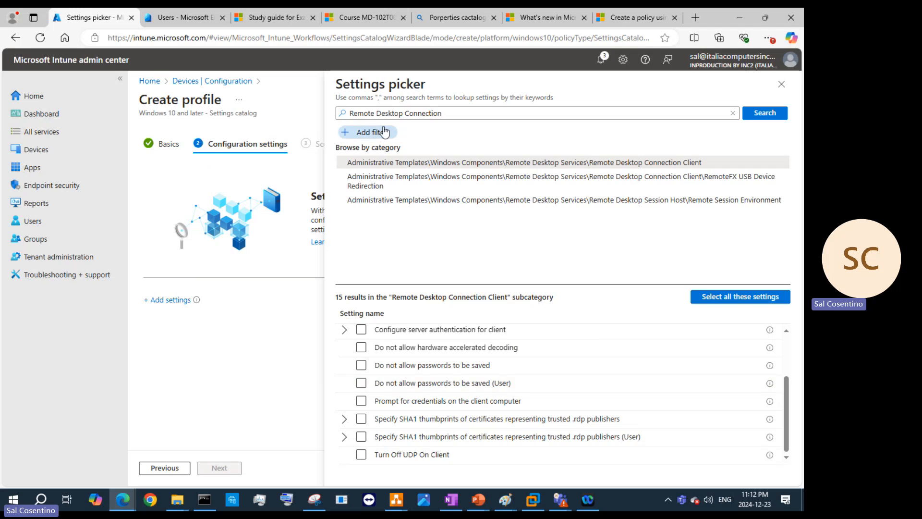
Step: Search 'enable RDP' and add Enable RDP Shortpath for managed networks from Azure Virtual Desktop
{"action": "left_click", "coordinate": [350, 113]}
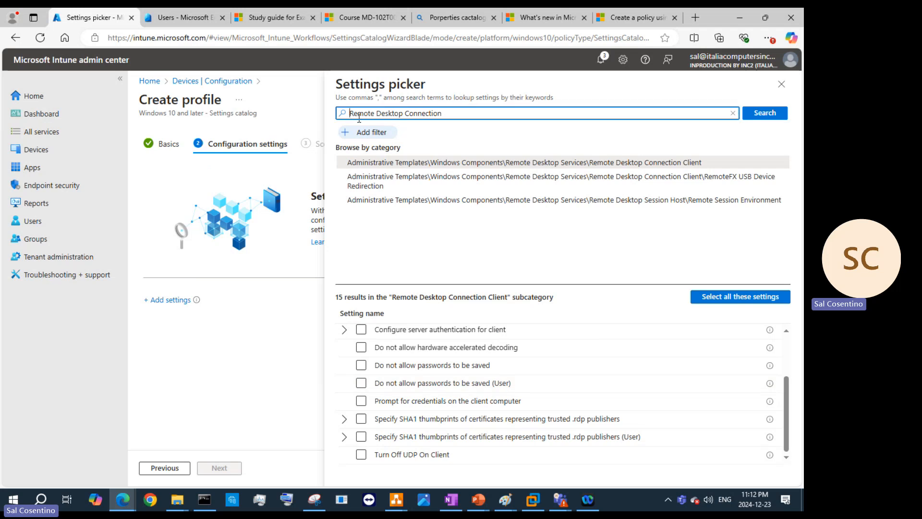
{"action": "type", "text": "enable"}
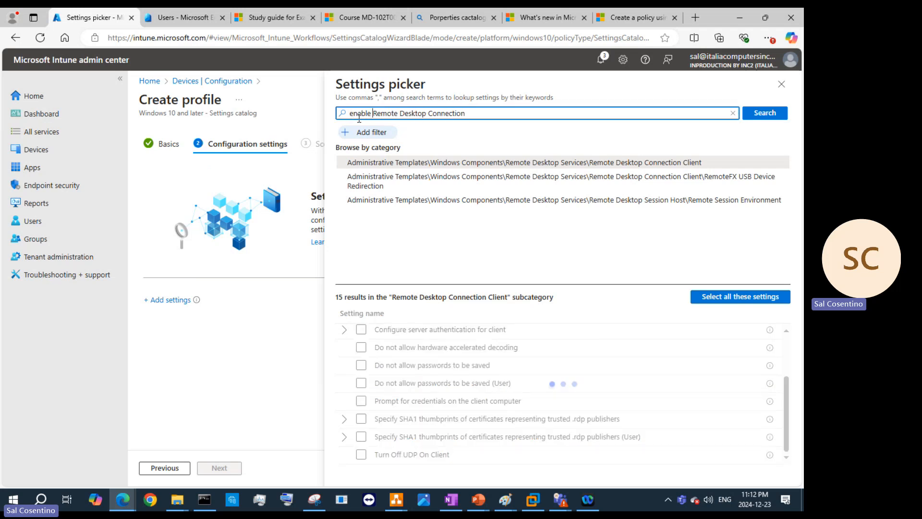
{"action": "left_click_drag", "start_coordinate": [485, 113], "coordinate": [379, 107]}
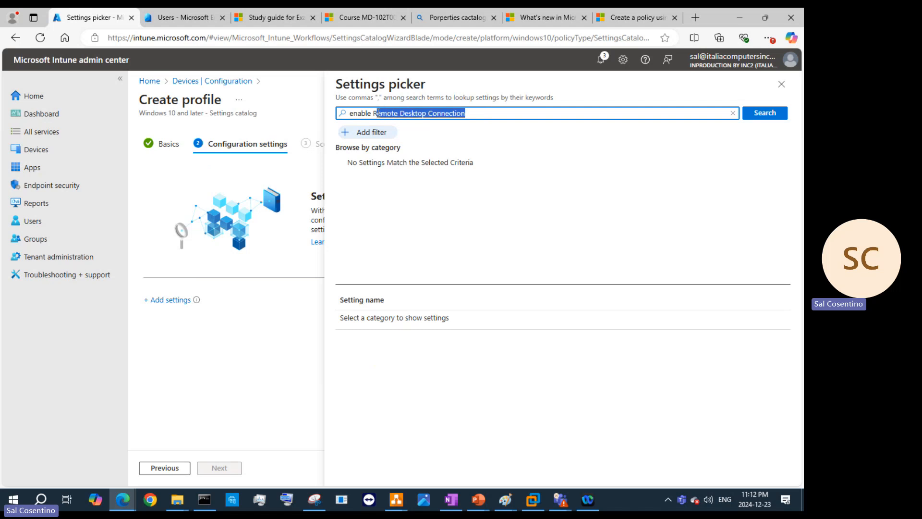
{"action": "type", "text": "DP"}
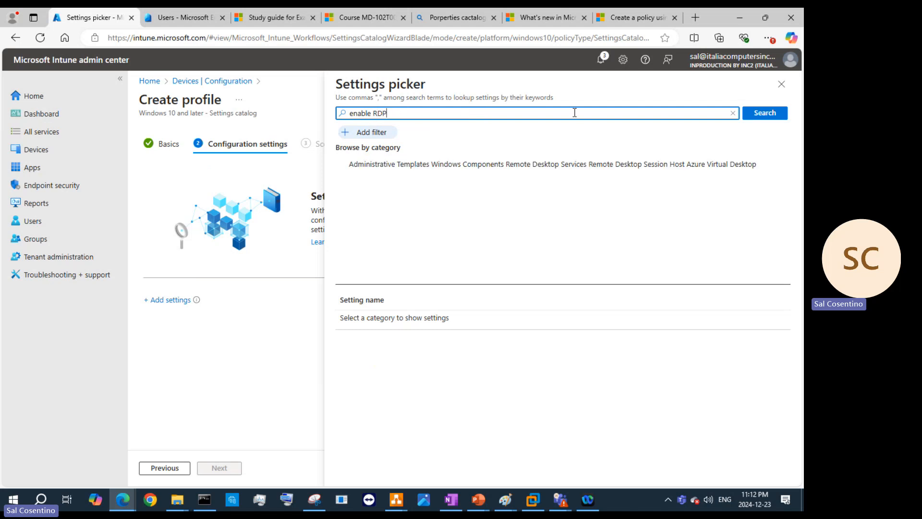
{"action": "left_click", "coordinate": [766, 114]}
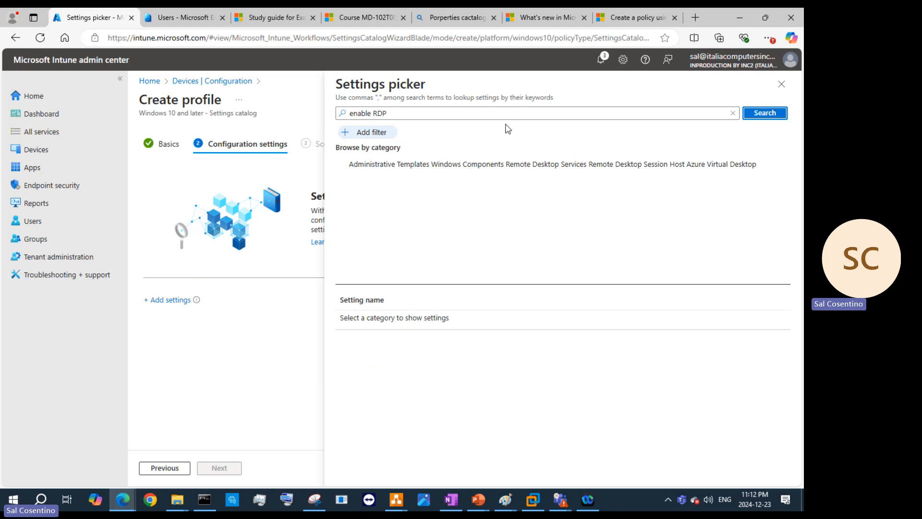
{"action": "left_click", "coordinate": [522, 161]}
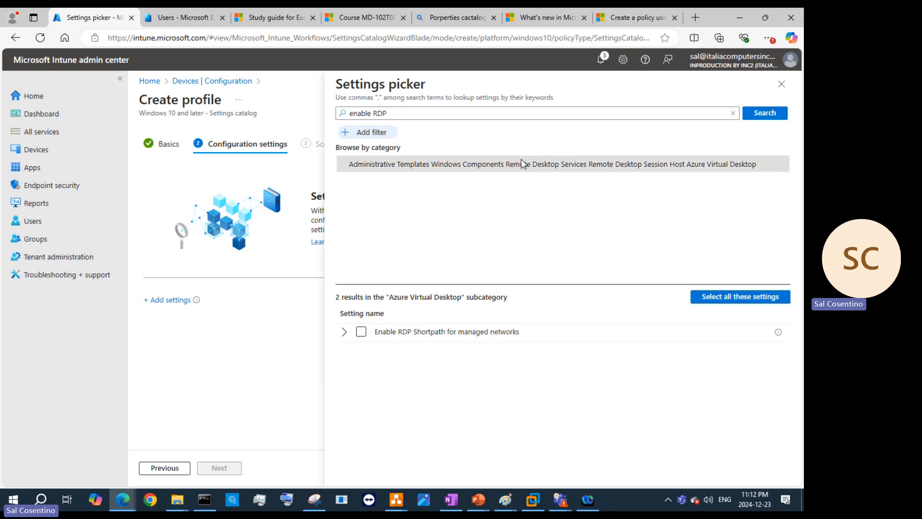
{"action": "left_click", "coordinate": [364, 335]}
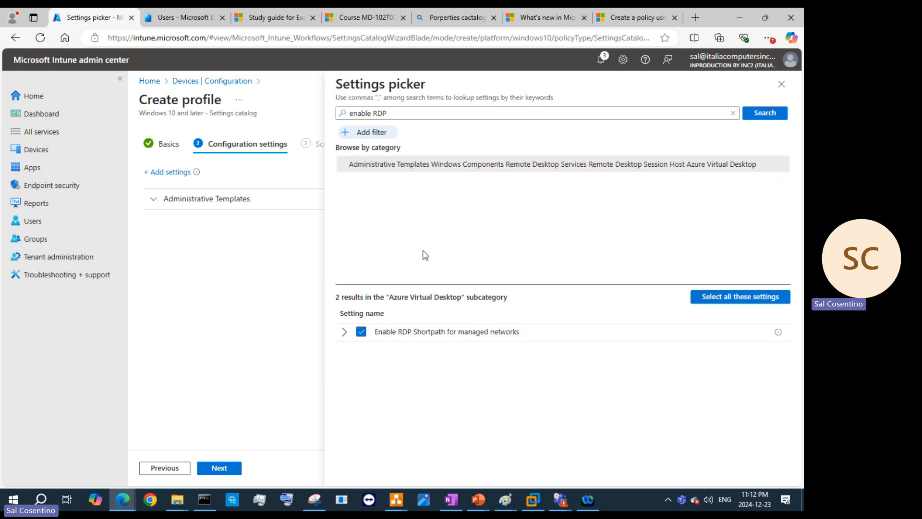
Step: Clear the search, reset the category list, and search the catalog for 'RD'
{"action": "triple_click", "coordinate": [405, 111]}
{"action": "key", "text": "BackSpace"}
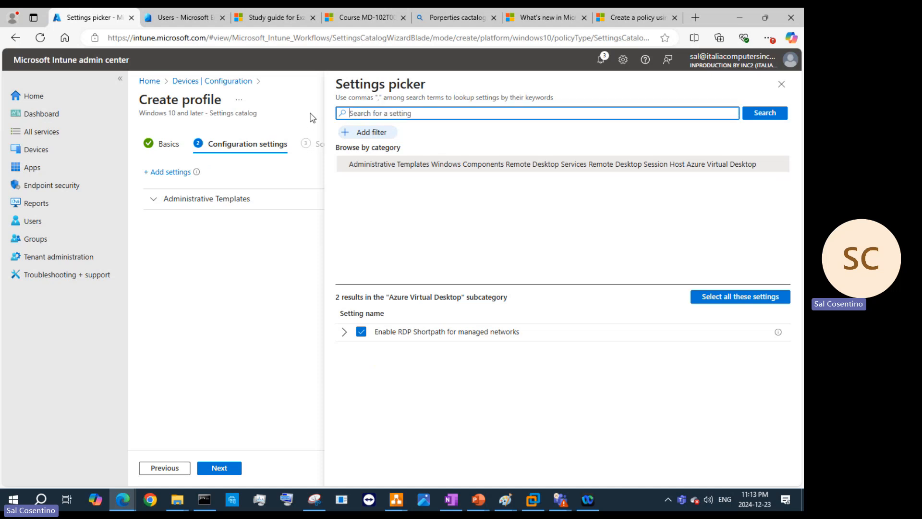
{"action": "left_click", "coordinate": [755, 113]}
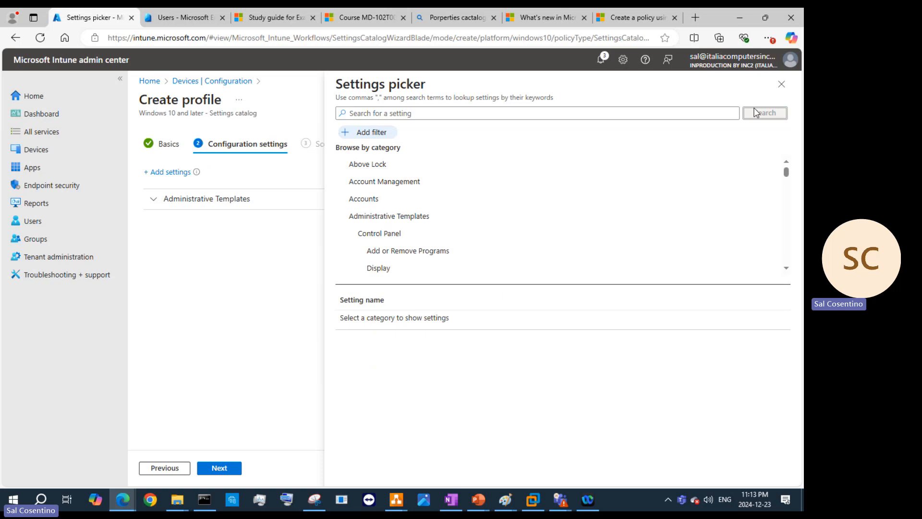
{"action": "left_click", "coordinate": [401, 113]}
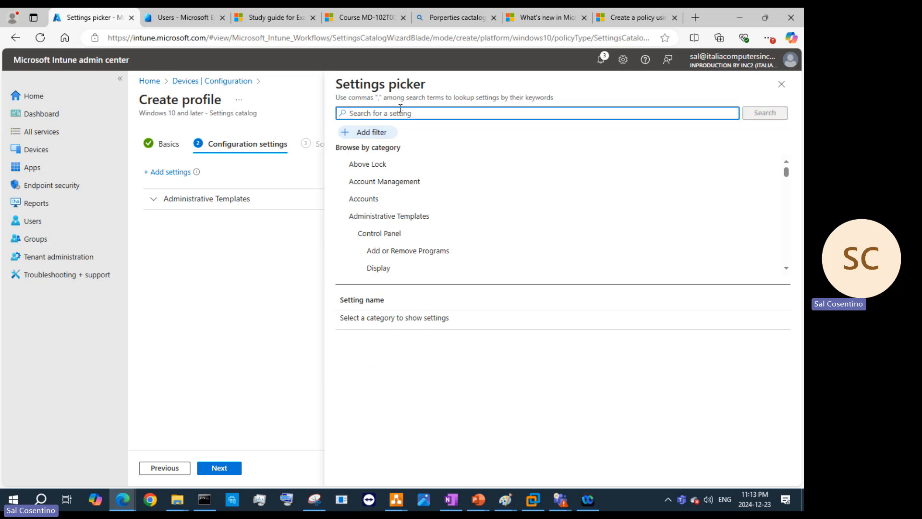
{"action": "type", "text": "RDP"}
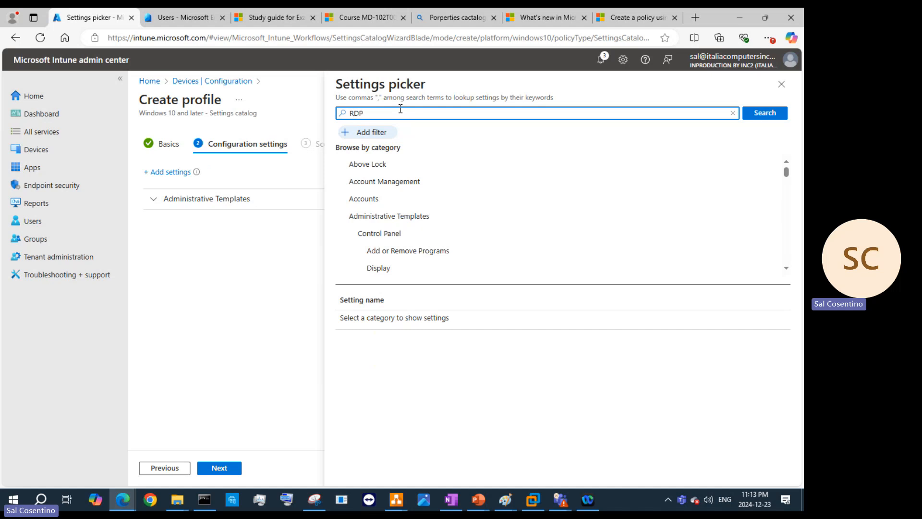
{"action": "key", "text": "Return"}
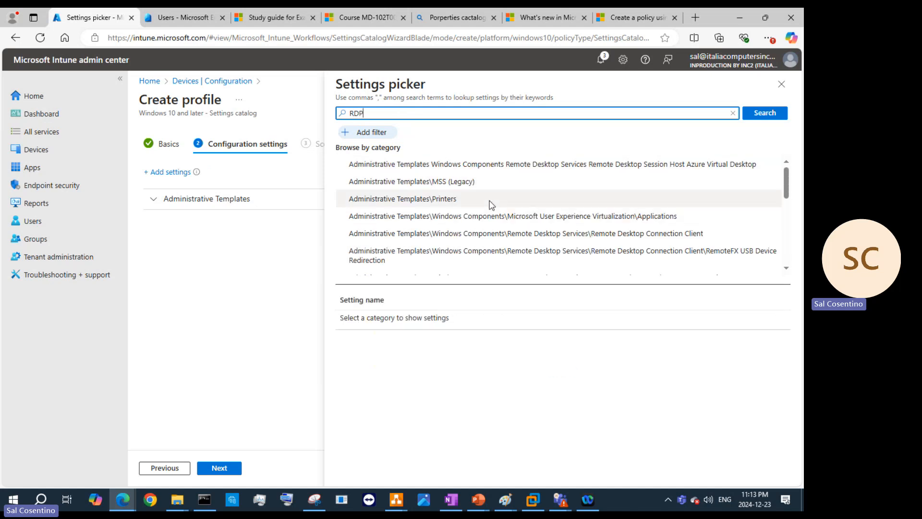
Step: Browse the Remote Desktop Connection Client, RemoteFX USB Device Redirection, Session Host Connections and Remote Session Environment categories
{"action": "left_click", "coordinate": [645, 234]}
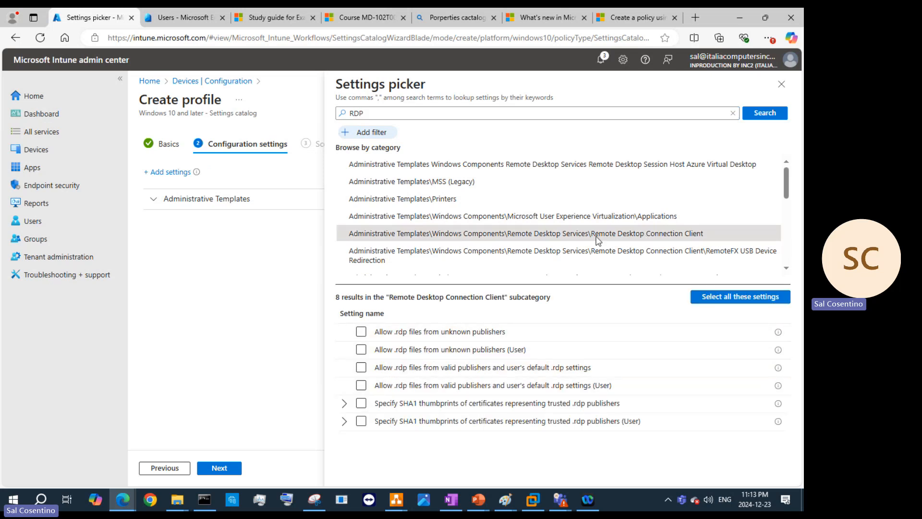
{"action": "left_click", "coordinate": [604, 255]}
{"action": "scroll", "coordinate": [601, 250], "scroll_direction": "down", "scroll_amount": 3}
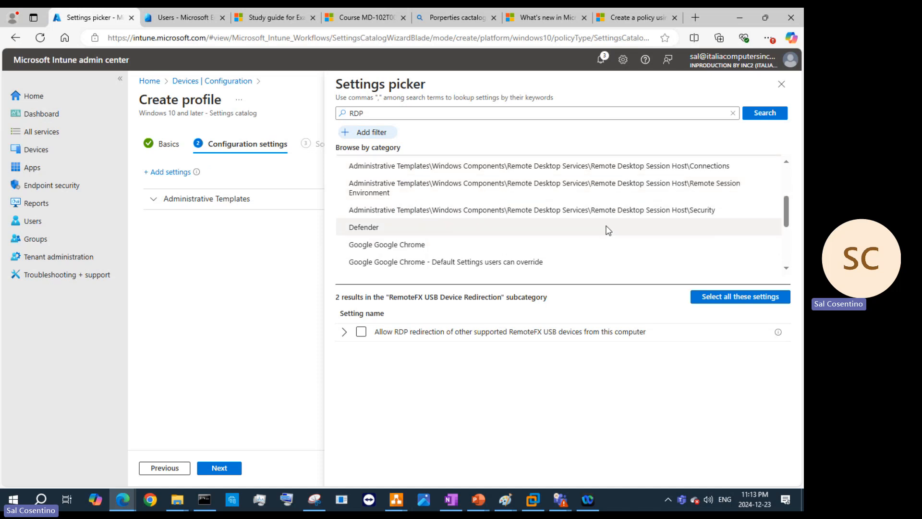
{"action": "scroll", "coordinate": [605, 226], "scroll_direction": "down", "scroll_amount": 3}
{"action": "scroll", "coordinate": [605, 231], "scroll_direction": "up", "scroll_amount": 5}
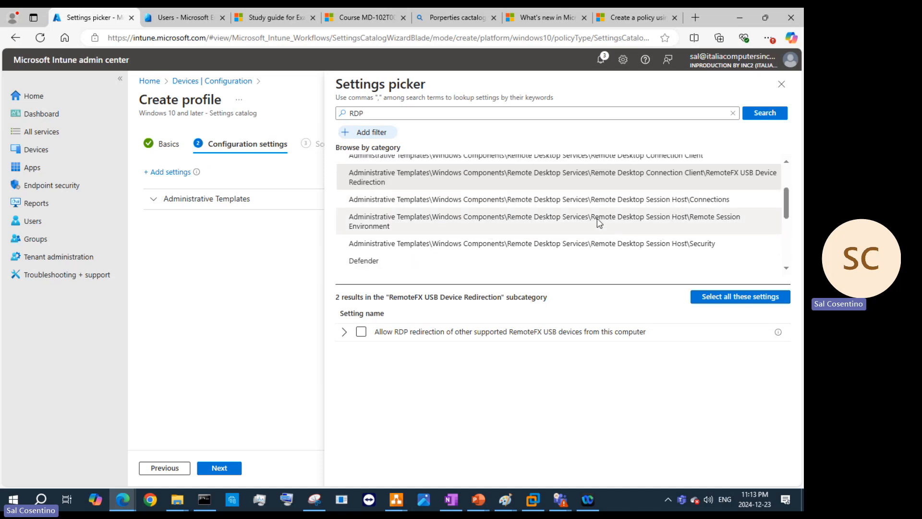
{"action": "left_click", "coordinate": [602, 205]}
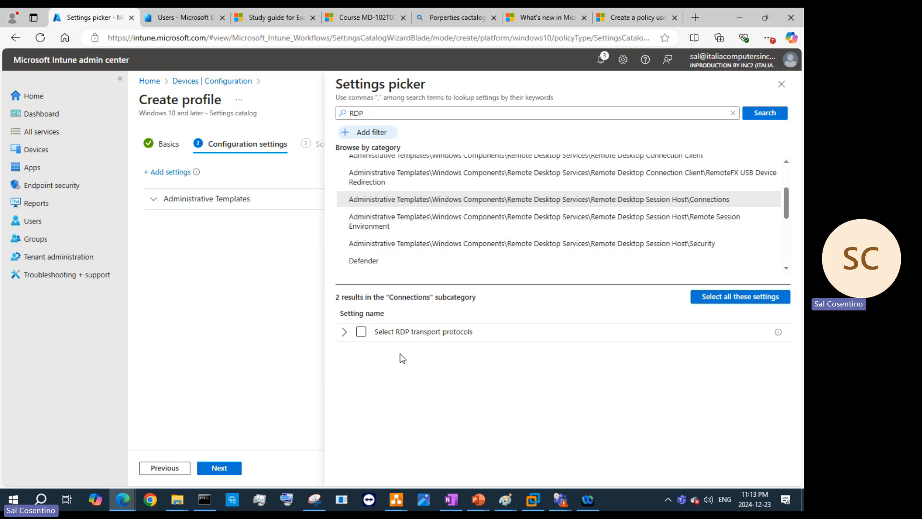
{"action": "left_click", "coordinate": [524, 224]}
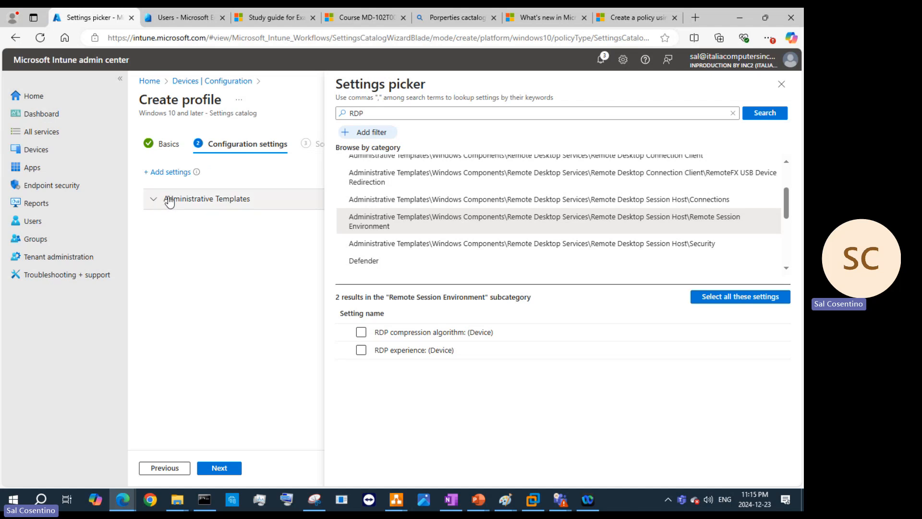
Step: Re-run the RDP search, then clear it to reset the picker to the full category list
{"action": "double_click", "coordinate": [401, 112]}
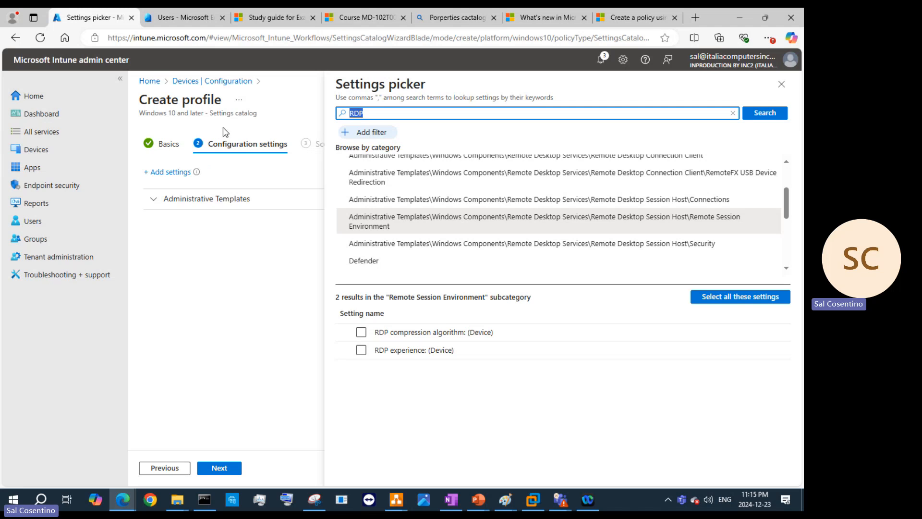
{"action": "left_click", "coordinate": [765, 114]}
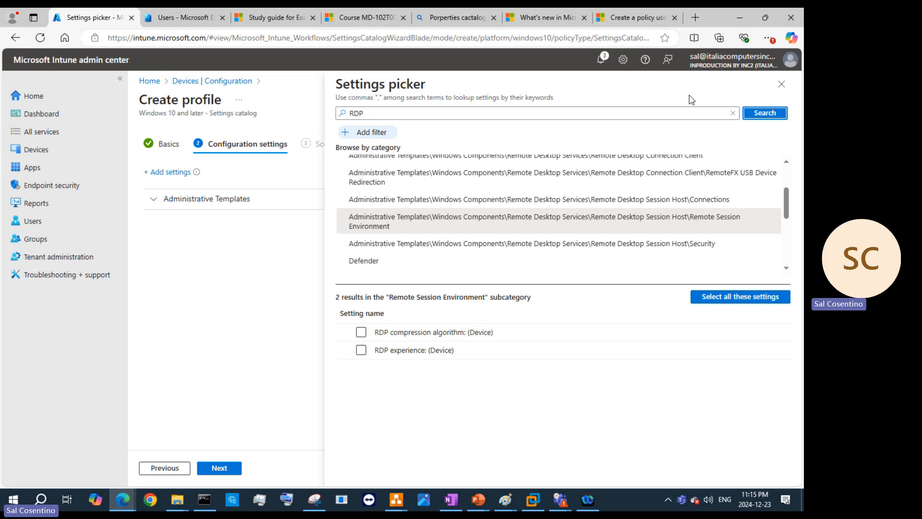
{"action": "triple_click", "coordinate": [423, 112]}
{"action": "key", "text": "BackSpace"}
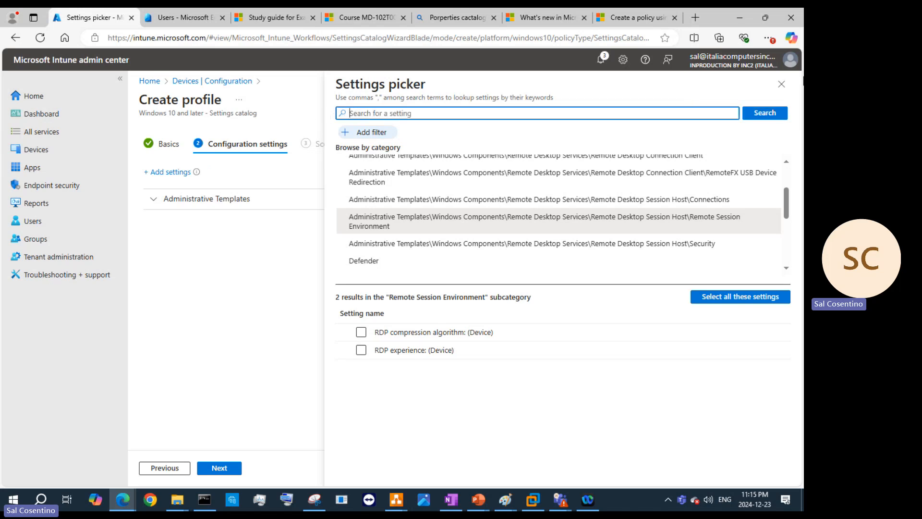
{"action": "left_click", "coordinate": [749, 116]}
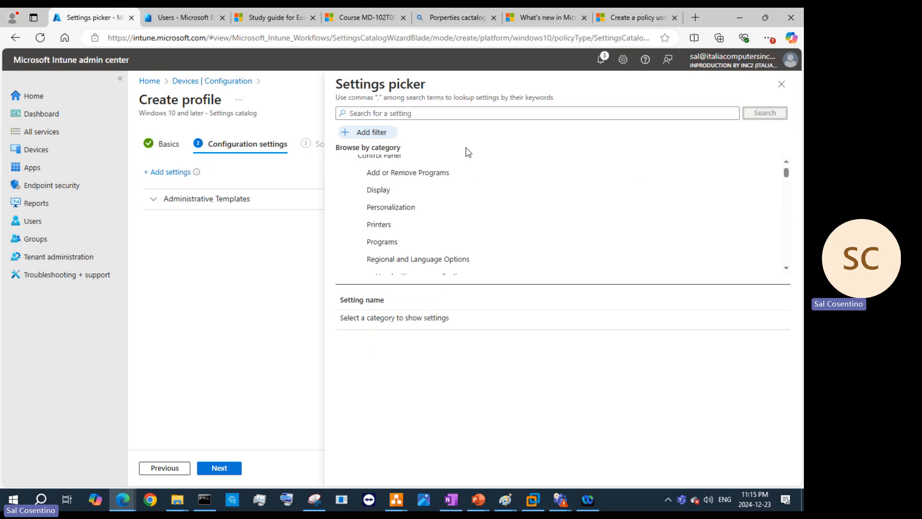
Step: Search the settings catalog for 'Remote desktop'
{"action": "scroll", "coordinate": [603, 226], "scroll_direction": "up", "scroll_amount": 2}
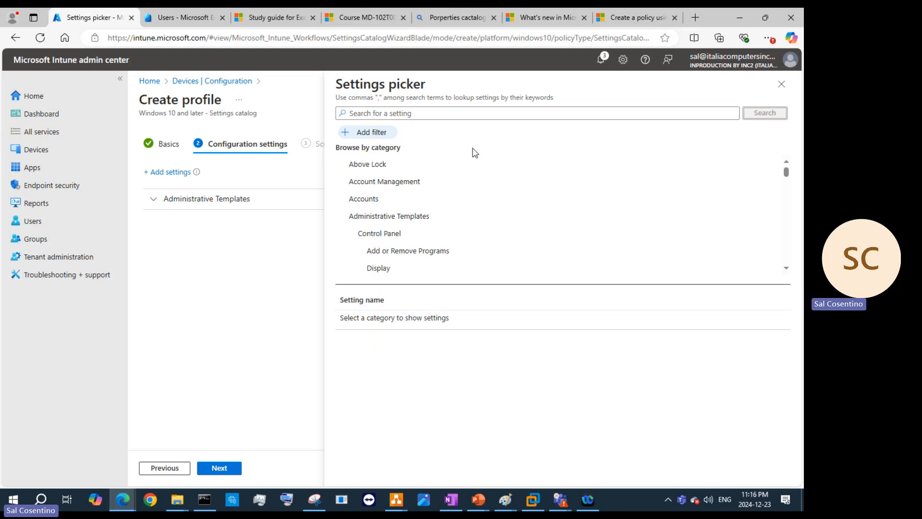
{"action": "scroll", "coordinate": [485, 228], "scroll_direction": "down", "scroll_amount": 15}
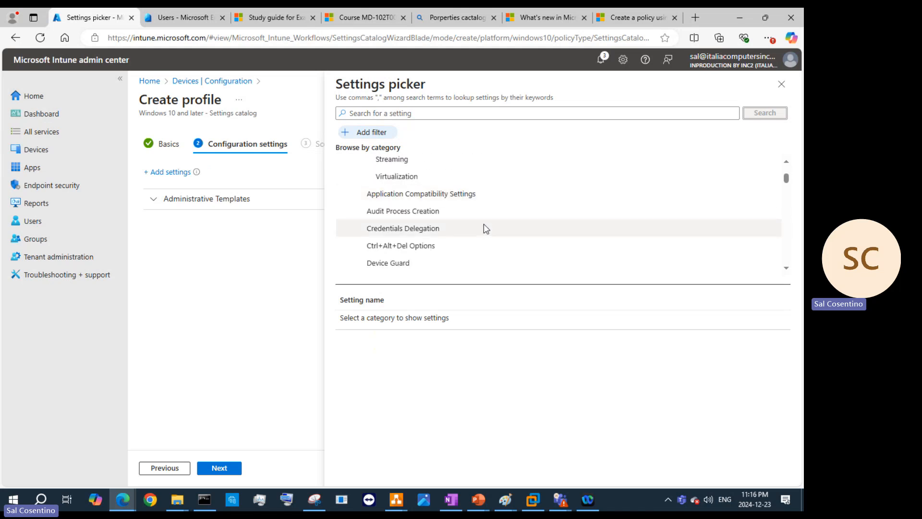
{"action": "scroll", "coordinate": [484, 221], "scroll_direction": "up", "scroll_amount": 2}
{"action": "scroll", "coordinate": [481, 220], "scroll_direction": "down", "scroll_amount": 6}
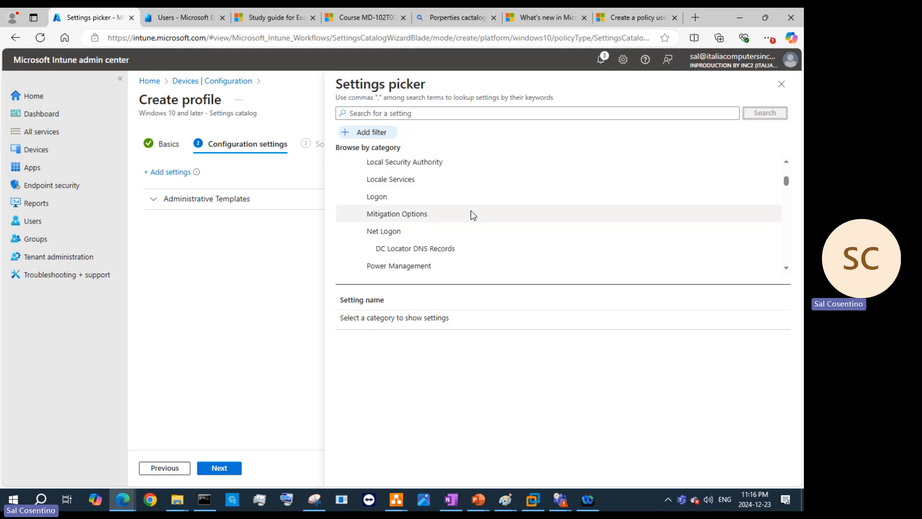
{"action": "scroll", "coordinate": [473, 216], "scroll_direction": "up", "scroll_amount": 1}
{"action": "left_click", "coordinate": [377, 112]}
{"action": "type", "text": "R"}
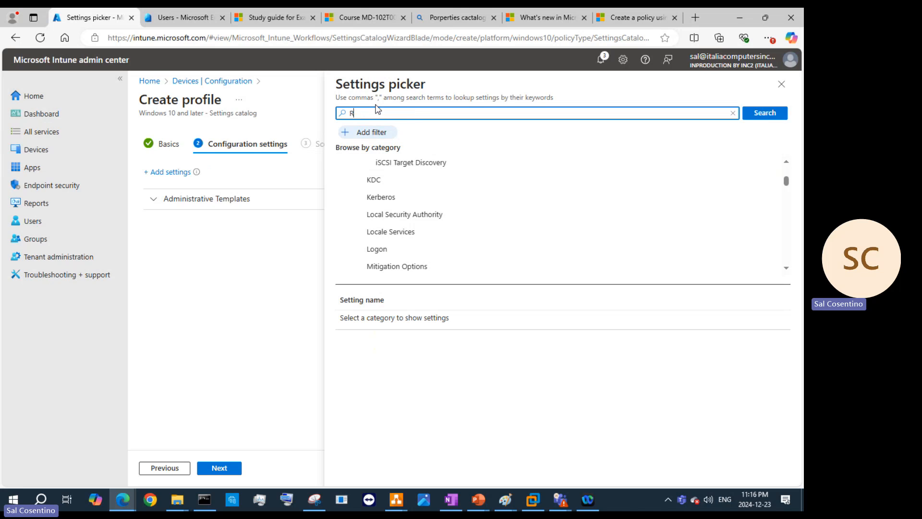
{"action": "type", "text": "emote desktop"}
{"action": "key", "text": "Return"}
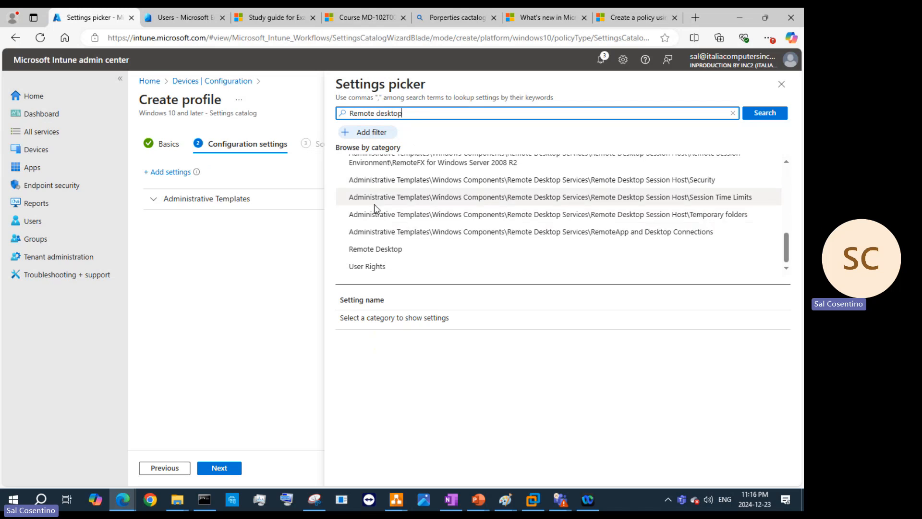
Step: Add Auto-subscription (User) from the Remote Desktop category to the profile
{"action": "left_click", "coordinate": [364, 249]}
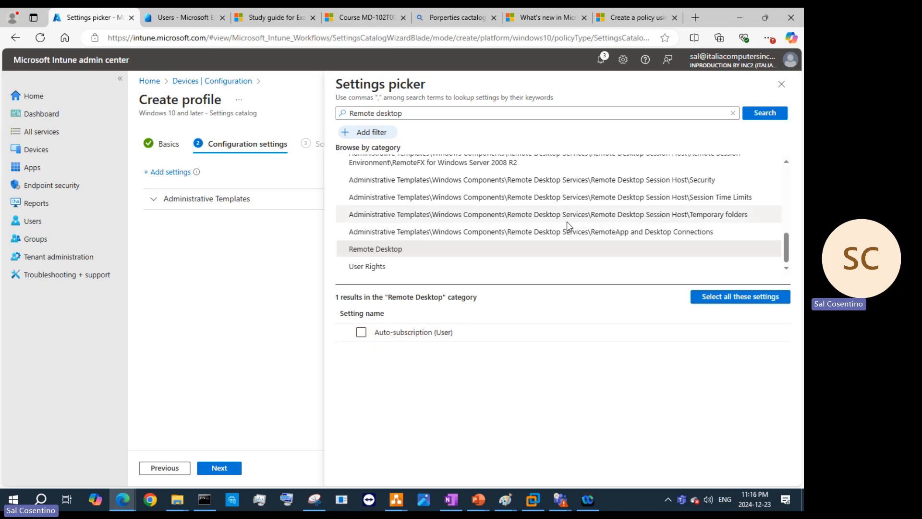
{"action": "scroll", "coordinate": [567, 221], "scroll_direction": "up", "scroll_amount": 3}
{"action": "scroll", "coordinate": [568, 225], "scroll_direction": "down", "scroll_amount": 3}
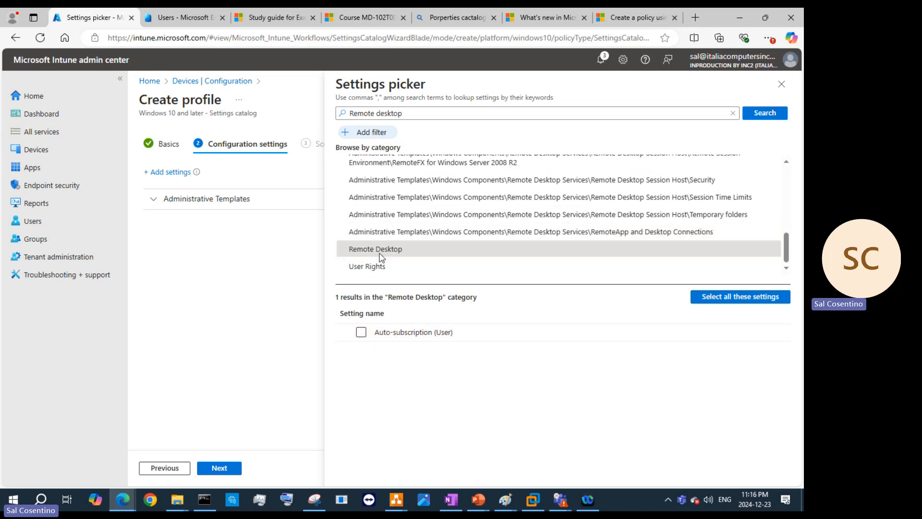
{"action": "left_click", "coordinate": [363, 334]}
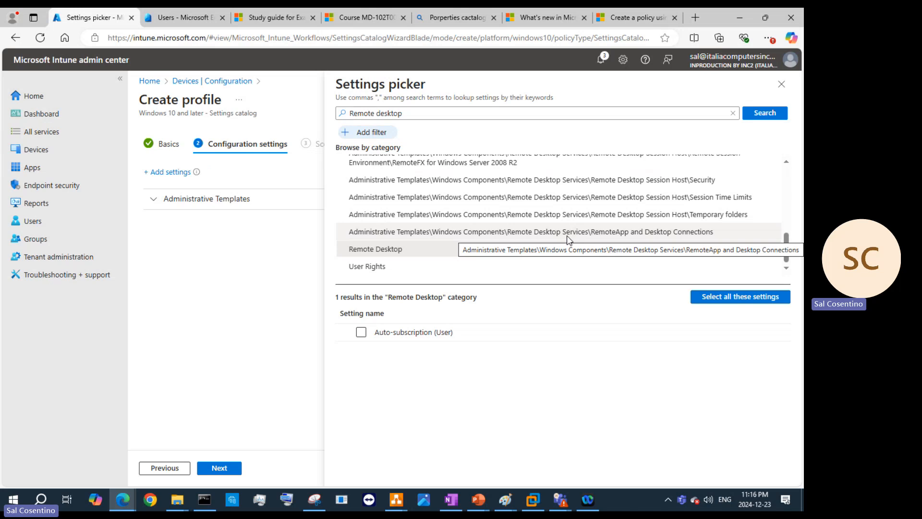
Step: Rerun the 'Remote desktop' search and inspect the RemoteApp and Desktop Connections default connection URL setting
{"action": "scroll", "coordinate": [565, 220], "scroll_direction": "up", "scroll_amount": 10}
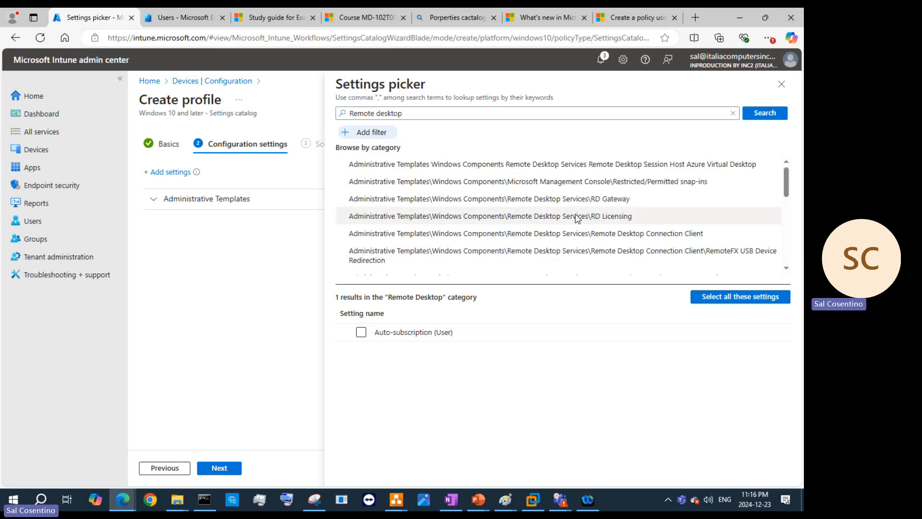
{"action": "left_click", "coordinate": [765, 114]}
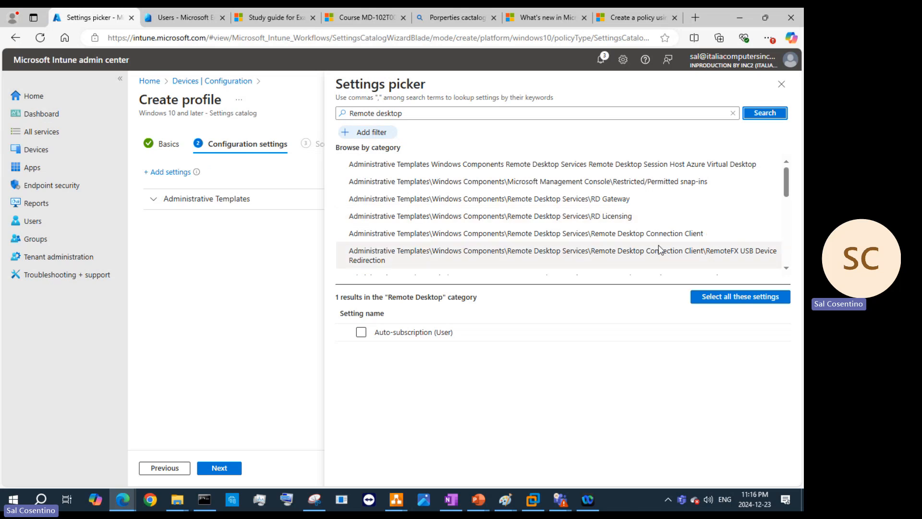
{"action": "scroll", "coordinate": [594, 233], "scroll_direction": "down", "scroll_amount": 4}
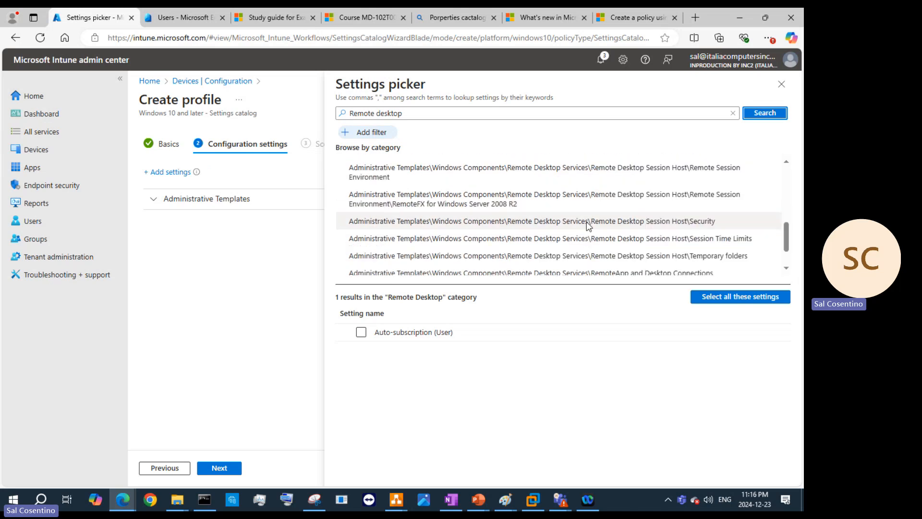
{"action": "scroll", "coordinate": [589, 224], "scroll_direction": "down", "scroll_amount": 2}
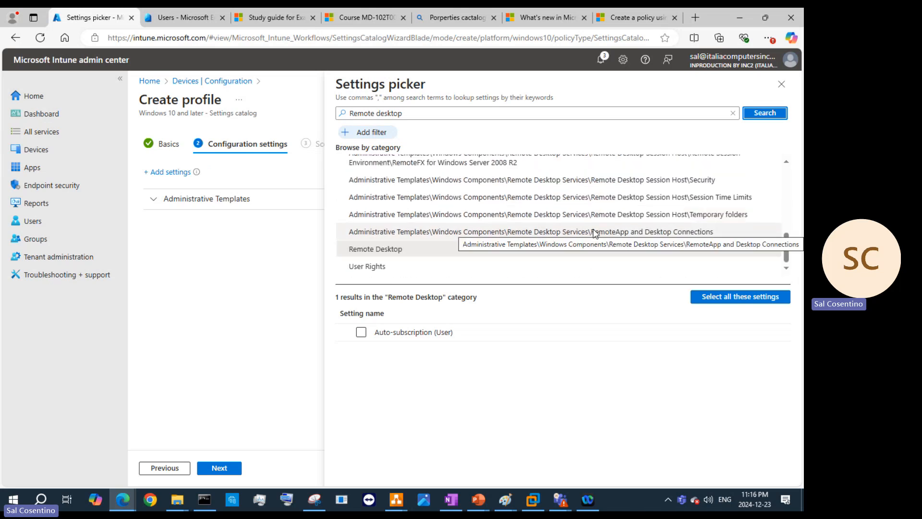
{"action": "left_click", "coordinate": [595, 232]}
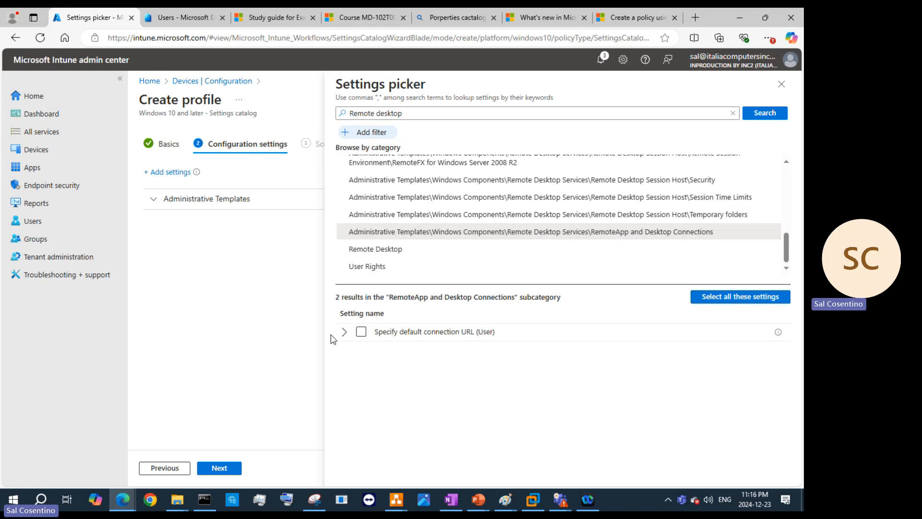
{"action": "left_click", "coordinate": [347, 332]}
{"action": "left_click", "coordinate": [346, 332]}
Step: Tick Auto-subscription (User) under Remote Desktop again and expand Administrative Templates in the profile
{"action": "left_click", "coordinate": [373, 249]}
{"action": "left_click", "coordinate": [361, 332]}
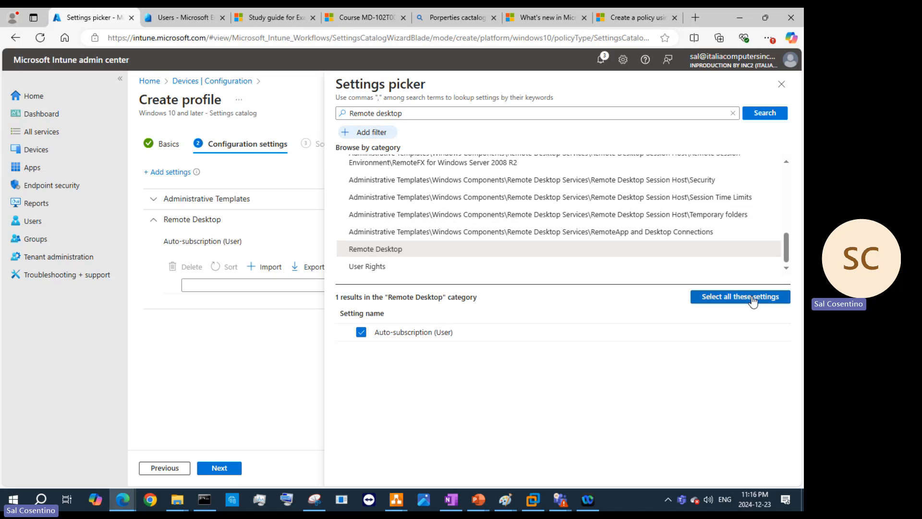
{"action": "left_click", "coordinate": [155, 201]}
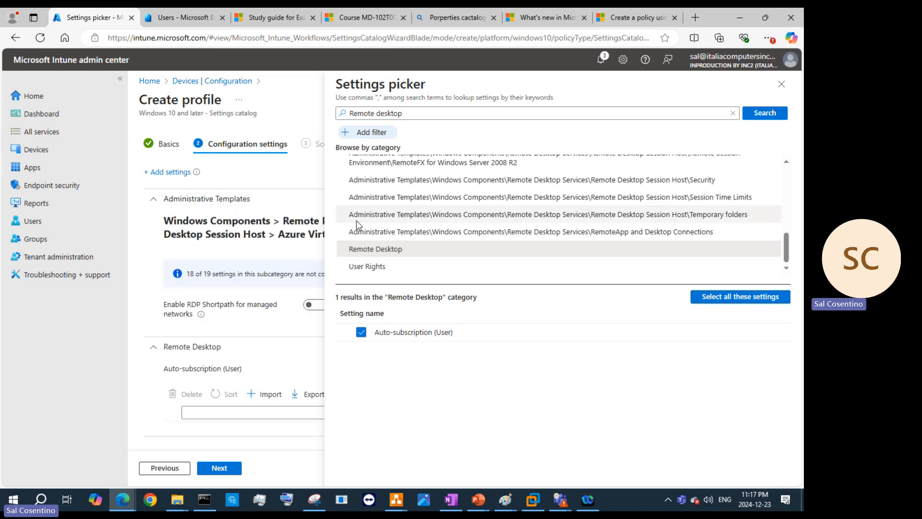
Step: List the 15 Remote Desktop Connection Client settings and expand Configure server authentication for client
{"action": "left_click", "coordinate": [481, 233]}
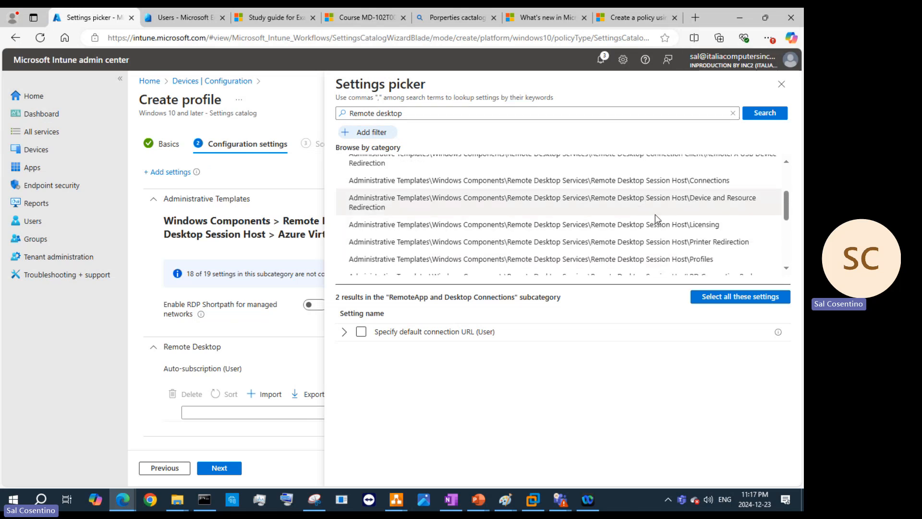
{"action": "scroll", "coordinate": [651, 211], "scroll_direction": "up", "scroll_amount": 2}
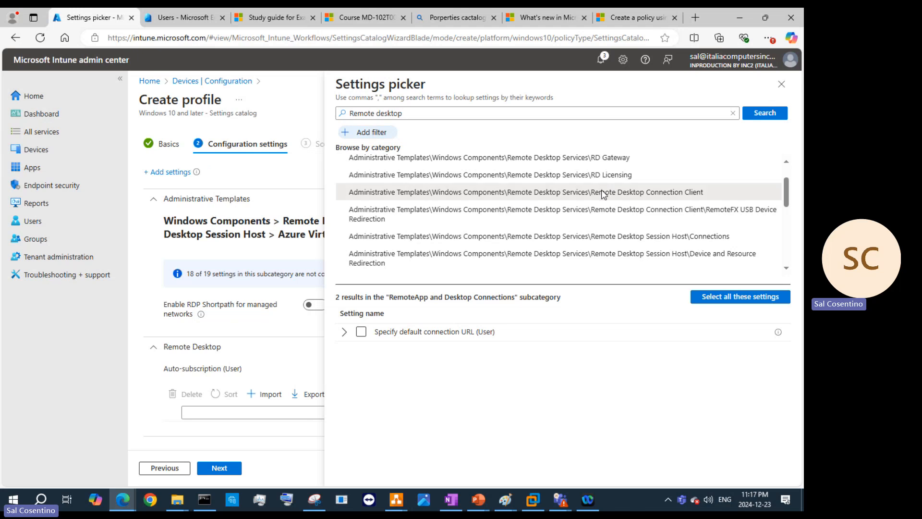
{"action": "left_click", "coordinate": [605, 192]}
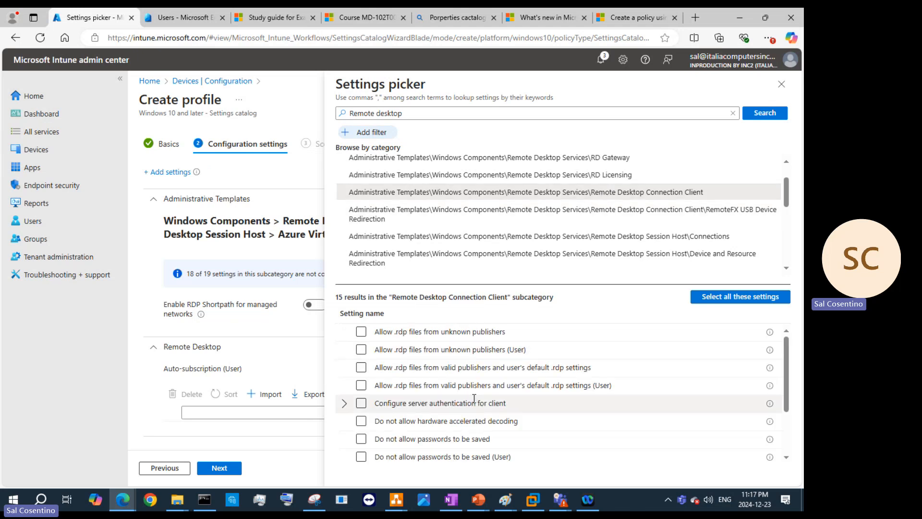
{"action": "scroll", "coordinate": [478, 395], "scroll_direction": "down", "scroll_amount": 2}
{"action": "scroll", "coordinate": [481, 386], "scroll_direction": "up", "scroll_amount": 2}
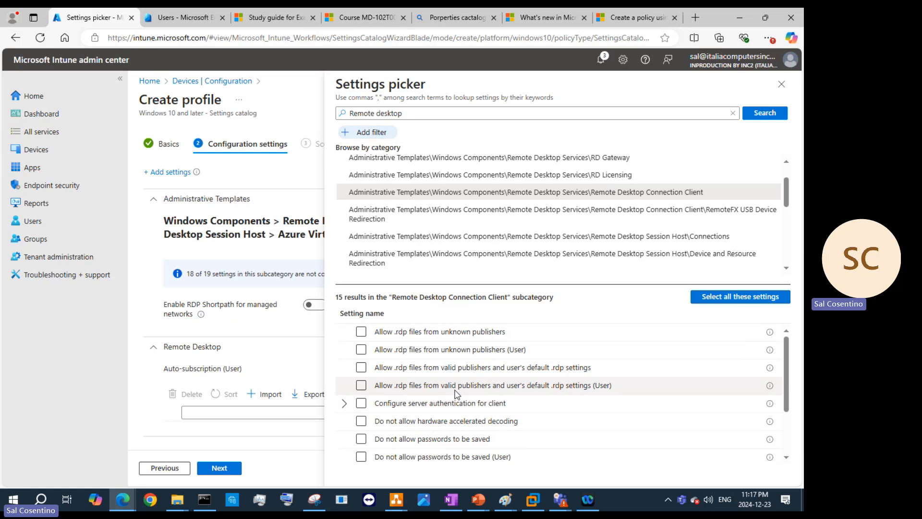
{"action": "scroll", "coordinate": [352, 407], "scroll_direction": "down", "scroll_amount": 2}
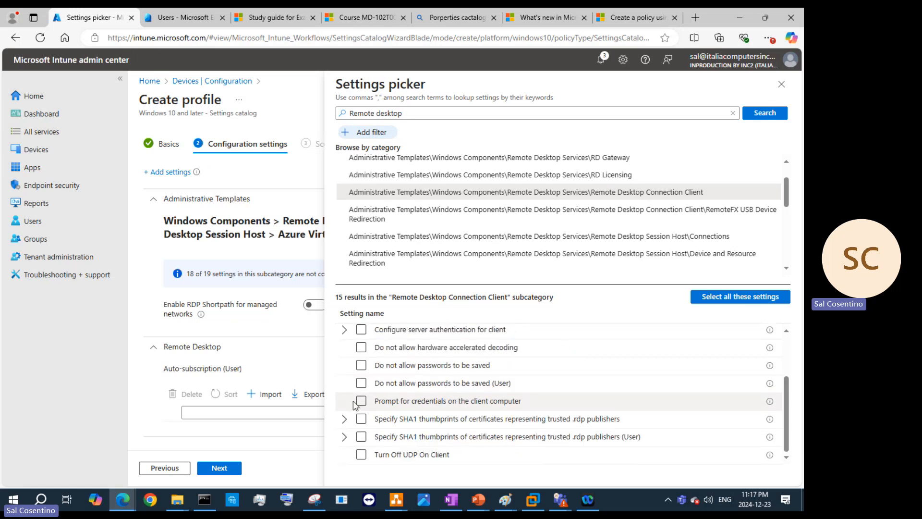
{"action": "left_click", "coordinate": [344, 330]}
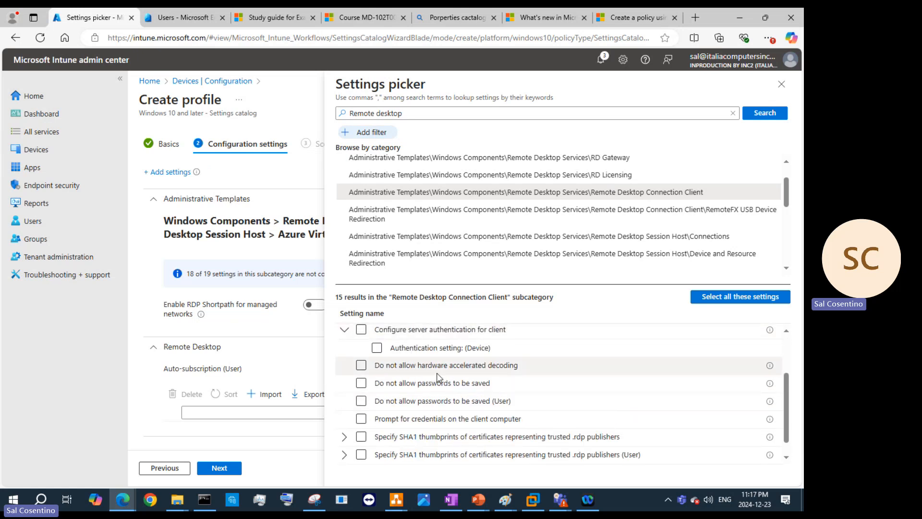
{"action": "scroll", "coordinate": [437, 378], "scroll_direction": "up", "scroll_amount": 2}
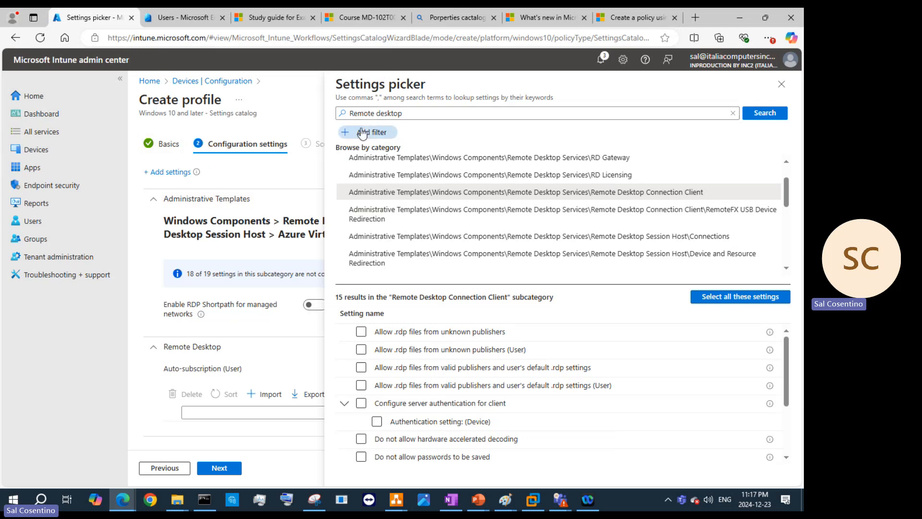
Step: Clear the 'Remote desktop' search, reset to all categories, and list the 15 Remote Assistance settings
{"action": "left_click", "coordinate": [733, 113]}
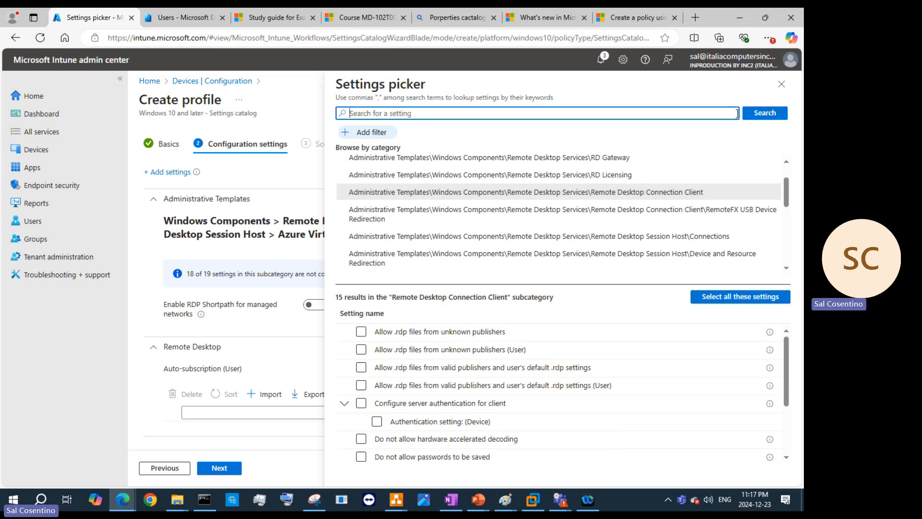
{"action": "left_click", "coordinate": [765, 112]}
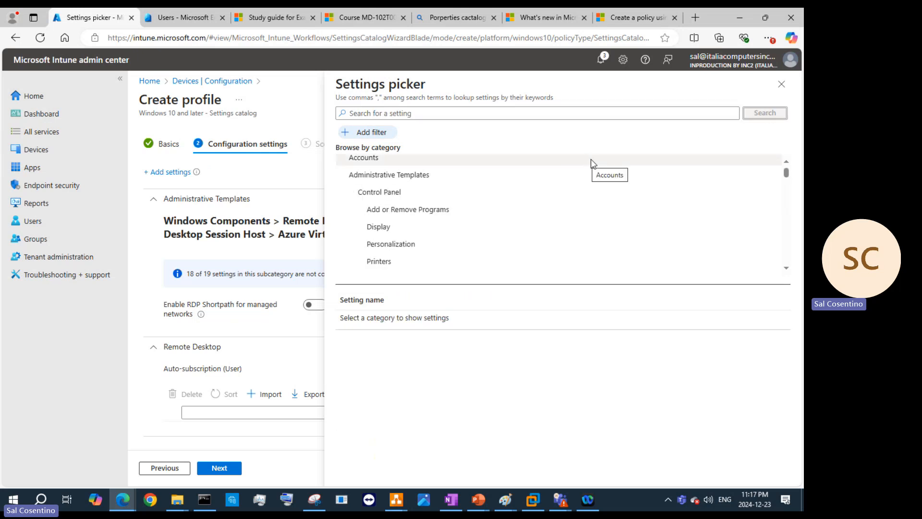
{"action": "scroll", "coordinate": [591, 164], "scroll_direction": "down", "scroll_amount": 5}
{"action": "scroll", "coordinate": [595, 161], "scroll_direction": "down", "scroll_amount": 10}
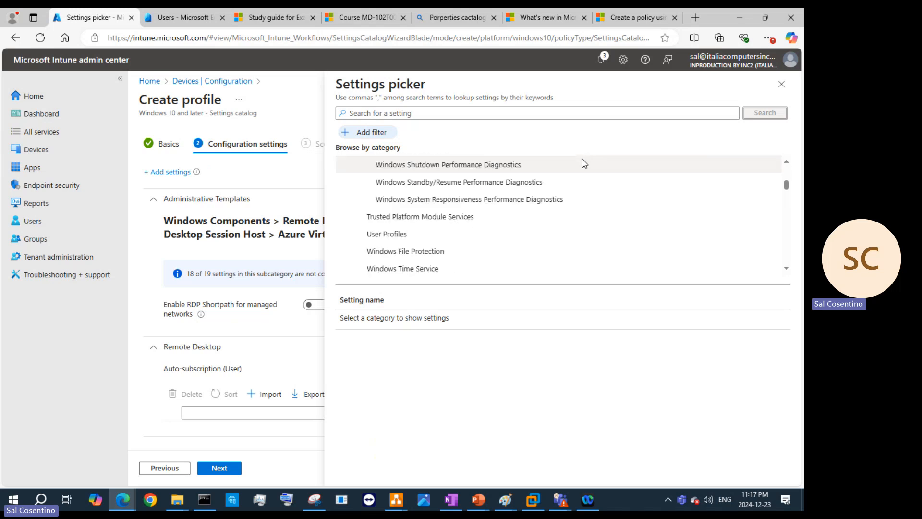
{"action": "scroll", "coordinate": [584, 162], "scroll_direction": "up", "scroll_amount": 3}
{"action": "scroll", "coordinate": [582, 161], "scroll_direction": "up", "scroll_amount": 3}
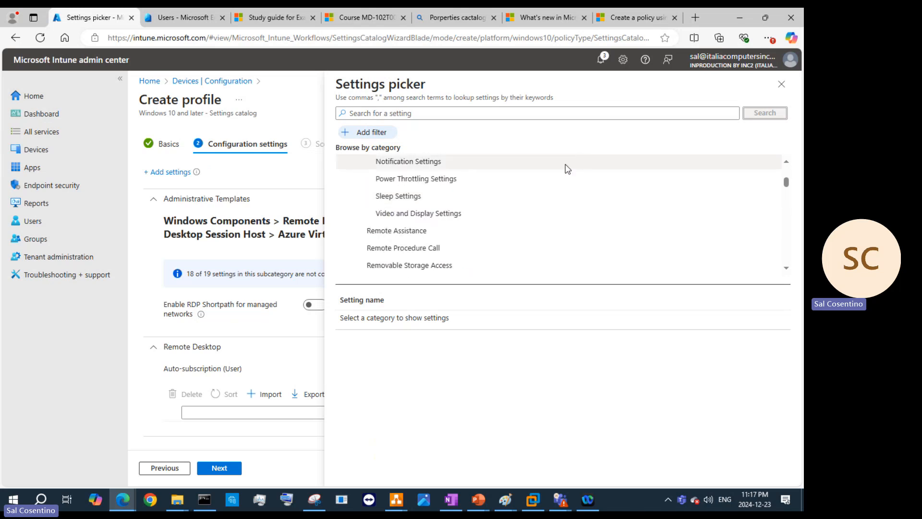
{"action": "scroll", "coordinate": [521, 241], "scroll_direction": "down", "scroll_amount": 2}
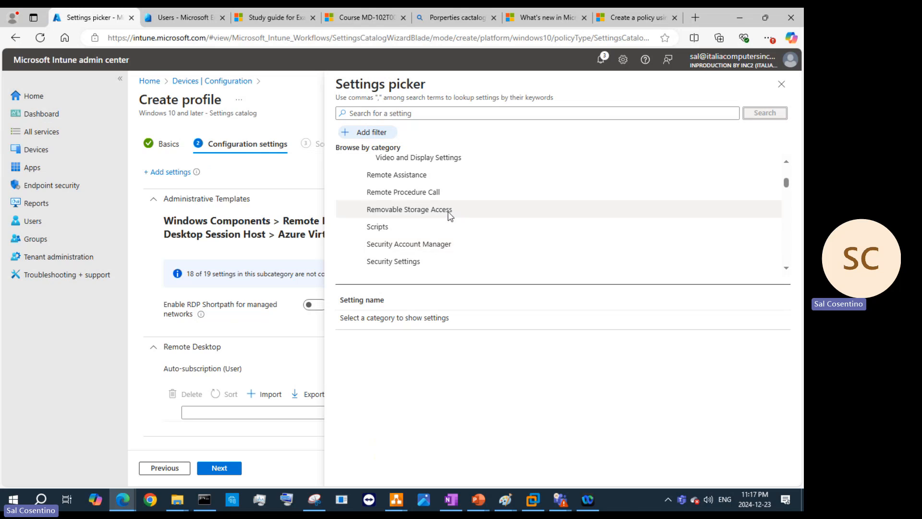
{"action": "scroll", "coordinate": [449, 214], "scroll_direction": "up", "scroll_amount": 2}
{"action": "scroll", "coordinate": [449, 215], "scroll_direction": "up", "scroll_amount": 2}
{"action": "scroll", "coordinate": [450, 214], "scroll_direction": "down", "scroll_amount": 3}
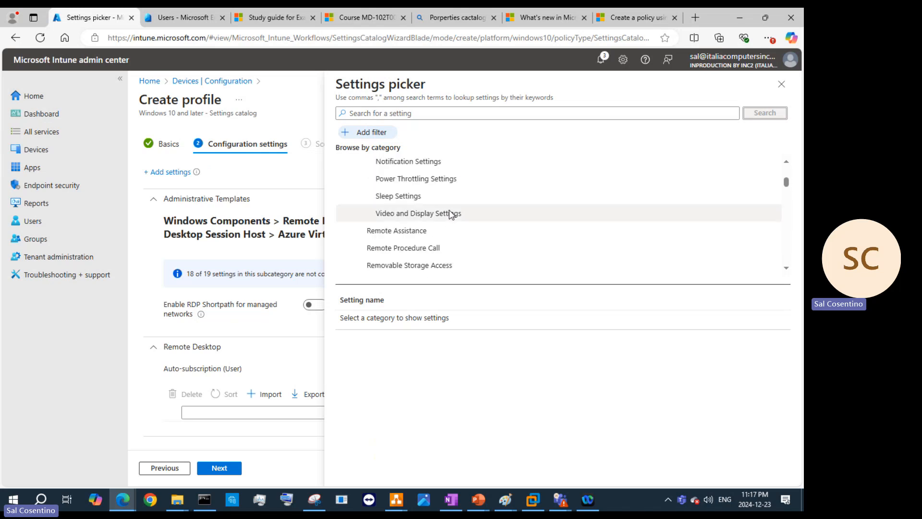
{"action": "scroll", "coordinate": [451, 213], "scroll_direction": "down", "scroll_amount": 2}
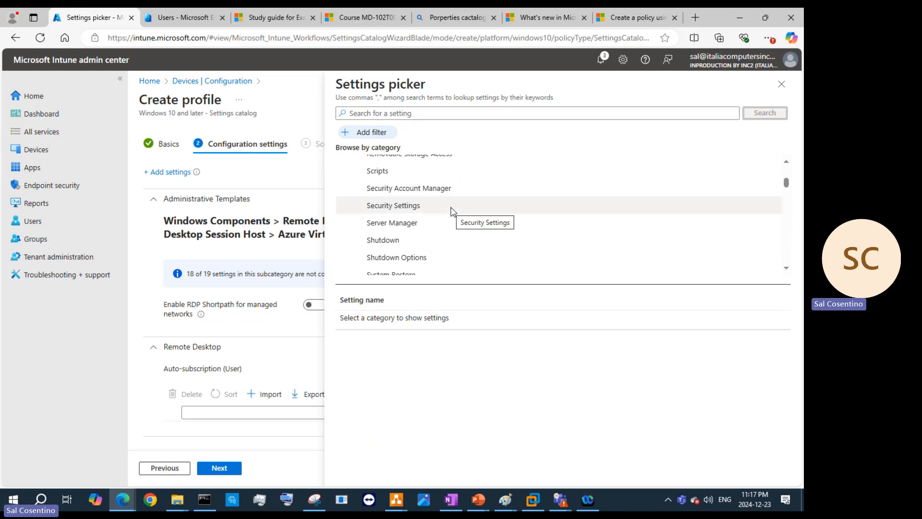
{"action": "scroll", "coordinate": [448, 206], "scroll_direction": "up", "scroll_amount": 1}
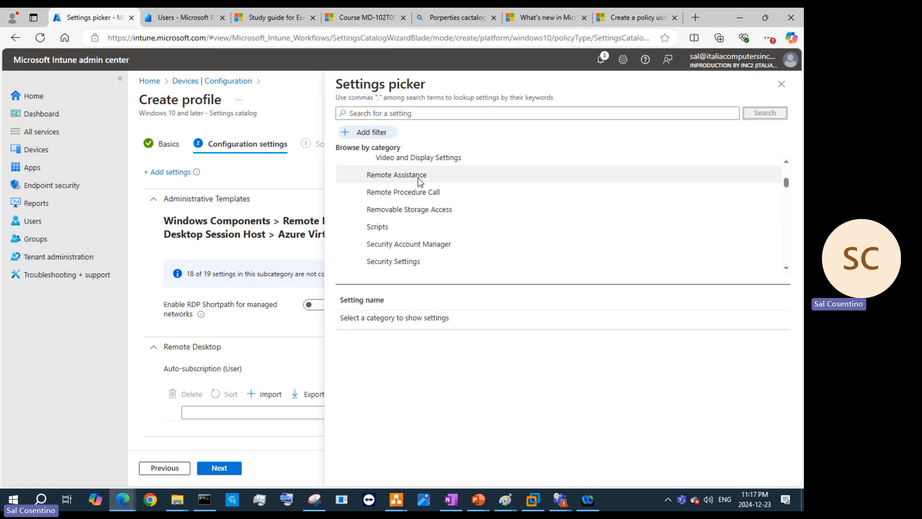
{"action": "left_click", "coordinate": [418, 179]}
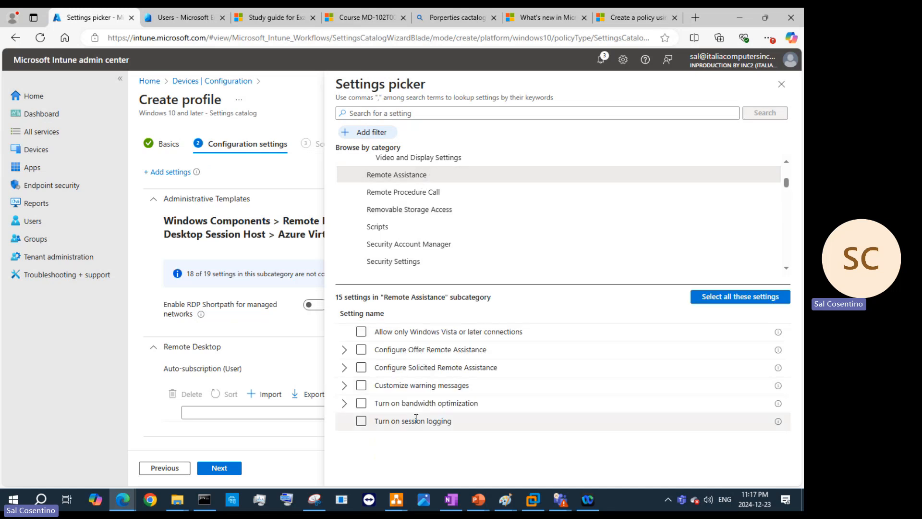
{"action": "scroll", "coordinate": [503, 193], "scroll_direction": "up", "scroll_amount": 1}
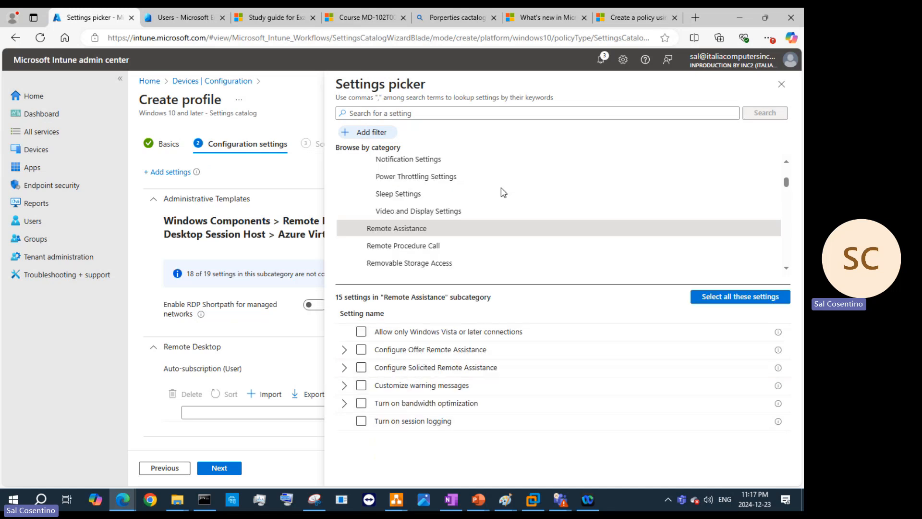
{"action": "scroll", "coordinate": [503, 192], "scroll_direction": "up", "scroll_amount": 2}
{"action": "left_click", "coordinate": [420, 113]}
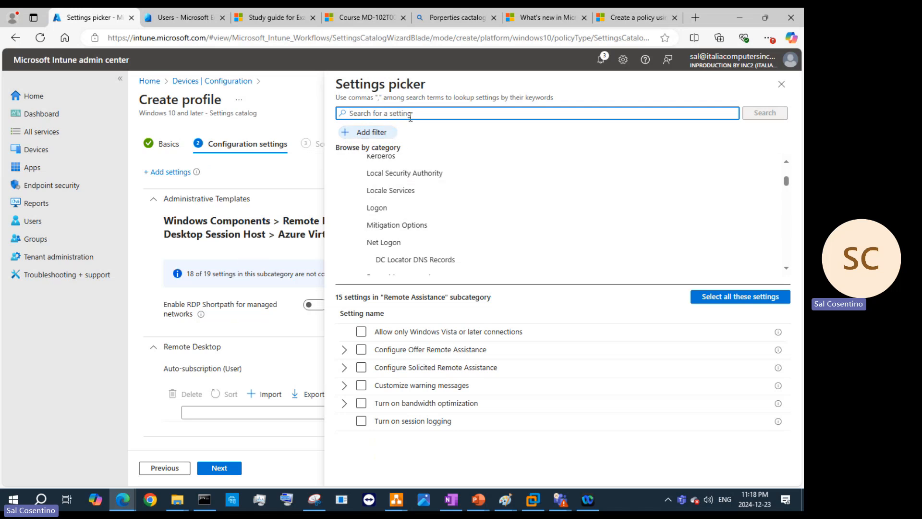
Step: Search the settings catalog for 'remote desktop'
{"action": "type", "text": "rewm"}
{"action": "key", "text": "BackSpace"}
{"action": "key", "text": "BackSpace"}
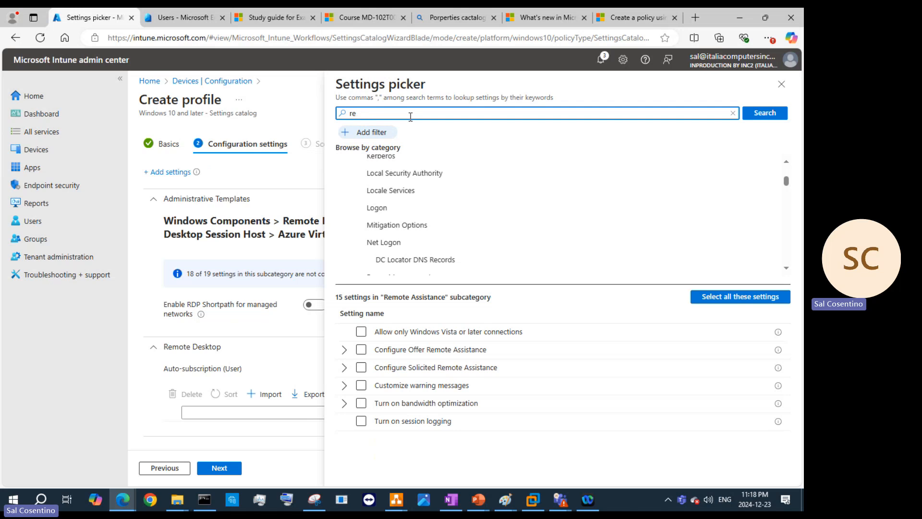
{"action": "type", "text": "ote"}
{"action": "key", "text": "BackSpace"}
{"action": "key", "text": "BackSpace"}
{"action": "type", "text": "te"}
{"action": "key", "text": "BackSpace"}
{"action": "key", "text": "BackSpace"}
{"action": "key", "text": "BackSpace"}
{"action": "type", "text": "e desktop"}
{"action": "key", "text": "Return"}
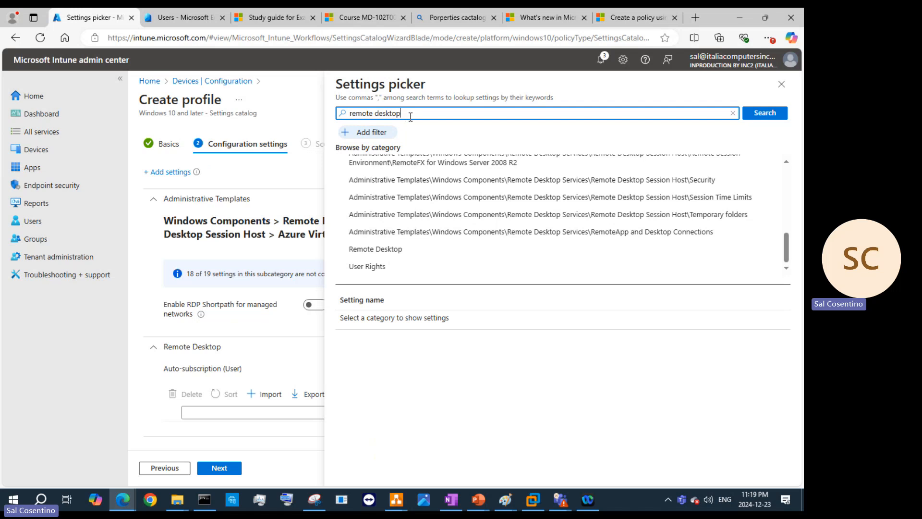
Step: Open the Remote Desktop category and tick its Auto-subscription (User) setting
{"action": "scroll", "coordinate": [663, 236], "scroll_direction": "up", "scroll_amount": 6}
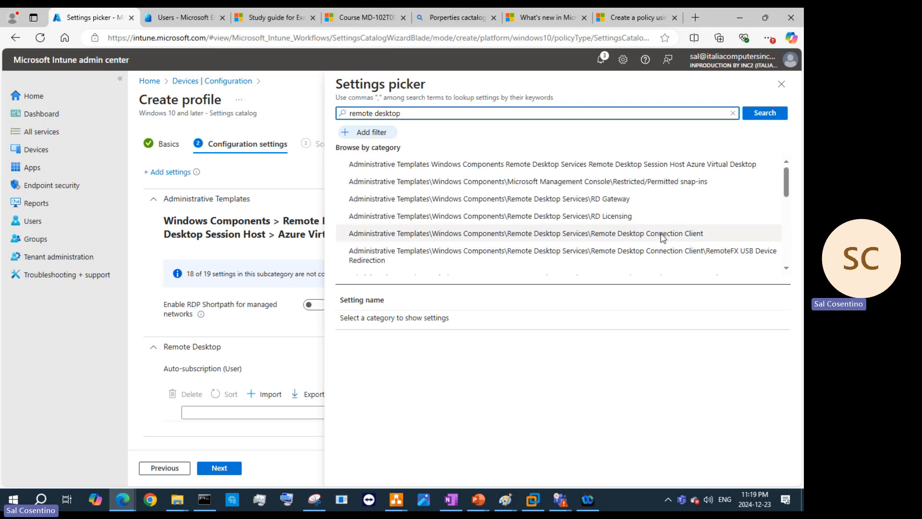
{"action": "scroll", "coordinate": [607, 222], "scroll_direction": "down", "scroll_amount": 3}
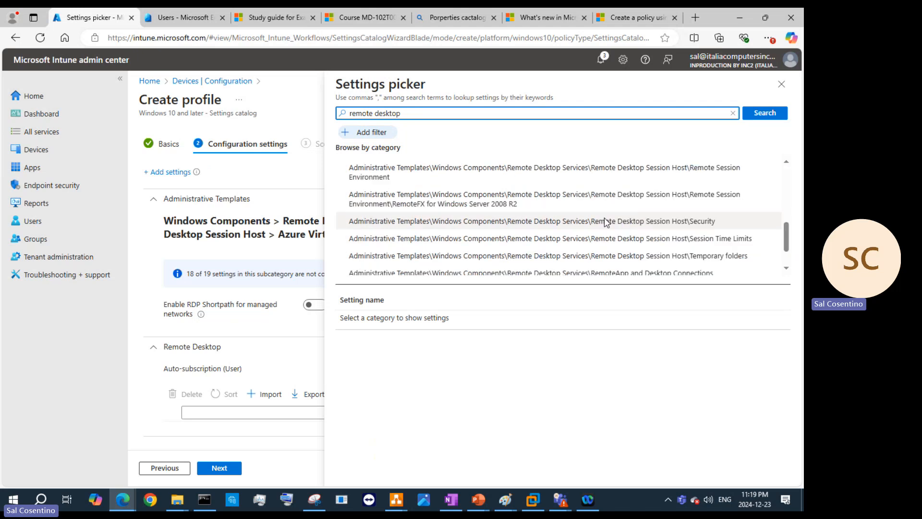
{"action": "scroll", "coordinate": [484, 226], "scroll_direction": "down", "scroll_amount": 2}
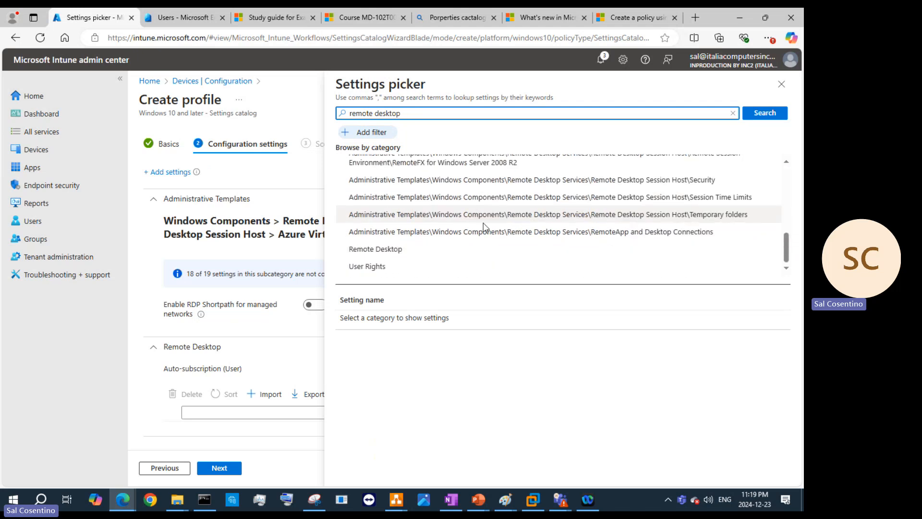
{"action": "left_click", "coordinate": [367, 249]}
{"action": "left_click", "coordinate": [360, 332]}
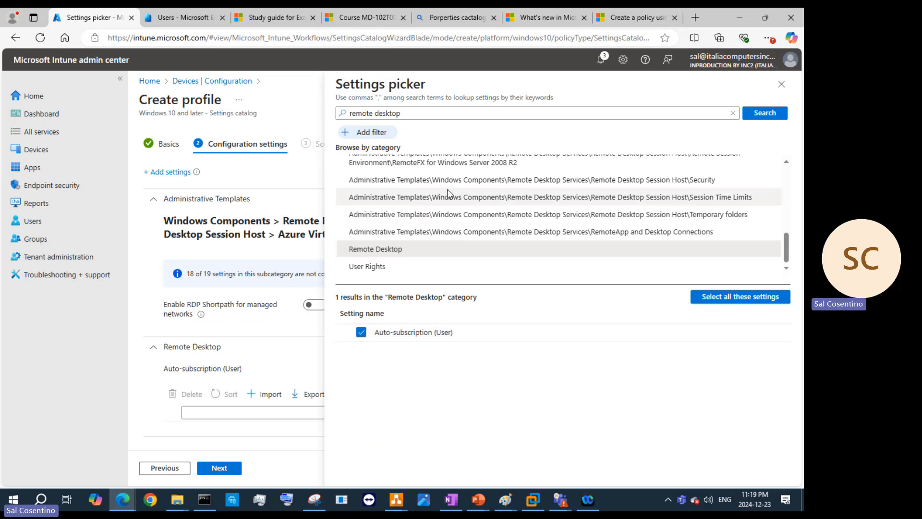
{"action": "left_click", "coordinate": [457, 113]}
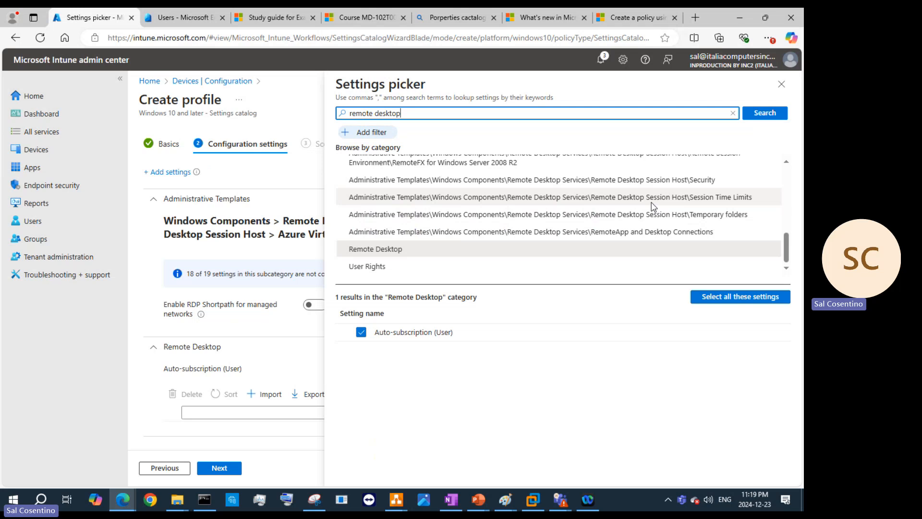
Step: Search 'remote desktop services', open User Rights and tick Deny Remote Desktop Services Log On
{"action": "type", "text": "services"}
{"action": "key", "text": "Return"}
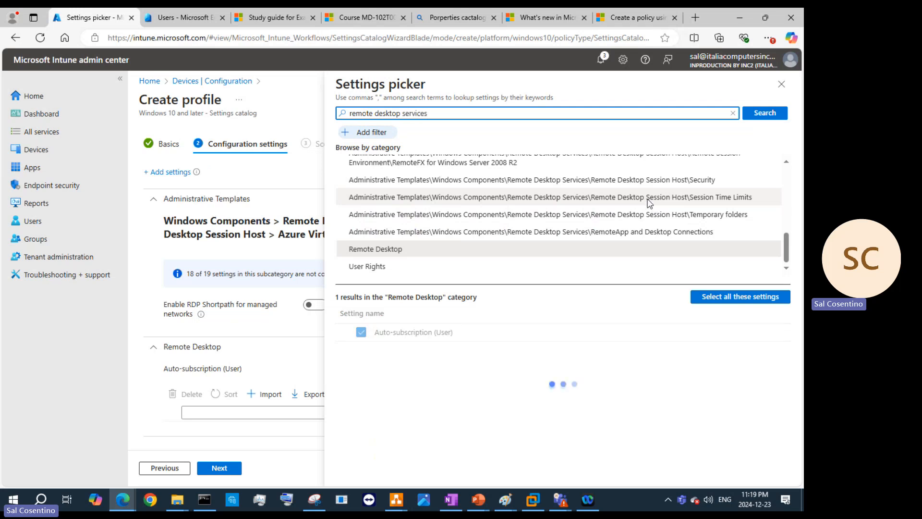
{"action": "left_click", "coordinate": [763, 118]}
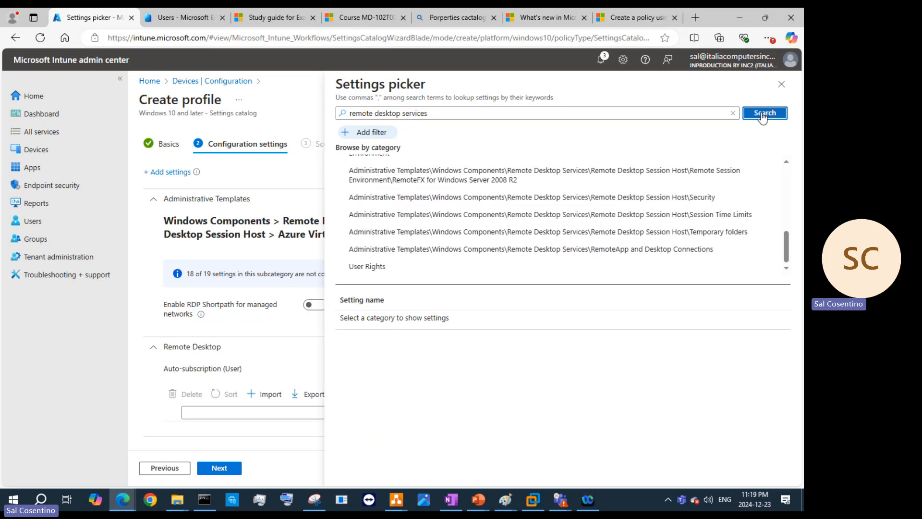
{"action": "left_click", "coordinate": [408, 271]}
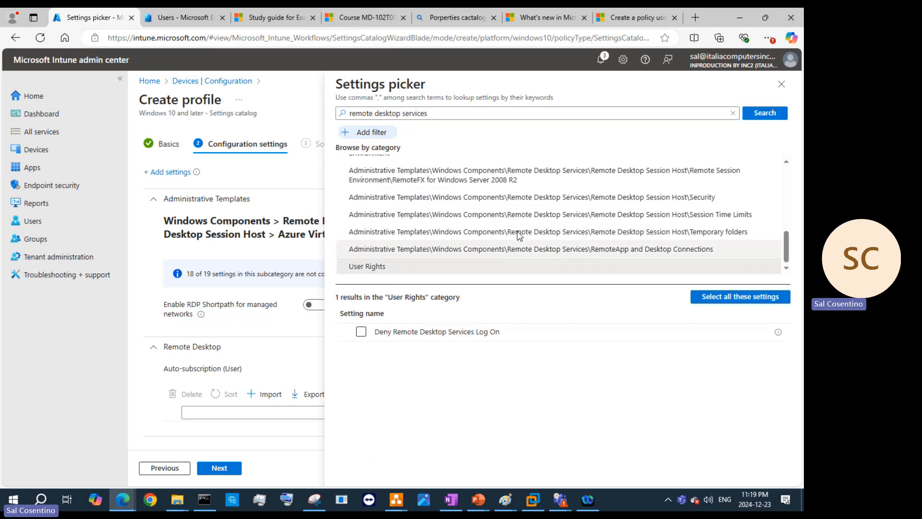
{"action": "scroll", "coordinate": [541, 253], "scroll_direction": "up", "scroll_amount": 5}
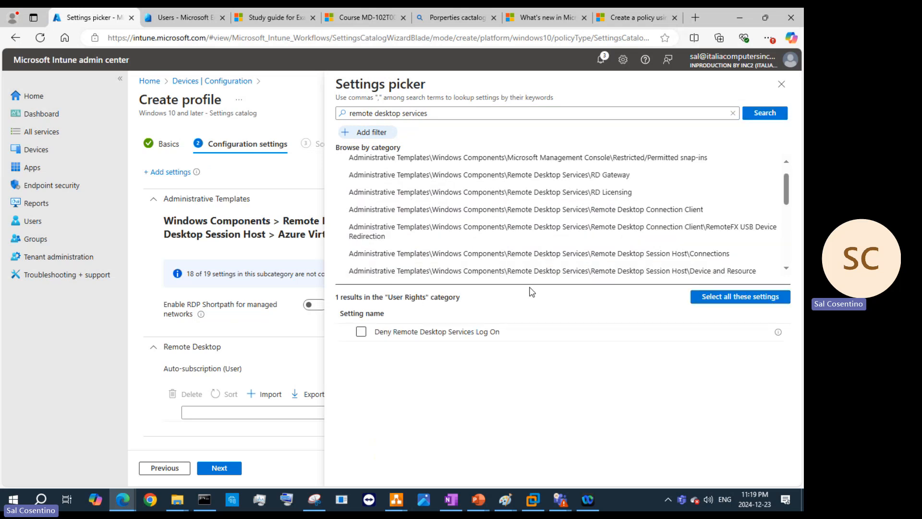
{"action": "left_click", "coordinate": [362, 334]}
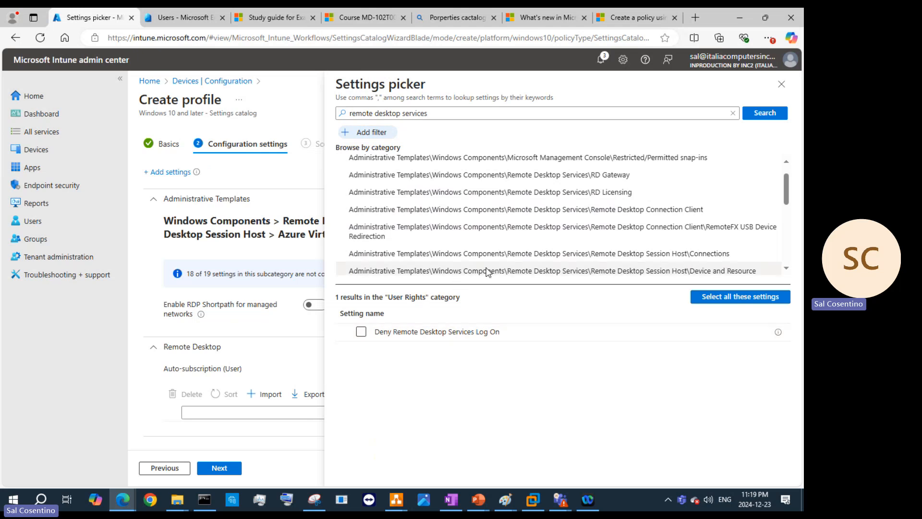
Step: List the Remote Desktop Connection Client settings and expand Configure server authentication for client
{"action": "scroll", "coordinate": [547, 221], "scroll_direction": "up", "scroll_amount": 1}
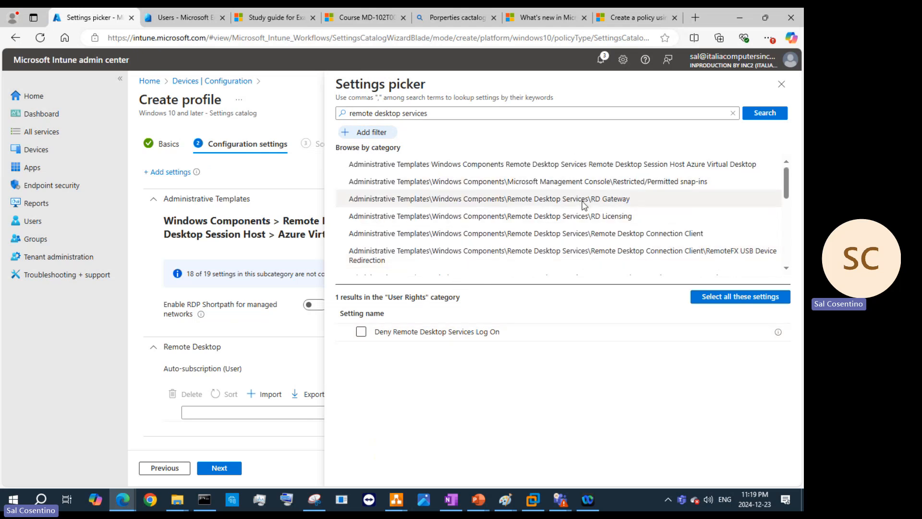
{"action": "left_click", "coordinate": [580, 235]}
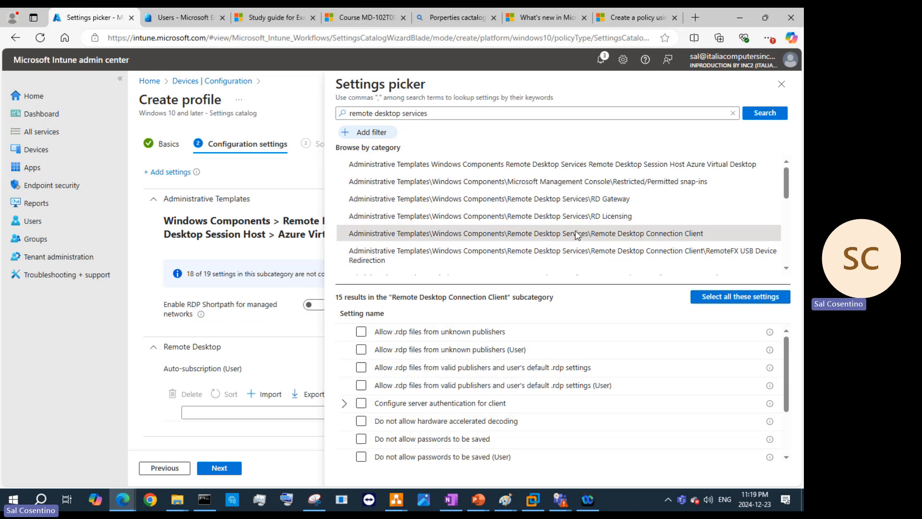
{"action": "scroll", "coordinate": [346, 409], "scroll_direction": "down", "scroll_amount": 3}
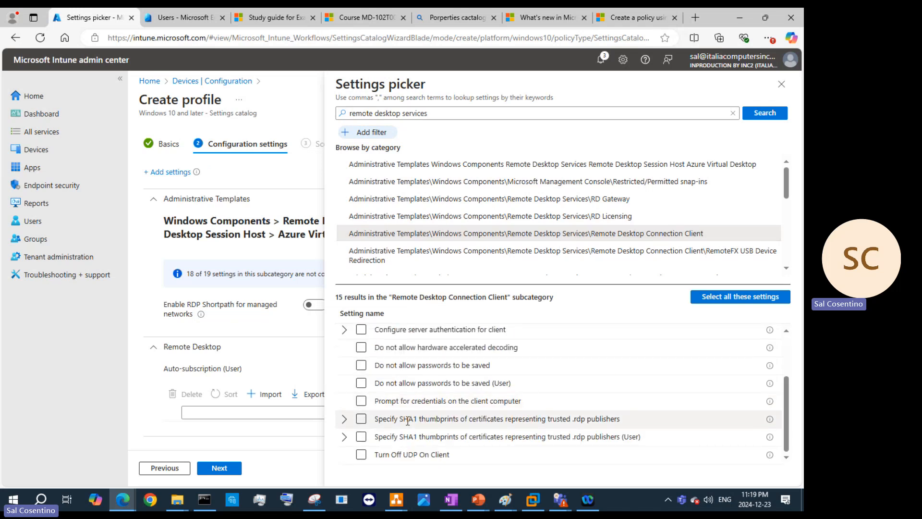
{"action": "scroll", "coordinate": [434, 399], "scroll_direction": "up", "scroll_amount": 3}
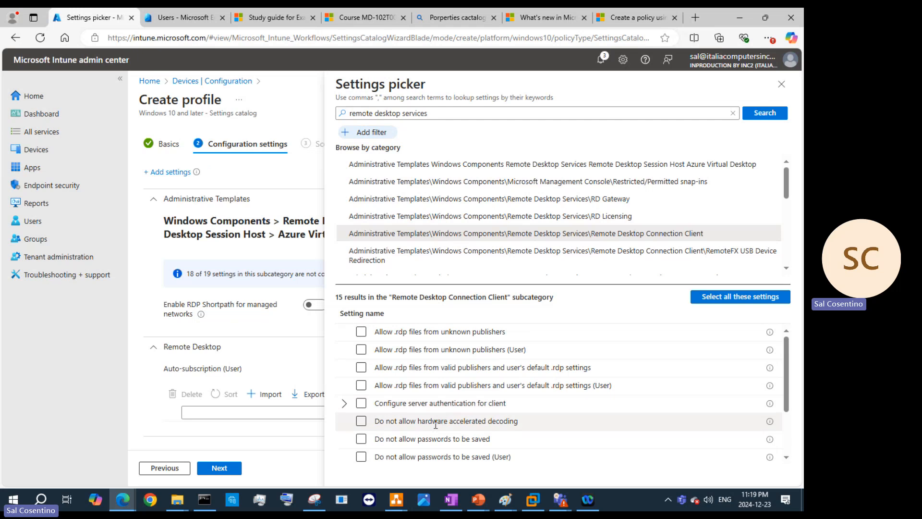
{"action": "left_click", "coordinate": [349, 406]}
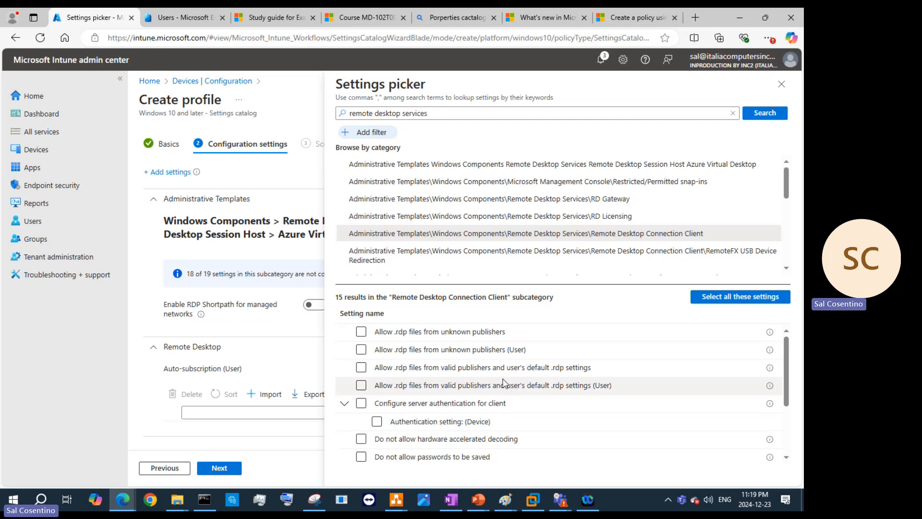
{"action": "scroll", "coordinate": [497, 394], "scroll_direction": "down", "scroll_amount": 2}
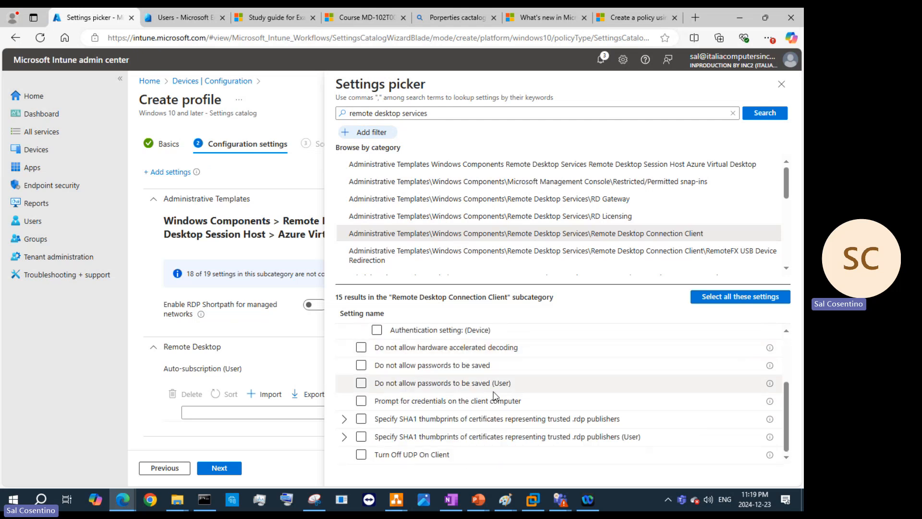
{"action": "scroll", "coordinate": [495, 396], "scroll_direction": "up", "scroll_amount": 2}
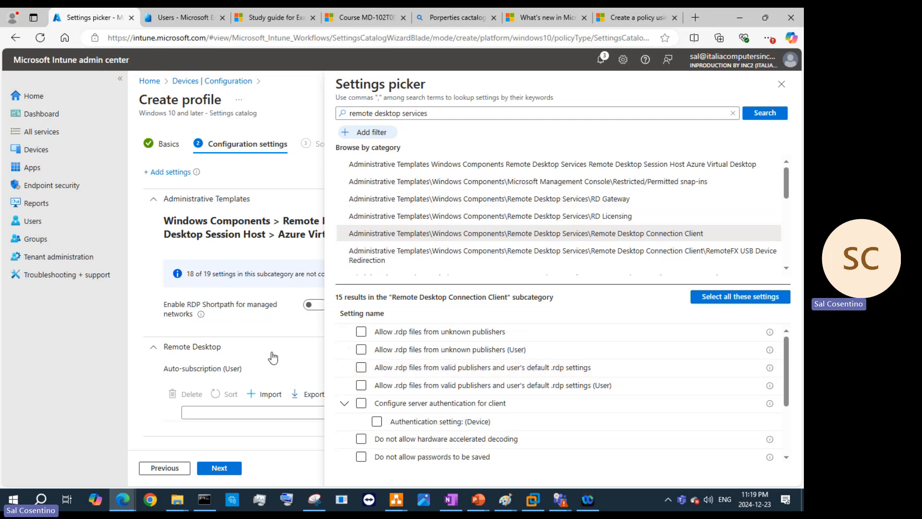
Step: Remove the Administrative Templates and Remote Desktop categories from the profile
{"action": "left_click", "coordinate": [781, 84]}
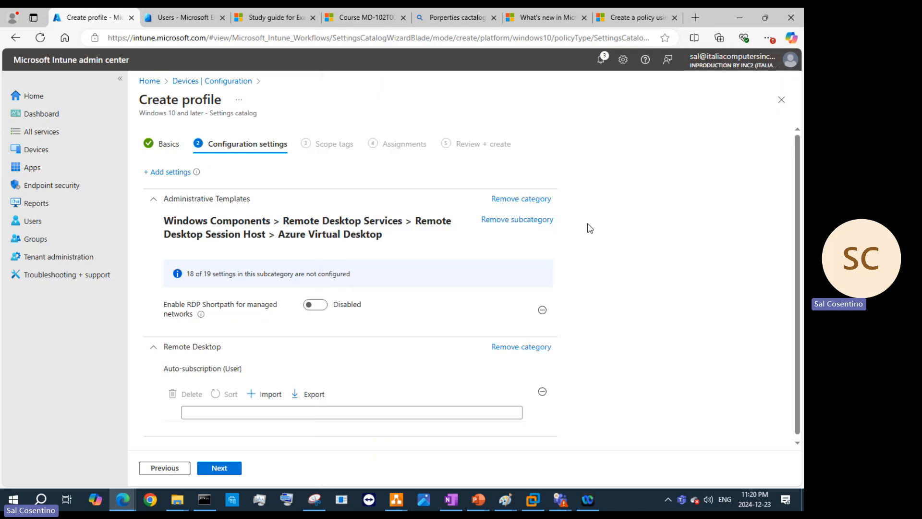
{"action": "left_click", "coordinate": [545, 204]}
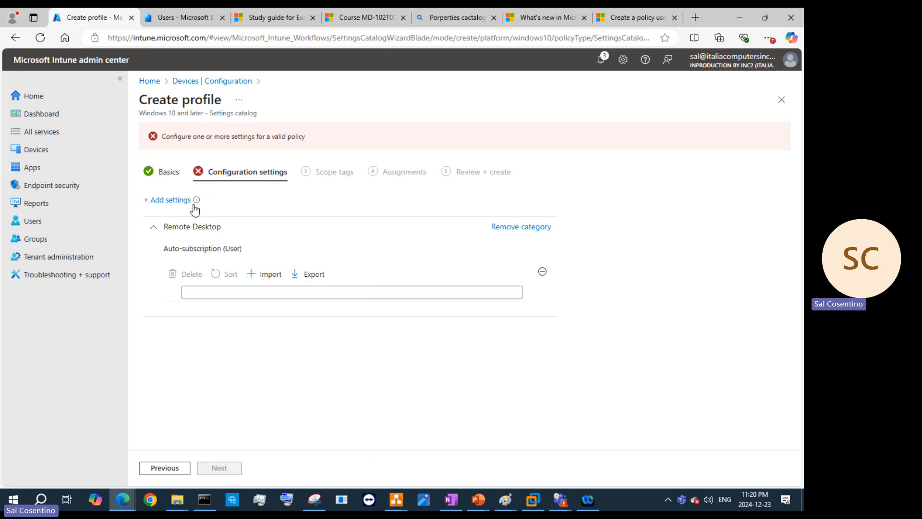
{"action": "left_click", "coordinate": [169, 173]}
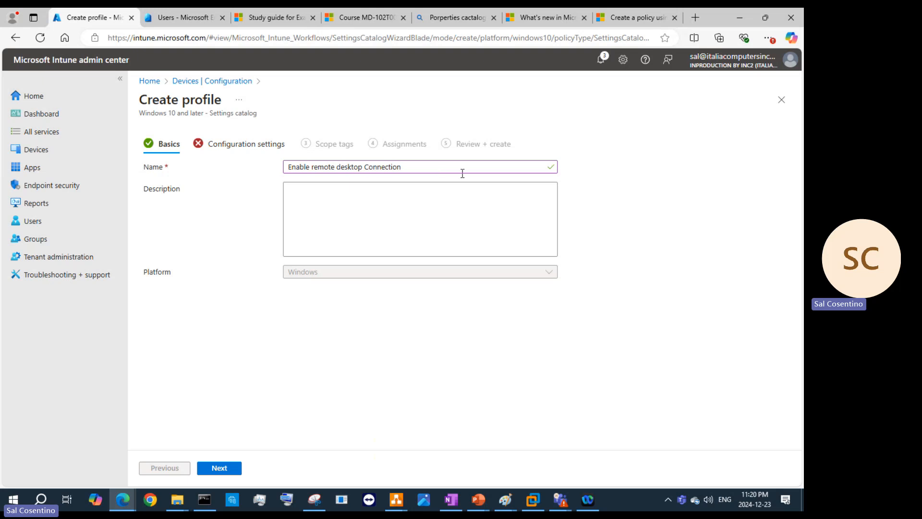
{"action": "left_click", "coordinate": [230, 468]}
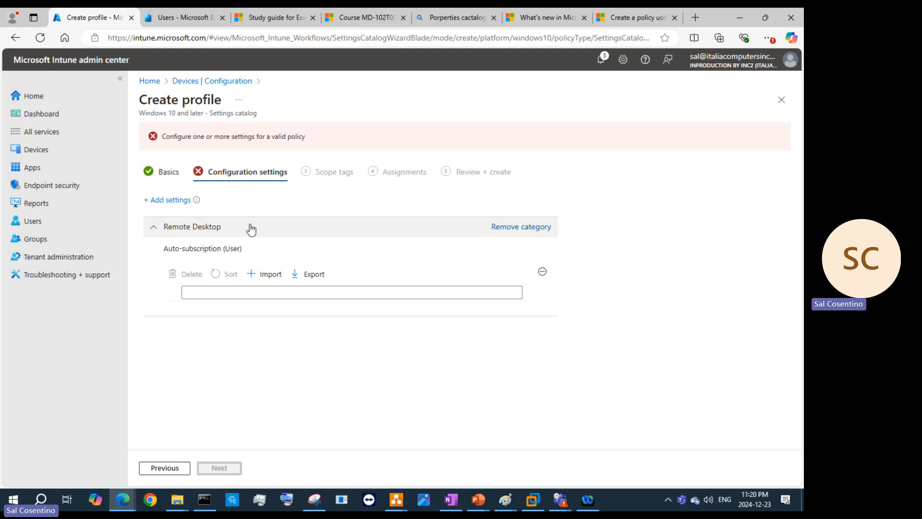
{"action": "left_click", "coordinate": [502, 228]}
Step: Re-add Auto-subscription (User) from the Remote Desktop category and close the picker
{"action": "left_click", "coordinate": [166, 329]}
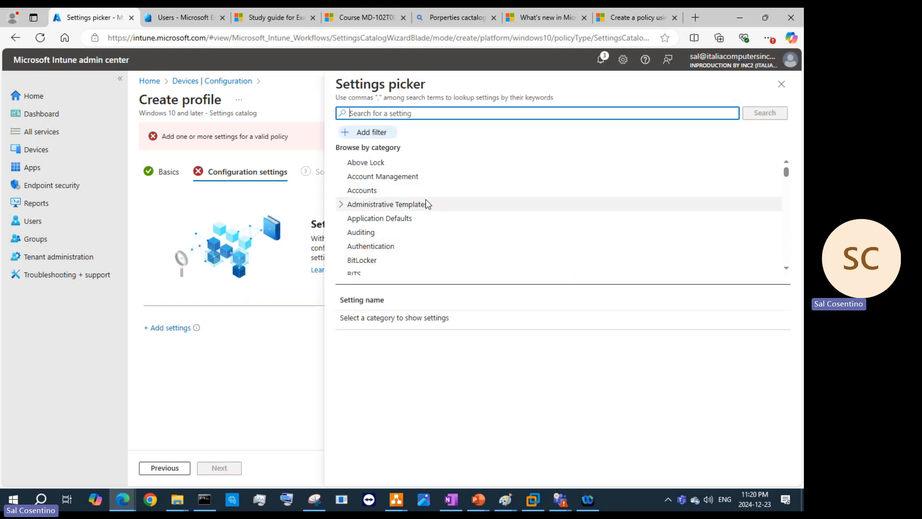
{"action": "scroll", "coordinate": [426, 205], "scroll_direction": "down", "scroll_amount": 8}
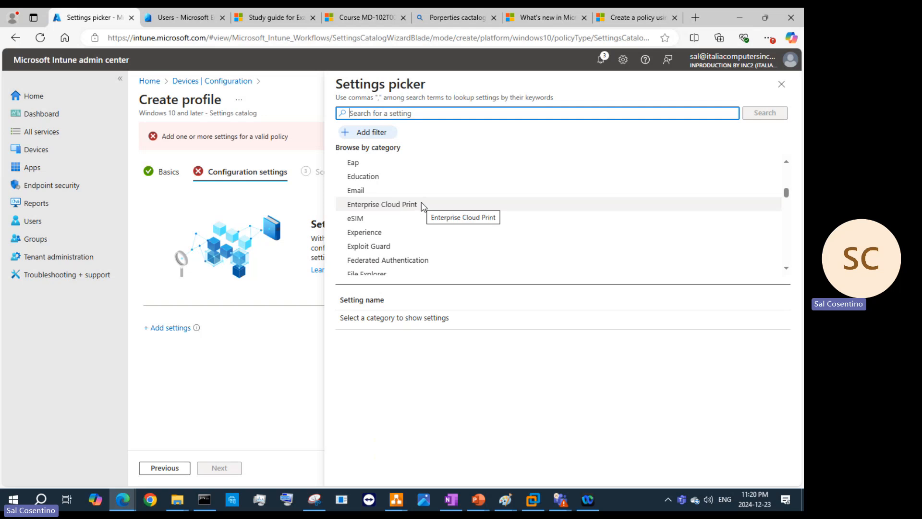
{"action": "scroll", "coordinate": [418, 204], "scroll_direction": "down", "scroll_amount": 6}
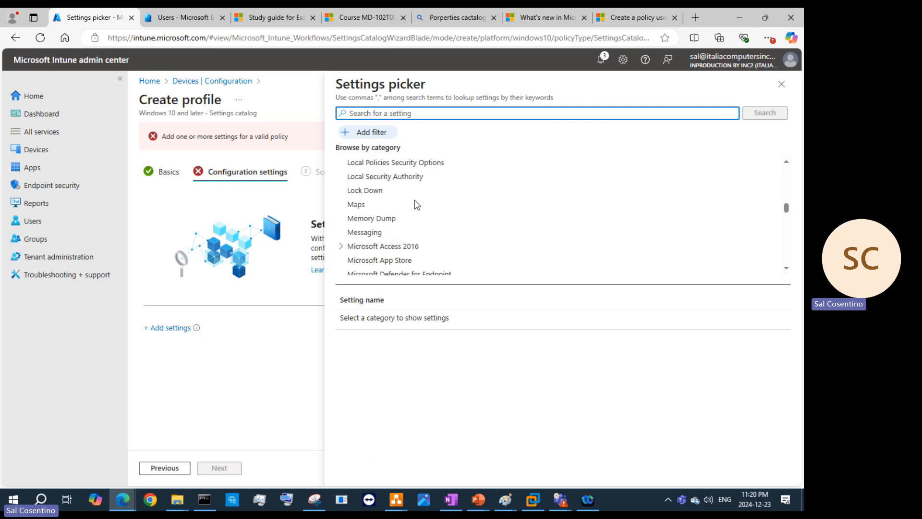
{"action": "scroll", "coordinate": [416, 204], "scroll_direction": "down", "scroll_amount": 8}
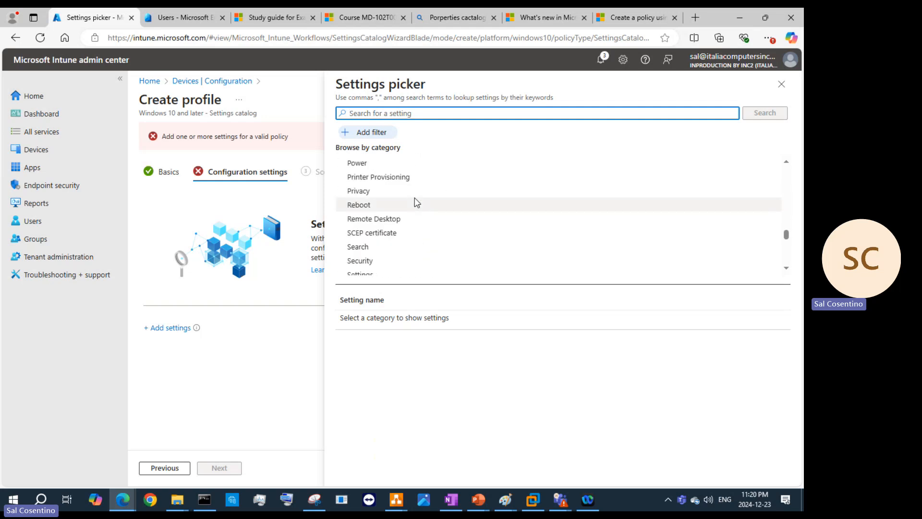
{"action": "scroll", "coordinate": [416, 202], "scroll_direction": "up", "scroll_amount": 3}
{"action": "scroll", "coordinate": [416, 201], "scroll_direction": "down", "scroll_amount": 4}
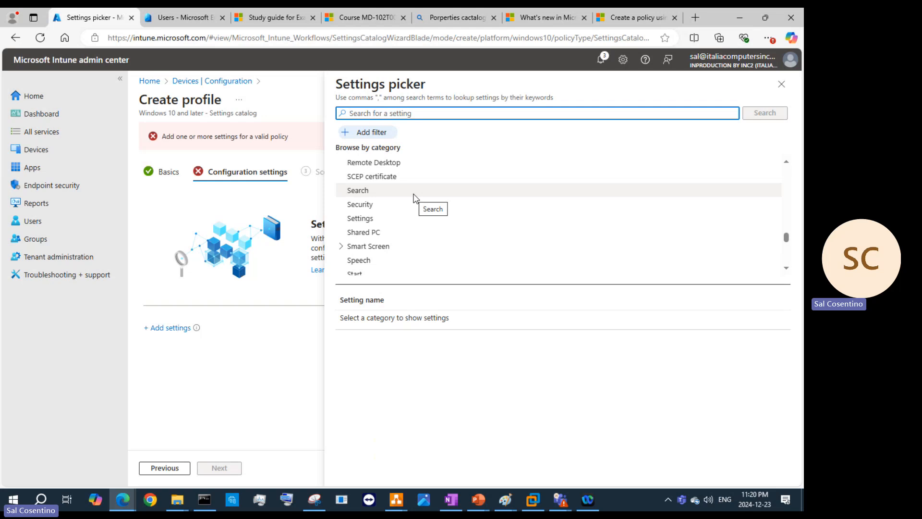
{"action": "left_click", "coordinate": [402, 163]}
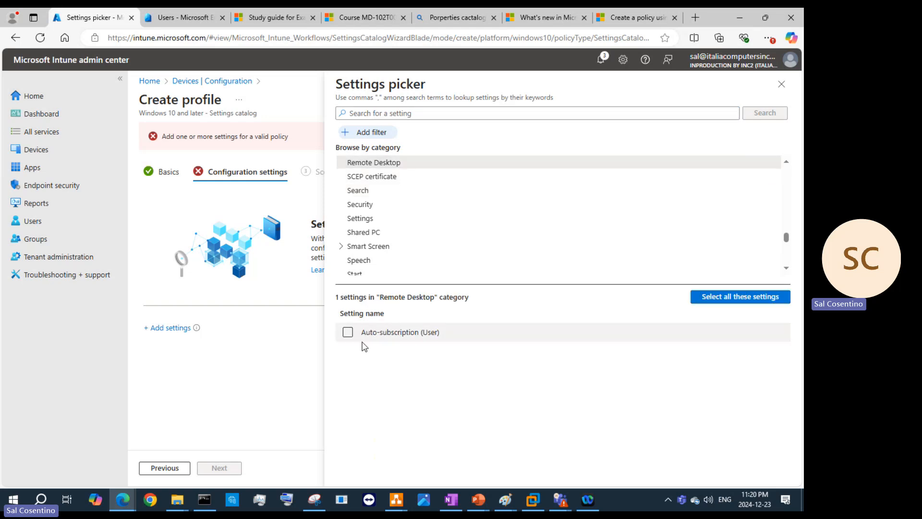
{"action": "left_click", "coordinate": [348, 332]}
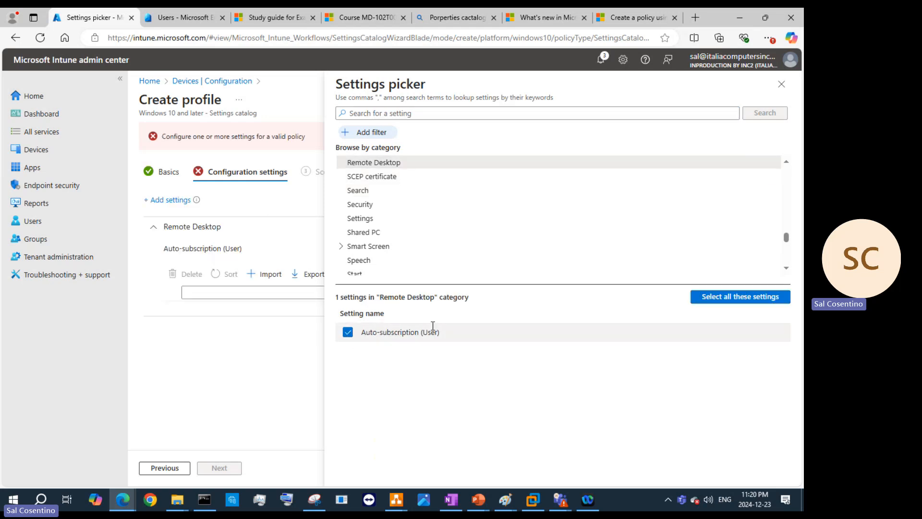
{"action": "left_click", "coordinate": [781, 86]}
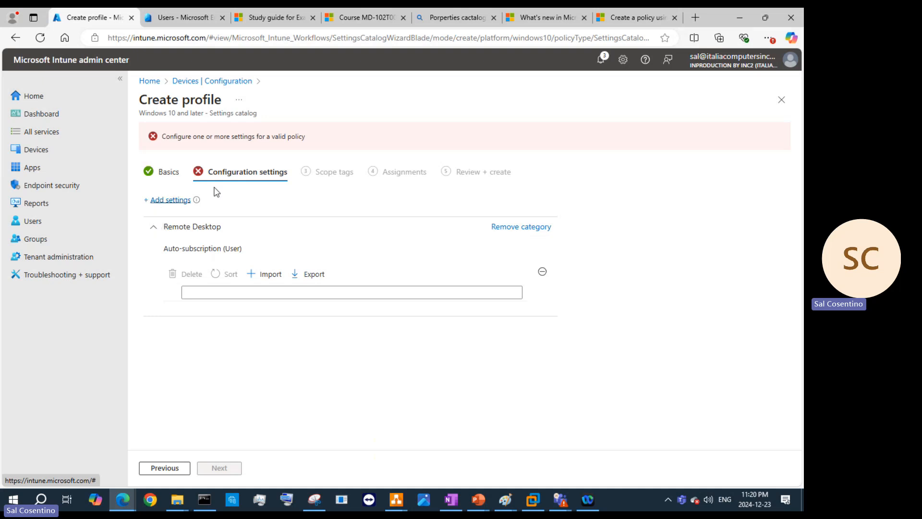
Step: Add Specify default connection URL (User) from RemoteApp and Desktop Connections, left Disabled
{"action": "left_click", "coordinate": [178, 200]}
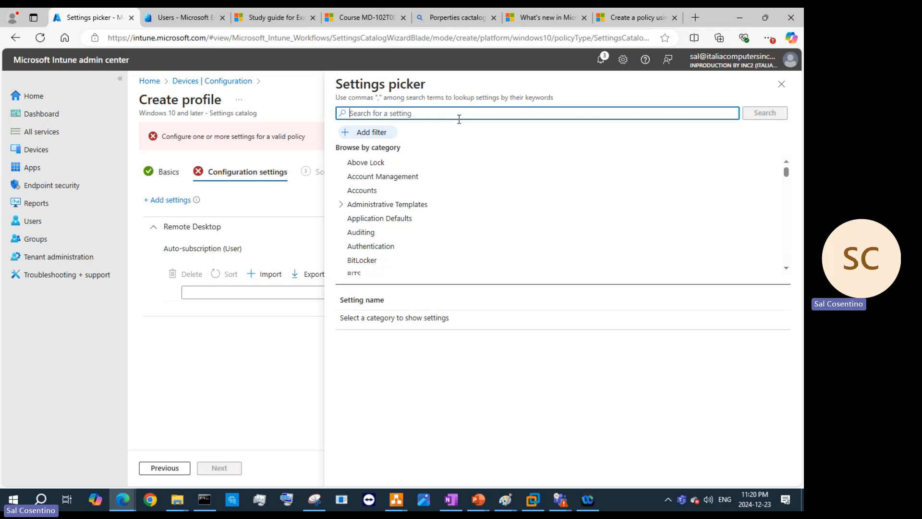
{"action": "type", "text": "remote desktop services"}
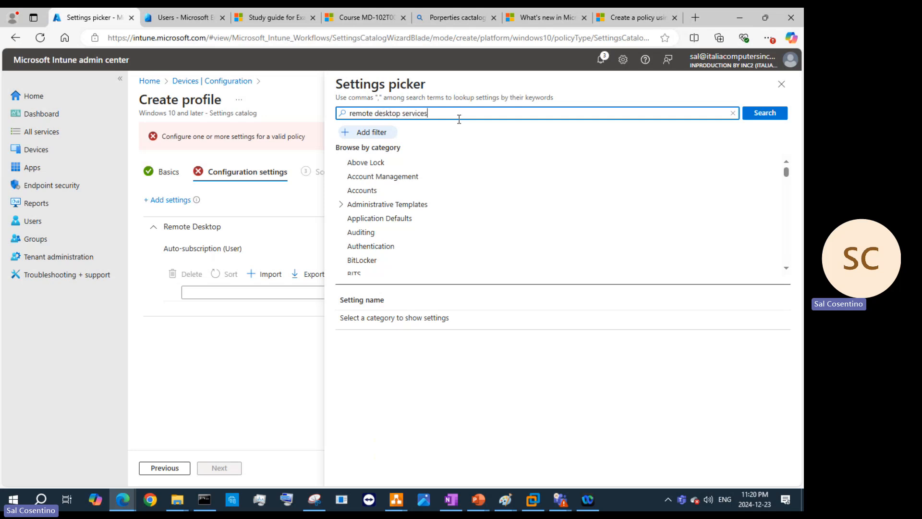
{"action": "key", "text": "Return"}
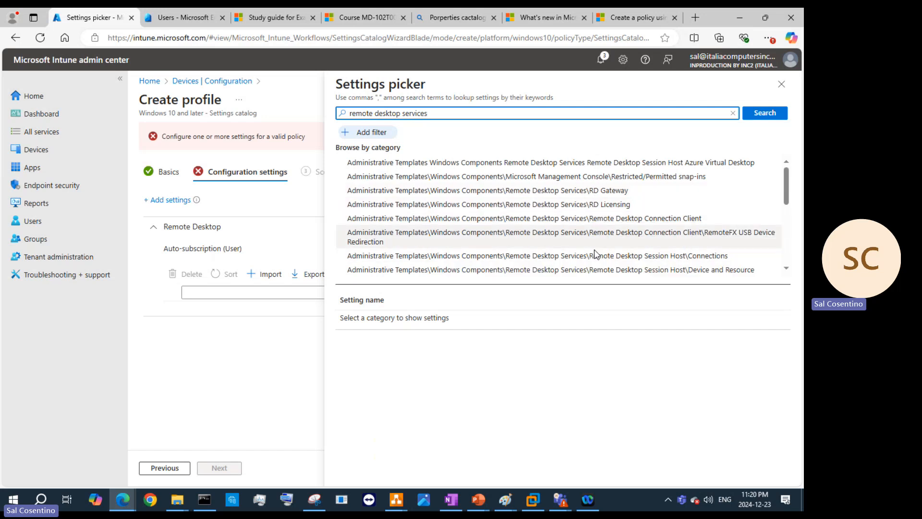
{"action": "scroll", "coordinate": [592, 254], "scroll_direction": "down", "scroll_amount": 1}
{"action": "scroll", "coordinate": [591, 254], "scroll_direction": "down", "scroll_amount": 3}
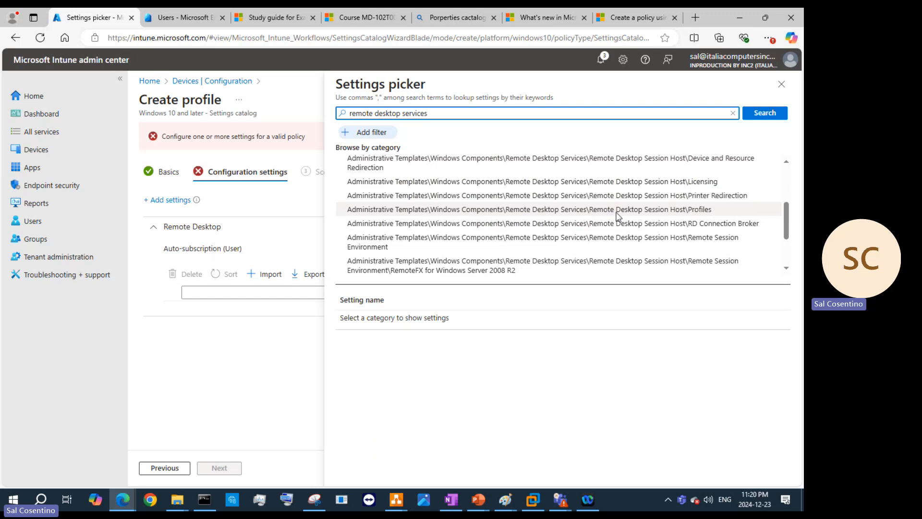
{"action": "left_click", "coordinate": [615, 210]}
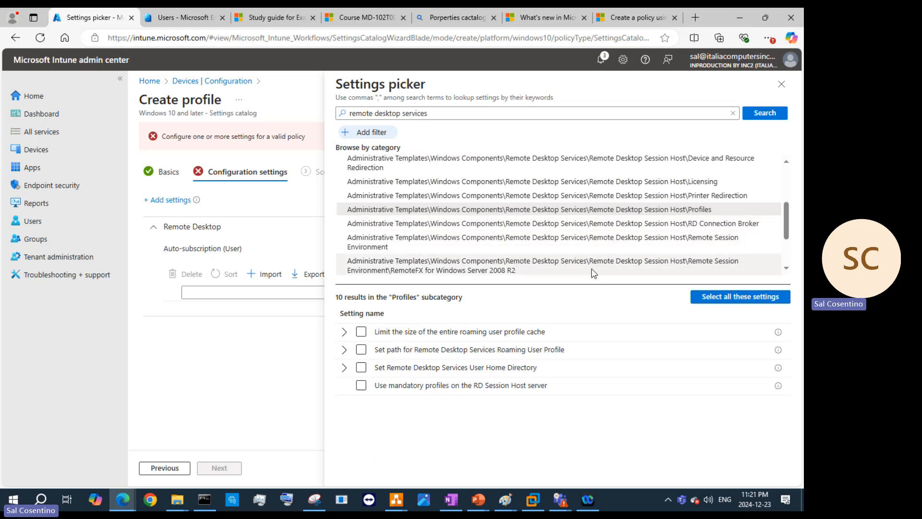
{"action": "scroll", "coordinate": [591, 263], "scroll_direction": "down", "scroll_amount": 3}
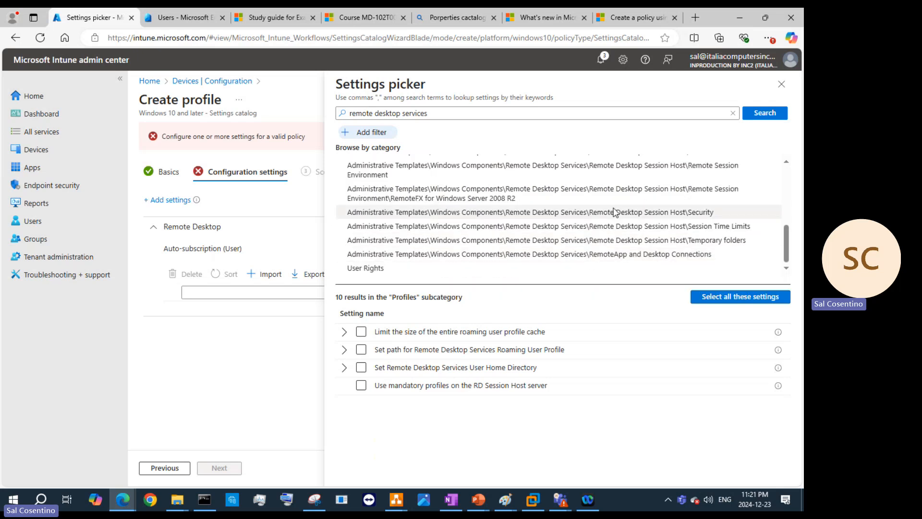
{"action": "left_click", "coordinate": [608, 254]}
{"action": "left_click", "coordinate": [362, 332]}
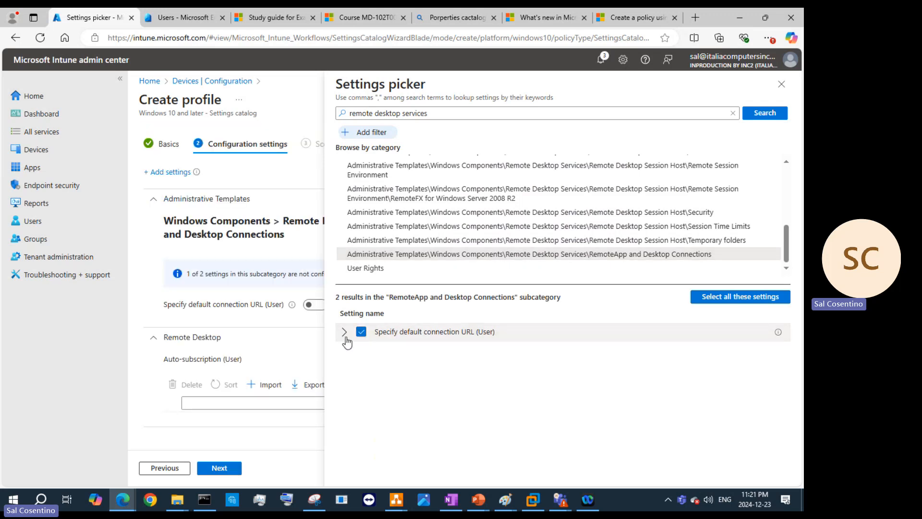
{"action": "left_click", "coordinate": [344, 332]}
{"action": "left_click", "coordinate": [782, 84]}
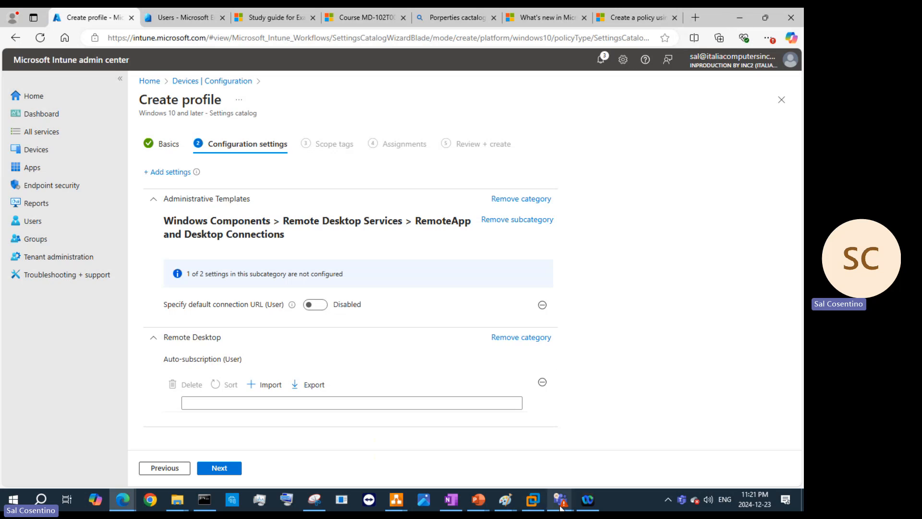
{"action": "mouse_move", "coordinate": [536, 500]}
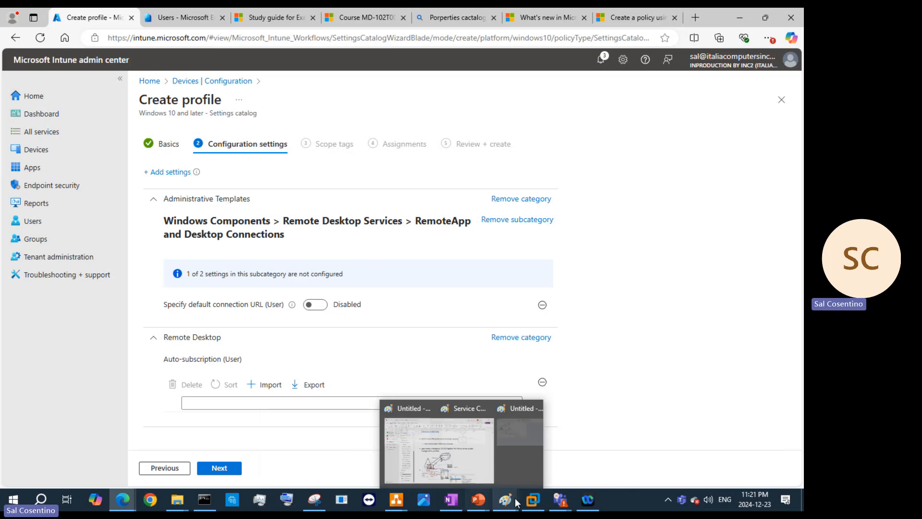
Step: In the Windows setup VM, accept the US keyboard layout, skip a second layout, then minimize VMware
{"action": "left_click", "coordinate": [532, 462]}
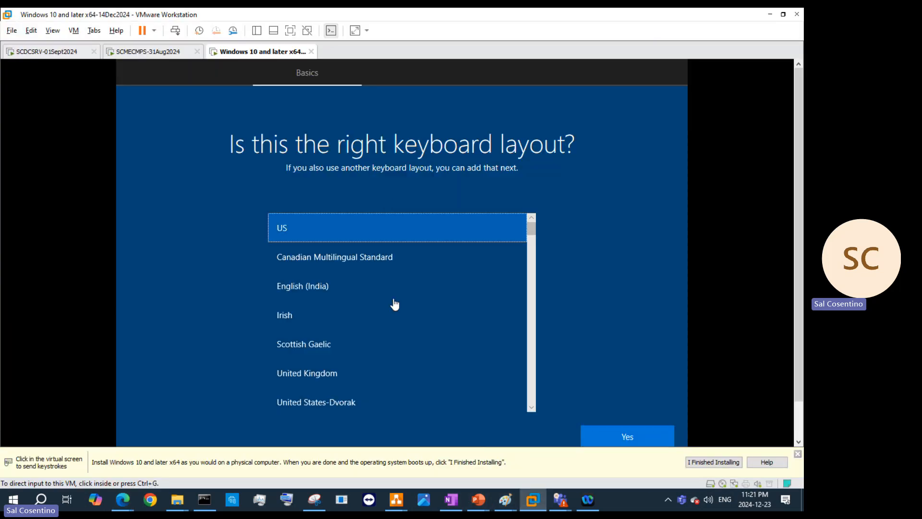
{"action": "left_click", "coordinate": [617, 431]}
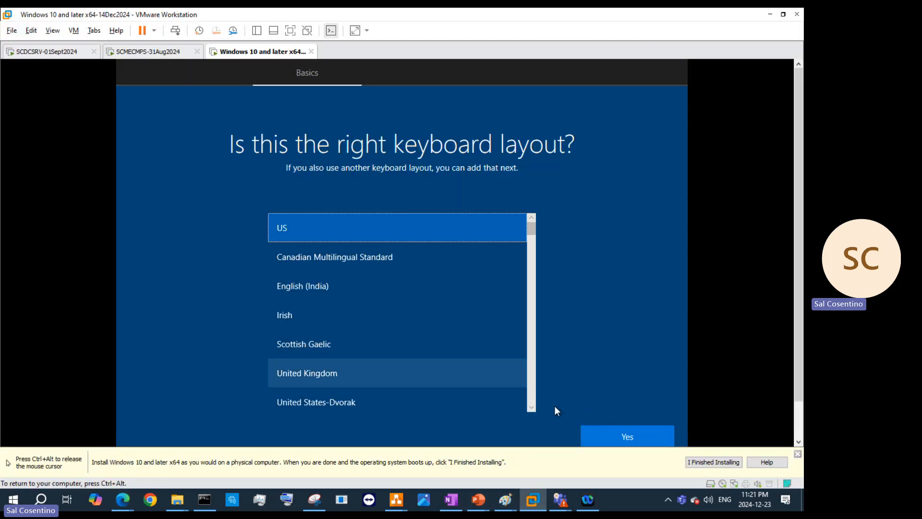
{"action": "left_click", "coordinate": [603, 432]}
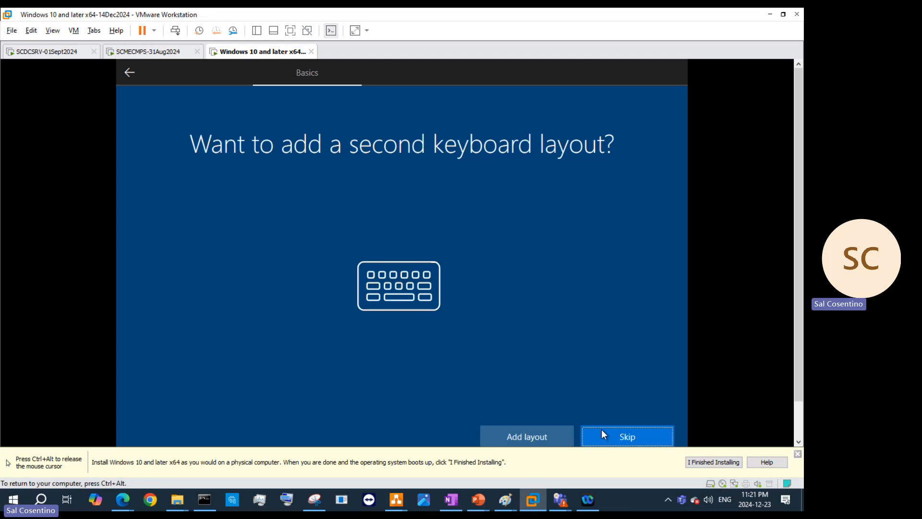
{"action": "left_click", "coordinate": [603, 433]}
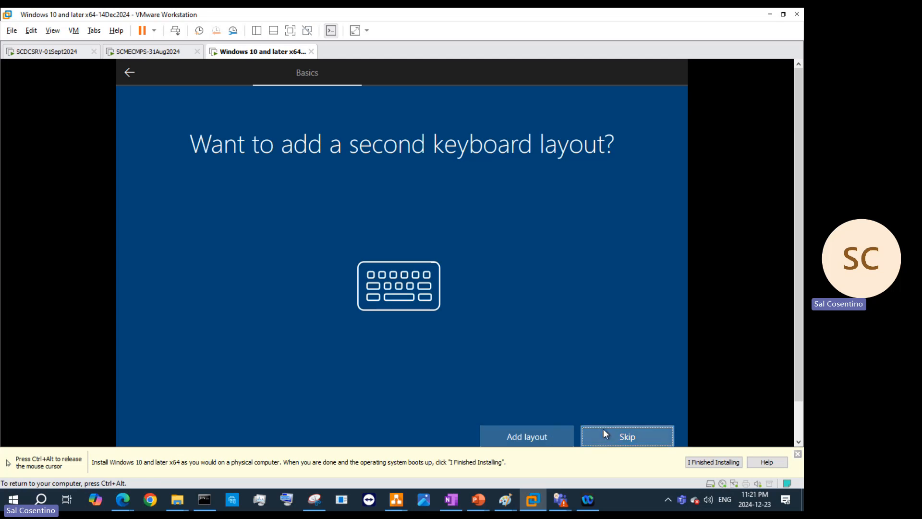
{"action": "key", "text": "ctrl+alt"}
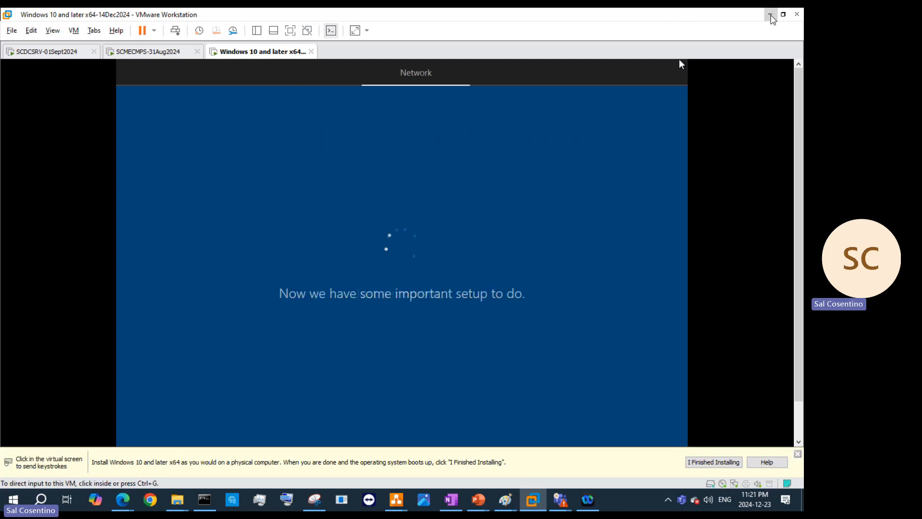
{"action": "left_click", "coordinate": [770, 15]}
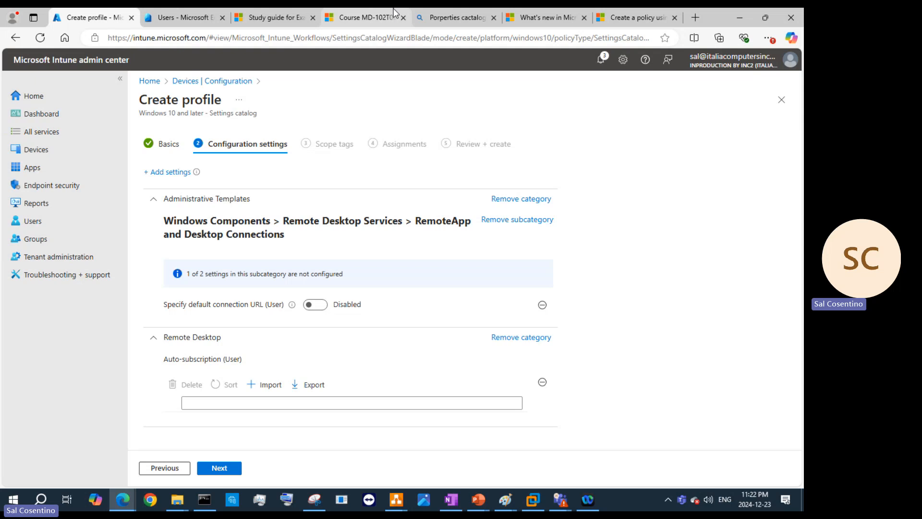
Step: Remove the Administrative Templates category, leaving only Auto-subscription (User) in the profile
{"action": "mouse_move", "coordinate": [394, 12]}
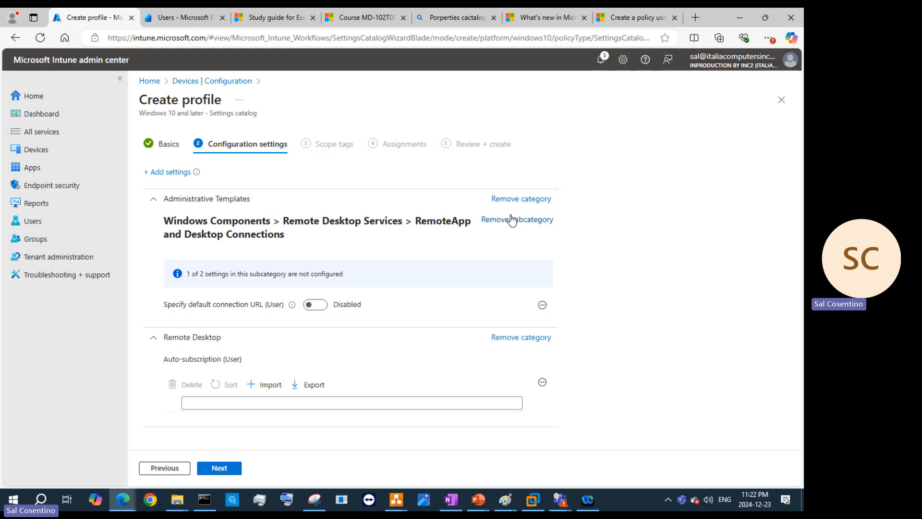
{"action": "left_click", "coordinate": [519, 199]}
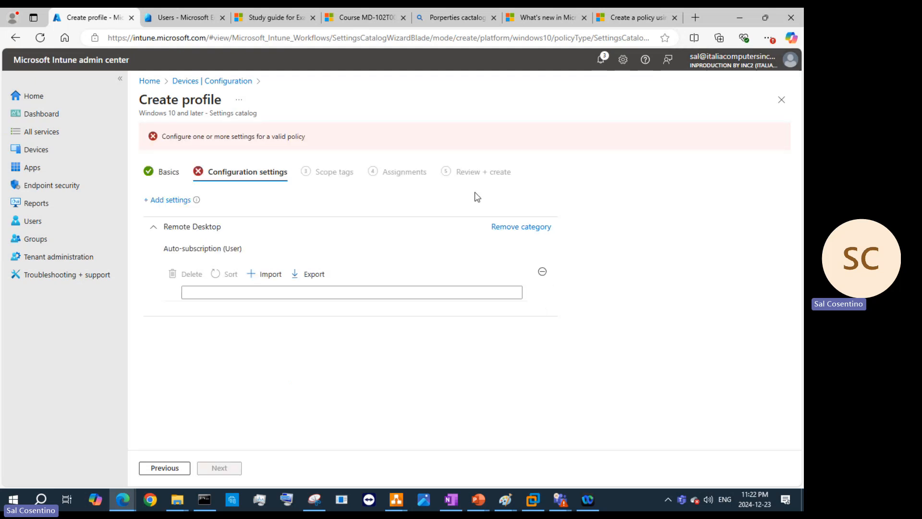
Step: Reopen the settings picker and browse the Administrative Templates subcategories
{"action": "left_click", "coordinate": [194, 207]}
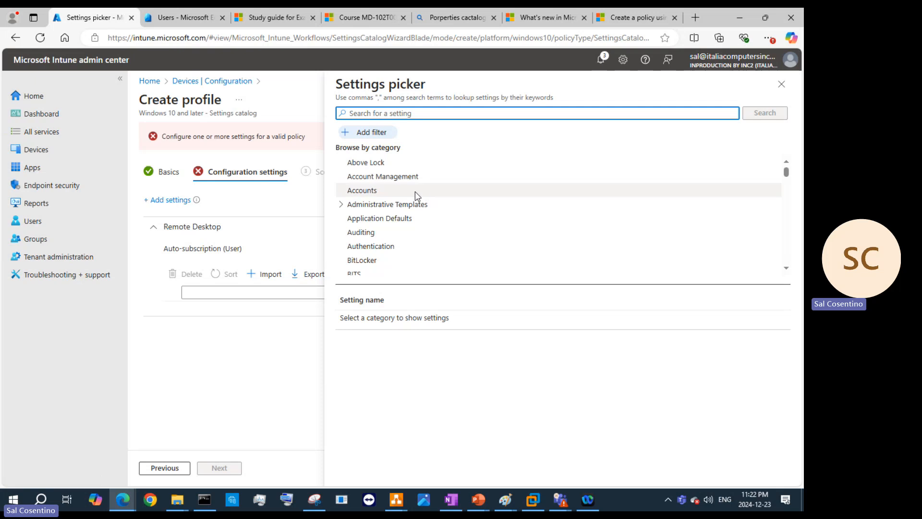
{"action": "left_click", "coordinate": [342, 205]}
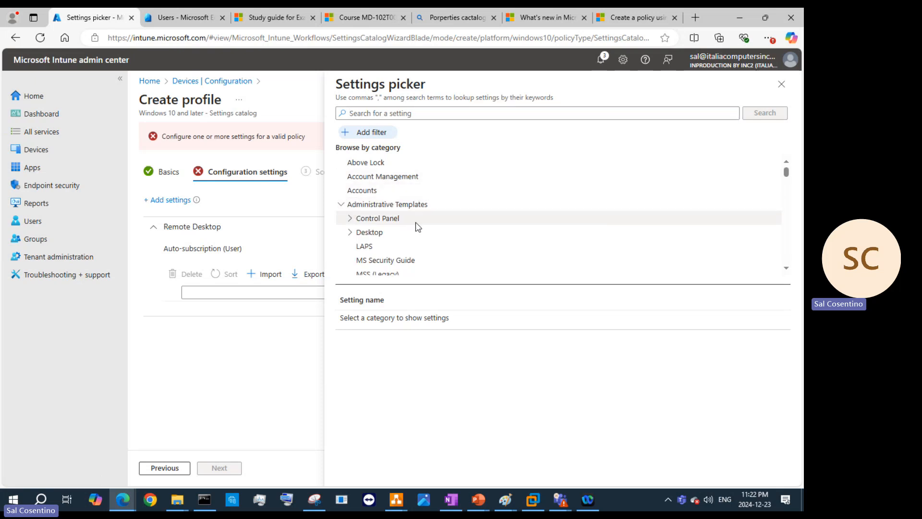
{"action": "scroll", "coordinate": [444, 218], "scroll_direction": "down", "scroll_amount": 5}
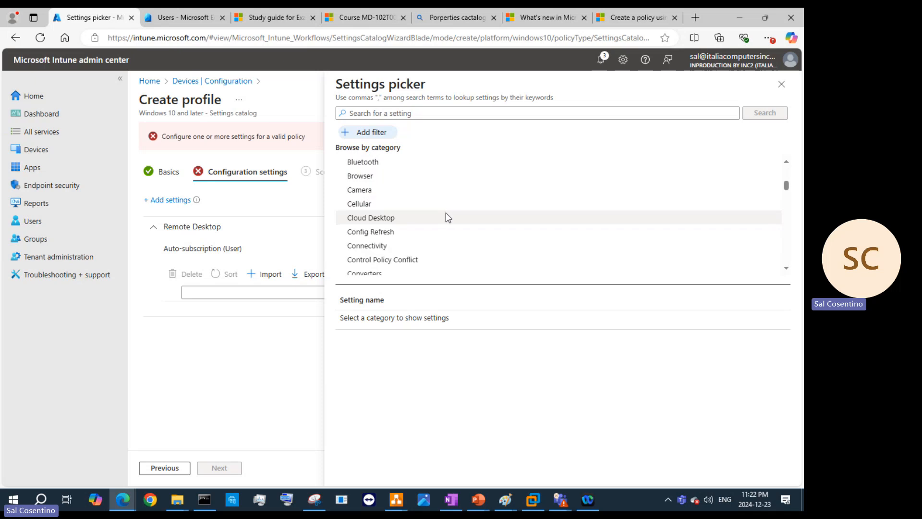
{"action": "scroll", "coordinate": [442, 214], "scroll_direction": "down", "scroll_amount": 20}
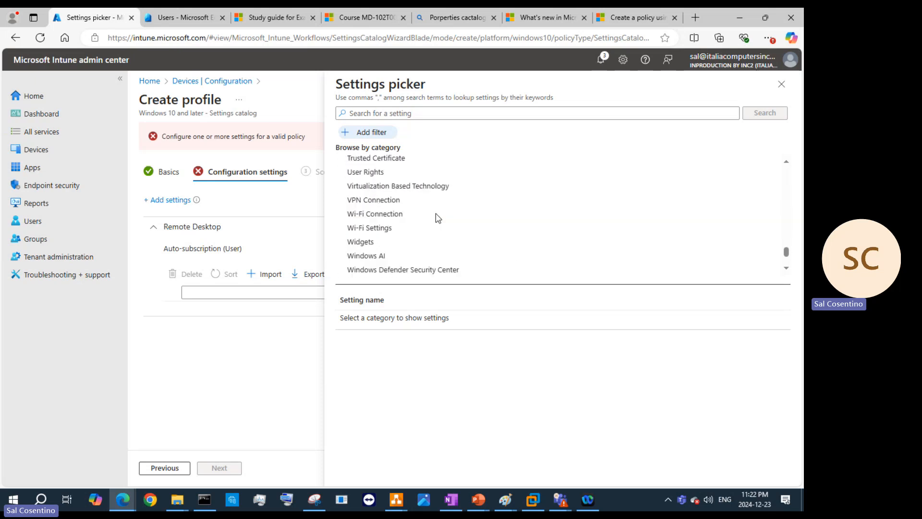
{"action": "scroll", "coordinate": [436, 213], "scroll_direction": "down", "scroll_amount": 4}
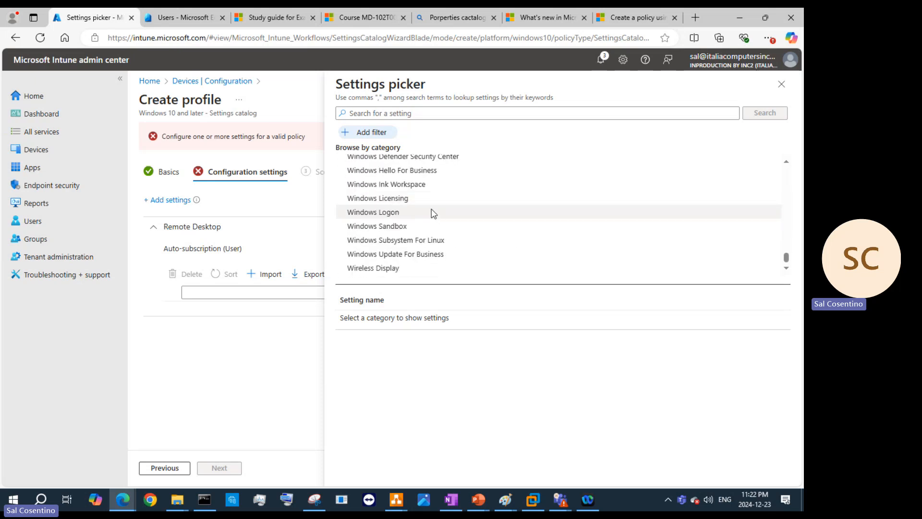
{"action": "scroll", "coordinate": [412, 233], "scroll_direction": "up", "scroll_amount": 4}
{"action": "scroll", "coordinate": [416, 249], "scroll_direction": "down", "scroll_amount": 2}
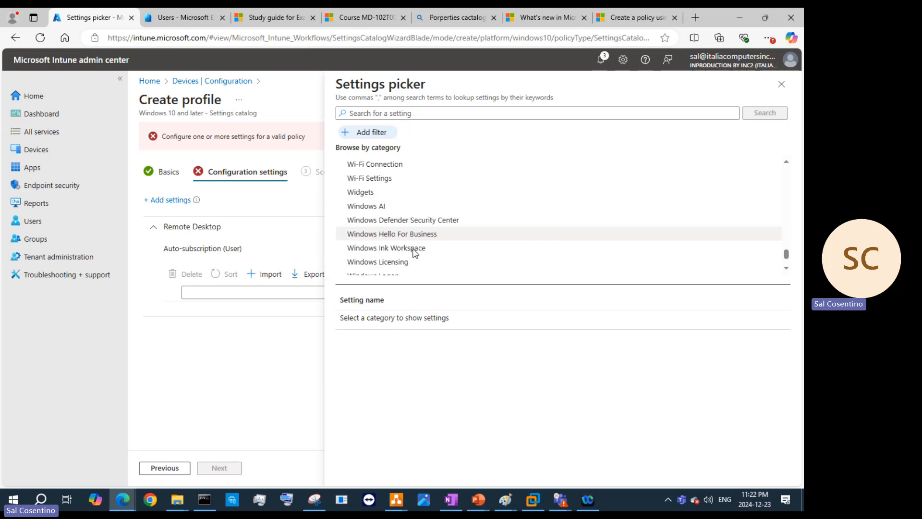
{"action": "scroll", "coordinate": [416, 254], "scroll_direction": "down", "scroll_amount": 1}
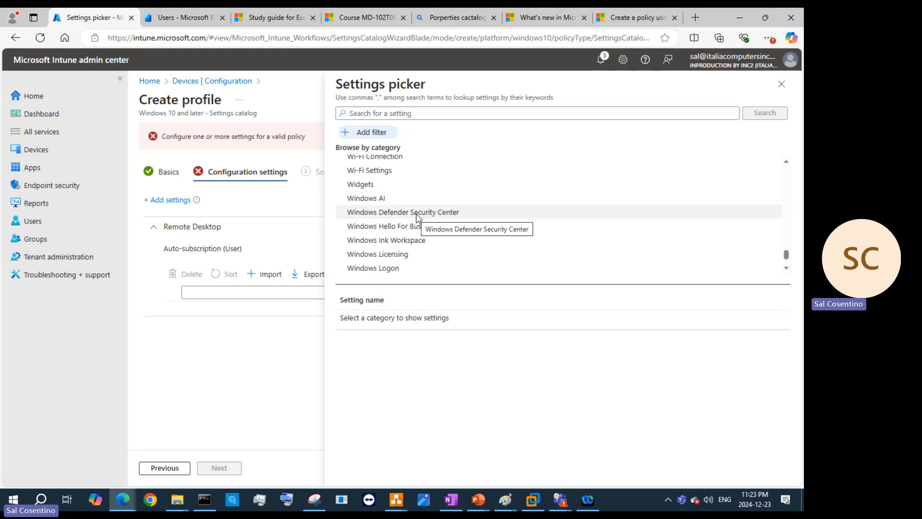
{"action": "scroll", "coordinate": [419, 216], "scroll_direction": "down", "scroll_amount": 1}
{"action": "scroll", "coordinate": [420, 216], "scroll_direction": "up", "scroll_amount": 10}
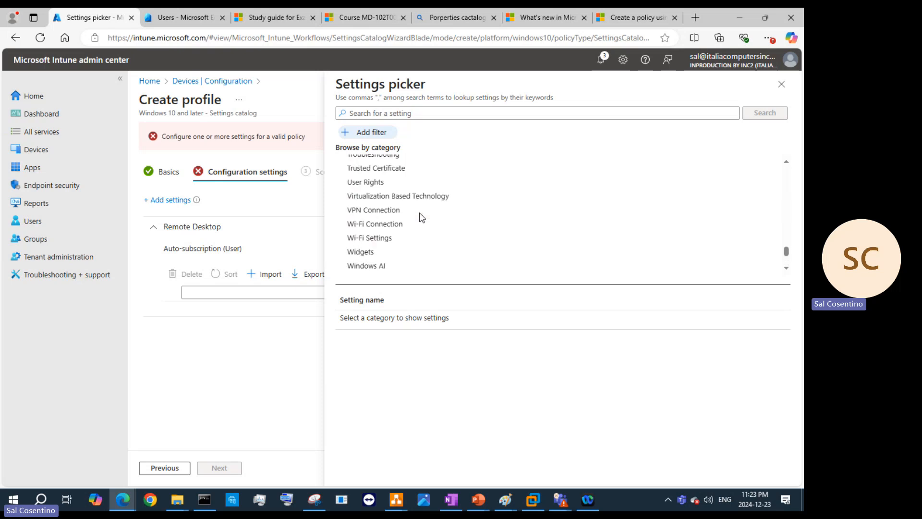
{"action": "scroll", "coordinate": [420, 216], "scroll_direction": "up", "scroll_amount": 8}
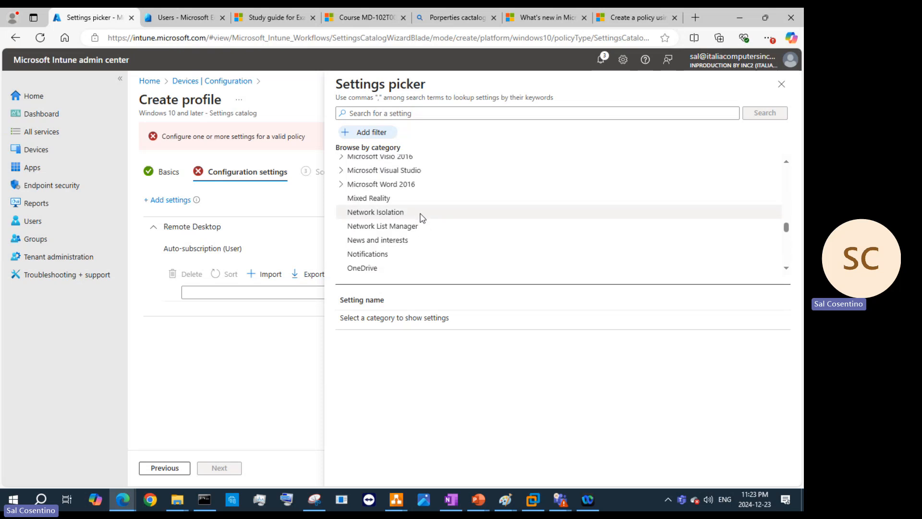
{"action": "scroll", "coordinate": [421, 216], "scroll_direction": "up", "scroll_amount": 10}
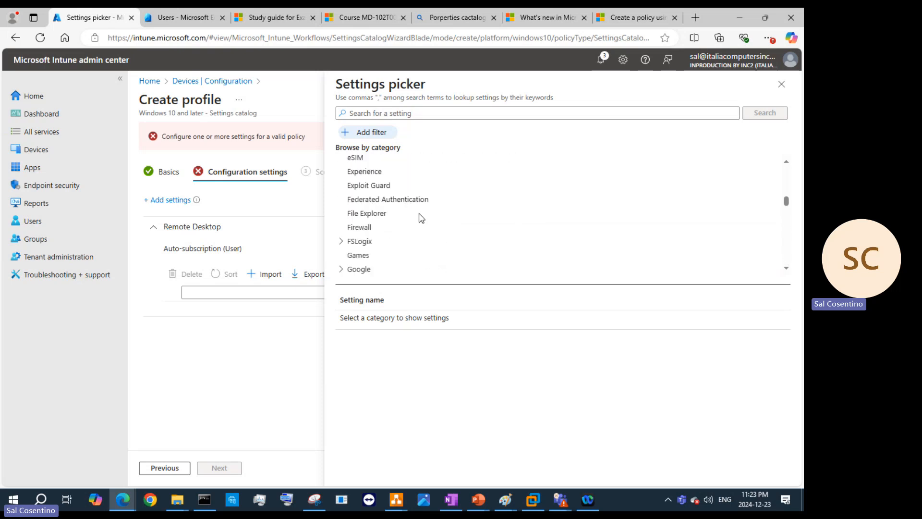
{"action": "scroll", "coordinate": [420, 216], "scroll_direction": "up", "scroll_amount": 3}
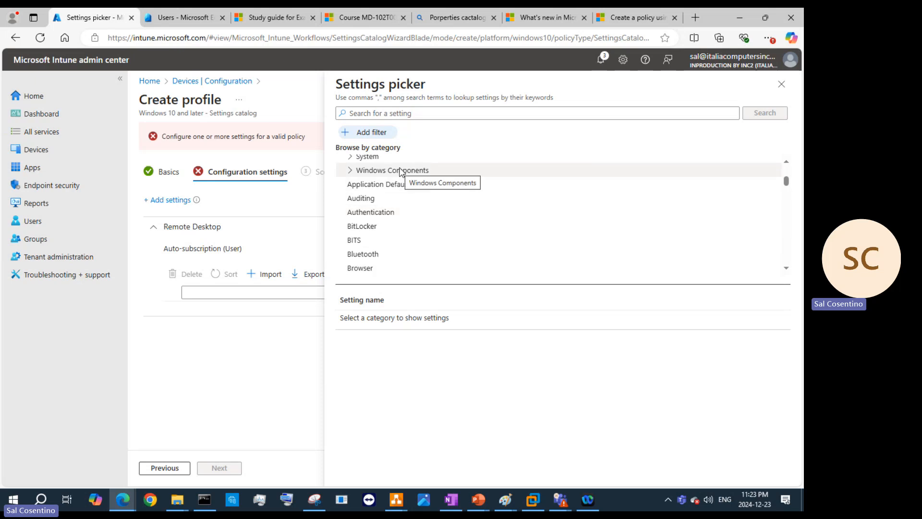
{"action": "scroll", "coordinate": [401, 173], "scroll_direction": "down", "scroll_amount": 12}
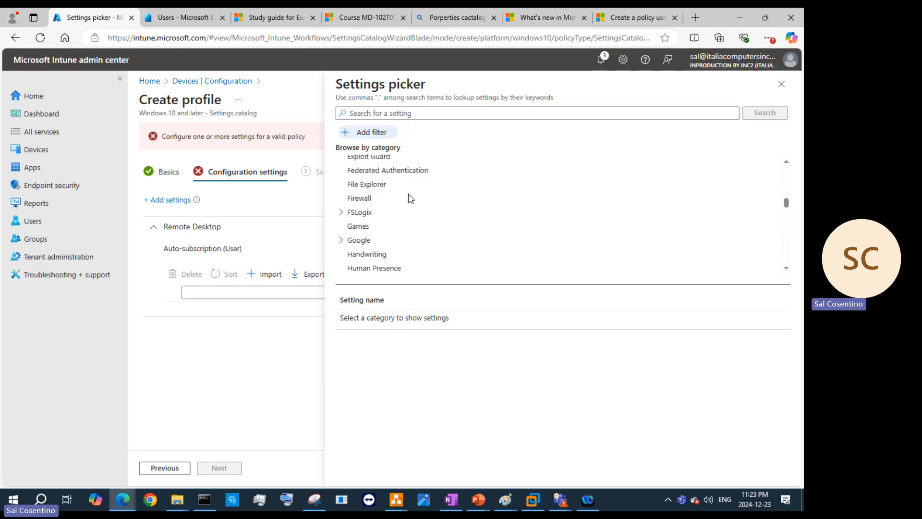
{"action": "scroll", "coordinate": [412, 192], "scroll_direction": "down", "scroll_amount": 10}
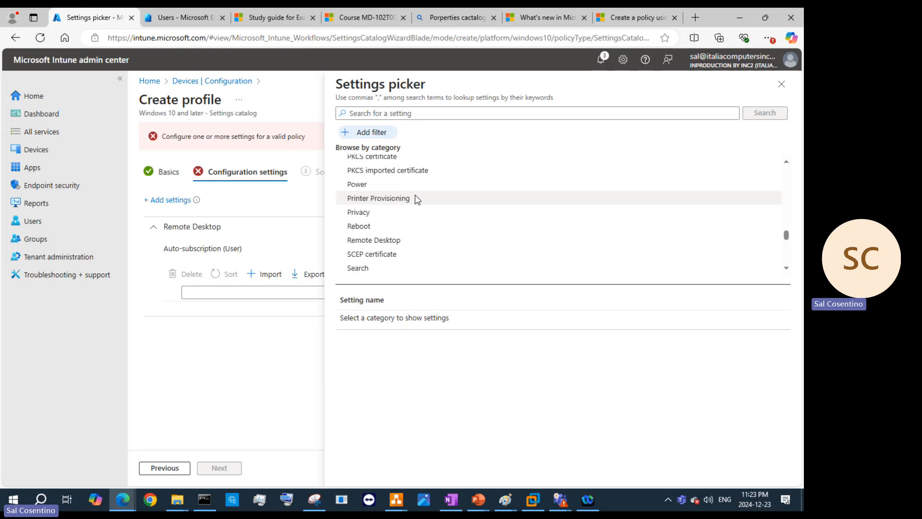
Step: Show the Remote Desktop category, whose Auto-subscription (User) setting is already ticked
{"action": "left_click", "coordinate": [383, 241]}
{"action": "scroll", "coordinate": [409, 238], "scroll_direction": "down", "scroll_amount": 6}
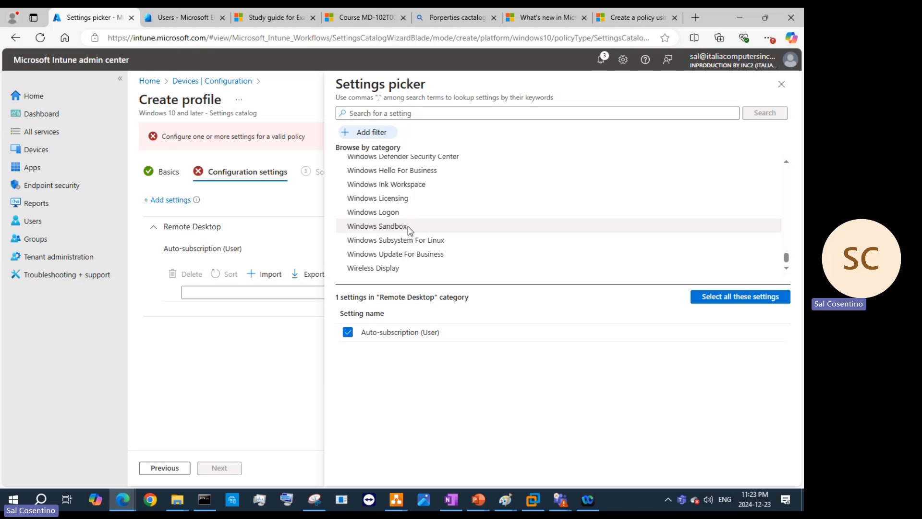
{"action": "scroll", "coordinate": [408, 230], "scroll_direction": "up", "scroll_amount": 10}
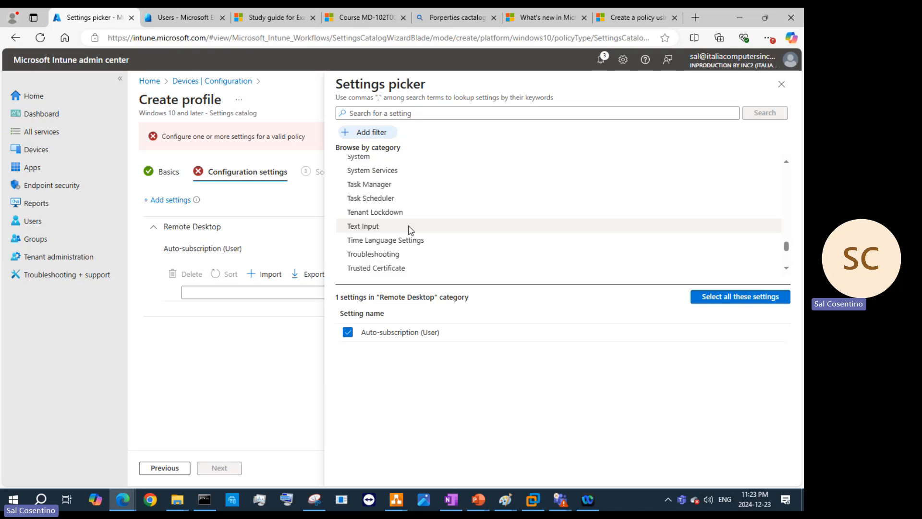
{"action": "left_click", "coordinate": [402, 112]}
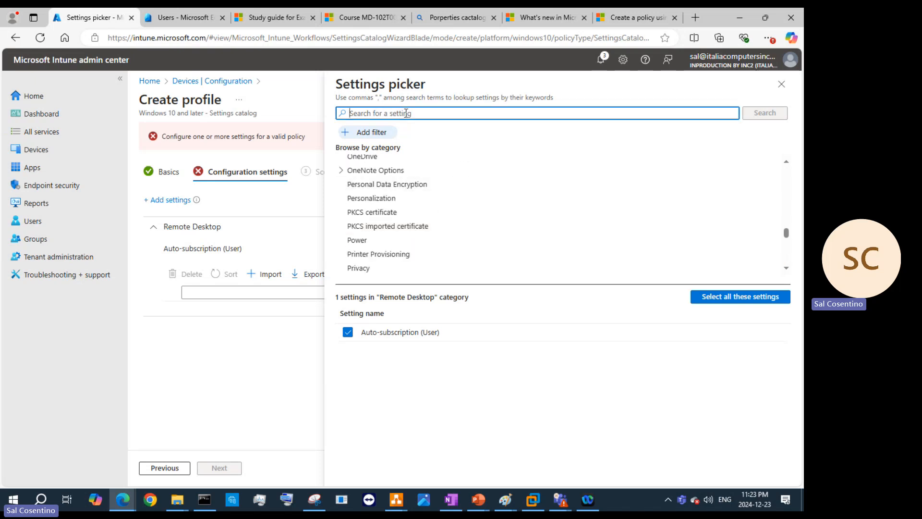
Step: Search 'Remote deskto' and tick 'Allow users to connect remotely…' under Session Host Connections
{"action": "type", "text": "Remote"}
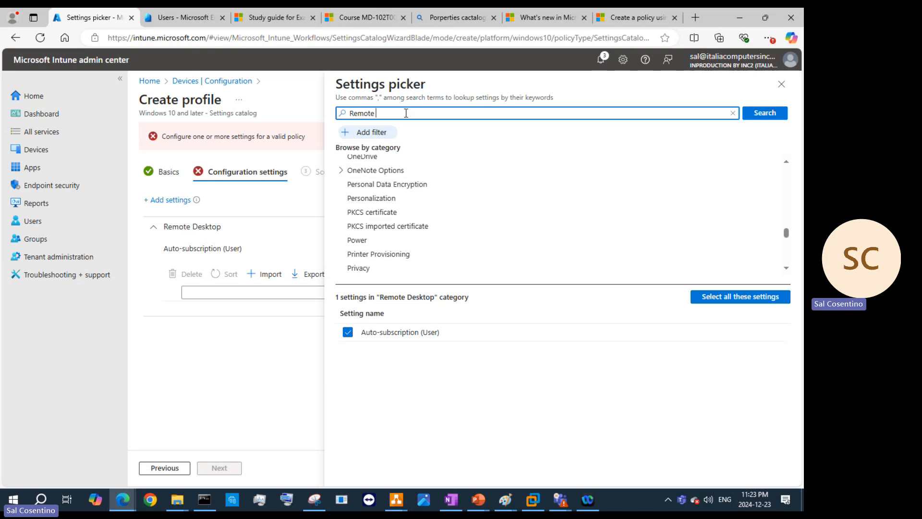
{"action": "type", "text": " desktop Services"}
{"action": "key", "text": "Return"}
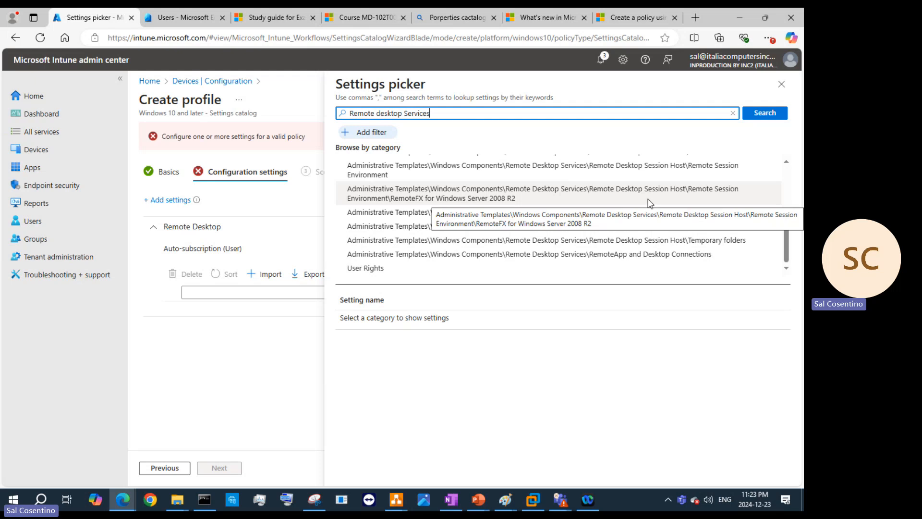
{"action": "scroll", "coordinate": [648, 200], "scroll_direction": "up", "scroll_amount": 5}
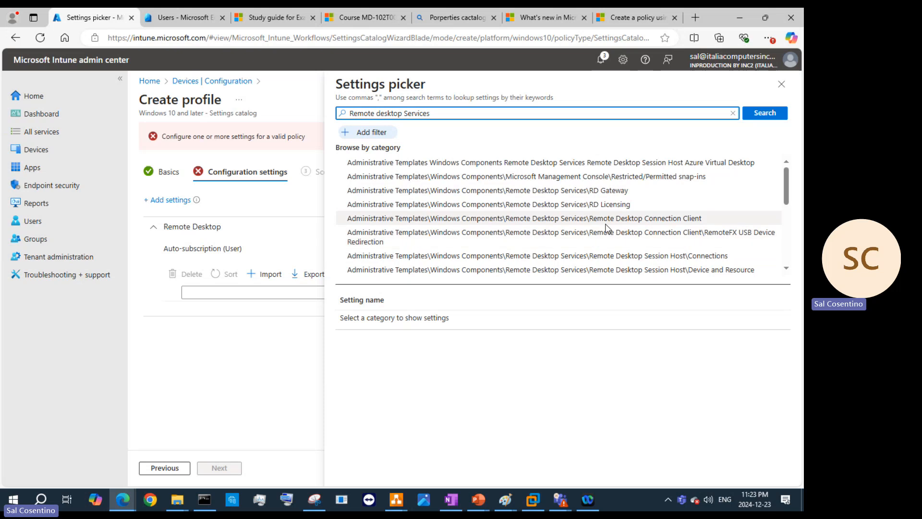
{"action": "left_click", "coordinate": [626, 256]}
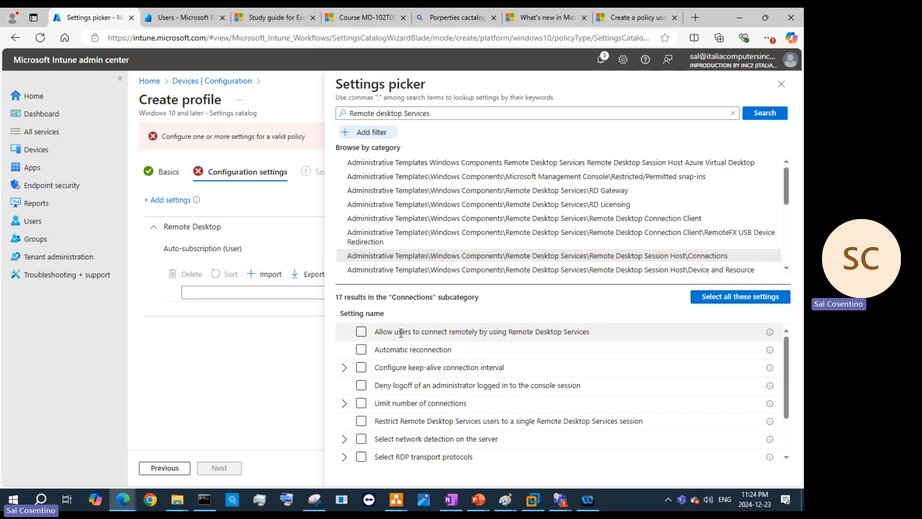
{"action": "left_click", "coordinate": [362, 333]}
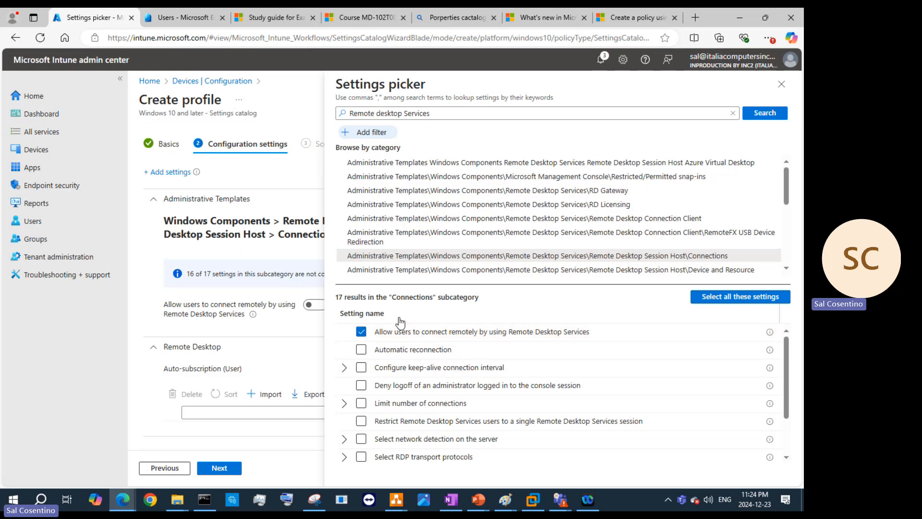
Step: Close the picker and review 'Allow users to connect remotely…' showing Disabled in the profile
{"action": "left_click", "coordinate": [782, 84]}
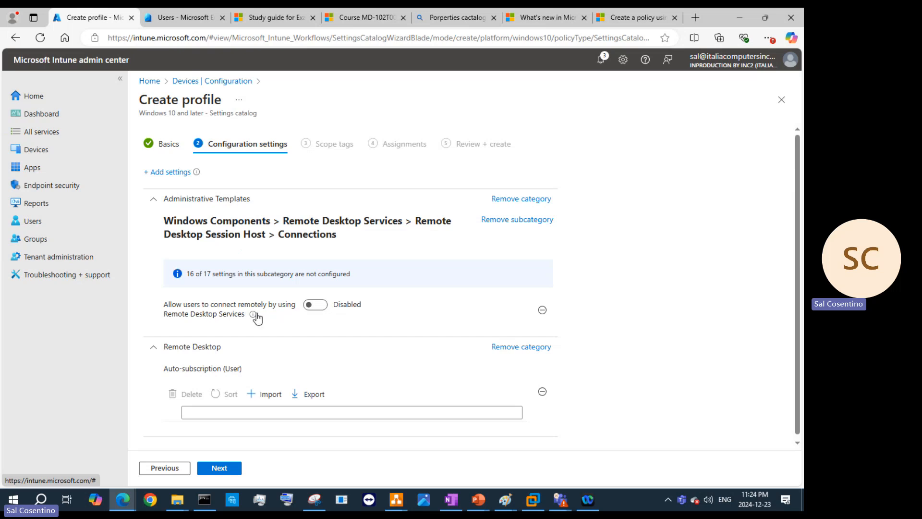
{"action": "mouse_move", "coordinate": [257, 318]}
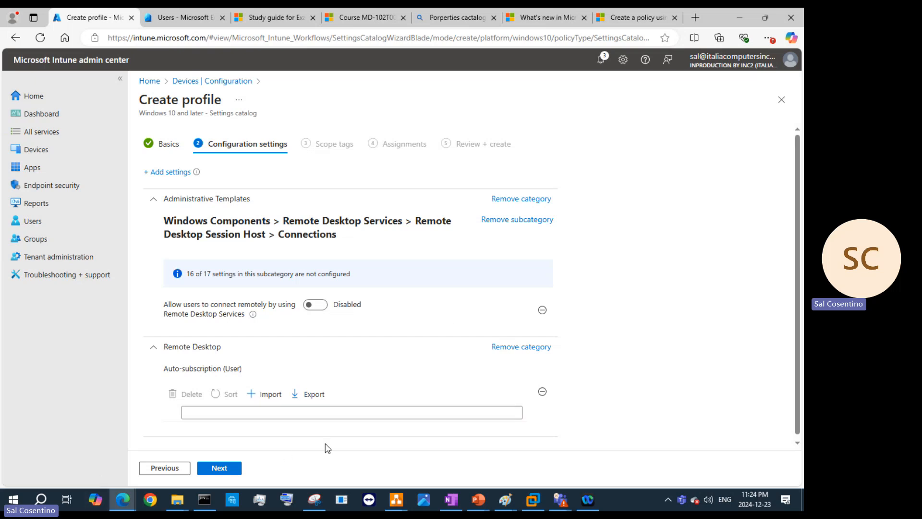
{"action": "left_click", "coordinate": [741, 18]}
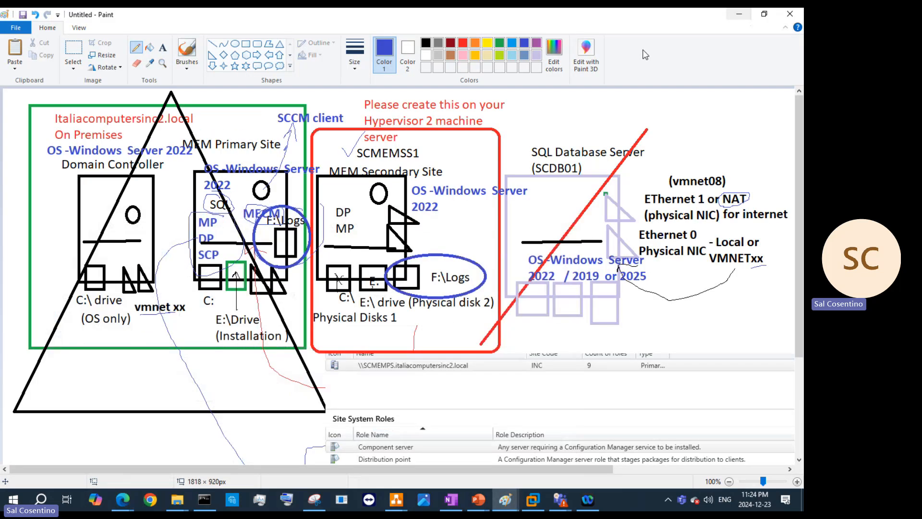
{"action": "left_click", "coordinate": [739, 14]}
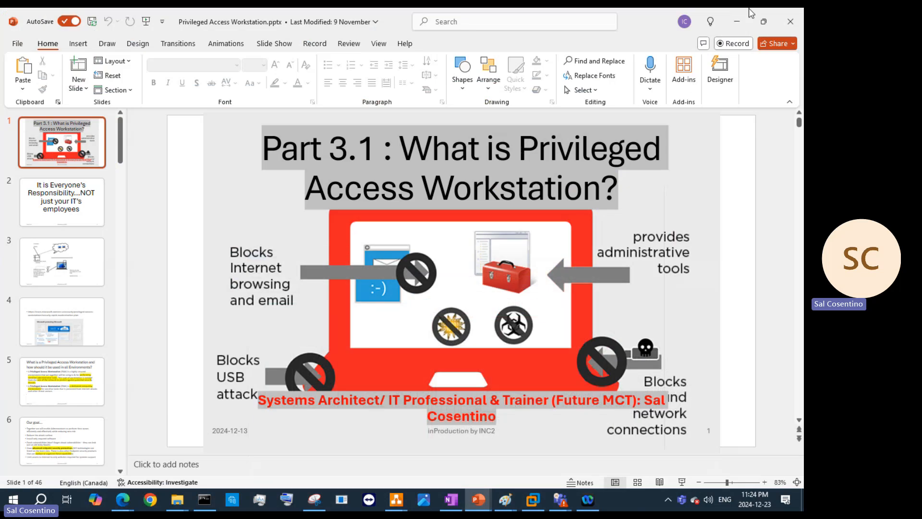
{"action": "left_click", "coordinate": [740, 13]}
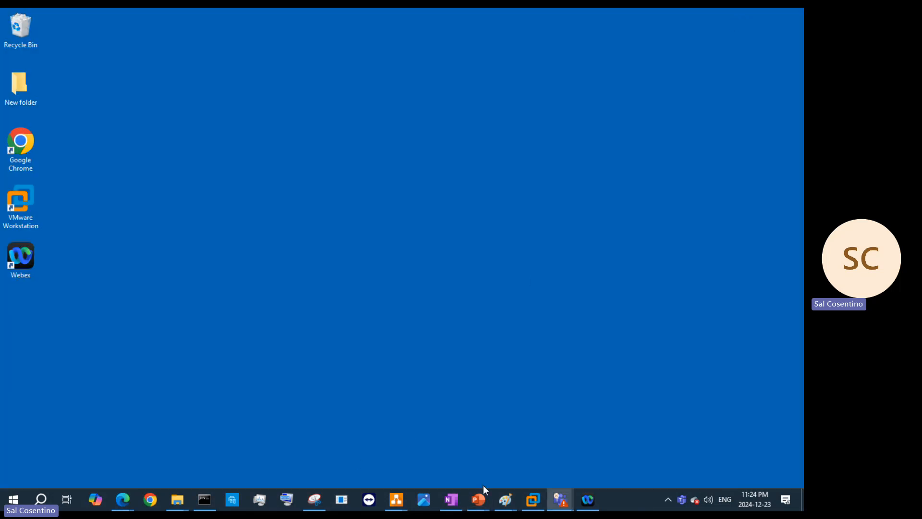
{"action": "left_click", "coordinate": [533, 500]}
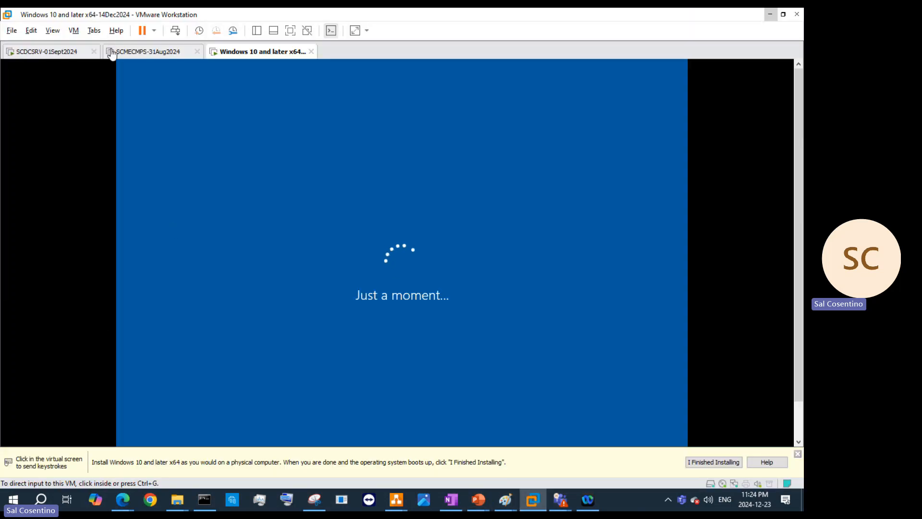
{"action": "left_click", "coordinate": [66, 55]}
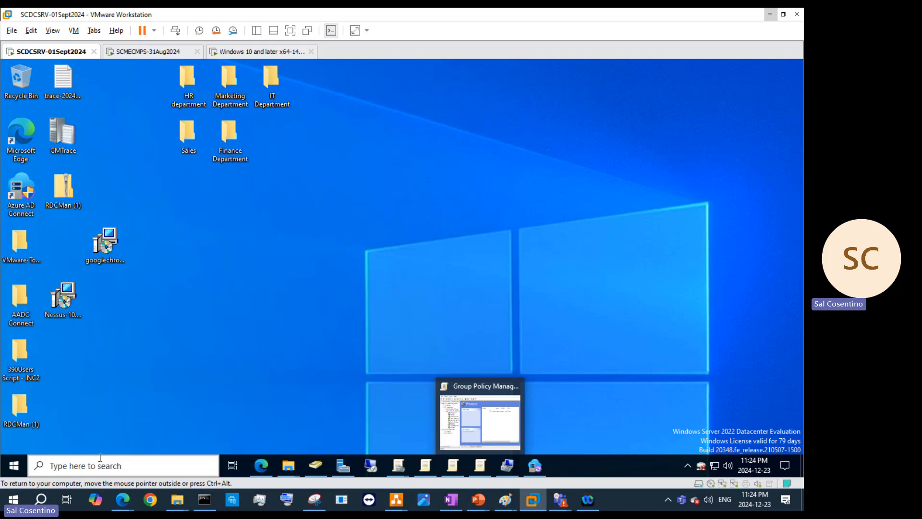
{"action": "left_click", "coordinate": [14, 466]}
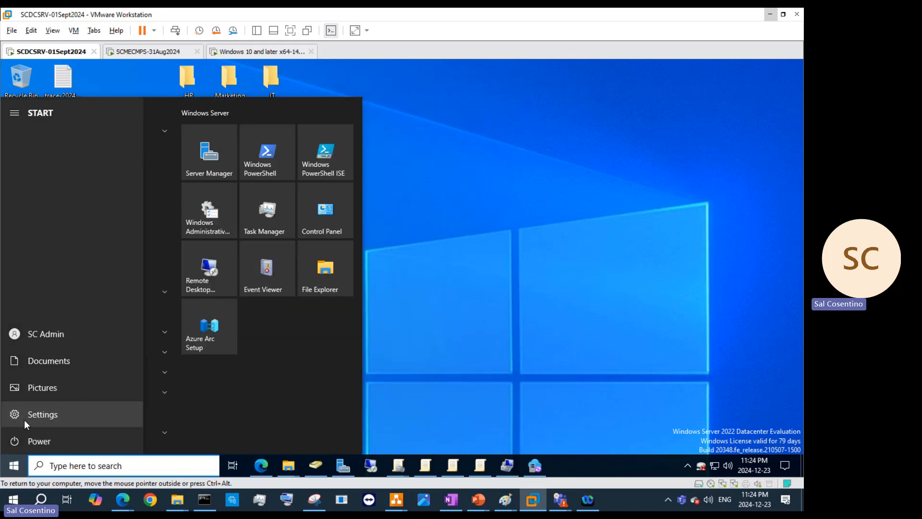
{"action": "left_click", "coordinate": [57, 414]}
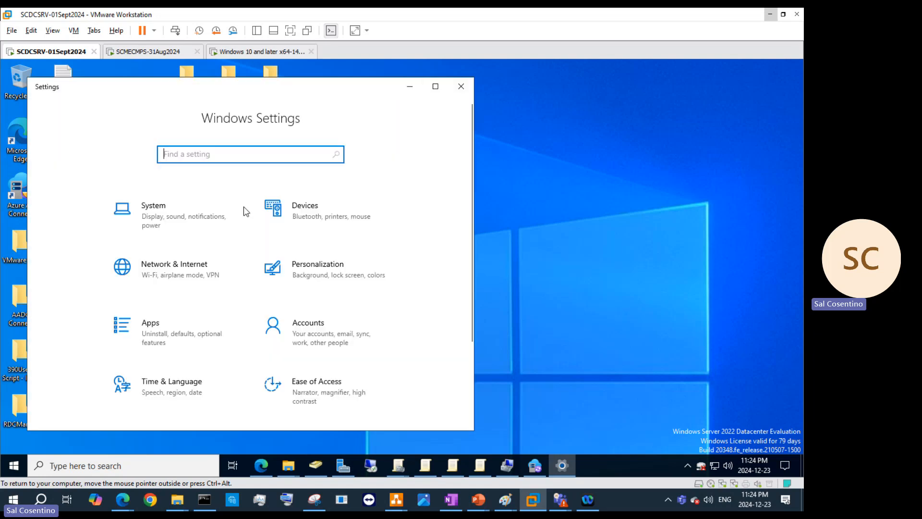
{"action": "left_click", "coordinate": [179, 213]}
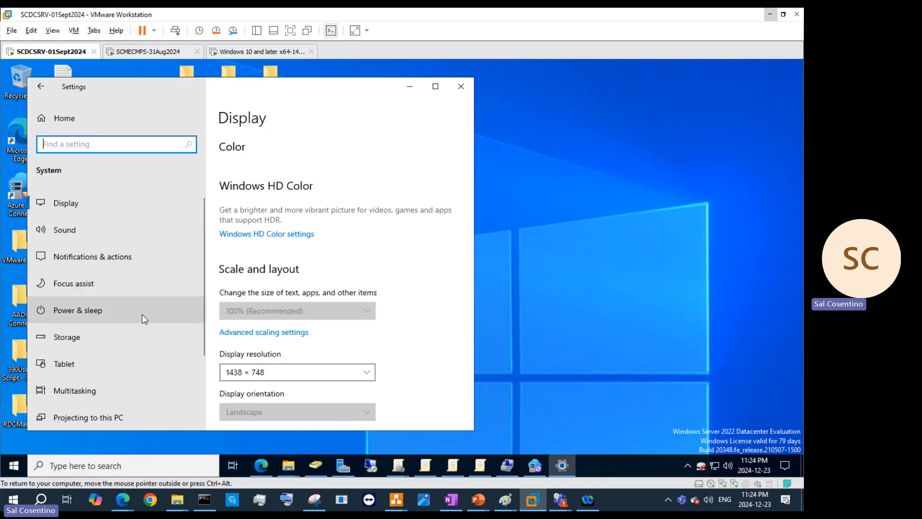
{"action": "scroll", "coordinate": [141, 325], "scroll_direction": "down", "scroll_amount": 1}
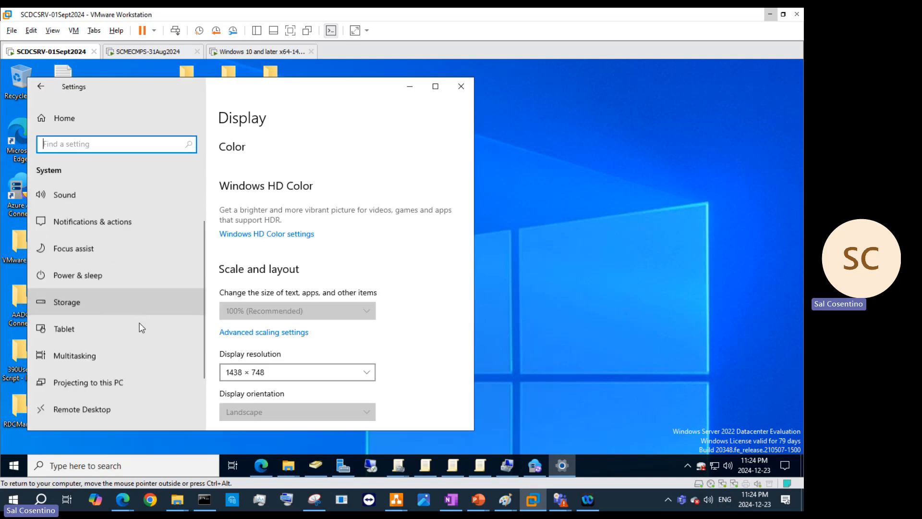
{"action": "left_click", "coordinate": [126, 402]}
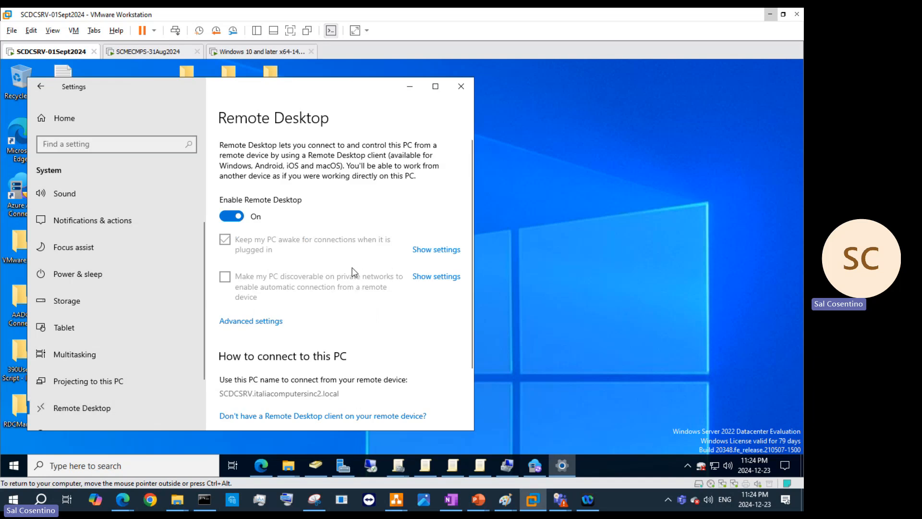
{"action": "scroll", "coordinate": [354, 272], "scroll_direction": "down", "scroll_amount": 3}
{"action": "scroll", "coordinate": [340, 268], "scroll_direction": "up", "scroll_amount": 3}
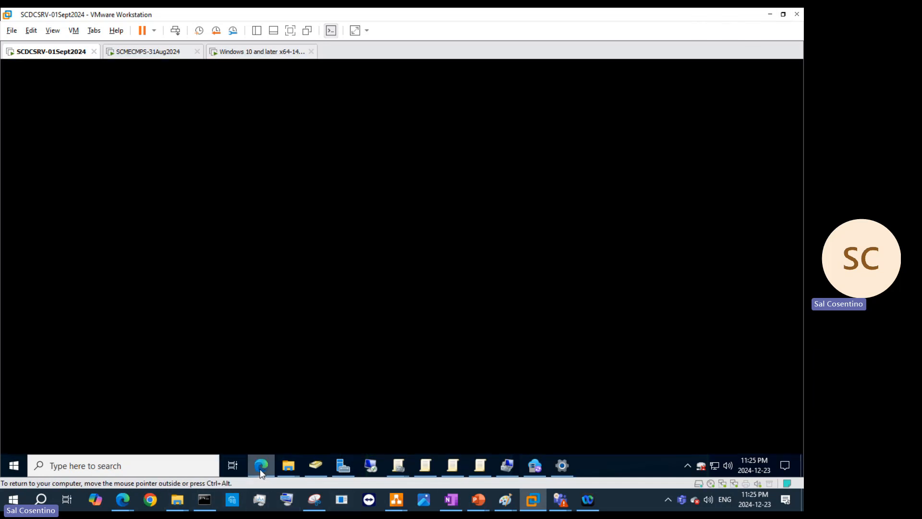
{"action": "left_click", "coordinate": [261, 465]}
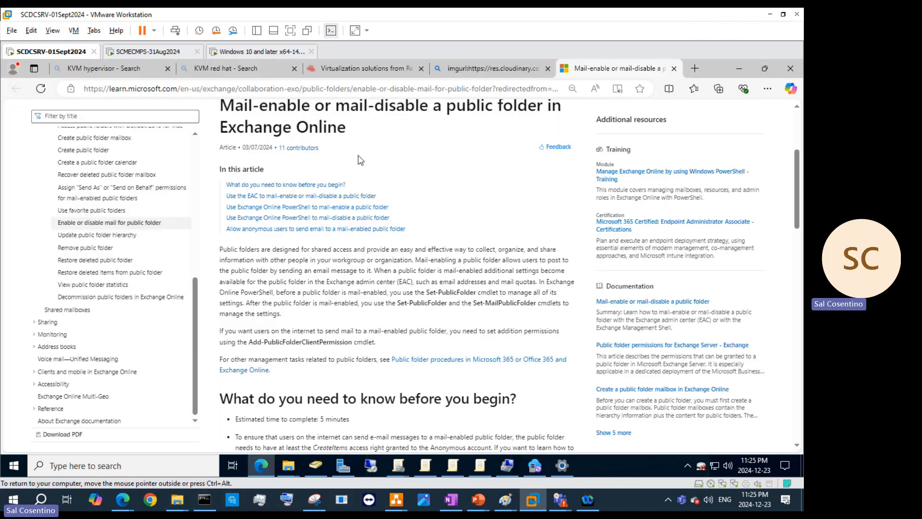
{"action": "left_click", "coordinate": [740, 68]}
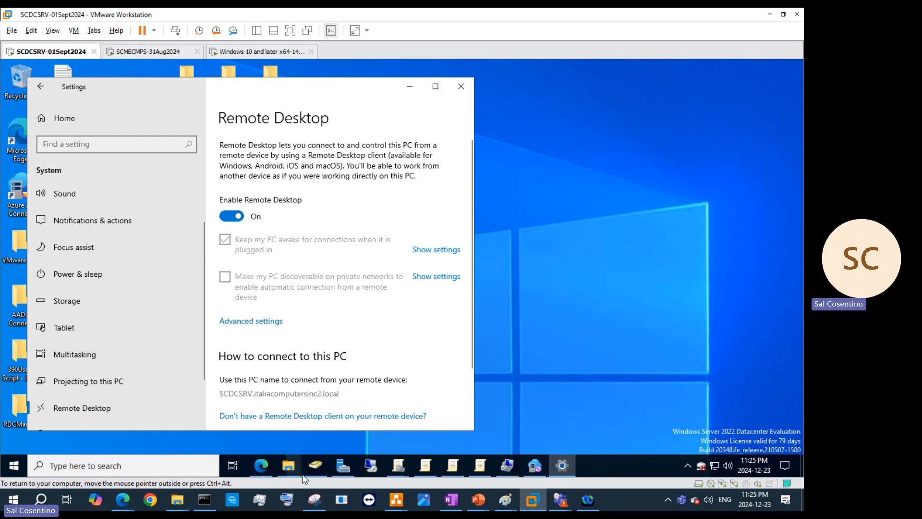
{"action": "left_click", "coordinate": [166, 52]}
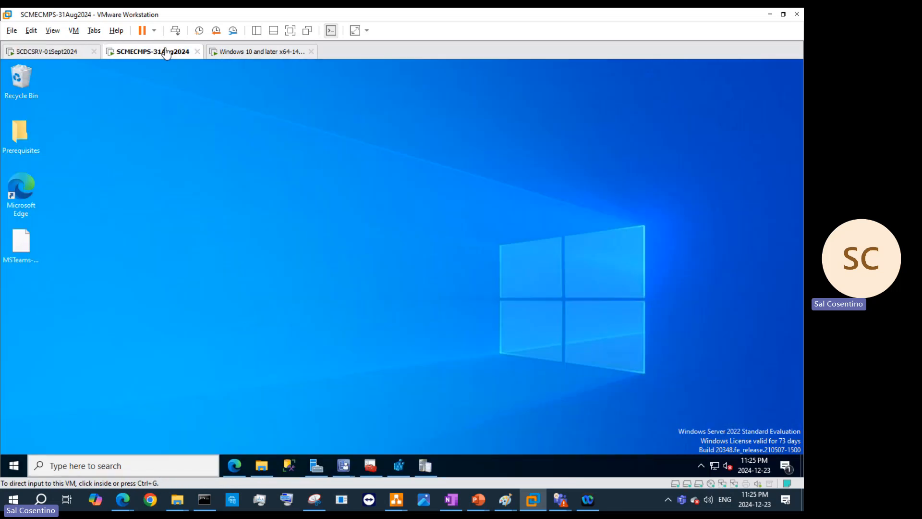
{"action": "left_click", "coordinate": [240, 457]}
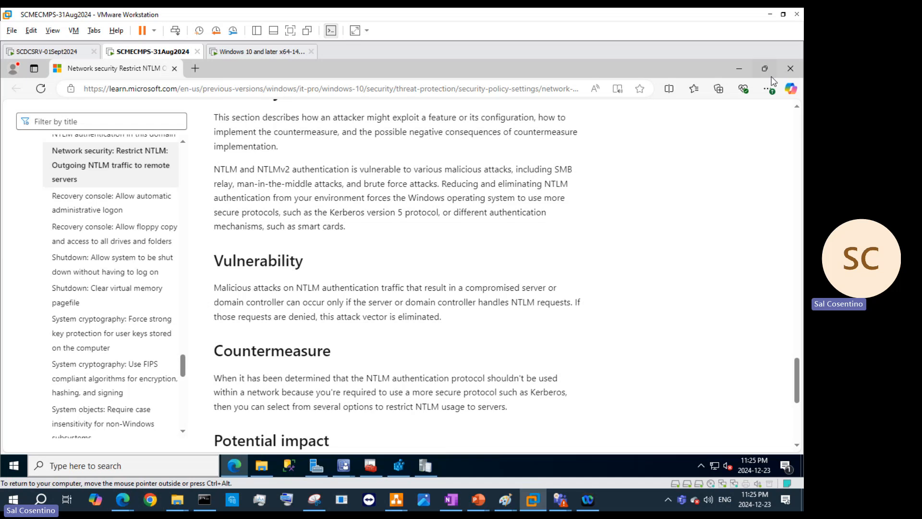
{"action": "left_click", "coordinate": [739, 68]}
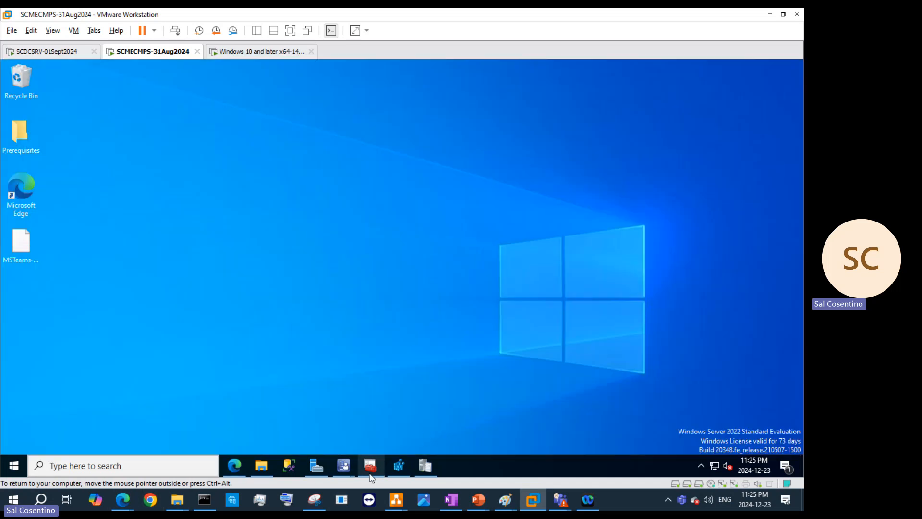
{"action": "mouse_move", "coordinate": [129, 504]}
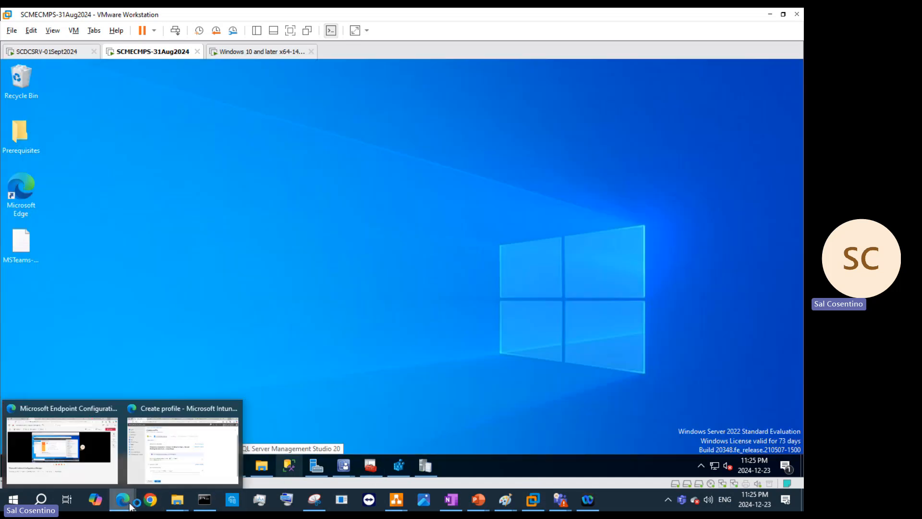
{"action": "left_click", "coordinate": [189, 447]}
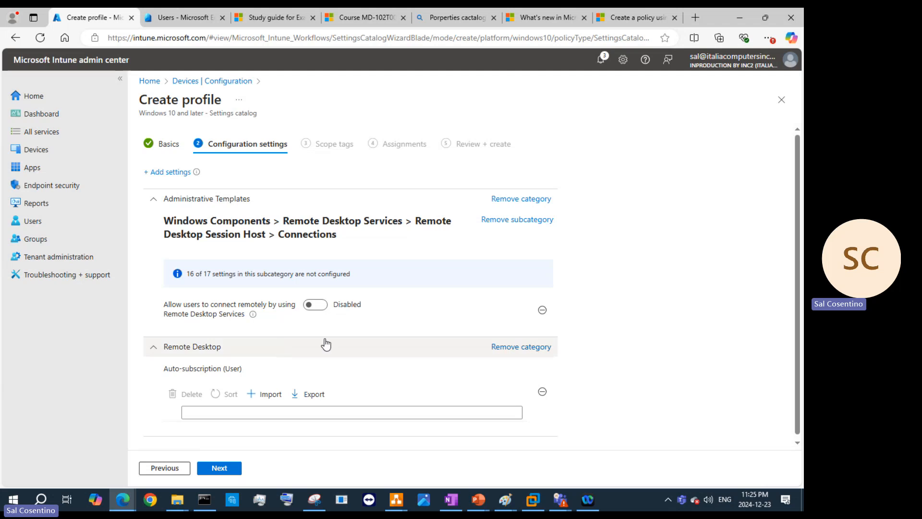
Step: Set remote connections to Enabled, assign to all devices, create the policy and refresh the list
{"action": "left_click", "coordinate": [526, 348]}
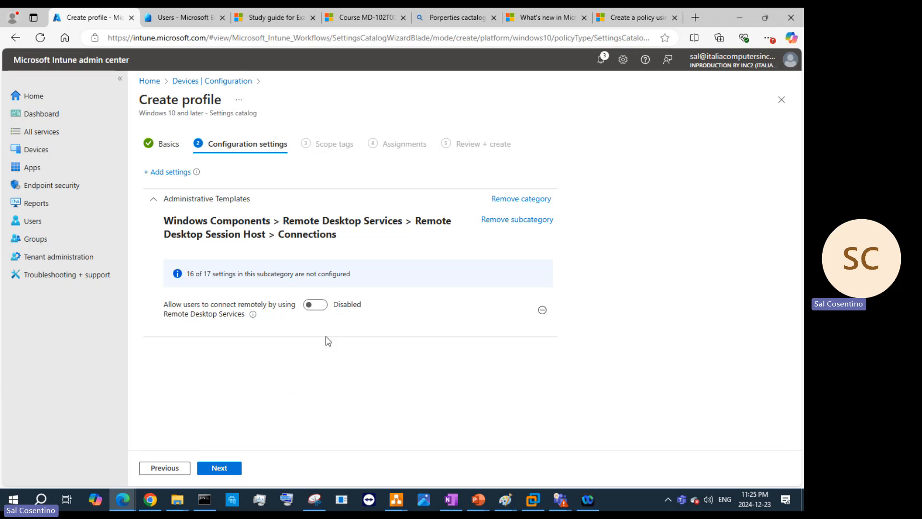
{"action": "left_click", "coordinate": [316, 306]}
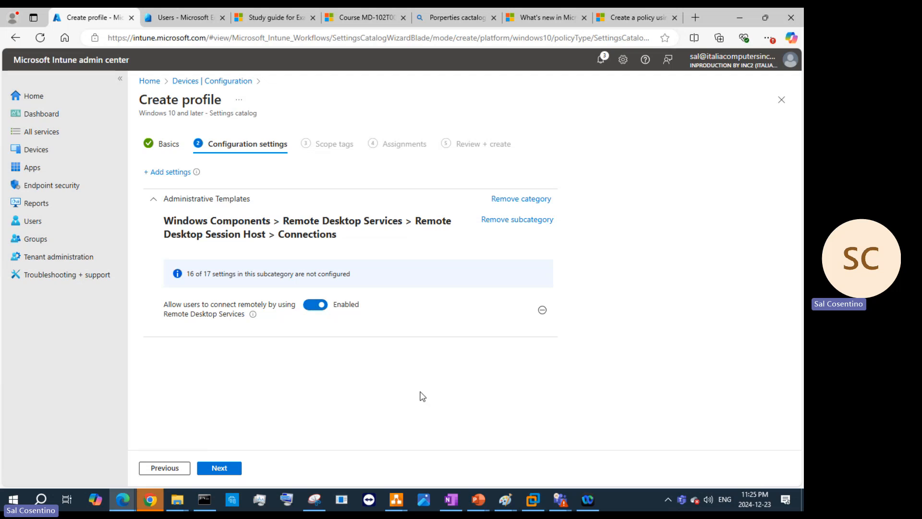
{"action": "left_click", "coordinate": [219, 469]}
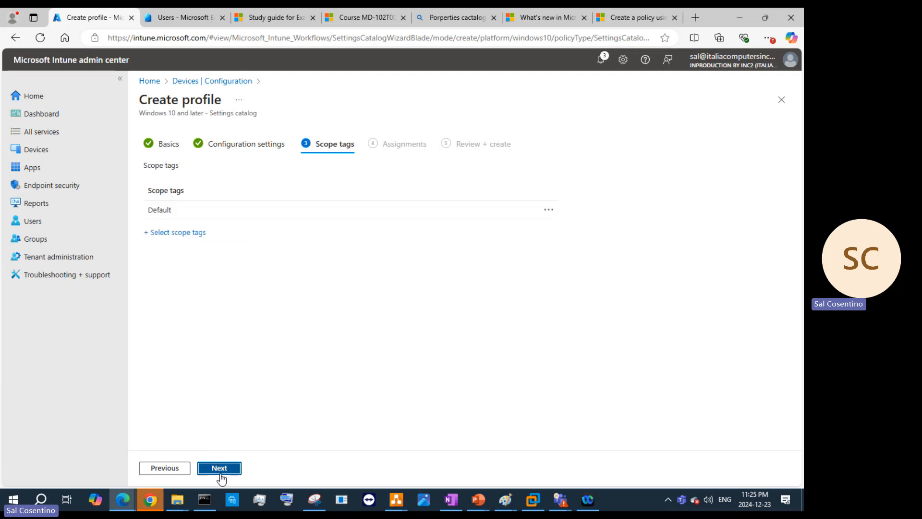
{"action": "left_click", "coordinate": [220, 469]}
{"action": "left_click", "coordinate": [303, 186]}
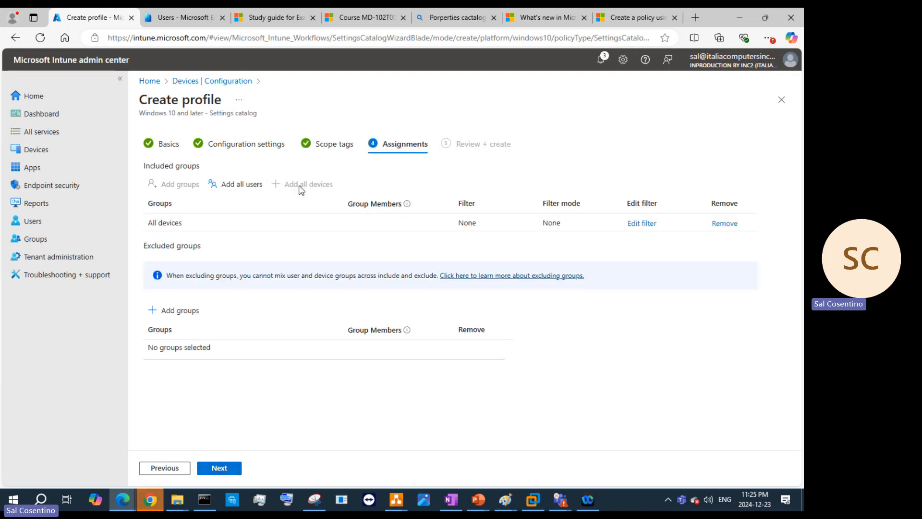
{"action": "left_click", "coordinate": [236, 468]}
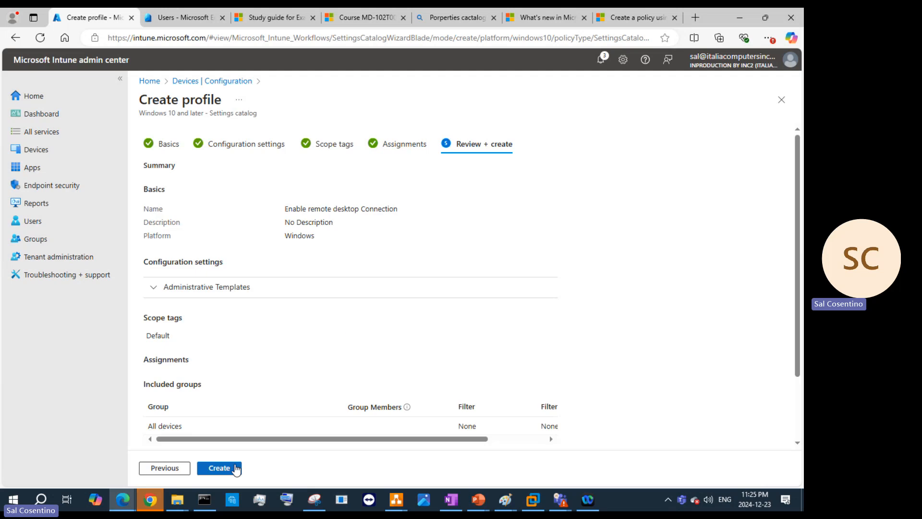
{"action": "left_click", "coordinate": [235, 468]}
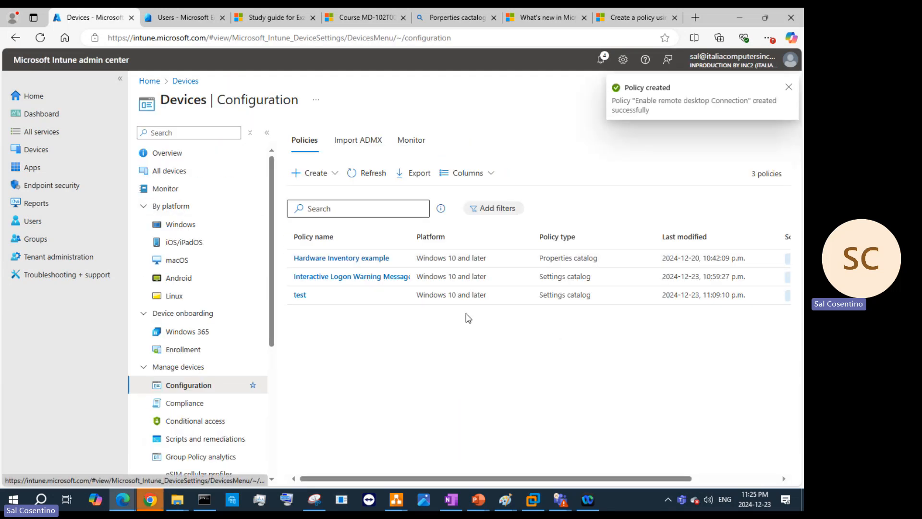
{"action": "left_click", "coordinate": [364, 176]}
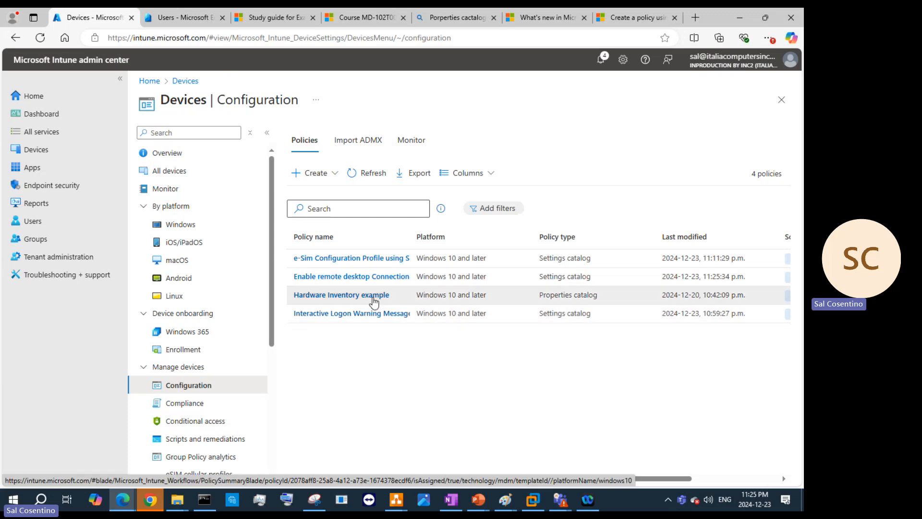
{"action": "left_click", "coordinate": [338, 180]}
Step: Start a new profile using the Windows 10 and later Templates type with the Device restrictions template
{"action": "left_click", "coordinate": [343, 194]}
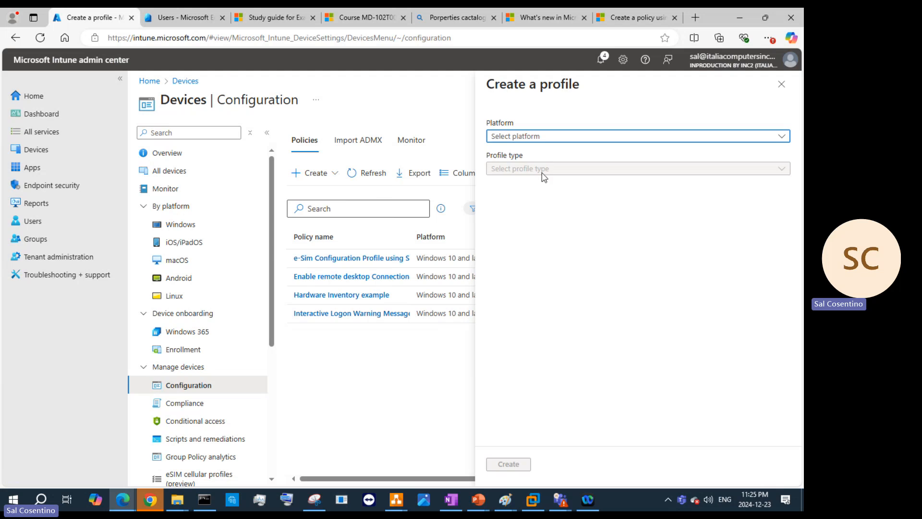
{"action": "left_click", "coordinate": [580, 139]}
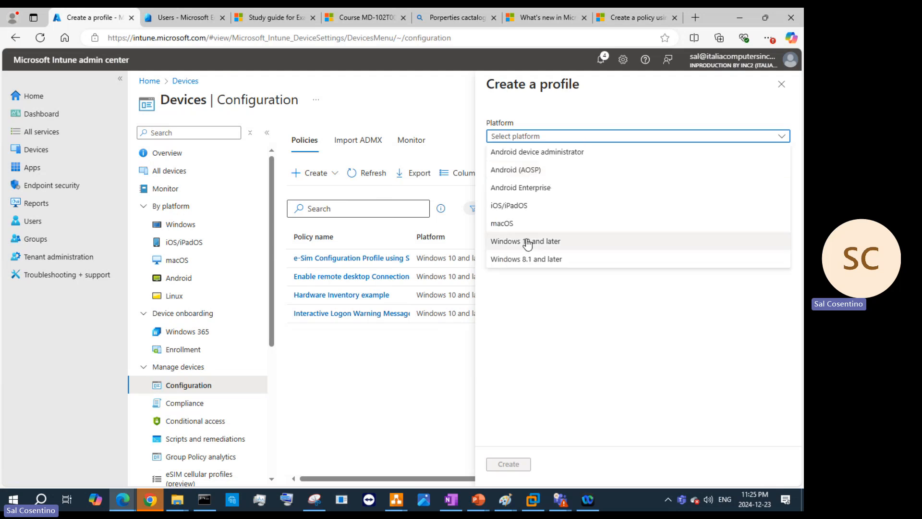
{"action": "left_click", "coordinate": [527, 240]}
{"action": "left_click", "coordinate": [562, 170]}
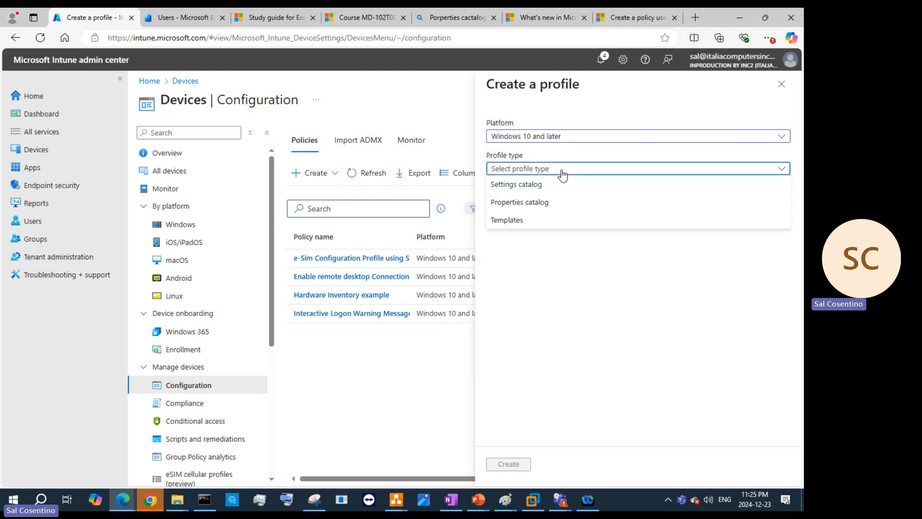
{"action": "left_click", "coordinate": [524, 220]}
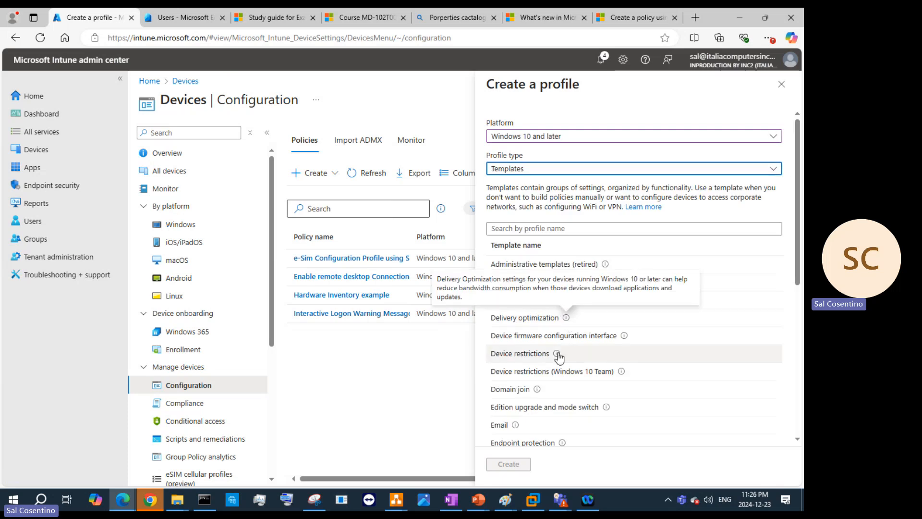
{"action": "left_click", "coordinate": [529, 358]}
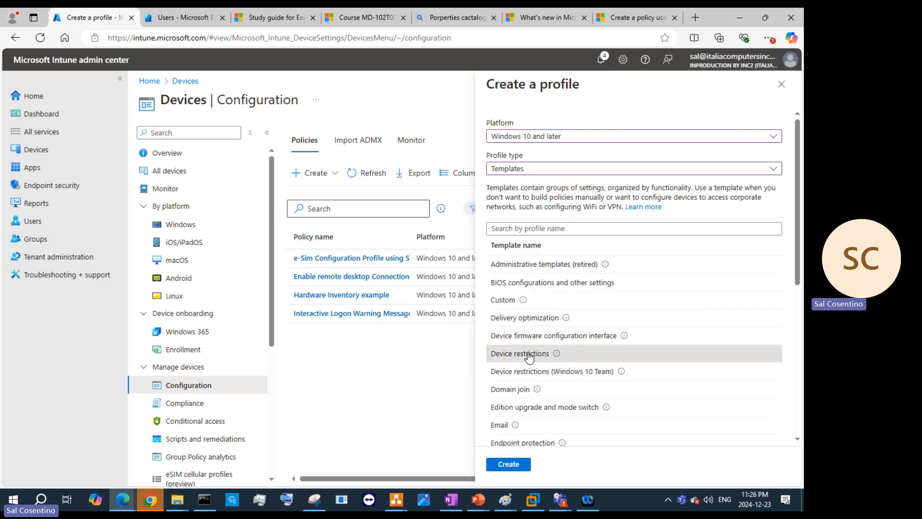
{"action": "left_click", "coordinate": [512, 466]}
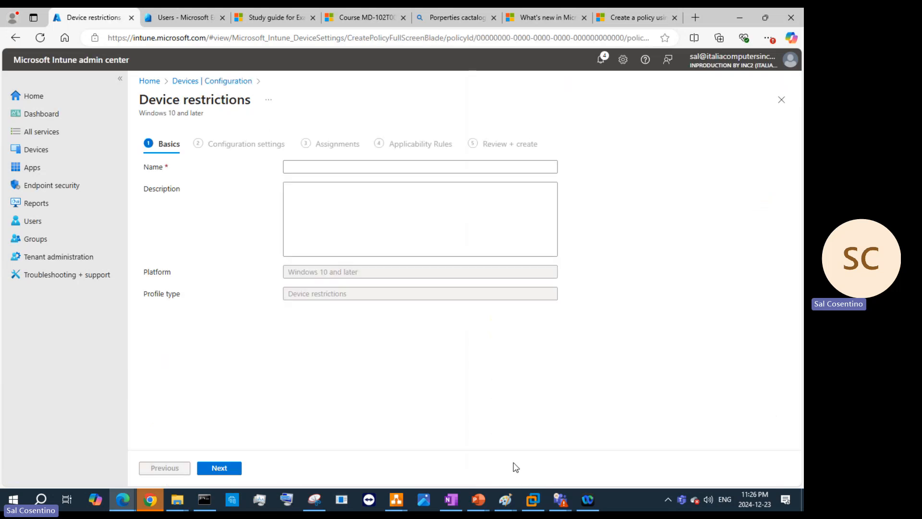
Step: Name it 'Windows 10 Device Restriction Configuration profile' and continue to configuration settings
{"action": "left_click", "coordinate": [330, 169]}
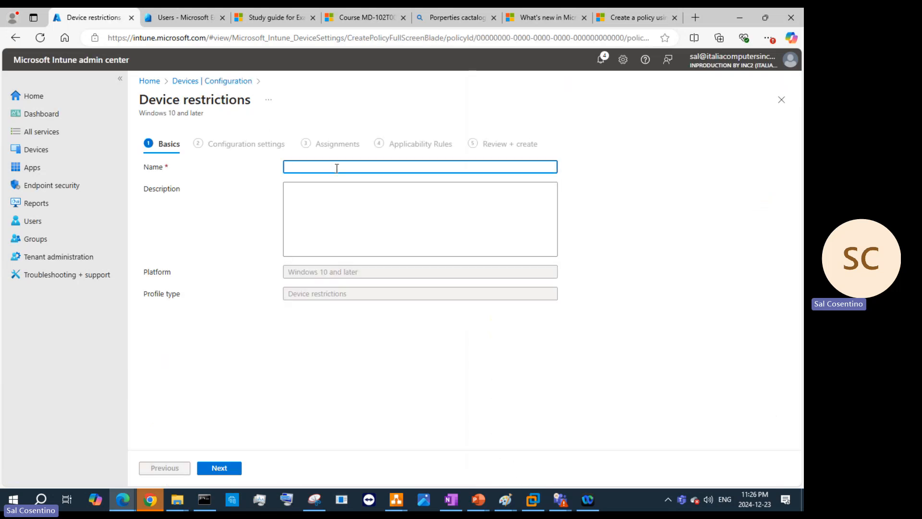
{"action": "type", "text": "Windows 10 Device Restriction"}
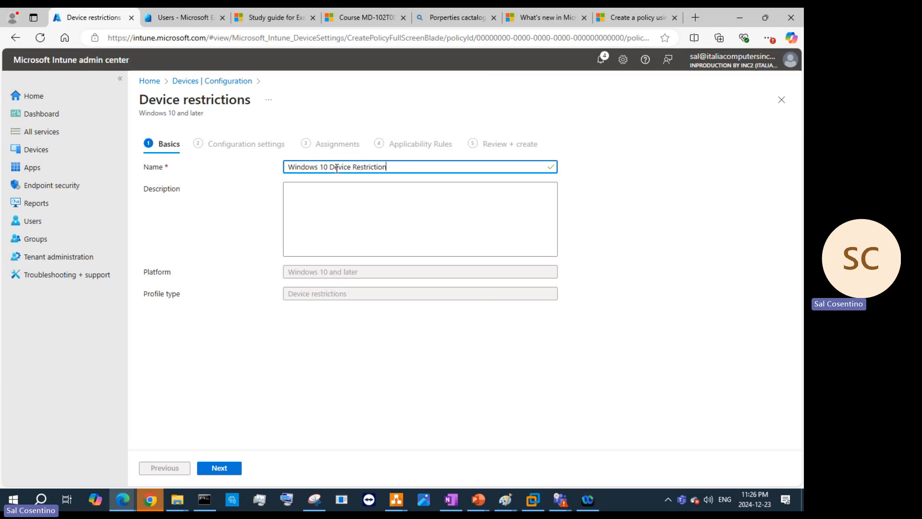
{"action": "type", "text": "Configuration profile"}
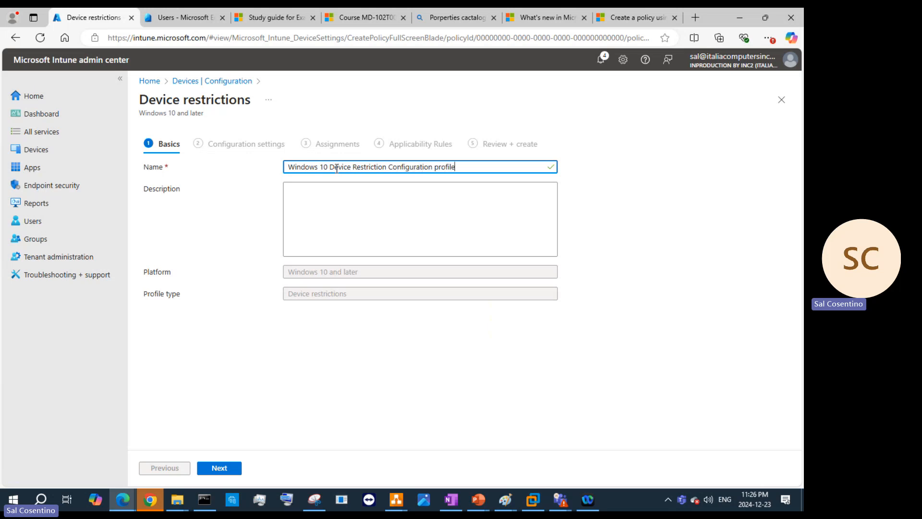
{"action": "left_click", "coordinate": [221, 471]}
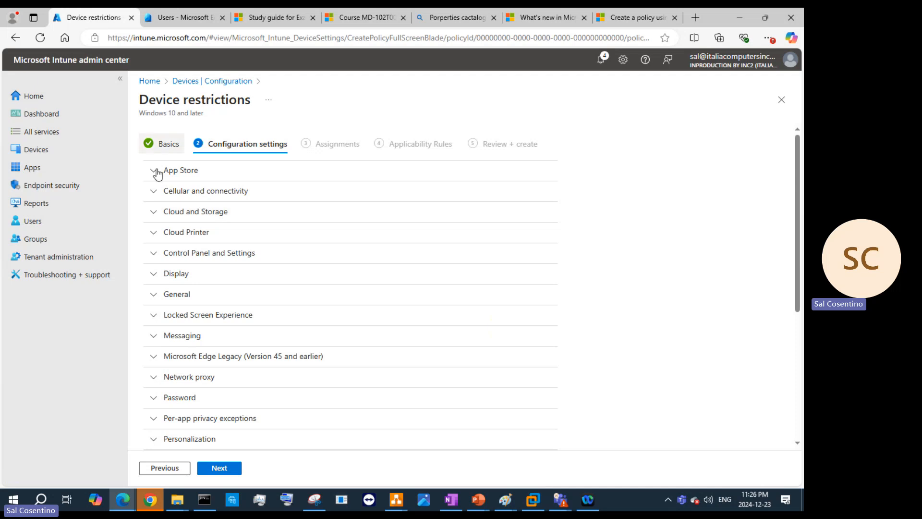
Step: Under Cellular and connectivity, set Bluetooth, Bluetooth discoverability and Bluetooth pre-pairing to Block
{"action": "left_click", "coordinate": [154, 176]}
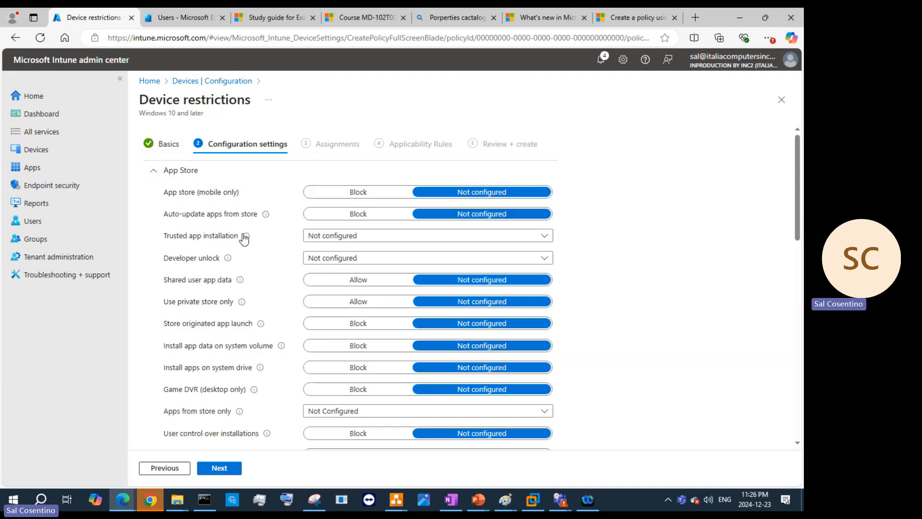
{"action": "left_click", "coordinate": [151, 177]}
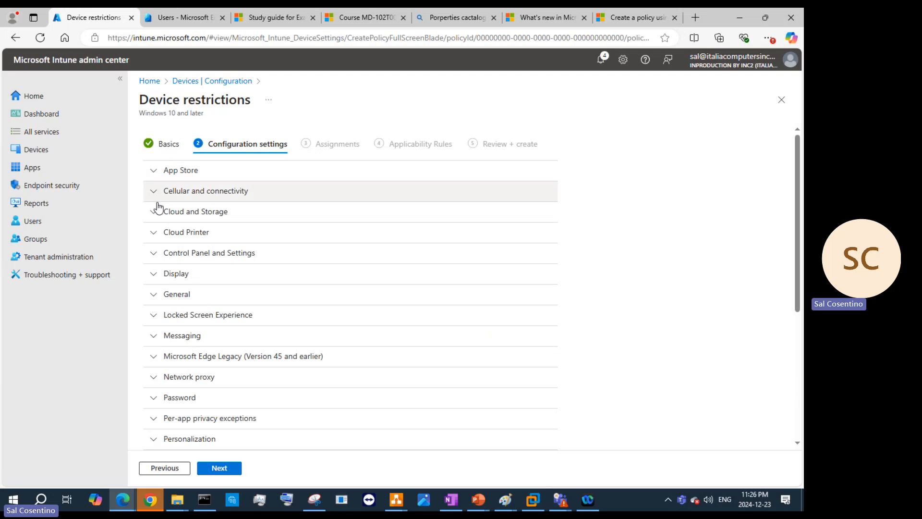
{"action": "left_click", "coordinate": [154, 192]}
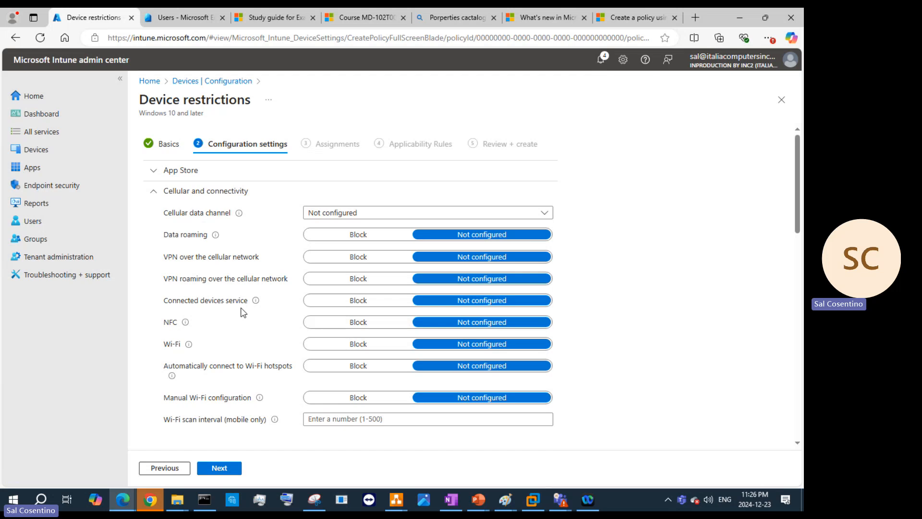
{"action": "scroll", "coordinate": [267, 386], "scroll_direction": "down", "scroll_amount": 3}
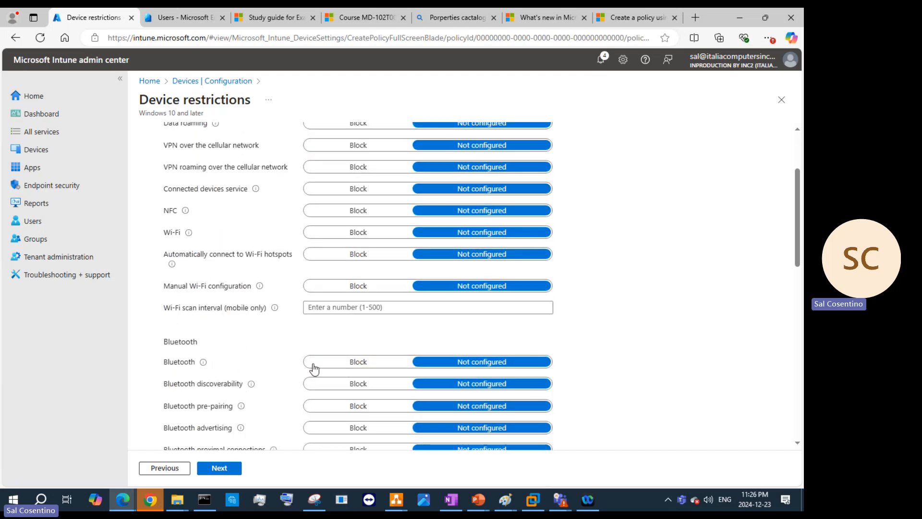
{"action": "left_click", "coordinate": [337, 366]}
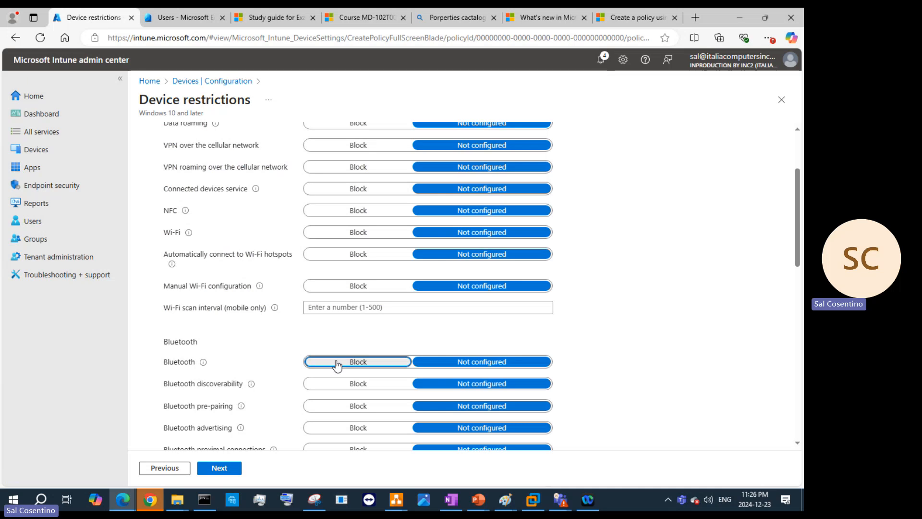
{"action": "scroll", "coordinate": [406, 346], "scroll_direction": "down", "scroll_amount": 3}
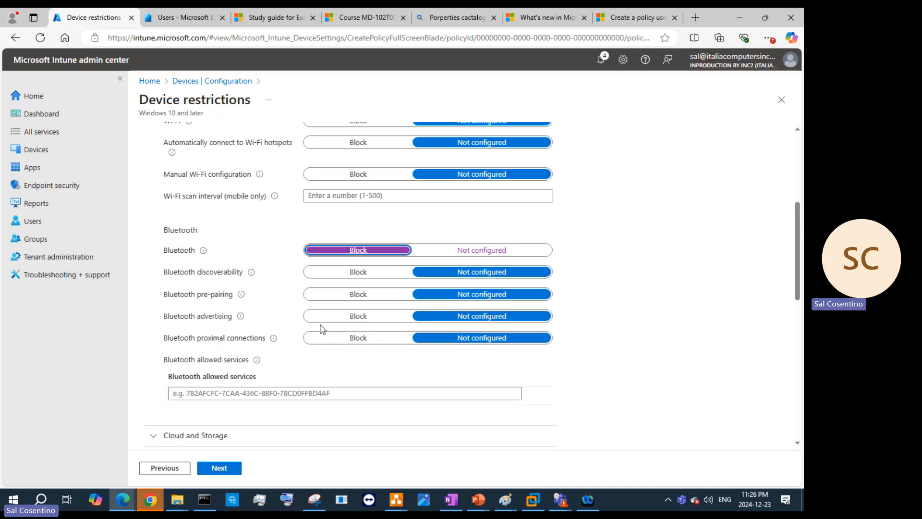
{"action": "left_click", "coordinate": [355, 274]}
{"action": "left_click", "coordinate": [357, 296]}
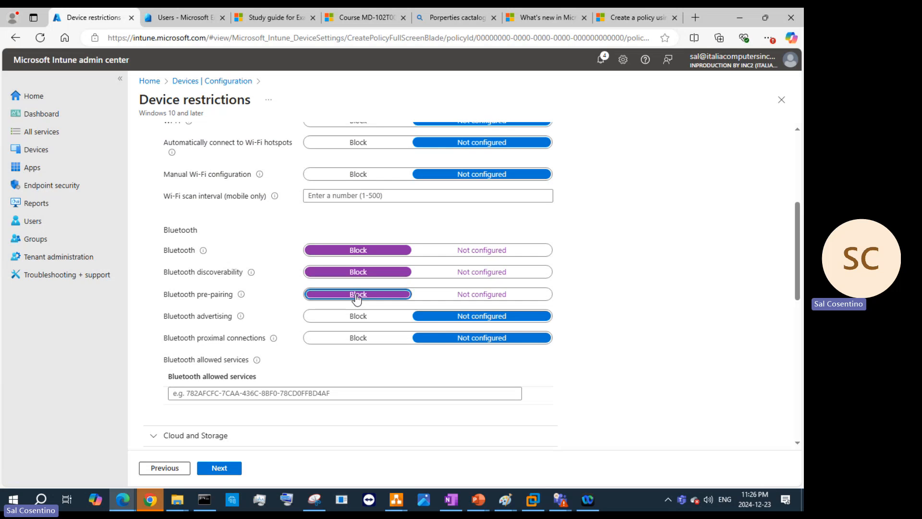
{"action": "scroll", "coordinate": [319, 350], "scroll_direction": "down", "scroll_amount": 5}
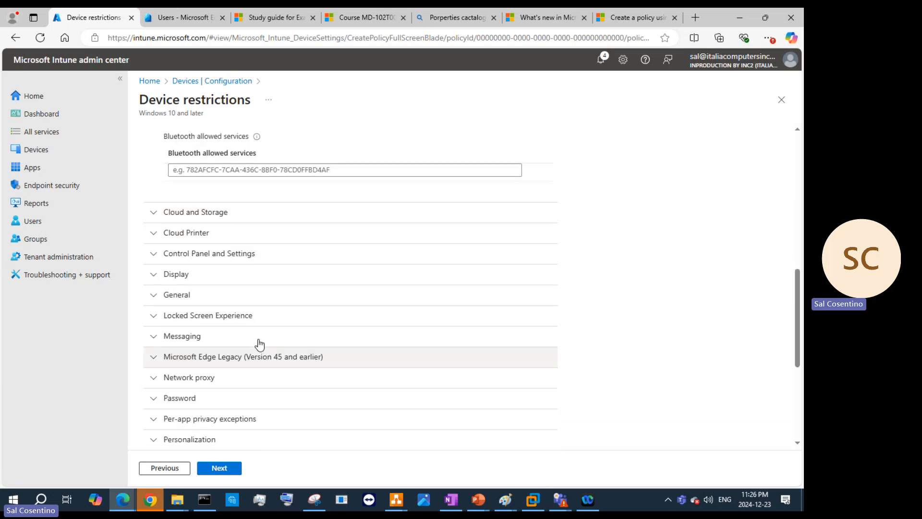
Step: Advance from Configuration settings to the Assignments step without selecting any groups
{"action": "left_click", "coordinate": [219, 469]}
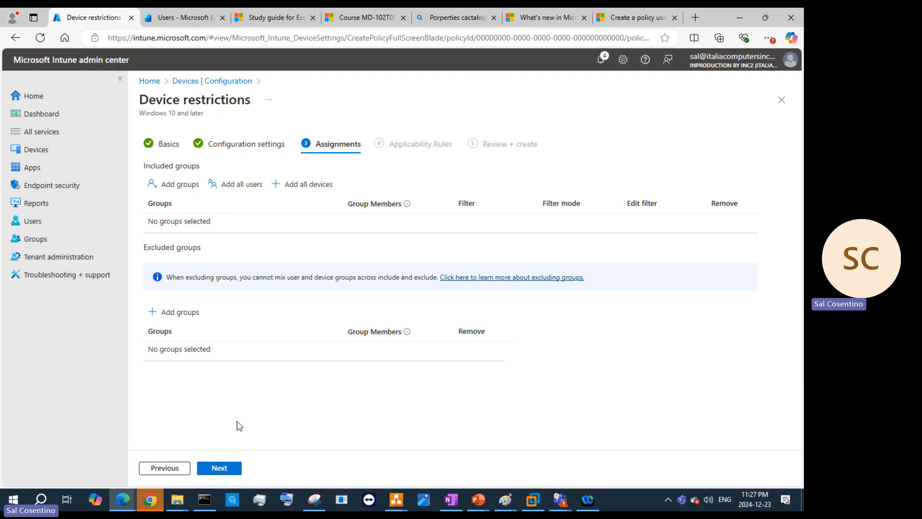
Step: On Applicability Rules, add a rule: Assign profile if, with property OS version
{"action": "left_click", "coordinate": [227, 469]}
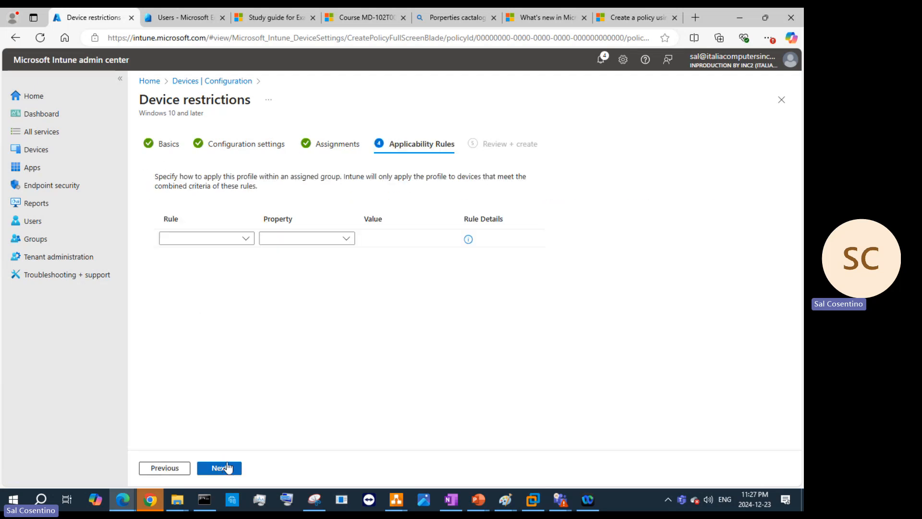
{"action": "left_click", "coordinate": [248, 238]}
{"action": "left_click", "coordinate": [249, 238]}
{"action": "left_click", "coordinate": [291, 236]}
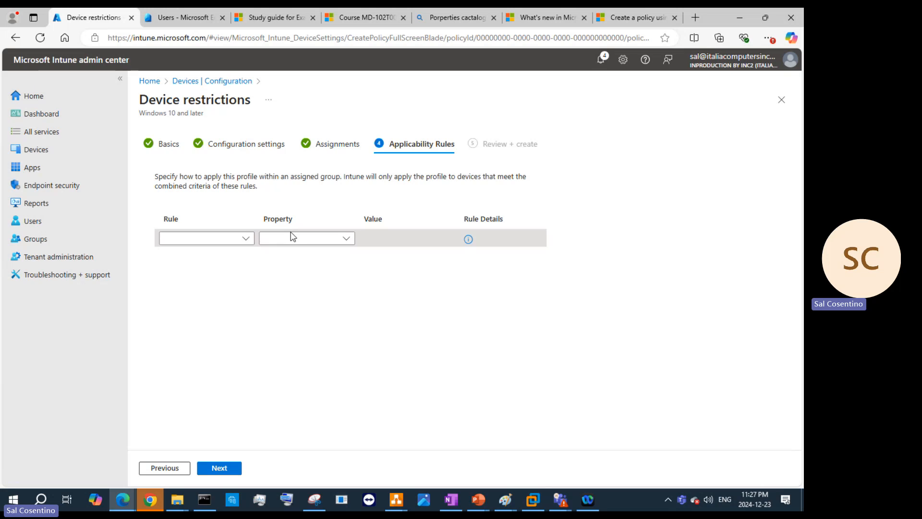
{"action": "left_click", "coordinate": [291, 238]}
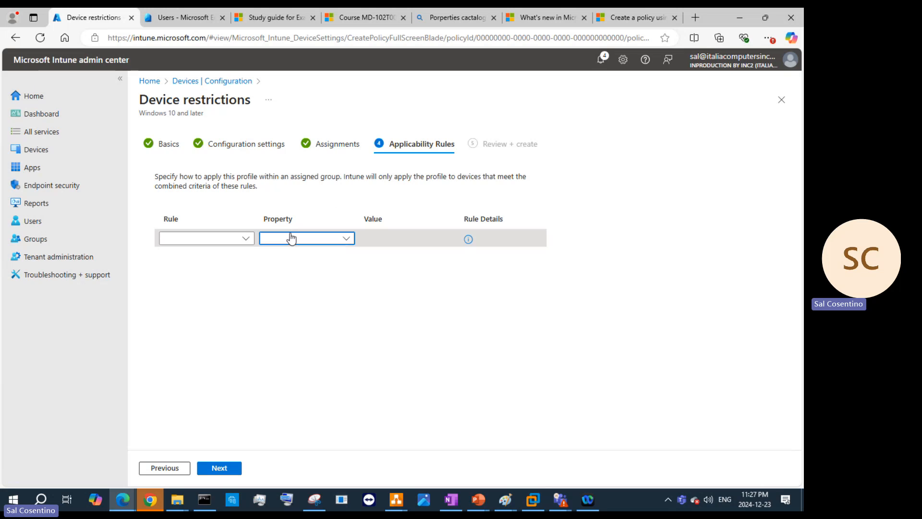
{"action": "left_click", "coordinate": [248, 239]}
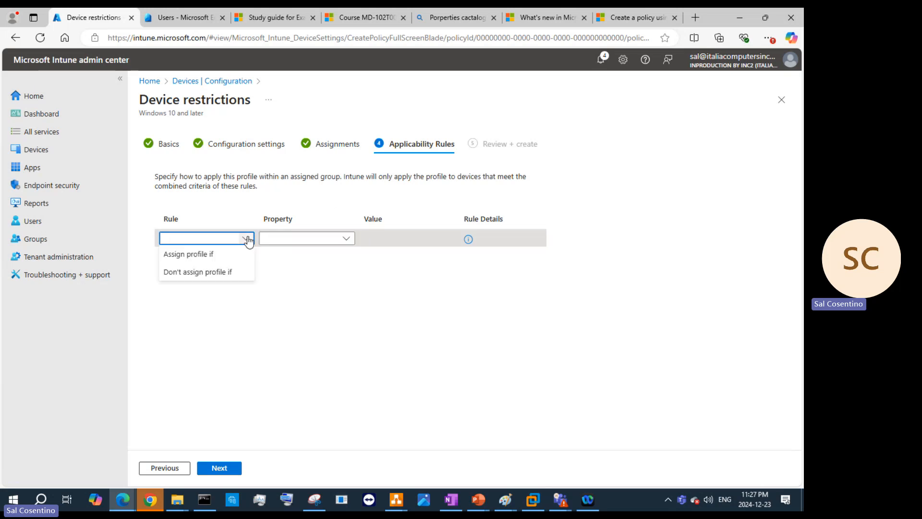
{"action": "left_click", "coordinate": [221, 256]}
{"action": "left_click", "coordinate": [313, 238]}
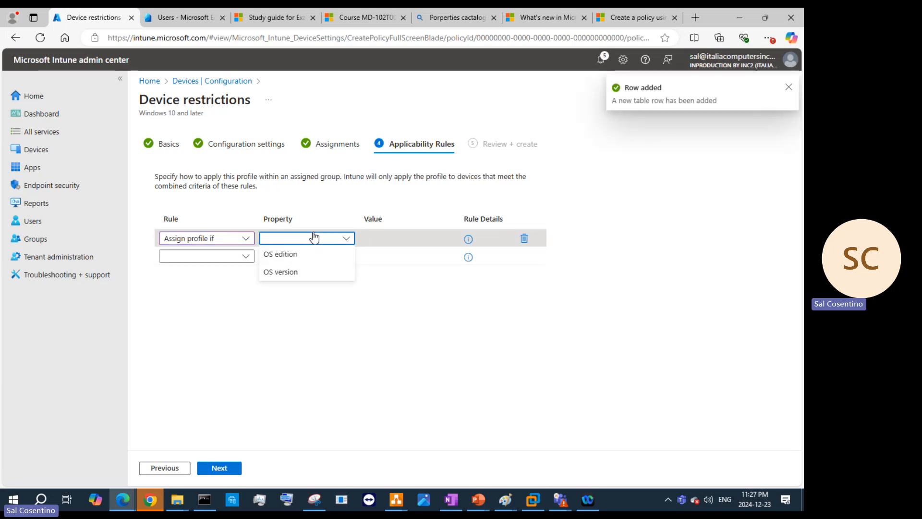
{"action": "left_click", "coordinate": [310, 272]}
Step: Set the OS version range to 15.0.0 to 17.0.0 and proceed to review and create
{"action": "left_click", "coordinate": [397, 237]}
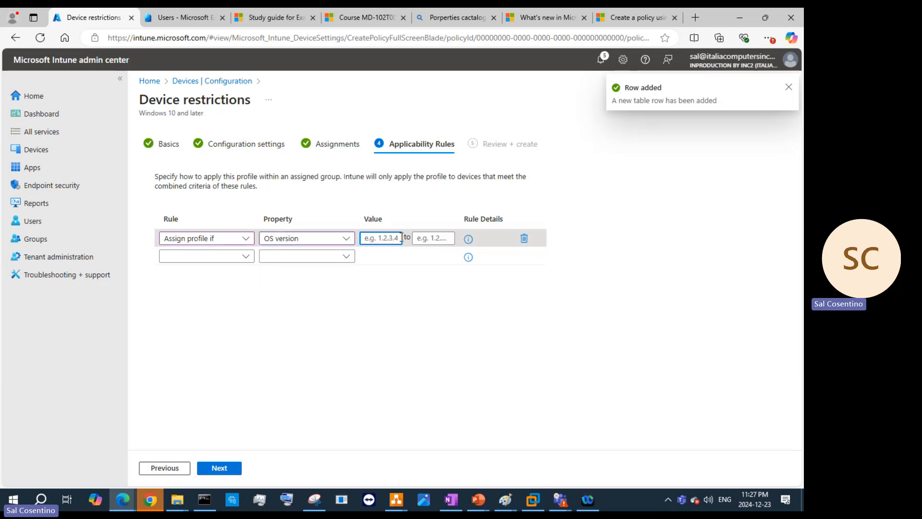
{"action": "type", "text": "15"}
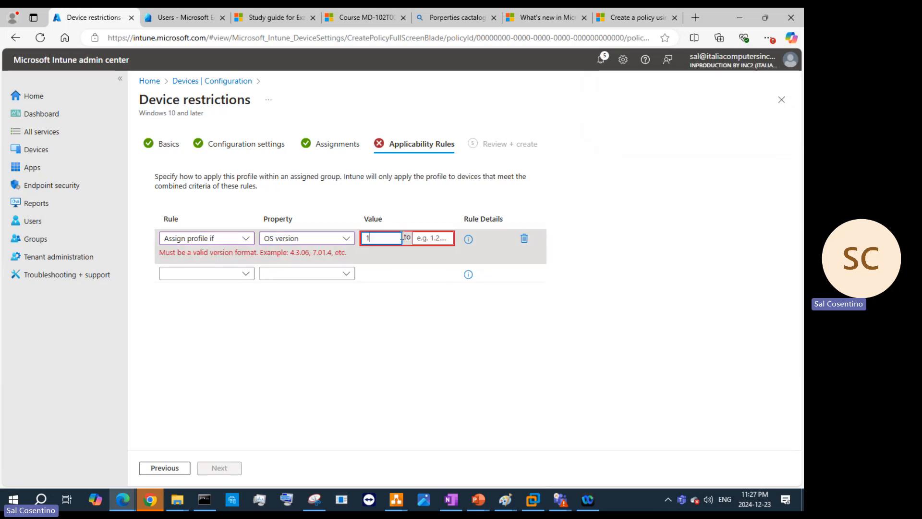
{"action": "left_click", "coordinate": [433, 235]}
{"action": "type", "text": "17"}
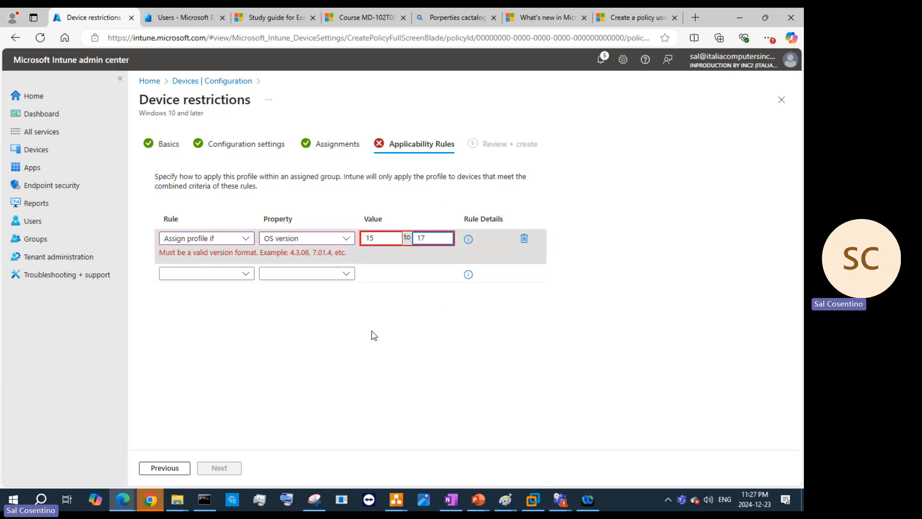
{"action": "left_click", "coordinate": [391, 240]}
{"action": "type", "text": ".0"}
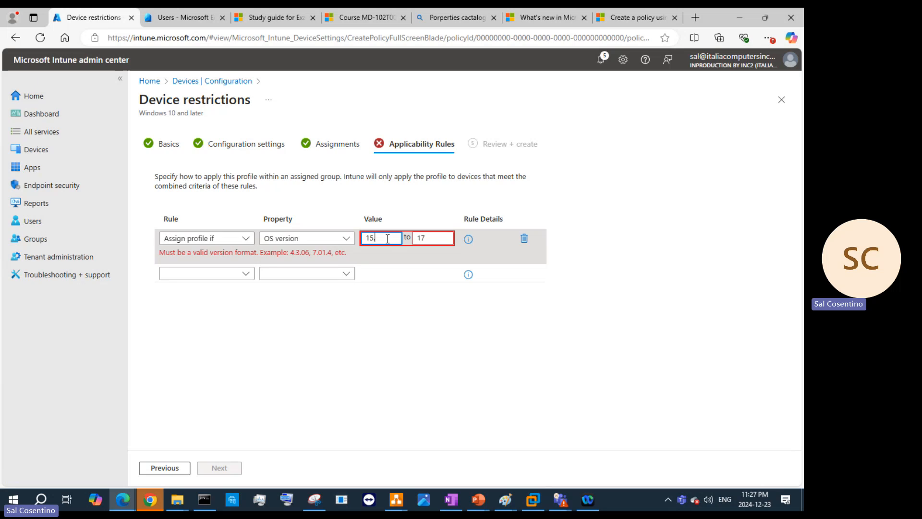
{"action": "type", "text": ".0"}
{"action": "left_click", "coordinate": [425, 238]}
{"action": "type", "text": ".0.0"}
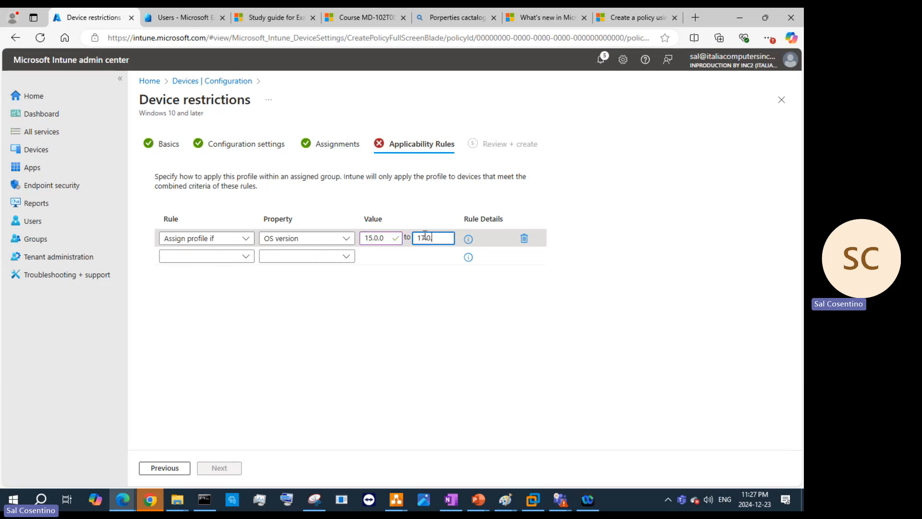
{"action": "left_click", "coordinate": [449, 298]}
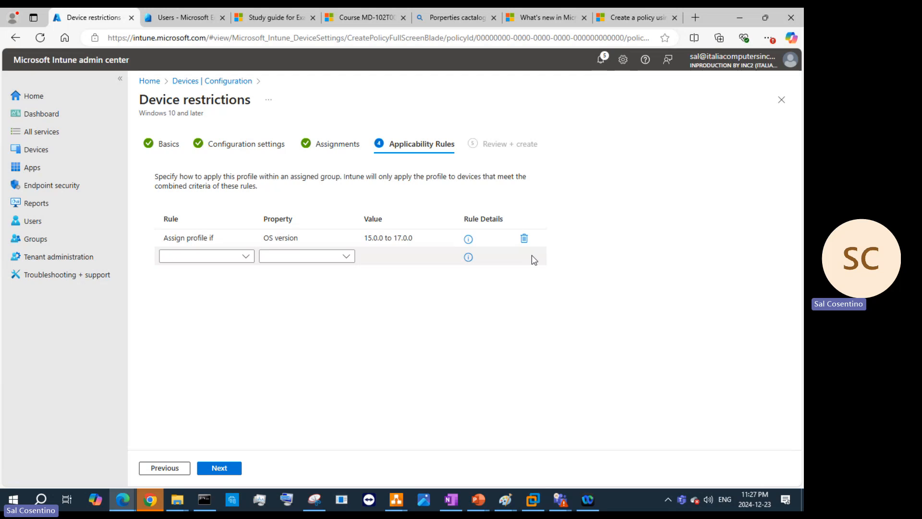
{"action": "left_click", "coordinate": [221, 469]}
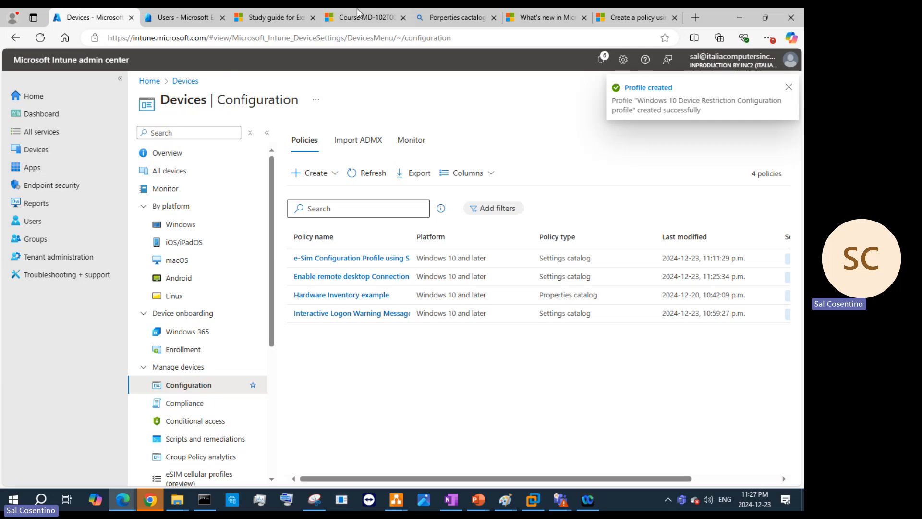
Step: Create a new Windows 10 and later Templates profile from the BIOS configurations and other settings template
{"action": "left_click", "coordinate": [335, 173]}
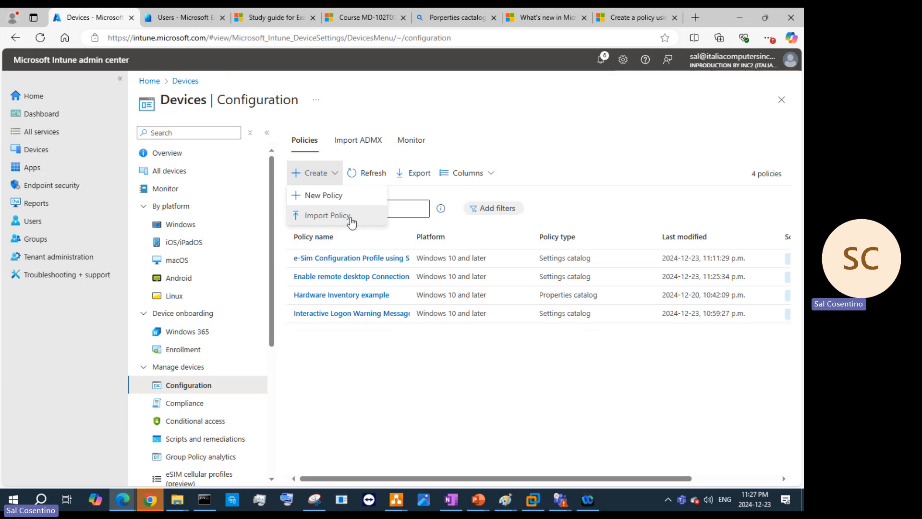
{"action": "left_click", "coordinate": [325, 196]}
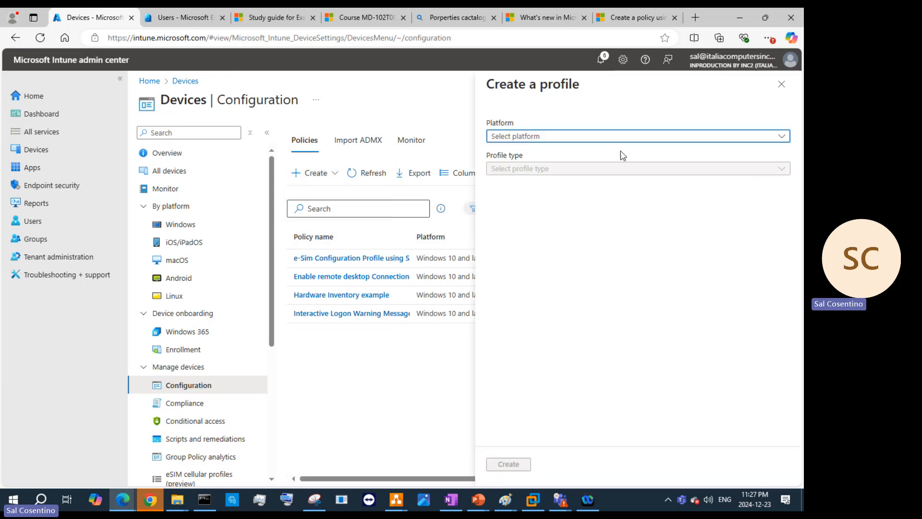
{"action": "left_click", "coordinate": [600, 139]}
{"action": "left_click", "coordinate": [560, 249]}
{"action": "left_click", "coordinate": [550, 170]}
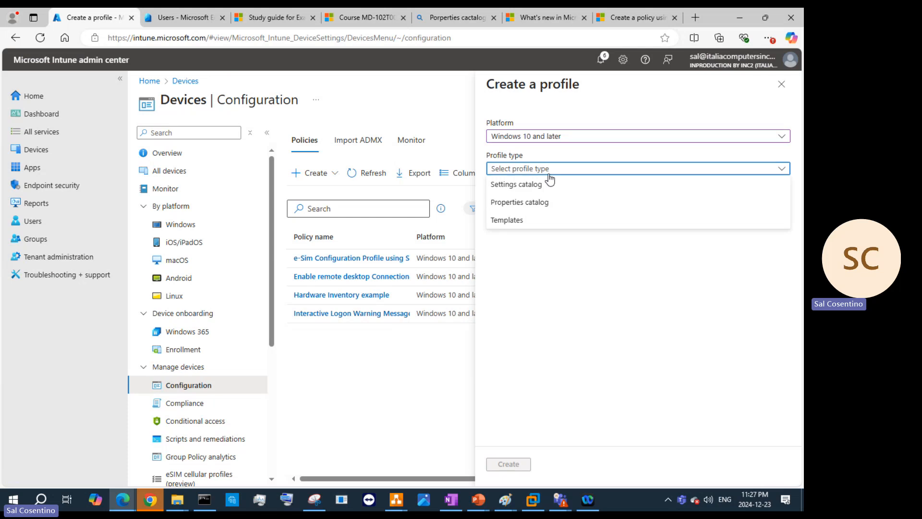
{"action": "left_click", "coordinate": [527, 221]}
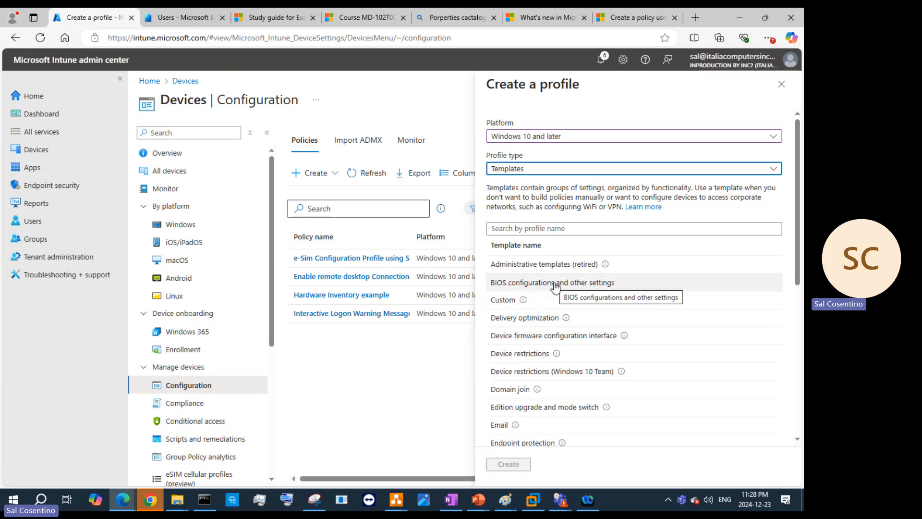
{"action": "left_click_drag", "start_coordinate": [554, 284], "coordinate": [551, 284]}
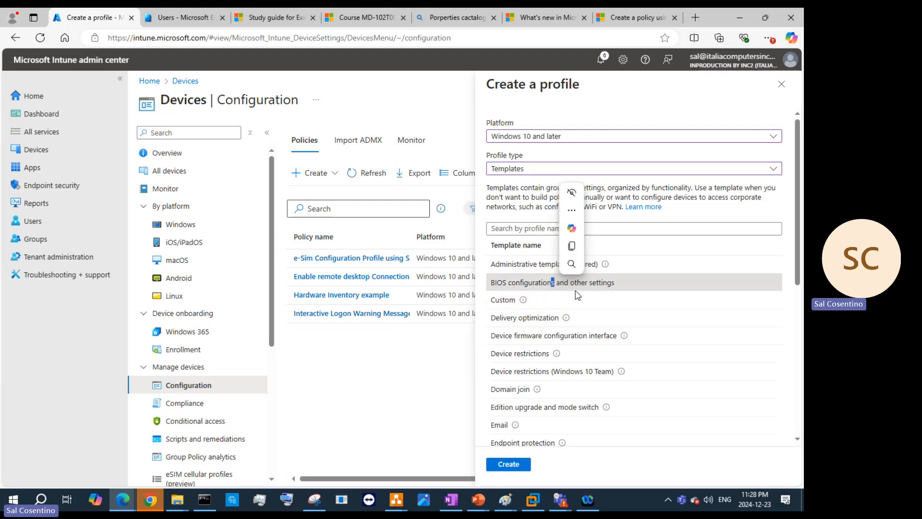
{"action": "left_click", "coordinate": [509, 465]}
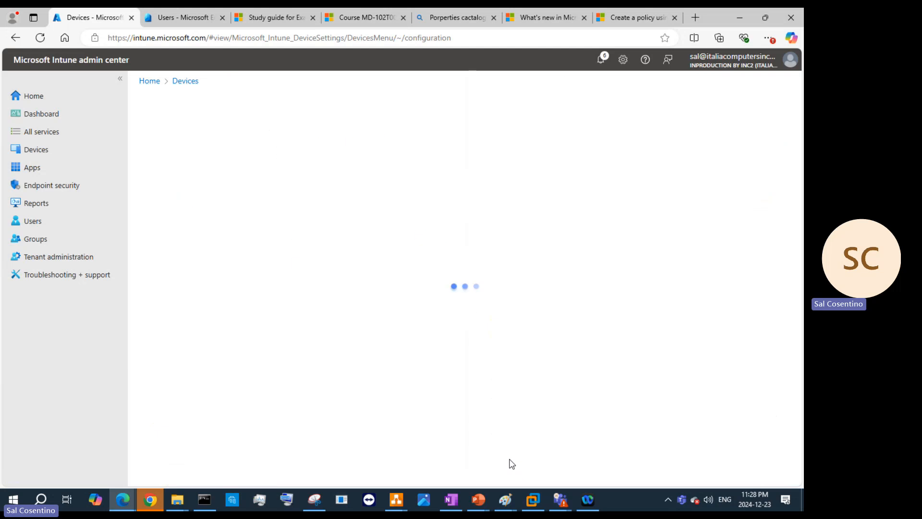
Step: Name the profile 'BIOS configurations and other settings profile' from the page title and continue
{"action": "left_click", "coordinate": [340, 168]}
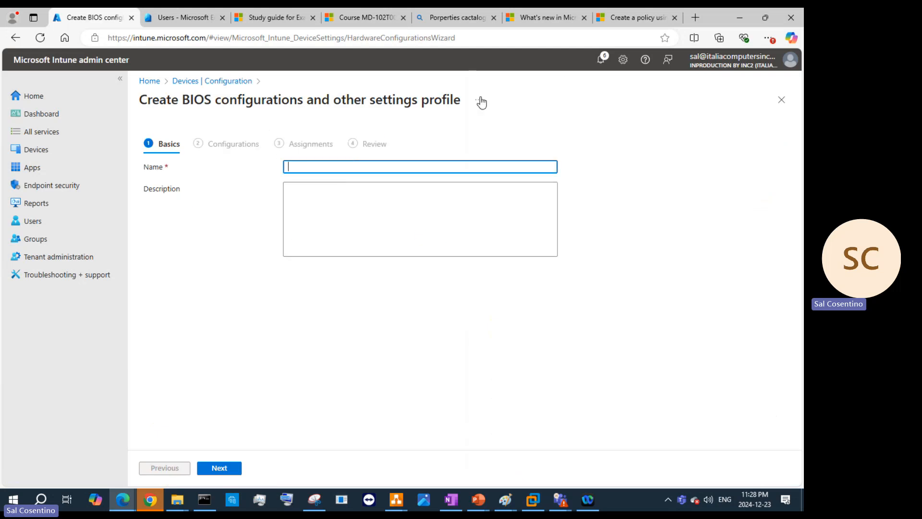
{"action": "left_click_drag", "start_coordinate": [469, 102], "coordinate": [188, 108]}
{"action": "key", "text": "ctrl+c"}
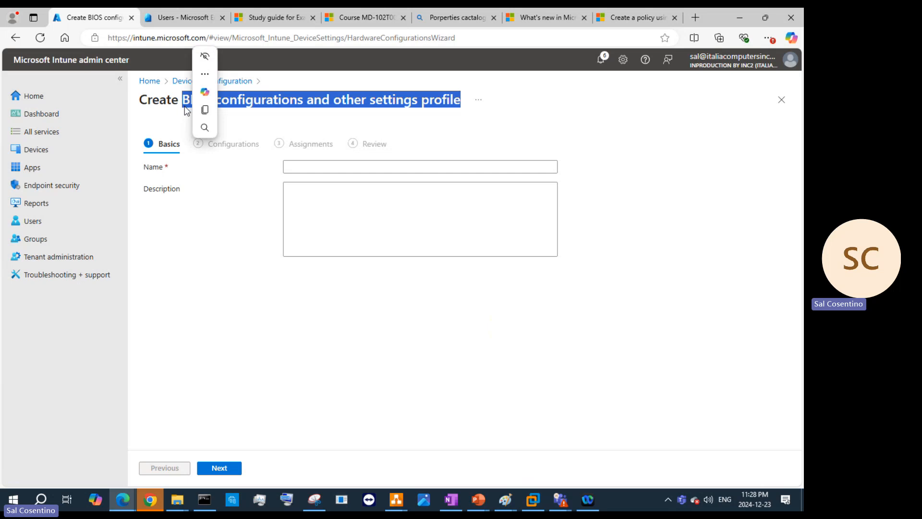
{"action": "left_click", "coordinate": [342, 168]}
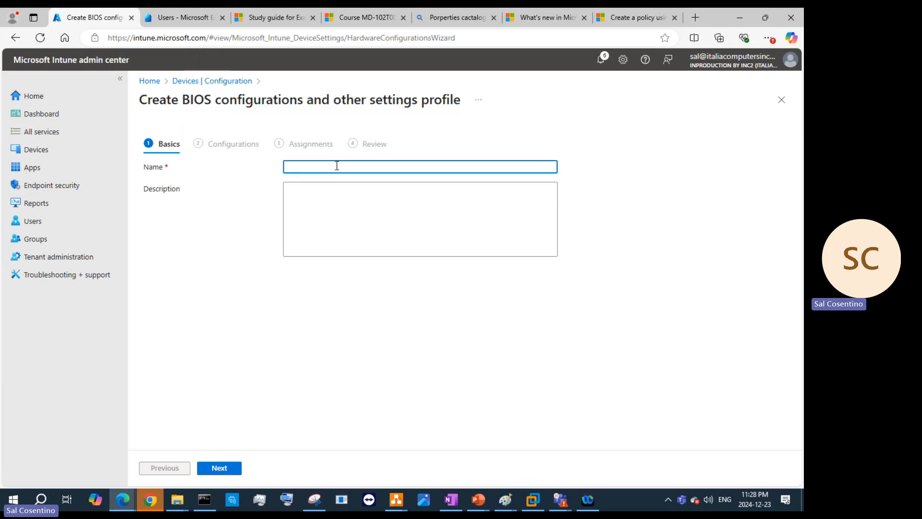
{"action": "key", "text": "ctrl+v"}
{"action": "left_click", "coordinate": [217, 470]}
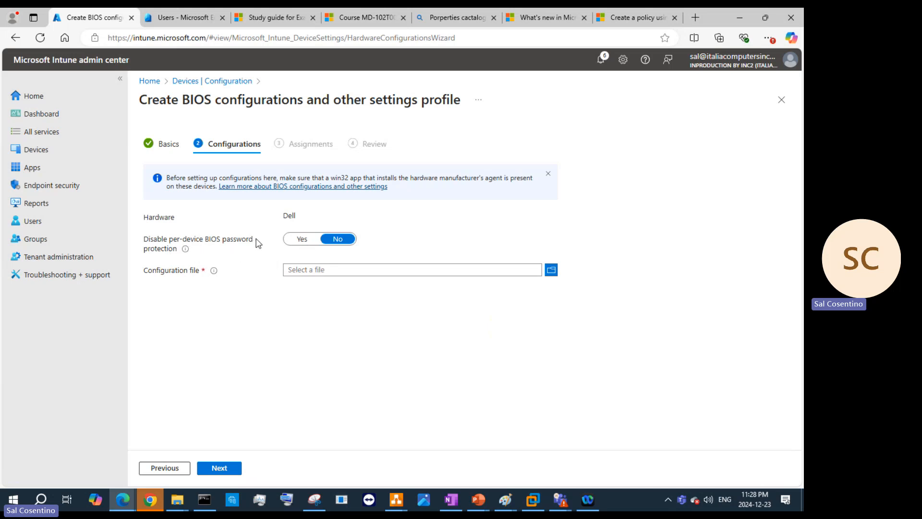
Step: Set Disable per-device BIOS password protection to Yes, closing the configuration file picker without a file
{"action": "left_click", "coordinate": [289, 245]}
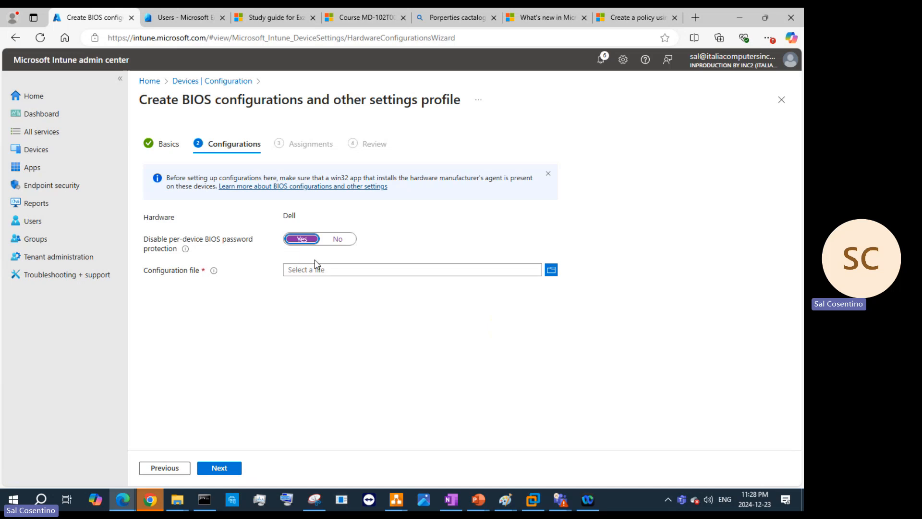
{"action": "mouse_move", "coordinate": [214, 276]}
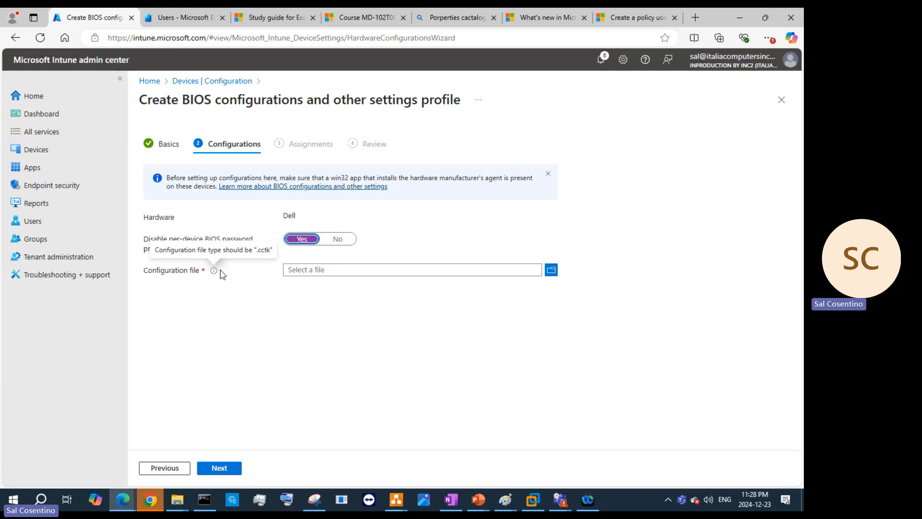
{"action": "left_click", "coordinate": [551, 270]}
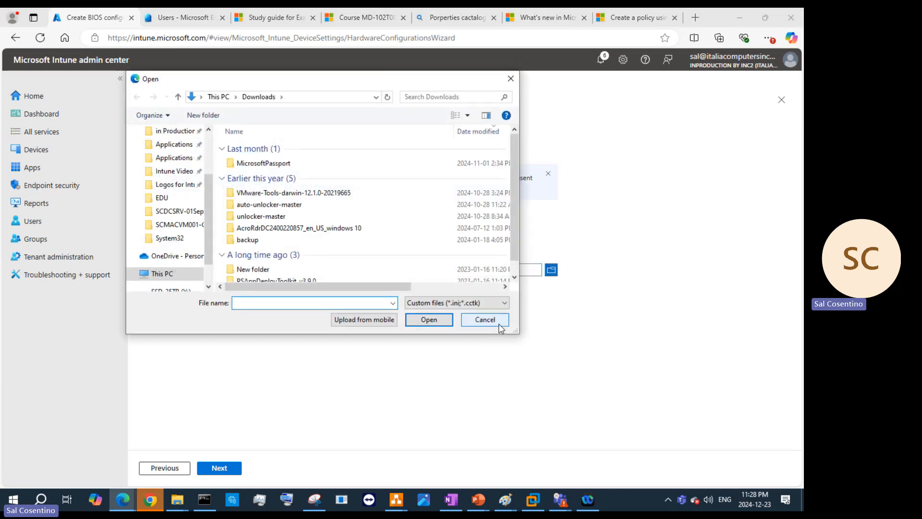
{"action": "left_click", "coordinate": [486, 320]}
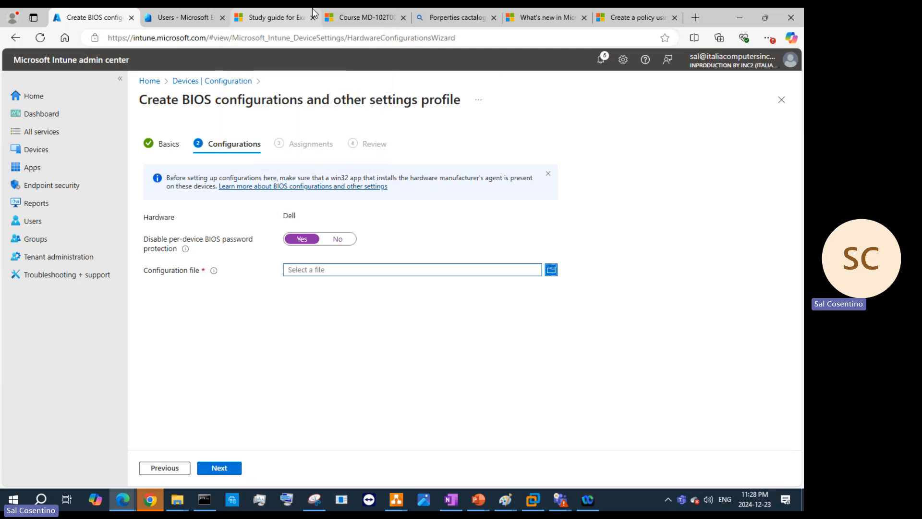
{"action": "type", "text": "le"}
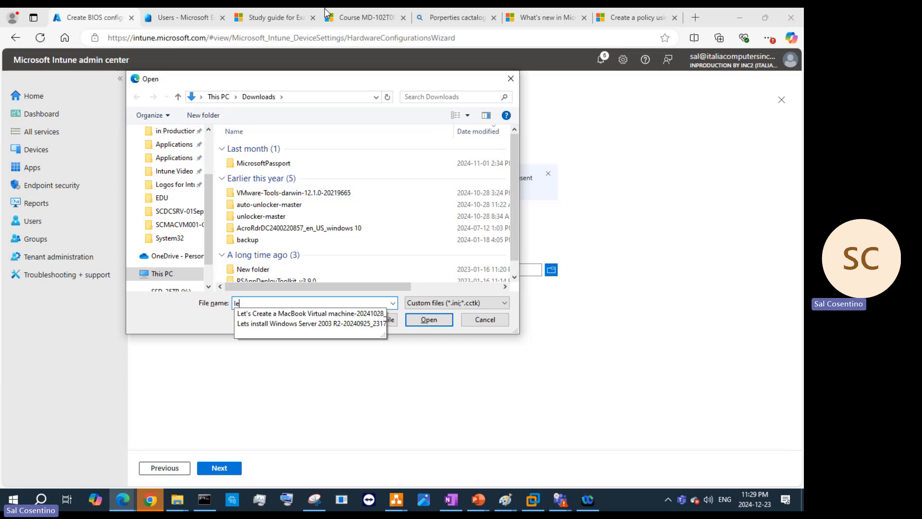
{"action": "left_click", "coordinate": [485, 320]}
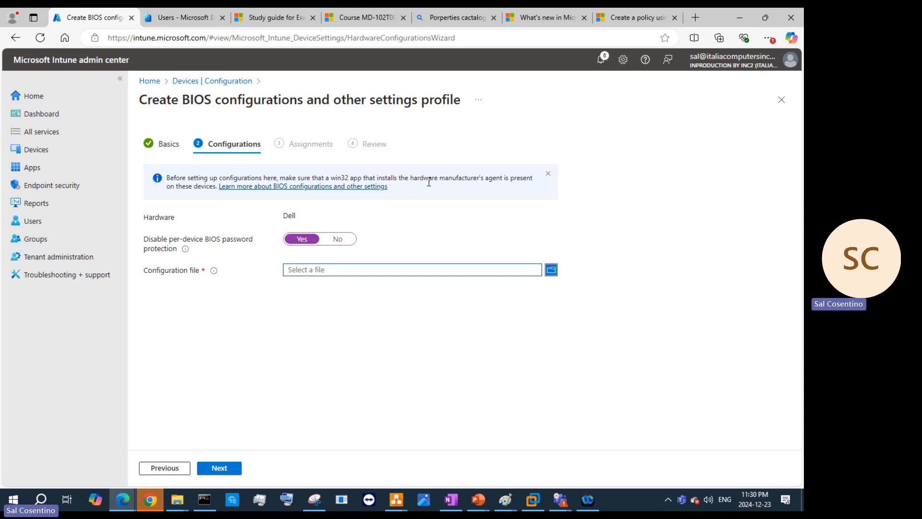
Step: Search Bing for 'dell warranty' in a new Edge tab
{"action": "left_click", "coordinate": [692, 17]}
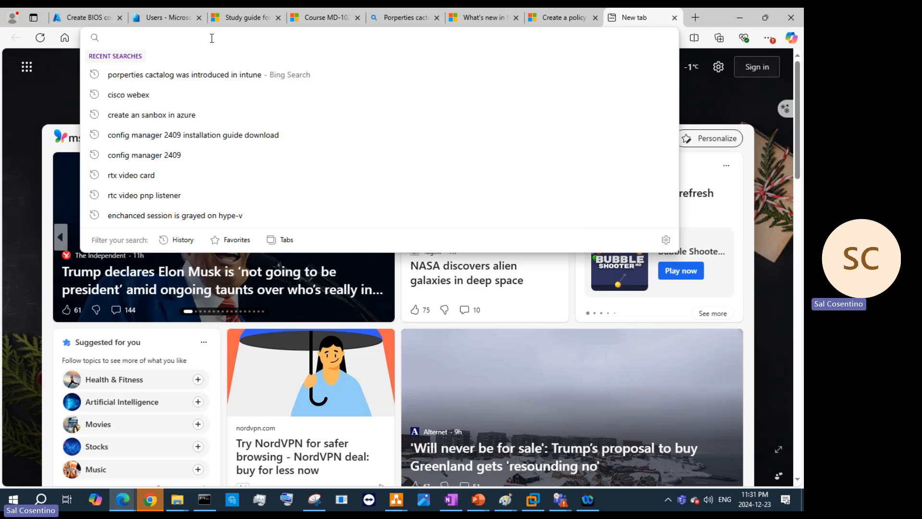
{"action": "type", "text": "dell warra"}
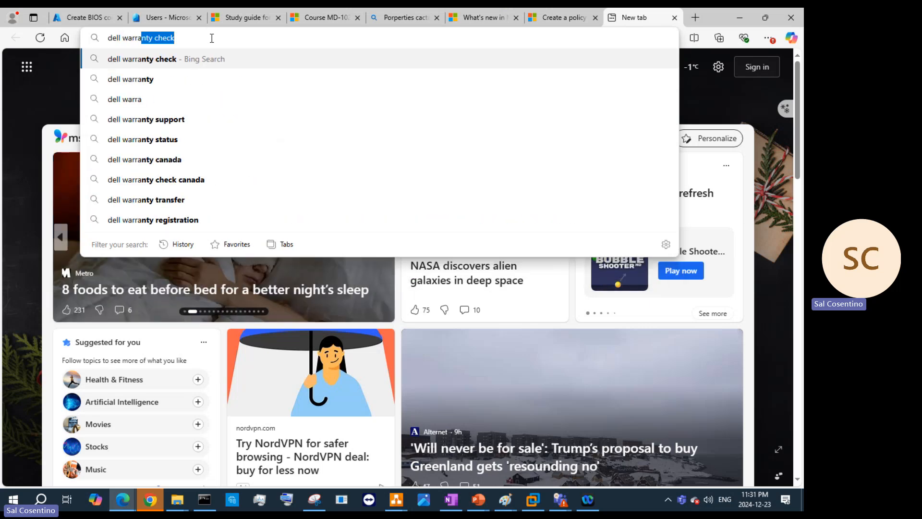
{"action": "type", "text": "nty"}
{"action": "key", "text": "Return"}
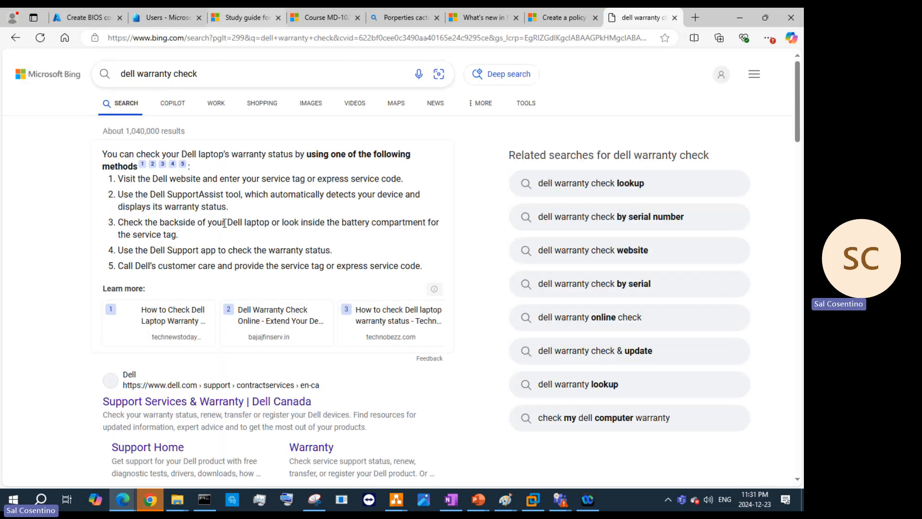
Step: Open the Support Services & Warranty | Dell Canada page, then switch to the VMware Workstation window
{"action": "left_click", "coordinate": [216, 403]}
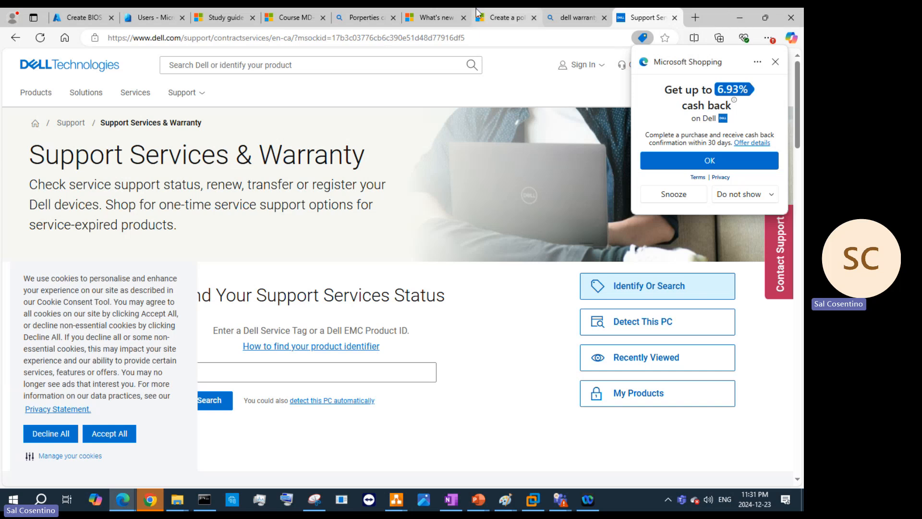
{"action": "left_click", "coordinate": [507, 505]}
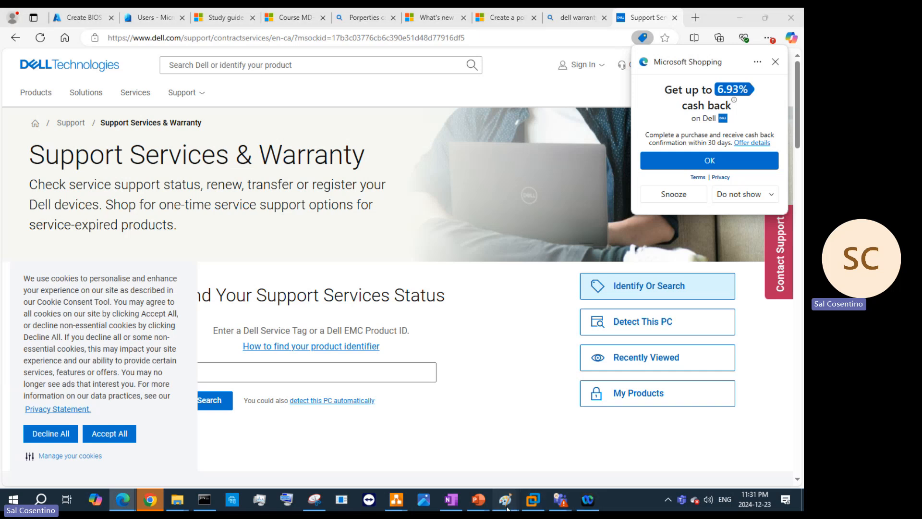
{"action": "left_click", "coordinate": [533, 499]}
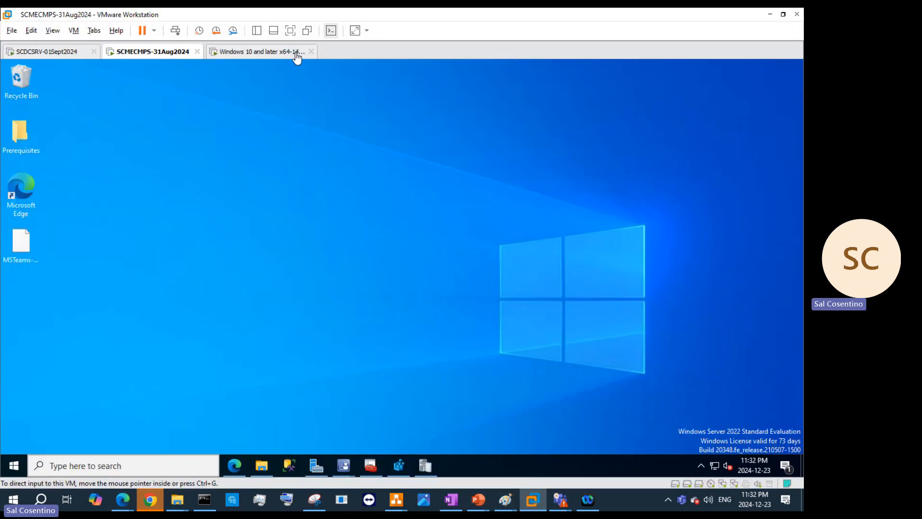
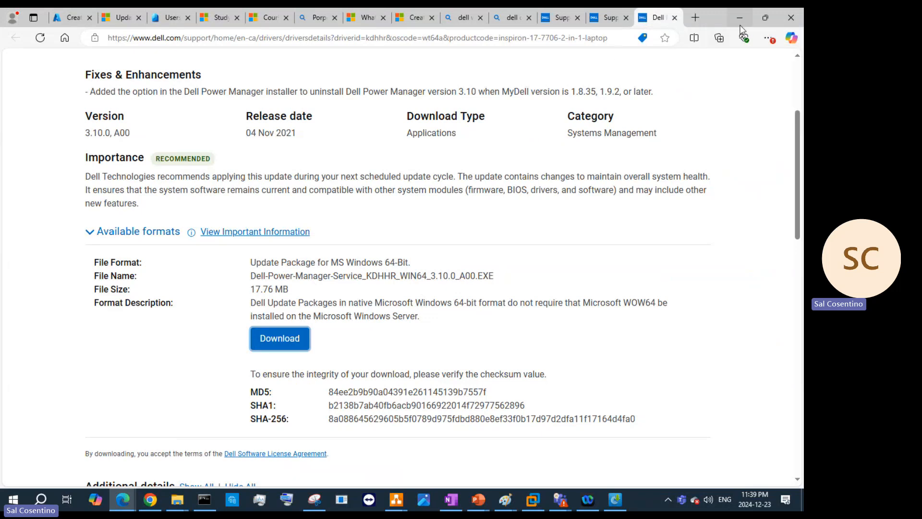
Step: Dismiss the VM's Dell package-extracted message and bring Edge back with the Dell driver page
{"action": "left_click", "coordinate": [740, 17]}
{"action": "left_click", "coordinate": [495, 279]}
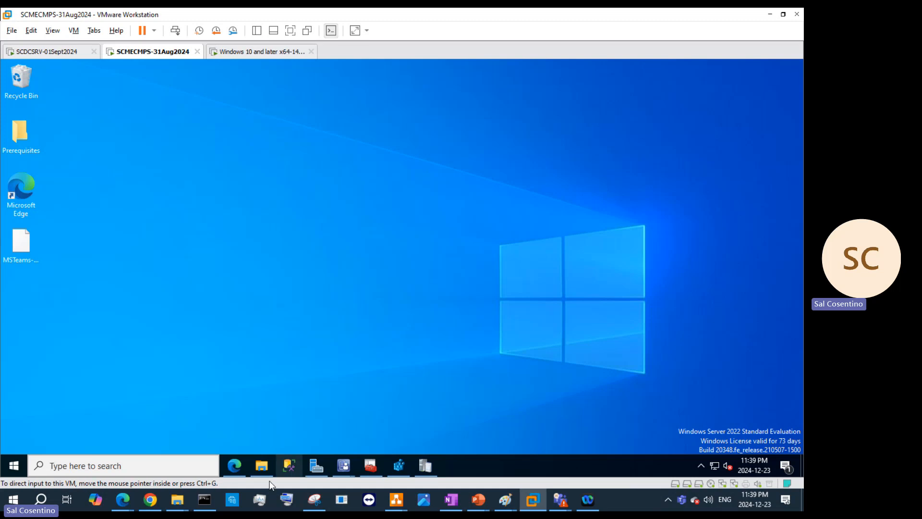
{"action": "mouse_move", "coordinate": [116, 503]}
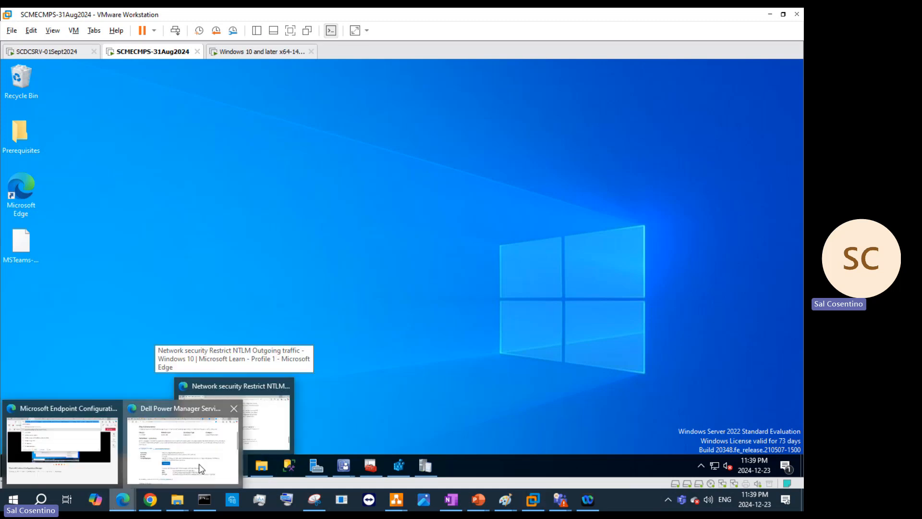
{"action": "left_click", "coordinate": [185, 422]}
Step: Go back to the BIOS profile wizard's Basics step, then forward to Configurations
{"action": "left_click", "coordinate": [77, 18]}
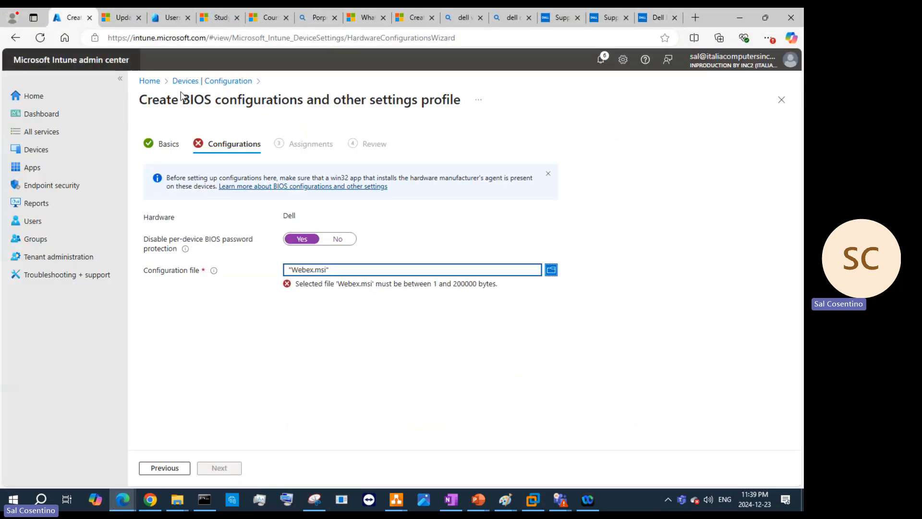
{"action": "left_click", "coordinate": [176, 470]}
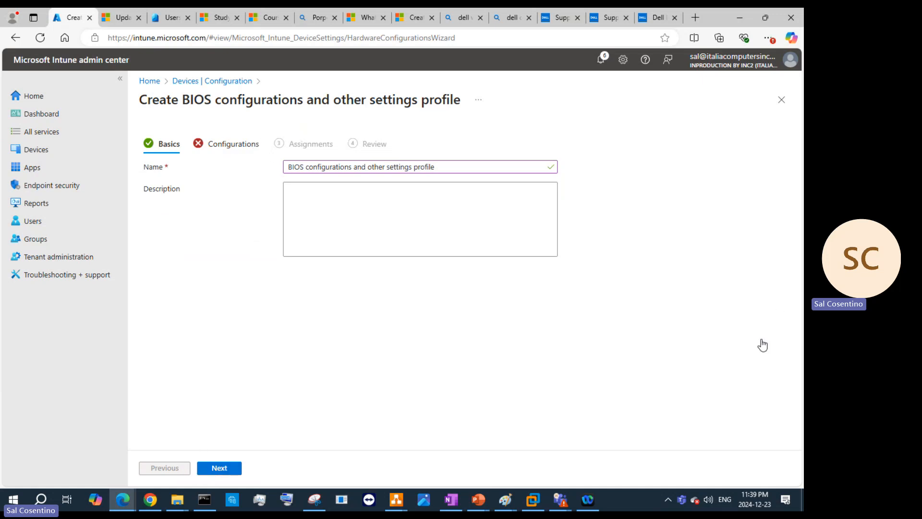
{"action": "left_click", "coordinate": [734, 337]}
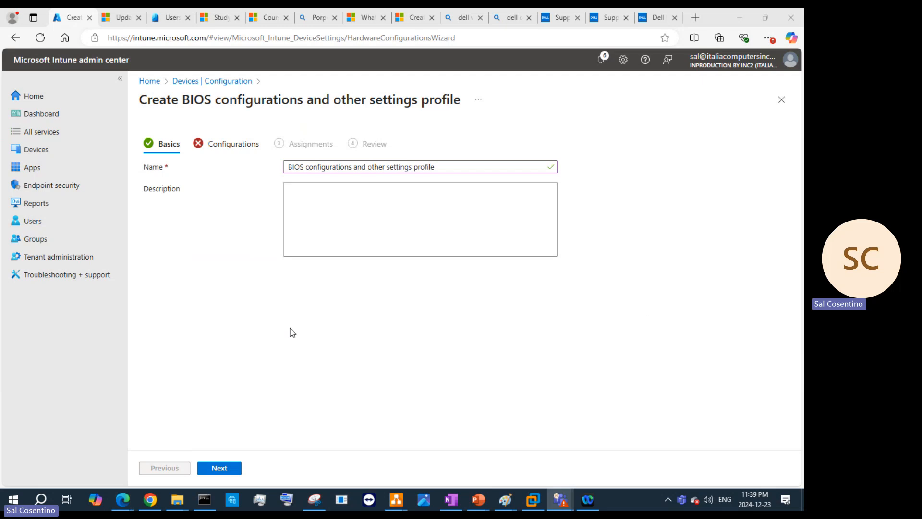
{"action": "left_click", "coordinate": [219, 467]}
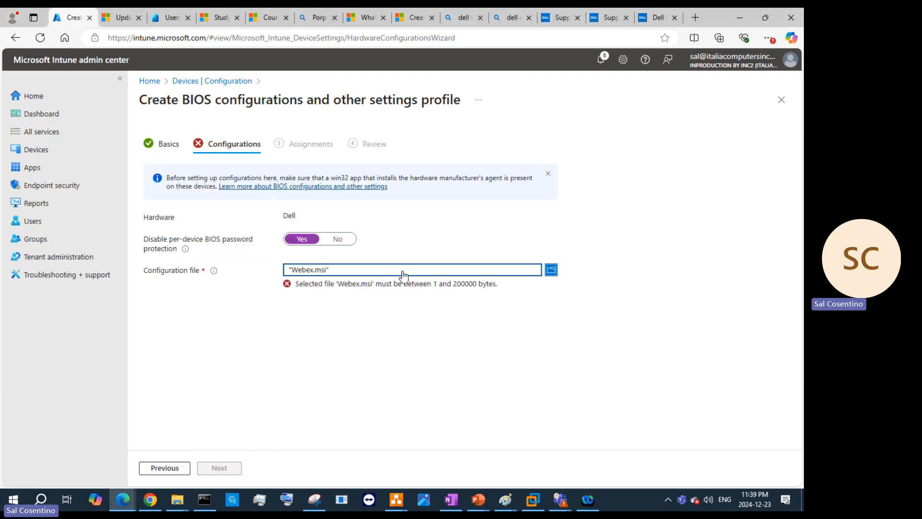
Step: Try uploading a notebook shortcut file from Documents as the configuration file
{"action": "left_click", "coordinate": [551, 271]}
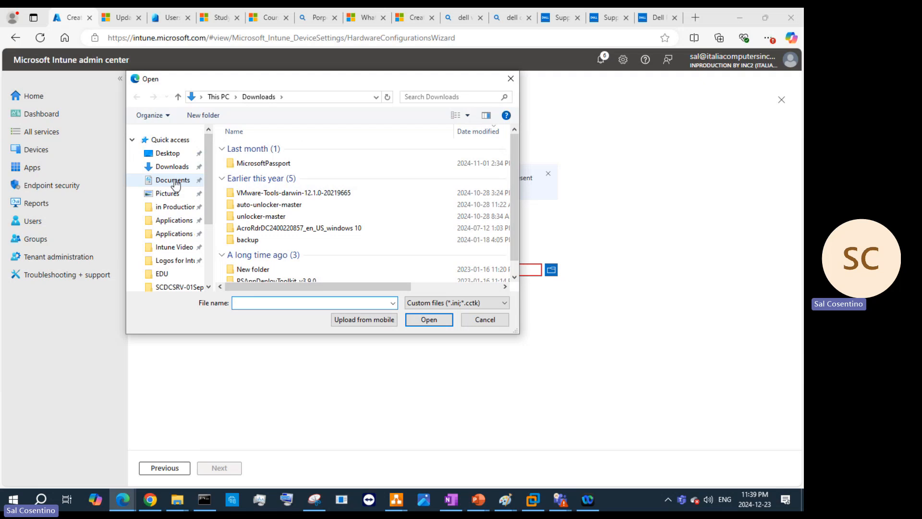
{"action": "left_click", "coordinate": [173, 181]}
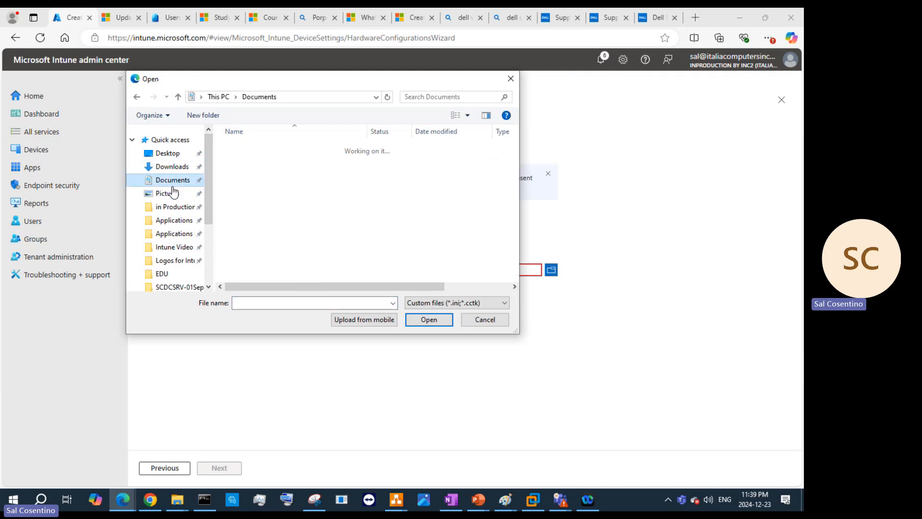
{"action": "left_click", "coordinate": [250, 219]}
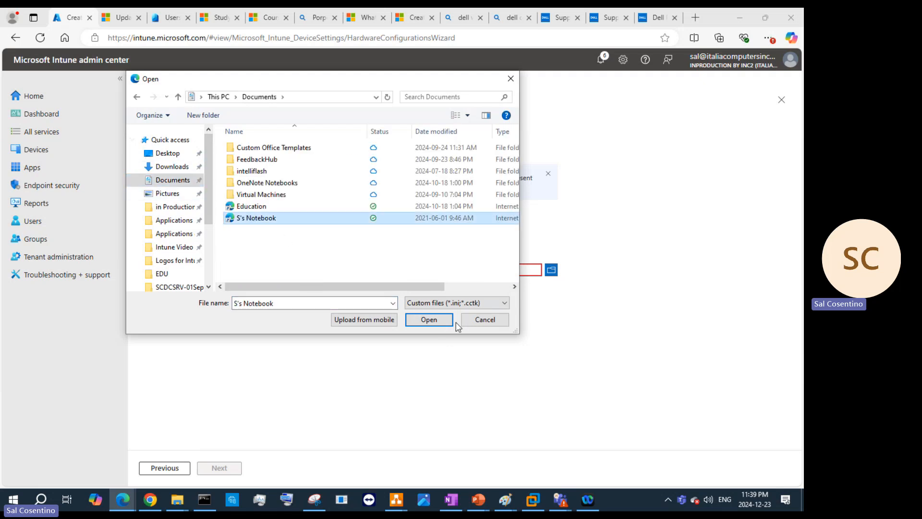
{"action": "left_click", "coordinate": [447, 321]}
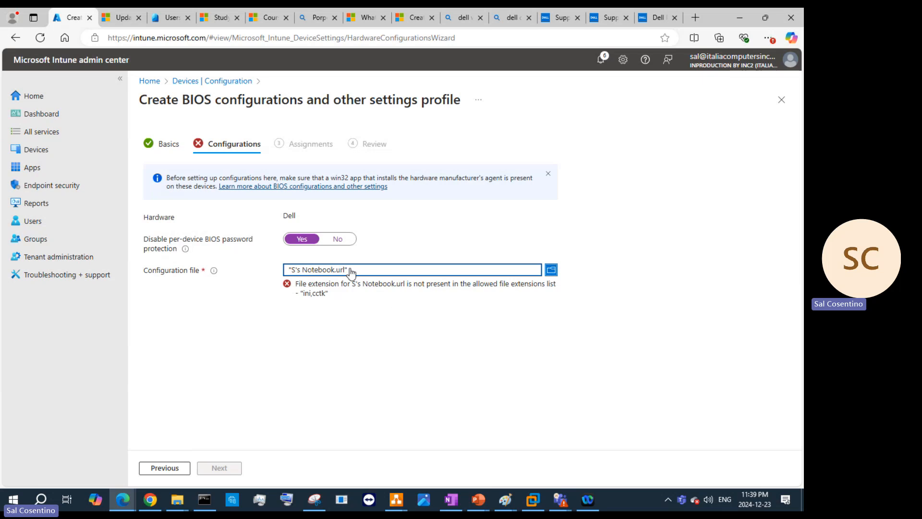
Step: Search Documents and then This PC for .cctk files, then for .ini files
{"action": "left_click", "coordinate": [380, 269]}
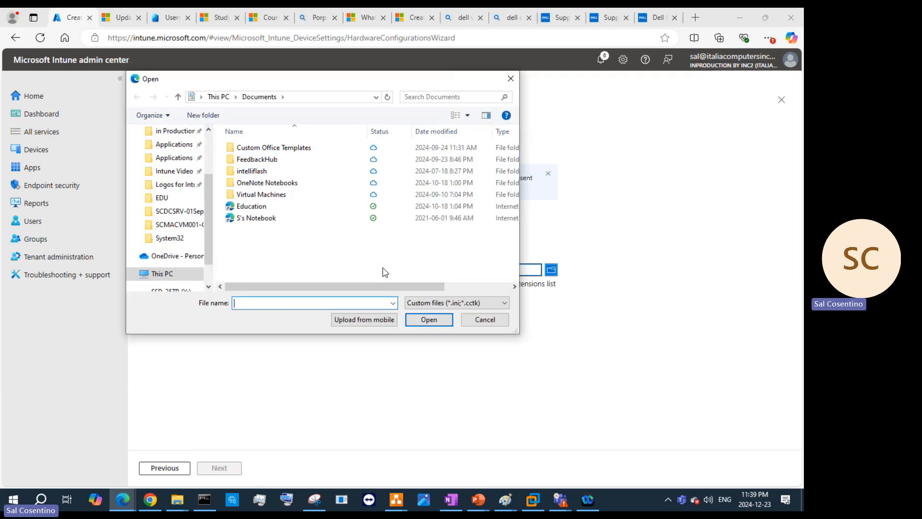
{"action": "left_click", "coordinate": [446, 98]}
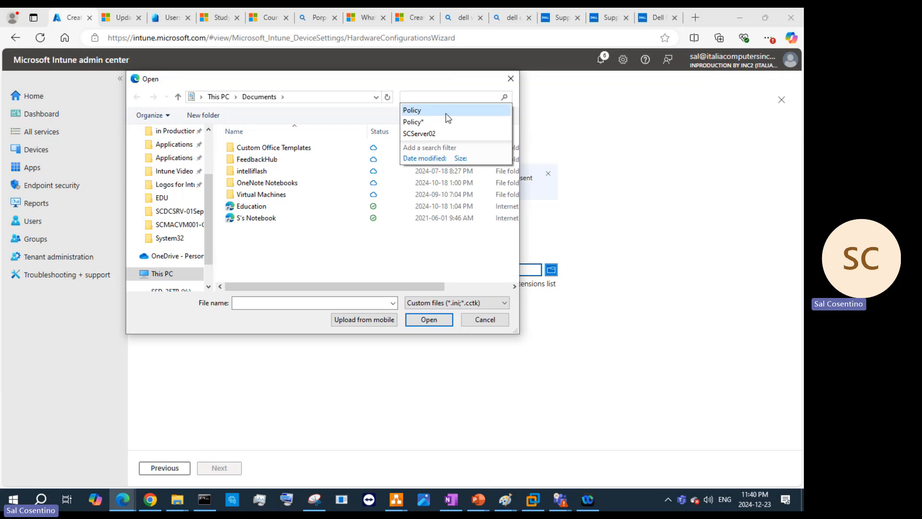
{"action": "type", "text": "*"}
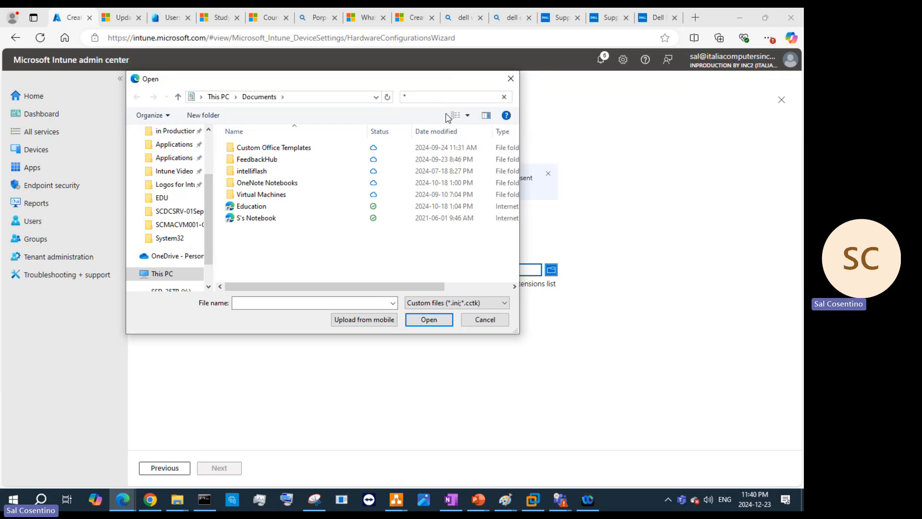
{"action": "type", "text": ".cctk"}
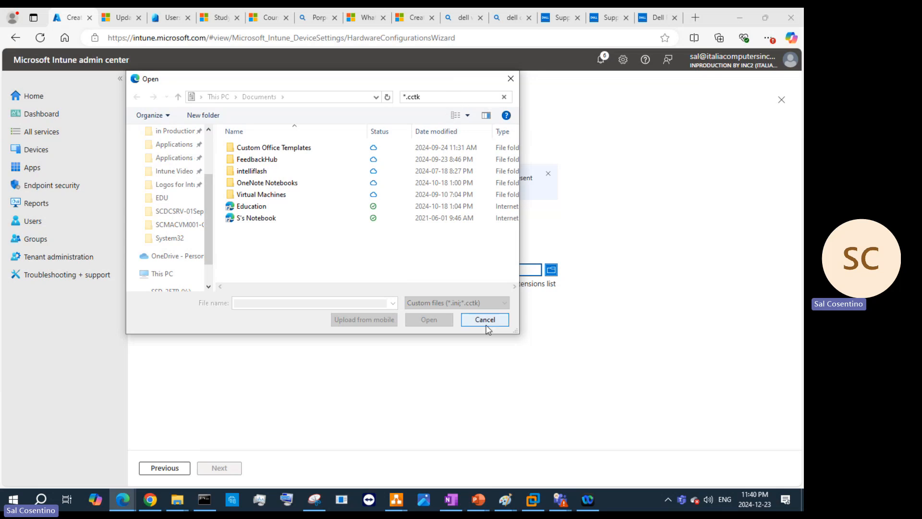
{"action": "left_click", "coordinate": [162, 274]}
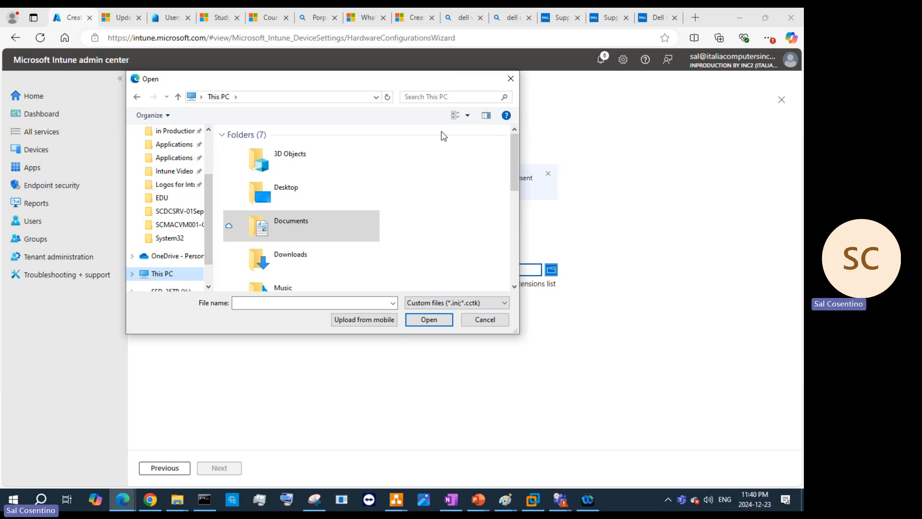
{"action": "left_click", "coordinate": [442, 98]}
{"action": "type", "text": ".cctk"}
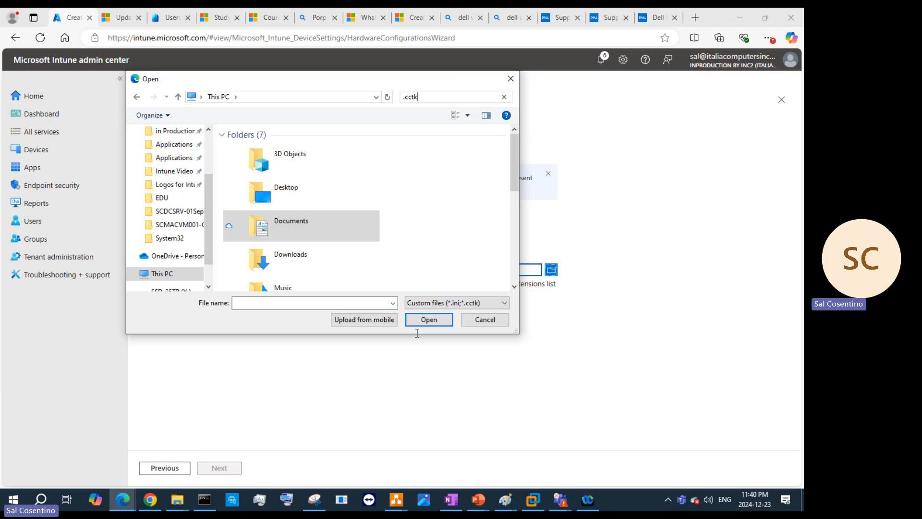
{"action": "left_click", "coordinate": [422, 323]}
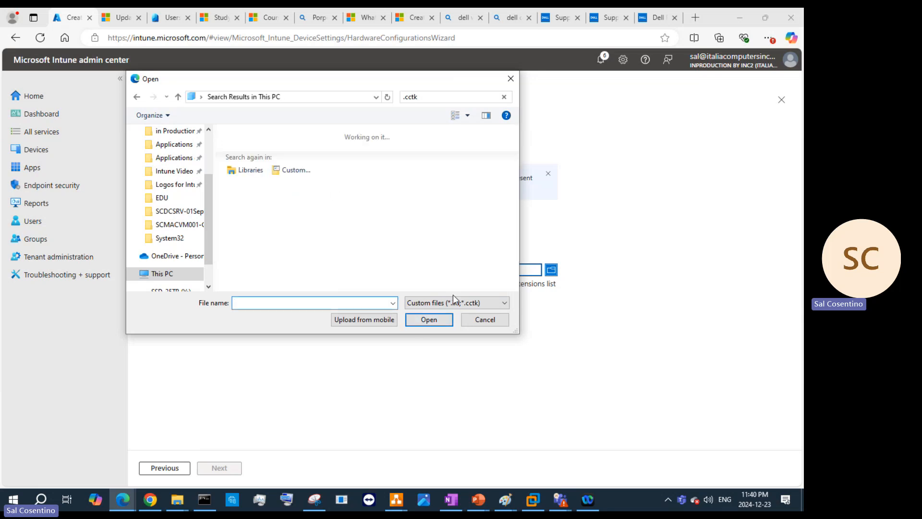
{"action": "left_click", "coordinate": [443, 98]}
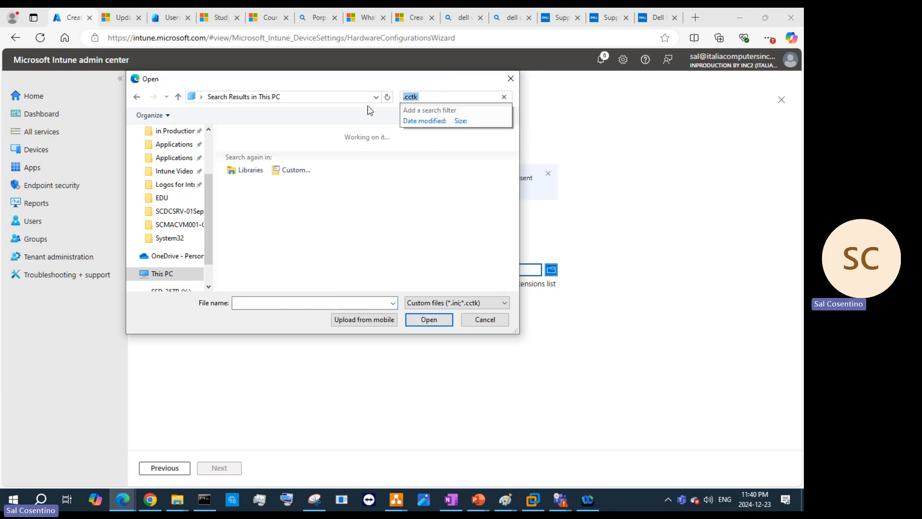
{"action": "type", "text": ".ini"}
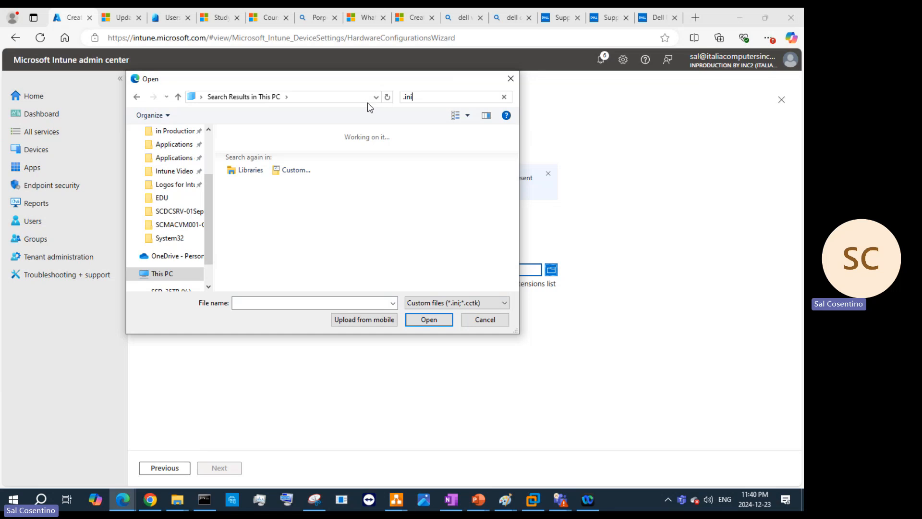
{"action": "left_click_drag", "start_coordinate": [210, 215], "coordinate": [204, 124]}
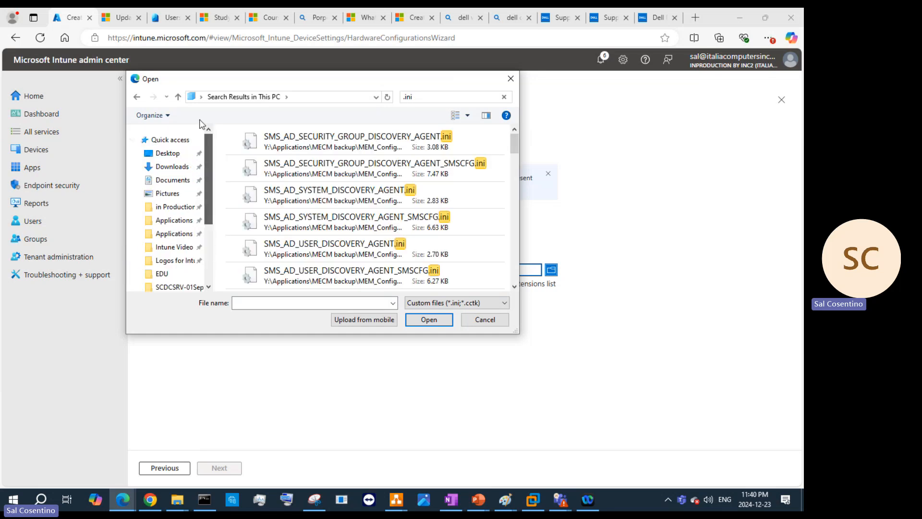
Step: Upload setup.ini from Downloads as the configuration file and advance to Assignments
{"action": "left_click", "coordinate": [181, 170]}
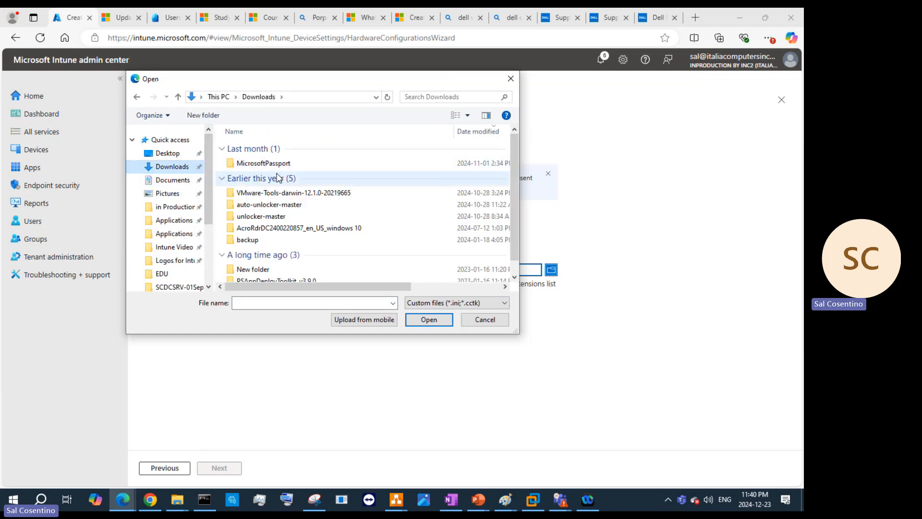
{"action": "left_click", "coordinate": [446, 95]}
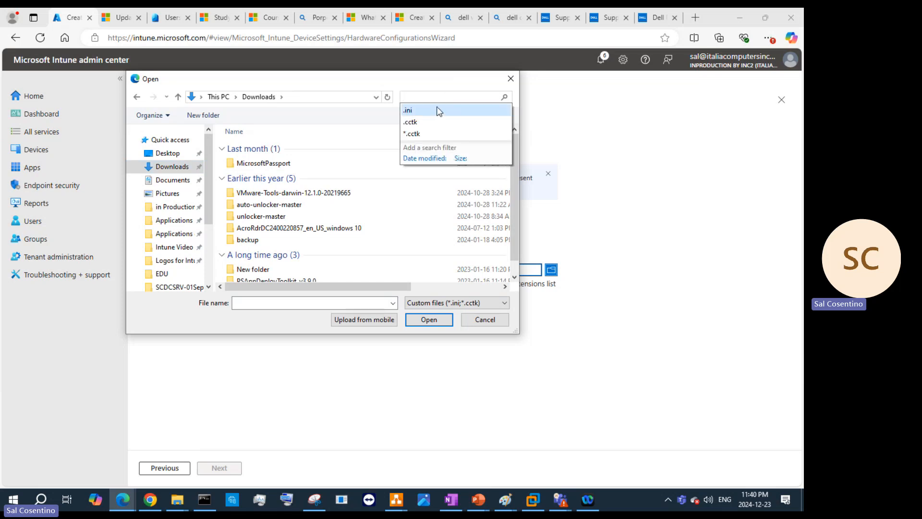
{"action": "left_click", "coordinate": [440, 112]}
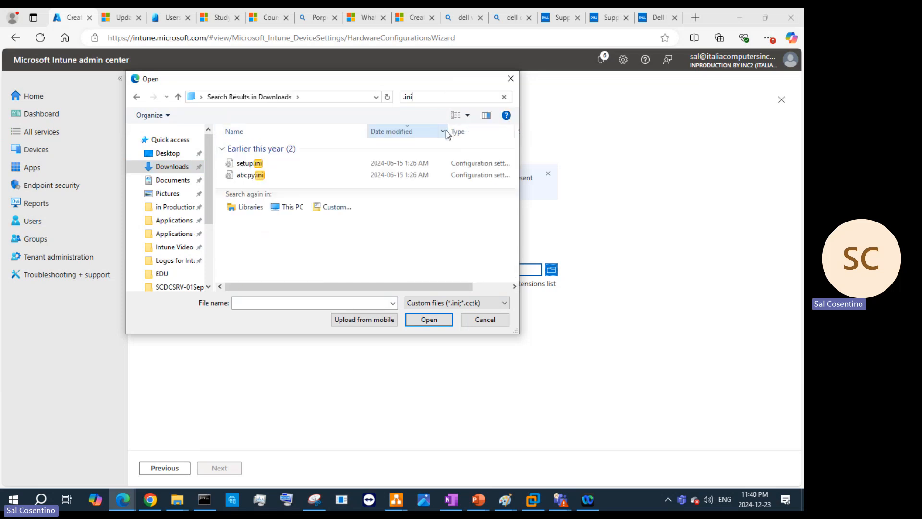
{"action": "left_click", "coordinate": [429, 320]}
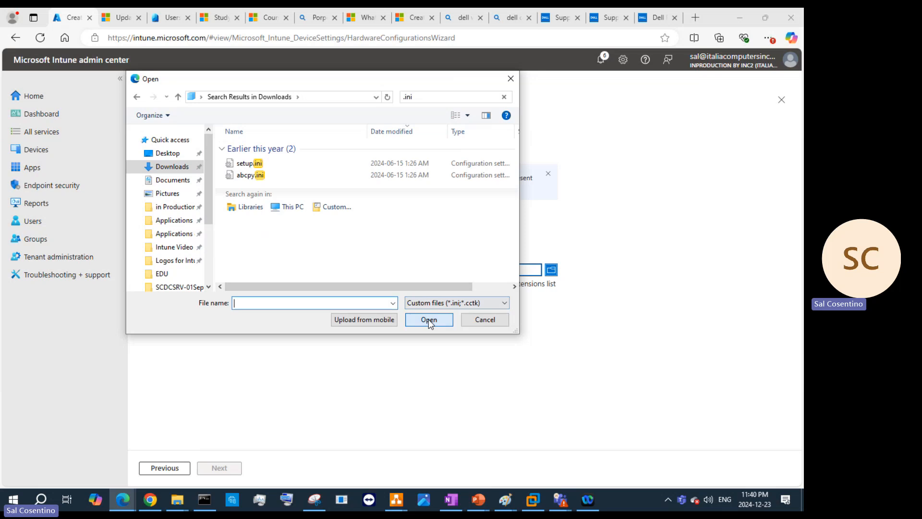
{"action": "left_click", "coordinate": [265, 166]}
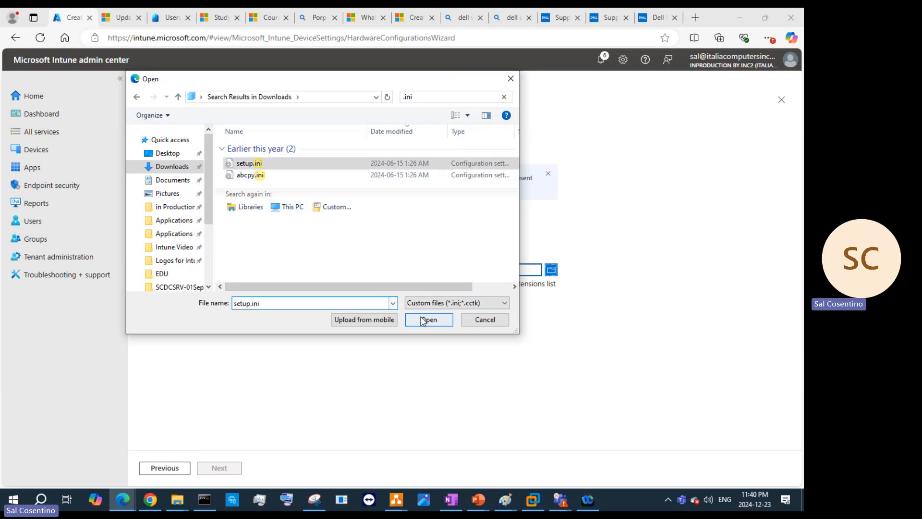
{"action": "left_click", "coordinate": [423, 321]}
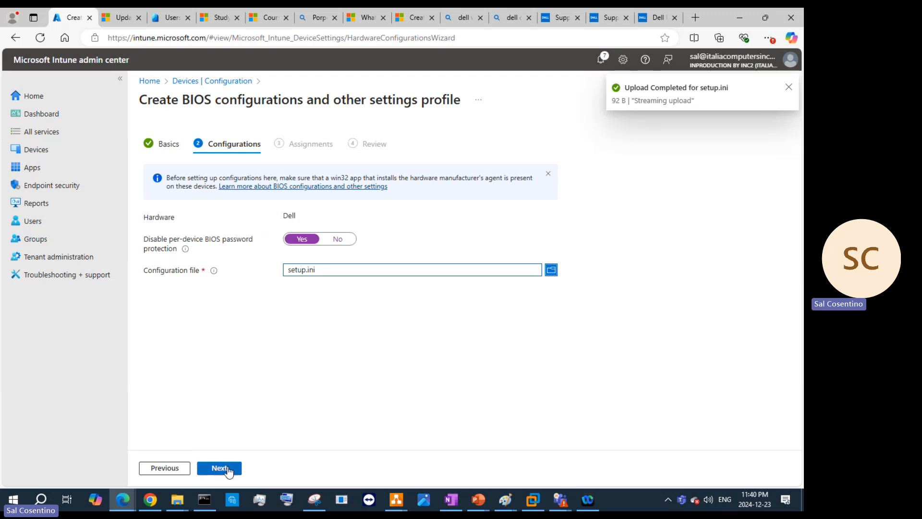
{"action": "left_click", "coordinate": [227, 469]}
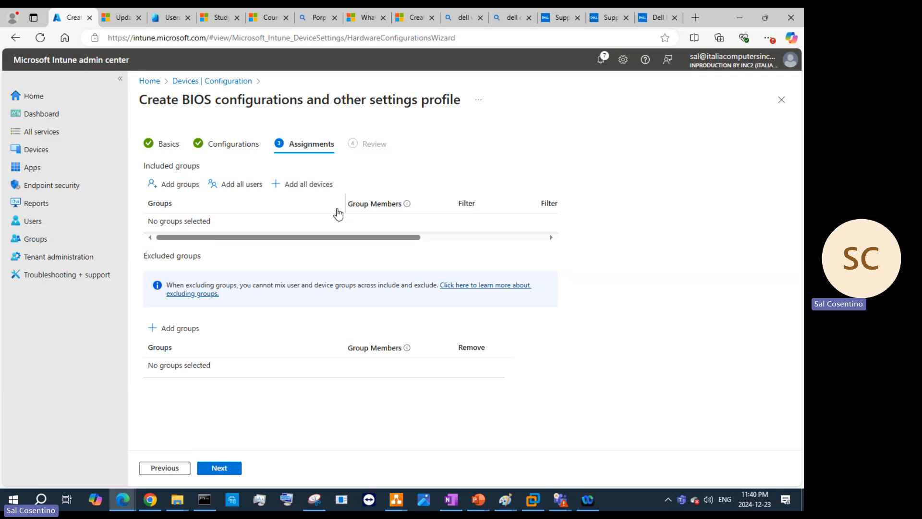
Step: Search Bing for 'how to download the CCTK file for BIOS configuration profile in ntune'
{"action": "left_click", "coordinate": [502, 18]}
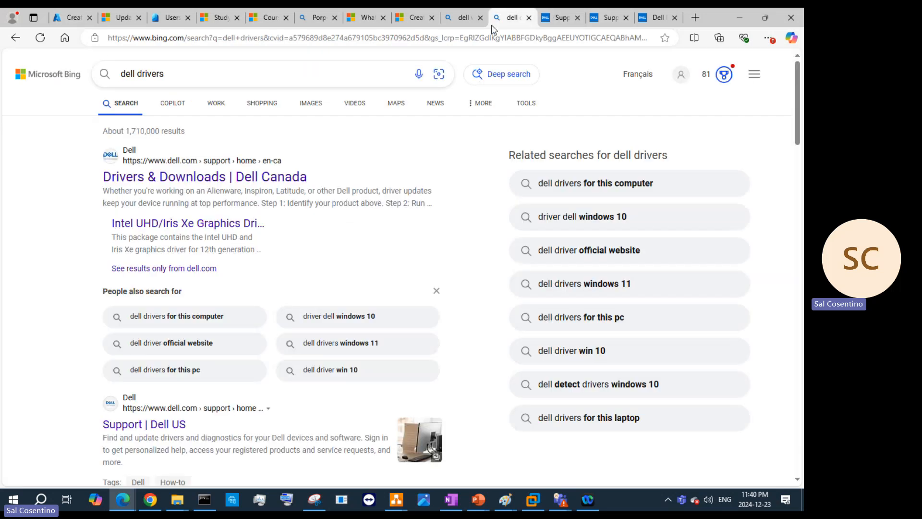
{"action": "left_click", "coordinate": [470, 24]}
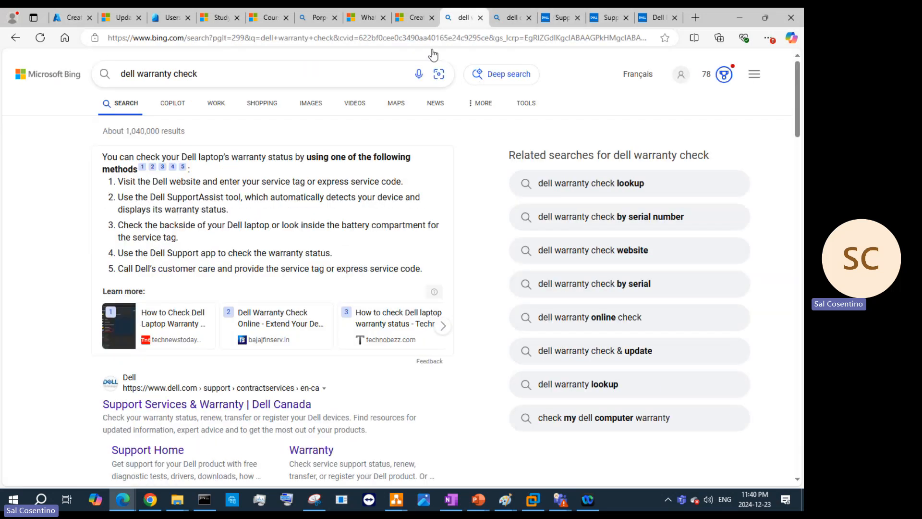
{"action": "left_click", "coordinate": [367, 38]}
{"action": "type", "text": "how to "}
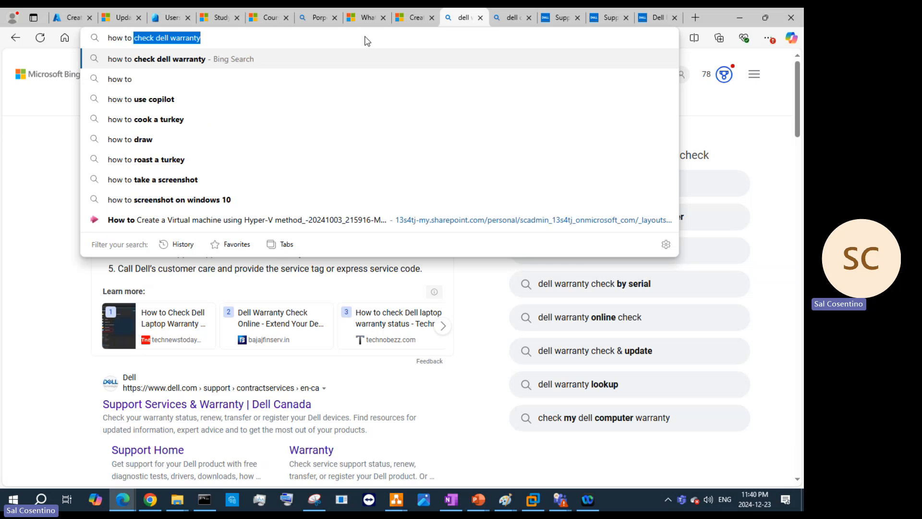
{"action": "type", "text": "download the "}
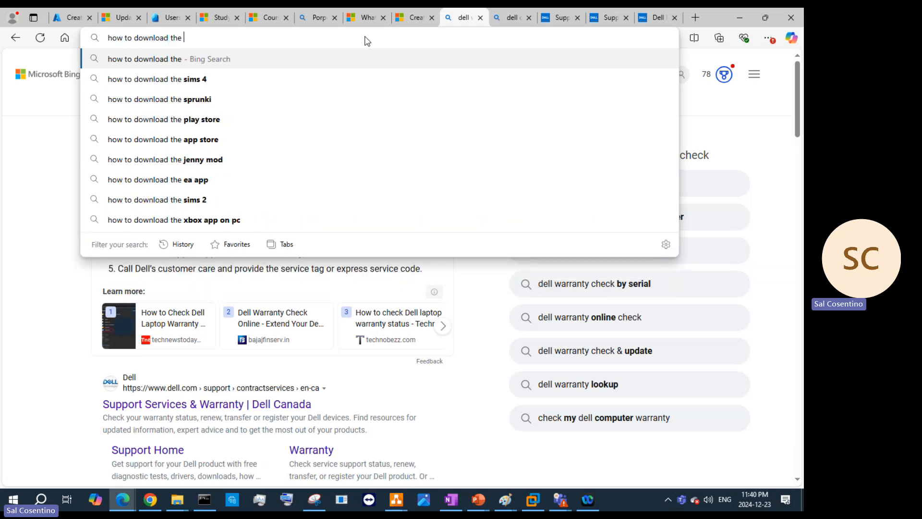
{"action": "type", "text": "CCTK fi"}
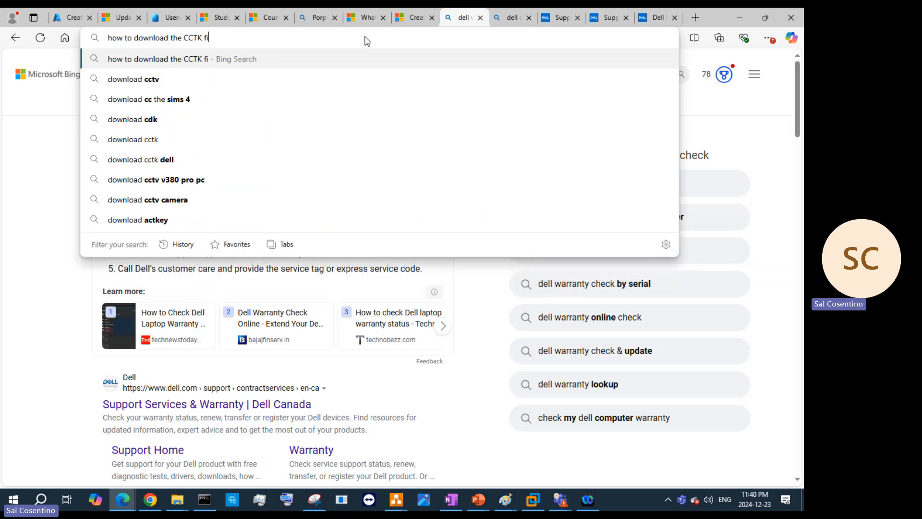
{"action": "type", "text": "le for BIOS c"}
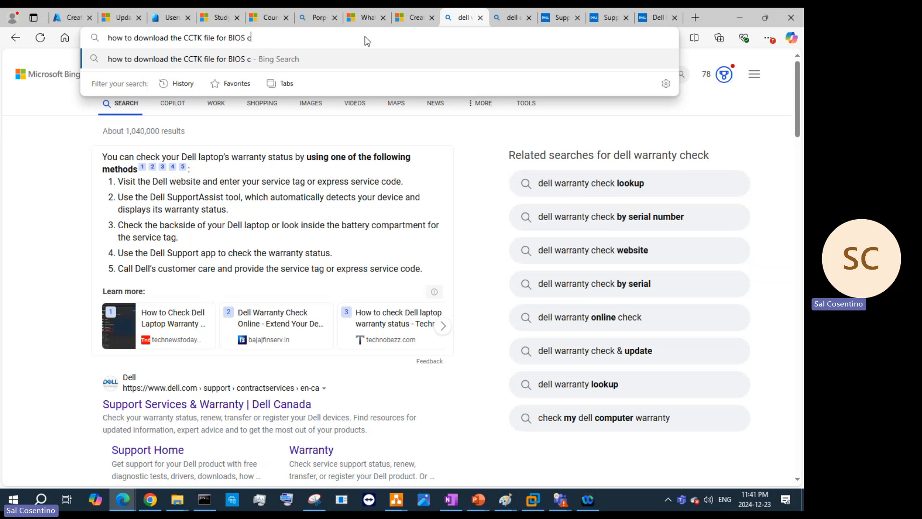
{"action": "type", "text": "onfiguration "}
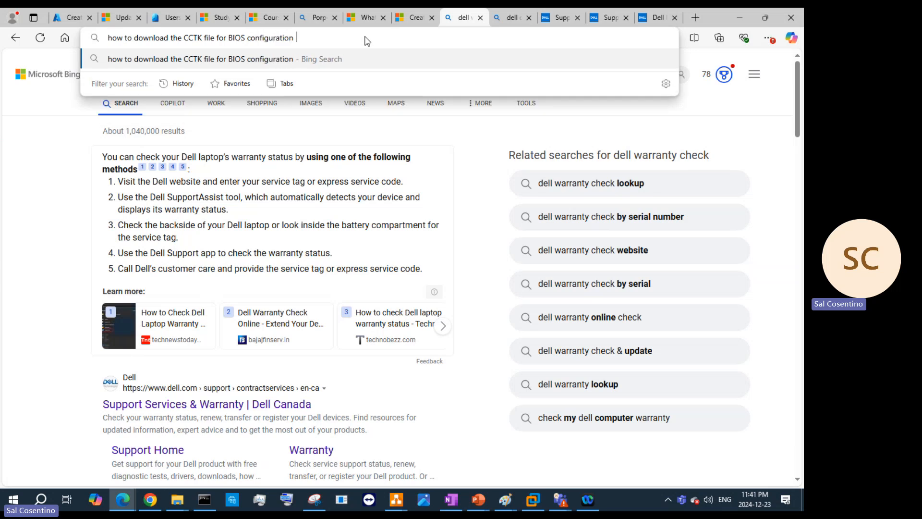
{"action": "type", "text": " profile in ntune"}
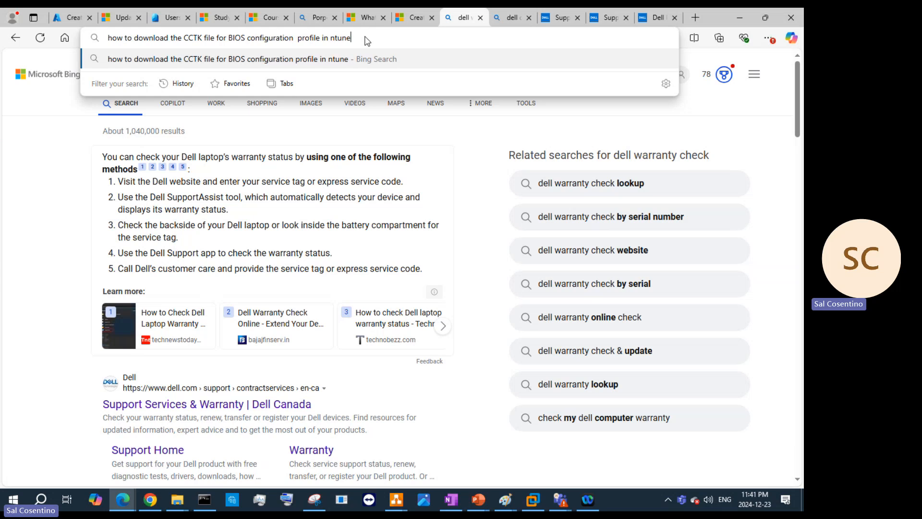
{"action": "key", "text": "Return"}
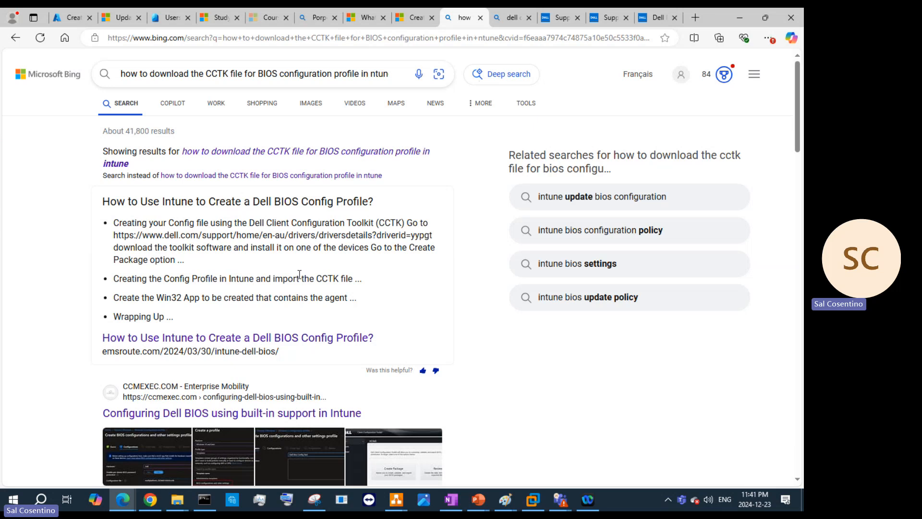
{"action": "left_click_drag", "start_coordinate": [316, 279], "coordinate": [365, 282]}
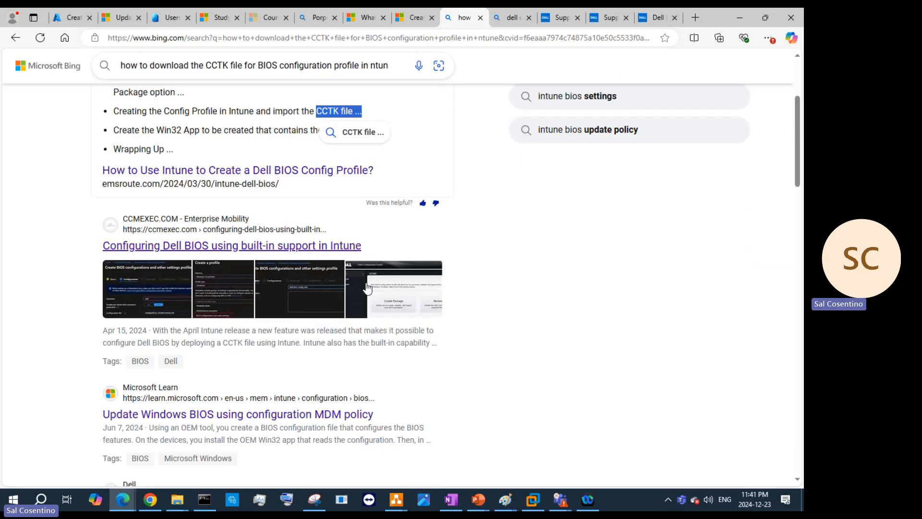
{"action": "scroll", "coordinate": [365, 283], "scroll_direction": "down", "scroll_amount": 3}
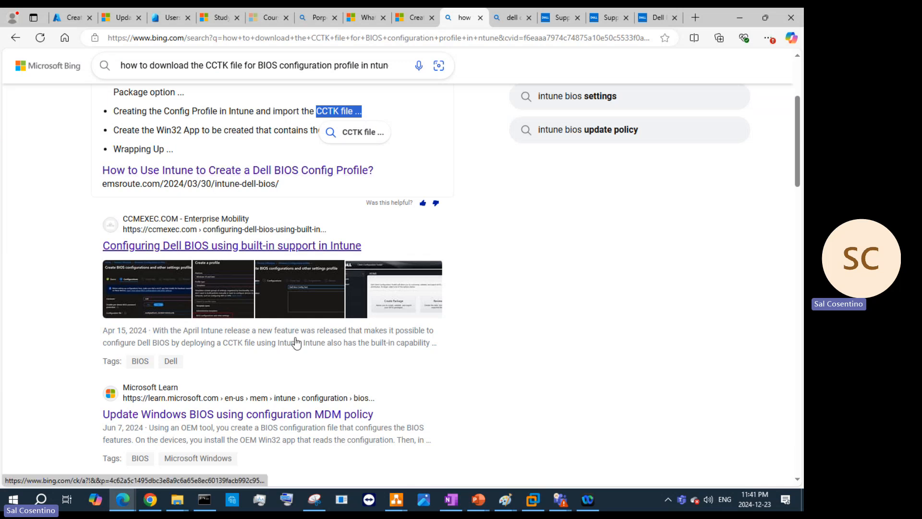
Step: Open the Microsoft Learn BIOS configuration article and jump to its policy-creation step
{"action": "left_click", "coordinate": [311, 421]}
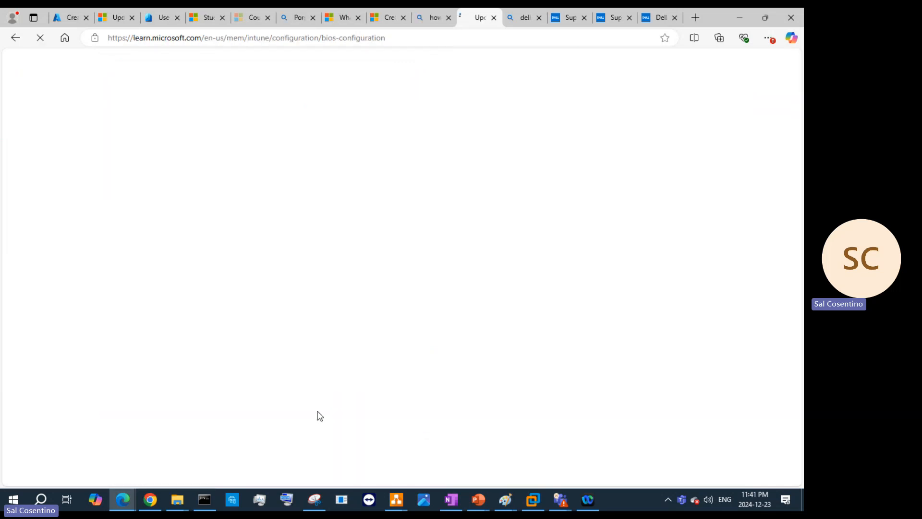
{"action": "scroll", "coordinate": [379, 365], "scroll_direction": "down", "scroll_amount": 5}
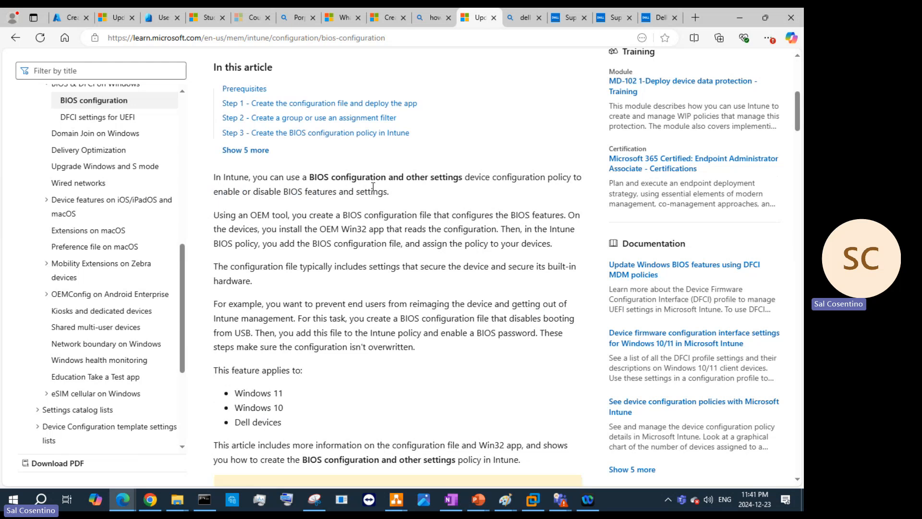
{"action": "left_click", "coordinate": [334, 133]}
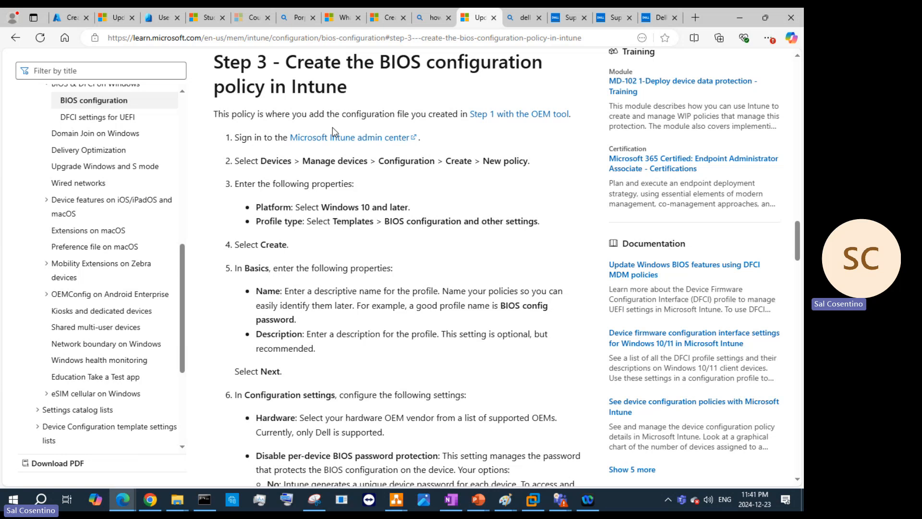
{"action": "scroll", "coordinate": [312, 358], "scroll_direction": "down", "scroll_amount": 12}
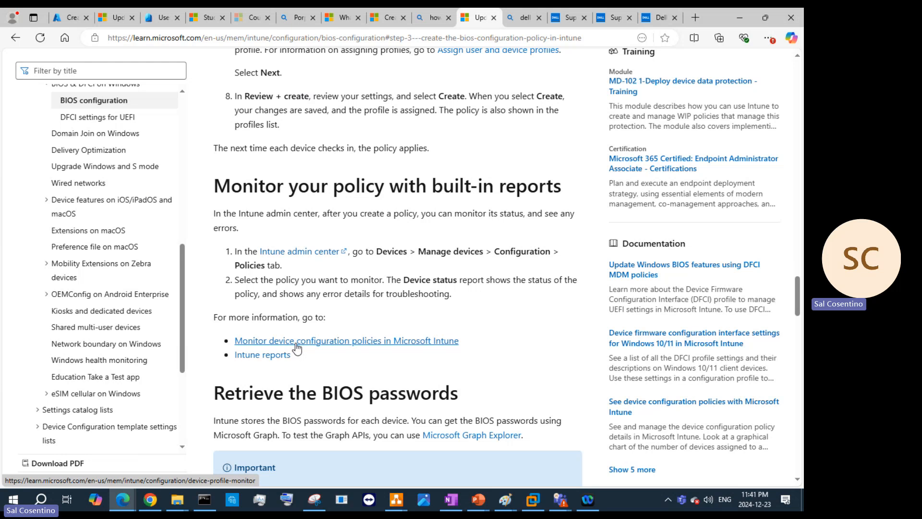
{"action": "scroll", "coordinate": [296, 349], "scroll_direction": "down", "scroll_amount": 10}
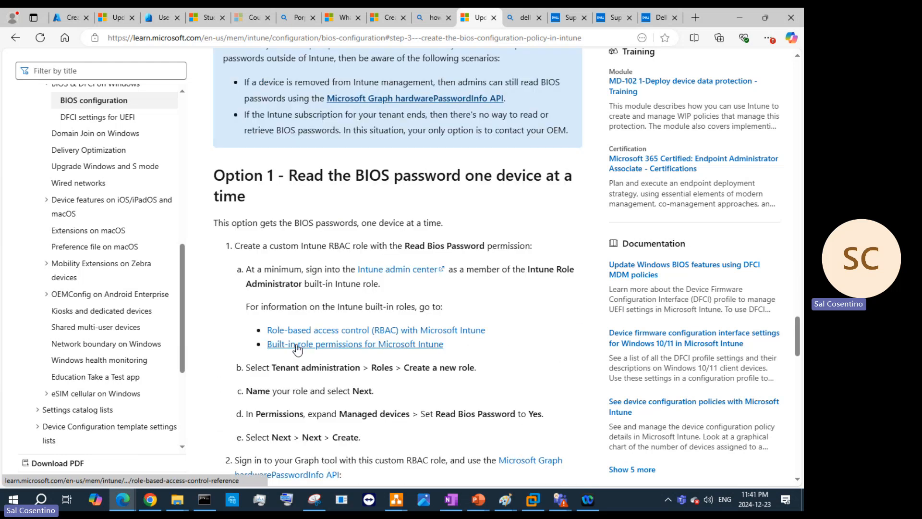
{"action": "scroll", "coordinate": [298, 349], "scroll_direction": "down", "scroll_amount": 8}
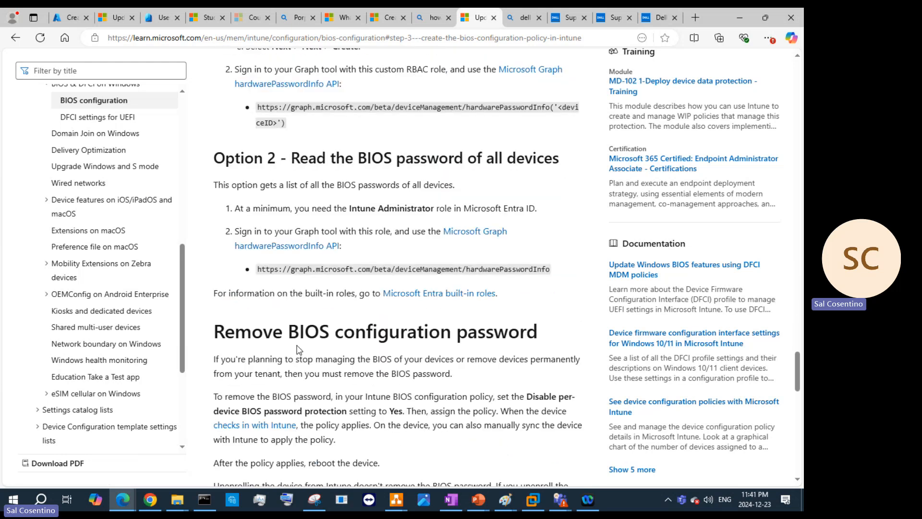
Step: Read through the rest of the article, go back, and close its tab
{"action": "scroll", "coordinate": [298, 192], "scroll_direction": "up", "scroll_amount": 5}
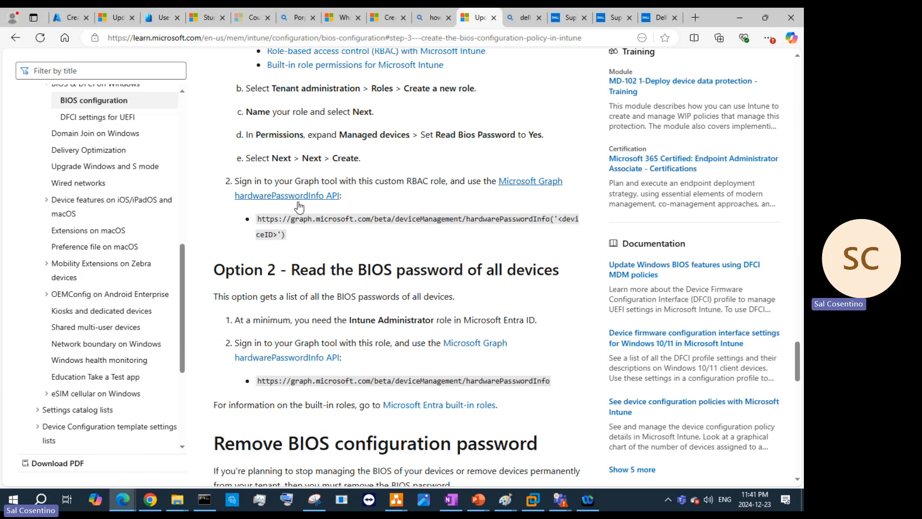
{"action": "scroll", "coordinate": [312, 226], "scroll_direction": "down", "scroll_amount": 5}
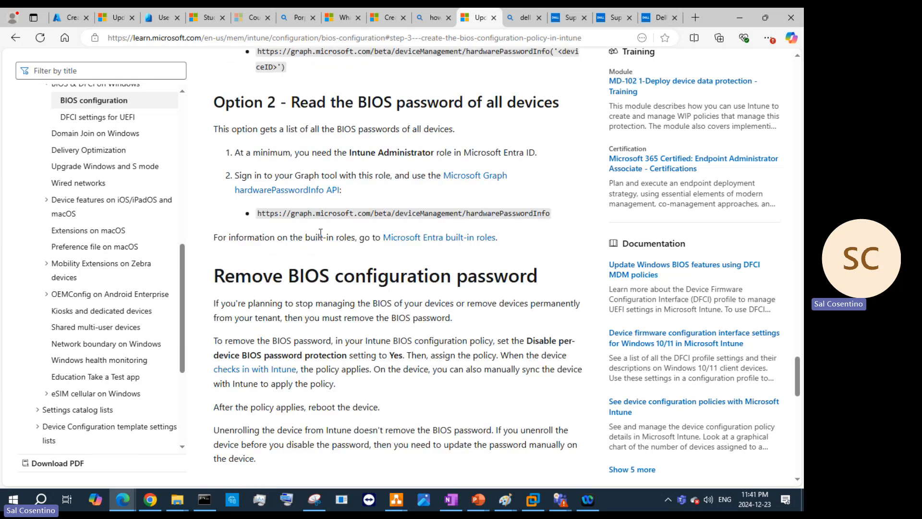
{"action": "scroll", "coordinate": [320, 232], "scroll_direction": "down", "scroll_amount": 3}
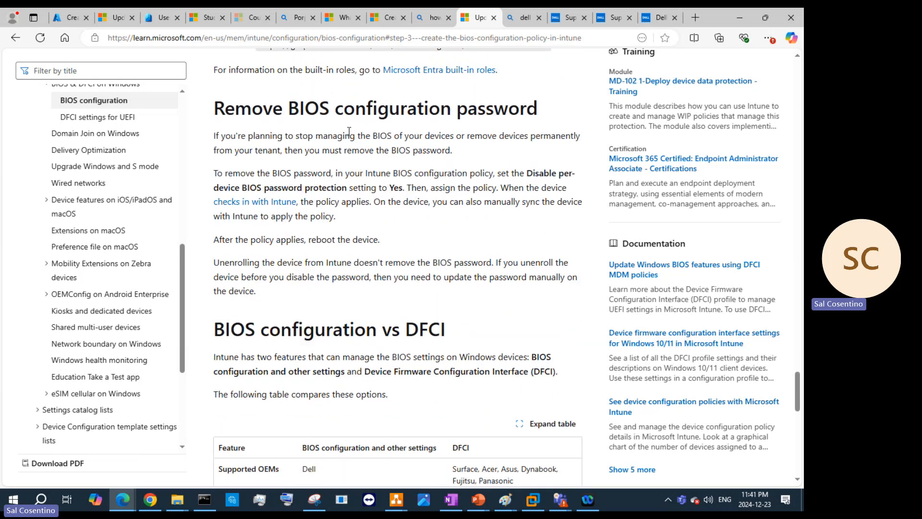
{"action": "scroll", "coordinate": [382, 262], "scroll_direction": "down", "scroll_amount": 5}
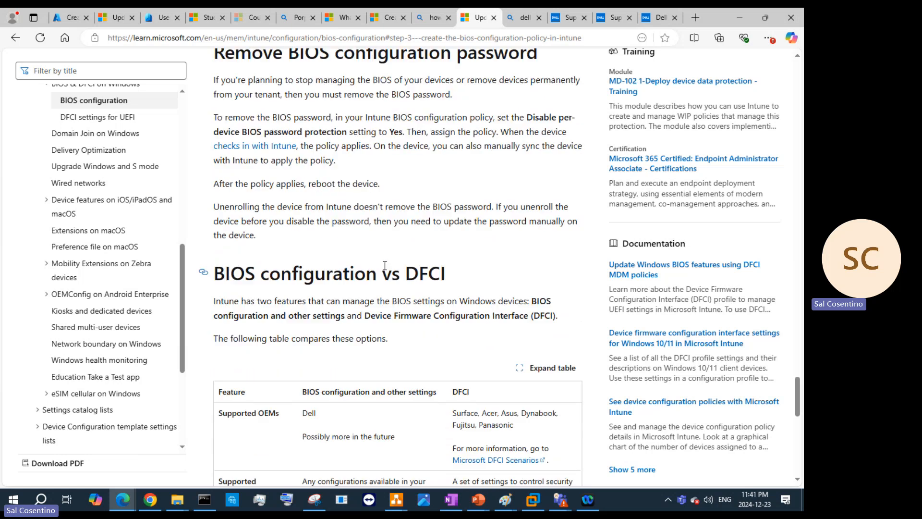
{"action": "scroll", "coordinate": [385, 268], "scroll_direction": "up", "scroll_amount": 3}
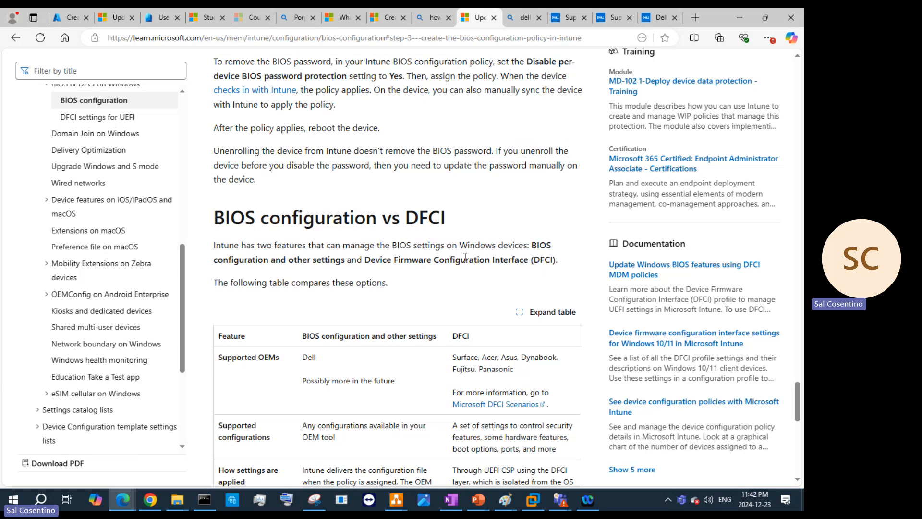
{"action": "scroll", "coordinate": [465, 260], "scroll_direction": "down", "scroll_amount": 2}
{"action": "scroll", "coordinate": [464, 287], "scroll_direction": "down", "scroll_amount": 4}
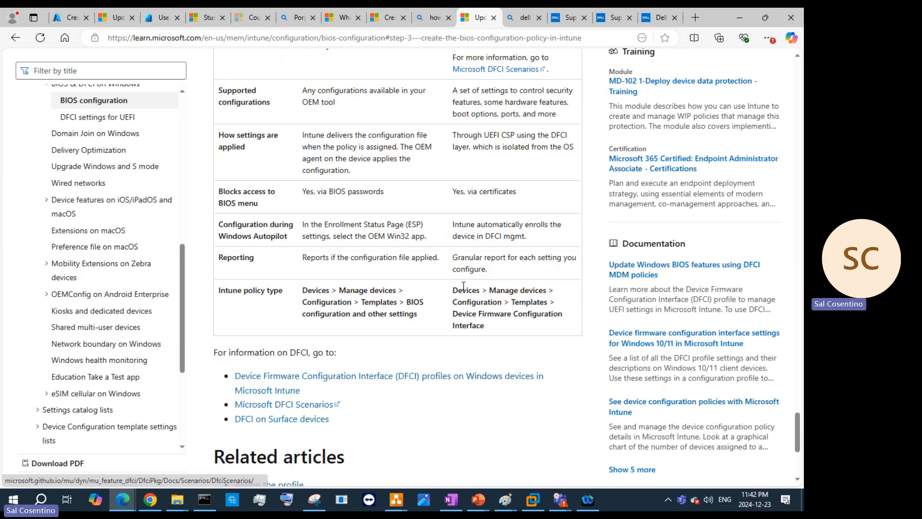
{"action": "scroll", "coordinate": [464, 287], "scroll_direction": "down", "scroll_amount": 4}
{"action": "scroll", "coordinate": [270, 94], "scroll_direction": "up", "scroll_amount": 8}
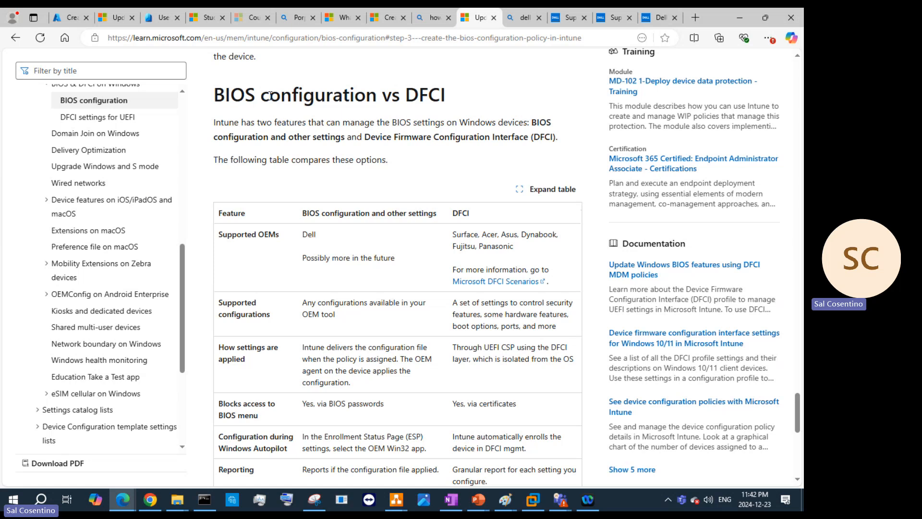
{"action": "left_click", "coordinate": [21, 43]}
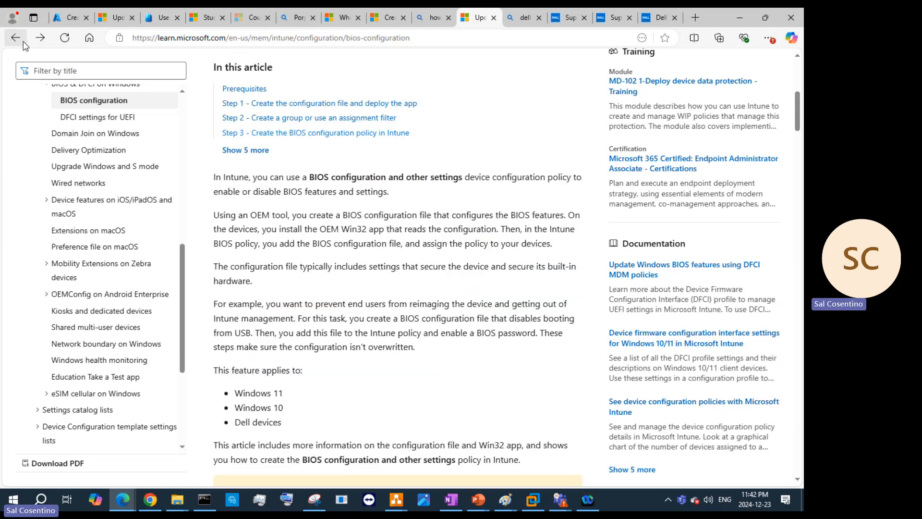
{"action": "key", "text": "ctrl+w"}
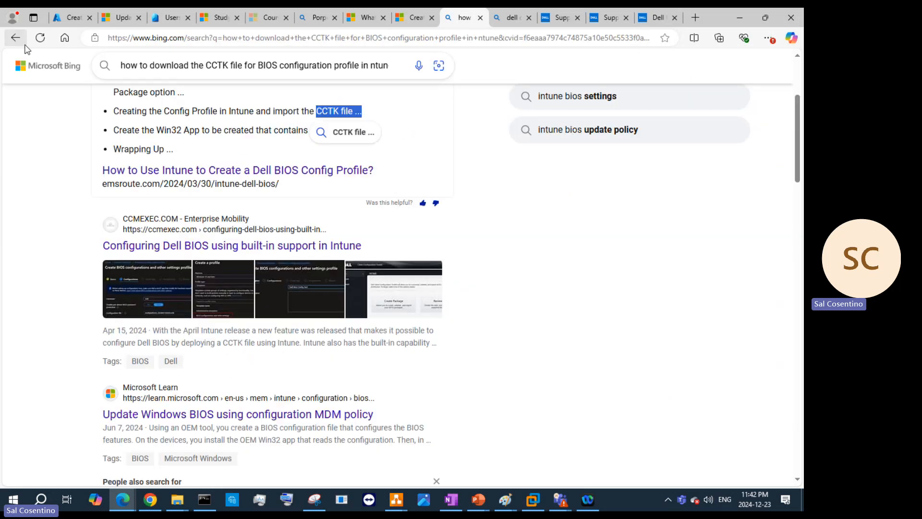
Step: Open the EMS Route 'How to Use Intune to Create a Dell BIOS Config Profile?' post and read to its .cctk export steps
{"action": "left_click", "coordinate": [210, 171]}
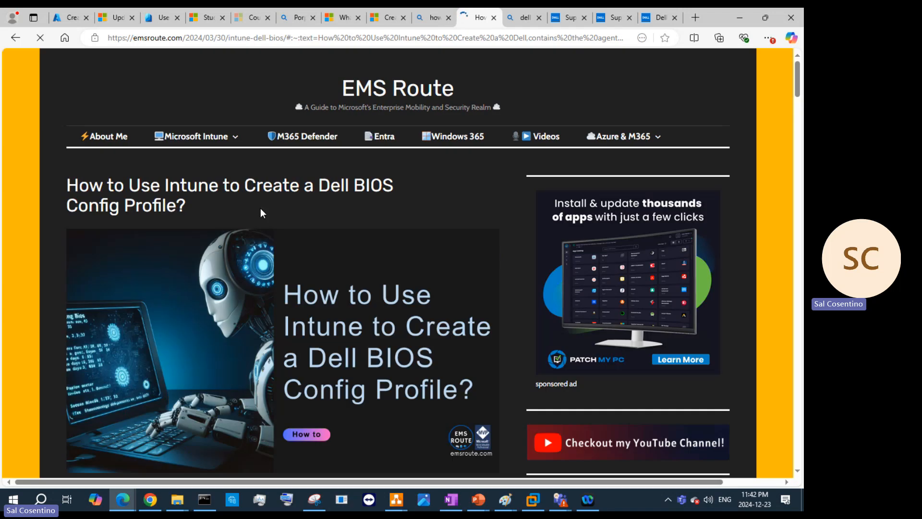
{"action": "scroll", "coordinate": [261, 209], "scroll_direction": "down", "scroll_amount": 10}
{"action": "scroll", "coordinate": [260, 212], "scroll_direction": "down", "scroll_amount": 2}
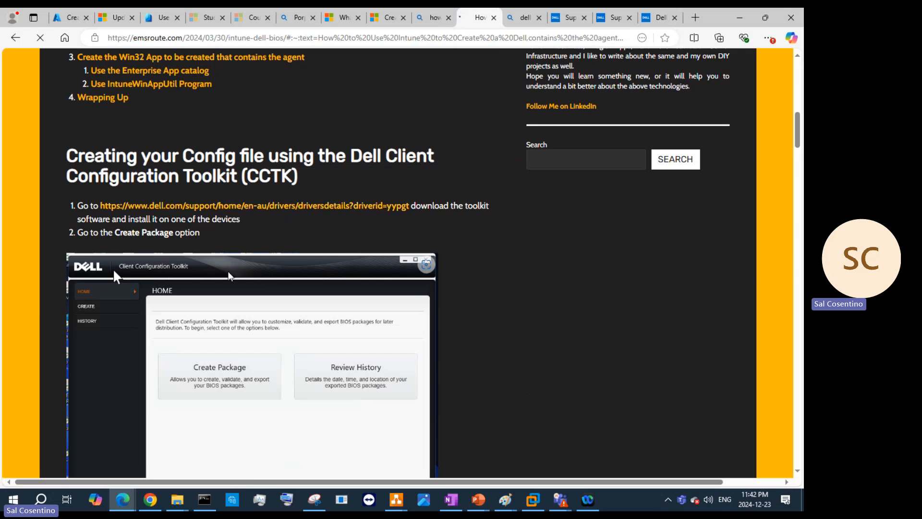
{"action": "scroll", "coordinate": [393, 268], "scroll_direction": "down", "scroll_amount": 10}
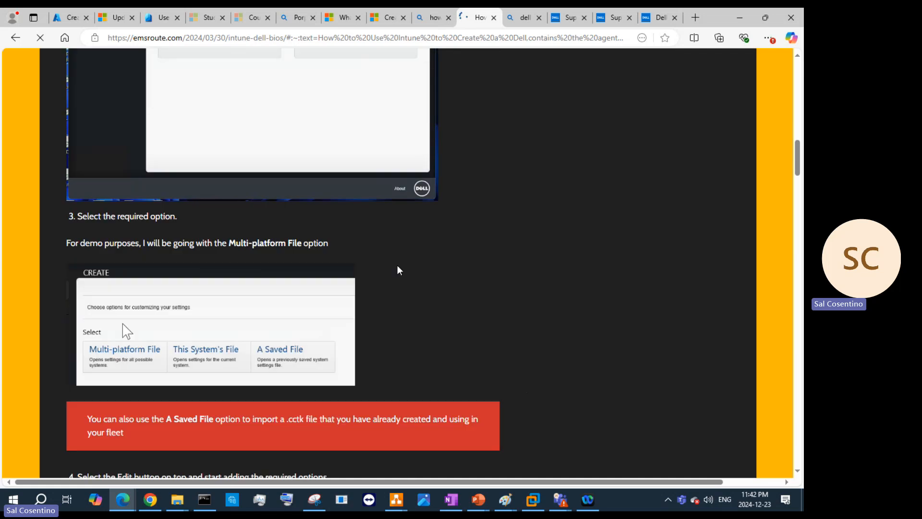
{"action": "scroll", "coordinate": [392, 264], "scroll_direction": "up", "scroll_amount": 3}
{"action": "scroll", "coordinate": [389, 264], "scroll_direction": "down", "scroll_amount": 3}
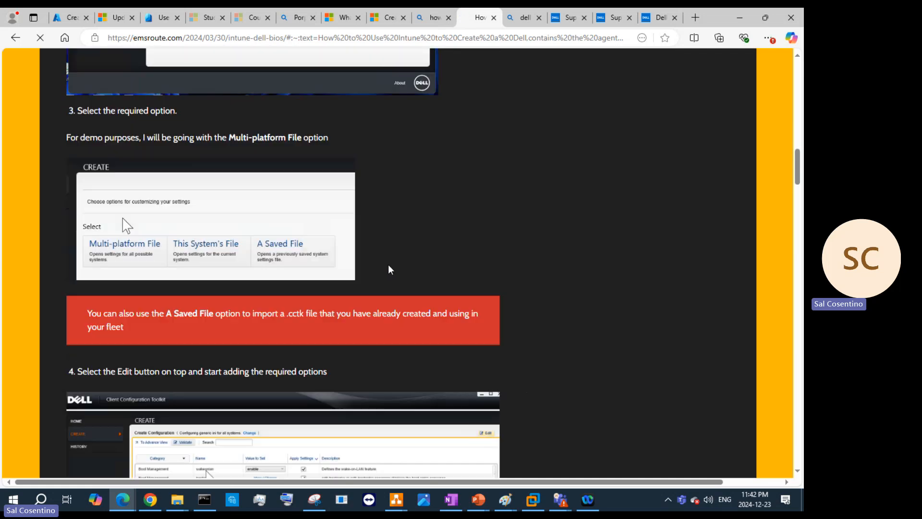
{"action": "scroll", "coordinate": [238, 186], "scroll_direction": "down", "scroll_amount": 2}
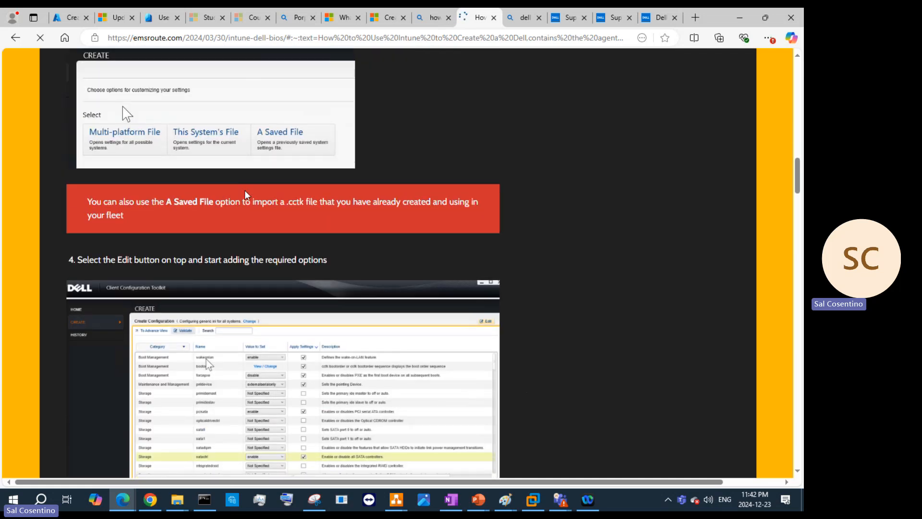
{"action": "scroll", "coordinate": [244, 191], "scroll_direction": "down", "scroll_amount": 3}
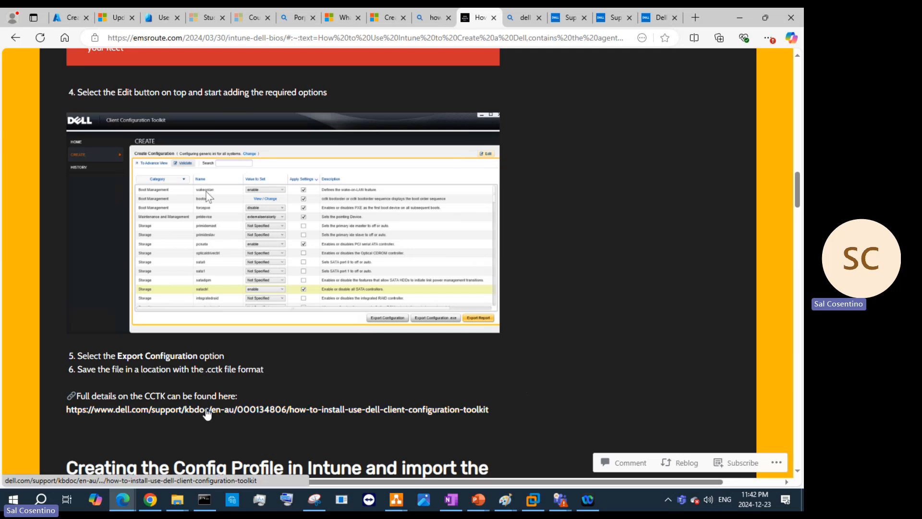
{"action": "left_click", "coordinate": [207, 412]}
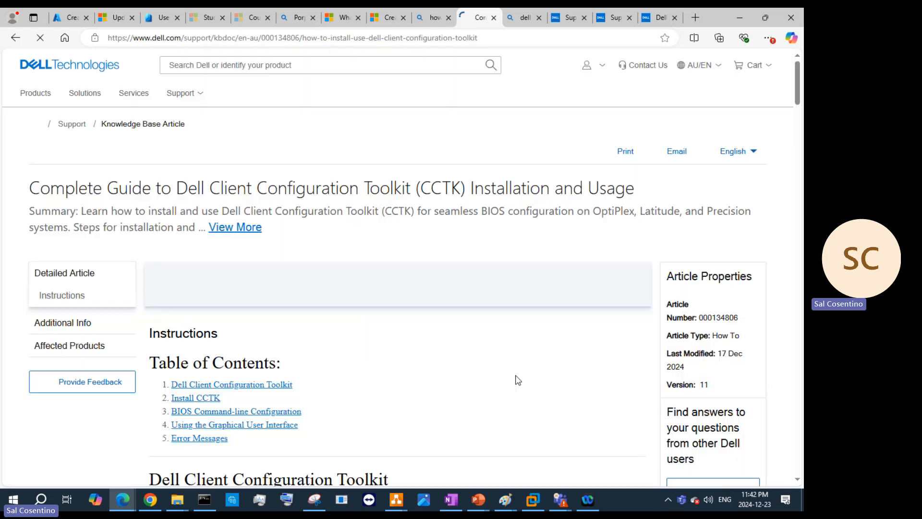
{"action": "scroll", "coordinate": [490, 366], "scroll_direction": "down", "scroll_amount": 5}
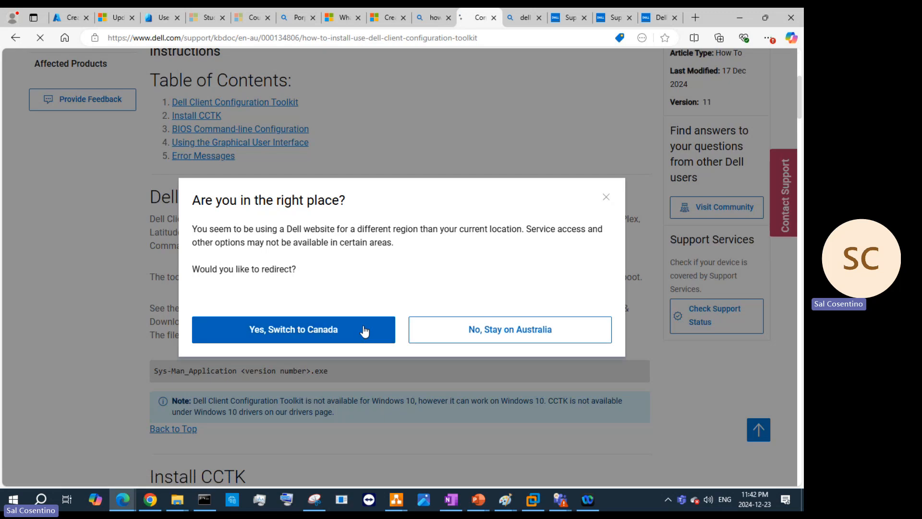
{"action": "left_click", "coordinate": [317, 338]}
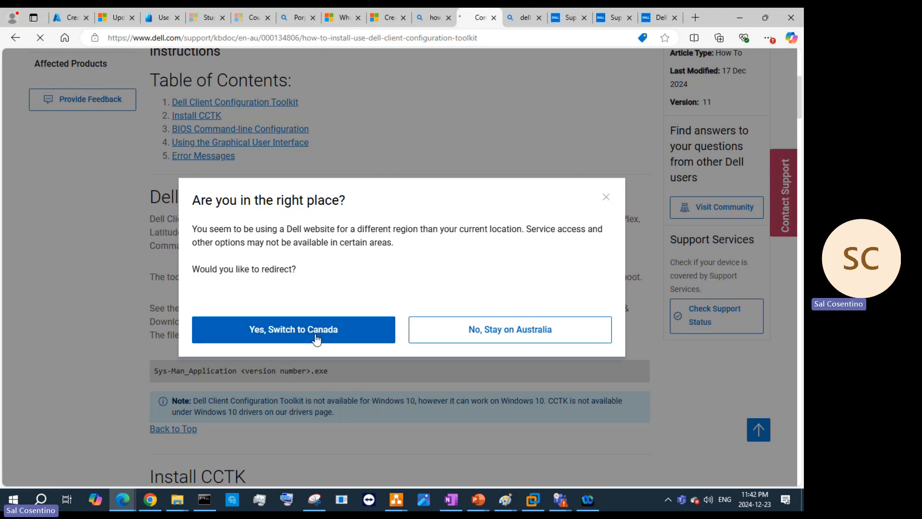
{"action": "left_click", "coordinate": [436, 18]}
{"action": "left_click", "coordinate": [482, 18]}
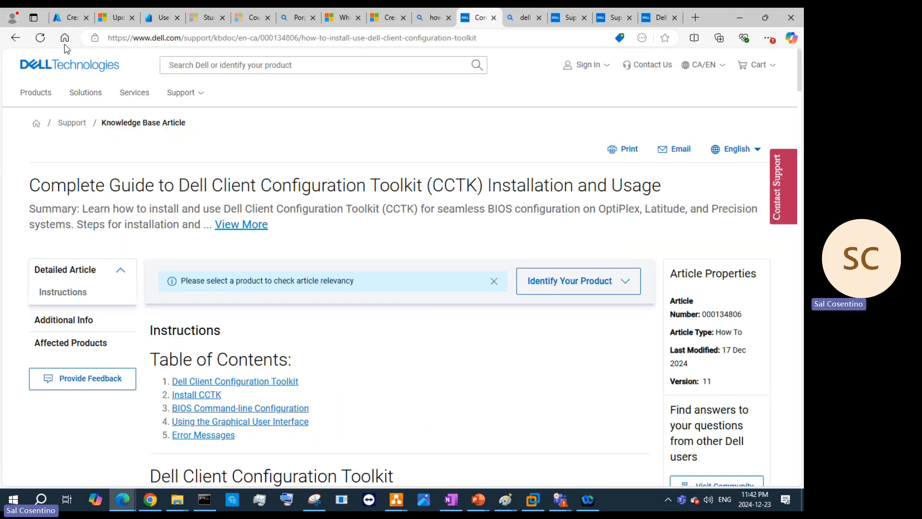
{"action": "left_click", "coordinate": [15, 37]}
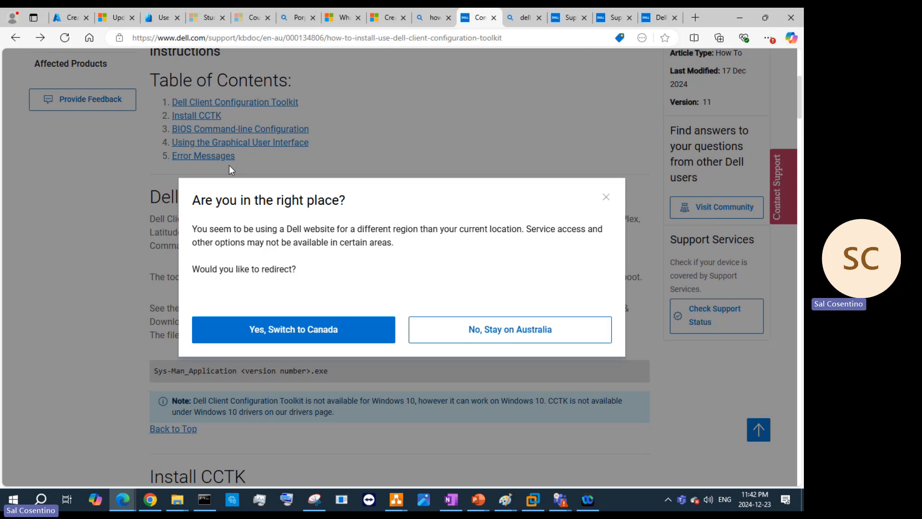
{"action": "left_click", "coordinate": [16, 37]}
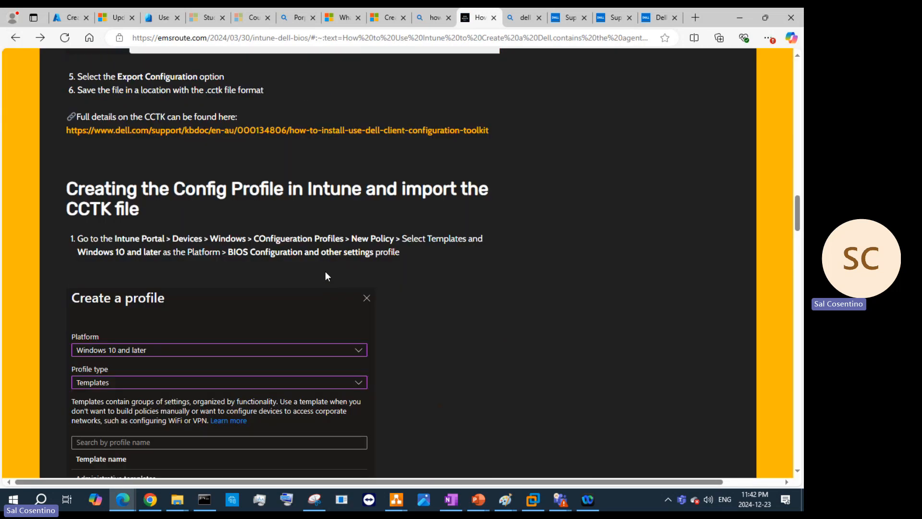
Step: Dismiss the subscribe popup and read the EMS Route post through to Wrapping Up
{"action": "scroll", "coordinate": [330, 272], "scroll_direction": "down", "scroll_amount": 7}
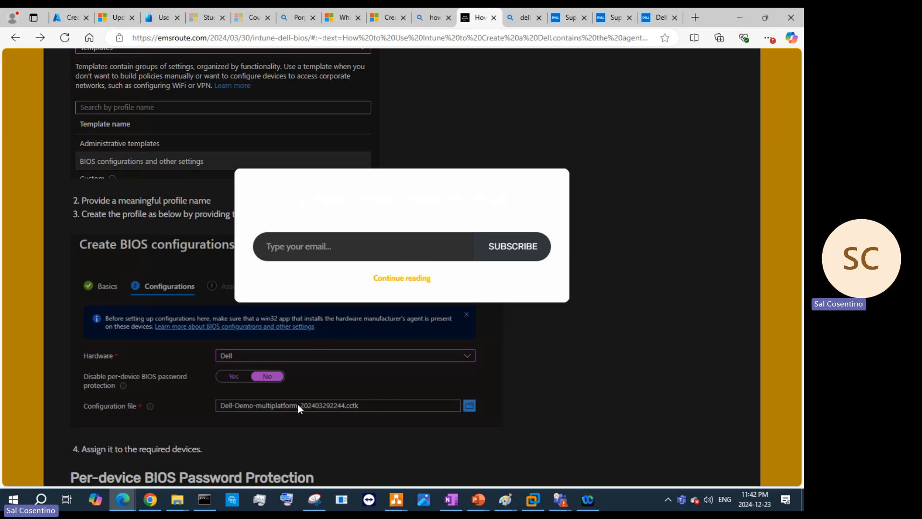
{"action": "left_click", "coordinate": [395, 427]}
{"action": "scroll", "coordinate": [511, 359], "scroll_direction": "down", "scroll_amount": 3}
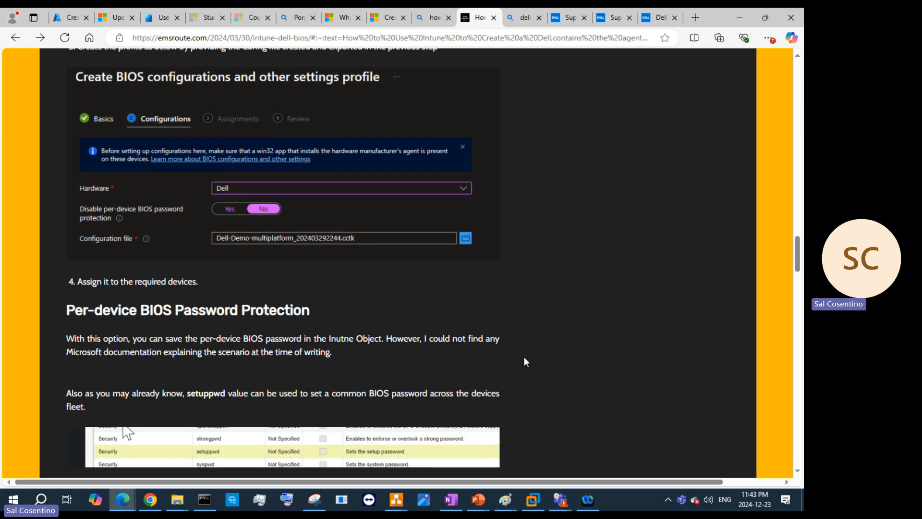
{"action": "scroll", "coordinate": [525, 359], "scroll_direction": "down", "scroll_amount": 2}
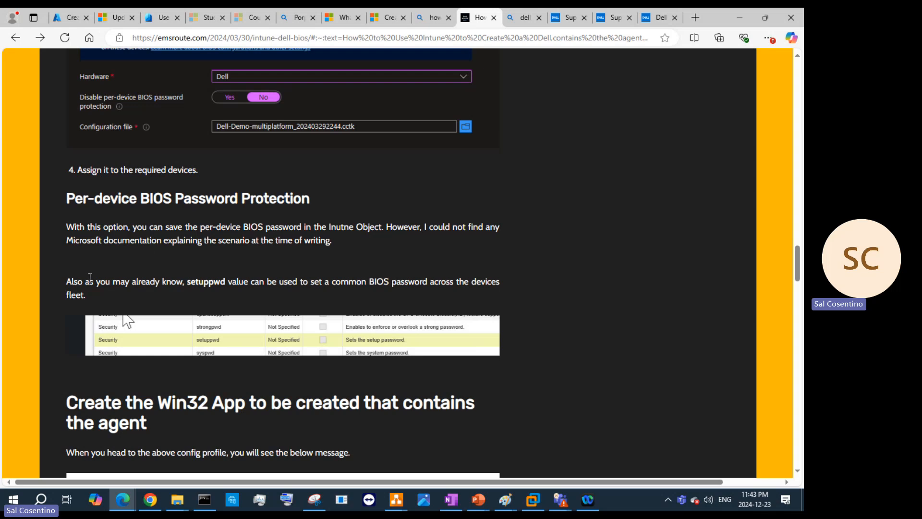
{"action": "scroll", "coordinate": [253, 327], "scroll_direction": "down", "scroll_amount": 3}
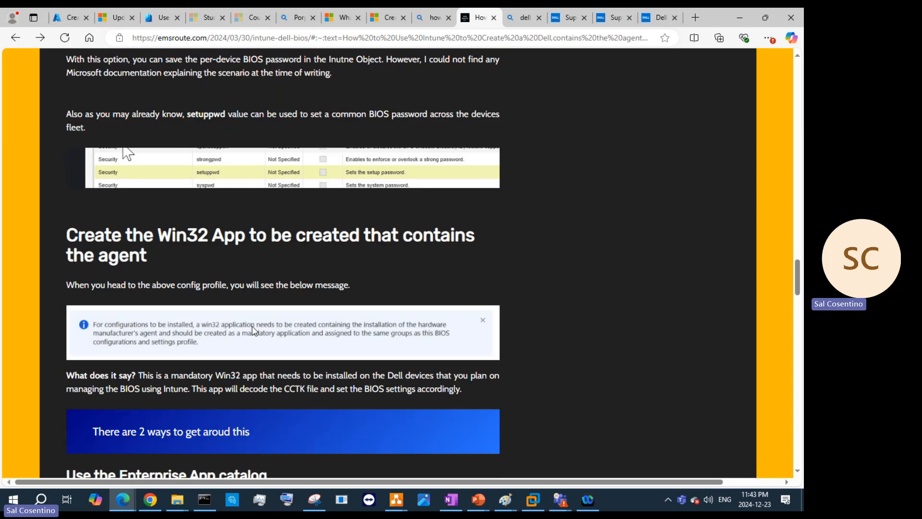
{"action": "scroll", "coordinate": [253, 326], "scroll_direction": "down", "scroll_amount": 5}
{"action": "scroll", "coordinate": [252, 321], "scroll_direction": "down", "scroll_amount": 2}
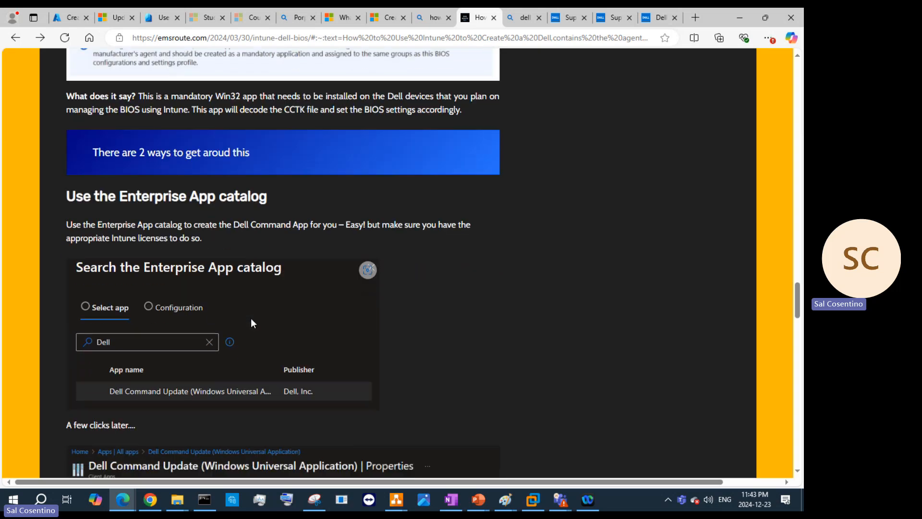
{"action": "scroll", "coordinate": [251, 319], "scroll_direction": "down", "scroll_amount": 2}
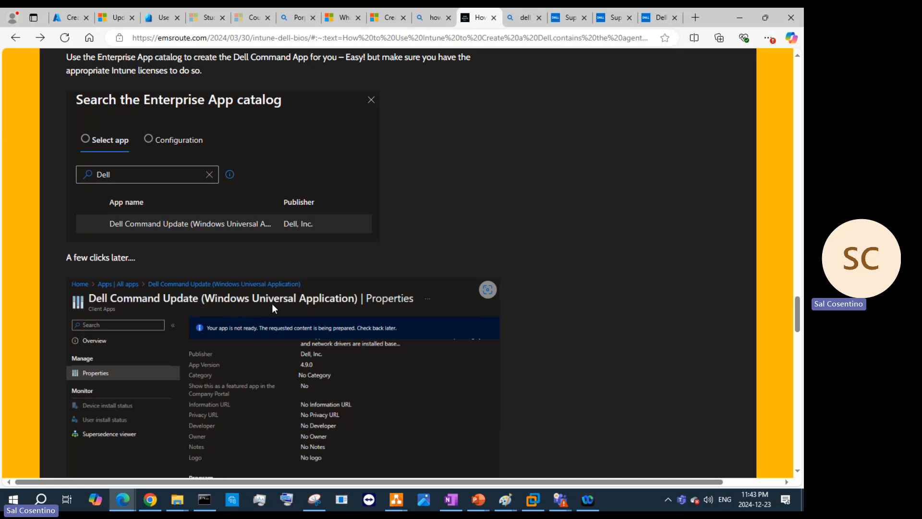
{"action": "scroll", "coordinate": [257, 287], "scroll_direction": "up", "scroll_amount": 2}
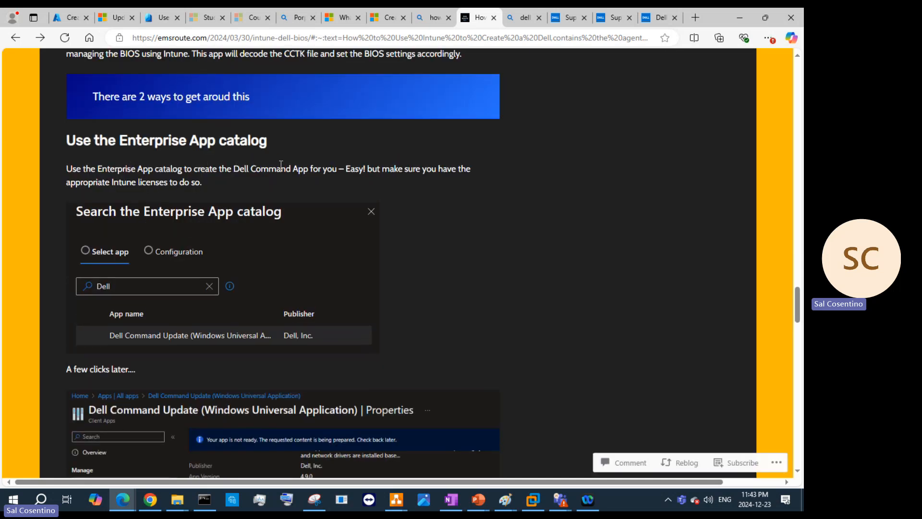
{"action": "scroll", "coordinate": [465, 263], "scroll_direction": "down", "scroll_amount": 8}
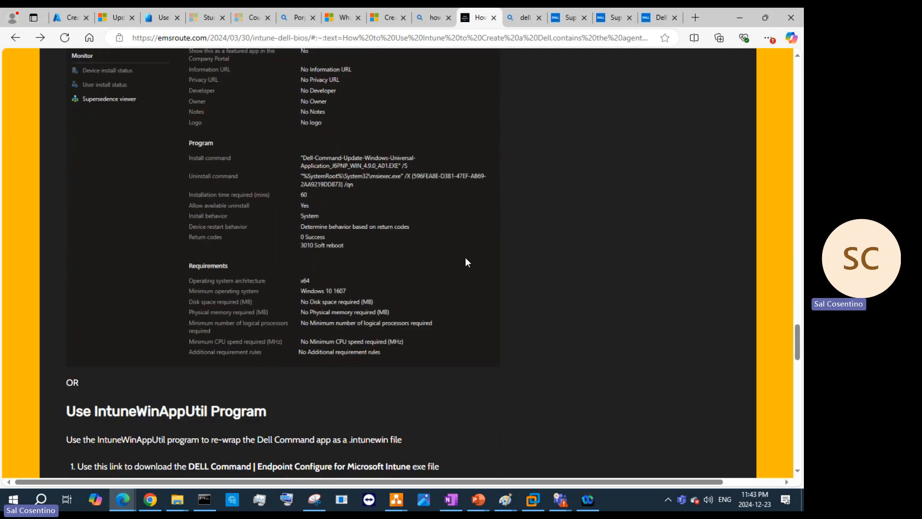
{"action": "scroll", "coordinate": [465, 257], "scroll_direction": "down", "scroll_amount": 3}
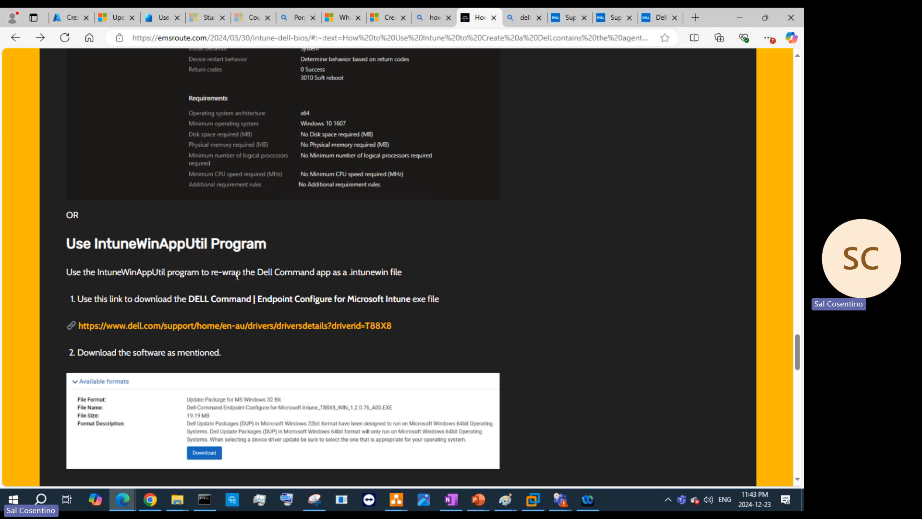
{"action": "scroll", "coordinate": [233, 284], "scroll_direction": "down", "scroll_amount": 10}
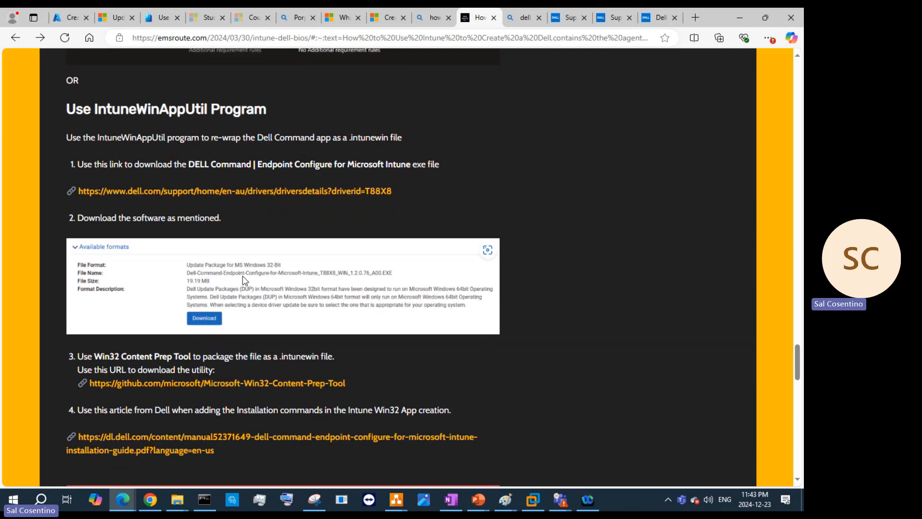
{"action": "scroll", "coordinate": [259, 273], "scroll_direction": "up", "scroll_amount": 5}
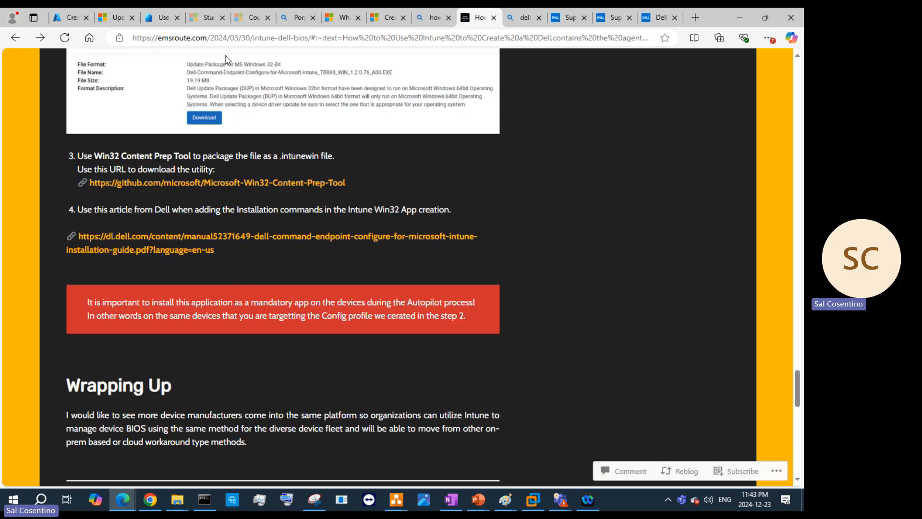
Step: Select the blog post's web address and bring the OneNote Configuration Profile page forward
{"action": "left_click", "coordinate": [231, 38]}
{"action": "left_click", "coordinate": [373, 37]}
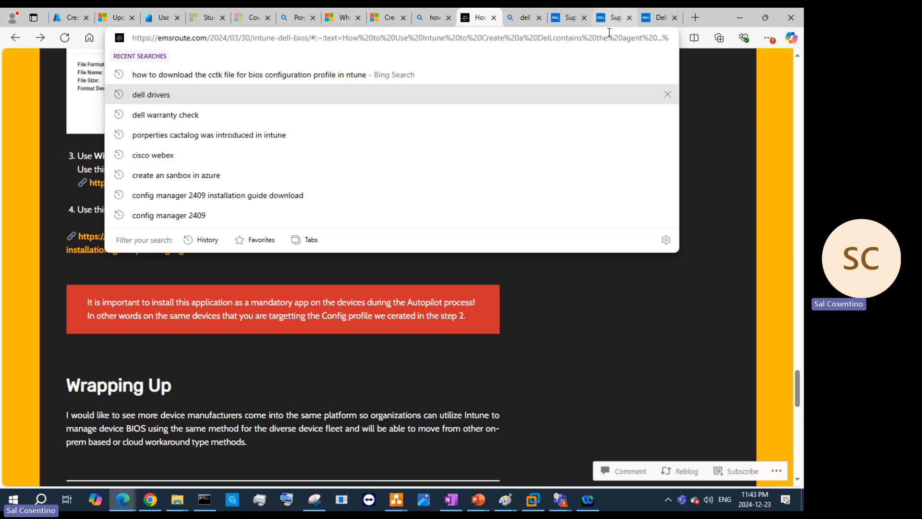
{"action": "left_click", "coordinate": [235, 9]}
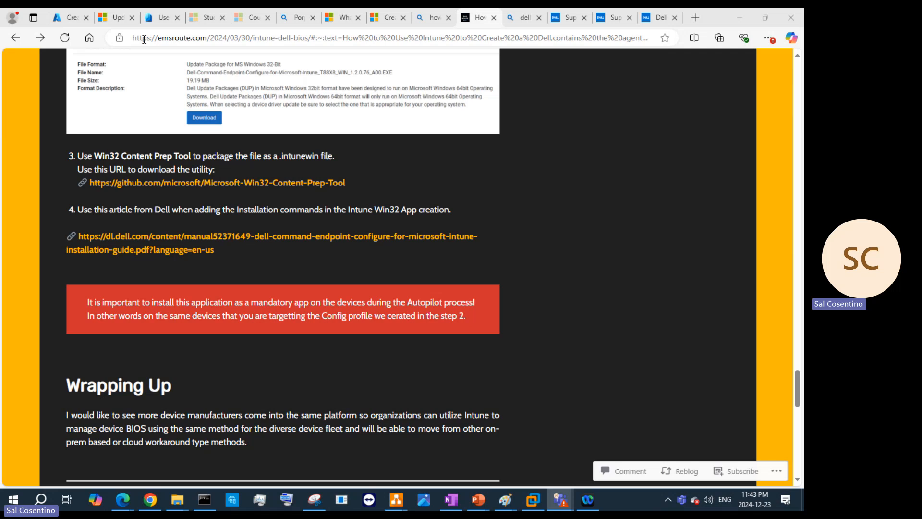
{"action": "left_click_drag", "start_coordinate": [144, 39], "coordinate": [146, 43]}
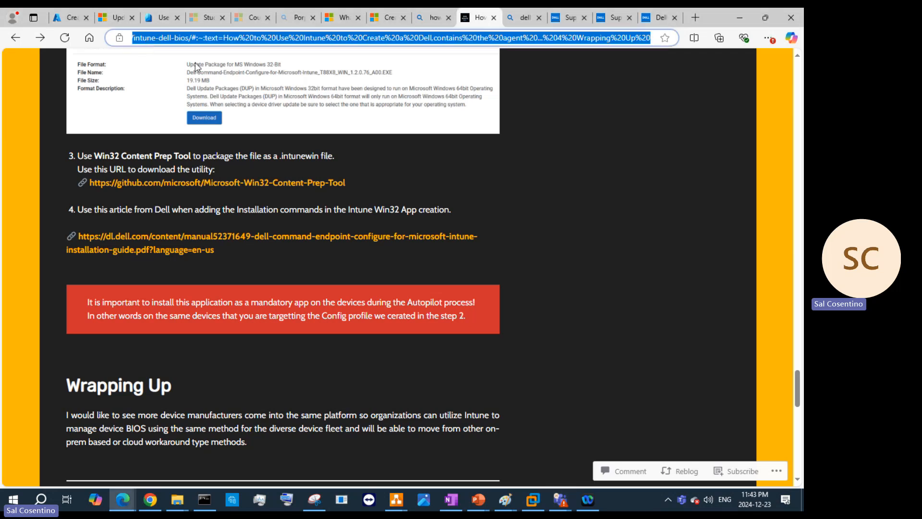
{"action": "left_click", "coordinate": [452, 499]}
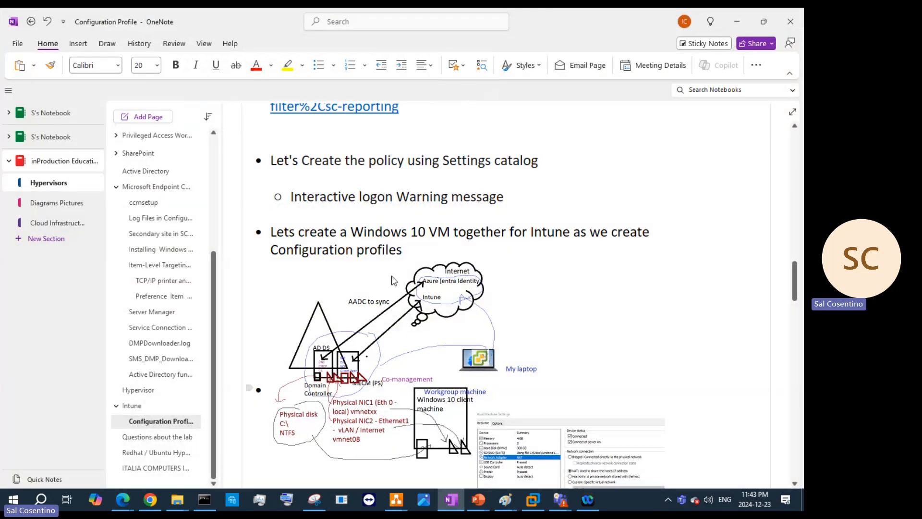
Step: Add 'Enable Remote Desktop Service Connection' and 'eSim Profiles' bullets under the logon warning item
{"action": "left_click", "coordinate": [522, 191]}
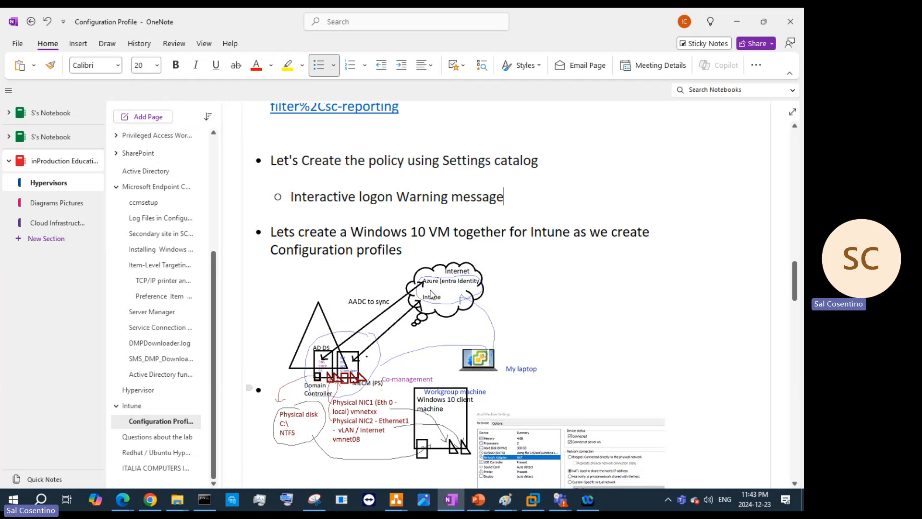
{"action": "key", "text": "Return"}
{"action": "type", "text": "Ena"}
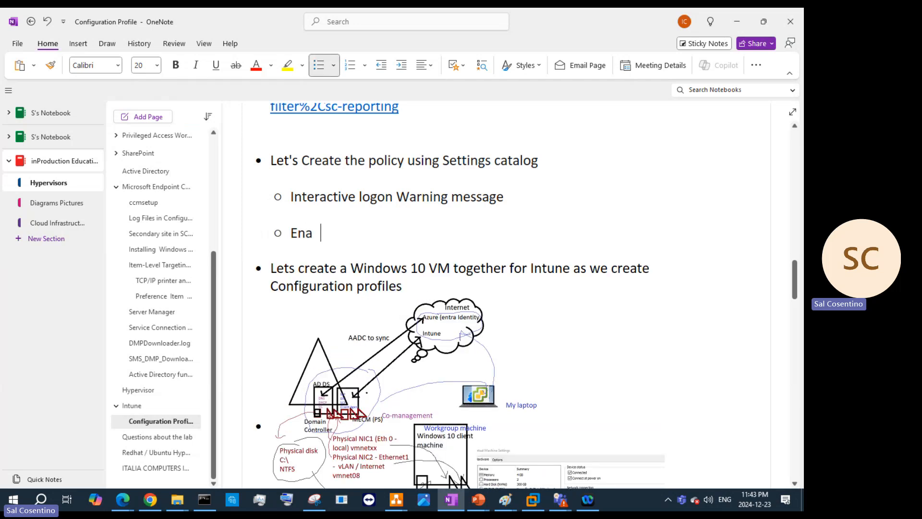
{"action": "type", "text": "ble Remot"}
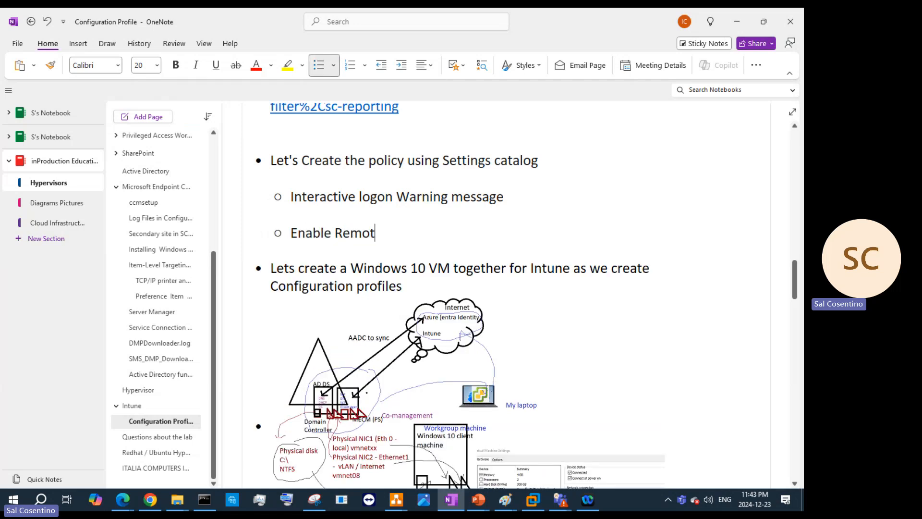
{"action": "type", "text": "e Desktop Se"}
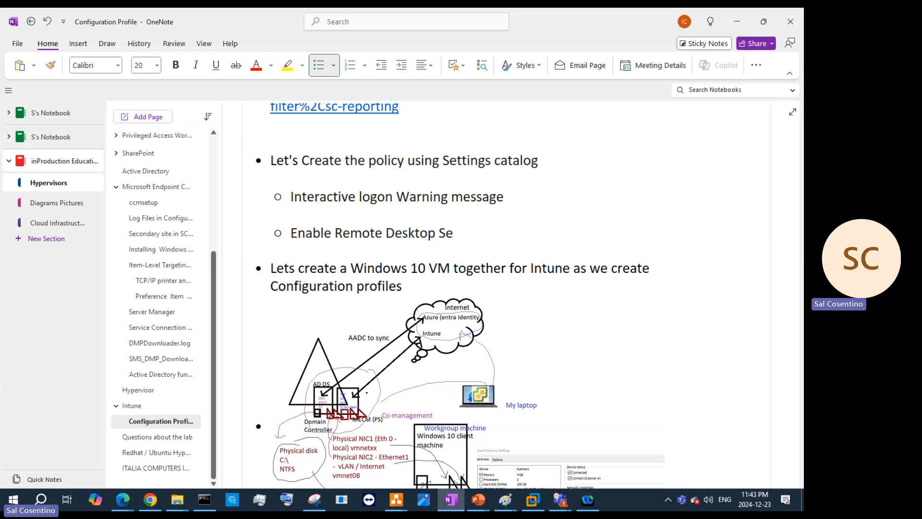
{"action": "type", "text": "rvice Connection"}
{"action": "key", "text": "Return"}
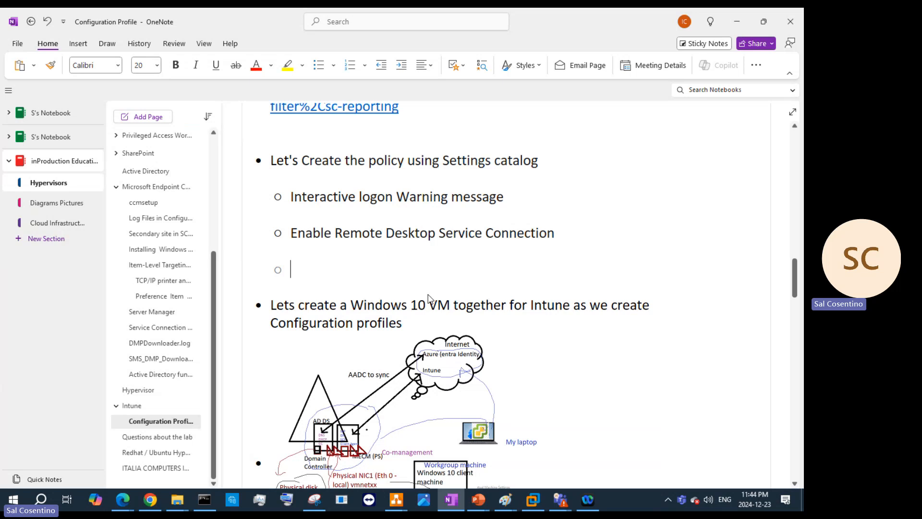
{"action": "type", "text": "ESim"}
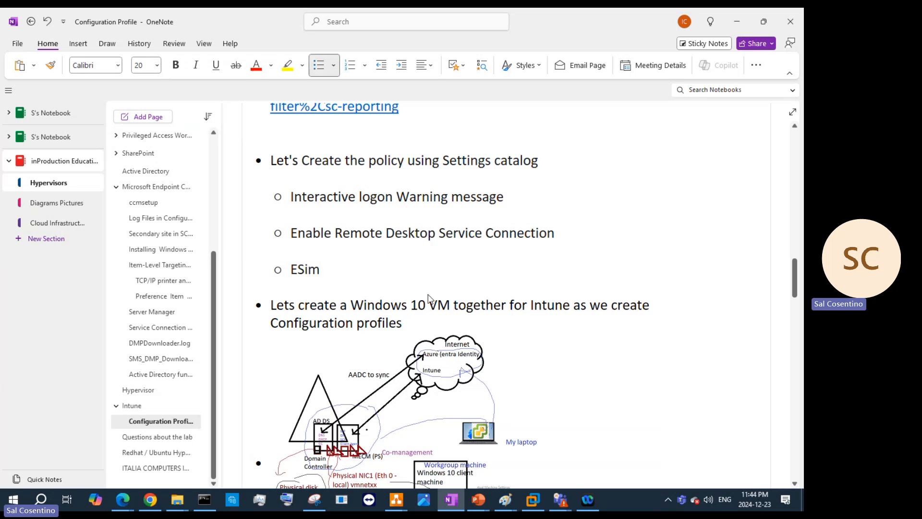
{"action": "key", "text": "BackSpace"}
{"action": "key", "text": "BackSpace"}
{"action": "key", "text": "BackSpace"}
{"action": "key", "text": "BackSpace"}
{"action": "type", "text": "eSim Profiles"}
{"action": "key", "text": "Return"}
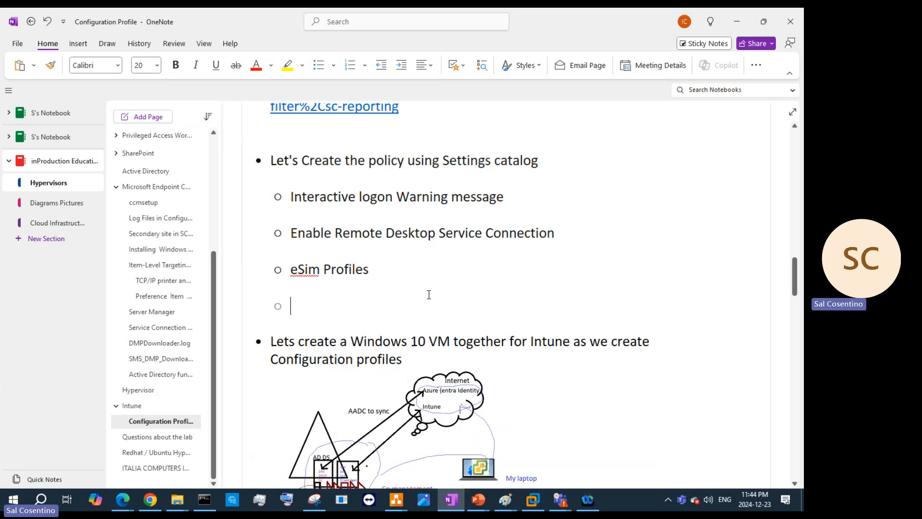
Step: Add 'BIOS Profiles' with the pasted Dell BIOS article link indented and bolded, then minimize OneNote
{"action": "type", "text": "BIO"}
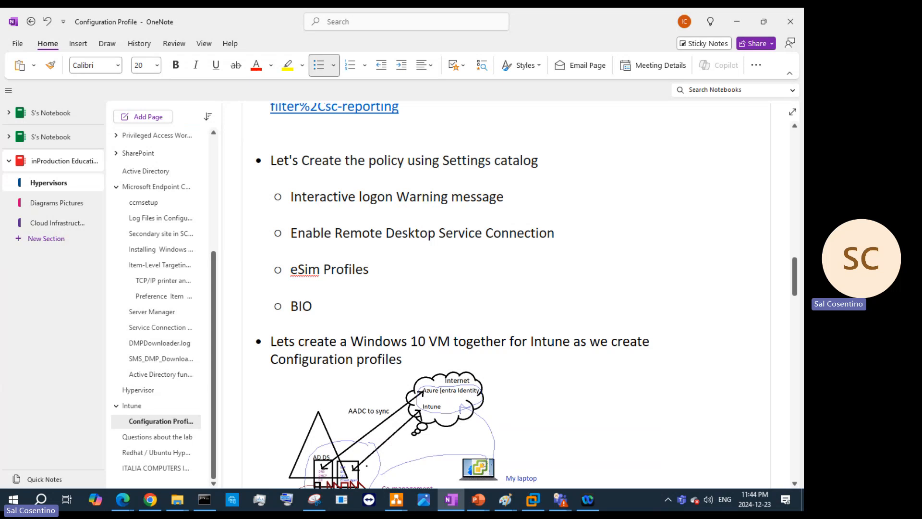
{"action": "type", "text": "S Pro"}
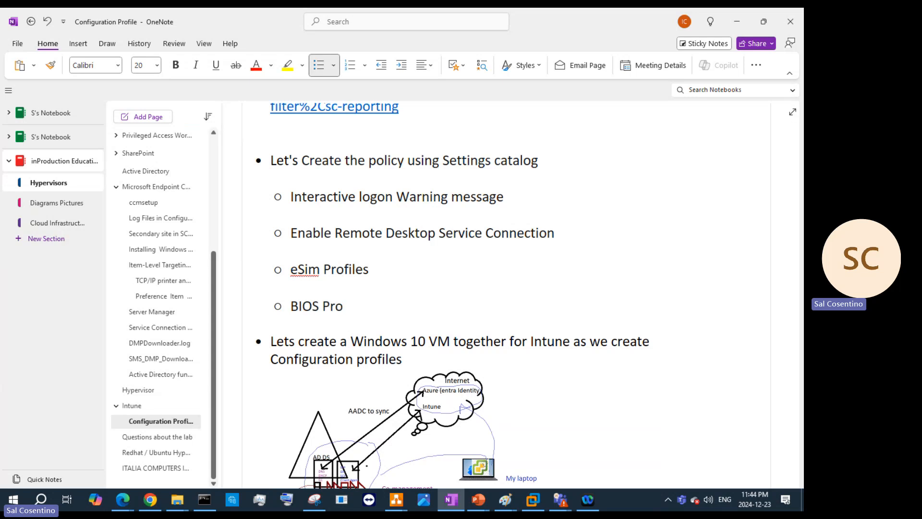
{"action": "type", "text": "files"}
{"action": "key", "text": "Return"}
{"action": "key", "text": "Tab"}
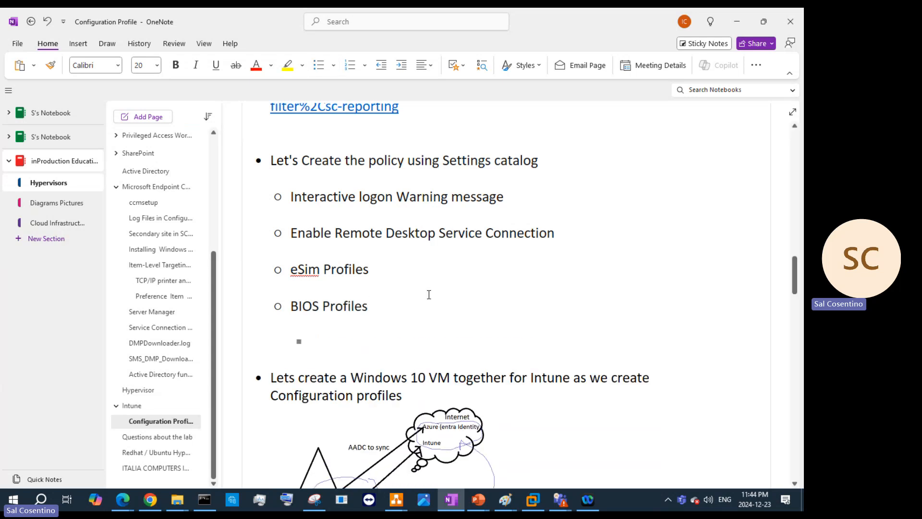
{"action": "type", "text": "How to Use Intune to Create a Dell BIOS Config Profile? – EMS Route"}
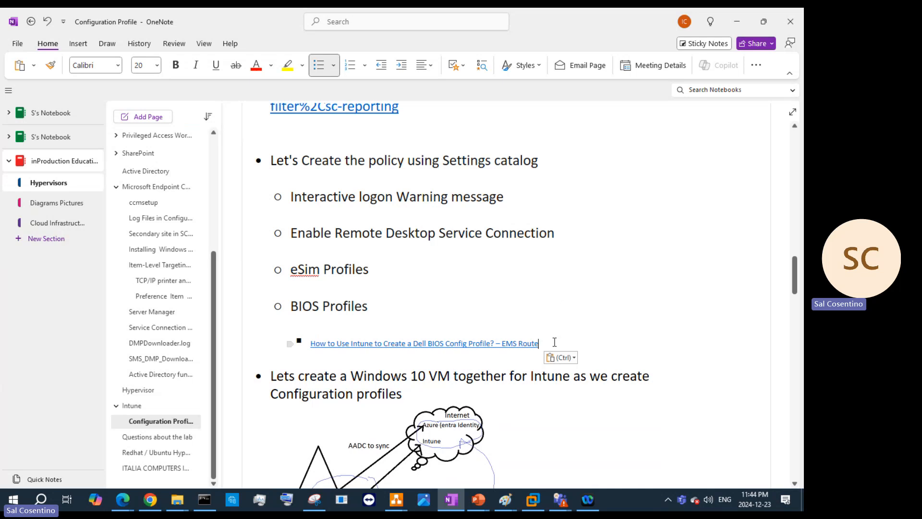
{"action": "left_click_drag", "start_coordinate": [552, 343], "coordinate": [301, 352]}
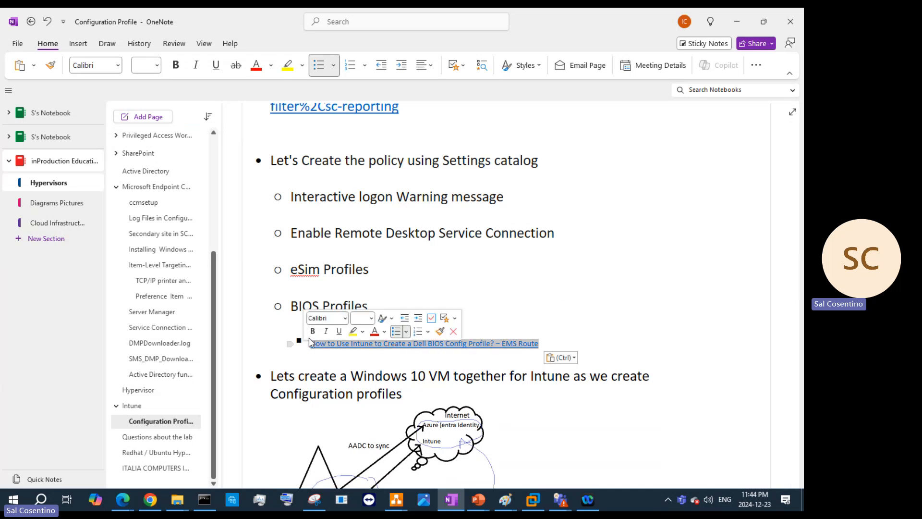
{"action": "left_click", "coordinate": [315, 332]}
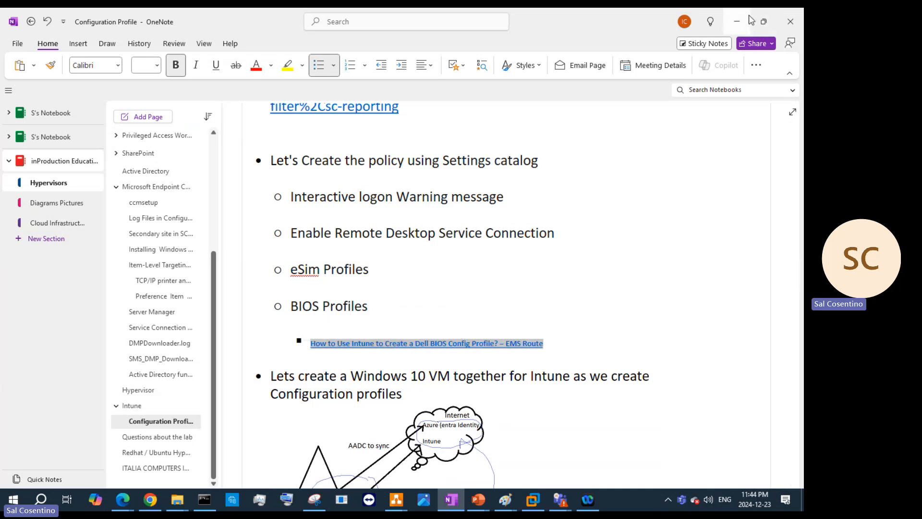
{"action": "left_click", "coordinate": [737, 21]}
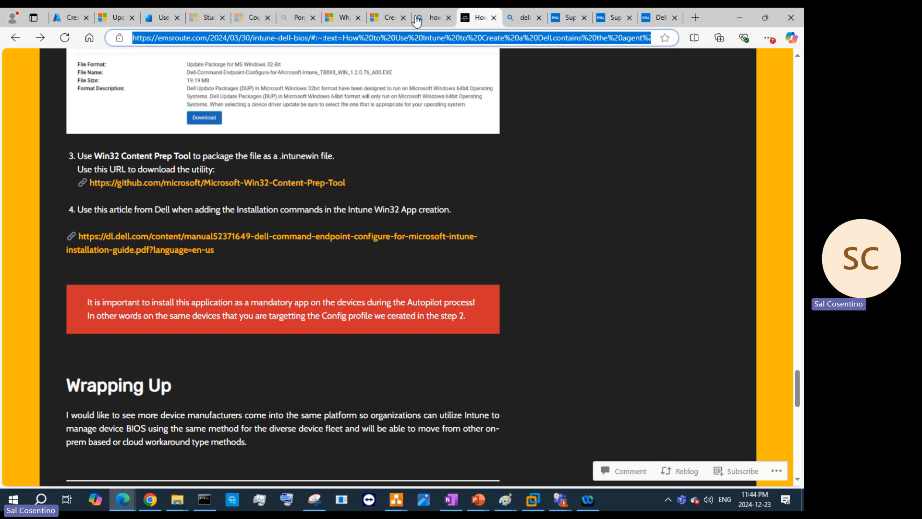
Step: Check the Intune Create BIOS configurations profile page, minimize Teams, then minimize Edge to reveal the VM
{"action": "left_click", "coordinate": [70, 18]}
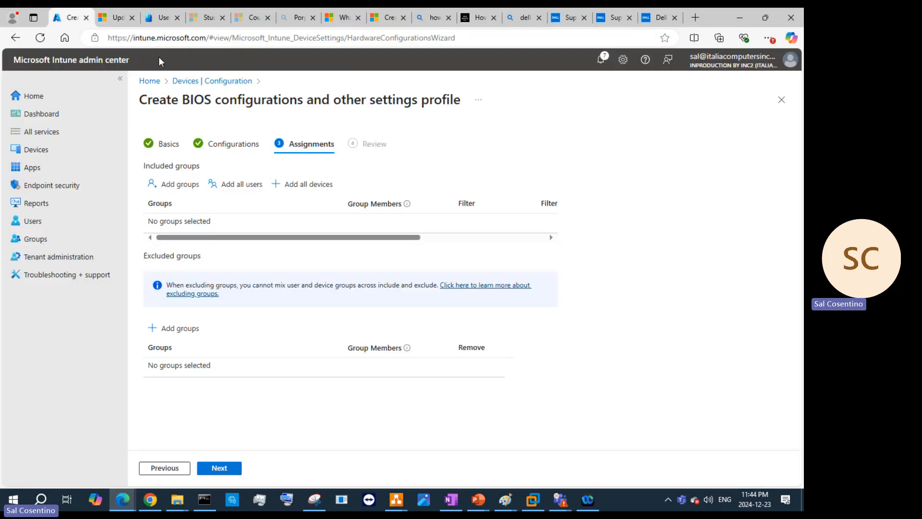
{"action": "left_click_drag", "start_coordinate": [462, 101], "coordinate": [138, 99]}
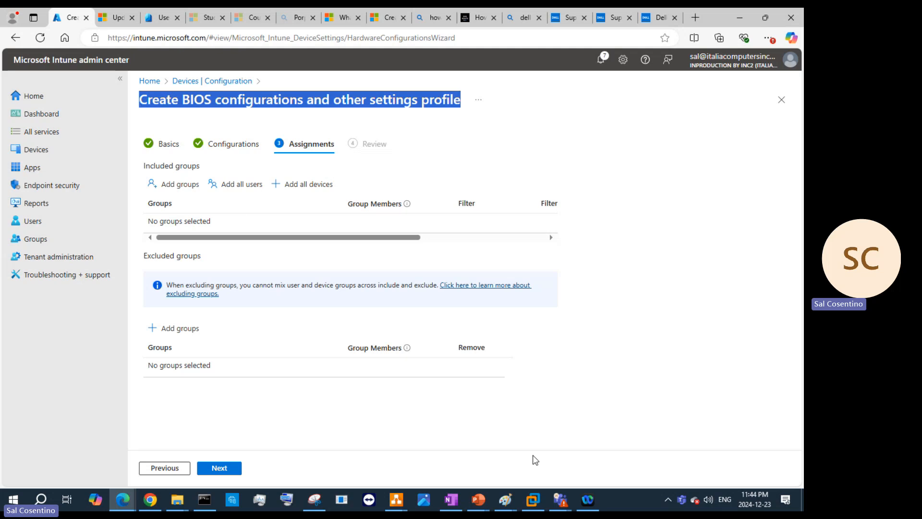
{"action": "mouse_move", "coordinate": [558, 499]}
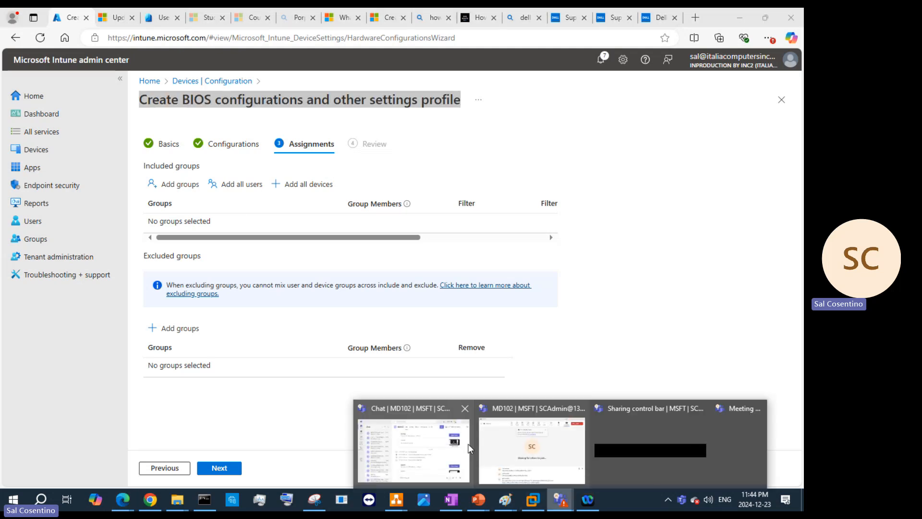
{"action": "left_click", "coordinate": [433, 459]}
{"action": "left_click", "coordinate": [745, 29]}
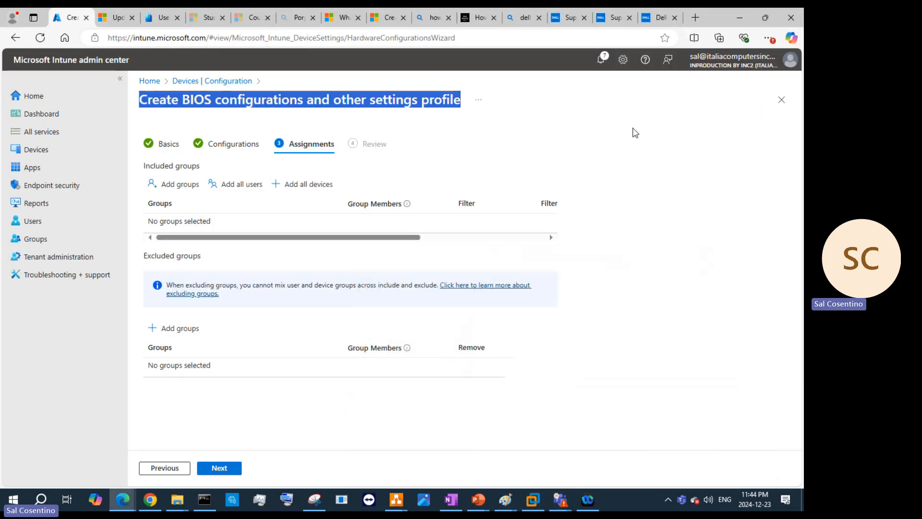
{"action": "left_click", "coordinate": [739, 18]}
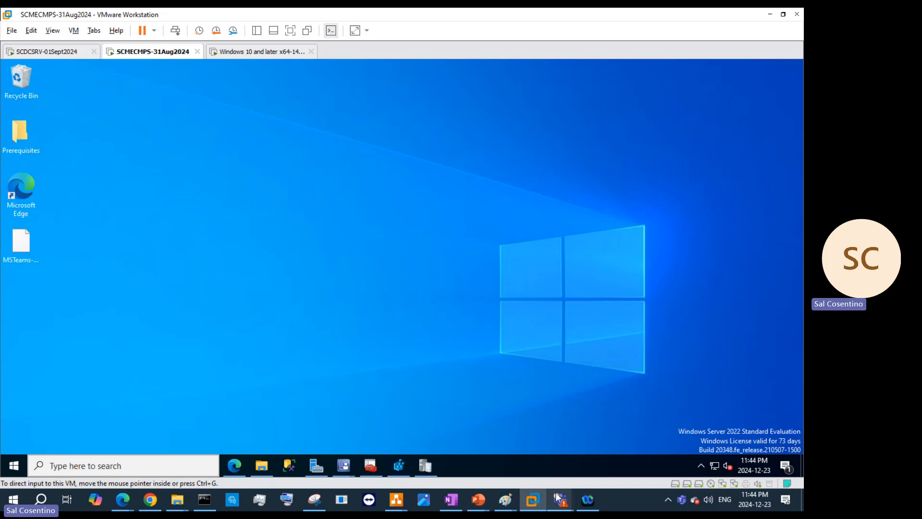
Step: Switch from VMware Workstation back to the OneNote Configuration Profile notes page
{"action": "mouse_move", "coordinate": [560, 500]}
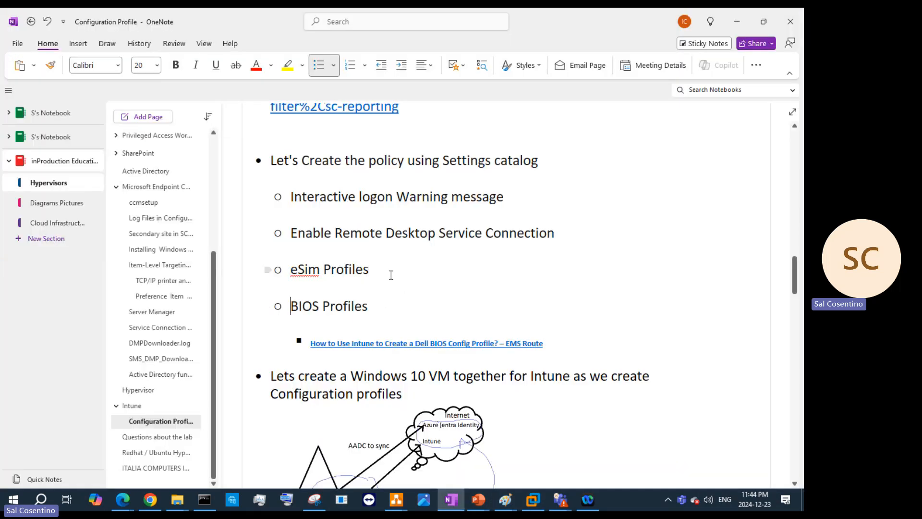
Step: Add a 'device restrictions' item above BIOS Profiles, undo an accidental deletion, and reselect the items with the link
{"action": "key", "text": "Return"}
{"action": "type", "text": "device res"}
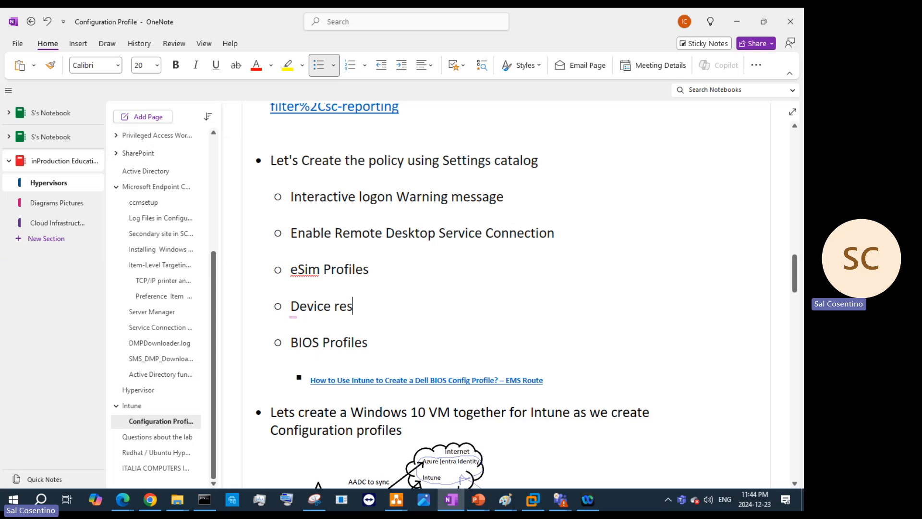
{"action": "type", "text": "trictions"}
{"action": "left_click_drag", "start_coordinate": [395, 342], "coordinate": [293, 310]}
{"action": "left_click", "coordinate": [391, 342]}
{"action": "left_click_drag", "start_coordinate": [391, 342], "coordinate": [284, 311]}
{"action": "key", "text": "Delete"}
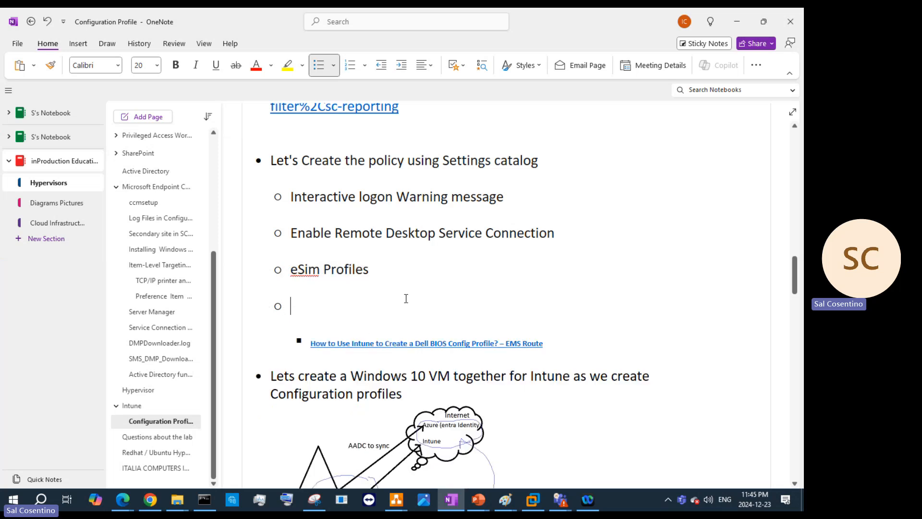
{"action": "scroll", "coordinate": [405, 296], "scroll_direction": "down", "scroll_amount": 3}
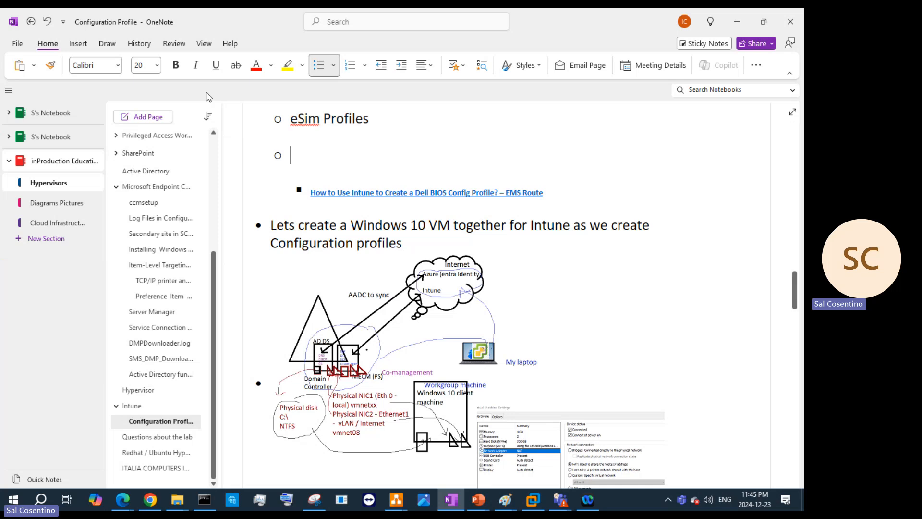
{"action": "left_click", "coordinate": [48, 21]}
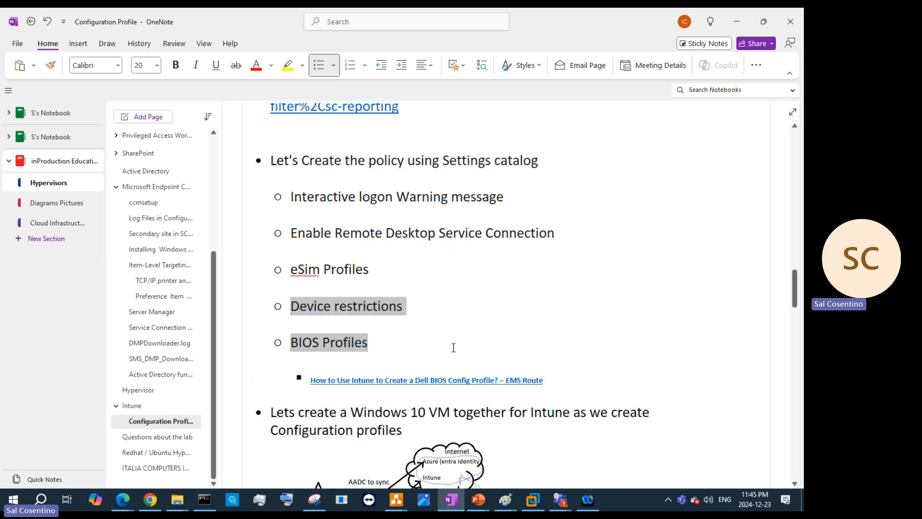
{"action": "mouse_move", "coordinate": [399, 349]}
{"action": "left_mouse_down"}
{"action": "mouse_move", "coordinate": [422, 351]}
{"action": "mouse_move", "coordinate": [267, 312]}
{"action": "left_mouse_up"}
{"action": "left_click_drag", "start_coordinate": [543, 381], "coordinate": [229, 302]}
{"action": "key", "text": "ctrl+c"}
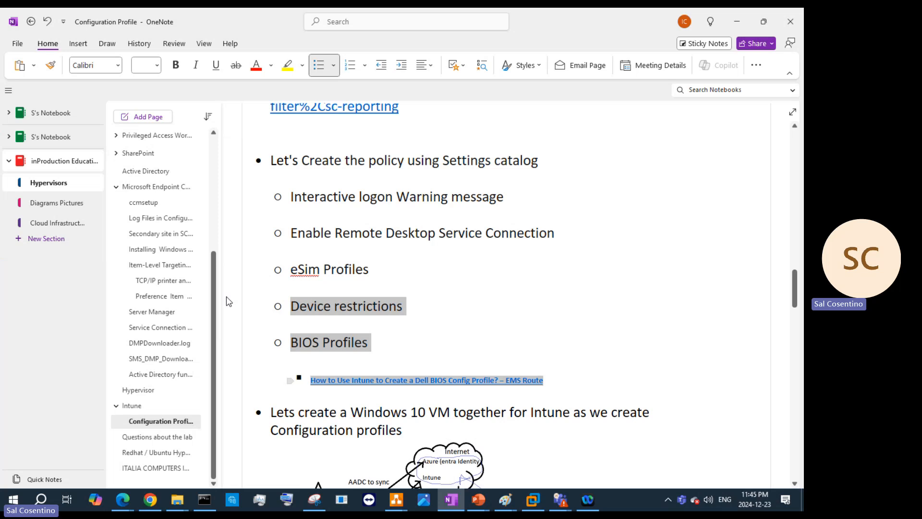
Step: Cut the Device restrictions and BIOS Profiles bullets and the Dell BIOS link from the Settings catalog list
{"action": "key", "text": "Delete"}
{"action": "scroll", "coordinate": [420, 300], "scroll_direction": "down", "scroll_amount": 15}
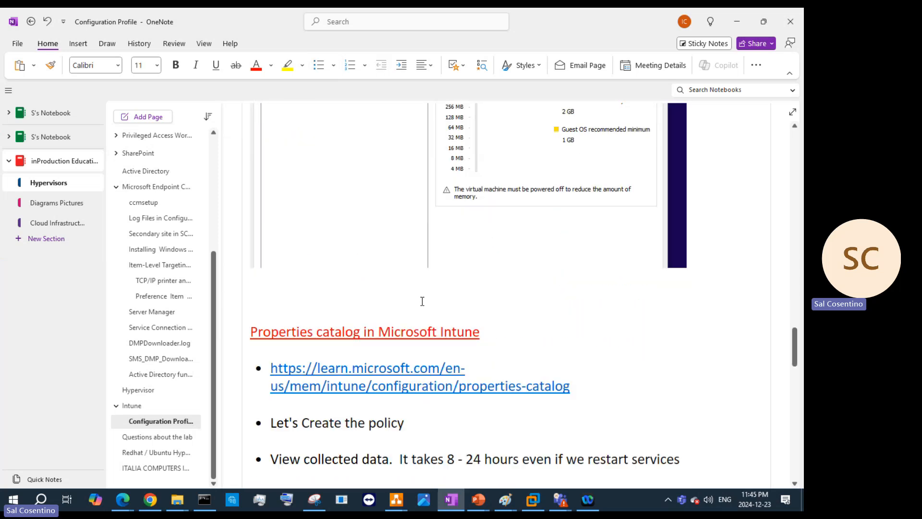
{"action": "scroll", "coordinate": [419, 302], "scroll_direction": "down", "scroll_amount": 10}
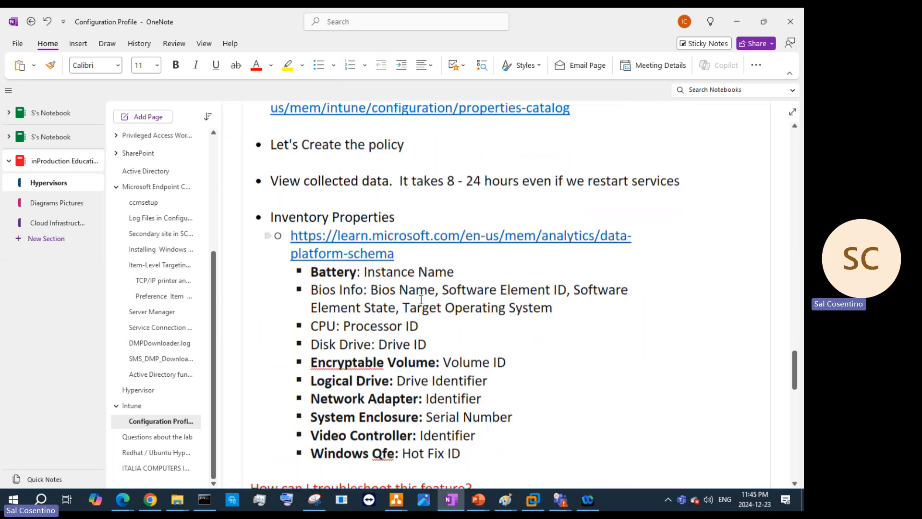
{"action": "scroll", "coordinate": [420, 299], "scroll_direction": "up", "scroll_amount": 6}
{"action": "scroll", "coordinate": [419, 299], "scroll_direction": "down", "scroll_amount": 5}
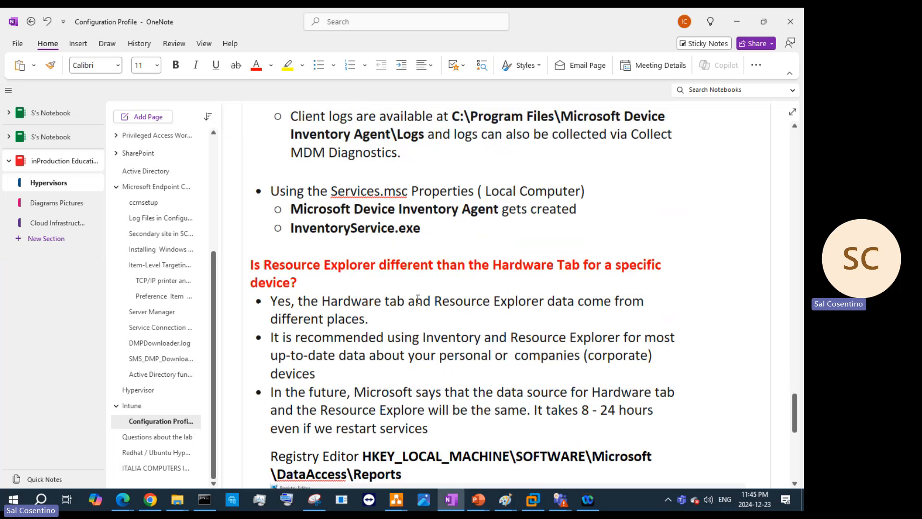
{"action": "scroll", "coordinate": [418, 298], "scroll_direction": "up", "scroll_amount": 7}
{"action": "scroll", "coordinate": [418, 299], "scroll_direction": "up", "scroll_amount": 15}
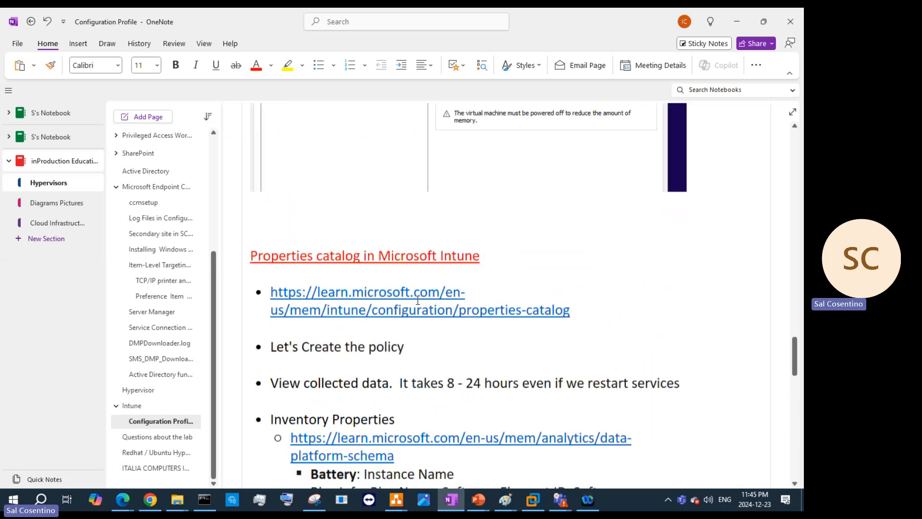
{"action": "scroll", "coordinate": [418, 302], "scroll_direction": "up", "scroll_amount": 10}
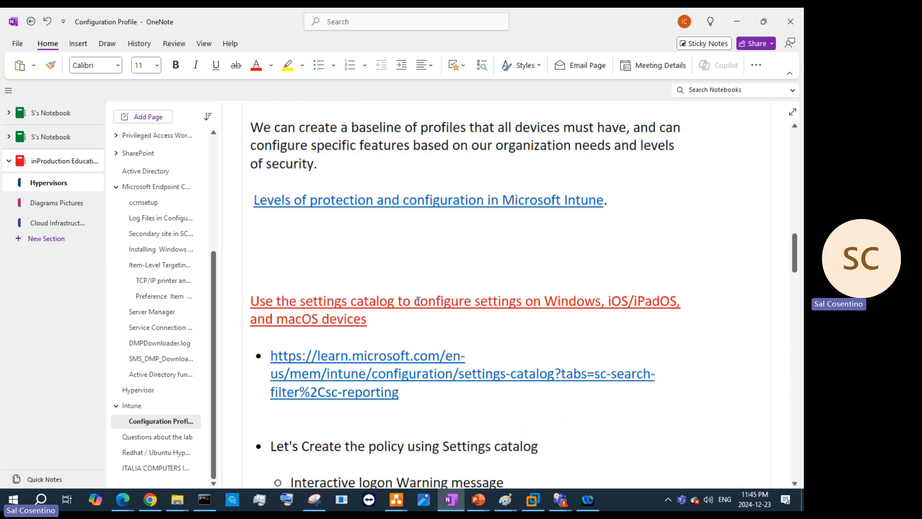
{"action": "scroll", "coordinate": [419, 301], "scroll_direction": "up", "scroll_amount": 11}
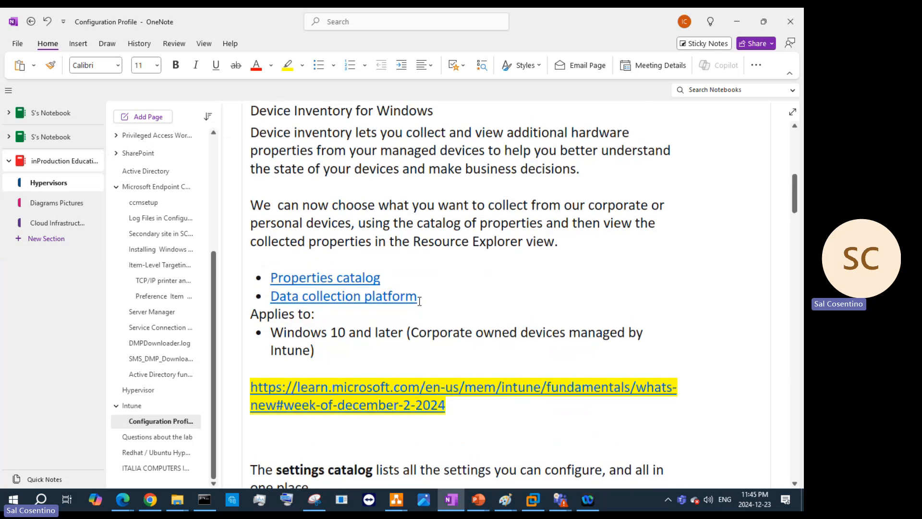
{"action": "scroll", "coordinate": [420, 302], "scroll_direction": "down", "scroll_amount": 8}
{"action": "scroll", "coordinate": [421, 301], "scroll_direction": "up", "scroll_amount": 6}
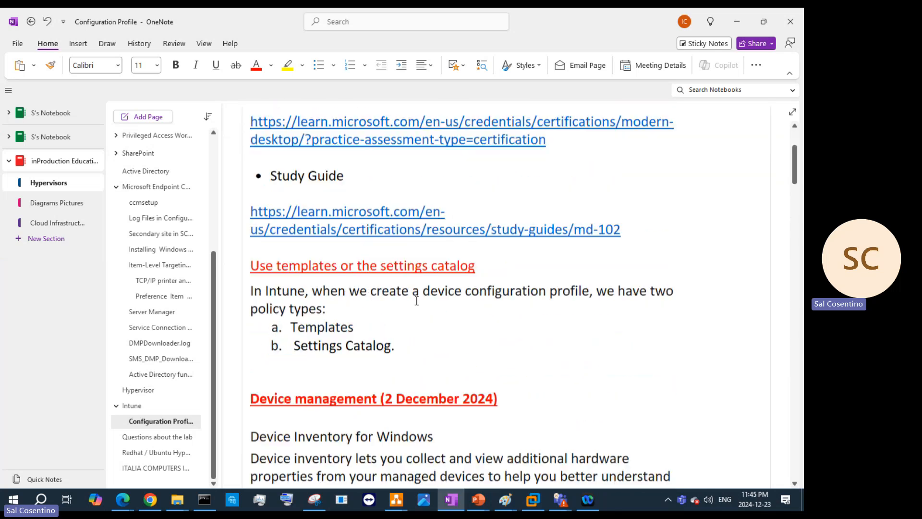
{"action": "scroll", "coordinate": [392, 364], "scroll_direction": "down", "scroll_amount": 10}
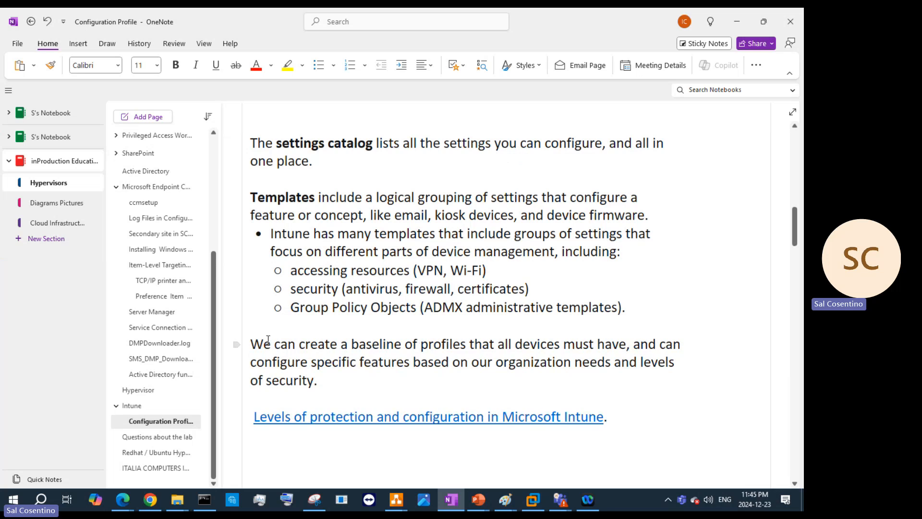
{"action": "scroll", "coordinate": [269, 331], "scroll_direction": "down", "scroll_amount": 3}
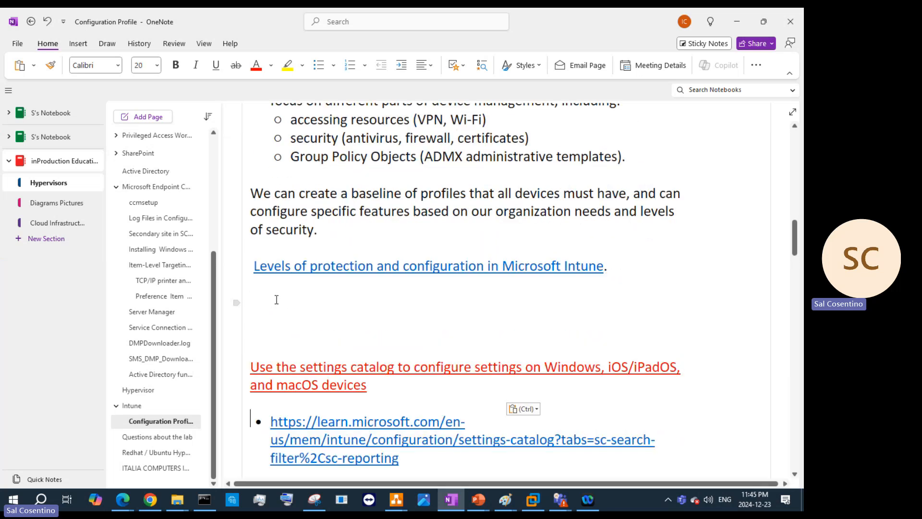
Step: Paste the cut items and type the heading 'Lets create a Configuration Profile Template'
{"action": "key", "text": "ctrl+v"}
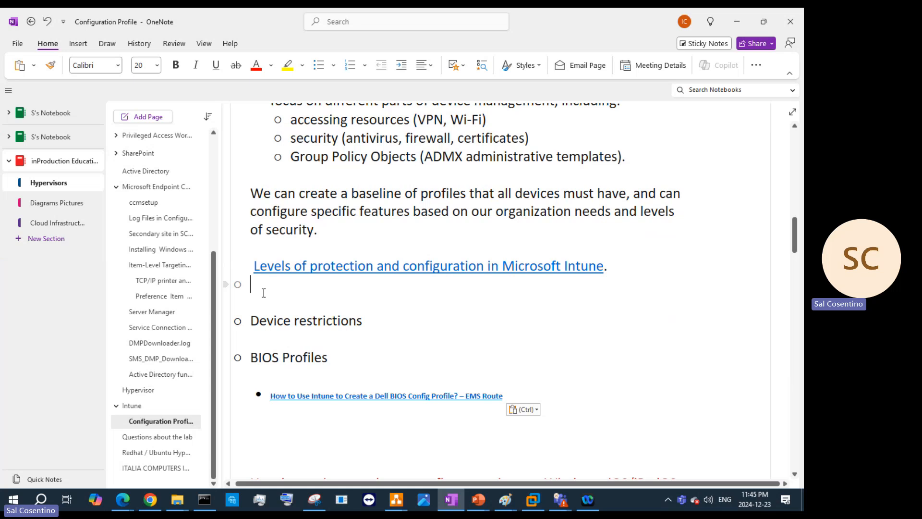
{"action": "key", "text": "BackSpace"}
{"action": "type", "text": "Lets c"}
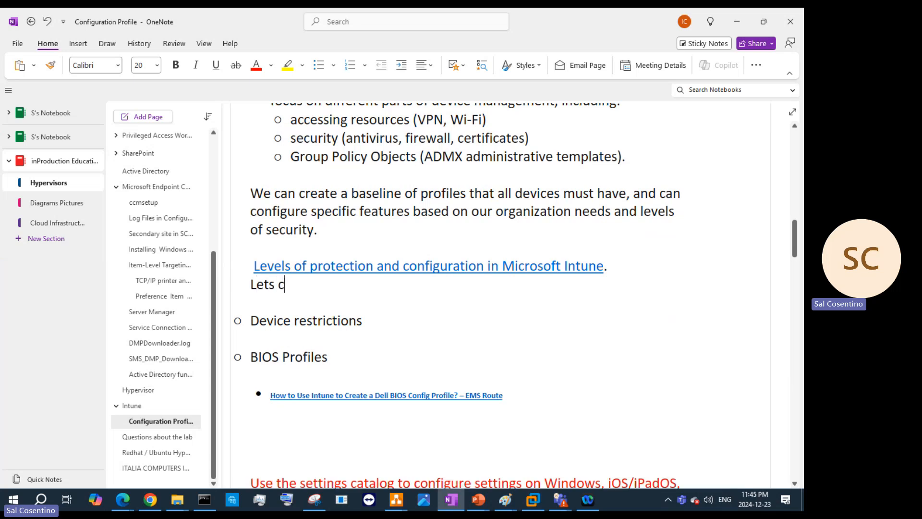
{"action": "type", "text": "reate a Configurat"}
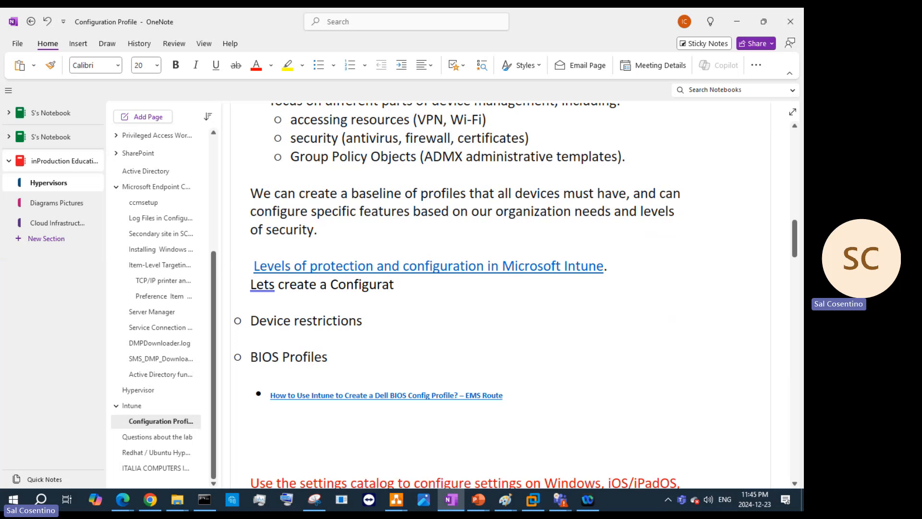
{"action": "type", "text": "ion Pr"}
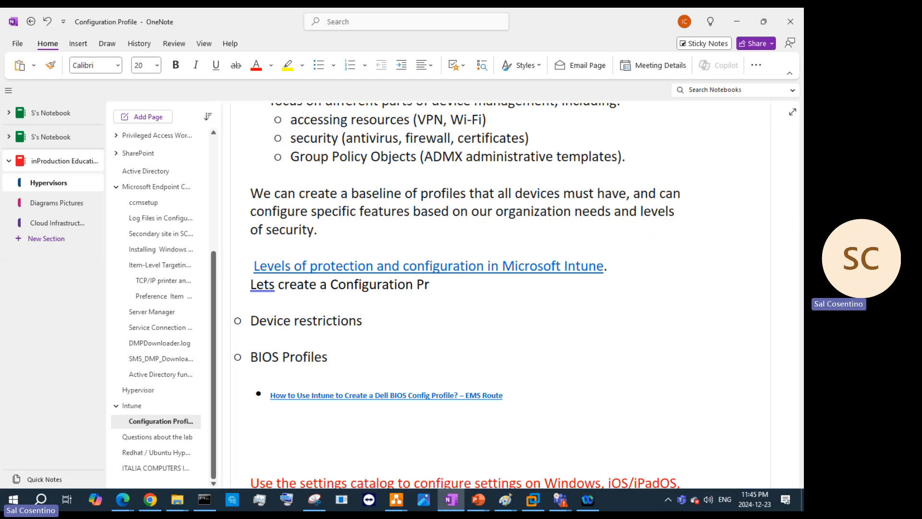
{"action": "type", "text": "gi"}
{"action": "key", "text": "BackSpace"}
{"action": "key", "text": "BackSpace"}
{"action": "type", "text": "of"}
{"action": "scroll", "coordinate": [285, 285], "scroll_direction": "up", "scroll_amount": 5}
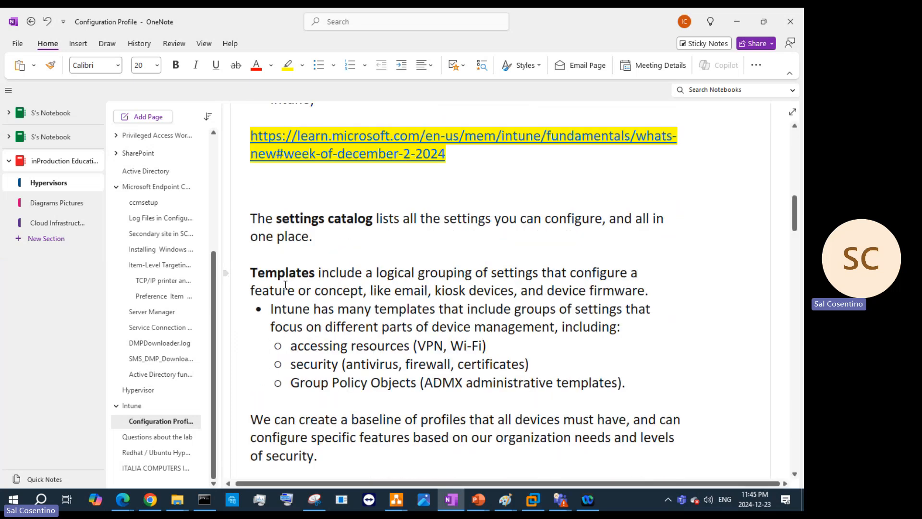
{"action": "scroll", "coordinate": [290, 289], "scroll_direction": "down", "scroll_amount": 6}
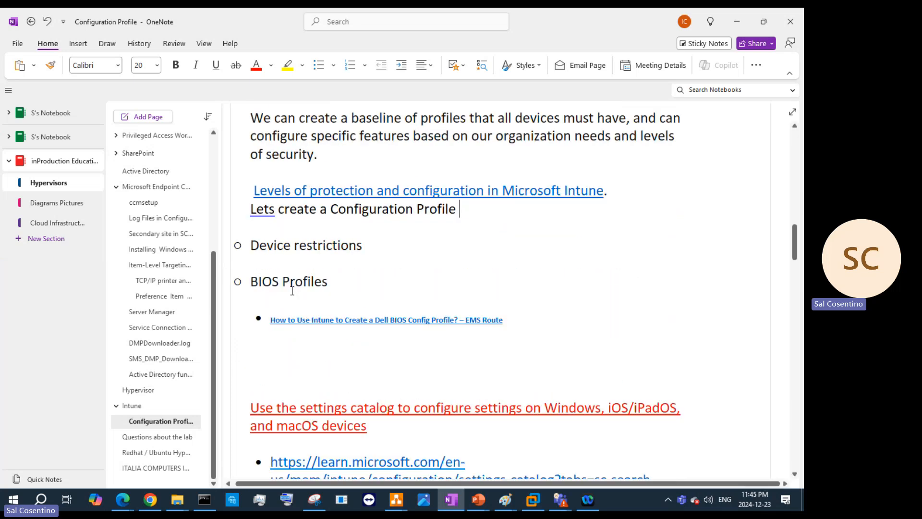
{"action": "type", "text": "ile Template"}
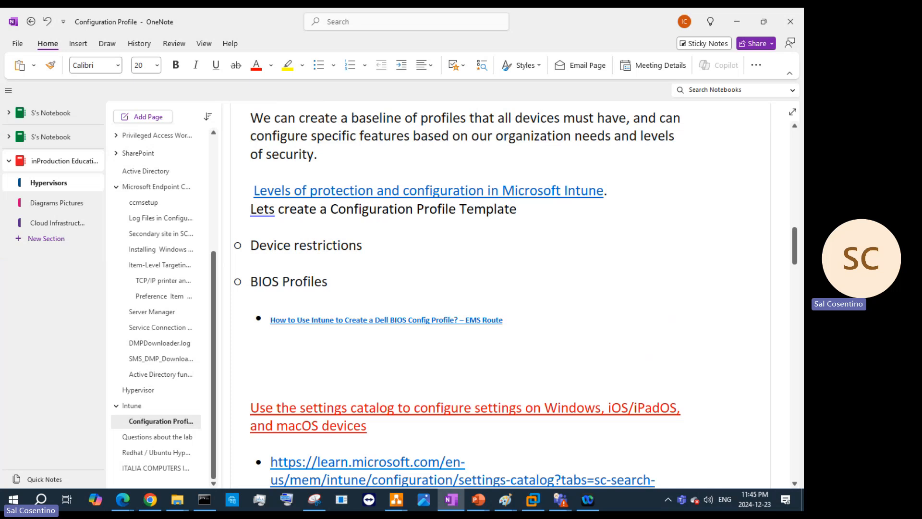
Step: Bullet the heading and indent Device restrictions and BIOS Profiles one level beneath it
{"action": "left_click", "coordinate": [243, 211]}
{"action": "left_click", "coordinate": [311, 67]}
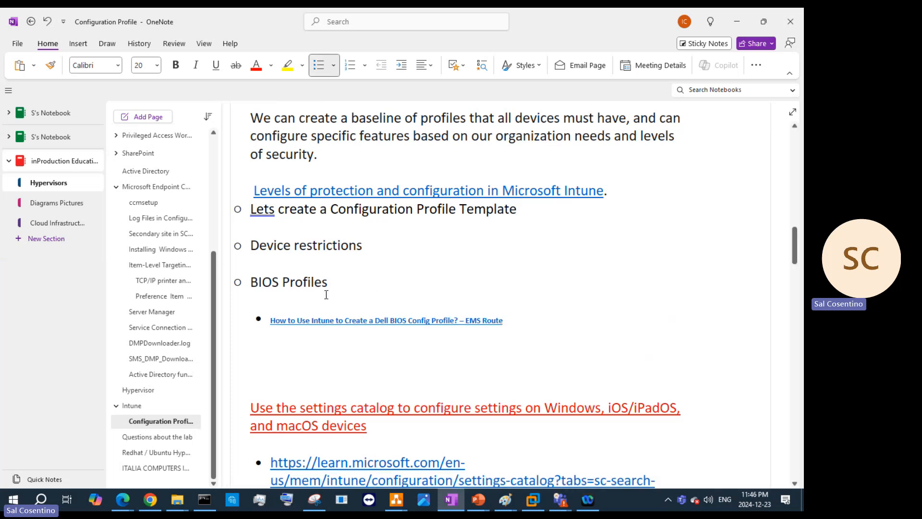
{"action": "left_click_drag", "start_coordinate": [321, 284], "coordinate": [256, 239]}
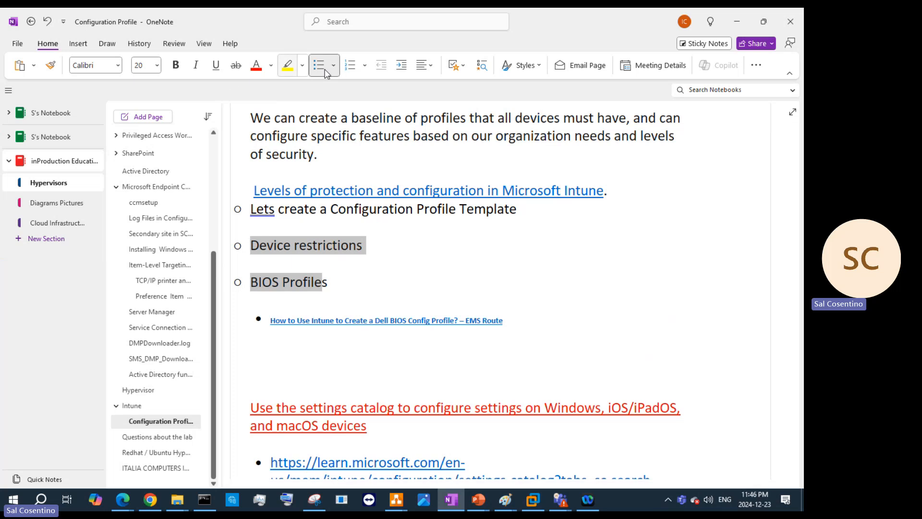
{"action": "left_click", "coordinate": [401, 64]}
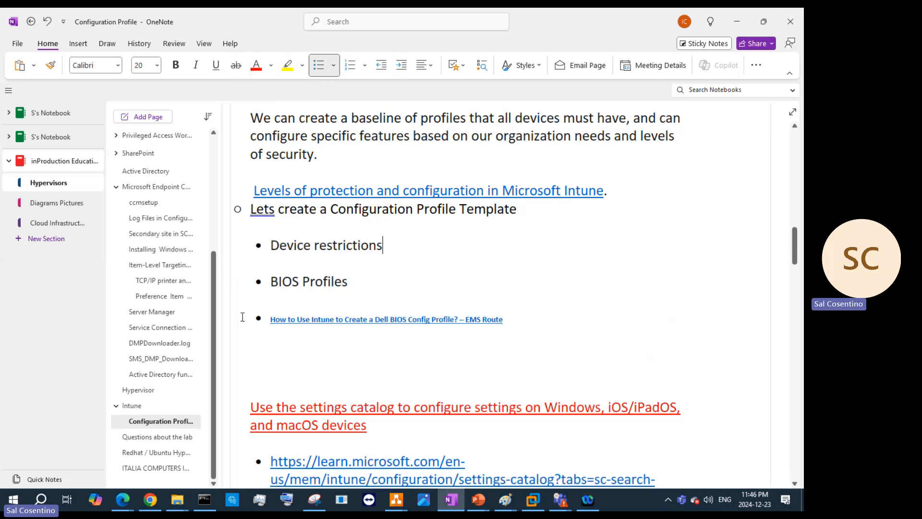
{"action": "left_click", "coordinate": [269, 320]}
Step: Make the heading a top-level bullet and indent the lines below it, including the EMS Route link
{"action": "key", "text": "Tab"}
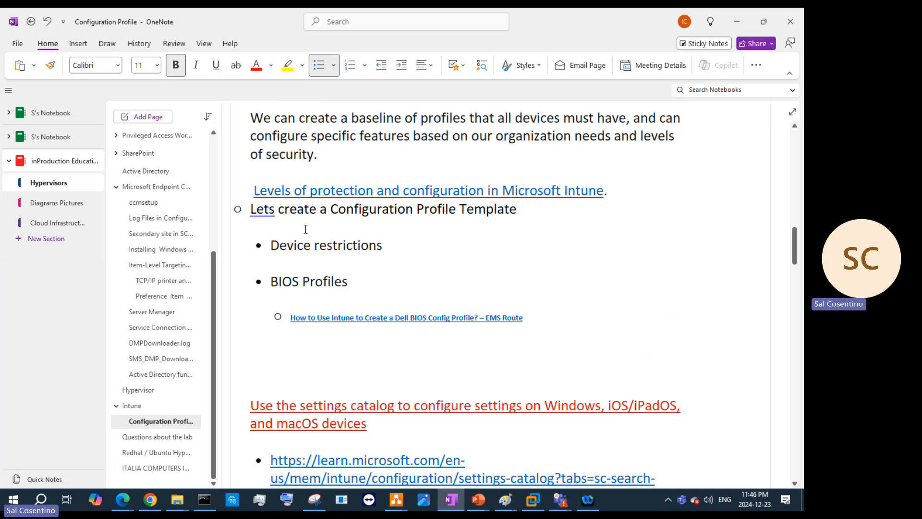
{"action": "left_click", "coordinate": [251, 207]}
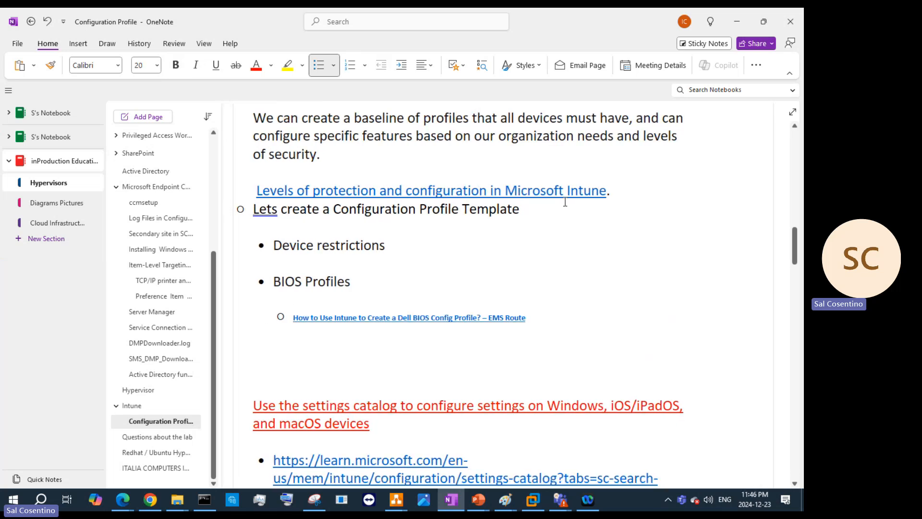
{"action": "left_click_drag", "start_coordinate": [564, 204], "coordinate": [198, 205]}
{"action": "left_click", "coordinate": [317, 67]}
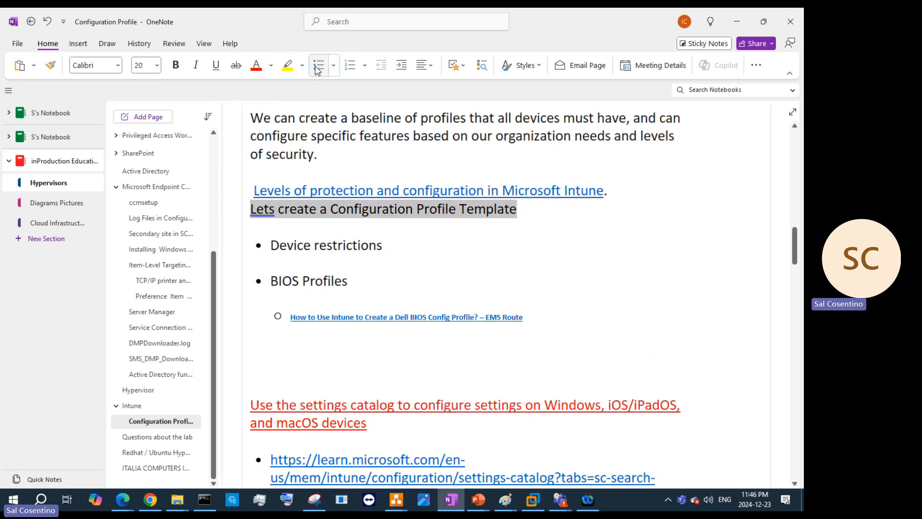
{"action": "left_click", "coordinate": [318, 66]}
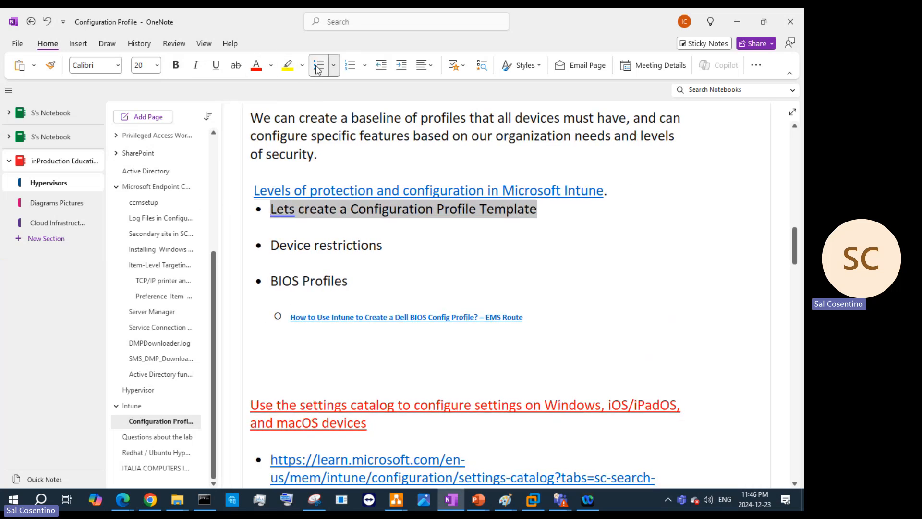
{"action": "left_click", "coordinate": [360, 282], "text": "shift"}
{"action": "left_click_drag", "start_coordinate": [582, 316], "coordinate": [226, 245]}
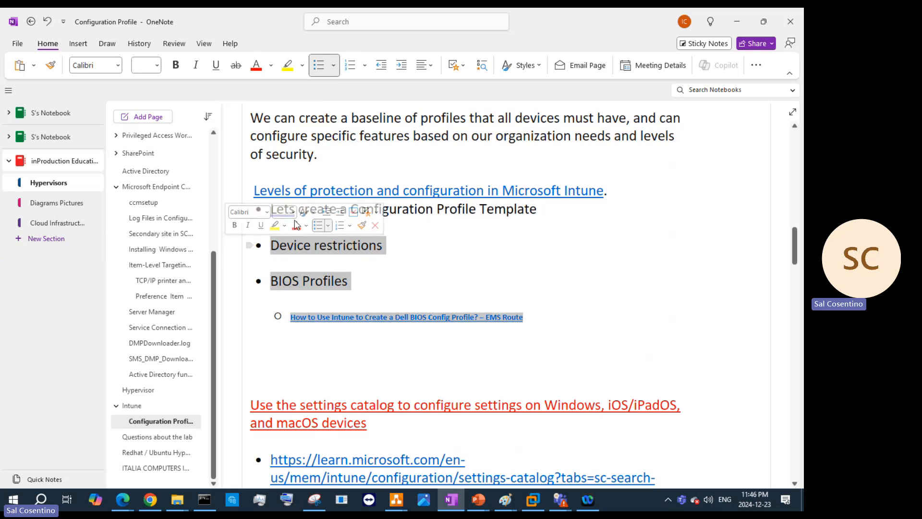
{"action": "left_click", "coordinate": [401, 67]}
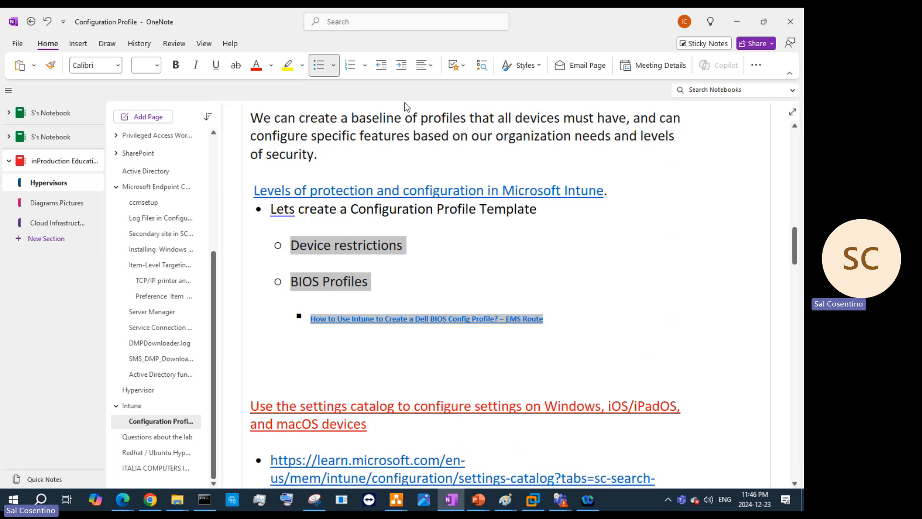
Step: Set the EMS Route link text to 20 pt, then minimize OneNote
{"action": "left_click", "coordinate": [535, 309]}
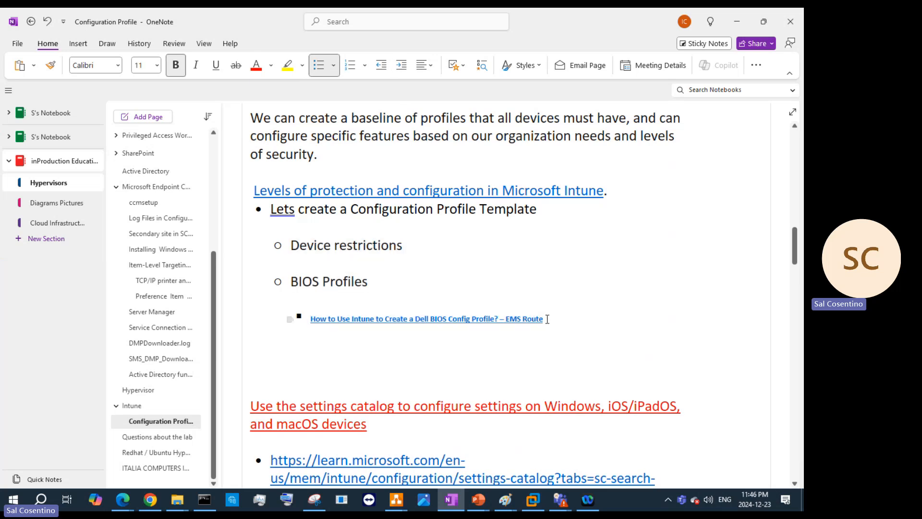
{"action": "left_click_drag", "start_coordinate": [546, 319], "coordinate": [230, 327]}
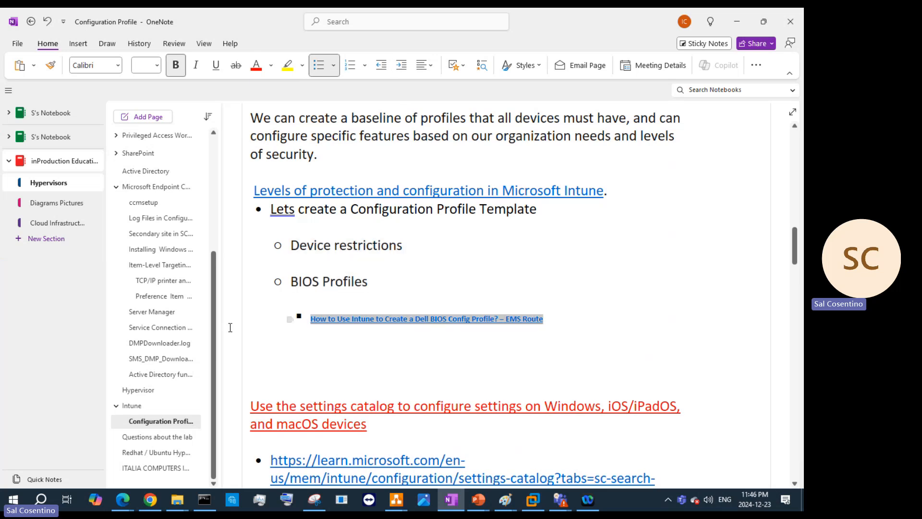
{"action": "left_click", "coordinate": [157, 65]}
{"action": "left_click", "coordinate": [142, 222]}
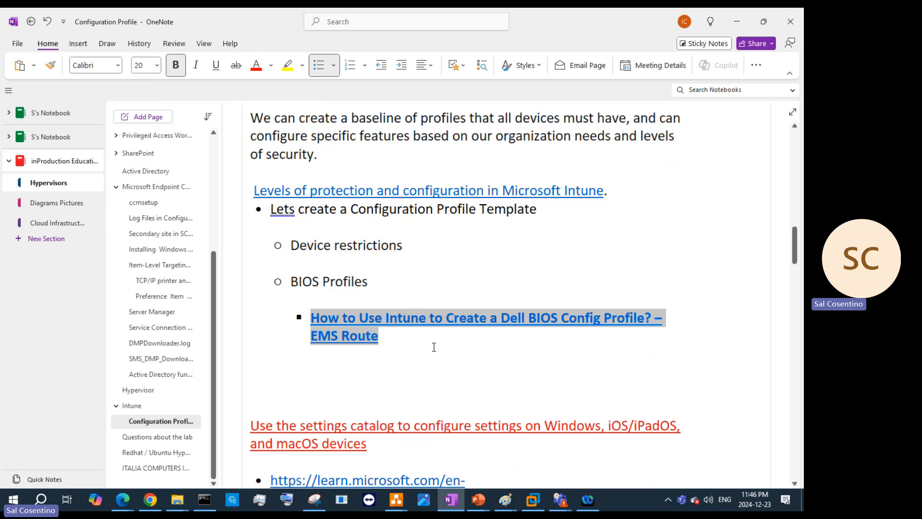
{"action": "left_click", "coordinate": [738, 22]}
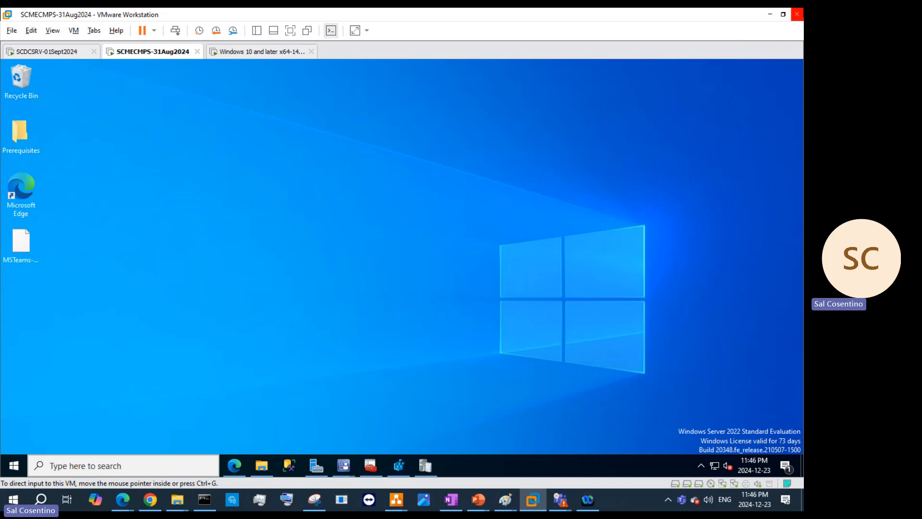
Step: Return to the Windows Server VM and bring up the Intune BIOS profile wizard in Edge
{"action": "mouse_move", "coordinate": [344, 465]}
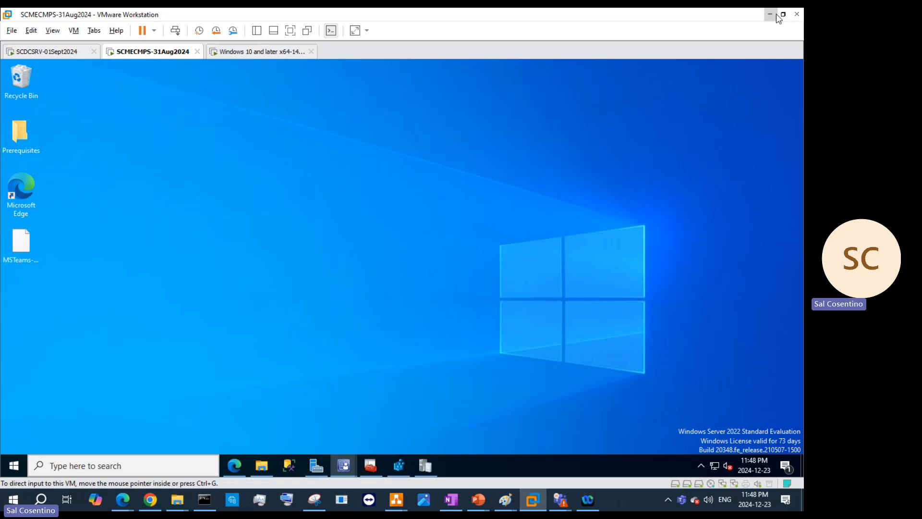
{"action": "mouse_move", "coordinate": [123, 500]}
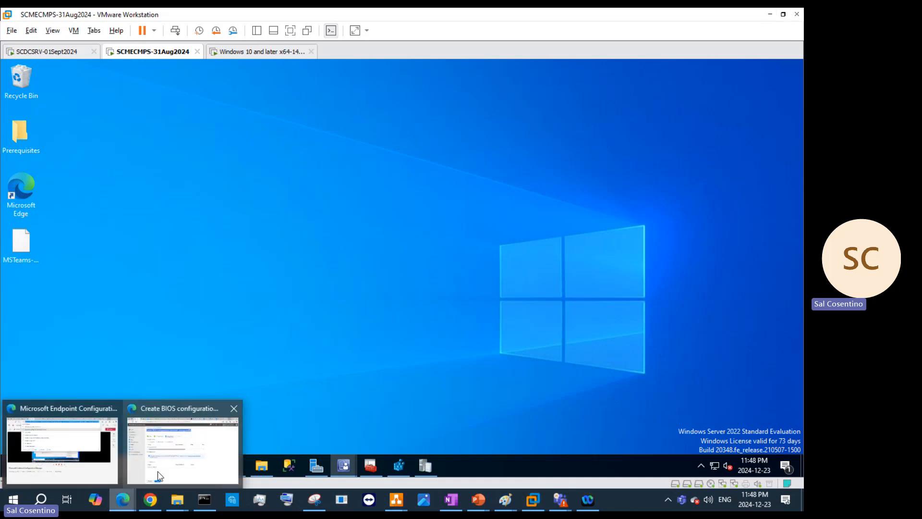
{"action": "left_click", "coordinate": [160, 477]}
Step: Create the BIOS configurations profile, then start a new Windows 10 and later profile from Templates
{"action": "left_click", "coordinate": [214, 469]}
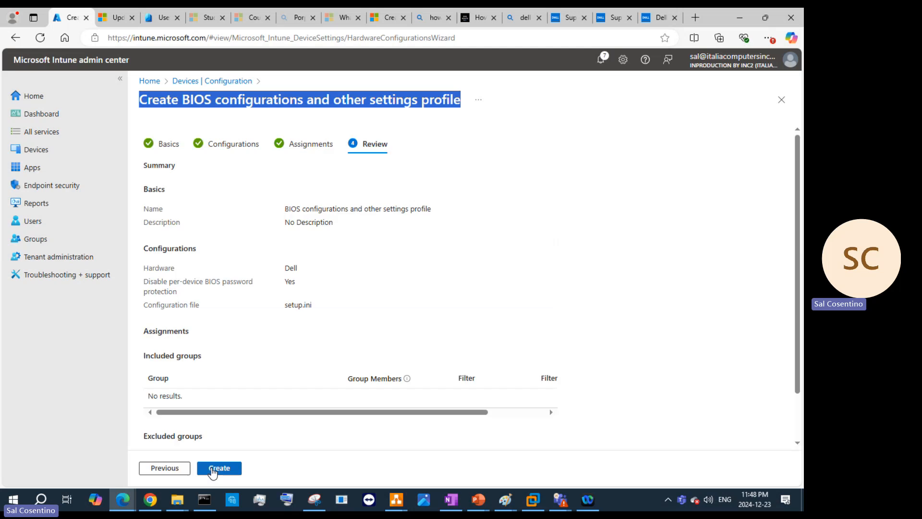
{"action": "left_click", "coordinate": [214, 470]}
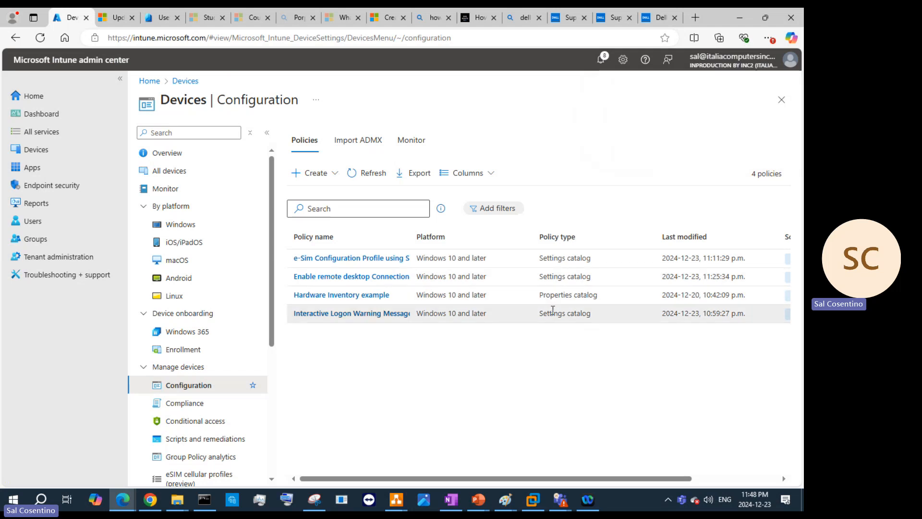
{"action": "left_click", "coordinate": [324, 175]}
{"action": "left_click", "coordinate": [332, 196]}
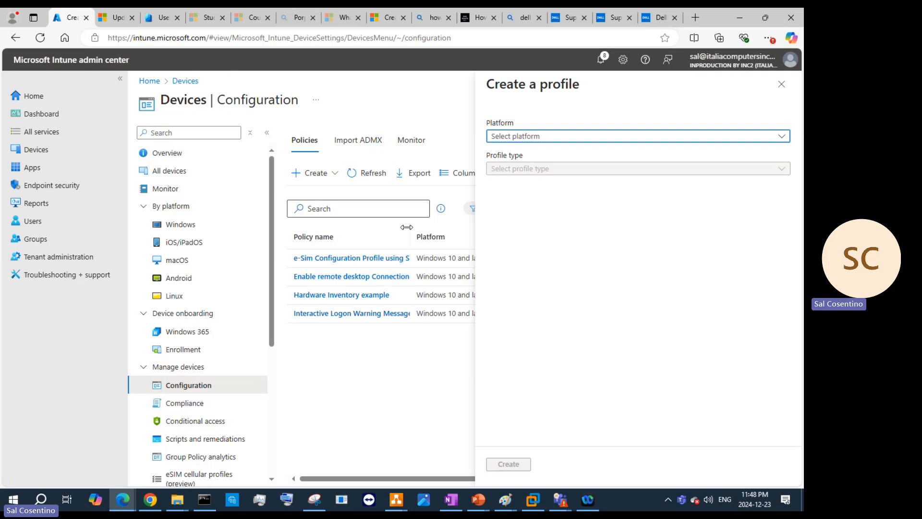
{"action": "left_click", "coordinate": [556, 137]}
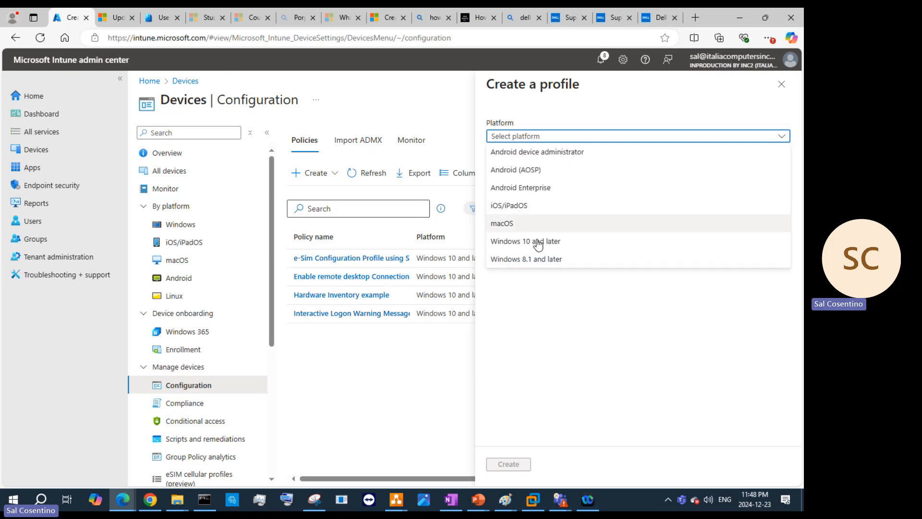
{"action": "left_click", "coordinate": [538, 243]}
{"action": "left_click", "coordinate": [557, 169]}
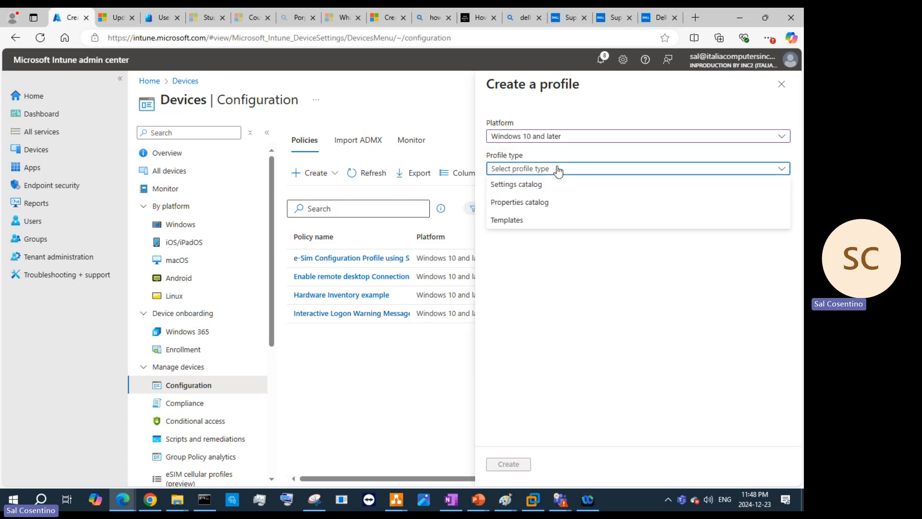
{"action": "left_click", "coordinate": [550, 220]}
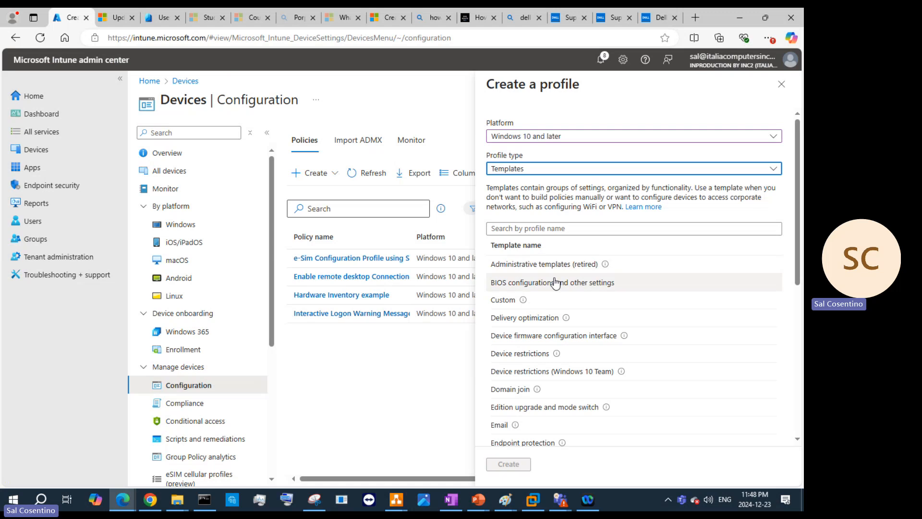
Step: Choose the Kiosk template and create the profile
{"action": "scroll", "coordinate": [556, 283], "scroll_direction": "down", "scroll_amount": 5}
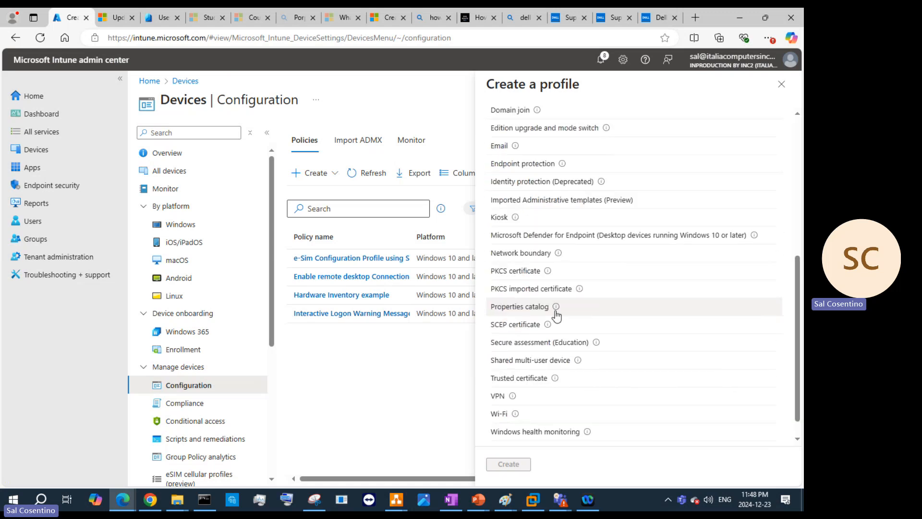
{"action": "scroll", "coordinate": [535, 408], "scroll_direction": "down", "scroll_amount": 1}
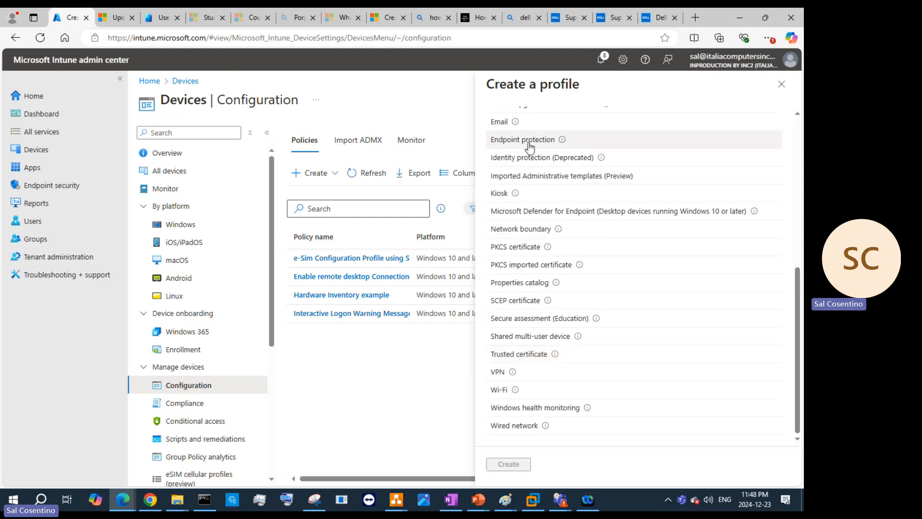
{"action": "left_click", "coordinate": [529, 194]}
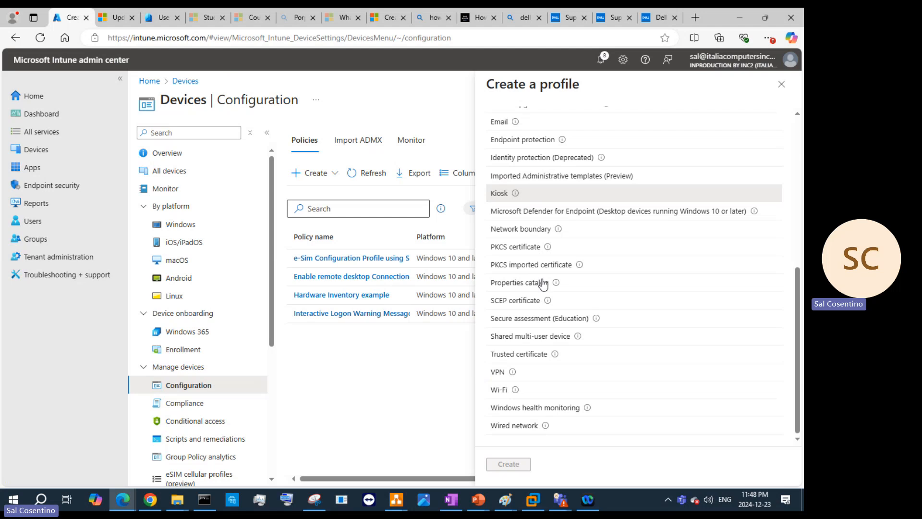
{"action": "double_click", "coordinate": [518, 211]}
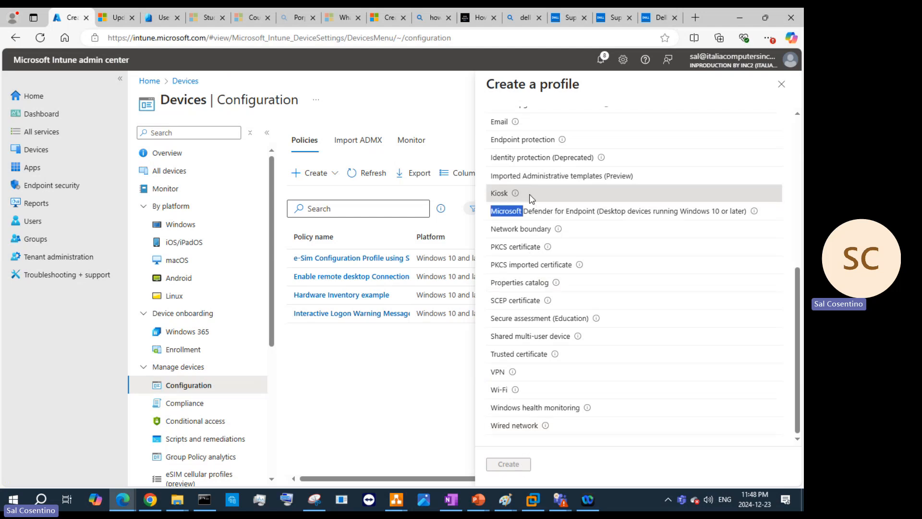
{"action": "left_click", "coordinate": [543, 193]}
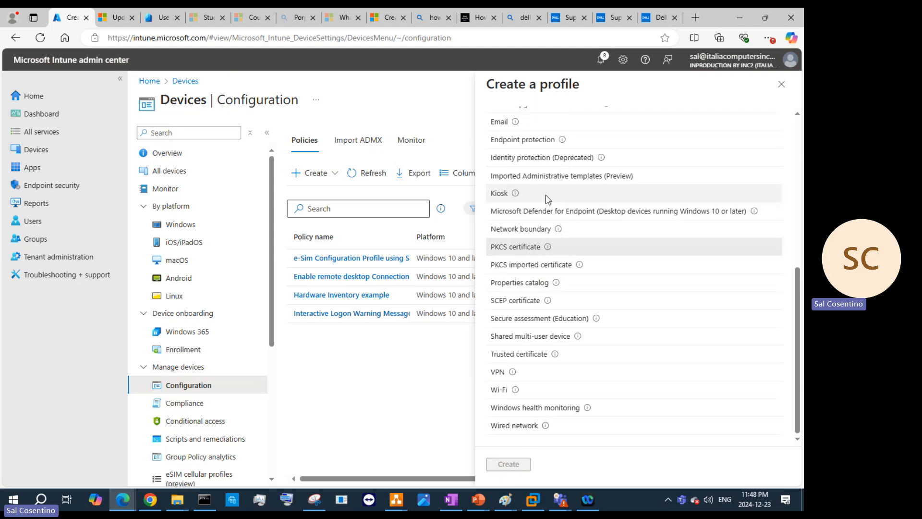
{"action": "scroll", "coordinate": [504, 259], "scroll_direction": "up", "scroll_amount": 3}
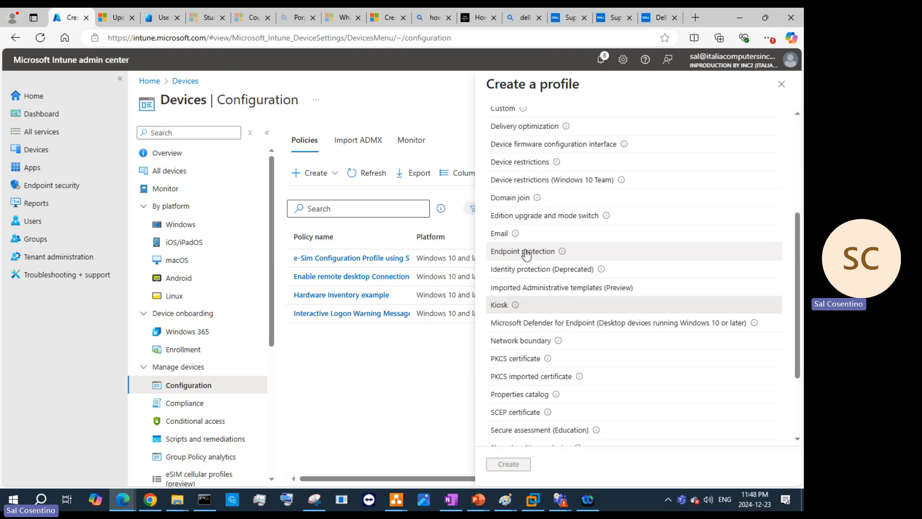
{"action": "scroll", "coordinate": [504, 320], "scroll_direction": "down", "scroll_amount": 3}
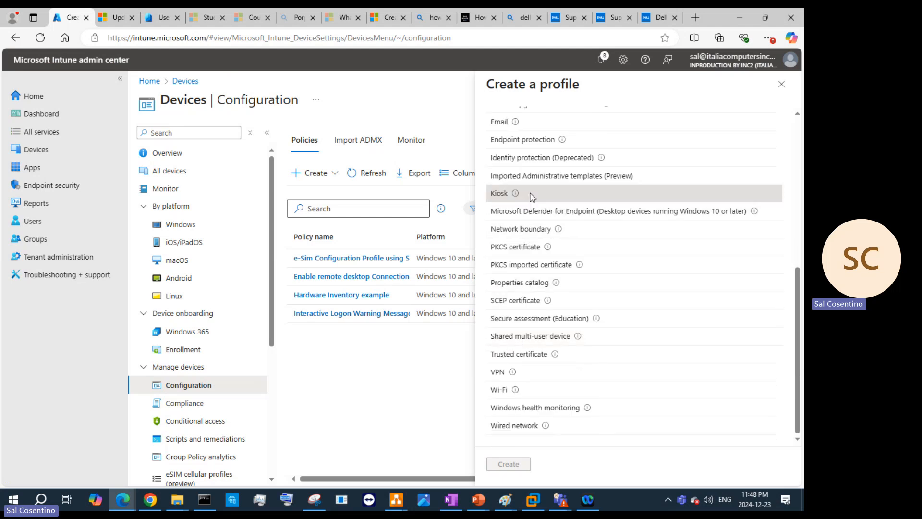
{"action": "left_click", "coordinate": [505, 198]}
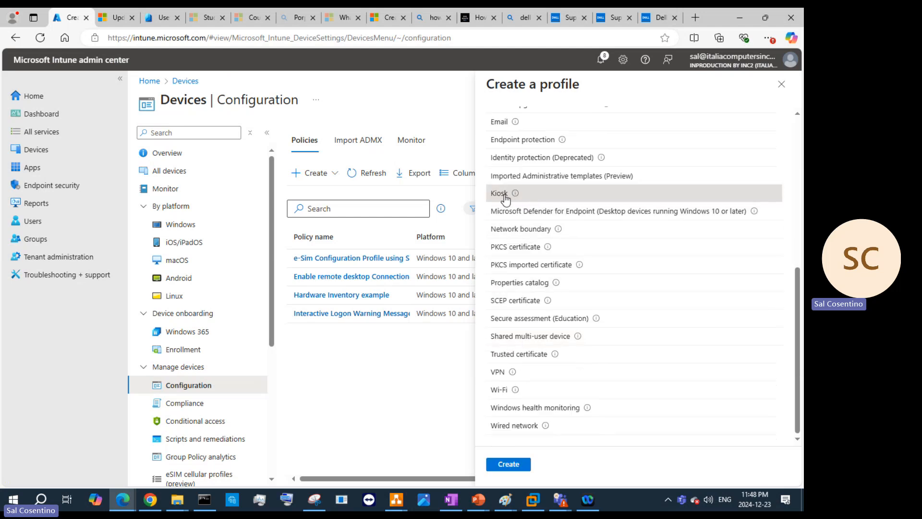
{"action": "left_click", "coordinate": [503, 465]}
Step: Name the profile 'Kiosk Configuration Profile template' and continue to configuration settings
{"action": "left_click", "coordinate": [354, 169]}
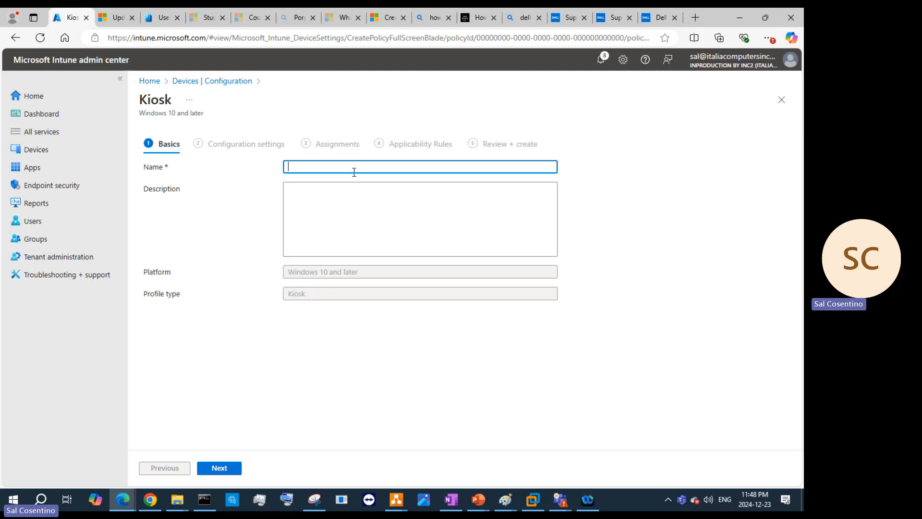
{"action": "type", "text": "Kiosk Configuration Pro"}
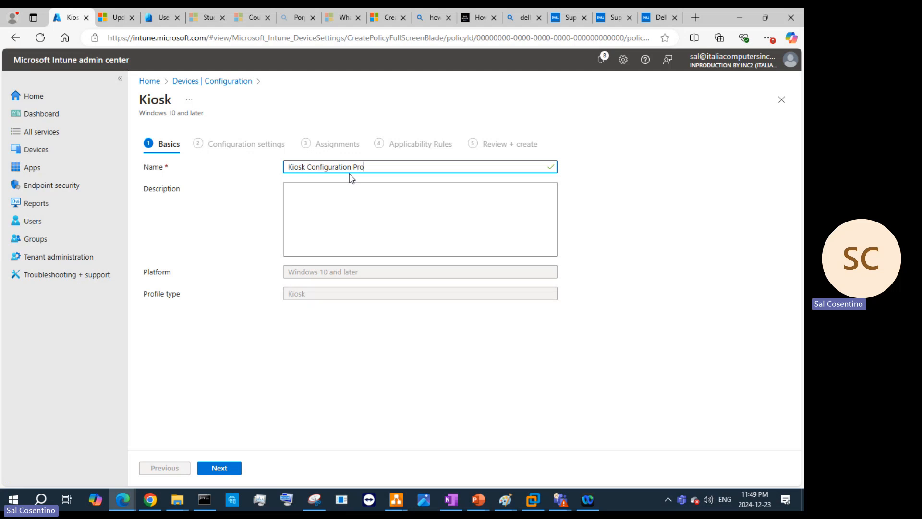
{"action": "type", "text": "file template"}
{"action": "left_click", "coordinate": [216, 468]}
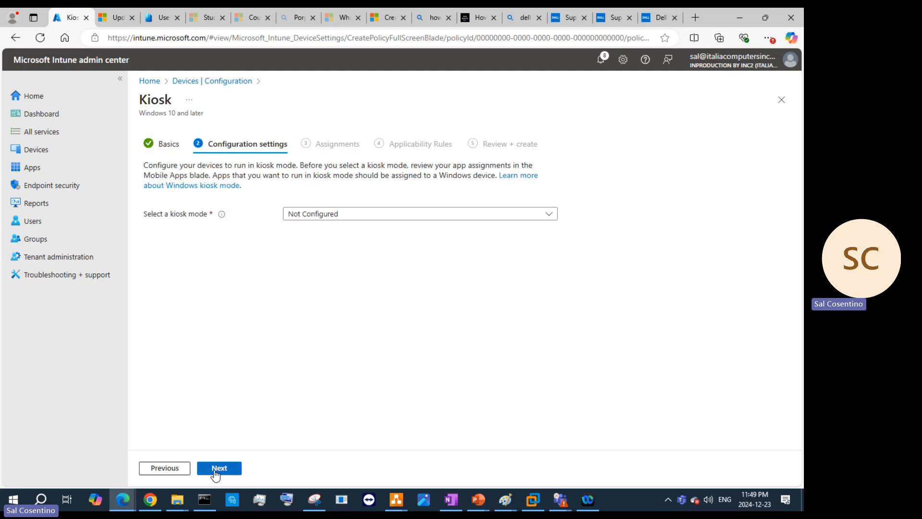
Step: Set single-app full-screen kiosk mode, local user account logon with a logon name, and Store app type
{"action": "left_click", "coordinate": [354, 218]}
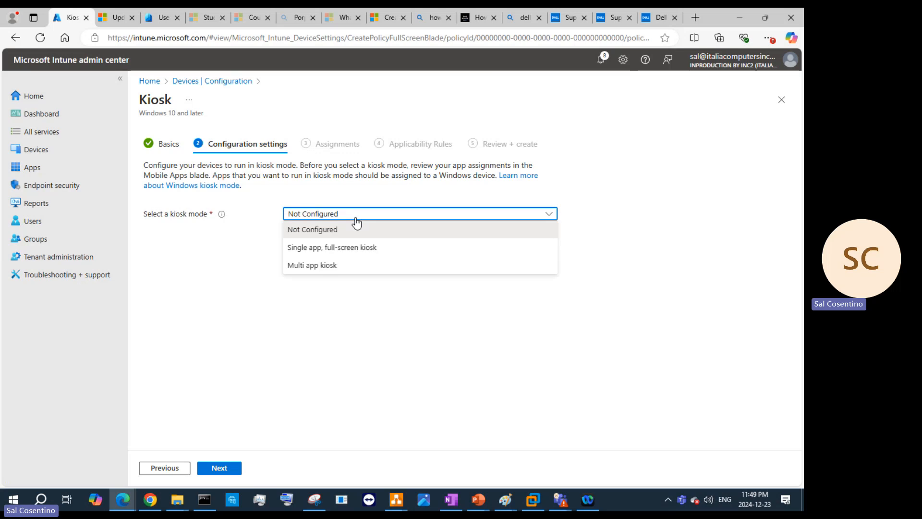
{"action": "left_click", "coordinate": [351, 248]}
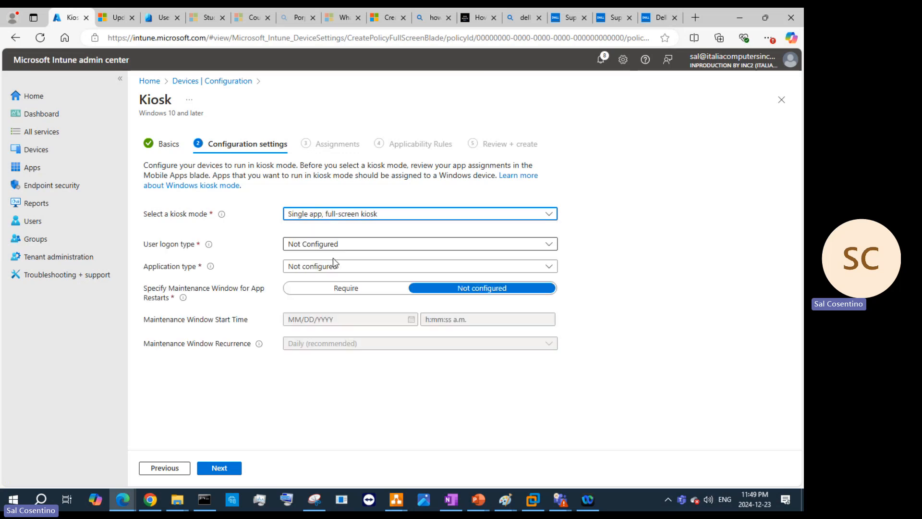
{"action": "left_click", "coordinate": [336, 244]}
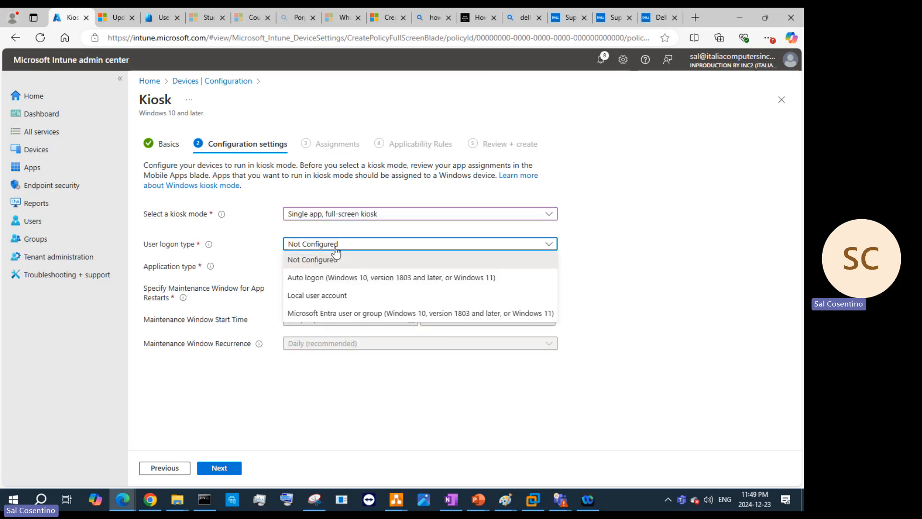
{"action": "left_click", "coordinate": [345, 299]}
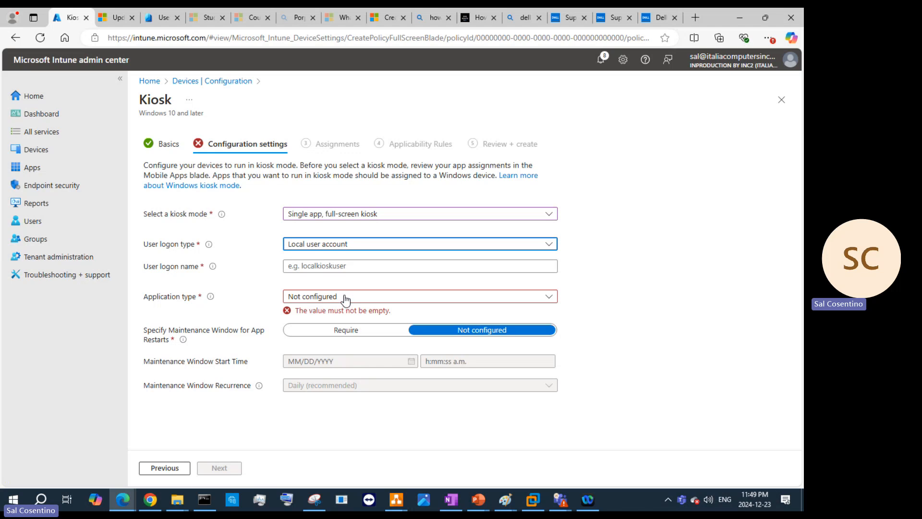
{"action": "left_click", "coordinate": [345, 267]}
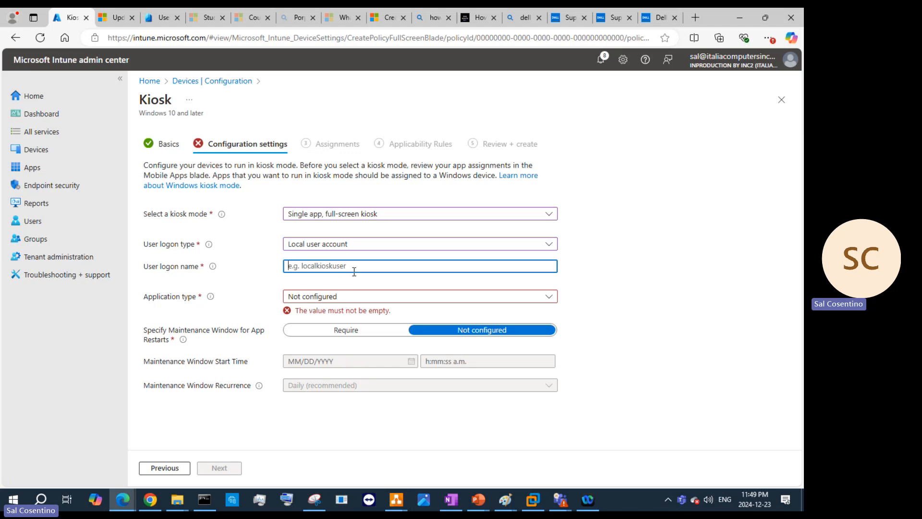
{"action": "type", "text": "OntarioKios"}
{"action": "type", "text": "k"}
{"action": "left_click", "coordinate": [354, 298]}
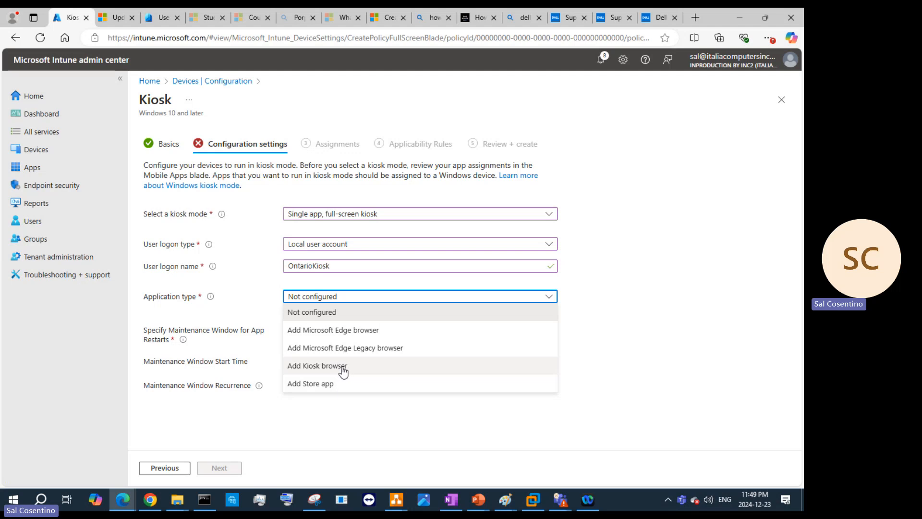
{"action": "left_click", "coordinate": [324, 384]}
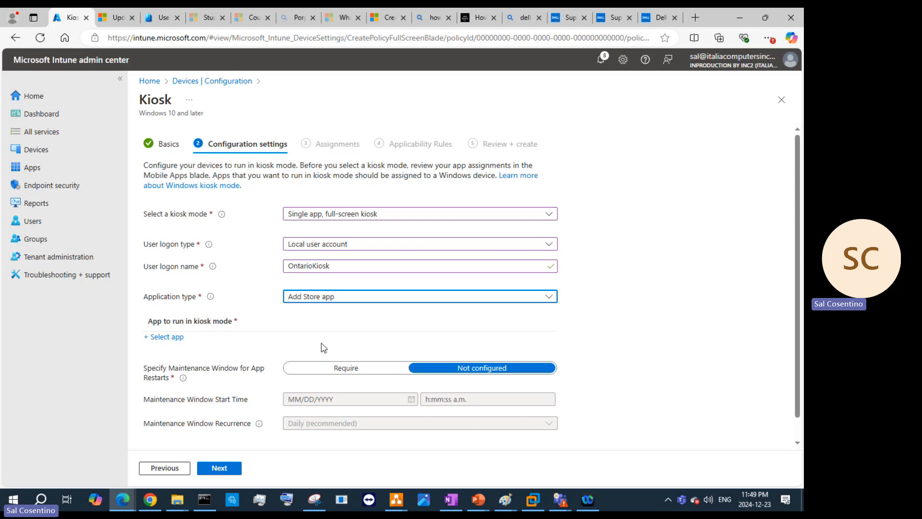
Step: Try selecting a Store app, then switch the application type to Kiosk browser and review its settings
{"action": "left_click", "coordinate": [167, 338]}
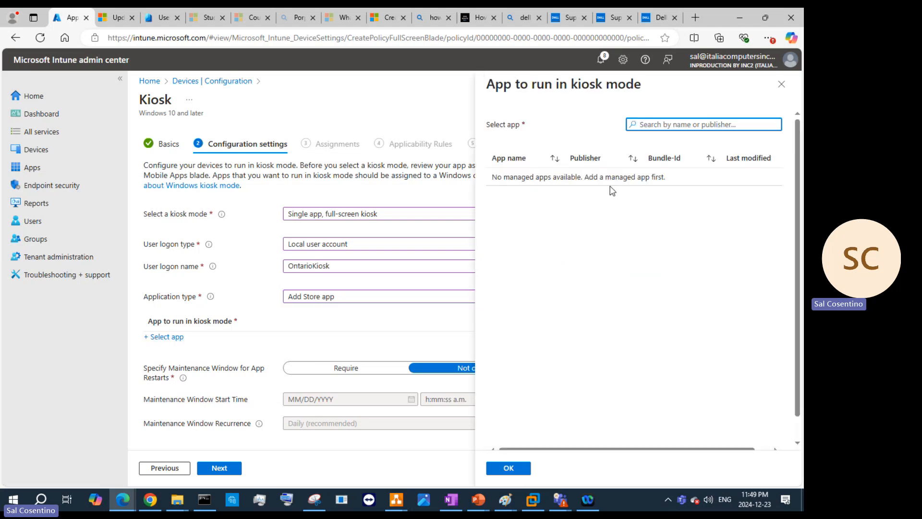
{"action": "left_click", "coordinate": [387, 299]}
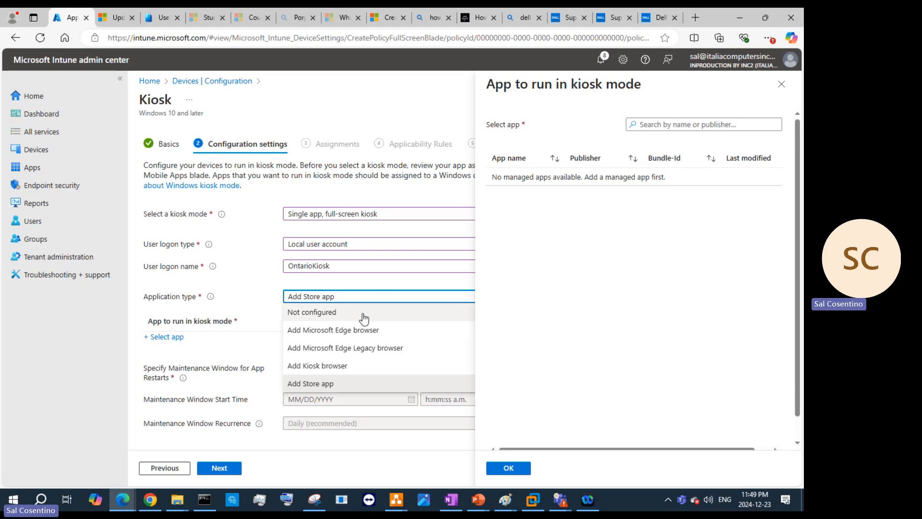
{"action": "left_click", "coordinate": [356, 246]}
{"action": "left_click", "coordinate": [357, 248]}
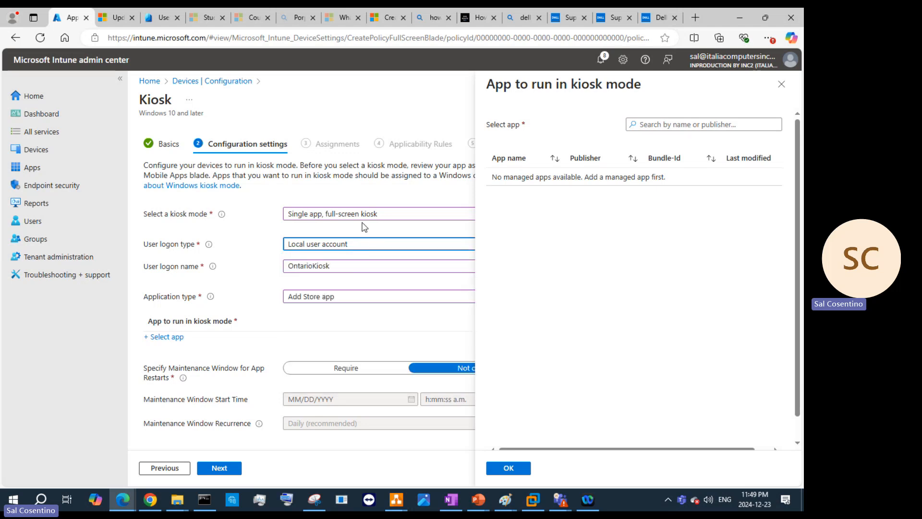
{"action": "left_click", "coordinate": [368, 216]}
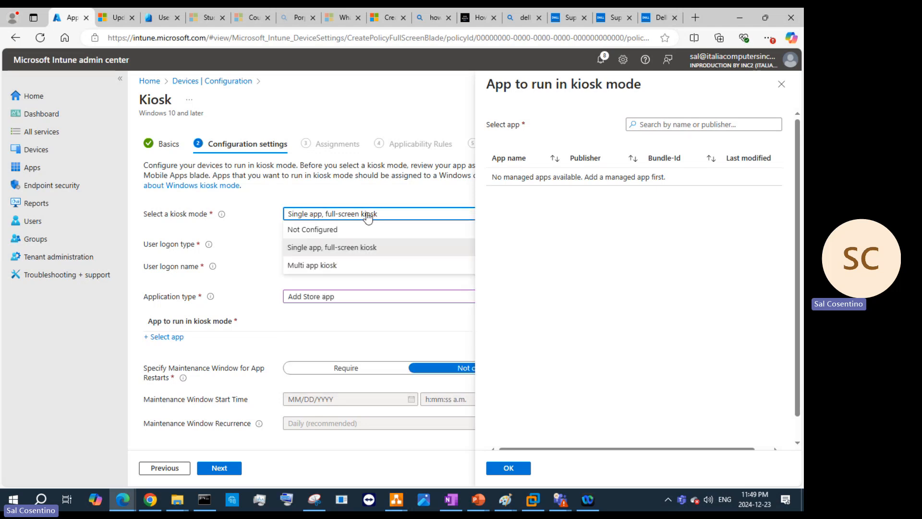
{"action": "left_click", "coordinate": [369, 216]}
{"action": "left_click", "coordinate": [336, 298]}
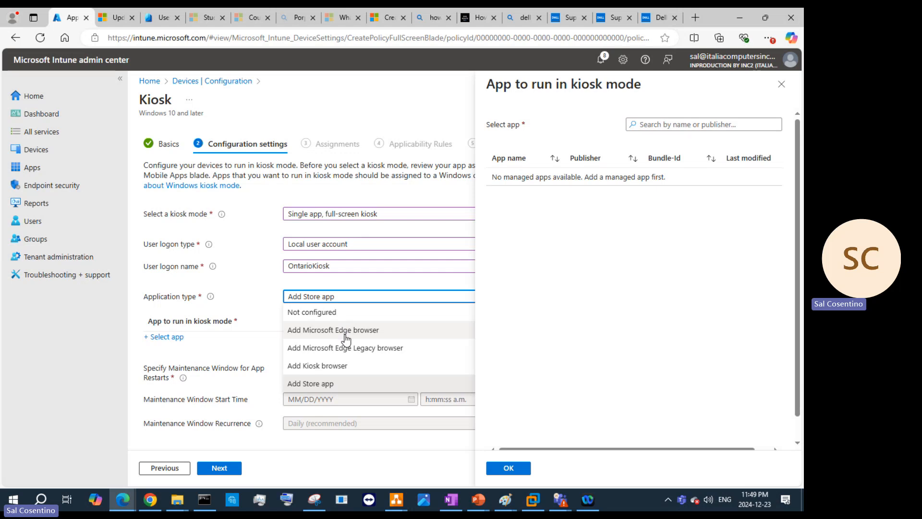
{"action": "left_click", "coordinate": [346, 363]}
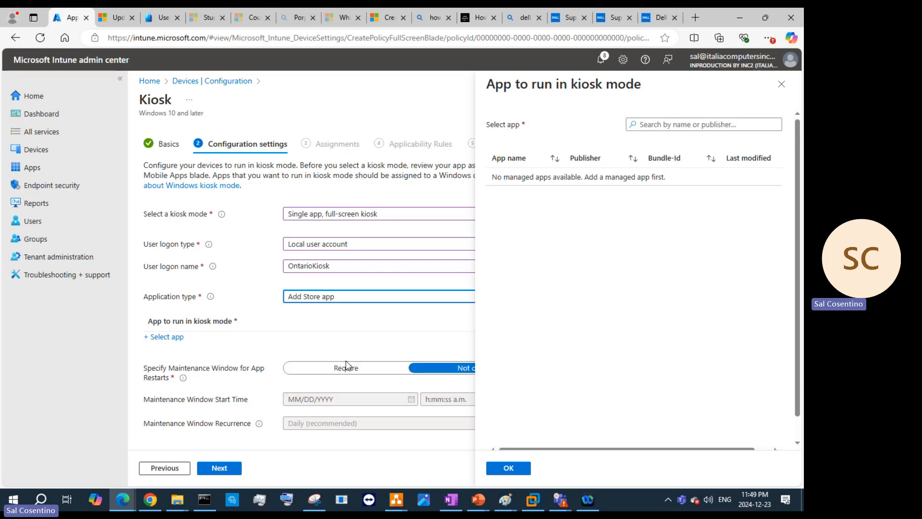
{"action": "scroll", "coordinate": [350, 347], "scroll_direction": "down", "scroll_amount": 5}
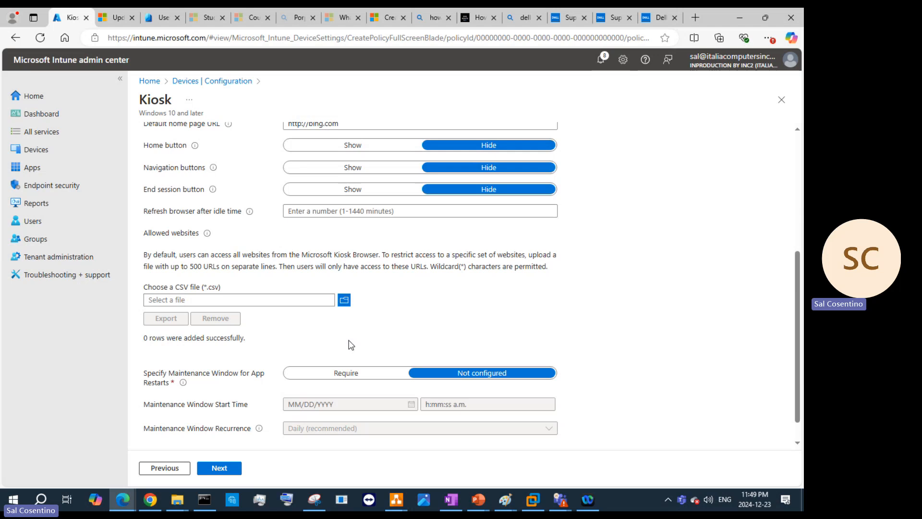
{"action": "scroll", "coordinate": [350, 346], "scroll_direction": "down", "scroll_amount": 1}
{"action": "scroll", "coordinate": [354, 345], "scroll_direction": "up", "scroll_amount": 5}
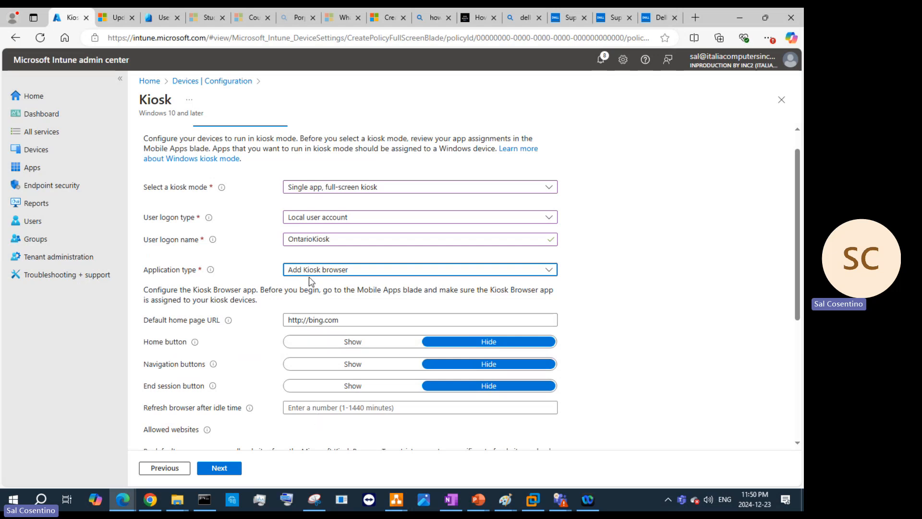
{"action": "scroll", "coordinate": [294, 283], "scroll_direction": "up", "scroll_amount": 1}
Step: Revisit the Basics and configuration settings steps, then leave the wizard via the Devices | Configuration breadcrumb
{"action": "left_click", "coordinate": [185, 145]}
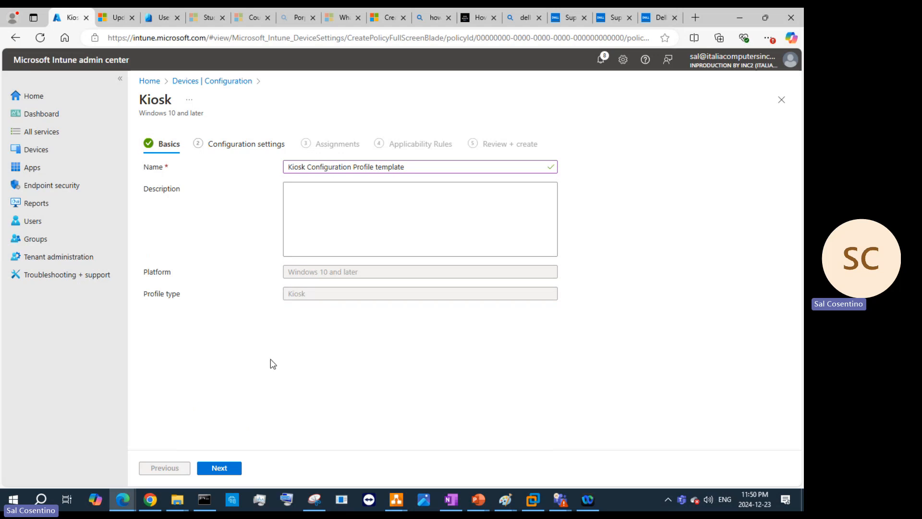
{"action": "left_click", "coordinate": [214, 474]}
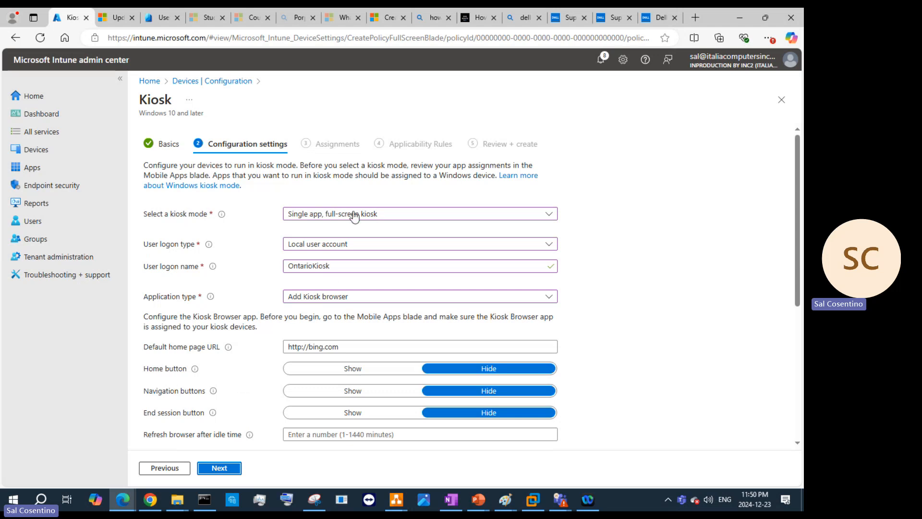
{"action": "left_click", "coordinate": [350, 245]}
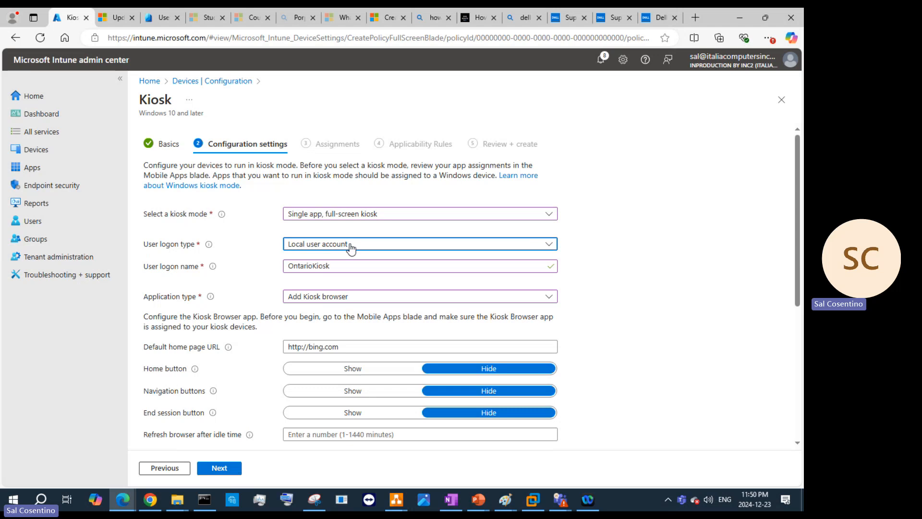
{"action": "left_click", "coordinate": [352, 247]}
{"action": "left_click", "coordinate": [363, 213]}
{"action": "left_click", "coordinate": [363, 214]}
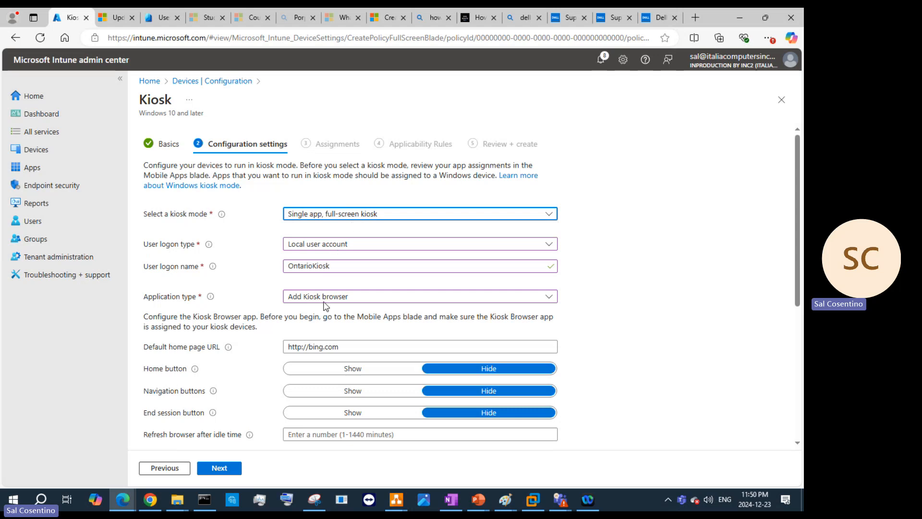
{"action": "left_click", "coordinate": [327, 216]}
{"action": "left_click", "coordinate": [327, 217]}
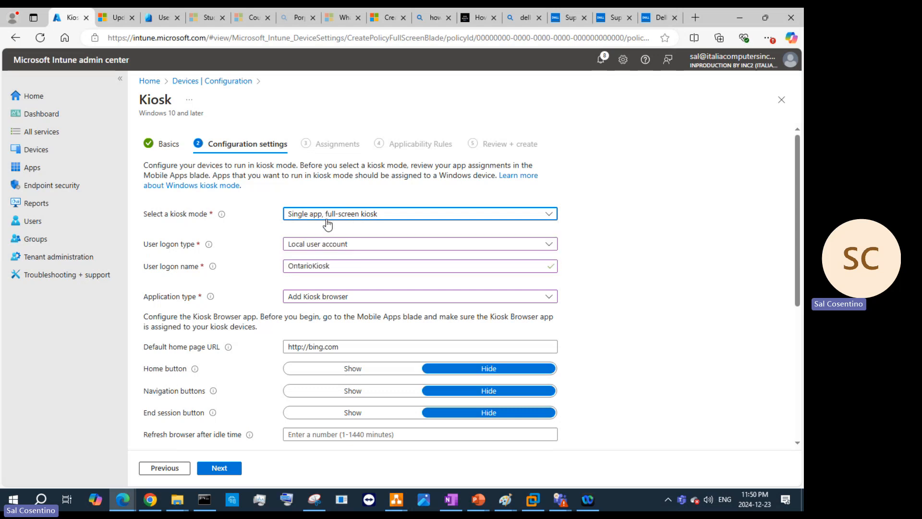
{"action": "left_click", "coordinate": [327, 265]}
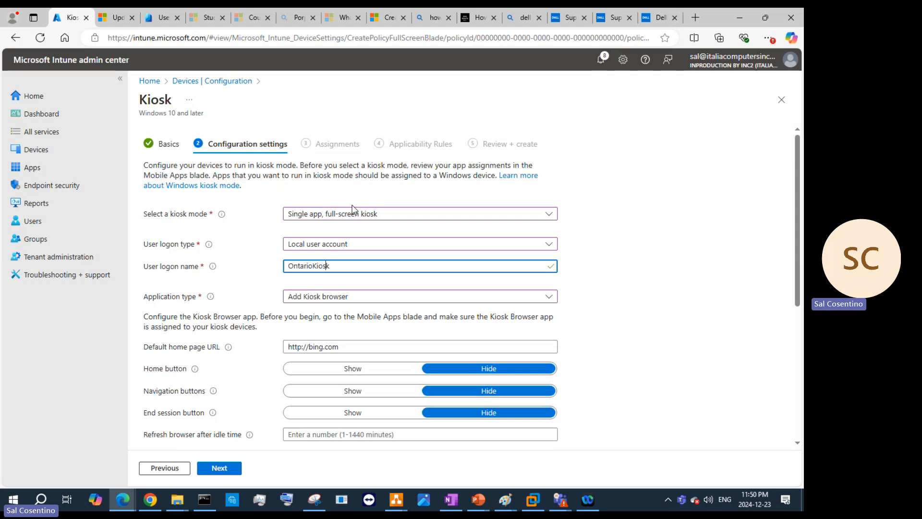
{"action": "left_click", "coordinate": [167, 146]}
{"action": "left_click", "coordinate": [200, 80]}
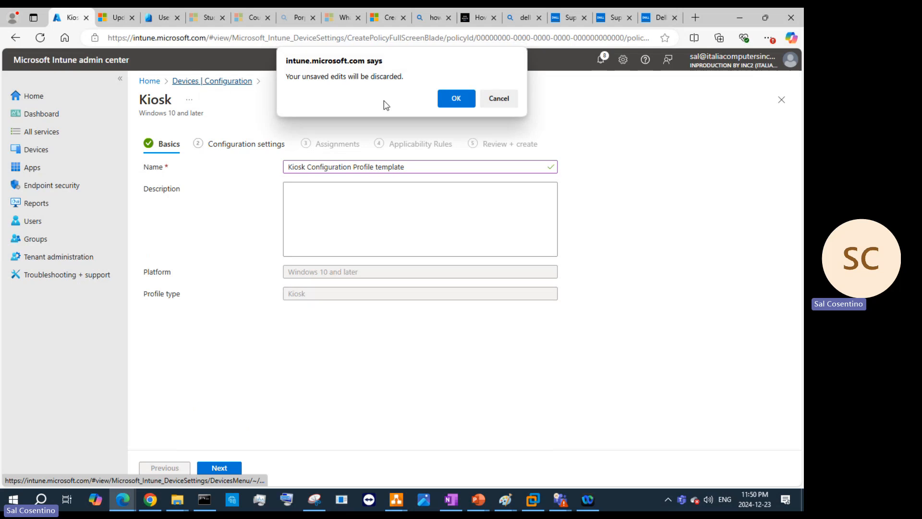
Step: Discard the Kiosk draft and start a new Windows 10 and later profile from Templates
{"action": "left_click", "coordinate": [456, 98]}
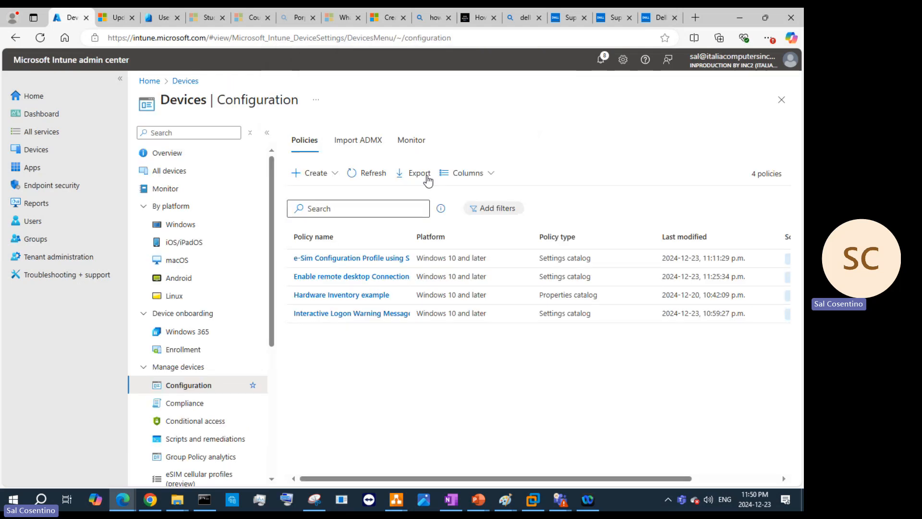
{"action": "left_click", "coordinate": [330, 176]}
{"action": "left_click", "coordinate": [328, 195]}
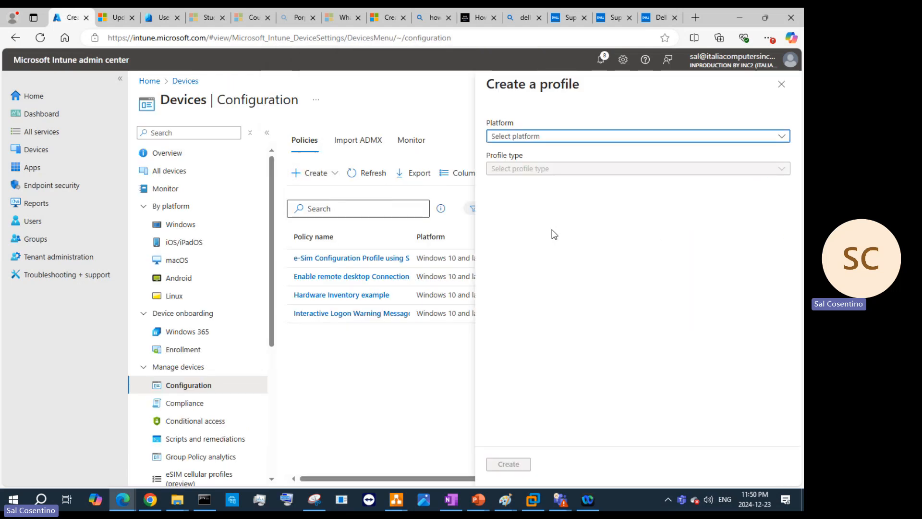
{"action": "left_click", "coordinate": [546, 136]}
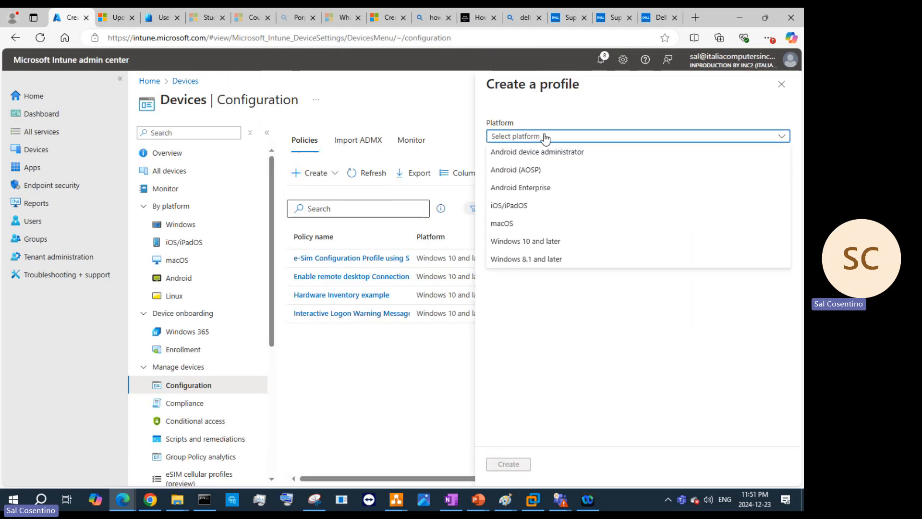
{"action": "left_click", "coordinate": [545, 241]}
{"action": "left_click", "coordinate": [536, 168]}
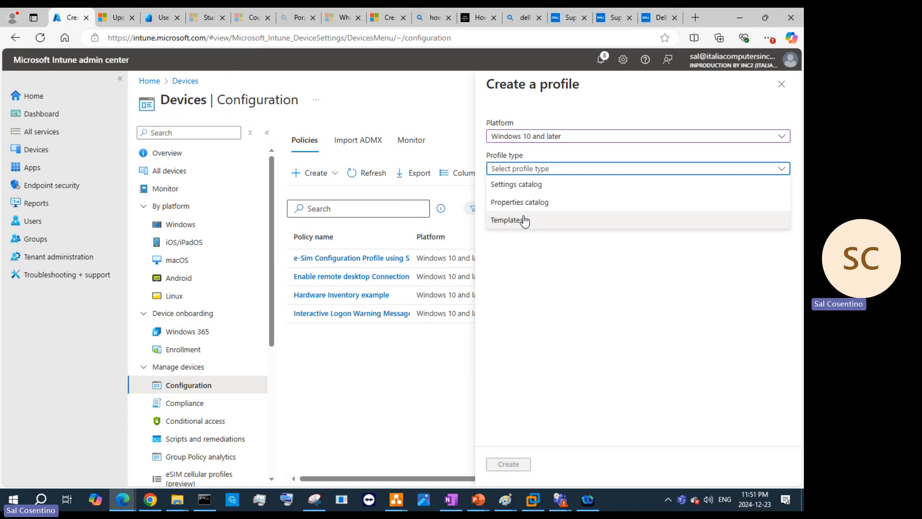
{"action": "left_click", "coordinate": [524, 220]}
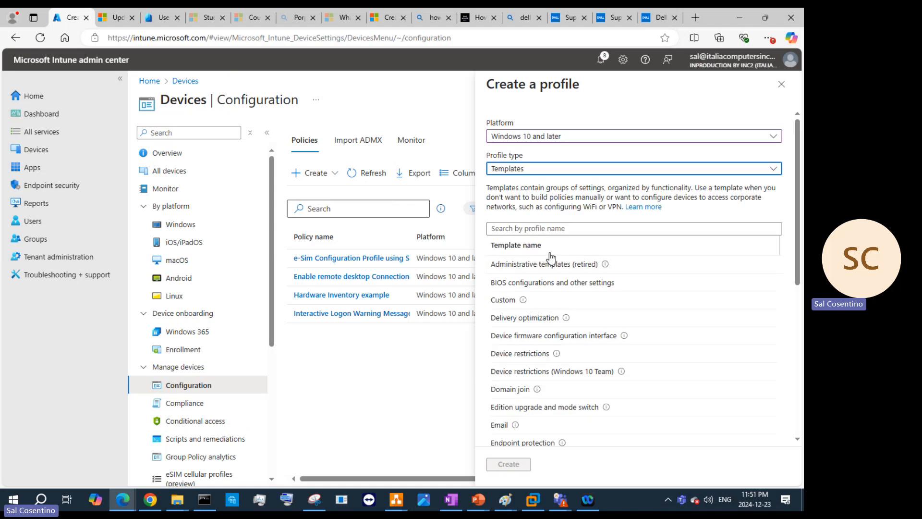
{"action": "scroll", "coordinate": [550, 260], "scroll_direction": "down", "scroll_amount": 6}
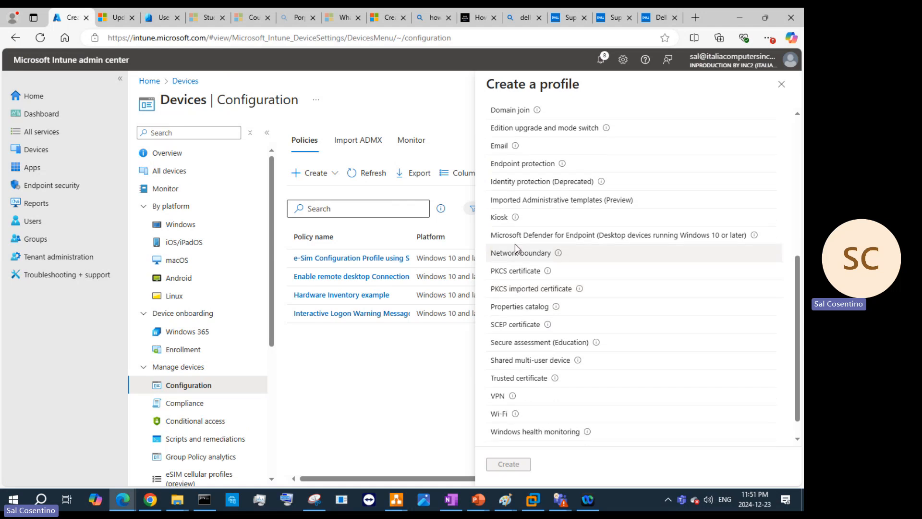
Step: Create a Kiosk profile and name it 'Kisok Mode Configuration profile'
{"action": "left_click", "coordinate": [501, 217]}
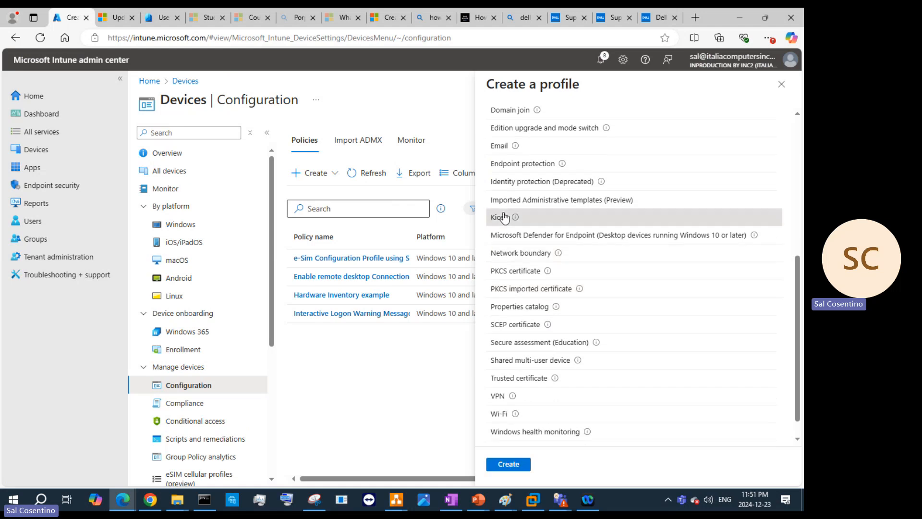
{"action": "left_click", "coordinate": [513, 467]}
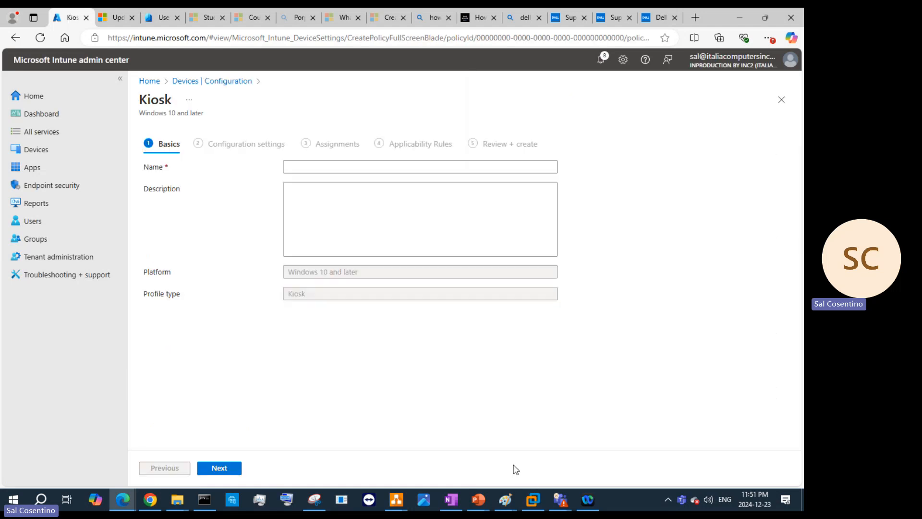
{"action": "left_click", "coordinate": [329, 167]}
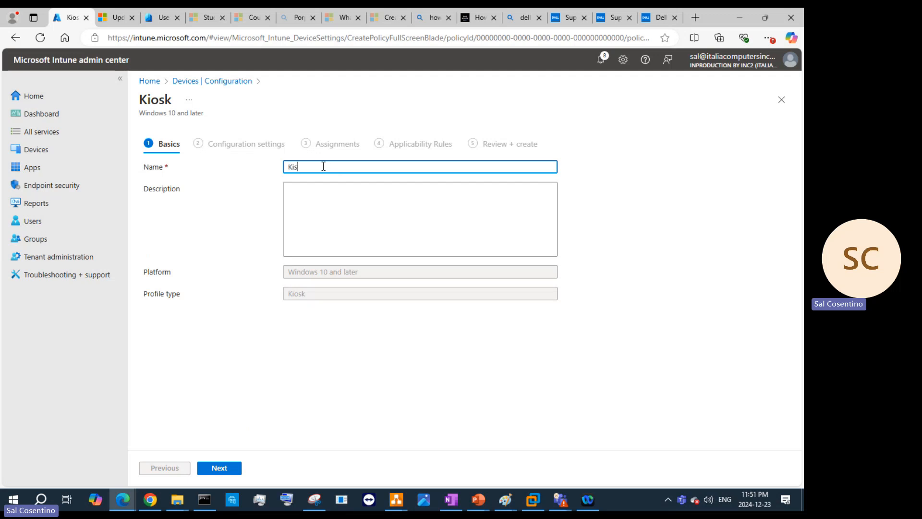
{"action": "type", "text": "Kisok Mod"}
{"action": "type", "text": "e XCongfiguration profile"}
{"action": "left_click", "coordinate": [350, 166]}
{"action": "key", "text": "BackSpace"}
{"action": "left_click", "coordinate": [339, 166]}
{"action": "key", "text": "BackSpace"}
Step: Describe the profile as 'calculator' and advance to configuration settings
{"action": "left_click", "coordinate": [348, 216]}
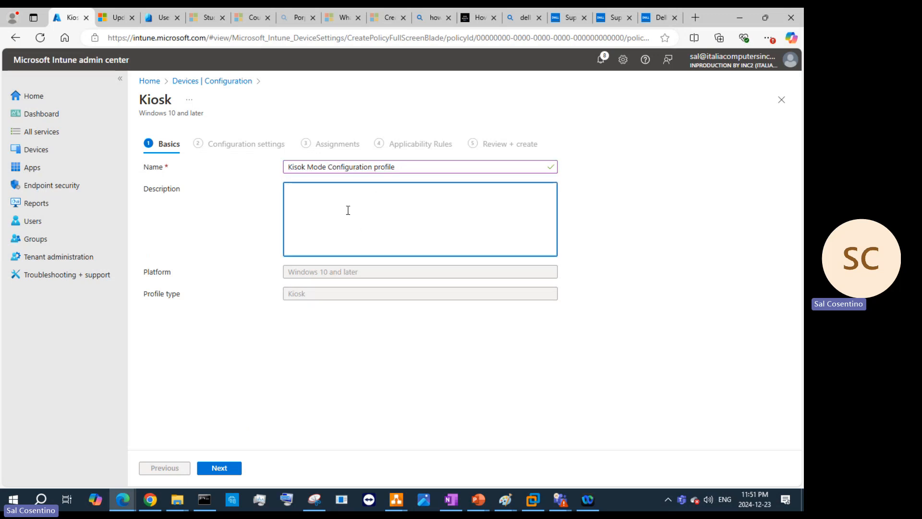
{"action": "type", "text": "calculator"}
{"action": "left_click", "coordinate": [221, 469]}
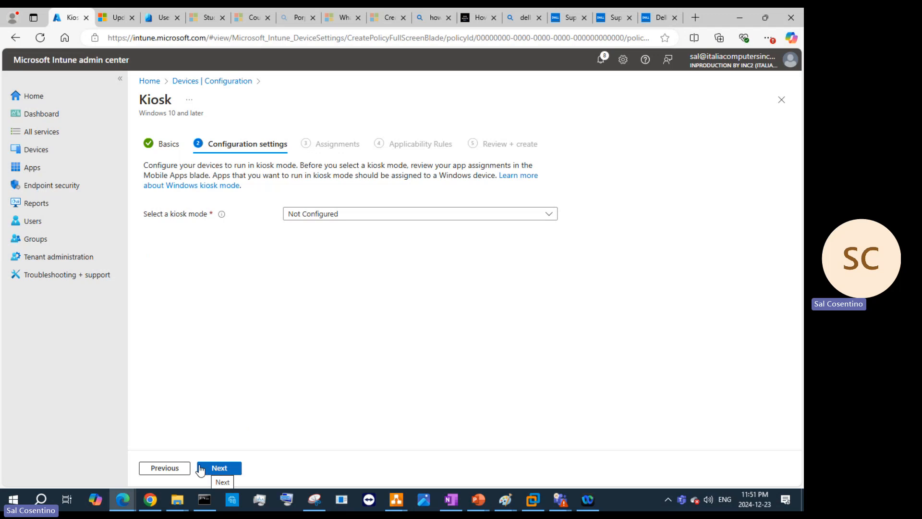
Step: Set the kiosk mode to Single app, full-screen kiosk, leaving the maintenance window unrequired
{"action": "left_click", "coordinate": [423, 219]}
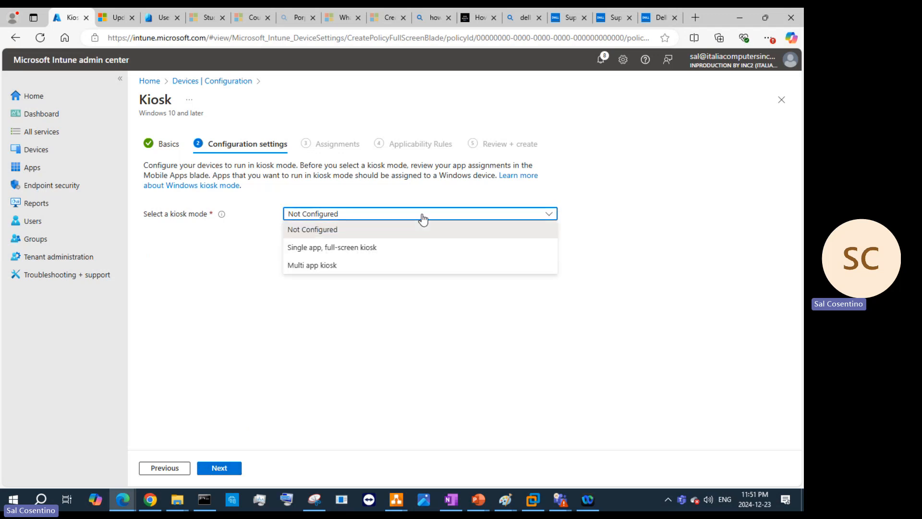
{"action": "left_click", "coordinate": [385, 247]}
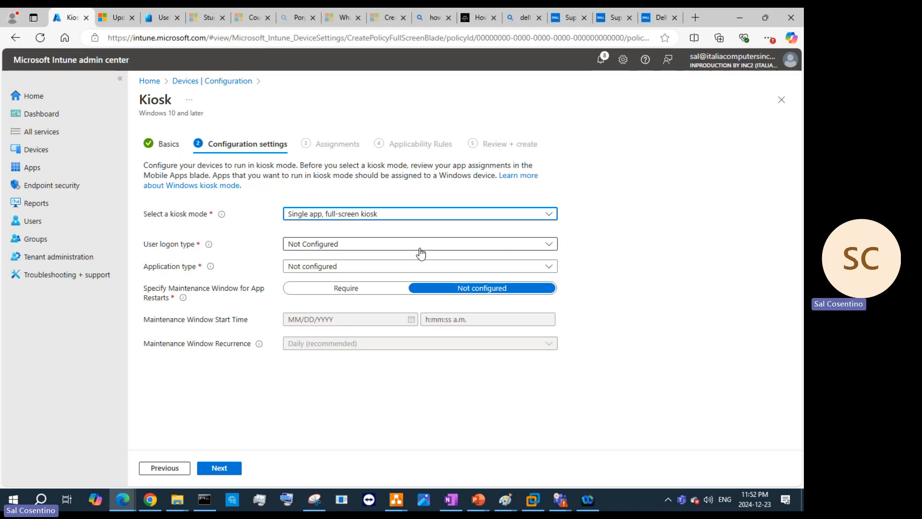
{"action": "left_click", "coordinate": [410, 266]}
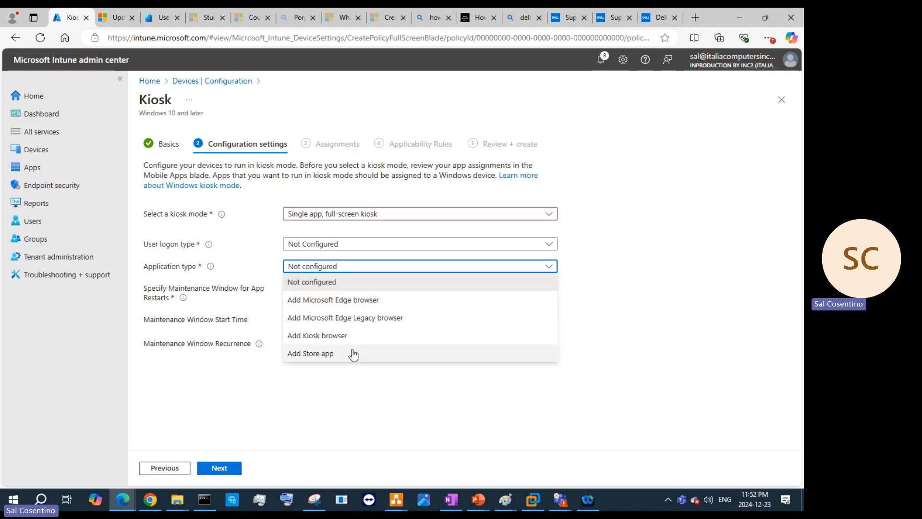
{"action": "left_click", "coordinate": [169, 370]}
{"action": "left_click", "coordinate": [369, 294]}
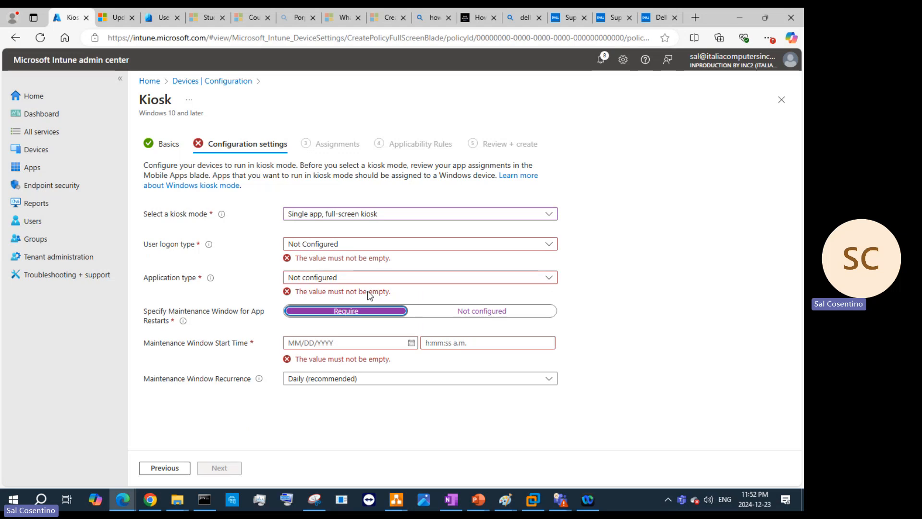
{"action": "left_click", "coordinate": [440, 313]}
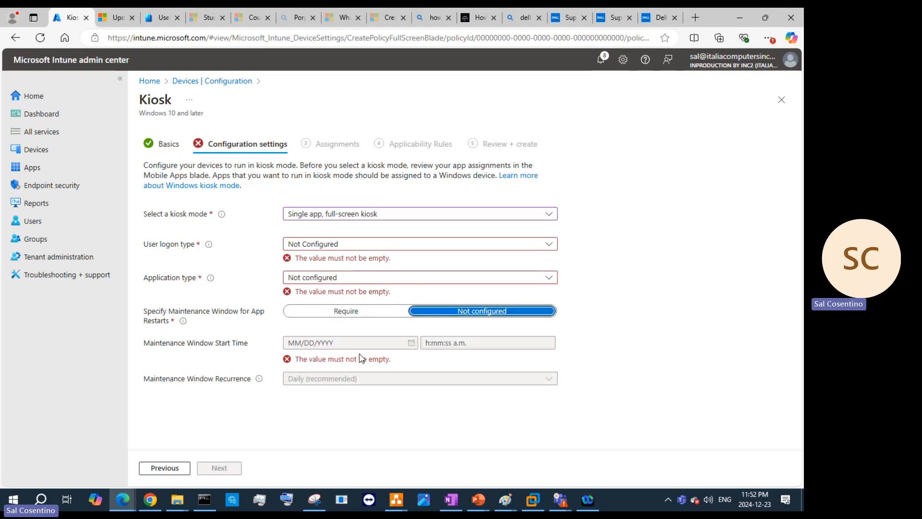
Step: Set user logon type to Microsoft Entra user or group and start adding a user or group
{"action": "left_click", "coordinate": [357, 244]}
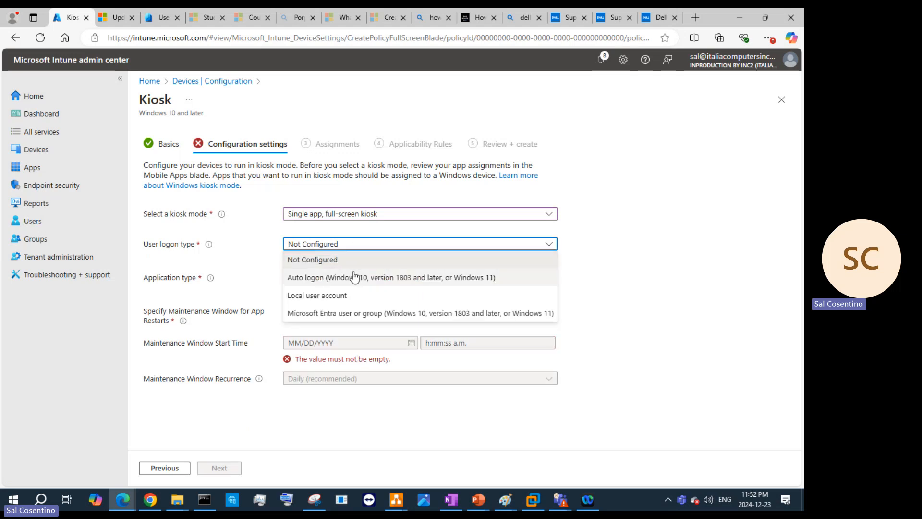
{"action": "left_click", "coordinate": [364, 313]}
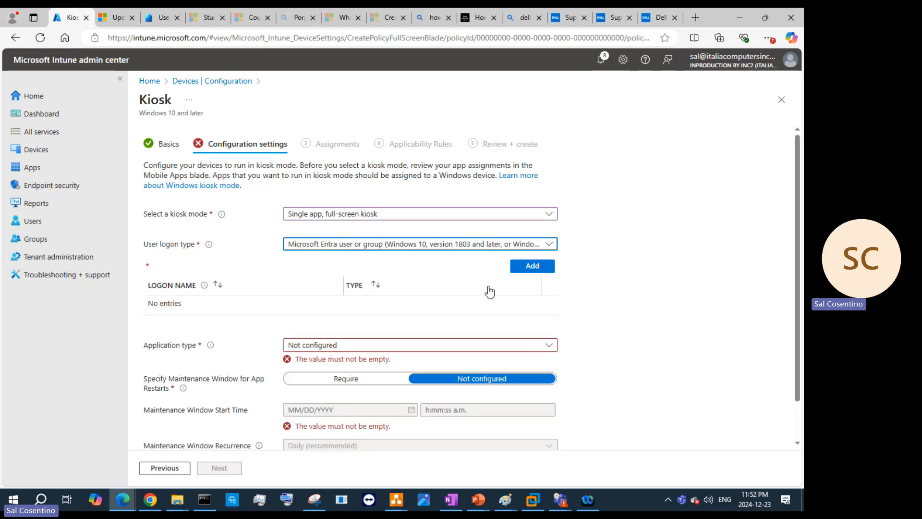
{"action": "left_click", "coordinate": [383, 346]}
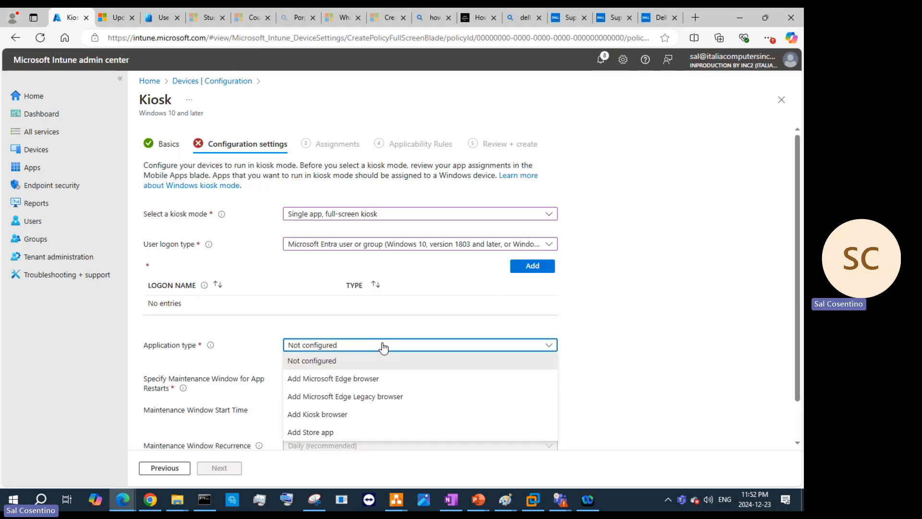
{"action": "left_click", "coordinate": [383, 346]}
{"action": "left_click", "coordinate": [543, 269]}
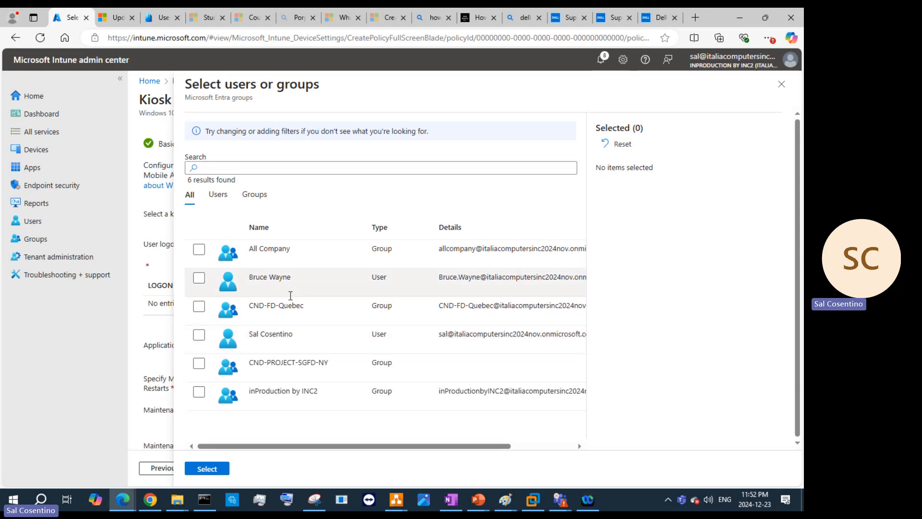
Step: Close the user picker and switch the user logon type to Local user account
{"action": "left_click", "coordinate": [782, 84]}
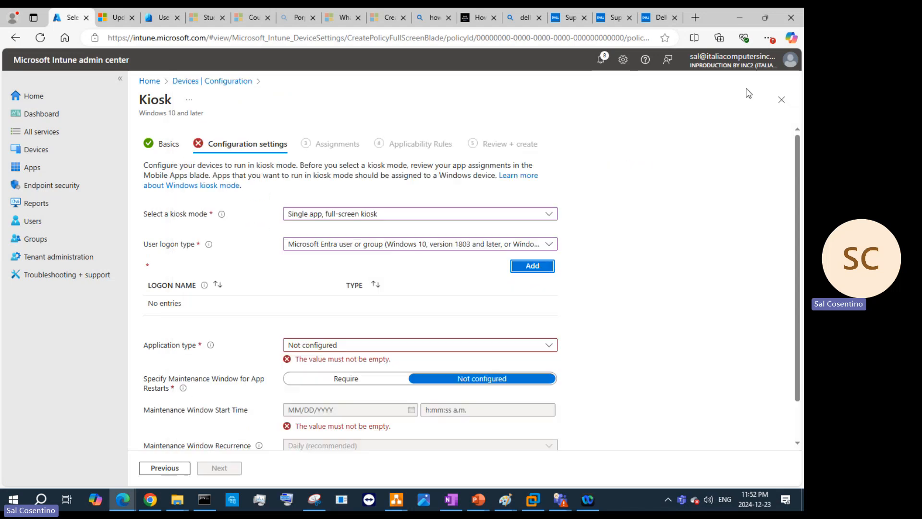
{"action": "left_click", "coordinate": [392, 348]}
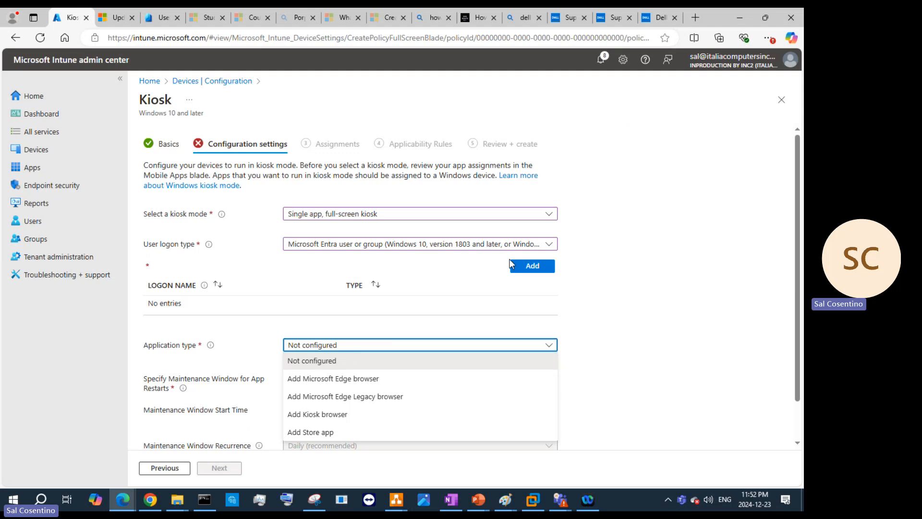
{"action": "left_click", "coordinate": [517, 248]}
{"action": "left_click", "coordinate": [444, 243]}
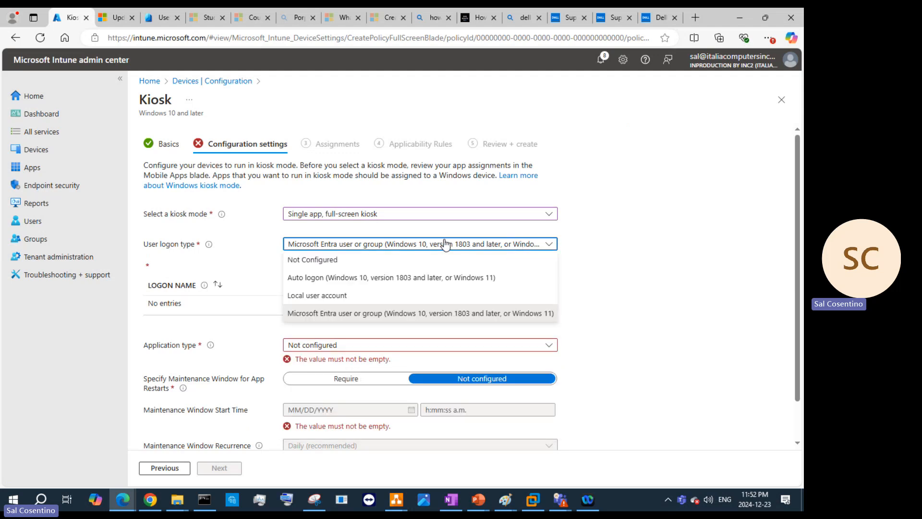
{"action": "left_click", "coordinate": [382, 295]}
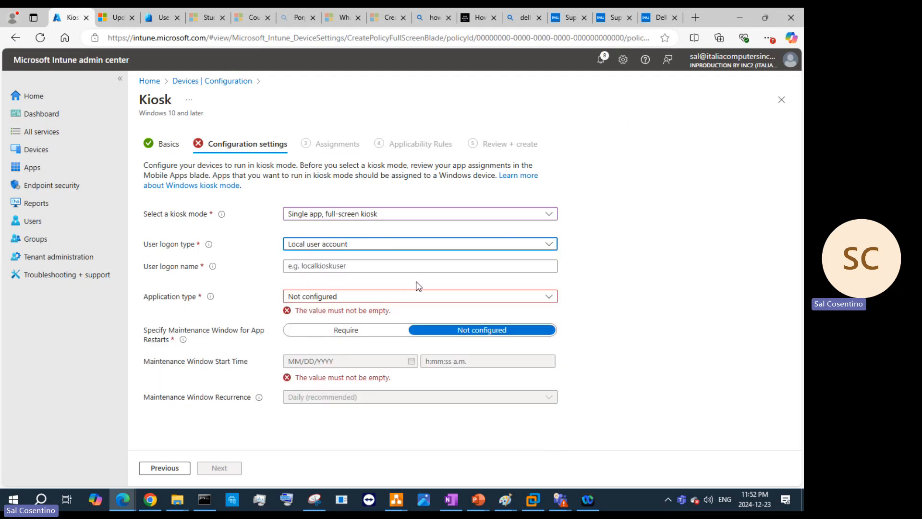
Step: Enter the kiosk account's logon name and remove the stray space from it
{"action": "left_click", "coordinate": [396, 267]}
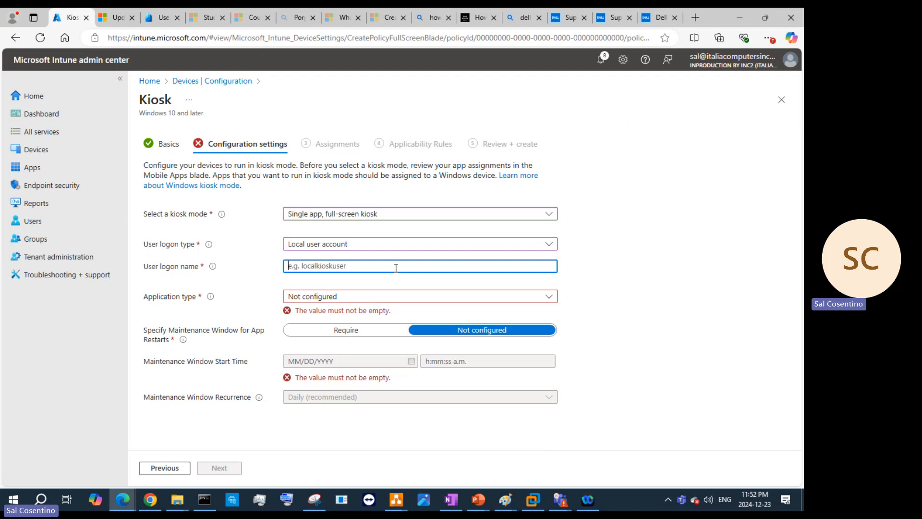
{"action": "type", "text": "Ontario Kiosk"}
{"action": "left_click", "coordinate": [315, 266]}
{"action": "key", "text": "BackSpace"}
{"action": "left_click", "coordinate": [395, 297]}
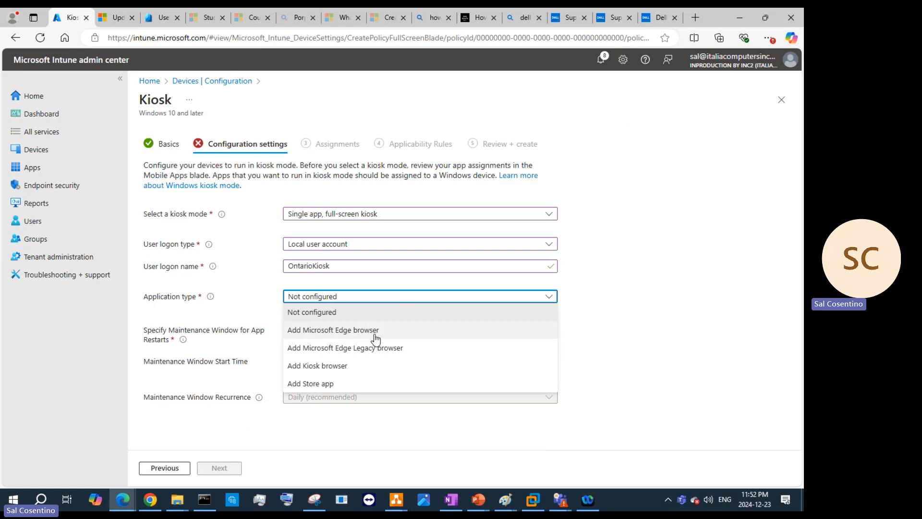
Step: After briefly trying Kiosk browser, set the application type to Add Store app
{"action": "left_click", "coordinate": [337, 367]}
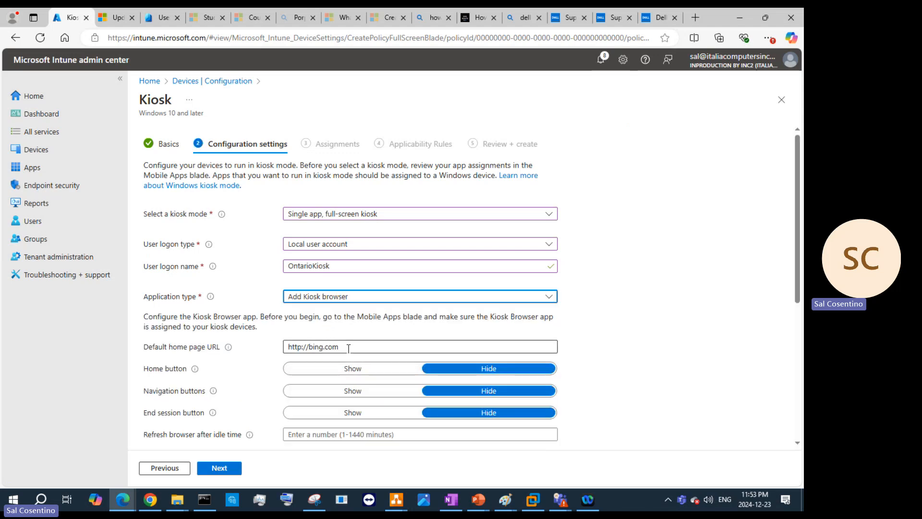
{"action": "scroll", "coordinate": [346, 367], "scroll_direction": "down", "scroll_amount": 1}
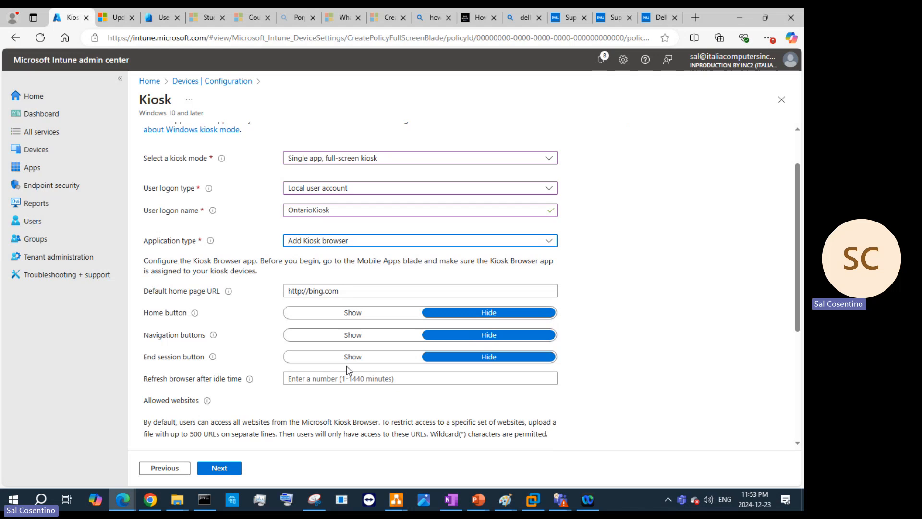
{"action": "scroll", "coordinate": [348, 370], "scroll_direction": "down", "scroll_amount": 2}
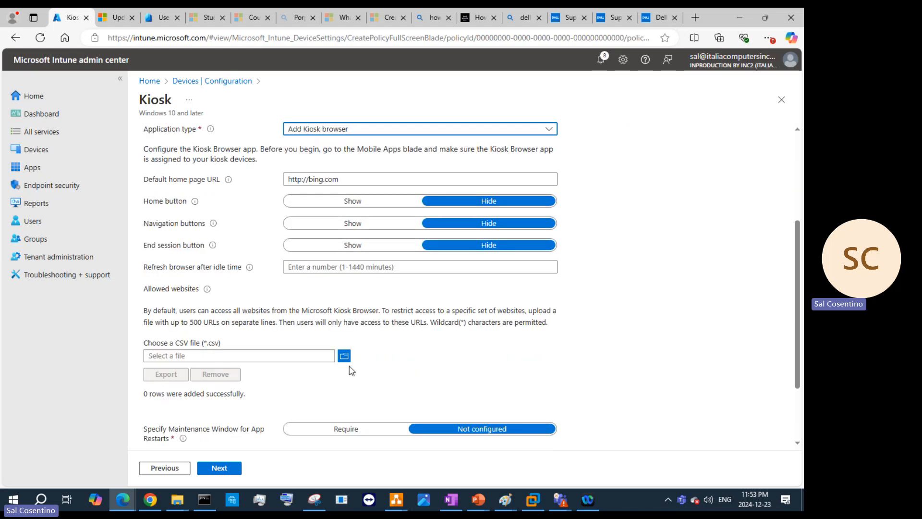
{"action": "scroll", "coordinate": [352, 373], "scroll_direction": "down", "scroll_amount": 1}
{"action": "scroll", "coordinate": [352, 377], "scroll_direction": "down", "scroll_amount": 1}
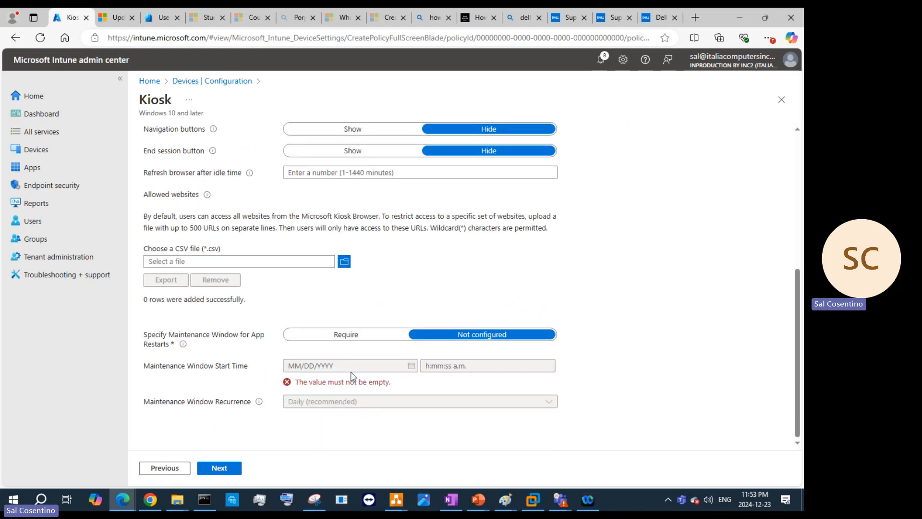
{"action": "scroll", "coordinate": [352, 375], "scroll_direction": "up", "scroll_amount": 5}
{"action": "left_click", "coordinate": [385, 297]}
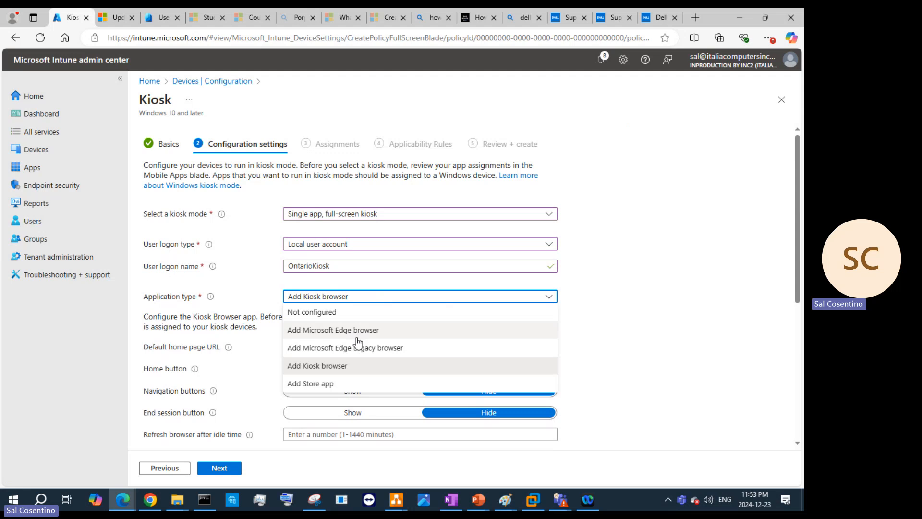
{"action": "left_click", "coordinate": [331, 385]}
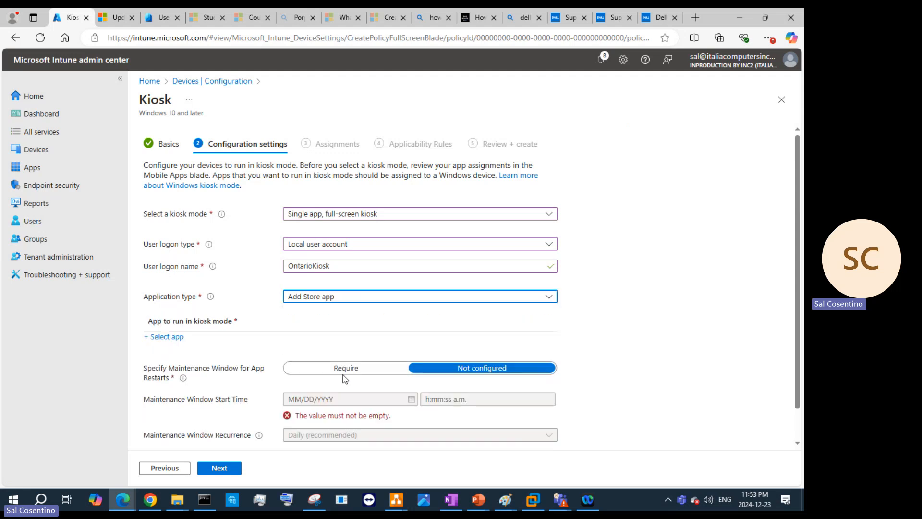
Step: Search the kiosk app picker for 'calcula', then clear the search
{"action": "left_click", "coordinate": [170, 337]}
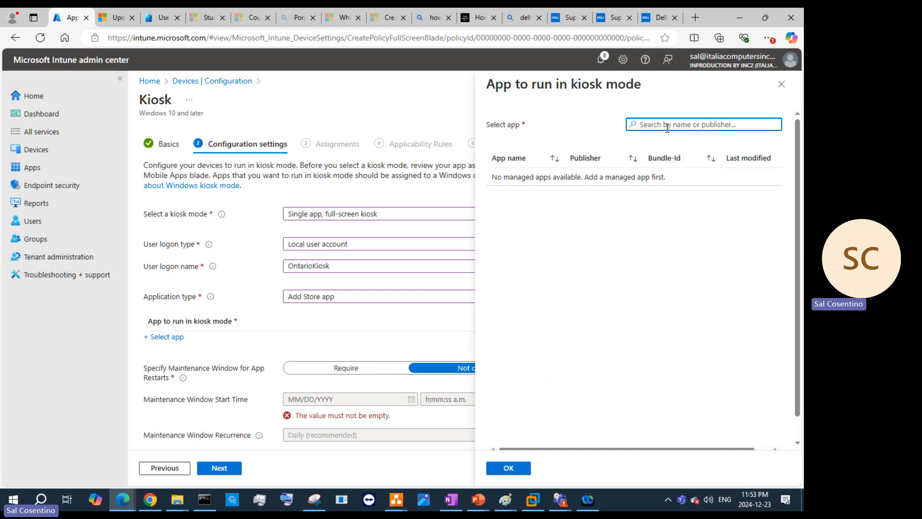
{"action": "type", "text": "calculator"}
{"action": "left_click", "coordinate": [775, 124]}
Step: Close the empty app picker and leave the app restart maintenance window Not configured
{"action": "left_click", "coordinate": [501, 470]}
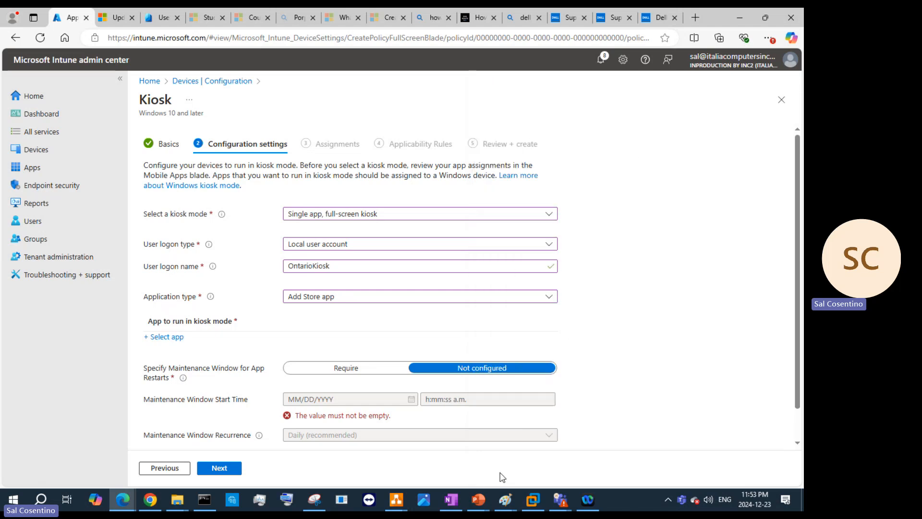
{"action": "left_click", "coordinate": [320, 369]}
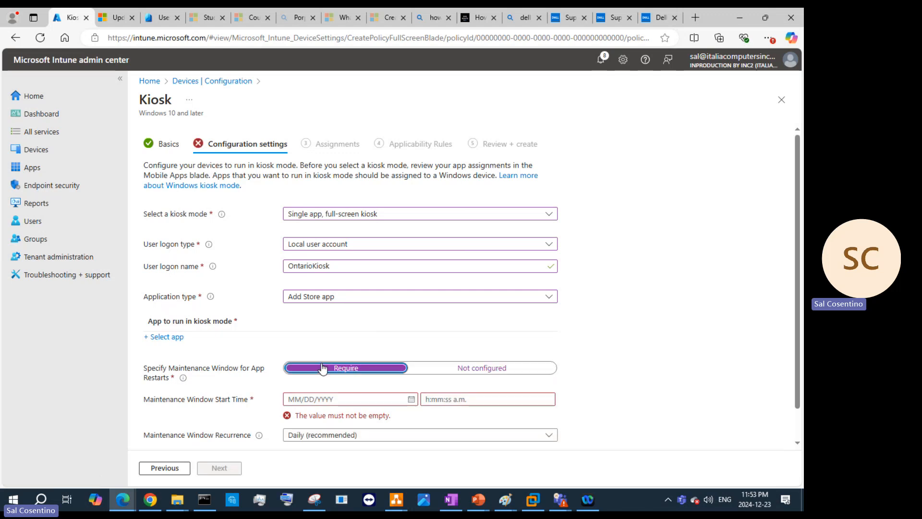
{"action": "left_click", "coordinate": [448, 371]}
{"action": "scroll", "coordinate": [408, 373], "scroll_direction": "down", "scroll_amount": 1}
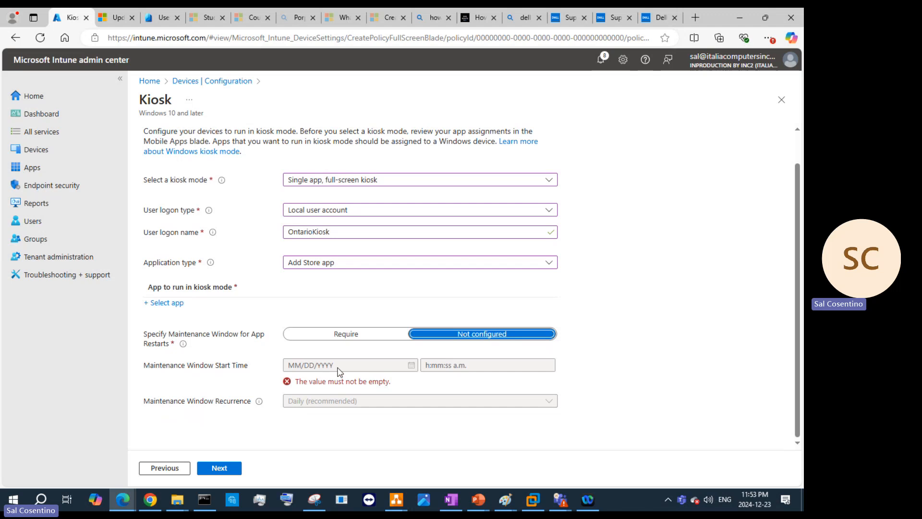
{"action": "left_click", "coordinate": [342, 403]}
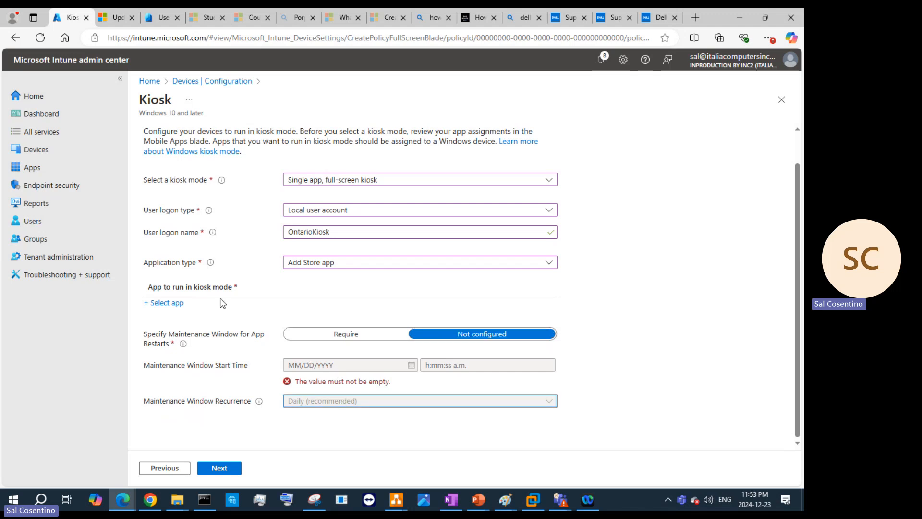
Step: Switch the application type to Add Microsoft Edge browser and inspect the Edge kiosk URL setting
{"action": "left_click", "coordinate": [304, 262]}
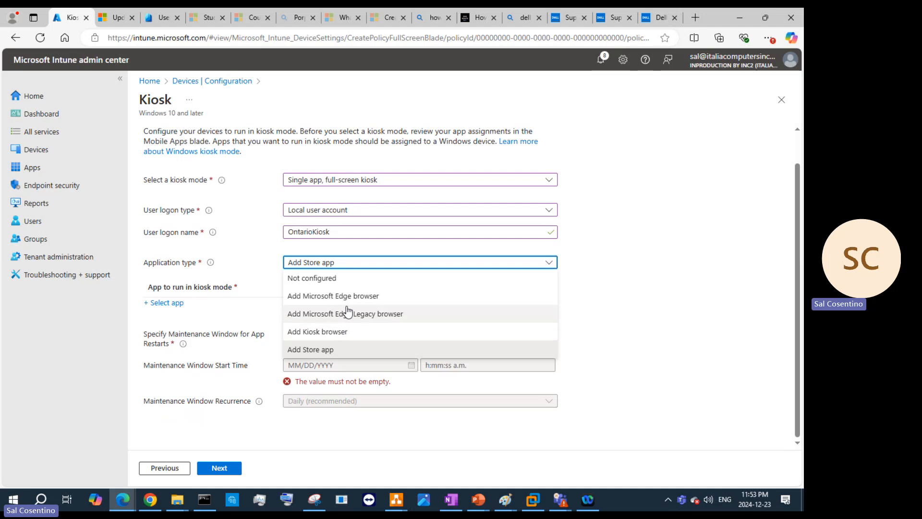
{"action": "left_click", "coordinate": [377, 296]}
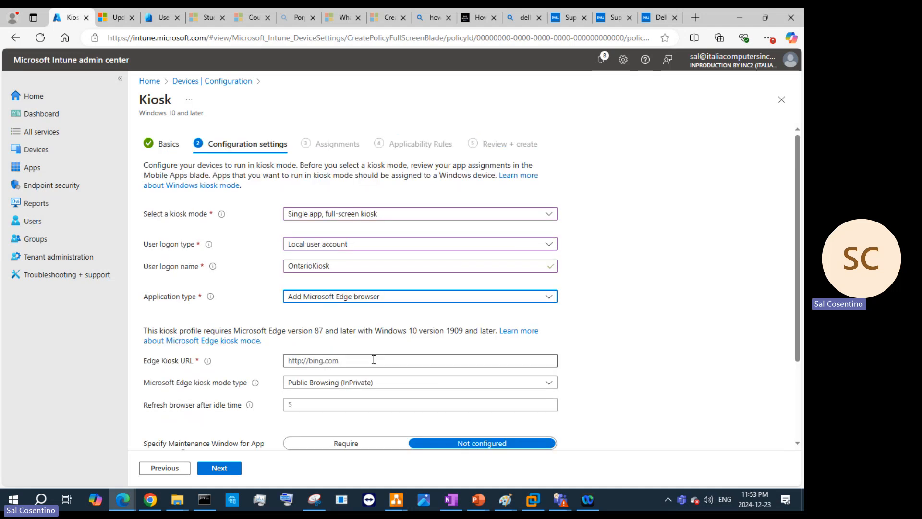
{"action": "scroll", "coordinate": [372, 386], "scroll_direction": "down", "scroll_amount": 3}
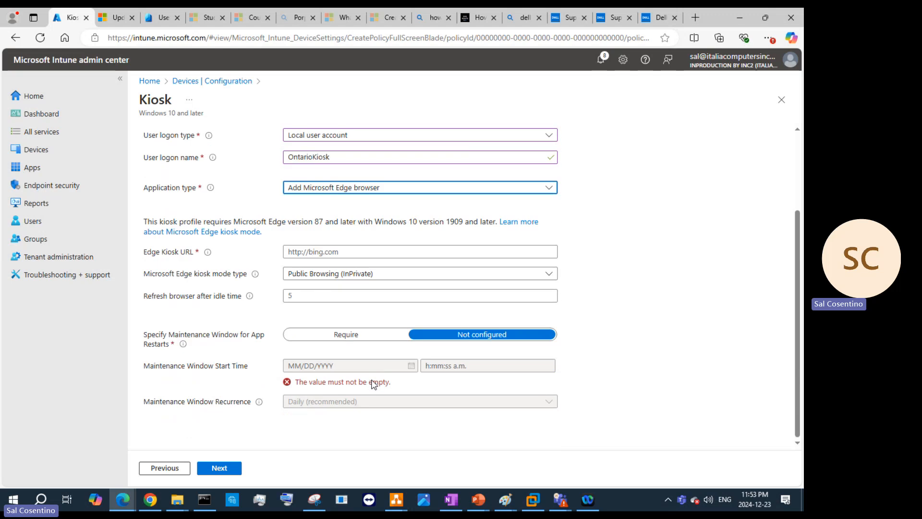
{"action": "scroll", "coordinate": [373, 386], "scroll_direction": "up", "scroll_amount": 3}
{"action": "left_click", "coordinate": [343, 362]}
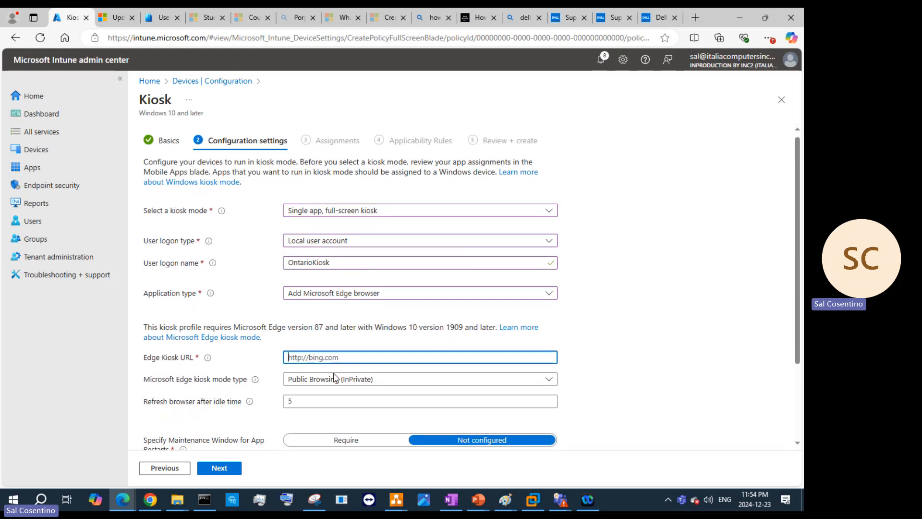
{"action": "scroll", "coordinate": [336, 377], "scroll_direction": "down", "scroll_amount": 3}
{"action": "scroll", "coordinate": [336, 378], "scroll_direction": "up", "scroll_amount": 2}
{"action": "scroll", "coordinate": [295, 249], "scroll_direction": "up", "scroll_amount": 1}
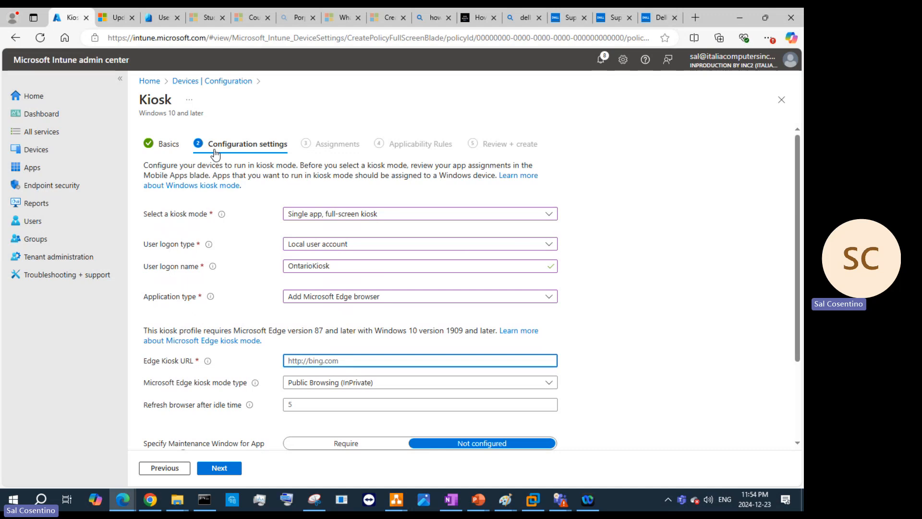
Step: Switch back to Add Store app, then go to Apps and discard the unsaved kiosk profile
{"action": "left_click", "coordinate": [366, 302]}
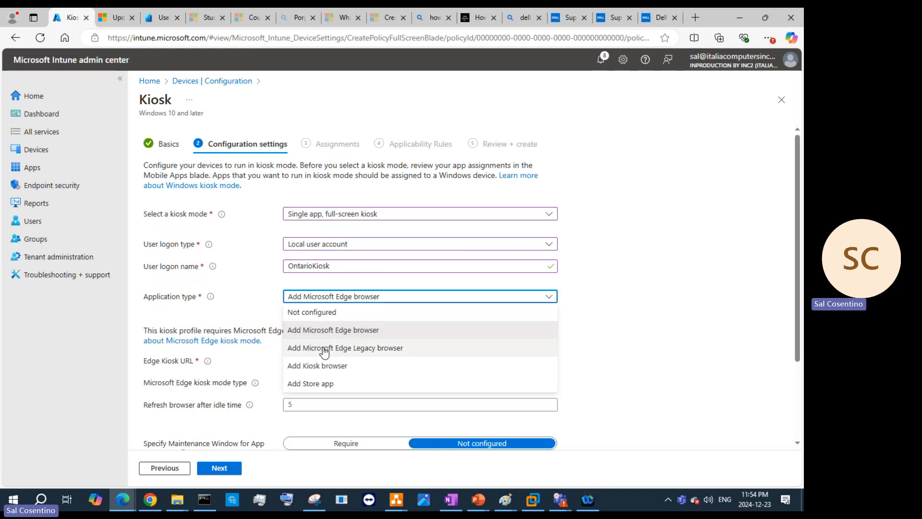
{"action": "left_click", "coordinate": [319, 385]}
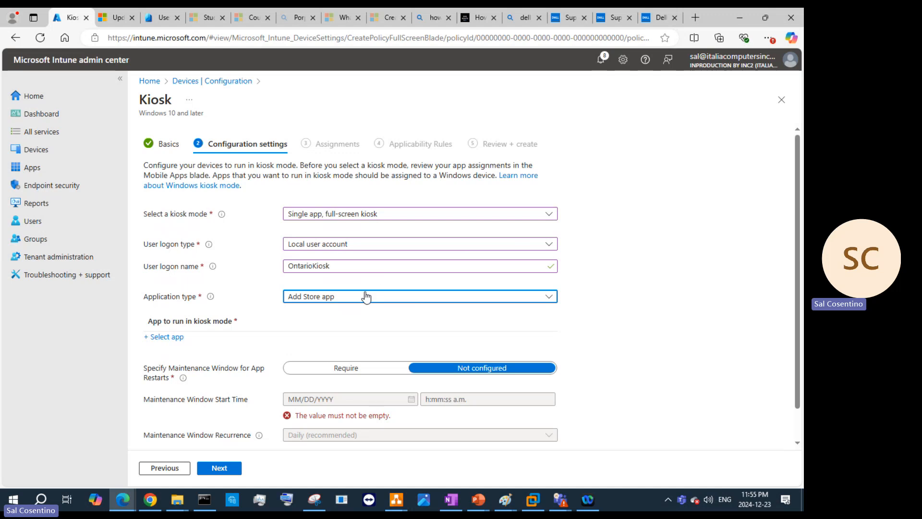
{"action": "left_click", "coordinate": [166, 338]}
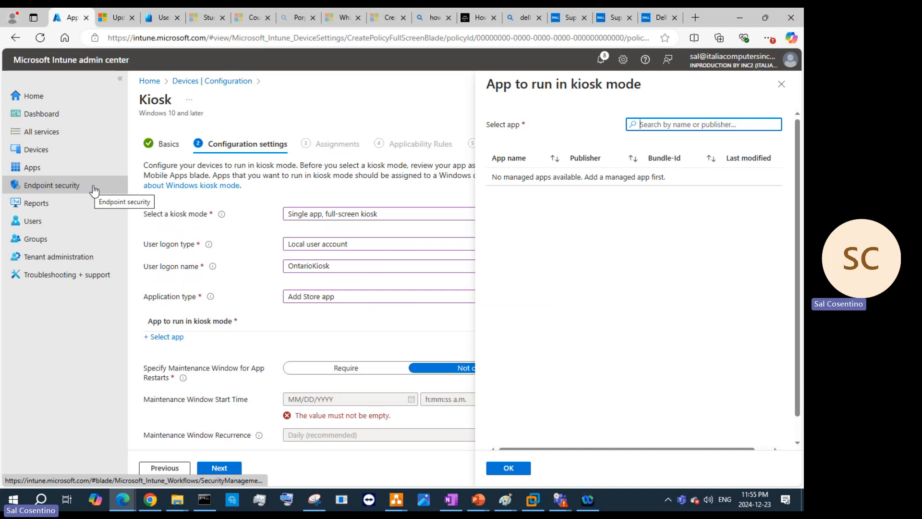
{"action": "left_click", "coordinate": [66, 173]}
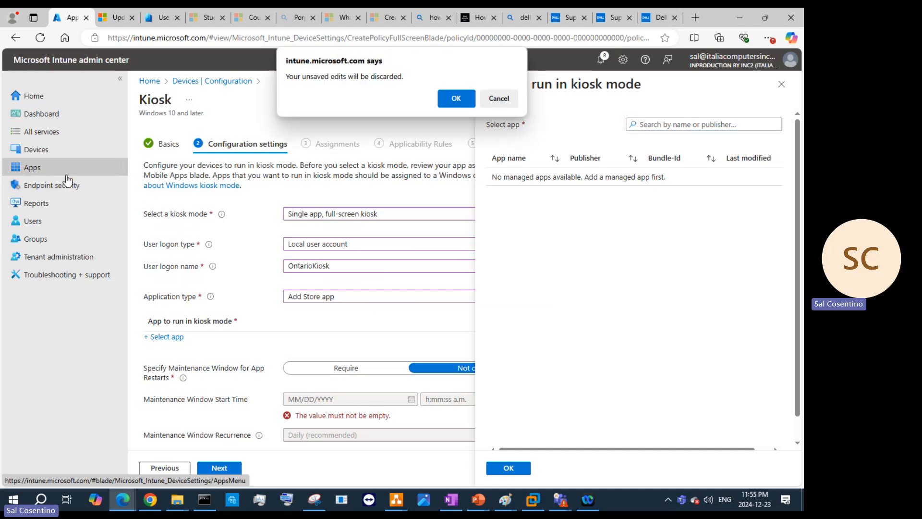
{"action": "left_click", "coordinate": [450, 99]}
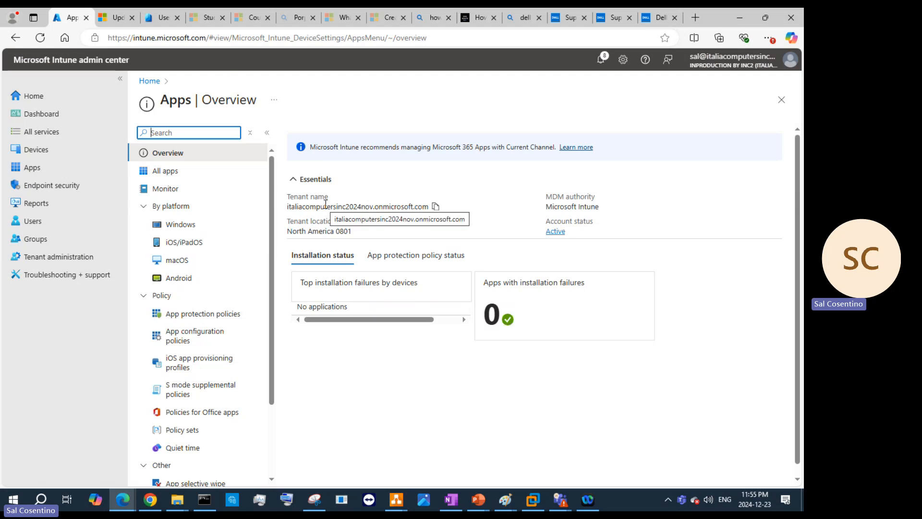
Step: From All apps, start adding an app and choose Windows app (Win32) as its type
{"action": "left_click", "coordinate": [179, 178]}
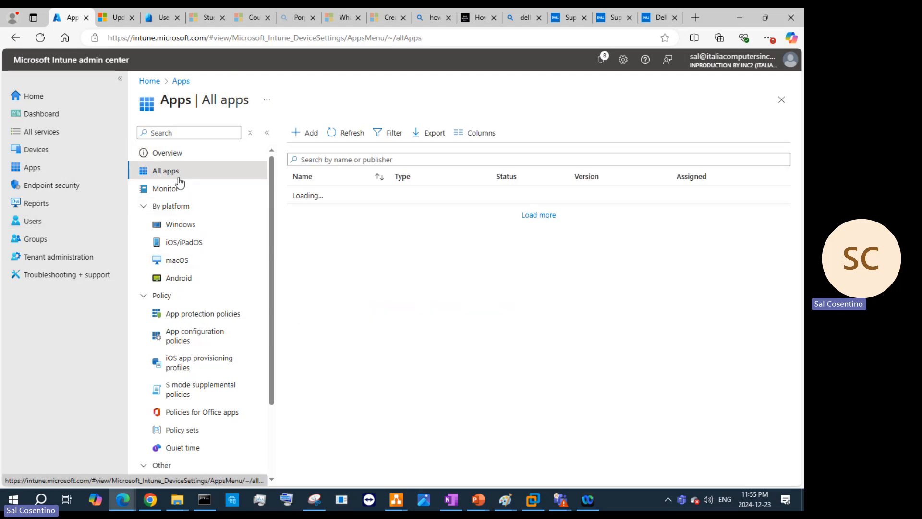
{"action": "left_click", "coordinate": [312, 133]}
{"action": "left_click", "coordinate": [600, 136]}
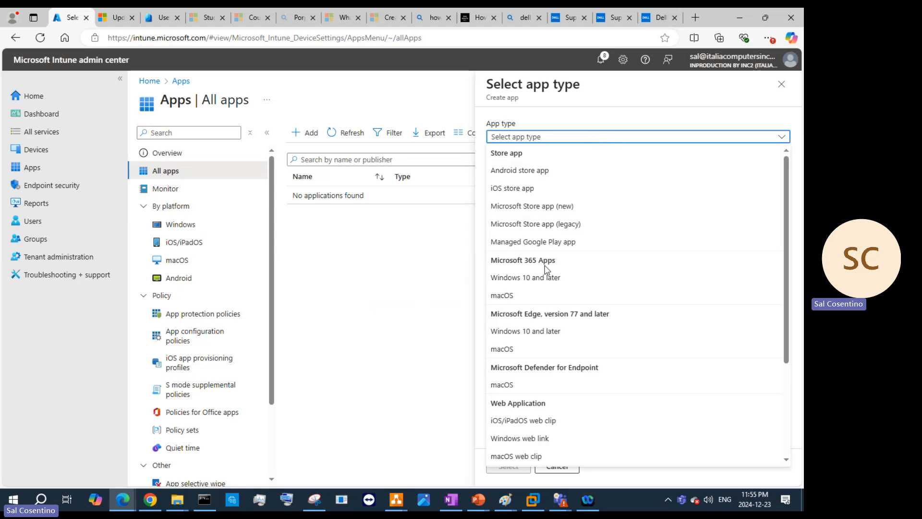
{"action": "scroll", "coordinate": [575, 296], "scroll_direction": "down", "scroll_amount": 3}
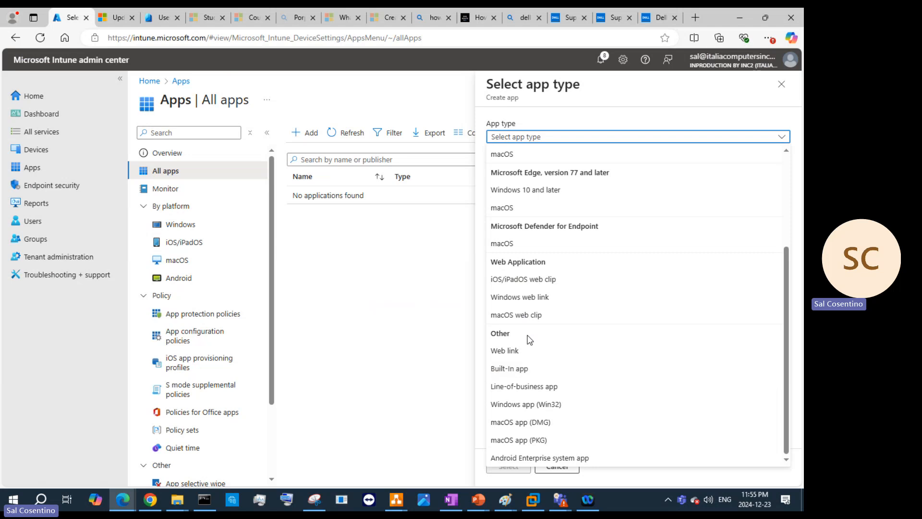
{"action": "left_click", "coordinate": [526, 404]}
Step: Start the Win32 wizard and browse the computer for an app package file
{"action": "left_click", "coordinate": [508, 466]}
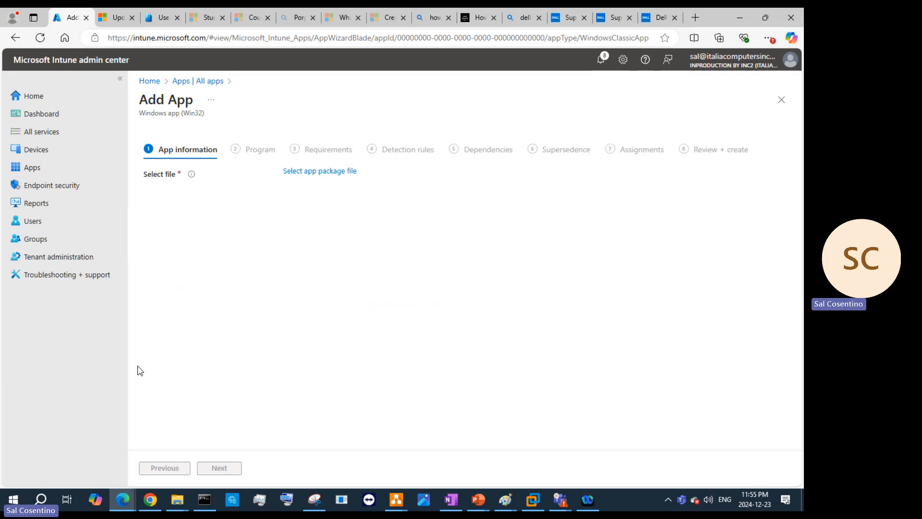
{"action": "left_click", "coordinate": [320, 173]}
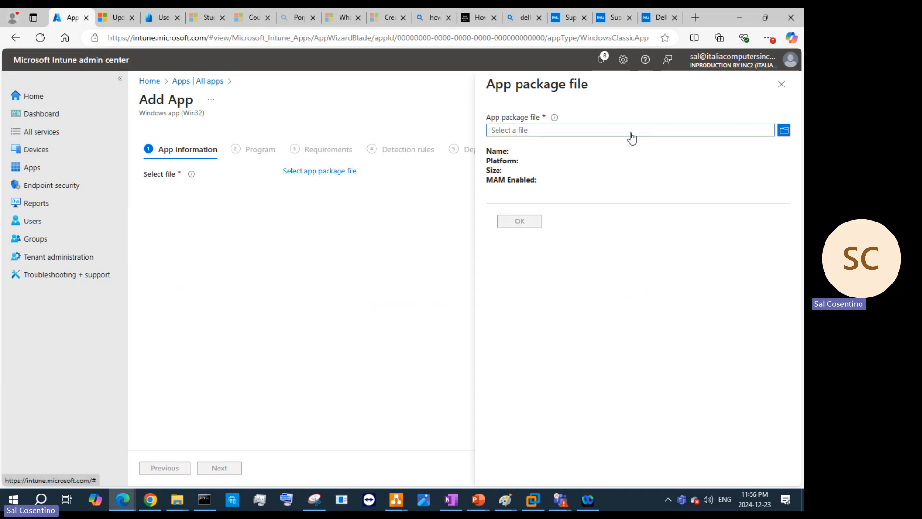
{"action": "left_click", "coordinate": [785, 130]}
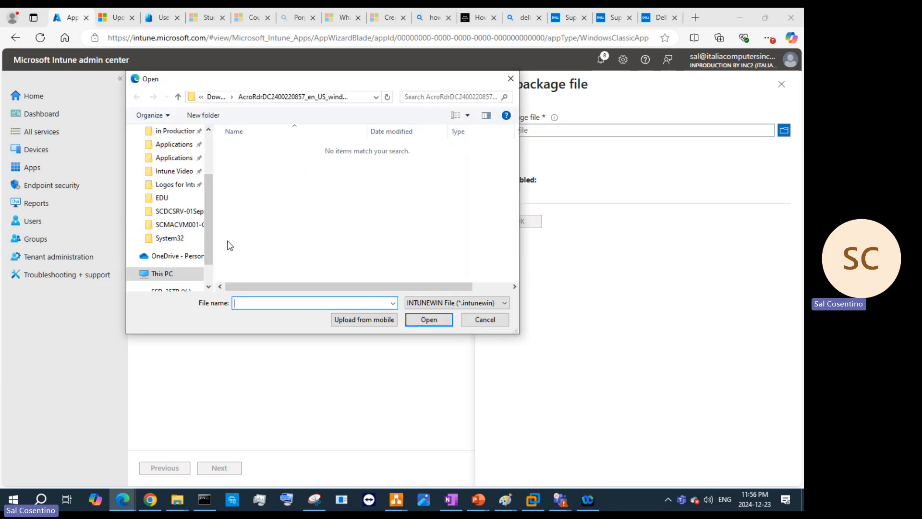
Step: Browse to C:\Windows\System32 in the Open dialog
{"action": "left_click", "coordinate": [185, 278]}
{"action": "scroll", "coordinate": [295, 229], "scroll_direction": "down", "scroll_amount": 2}
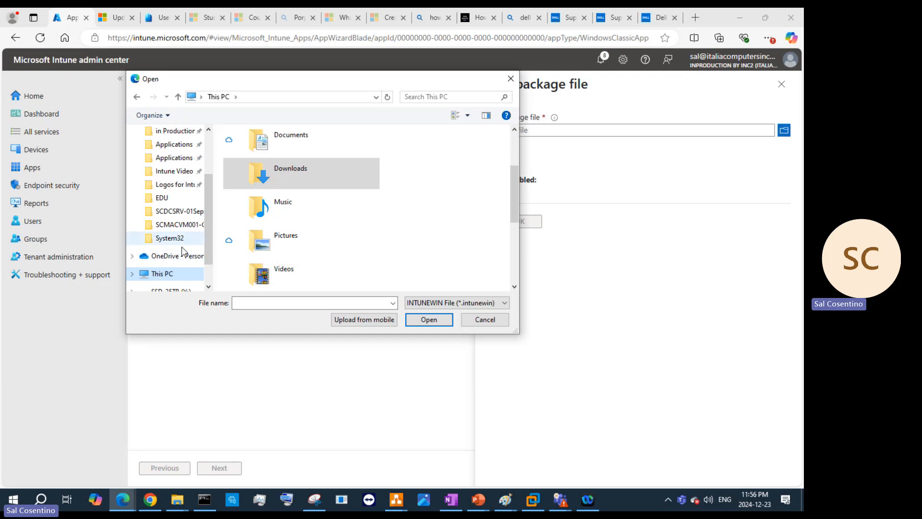
{"action": "scroll", "coordinate": [182, 246], "scroll_direction": "down", "scroll_amount": 1}
{"action": "left_click", "coordinate": [132, 234]}
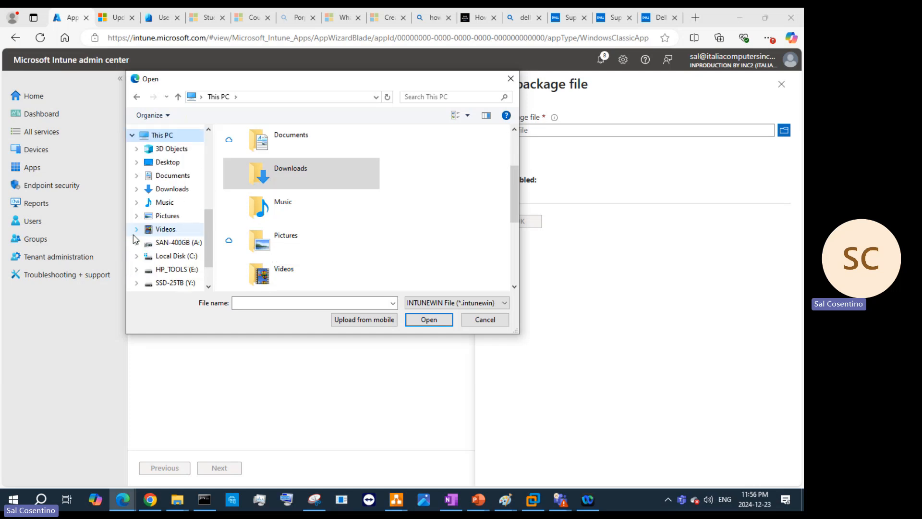
{"action": "left_click", "coordinate": [163, 255]}
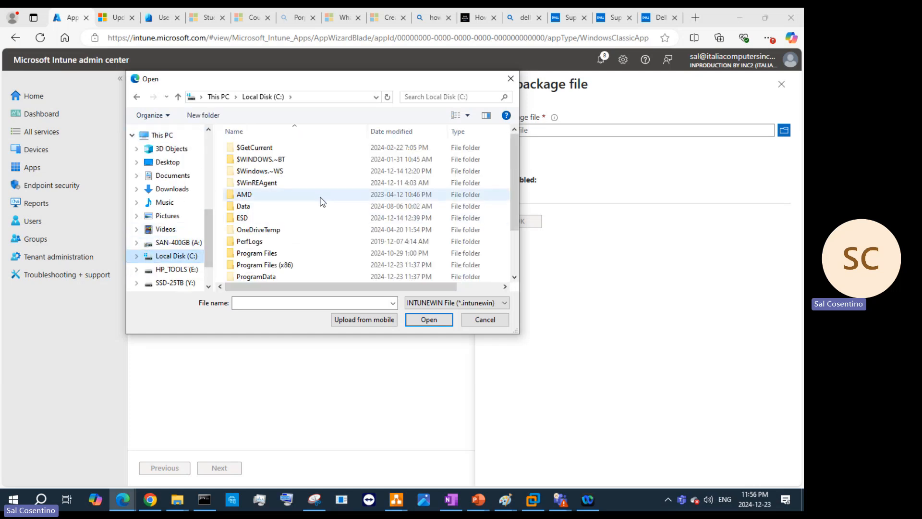
{"action": "scroll", "coordinate": [319, 204], "scroll_direction": "down", "scroll_amount": 2}
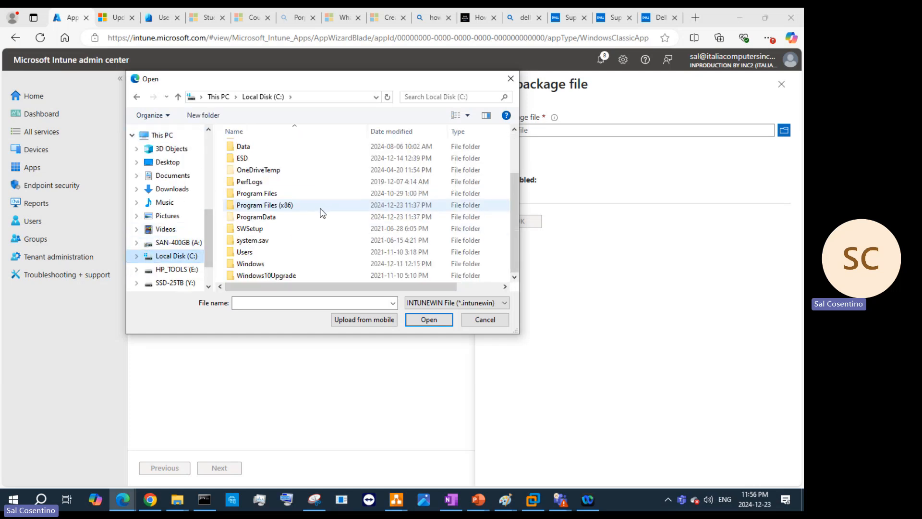
{"action": "double_click", "coordinate": [263, 267]}
{"action": "scroll", "coordinate": [274, 260], "scroll_direction": "down", "scroll_amount": 18}
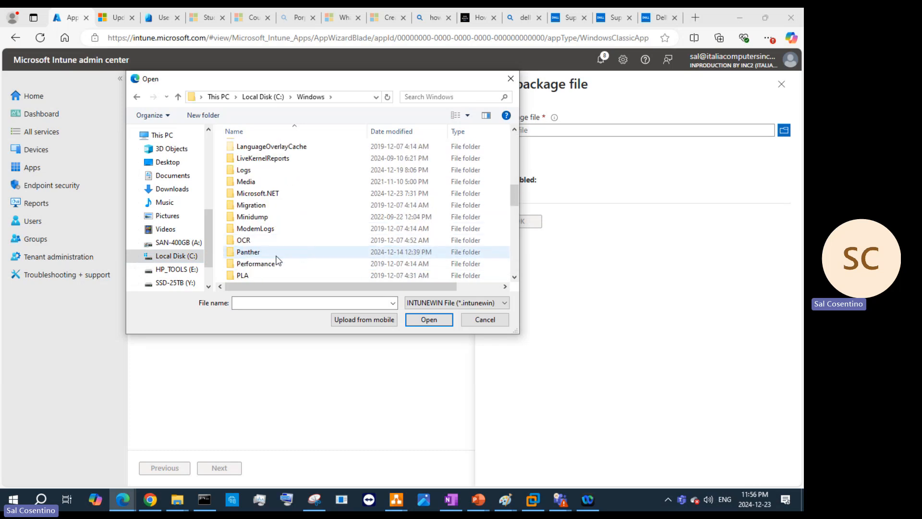
{"action": "left_click", "coordinate": [280, 196]}
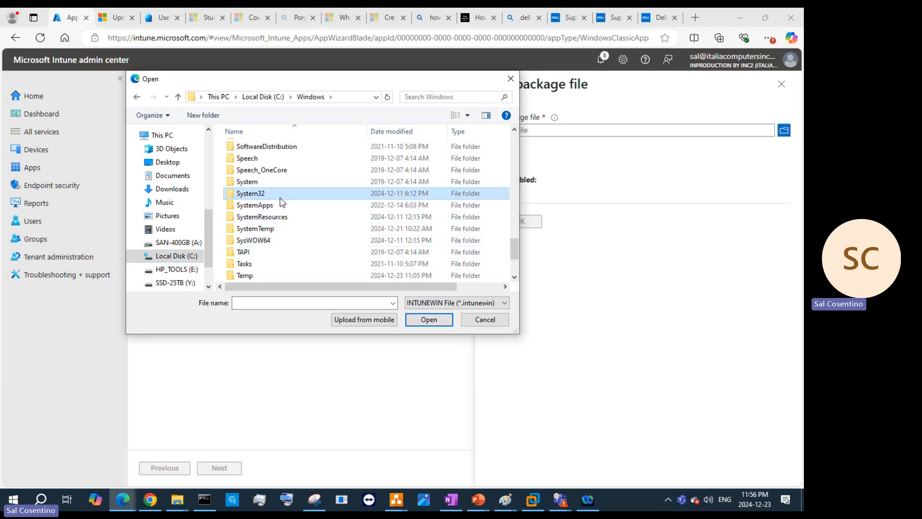
{"action": "double_click", "coordinate": [284, 197]}
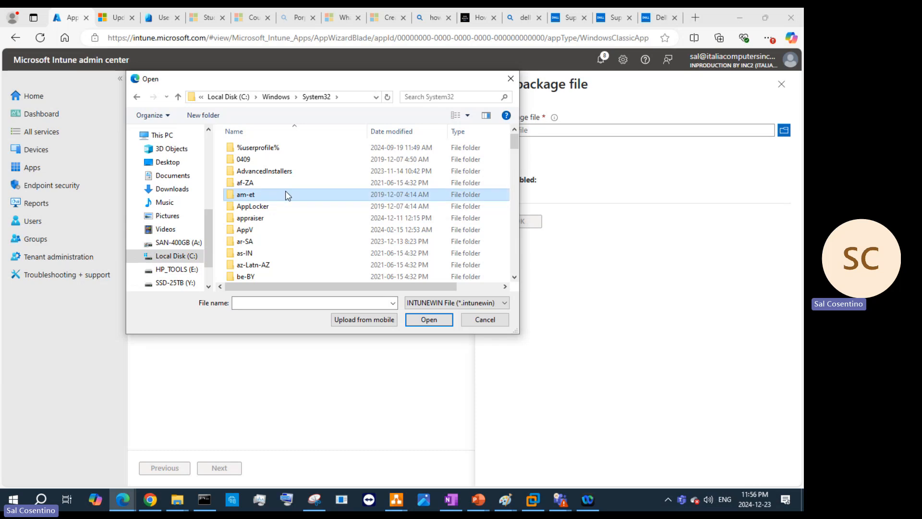
{"action": "scroll", "coordinate": [295, 221], "scroll_direction": "down", "scroll_amount": 3}
{"action": "scroll", "coordinate": [294, 222], "scroll_direction": "down", "scroll_amount": 20}
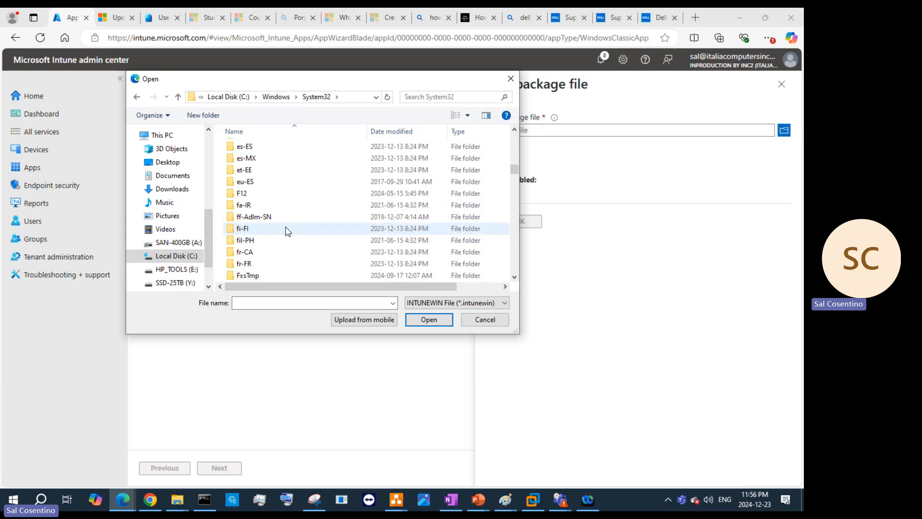
{"action": "scroll", "coordinate": [283, 242], "scroll_direction": "down", "scroll_amount": 20}
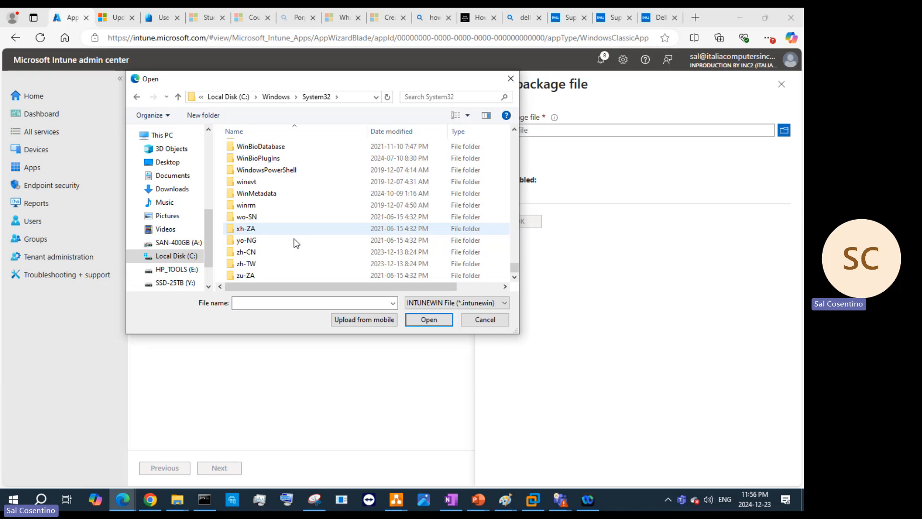
Step: Change the file filter to all files and scroll through System32 looking for calc.exe
{"action": "left_click", "coordinate": [484, 302]}
{"action": "left_click", "coordinate": [461, 319]}
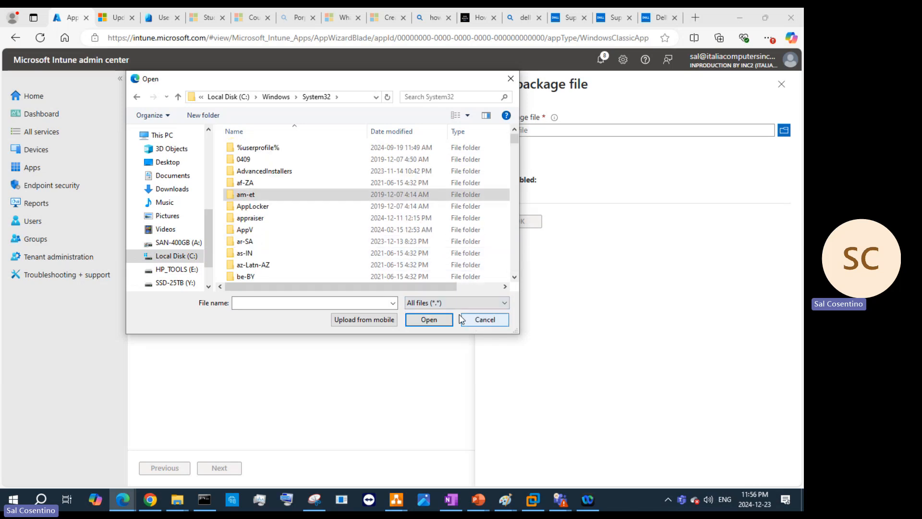
{"action": "scroll", "coordinate": [330, 247], "scroll_direction": "down", "scroll_amount": 15}
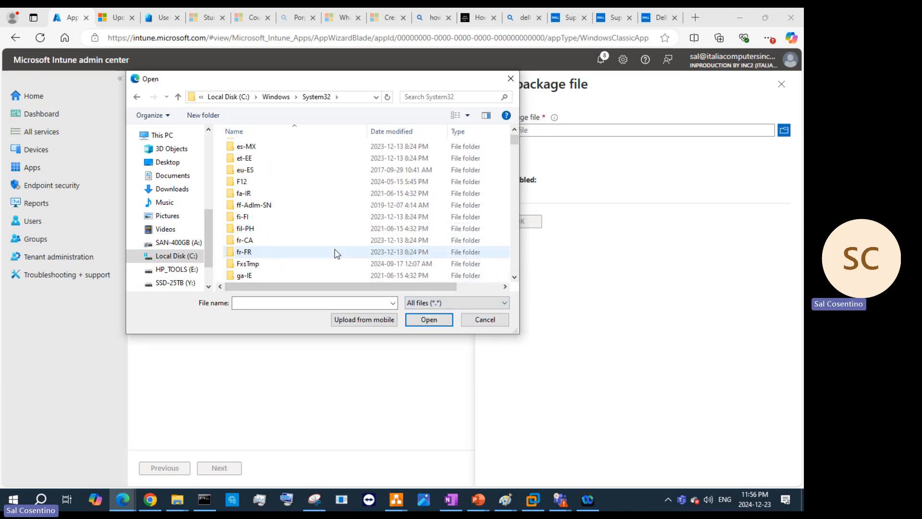
{"action": "scroll", "coordinate": [336, 253], "scroll_direction": "down", "scroll_amount": 2}
{"action": "left_click_drag", "start_coordinate": [514, 141], "coordinate": [512, 164]}
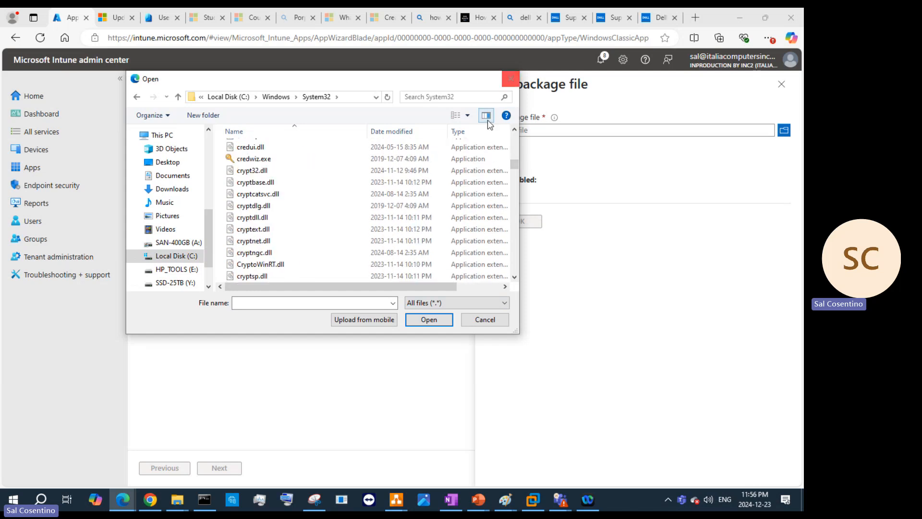
{"action": "scroll", "coordinate": [248, 264], "scroll_direction": "up", "scroll_amount": 3}
{"action": "scroll", "coordinate": [248, 264], "scroll_direction": "down", "scroll_amount": 10}
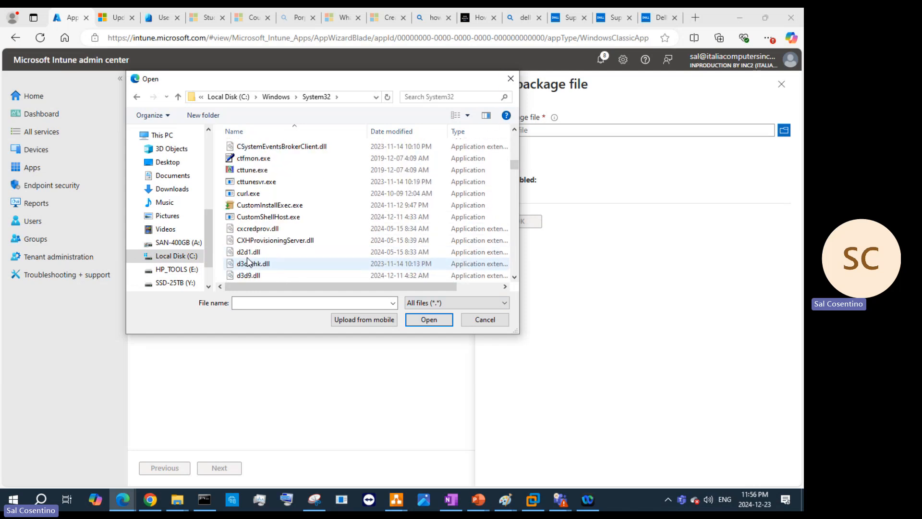
{"action": "scroll", "coordinate": [248, 263], "scroll_direction": "down", "scroll_amount": 15}
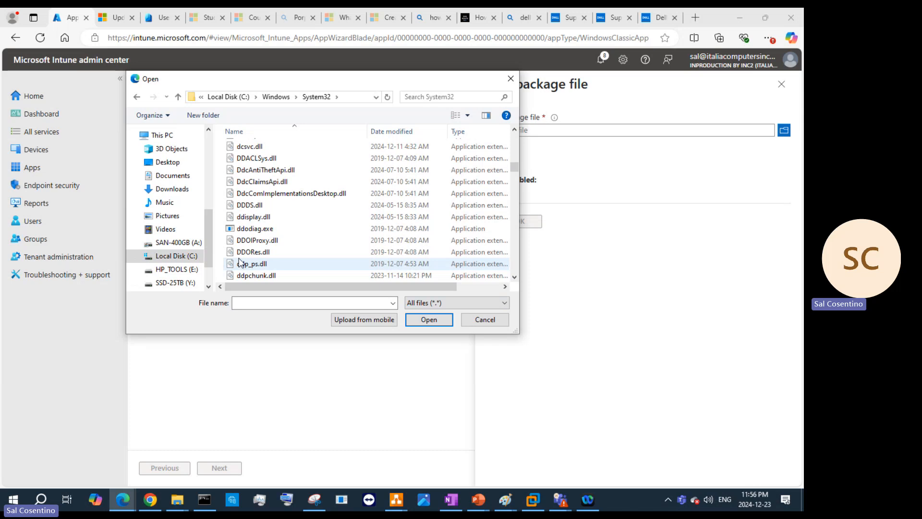
{"action": "scroll", "coordinate": [240, 264], "scroll_direction": "down", "scroll_amount": 20}
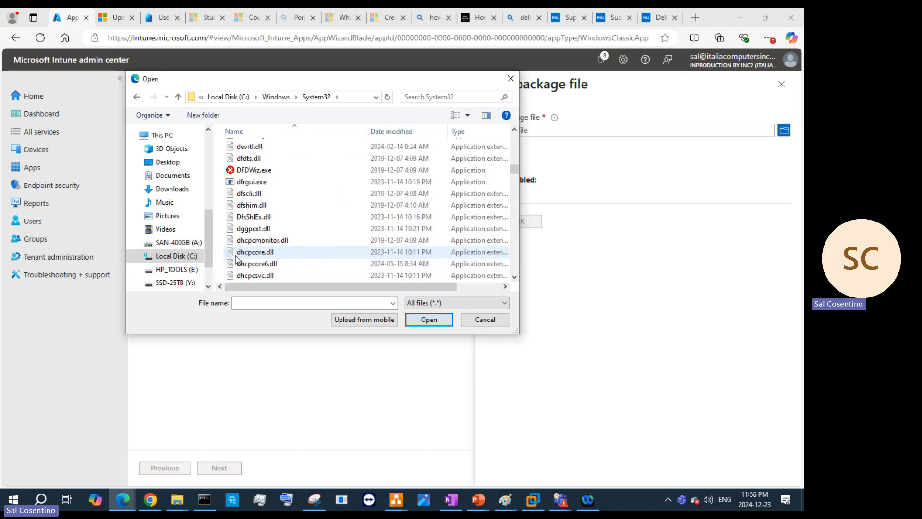
{"action": "scroll", "coordinate": [237, 258], "scroll_direction": "down", "scroll_amount": 18}
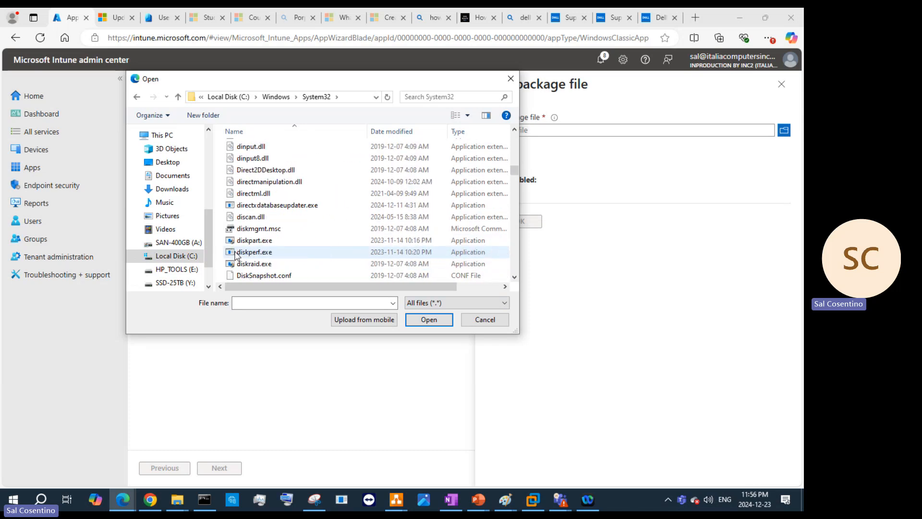
{"action": "scroll", "coordinate": [240, 254], "scroll_direction": "up", "scroll_amount": 20}
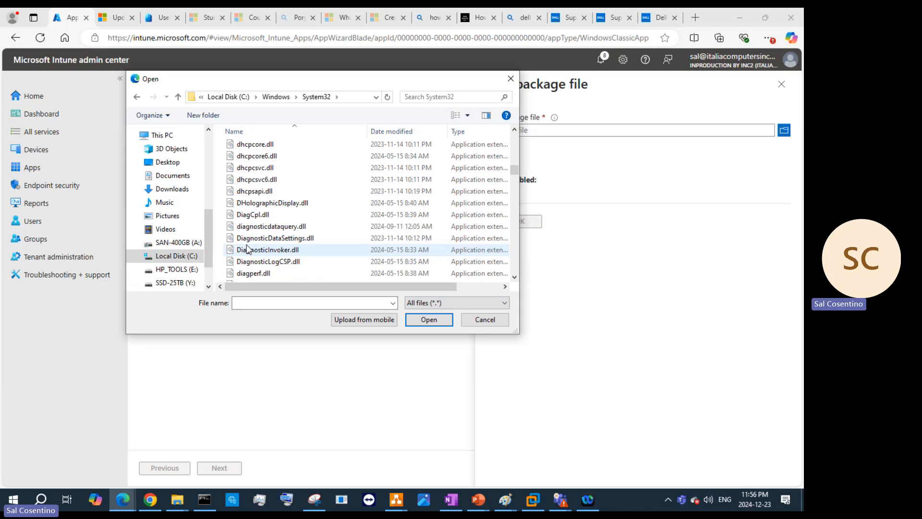
{"action": "scroll", "coordinate": [255, 247], "scroll_direction": "up", "scroll_amount": 15}
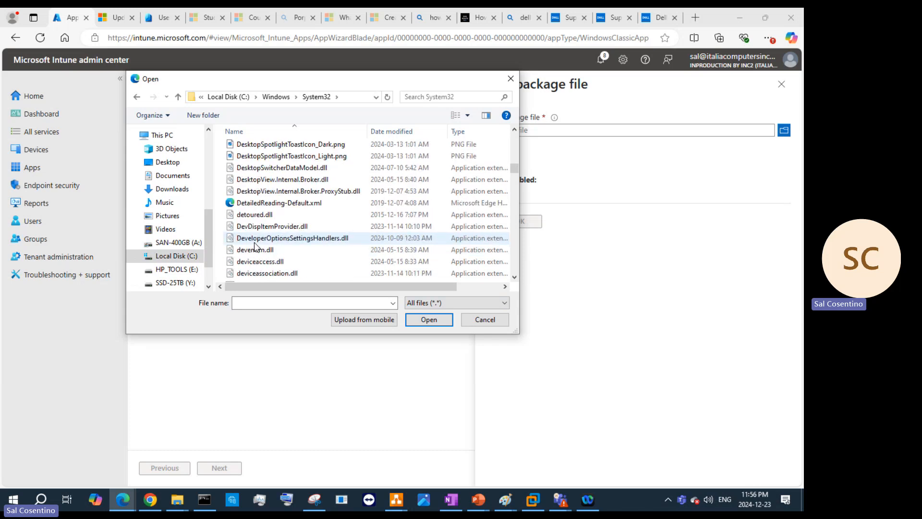
{"action": "scroll", "coordinate": [255, 248], "scroll_direction": "up", "scroll_amount": 10}
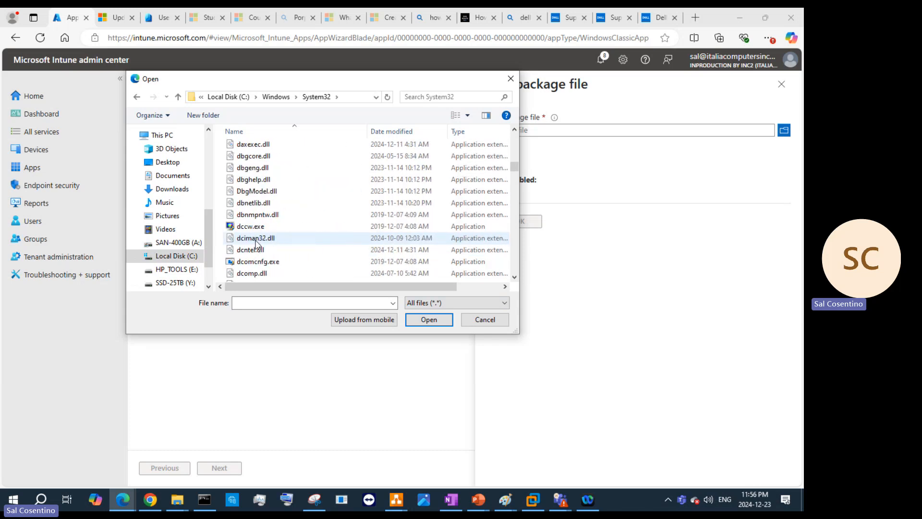
{"action": "scroll", "coordinate": [257, 244], "scroll_direction": "up", "scroll_amount": 15}
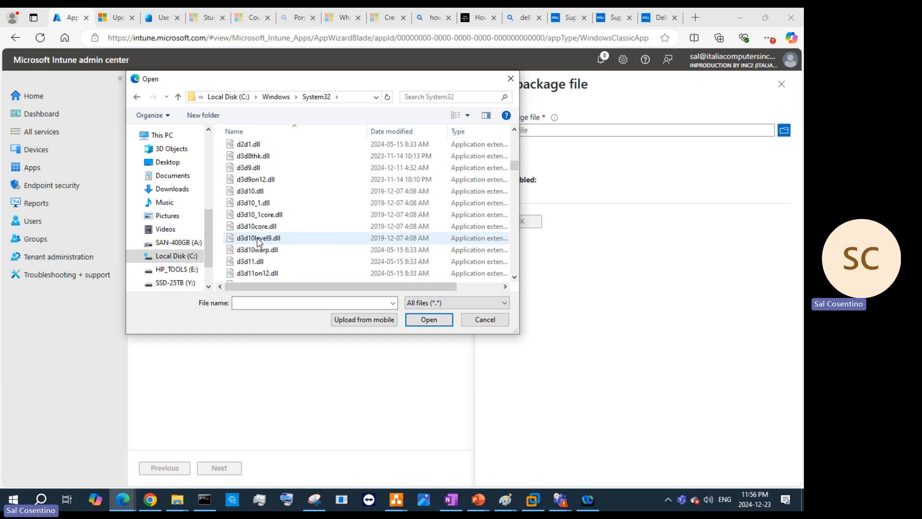
{"action": "scroll", "coordinate": [264, 240], "scroll_direction": "up", "scroll_amount": 12}
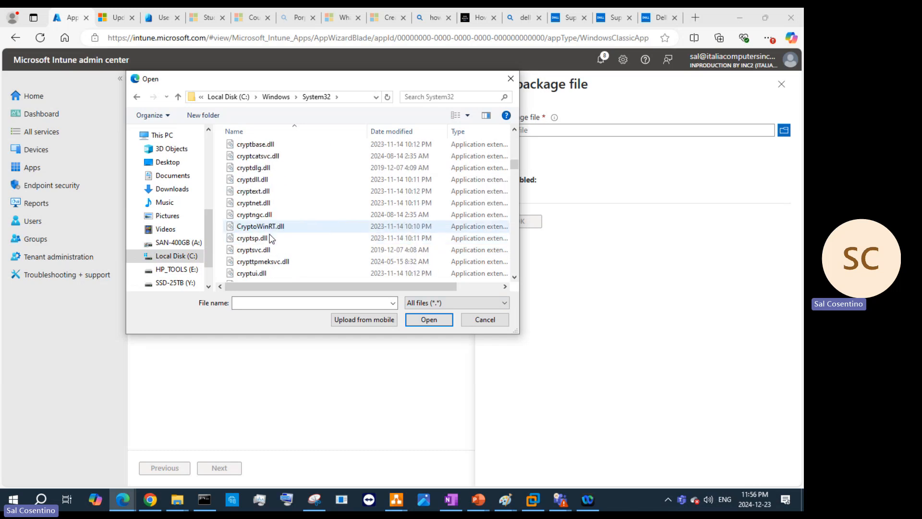
{"action": "scroll", "coordinate": [271, 236], "scroll_direction": "up", "scroll_amount": 12}
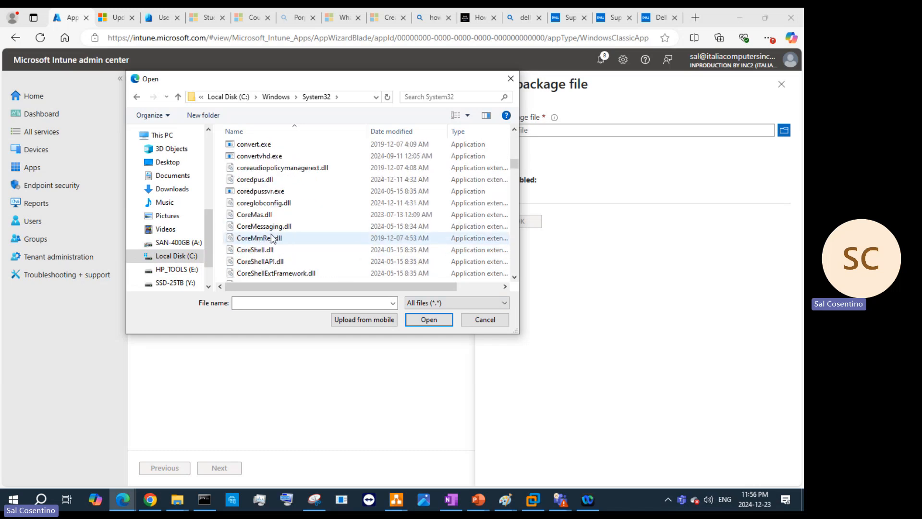
{"action": "scroll", "coordinate": [271, 237], "scroll_direction": "up", "scroll_amount": 12}
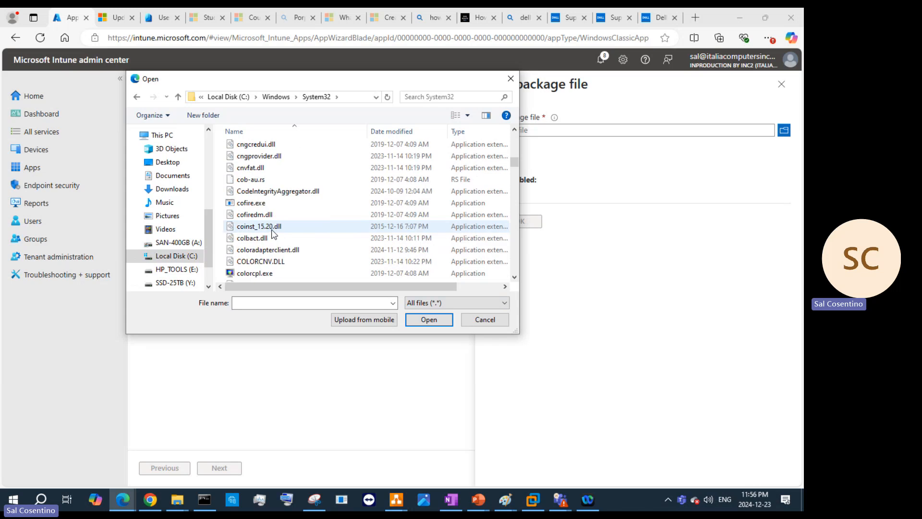
{"action": "scroll", "coordinate": [274, 234], "scroll_direction": "up", "scroll_amount": 12}
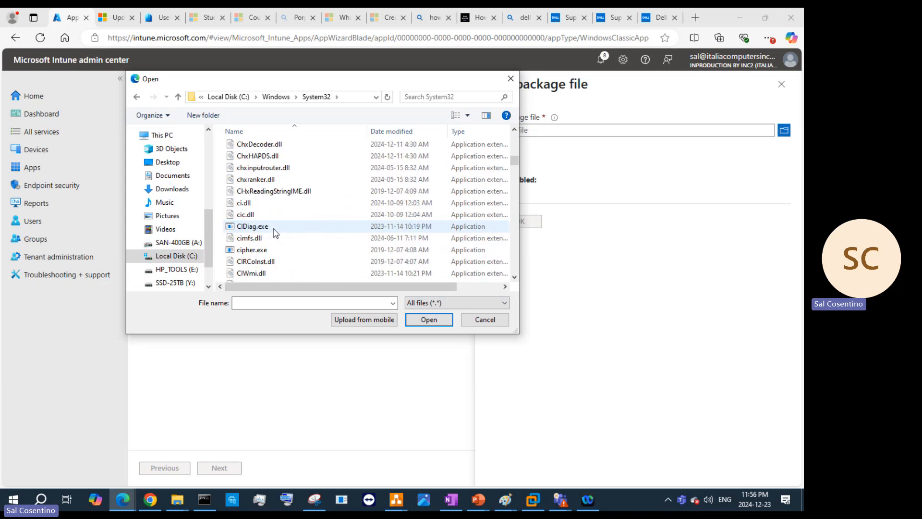
{"action": "scroll", "coordinate": [276, 231], "scroll_direction": "up", "scroll_amount": 10}
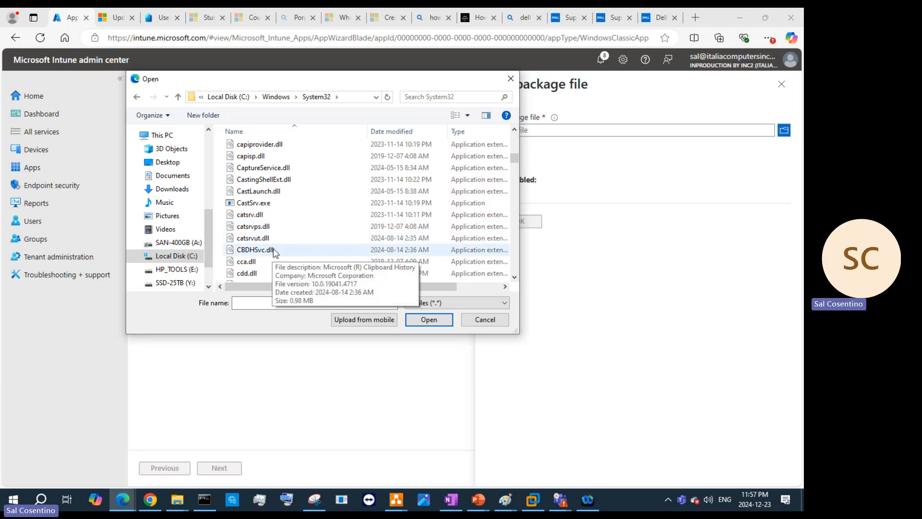
{"action": "scroll", "coordinate": [274, 253], "scroll_direction": "up", "scroll_amount": 2}
{"action": "scroll", "coordinate": [278, 249], "scroll_direction": "up", "scroll_amount": 2}
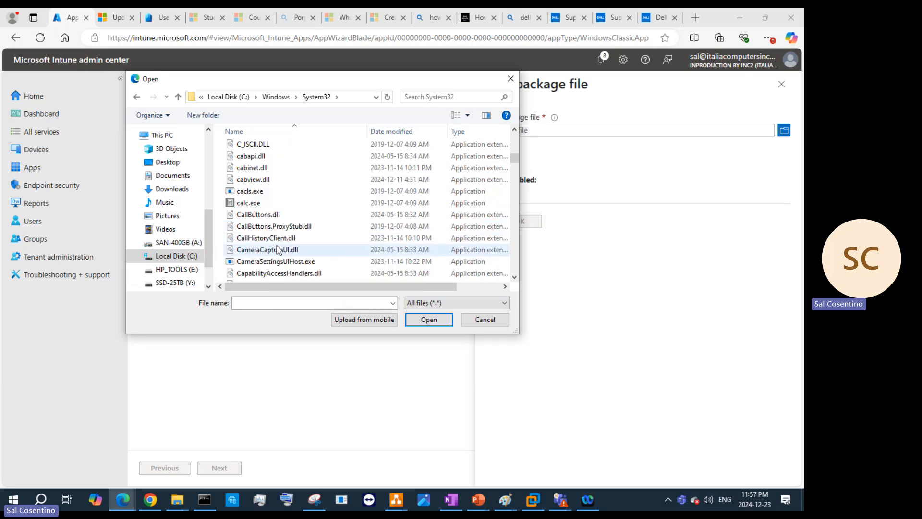
{"action": "scroll", "coordinate": [276, 245], "scroll_direction": "up", "scroll_amount": 1}
{"action": "scroll", "coordinate": [276, 247], "scroll_direction": "down", "scroll_amount": 1}
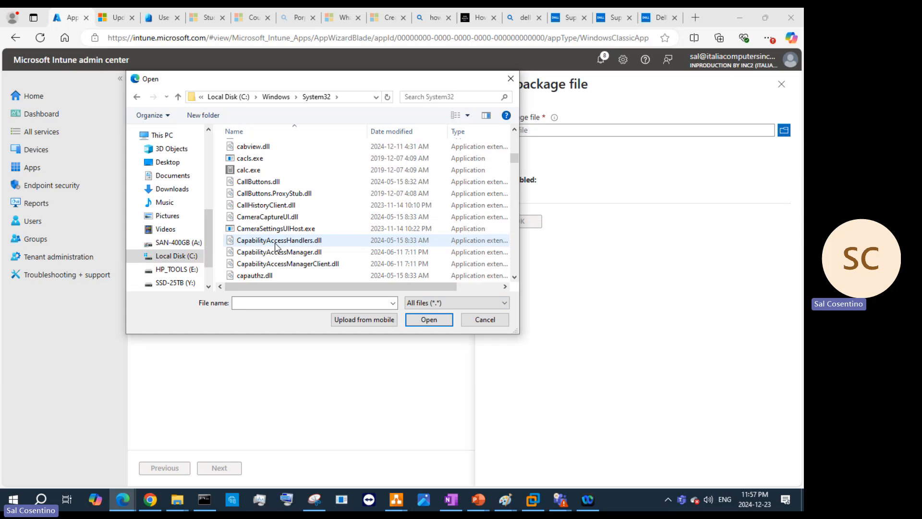
Step: Submit calc.exe as the package file, then close the App package file pane
{"action": "left_click", "coordinate": [263, 172]}
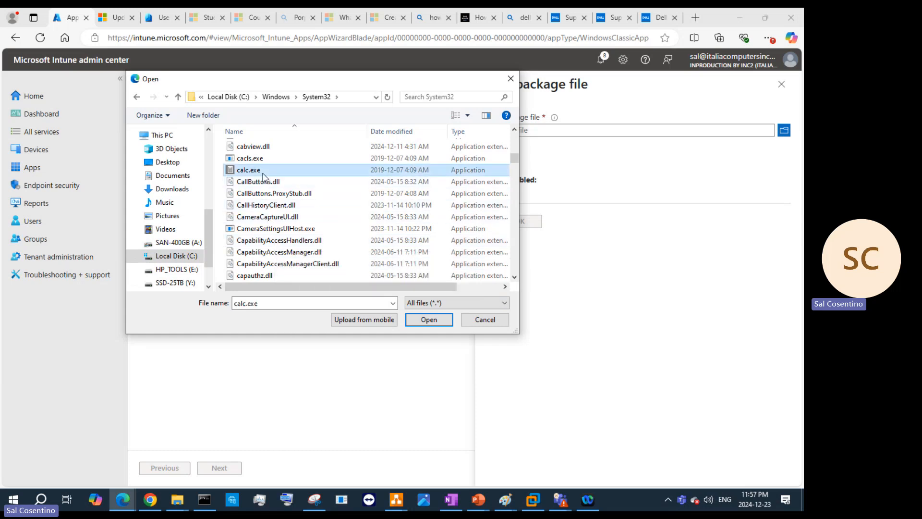
{"action": "left_click", "coordinate": [429, 320]}
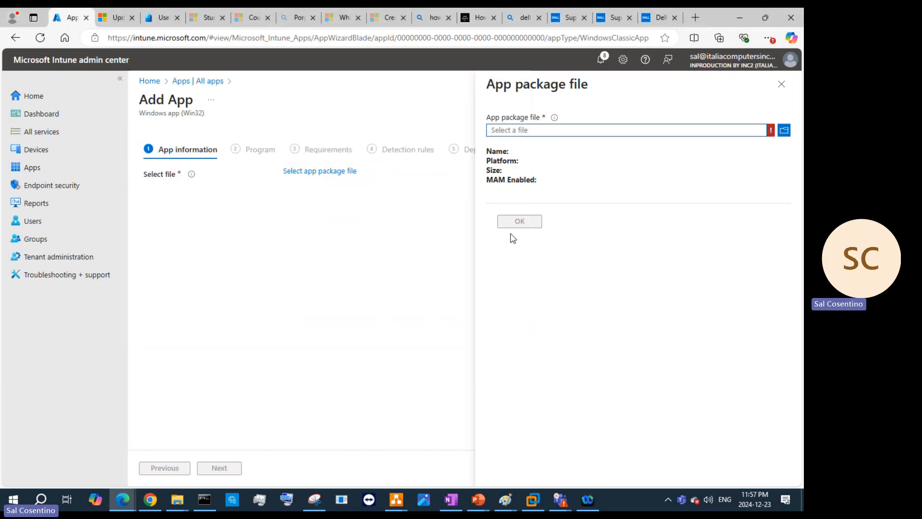
{"action": "left_click", "coordinate": [781, 84]}
Step: Return to All apps, start adding an app, and choose Built-In app as the type
{"action": "left_click", "coordinate": [204, 81]}
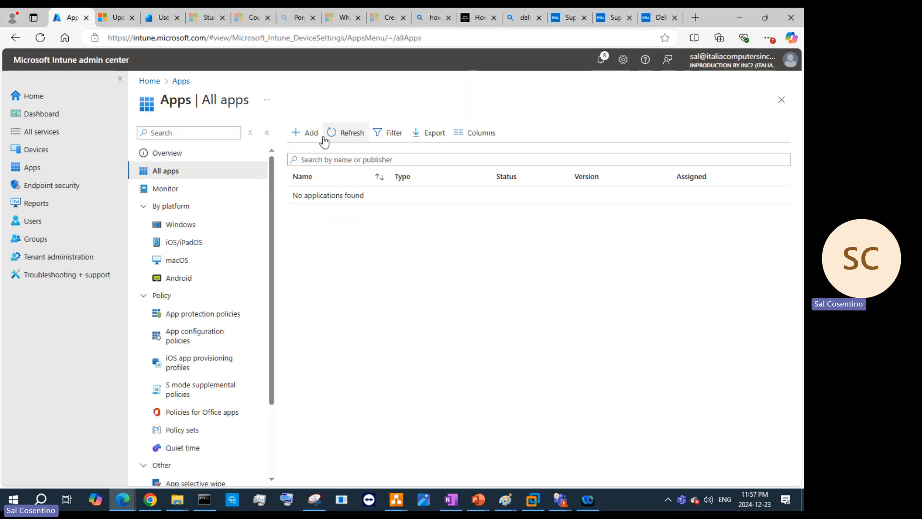
{"action": "left_click", "coordinate": [310, 132]}
{"action": "left_click", "coordinate": [546, 139]}
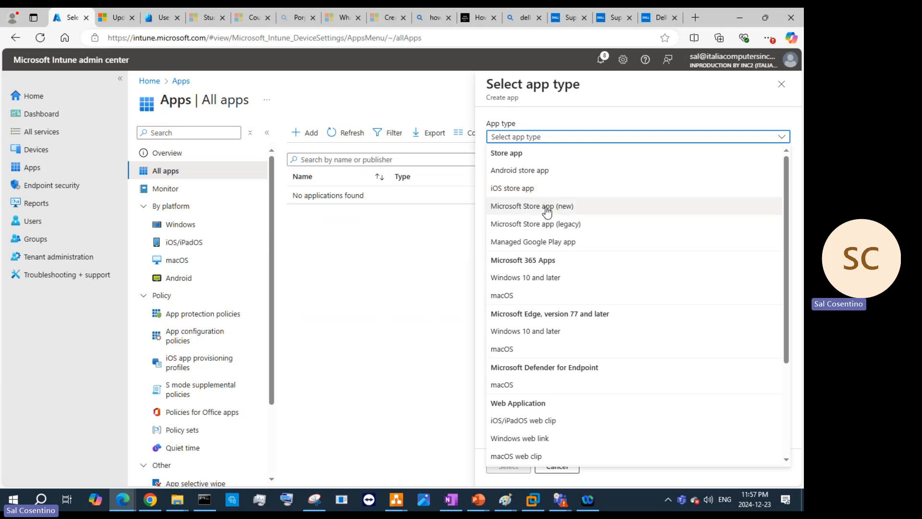
{"action": "scroll", "coordinate": [591, 282], "scroll_direction": "down", "scroll_amount": 3}
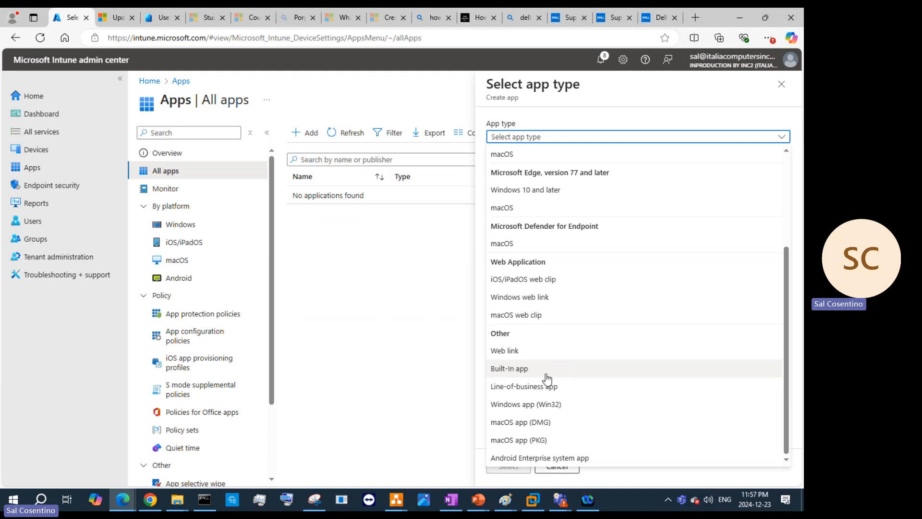
{"action": "left_click", "coordinate": [521, 372]}
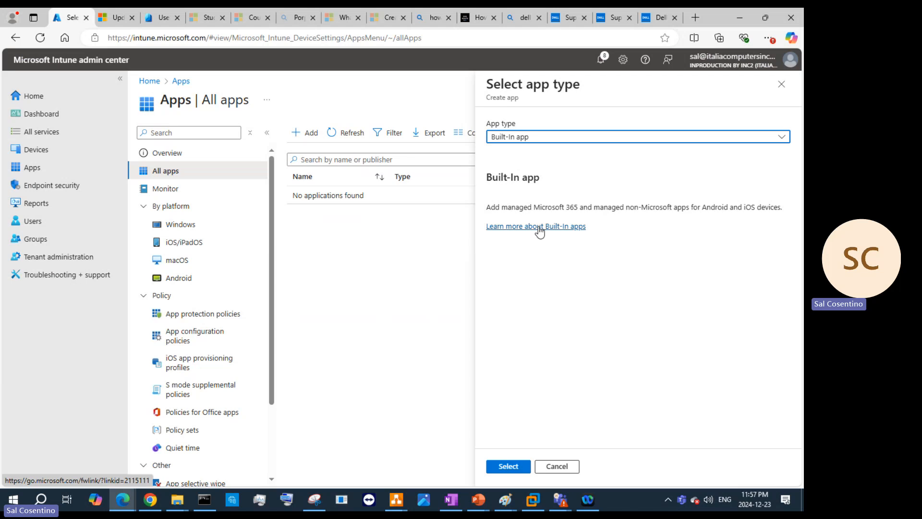
Step: Reopen the app type list and scroll up through the available types
{"action": "left_click", "coordinate": [576, 138]}
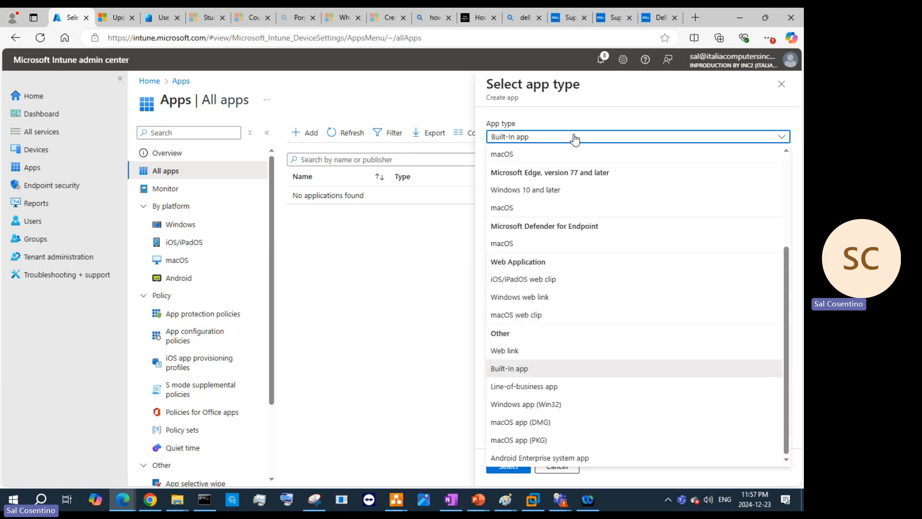
{"action": "left_click", "coordinate": [575, 137]}
{"action": "left_click", "coordinate": [575, 138]}
{"action": "scroll", "coordinate": [552, 278], "scroll_direction": "up", "scroll_amount": 2}
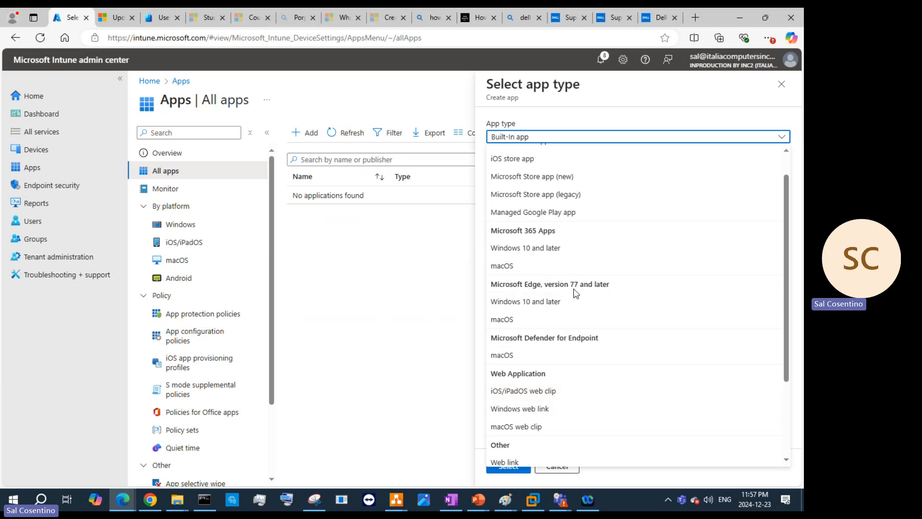
{"action": "scroll", "coordinate": [562, 260], "scroll_direction": "up", "scroll_amount": 1}
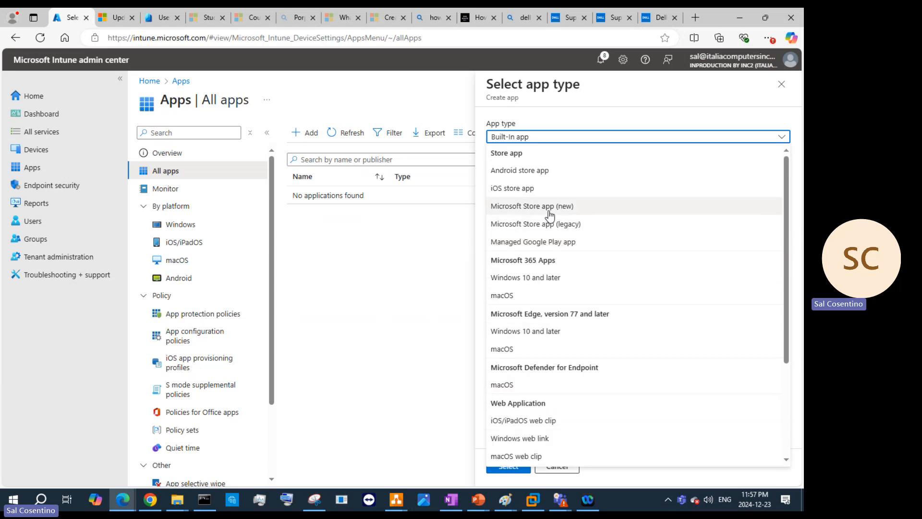
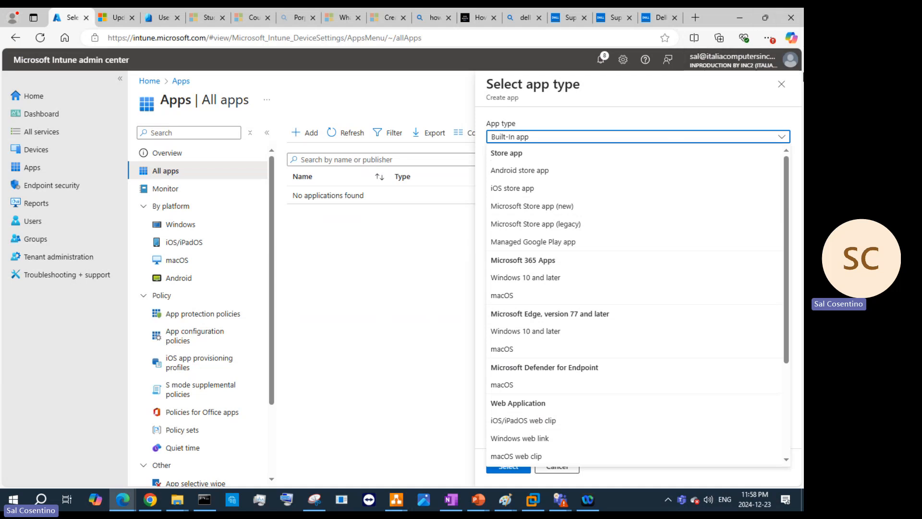
Step: Close the Select app type pane, discard the unsaved changes, and go to the Apps overview
{"action": "left_click", "coordinate": [782, 85]}
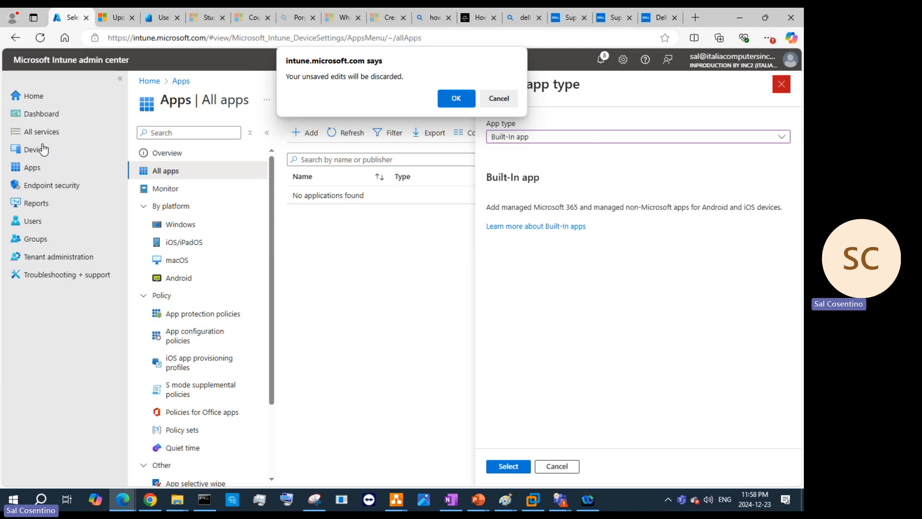
{"action": "left_click", "coordinate": [455, 100]}
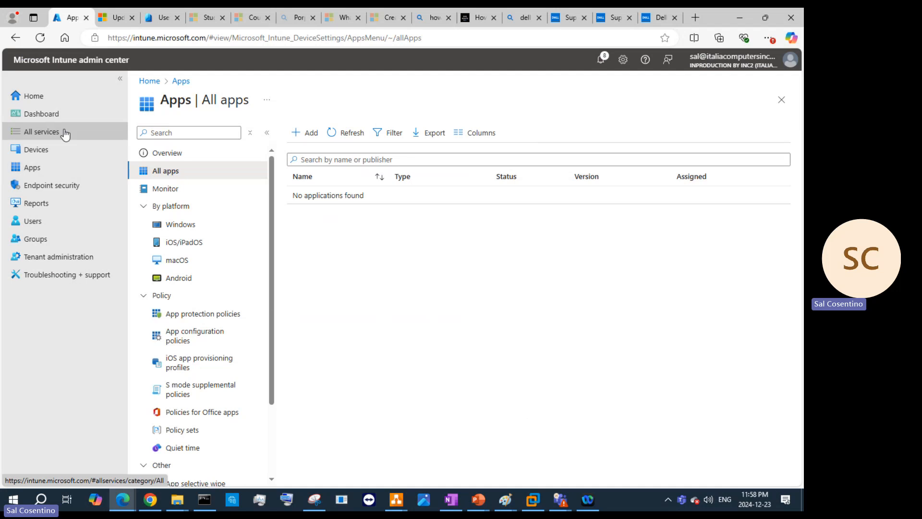
{"action": "left_click", "coordinate": [58, 169]}
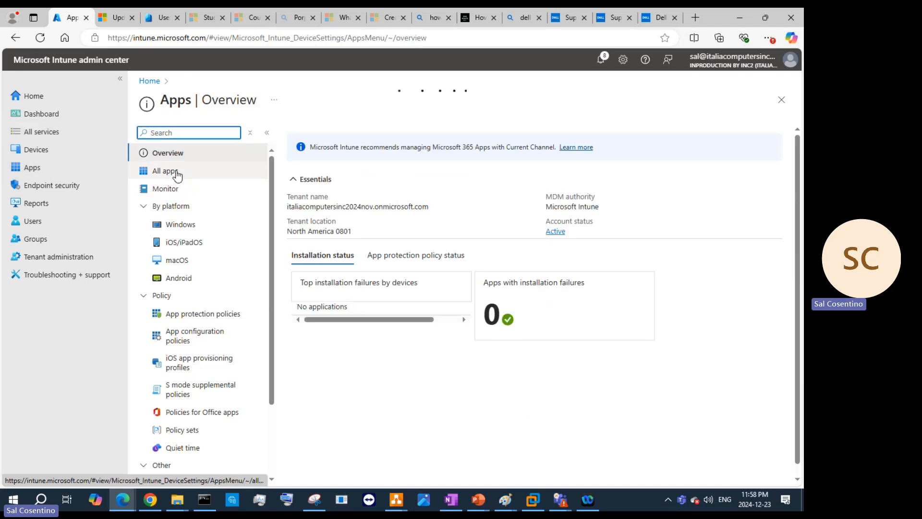
Step: From the Windows apps list, start adding a Windows app (Win32)
{"action": "left_click", "coordinate": [176, 172]}
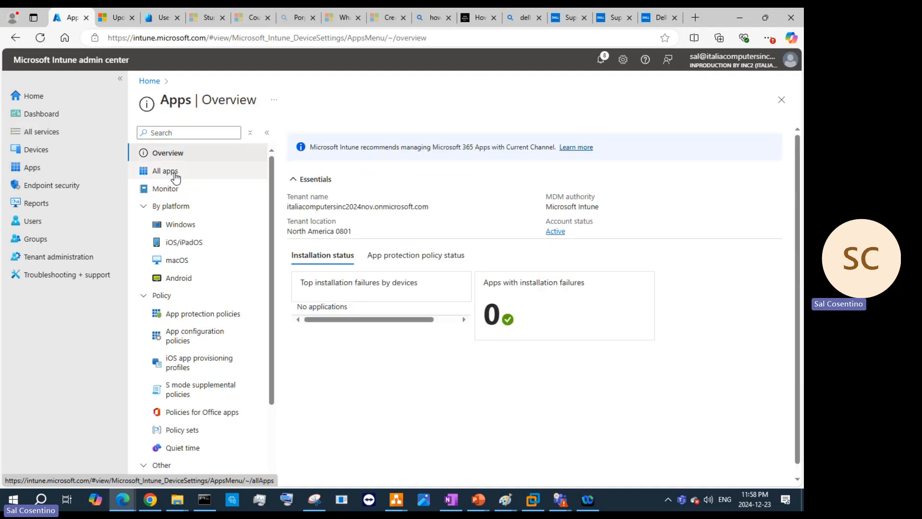
{"action": "left_click", "coordinate": [210, 230]}
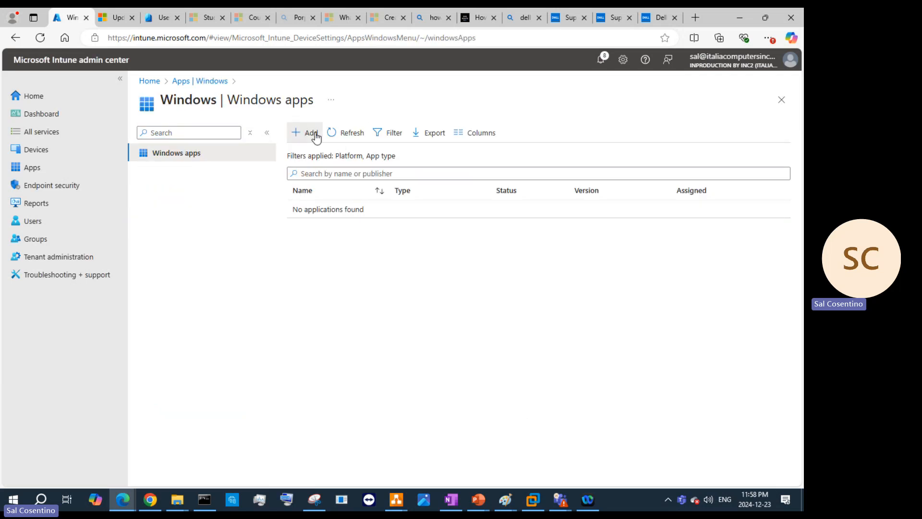
{"action": "left_click", "coordinate": [315, 137]}
{"action": "left_click", "coordinate": [550, 139]}
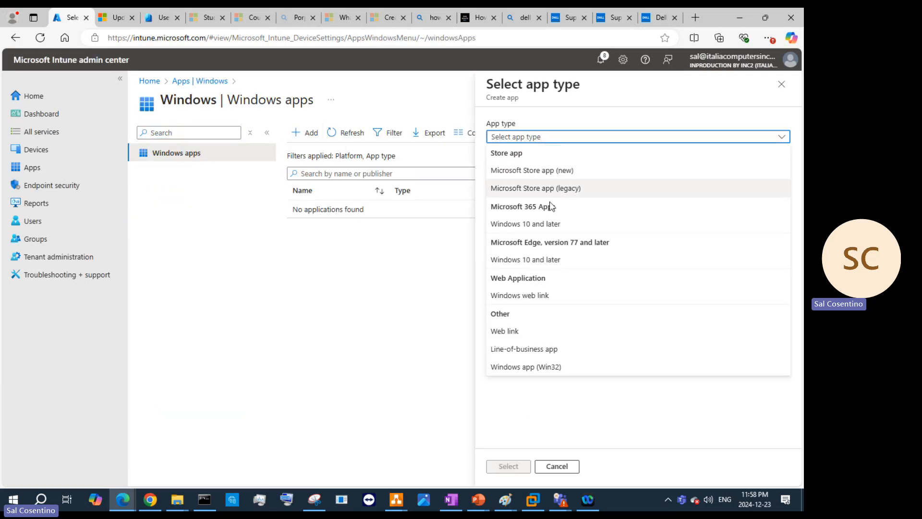
{"action": "left_click", "coordinate": [556, 367]}
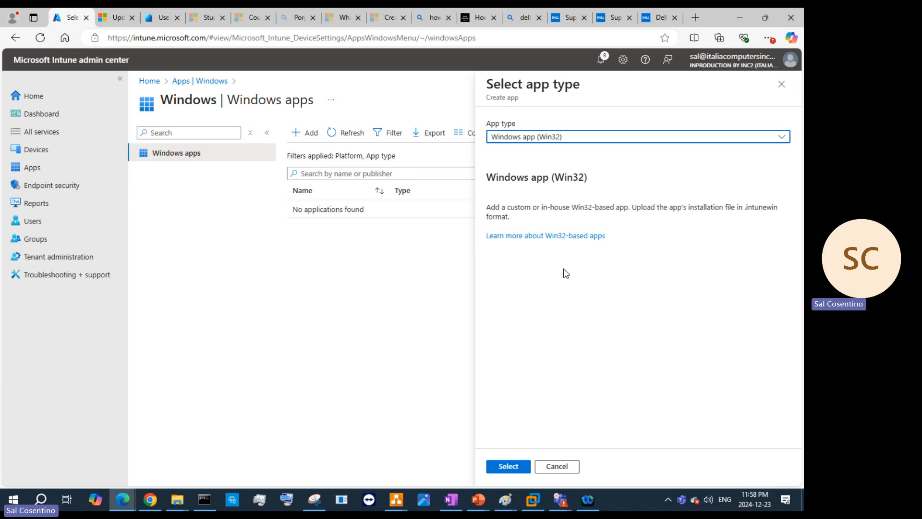
{"action": "left_click", "coordinate": [508, 466]}
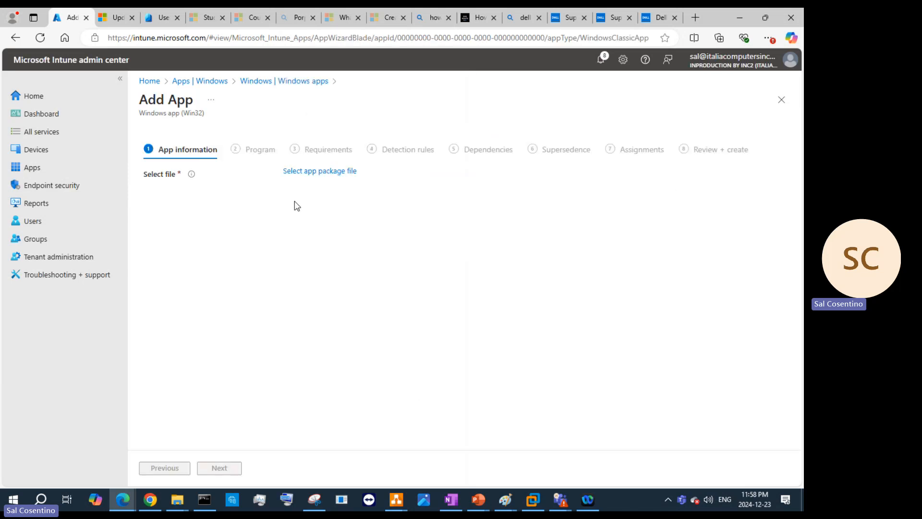
Step: Browse for the app package file in C:\Windows\System32
{"action": "left_click", "coordinate": [317, 172]}
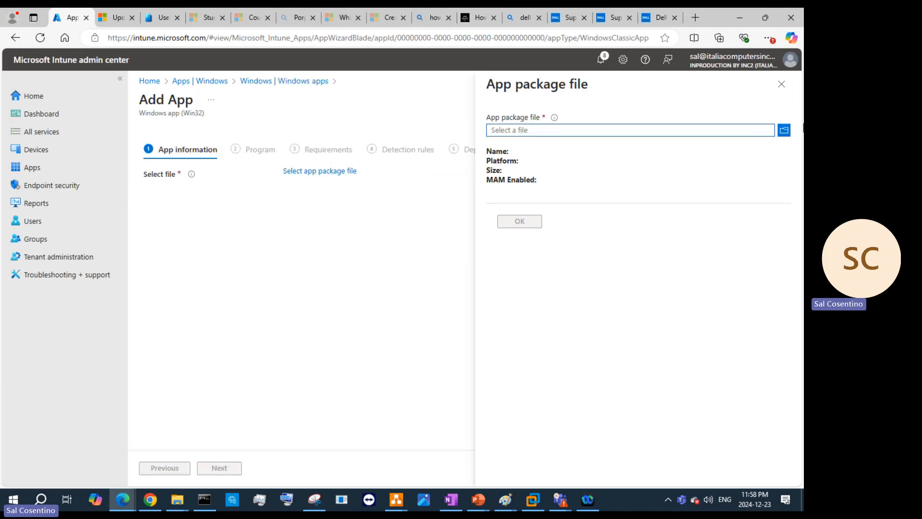
{"action": "left_click", "coordinate": [790, 131]}
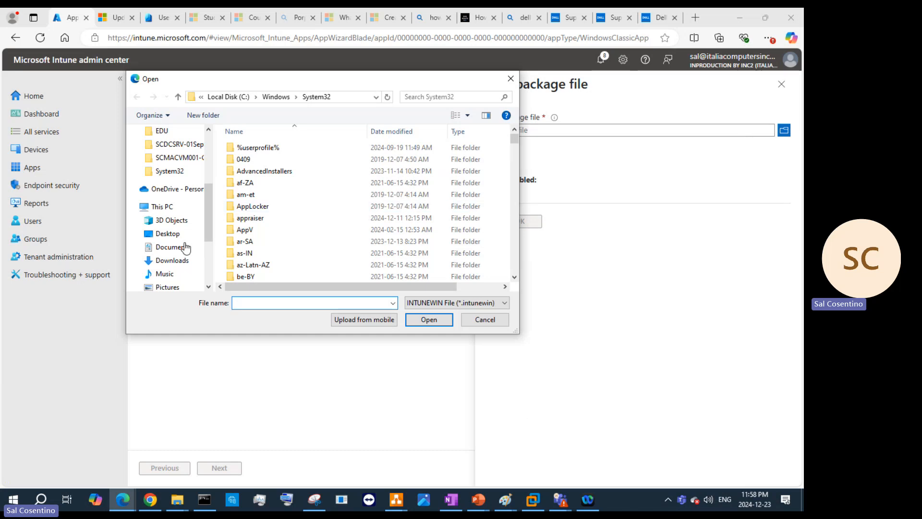
{"action": "left_click", "coordinate": [180, 212]}
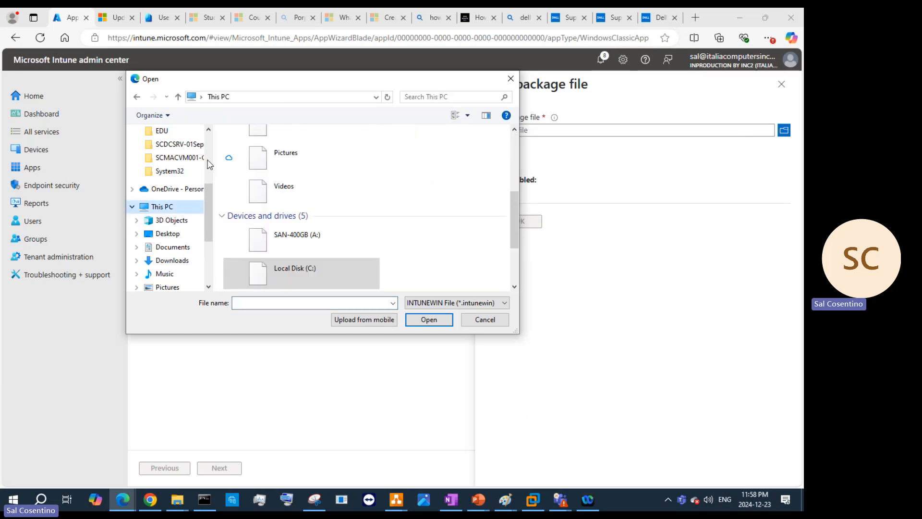
{"action": "left_click", "coordinate": [316, 274]}
{"action": "double_click", "coordinate": [316, 273]}
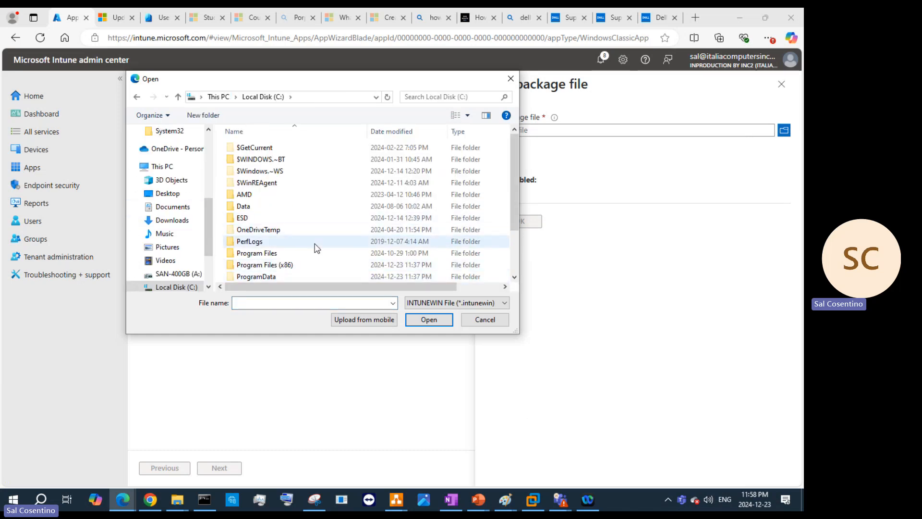
{"action": "scroll", "coordinate": [288, 255], "scroll_direction": "down", "scroll_amount": 2}
{"action": "double_click", "coordinate": [250, 264]}
{"action": "scroll", "coordinate": [259, 266], "scroll_direction": "down", "scroll_amount": 10}
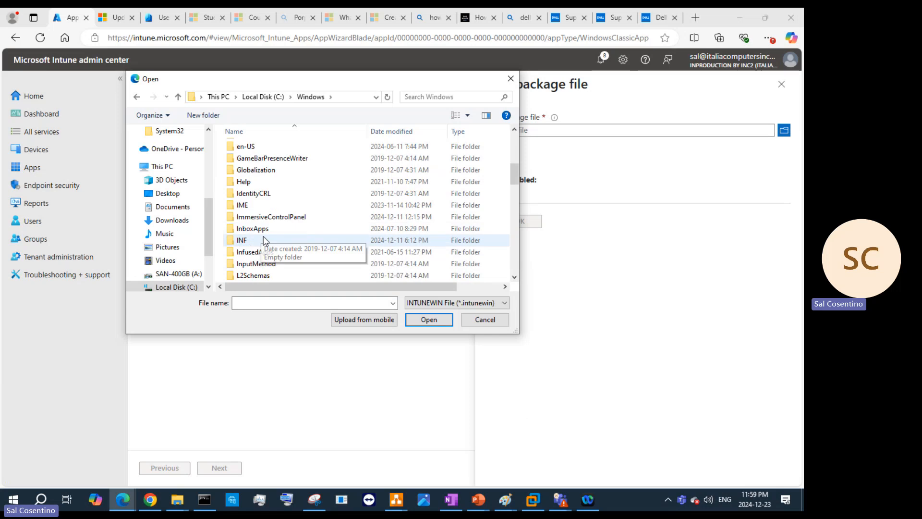
{"action": "scroll", "coordinate": [267, 240], "scroll_direction": "down", "scroll_amount": 7}
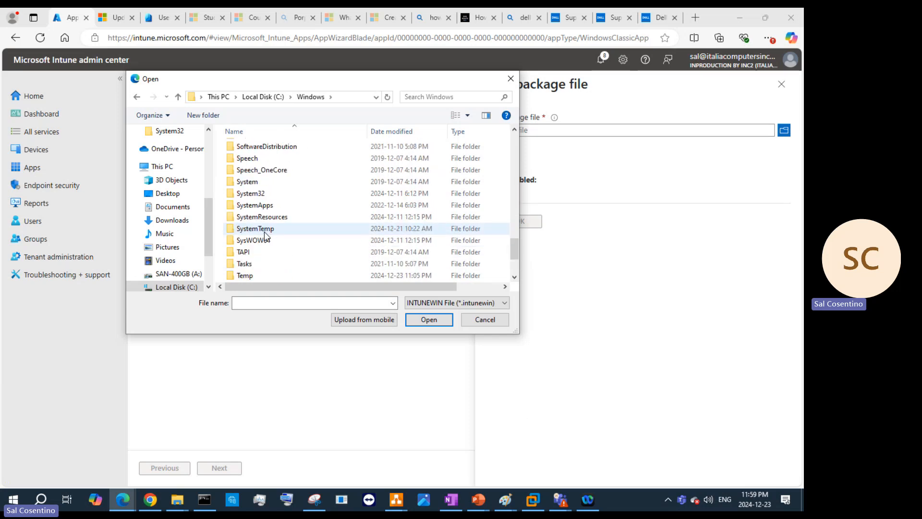
{"action": "double_click", "coordinate": [259, 194]}
Step: Search System32 for cal* with all file types allowed and pick calc.exe as the package
{"action": "left_click", "coordinate": [432, 96]}
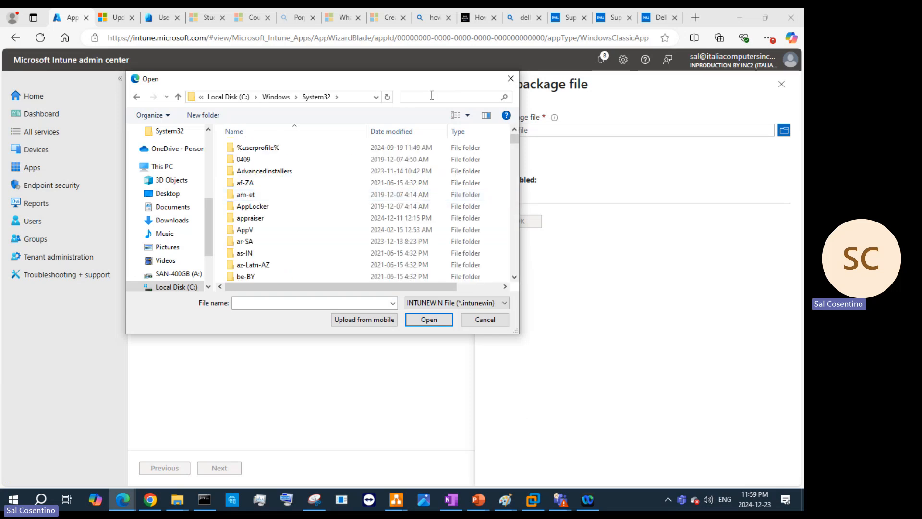
{"action": "left_click", "coordinate": [432, 96]}
{"action": "type", "text": "cal"}
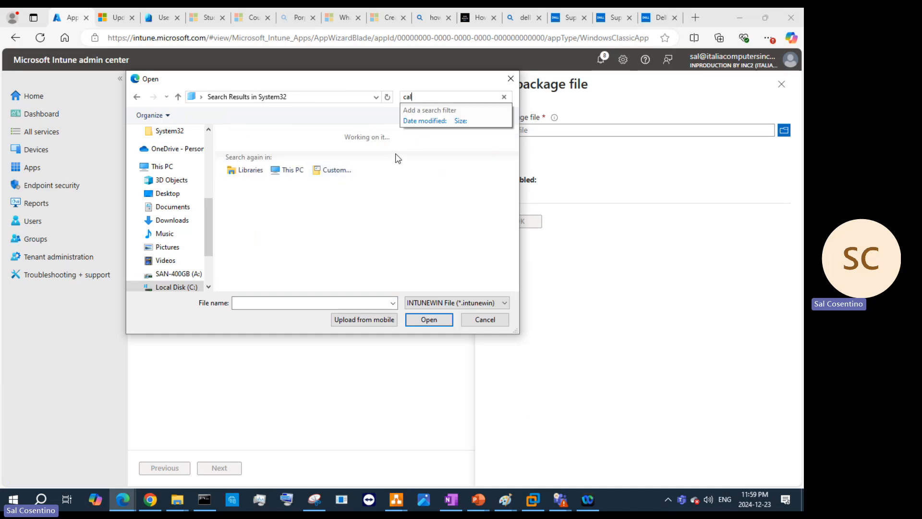
{"action": "left_click", "coordinate": [460, 298]}
{"action": "left_click", "coordinate": [451, 319]}
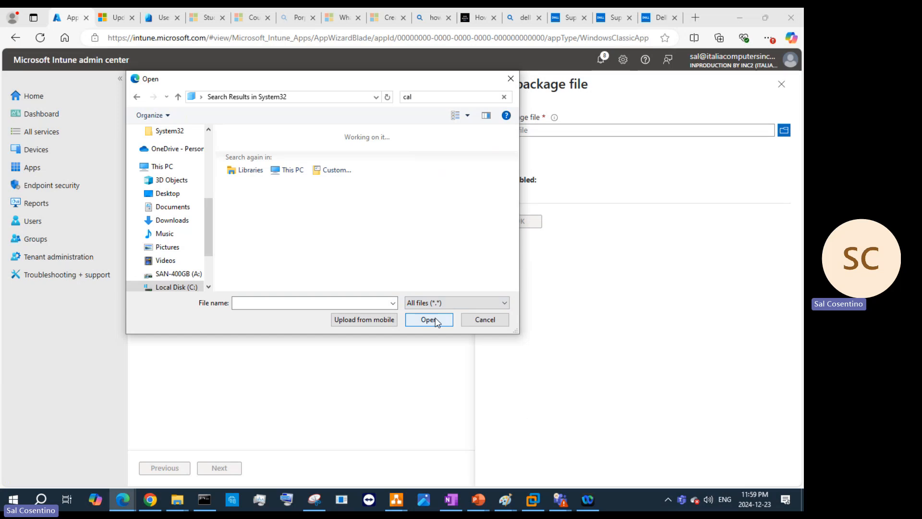
{"action": "left_click", "coordinate": [437, 320]}
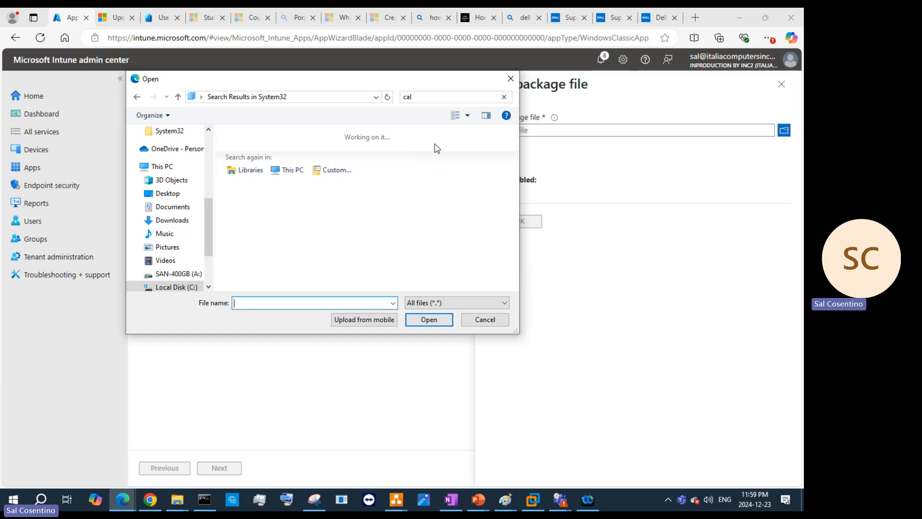
{"action": "left_click", "coordinate": [427, 97]}
{"action": "left_click", "coordinate": [427, 97]}
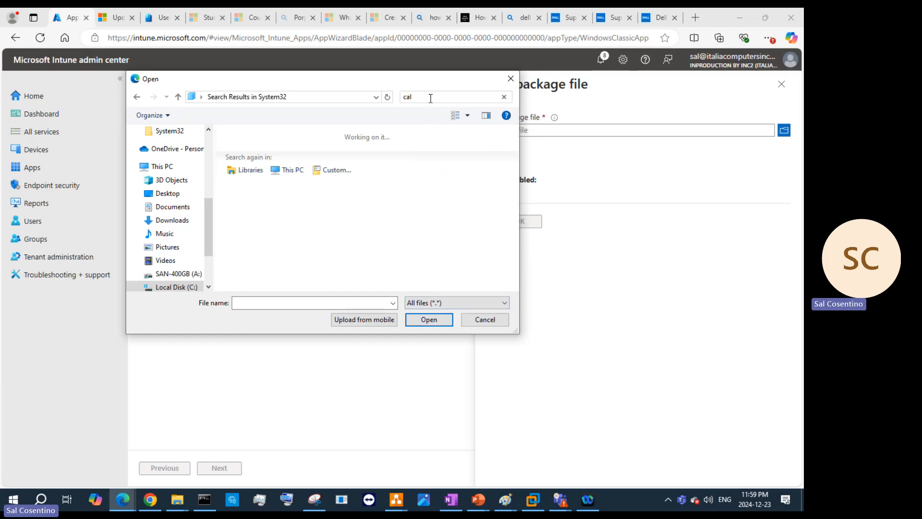
{"action": "type", "text": "*"}
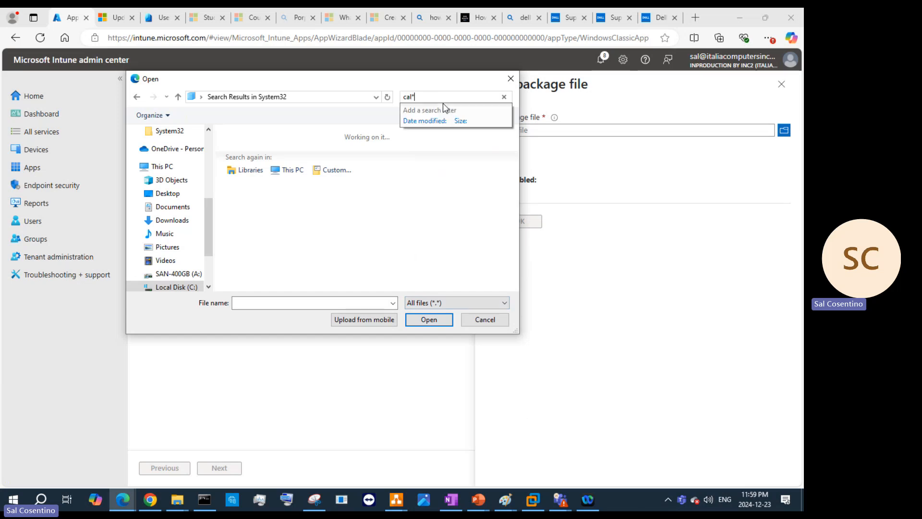
{"action": "key", "text": "Return"}
{"action": "left_click", "coordinate": [295, 223]}
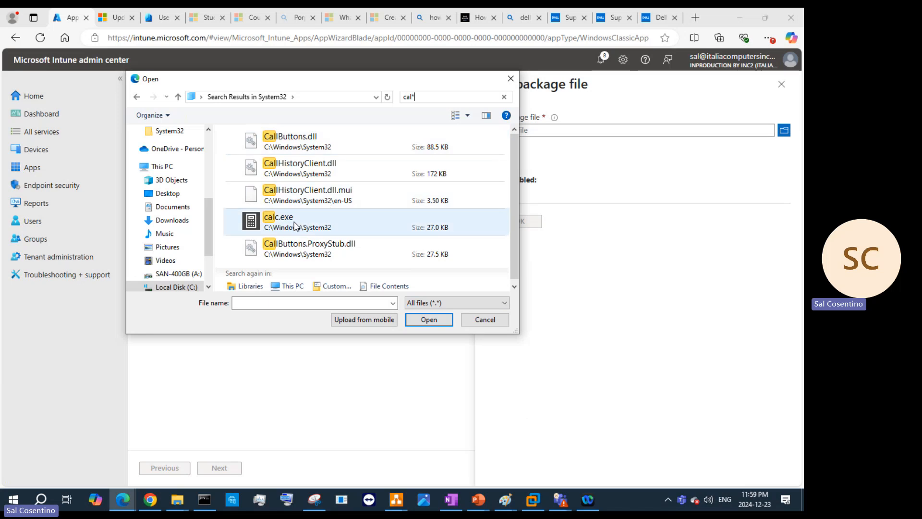
{"action": "left_click", "coordinate": [426, 322]}
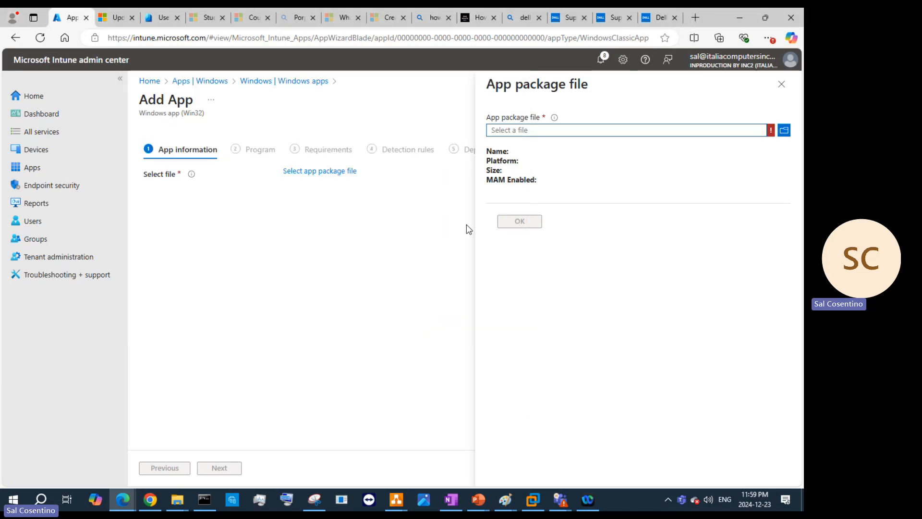
Step: Cancel the file picker and close the package file pane and the Add App wizard
{"action": "left_click", "coordinate": [548, 131]}
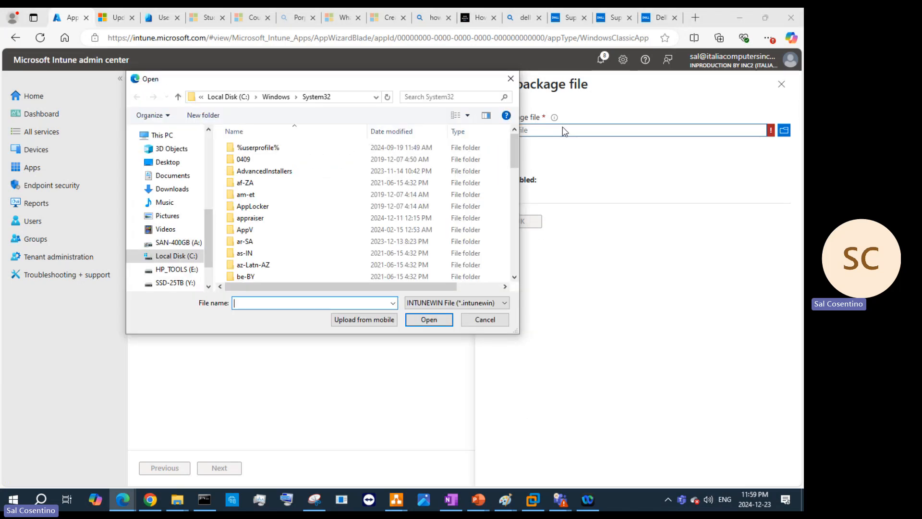
{"action": "left_click", "coordinate": [486, 320]}
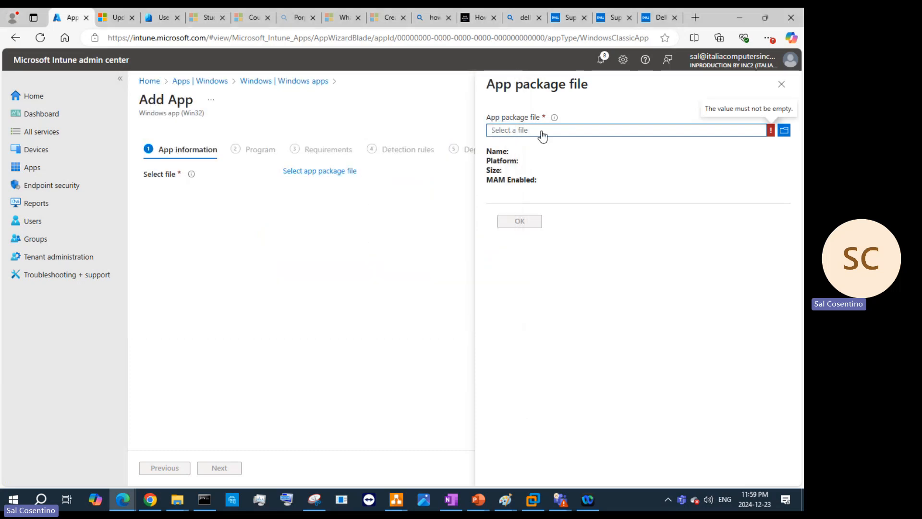
{"action": "left_click", "coordinate": [778, 87]}
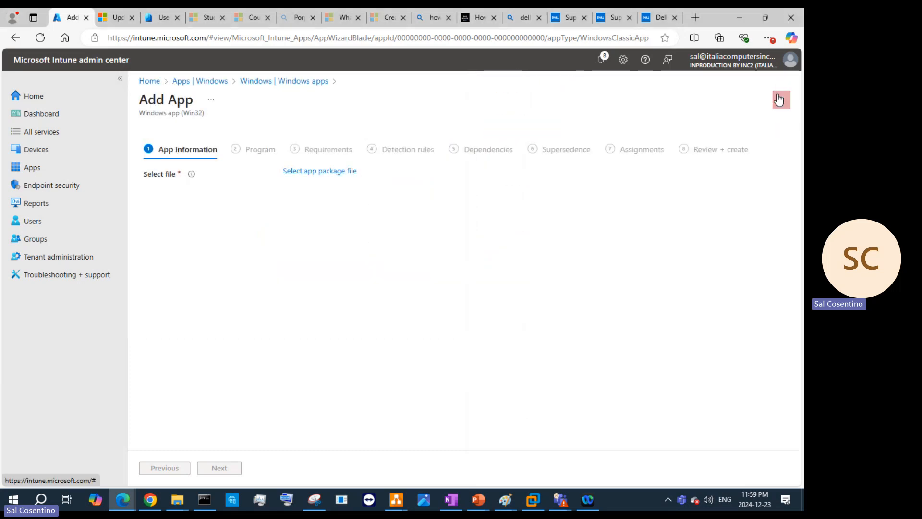
{"action": "left_click", "coordinate": [777, 92]}
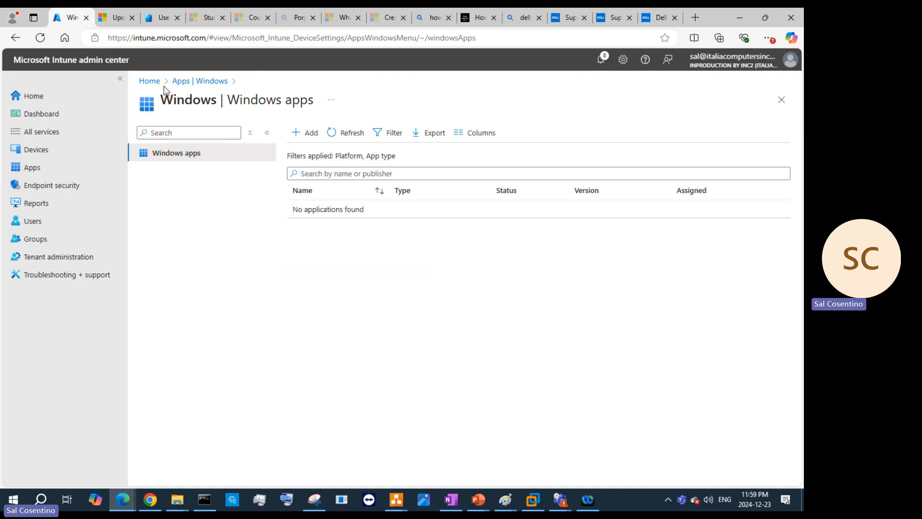
Step: Start a new configuration policy from Devices > Windows > Configuration
{"action": "left_click", "coordinate": [82, 149]}
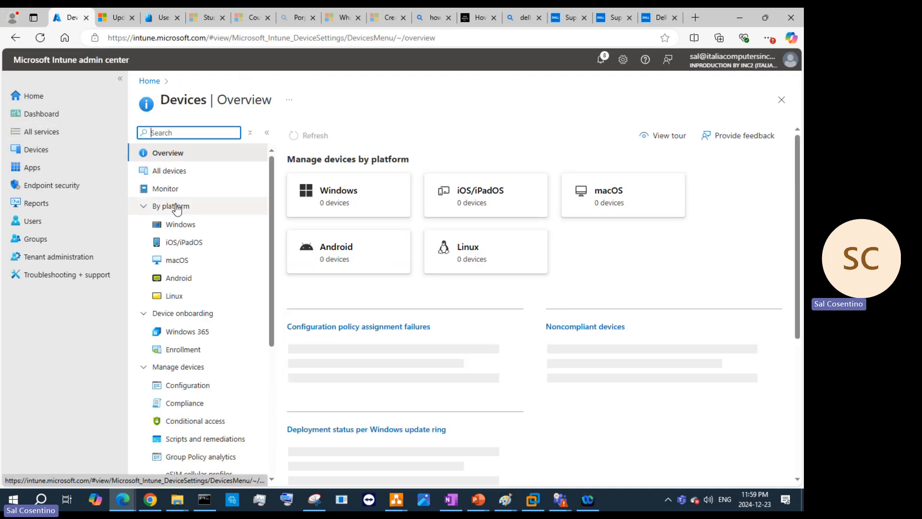
{"action": "left_click", "coordinate": [193, 226]}
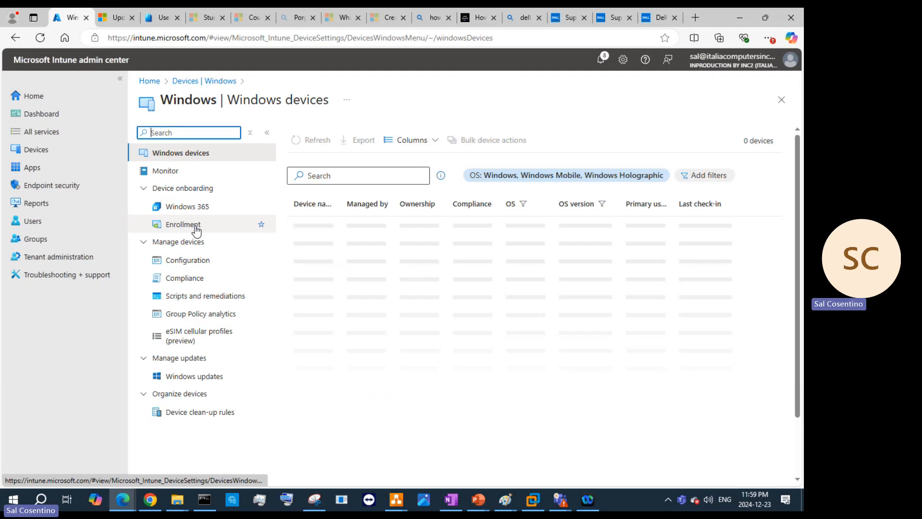
{"action": "left_click", "coordinate": [198, 264]}
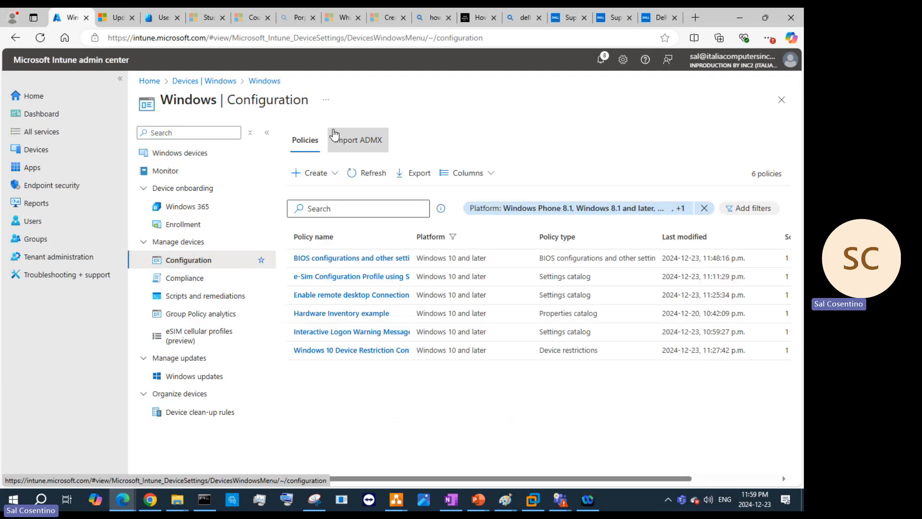
{"action": "left_click", "coordinate": [312, 176]}
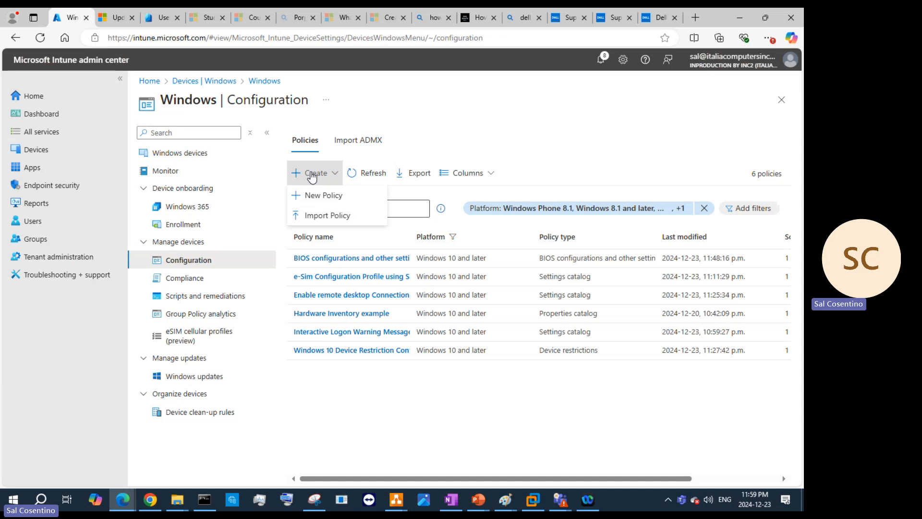
{"action": "left_click", "coordinate": [332, 194]}
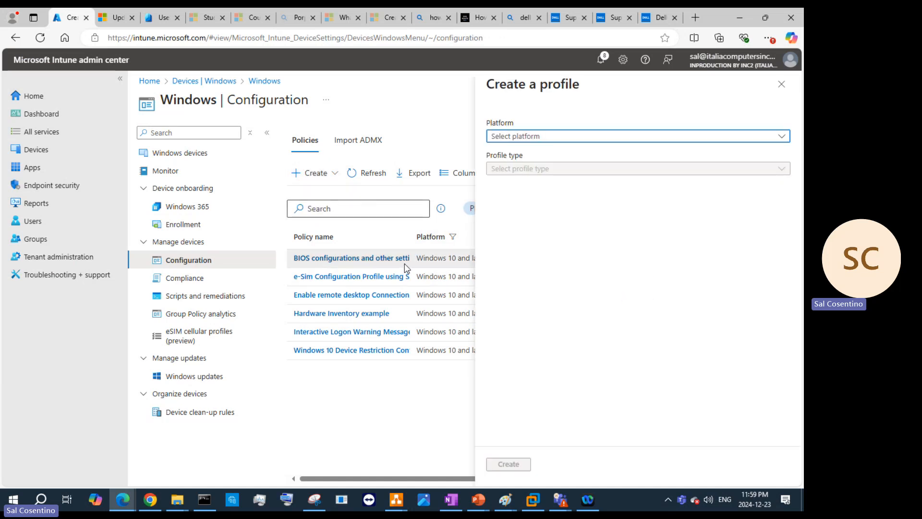
Step: Create a Custom template profile for Windows 10 and later
{"action": "left_click", "coordinate": [596, 139]}
{"action": "left_click", "coordinate": [553, 150]}
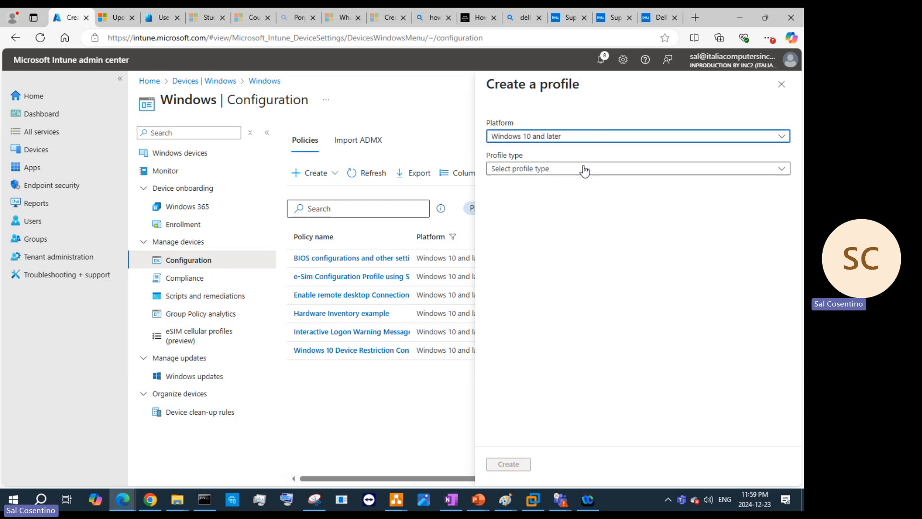
{"action": "left_click", "coordinate": [584, 172]}
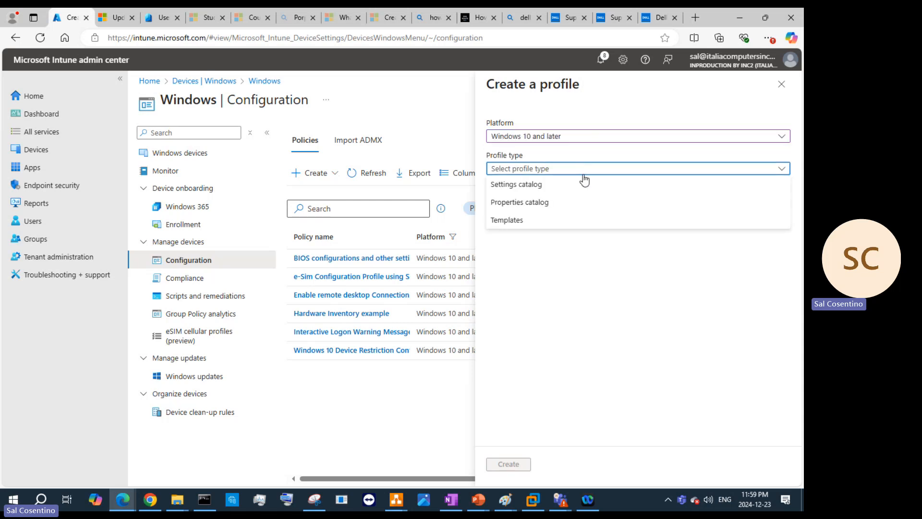
{"action": "left_click", "coordinate": [577, 218]}
{"action": "scroll", "coordinate": [616, 342], "scroll_direction": "down", "scroll_amount": 6}
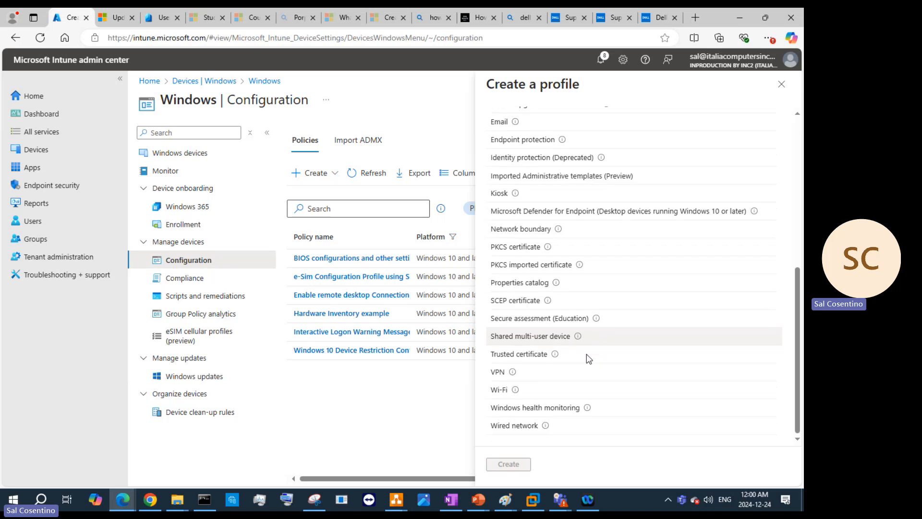
{"action": "scroll", "coordinate": [586, 356], "scroll_direction": "up", "scroll_amount": 4}
{"action": "left_click", "coordinate": [502, 165]}
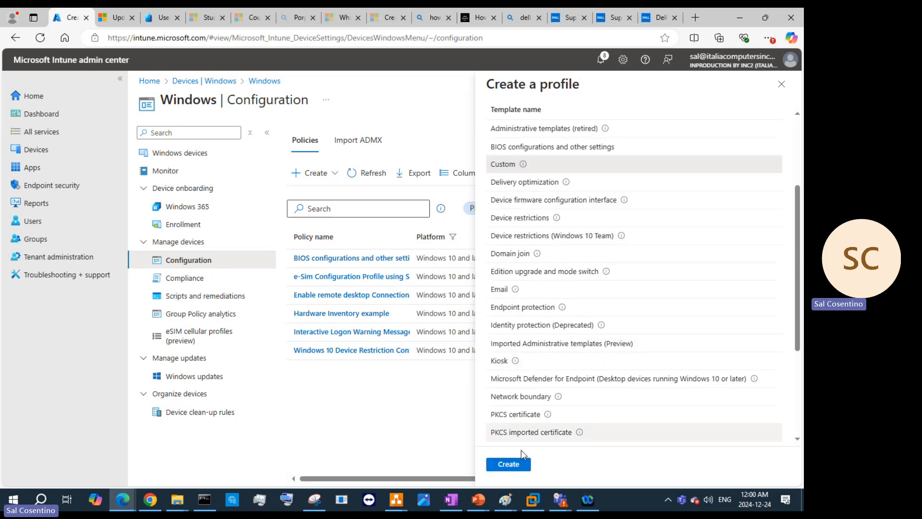
{"action": "left_click", "coordinate": [509, 464]}
{"action": "left_click", "coordinate": [334, 166]}
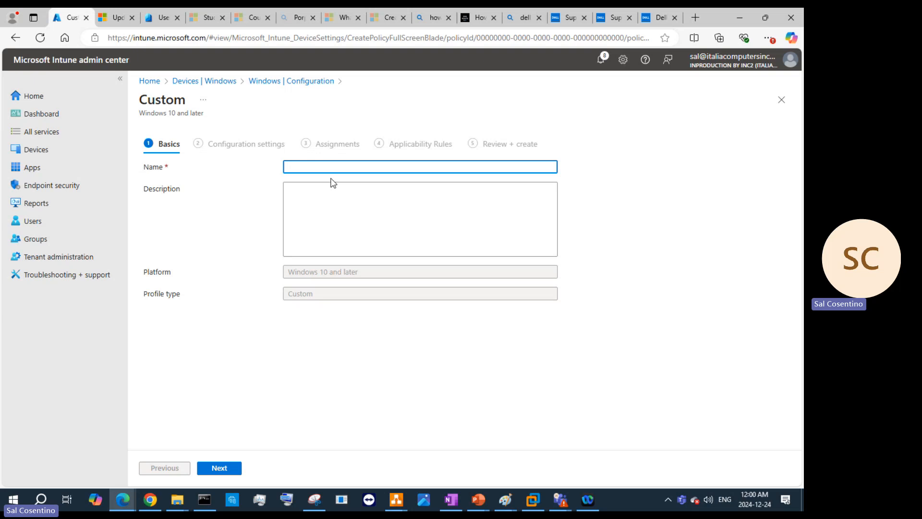
Step: Name the profile 'Kiosk Profile with Custom.exe File using OMA -URI', fixing the Kipoks typo, and continue
{"action": "type", "text": "Kipoks Profile with Custom"}
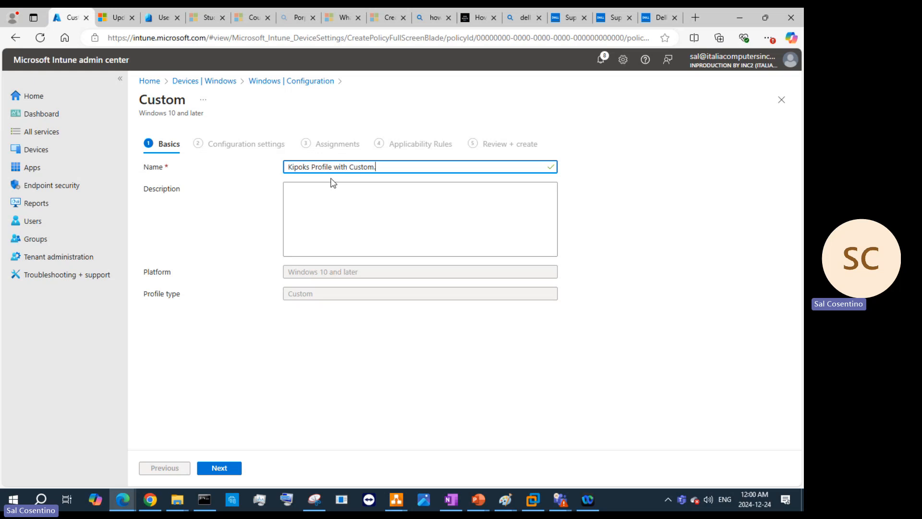
{"action": "type", "text": ".exe File using OMA -URI"}
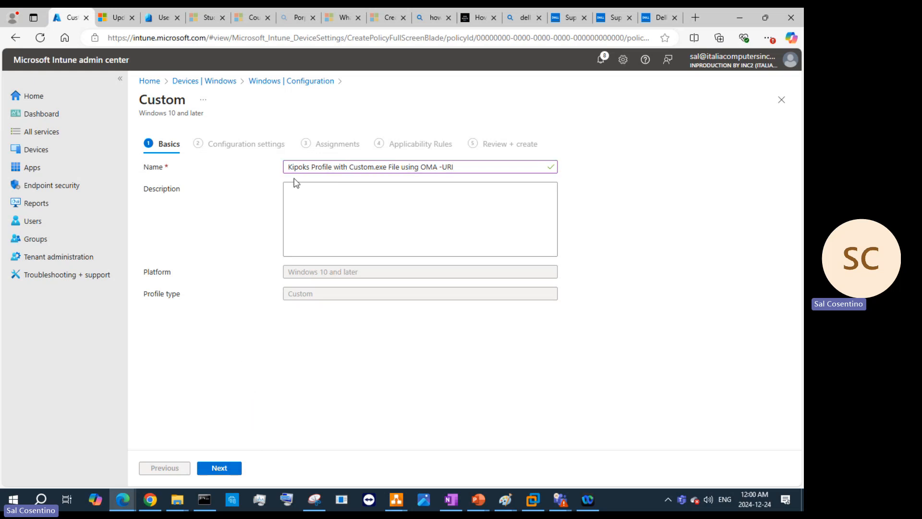
{"action": "left_click", "coordinate": [299, 167]}
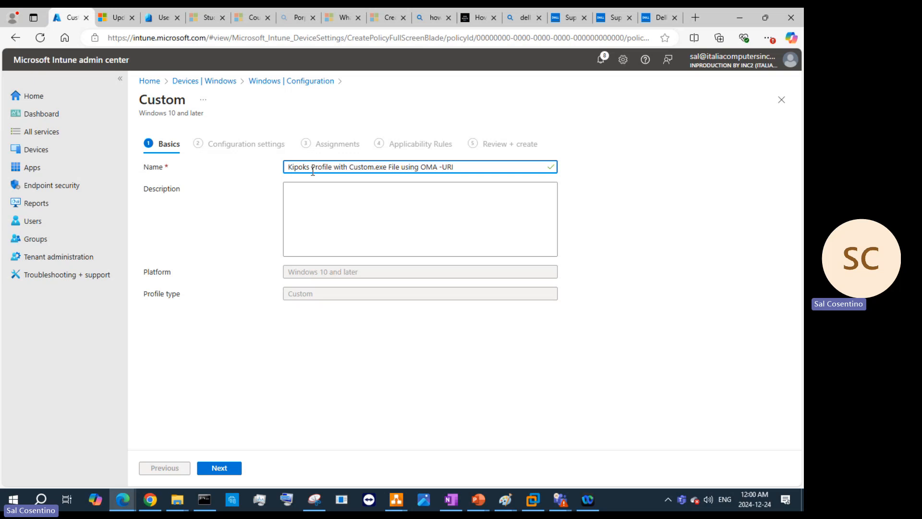
{"action": "key", "text": "BackSpace"}
{"action": "key", "text": "Right"}
{"action": "key", "text": "Right"}
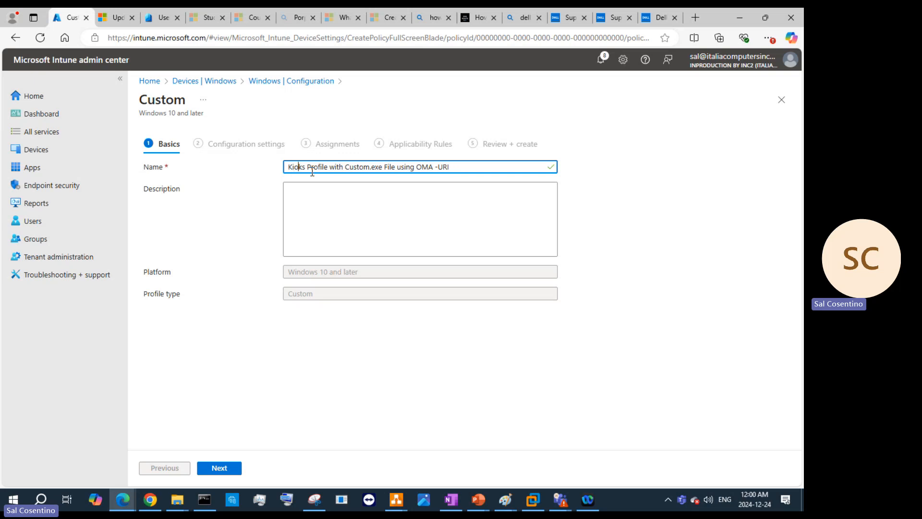
{"action": "type", "text": "s"}
{"action": "key", "text": "Right"}
{"action": "key", "text": "Right"}
{"action": "left_click", "coordinate": [221, 468]}
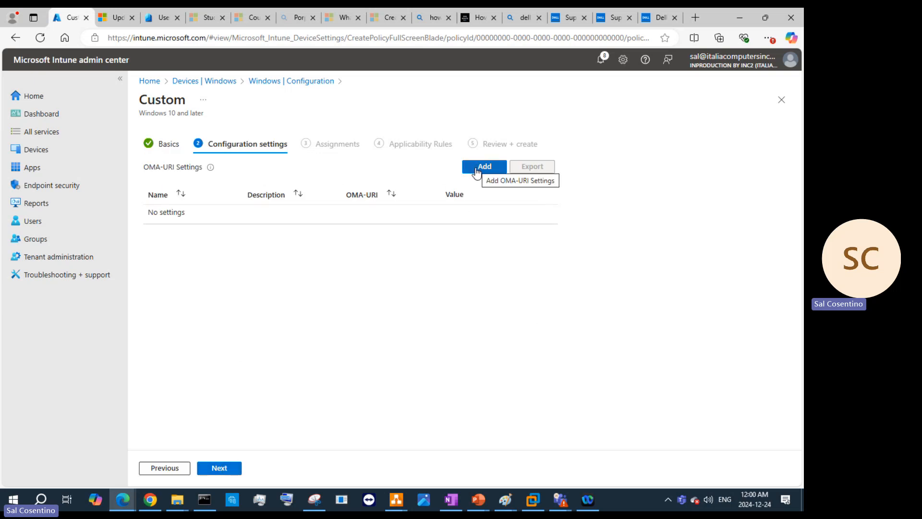
Step: Add an OMA-URI row named 'Custom Kiosk Mode for Calculator'
{"action": "left_click", "coordinate": [477, 169]}
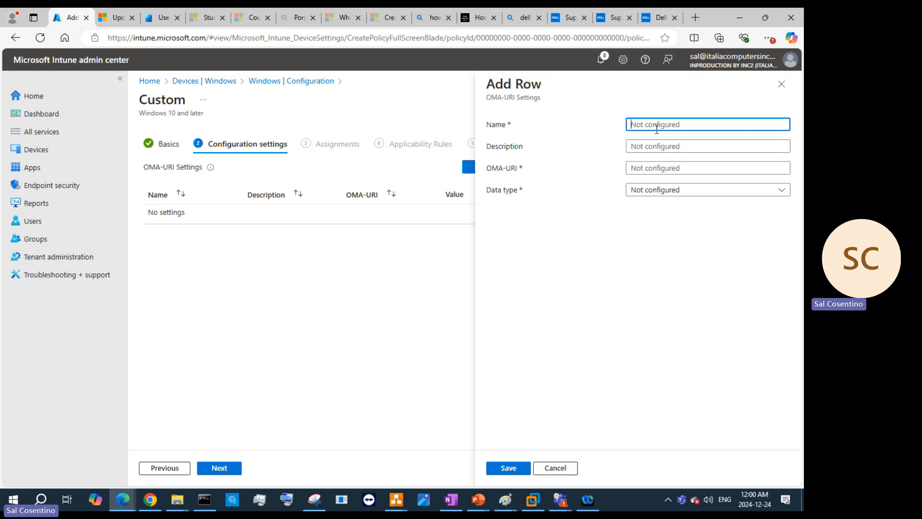
{"action": "type", "text": "Custom Kiosk Mode for calucaltor"}
{"action": "left_click_drag", "start_coordinate": [753, 126], "coordinate": [711, 126]}
{"action": "type", "text": "Calculator"}
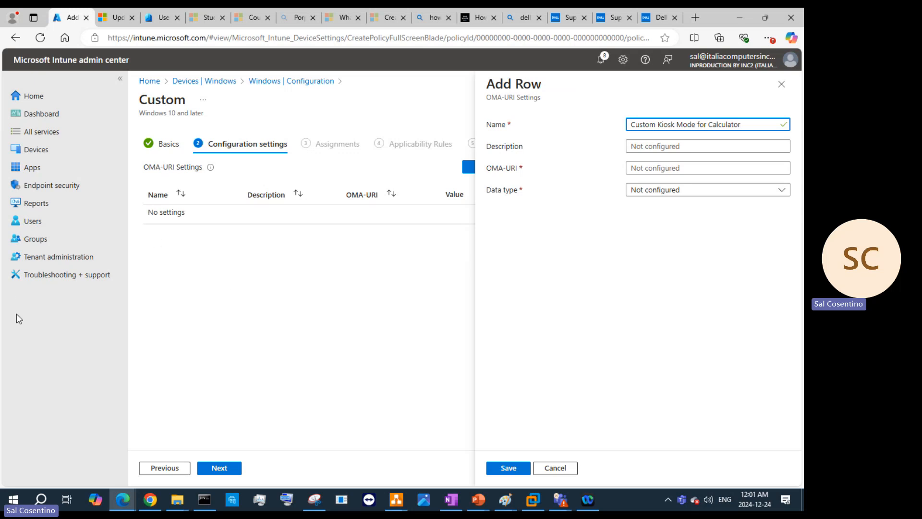
Step: Set the row's OMA-URI to ./Vendor/MFST/AssignedAccess with data type String
{"action": "left_click", "coordinate": [647, 168]}
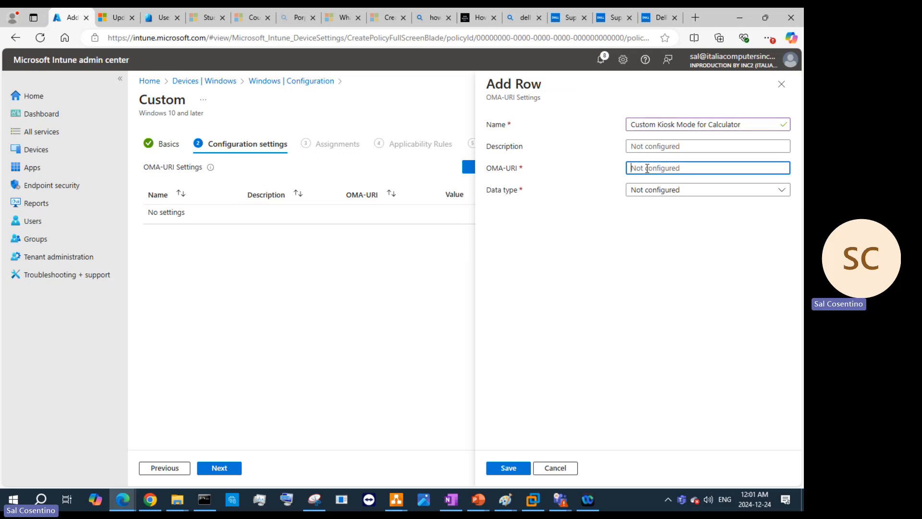
{"action": "type", "text": "/Vendor/MFST/Assigne"}
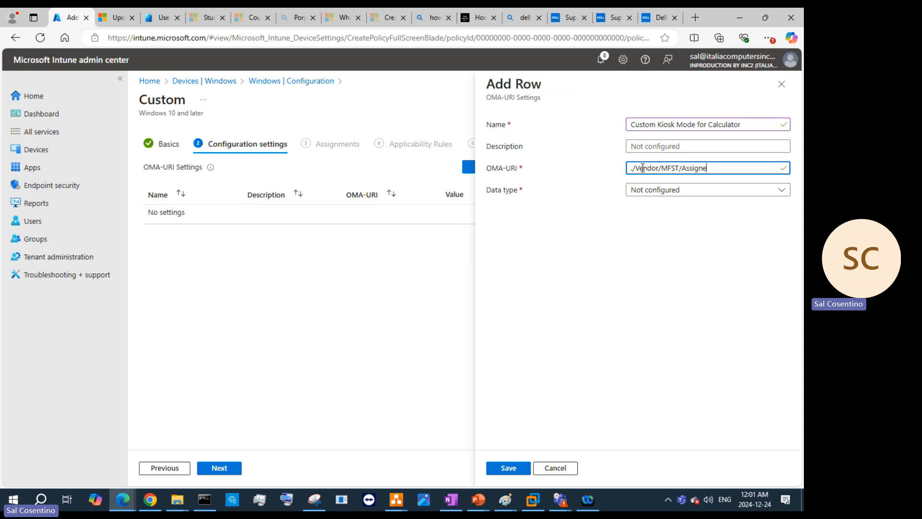
{"action": "type", "text": "d Access"}
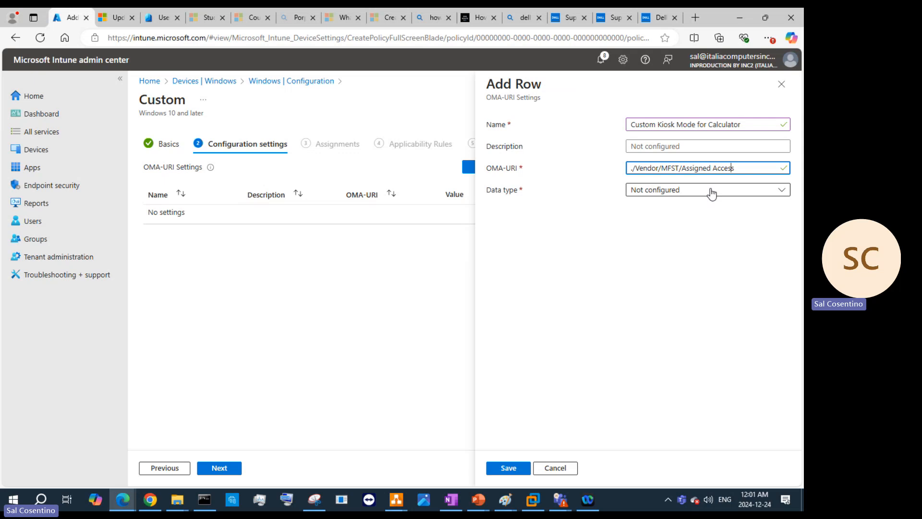
{"action": "key", "text": "Left"}
{"action": "key", "text": "Left"}
{"action": "key", "text": "BackSpace"}
{"action": "left_click", "coordinate": [779, 190]}
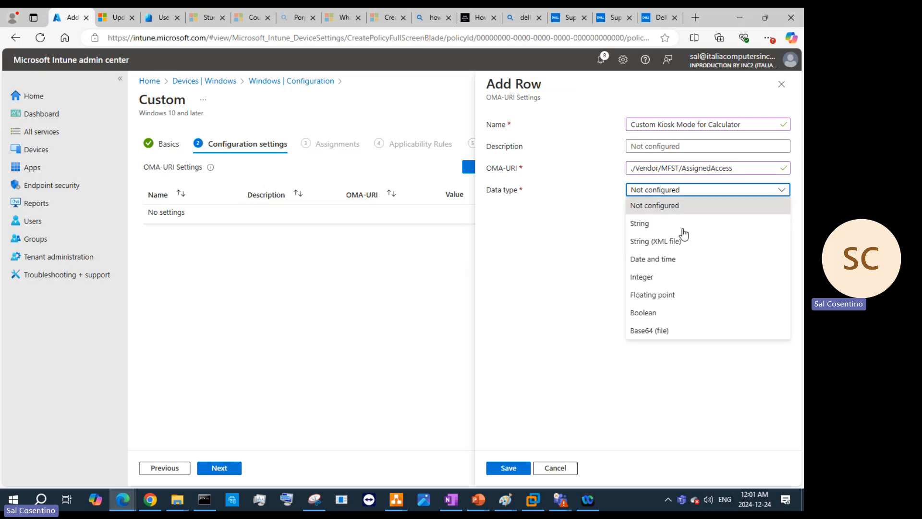
{"action": "left_click", "coordinate": [648, 224]}
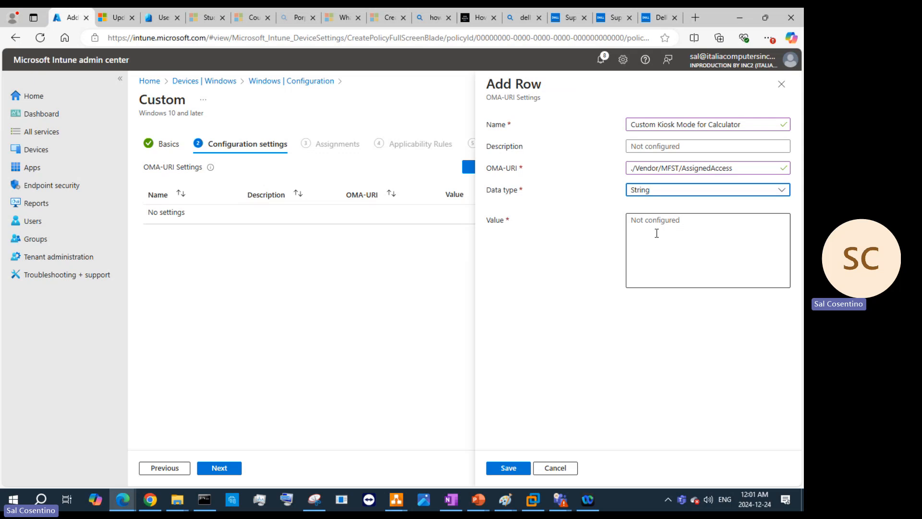
{"action": "left_click", "coordinate": [658, 230]}
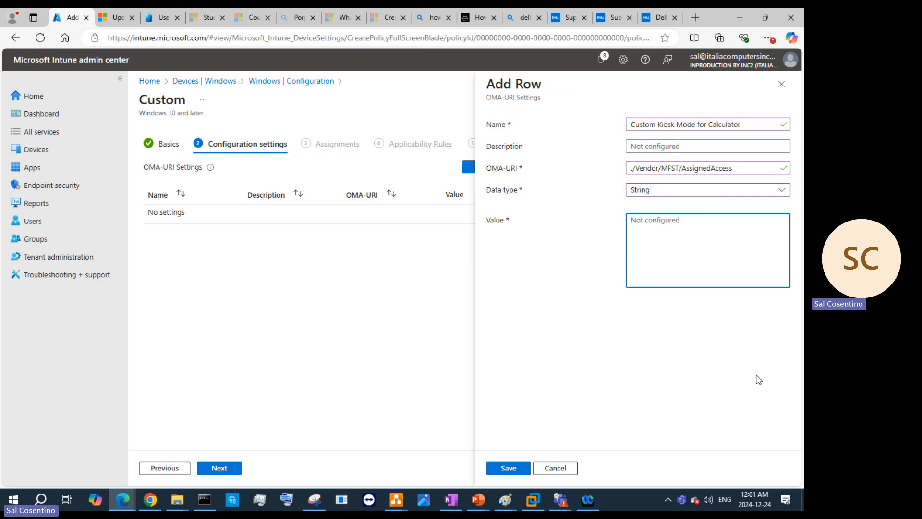
Step: In OneNote, sync the inProduction notebook and select the AssignedAccessConfiguration XML on the ITALIA COMPUTERS page
{"action": "left_click", "coordinate": [455, 504]}
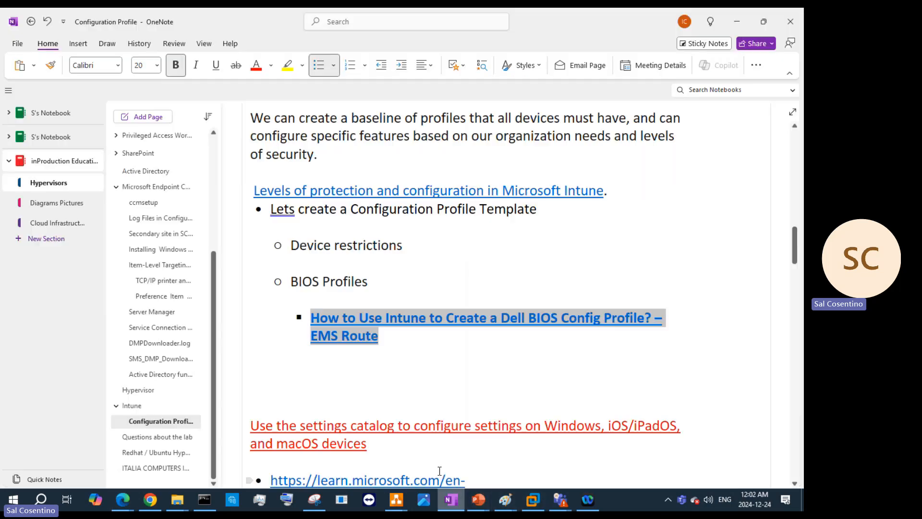
{"action": "left_click", "coordinate": [171, 468]}
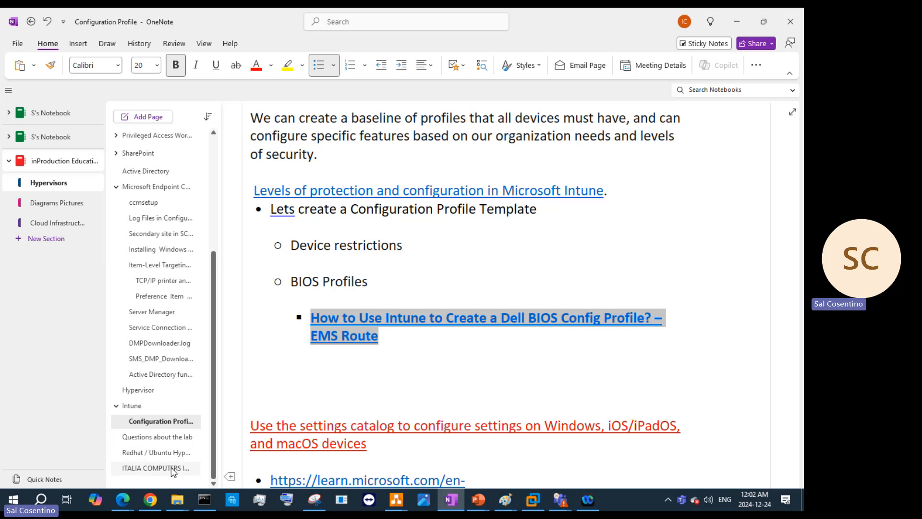
{"action": "scroll", "coordinate": [391, 360], "scroll_direction": "down", "scroll_amount": 5}
{"action": "scroll", "coordinate": [391, 360], "scroll_direction": "up", "scroll_amount": 5}
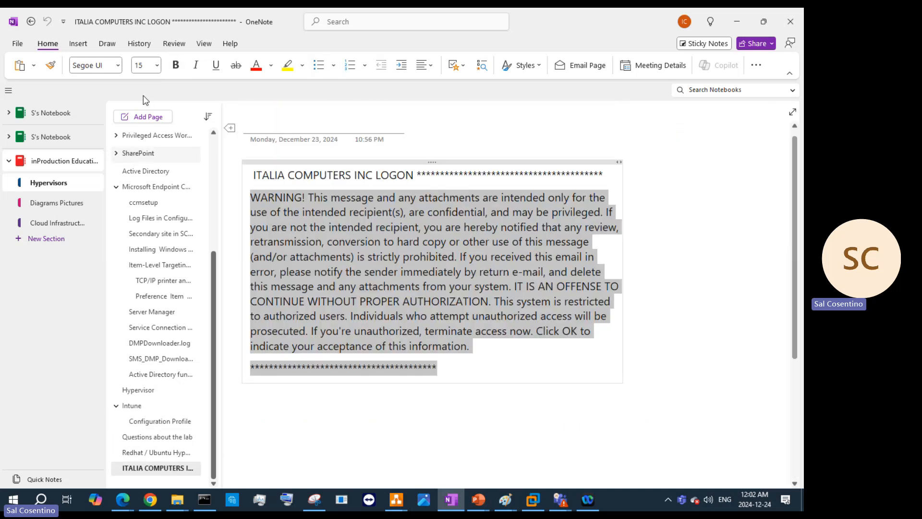
{"action": "right_click", "coordinate": [73, 161]}
{"action": "left_click", "coordinate": [100, 168]}
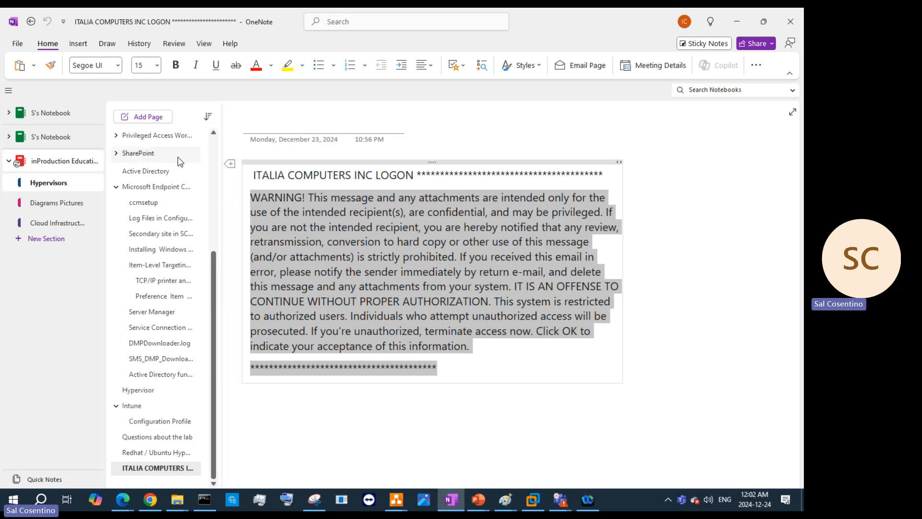
{"action": "right_click", "coordinate": [60, 167]}
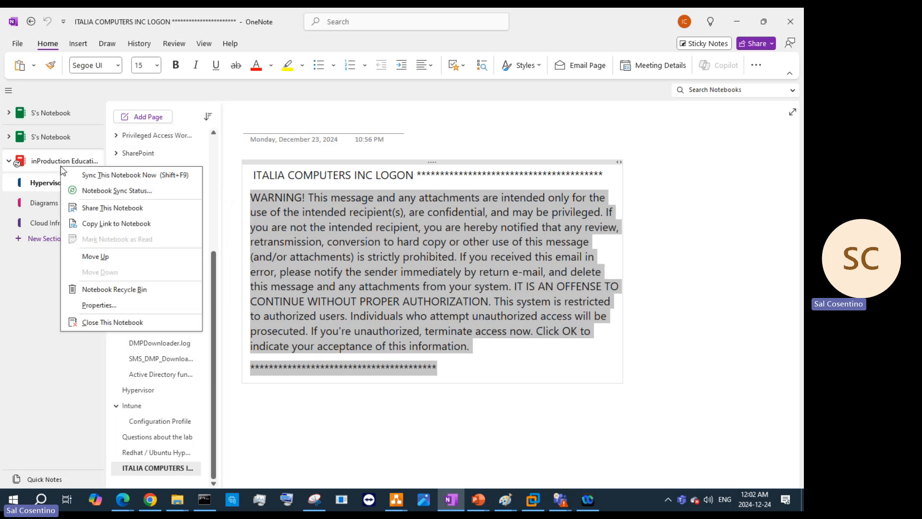
{"action": "left_click", "coordinate": [94, 181]}
{"action": "scroll", "coordinate": [604, 323], "scroll_direction": "down", "scroll_amount": 5}
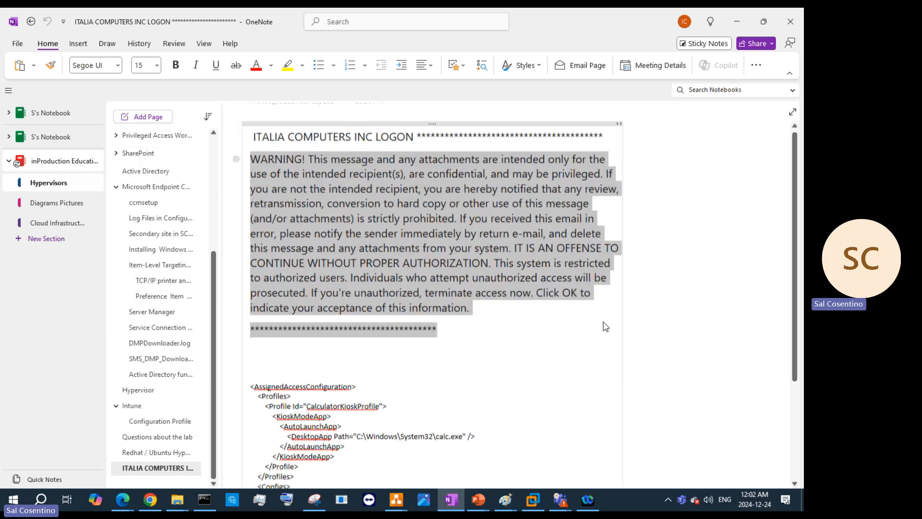
{"action": "left_click_drag", "start_coordinate": [365, 387], "coordinate": [251, 191]}
{"action": "key", "text": "ctrl+c"}
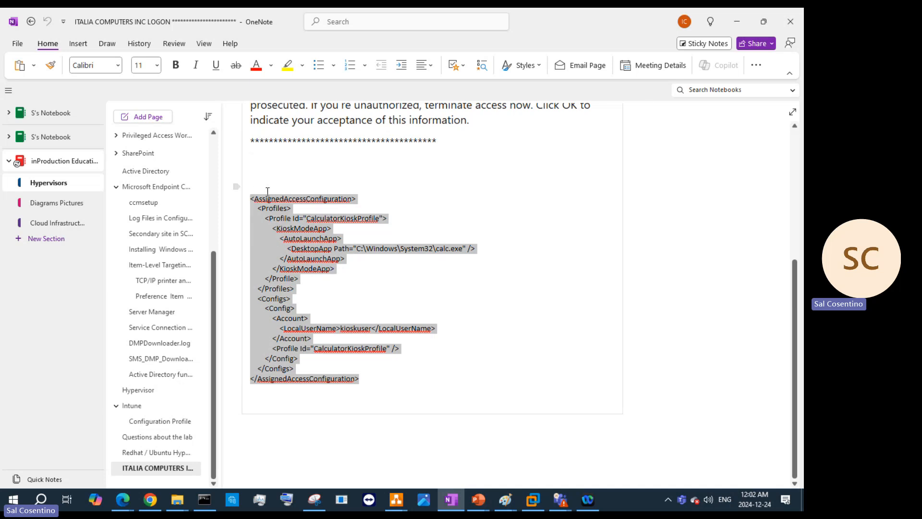
{"action": "left_click", "coordinate": [735, 23]}
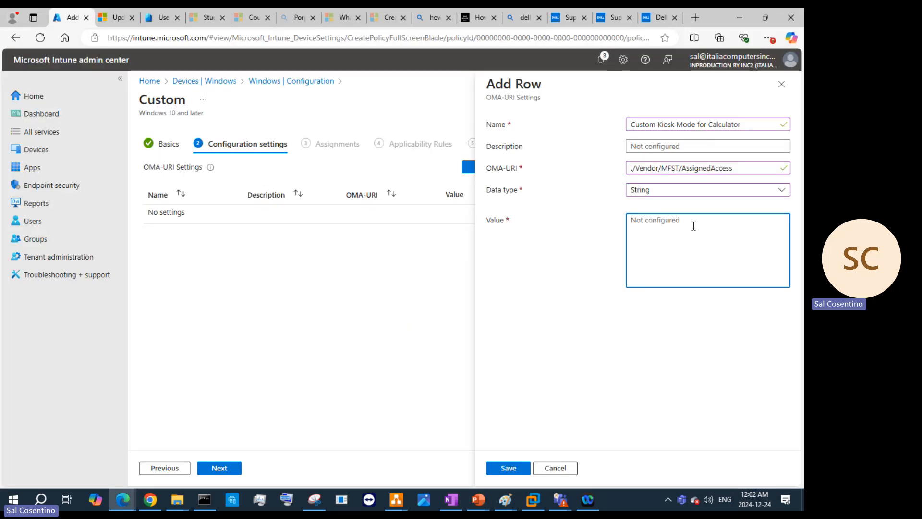
Step: Paste the kiosk XML into the Value box and rename the local user kioskuser to OntarioKioskUser
{"action": "key", "text": "ctrl+v"}
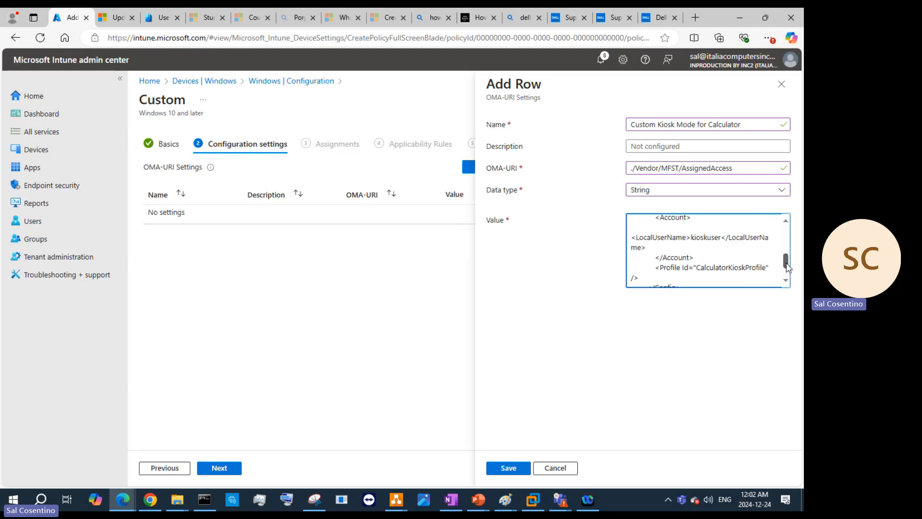
{"action": "left_click_drag", "start_coordinate": [786, 270], "coordinate": [785, 261]}
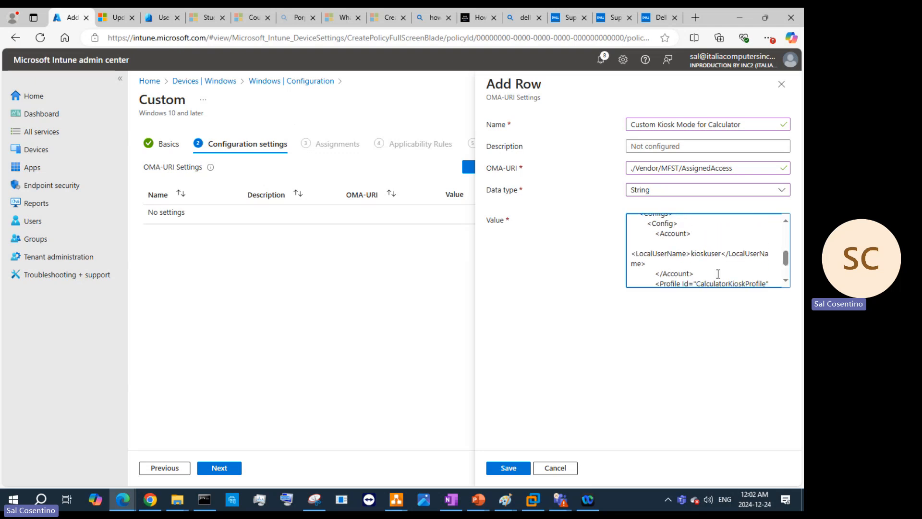
{"action": "left_click", "coordinate": [692, 254]}
{"action": "type", "text": "Ontario"}
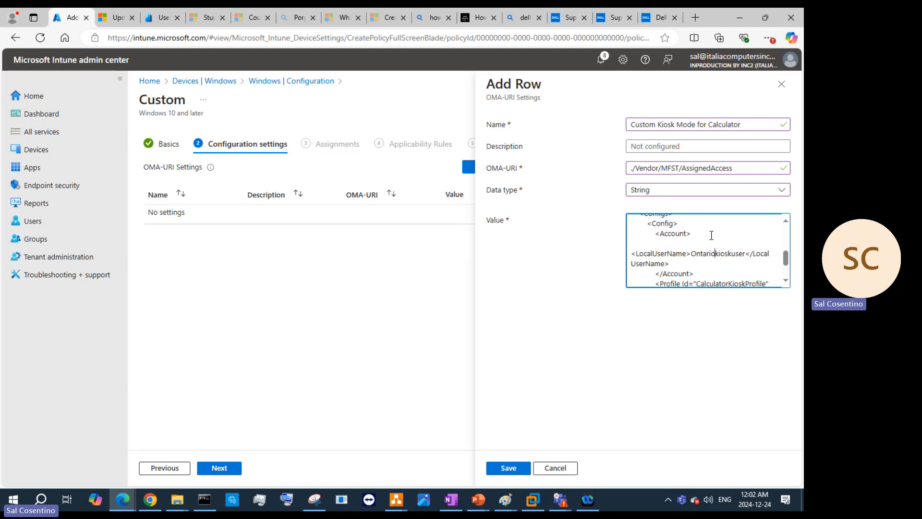
{"action": "key", "text": "Delete"}
{"action": "type", "text": "K"}
{"action": "left_click", "coordinate": [737, 255]}
{"action": "key", "text": "BackSpace"}
{"action": "type", "text": "U"}
Step: Copy the OntarioKioskUser name from the XML value
{"action": "left_click", "coordinate": [786, 280]}
{"action": "left_click", "coordinate": [786, 280]}
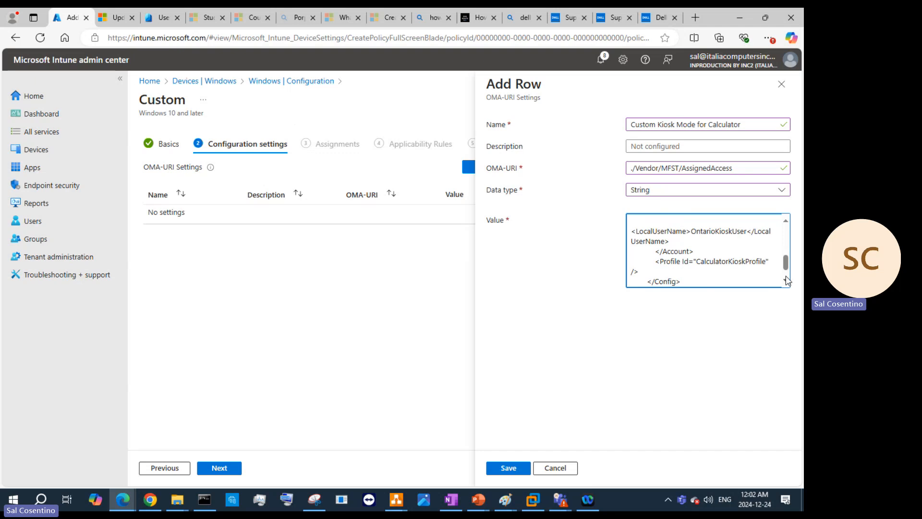
{"action": "left_click", "coordinate": [786, 222]}
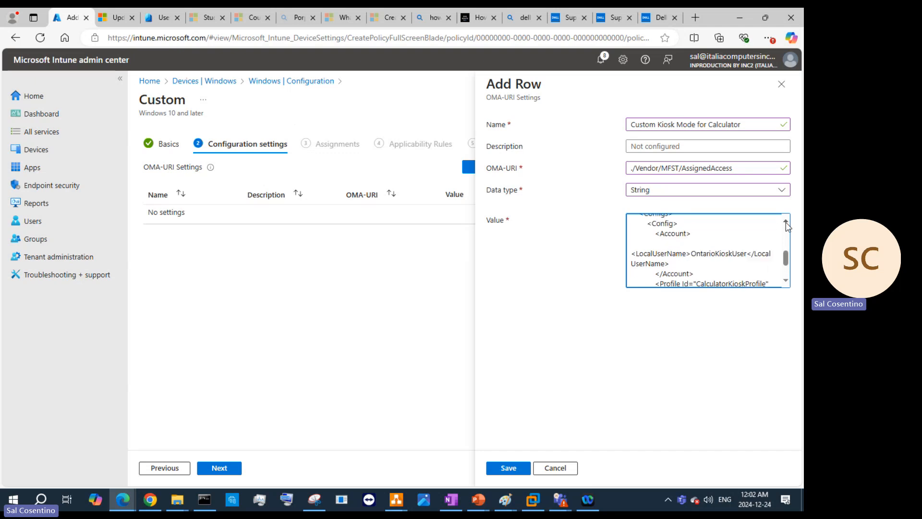
{"action": "left_click", "coordinate": [786, 223]}
{"action": "left_click", "coordinate": [786, 222]}
{"action": "left_click", "coordinate": [786, 223]}
{"action": "left_click", "coordinate": [786, 222]}
{"action": "left_click", "coordinate": [786, 222]}
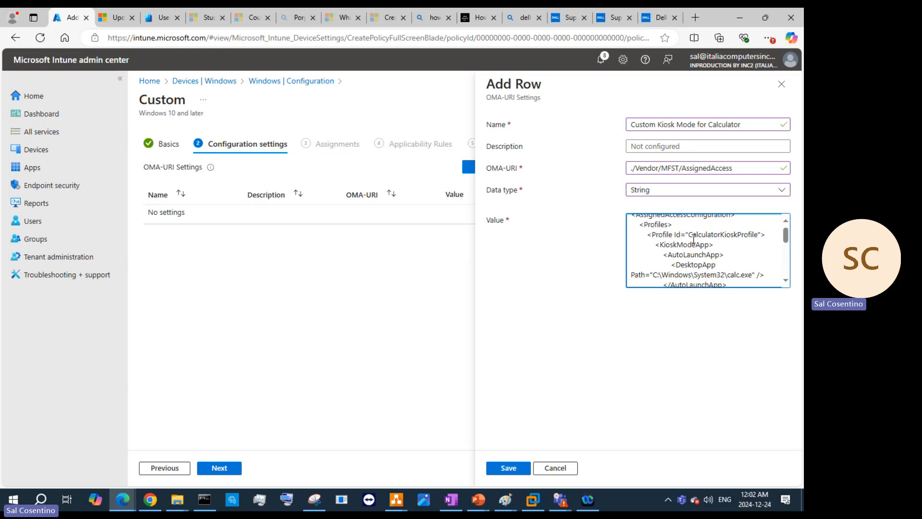
{"action": "left_click", "coordinate": [786, 220]}
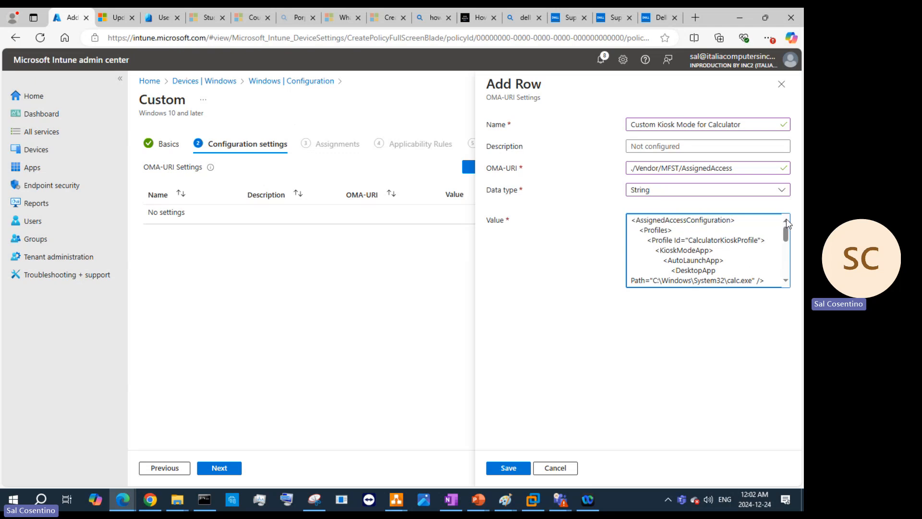
{"action": "left_click", "coordinate": [786, 281]}
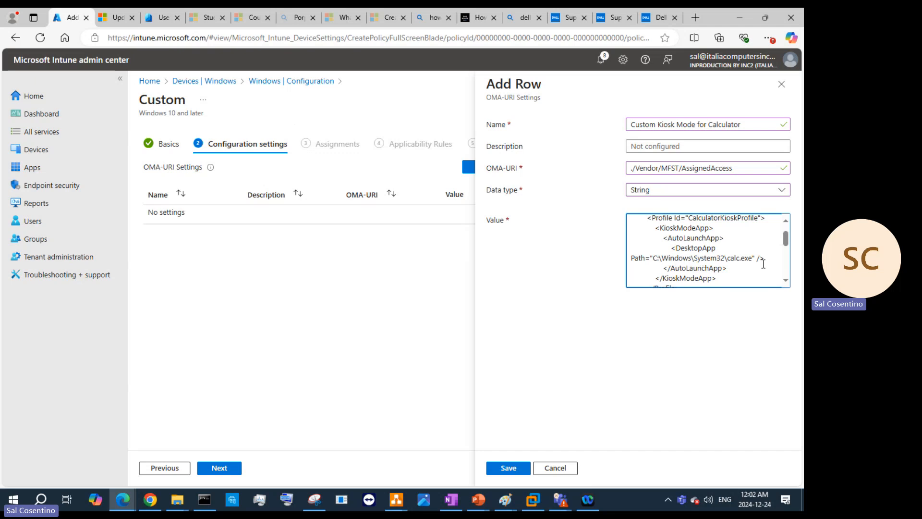
{"action": "scroll", "coordinate": [788, 281], "scroll_direction": "down", "scroll_amount": 3}
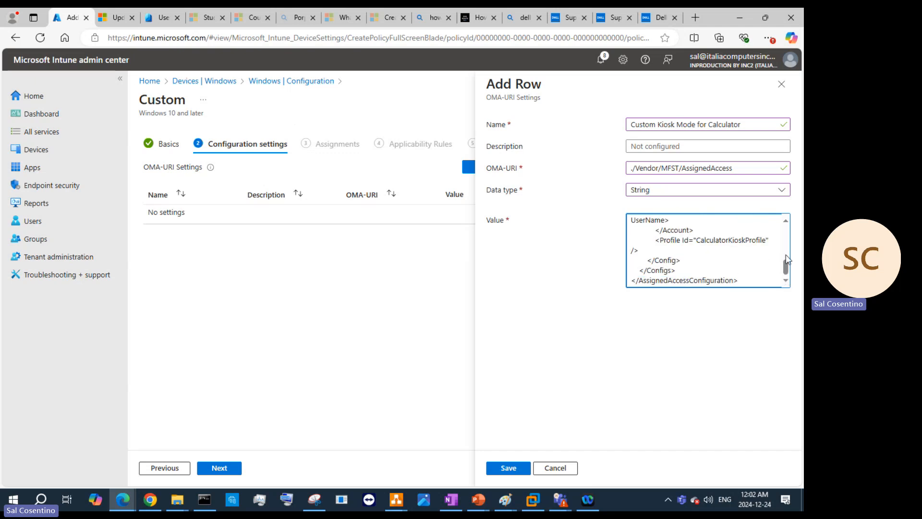
{"action": "scroll", "coordinate": [788, 232], "scroll_direction": "up", "scroll_amount": 3}
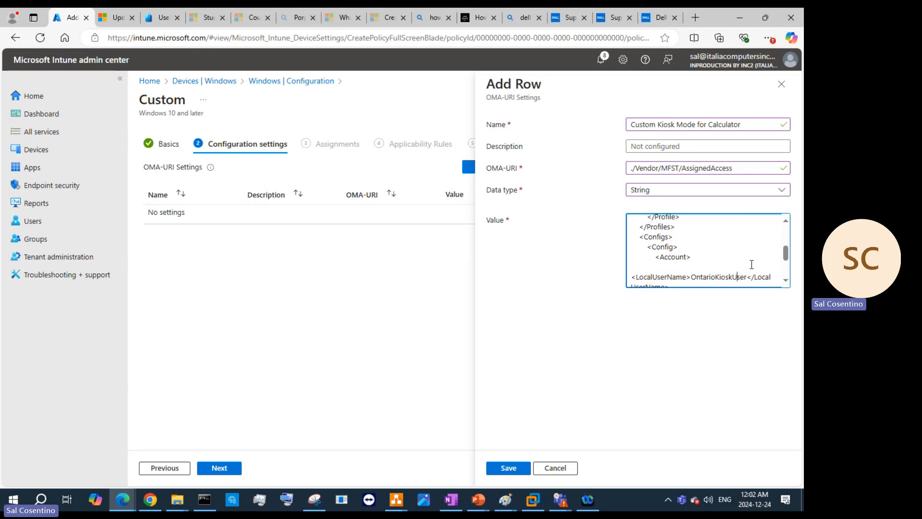
{"action": "left_click_drag", "start_coordinate": [748, 279], "coordinate": [693, 275]}
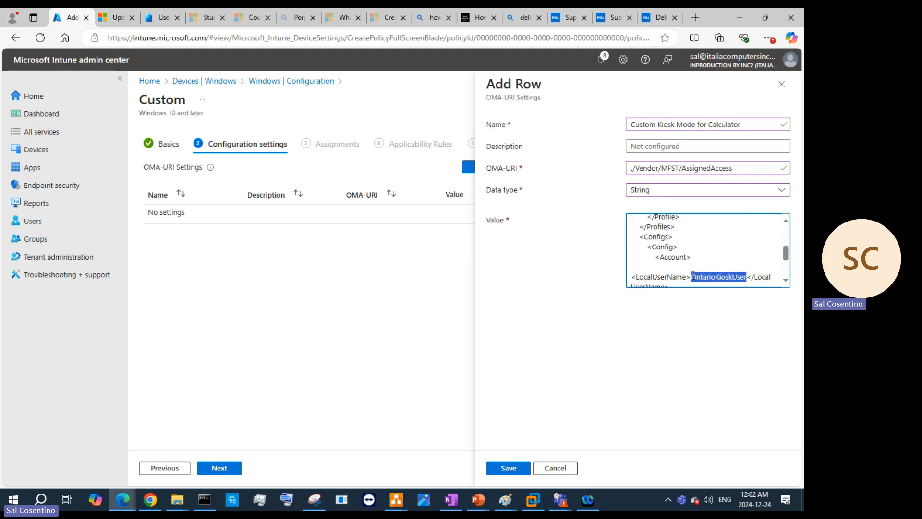
{"action": "right_click", "coordinate": [706, 274]}
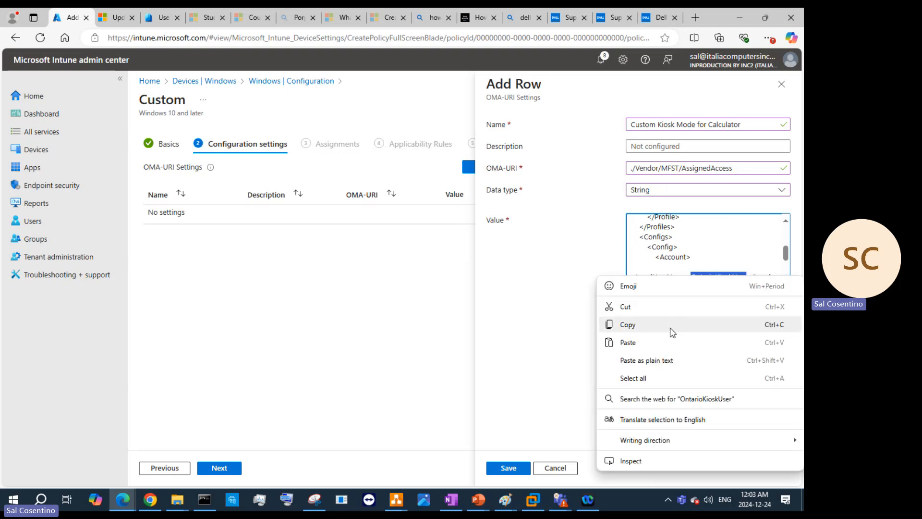
{"action": "left_click", "coordinate": [671, 324]}
Step: Replace kioskuser with OntarioKioskUser in the XML saved in OneNote
{"action": "left_click", "coordinate": [455, 508]}
{"action": "left_click", "coordinate": [278, 416]}
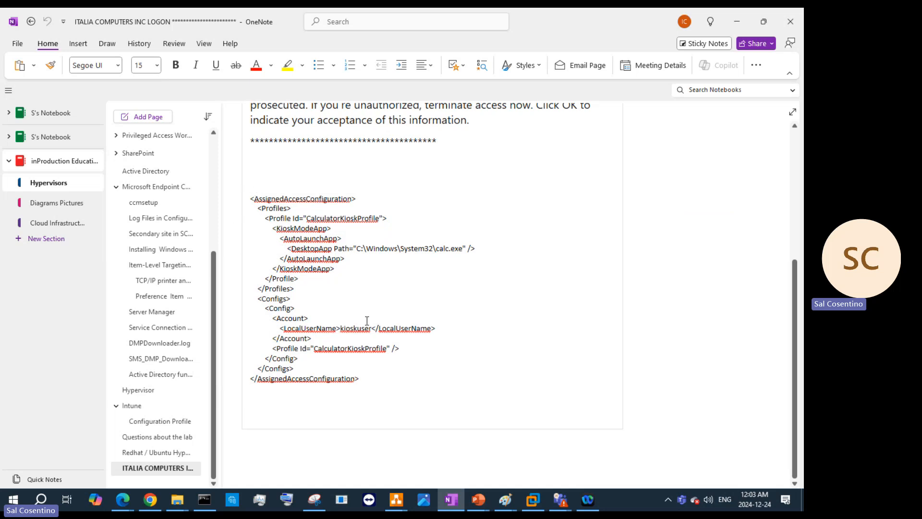
{"action": "left_click_drag", "start_coordinate": [339, 329], "coordinate": [373, 328]}
{"action": "key", "text": "ctrl+v"}
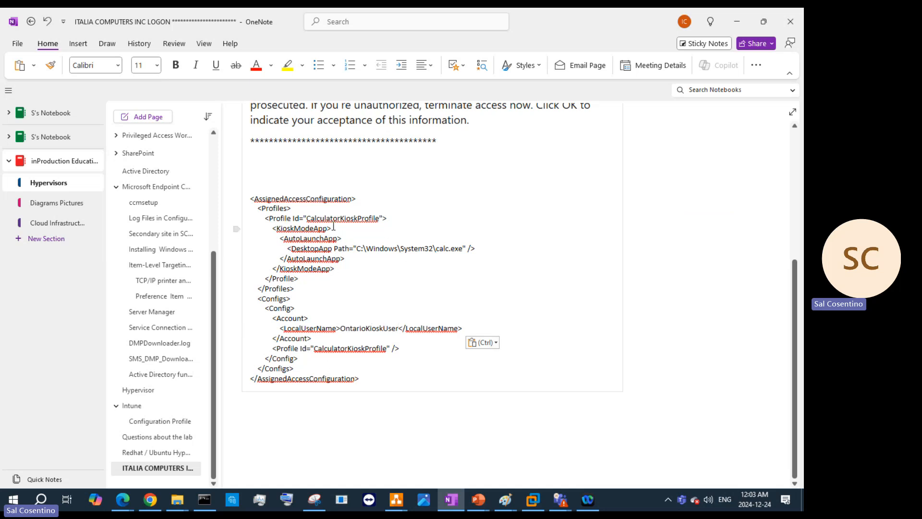
{"action": "left_click", "coordinate": [737, 21]}
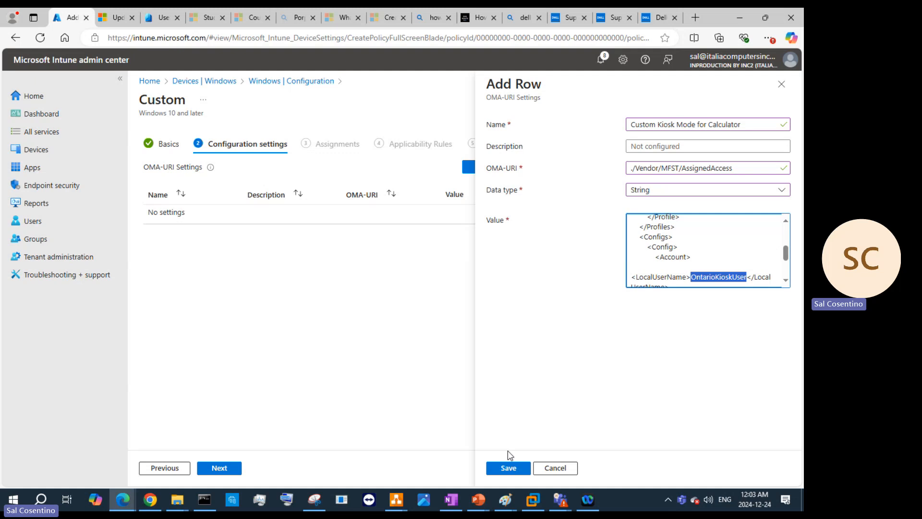
Step: Save the OMA-URI row, assign the profile to all devices, and advance to Review + create
{"action": "left_click", "coordinate": [509, 469]}
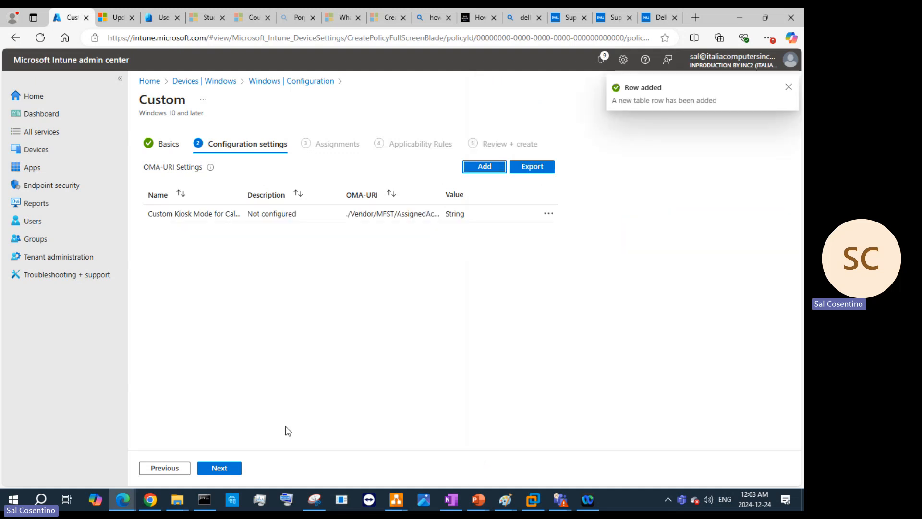
{"action": "left_click", "coordinate": [217, 476]}
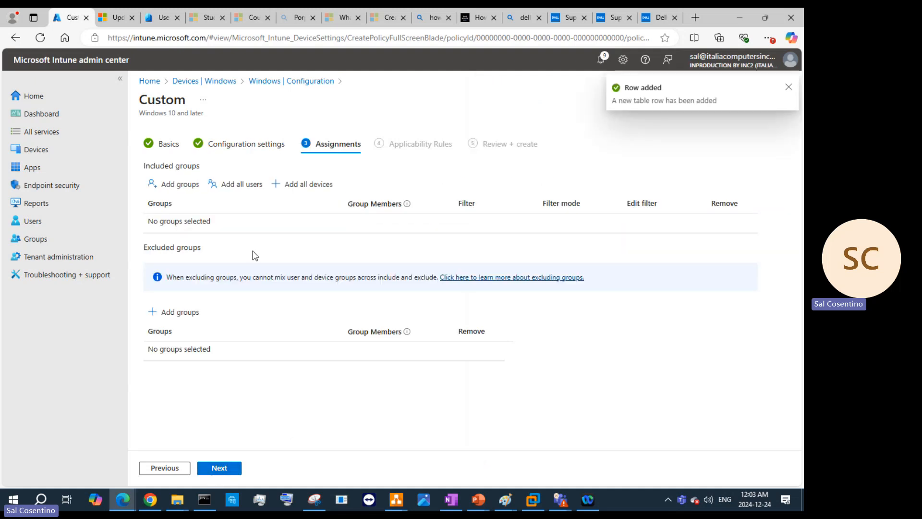
{"action": "left_click", "coordinate": [294, 186]}
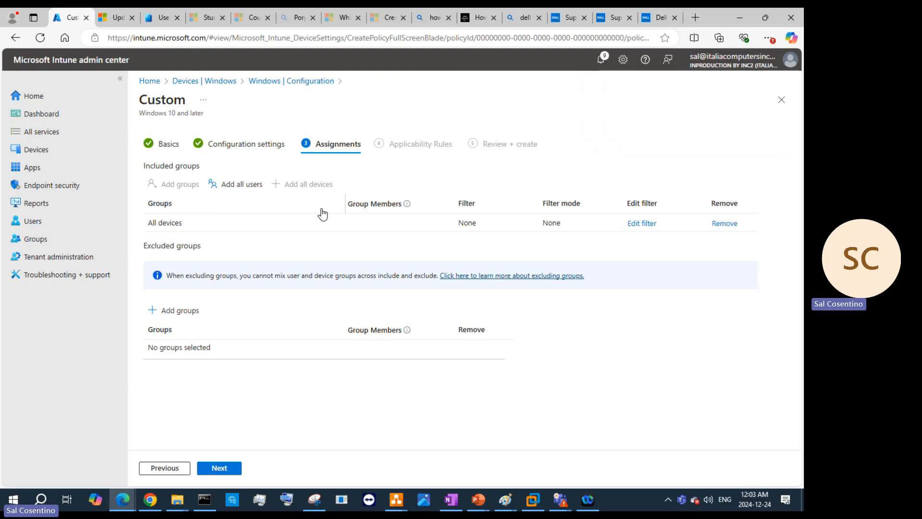
{"action": "left_click", "coordinate": [230, 473]}
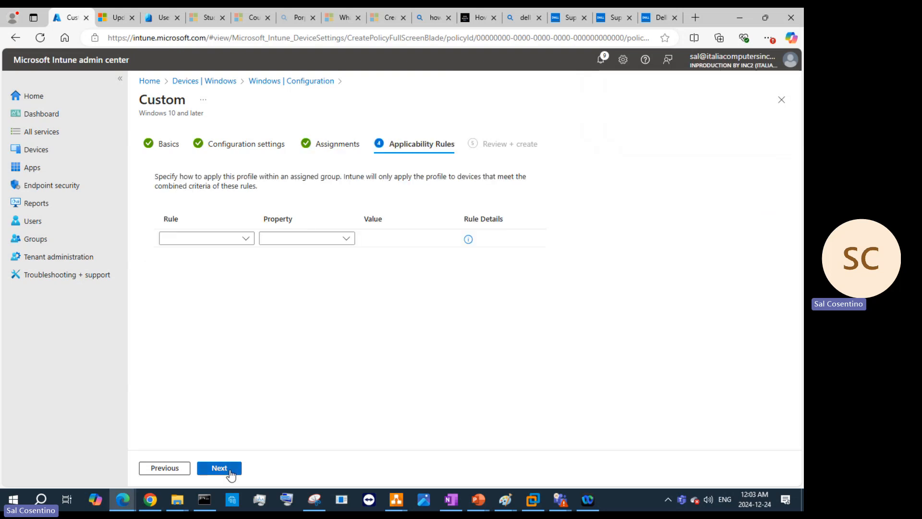
{"action": "left_click", "coordinate": [233, 473]}
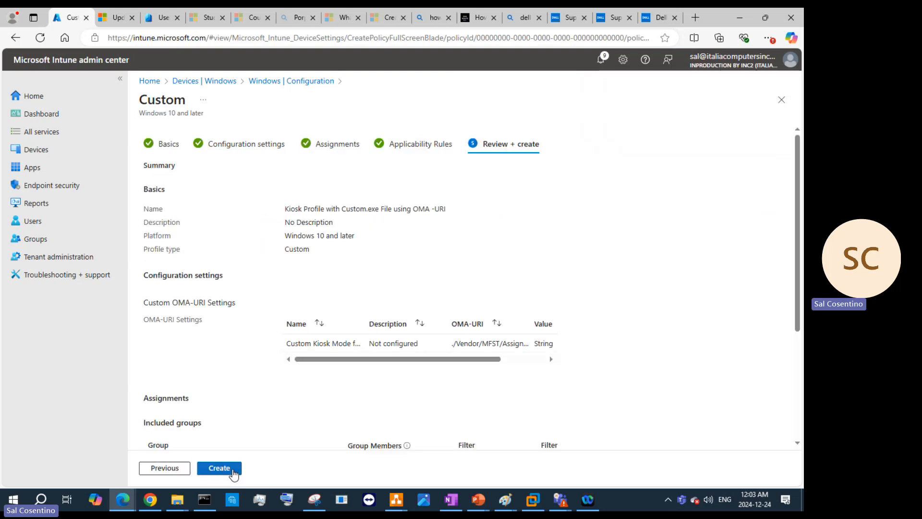
Step: Create the kiosk profile, refresh the configuration policy list, and open the new profile's overview
{"action": "left_click", "coordinate": [233, 472]}
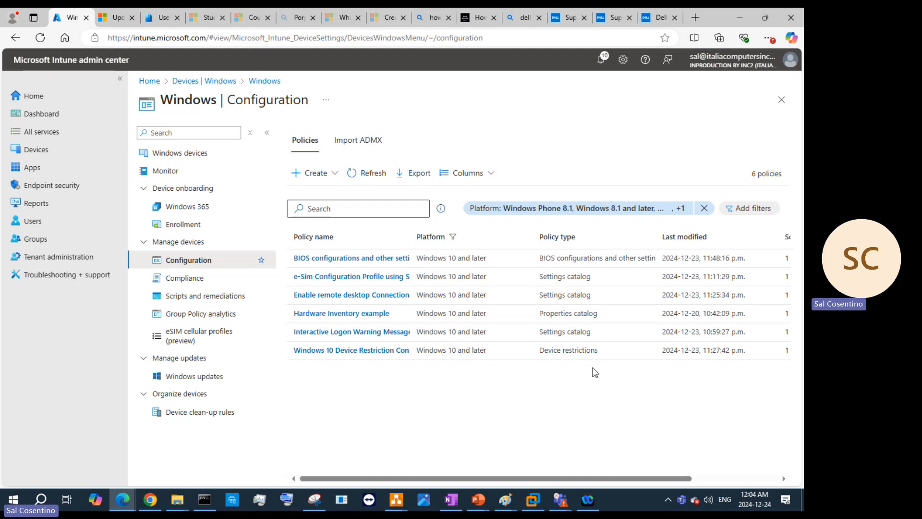
{"action": "left_click", "coordinate": [331, 179]}
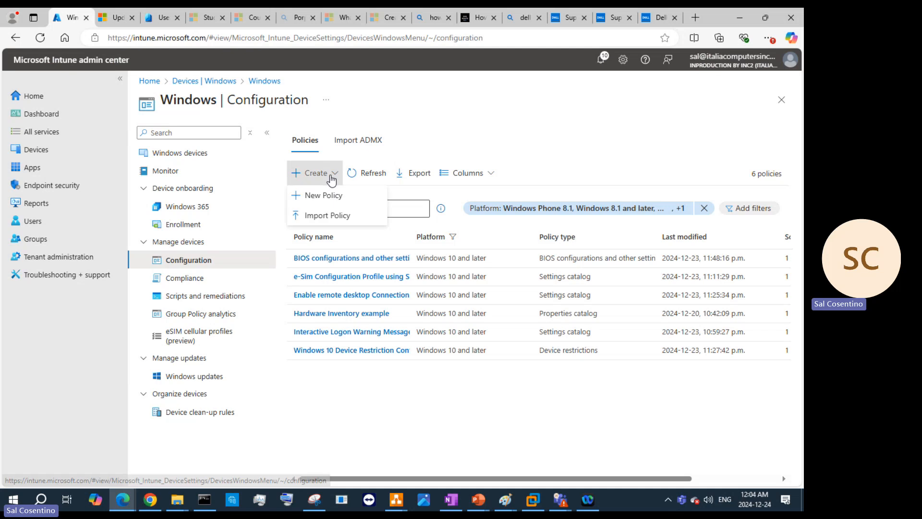
{"action": "left_click", "coordinate": [368, 172]}
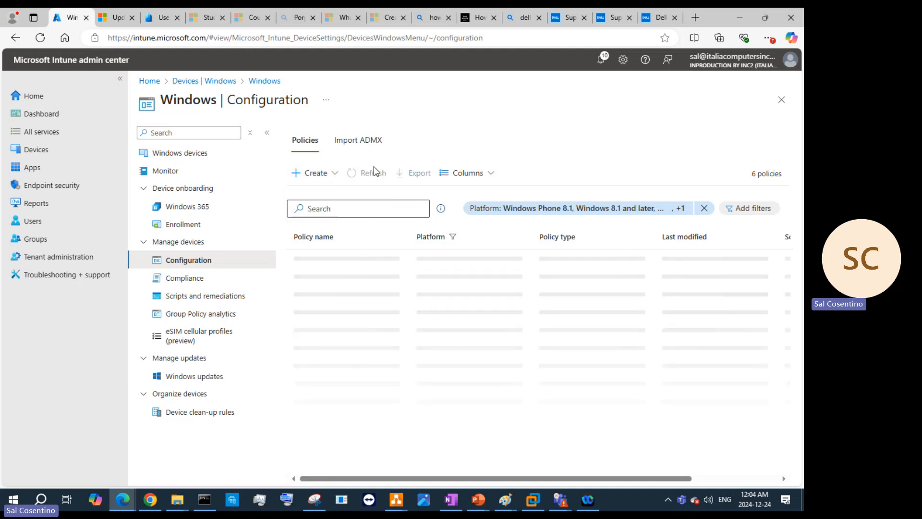
{"action": "left_click", "coordinate": [377, 172]}
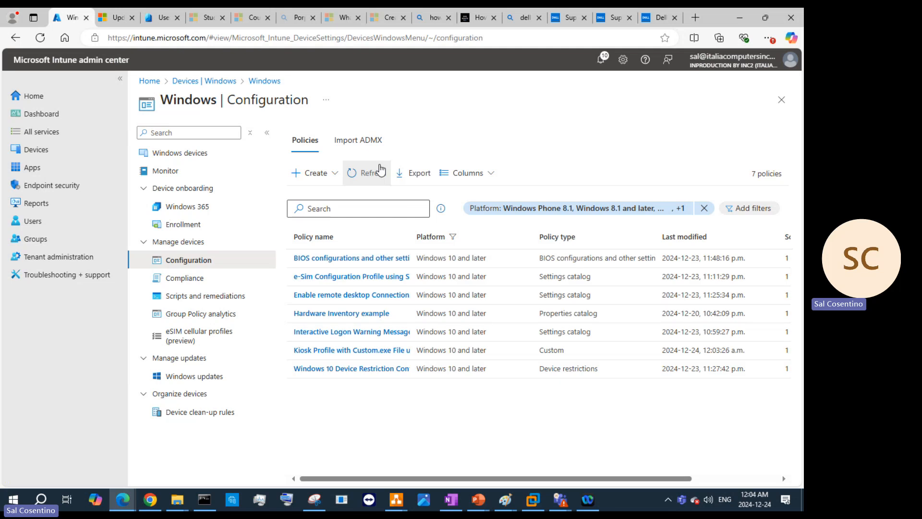
{"action": "left_click", "coordinate": [381, 170]}
{"action": "left_click", "coordinate": [373, 351]}
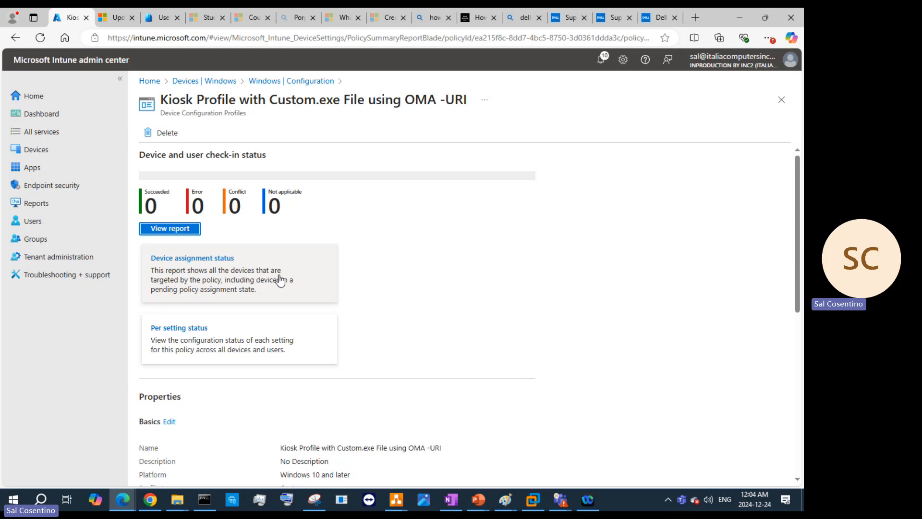
{"action": "left_click", "coordinate": [533, 499]}
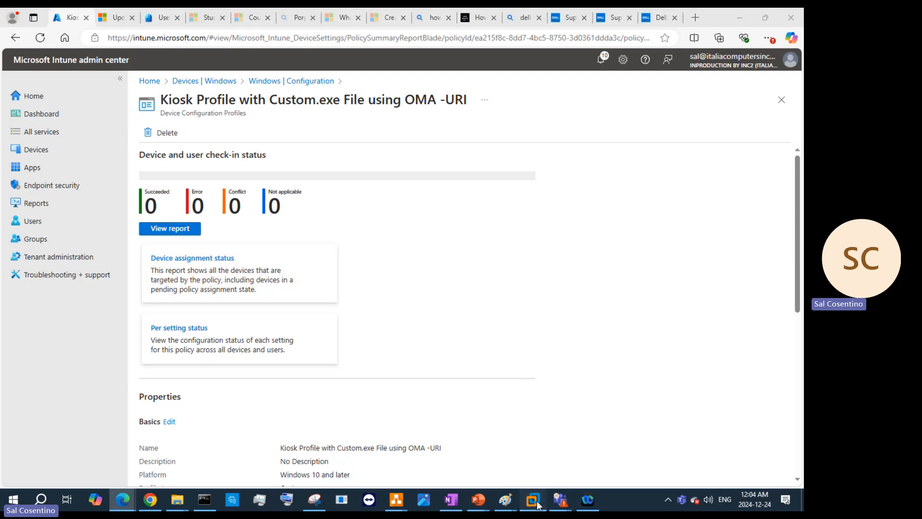
Step: In the Windows 10 VM, choose Set up for an organization to reach the work account sign-in page
{"action": "left_click", "coordinate": [264, 54]}
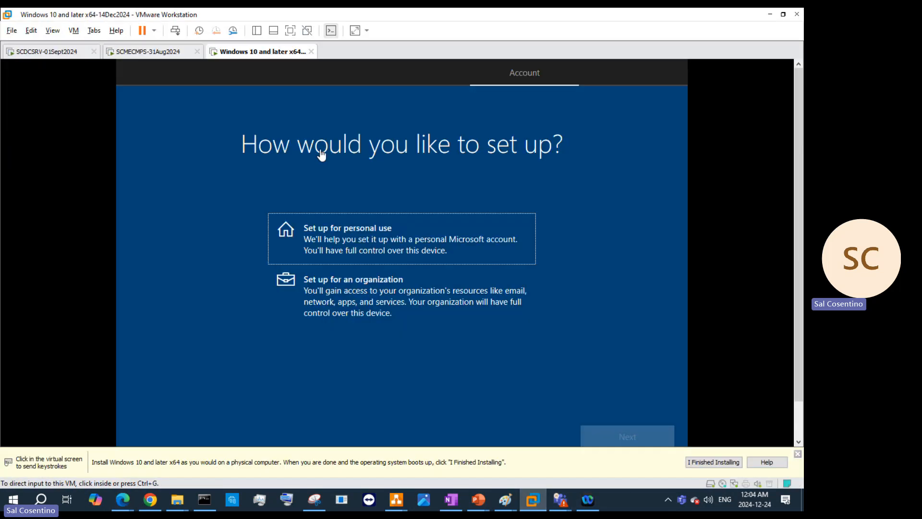
{"action": "left_click", "coordinate": [437, 298]}
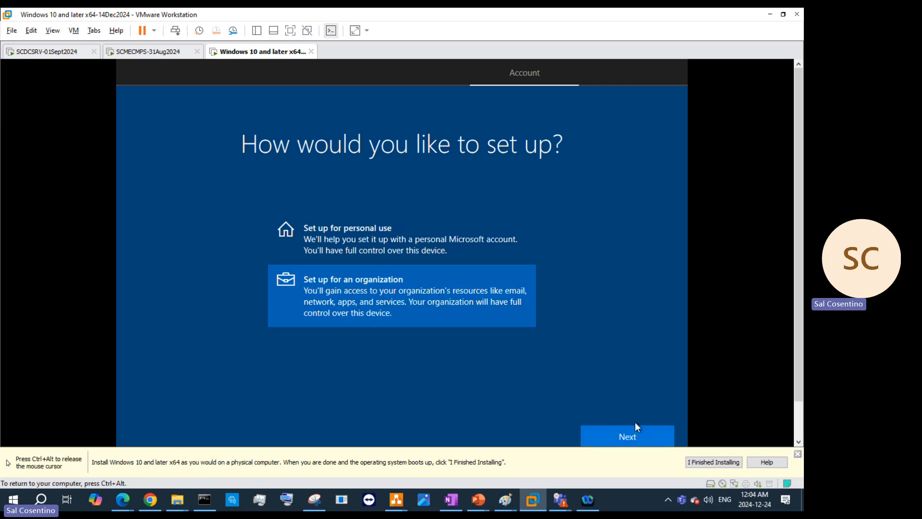
{"action": "left_click", "coordinate": [642, 437]}
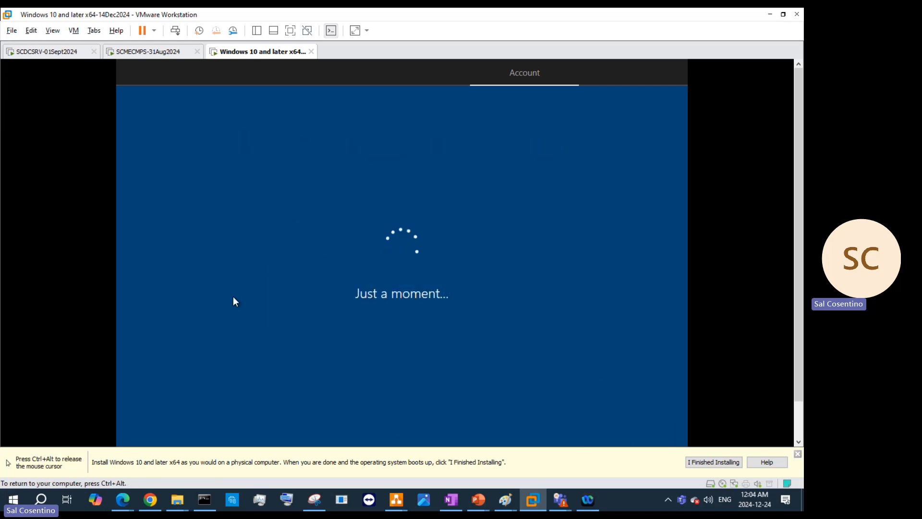
{"action": "key", "text": "ctrl+alt"}
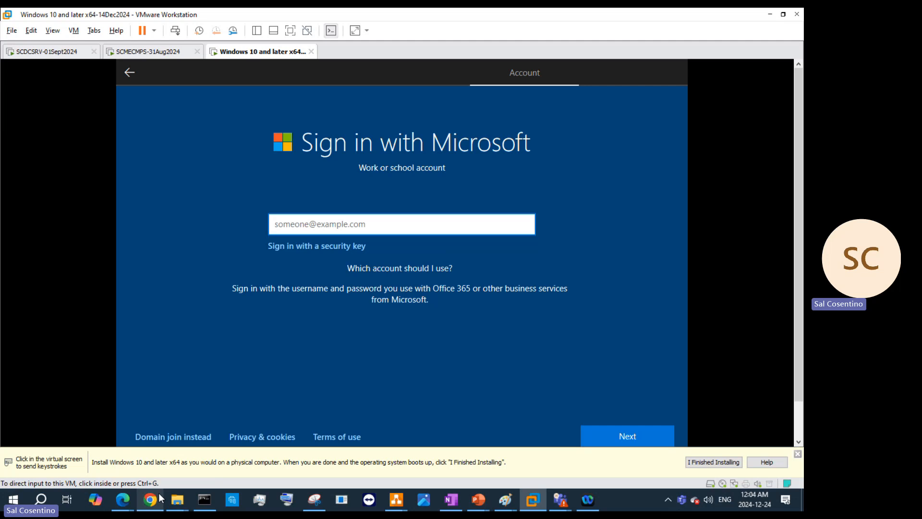
{"action": "mouse_move", "coordinate": [147, 503]}
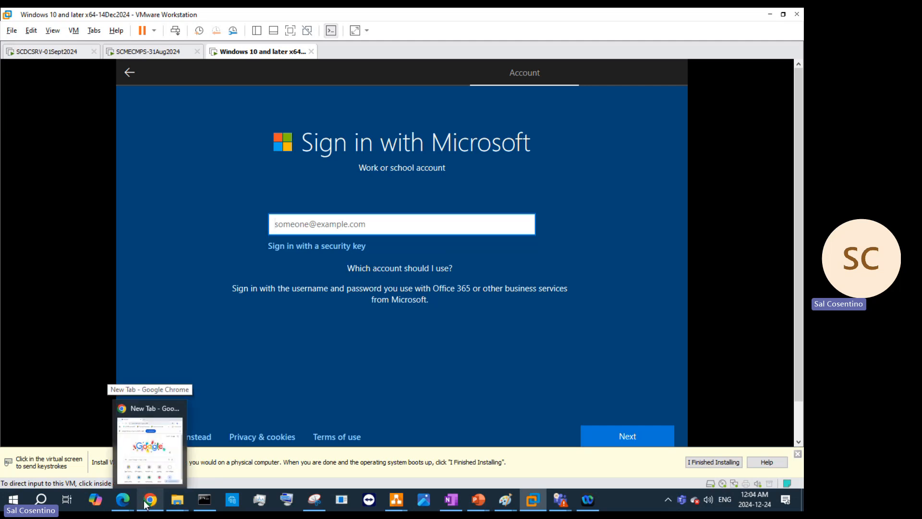
Step: Sign in to the VM's Windows setup with the work account e-mail address and its password
{"action": "left_click", "coordinate": [355, 231]}
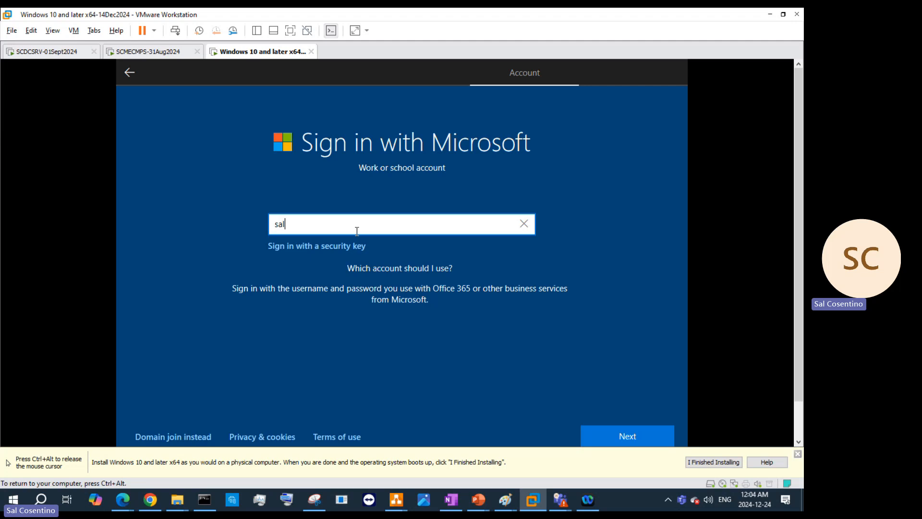
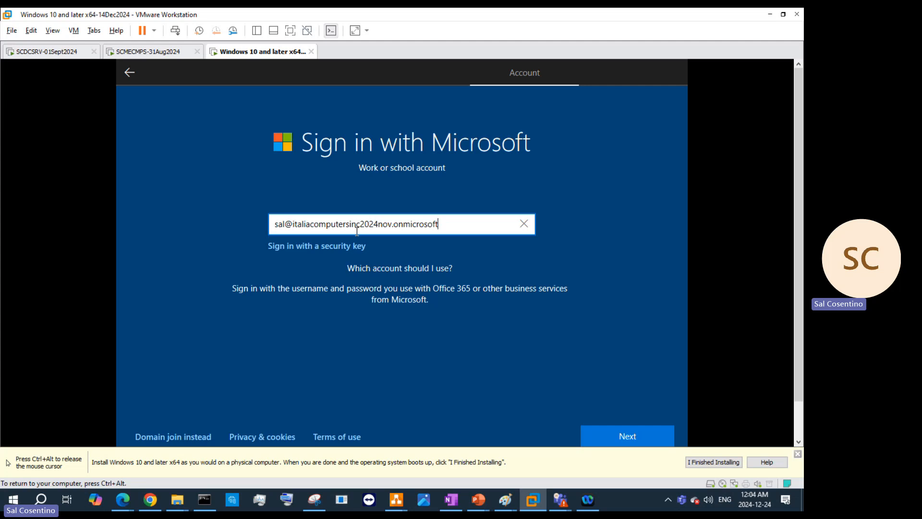
{"action": "left_click", "coordinate": [627, 436]}
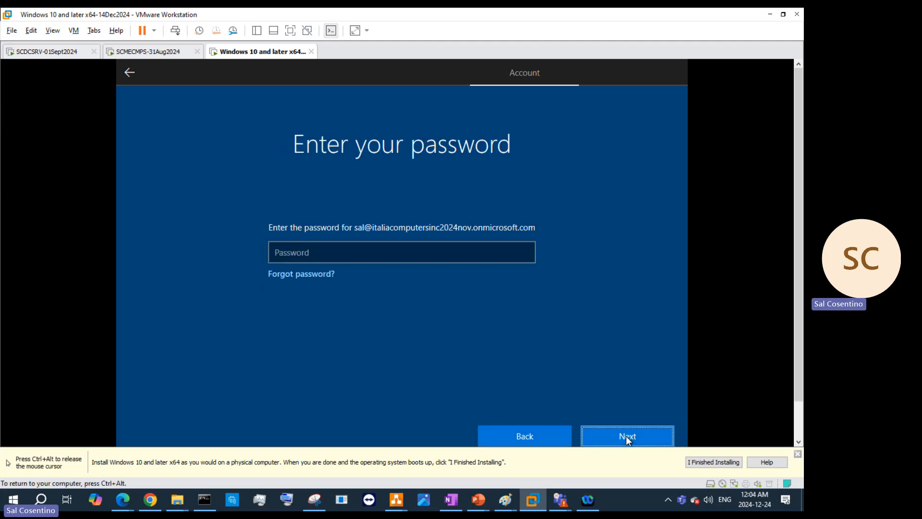
{"action": "left_click", "coordinate": [397, 254]}
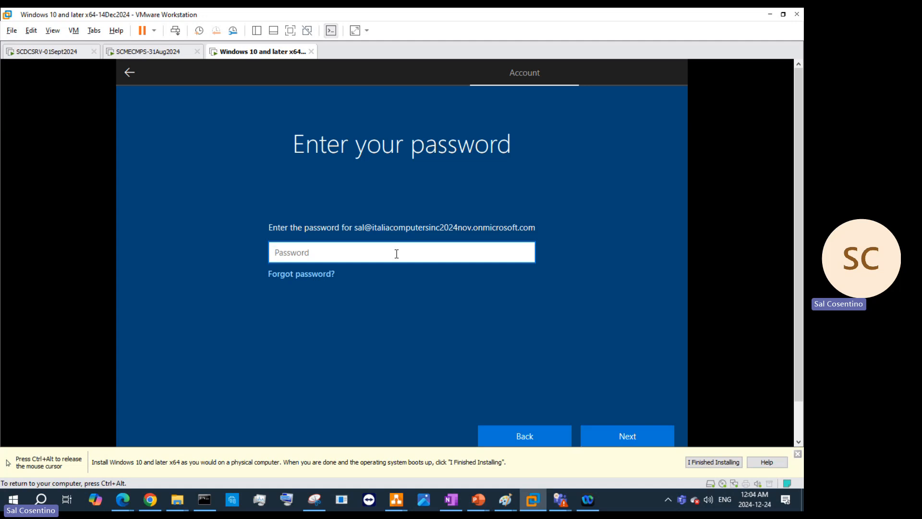
{"action": "type", "text": "•••••"}
{"action": "key", "text": "Return"}
{"action": "key", "text": "ctrl+alt"}
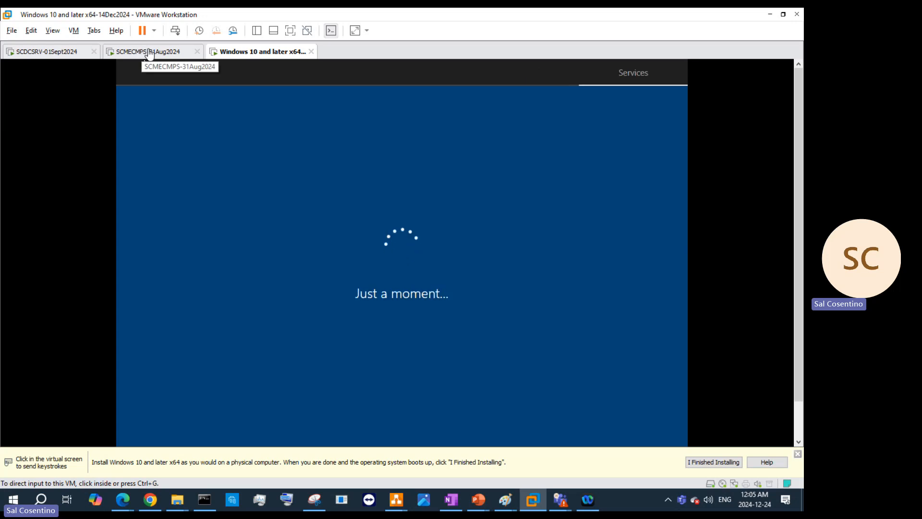
Step: Decline location and Find my device, and send required diagnostic data only
{"action": "left_click", "coordinate": [432, 310]}
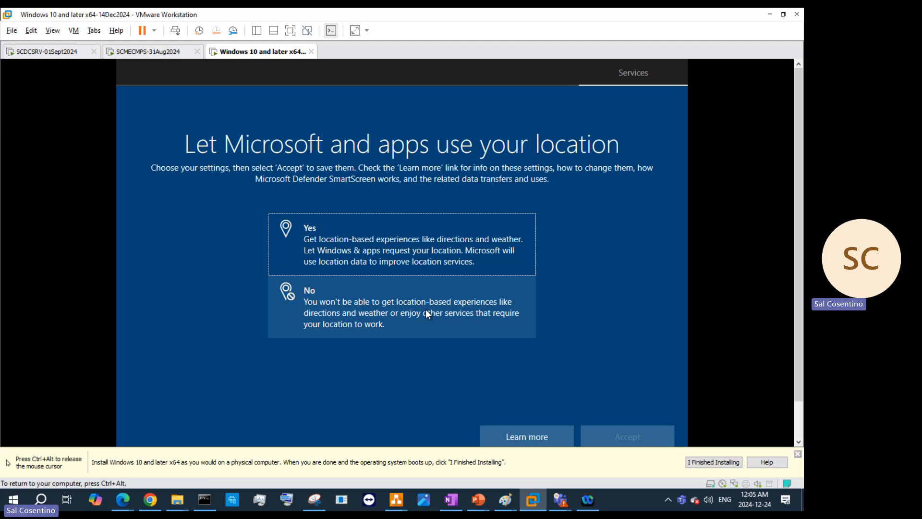
{"action": "left_click", "coordinate": [425, 310]}
{"action": "left_click", "coordinate": [613, 432]}
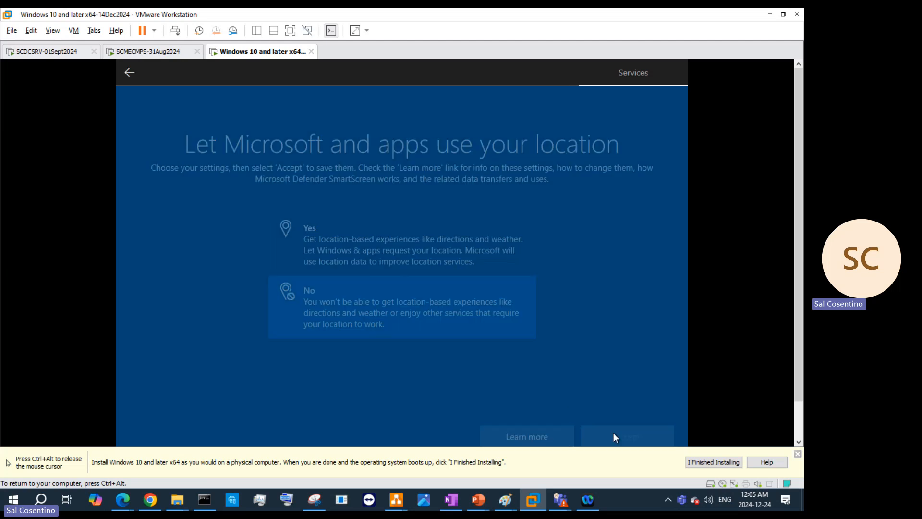
{"action": "left_click", "coordinate": [385, 312]}
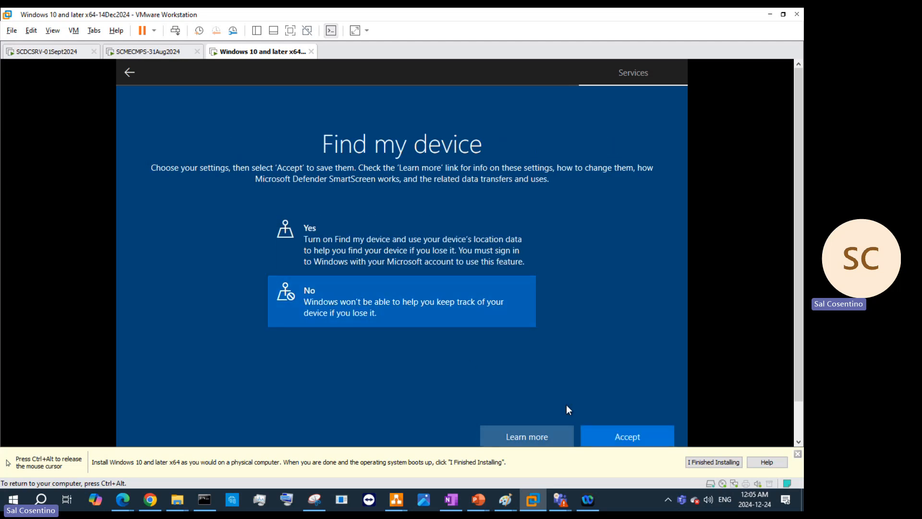
{"action": "left_click", "coordinate": [632, 433]}
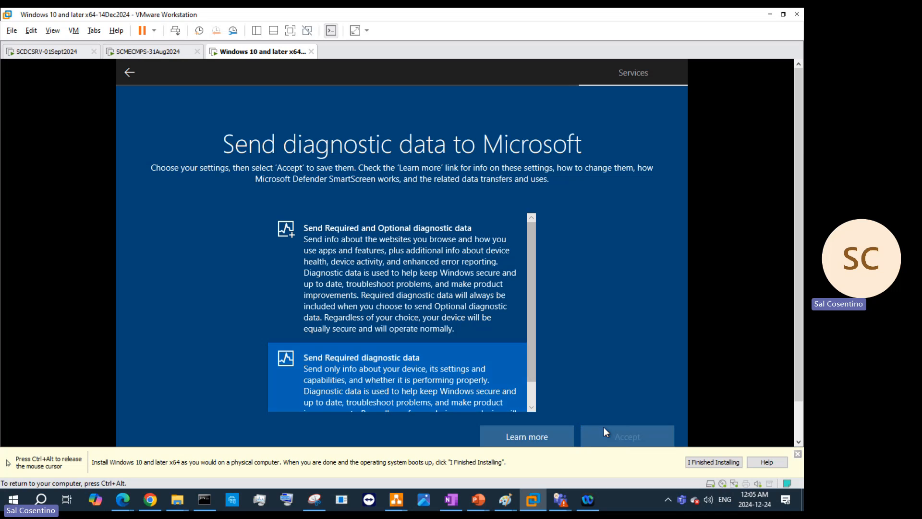
{"action": "left_click", "coordinate": [604, 433]}
Step: Decline inking and typing, tailored experiences and the advertising ID, then release the VM's input
{"action": "left_click", "coordinate": [362, 347]}
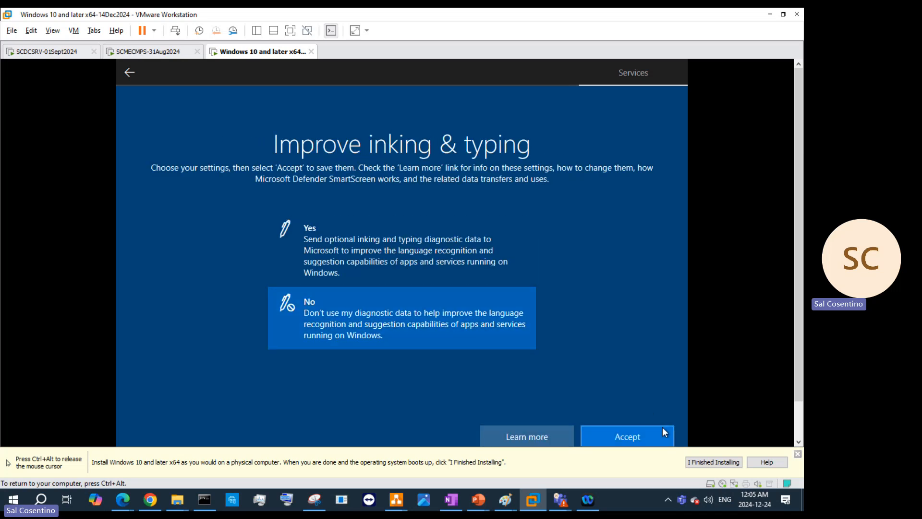
{"action": "left_click", "coordinate": [637, 433]}
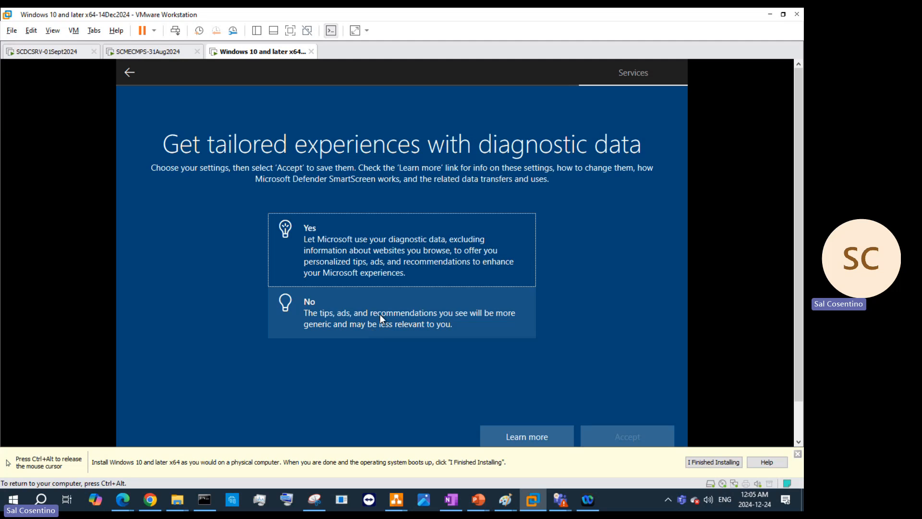
{"action": "left_click", "coordinate": [391, 319]}
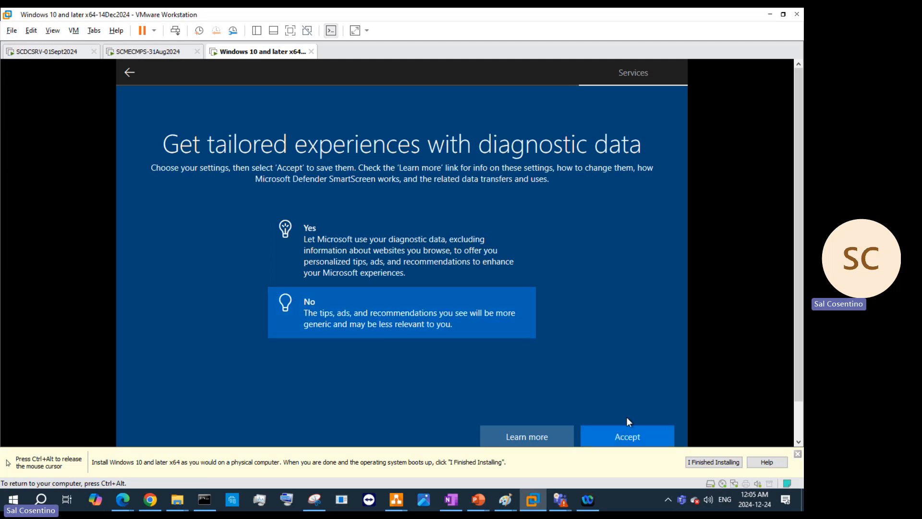
{"action": "left_click", "coordinate": [633, 430]}
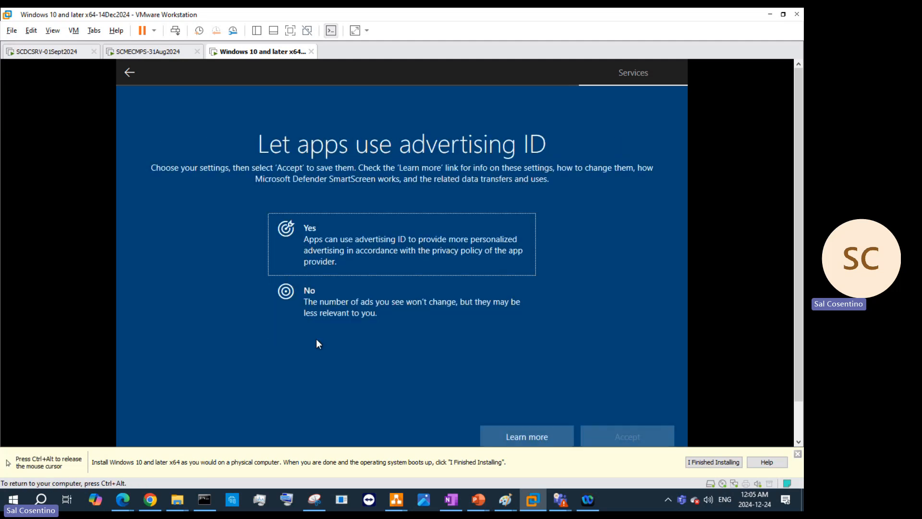
{"action": "left_click", "coordinate": [339, 309]}
{"action": "left_click", "coordinate": [628, 432]}
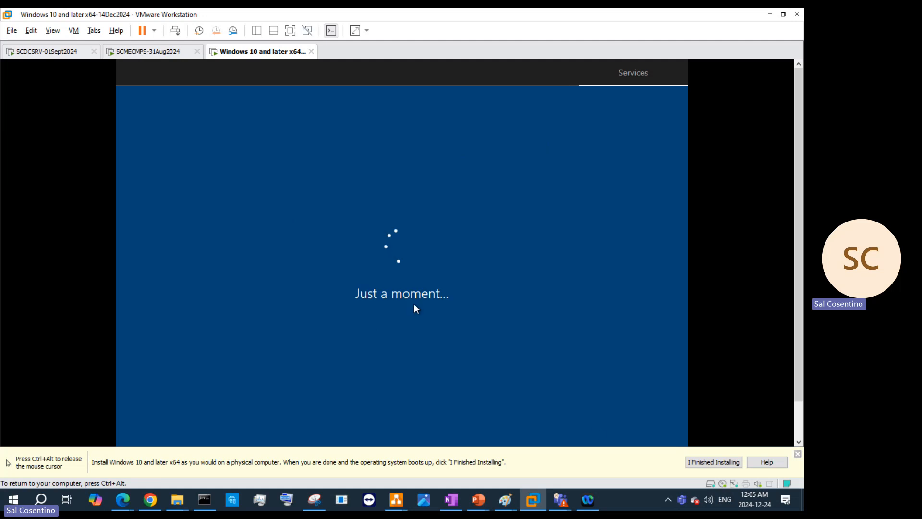
{"action": "key", "text": "ctrl+alt"}
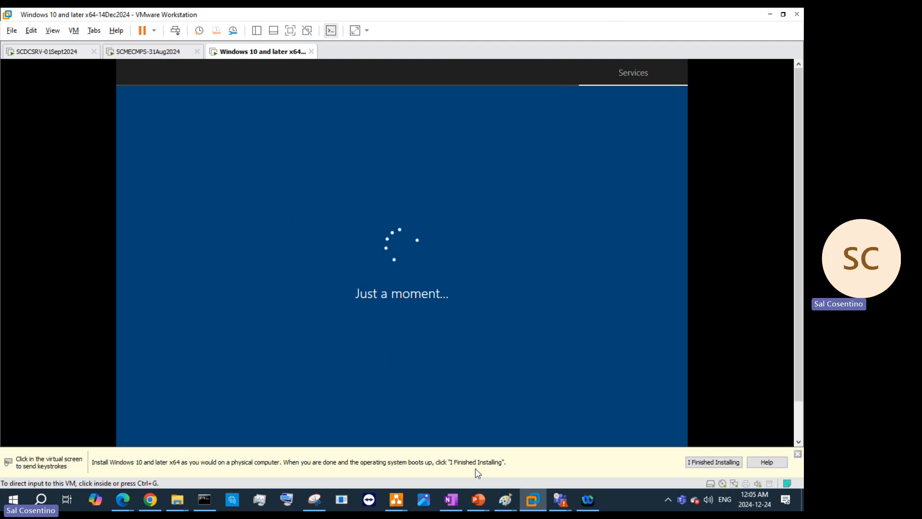
{"action": "left_click", "coordinate": [243, 129]}
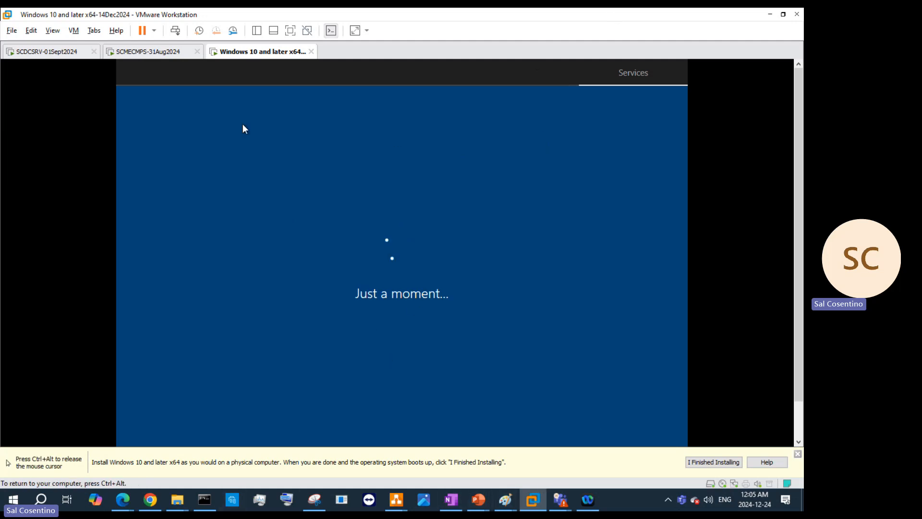
{"action": "key", "text": "ctrl+alt"}
Step: Return to the Intune browser window and go up from the kiosk profile to Devices | Overview
{"action": "mouse_move", "coordinate": [122, 499]}
{"action": "left_click", "coordinate": [185, 442]}
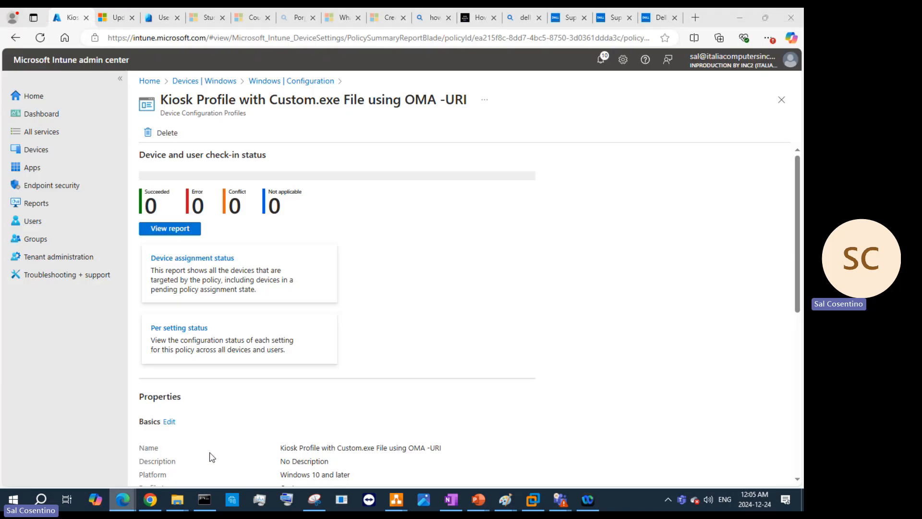
{"action": "left_click", "coordinate": [212, 81]}
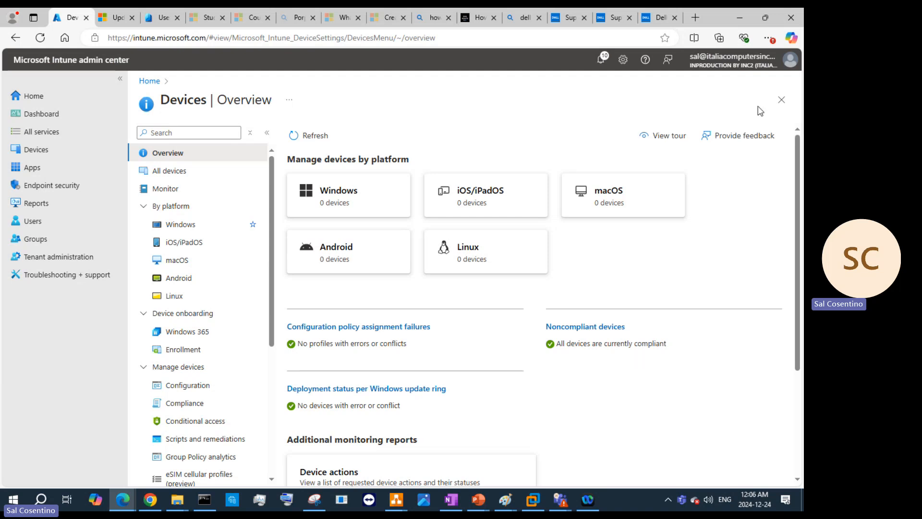
Step: From Apps > All apps, start adding a Microsoft Store app (legacy) and view its wizard
{"action": "left_click", "coordinate": [92, 169]}
{"action": "left_click", "coordinate": [159, 171]}
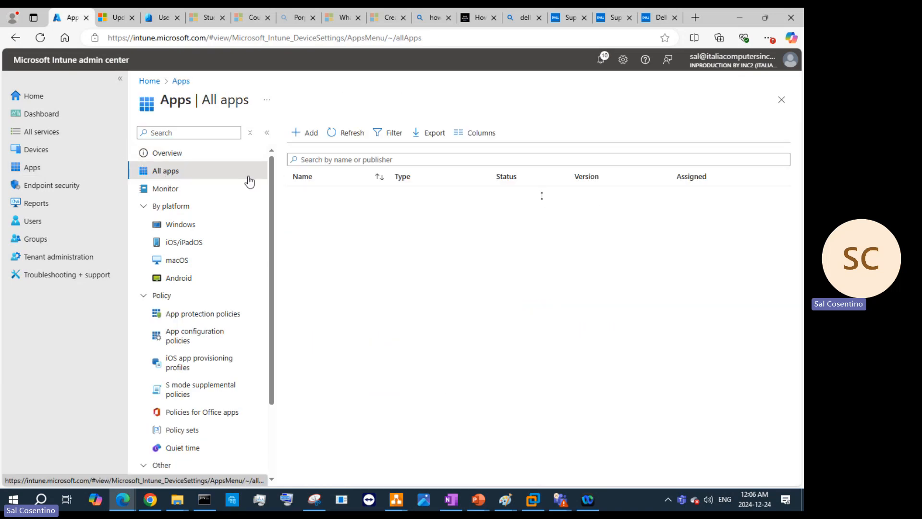
{"action": "left_click", "coordinate": [320, 135]}
{"action": "left_click", "coordinate": [603, 142]}
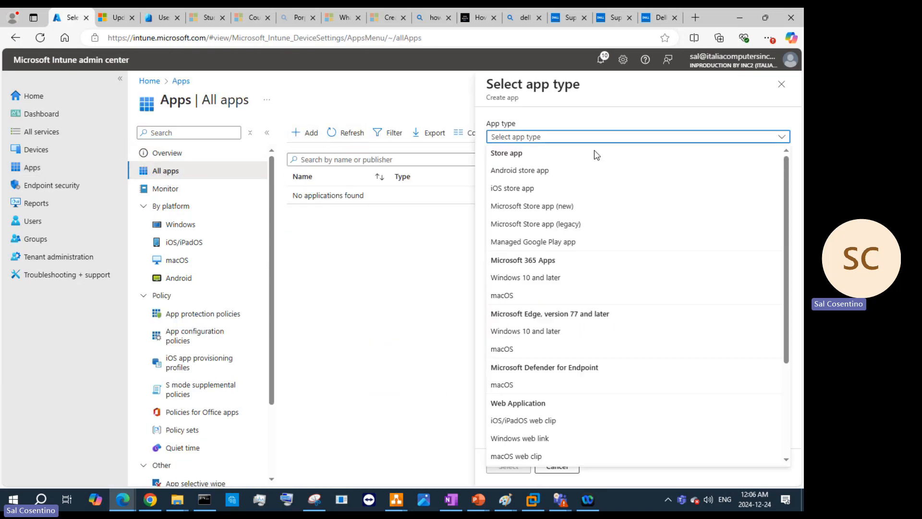
{"action": "left_click", "coordinate": [554, 231]}
{"action": "left_click", "coordinate": [520, 465]}
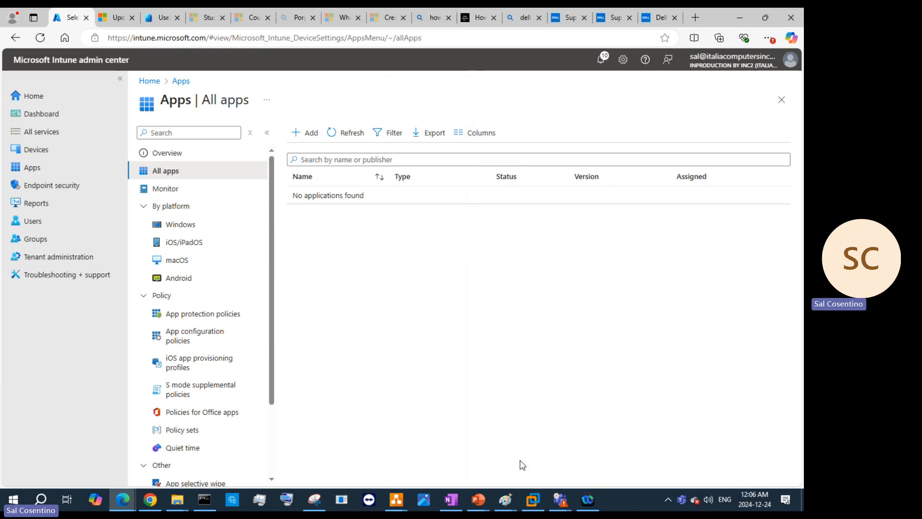
{"action": "left_click", "coordinate": [341, 174]}
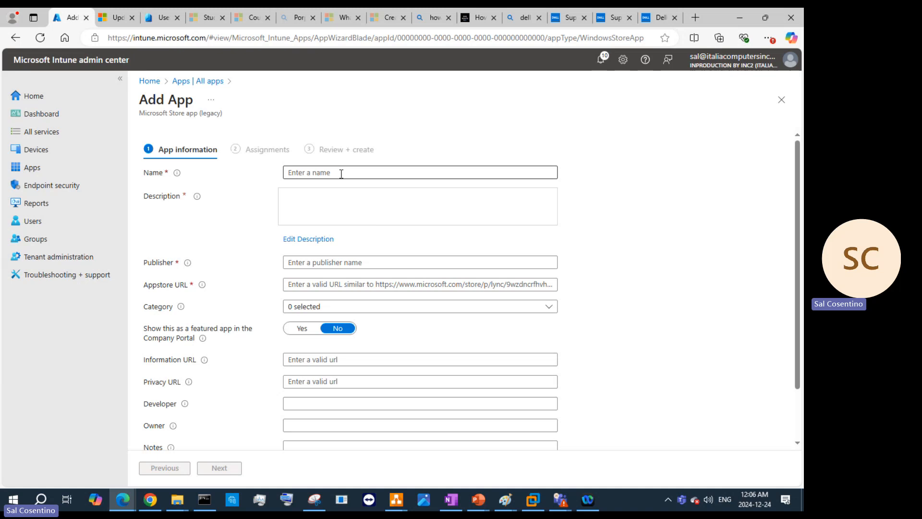
{"action": "scroll", "coordinate": [341, 262], "scroll_direction": "down", "scroll_amount": 2}
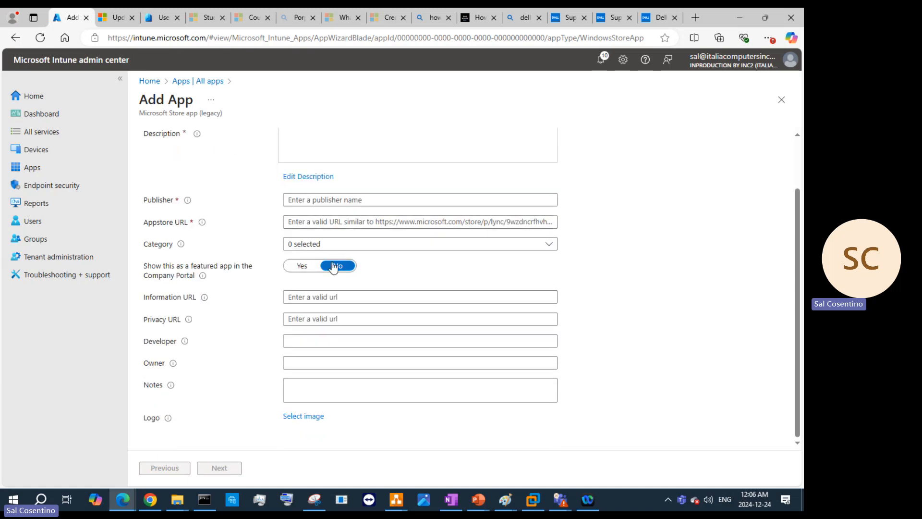
{"action": "scroll", "coordinate": [339, 264], "scroll_direction": "up", "scroll_amount": 2}
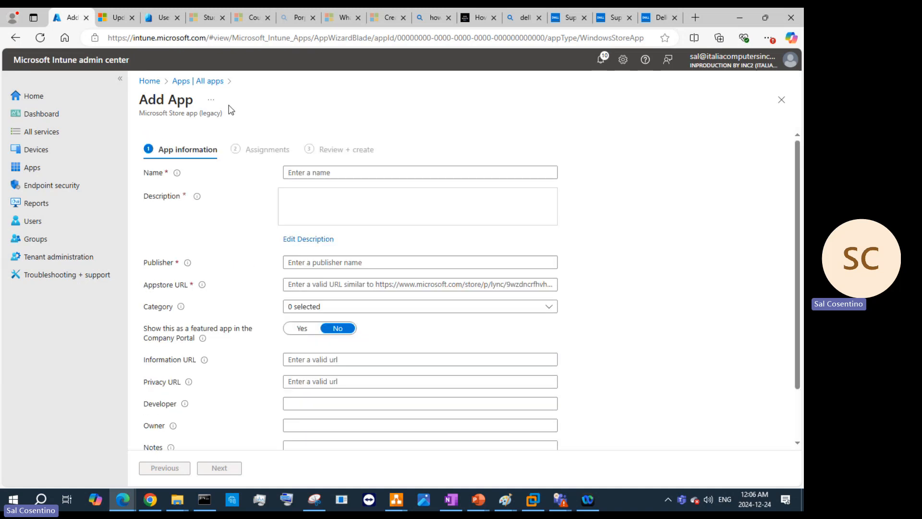
Step: Back out to All apps, start a new app again and scroll the app type list
{"action": "left_click", "coordinate": [197, 81]}
{"action": "left_click", "coordinate": [308, 132]}
{"action": "left_click", "coordinate": [501, 139]}
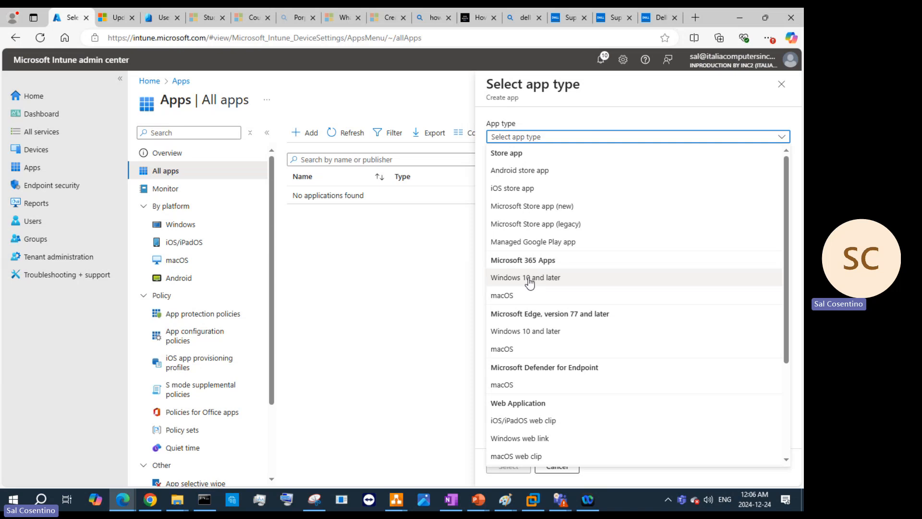
{"action": "scroll", "coordinate": [596, 341], "scroll_direction": "down", "scroll_amount": 3}
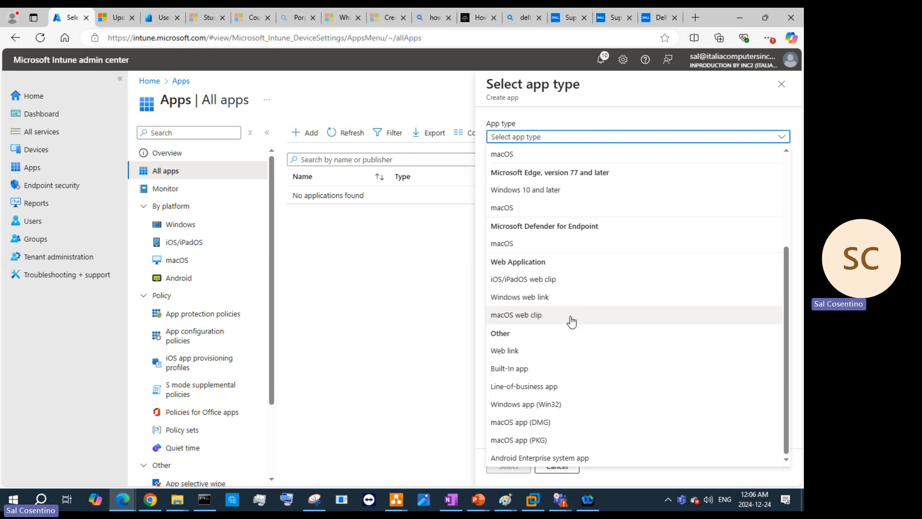
Step: Try the Built-In app type, search its app picker for 'ca', then abandon it for All apps
{"action": "left_click", "coordinate": [528, 371]}
{"action": "left_click", "coordinate": [505, 465]}
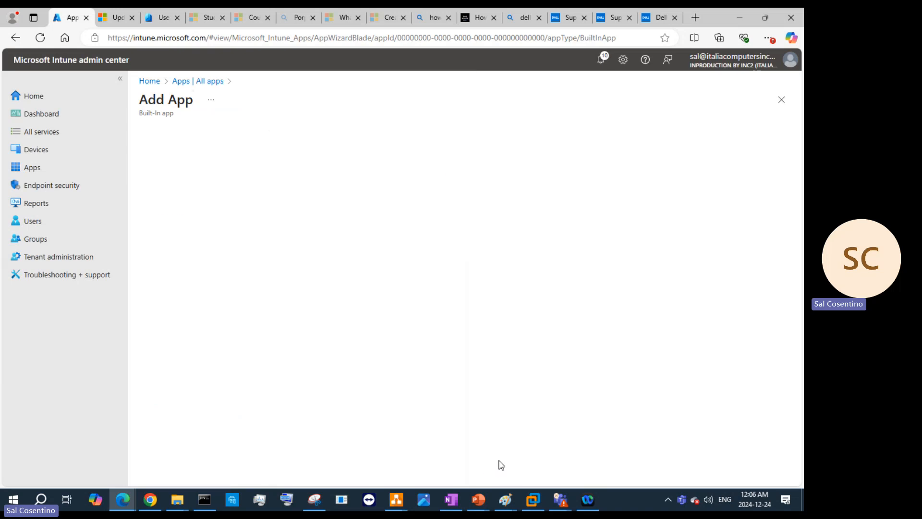
{"action": "left_click", "coordinate": [170, 212]}
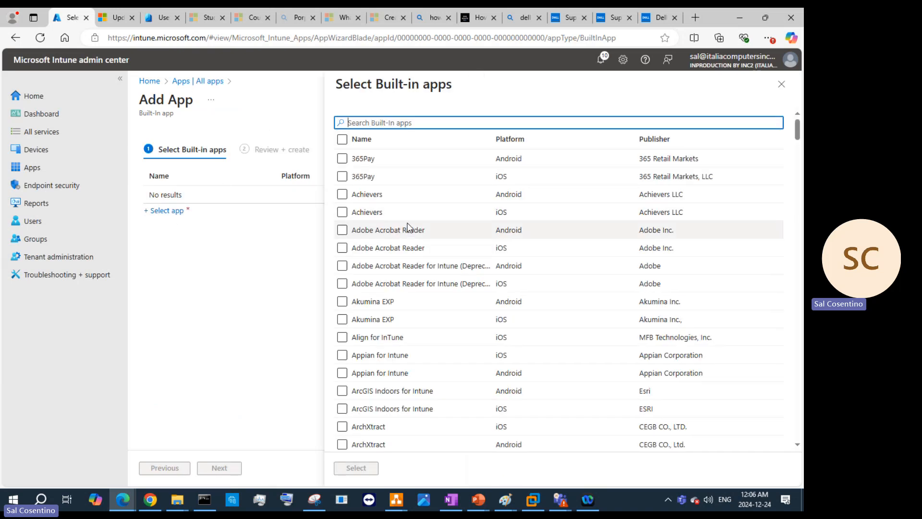
{"action": "scroll", "coordinate": [407, 225], "scroll_direction": "down", "scroll_amount": 3}
{"action": "scroll", "coordinate": [409, 222], "scroll_direction": "down", "scroll_amount": 8}
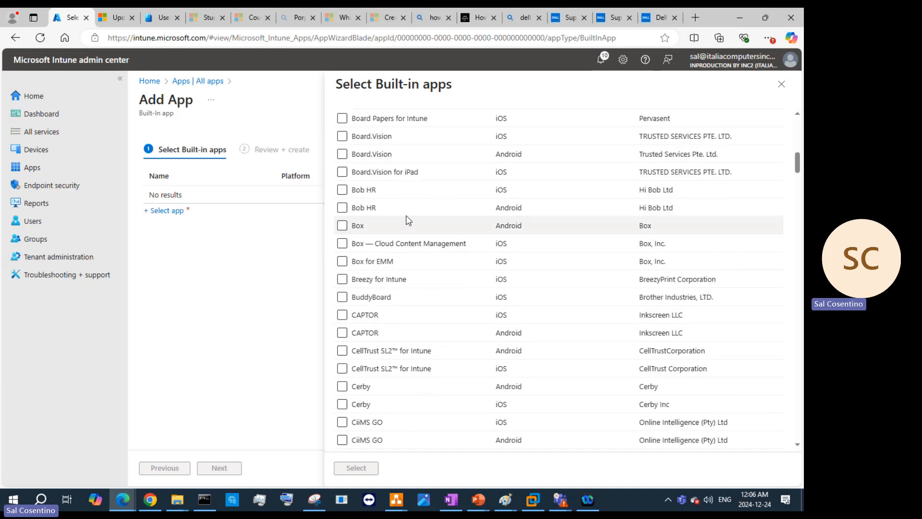
{"action": "scroll", "coordinate": [461, 160], "scroll_direction": "up", "scroll_amount": 11}
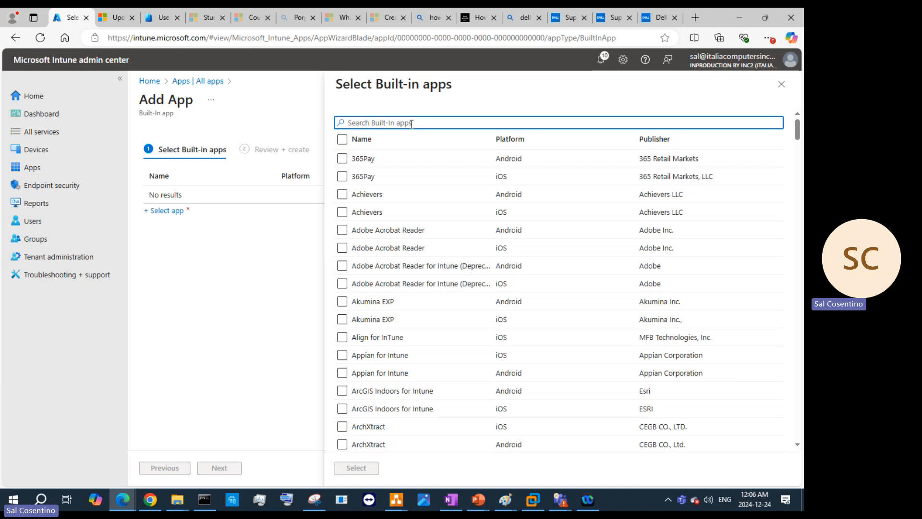
{"action": "type", "text": "calc"}
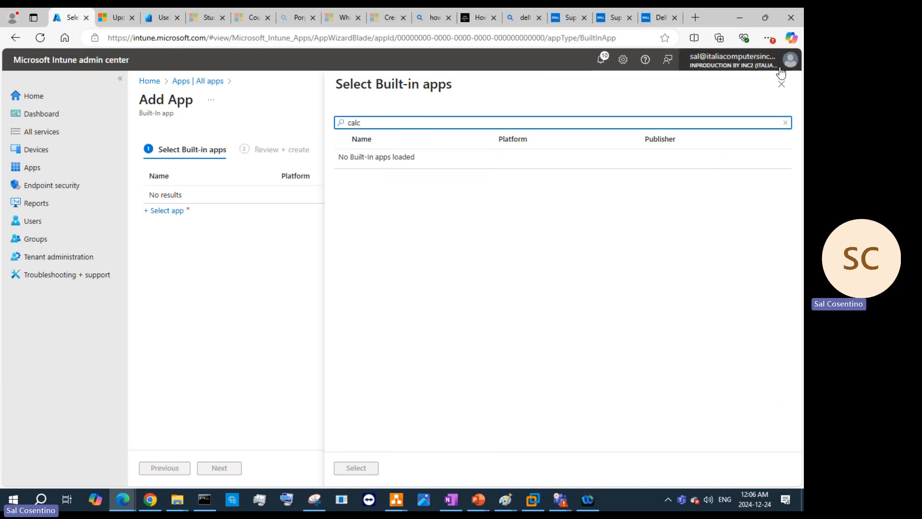
{"action": "left_click", "coordinate": [781, 89]}
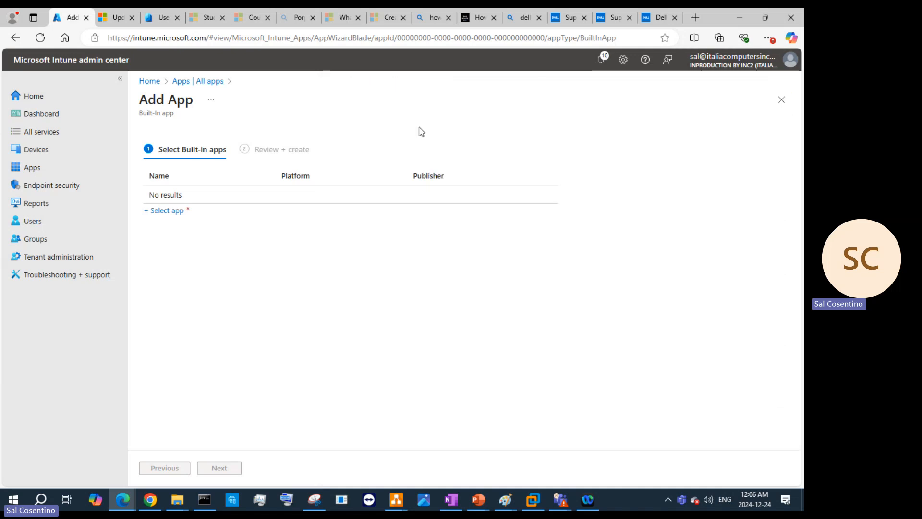
{"action": "left_click", "coordinate": [191, 89]}
Step: Start a new app and switch its type from Line-of-business app to Windows app (Win32)
{"action": "left_click", "coordinate": [307, 132]}
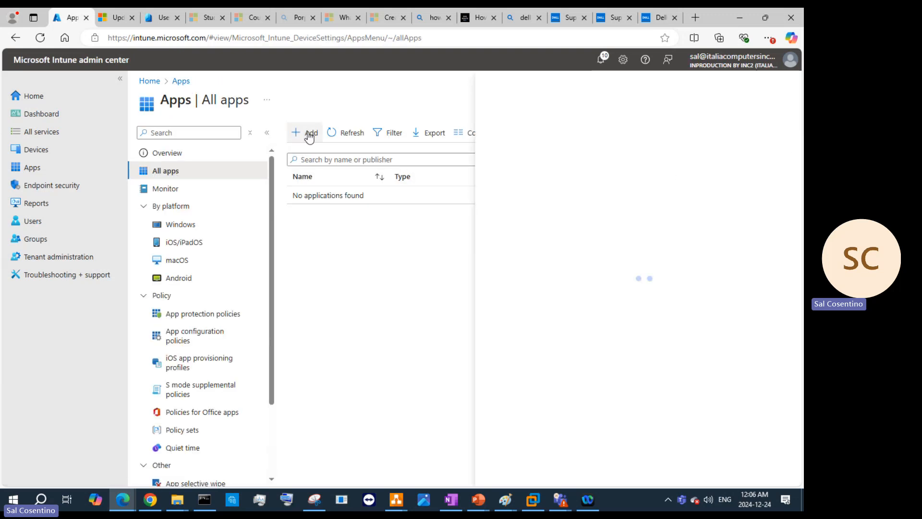
{"action": "left_click", "coordinate": [562, 136]}
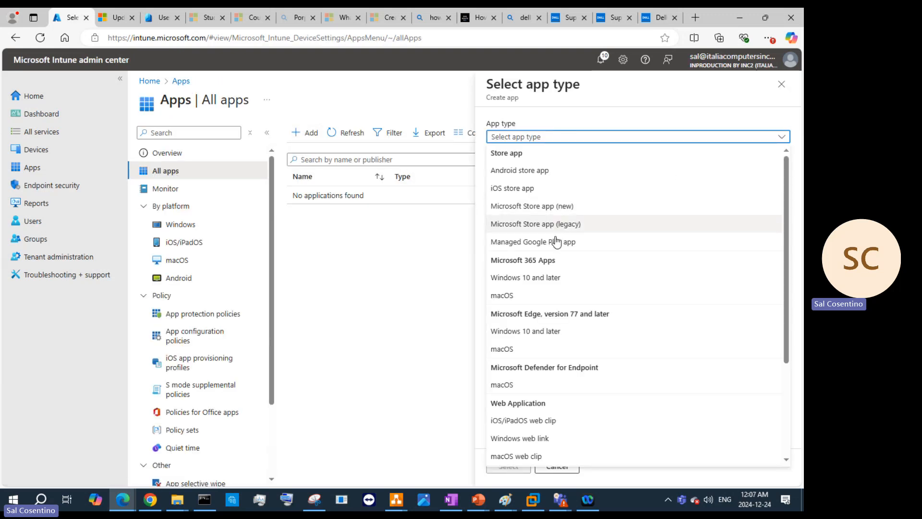
{"action": "scroll", "coordinate": [552, 346], "scroll_direction": "down", "scroll_amount": 3}
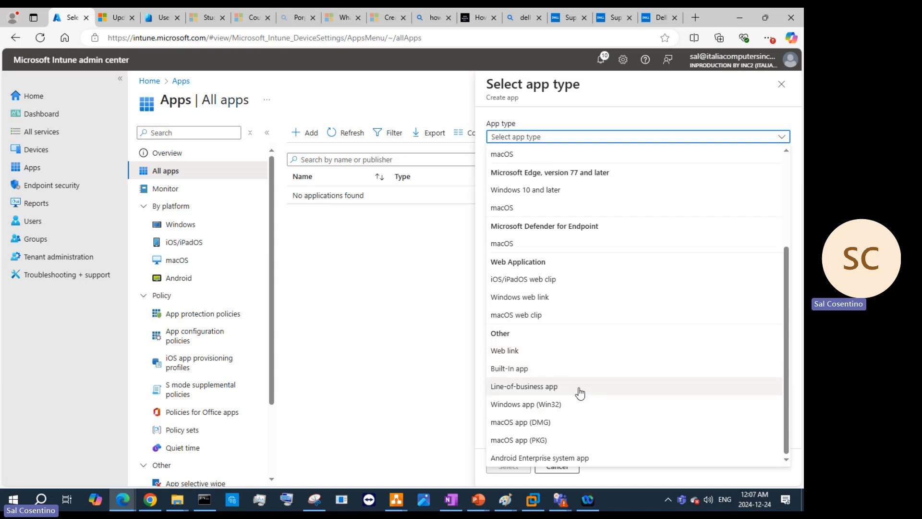
{"action": "left_click", "coordinate": [527, 390]}
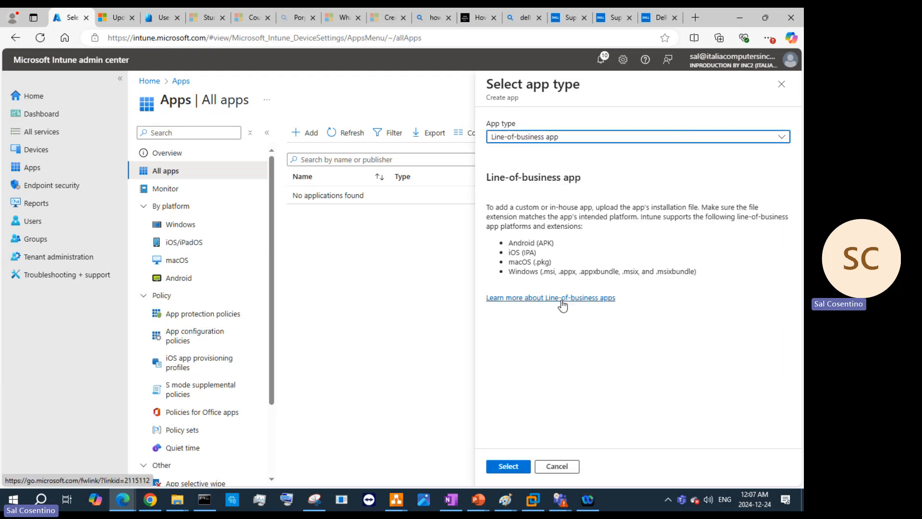
{"action": "left_click", "coordinate": [513, 138]}
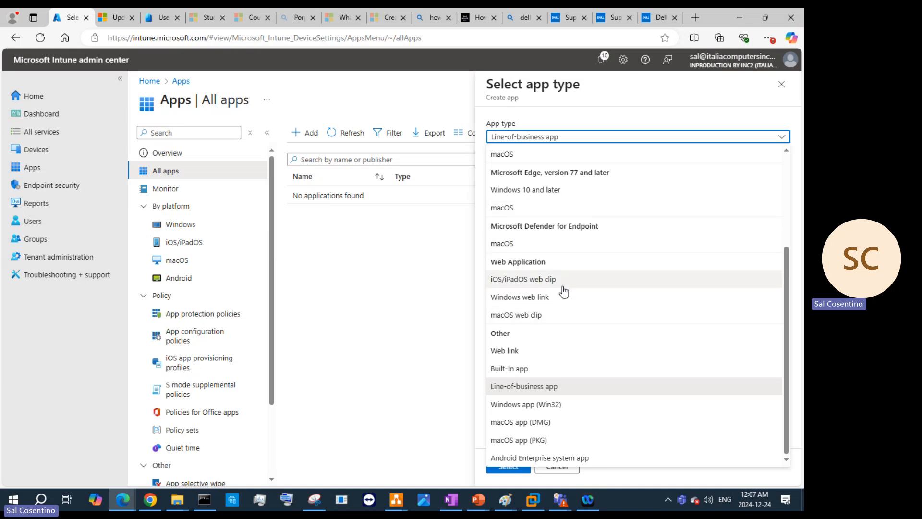
{"action": "left_click", "coordinate": [538, 403]}
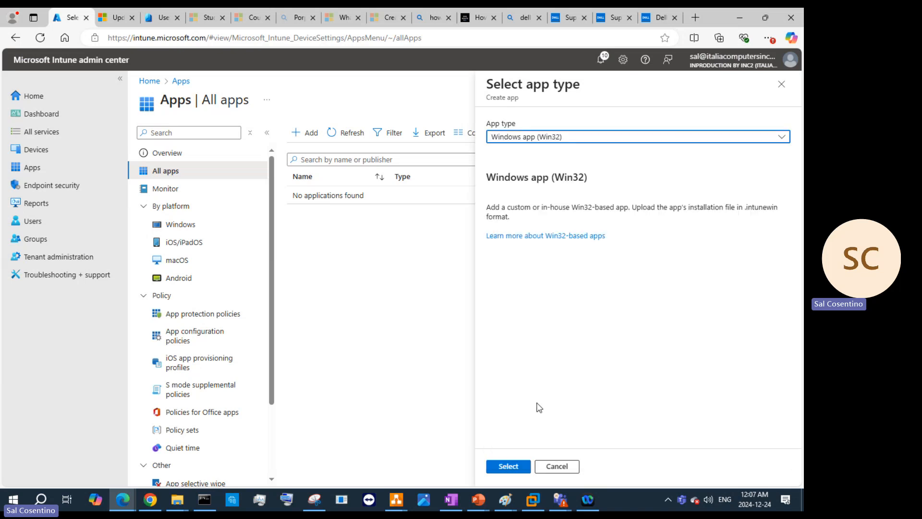
{"action": "left_click", "coordinate": [165, 232]}
{"action": "key", "text": "Escape"}
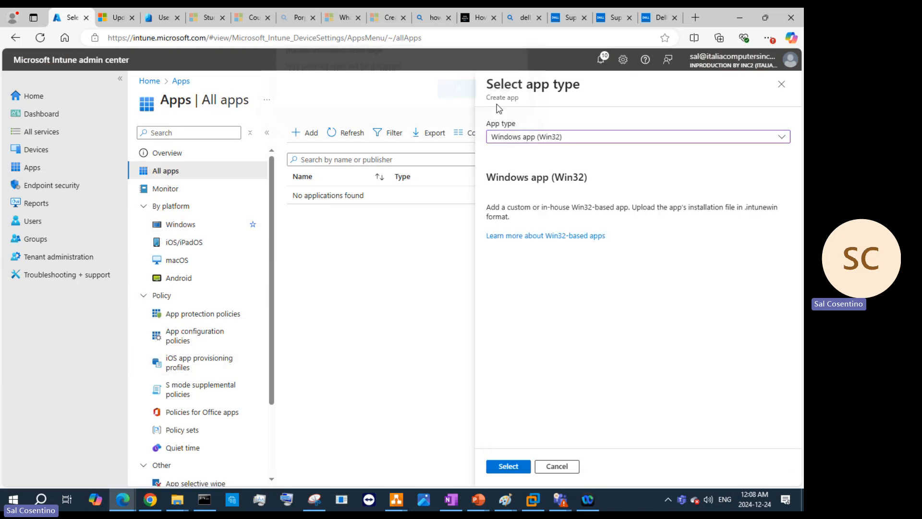
Step: Discard the unsaved edits, then add a new app on the Windows apps list as Windows app (Win32)
{"action": "left_click", "coordinate": [194, 224]}
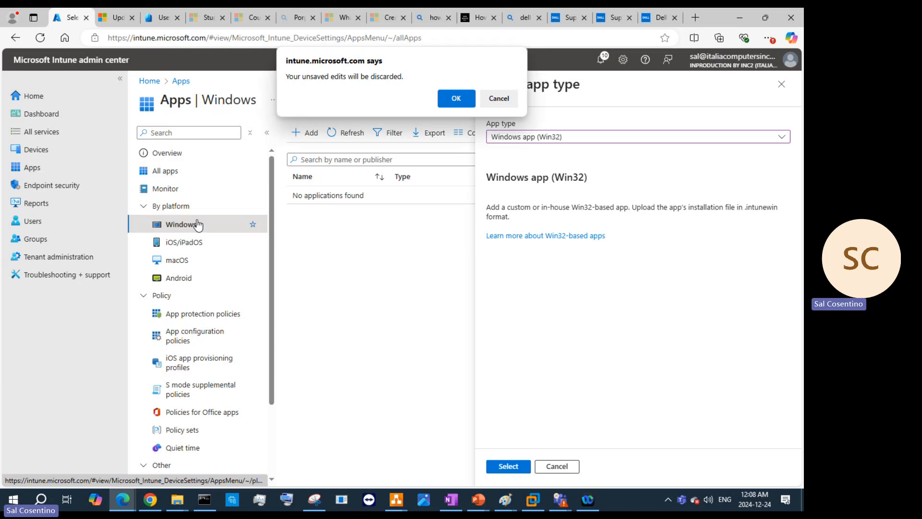
{"action": "left_click", "coordinate": [457, 98]}
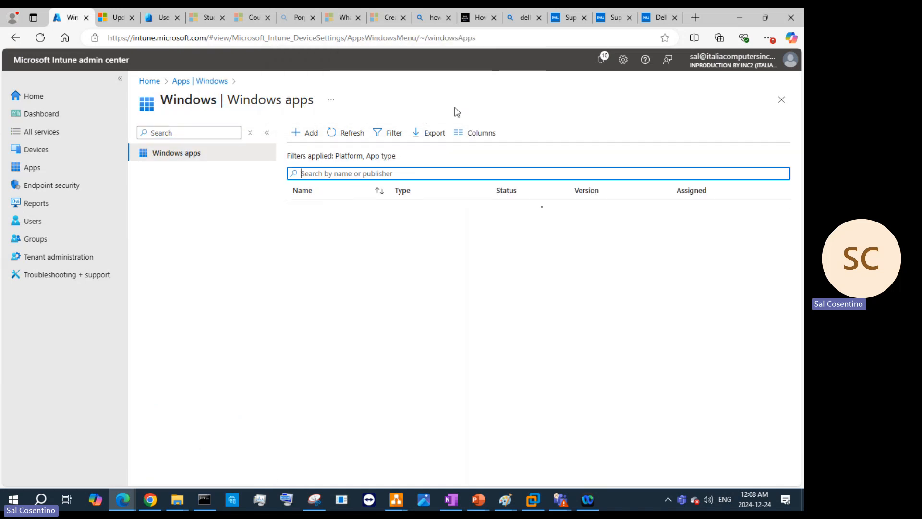
{"action": "left_click", "coordinate": [316, 139]}
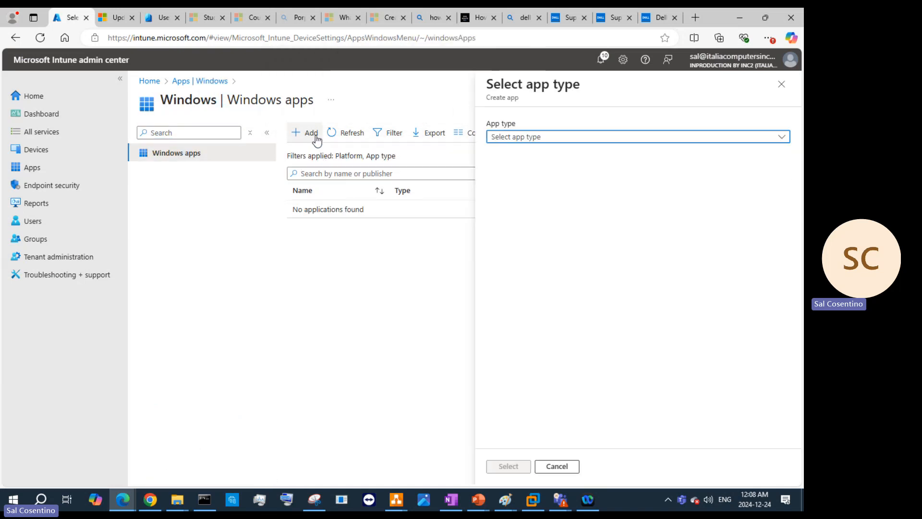
{"action": "left_click", "coordinate": [541, 139]}
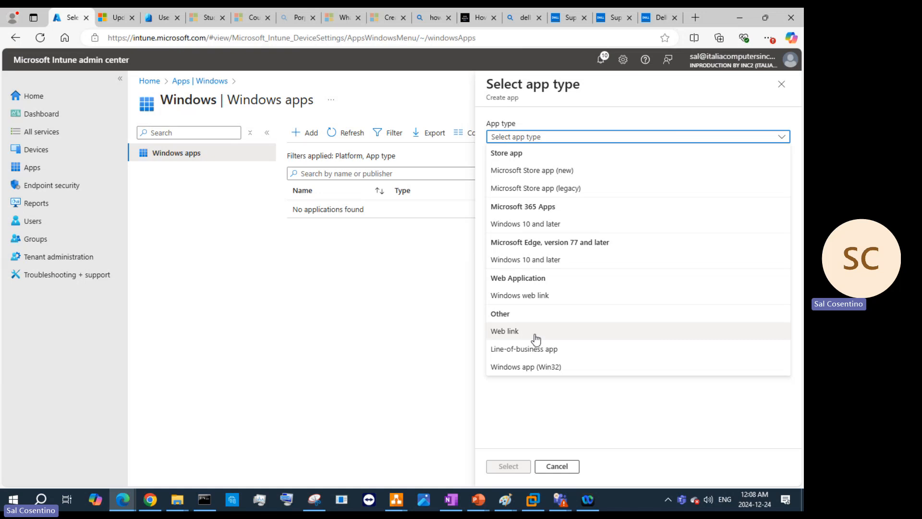
{"action": "left_click", "coordinate": [542, 368]}
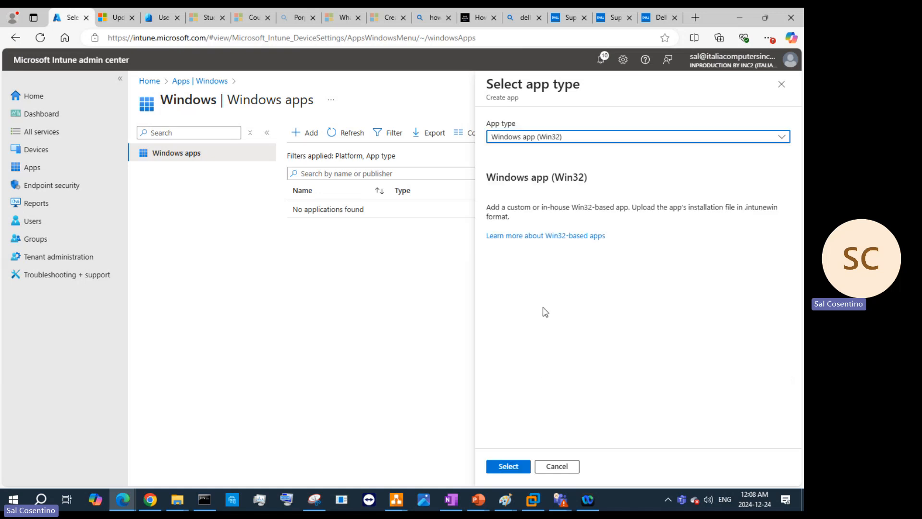
Step: Confirm Windows app (Win32) and open the app package file picker, briefly checking Program Files in File Explorer
{"action": "left_click", "coordinate": [513, 467]}
{"action": "left_click", "coordinate": [310, 172]}
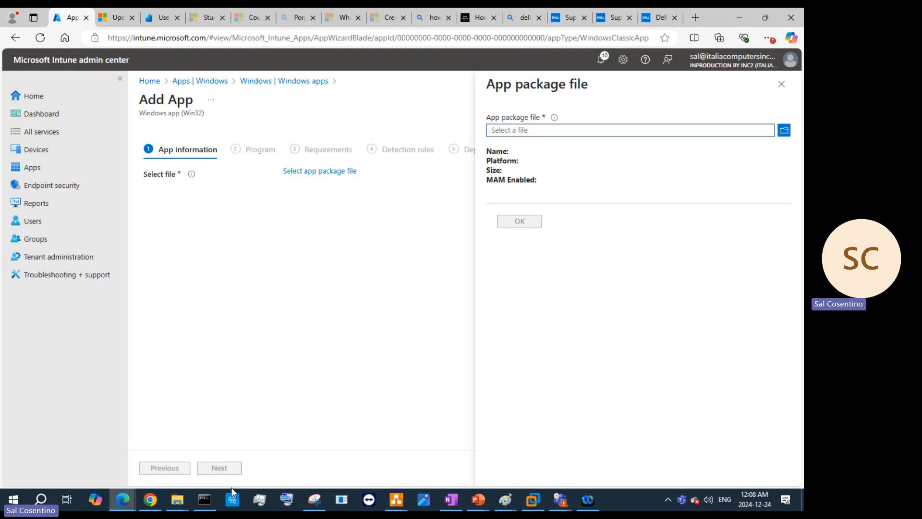
{"action": "mouse_move", "coordinate": [184, 504]}
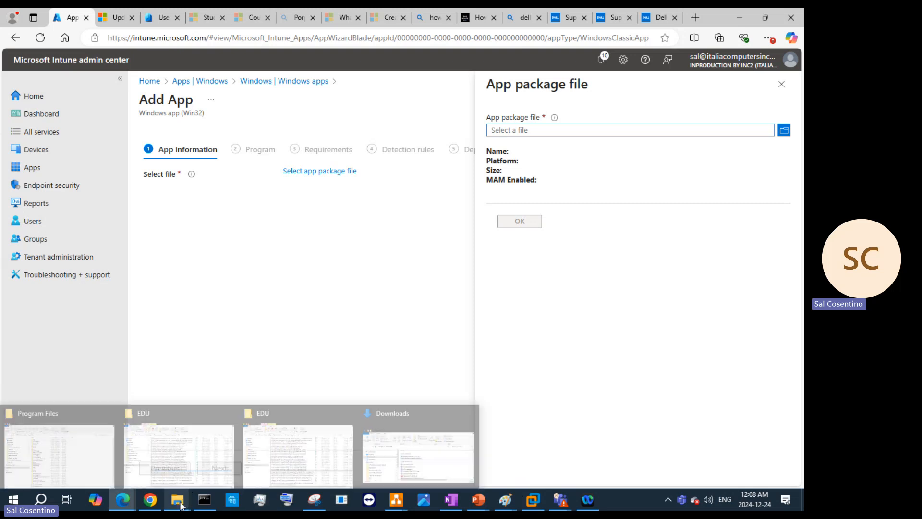
{"action": "left_click", "coordinate": [106, 470]}
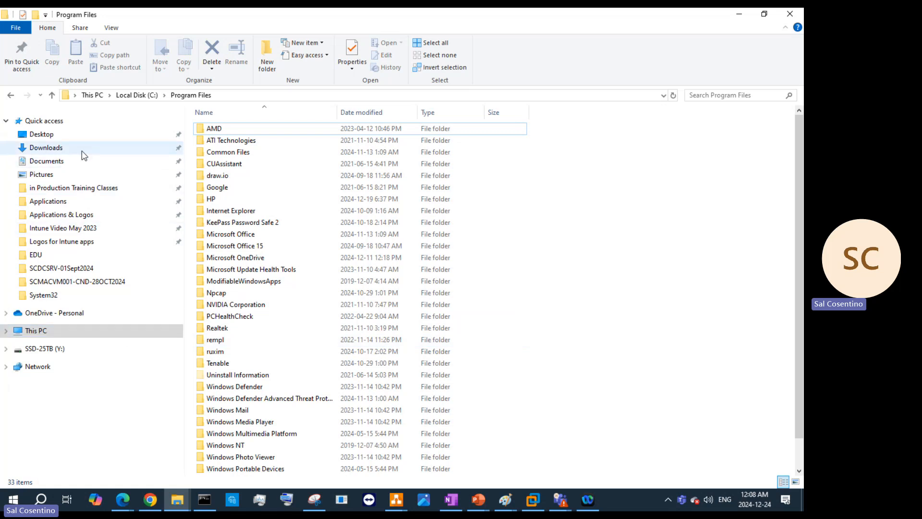
{"action": "left_click", "coordinate": [790, 14]}
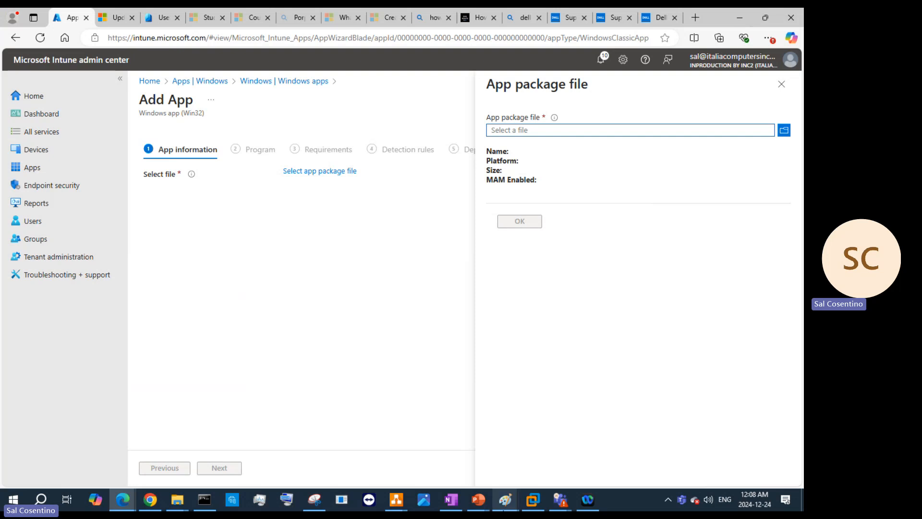
{"action": "mouse_move", "coordinate": [507, 506]}
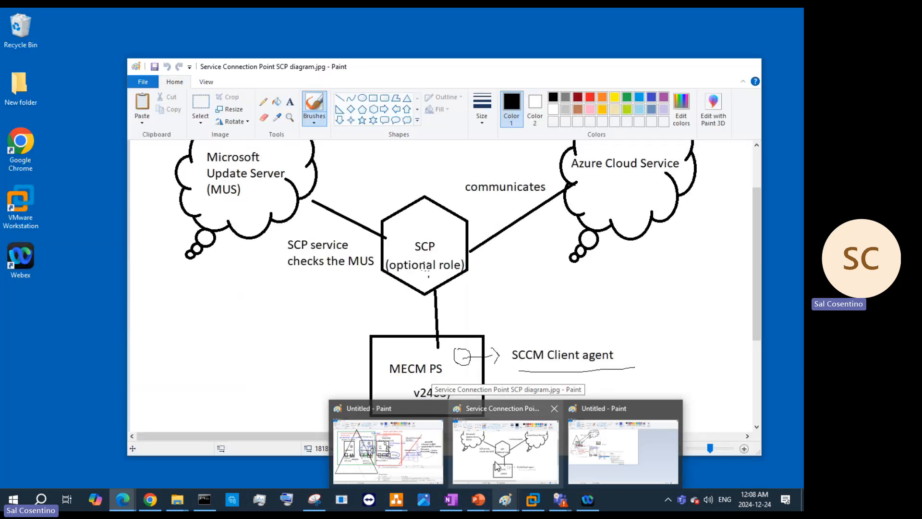
{"action": "mouse_move", "coordinate": [478, 500]}
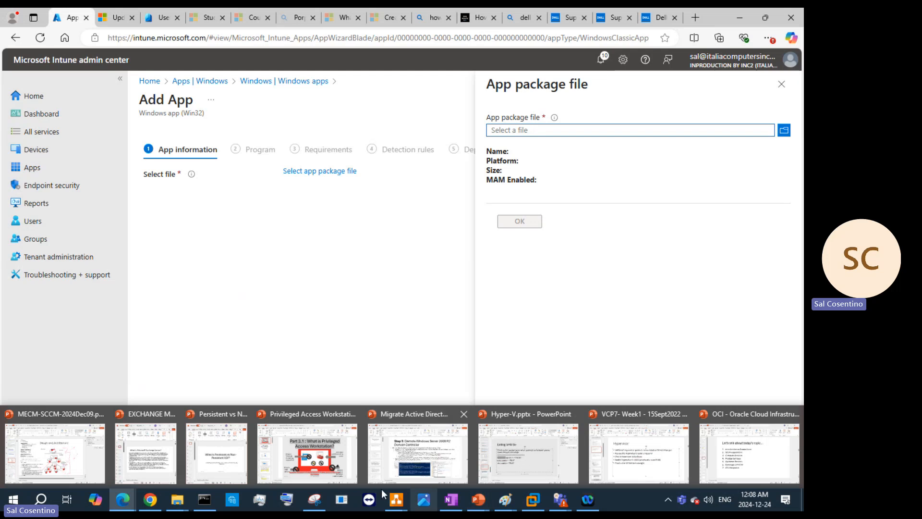
{"action": "mouse_move", "coordinate": [177, 499]}
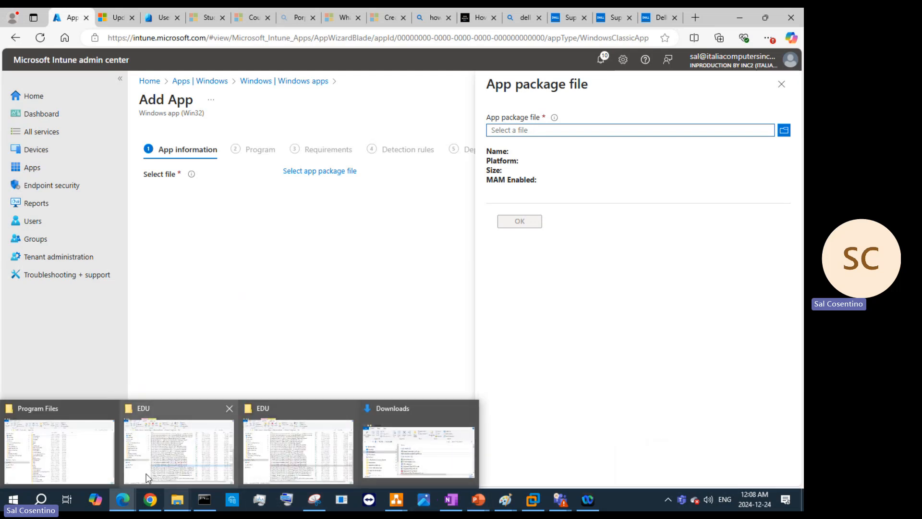
{"action": "left_click", "coordinate": [79, 452]}
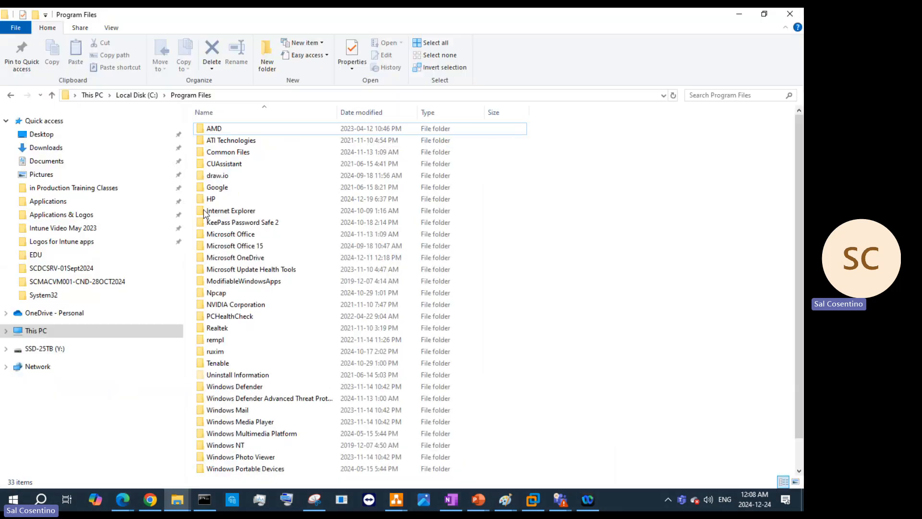
{"action": "left_click", "coordinate": [740, 14]}
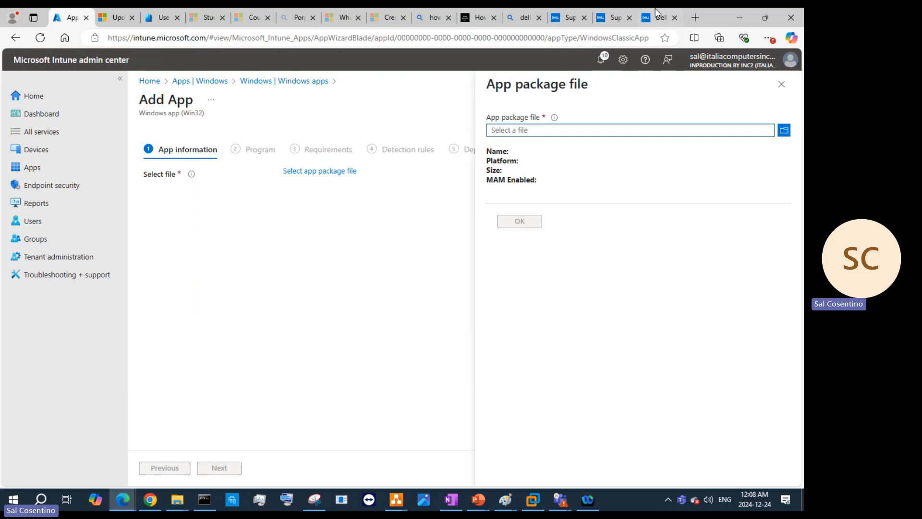
Step: Search Bing in a new tab for 'intune app util' and open the Microsoft Win32 Content Prep Tool GitHub repository
{"action": "left_click", "coordinate": [695, 18]}
{"action": "left_click", "coordinate": [367, 36]}
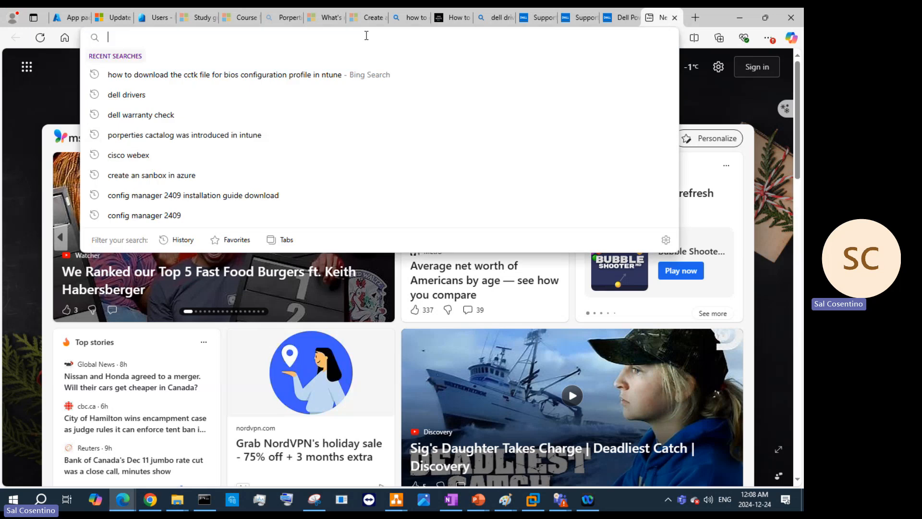
{"action": "type", "text": "in"}
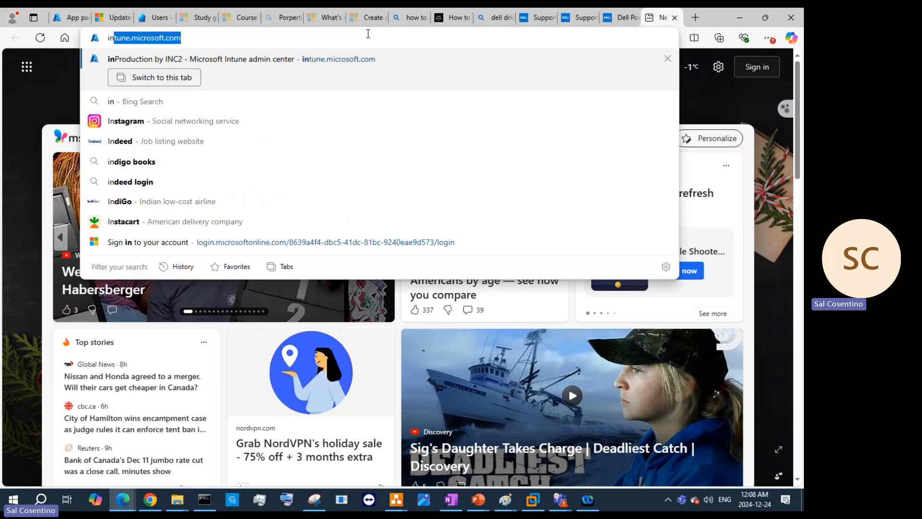
{"action": "type", "text": "tune app util"}
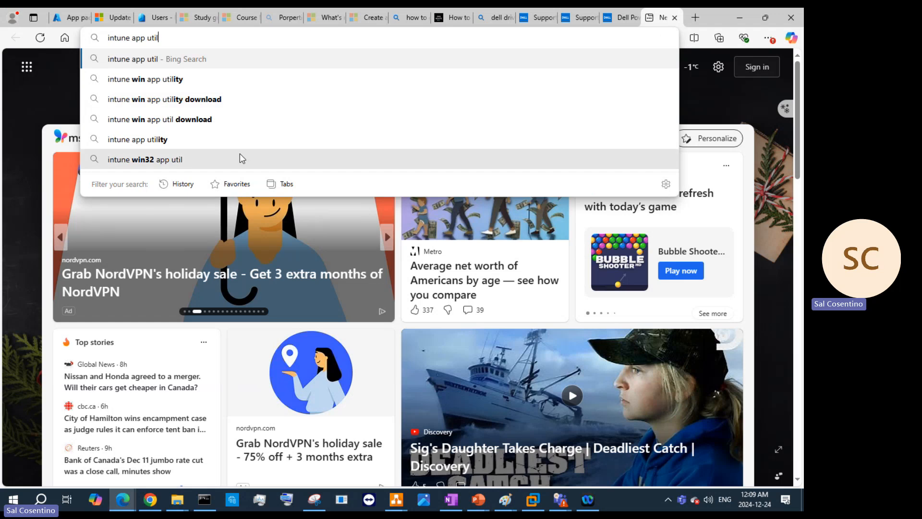
{"action": "left_click", "coordinate": [240, 120]}
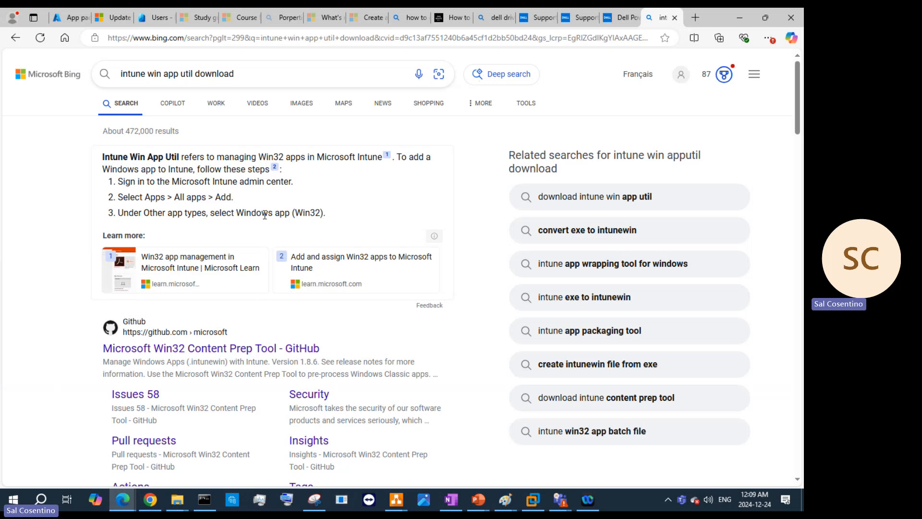
{"action": "scroll", "coordinate": [267, 340], "scroll_direction": "down", "scroll_amount": 3}
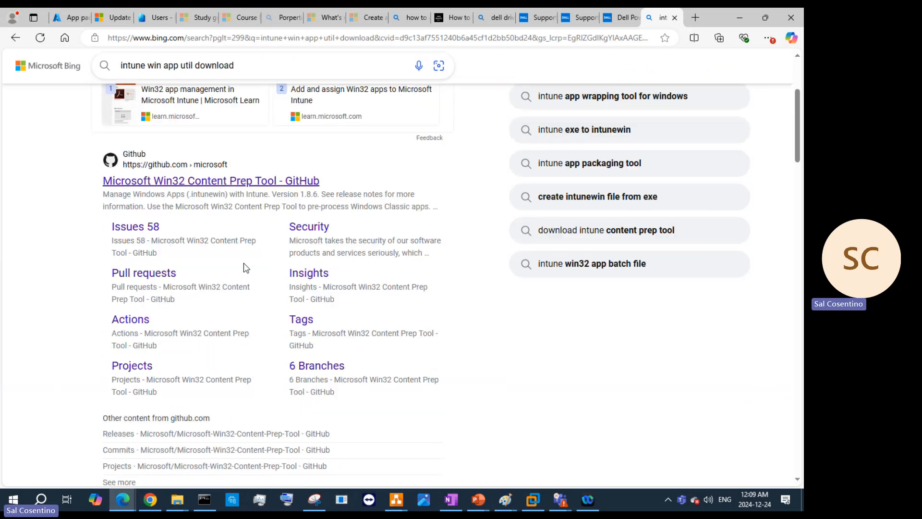
{"action": "left_click", "coordinate": [234, 183]}
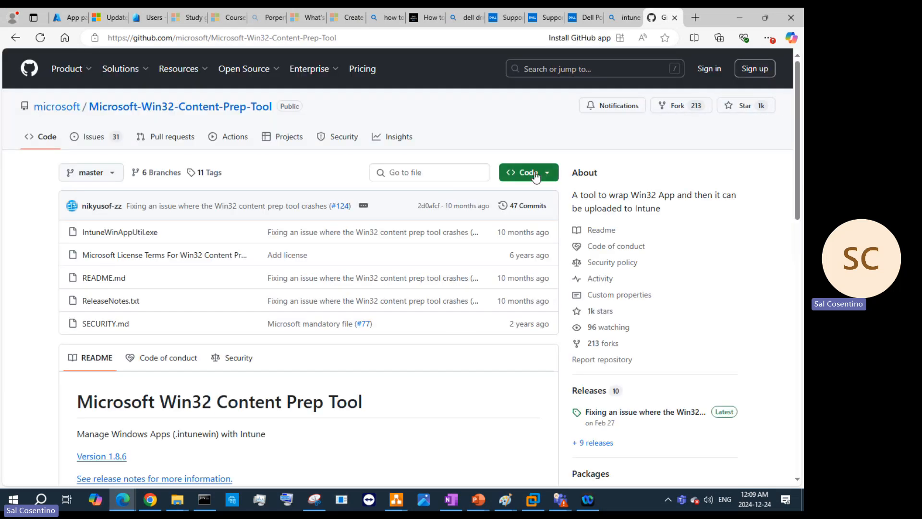
Step: Download the repository as Microsoft-Win32-Content-Prep-Tool-master.zip from GitHub and show it in its folder
{"action": "left_click", "coordinate": [533, 174]}
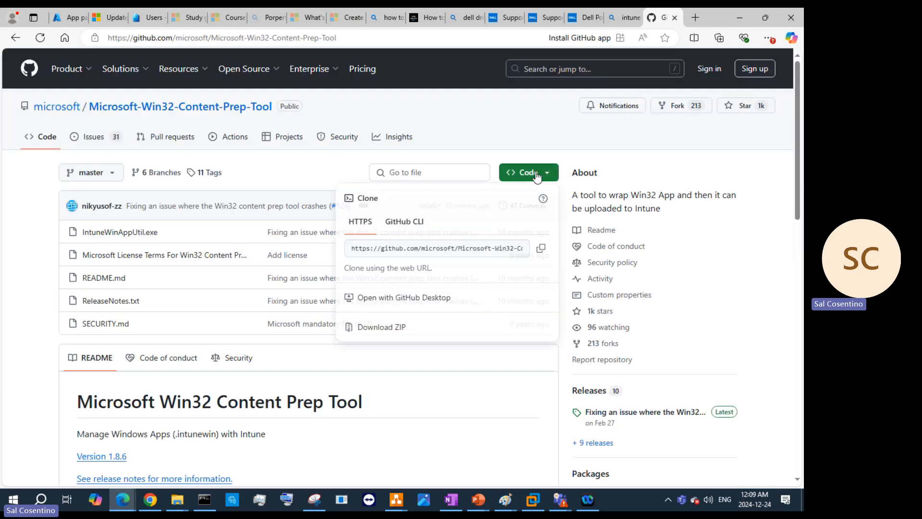
{"action": "left_click", "coordinate": [401, 327]}
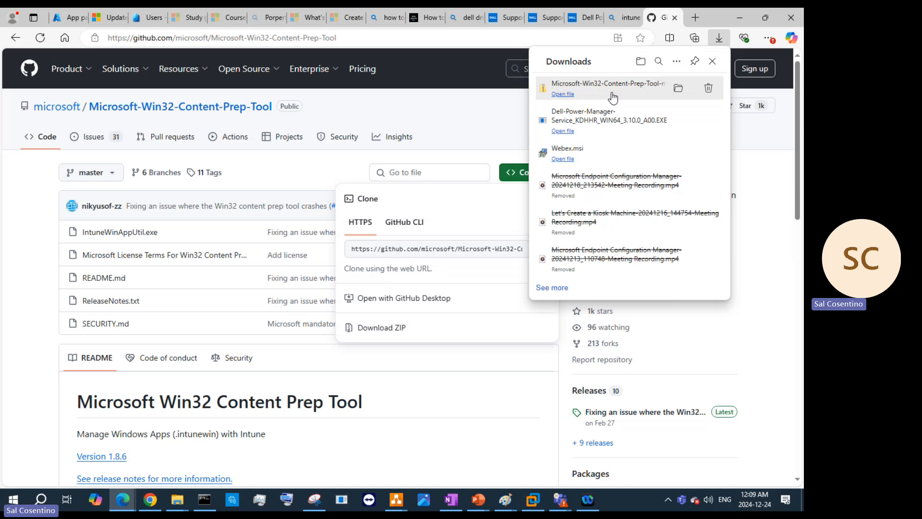
{"action": "left_click", "coordinate": [679, 89]}
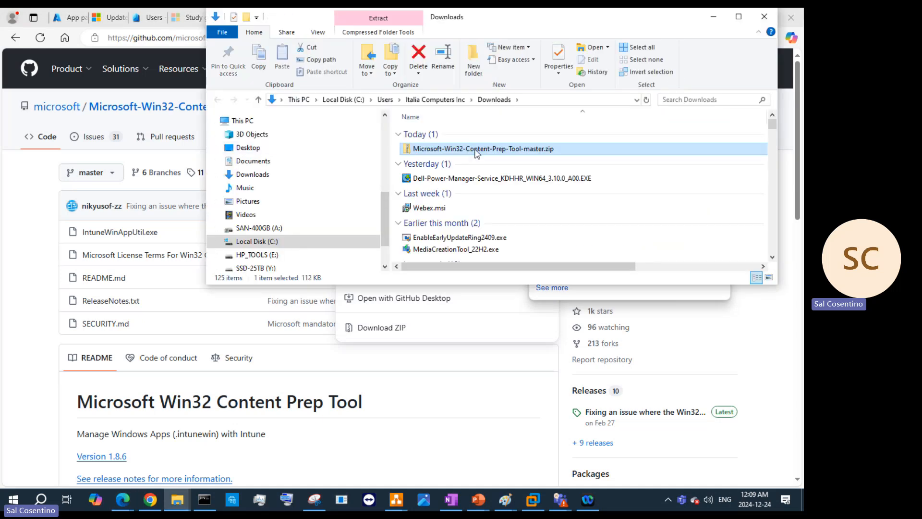
Step: Extract all files from the prep tool zip into the Downloads folder
{"action": "double_click", "coordinate": [477, 150]}
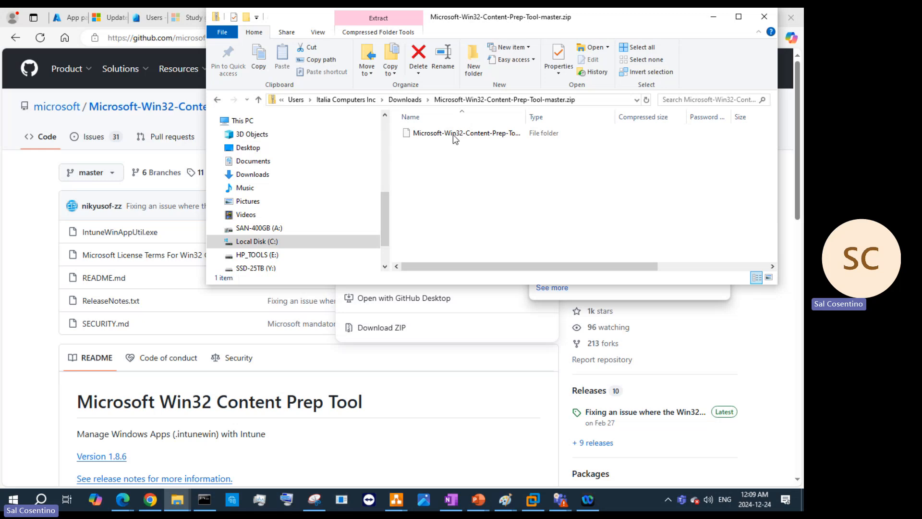
{"action": "left_click", "coordinate": [455, 137]}
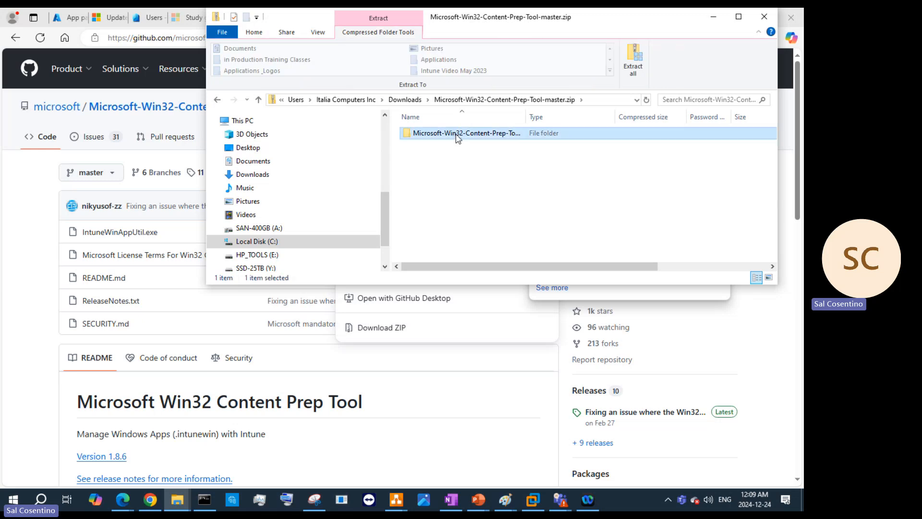
{"action": "right_click", "coordinate": [456, 137]}
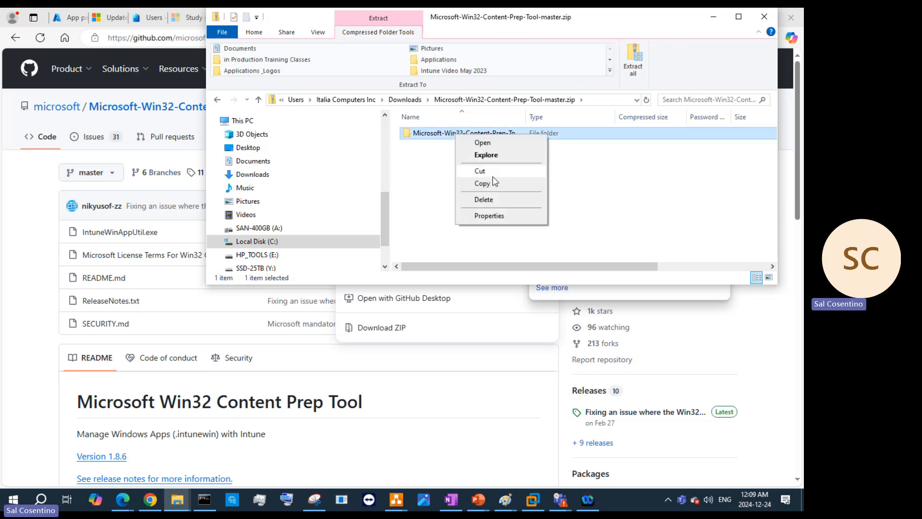
{"action": "left_click", "coordinate": [634, 52]}
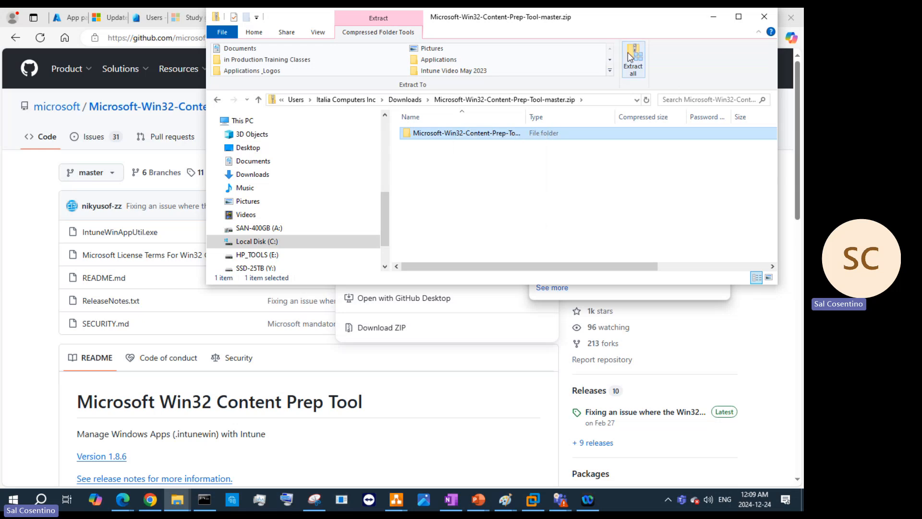
{"action": "left_click", "coordinate": [628, 56]}
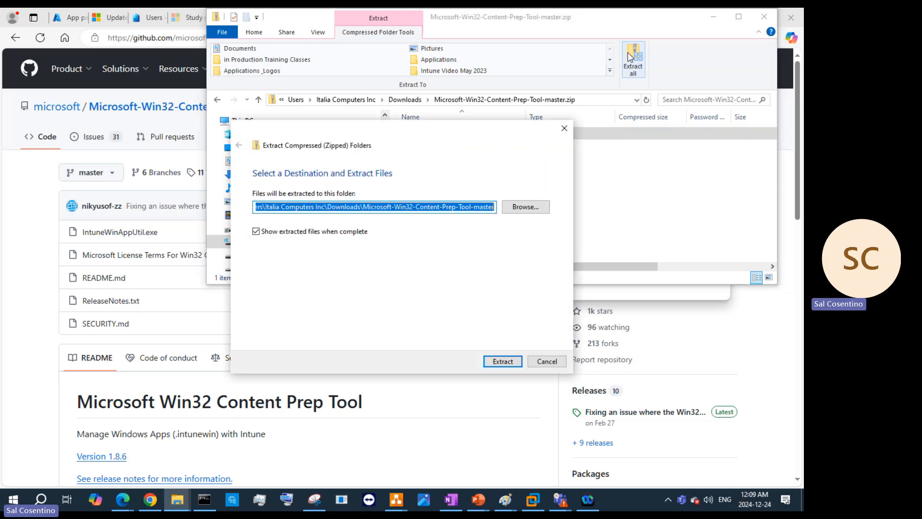
{"action": "left_click", "coordinate": [502, 363]}
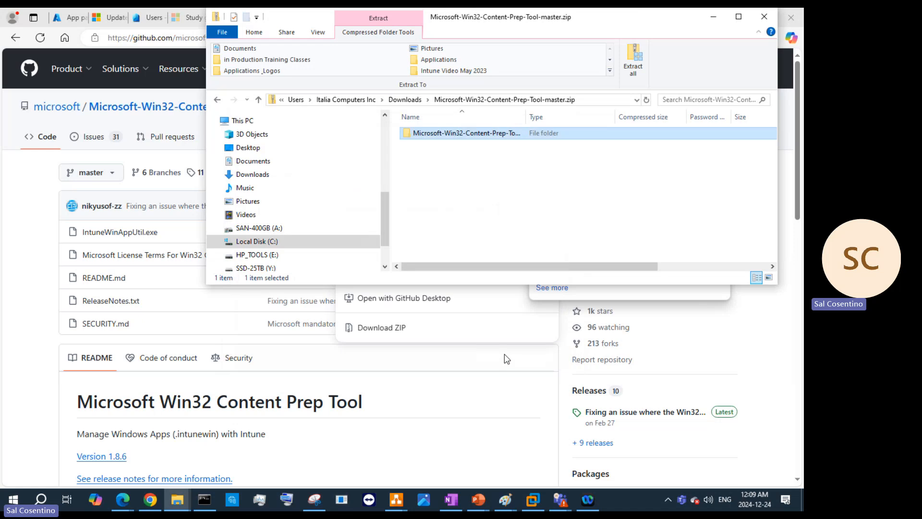
Step: Open the extracted folder and launch IntuneWinAppUtil.exe
{"action": "double_click", "coordinate": [487, 147]}
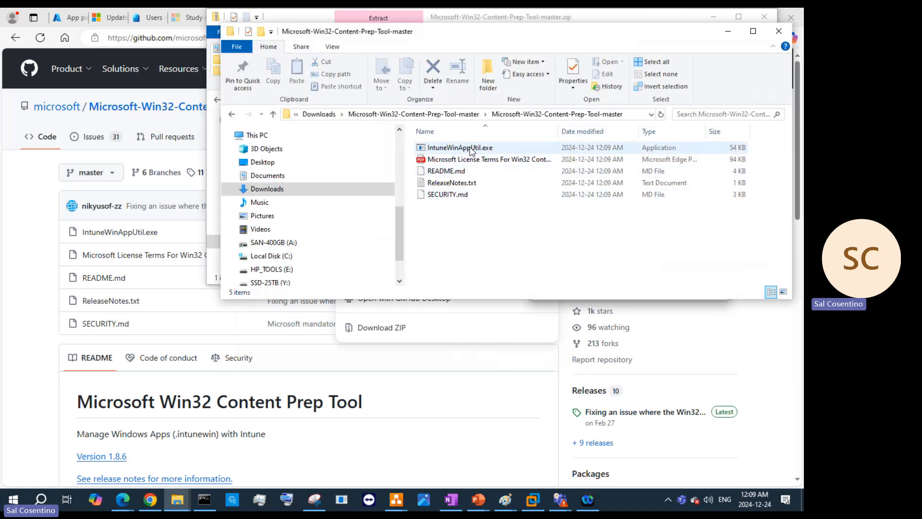
{"action": "left_click", "coordinate": [471, 149]}
{"action": "left_click", "coordinate": [475, 144]}
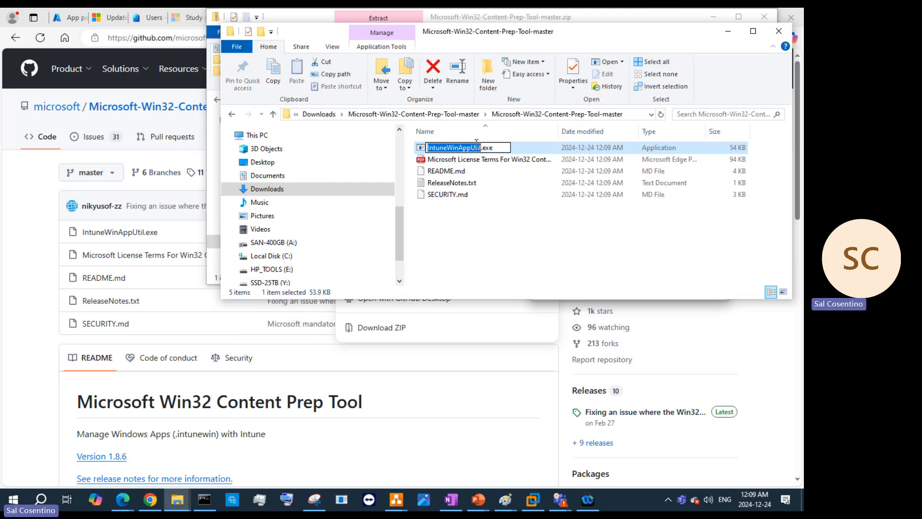
{"action": "double_click", "coordinate": [525, 151]}
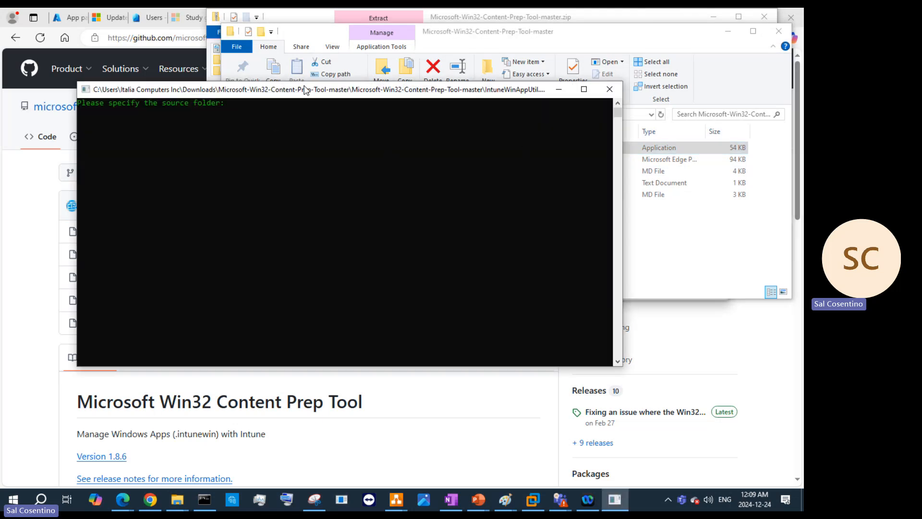
Step: Move the console aside and open the outer Microsoft-Win32-Content-Prep-Tool-master folder in Downloads
{"action": "left_click_drag", "start_coordinate": [317, 92], "coordinate": [470, 203]}
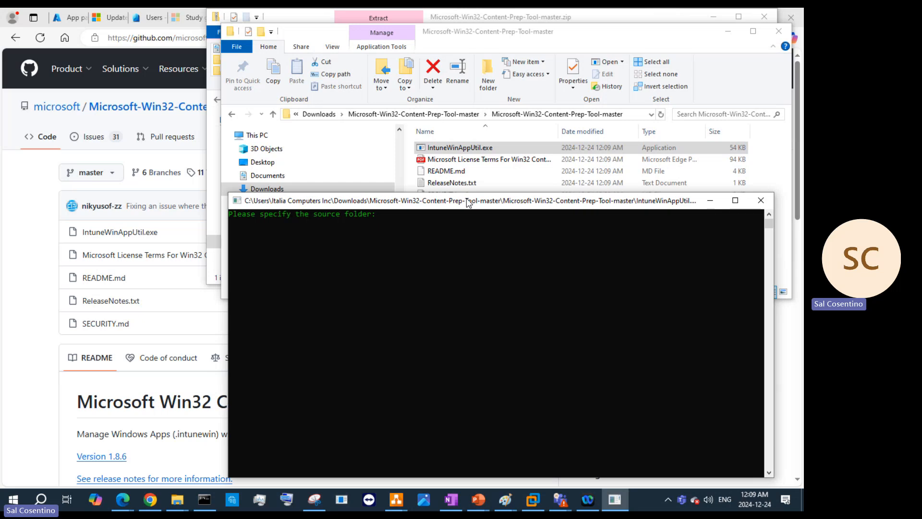
{"action": "left_click_drag", "start_coordinate": [469, 203], "coordinate": [467, 184]}
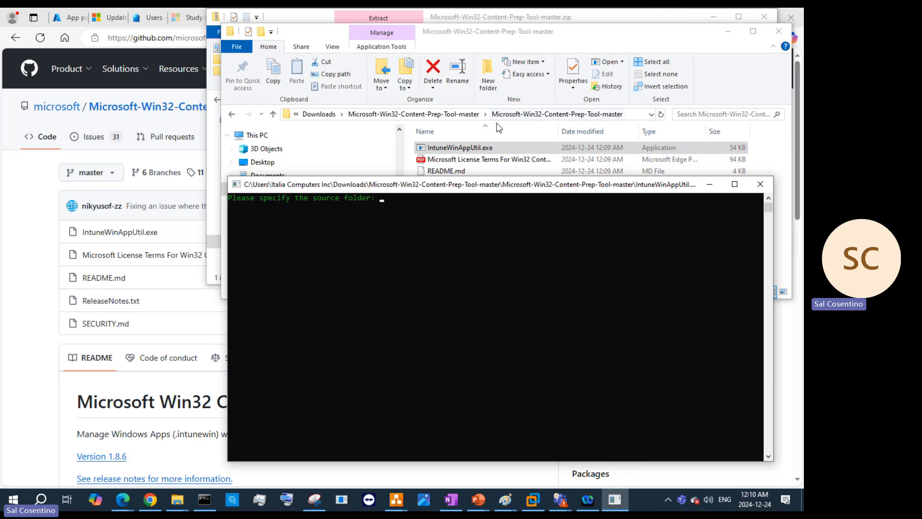
{"action": "left_click", "coordinate": [357, 153]}
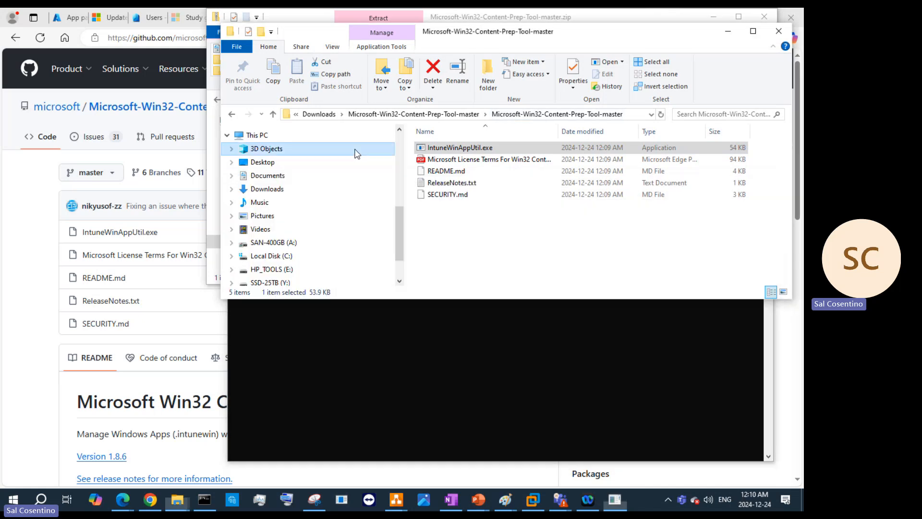
{"action": "left_click", "coordinate": [467, 114]}
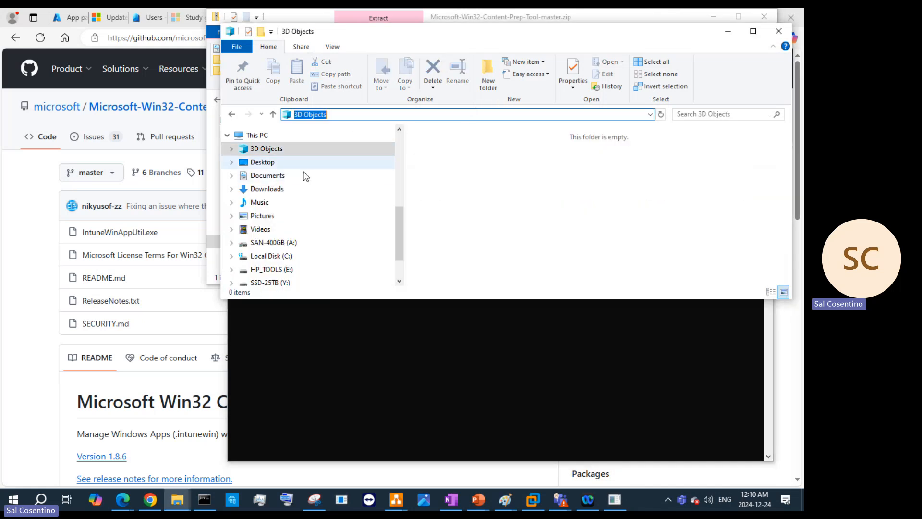
{"action": "left_click", "coordinate": [295, 188]}
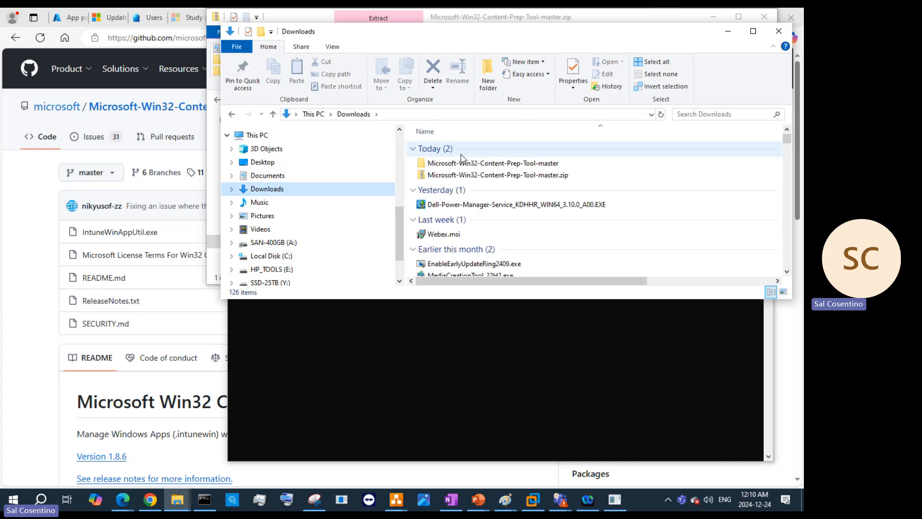
{"action": "double_click", "coordinate": [464, 164]}
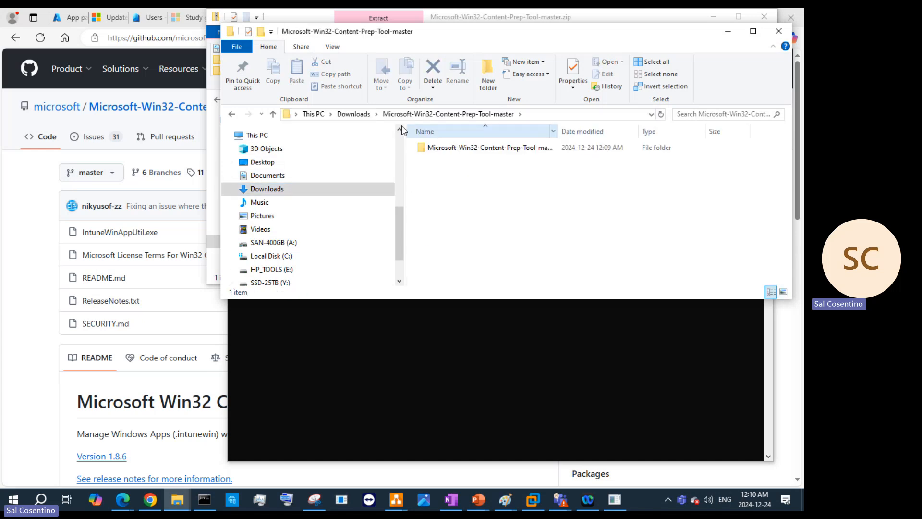
Step: Create two new folders named 'Source Folder' and 'output folder'
{"action": "left_click", "coordinate": [485, 85]}
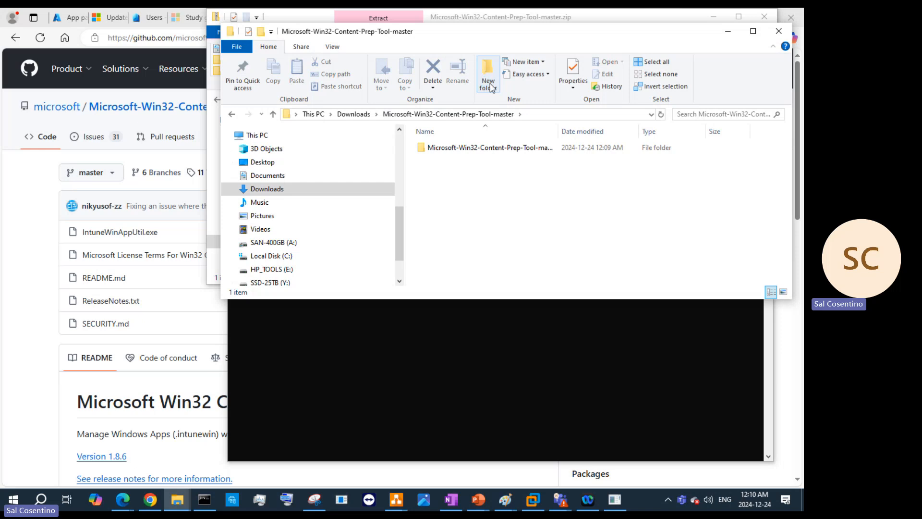
{"action": "type", "text": "Sou"}
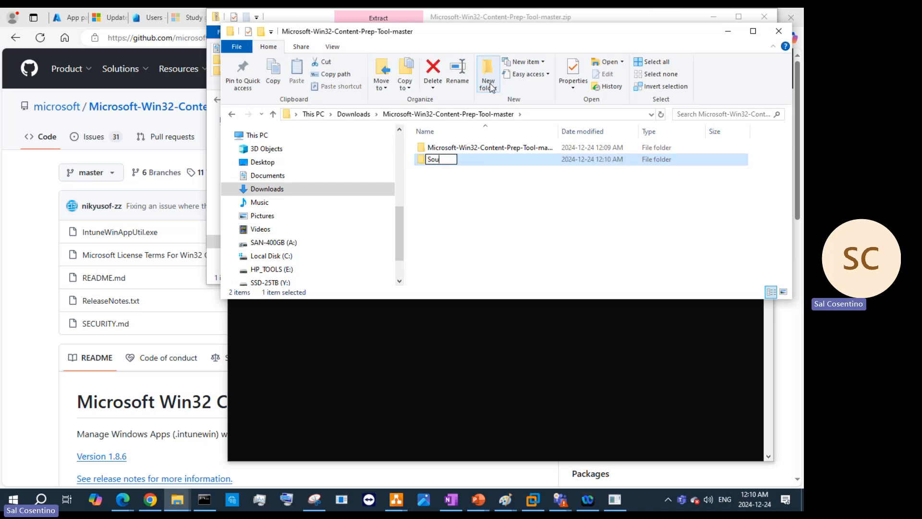
{"action": "type", "text": "rce Folder"}
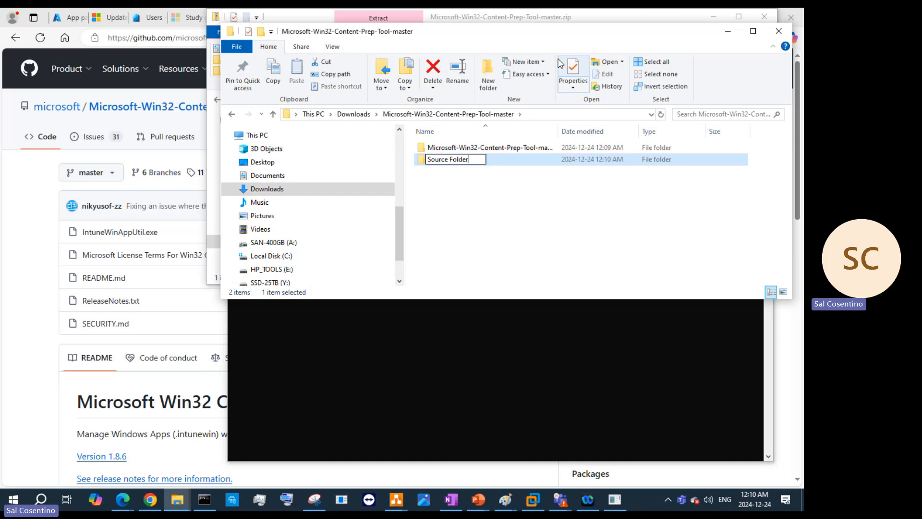
{"action": "key", "text": "Return"}
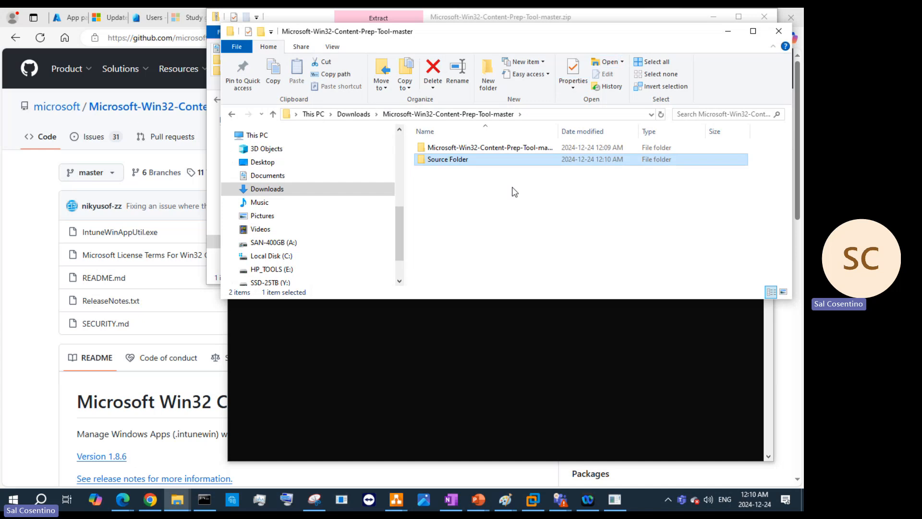
{"action": "left_click", "coordinate": [485, 86]}
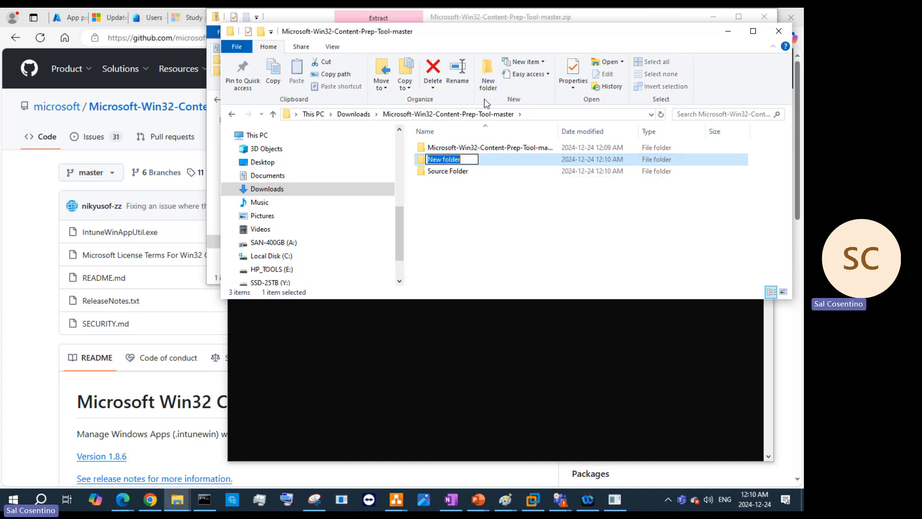
{"action": "type", "text": "output"}
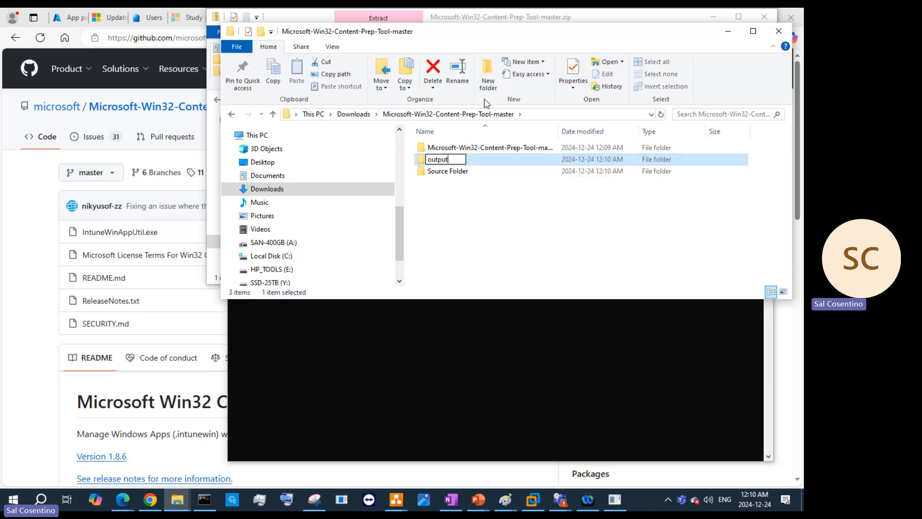
{"action": "type", "text": " folder"}
{"action": "key", "text": "Return"}
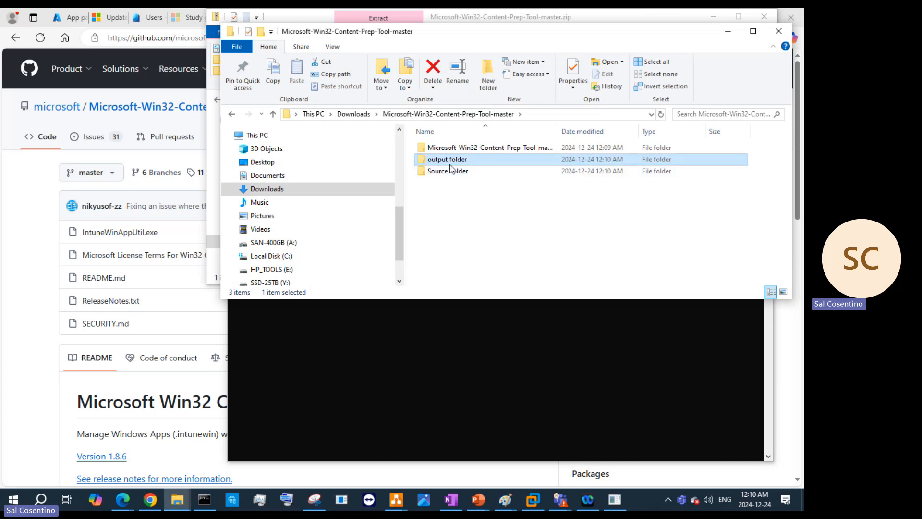
Step: Open the empty Source Folder and select its full path in the address bar
{"action": "left_click", "coordinate": [499, 350]}
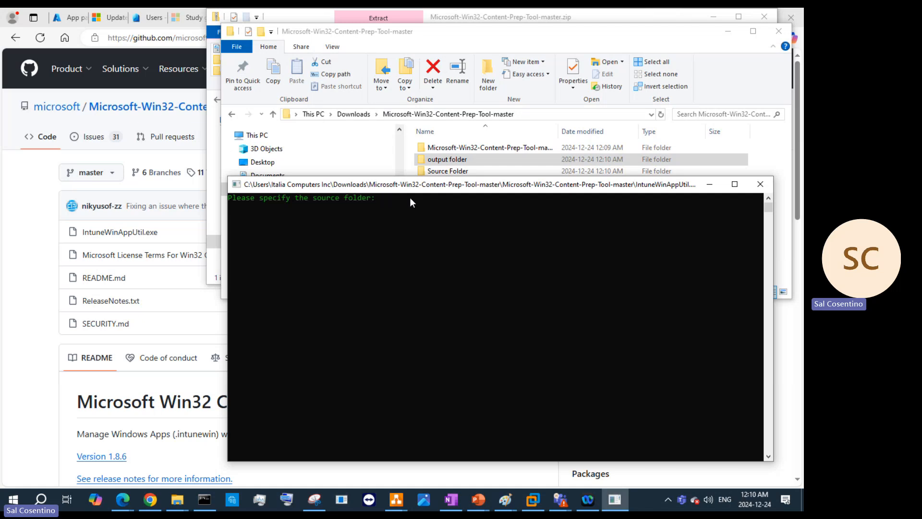
{"action": "left_click", "coordinate": [455, 172]}
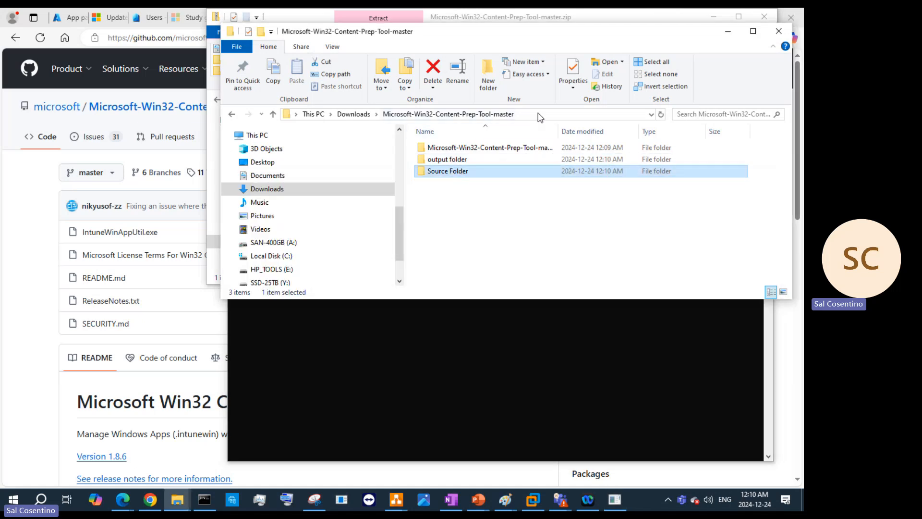
{"action": "double_click", "coordinate": [488, 173]}
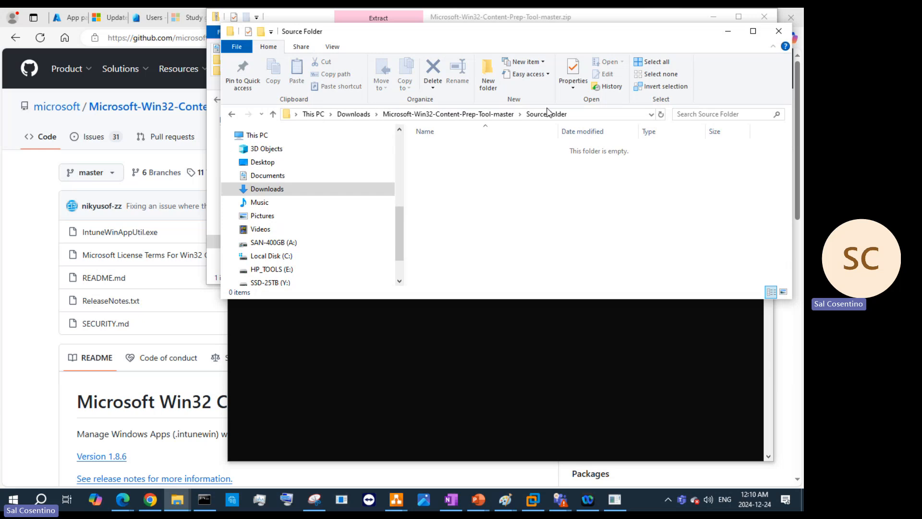
{"action": "left_click", "coordinate": [607, 115]}
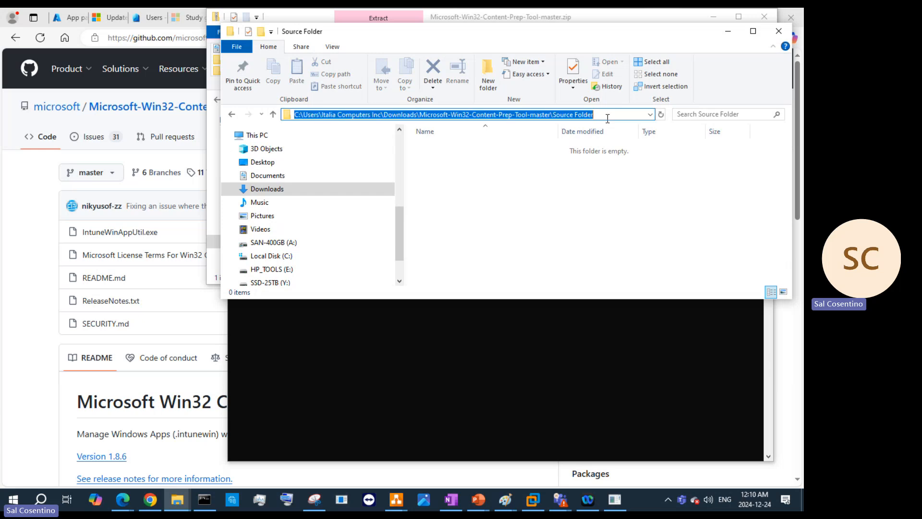
Step: Copy the Source Folder path and submit it at IntuneWinAppUtil's source folder prompt
{"action": "key", "text": "ctrl+c"}
{"action": "left_click", "coordinate": [546, 349]}
{"action": "key", "text": "ctrl+v"}
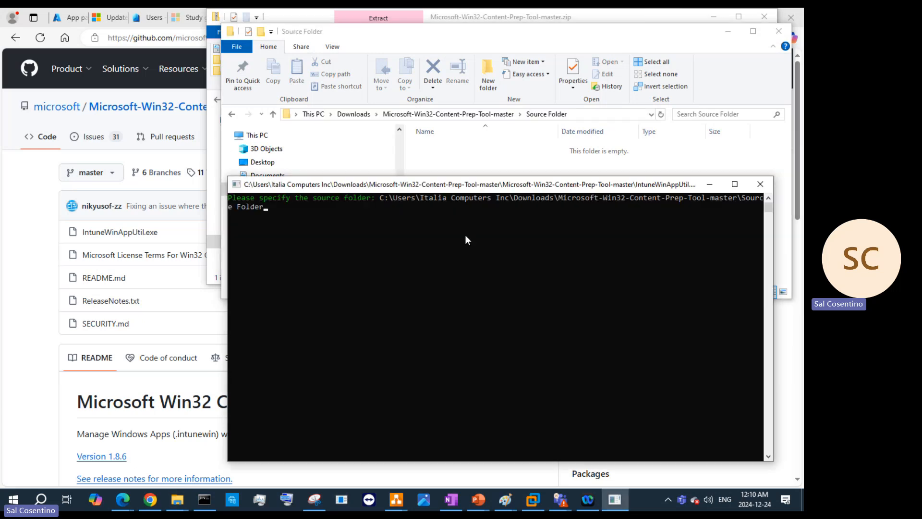
{"action": "key", "text": "Return"}
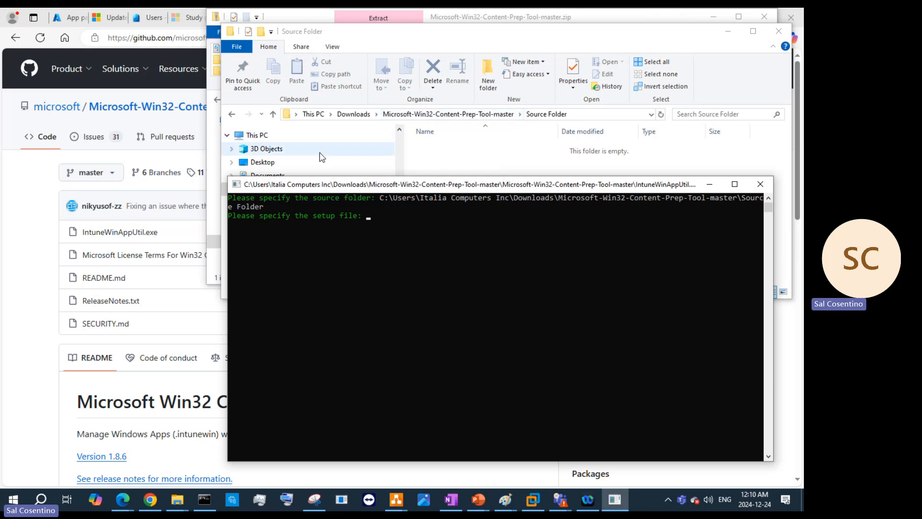
Step: Browse from the C: drive into the C:\Windows\System32 folder
{"action": "left_click", "coordinate": [295, 162]}
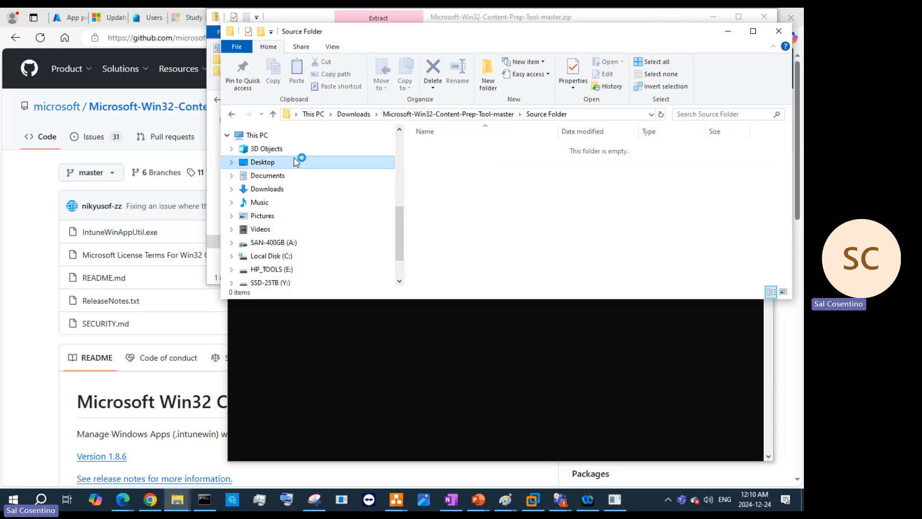
{"action": "left_click", "coordinate": [266, 256]}
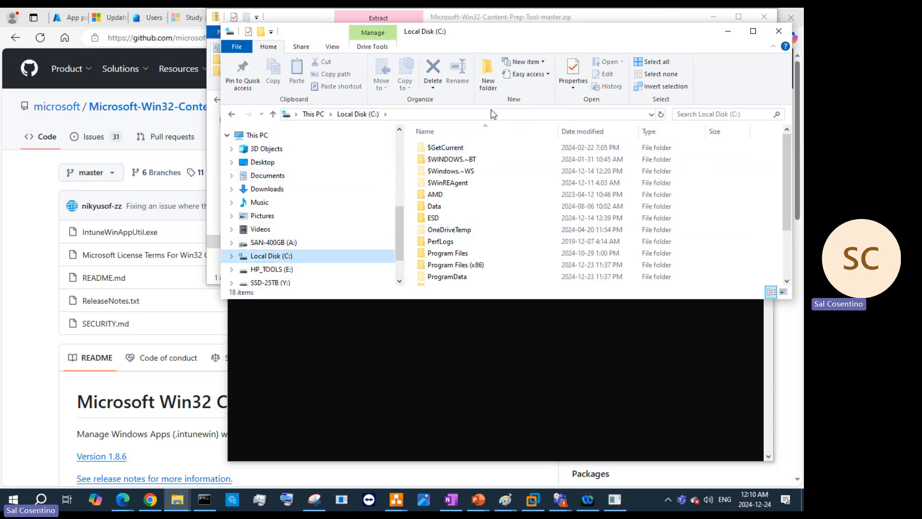
{"action": "left_click", "coordinate": [694, 115]}
{"action": "type", "text": "calc.exe"}
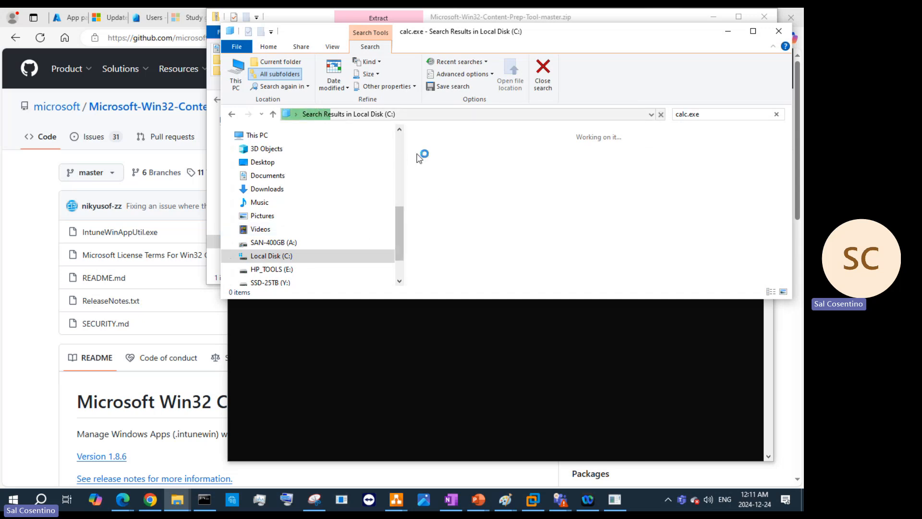
{"action": "left_click", "coordinate": [320, 258]}
{"action": "double_click", "coordinate": [442, 255]}
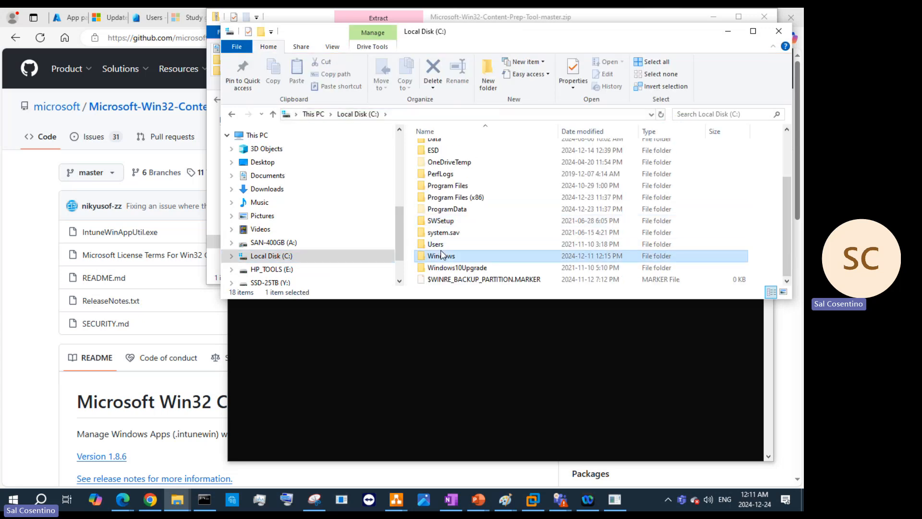
{"action": "left_click_drag", "start_coordinate": [784, 143], "coordinate": [783, 224]}
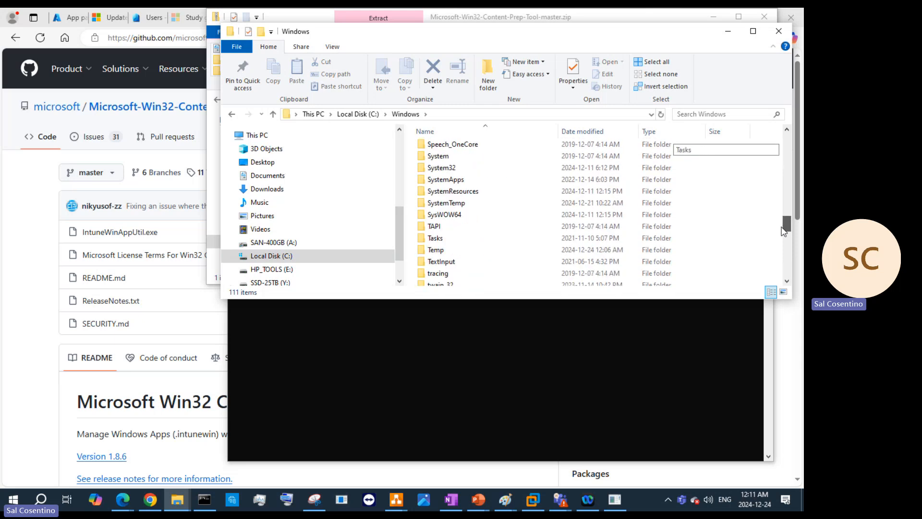
{"action": "double_click", "coordinate": [469, 163]}
Step: Search System32 for calc and open calc.exe's file location
{"action": "left_click", "coordinate": [691, 113]}
{"action": "type", "text": "cal"}
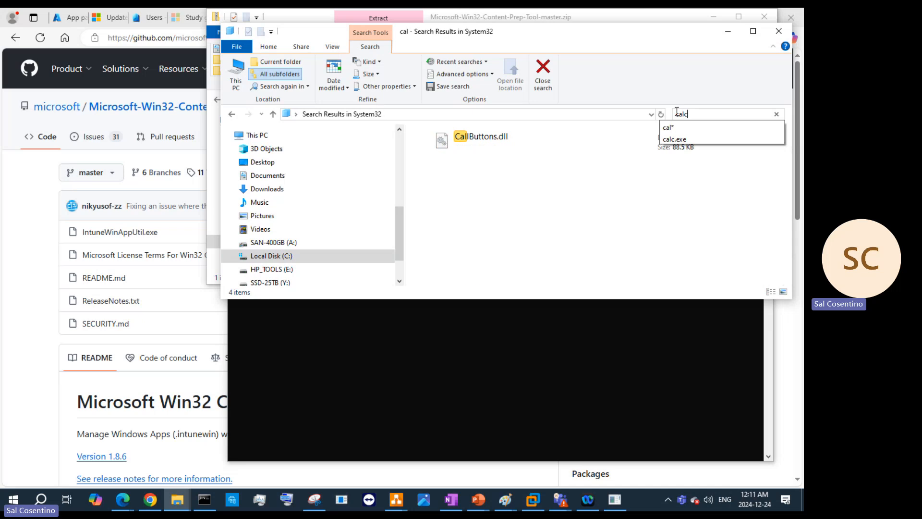
{"action": "type", "text": "c"}
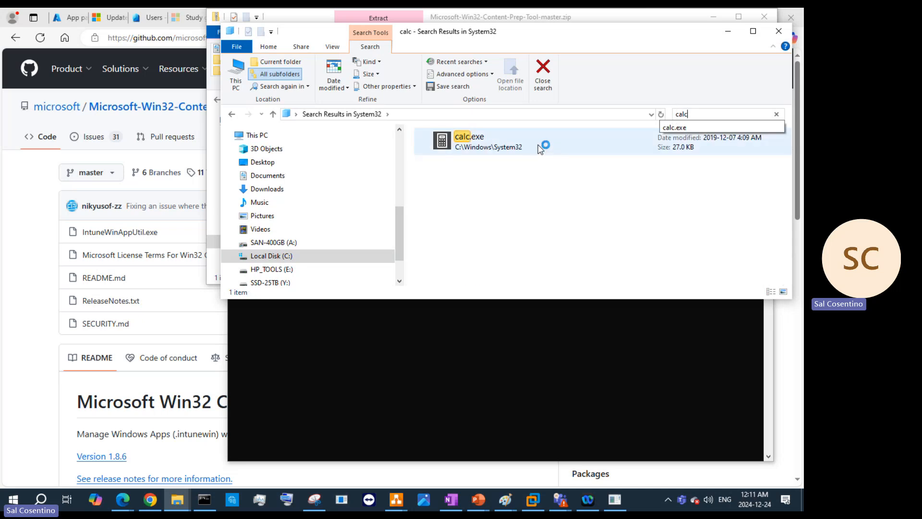
{"action": "left_click", "coordinate": [566, 115]}
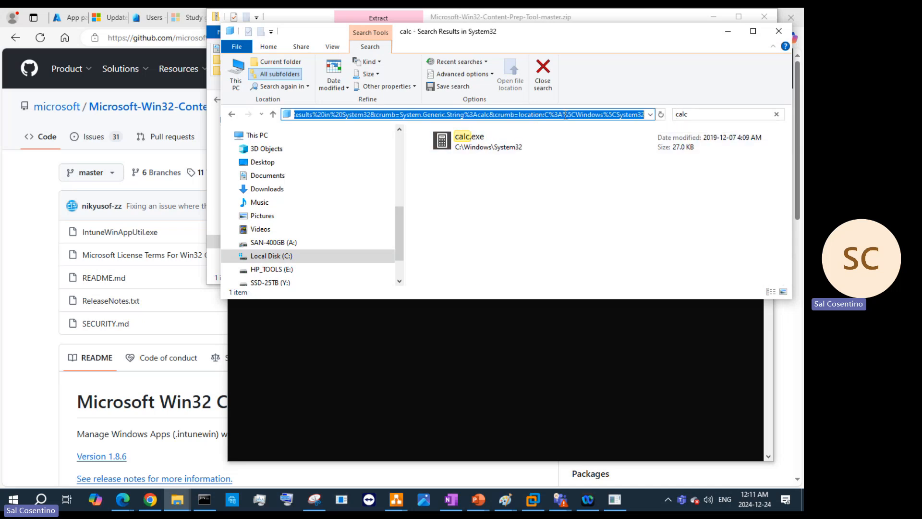
{"action": "left_click", "coordinate": [615, 174]}
{"action": "right_click", "coordinate": [533, 144]}
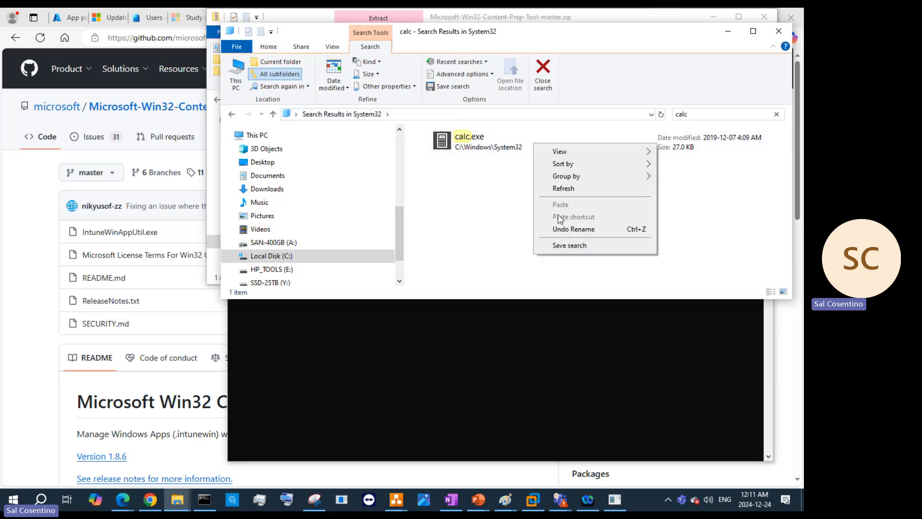
{"action": "left_click", "coordinate": [490, 142]}
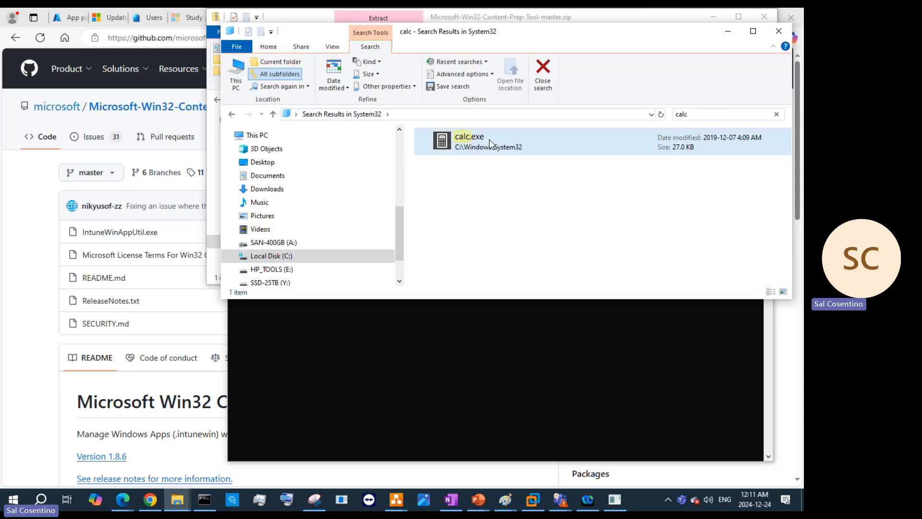
{"action": "left_click", "coordinate": [487, 141]}
{"action": "right_click", "coordinate": [487, 139]}
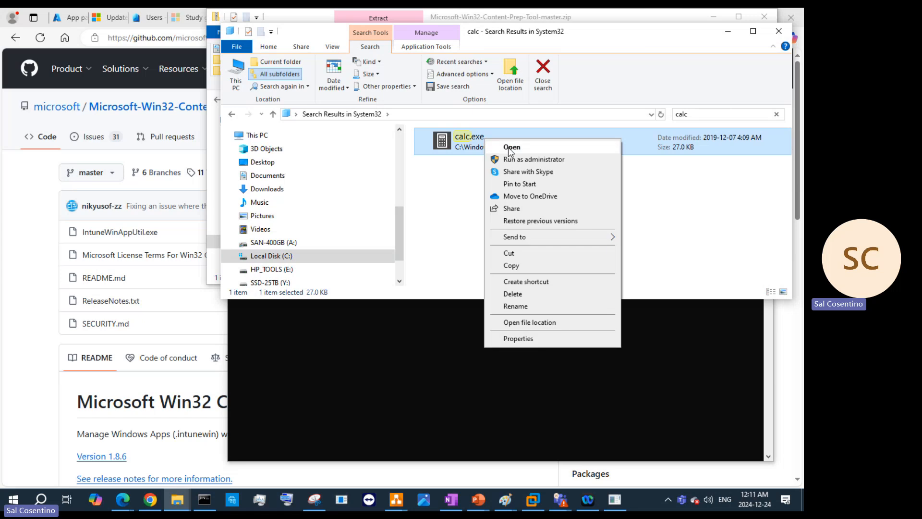
{"action": "left_click", "coordinate": [542, 324]}
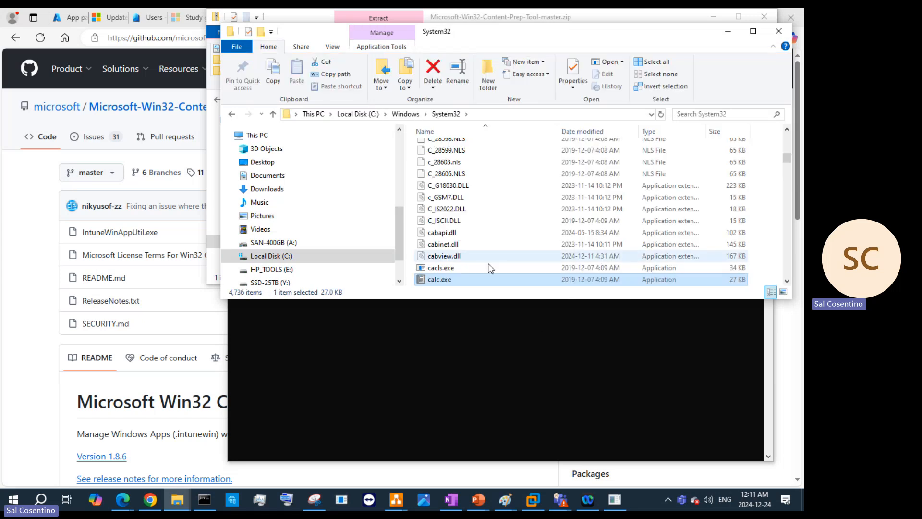
Step: Paste C:\Windows\System32\calc.exe from the address bar into the setup file prompt
{"action": "left_click", "coordinate": [493, 114]}
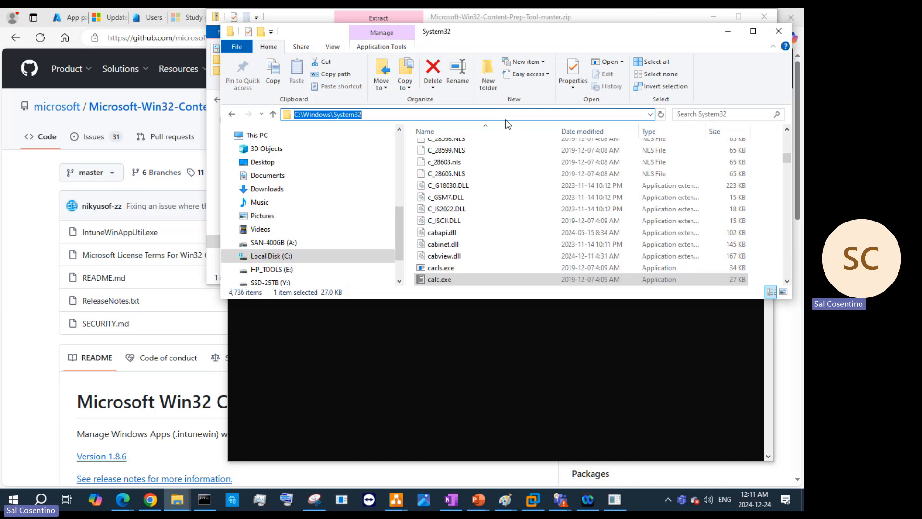
{"action": "left_click", "coordinate": [505, 119]}
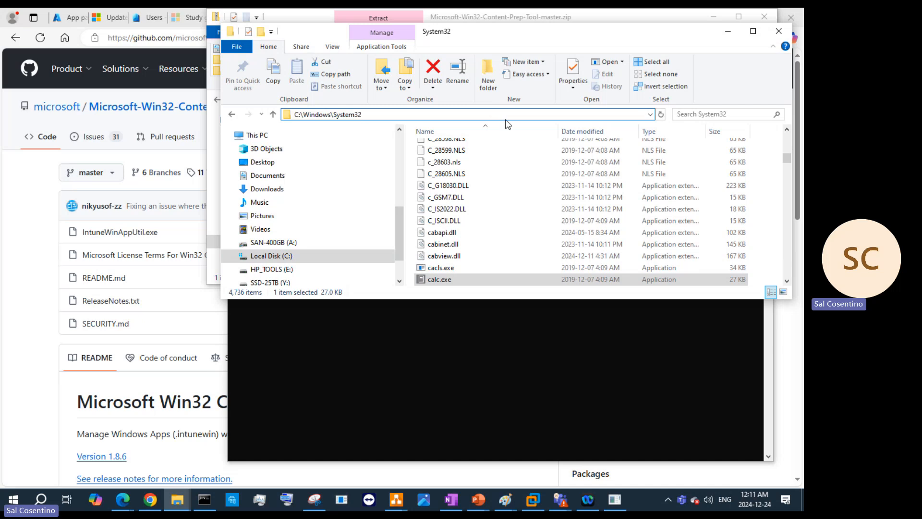
{"action": "type", "text": "\\ca"}
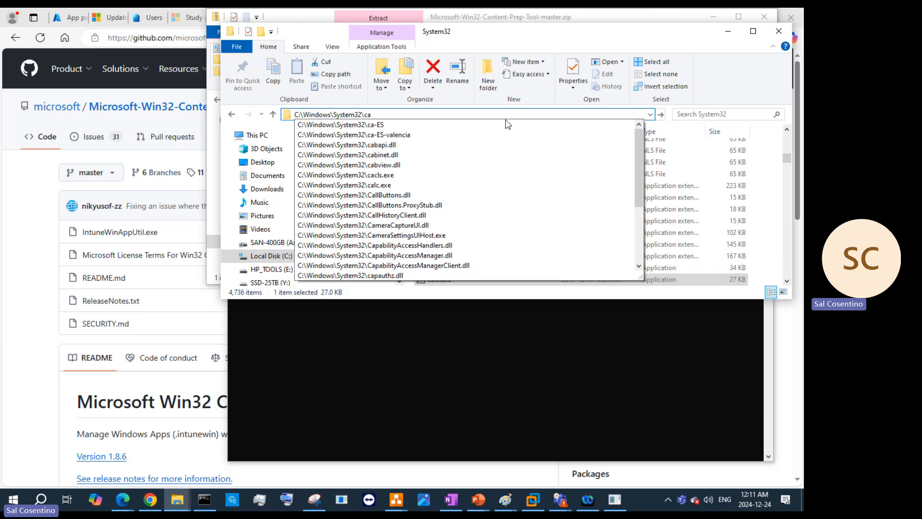
{"action": "type", "text": "lc"}
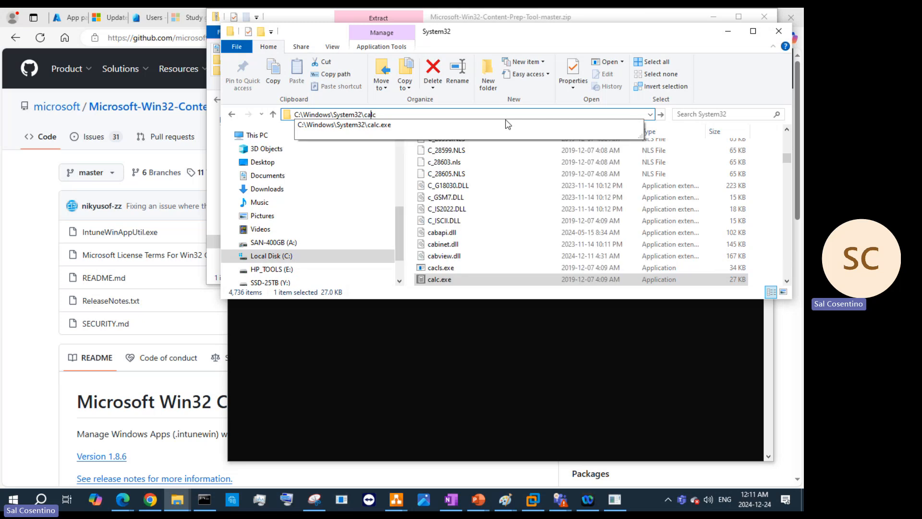
{"action": "key", "text": "Down"}
{"action": "key", "text": "Return"}
{"action": "key", "text": "ctrl+c"}
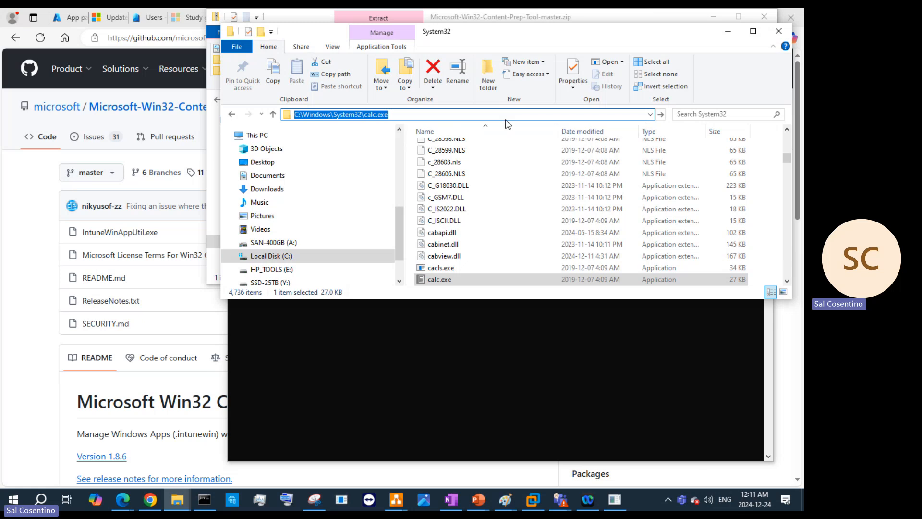
{"action": "key", "text": "BackSpace"}
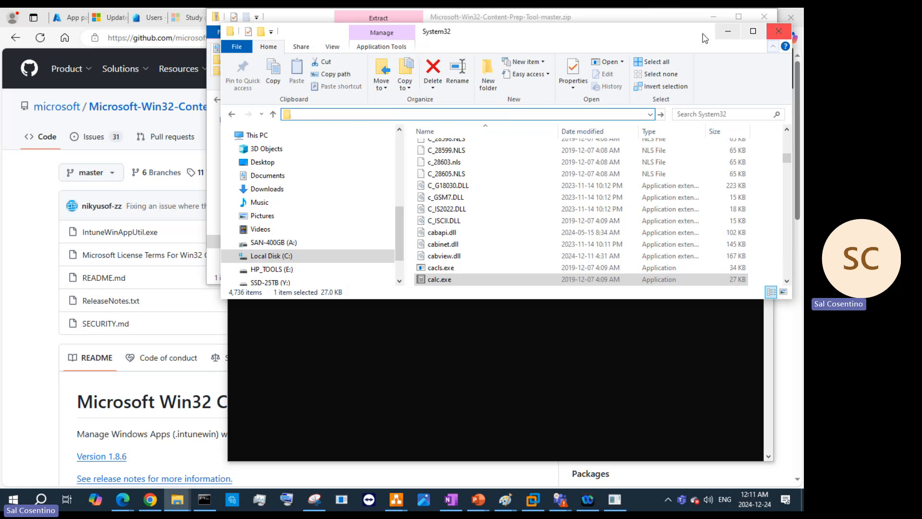
{"action": "left_click", "coordinate": [729, 37]}
{"action": "key", "text": "ctrl+v"}
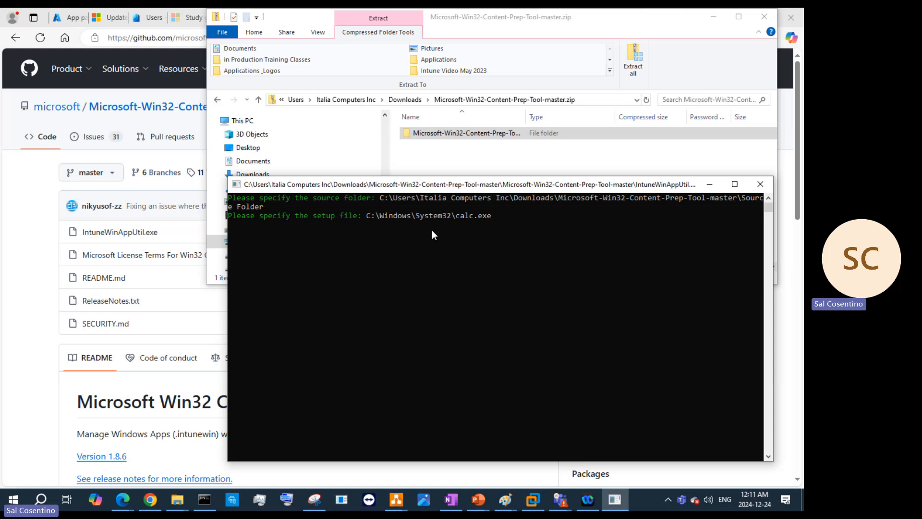
Step: Submit the System32 calc.exe path, which is rejected as inaccessible
{"action": "key", "text": "Return"}
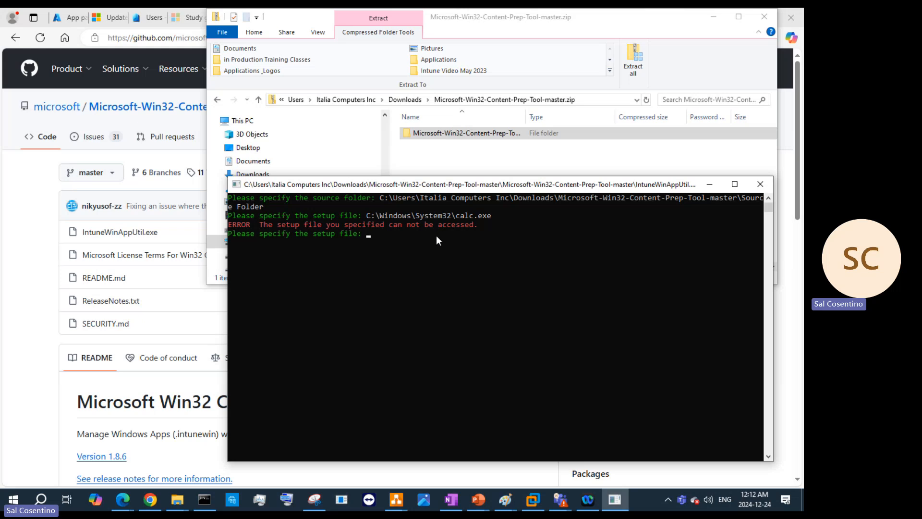
{"action": "left_click", "coordinate": [450, 160]}
{"action": "right_click", "coordinate": [450, 160]}
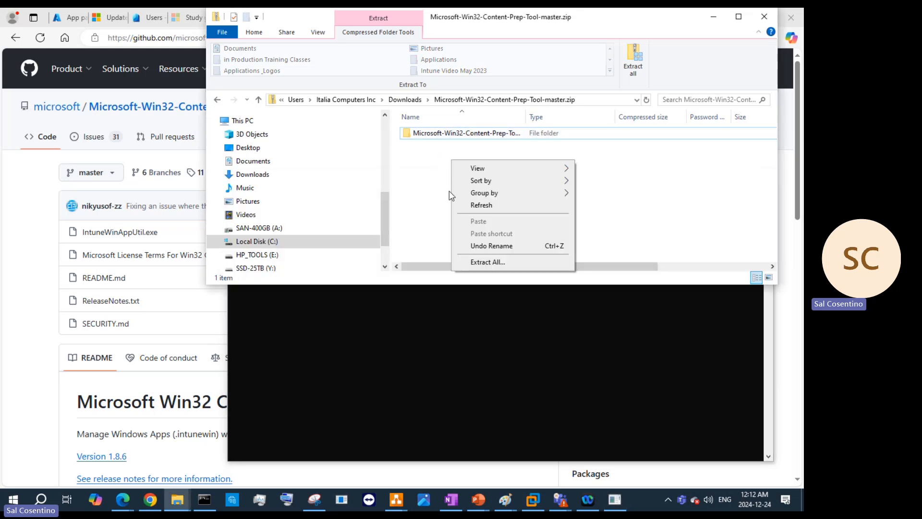
{"action": "left_click", "coordinate": [579, 101]}
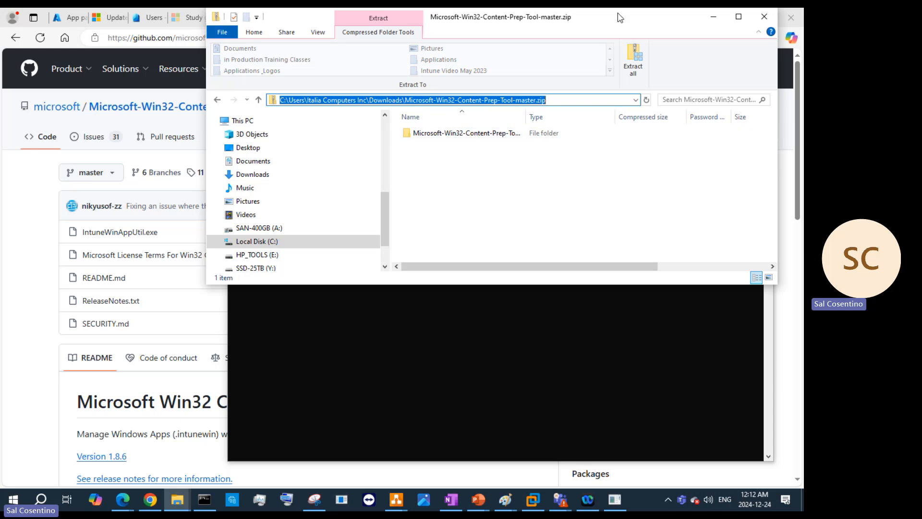
{"action": "left_click", "coordinate": [721, 17]}
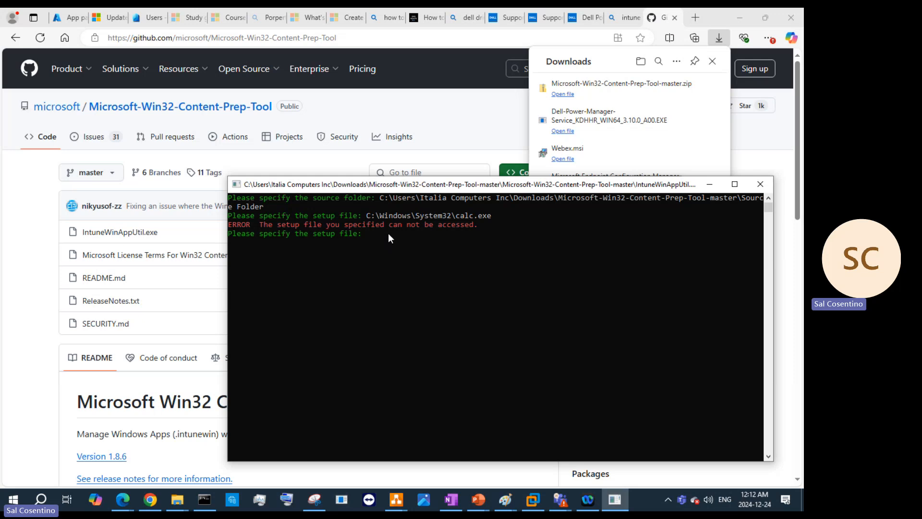
Step: Re-enter the path at the setup file prompt and trim it to just calc.exe
{"action": "key", "text": "Up"}
{"action": "key", "text": "BackSpace"}
{"action": "key", "text": "BackSpace"}
{"action": "key", "text": "BackSpace"}
{"action": "key", "text": "BackSpace"}
{"action": "key", "text": "BackSpace"}
{"action": "key", "text": "BackSpace"}
{"action": "key", "text": "BackSpace"}
{"action": "key", "text": "BackSpace"}
{"action": "key", "text": "BackSpace"}
{"action": "key", "text": "BackSpace"}
{"action": "key", "text": "BackSpace"}
{"action": "key", "text": "BackSpace"}
{"action": "key", "text": "BackSpace"}
{"action": "key", "text": "BackSpace"}
{"action": "key", "text": "BackSpace"}
{"action": "key", "text": "BackSpace"}
{"action": "key", "text": "BackSpace"}
{"action": "key", "text": "BackSpace"}
{"action": "key", "text": "BackSpace"}
{"action": "key", "text": "BackSpace"}
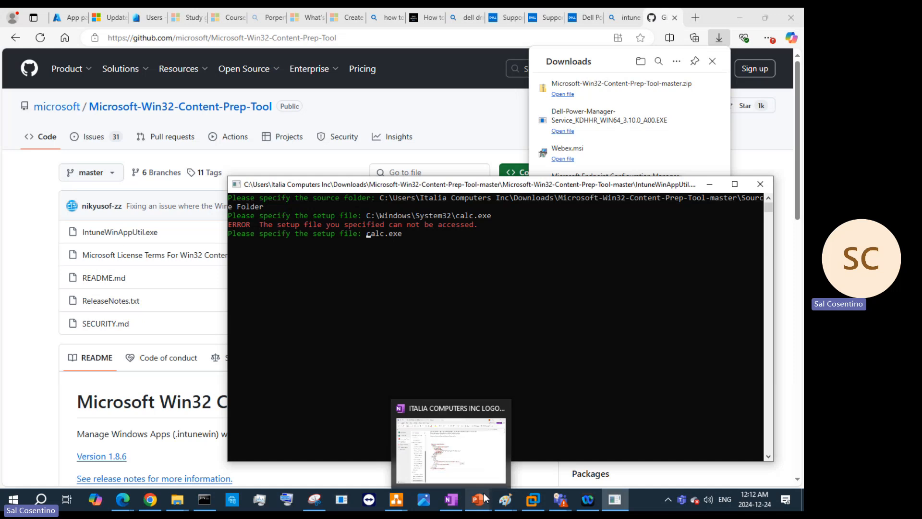
{"action": "mouse_move", "coordinate": [486, 500]}
{"action": "mouse_move", "coordinate": [177, 500]}
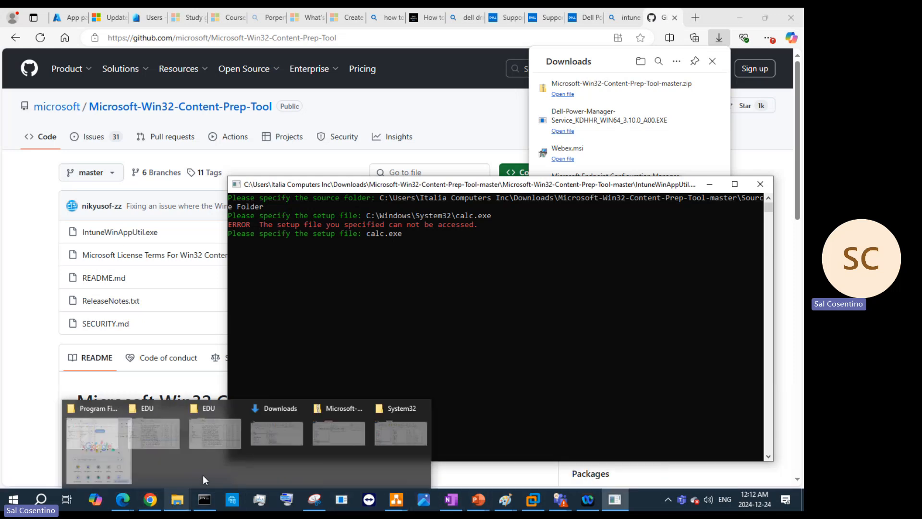
Step: Copy calc.exe from System32 into Source Folder and minimize the Explorer window
{"action": "left_click", "coordinate": [667, 413]}
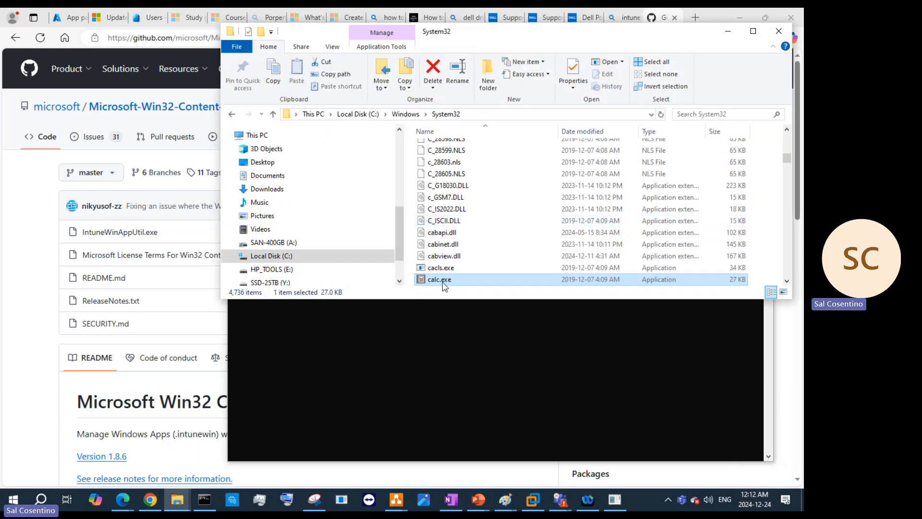
{"action": "right_click", "coordinate": [446, 284]}
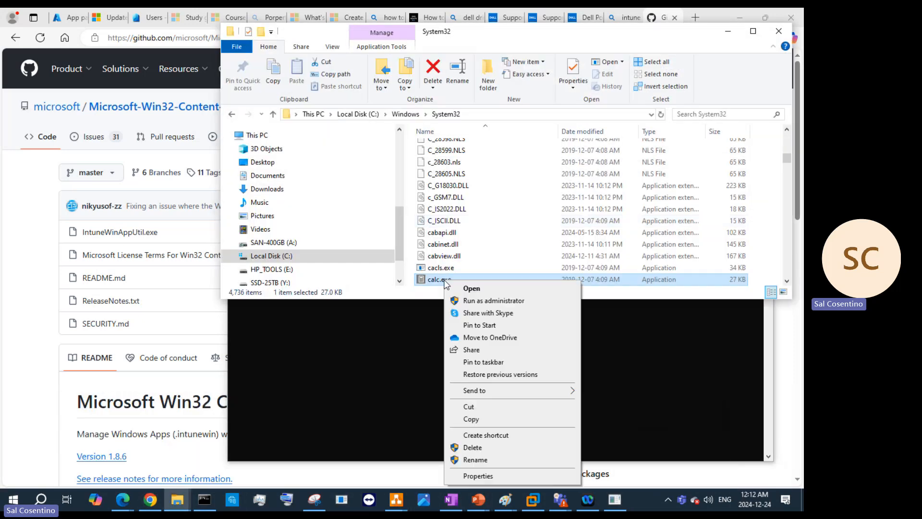
{"action": "left_click", "coordinate": [502, 421]}
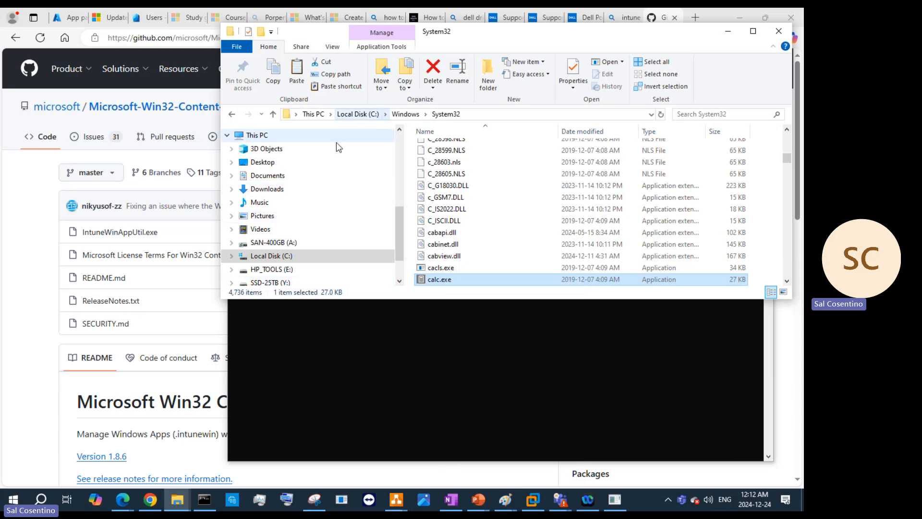
{"action": "left_click", "coordinate": [269, 177]}
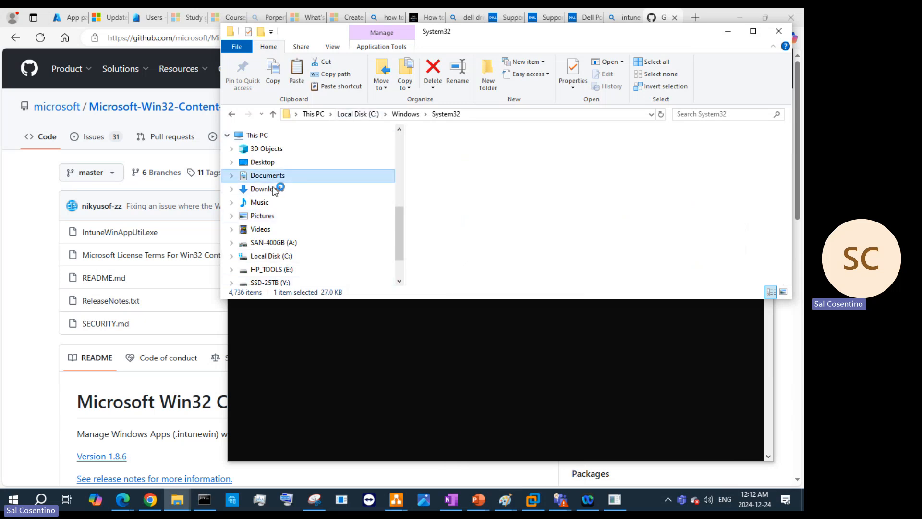
{"action": "left_click", "coordinate": [269, 190]}
{"action": "double_click", "coordinate": [518, 164]}
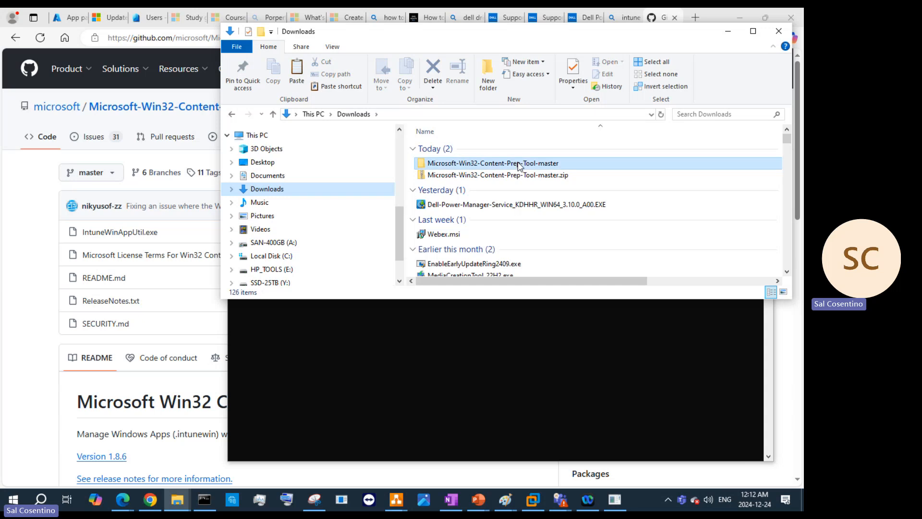
{"action": "left_click", "coordinate": [489, 173]}
{"action": "double_click", "coordinate": [489, 173]}
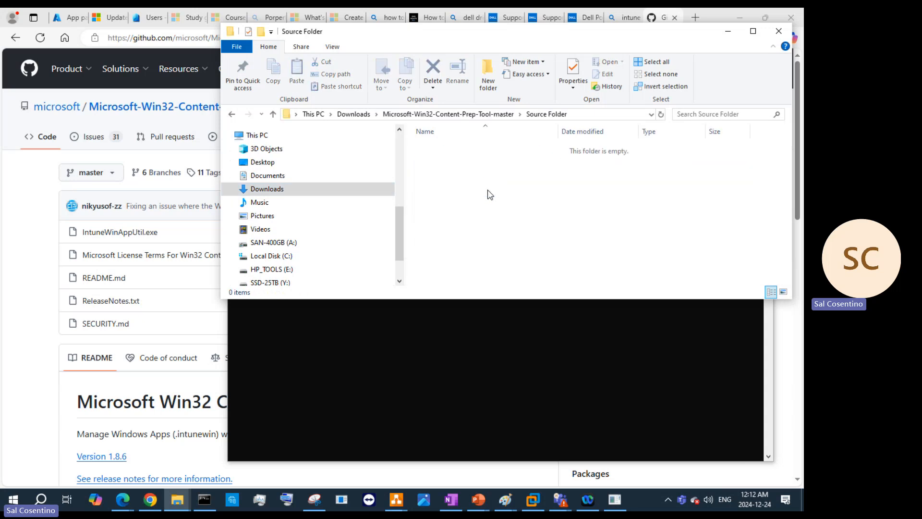
{"action": "right_click", "coordinate": [488, 190]}
{"action": "left_click", "coordinate": [515, 284]}
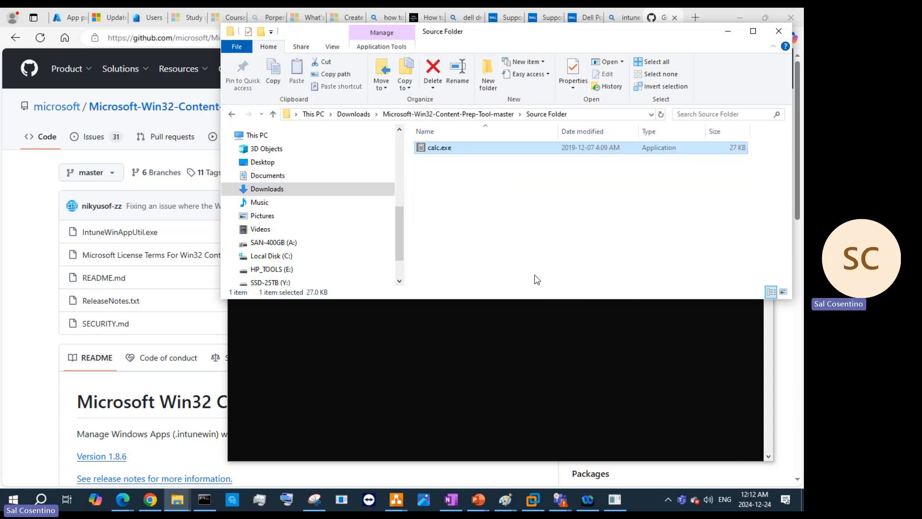
{"action": "left_click", "coordinate": [728, 32]}
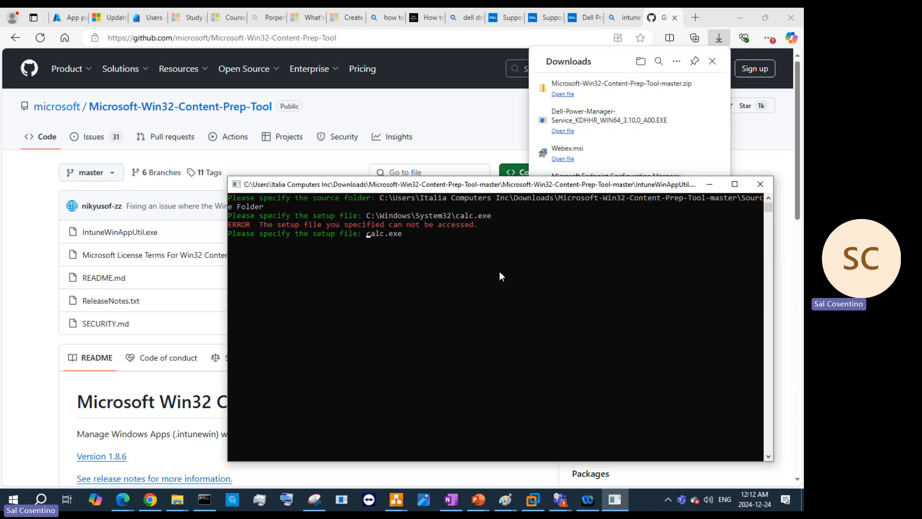
Step: Submit calc.exe as the setup file in the IntuneWinAppUtil console
{"action": "left_click", "coordinate": [506, 246]}
{"action": "key", "text": "Return"}
{"action": "left_click", "coordinate": [408, 234]}
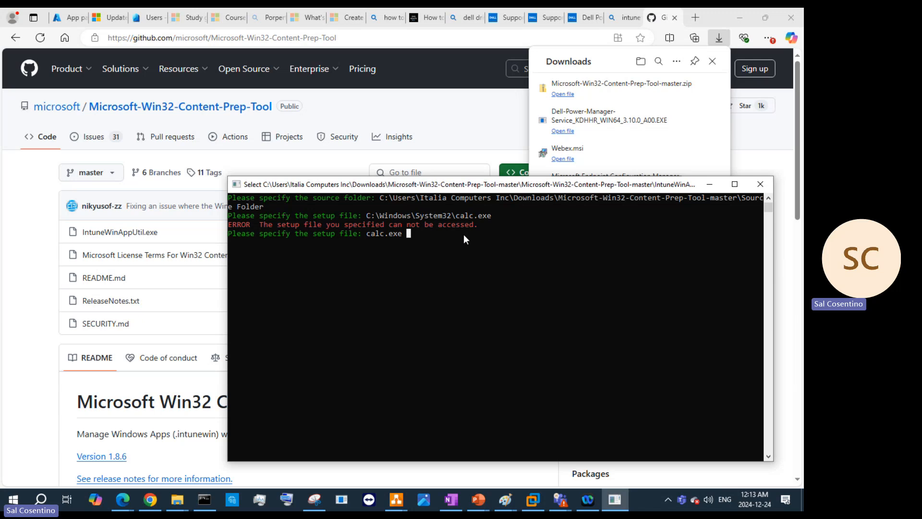
{"action": "key", "text": "Return"}
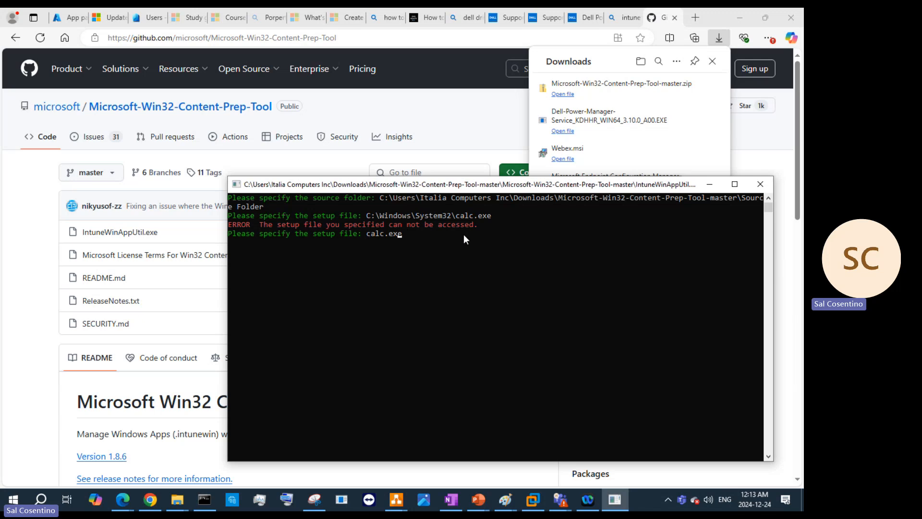
{"action": "key", "text": "Return"}
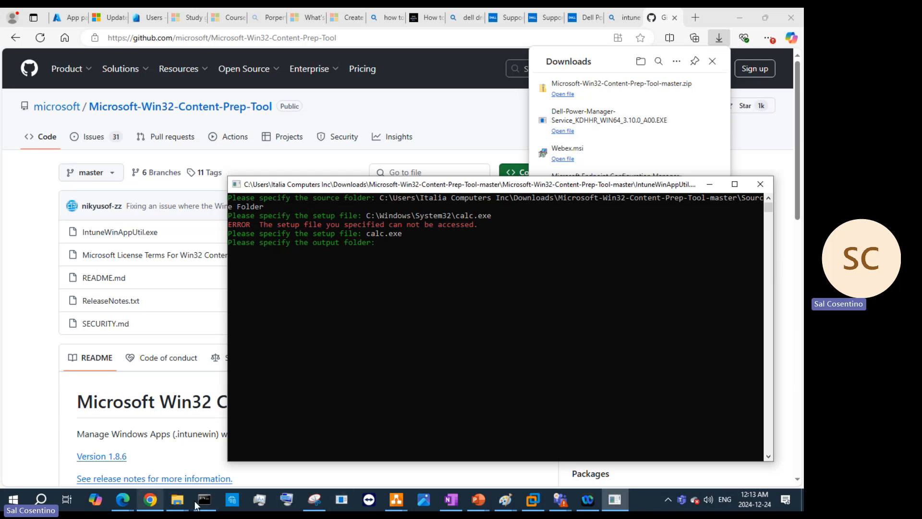
{"action": "left_click", "coordinate": [178, 500]}
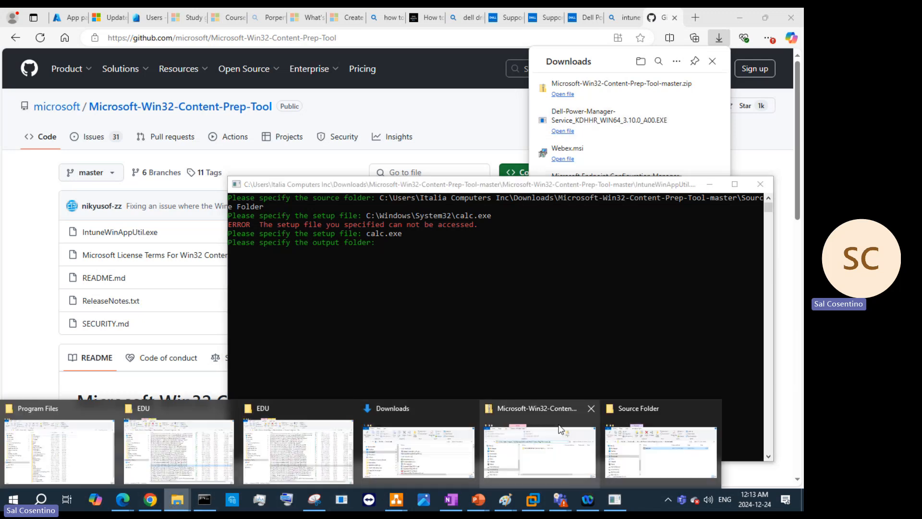
Step: Copy the empty output folder's path and submit it as IntuneWinAppUtil's output folder
{"action": "left_click", "coordinate": [648, 437]}
{"action": "left_click", "coordinate": [482, 115]}
{"action": "left_click", "coordinate": [470, 158]}
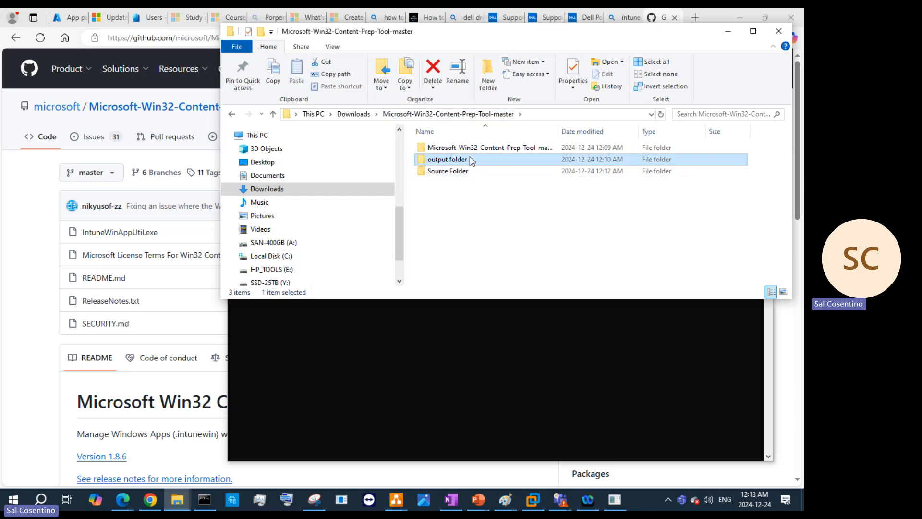
{"action": "double_click", "coordinate": [471, 159]}
{"action": "left_click", "coordinate": [581, 115]}
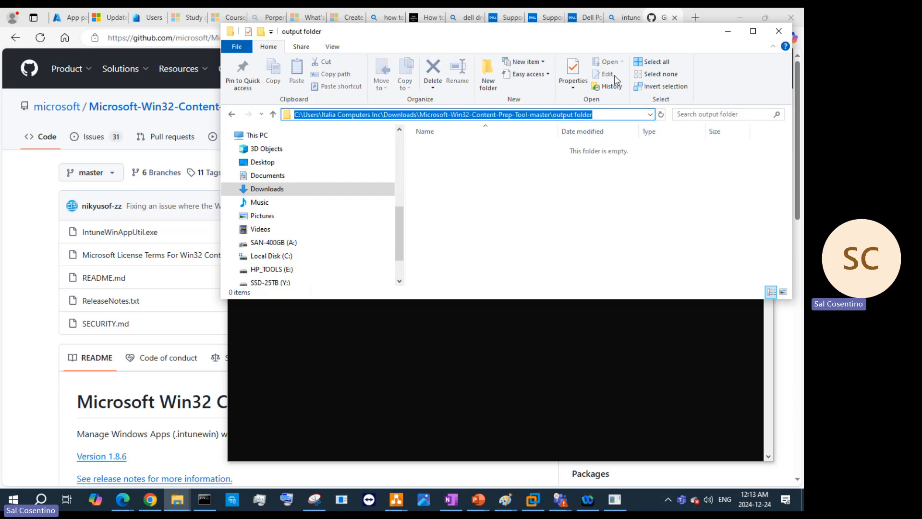
{"action": "left_click", "coordinate": [728, 30]}
{"action": "right_click", "coordinate": [415, 239]}
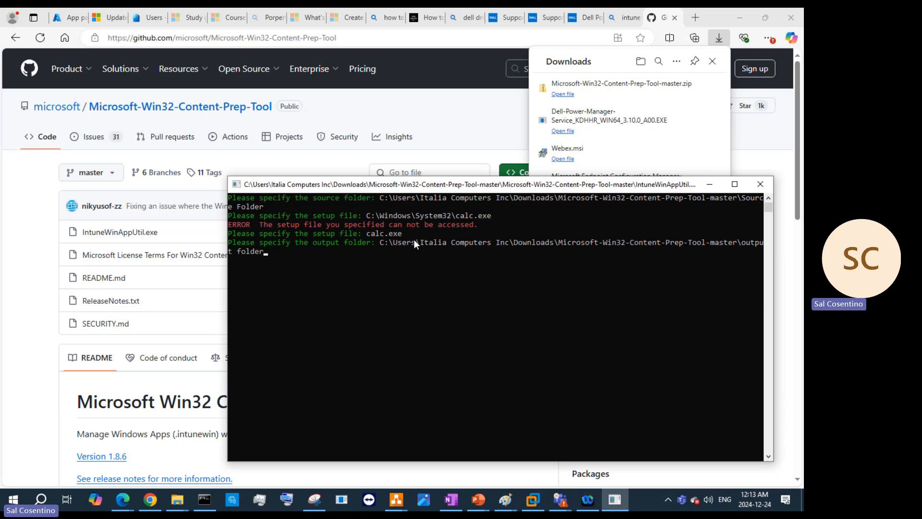
{"action": "key", "text": "Return"}
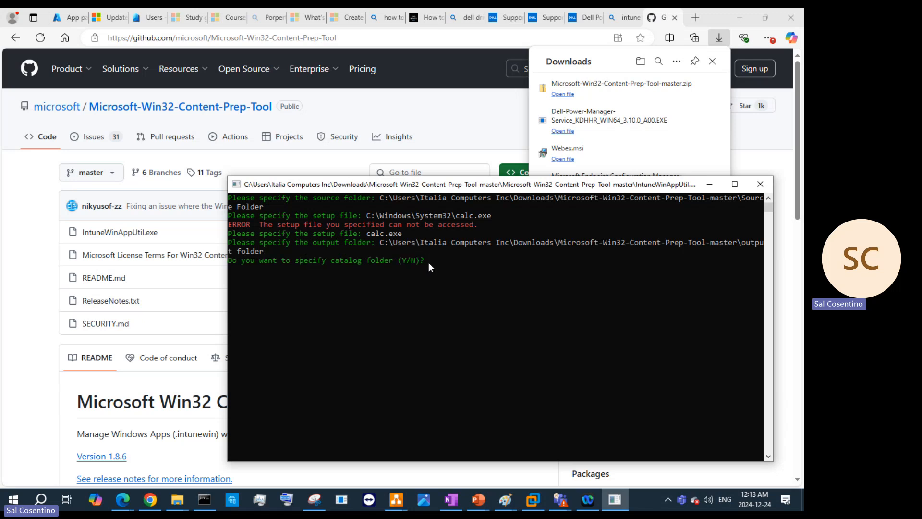
Step: Decline a catalog folder to finish packaging, then confirm calc.intunewin (8 KB) is in the output folder
{"action": "type", "text": "n"}
{"action": "key", "text": "Return"}
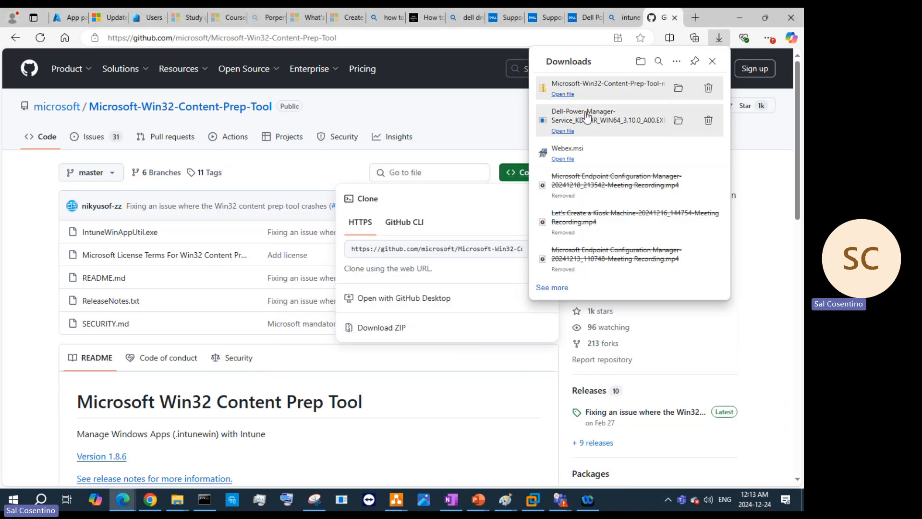
{"action": "left_click", "coordinate": [186, 502]}
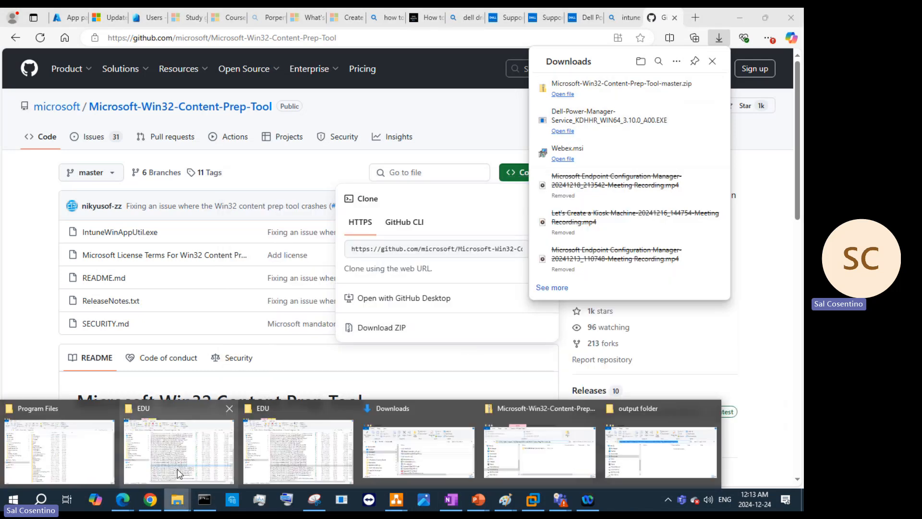
{"action": "left_click", "coordinate": [661, 450]}
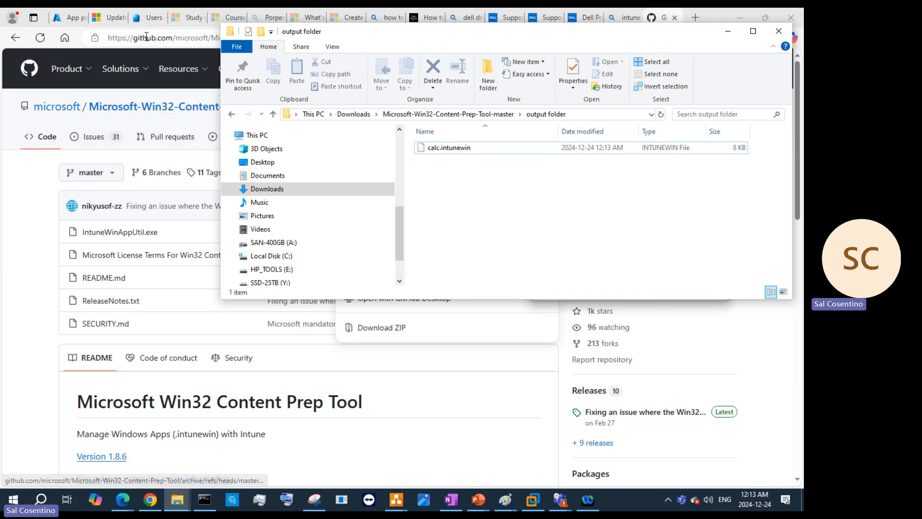
{"action": "left_click", "coordinate": [61, 22]}
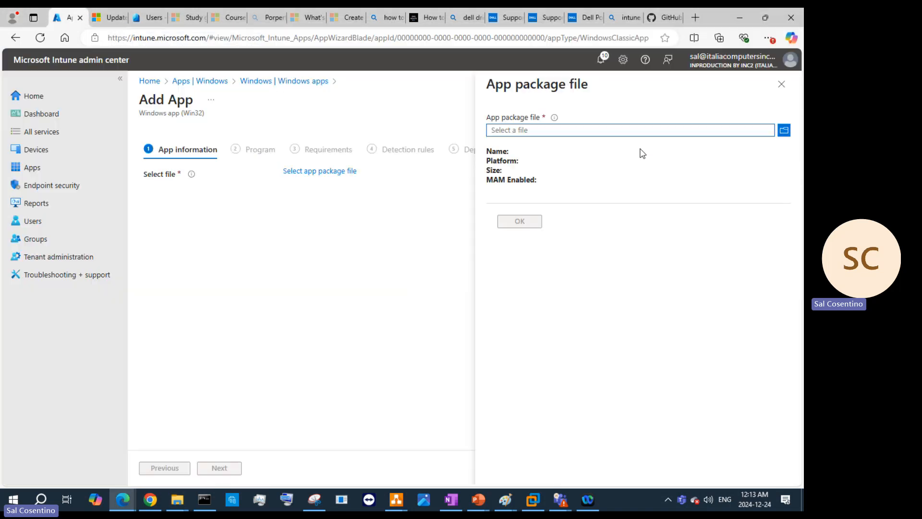
Step: Select calc.intunewin from the Content-Prep-Tool output folder as the app package file
{"action": "left_click", "coordinate": [784, 132]}
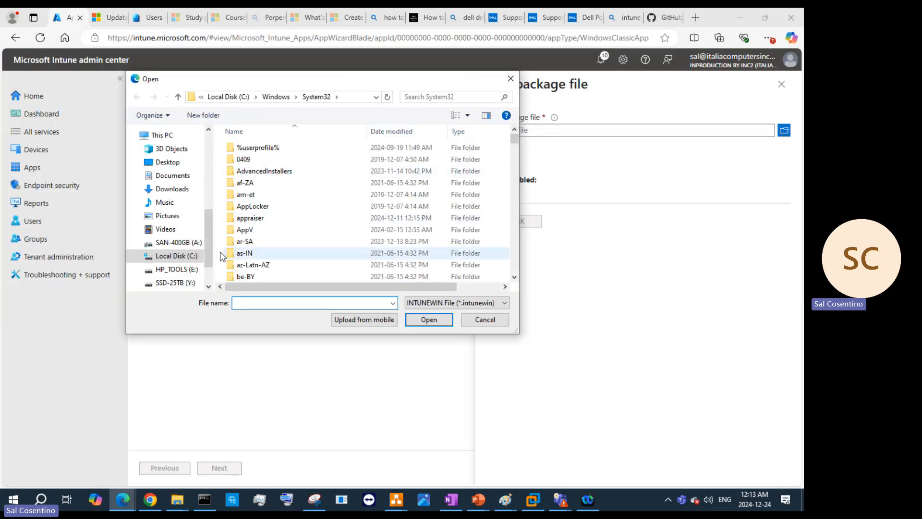
{"action": "left_click", "coordinate": [177, 188]}
{"action": "double_click", "coordinate": [264, 162]}
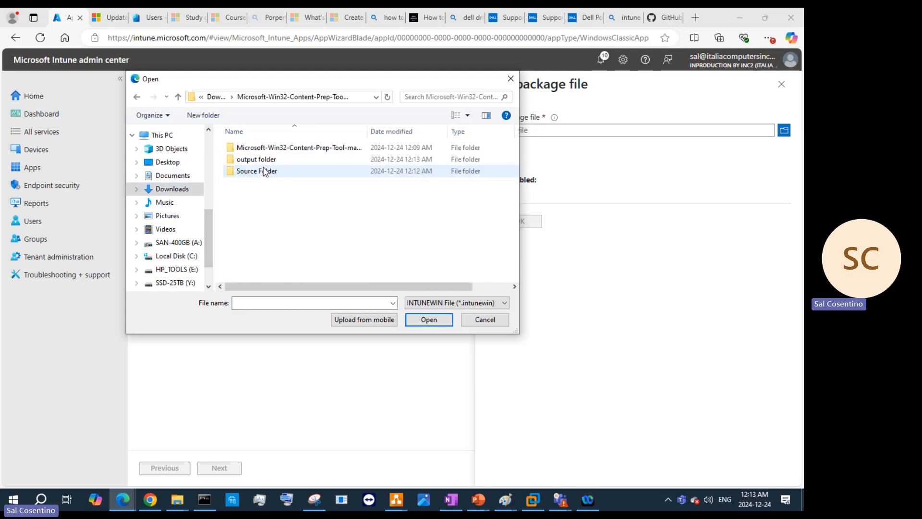
{"action": "double_click", "coordinate": [267, 163]}
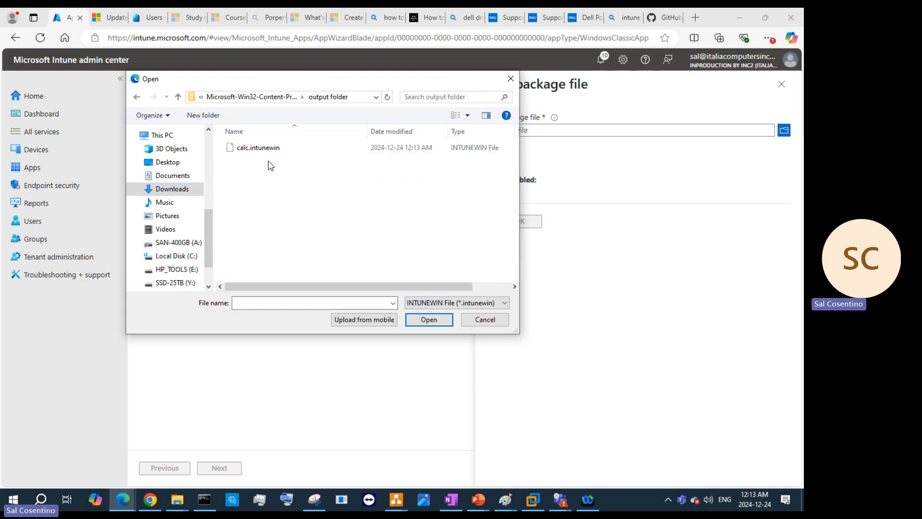
{"action": "left_click", "coordinate": [266, 150]}
{"action": "left_click", "coordinate": [432, 321]}
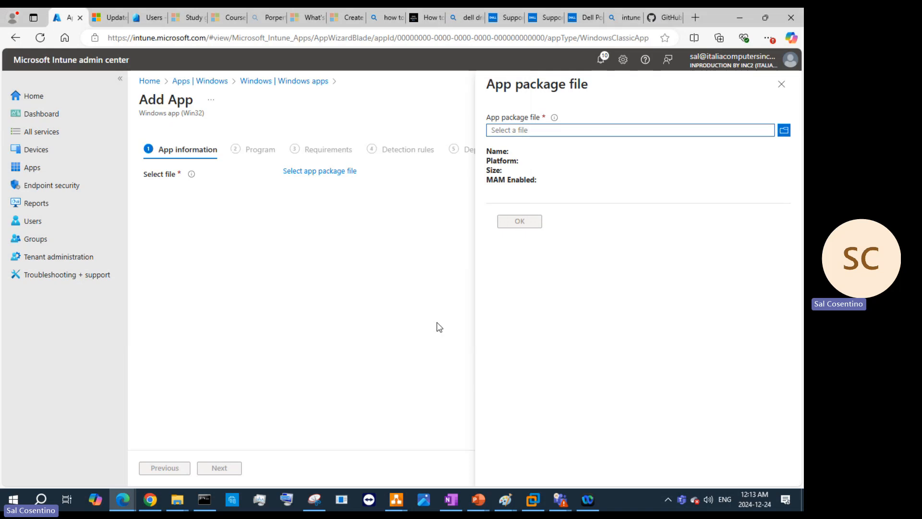
{"action": "left_click", "coordinate": [517, 222]}
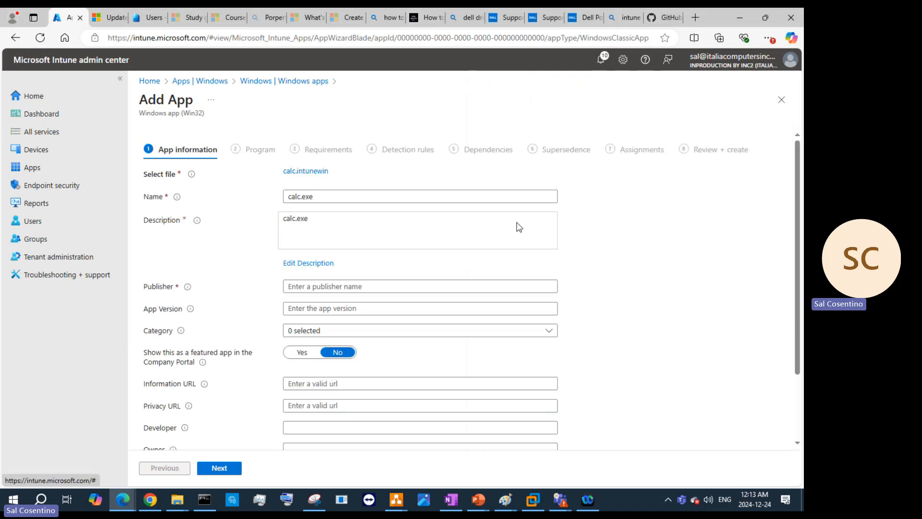
Step: Rename the app from calc.exe to Calculator and enter Microsoft as publisher
{"action": "left_click_drag", "start_coordinate": [354, 197], "coordinate": [270, 199]}
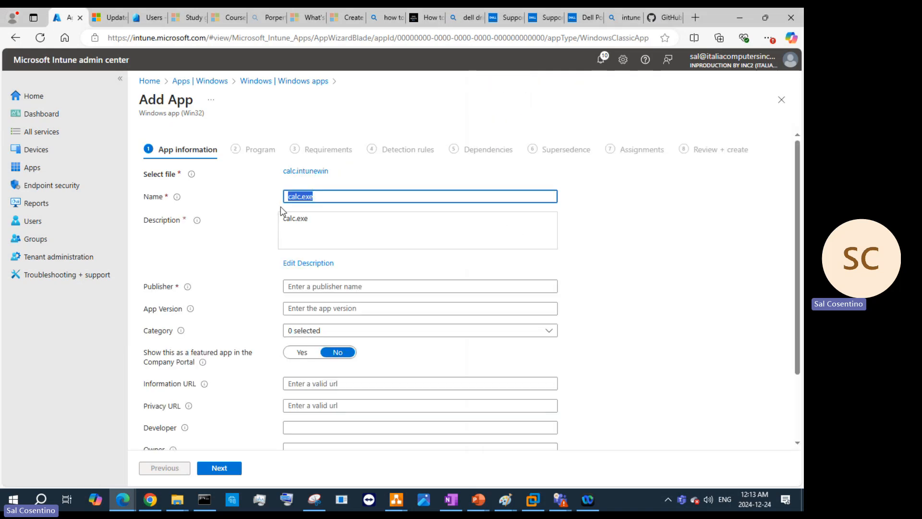
{"action": "type", "text": "calc"}
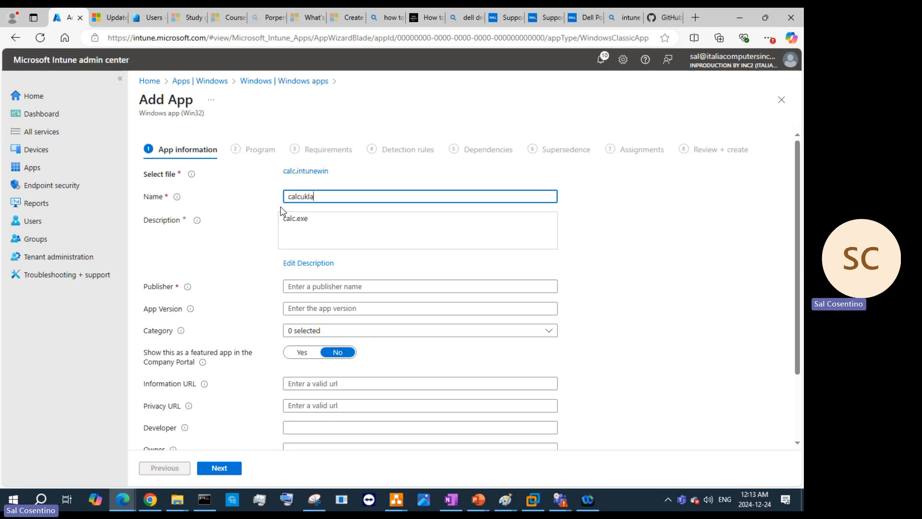
{"action": "key", "text": "BackSpace"}
{"action": "type", "text": "Ca"}
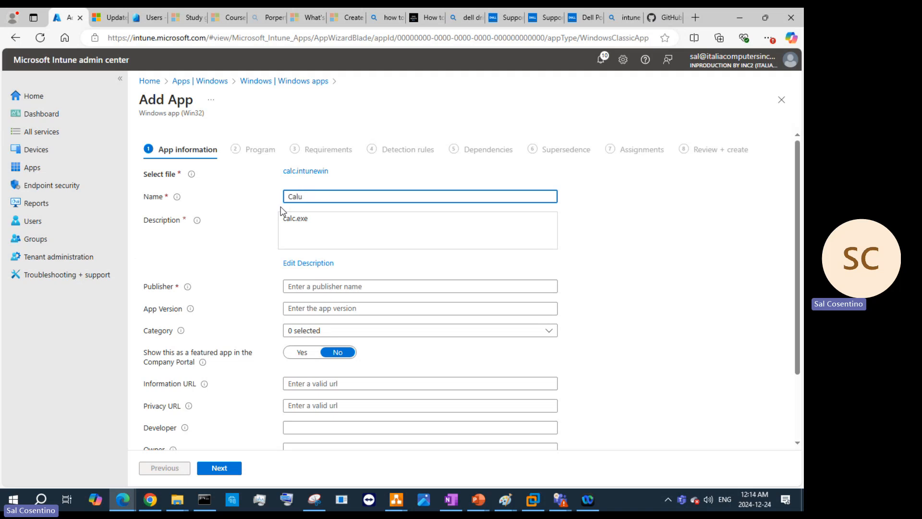
{"action": "type", "text": "lculator"}
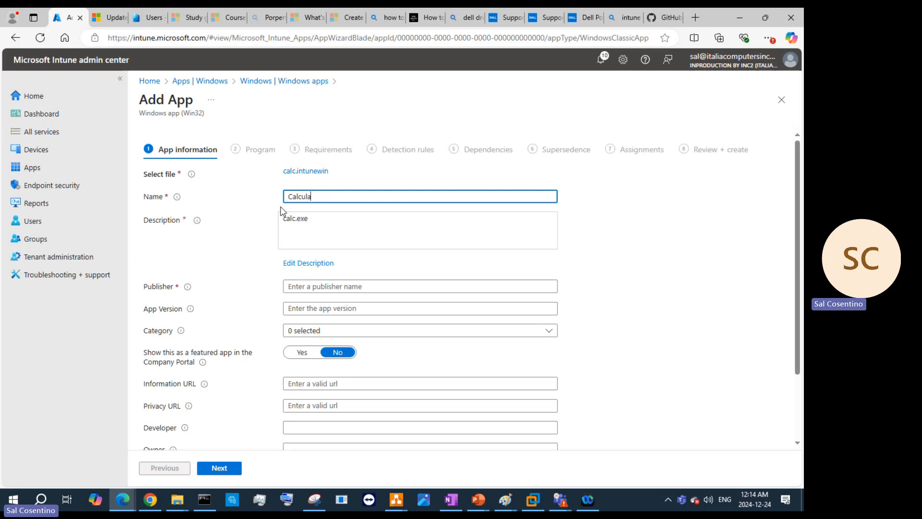
{"action": "left_click", "coordinate": [342, 287]}
{"action": "type", "text": "Microsoft"}
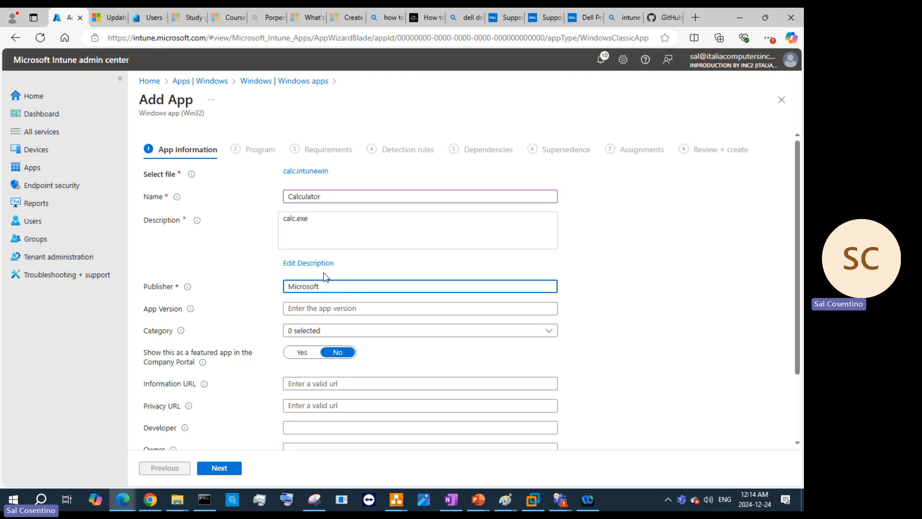
{"action": "scroll", "coordinate": [418, 284], "scroll_direction": "down", "scroll_amount": 2}
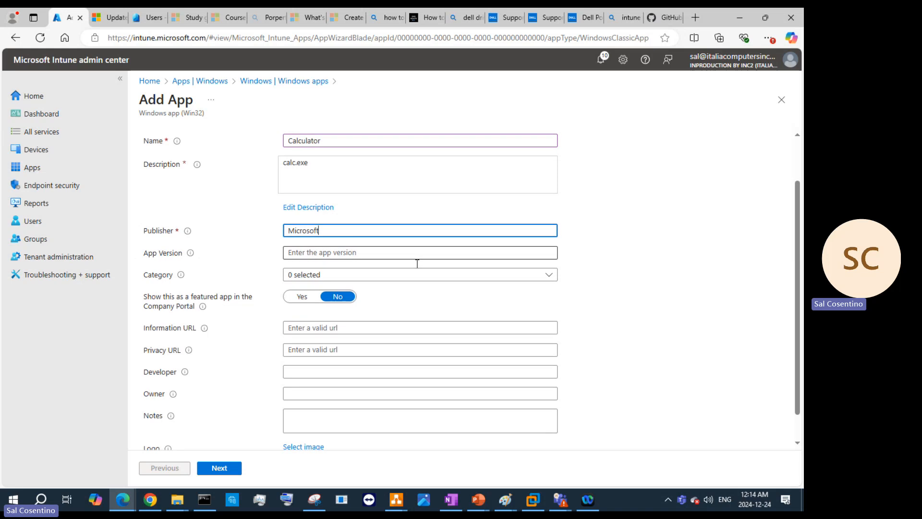
{"action": "scroll", "coordinate": [416, 262], "scroll_direction": "down", "scroll_amount": 1}
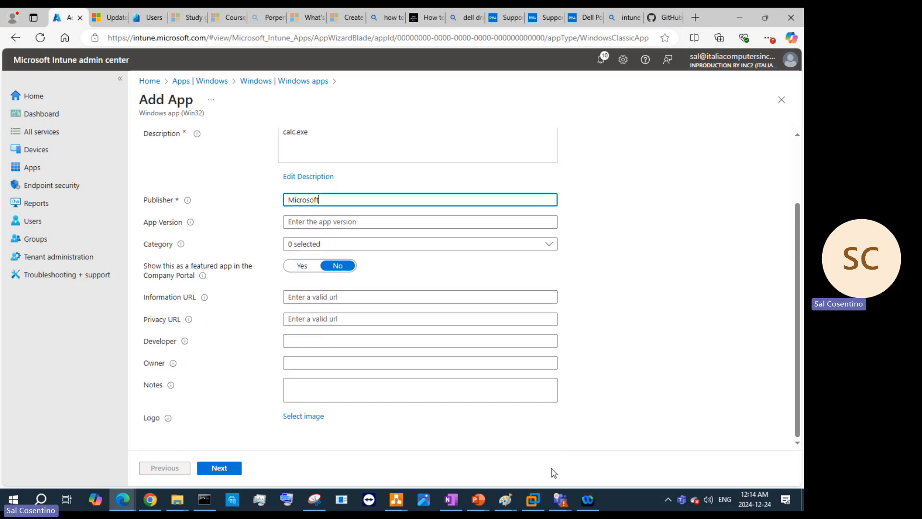
Step: Search the web in Chrome for a calculator logo
{"action": "left_click", "coordinate": [159, 508]}
{"action": "left_click", "coordinate": [204, 75]}
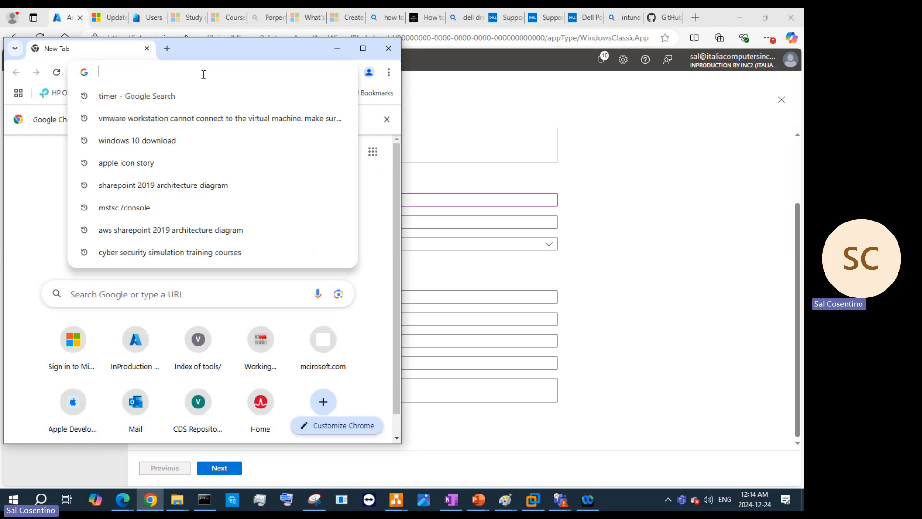
{"action": "type", "text": "caluclat"}
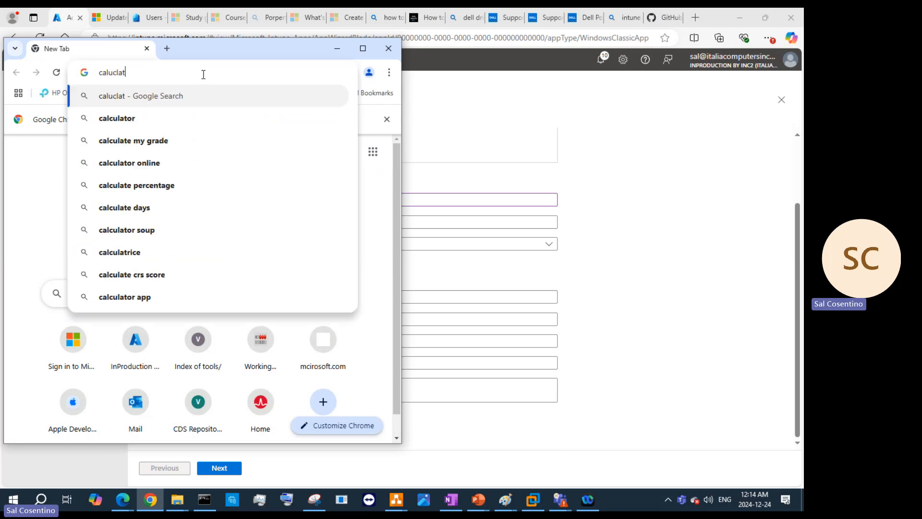
{"action": "type", "text": "or logo"}
{"action": "key", "text": "Return"}
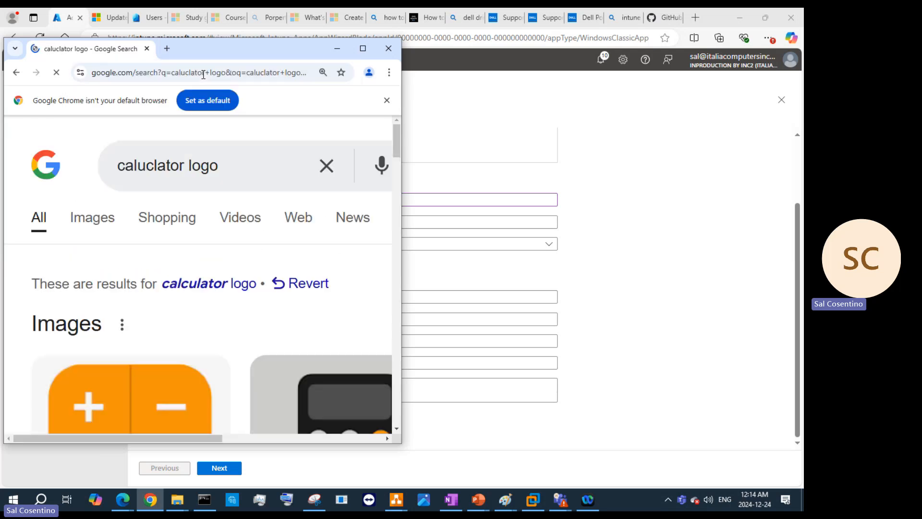
{"action": "left_click", "coordinate": [363, 48]}
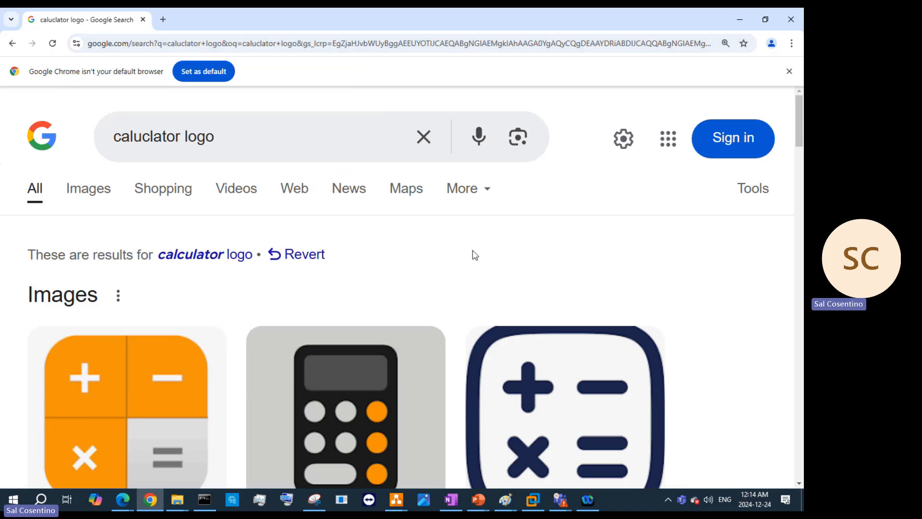
{"action": "scroll", "coordinate": [469, 257], "scroll_direction": "down", "scroll_amount": 5}
{"action": "scroll", "coordinate": [367, 333], "scroll_direction": "down", "scroll_amount": 8}
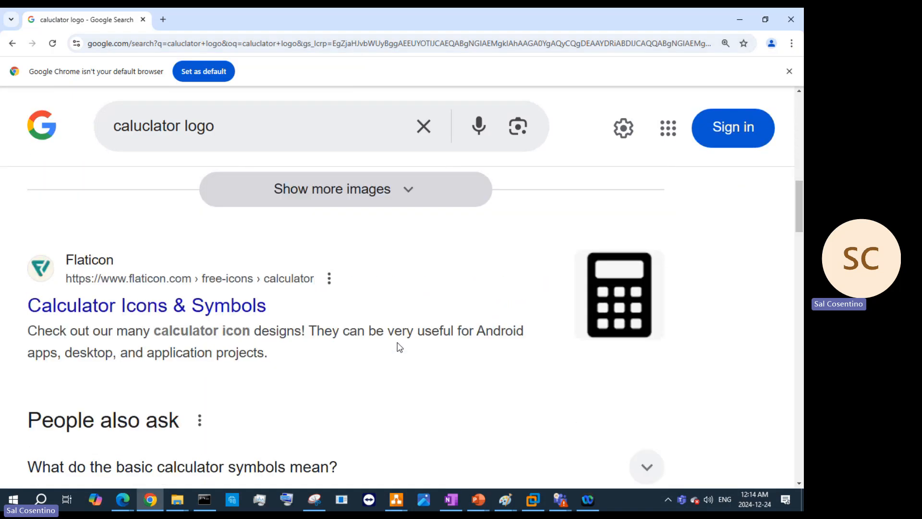
{"action": "scroll", "coordinate": [431, 349], "scroll_direction": "up", "scroll_amount": 5}
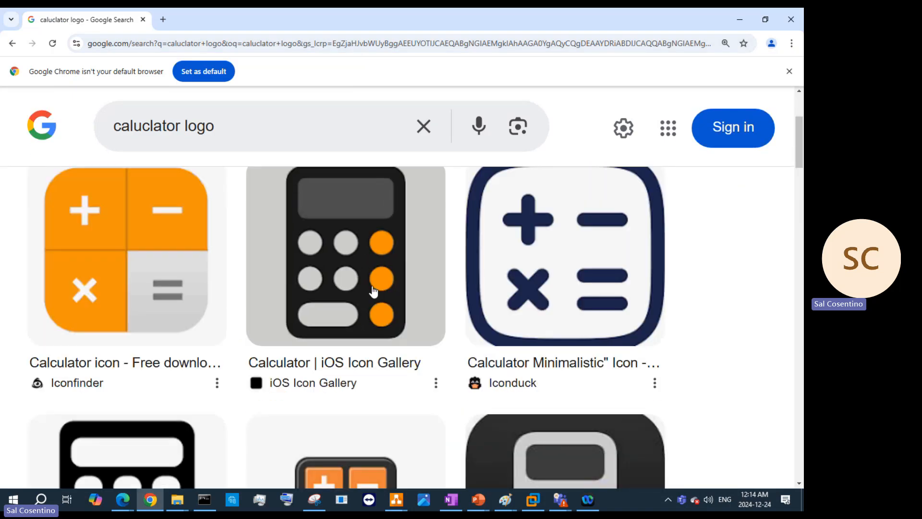
Step: Save the dark calculator image as calculator.png and minimize Chrome
{"action": "right_click", "coordinate": [372, 287]}
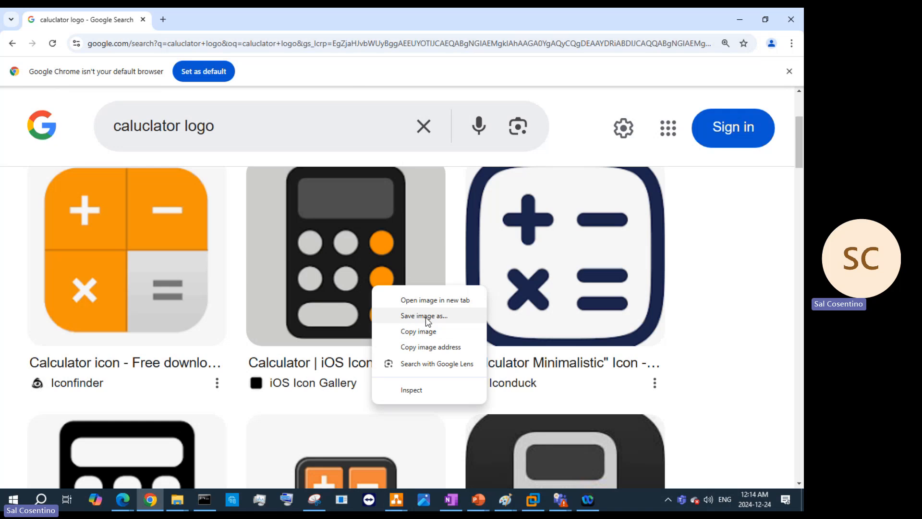
{"action": "left_click", "coordinate": [426, 317]}
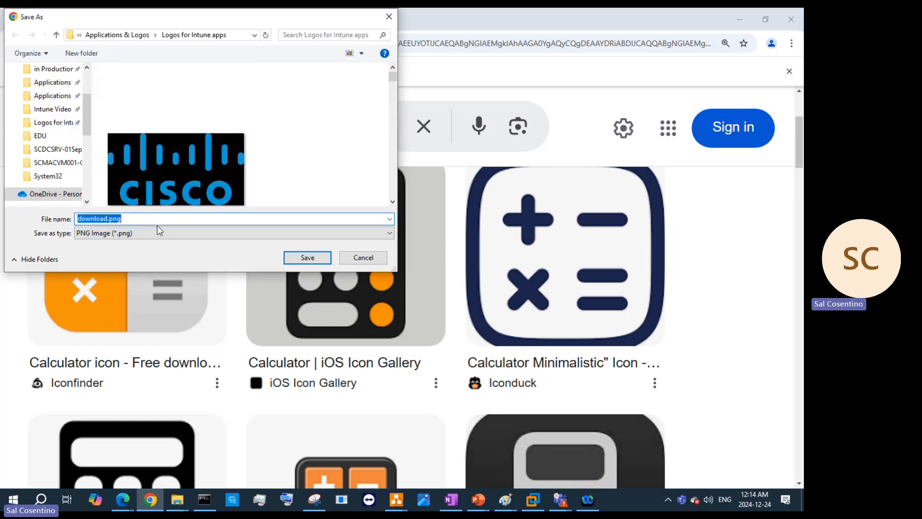
{"action": "type", "text": "calculator"}
{"action": "left_click", "coordinate": [318, 258]}
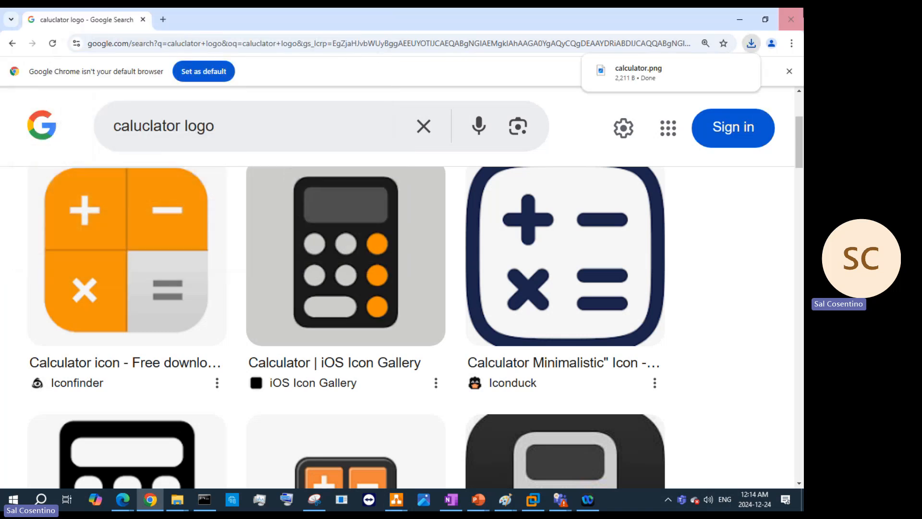
{"action": "left_click", "coordinate": [742, 19]}
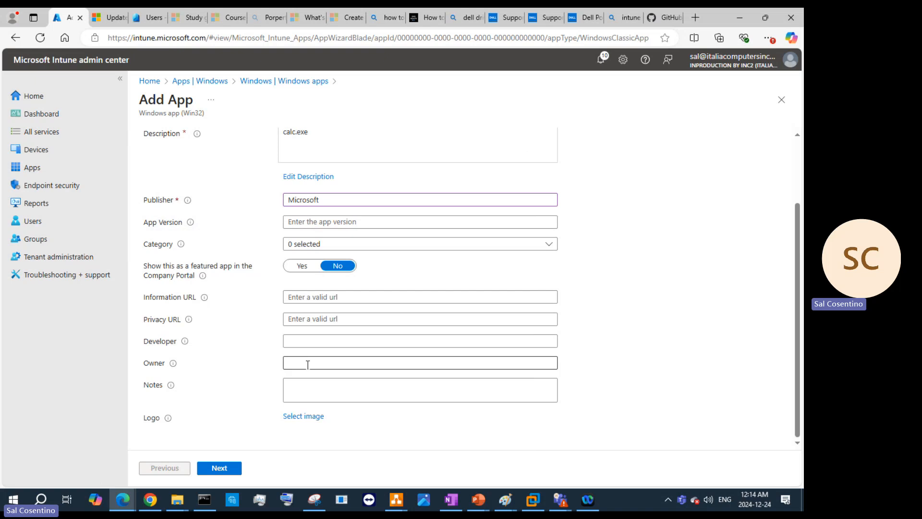
Step: Fill in the owner, set developer Microsoft, featured app Yes, and category Business
{"action": "left_click", "coordinate": [311, 364]}
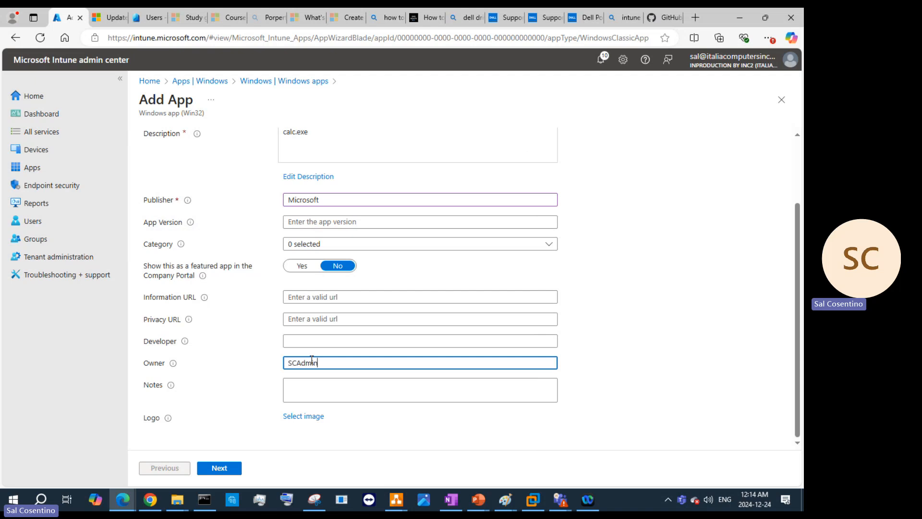
{"action": "left_click", "coordinate": [312, 340]}
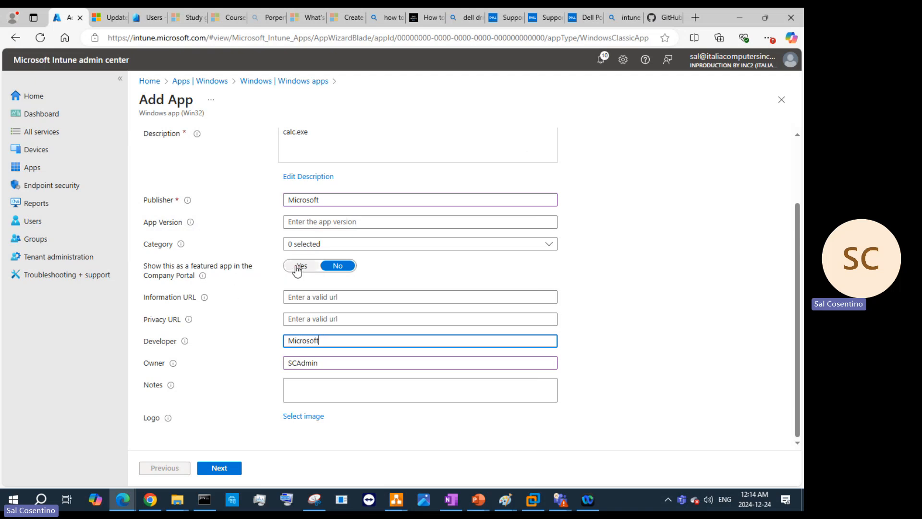
{"action": "left_click", "coordinate": [320, 245]}
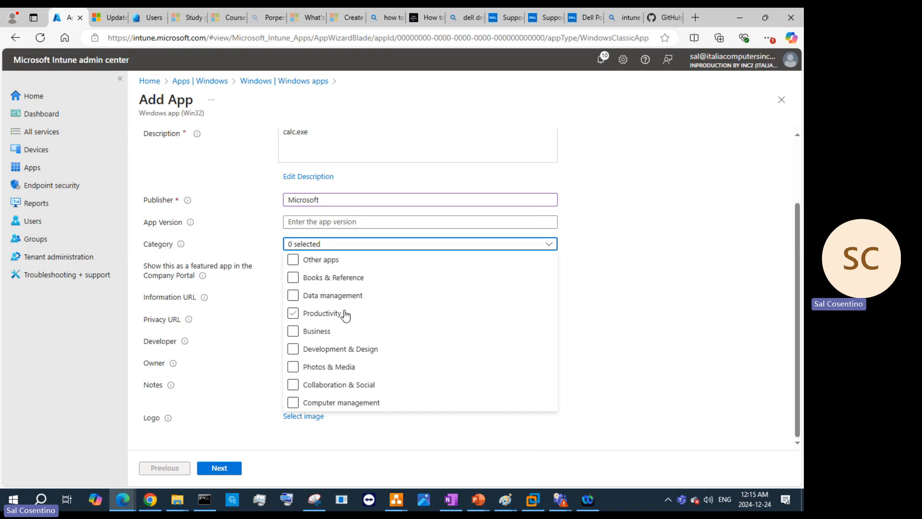
{"action": "left_click", "coordinate": [325, 332]}
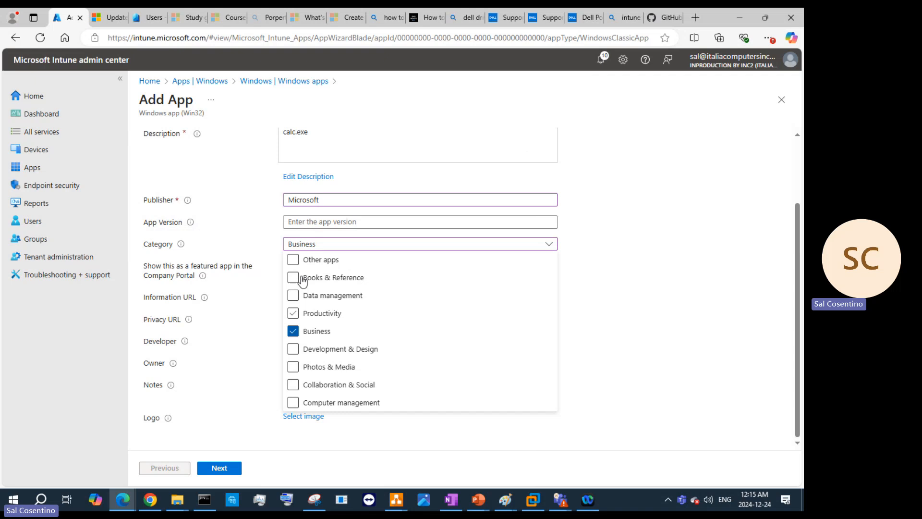
{"action": "left_click", "coordinate": [295, 221]}
{"action": "scroll", "coordinate": [404, 239], "scroll_direction": "up", "scroll_amount": 1}
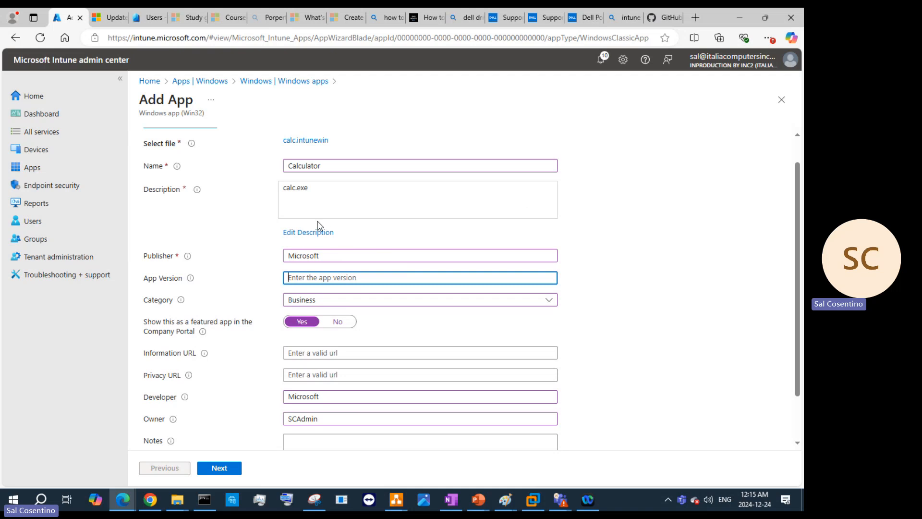
{"action": "scroll", "coordinate": [395, 341], "scroll_direction": "down", "scroll_amount": 1}
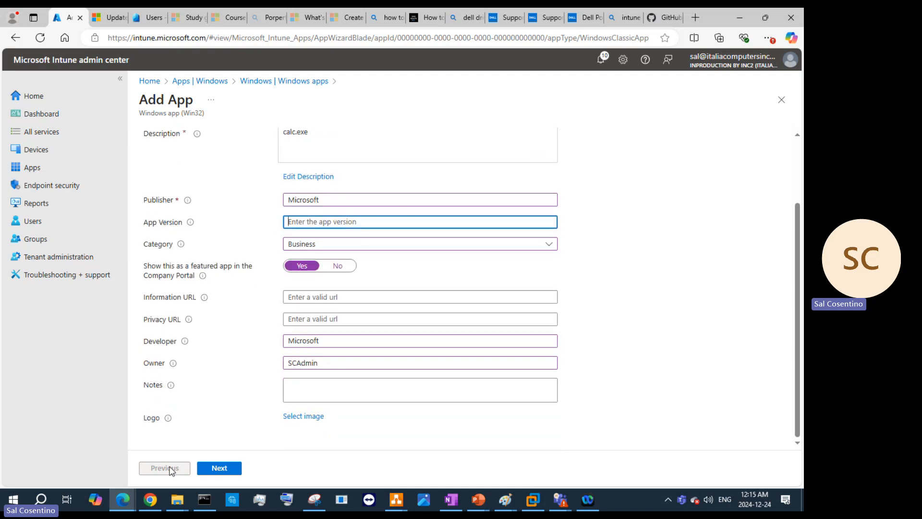
{"action": "left_click", "coordinate": [306, 417]}
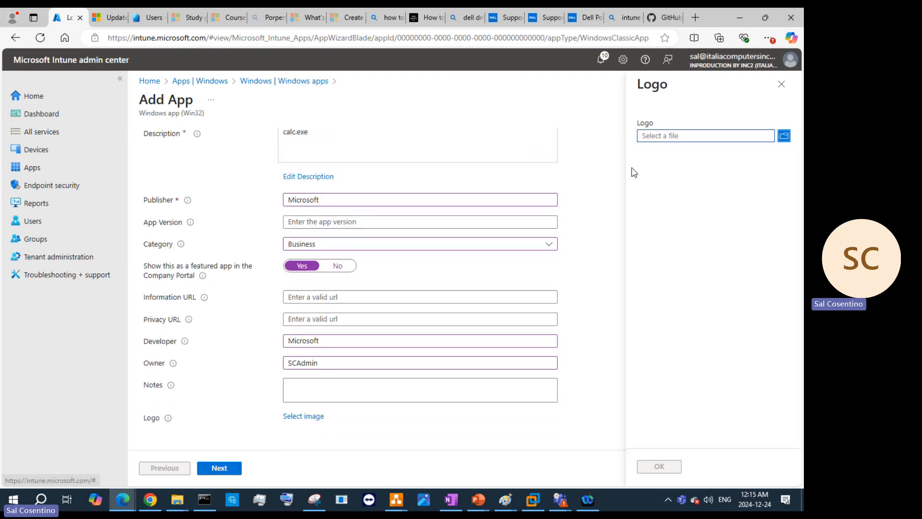
Step: Upload calculator.png from Logos for Intune apps as the app logo and continue to Program
{"action": "left_click", "coordinate": [784, 136]}
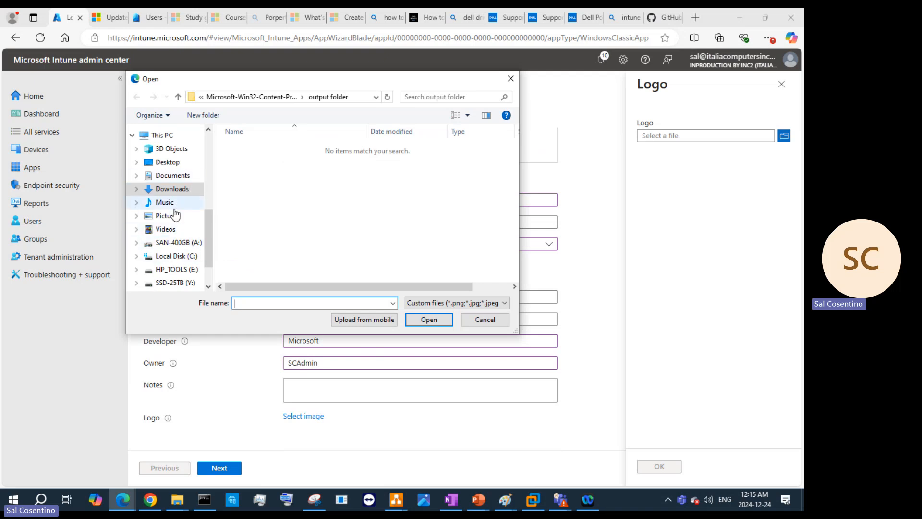
{"action": "scroll", "coordinate": [178, 221], "scroll_direction": "down", "scroll_amount": 1}
{"action": "scroll", "coordinate": [168, 211], "scroll_direction": "up", "scroll_amount": 2}
{"action": "scroll", "coordinate": [159, 187], "scroll_direction": "up", "scroll_amount": 2}
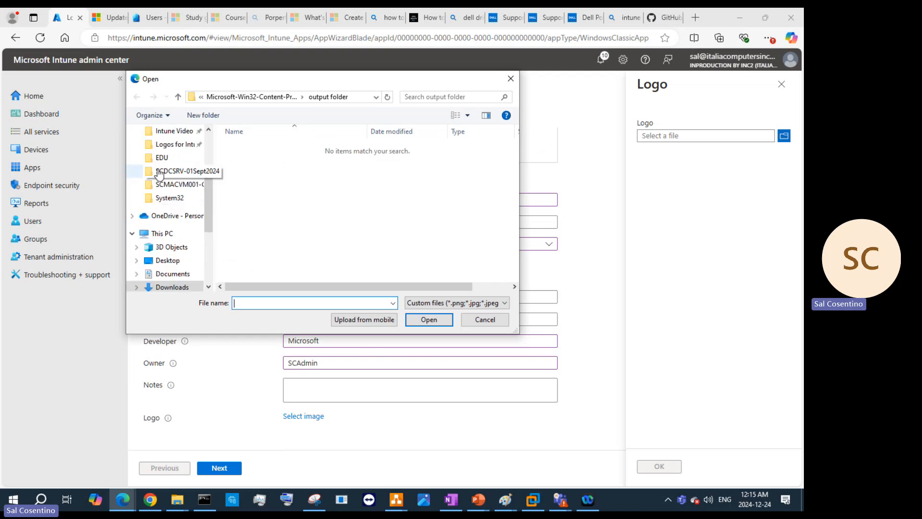
{"action": "left_click", "coordinate": [177, 186]}
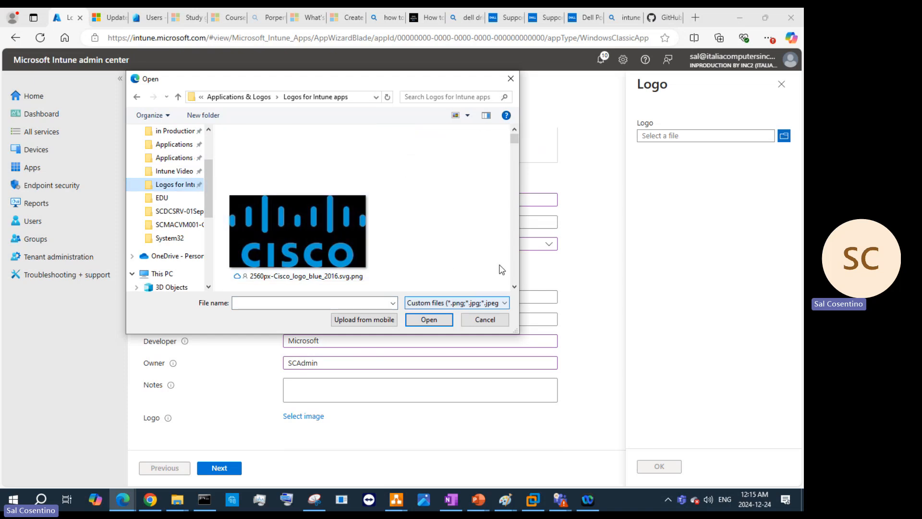
{"action": "left_click", "coordinate": [467, 116]}
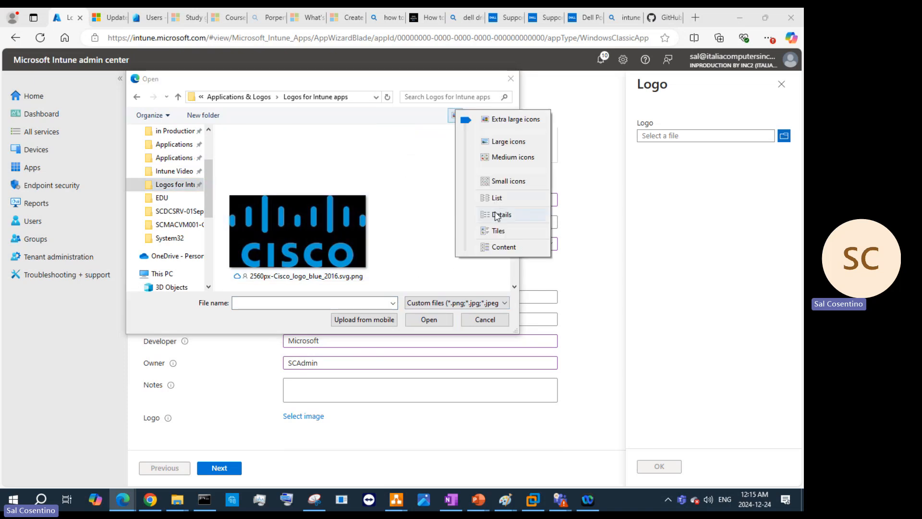
{"action": "left_click", "coordinate": [490, 198]}
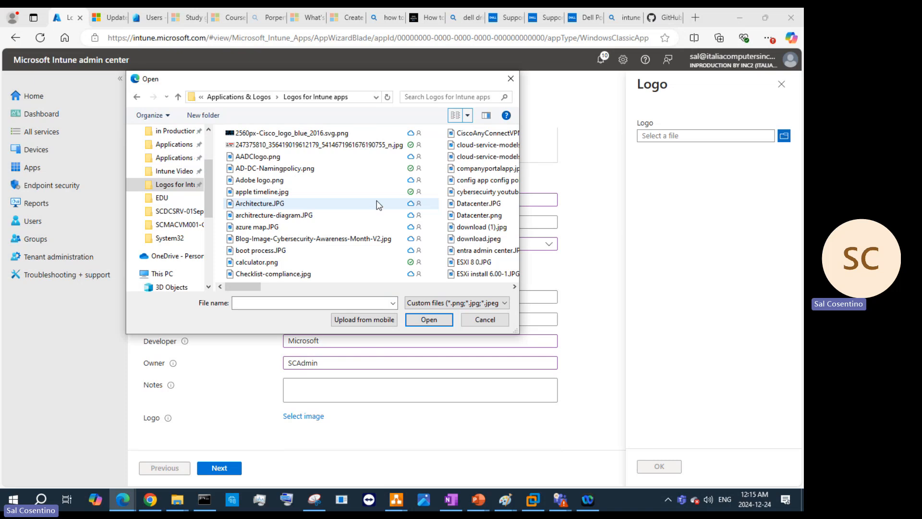
{"action": "left_click", "coordinate": [275, 263]}
{"action": "left_click", "coordinate": [445, 321]}
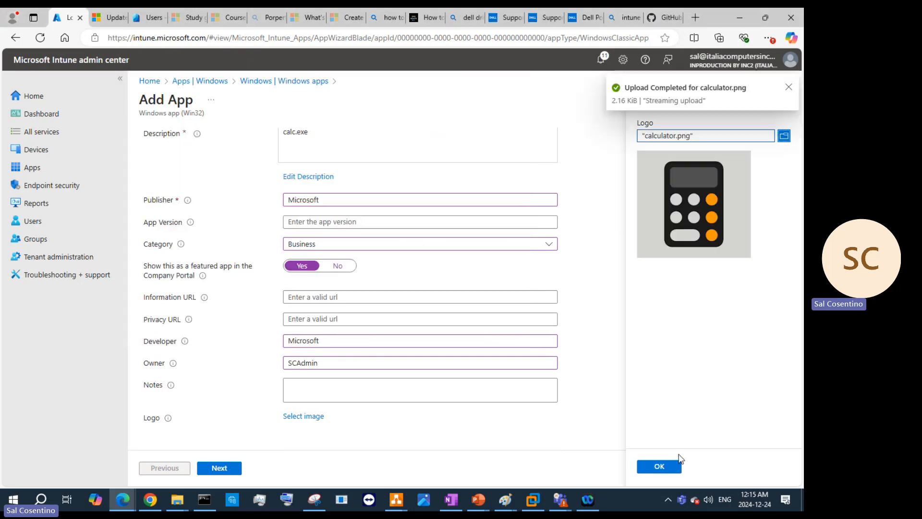
{"action": "left_click", "coordinate": [674, 467]}
{"action": "left_click", "coordinate": [235, 472]}
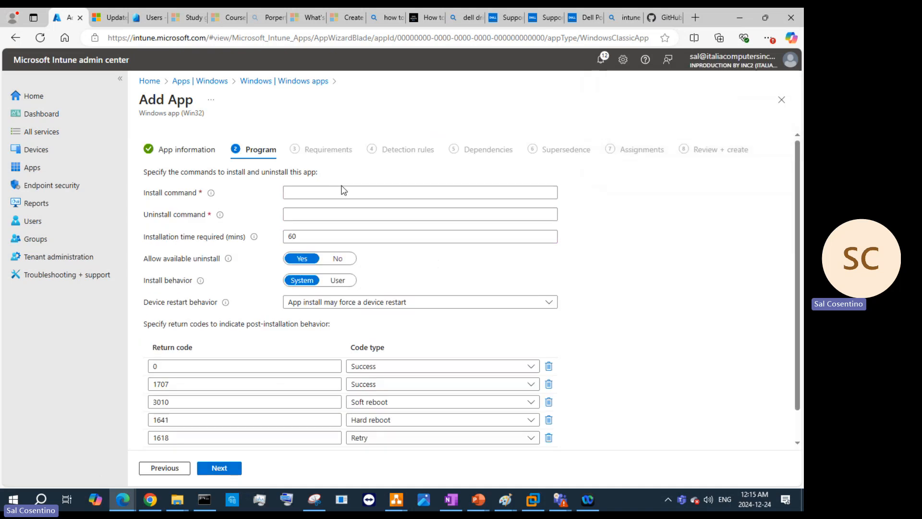
{"action": "left_click", "coordinate": [336, 192]}
{"action": "left_click", "coordinate": [333, 194]}
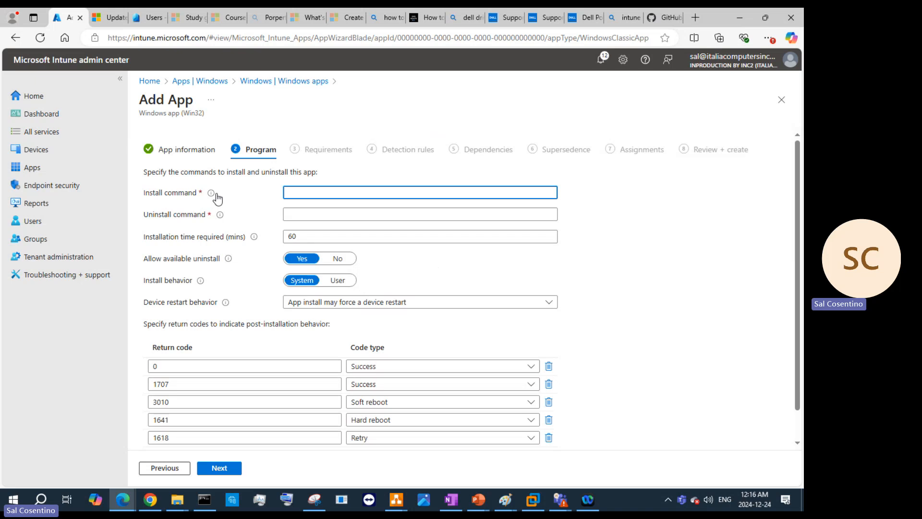
{"action": "mouse_move", "coordinate": [211, 197]}
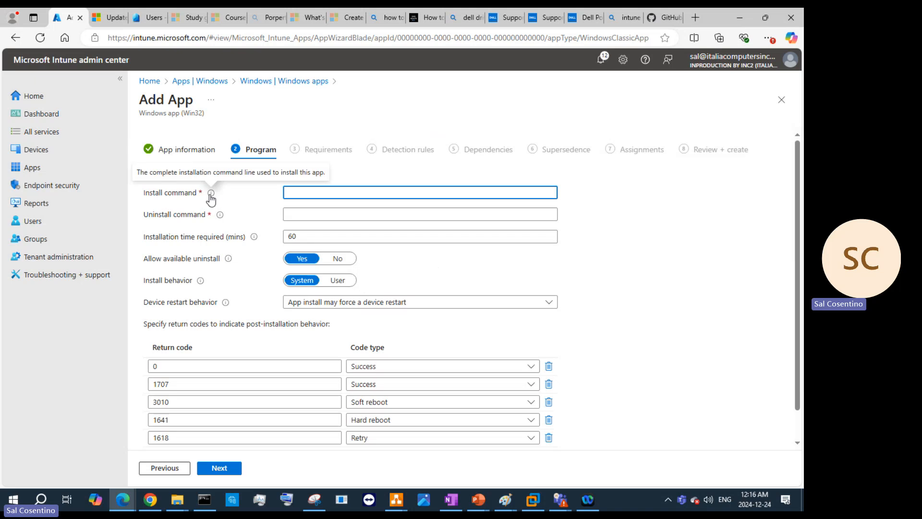
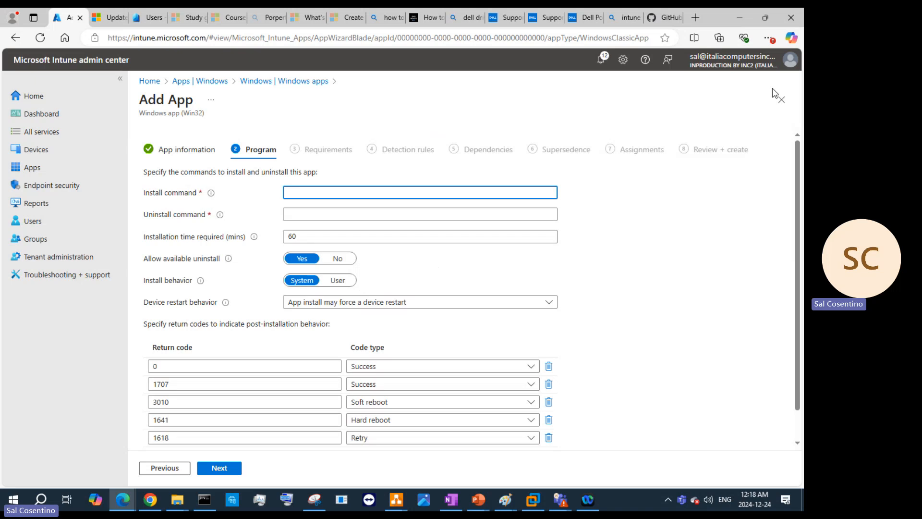
Step: Enter the install command "calc.exe" /silent /install, correcting the mistyped text
{"action": "left_click", "coordinate": [177, 152]}
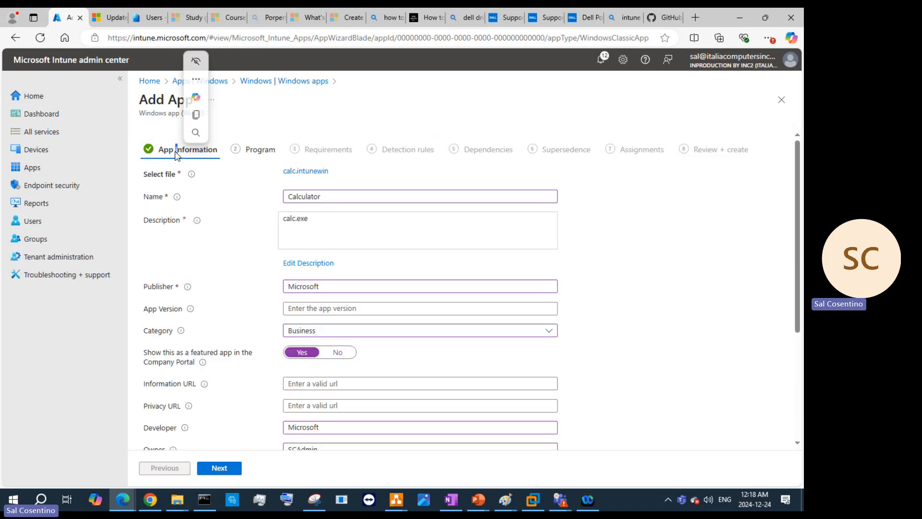
{"action": "left_click", "coordinate": [248, 153]}
{"action": "left_click", "coordinate": [320, 190]}
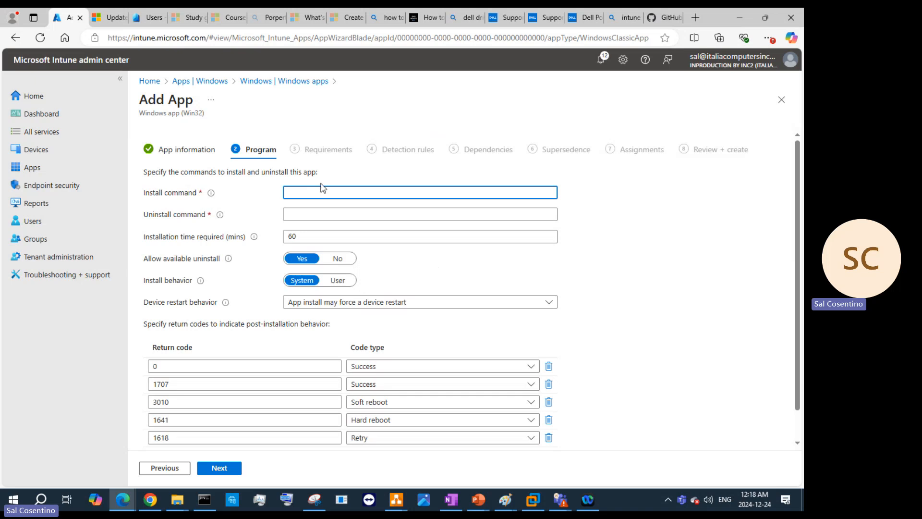
{"action": "type", "text": "msie"}
{"action": "left_click_drag", "start_coordinate": [316, 192], "coordinate": [259, 196]}
{"action": "type", "text": "calc"}
{"action": "type", "text": ".exe\" /silent /install"}
{"action": "left_click_drag", "start_coordinate": [288, 192], "coordinate": [399, 190]}
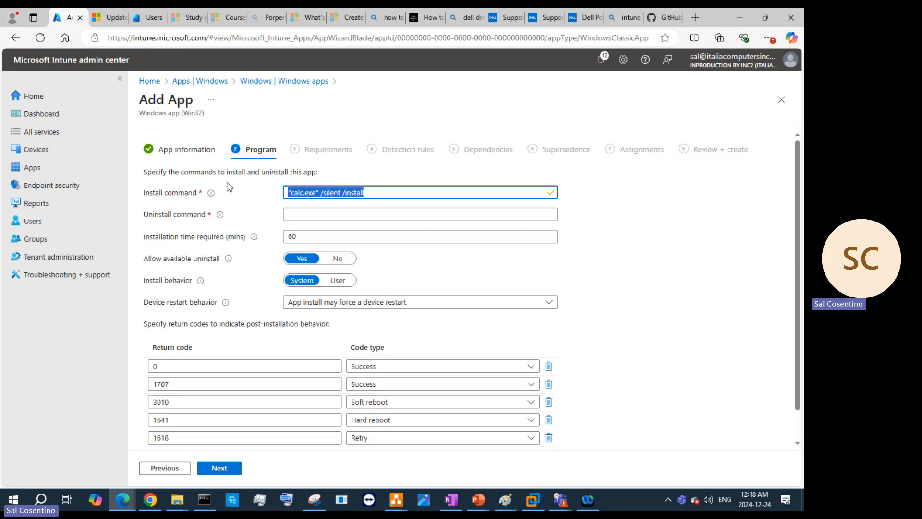
Step: Paste the install command into the uninstall field and change it to end with /uninstall
{"action": "left_click", "coordinate": [318, 215]}
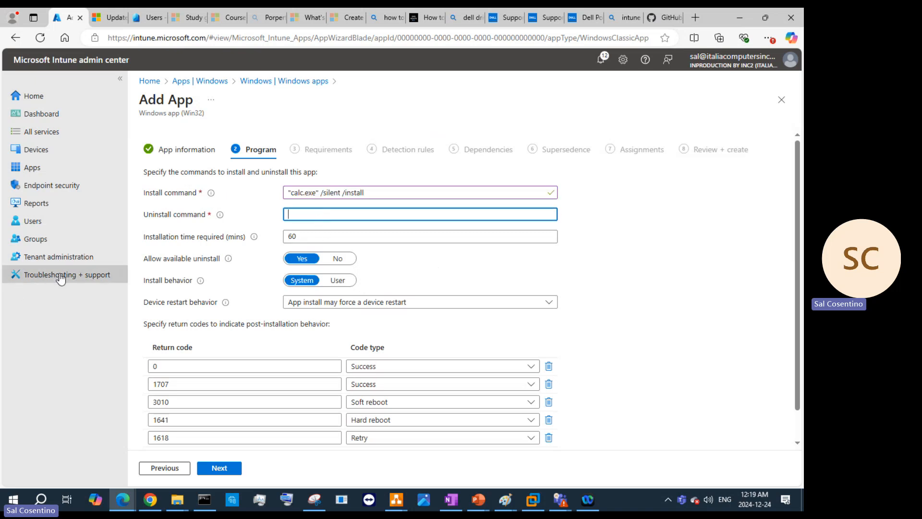
{"action": "left_click_drag", "start_coordinate": [377, 189], "coordinate": [253, 200]}
{"action": "key", "text": "ctrl+c"}
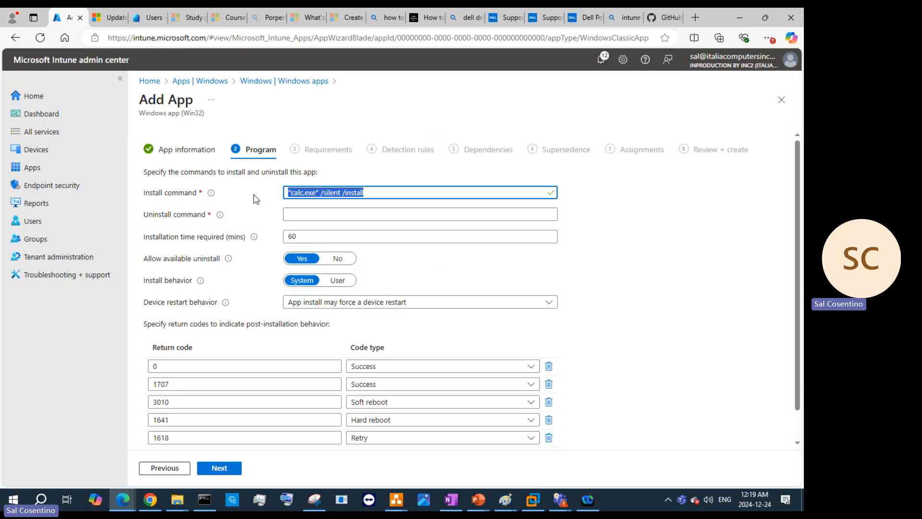
{"action": "left_click", "coordinate": [323, 213]}
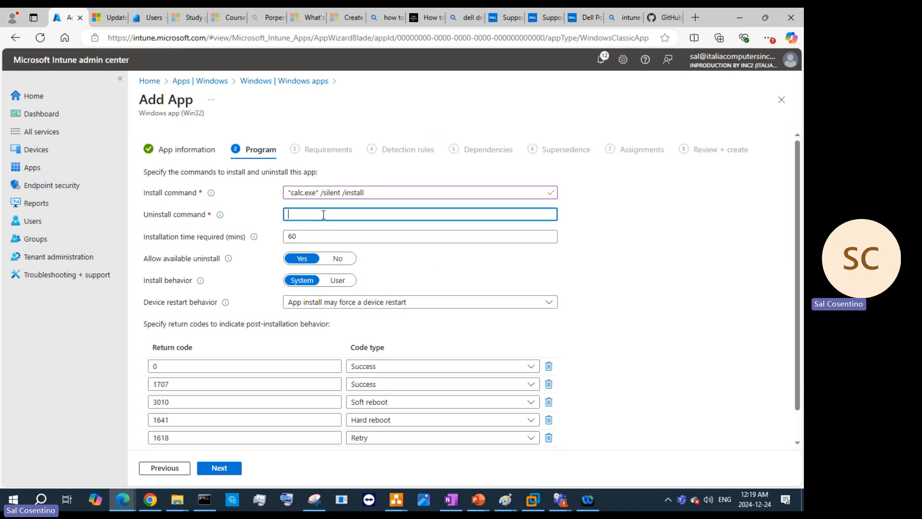
{"action": "key", "text": "ctrl+v"}
{"action": "type", "text": "un"}
Step: Keep restart behavior as 'App install may force a device restart' and continue to Requirements
{"action": "scroll", "coordinate": [422, 218], "scroll_direction": "down", "scroll_amount": 1}
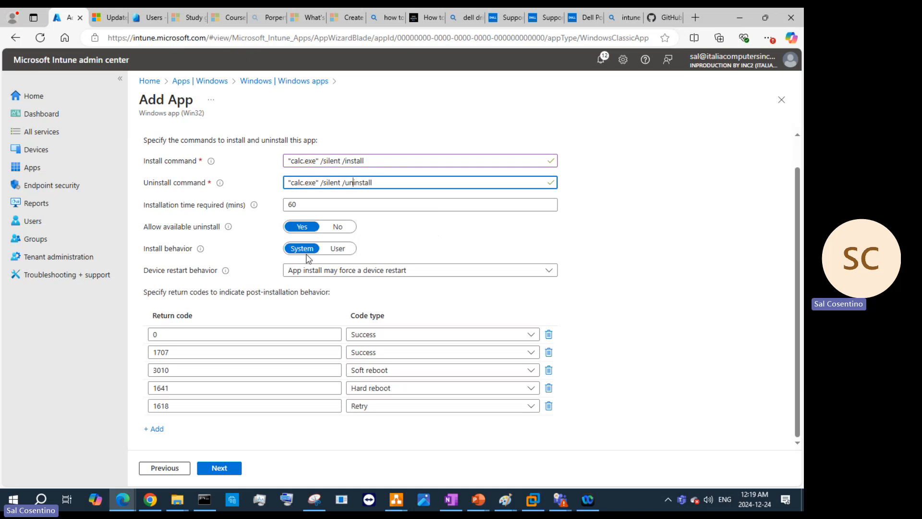
{"action": "left_click", "coordinate": [323, 271]}
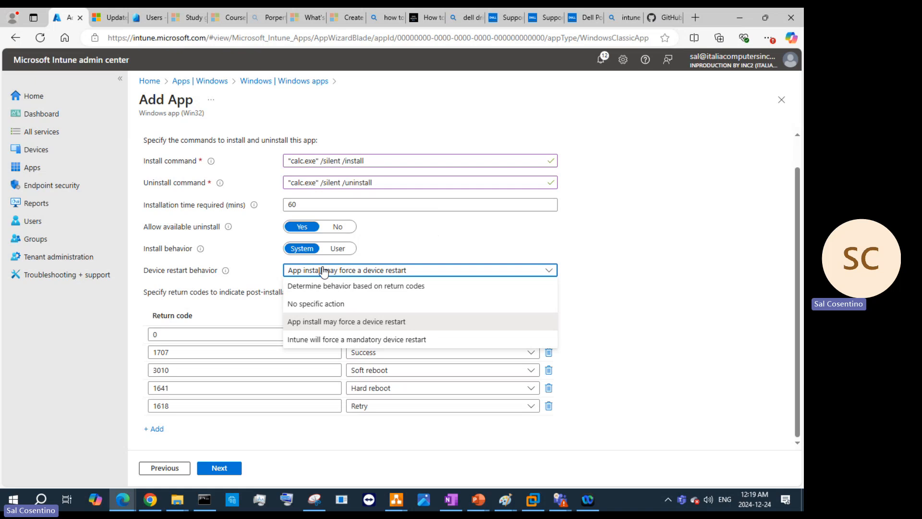
{"action": "left_click", "coordinate": [357, 322]}
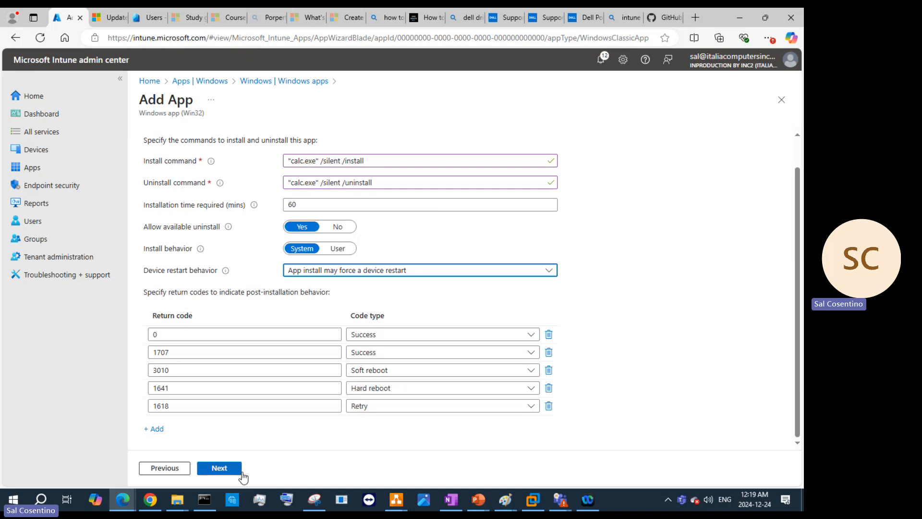
{"action": "left_click", "coordinate": [234, 469]}
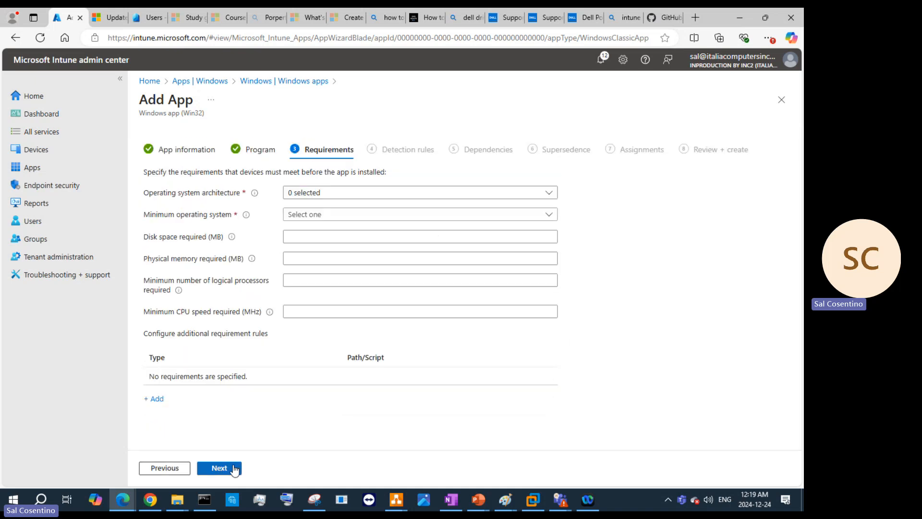
Step: Allow 32-bit and 64-bit architectures with Windows 10 1607 as the minimum OS
{"action": "left_click", "coordinate": [350, 195]}
{"action": "left_click", "coordinate": [330, 213]}
{"action": "left_click", "coordinate": [328, 226]}
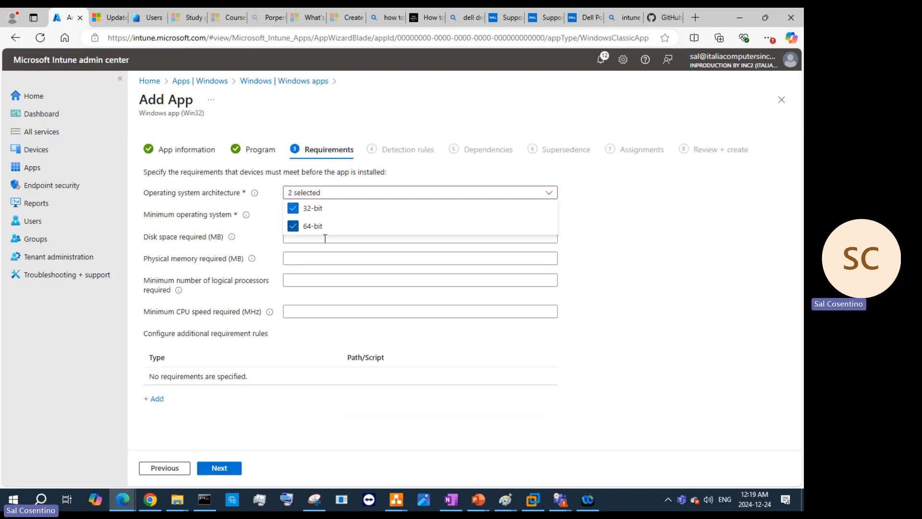
{"action": "left_click", "coordinate": [251, 222]}
{"action": "left_click", "coordinate": [292, 218]}
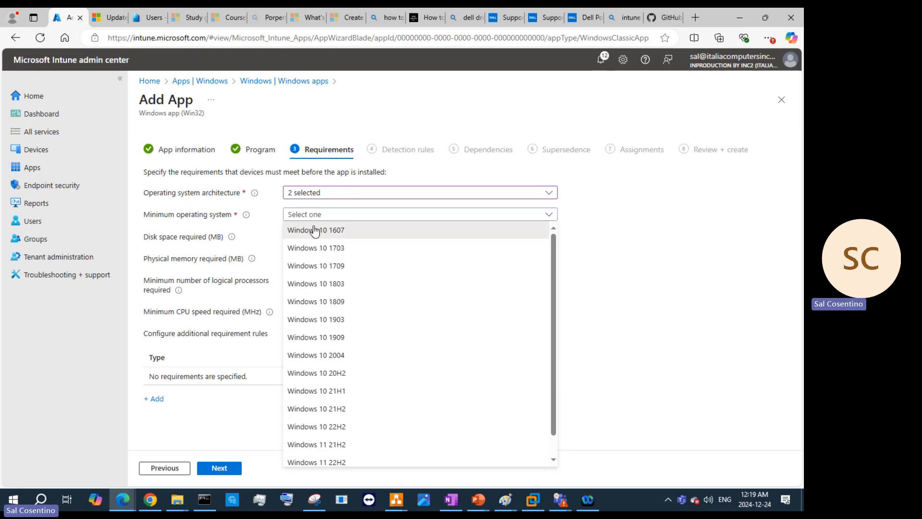
{"action": "left_click", "coordinate": [295, 229]}
Step: Require 1024 MB of free disk space and continue to Detection rules
{"action": "left_click", "coordinate": [302, 237]}
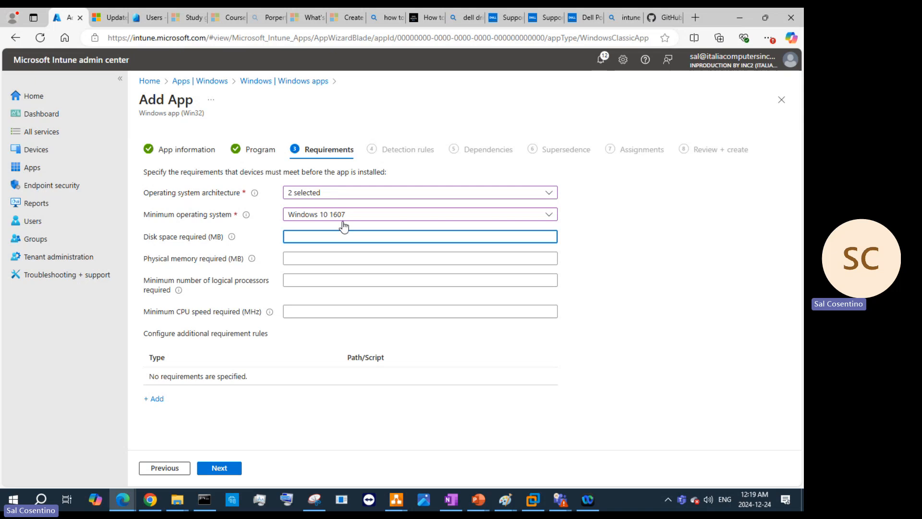
{"action": "type", "text": "1"}
{"action": "type", "text": "024"}
{"action": "left_click", "coordinate": [661, 277]}
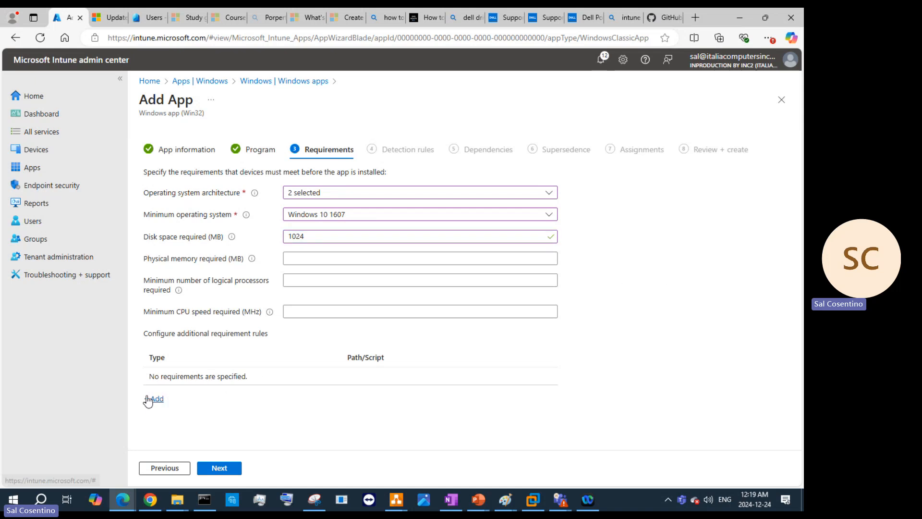
{"action": "left_click", "coordinate": [226, 467]}
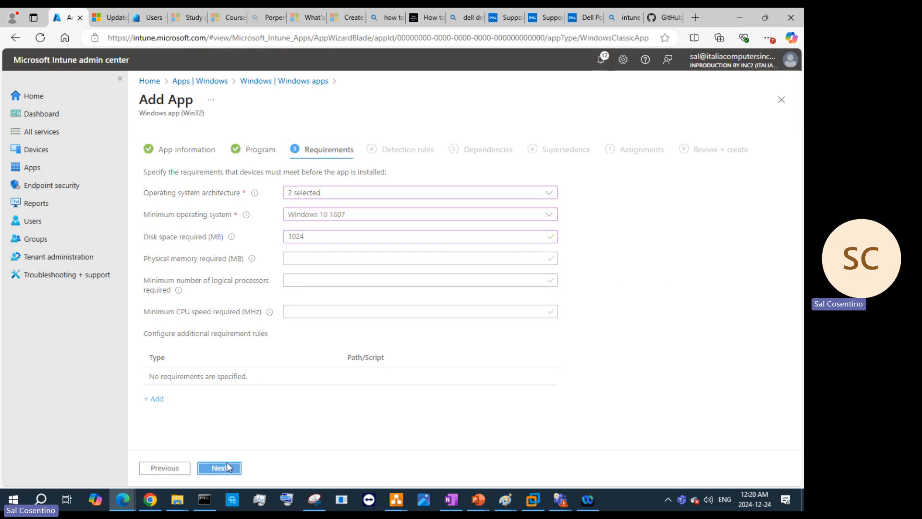
Step: Switch the rules format to 'Manually configure detection rules' and add a File-type detection rule
{"action": "left_click", "coordinate": [349, 194]}
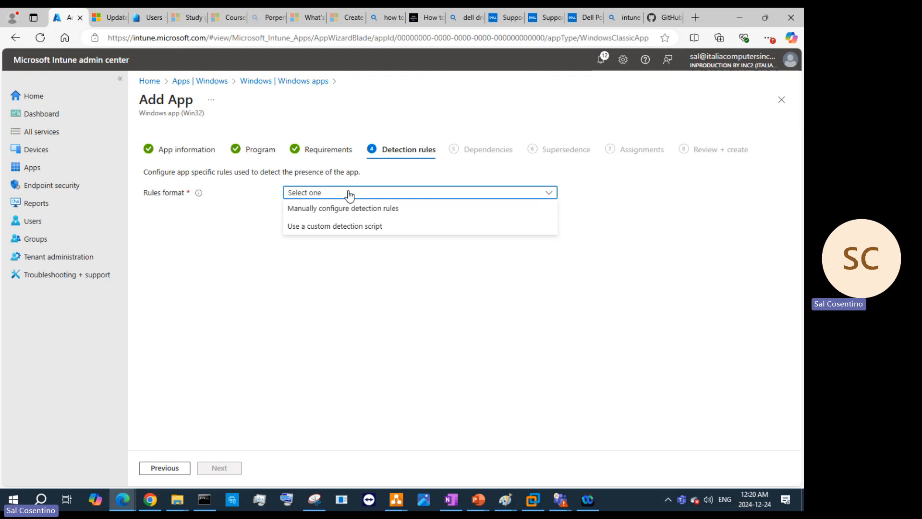
{"action": "left_click", "coordinate": [349, 193]}
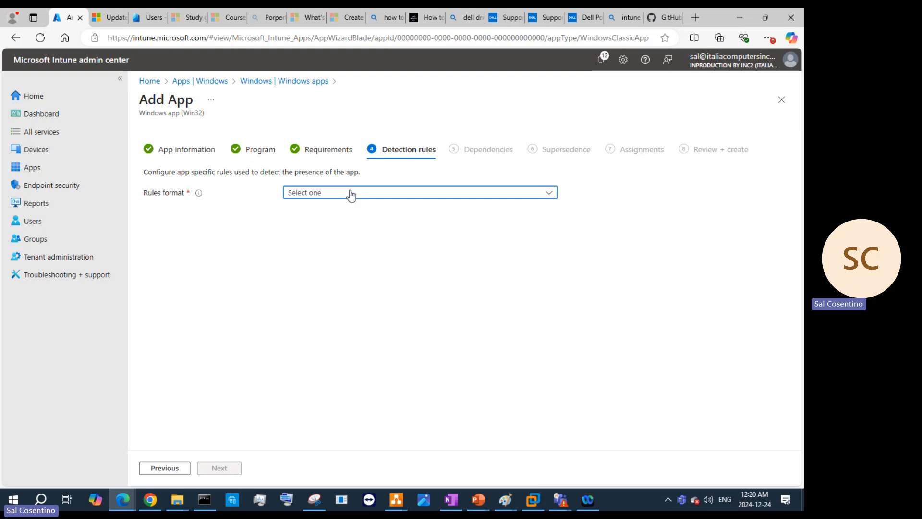
{"action": "left_click", "coordinate": [377, 193]}
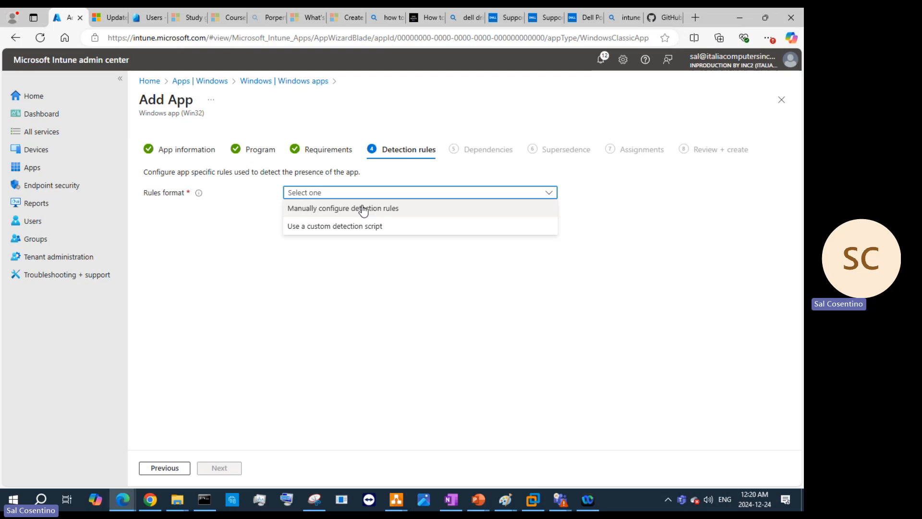
{"action": "left_click", "coordinate": [363, 208]}
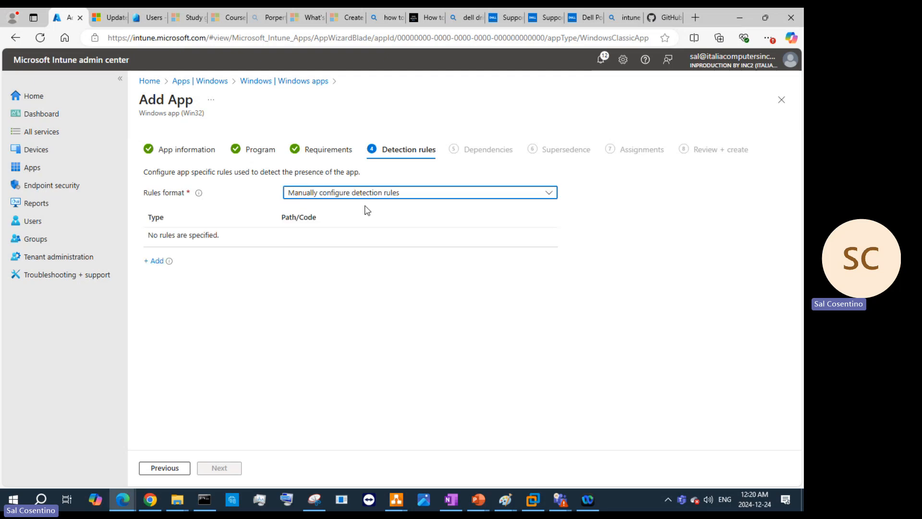
{"action": "left_click", "coordinate": [156, 264]}
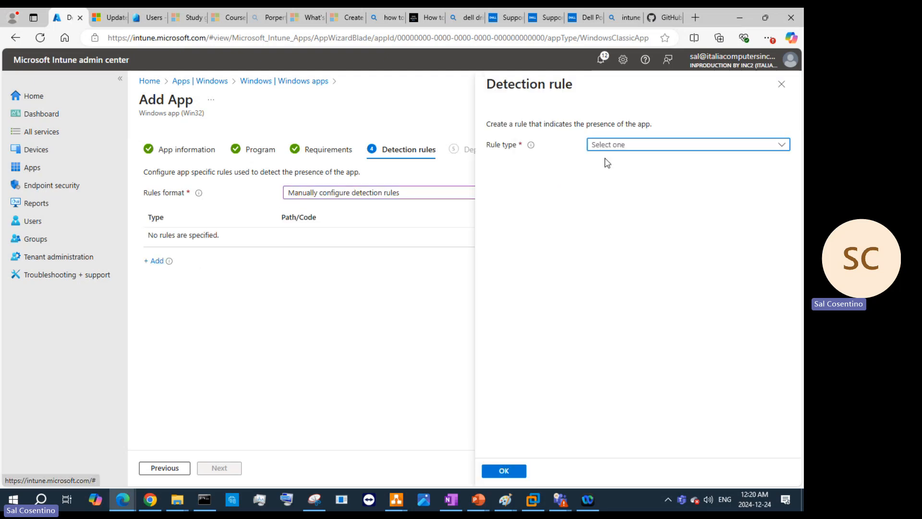
{"action": "left_click", "coordinate": [631, 145]}
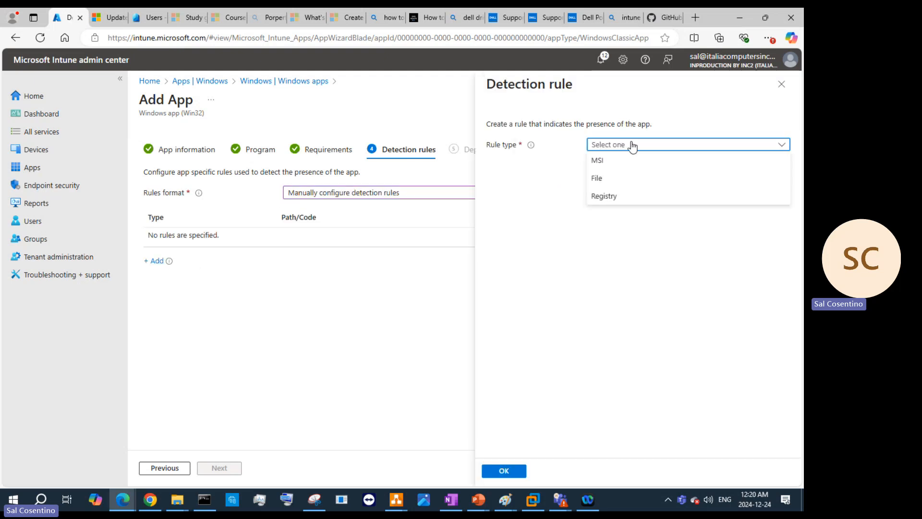
{"action": "left_click", "coordinate": [622, 178]}
{"action": "left_click", "coordinate": [623, 176]}
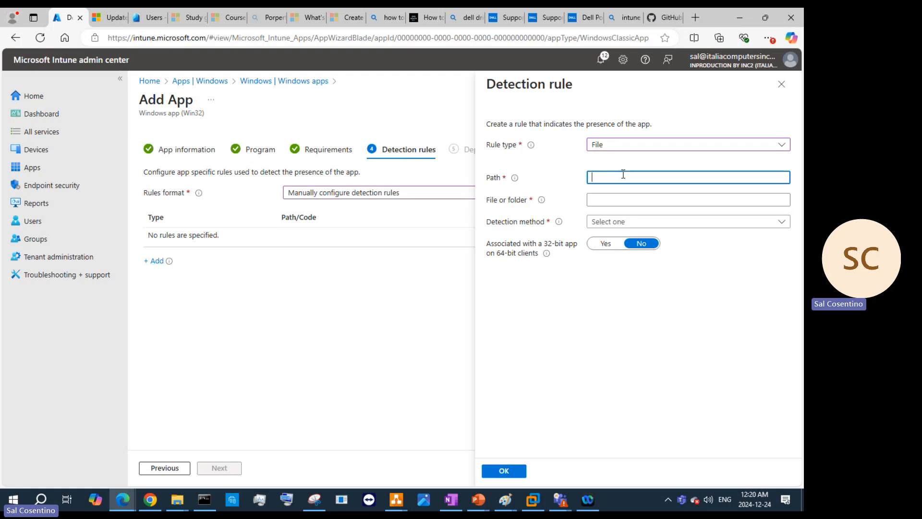
{"action": "left_click", "coordinate": [629, 202]}
{"action": "left_click", "coordinate": [625, 173]}
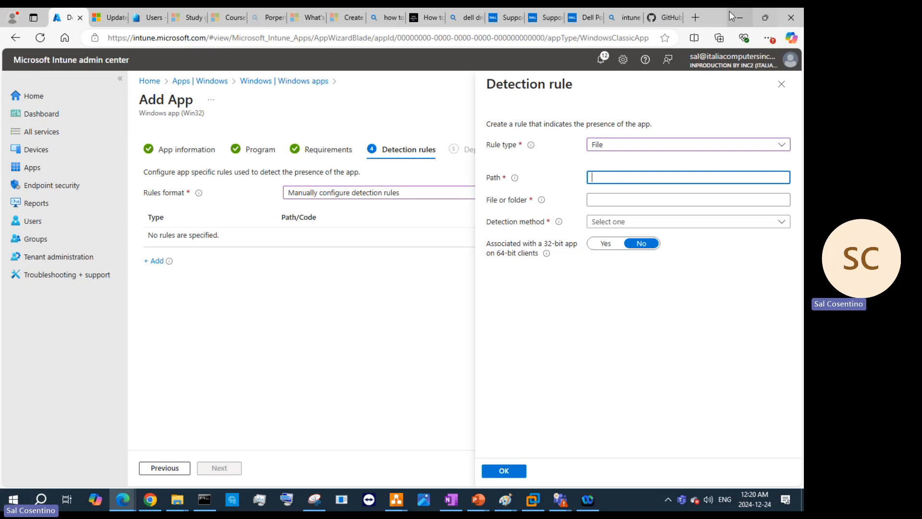
Step: Open a new Edge tab, try a tab search for the system32 question, then clear it
{"action": "left_click", "coordinate": [696, 17]}
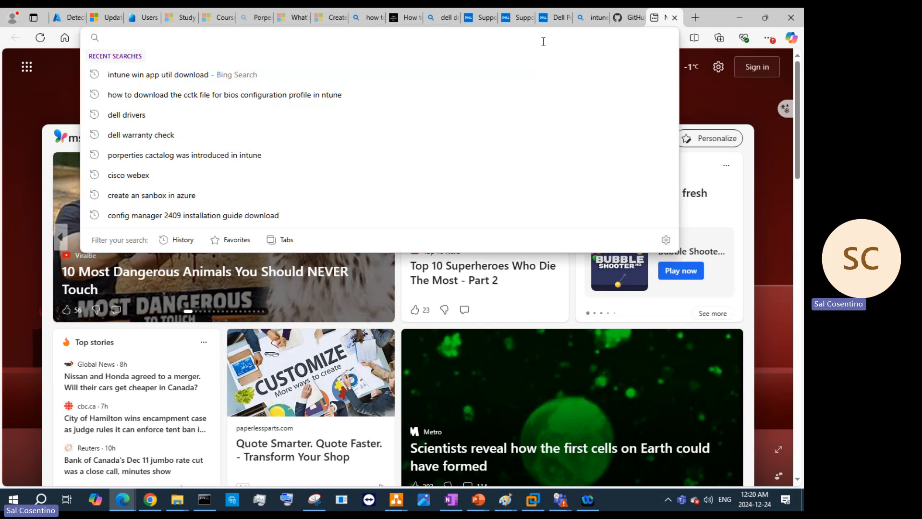
{"action": "key", "text": "ctrl+shift+a"}
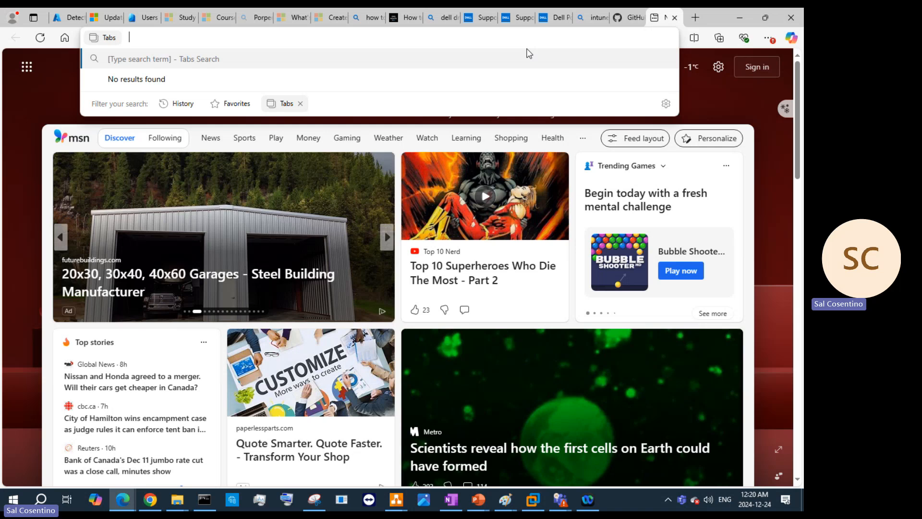
{"action": "type", "text": "using "}
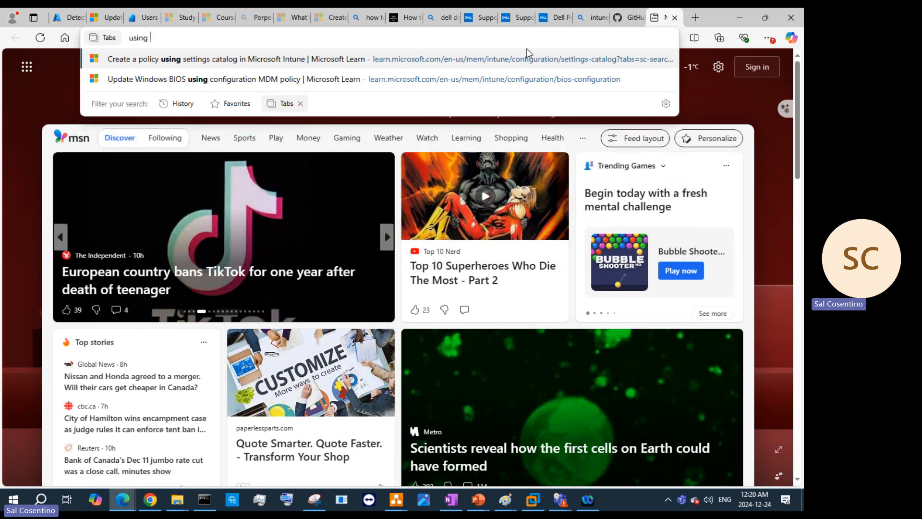
{"action": "type", "text": "% how do i"}
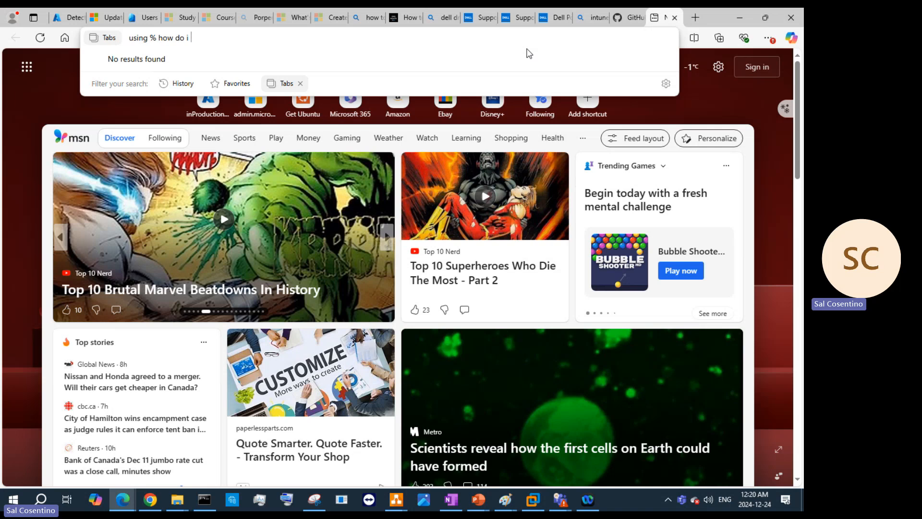
{"action": "type", "text": " get to system32"}
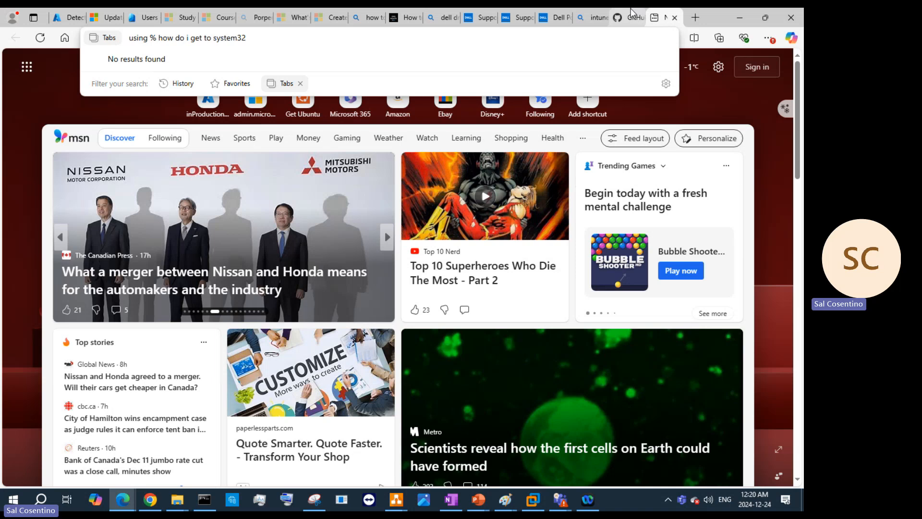
{"action": "key", "text": "ctrl+a"}
{"action": "key", "text": "ctrl+c"}
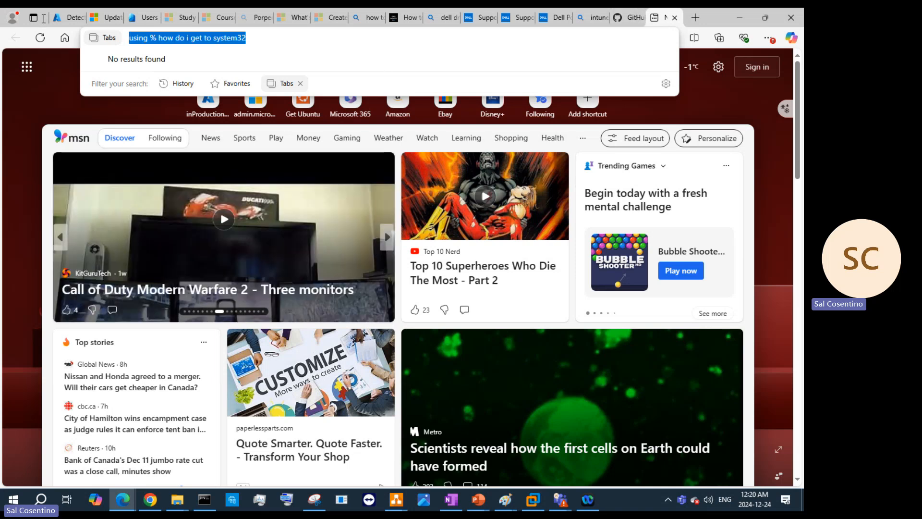
{"action": "key", "text": "BackSpace"}
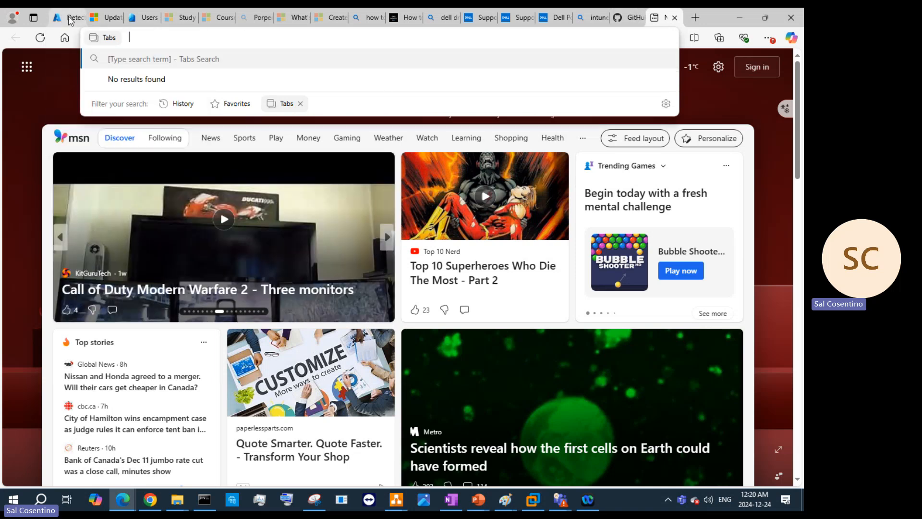
Step: Search Bing for the pasted question about reaching system32 and review the results
{"action": "left_click", "coordinate": [695, 17]}
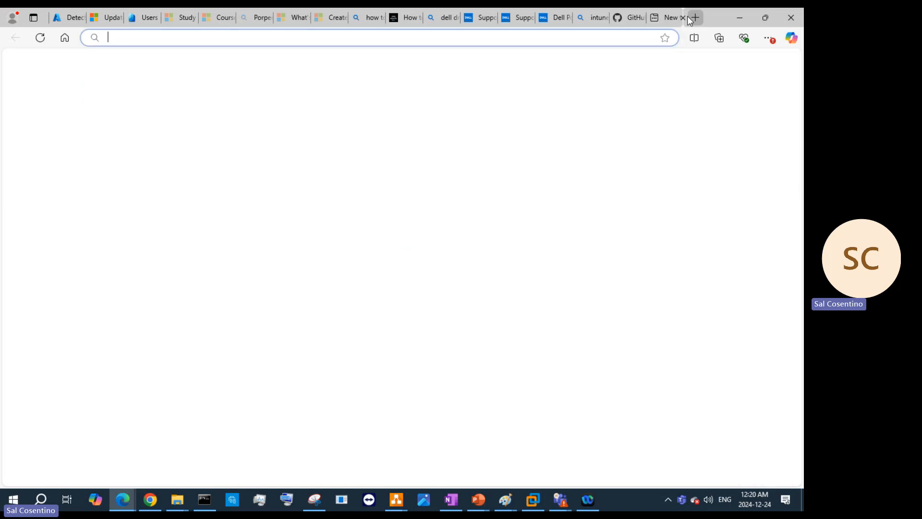
{"action": "key", "text": "ctrl+v"}
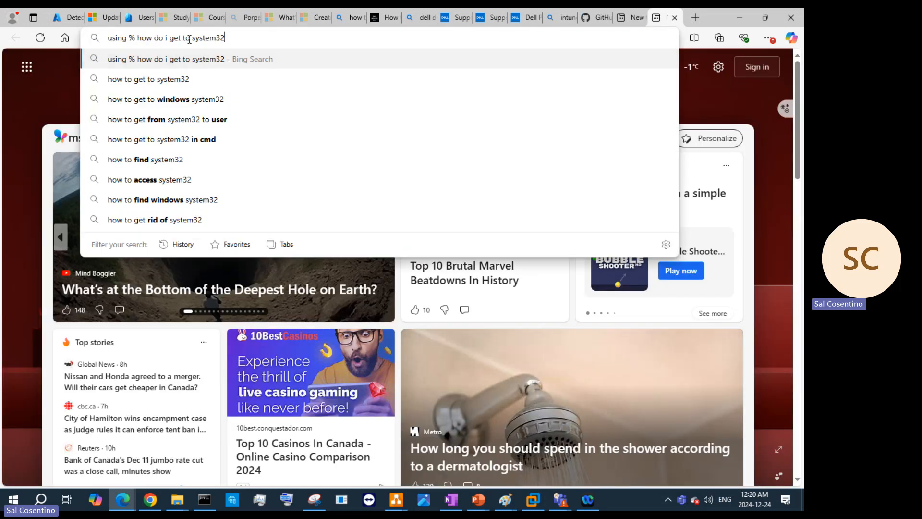
{"action": "key", "text": "Return"}
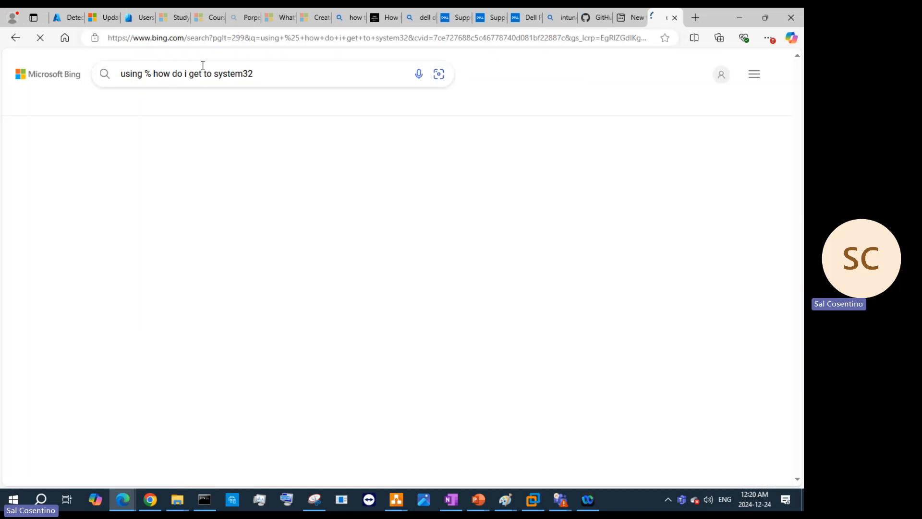
{"action": "scroll", "coordinate": [360, 215], "scroll_direction": "down", "scroll_amount": 5}
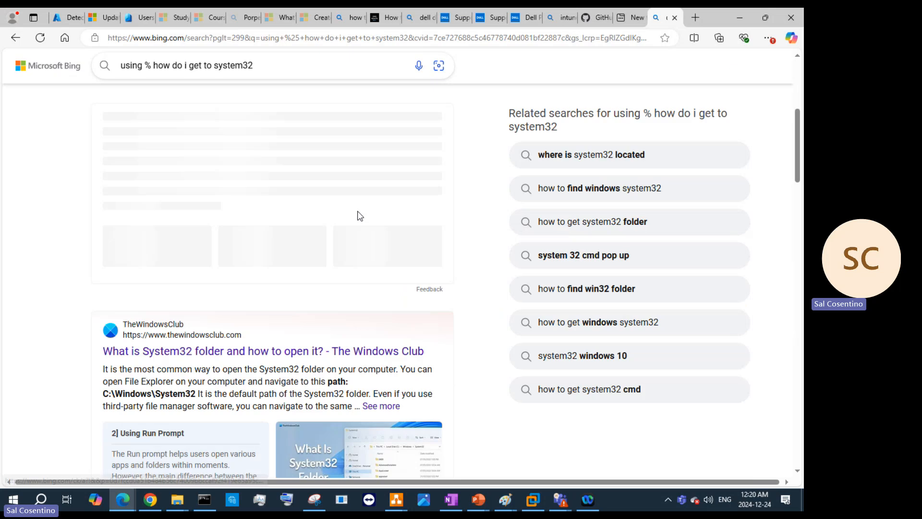
{"action": "scroll", "coordinate": [359, 211], "scroll_direction": "down", "scroll_amount": 4}
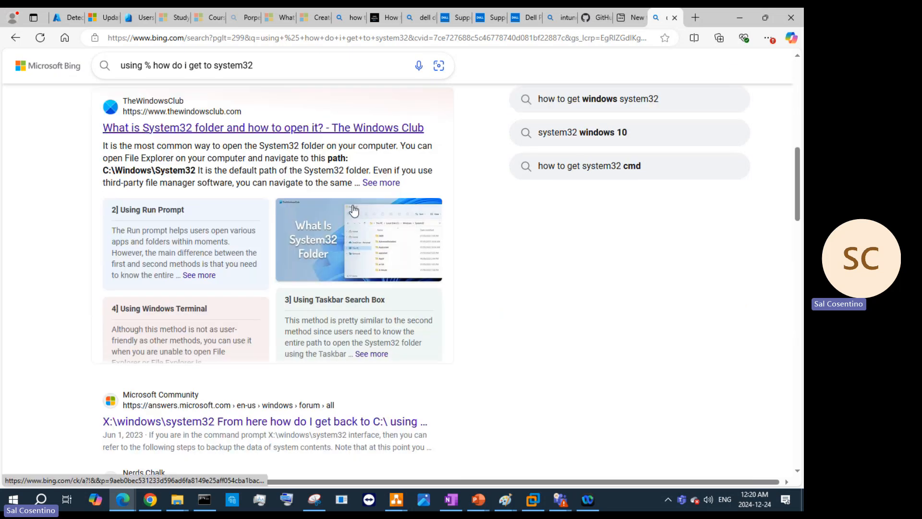
{"action": "scroll", "coordinate": [346, 213], "scroll_direction": "down", "scroll_amount": 1}
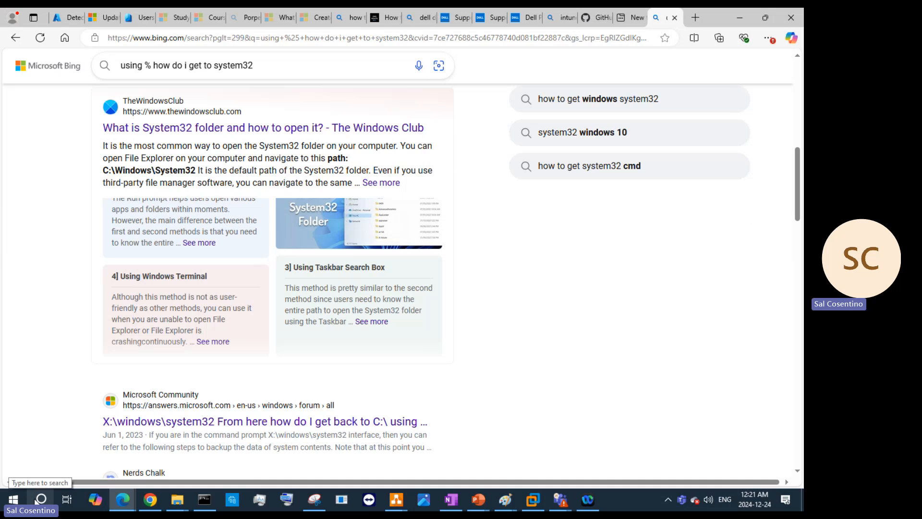
{"action": "key", "text": "F5"}
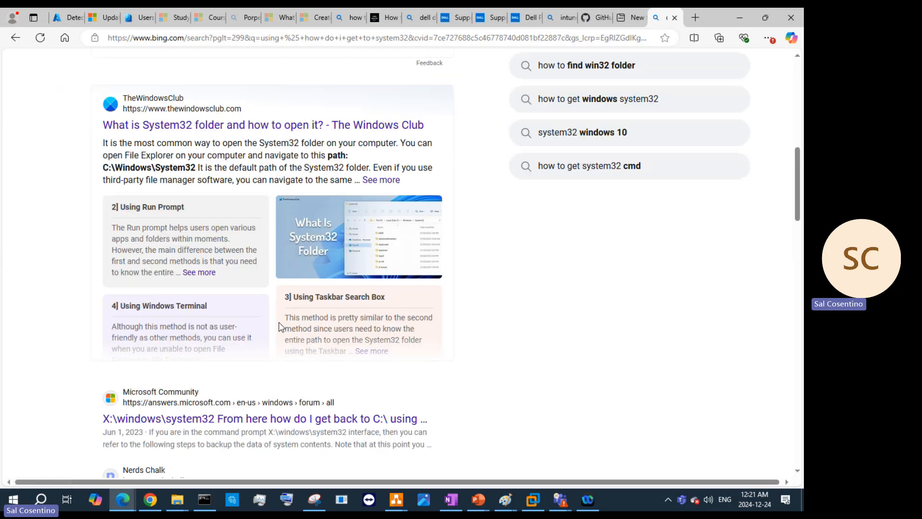
{"action": "scroll", "coordinate": [439, 206], "scroll_direction": "up", "scroll_amount": 10}
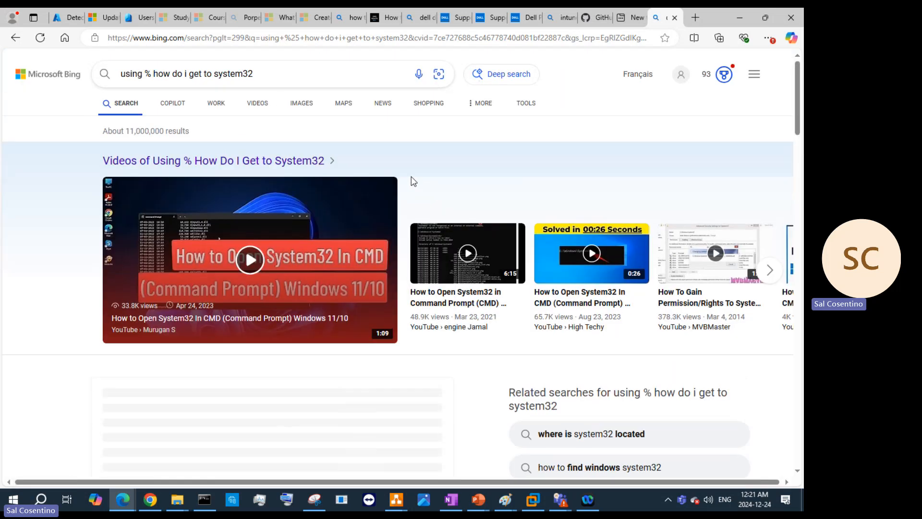
Step: Refine the query with 'in run' and '%system32profile%', searching after each edit
{"action": "left_click", "coordinate": [293, 75]}
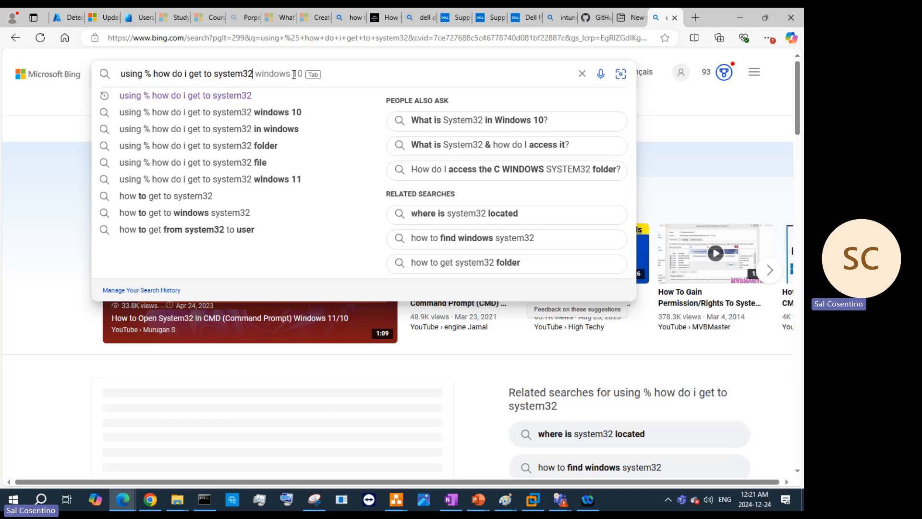
{"action": "type", "text": "in run"}
{"action": "key", "text": "Return"}
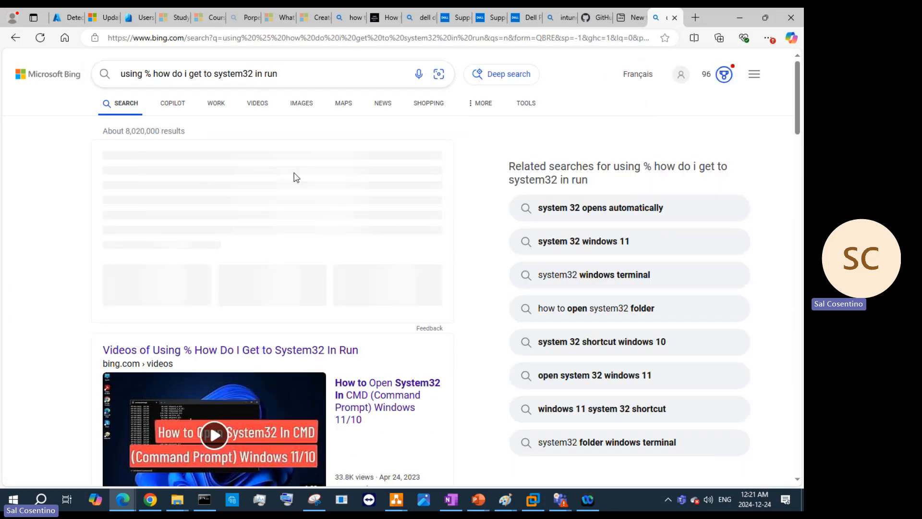
{"action": "scroll", "coordinate": [304, 169], "scroll_direction": "down", "scroll_amount": 5}
{"action": "scroll", "coordinate": [312, 200], "scroll_direction": "up", "scroll_amount": 5}
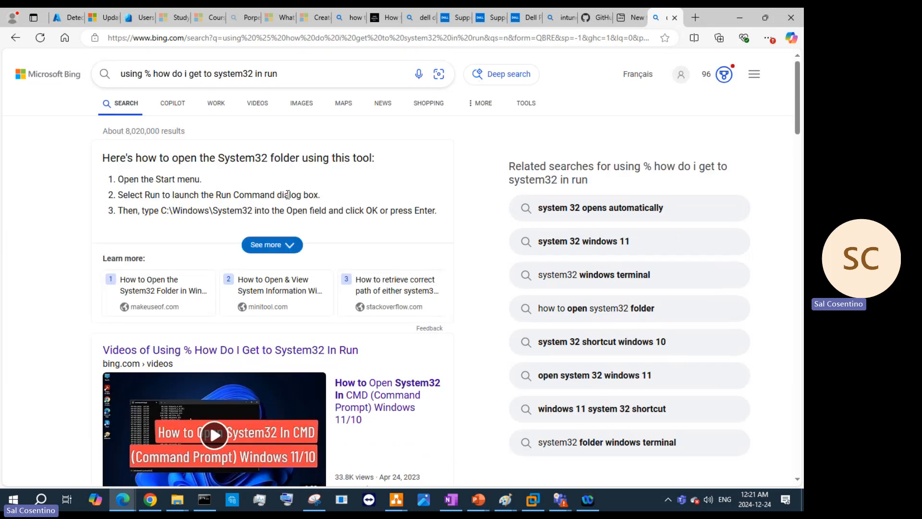
{"action": "scroll", "coordinate": [255, 201], "scroll_direction": "down", "scroll_amount": 1}
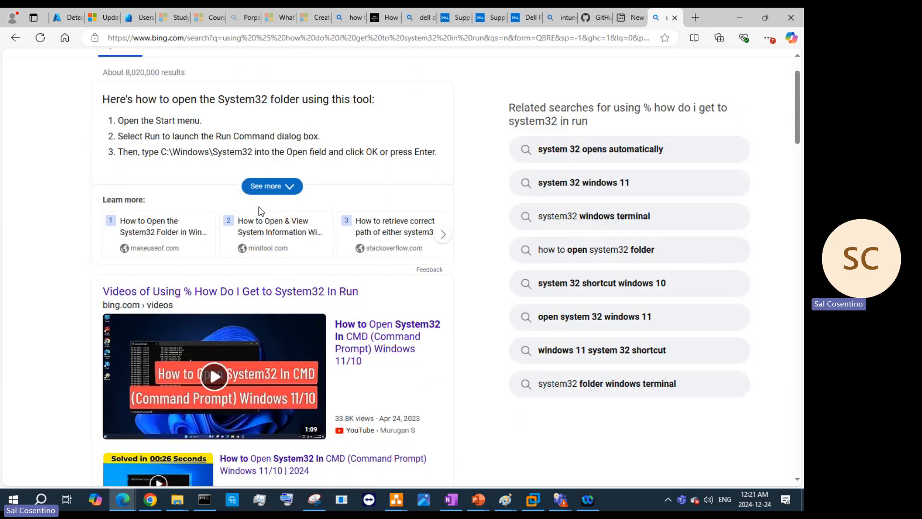
{"action": "scroll", "coordinate": [245, 169], "scroll_direction": "up", "scroll_amount": 1}
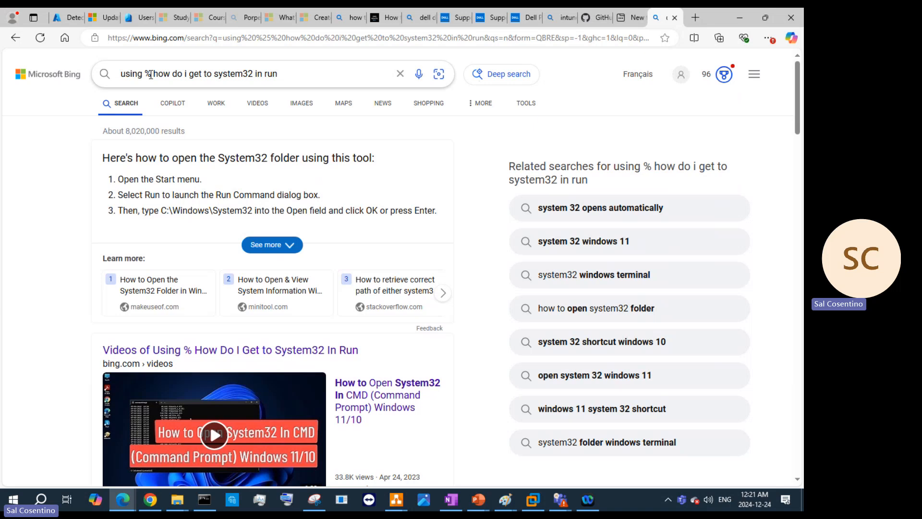
{"action": "left_click", "coordinate": [153, 73]}
{"action": "type", "text": "system"}
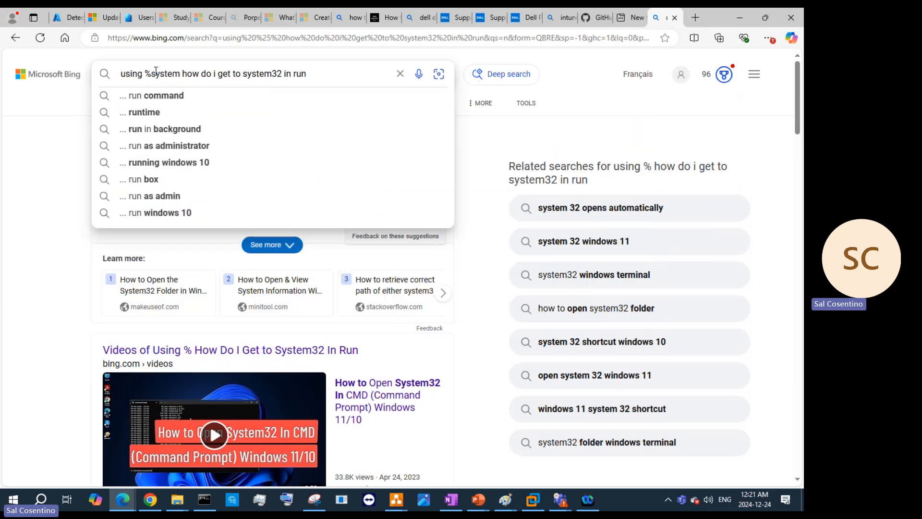
{"action": "type", "text": "32"}
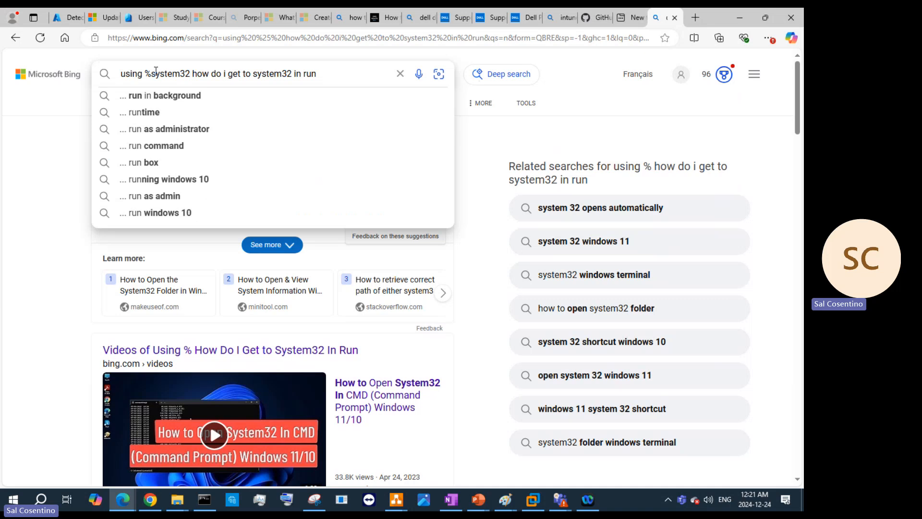
{"action": "type", "text": "profile"}
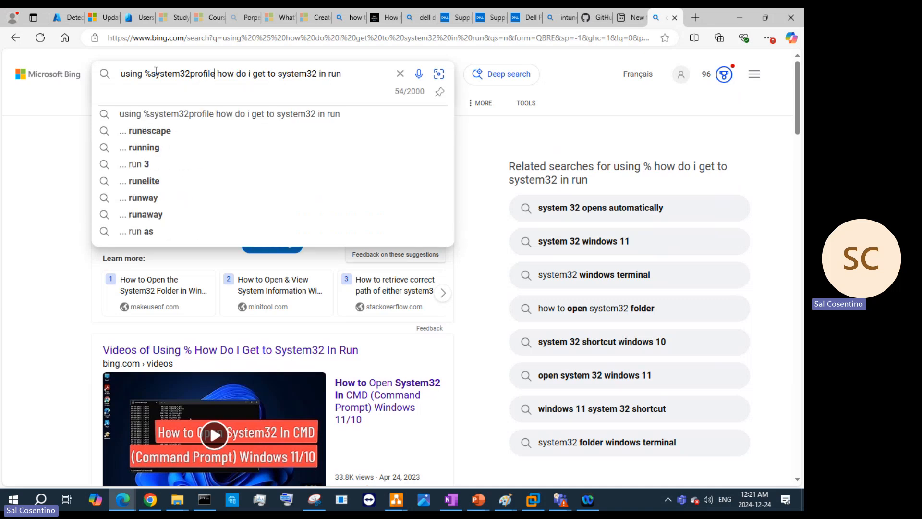
{"action": "type", "text": "%"}
{"action": "key", "text": "Return"}
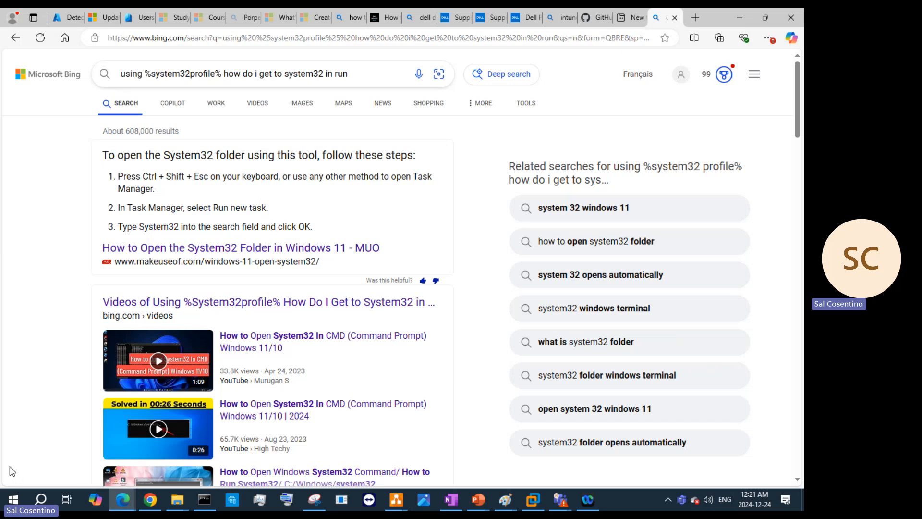
Step: Try opening %systemprofile% and %system32% from the Run dialog, dismissing each cannot-find error
{"action": "key", "text": "super+r"}
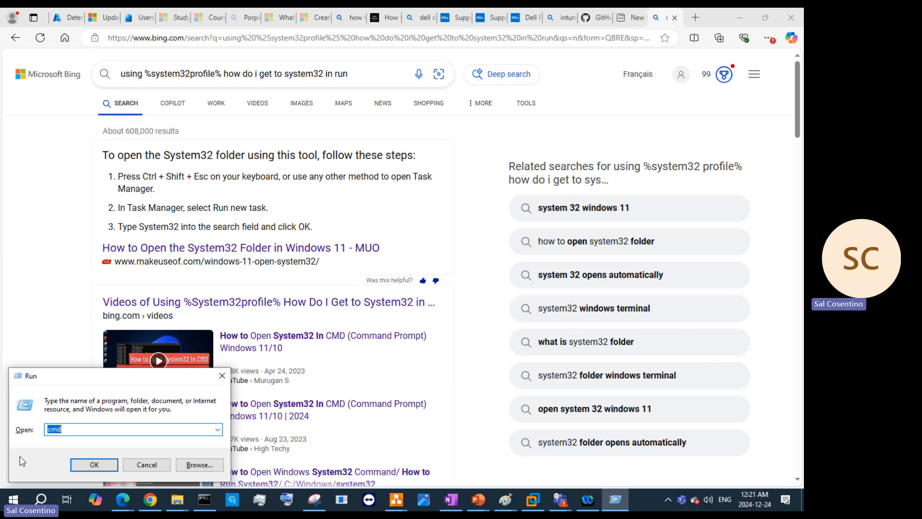
{"action": "type", "text": "%systemprofile%"}
{"action": "key", "text": "Return"}
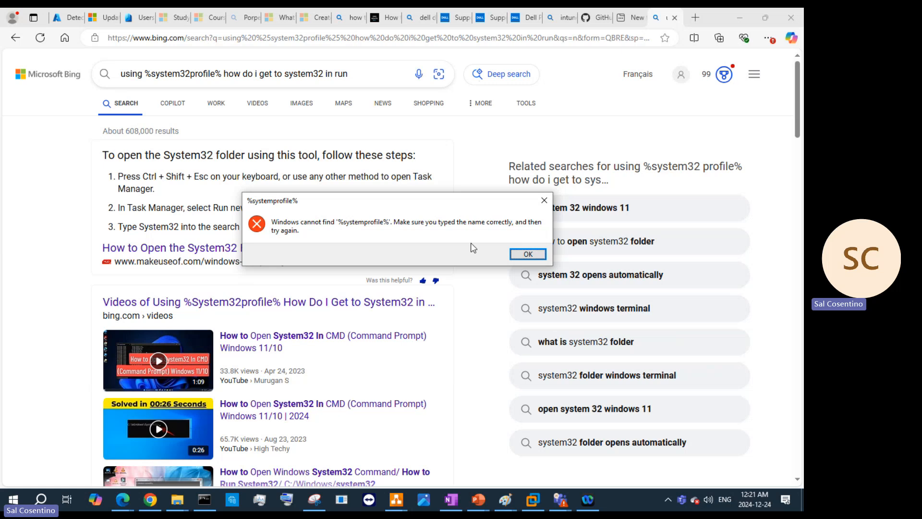
{"action": "left_click", "coordinate": [513, 255]}
{"action": "scroll", "coordinate": [303, 260], "scroll_direction": "down", "scroll_amount": 10}
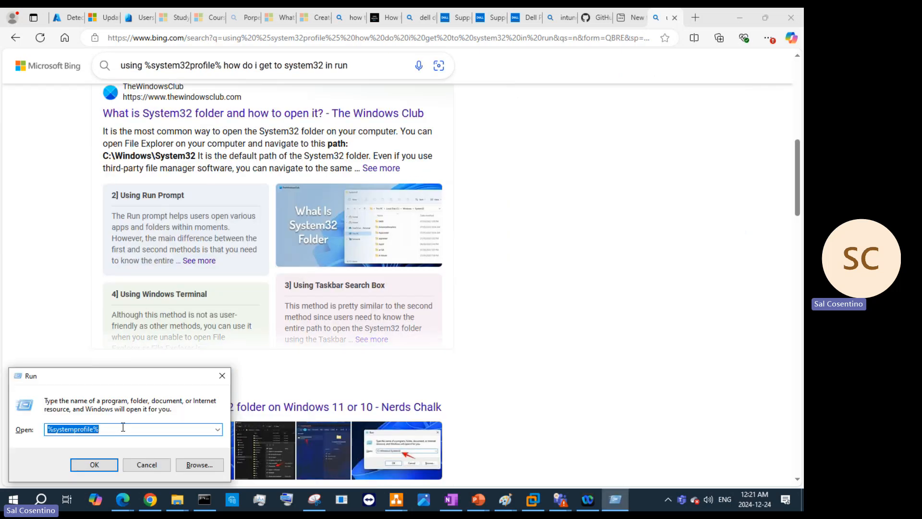
{"action": "left_click", "coordinate": [122, 427]}
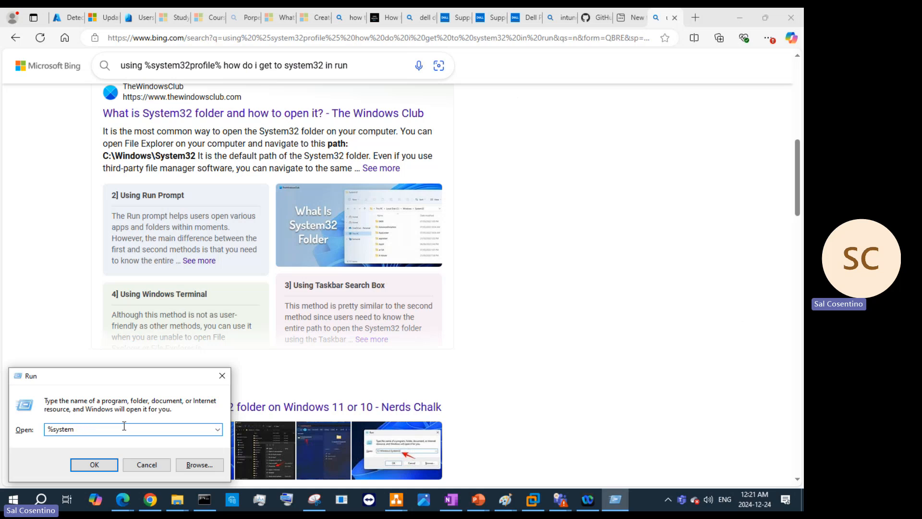
{"action": "key", "text": "Return"}
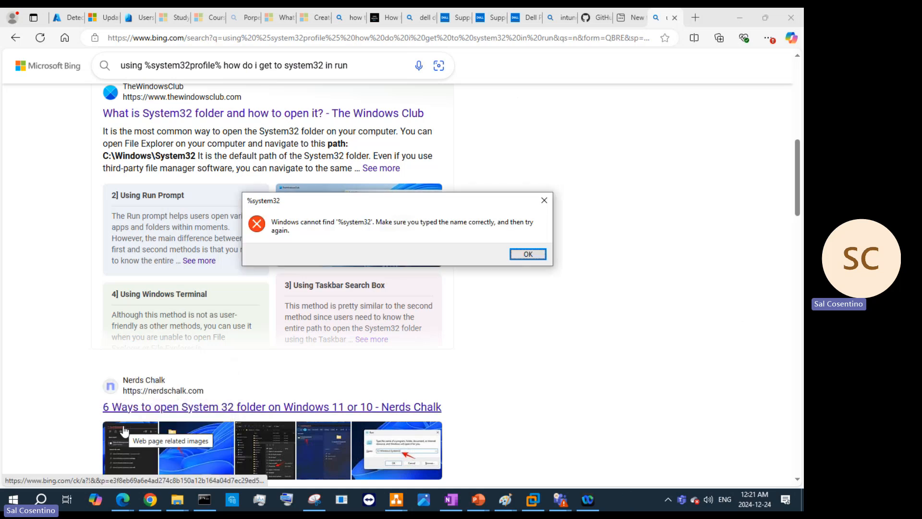
{"action": "key", "text": "Return"}
{"action": "left_click", "coordinate": [124, 426]}
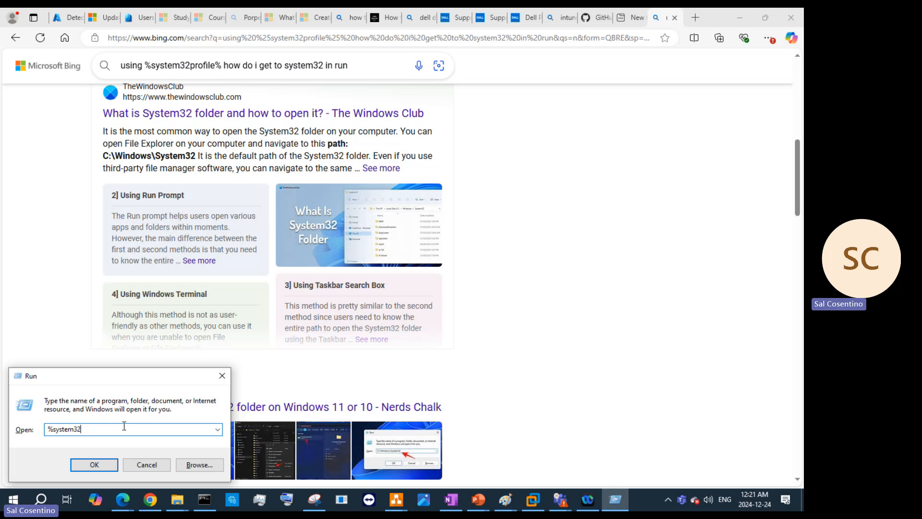
{"action": "key", "text": "Return"}
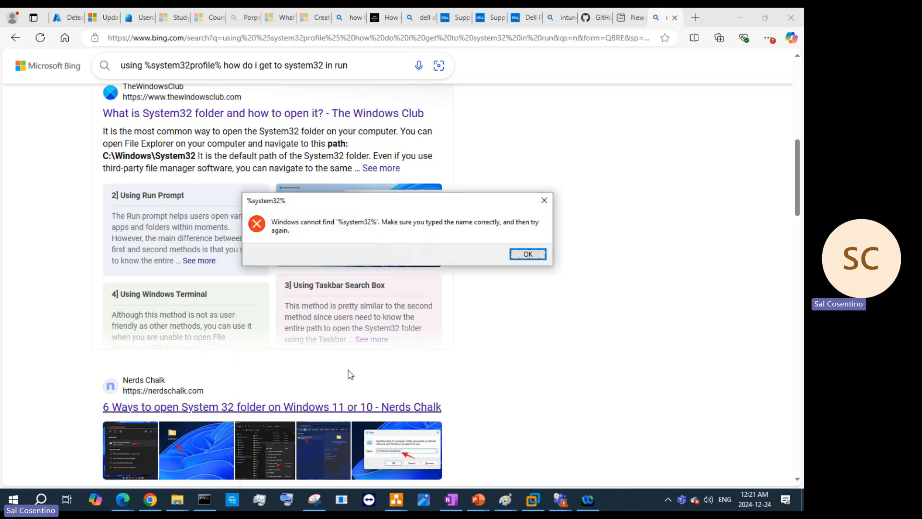
{"action": "left_click", "coordinate": [534, 254]}
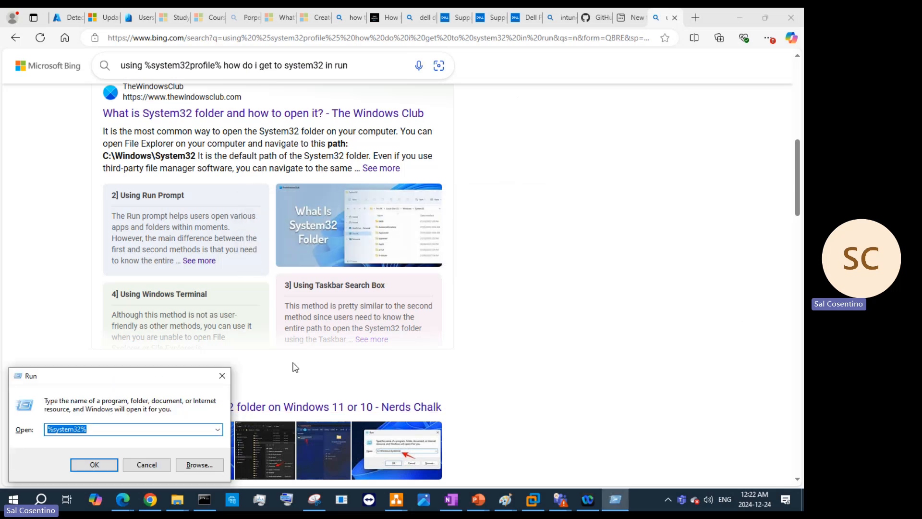
Step: Try %system32profile% in Run and close the resulting cannot-find error
{"action": "scroll", "coordinate": [330, 380], "scroll_direction": "down", "scroll_amount": 8}
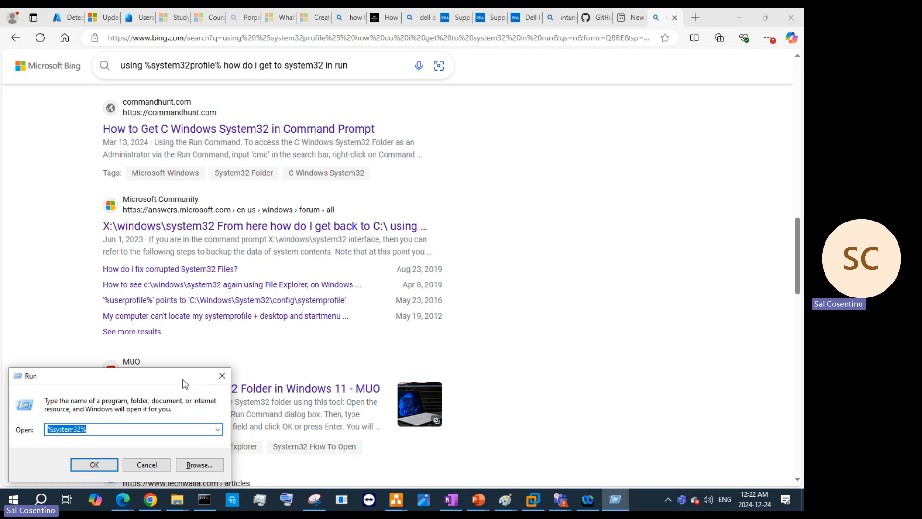
{"action": "left_click", "coordinate": [144, 428]}
{"action": "type", "text": "profile%"}
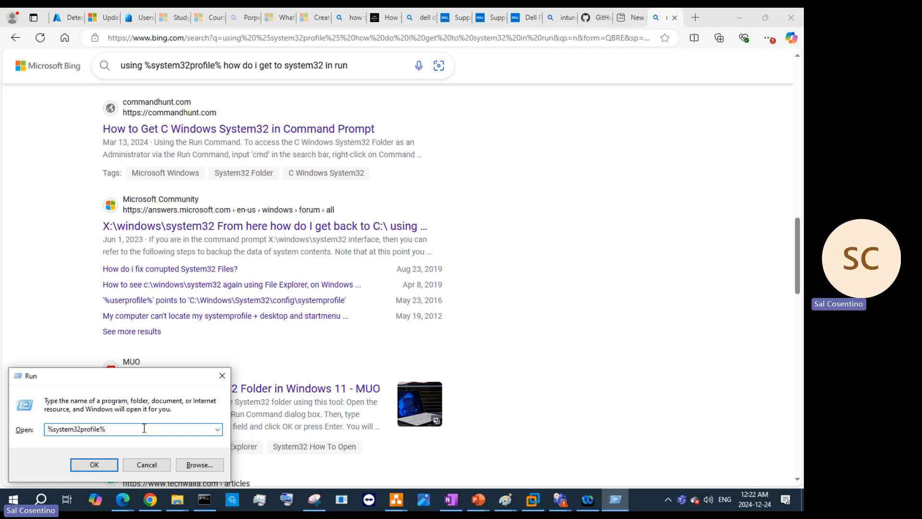
{"action": "key", "text": "Return"}
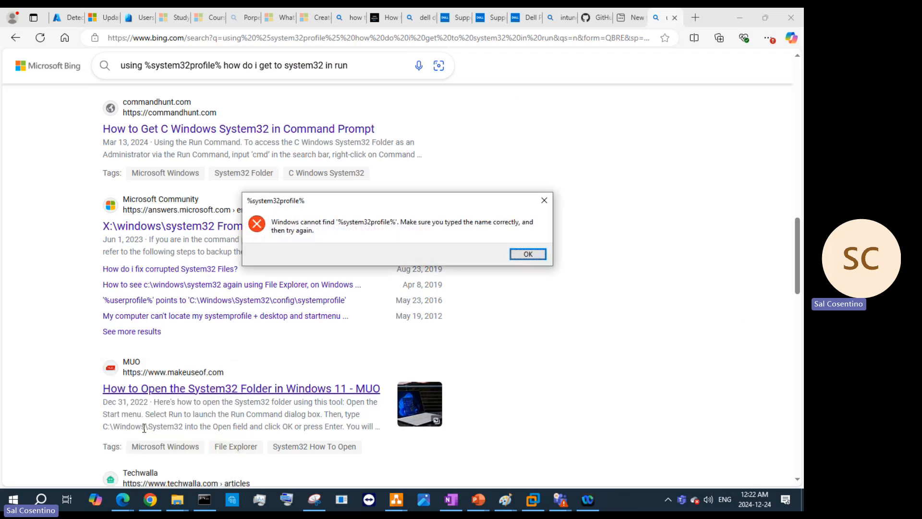
{"action": "left_click", "coordinate": [544, 204]}
Step: Scroll through the Bing results and close the Run dialog
{"action": "scroll", "coordinate": [342, 282], "scroll_direction": "down", "scroll_amount": 10}
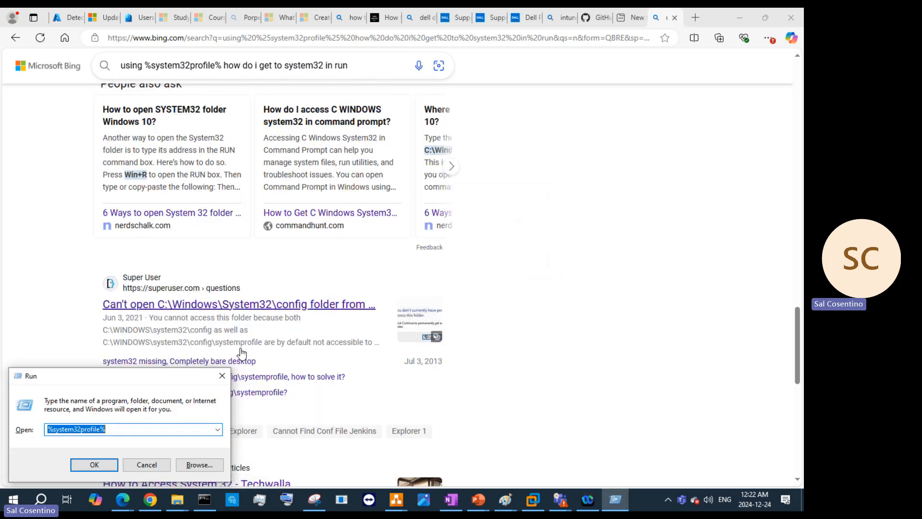
{"action": "scroll", "coordinate": [242, 353], "scroll_direction": "down", "scroll_amount": 5}
{"action": "scroll", "coordinate": [260, 355], "scroll_direction": "down", "scroll_amount": 1}
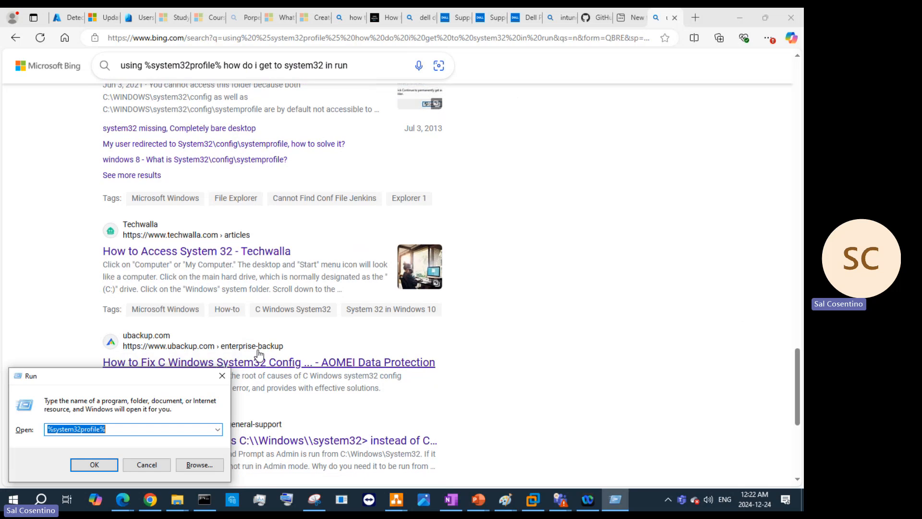
{"action": "scroll", "coordinate": [259, 355], "scroll_direction": "down", "scroll_amount": 3}
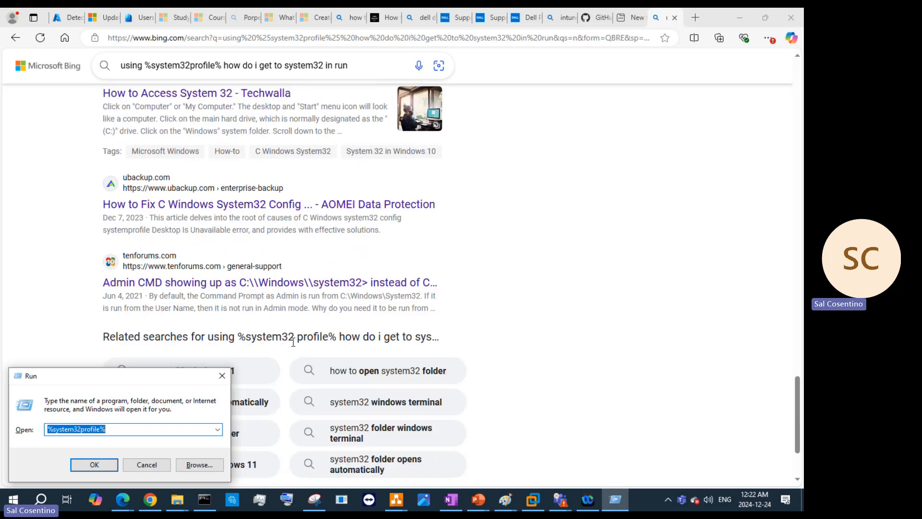
{"action": "scroll", "coordinate": [311, 340], "scroll_direction": "down", "scroll_amount": 3}
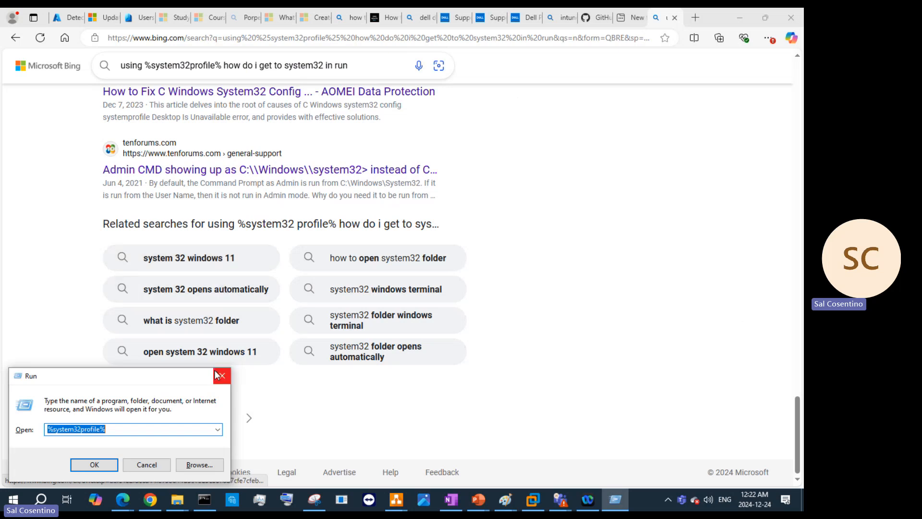
{"action": "left_click", "coordinate": [222, 376]}
{"action": "scroll", "coordinate": [276, 383], "scroll_direction": "up", "scroll_amount": 15}
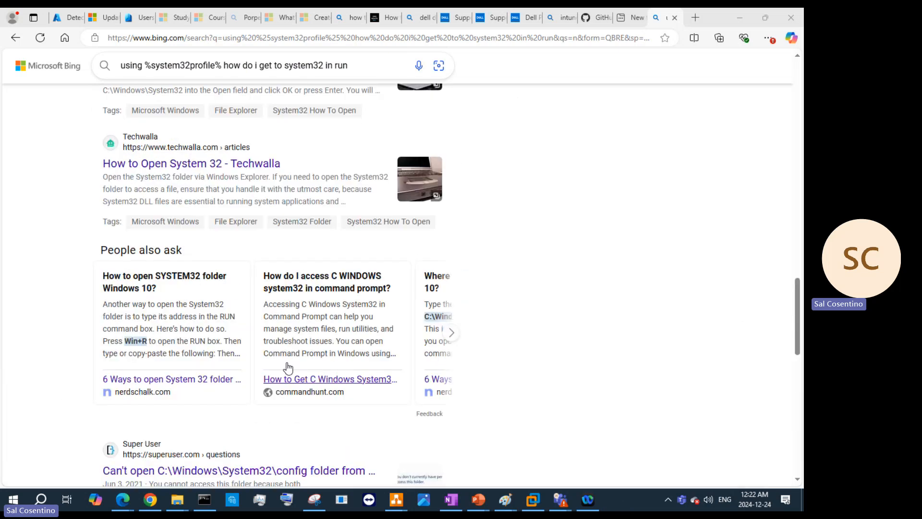
{"action": "scroll", "coordinate": [215, 156], "scroll_direction": "up", "scroll_amount": 15}
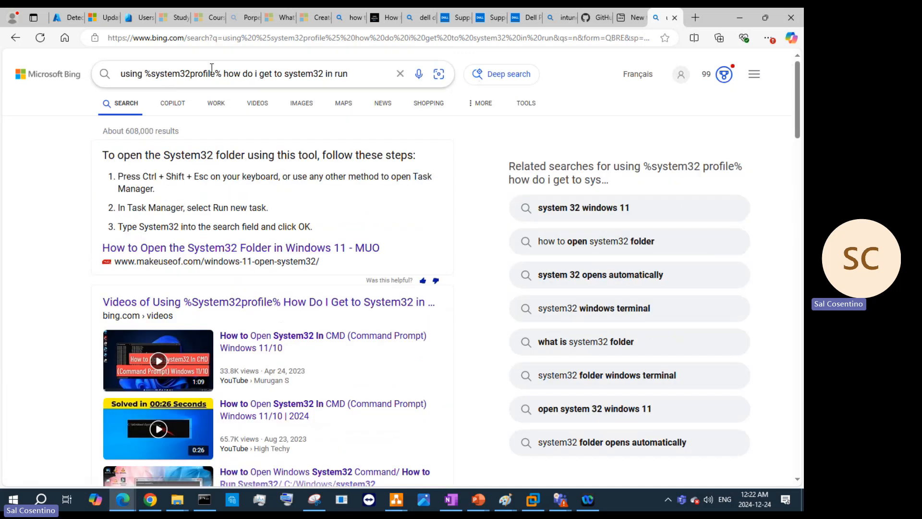
Step: Trim the Bing query to 'using %system32profile%' and search it
{"action": "left_click_drag", "start_coordinate": [350, 74], "coordinate": [226, 74]}
{"action": "key", "text": "BackSpace"}
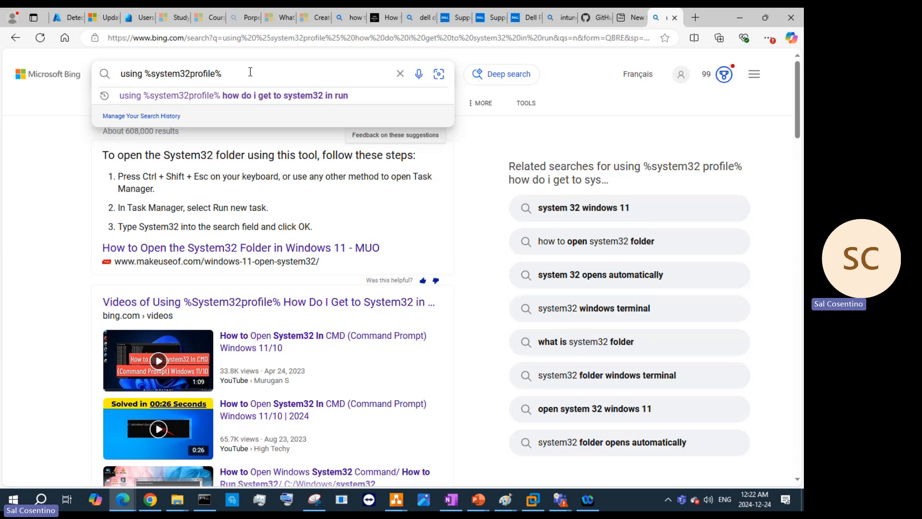
{"action": "key", "text": "Return"}
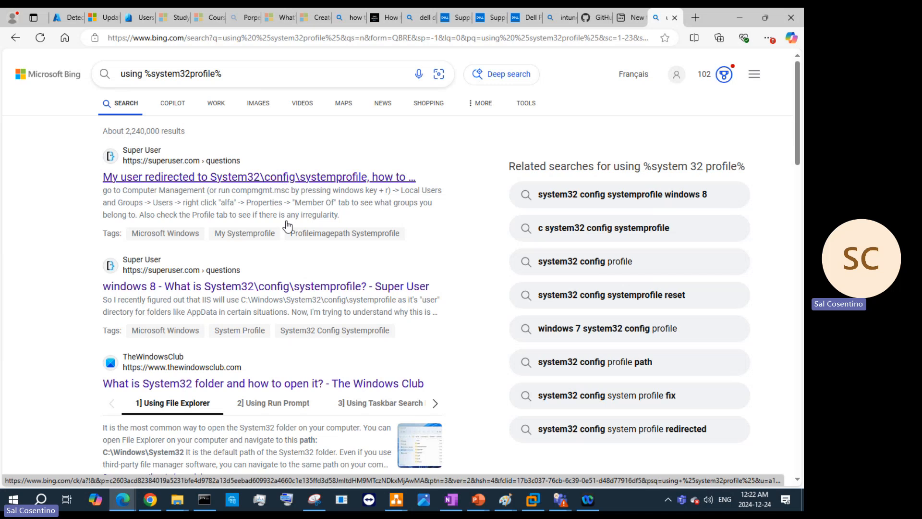
{"action": "scroll", "coordinate": [328, 334], "scroll_direction": "down", "scroll_amount": 2}
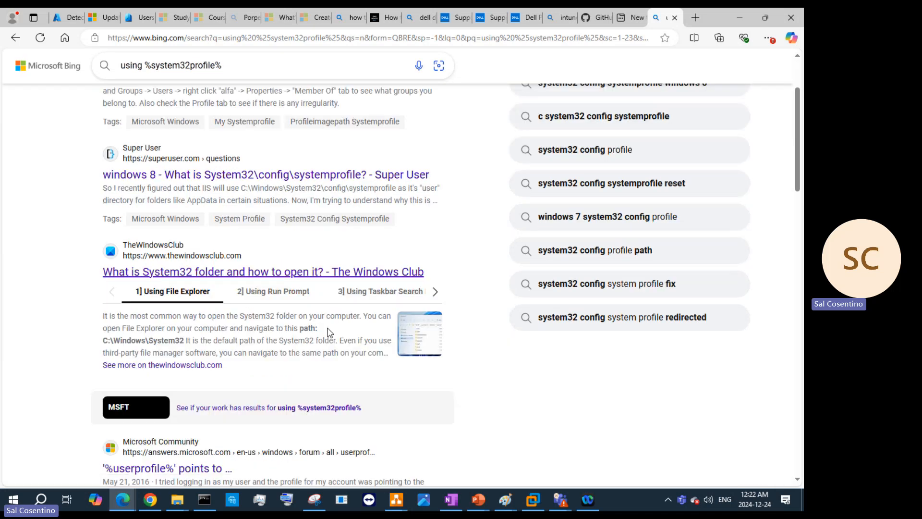
{"action": "scroll", "coordinate": [336, 320], "scroll_direction": "down", "scroll_amount": 2}
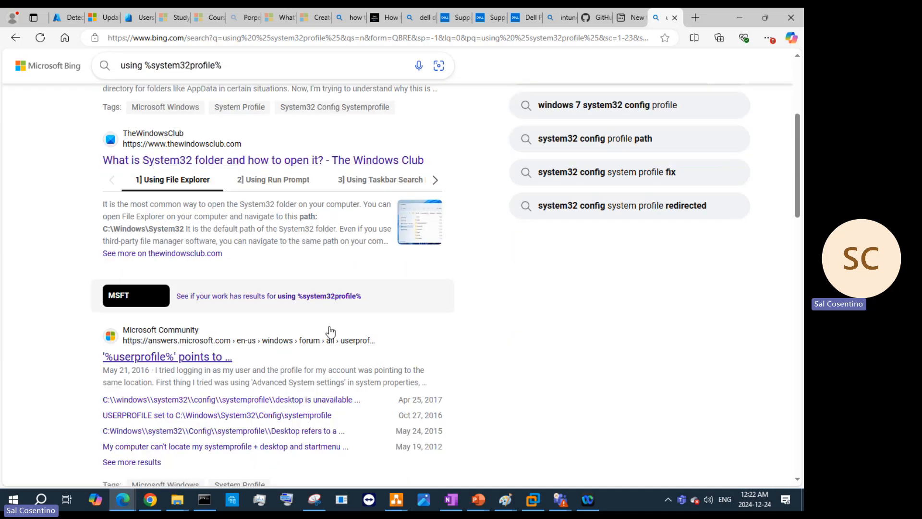
{"action": "scroll", "coordinate": [330, 328], "scroll_direction": "up", "scroll_amount": 4}
Step: Extend the query to 'using %system32profile% points too' and search again
{"action": "left_click", "coordinate": [250, 79]}
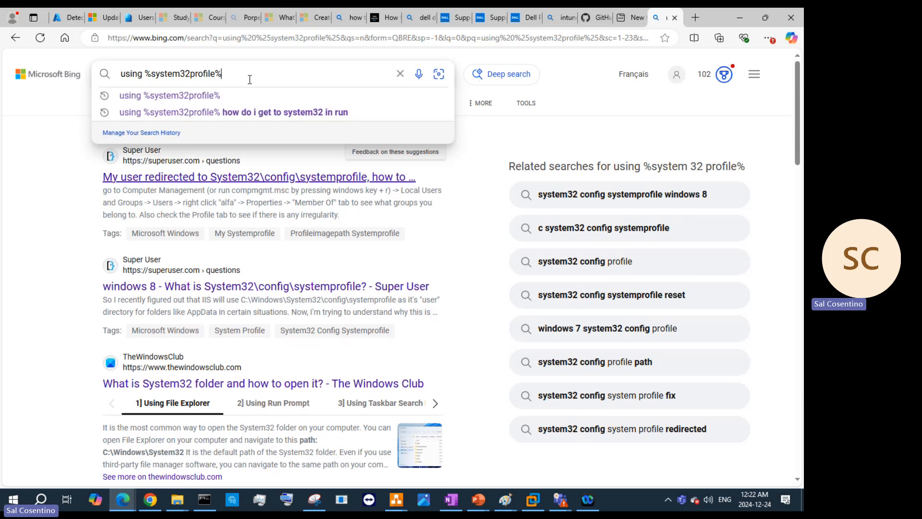
{"action": "type", "text": "pointa"}
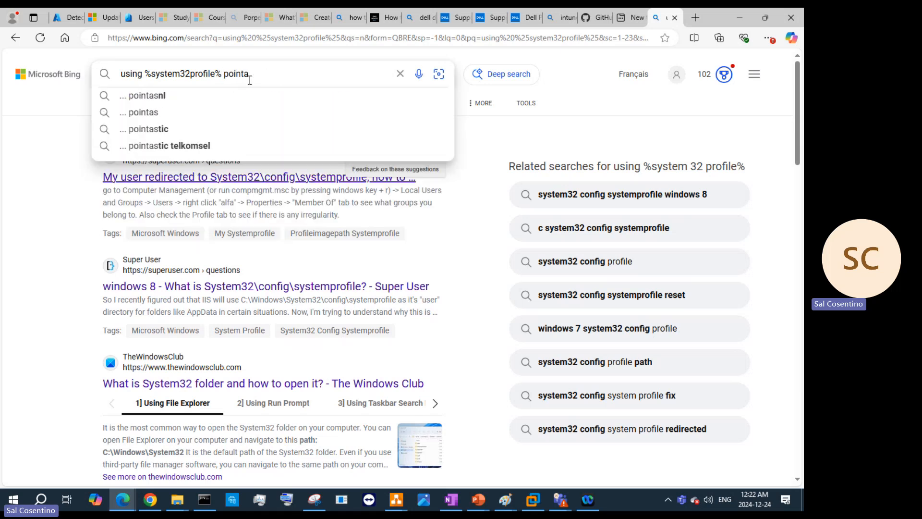
{"action": "key", "text": "BackSpace"}
{"action": "type", "text": "s t"}
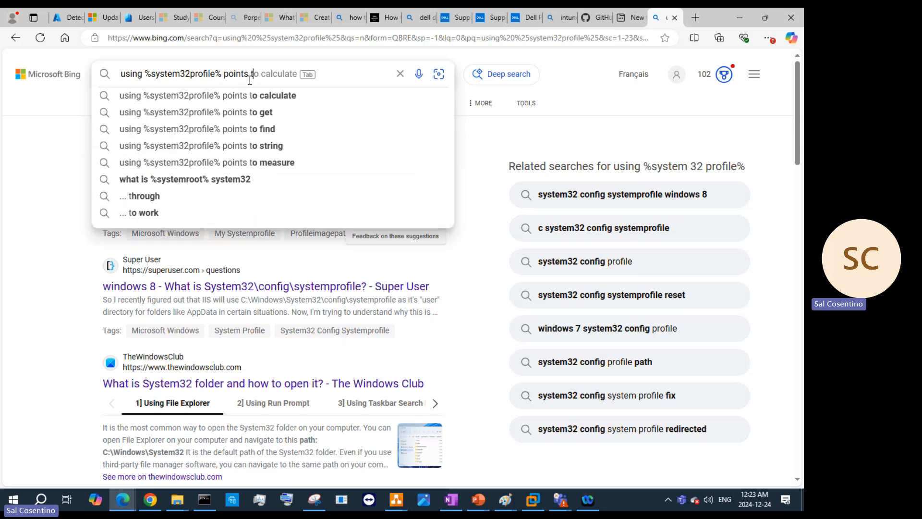
{"action": "type", "text": "po"}
{"action": "key", "text": "BackSpace"}
{"action": "key", "text": "BackSpace"}
{"action": "type", "text": "oo"}
{"action": "key", "text": "Return"}
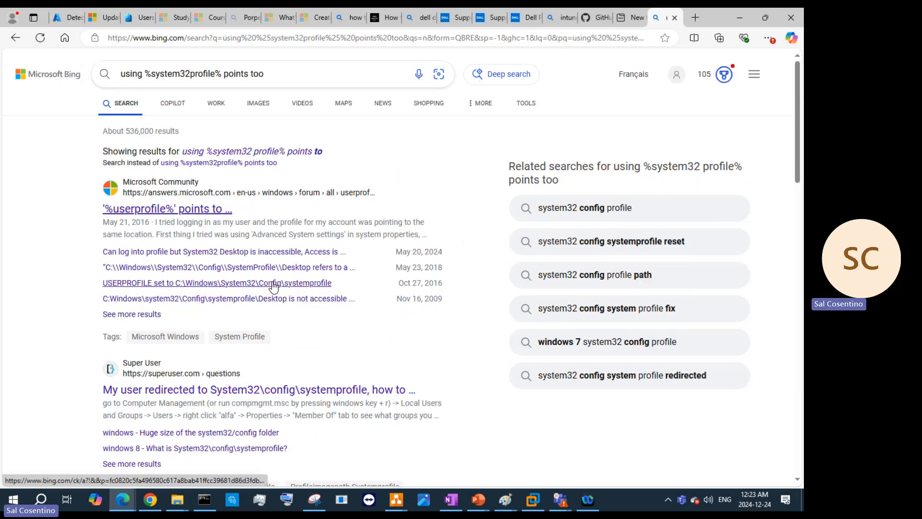
{"action": "scroll", "coordinate": [273, 288], "scroll_direction": "down", "scroll_amount": 7}
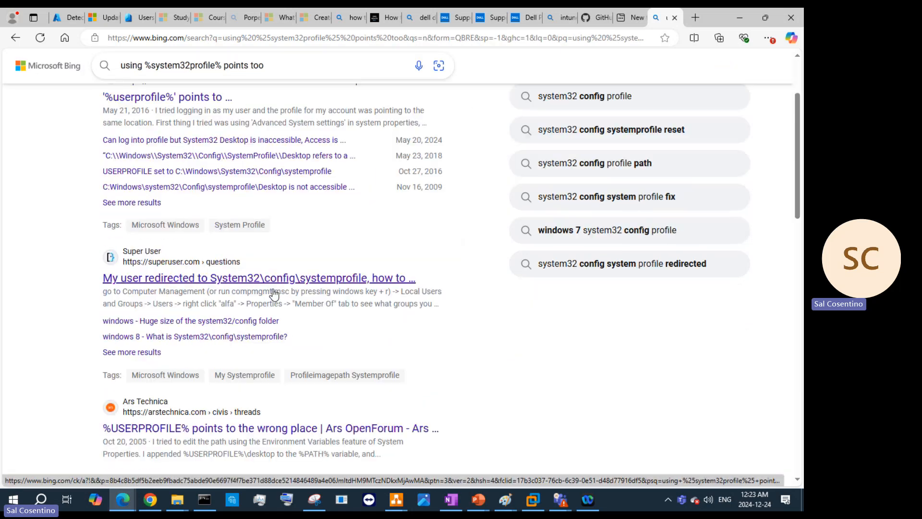
{"action": "scroll", "coordinate": [271, 288], "scroll_direction": "down", "scroll_amount": 2}
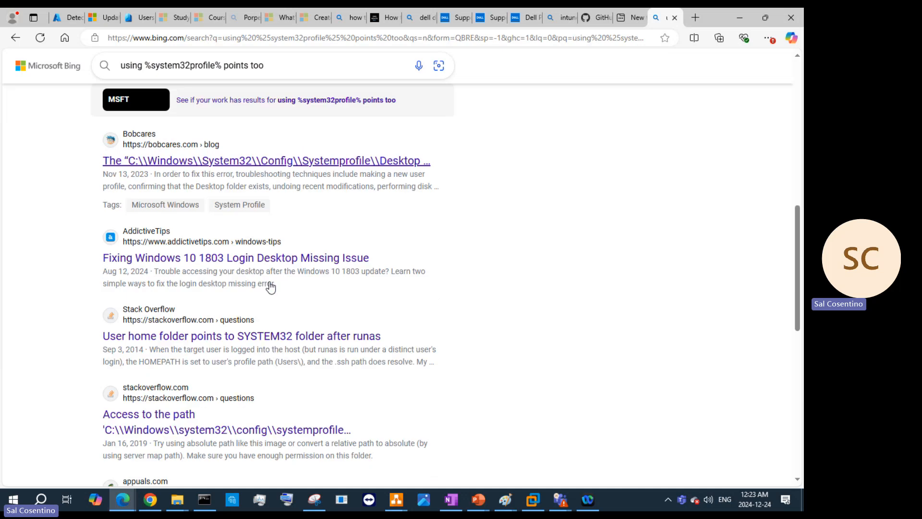
{"action": "scroll", "coordinate": [282, 283], "scroll_direction": "up", "scroll_amount": 3}
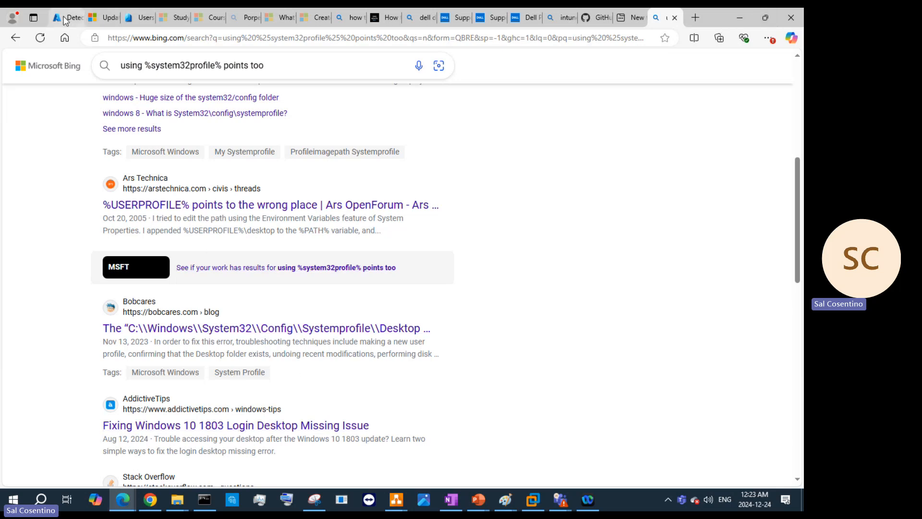
{"action": "left_click", "coordinate": [41, 500]}
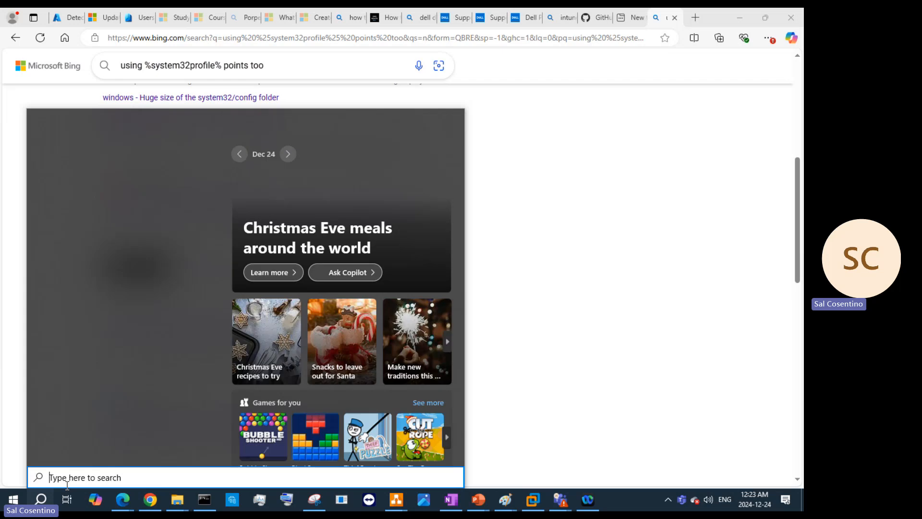
Step: Search Windows for 'system' and open the System settings page
{"action": "type", "text": "system"}
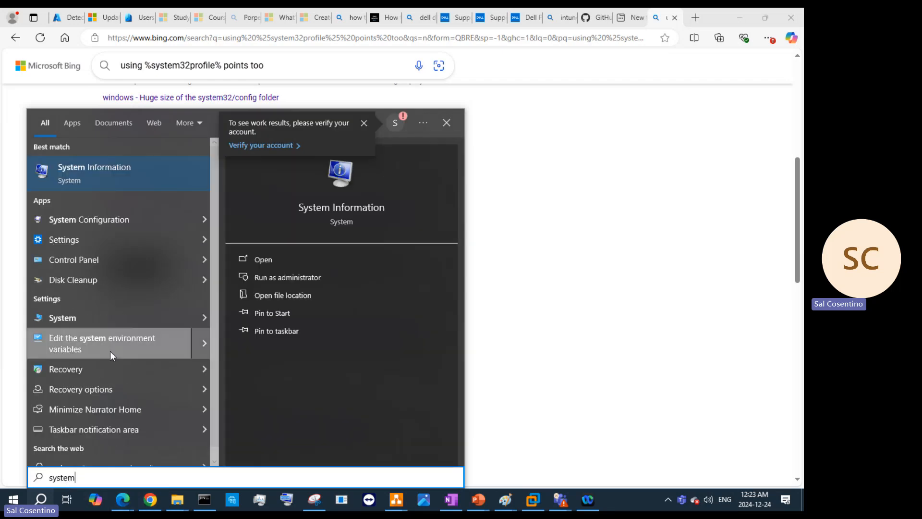
{"action": "left_click", "coordinate": [203, 320]}
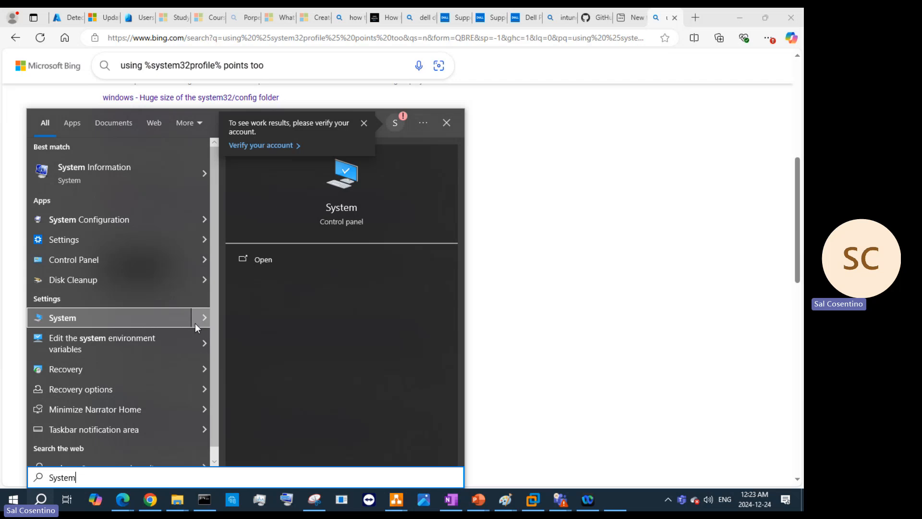
{"action": "left_click", "coordinate": [262, 263]}
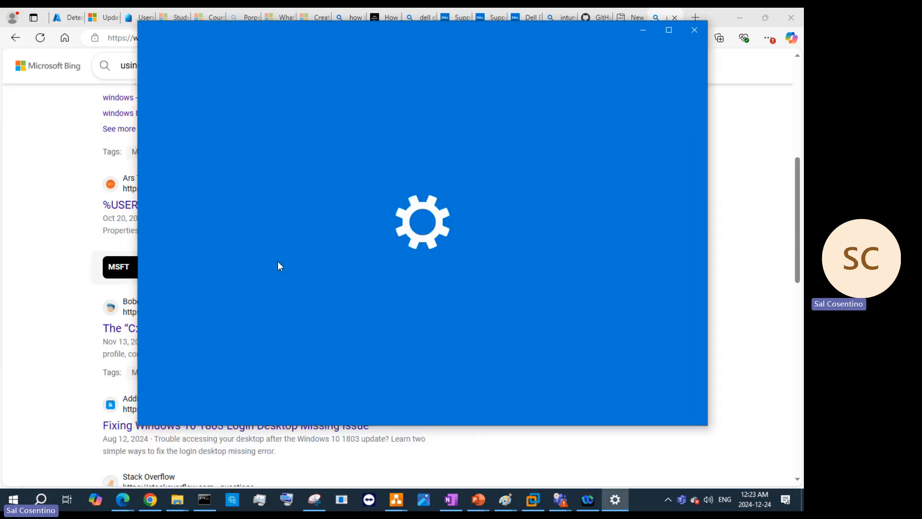
Step: Run sysdm.cpl, browse the System Properties tabs, and open Environment Variables from Advanced
{"action": "left_click", "coordinate": [41, 499]}
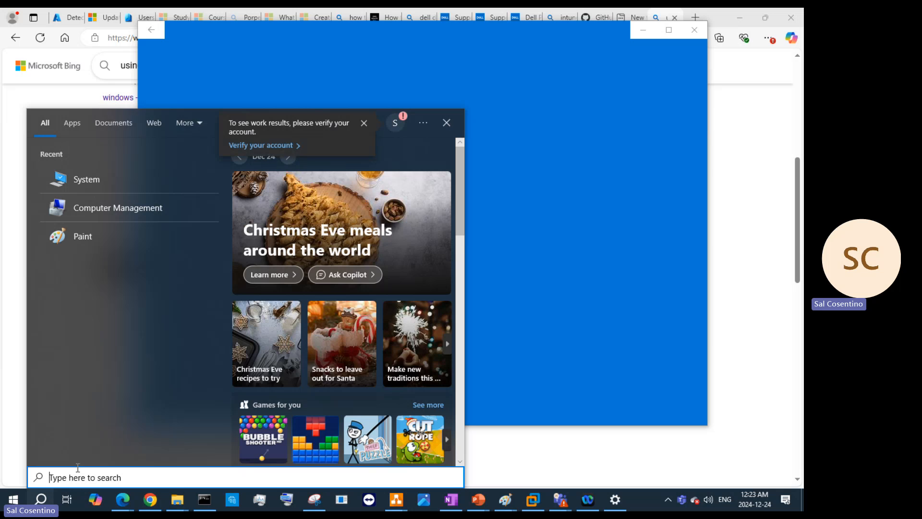
{"action": "type", "text": "sysdm.cpl"}
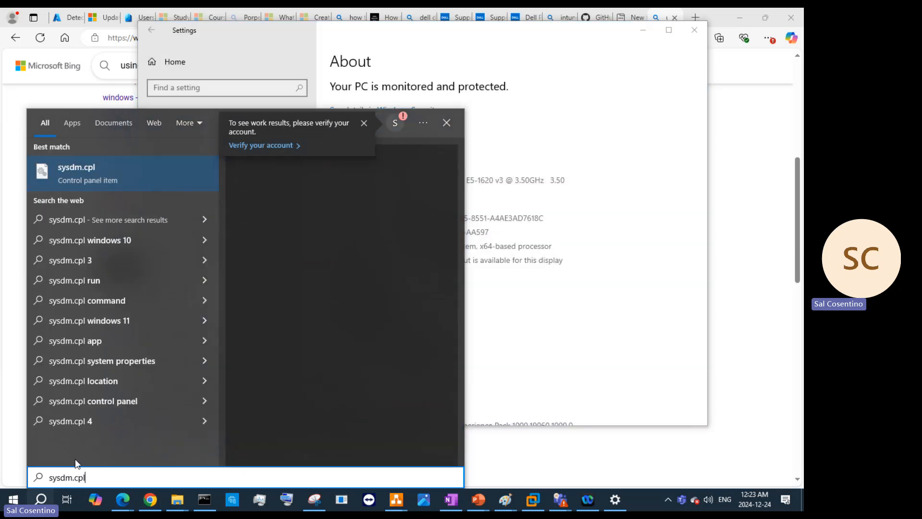
{"action": "key", "text": "Return"}
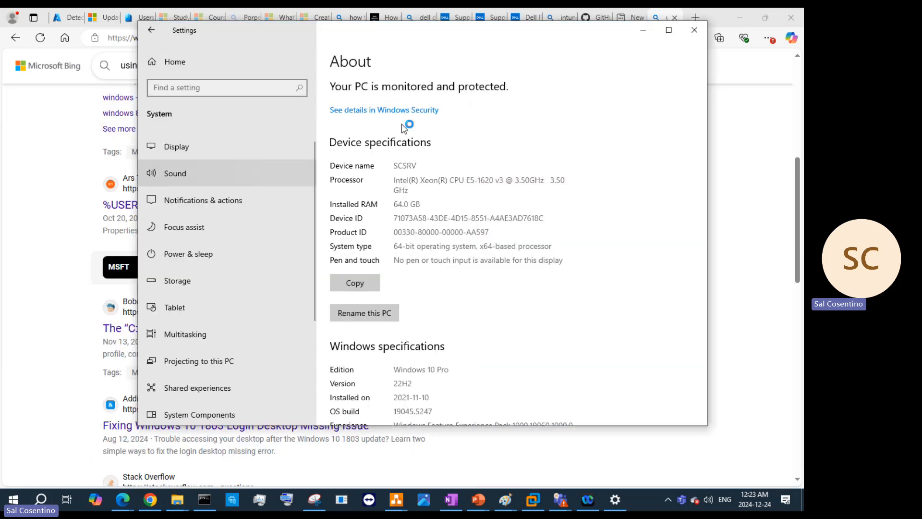
{"action": "left_click", "coordinate": [643, 32]}
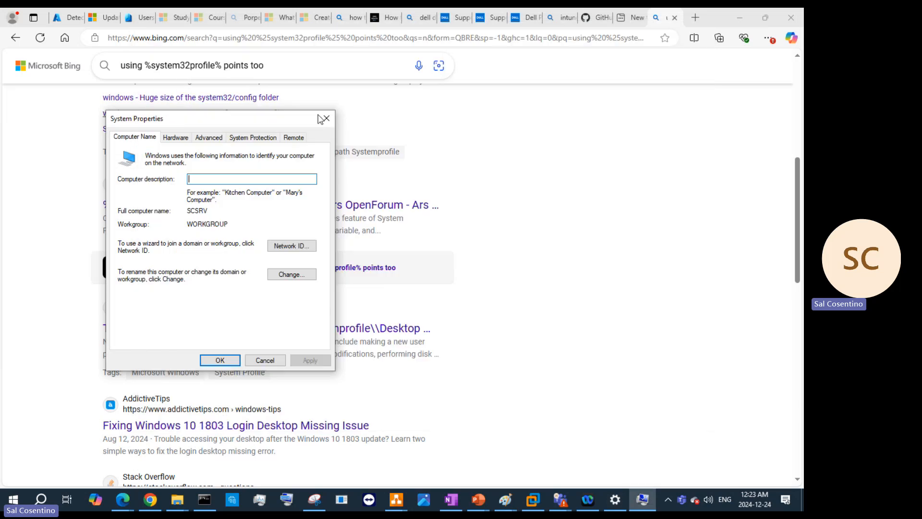
{"action": "left_click", "coordinate": [293, 138]}
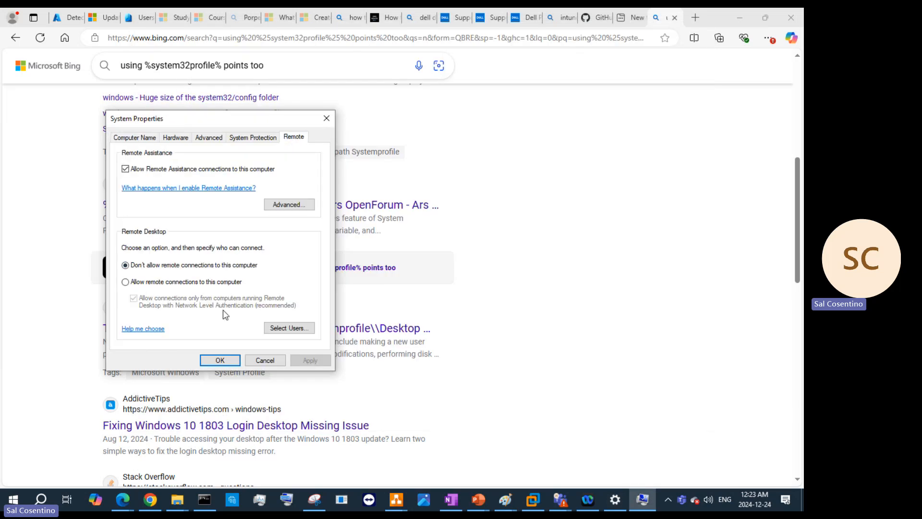
{"action": "left_click", "coordinate": [256, 138]}
{"action": "left_click", "coordinate": [290, 139]}
{"action": "left_click", "coordinate": [139, 140]}
{"action": "left_click", "coordinate": [177, 139]}
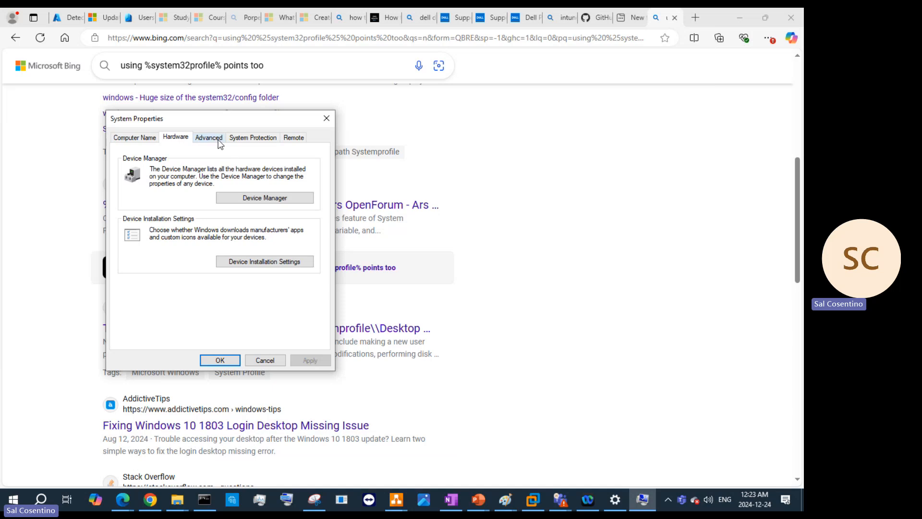
{"action": "left_click", "coordinate": [220, 140]}
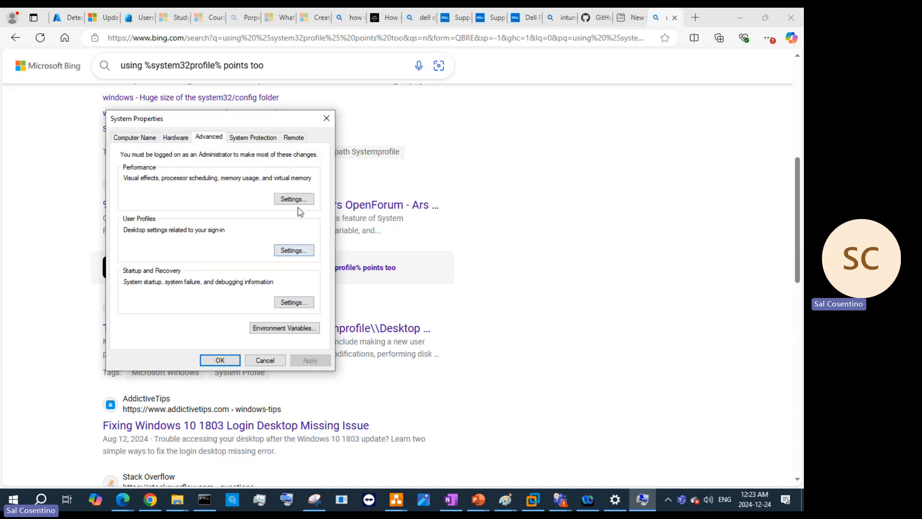
{"action": "left_click", "coordinate": [298, 330]}
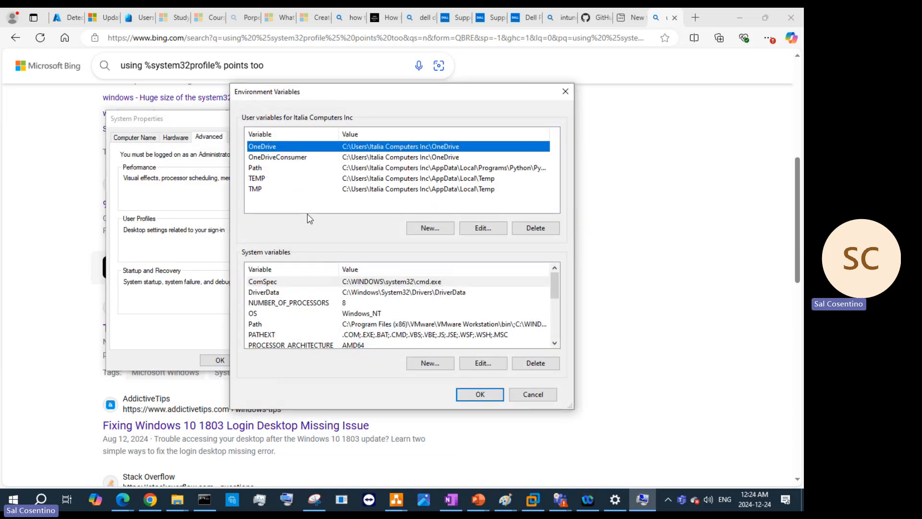
Step: Start adding a new entry to the System variables list
{"action": "scroll", "coordinate": [309, 335], "scroll_direction": "down", "scroll_amount": 3}
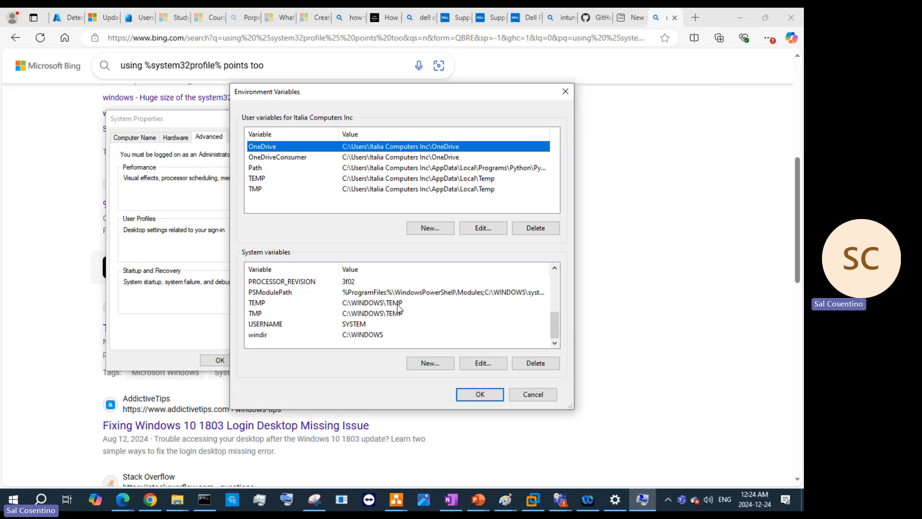
{"action": "scroll", "coordinate": [398, 306], "scroll_direction": "up", "scroll_amount": 2}
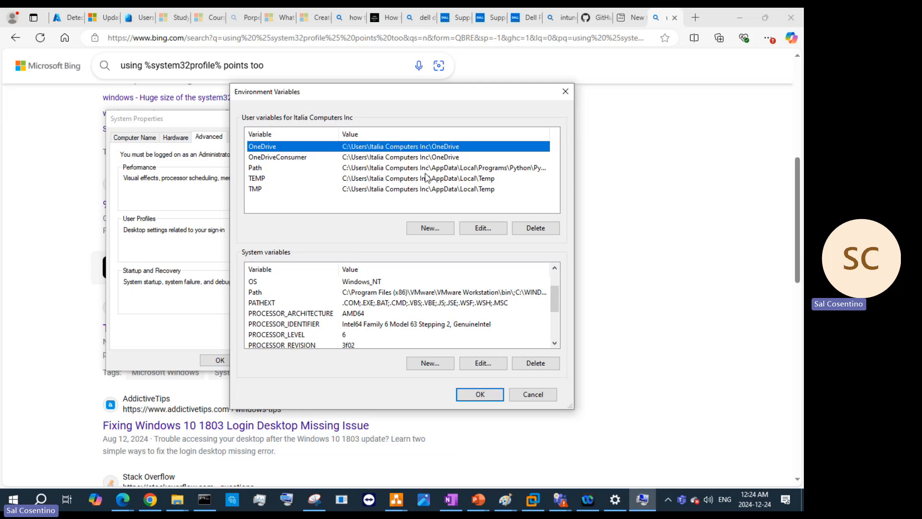
{"action": "scroll", "coordinate": [310, 309], "scroll_direction": "down", "scroll_amount": 2}
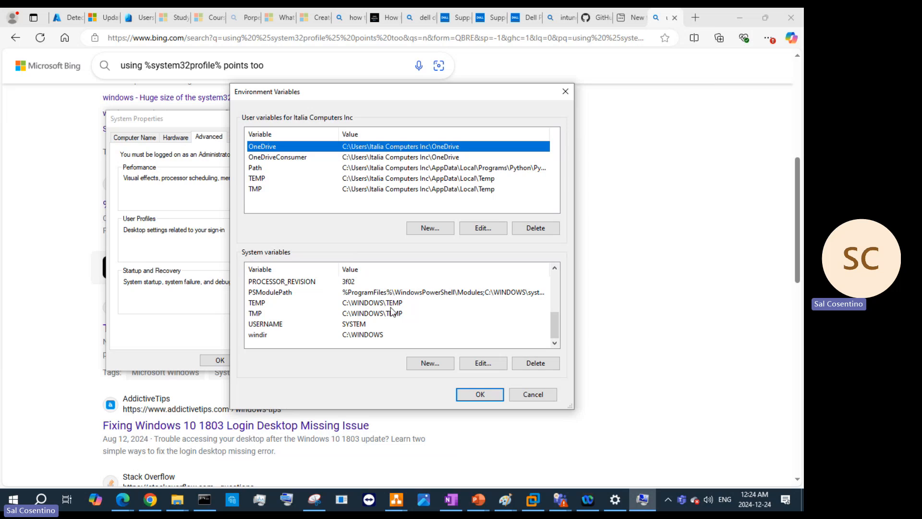
{"action": "left_click", "coordinate": [369, 293]}
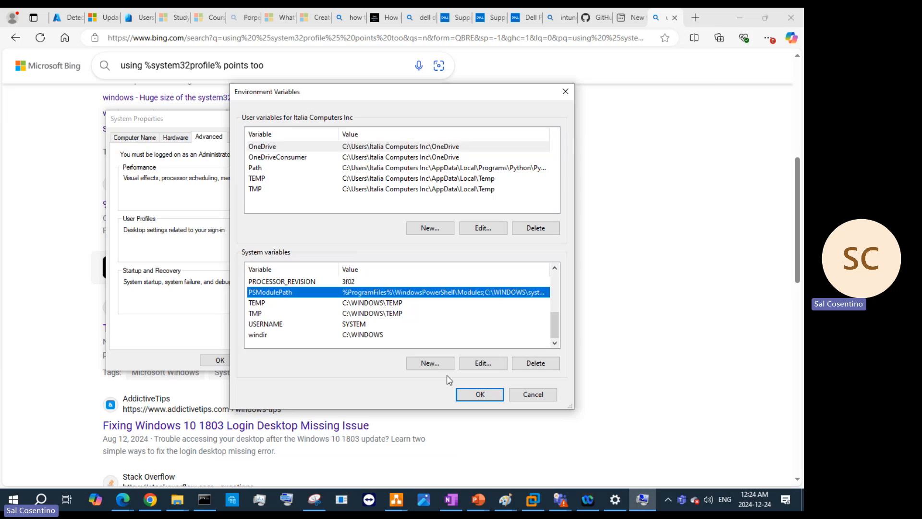
{"action": "left_click", "coordinate": [417, 364]}
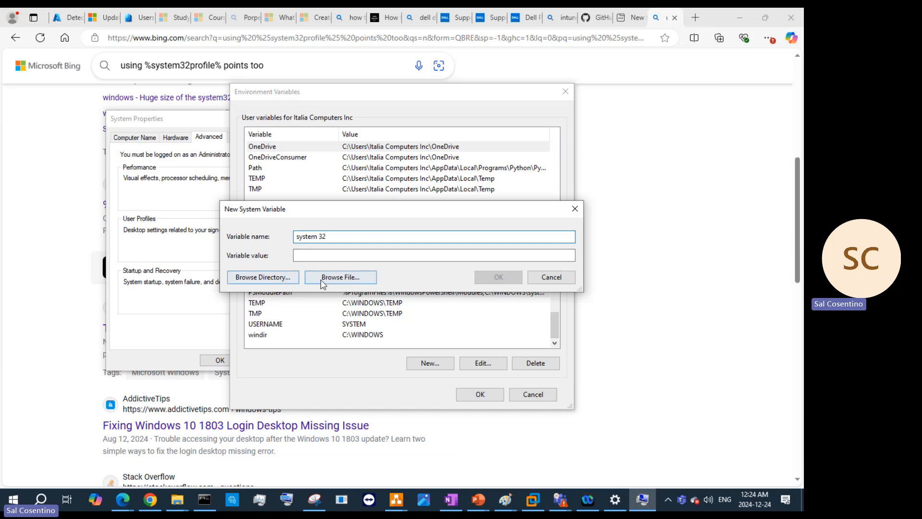
Step: Browse to C:\Windows\System32 as the new variable's value
{"action": "left_click", "coordinate": [238, 280]}
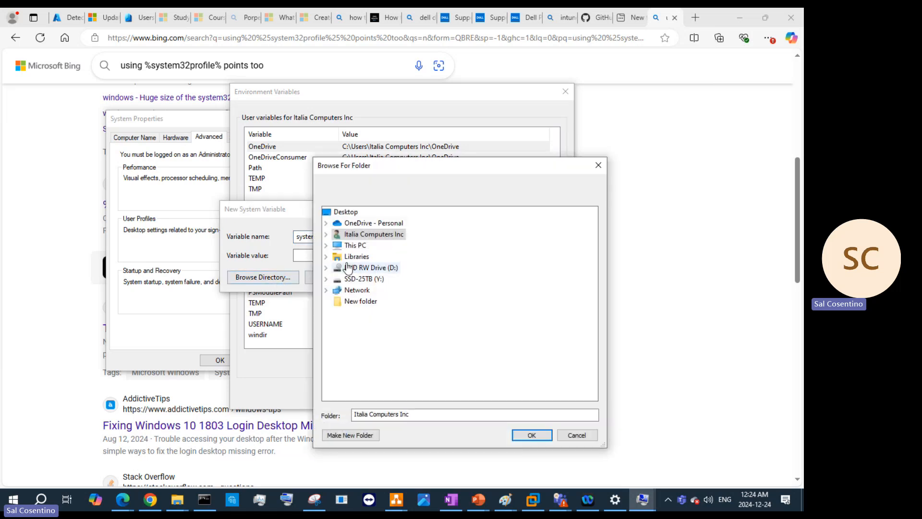
{"action": "left_click", "coordinate": [326, 245]}
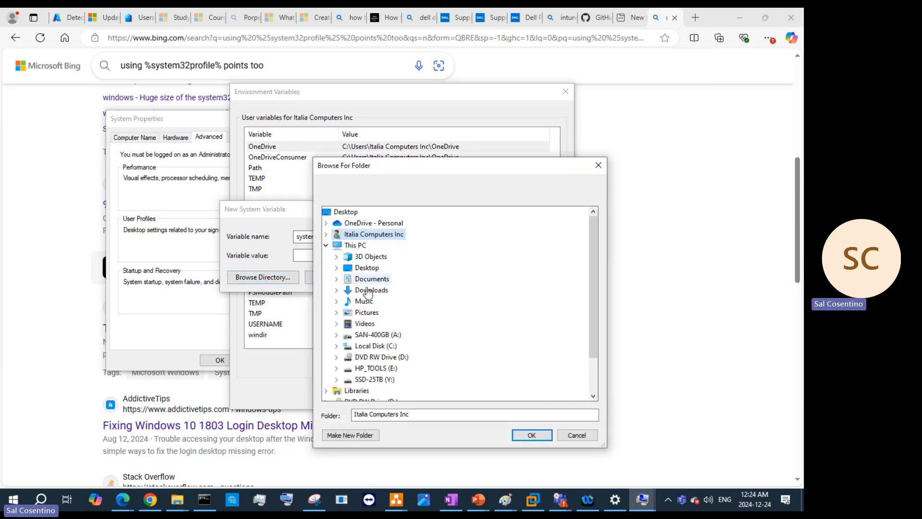
{"action": "left_click", "coordinate": [376, 346]}
{"action": "scroll", "coordinate": [384, 332], "scroll_direction": "down", "scroll_amount": 3}
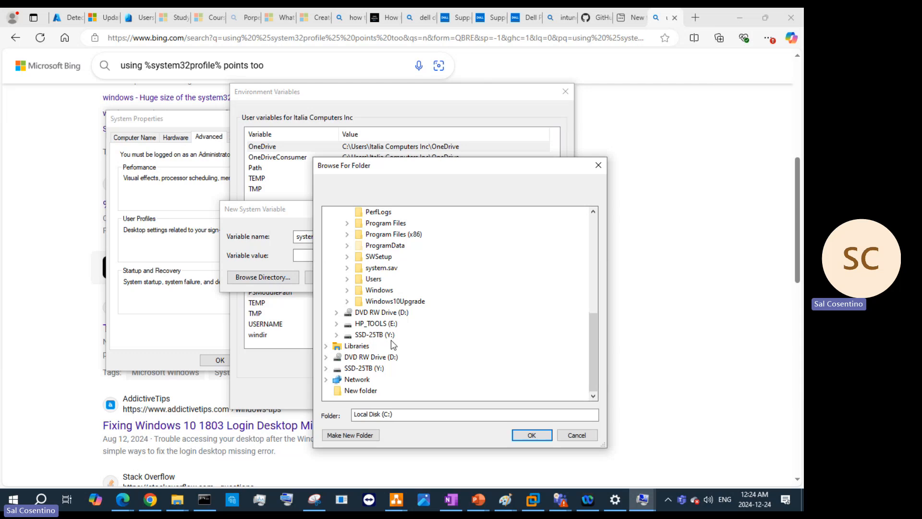
{"action": "left_click", "coordinate": [379, 290]}
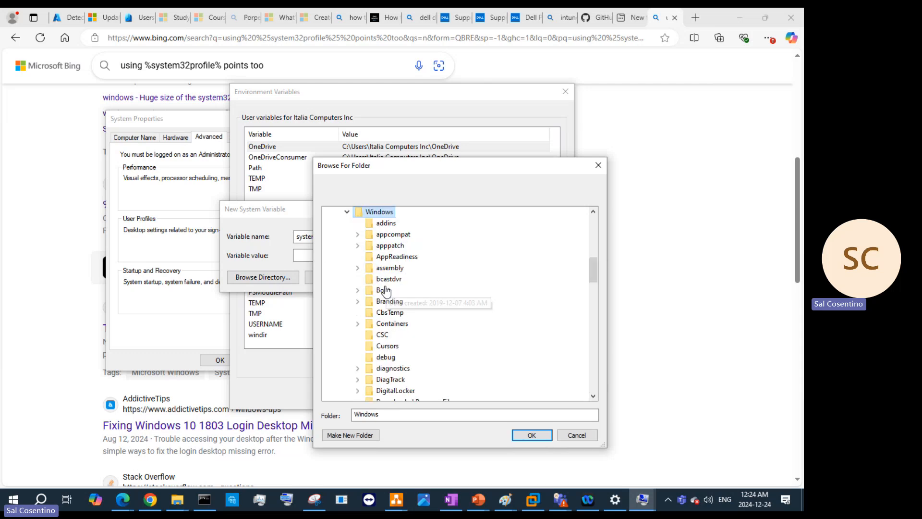
{"action": "scroll", "coordinate": [385, 290], "scroll_direction": "down", "scroll_amount": 10}
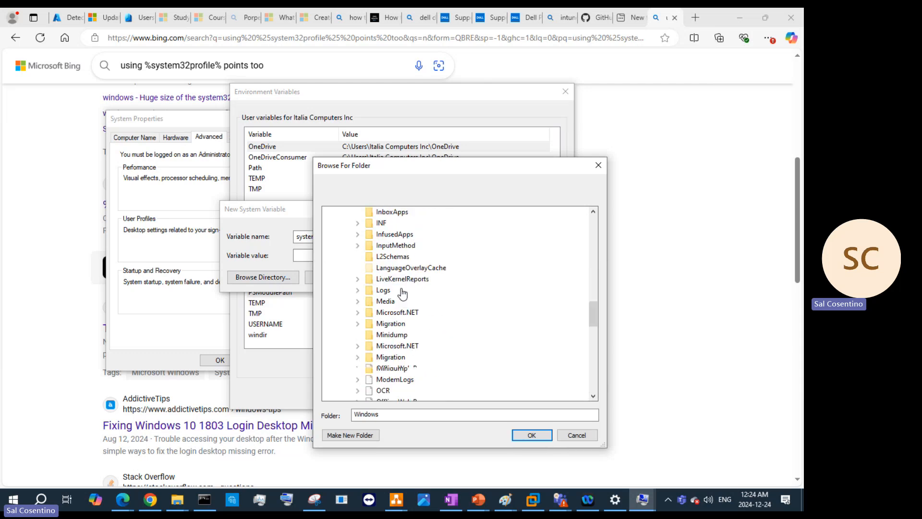
{"action": "scroll", "coordinate": [403, 295], "scroll_direction": "down", "scroll_amount": 7}
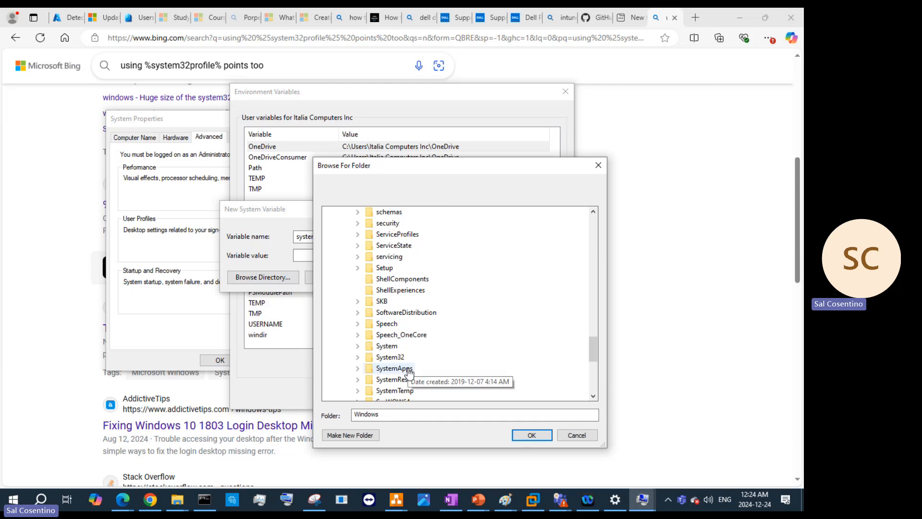
{"action": "left_click", "coordinate": [406, 364]}
{"action": "left_click", "coordinate": [532, 435]}
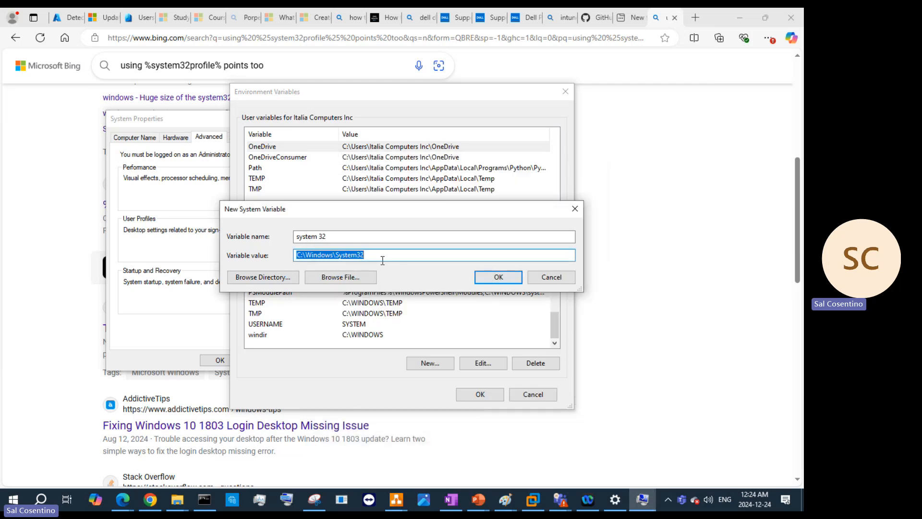
Step: Name the variable %system32% and save it
{"action": "left_click", "coordinate": [368, 239]}
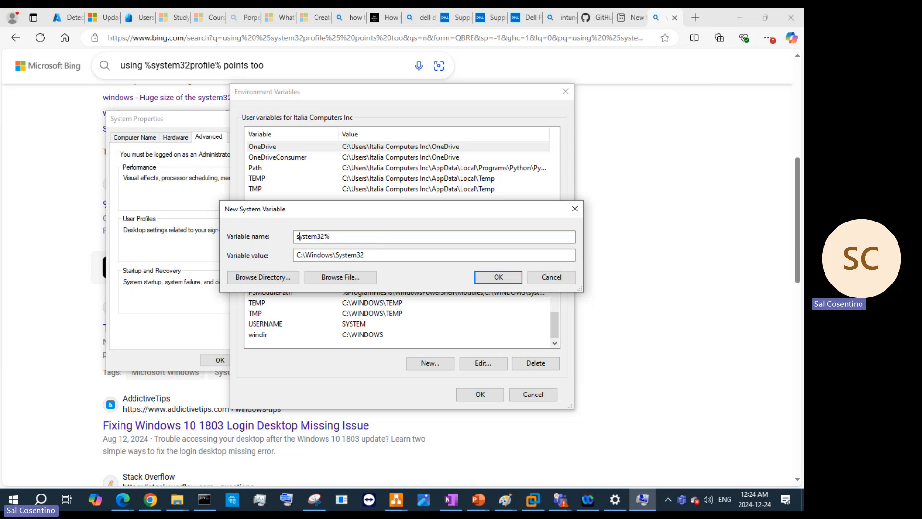
{"action": "type", "text": "%"}
{"action": "left_click", "coordinate": [502, 278]}
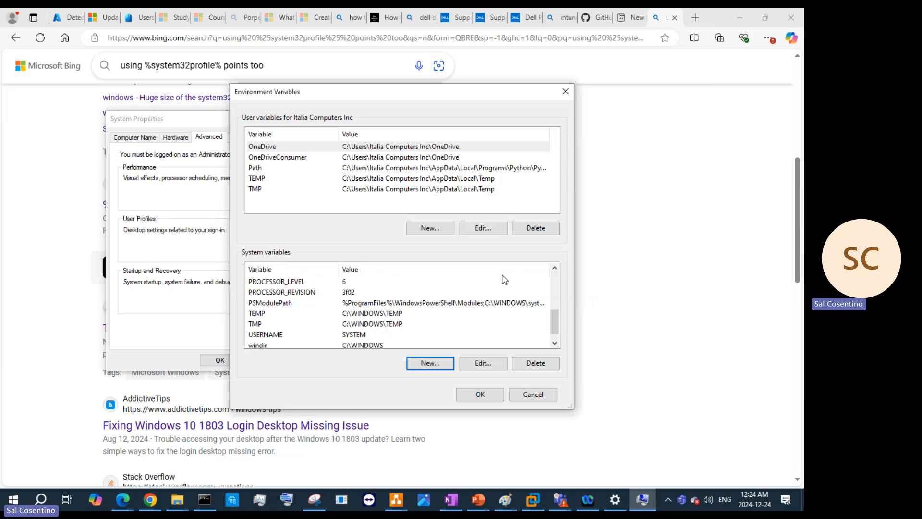
Step: Check the new %system32% variable, then close Environment Variables and System Properties with OK
{"action": "scroll", "coordinate": [418, 311], "scroll_direction": "down", "scroll_amount": 1}
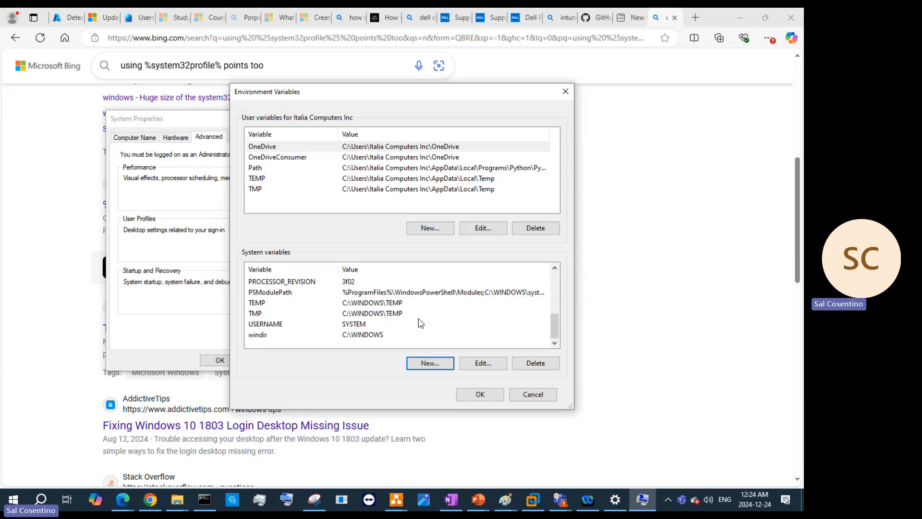
{"action": "scroll", "coordinate": [421, 323], "scroll_direction": "up", "scroll_amount": 2}
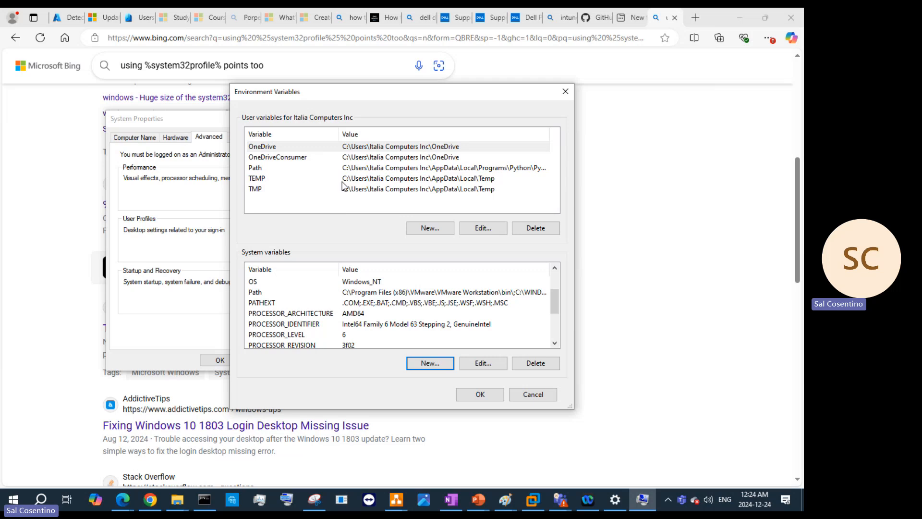
{"action": "left_click", "coordinate": [305, 192]}
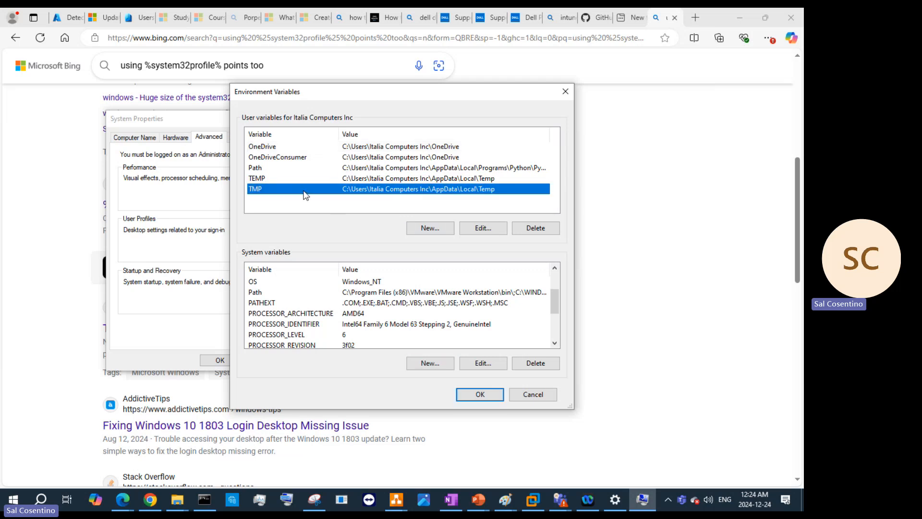
{"action": "left_click", "coordinate": [307, 200]}
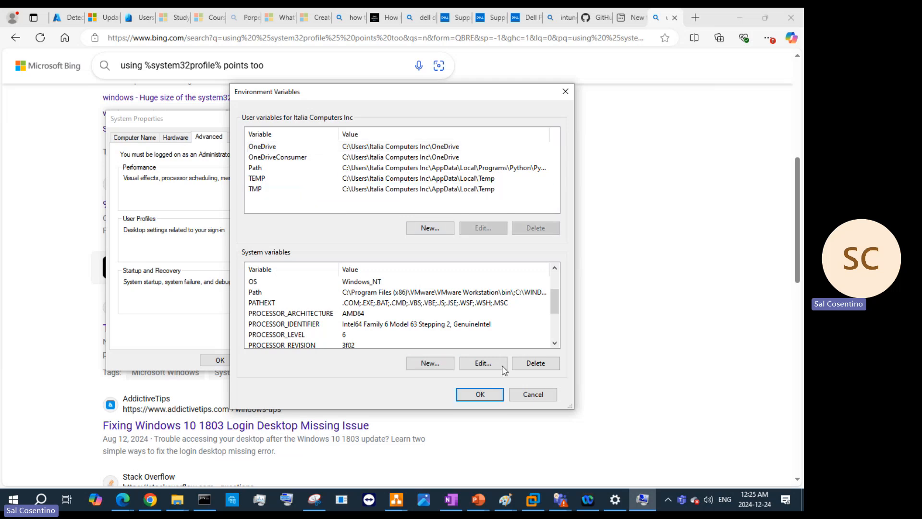
{"action": "scroll", "coordinate": [333, 283], "scroll_direction": "down", "scroll_amount": 2}
{"action": "scroll", "coordinate": [333, 282], "scroll_direction": "up", "scroll_amount": 4}
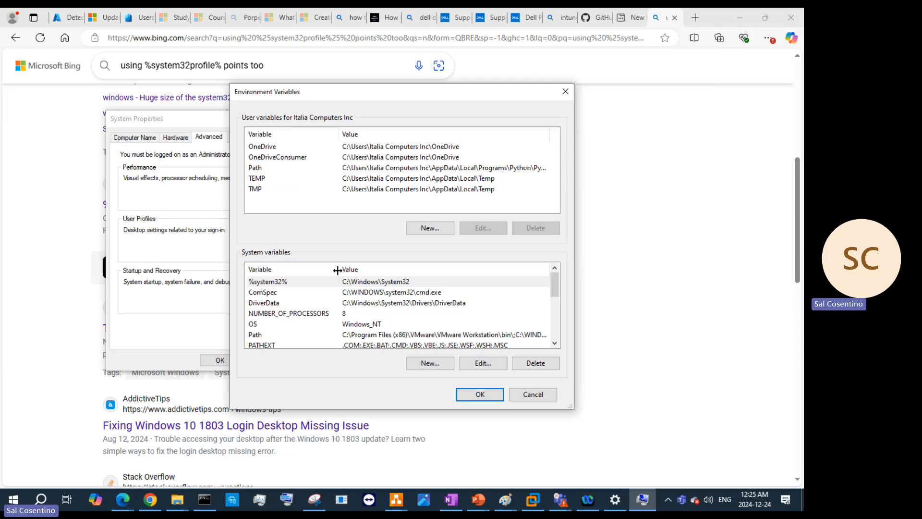
{"action": "left_click", "coordinate": [322, 286]}
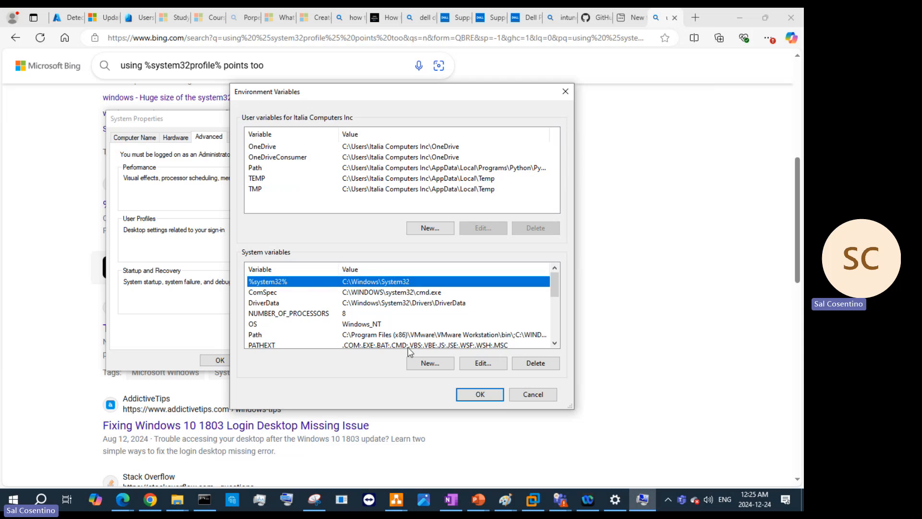
{"action": "left_click", "coordinate": [476, 394]}
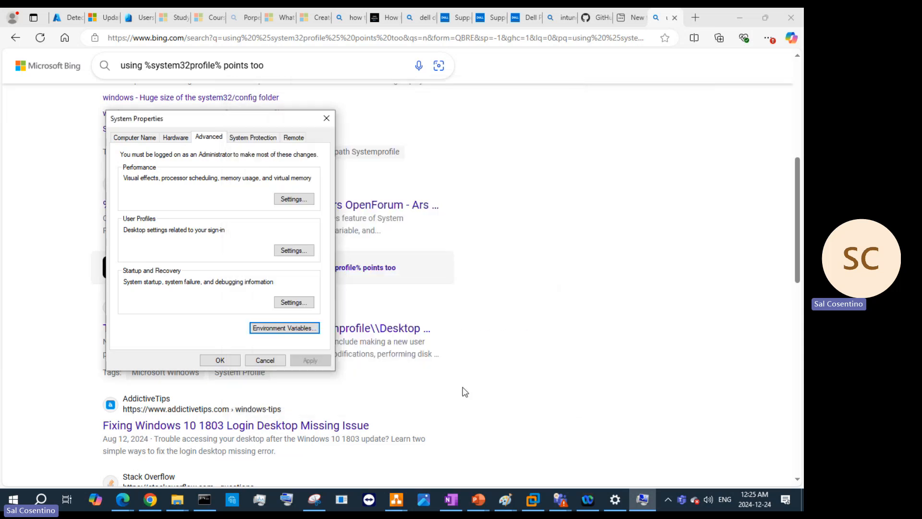
{"action": "left_click", "coordinate": [226, 360]}
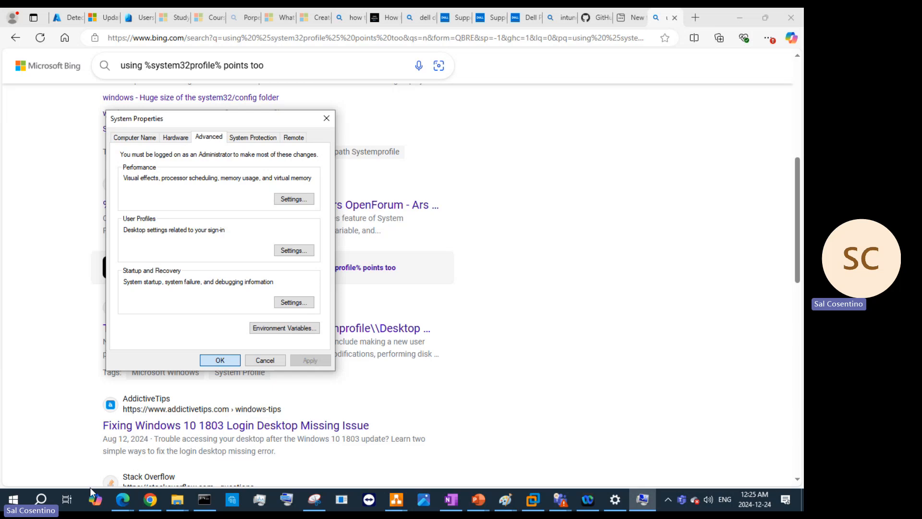
Step: Search Windows for %system32%, then clear the search text
{"action": "left_click", "coordinate": [40, 500]}
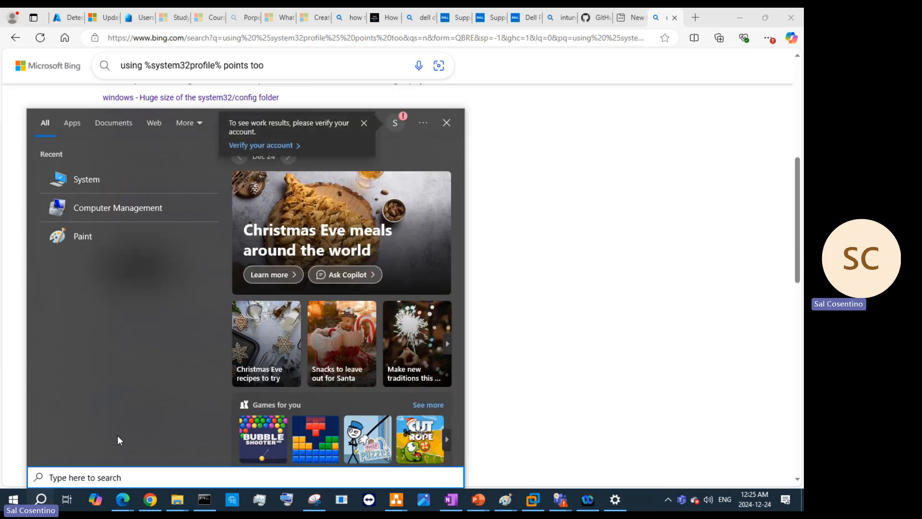
{"action": "type", "text": "%system"}
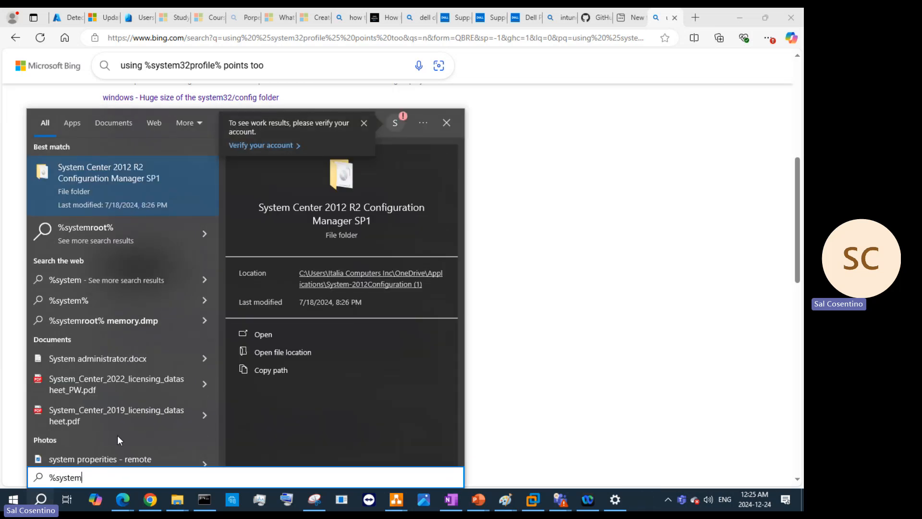
{"action": "type", "text": "32%"}
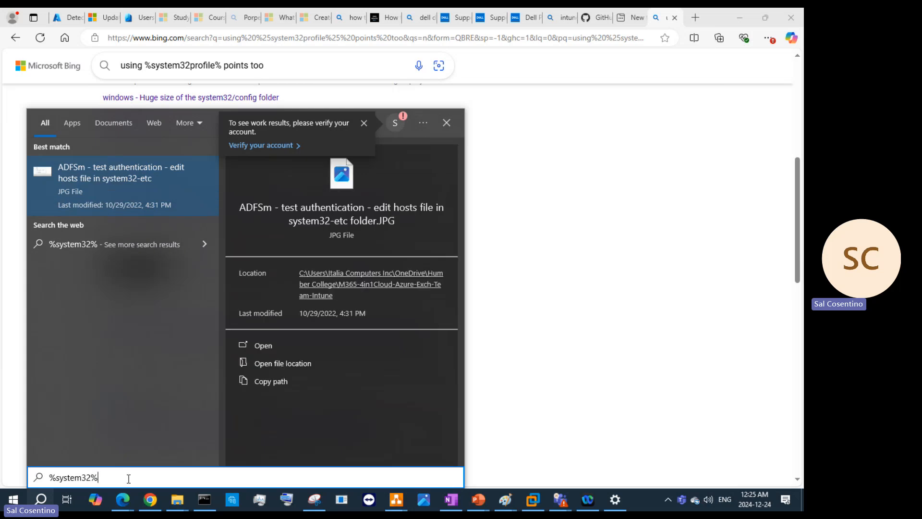
{"action": "left_click_drag", "start_coordinate": [128, 478], "coordinate": [1, 478]}
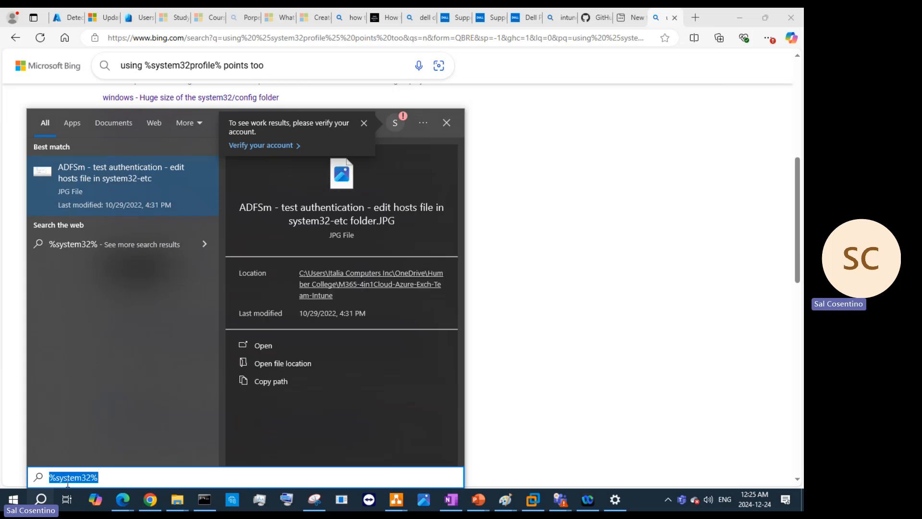
{"action": "key", "text": "BackSpace"}
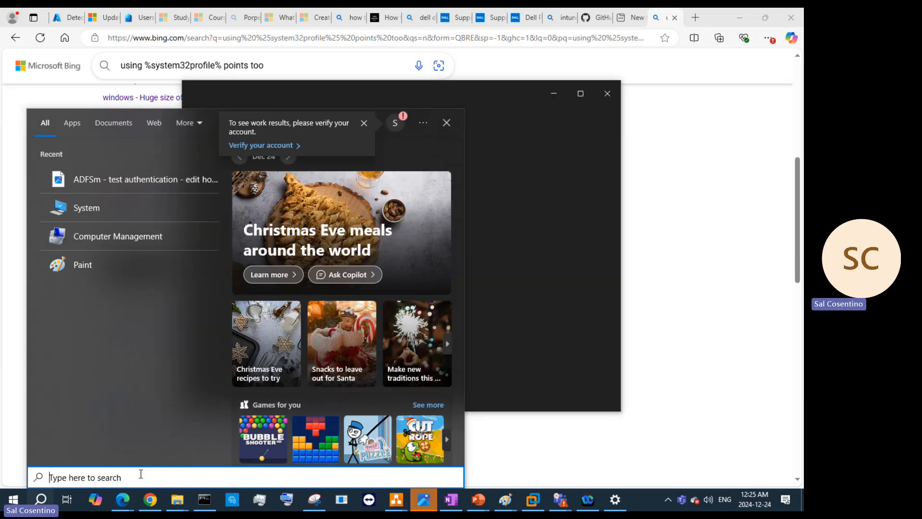
Step: Close the search panel and the Photos image window that opened
{"action": "key", "text": "super+r"}
{"action": "key", "text": "super"}
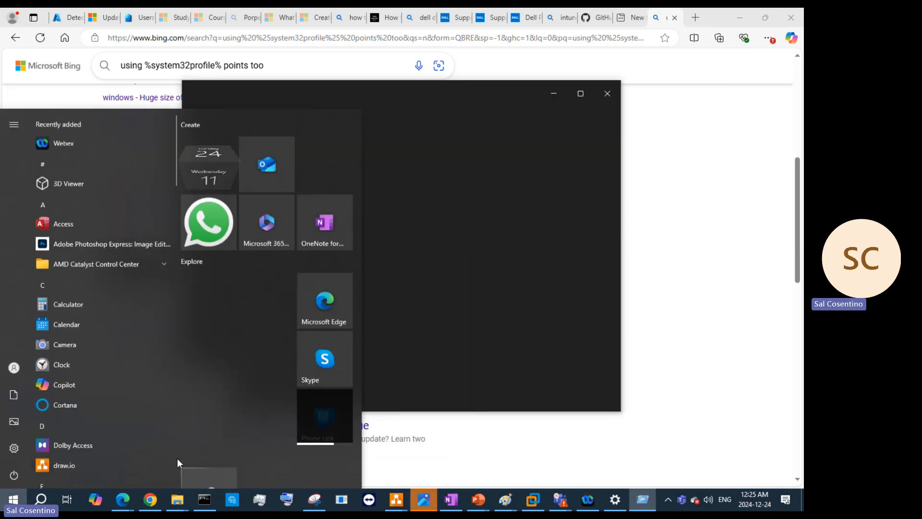
{"action": "left_click", "coordinate": [626, 296]}
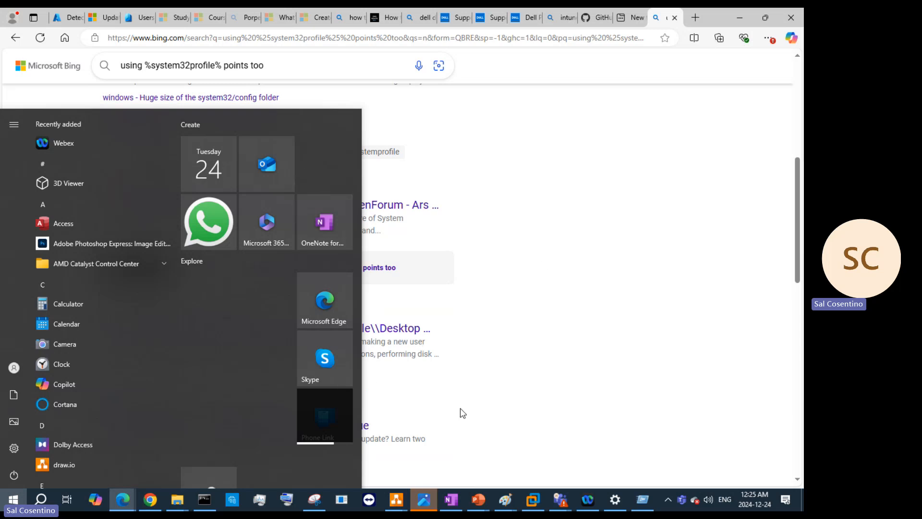
{"action": "left_click", "coordinate": [425, 499]}
{"action": "left_click", "coordinate": [608, 93]}
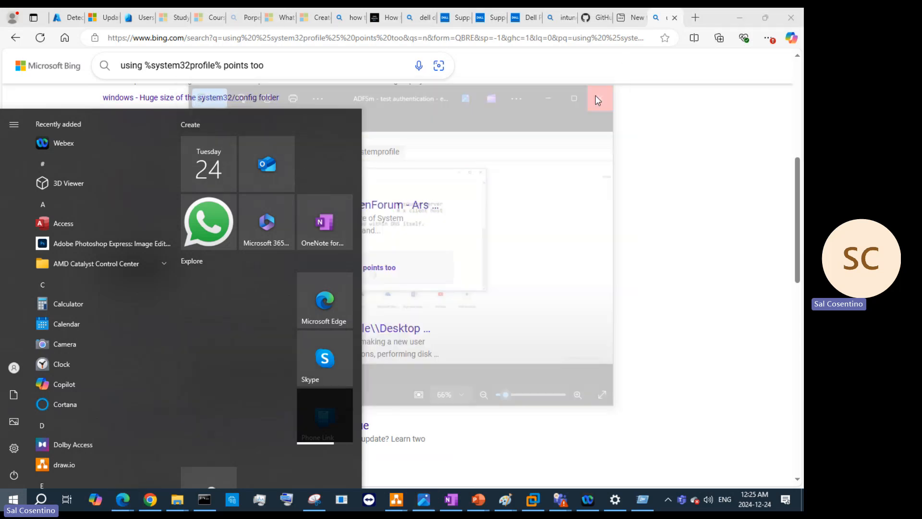
{"action": "left_click", "coordinate": [584, 136]}
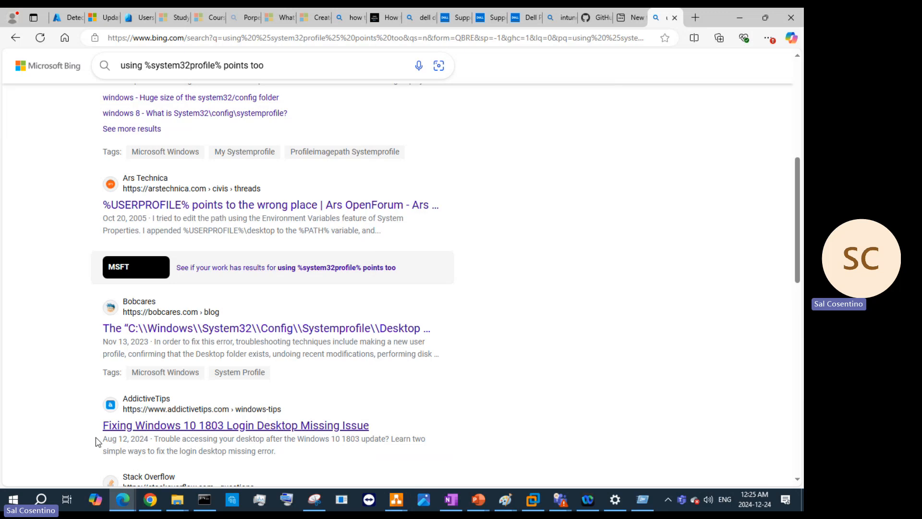
Step: Try %system32% and %system32%\ in Run, dismissing both cannot-find errors
{"action": "key", "text": "super+r"}
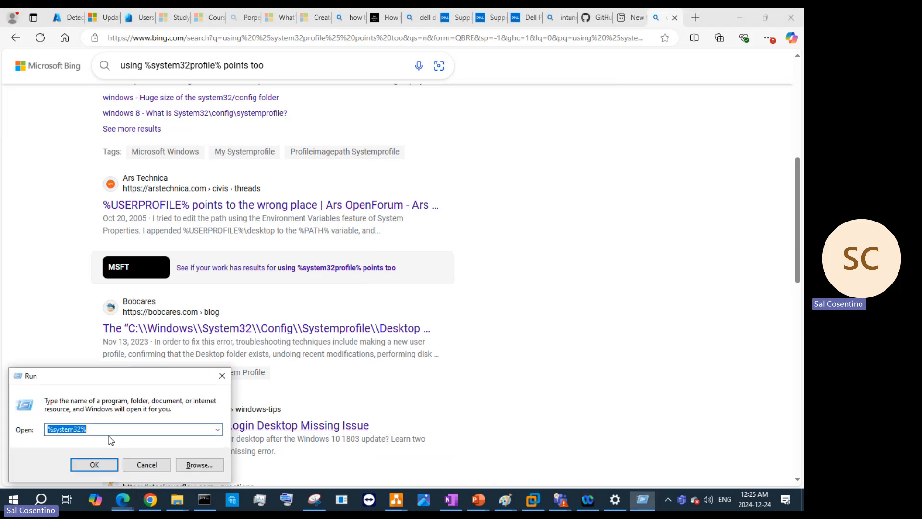
{"action": "left_click", "coordinate": [100, 464]}
{"action": "left_click", "coordinate": [525, 254]}
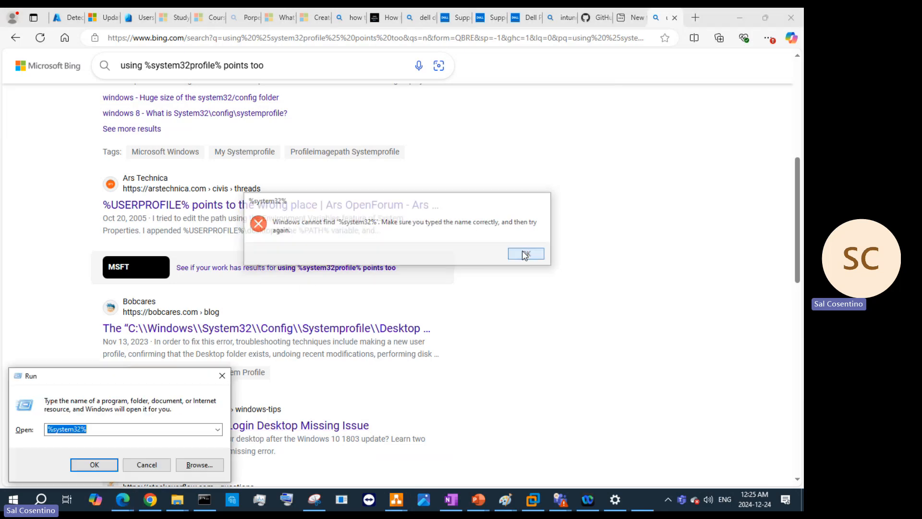
{"action": "left_click", "coordinate": [144, 430]}
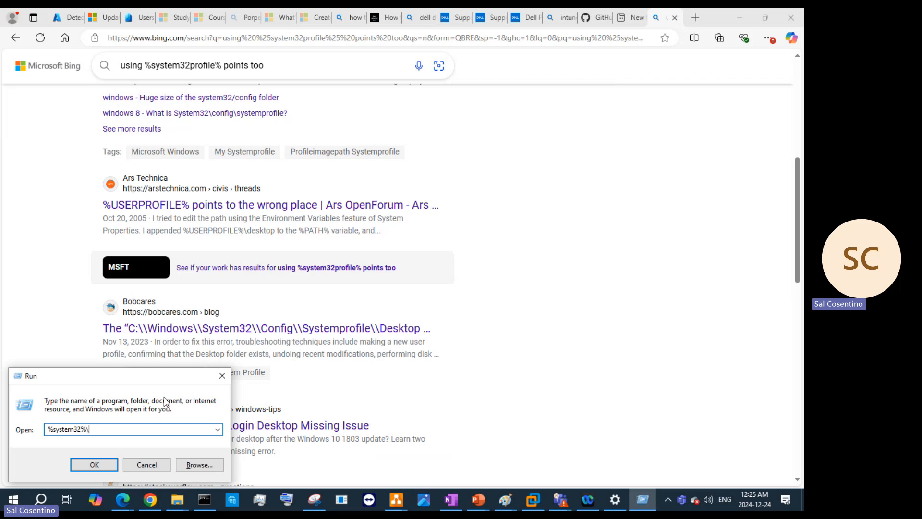
{"action": "type", "text": "\\"}
{"action": "key", "text": "Return"}
{"action": "left_click", "coordinate": [524, 256]}
Step: Open the bobcares article about the systemprofile error
{"action": "scroll", "coordinate": [340, 333], "scroll_direction": "down", "scroll_amount": 4}
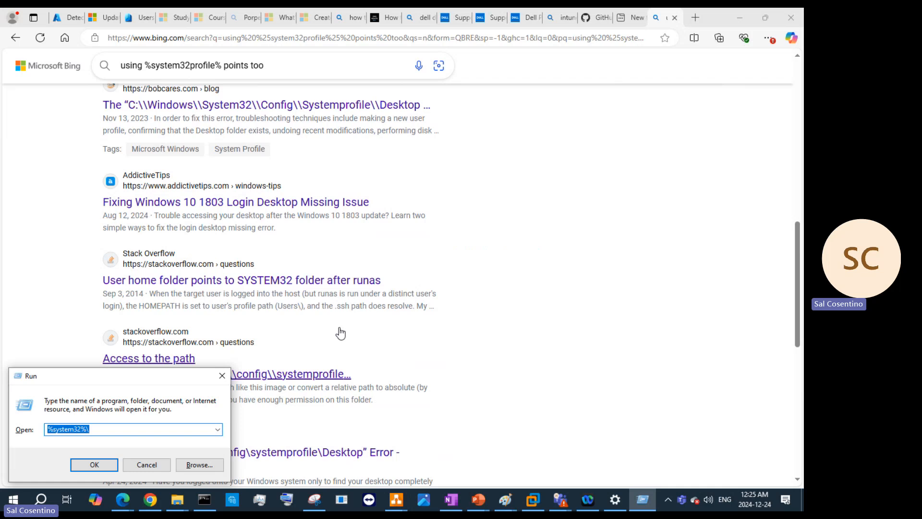
{"action": "left_click", "coordinate": [262, 111]}
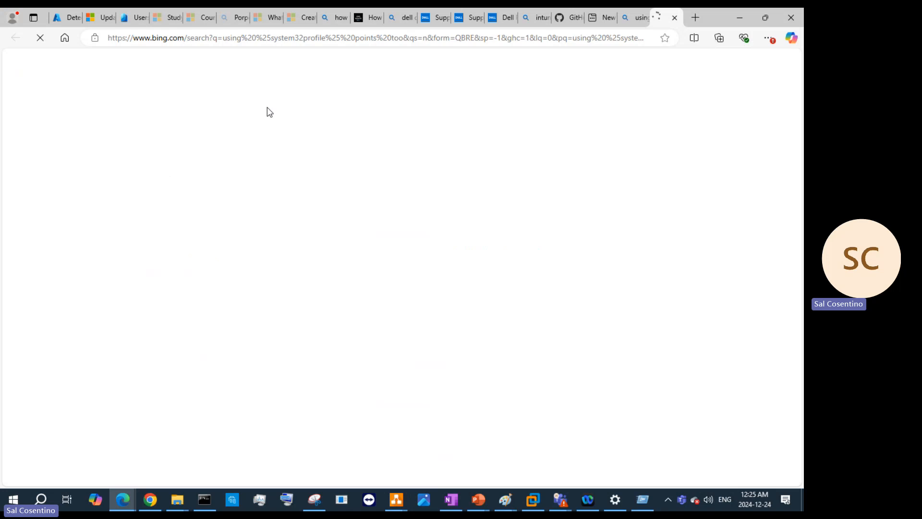
{"action": "left_click", "coordinate": [48, 498]}
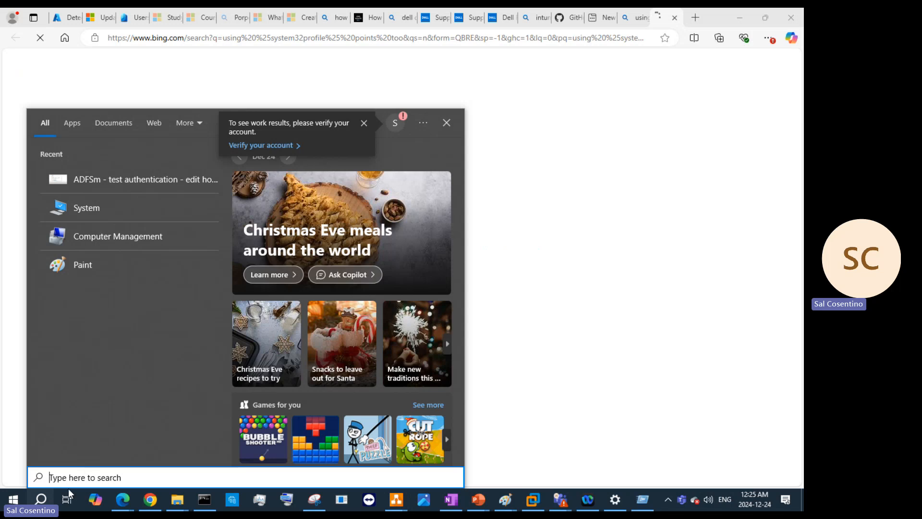
Step: Try %systemprofile% and %systemprofile%\ in Run, then open a new browser tab
{"action": "key", "text": "super+r"}
{"action": "type", "text": "%"}
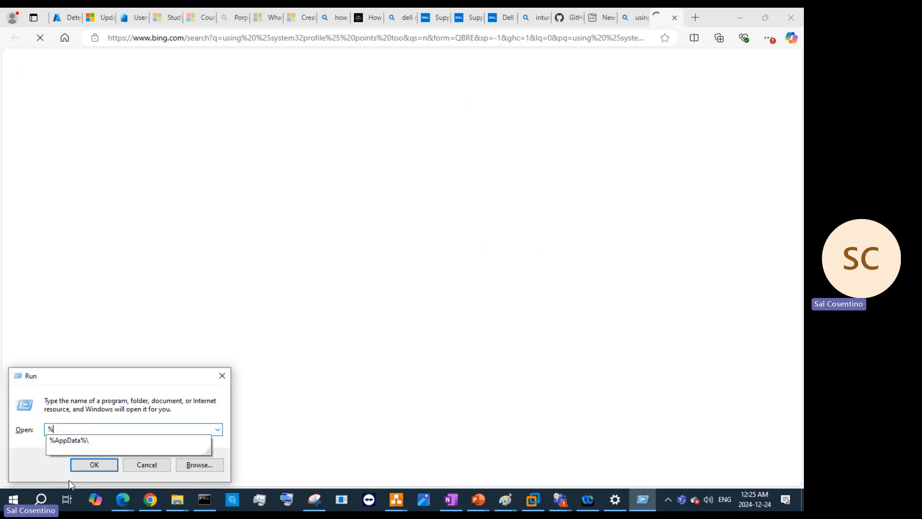
{"action": "type", "text": "syste"}
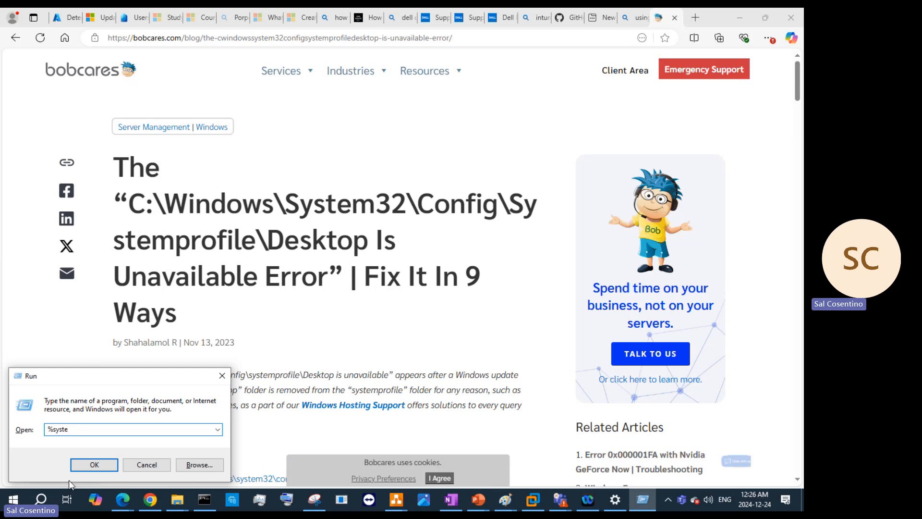
{"action": "type", "text": "mprofile%"}
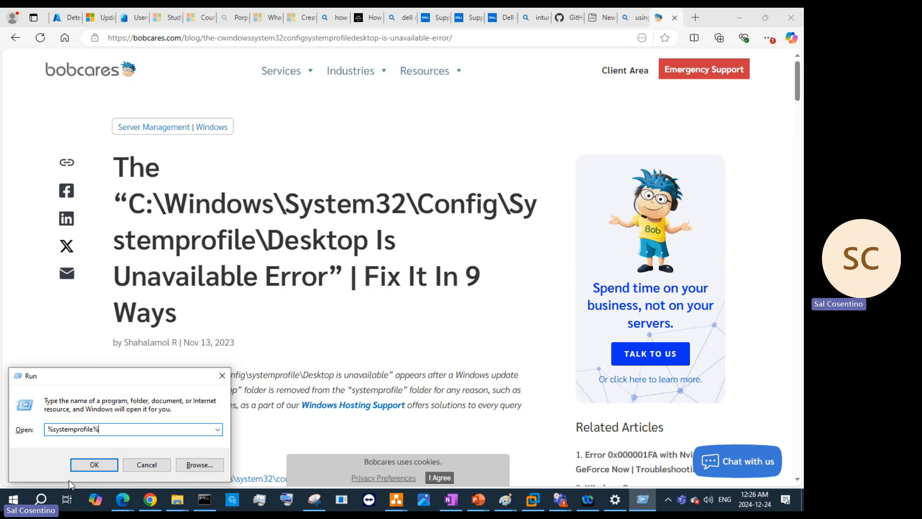
{"action": "key", "text": "Return"}
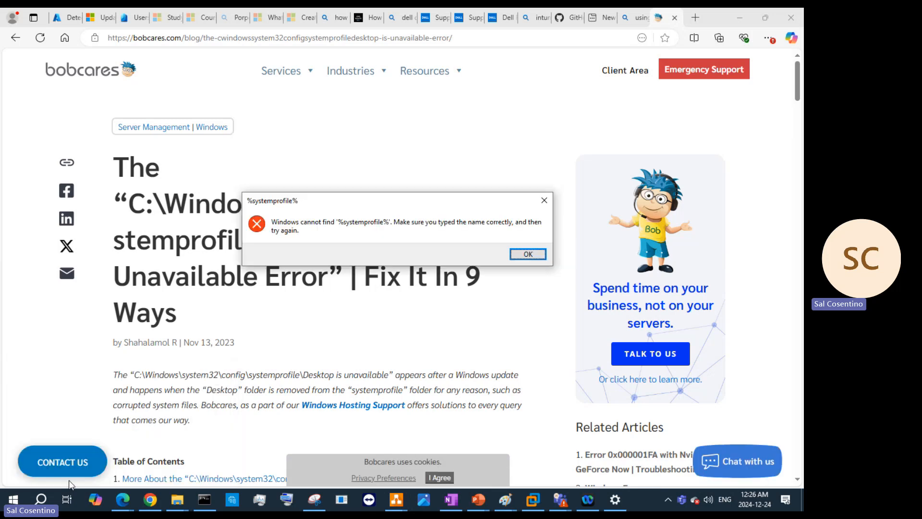
{"action": "left_click", "coordinate": [550, 258]}
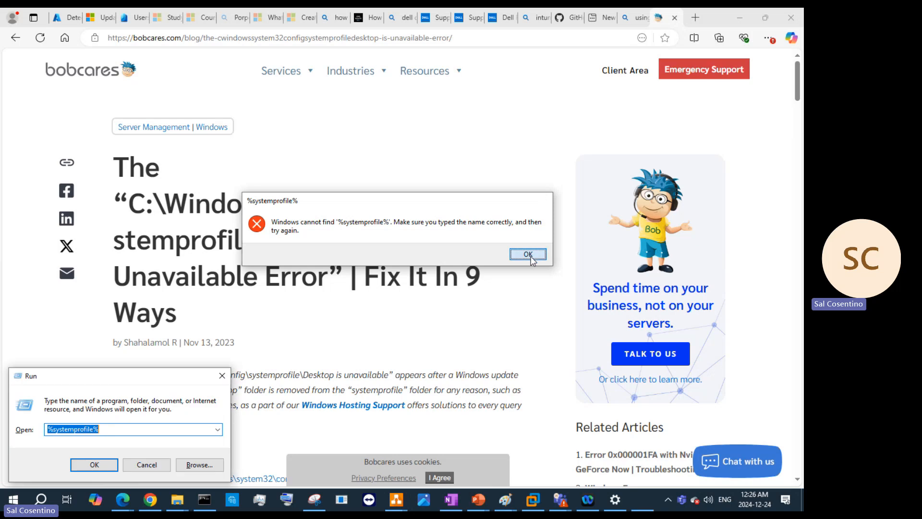
{"action": "left_click", "coordinate": [161, 429]}
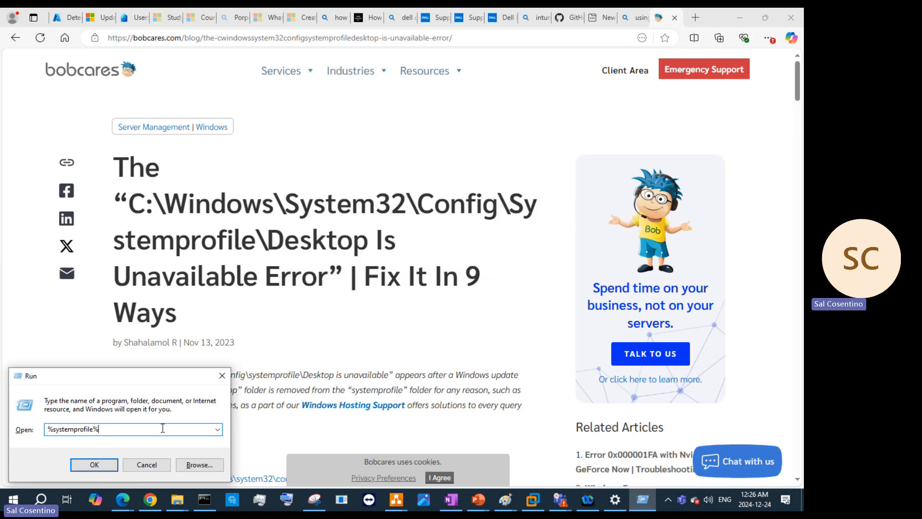
{"action": "key", "text": "Return"}
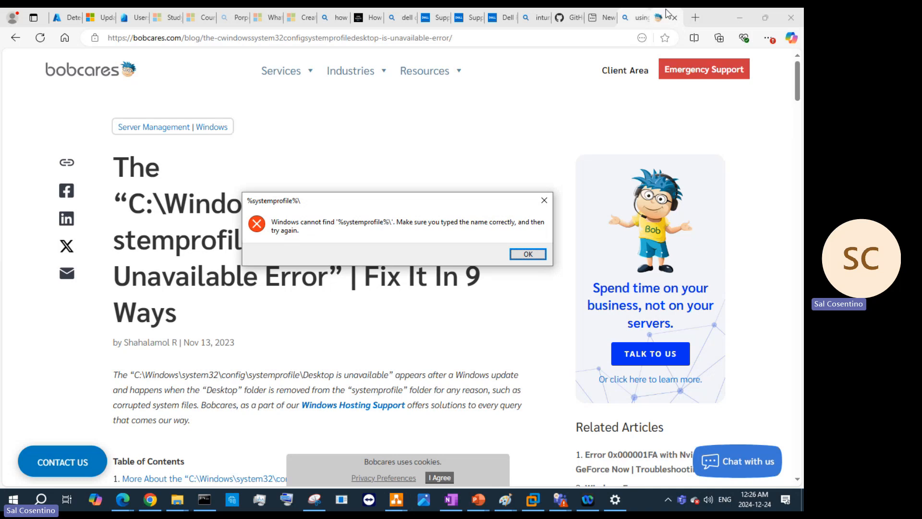
{"action": "left_click", "coordinate": [695, 17]}
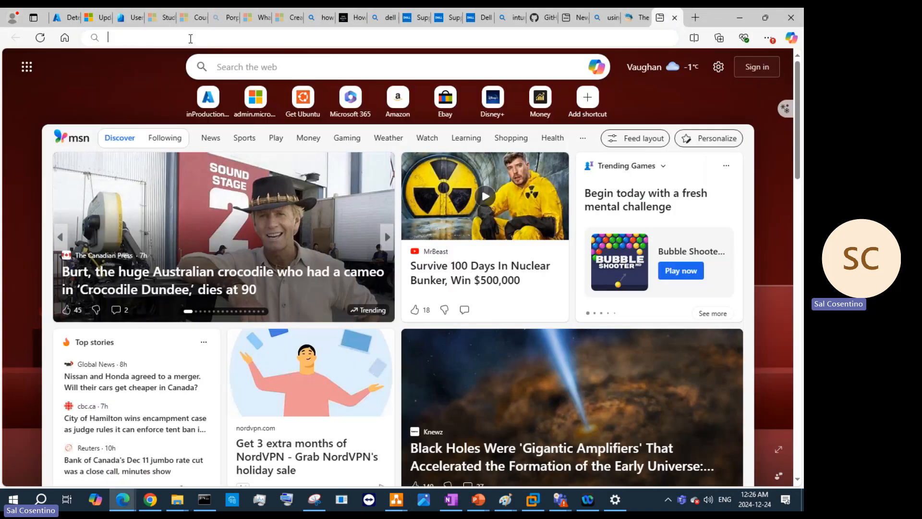
Step: Search Bing for 'how to run directories using %', refine to '%%G', and scroll to the SS64 results
{"action": "left_click", "coordinate": [190, 37]}
{"action": "type", "text": "how to run "}
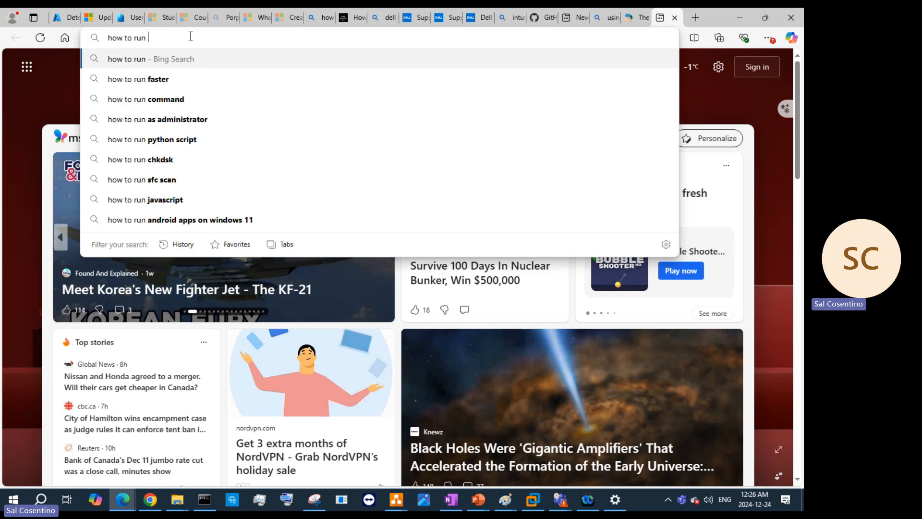
{"action": "type", "text": "directorie"}
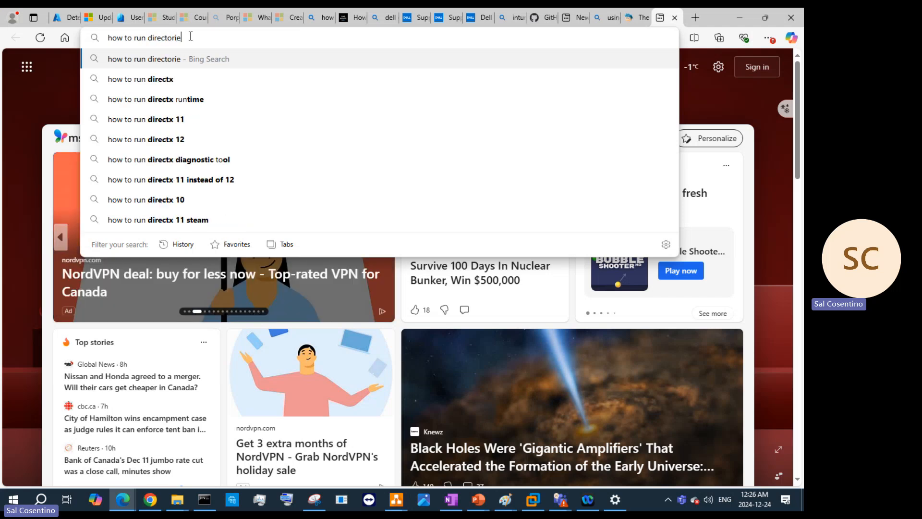
{"action": "type", "text": "s using %"}
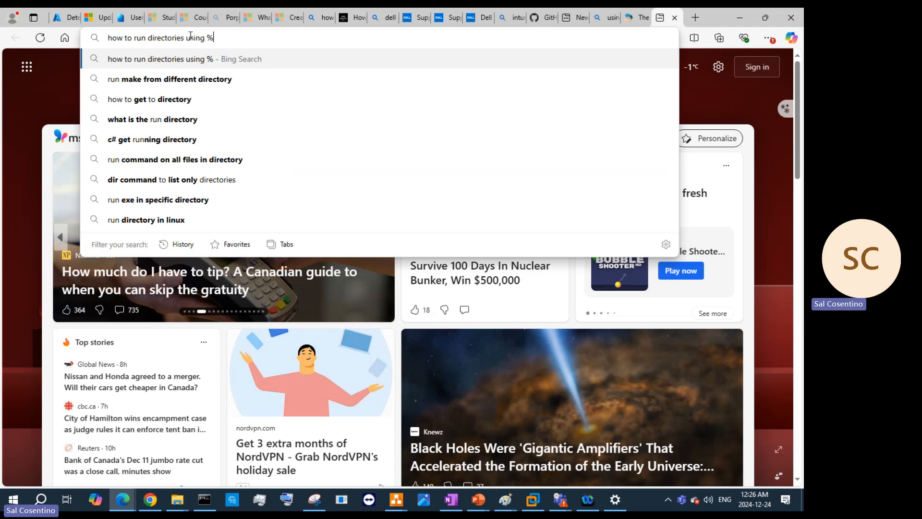
{"action": "key", "text": "Return"}
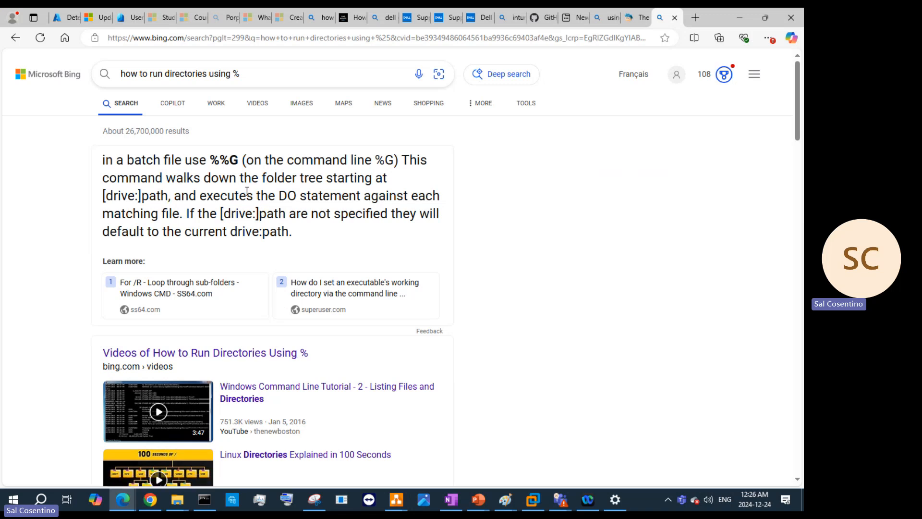
{"action": "left_click", "coordinate": [251, 76]}
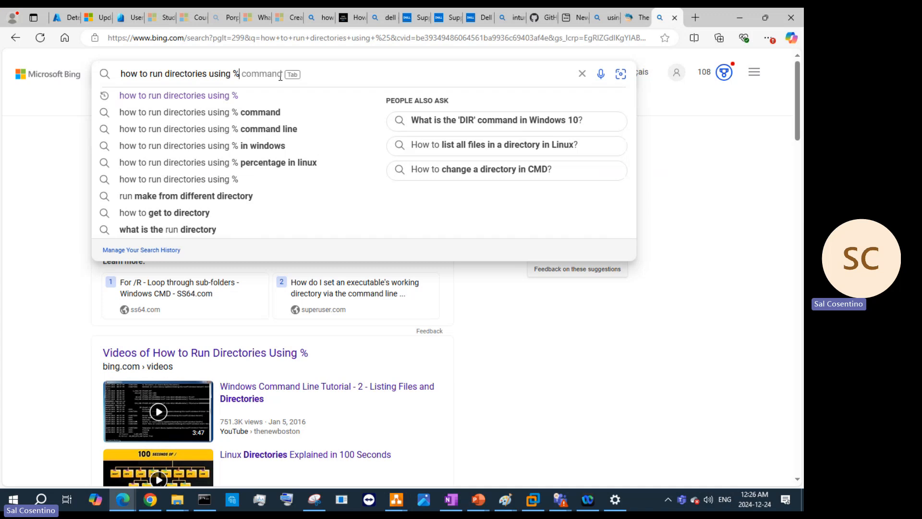
{"action": "type", "text": "%G"}
{"action": "key", "text": "Return"}
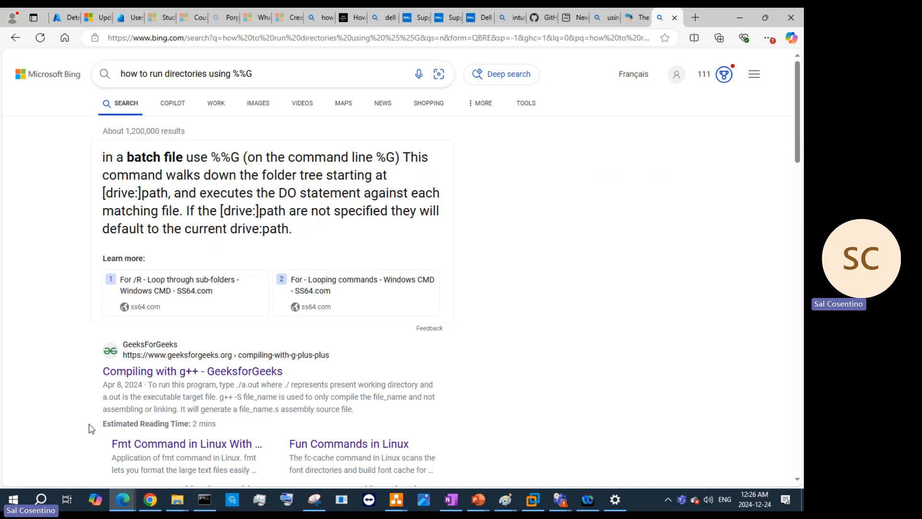
{"action": "scroll", "coordinate": [321, 262], "scroll_direction": "down", "scroll_amount": 10}
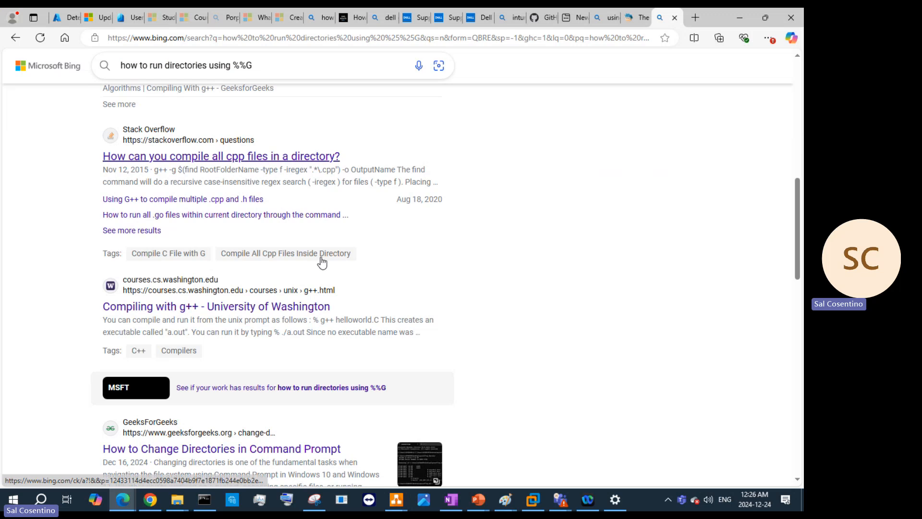
{"action": "scroll", "coordinate": [321, 262], "scroll_direction": "down", "scroll_amount": 3}
{"action": "scroll", "coordinate": [399, 314], "scroll_direction": "down", "scroll_amount": 2}
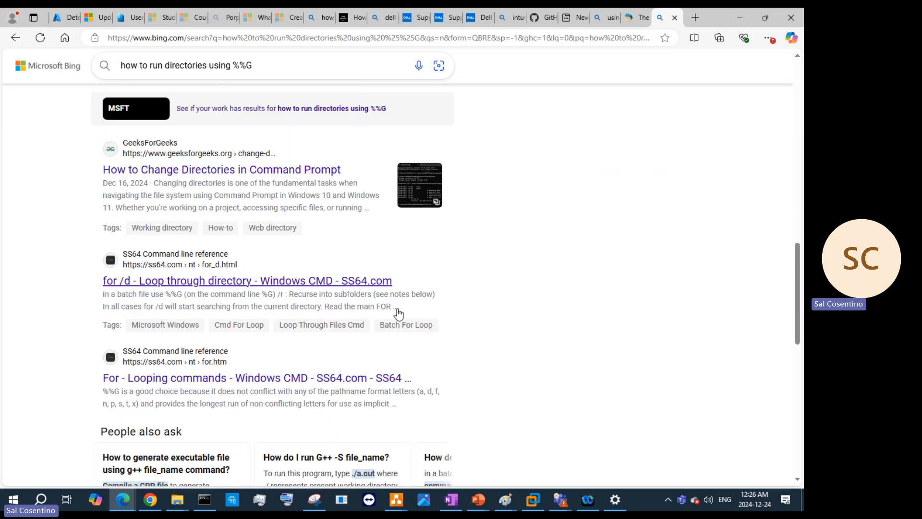
{"action": "scroll", "coordinate": [398, 315], "scroll_direction": "down", "scroll_amount": 5}
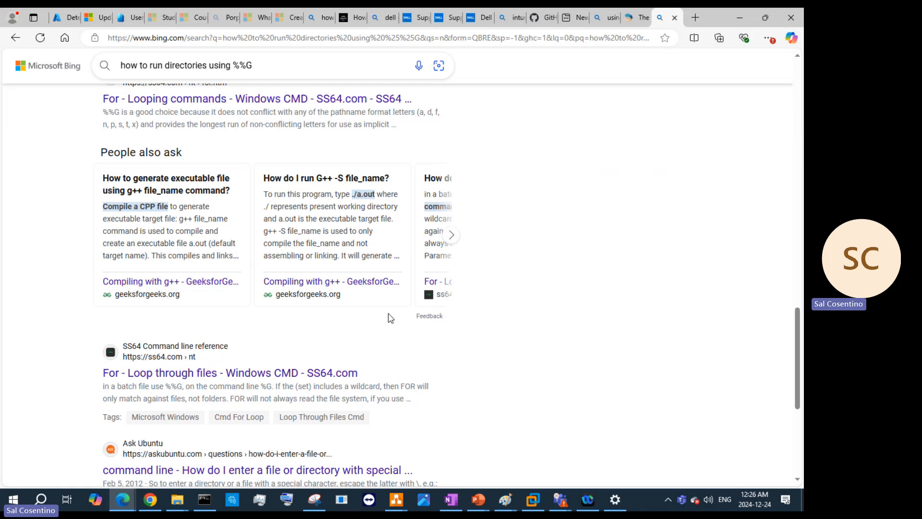
Step: Run %%G in PowerShell, which fails as not recognized, then minimize PowerShell and the browser
{"action": "left_click", "coordinate": [206, 501]}
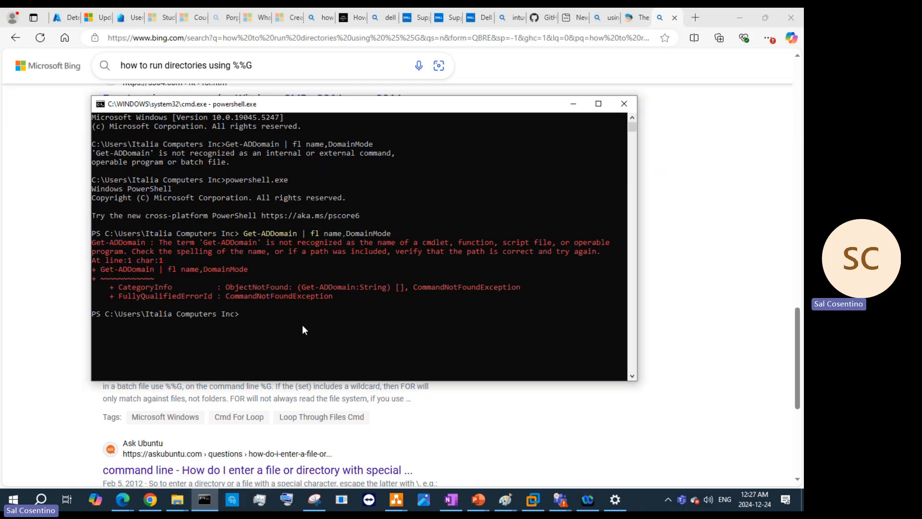
{"action": "type", "text": "%%G"}
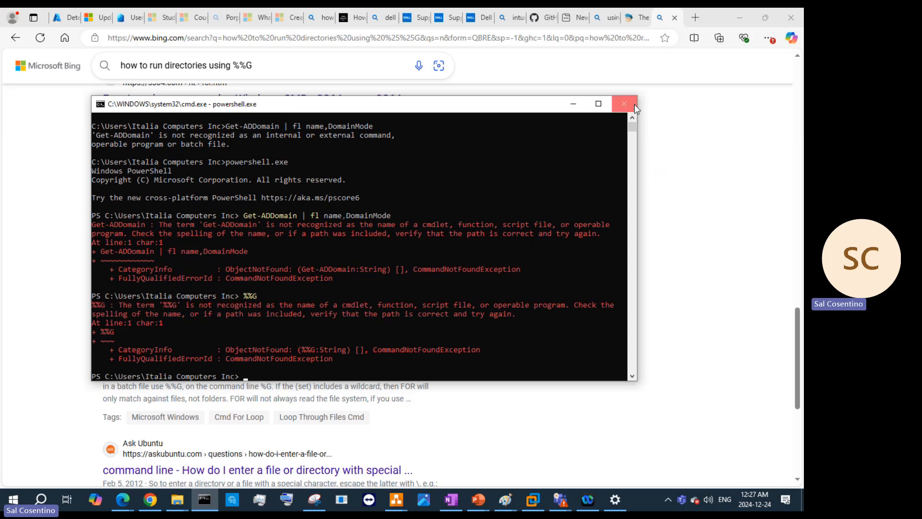
{"action": "left_click", "coordinate": [574, 103]}
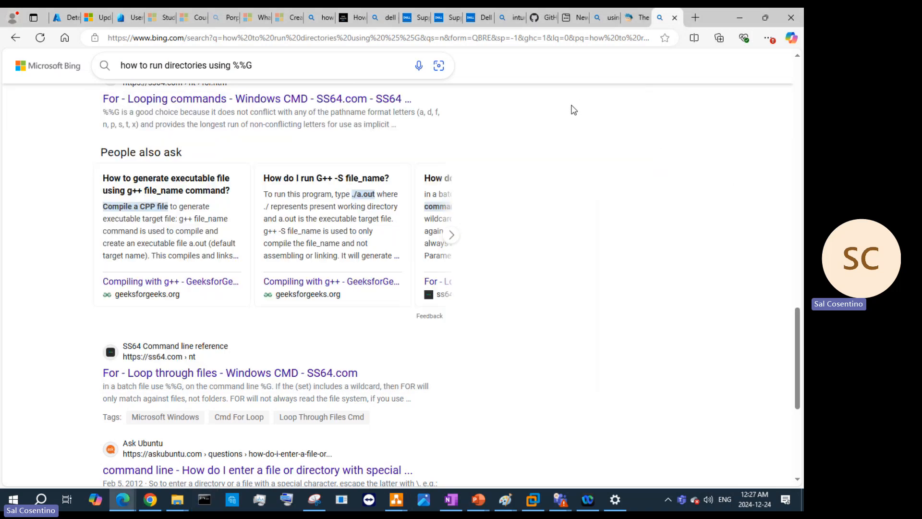
{"action": "left_click", "coordinate": [742, 16]}
Step: Dismiss the cannot-find error and open a fresh browser tab
{"action": "left_click", "coordinate": [530, 253]}
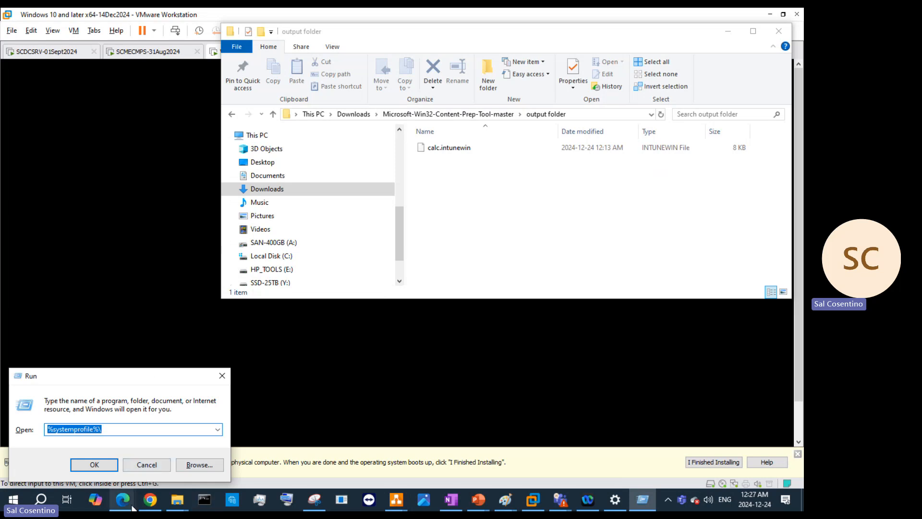
{"action": "mouse_move", "coordinate": [133, 507]}
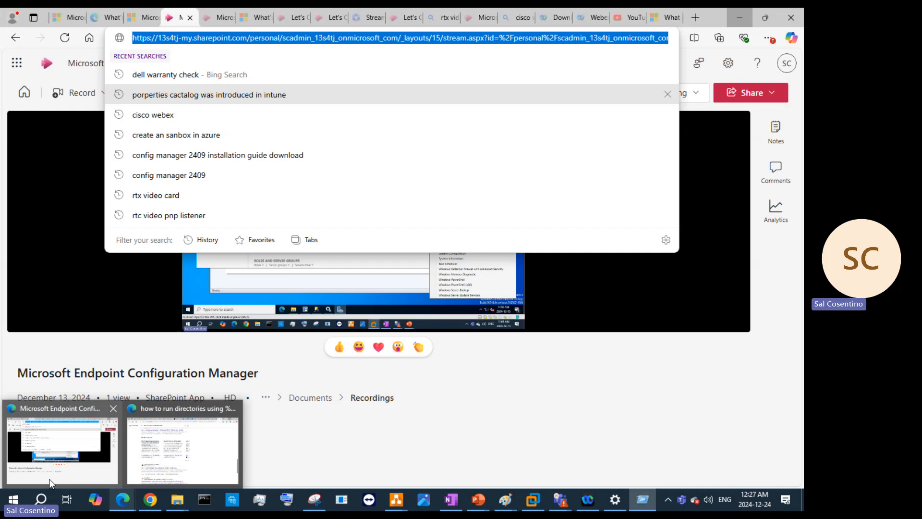
{"action": "left_click", "coordinate": [66, 476]}
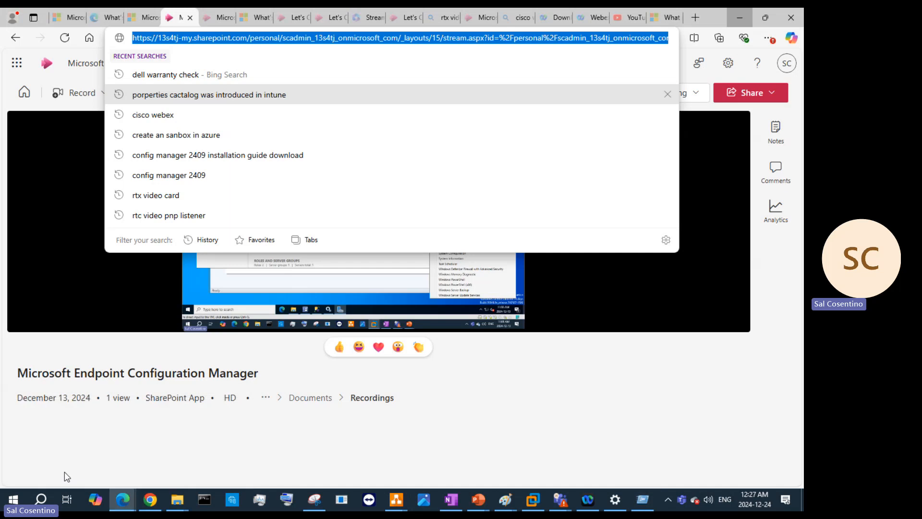
{"action": "mouse_move", "coordinate": [178, 500]}
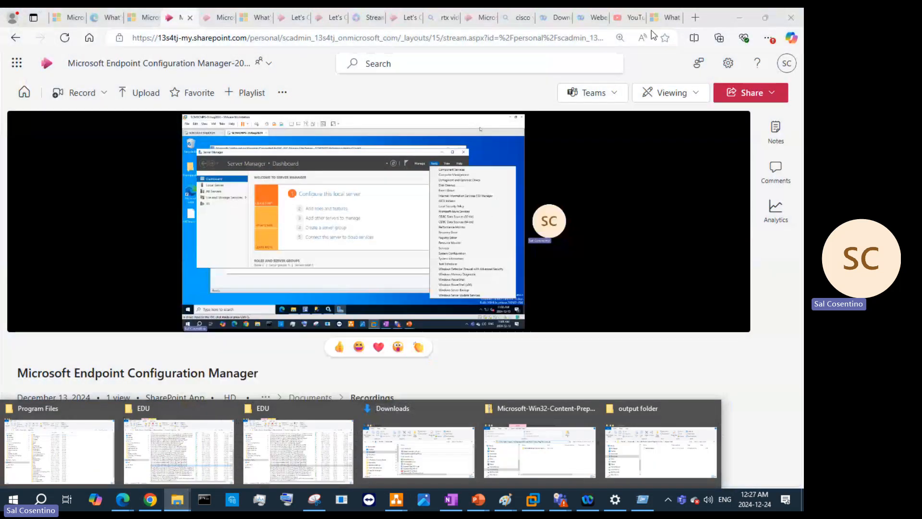
{"action": "left_click", "coordinate": [695, 18]}
Step: Search Bing for 'calculator app install' and scroll through the results
{"action": "left_click", "coordinate": [351, 39]}
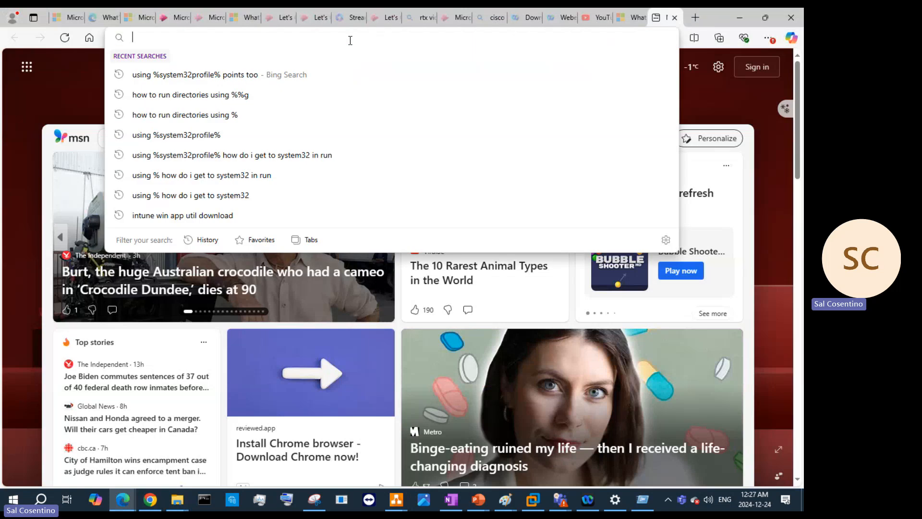
{"action": "type", "text": "calculat"}
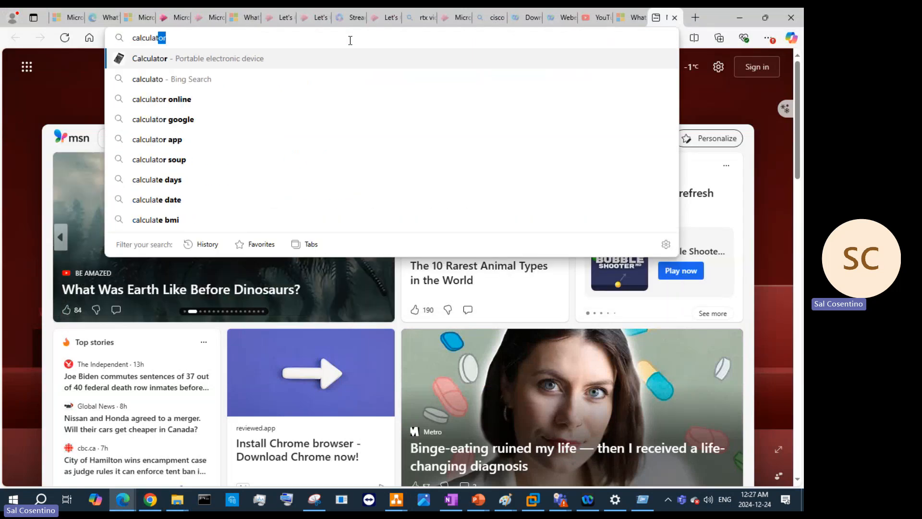
{"action": "type", "text": "or app install"}
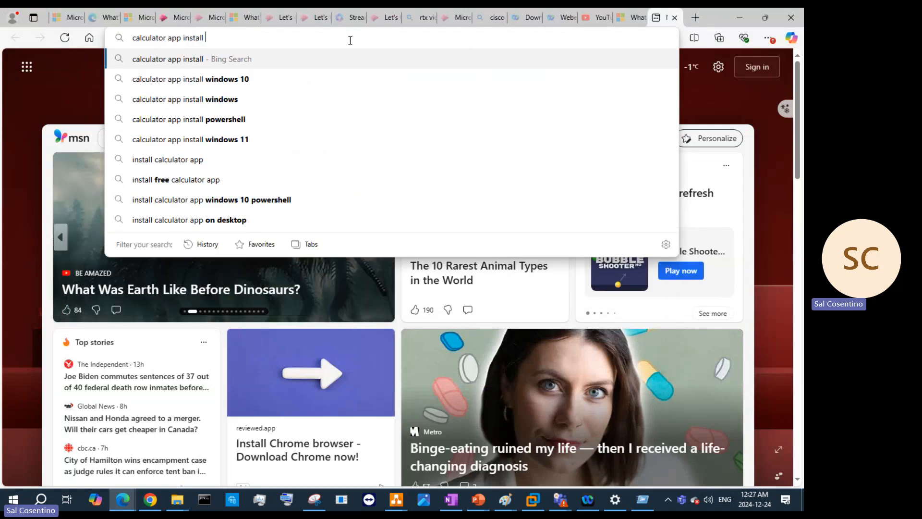
{"action": "key", "text": "Return"}
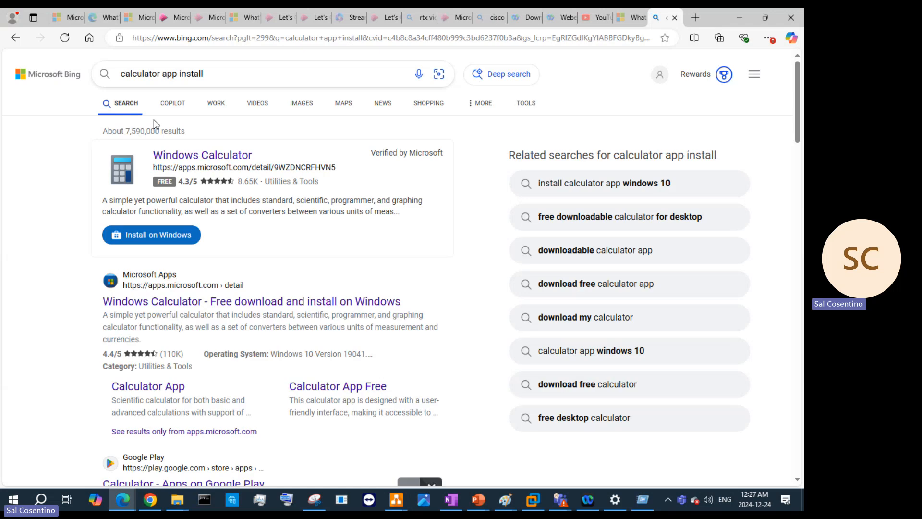
{"action": "scroll", "coordinate": [350, 323], "scroll_direction": "down", "scroll_amount": 5}
{"action": "scroll", "coordinate": [290, 311], "scroll_direction": "down", "scroll_amount": 5}
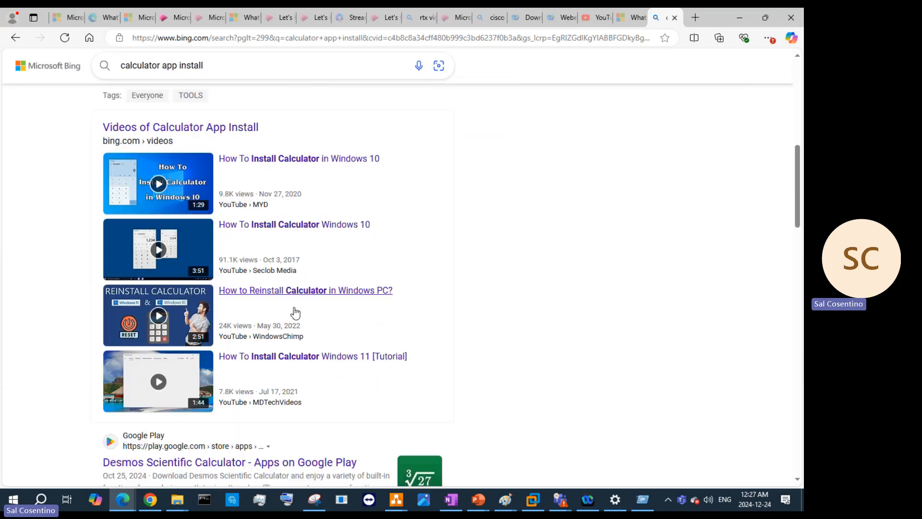
{"action": "scroll", "coordinate": [295, 308], "scroll_direction": "down", "scroll_amount": 4}
{"action": "scroll", "coordinate": [301, 302], "scroll_direction": "down", "scroll_amount": 5}
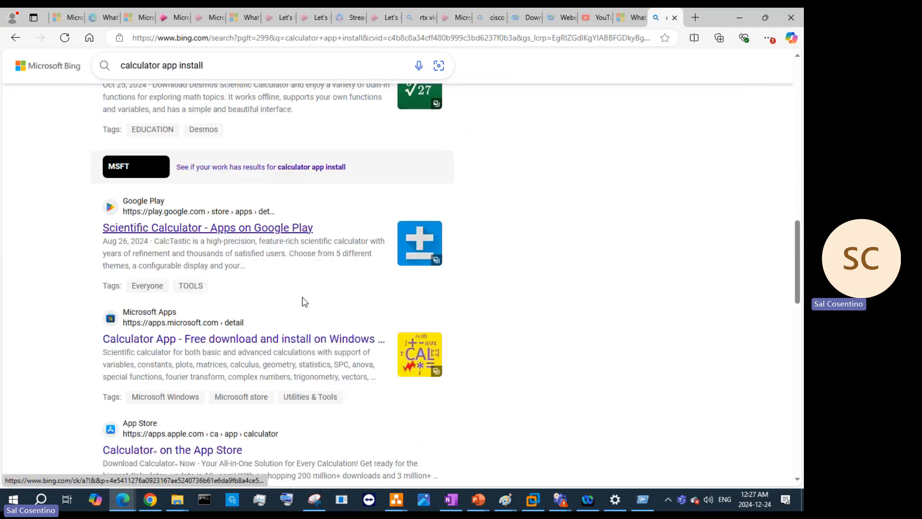
{"action": "scroll", "coordinate": [309, 296], "scroll_direction": "down", "scroll_amount": 12}
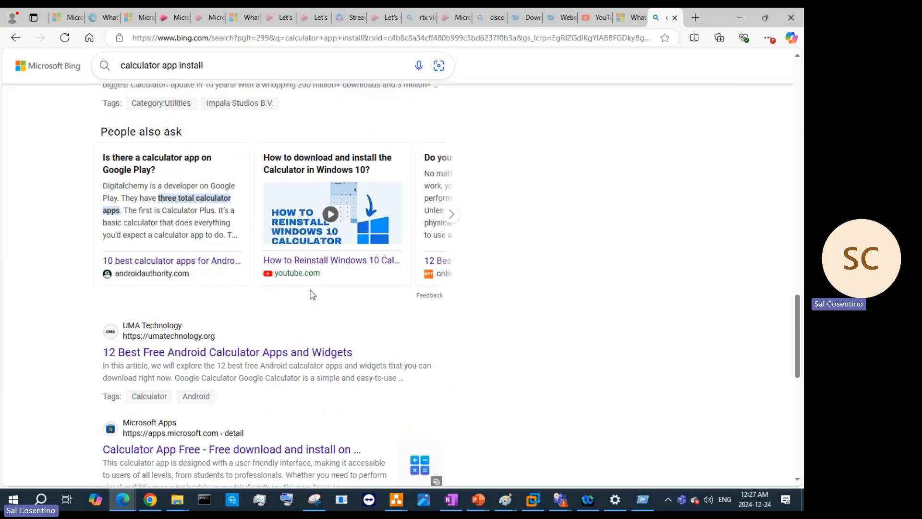
{"action": "scroll", "coordinate": [309, 292], "scroll_direction": "down", "scroll_amount": 7}
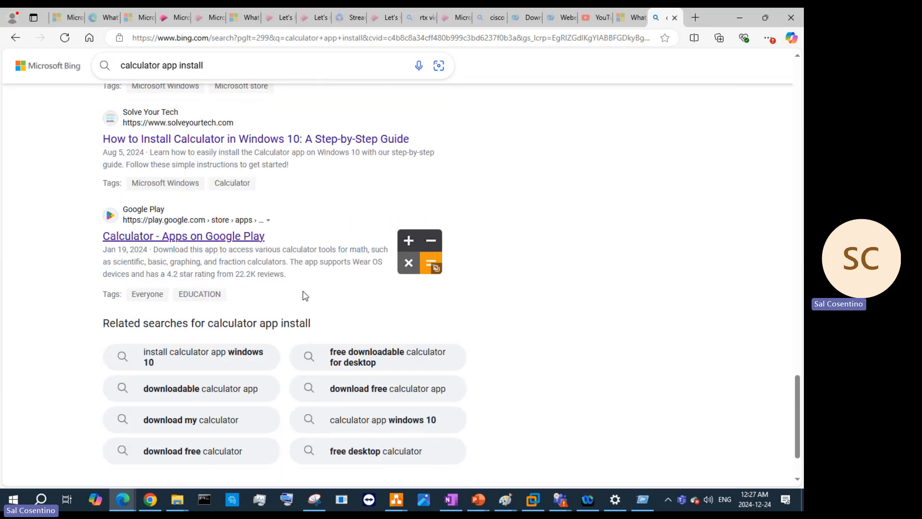
{"action": "scroll", "coordinate": [308, 296], "scroll_direction": "up", "scroll_amount": 6}
{"action": "scroll", "coordinate": [308, 301], "scroll_direction": "up", "scroll_amount": 20}
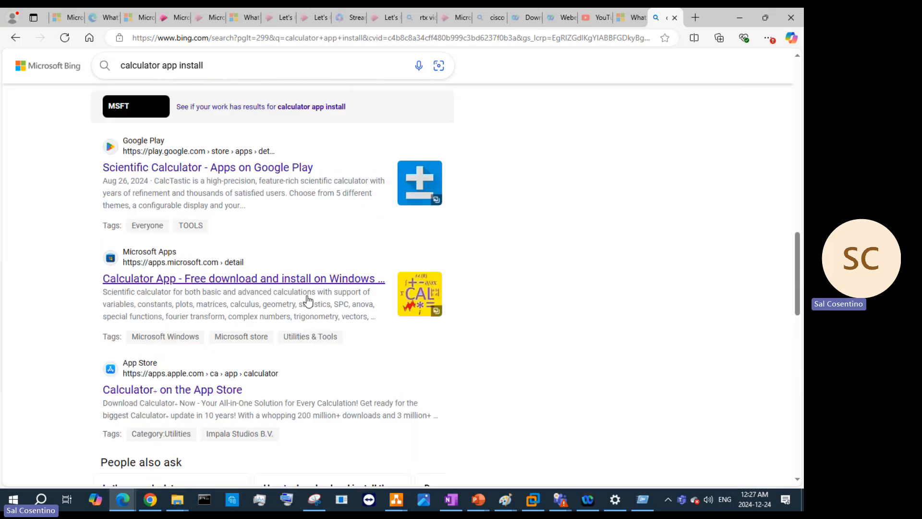
{"action": "scroll", "coordinate": [307, 296], "scroll_direction": "up", "scroll_amount": 7}
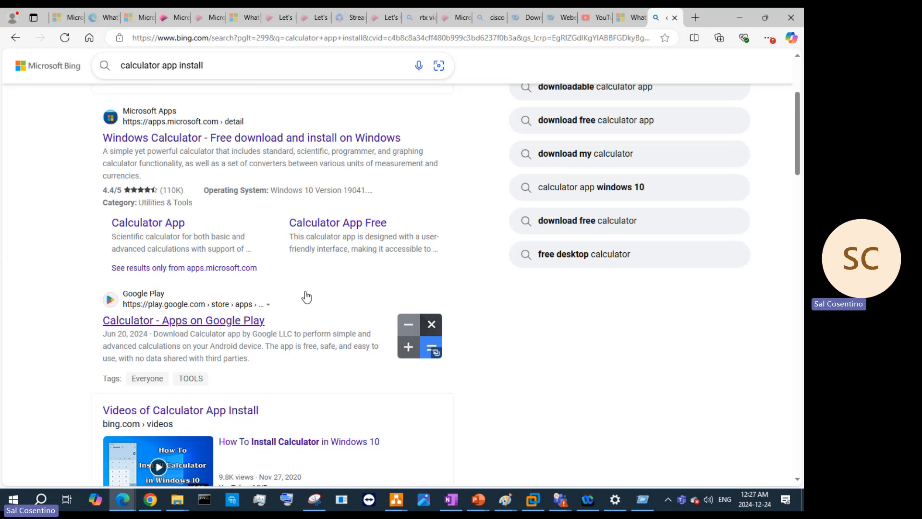
{"action": "scroll", "coordinate": [305, 295], "scroll_direction": "up", "scroll_amount": 4}
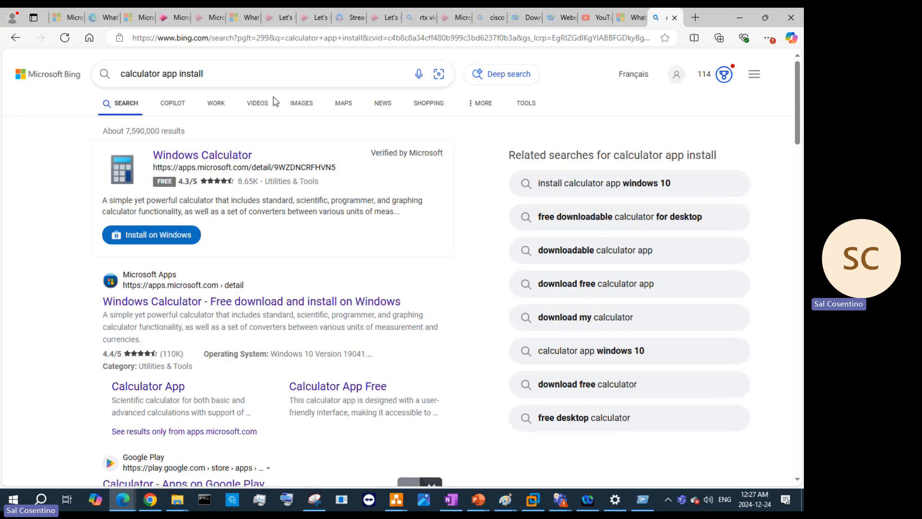
Step: Refine the search to 'calculator app install program files'
{"action": "left_click", "coordinate": [242, 76]}
{"action": "type", "text": "pr"}
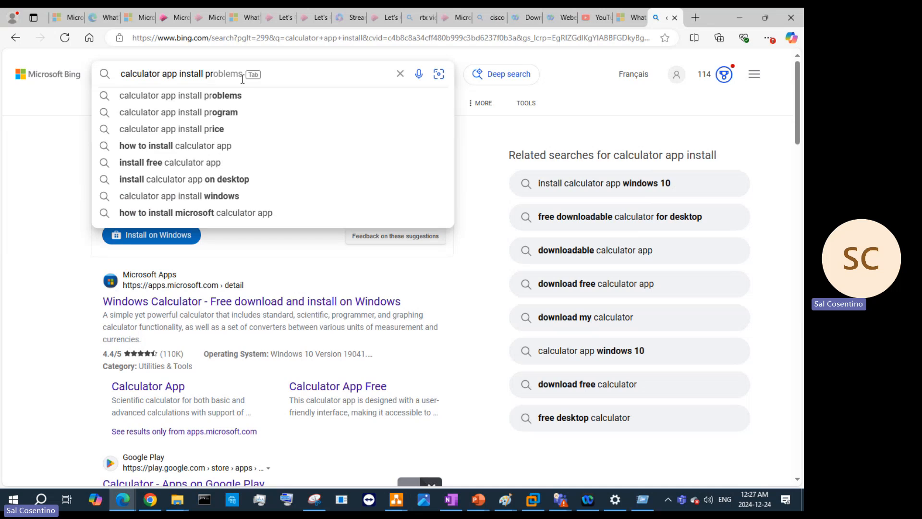
{"action": "type", "text": "ogr"}
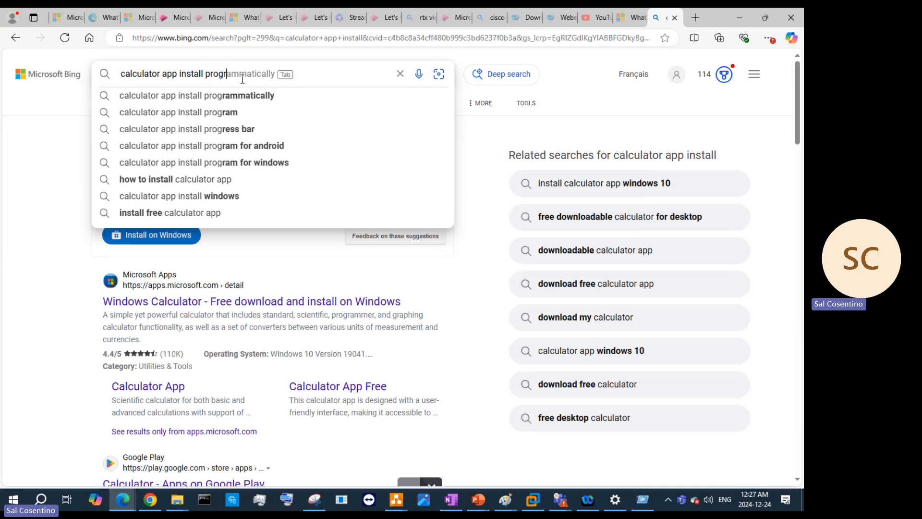
{"action": "type", "text": "am files"}
{"action": "key", "text": "Return"}
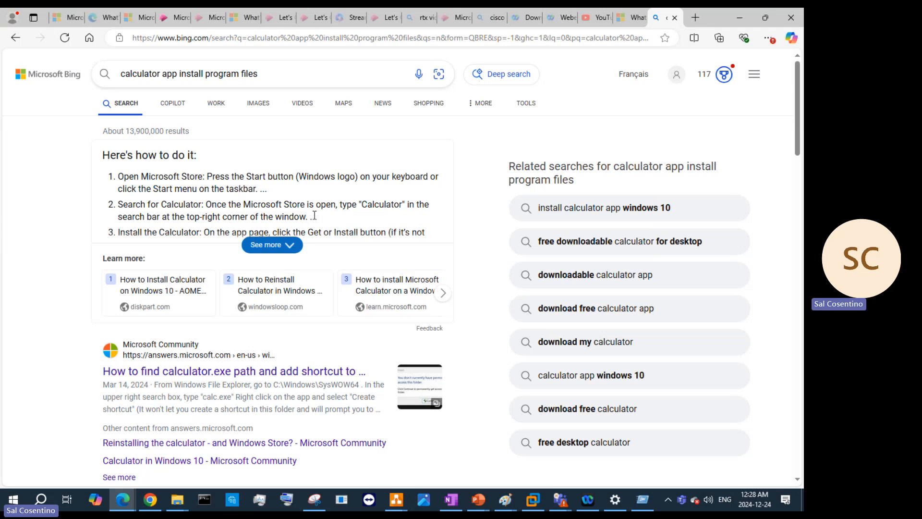
{"action": "scroll", "coordinate": [326, 233], "scroll_direction": "down", "scroll_amount": 5}
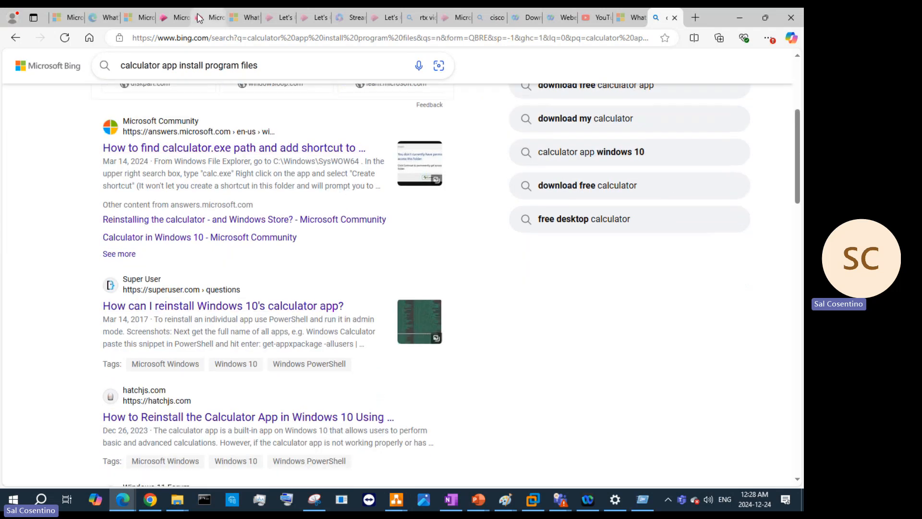
Step: Return to the Intune app setup tab, view the detection Rule type options, then minimize Edge
{"action": "left_click", "coordinate": [742, 15]}
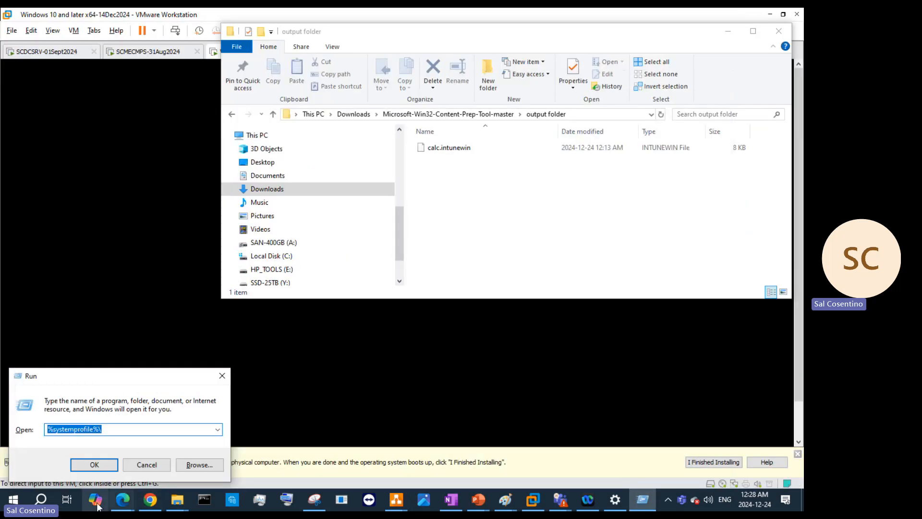
{"action": "mouse_move", "coordinate": [122, 499]}
{"action": "left_click", "coordinate": [177, 478]}
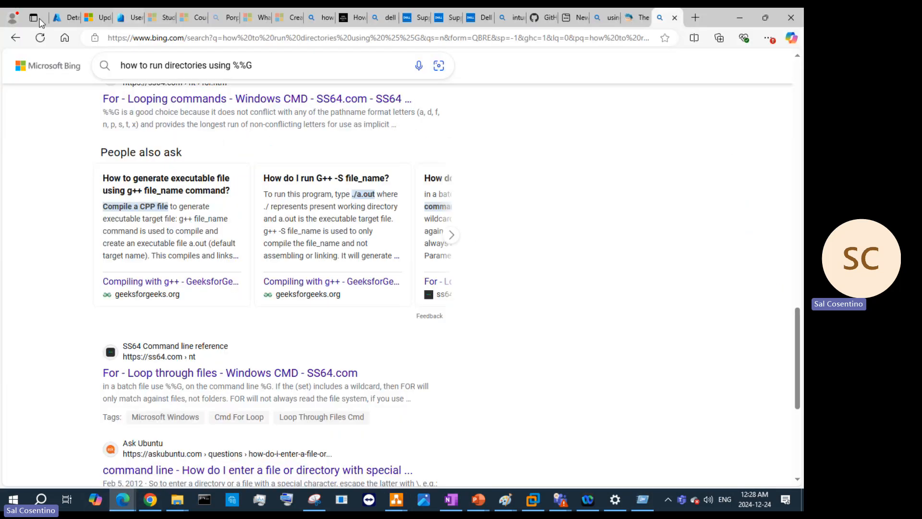
{"action": "left_click", "coordinate": [56, 17]}
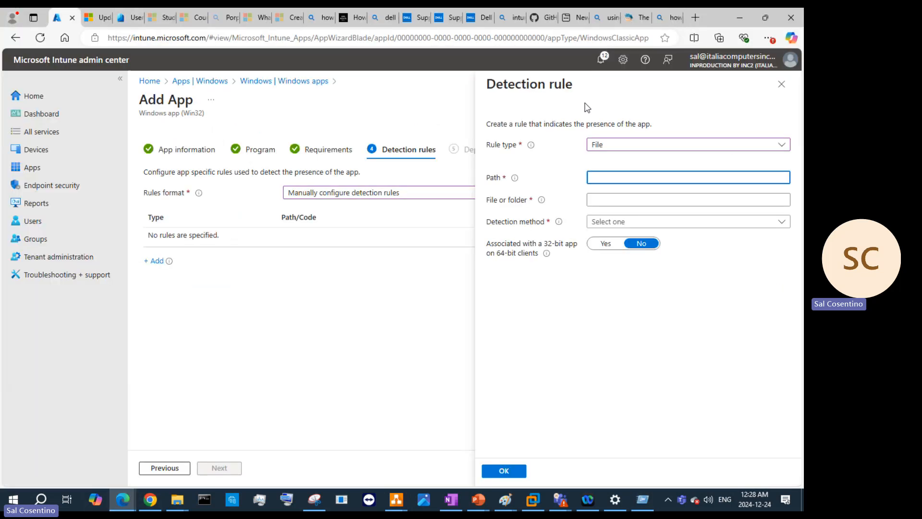
{"action": "left_click", "coordinate": [659, 144]}
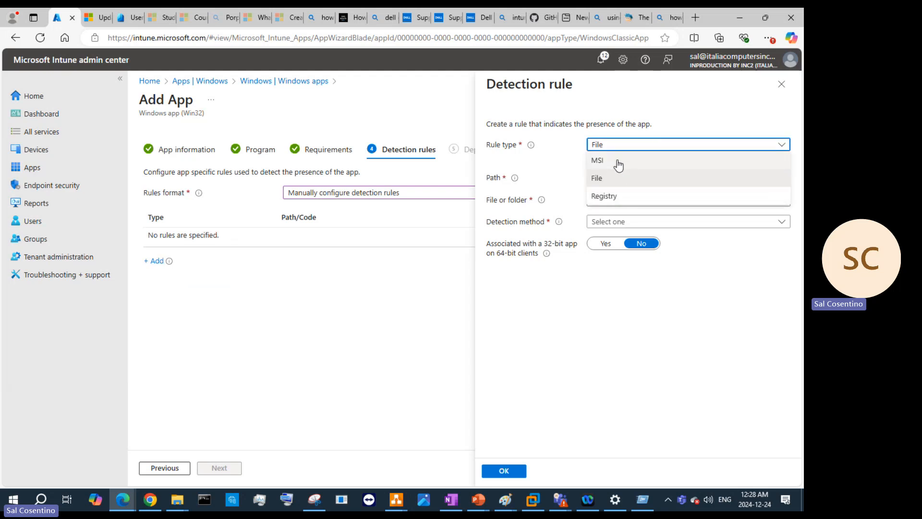
{"action": "left_click", "coordinate": [741, 16]}
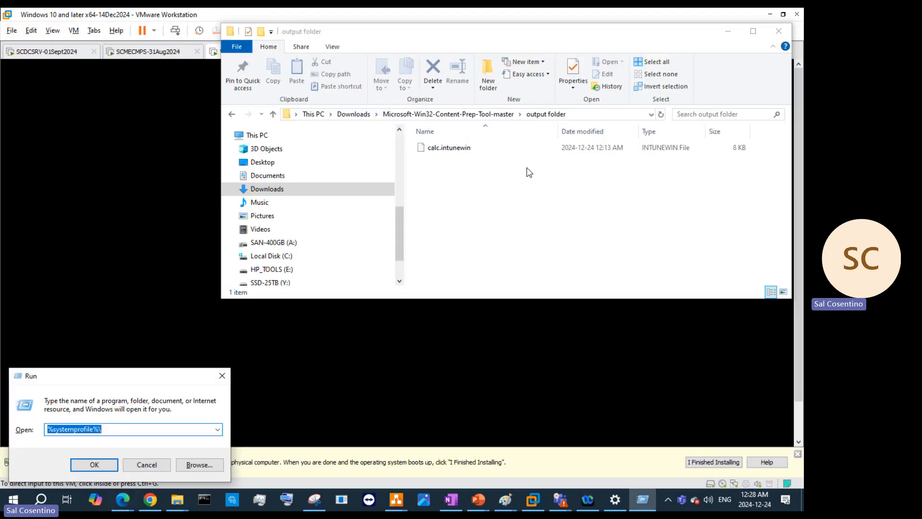
Step: Google 'calc.exe registry' in Chrome and zoom the results out to 110%
{"action": "left_click", "coordinate": [151, 502]}
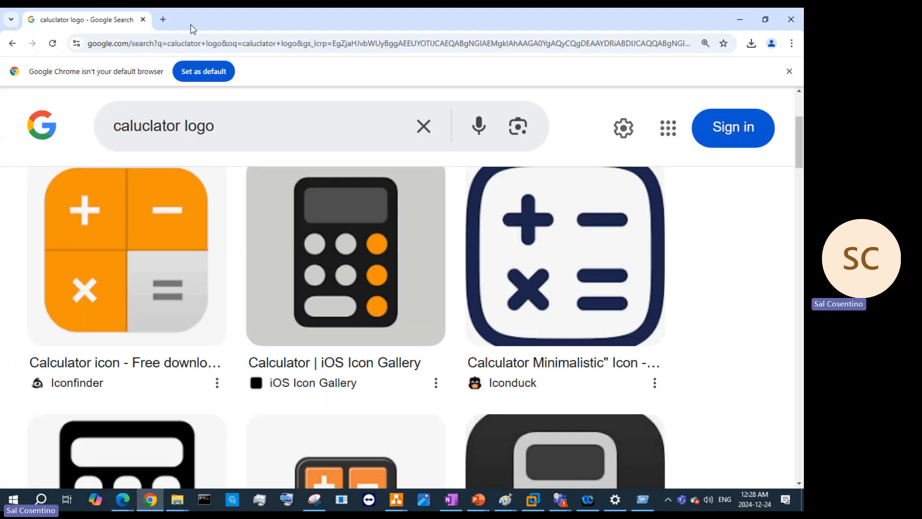
{"action": "left_click", "coordinate": [190, 41]}
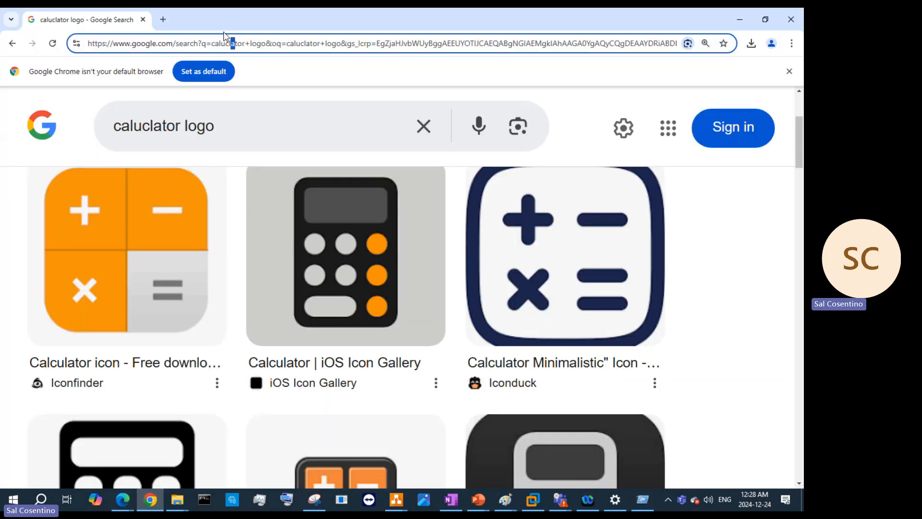
{"action": "key", "text": "ctrl+a"}
{"action": "type", "text": "calc"}
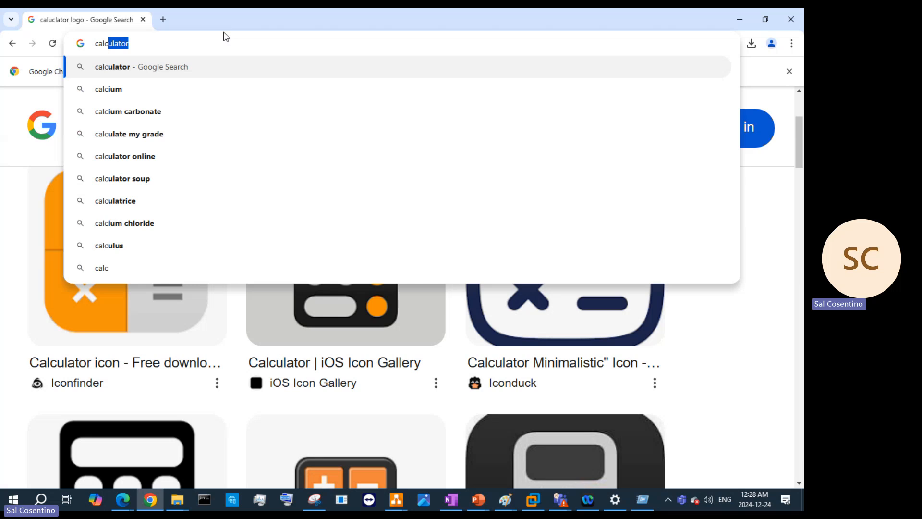
{"action": "type", "text": ".exe reg"}
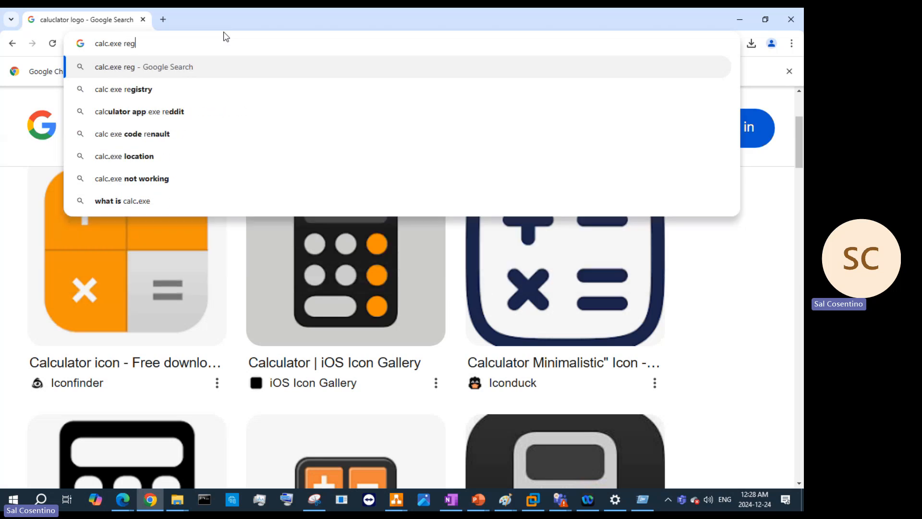
{"action": "type", "text": "istry"}
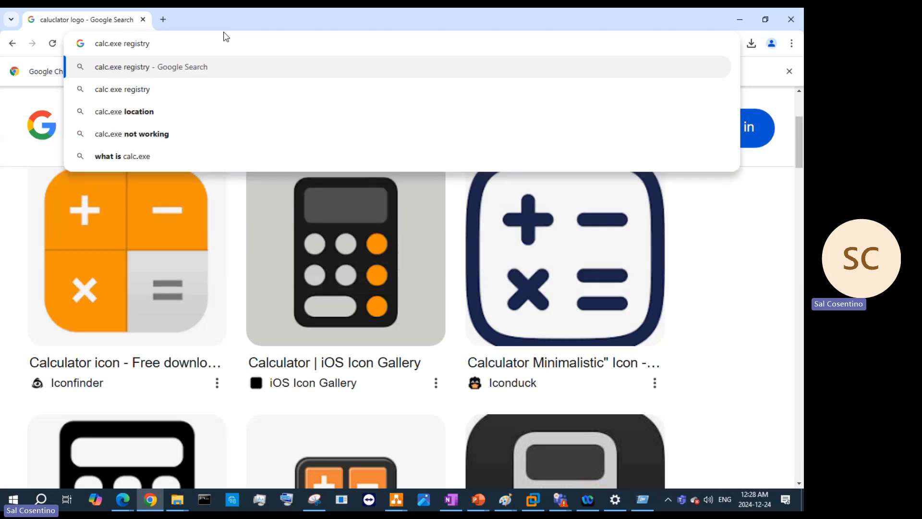
{"action": "key", "text": "Return"}
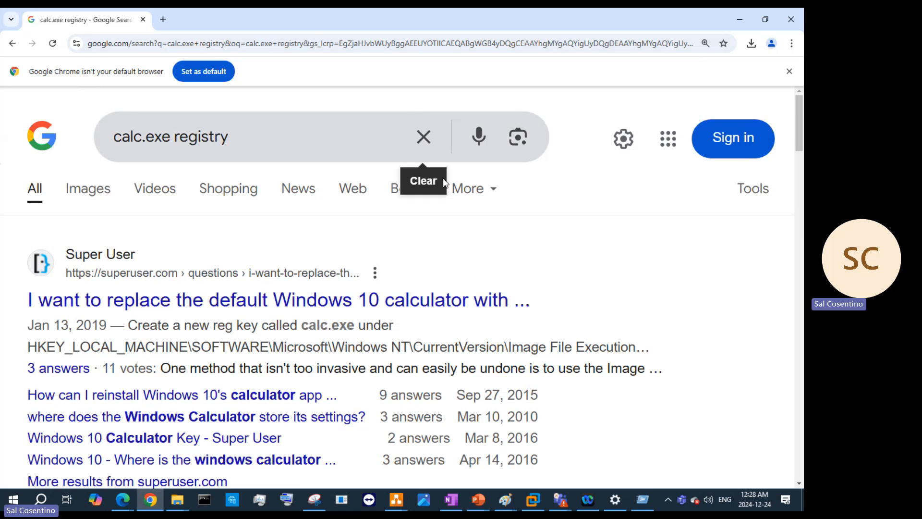
{"action": "key", "text": "ctrl+minus"}
{"action": "key", "text": "ctrl+minus"}
{"action": "key", "text": "ctrl+minus"}
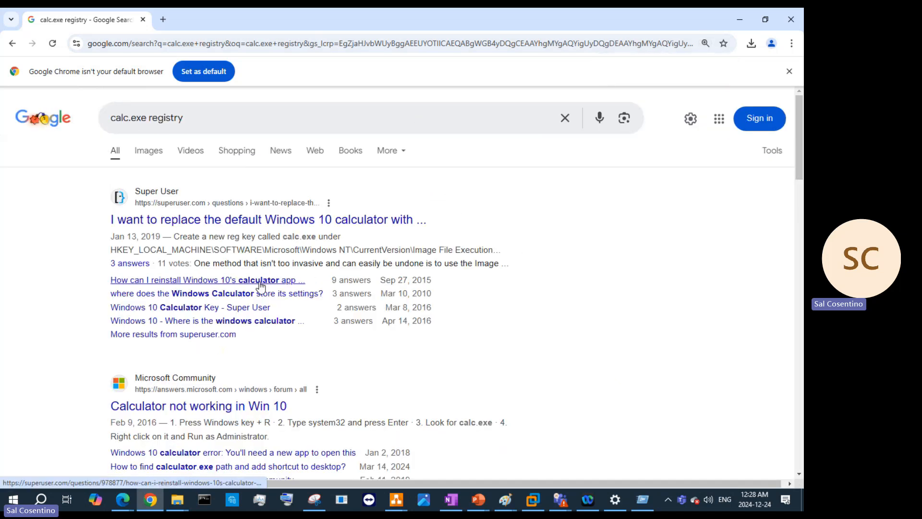
{"action": "scroll", "coordinate": [260, 287], "scroll_direction": "down", "scroll_amount": 8}
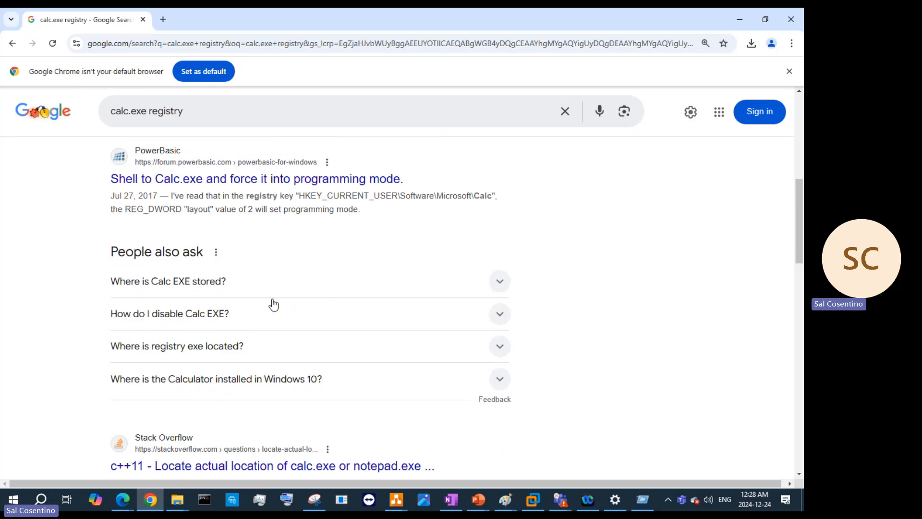
Step: Open the PowerBasic Calc.exe forum result, accept cookies, and select the HKEY_CURRENT_USER\Software\Microsoft\Calc path
{"action": "left_click", "coordinate": [254, 178]}
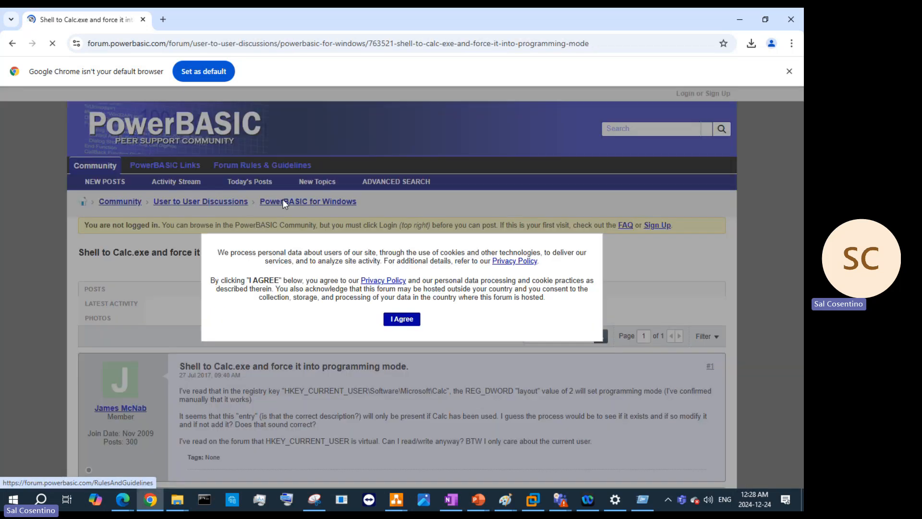
{"action": "left_click", "coordinate": [400, 318]}
{"action": "scroll", "coordinate": [397, 328], "scroll_direction": "down", "scroll_amount": 5}
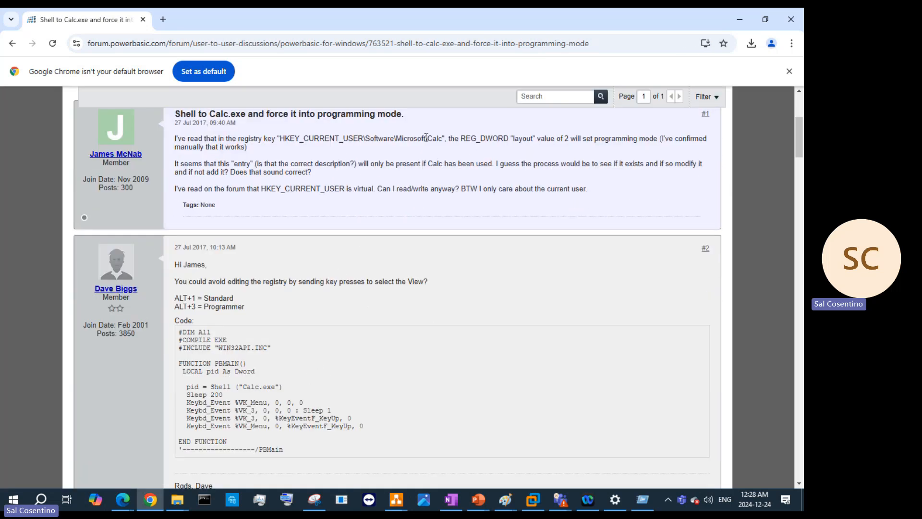
{"action": "left_click_drag", "start_coordinate": [445, 139], "coordinate": [282, 136]}
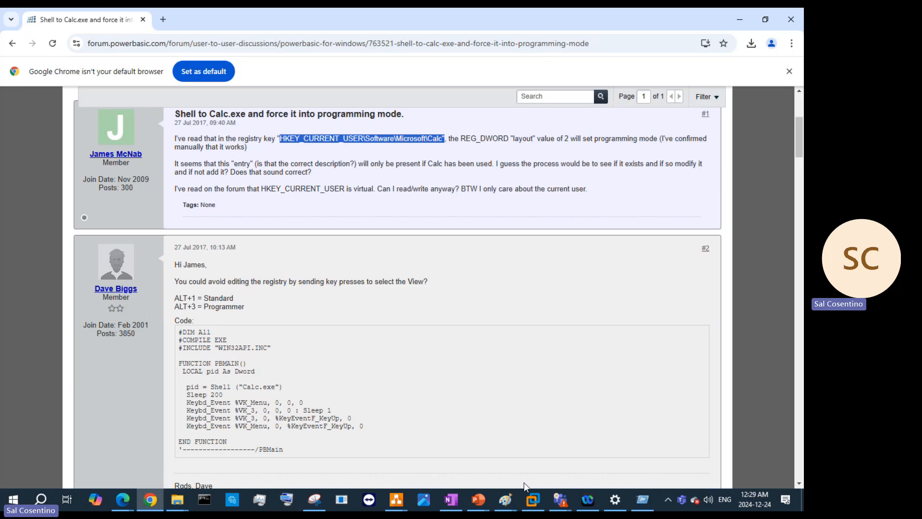
{"action": "left_click", "coordinate": [41, 500]}
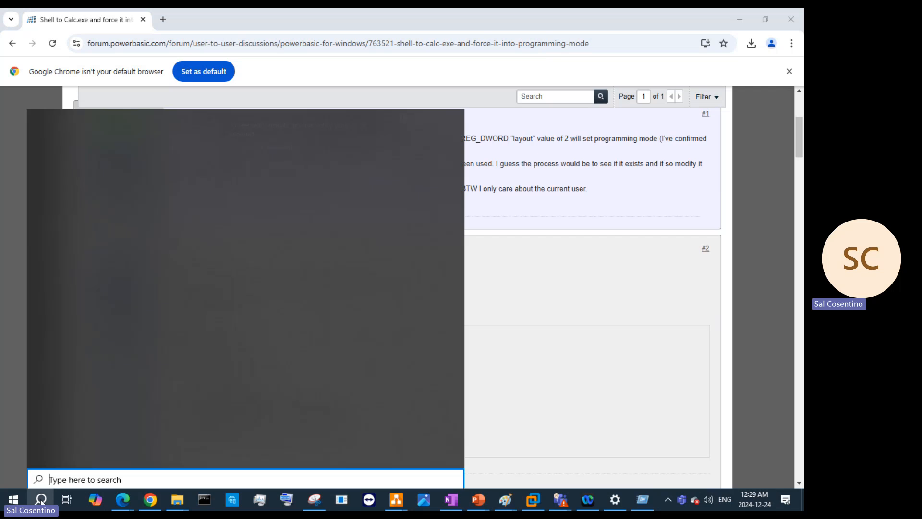
{"action": "type", "text": "reg"}
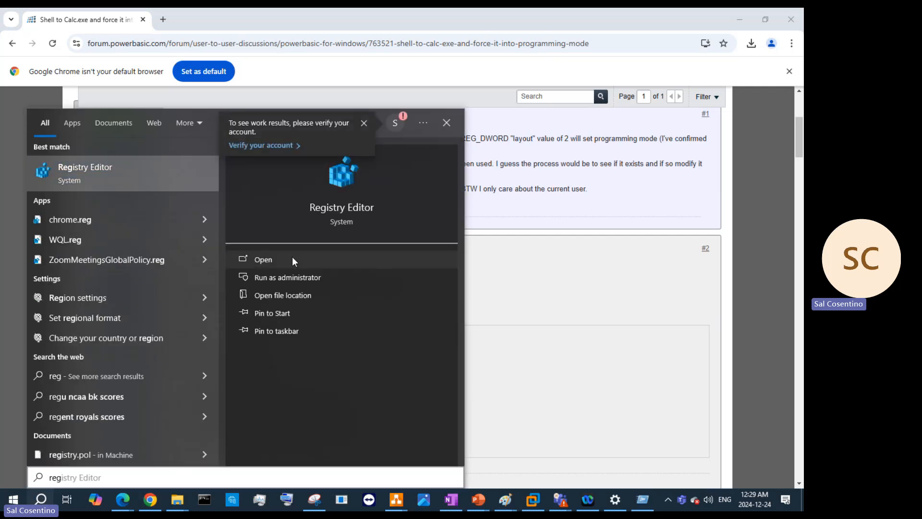
{"action": "left_click", "coordinate": [293, 257]}
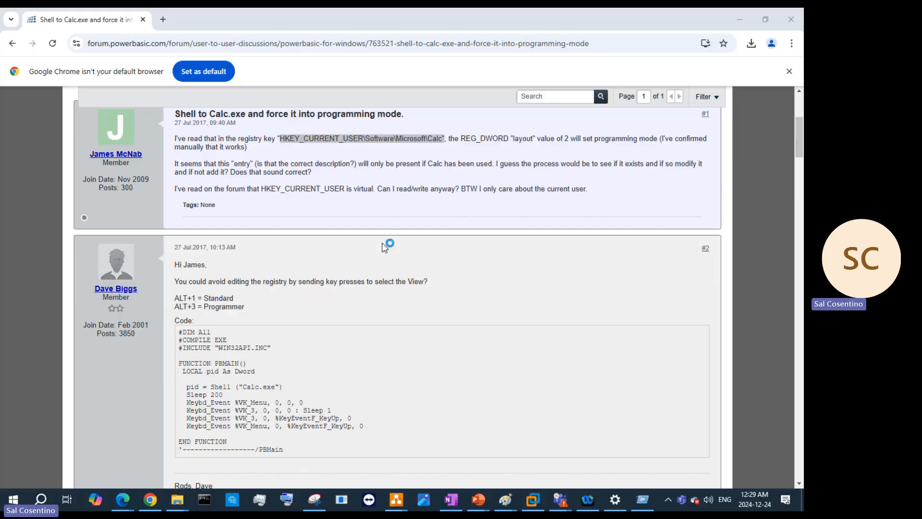
{"action": "left_click", "coordinate": [764, 14]}
{"action": "left_click_drag", "start_coordinate": [531, 217], "coordinate": [530, 182]}
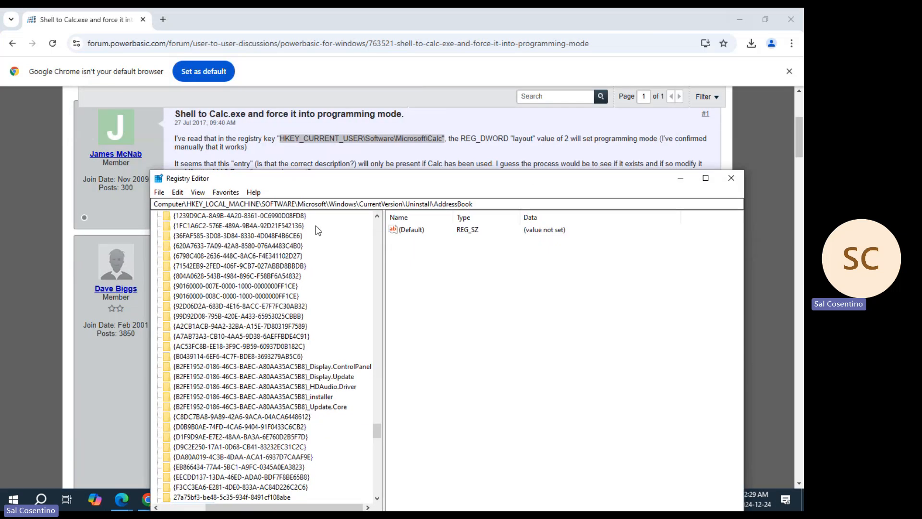
{"action": "left_click_drag", "start_coordinate": [372, 431], "coordinate": [377, 227]}
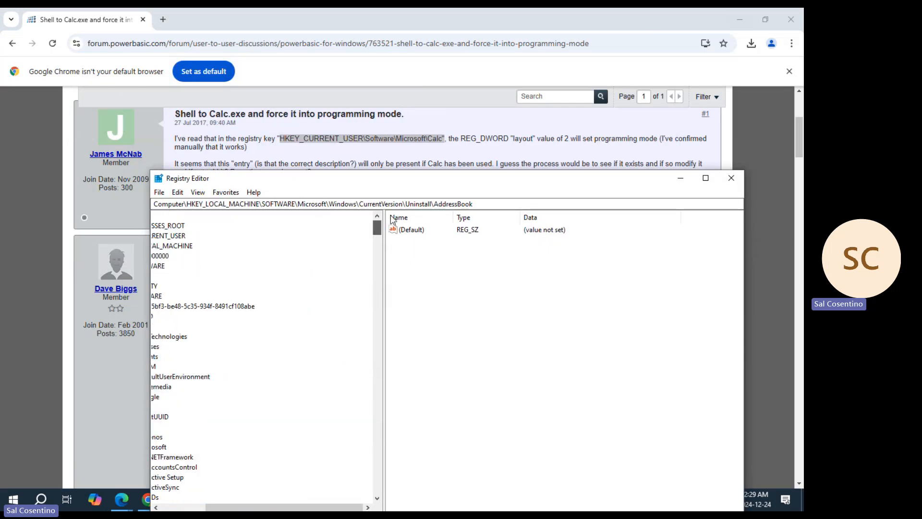
{"action": "left_click_drag", "start_coordinate": [258, 508], "coordinate": [213, 508]}
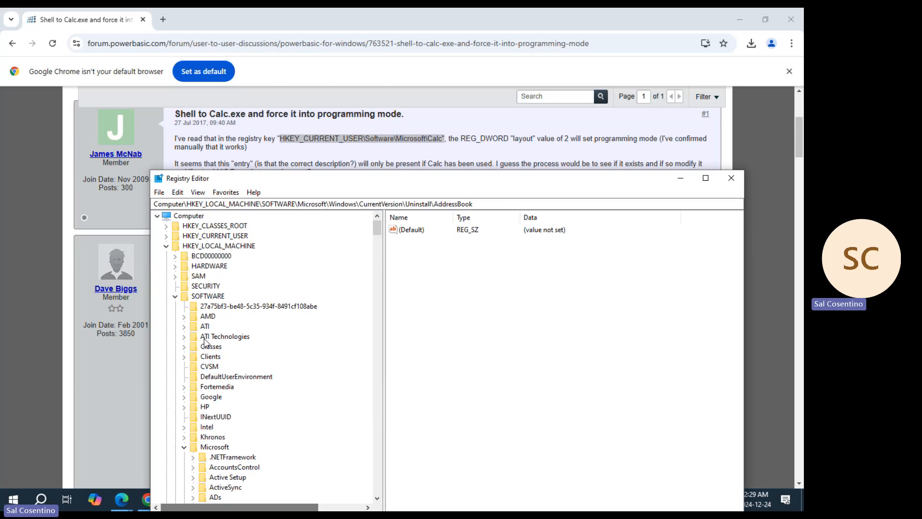
{"action": "left_click", "coordinate": [221, 235]}
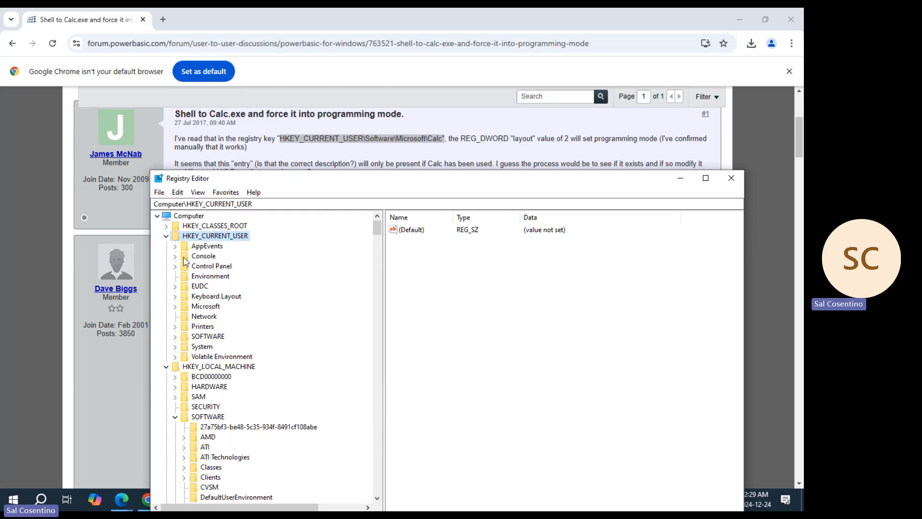
{"action": "left_click", "coordinate": [176, 337]}
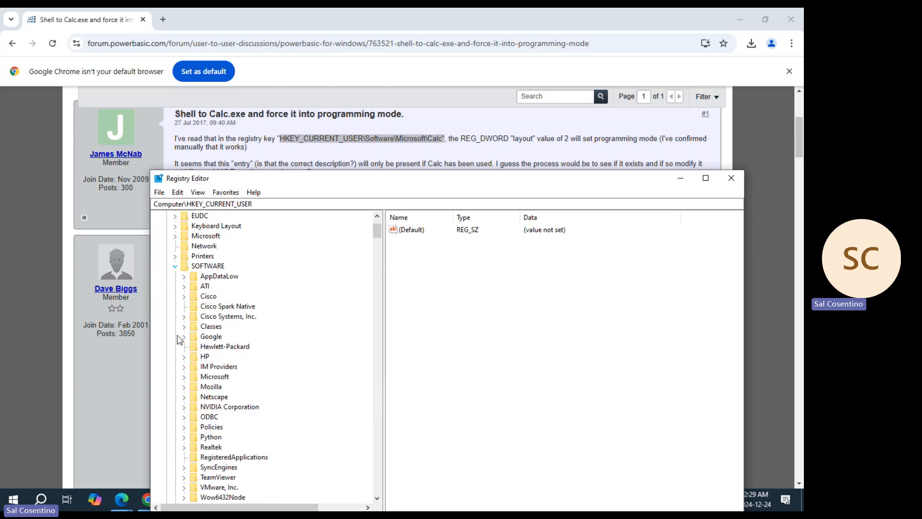
{"action": "left_click", "coordinate": [185, 377]}
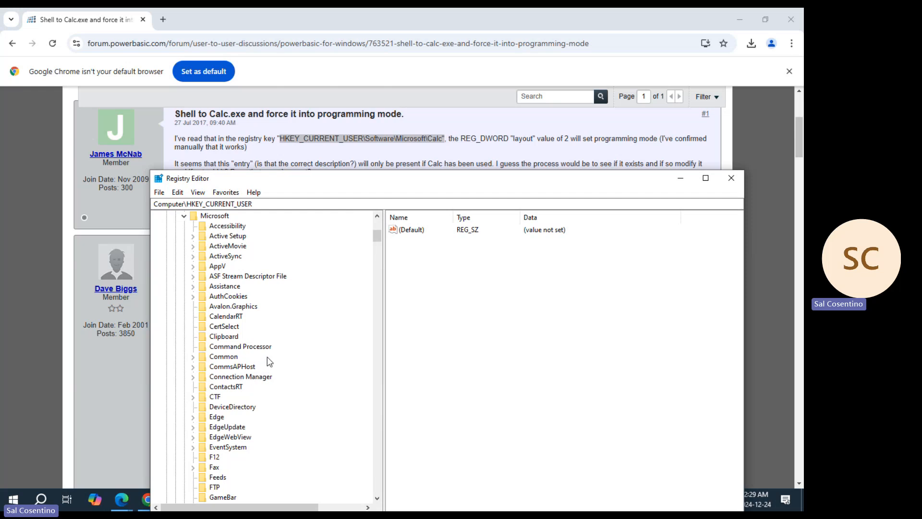
{"action": "scroll", "coordinate": [278, 349], "scroll_direction": "down", "scroll_amount": 3}
{"action": "scroll", "coordinate": [278, 344], "scroll_direction": "down", "scroll_amount": 4}
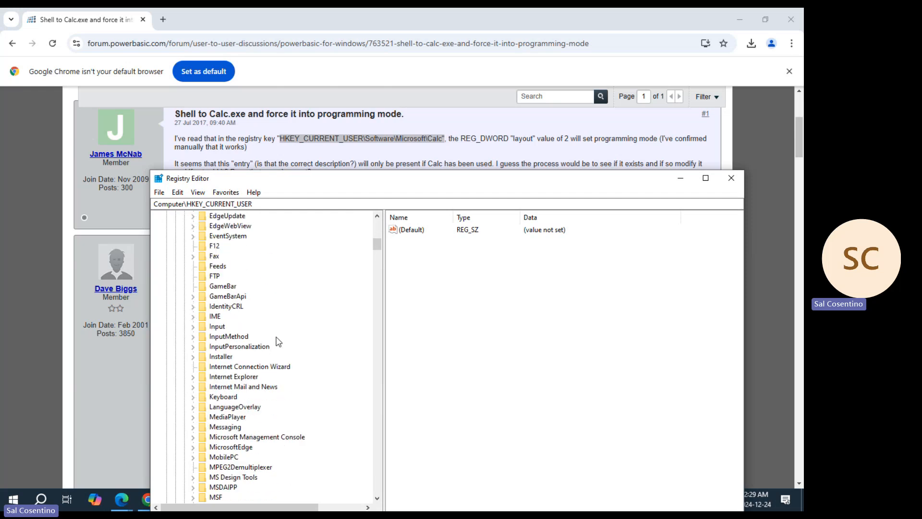
{"action": "scroll", "coordinate": [278, 333], "scroll_direction": "up", "scroll_amount": 5}
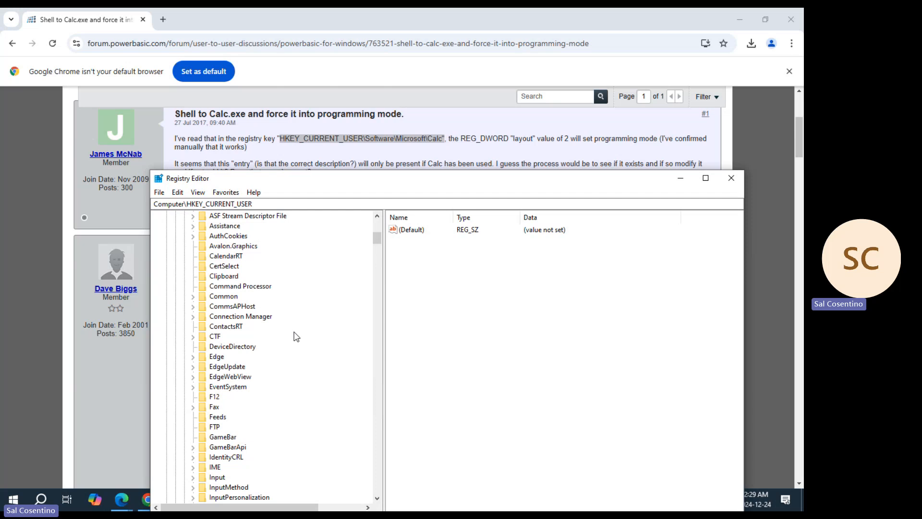
{"action": "left_click", "coordinate": [734, 181]}
Step: Scroll through the Calc.exe forum thread and its code, then minimize Chrome
{"action": "scroll", "coordinate": [553, 269], "scroll_direction": "down", "scroll_amount": 10}
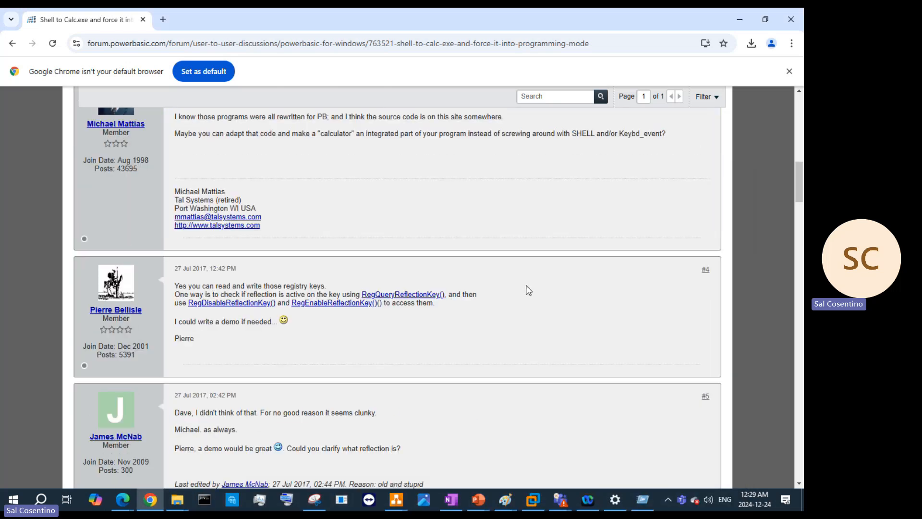
{"action": "scroll", "coordinate": [529, 287], "scroll_direction": "down", "scroll_amount": 5}
{"action": "scroll", "coordinate": [529, 288], "scroll_direction": "down", "scroll_amount": 4}
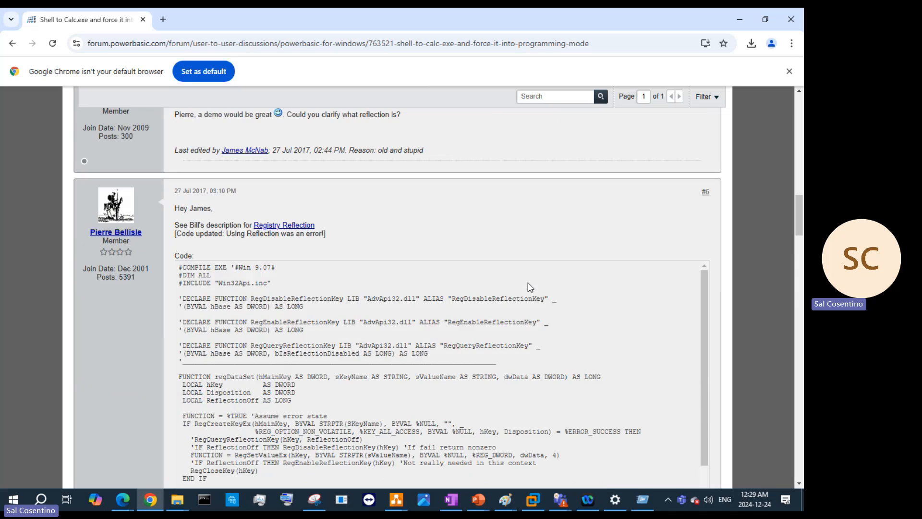
{"action": "scroll", "coordinate": [529, 284], "scroll_direction": "down", "scroll_amount": 4}
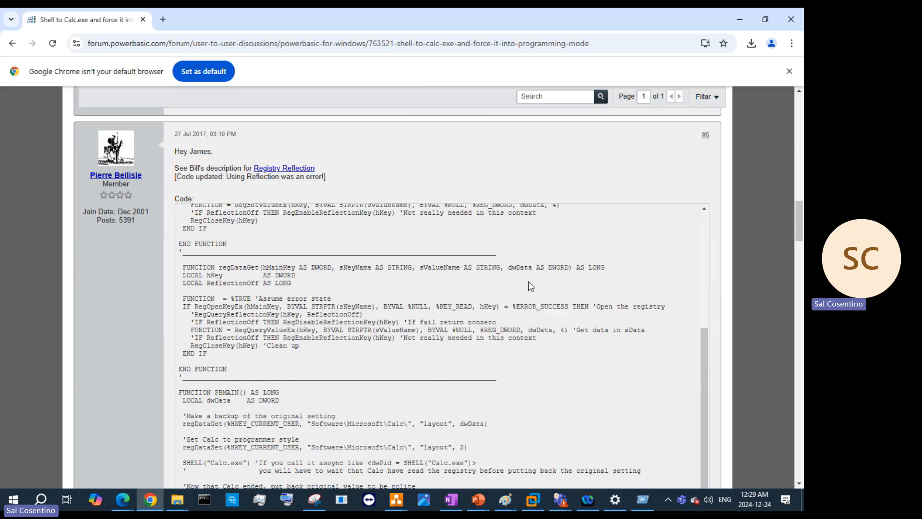
{"action": "scroll", "coordinate": [528, 283], "scroll_direction": "up", "scroll_amount": 3}
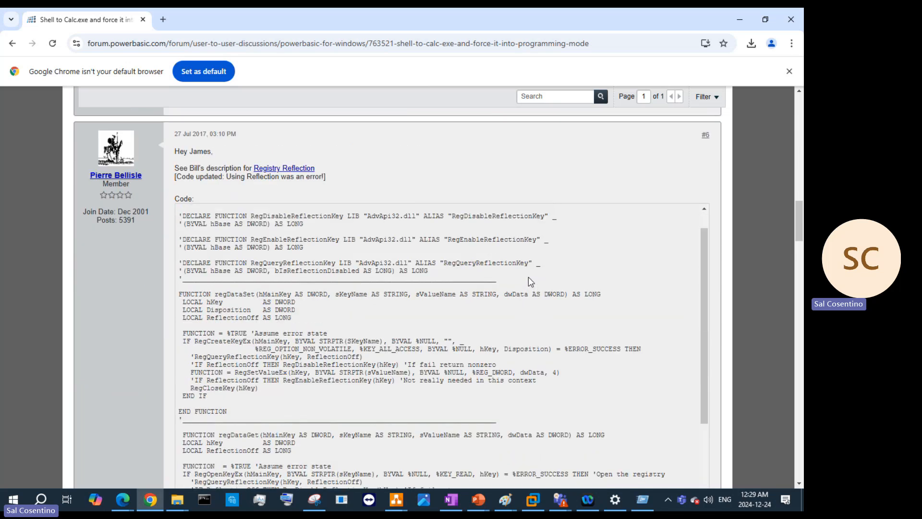
{"action": "scroll", "coordinate": [528, 277], "scroll_direction": "up", "scroll_amount": 8}
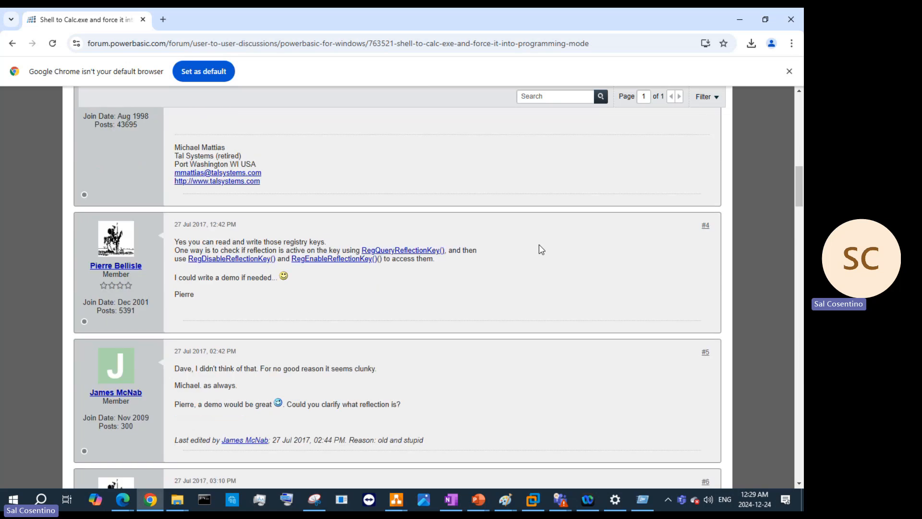
{"action": "scroll", "coordinate": [541, 249], "scroll_direction": "up", "scroll_amount": 2}
{"action": "left_click", "coordinate": [733, 18]}
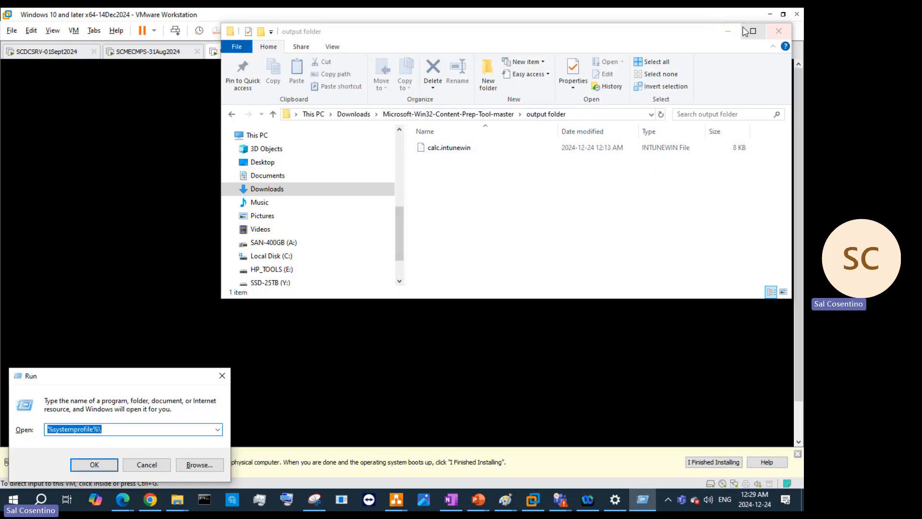
Step: Minimize the output folder and accept the Windows Hello setup prompt in the VM
{"action": "left_click", "coordinate": [726, 32]}
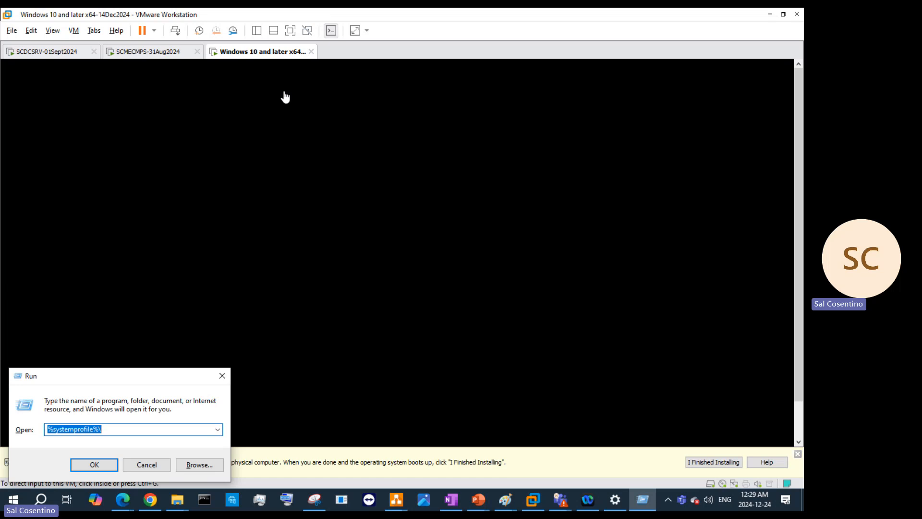
{"action": "left_click", "coordinate": [391, 340]}
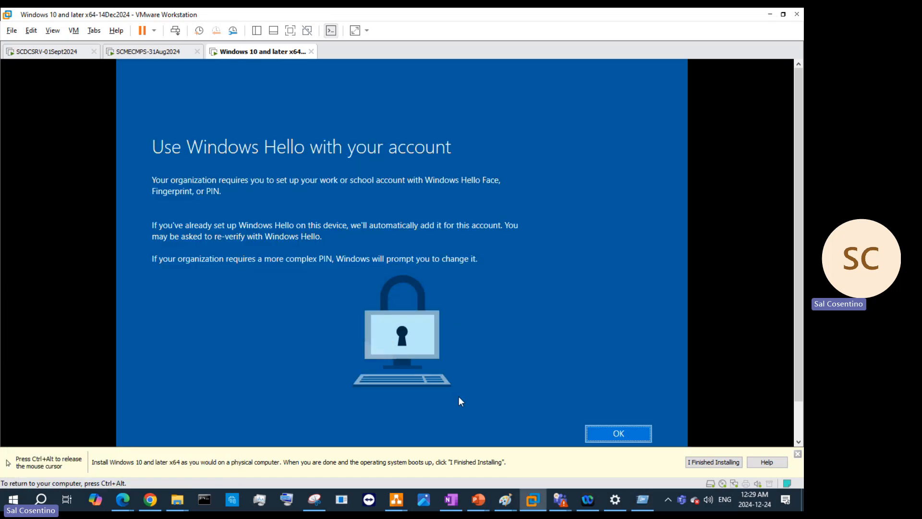
{"action": "left_click", "coordinate": [620, 430]}
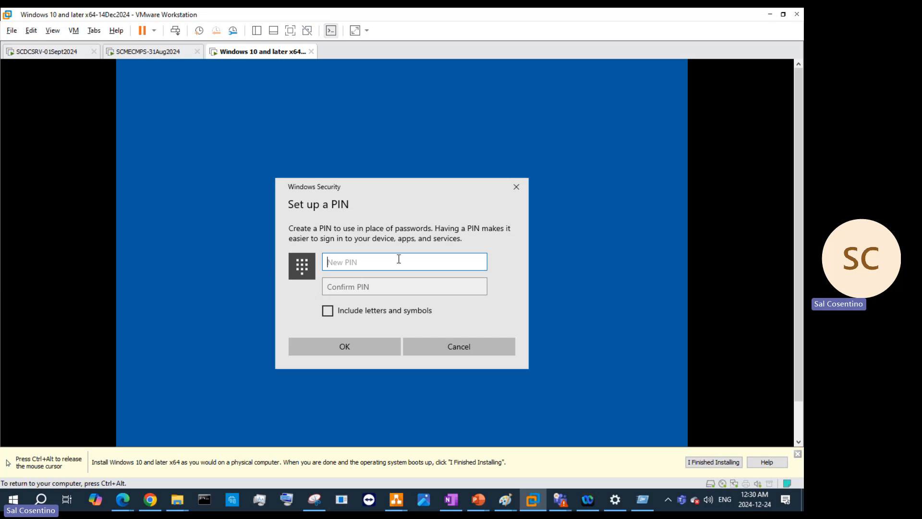
Step: Enter a numeric PIN and its confirmation, then retype the new PIN
{"action": "left_click", "coordinate": [390, 287]}
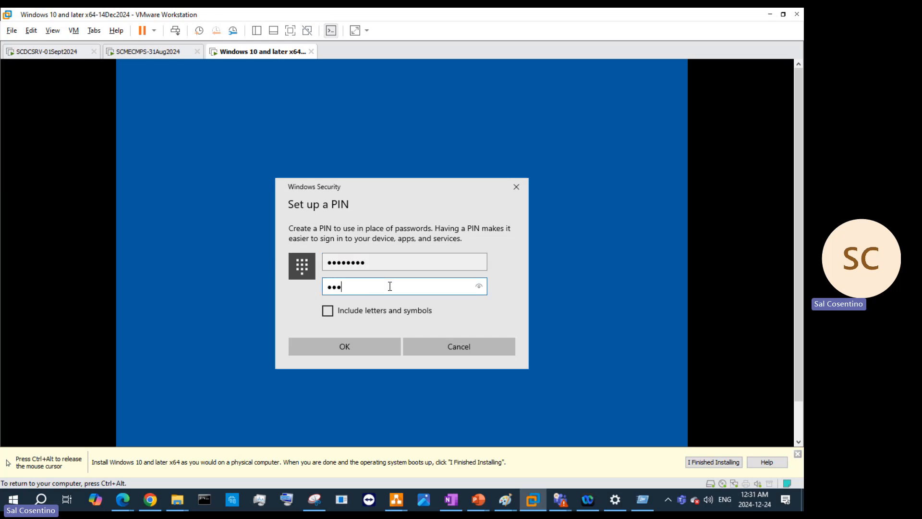
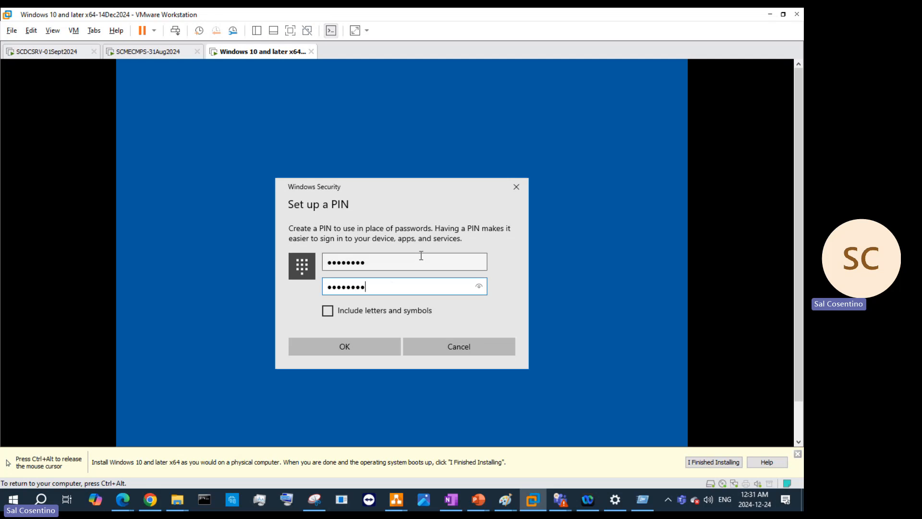
{"action": "left_click", "coordinate": [421, 255]}
{"action": "left_click_drag", "start_coordinate": [411, 264], "coordinate": [318, 266]}
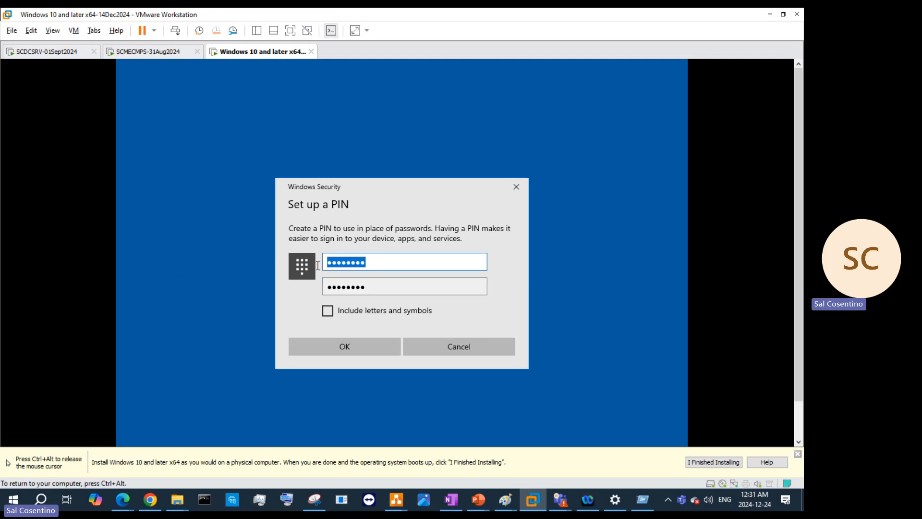
Step: Allow letters and symbols, re-enter and confirm the PIN, and save it
{"action": "left_click", "coordinate": [332, 310]}
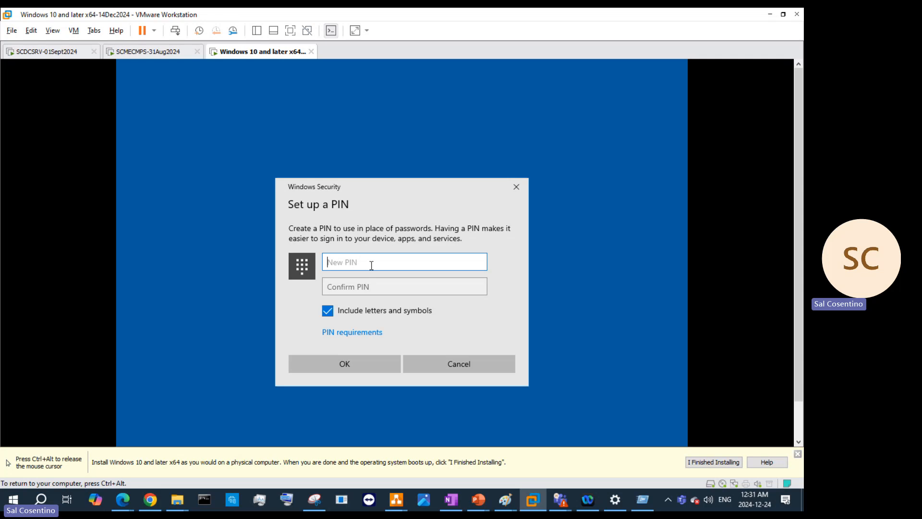
{"action": "type", "text": "1"}
{"action": "key", "text": "BackSpace"}
{"action": "left_click", "coordinate": [379, 284]}
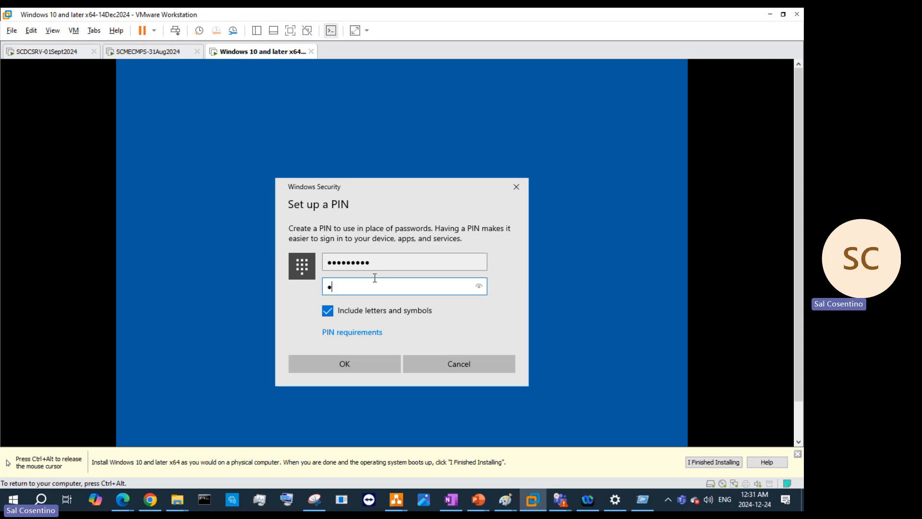
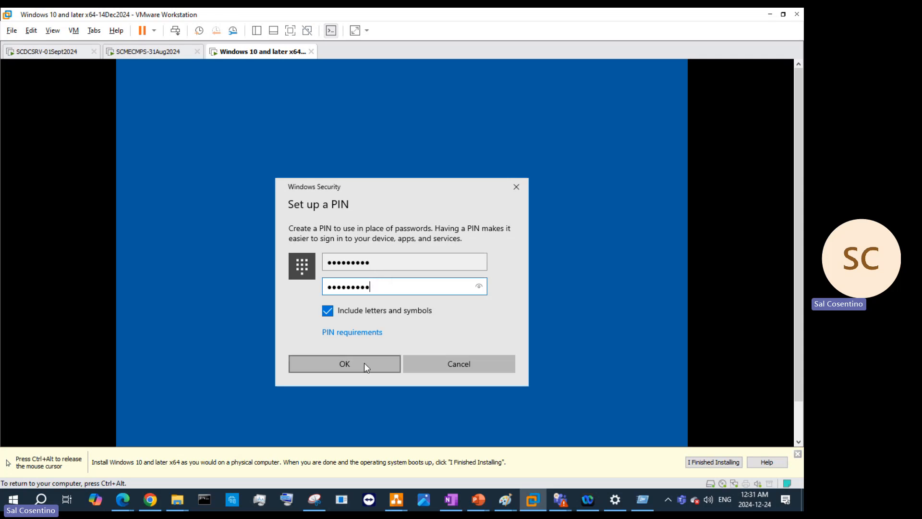
{"action": "left_click", "coordinate": [364, 363]}
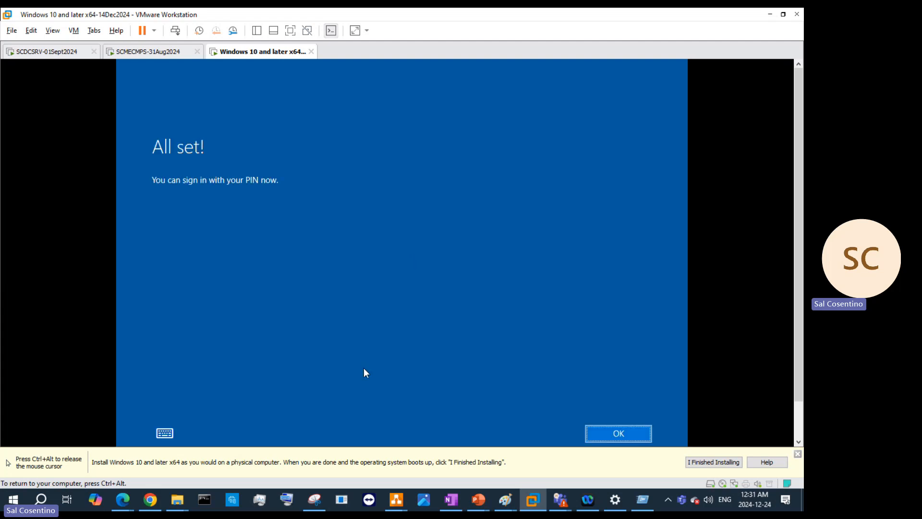
Step: Dismiss the guest's setup confirmation and make the PC discoverable on the network
{"action": "left_click", "coordinate": [618, 433]}
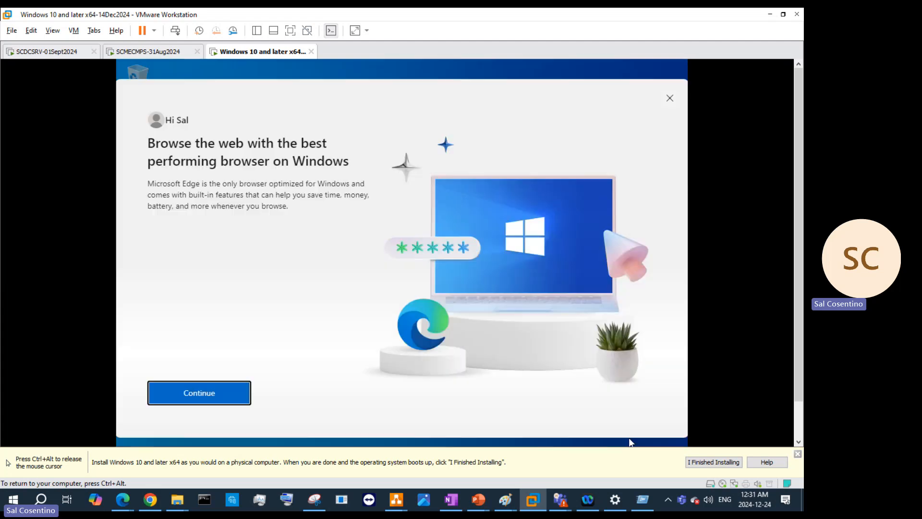
{"action": "left_click", "coordinate": [187, 389]}
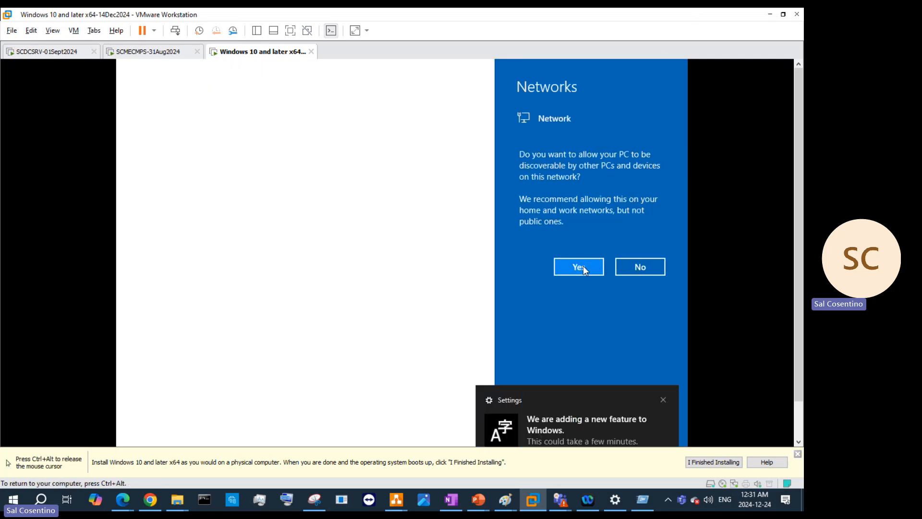
{"action": "left_click", "coordinate": [587, 267]}
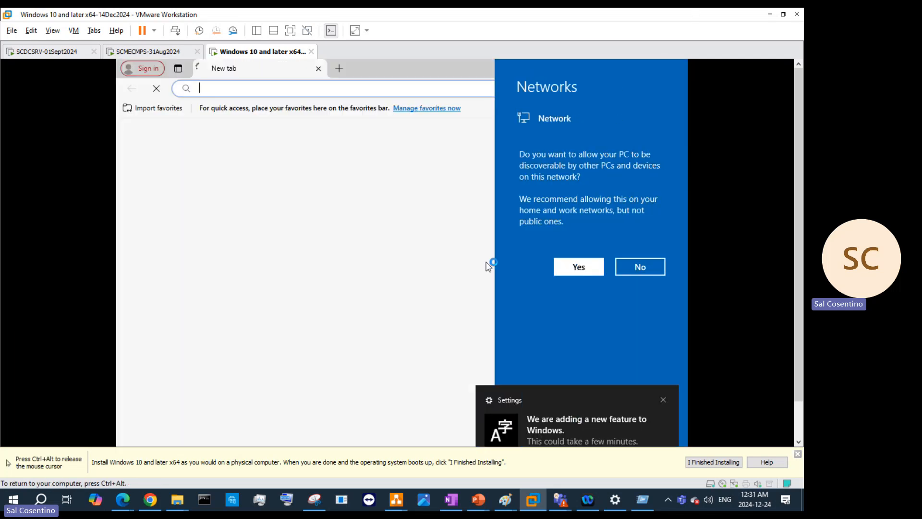
Step: Start the VMware Tools install and skip Edge's sync and Google data import
{"action": "right_click", "coordinate": [247, 53]}
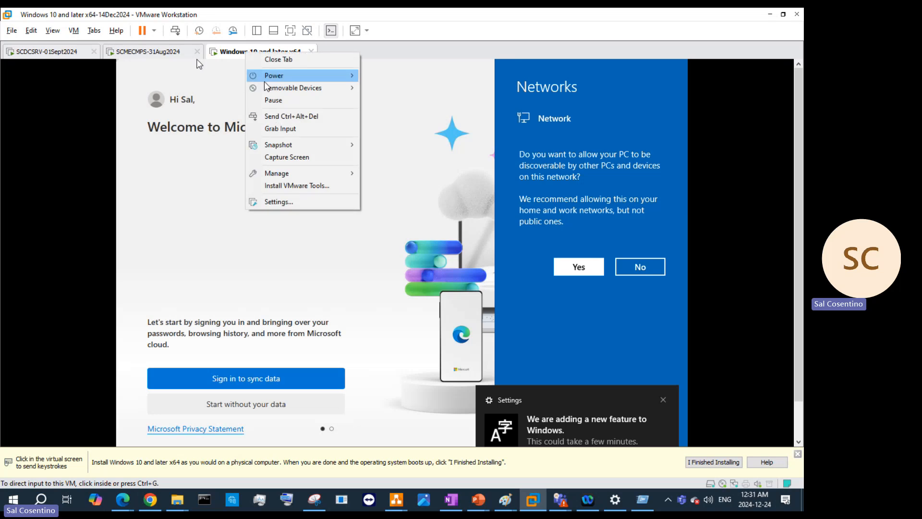
{"action": "left_click", "coordinate": [303, 186]}
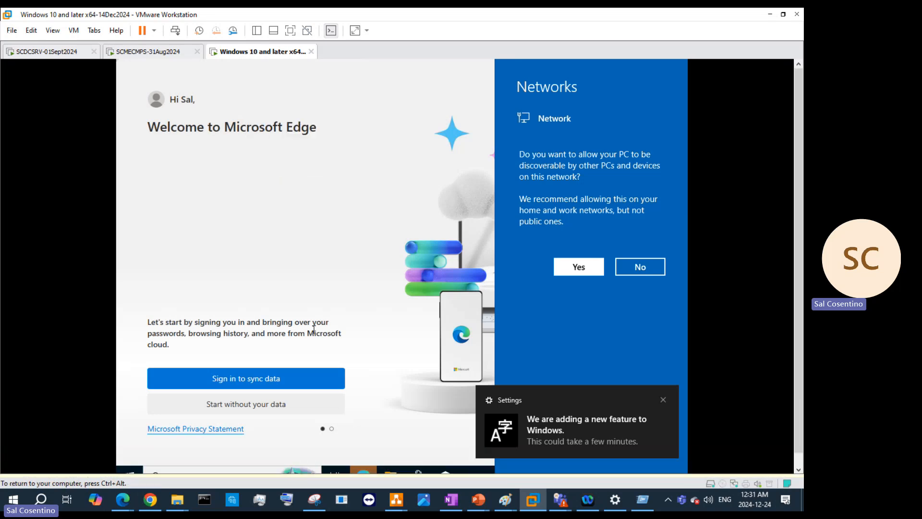
{"action": "left_click", "coordinate": [284, 407]}
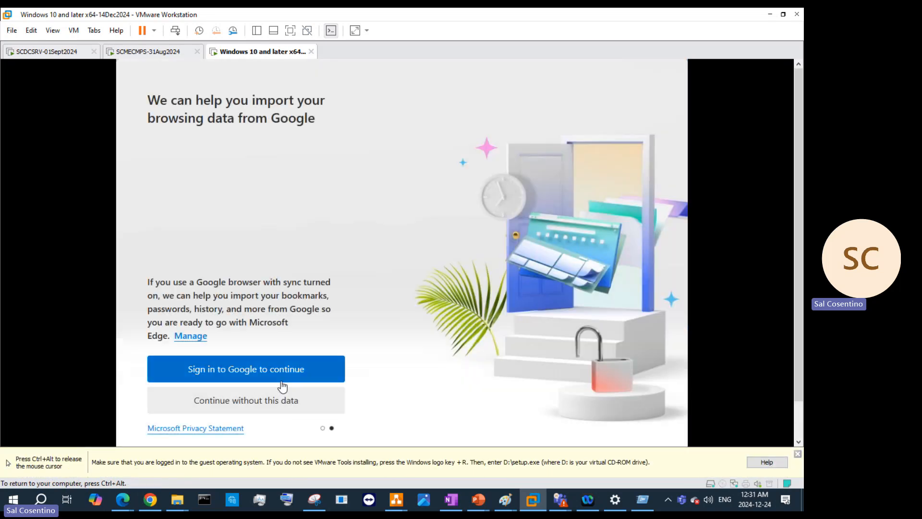
{"action": "left_click", "coordinate": [275, 399]}
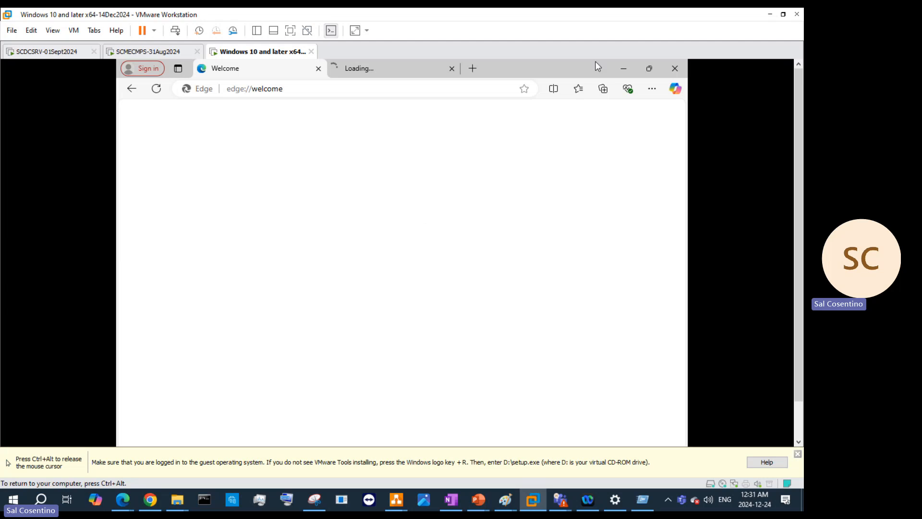
{"action": "left_click", "coordinate": [625, 70]}
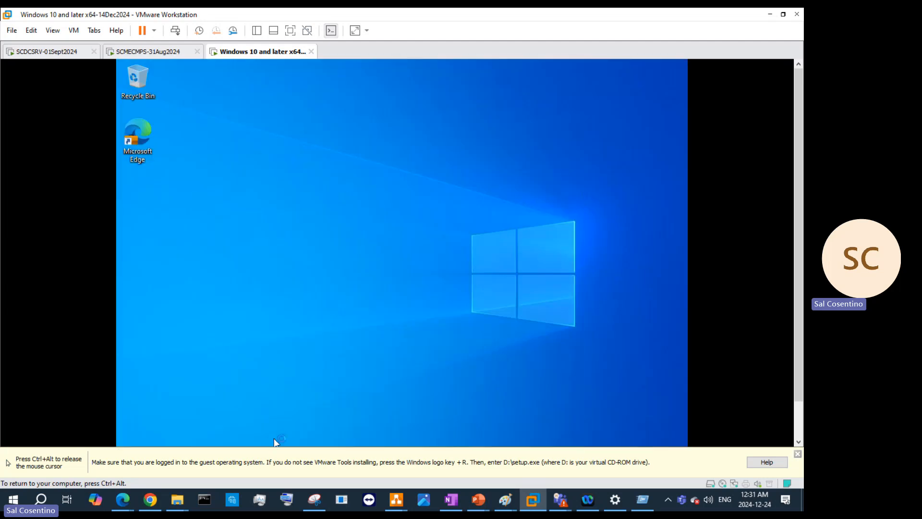
Step: Run setup64.exe from the VMware Tools disc and approve the UAC prompt
{"action": "left_click", "coordinate": [798, 454]}
{"action": "left_click", "coordinate": [350, 156]}
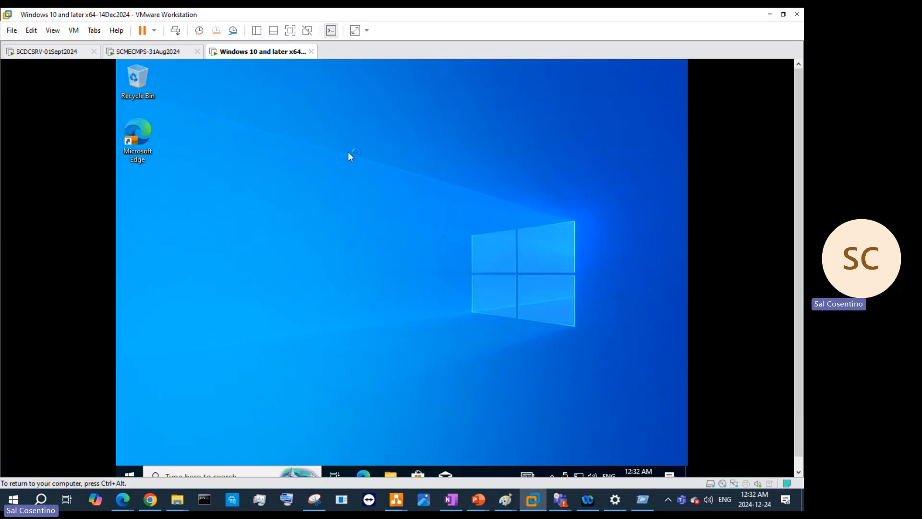
{"action": "left_click", "coordinate": [395, 468]}
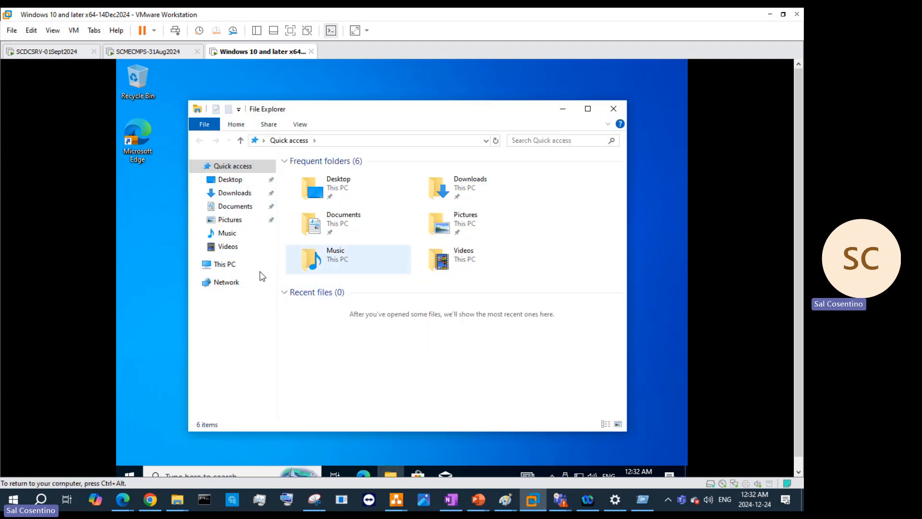
{"action": "left_click", "coordinate": [586, 441]}
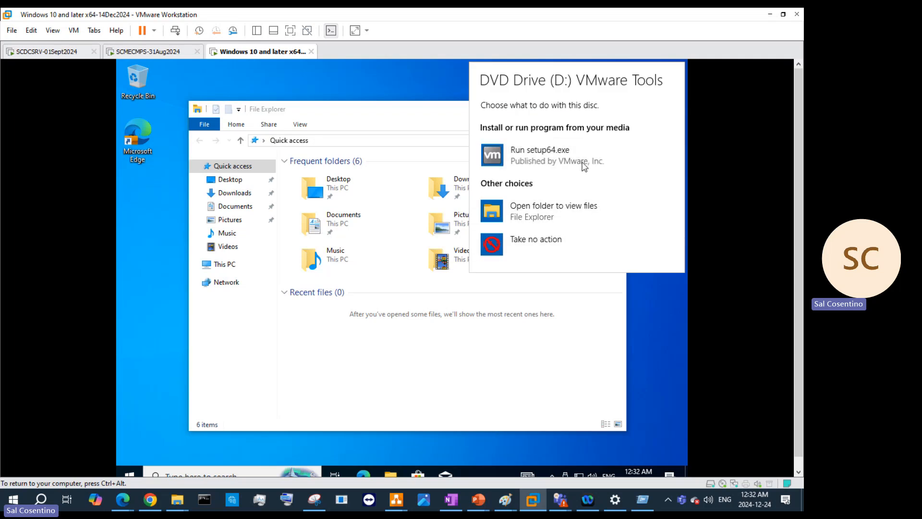
{"action": "left_click", "coordinate": [583, 163]}
{"action": "left_click", "coordinate": [372, 349]}
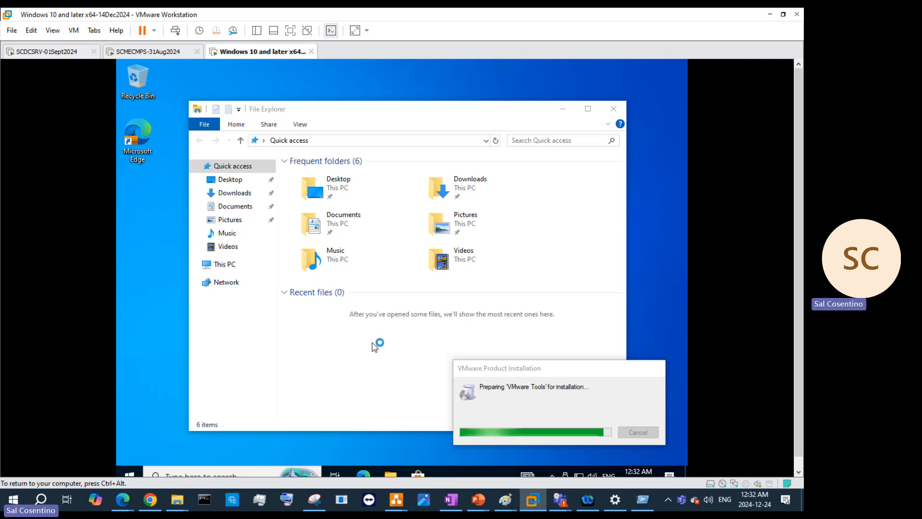
Step: Finish the guest's Edge welcome tour and close Edge
{"action": "left_click", "coordinate": [364, 473]}
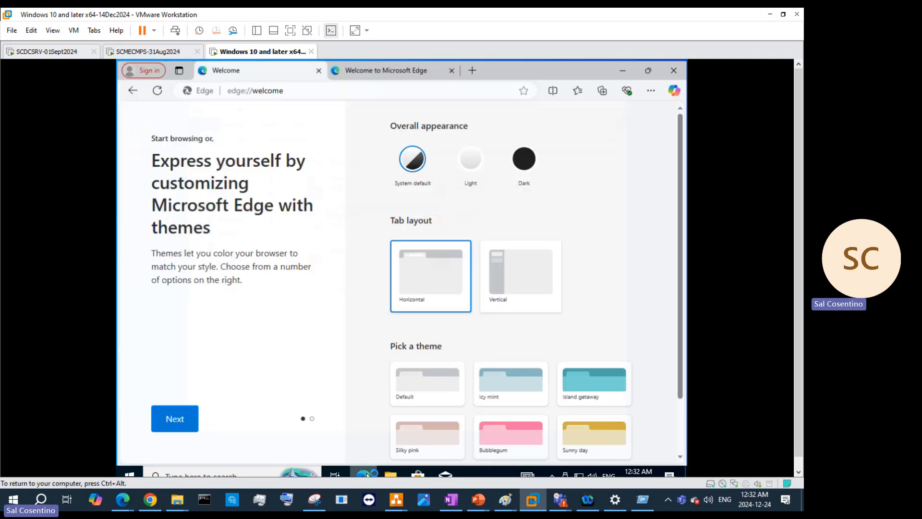
{"action": "left_click", "coordinate": [171, 417]}
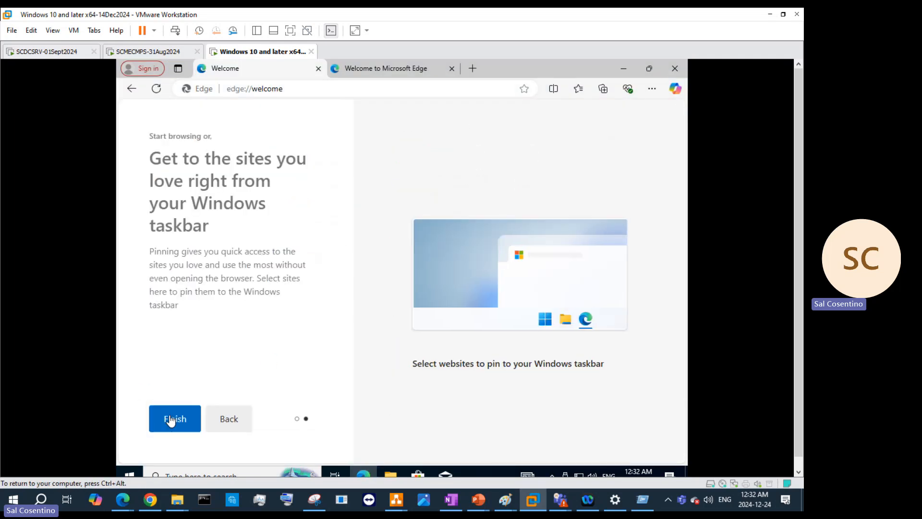
{"action": "left_click", "coordinate": [171, 417]}
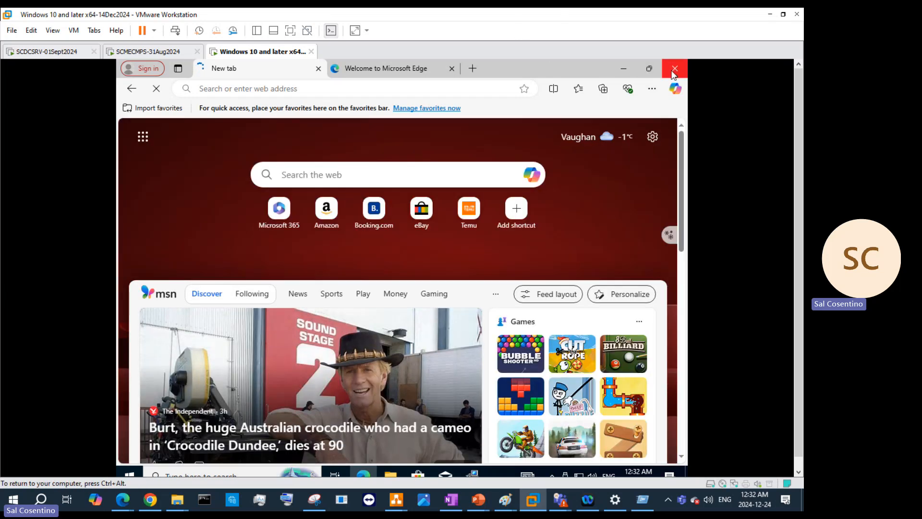
{"action": "left_click", "coordinate": [674, 69]}
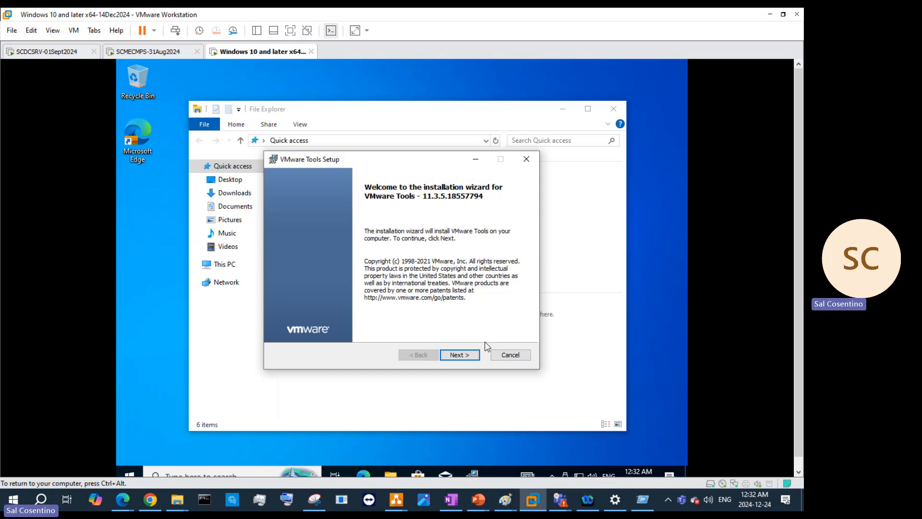
Step: Choose the Complete setup type and begin installing VMware Tools
{"action": "left_click", "coordinate": [478, 360]}
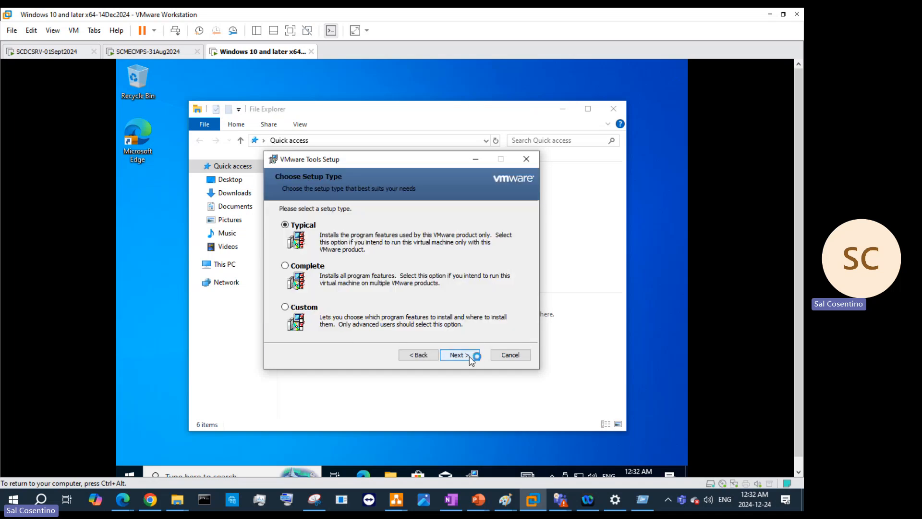
{"action": "left_click", "coordinate": [475, 357]}
{"action": "left_click", "coordinate": [414, 356]}
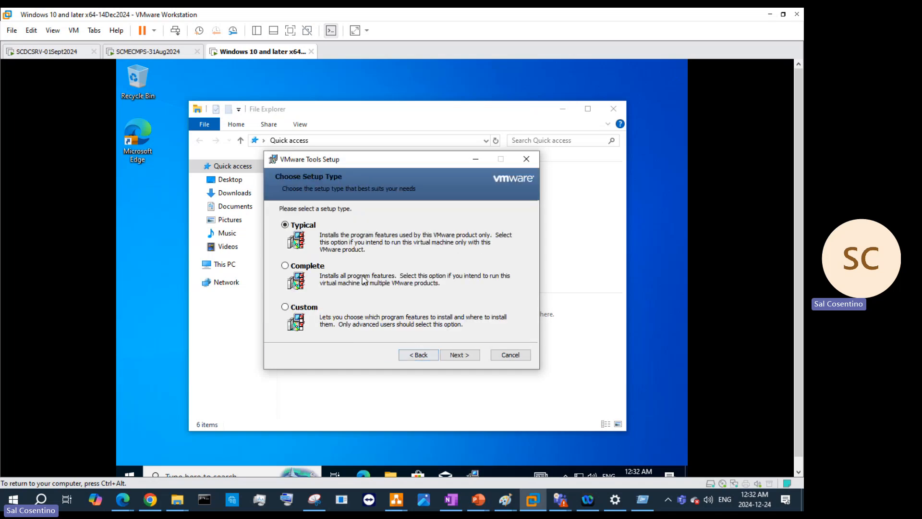
{"action": "left_click", "coordinate": [288, 267]}
{"action": "left_click", "coordinate": [462, 355]}
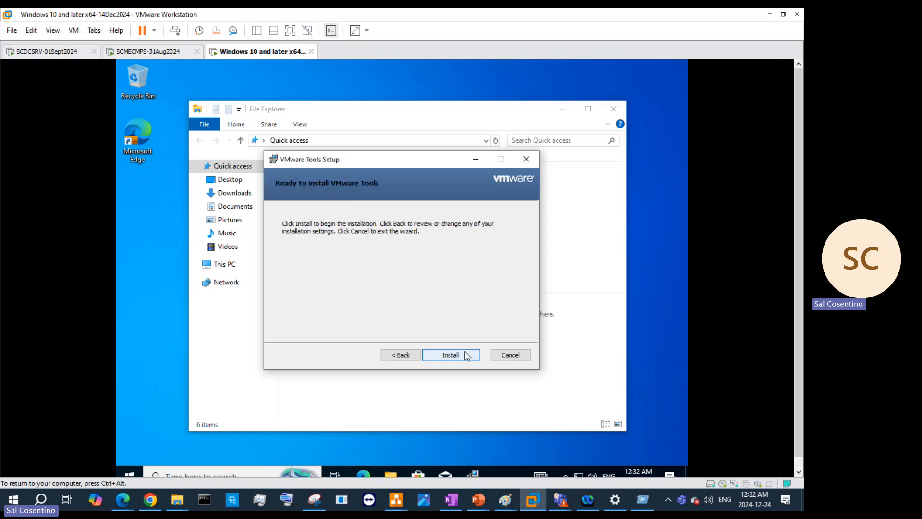
{"action": "left_click", "coordinate": [467, 355]}
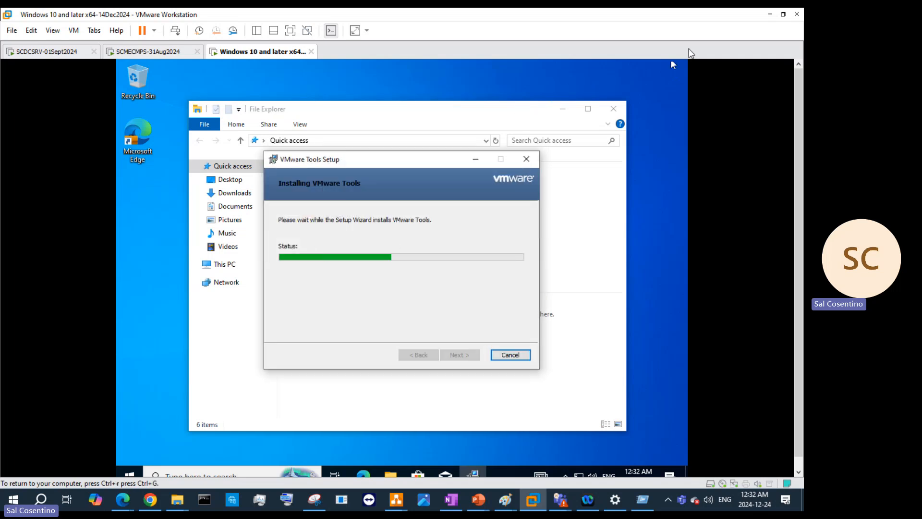
Step: Bring the host's Edge window with the Intune detection rule to the front
{"action": "left_click", "coordinate": [769, 15]}
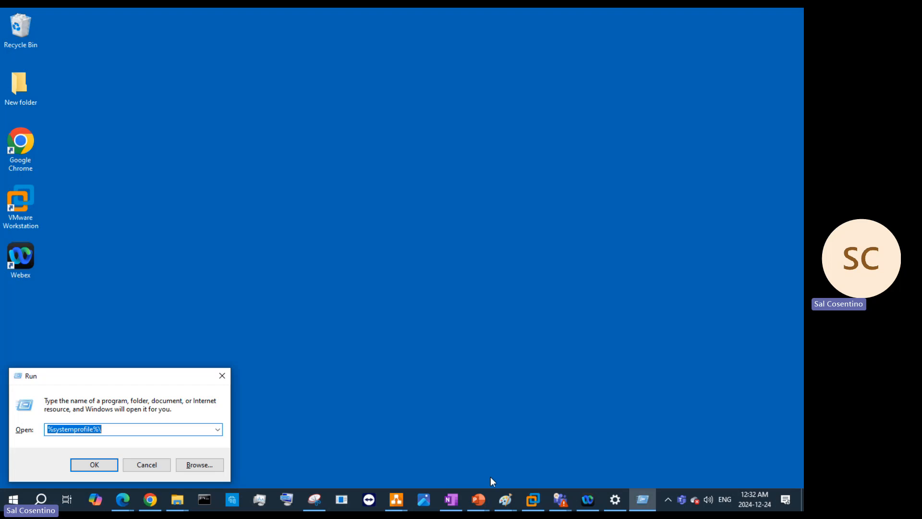
{"action": "left_click", "coordinate": [532, 499]}
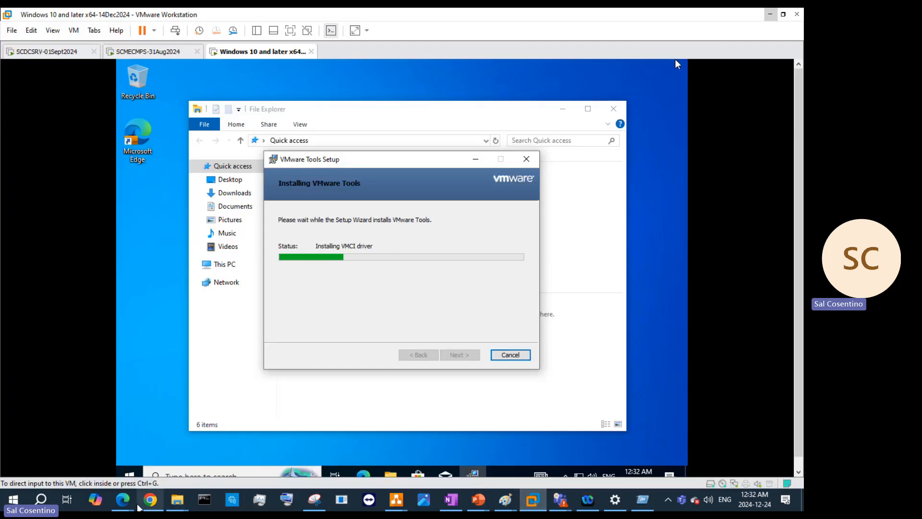
{"action": "left_click", "coordinate": [125, 501]}
{"action": "left_click", "coordinate": [165, 470]}
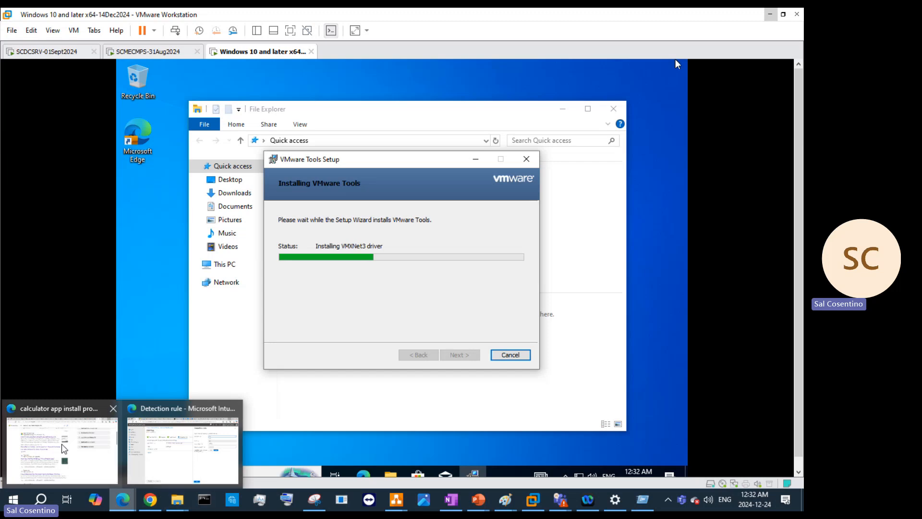
Step: Switch to the Edge window showing the Intune detection rule pane
{"action": "mouse_move", "coordinate": [68, 448]}
{"action": "left_click", "coordinate": [81, 381]}
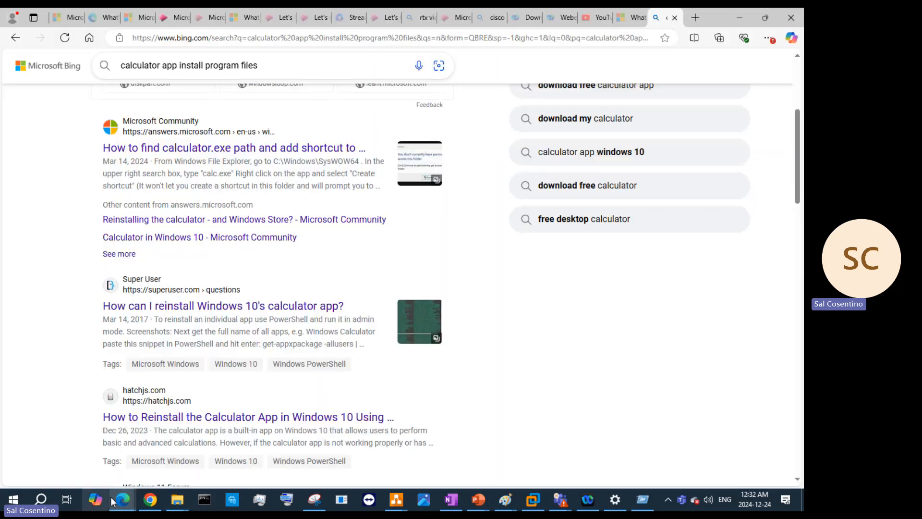
{"action": "left_click", "coordinate": [123, 500]}
Step: Keep File as the rule type and start the Path with 'C:'
{"action": "left_click", "coordinate": [182, 442]}
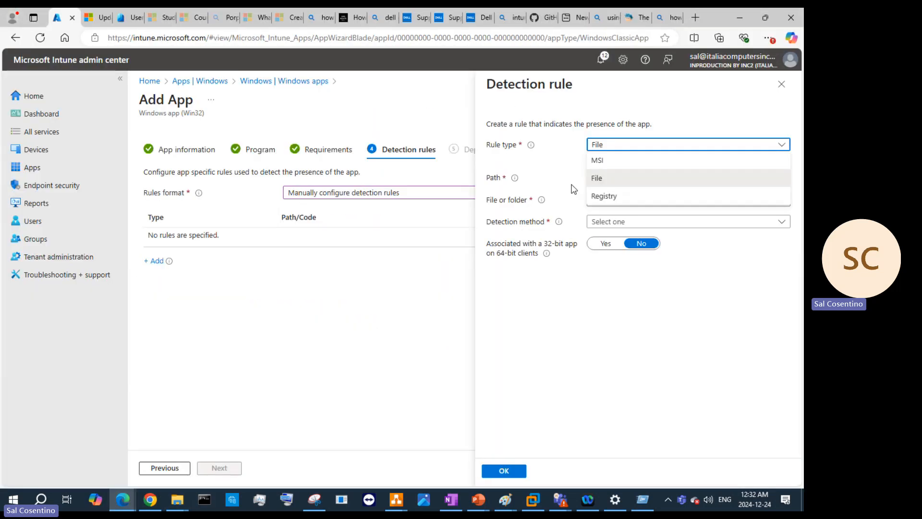
{"action": "left_click", "coordinate": [611, 180]}
{"action": "left_click", "coordinate": [611, 179]}
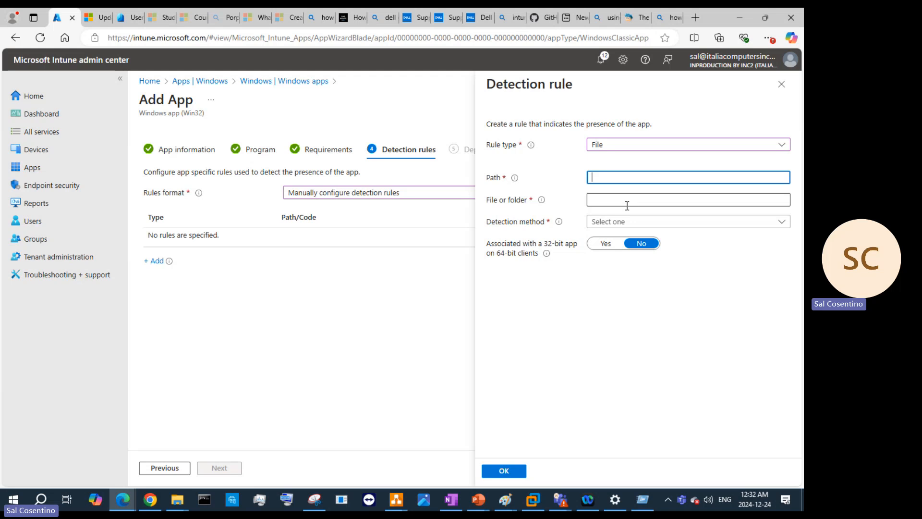
{"action": "type", "text": "C:\\Windows\\System32"}
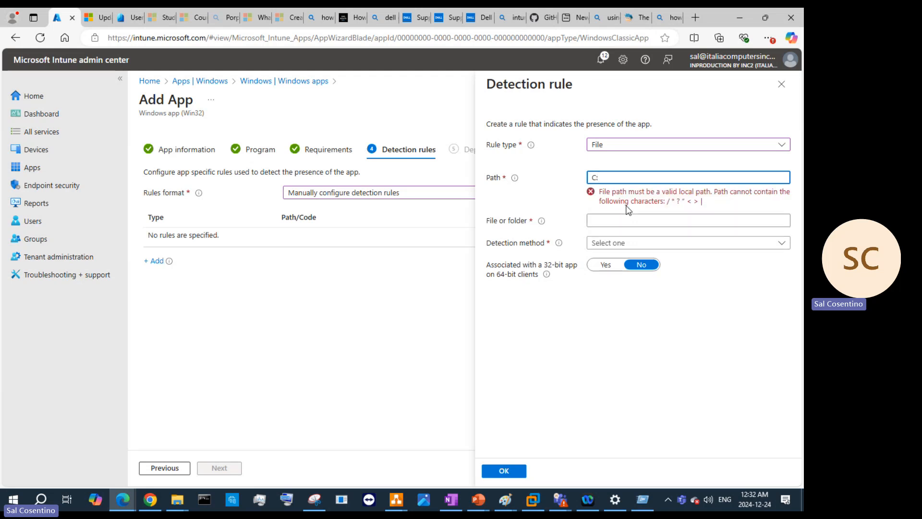
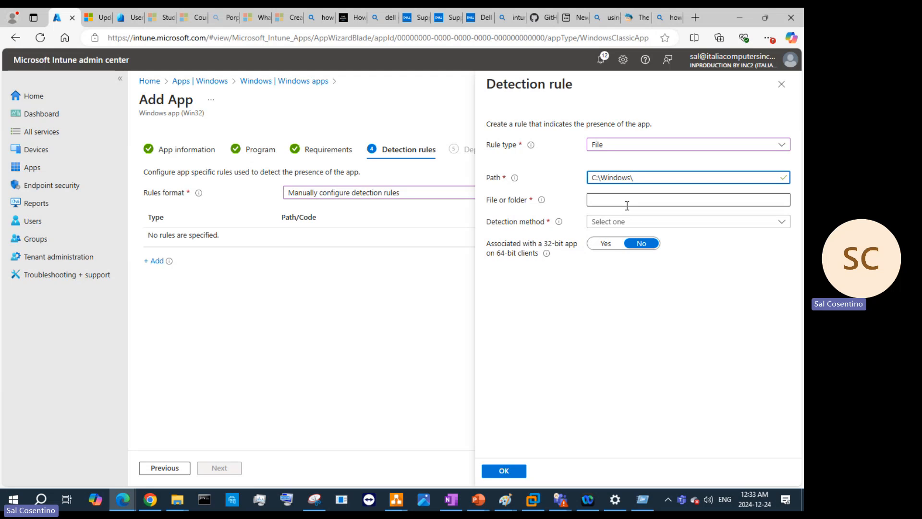
Step: Save a File detection rule for calc.exe in C:\Windows\System32 using 'File or folder exists'
{"action": "left_click", "coordinate": [659, 197]}
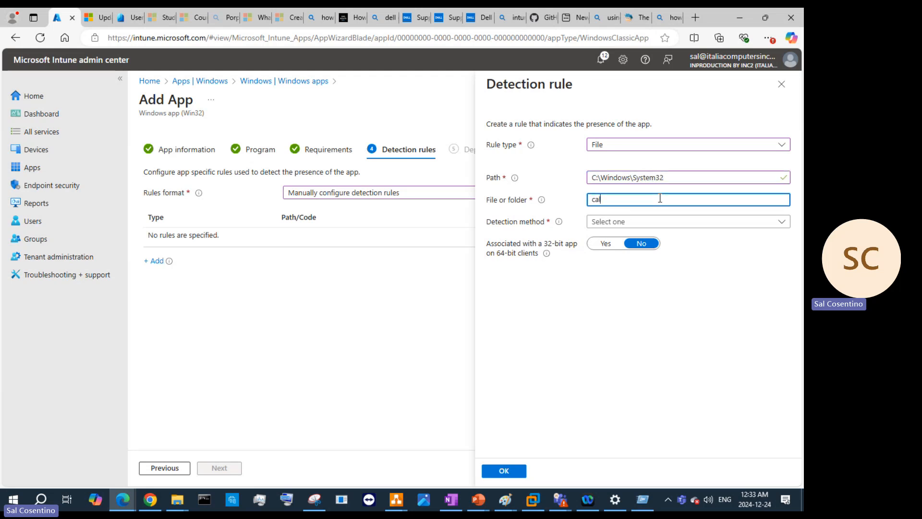
{"action": "left_click", "coordinate": [645, 221]}
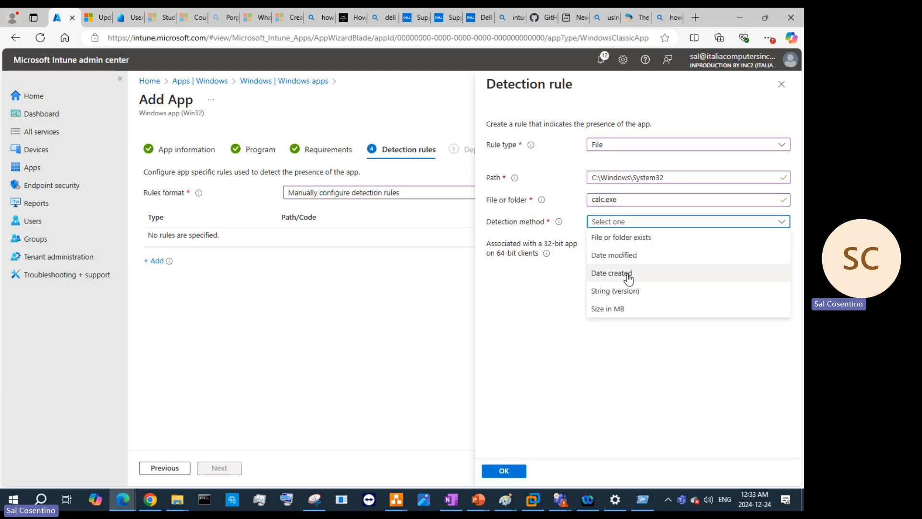
{"action": "left_click", "coordinate": [631, 238]}
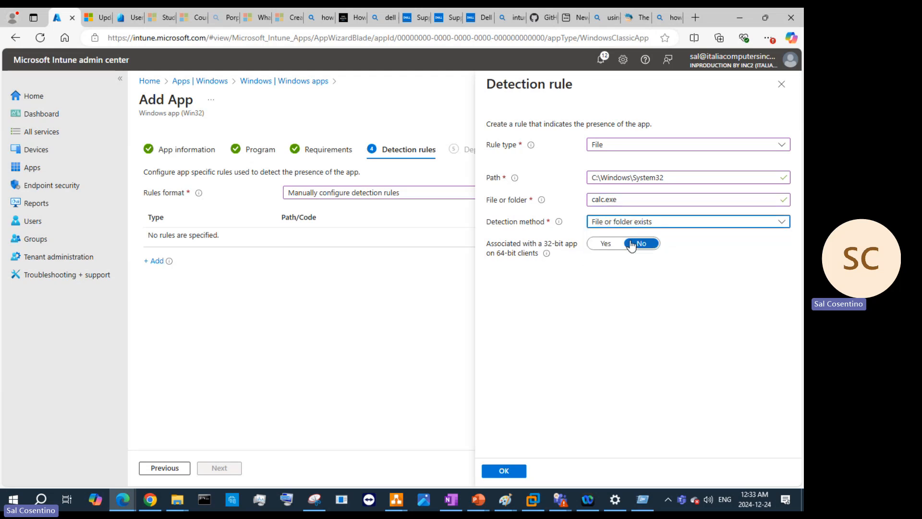
{"action": "left_click", "coordinate": [510, 470]}
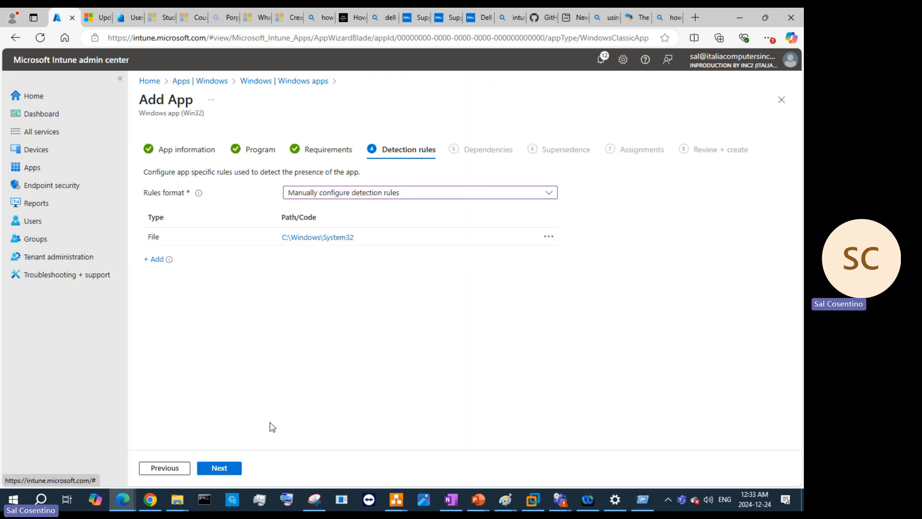
Step: Advance through the Dependencies and Supersedence steps to Assignments
{"action": "left_click", "coordinate": [233, 469]}
{"action": "left_click", "coordinate": [233, 469]}
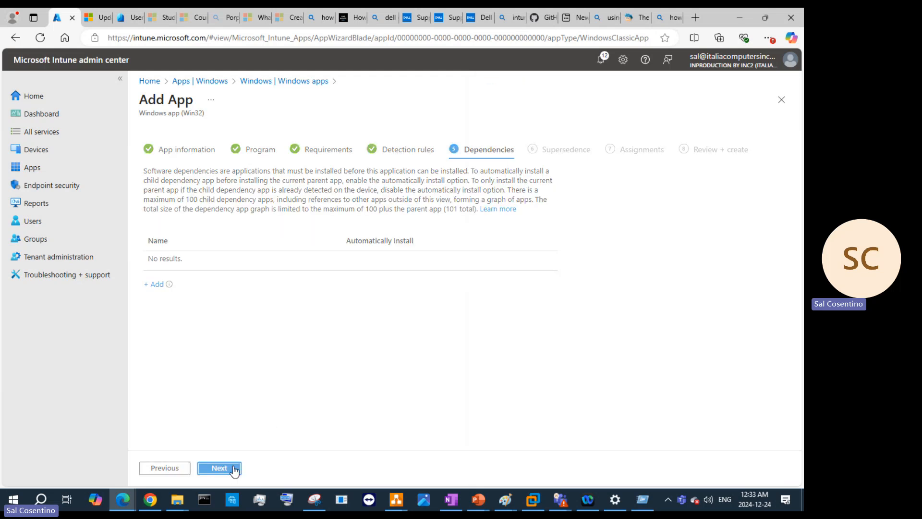
{"action": "left_click", "coordinate": [234, 470]}
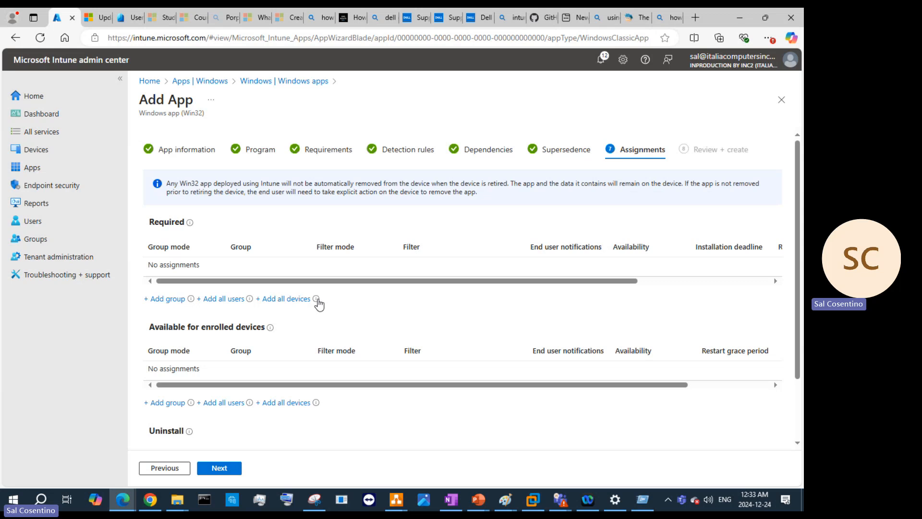
Step: Add All devices and All users as Required assignments, then delete both entries
{"action": "left_click", "coordinate": [300, 299]}
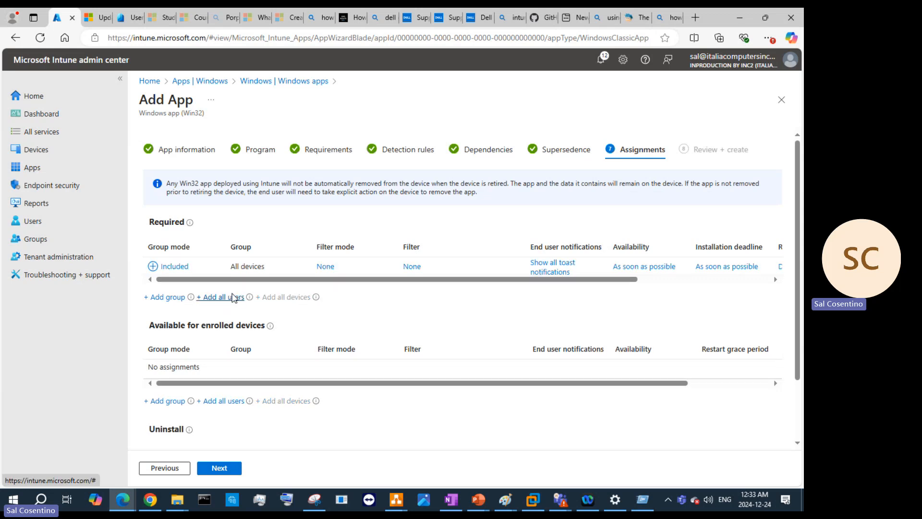
{"action": "left_click", "coordinate": [233, 297]}
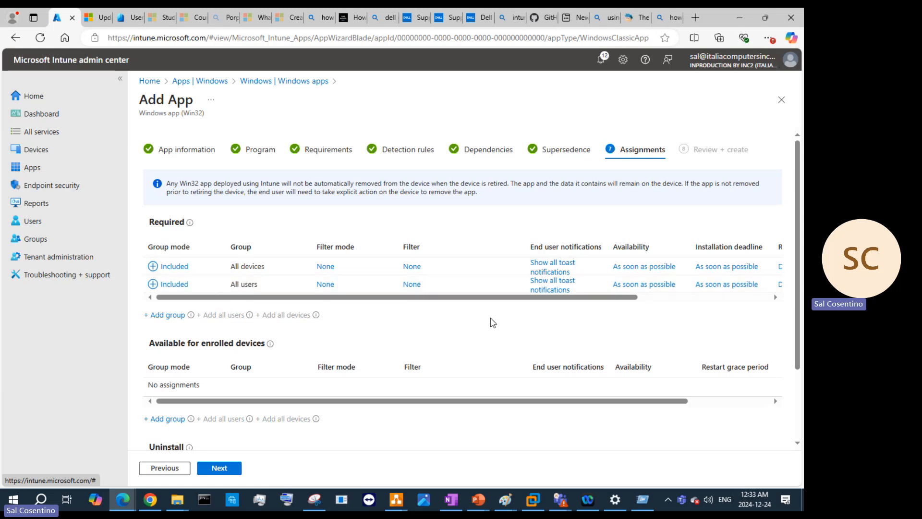
{"action": "left_click_drag", "start_coordinate": [506, 297], "coordinate": [639, 297]}
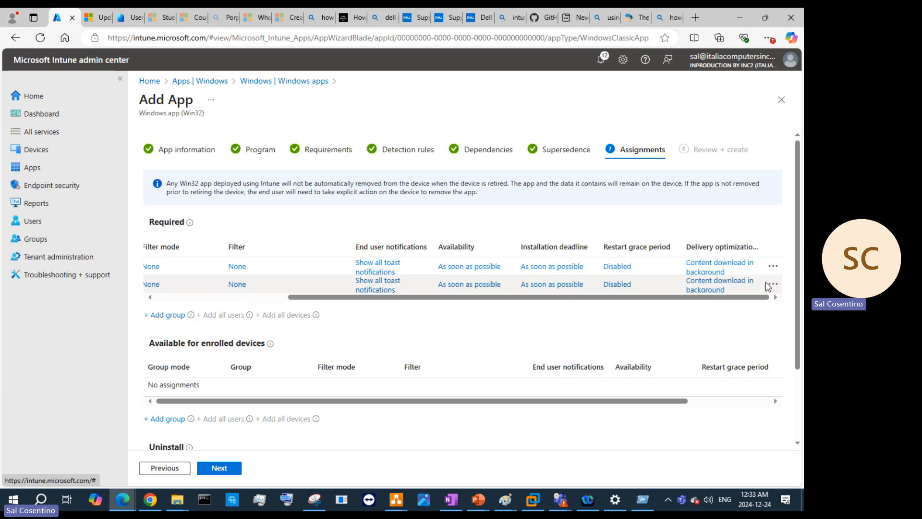
{"action": "left_click", "coordinate": [772, 284]}
{"action": "left_click", "coordinate": [705, 293]}
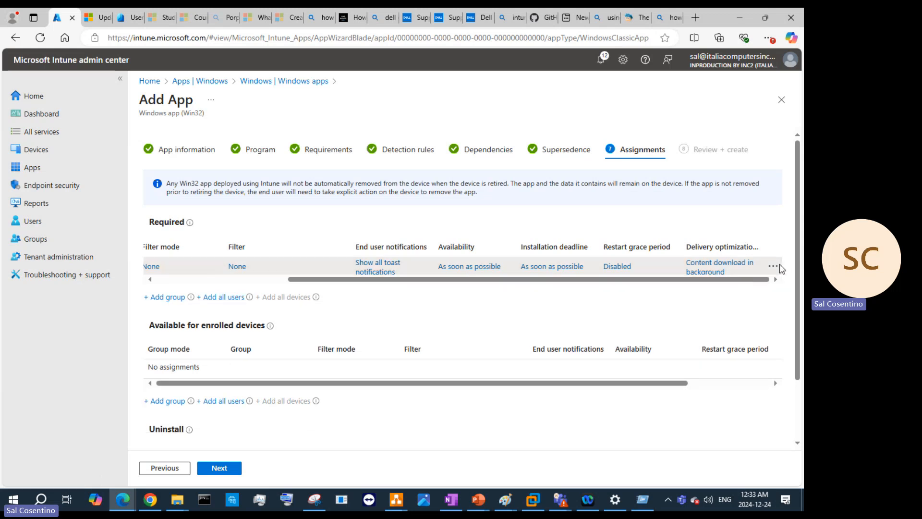
{"action": "left_click", "coordinate": [778, 264]}
{"action": "left_click", "coordinate": [721, 276]}
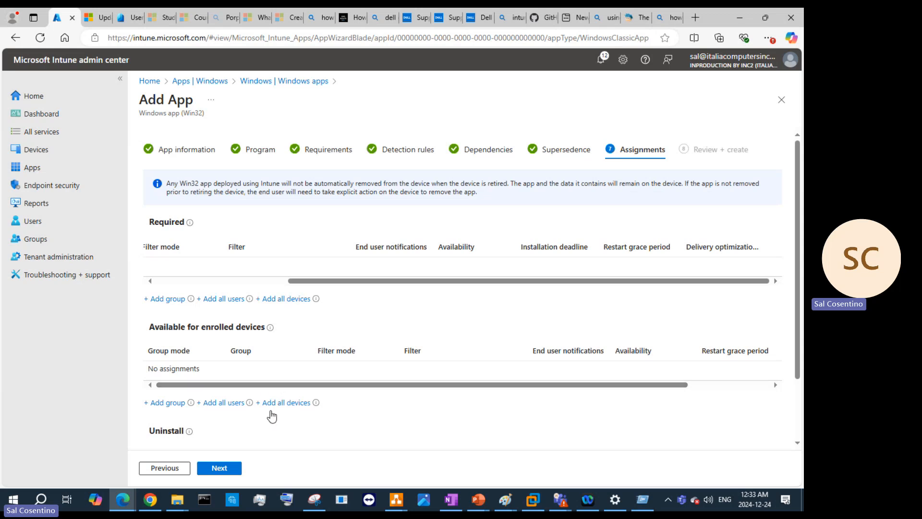
{"action": "left_click", "coordinate": [6, 506]}
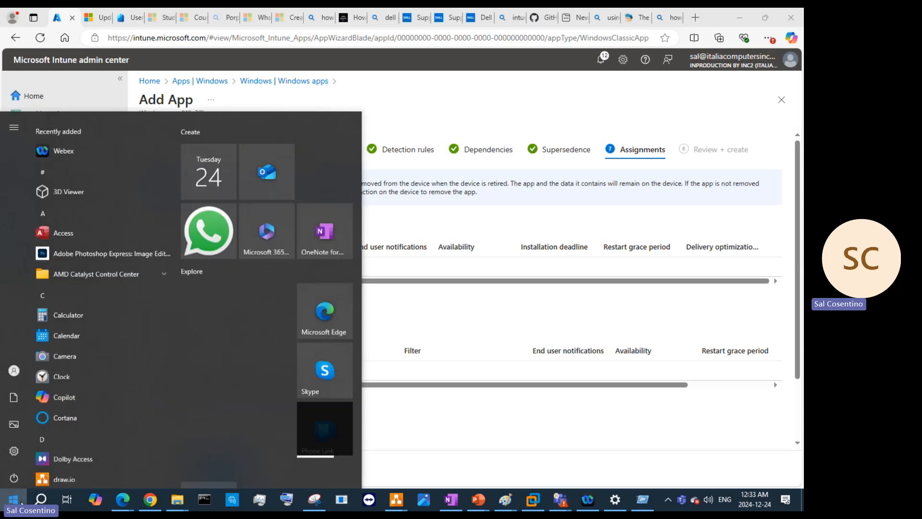
{"action": "right_click", "coordinate": [13, 501]}
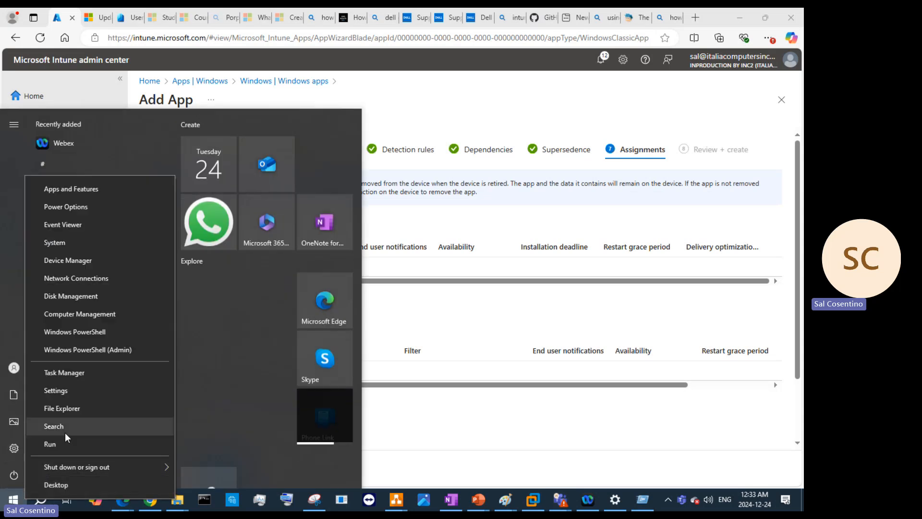
{"action": "left_click", "coordinate": [72, 444]}
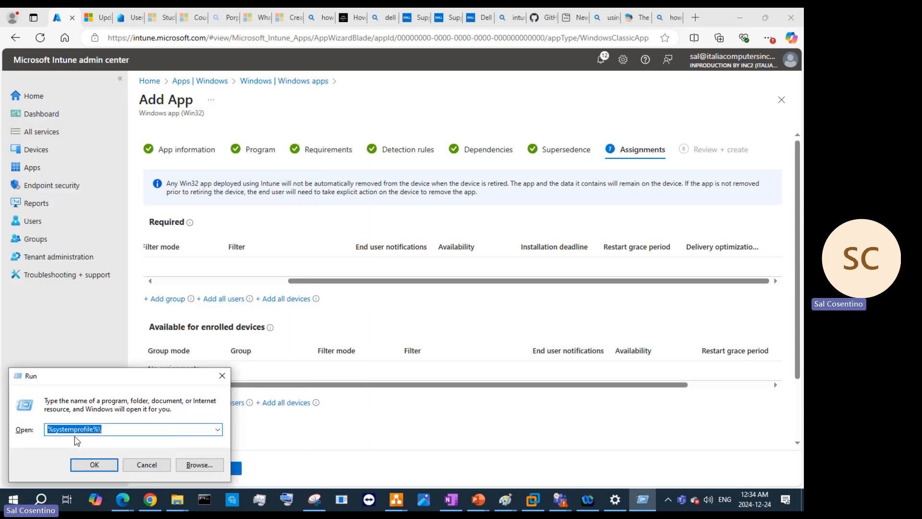
{"action": "key", "text": "Right"}
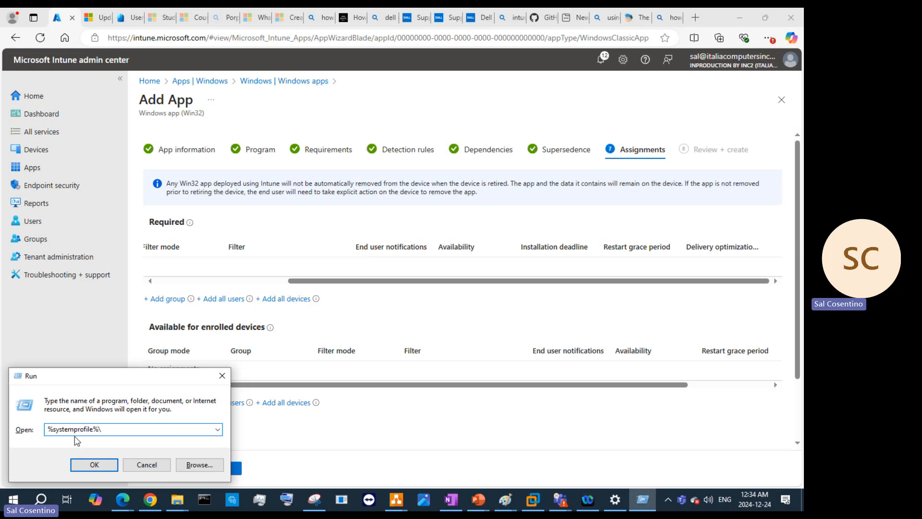
{"action": "type", "text": "32"}
{"action": "key", "text": "Return"}
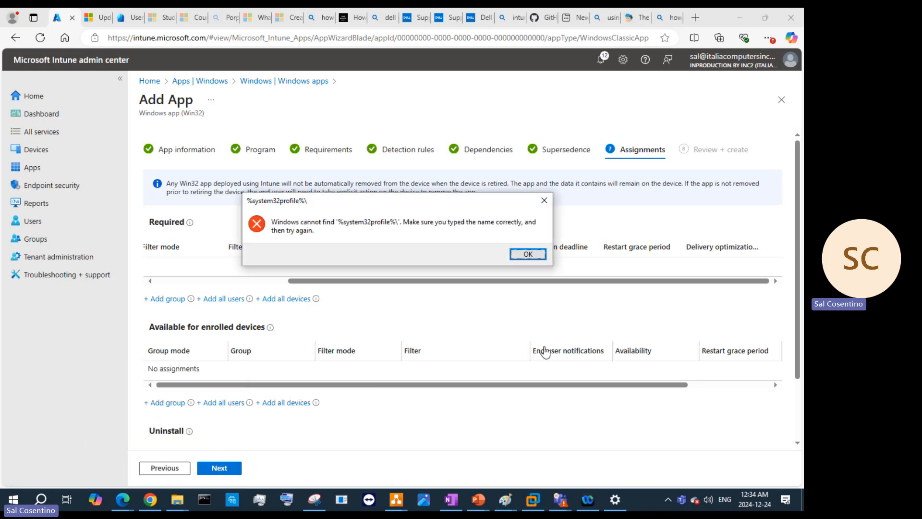
{"action": "left_click", "coordinate": [539, 254]}
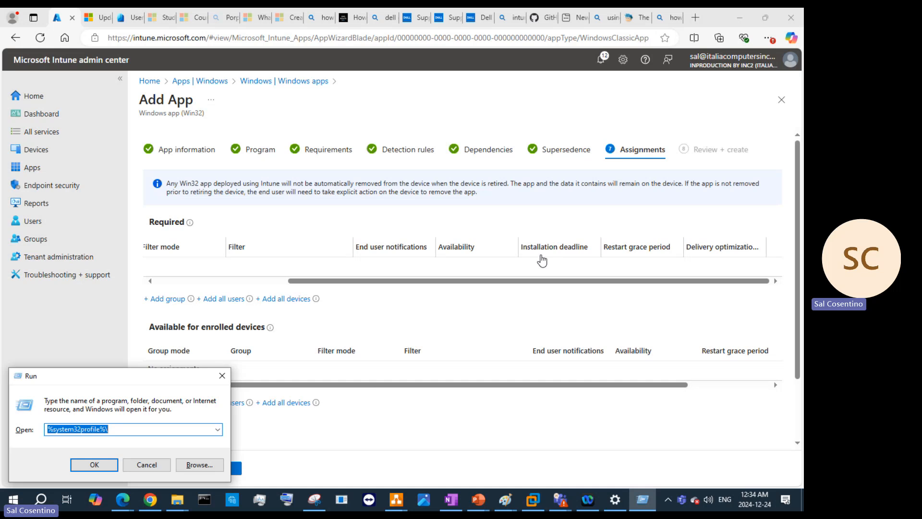
{"action": "key", "text": "End"}
{"action": "key", "text": "BackSpace"}
{"action": "key", "text": "Return"}
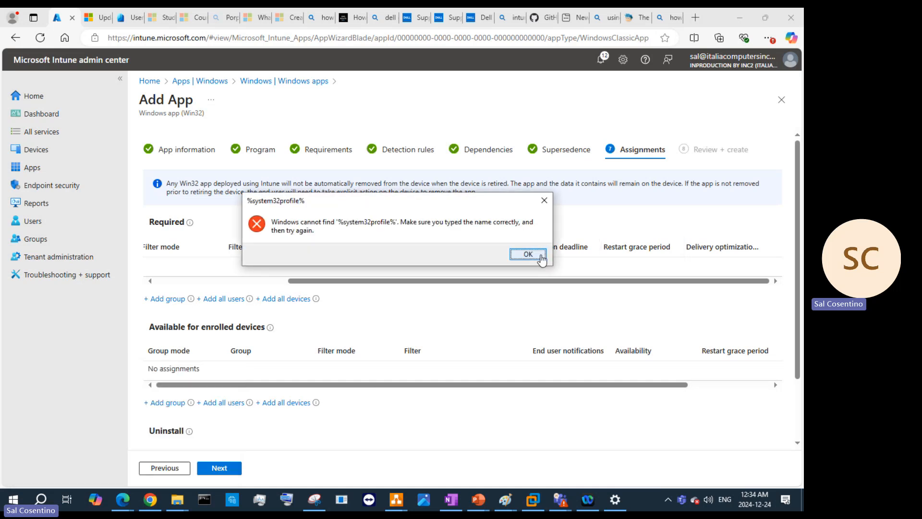
{"action": "left_click", "coordinate": [528, 254]}
{"action": "key", "text": "BackSpace"}
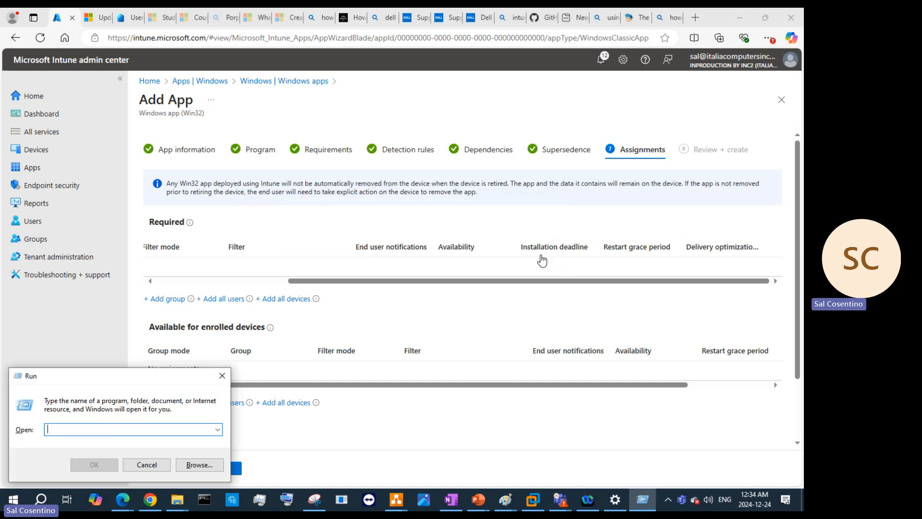
{"action": "type", "text": "%userprofile"}
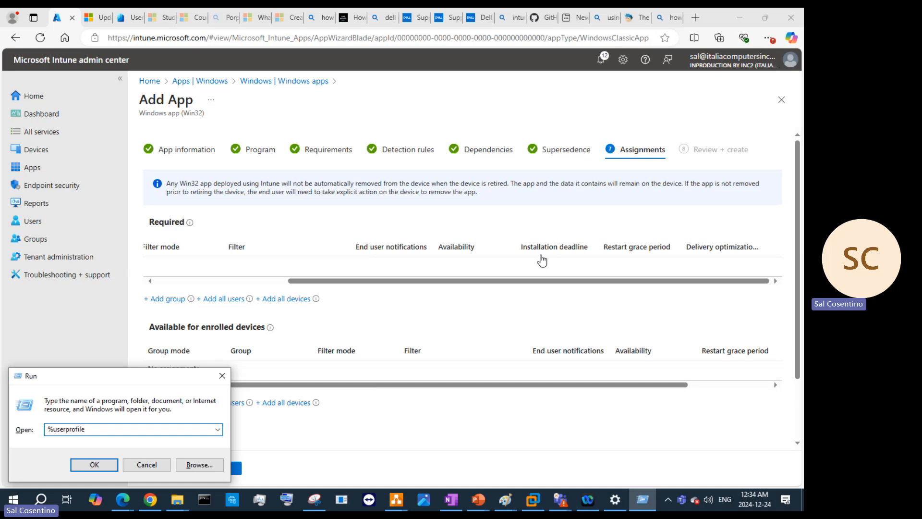
{"action": "type", "text": "%"}
{"action": "key", "text": "Return"}
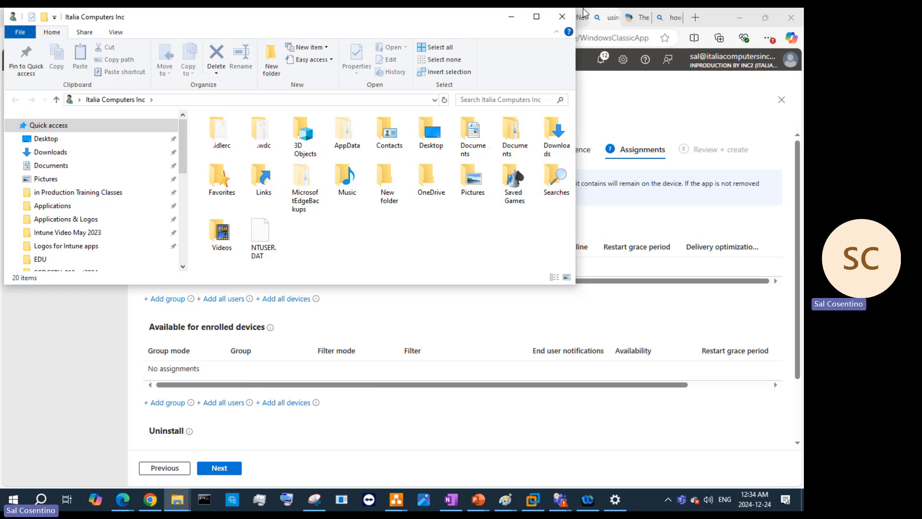
{"action": "left_click", "coordinate": [569, 17]}
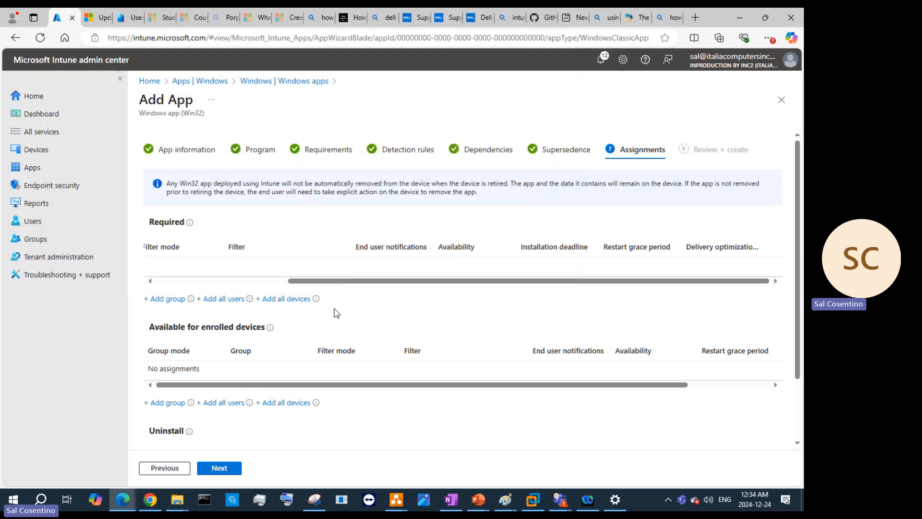
Step: Scroll the Required table back left and add All users under Available for enrolled devices
{"action": "scroll", "coordinate": [334, 315], "scroll_direction": "down", "scroll_amount": 1}
{"action": "scroll", "coordinate": [326, 322], "scroll_direction": "up", "scroll_amount": 1}
{"action": "scroll", "coordinate": [326, 316], "scroll_direction": "down", "scroll_amount": 1}
{"action": "scroll", "coordinate": [326, 320], "scroll_direction": "up", "scroll_amount": 1}
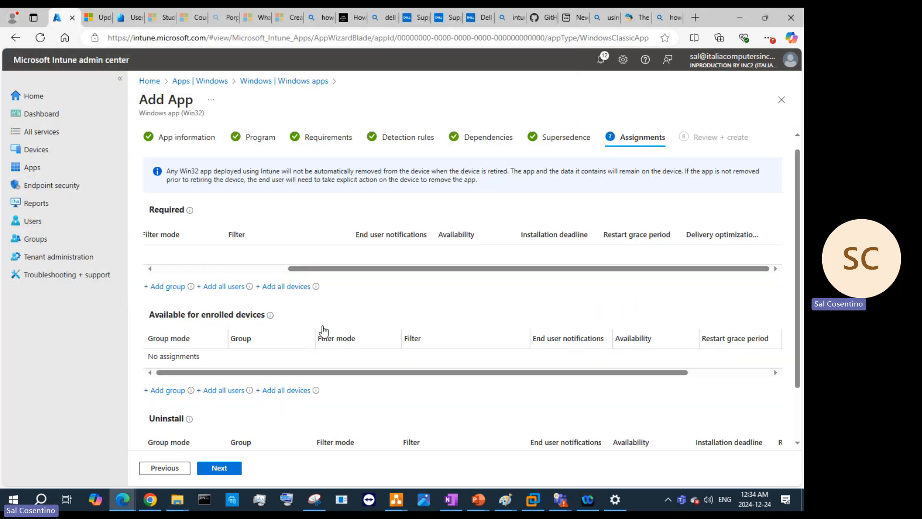
{"action": "scroll", "coordinate": [317, 326], "scroll_direction": "up", "scroll_amount": 1}
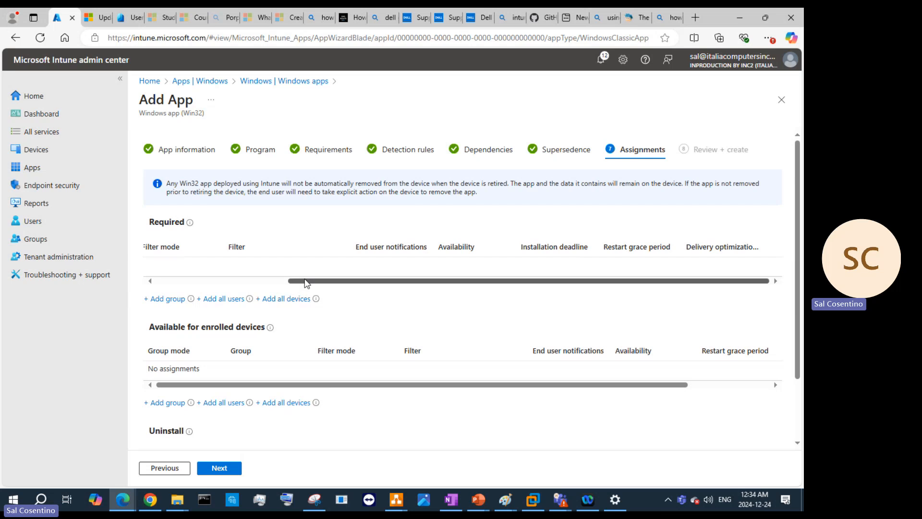
{"action": "left_click_drag", "start_coordinate": [306, 282], "coordinate": [158, 296]}
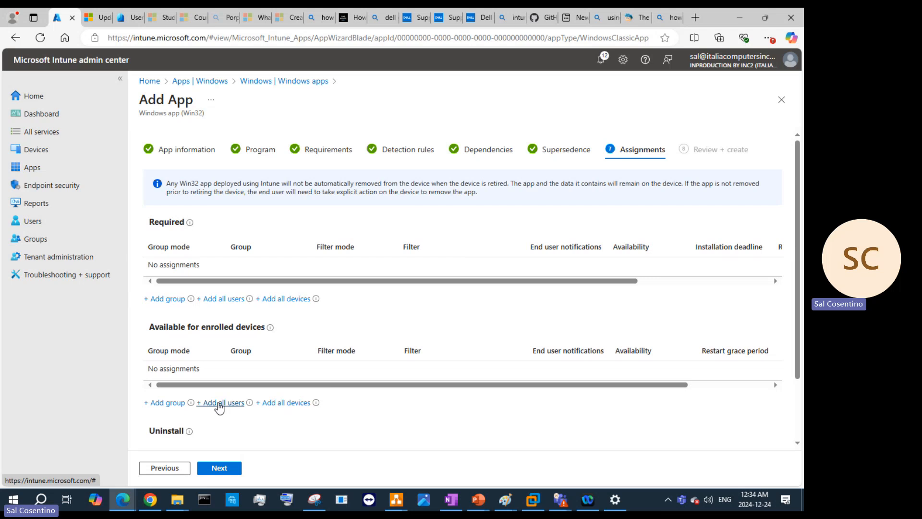
{"action": "left_click", "coordinate": [219, 405]}
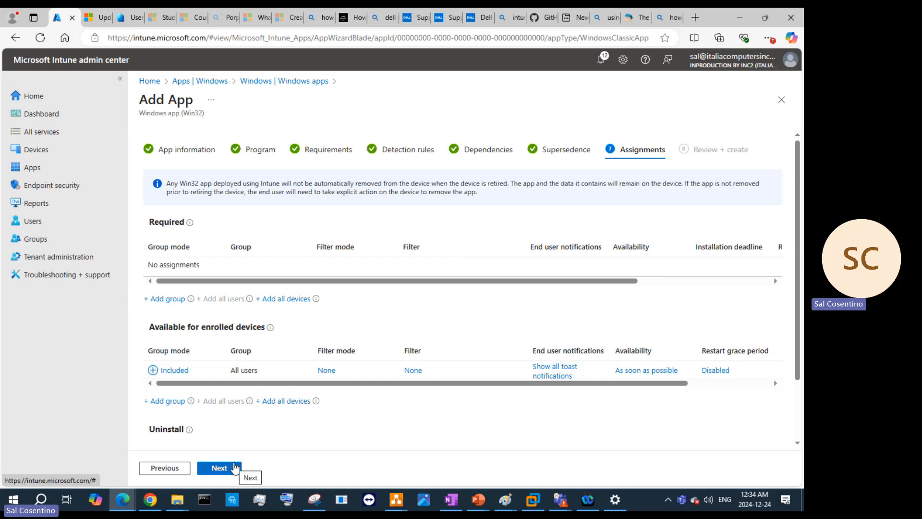
Step: Review the summary and create the Calculator Win32 app
{"action": "left_click", "coordinate": [235, 467]}
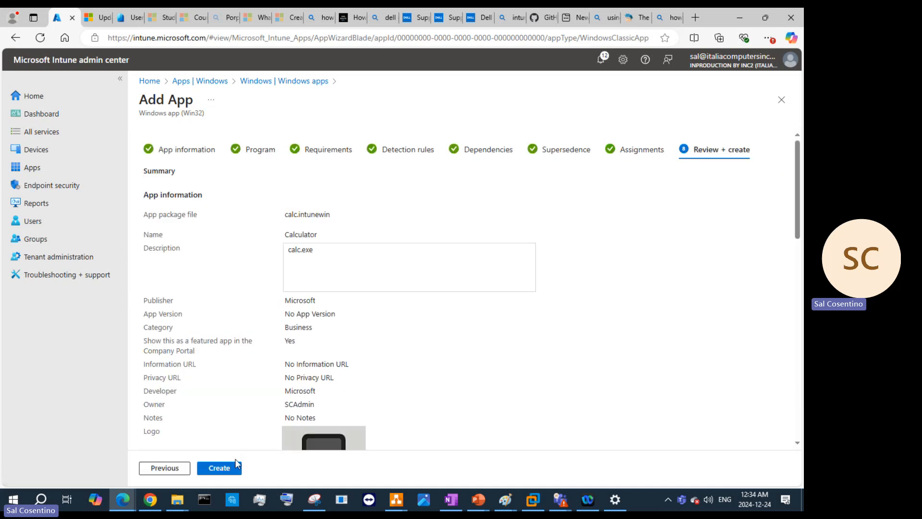
{"action": "scroll", "coordinate": [419, 309], "scroll_direction": "down", "scroll_amount": 8}
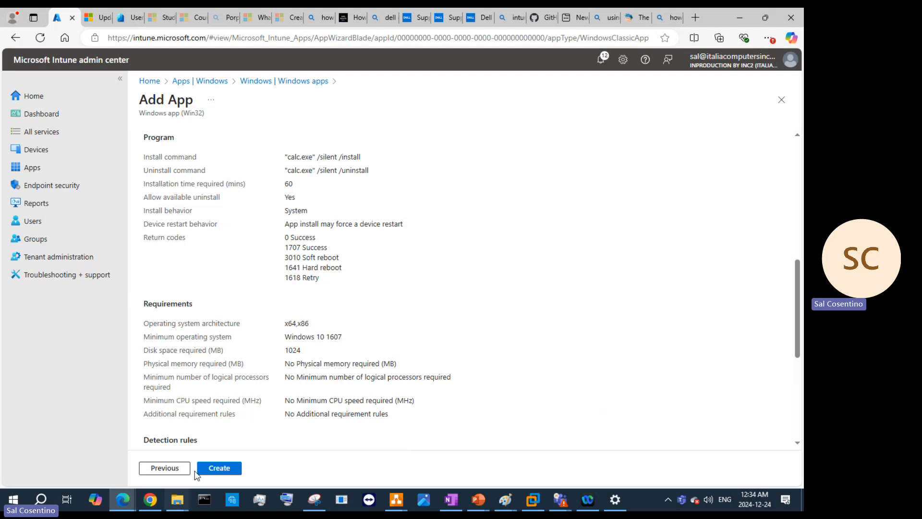
{"action": "left_click", "coordinate": [216, 468]}
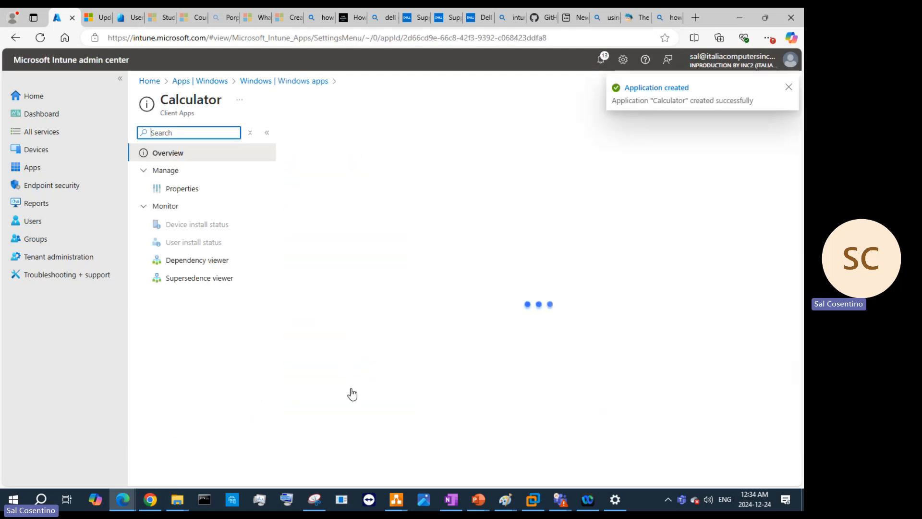
Step: Refresh Calculator's User install status report, then minimize the Intune window
{"action": "left_click", "coordinate": [178, 190]}
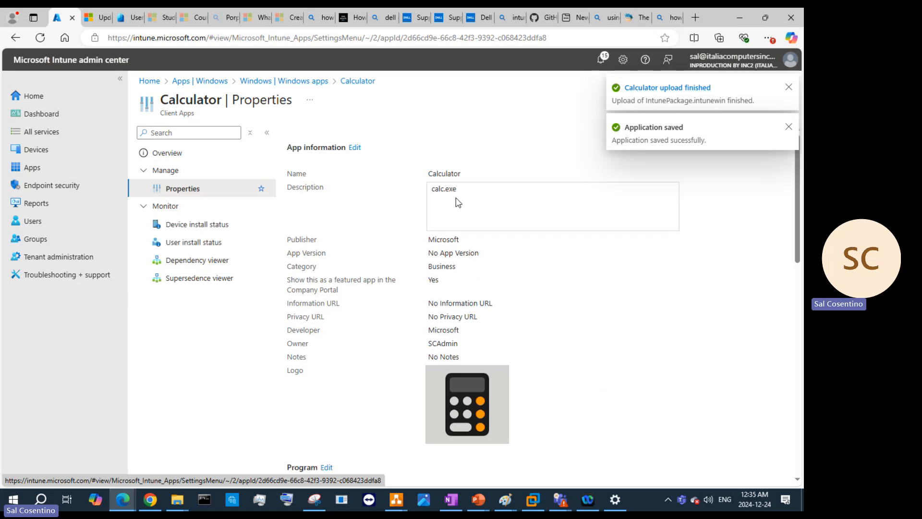
{"action": "left_click", "coordinate": [177, 242]}
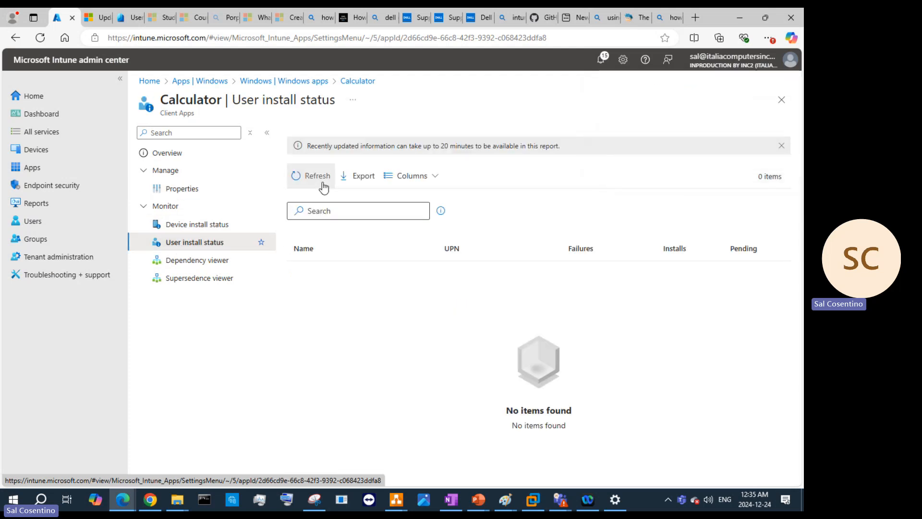
{"action": "left_click", "coordinate": [318, 177]}
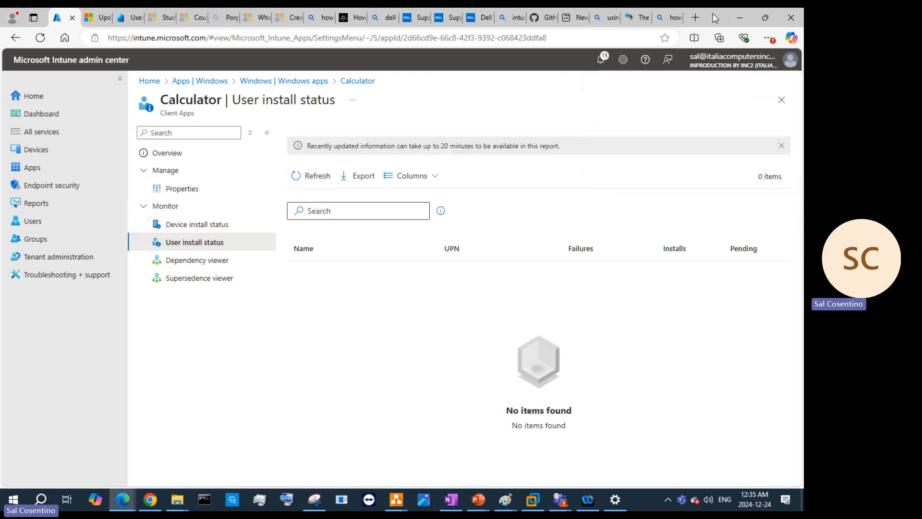
{"action": "left_click", "coordinate": [729, 15]}
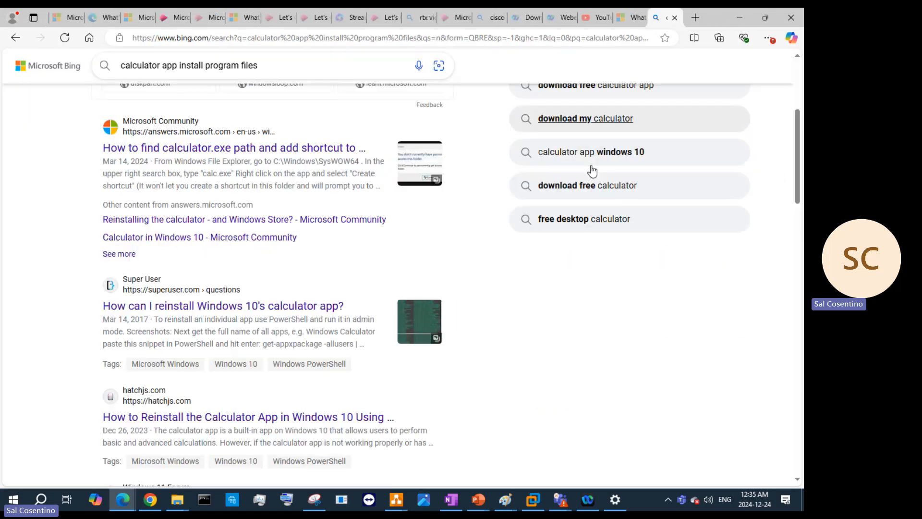
Step: Finish VMware Tools Setup and restart the Windows 10 VM
{"action": "left_click", "coordinate": [740, 17]}
{"action": "left_click", "coordinate": [400, 352]}
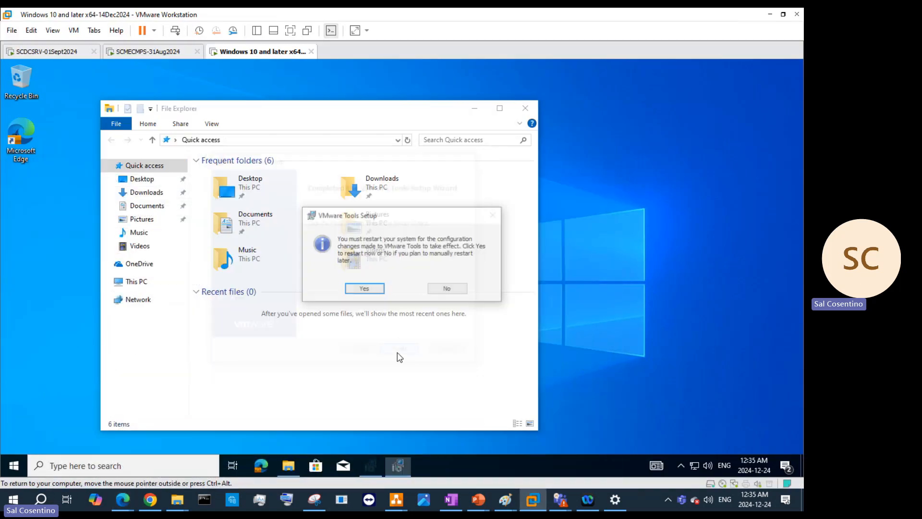
{"action": "left_click", "coordinate": [368, 295]}
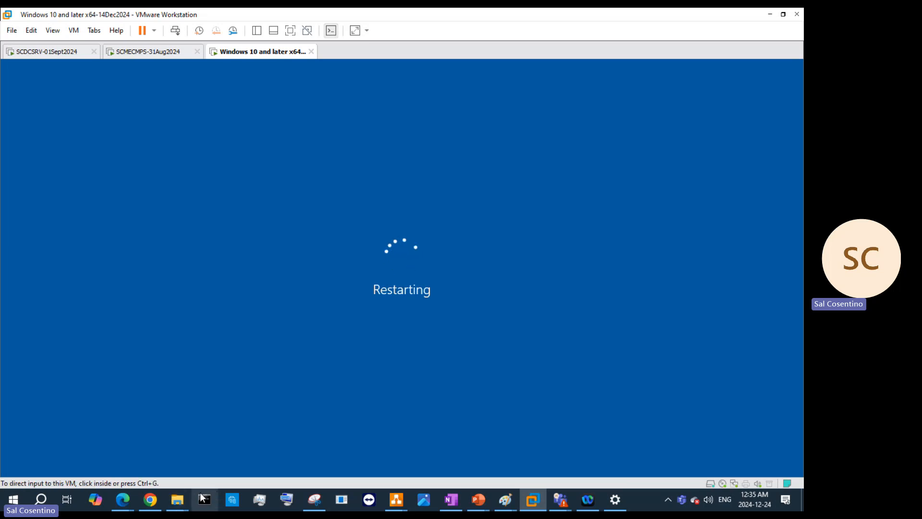
{"action": "left_click", "coordinate": [530, 289]}
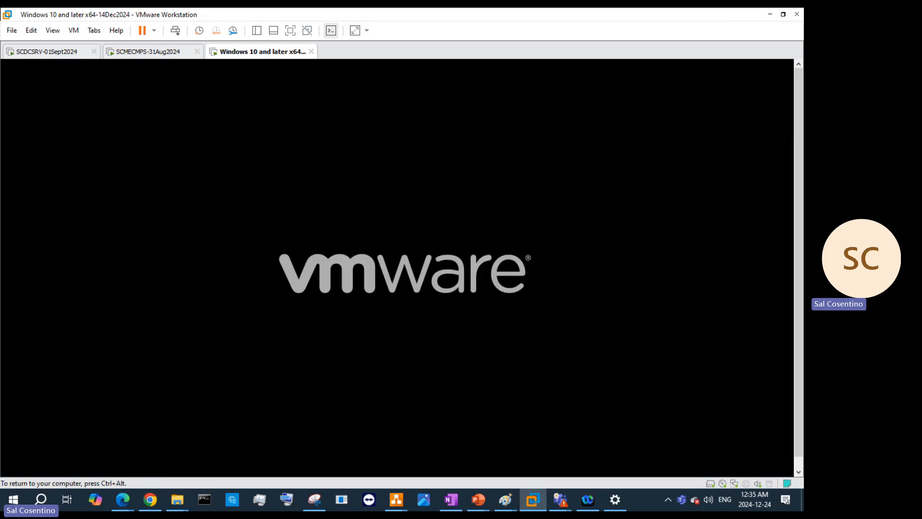
Step: Release input with Ctrl+Alt and bring the Intune Edge window back to the front
{"action": "key", "text": "ctrl+alt"}
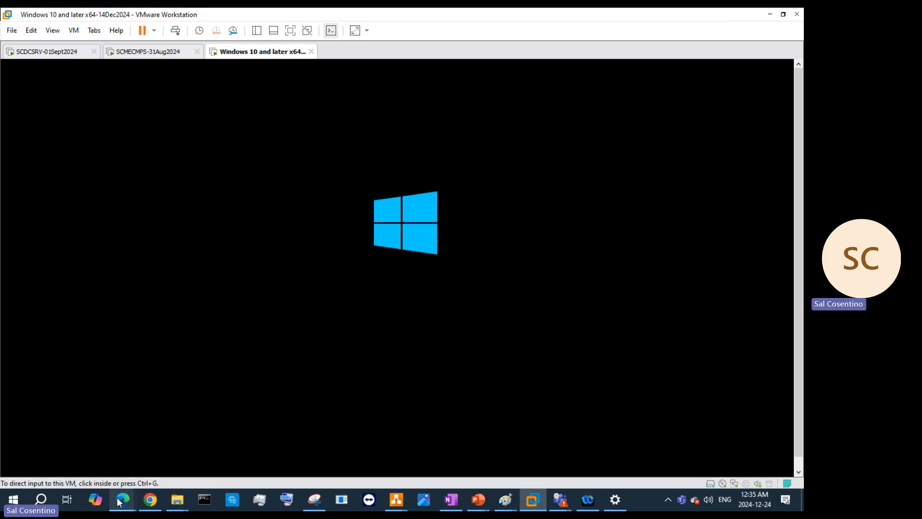
{"action": "mouse_move", "coordinate": [120, 502]}
{"action": "left_click", "coordinate": [166, 452]}
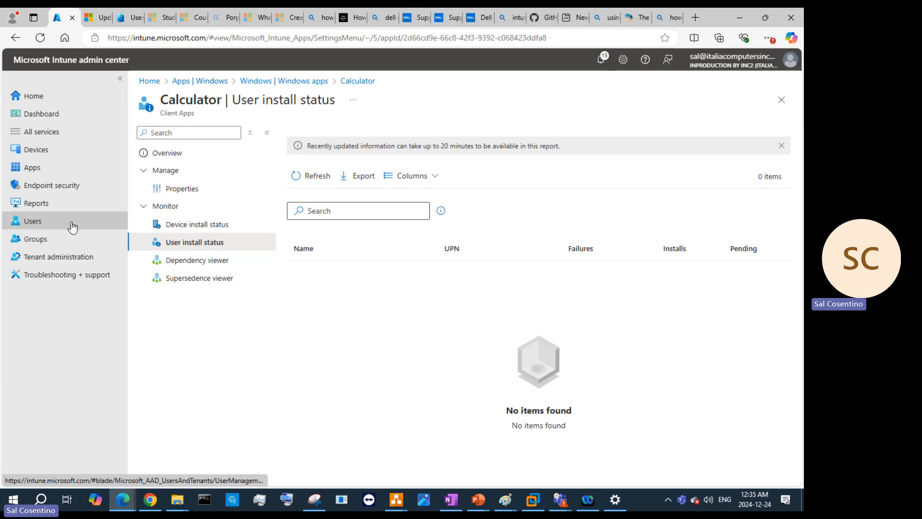
Step: Open Calculator from Apps > All apps, then return to the All apps list
{"action": "left_click", "coordinate": [76, 167]}
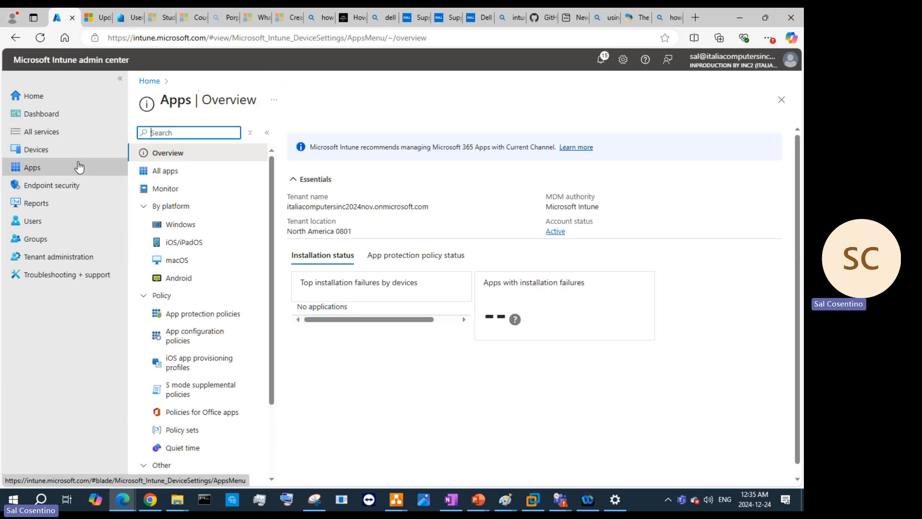
{"action": "left_click", "coordinate": [159, 172]}
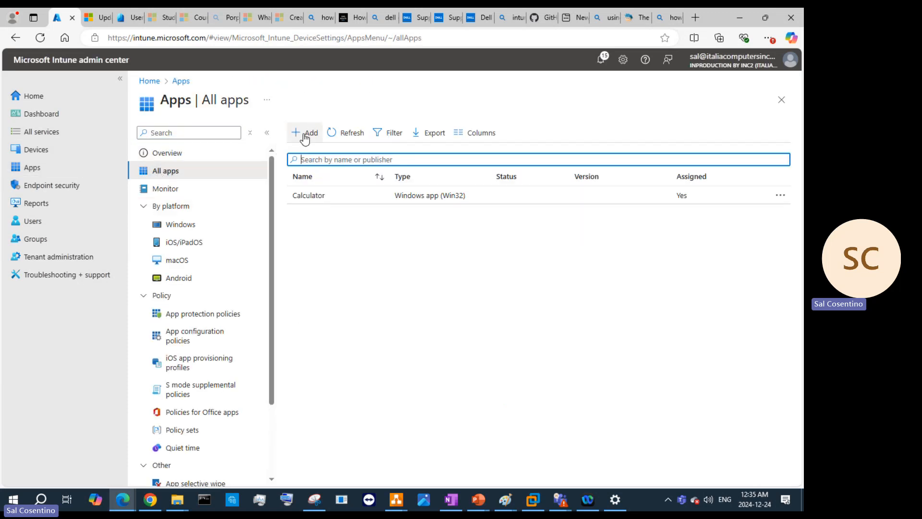
{"action": "left_click", "coordinate": [308, 197]}
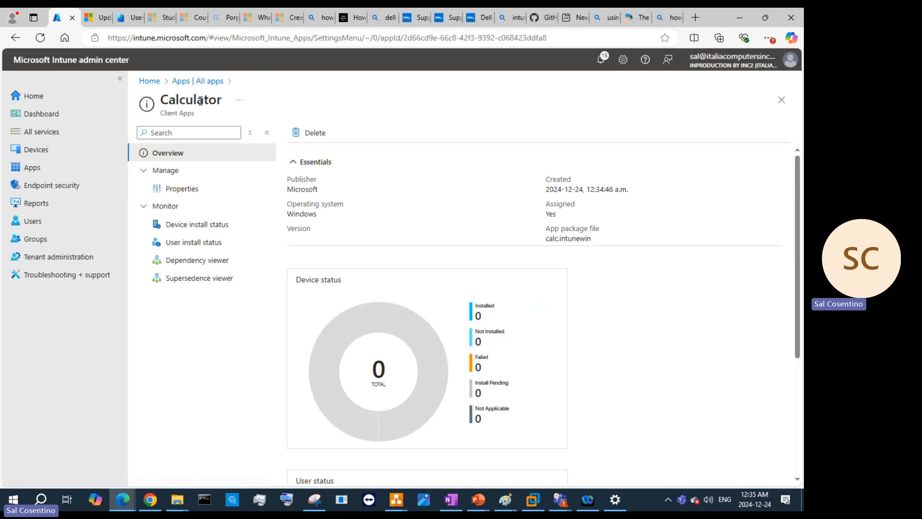
{"action": "left_click", "coordinate": [209, 81]}
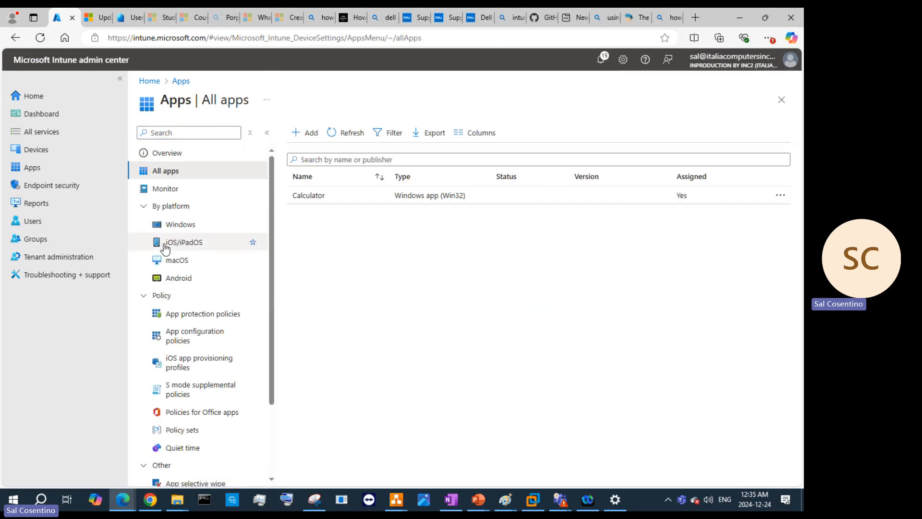
Step: Go to Devices > Configuration and start a new configuration policy
{"action": "left_click", "coordinate": [57, 152]}
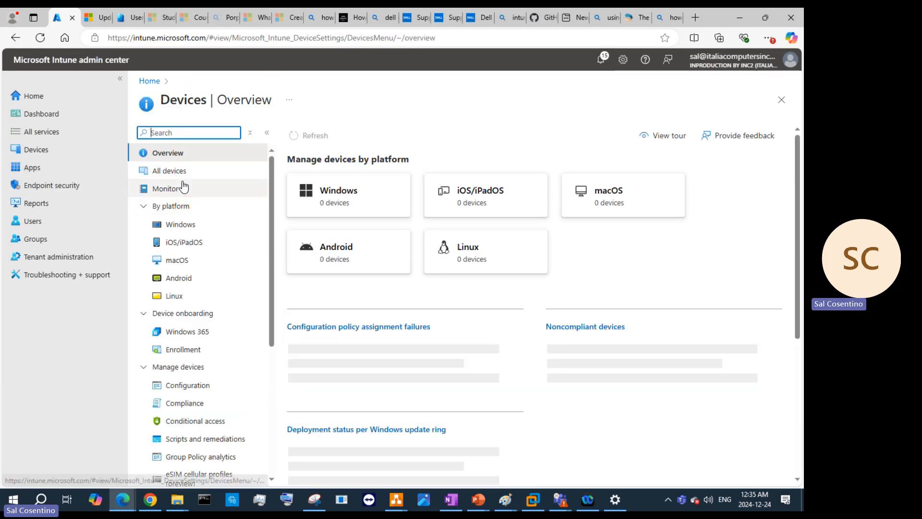
{"action": "left_click", "coordinate": [186, 173]}
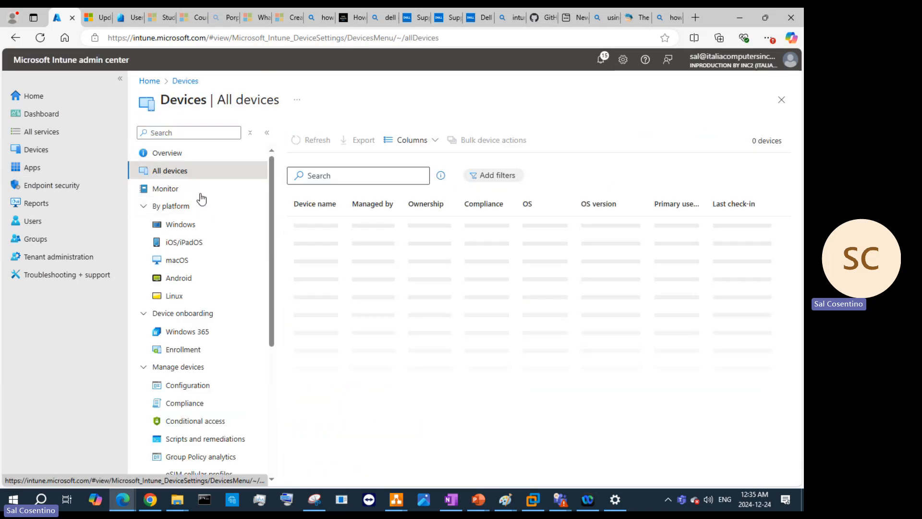
{"action": "left_click", "coordinate": [207, 387]}
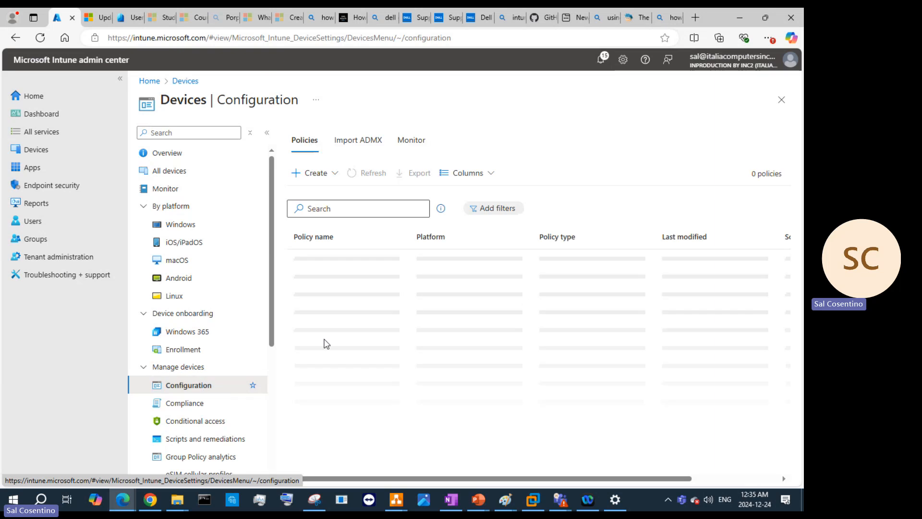
{"action": "left_click", "coordinate": [332, 174]}
{"action": "left_click", "coordinate": [324, 194]}
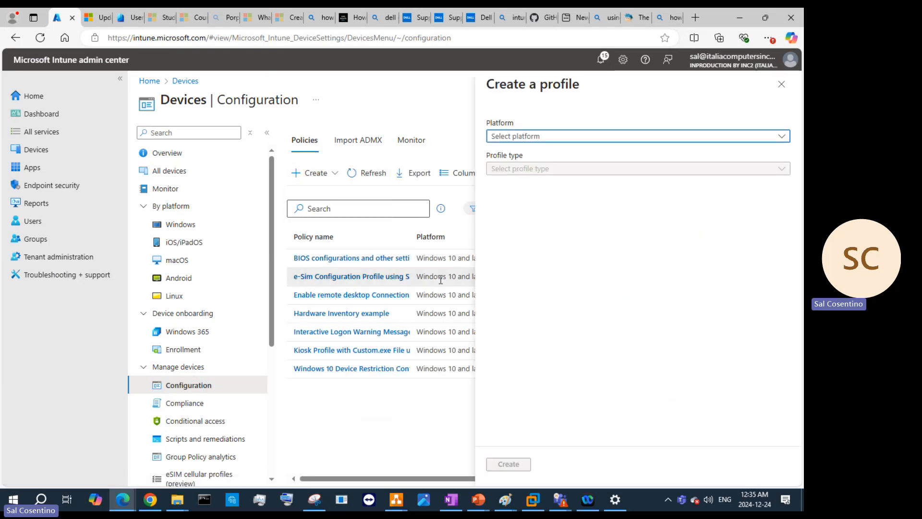
Step: Choose Windows 10 and later, Templates, and the Kiosk template, then create the profile
{"action": "left_click", "coordinate": [538, 139]}
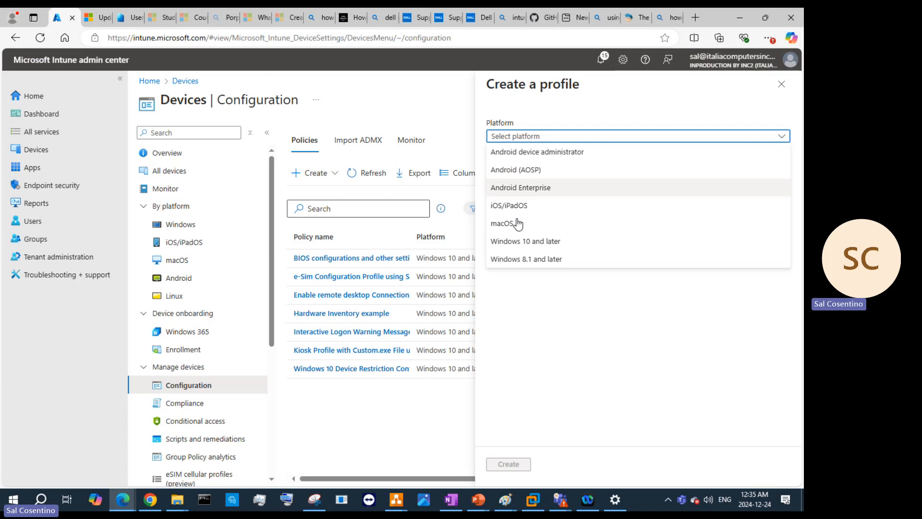
{"action": "left_click", "coordinate": [517, 248]}
{"action": "left_click", "coordinate": [522, 169]}
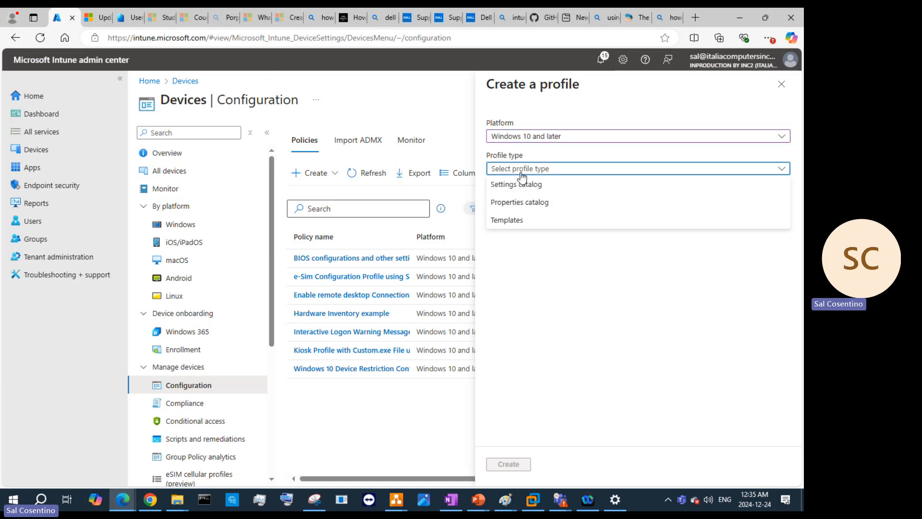
{"action": "left_click", "coordinate": [511, 220]}
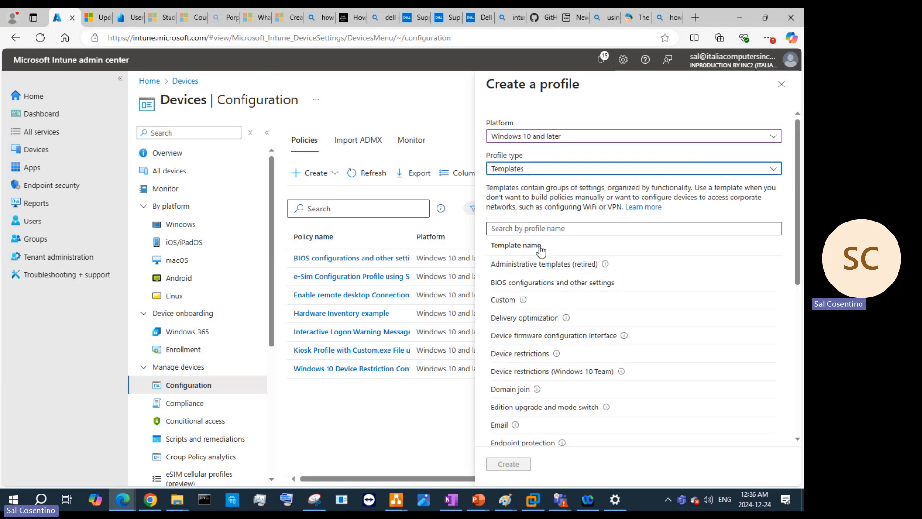
{"action": "scroll", "coordinate": [615, 368], "scroll_direction": "down", "scroll_amount": 3}
{"action": "scroll", "coordinate": [616, 368], "scroll_direction": "down", "scroll_amount": 3}
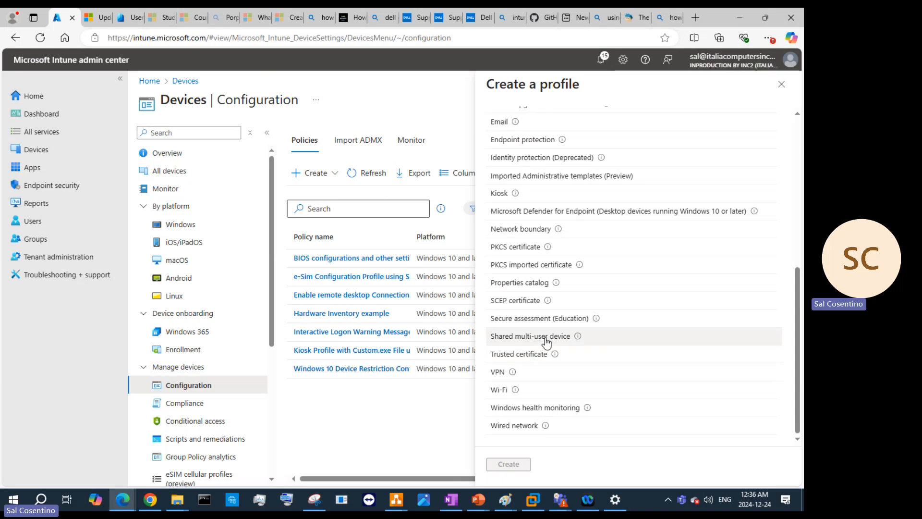
{"action": "scroll", "coordinate": [534, 313], "scroll_direction": "up", "scroll_amount": 1}
{"action": "left_click", "coordinate": [523, 248]}
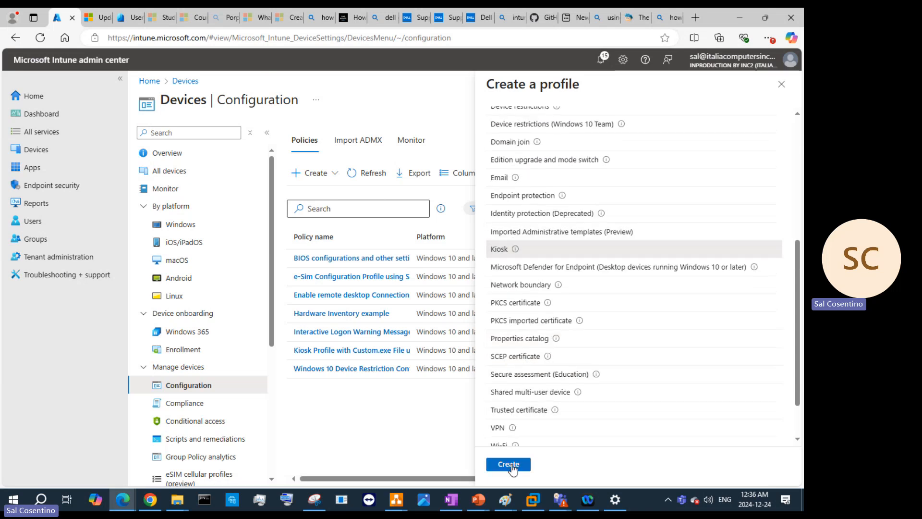
{"action": "left_click", "coordinate": [509, 464]}
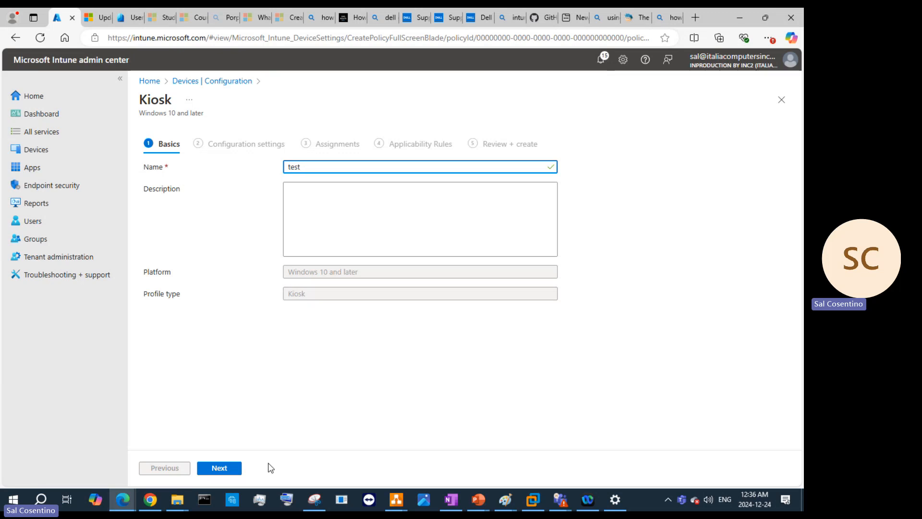
Step: Set single app, full-screen kiosk mode, local user account TorontoKiosk, and Add Store app type
{"action": "left_click", "coordinate": [238, 472]}
{"action": "left_click", "coordinate": [335, 215]}
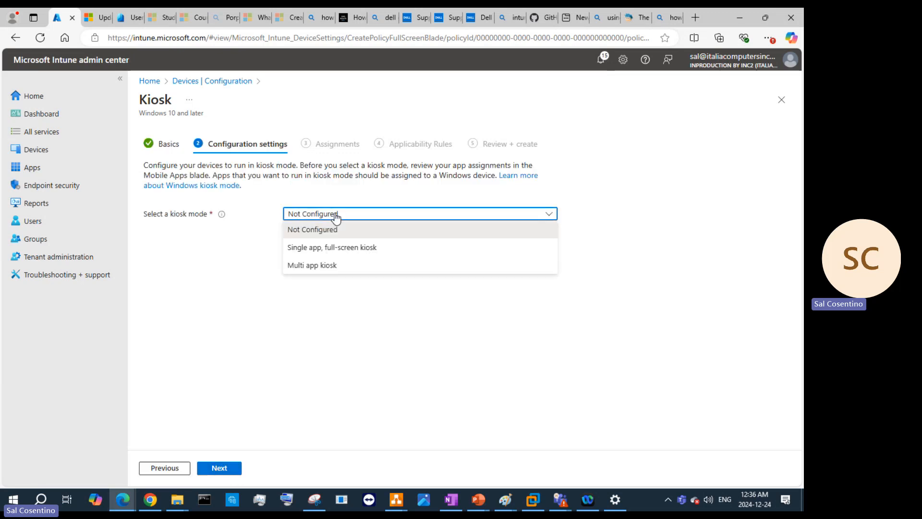
{"action": "left_click", "coordinate": [328, 257]}
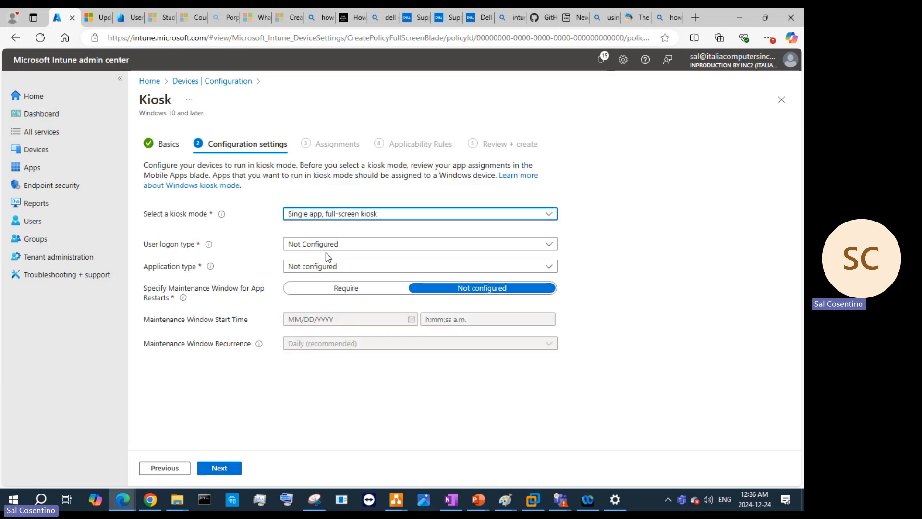
{"action": "left_click", "coordinate": [336, 245]}
{"action": "left_click", "coordinate": [329, 295]}
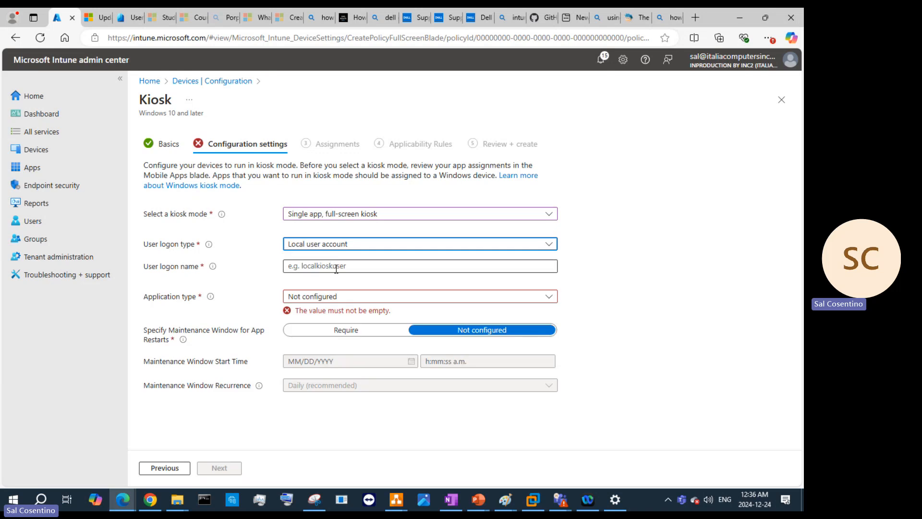
{"action": "left_click", "coordinate": [336, 270]}
{"action": "type", "text": "TorontoKiosk"}
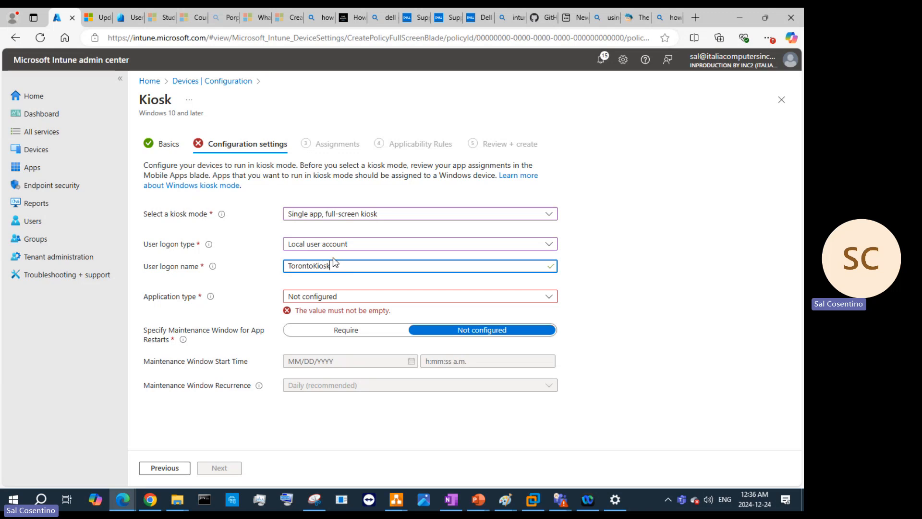
{"action": "left_click", "coordinate": [329, 297]}
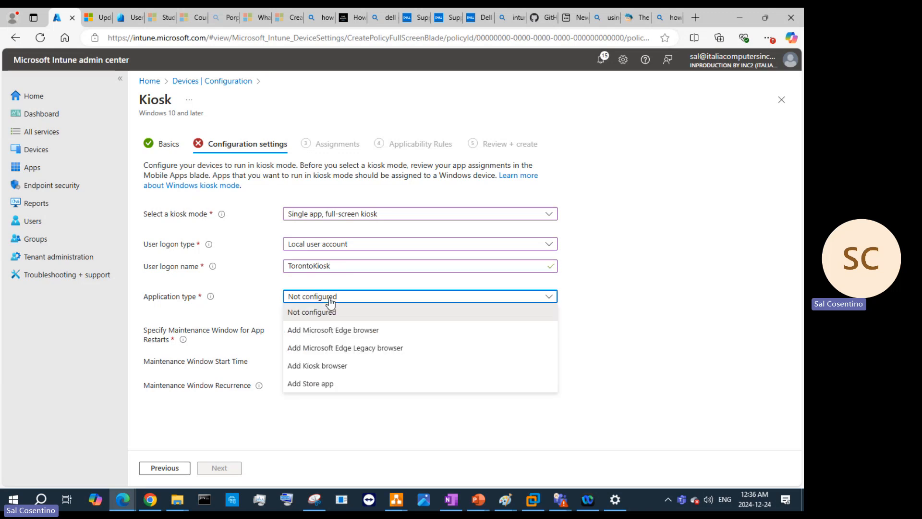
{"action": "left_click", "coordinate": [344, 387]}
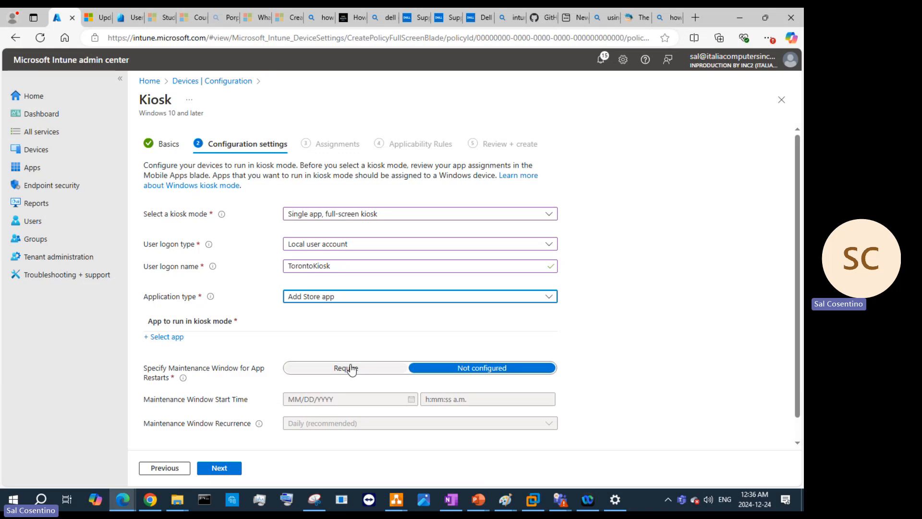
Step: Search the app picker for Calculator and close it without selecting an app
{"action": "left_click", "coordinate": [161, 338]}
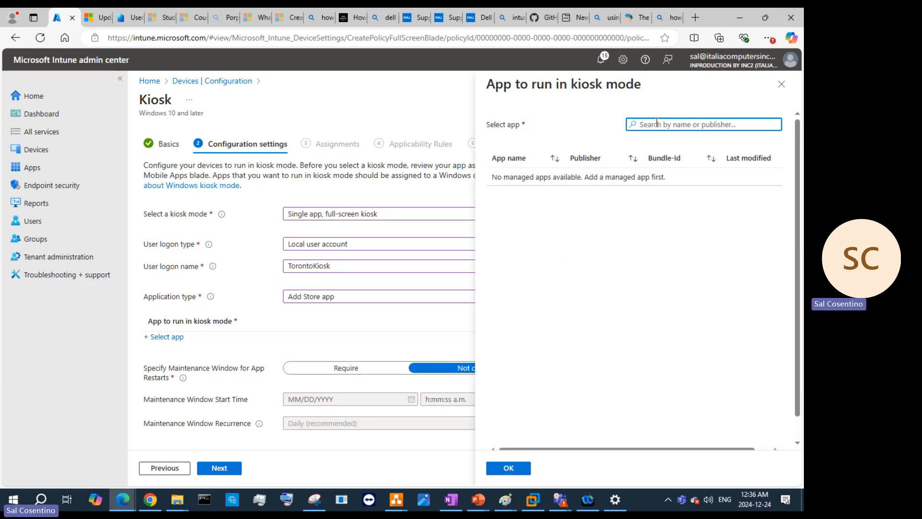
{"action": "type", "text": "ca"}
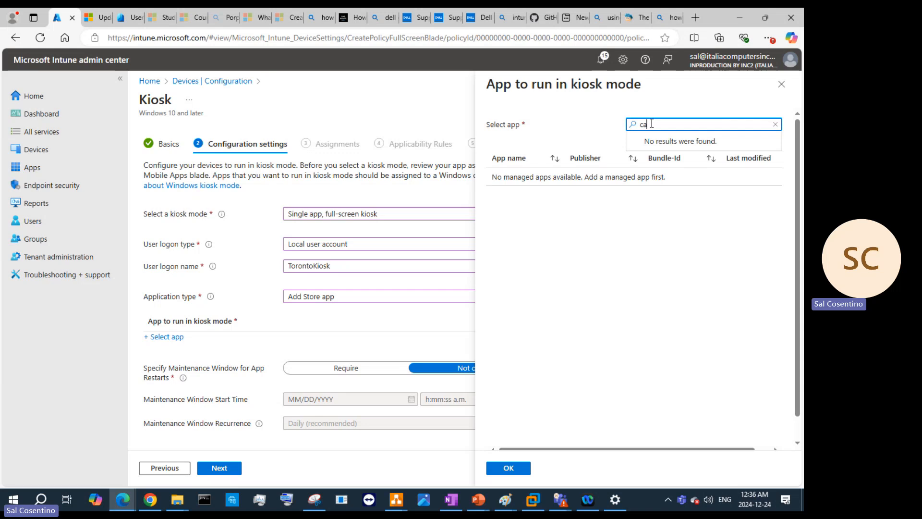
{"action": "key", "text": "BackSpace"}
{"action": "key", "text": "BackSpace"}
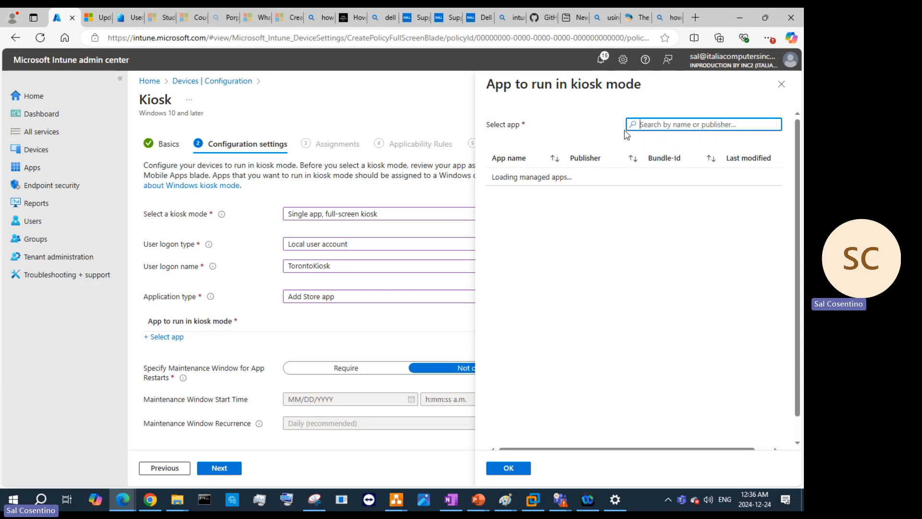
{"action": "type", "text": "Cal"}
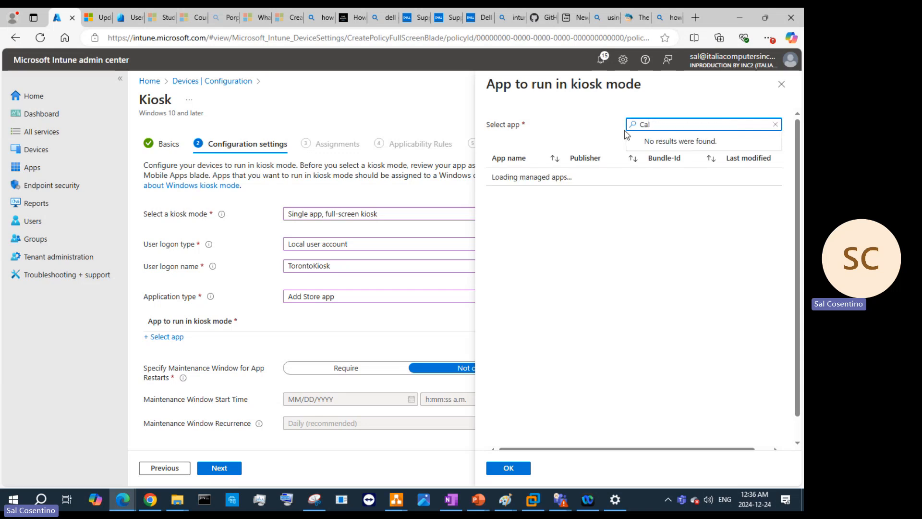
{"action": "type", "text": "culat"}
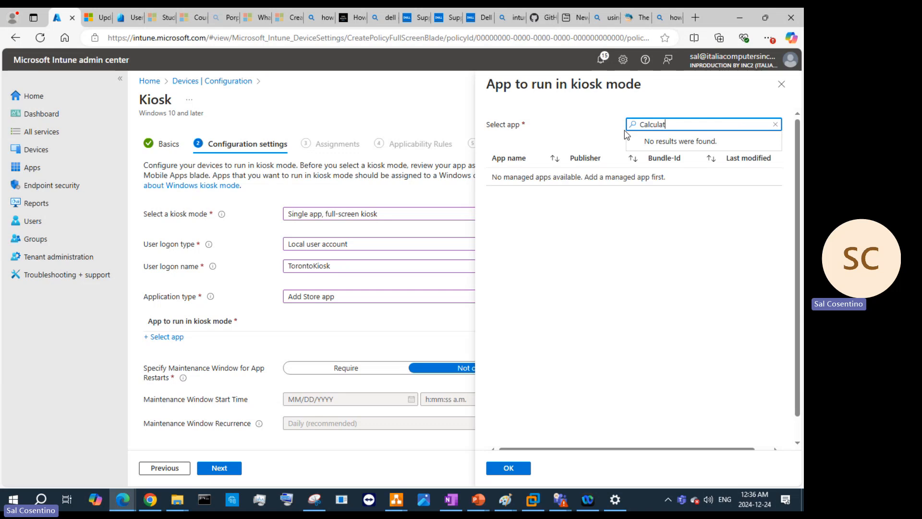
{"action": "type", "text": "or"}
{"action": "left_click", "coordinate": [782, 84]}
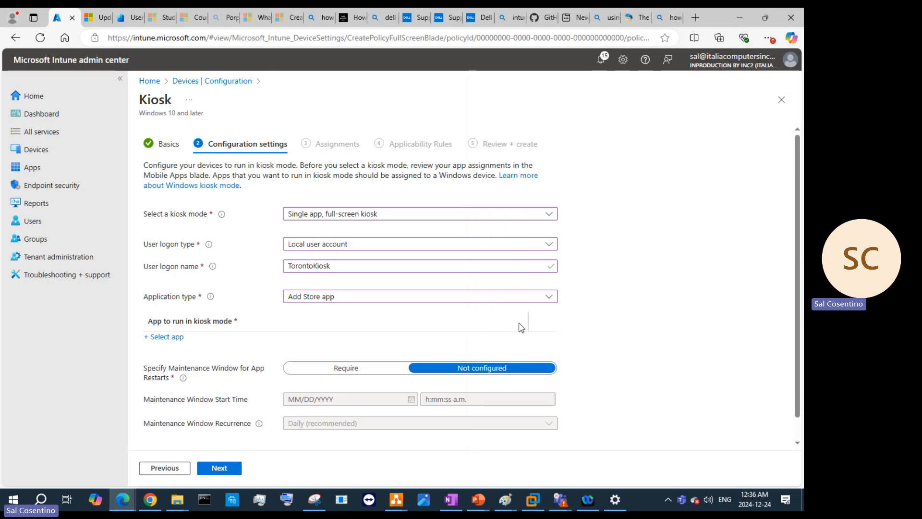
Step: Reset the application type to Not configured, then change it to Add Kiosk browser
{"action": "scroll", "coordinate": [477, 338], "scroll_direction": "down", "scroll_amount": 1}
{"action": "left_click", "coordinate": [364, 270]}
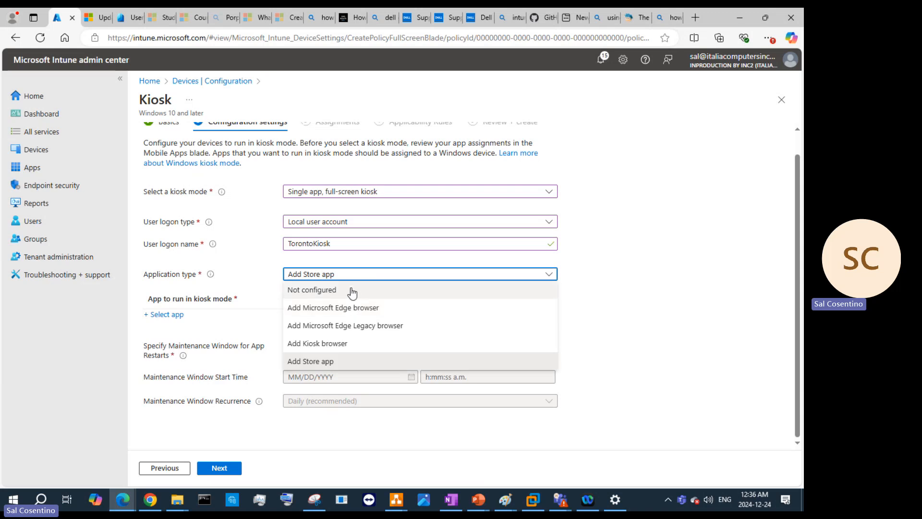
{"action": "left_click", "coordinate": [353, 290]}
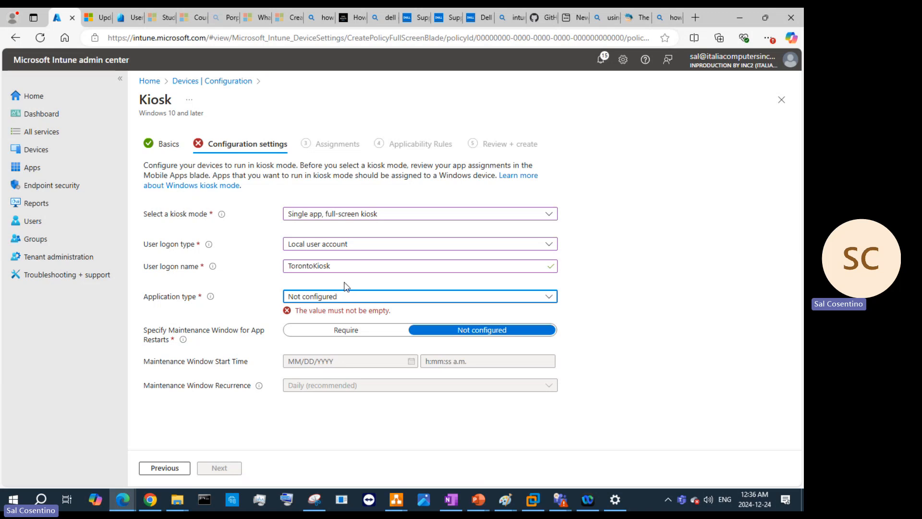
{"action": "left_click", "coordinate": [345, 300]}
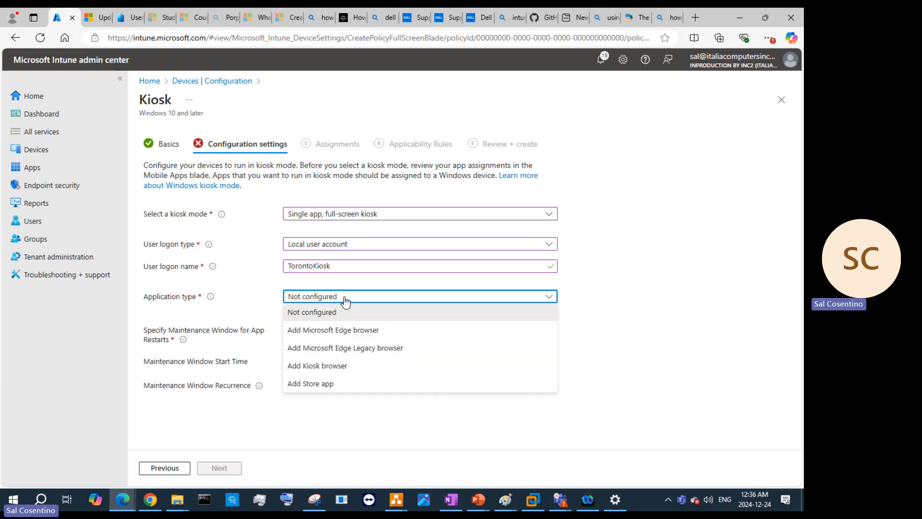
{"action": "left_click", "coordinate": [354, 370]}
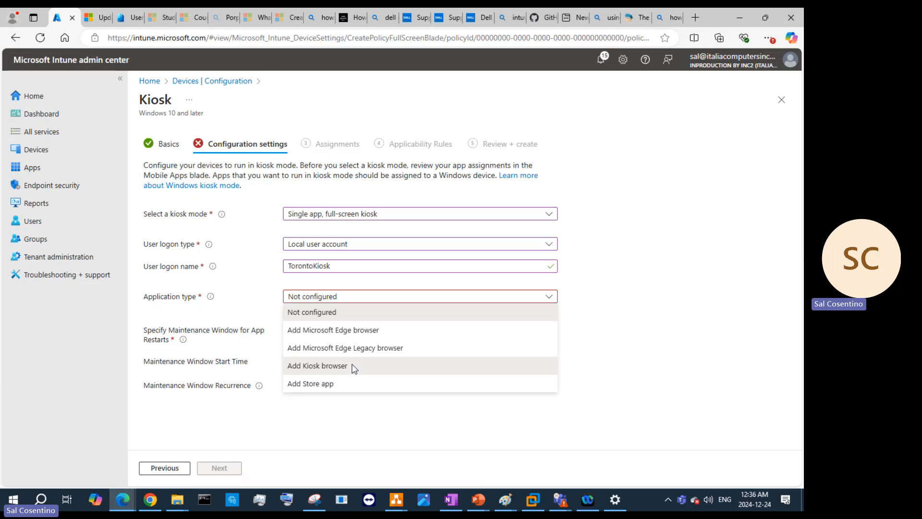
Step: Set the kiosk browser's Home, Navigation and End session buttons to Show, then open a new tab
{"action": "left_click", "coordinate": [360, 348]}
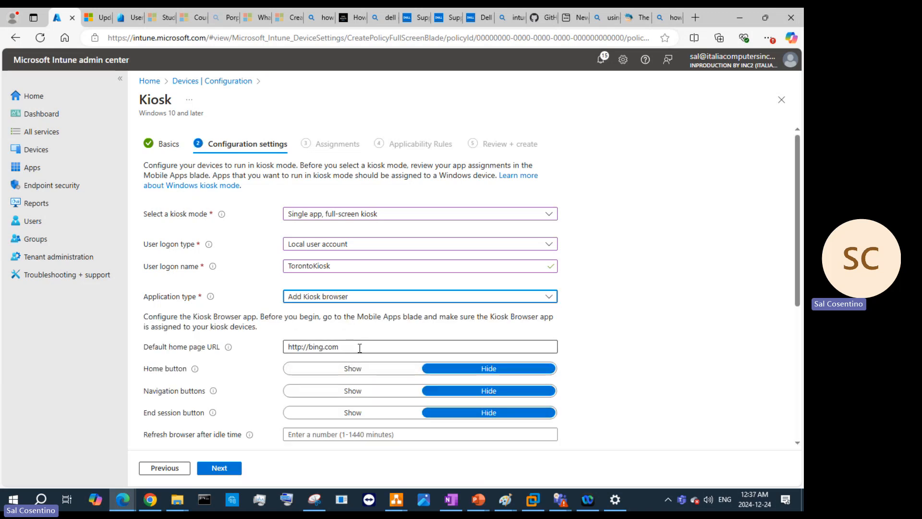
{"action": "left_click", "coordinate": [362, 371]}
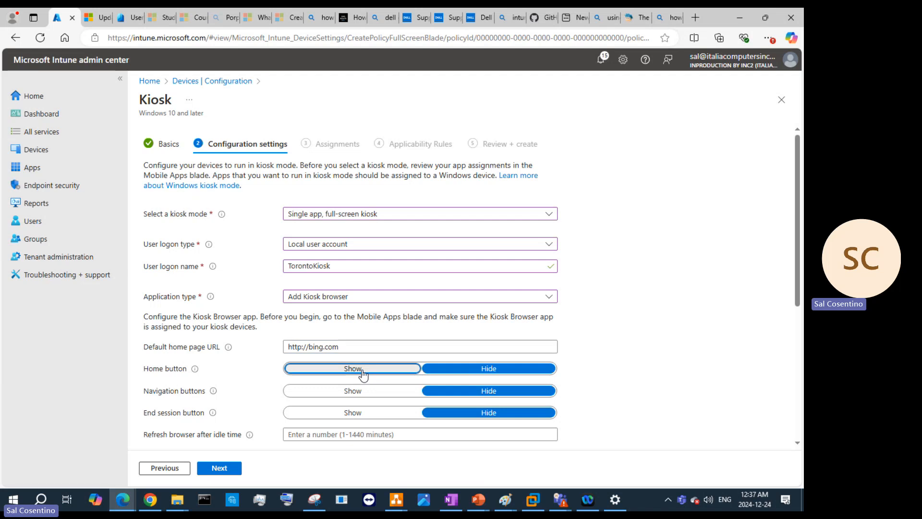
{"action": "left_click", "coordinate": [359, 393]}
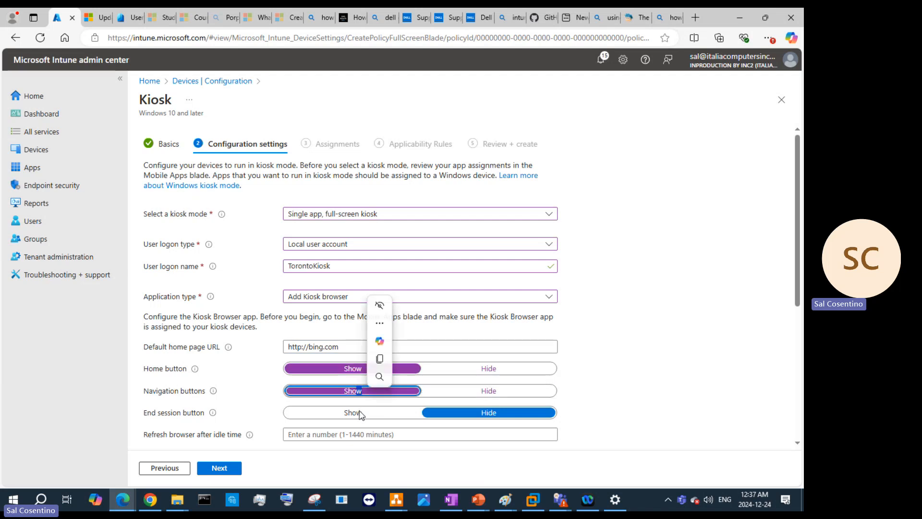
{"action": "left_click", "coordinate": [355, 412]}
{"action": "scroll", "coordinate": [363, 412], "scroll_direction": "down", "scroll_amount": 5}
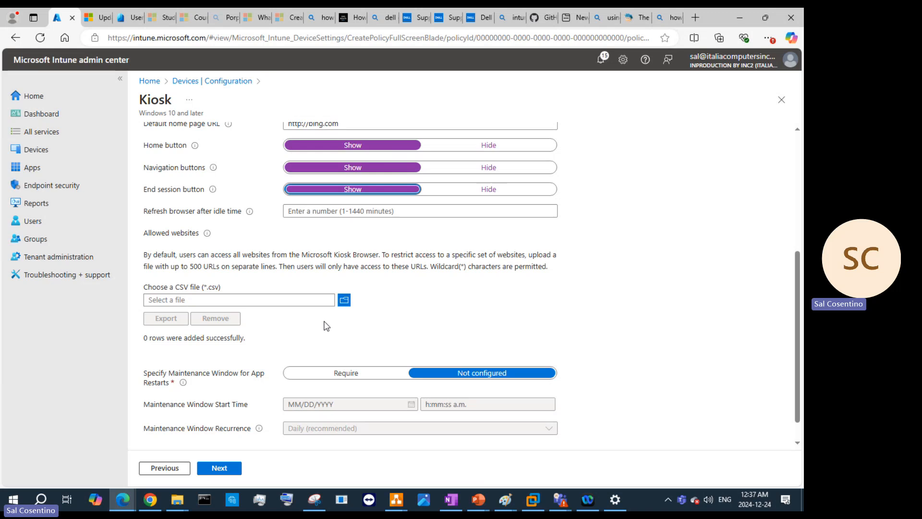
{"action": "scroll", "coordinate": [396, 346], "scroll_direction": "down", "scroll_amount": 1}
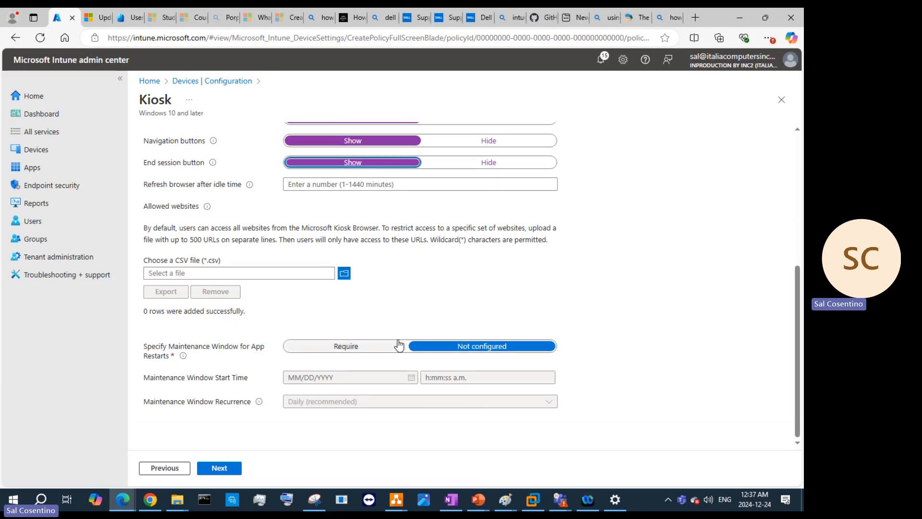
{"action": "scroll", "coordinate": [356, 385], "scroll_direction": "up", "scroll_amount": 4}
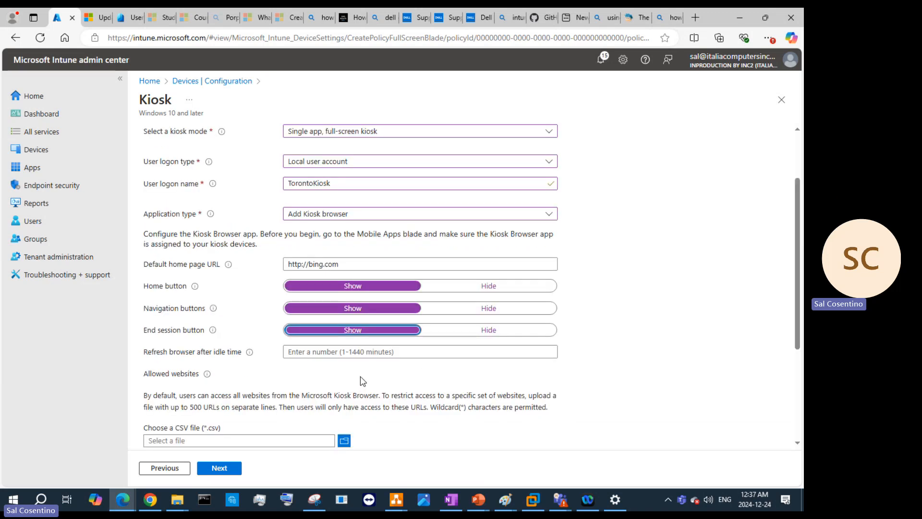
{"action": "left_click", "coordinate": [312, 264]}
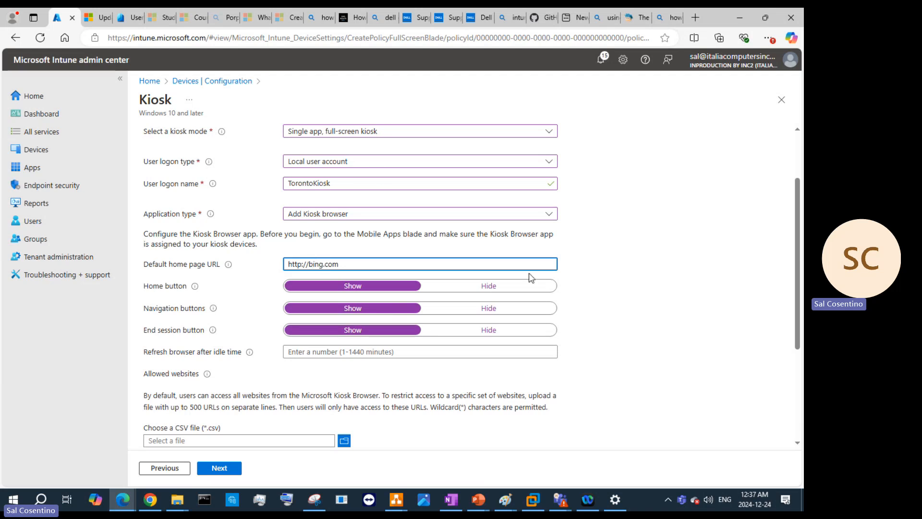
{"action": "scroll", "coordinate": [522, 280], "scroll_direction": "up", "scroll_amount": 2}
{"action": "scroll", "coordinate": [481, 298], "scroll_direction": "down", "scroll_amount": 5}
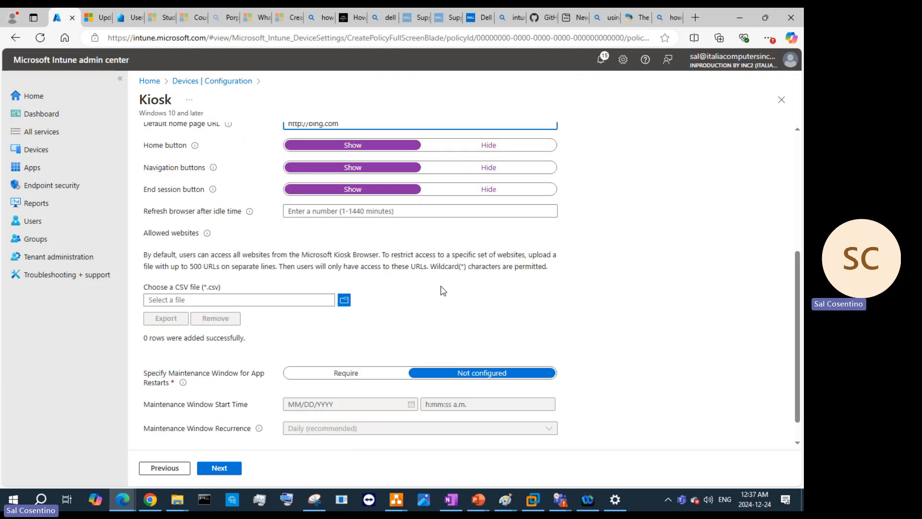
{"action": "scroll", "coordinate": [443, 291], "scroll_direction": "up", "scroll_amount": 3}
{"action": "left_click", "coordinate": [695, 18]}
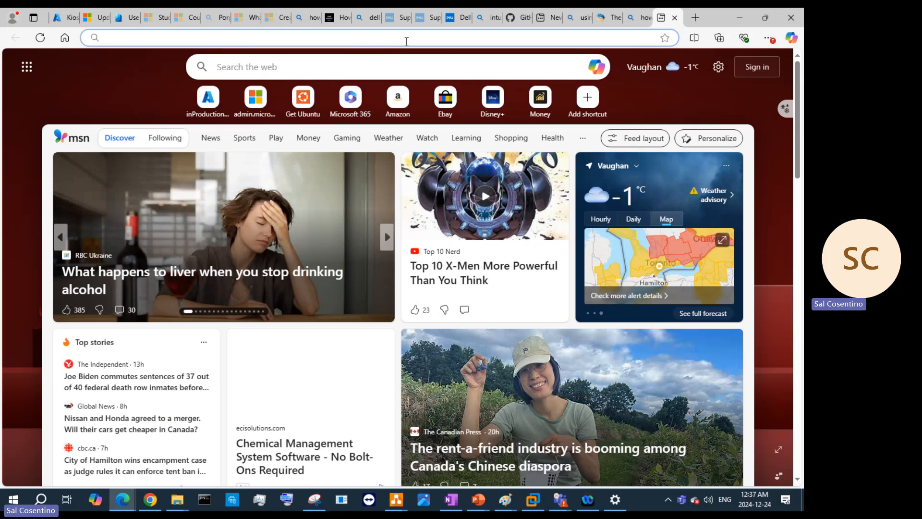
Step: Search Bing for 'calculator web', open online-calculator.com, then minimize Edge to reveal the VM
{"action": "left_click", "coordinate": [412, 34]}
{"action": "type", "text": "calculator"}
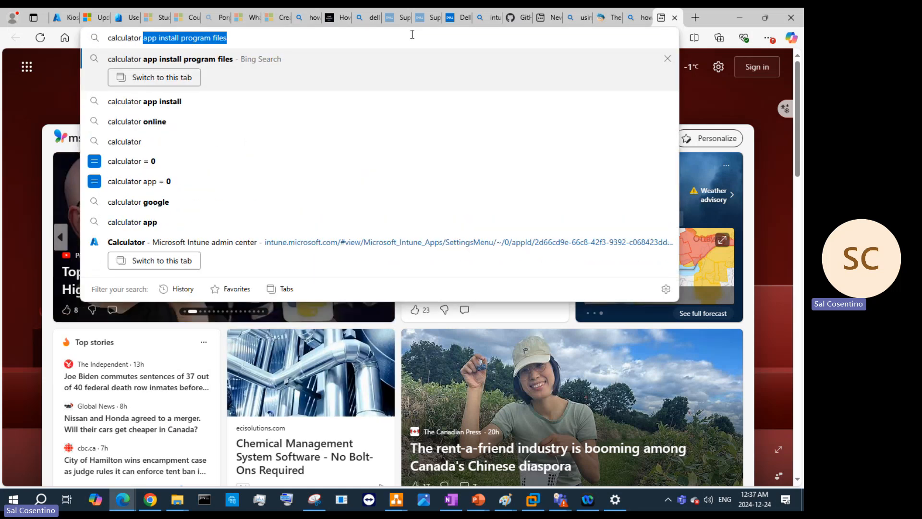
{"action": "type", "text": " web"}
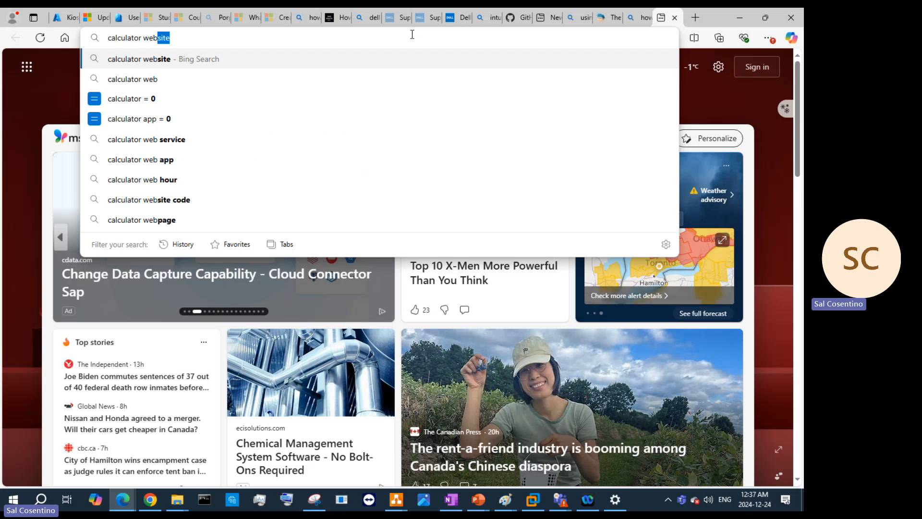
{"action": "left_click", "coordinate": [235, 214]}
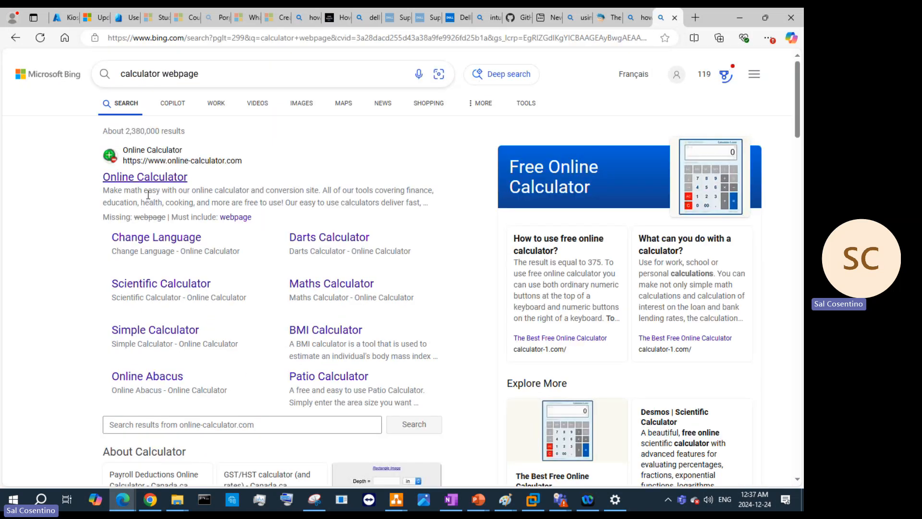
{"action": "left_click", "coordinate": [161, 182]}
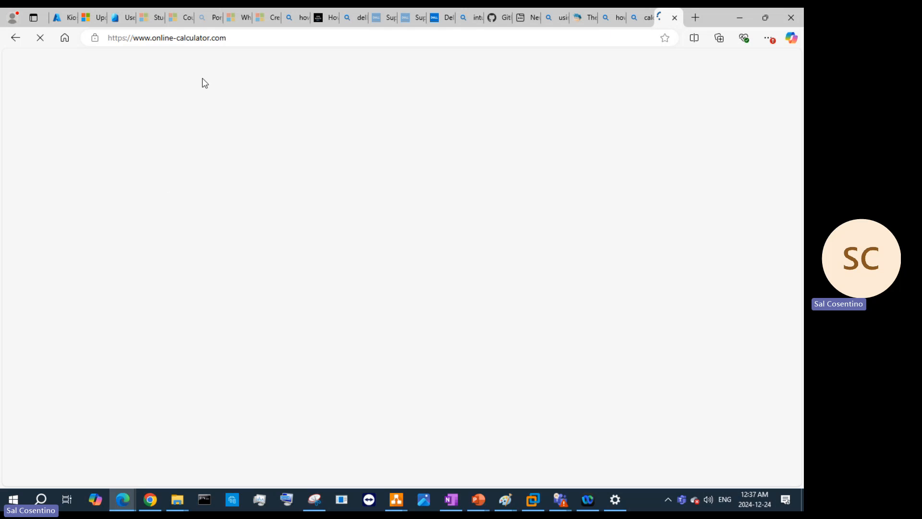
{"action": "left_click", "coordinate": [239, 38]}
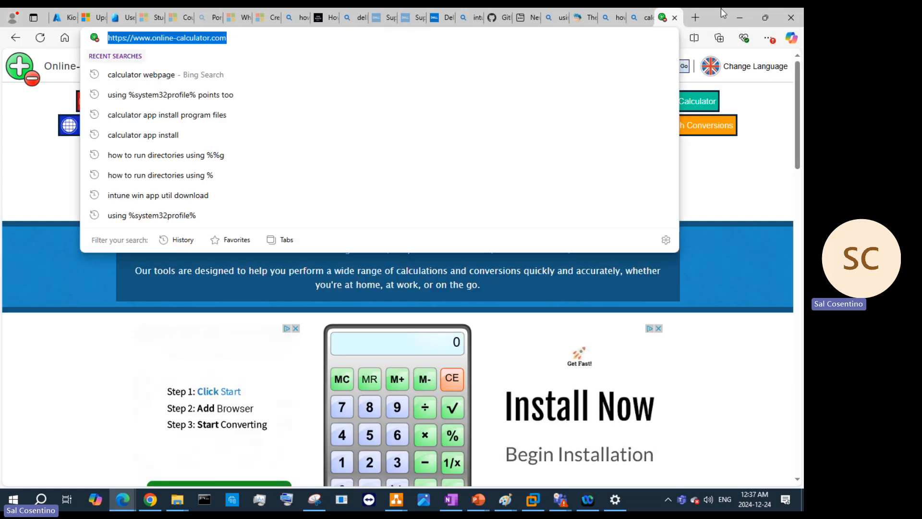
{"action": "left_click", "coordinate": [739, 17]}
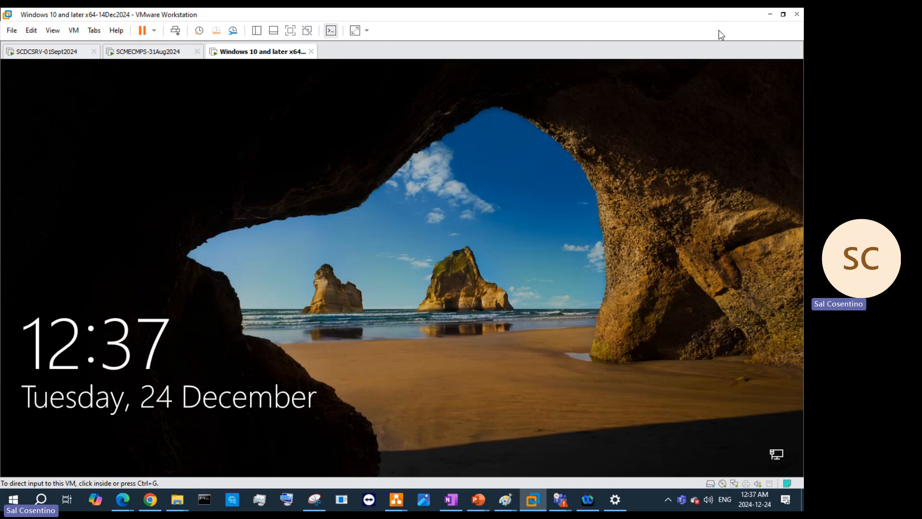
Step: Sign in to the Windows 10 VM from its lock screen with the account PIN
{"action": "left_click", "coordinate": [174, 32]}
{"action": "left_click", "coordinate": [350, 308]}
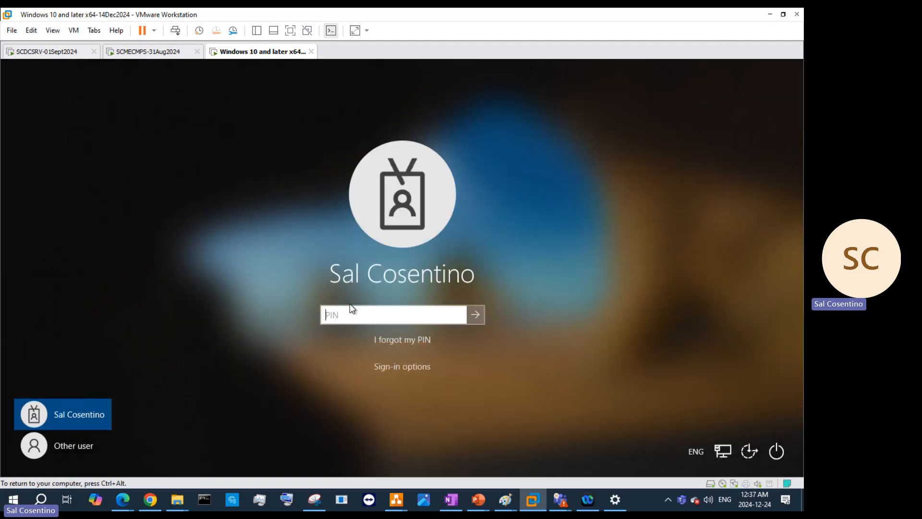
{"action": "type", "text": "•••••••••"}
{"action": "key", "text": "Return"}
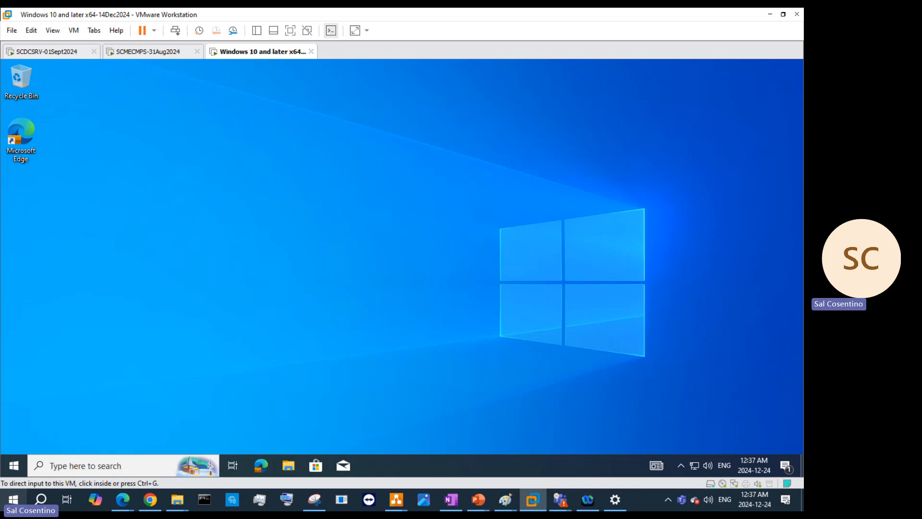
Step: Bring the Edge window with the Intune Kiosk profile editor back to the front
{"action": "left_click", "coordinate": [140, 502]}
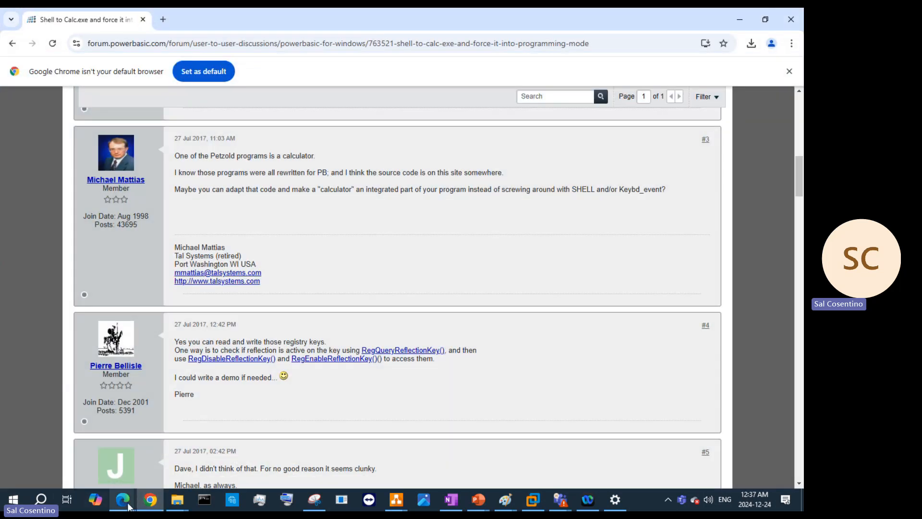
{"action": "left_click", "coordinate": [128, 503]}
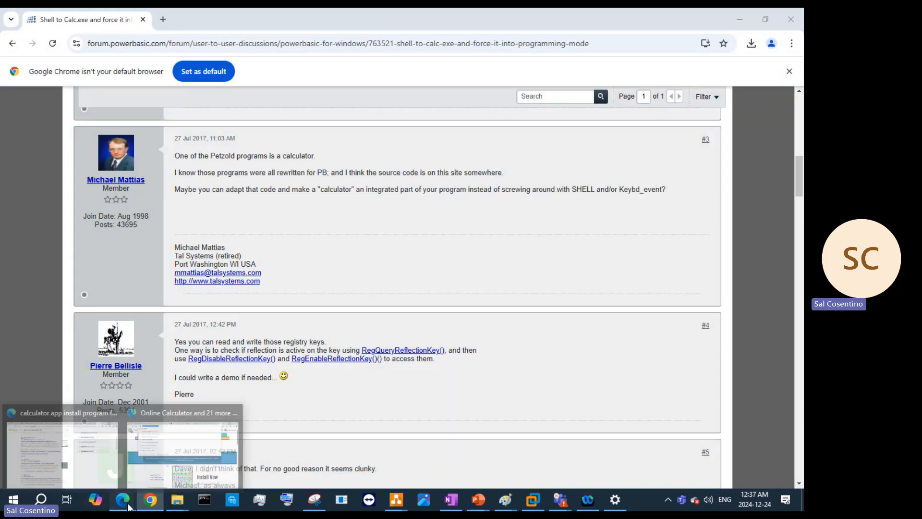
{"action": "left_click", "coordinate": [160, 445]}
Step: Leave the unfinished Kiosk profile for Devices and confirm discarding its unsaved edits
{"action": "left_click", "coordinate": [66, 23]}
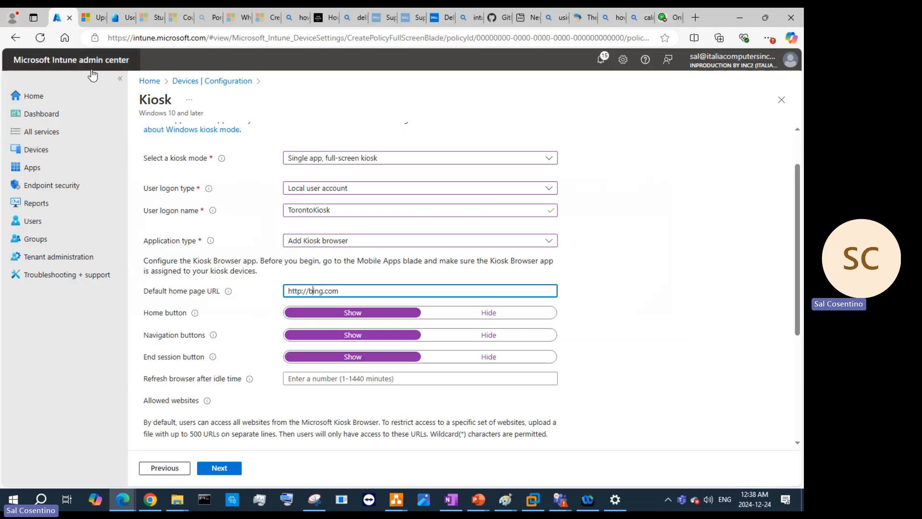
{"action": "left_click", "coordinate": [62, 151]}
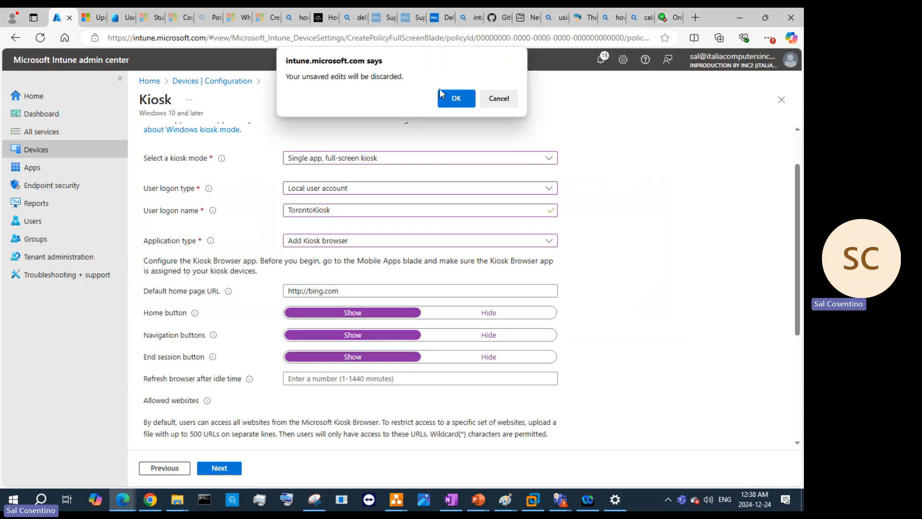
{"action": "left_click", "coordinate": [456, 97]}
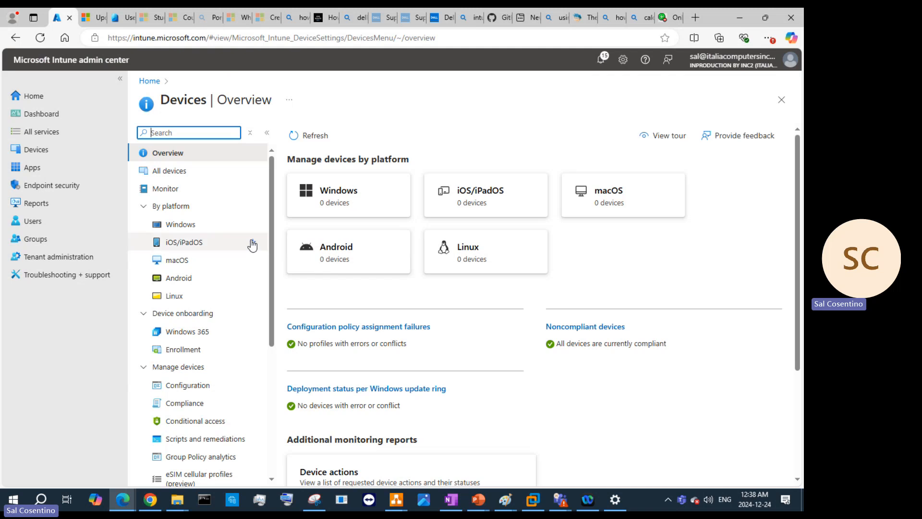
Step: Open the Windows devices list and refresh it repeatedly, still showing only SCDCSRV and SCMEMPS
{"action": "left_click", "coordinate": [197, 225]}
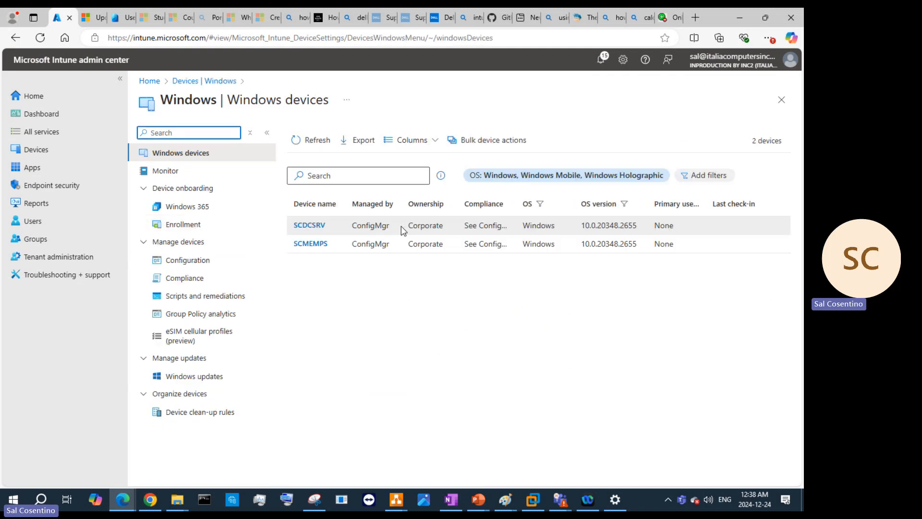
{"action": "left_click", "coordinate": [318, 151]}
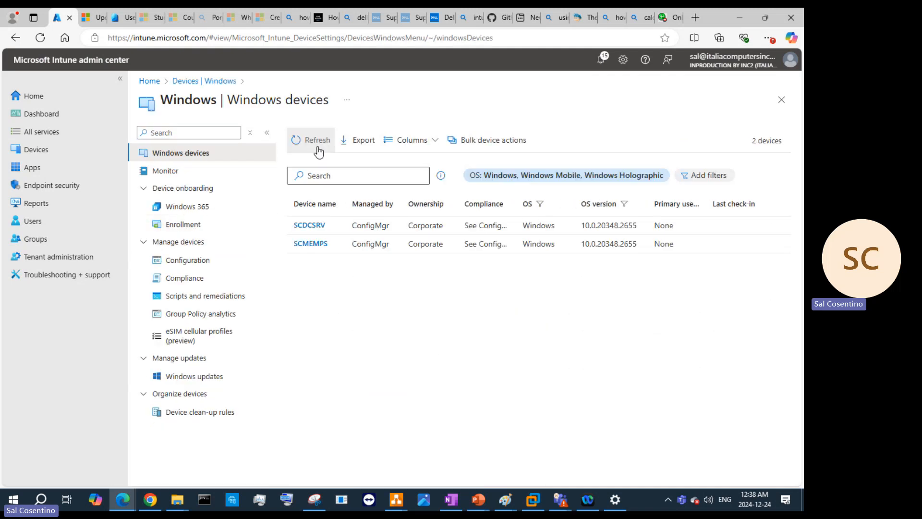
{"action": "left_click", "coordinate": [318, 151]}
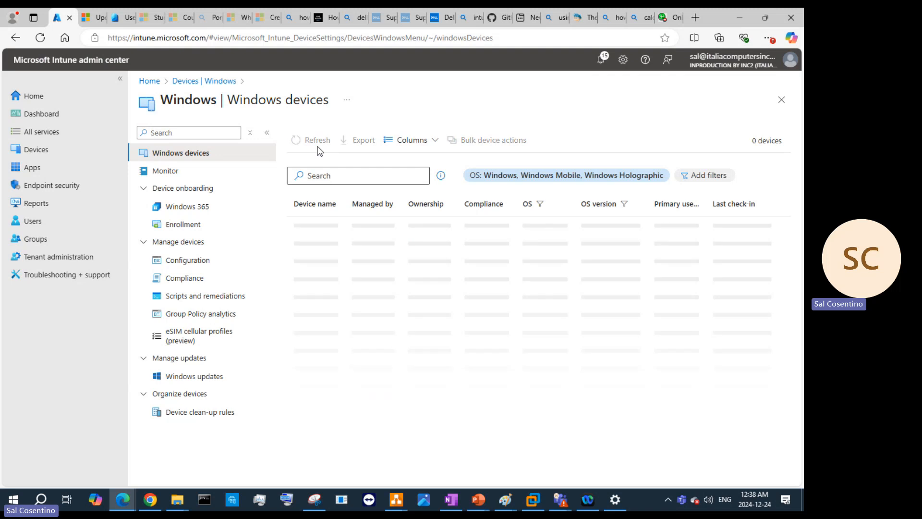
{"action": "left_click", "coordinate": [318, 151]}
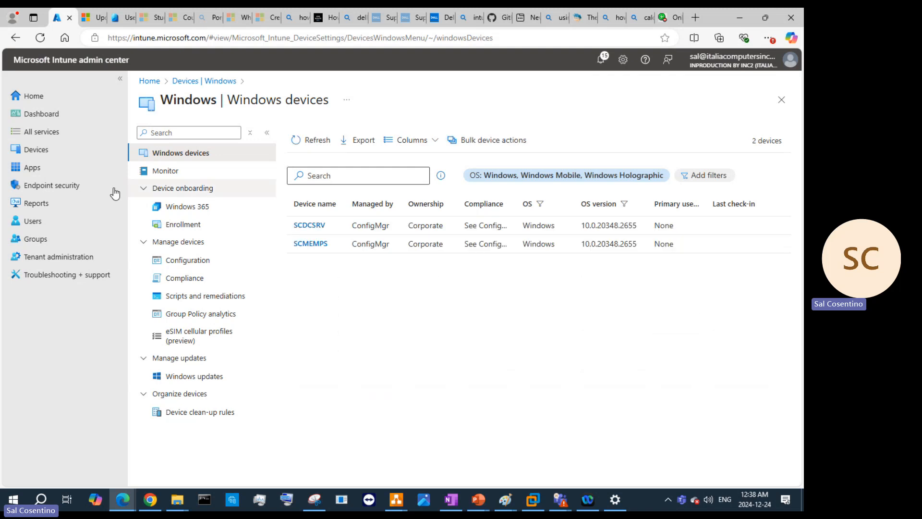
Step: In Entra, open All devices and review DESKTOP-6AF20UV's properties (Entra joined, MDM None)
{"action": "left_click", "coordinate": [118, 17]}
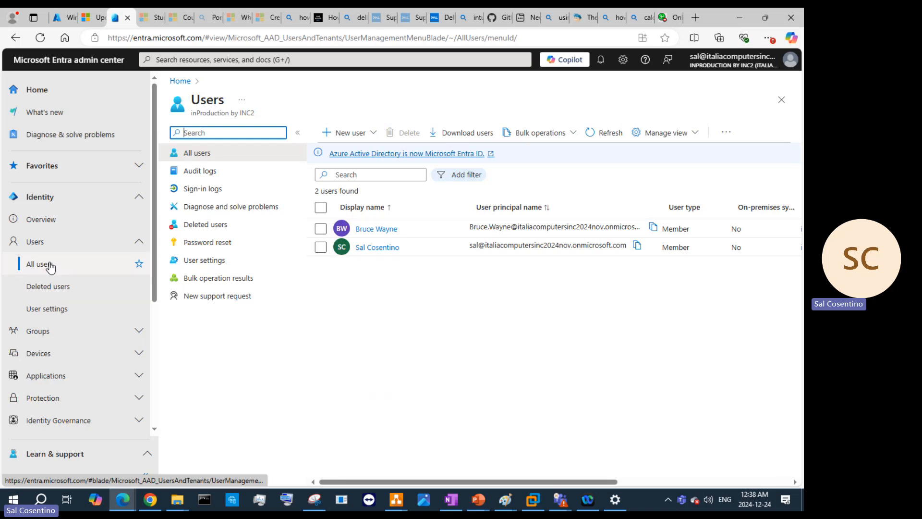
{"action": "left_click", "coordinate": [62, 354]}
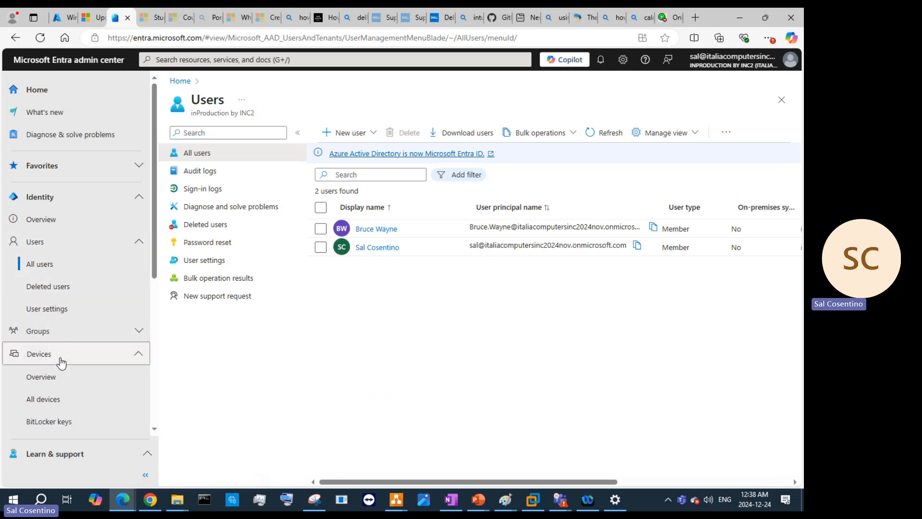
{"action": "left_click", "coordinate": [64, 395]}
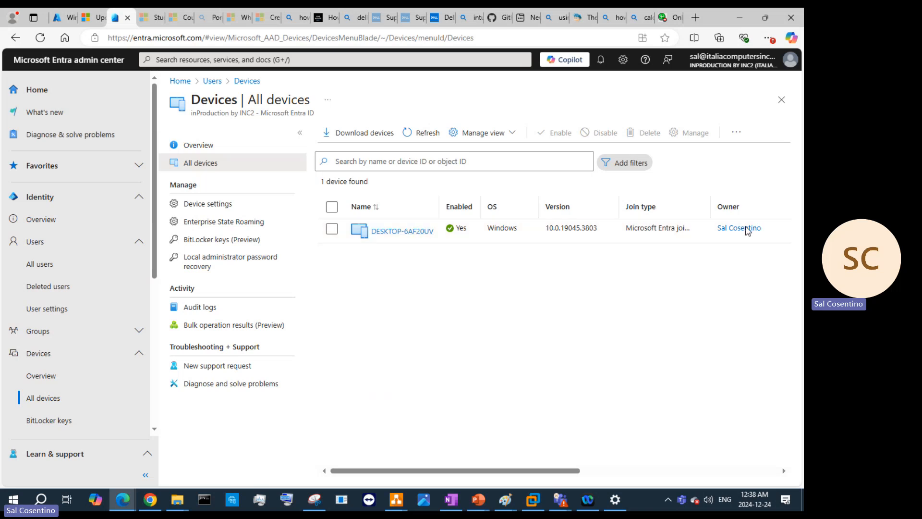
{"action": "left_click", "coordinate": [408, 234]}
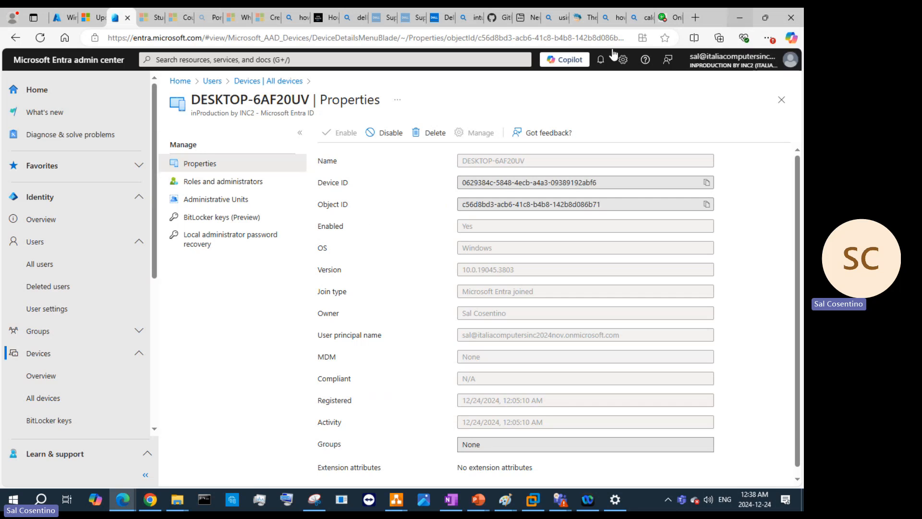
{"action": "left_click", "coordinate": [245, 81]}
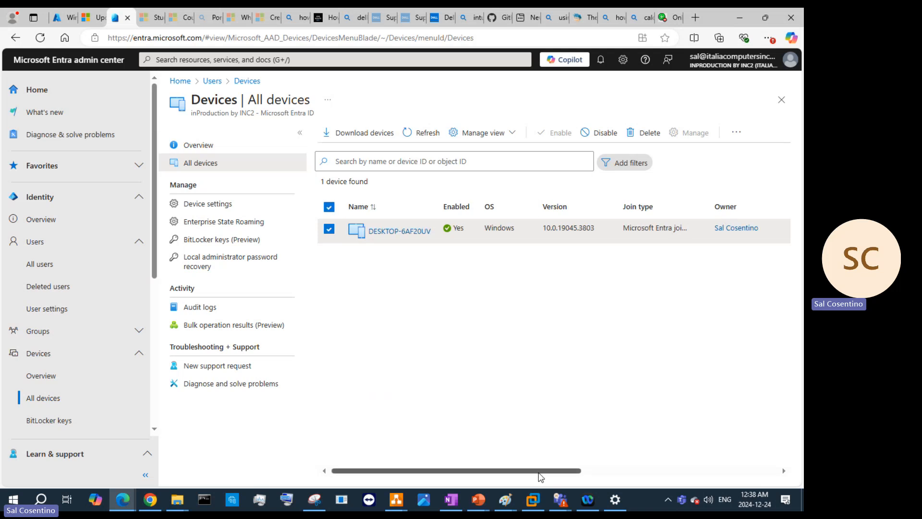
Step: Rearrange the windows and return to Intune's Windows devices list
{"action": "left_click_drag", "start_coordinate": [538, 473], "coordinate": [440, 479]}
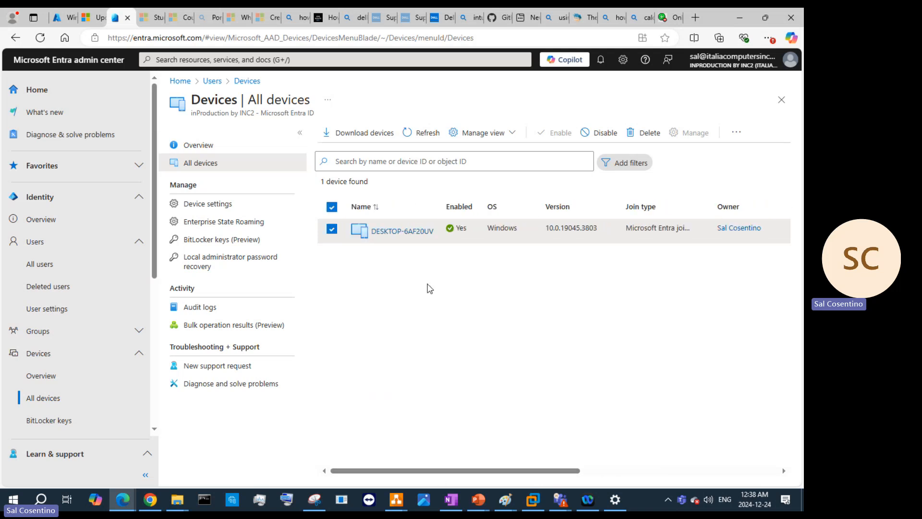
{"action": "left_click", "coordinate": [740, 18]}
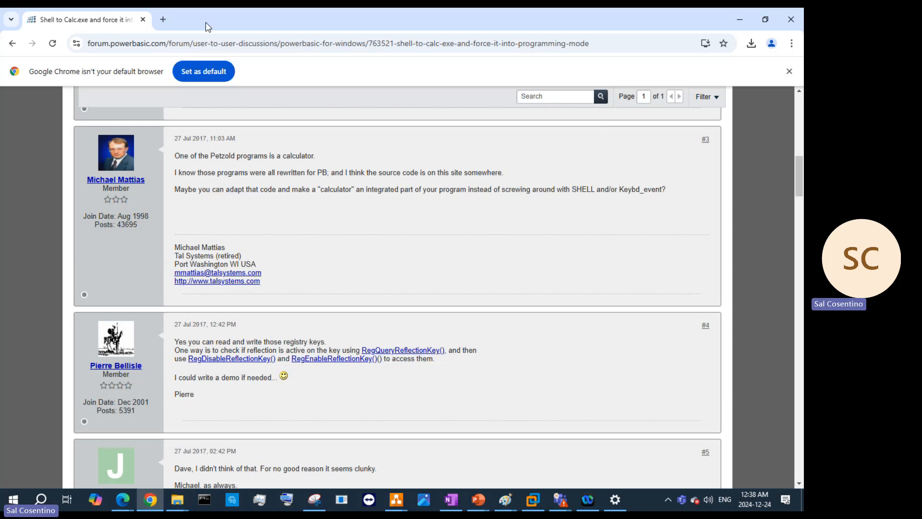
{"action": "left_click", "coordinate": [740, 19]}
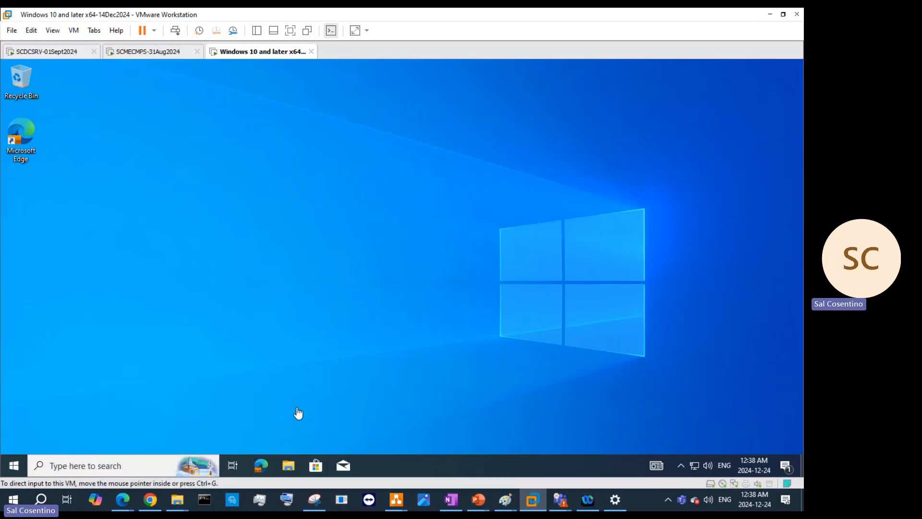
{"action": "mouse_move", "coordinate": [123, 499]}
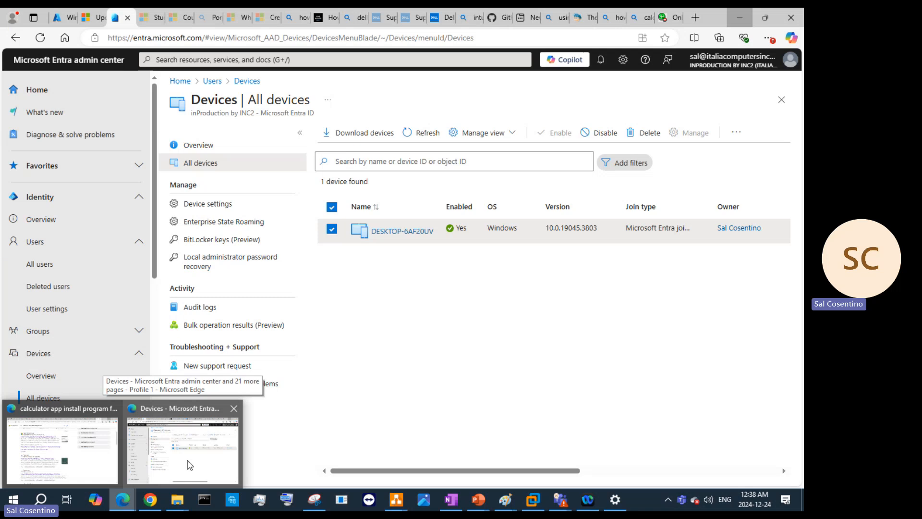
{"action": "left_click", "coordinate": [190, 464]}
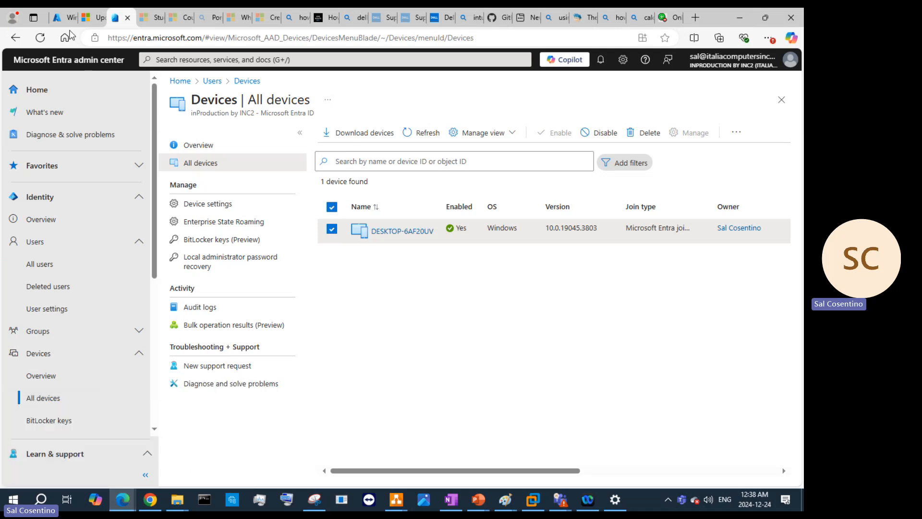
{"action": "left_click", "coordinate": [61, 18]}
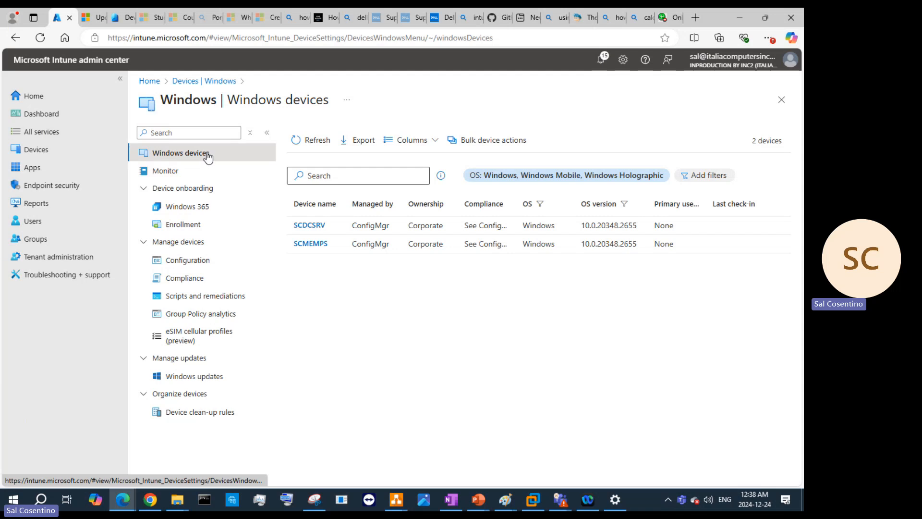
Step: Under Windows Enrollment > Automatic Enrollment, set MDM and WIP user scope to All and save
{"action": "left_click", "coordinate": [43, 156]}
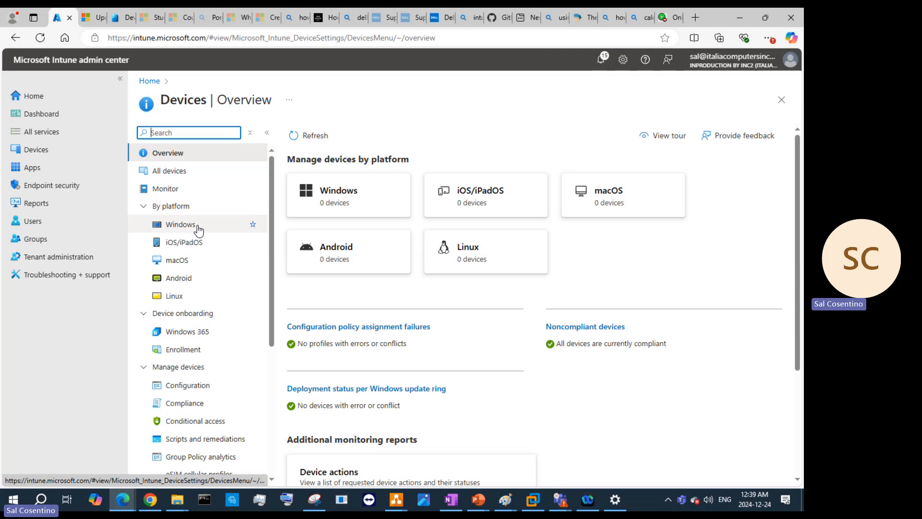
{"action": "scroll", "coordinate": [462, 335], "scroll_direction": "down", "scroll_amount": 3}
{"action": "scroll", "coordinate": [509, 350], "scroll_direction": "up", "scroll_amount": 3}
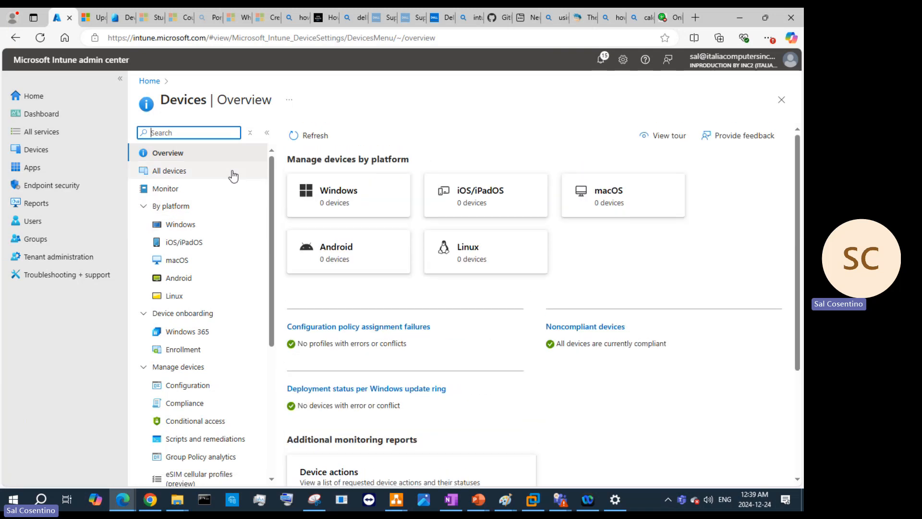
{"action": "left_click", "coordinate": [232, 174]}
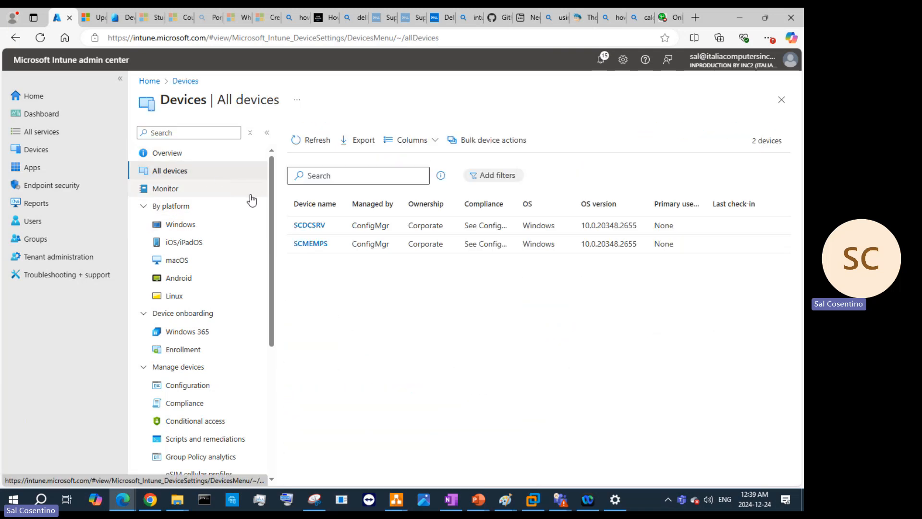
{"action": "left_click", "coordinate": [194, 225]}
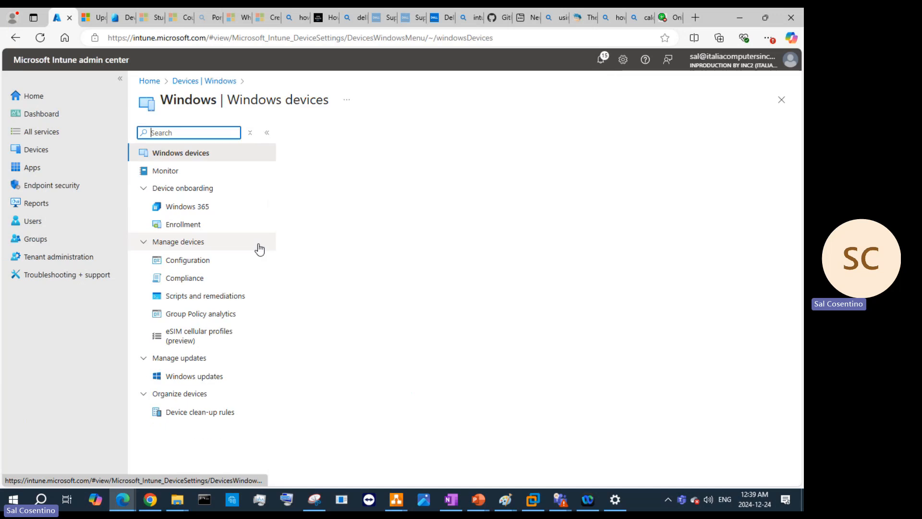
{"action": "left_click", "coordinate": [198, 227]}
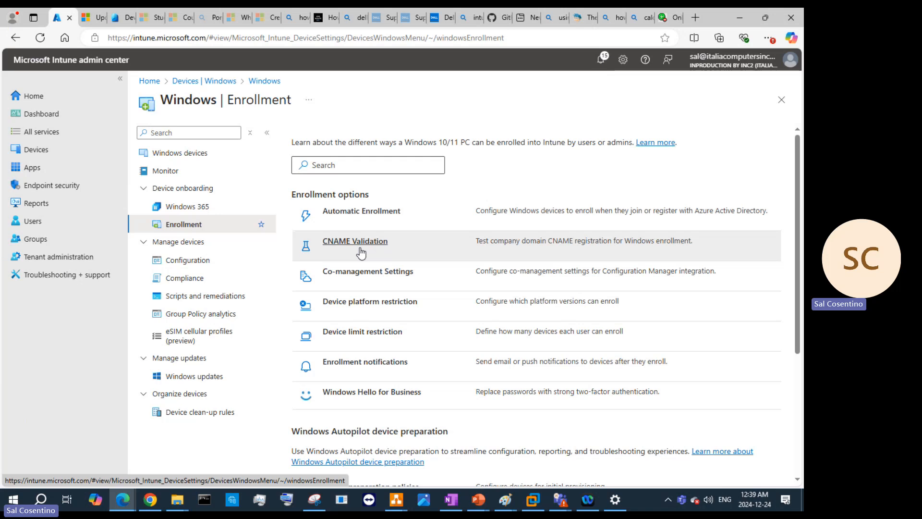
{"action": "scroll", "coordinate": [381, 303], "scroll_direction": "down", "scroll_amount": 4}
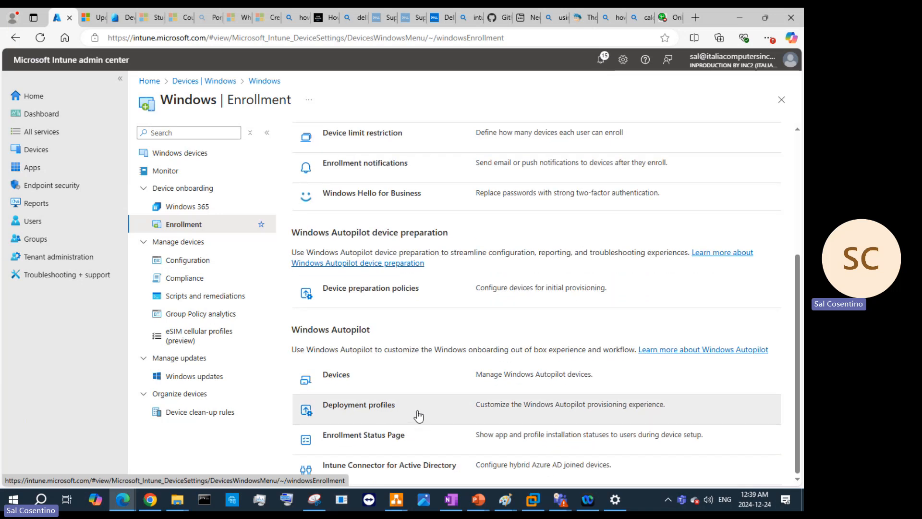
{"action": "scroll", "coordinate": [414, 385], "scroll_direction": "up", "scroll_amount": 3}
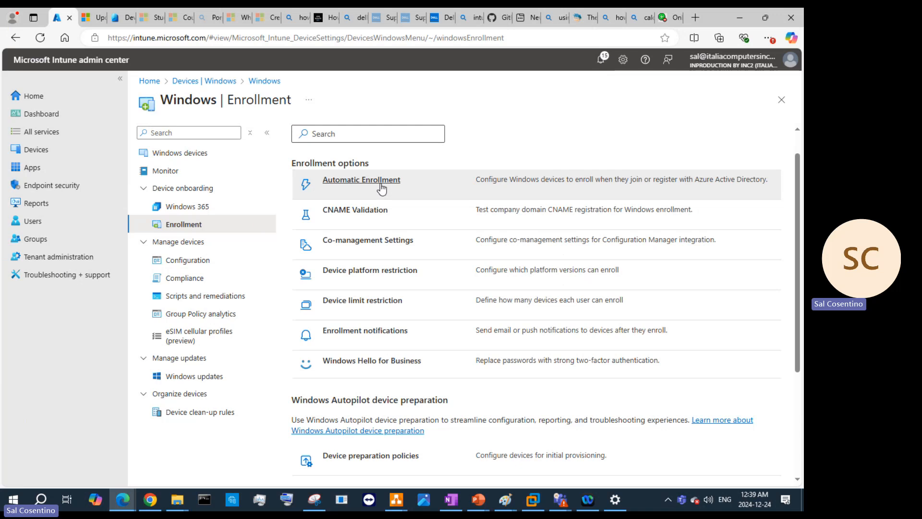
{"action": "left_click", "coordinate": [362, 180]}
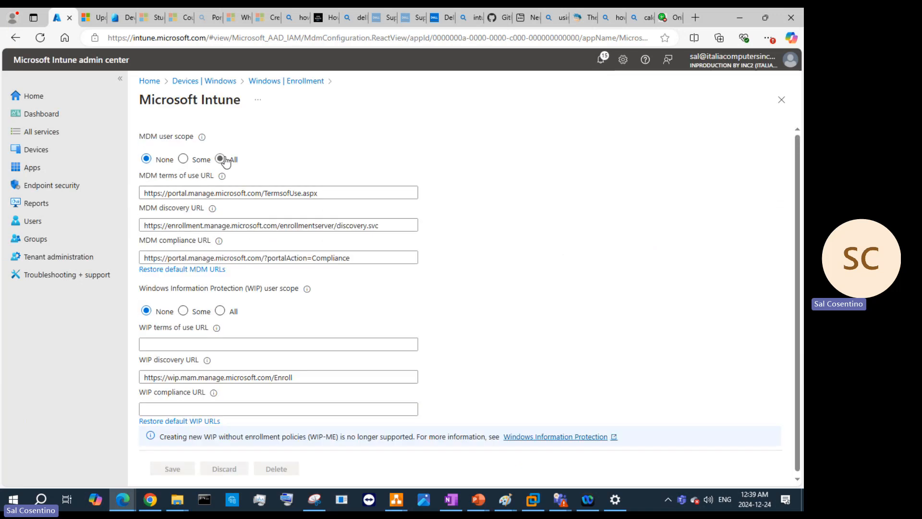
{"action": "left_click", "coordinate": [222, 159]}
{"action": "left_click", "coordinate": [226, 313]}
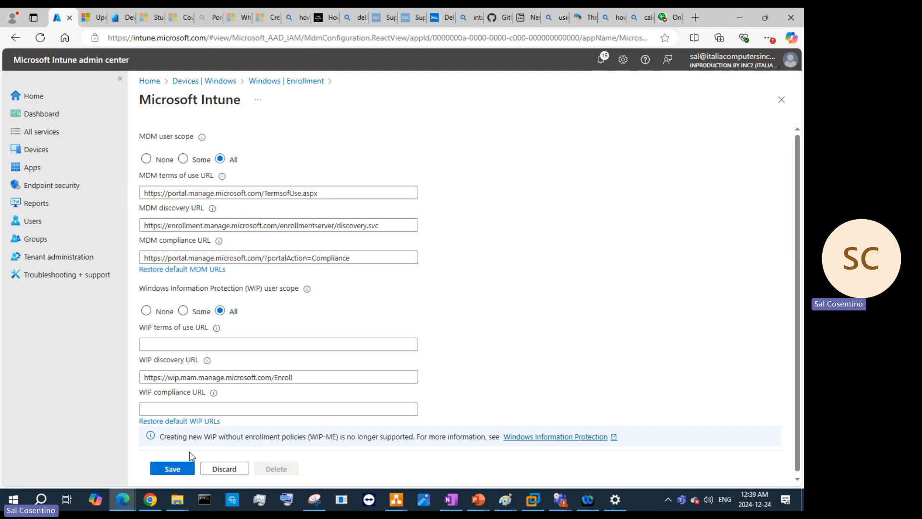
{"action": "left_click", "coordinate": [183, 470]}
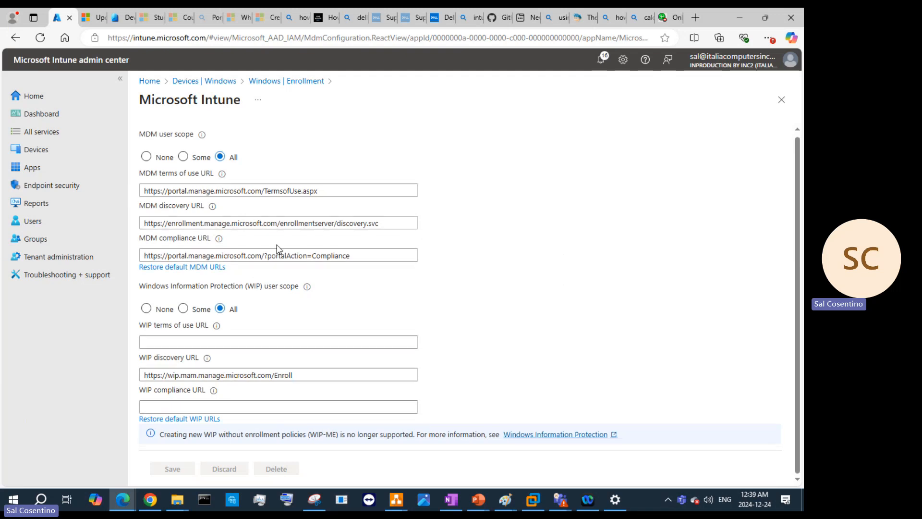
Step: Review the Co-management Settings and Device limit restriction Windows enrollment options
{"action": "left_click", "coordinate": [277, 82]}
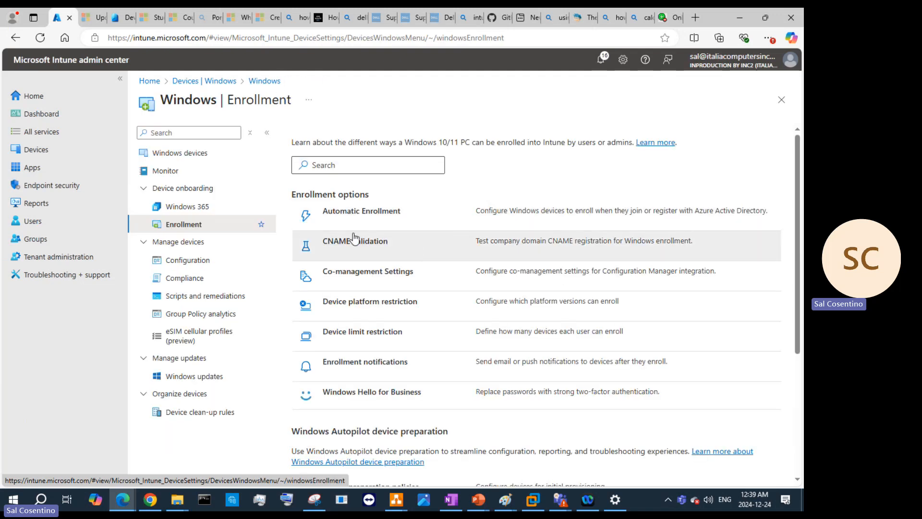
{"action": "left_click", "coordinate": [372, 271]}
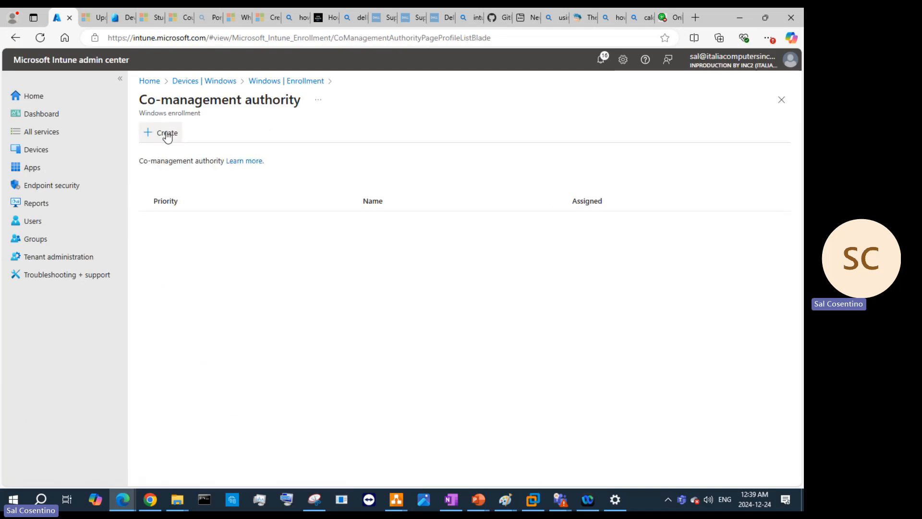
{"action": "left_click", "coordinate": [264, 82]}
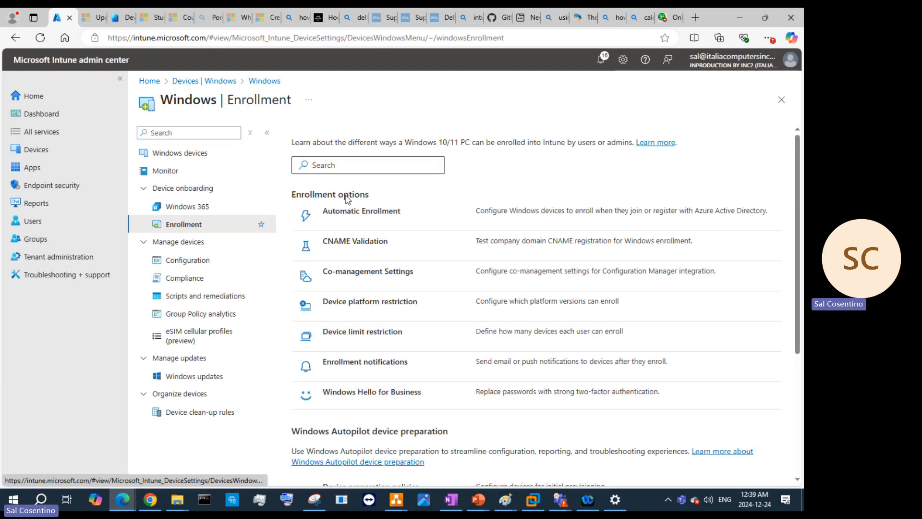
{"action": "left_click", "coordinate": [356, 330]}
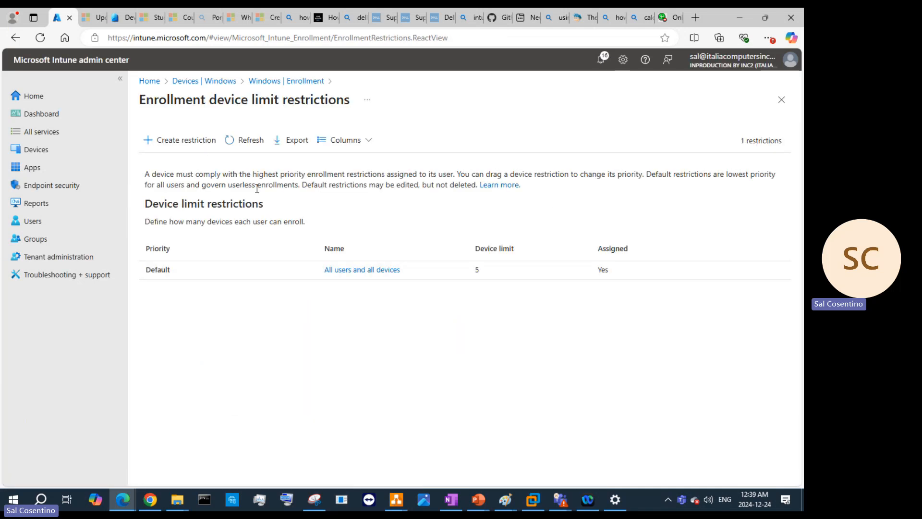
Step: Go back through Devices > Windows > Enrollment, then switch to Entra's All devices list
{"action": "left_click", "coordinate": [214, 84]}
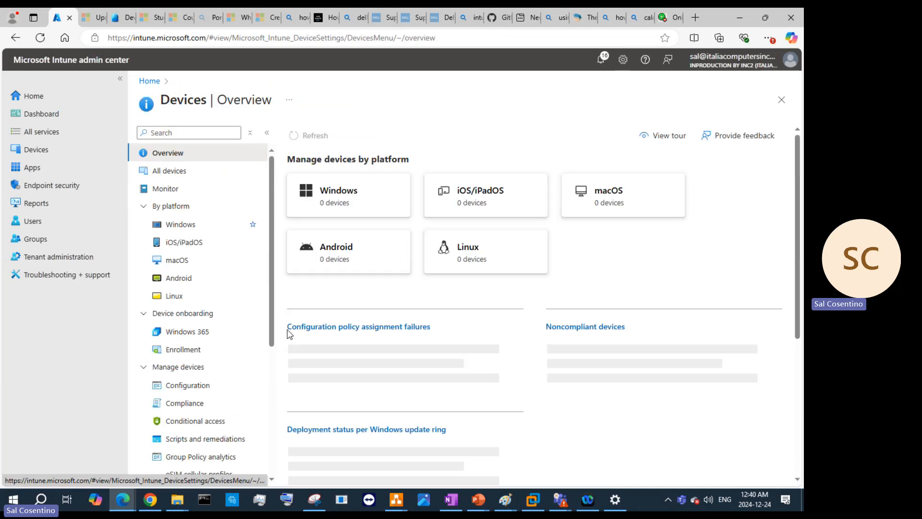
{"action": "left_click", "coordinate": [182, 222]}
{"action": "left_click", "coordinate": [192, 223]}
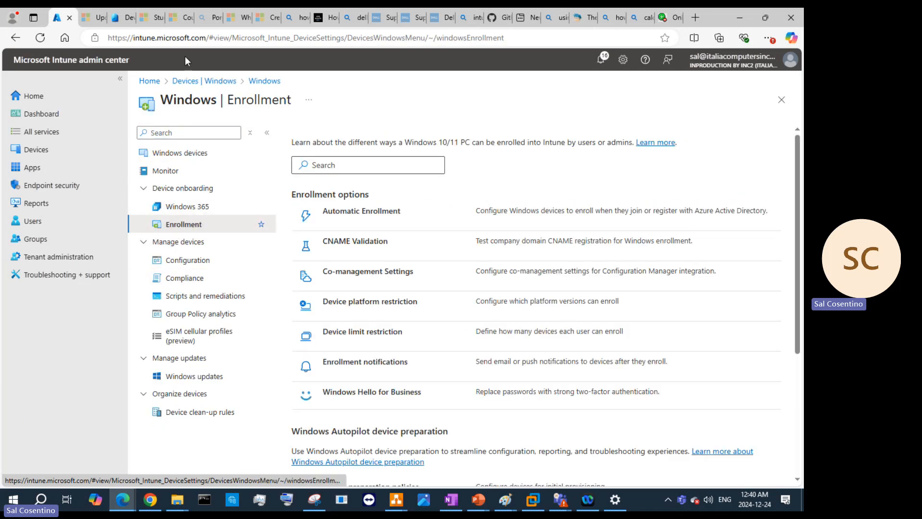
{"action": "left_click", "coordinate": [121, 17]}
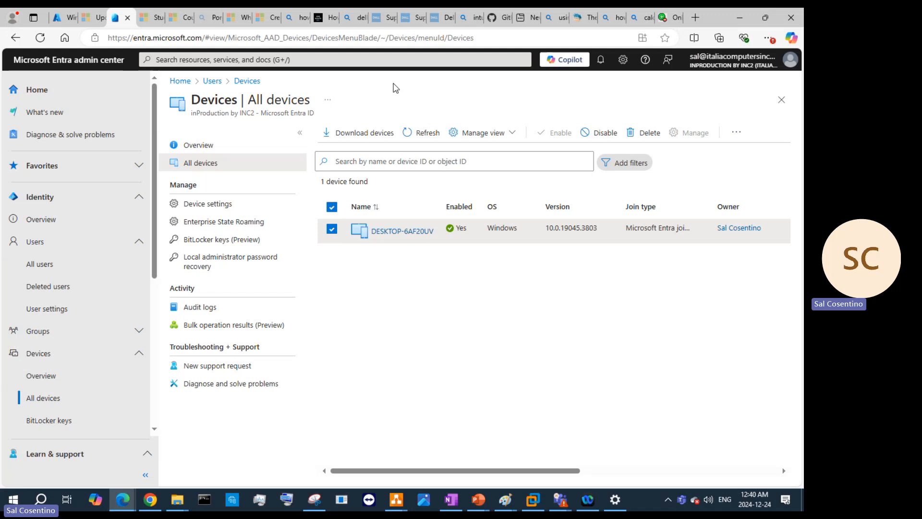
Step: Refresh Entra's All devices, open DESKTOP-6AF20UV's properties (MDM None), then switch to the Windows 10 VM
{"action": "left_click", "coordinate": [419, 133]}
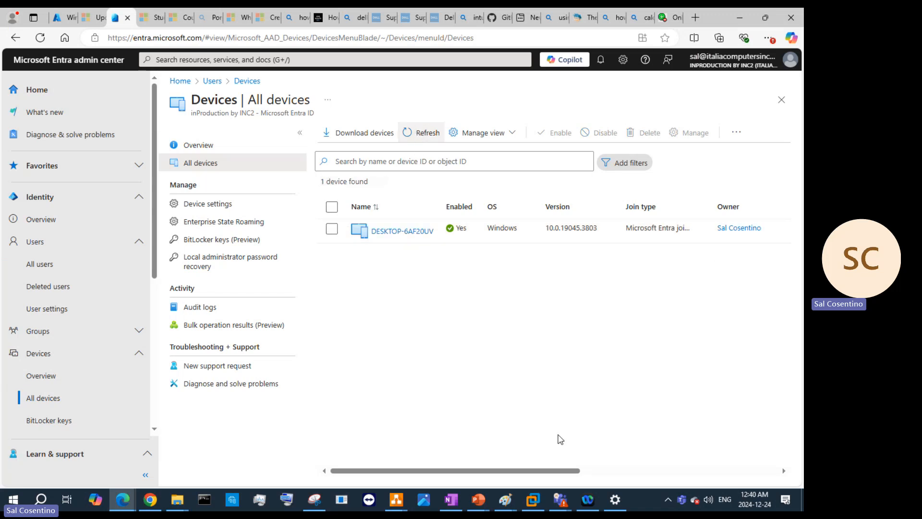
{"action": "mouse_move", "coordinate": [541, 471]}
{"action": "left_mouse_down"}
{"action": "mouse_move", "coordinate": [662, 471]}
{"action": "mouse_move", "coordinate": [543, 471]}
{"action": "left_mouse_up"}
{"action": "left_click", "coordinate": [385, 234]}
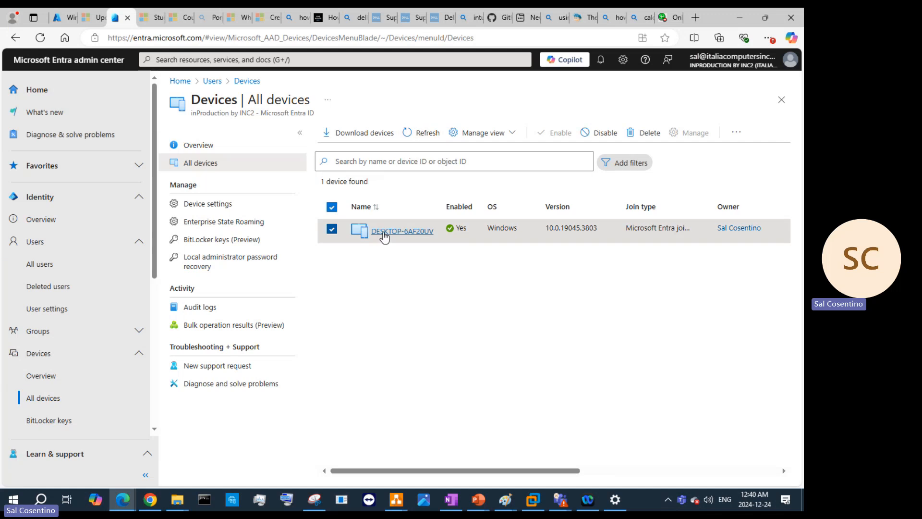
{"action": "left_click", "coordinate": [384, 233]}
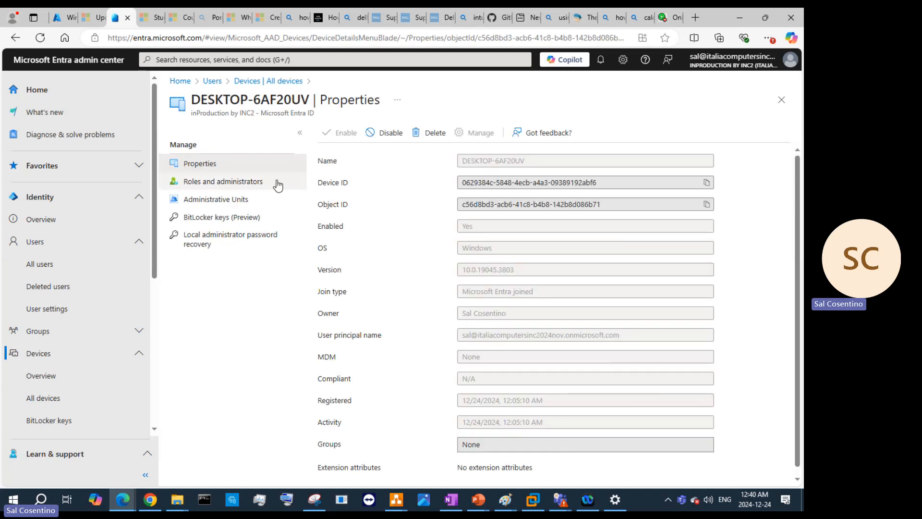
{"action": "left_click", "coordinate": [531, 502]}
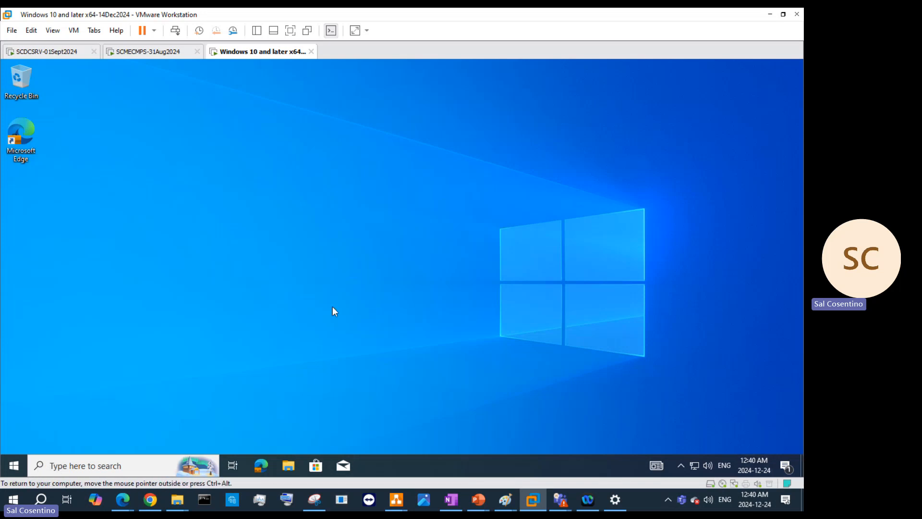
Step: In the VM's Settings, open Accounts > Access work or school and expand the Azure AD account
{"action": "left_click", "coordinate": [14, 465]}
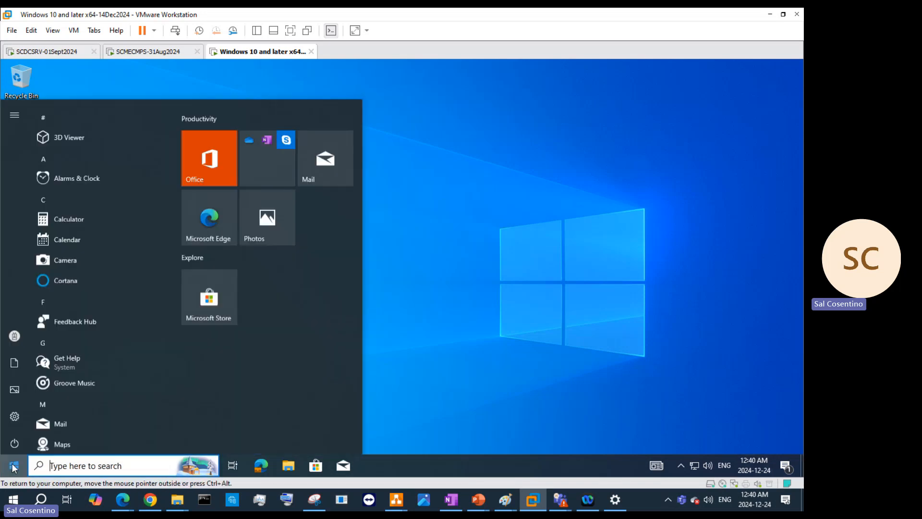
{"action": "left_click", "coordinate": [18, 408]}
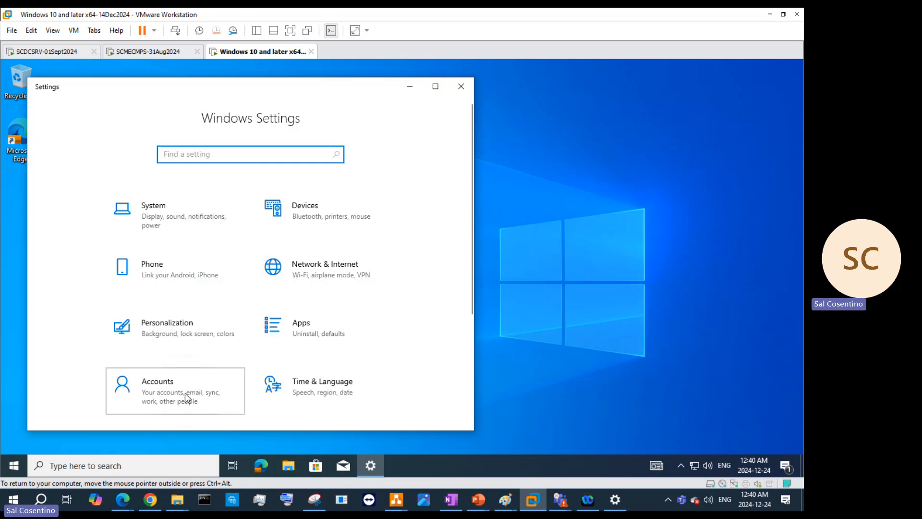
{"action": "left_click", "coordinate": [186, 392]}
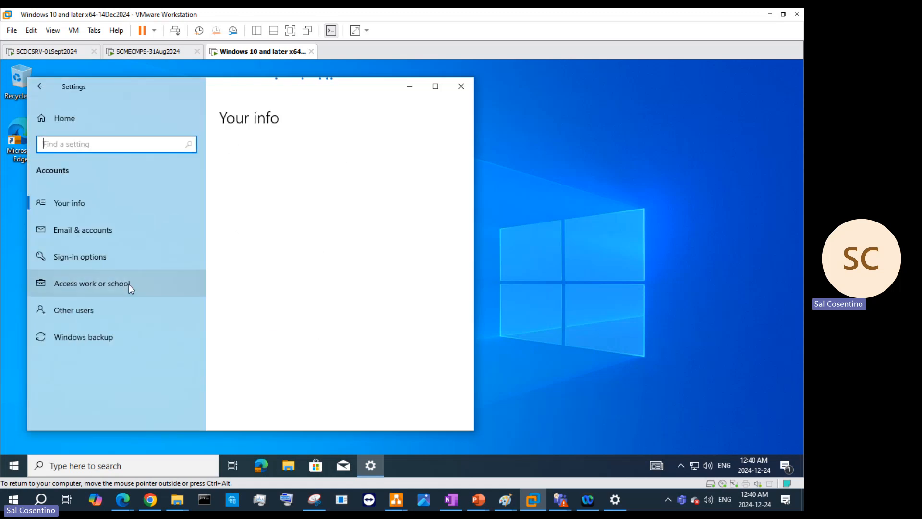
{"action": "left_click", "coordinate": [130, 287]}
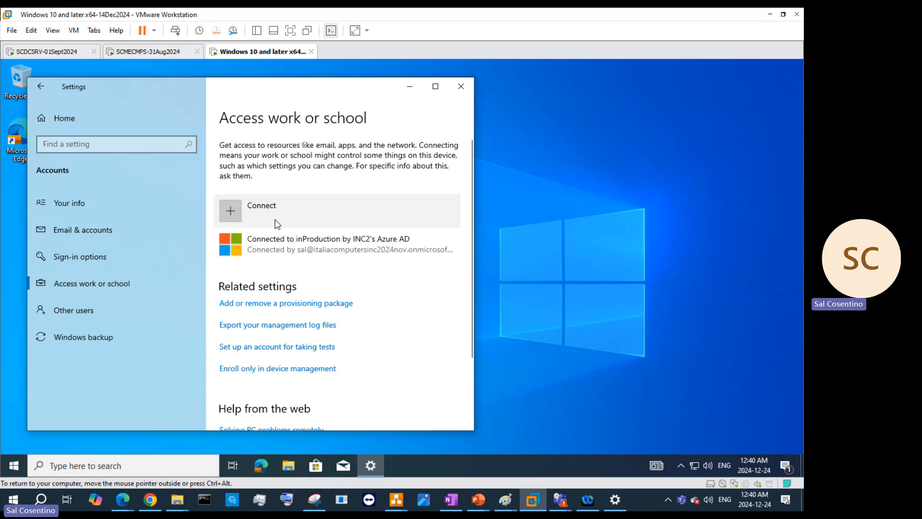
{"action": "left_click", "coordinate": [296, 252]}
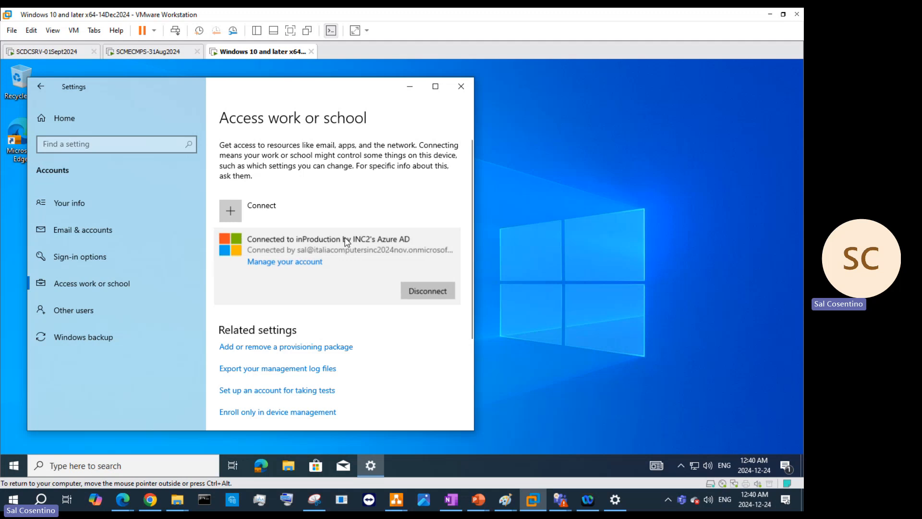
Step: Open Manage your account in Edge, close Edge, and minimize Settings
{"action": "left_click", "coordinate": [265, 262]}
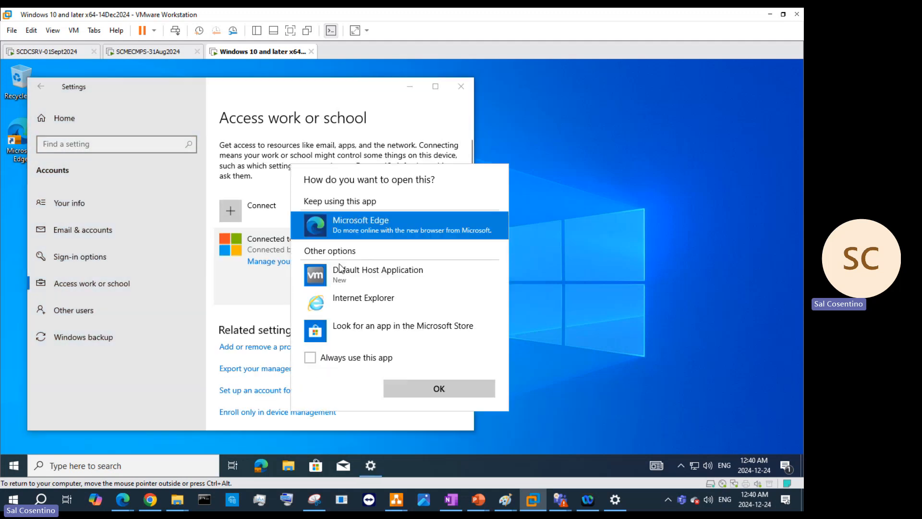
{"action": "left_click", "coordinate": [439, 389]}
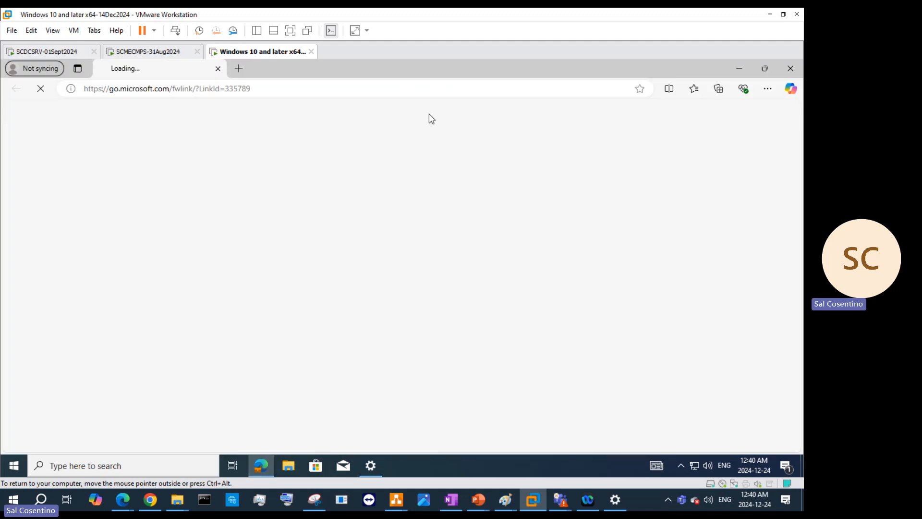
{"action": "left_click", "coordinate": [791, 68]}
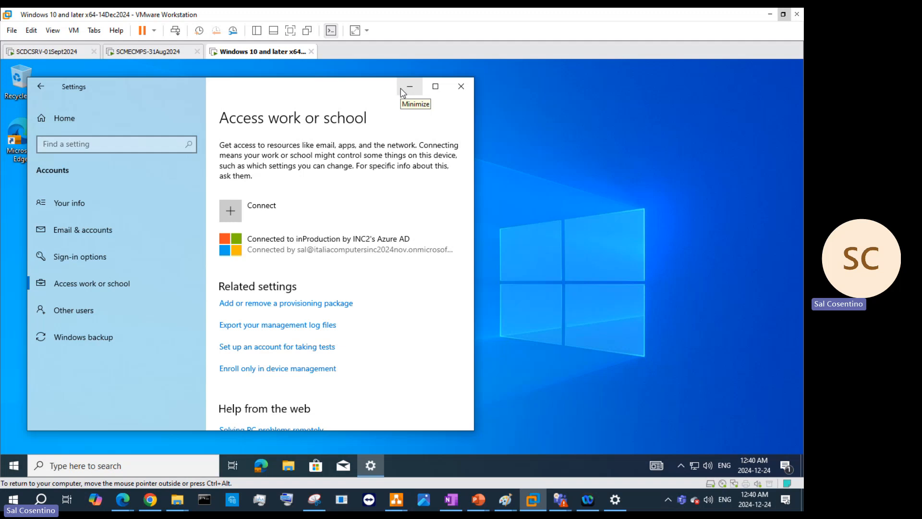
{"action": "left_click", "coordinate": [410, 87]}
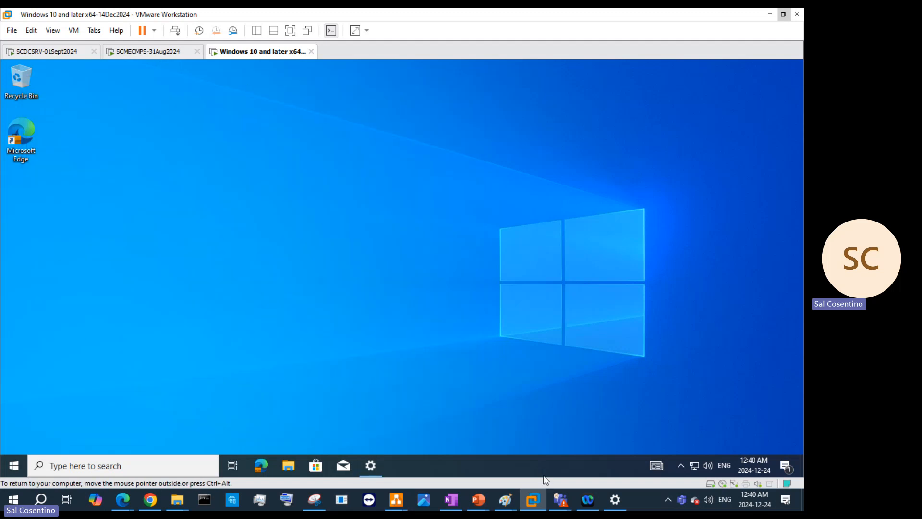
Step: Bring the Entra admin center window forward and open its All devices list
{"action": "mouse_move", "coordinate": [122, 503]}
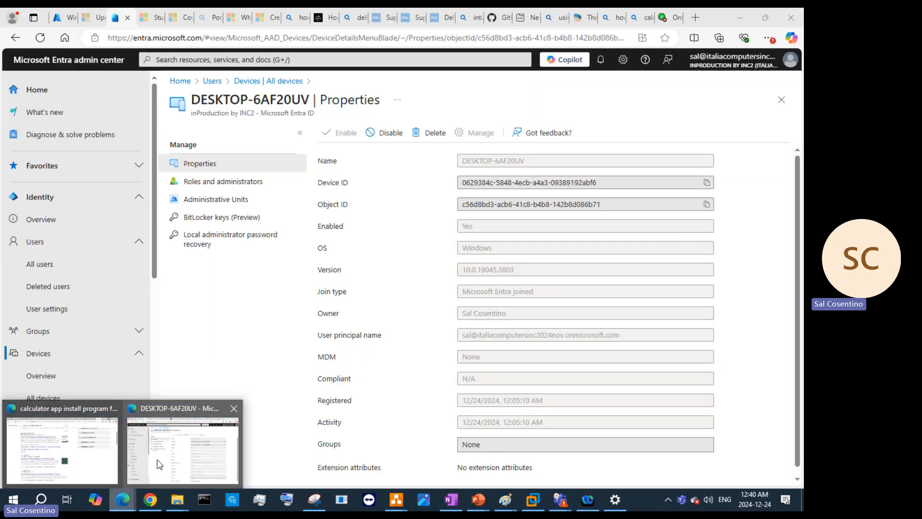
{"action": "left_click", "coordinate": [157, 462]}
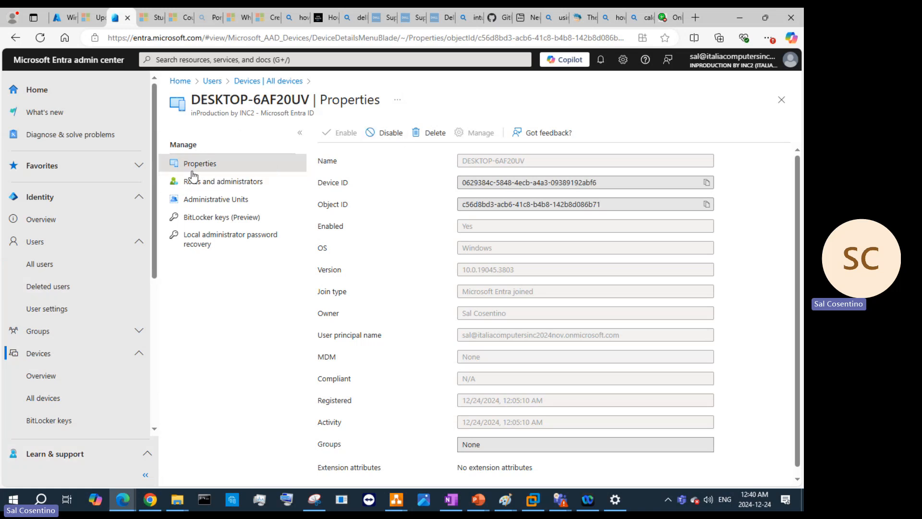
{"action": "left_click", "coordinate": [55, 288]}
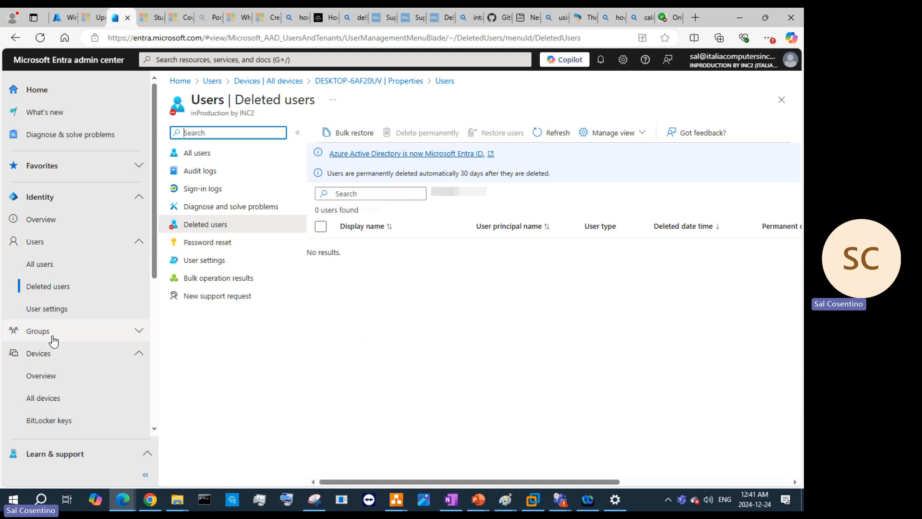
{"action": "left_click", "coordinate": [64, 361]}
{"action": "left_click", "coordinate": [62, 363]}
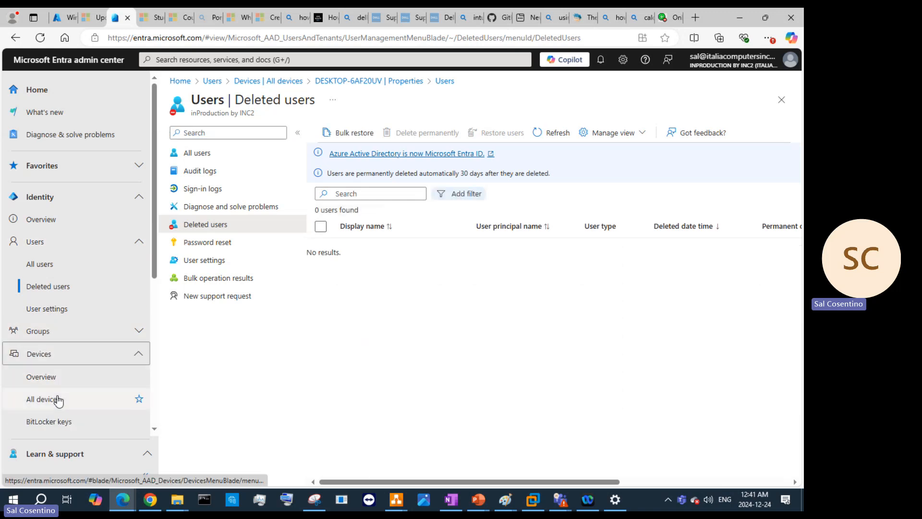
{"action": "left_click", "coordinate": [57, 399]}
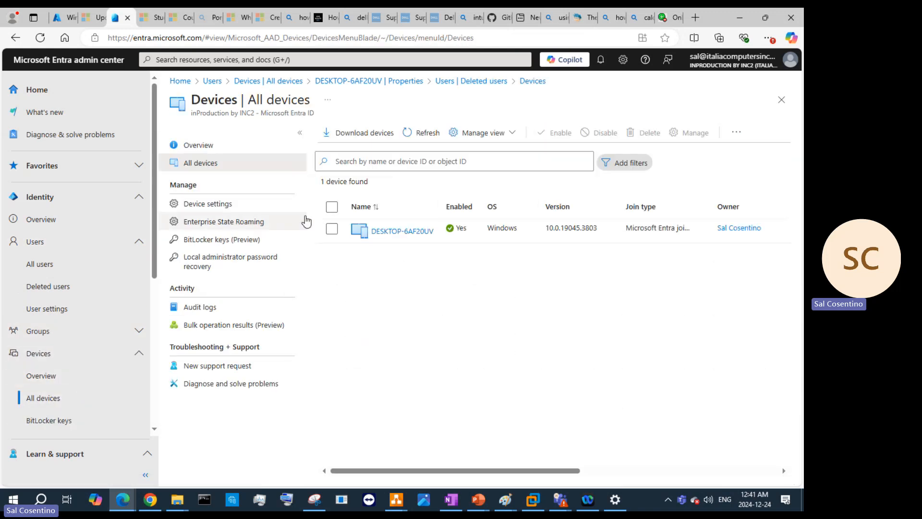
Step: Refresh the All devices list and check its view management options
{"action": "left_click", "coordinate": [425, 135]}
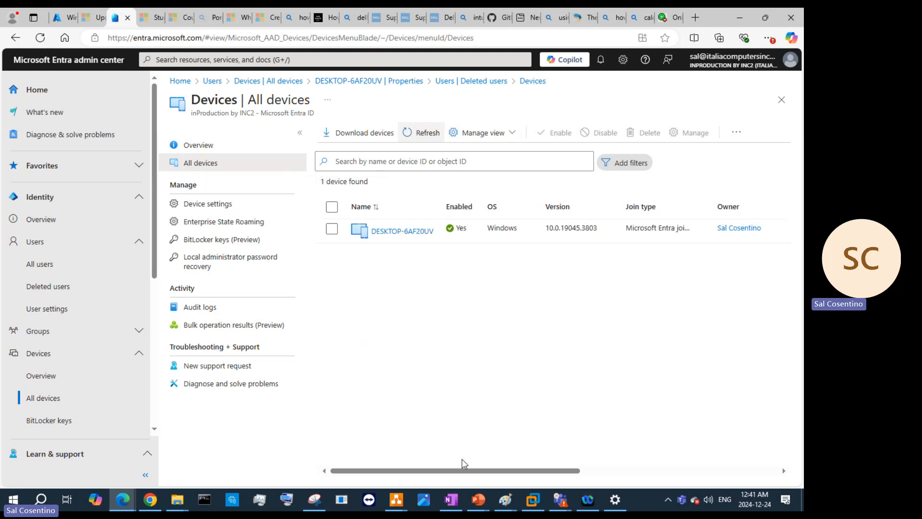
{"action": "left_click_drag", "start_coordinate": [463, 460], "coordinate": [644, 462]}
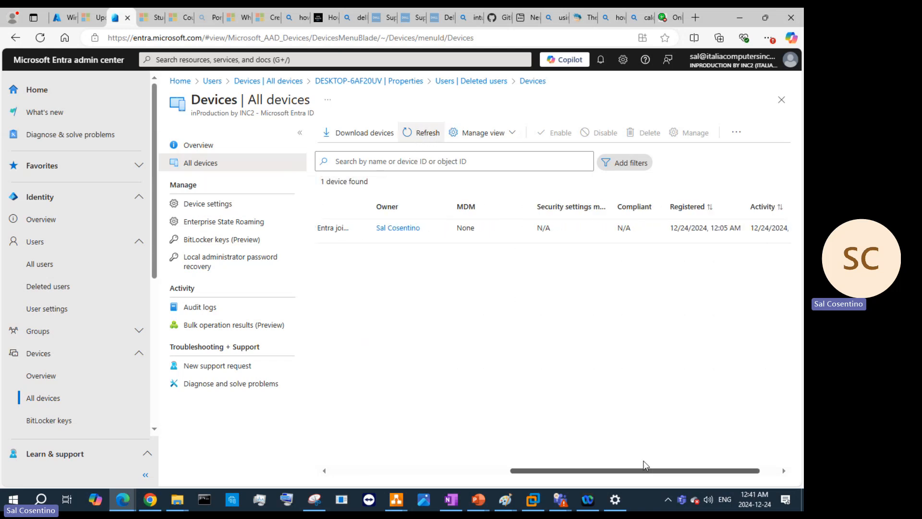
{"action": "left_click", "coordinate": [377, 470]}
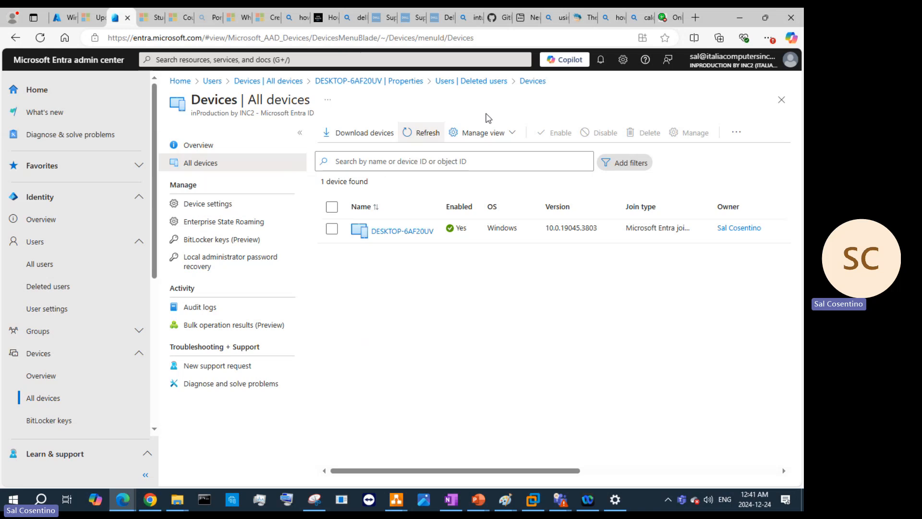
{"action": "left_click", "coordinate": [489, 131]}
{"action": "left_click", "coordinate": [489, 132]}
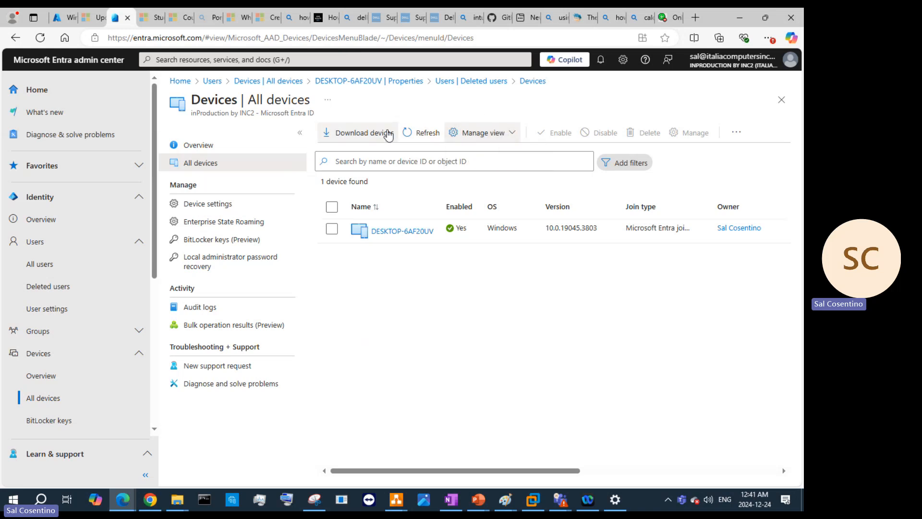
{"action": "left_click", "coordinate": [405, 133]}
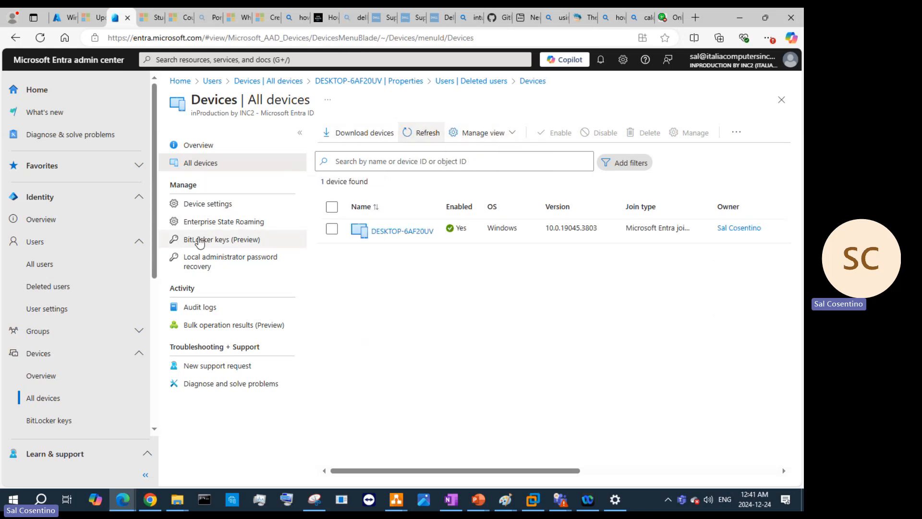
Step: Open Intune's devices overview, then return to the Entra All devices tab
{"action": "left_click", "coordinate": [60, 18]}
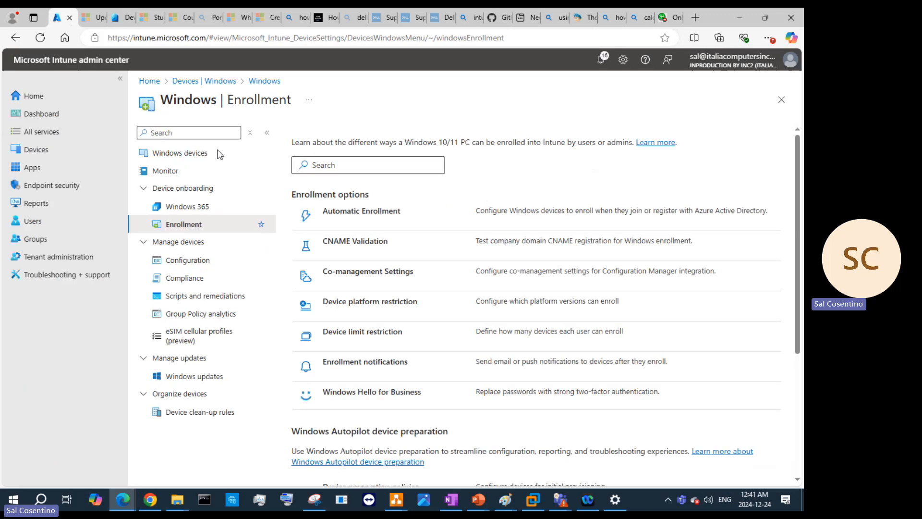
{"action": "left_click", "coordinate": [48, 149]}
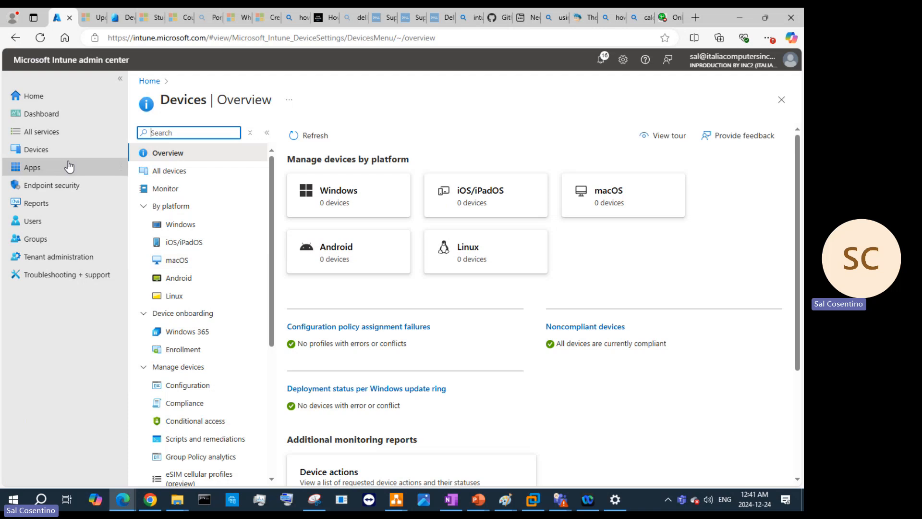
{"action": "left_click", "coordinate": [126, 17]}
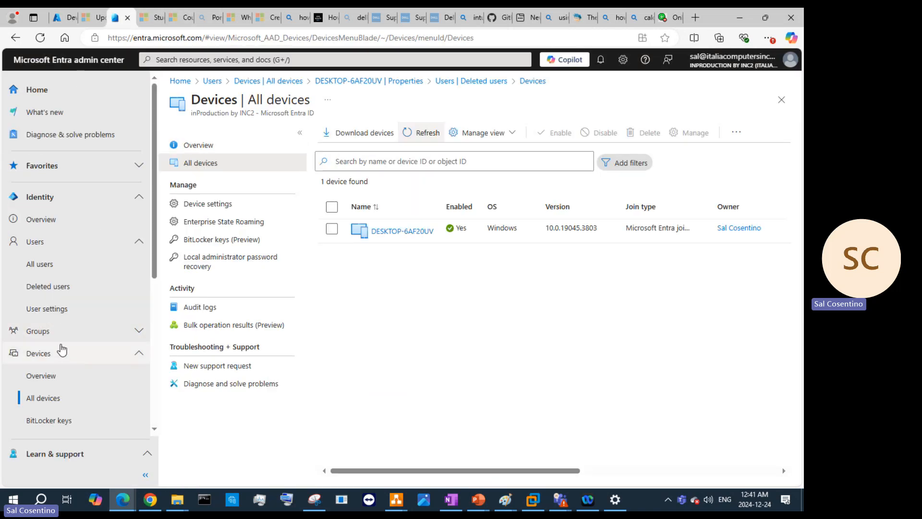
Step: Open the admin user's Licenses in Entra and refresh, confirming Intune and others are Active
{"action": "left_click", "coordinate": [47, 265]}
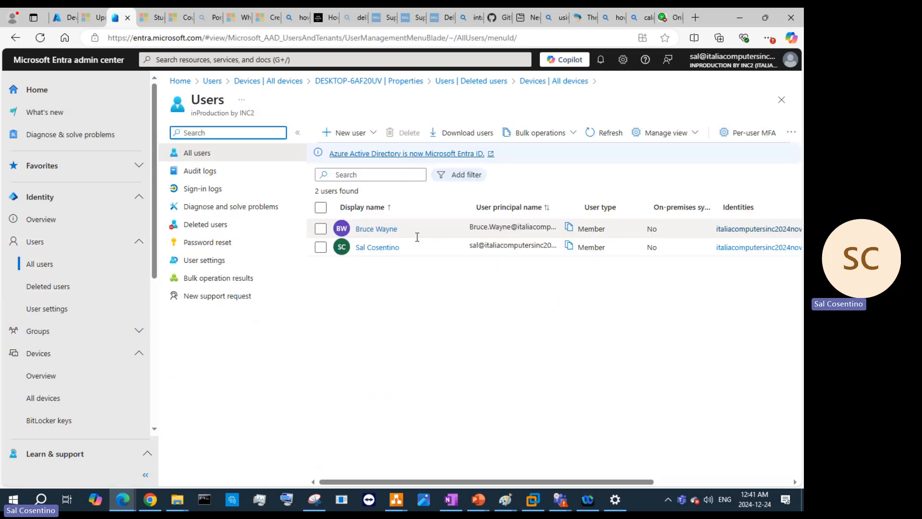
{"action": "left_click", "coordinate": [387, 248]}
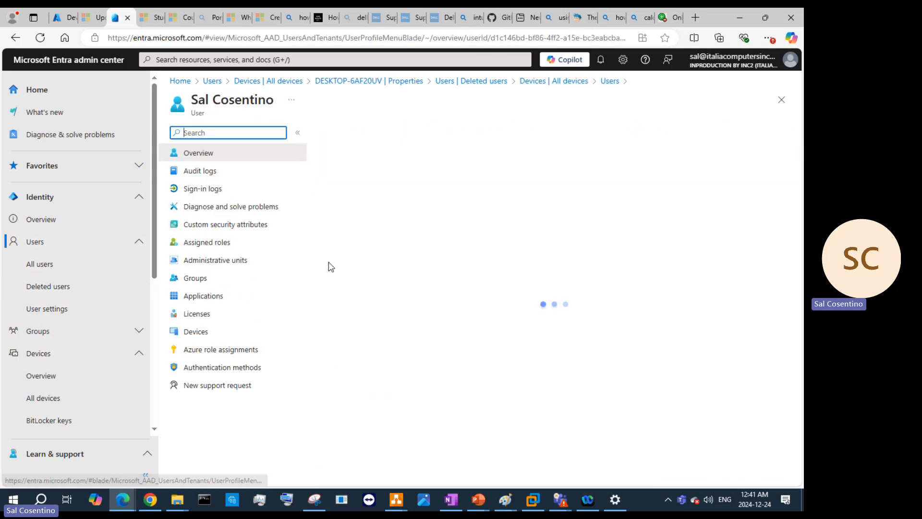
{"action": "left_click", "coordinate": [213, 315]}
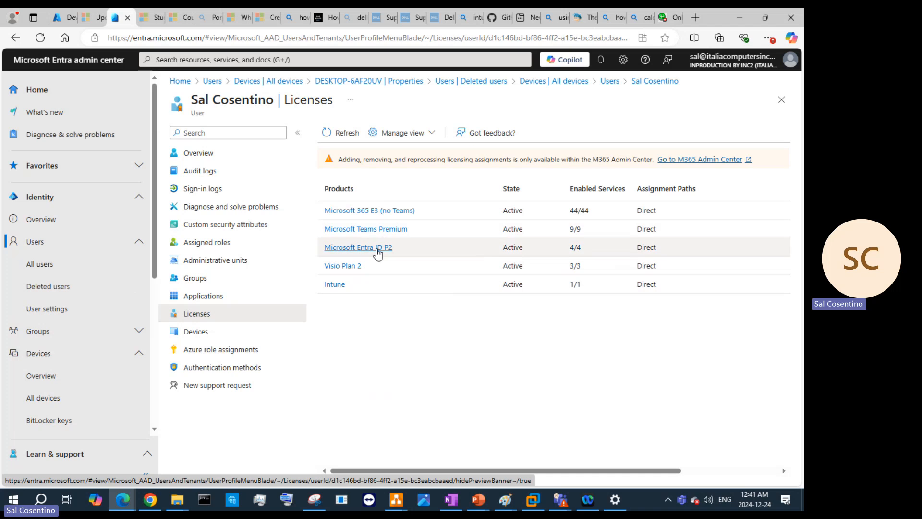
{"action": "left_click", "coordinate": [352, 136]}
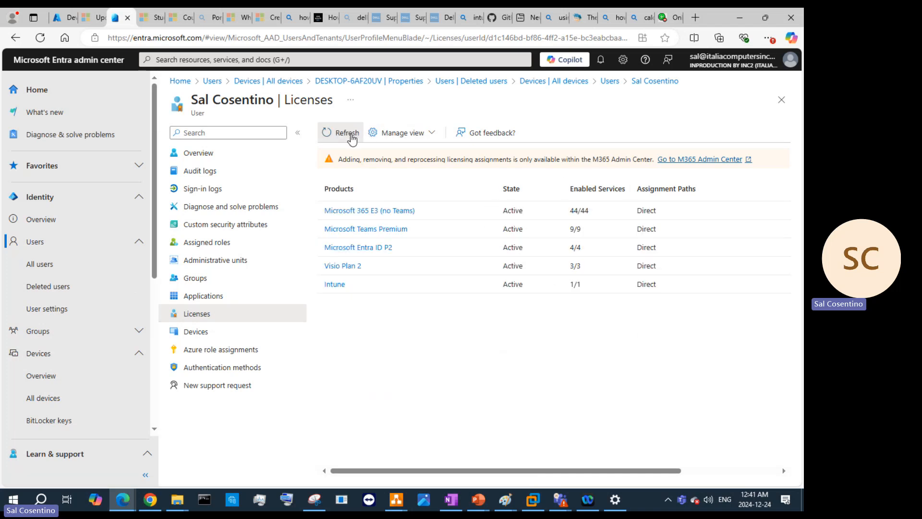
Step: Inspect the Microsoft Entra ID P2 service plans, then go to the online calculator tab
{"action": "left_click", "coordinate": [380, 248]}
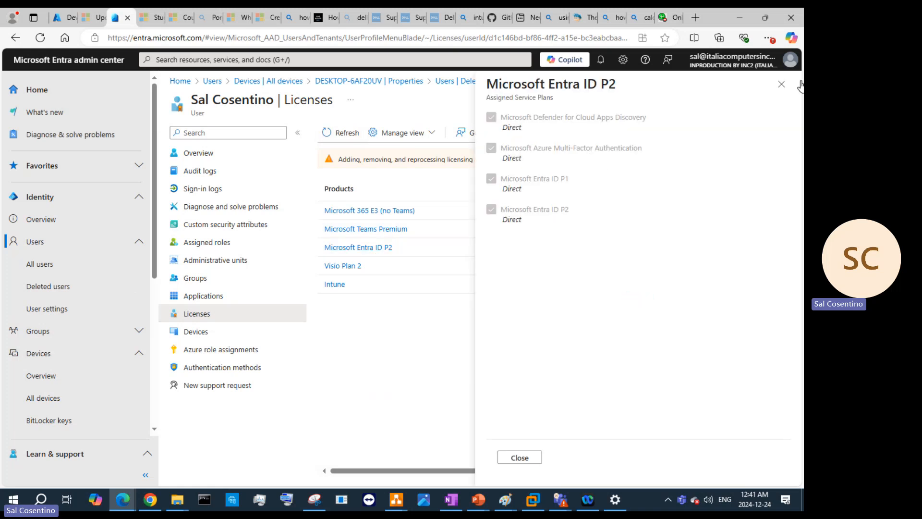
{"action": "left_click", "coordinate": [782, 85]}
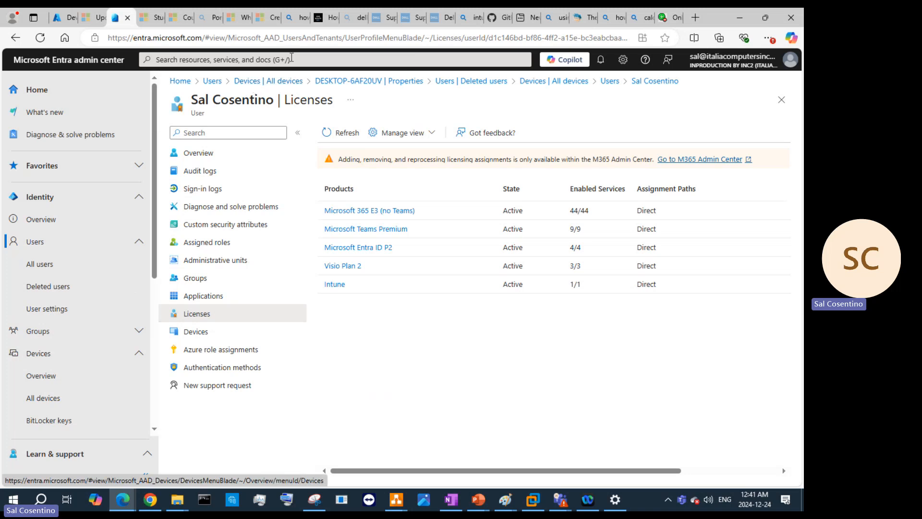
{"action": "left_click", "coordinate": [673, 18]}
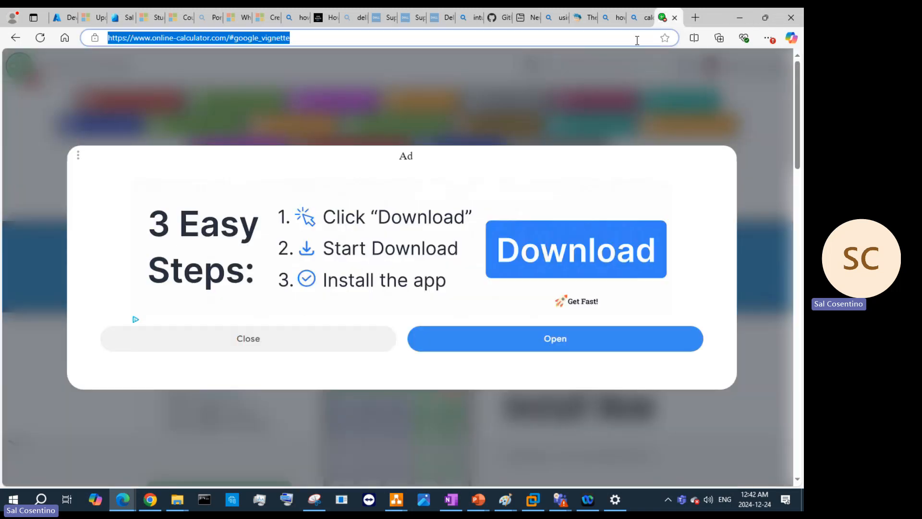
Step: Start Microsoft Store's self-update on the Windows 10 VM, then return to Edge on the host
{"action": "left_click", "coordinate": [744, 18]}
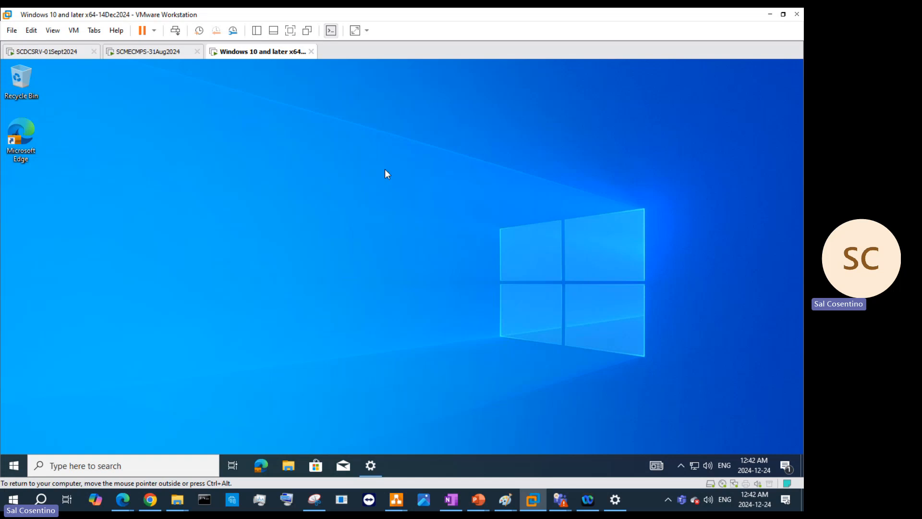
{"action": "left_click", "coordinate": [105, 464]}
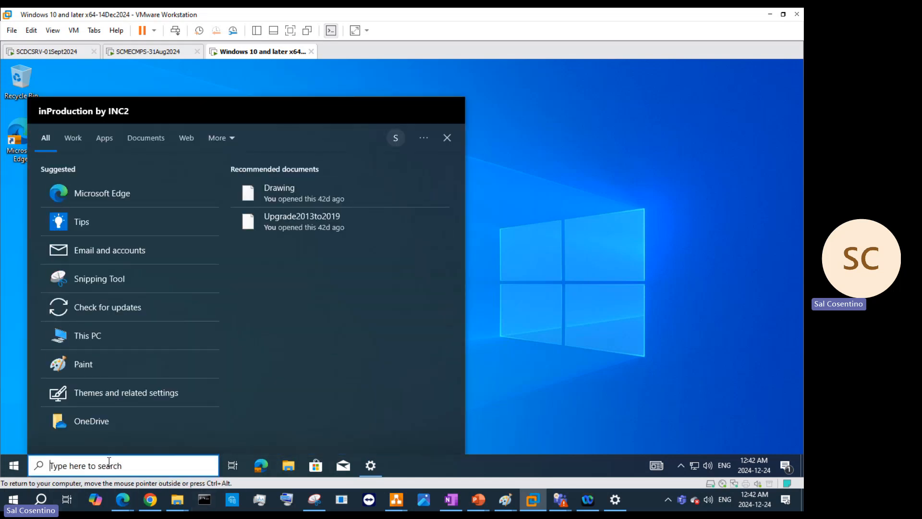
{"action": "left_click", "coordinate": [315, 466]}
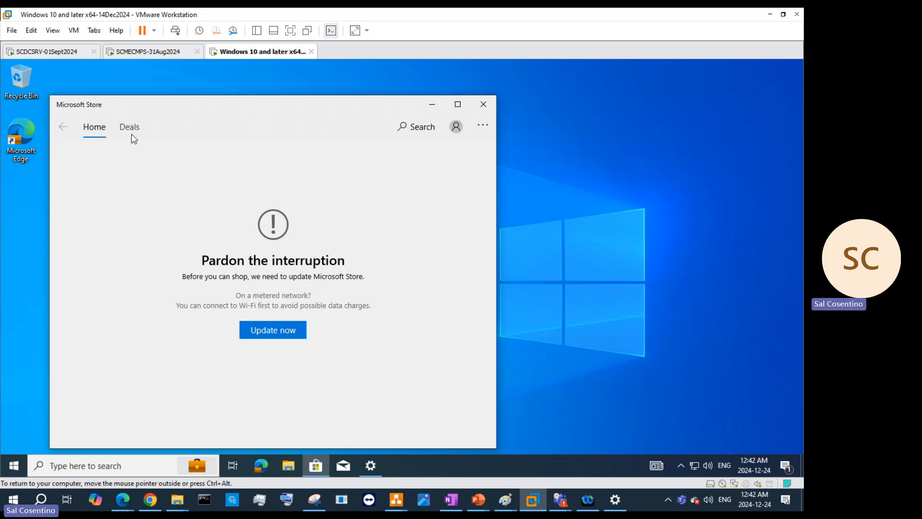
{"action": "left_click", "coordinate": [261, 336]}
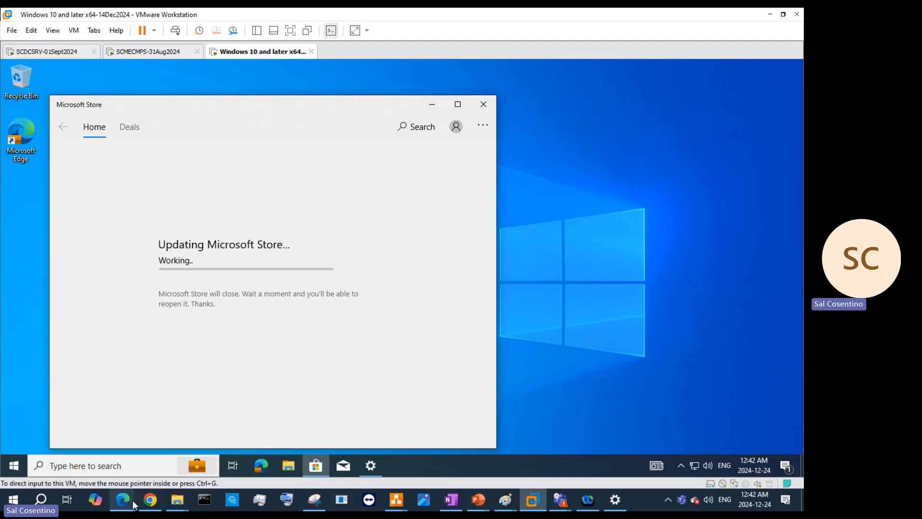
{"action": "mouse_move", "coordinate": [131, 505]}
{"action": "left_click", "coordinate": [170, 469]}
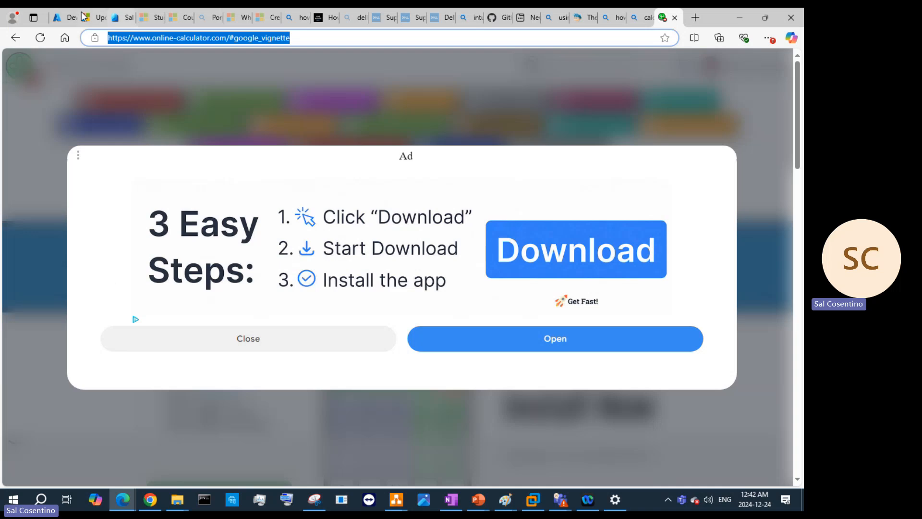
Step: Create a new configuration policy for Windows 10 and later with profile type Properties catalog, then switch to OneNote
{"action": "left_click", "coordinate": [67, 17]}
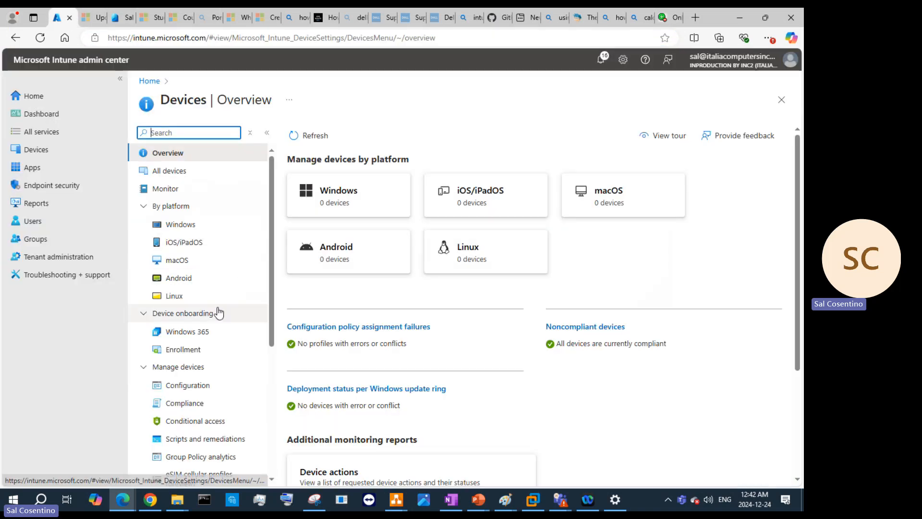
{"action": "left_click", "coordinate": [220, 389]}
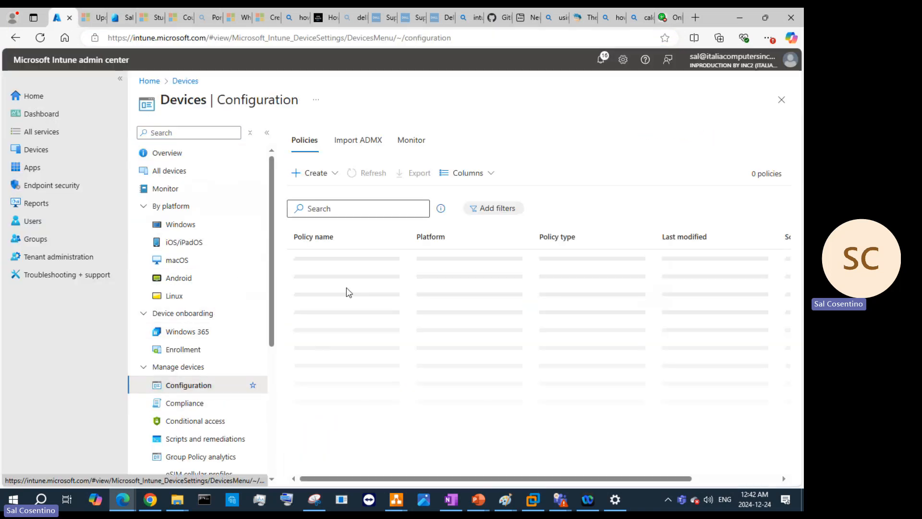
{"action": "left_click", "coordinate": [338, 179]}
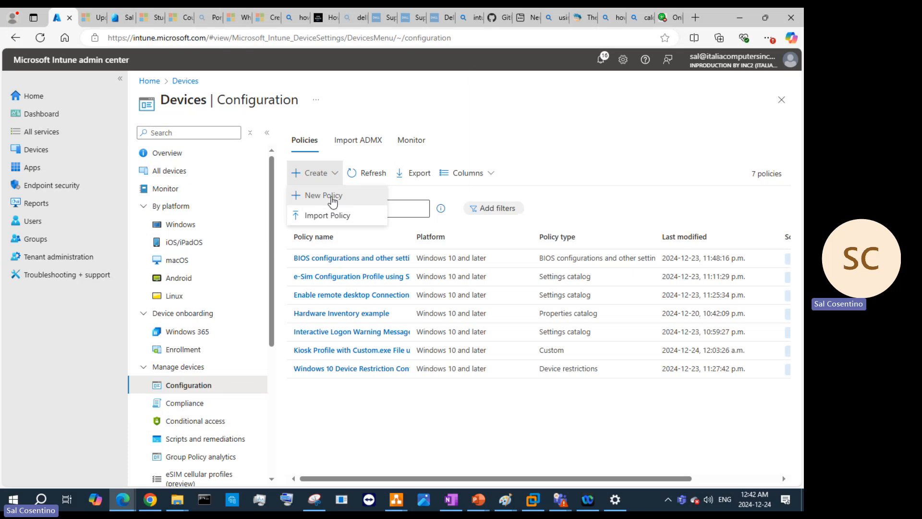
{"action": "left_click", "coordinate": [332, 201]}
{"action": "left_click", "coordinate": [543, 134]}
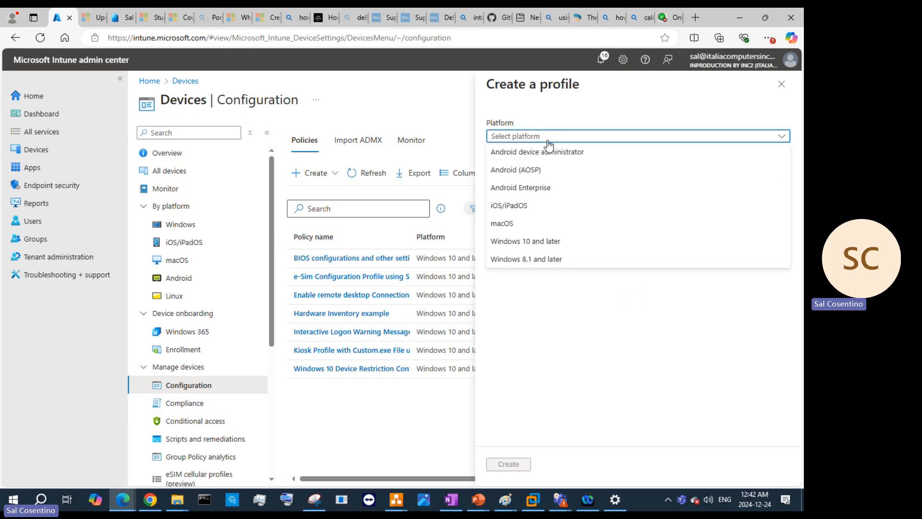
{"action": "left_click", "coordinate": [522, 243]}
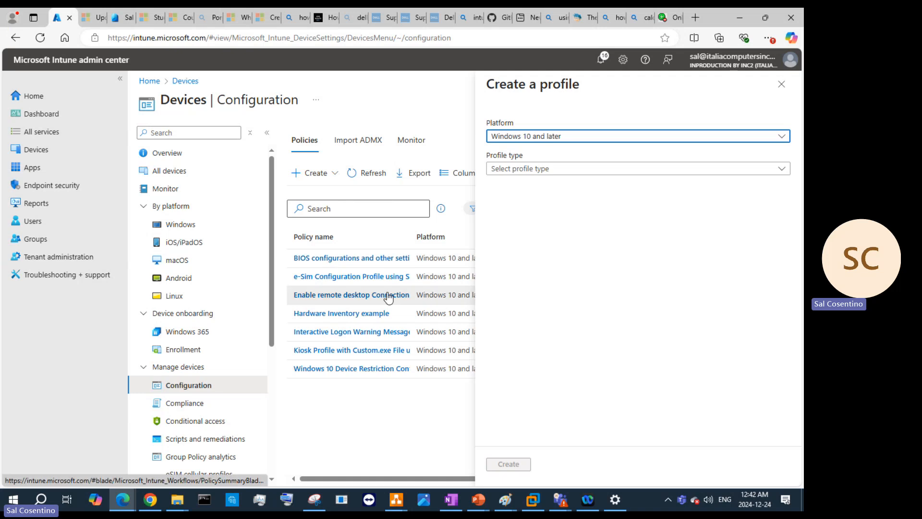
{"action": "left_click", "coordinate": [535, 171]}
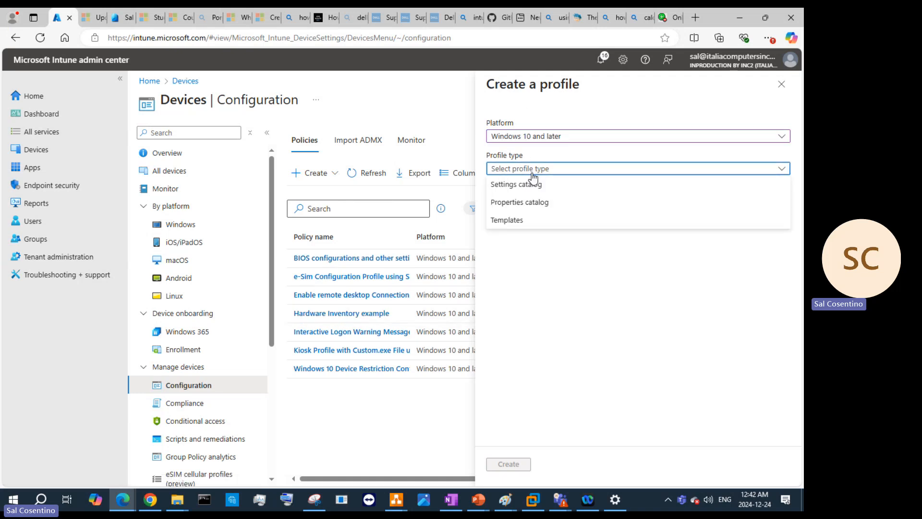
{"action": "left_click", "coordinate": [535, 214]}
{"action": "left_click", "coordinate": [447, 500]}
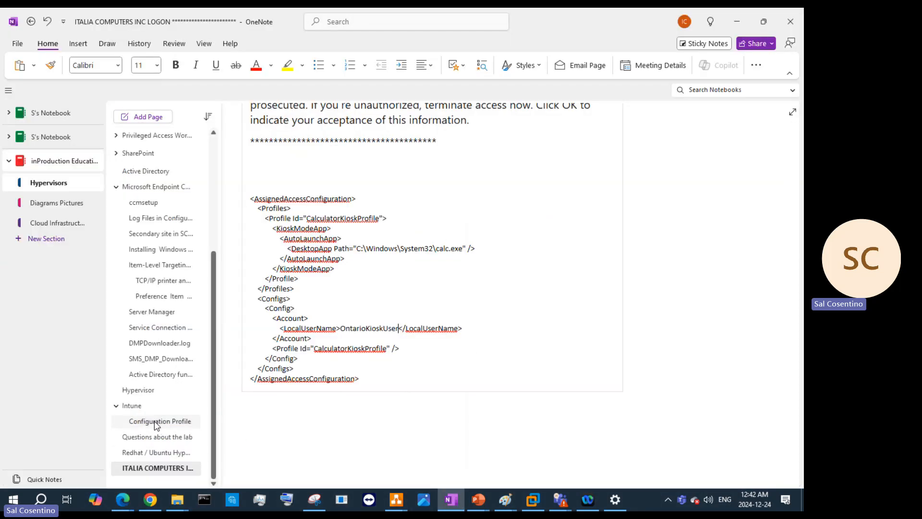
Step: Bold the Bios Info, CPU and Disk Drive labels in the Configuration Profile notes
{"action": "left_click", "coordinate": [155, 422]}
{"action": "scroll", "coordinate": [353, 343], "scroll_direction": "down", "scroll_amount": 5}
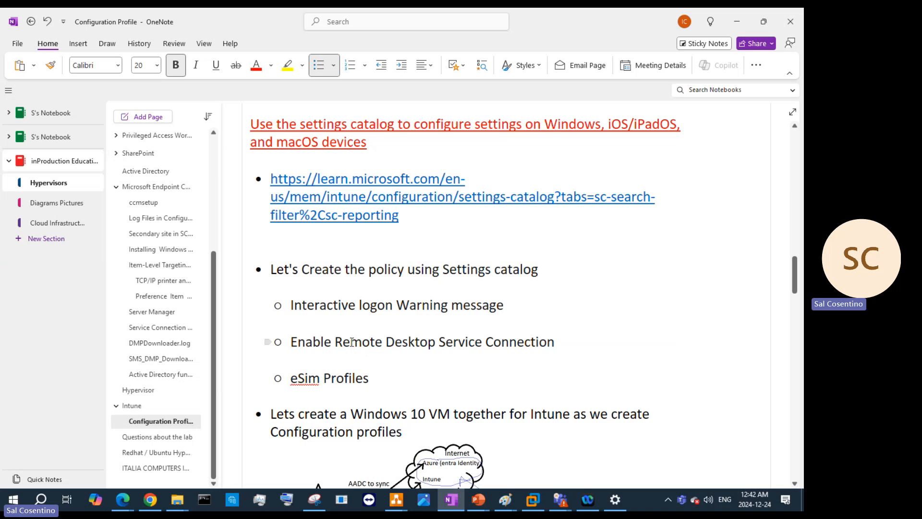
{"action": "scroll", "coordinate": [352, 342], "scroll_direction": "down", "scroll_amount": 15}
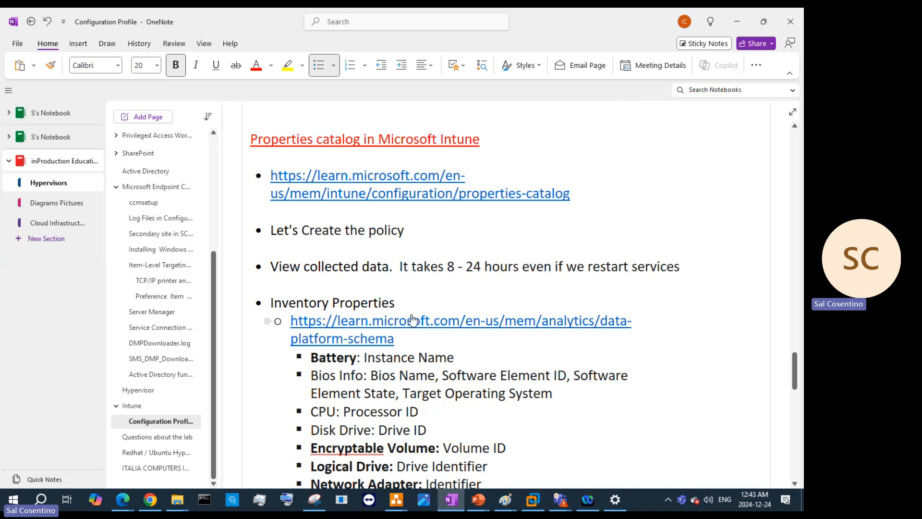
{"action": "scroll", "coordinate": [439, 334], "scroll_direction": "down", "scroll_amount": 5}
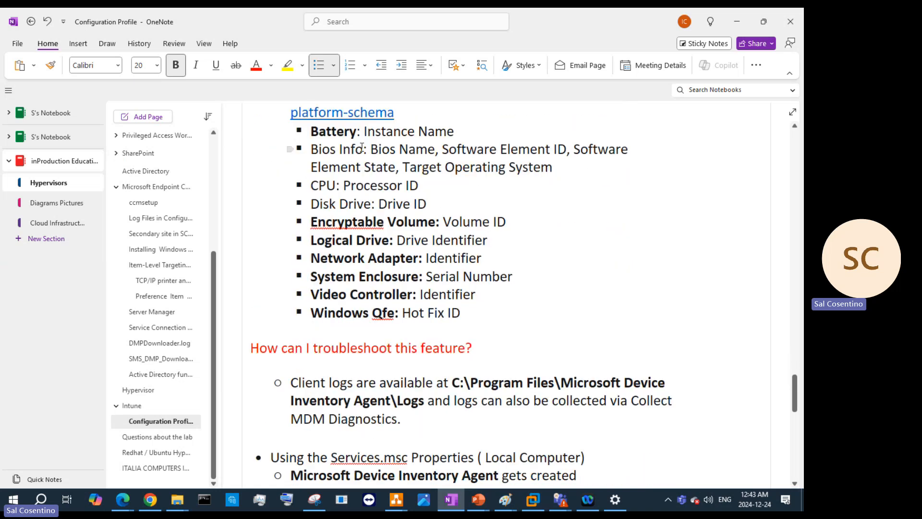
{"action": "left_click_drag", "start_coordinate": [364, 149], "coordinate": [311, 150]}
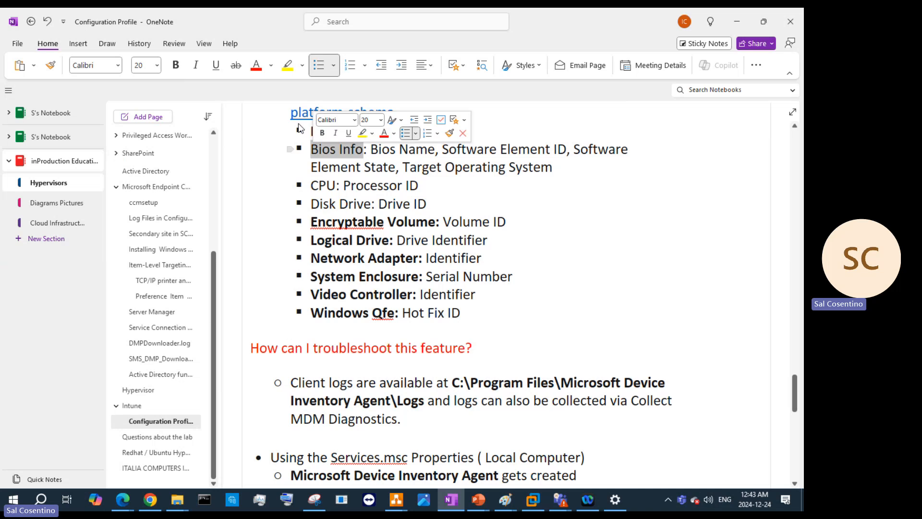
{"action": "key", "text": "ctrl+b"}
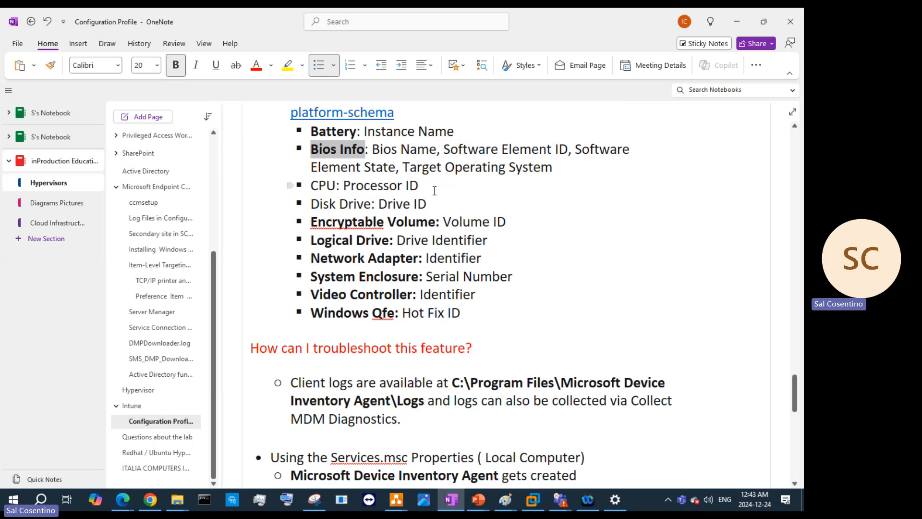
{"action": "double_click", "coordinate": [336, 186]}
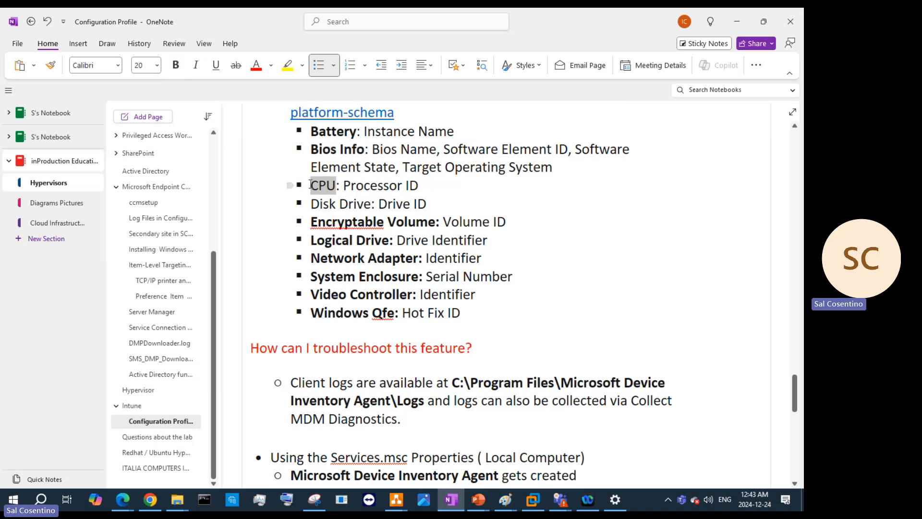
{"action": "key", "text": "ctrl+b"}
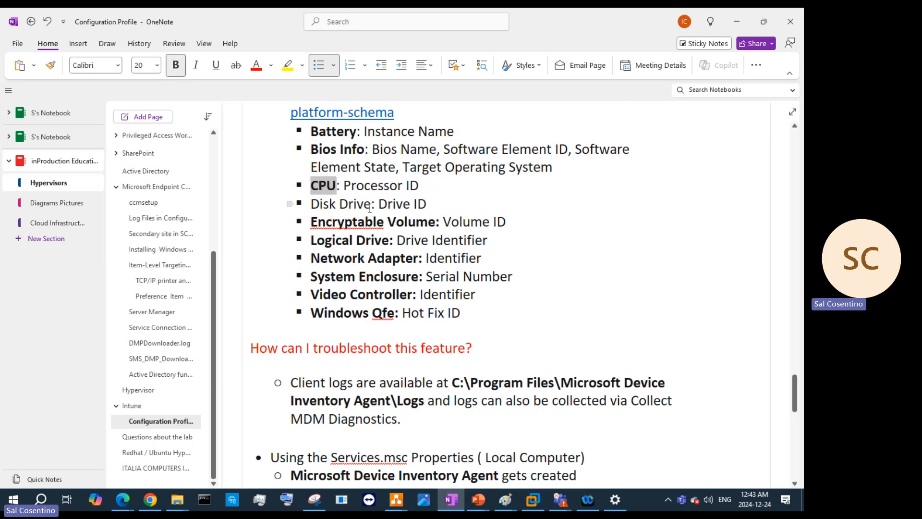
{"action": "left_click_drag", "start_coordinate": [372, 205], "coordinate": [312, 201]}
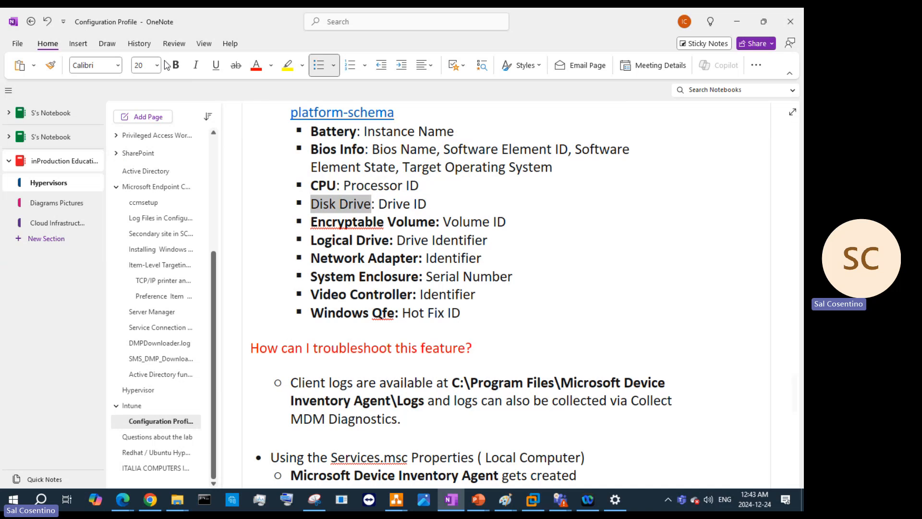
{"action": "key", "text": "ctrl+b"}
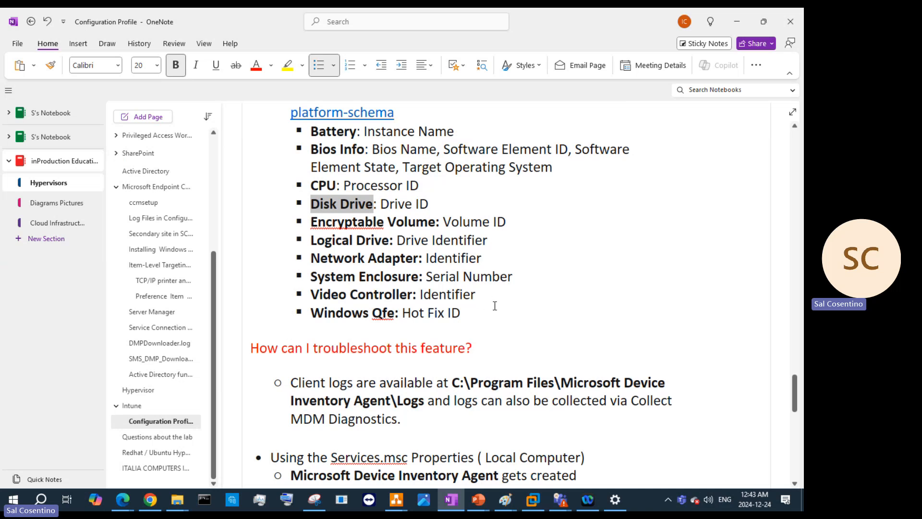
{"action": "scroll", "coordinate": [495, 305], "scroll_direction": "down", "scroll_amount": 5}
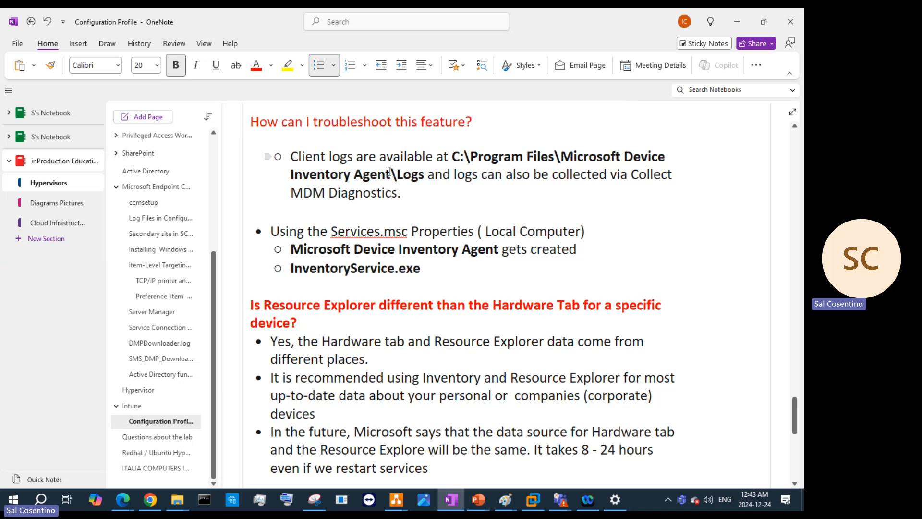
Step: Back in Intune, click Create, then reopen the Hardware Inventory example profile from the configuration policies list
{"action": "left_click", "coordinate": [737, 23]}
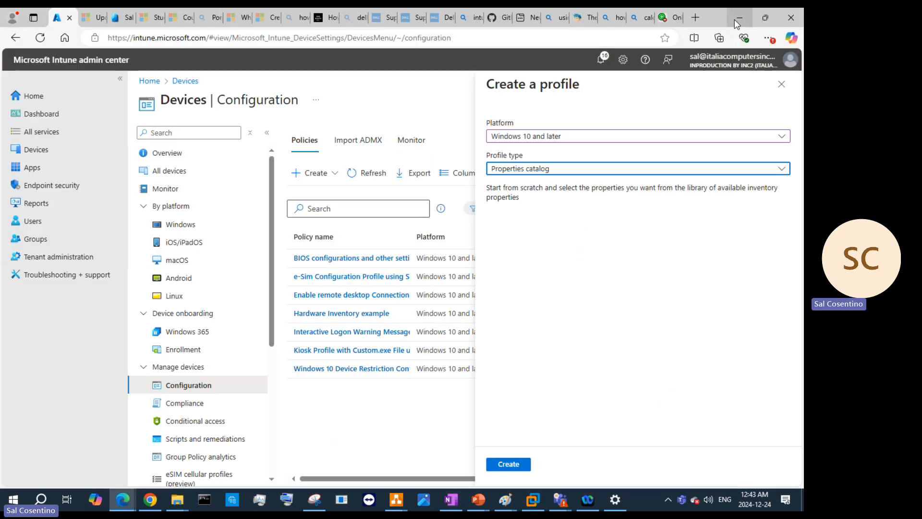
{"action": "left_click", "coordinate": [509, 464]}
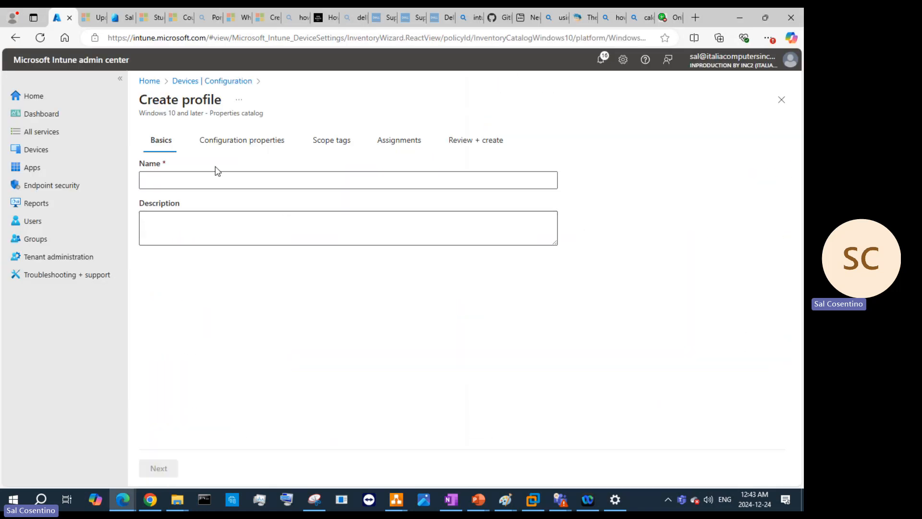
{"action": "left_click", "coordinate": [223, 82]}
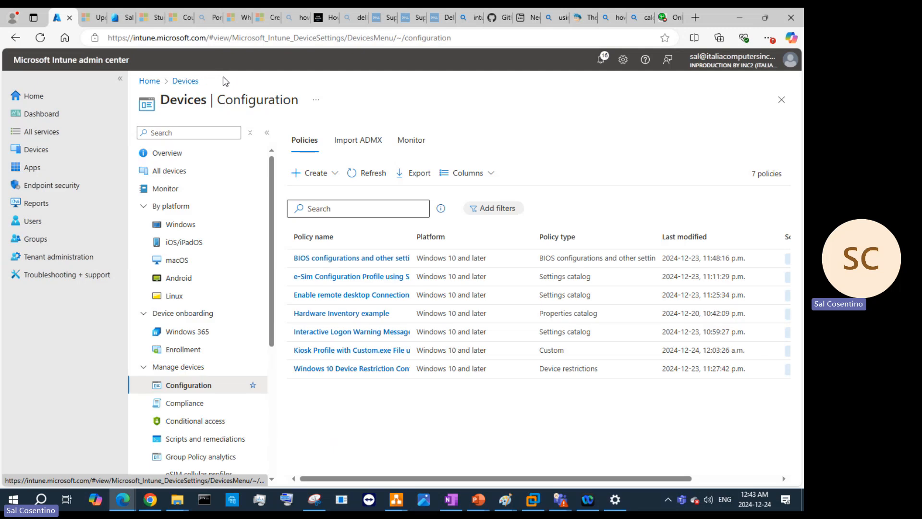
{"action": "left_click", "coordinate": [321, 318]}
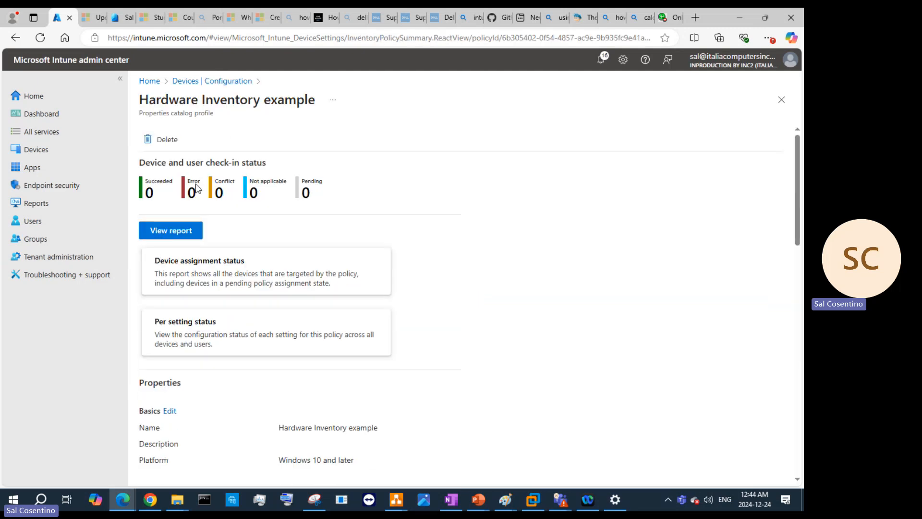
Step: Edit the profile's configuration settings and continue to the review page
{"action": "scroll", "coordinate": [221, 384], "scroll_direction": "down", "scroll_amount": 3}
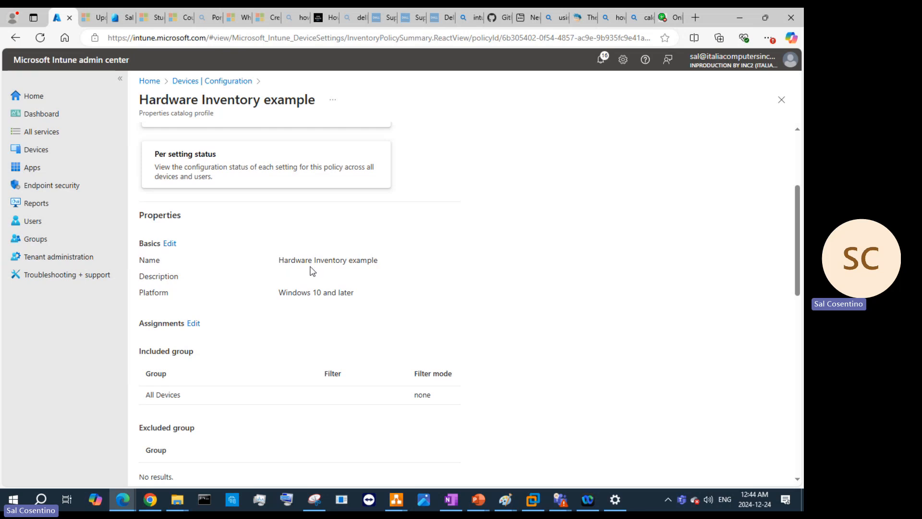
{"action": "scroll", "coordinate": [360, 301], "scroll_direction": "down", "scroll_amount": 10}
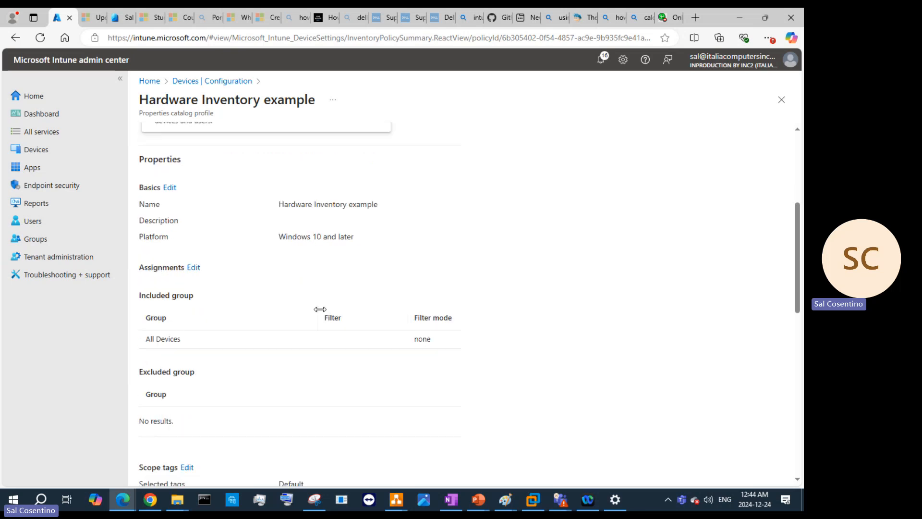
{"action": "scroll", "coordinate": [321, 317], "scroll_direction": "up", "scroll_amount": 3}
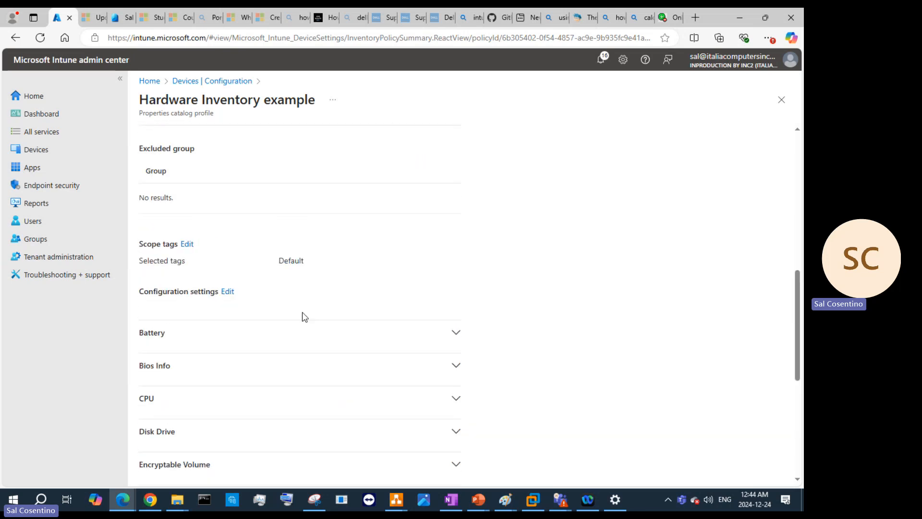
{"action": "left_click", "coordinate": [227, 292]}
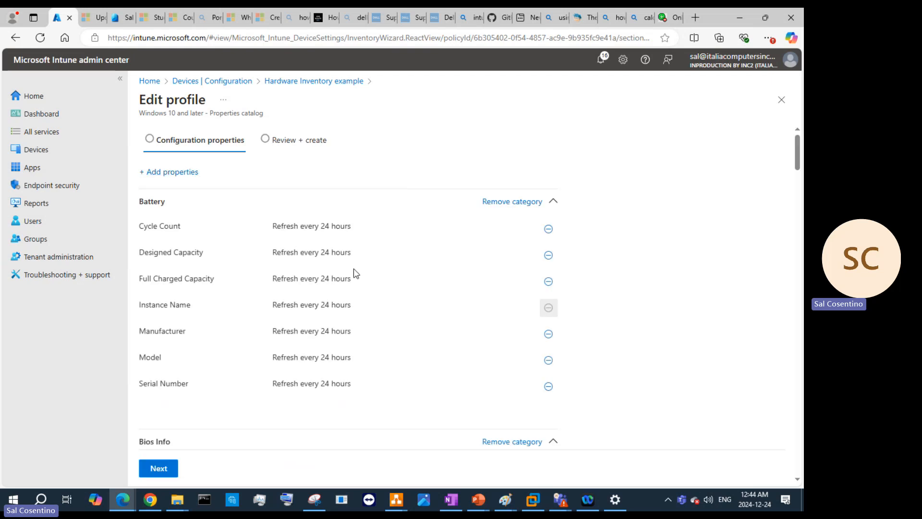
{"action": "scroll", "coordinate": [394, 402], "scroll_direction": "down", "scroll_amount": 4}
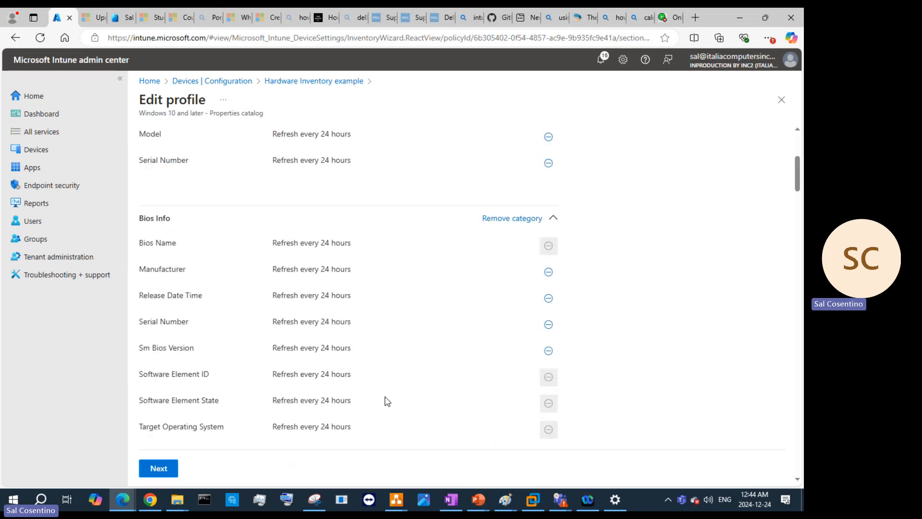
{"action": "scroll", "coordinate": [399, 390], "scroll_direction": "up", "scroll_amount": 4}
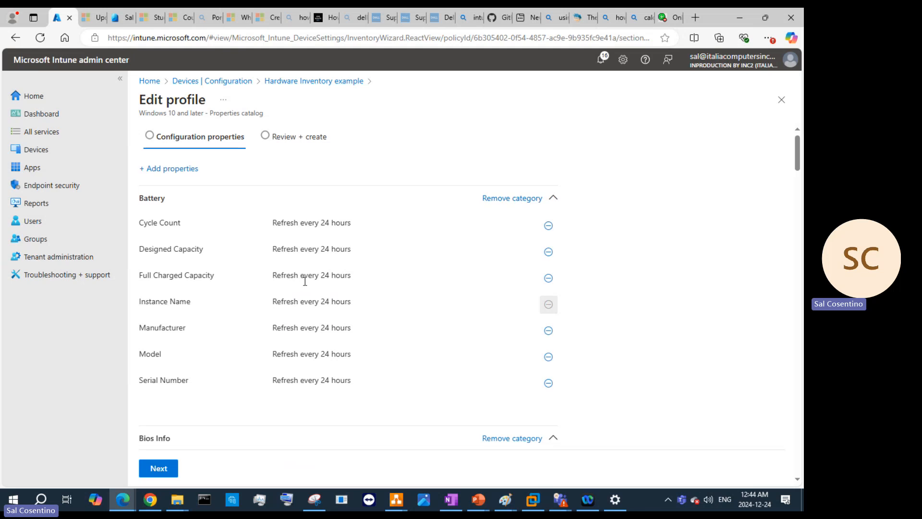
{"action": "scroll", "coordinate": [304, 280], "scroll_direction": "down", "scroll_amount": 10}
{"action": "scroll", "coordinate": [351, 330], "scroll_direction": "up", "scroll_amount": 4}
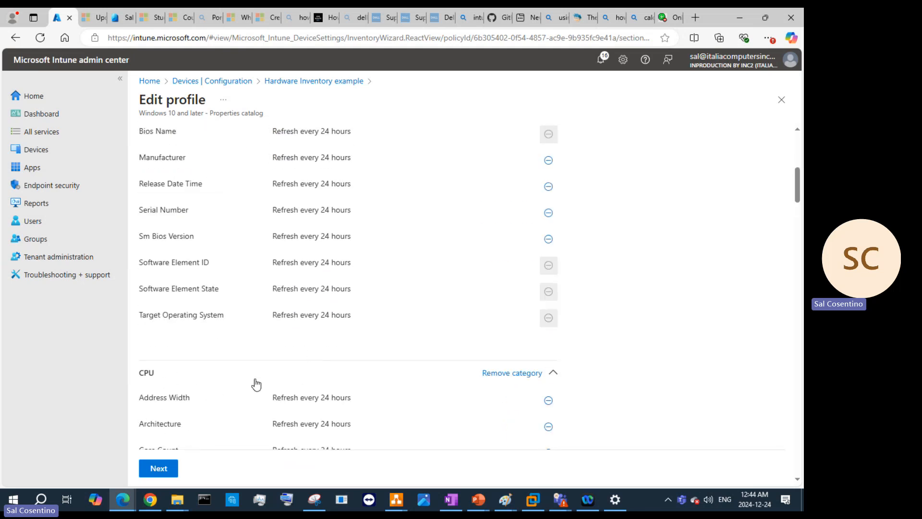
{"action": "left_click", "coordinate": [158, 469]}
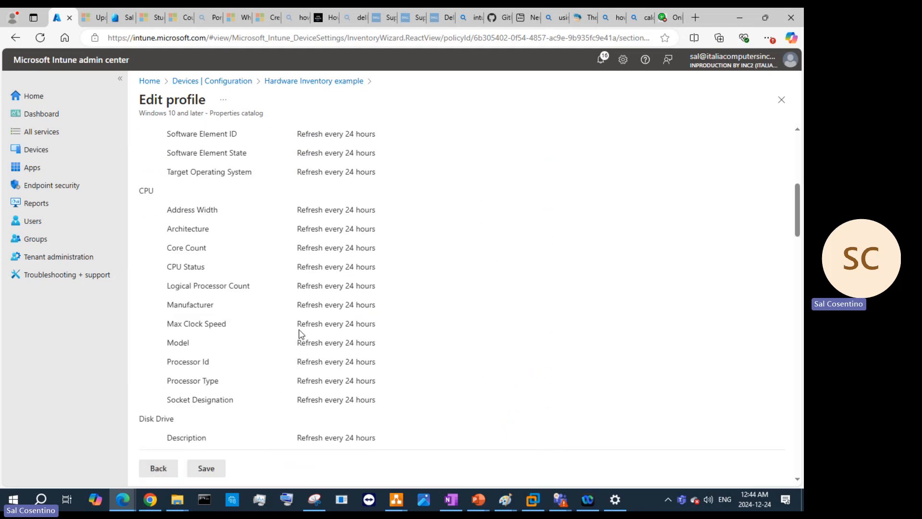
Step: Review the settings, including the Windows QFE properties, and save the Hardware Inventory example profile
{"action": "scroll", "coordinate": [321, 358], "scroll_direction": "down", "scroll_amount": 12}
{"action": "scroll", "coordinate": [319, 358], "scroll_direction": "down", "scroll_amount": 6}
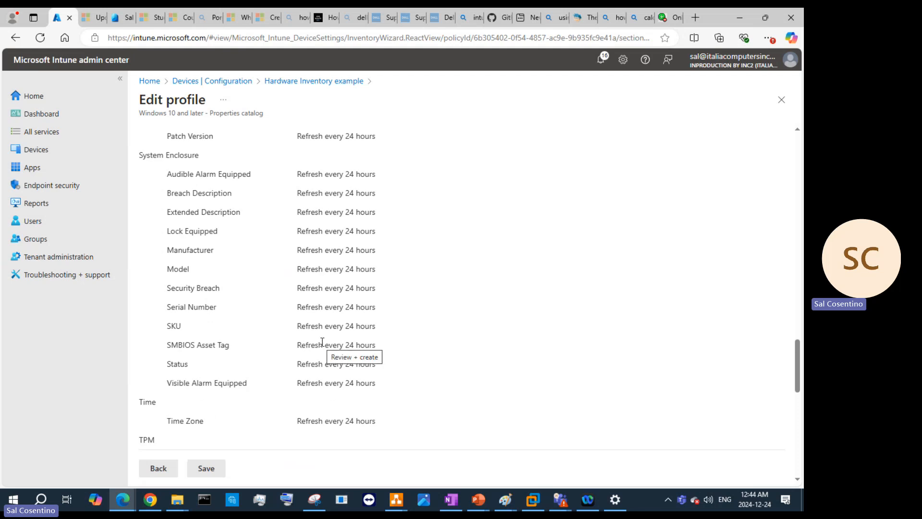
{"action": "scroll", "coordinate": [323, 346], "scroll_direction": "down", "scroll_amount": 6}
{"action": "scroll", "coordinate": [323, 345], "scroll_direction": "down", "scroll_amount": 3}
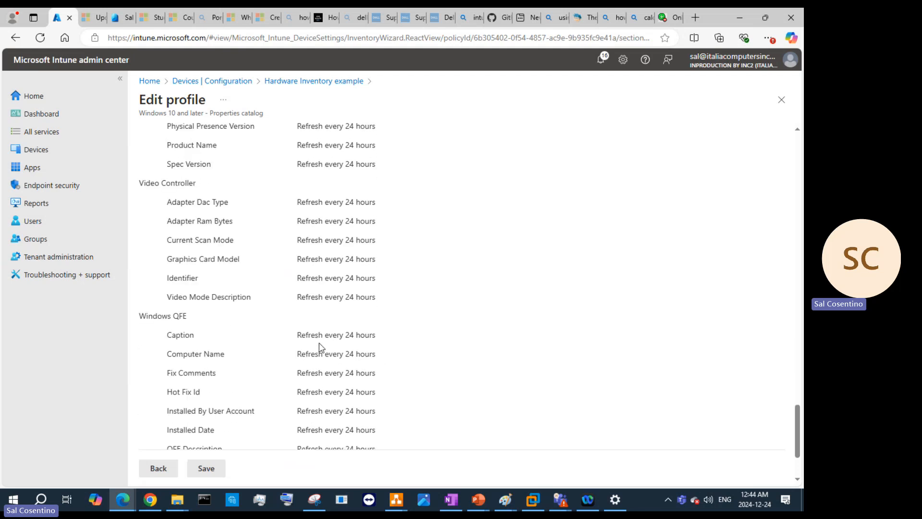
{"action": "scroll", "coordinate": [320, 347], "scroll_direction": "down", "scroll_amount": 2}
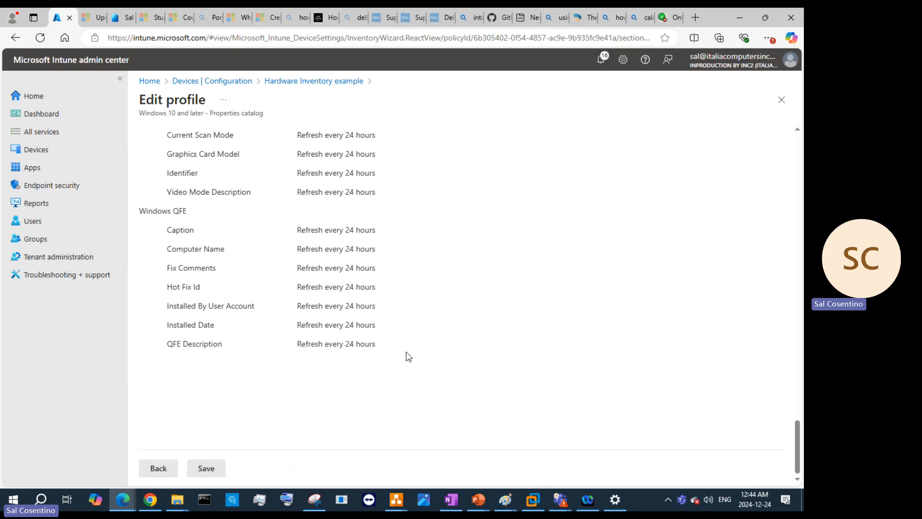
{"action": "left_click_drag", "start_coordinate": [405, 355], "coordinate": [169, 228]}
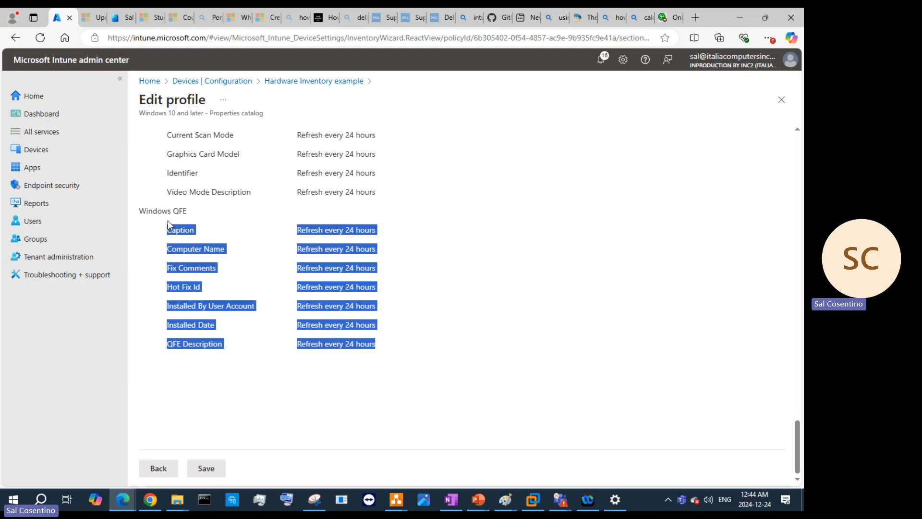
{"action": "scroll", "coordinate": [204, 229], "scroll_direction": "up", "scroll_amount": 5}
{"action": "scroll", "coordinate": [240, 293], "scroll_direction": "up", "scroll_amount": 12}
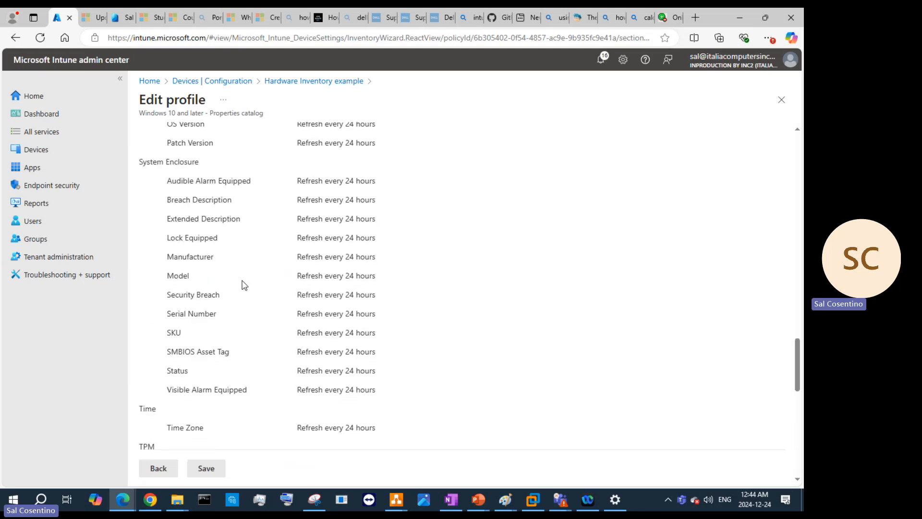
{"action": "scroll", "coordinate": [257, 306], "scroll_direction": "up", "scroll_amount": 10}
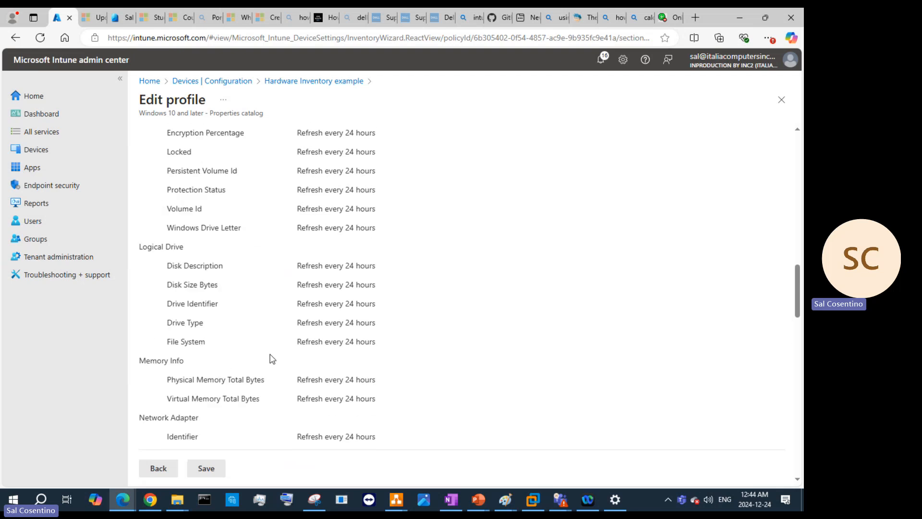
{"action": "scroll", "coordinate": [263, 307], "scroll_direction": "up", "scroll_amount": 8}
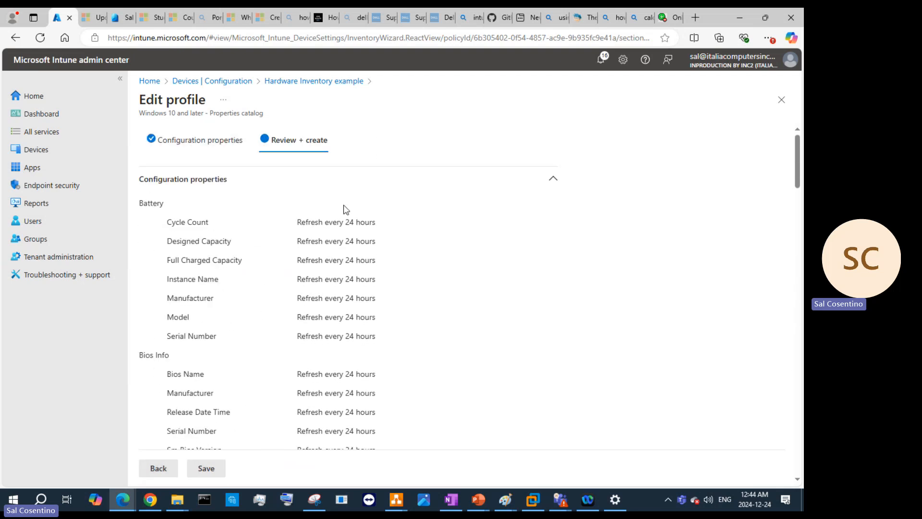
{"action": "left_click", "coordinate": [207, 469]}
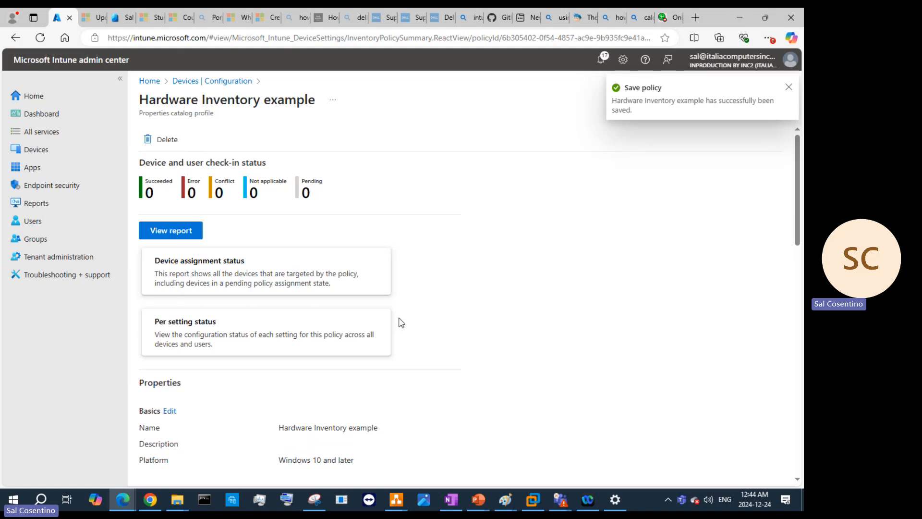
{"action": "scroll", "coordinate": [436, 368], "scroll_direction": "down", "scroll_amount": 5}
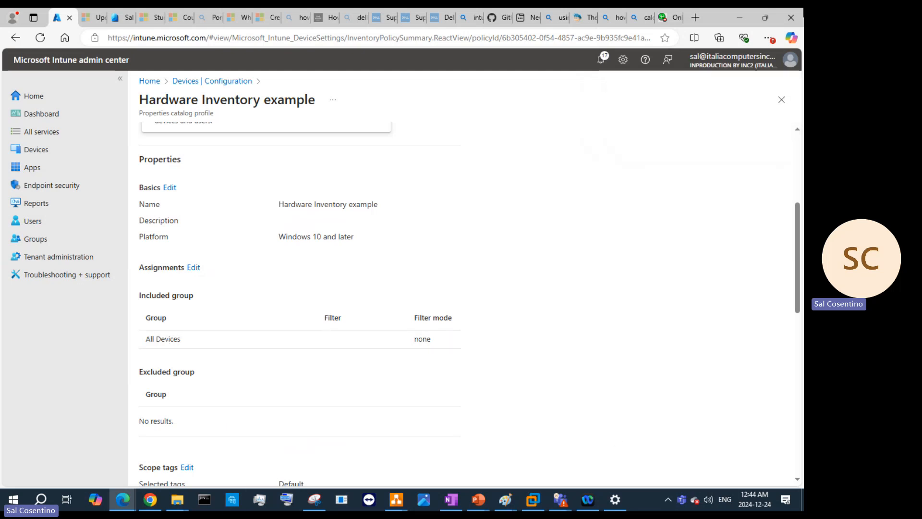
Step: Search the Microsoft Store for 'company po' and install the Company Portal app
{"action": "left_click", "coordinate": [740, 17]}
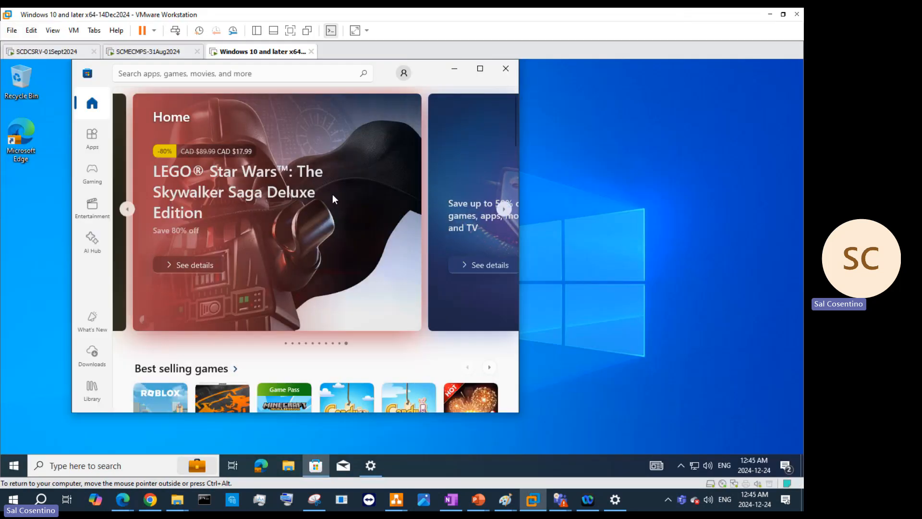
{"action": "left_click", "coordinate": [257, 75]}
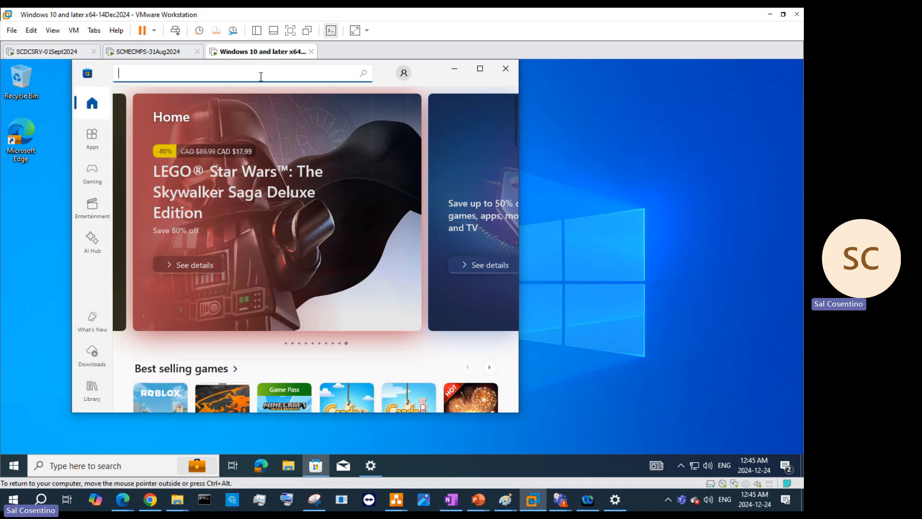
{"action": "type", "text": "company portal app"}
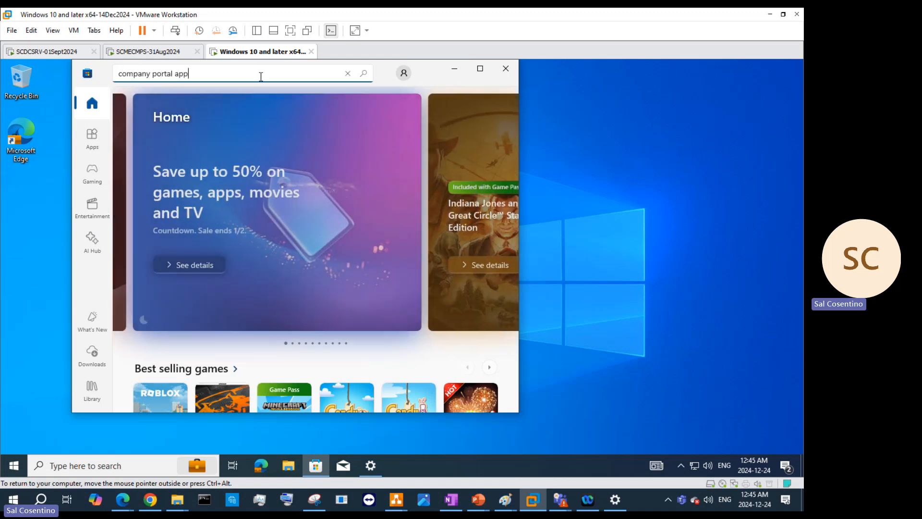
{"action": "key", "text": "Return"}
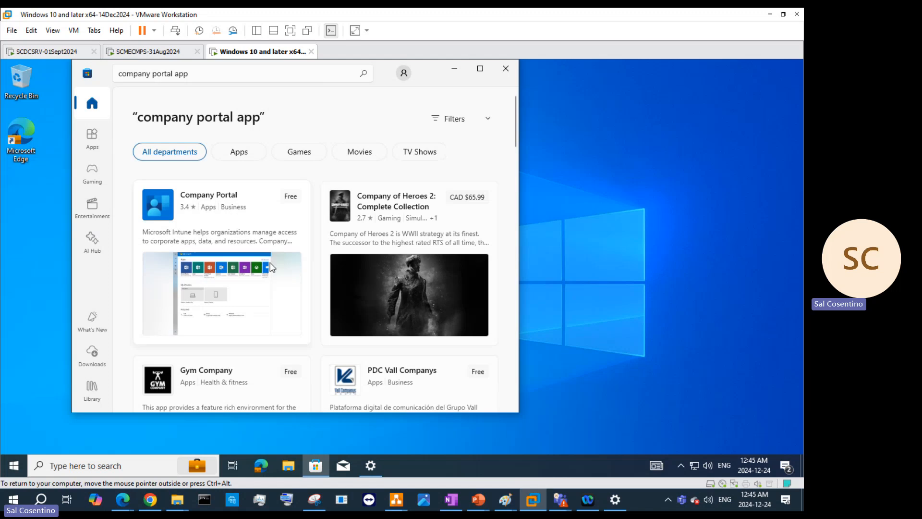
{"action": "left_click", "coordinate": [259, 281]}
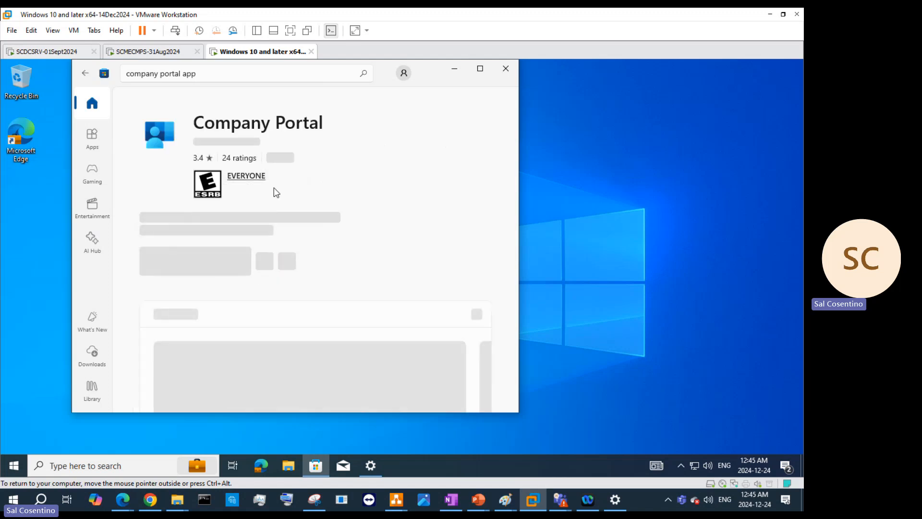
{"action": "left_click", "coordinate": [197, 254]}
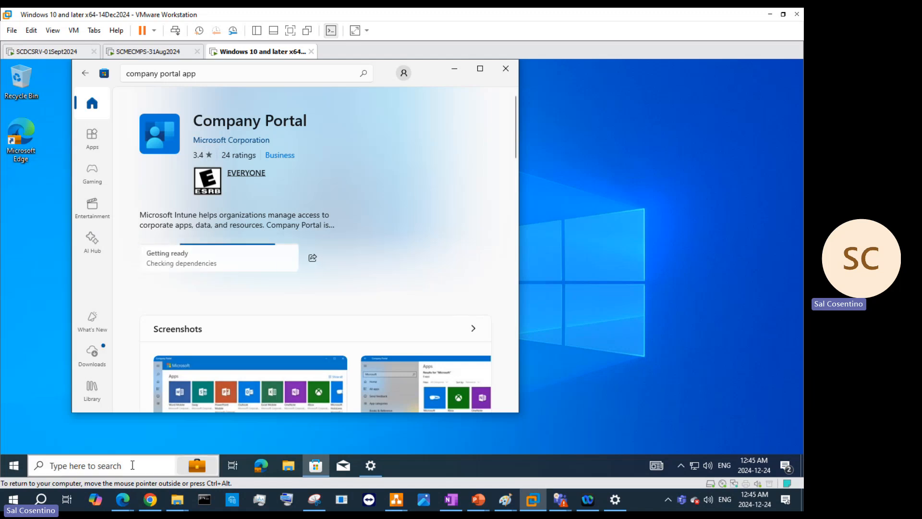
Step: In File Explorer, browse the C: drive's Program Files and Program Files (x86) folders
{"action": "left_click", "coordinate": [288, 465]}
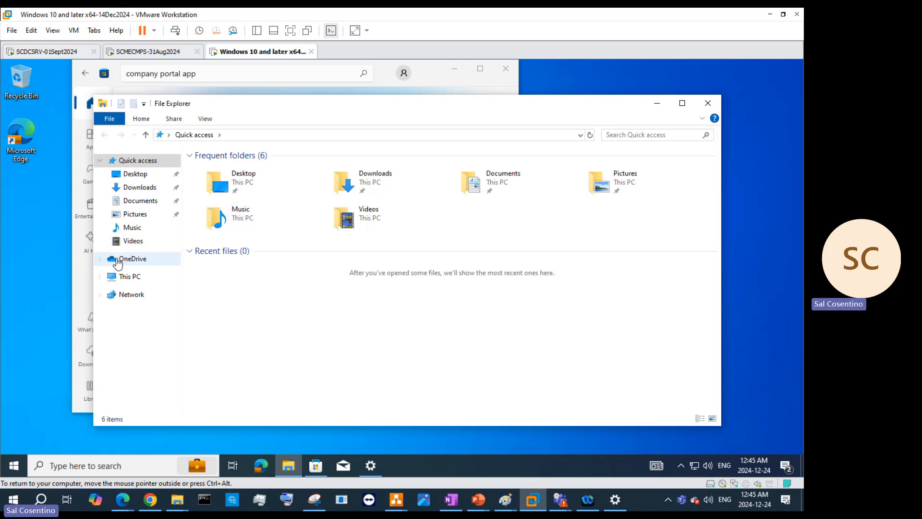
{"action": "left_click", "coordinate": [126, 276]}
{"action": "left_click", "coordinate": [255, 283]}
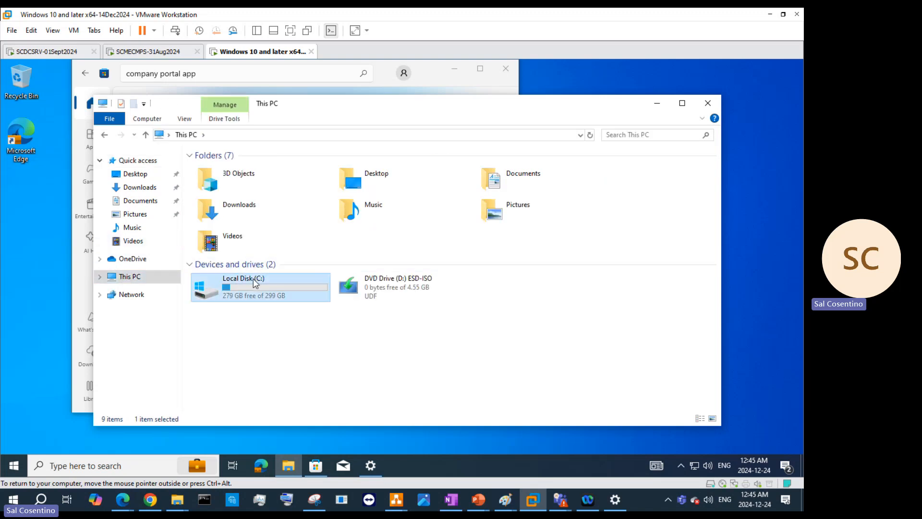
{"action": "double_click", "coordinate": [255, 282]}
{"action": "double_click", "coordinate": [236, 180]}
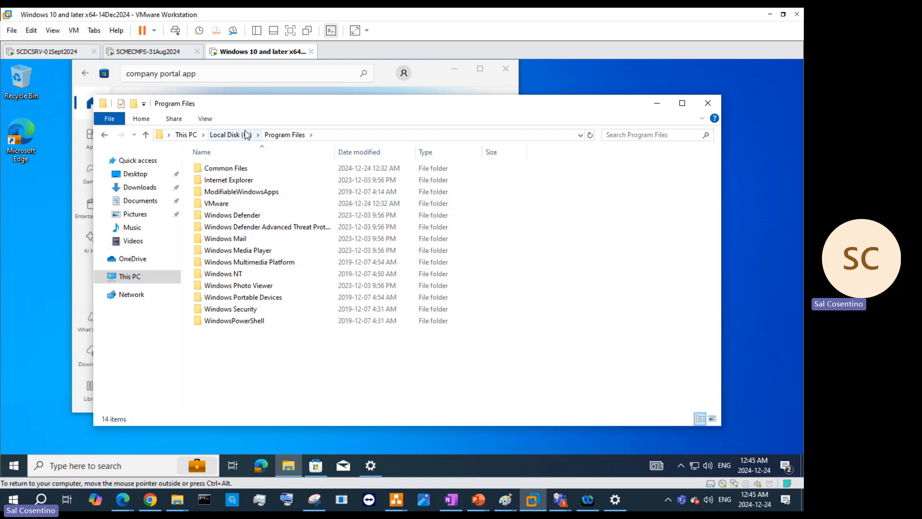
{"action": "left_click", "coordinate": [231, 134]}
{"action": "double_click", "coordinate": [237, 191]}
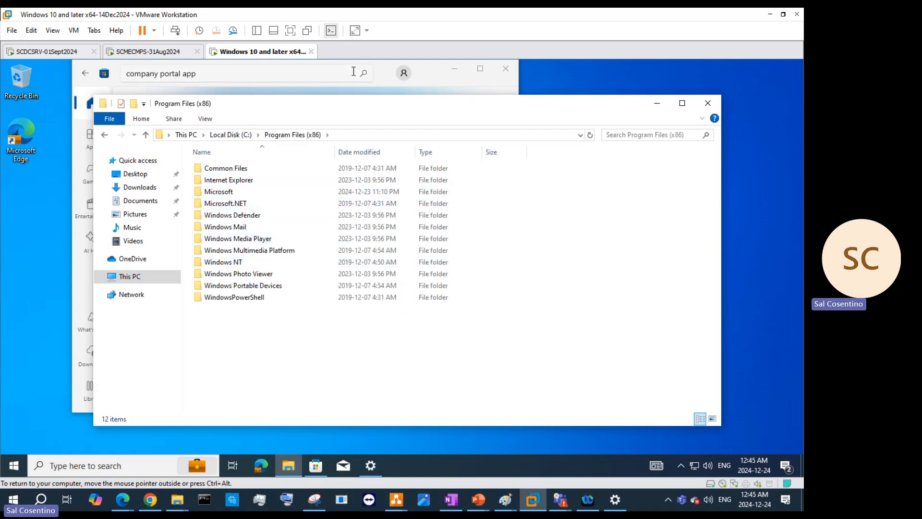
Step: Check the install progress, snap File Explorer to the right half and open Program Files
{"action": "left_click", "coordinate": [382, 84]}
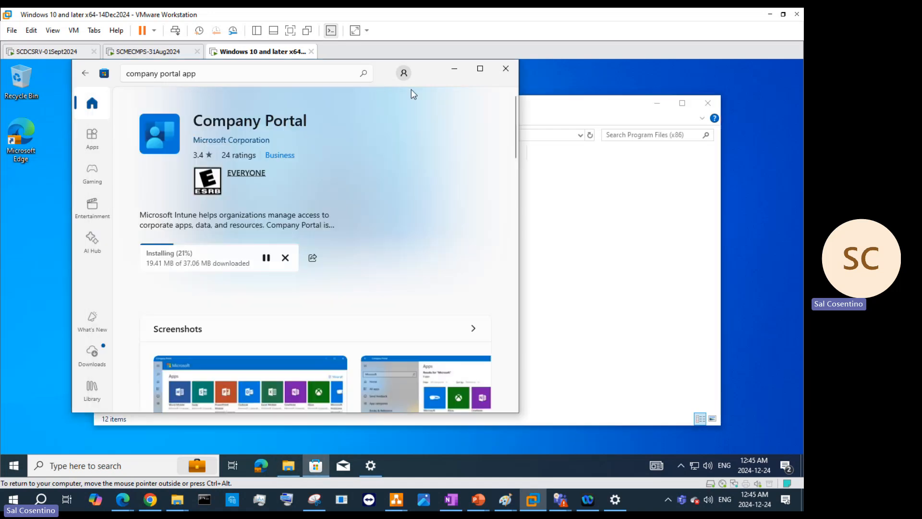
{"action": "left_click", "coordinate": [558, 113]}
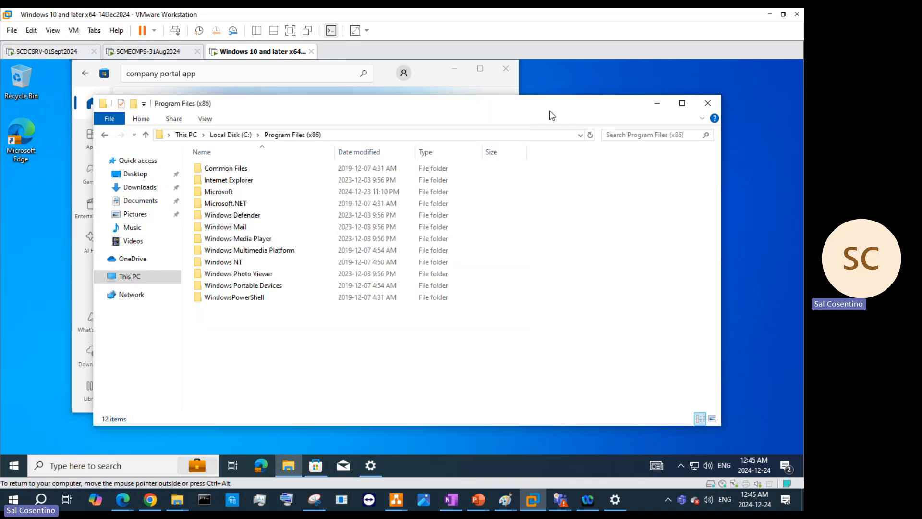
{"action": "key", "text": "super+Right"}
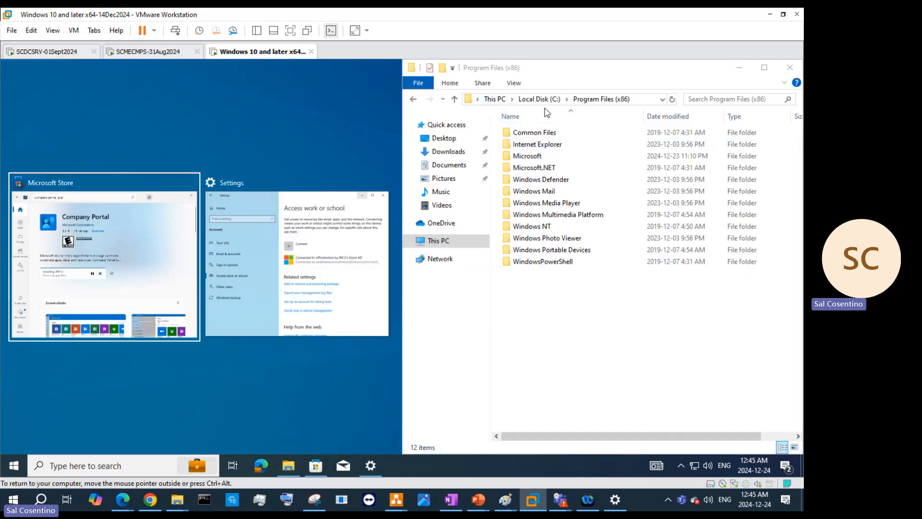
{"action": "left_click", "coordinate": [542, 100]}
{"action": "double_click", "coordinate": [536, 145]}
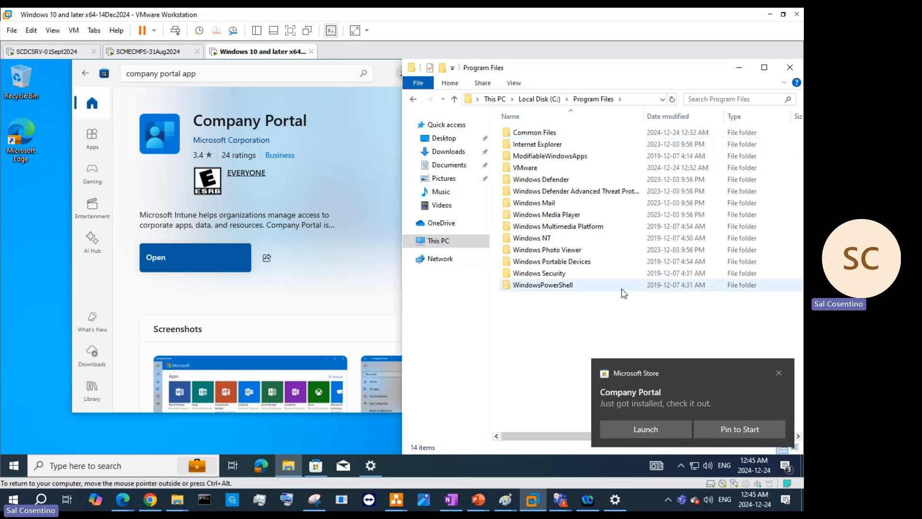
Step: Launch Company Portal from the install notification, move its window up and minimize the Store
{"action": "left_click", "coordinate": [647, 429]}
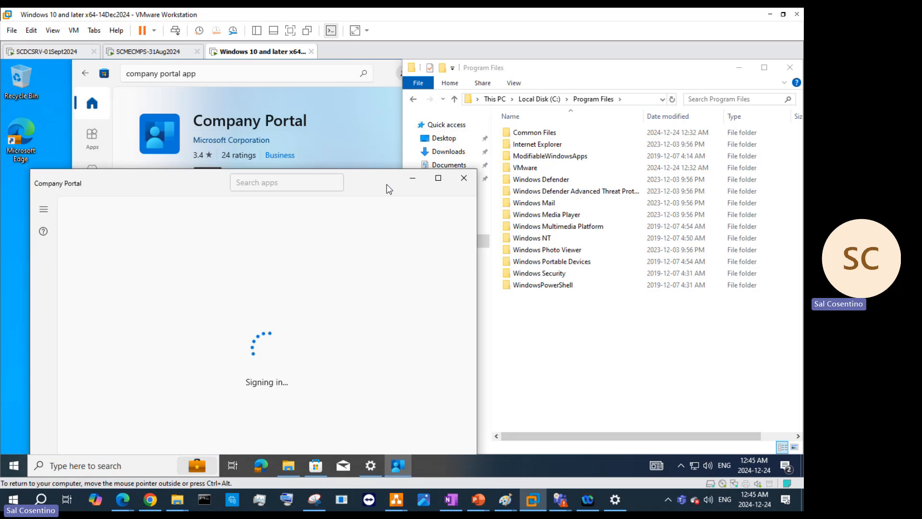
{"action": "left_click_drag", "start_coordinate": [389, 189], "coordinate": [395, 129]}
{"action": "left_click", "coordinate": [383, 74]}
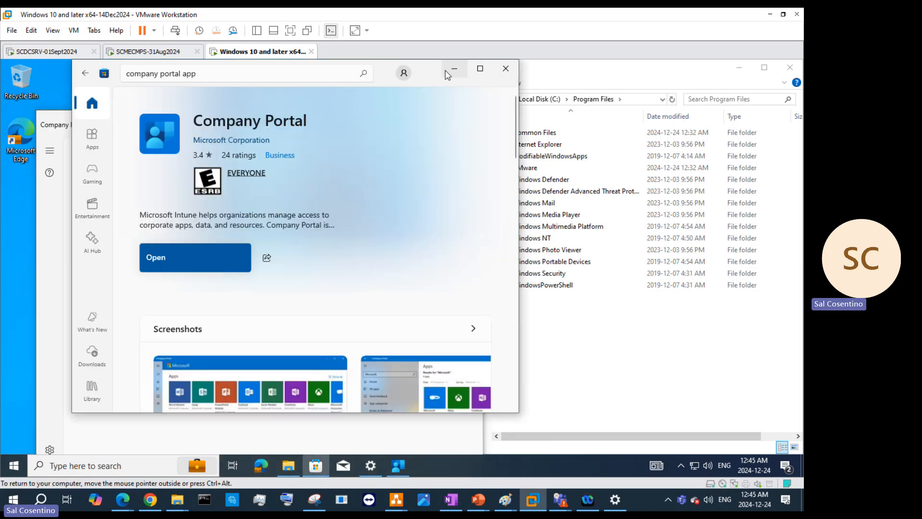
{"action": "left_click", "coordinate": [453, 70]}
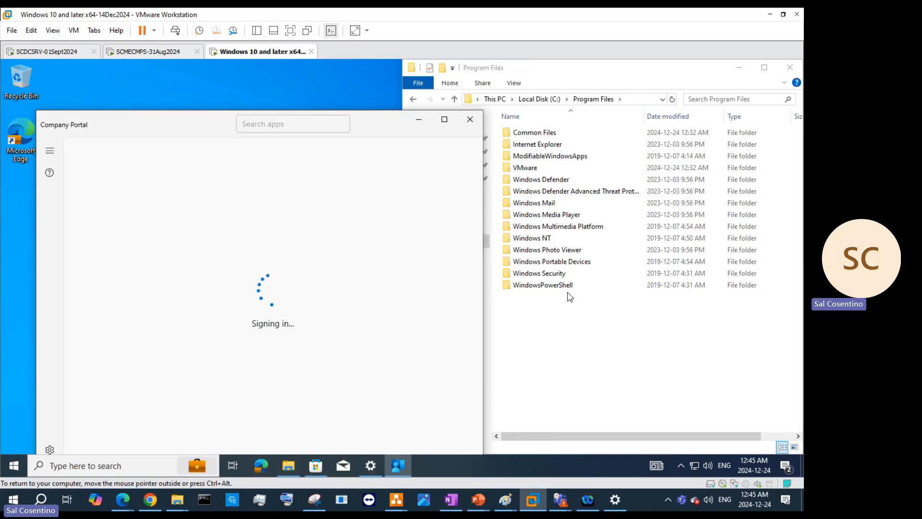
Step: Browse Program Files (x86), Program Files and ProgramData in File Explorer, then return to Company Portal
{"action": "left_click", "coordinate": [539, 99]}
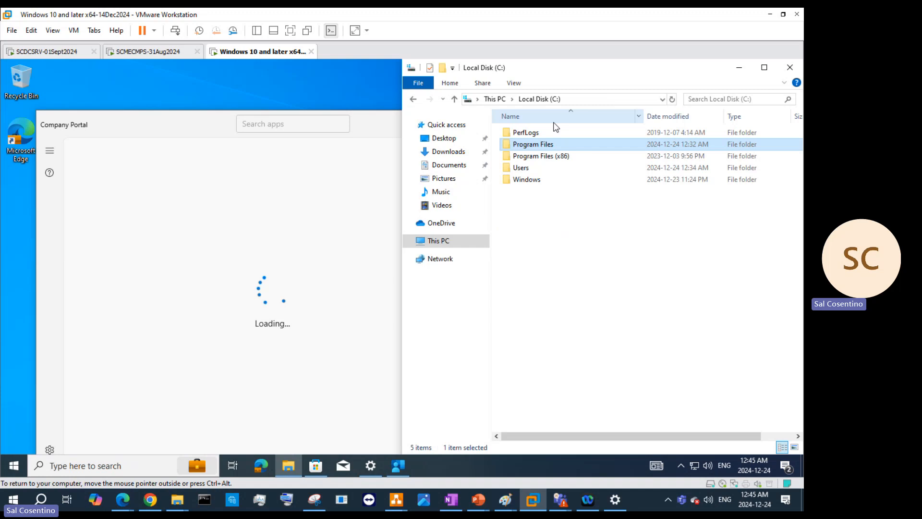
{"action": "double_click", "coordinate": [550, 157]}
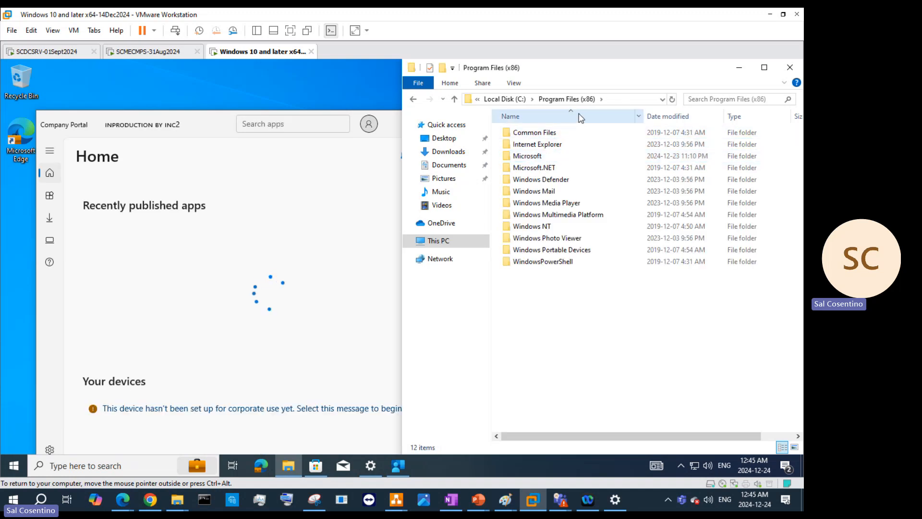
{"action": "left_click", "coordinate": [517, 98]}
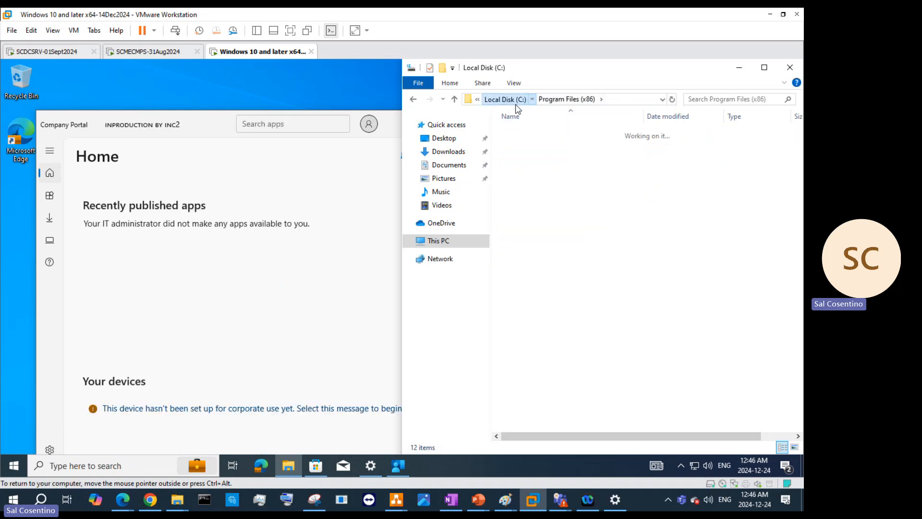
{"action": "double_click", "coordinate": [548, 145]}
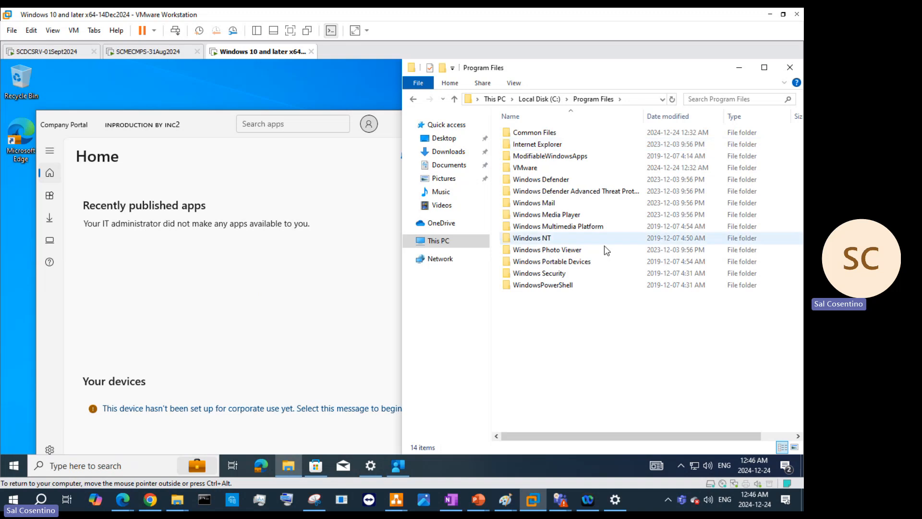
{"action": "left_click", "coordinate": [625, 100]}
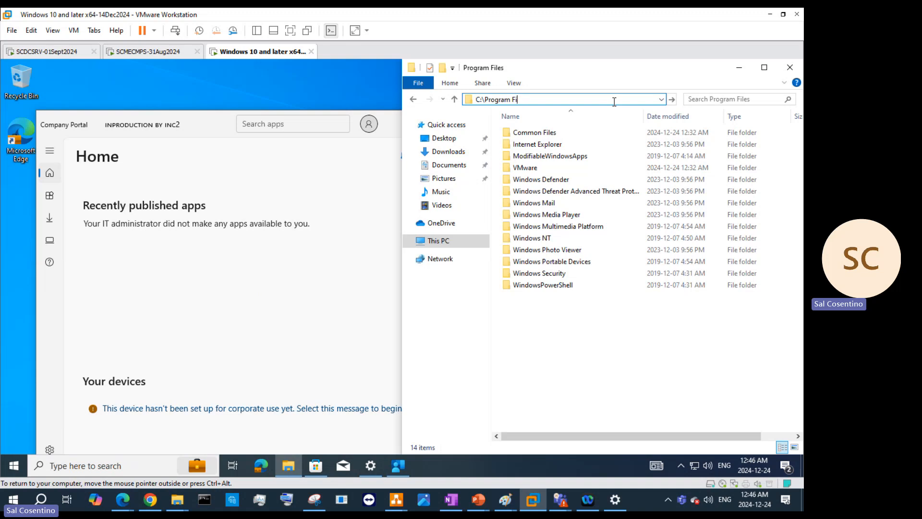
{"action": "key", "text": "BackSpace"}
{"action": "key", "text": "BackSpace"}
{"action": "key", "text": "BackSpace"}
{"action": "type", "text": "Da"}
{"action": "key", "text": "Return"}
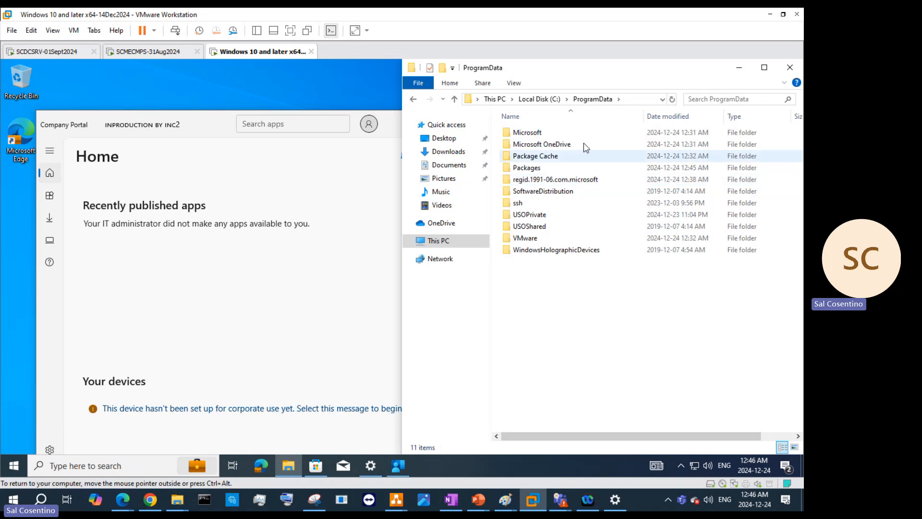
{"action": "left_click", "coordinate": [455, 99]}
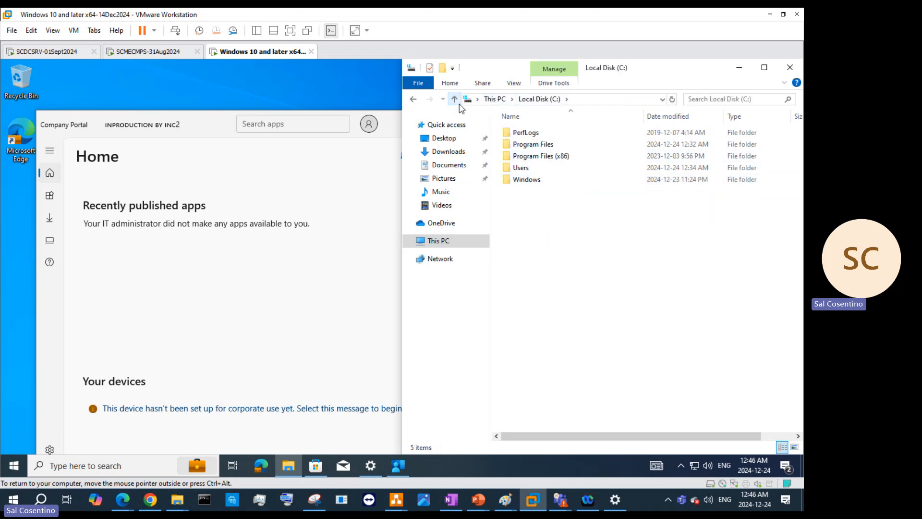
{"action": "double_click", "coordinate": [526, 144]}
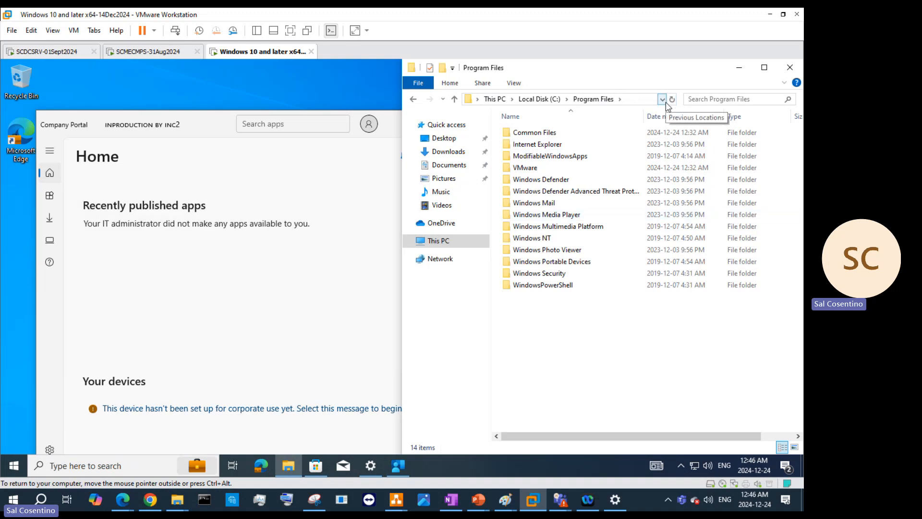
{"action": "left_click", "coordinate": [289, 365]}
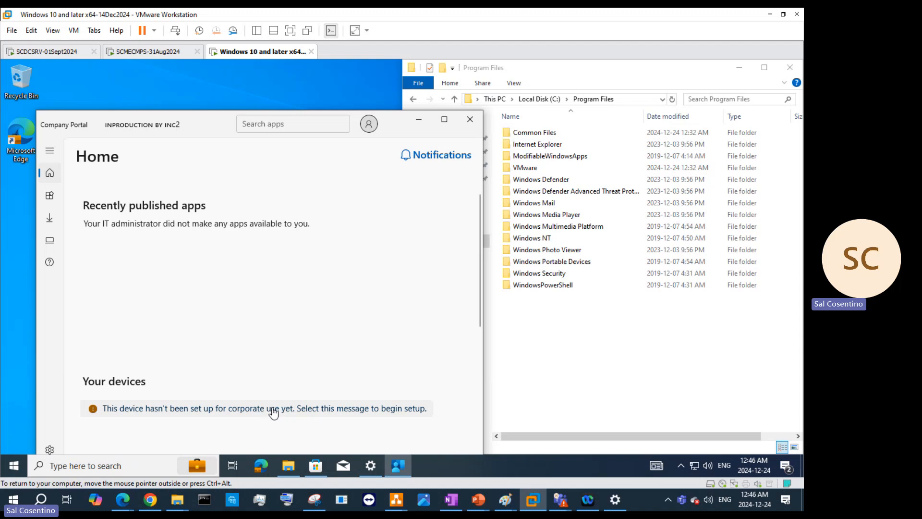
Step: Begin corporate device setup in Company Portal and advance to connecting this device to work
{"action": "left_click", "coordinate": [273, 409]}
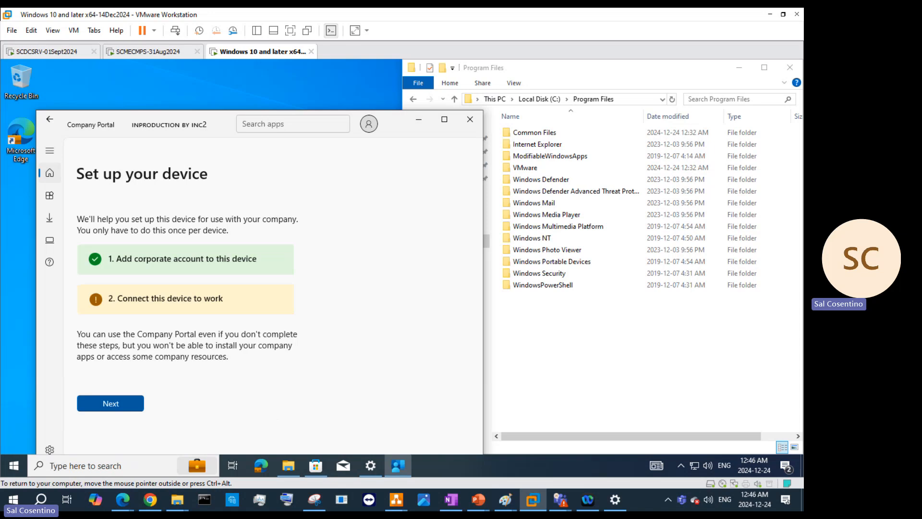
{"action": "left_click_drag", "start_coordinate": [395, 123], "coordinate": [420, 88]}
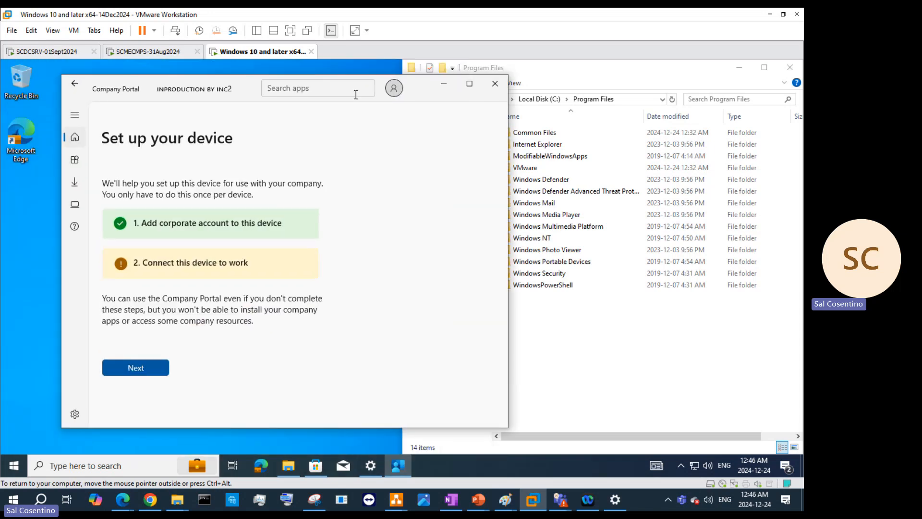
{"action": "left_click", "coordinate": [76, 116]}
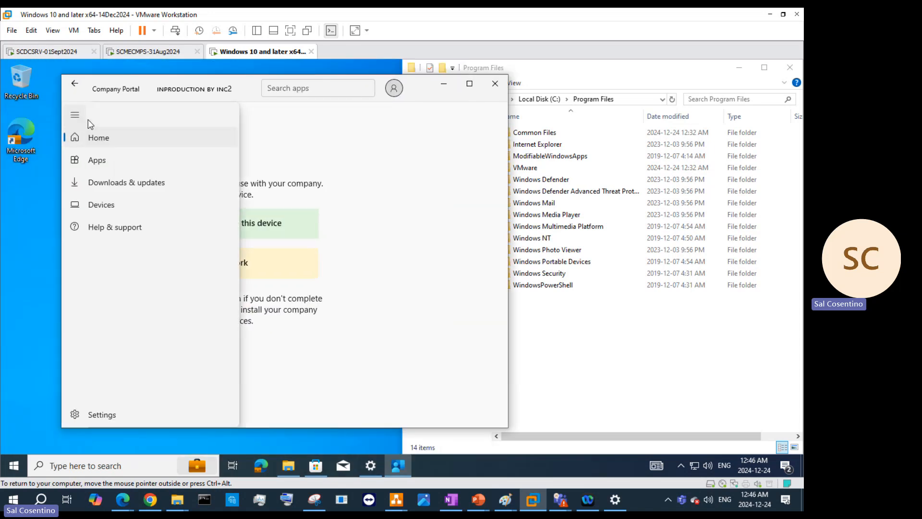
{"action": "left_click", "coordinate": [354, 150]}
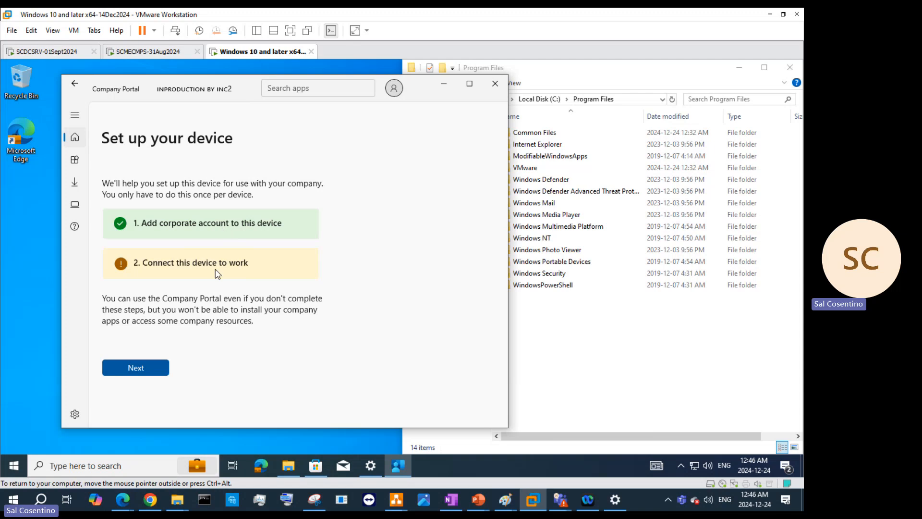
{"action": "left_click", "coordinate": [136, 368]}
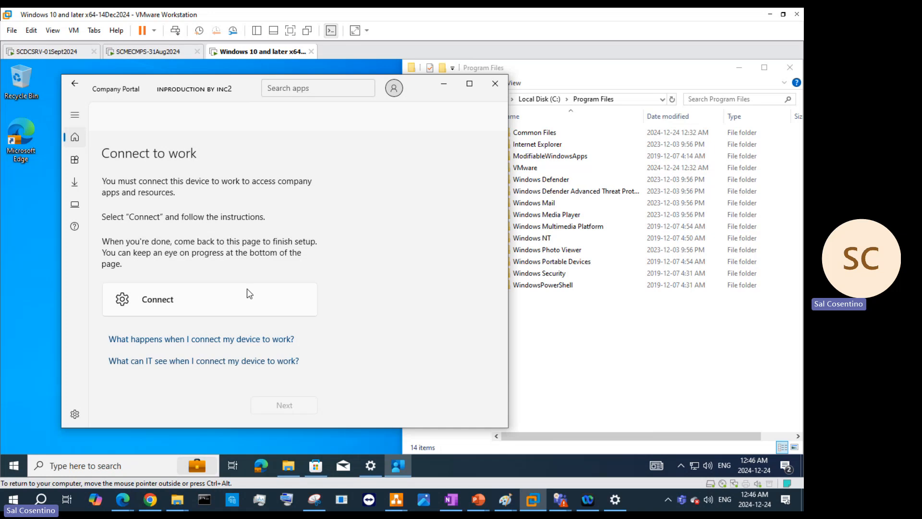
{"action": "left_click", "coordinate": [236, 307]}
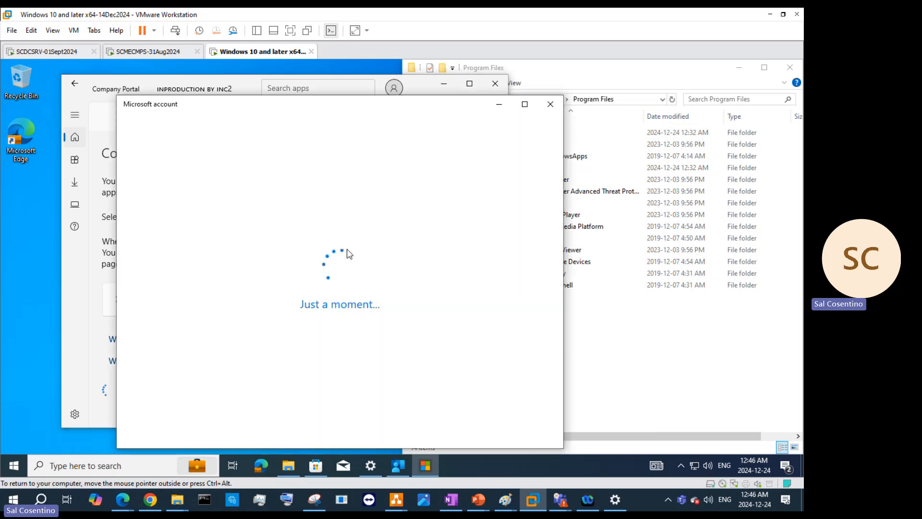
Step: Continue the work account sign-in and submit the account password
{"action": "left_click", "coordinate": [494, 415]}
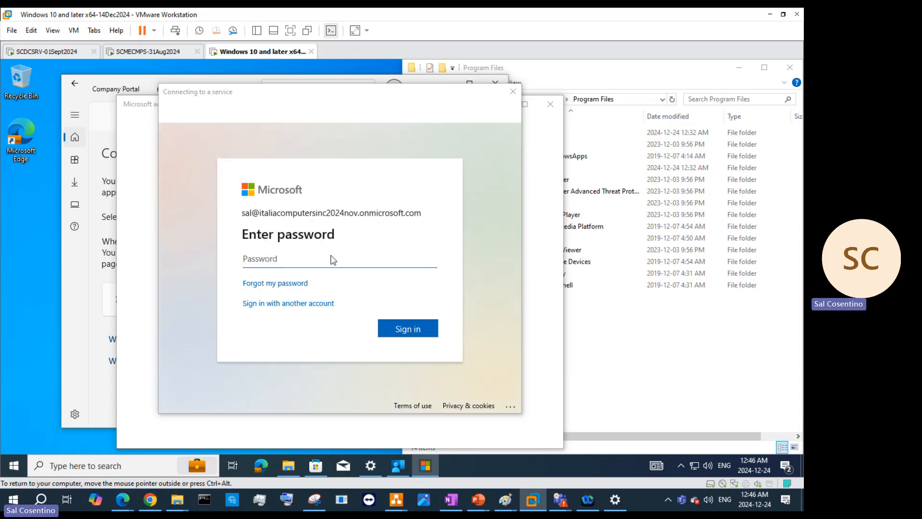
{"action": "type", "text": "•"}
{"action": "key", "text": "Return"}
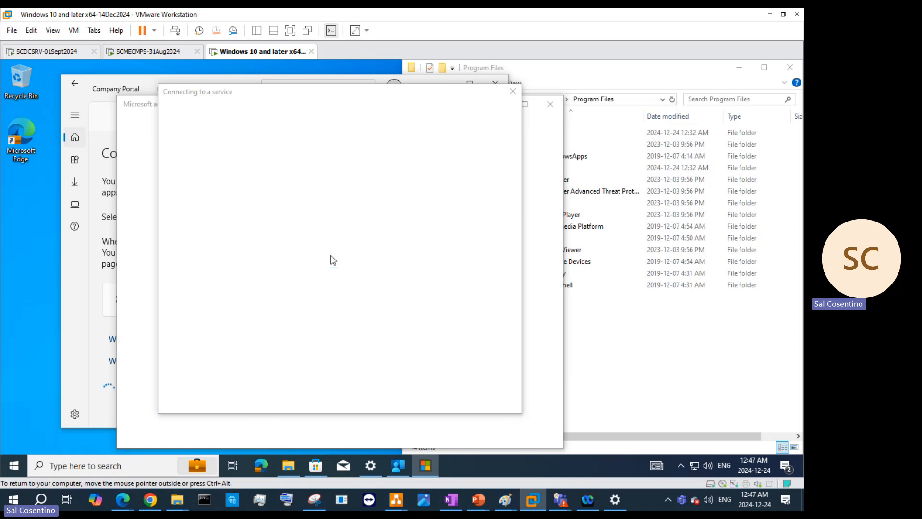
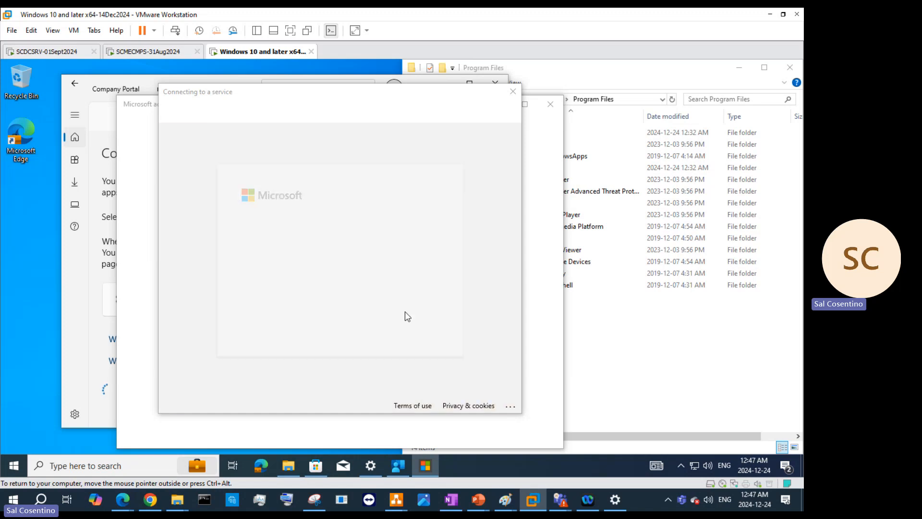
Step: Decline staying signed in, then acknowledge the device setup notice
{"action": "left_click", "coordinate": [341, 321]}
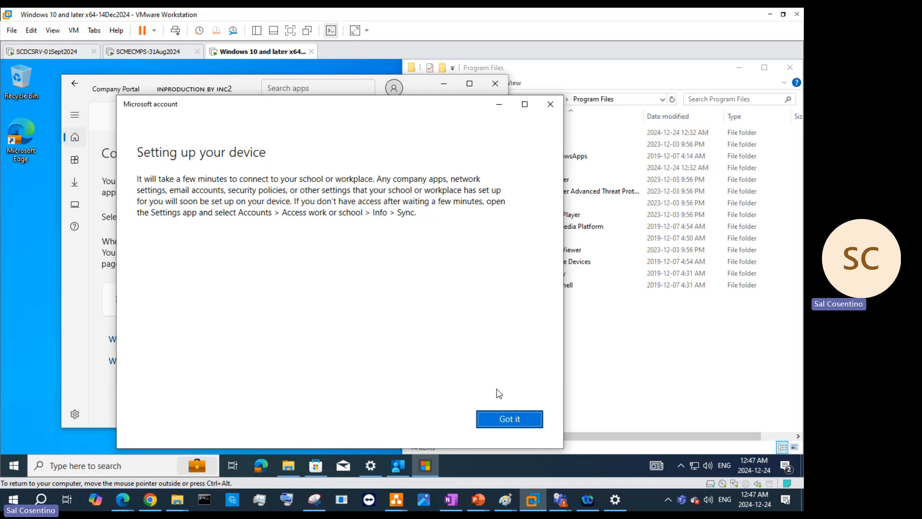
{"action": "left_click", "coordinate": [510, 420]}
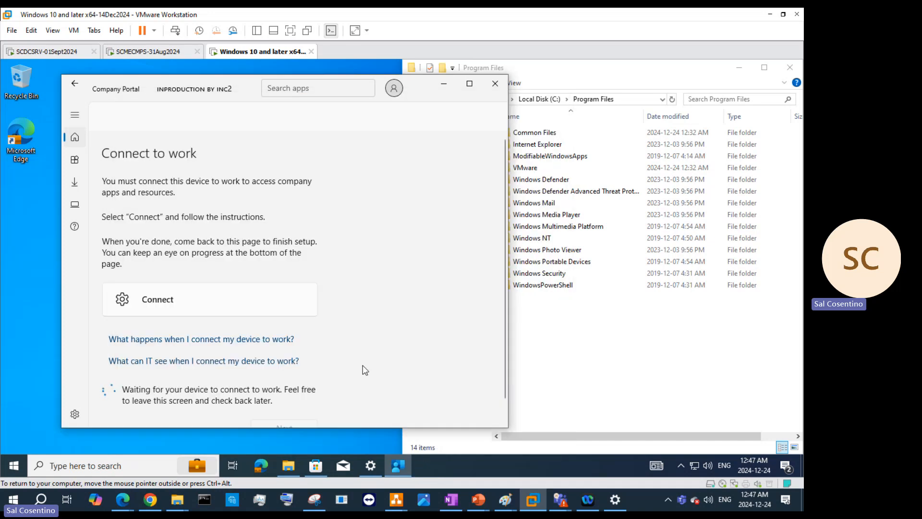
Step: Browse the Program Files and Program Files (x86) folders on Local Disk (C:) in File Explorer
{"action": "scroll", "coordinate": [329, 250], "scroll_direction": "down", "scroll_amount": 1}
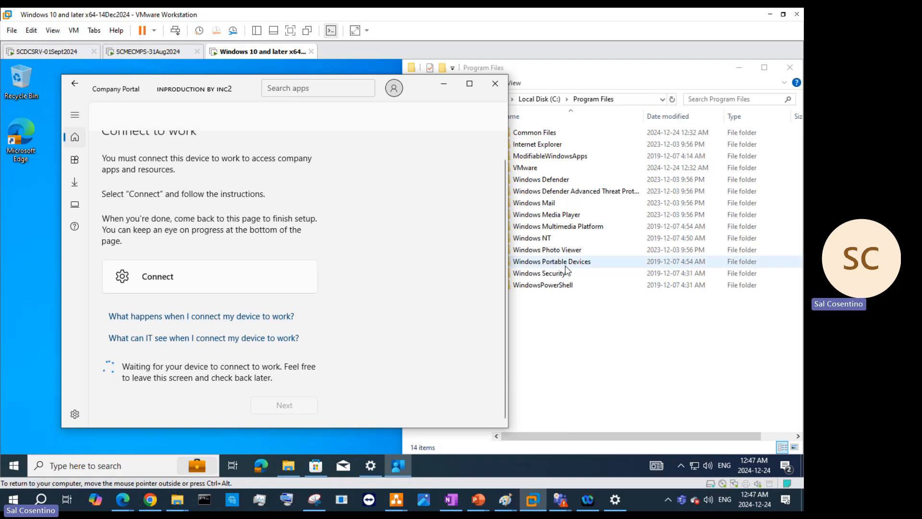
{"action": "left_click", "coordinate": [594, 313]}
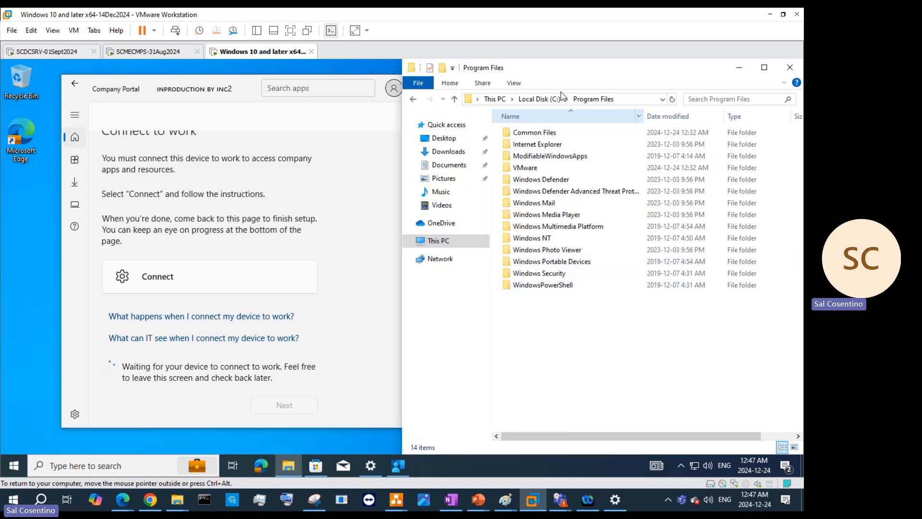
{"action": "left_click", "coordinate": [547, 99]}
{"action": "double_click", "coordinate": [539, 149]}
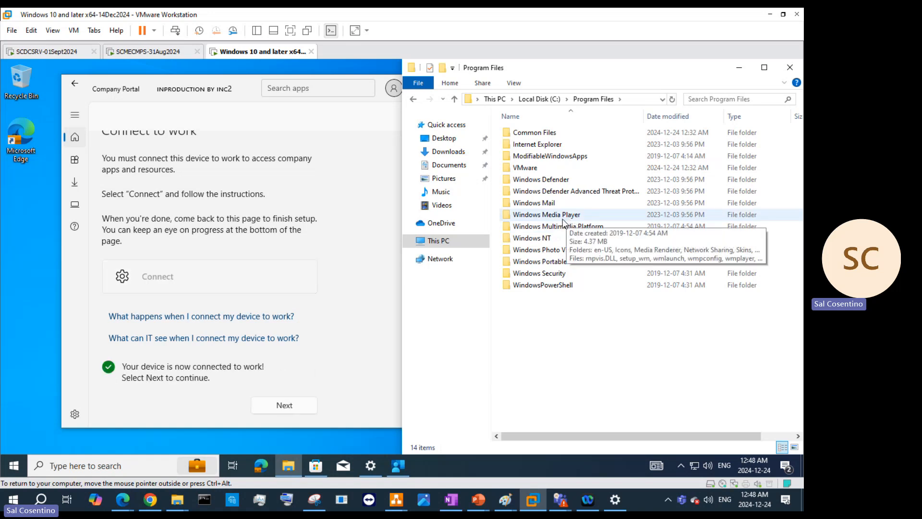
{"action": "left_click", "coordinate": [538, 99]}
{"action": "double_click", "coordinate": [544, 156]}
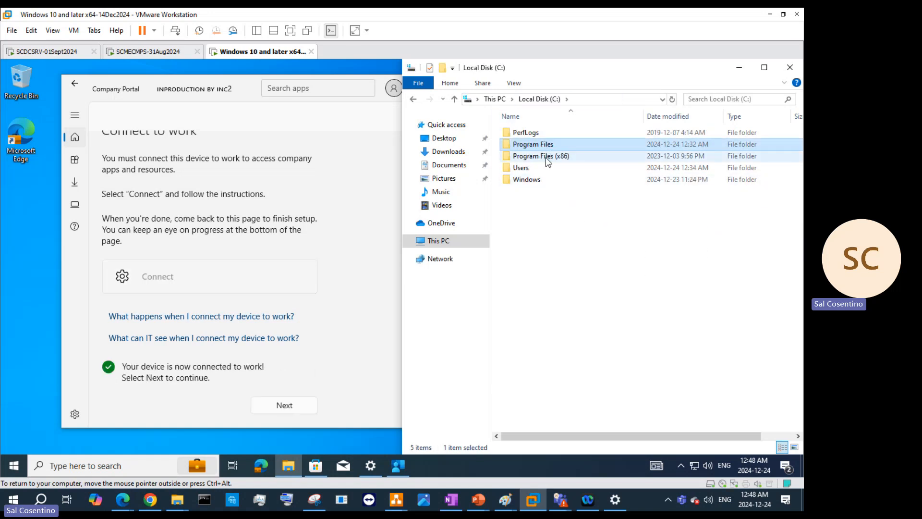
{"action": "left_click", "coordinate": [523, 99]}
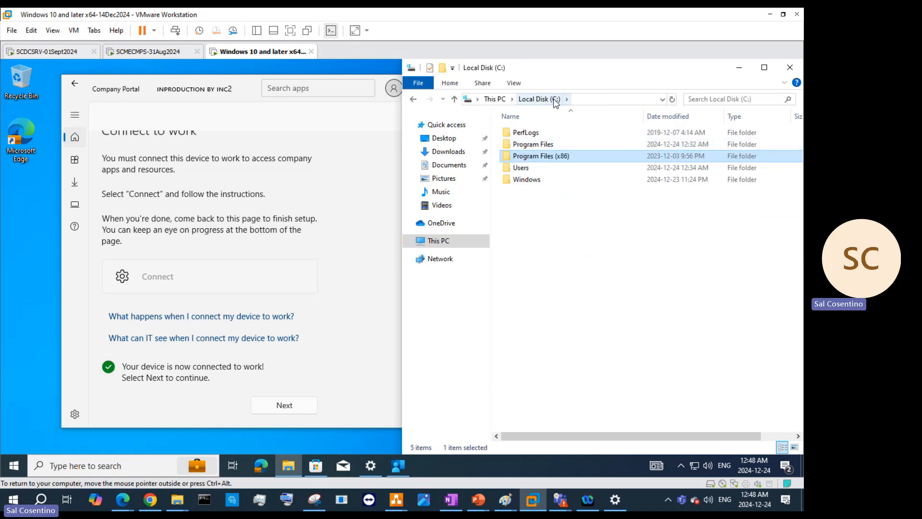
{"action": "left_click", "coordinate": [552, 101]}
{"action": "double_click", "coordinate": [545, 143]}
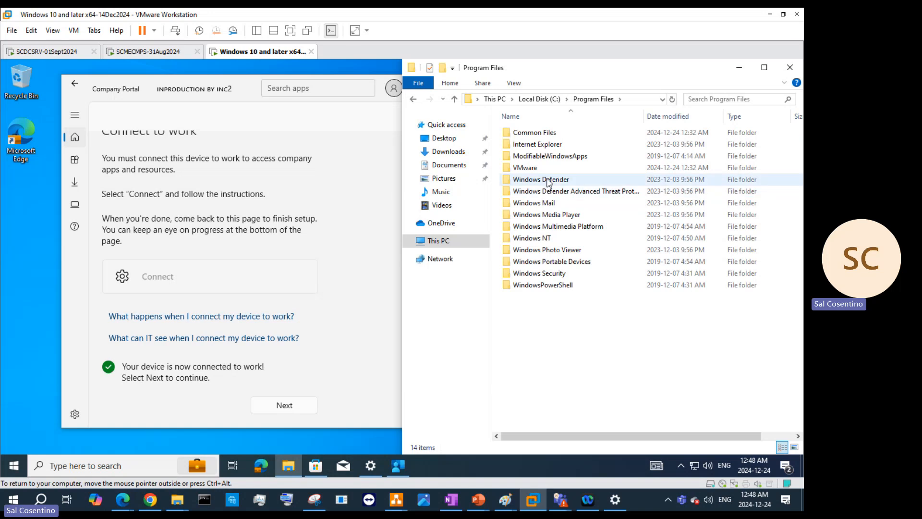
{"action": "left_click", "coordinate": [539, 98]}
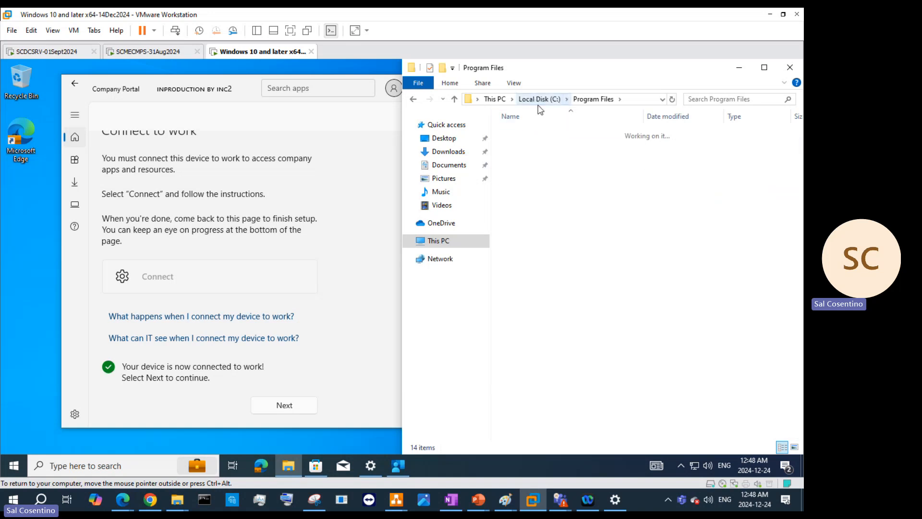
{"action": "double_click", "coordinate": [534, 156]}
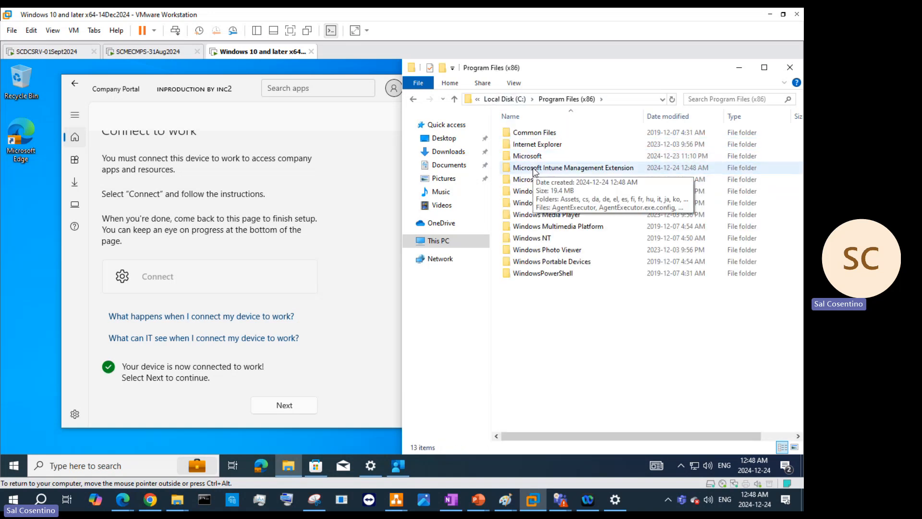
Step: Open the Microsoft Intune Management Extension folder in Program Files (x86), then return to Company Portal
{"action": "left_click", "coordinate": [535, 159]}
{"action": "double_click", "coordinate": [535, 159]}
{"action": "left_click", "coordinate": [531, 98]}
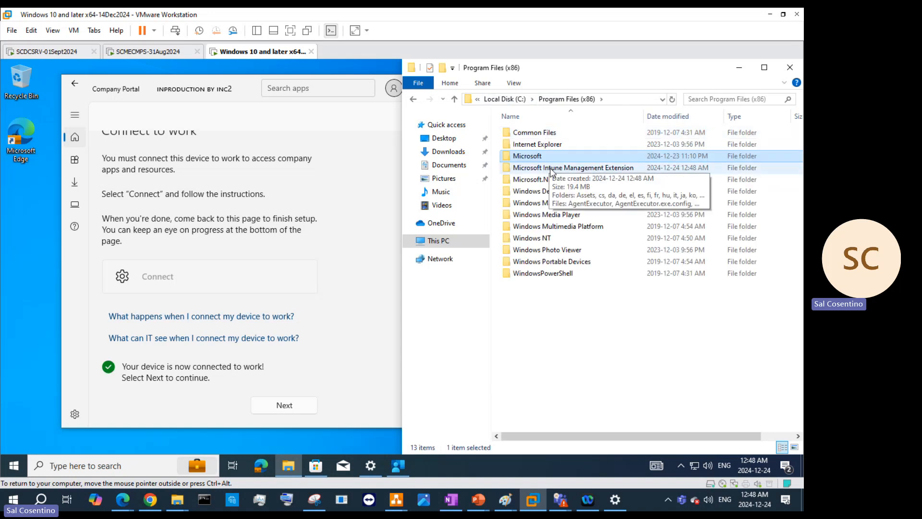
{"action": "left_click", "coordinate": [568, 169]}
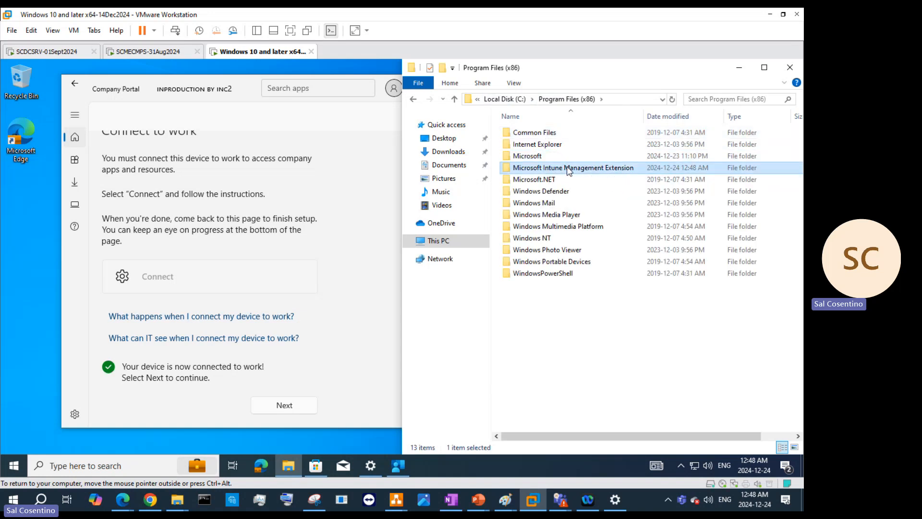
{"action": "double_click", "coordinate": [544, 169]}
{"action": "scroll", "coordinate": [553, 188], "scroll_direction": "down", "scroll_amount": 4}
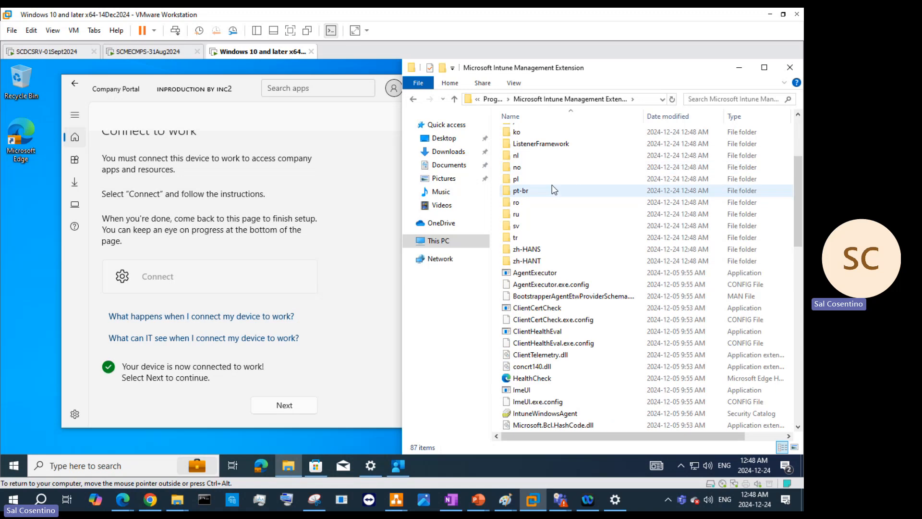
{"action": "scroll", "coordinate": [552, 182], "scroll_direction": "down", "scroll_amount": 12}
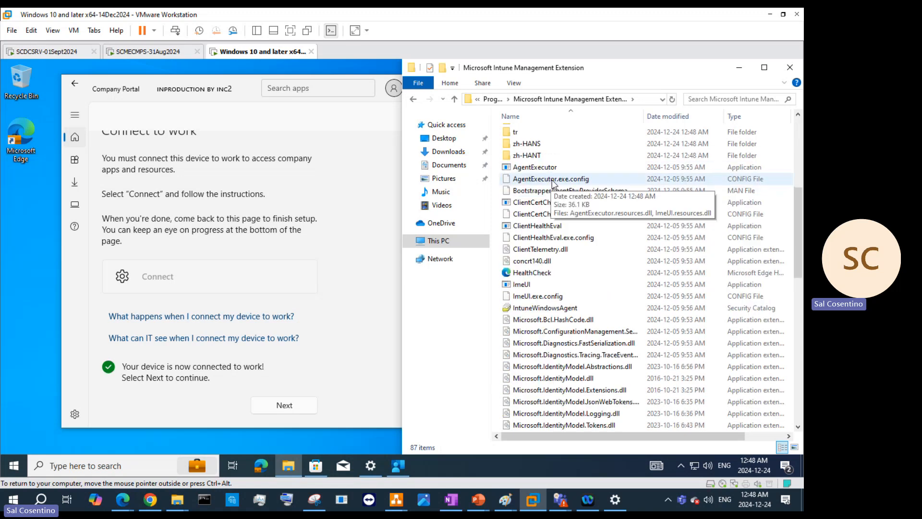
{"action": "scroll", "coordinate": [552, 180], "scroll_direction": "up", "scroll_amount": 16}
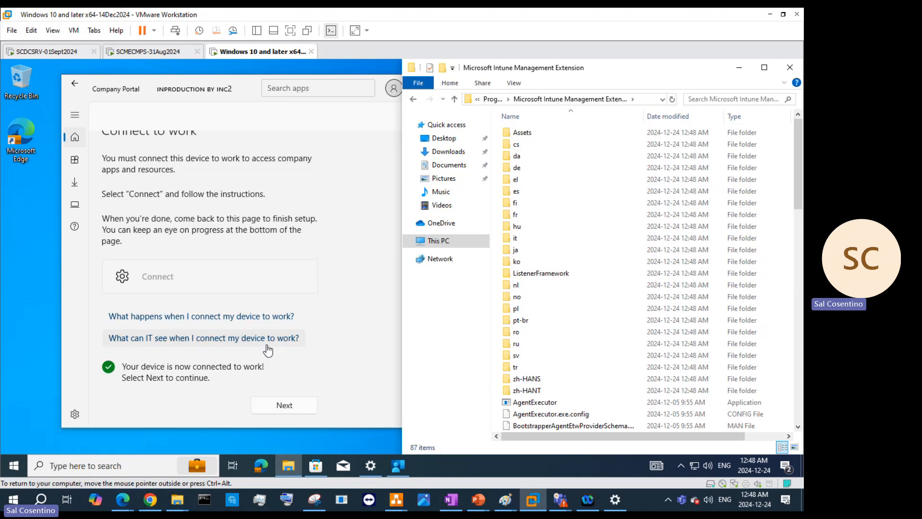
{"action": "left_click", "coordinate": [231, 94]}
Step: Finish connecting the device and go to the Company Portal home page
{"action": "scroll", "coordinate": [224, 161], "scroll_direction": "up", "scroll_amount": 1}
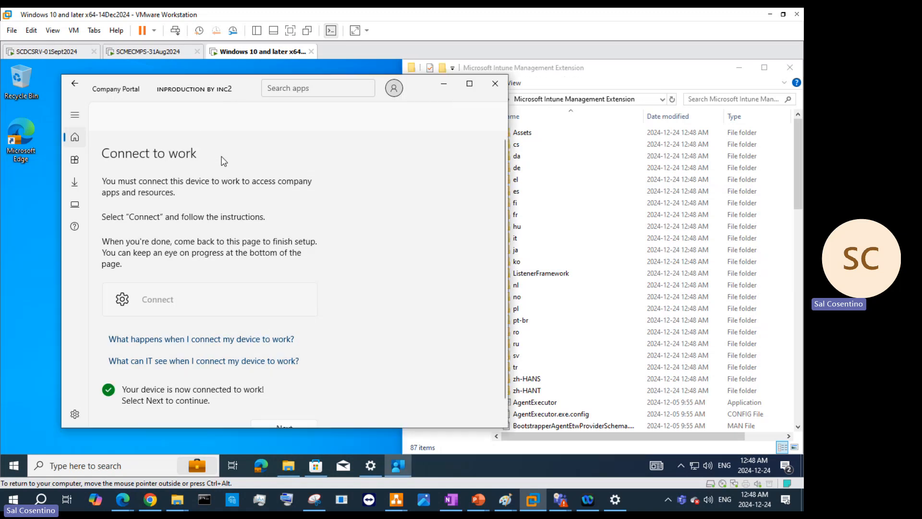
{"action": "scroll", "coordinate": [223, 165], "scroll_direction": "down", "scroll_amount": 1}
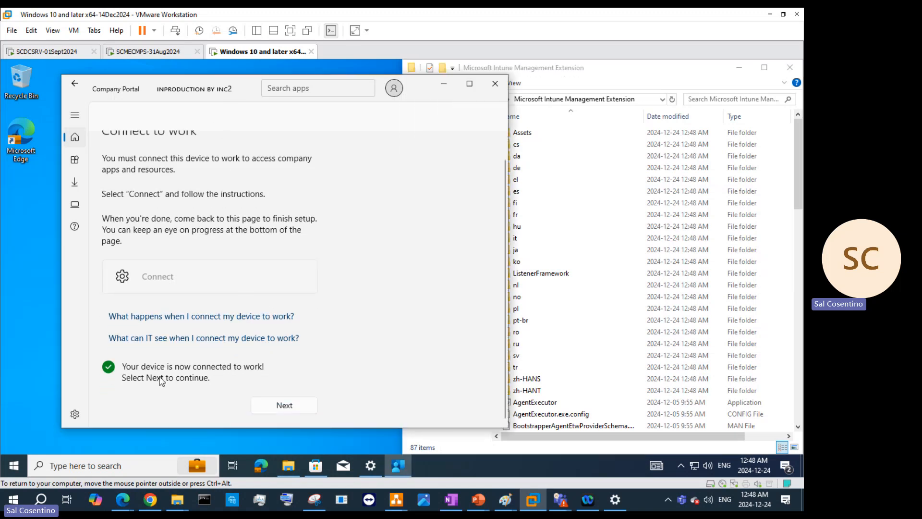
{"action": "left_click", "coordinate": [285, 407]}
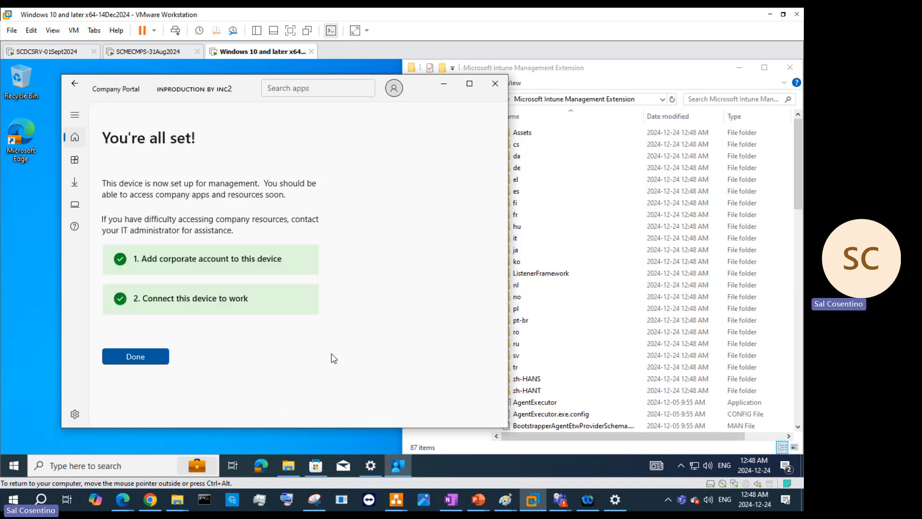
{"action": "left_click", "coordinate": [145, 356]}
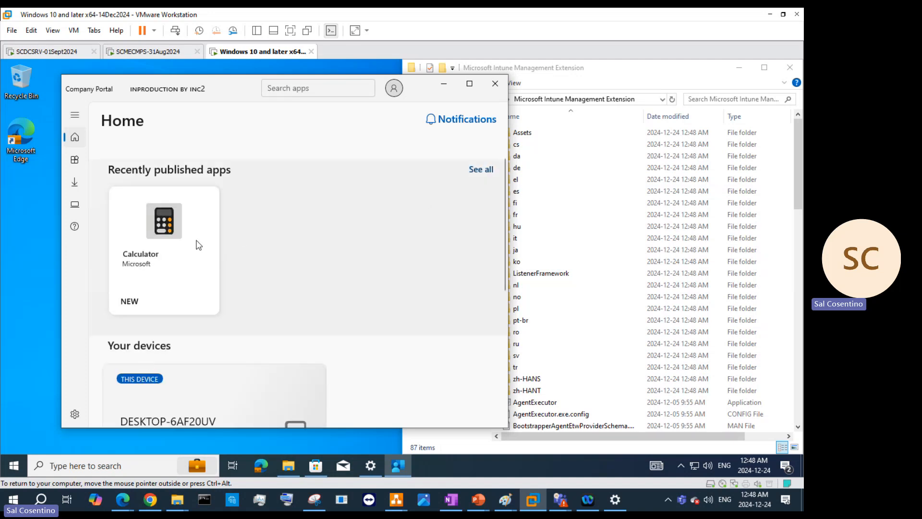
Step: Open the Calculator app's details and maximize the Company Portal window
{"action": "left_click", "coordinate": [176, 226]}
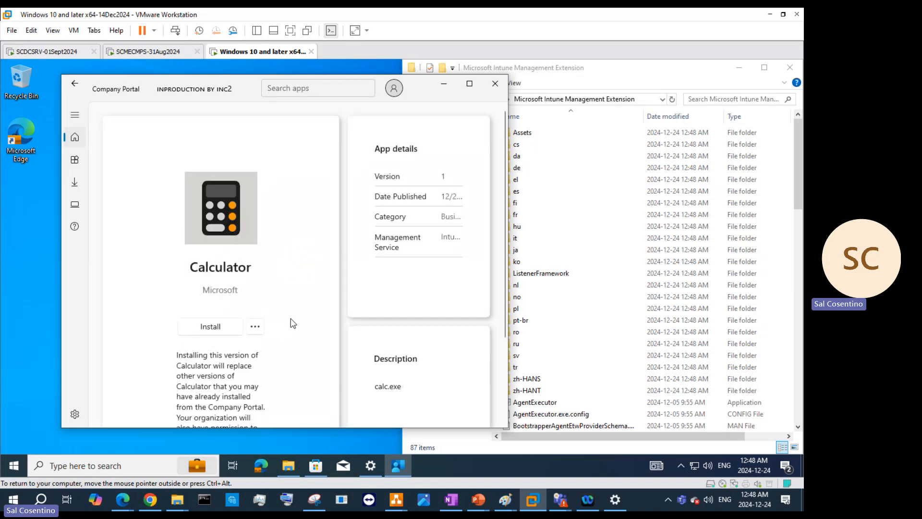
{"action": "scroll", "coordinate": [295, 313], "scroll_direction": "down", "scroll_amount": 3}
{"action": "scroll", "coordinate": [300, 331], "scroll_direction": "up", "scroll_amount": 3}
{"action": "scroll", "coordinate": [302, 333], "scroll_direction": "up", "scroll_amount": 1}
{"action": "left_click", "coordinate": [469, 84]}
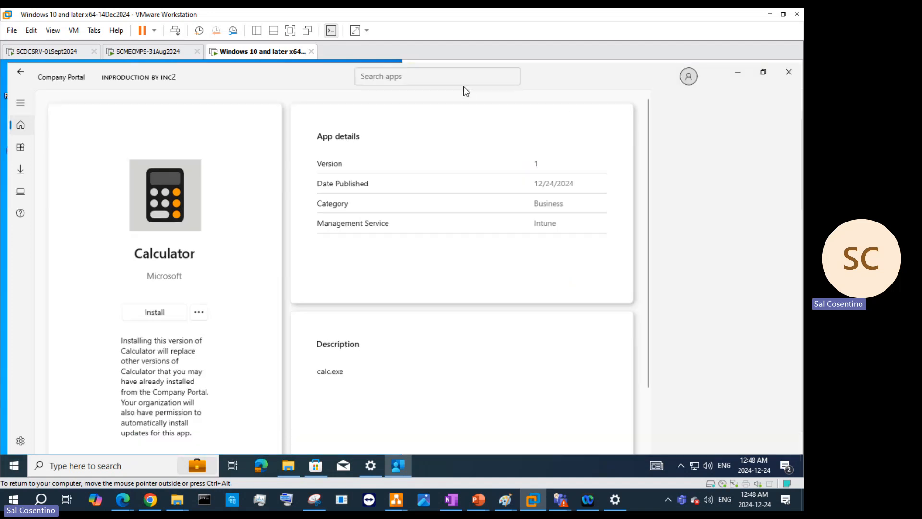
{"action": "scroll", "coordinate": [343, 274], "scroll_direction": "down", "scroll_amount": 2}
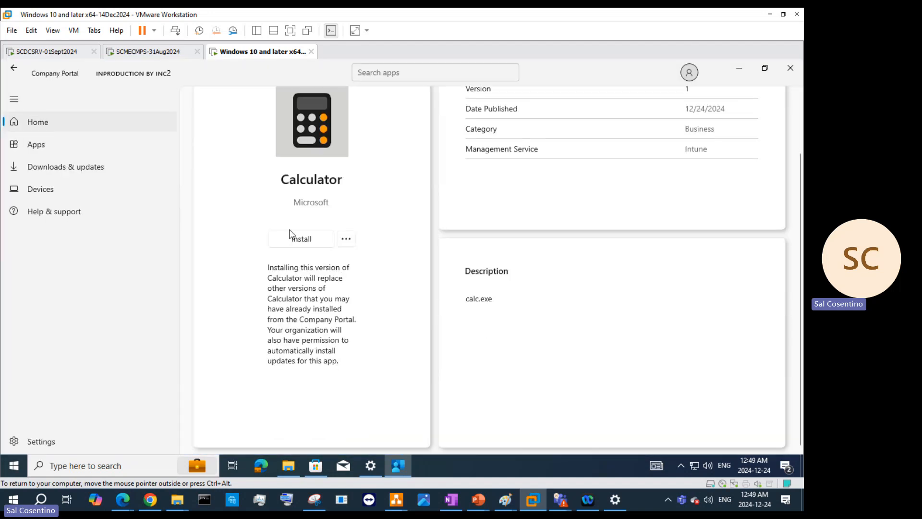
Step: Install Calculator, launch it by searching 'cal', then maximize and close it
{"action": "left_click", "coordinate": [301, 243]}
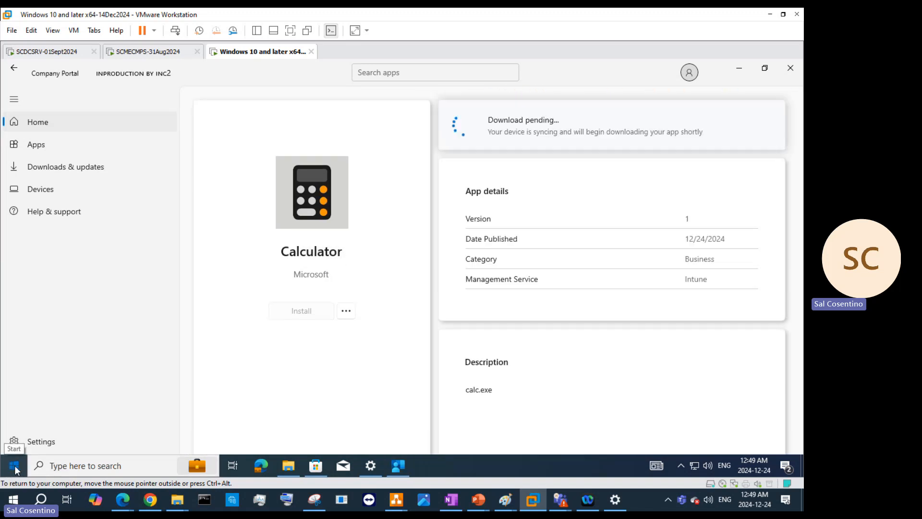
{"action": "left_click", "coordinate": [16, 469]}
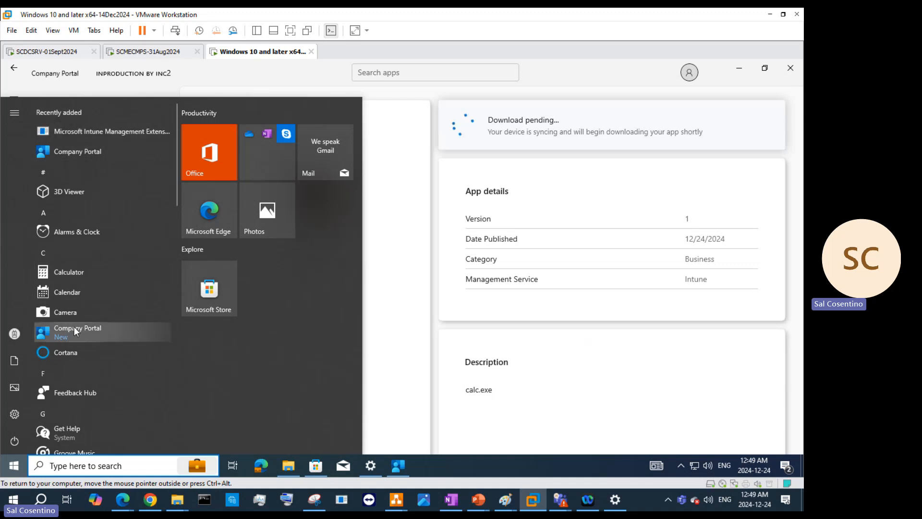
{"action": "scroll", "coordinate": [76, 327], "scroll_direction": "down", "scroll_amount": 4}
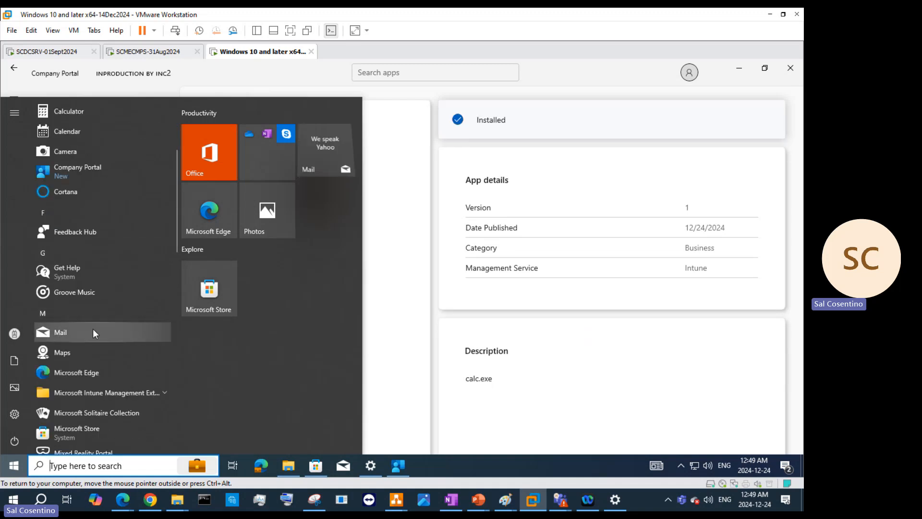
{"action": "scroll", "coordinate": [93, 328], "scroll_direction": "up", "scroll_amount": 4}
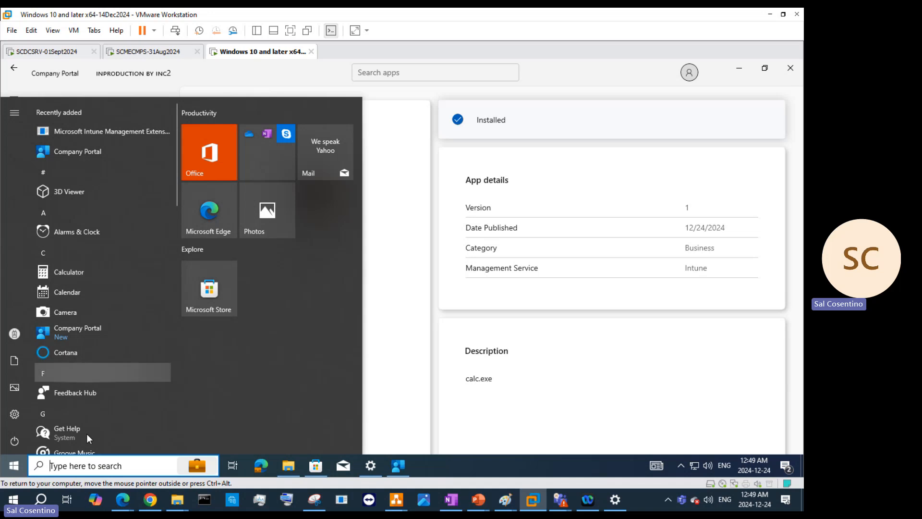
{"action": "left_click", "coordinate": [93, 465]}
{"action": "type", "text": "ca"}
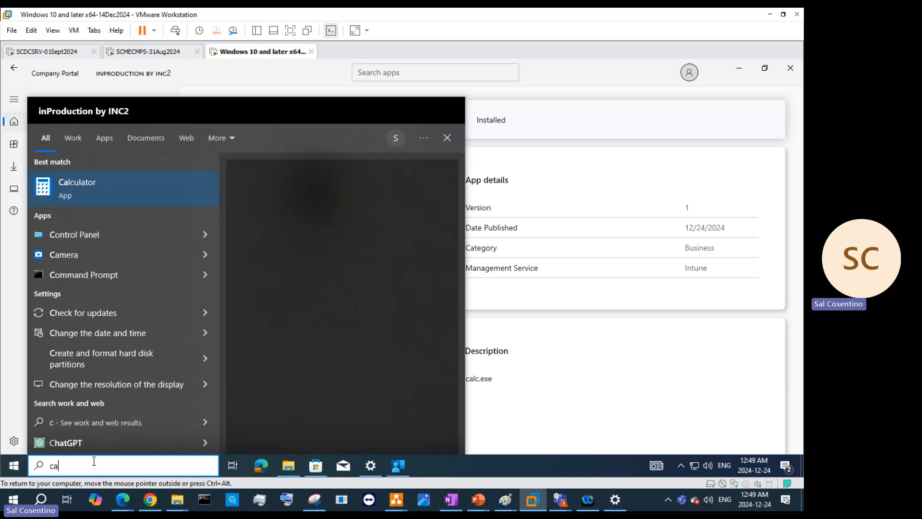
{"action": "type", "text": "l"}
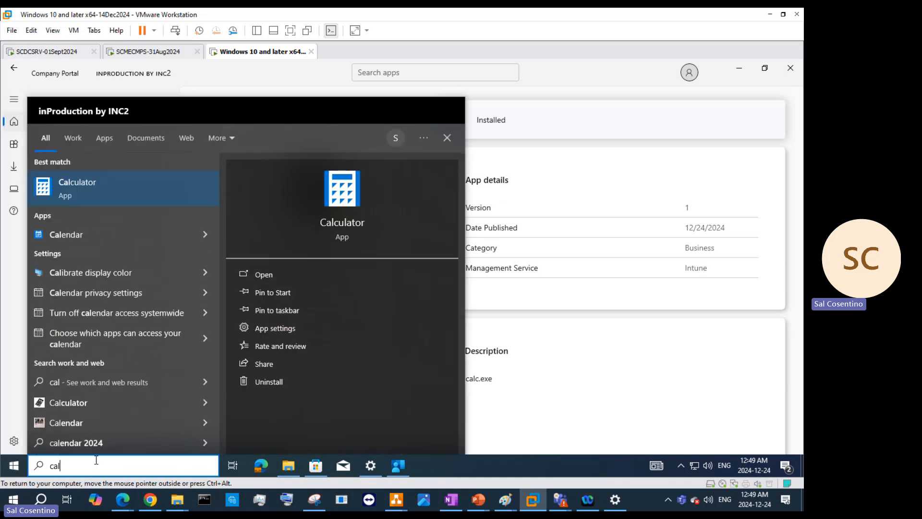
{"action": "left_click", "coordinate": [137, 189]}
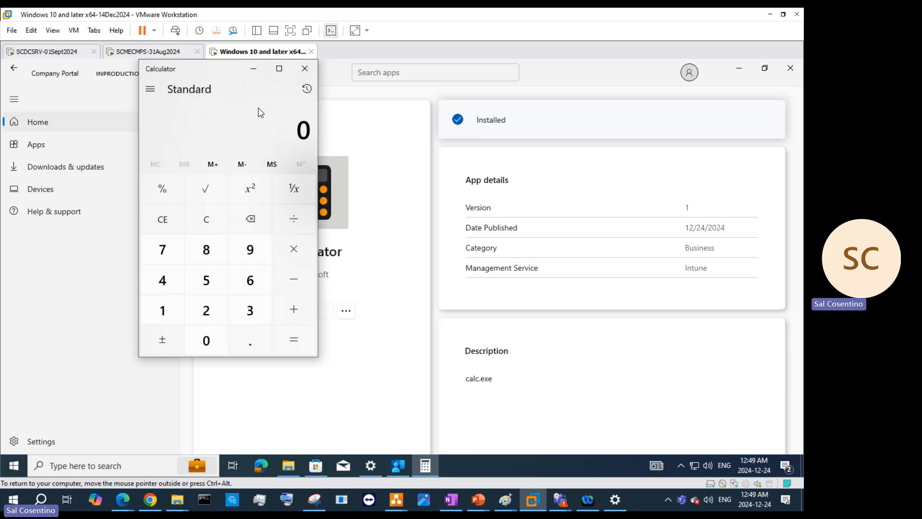
{"action": "left_click", "coordinate": [279, 68]}
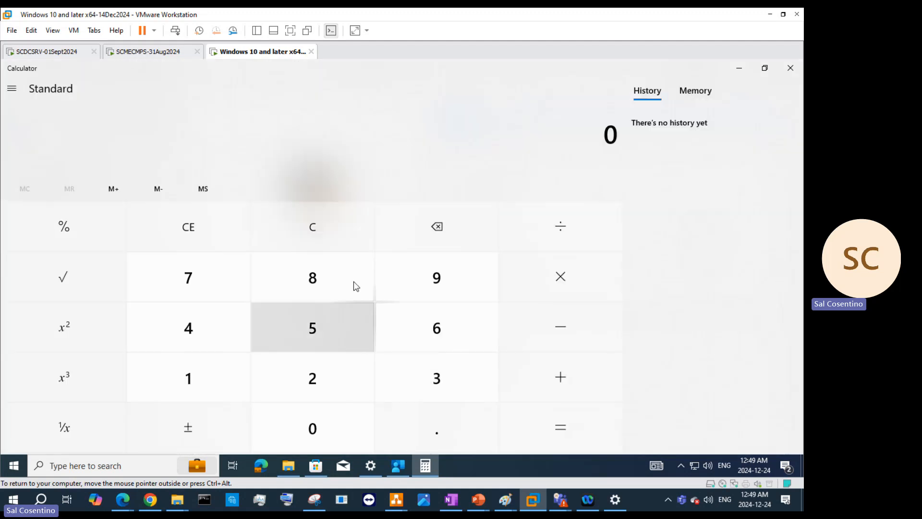
{"action": "left_click", "coordinate": [790, 67]}
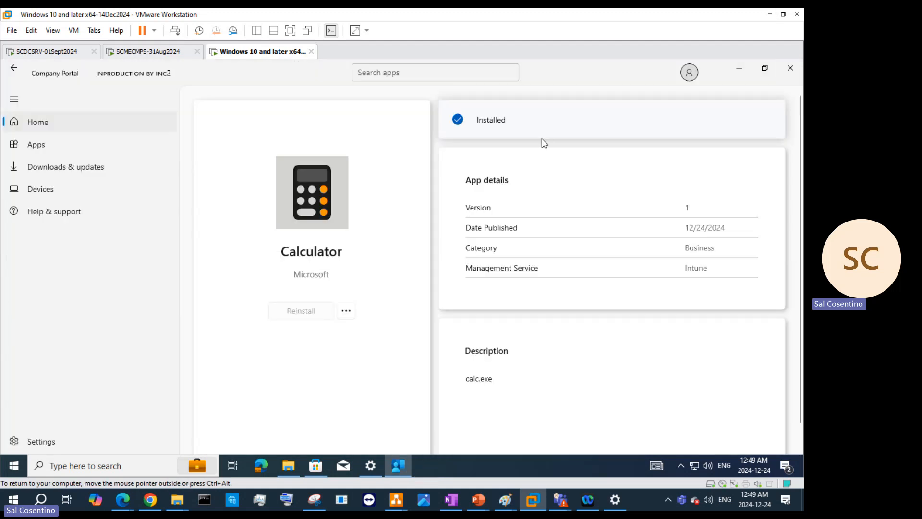
Step: Check Downloads & updates lists Calculator as installed and open its options menu
{"action": "scroll", "coordinate": [619, 254], "scroll_direction": "down", "scroll_amount": 1}
{"action": "left_click", "coordinate": [61, 152]}
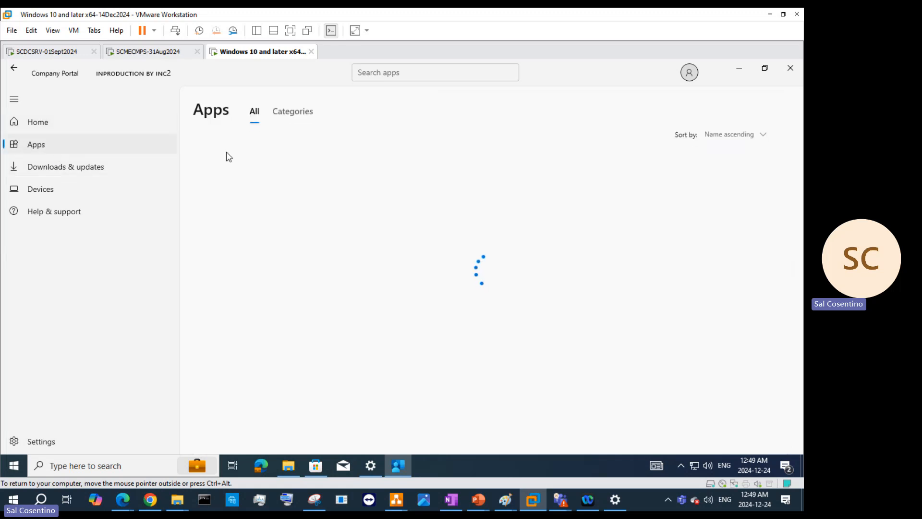
{"action": "left_click", "coordinate": [77, 169]}
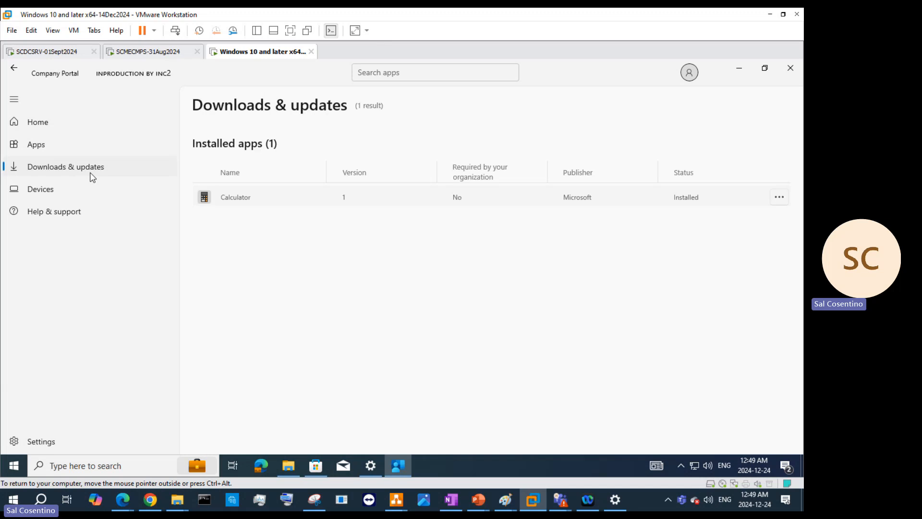
{"action": "left_click", "coordinate": [780, 194]}
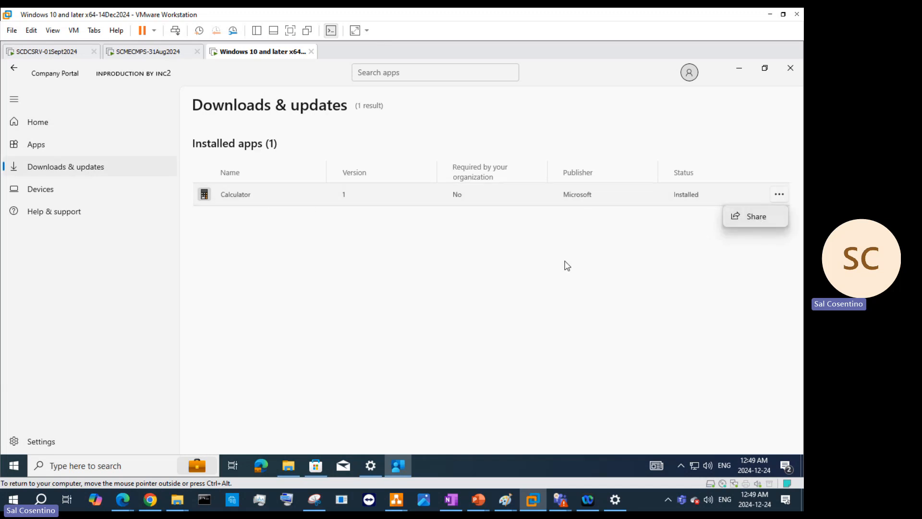
{"action": "mouse_move", "coordinate": [121, 502]}
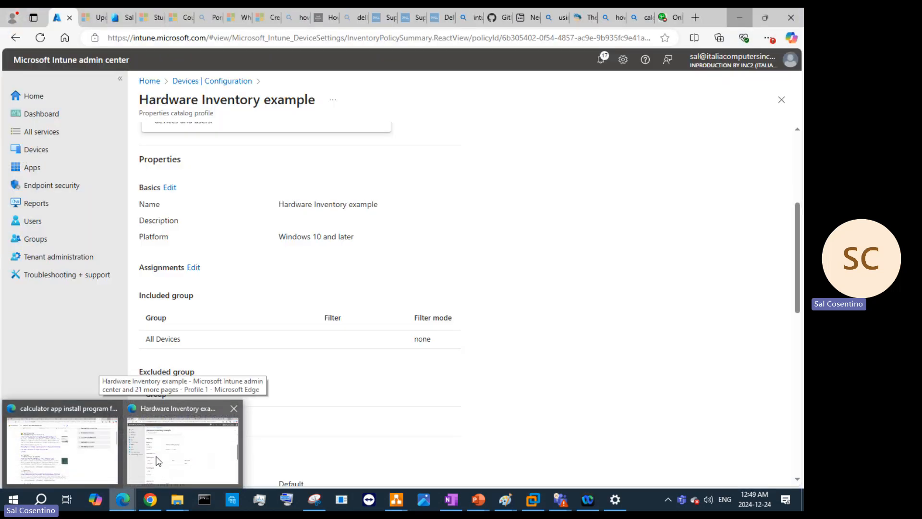
Step: In the Intune admin center, open Apps > Windows > Calculator and view its properties
{"action": "left_click", "coordinate": [158, 462]}
{"action": "scroll", "coordinate": [205, 268], "scroll_direction": "up", "scroll_amount": 4}
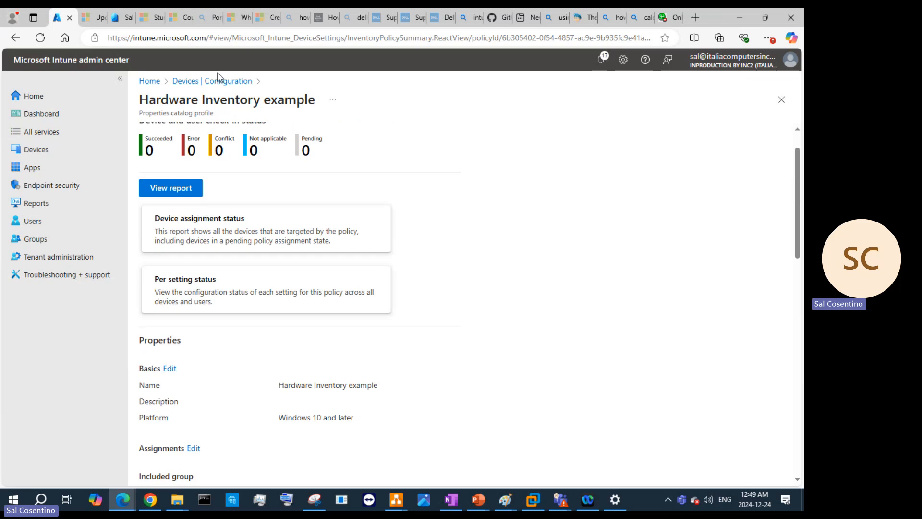
{"action": "left_click", "coordinate": [30, 168]}
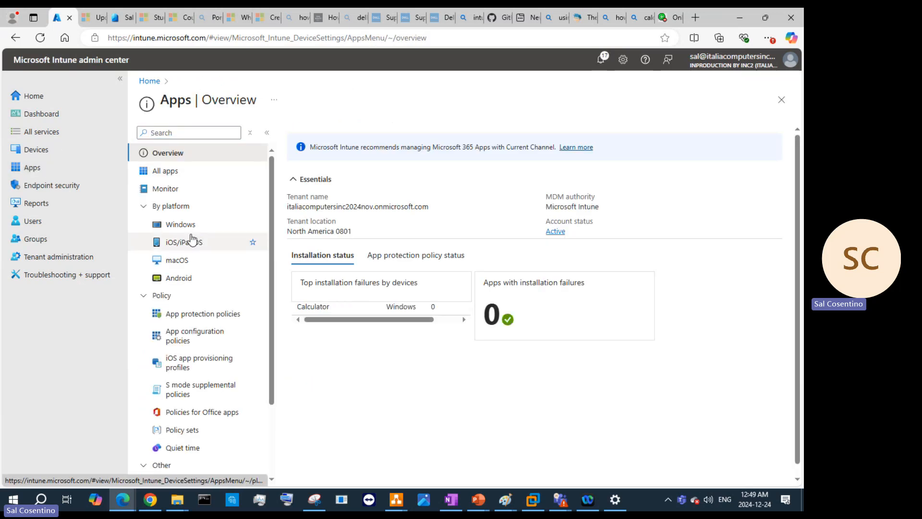
{"action": "left_click", "coordinate": [181, 226]}
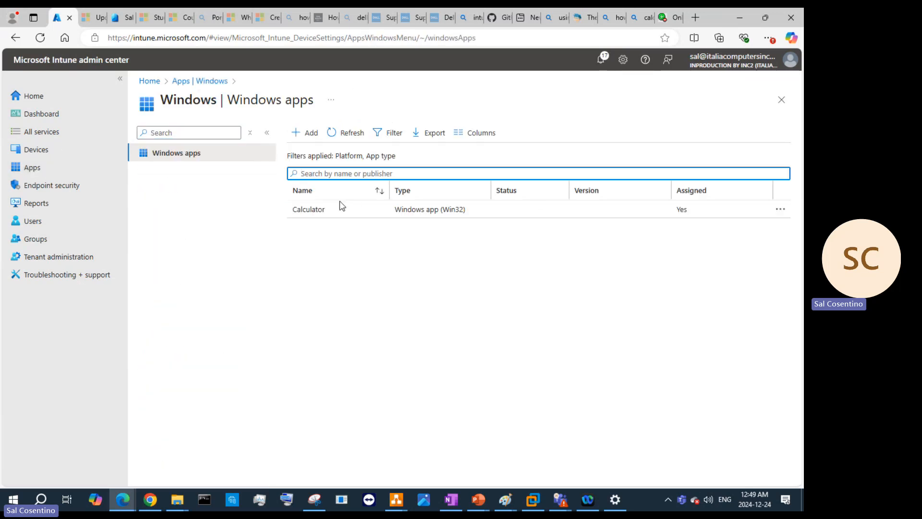
{"action": "left_click", "coordinate": [309, 209]}
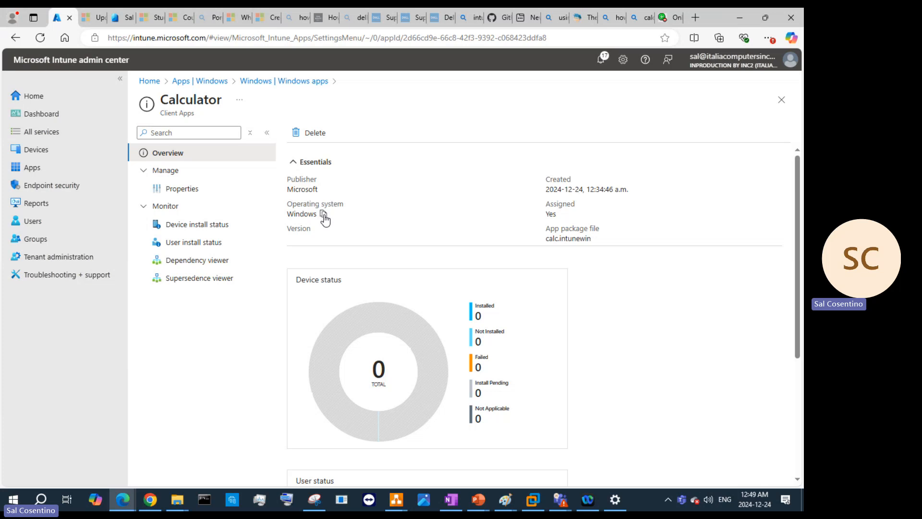
{"action": "scroll", "coordinate": [576, 313], "scroll_direction": "down", "scroll_amount": 4}
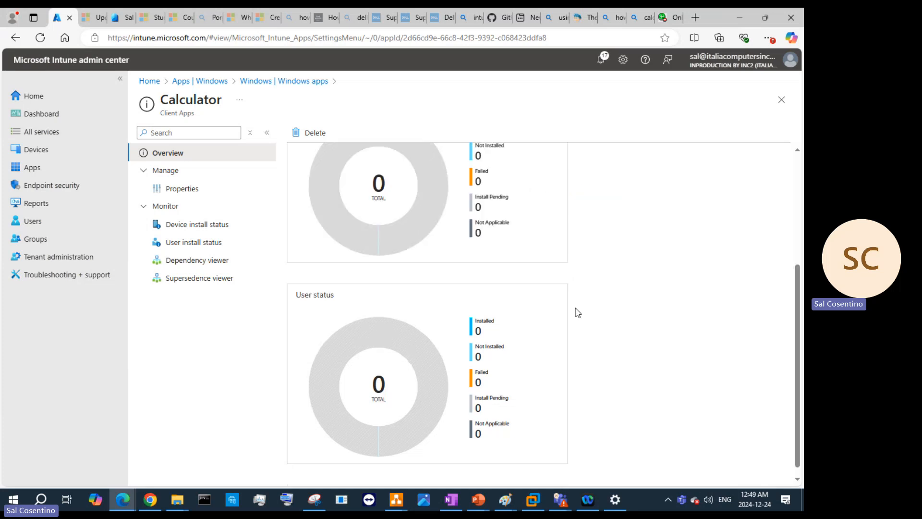
{"action": "scroll", "coordinate": [571, 311], "scroll_direction": "up", "scroll_amount": 4}
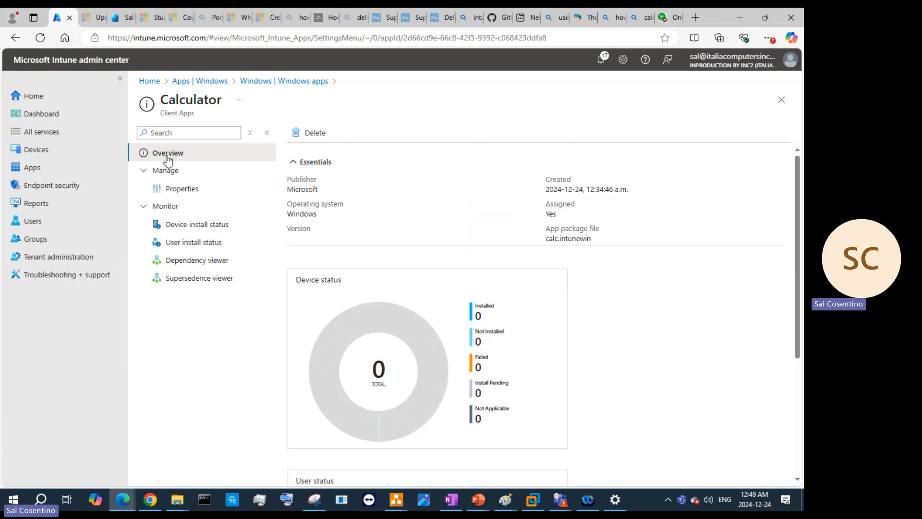
{"action": "left_click", "coordinate": [169, 190]}
{"action": "left_click", "coordinate": [170, 231]}
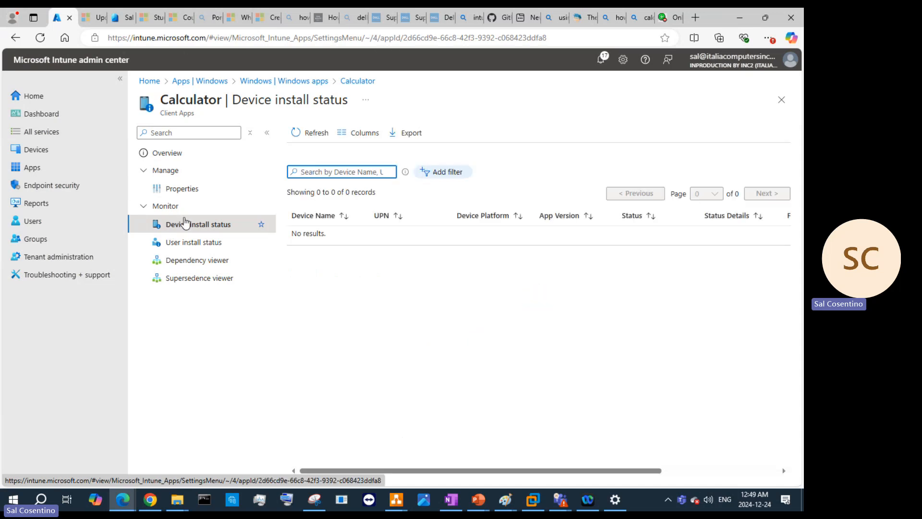
{"action": "left_click", "coordinate": [192, 242]}
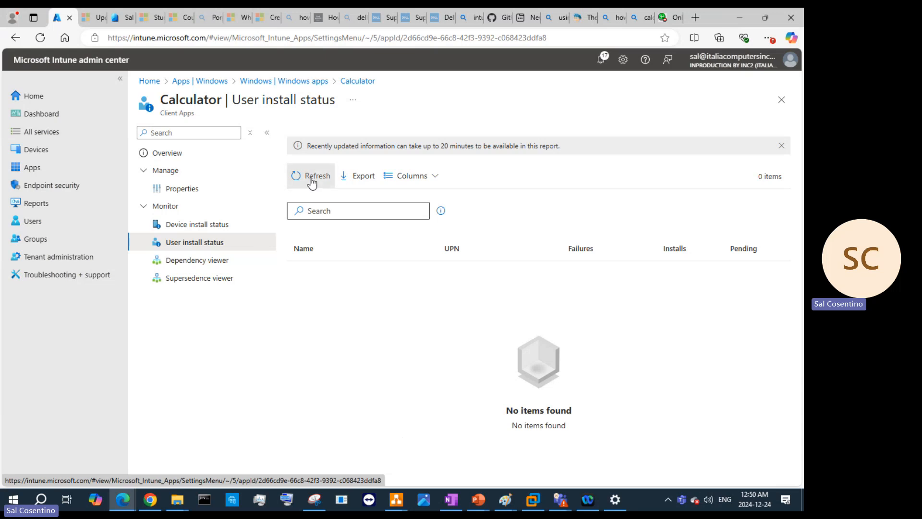
{"action": "left_click", "coordinate": [313, 183]}
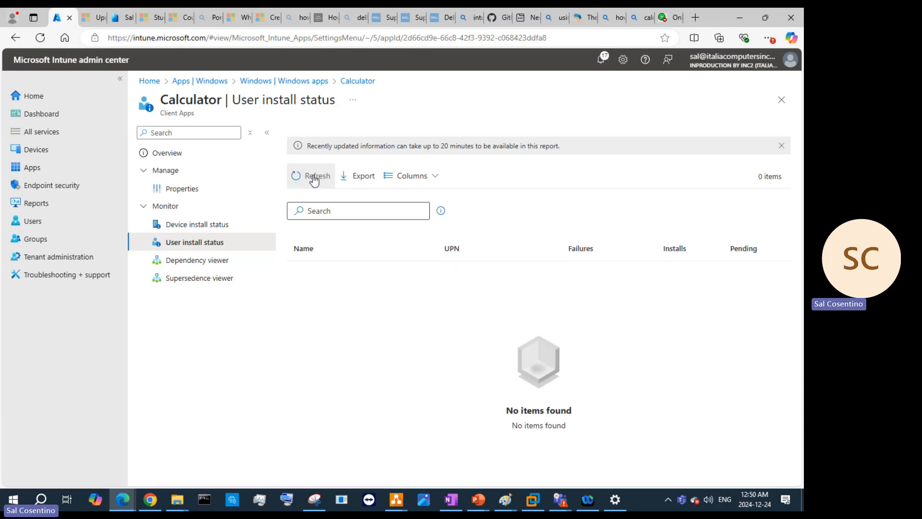
{"action": "left_click", "coordinate": [313, 183]}
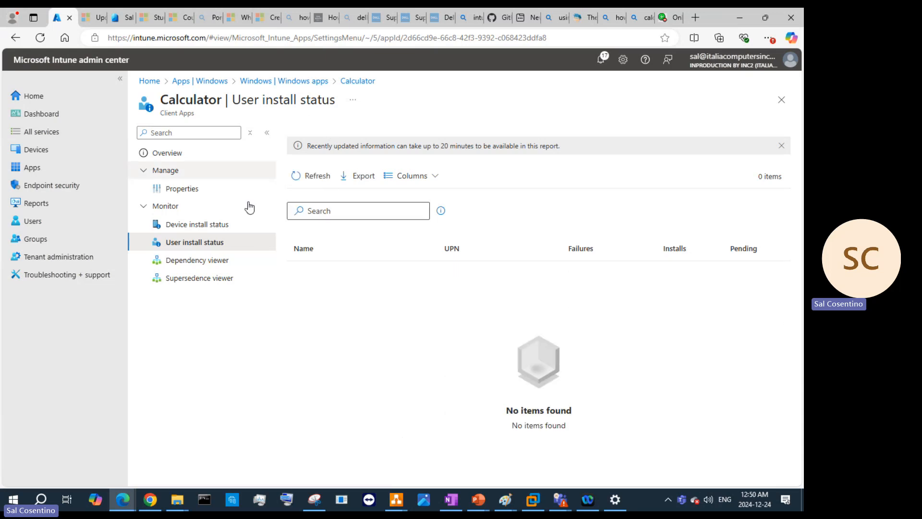
{"action": "left_click", "coordinate": [225, 223]}
{"action": "left_click", "coordinate": [211, 193]}
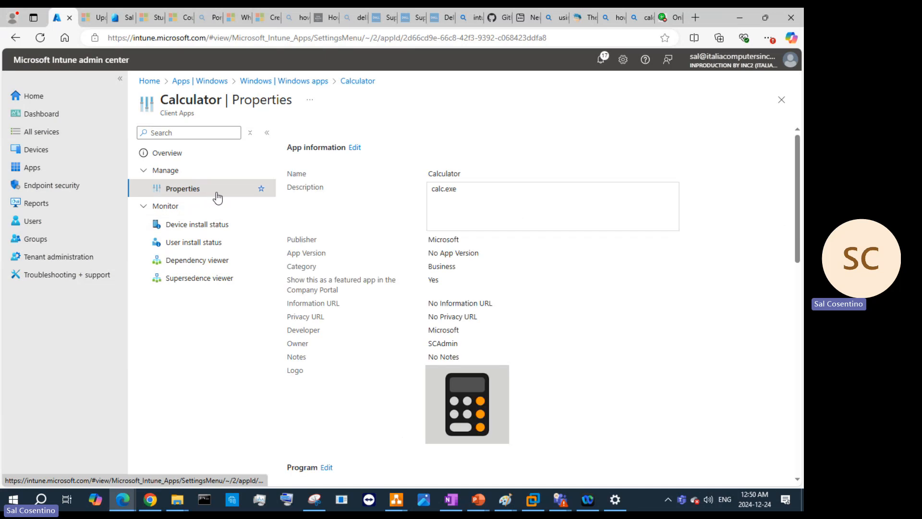
Step: Return to Calculator's overview, refresh the Windows devices list three times, then minimize Edge
{"action": "left_click", "coordinate": [179, 154]}
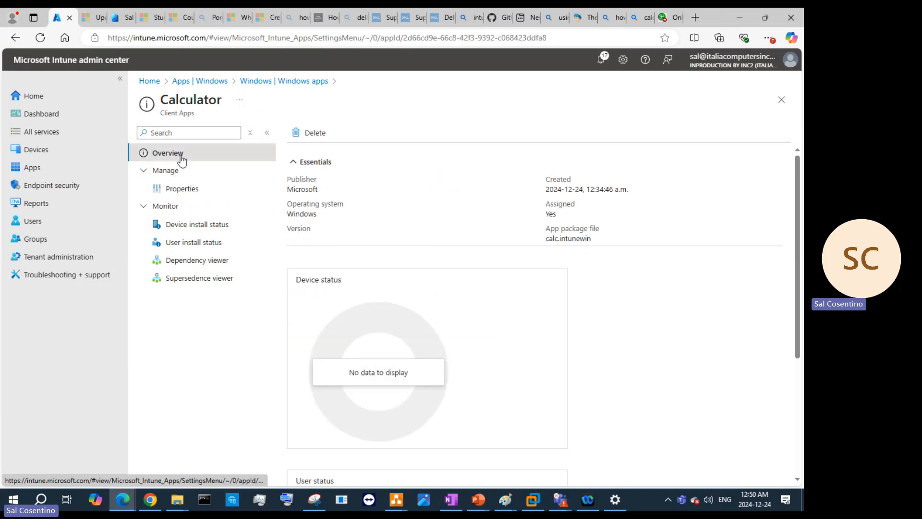
{"action": "scroll", "coordinate": [388, 258], "scroll_direction": "down", "scroll_amount": 3}
{"action": "scroll", "coordinate": [336, 192], "scroll_direction": "up", "scroll_amount": 3}
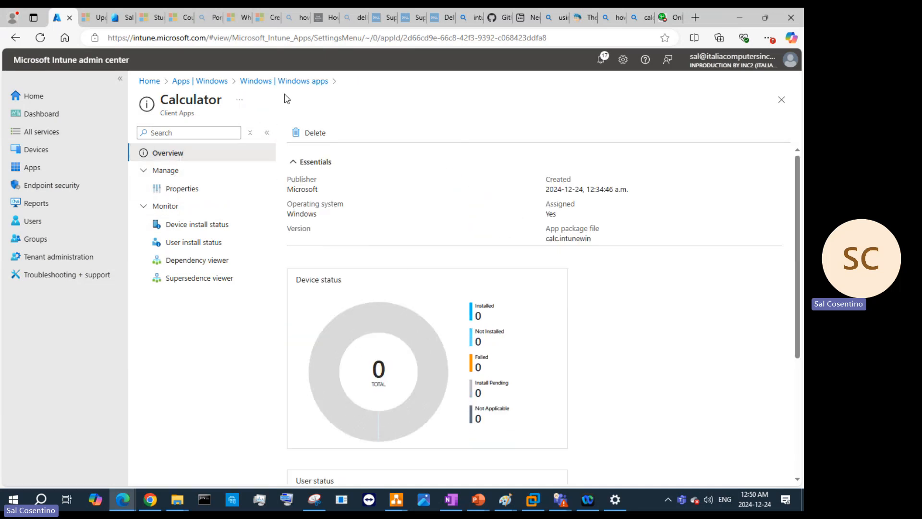
{"action": "left_click", "coordinate": [66, 149]}
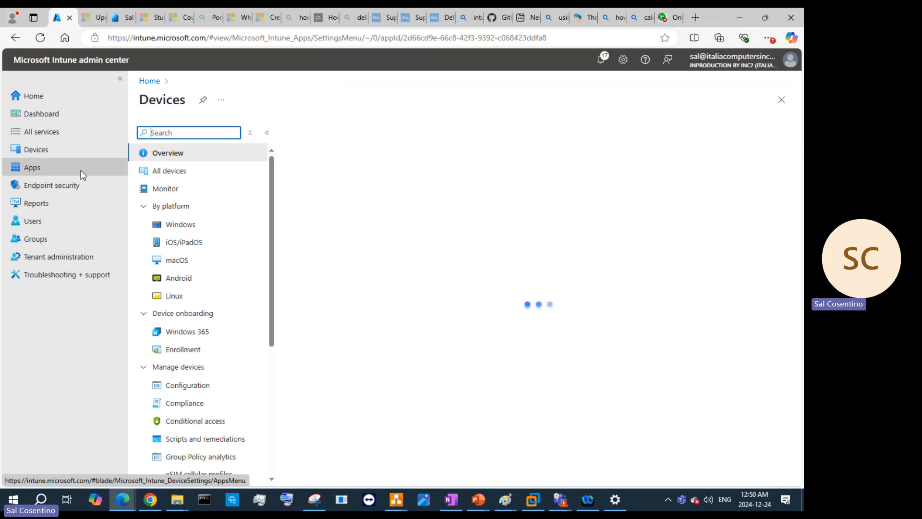
{"action": "left_click", "coordinate": [345, 207]}
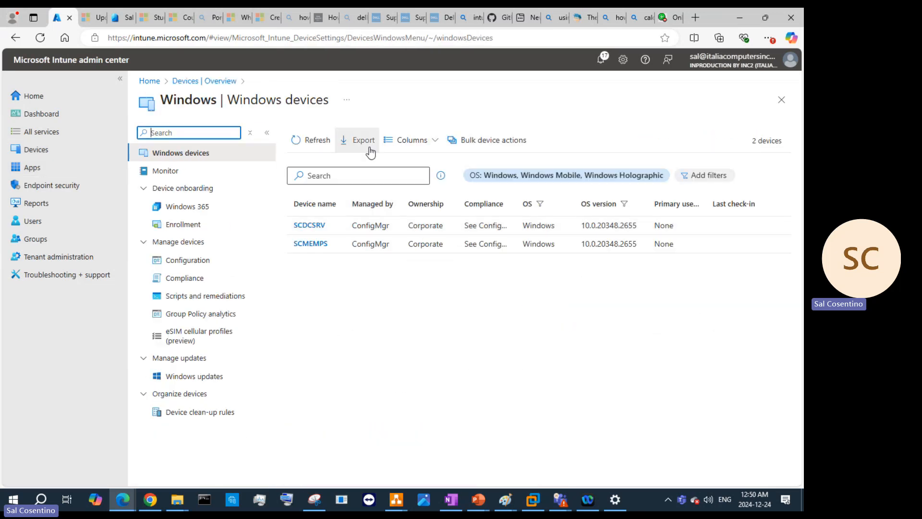
{"action": "left_click", "coordinate": [306, 145]}
{"action": "left_click", "coordinate": [306, 145]}
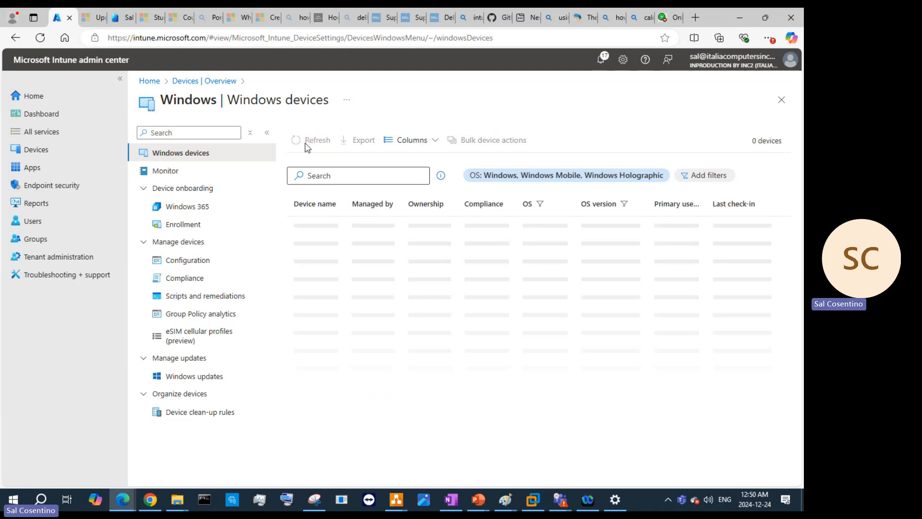
{"action": "left_click", "coordinate": [306, 145]}
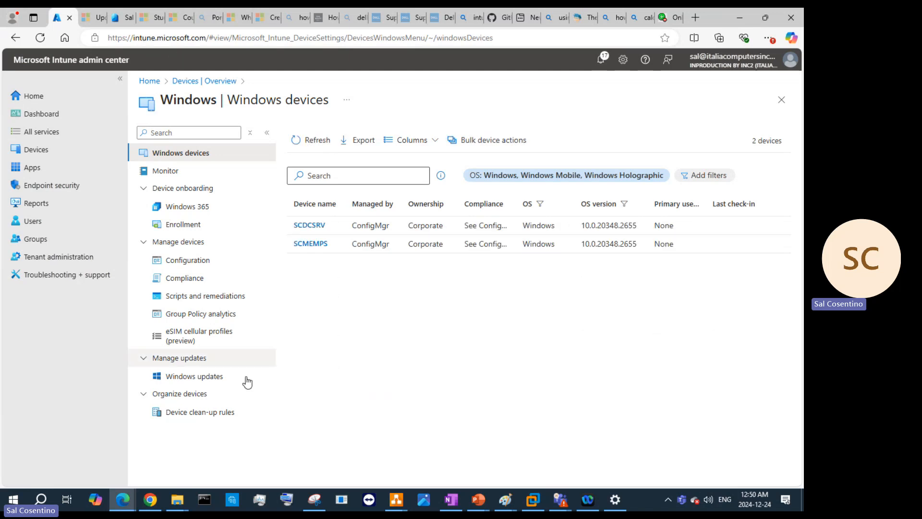
{"action": "left_click", "coordinate": [740, 17]}
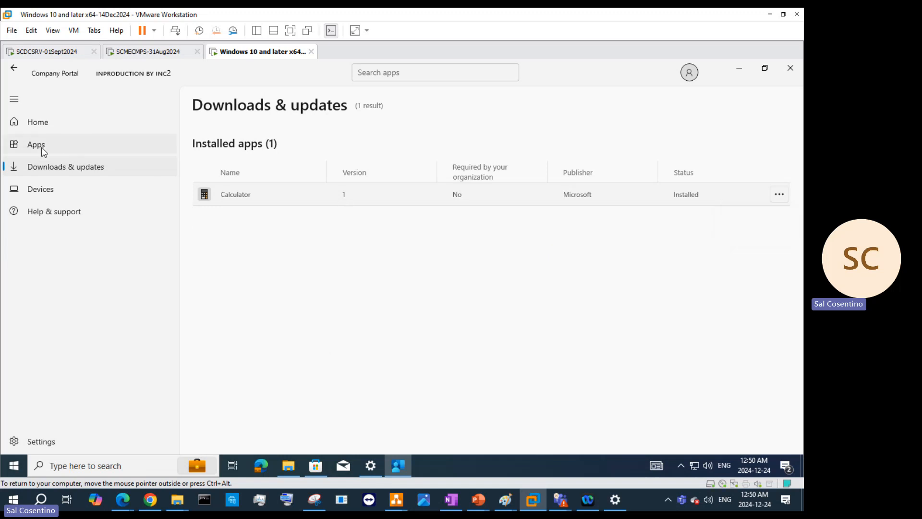
Step: Open device DESKTOP-6AF20UV in Company Portal, run an access check, and view its actions
{"action": "left_click", "coordinate": [48, 189]}
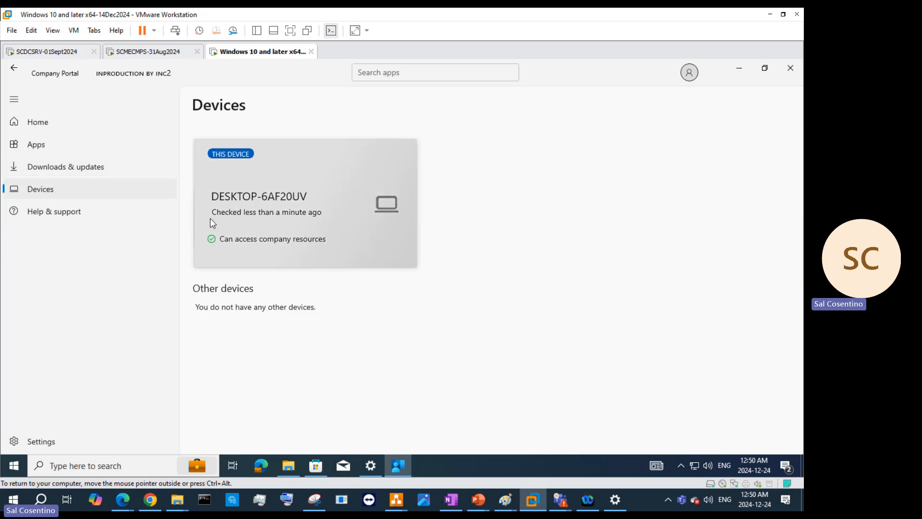
{"action": "left_click", "coordinate": [247, 199]}
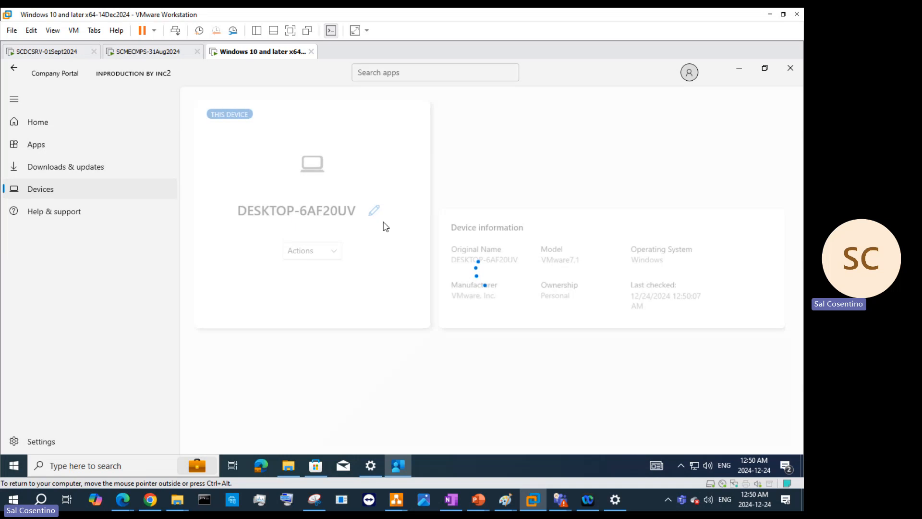
{"action": "scroll", "coordinate": [648, 269], "scroll_direction": "down", "scroll_amount": 1}
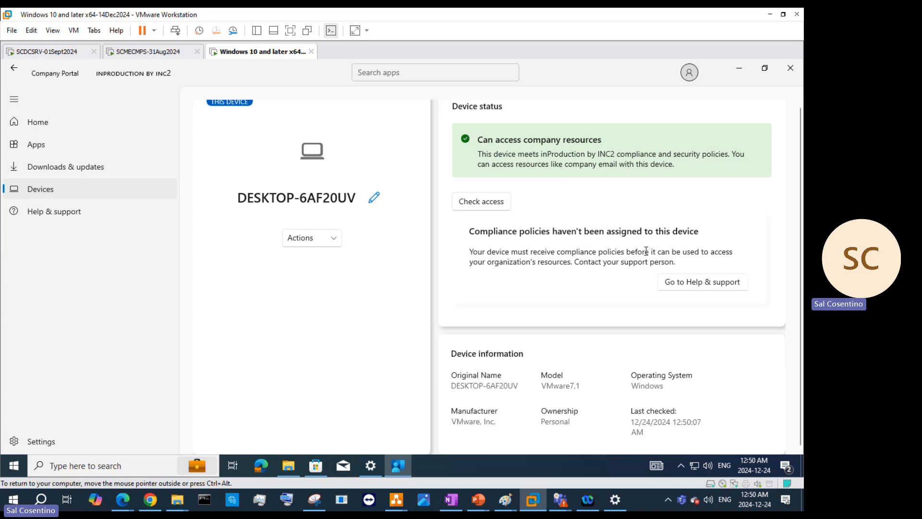
{"action": "left_click", "coordinate": [491, 206]}
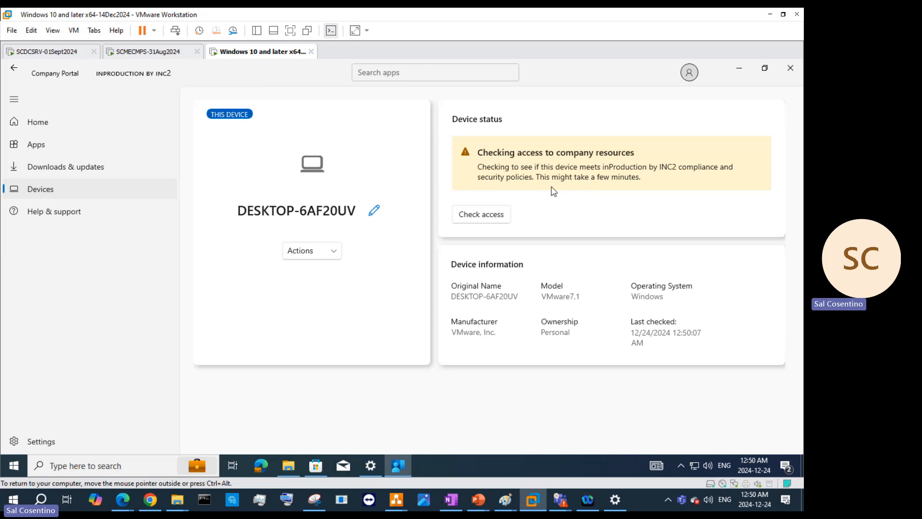
{"action": "left_click", "coordinate": [334, 251]}
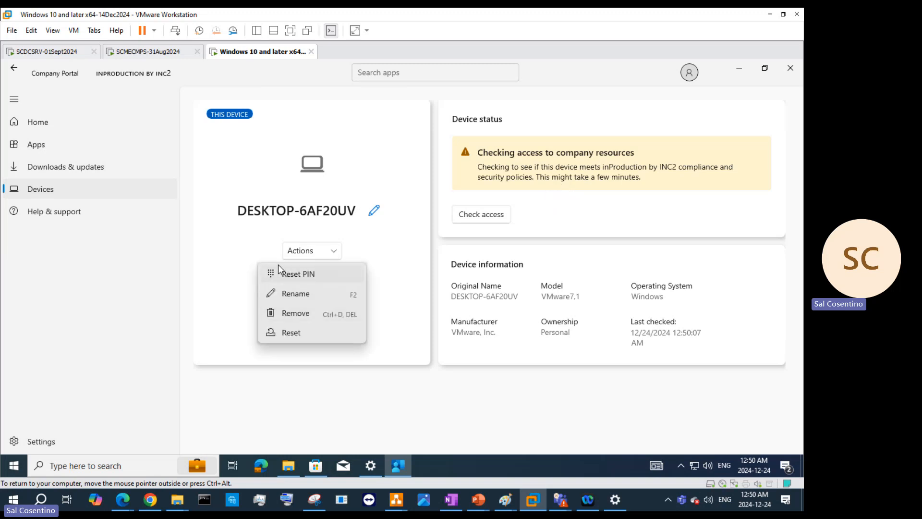
{"action": "left_click", "coordinate": [42, 126]}
Step: Confirm Calculator shows as Installed in Company Portal's Apps list, then minimize the portal
{"action": "left_click", "coordinate": [42, 126]}
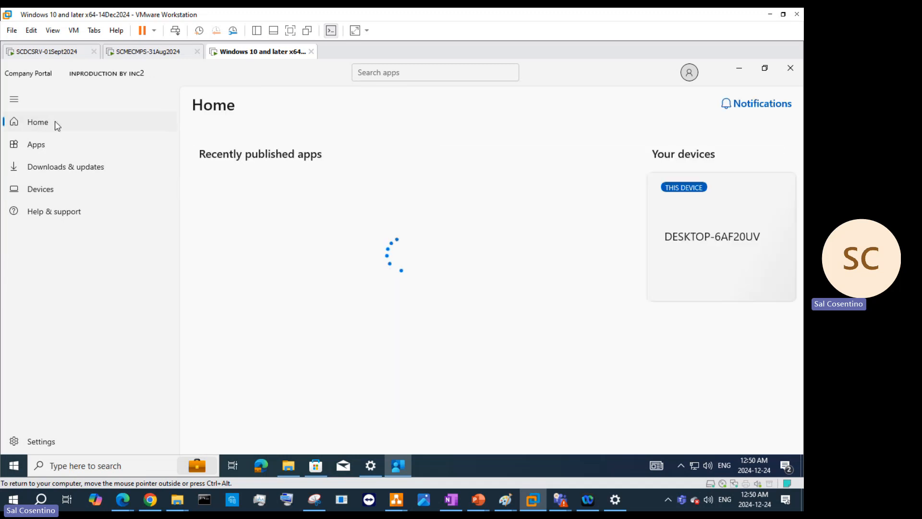
{"action": "scroll", "coordinate": [521, 283], "scroll_direction": "down", "scroll_amount": 3}
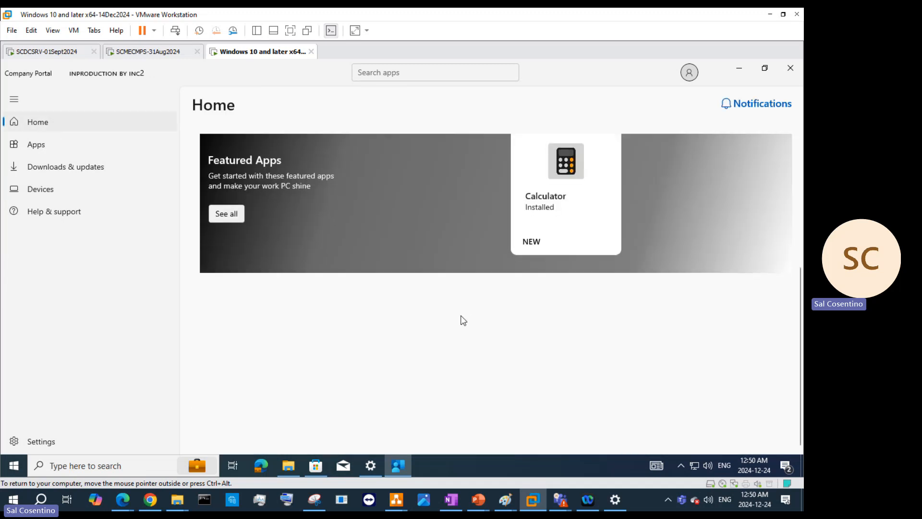
{"action": "scroll", "coordinate": [470, 312], "scroll_direction": "up", "scroll_amount": 3}
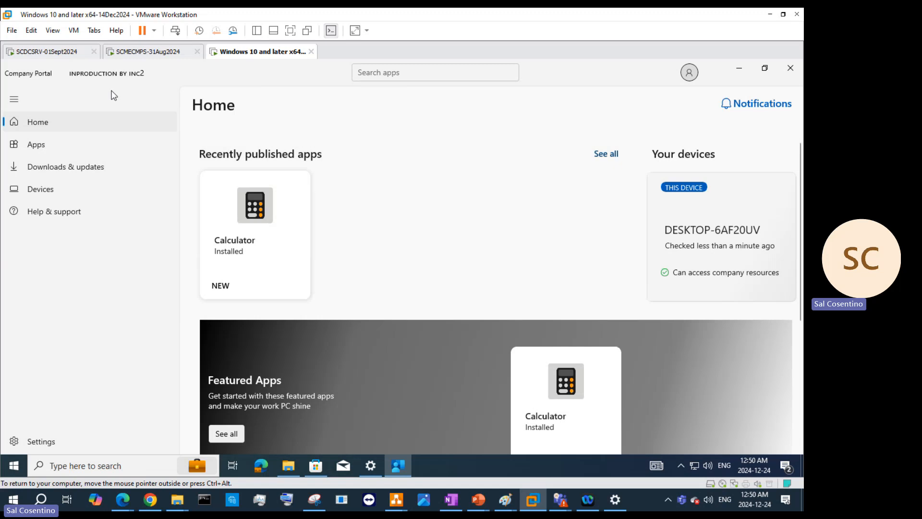
{"action": "left_click", "coordinate": [689, 73]}
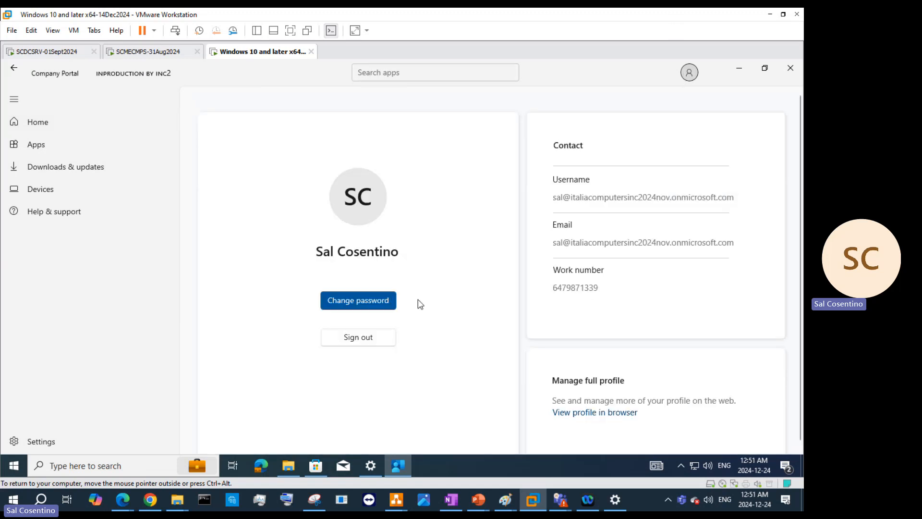
{"action": "left_click", "coordinate": [48, 145]}
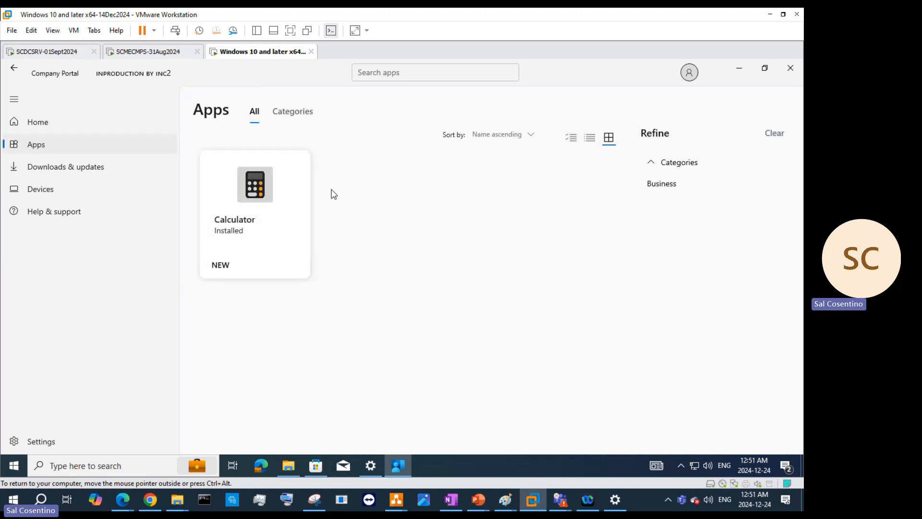
{"action": "left_click", "coordinate": [263, 223]}
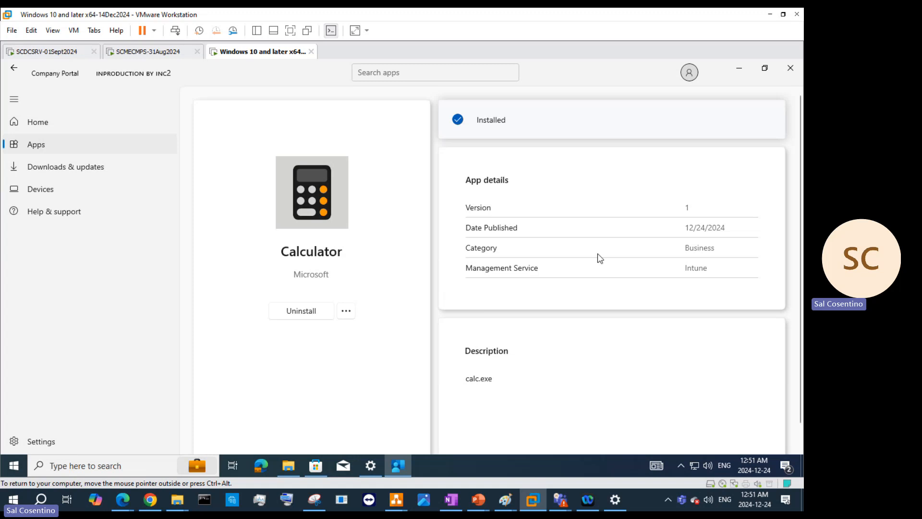
{"action": "scroll", "coordinate": [554, 270], "scroll_direction": "down", "scroll_amount": 1}
{"action": "scroll", "coordinate": [583, 276], "scroll_direction": "up", "scroll_amount": 1}
{"action": "left_click", "coordinate": [739, 68]}
Step: In Edge, open Apps > All apps > Calculator, refresh its user install status, then view Properties
{"action": "mouse_move", "coordinate": [123, 500]}
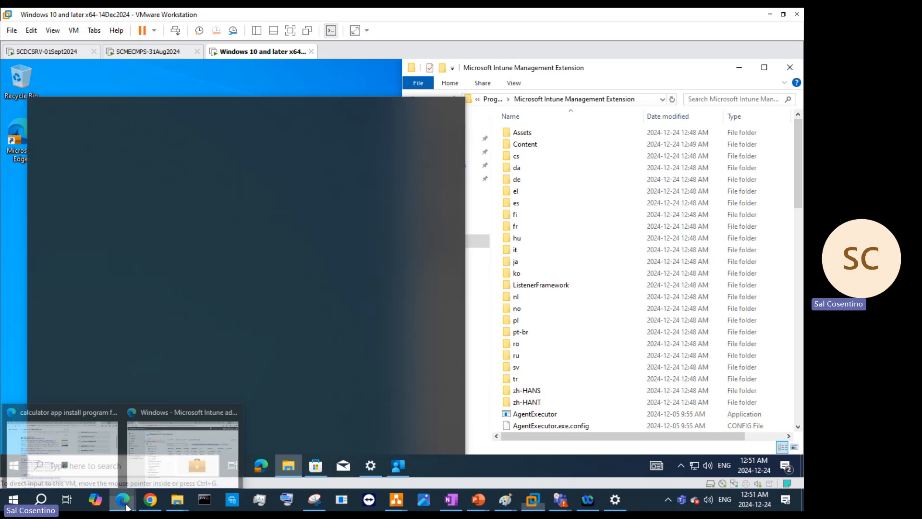
{"action": "left_click", "coordinate": [168, 432]}
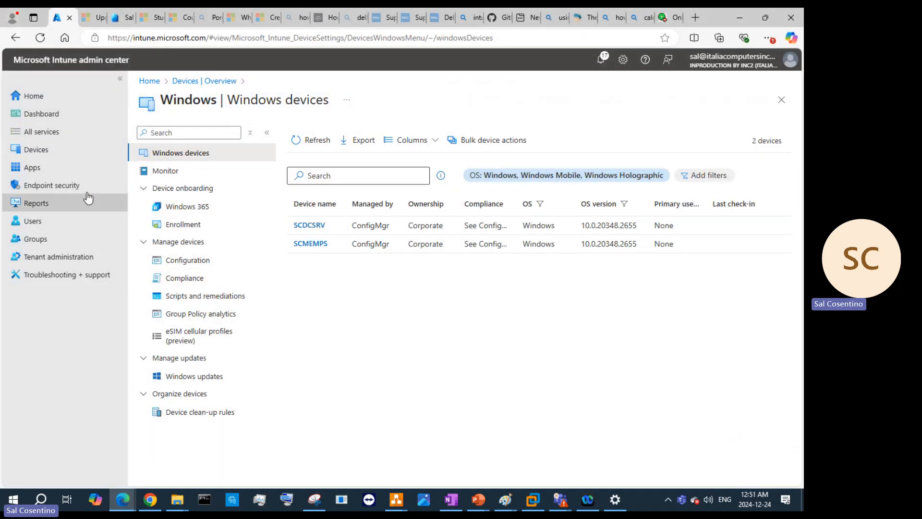
{"action": "left_click", "coordinate": [77, 169]}
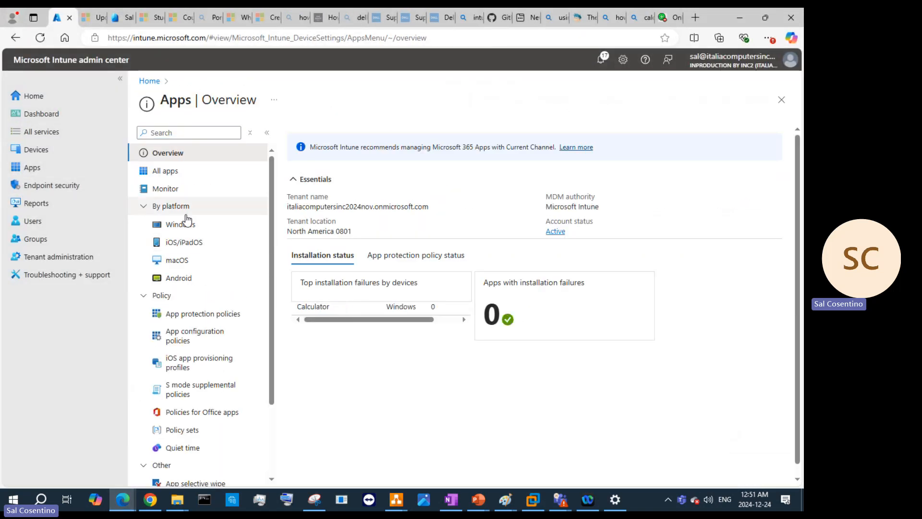
{"action": "left_click", "coordinate": [184, 173]}
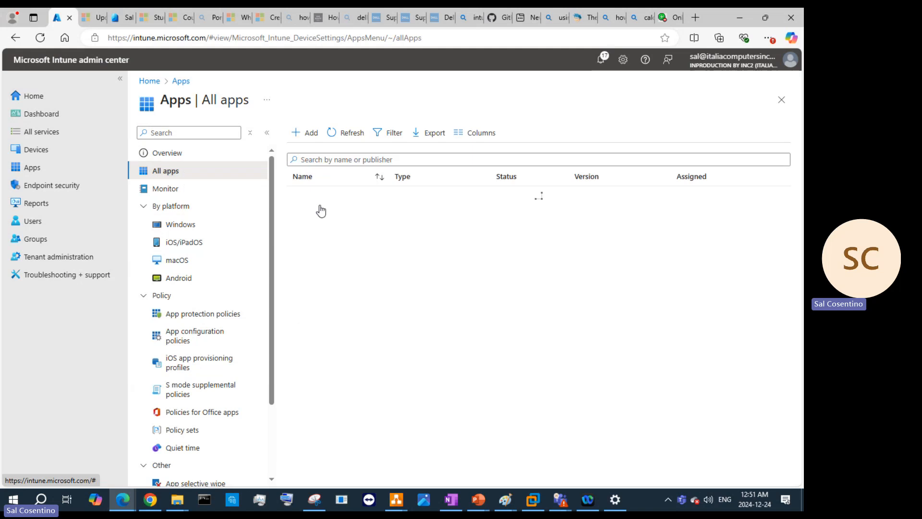
{"action": "left_click", "coordinate": [321, 202]}
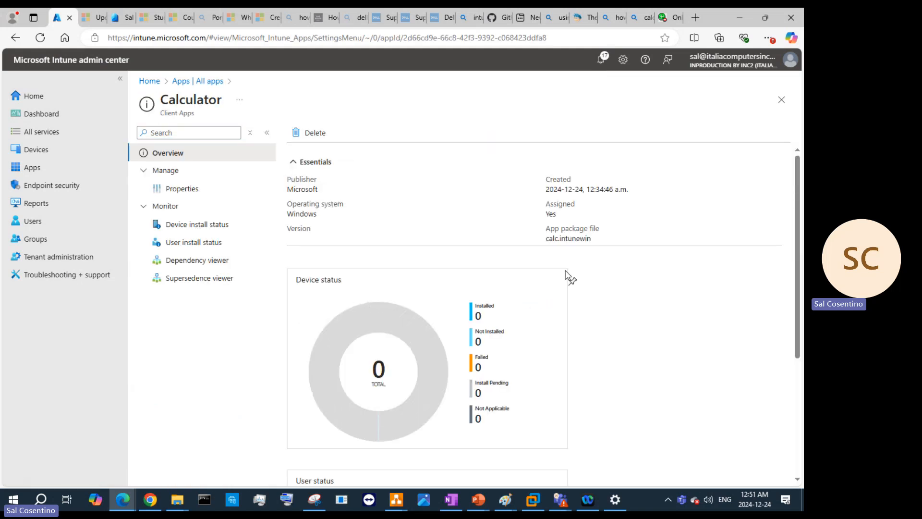
{"action": "left_click", "coordinate": [197, 249]}
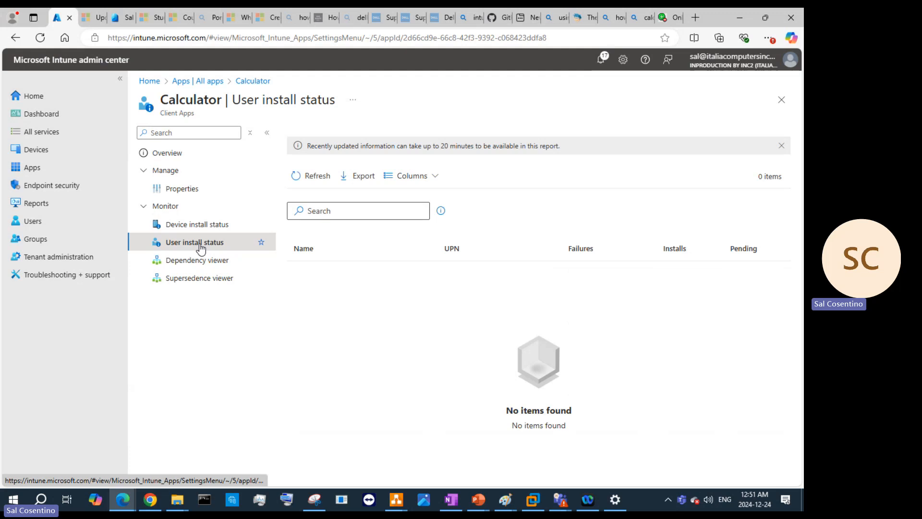
{"action": "left_click", "coordinate": [314, 184]}
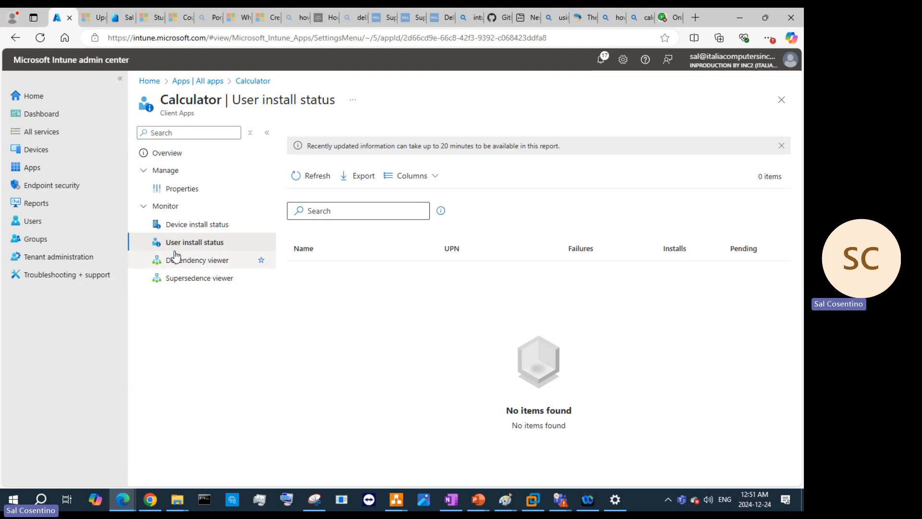
{"action": "left_click", "coordinate": [185, 190]}
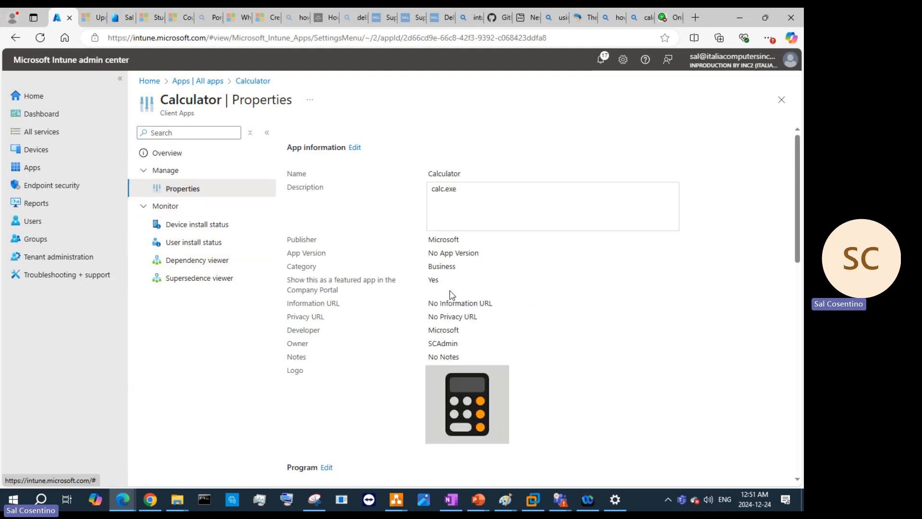
Step: Review Calculator's properties and its C:\Windows\System32 detection rule path, then check user and device install status
{"action": "scroll", "coordinate": [452, 294], "scroll_direction": "down", "scroll_amount": 10}
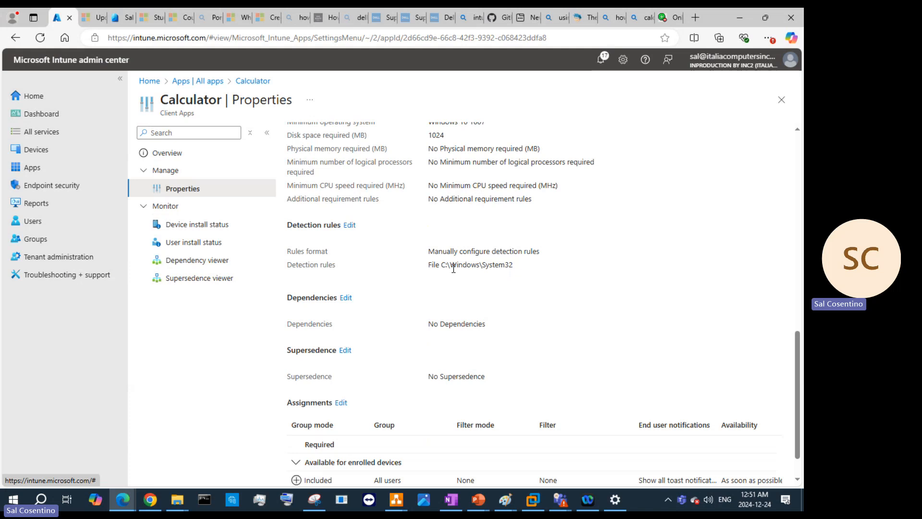
{"action": "left_click_drag", "start_coordinate": [443, 262], "coordinate": [516, 269]}
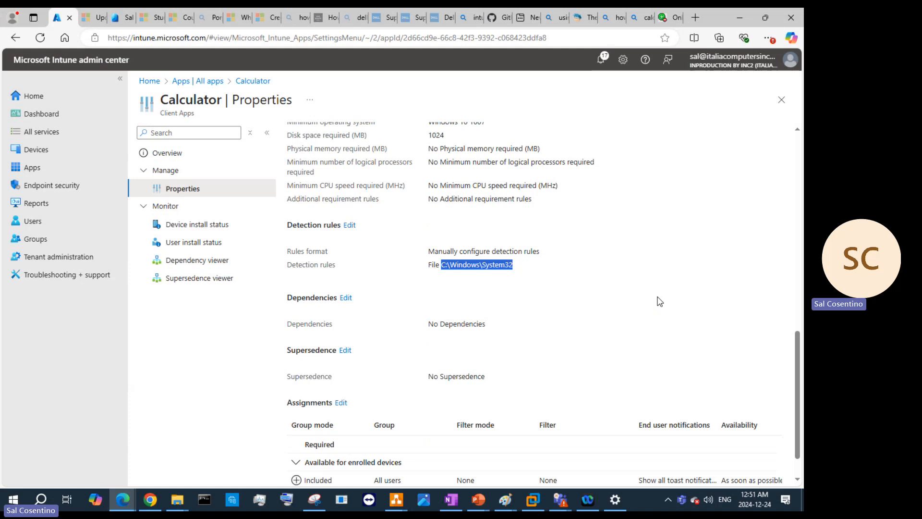
{"action": "scroll", "coordinate": [660, 301], "scroll_direction": "up", "scroll_amount": 3}
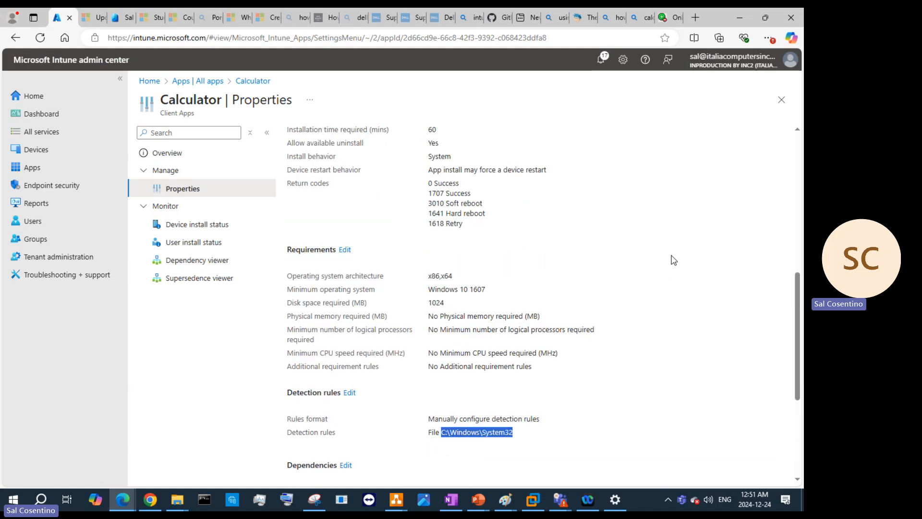
{"action": "scroll", "coordinate": [671, 262], "scroll_direction": "up", "scroll_amount": 3}
{"action": "scroll", "coordinate": [670, 268], "scroll_direction": "down", "scroll_amount": 4}
{"action": "scroll", "coordinate": [663, 271], "scroll_direction": "up", "scroll_amount": 3}
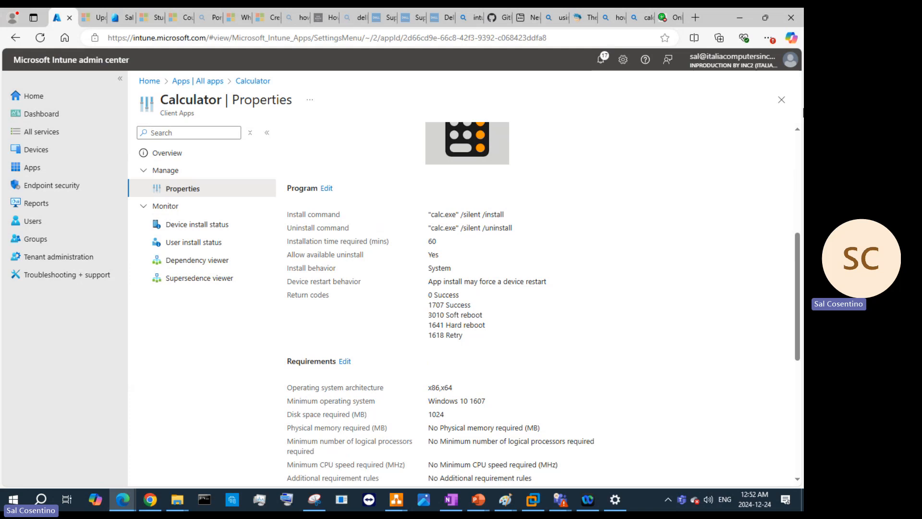
{"action": "scroll", "coordinate": [600, 283], "scroll_direction": "up", "scroll_amount": 5}
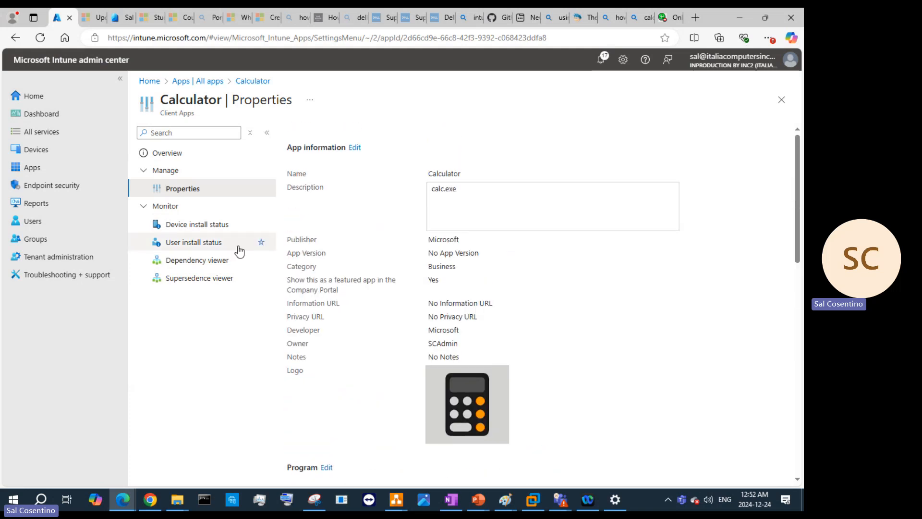
{"action": "left_click", "coordinate": [223, 245]}
{"action": "left_click", "coordinate": [209, 230]}
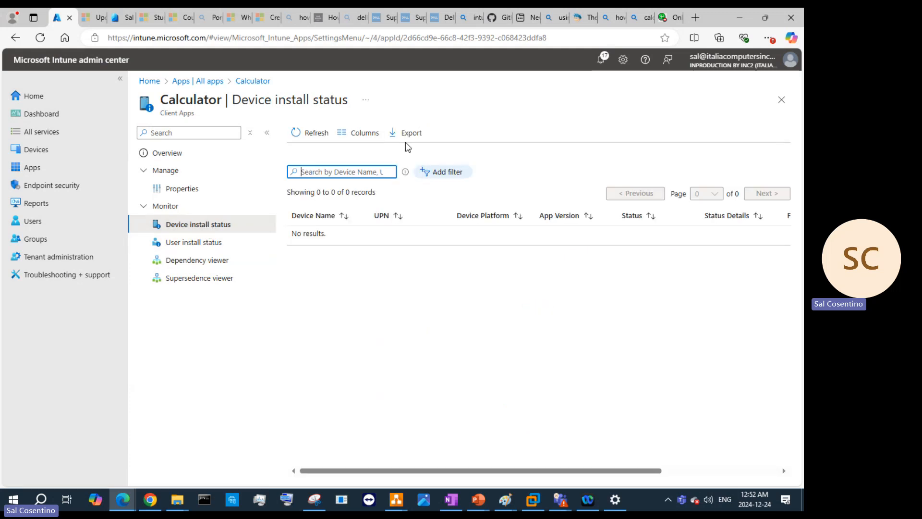
Step: Refresh the Devices overview and open the device Configuration list showing 7 policies
{"action": "left_click", "coordinate": [322, 135]}
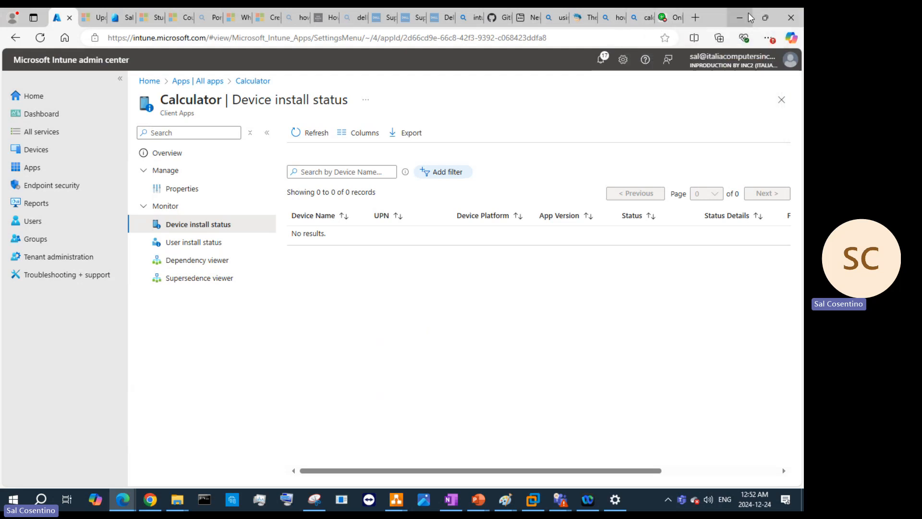
{"action": "left_click", "coordinate": [48, 151]}
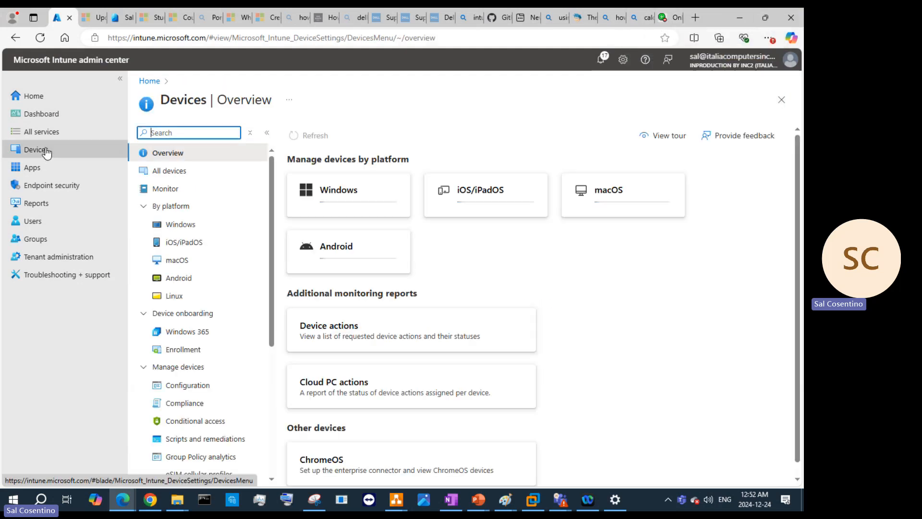
{"action": "left_click", "coordinate": [320, 135]}
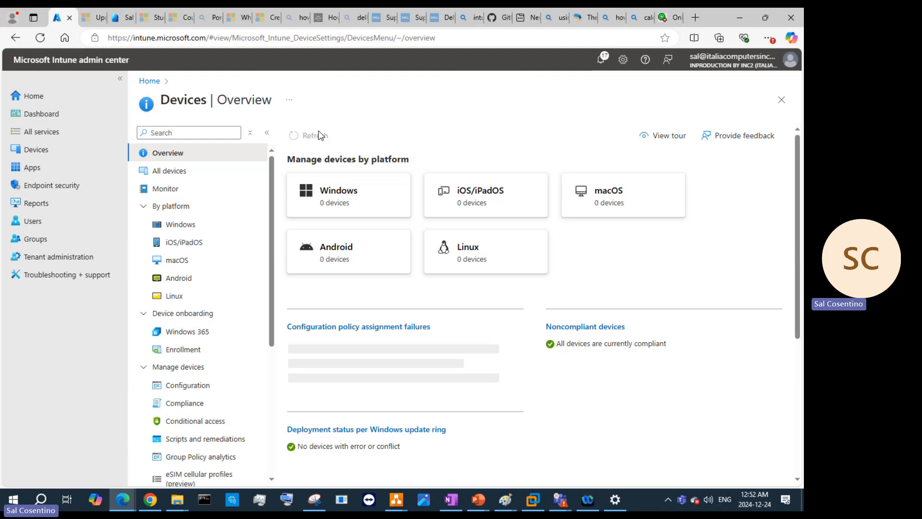
{"action": "triple_click", "coordinate": [322, 126]}
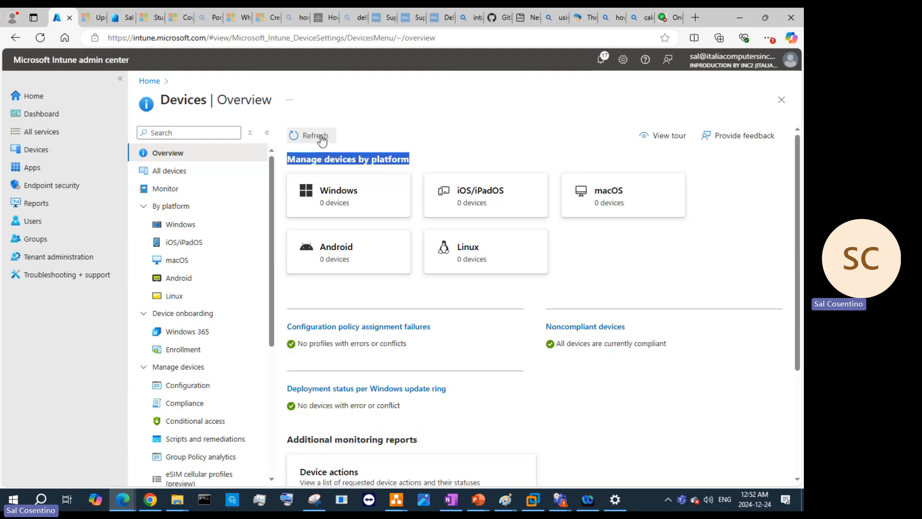
{"action": "left_click", "coordinate": [204, 384]}
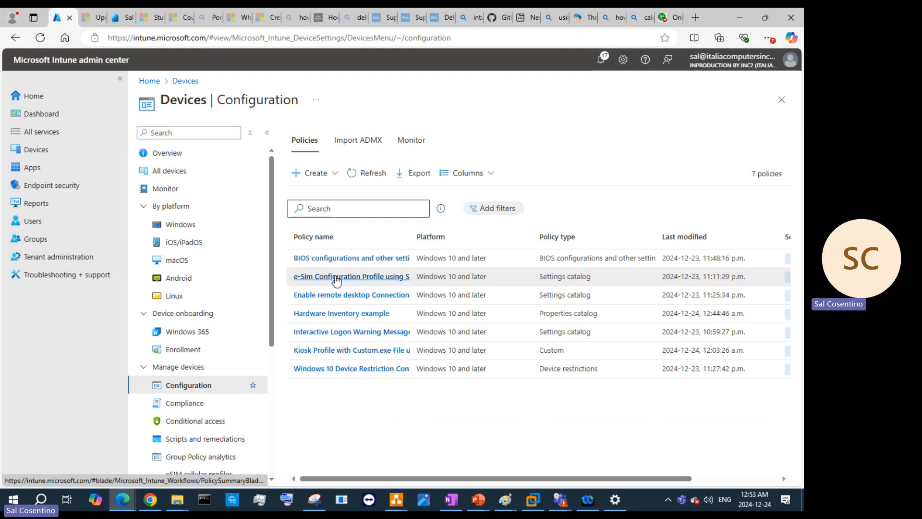
Step: Bring the OneNote Configuration Profile troubleshooting notes to the front
{"action": "left_click", "coordinate": [458, 499]}
{"action": "scroll", "coordinate": [408, 313], "scroll_direction": "down", "scroll_amount": 2}
{"action": "scroll", "coordinate": [412, 317], "scroll_direction": "up", "scroll_amount": 3}
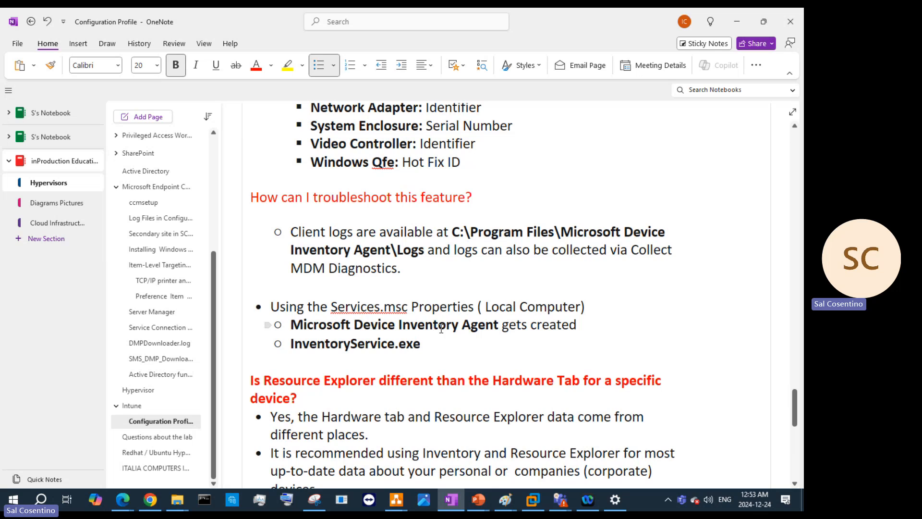
Step: Review the client logs folder path in the notes, then return to the Windows 10 VM
{"action": "scroll", "coordinate": [488, 324], "scroll_direction": "up", "scroll_amount": 3}
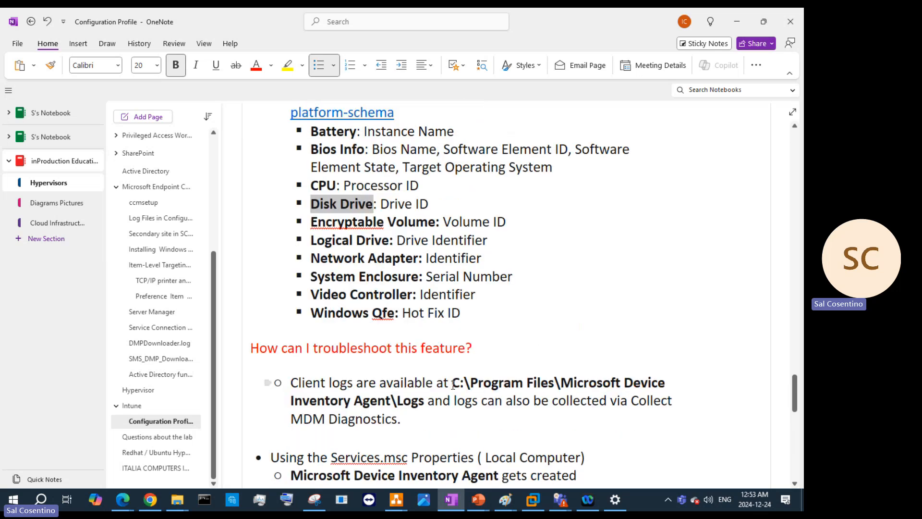
{"action": "left_click_drag", "start_coordinate": [453, 384], "coordinate": [424, 401]}
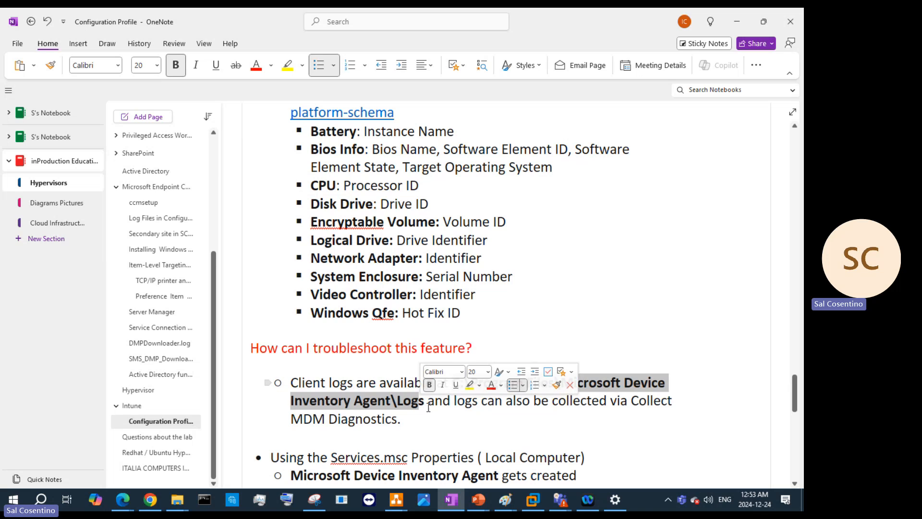
{"action": "left_click", "coordinate": [550, 421]}
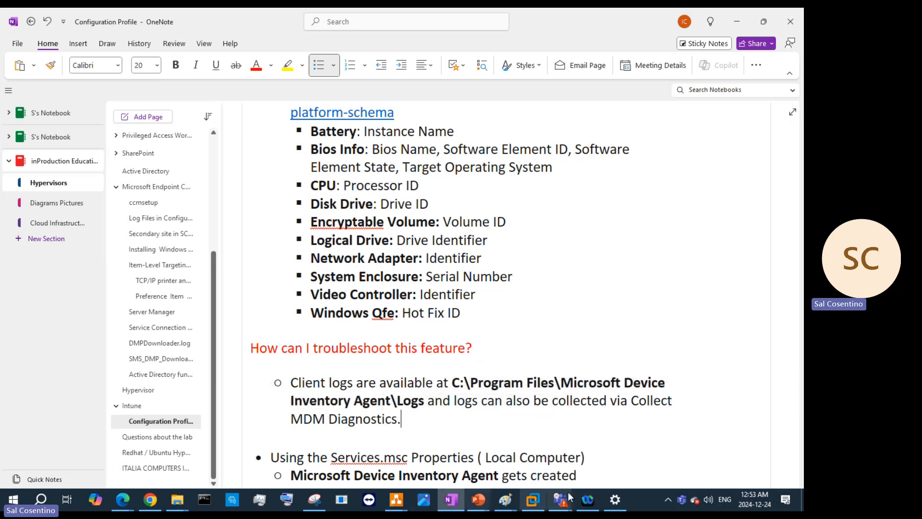
{"action": "left_click", "coordinate": [533, 500]}
Step: Move File Explorer up to C:\ and into Program Files, then return to the OneNote notes
{"action": "left_click", "coordinate": [587, 167]}
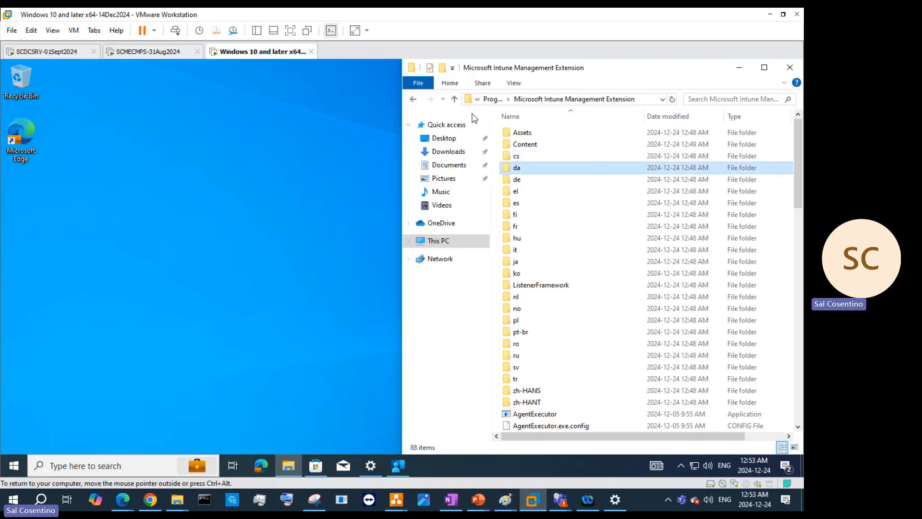
{"action": "left_click", "coordinate": [454, 100]}
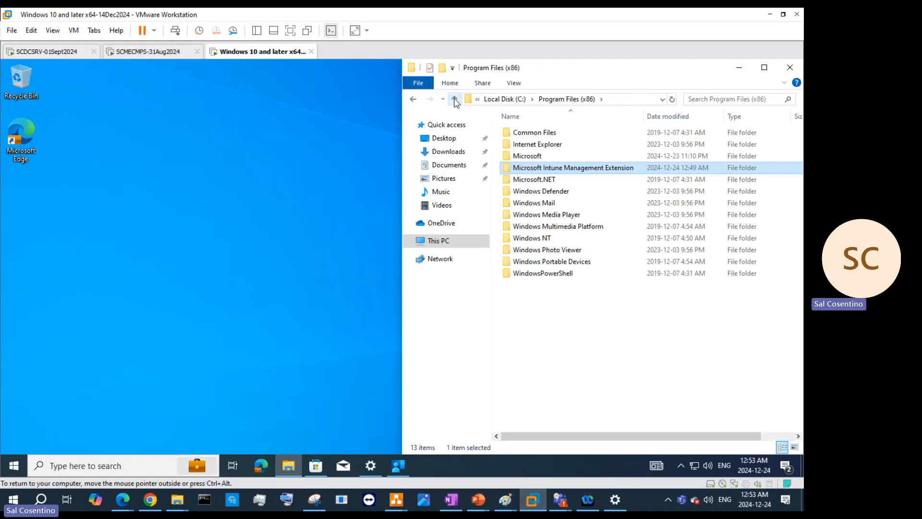
{"action": "left_click", "coordinate": [455, 99]}
{"action": "double_click", "coordinate": [547, 146]}
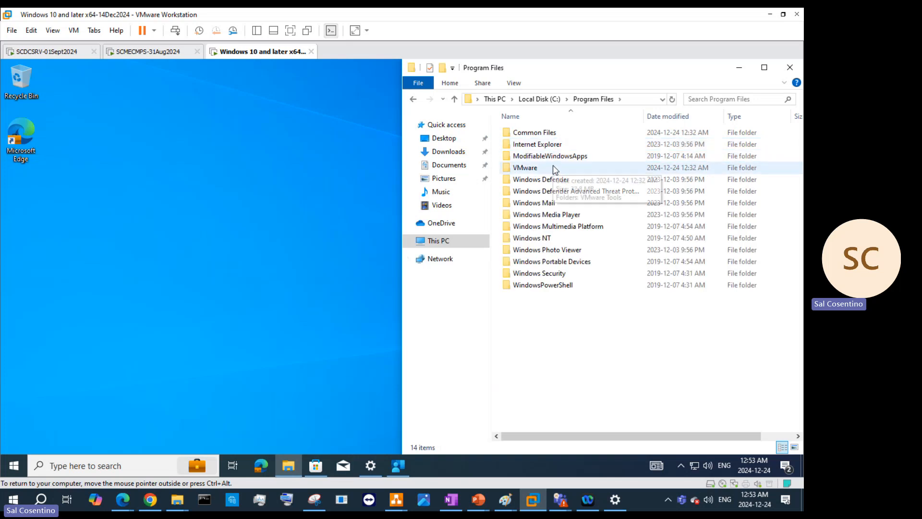
{"action": "left_click", "coordinate": [459, 500]}
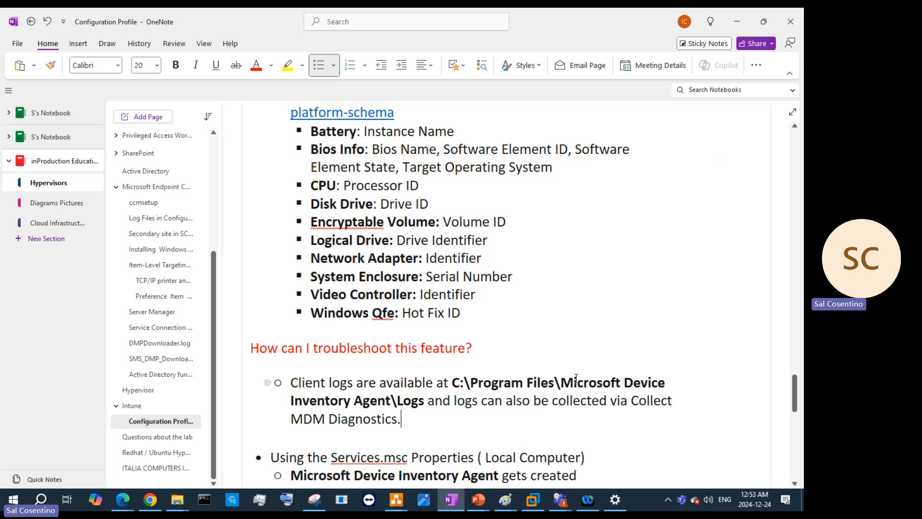
Step: Select the Microsoft Device Inventory Agent\Logs path and service name in the notes
{"action": "left_click_drag", "start_coordinate": [568, 383], "coordinate": [430, 406]}
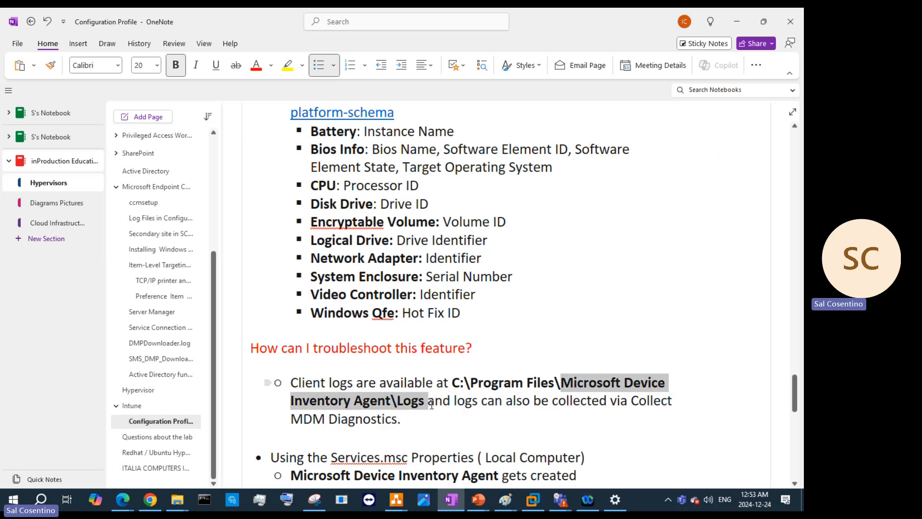
{"action": "scroll", "coordinate": [534, 326], "scroll_direction": "down", "scroll_amount": 5}
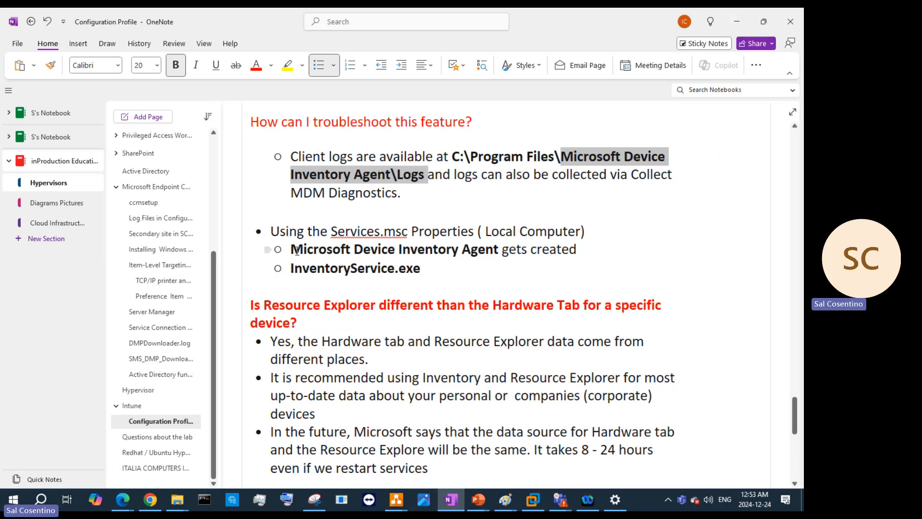
{"action": "left_click_drag", "start_coordinate": [291, 249], "coordinate": [509, 246]}
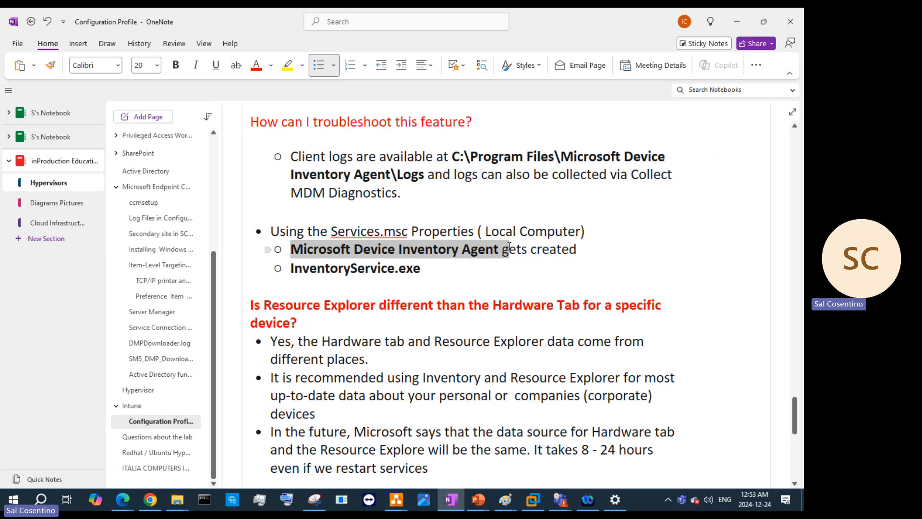
{"action": "right_click", "coordinate": [459, 257]}
Step: Minimize Company Portal and close the Program Files Explorer window, leaving the empty VM desktop
{"action": "key", "text": "alt+Tab"}
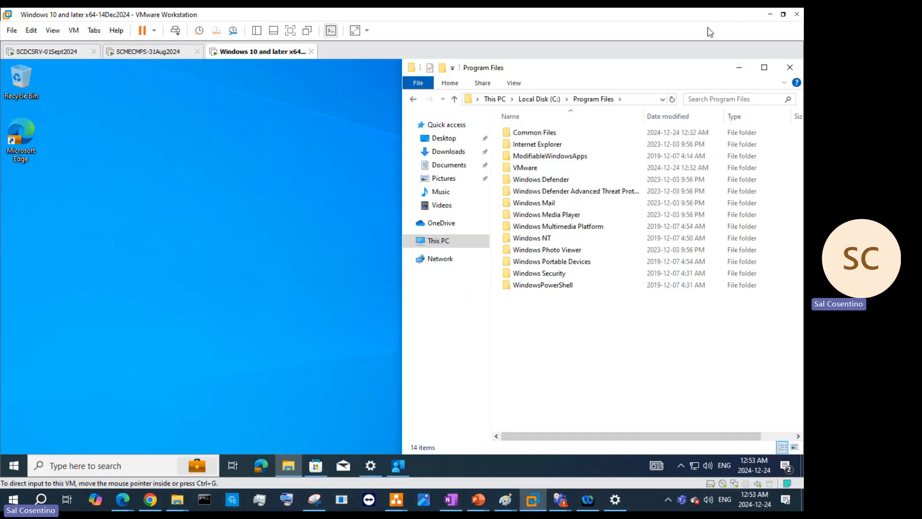
{"action": "left_click", "coordinate": [390, 464]}
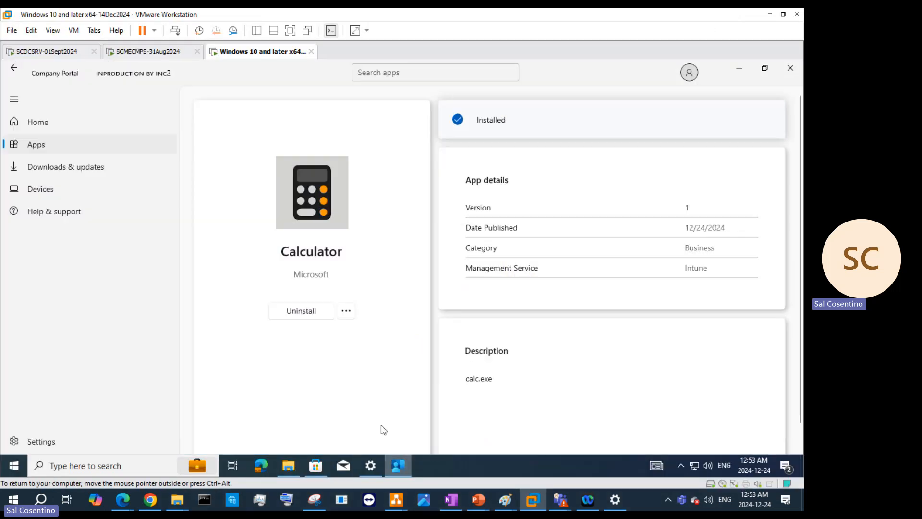
{"action": "left_click", "coordinate": [741, 69]}
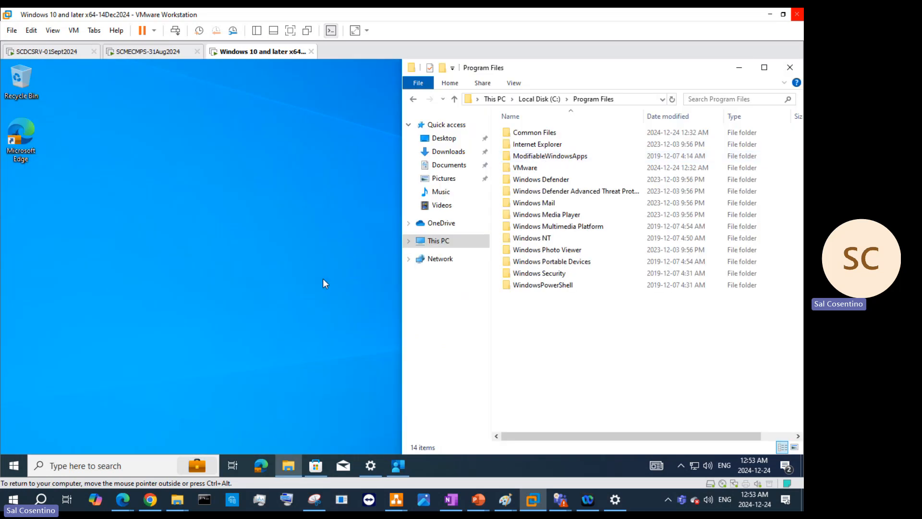
{"action": "left_click", "coordinate": [739, 67]}
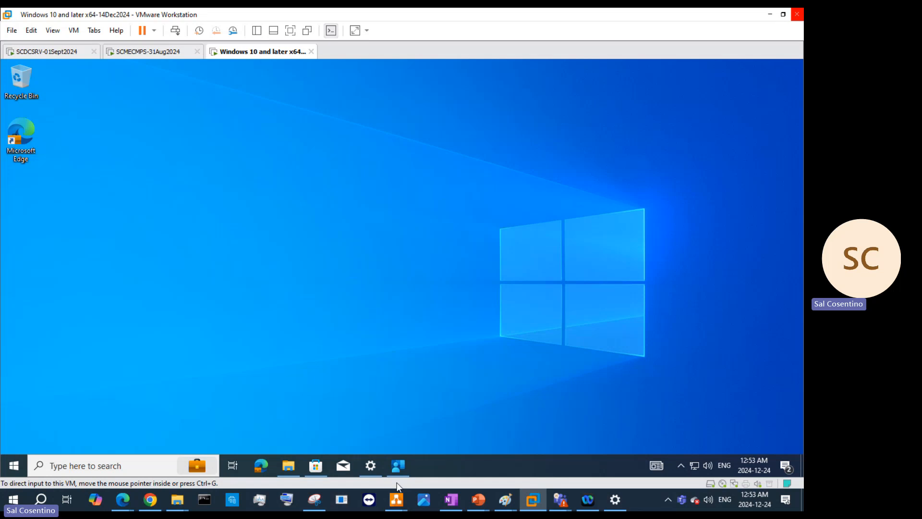
{"action": "left_click", "coordinate": [680, 467]}
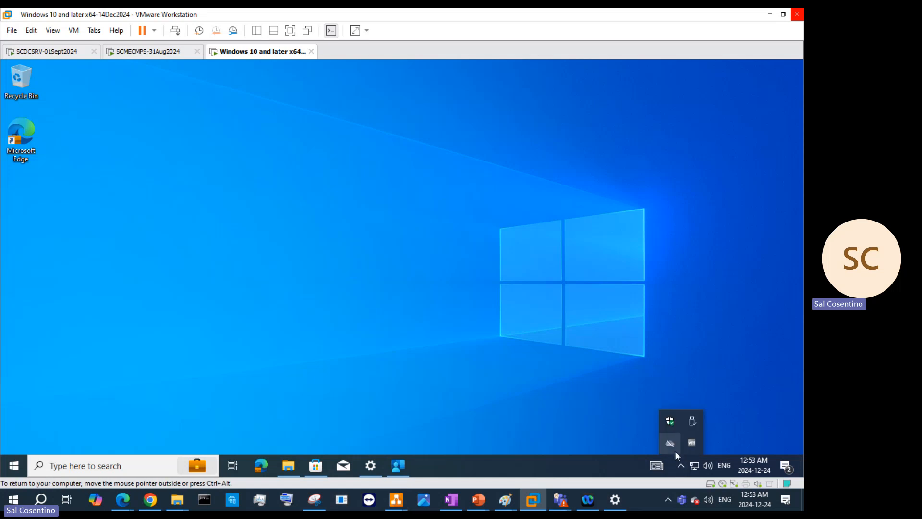
Step: Open the management info for the inProduction by INC2 MDM connection under Access work or school
{"action": "left_click", "coordinate": [372, 466]}
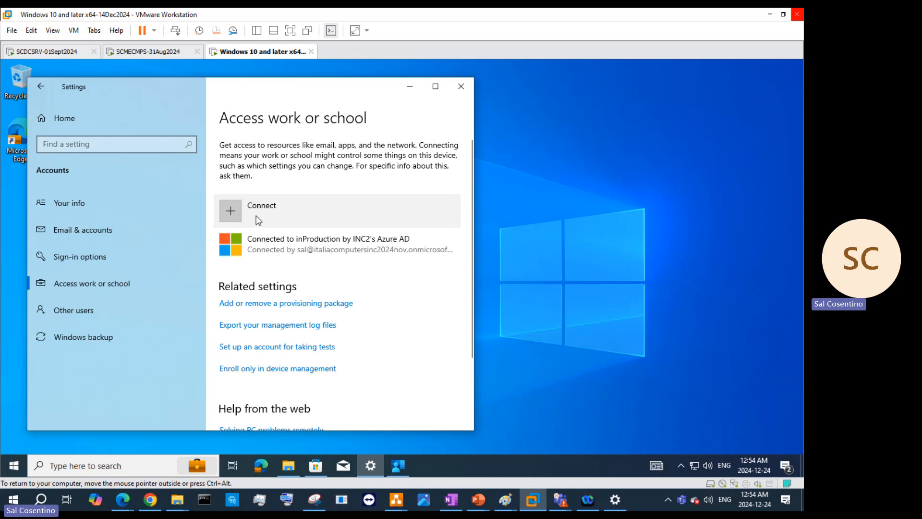
{"action": "scroll", "coordinate": [327, 323], "scroll_direction": "down", "scroll_amount": 3}
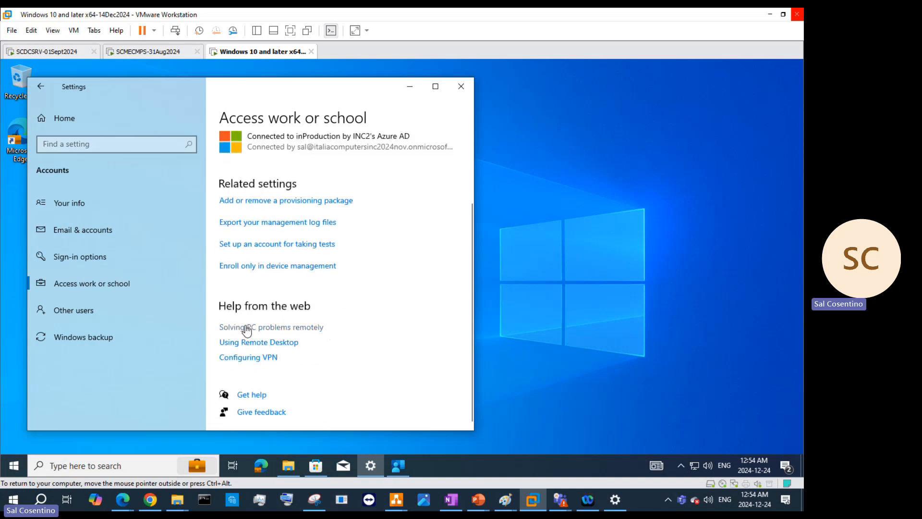
{"action": "left_click", "coordinate": [99, 258]}
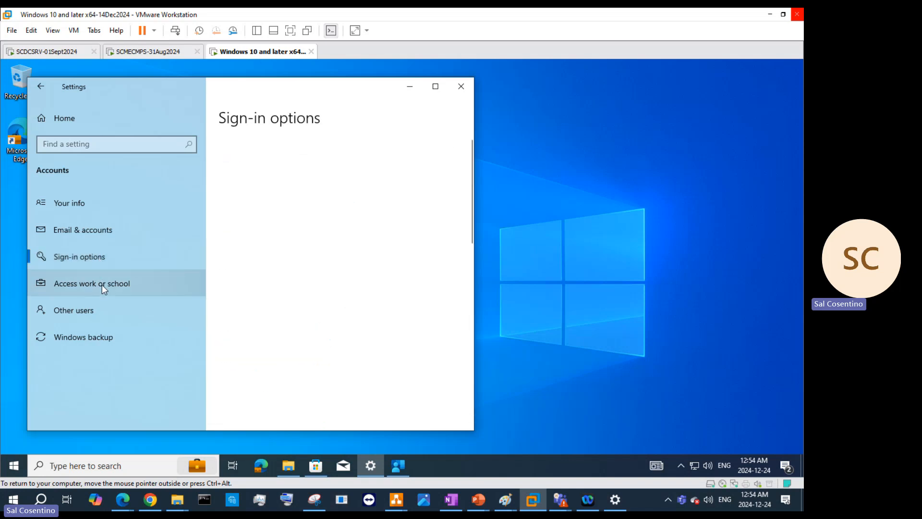
{"action": "left_click", "coordinate": [104, 280]}
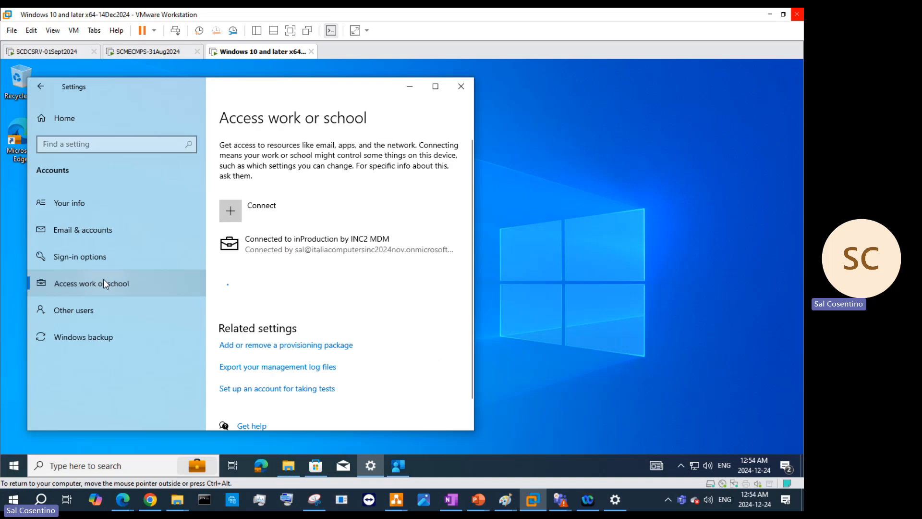
{"action": "left_click", "coordinate": [323, 251]}
{"action": "left_click", "coordinate": [370, 279]}
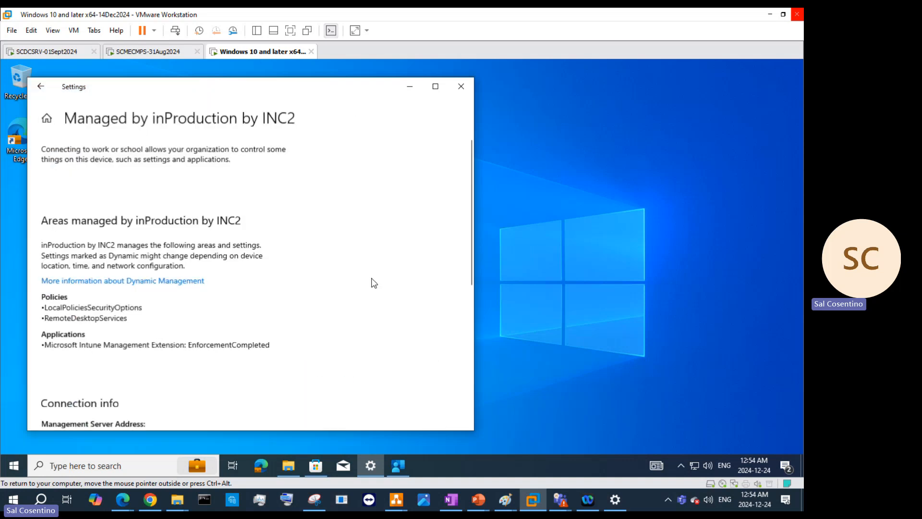
Step: Review the listed policies and start a device sync with Intune
{"action": "scroll", "coordinate": [175, 258], "scroll_direction": "down", "scroll_amount": 3}
{"action": "scroll", "coordinate": [176, 256], "scroll_direction": "up", "scroll_amount": 1}
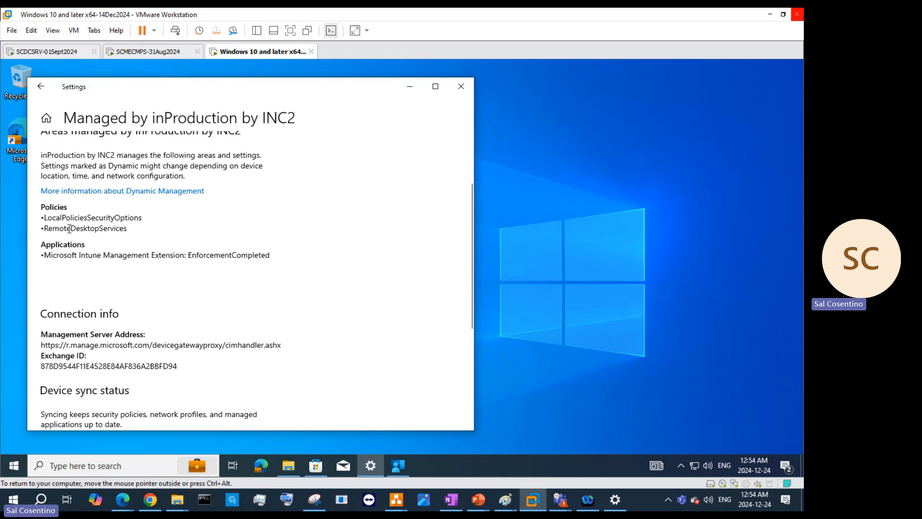
{"action": "scroll", "coordinate": [160, 246], "scroll_direction": "down", "scroll_amount": 4}
{"action": "scroll", "coordinate": [162, 241], "scroll_direction": "up", "scroll_amount": 4}
{"action": "scroll", "coordinate": [225, 258], "scroll_direction": "down", "scroll_amount": 4}
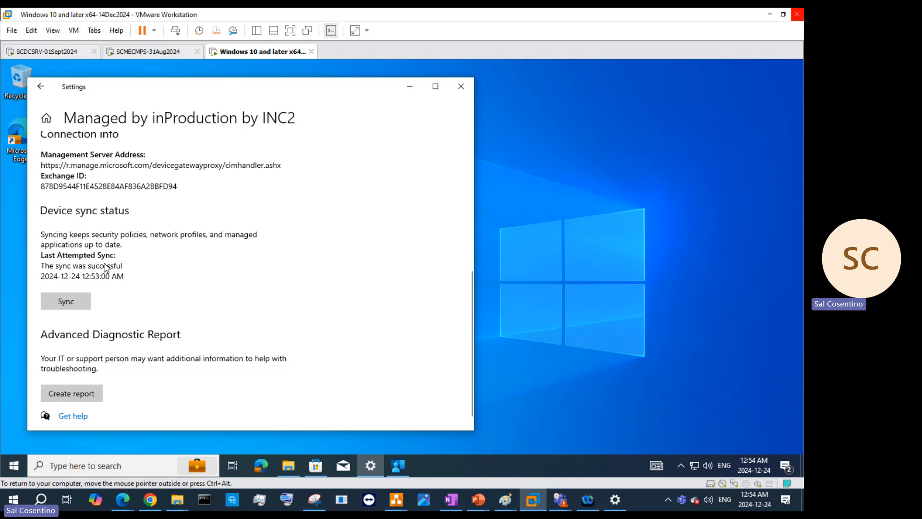
{"action": "left_click", "coordinate": [58, 290]}
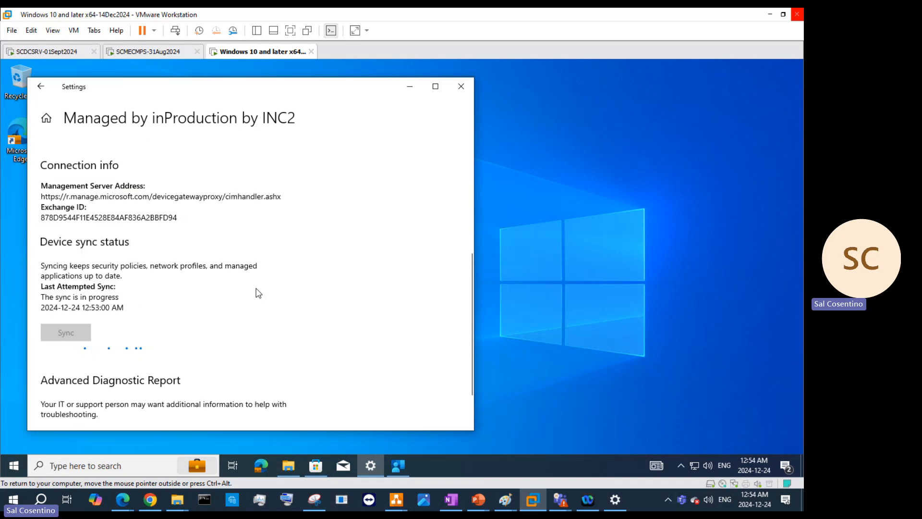
{"action": "scroll", "coordinate": [257, 288], "scroll_direction": "up", "scroll_amount": 5}
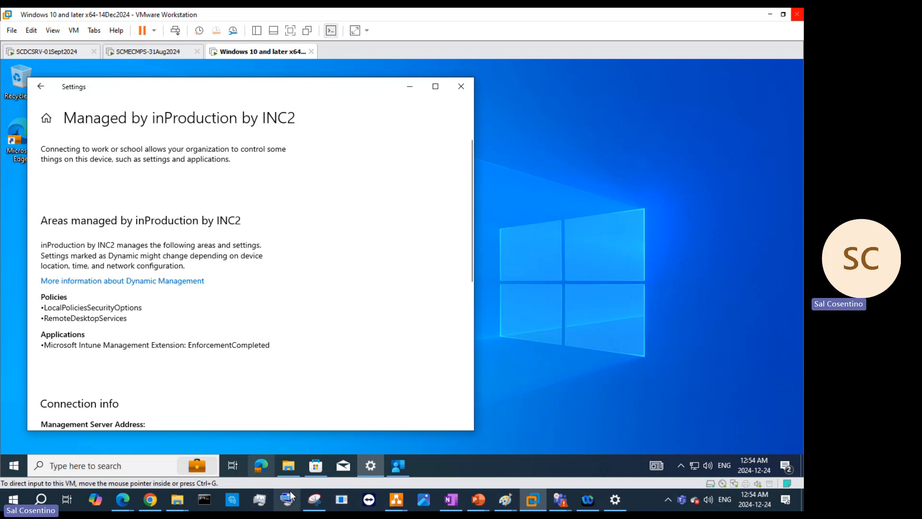
Step: Refresh the Intune configuration policy list and the Windows devices list
{"action": "mouse_move", "coordinate": [129, 503]}
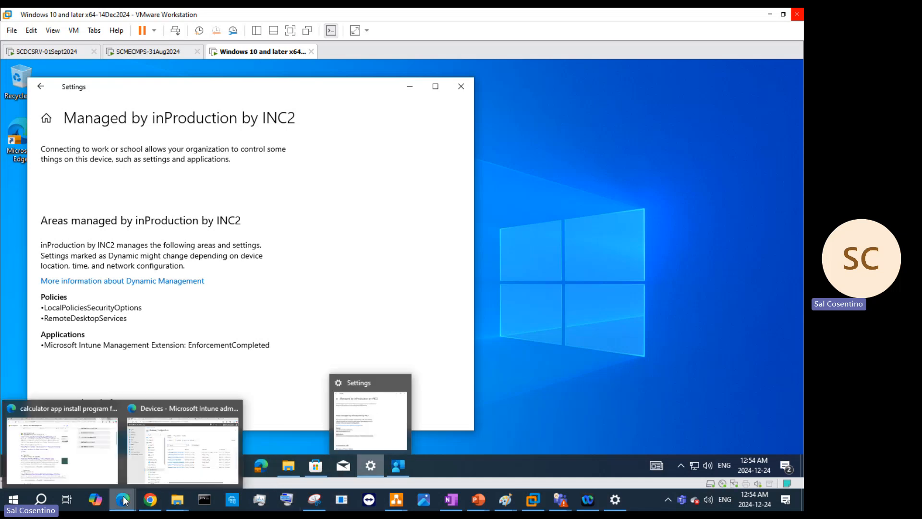
{"action": "left_click", "coordinate": [183, 445]}
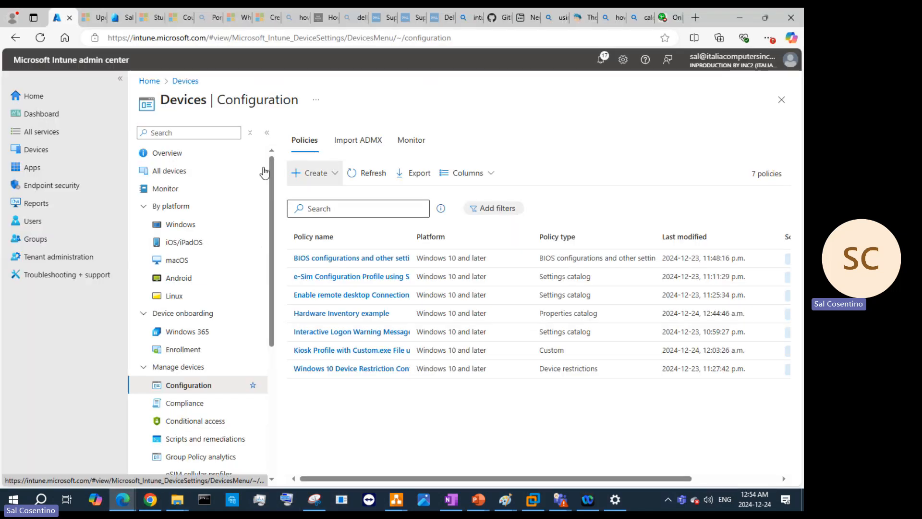
{"action": "left_click", "coordinate": [387, 174]}
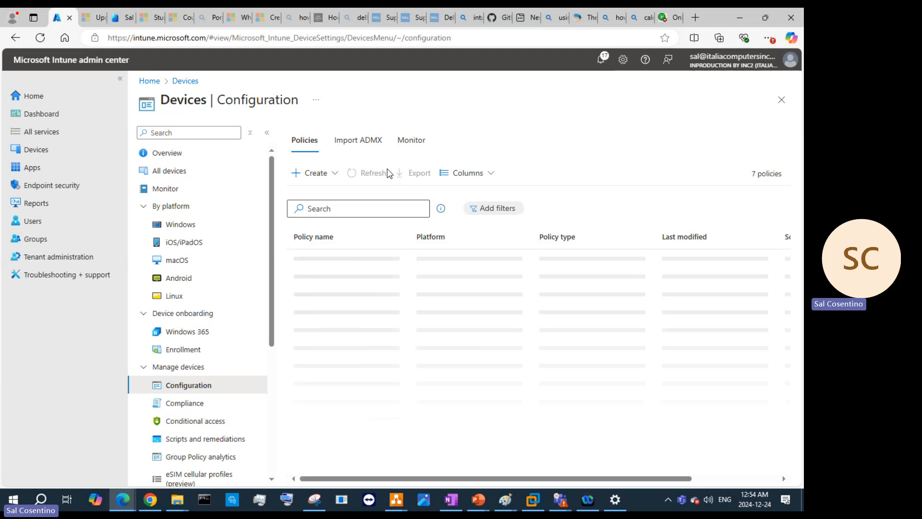
{"action": "left_click", "coordinate": [195, 227]}
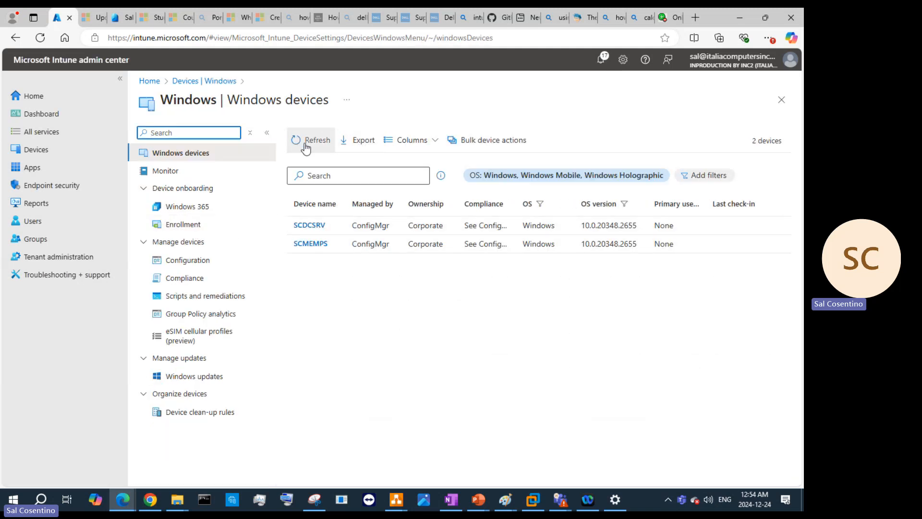
{"action": "left_click", "coordinate": [316, 142]}
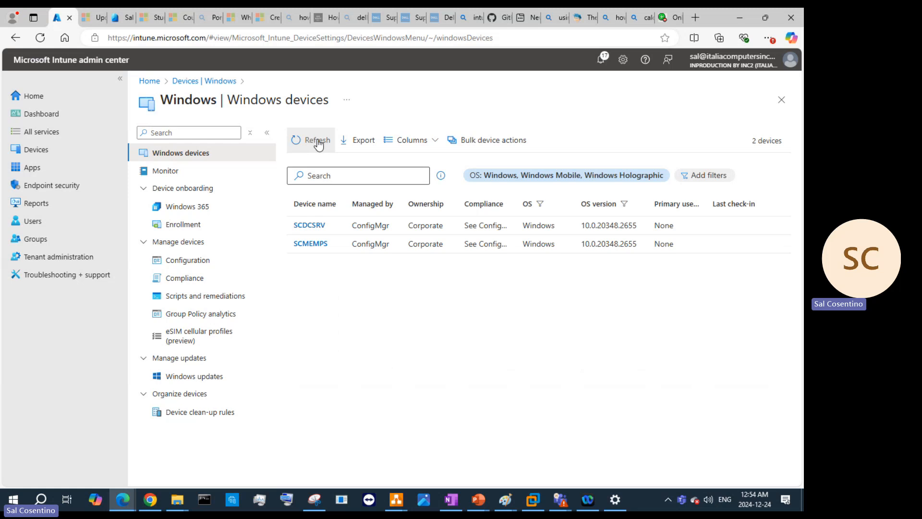
{"action": "left_click", "coordinate": [318, 142]}
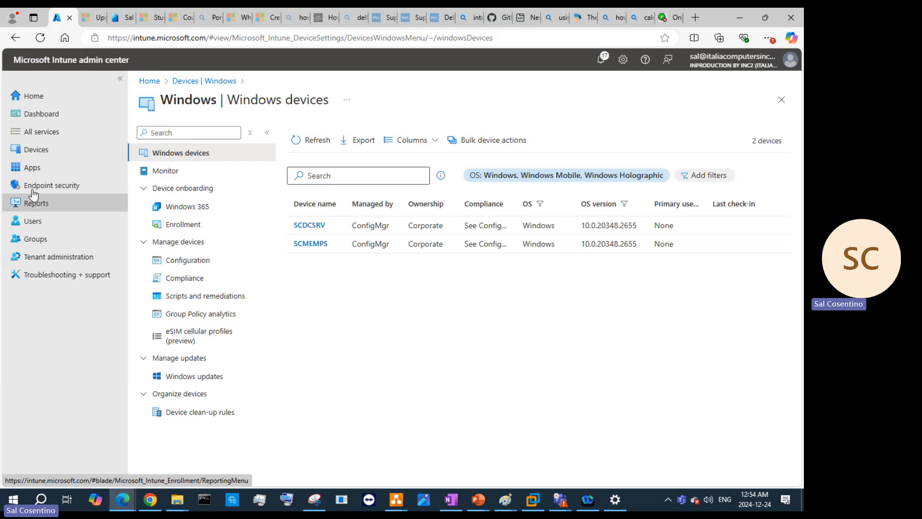
Step: Refresh Devices > All devices, still showing two devices, reload the page, and switch to Entra
{"action": "left_click", "coordinate": [54, 157]}
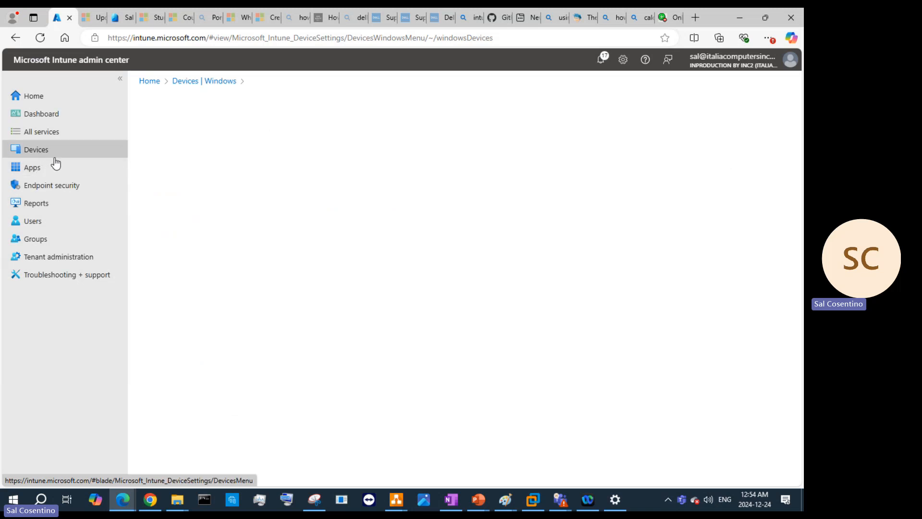
{"action": "left_click", "coordinate": [165, 172]}
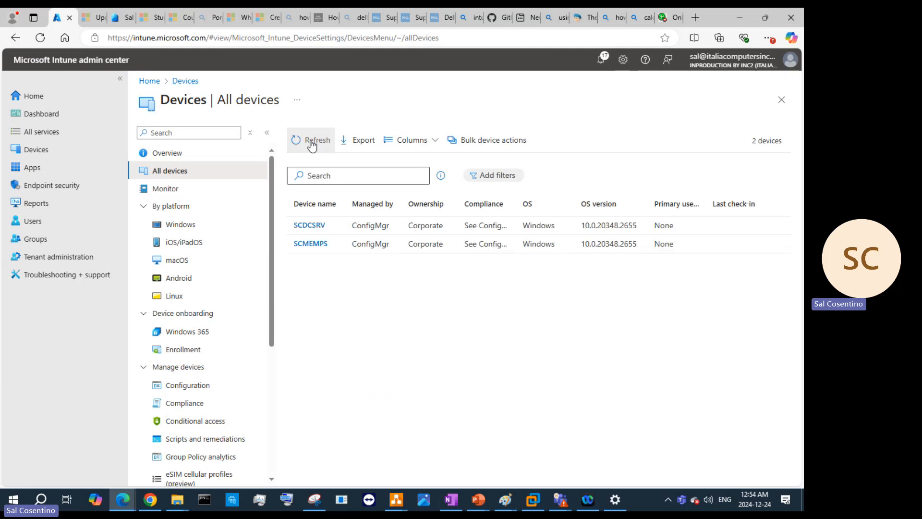
{"action": "left_click", "coordinate": [311, 143]}
{"action": "left_click", "coordinate": [312, 140]}
{"action": "left_click", "coordinate": [38, 40]}
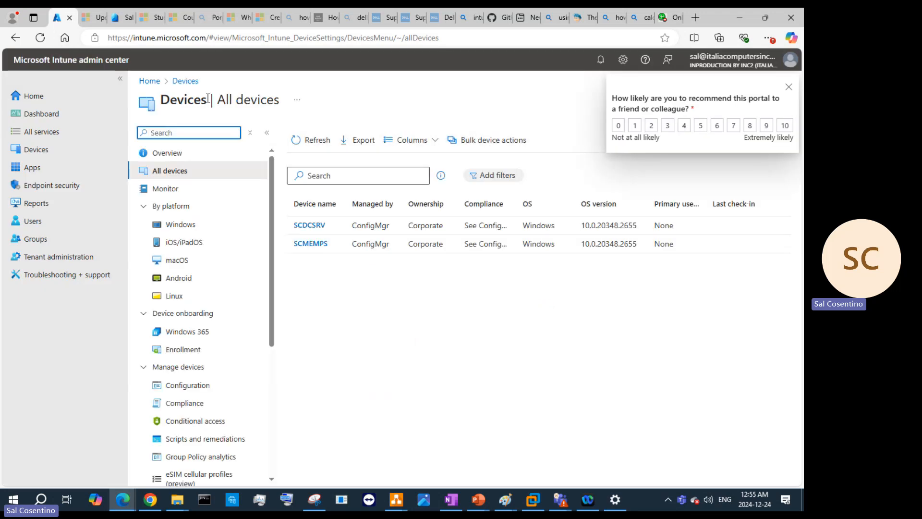
{"action": "left_click", "coordinate": [120, 17]}
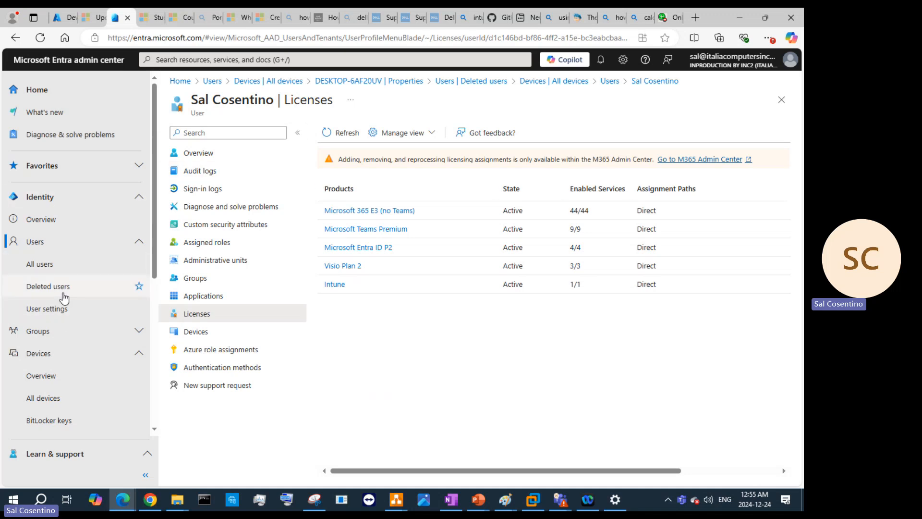
Step: Confirm in Entra All devices that DESKTOP-6AF20UV is Intune-managed and compliant, then minimize the browser
{"action": "left_click", "coordinate": [57, 357]}
{"action": "left_click", "coordinate": [56, 358]}
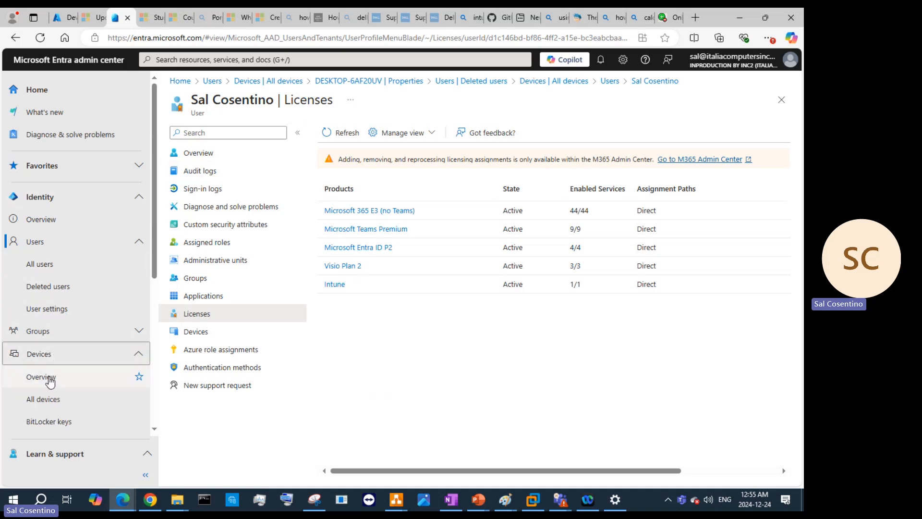
{"action": "left_click", "coordinate": [51, 400]}
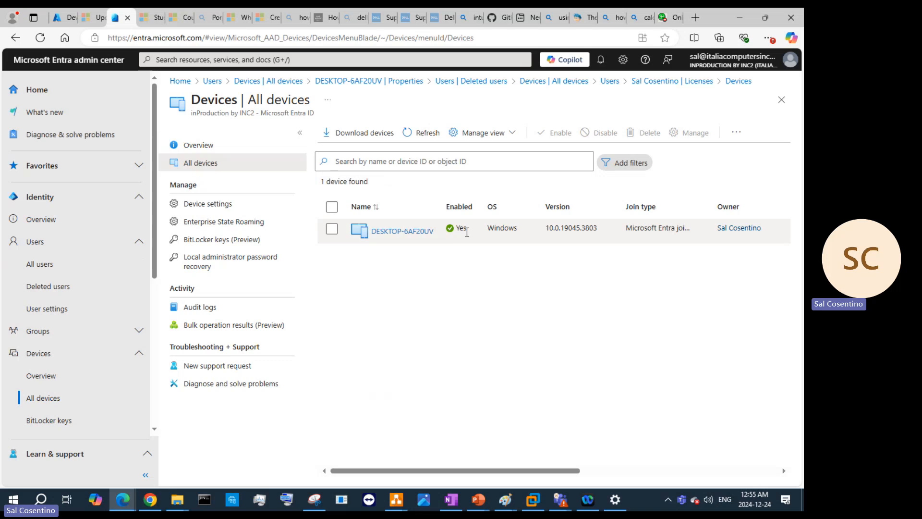
{"action": "left_click_drag", "start_coordinate": [501, 472], "coordinate": [669, 457]}
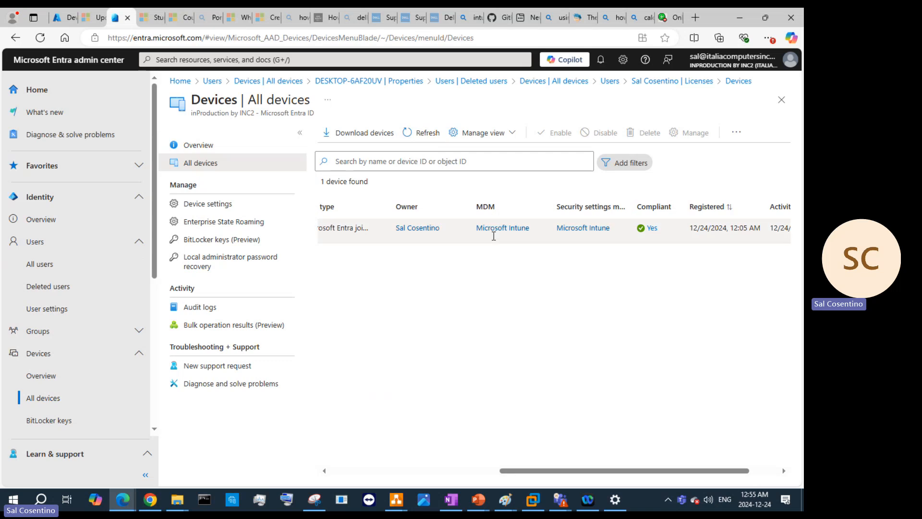
{"action": "left_click", "coordinate": [424, 134]}
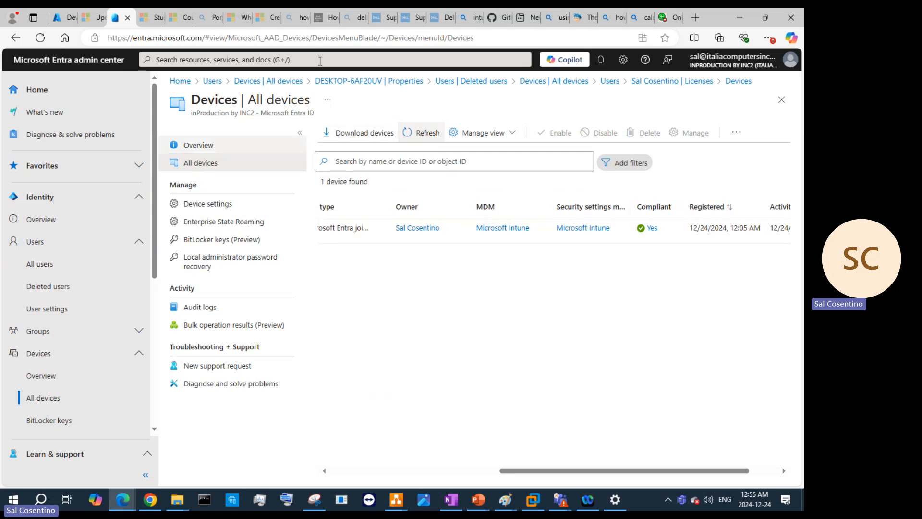
{"action": "left_click", "coordinate": [748, 17]}
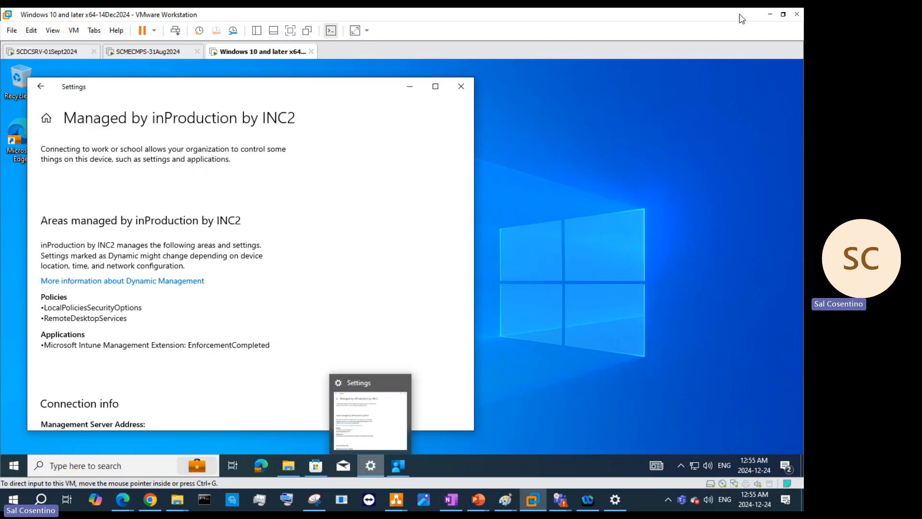
Step: Start another sync from the inProduction by INC2 MDM connection's management info page
{"action": "left_click", "coordinate": [39, 90]}
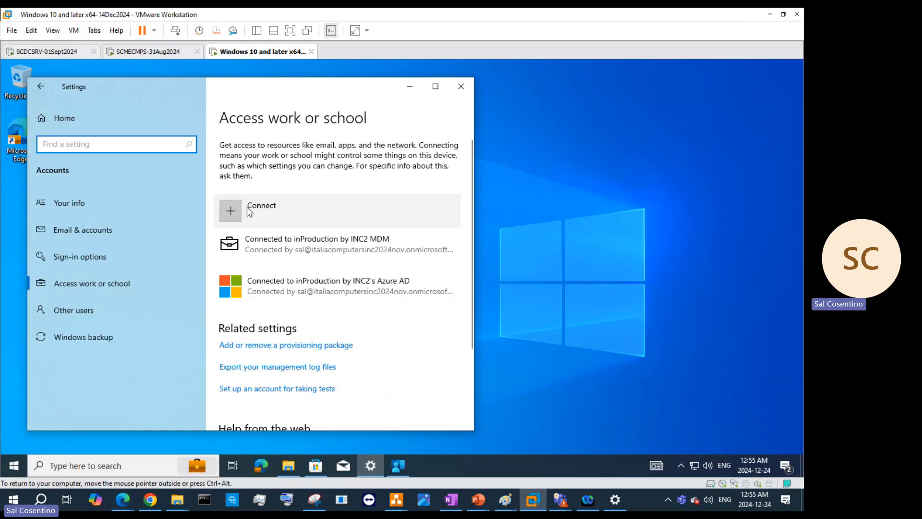
{"action": "left_click", "coordinate": [359, 246]}
{"action": "left_click", "coordinate": [374, 283]}
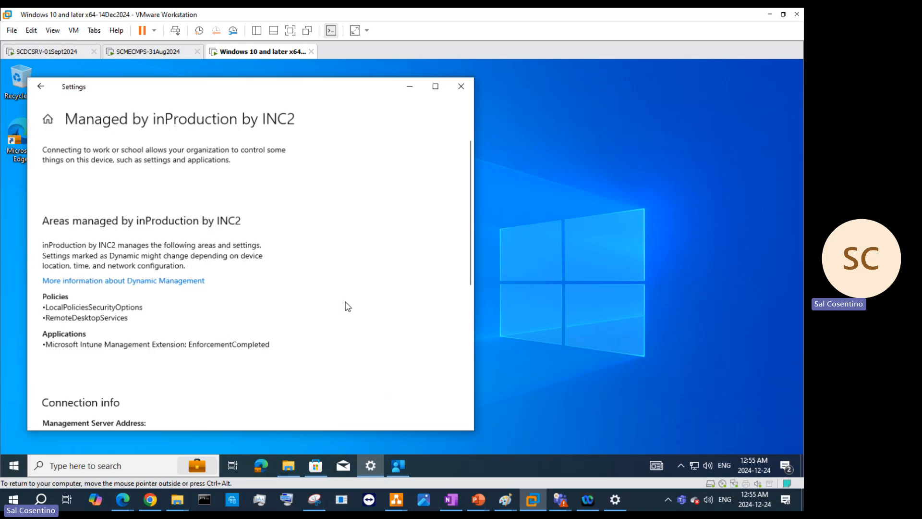
{"action": "scroll", "coordinate": [221, 297], "scroll_direction": "down", "scroll_amount": 5}
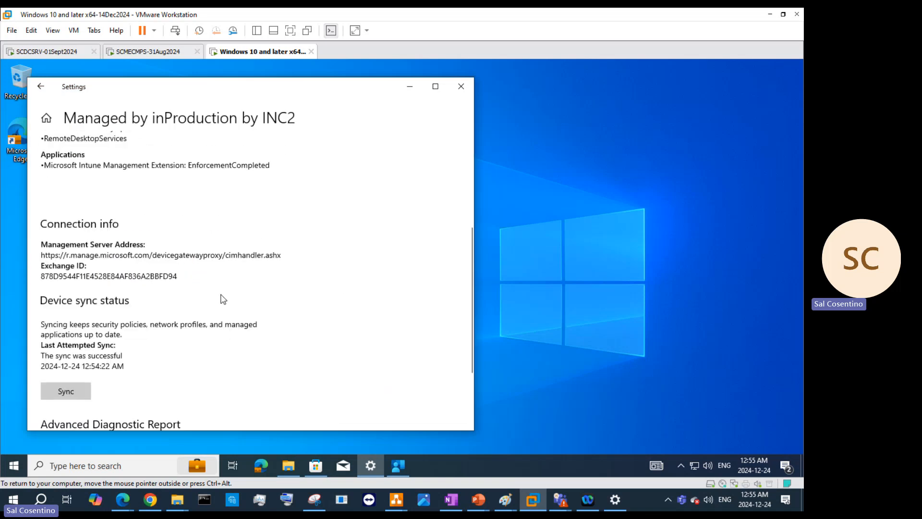
{"action": "left_click", "coordinate": [72, 389]}
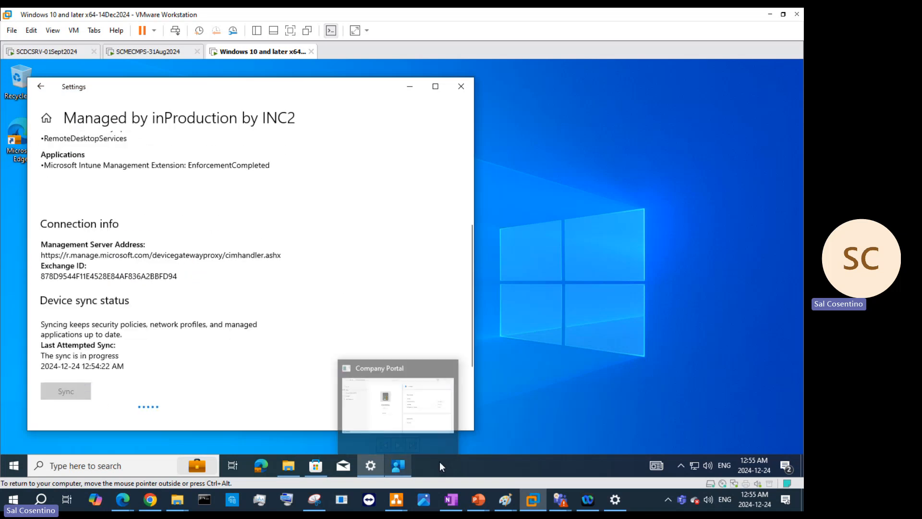
Step: Confirm on Company Portal's Devices page the device can access company resources, then review the RemoteDesktopServices policy
{"action": "left_click", "coordinate": [408, 458]}
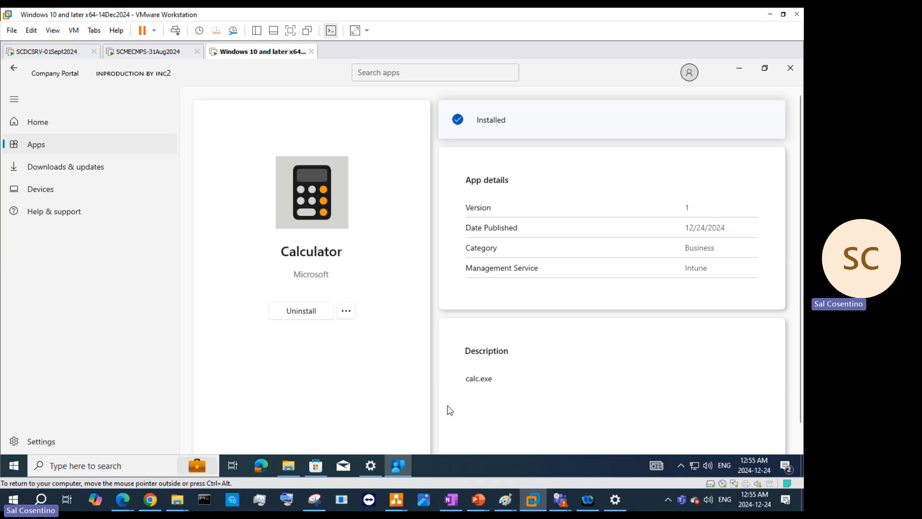
{"action": "left_click", "coordinate": [678, 462]}
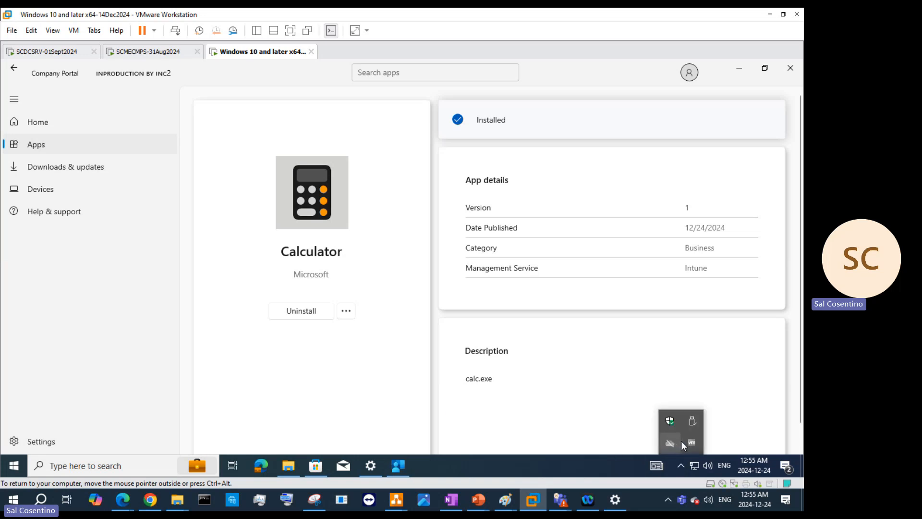
{"action": "left_click", "coordinate": [58, 122]}
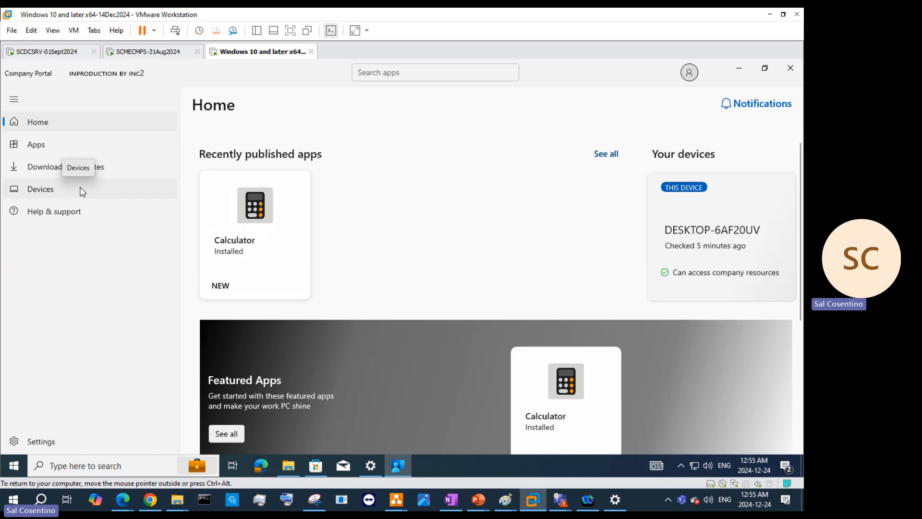
{"action": "left_click", "coordinate": [82, 192]}
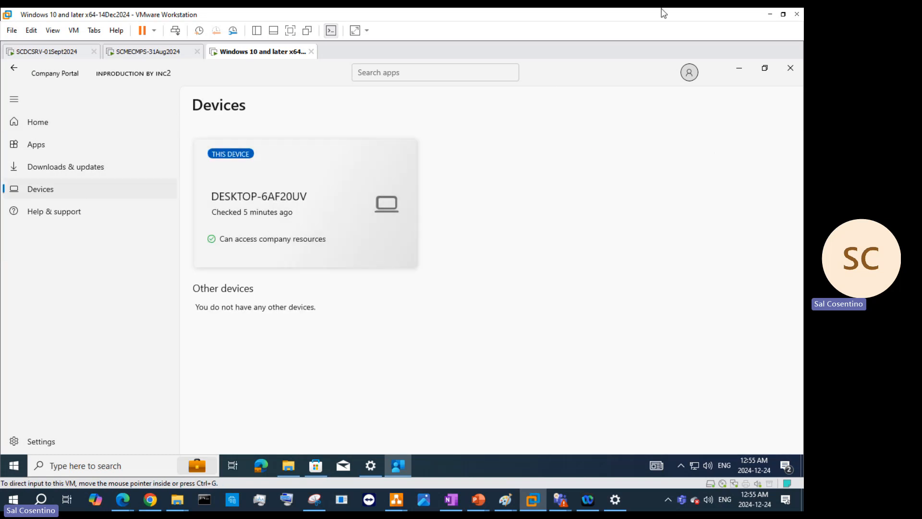
{"action": "left_click", "coordinate": [739, 68]}
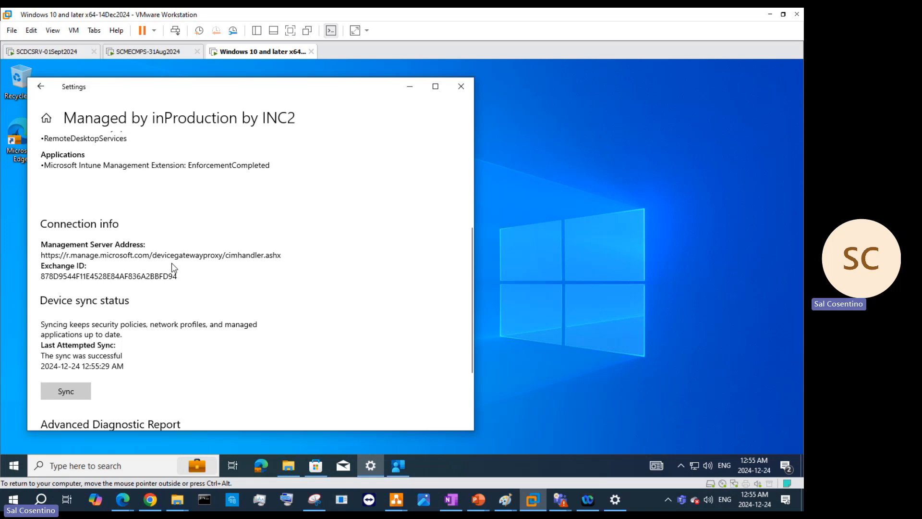
{"action": "scroll", "coordinate": [174, 267], "scroll_direction": "up", "scroll_amount": 4}
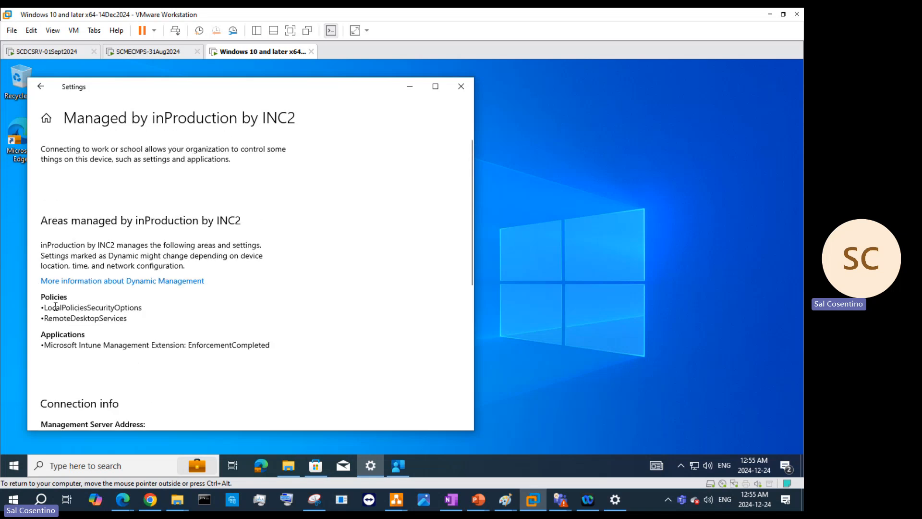
{"action": "left_click_drag", "start_coordinate": [50, 321], "coordinate": [155, 322]}
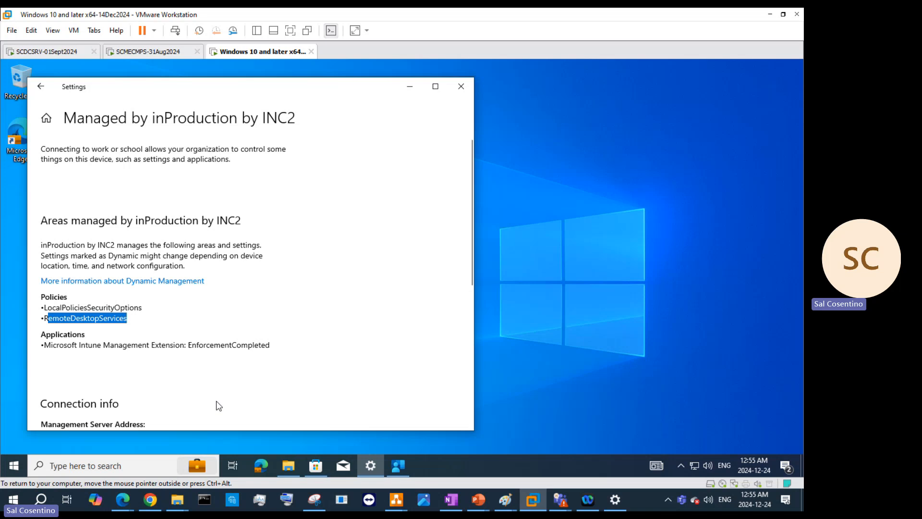
{"action": "left_click", "coordinate": [13, 466]}
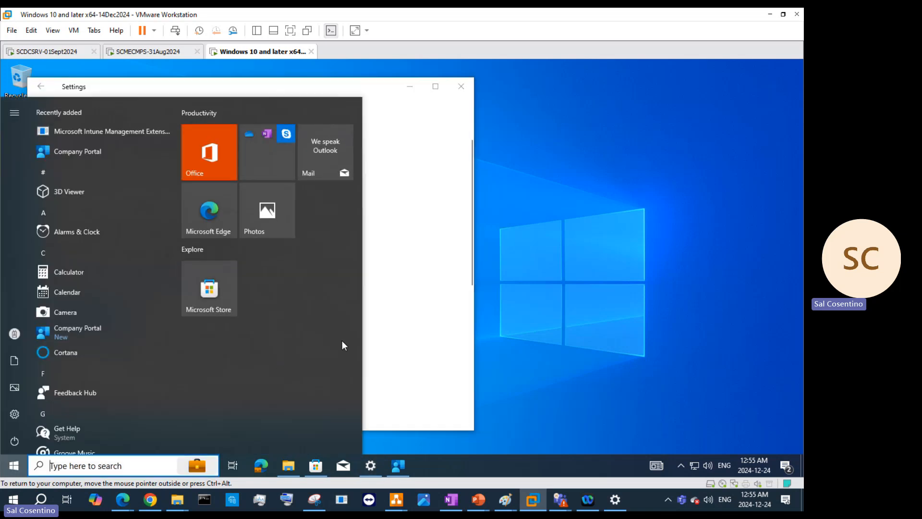
Step: Lock the Windows 10 VM and return to the existing user's PIN sign-in screen
{"action": "key", "text": "ctrl+alt+Delete"}
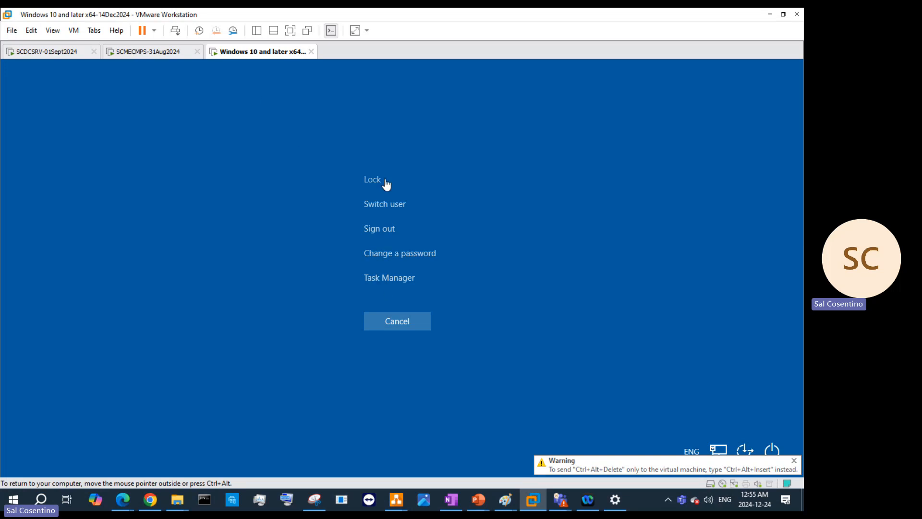
{"action": "left_click", "coordinate": [378, 180]}
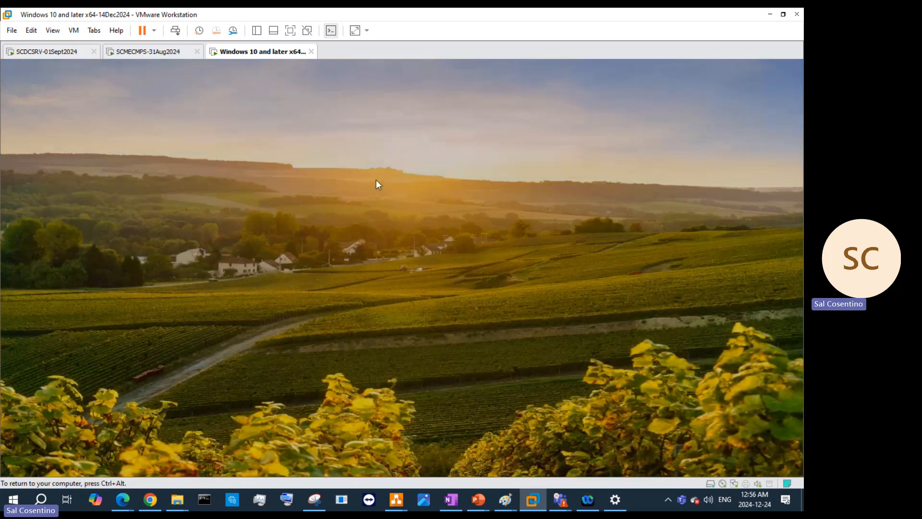
{"action": "left_click", "coordinate": [376, 180]}
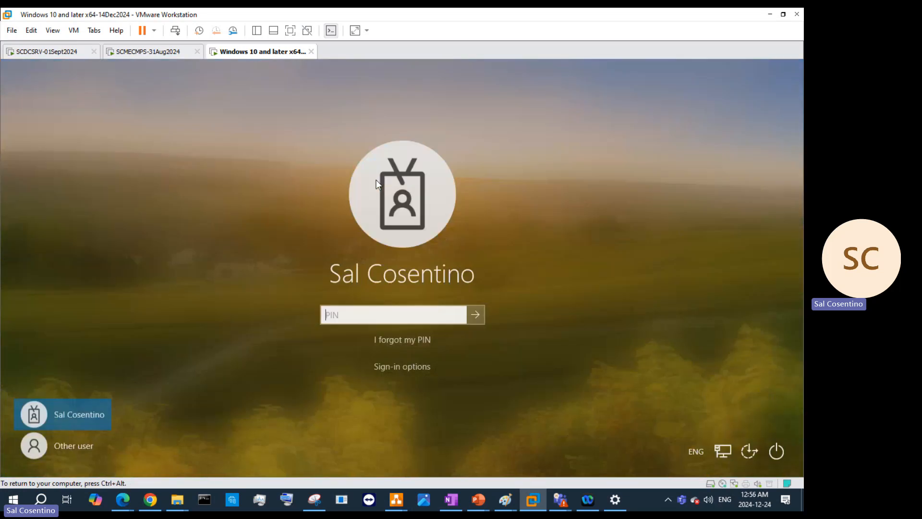
{"action": "left_click", "coordinate": [67, 448]}
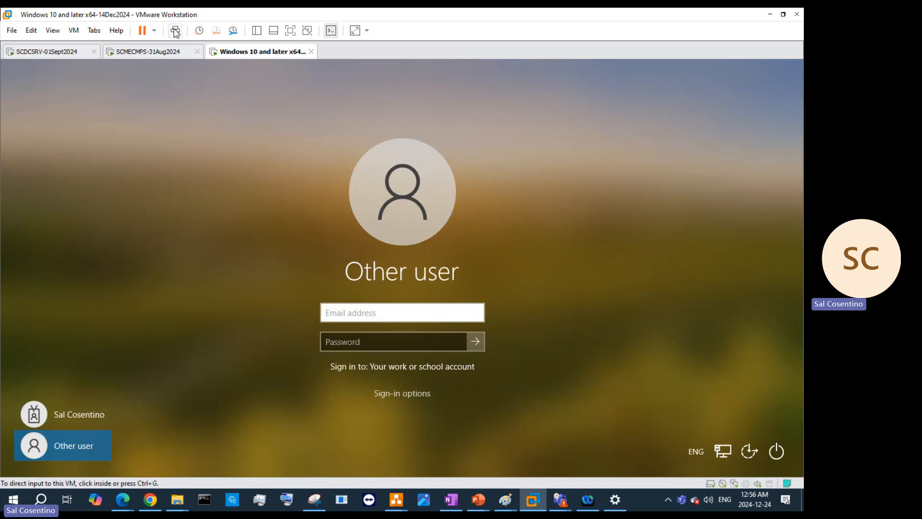
{"action": "left_click", "coordinate": [371, 289]}
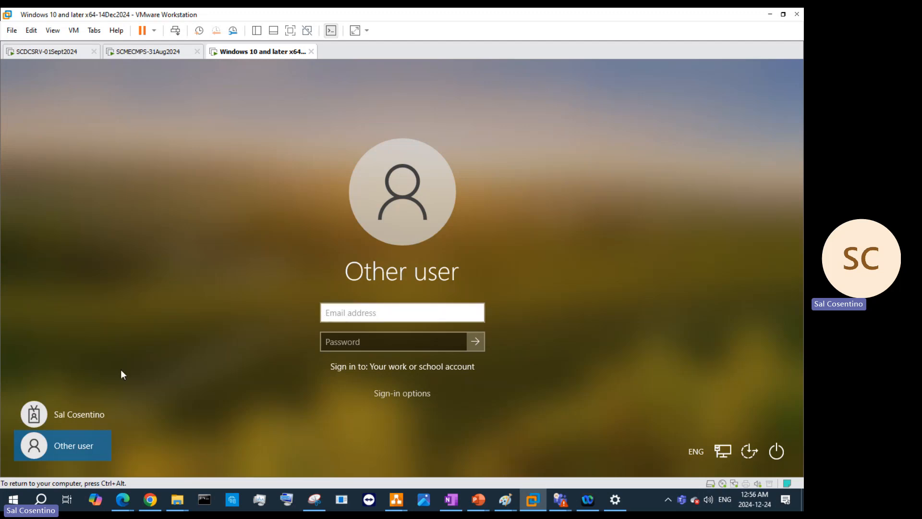
{"action": "left_click", "coordinate": [91, 416]}
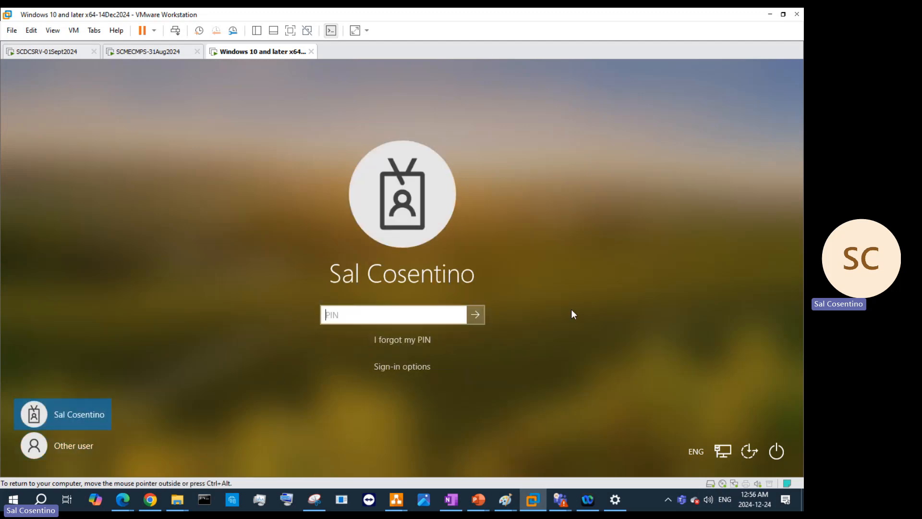
Step: Sign back into the Windows 10 VM with the user's PIN
{"action": "left_click", "coordinate": [175, 54]}
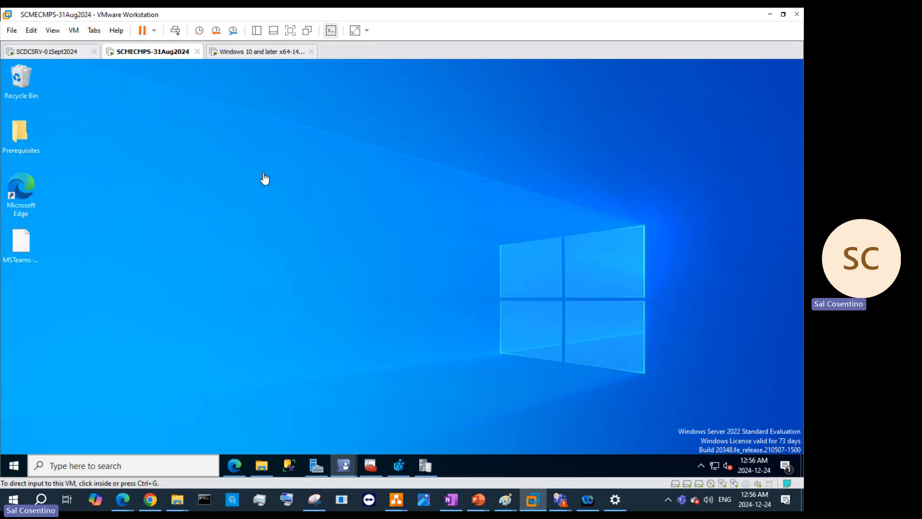
{"action": "left_click", "coordinate": [261, 52]}
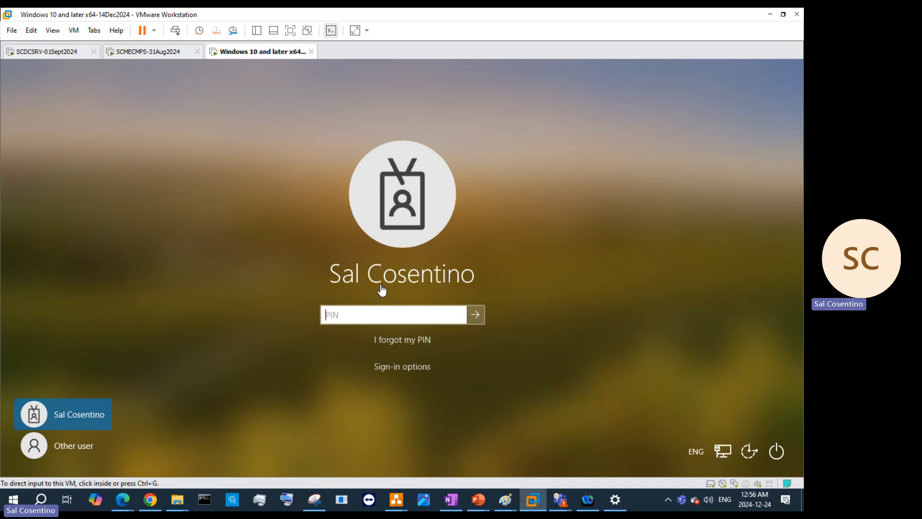
{"action": "left_click", "coordinate": [387, 307]}
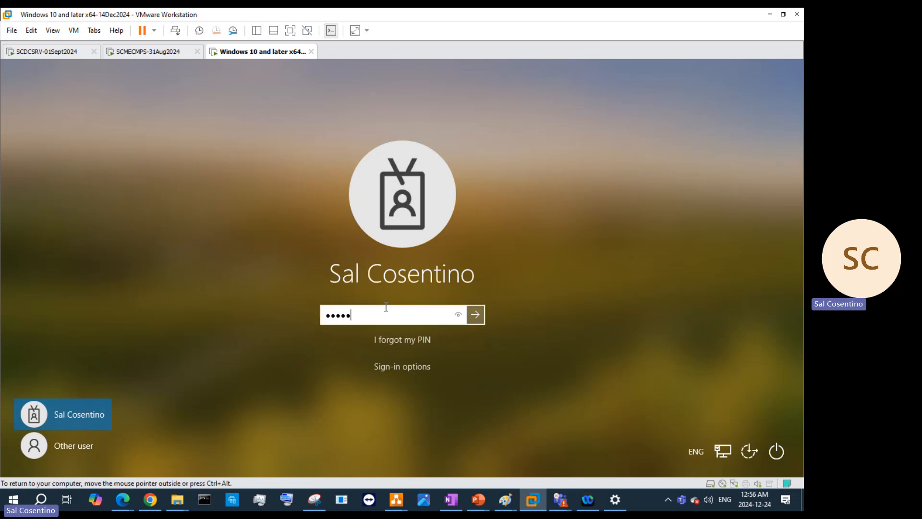
{"action": "key", "text": "Return"}
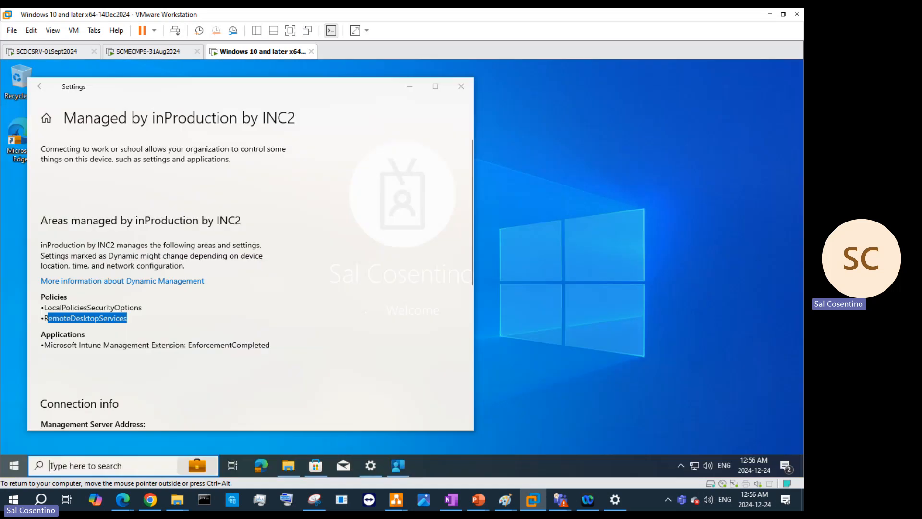
{"action": "left_click", "coordinate": [441, 266]}
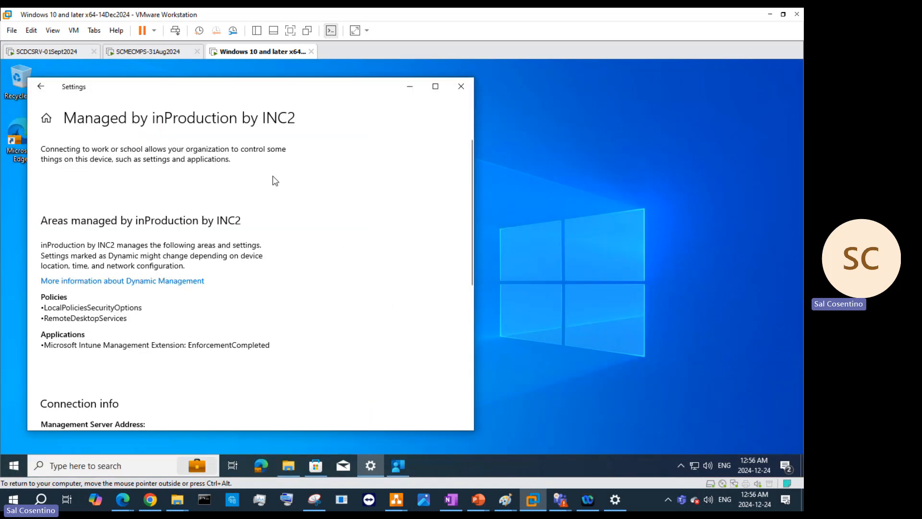
Step: Close Settings and lock the Windows 10 VM
{"action": "left_click", "coordinate": [462, 86]}
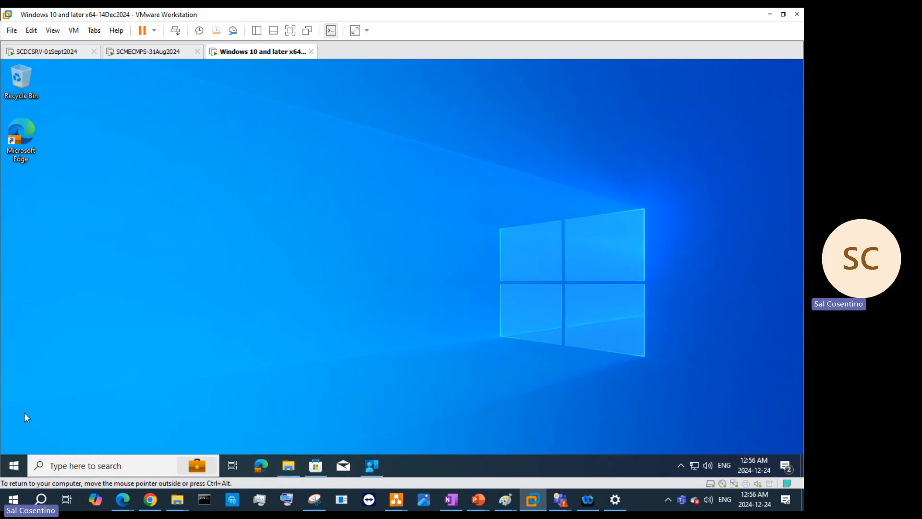
{"action": "left_click", "coordinate": [23, 473]}
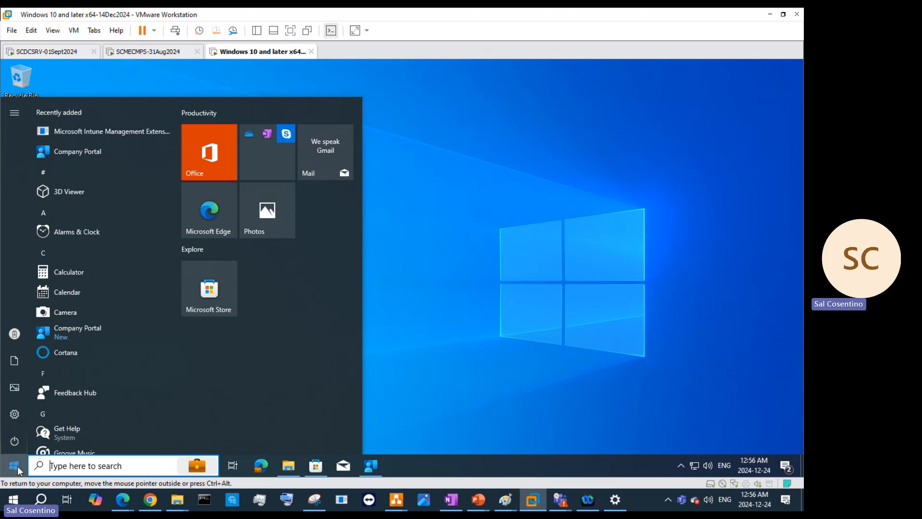
{"action": "right_click", "coordinate": [19, 468]}
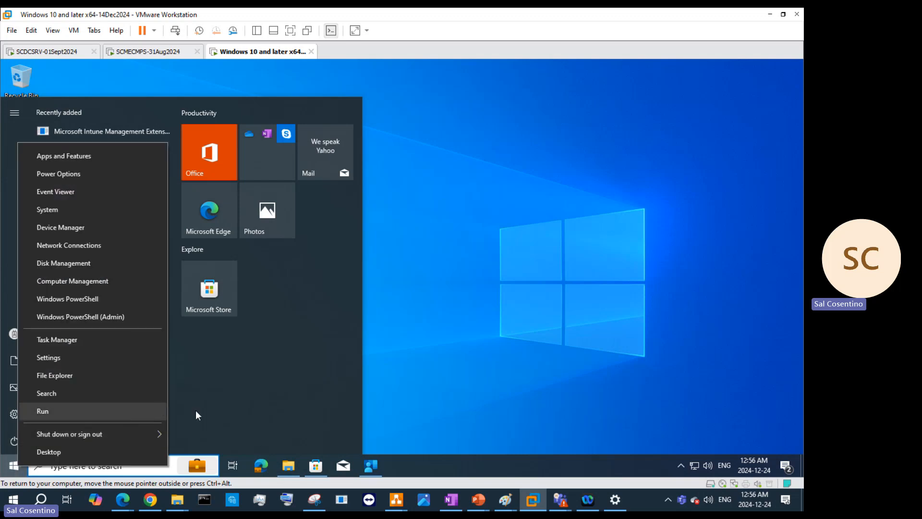
{"action": "left_click", "coordinate": [177, 31]}
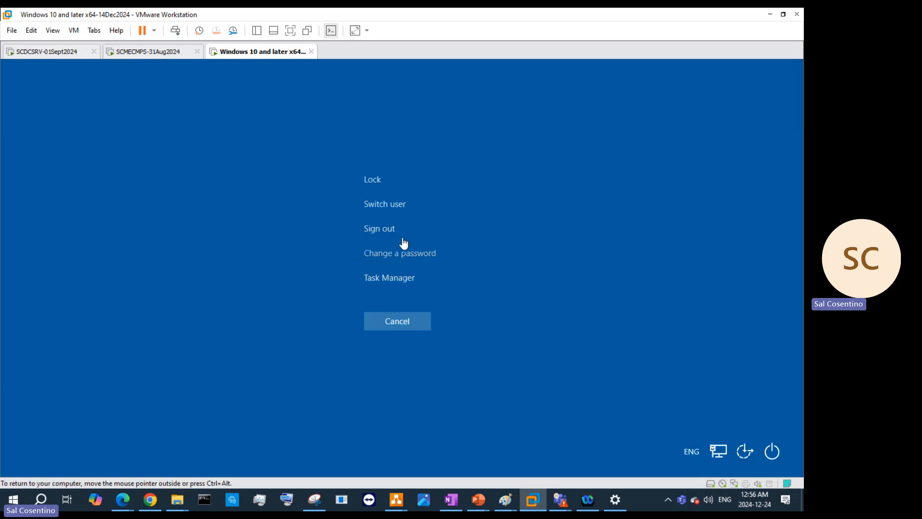
{"action": "left_click", "coordinate": [373, 181]}
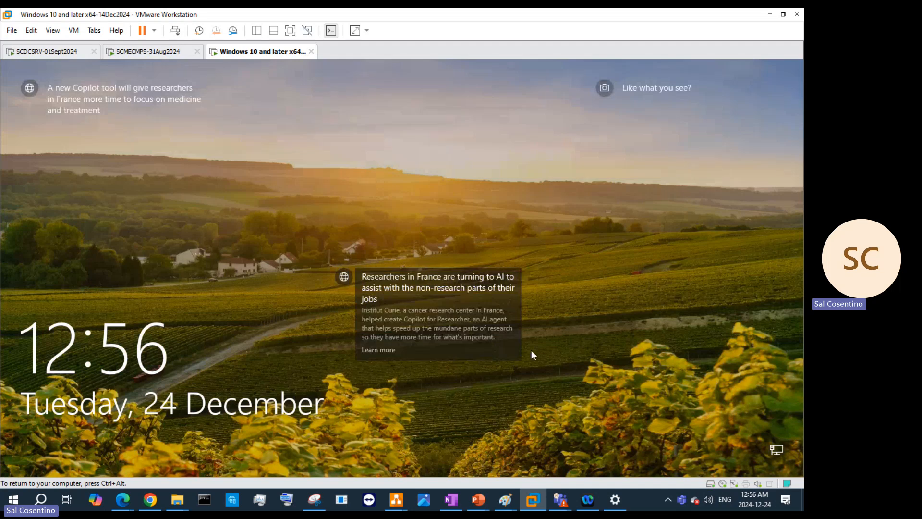
Step: From the sign-in screen, choose Other user and restart the VM anyway
{"action": "left_click", "coordinate": [400, 183]}
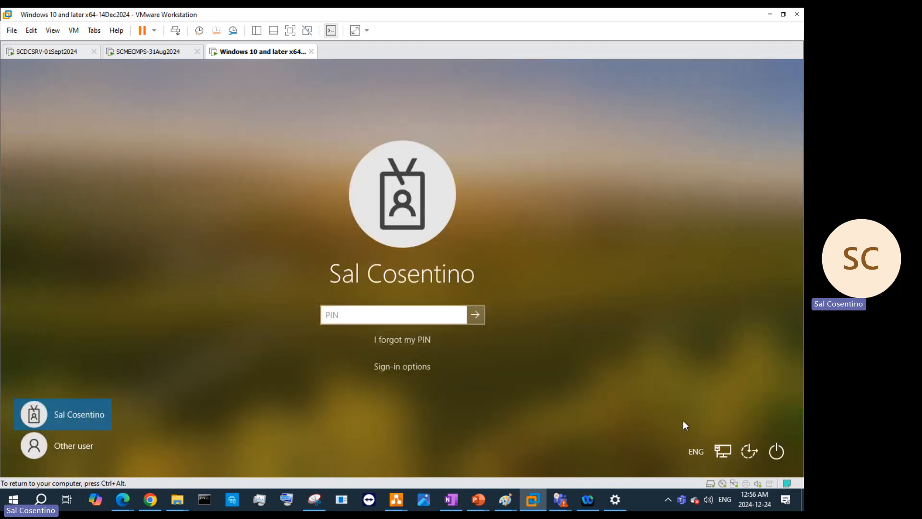
{"action": "left_click", "coordinate": [96, 455]}
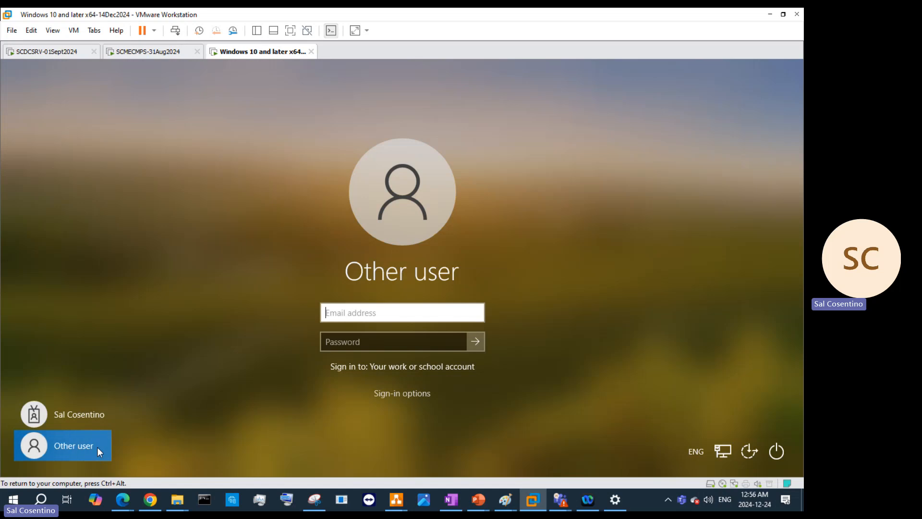
{"action": "left_click", "coordinate": [380, 317]}
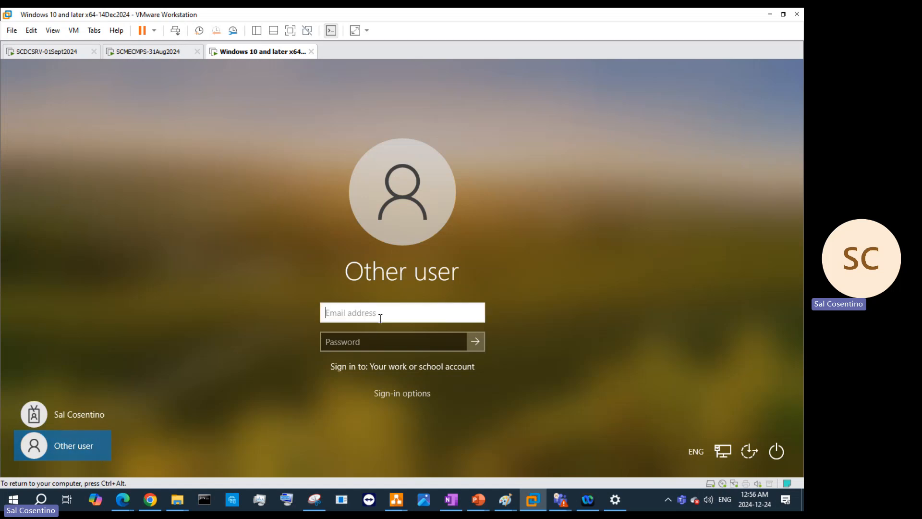
{"action": "left_click", "coordinate": [785, 462]}
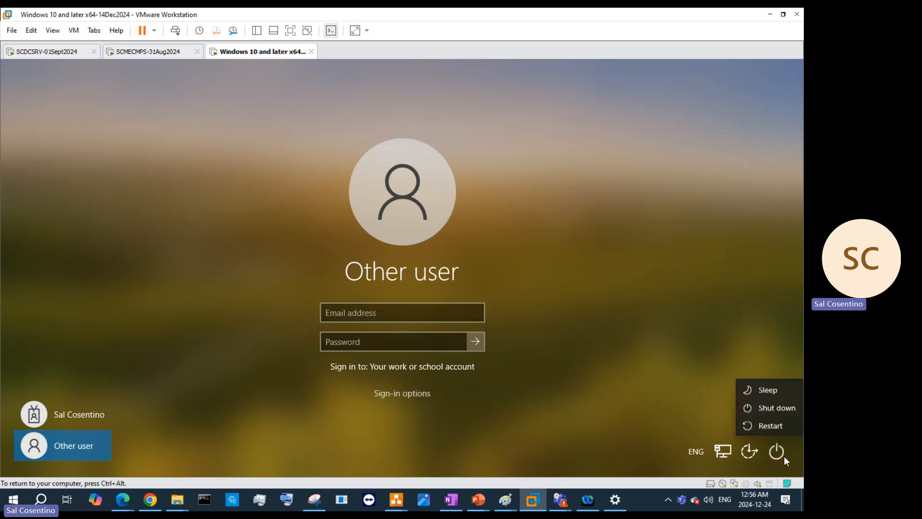
{"action": "left_click", "coordinate": [771, 423]}
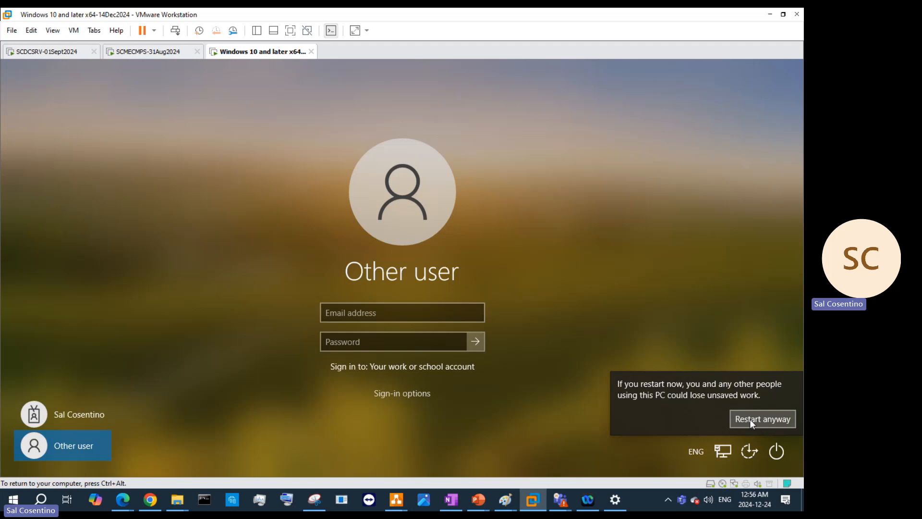
{"action": "left_click", "coordinate": [751, 419]}
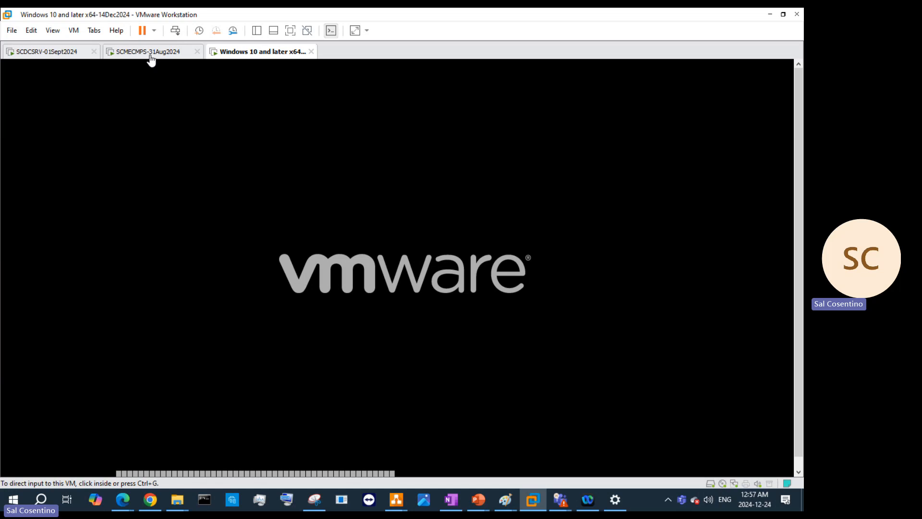
Step: Switch to the SCMECMPS-31Aug2024 VM and bring up Edge's Intune admin center tab
{"action": "left_click", "coordinate": [150, 59]}
{"action": "left_click", "coordinate": [62, 53]}
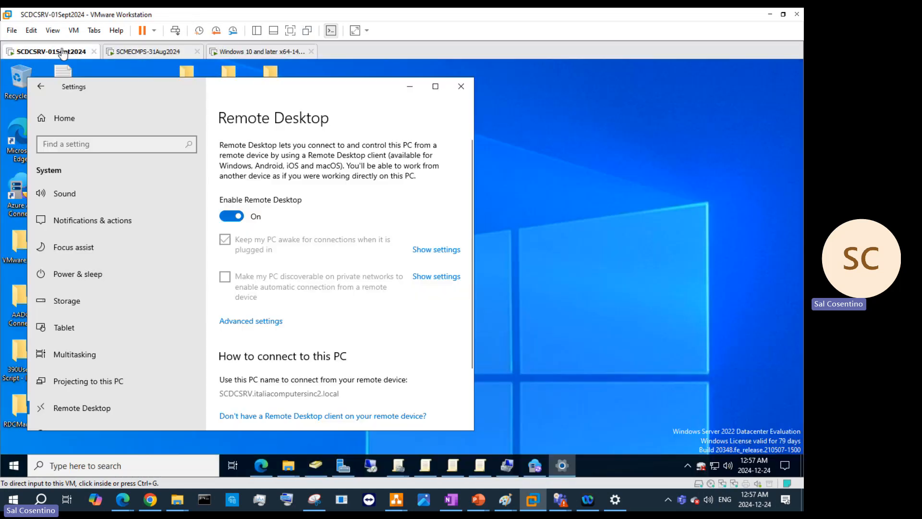
{"action": "left_click", "coordinate": [128, 52]}
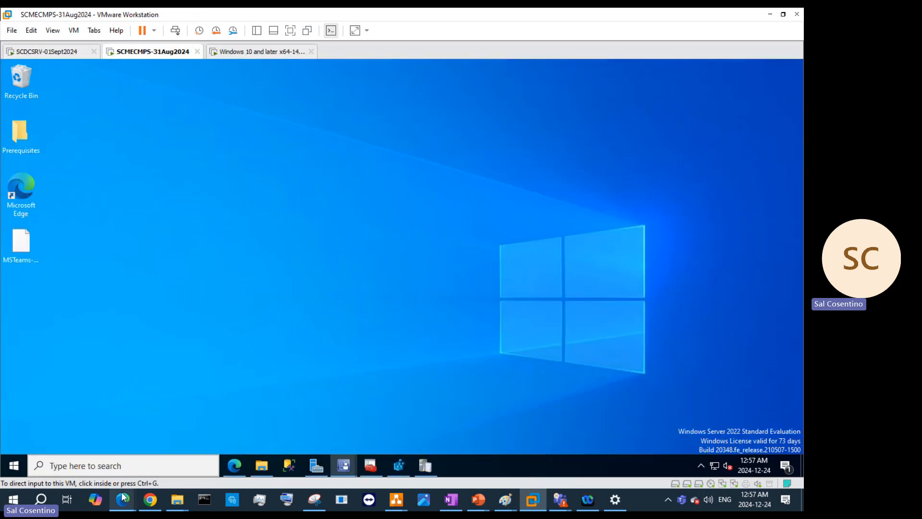
{"action": "mouse_move", "coordinate": [123, 499]}
{"action": "left_click", "coordinate": [197, 446]}
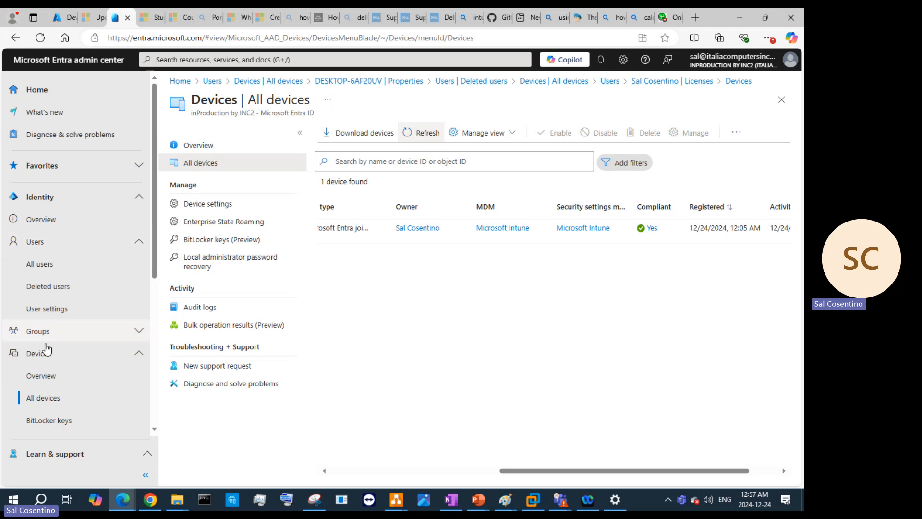
{"action": "left_click", "coordinate": [65, 18]}
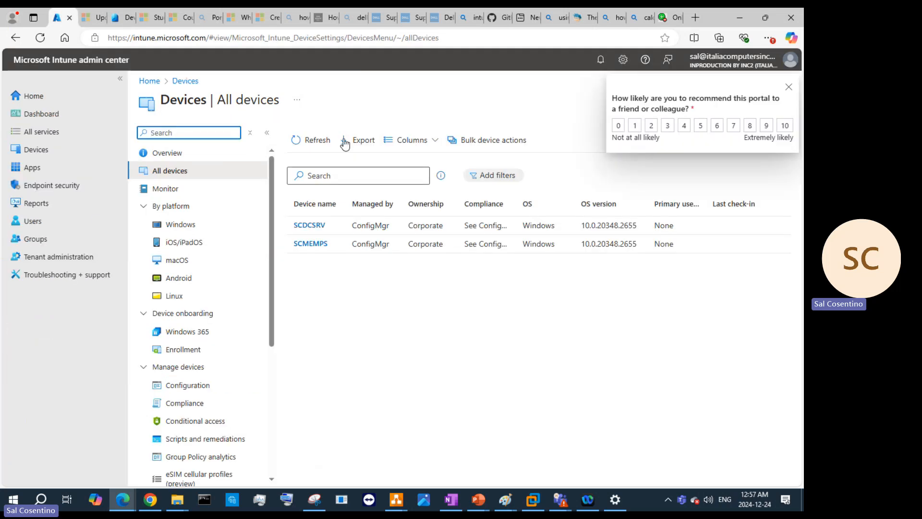
Step: Refresh All devices and the Windows device list, then reach Windows Automatic Enrollment settings
{"action": "left_click", "coordinate": [320, 142]}
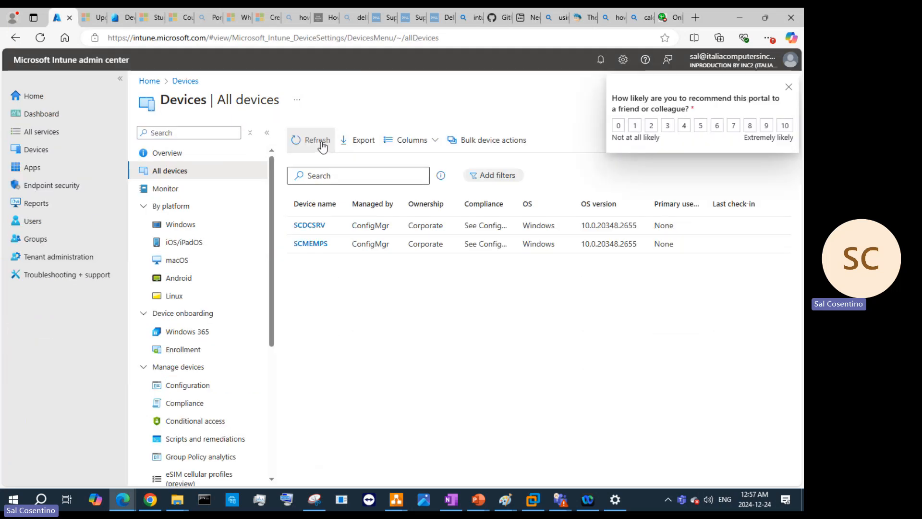
{"action": "left_click", "coordinate": [324, 144]}
{"action": "left_click", "coordinate": [327, 144]}
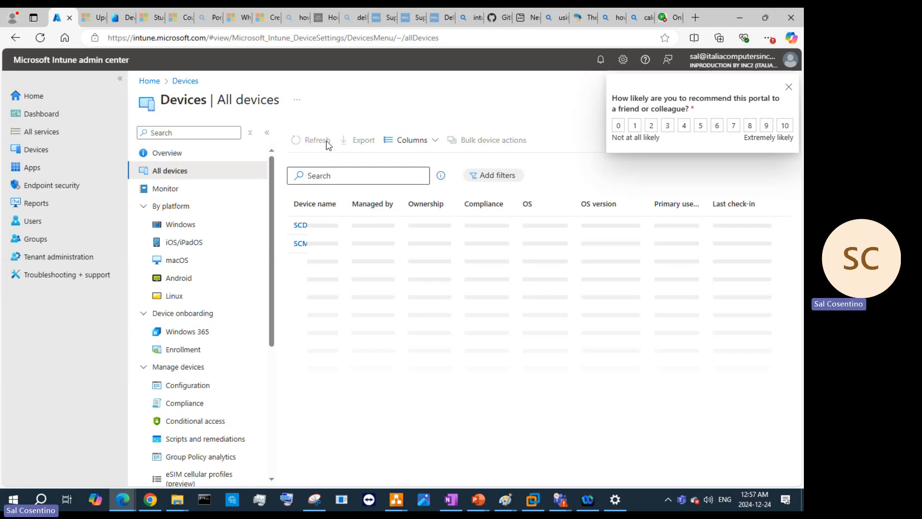
{"action": "left_click", "coordinate": [197, 224]}
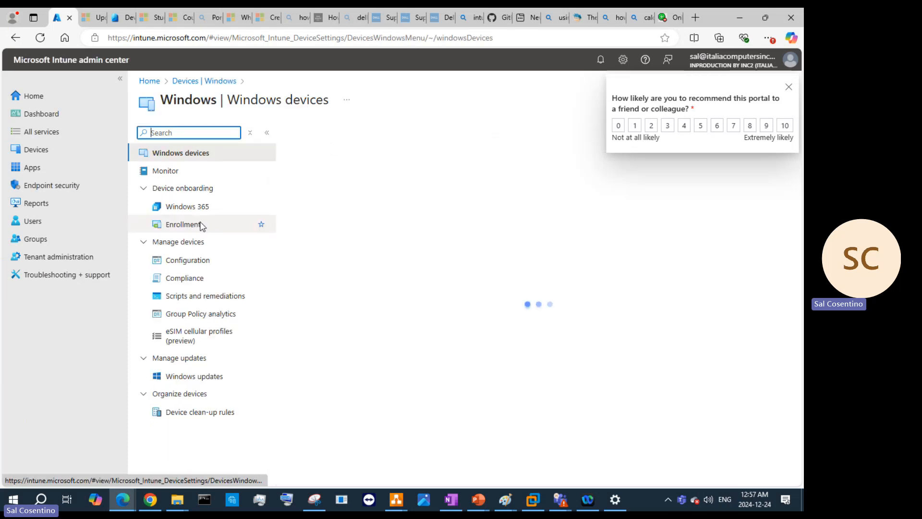
{"action": "left_click", "coordinate": [303, 136]}
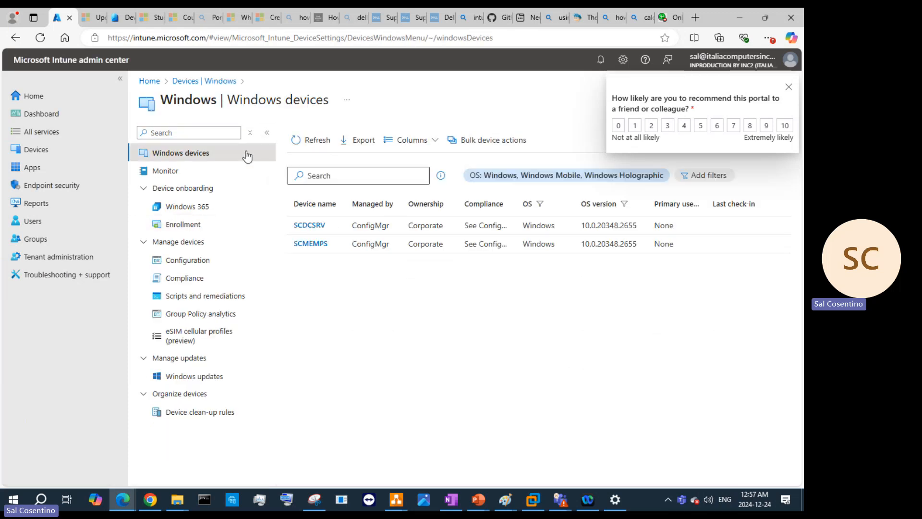
{"action": "left_click", "coordinate": [240, 171]}
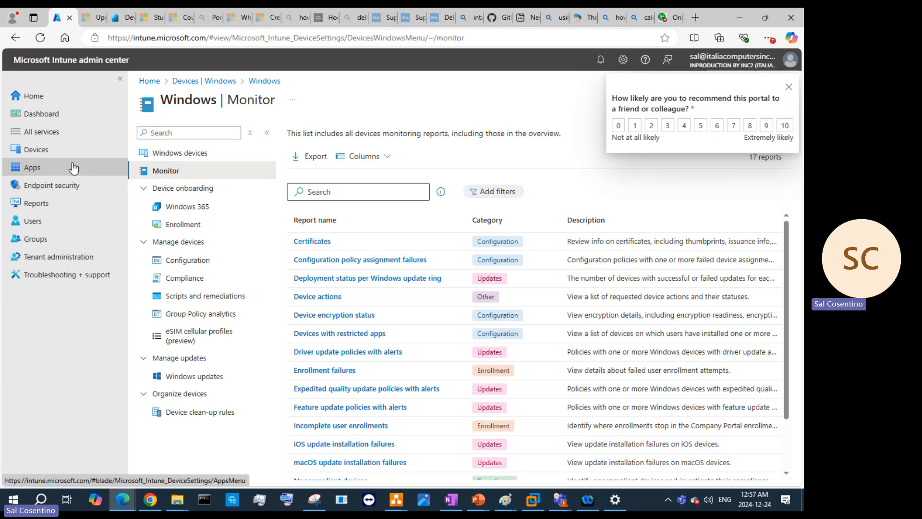
{"action": "left_click", "coordinate": [193, 224]}
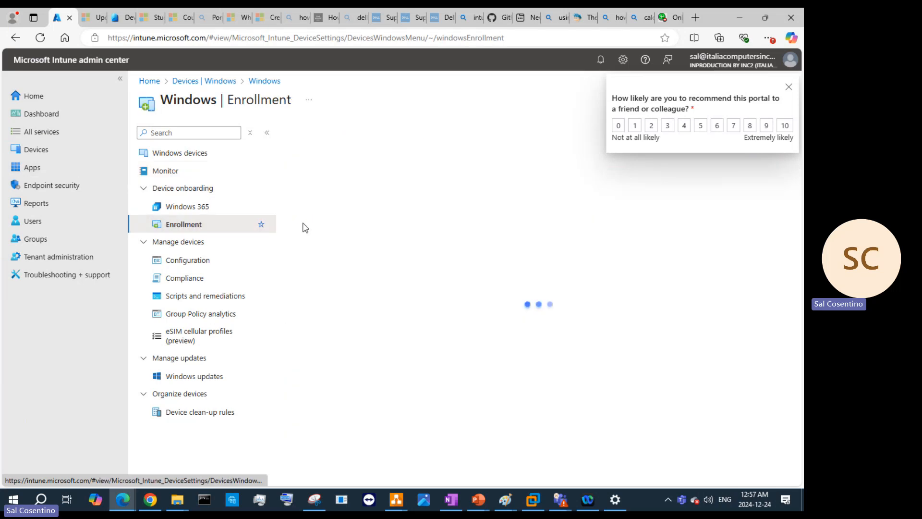
{"action": "left_click", "coordinate": [363, 210]}
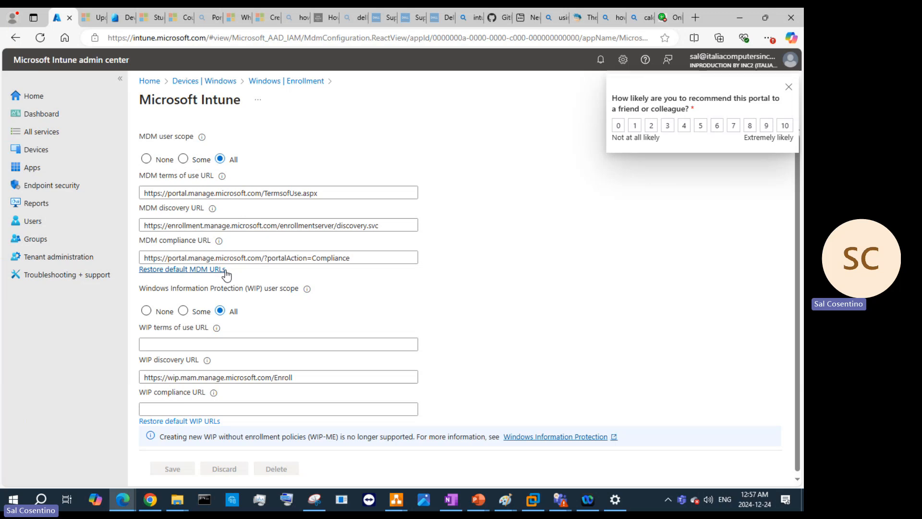
Step: Dismiss the feedback survey, check Windows Autopilot devices, and return to the Devices overview
{"action": "scroll", "coordinate": [284, 319], "scroll_direction": "down", "scroll_amount": 1}
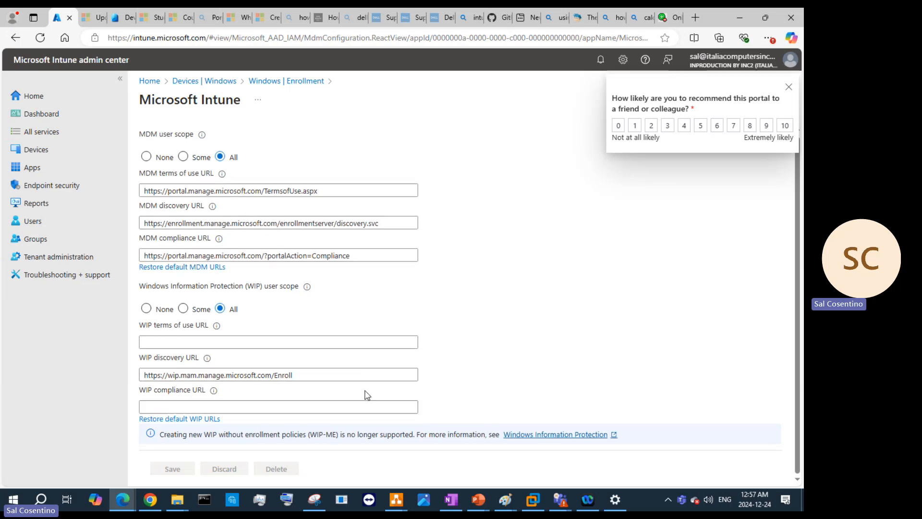
{"action": "left_click", "coordinate": [789, 87]}
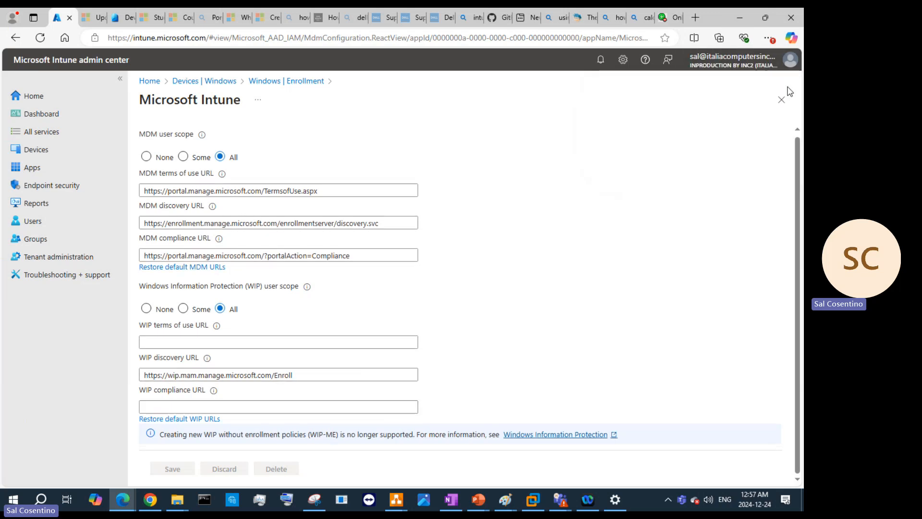
{"action": "left_click", "coordinate": [299, 83]}
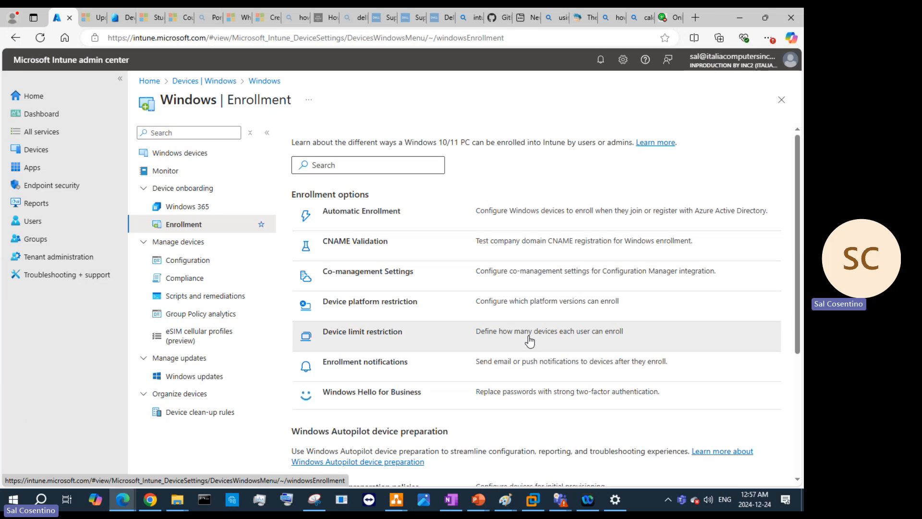
{"action": "scroll", "coordinate": [531, 368], "scroll_direction": "down", "scroll_amount": 4}
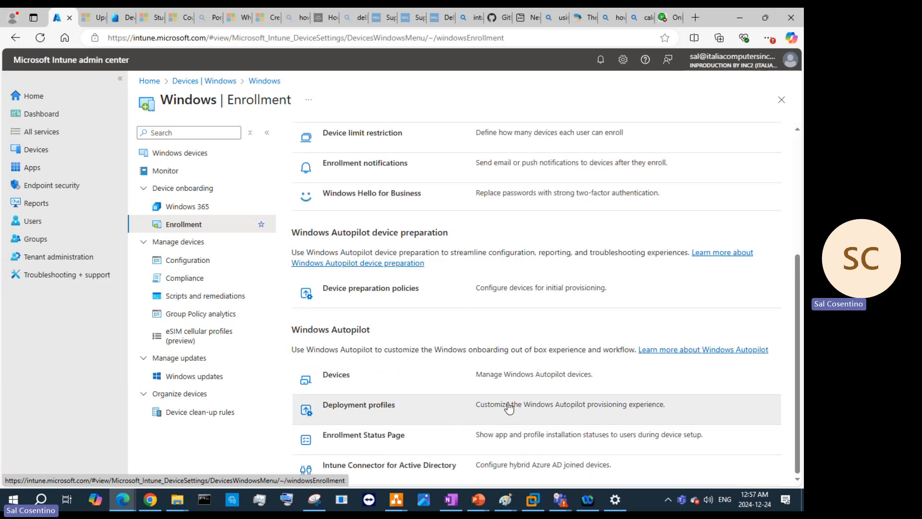
{"action": "left_click", "coordinate": [513, 381]}
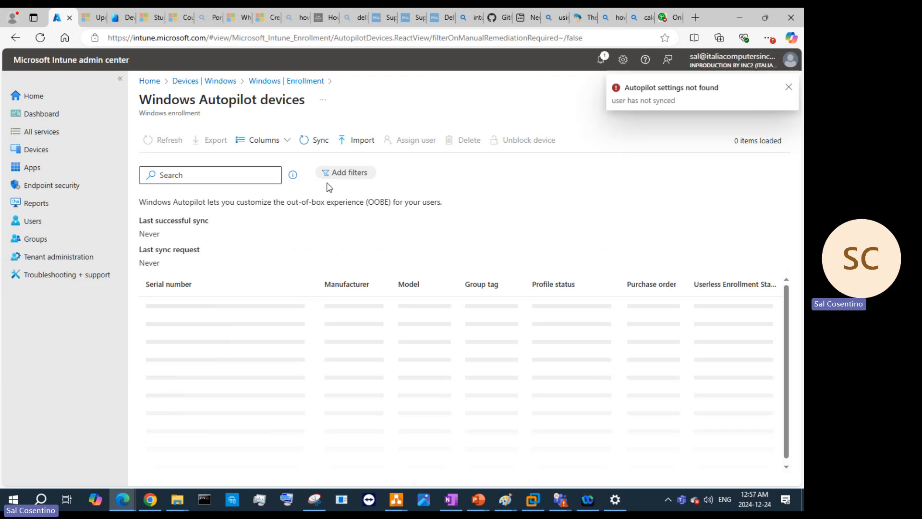
{"action": "left_click", "coordinate": [217, 81]}
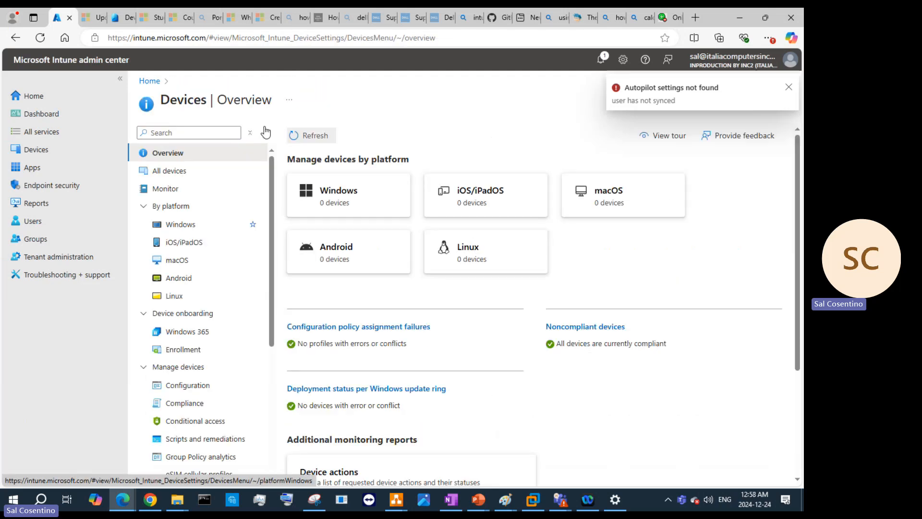
Step: Refresh the Devices overview and Windows device list, view notifications, then go to Groups
{"action": "left_click", "coordinate": [306, 136]}
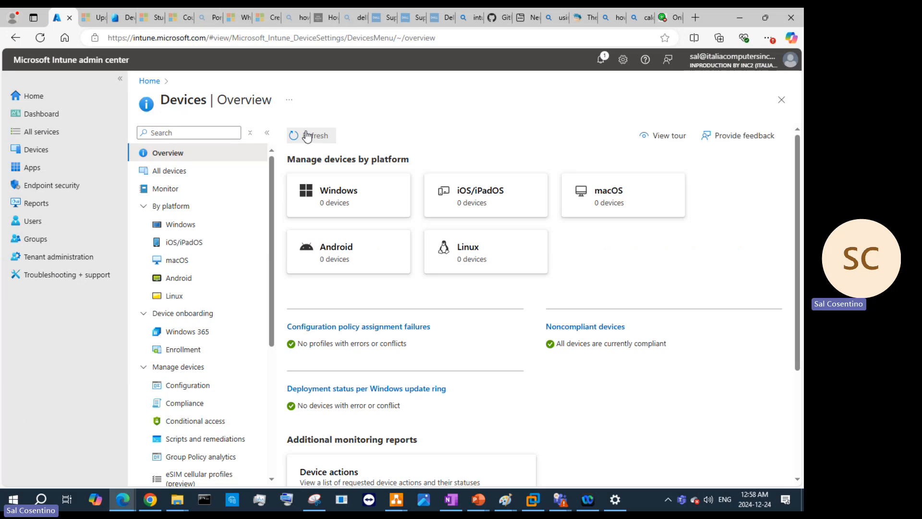
{"action": "left_click", "coordinate": [308, 136]}
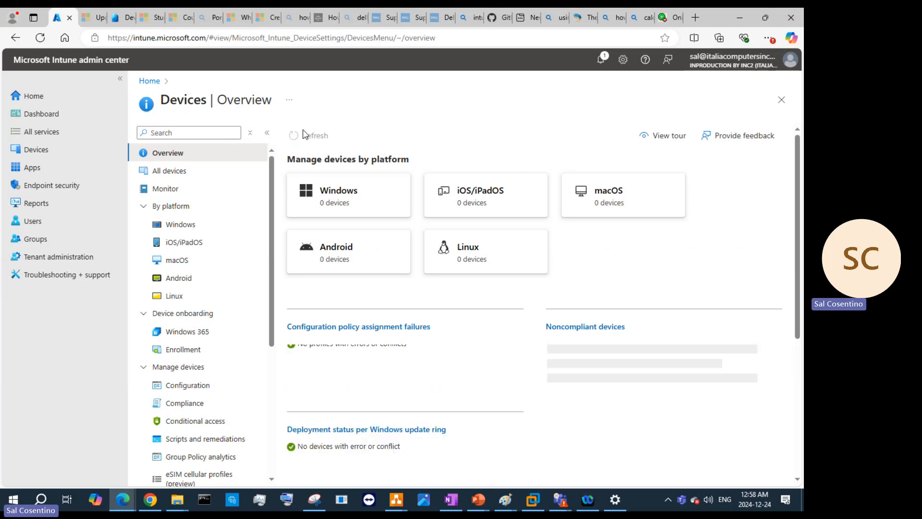
{"action": "left_click", "coordinate": [601, 59]}
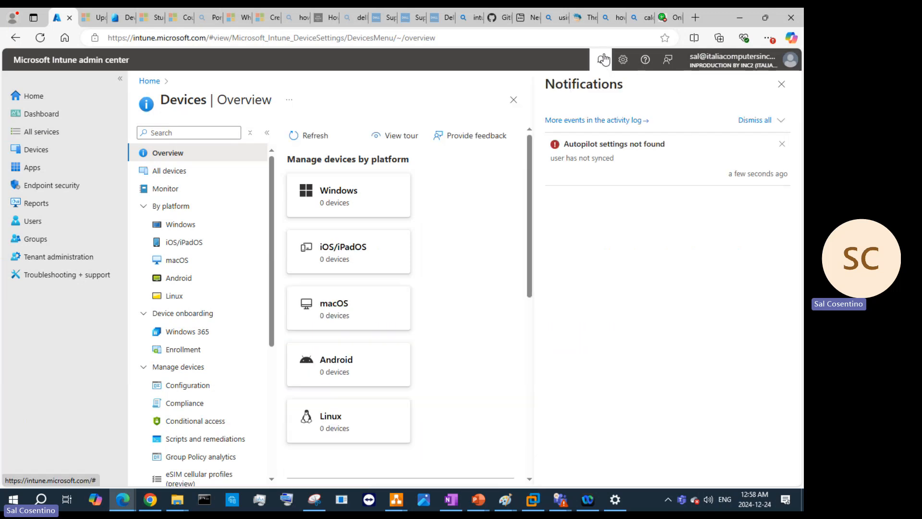
{"action": "left_click", "coordinate": [222, 224]}
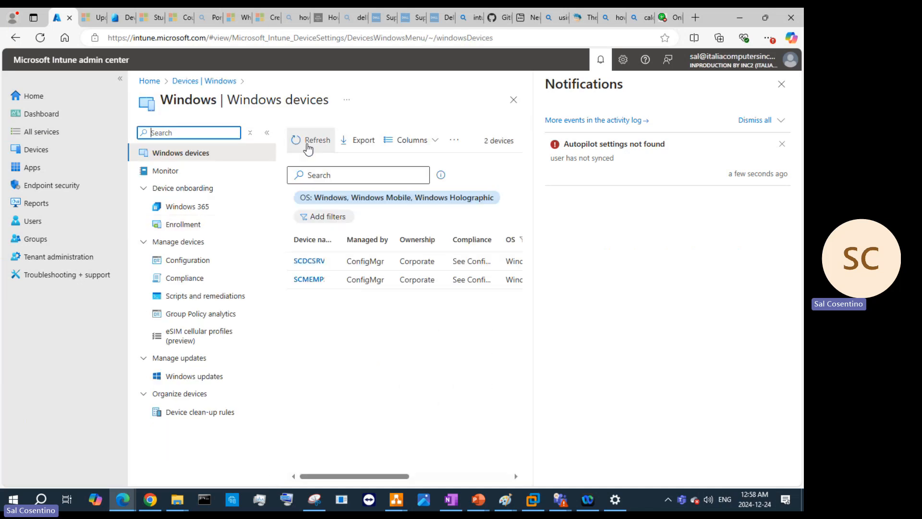
{"action": "left_click", "coordinate": [311, 142]}
{"action": "left_click", "coordinate": [314, 141]}
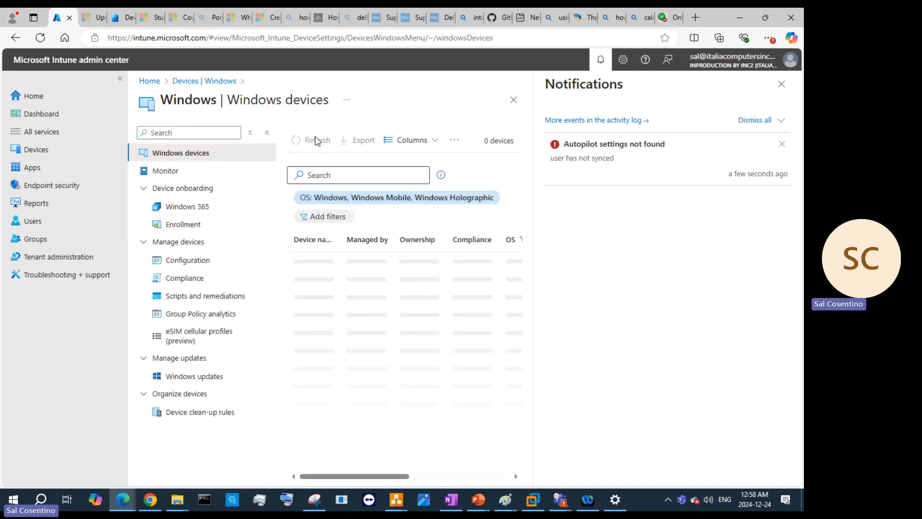
{"action": "left_click", "coordinate": [319, 139]}
{"action": "left_click", "coordinate": [319, 140]}
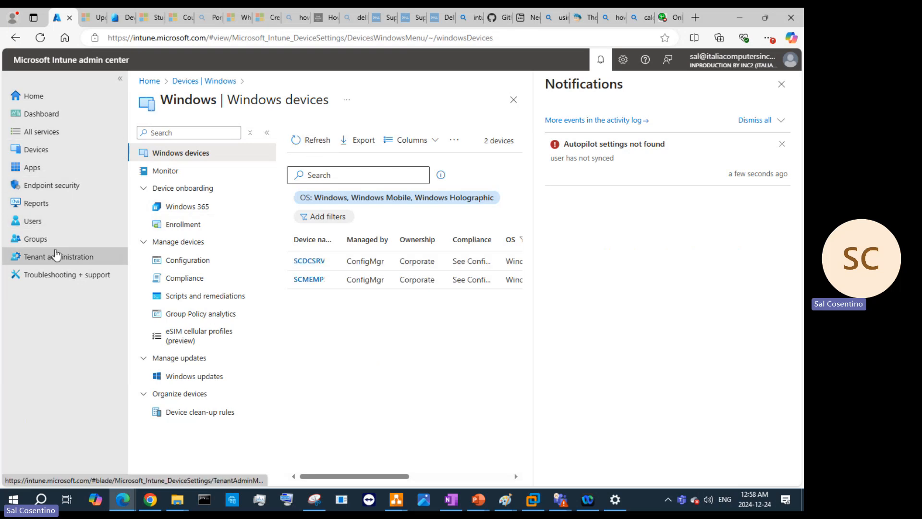
{"action": "left_click", "coordinate": [66, 239]}
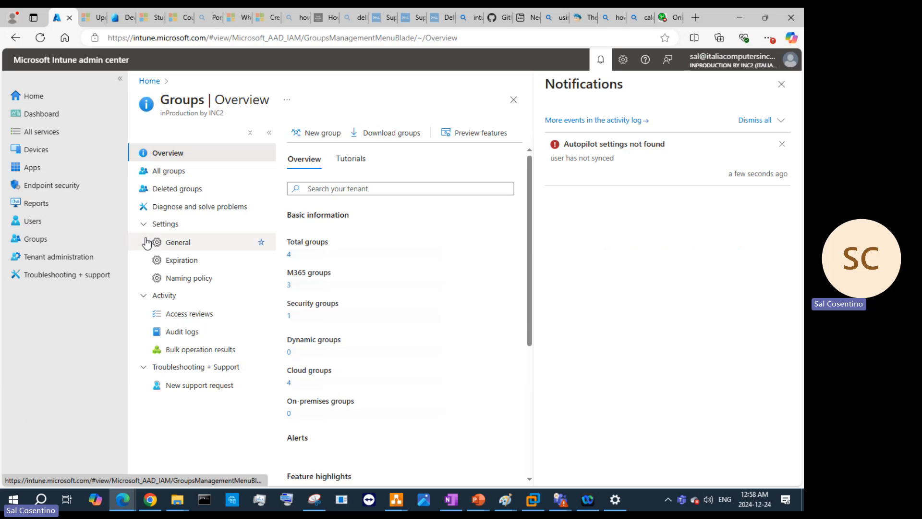
Step: Create assigned security group 'Windows 10 devices' with member DESKTOP-6AF20UV, then refresh All groups
{"action": "left_click", "coordinate": [174, 172]}
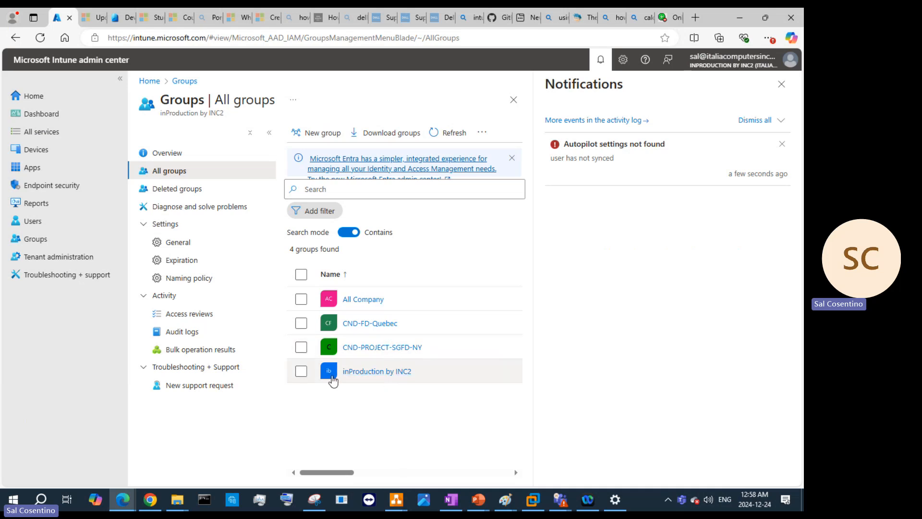
{"action": "left_click", "coordinate": [314, 134]}
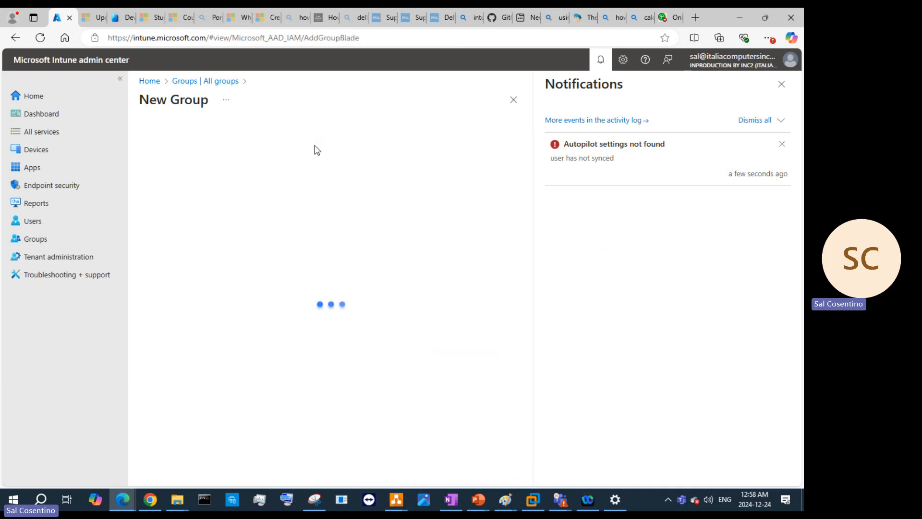
{"action": "left_click", "coordinate": [261, 205]}
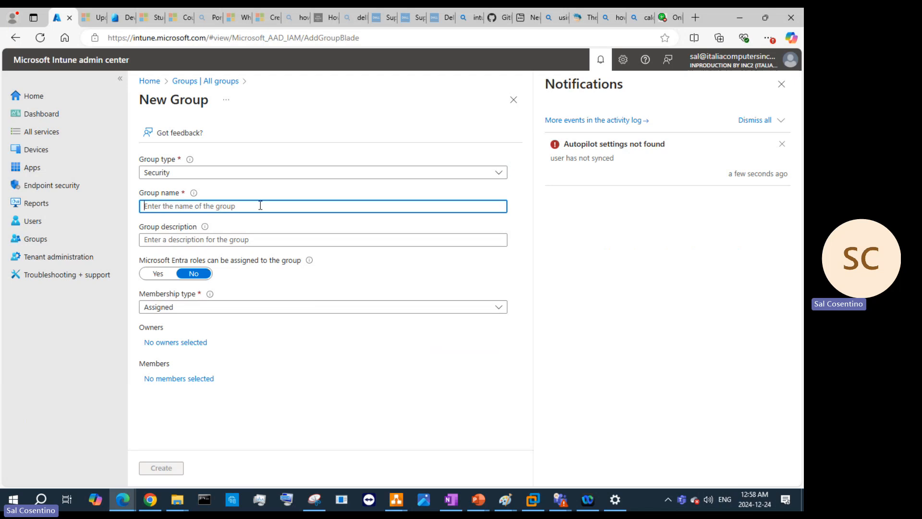
{"action": "type", "text": "Windows 10 devices"}
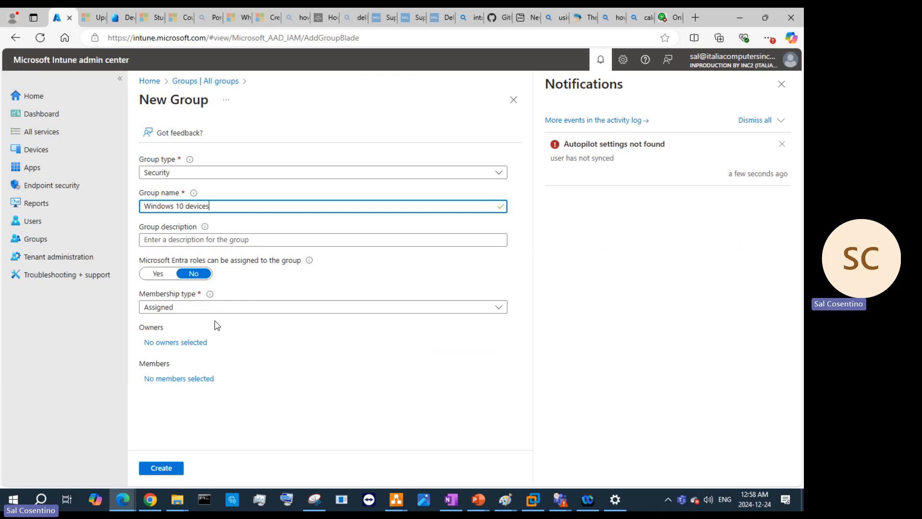
{"action": "left_click", "coordinate": [230, 309]}
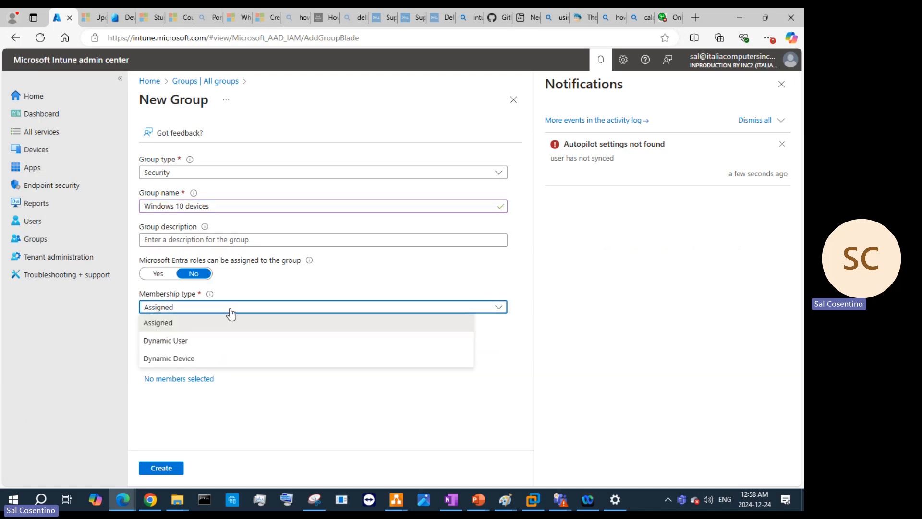
{"action": "left_click", "coordinate": [231, 313]}
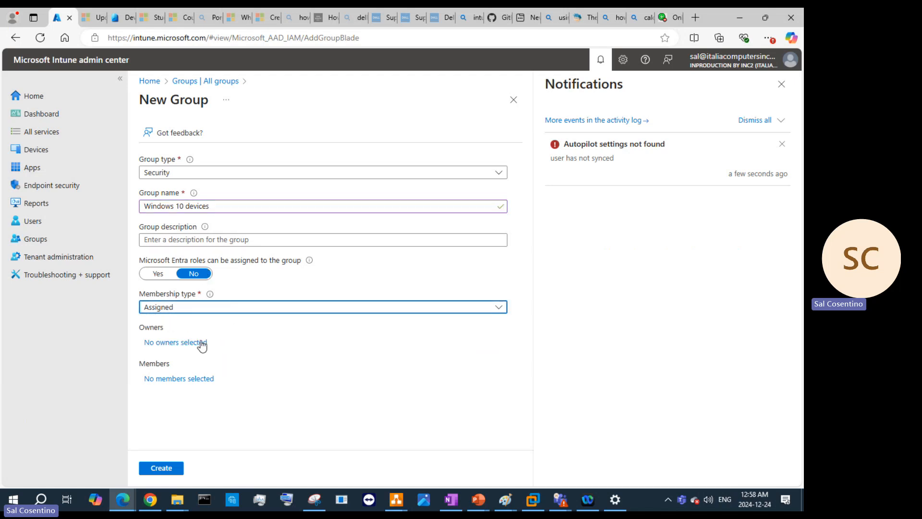
{"action": "left_click", "coordinate": [183, 379]}
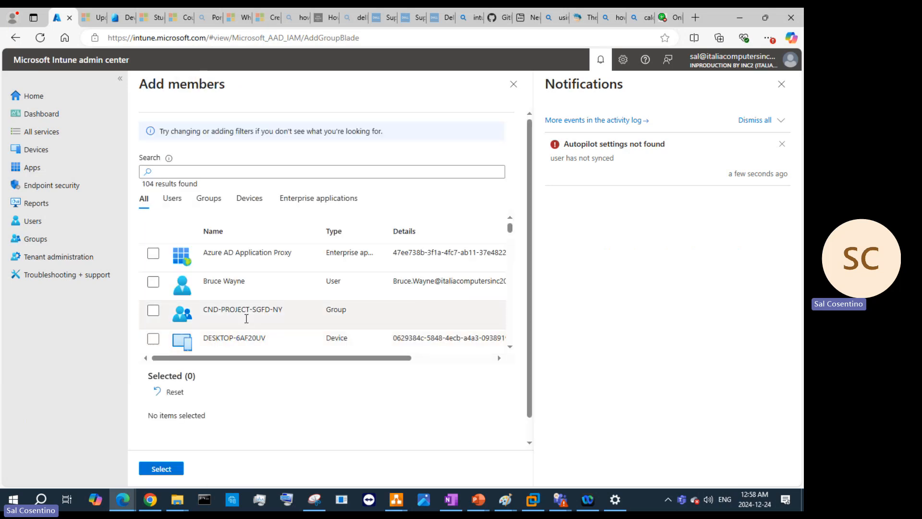
{"action": "left_click", "coordinate": [152, 339]}
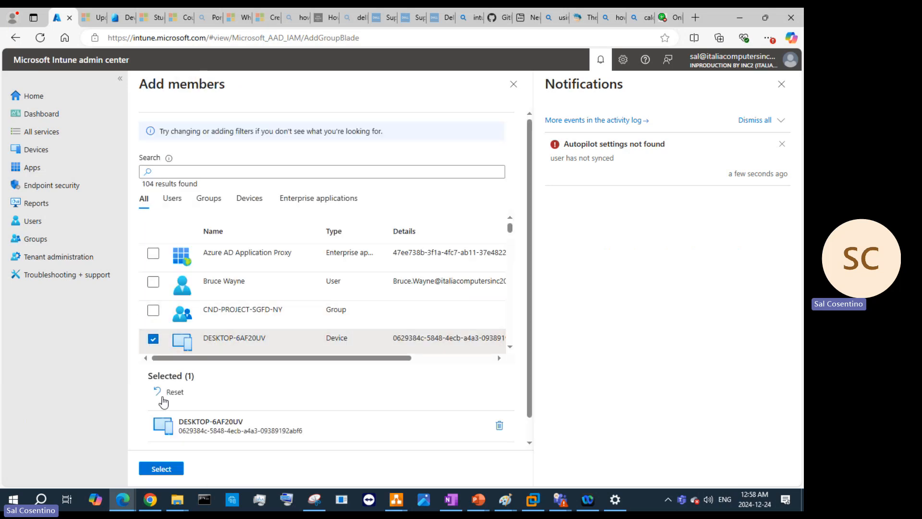
{"action": "left_click", "coordinate": [161, 469]}
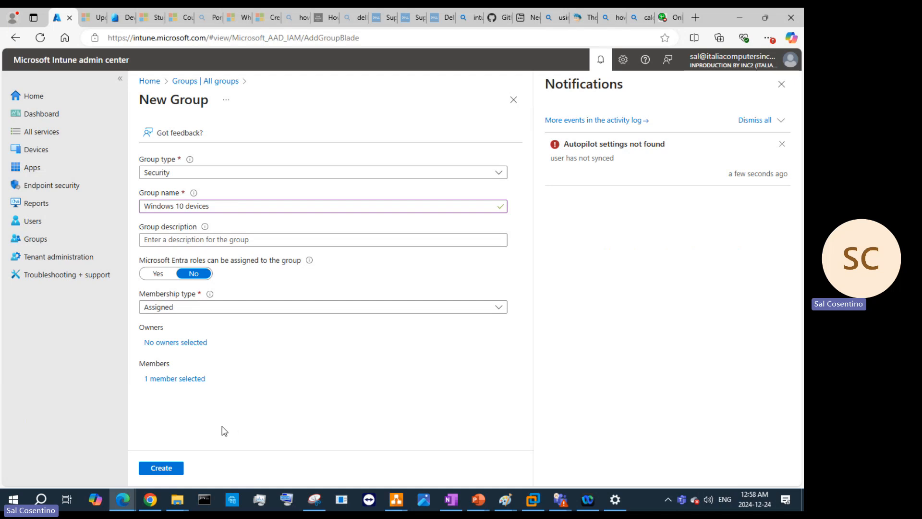
{"action": "left_click", "coordinate": [168, 469]}
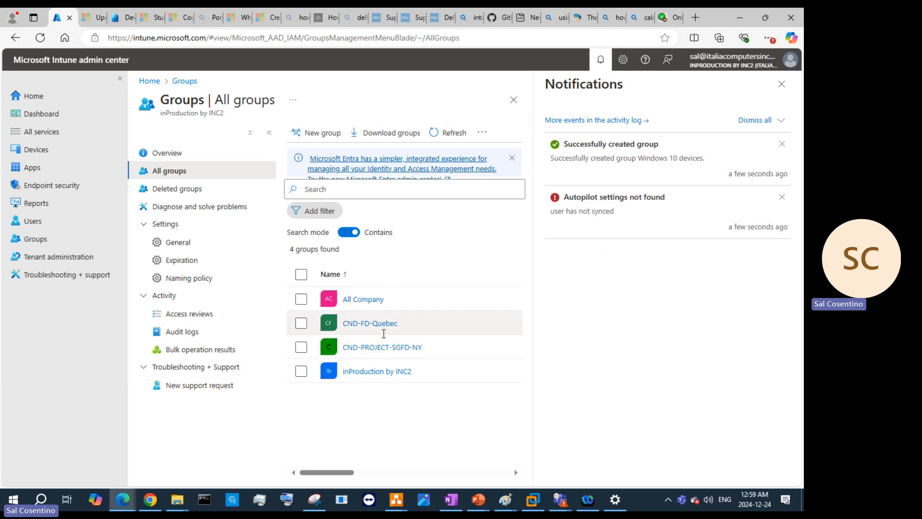
{"action": "left_click", "coordinate": [436, 133]}
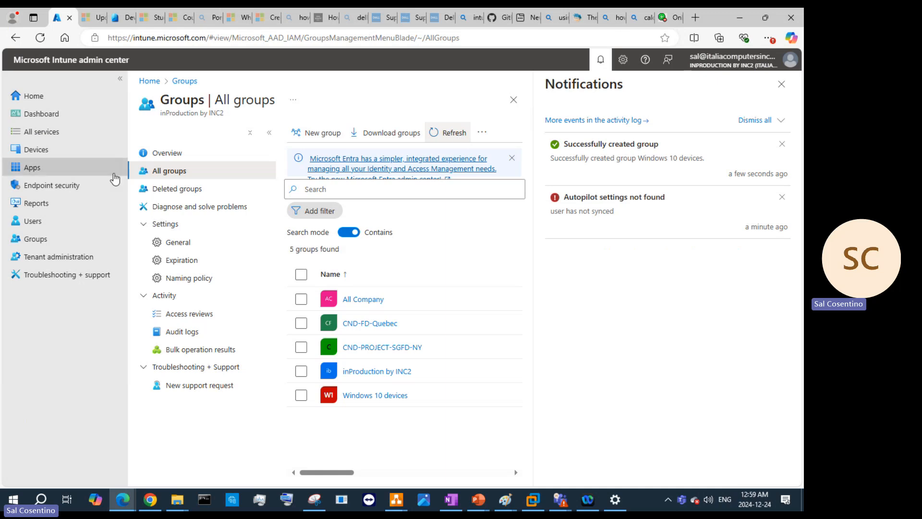
Step: Set automatic enrollment MDM user scope to Some with the Windows 10 devices group and save
{"action": "left_click", "coordinate": [62, 152]}
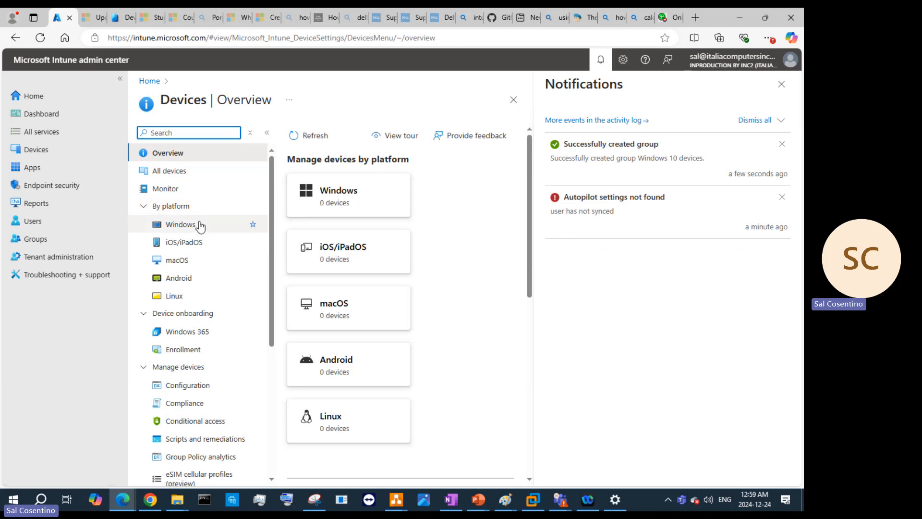
{"action": "left_click", "coordinate": [184, 349]}
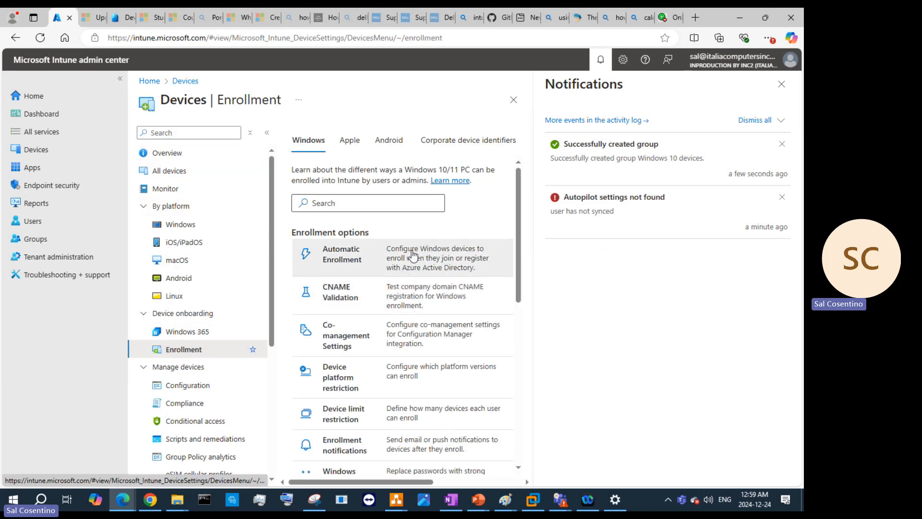
{"action": "left_click", "coordinate": [394, 259]}
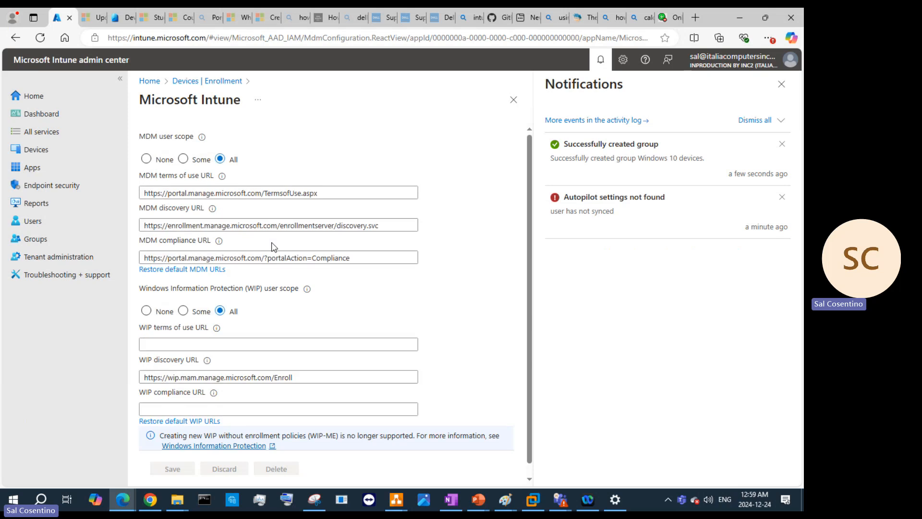
{"action": "left_click", "coordinate": [199, 162]}
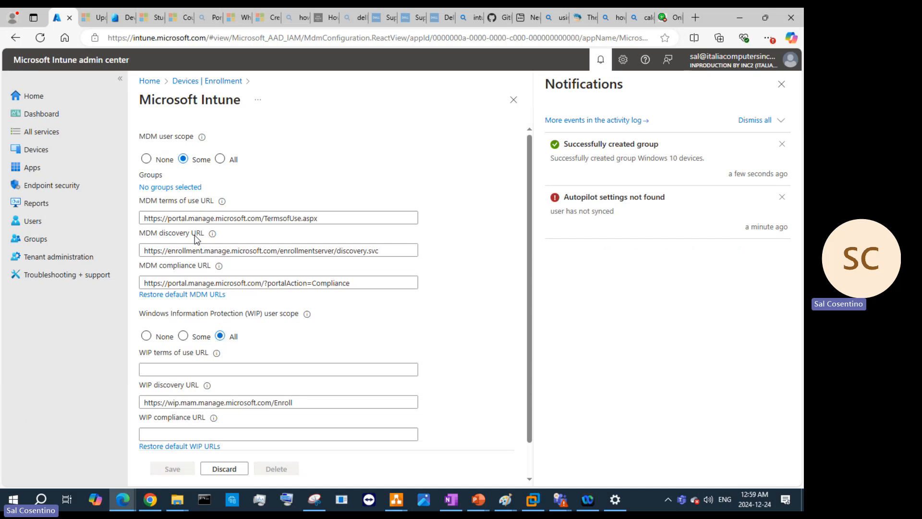
{"action": "left_click", "coordinate": [171, 189]}
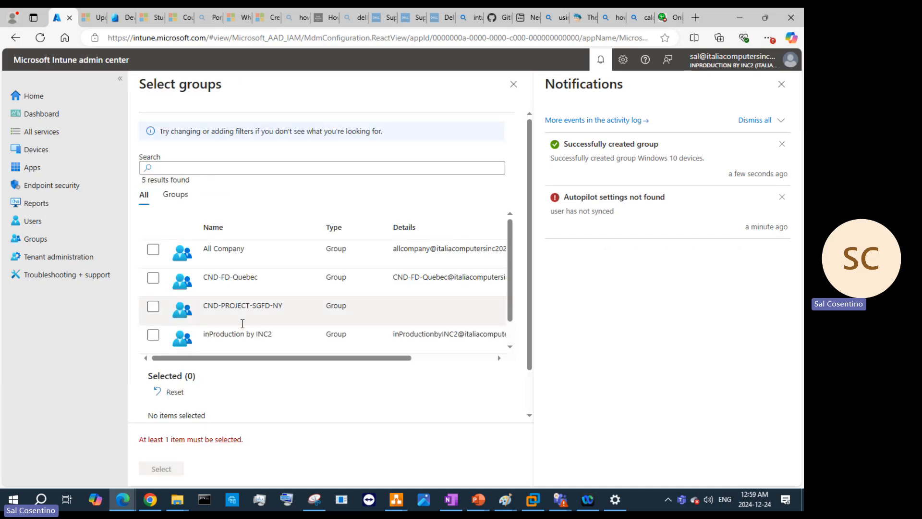
{"action": "scroll", "coordinate": [154, 331], "scroll_direction": "down", "scroll_amount": 1}
{"action": "left_click", "coordinate": [156, 334]}
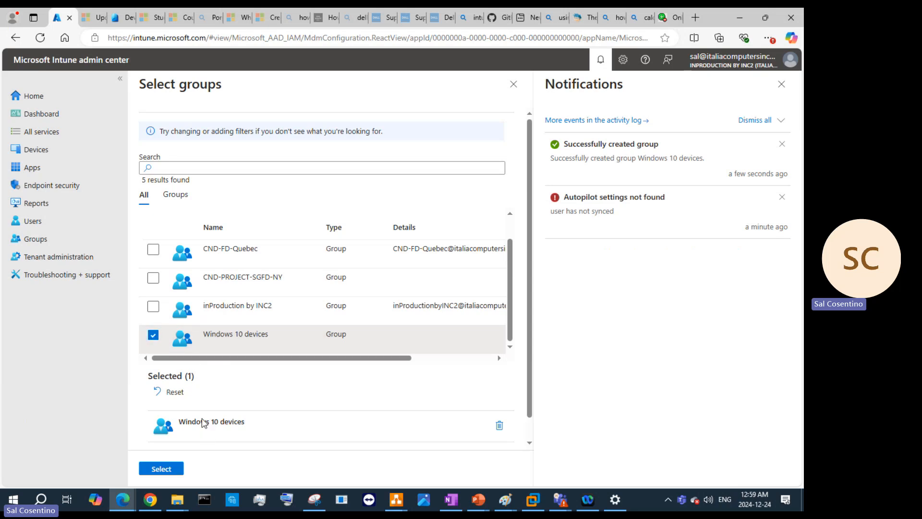
{"action": "left_click", "coordinate": [173, 466]}
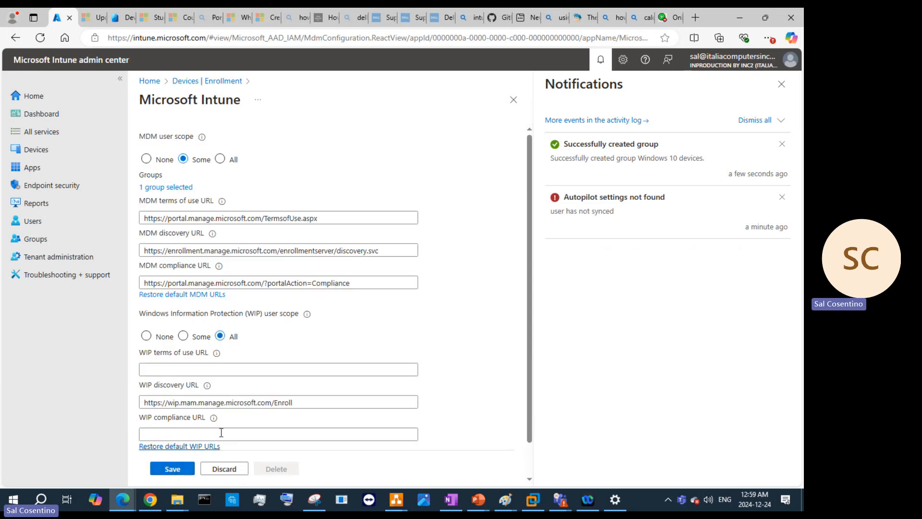
{"action": "scroll", "coordinate": [451, 291], "scroll_direction": "down", "scroll_amount": 2}
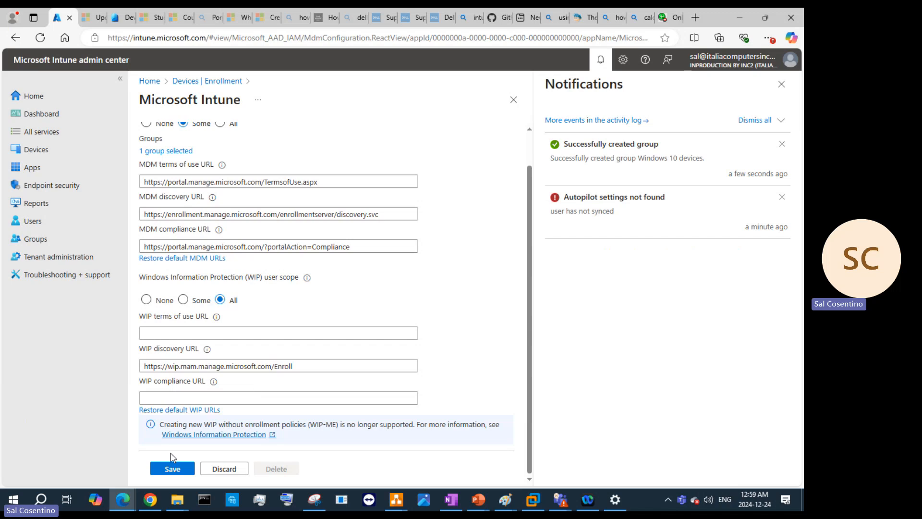
{"action": "left_click", "coordinate": [174, 470]}
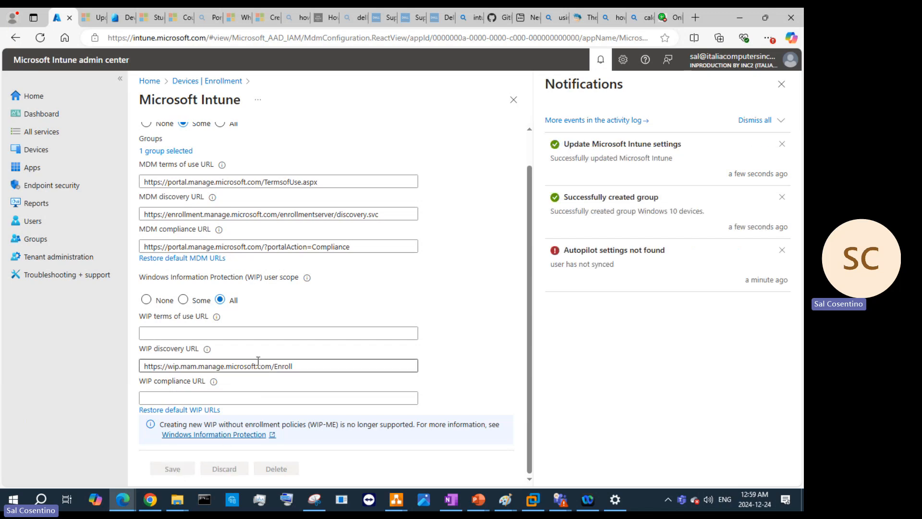
Step: Close notifications and reload the Devices | Enrollment page
{"action": "scroll", "coordinate": [346, 305], "scroll_direction": "up", "scroll_amount": 1}
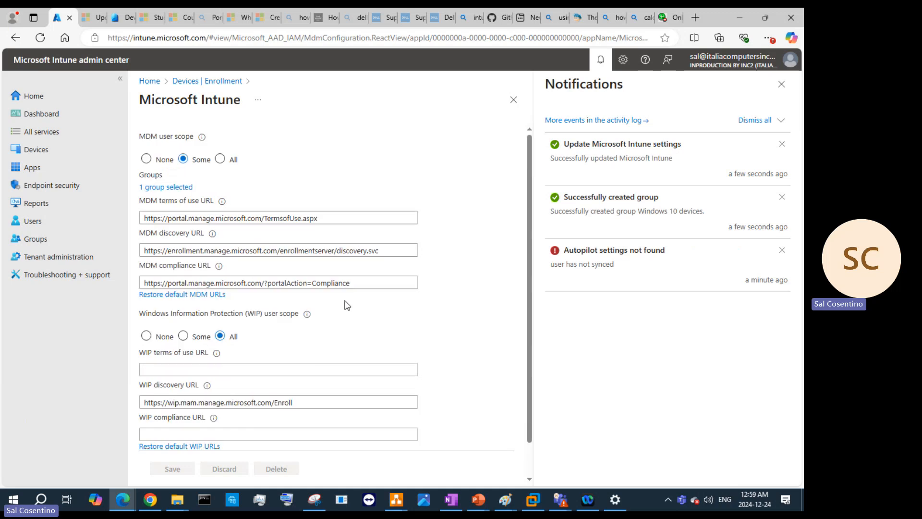
{"action": "left_click", "coordinate": [781, 85]}
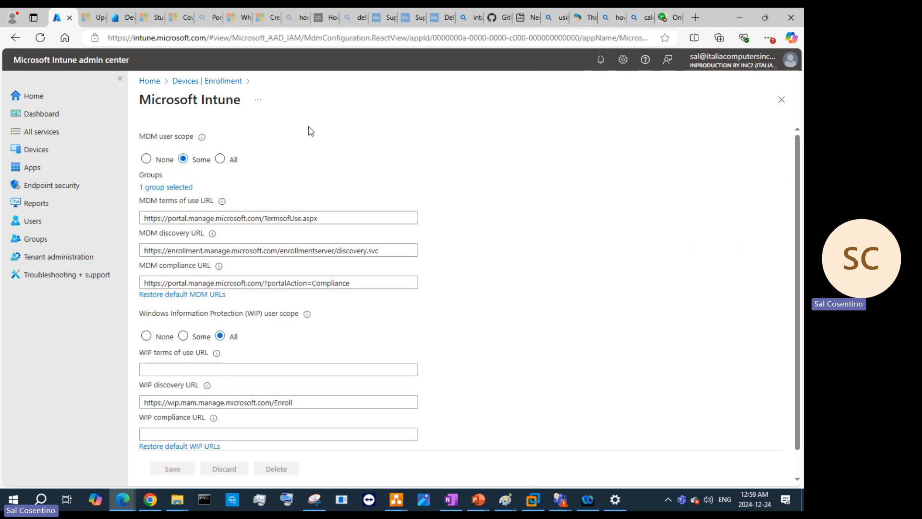
{"action": "left_click", "coordinate": [214, 82]}
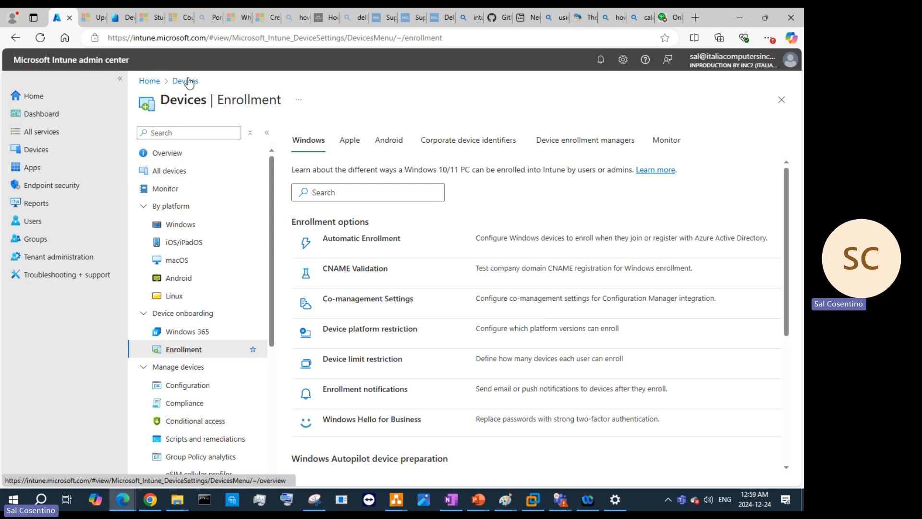
{"action": "left_click", "coordinate": [40, 38]}
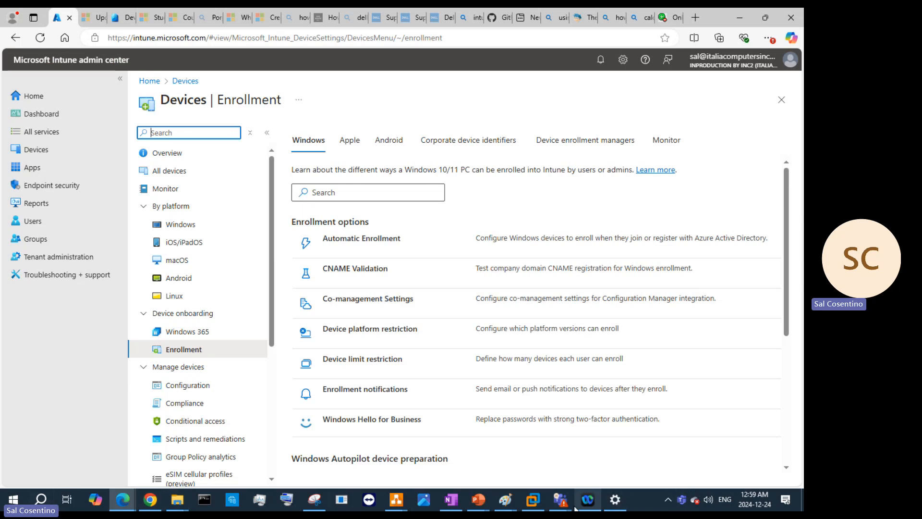
{"action": "left_click", "coordinate": [533, 500]}
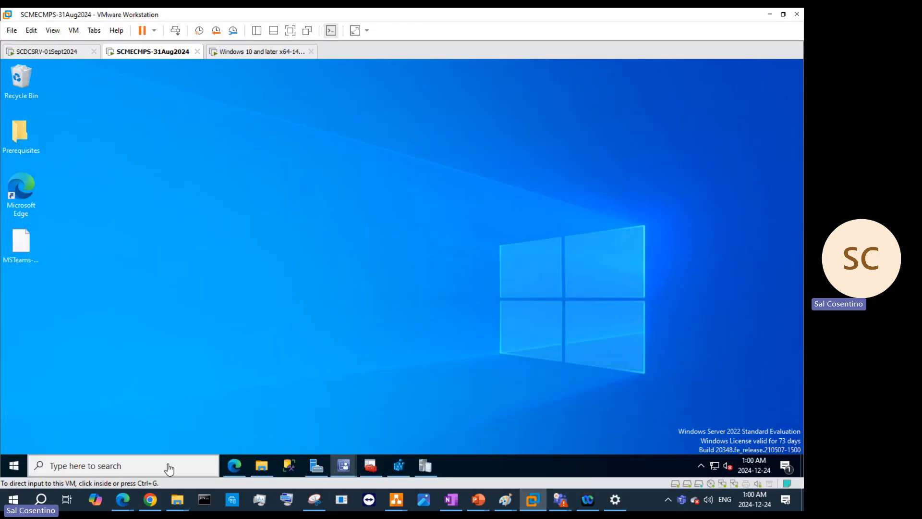
Step: Send Ctrl+Alt+Del to the Windows 10 VM to display the ITALIA COMPUTERS INC LOGON notice
{"action": "left_click", "coordinate": [166, 466]}
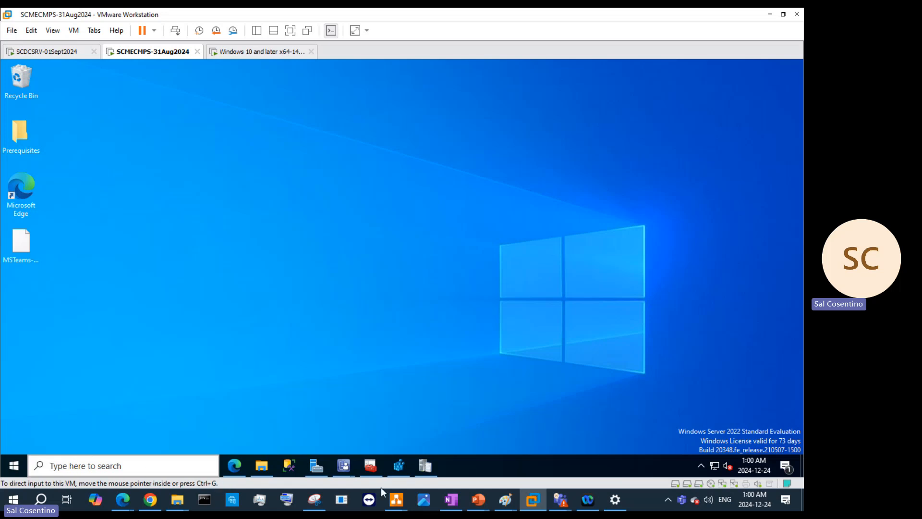
{"action": "left_click", "coordinate": [259, 52]}
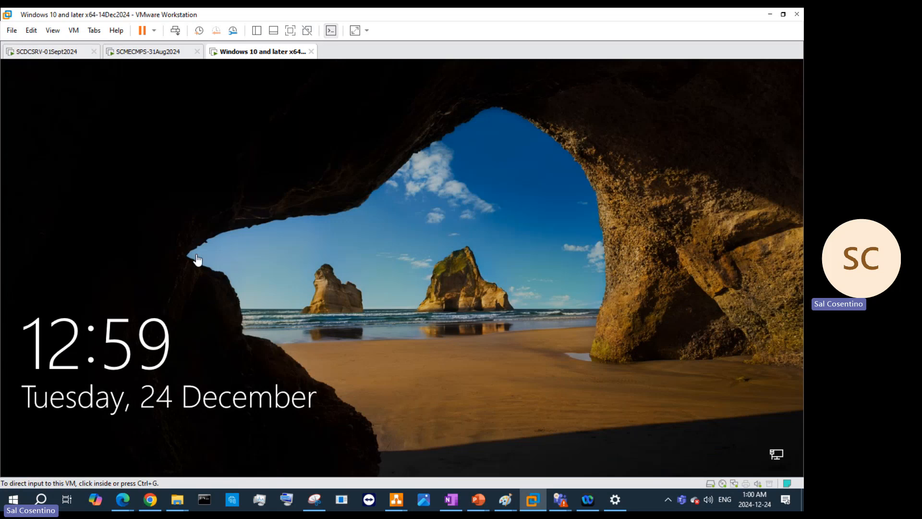
{"action": "left_click", "coordinate": [176, 30]}
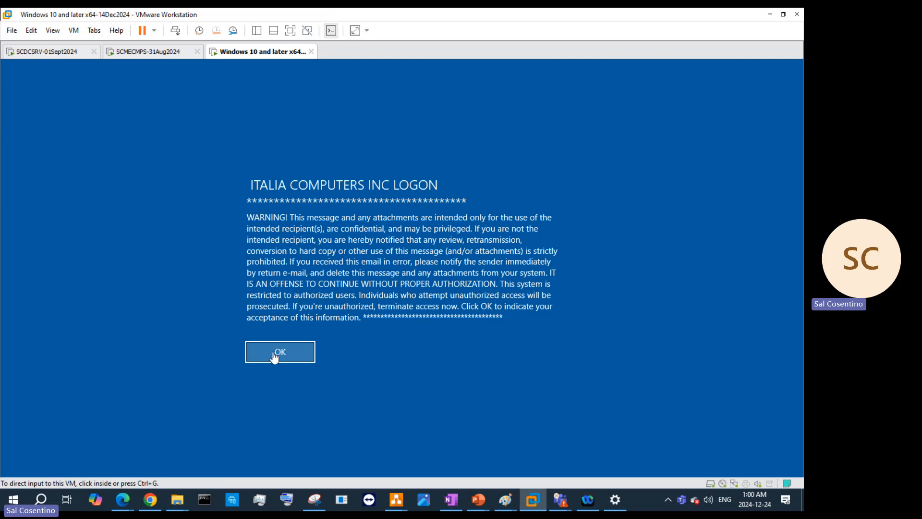
{"action": "mouse_move", "coordinate": [134, 500]}
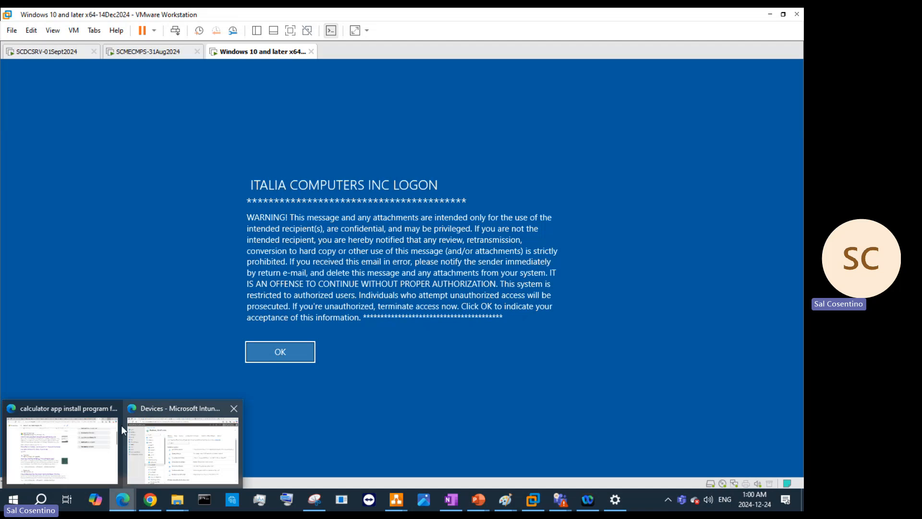
{"action": "left_click", "coordinate": [182, 450]}
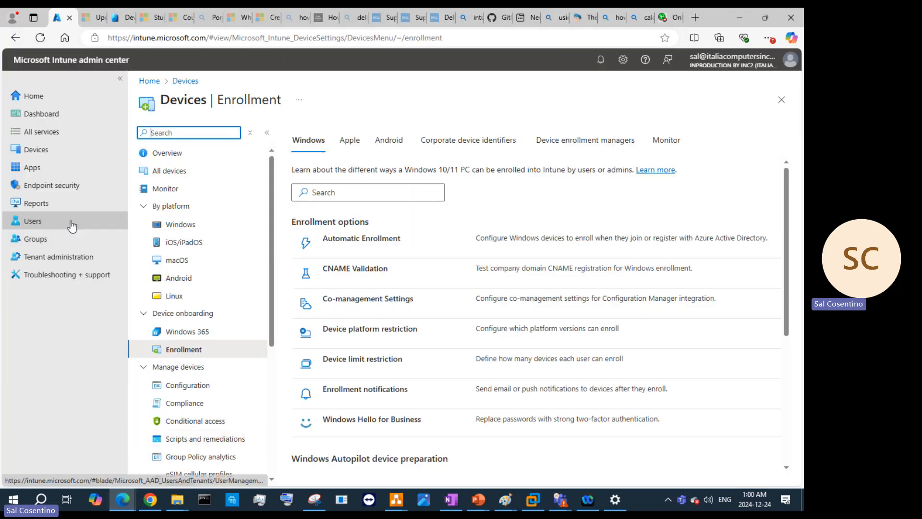
Step: Open the Interactive Logon Warning Message profile and edit its Local Policies Security Options settings
{"action": "left_click", "coordinate": [179, 386]}
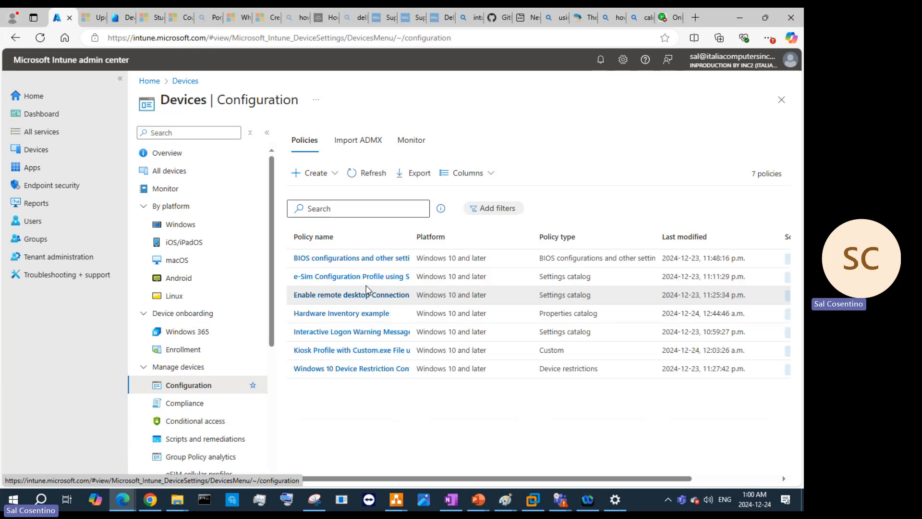
{"action": "left_click", "coordinate": [368, 335]}
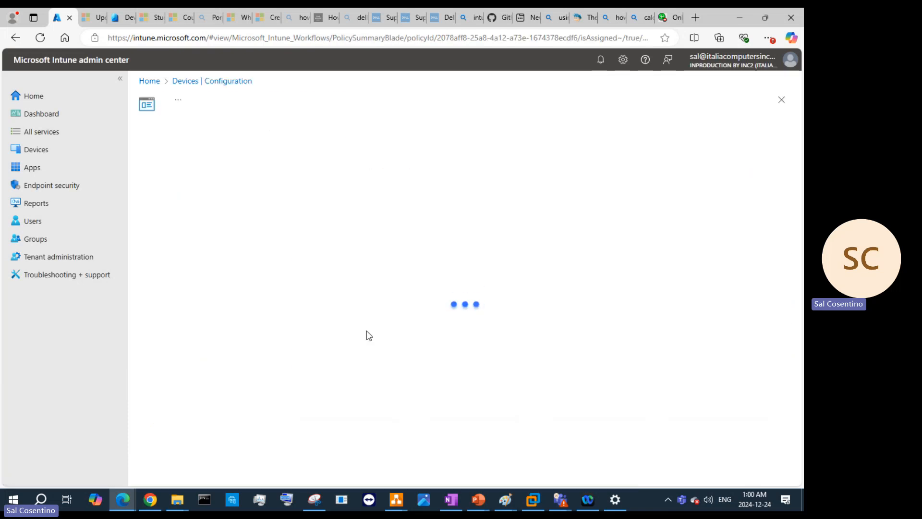
{"action": "scroll", "coordinate": [239, 369], "scroll_direction": "down", "scroll_amount": 6}
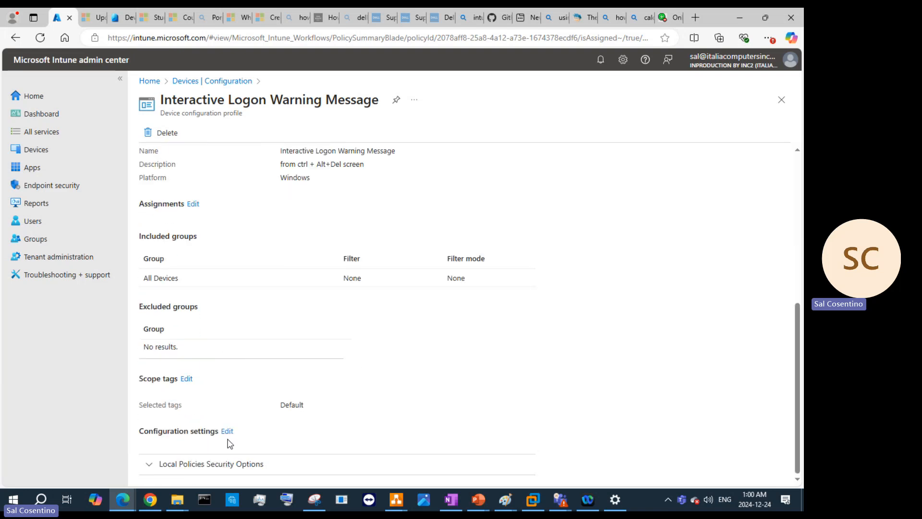
{"action": "left_click", "coordinate": [227, 432]}
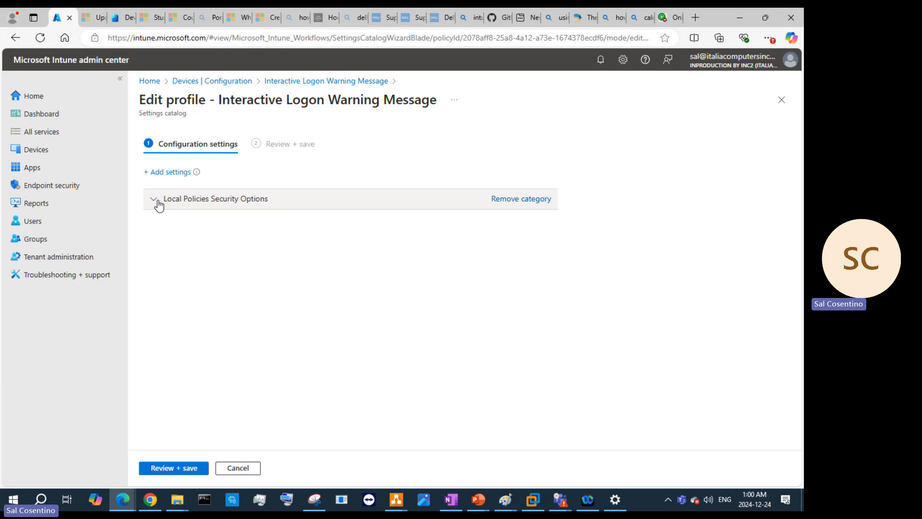
{"action": "left_click", "coordinate": [153, 202]}
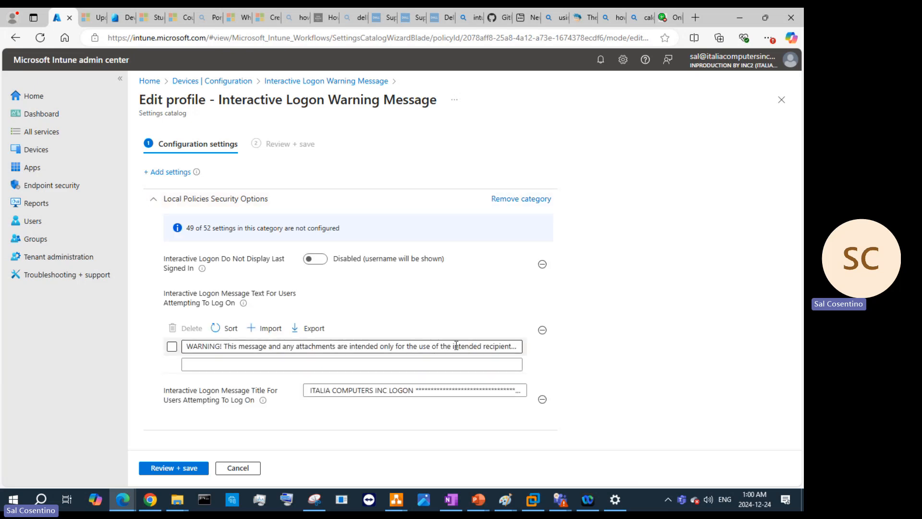
Step: Move the message's trailing asterisks onto a new message line and save the profile
{"action": "mouse_move", "coordinate": [263, 400]}
{"action": "left_click", "coordinate": [418, 346]}
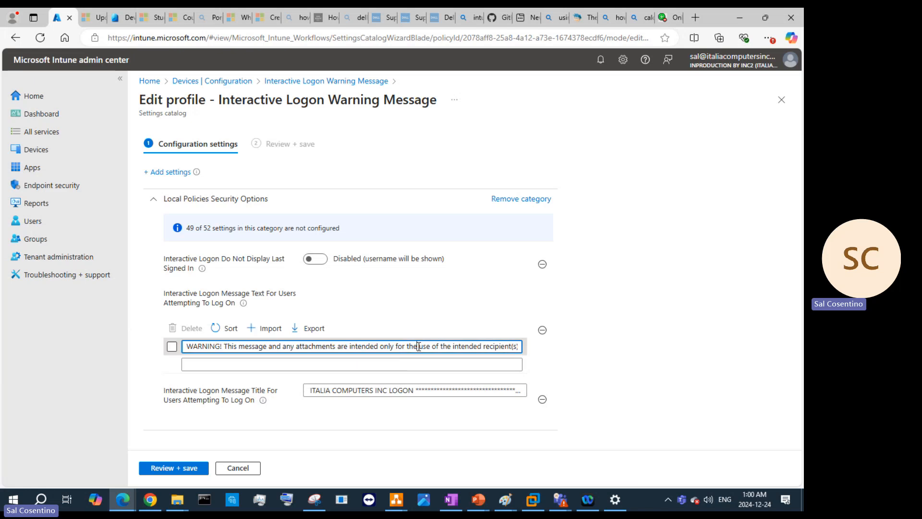
{"action": "left_click_drag", "start_coordinate": [401, 345], "coordinate": [576, 347]}
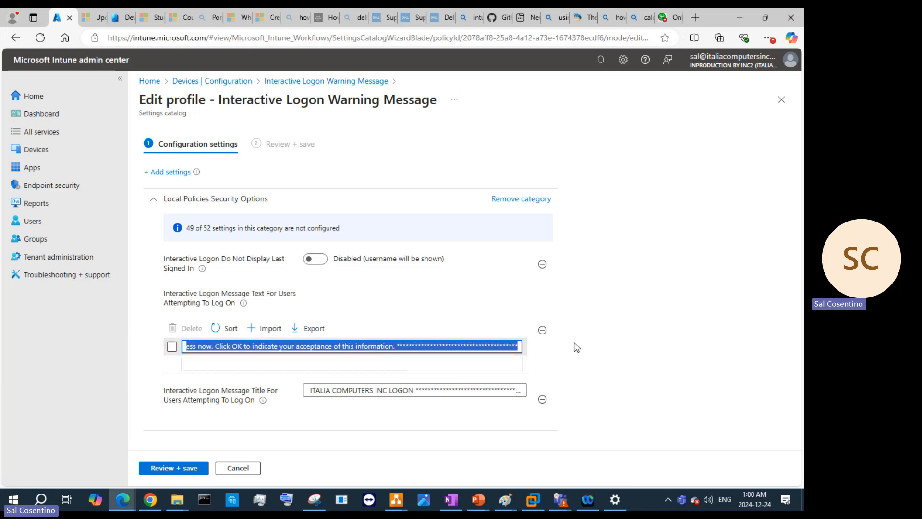
{"action": "left_click", "coordinate": [521, 346]}
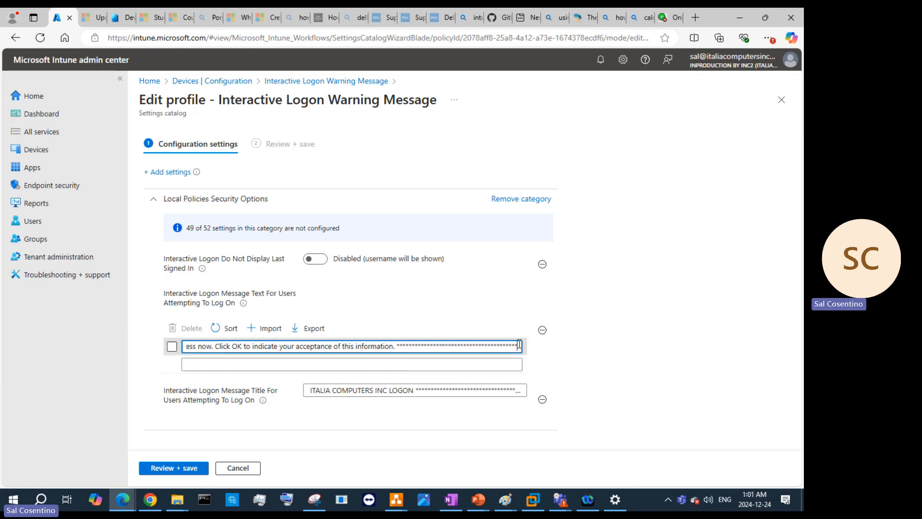
{"action": "left_click_drag", "start_coordinate": [519, 345], "coordinate": [408, 340]}
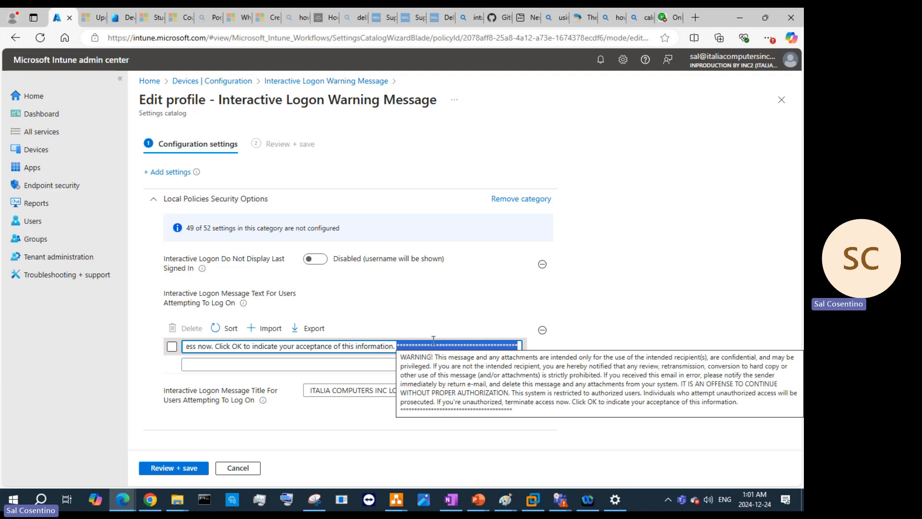
{"action": "key", "text": "BackSpace"}
{"action": "left_click", "coordinate": [341, 364]}
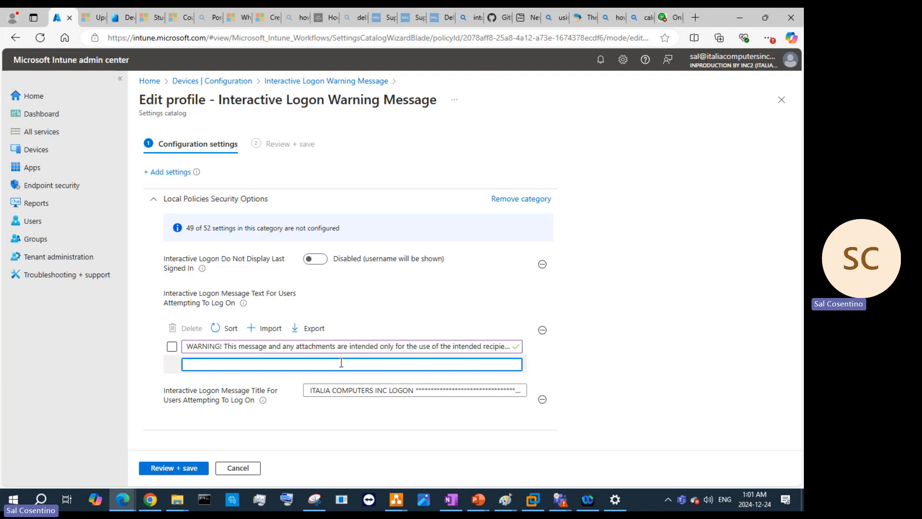
{"action": "type", "text": "*********************************************"}
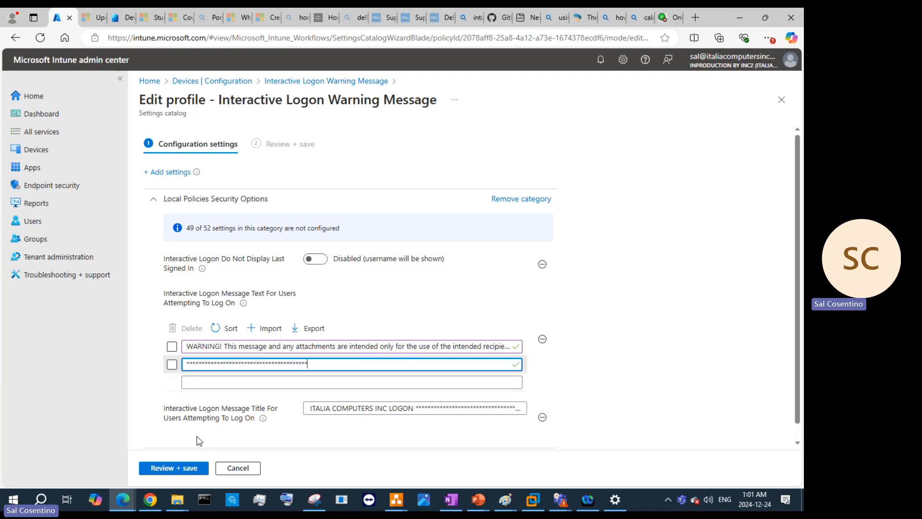
{"action": "left_click", "coordinate": [175, 468]}
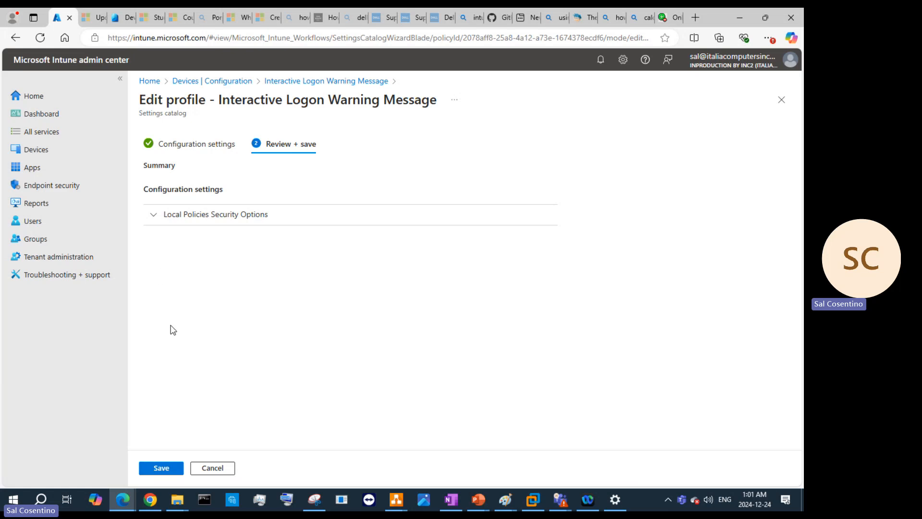
{"action": "left_click", "coordinate": [164, 472]}
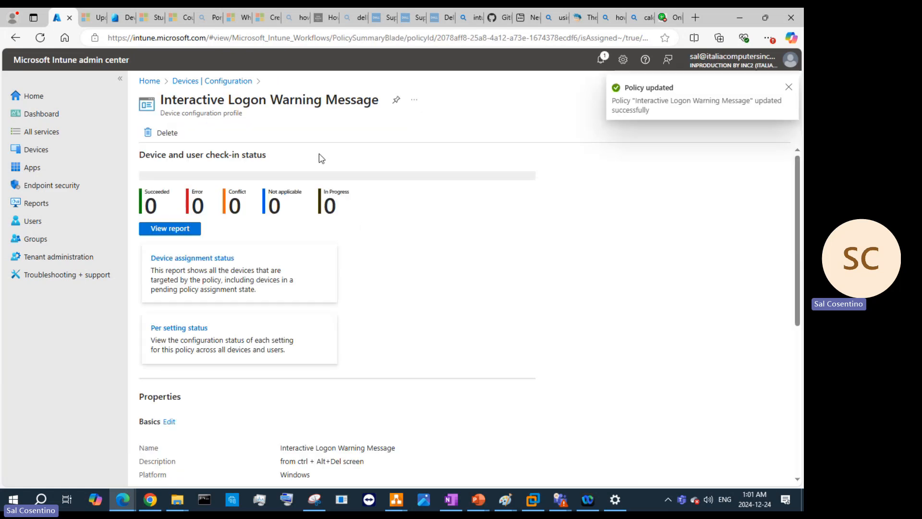
{"action": "scroll", "coordinate": [620, 363], "scroll_direction": "down", "scroll_amount": 6}
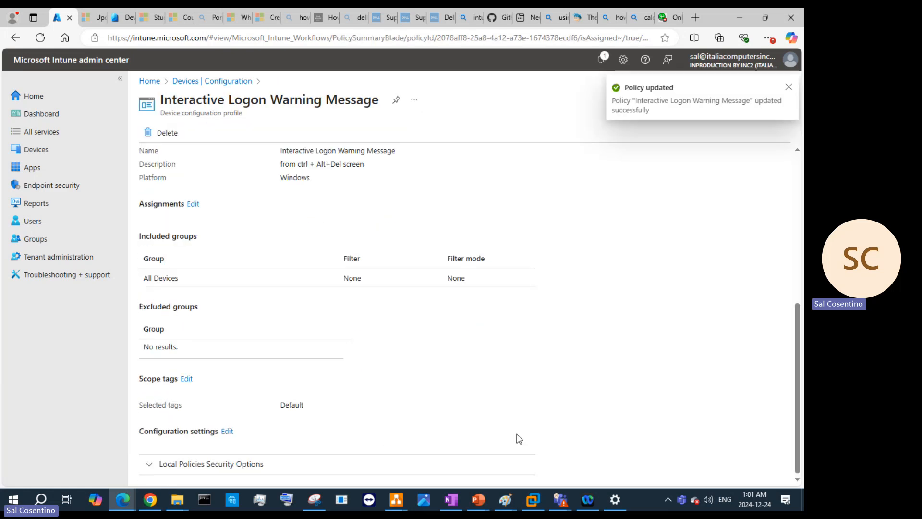
{"action": "scroll", "coordinate": [512, 440], "scroll_direction": "up", "scroll_amount": 6}
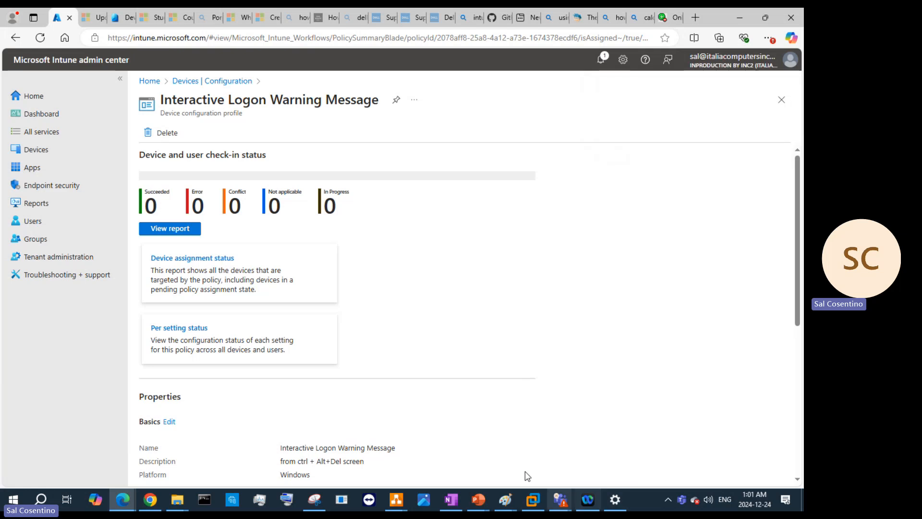
{"action": "mouse_move", "coordinate": [559, 500]}
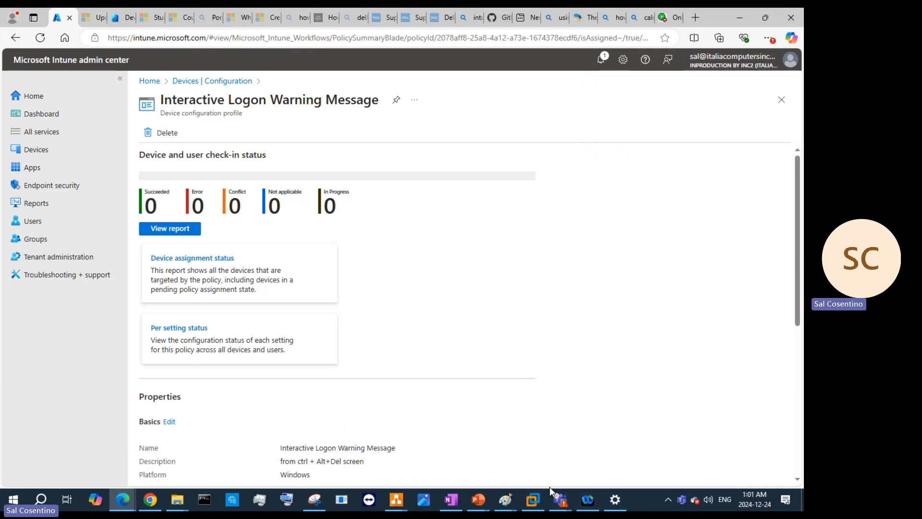
Step: Bring OneNote forward at the Properties catalog in Microsoft Intune section
{"action": "left_click", "coordinate": [425, 460]}
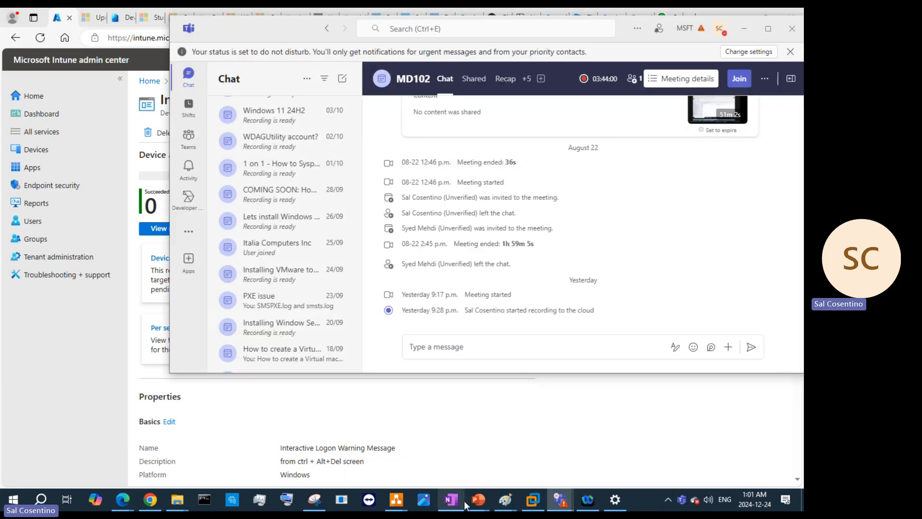
{"action": "left_click", "coordinate": [452, 500]}
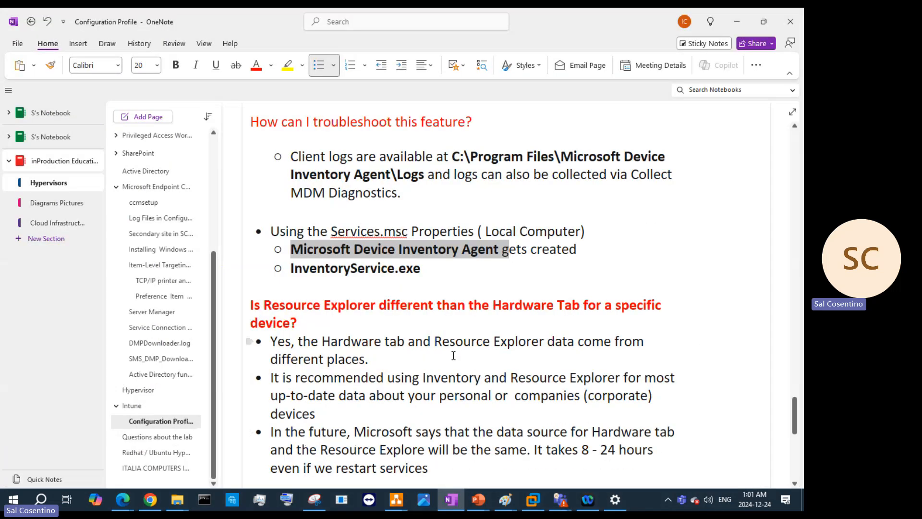
{"action": "scroll", "coordinate": [481, 373], "scroll_direction": "up", "scroll_amount": 6}
{"action": "scroll", "coordinate": [453, 338], "scroll_direction": "up", "scroll_amount": 3}
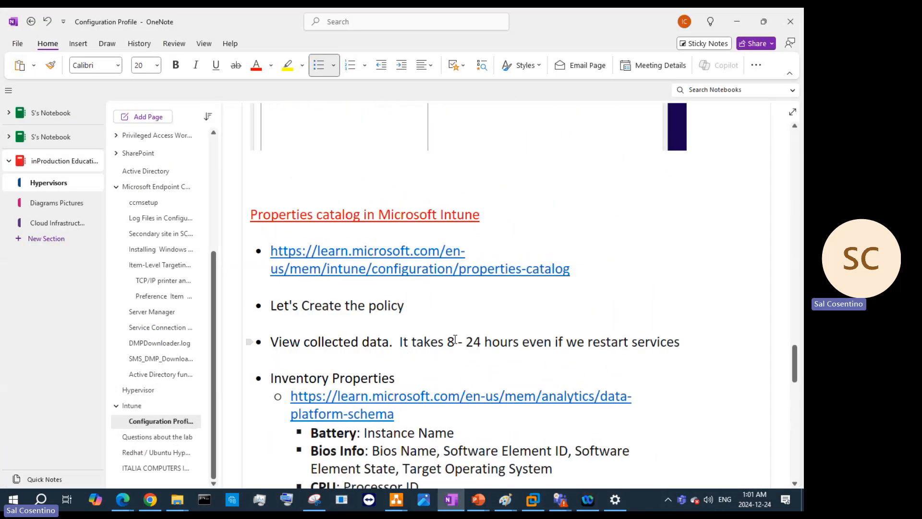
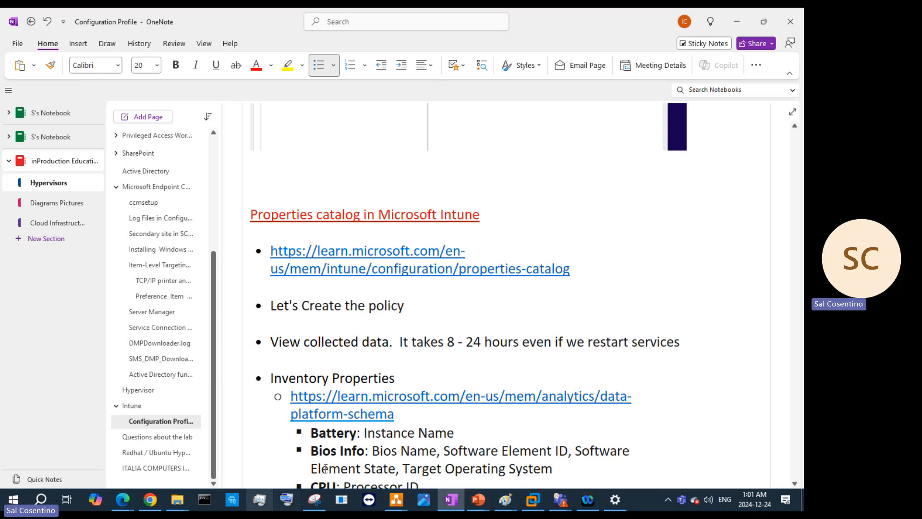
Step: Check the system About information, then close it
{"action": "mouse_move", "coordinate": [555, 504]}
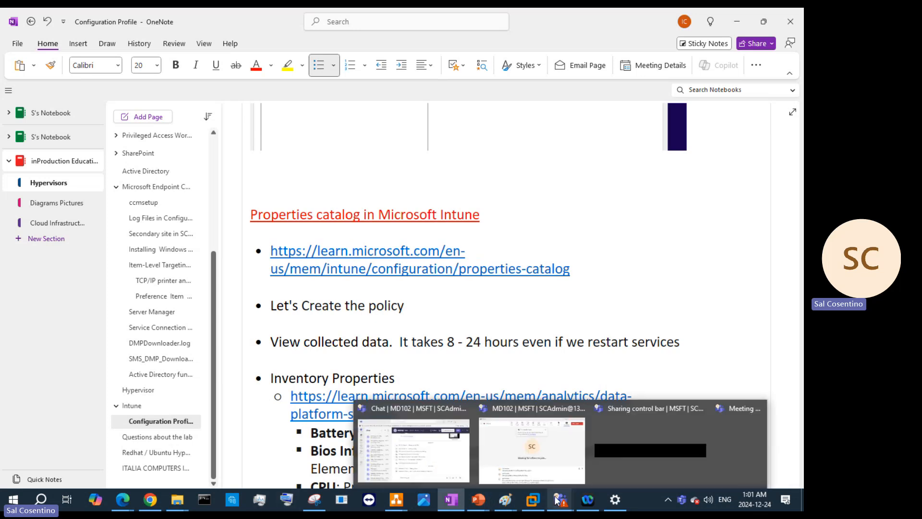
{"action": "left_click", "coordinate": [615, 499]}
{"action": "left_click", "coordinate": [691, 30]}
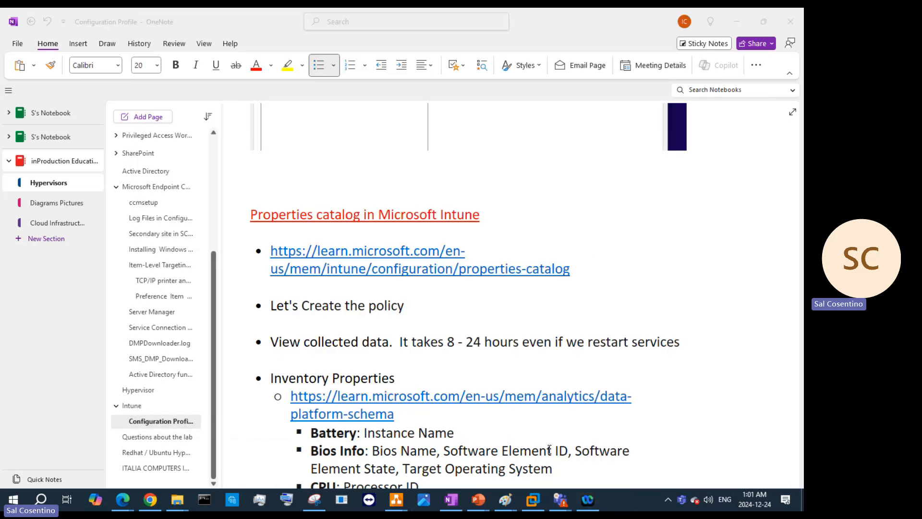
Step: Launch services.msc from the Run box, scroll the notes, and return to the Intune policy page
{"action": "key", "text": "super+r"}
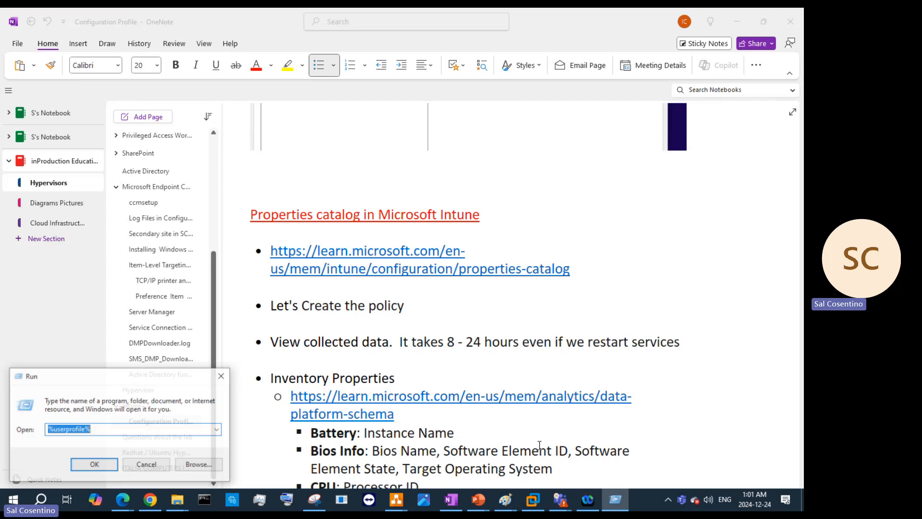
{"action": "type", "text": "services.m"}
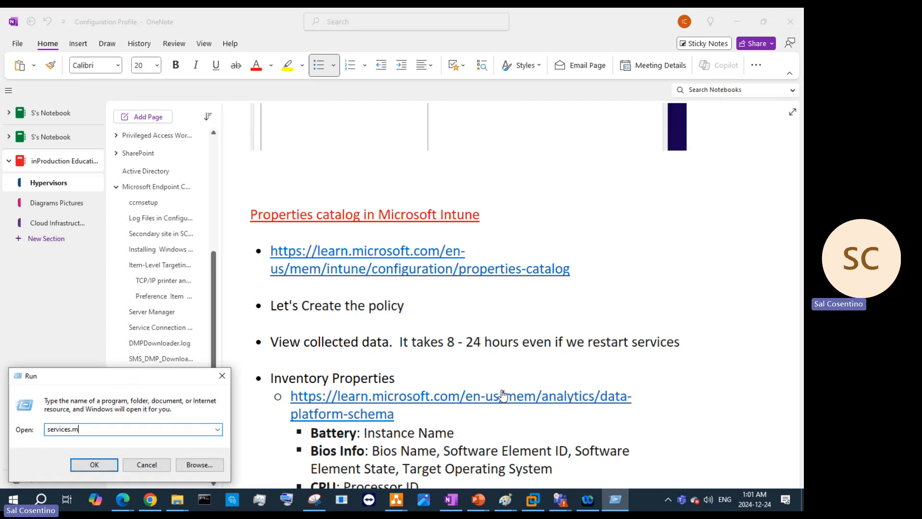
{"action": "type", "text": "sc"}
{"action": "key", "text": "Return"}
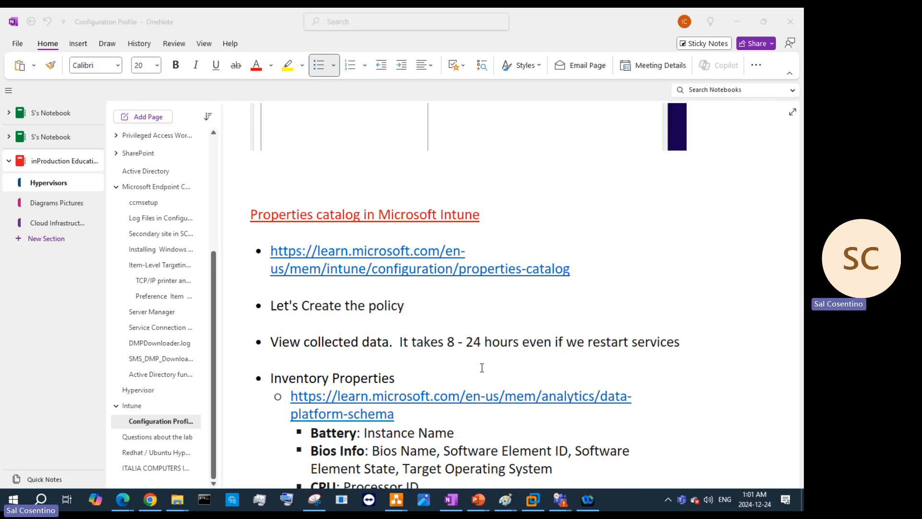
{"action": "scroll", "coordinate": [506, 359], "scroll_direction": "down", "scroll_amount": 5}
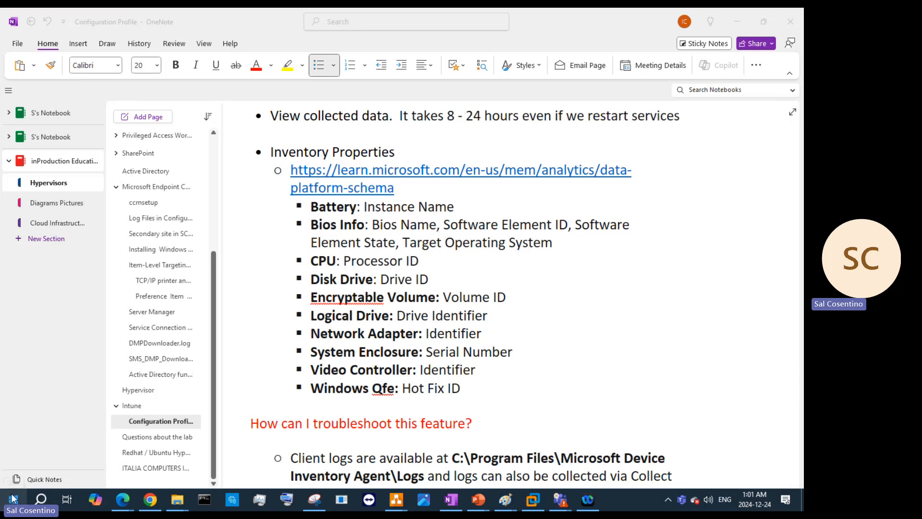
{"action": "key", "text": "alt+Tab"}
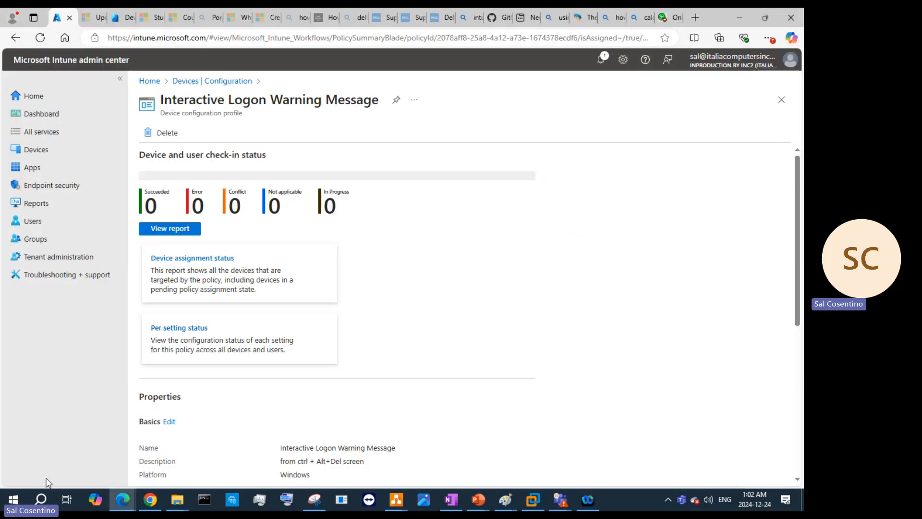
Step: Open the Services console via services.msc and widen the Name column to show full service names
{"action": "left_click", "coordinate": [13, 499]}
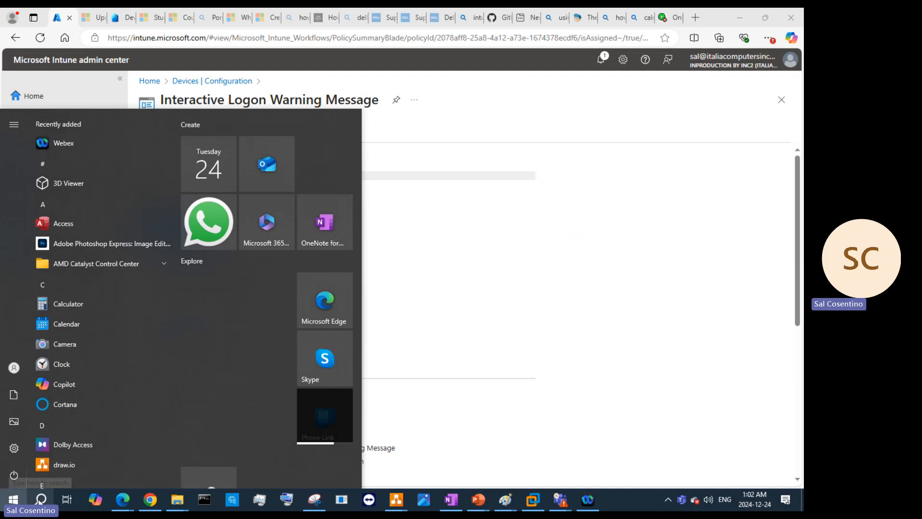
{"action": "key", "text": "super+r"}
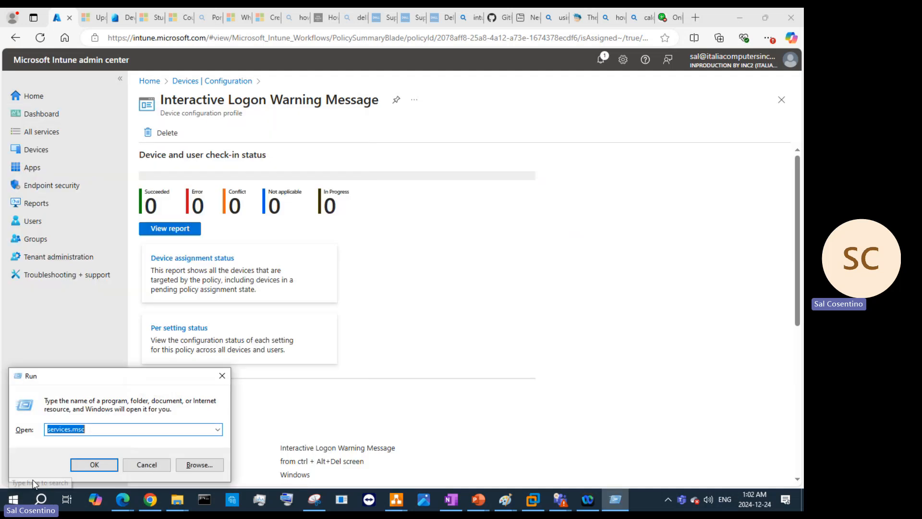
{"action": "left_click", "coordinate": [111, 425]}
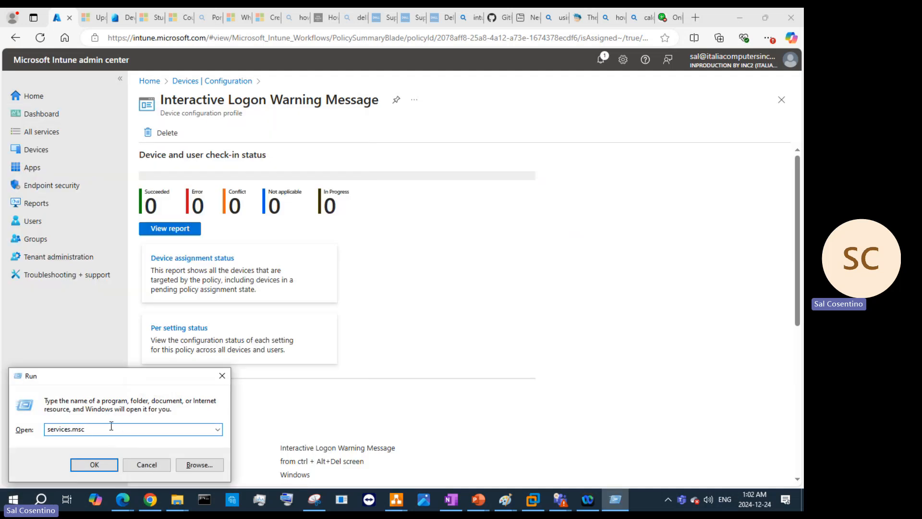
{"action": "key", "text": "Return"}
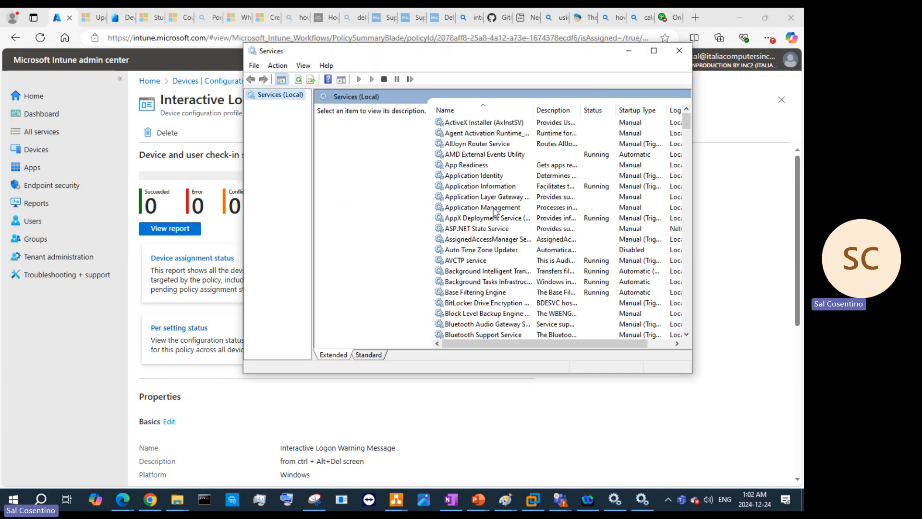
{"action": "scroll", "coordinate": [505, 208], "scroll_direction": "down", "scroll_amount": 20}
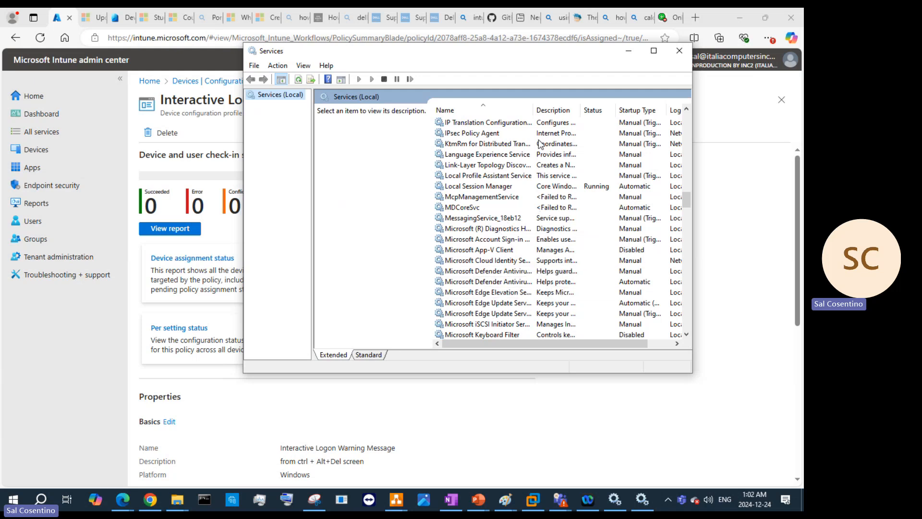
{"action": "left_click_drag", "start_coordinate": [531, 112], "coordinate": [594, 112]}
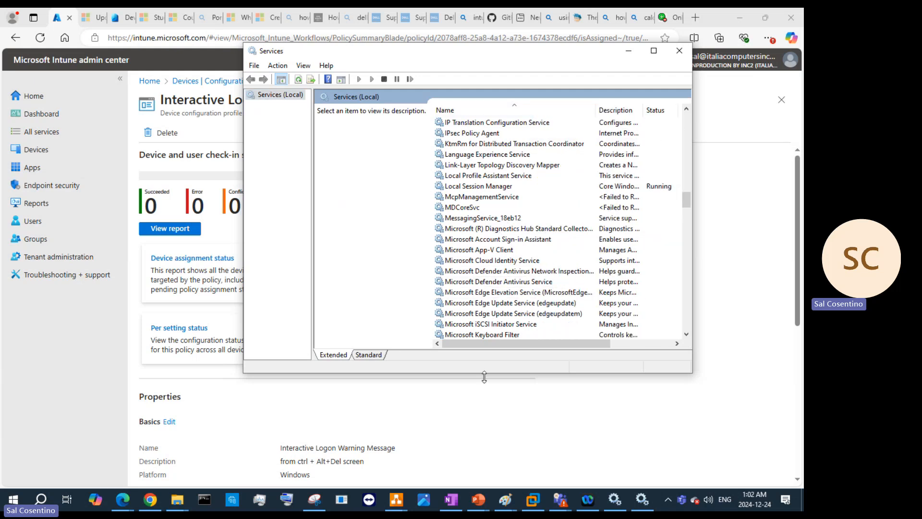
Step: Review the OneNote notes, then switch to the Windows 10 virtual machine
{"action": "left_click", "coordinate": [451, 500]}
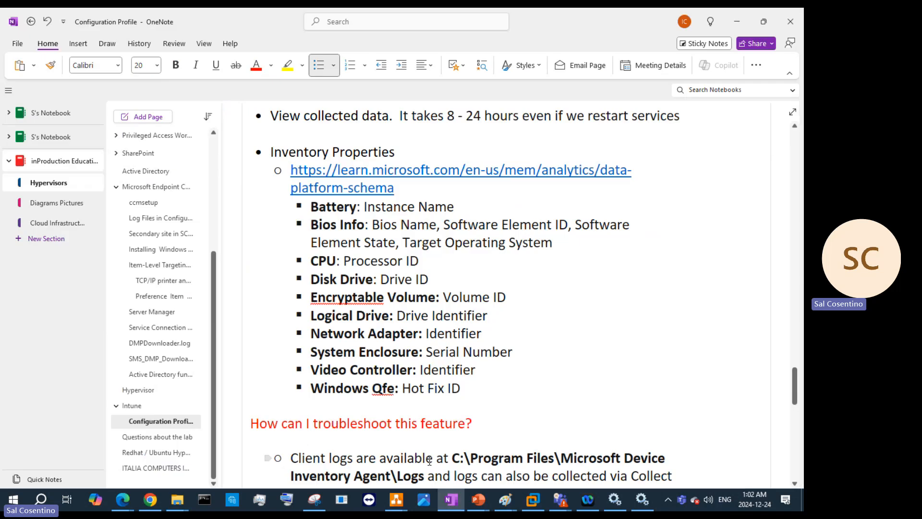
{"action": "scroll", "coordinate": [530, 374], "scroll_direction": "down", "scroll_amount": 3}
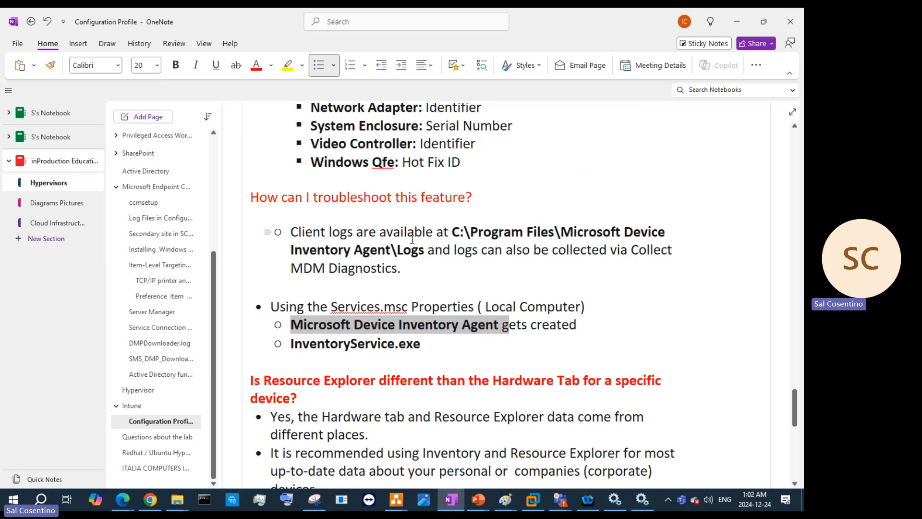
{"action": "left_click", "coordinate": [533, 499]}
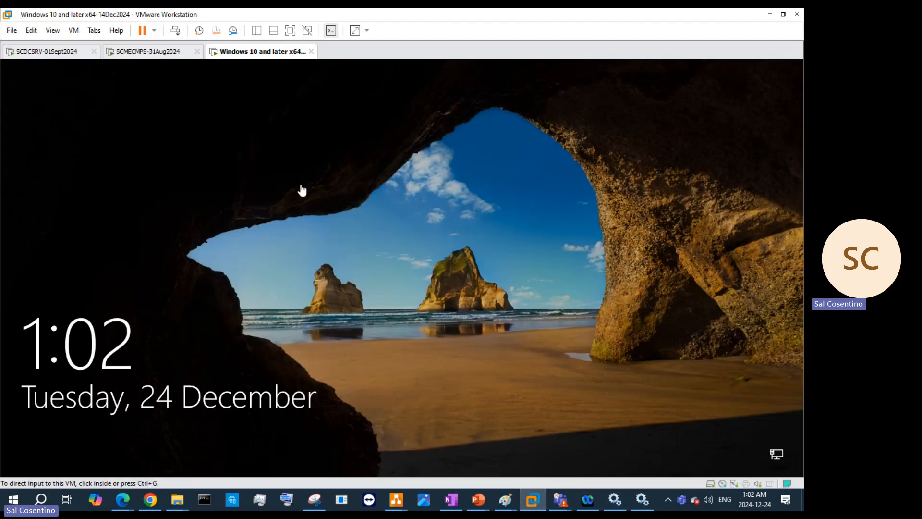
Step: Sign in to the Windows 10 VM with the PIN after accepting the logon warning notice
{"action": "left_click", "coordinate": [176, 31]}
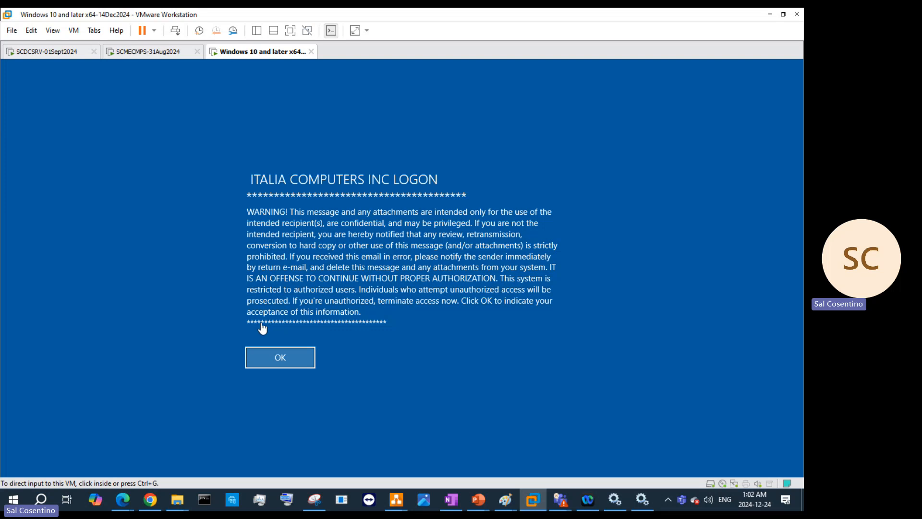
{"action": "left_click", "coordinate": [284, 356]}
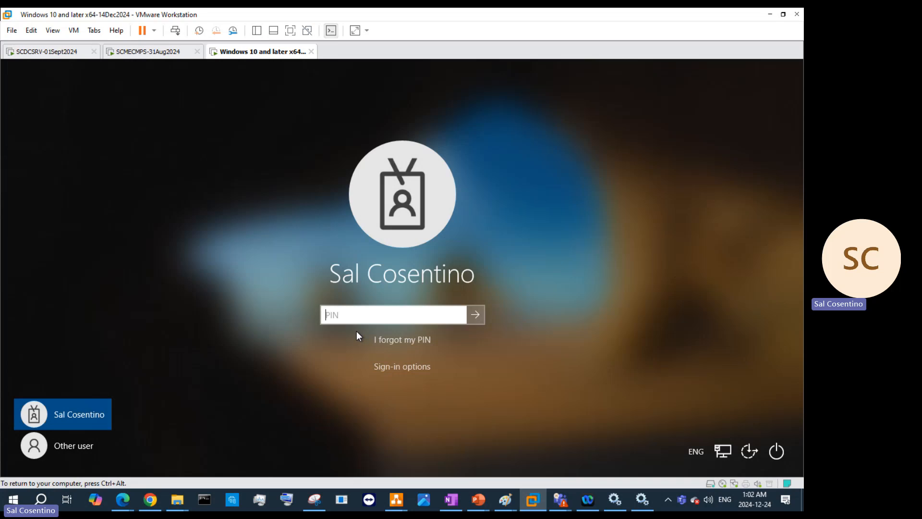
{"action": "key", "text": "Return"}
{"action": "left_click", "coordinate": [403, 337]}
{"action": "key", "text": "Return"}
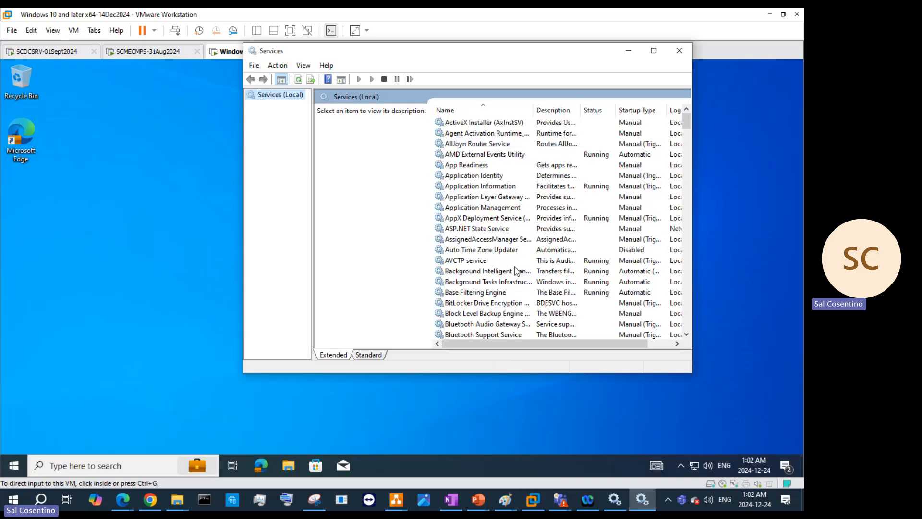
Step: Minimize the VM's Services window and bring the Intune policy page back to front
{"action": "scroll", "coordinate": [516, 270], "scroll_direction": "down", "scroll_amount": 4}
{"action": "scroll", "coordinate": [515, 270], "scroll_direction": "up", "scroll_amount": 4}
{"action": "left_click", "coordinate": [629, 50]}
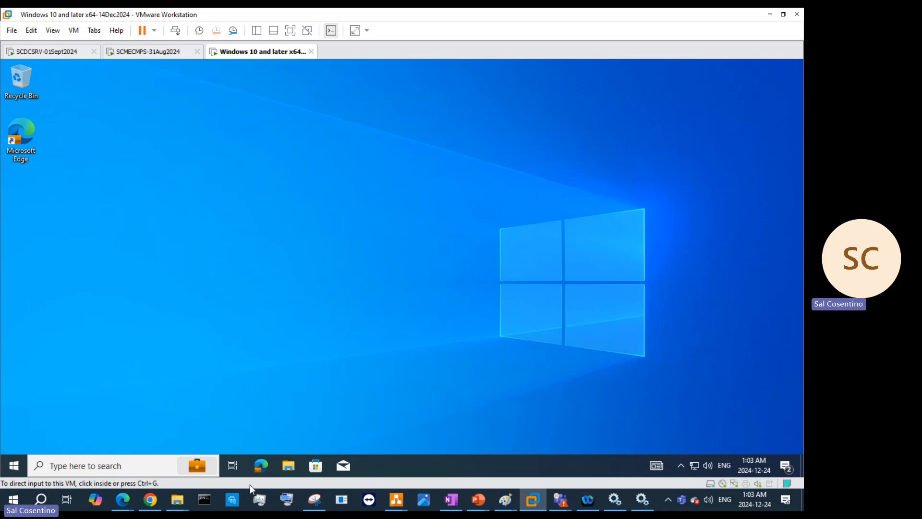
{"action": "mouse_move", "coordinate": [122, 500]}
{"action": "left_click", "coordinate": [179, 434]}
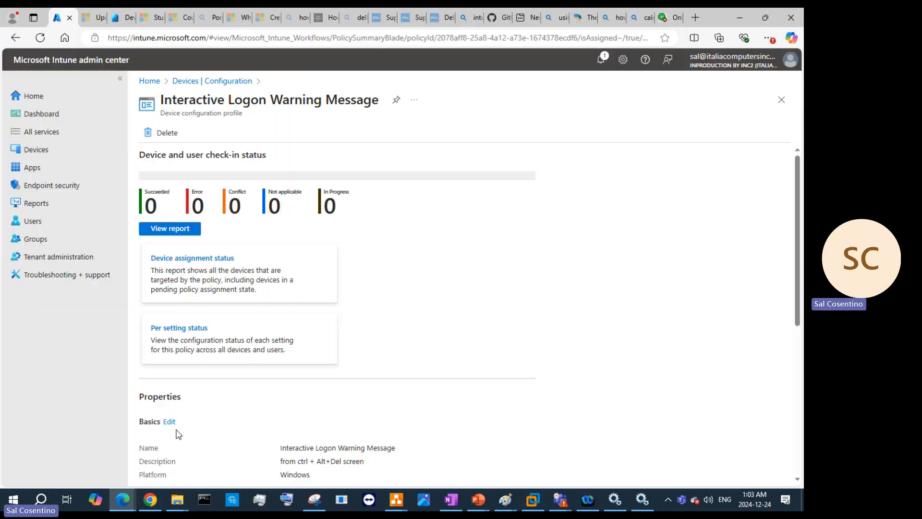
Step: Review the Kiosk Profile policy, including its Custom OMA-URI Settings section
{"action": "left_click", "coordinate": [194, 81]}
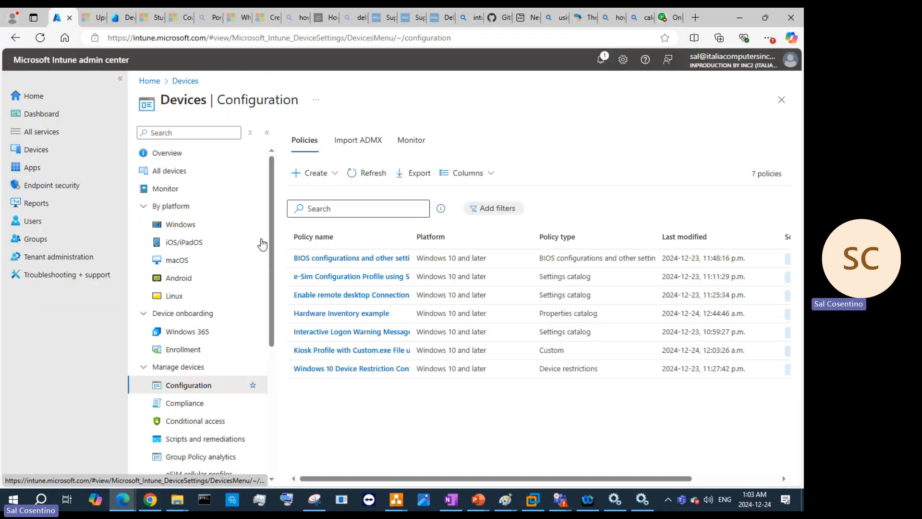
{"action": "left_click", "coordinate": [362, 352]}
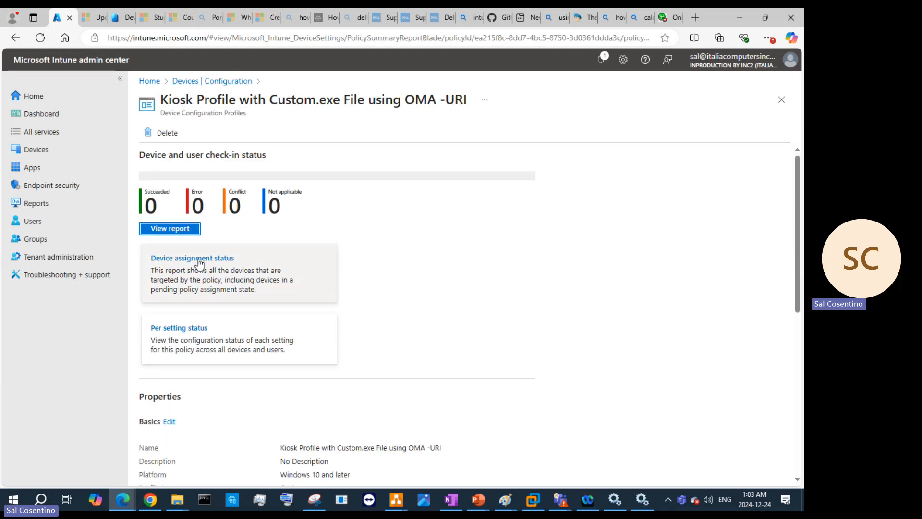
{"action": "scroll", "coordinate": [351, 346], "scroll_direction": "down", "scroll_amount": 7}
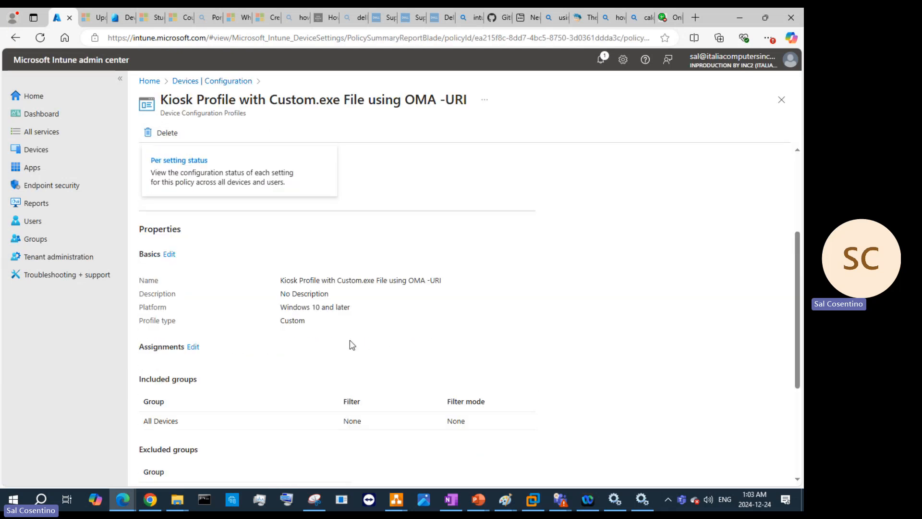
{"action": "left_click", "coordinate": [178, 403]}
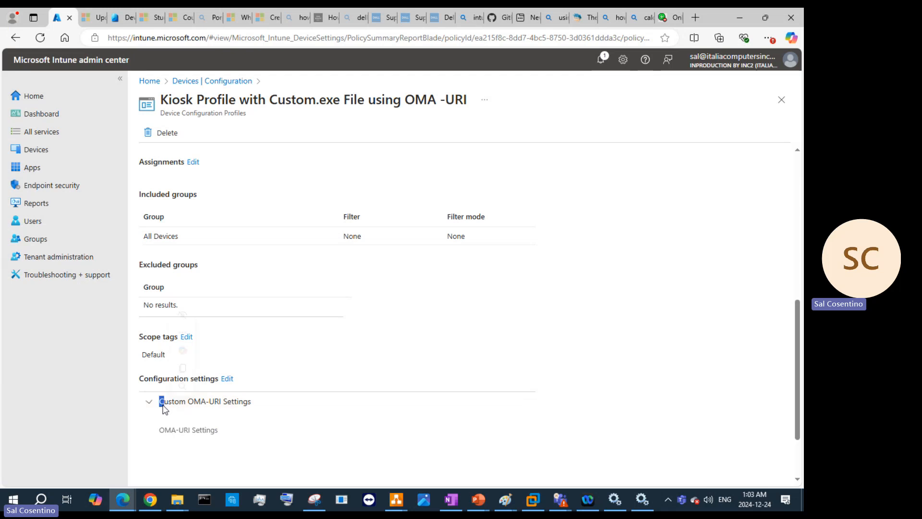
{"action": "scroll", "coordinate": [201, 399], "scroll_direction": "down", "scroll_amount": 1}
{"action": "scroll", "coordinate": [226, 393], "scroll_direction": "down", "scroll_amount": 1}
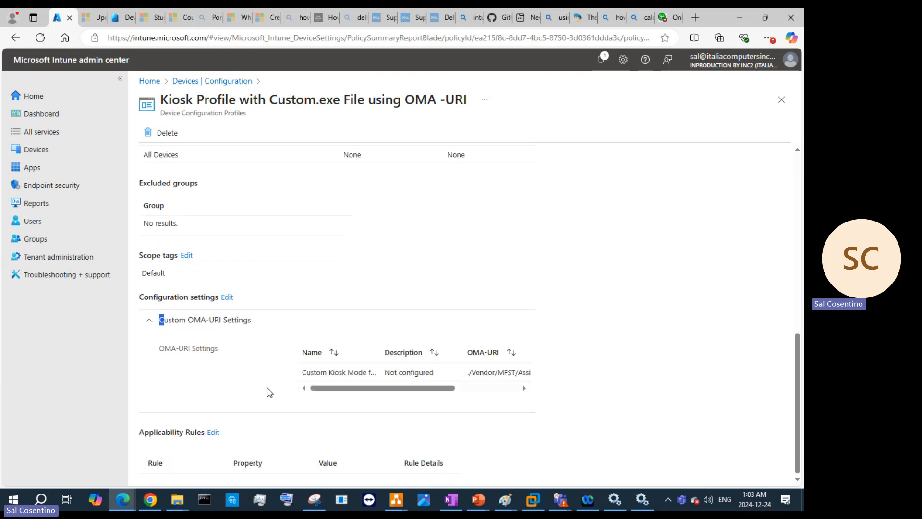
{"action": "scroll", "coordinate": [270, 393], "scroll_direction": "up", "scroll_amount": 10}
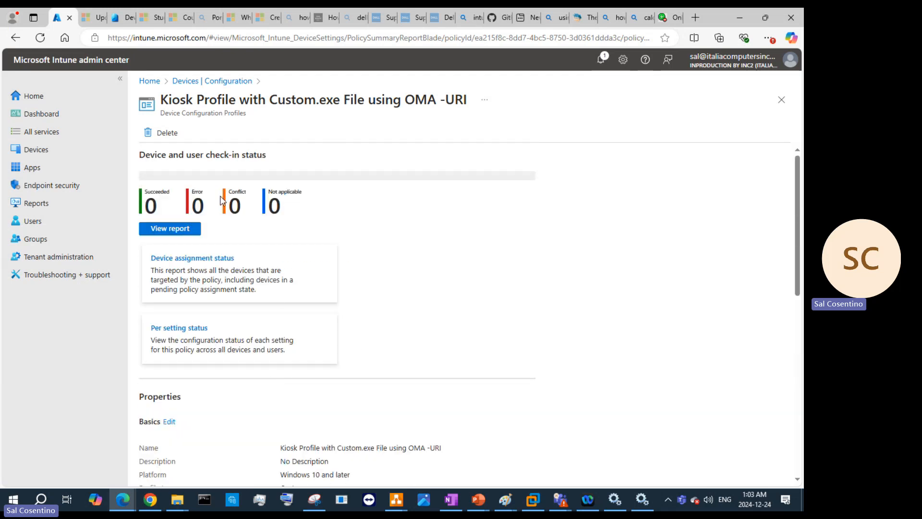
{"action": "scroll", "coordinate": [279, 237], "scroll_direction": "down", "scroll_amount": 9}
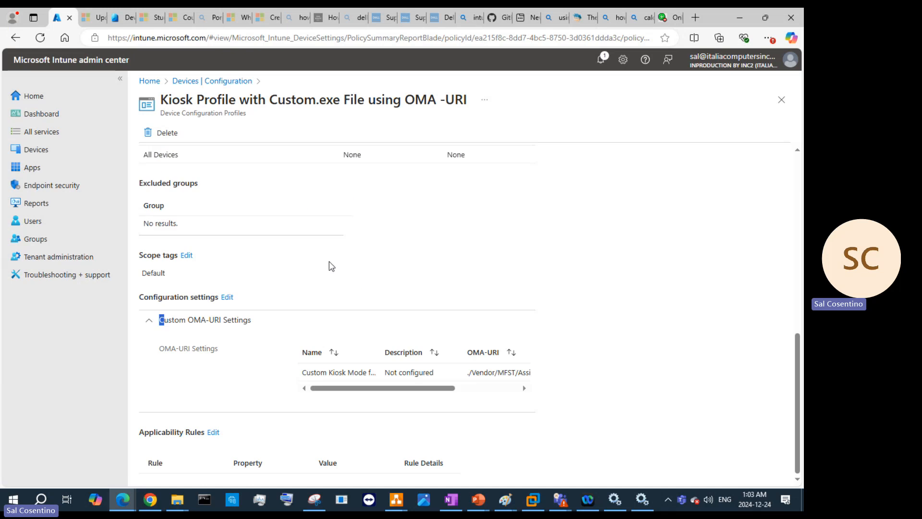
{"action": "scroll", "coordinate": [324, 295], "scroll_direction": "up", "scroll_amount": 2}
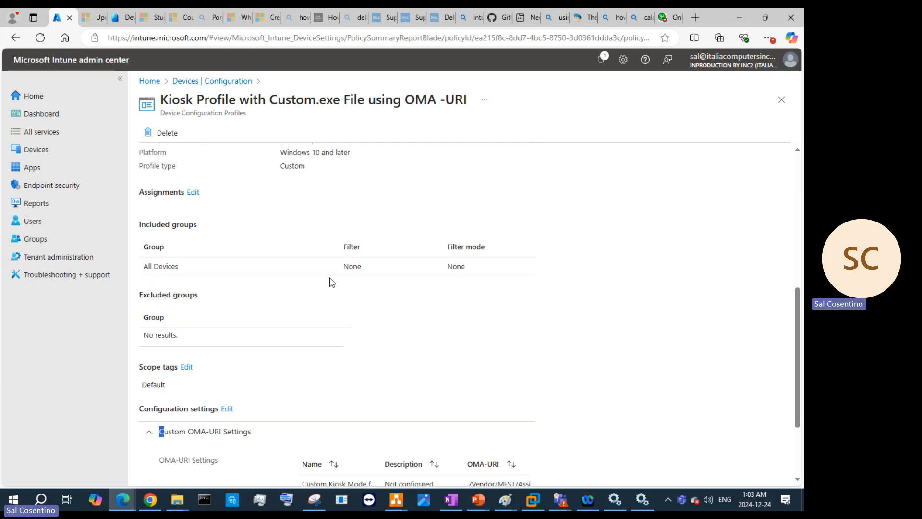
{"action": "scroll", "coordinate": [330, 285], "scroll_direction": "down", "scroll_amount": 2}
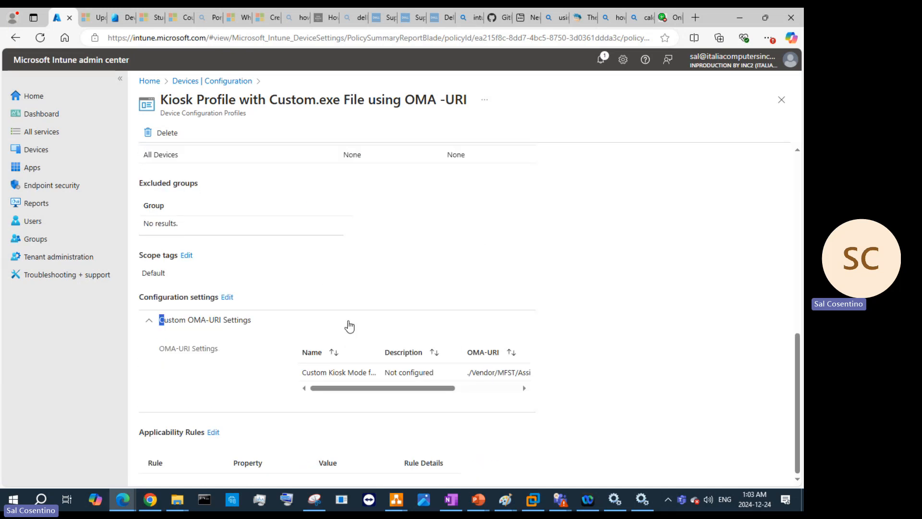
{"action": "scroll", "coordinate": [355, 329], "scroll_direction": "up", "scroll_amount": 5}
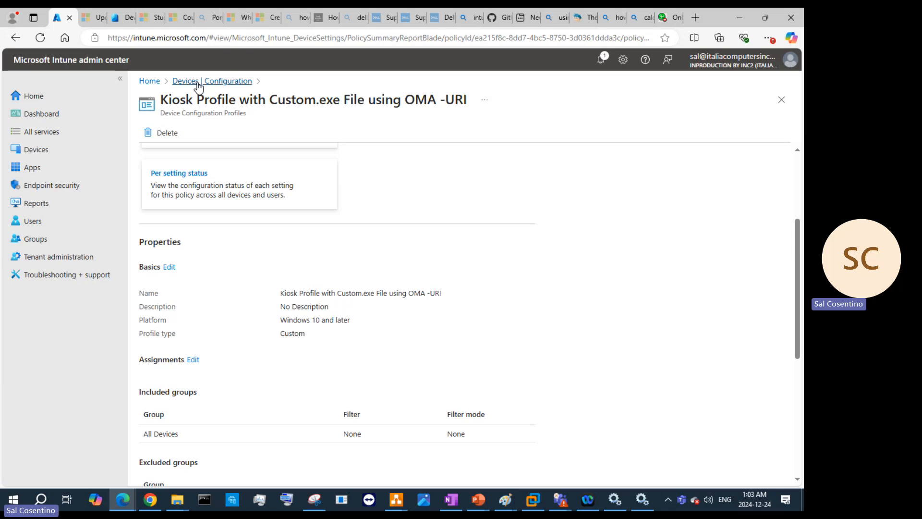
Step: Open the Device Restriction, BIOS, e-Sim and Enable remote desktop Connection profiles in turn
{"action": "left_click", "coordinate": [182, 81]}
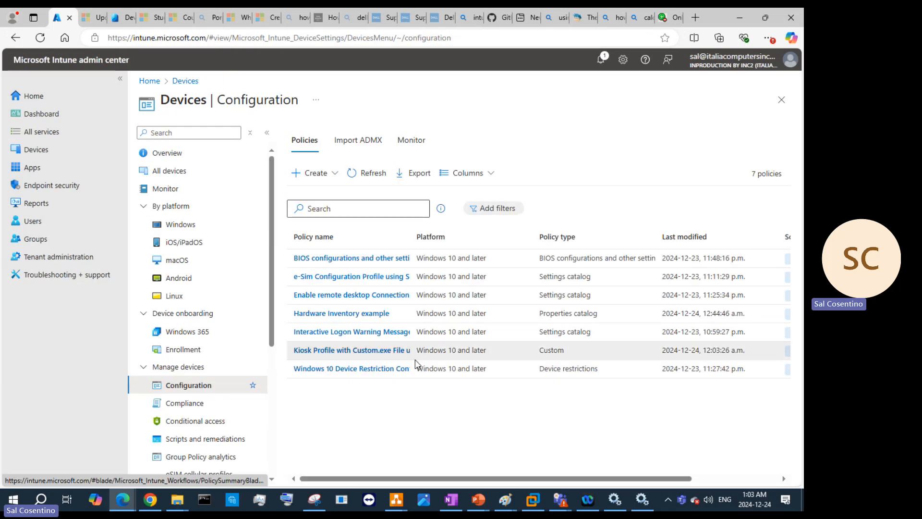
{"action": "left_click", "coordinate": [369, 373]}
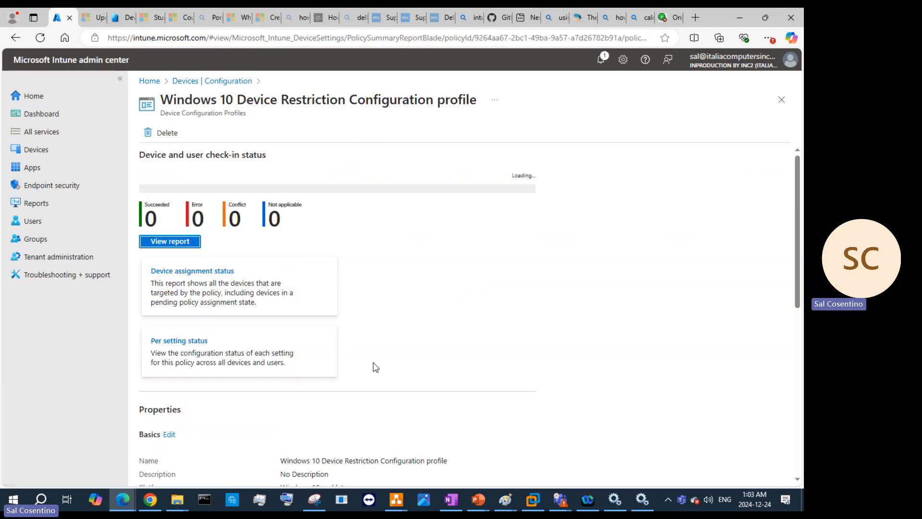
{"action": "scroll", "coordinate": [338, 303], "scroll_direction": "down", "scroll_amount": 5}
{"action": "scroll", "coordinate": [327, 300], "scroll_direction": "up", "scroll_amount": 5}
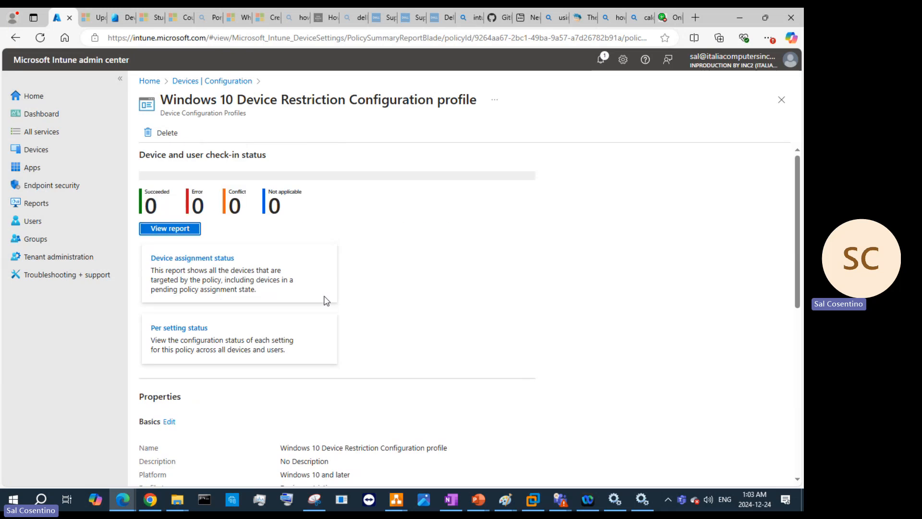
{"action": "left_click", "coordinate": [215, 82]}
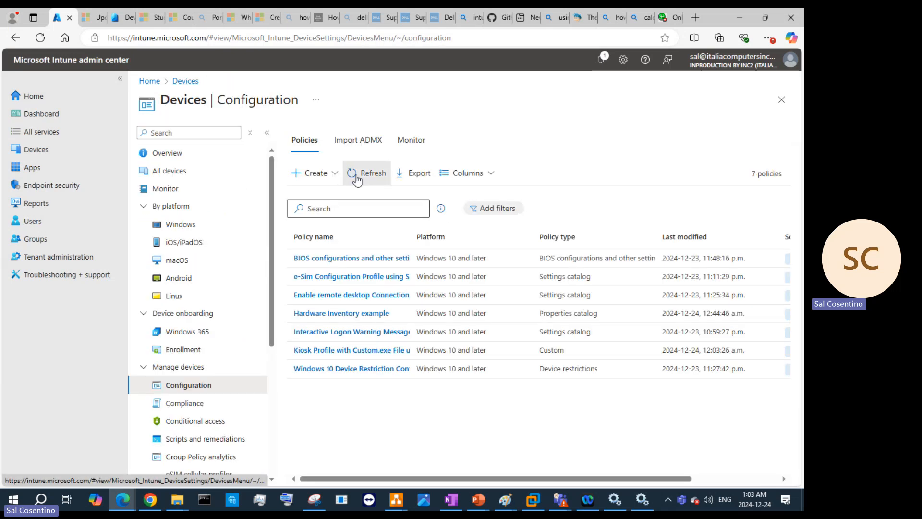
{"action": "left_click", "coordinate": [364, 260]}
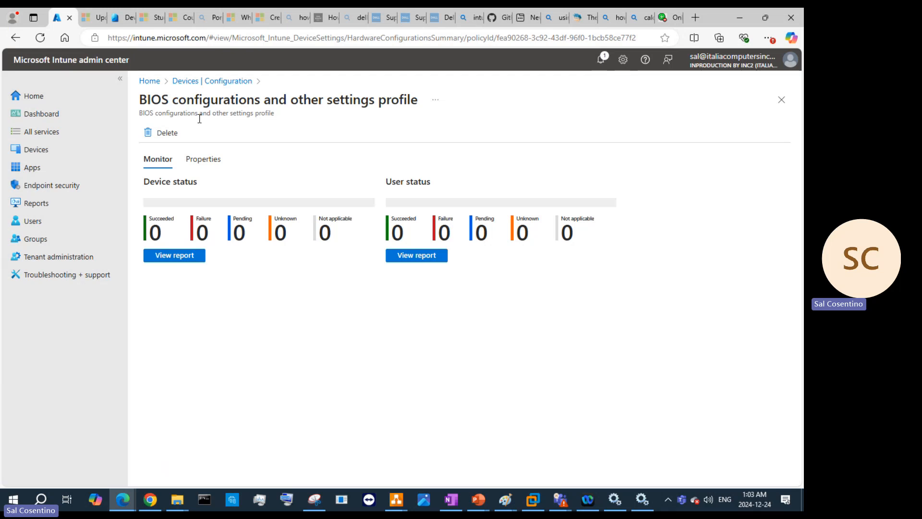
{"action": "left_click", "coordinate": [217, 81]}
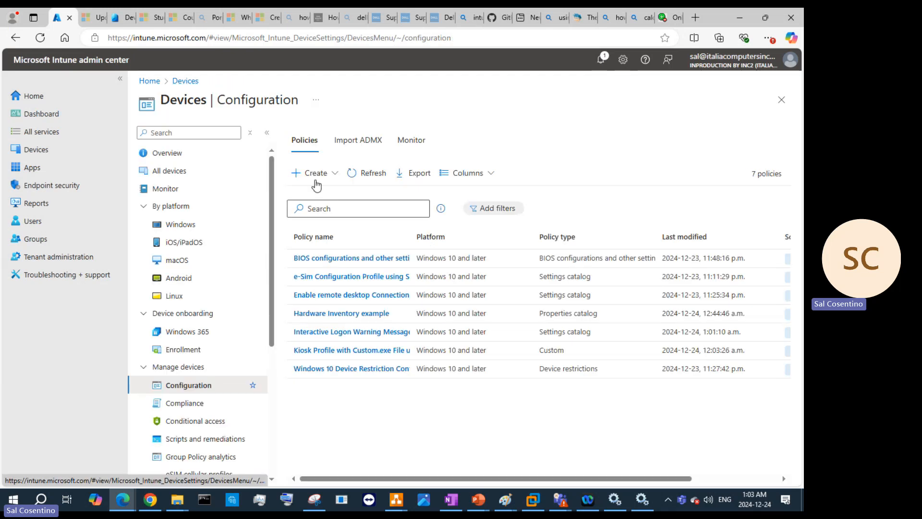
{"action": "left_click", "coordinate": [350, 277]}
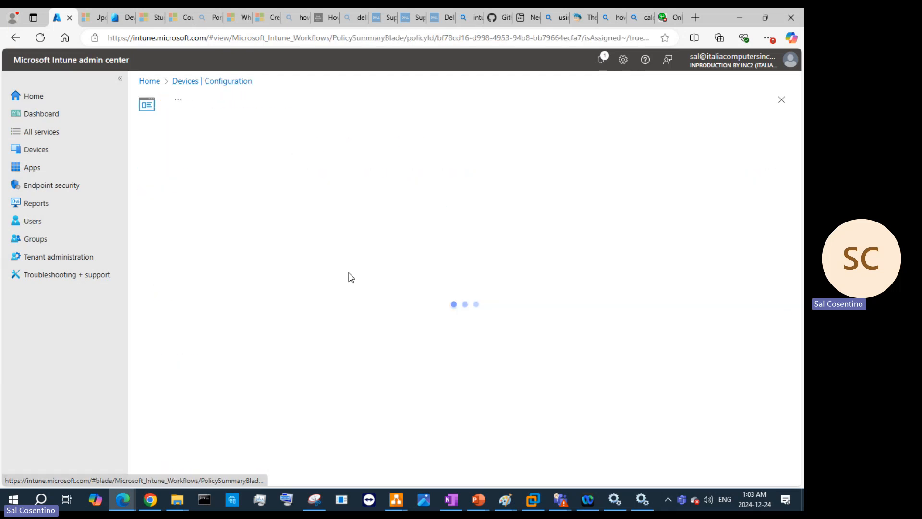
{"action": "left_click", "coordinate": [224, 82]}
{"action": "left_click", "coordinate": [350, 298]}
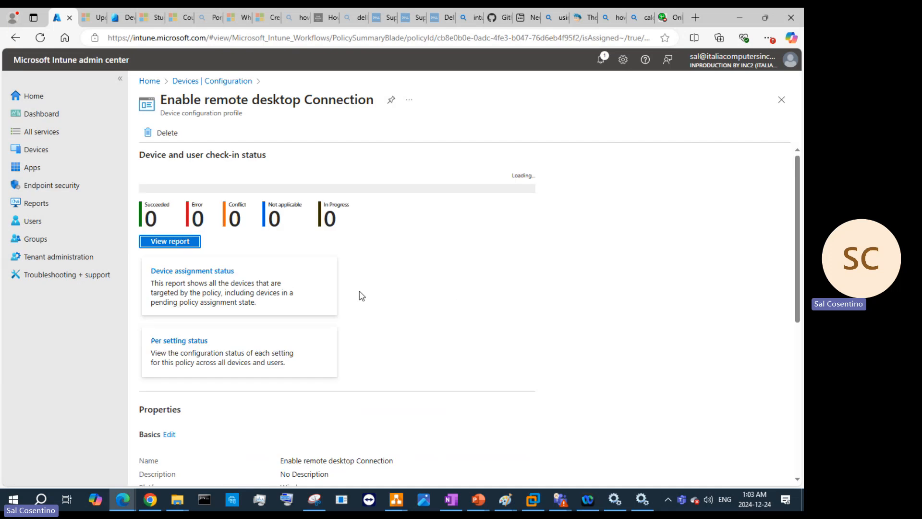
Step: Scroll the Enable remote desktop Connection page back to the top and open the Start menu
{"action": "scroll", "coordinate": [384, 245], "scroll_direction": "down", "scroll_amount": 4}
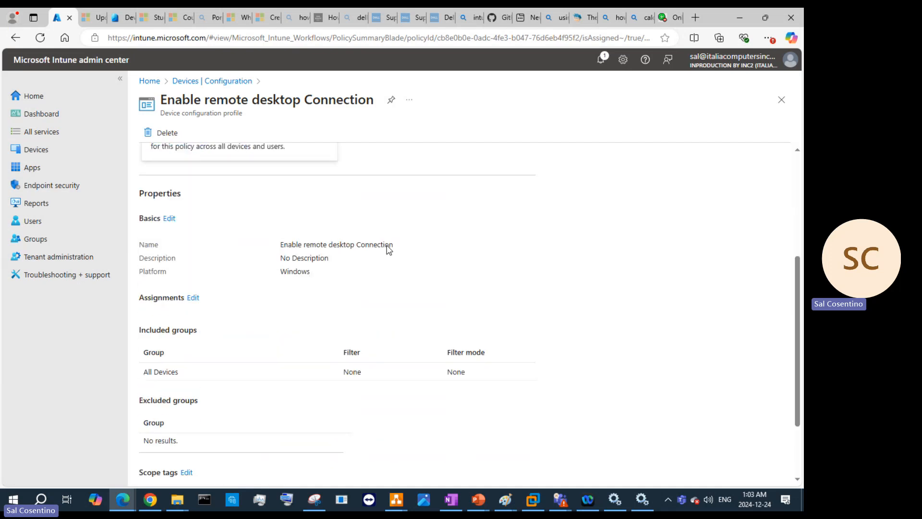
{"action": "scroll", "coordinate": [405, 253], "scroll_direction": "up", "scroll_amount": 4}
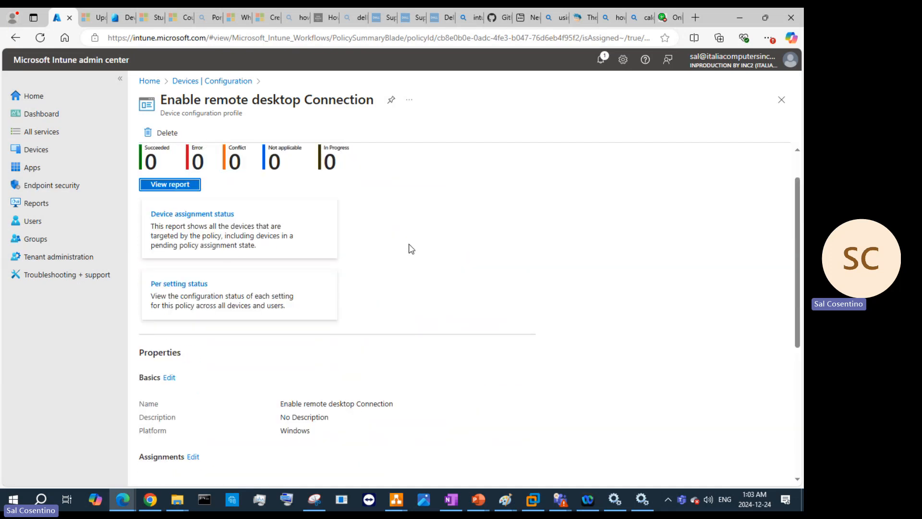
{"action": "scroll", "coordinate": [410, 248], "scroll_direction": "up", "scroll_amount": 1}
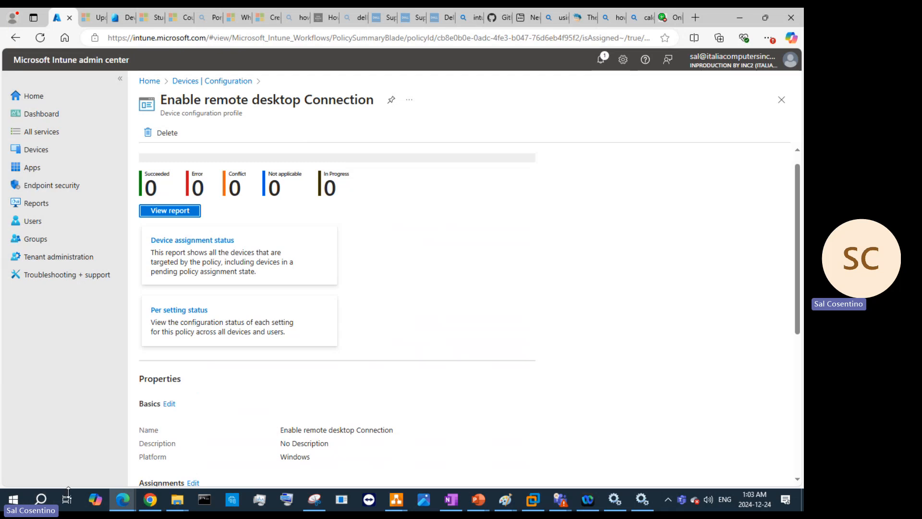
{"action": "key", "text": "super"}
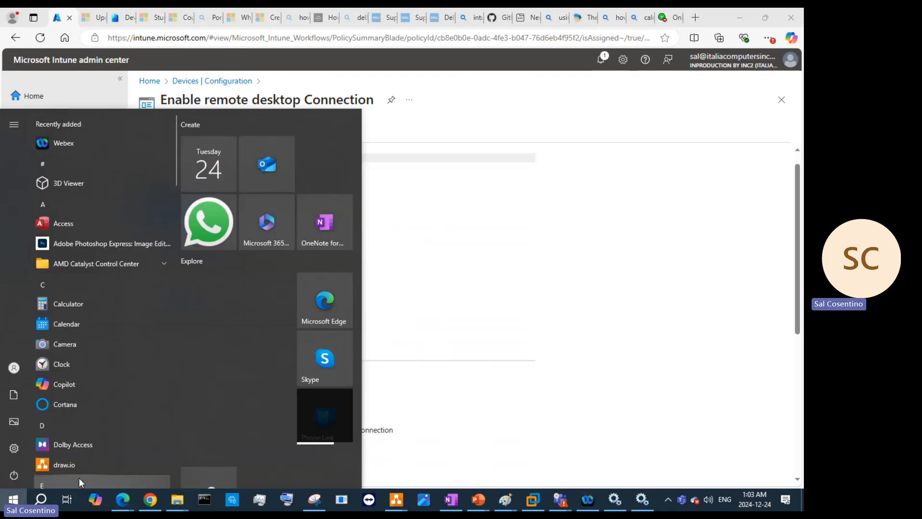
Step: Disconnect the work or school account under Accounts > Access work or school, then minimize Settings
{"action": "left_click", "coordinate": [14, 448]}
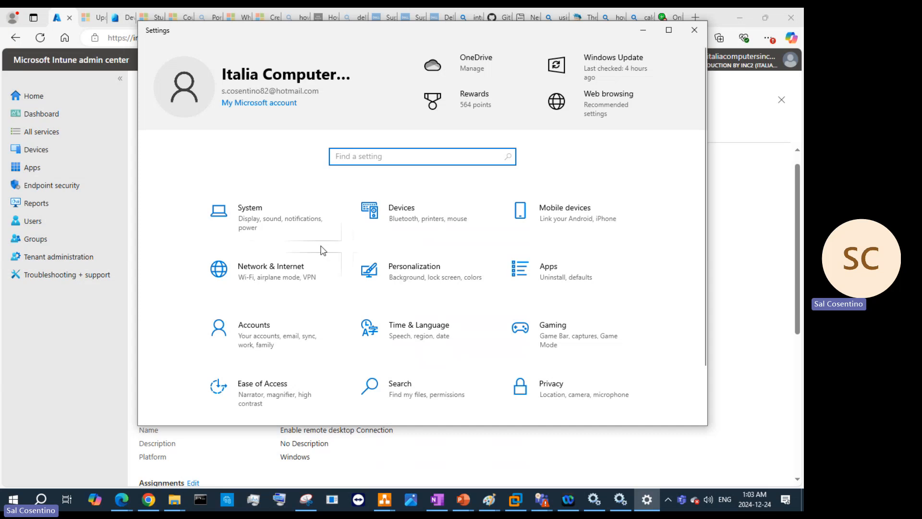
{"action": "left_click", "coordinate": [283, 334]}
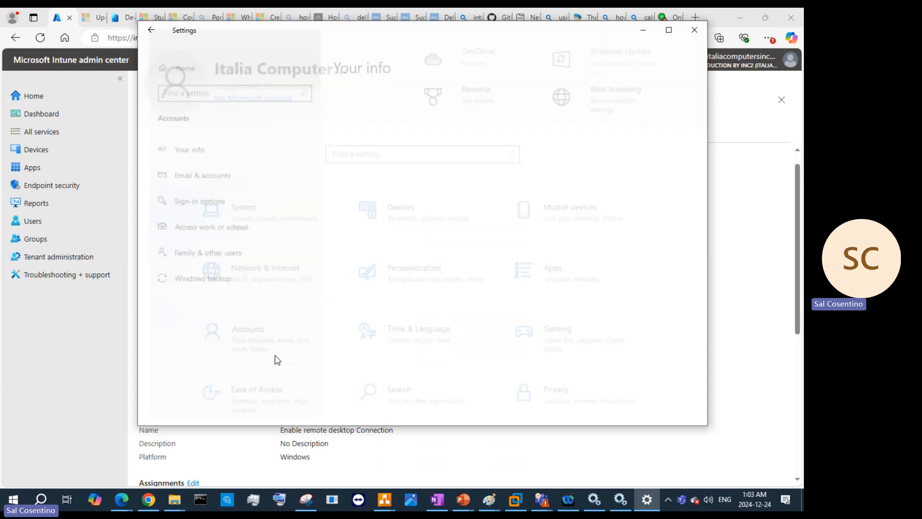
{"action": "left_click", "coordinate": [222, 229]}
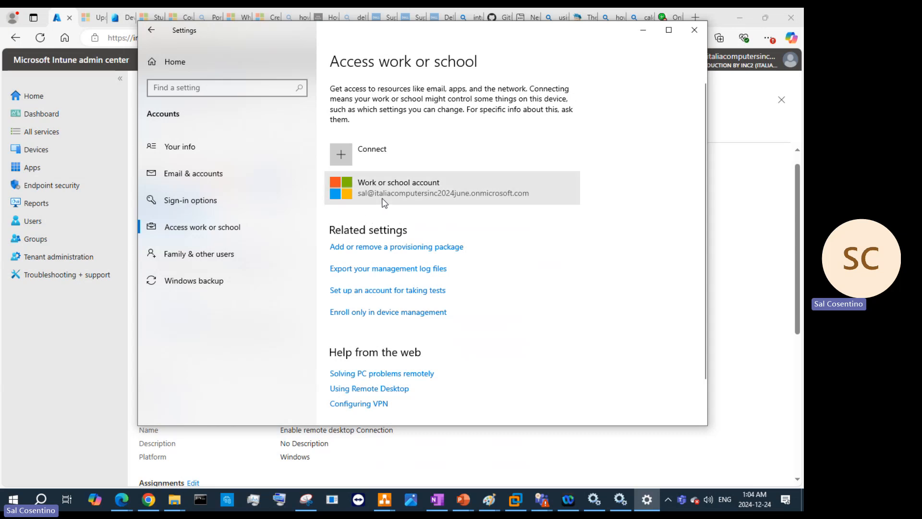
{"action": "left_click", "coordinate": [409, 186]}
{"action": "left_click", "coordinate": [523, 231]}
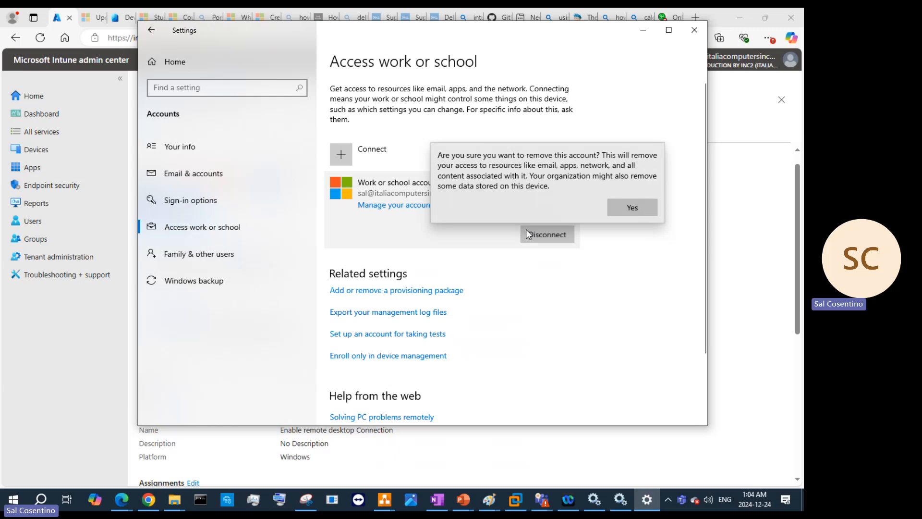
{"action": "left_click", "coordinate": [647, 210]}
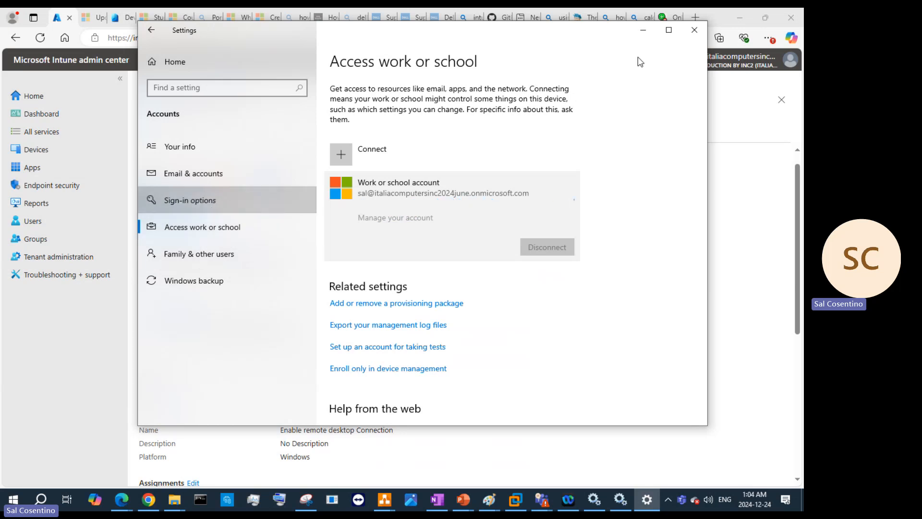
{"action": "left_click", "coordinate": [646, 31]}
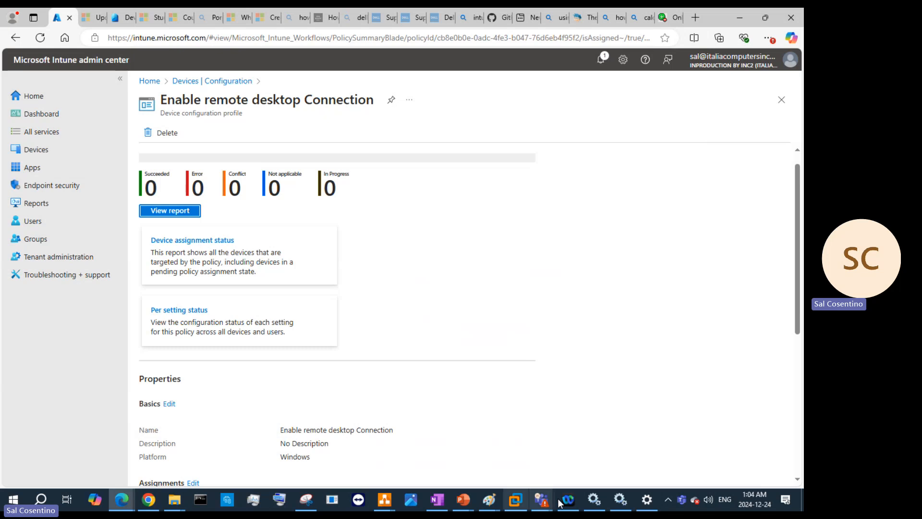
Step: List the enrolled Windows devices, widen the Device name column, and open DESKTOP-6AF20UV
{"action": "mouse_move", "coordinate": [542, 500]}
{"action": "mouse_move", "coordinate": [539, 472]}
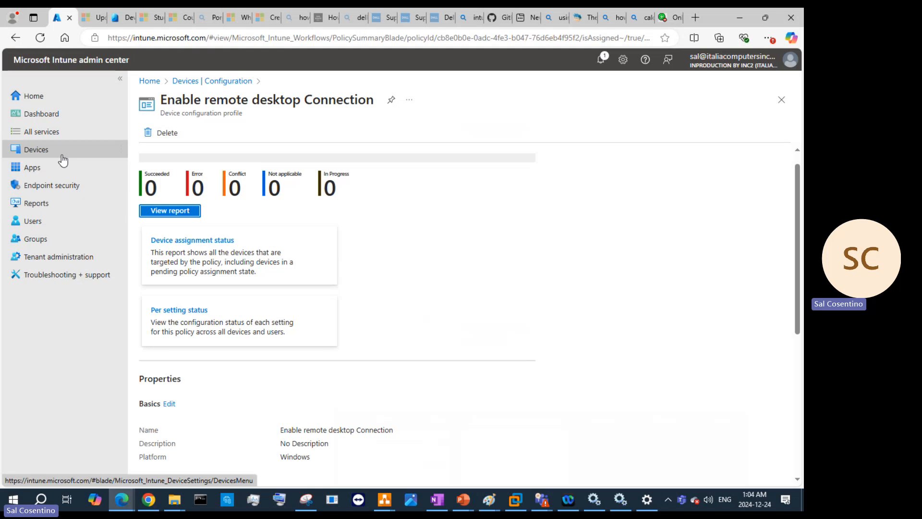
{"action": "left_click", "coordinate": [63, 161]}
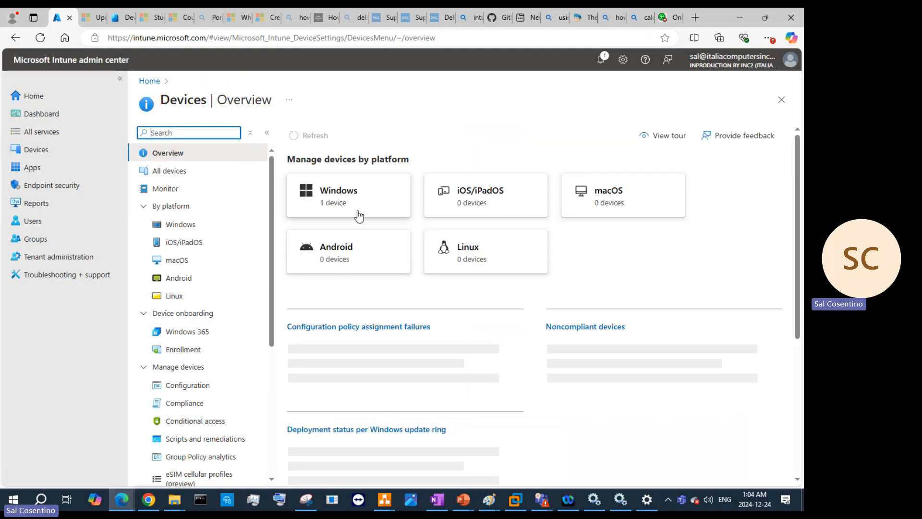
{"action": "left_click", "coordinate": [358, 216]}
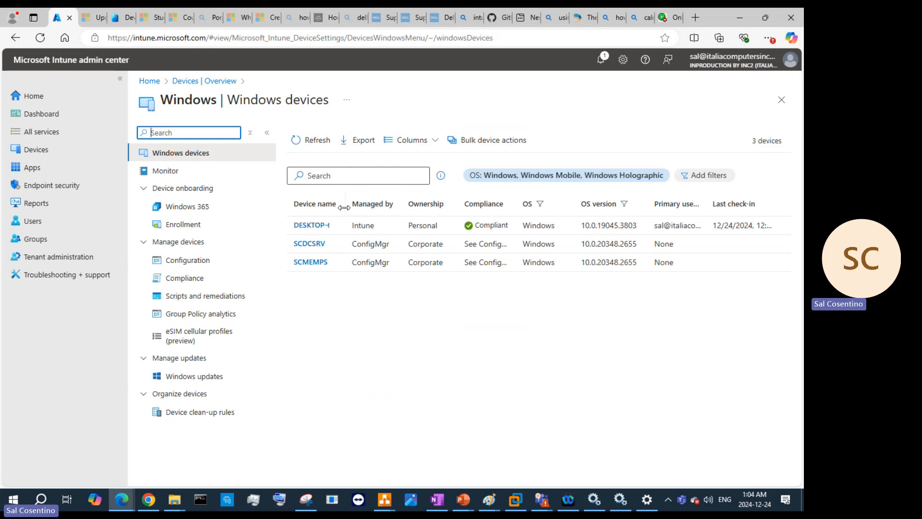
{"action": "left_click_drag", "start_coordinate": [354, 208], "coordinate": [369, 208]}
{"action": "left_click", "coordinate": [319, 225]}
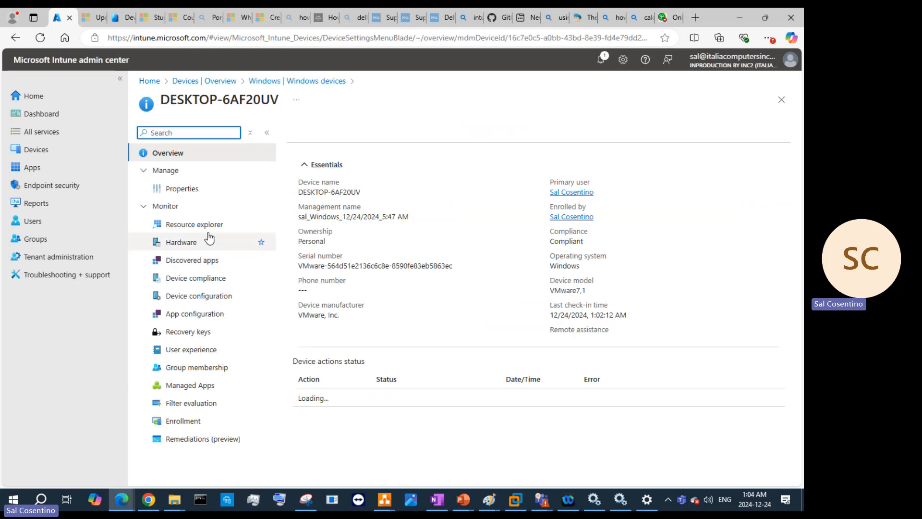
Step: Browse the device's Battery, Bios Info and hardware inventory data
{"action": "left_click", "coordinate": [208, 227]}
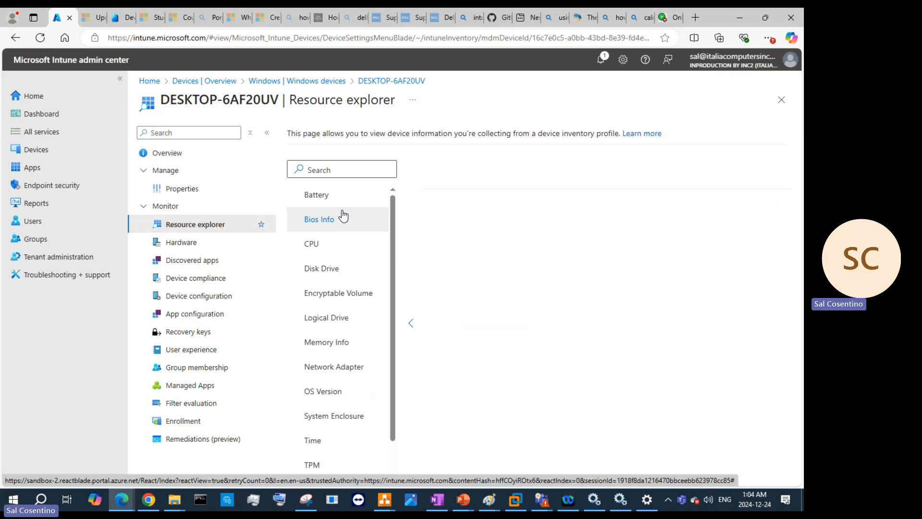
{"action": "left_click", "coordinate": [336, 205]}
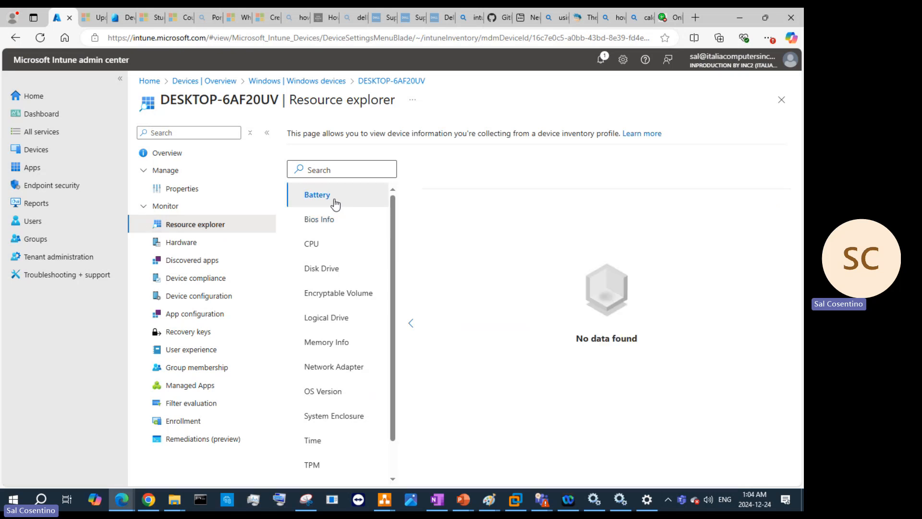
{"action": "left_click", "coordinate": [328, 220]}
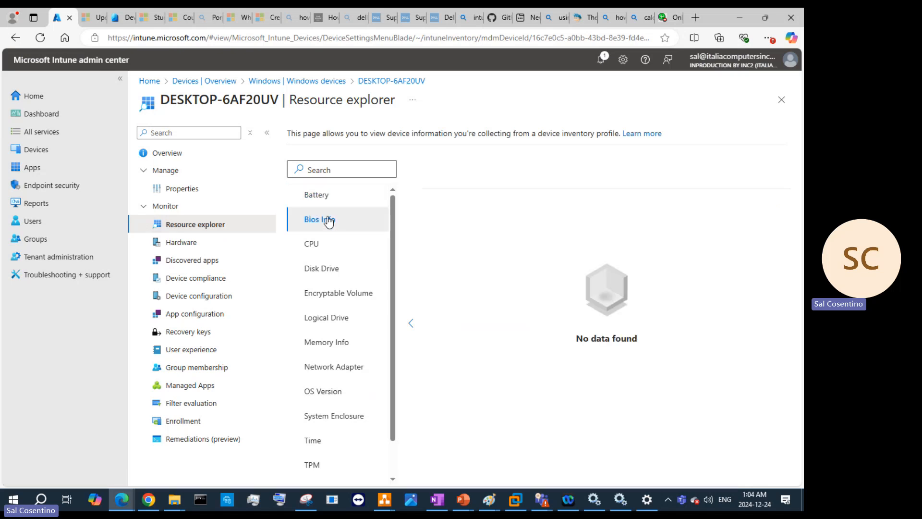
{"action": "left_click", "coordinate": [191, 241]}
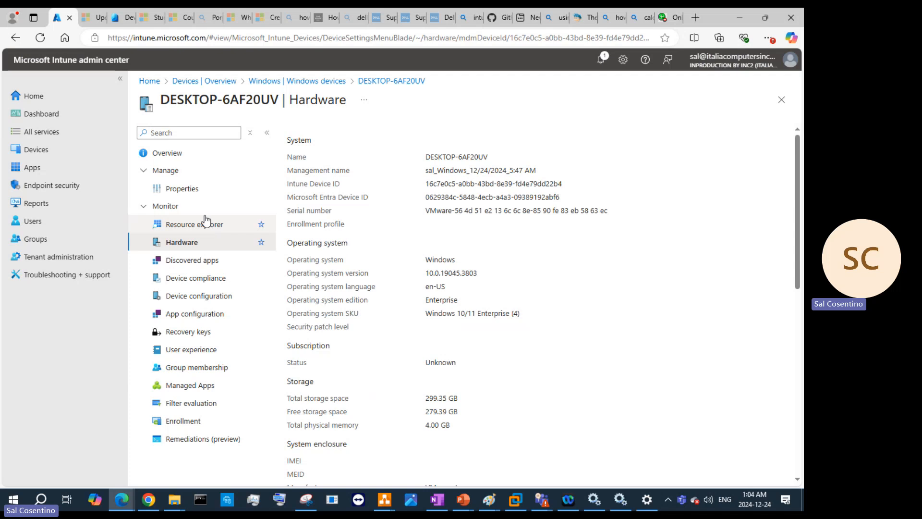
{"action": "left_click", "coordinate": [206, 223]}
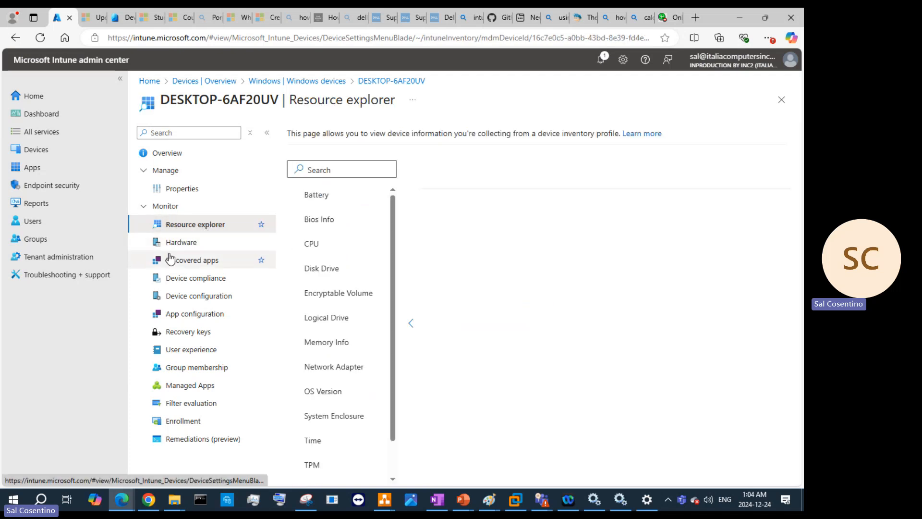
Step: Check the discovered apps, then collapse and re-expand the inventory category list
{"action": "scroll", "coordinate": [355, 284], "scroll_direction": "down", "scroll_amount": 1}
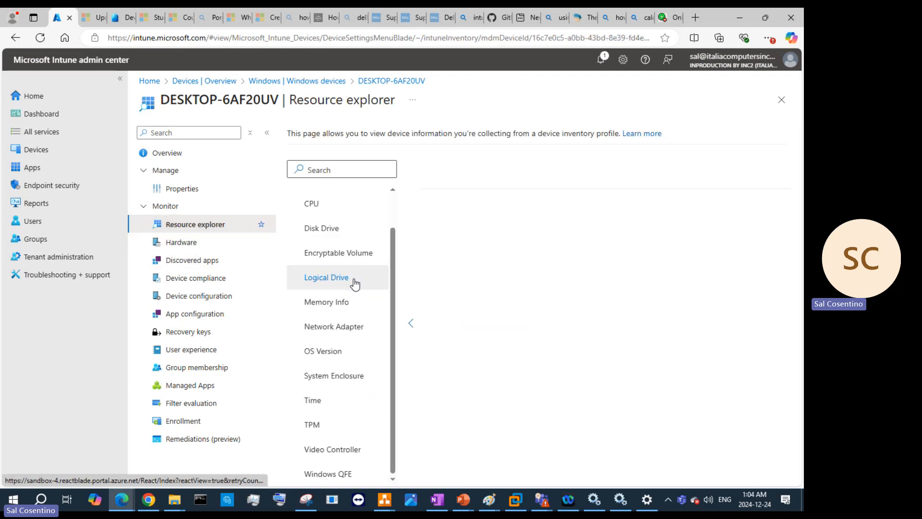
{"action": "left_click", "coordinate": [192, 260]}
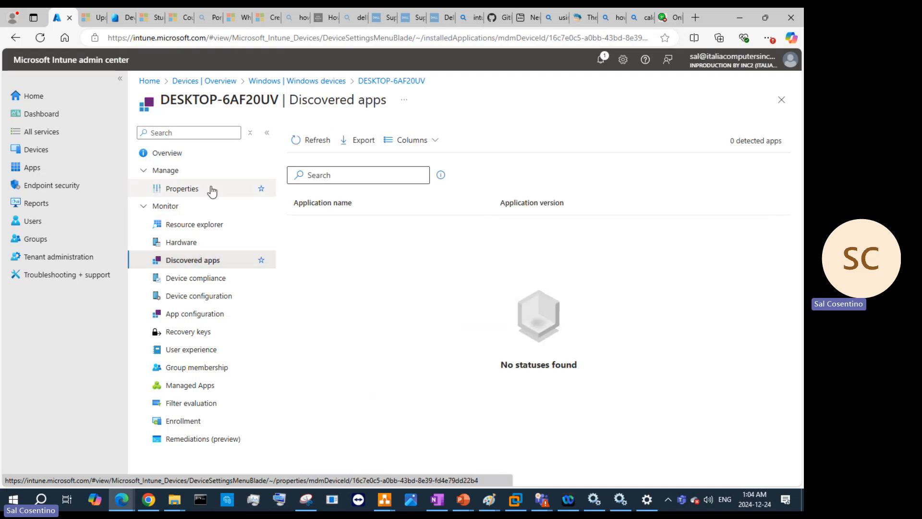
{"action": "left_click", "coordinate": [212, 224]}
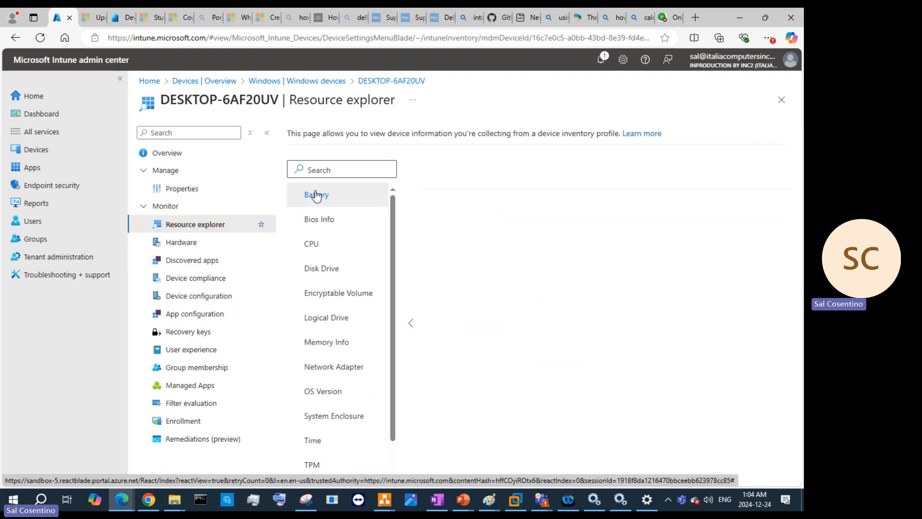
{"action": "left_click", "coordinate": [411, 323]}
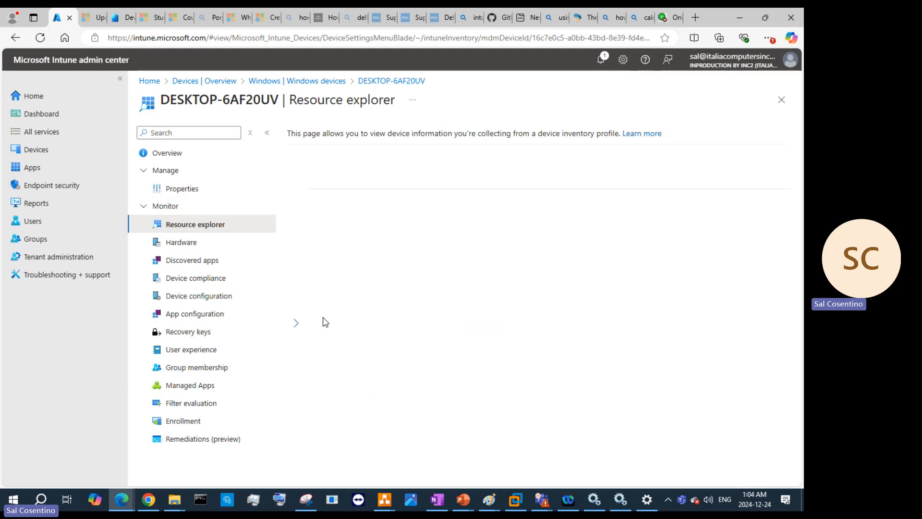
{"action": "left_click", "coordinate": [296, 322]}
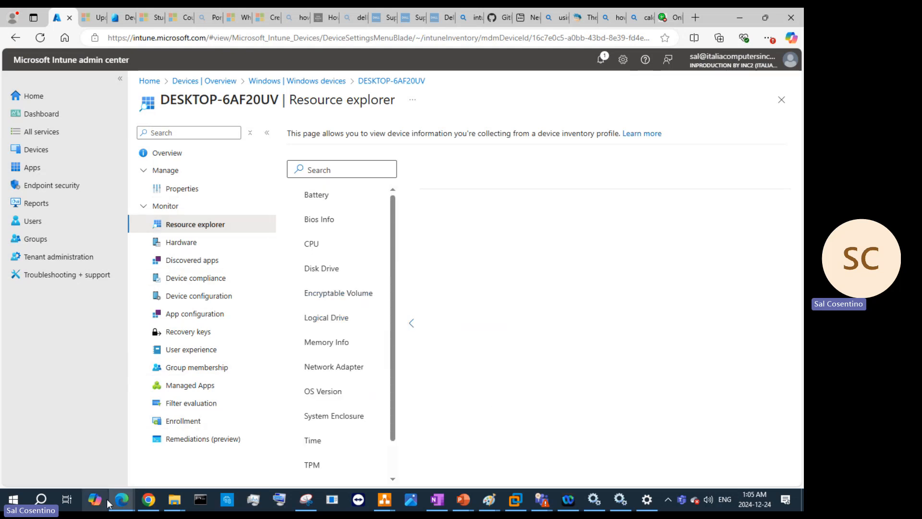
Step: Refresh Services to see the Microsoft Passport services running, compare with notes, then switch to the VM
{"action": "left_click", "coordinate": [592, 500]}
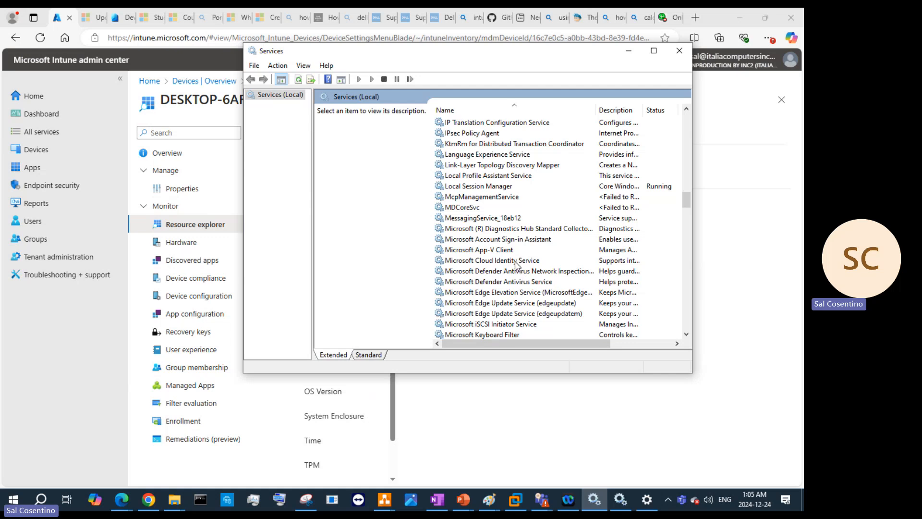
{"action": "scroll", "coordinate": [529, 288], "scroll_direction": "down", "scroll_amount": 2}
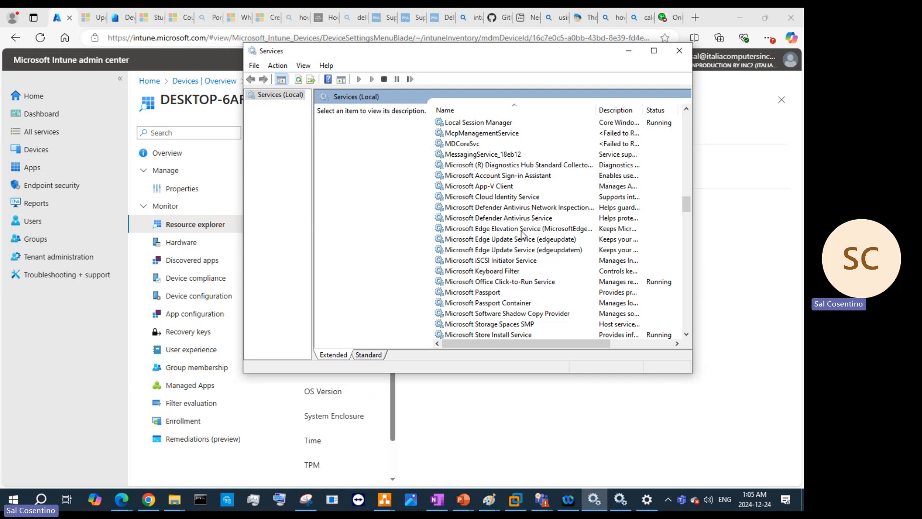
{"action": "left_click", "coordinate": [300, 81]}
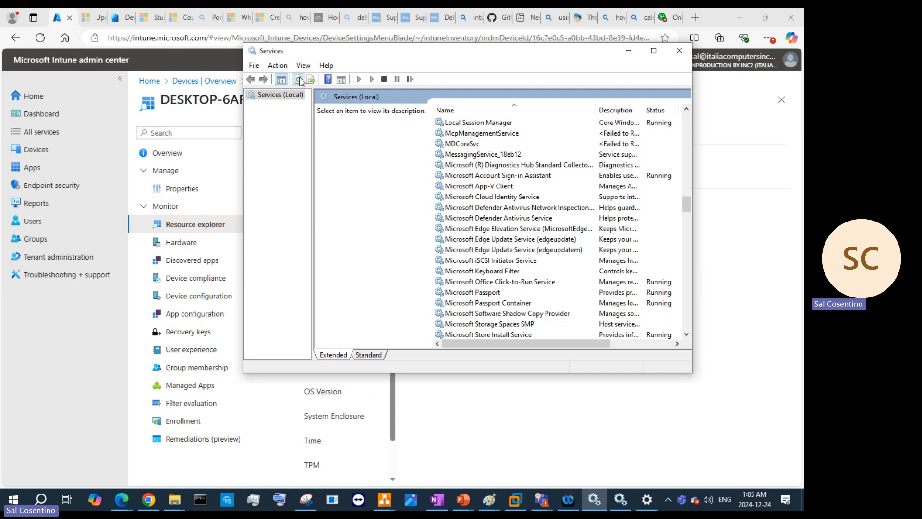
{"action": "left_click", "coordinate": [436, 500]}
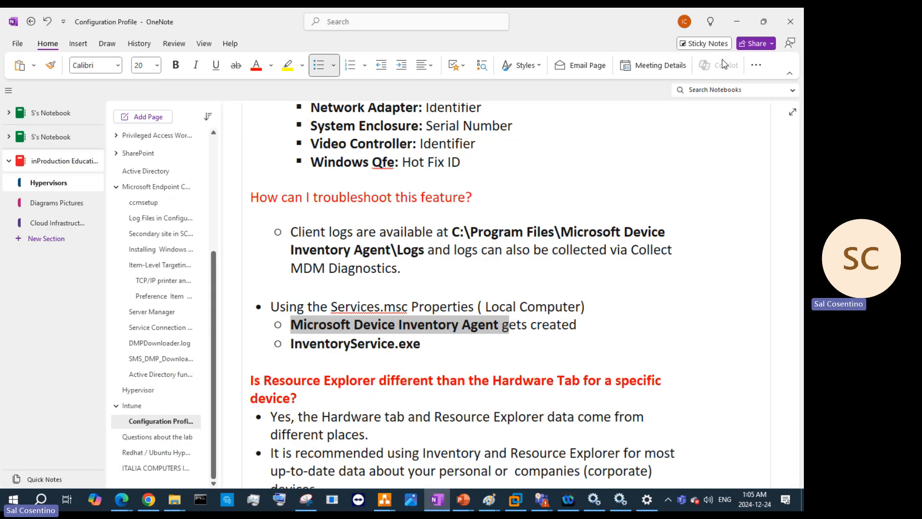
{"action": "left_click", "coordinate": [740, 25]}
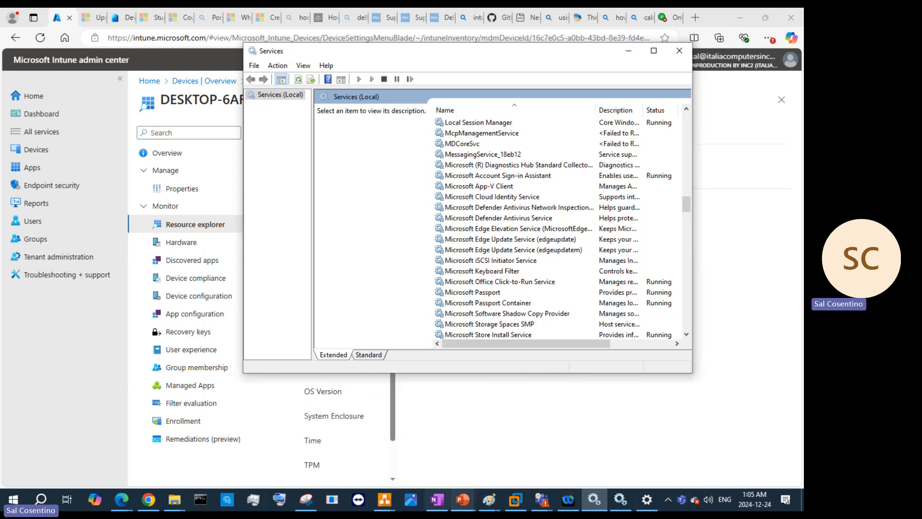
{"action": "left_click", "coordinate": [523, 505]}
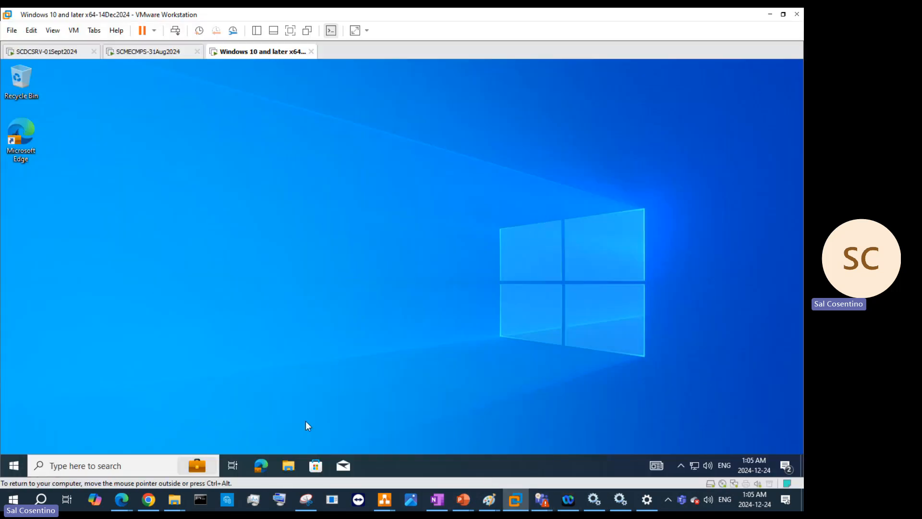
Step: Browse the VM's File Explorer to C:\Program Files, then open the VM's Start menu app list
{"action": "left_click", "coordinate": [295, 465]}
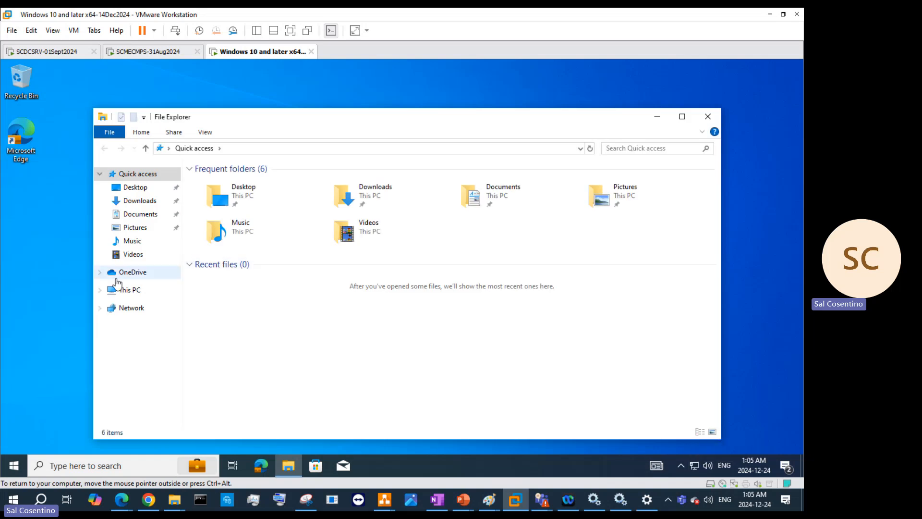
{"action": "left_click", "coordinate": [125, 290]}
{"action": "left_click", "coordinate": [235, 301]}
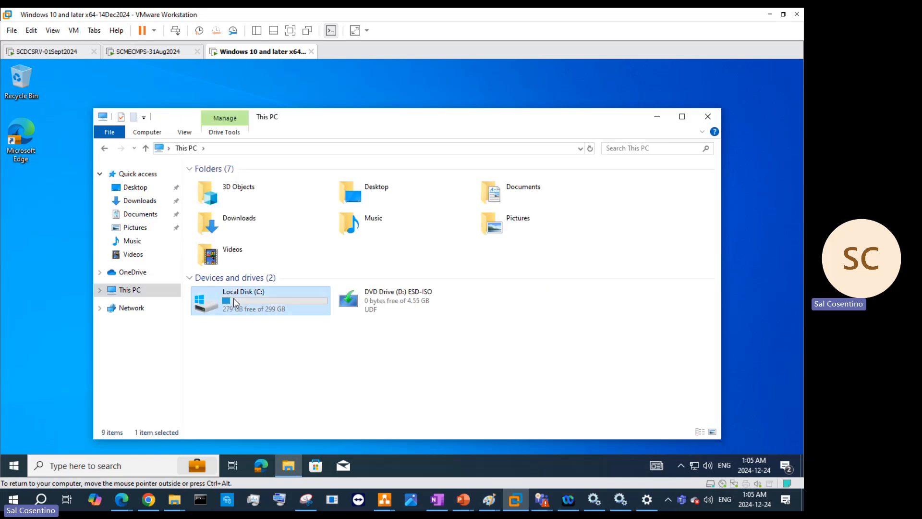
{"action": "double_click", "coordinate": [235, 298]}
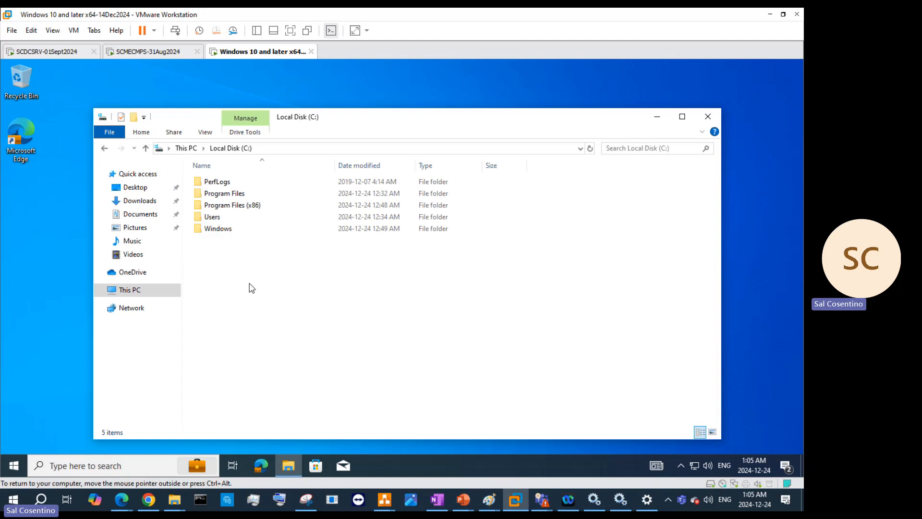
{"action": "double_click", "coordinate": [247, 192]}
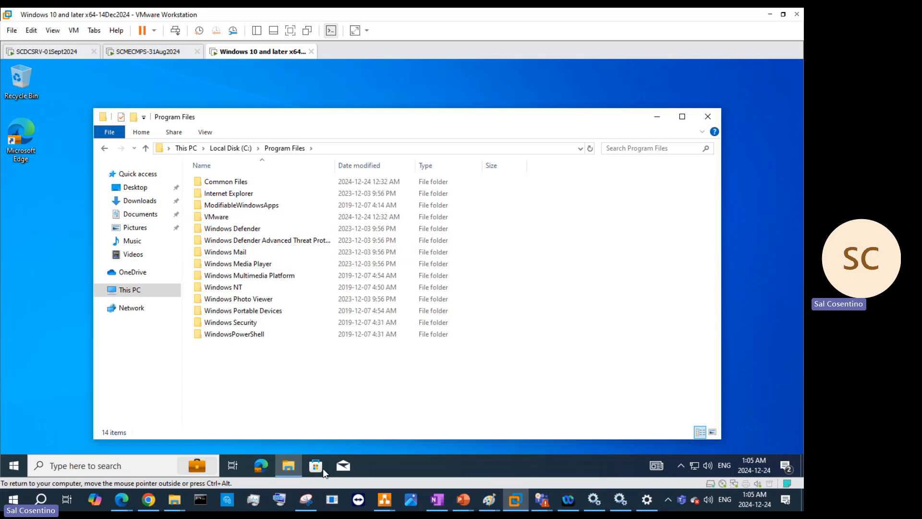
{"action": "left_click", "coordinate": [23, 465]}
Step: Launch Company Portal and open C:\Program Files (x86) in File Explorer
{"action": "left_click", "coordinate": [103, 148]}
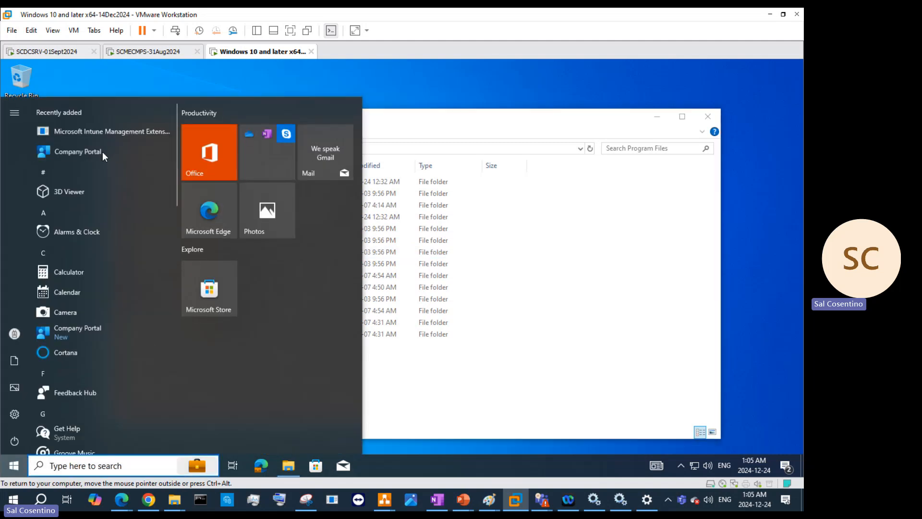
{"action": "left_click", "coordinate": [525, 253]}
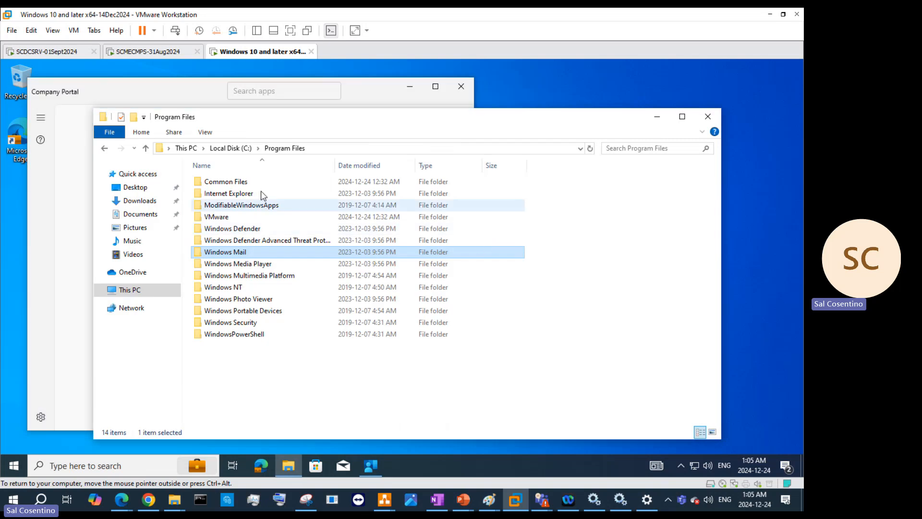
{"action": "left_click", "coordinate": [236, 148]}
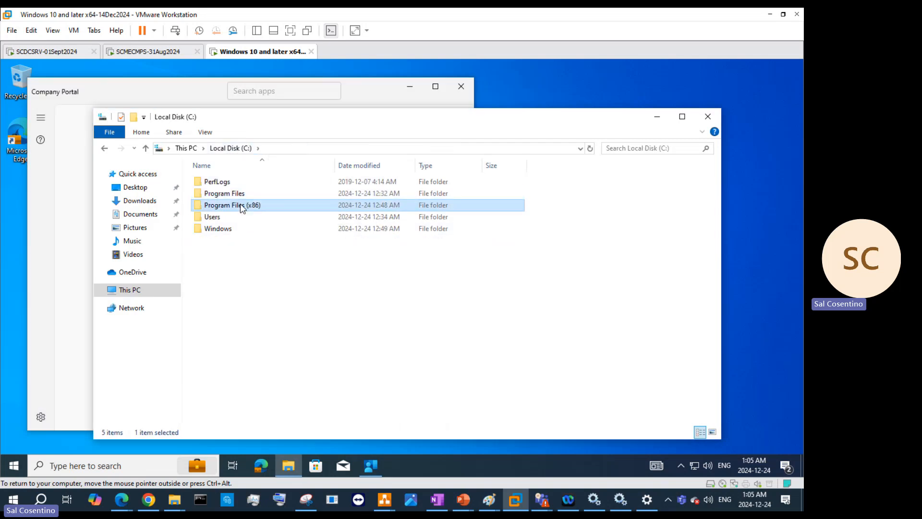
{"action": "double_click", "coordinate": [241, 205]}
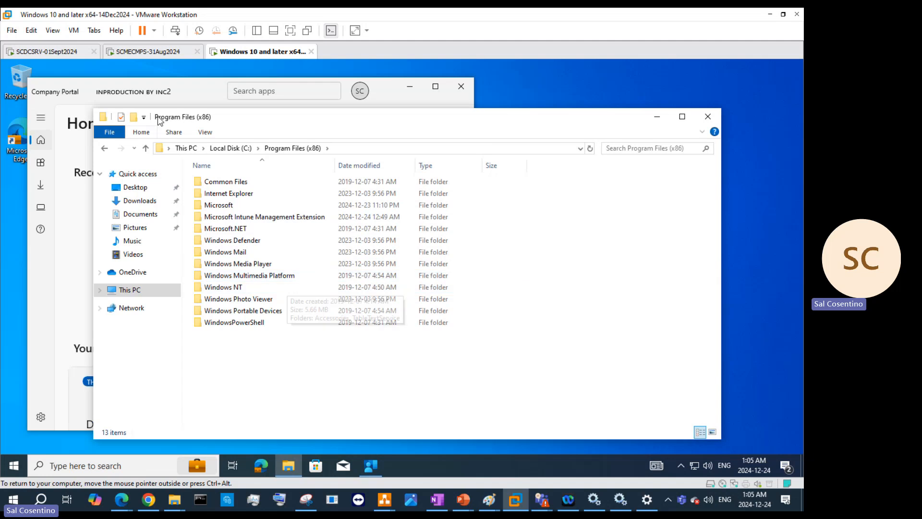
Step: In Company Portal, view Calculator's app details, the Apps list and this user's Devices
{"action": "left_click", "coordinate": [182, 90]}
{"action": "scroll", "coordinate": [286, 289], "scroll_direction": "down", "scroll_amount": 2}
{"action": "scroll", "coordinate": [233, 259], "scroll_direction": "up", "scroll_amount": 1}
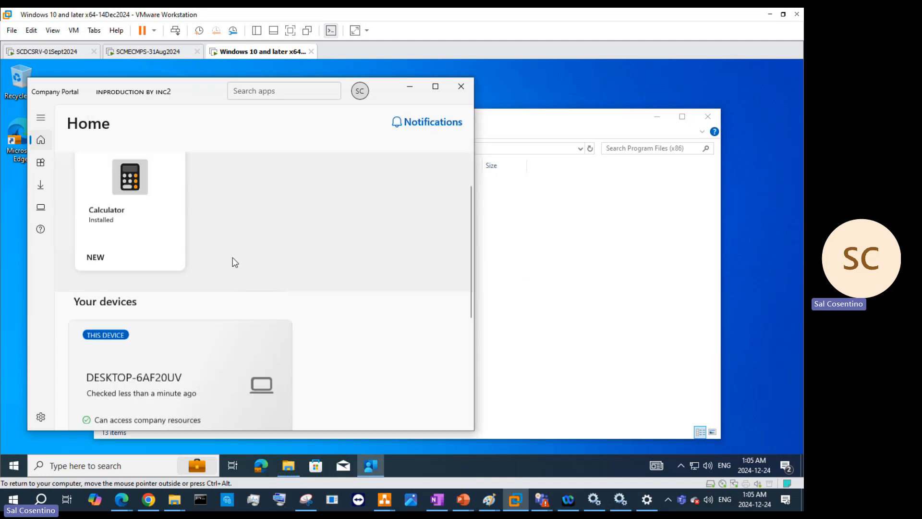
{"action": "left_click", "coordinate": [111, 209]}
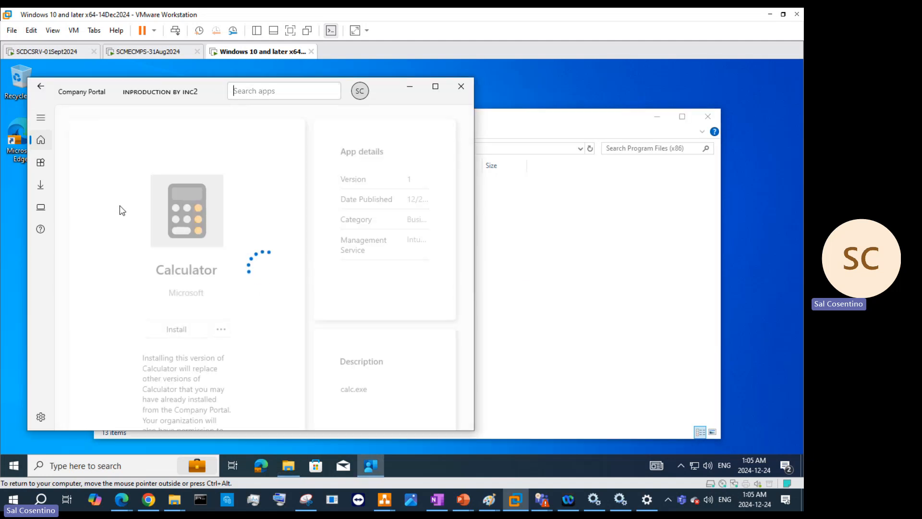
{"action": "left_click", "coordinate": [43, 163]}
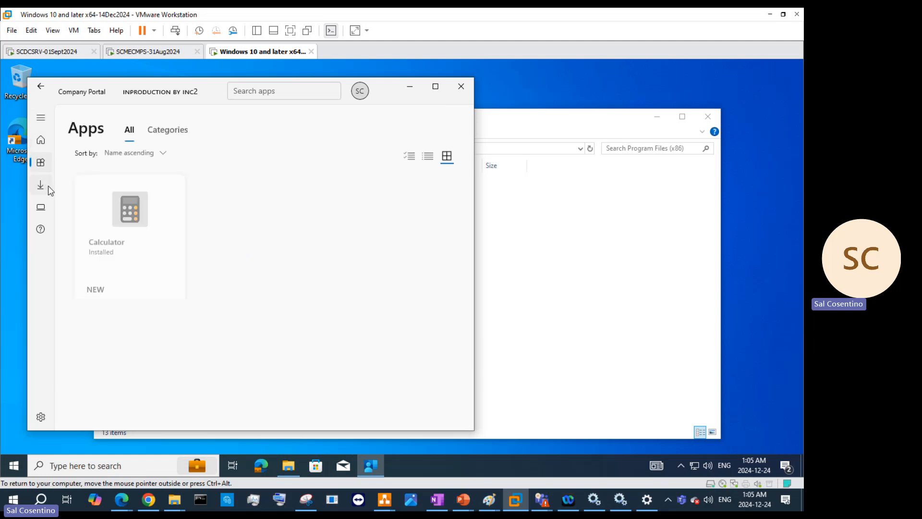
{"action": "left_click", "coordinate": [41, 207]}
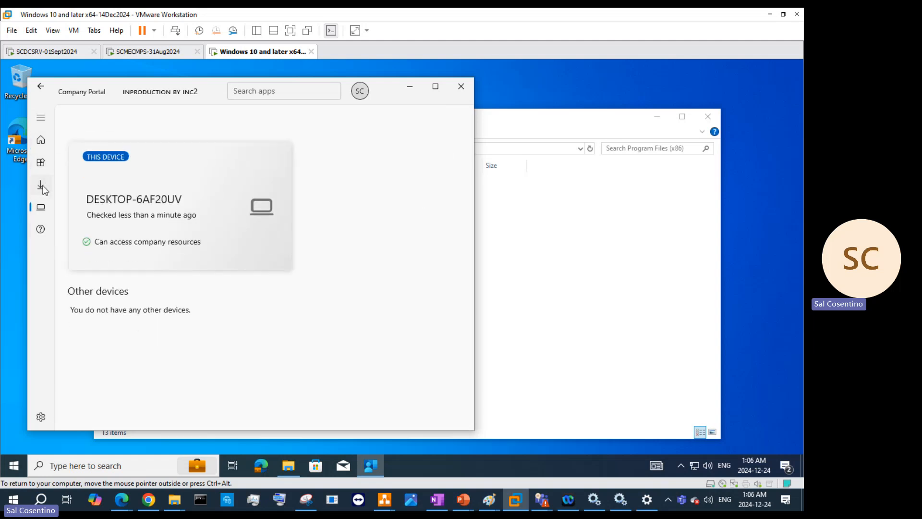
Step: Confirm Downloads & updates shows Calculator installed, then sync the device from Company Portal Settings
{"action": "left_click", "coordinate": [42, 187]}
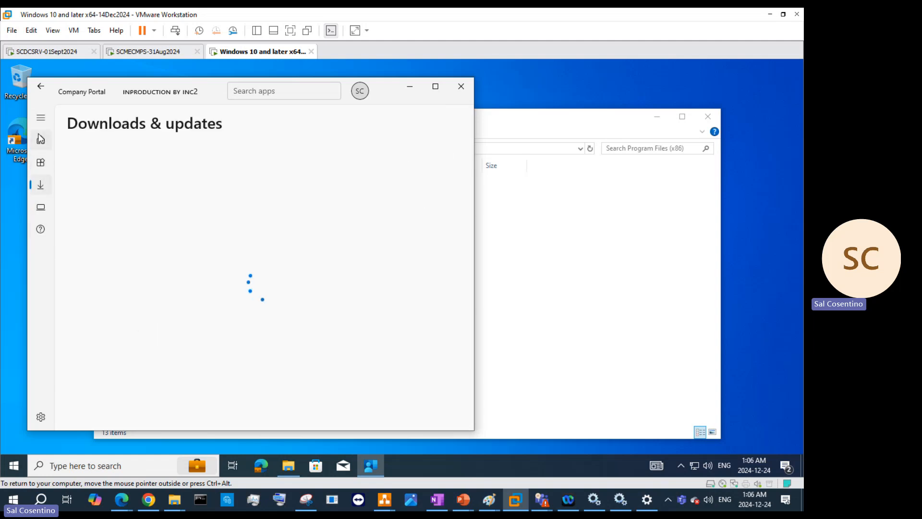
{"action": "left_click", "coordinate": [42, 417]}
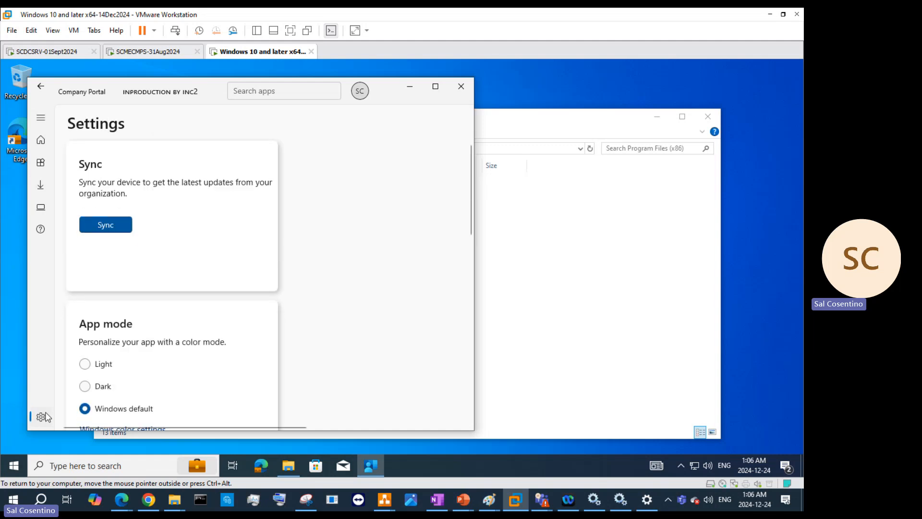
{"action": "left_click", "coordinate": [106, 225]}
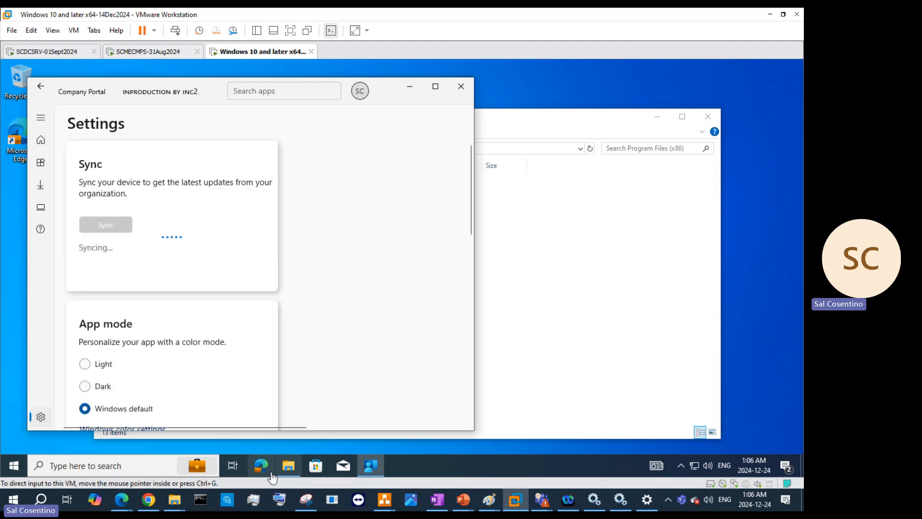
Step: Open Windows Settings to Accounts > Access work or school
{"action": "left_click", "coordinate": [22, 474]}
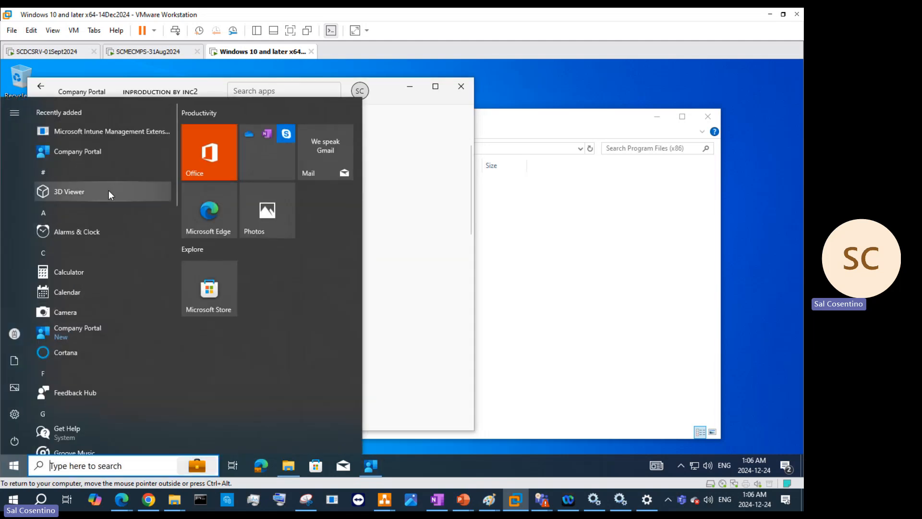
{"action": "scroll", "coordinate": [91, 374], "scroll_direction": "down", "scroll_amount": 3}
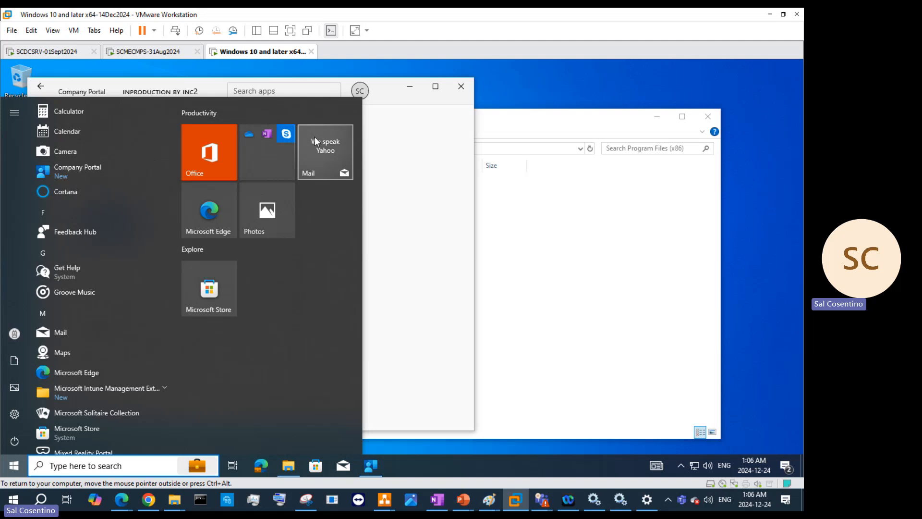
{"action": "left_click", "coordinate": [15, 421]}
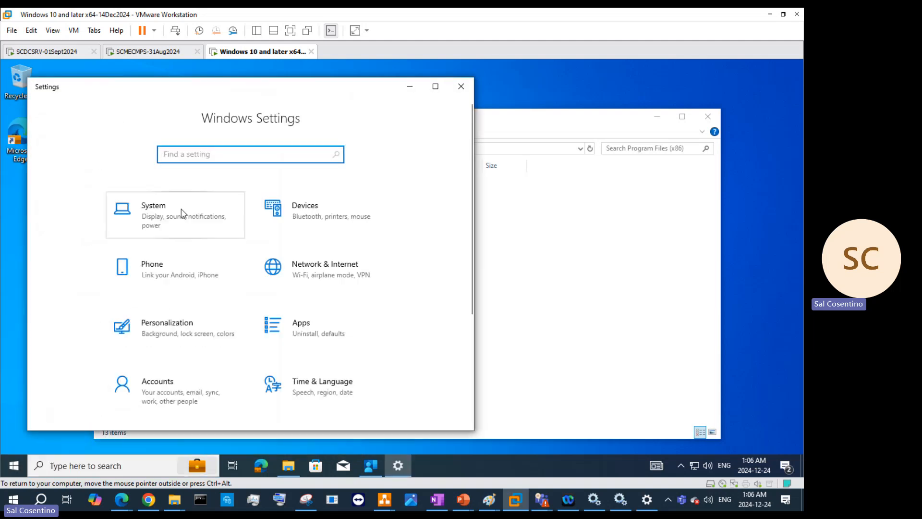
{"action": "left_click", "coordinate": [196, 387]}
{"action": "left_click", "coordinate": [78, 284]}
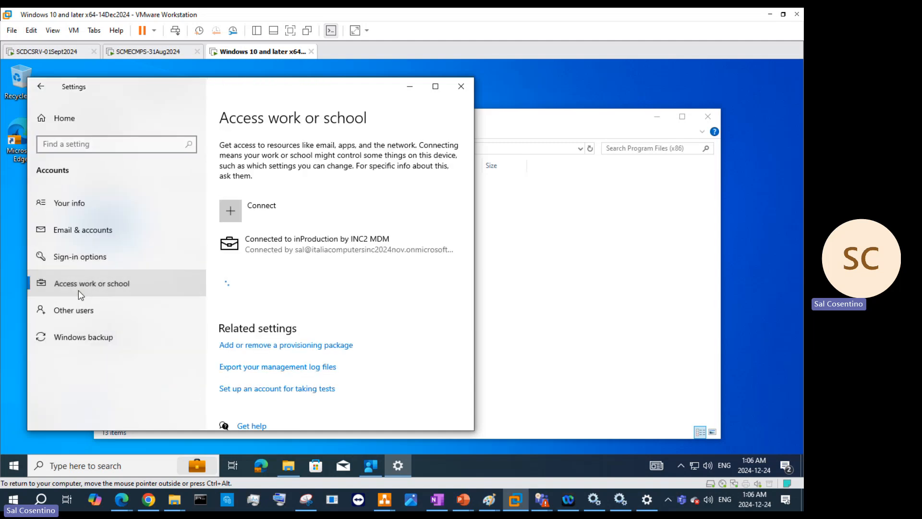
Step: Open the inProduction by INC2 connection's Info page to view its LocalPoliciesSecurityOptions and RemoteDesktopServices policies
{"action": "left_click", "coordinate": [336, 255]}
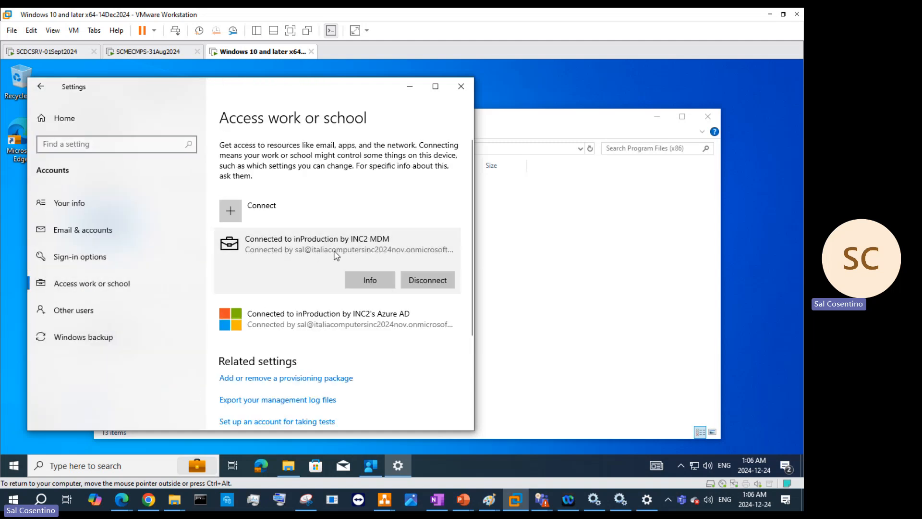
{"action": "left_click", "coordinate": [370, 280]}
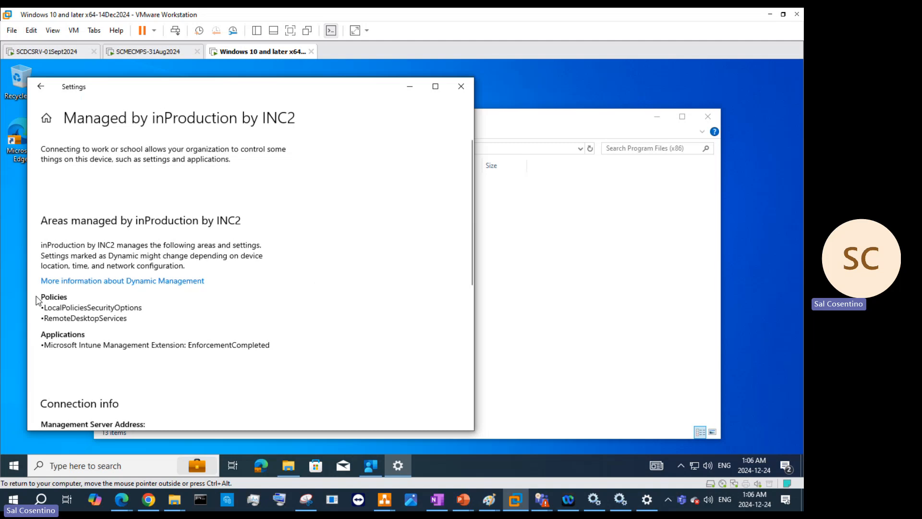
{"action": "scroll", "coordinate": [123, 323], "scroll_direction": "down", "scroll_amount": 3}
{"action": "left_click", "coordinate": [58, 394]}
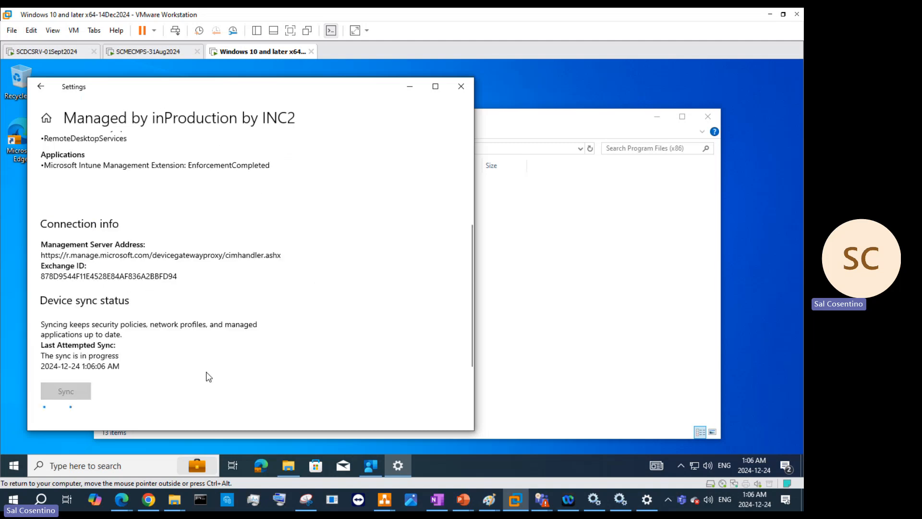
{"action": "scroll", "coordinate": [231, 361], "scroll_direction": "up", "scroll_amount": 5}
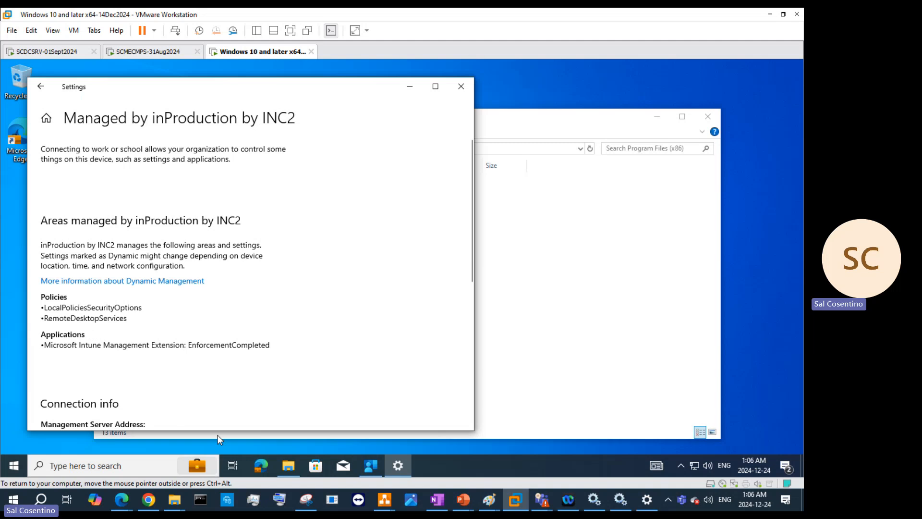
Step: Open System Properties with sysdm.cpl and check the Remote tab requires Network Level Authentication
{"action": "left_click", "coordinate": [95, 465]}
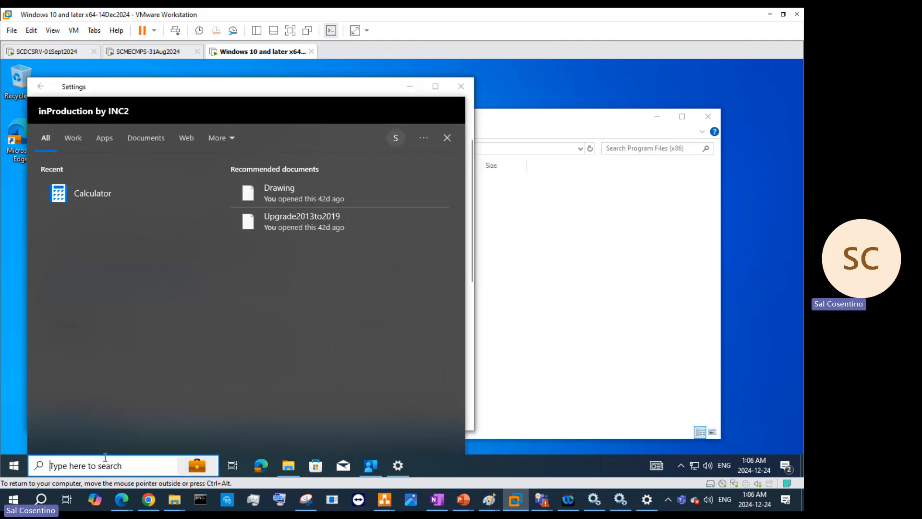
{"action": "type", "text": "sysdm.cpl"}
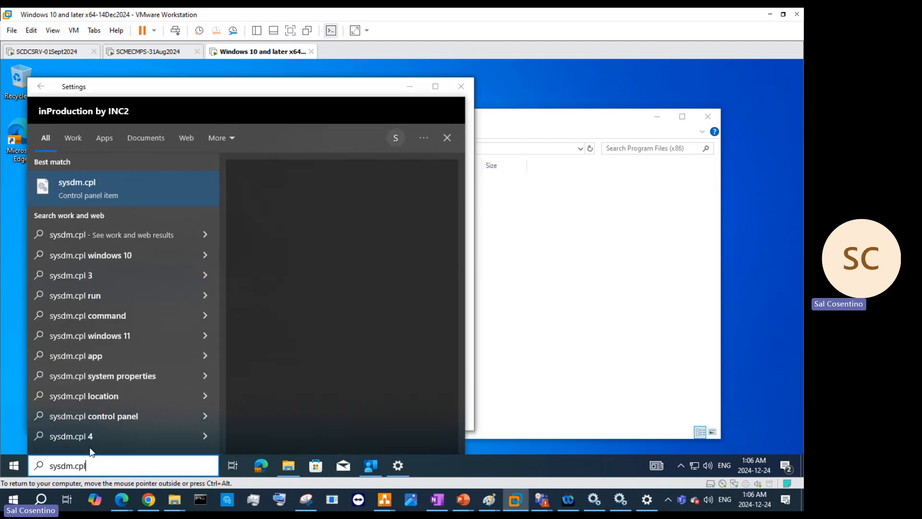
{"action": "key", "text": "Return"}
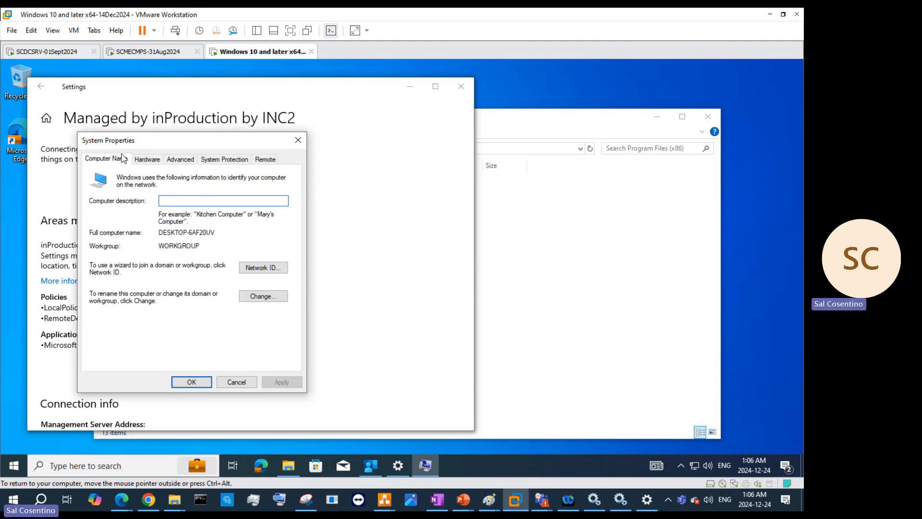
{"action": "left_click", "coordinate": [160, 160]}
{"action": "left_click", "coordinate": [191, 163]}
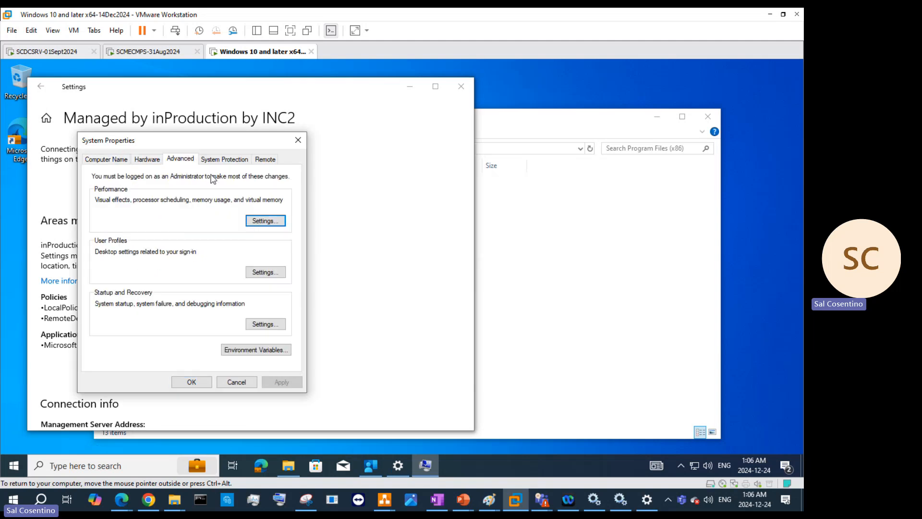
{"action": "left_click", "coordinate": [264, 160]}
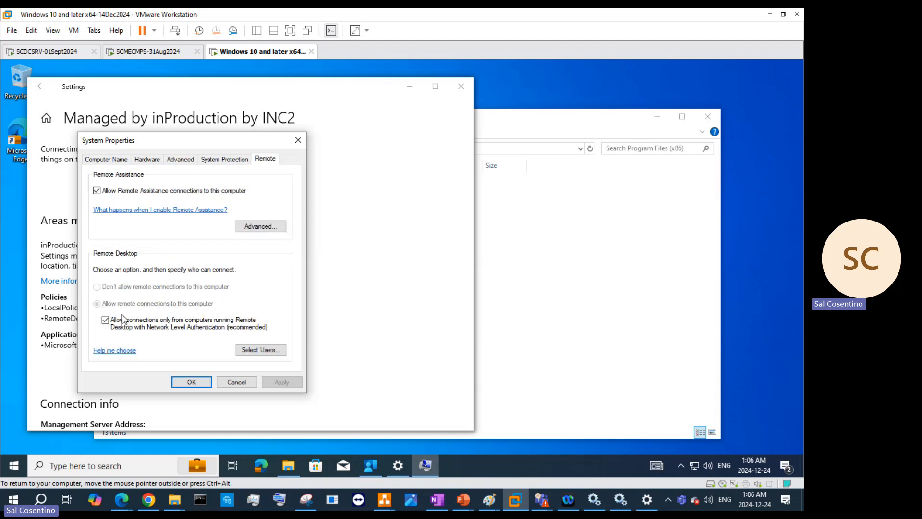
{"action": "left_click_drag", "start_coordinate": [207, 142], "coordinate": [384, 146]}
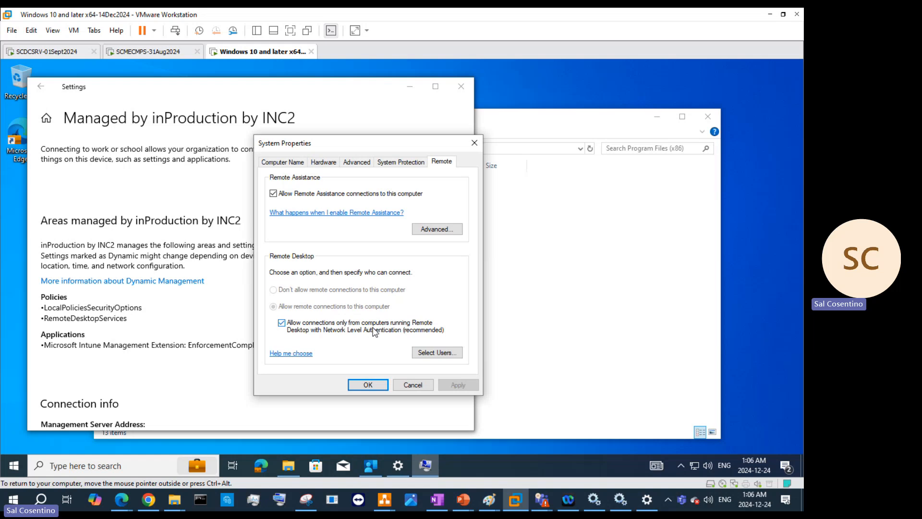
{"action": "left_click", "coordinate": [86, 465]}
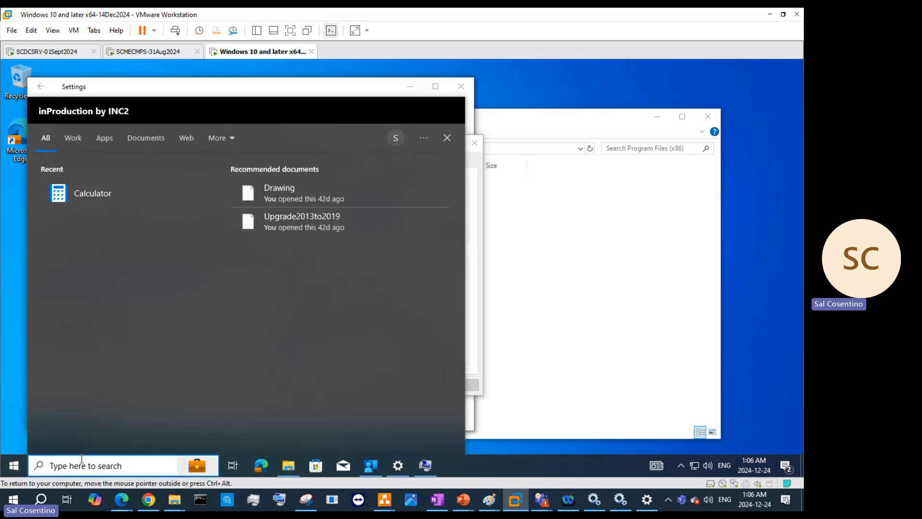
Step: Try a Remote Desktop connection to scdcsrv with the PIN and dismiss the Network Level Authentication error
{"action": "type", "text": "re"}
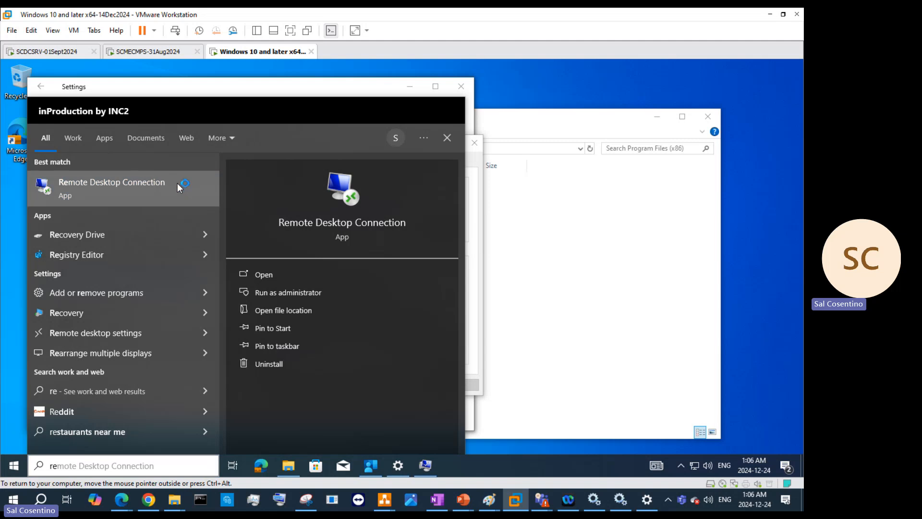
{"action": "left_click", "coordinate": [177, 184]}
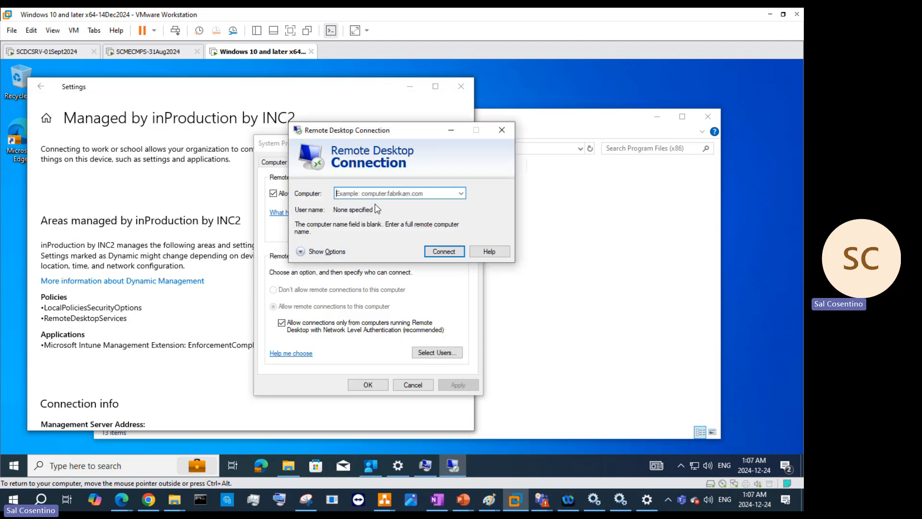
{"action": "type", "text": "scdcsrv"}
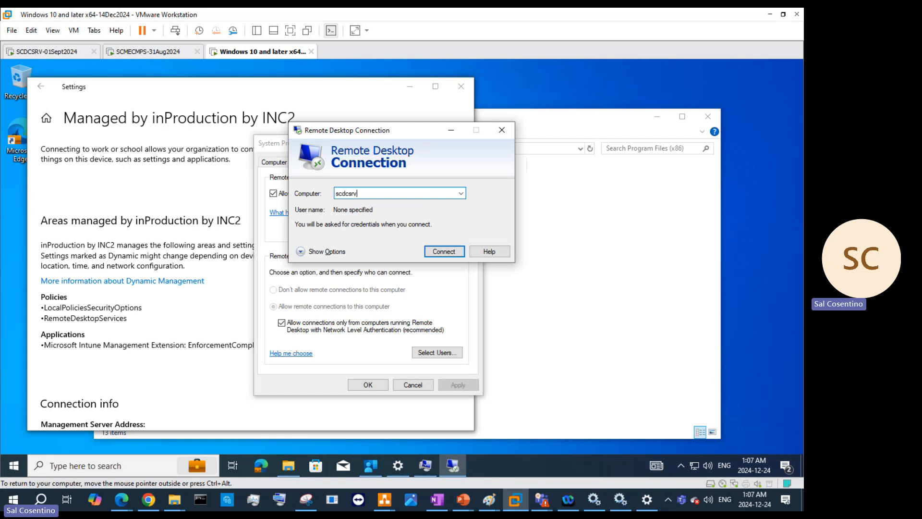
{"action": "key", "text": "Return"}
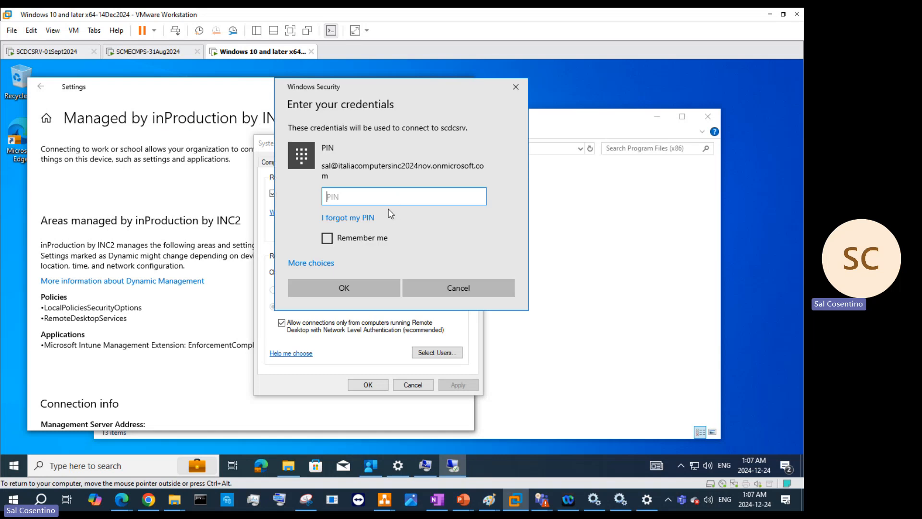
{"action": "type", "text": "•••••••"}
{"action": "key", "text": "Return"}
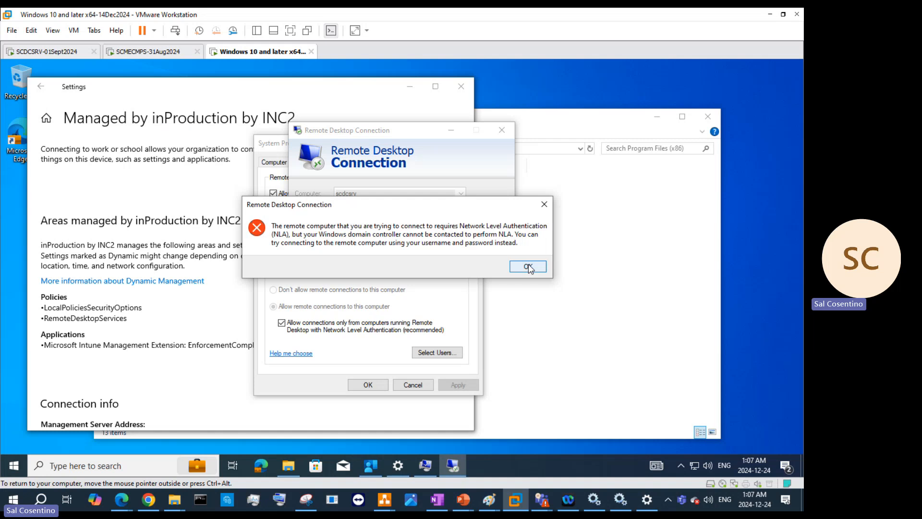
{"action": "left_click", "coordinate": [528, 267]}
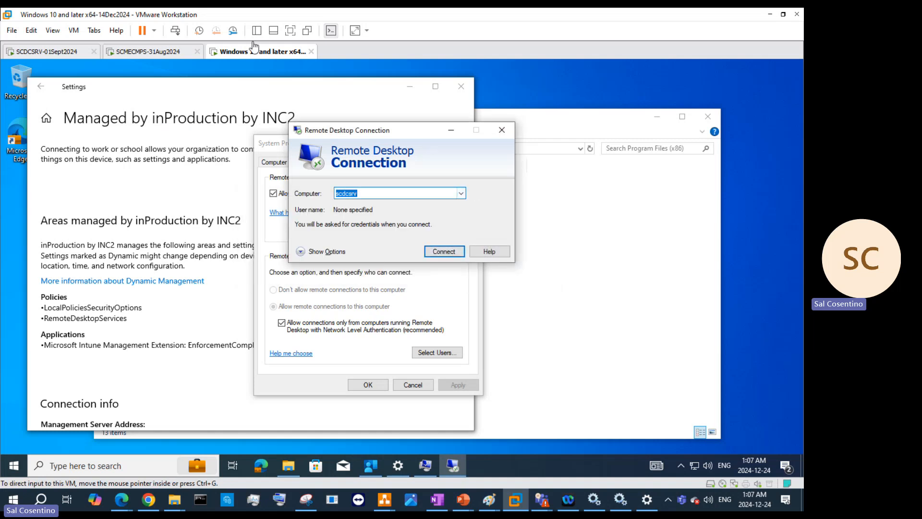
Step: Review the hardware settings of the Windows 10 and SCMECMPS-31Aug2024 VMs
{"action": "right_click", "coordinate": [250, 50]}
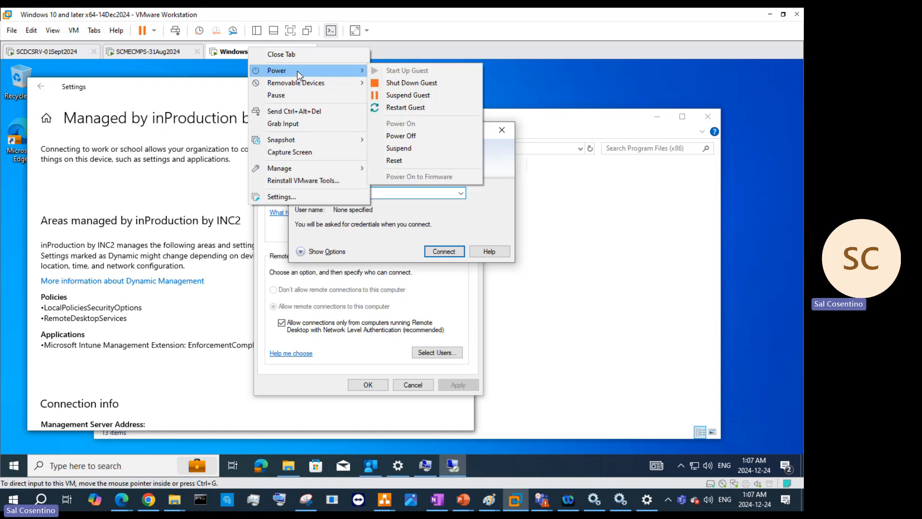
{"action": "left_click", "coordinate": [311, 198]}
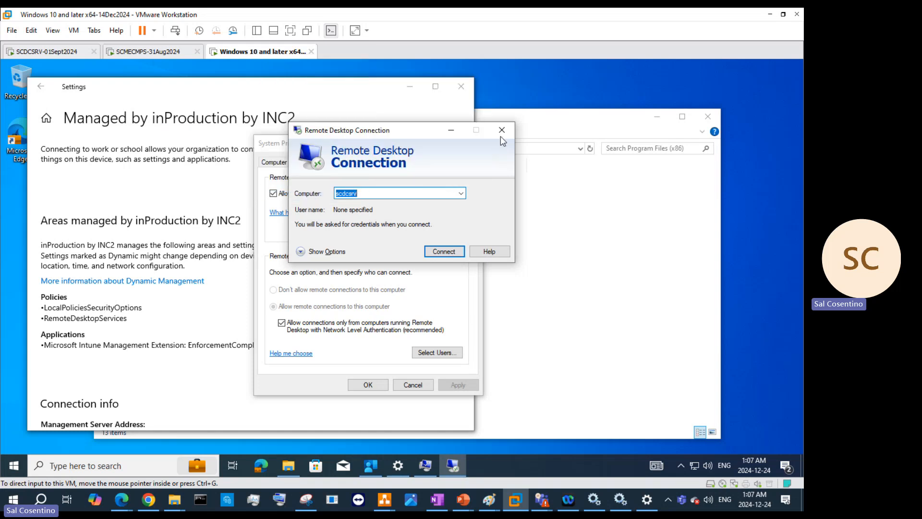
{"action": "left_click", "coordinate": [606, 51]}
{"action": "left_click", "coordinate": [163, 57]}
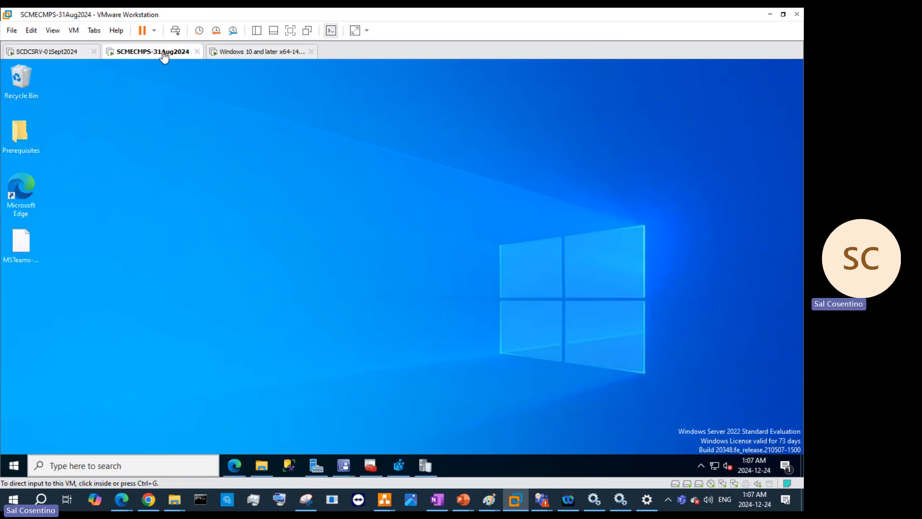
{"action": "right_click", "coordinate": [163, 56]}
{"action": "left_click", "coordinate": [193, 202]}
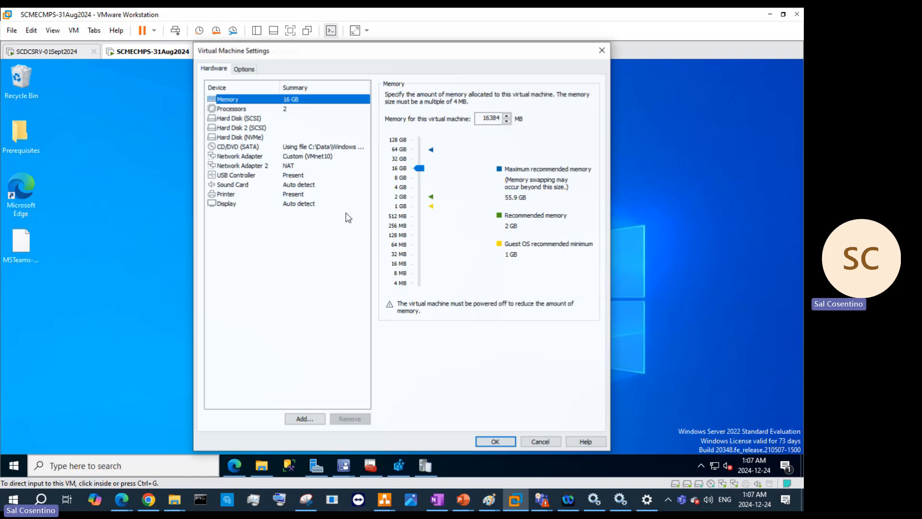
{"action": "left_click", "coordinate": [603, 50]}
Step: Back in the Windows 10 VM, expand Remote Desktop Connection's full options for scdcsrv
{"action": "left_click", "coordinate": [269, 52]}
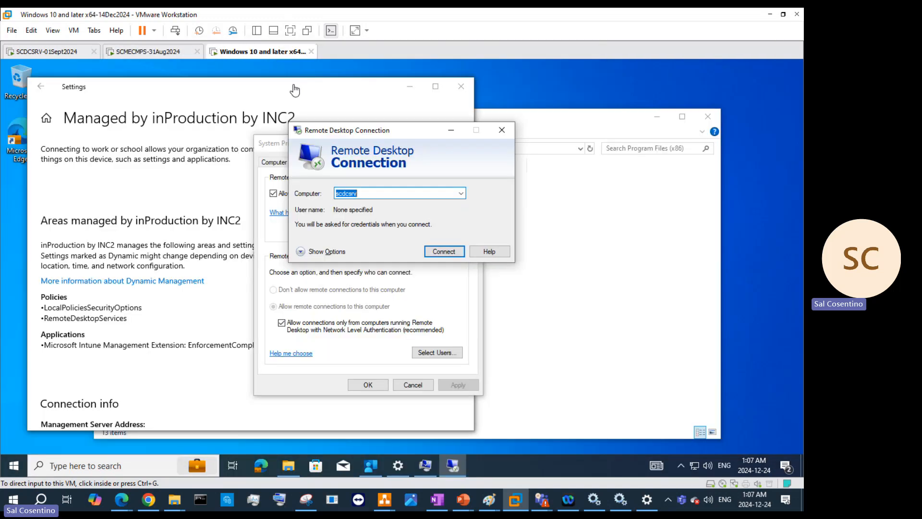
{"action": "left_click", "coordinate": [324, 251]}
{"action": "left_click", "coordinate": [403, 229]}
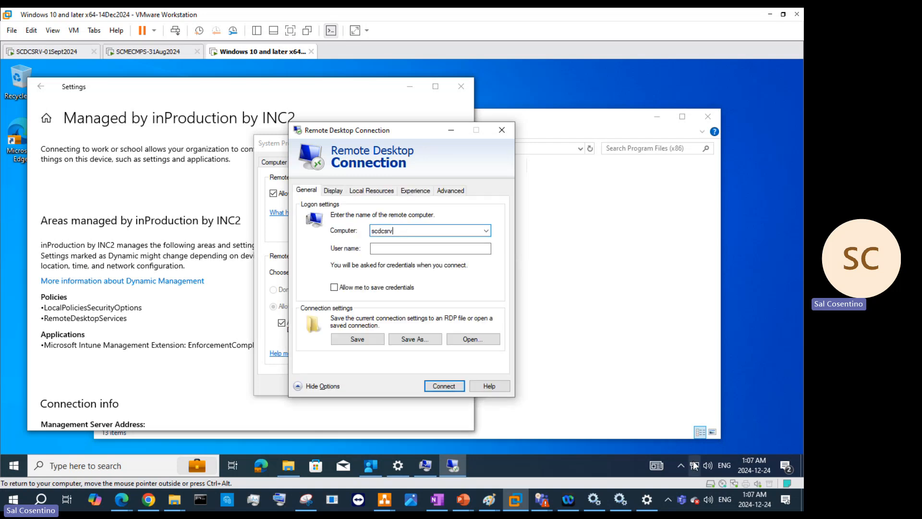
Step: Switch to the SCDCSRV-01Sept2024 VM and start reinstalling VMware Tools on it
{"action": "left_click", "coordinate": [133, 52]}
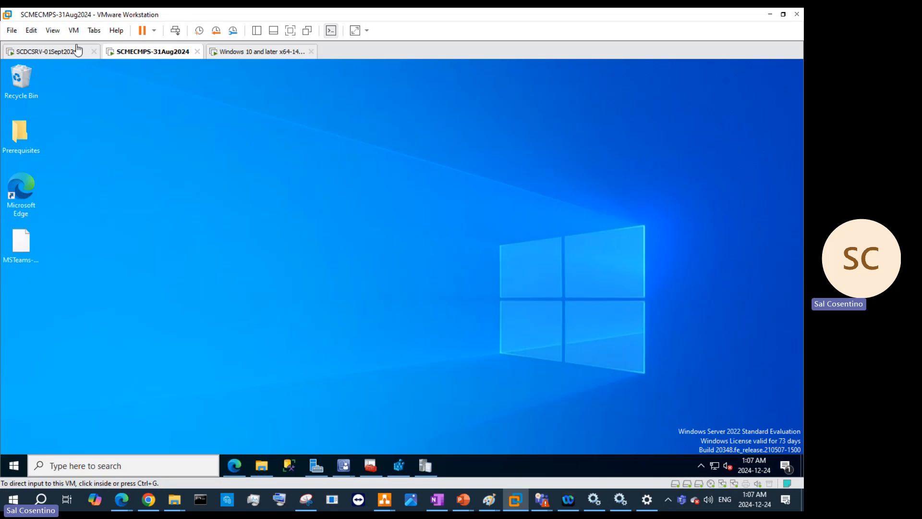
{"action": "left_click", "coordinate": [66, 50]}
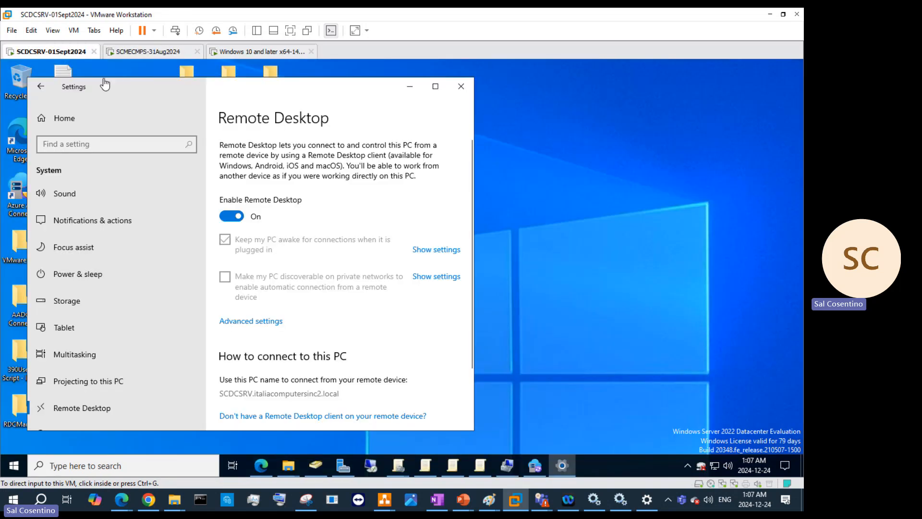
{"action": "right_click", "coordinate": [76, 50]}
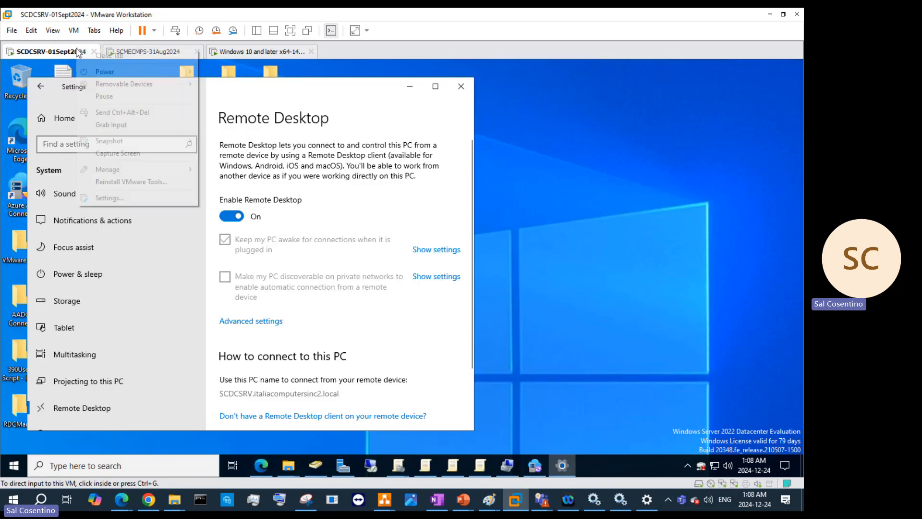
{"action": "left_click", "coordinate": [127, 182]}
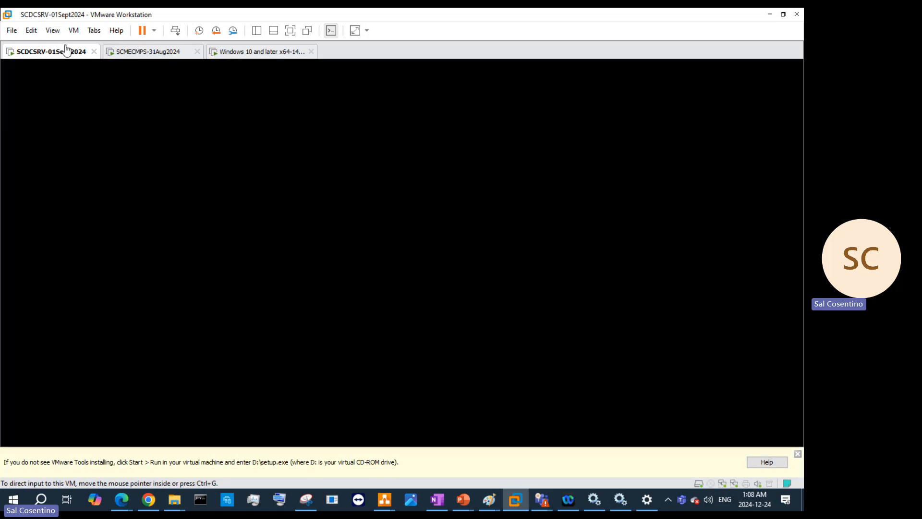
Step: Review the SCDCSRV-01Sept2024 VM's hardware settings
{"action": "right_click", "coordinate": [67, 49]}
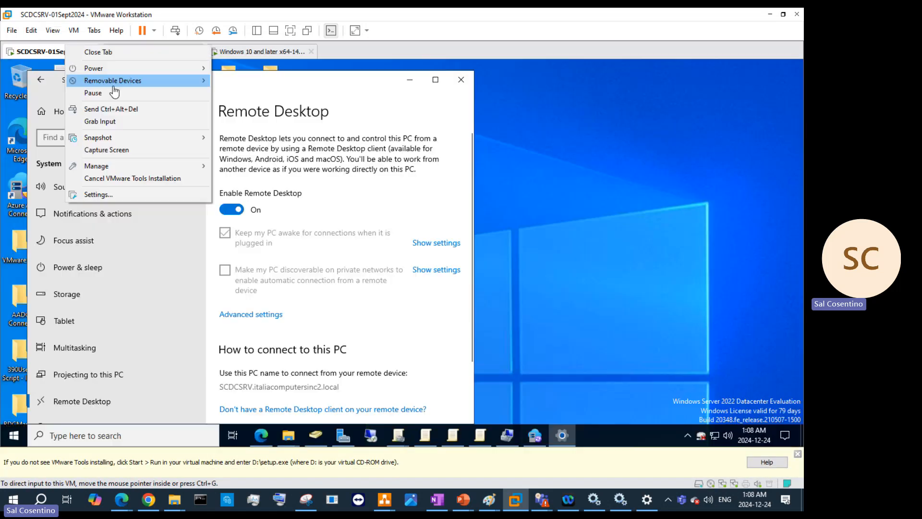
{"action": "left_click", "coordinate": [133, 194]}
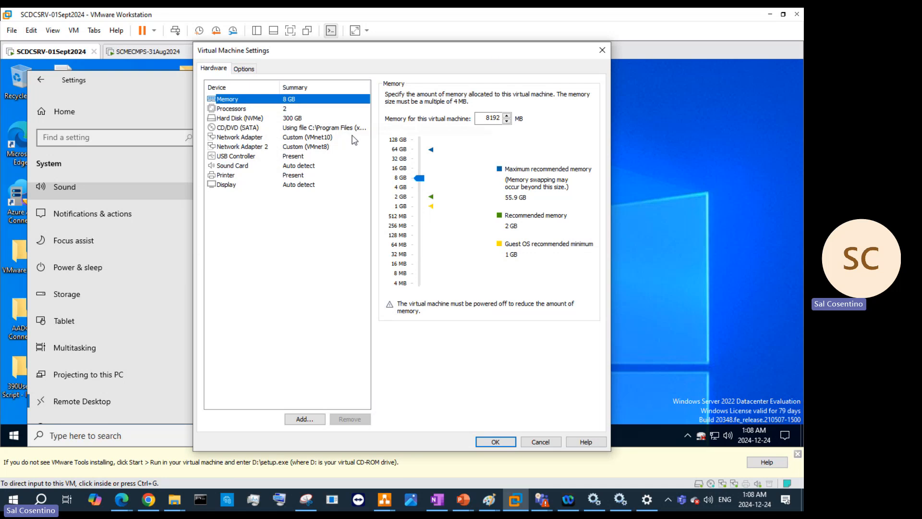
{"action": "left_click", "coordinate": [599, 50]}
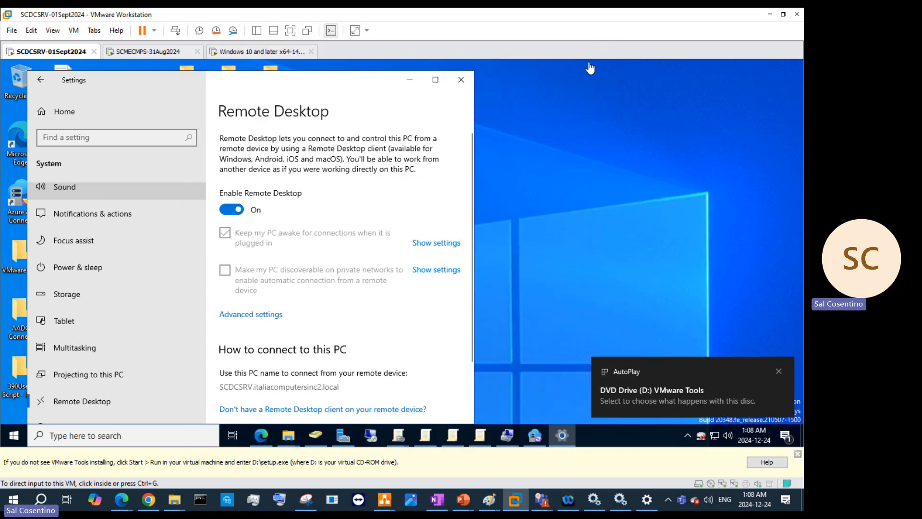
Step: Add a dark red 'NAT or vmnet08' text label under the Physical NIC2 note in the Paint diagram
{"action": "mouse_move", "coordinate": [489, 500]}
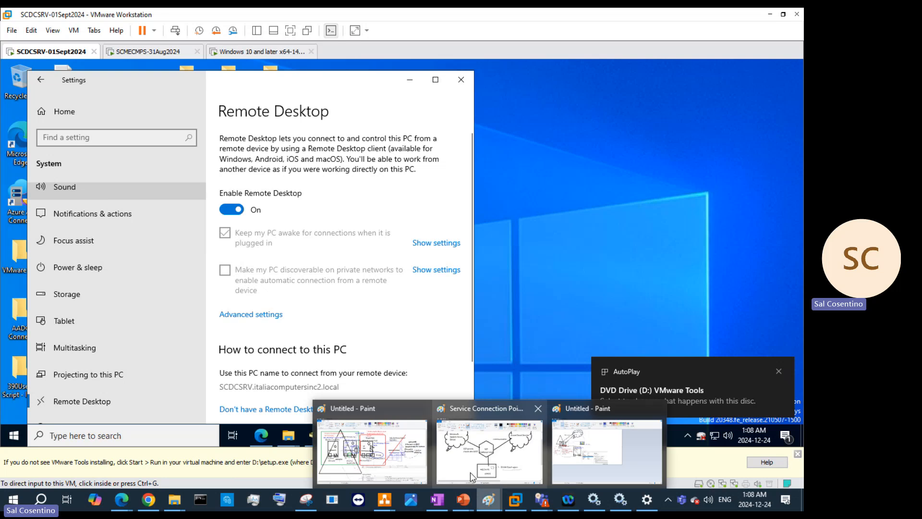
{"action": "left_click", "coordinate": [570, 452]}
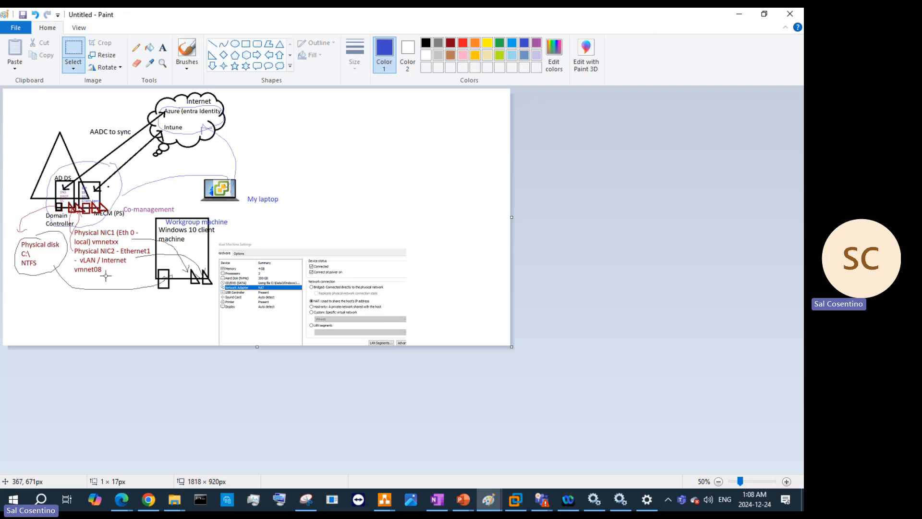
{"action": "left_click", "coordinate": [136, 47]}
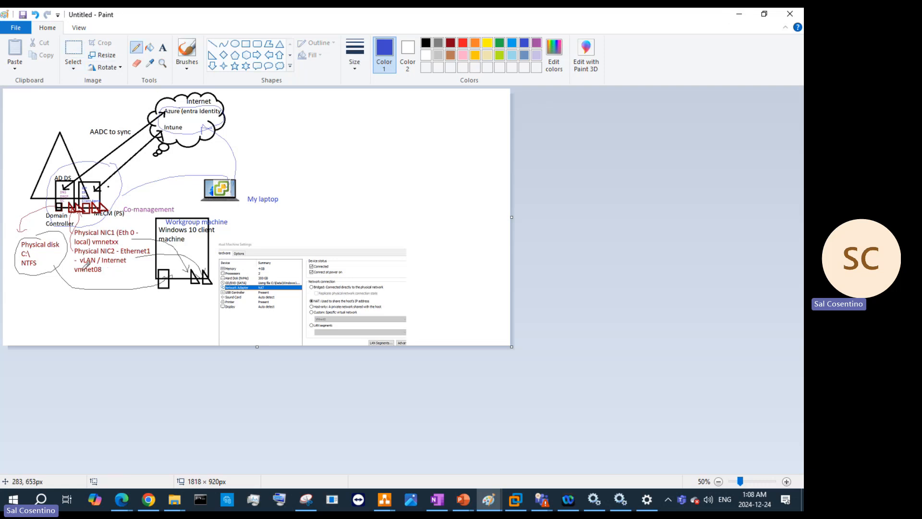
{"action": "left_click", "coordinate": [136, 63]}
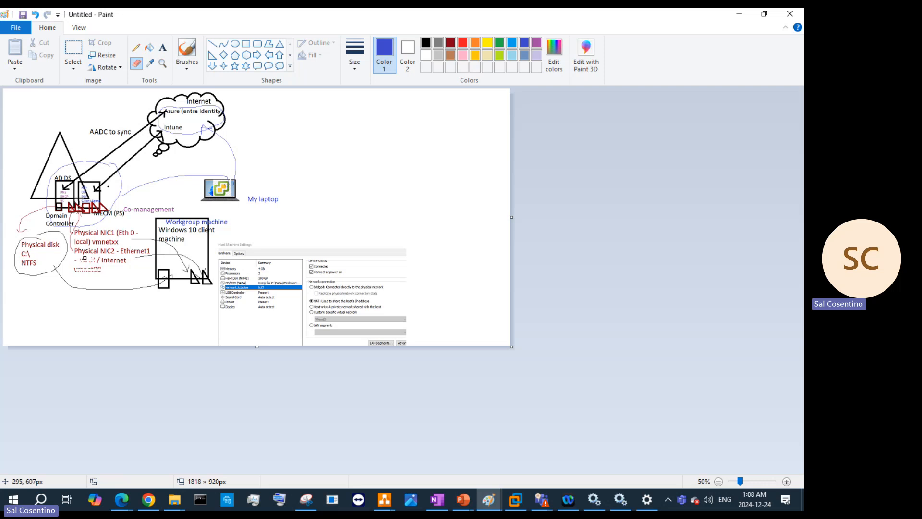
{"action": "left_click", "coordinate": [162, 47]}
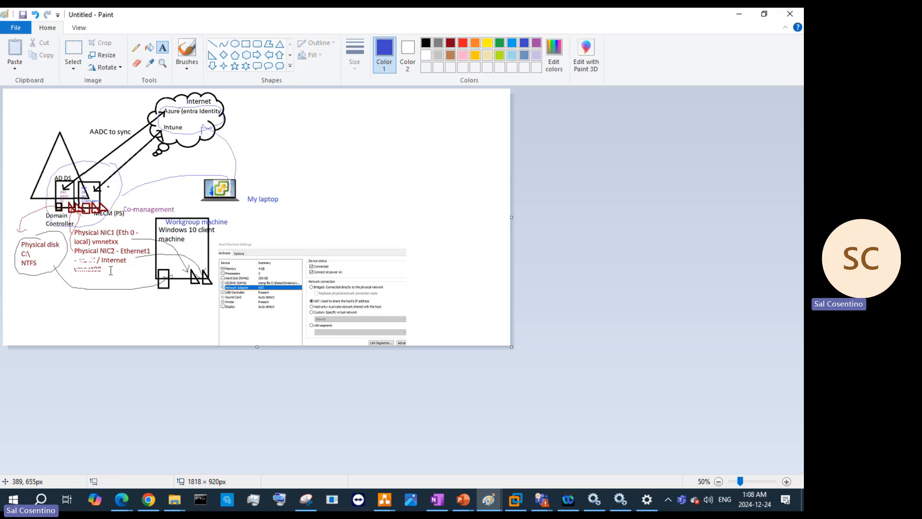
{"action": "left_click", "coordinate": [110, 270]}
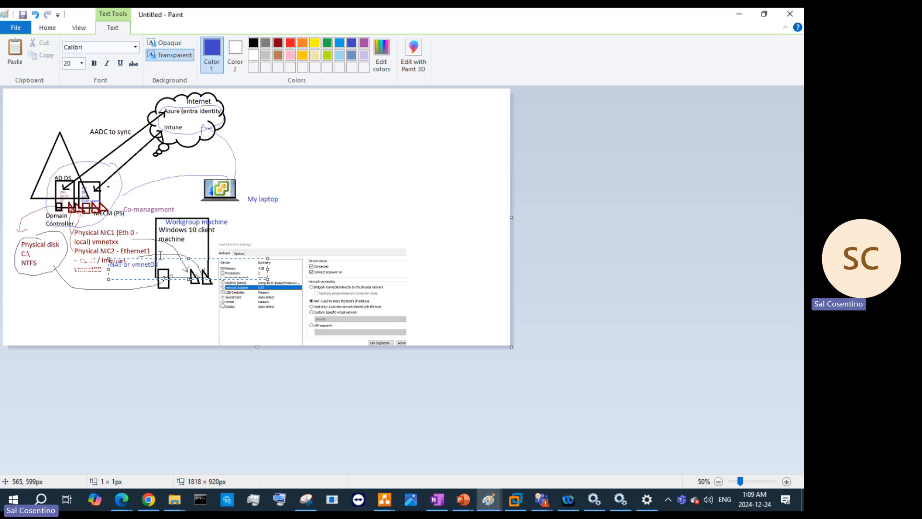
{"action": "left_click_drag", "start_coordinate": [158, 260], "coordinate": [59, 265]}
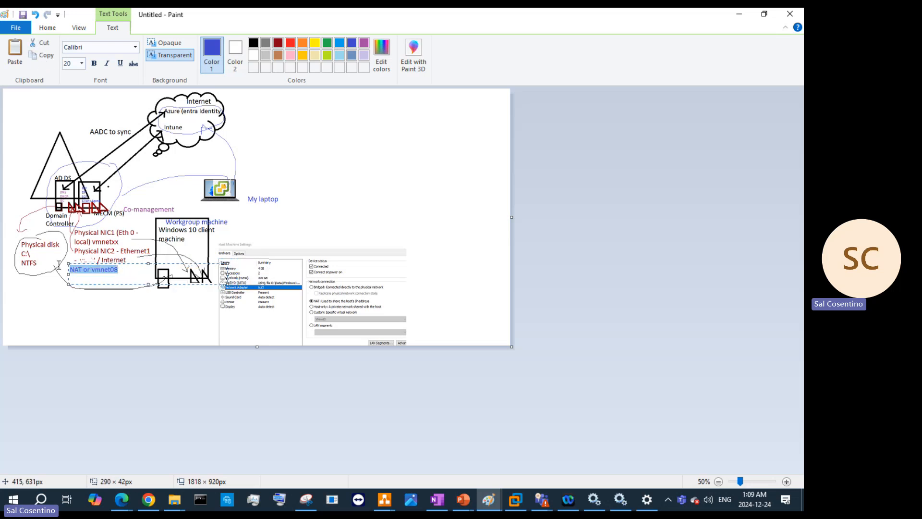
{"action": "left_click", "coordinate": [277, 43]}
{"action": "left_click", "coordinate": [159, 311]}
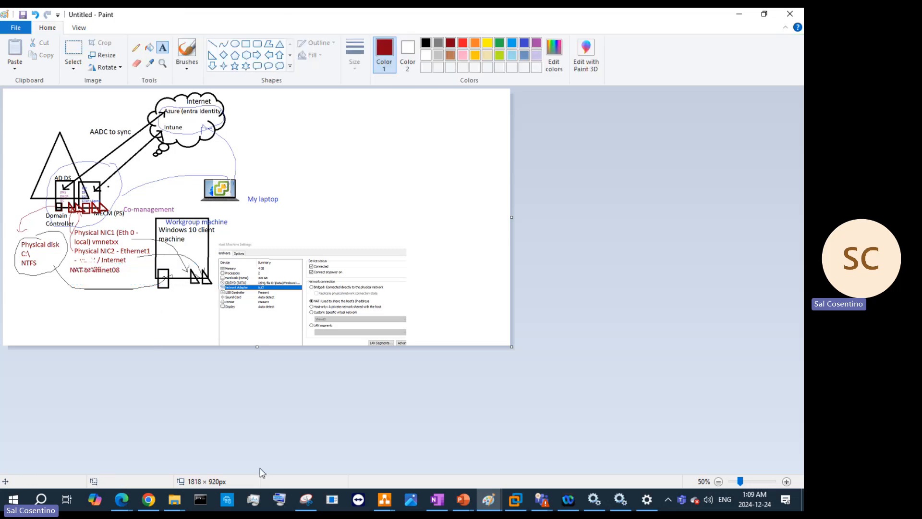
{"action": "left_click", "coordinate": [515, 499]}
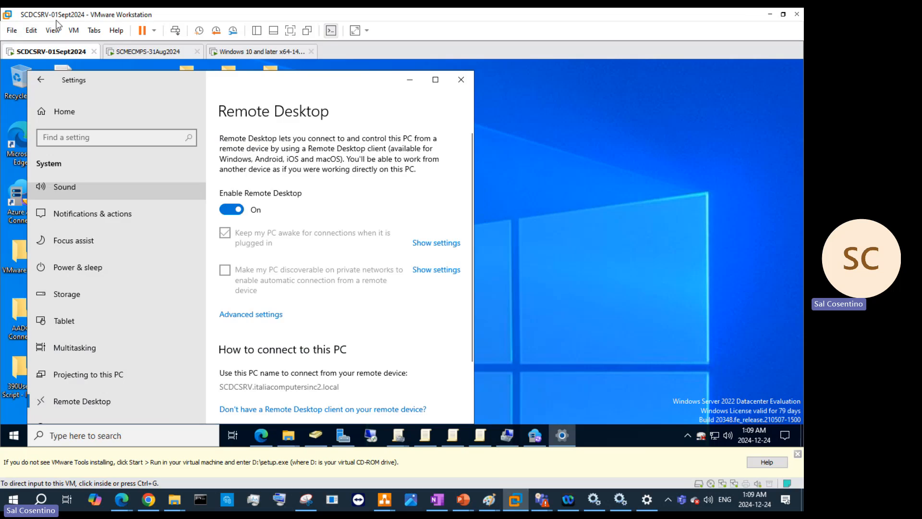
Step: Confirm the server VM's Network Adapter 2 stays on VMnet8 (NAT)
{"action": "right_click", "coordinate": [71, 53]}
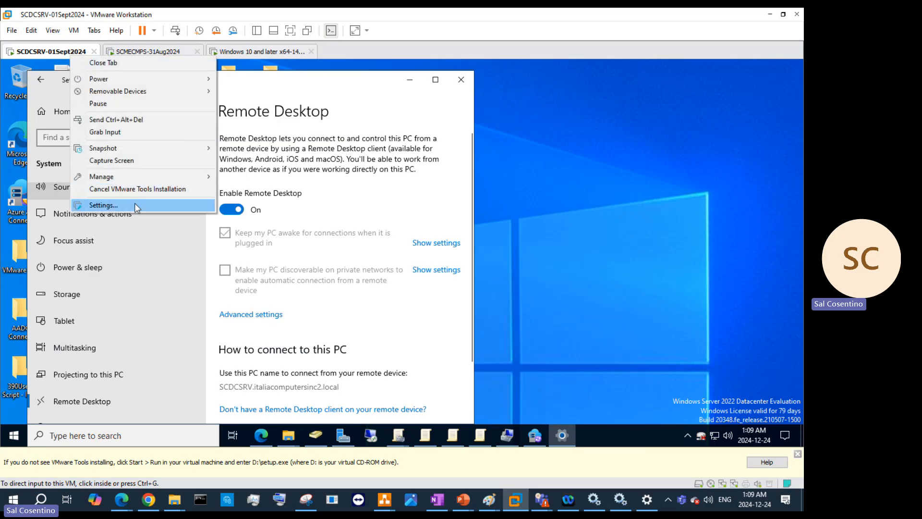
{"action": "left_click", "coordinate": [135, 206]}
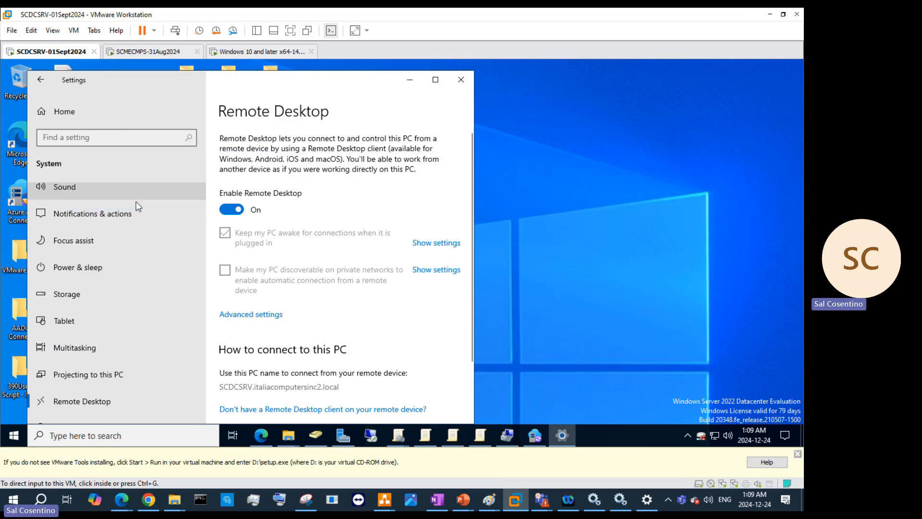
{"action": "left_click", "coordinate": [309, 146]}
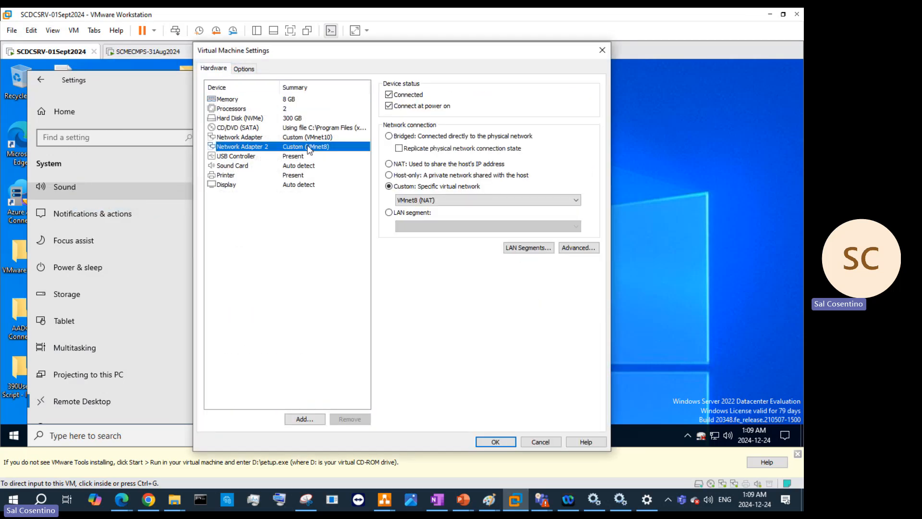
{"action": "left_click", "coordinate": [464, 201]}
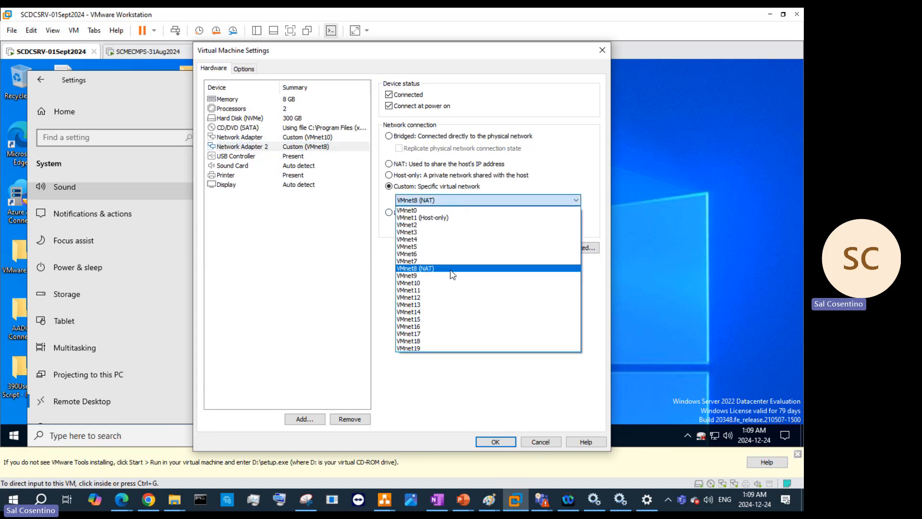
{"action": "left_click", "coordinate": [702, 226]}
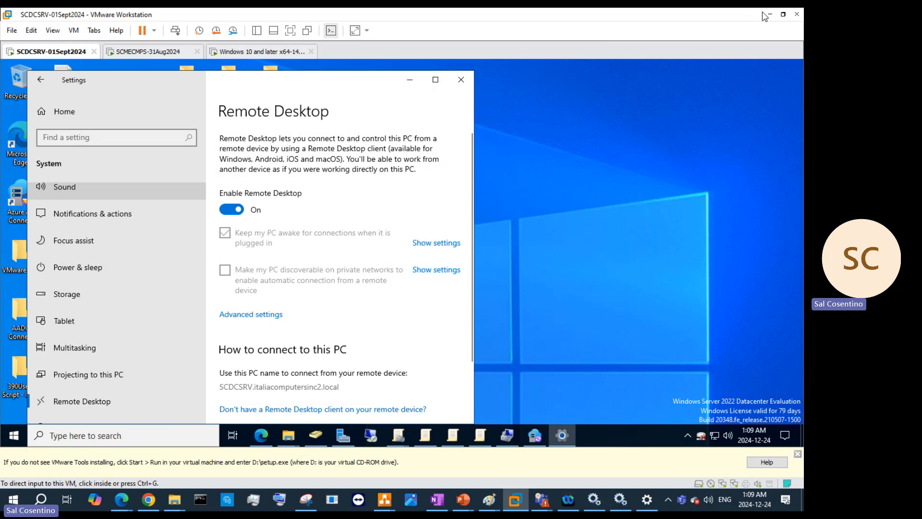
Step: Open the server's Network & Internet settings and close the Windows 10 VM's Remote Desktop and System Properties windows
{"action": "right_click", "coordinate": [714, 438]}
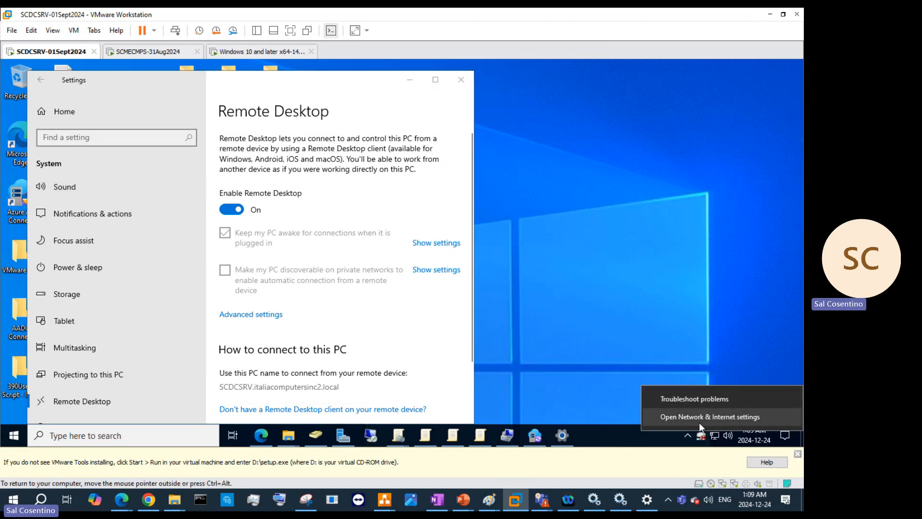
{"action": "left_click", "coordinate": [699, 418]}
{"action": "left_click", "coordinate": [268, 50]}
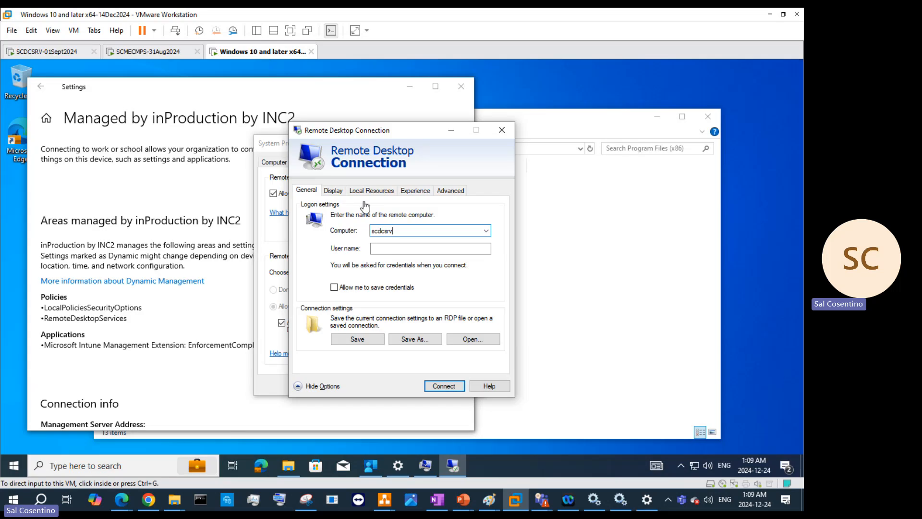
{"action": "left_click", "coordinate": [504, 128]}
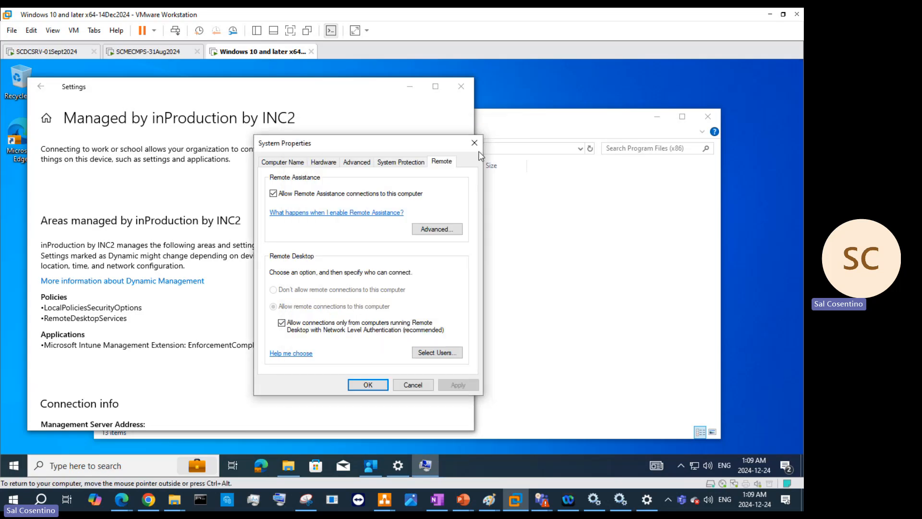
{"action": "left_click", "coordinate": [474, 143]}
{"action": "left_click", "coordinate": [56, 53]}
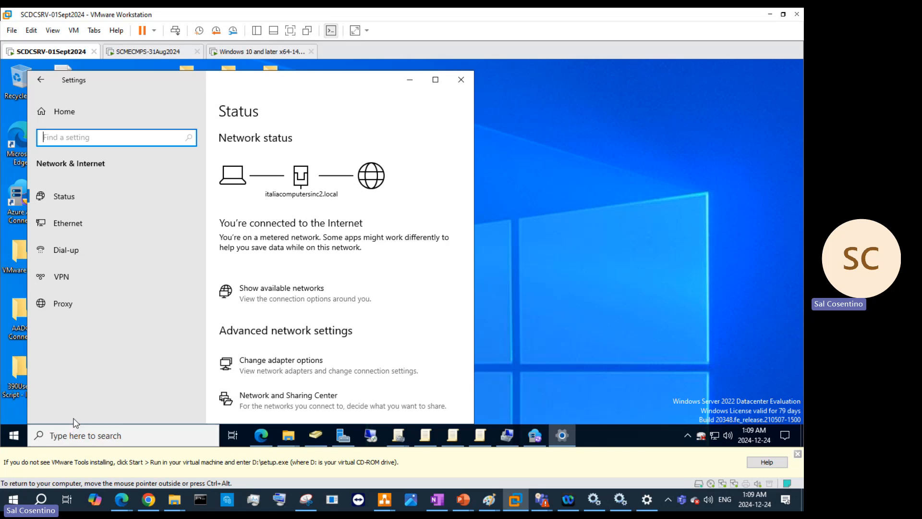
Step: From the server VM, start a Remote Desktop session to SCMEMPS with the account password
{"action": "left_click", "coordinate": [44, 436]}
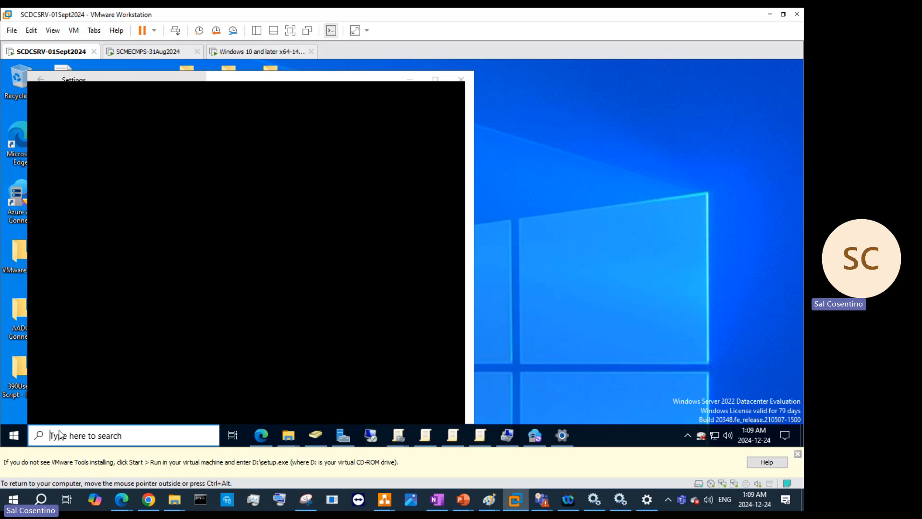
{"action": "type", "text": "rem"}
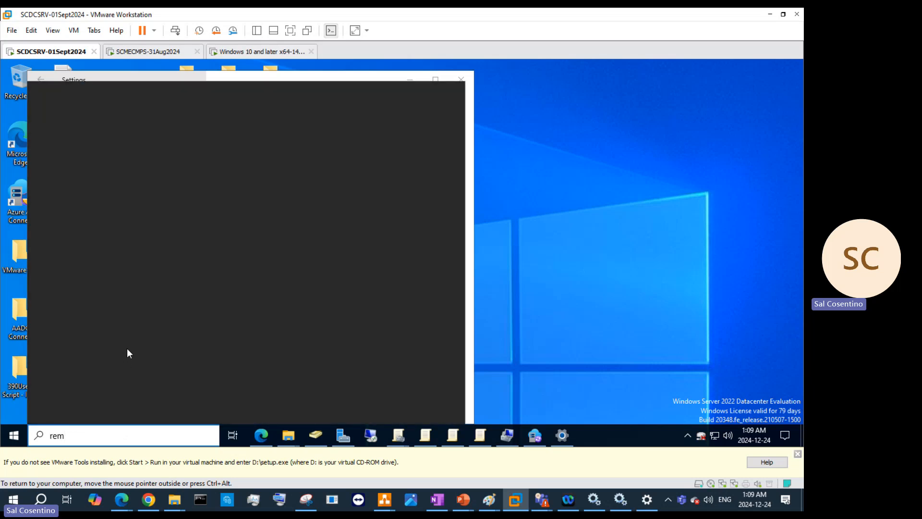
{"action": "type", "text": "ote"}
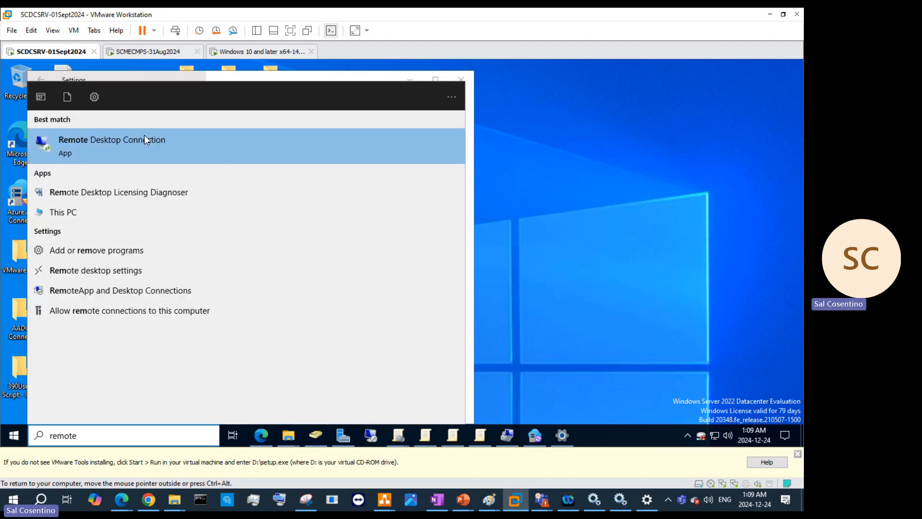
{"action": "left_click", "coordinate": [144, 136]}
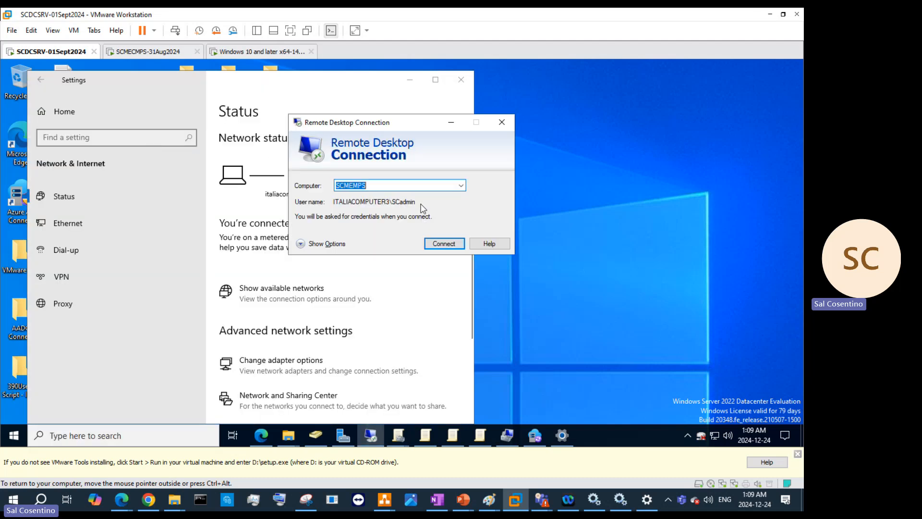
{"action": "left_click", "coordinate": [440, 245]}
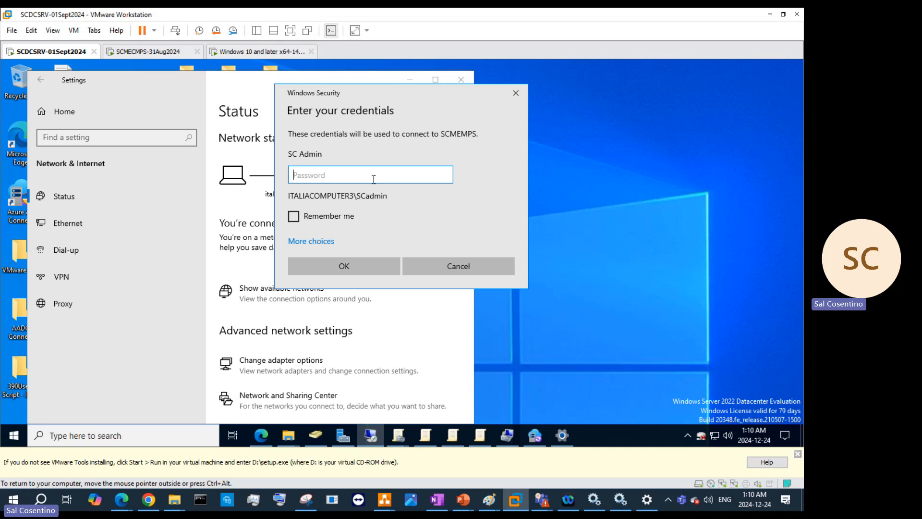
{"action": "type", "text": "••••"}
{"action": "key", "text": "Return"}
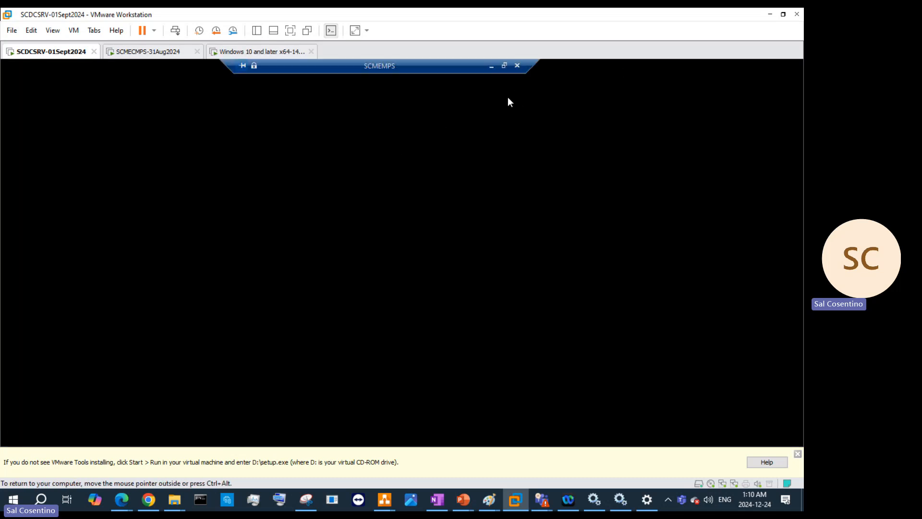
Step: Cycle through the VM tabs back to the Windows 10 VM's management settings page
{"action": "left_click", "coordinate": [175, 52]}
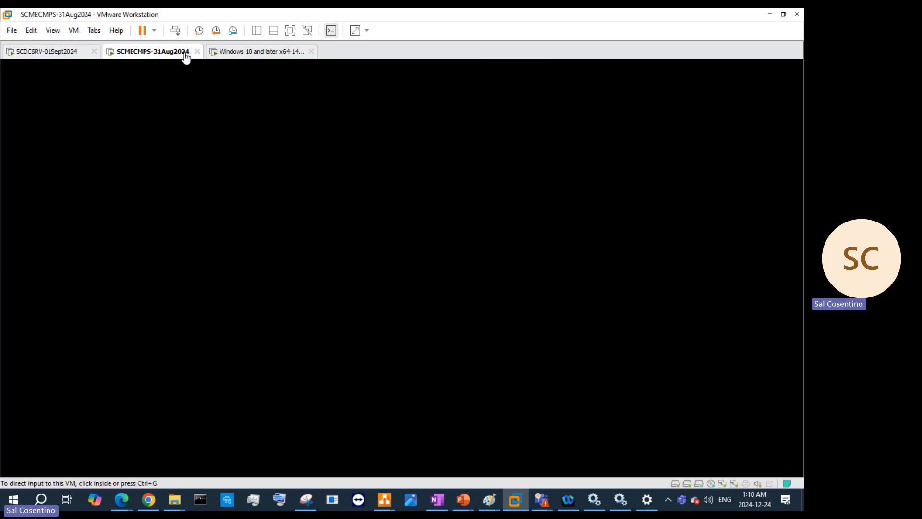
{"action": "left_click", "coordinate": [70, 51]}
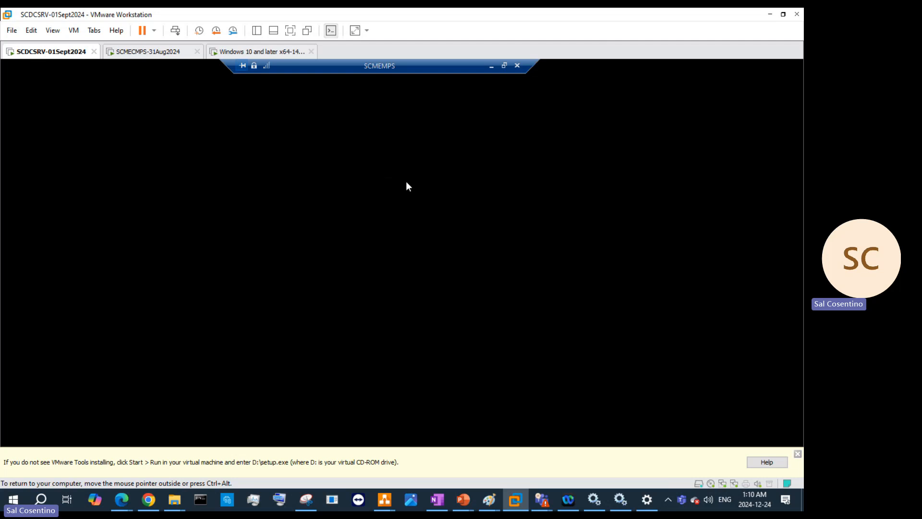
{"action": "left_click", "coordinate": [240, 52]}
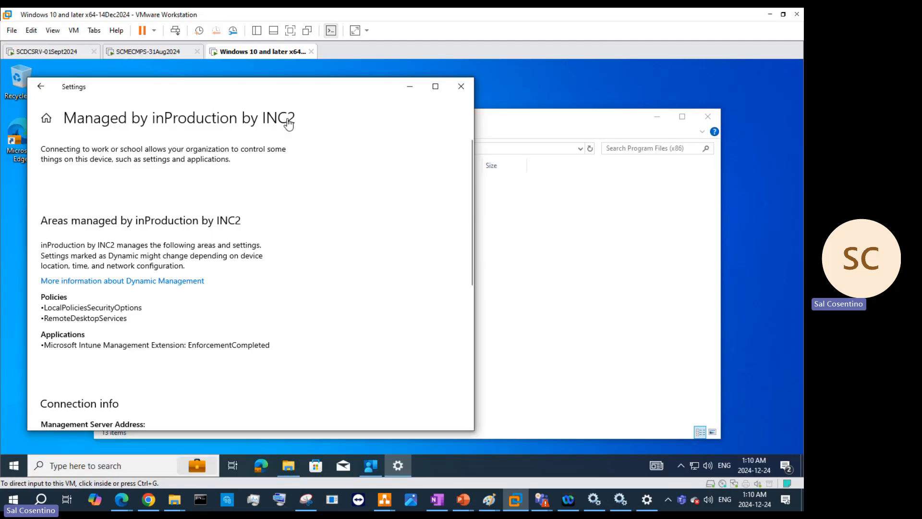
Step: Sync the Windows 10 VM again and browse File Explorer to C:\Program Files
{"action": "scroll", "coordinate": [214, 355], "scroll_direction": "down", "scroll_amount": 5}
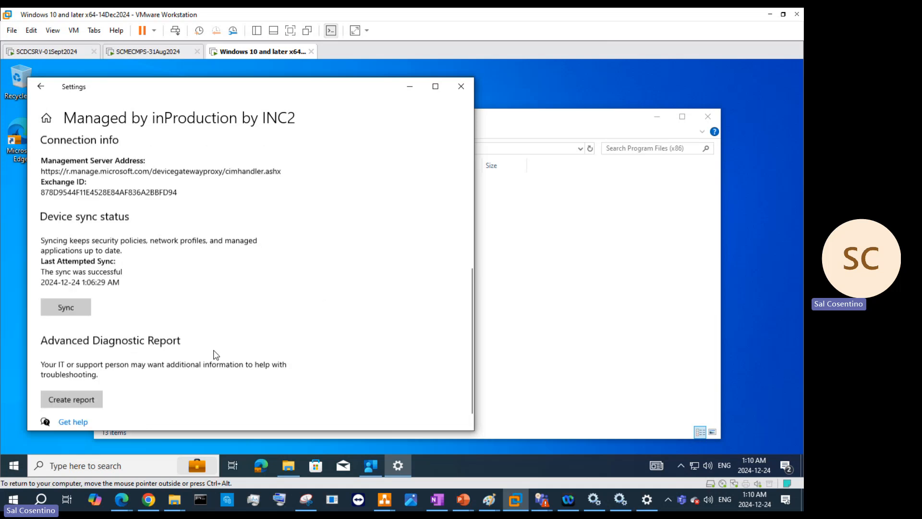
{"action": "left_click", "coordinate": [66, 290]}
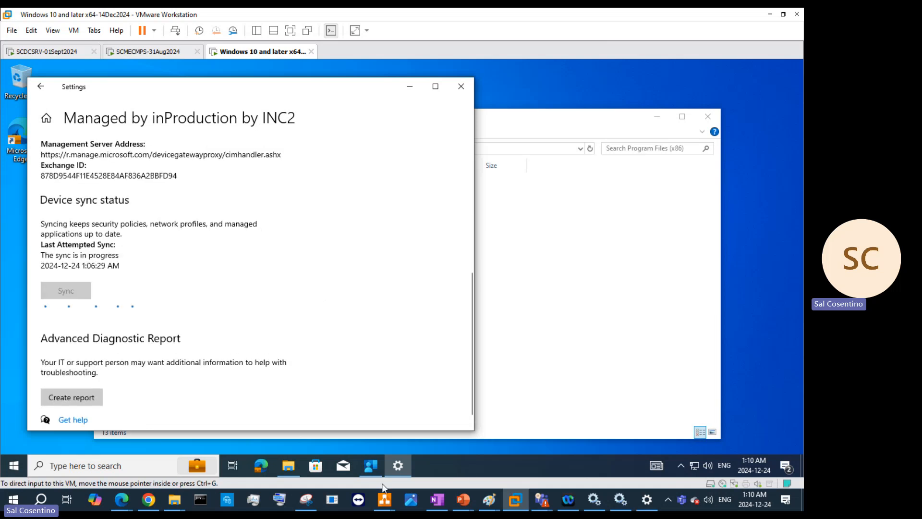
{"action": "left_click", "coordinate": [374, 473]}
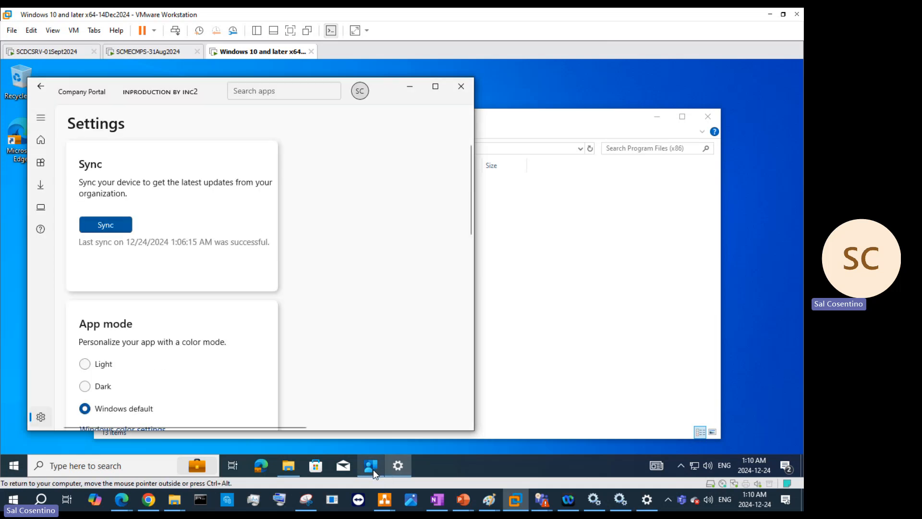
{"action": "left_click", "coordinate": [288, 465]}
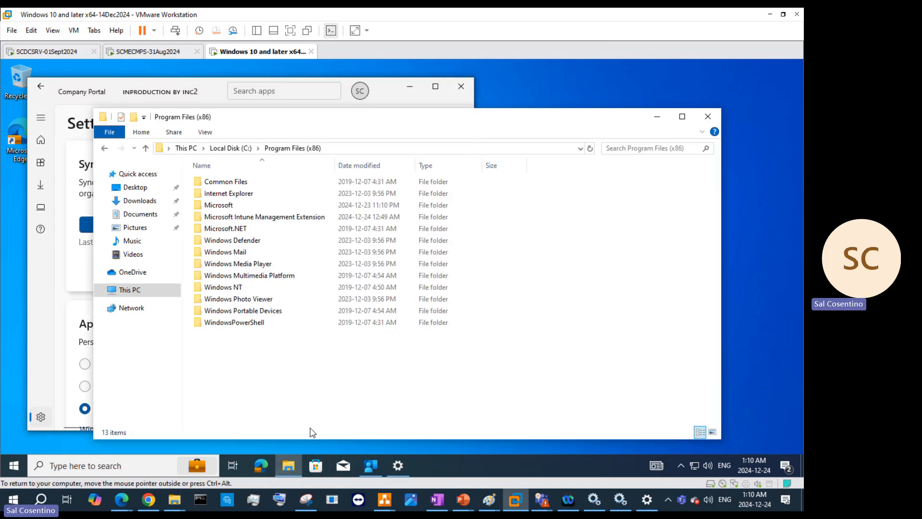
{"action": "left_click", "coordinate": [245, 149]}
{"action": "double_click", "coordinate": [244, 194]}
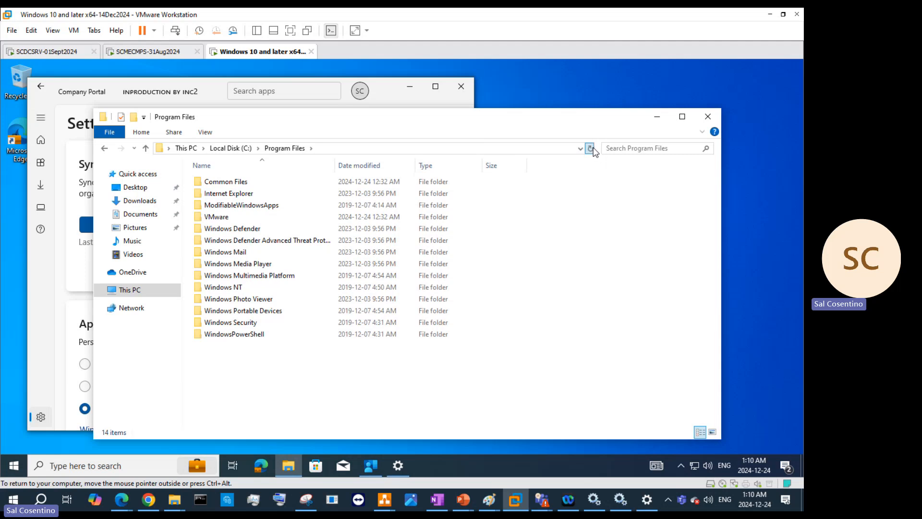
Step: Minimize Settings, close the Program Files window and switch to the OneNote notes
{"action": "left_click", "coordinate": [399, 465]}
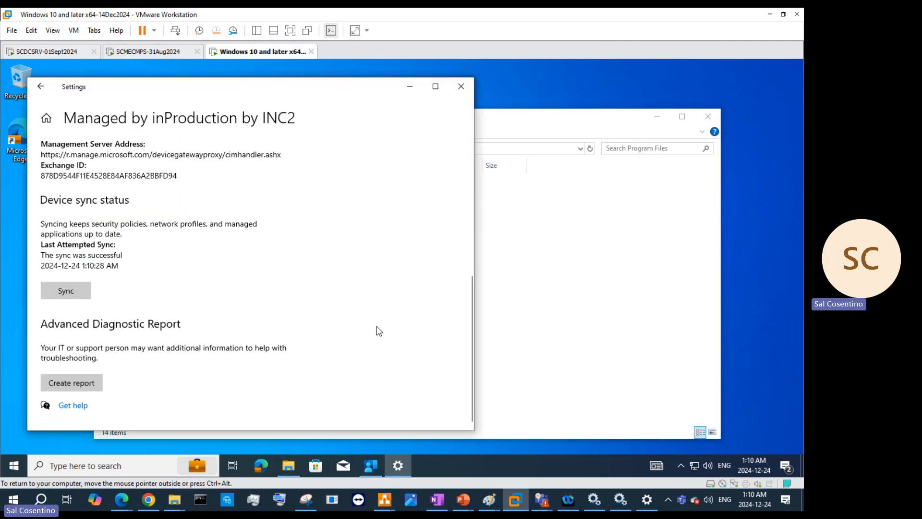
{"action": "left_click", "coordinate": [398, 465]}
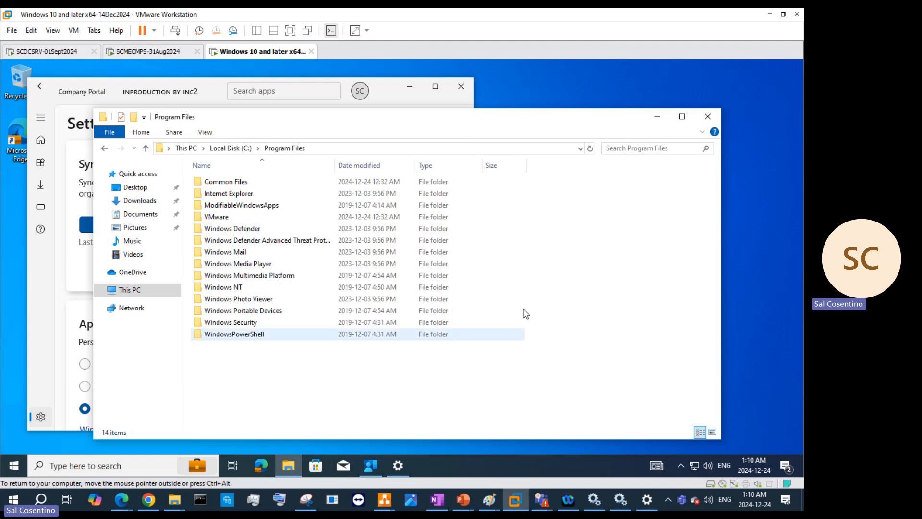
{"action": "left_click", "coordinate": [708, 117]}
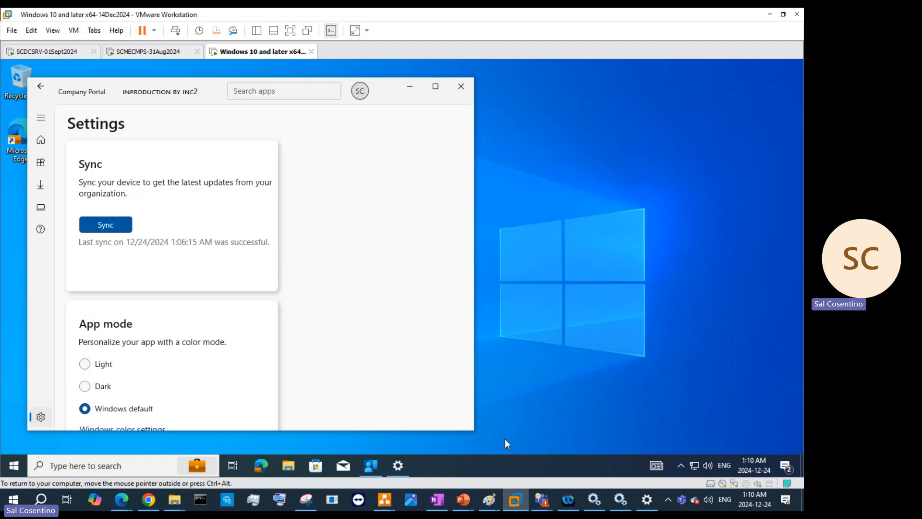
{"action": "left_click", "coordinate": [444, 502]}
Step: Copy the bold registry path HKEY_LOCAL_MACHINE\SOFTWARE\Microsoft\DataAccess\Reports from the OneNote notes
{"action": "scroll", "coordinate": [406, 276], "scroll_direction": "down", "scroll_amount": 3}
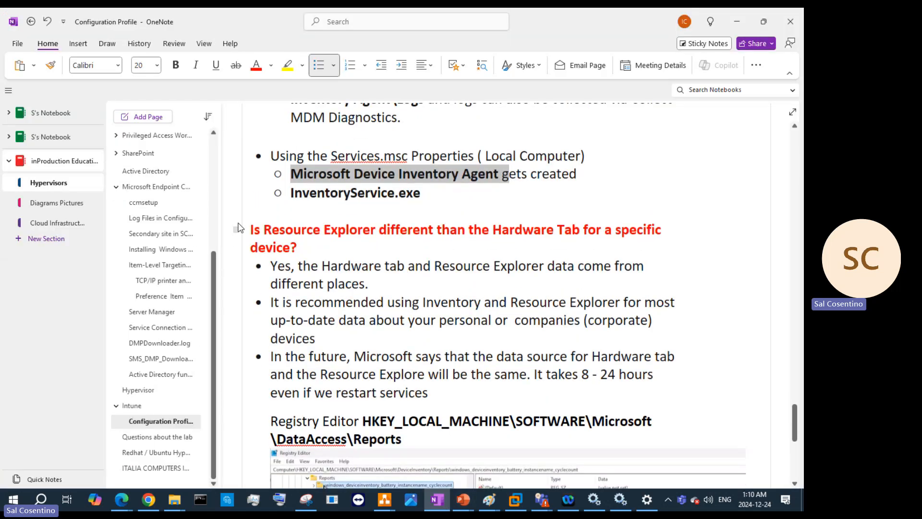
{"action": "scroll", "coordinate": [412, 294], "scroll_direction": "down", "scroll_amount": 3}
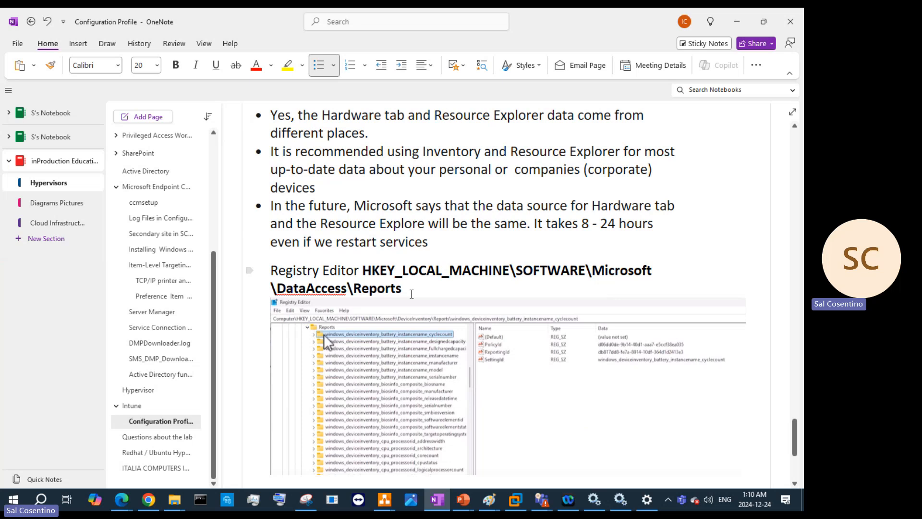
{"action": "left_click_drag", "start_coordinate": [412, 294], "coordinate": [361, 272]}
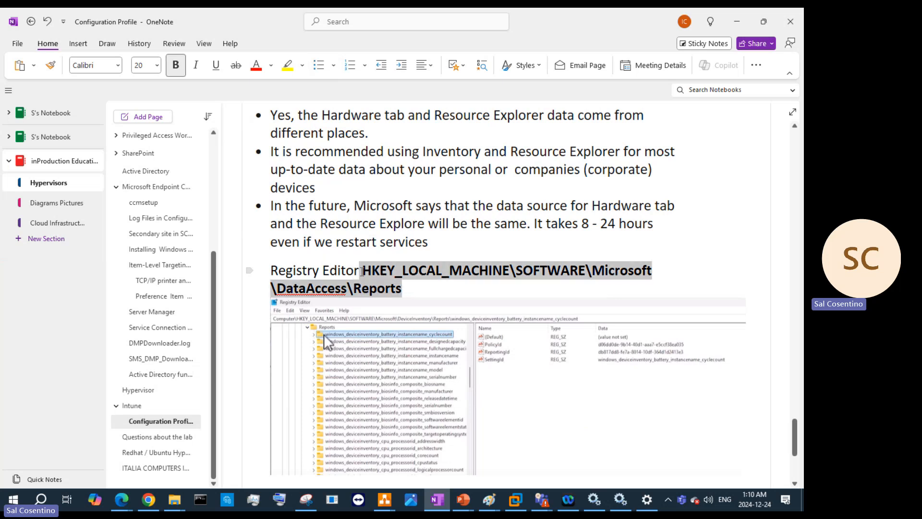
{"action": "right_click", "coordinate": [381, 273]}
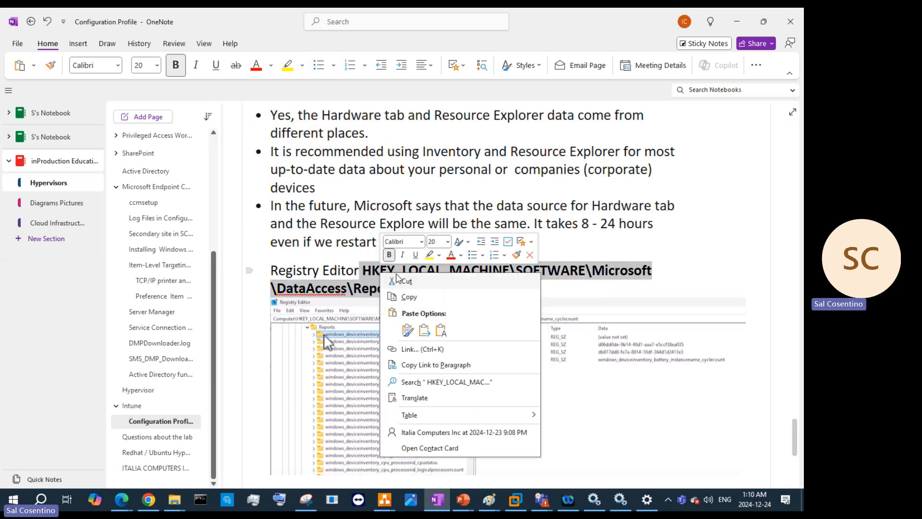
{"action": "left_click", "coordinate": [407, 297]}
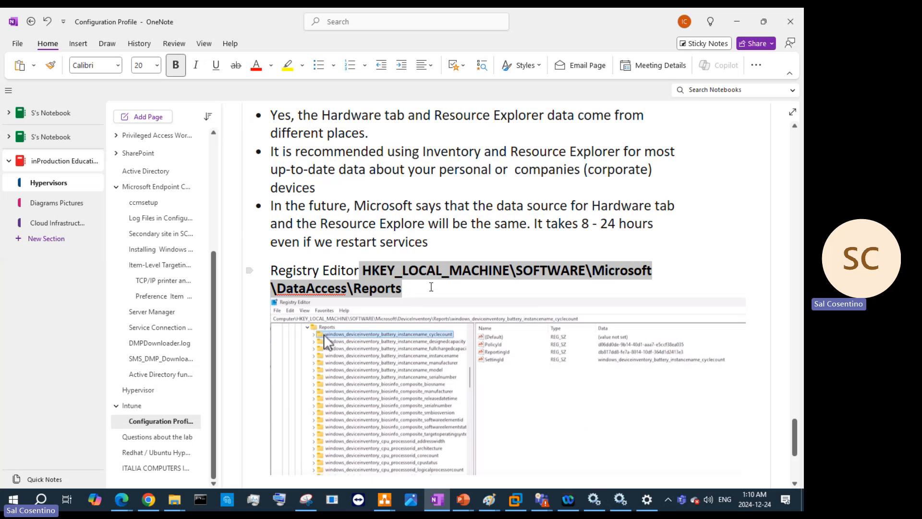
{"action": "right_click", "coordinate": [404, 283]}
{"action": "left_click", "coordinate": [431, 302]}
Step: Scroll through the notes on the AdapterStatus, Harvester Status and UploaderStatus registry entries
{"action": "scroll", "coordinate": [351, 294], "scroll_direction": "up", "scroll_amount": 3}
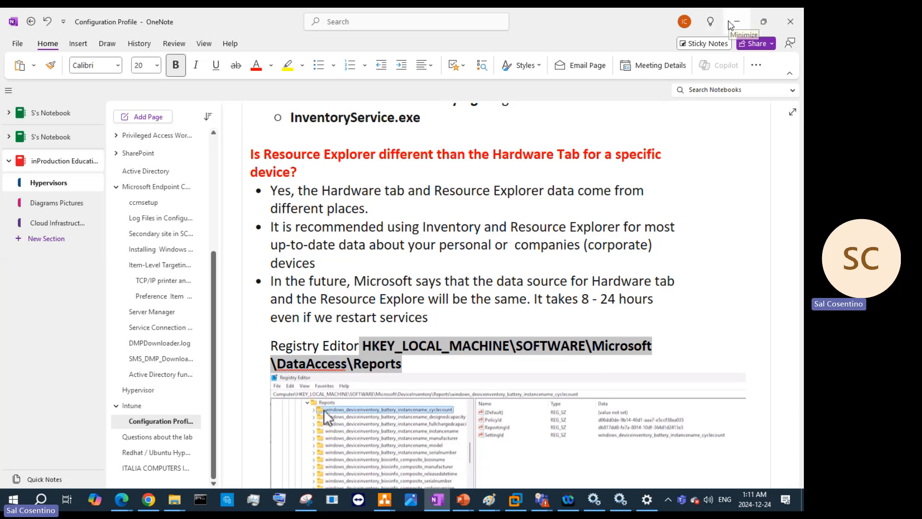
{"action": "scroll", "coordinate": [419, 299], "scroll_direction": "up", "scroll_amount": 1}
{"action": "scroll", "coordinate": [419, 299], "scroll_direction": "up", "scroll_amount": 10}
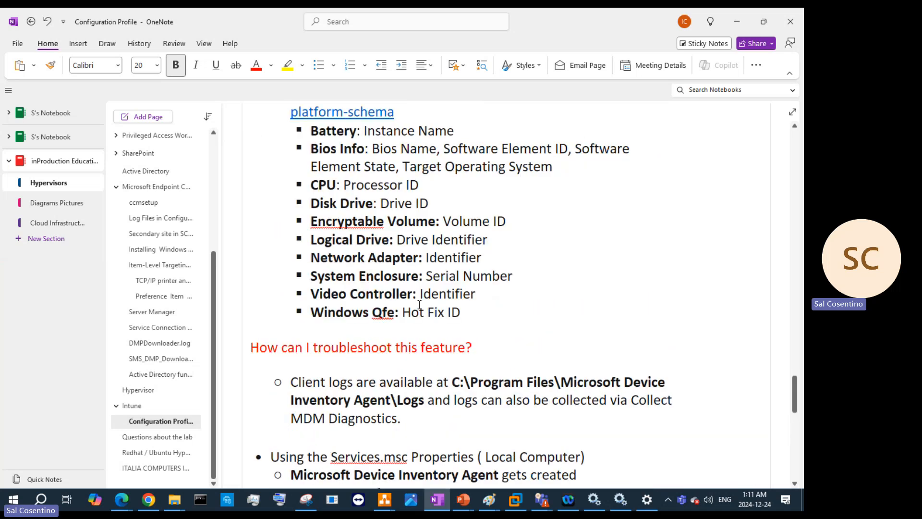
{"action": "scroll", "coordinate": [421, 303], "scroll_direction": "down", "scroll_amount": 5}
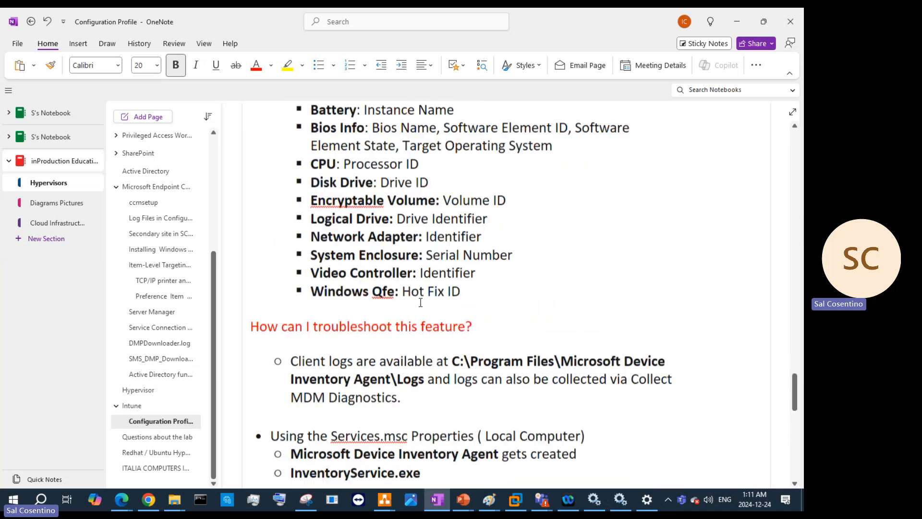
{"action": "scroll", "coordinate": [420, 303], "scroll_direction": "up", "scroll_amount": 4}
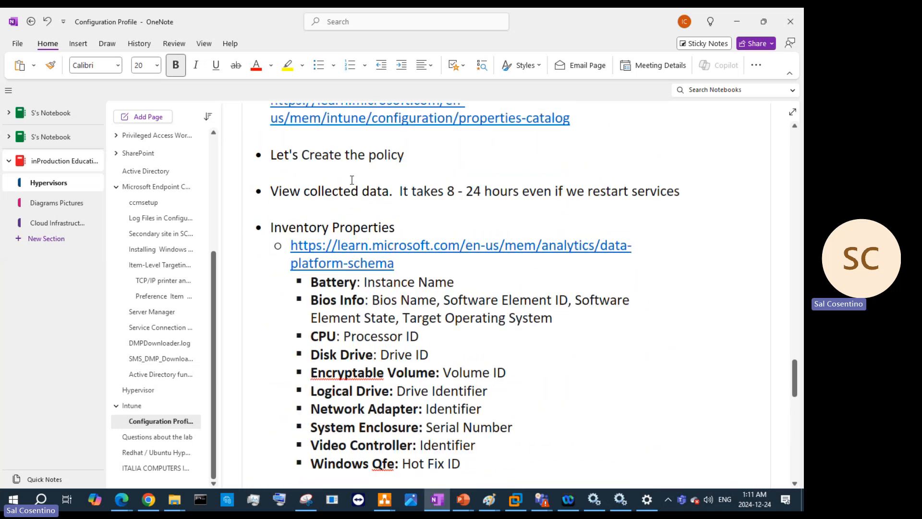
{"action": "scroll", "coordinate": [501, 393], "scroll_direction": "down", "scroll_amount": 15}
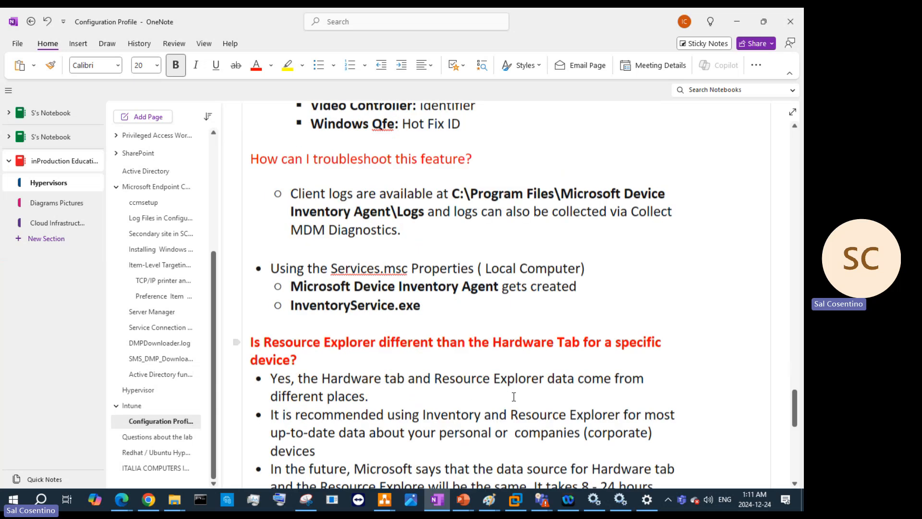
{"action": "scroll", "coordinate": [497, 392], "scroll_direction": "down", "scroll_amount": 5}
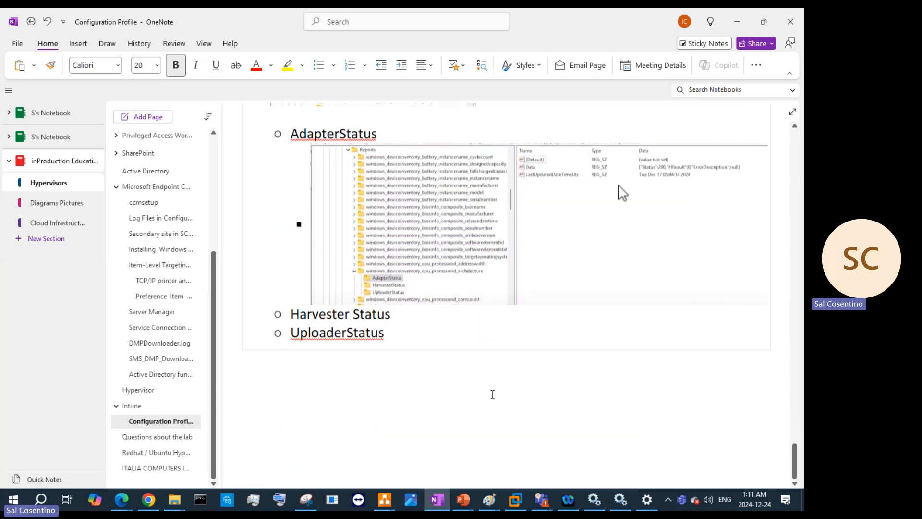
{"action": "scroll", "coordinate": [495, 392], "scroll_direction": "up", "scroll_amount": 4}
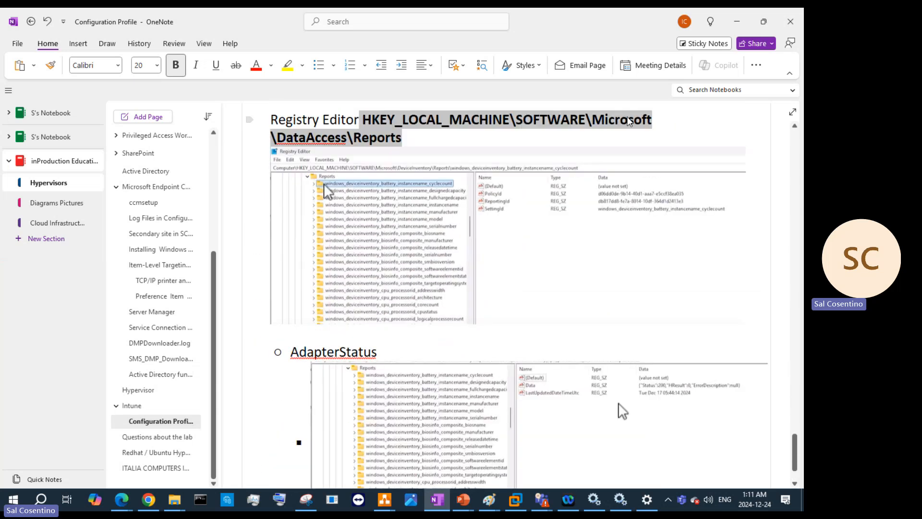
Step: Launch Registry Editor in the VM by searching regedit, and approve the UAC prompt
{"action": "left_click", "coordinate": [742, 21]}
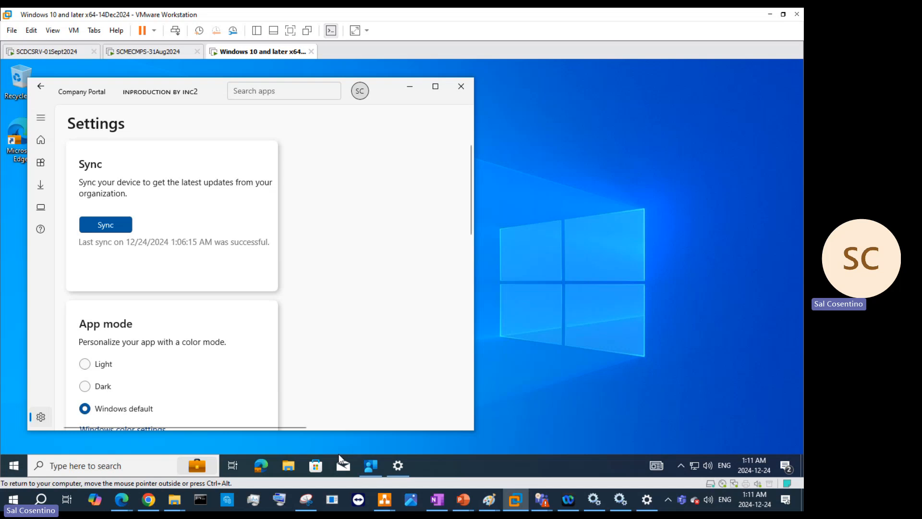
{"action": "left_click", "coordinate": [158, 464]}
{"action": "type", "text": "regf"}
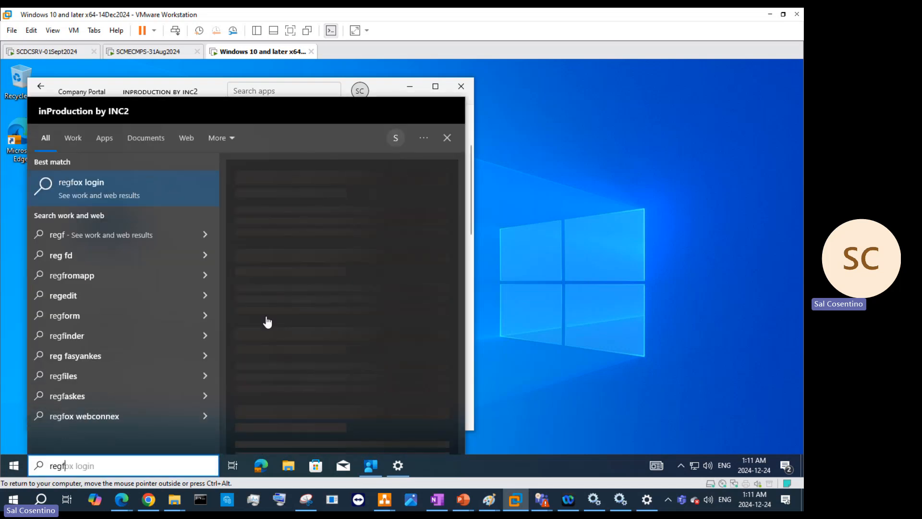
{"action": "key", "text": "BackSpace"}
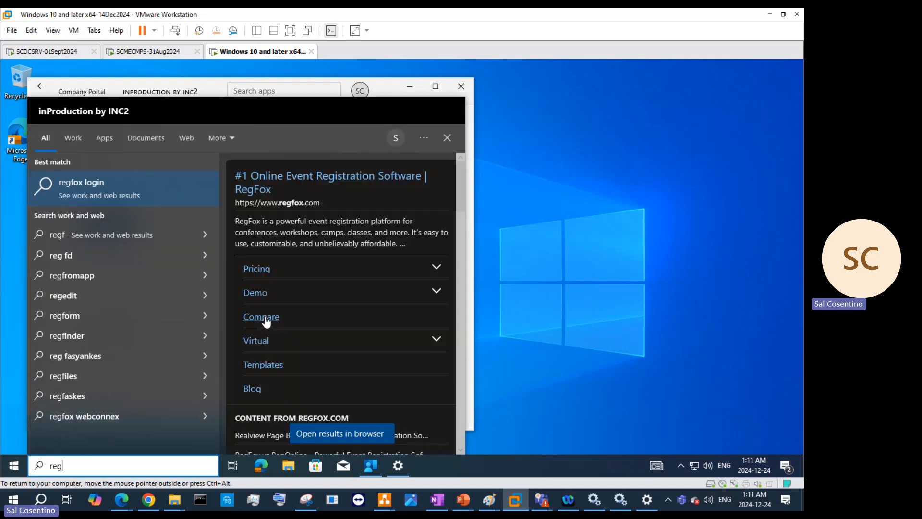
{"action": "type", "text": "edit"}
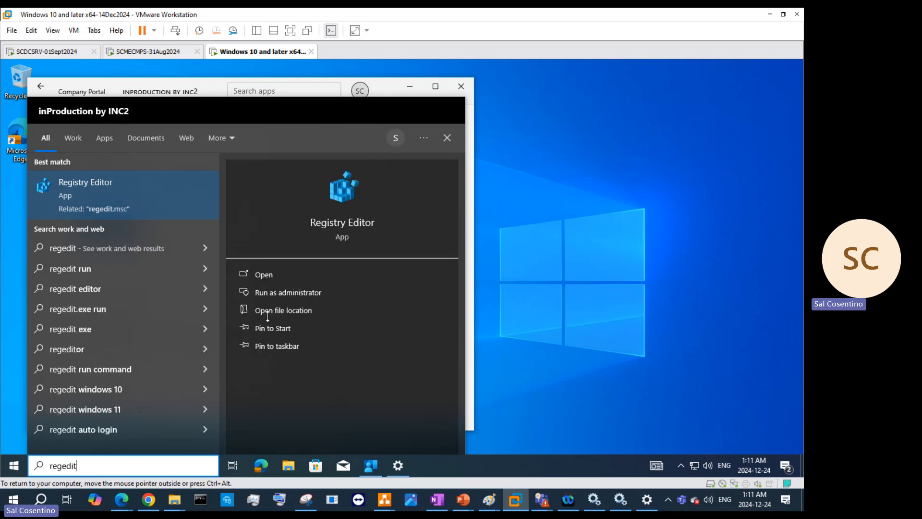
{"action": "key", "text": "Return"}
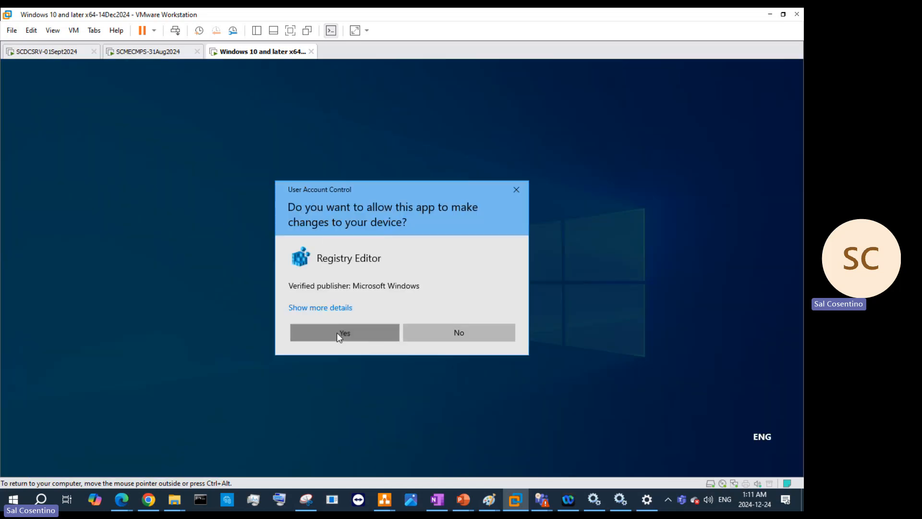
{"action": "left_click", "coordinate": [337, 333]}
Step: Paste the copied DataAccess\Reports path into the Registry Editor address bar and go to it
{"action": "left_click", "coordinate": [146, 138]}
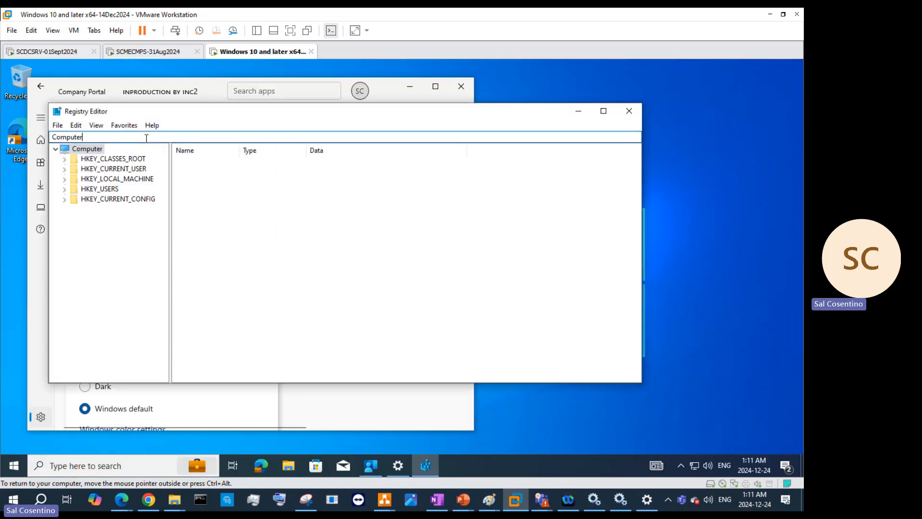
{"action": "key", "text": "ctrl+v"}
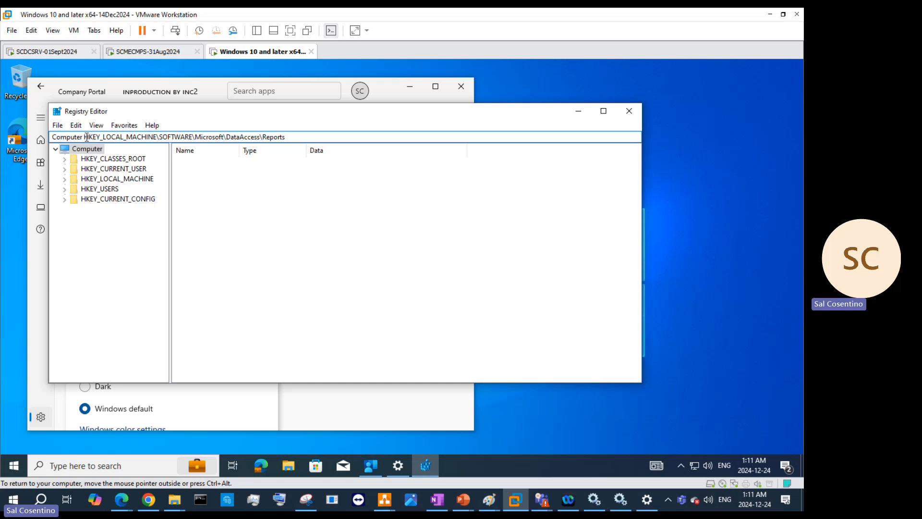
{"action": "key", "text": "BackSpace"}
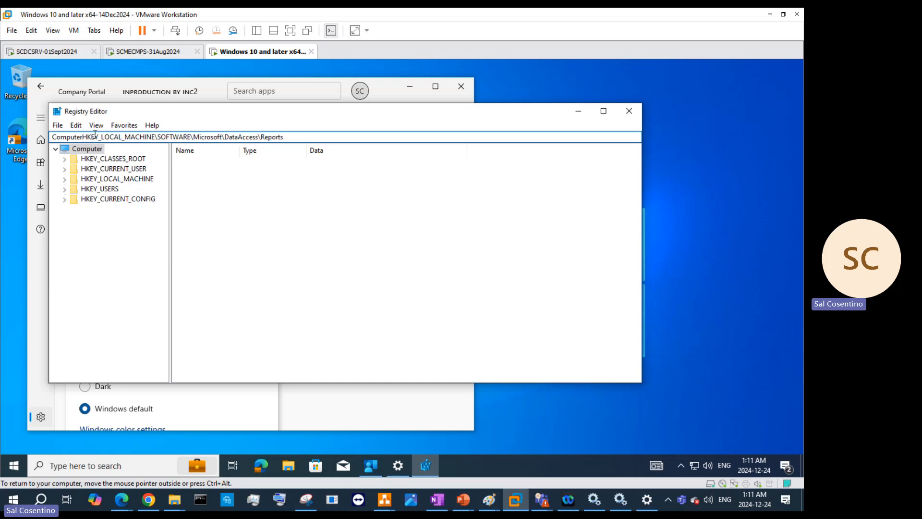
{"action": "type", "text": "\\"}
{"action": "key", "text": "Return"}
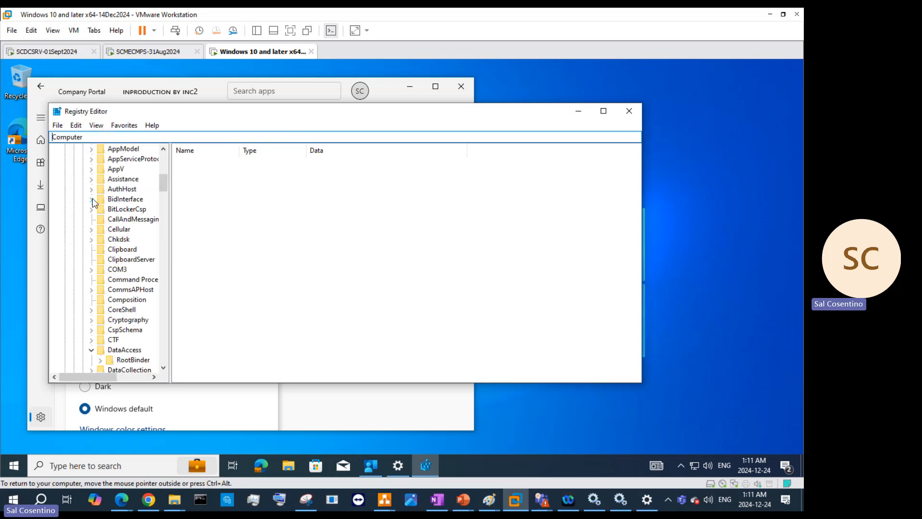
{"action": "scroll", "coordinate": [144, 298], "scroll_direction": "down", "scroll_amount": 3}
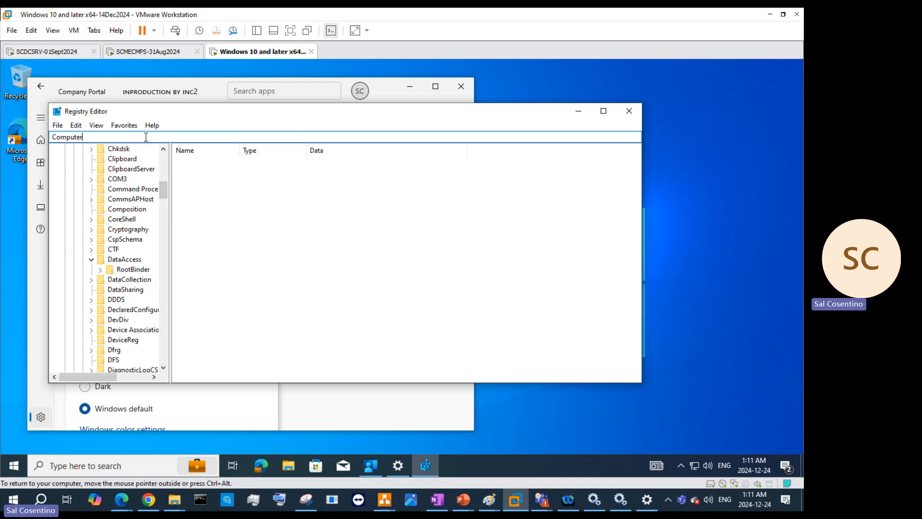
{"action": "type", "text": "HKEY_LOCAL_MACHINE\\SOFTWARE\\Microsoft\\DataAccess\\Reports"}
{"action": "key", "text": "Return"}
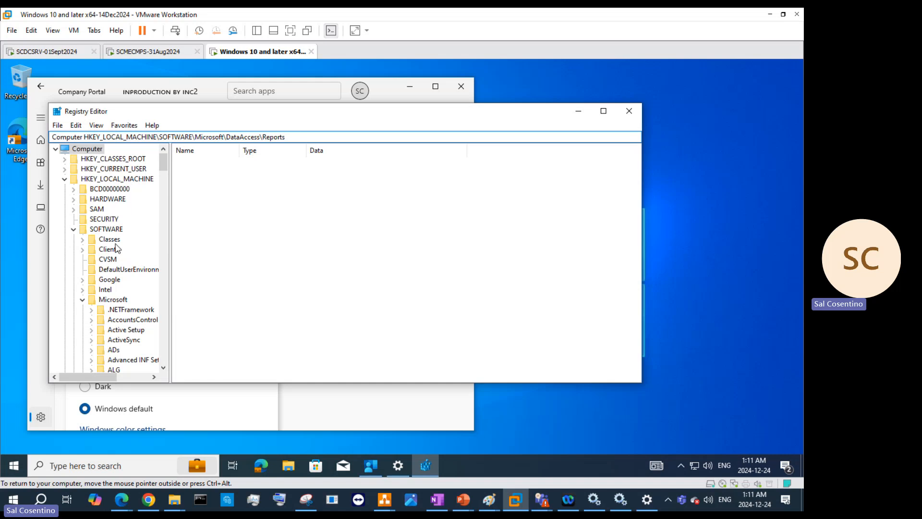
Step: Open HKLM\SOFTWARE\Microsoft\DataAccess, showing Version 6.3.9600.16384 and only a RootBinder subkey
{"action": "left_click", "coordinate": [112, 229]}
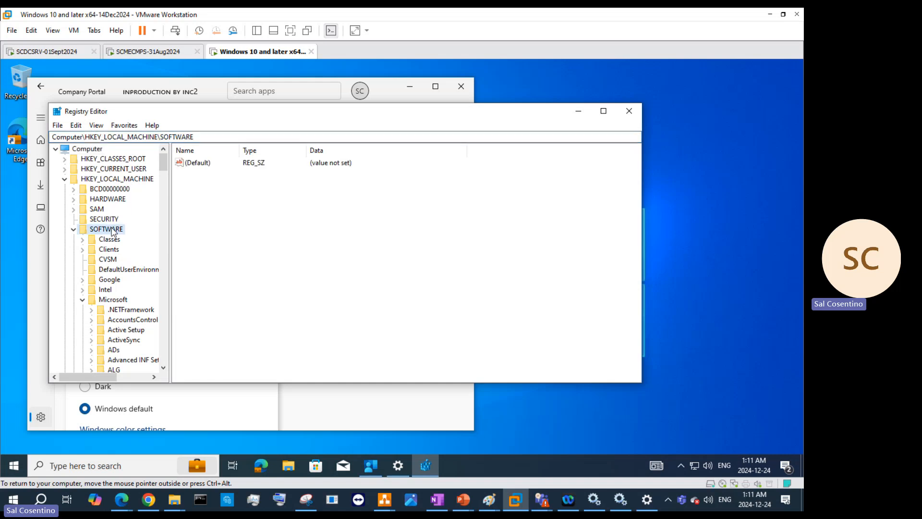
{"action": "left_click", "coordinate": [235, 140]}
{"action": "type", "text": "HKEY_LOCAL_MACHINE\\SOFTWARE\\Microsoft\\DataAccess\\Reports"}
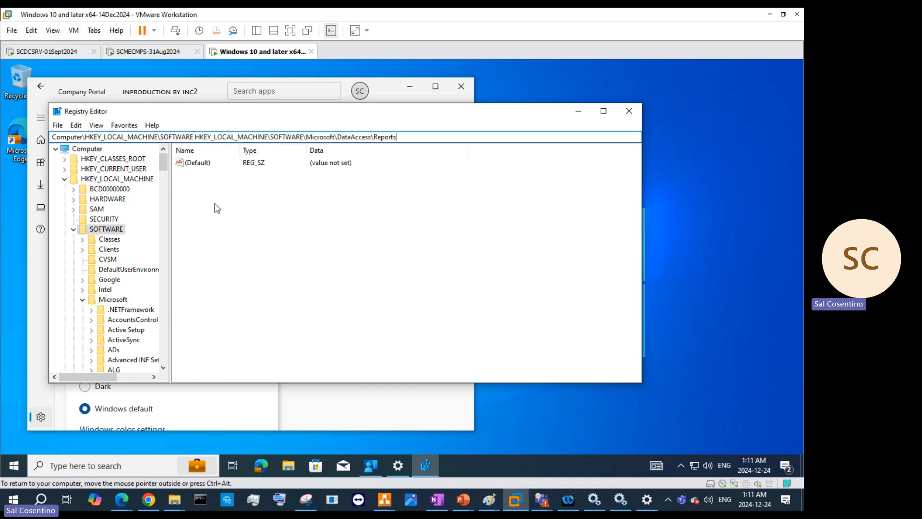
{"action": "scroll", "coordinate": [120, 327], "scroll_direction": "down", "scroll_amount": 8}
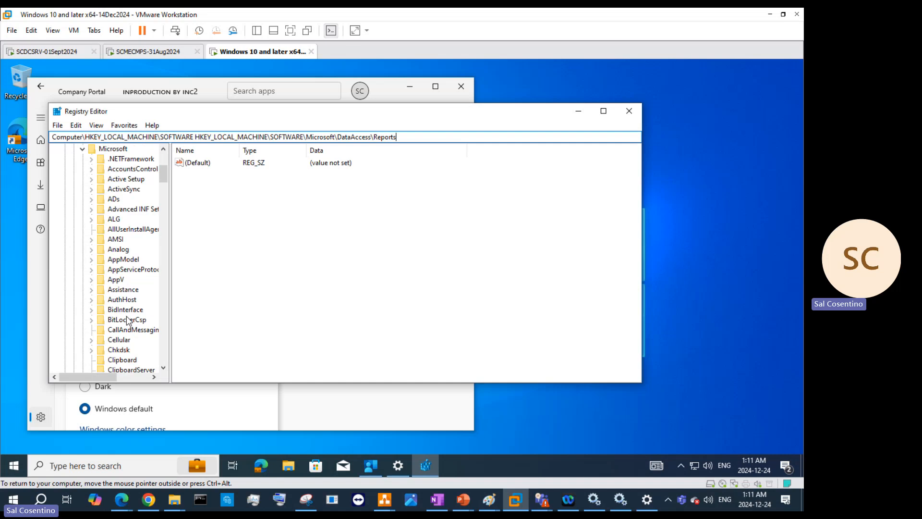
{"action": "scroll", "coordinate": [132, 322], "scroll_direction": "down", "scroll_amount": 1}
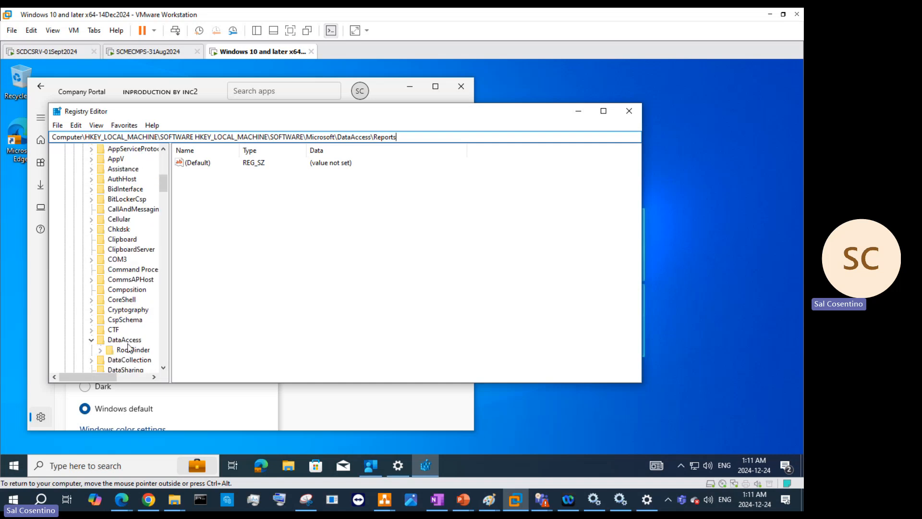
{"action": "left_click", "coordinate": [128, 343]}
{"action": "double_click", "coordinate": [127, 343]}
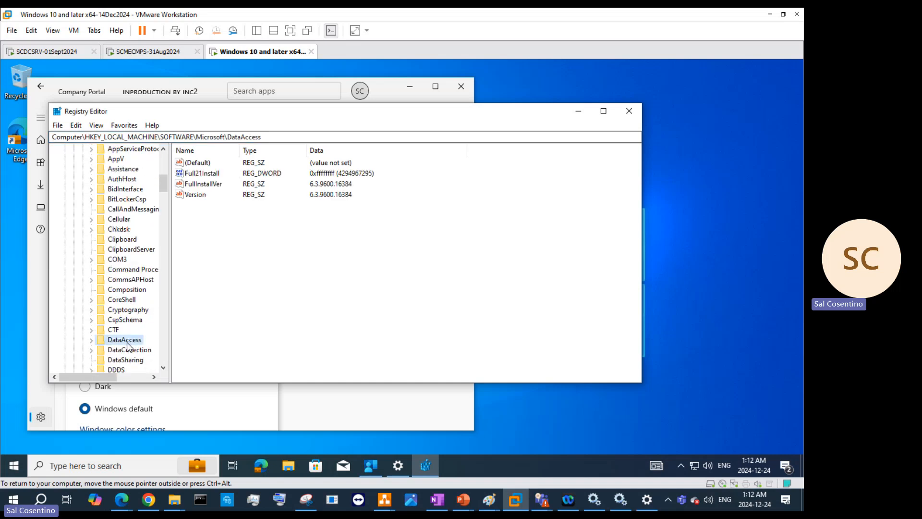
{"action": "double_click", "coordinate": [124, 342]}
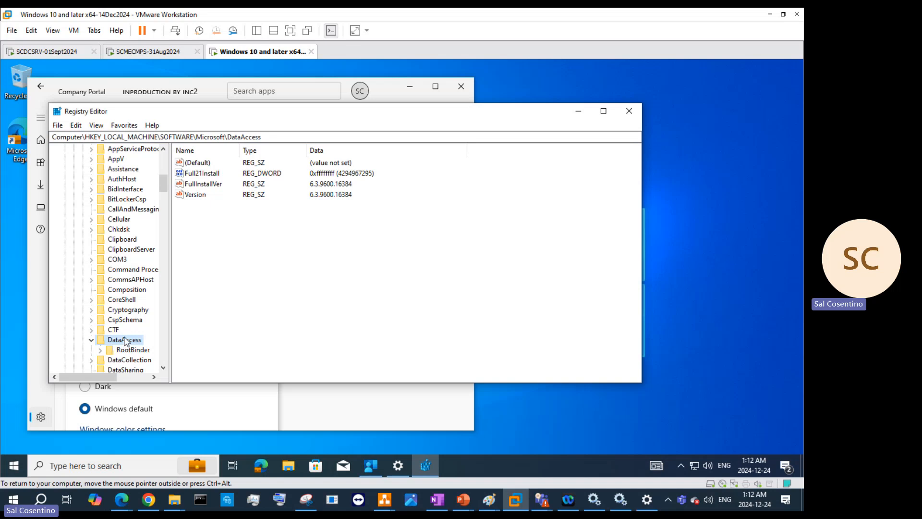
{"action": "scroll", "coordinate": [125, 341], "scroll_direction": "down", "scroll_amount": 3}
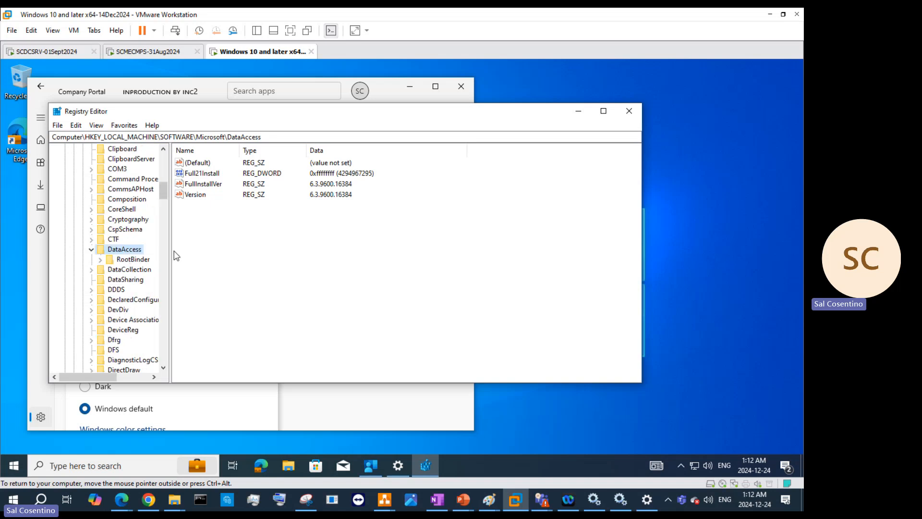
Step: Close Registry Editor and sync the device from Company Portal
{"action": "left_click", "coordinate": [624, 111]}
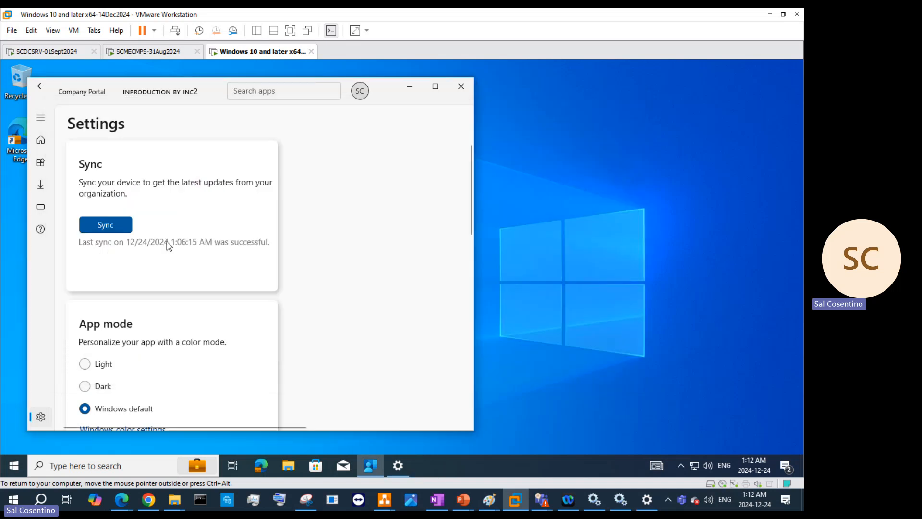
{"action": "left_click", "coordinate": [125, 225]}
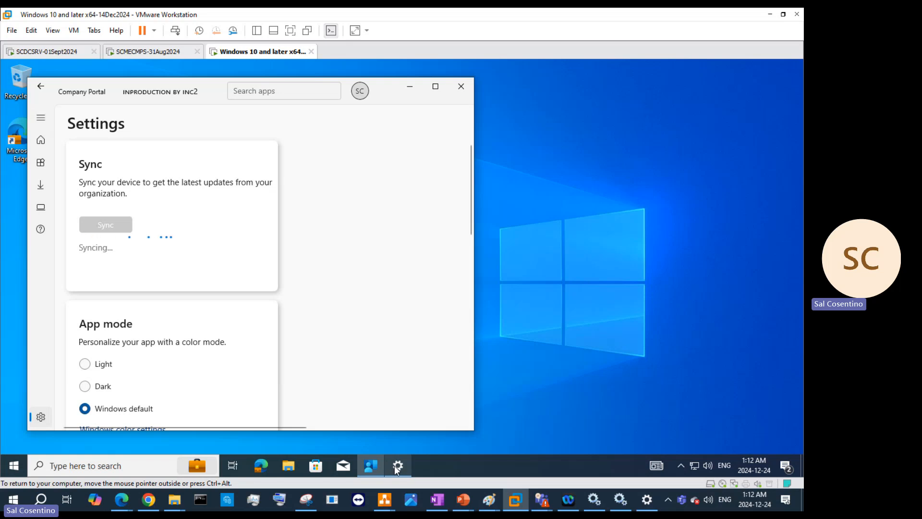
{"action": "left_click", "coordinate": [371, 466]}
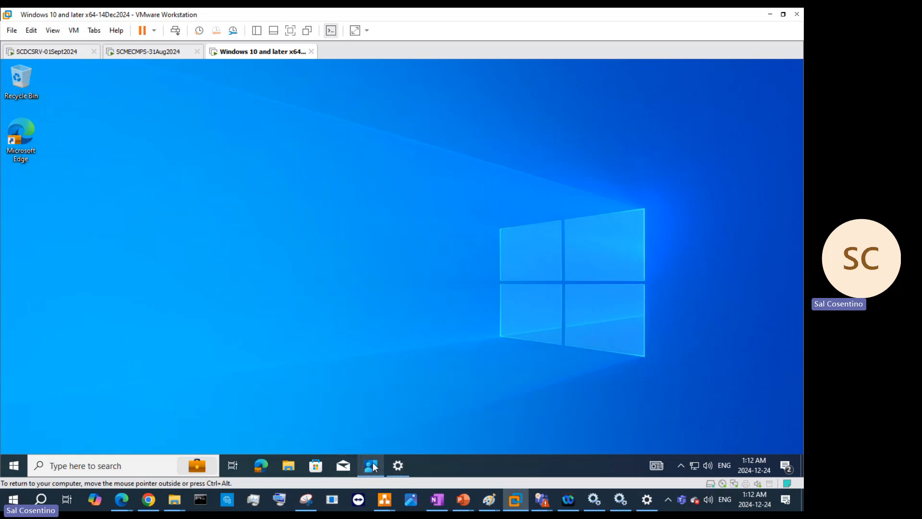
{"action": "left_click", "coordinate": [372, 466]}
{"action": "scroll", "coordinate": [243, 263], "scroll_direction": "down", "scroll_amount": 5}
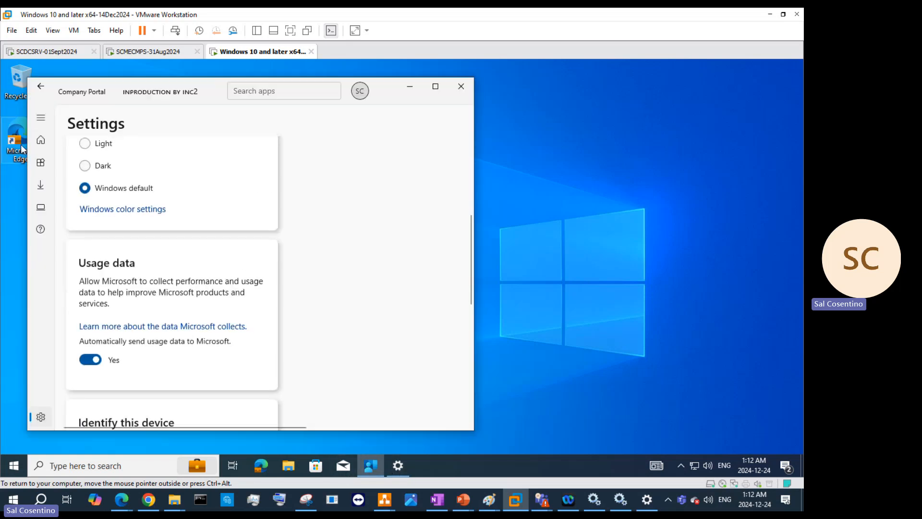
{"action": "left_click", "coordinate": [42, 145]}
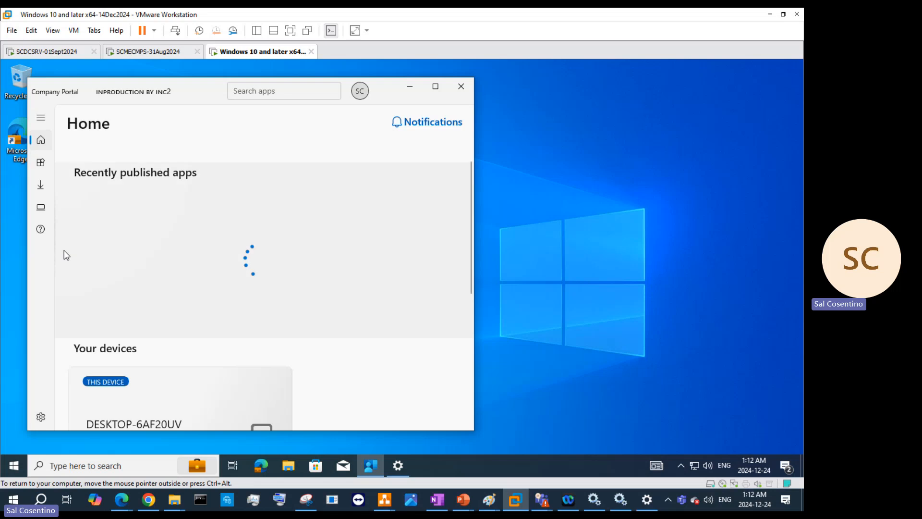
Step: Close the Access work settings window and run Sync this device from Company Portal's taskbar menu
{"action": "left_click", "coordinate": [397, 465]}
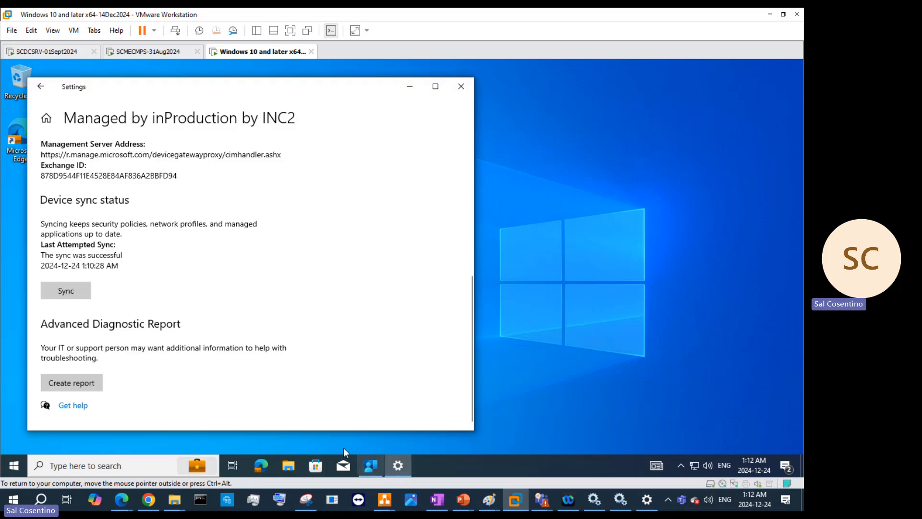
{"action": "left_click", "coordinate": [57, 293]}
{"action": "scroll", "coordinate": [216, 257], "scroll_direction": "up", "scroll_amount": 5}
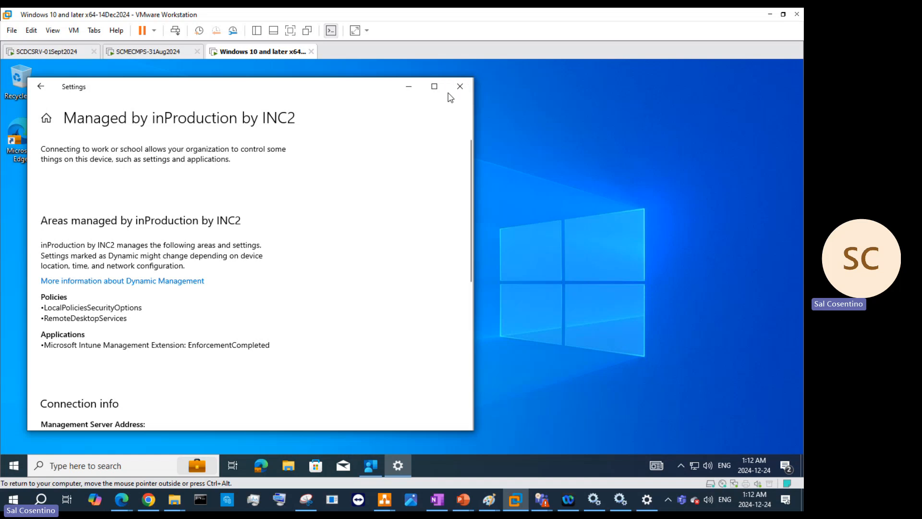
{"action": "left_click", "coordinate": [461, 86]}
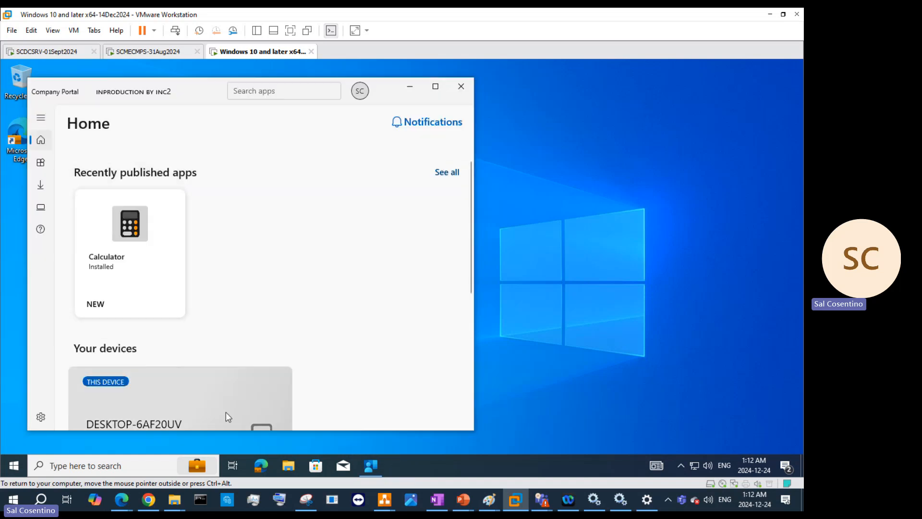
{"action": "right_click", "coordinate": [364, 465]}
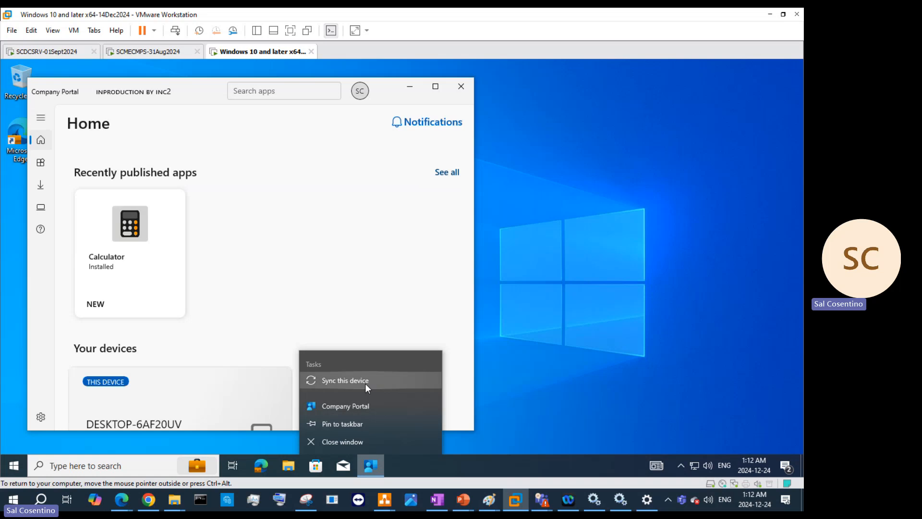
{"action": "left_click", "coordinate": [367, 383]}
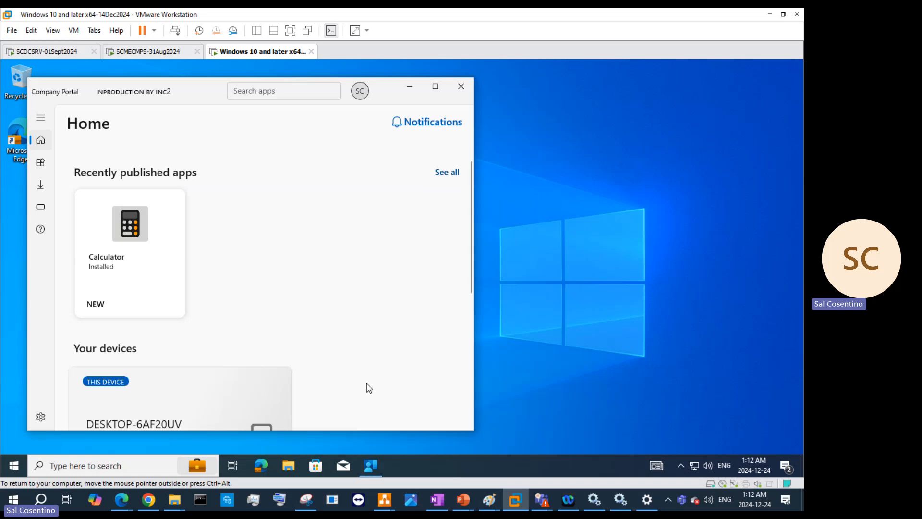
{"action": "right_click", "coordinate": [371, 468]}
{"action": "left_click", "coordinate": [360, 425]}
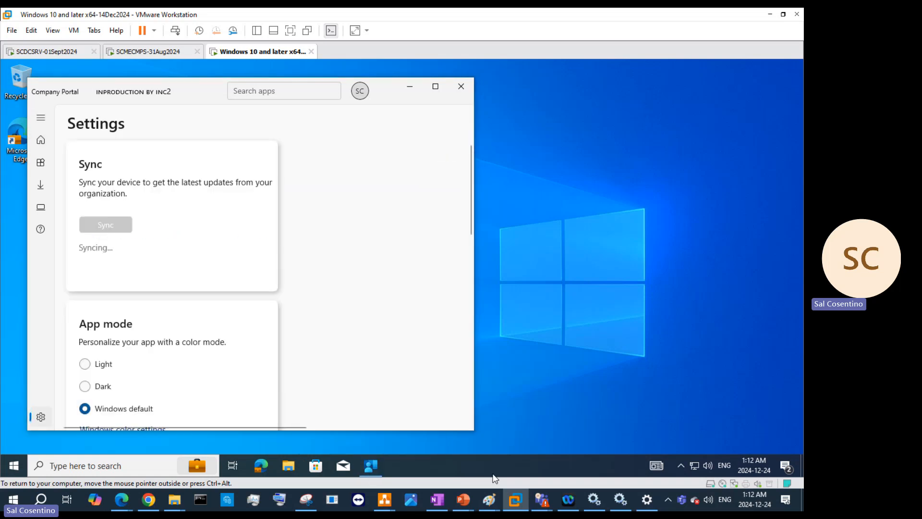
Step: Unpin Mail from the taskbar
{"action": "right_click", "coordinate": [346, 467]}
{"action": "left_click", "coordinate": [344, 442]}
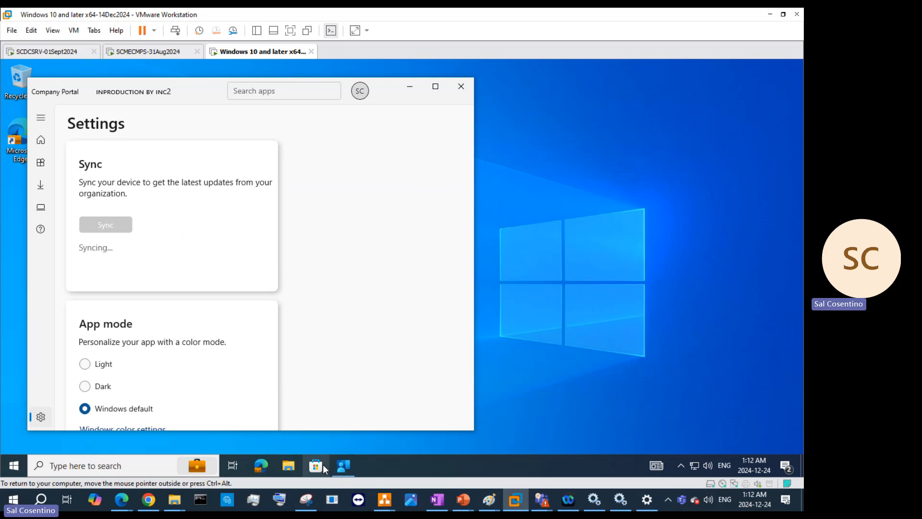
{"action": "right_click", "coordinate": [323, 465]}
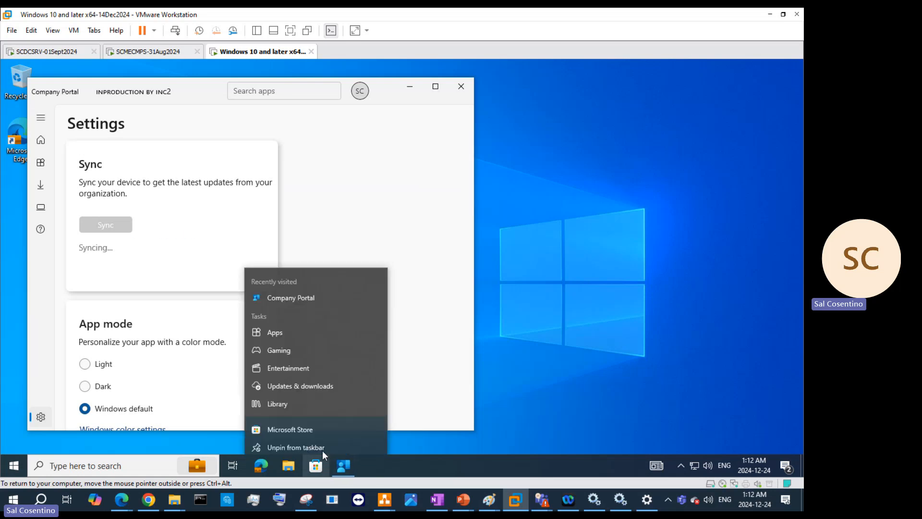
{"action": "left_click", "coordinate": [553, 369]}
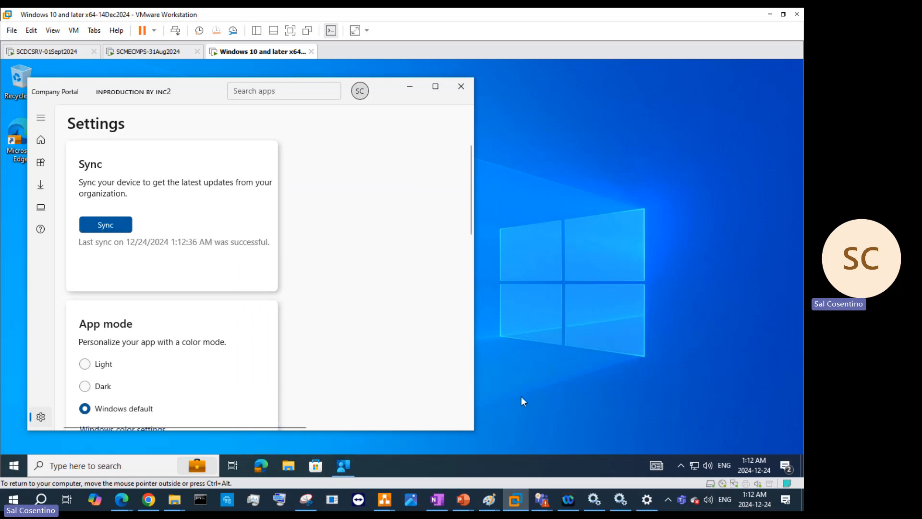
{"action": "left_click", "coordinate": [678, 466]}
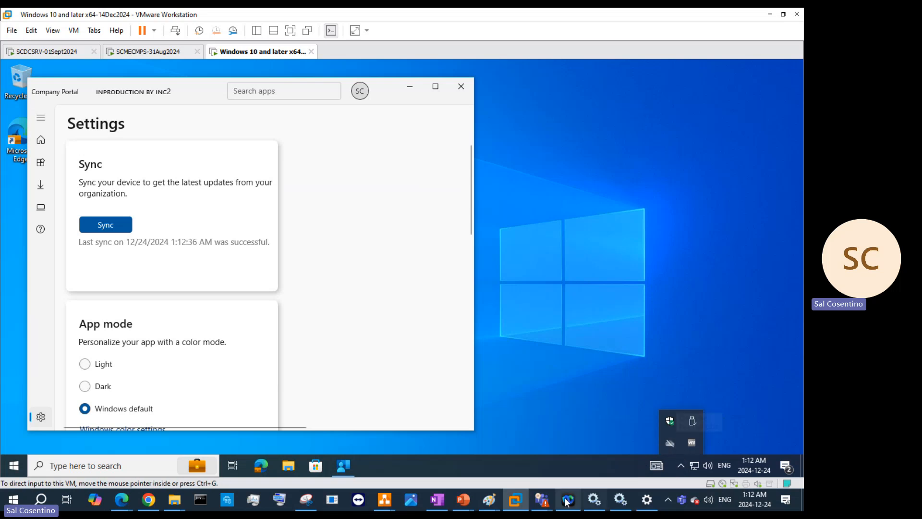
Step: Review OneNote's registry inventory-key notes, then return to DESKTOP-6AF20UV's Resource explorer in Intune
{"action": "mouse_move", "coordinate": [446, 502]}
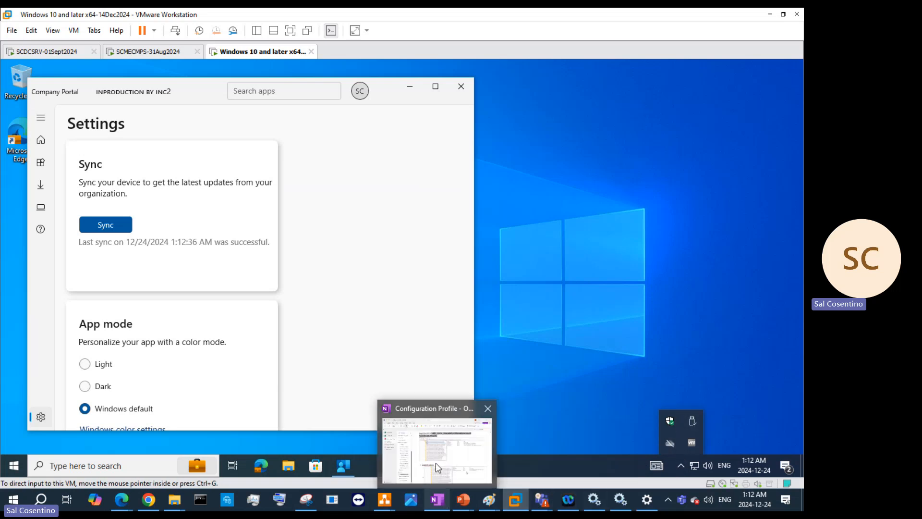
{"action": "left_click", "coordinate": [436, 464]}
{"action": "scroll", "coordinate": [419, 331], "scroll_direction": "up", "scroll_amount": 10}
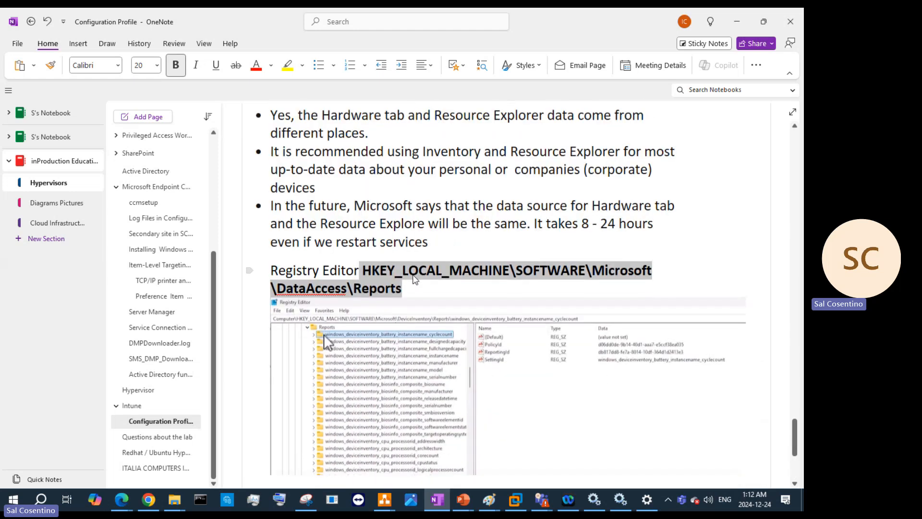
{"action": "scroll", "coordinate": [489, 329], "scroll_direction": "down", "scroll_amount": 5}
{"action": "scroll", "coordinate": [370, 292], "scroll_direction": "up", "scroll_amount": 3}
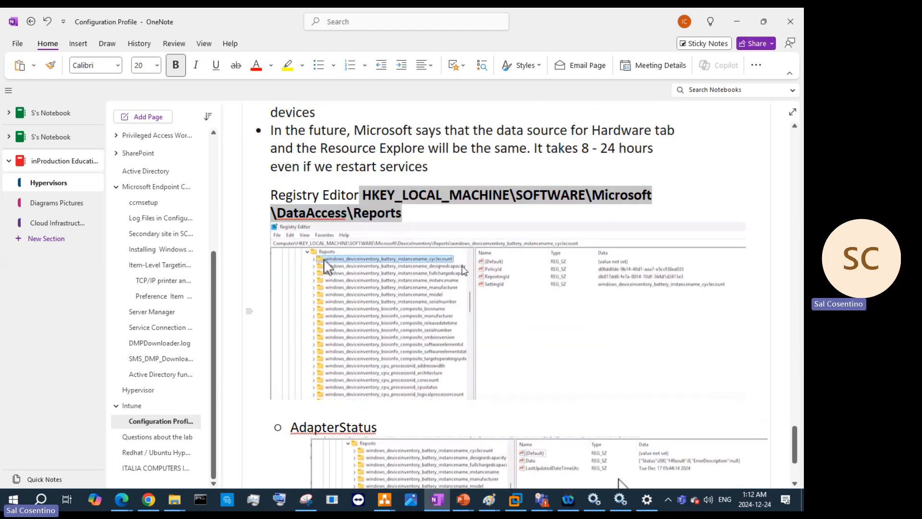
{"action": "scroll", "coordinate": [460, 286], "scroll_direction": "down", "scroll_amount": 3}
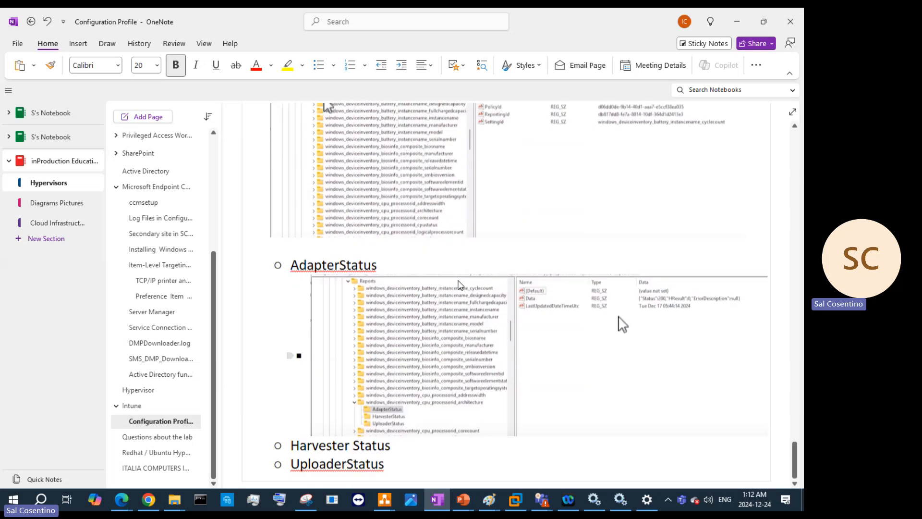
{"action": "scroll", "coordinate": [466, 288], "scroll_direction": "up", "scroll_amount": 3}
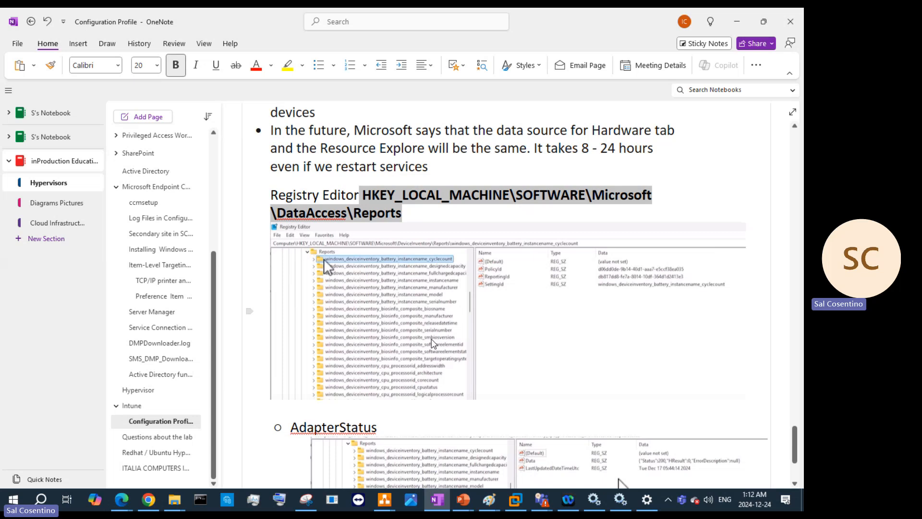
{"action": "scroll", "coordinate": [480, 348], "scroll_direction": "down", "scroll_amount": 5}
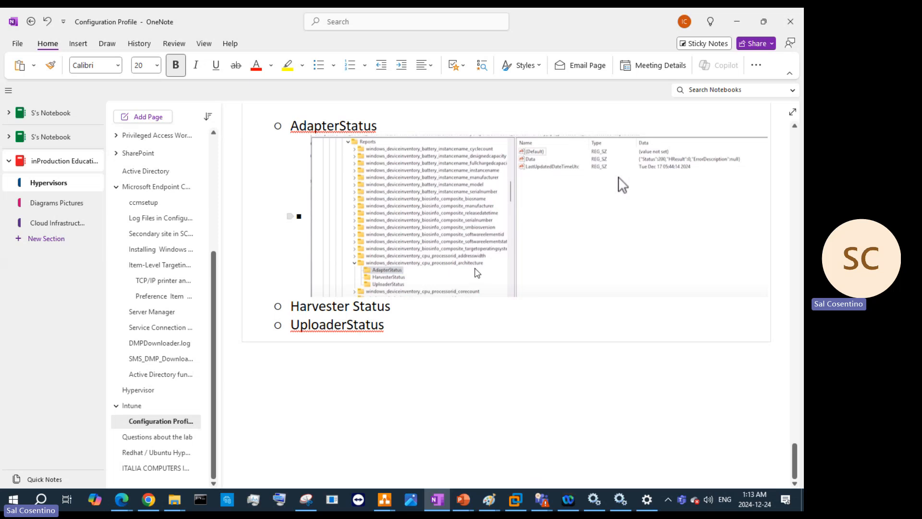
{"action": "scroll", "coordinate": [507, 254], "scroll_direction": "down", "scroll_amount": 3}
{"action": "scroll", "coordinate": [511, 256], "scroll_direction": "up", "scroll_amount": 5}
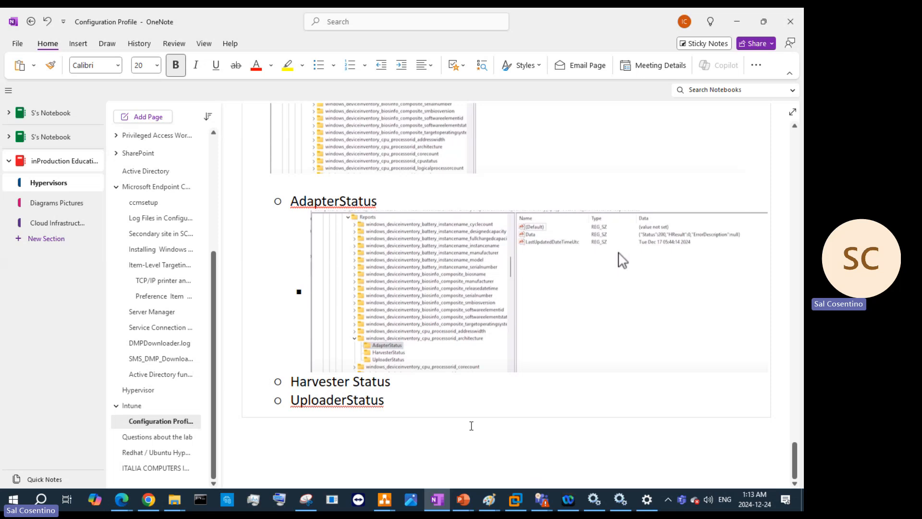
{"action": "scroll", "coordinate": [471, 426], "scroll_direction": "up", "scroll_amount": 20}
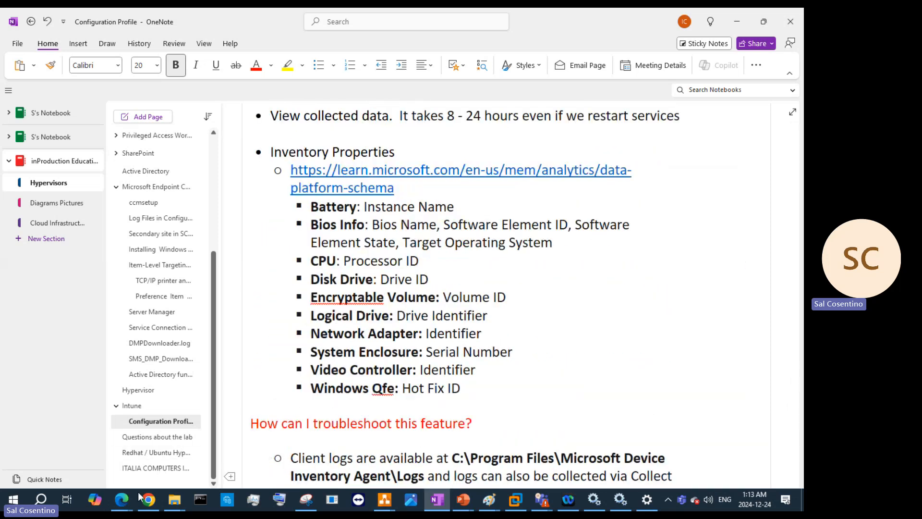
{"action": "left_click", "coordinate": [122, 500]}
{"action": "left_click", "coordinate": [192, 458]}
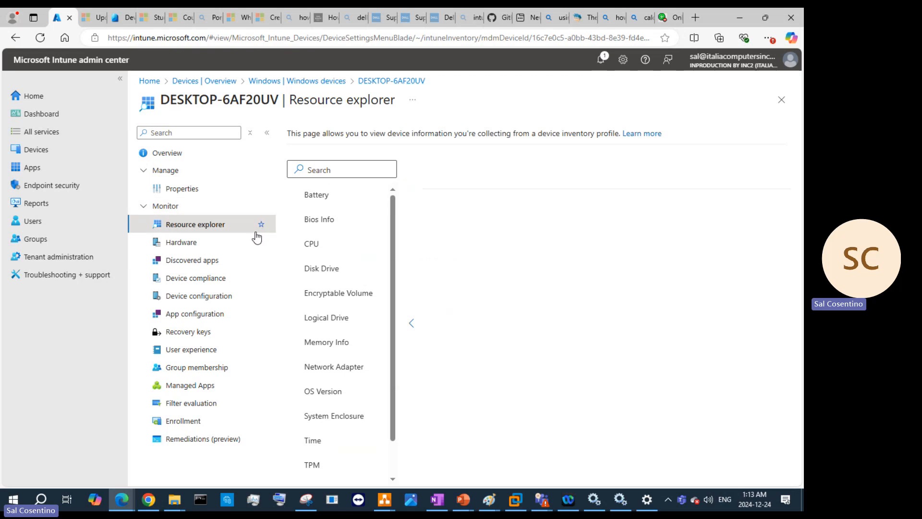
Step: Check DESKTOP-6AF20UV's Hardware, Discovered apps and Recovery keys, then query Battery inventory, which shows no data
{"action": "left_click", "coordinate": [216, 248]}
{"action": "scroll", "coordinate": [557, 243], "scroll_direction": "down", "scroll_amount": 5}
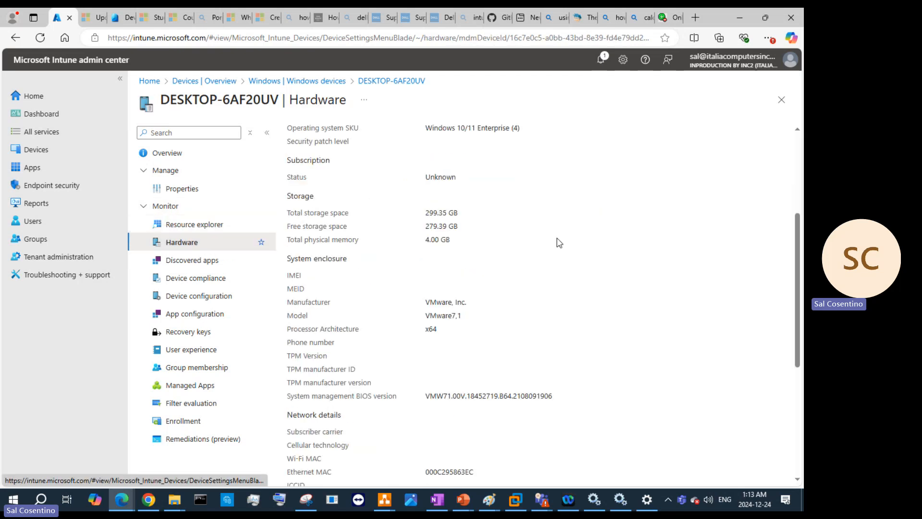
{"action": "scroll", "coordinate": [560, 242], "scroll_direction": "down", "scroll_amount": 3}
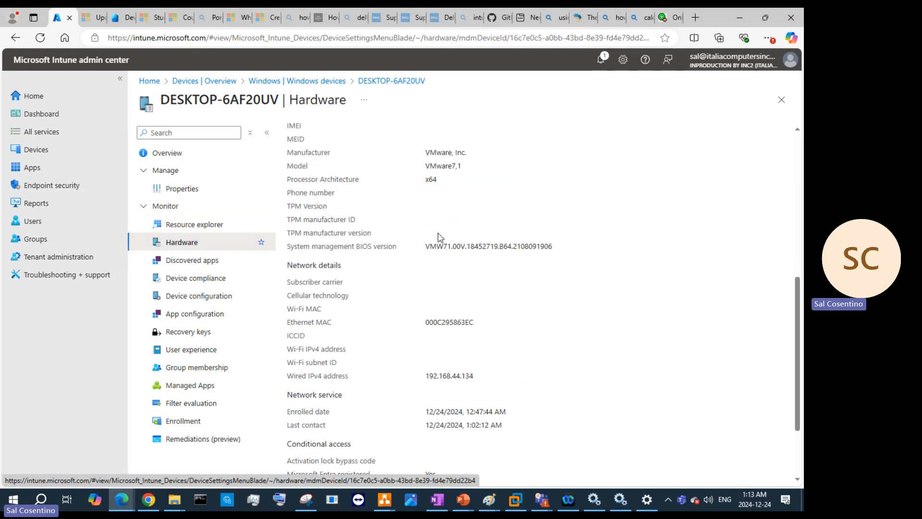
{"action": "scroll", "coordinate": [439, 237], "scroll_direction": "down", "scroll_amount": 2}
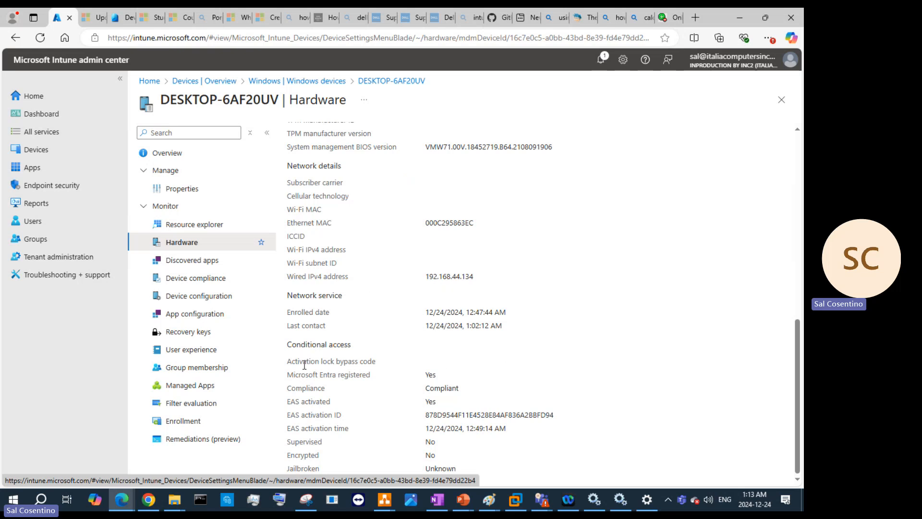
{"action": "left_click", "coordinate": [206, 260]}
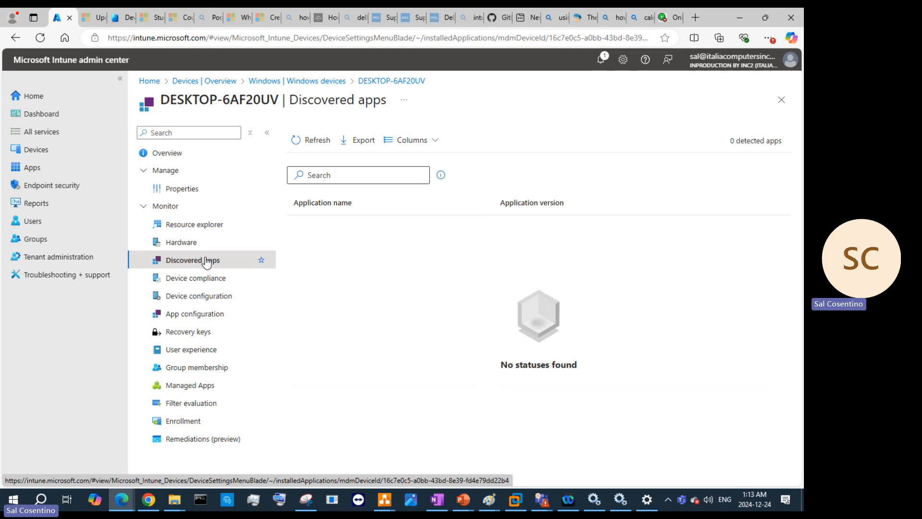
{"action": "left_click", "coordinate": [209, 333]}
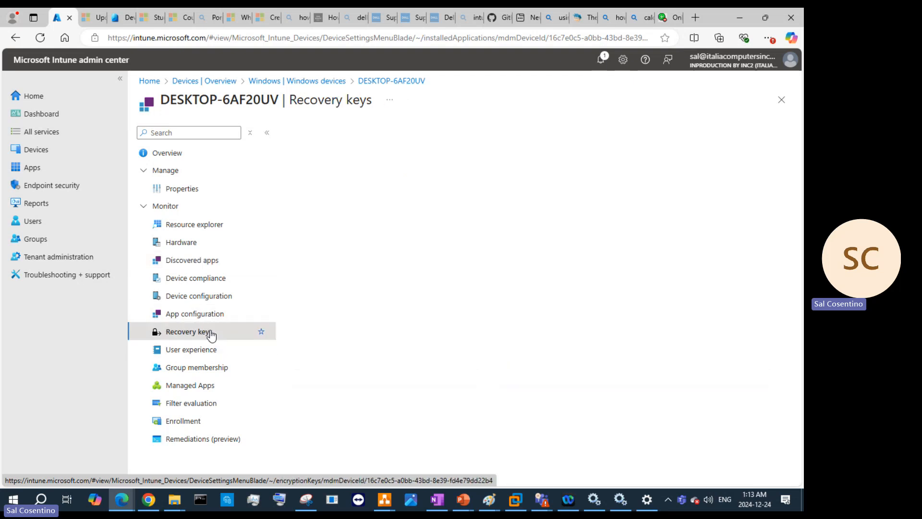
{"action": "left_click", "coordinate": [195, 245]}
{"action": "left_click", "coordinate": [196, 225]}
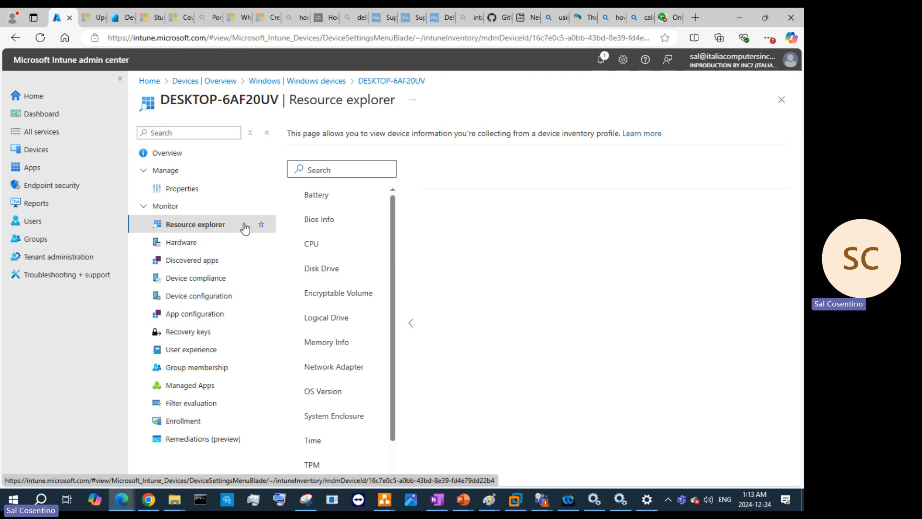
{"action": "left_click", "coordinate": [322, 197]}
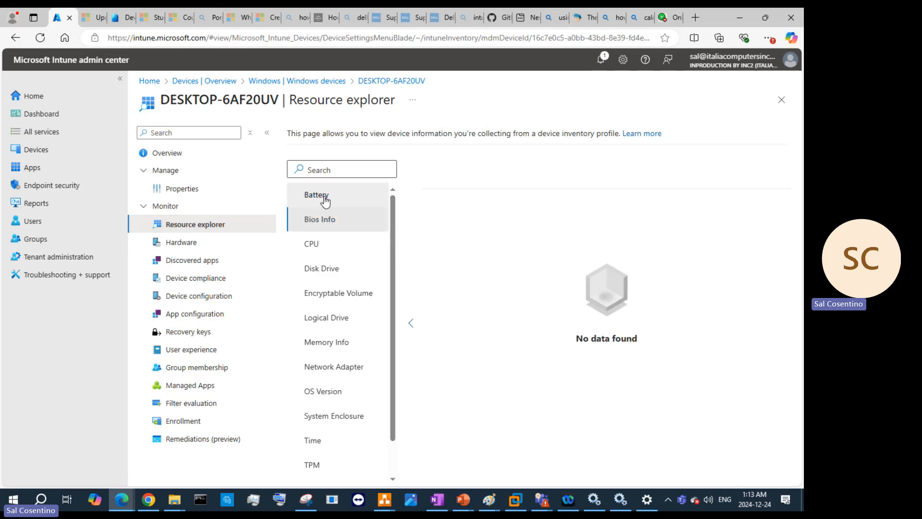
Step: Set DESKTOP-6AF20UV's ownership to Corporate in Properties, acknowledge the warning, and save
{"action": "left_click", "coordinate": [179, 191]}
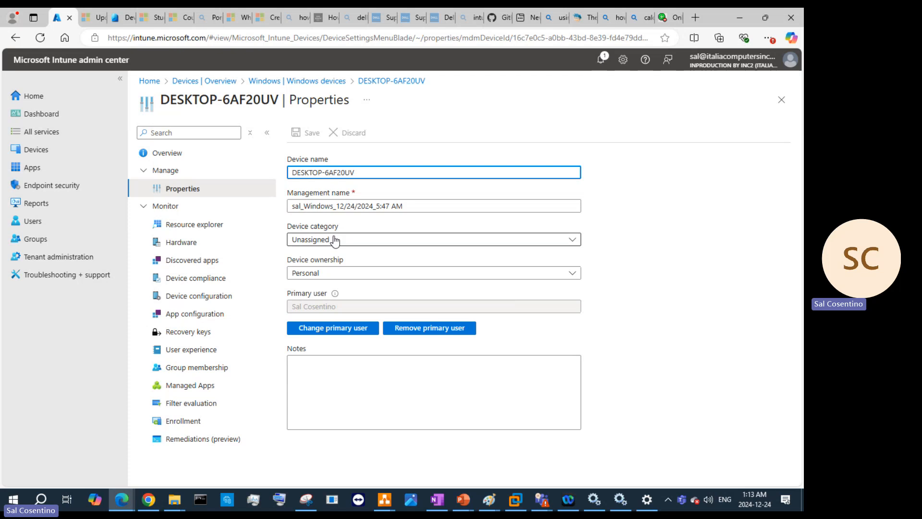
{"action": "left_click", "coordinate": [339, 240]}
{"action": "left_click", "coordinate": [339, 240]}
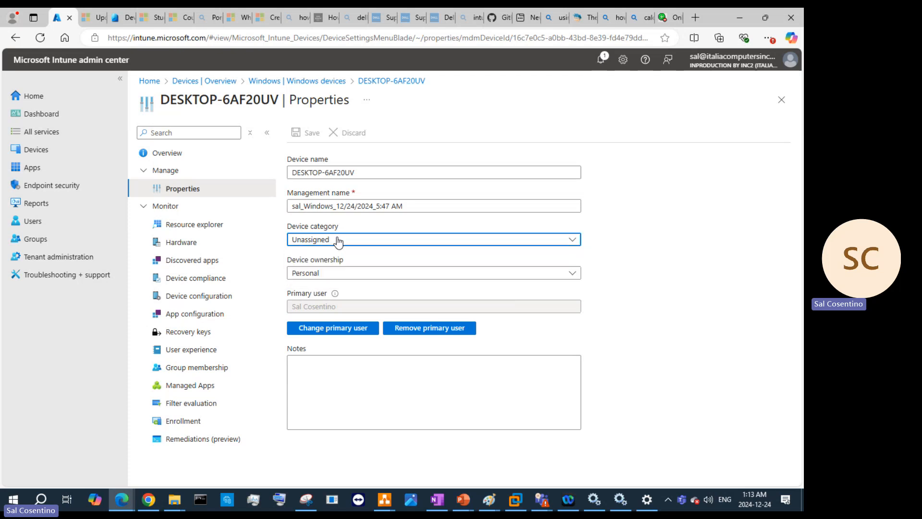
{"action": "left_click", "coordinate": [339, 274]}
{"action": "left_click", "coordinate": [327, 325]}
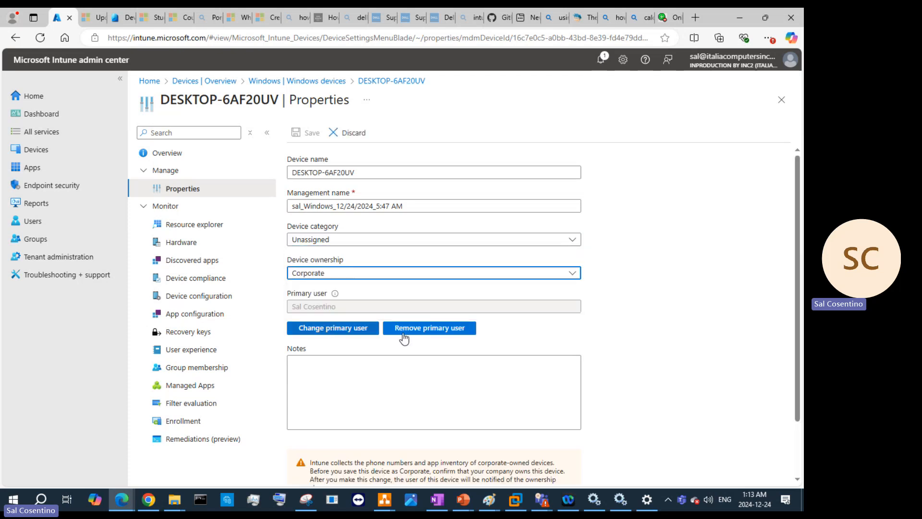
{"action": "scroll", "coordinate": [522, 277], "scroll_direction": "down", "scroll_amount": 2}
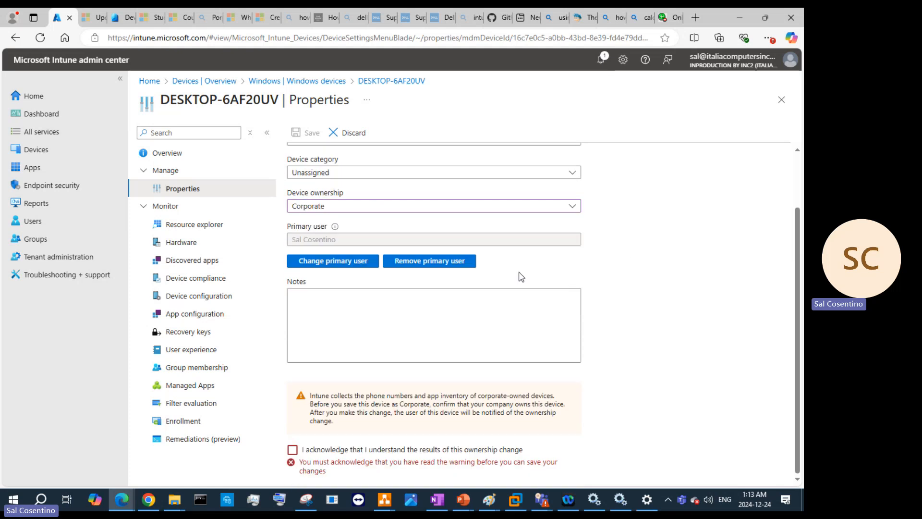
{"action": "left_click", "coordinate": [292, 450]}
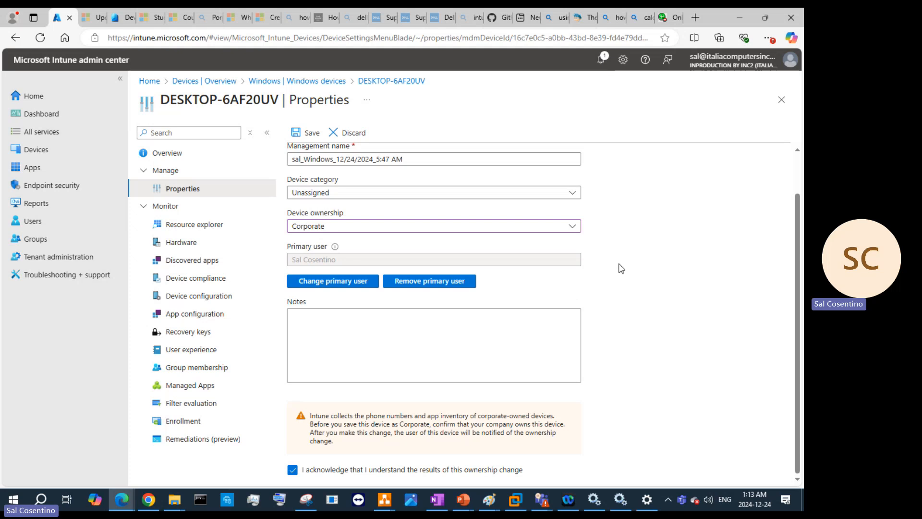
{"action": "scroll", "coordinate": [626, 266], "scroll_direction": "up", "scroll_amount": 1}
{"action": "left_click", "coordinate": [310, 133]}
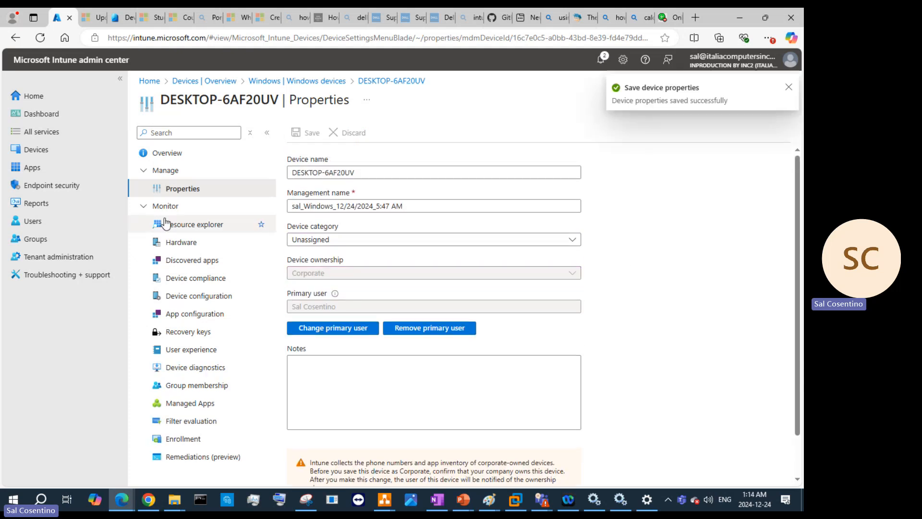
Step: Open the Windows devices list and refresh it several times
{"action": "left_click", "coordinate": [37, 150]}
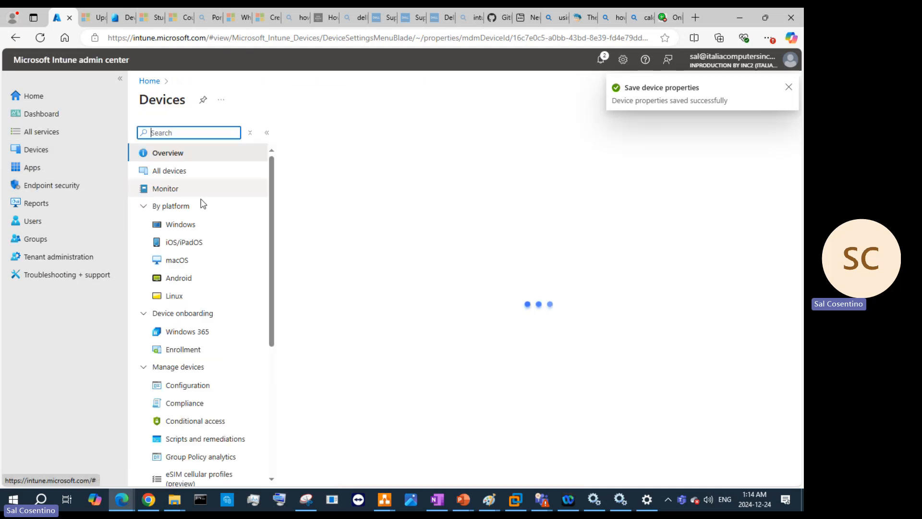
{"action": "left_click", "coordinate": [188, 227]}
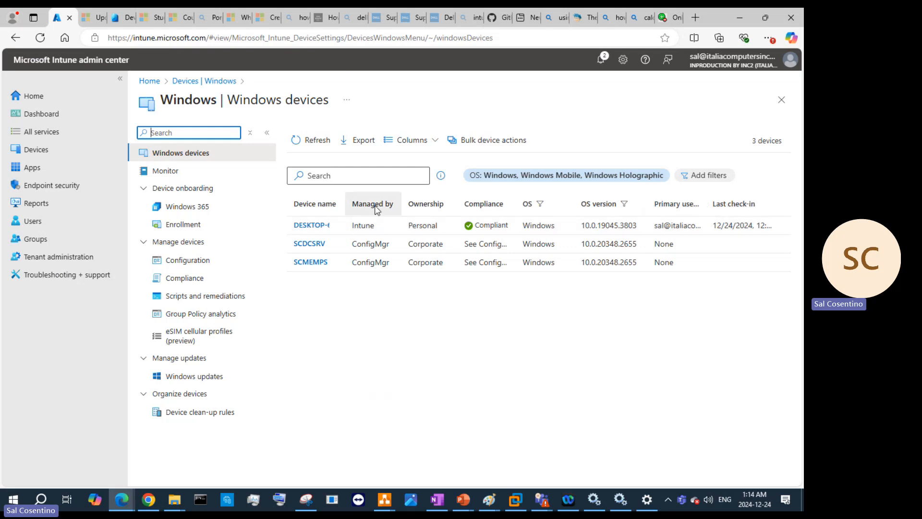
{"action": "left_click", "coordinate": [313, 142]}
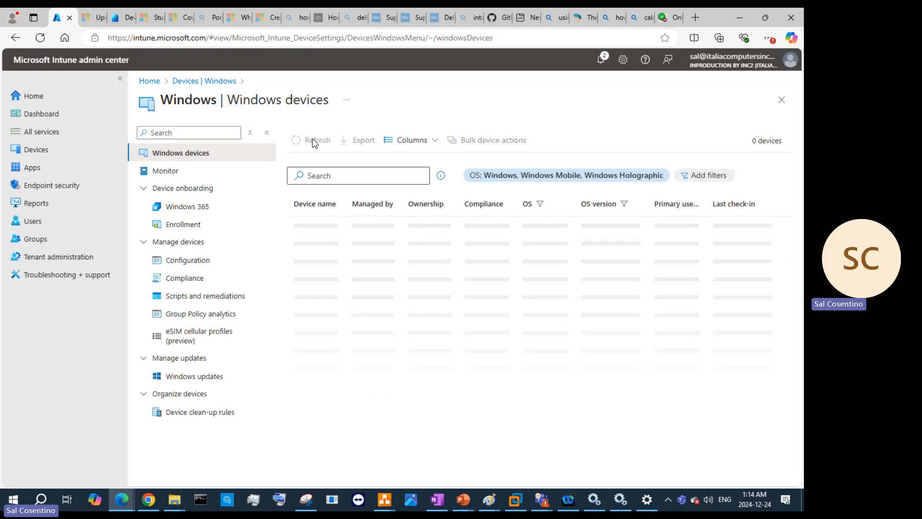
{"action": "left_click", "coordinate": [314, 141]}
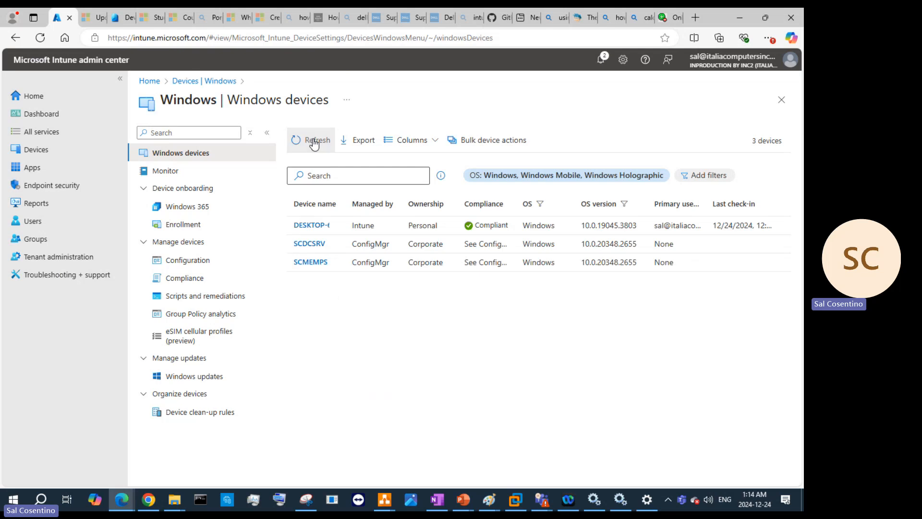
{"action": "left_click", "coordinate": [313, 141]}
{"action": "left_click", "coordinate": [312, 143]}
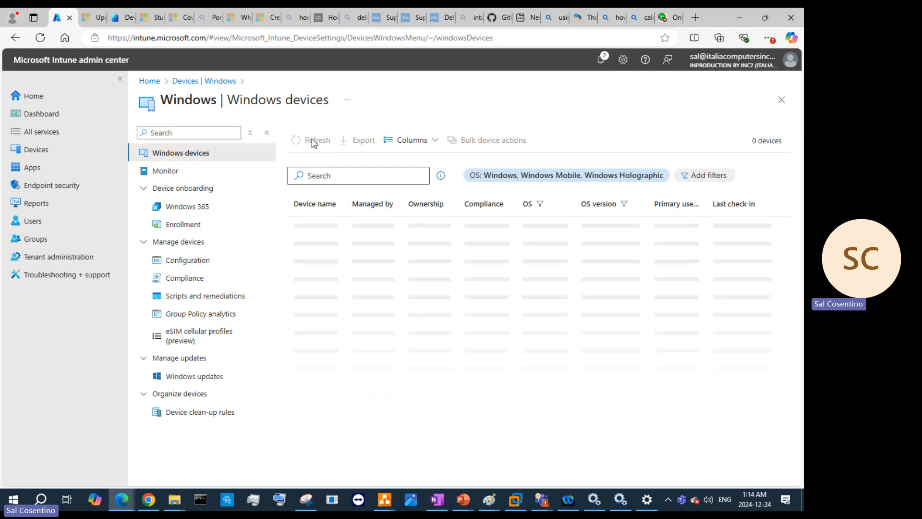
Step: Review the Windows Automatic Enrollment settings and notifications, then return to Entra's All devices page
{"action": "left_click", "coordinate": [169, 225]}
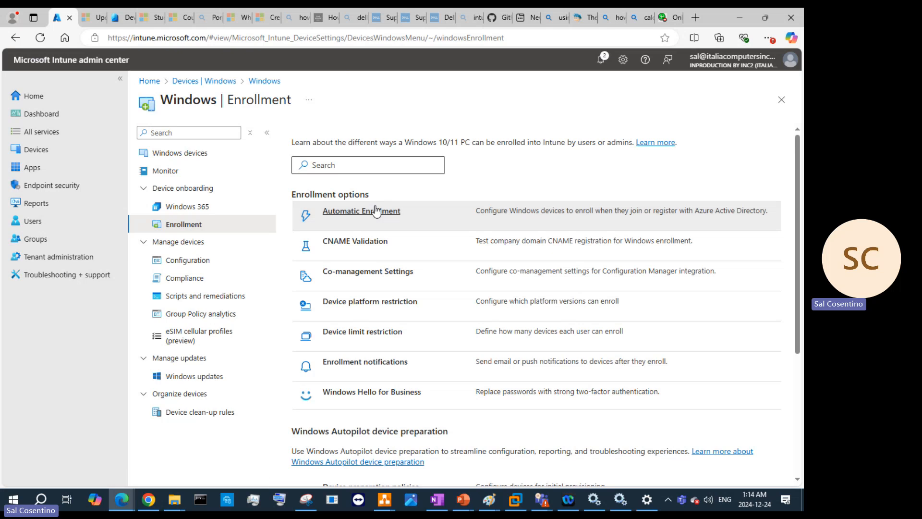
{"action": "left_click", "coordinate": [376, 211]}
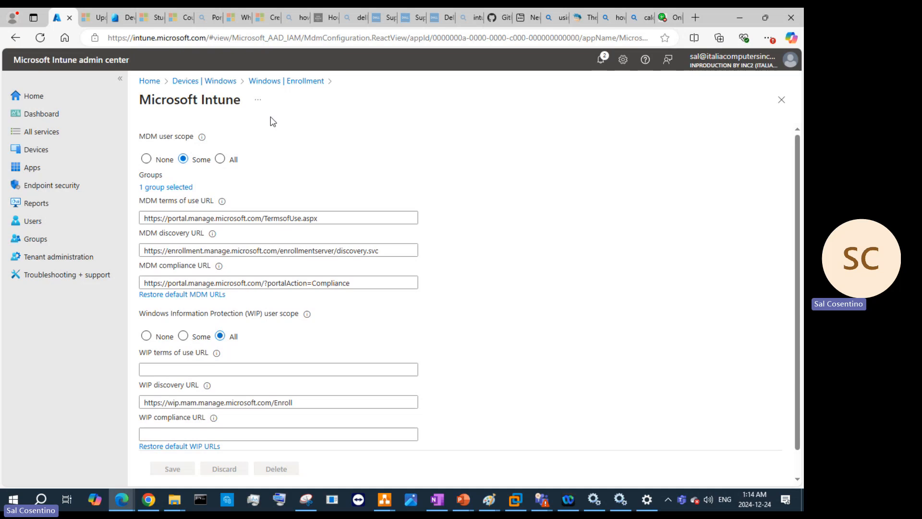
{"action": "left_click", "coordinate": [601, 60]}
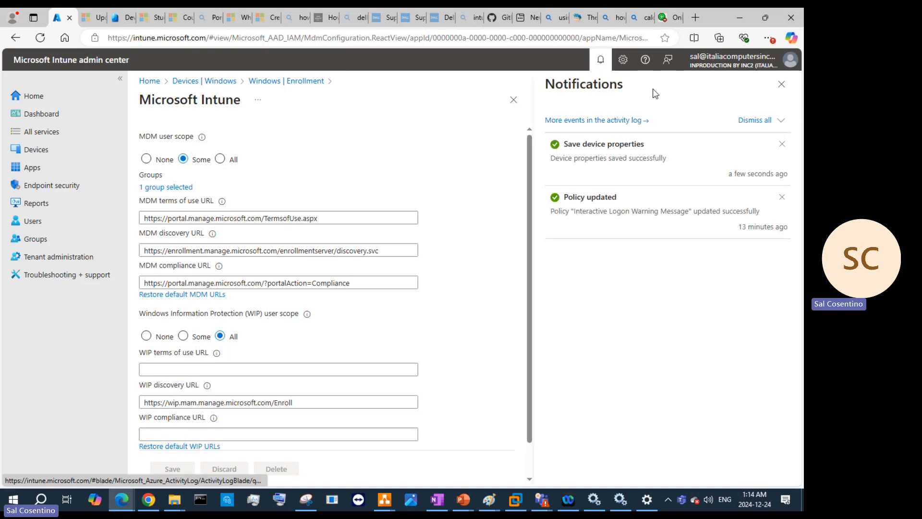
{"action": "left_click", "coordinate": [781, 84]}
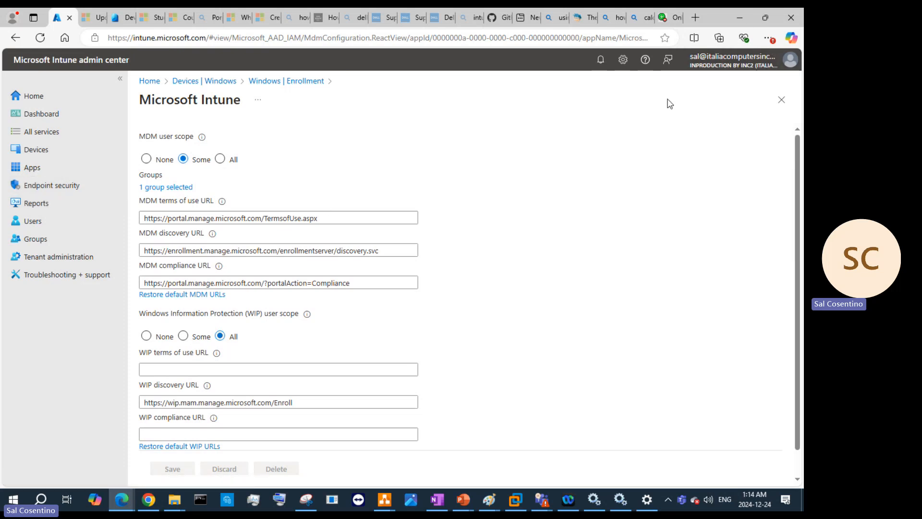
{"action": "left_click", "coordinate": [113, 21]}
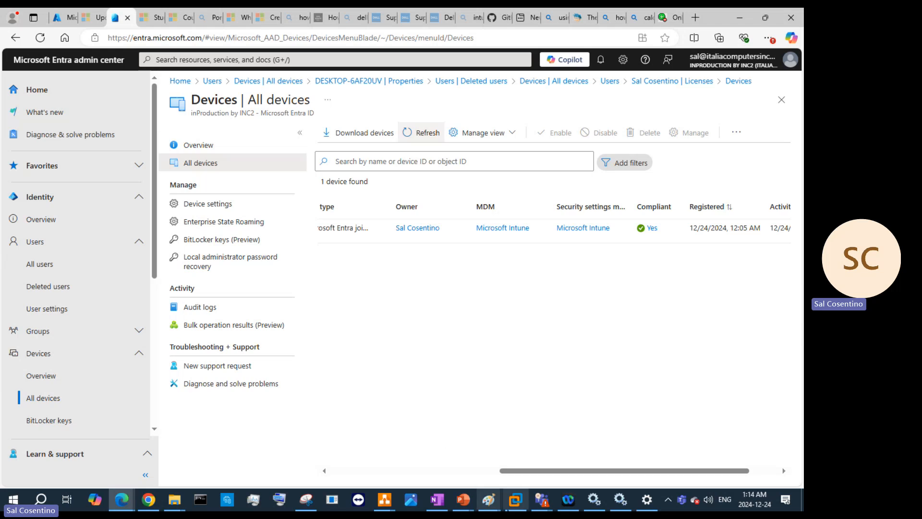
Step: Scroll through the OneNote Configuration Profile notes on inventory troubleshooting
{"action": "left_click", "coordinate": [437, 500]}
{"action": "scroll", "coordinate": [623, 334], "scroll_direction": "down", "scroll_amount": 15}
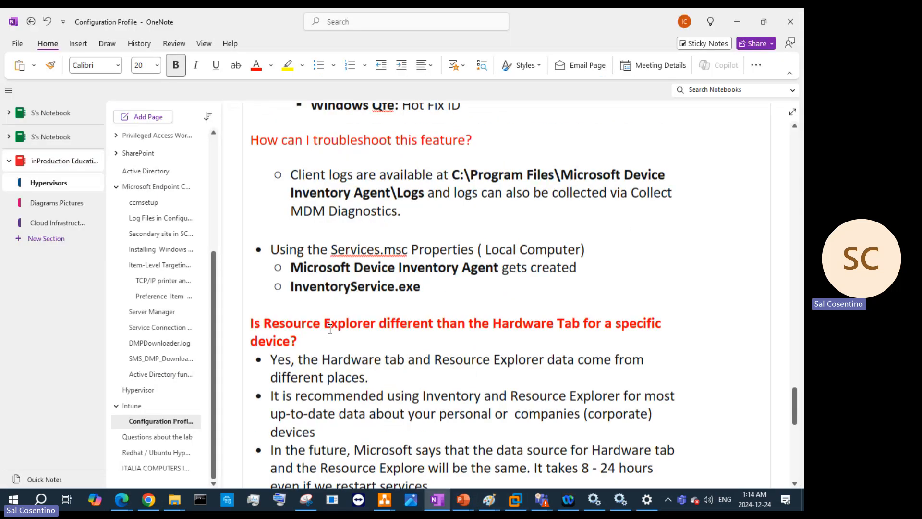
{"action": "scroll", "coordinate": [623, 335], "scroll_direction": "down", "scroll_amount": 6}
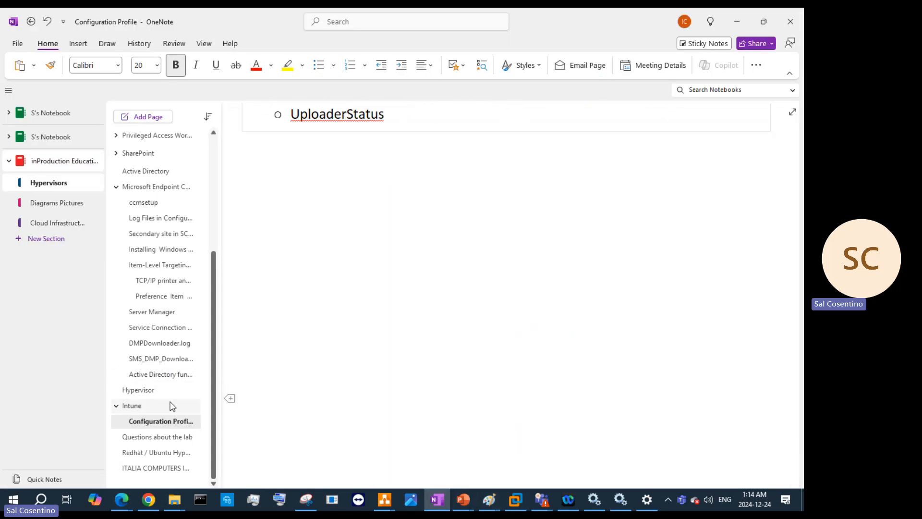
{"action": "scroll", "coordinate": [415, 387], "scroll_direction": "up", "scroll_amount": 8}
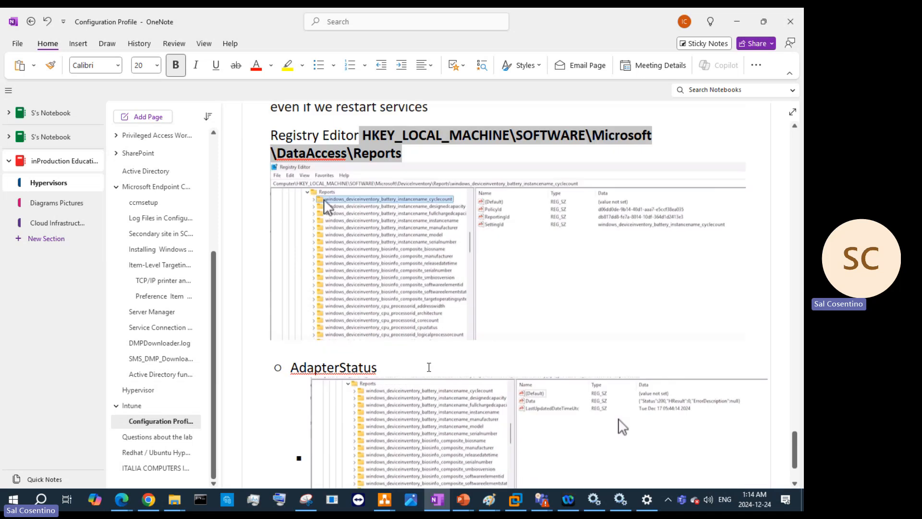
{"action": "scroll", "coordinate": [454, 327], "scroll_direction": "up", "scroll_amount": 8}
{"action": "scroll", "coordinate": [449, 329], "scroll_direction": "down", "scroll_amount": 6}
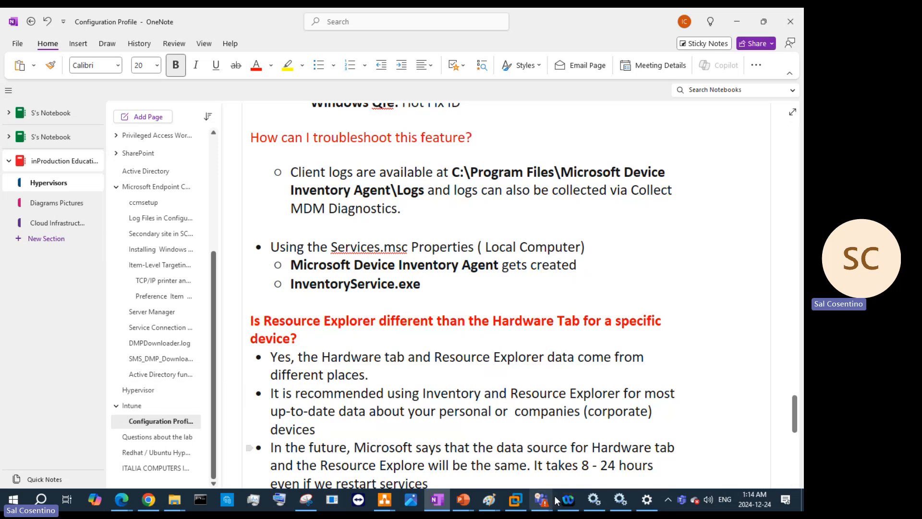
Step: Browse the VM's File Explorer to C:\Program Files, then bring the Entra admin center back
{"action": "mouse_move", "coordinate": [469, 502]}
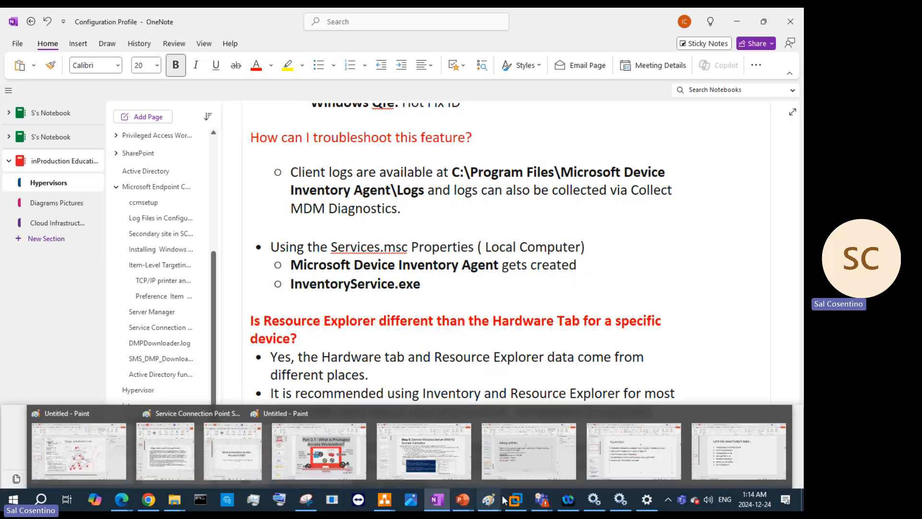
{"action": "mouse_move", "coordinate": [515, 501]}
{"action": "left_click", "coordinate": [534, 447]}
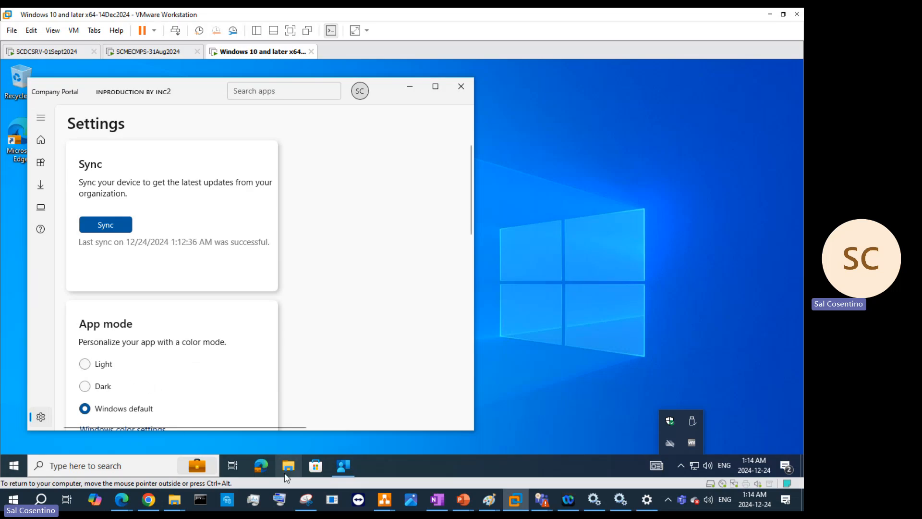
{"action": "left_click", "coordinate": [289, 466]}
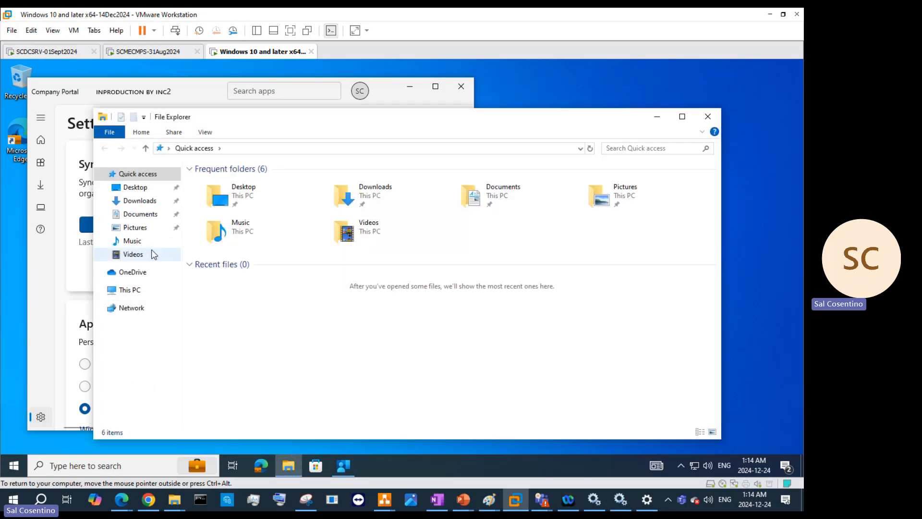
{"action": "left_click", "coordinate": [131, 291]}
{"action": "double_click", "coordinate": [250, 293]}
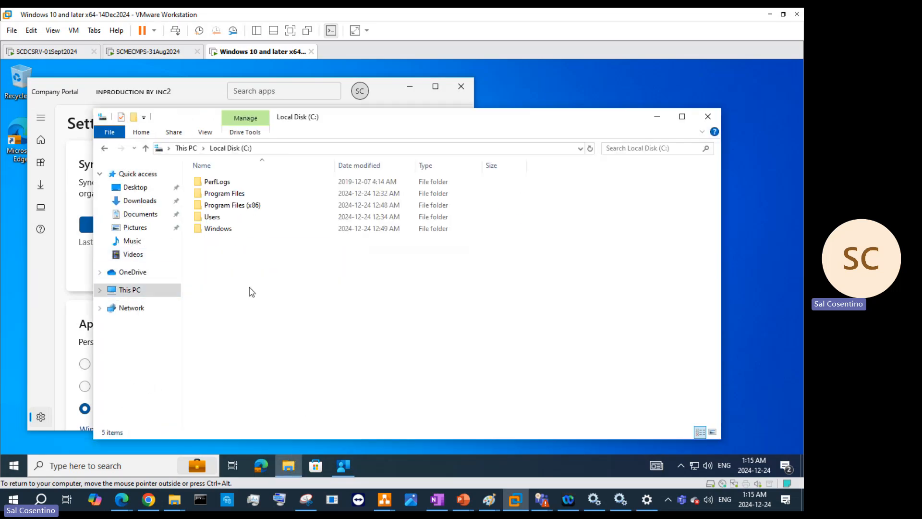
{"action": "double_click", "coordinate": [232, 195]}
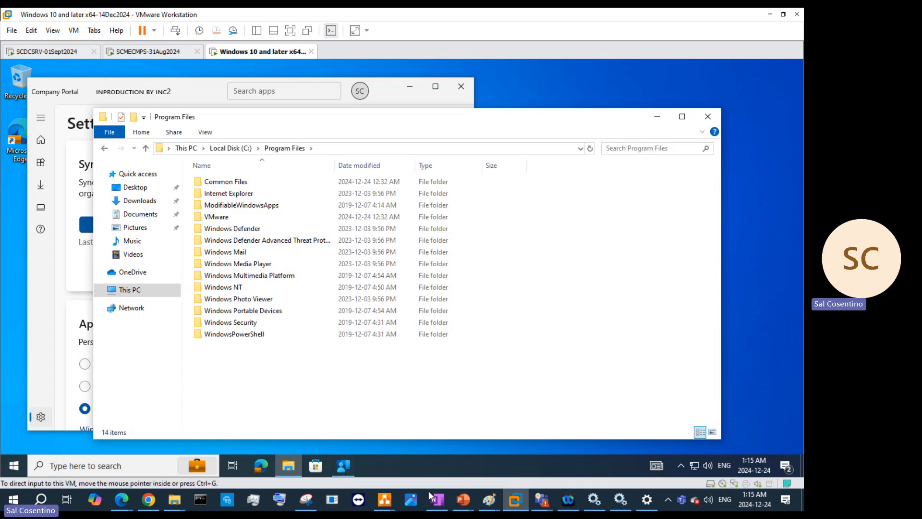
{"action": "mouse_move", "coordinate": [121, 499]}
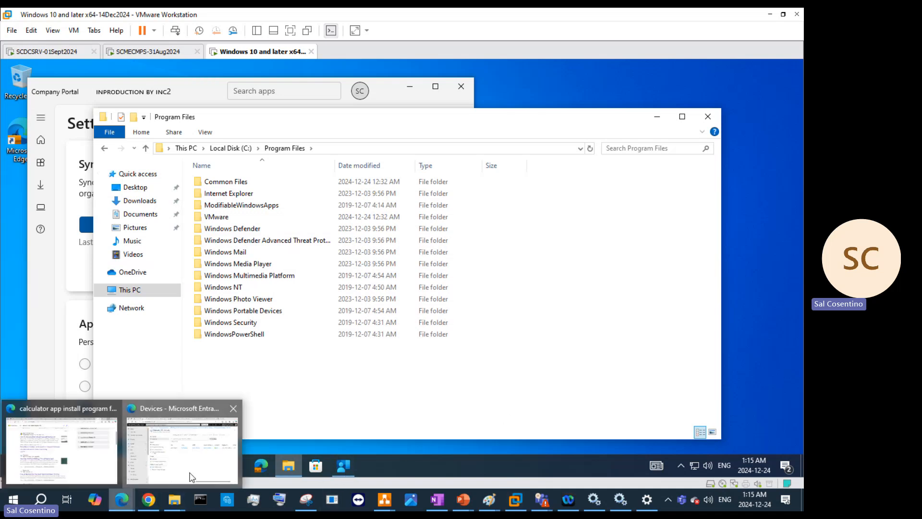
{"action": "left_click", "coordinate": [191, 483]}
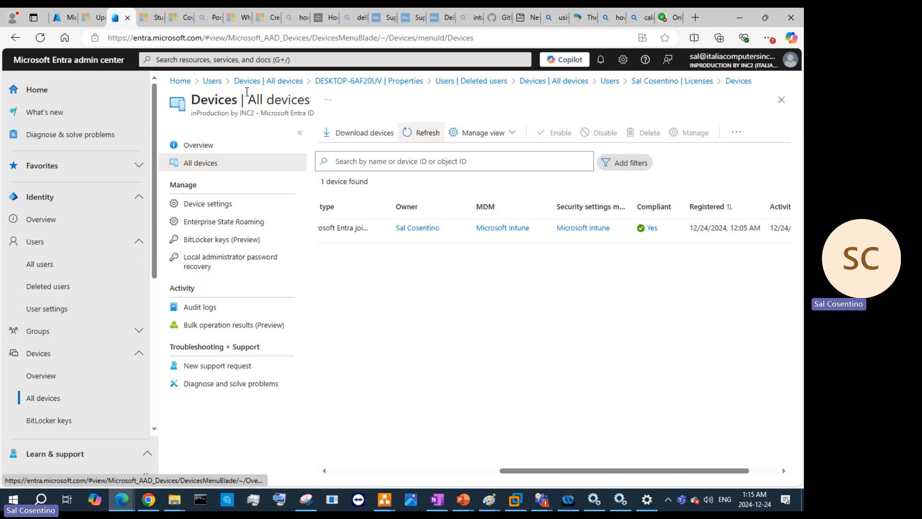
Step: Show the 7 Windows 10 and later configuration policies under Intune's Devices > Configuration
{"action": "left_click", "coordinate": [61, 17]}
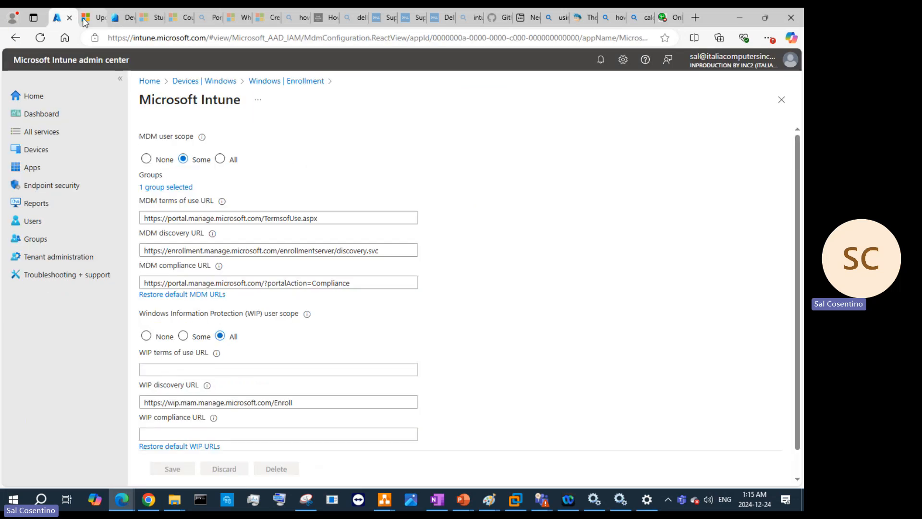
{"action": "left_click", "coordinate": [48, 149]}
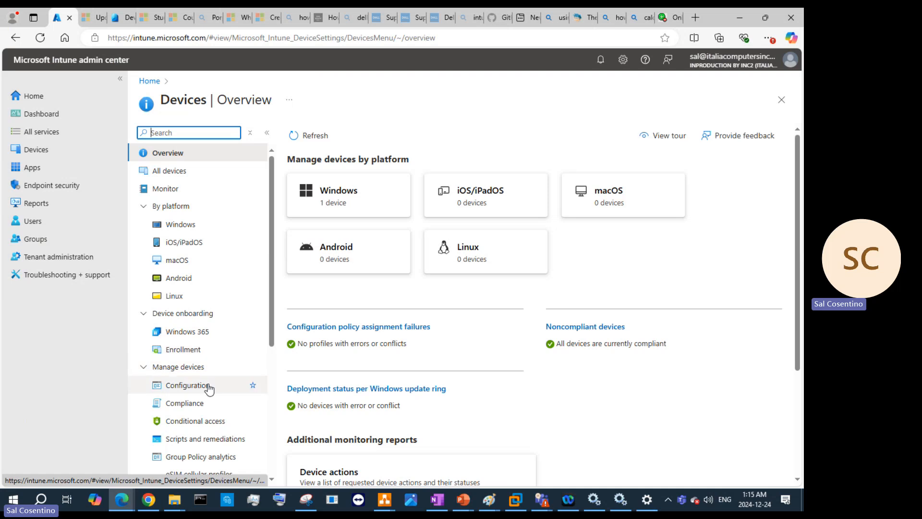
{"action": "left_click", "coordinate": [242, 385]}
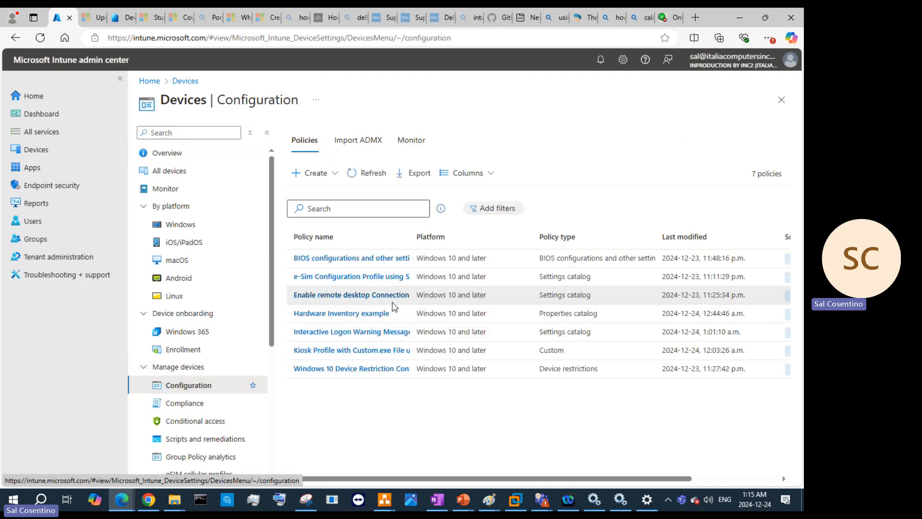
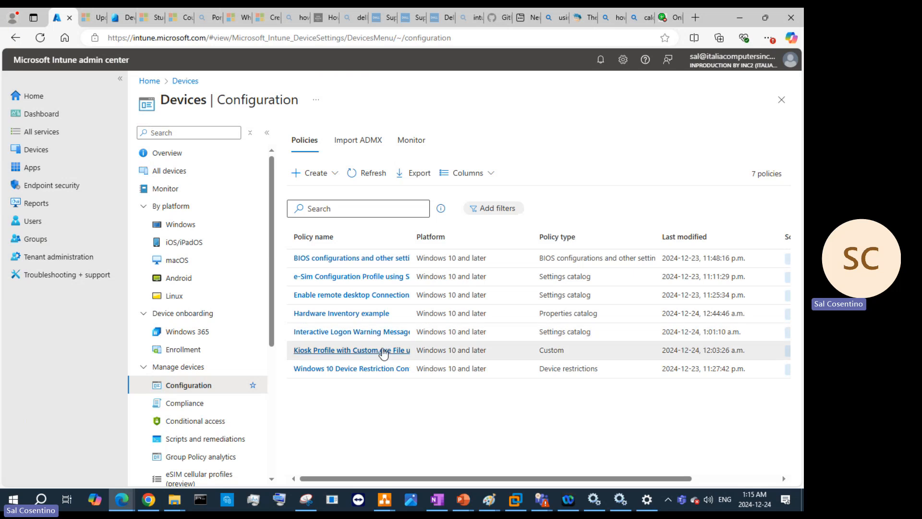
Step: Open the Hardware Inventory example assignments and remove the All Devices group
{"action": "left_click", "coordinate": [364, 316]}
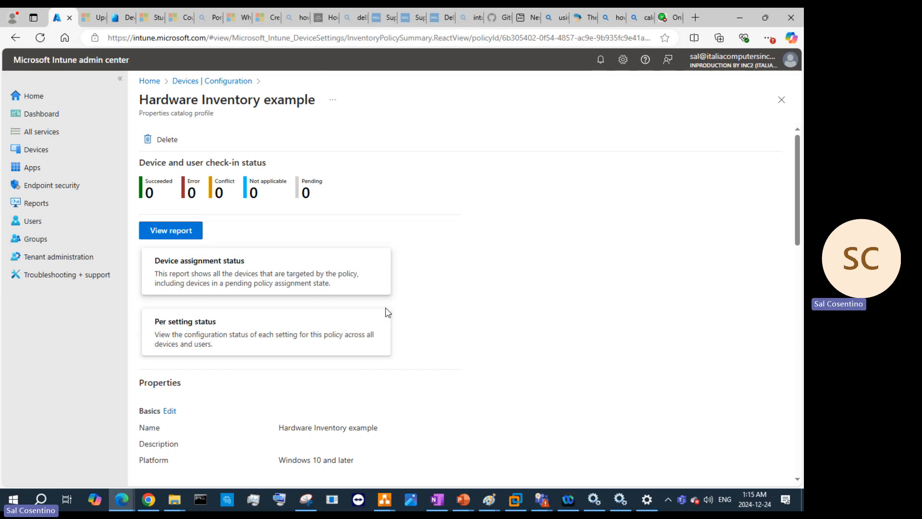
{"action": "scroll", "coordinate": [383, 315], "scroll_direction": "down", "scroll_amount": 4}
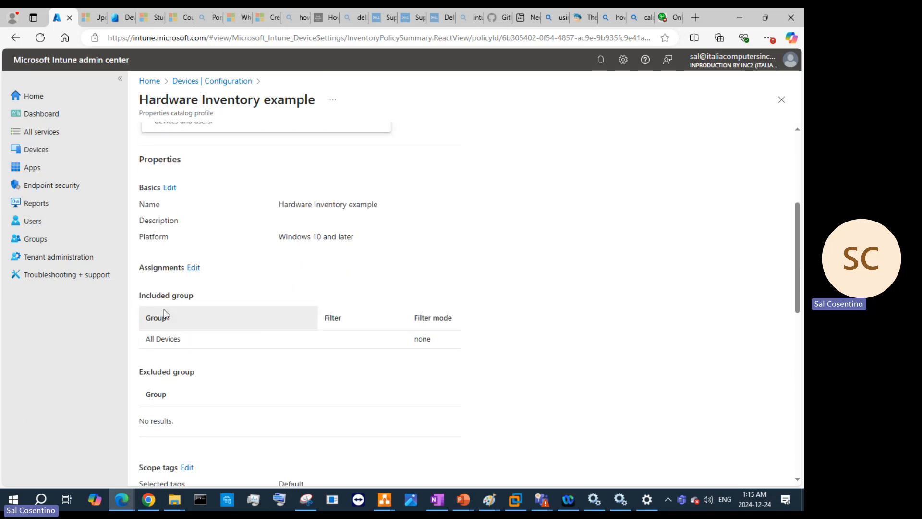
{"action": "scroll", "coordinate": [208, 307], "scroll_direction": "down", "scroll_amount": 5}
{"action": "scroll", "coordinate": [228, 318], "scroll_direction": "up", "scroll_amount": 3}
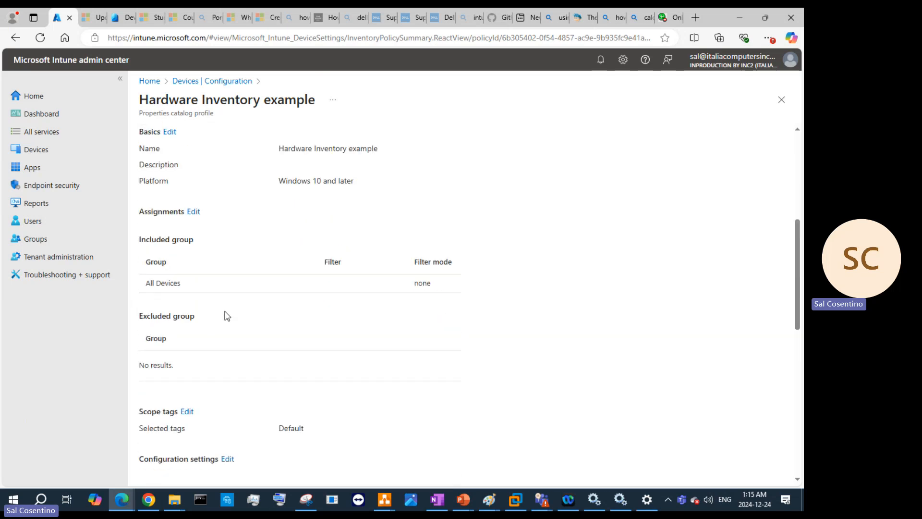
{"action": "left_click", "coordinate": [194, 212]}
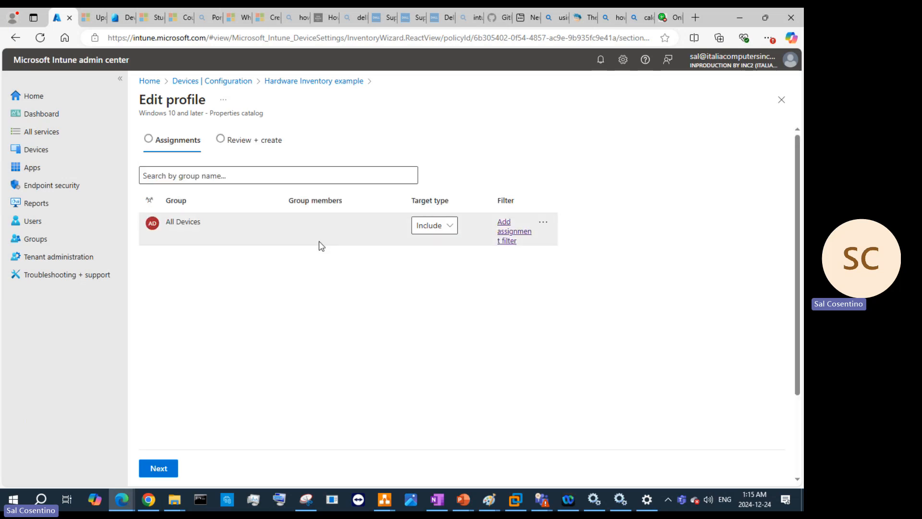
{"action": "left_click", "coordinate": [446, 229]}
{"action": "left_click", "coordinate": [446, 230]}
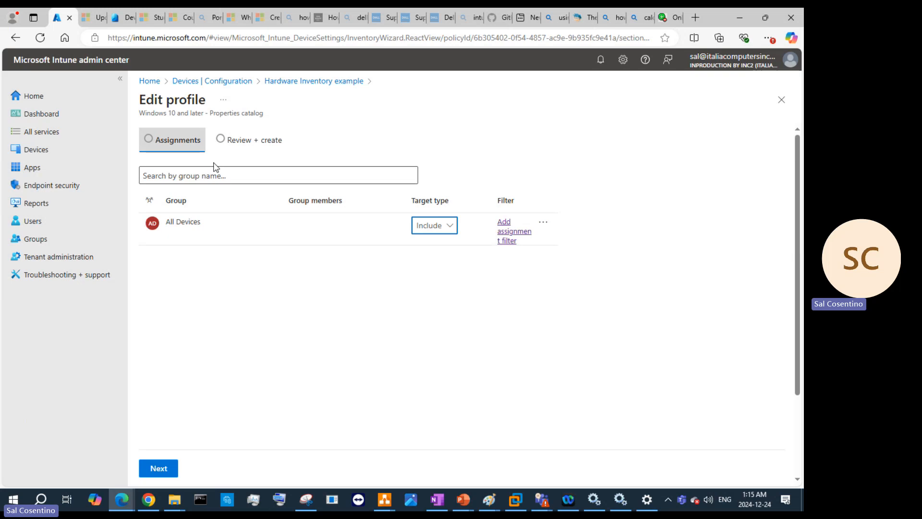
{"action": "left_click", "coordinate": [545, 222]}
{"action": "left_click", "coordinate": [555, 242]}
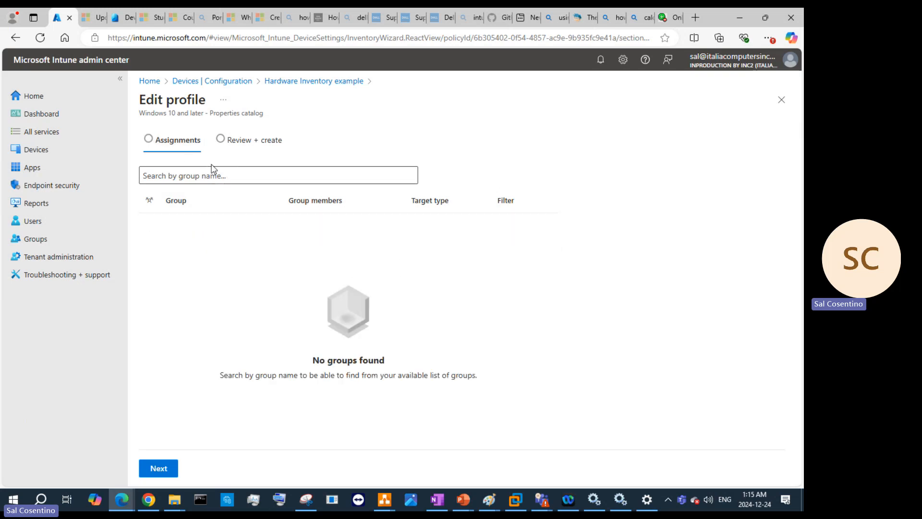
Step: Include the Windows 10 devices group, review the assignment summary, and save the policy
{"action": "left_click", "coordinate": [188, 176]}
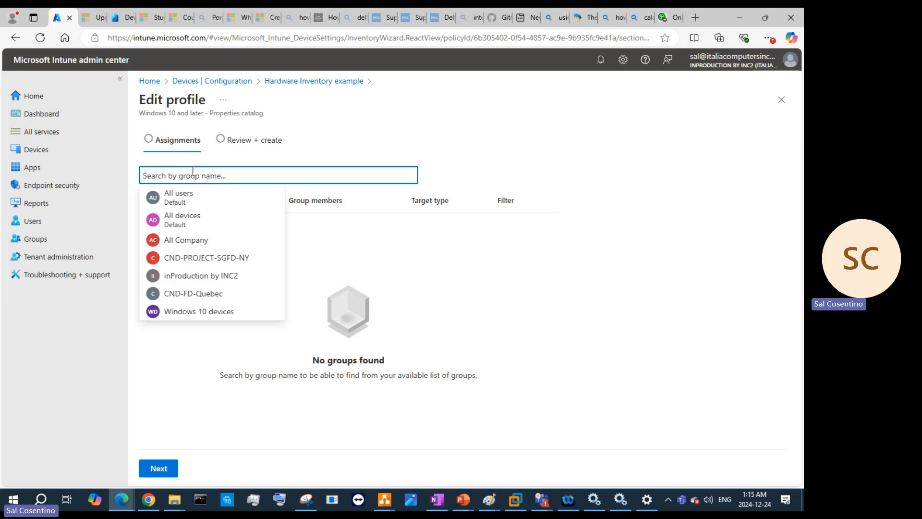
{"action": "type", "text": "wi"}
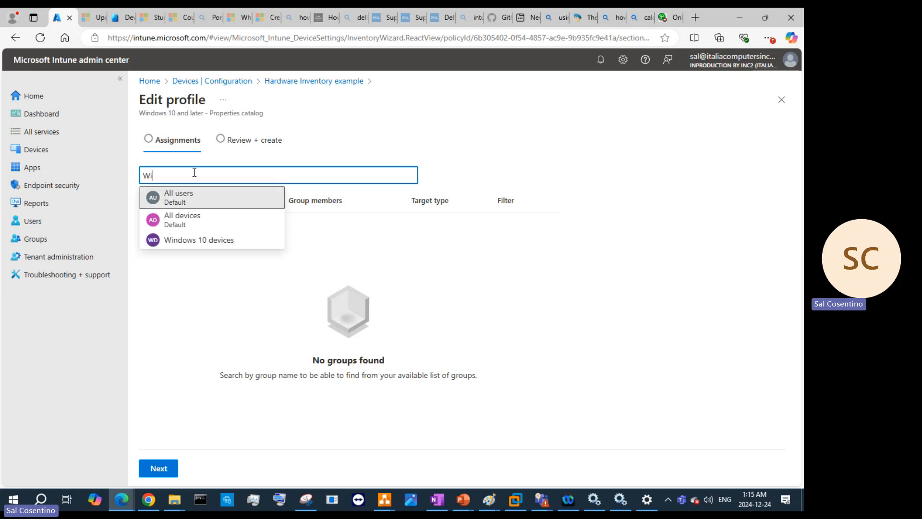
{"action": "left_click", "coordinate": [218, 244]}
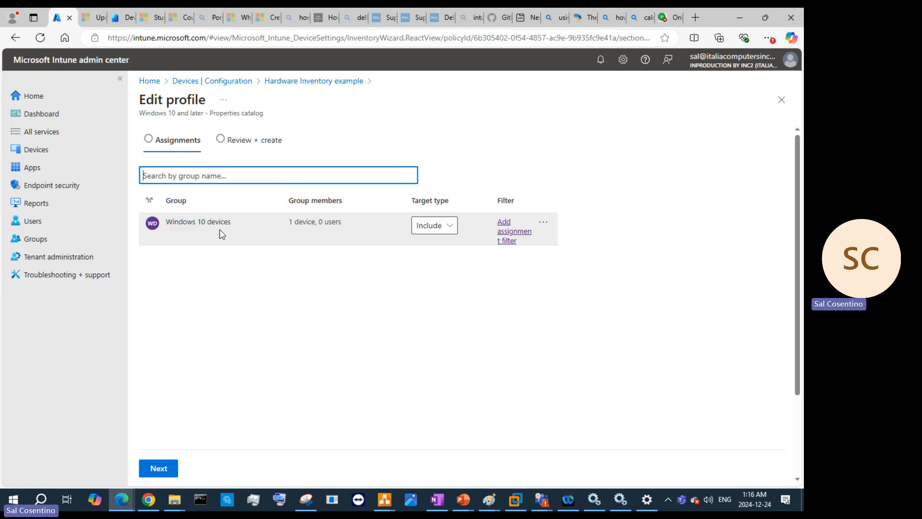
{"action": "left_click", "coordinate": [158, 468]}
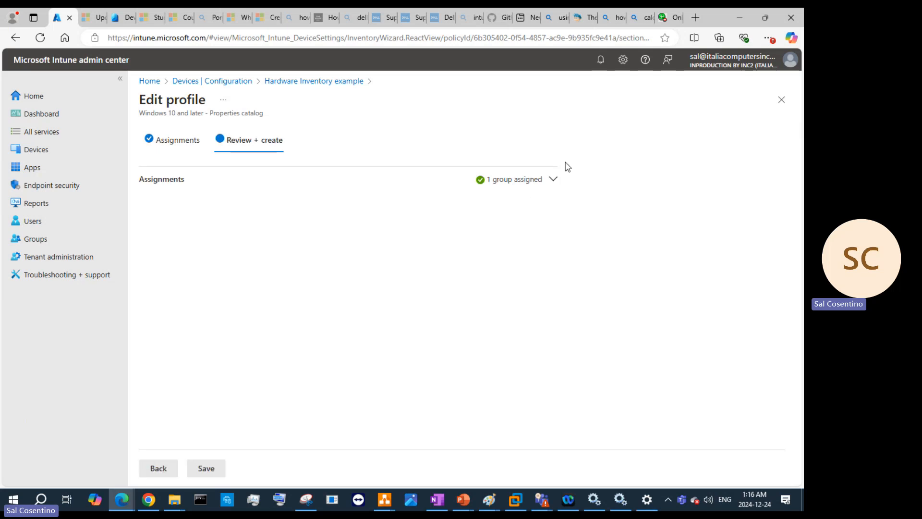
{"action": "left_click", "coordinate": [553, 179]}
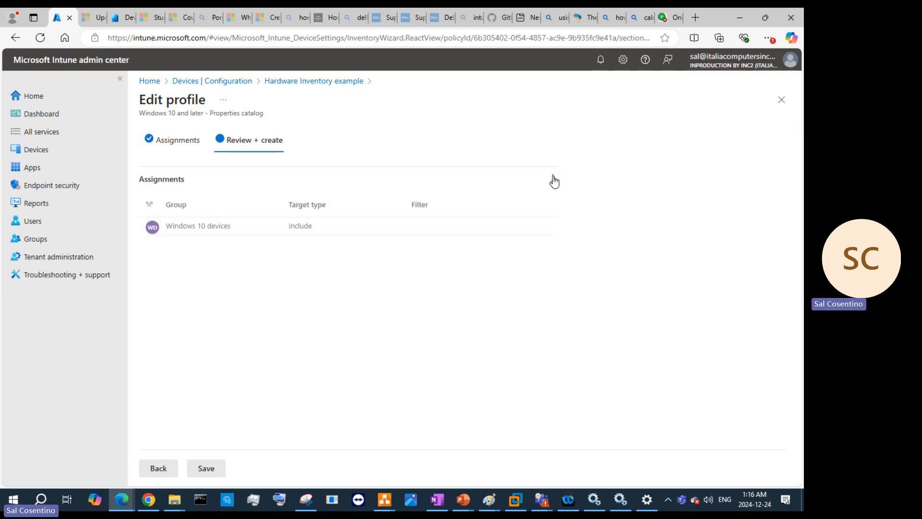
{"action": "left_click", "coordinate": [207, 469]}
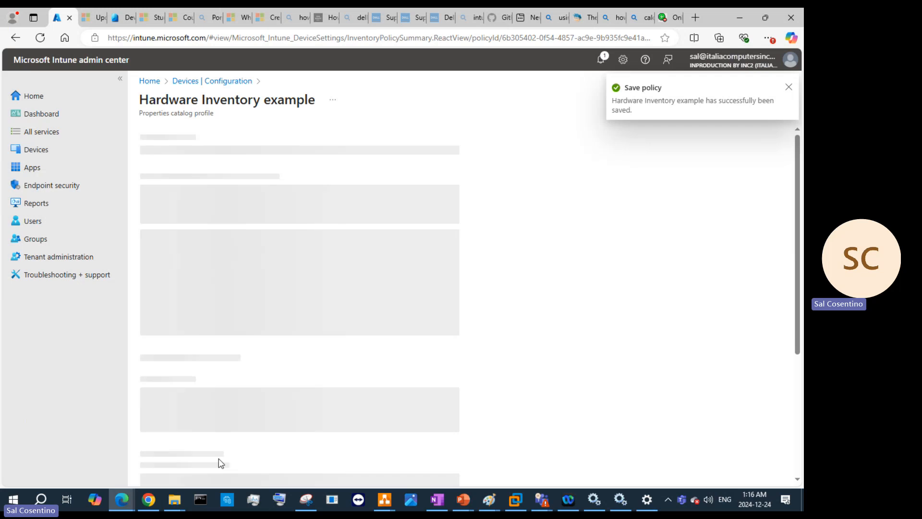
{"action": "scroll", "coordinate": [466, 262], "scroll_direction": "down", "scroll_amount": 4}
{"action": "scroll", "coordinate": [465, 264], "scroll_direction": "up", "scroll_amount": 3}
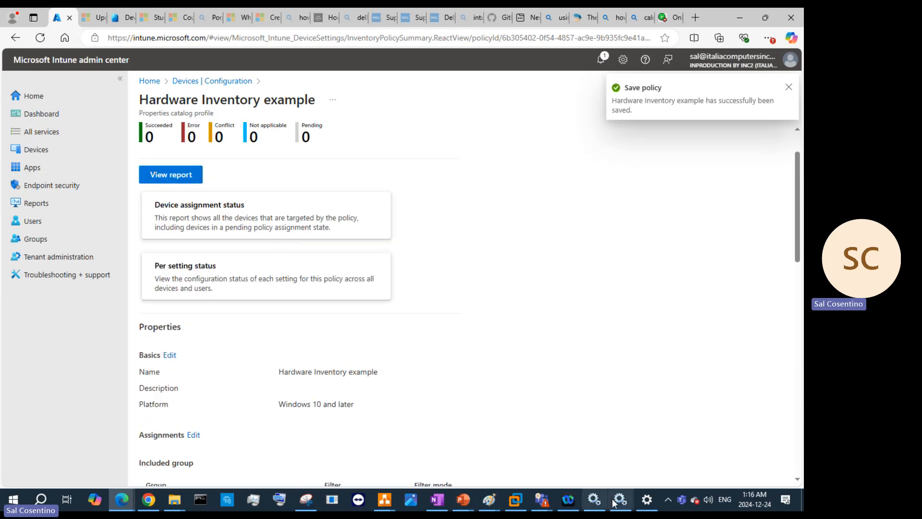
{"action": "left_click", "coordinate": [647, 499]}
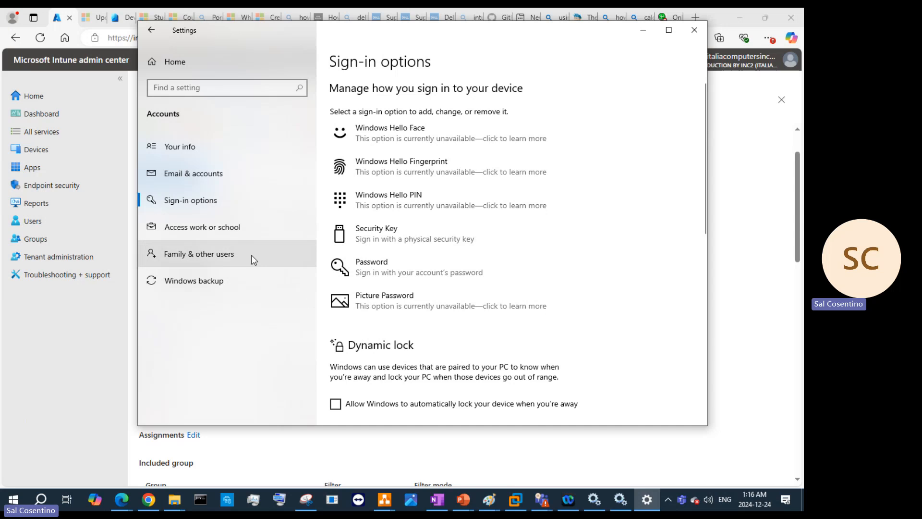
{"action": "left_click", "coordinate": [240, 225]}
{"action": "left_click", "coordinate": [229, 207]}
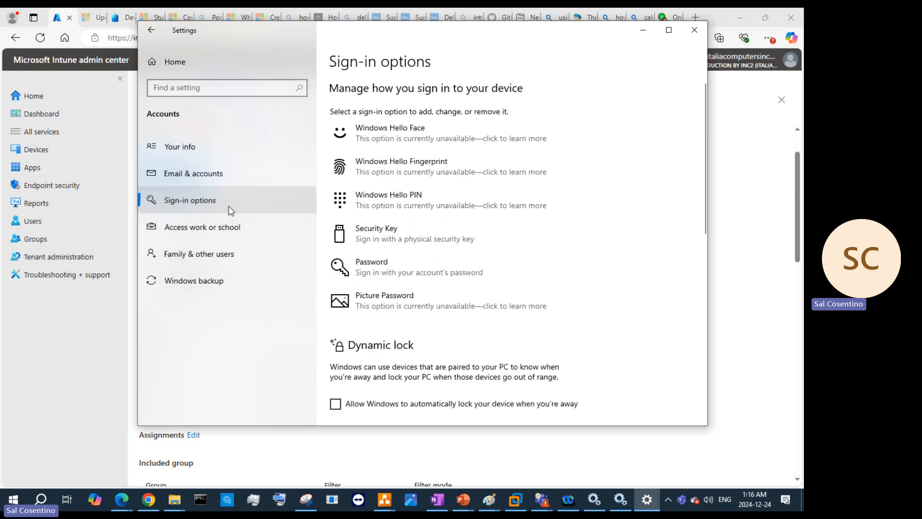
{"action": "left_click", "coordinate": [237, 231]}
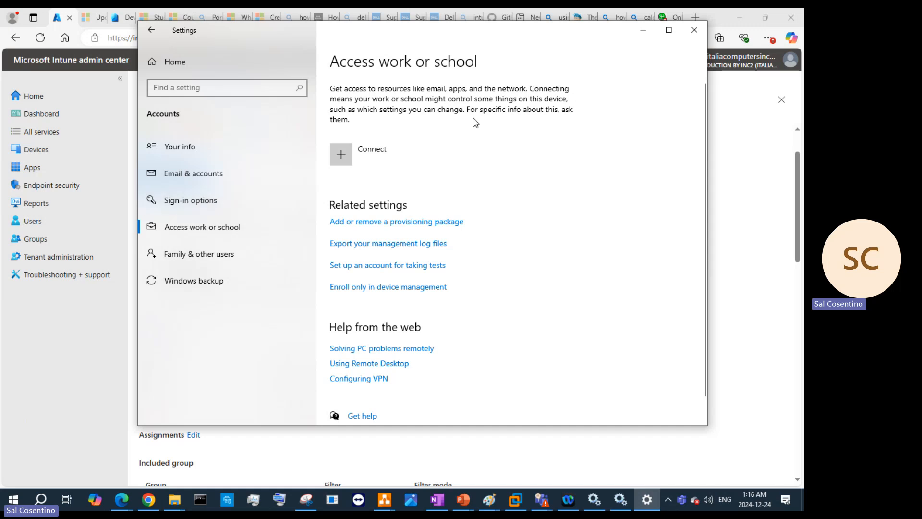
{"action": "left_click", "coordinate": [643, 29]}
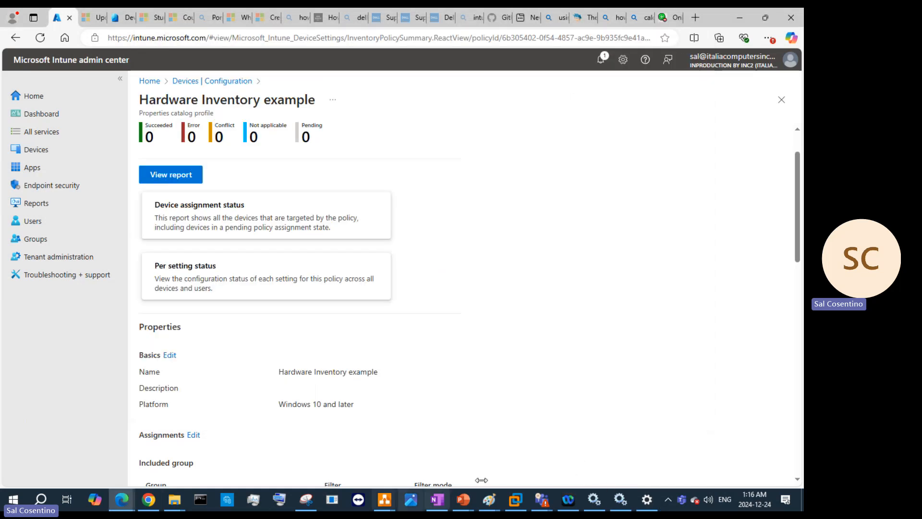
{"action": "left_click", "coordinate": [647, 508]}
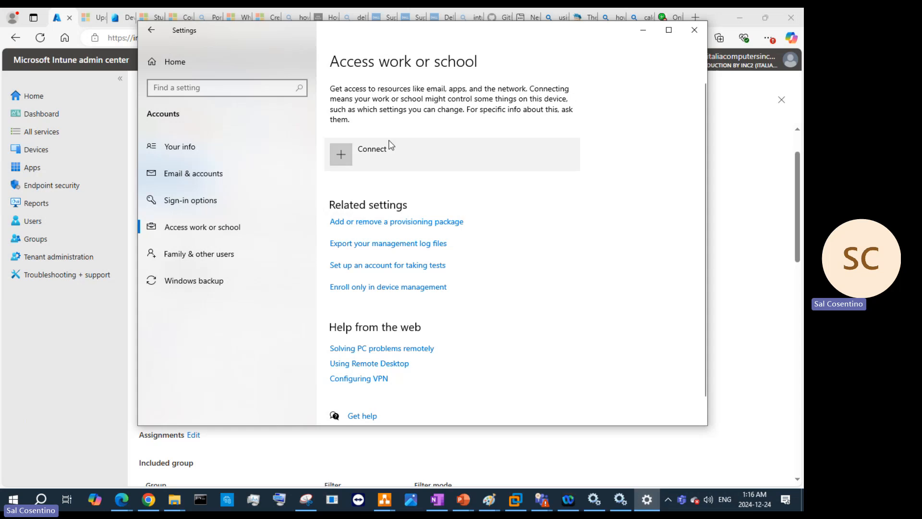
{"action": "left_click", "coordinate": [646, 31]}
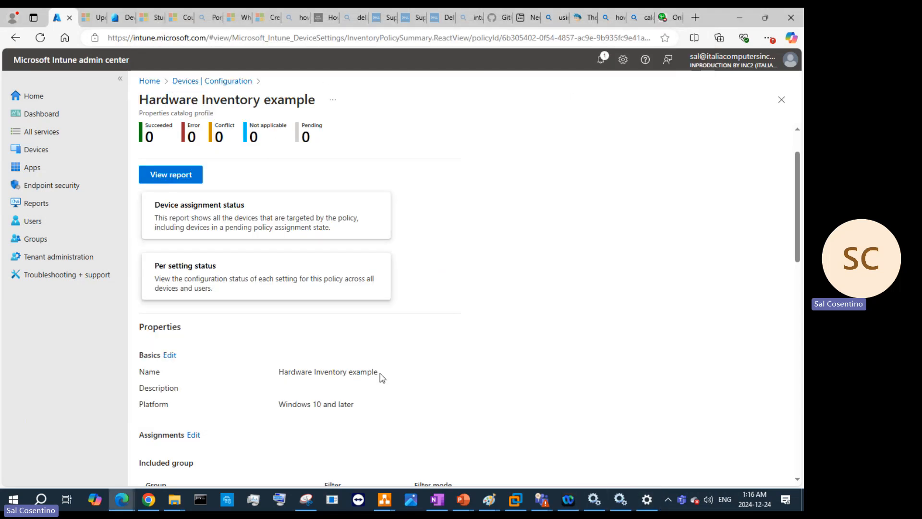
{"action": "left_click", "coordinate": [513, 506]}
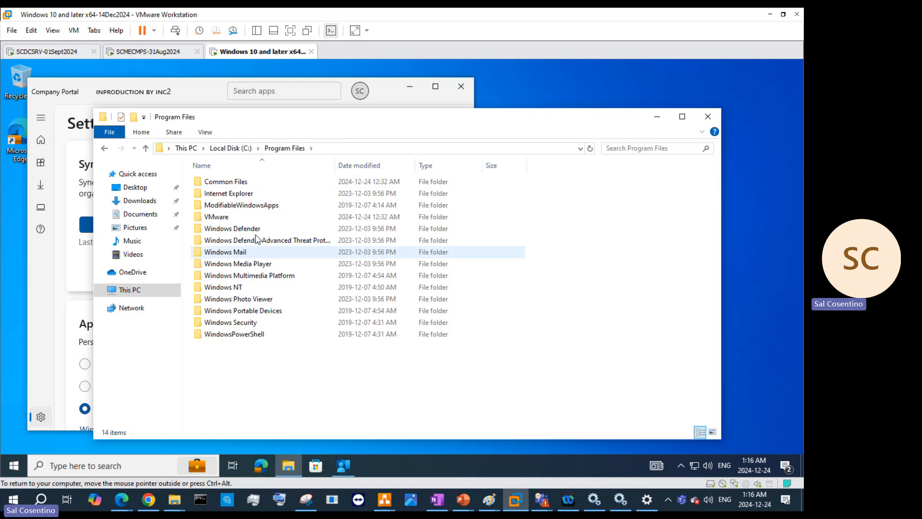
Step: Hide the Program Files window and browse the VM's Services console, found by searching 'serv'
{"action": "left_click", "coordinate": [657, 117]}
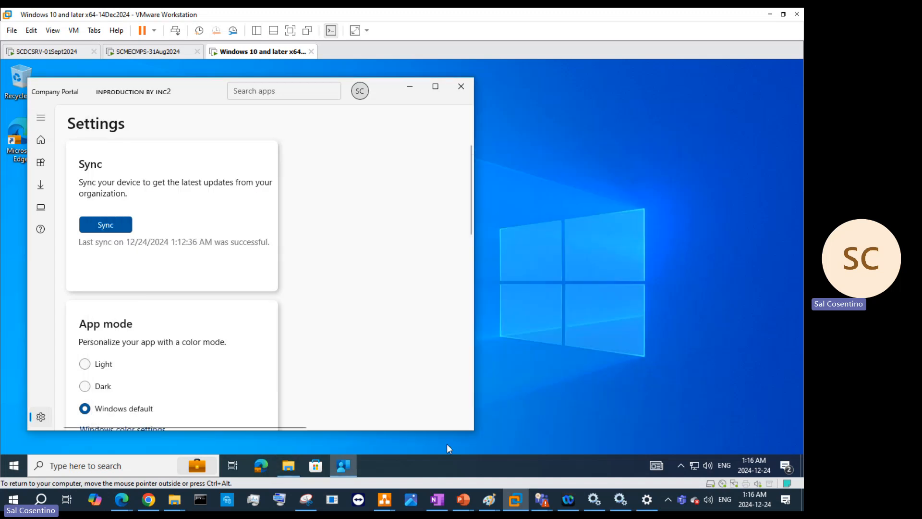
{"action": "left_click", "coordinate": [111, 465]}
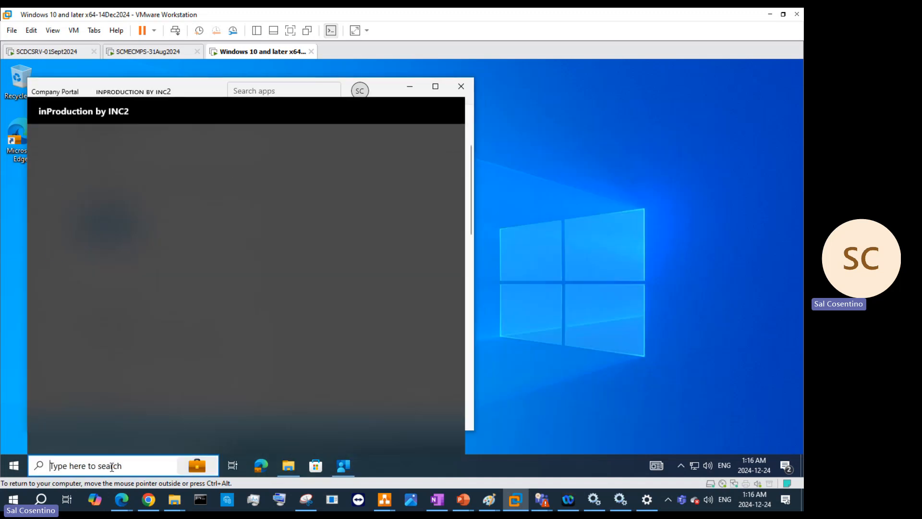
{"action": "type", "text": "serv"}
{"action": "left_click", "coordinate": [178, 185]}
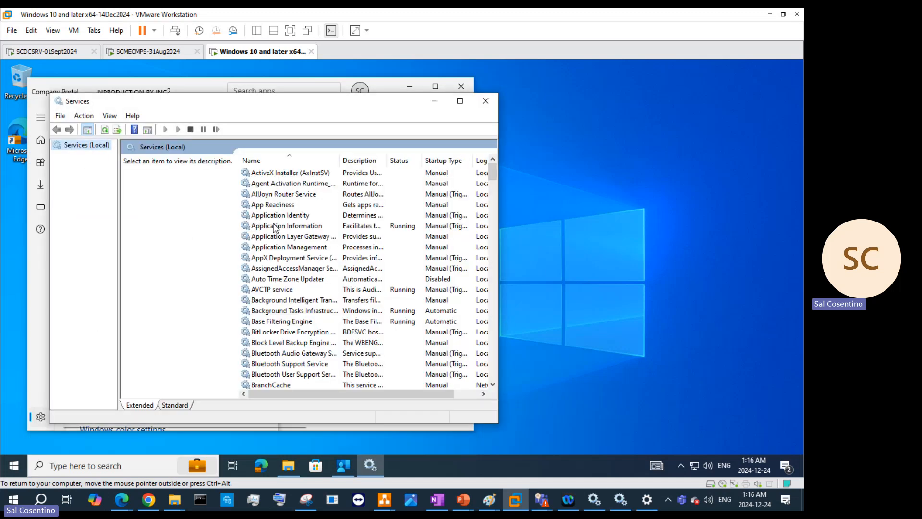
{"action": "scroll", "coordinate": [306, 282], "scroll_direction": "down", "scroll_amount": 8}
{"action": "scroll", "coordinate": [306, 282], "scroll_direction": "down", "scroll_amount": 20}
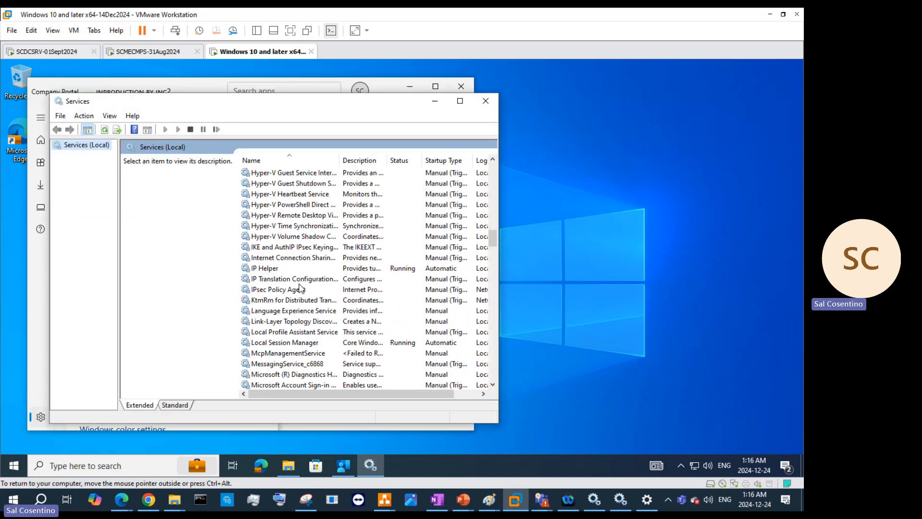
{"action": "scroll", "coordinate": [312, 358], "scroll_direction": "down", "scroll_amount": 3}
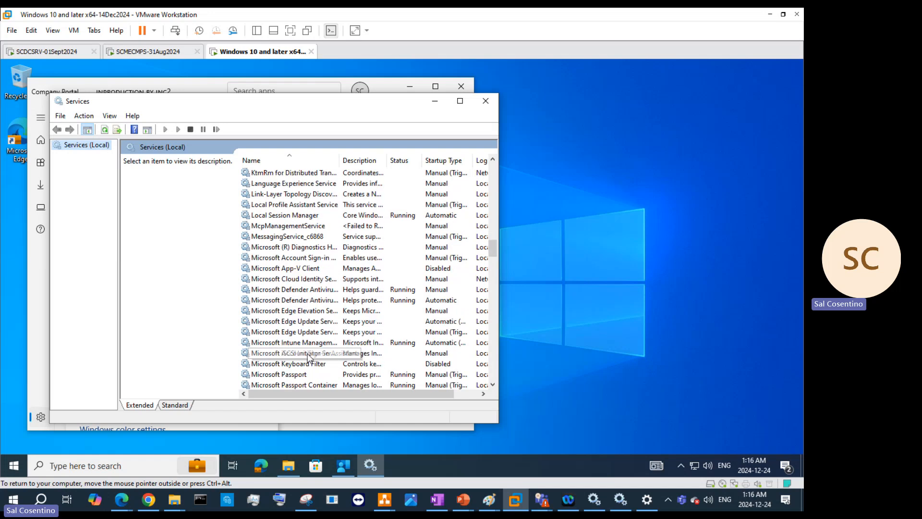
{"action": "scroll", "coordinate": [310, 369], "scroll_direction": "down", "scroll_amount": 1}
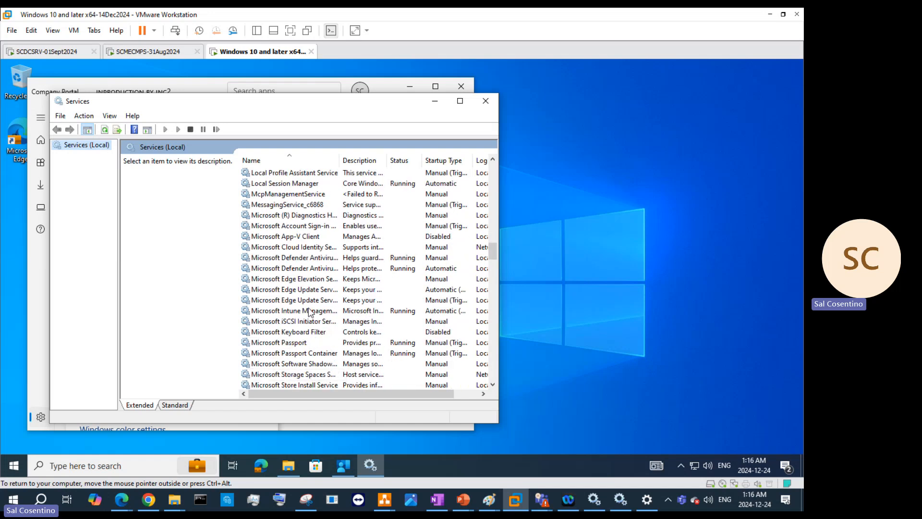
{"action": "scroll", "coordinate": [294, 262], "scroll_direction": "down", "scroll_amount": 2}
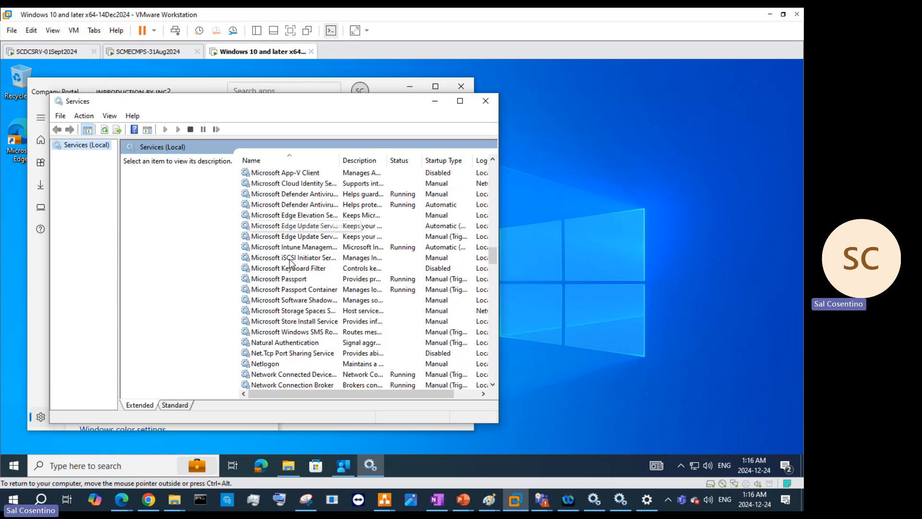
{"action": "scroll", "coordinate": [316, 326], "scroll_direction": "up", "scroll_amount": 5}
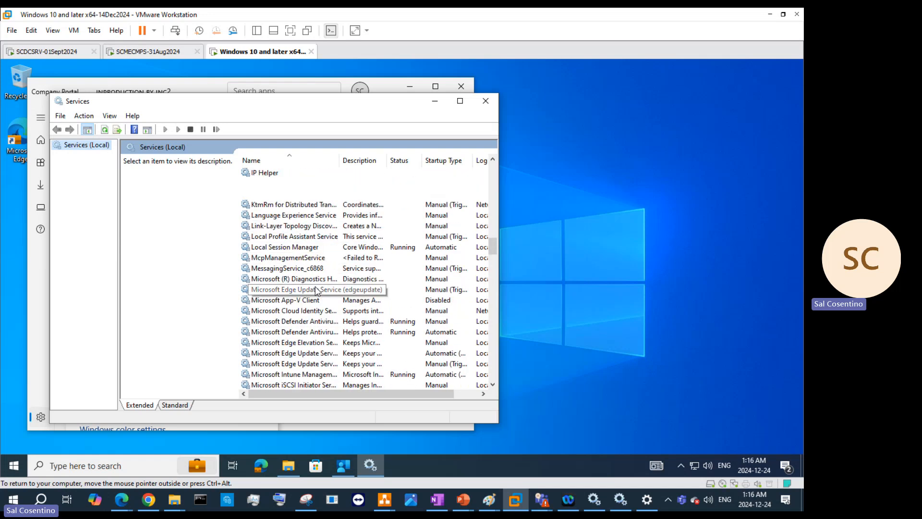
{"action": "scroll", "coordinate": [316, 290], "scroll_direction": "down", "scroll_amount": 2}
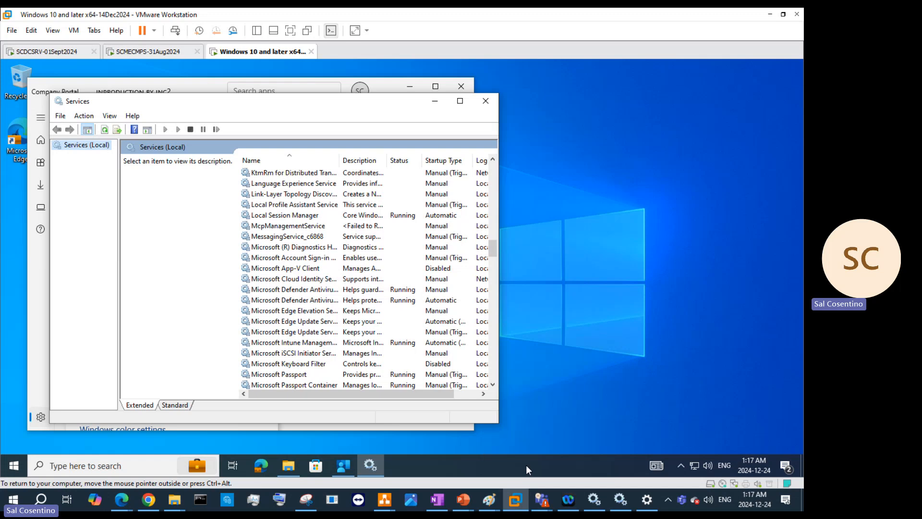
Step: Glance at the OneNote configuration notes, then return to the Services list
{"action": "left_click", "coordinate": [438, 500]}
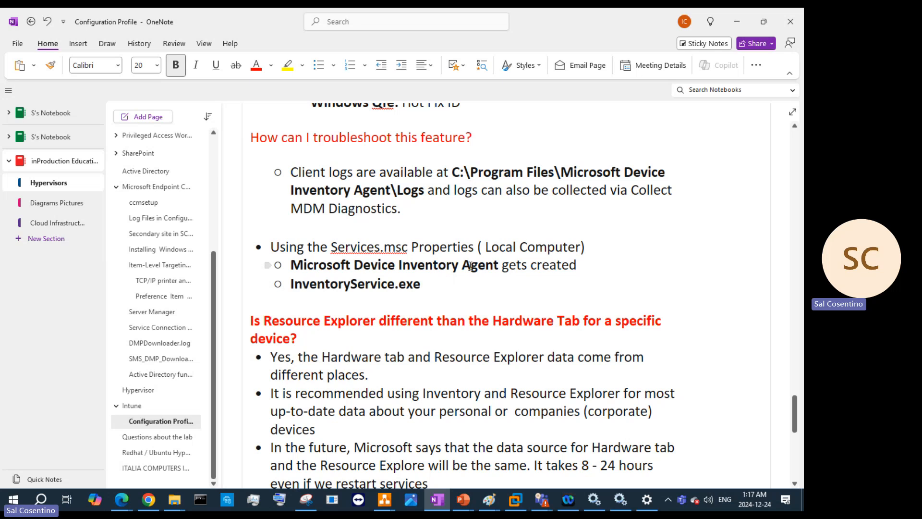
{"action": "left_click", "coordinate": [746, 22]}
{"action": "scroll", "coordinate": [297, 328], "scroll_direction": "up", "scroll_amount": 3}
{"action": "scroll", "coordinate": [296, 328], "scroll_direction": "down", "scroll_amount": 3}
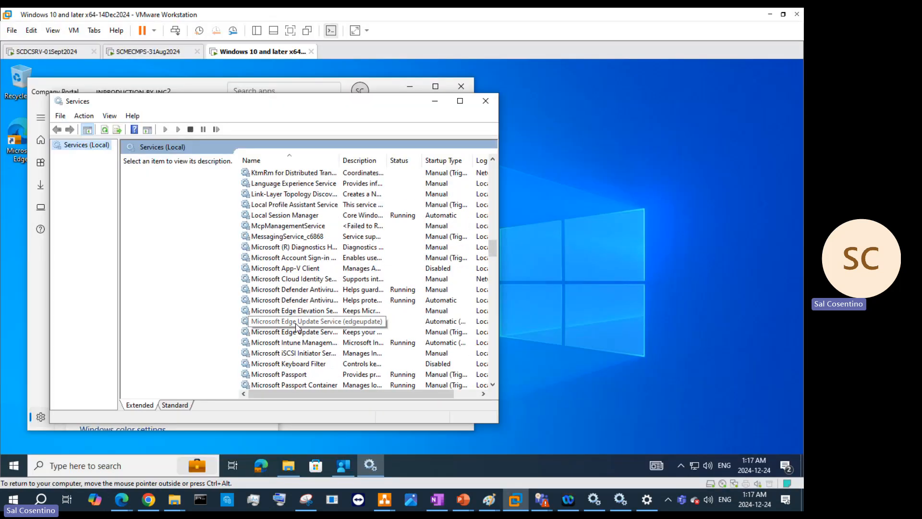
Step: Switch from the VM's Services list to the browser showing the Hardware Inventory example policy
{"action": "scroll", "coordinate": [296, 329], "scroll_direction": "down", "scroll_amount": 3}
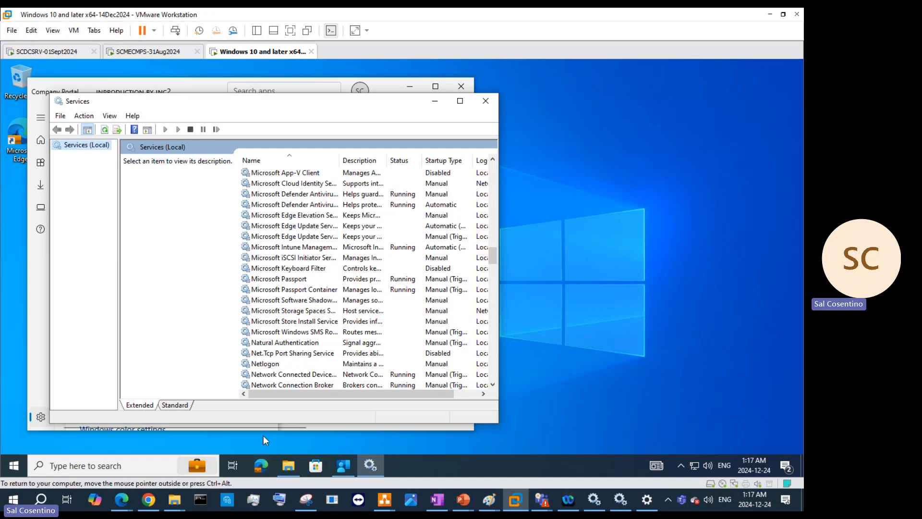
{"action": "mouse_move", "coordinate": [122, 500]}
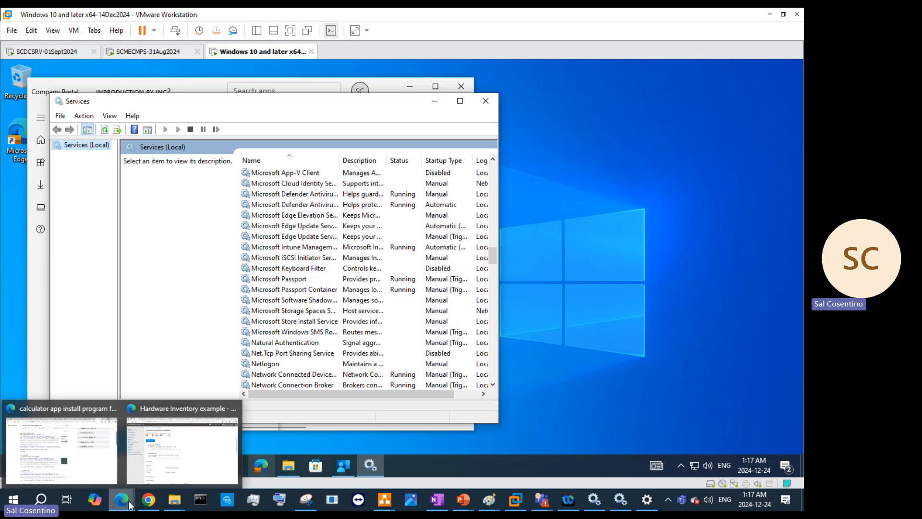
{"action": "left_click", "coordinate": [192, 461]}
Step: Edit the Hardware Inventory example assignments and add the All devices group
{"action": "scroll", "coordinate": [286, 208], "scroll_direction": "down", "scroll_amount": 9}
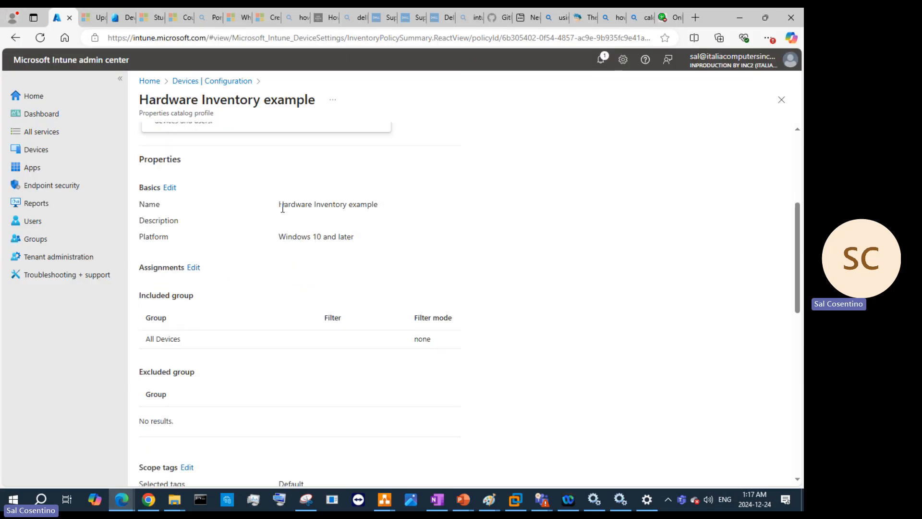
{"action": "scroll", "coordinate": [295, 255], "scroll_direction": "up", "scroll_amount": 5}
{"action": "scroll", "coordinate": [295, 255], "scroll_direction": "down", "scroll_amount": 3}
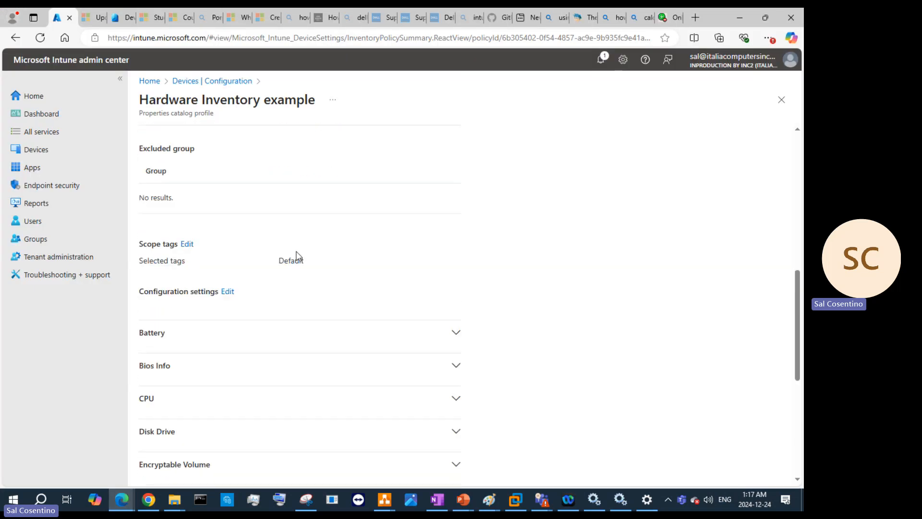
{"action": "scroll", "coordinate": [298, 255], "scroll_direction": "up", "scroll_amount": 2}
{"action": "left_click", "coordinate": [194, 157]}
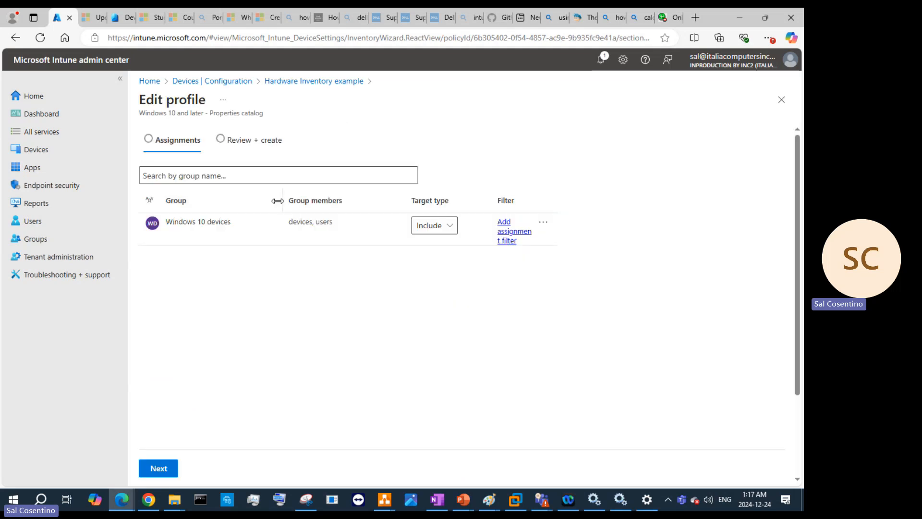
{"action": "left_click", "coordinate": [163, 176]}
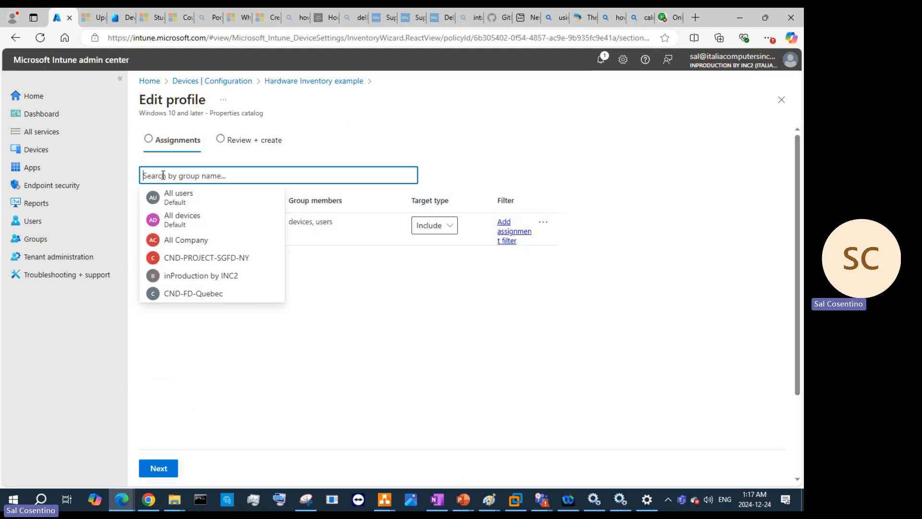
{"action": "left_click", "coordinate": [174, 218]}
{"action": "left_click", "coordinate": [457, 364]}
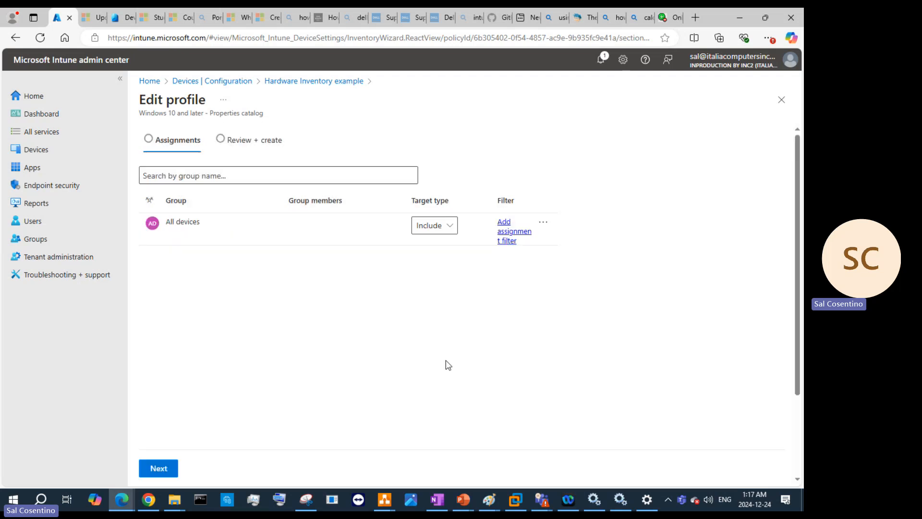
Step: Search for and add the Windows 10 devices group to the assignments
{"action": "left_click", "coordinate": [227, 177]}
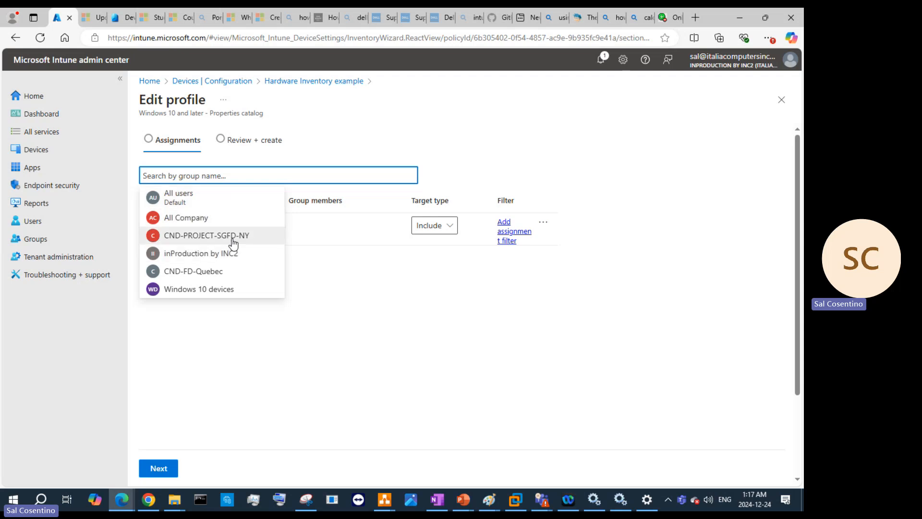
{"action": "type", "text": "A"}
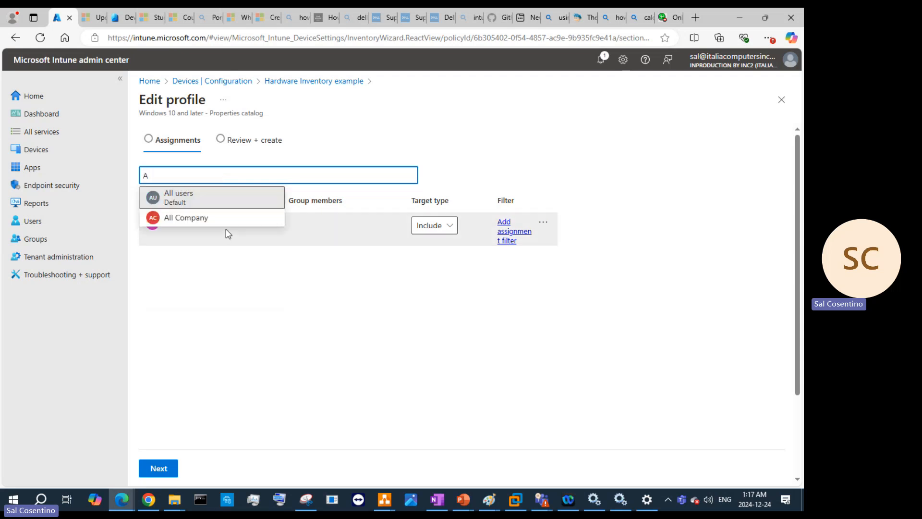
{"action": "left_click", "coordinate": [253, 305]}
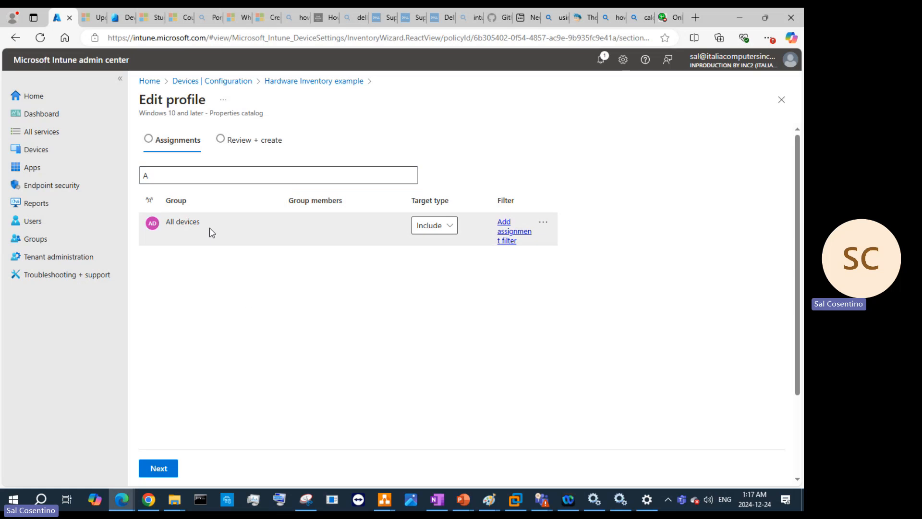
{"action": "left_click_drag", "start_coordinate": [172, 175], "coordinate": [114, 176]}
{"action": "type", "text": "W"}
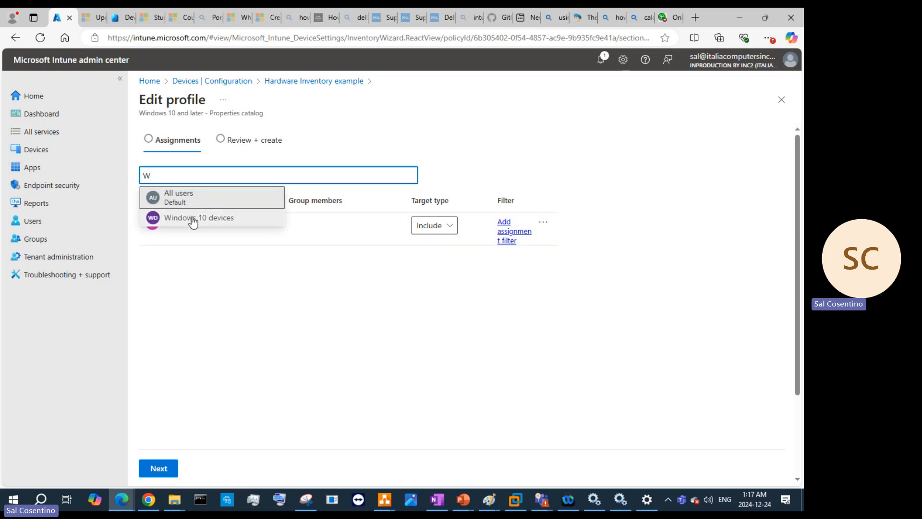
{"action": "left_click", "coordinate": [193, 221]}
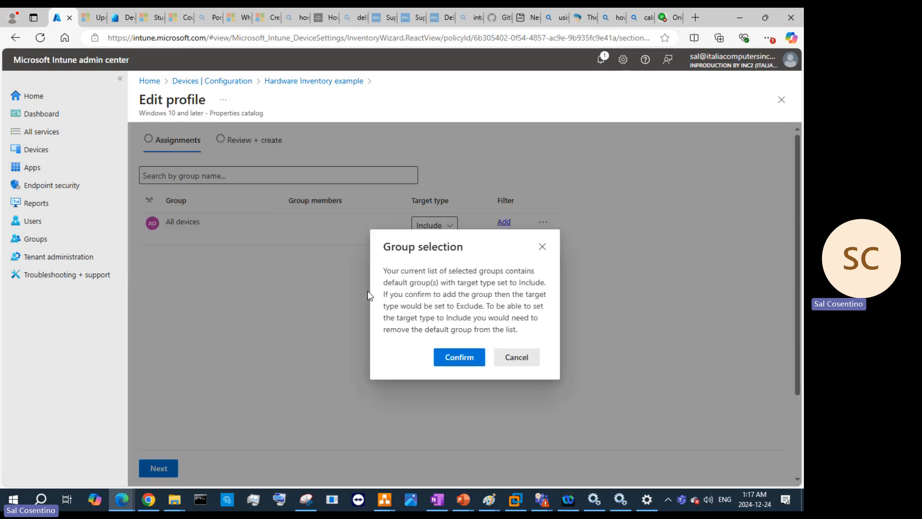
{"action": "left_click", "coordinate": [458, 358]}
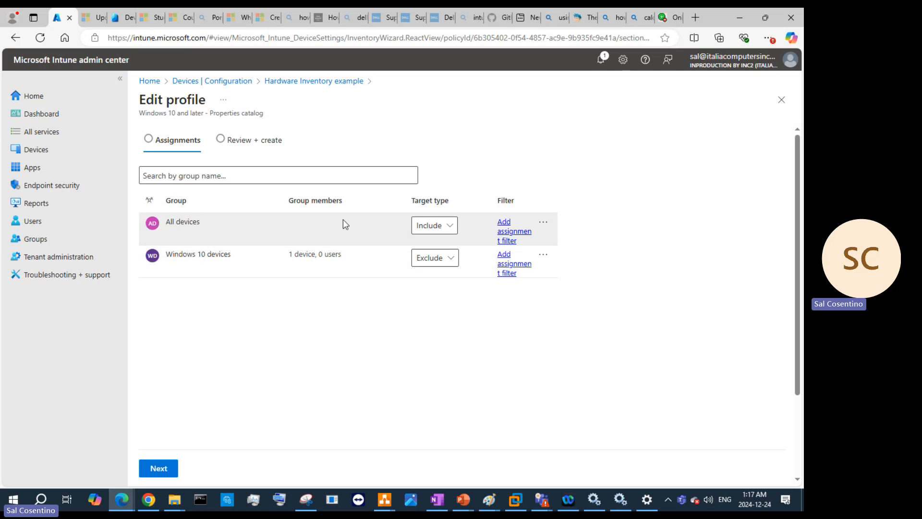
Step: Remove All devices, set Windows 10 devices to Include, and save the profile
{"action": "left_click", "coordinate": [449, 260]}
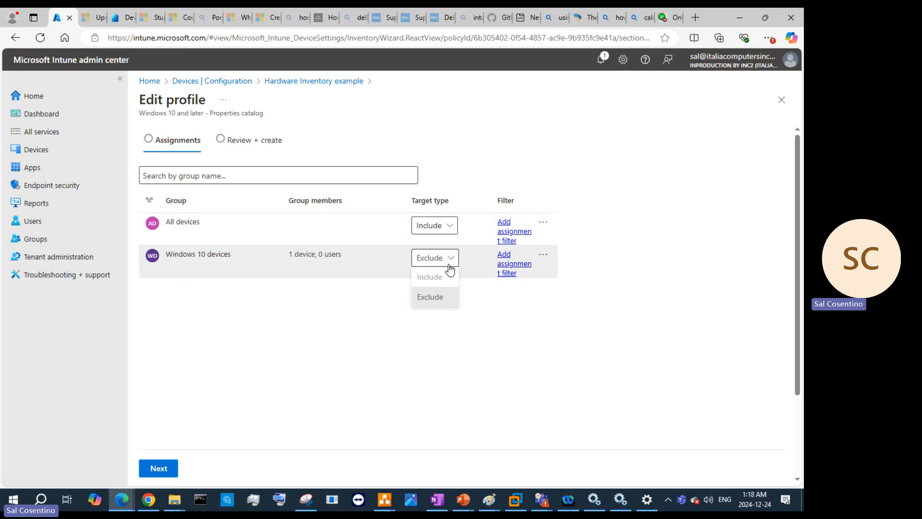
{"action": "left_click", "coordinate": [452, 226]}
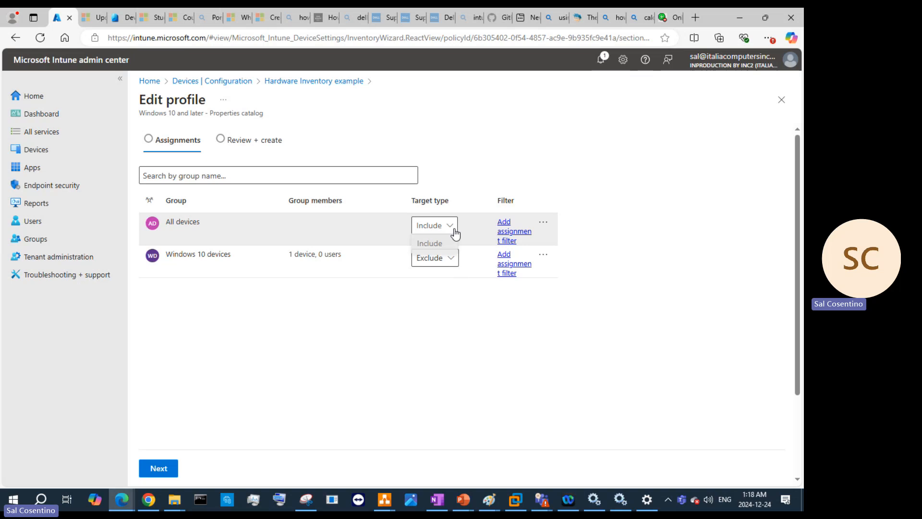
{"action": "left_click", "coordinate": [539, 225]}
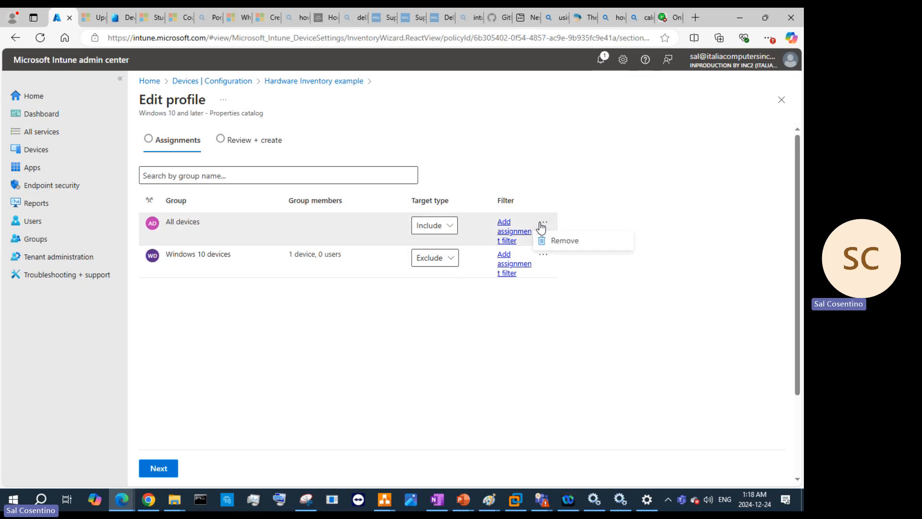
{"action": "left_click", "coordinate": [563, 243]}
{"action": "left_click", "coordinate": [446, 230]}
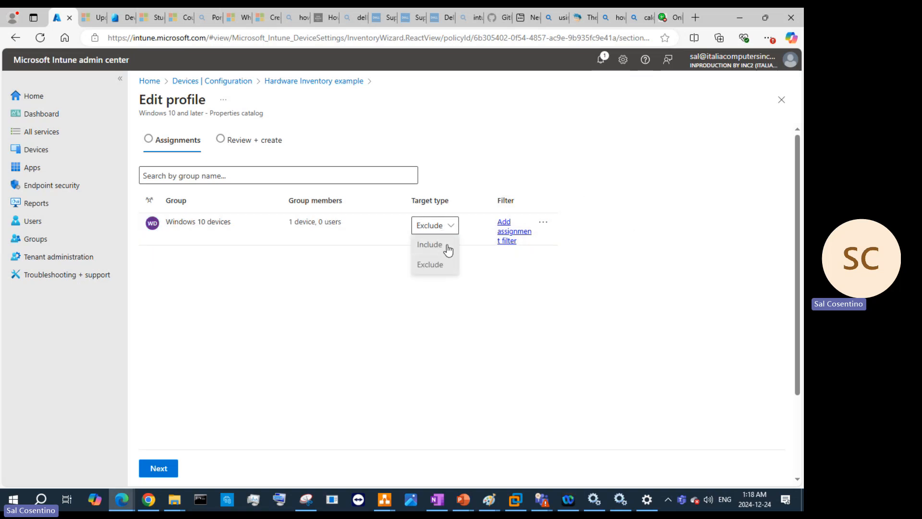
{"action": "left_click", "coordinate": [447, 246]}
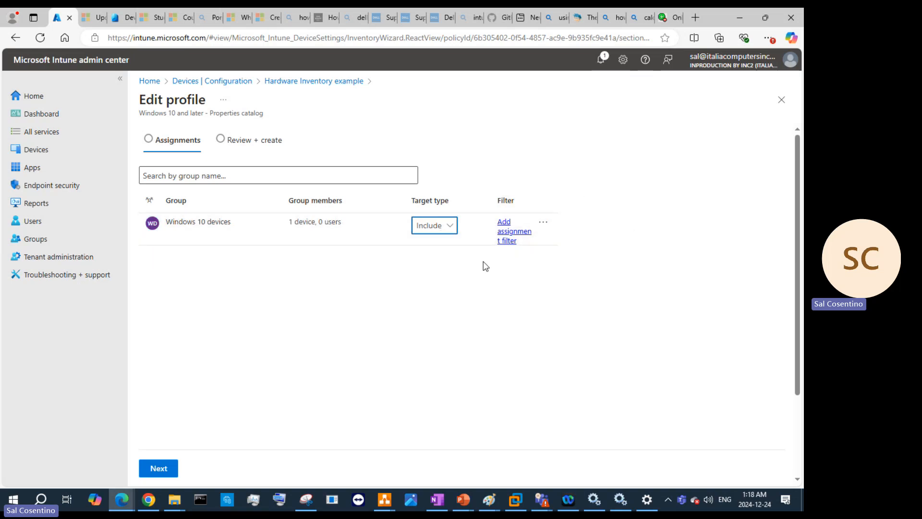
{"action": "left_click", "coordinate": [157, 467]}
{"action": "left_click", "coordinate": [158, 468]}
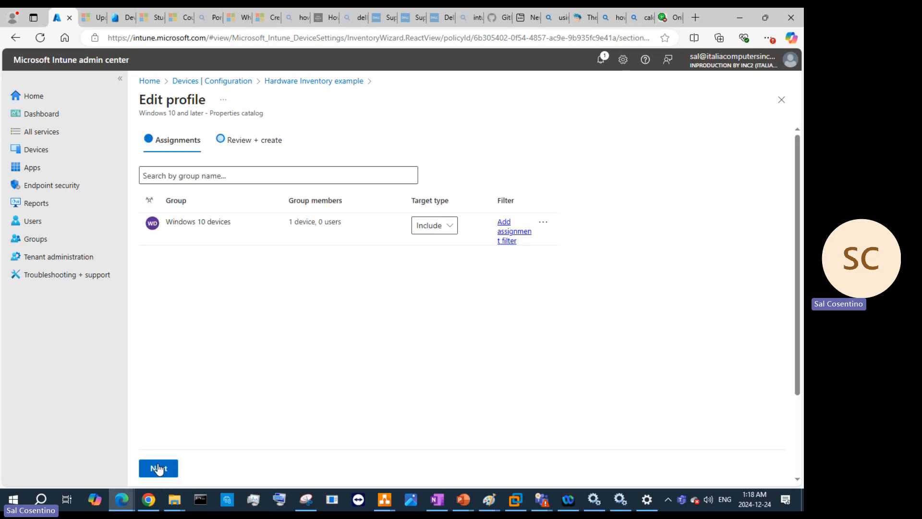
{"action": "left_click", "coordinate": [159, 468]}
{"action": "left_click", "coordinate": [223, 468]}
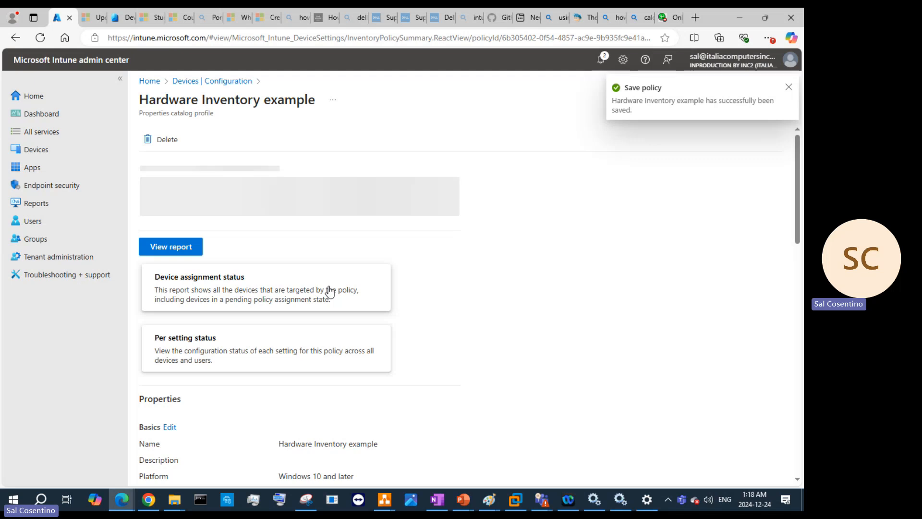
Step: Look over the Interactive Logon Warning Message policy from the configuration list
{"action": "left_click", "coordinate": [197, 81]}
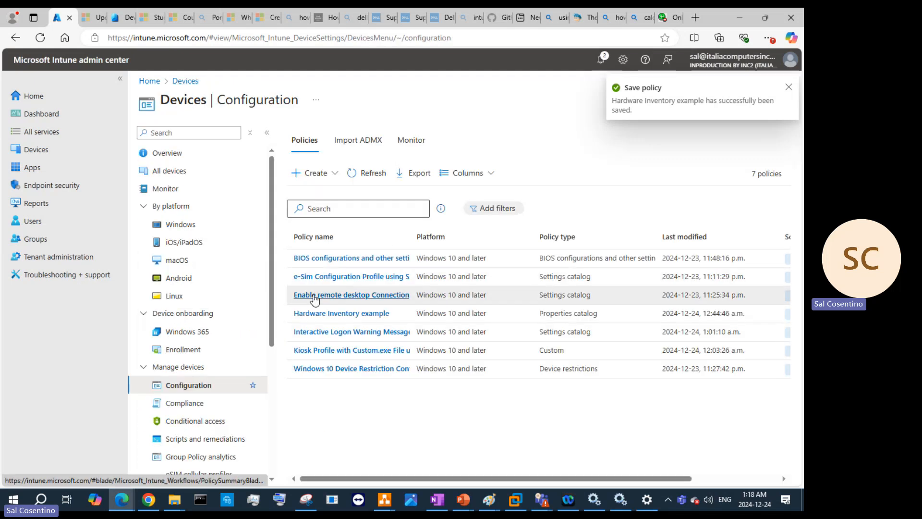
{"action": "left_click", "coordinate": [346, 332]}
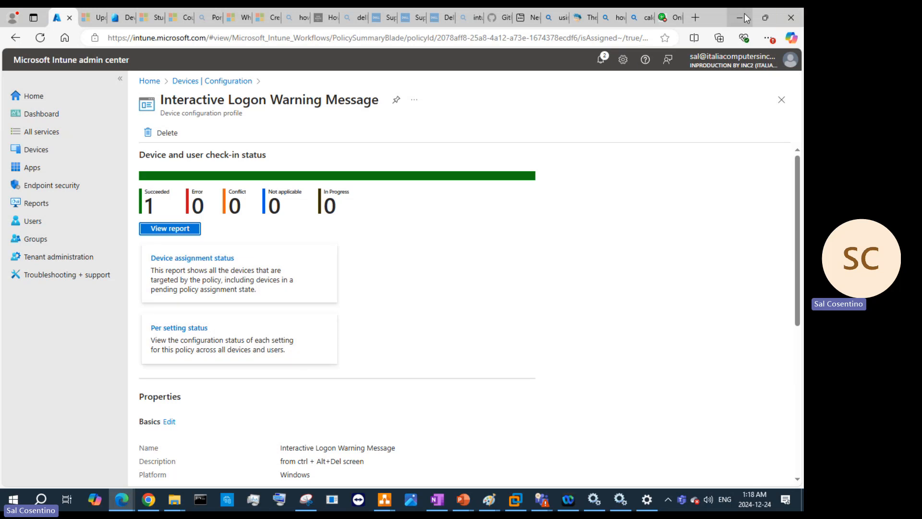
{"action": "scroll", "coordinate": [583, 335], "scroll_direction": "down", "scroll_amount": 3}
{"action": "scroll", "coordinate": [591, 331], "scroll_direction": "up", "scroll_amount": 3}
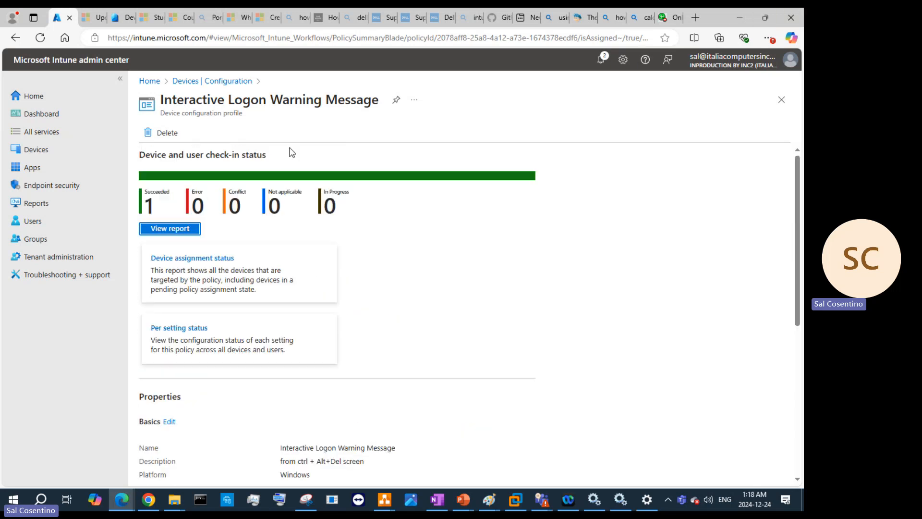
Step: Review the kiosk profile policy's details, then minimize the browser to reveal the VM
{"action": "left_click", "coordinate": [226, 81]}
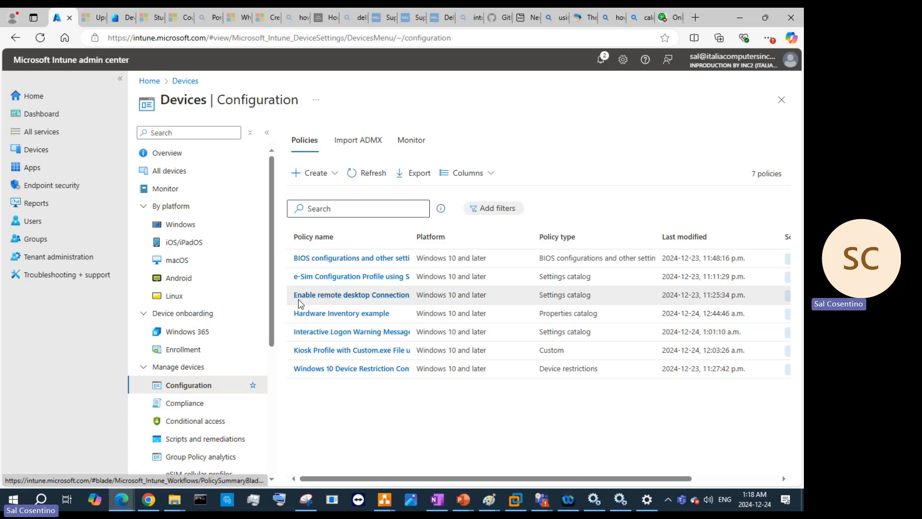
{"action": "left_click", "coordinate": [344, 352]}
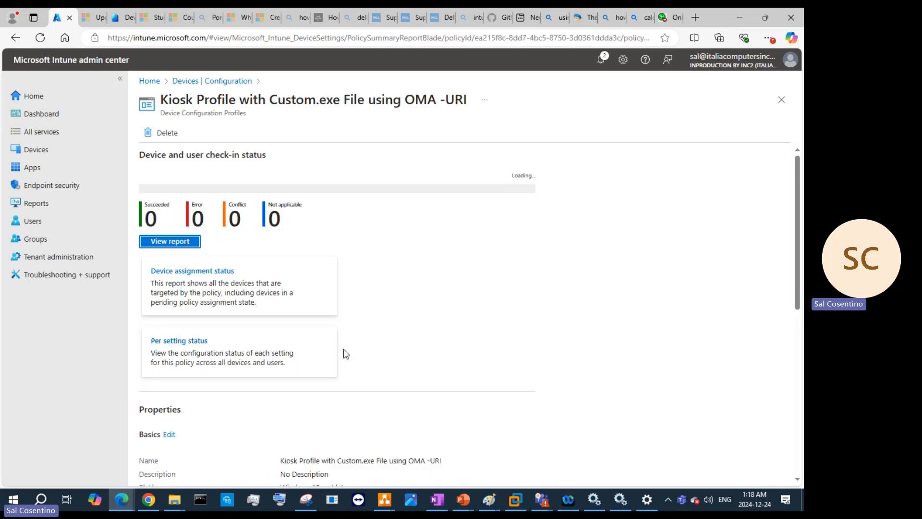
{"action": "scroll", "coordinate": [494, 298], "scroll_direction": "down", "scroll_amount": 7}
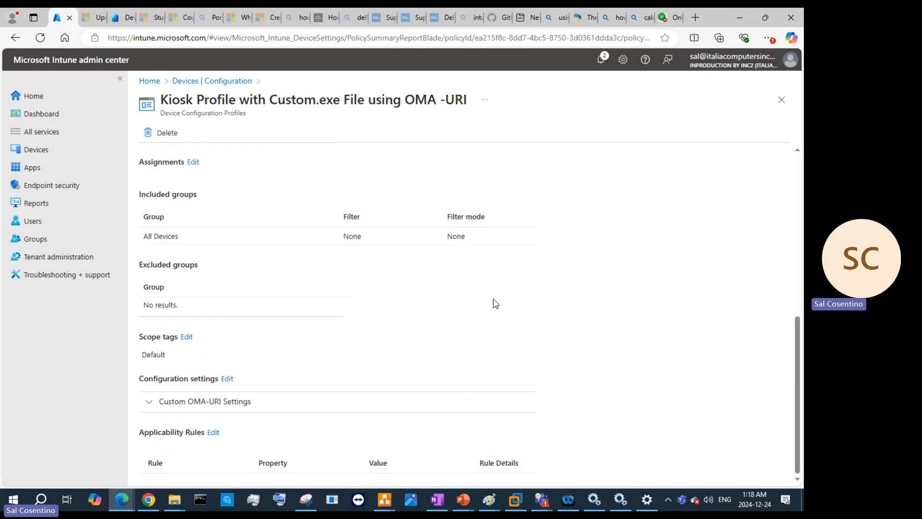
{"action": "scroll", "coordinate": [512, 311], "scroll_direction": "up", "scroll_amount": 8}
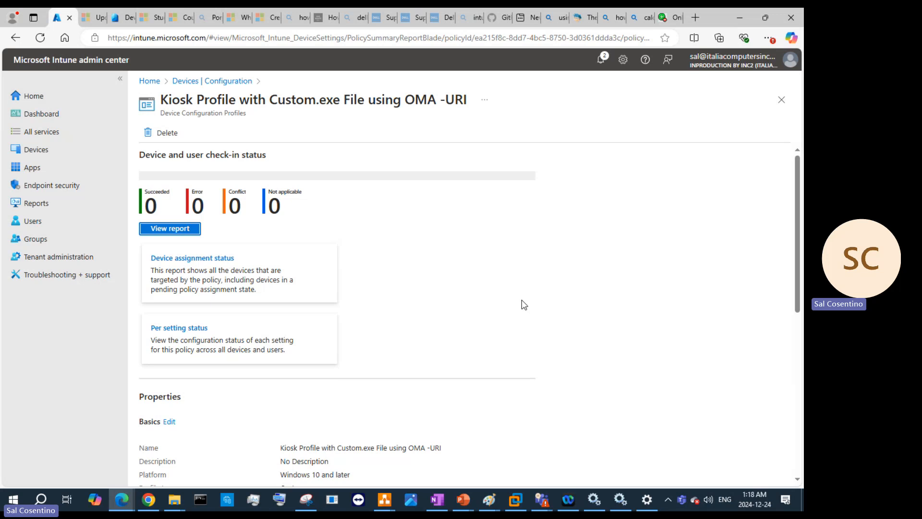
{"action": "scroll", "coordinate": [514, 307], "scroll_direction": "down", "scroll_amount": 5}
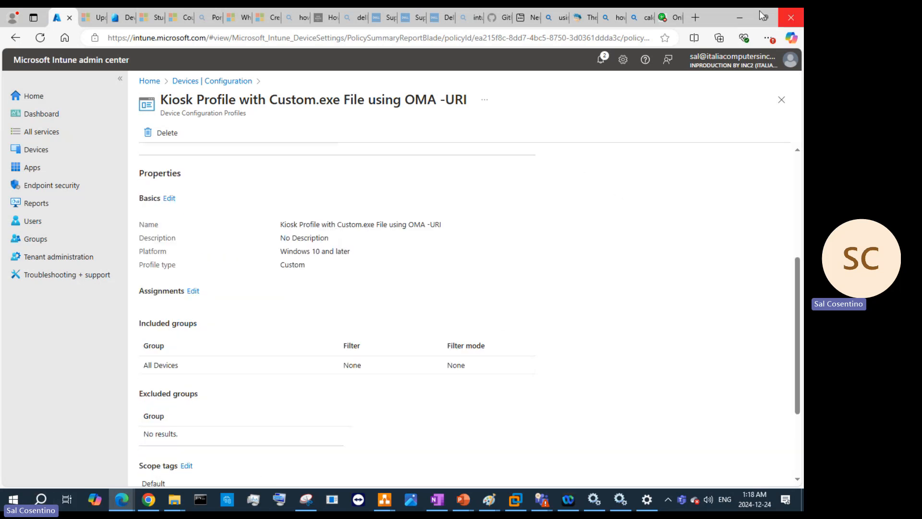
{"action": "left_click", "coordinate": [740, 17]}
Step: Minimize Services and open Set up a kiosk via a 'kiosk' search to start account creation
{"action": "left_click", "coordinate": [444, 102]}
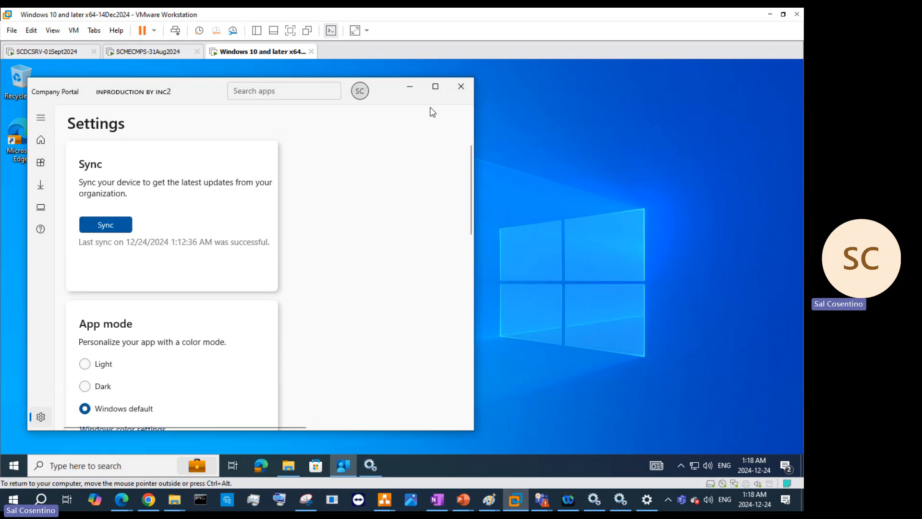
{"action": "left_click", "coordinate": [214, 465]}
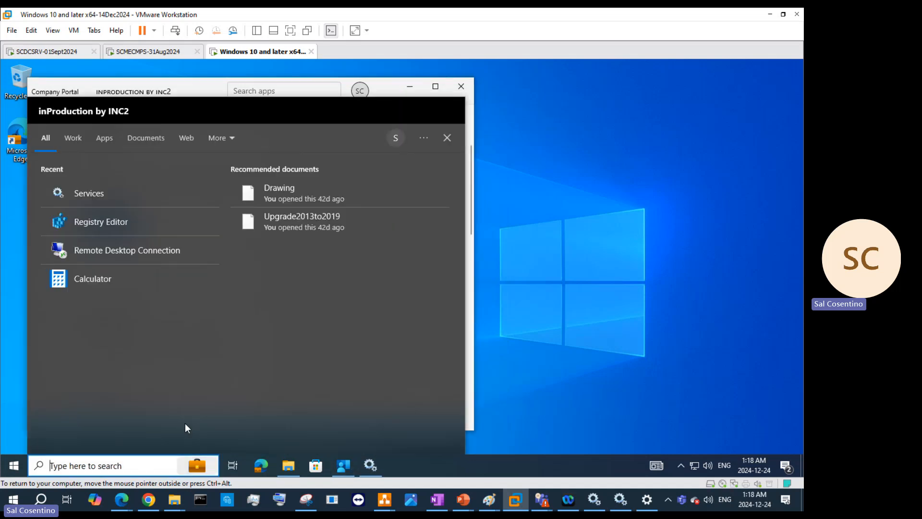
{"action": "type", "text": "kiosk"}
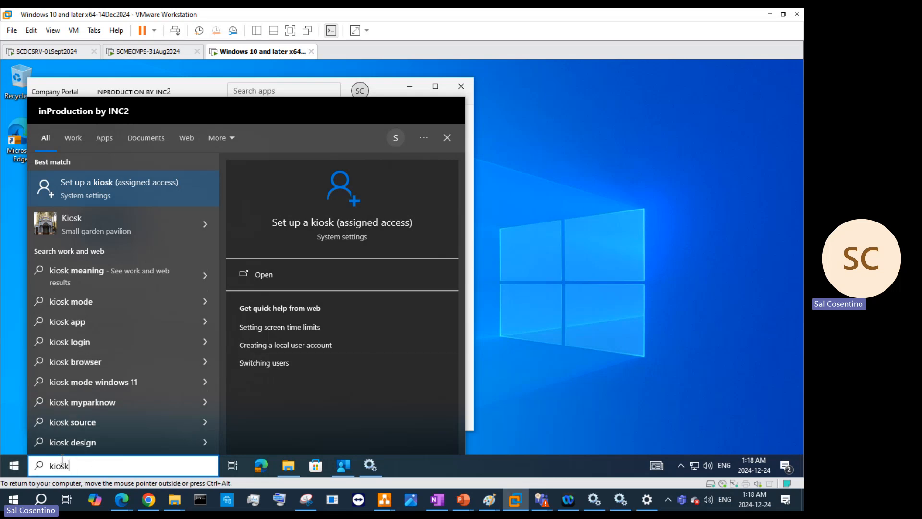
{"action": "key", "text": "Return"}
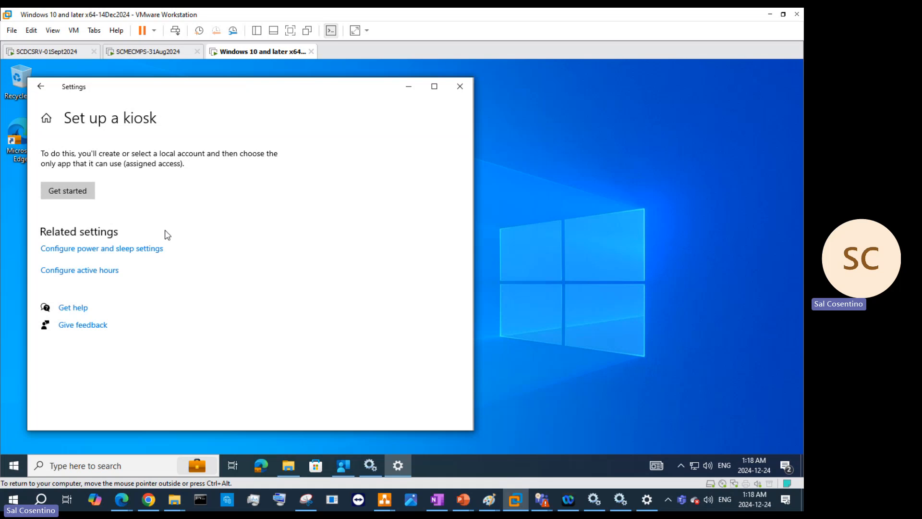
{"action": "left_click", "coordinate": [86, 196]}
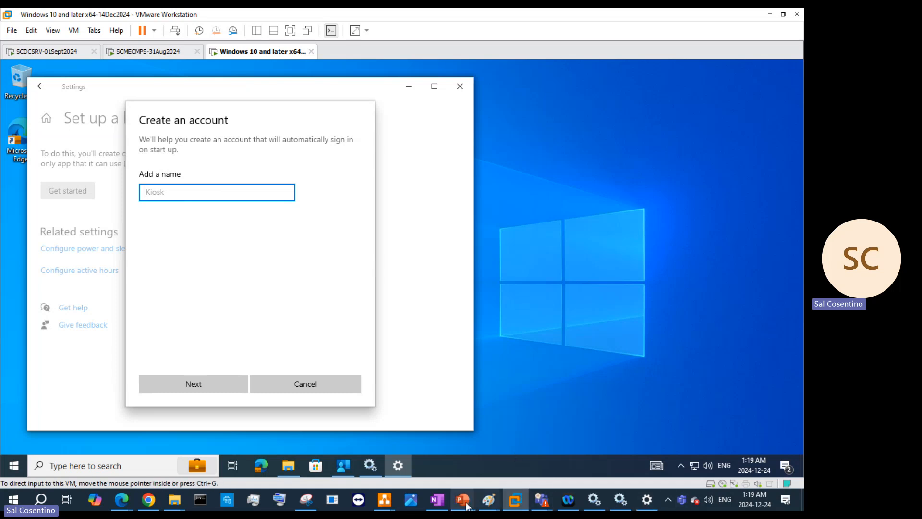
Step: Copy the LocalUserName value from the assigned-access XML note, then minimize OneNote
{"action": "left_click", "coordinate": [439, 502]}
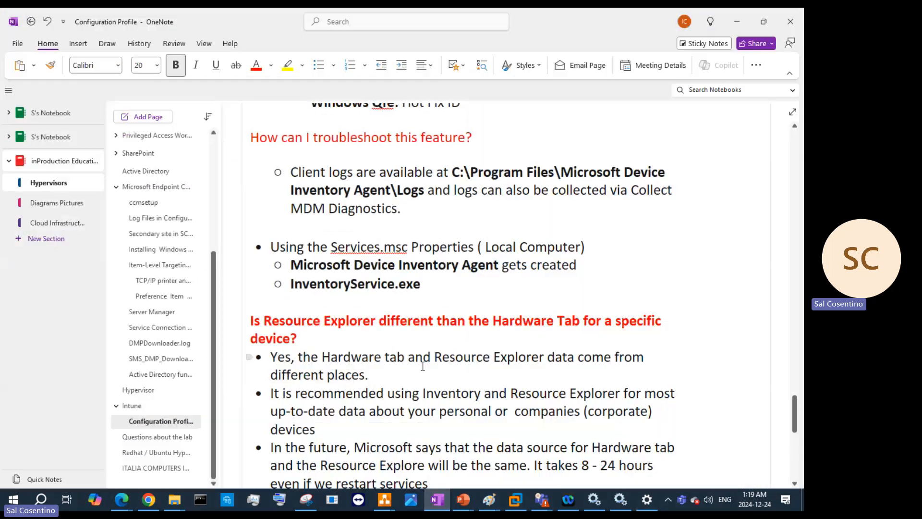
{"action": "left_click", "coordinate": [146, 465]}
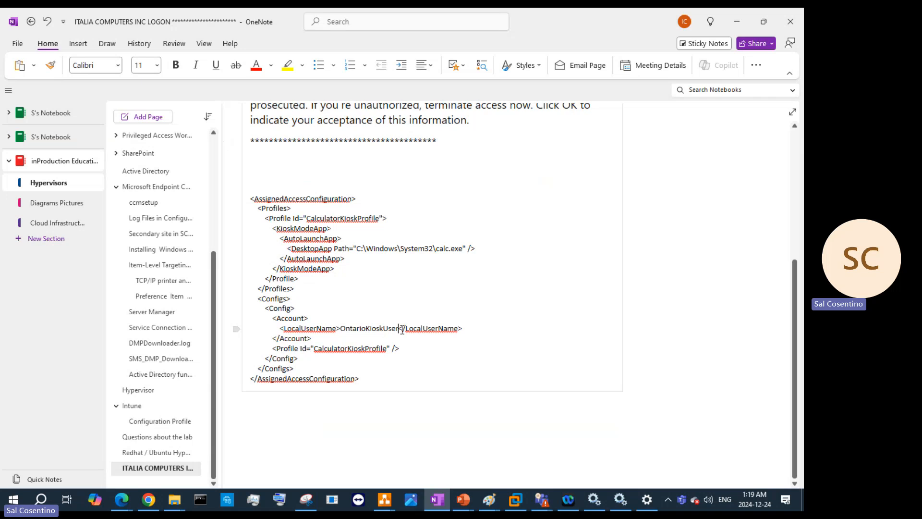
{"action": "left_click_drag", "start_coordinate": [399, 328], "coordinate": [353, 333]}
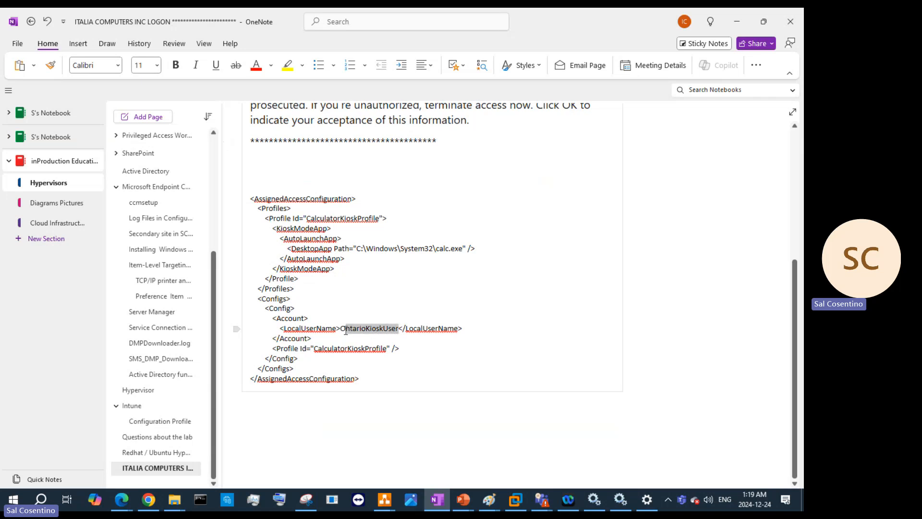
{"action": "left_click", "coordinate": [736, 23]}
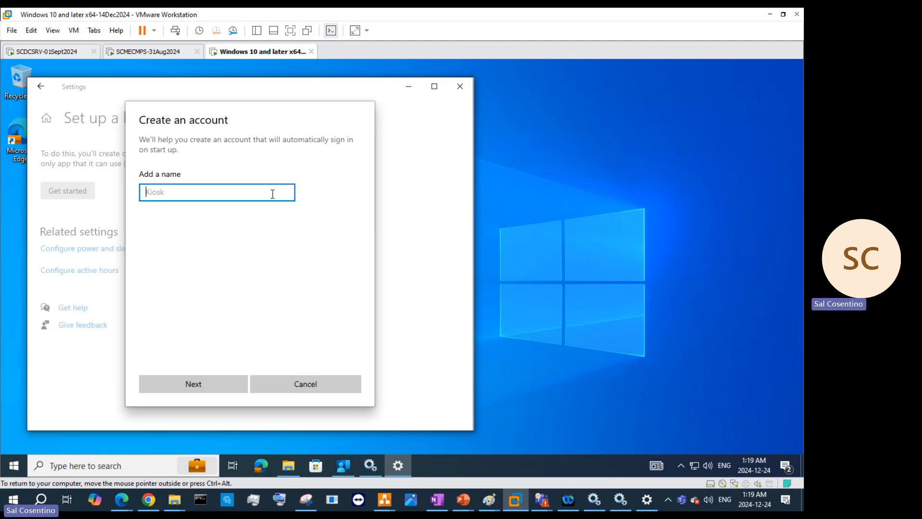
Step: Name the kiosk account with the pasted user name and choose Calculator as its kiosk app
{"action": "type", "text": "OntarioKioskUser"}
{"action": "left_click", "coordinate": [205, 386]}
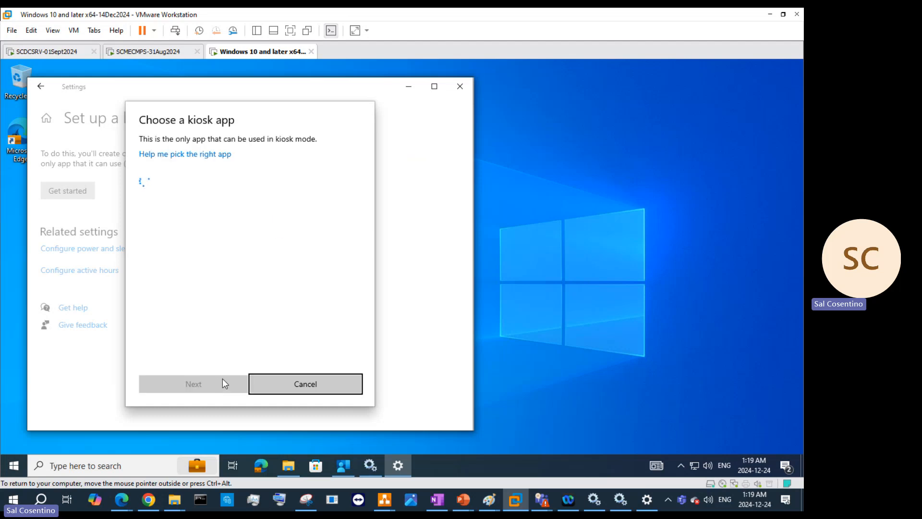
{"action": "scroll", "coordinate": [254, 294], "scroll_direction": "down", "scroll_amount": 1}
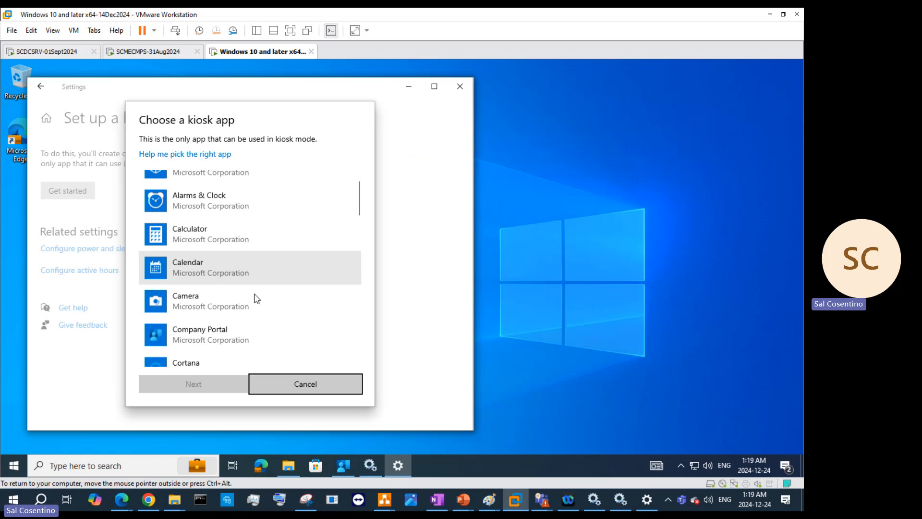
{"action": "scroll", "coordinate": [256, 299], "scroll_direction": "down", "scroll_amount": 3}
{"action": "scroll", "coordinate": [257, 298], "scroll_direction": "up", "scroll_amount": 4}
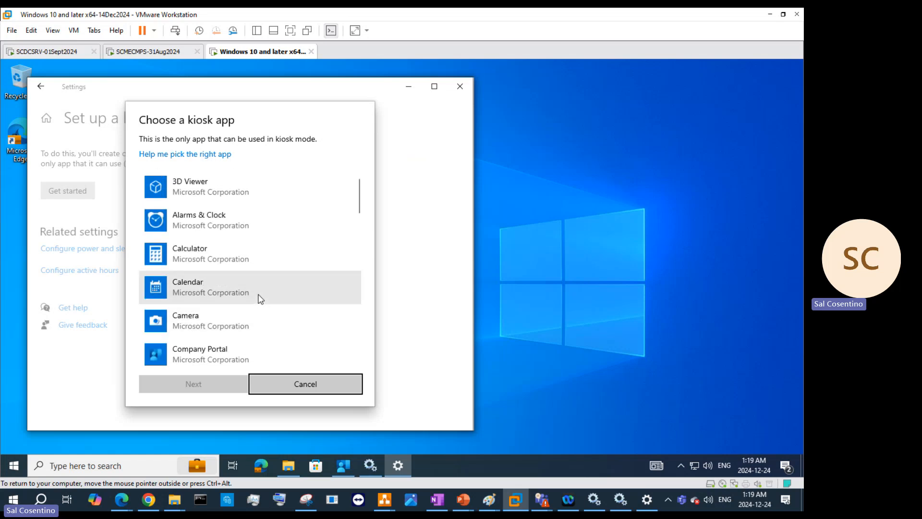
{"action": "left_click", "coordinate": [230, 264]}
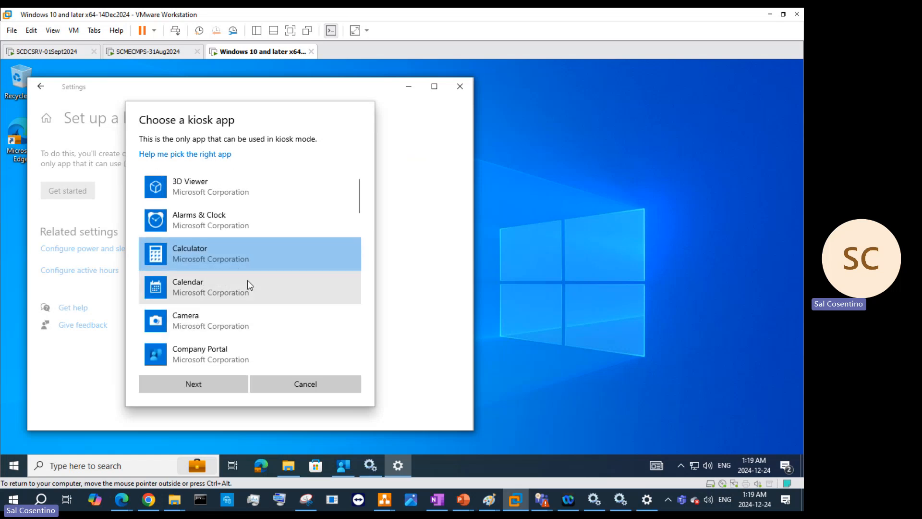
{"action": "left_click", "coordinate": [216, 385]}
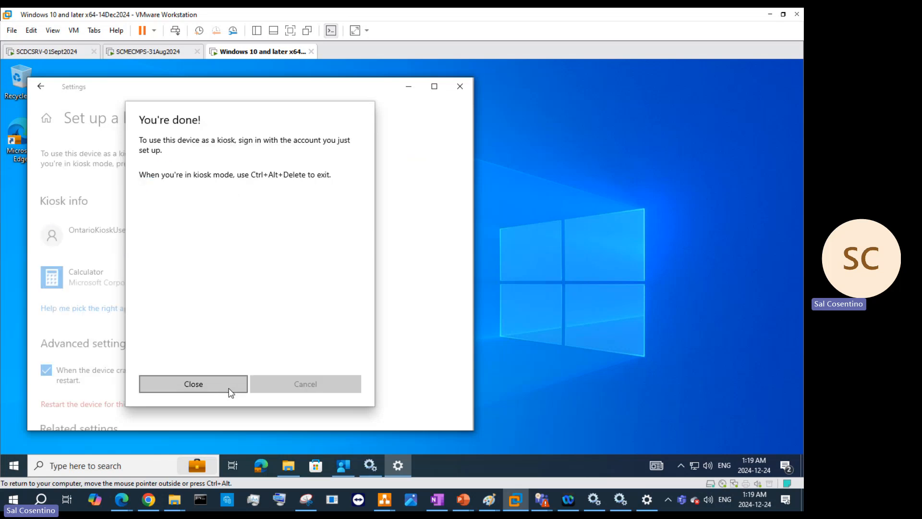
{"action": "left_click", "coordinate": [228, 391]}
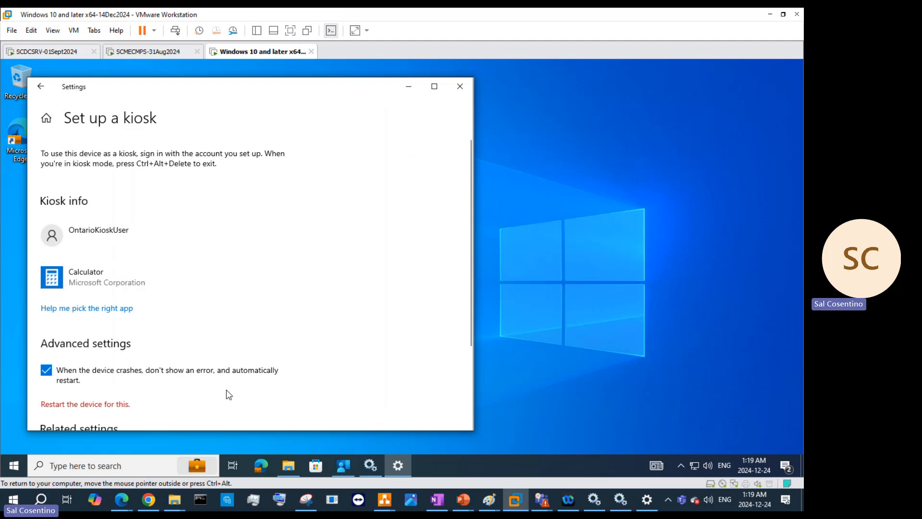
Step: Inspect the kiosk account and Calculator app options, cancelling the Change kiosk app list
{"action": "left_click", "coordinate": [102, 234]}
{"action": "scroll", "coordinate": [241, 277], "scroll_direction": "down", "scroll_amount": 3}
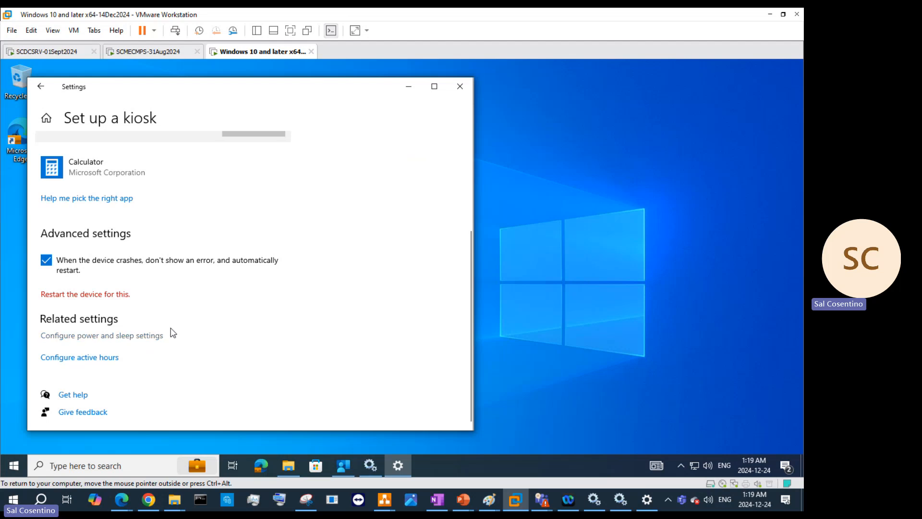
{"action": "scroll", "coordinate": [212, 283], "scroll_direction": "up", "scroll_amount": 3}
{"action": "left_click", "coordinate": [121, 313]}
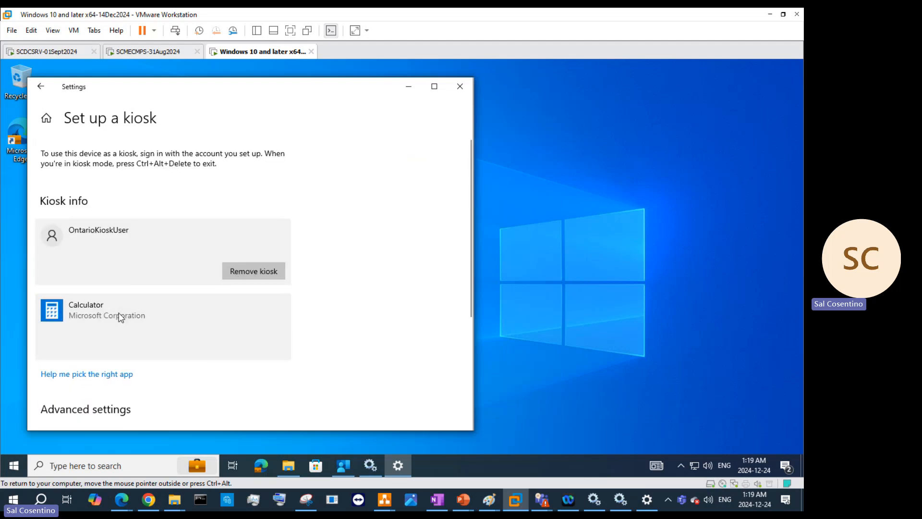
{"action": "left_click", "coordinate": [259, 344]}
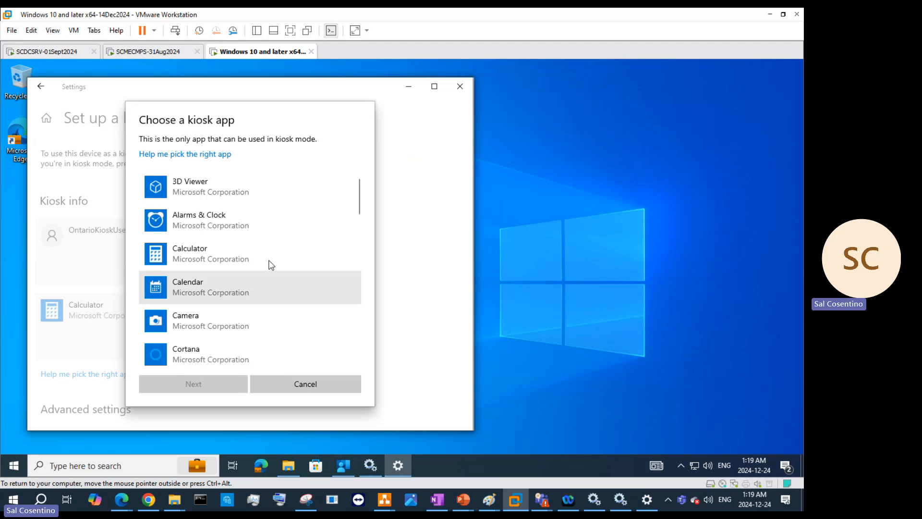
{"action": "scroll", "coordinate": [282, 290], "scroll_direction": "down", "scroll_amount": 8}
{"action": "scroll", "coordinate": [279, 287], "scroll_direction": "down", "scroll_amount": 10}
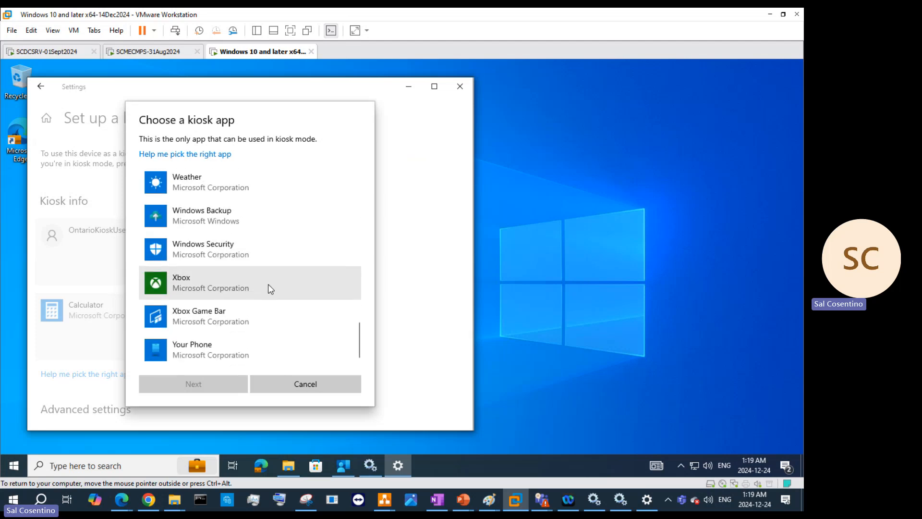
{"action": "left_click", "coordinate": [296, 378]}
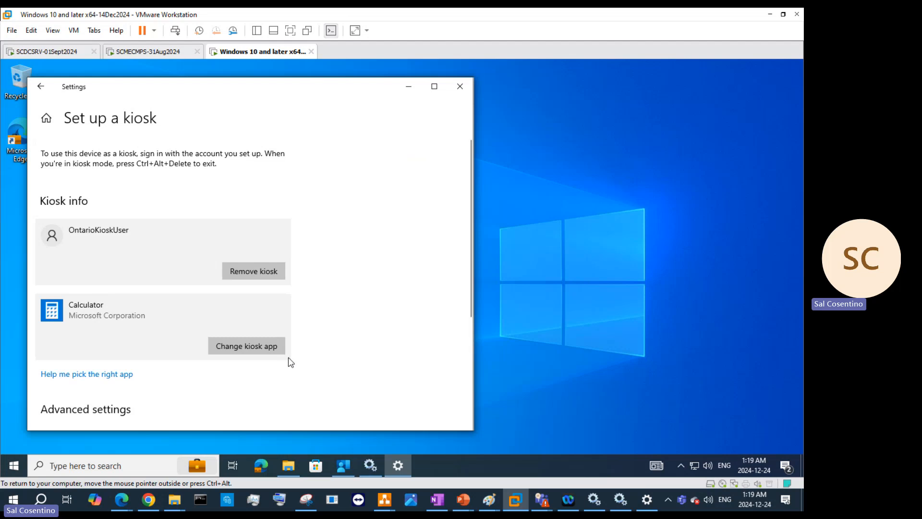
Step: Close the kiosk Settings window, sync the VM in Company Portal, and open Windows search
{"action": "scroll", "coordinate": [340, 317], "scroll_direction": "down", "scroll_amount": 3}
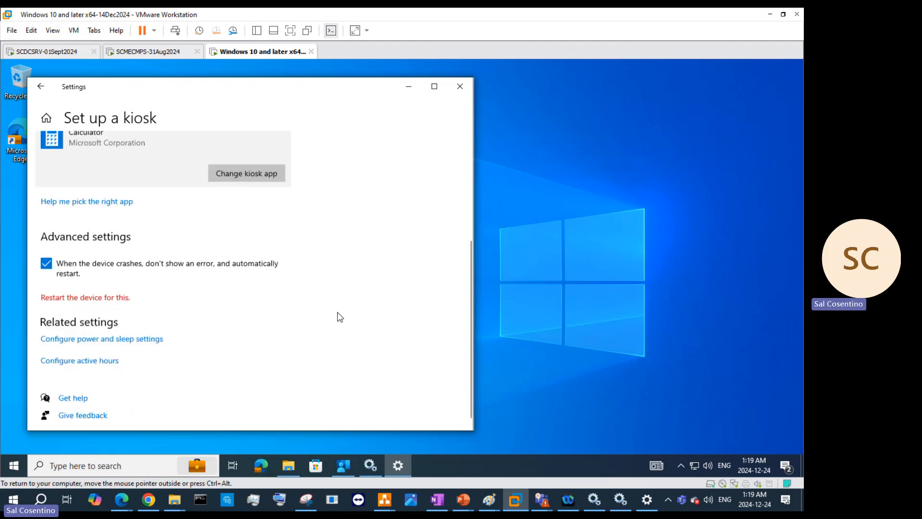
{"action": "left_click", "coordinate": [461, 86]}
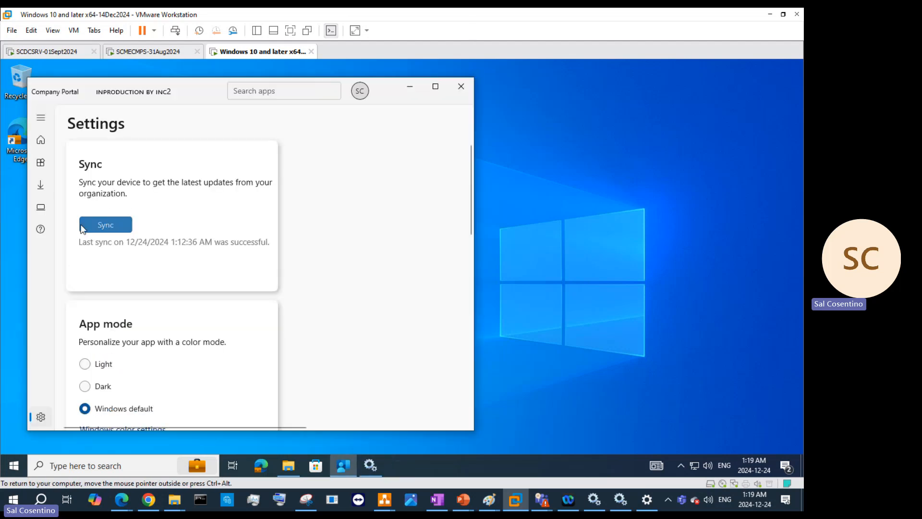
{"action": "left_click", "coordinate": [84, 226]}
{"action": "left_click", "coordinate": [123, 463]}
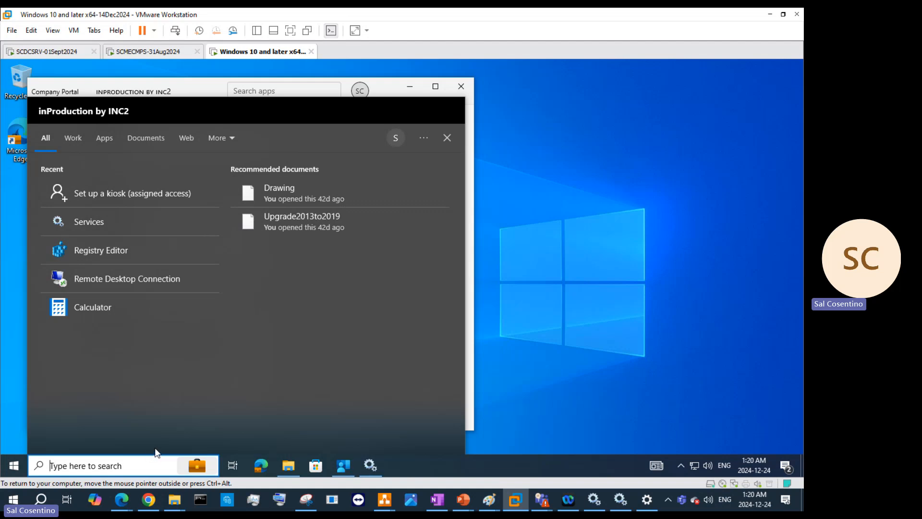
Step: Open Computer Management by searching 'computer' and select the kiosk user under Local Users and Groups > Users
{"action": "type", "text": "com"}
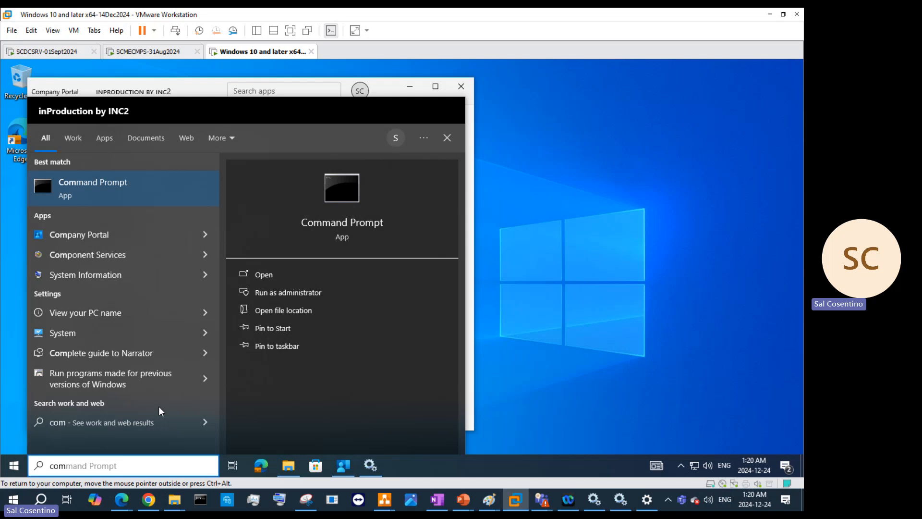
{"action": "type", "text": "p"}
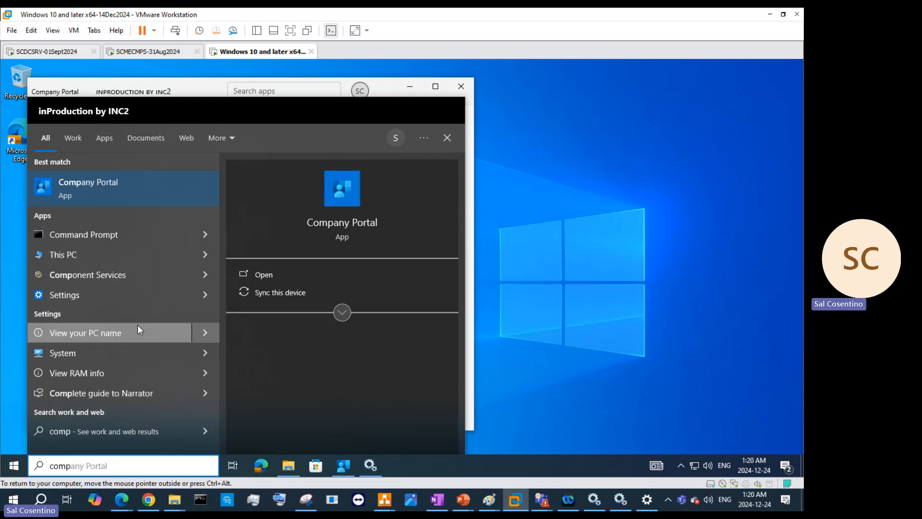
{"action": "type", "text": "uter"}
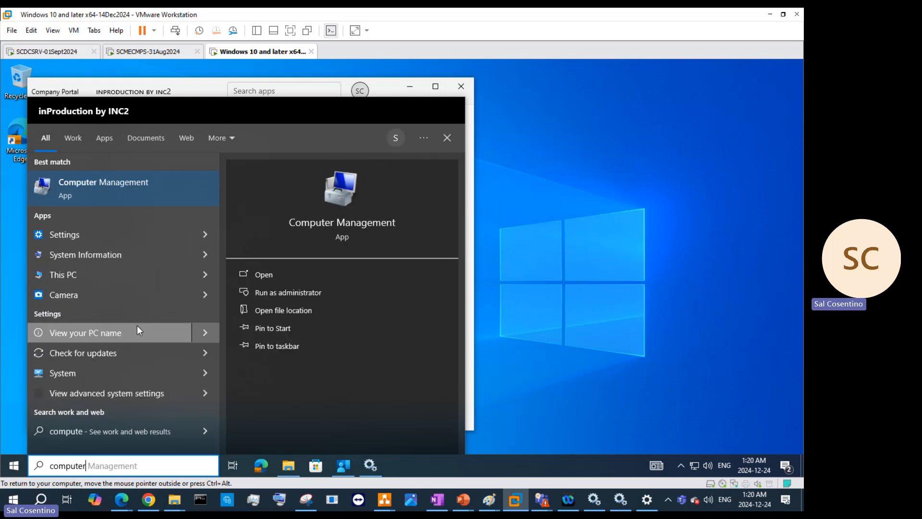
{"action": "left_click", "coordinate": [292, 273]}
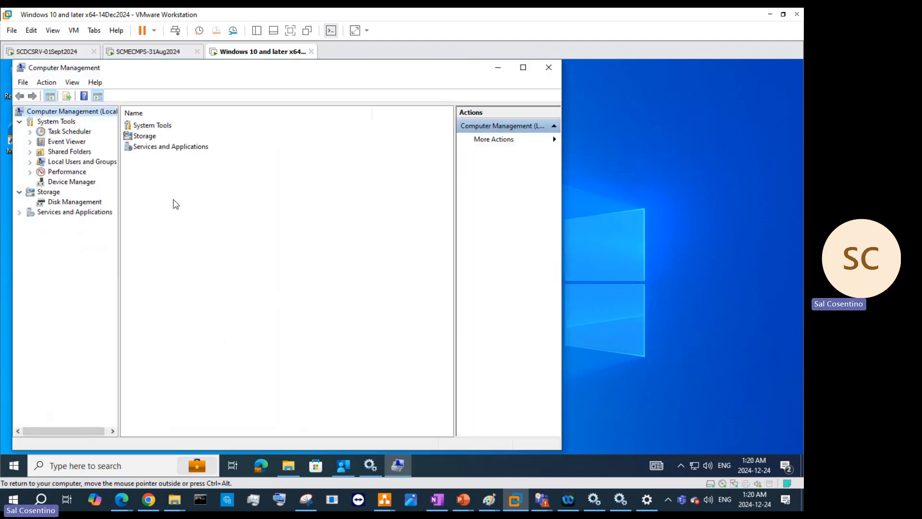
{"action": "left_click", "coordinate": [89, 162]}
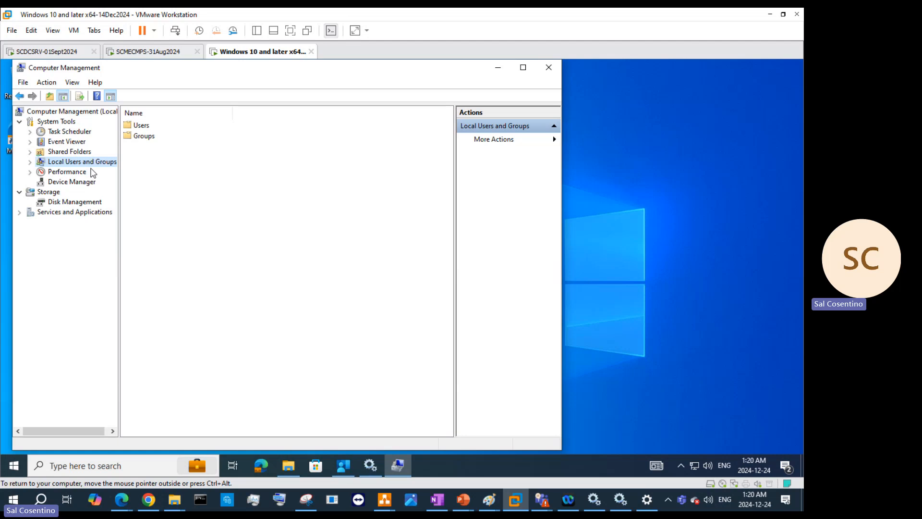
{"action": "double_click", "coordinate": [144, 126]}
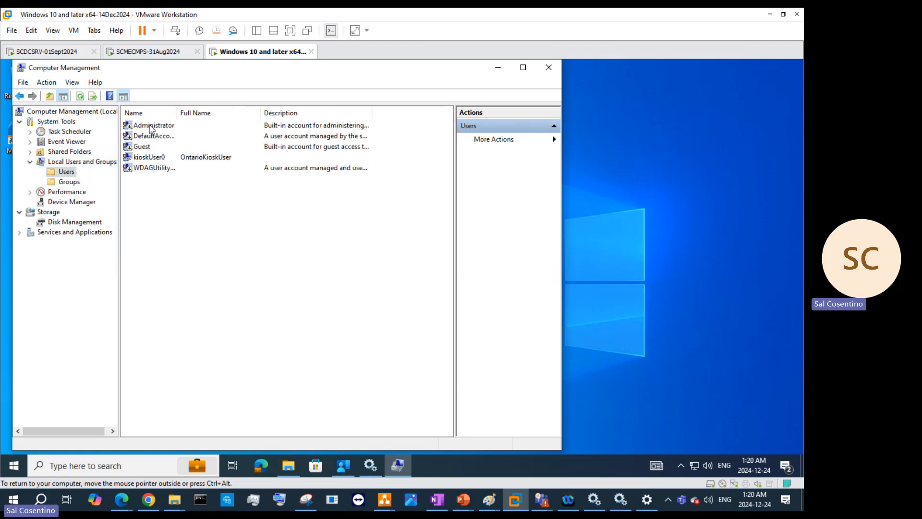
{"action": "left_click", "coordinate": [154, 158]}
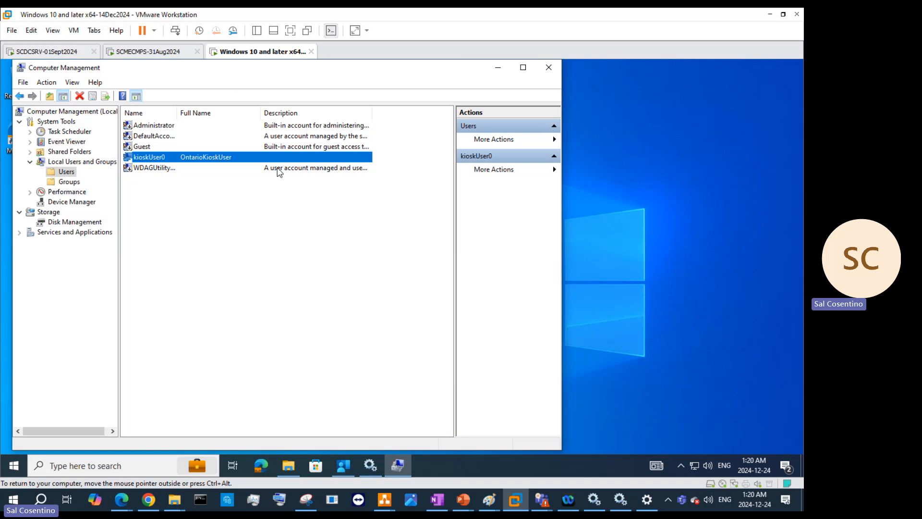
Step: Minimize Computer Management and Company Portal, then use Switch user from the Start menu account options
{"action": "left_click", "coordinate": [498, 68]}
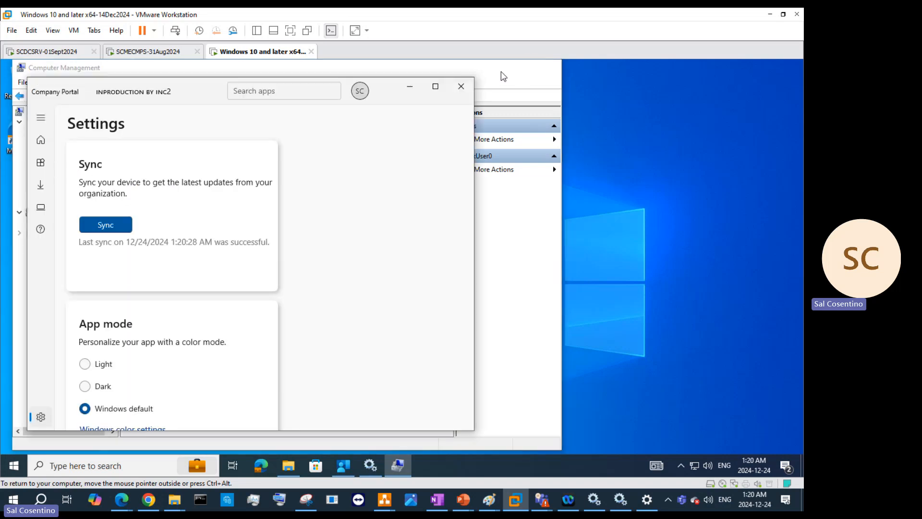
{"action": "left_click", "coordinate": [410, 87]}
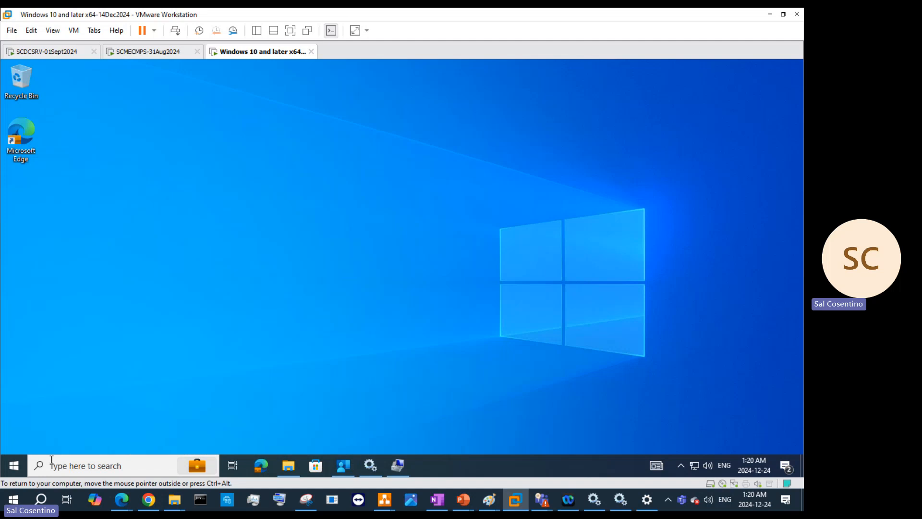
{"action": "left_click", "coordinate": [14, 465]}
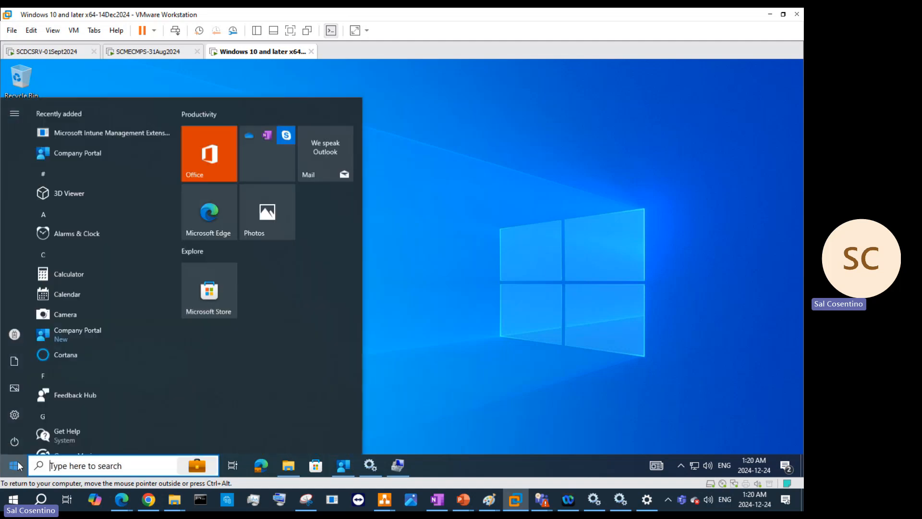
{"action": "left_click", "coordinate": [14, 442]}
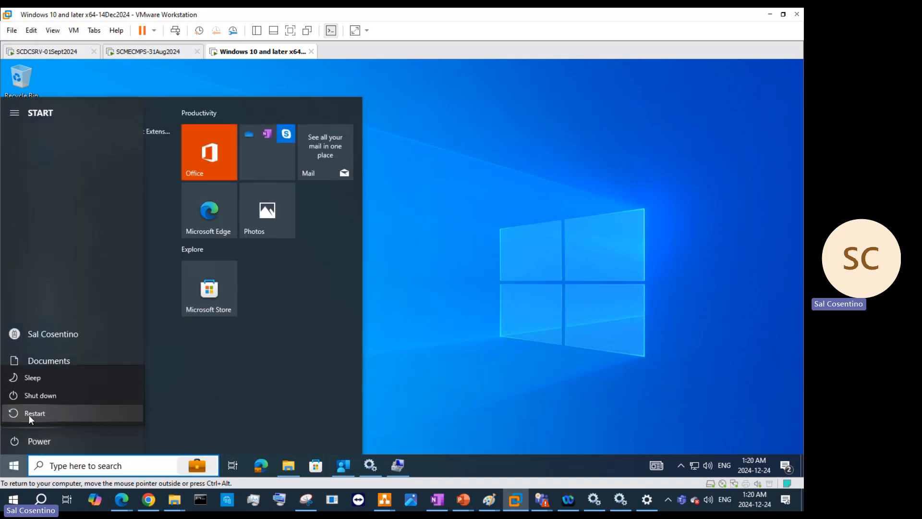
{"action": "left_click", "coordinate": [53, 335]}
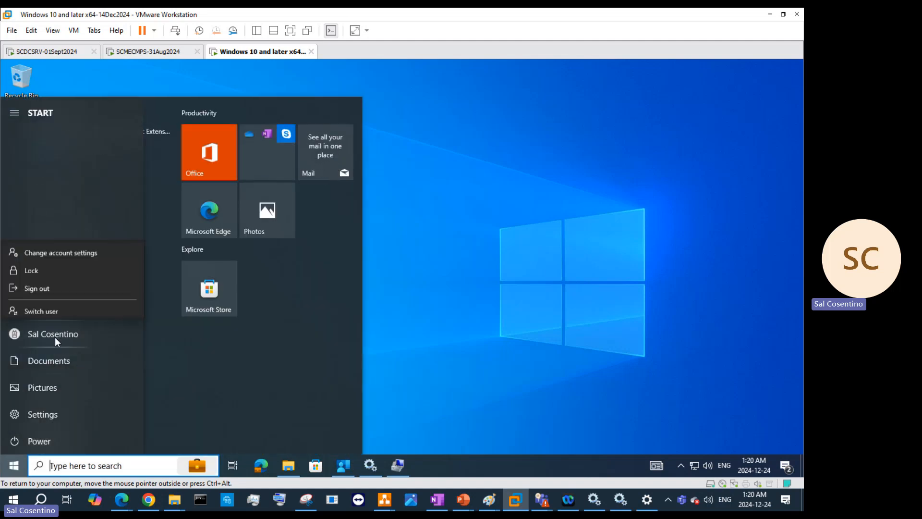
{"action": "left_click", "coordinate": [57, 302]}
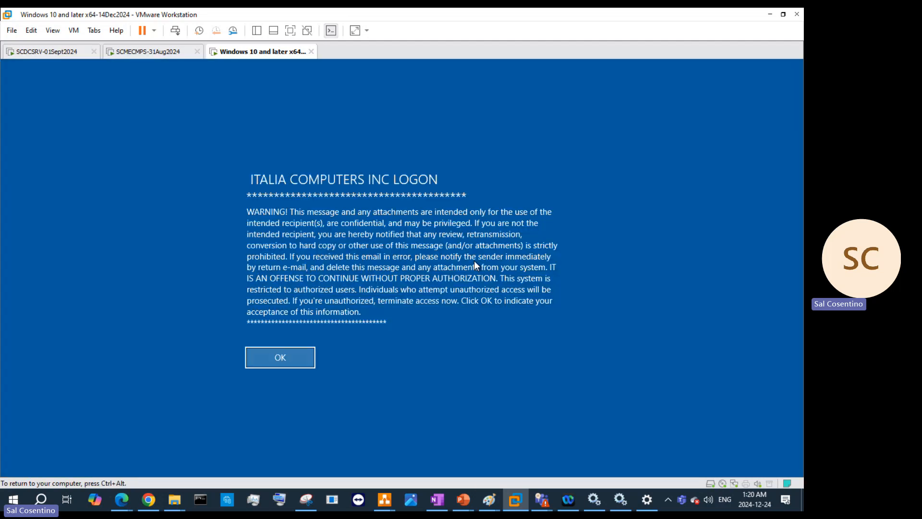
Step: Accept the logon notice and try signing in as Other user 'kiosk', dismissing the incorrect sign-in error
{"action": "left_click", "coordinate": [296, 357]}
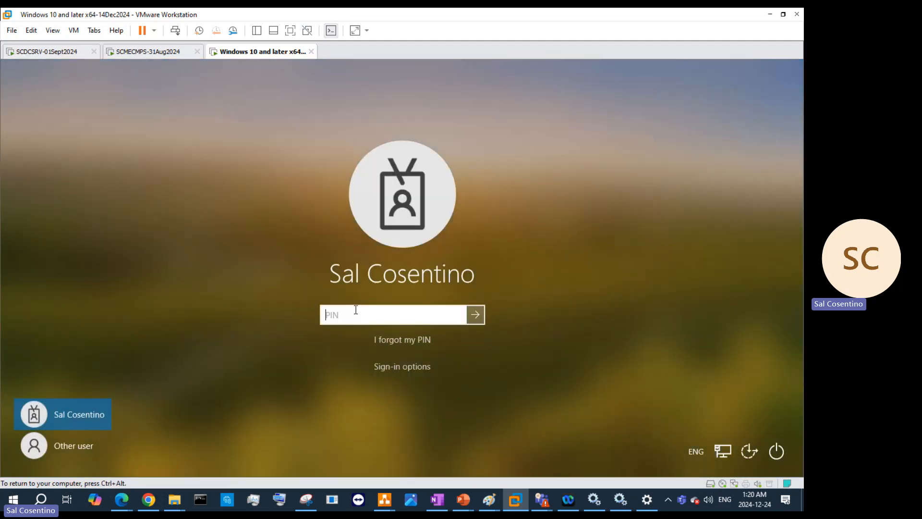
{"action": "left_click", "coordinate": [93, 445]}
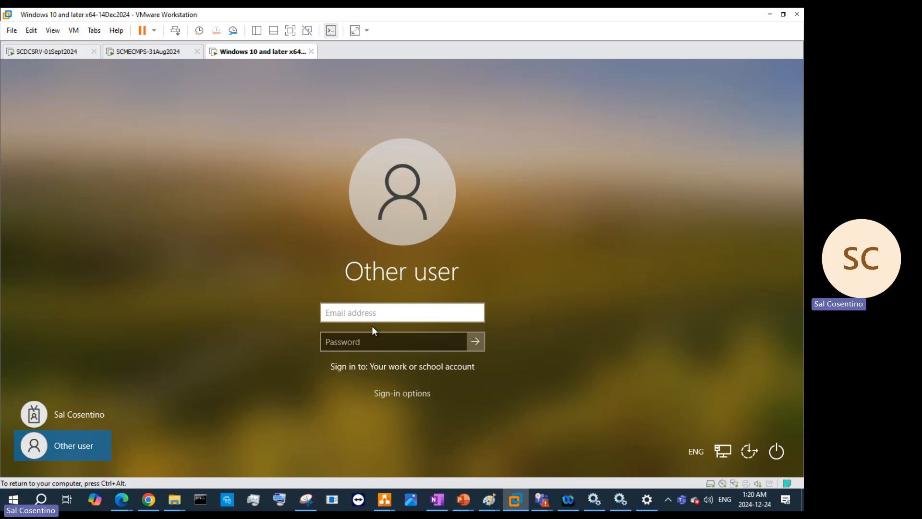
{"action": "key", "text": "Return"}
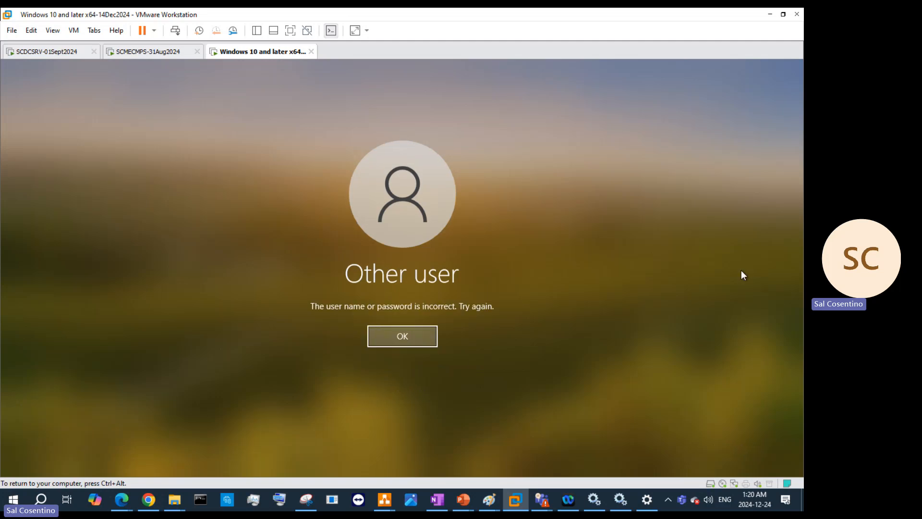
{"action": "left_click", "coordinate": [401, 343]}
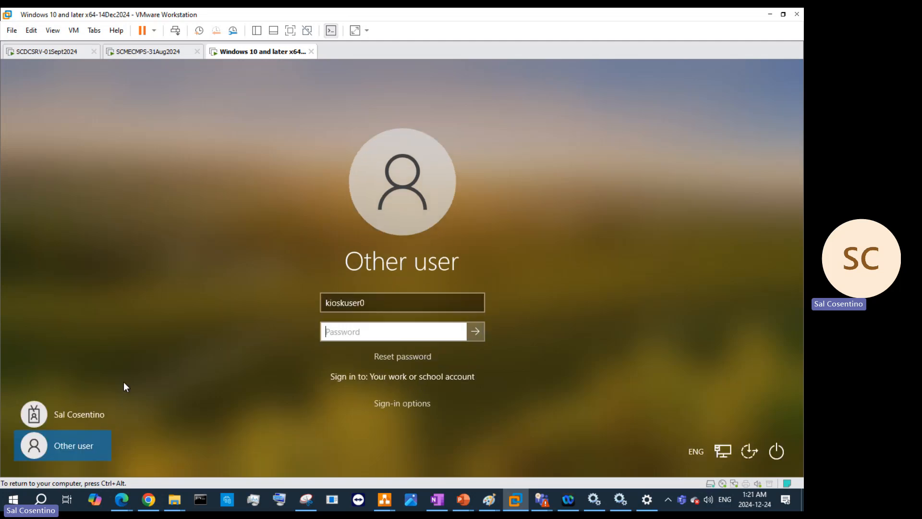
Step: Sign back in to the administrator account with its PIN and open the Start menu
{"action": "left_click", "coordinate": [96, 414]}
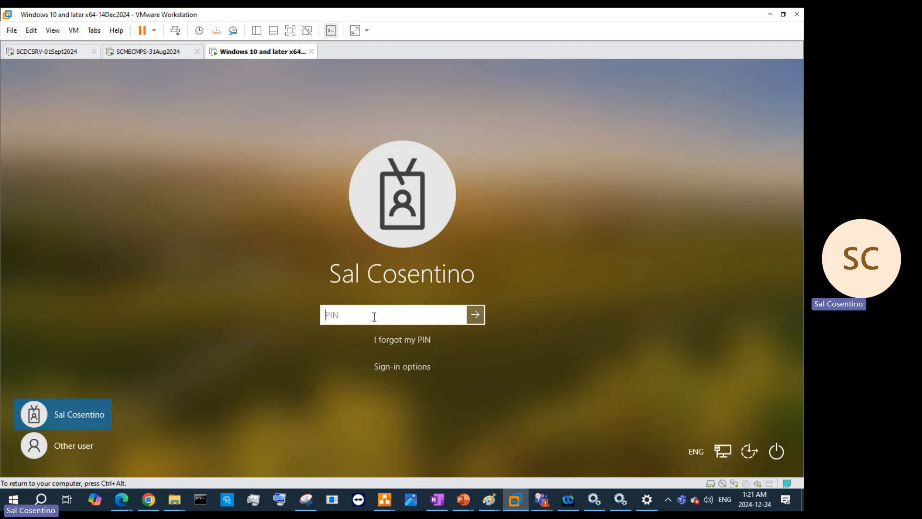
{"action": "type", "text": "1"}
{"action": "key", "text": "BackSpace"}
{"action": "type", "text": "111111111"}
{"action": "key", "text": "Return"}
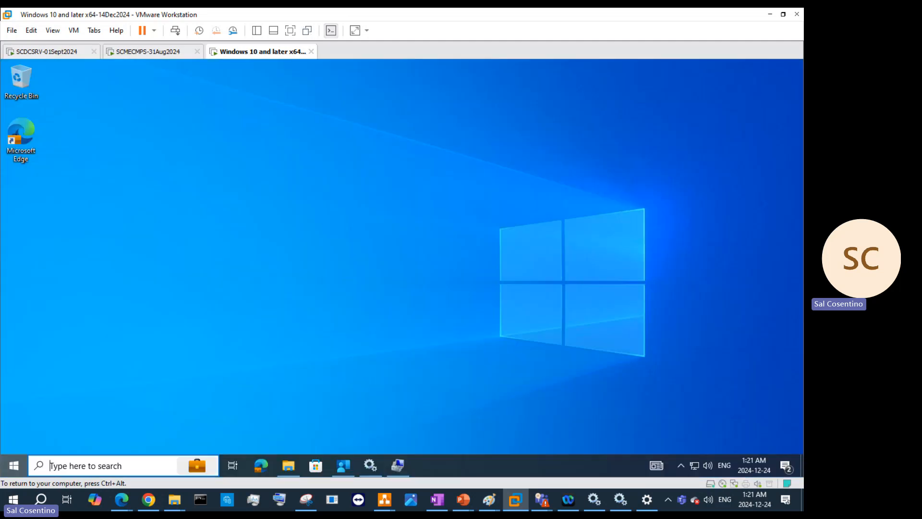
{"action": "key", "text": "super"}
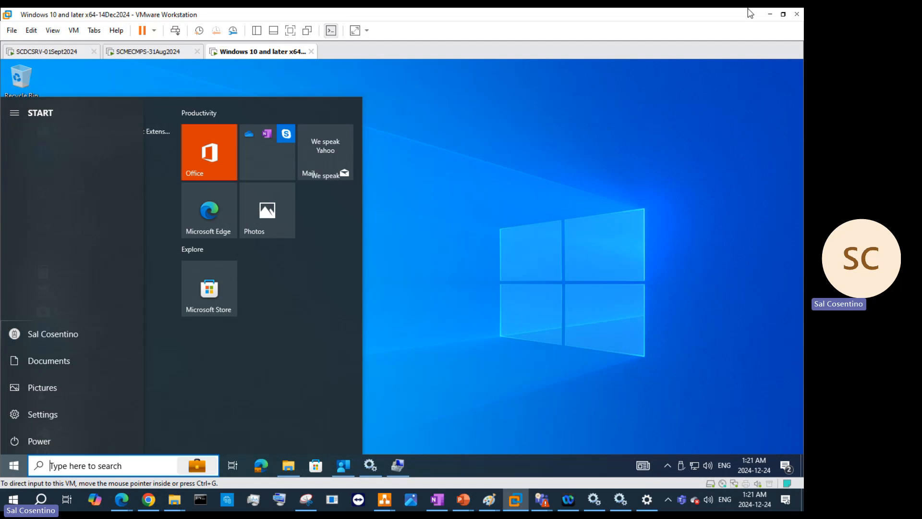
Step: On the host, bring Services forward, scroll through and refresh the services list, then minimize it
{"action": "left_click", "coordinate": [770, 14]}
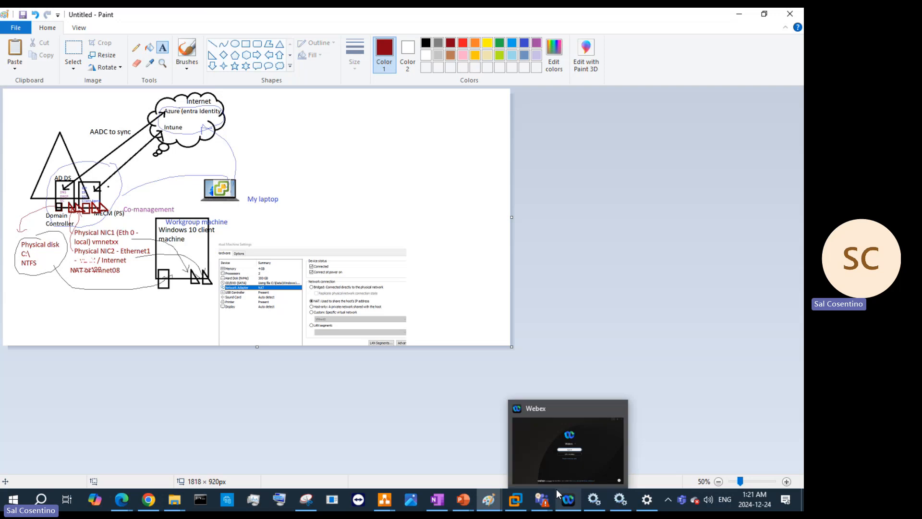
{"action": "mouse_move", "coordinate": [616, 498]}
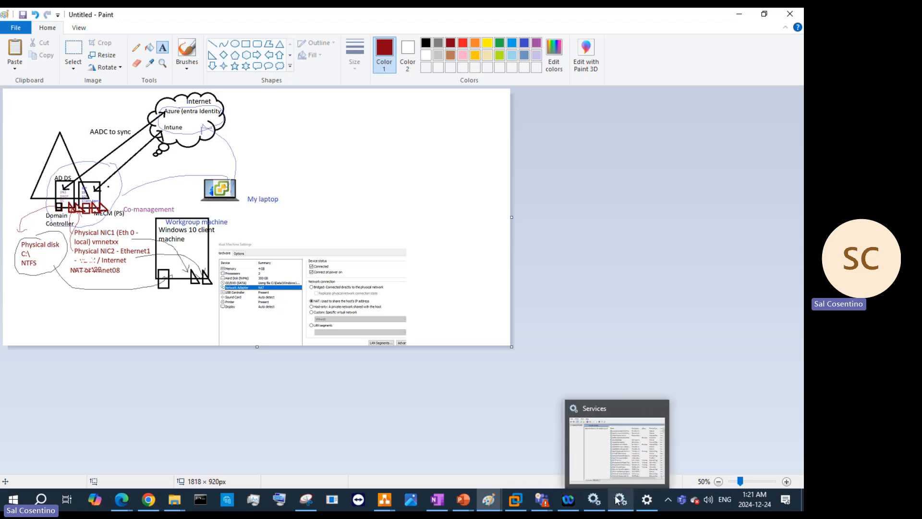
{"action": "left_click", "coordinate": [629, 457]}
{"action": "scroll", "coordinate": [499, 293], "scroll_direction": "down", "scroll_amount": 15}
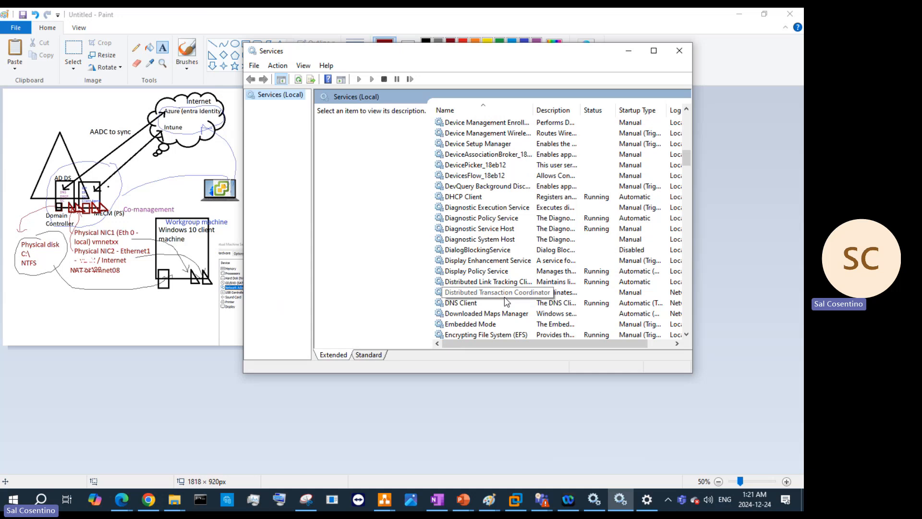
{"action": "scroll", "coordinate": [506, 305], "scroll_direction": "down", "scroll_amount": 14}
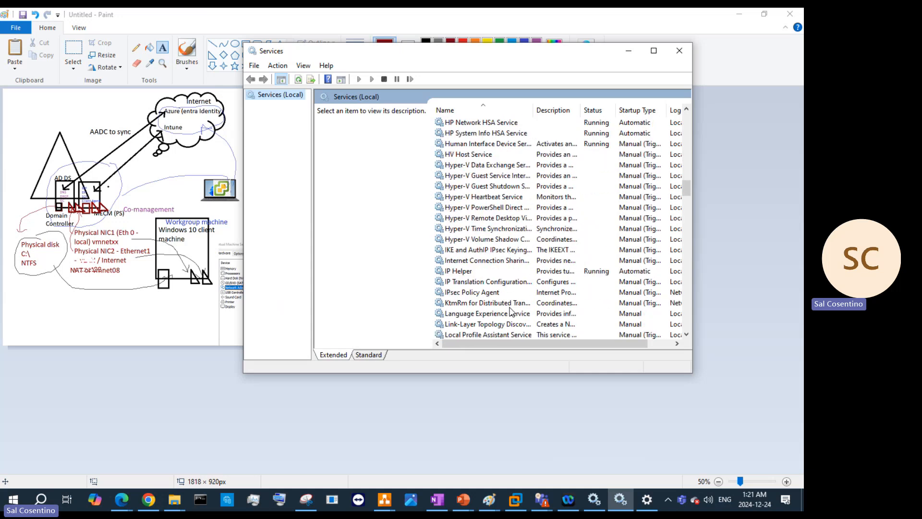
{"action": "scroll", "coordinate": [510, 311], "scroll_direction": "down", "scroll_amount": 8}
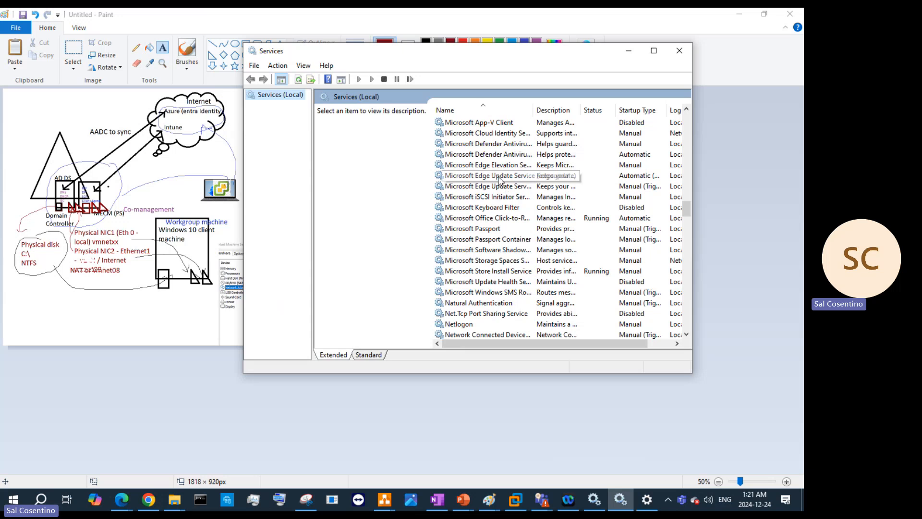
{"action": "scroll", "coordinate": [496, 164], "scroll_direction": "up", "scroll_amount": 1}
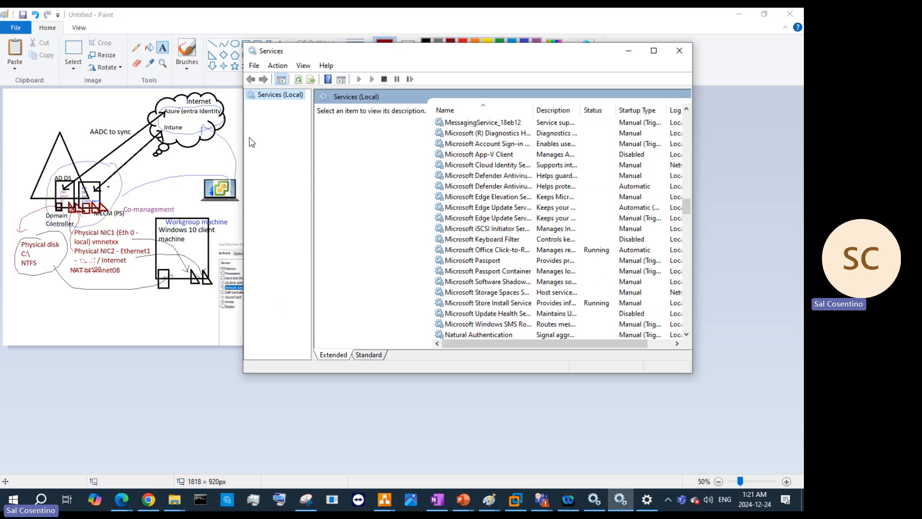
{"action": "left_click", "coordinate": [298, 79]}
{"action": "left_click", "coordinate": [628, 50]}
Step: Place a text box on the network diagram, zoom Paint to 100%, scroll around, then minimize Paint
{"action": "left_click", "coordinate": [295, 279]}
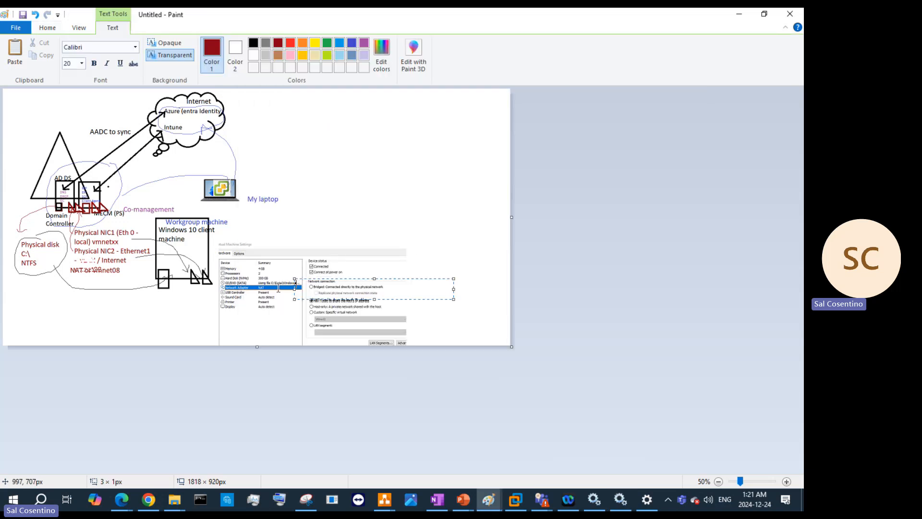
{"action": "left_click", "coordinate": [787, 481]}
{"action": "scroll", "coordinate": [669, 412], "scroll_direction": "down", "scroll_amount": 1}
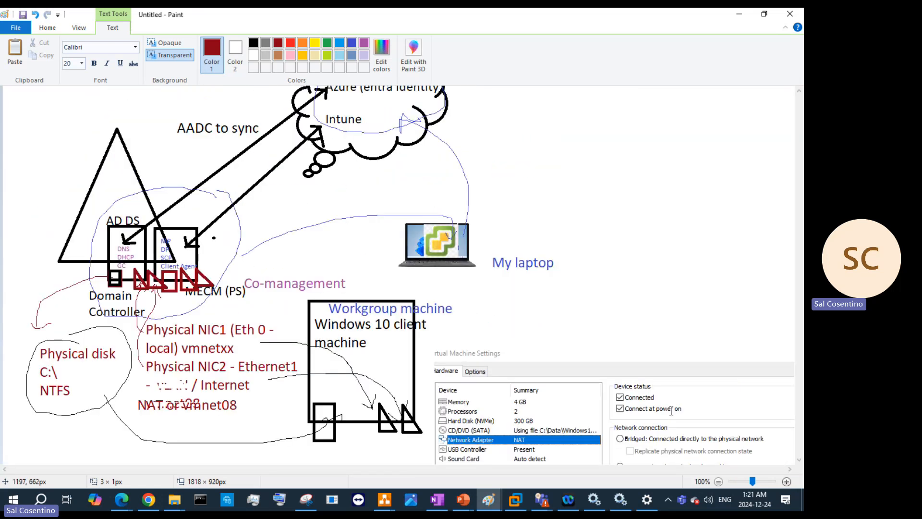
{"action": "scroll", "coordinate": [667, 394], "scroll_direction": "down", "scroll_amount": 3, "text": "ctrl"}
{"action": "scroll", "coordinate": [666, 391], "scroll_direction": "up", "scroll_amount": 4, "text": "ctrl"}
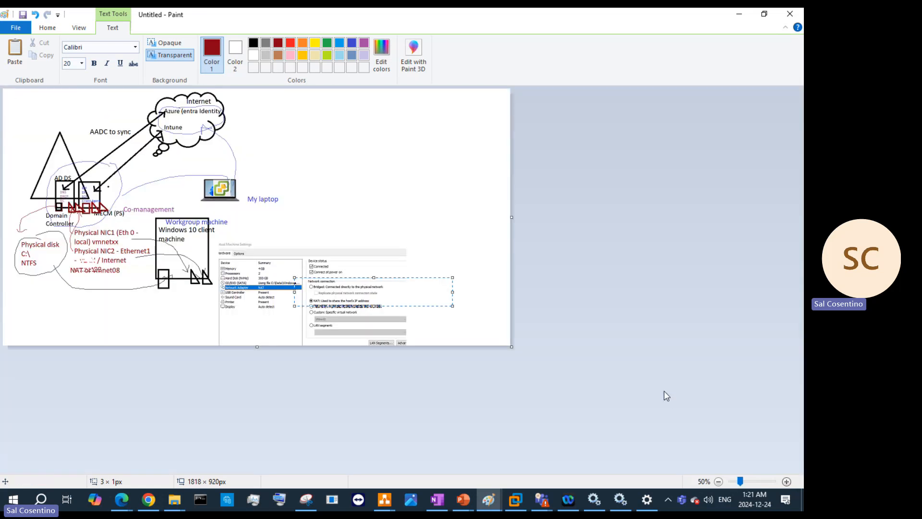
{"action": "scroll", "coordinate": [663, 389], "scroll_direction": "down", "scroll_amount": 1, "text": "ctrl"}
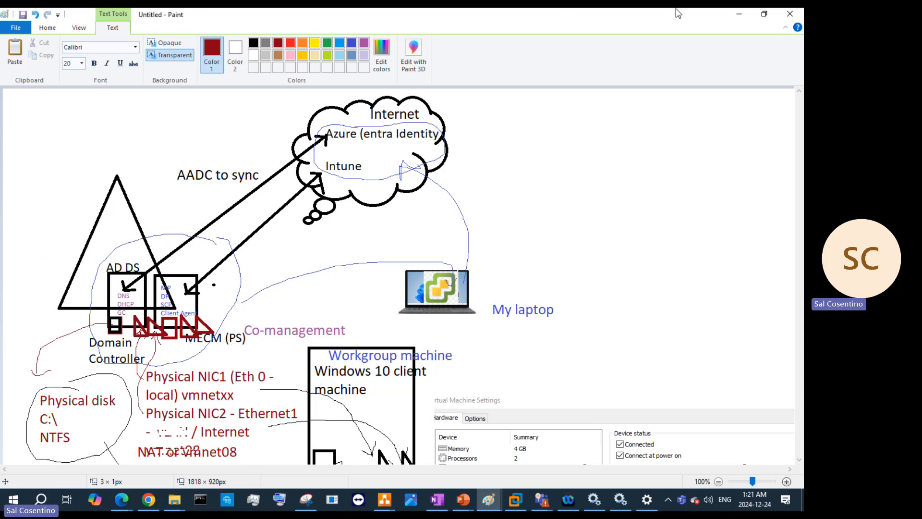
{"action": "left_click", "coordinate": [735, 15]}
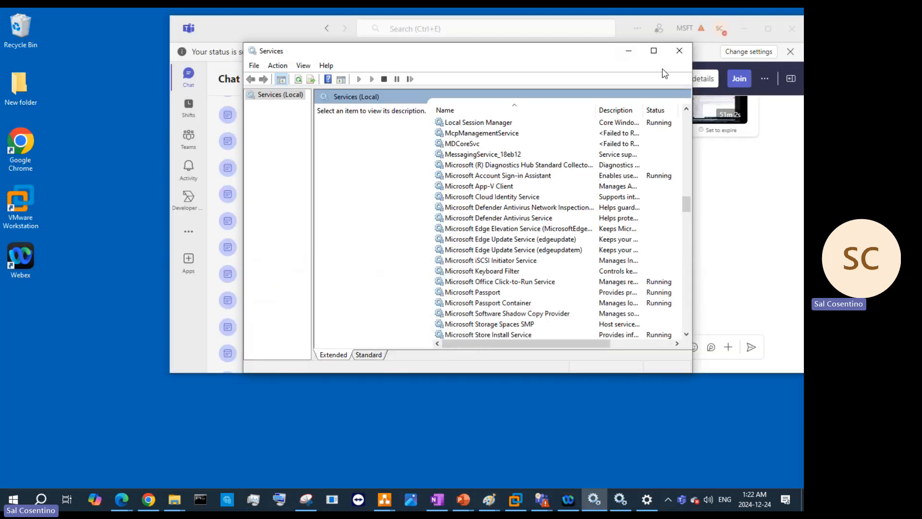
Step: Minimize the Services window and stop sharing the screen in the Teams meeting
{"action": "left_click", "coordinate": [629, 51]}
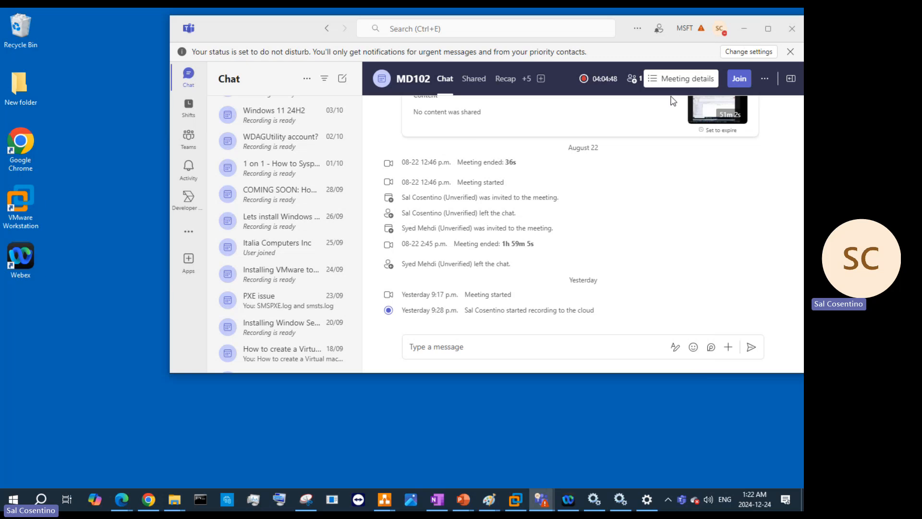
{"action": "left_click", "coordinate": [490, 19]}
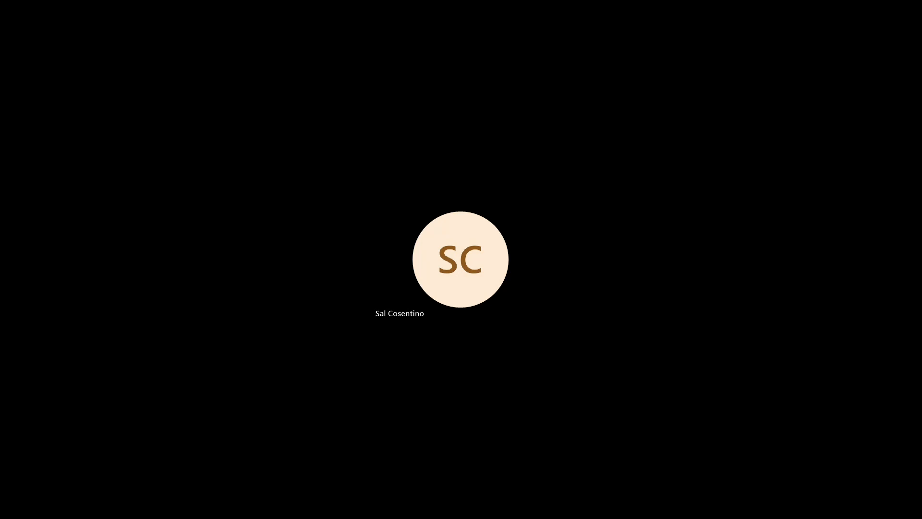